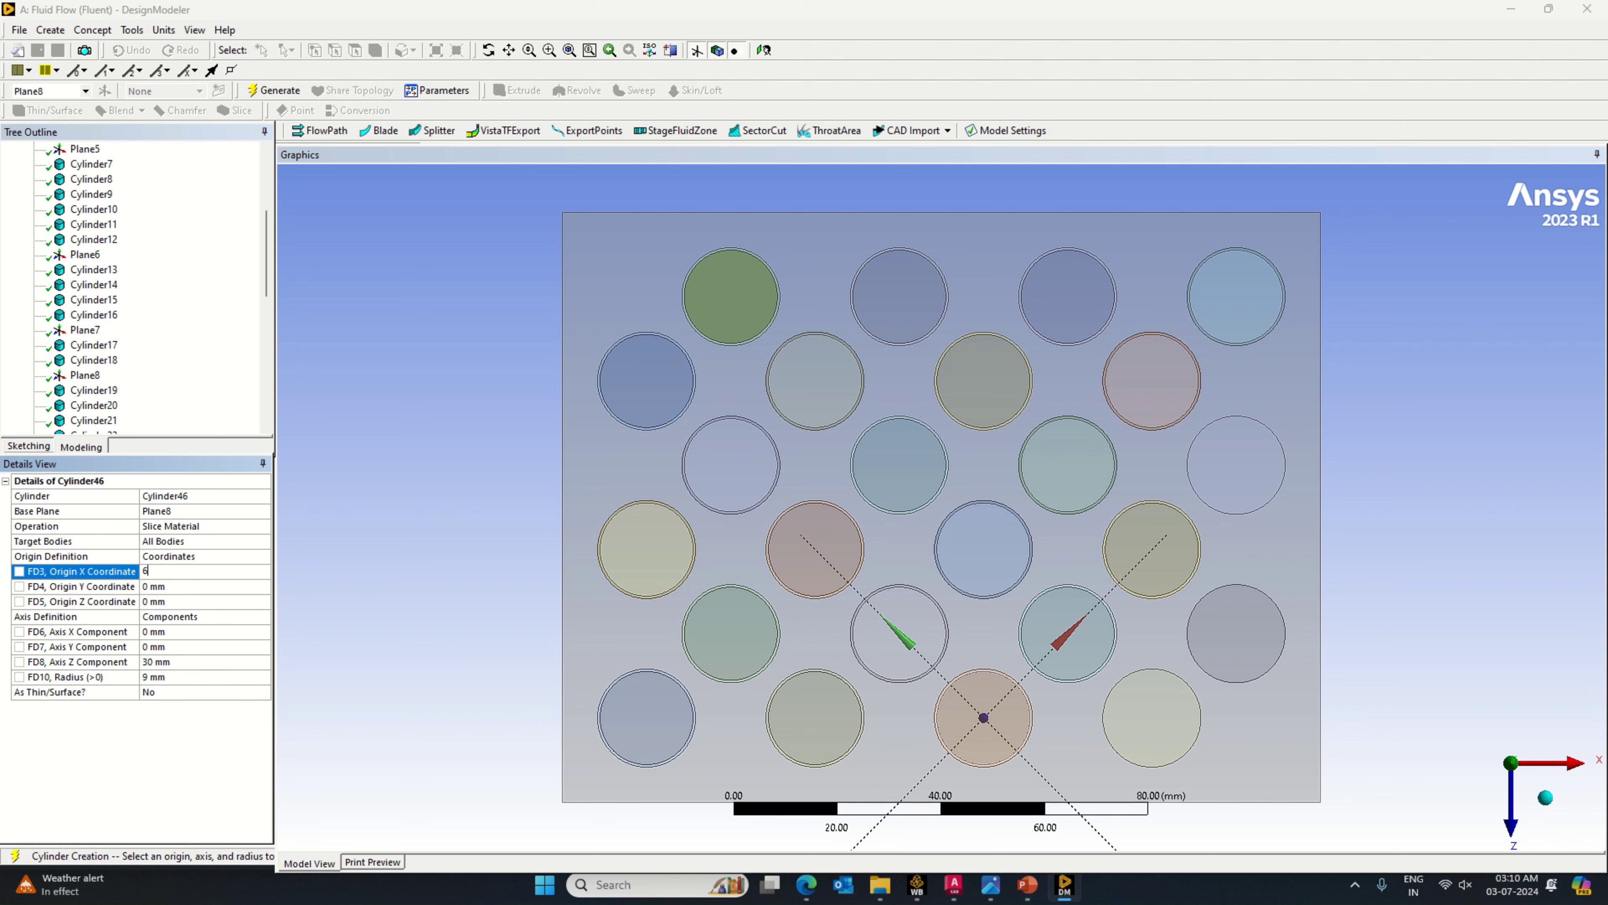
Step: Set the axis Z component of the Plane8 slice cylinder to -65 mm and generate it
click(165, 664)
text(-65)
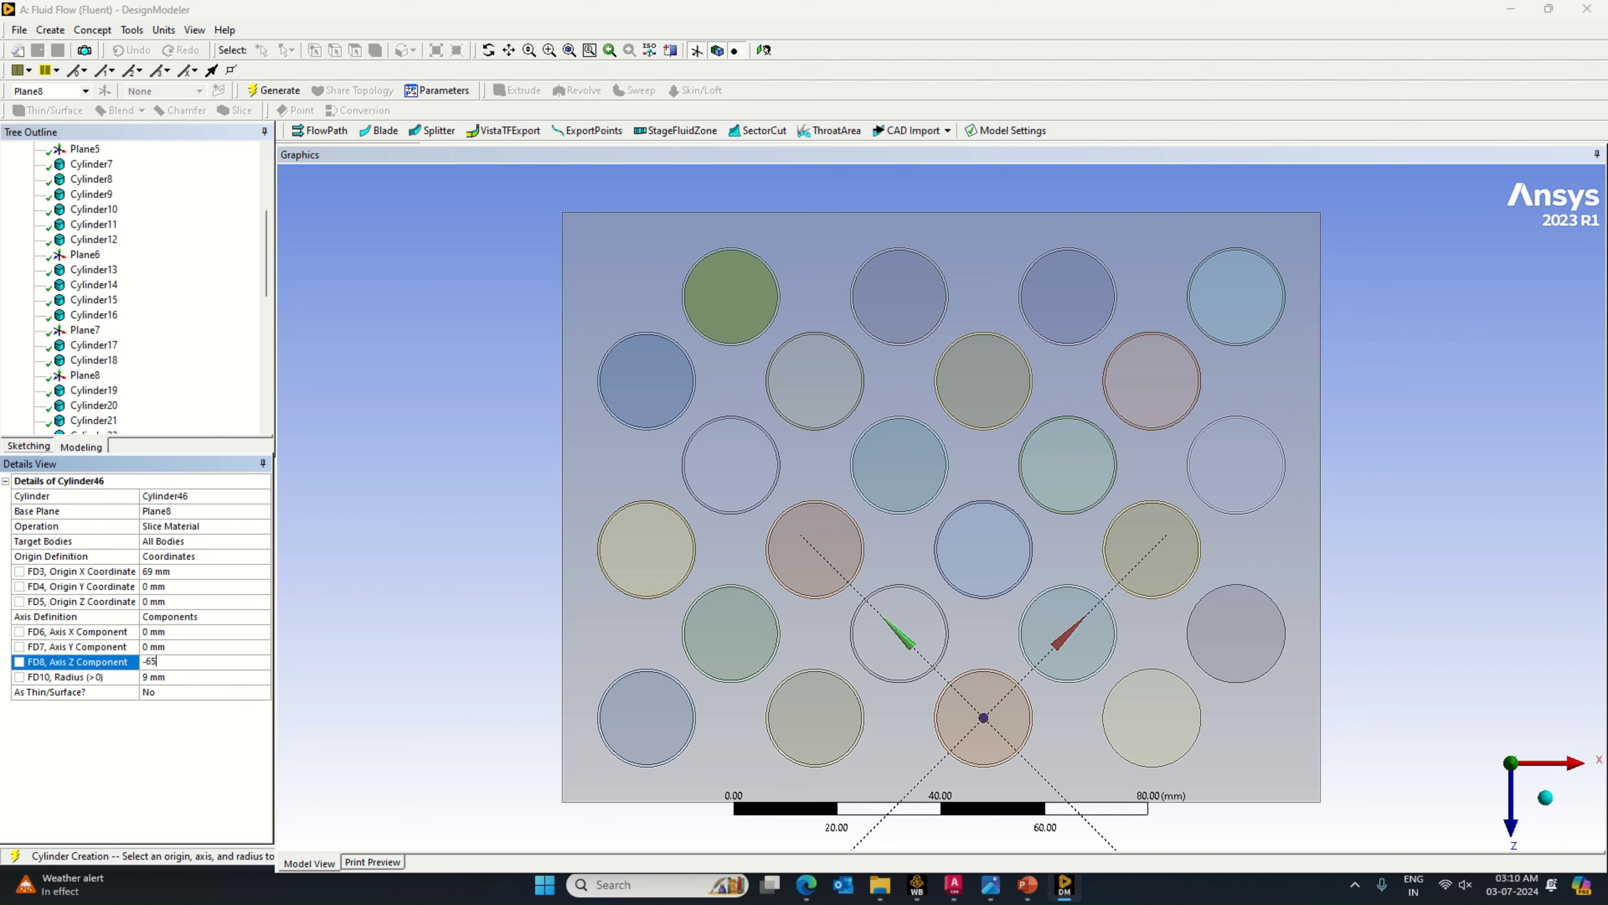
key(Return)
click(274, 90)
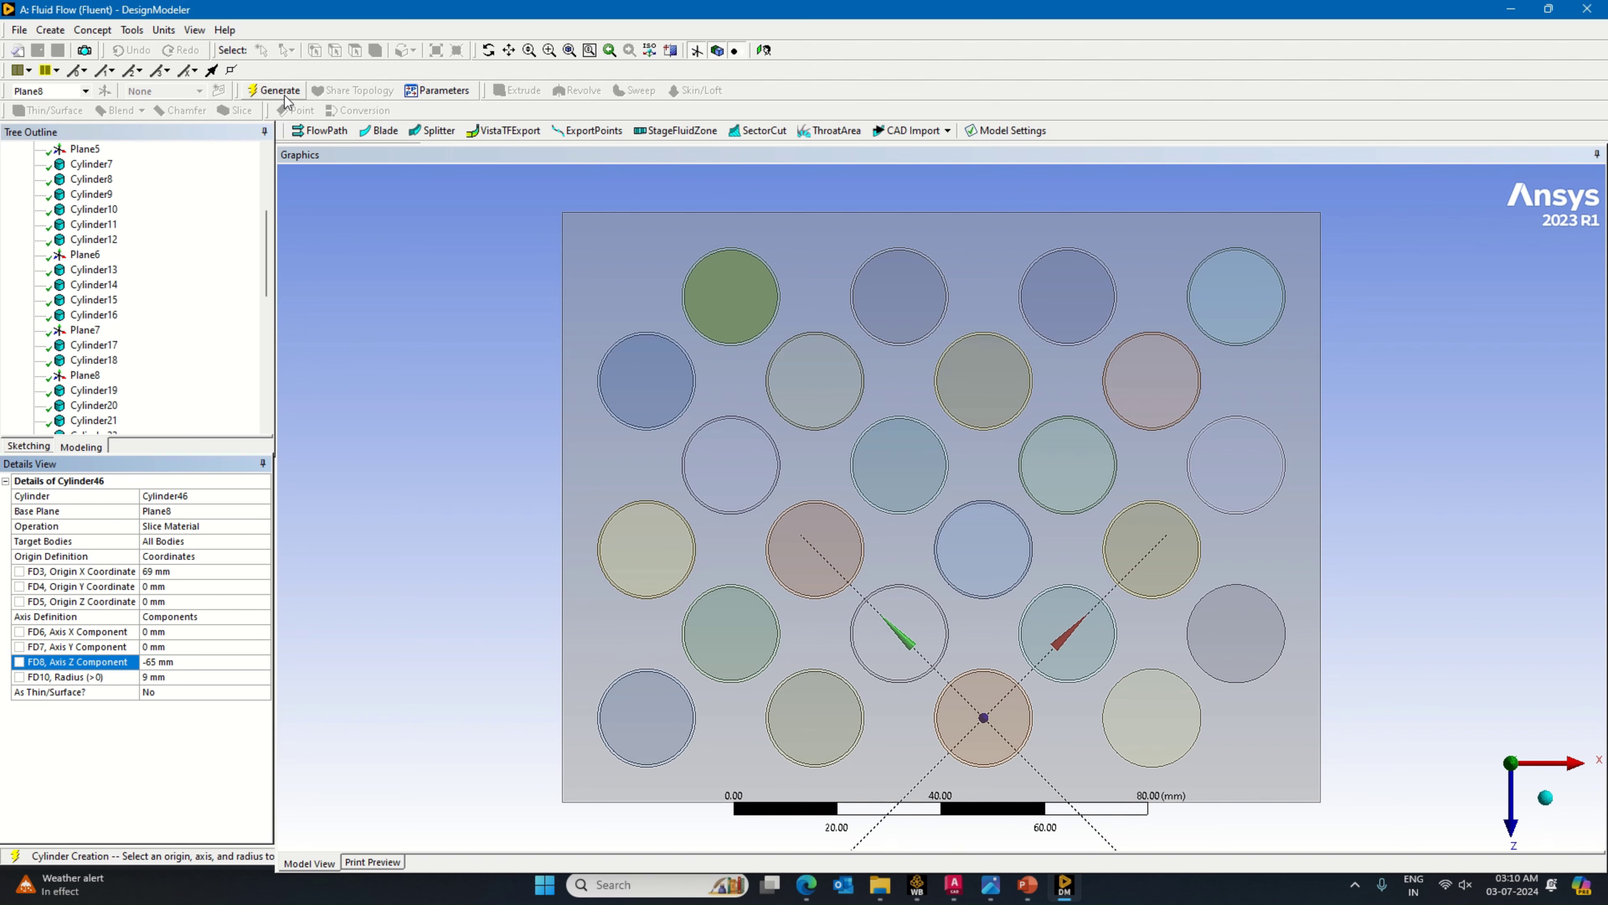
click(1294, 556)
click(1361, 539)
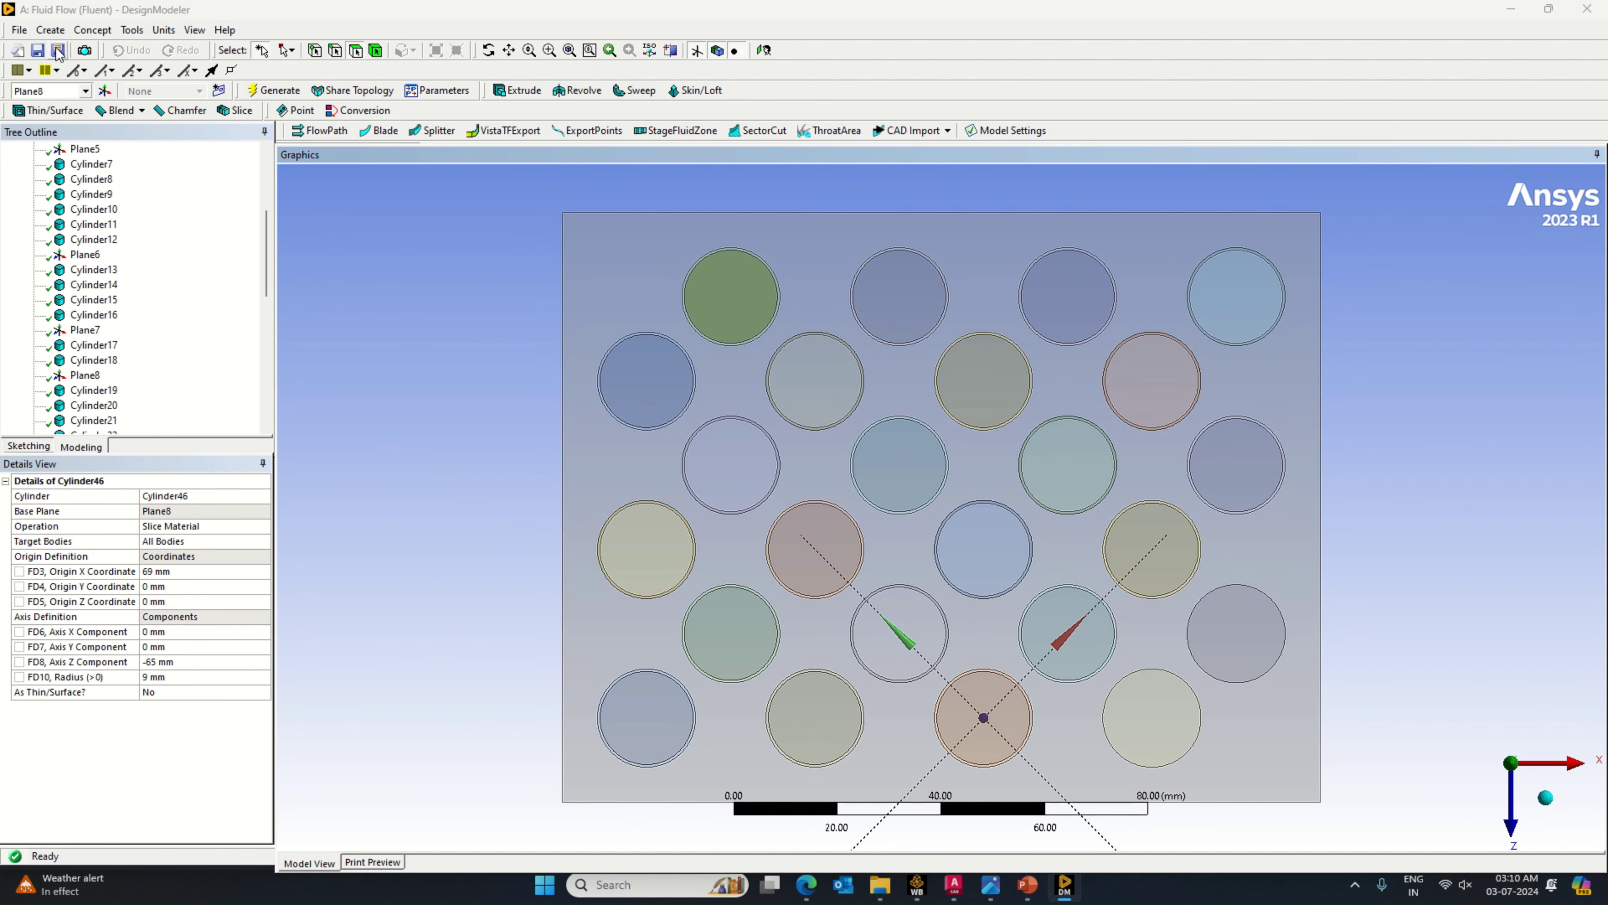
Step: Start a new cylinder primitive on base plane Plane9 with its operation set to Slice Material
click(51, 29)
mouse_move(151, 368)
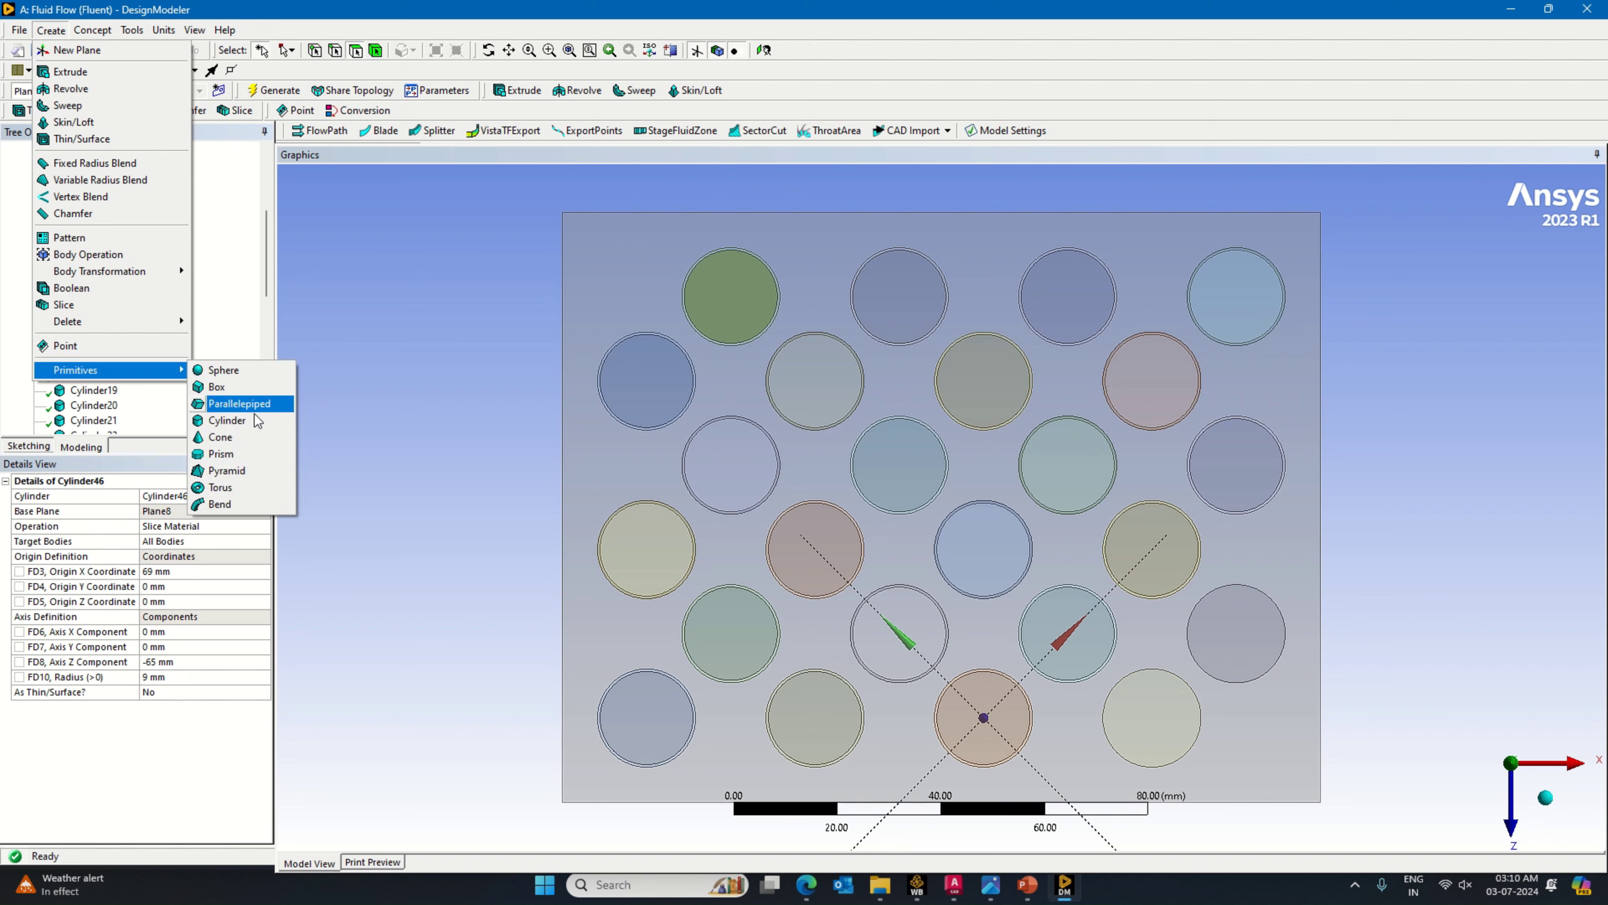
click(253, 415)
scroll(140, 417, down, 2)
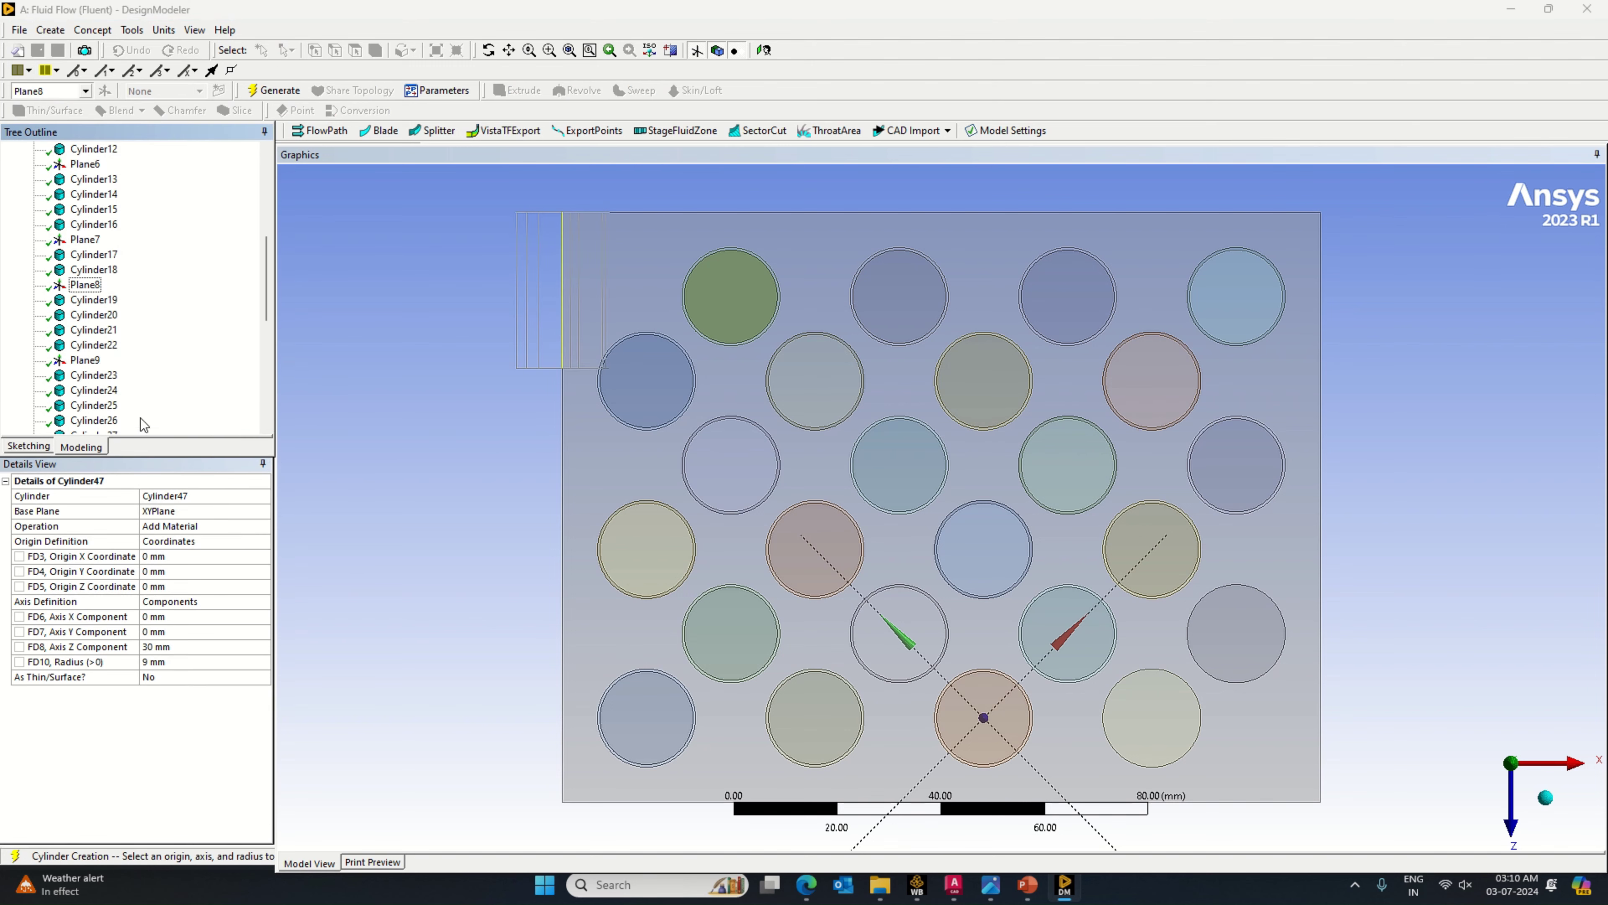
click(85, 360)
click(177, 511)
click(184, 512)
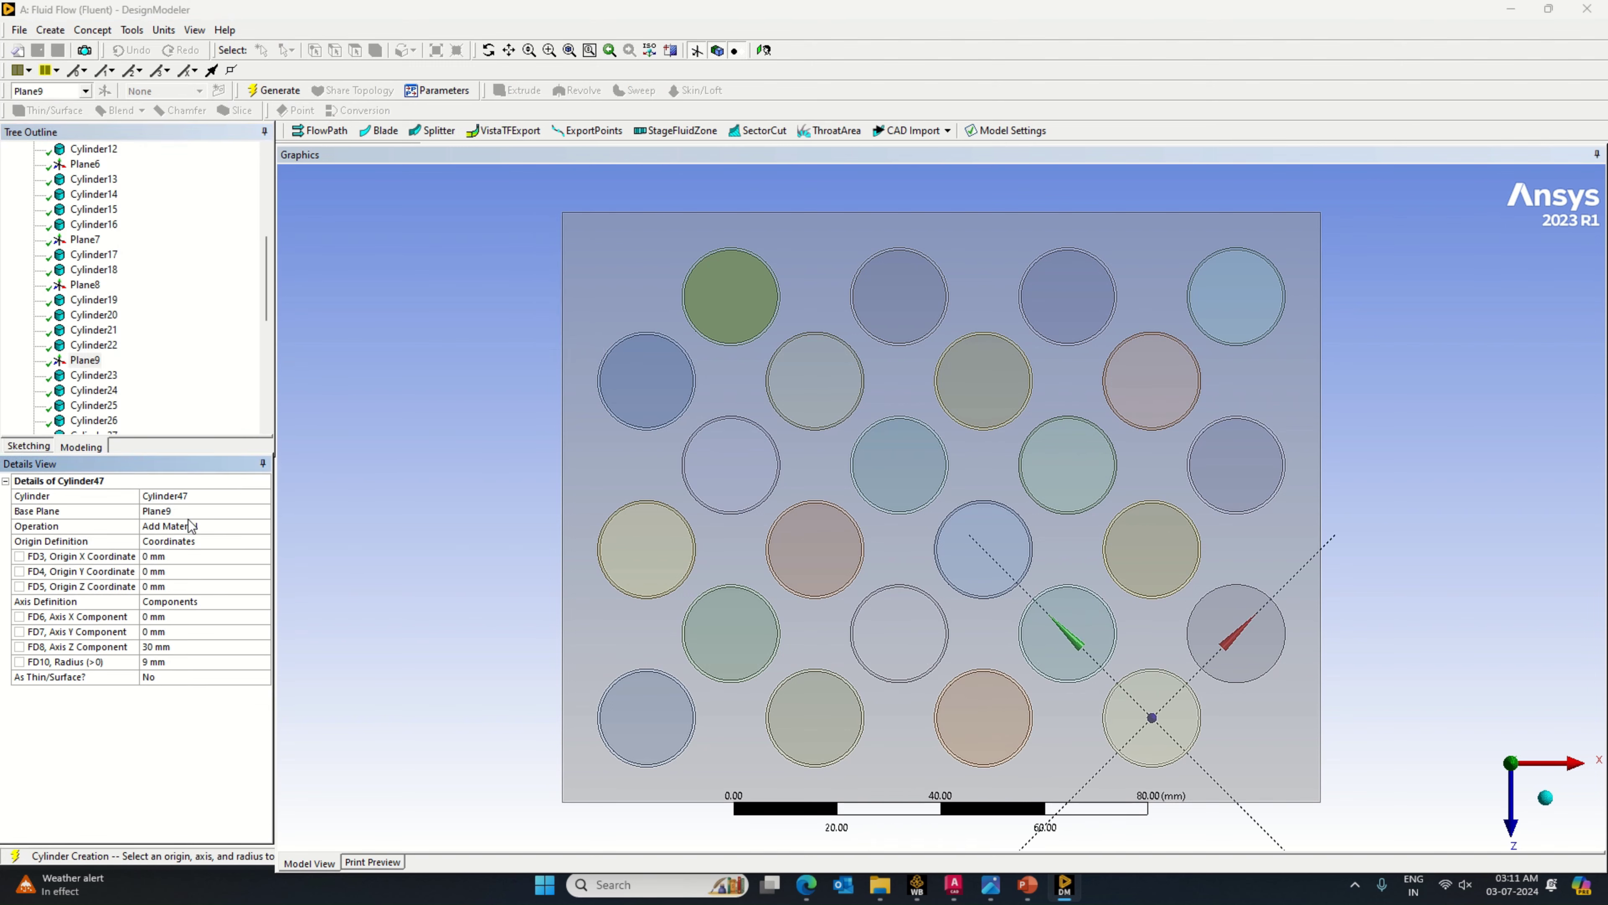
click(265, 526)
click(265, 525)
click(213, 573)
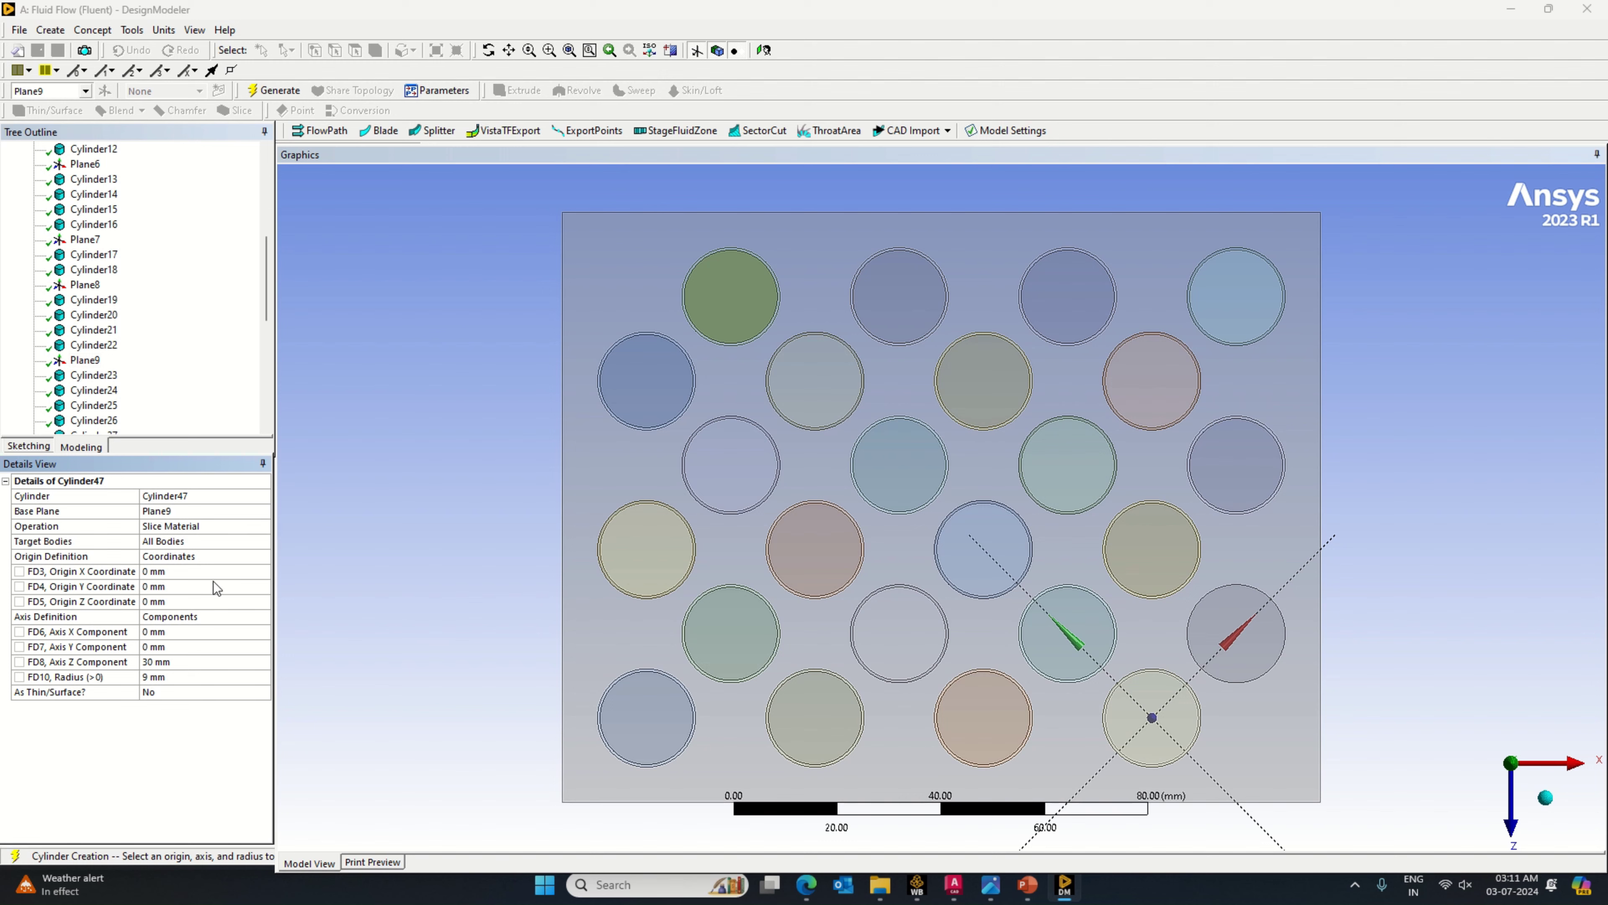
Step: Set the new cylinder's axis Z component to -65 mm and generate it at the Plane9 origin
click(168, 660)
text(-65)
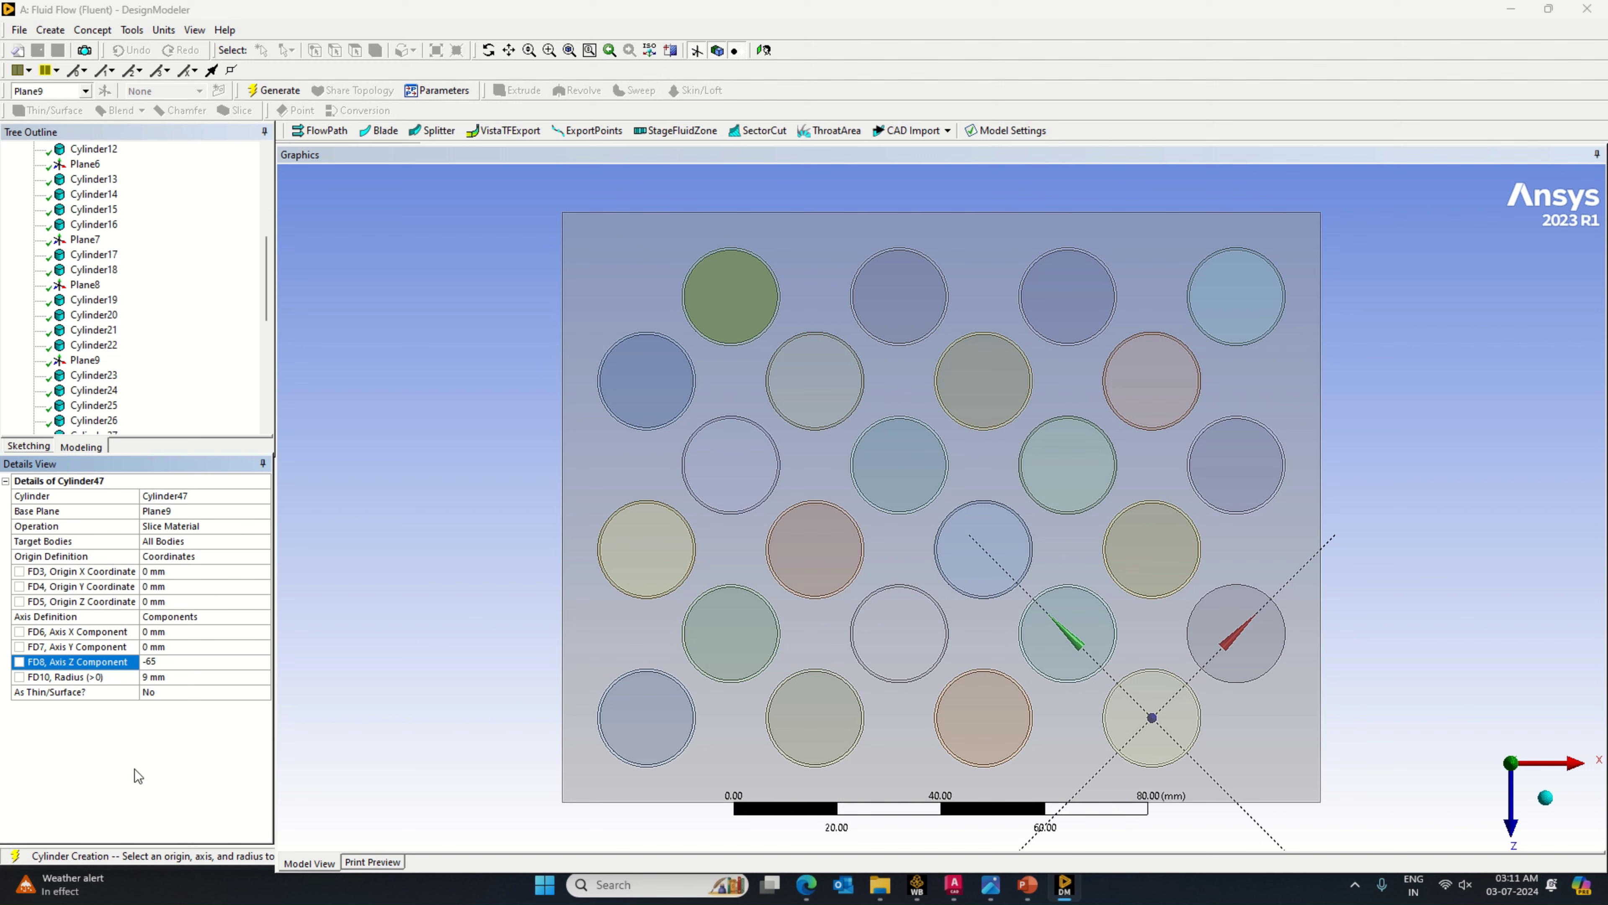
key(Return)
click(284, 95)
Step: Add another cylinder primitive based on Plane9 and make it a Slice Material operation
click(50, 30)
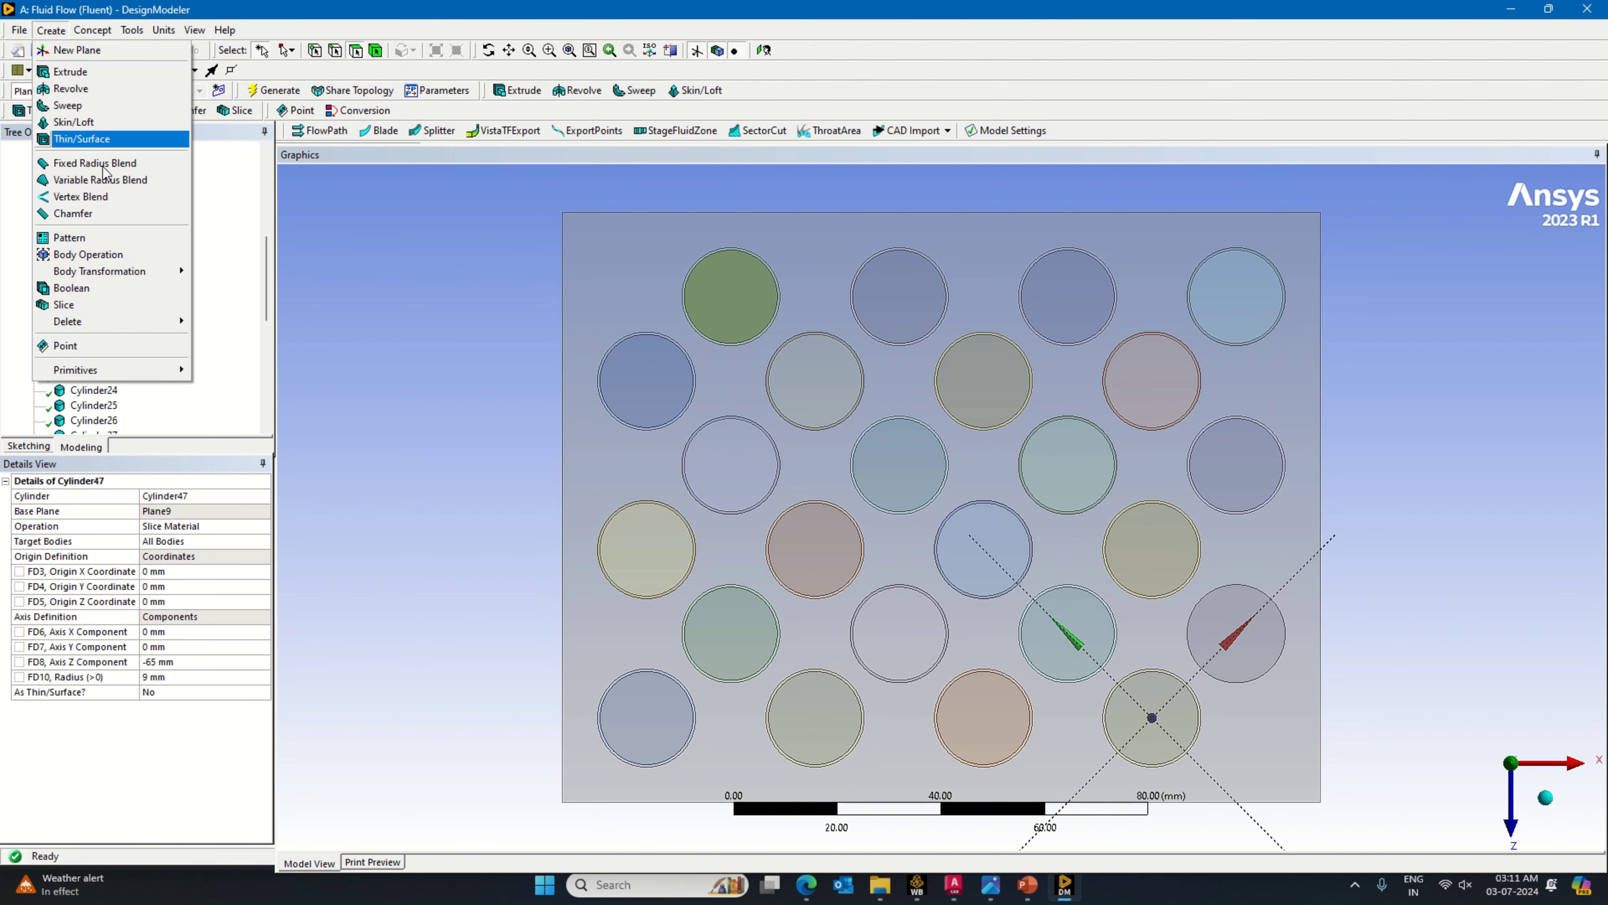
mouse_move(140, 367)
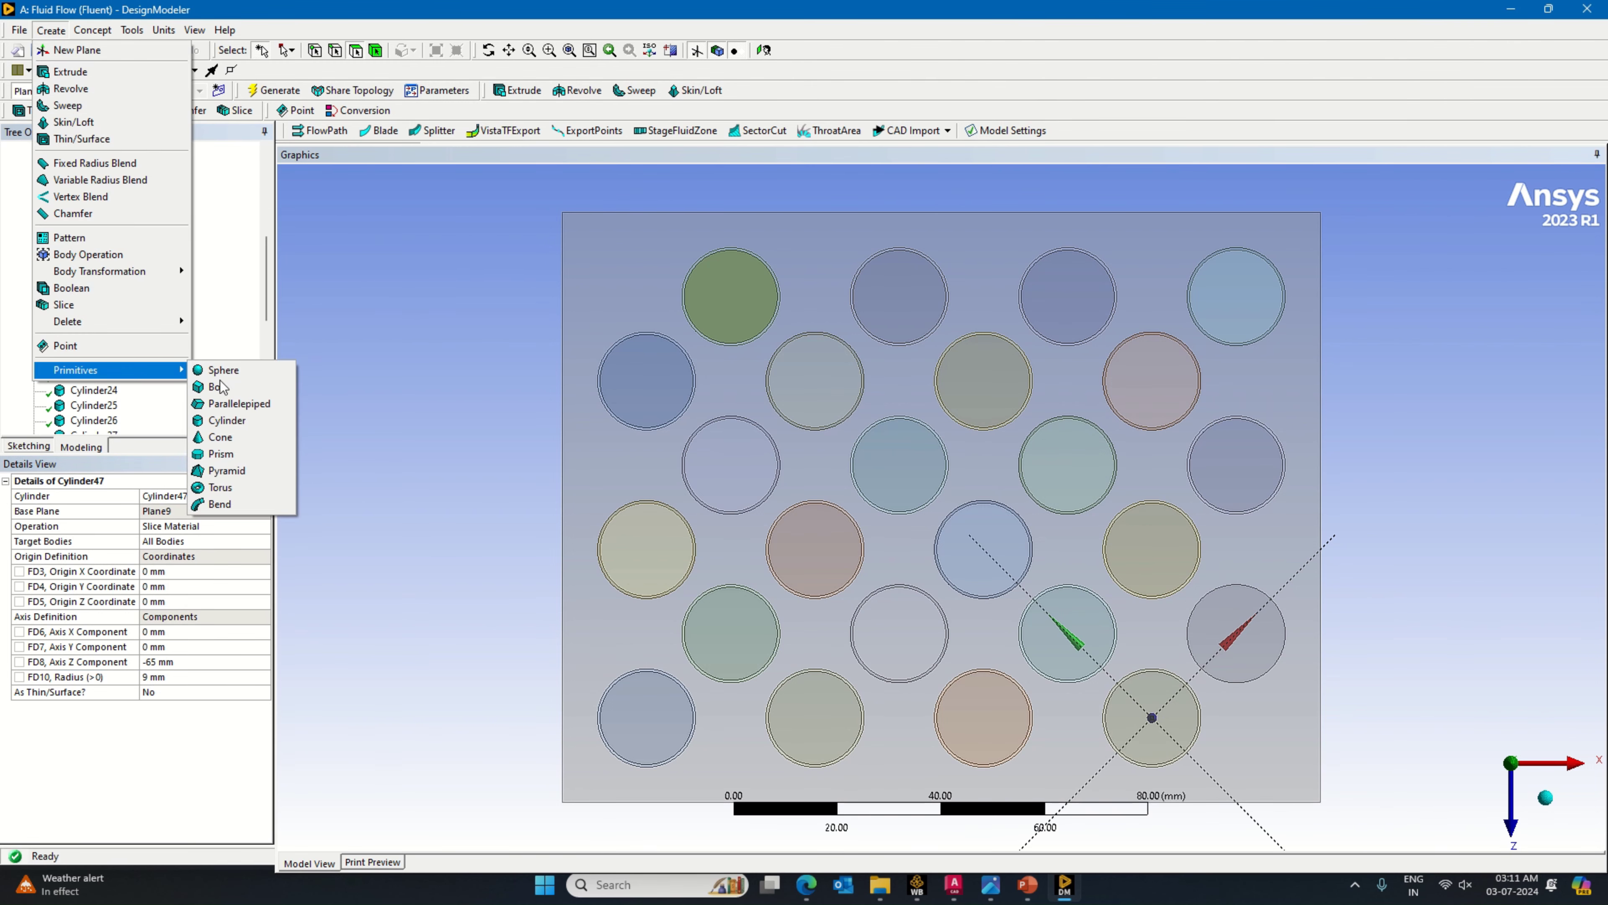
click(231, 420)
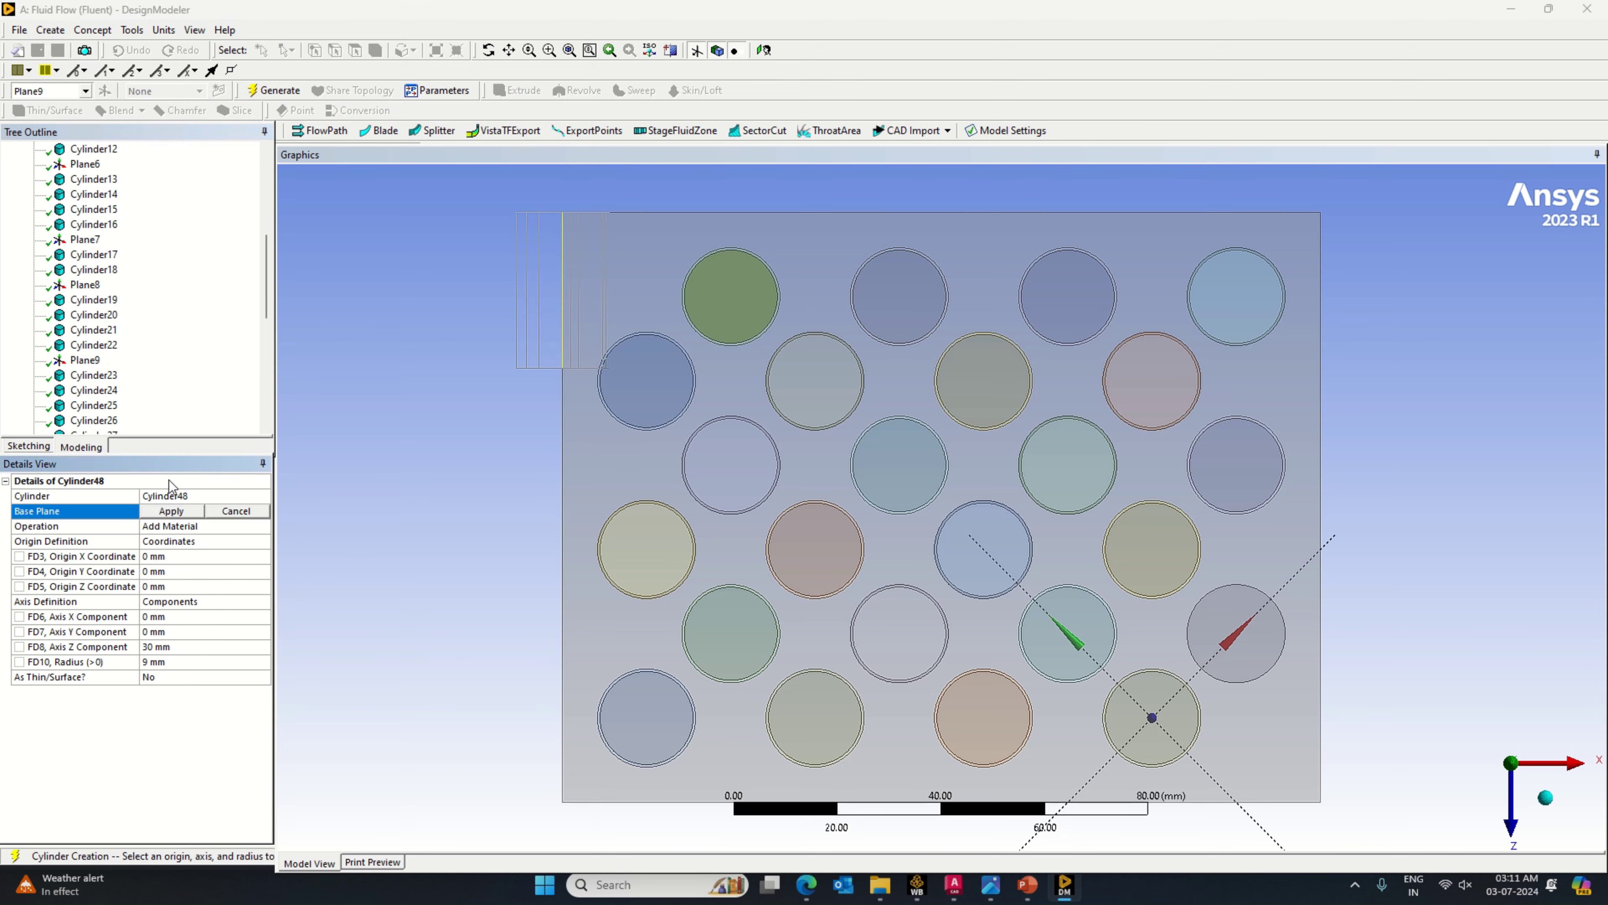
click(85, 360)
click(171, 511)
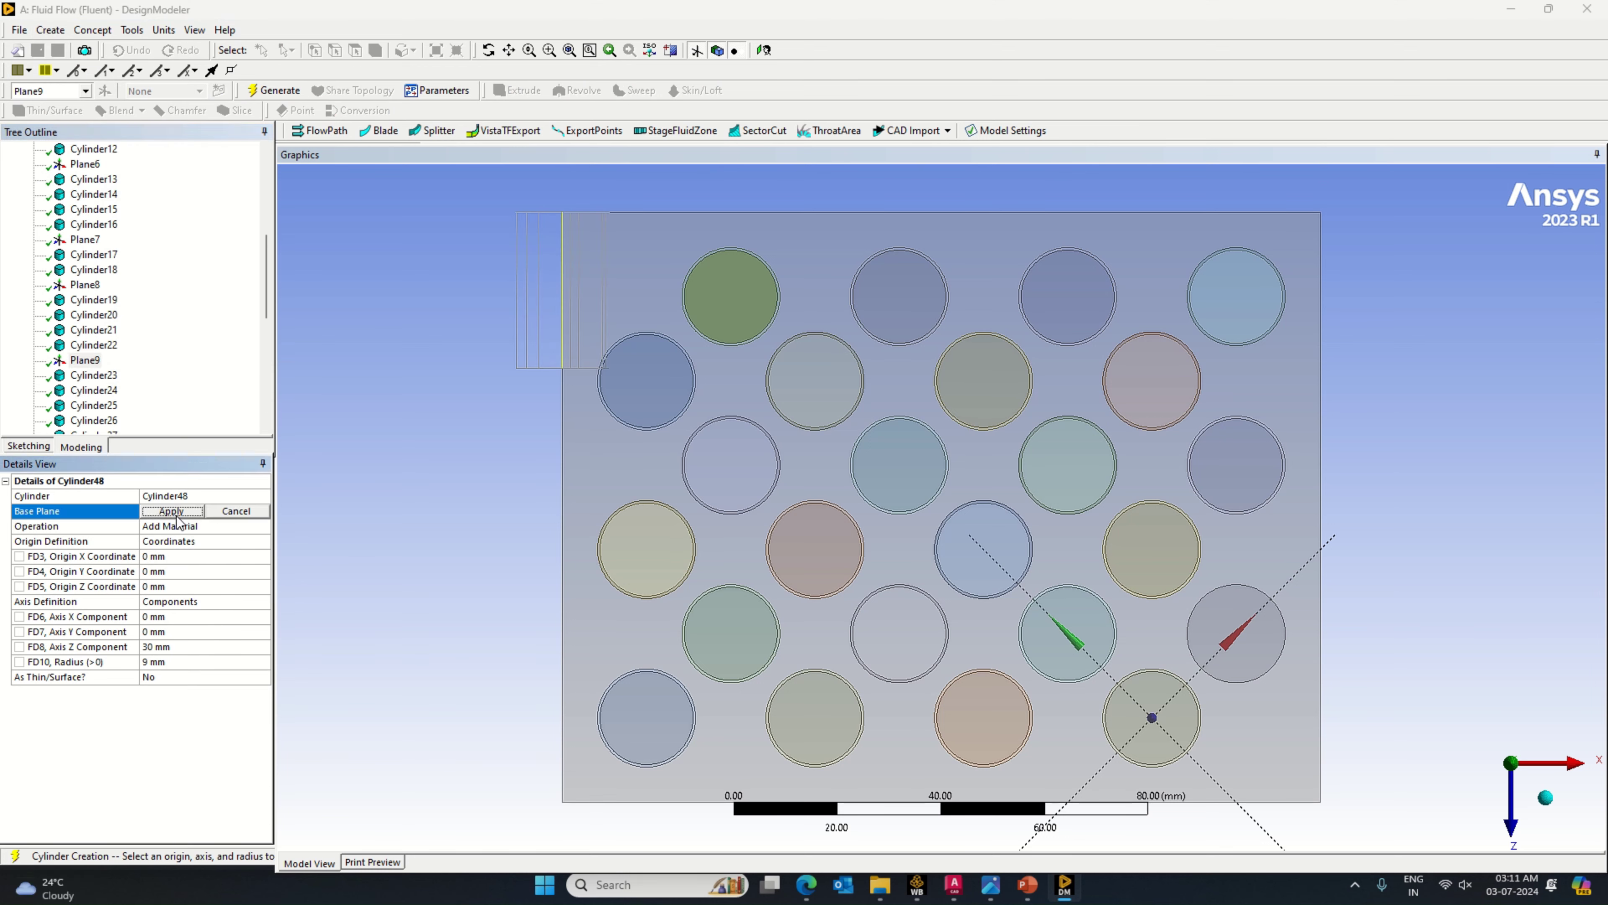
click(252, 525)
click(264, 526)
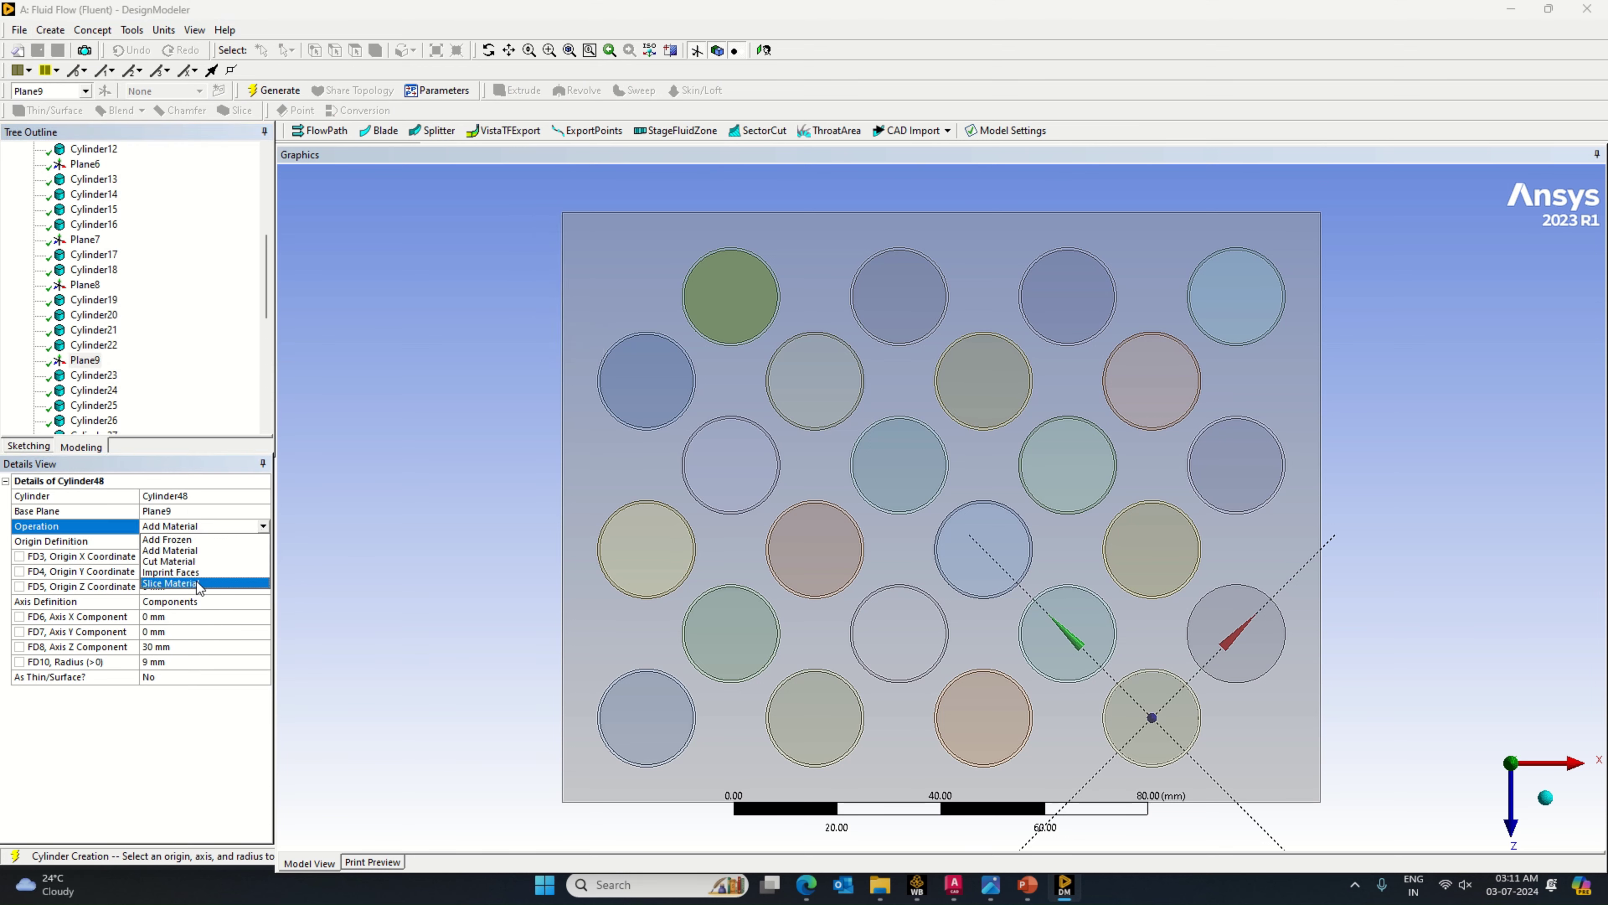
click(184, 591)
Step: Set the second Plane9 cylinder's origin X coordinate to 23 mm and axis Z component to -65 mm, and generate it
click(168, 574)
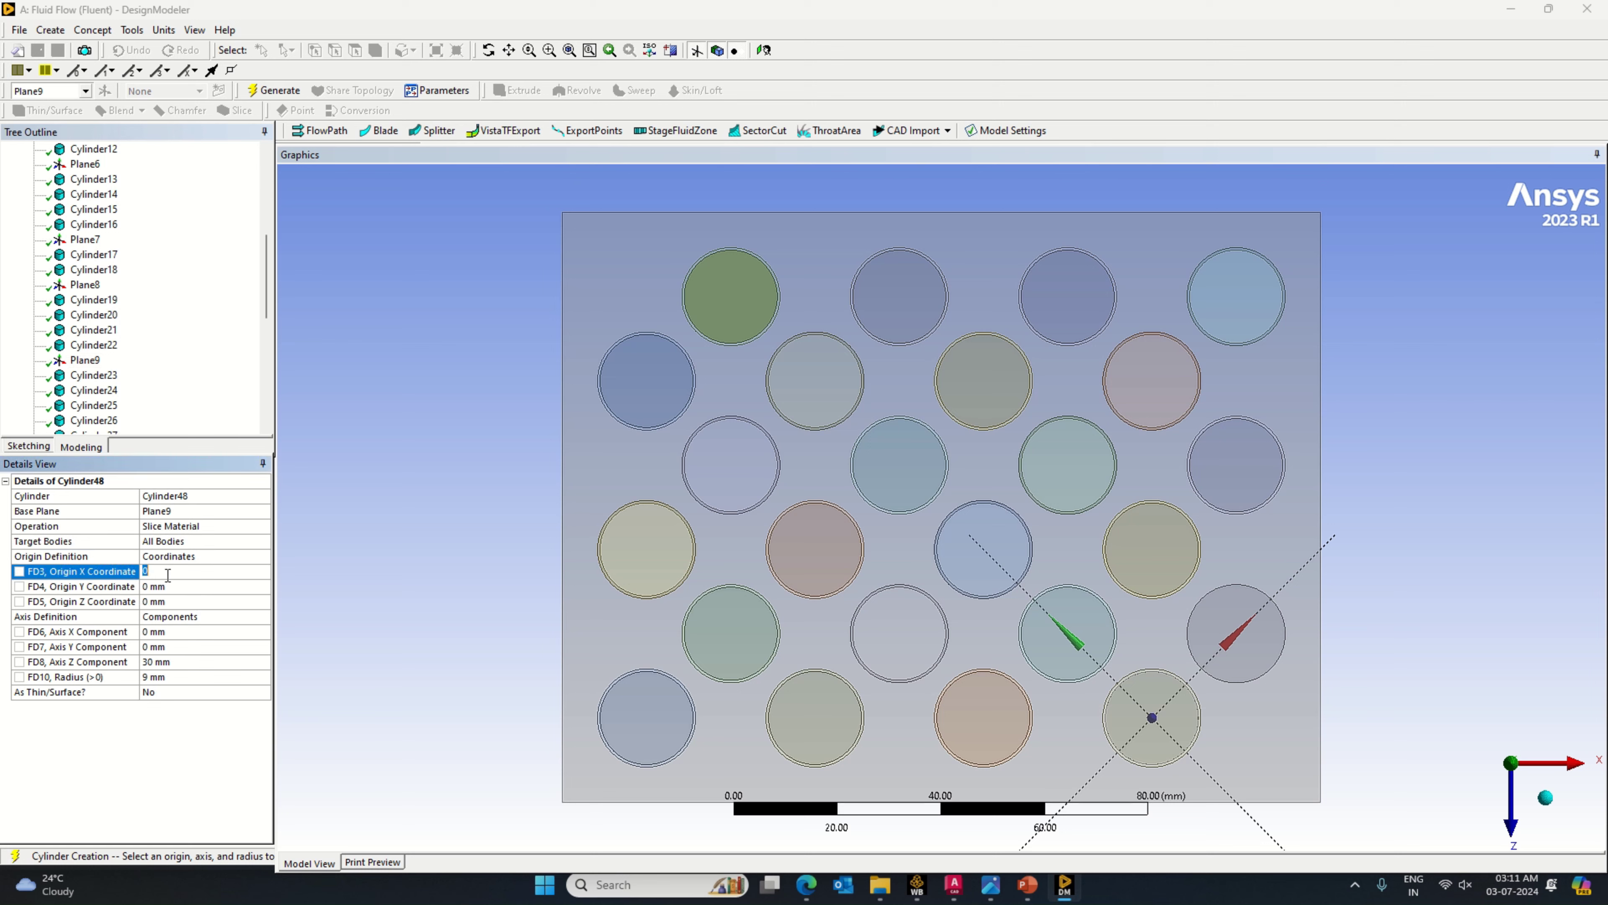
text(23)
click(177, 663)
text(-65)
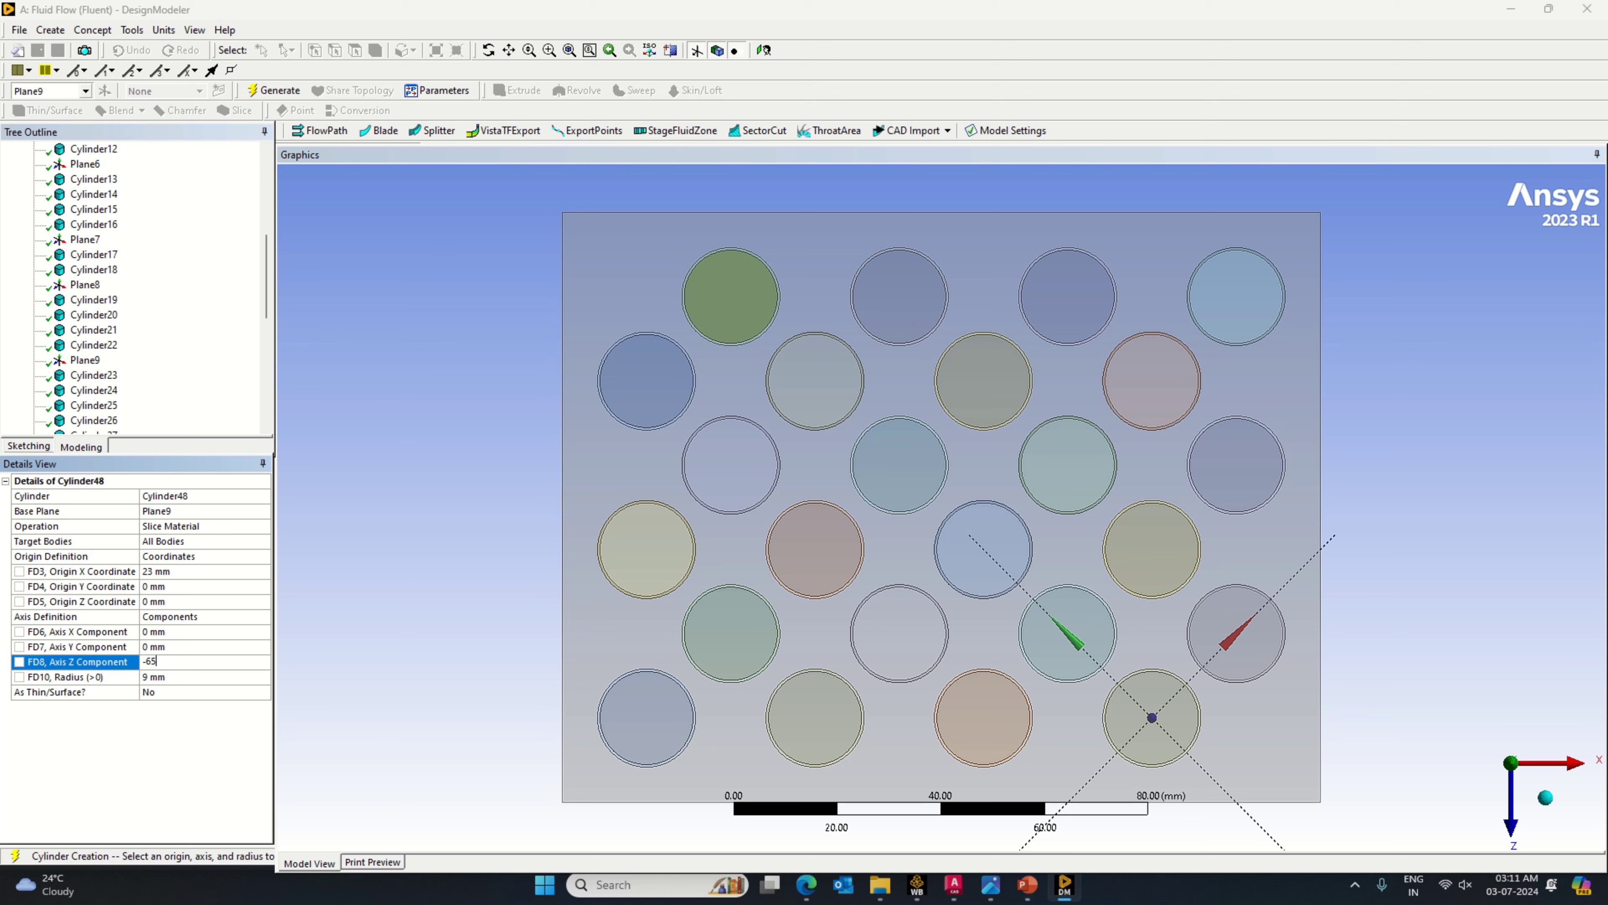
key(Return)
click(266, 91)
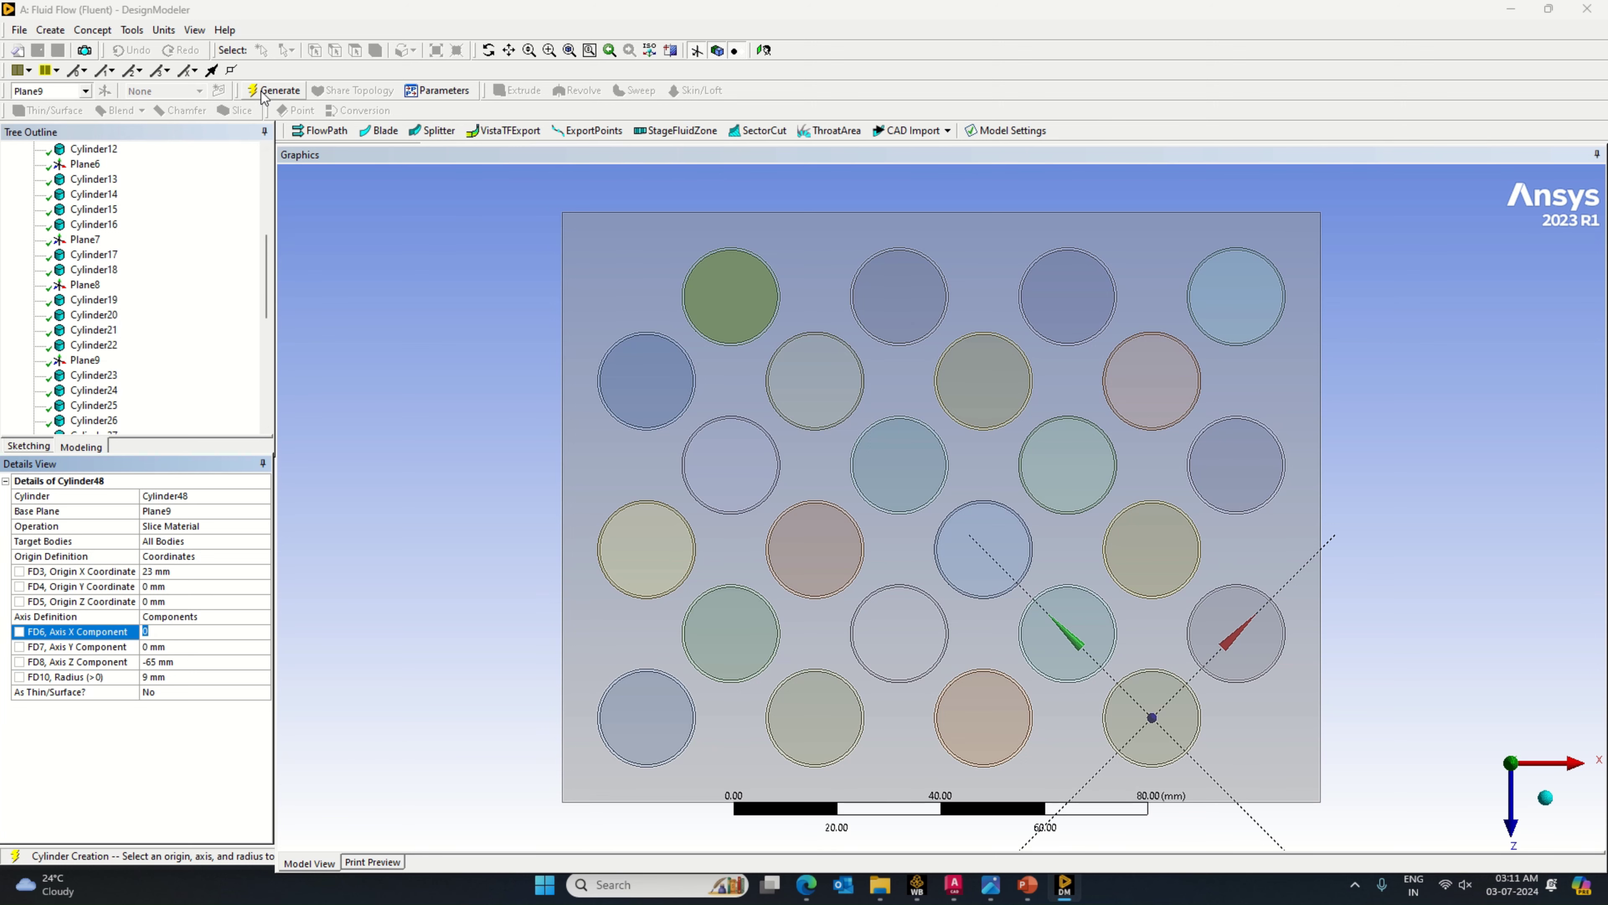
click(1303, 471)
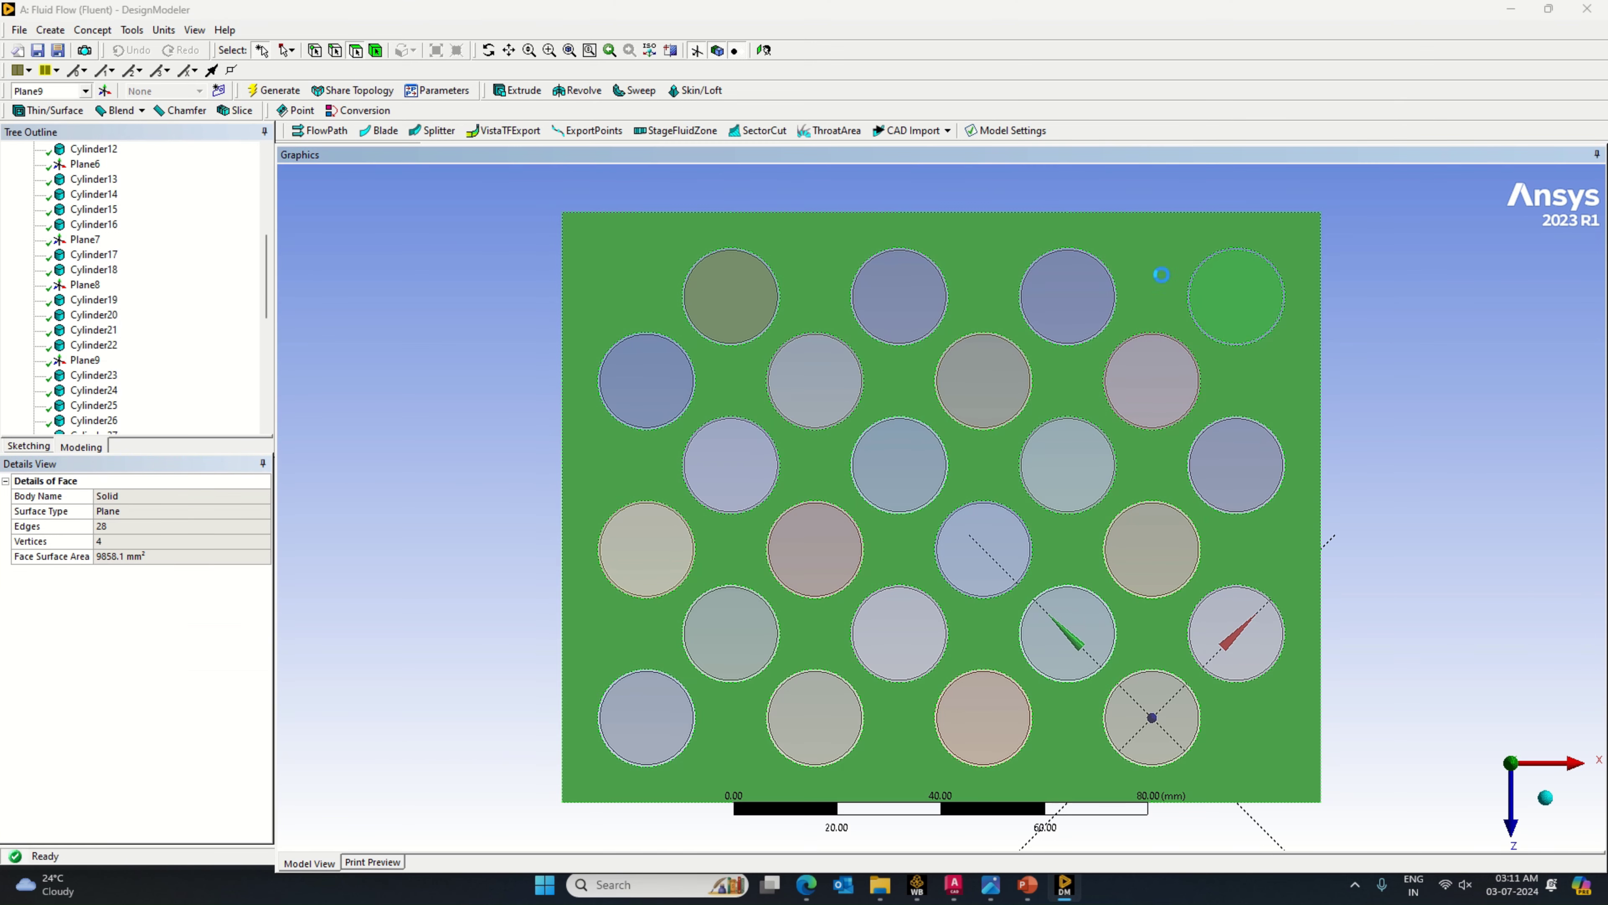
click(1400, 451)
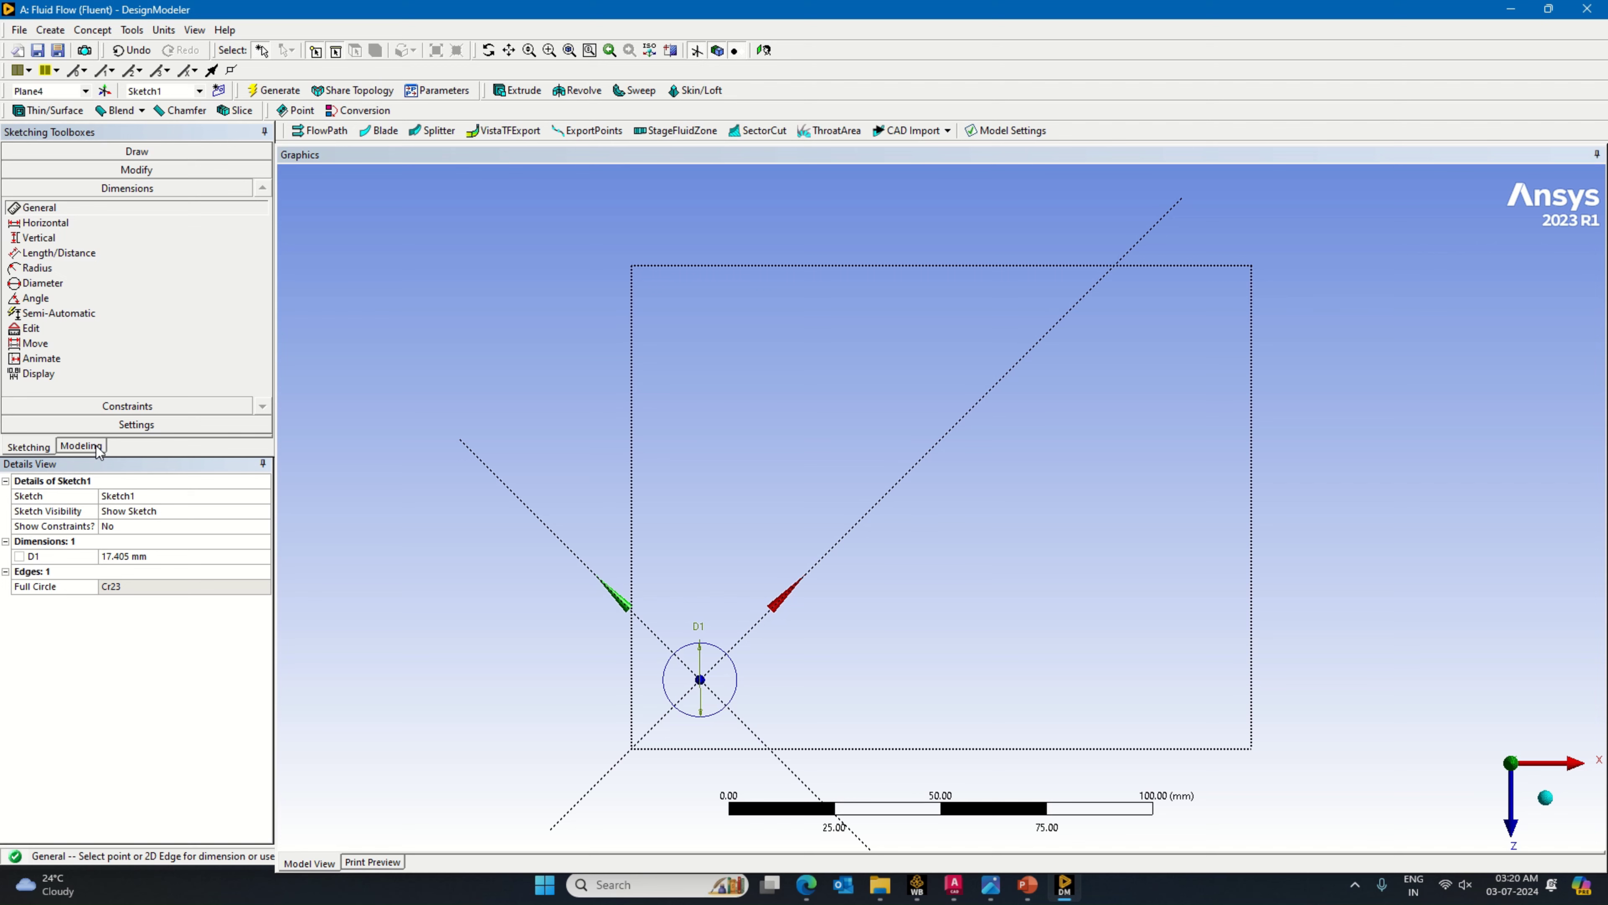
Step: Expand Plane4 in the model tree and select Sketch1 to show its details
click(81, 447)
scroll(93, 428, up, 7)
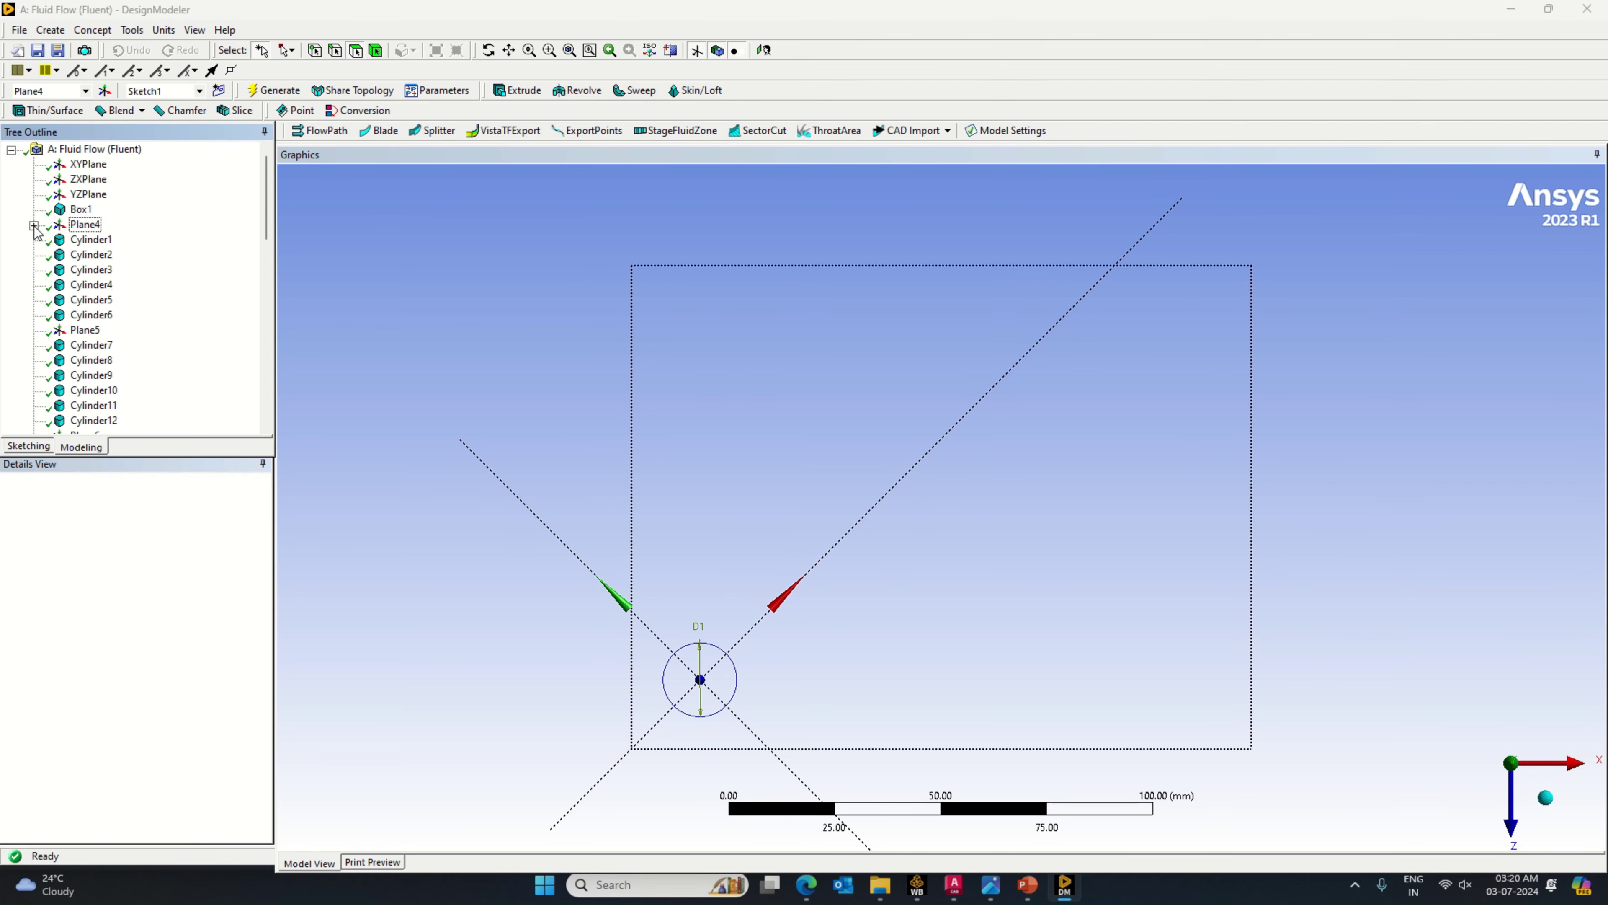
click(33, 226)
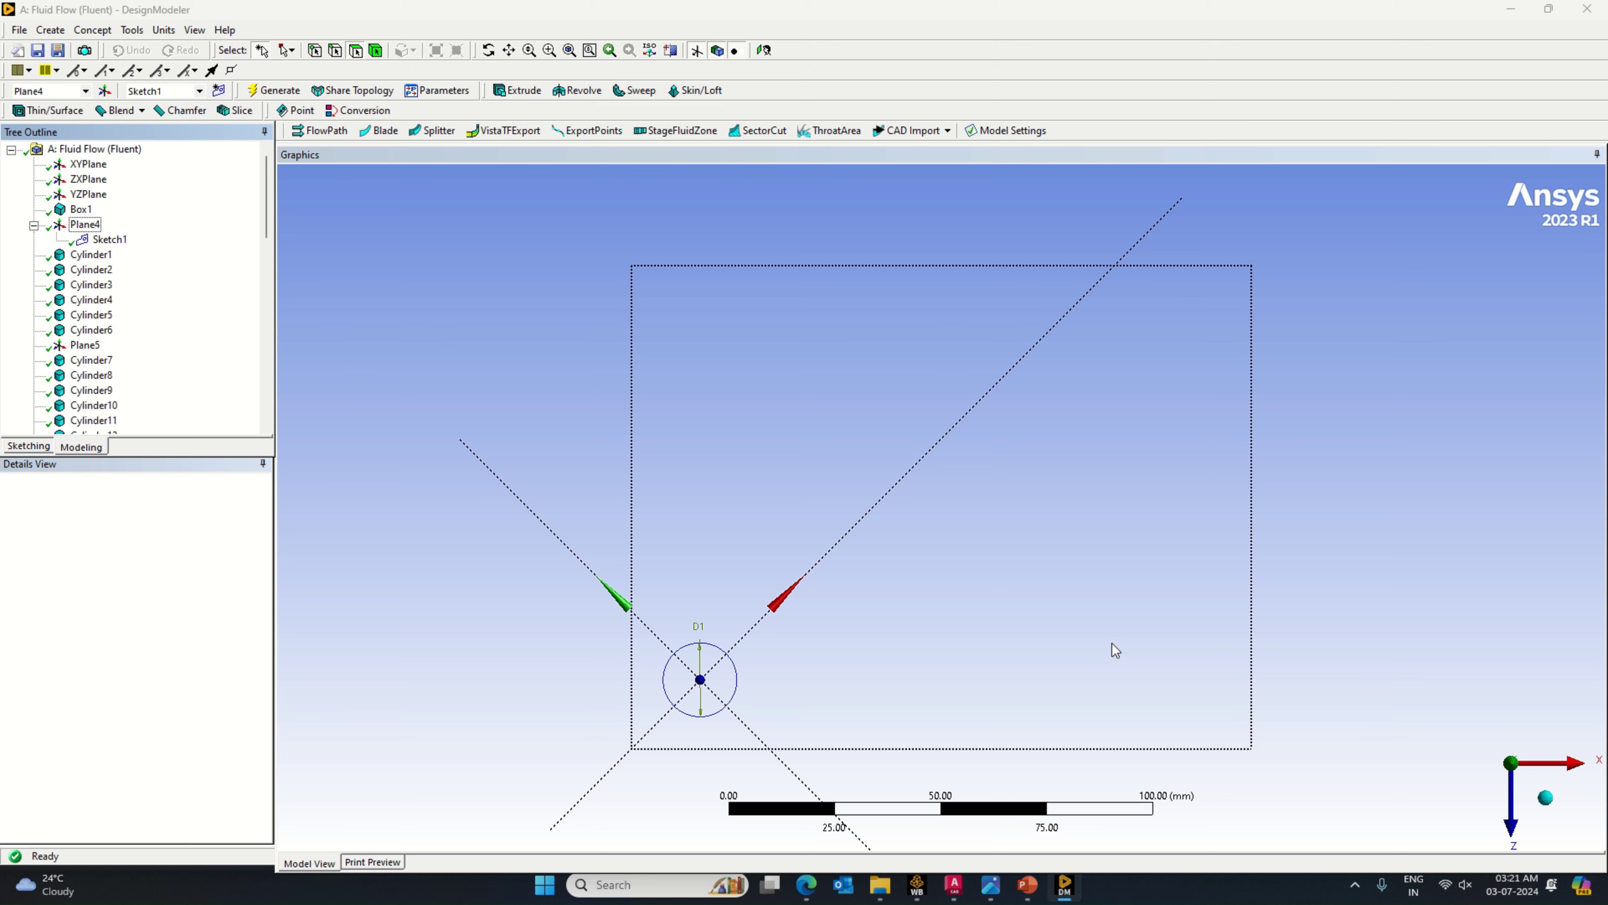
click(108, 241)
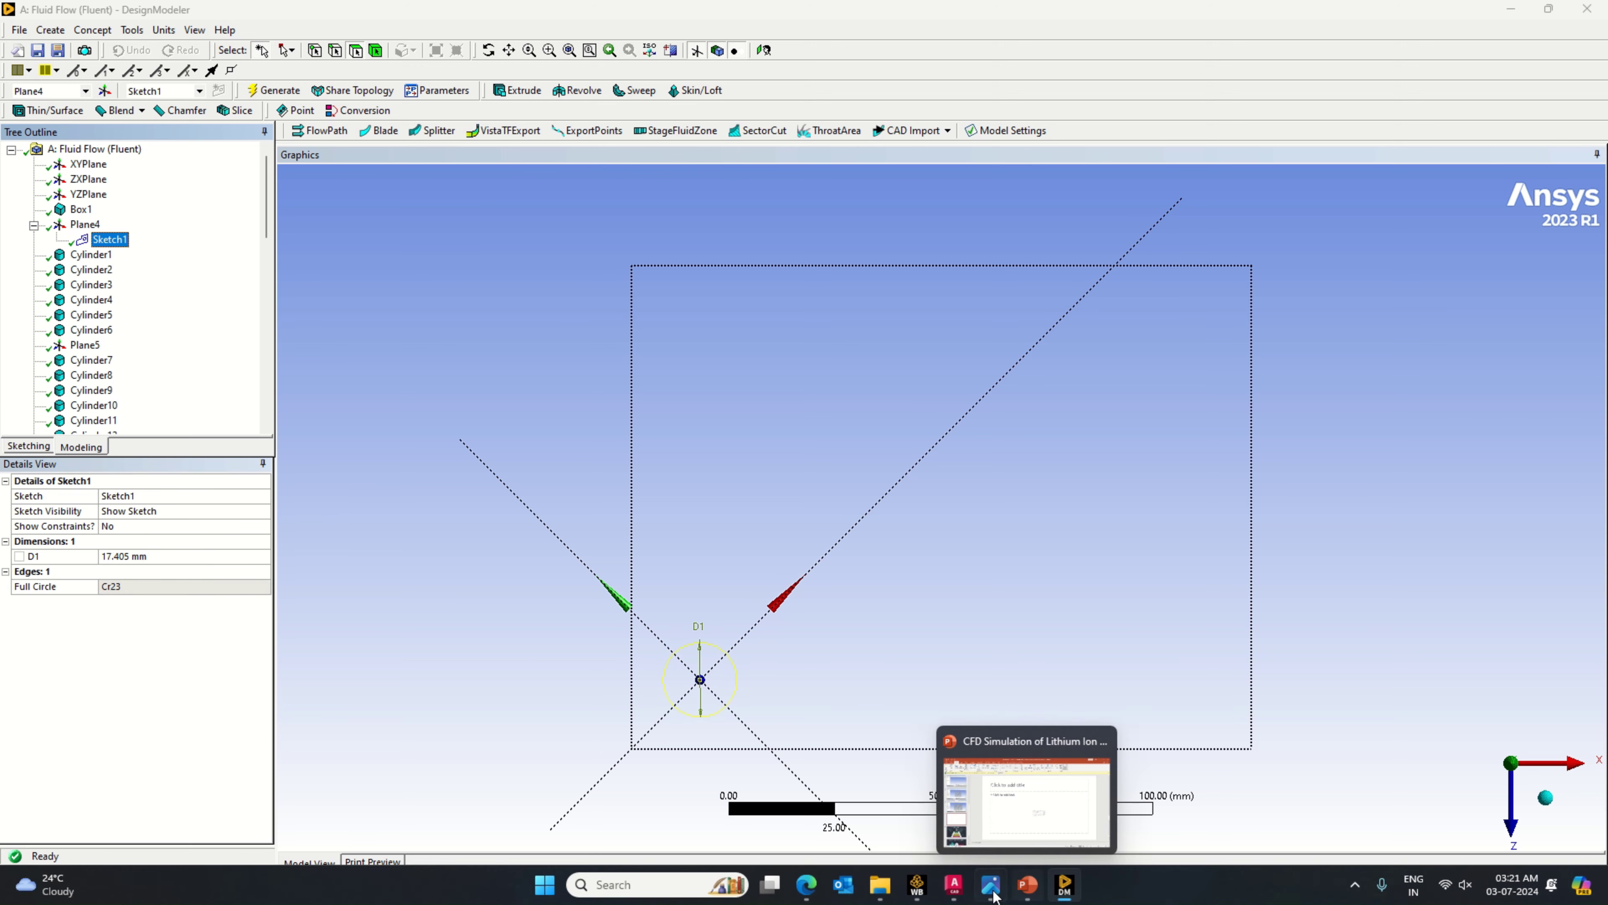
Step: Switch to the Serpentine Channel With PCM drawing in AutoCAD and examine the channel dimensions around cells 23 and 24
click(954, 884)
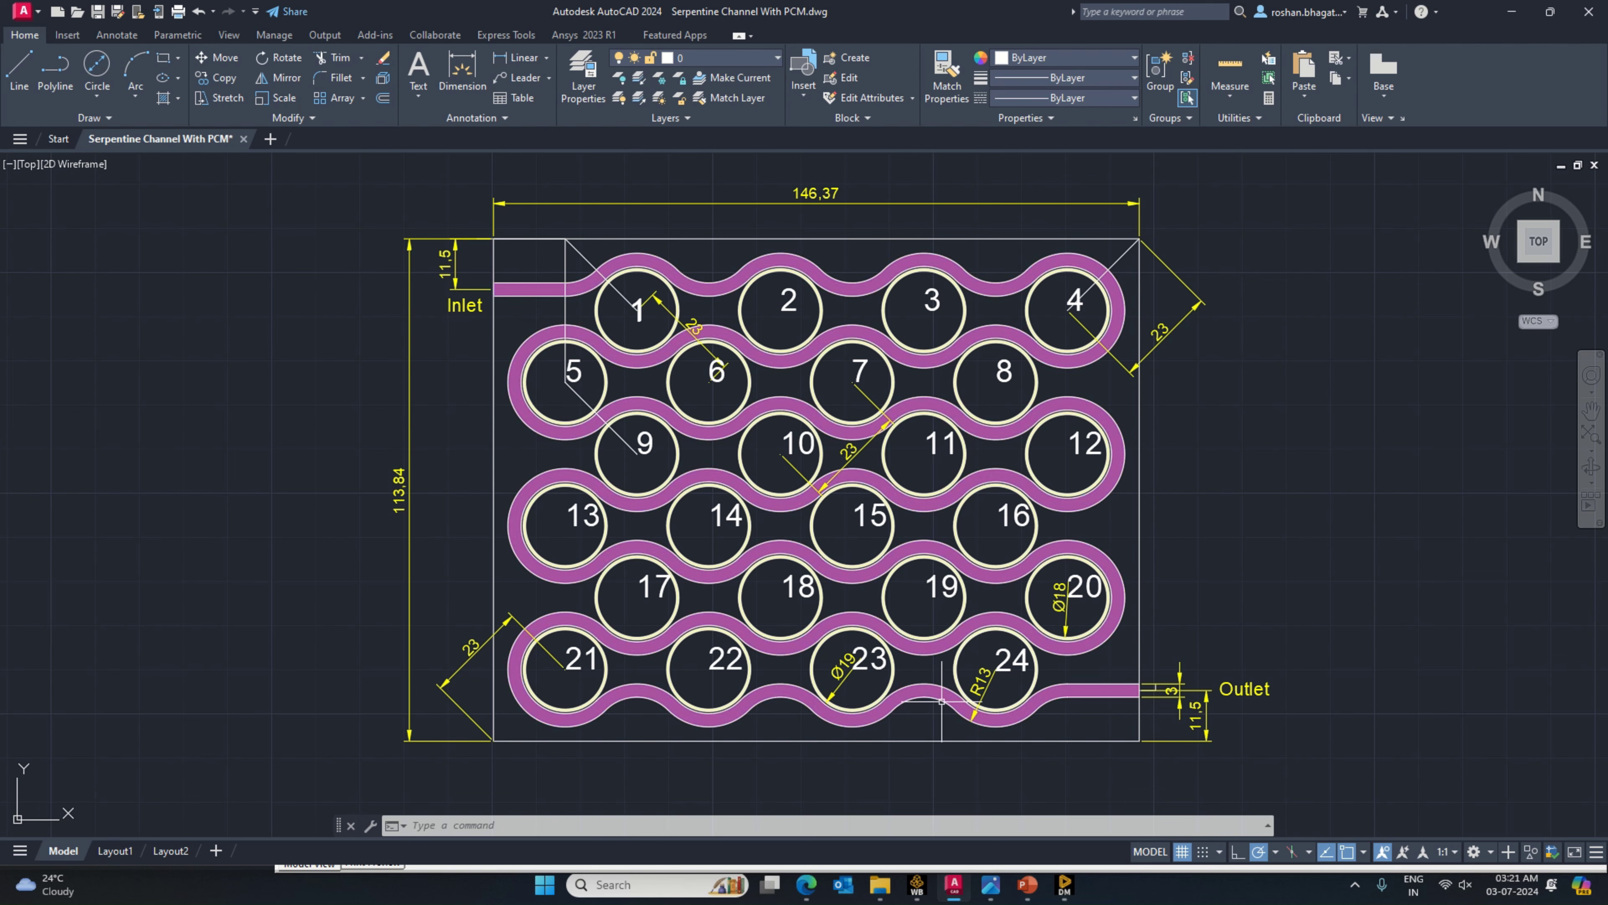
scroll(953, 715, up, 5)
scroll(1049, 738, up, 2)
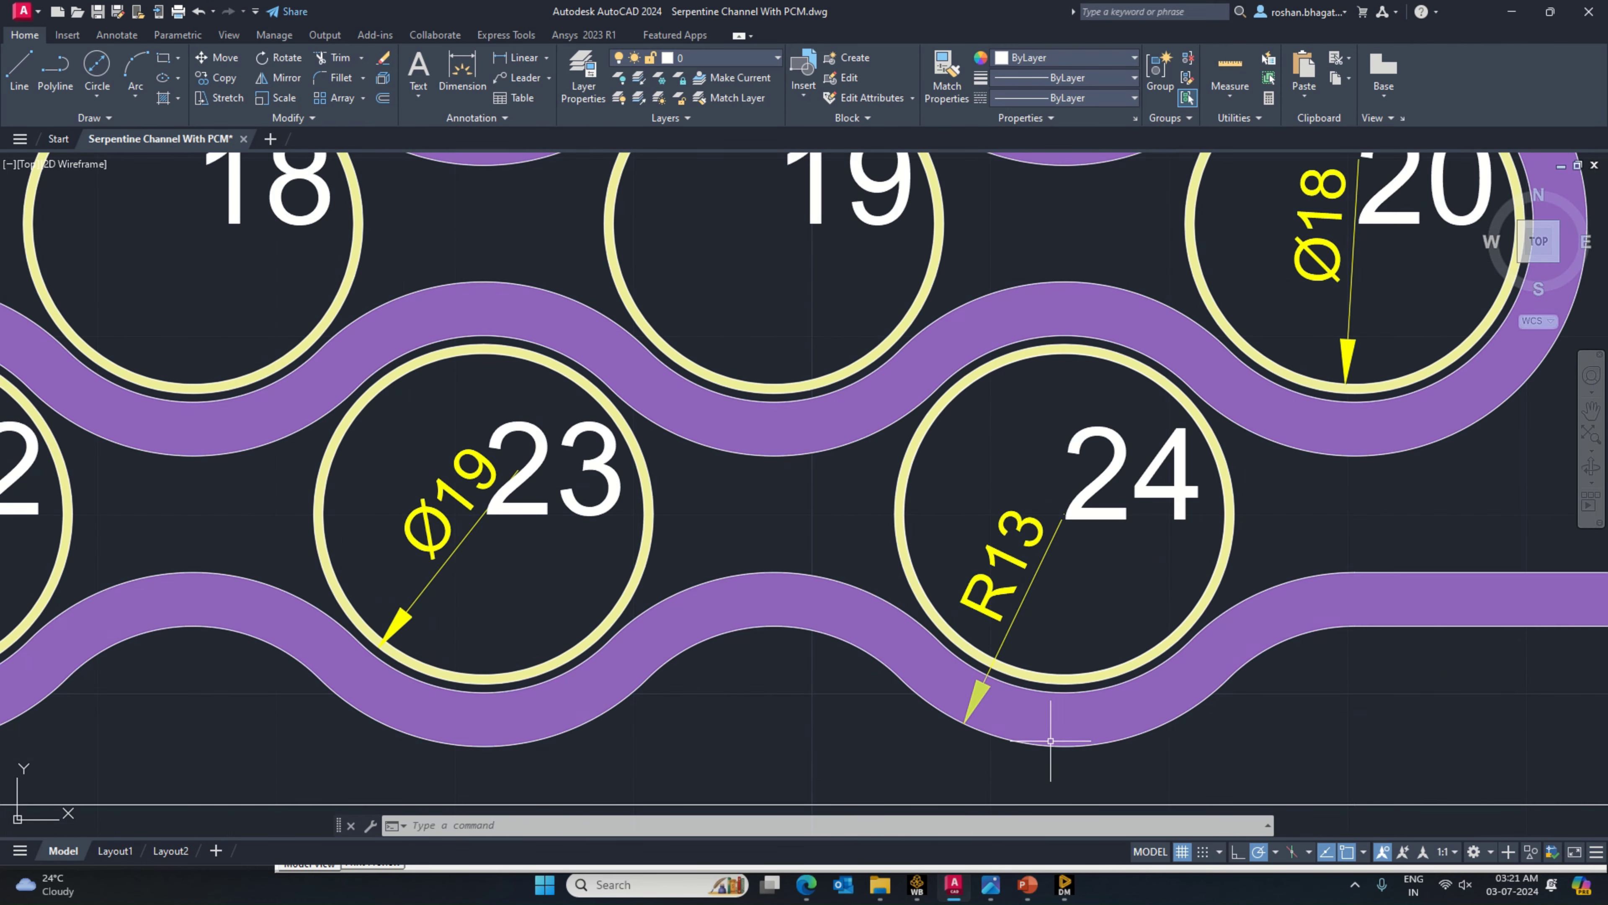
scroll(1051, 738, down, 4)
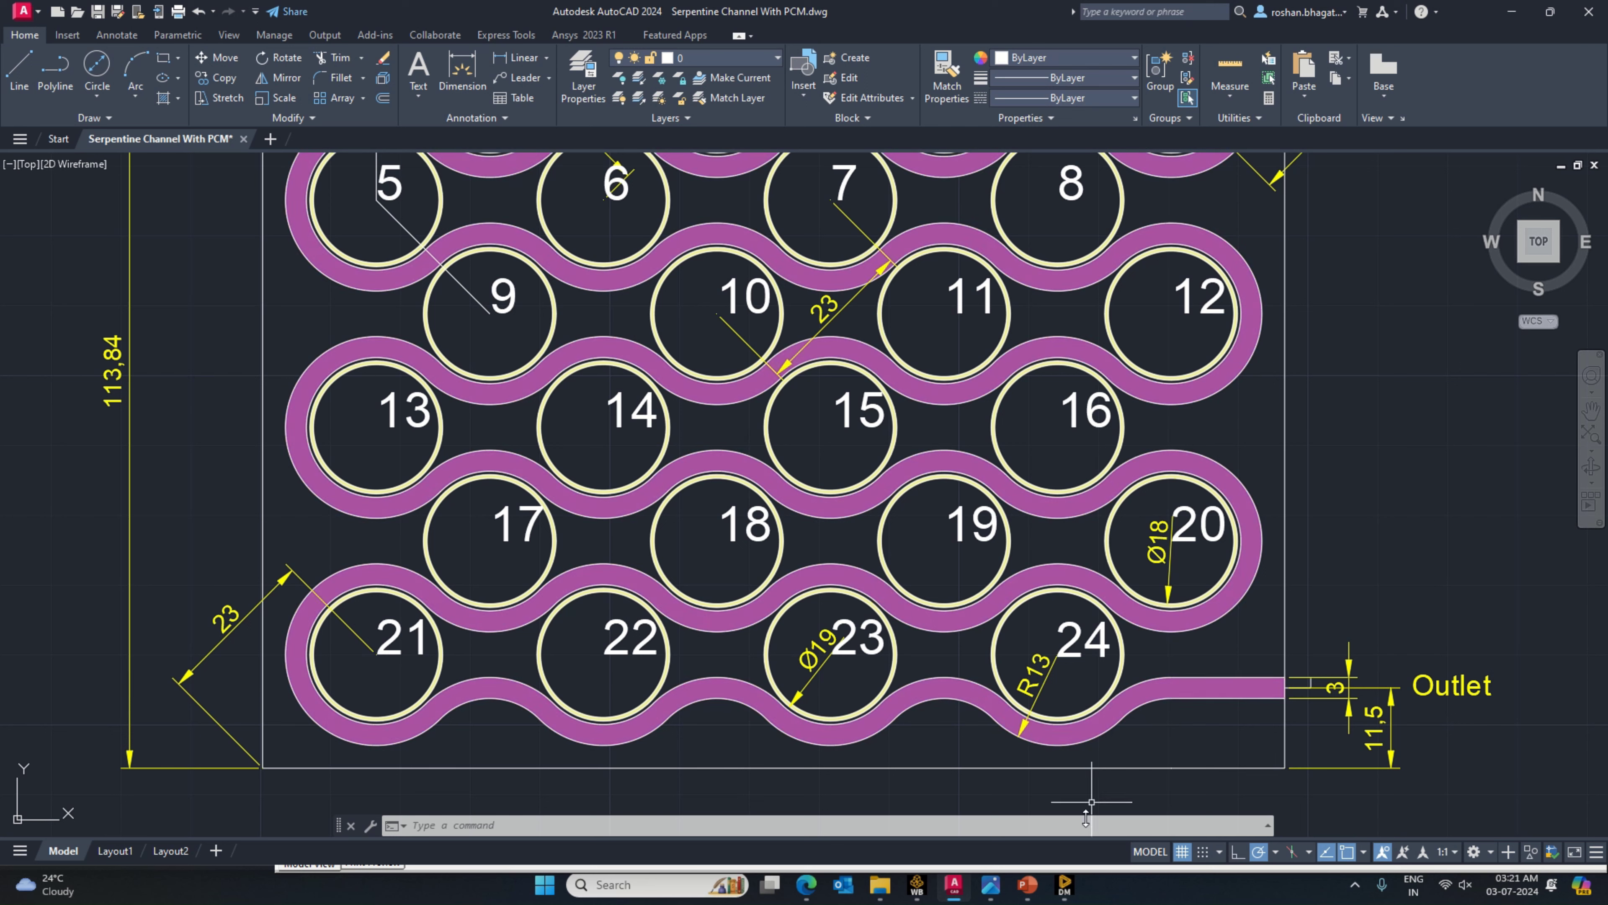
Step: Switch back to DesignModeler and set the Sketch1 circle's diameter D1 to 23 mm
click(1066, 889)
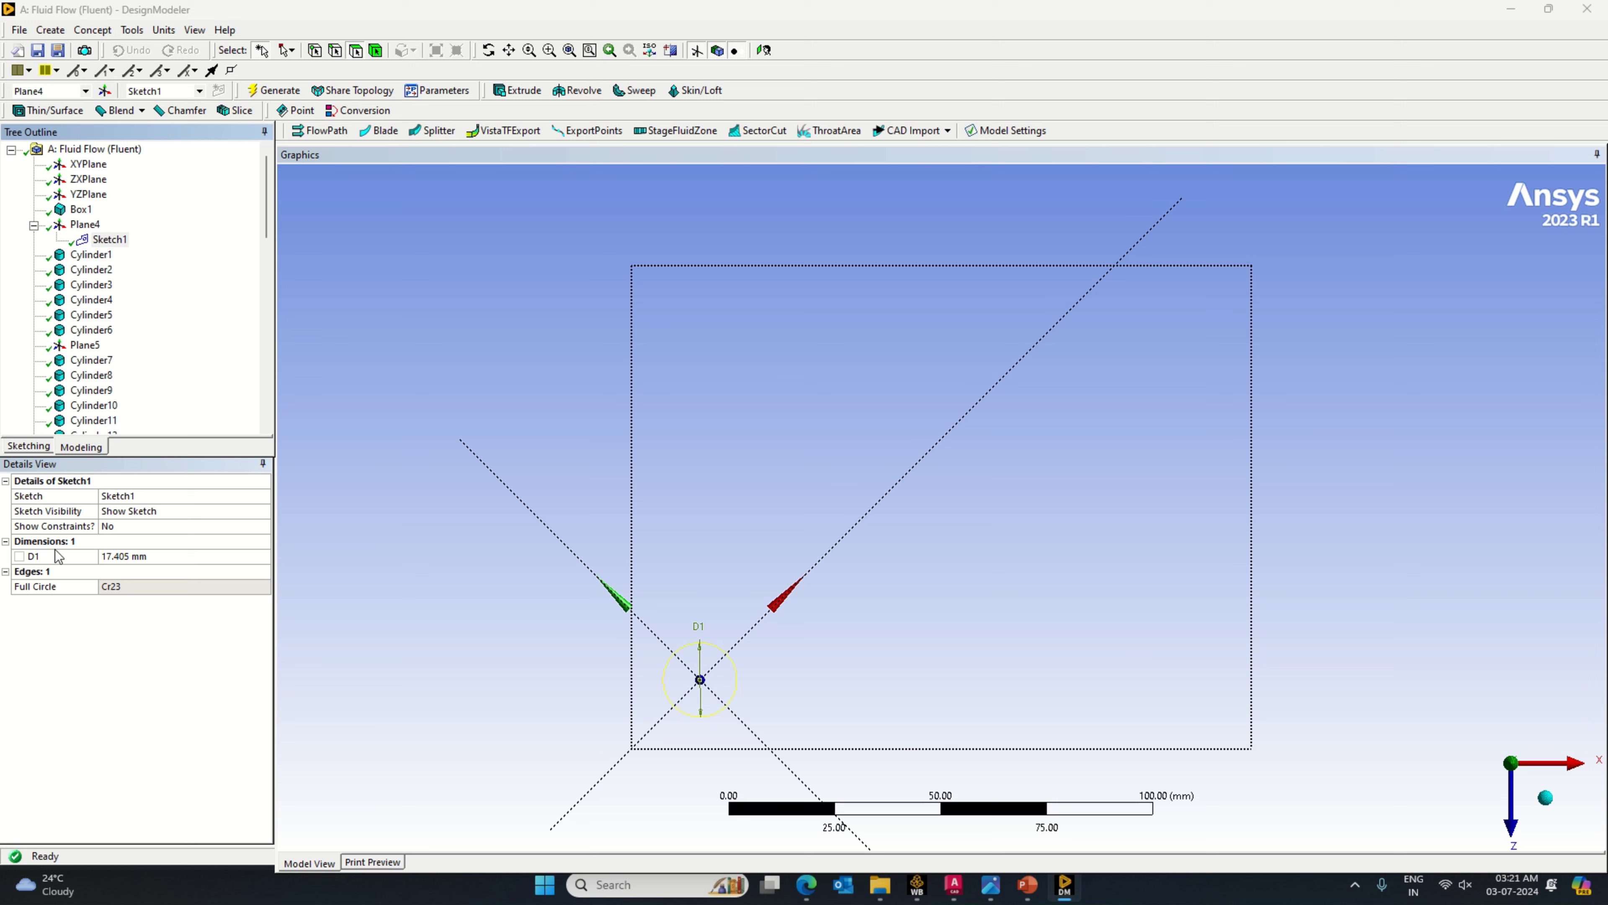
click(121, 555)
text(2)
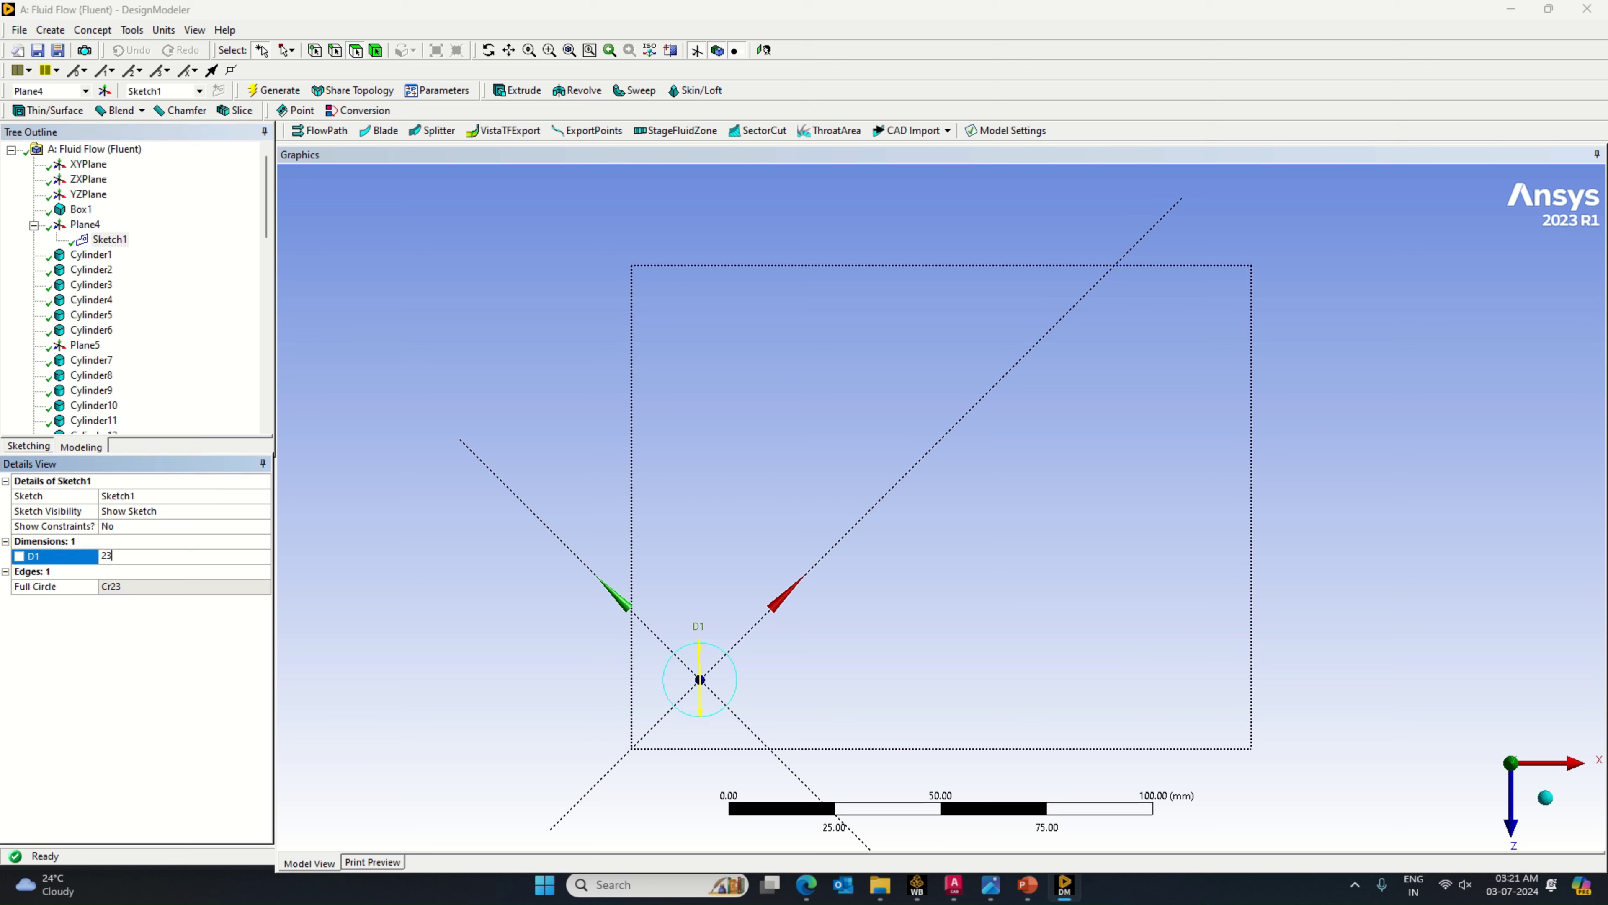
text(3)
key(Return)
Step: Sketch a line about 20.5 mm long from the circle's centre along the plane's red X axis
click(29, 445)
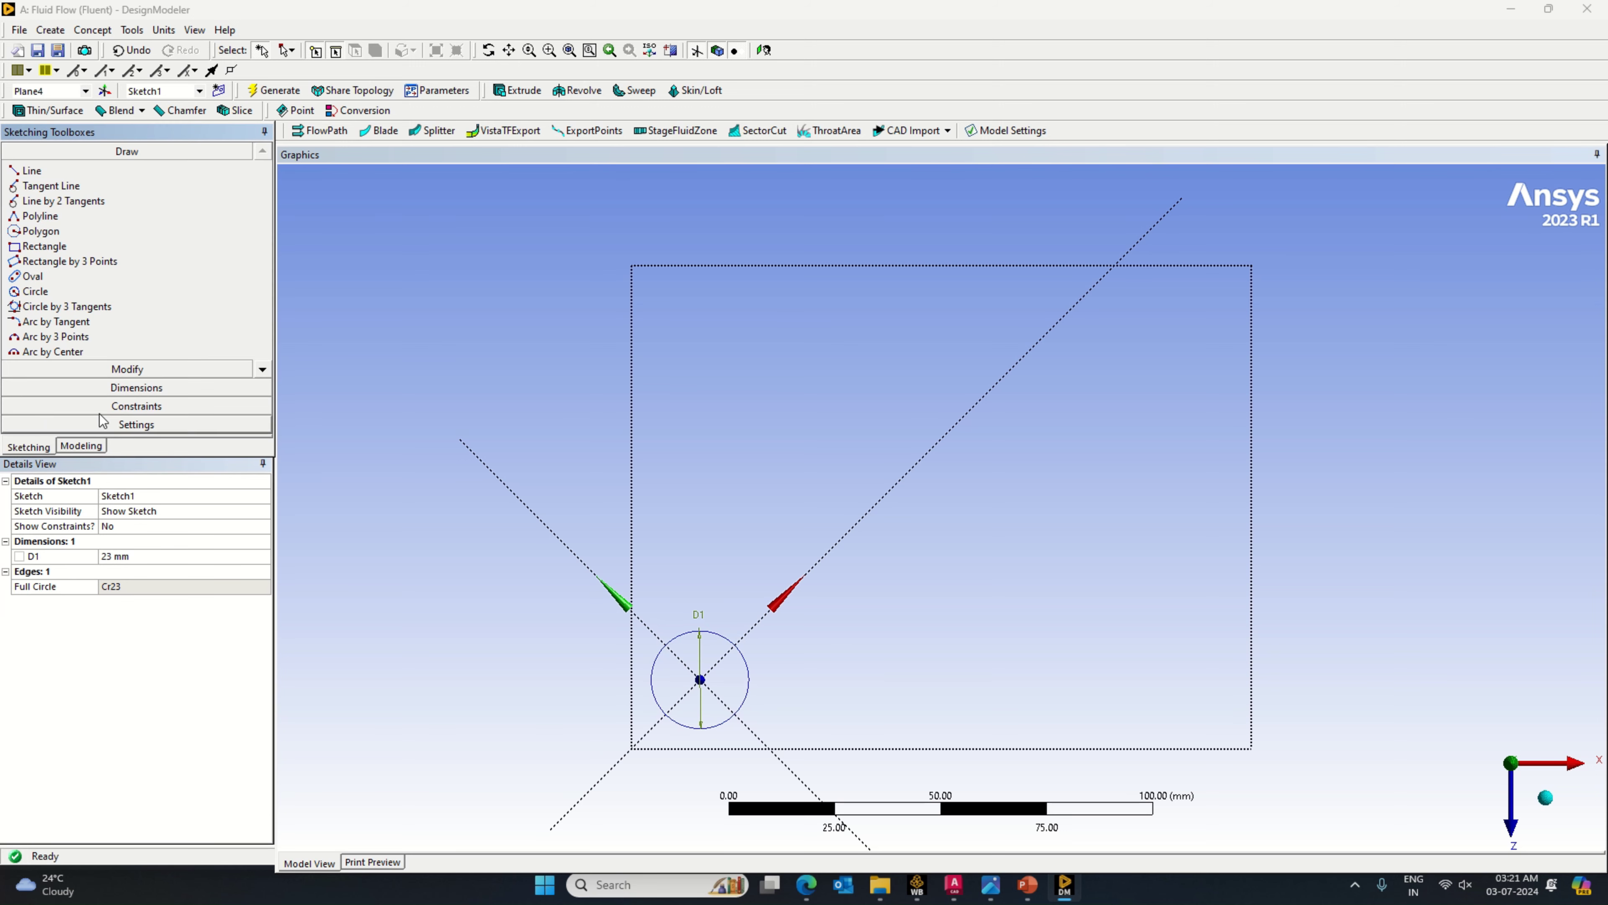
click(68, 173)
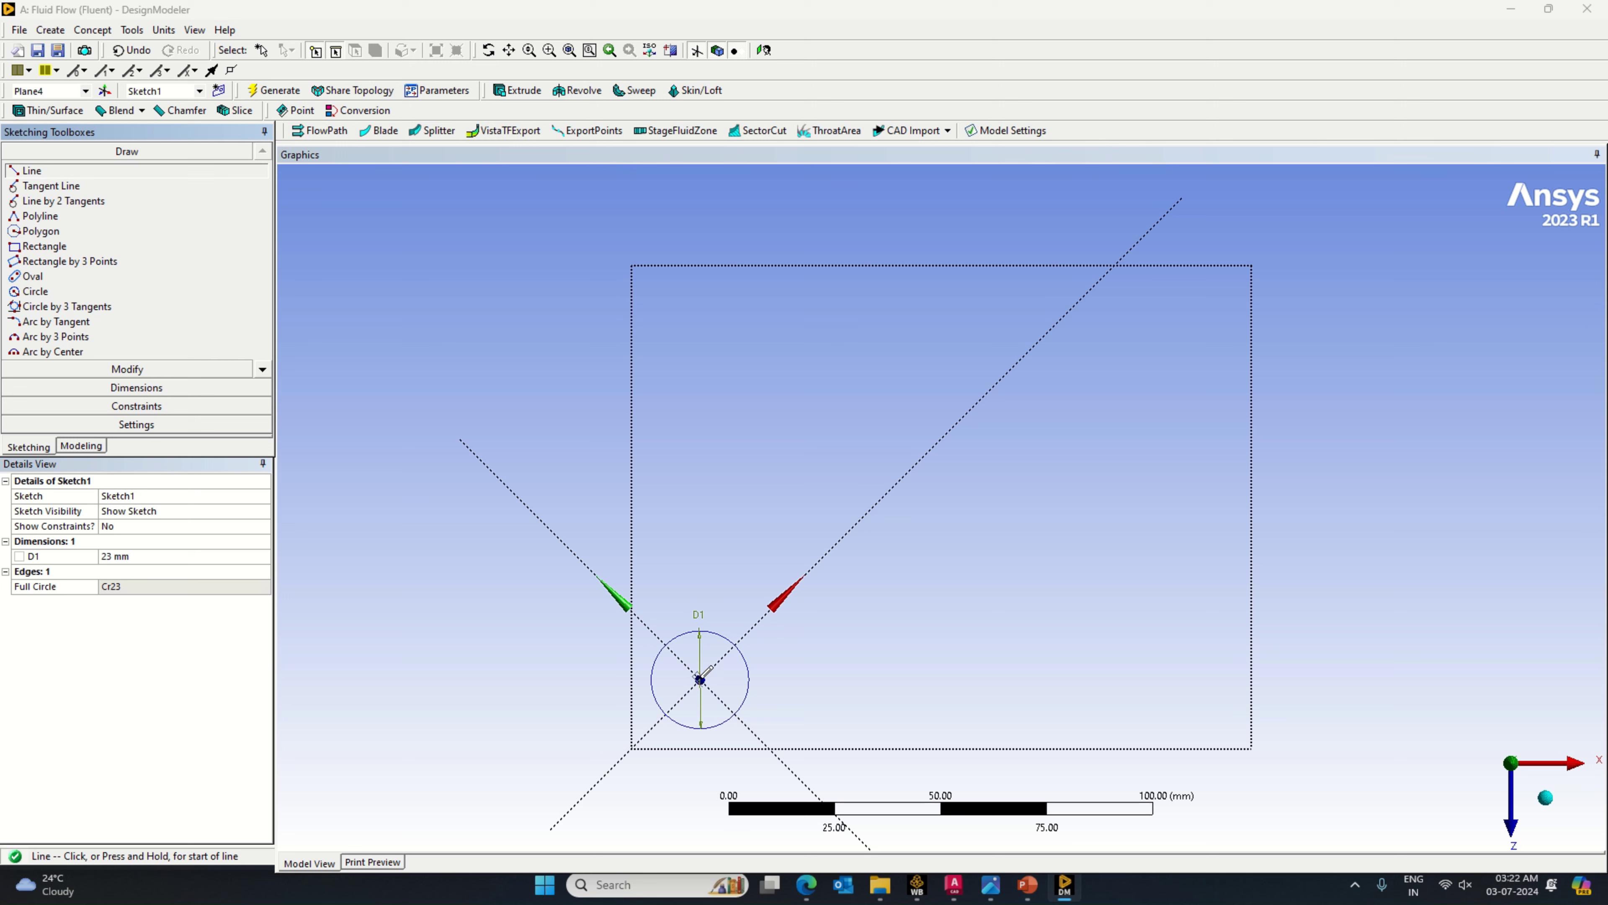
scroll(700, 679, up, 1)
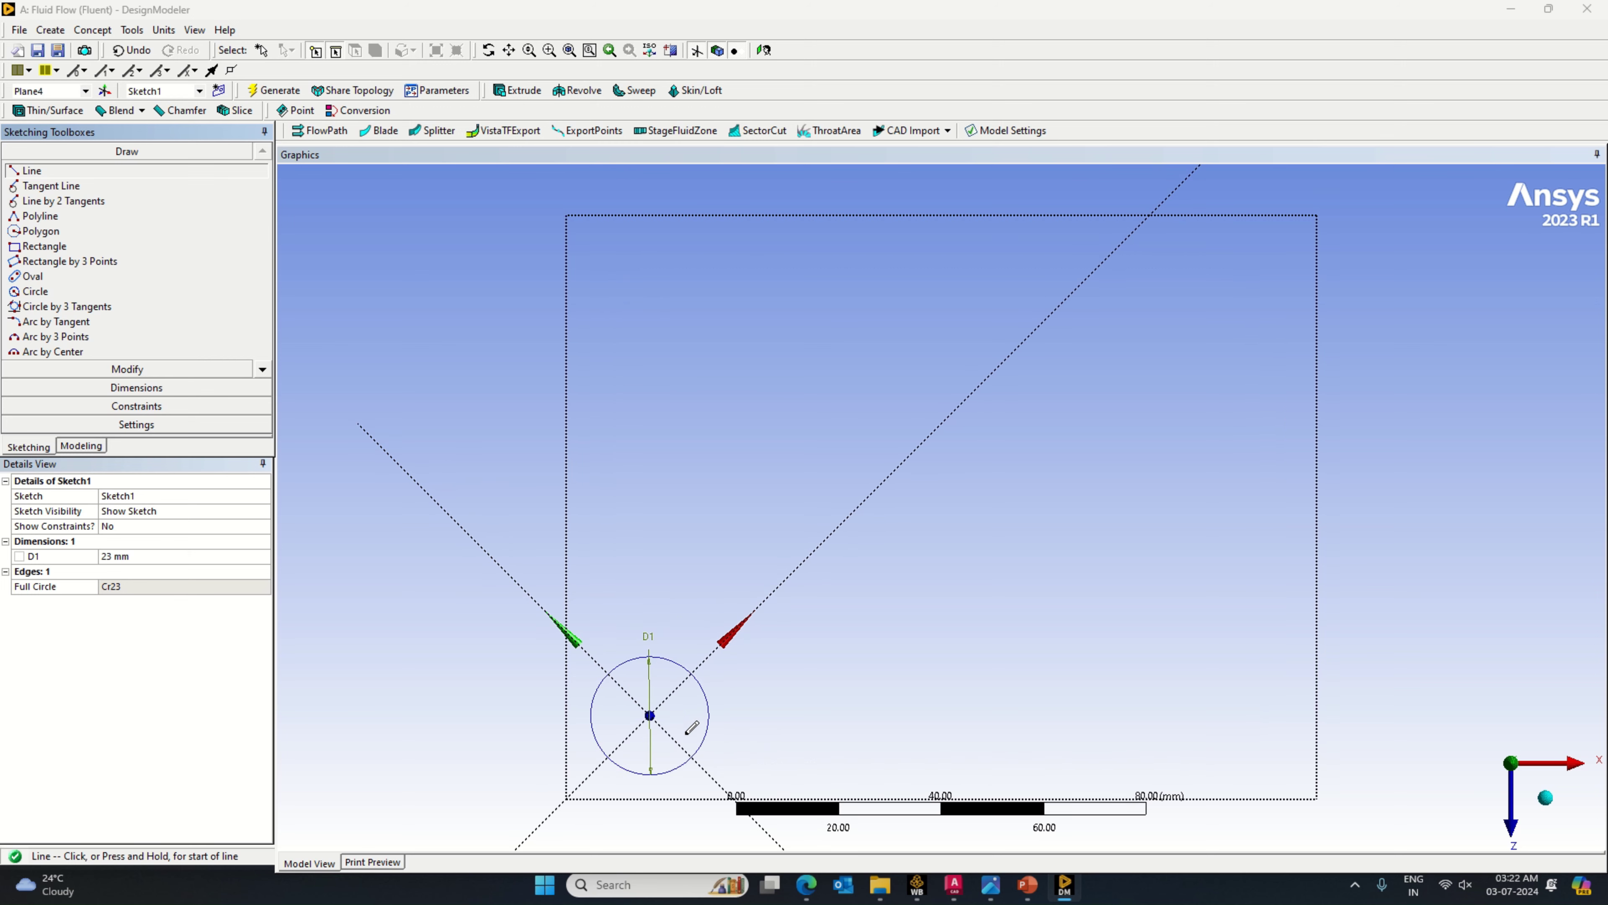
click(650, 715)
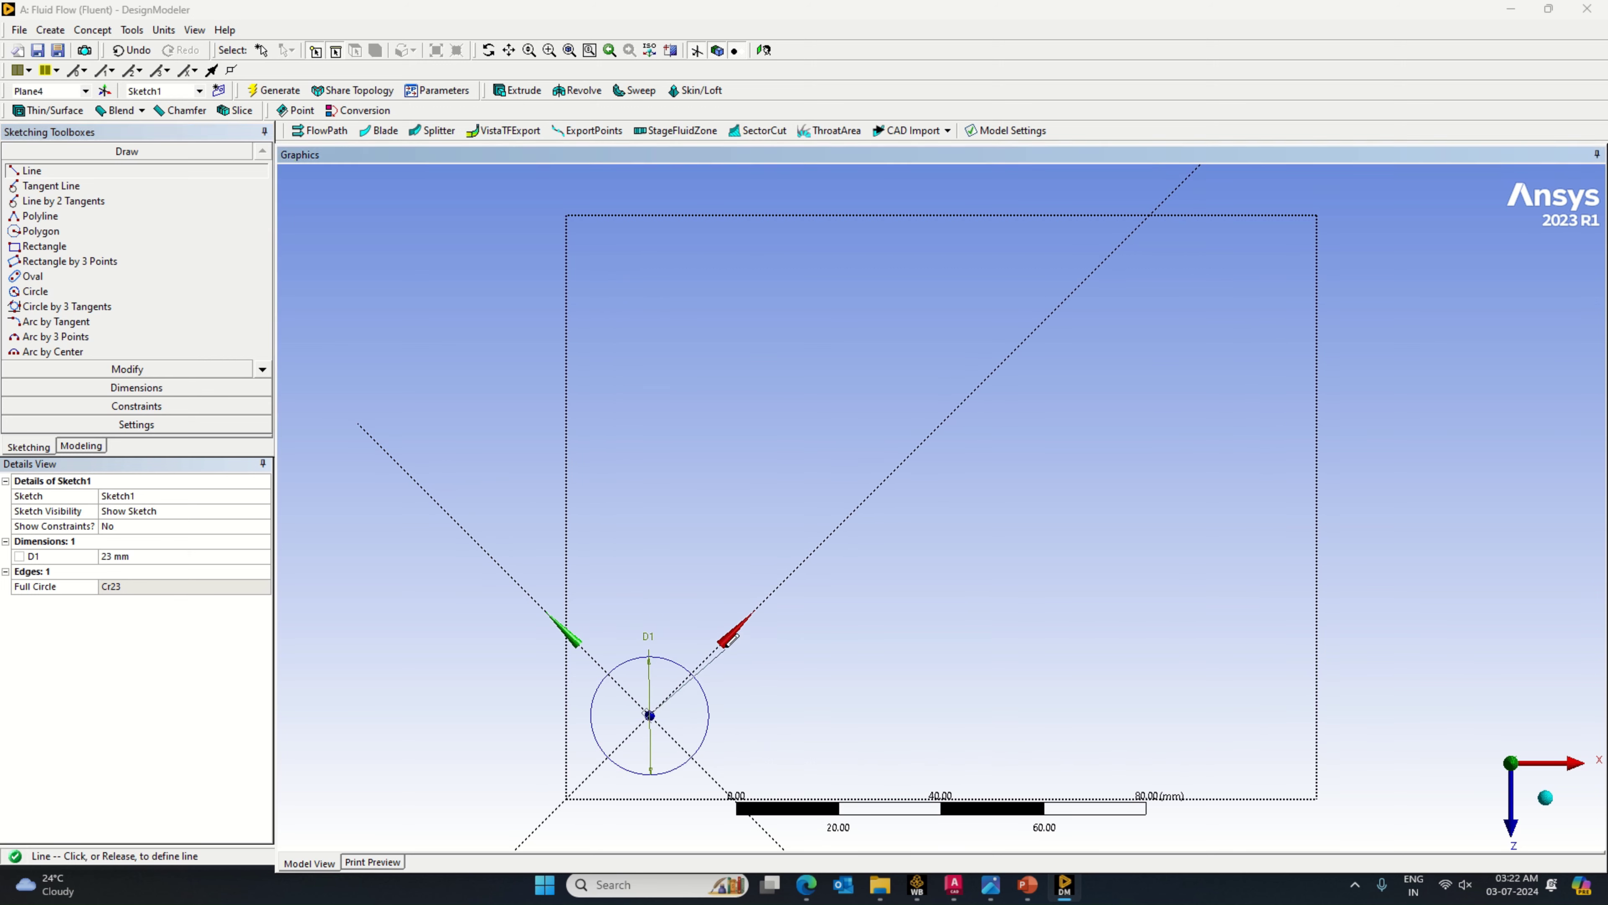
click(783, 650)
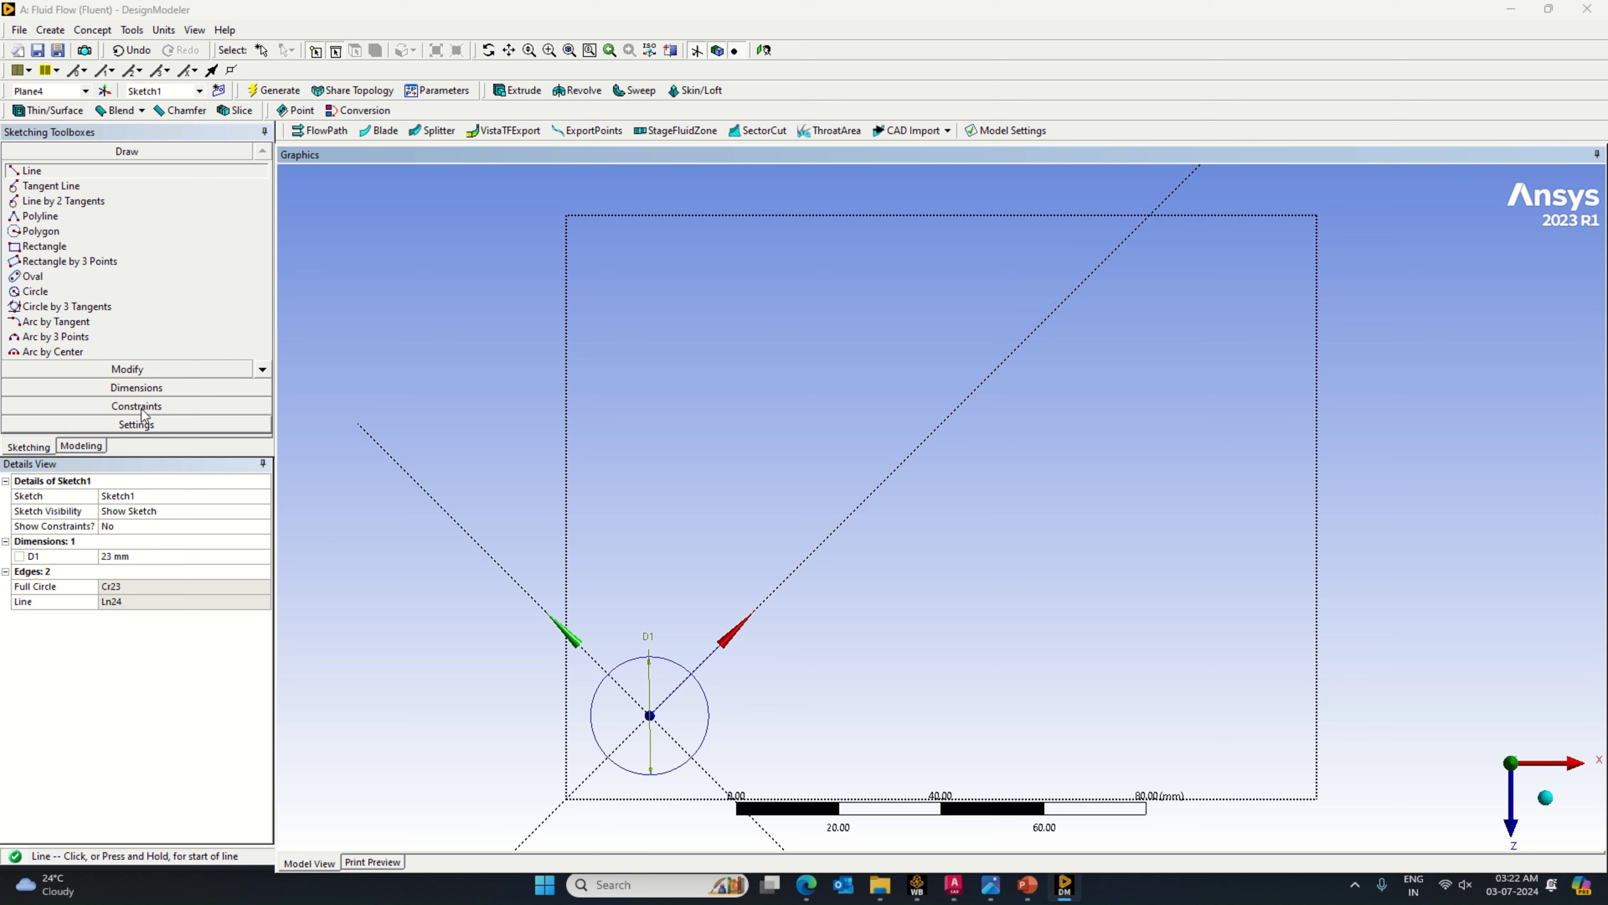
Step: Dimension the length of the line from the circle's centre and set it to 23 mm
click(136, 387)
click(676, 665)
click(716, 677)
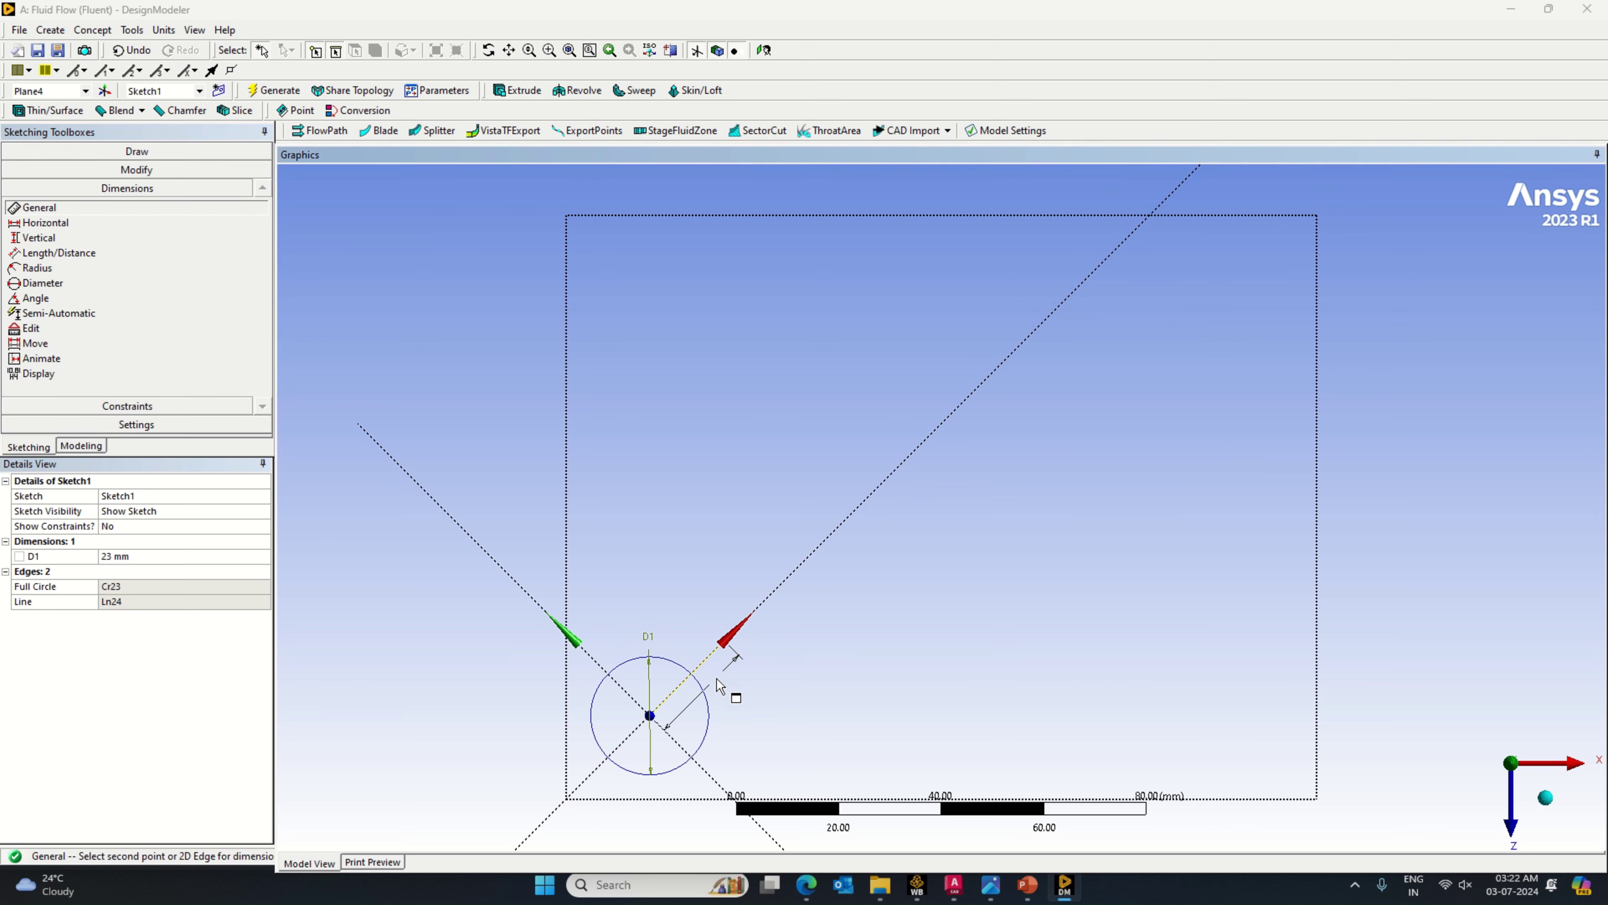
click(143, 570)
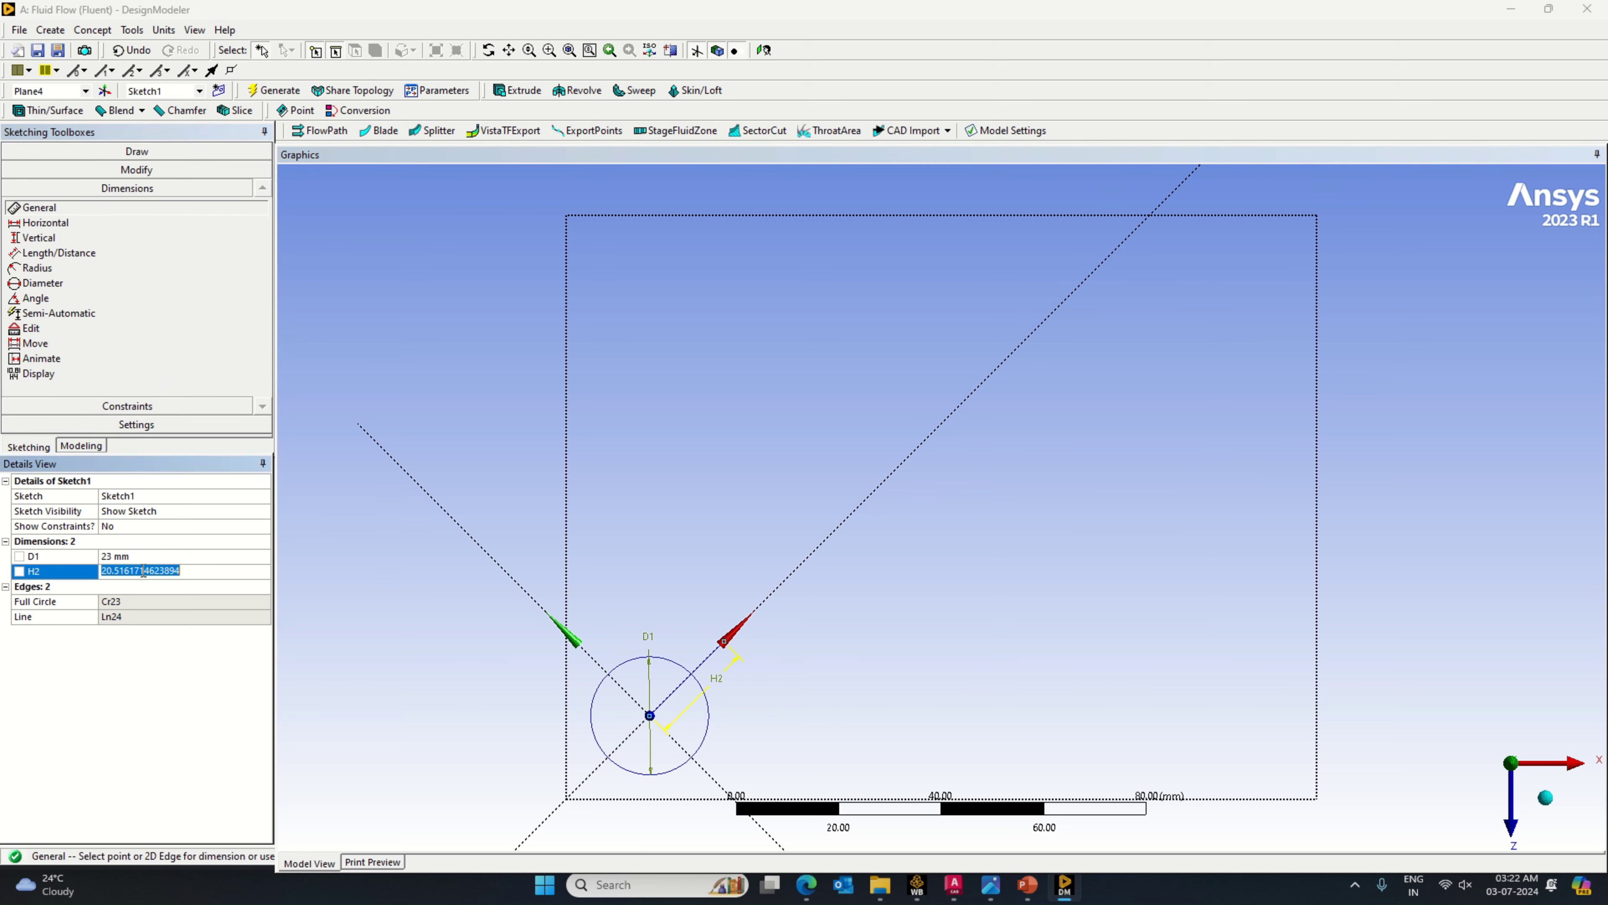
text(23)
key(Return)
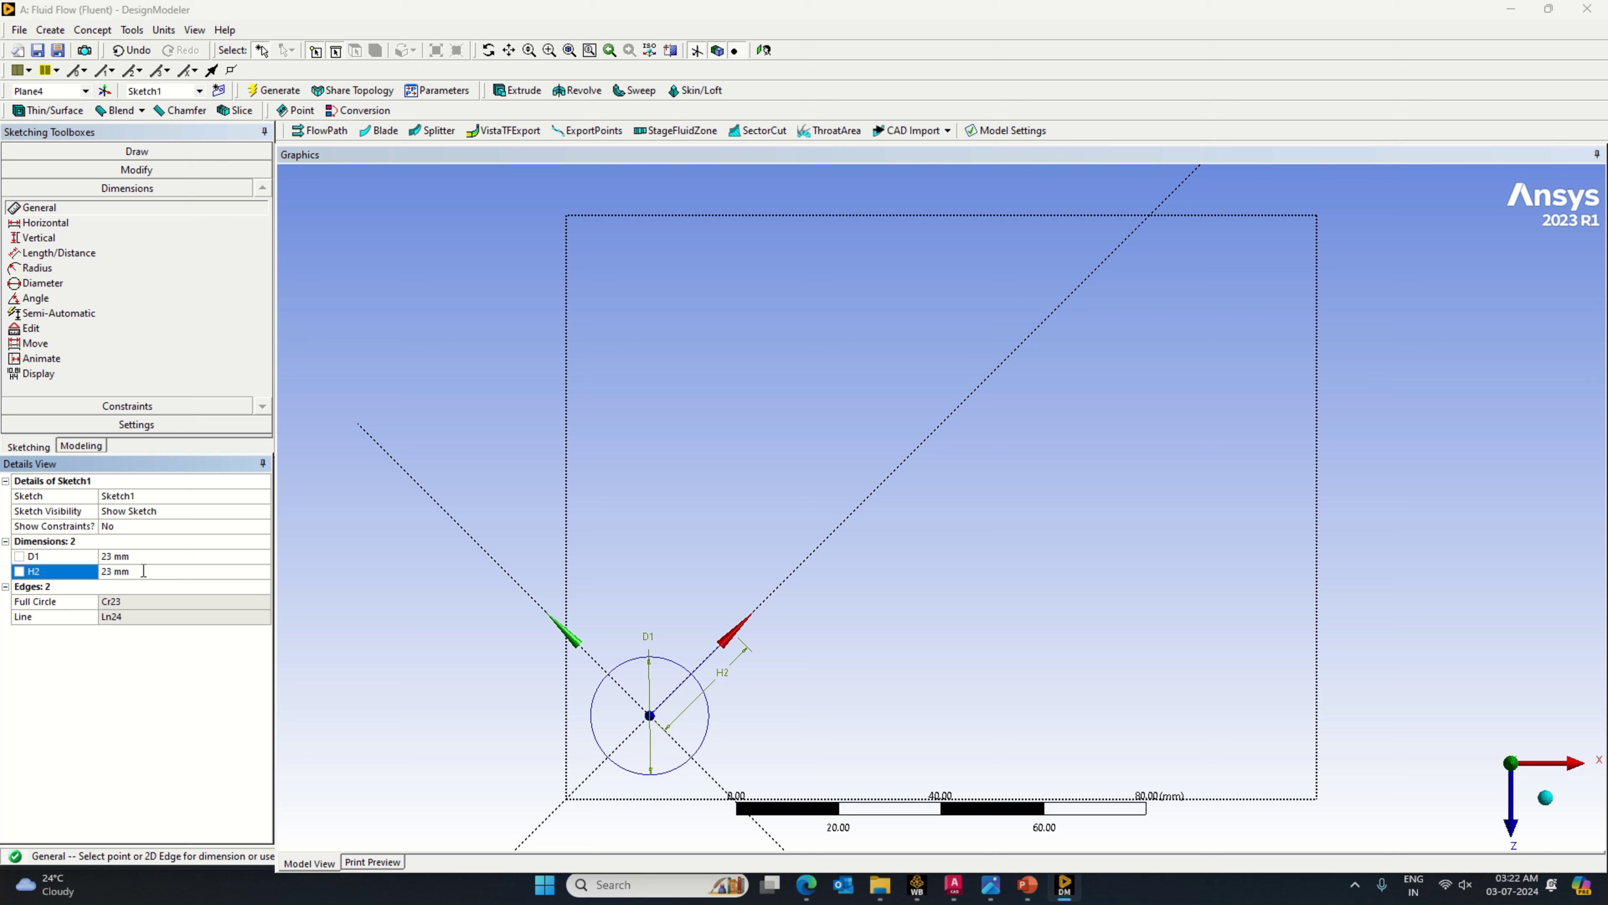
scroll(790, 728, up, 2)
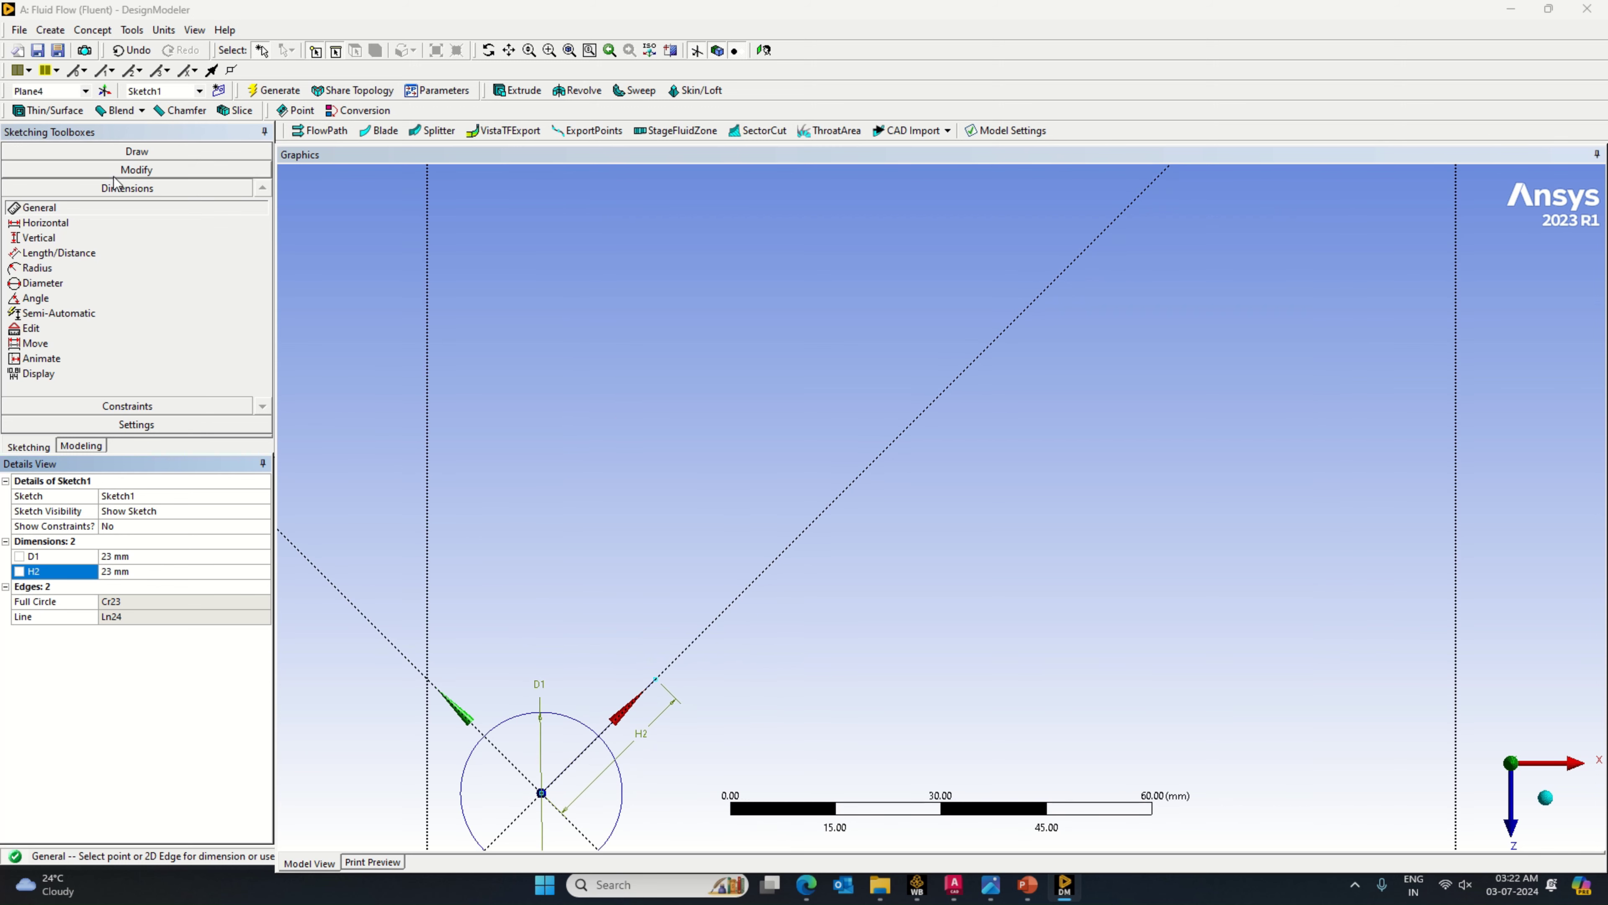
Step: Sketch a circle about 18.5 mm in diameter centred on the outer end of the line along the red X axis
scroll(646, 601, down, 2)
scroll(719, 695, up, 3)
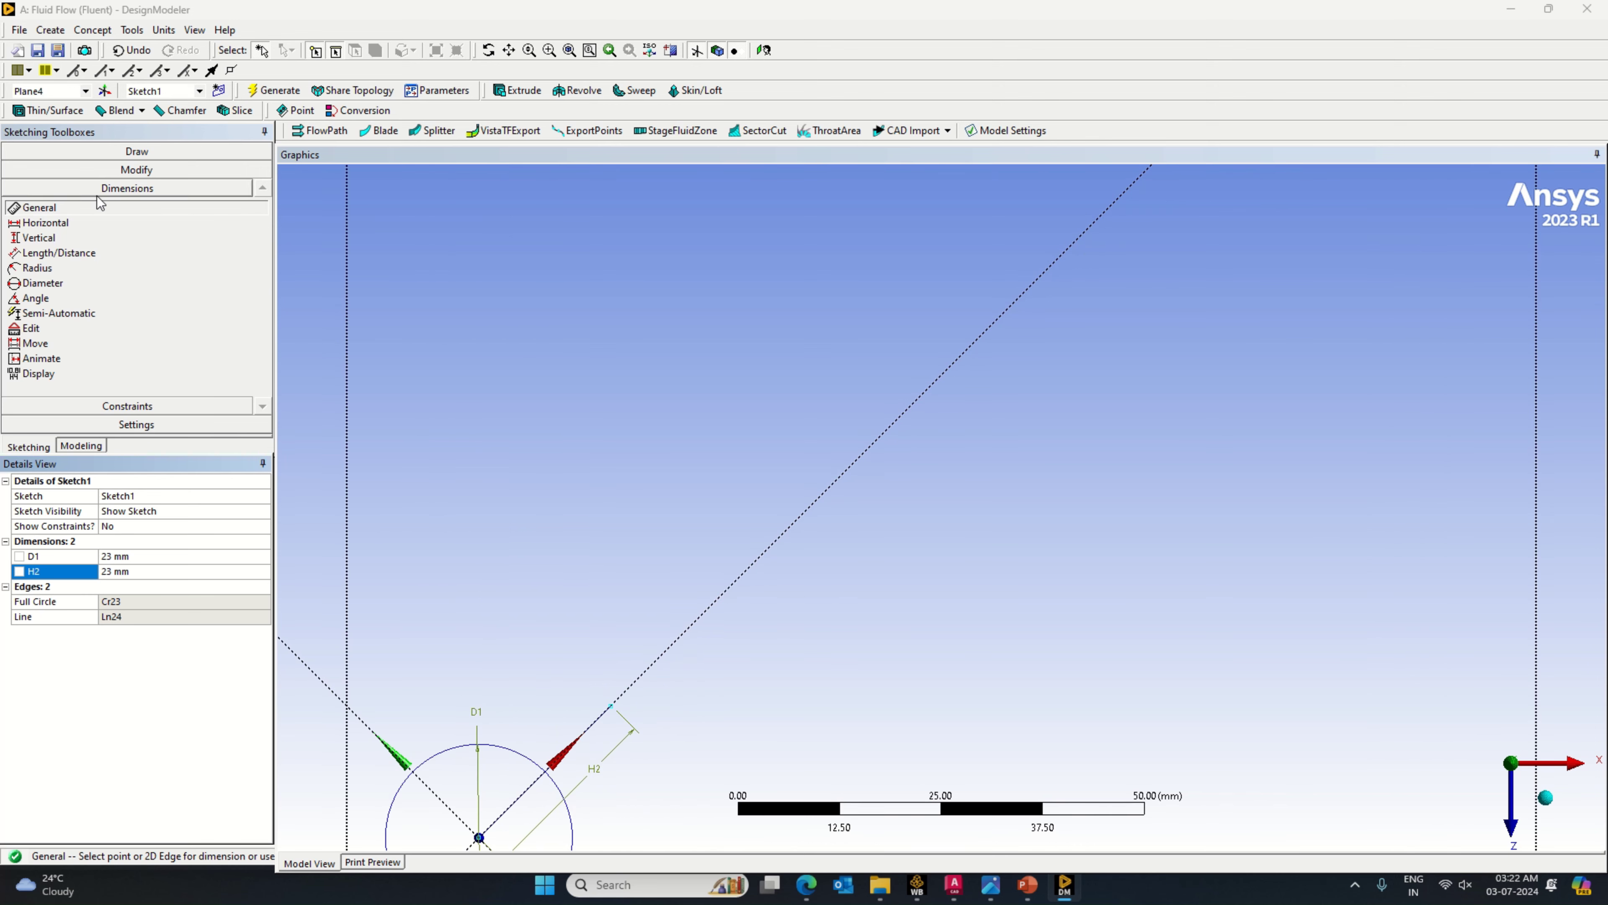
click(126, 153)
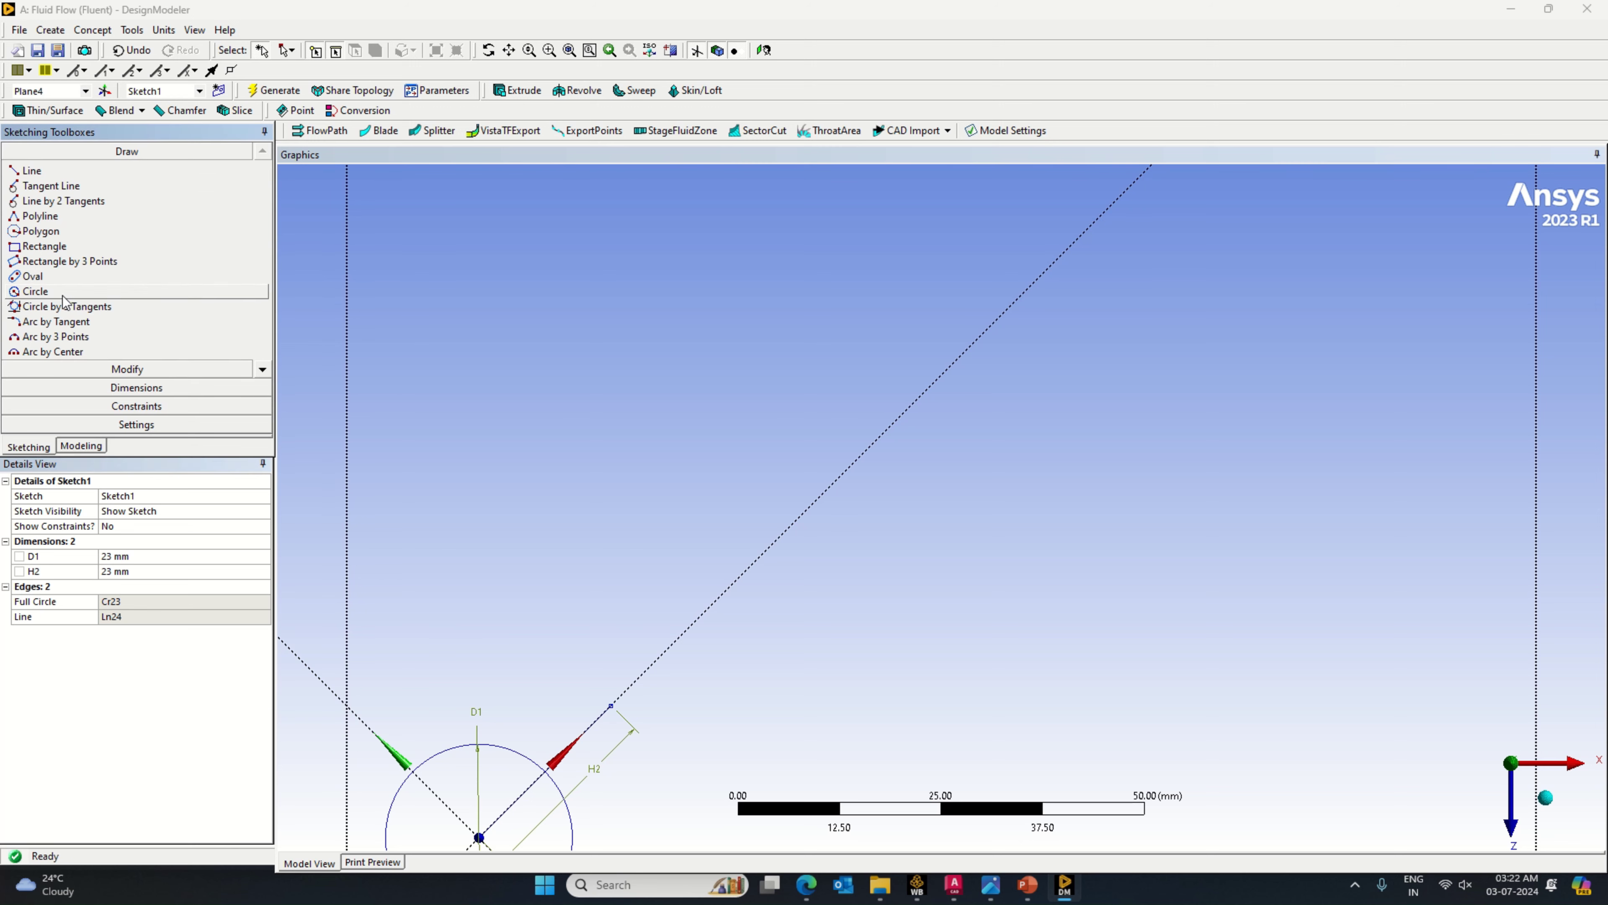
click(36, 291)
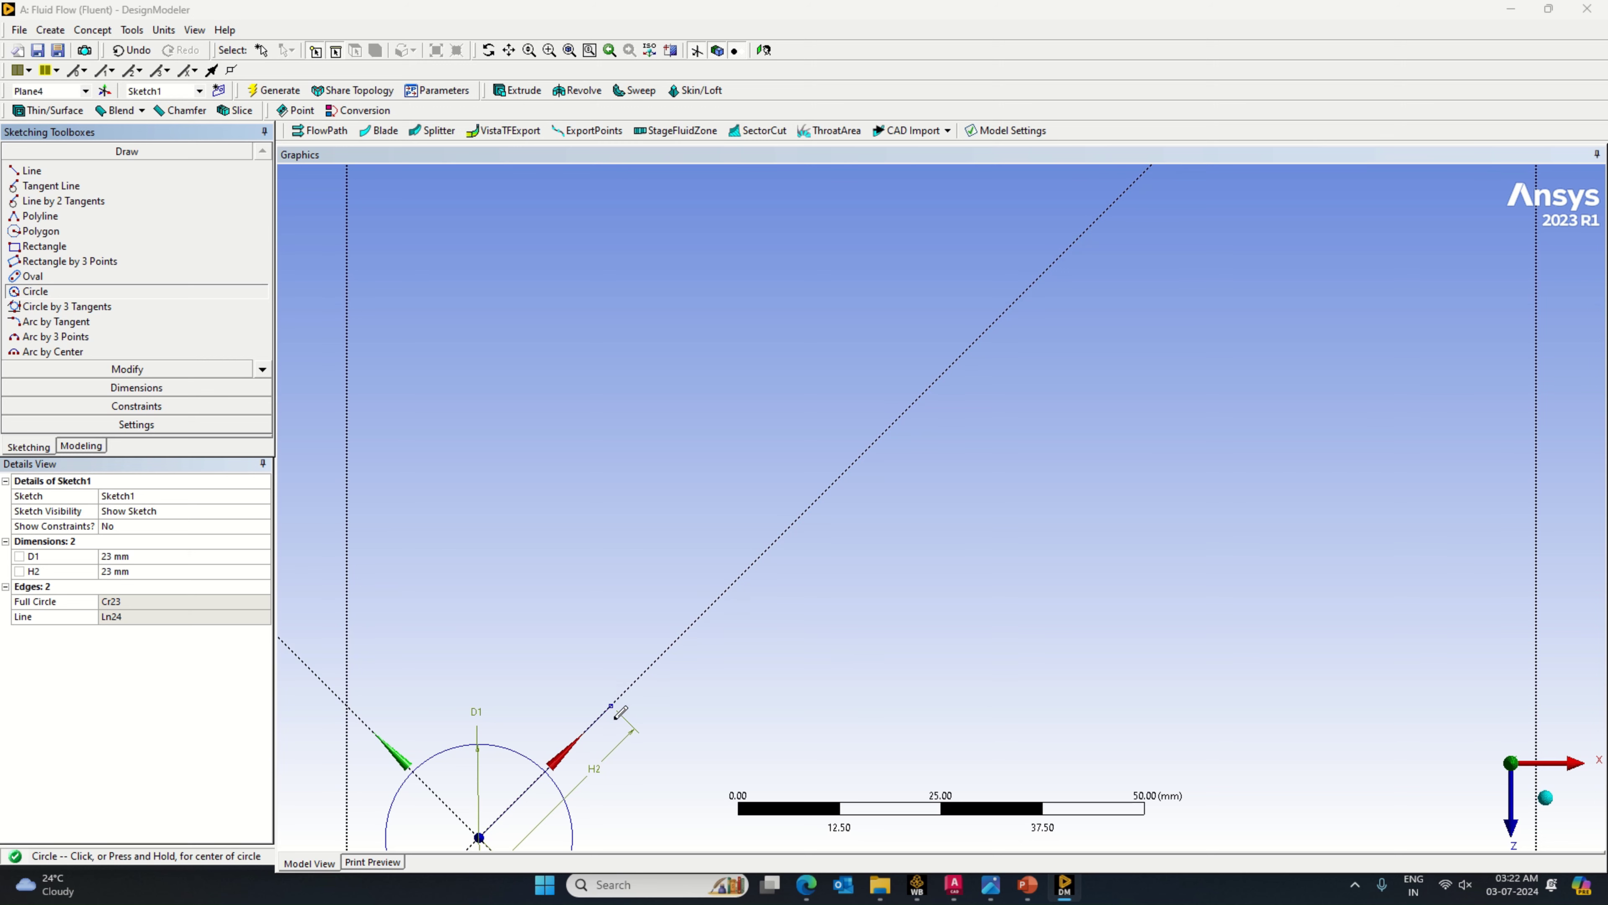
click(610, 704)
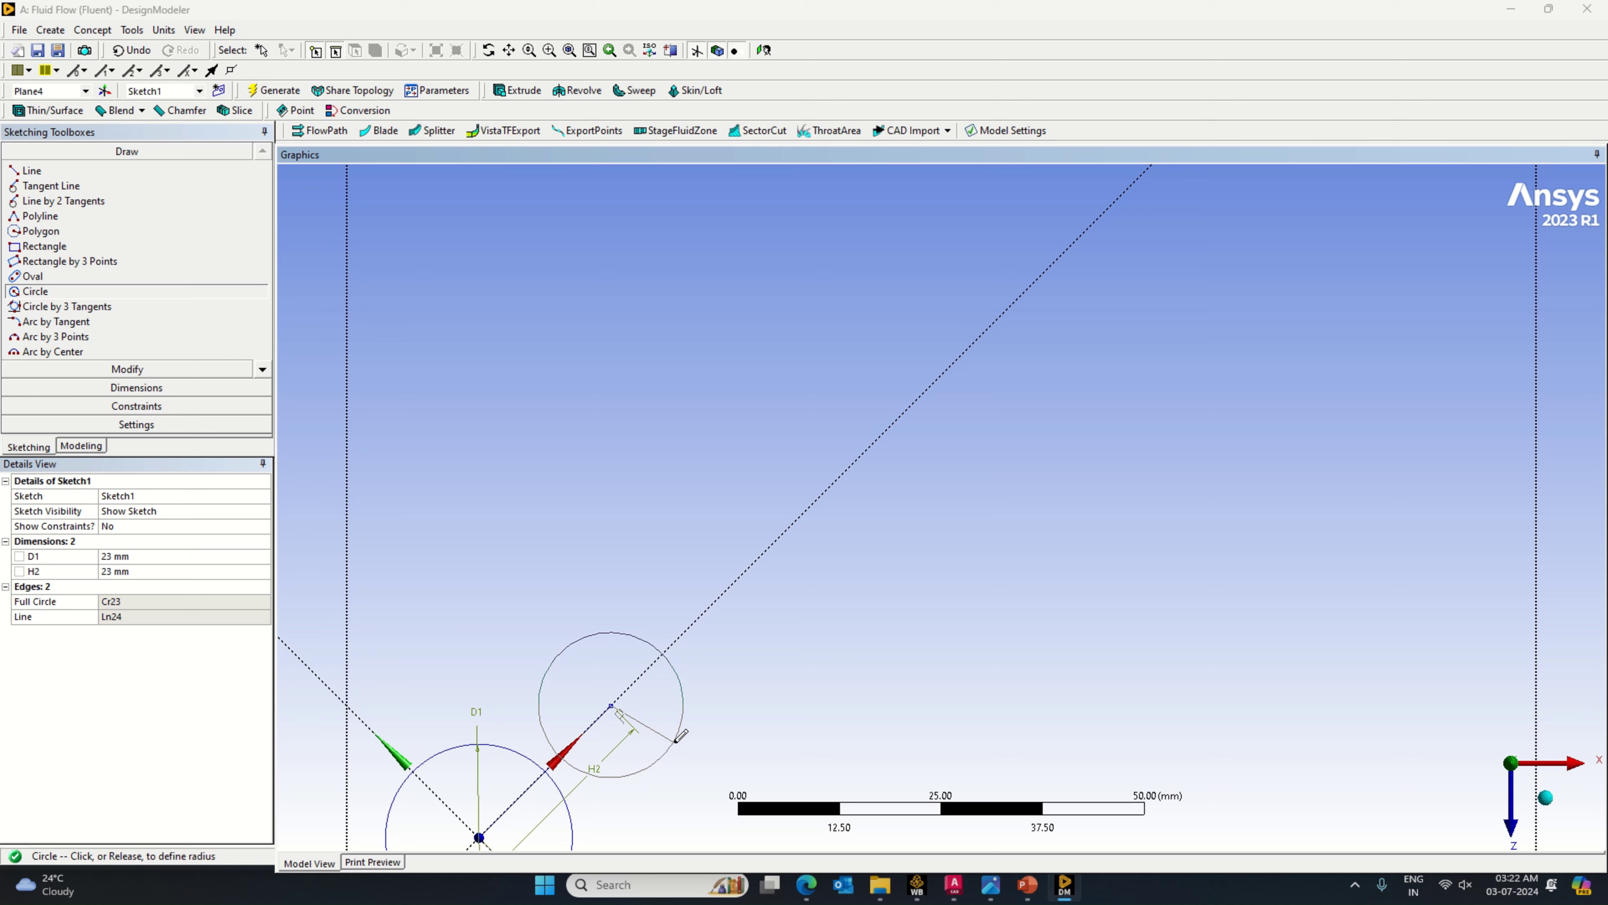
click(682, 734)
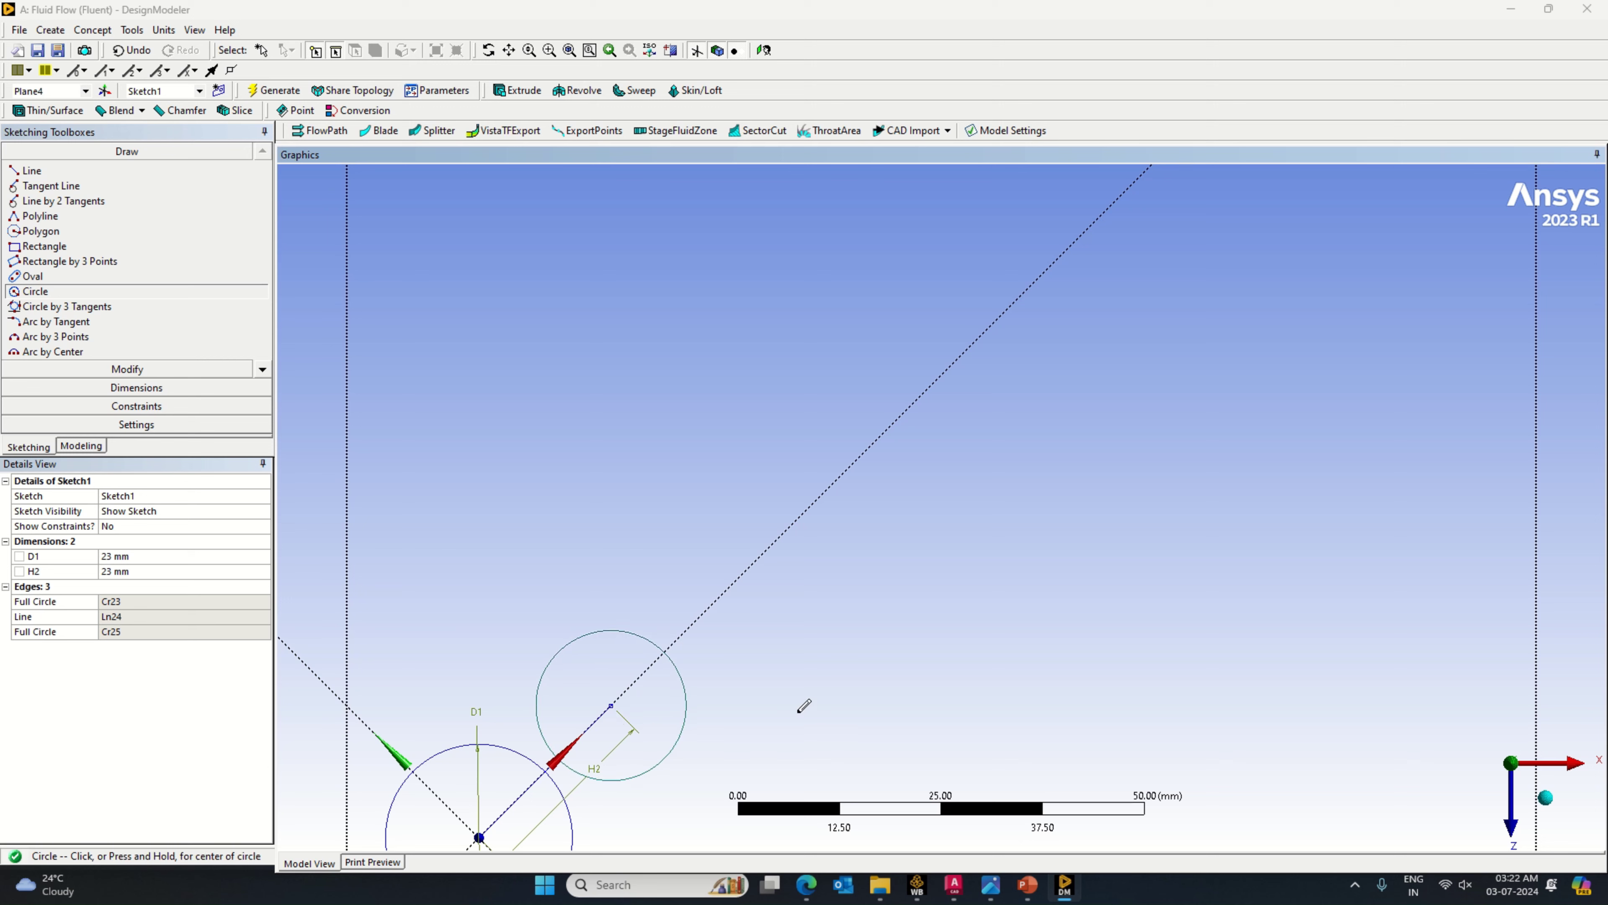
Step: Dimension the second circle's diameter and set it to 23 mm
click(122, 393)
click(588, 635)
click(573, 613)
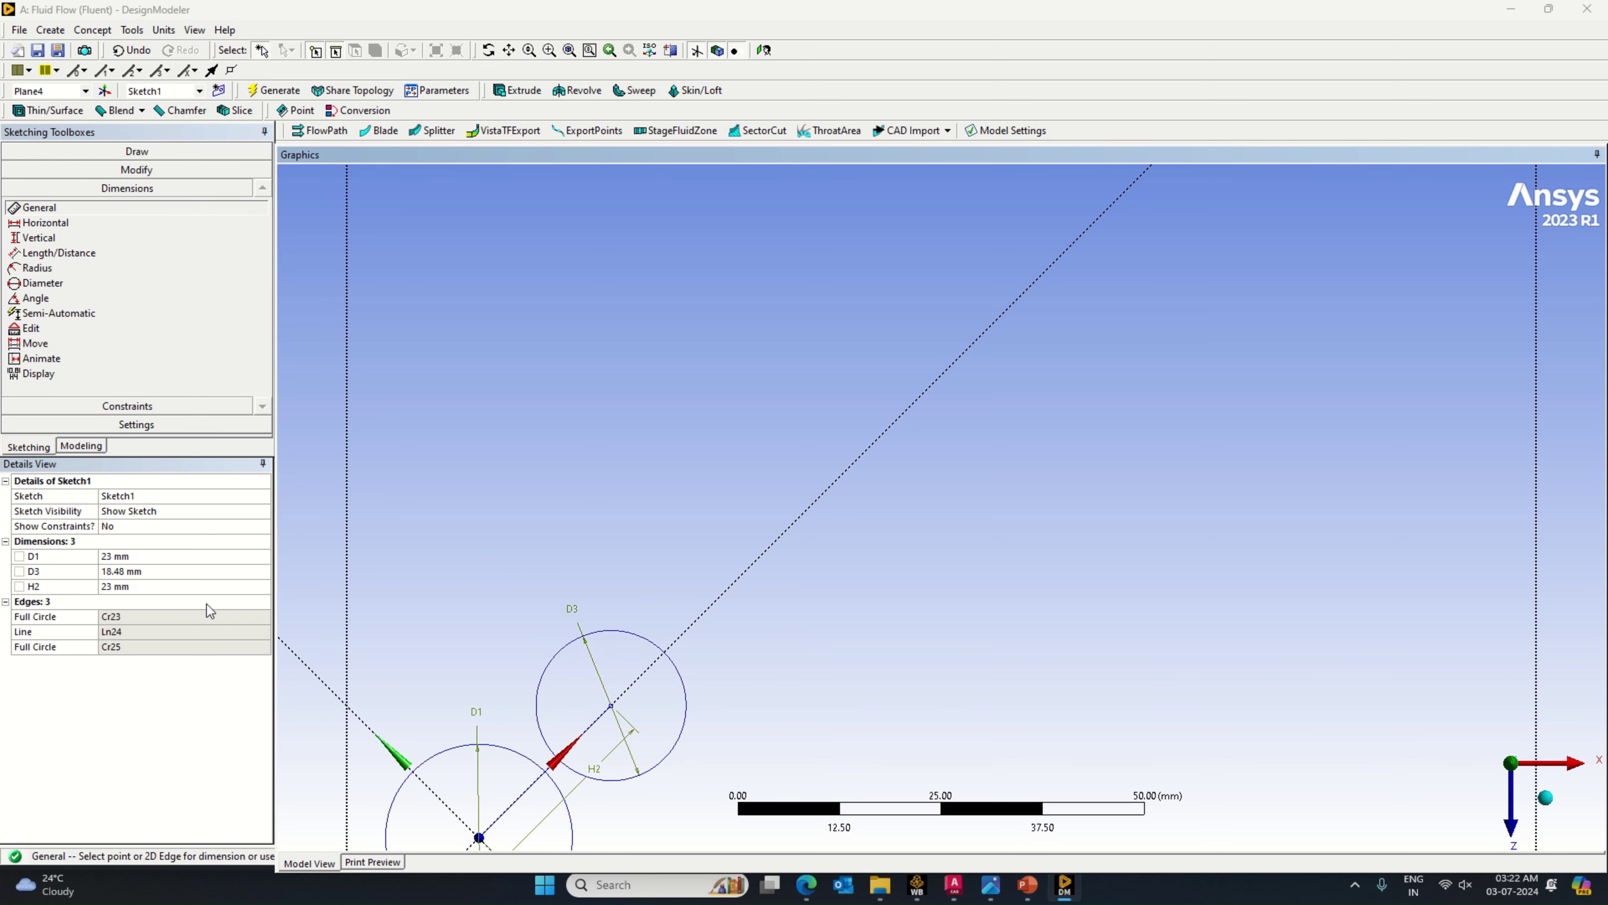
click(166, 572)
text(23)
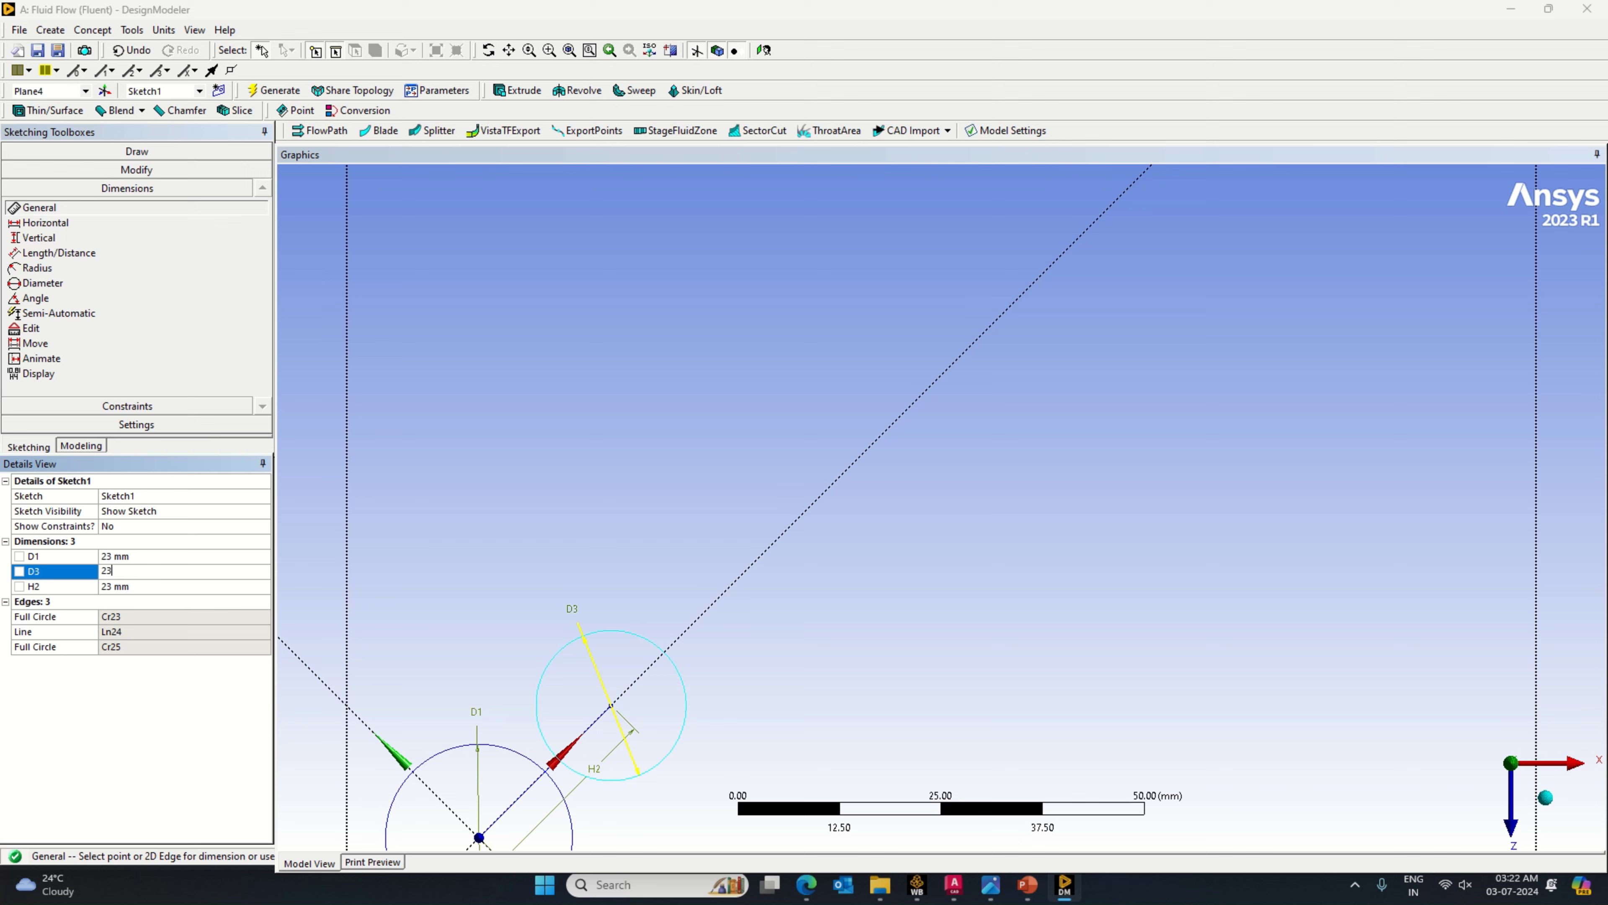
key(Return)
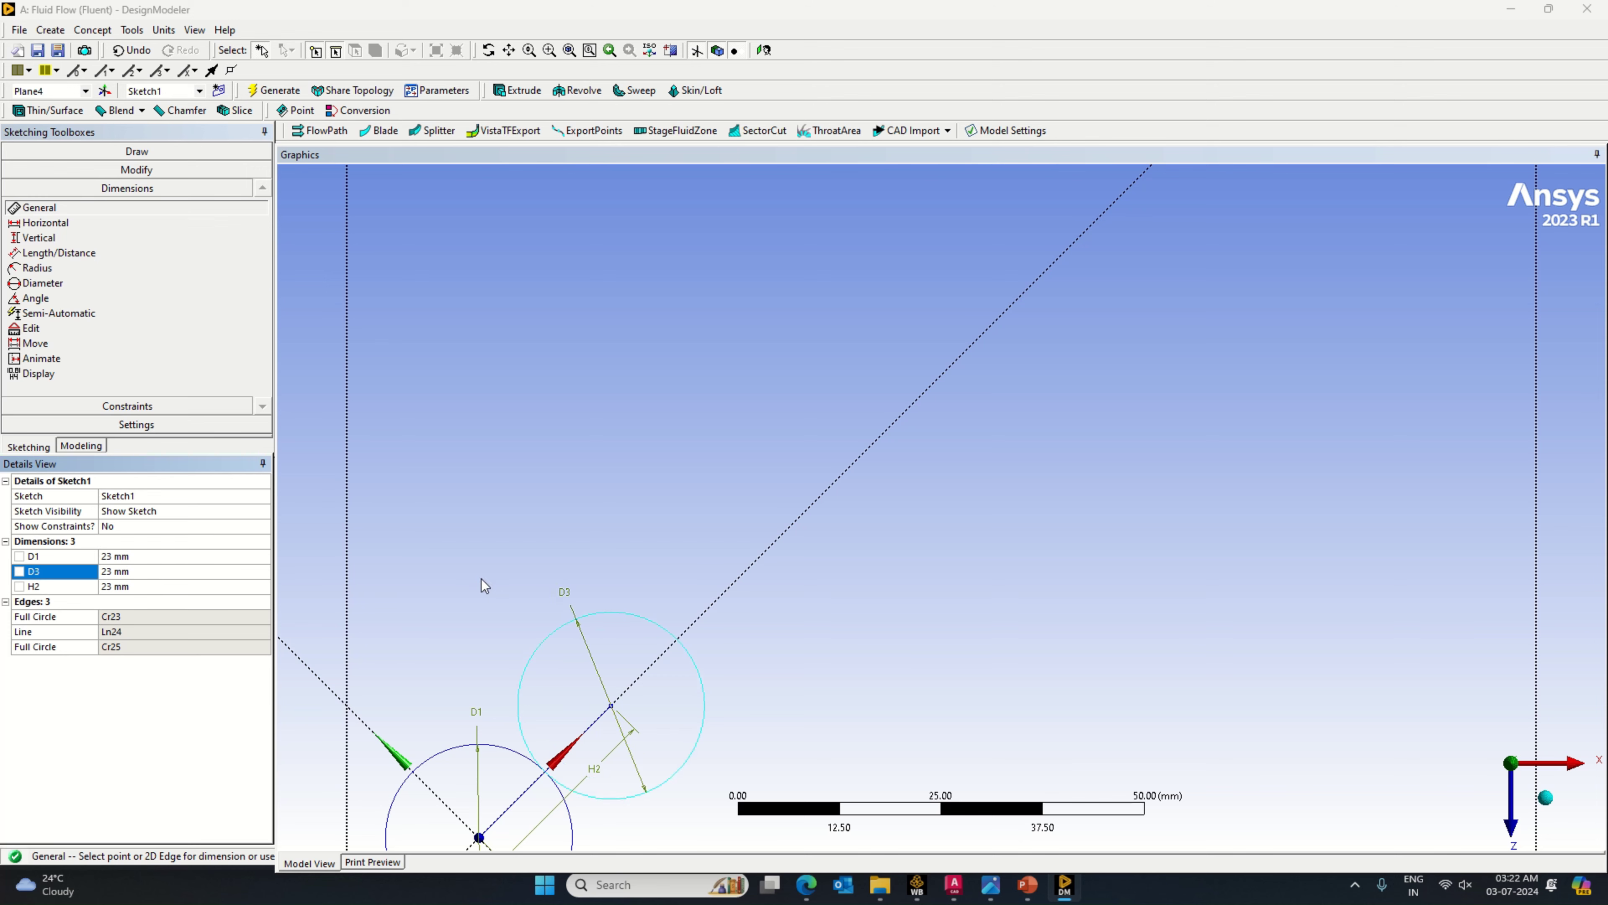
Step: Examine the contact between the two circles and their position relative to the box outline
scroll(630, 763, down, 2)
scroll(629, 764, up, 2)
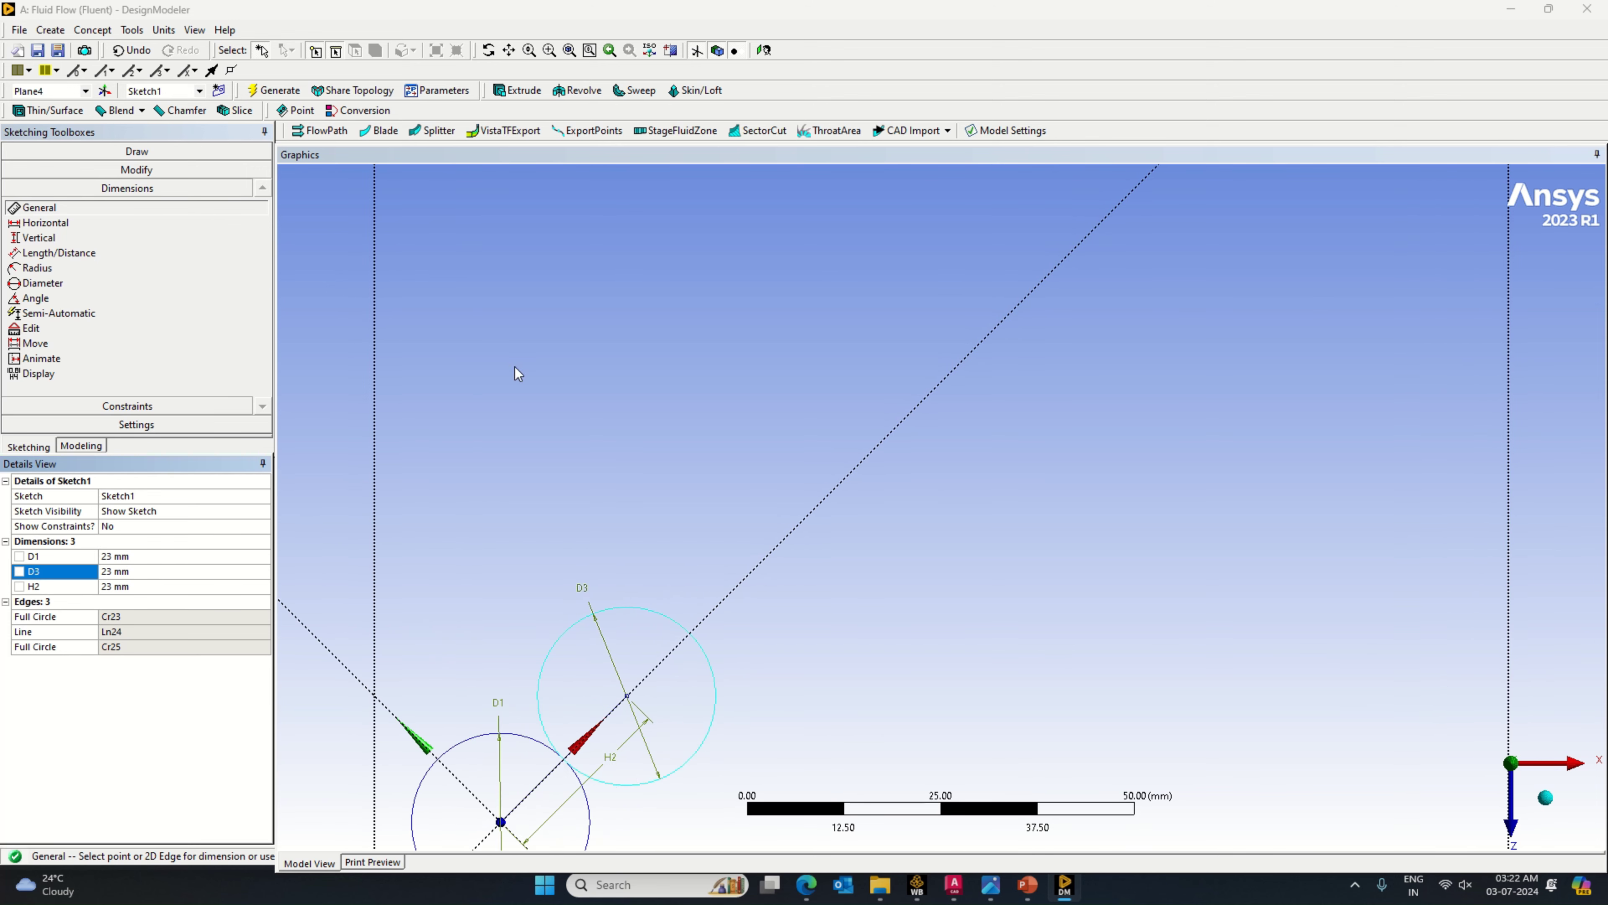
click(511, 50)
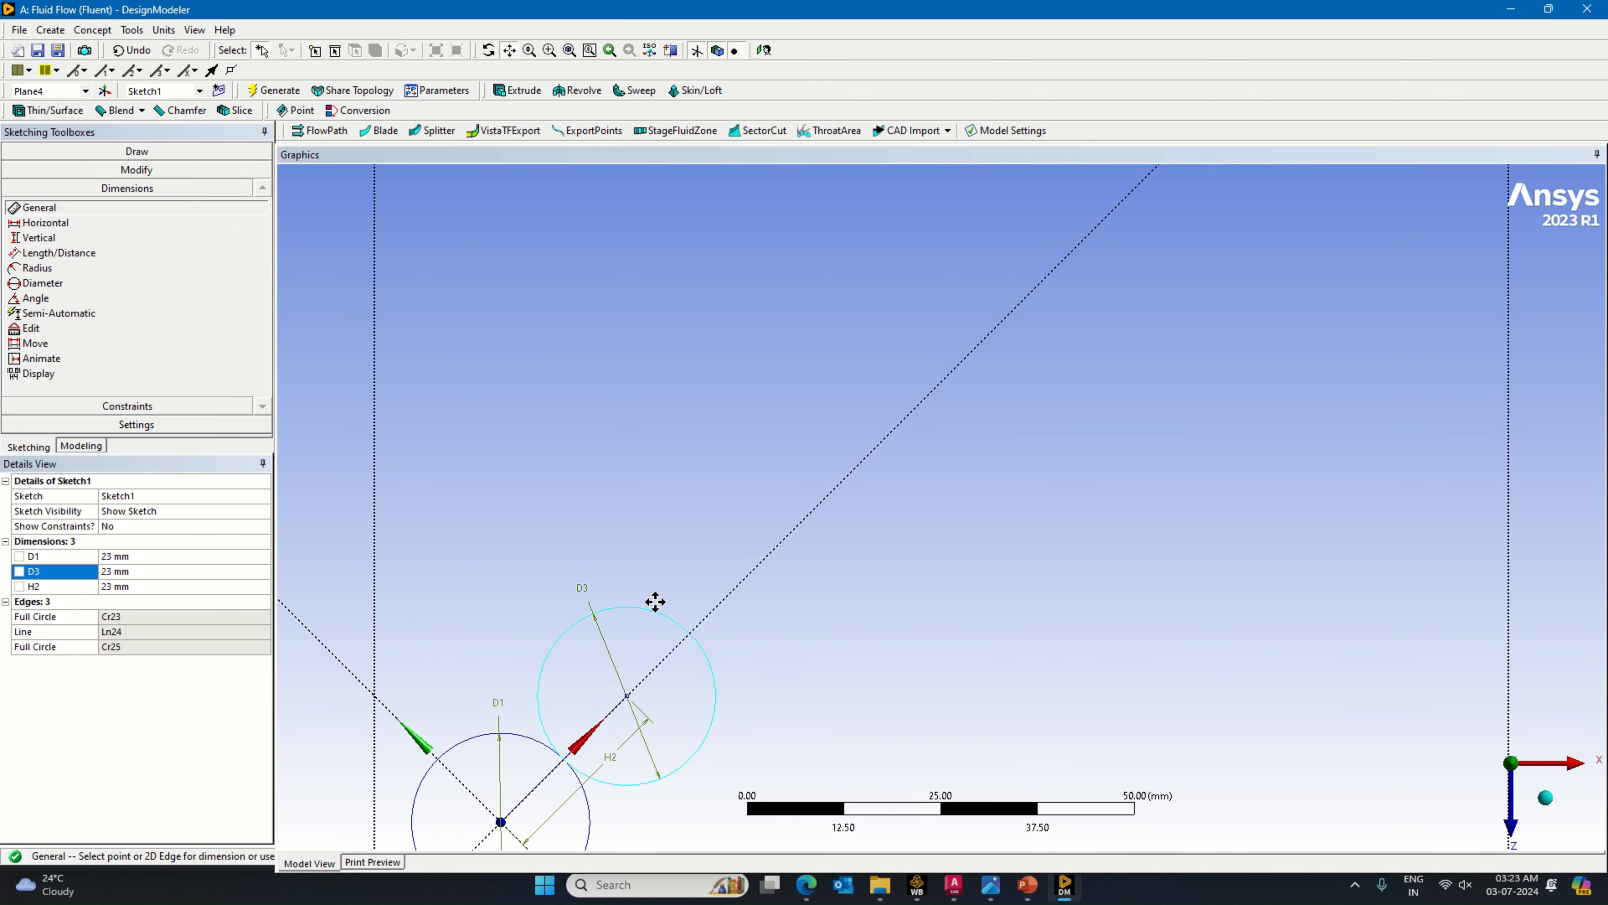
drag(639, 755, 880, 556)
scroll(893, 532, up, 4)
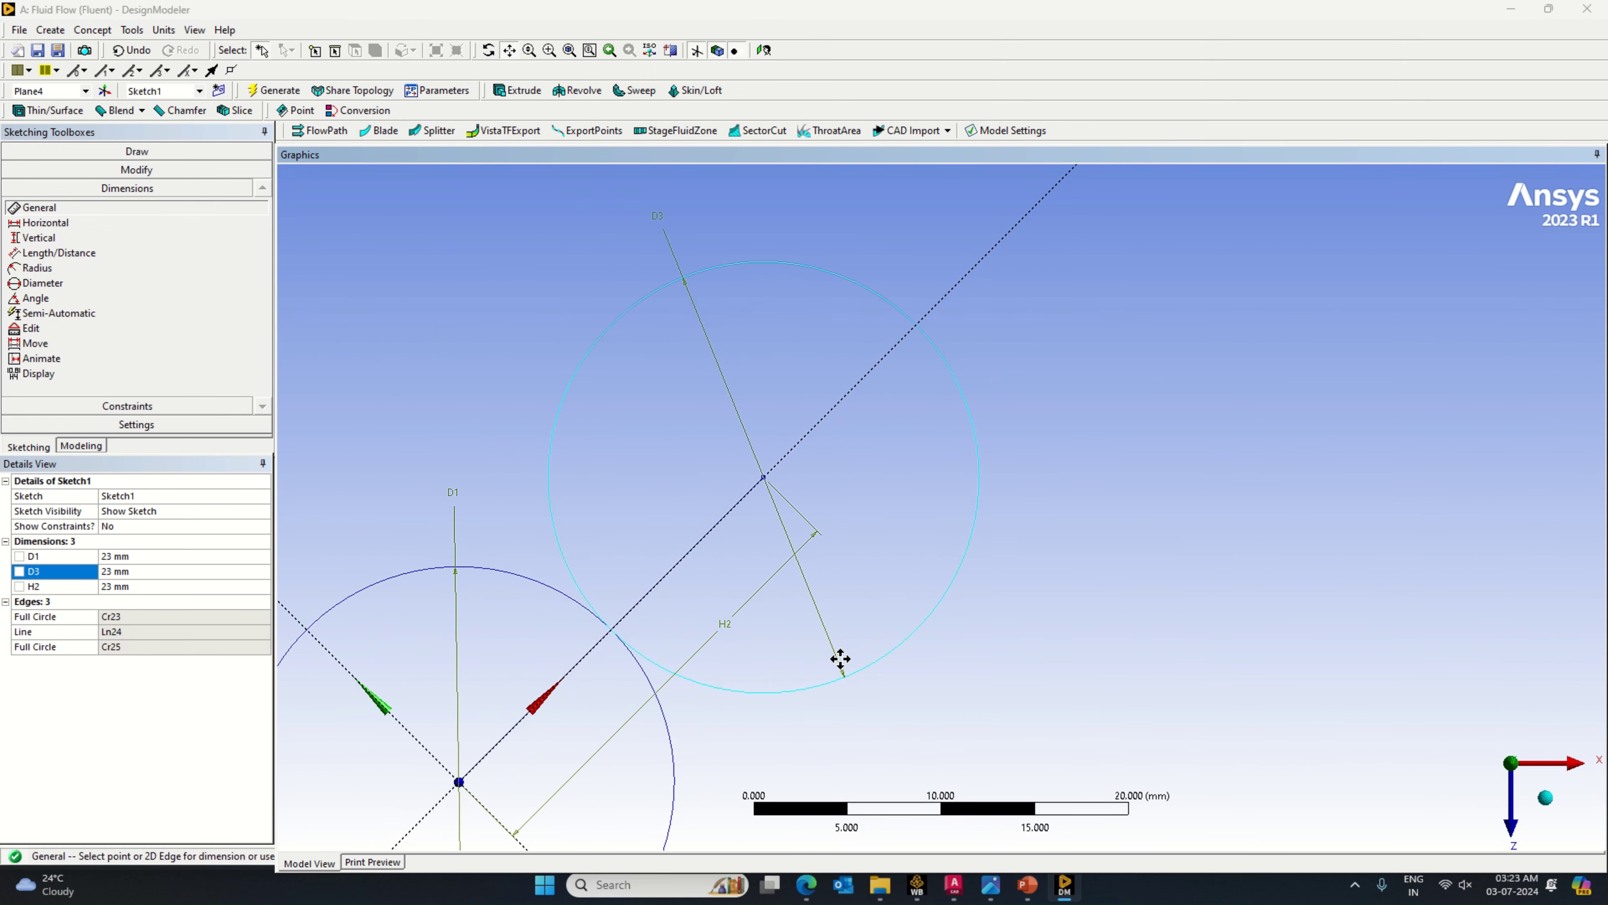
scroll(849, 659, down, 2)
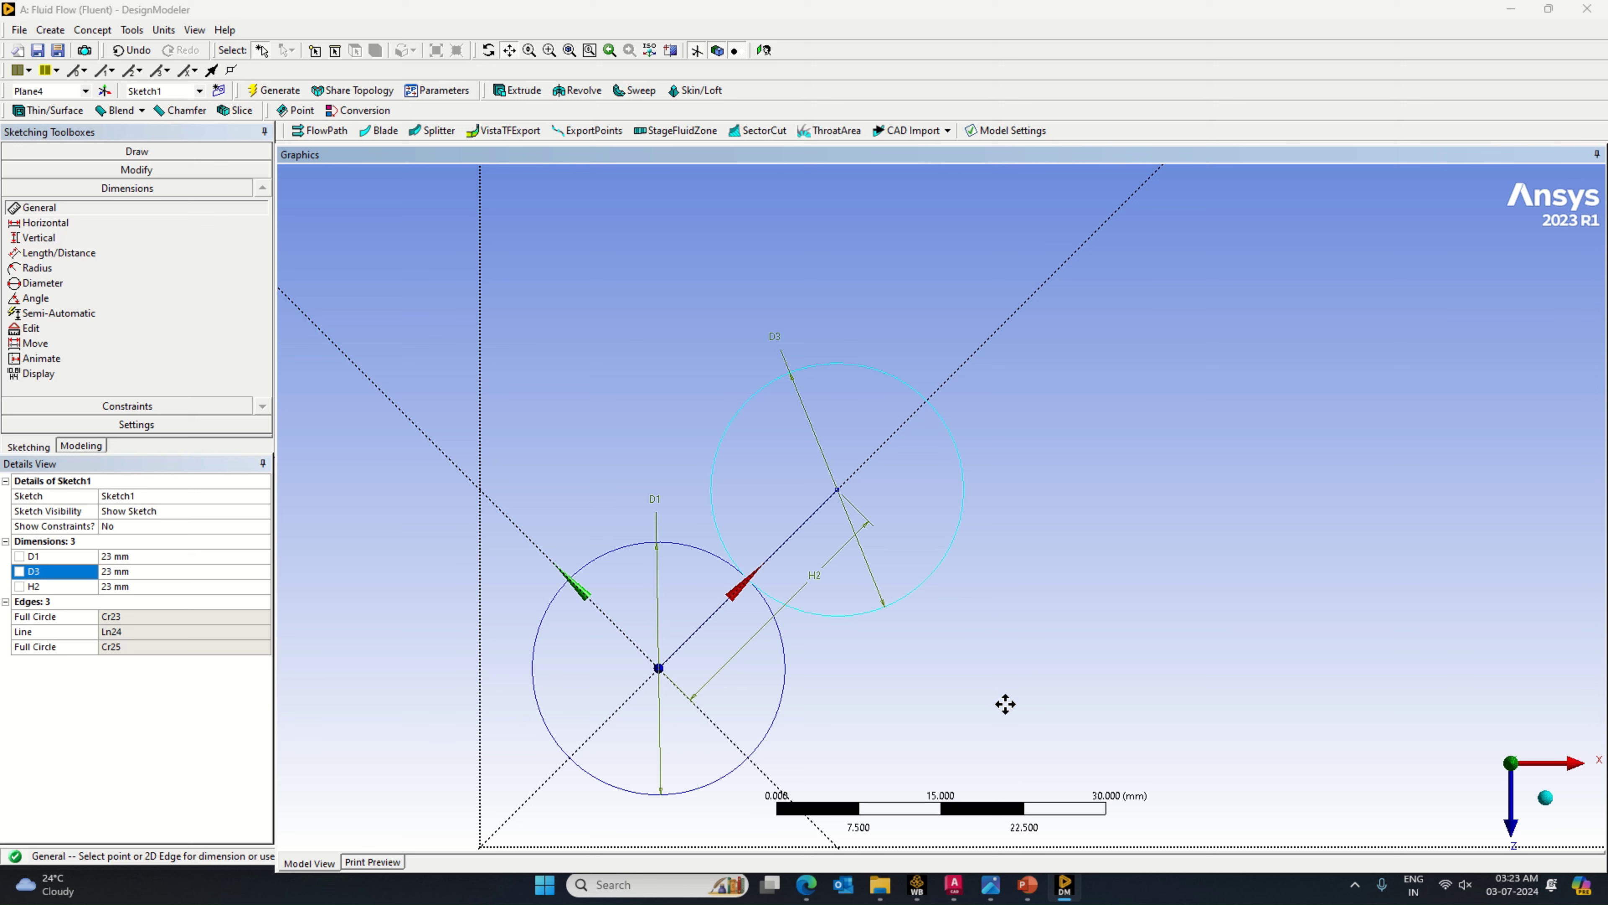
scroll(988, 691, down, 1)
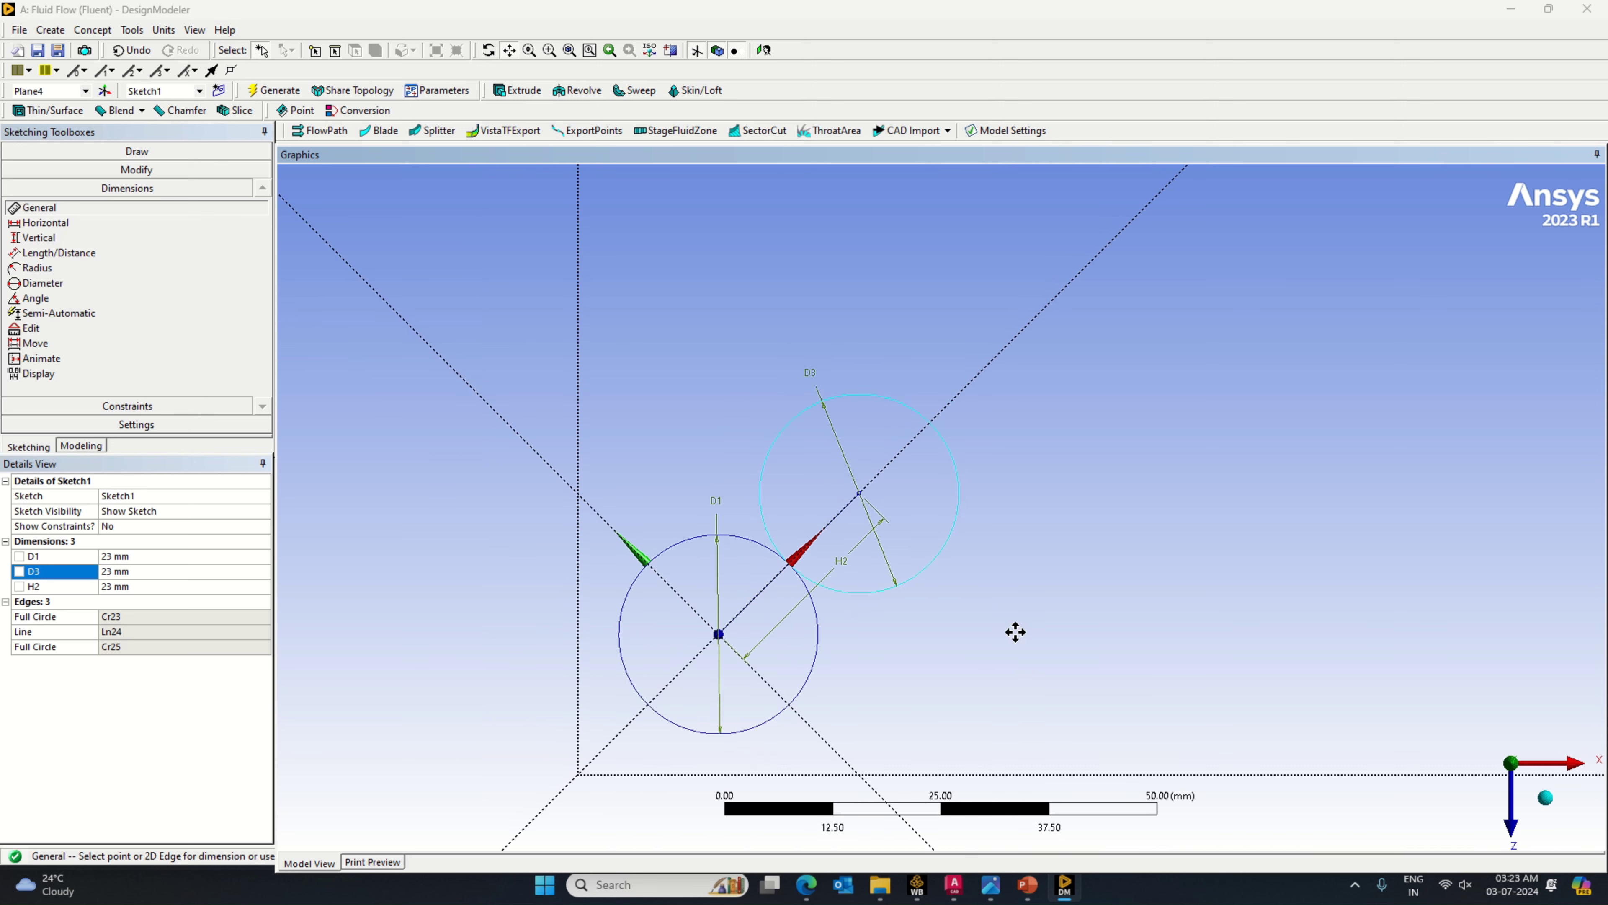
scroll(1016, 632, down, 1)
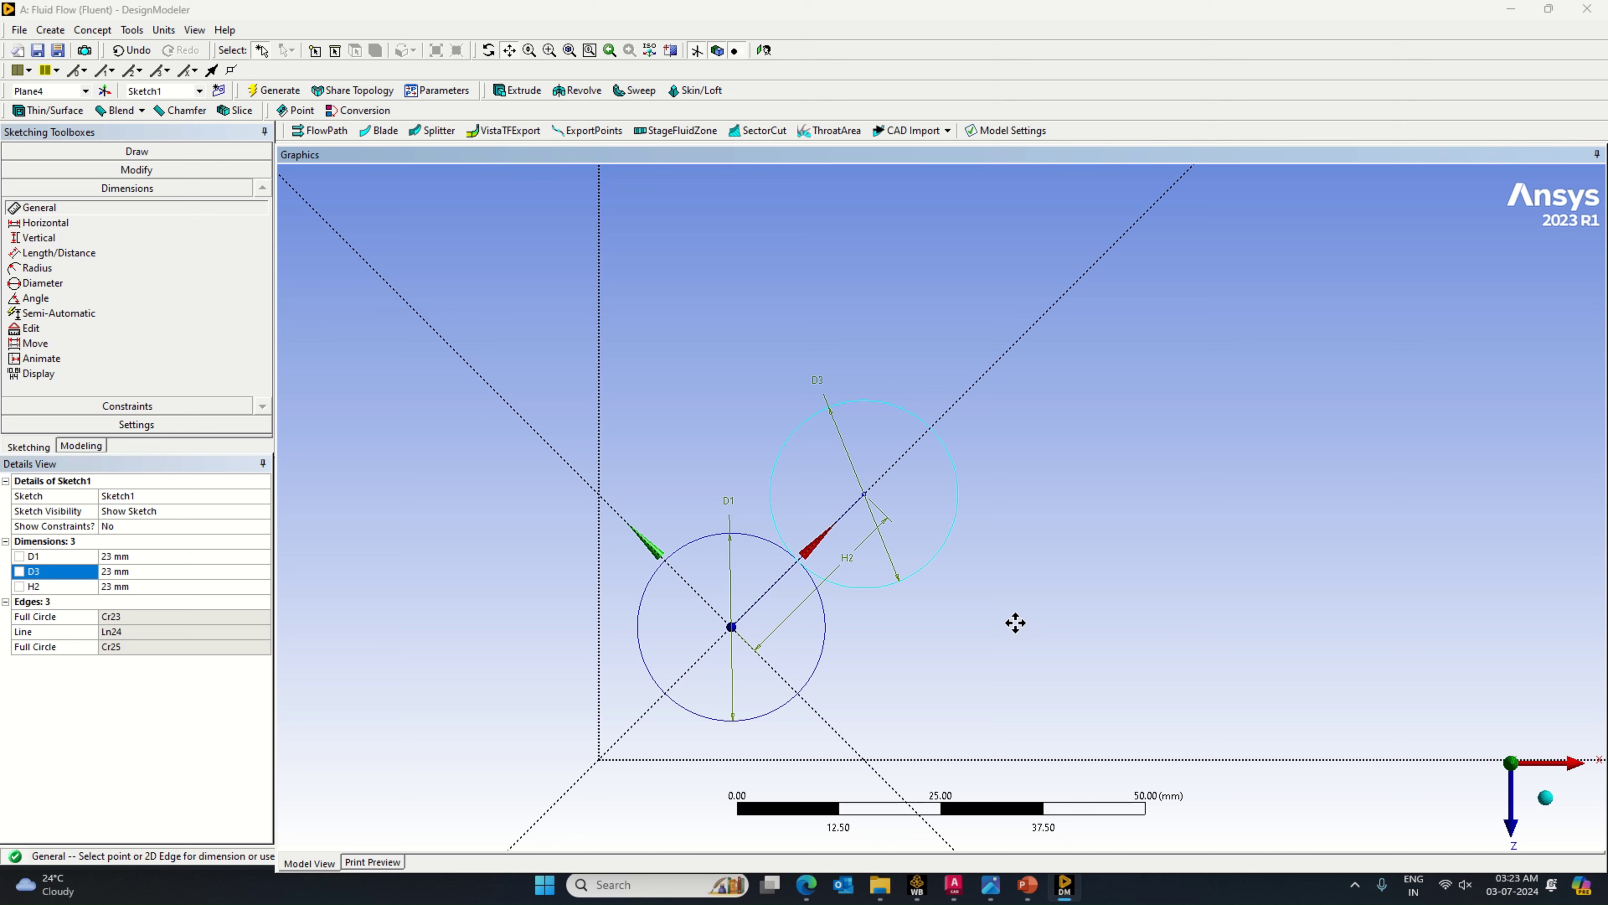
scroll(1016, 623, down, 4)
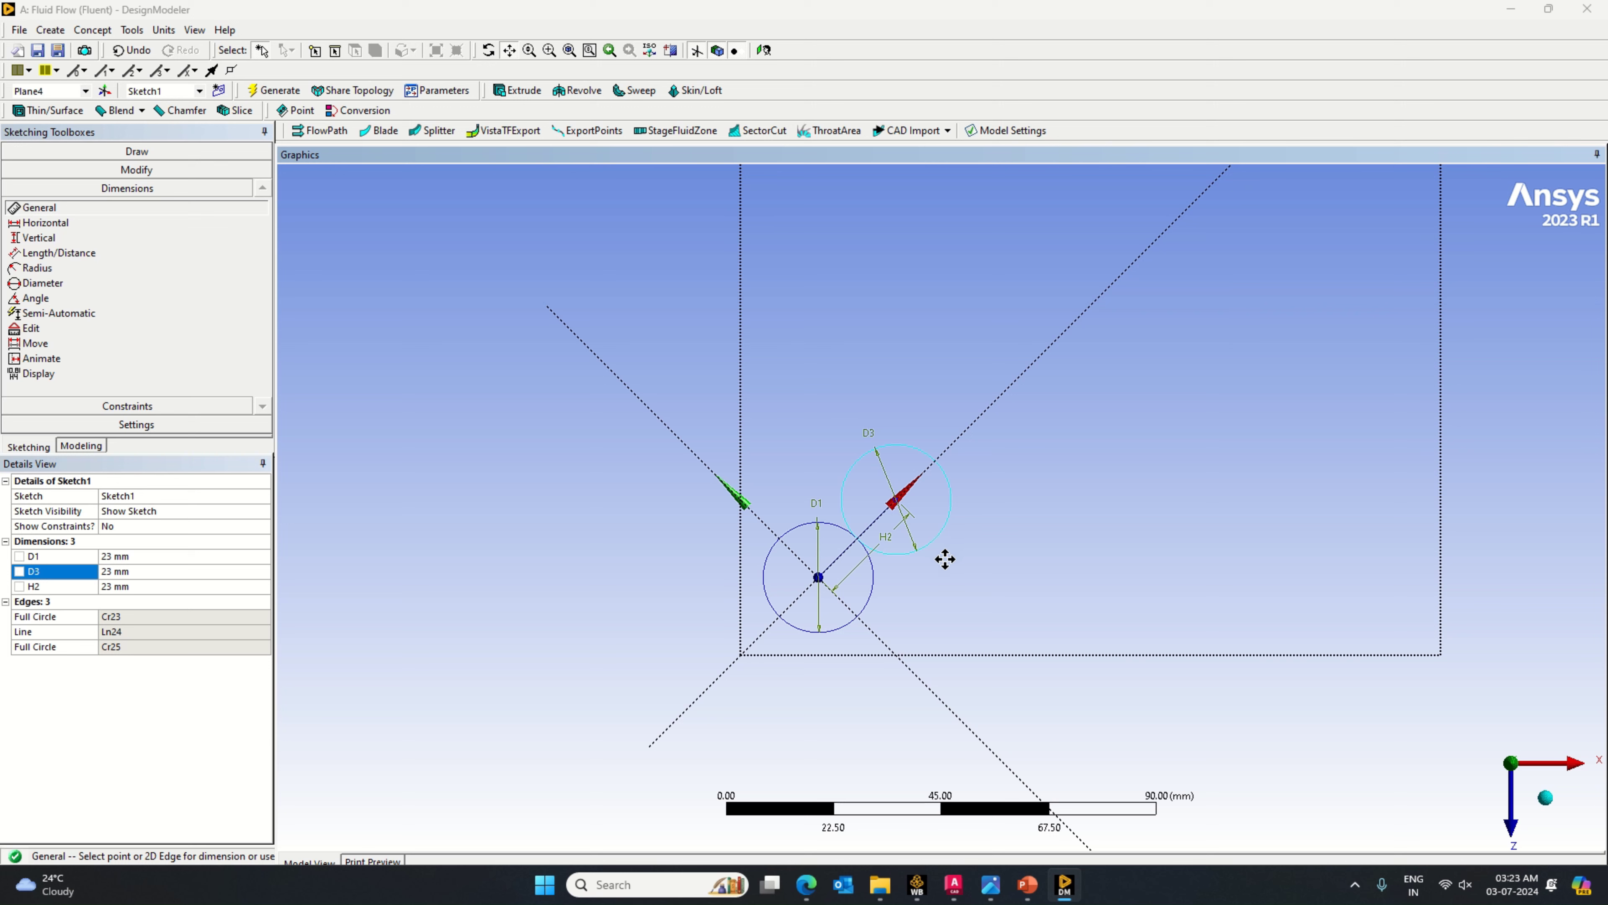
scroll(939, 563, up, 5)
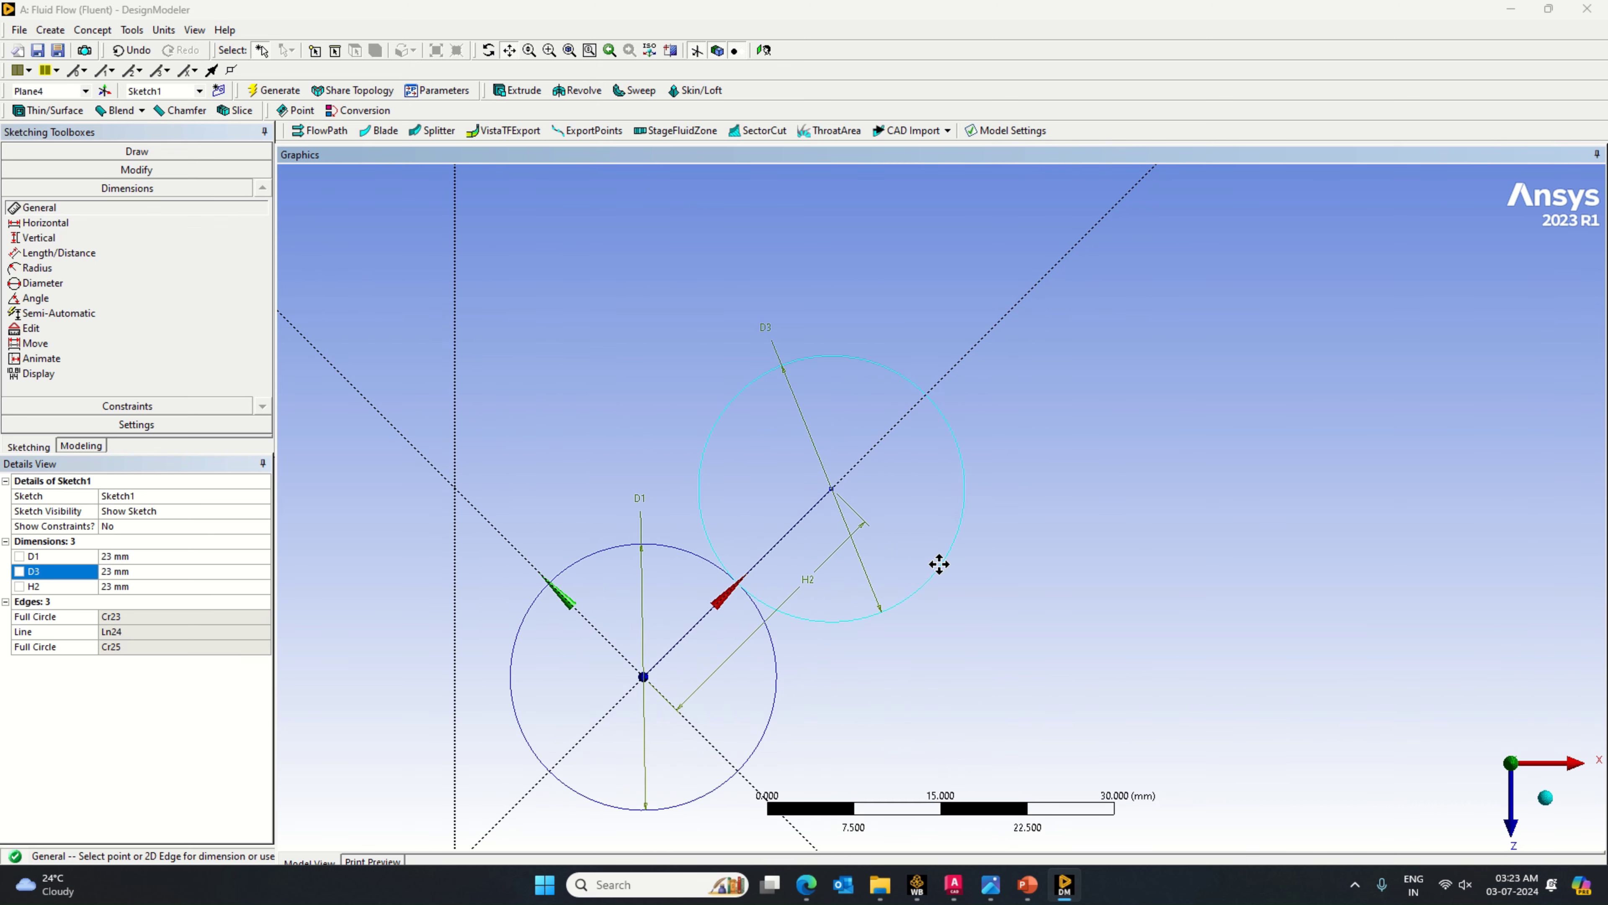
scroll(938, 564, down, 2)
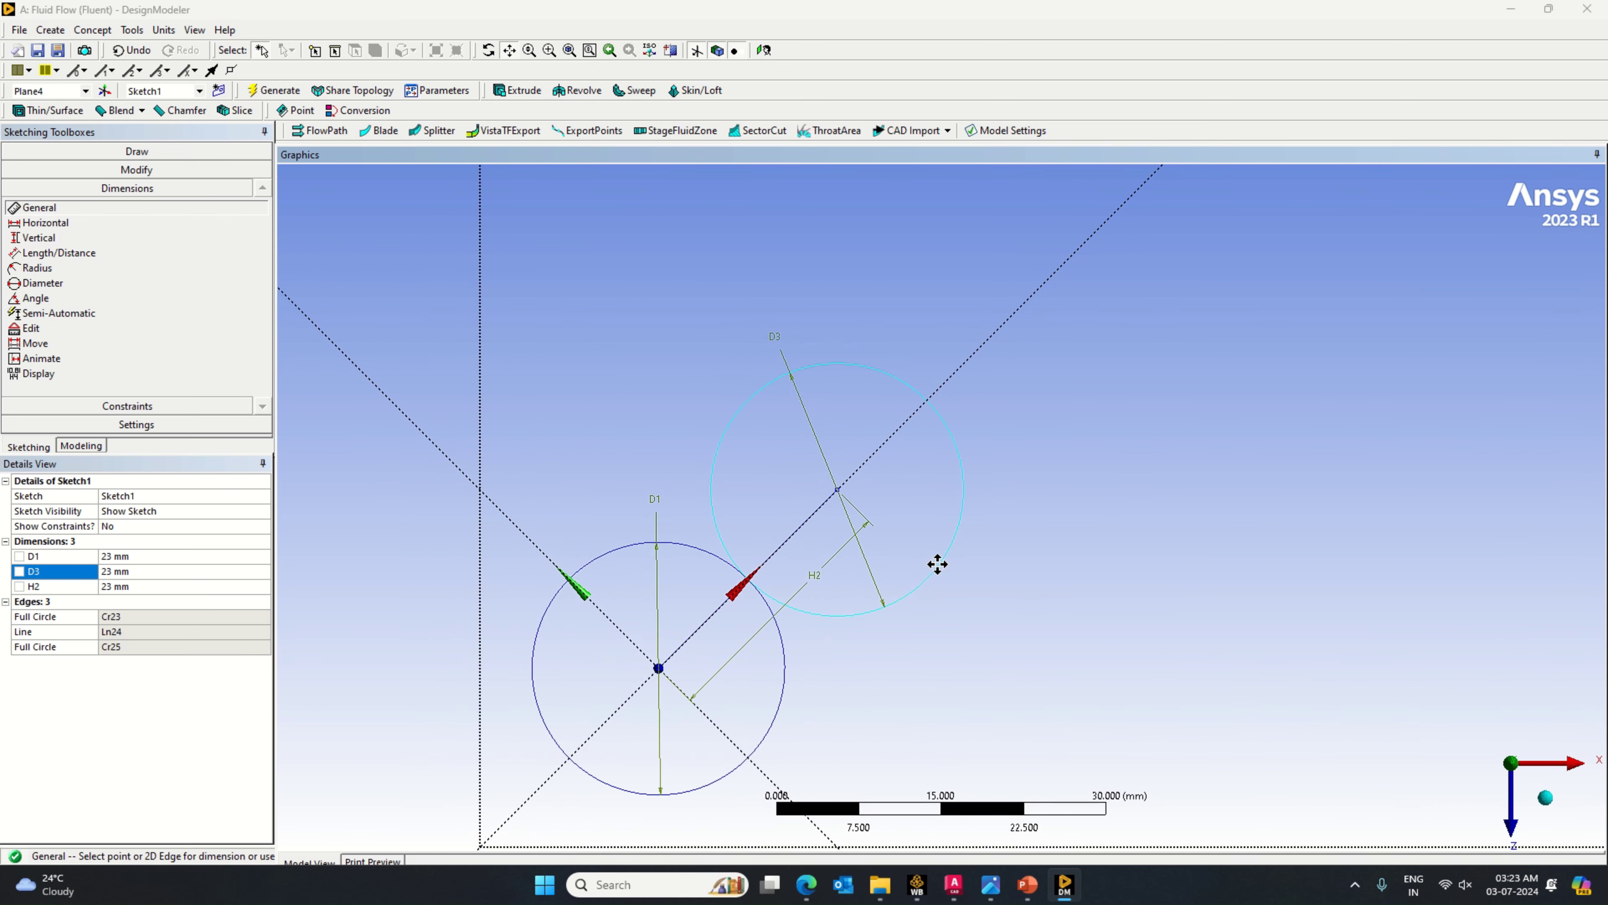
Step: Sketch a line about 20 mm long from the second circle's centre outward along the red X axis
click(95, 153)
click(67, 171)
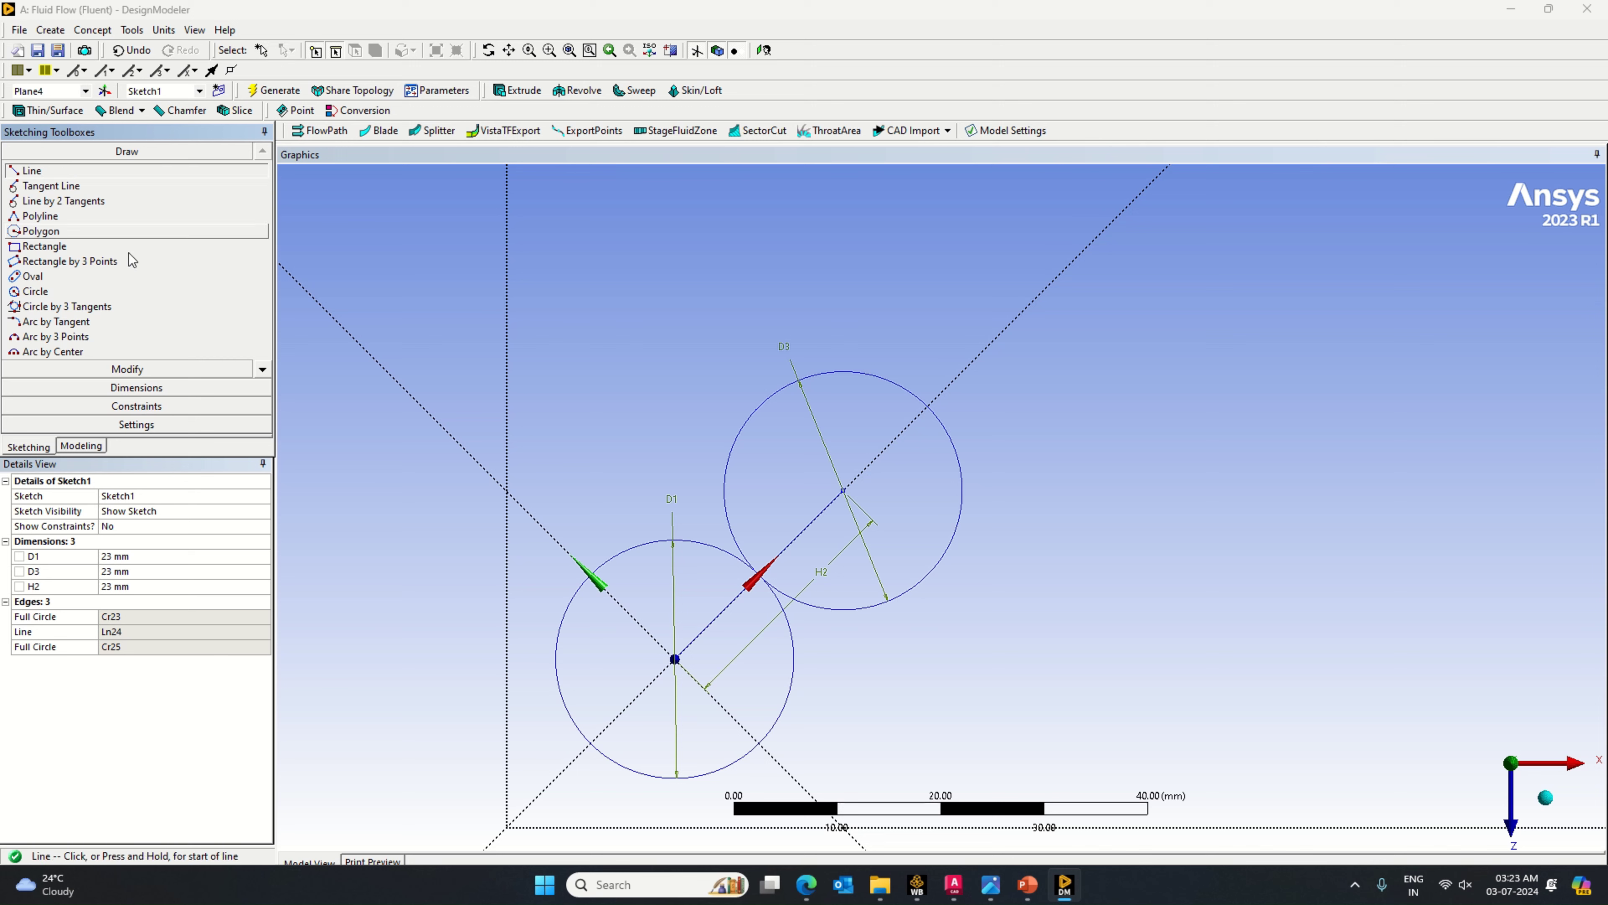
click(843, 488)
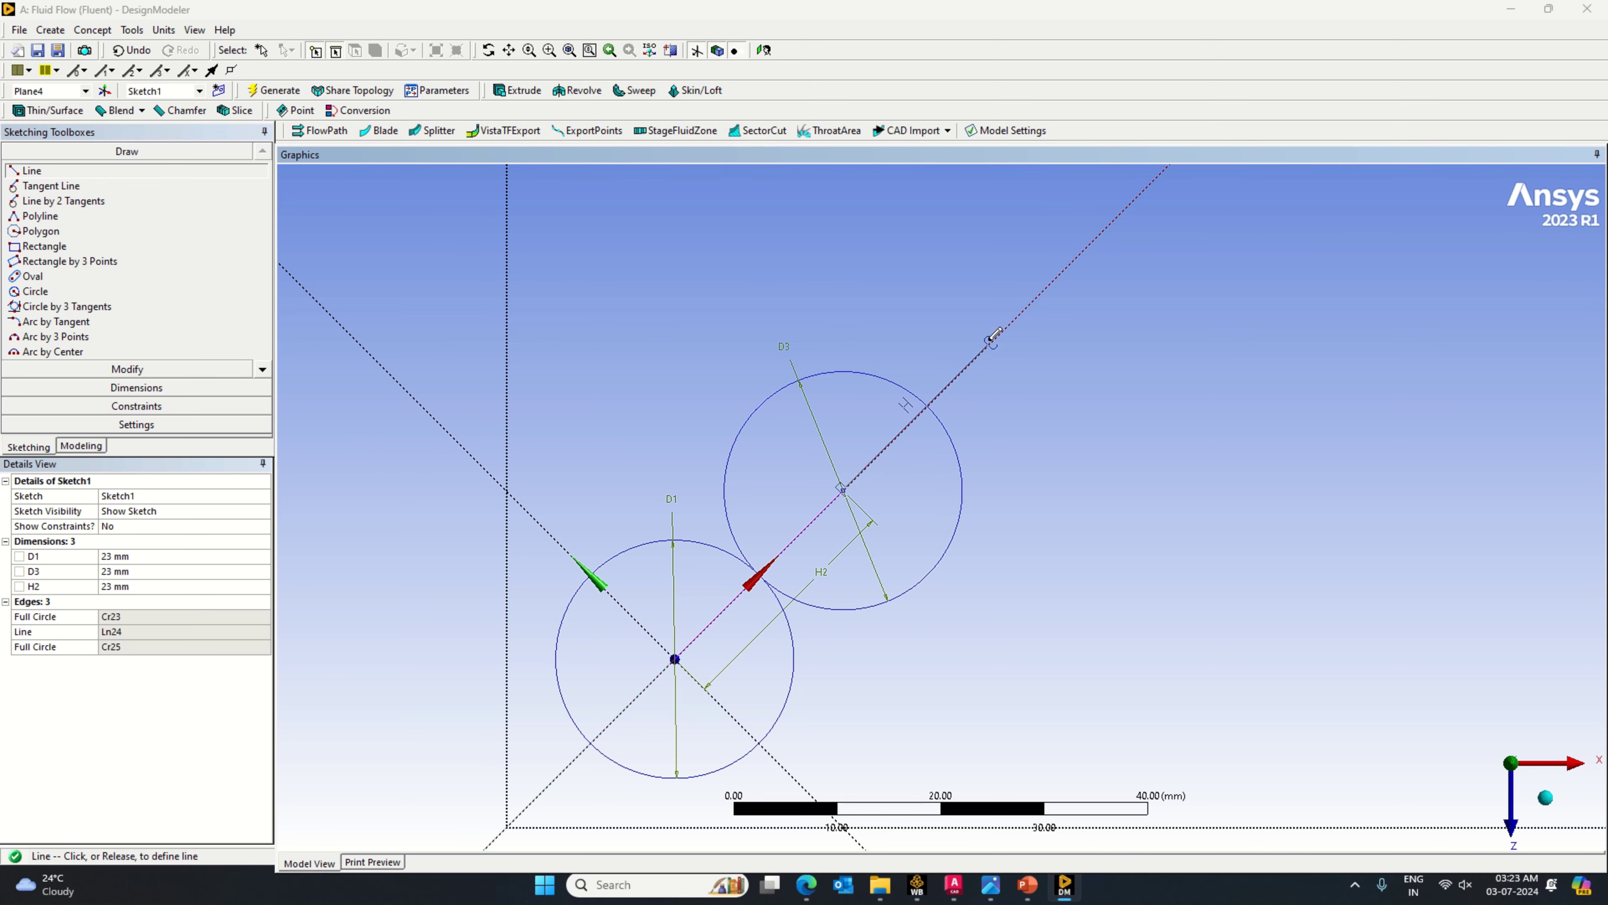
click(990, 342)
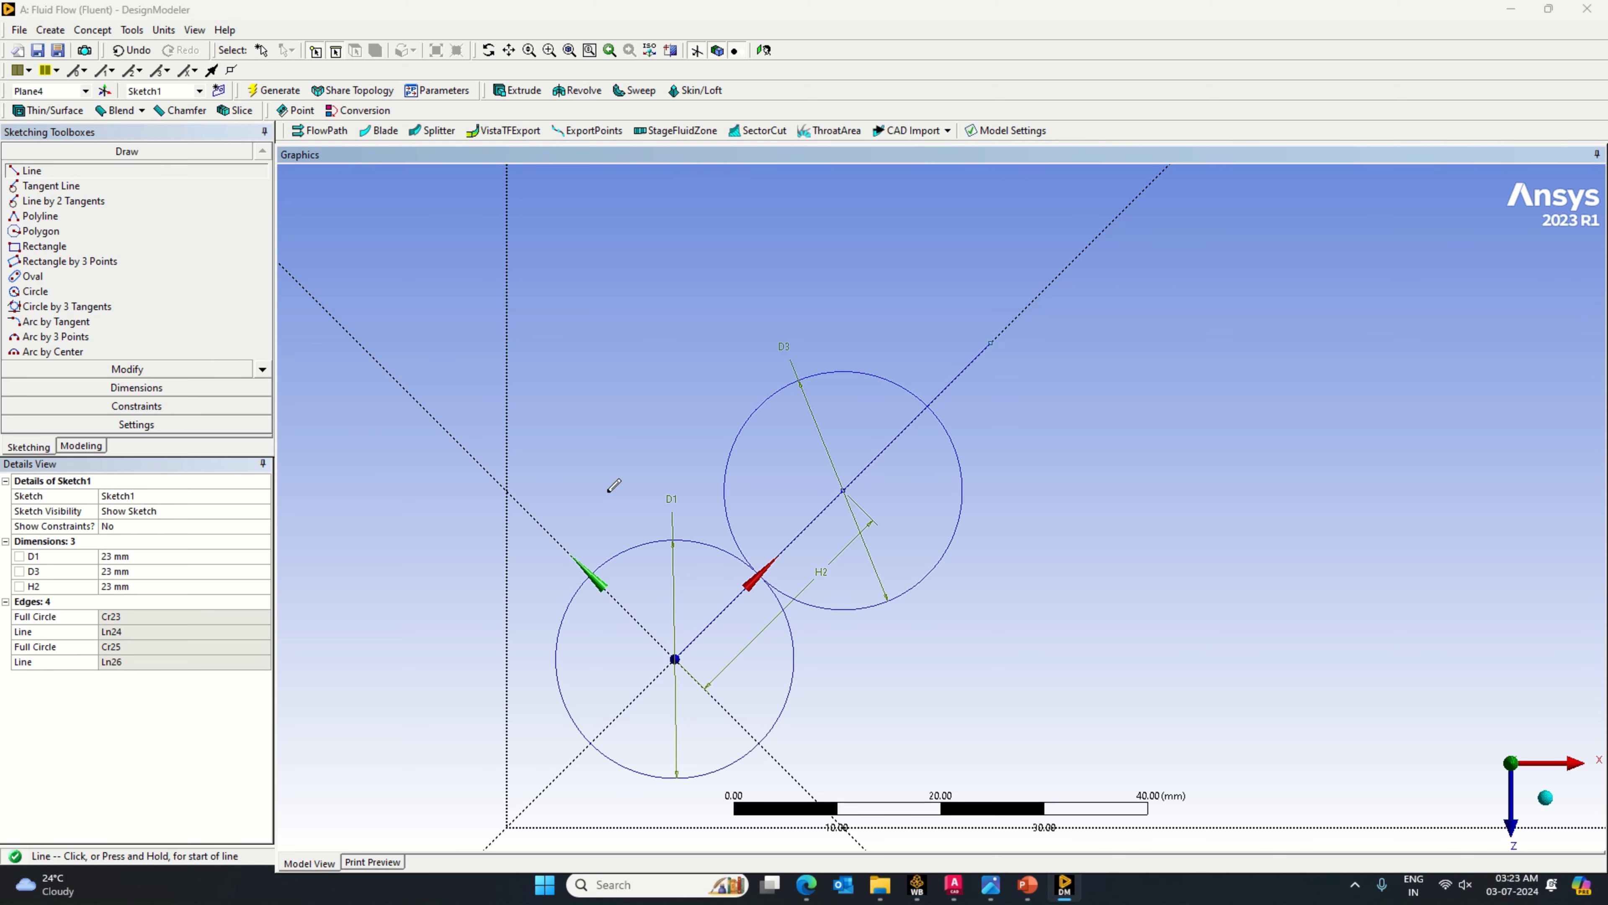
Step: Dimension the length of the line from the second circle's centre and set it to 23 mm
click(131, 388)
click(957, 383)
click(991, 403)
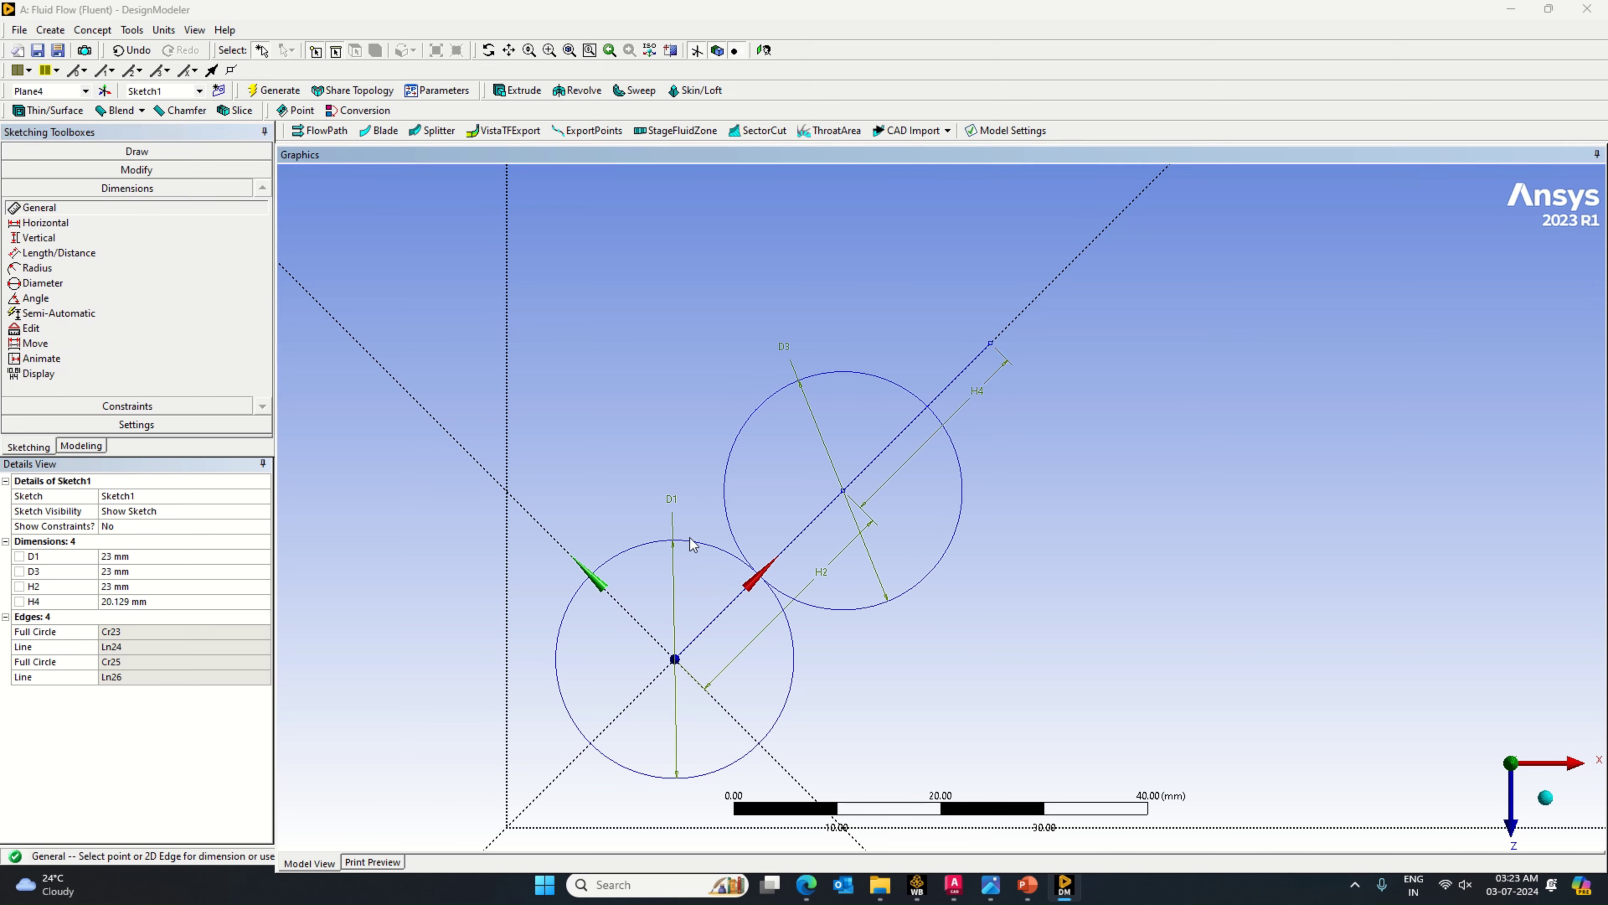
click(163, 601)
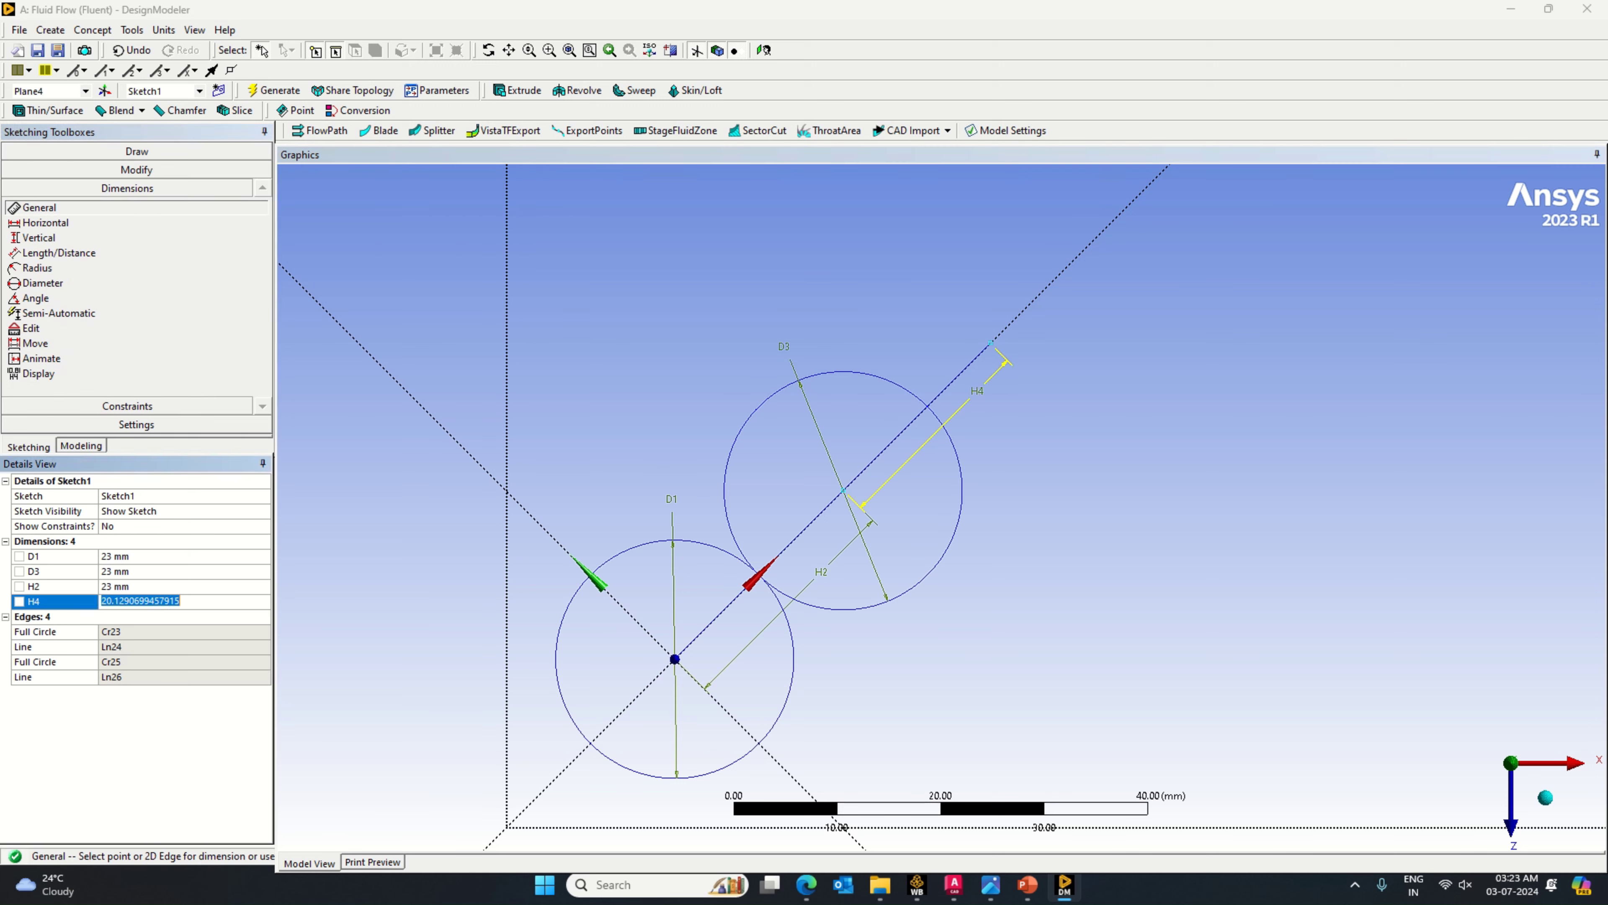
text(23)
key(Return)
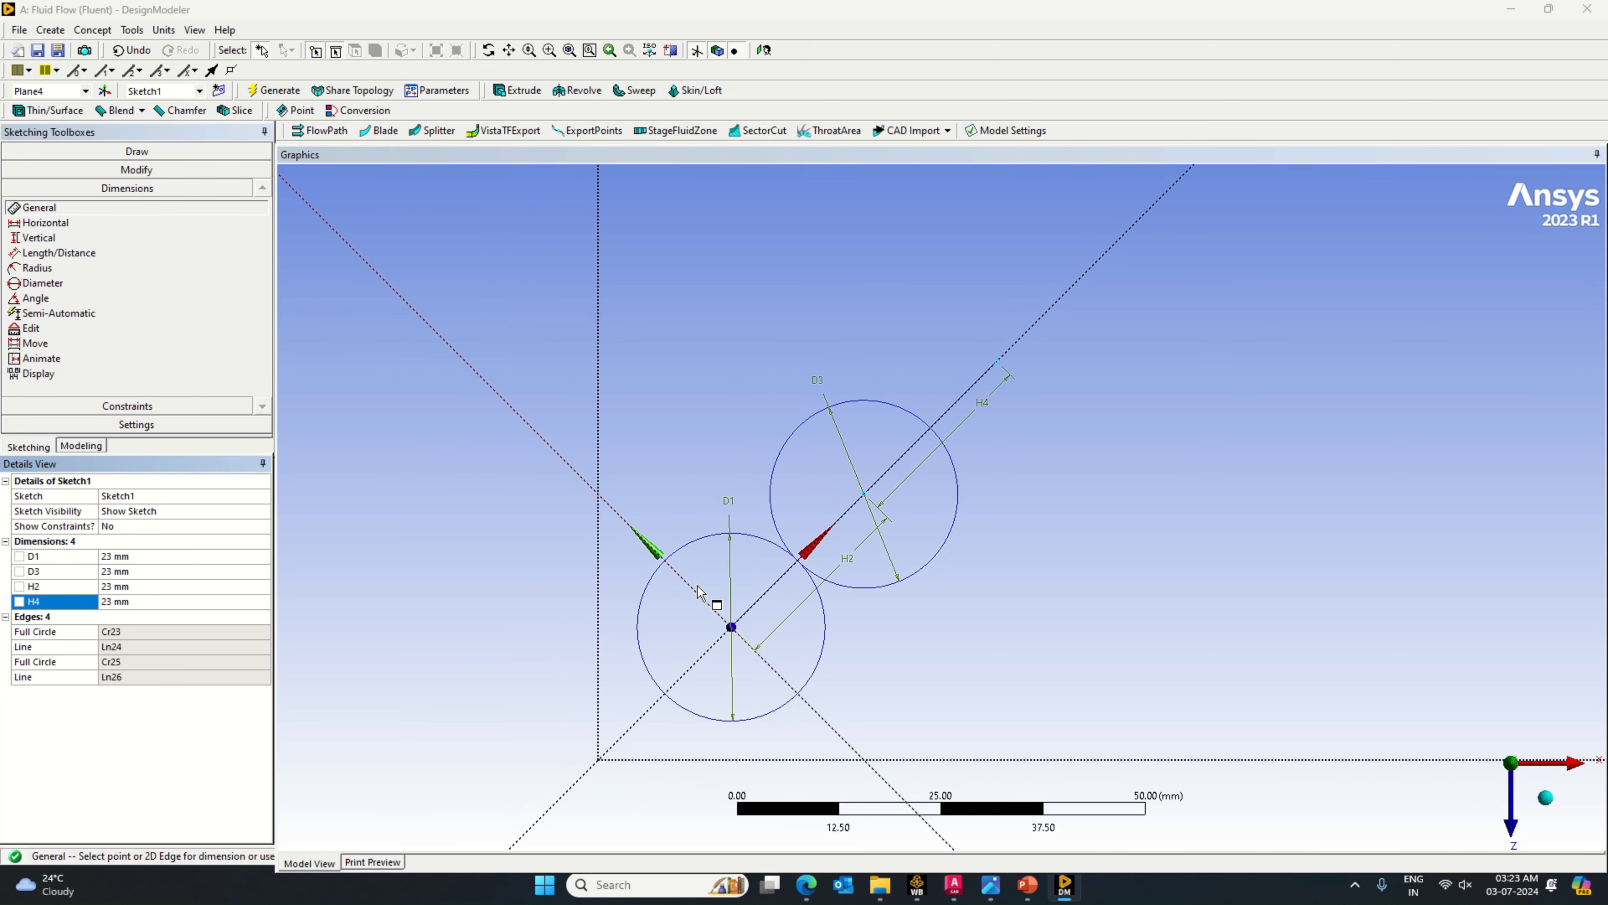
Step: Sketch a line about 20.6 mm long from the first circle's centre along the plane's Y axis, opposite the green arrow
scroll(678, 586, down, 1)
click(144, 153)
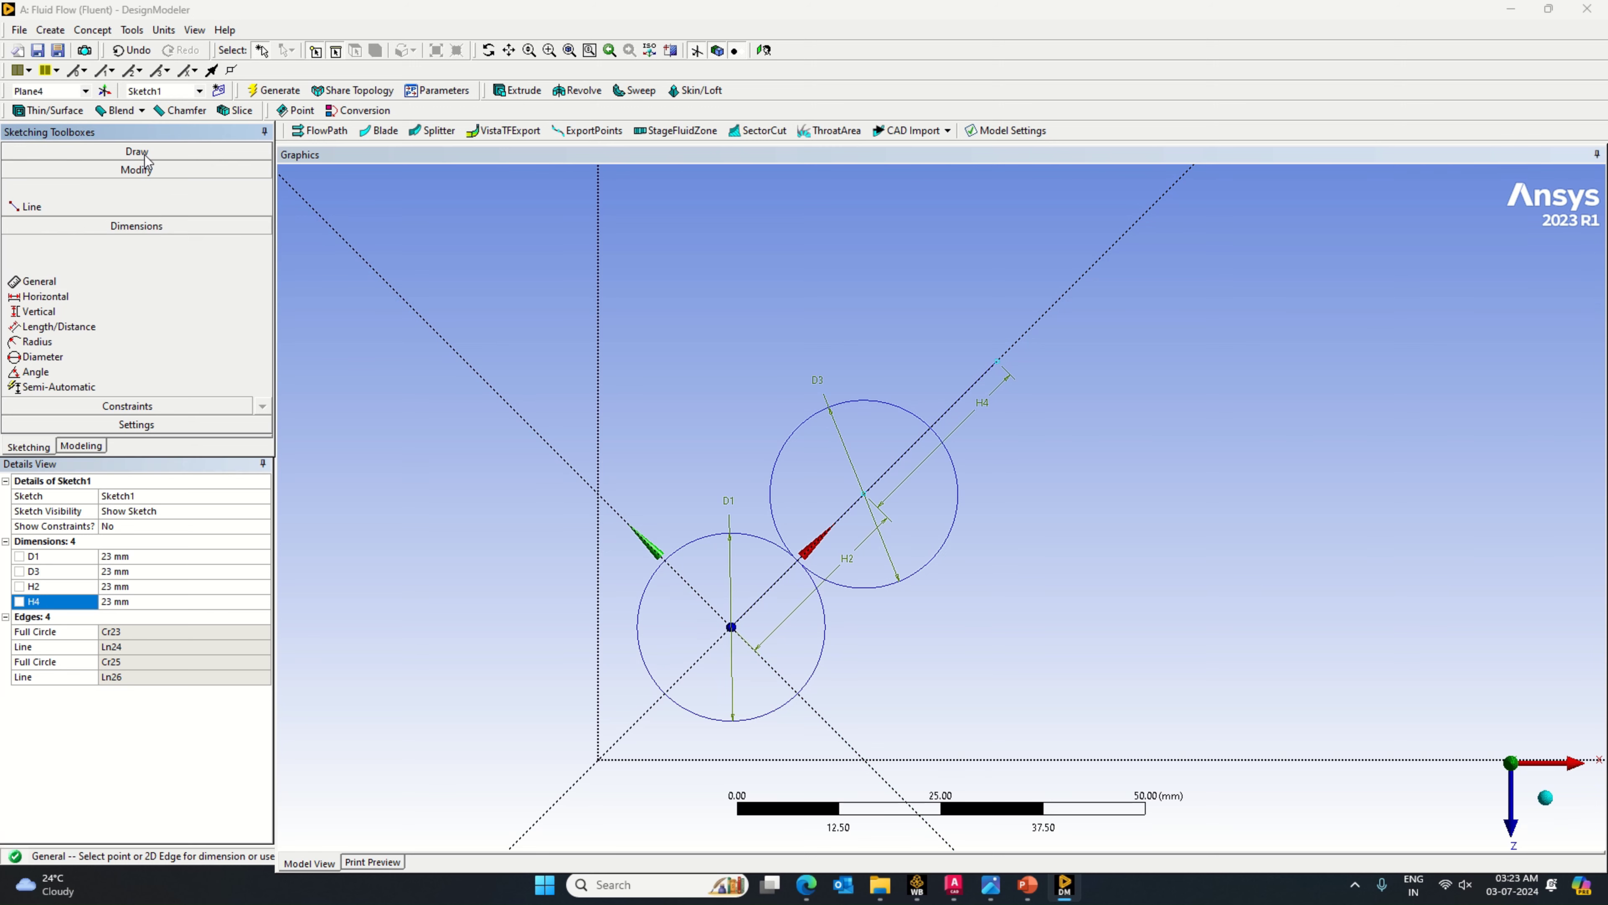
click(74, 169)
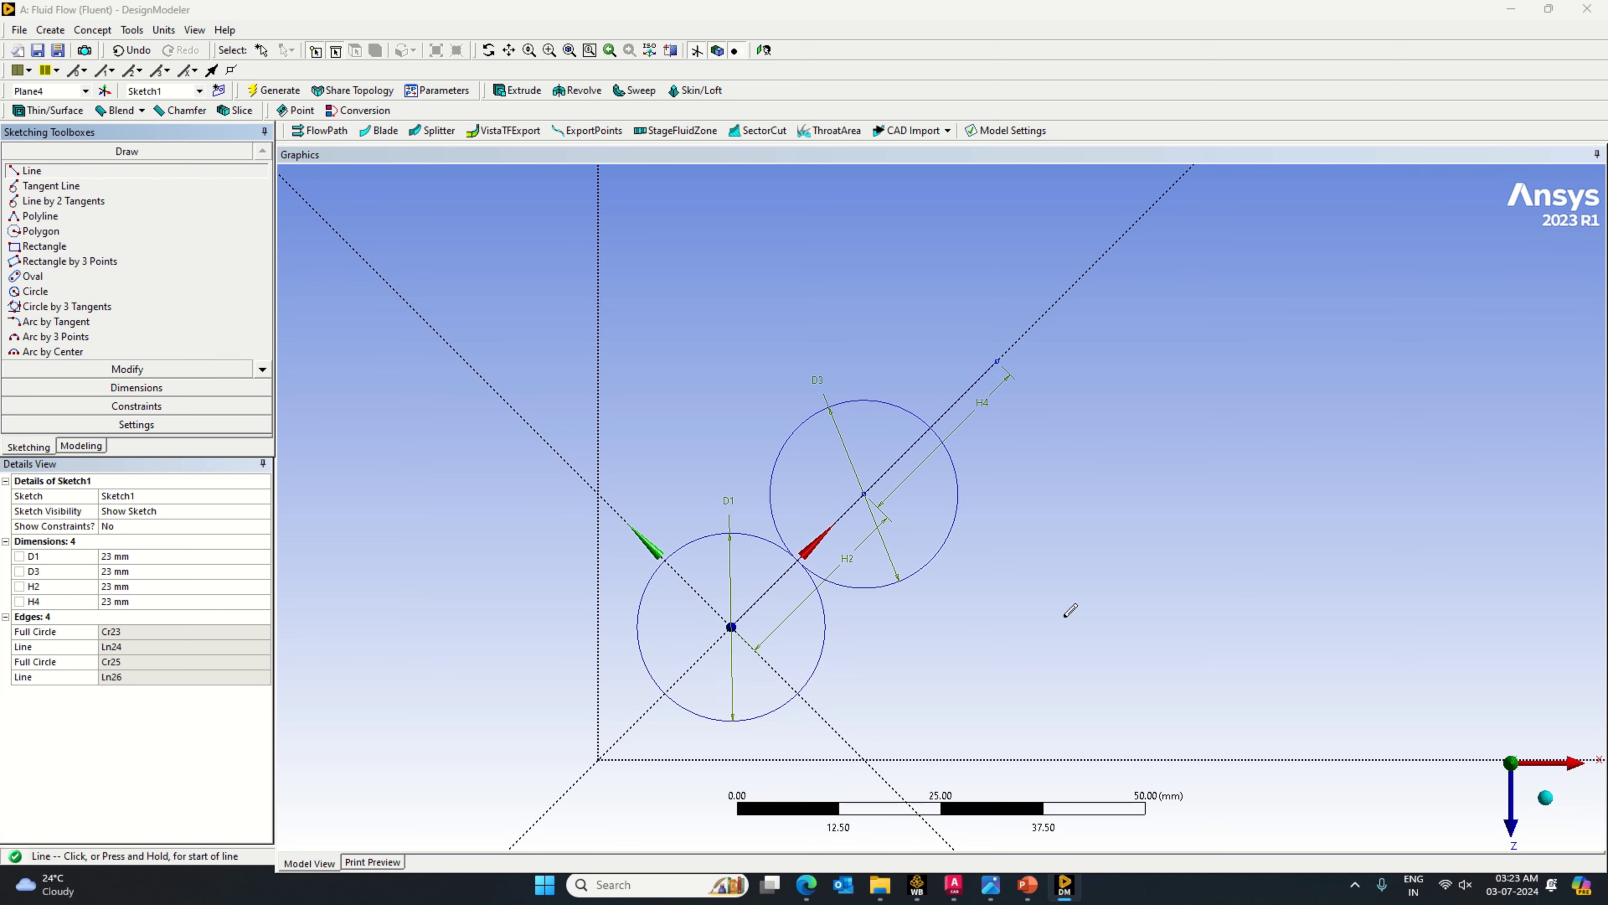
click(731, 627)
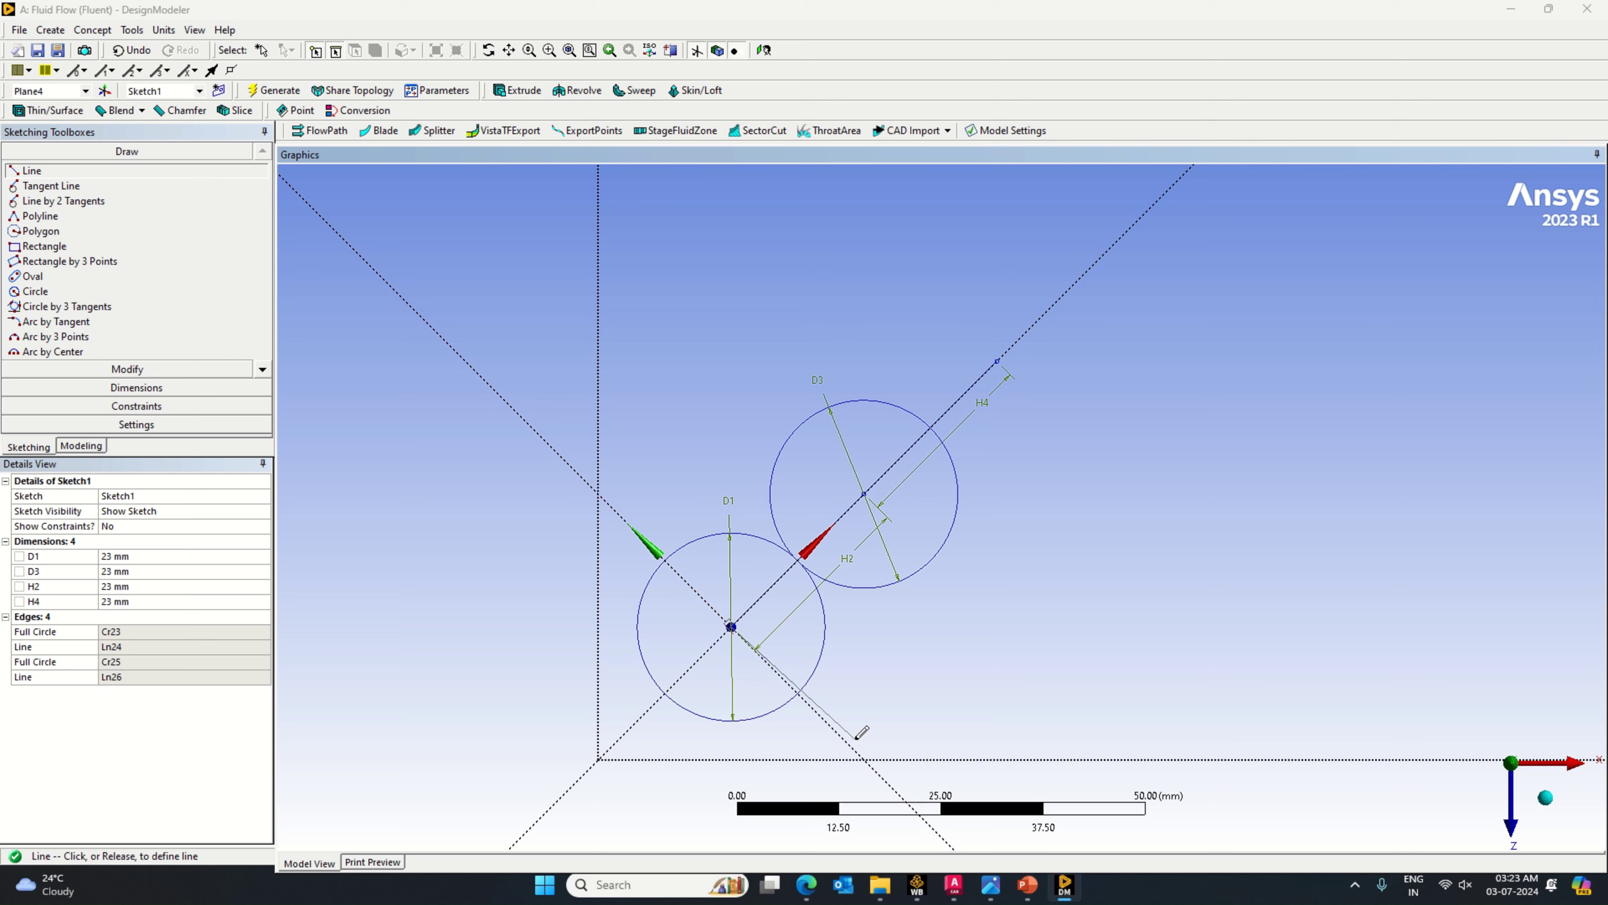
click(850, 746)
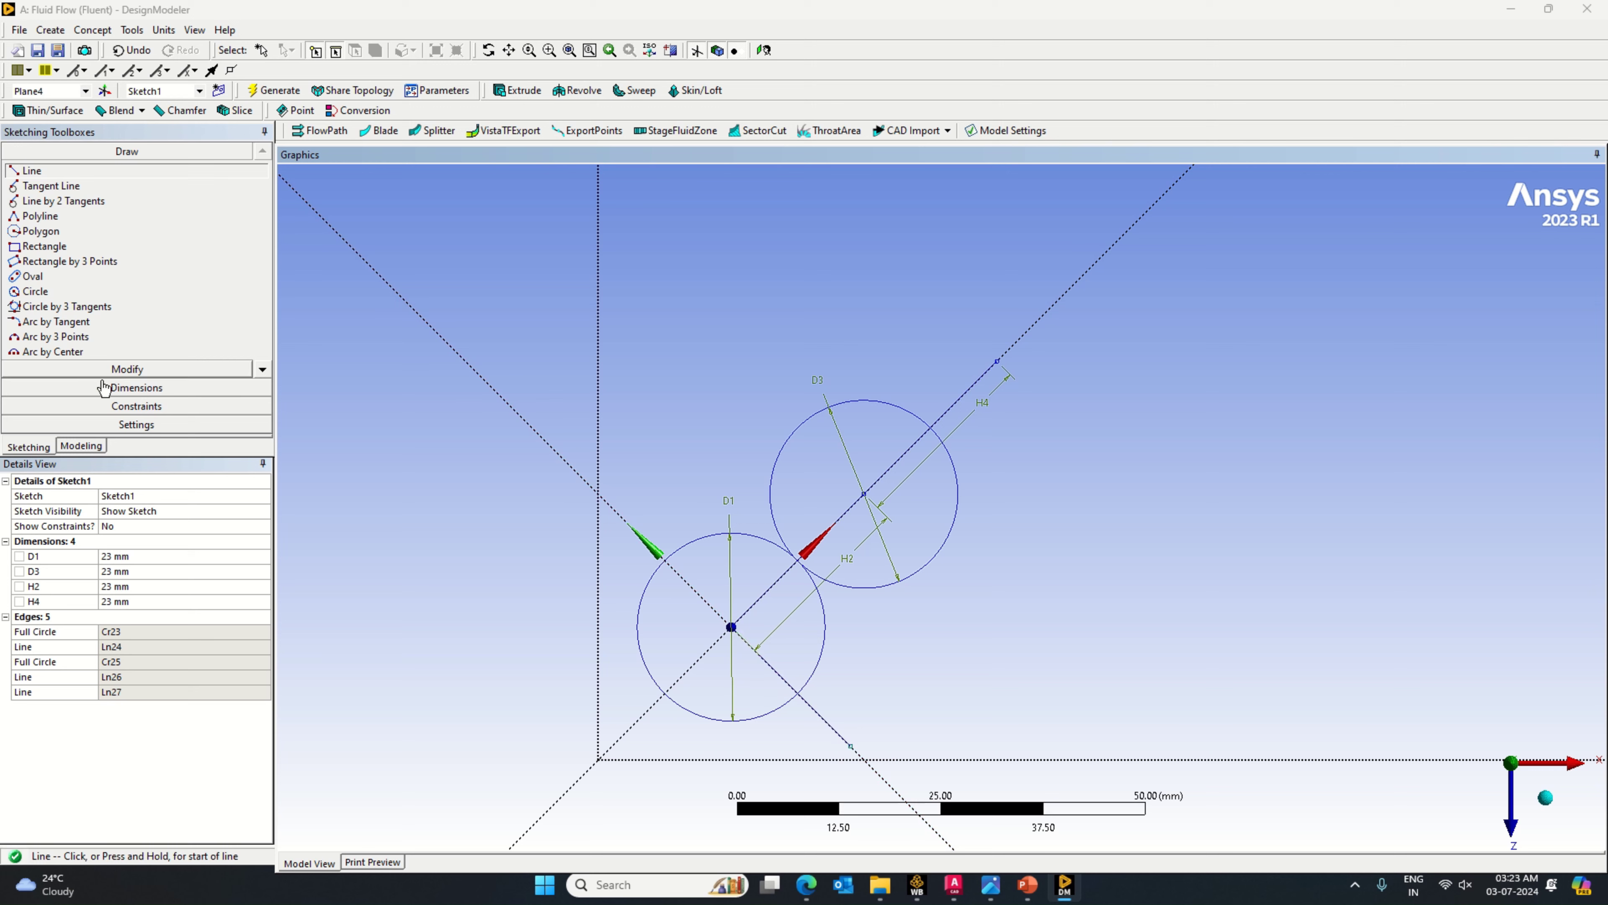
Step: Dimension the length of the line along the negative Y axis and set it to 23 mm
click(136, 387)
click(843, 735)
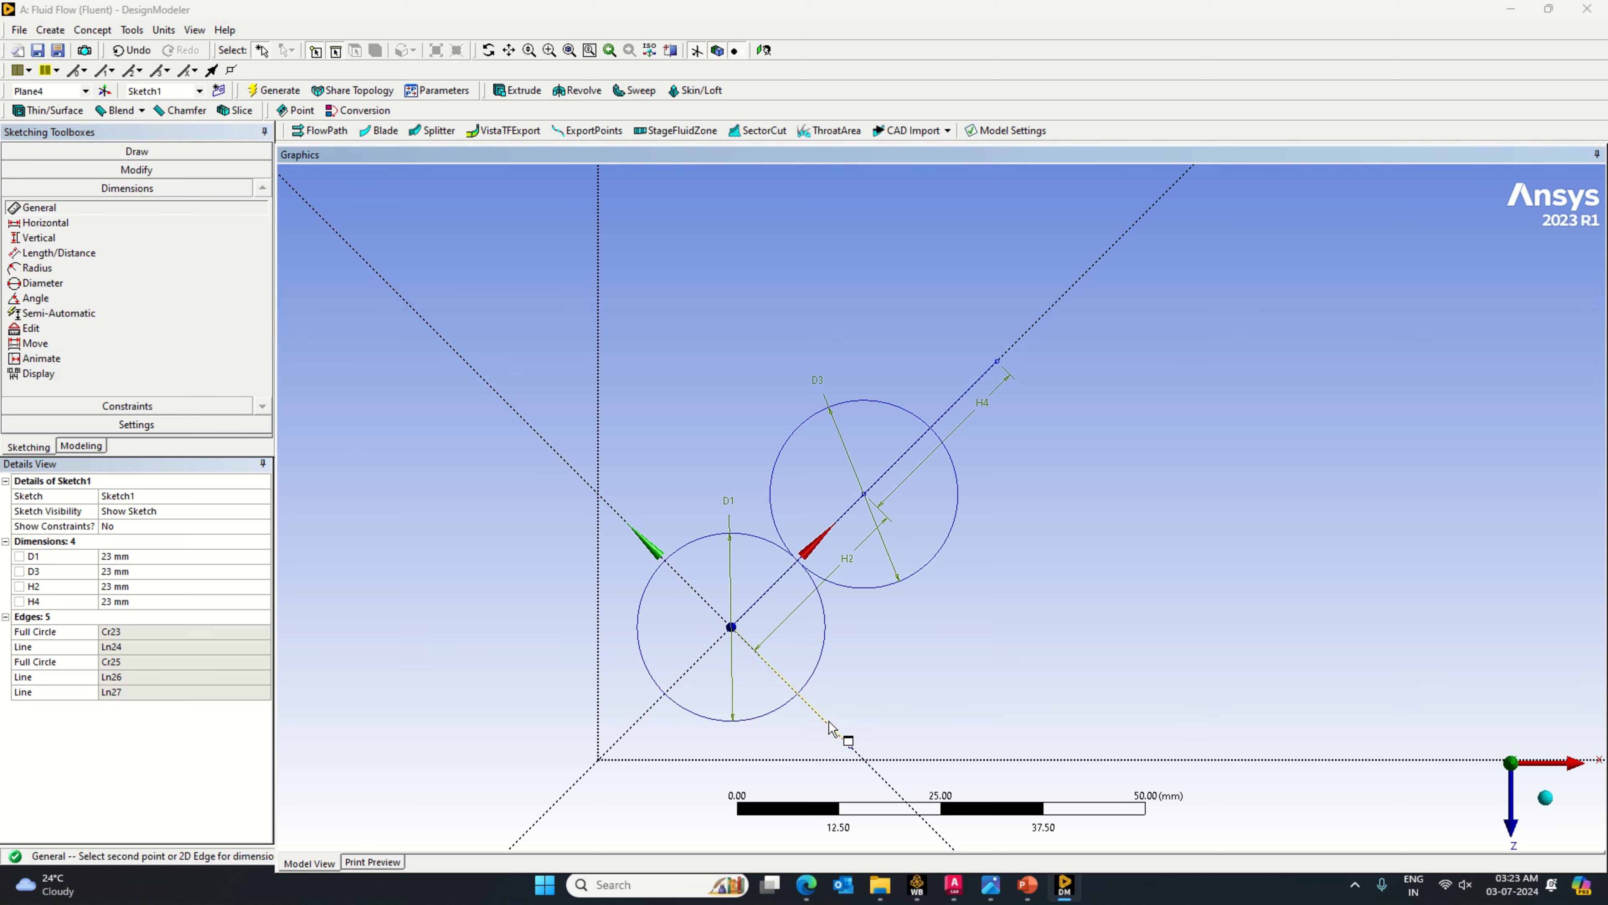
click(835, 735)
click(162, 616)
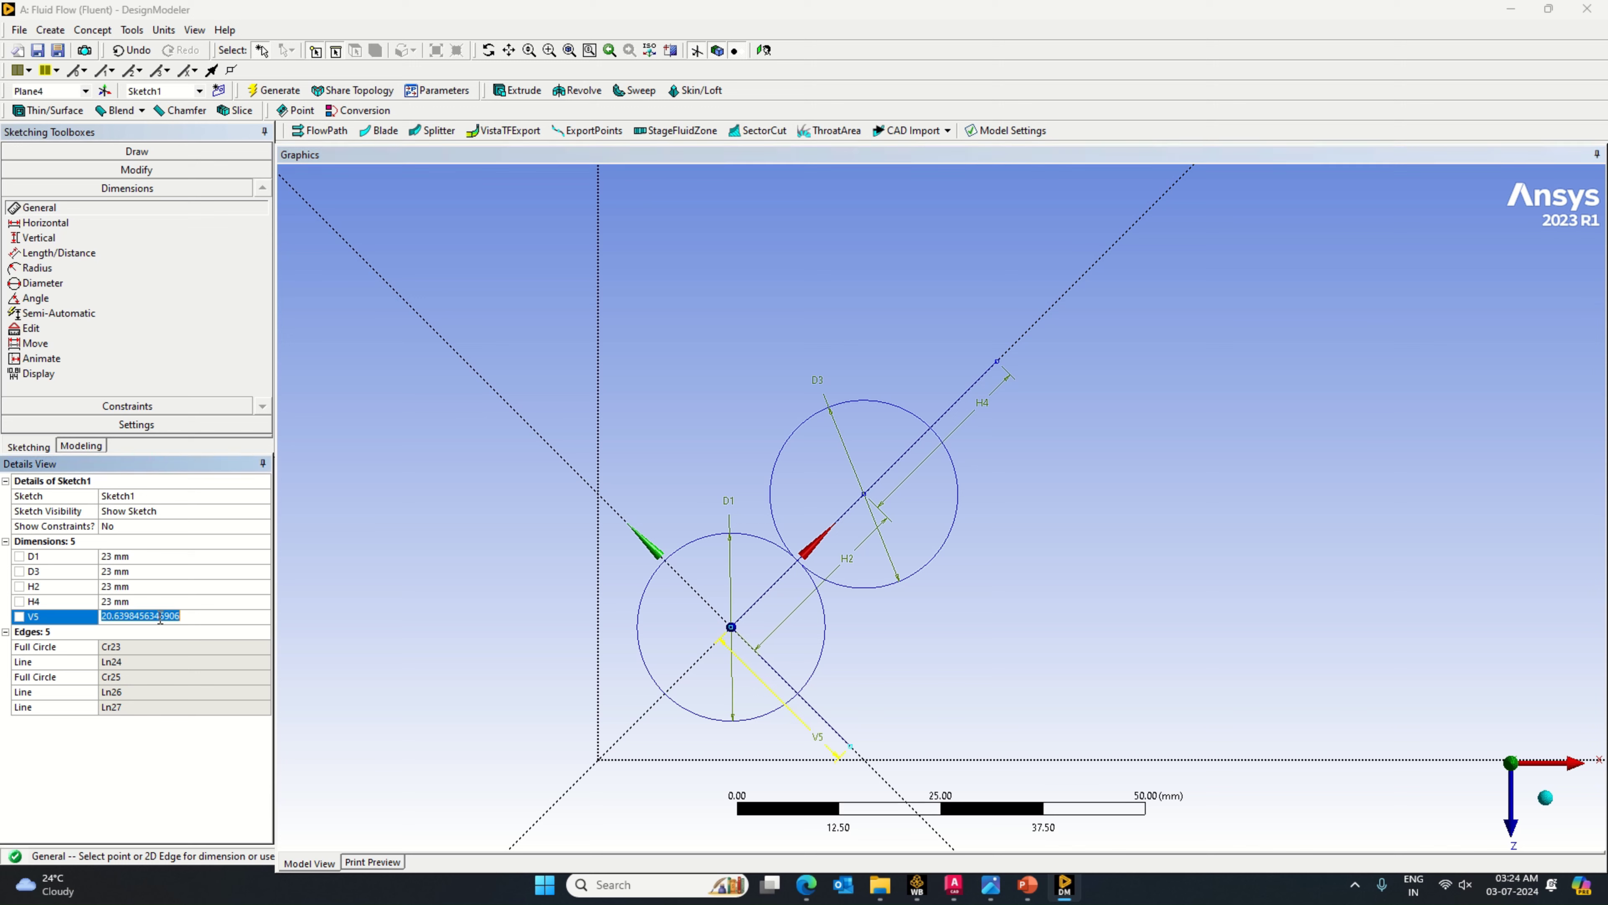
text(23)
key(Return)
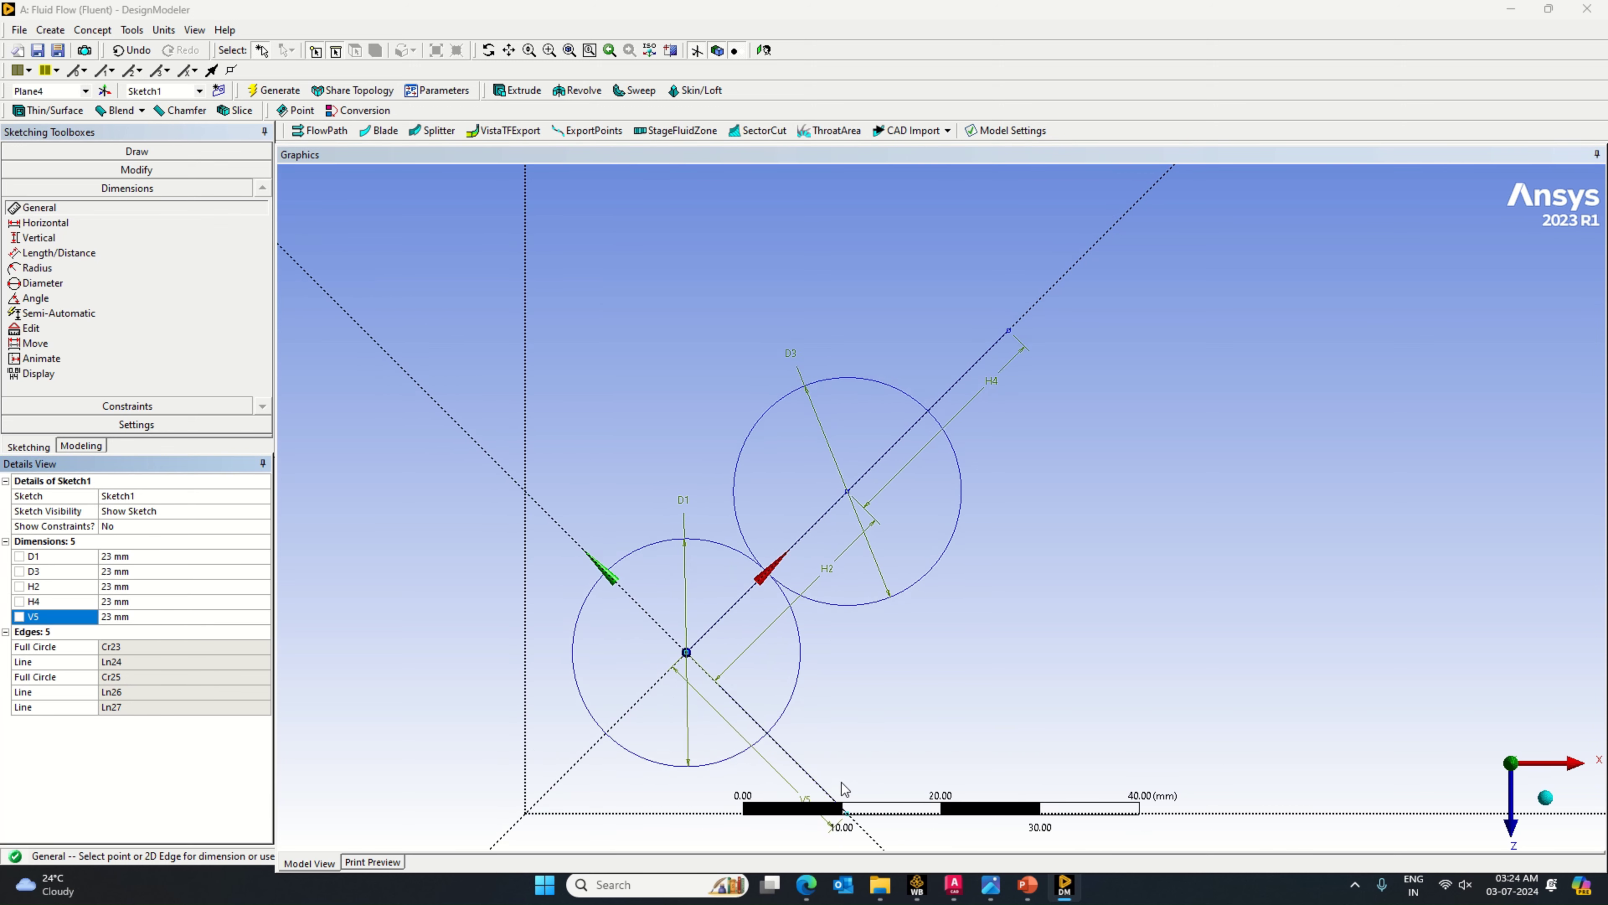
Step: Sketch a circle about 0.6 mm in diameter centred on the free end of the line along the negative Y axis
click(549, 50)
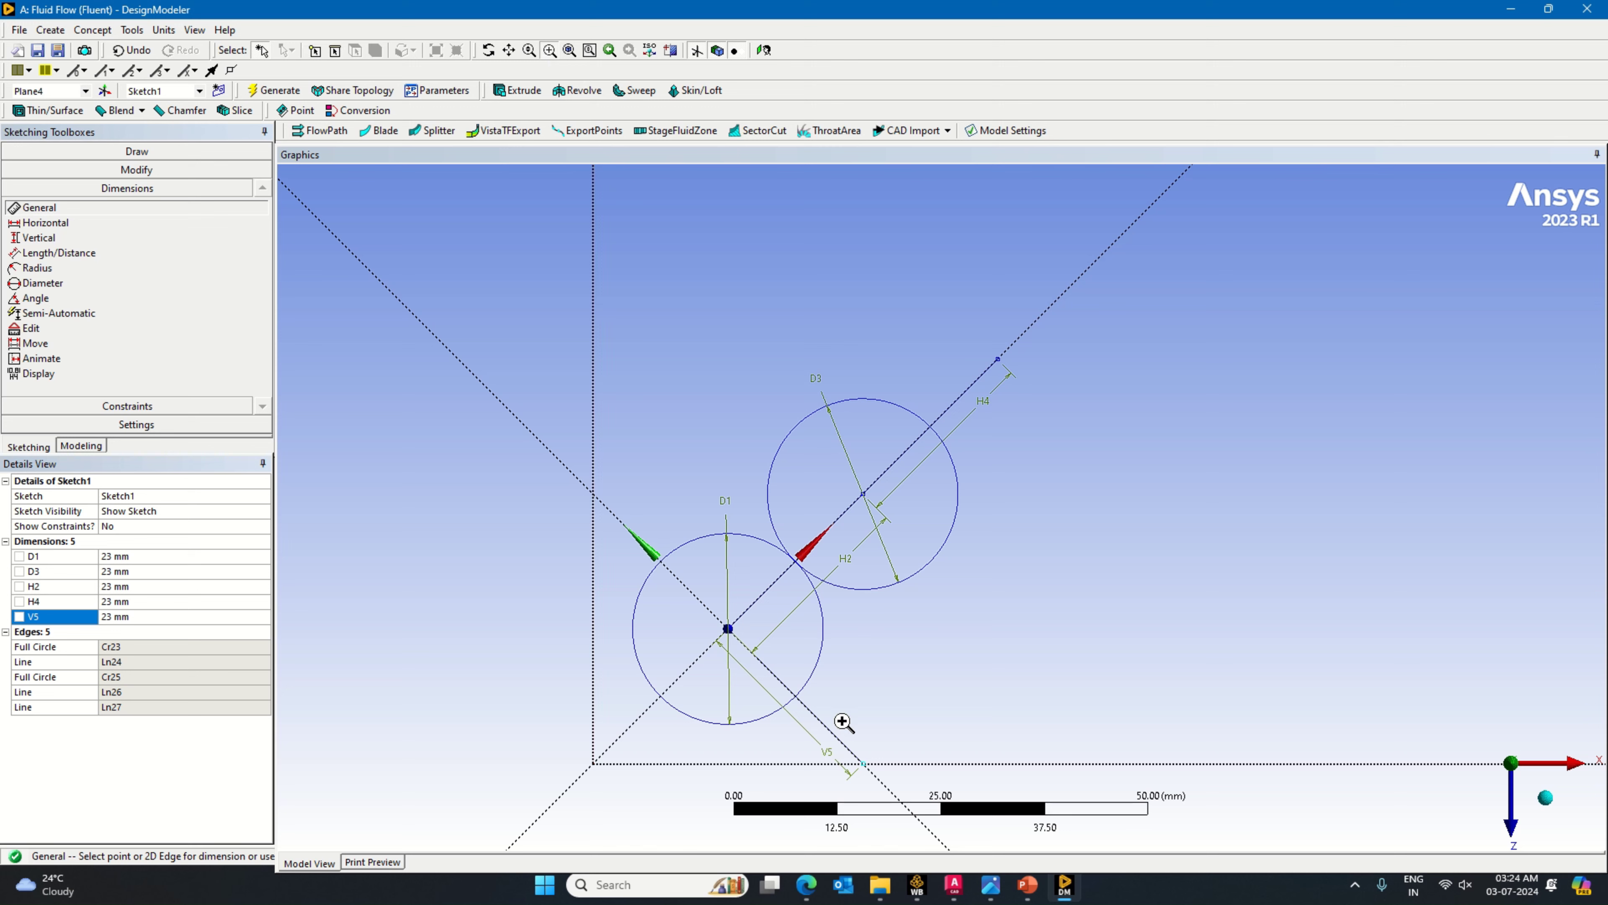
drag(866, 779, 891, 802)
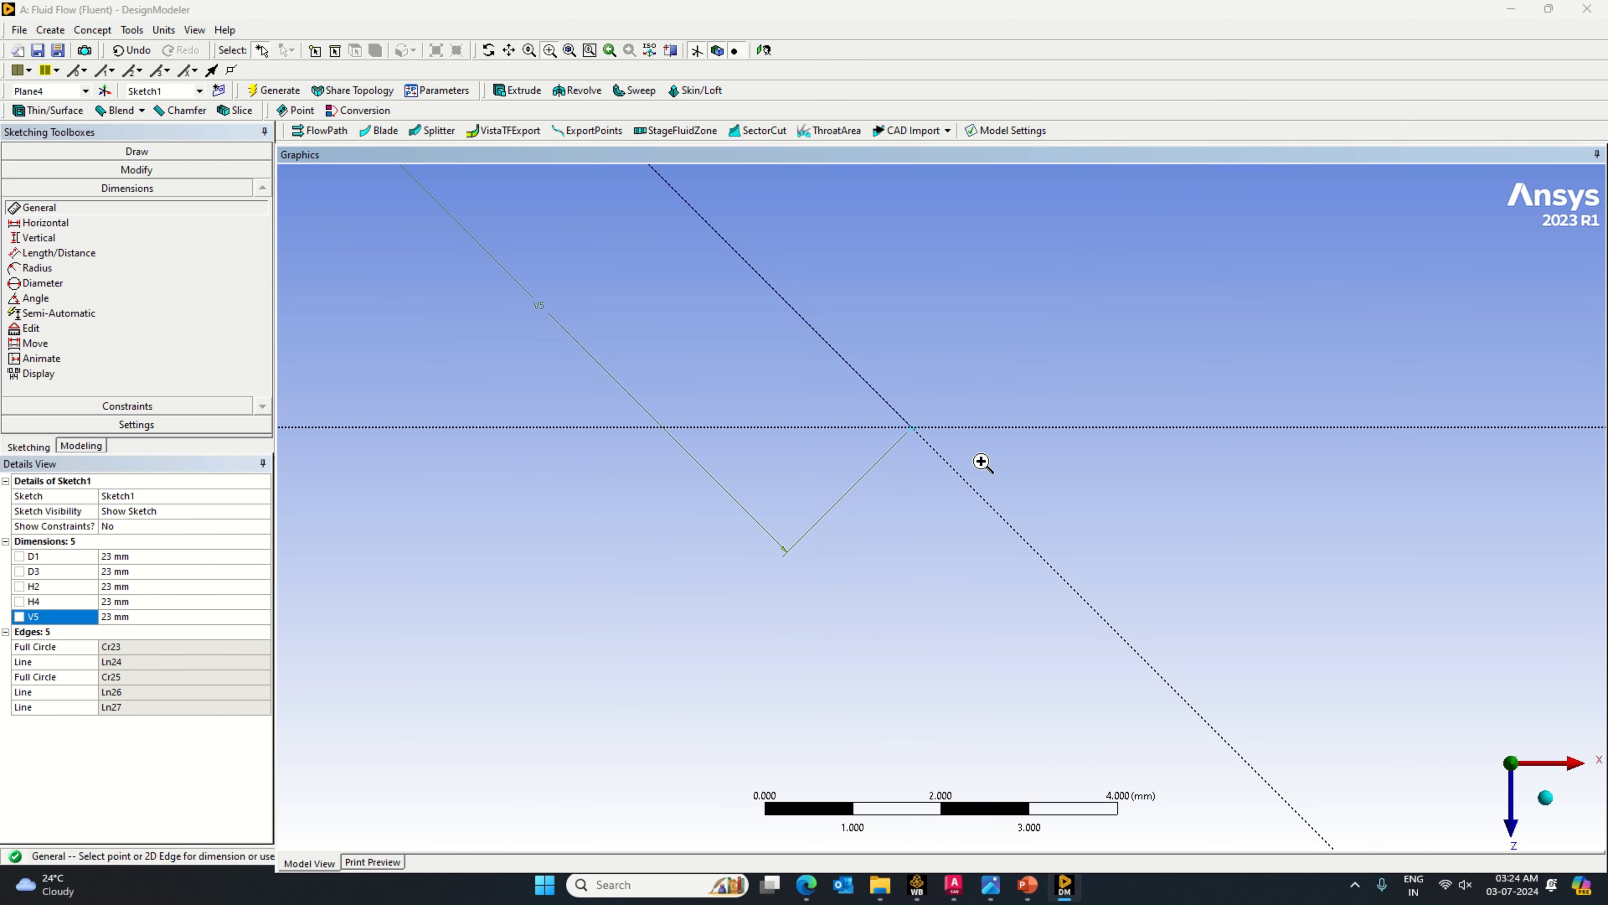
drag(664, 456, 814, 557)
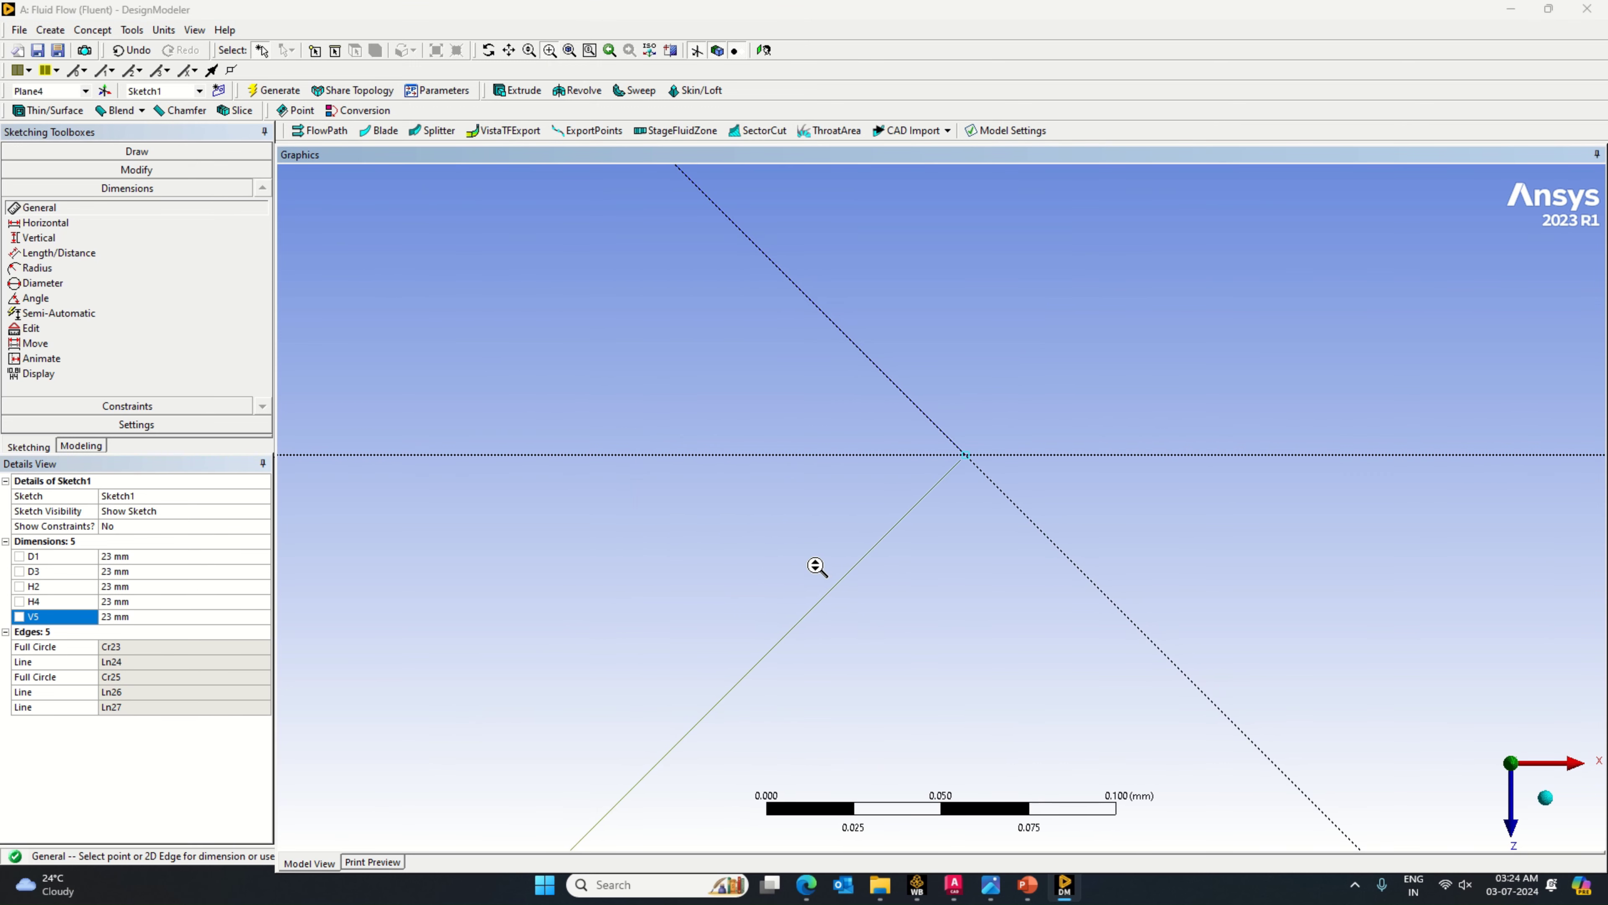
scroll(832, 581, down, 4)
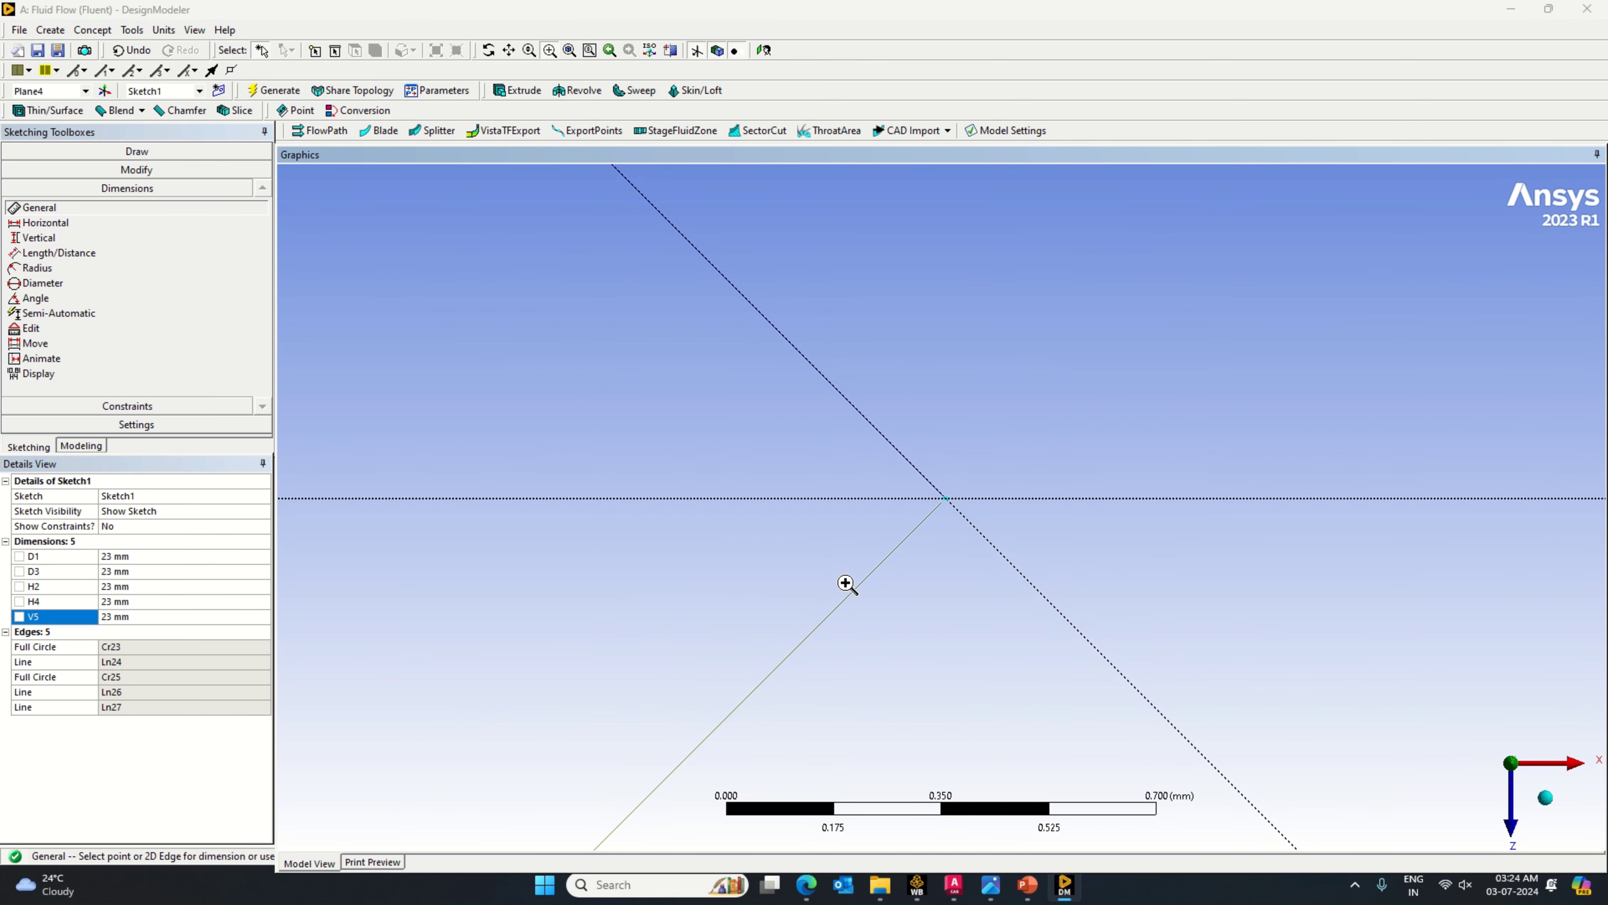
click(137, 151)
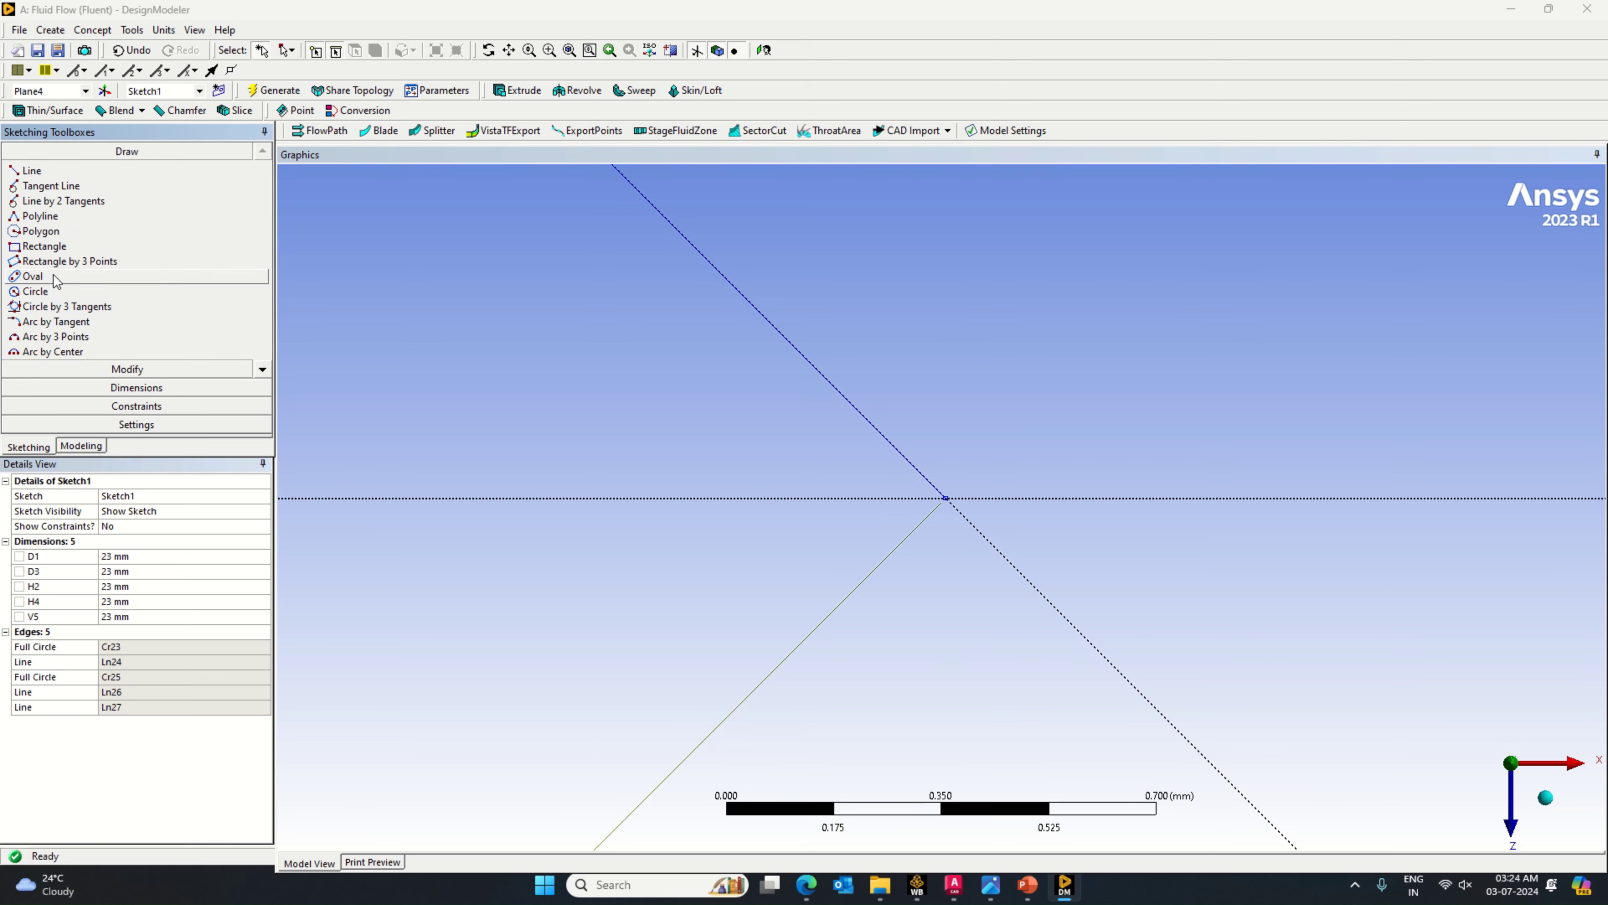
click(63, 293)
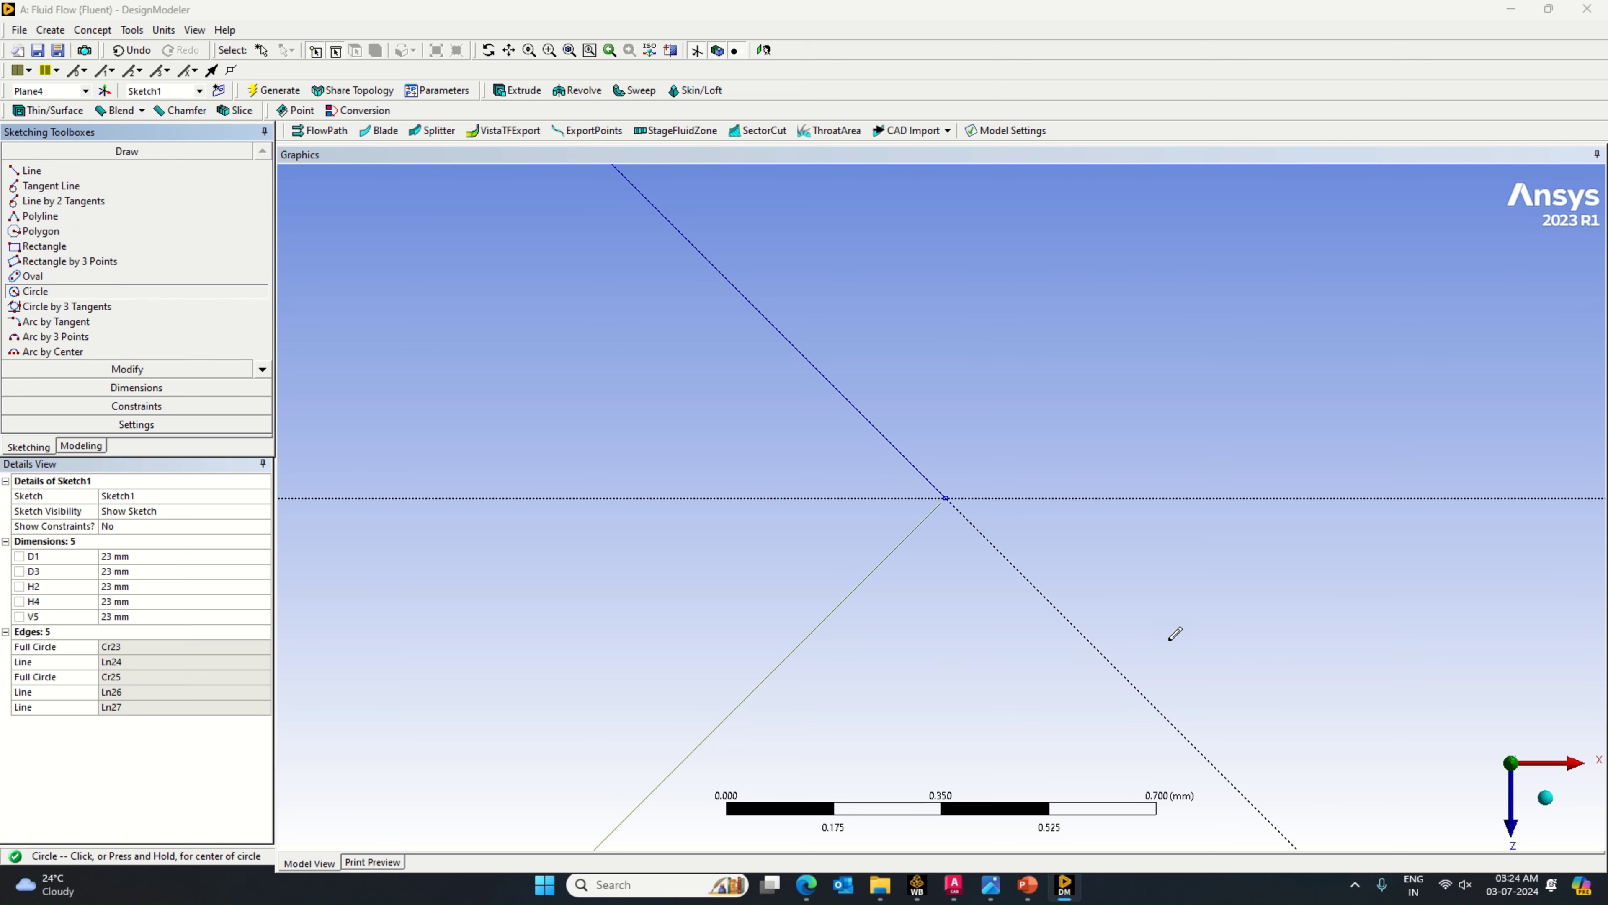
click(945, 498)
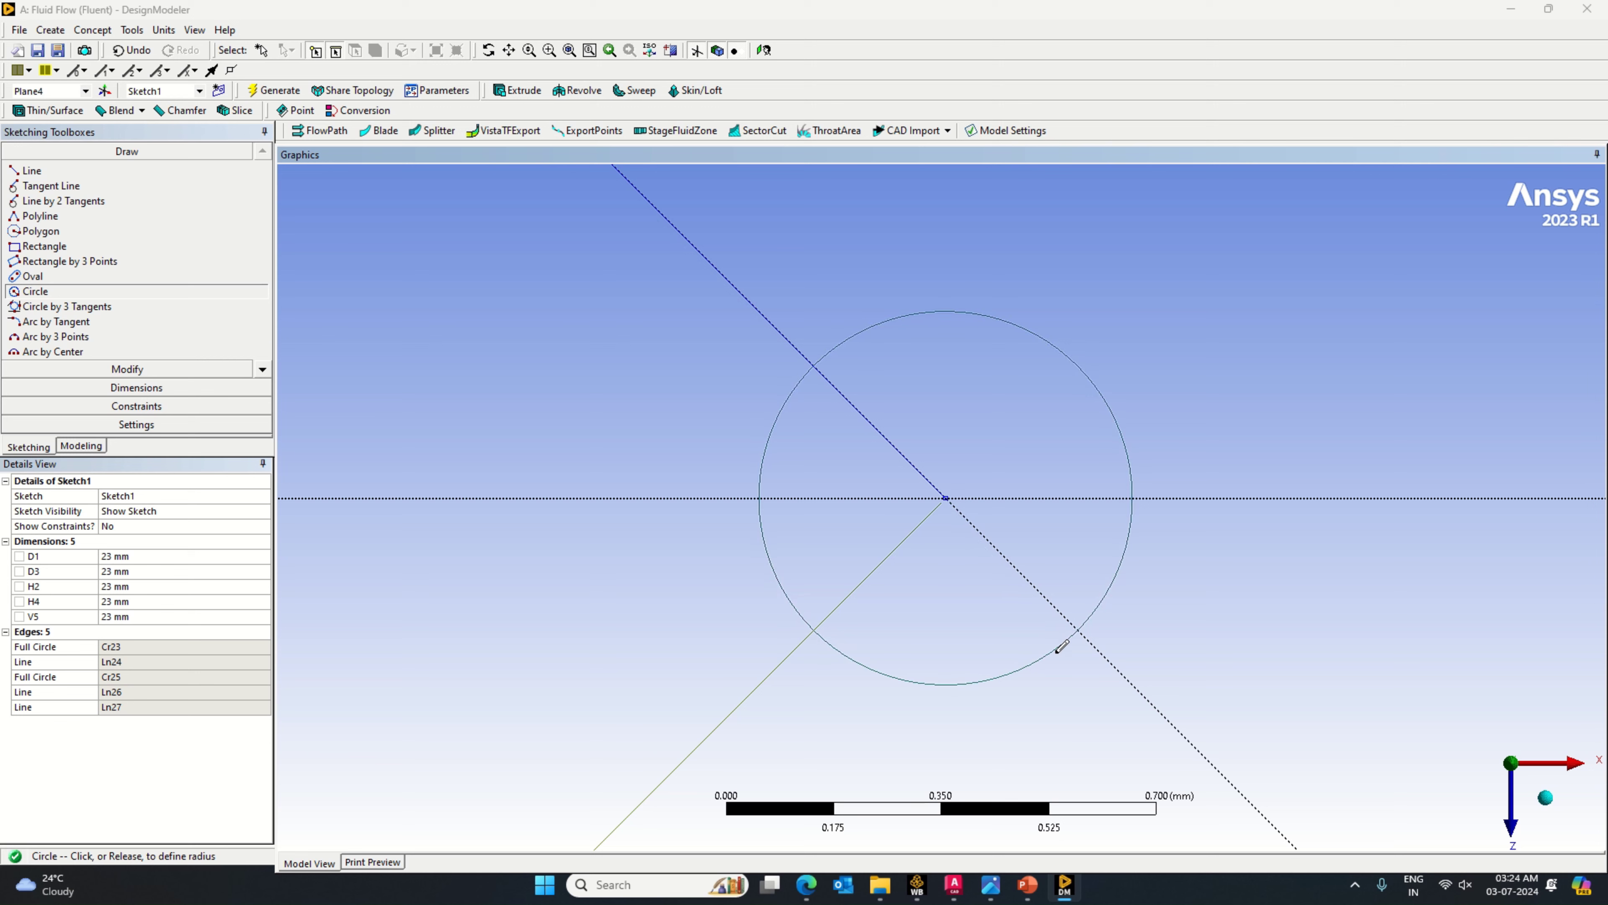
click(1062, 647)
Step: Dimension the new circle's diameter and set it to 23 mm
click(136, 387)
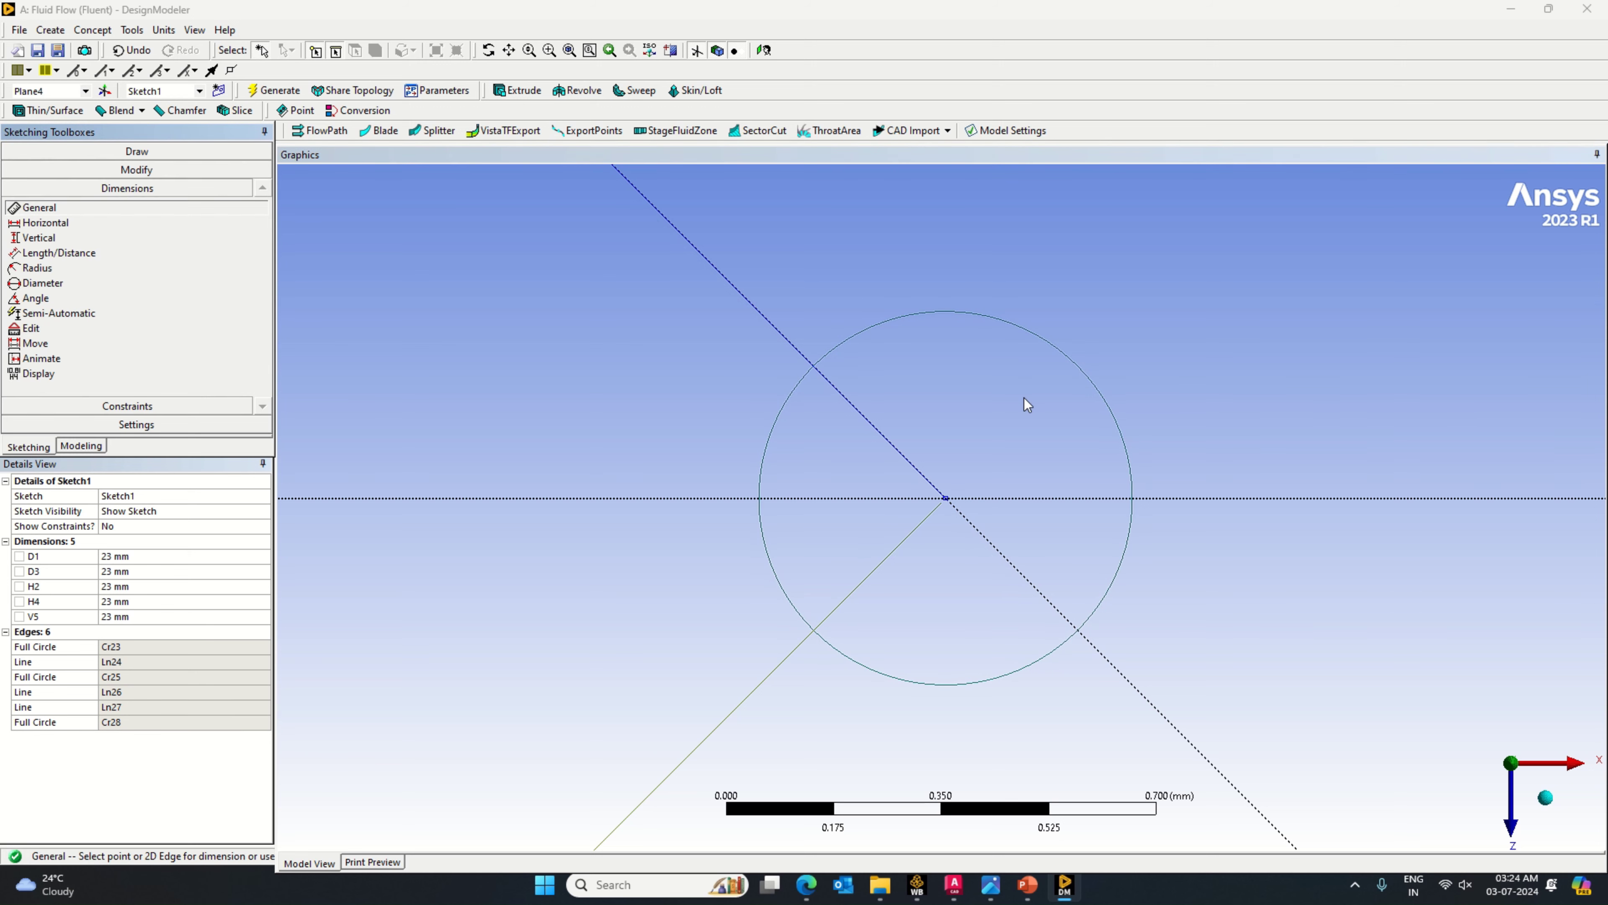
click(1039, 339)
click(1048, 315)
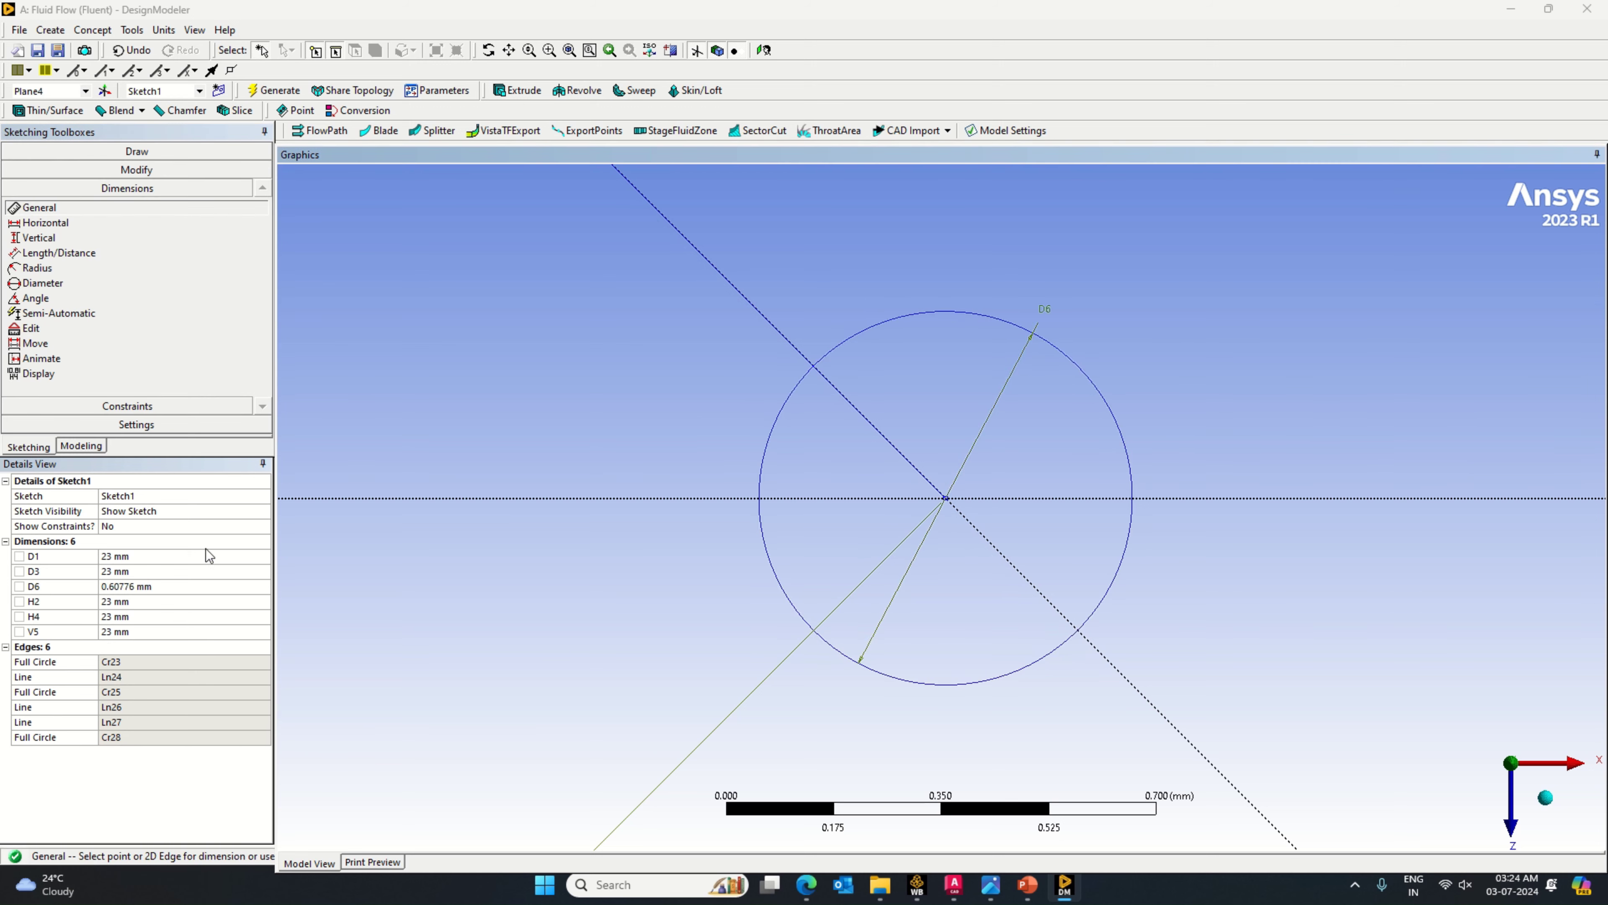
click(168, 588)
text(2)
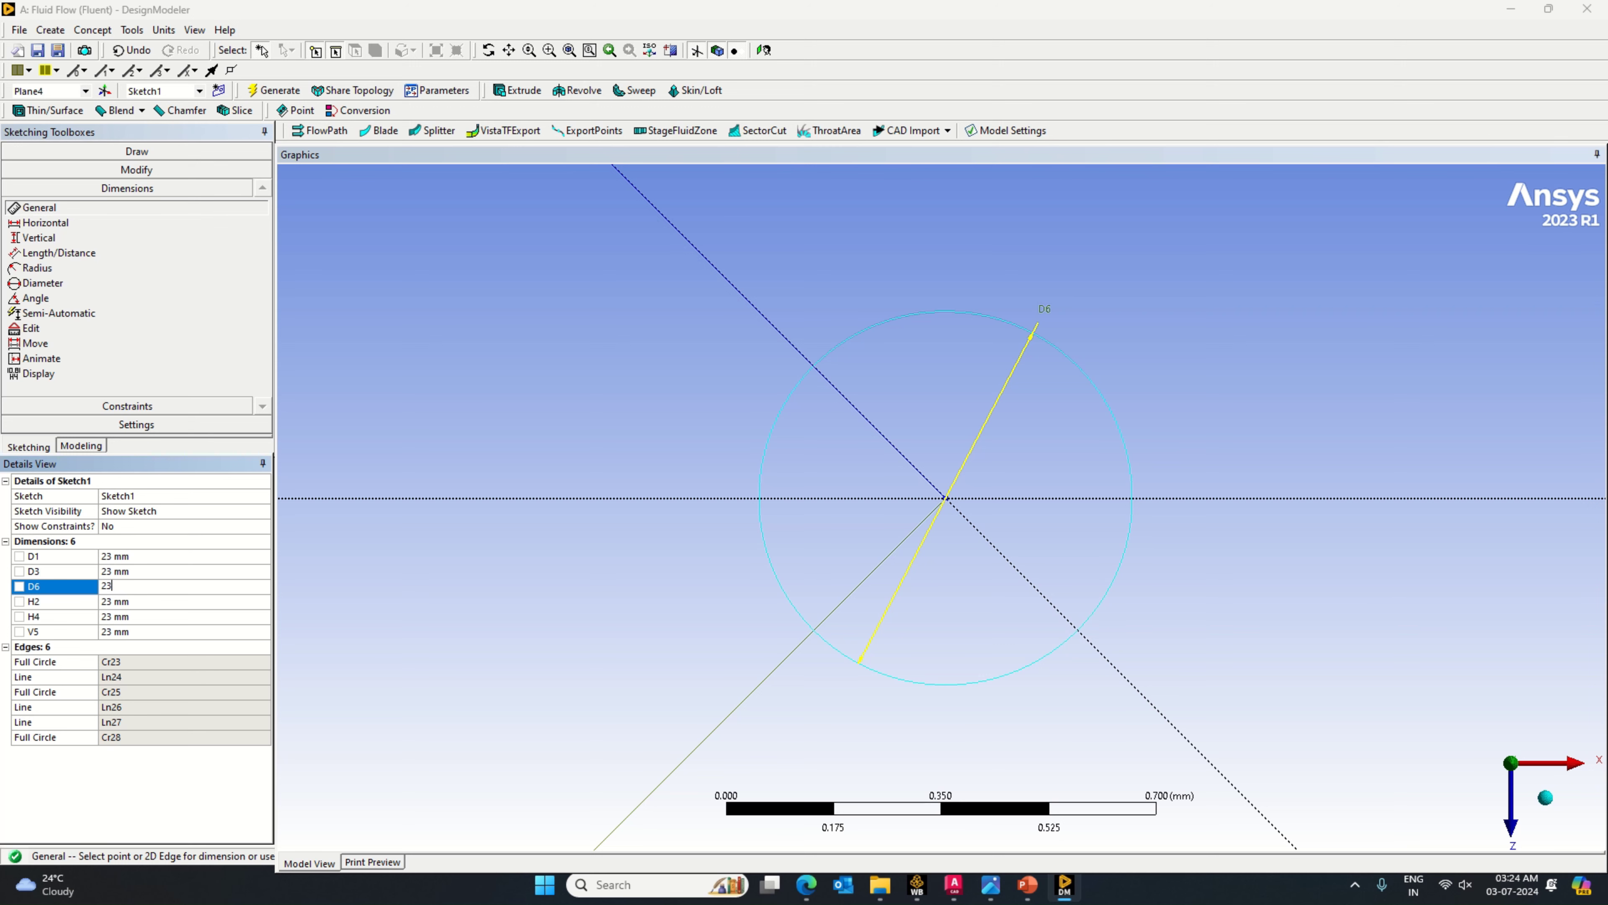
text(3)
key(Return)
Step: Sketch a line about 23.4 mm long from the second circle's centre, parallel to the negative Y axis line
scroll(840, 508, down, 10)
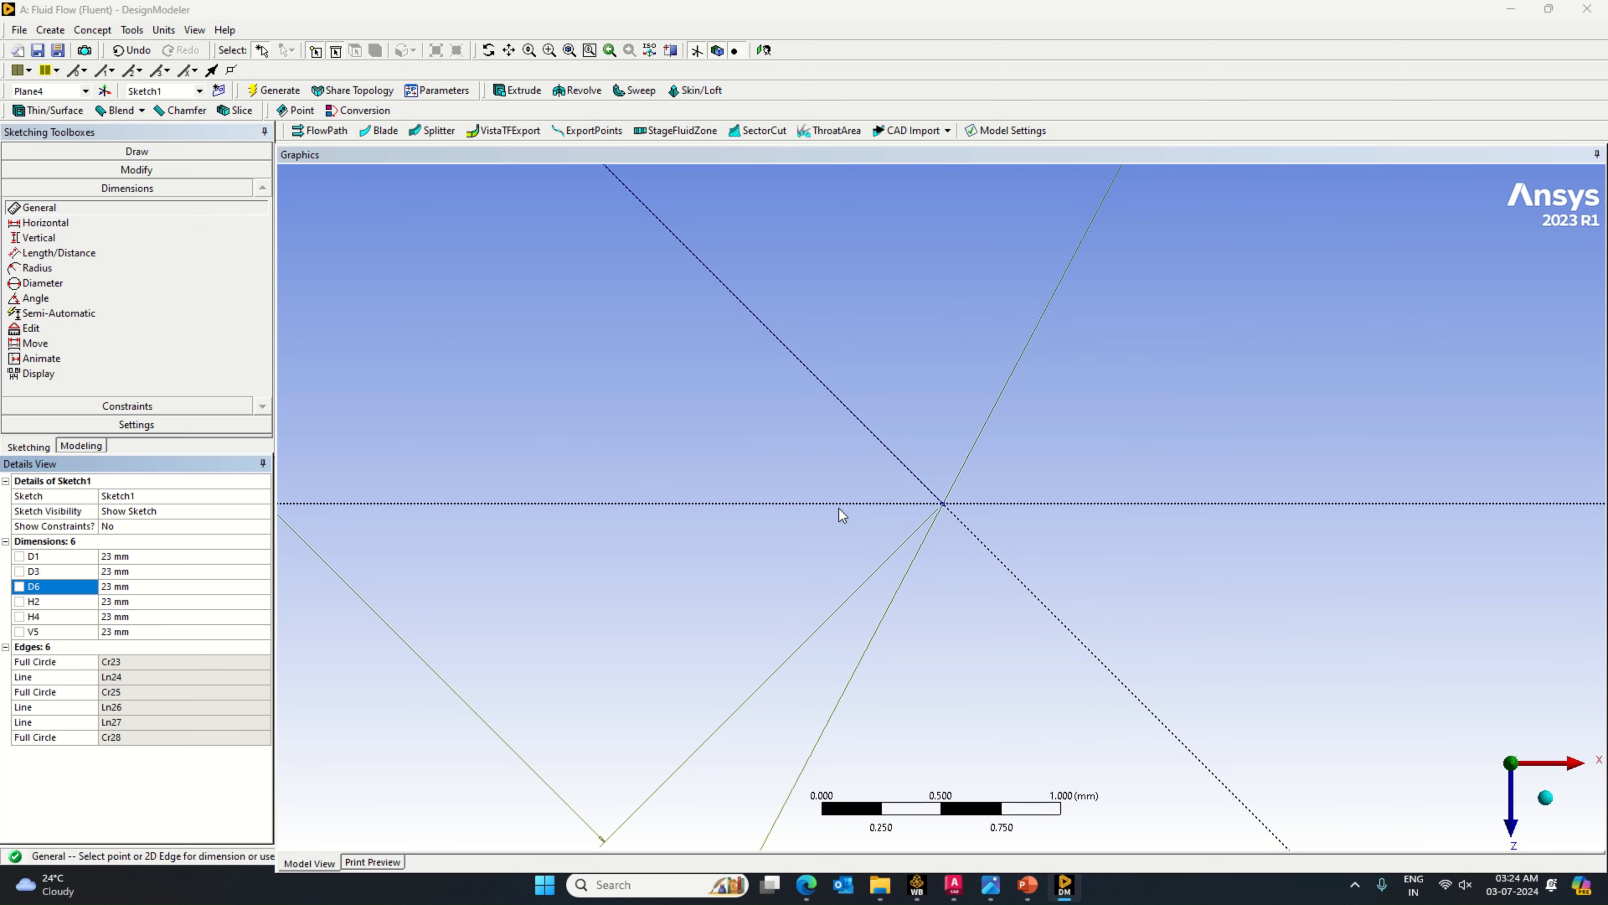
scroll(830, 508, down, 8)
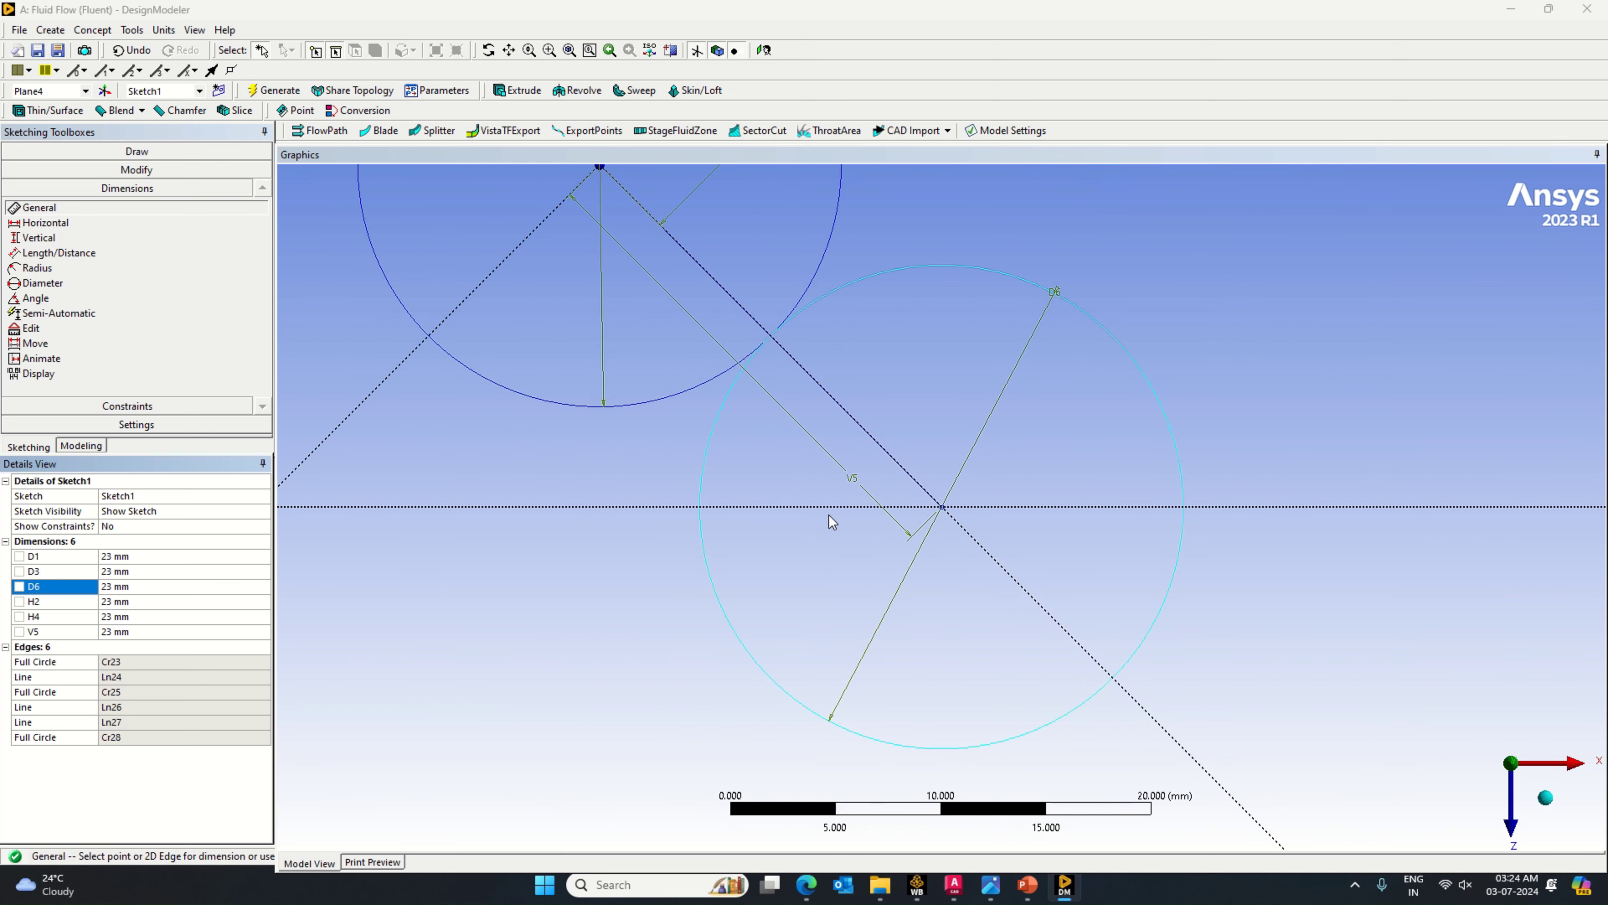
scroll(975, 446, down, 2)
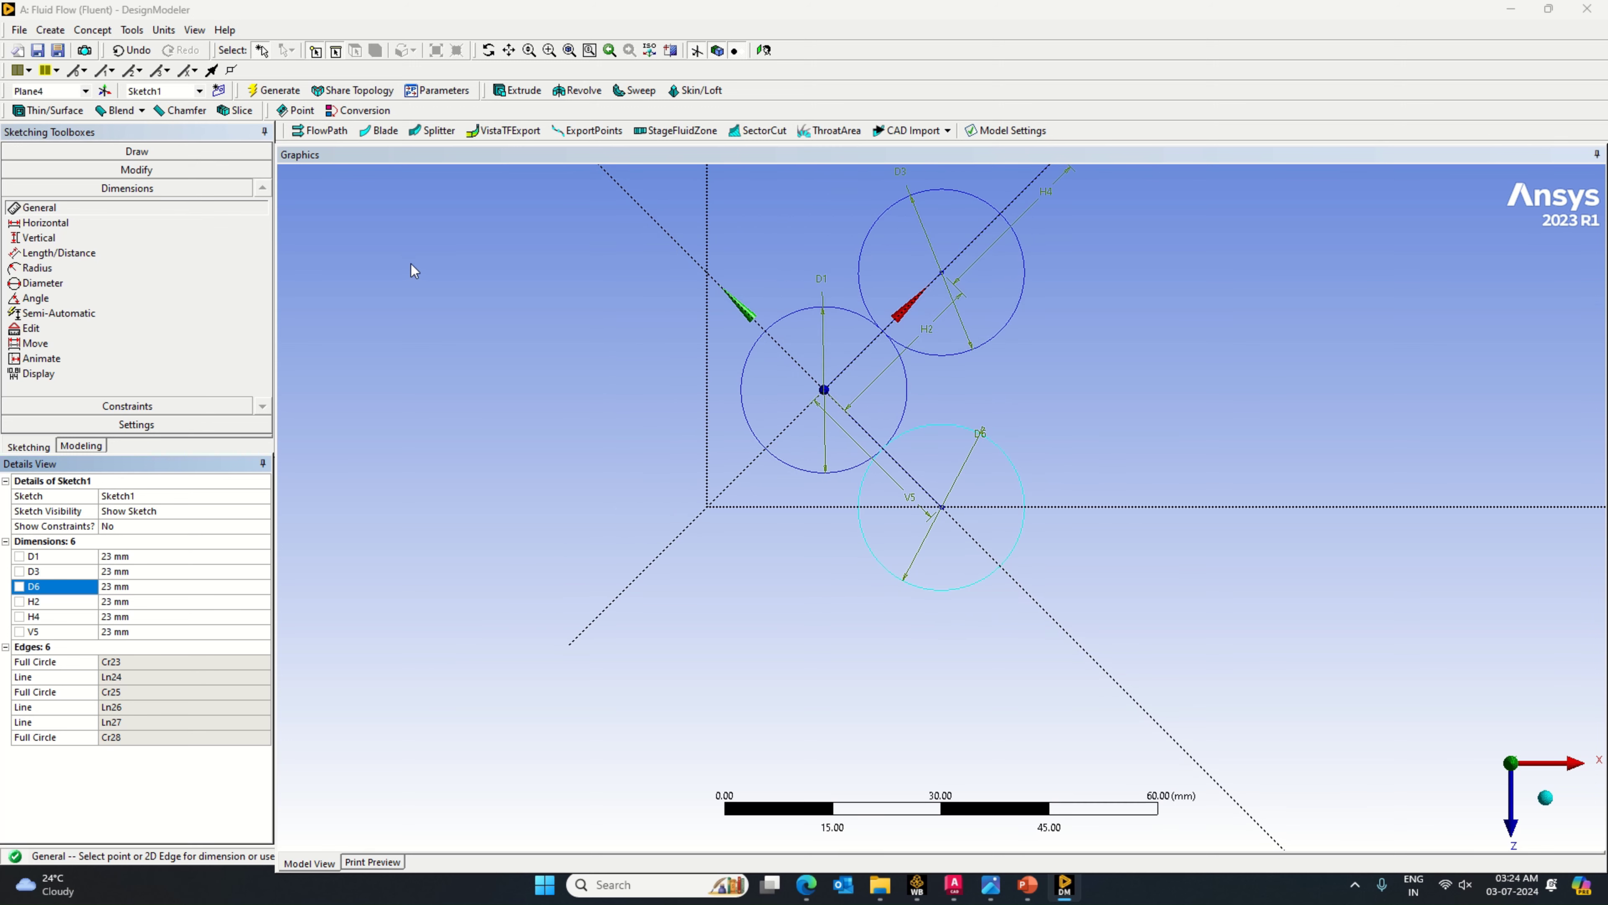
click(84, 158)
click(86, 170)
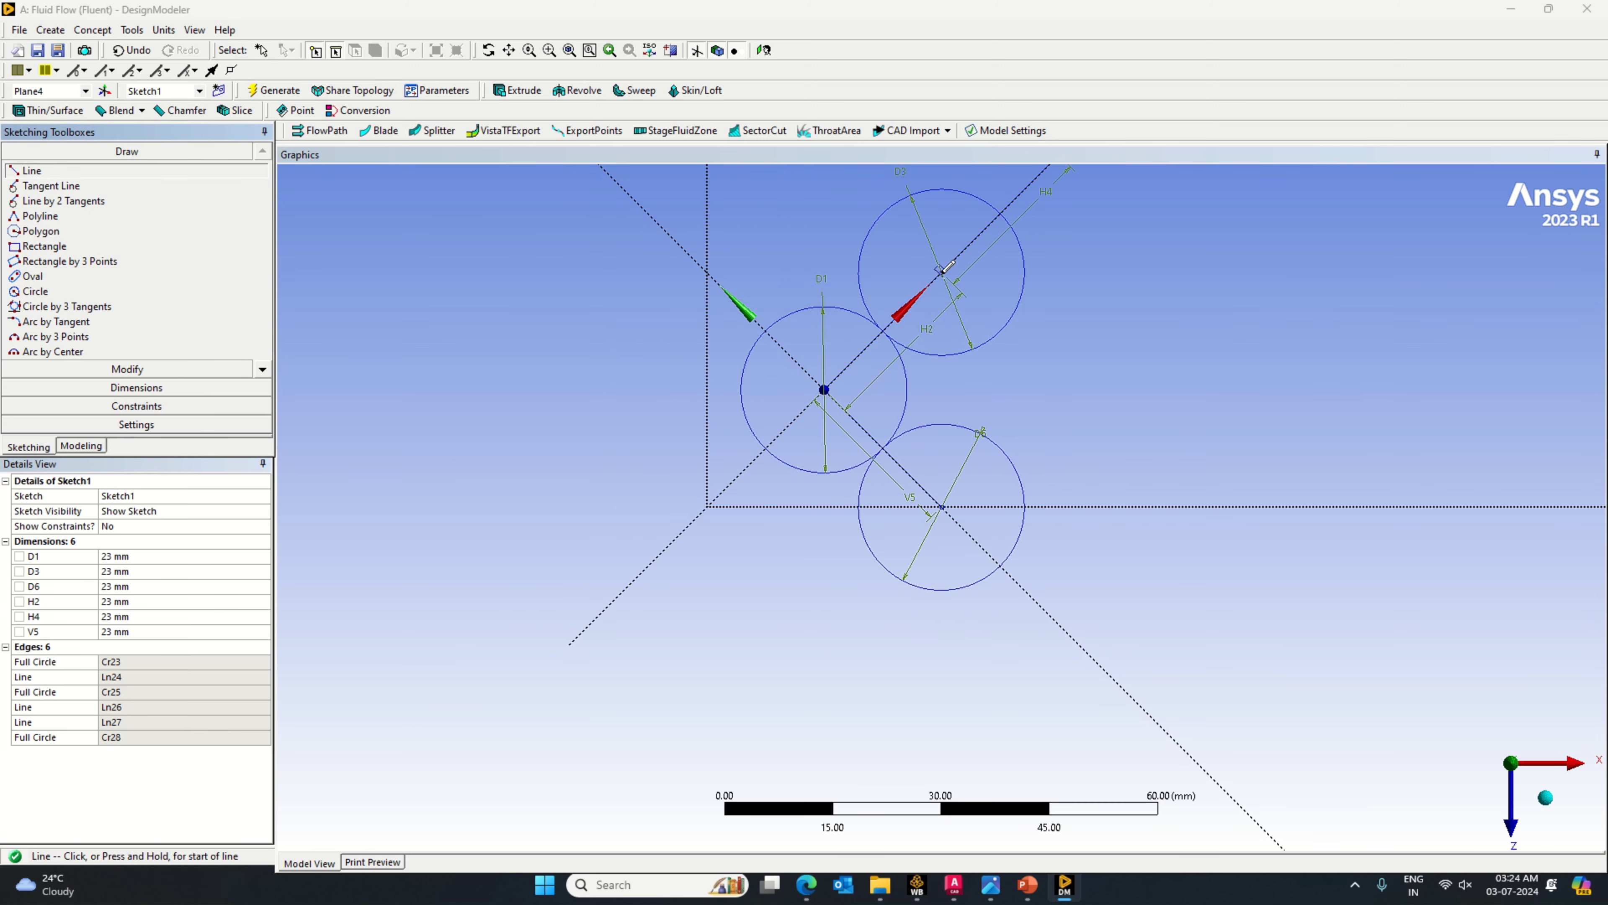
click(942, 272)
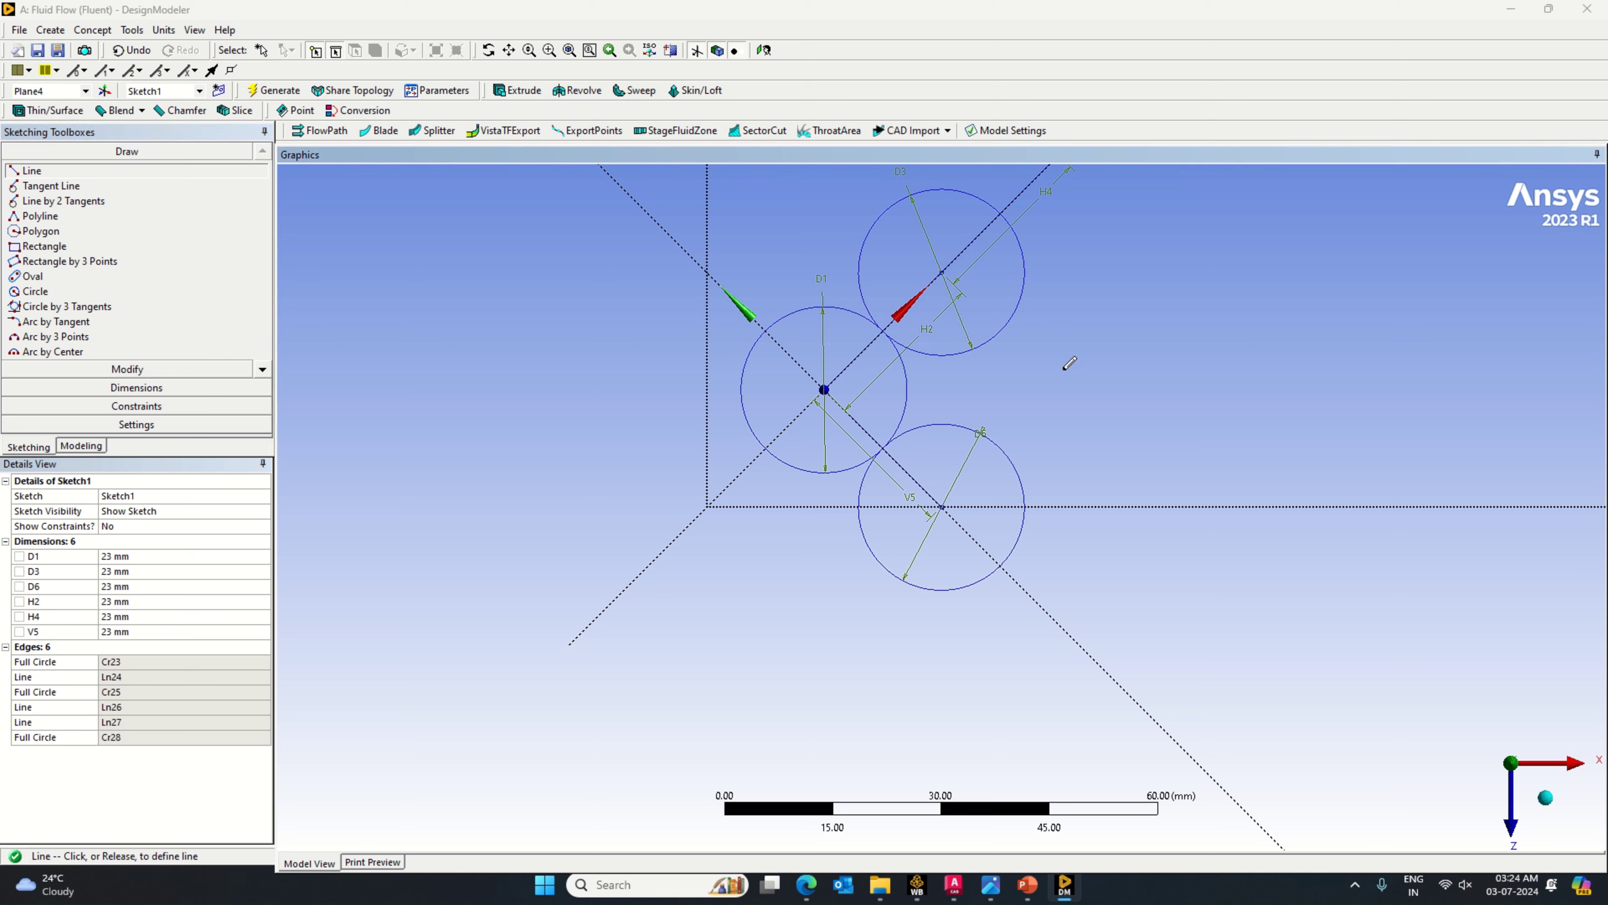
click(1060, 390)
Step: Dimension the length of the line running from the second circle's centre and set it to 23 mm
click(168, 387)
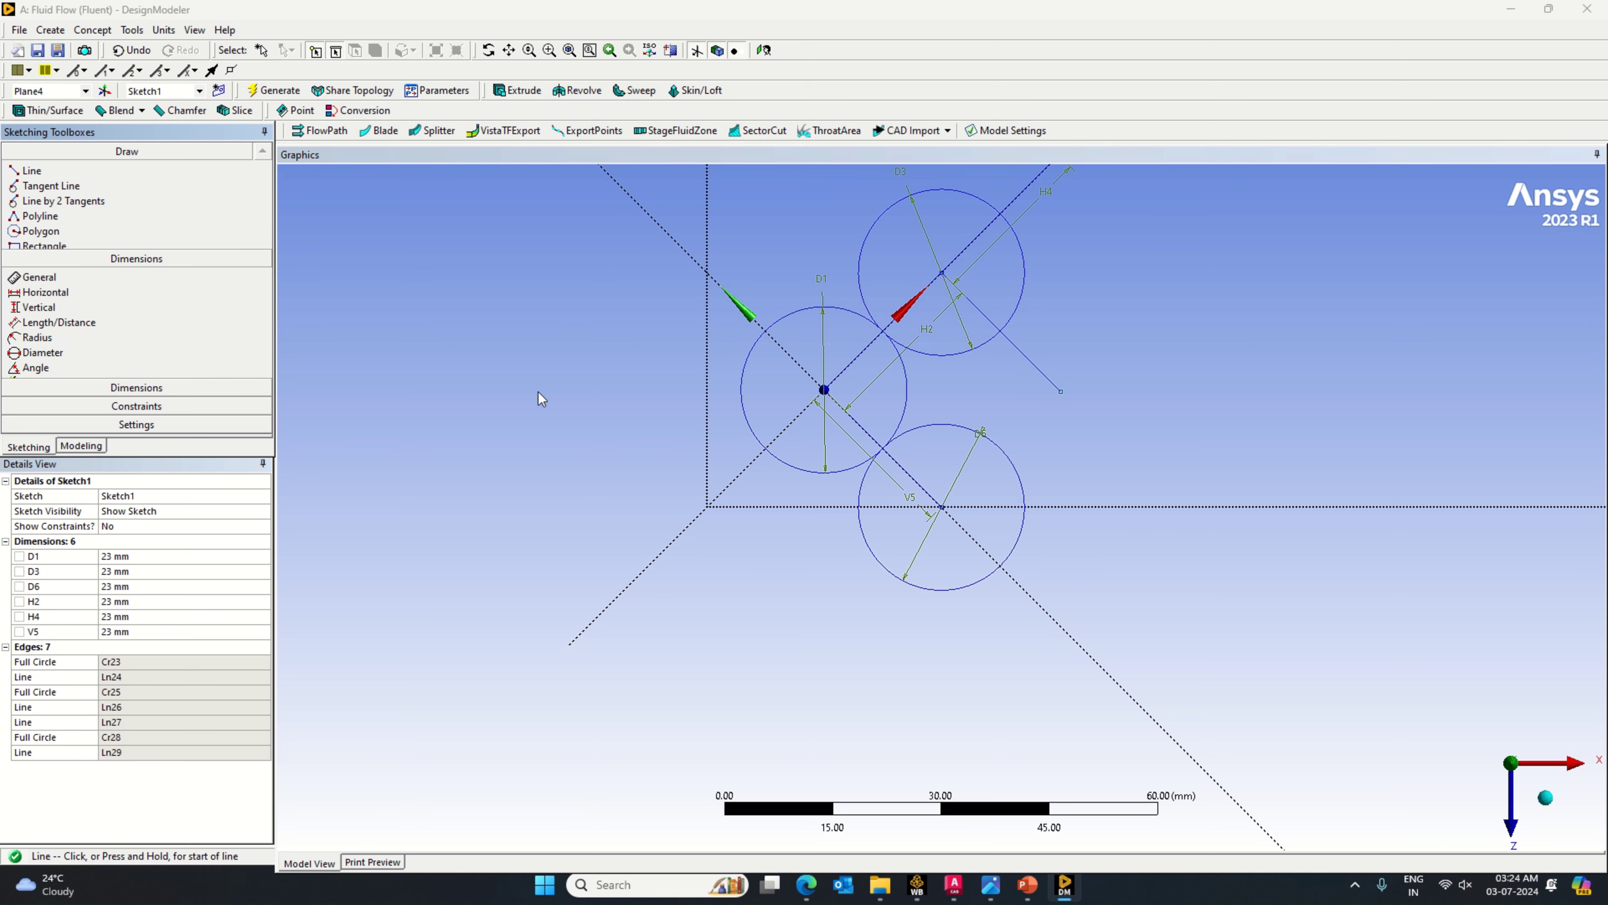
click(1048, 378)
click(1066, 359)
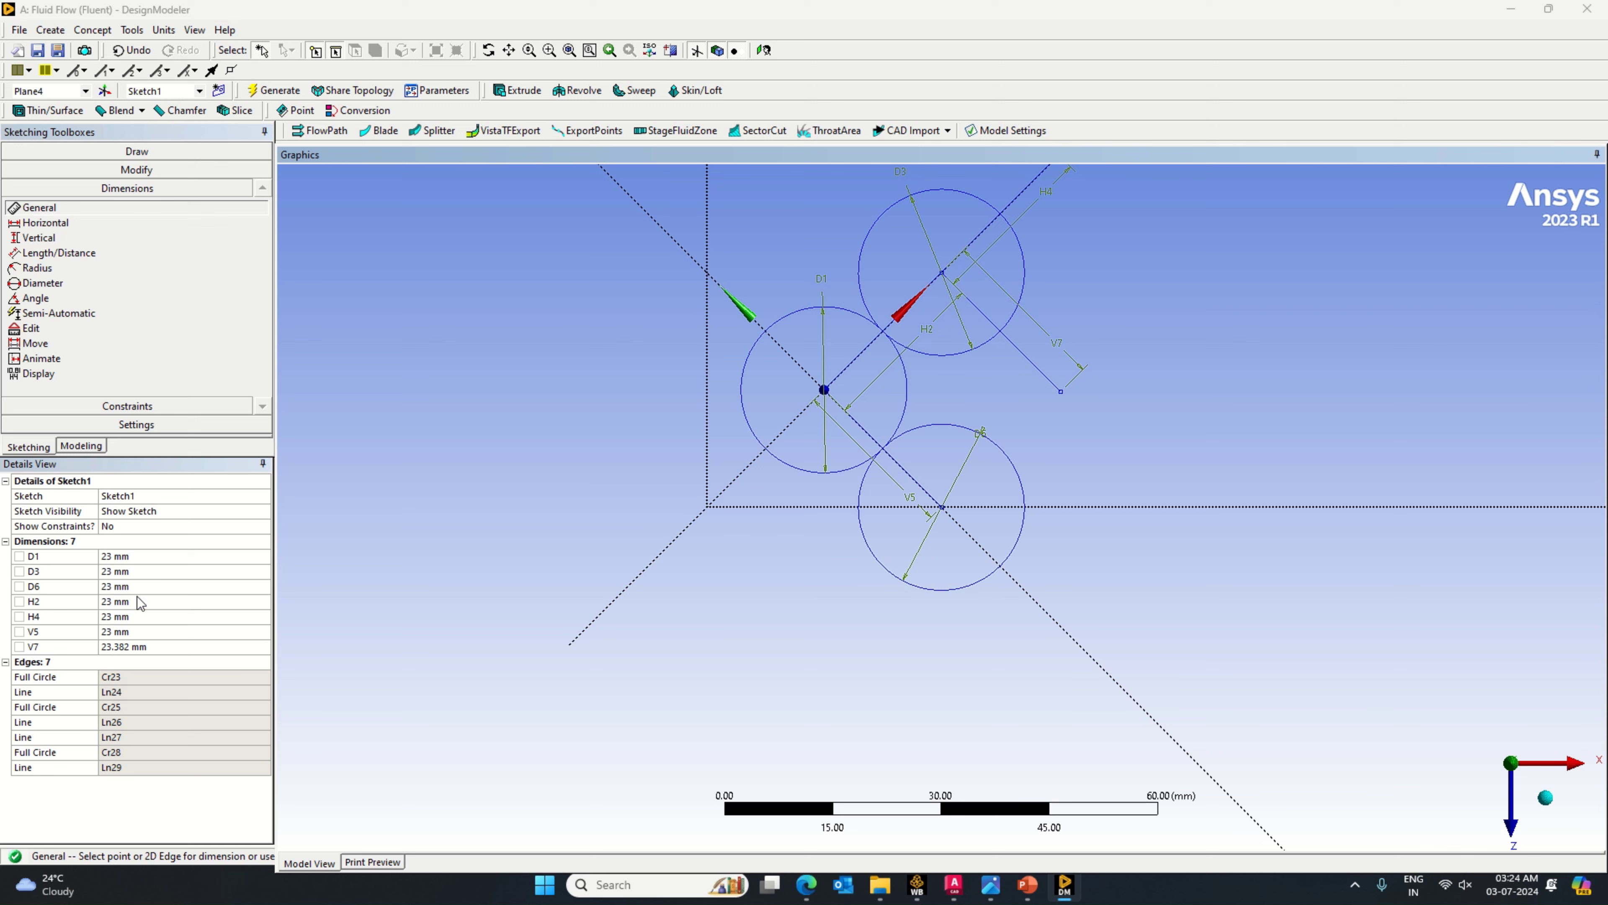
click(152, 645)
text(23)
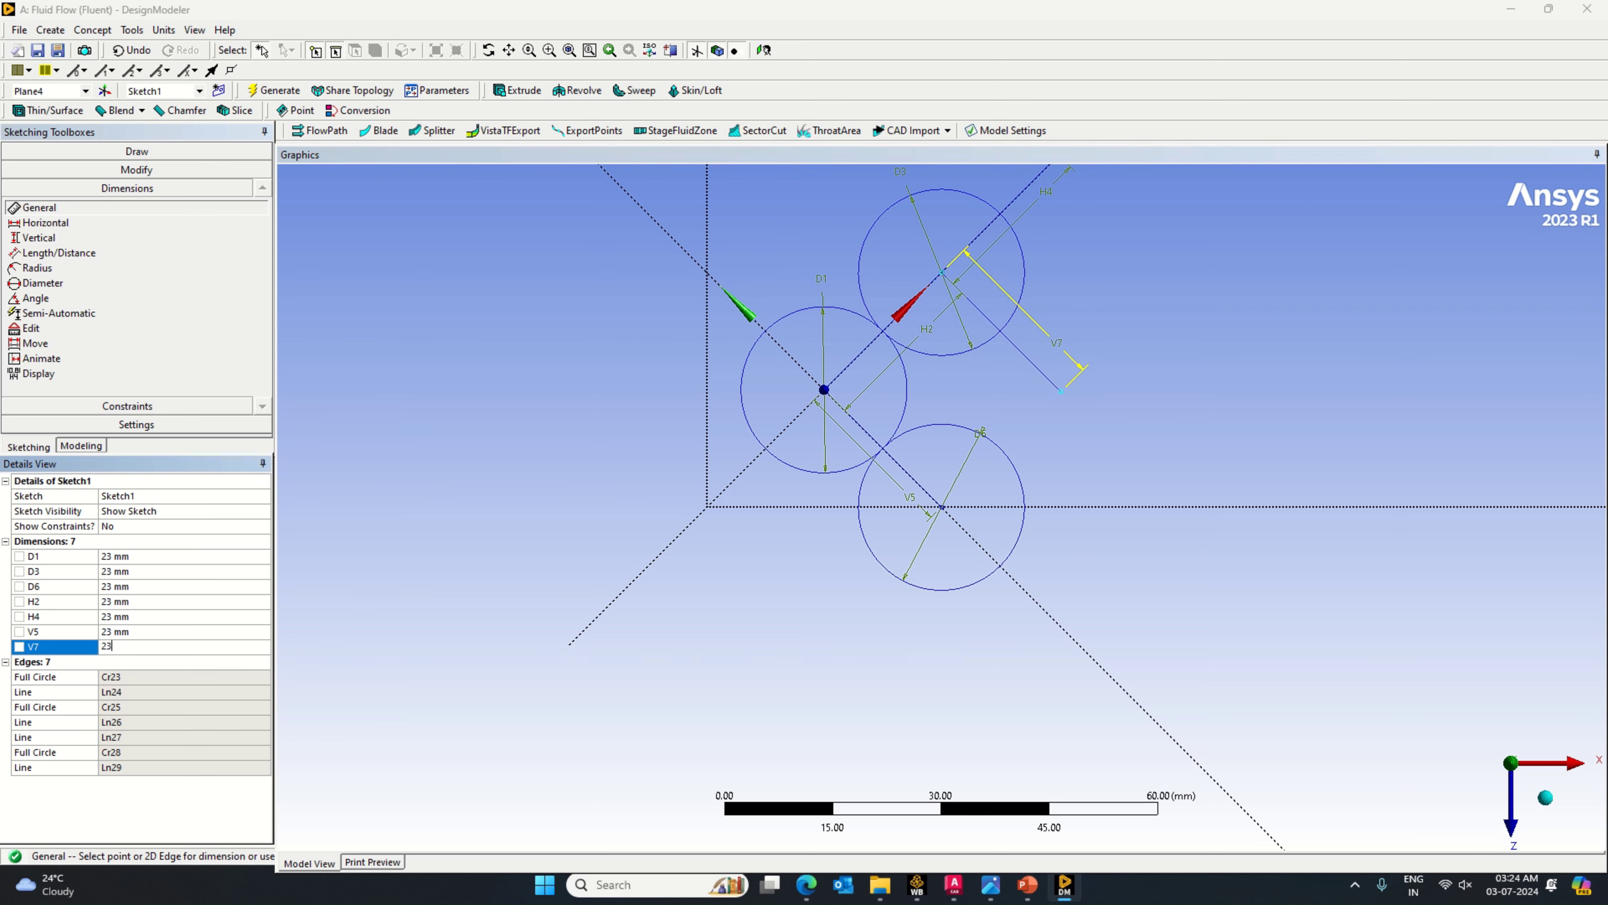
key(Return)
Step: Undo the last sketch change and set that line's length dimension to 23 mm again
click(131, 50)
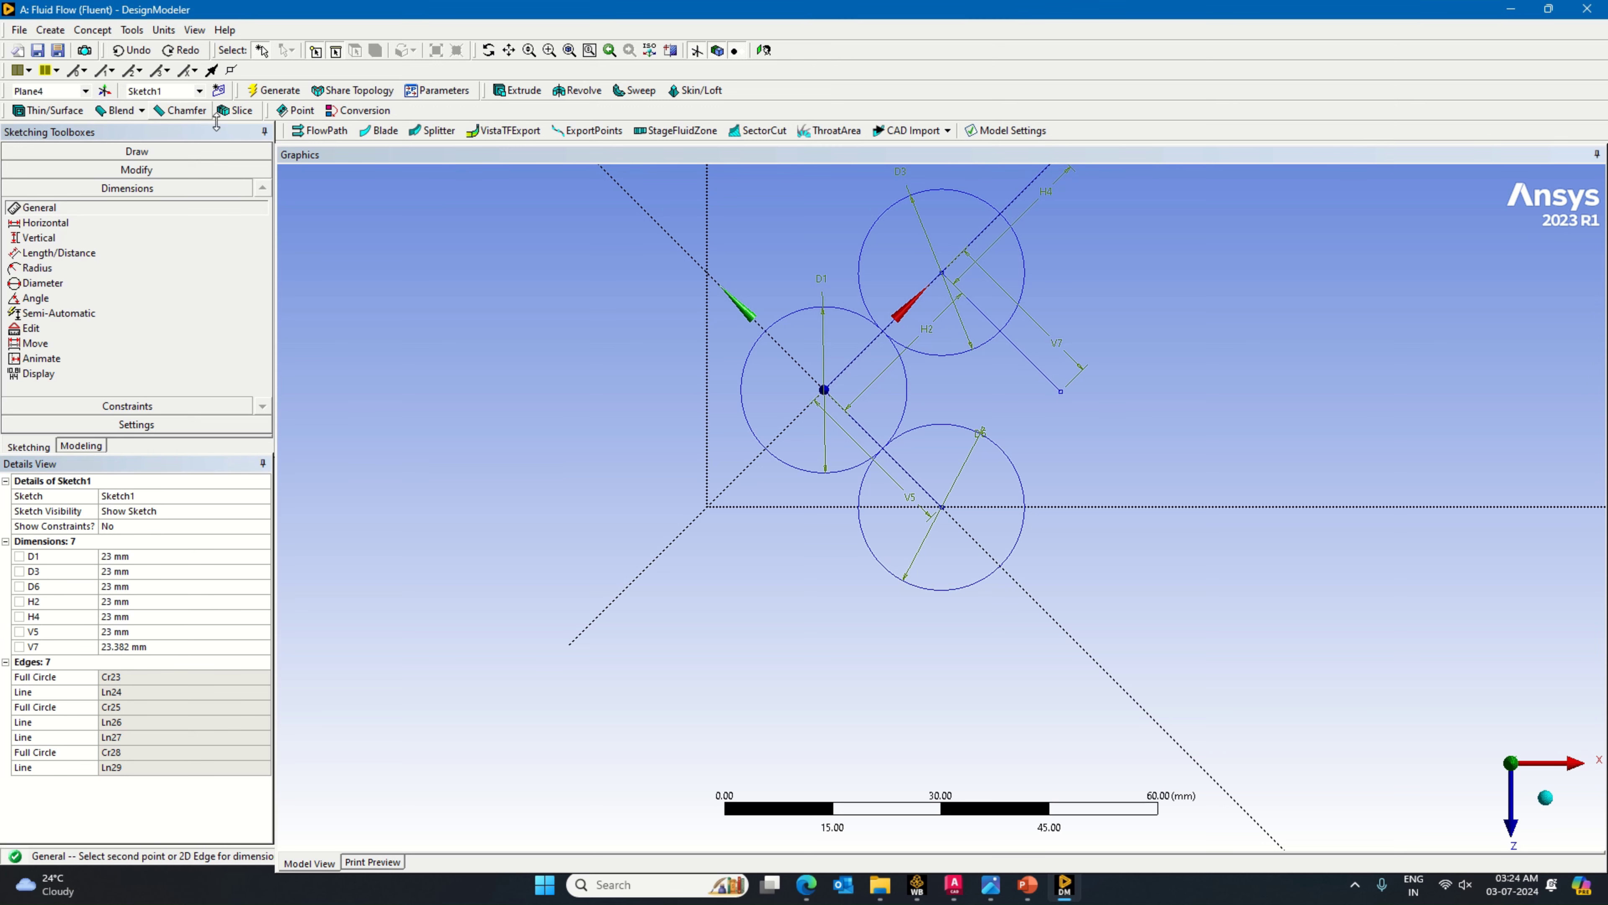
click(164, 646)
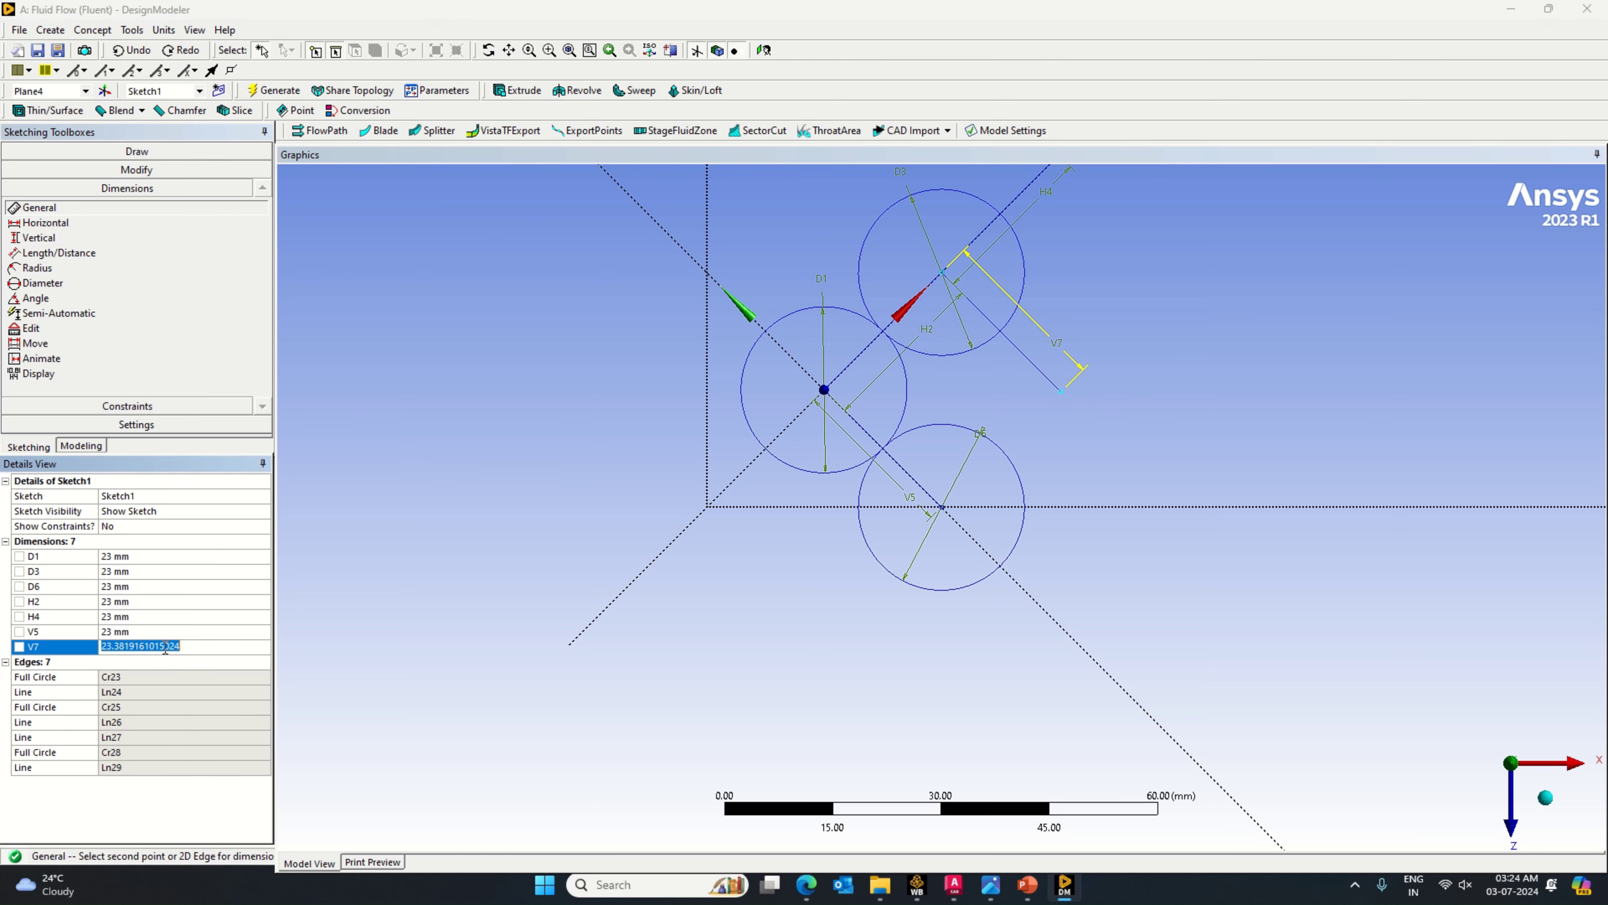
text(23)
key(Return)
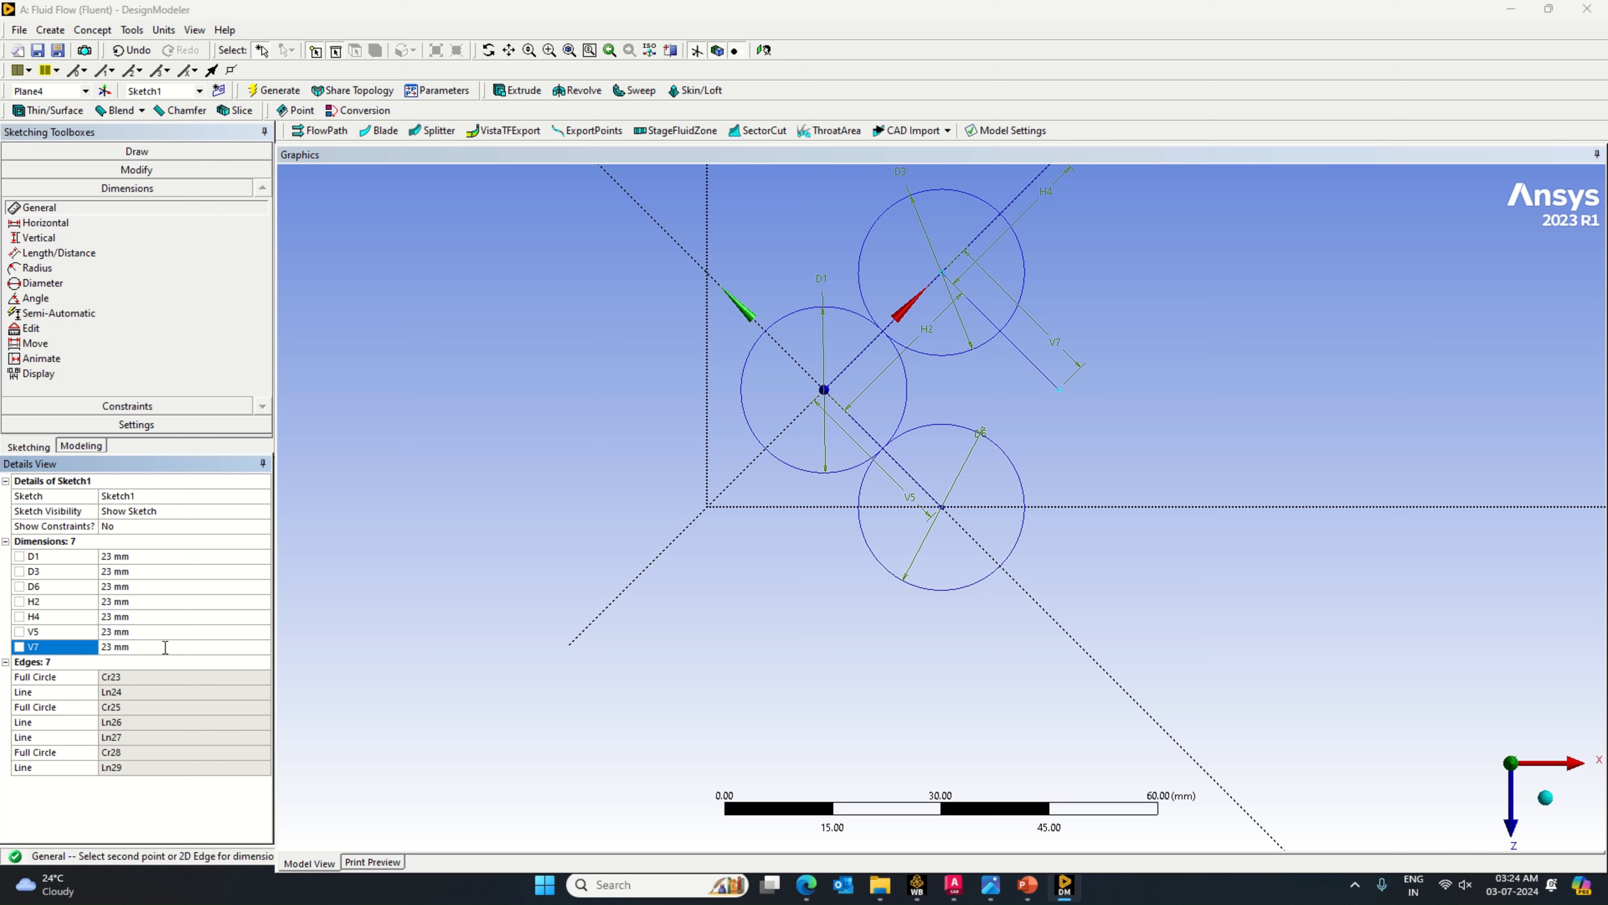
Step: Sketch a fourth circle centred on the free end of that line, with the same radius as the other circles
click(130, 150)
click(49, 291)
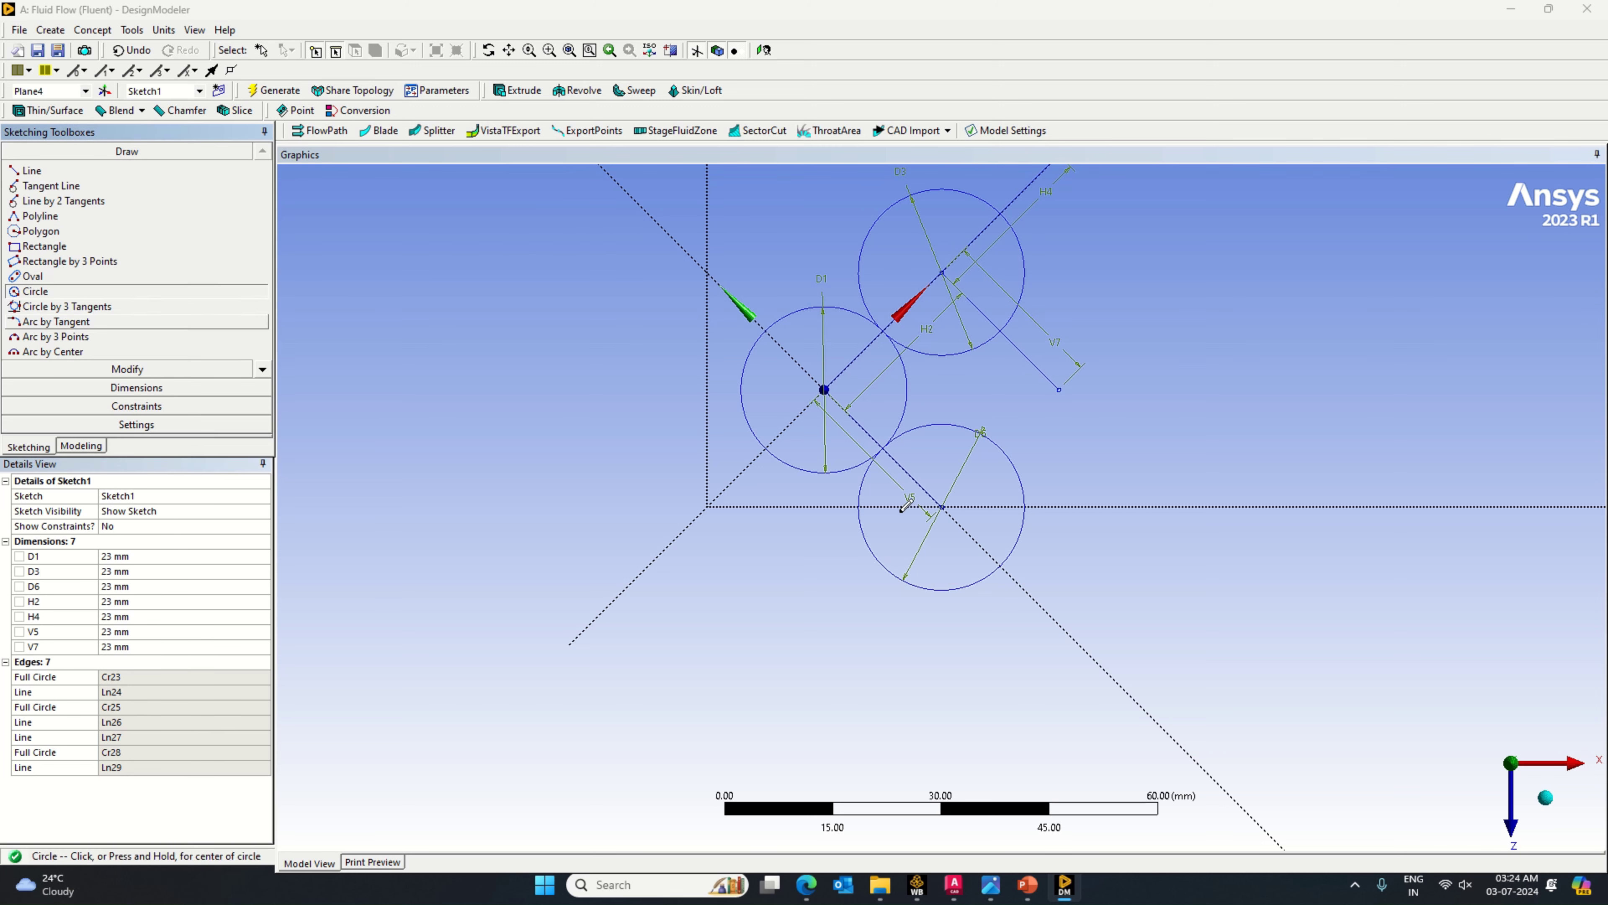
click(1059, 389)
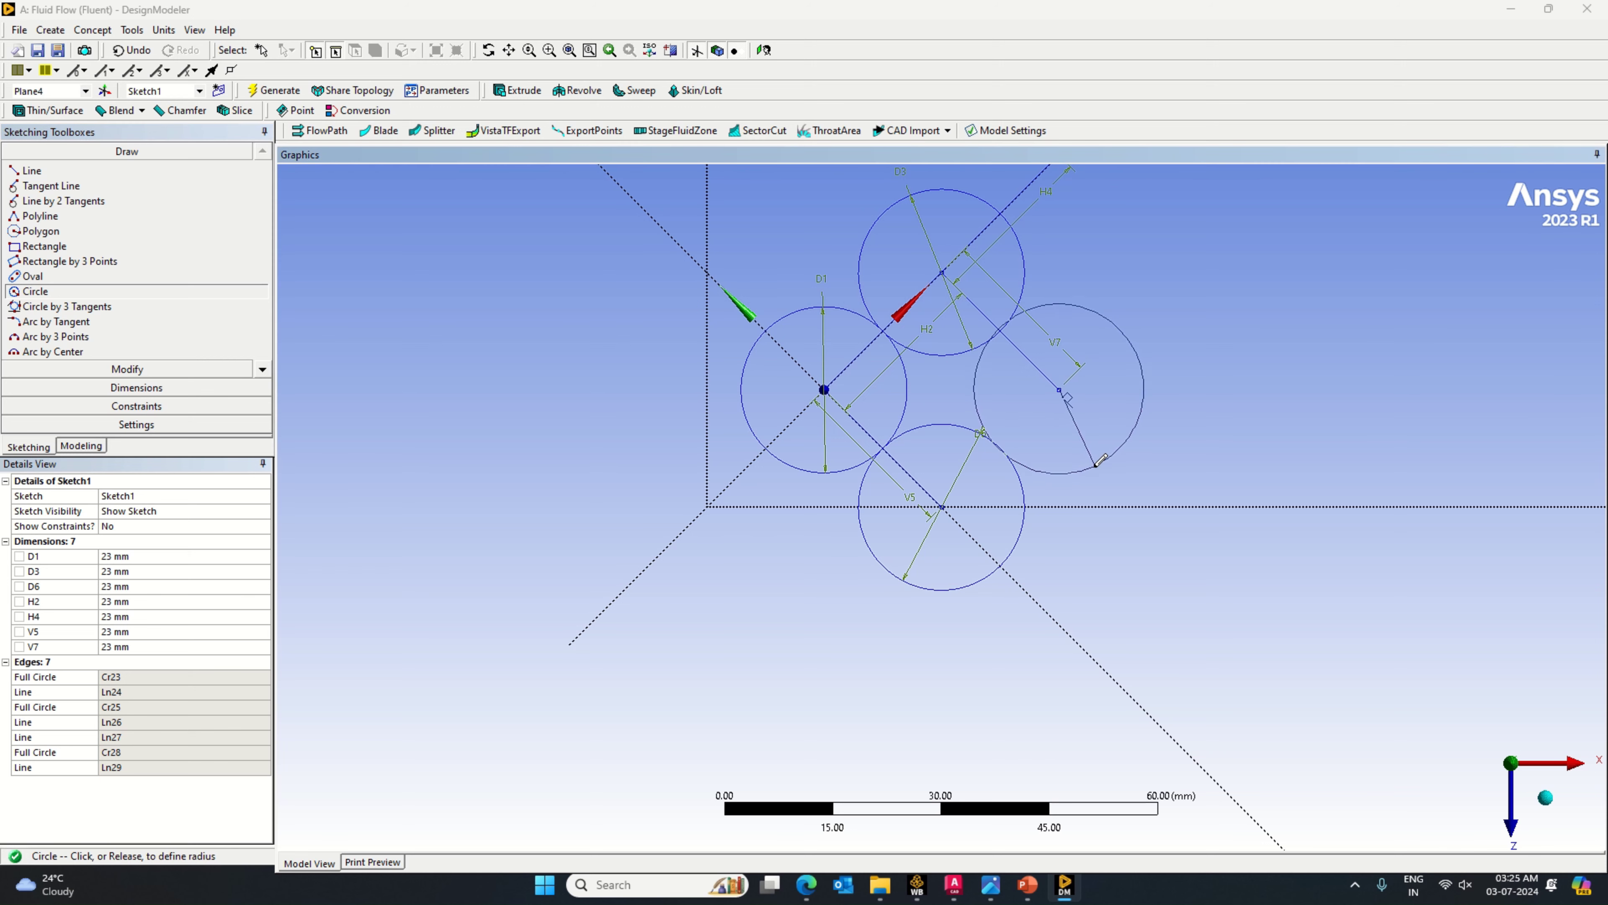
click(1096, 461)
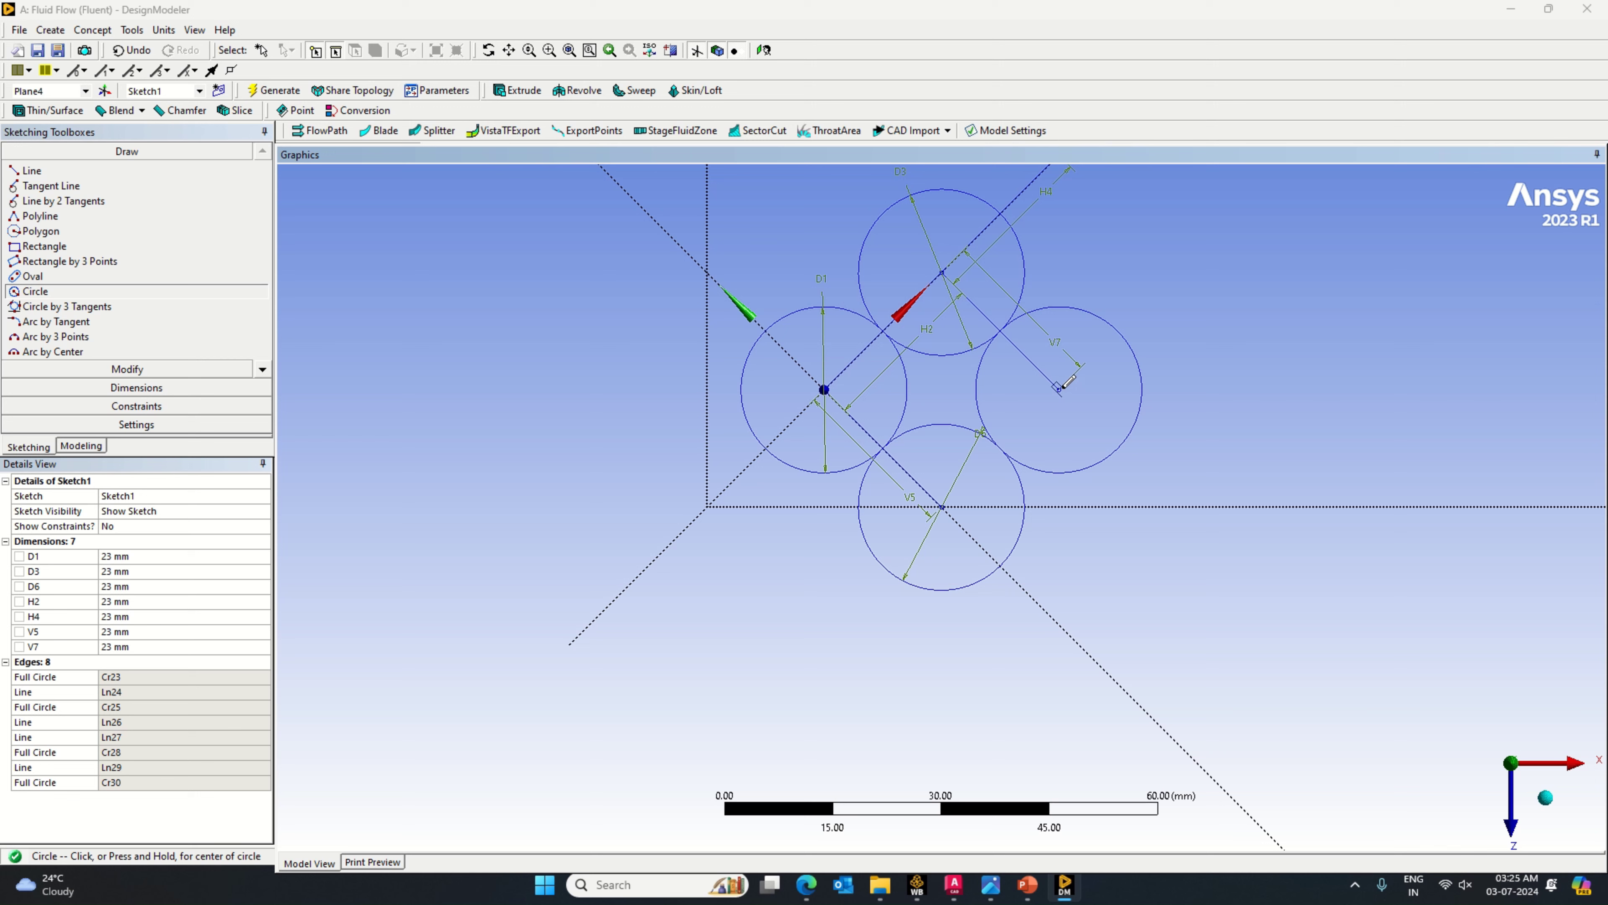
Step: Trim an arc segment of the third circle on the side facing the first circle
click(117, 369)
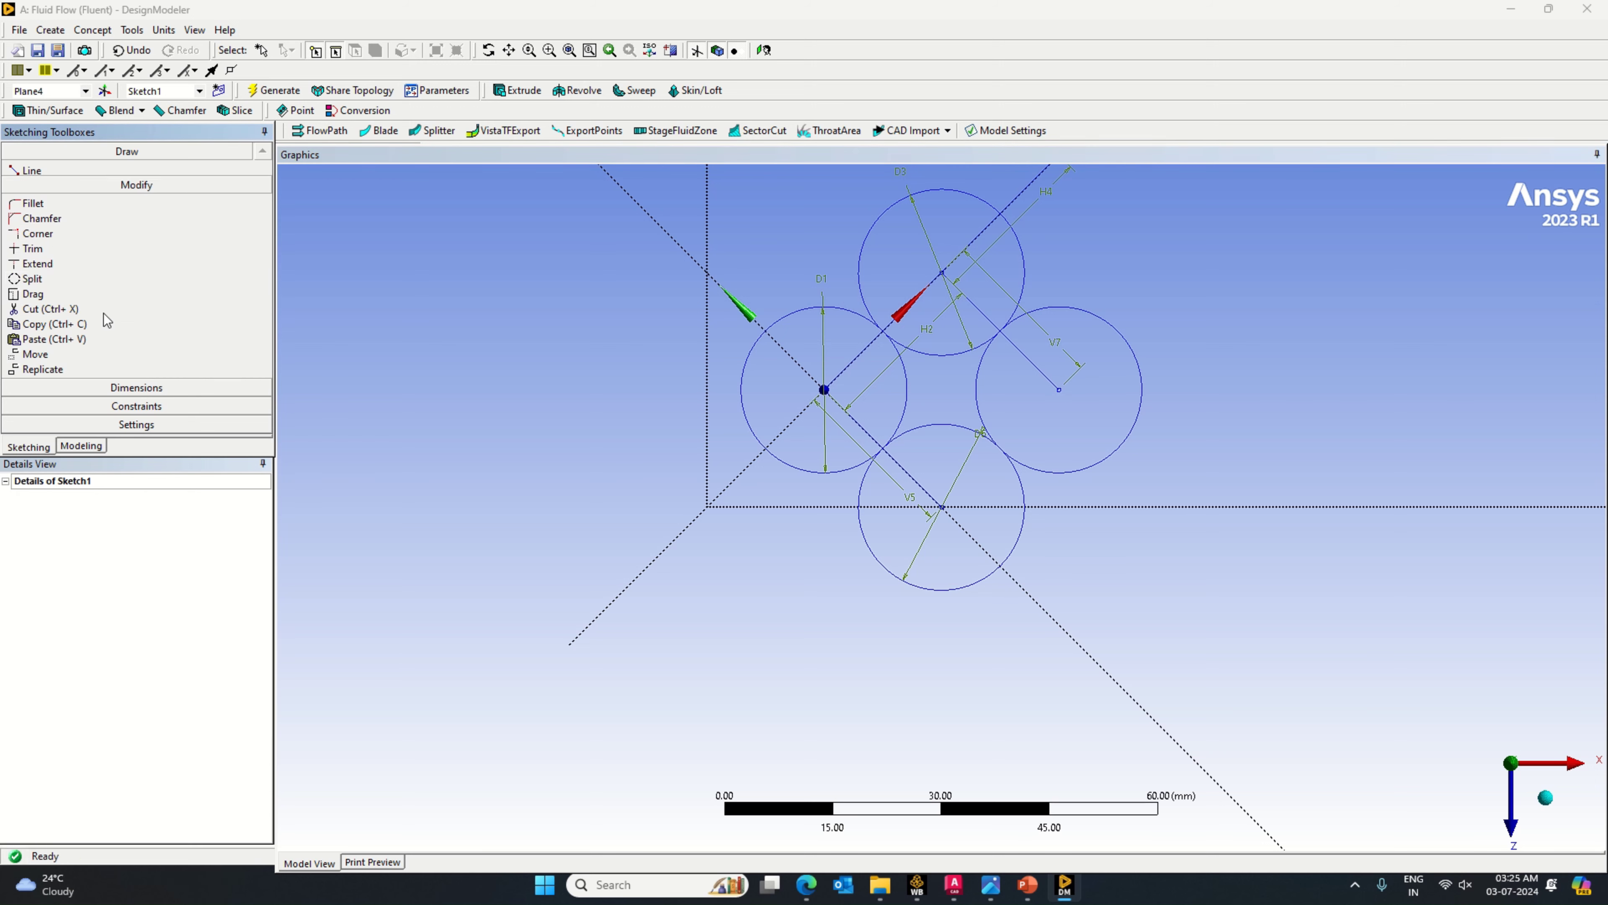
click(89, 236)
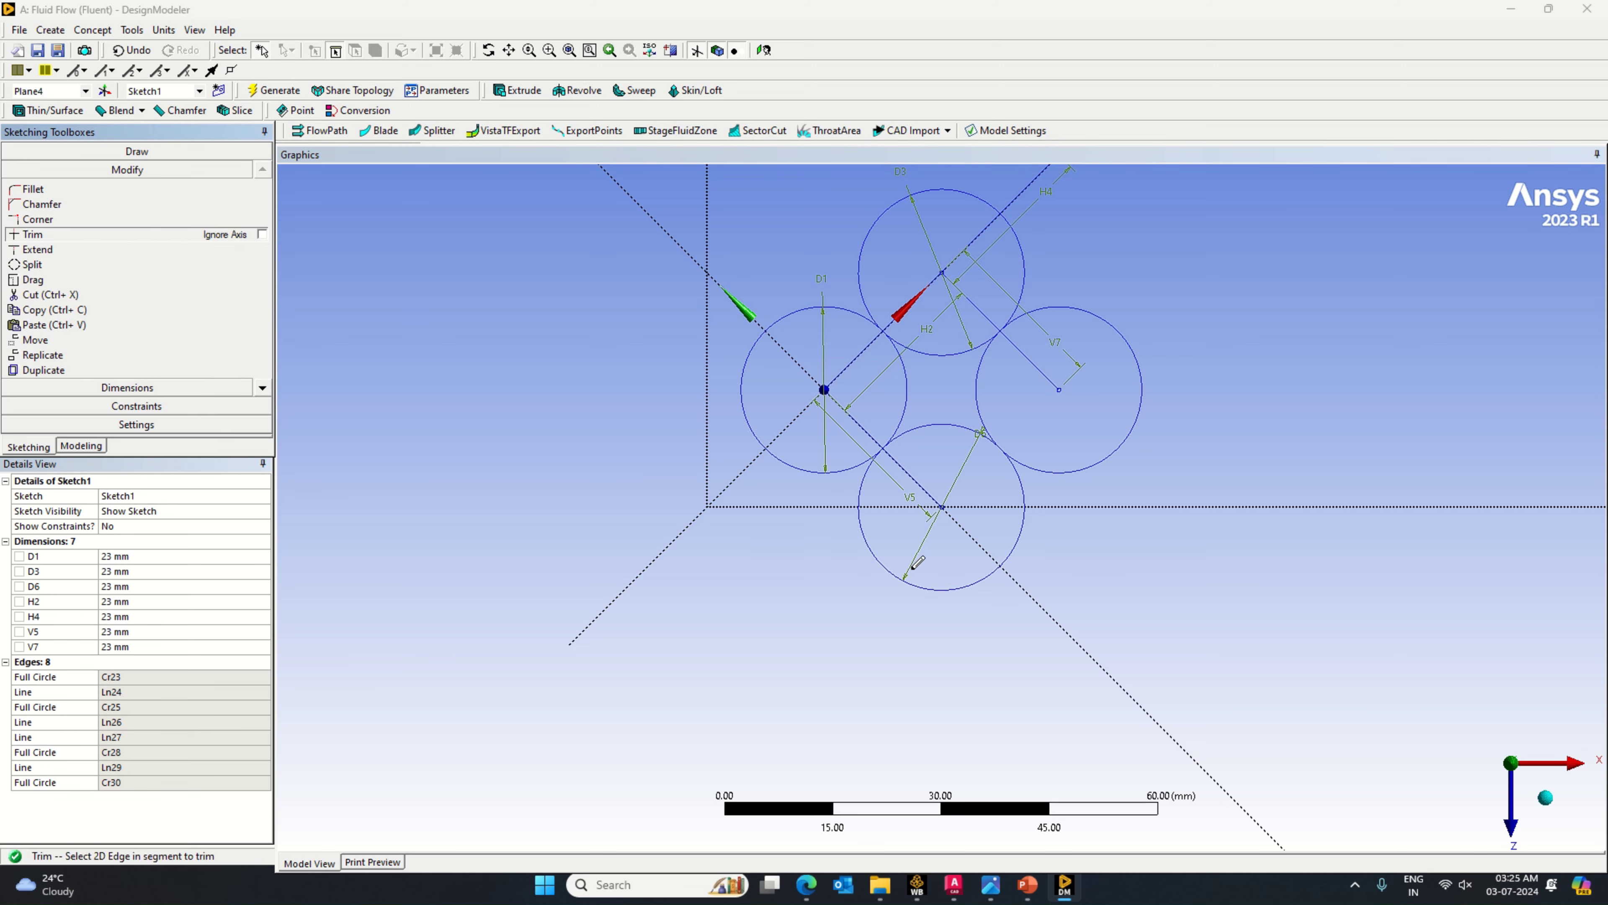
click(873, 470)
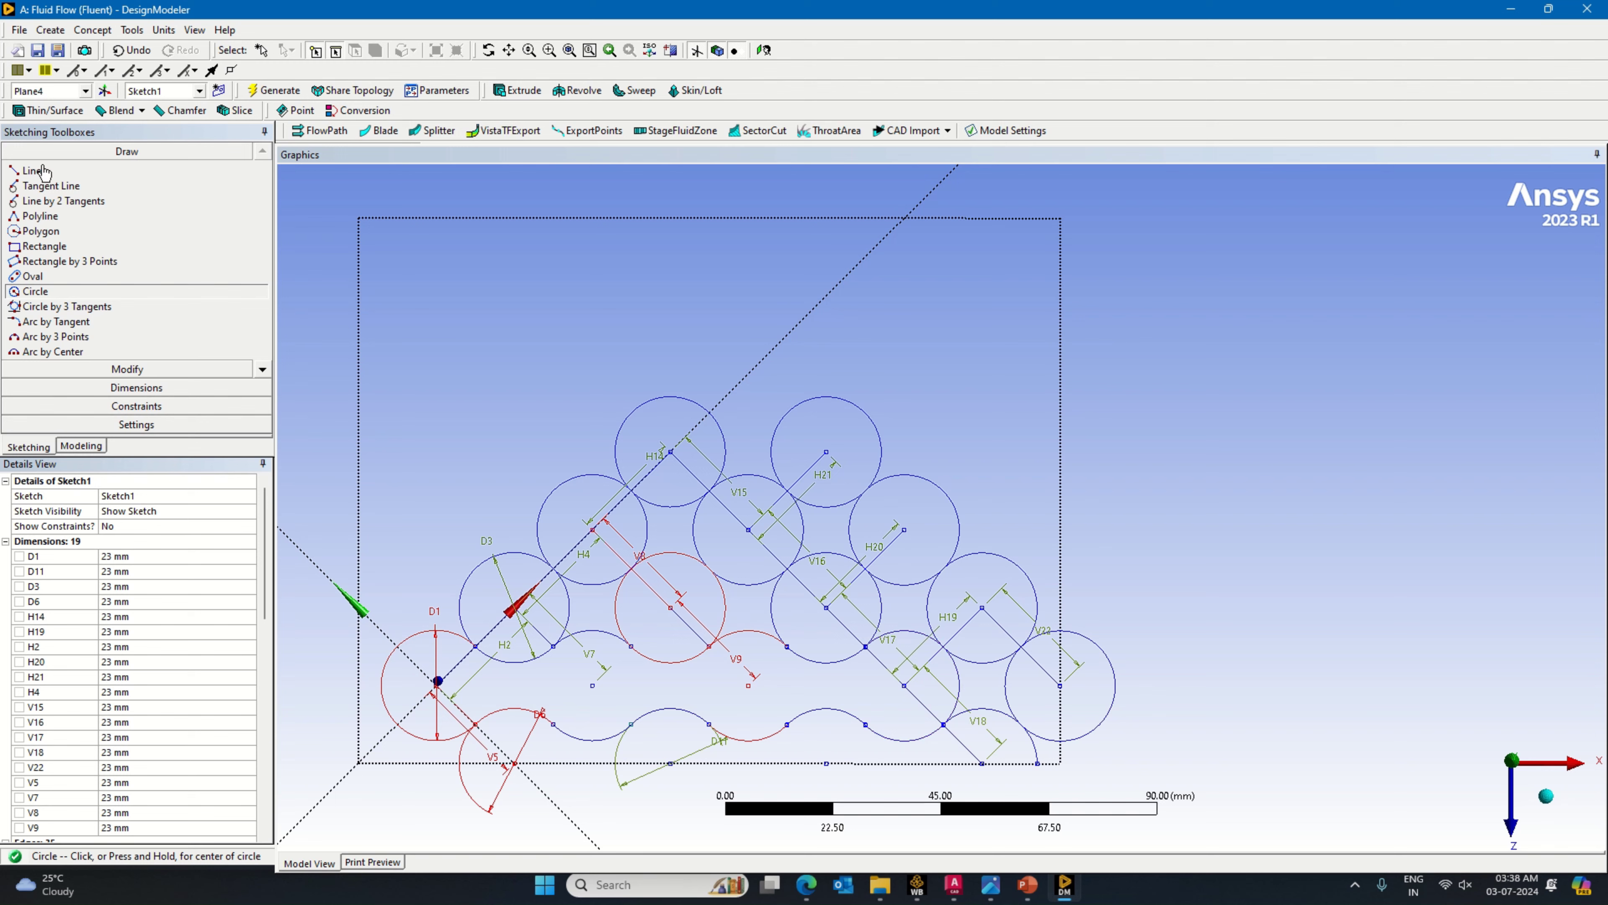
Step: Trim away the spacing line segments around the arc centre where dimensions V17, V18 and H19 meet
click(126, 369)
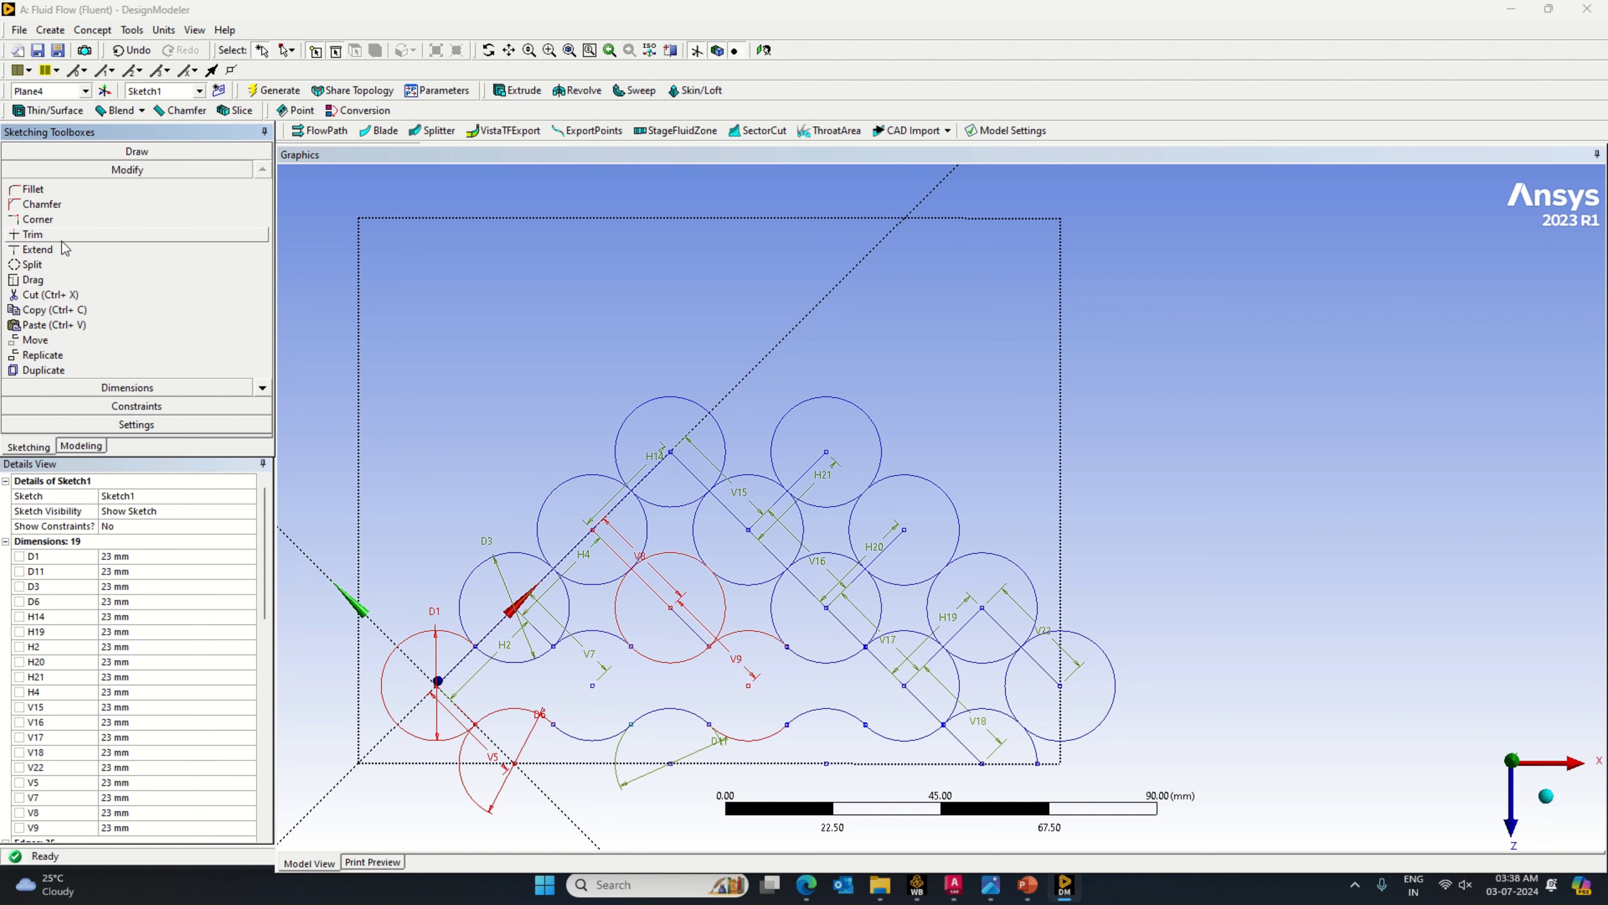
click(61, 236)
click(957, 672)
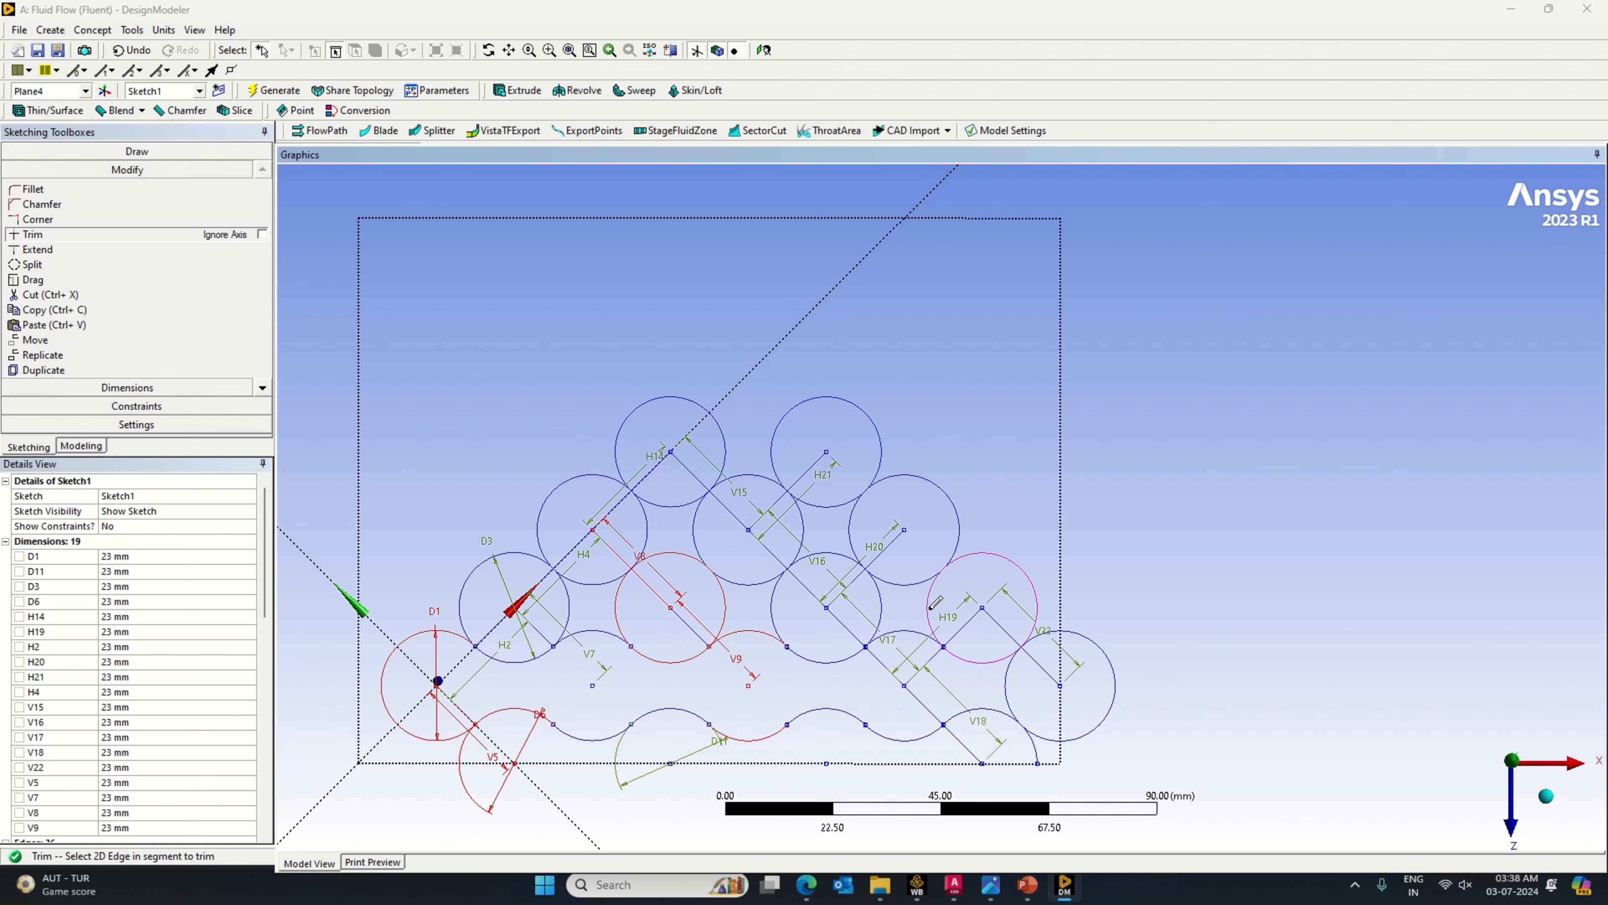
click(923, 704)
click(925, 663)
click(892, 667)
click(964, 733)
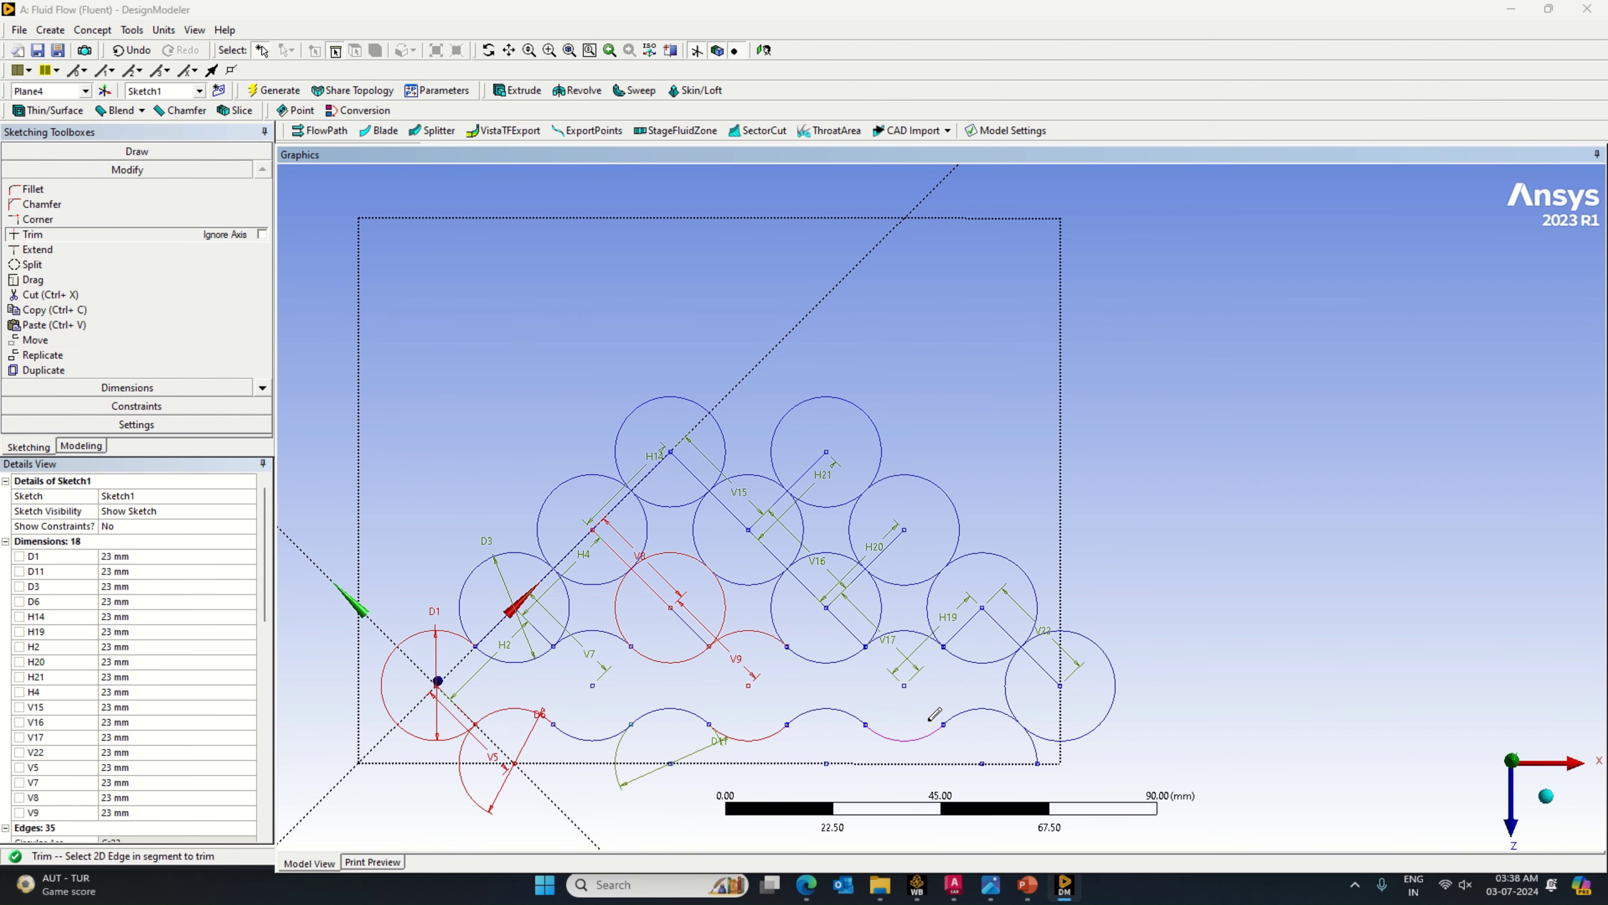
Step: Trim away the remaining V17, V16 and V15 spacing lines and the lower halves of the H20 and H21 lines
click(855, 618)
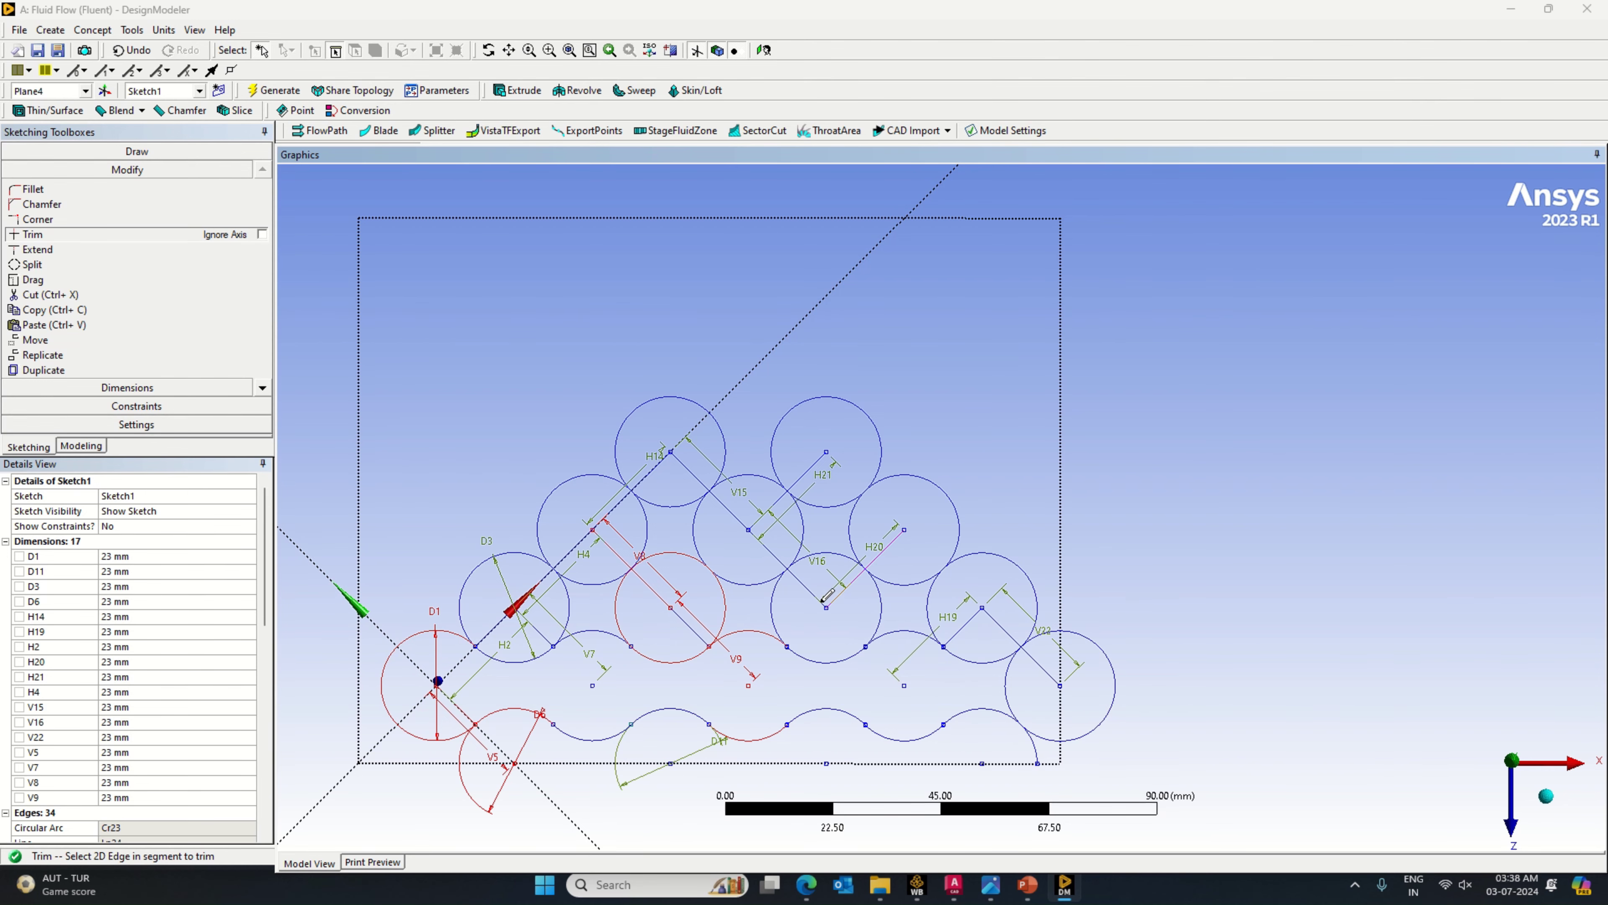
click(814, 595)
click(849, 581)
click(782, 544)
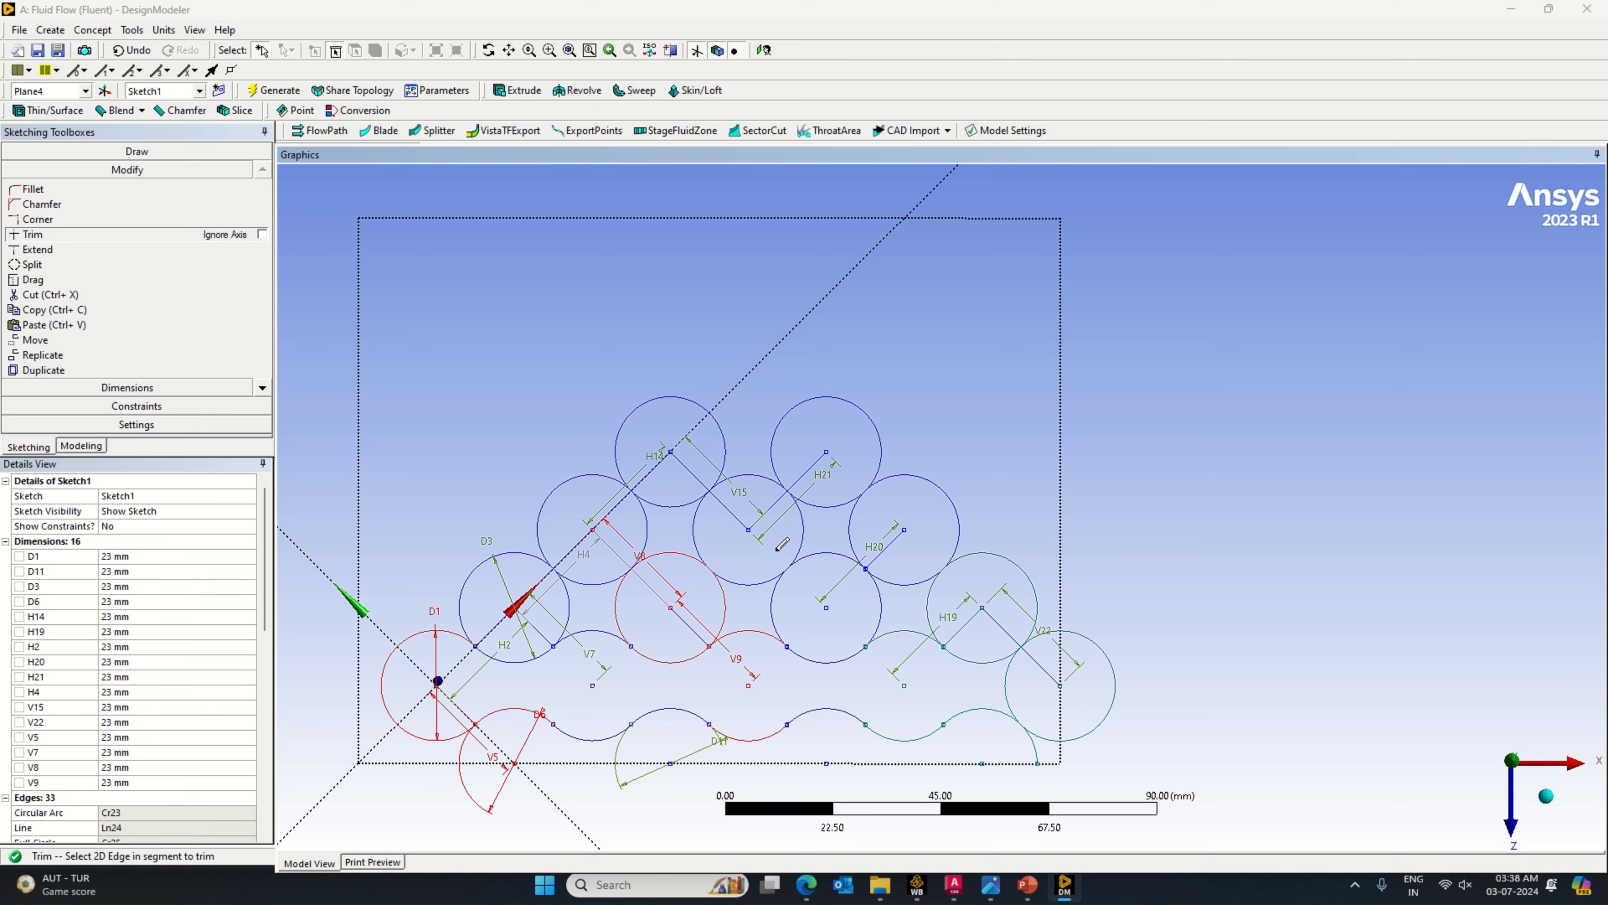
click(773, 505)
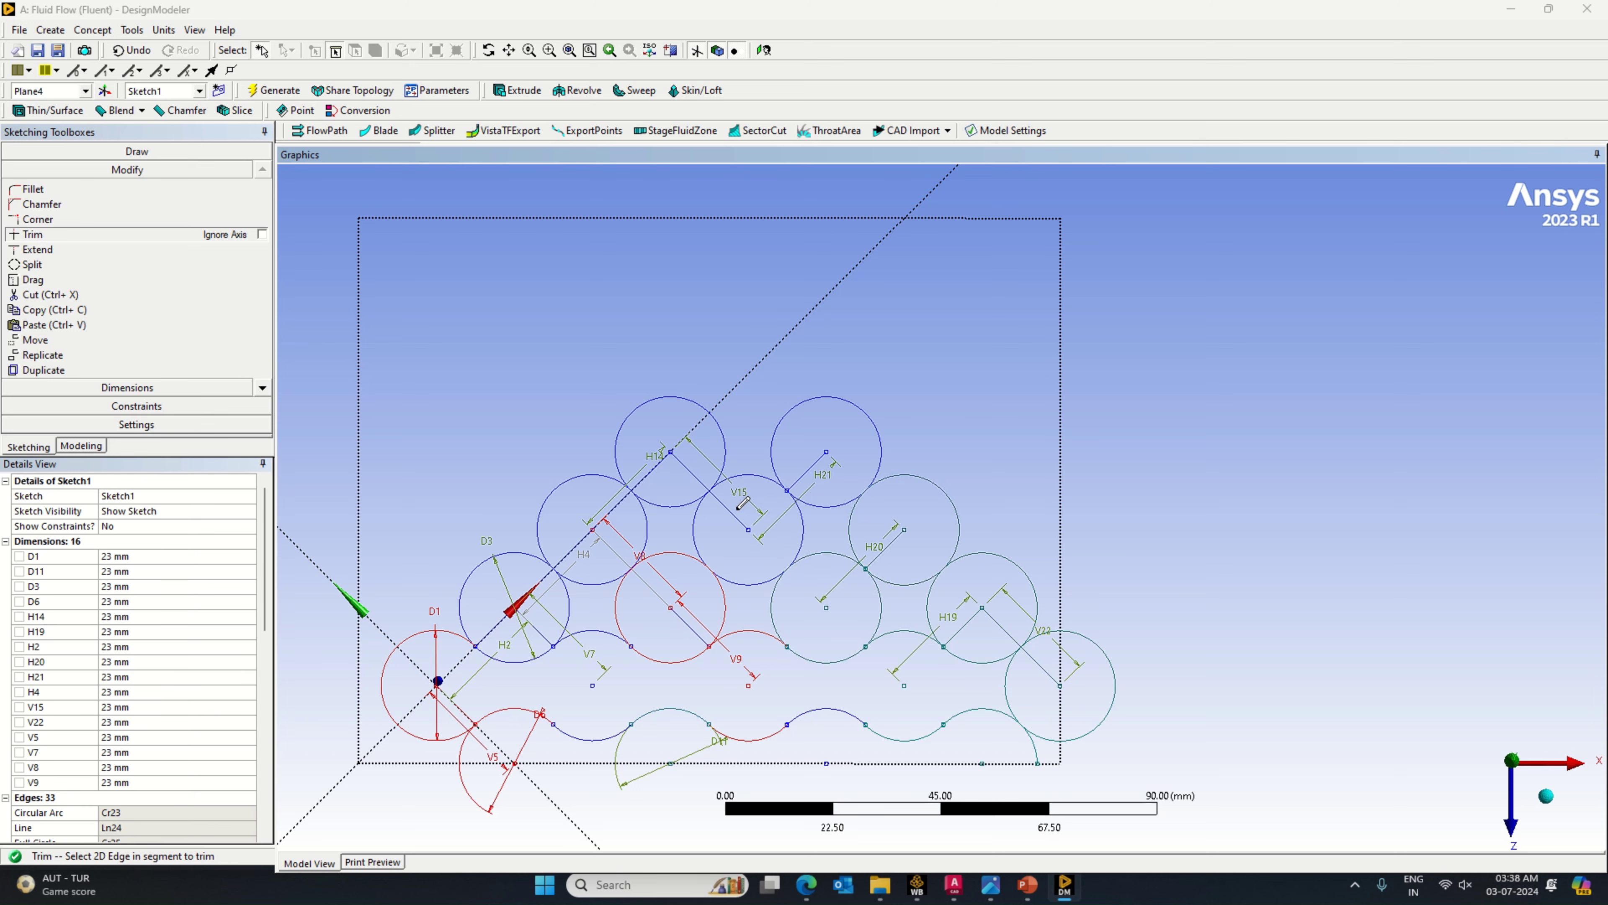
click(697, 470)
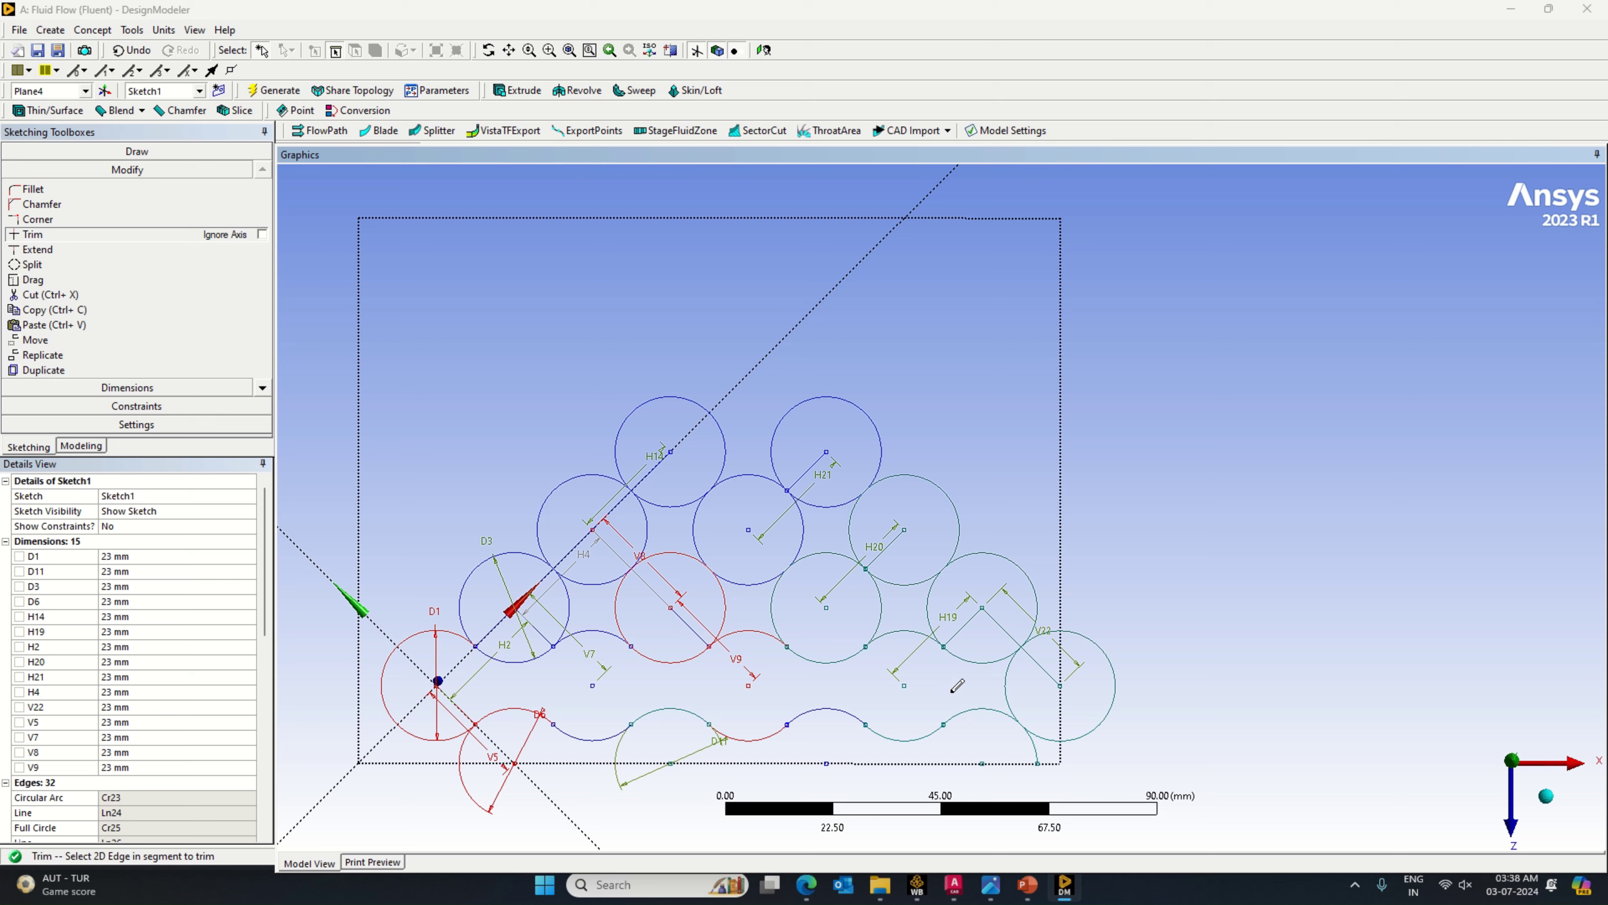
Step: Trim the side arcs of the two circles left of the H19 line's upper end, along with the V9 spacing line
click(930, 600)
click(773, 602)
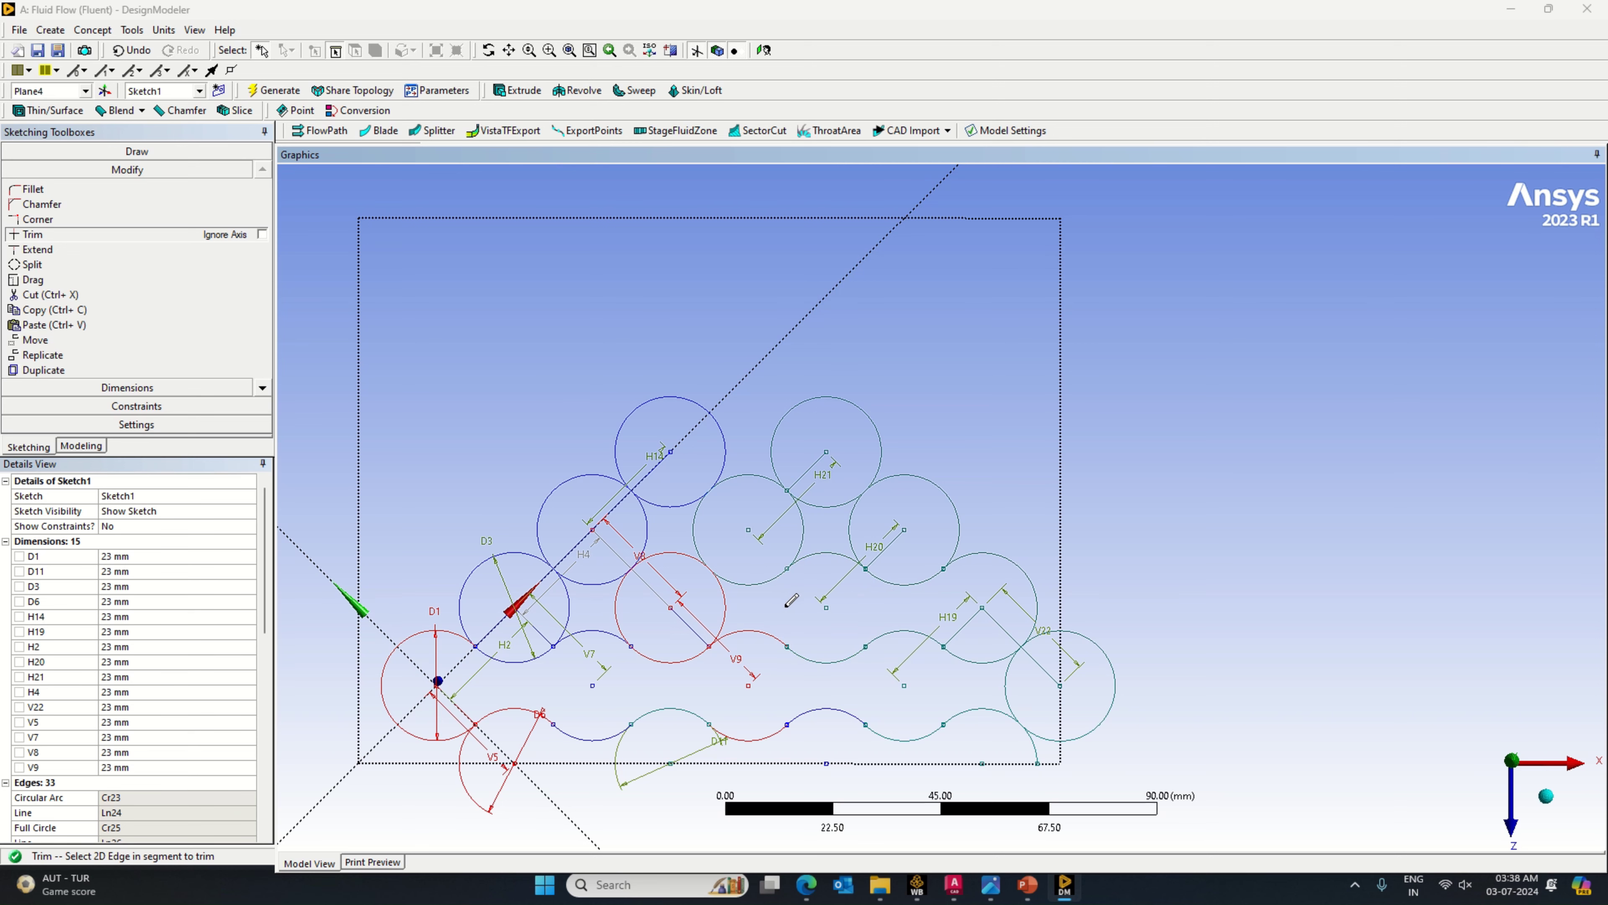
click(727, 600)
click(620, 604)
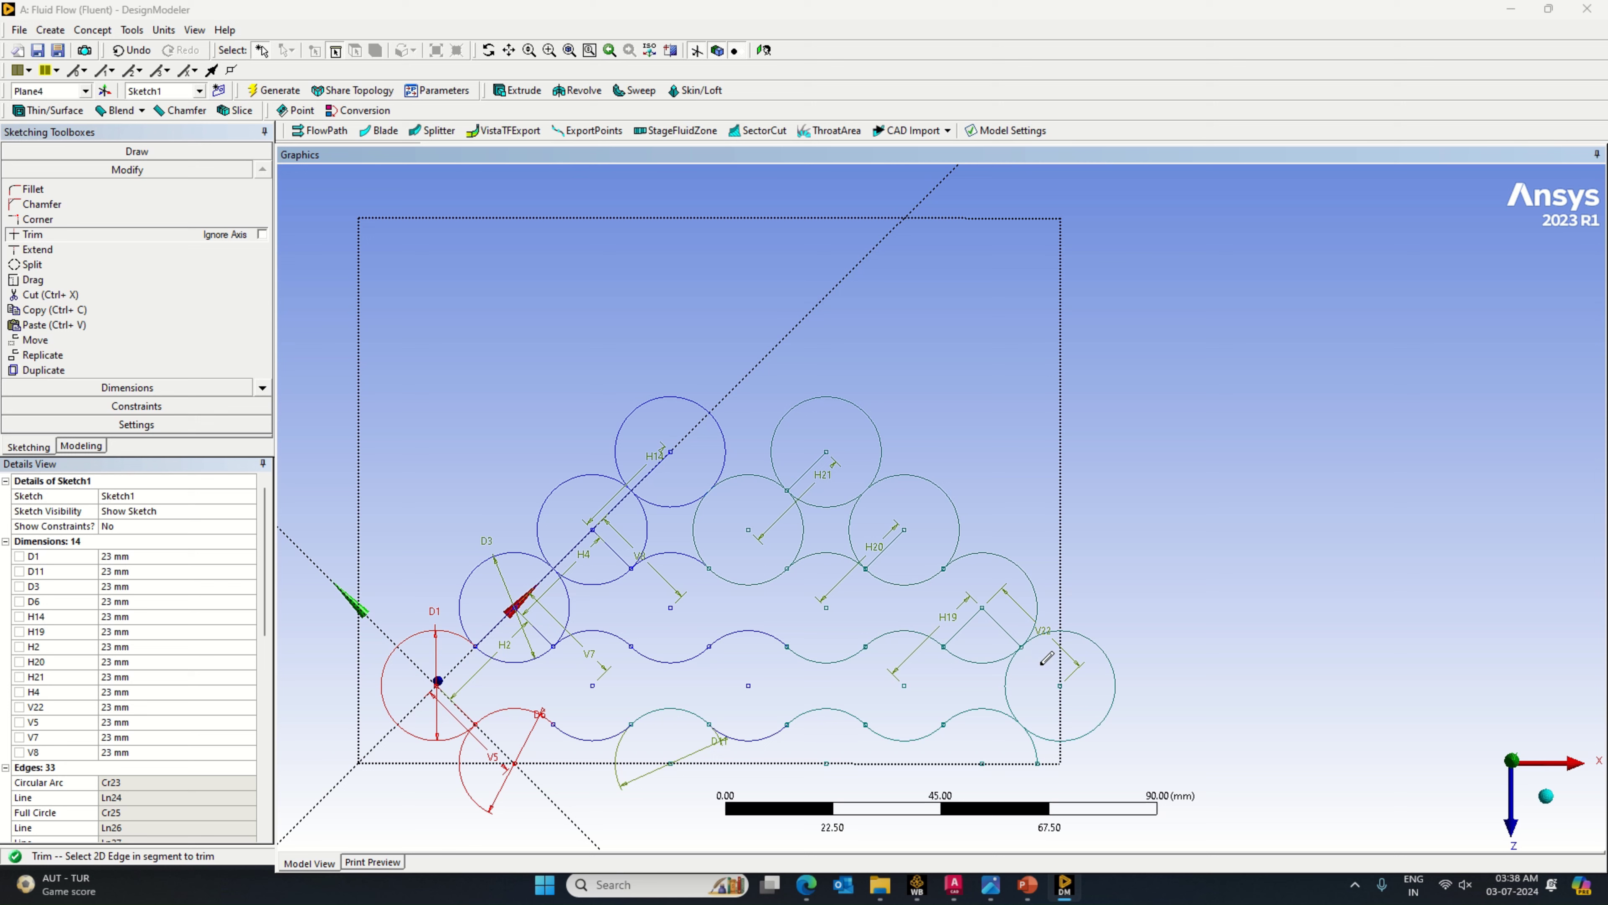
Step: Trim the V22 and H19 spacing lines and the half of the outermost circle that extends past the dotted boundary
click(1004, 628)
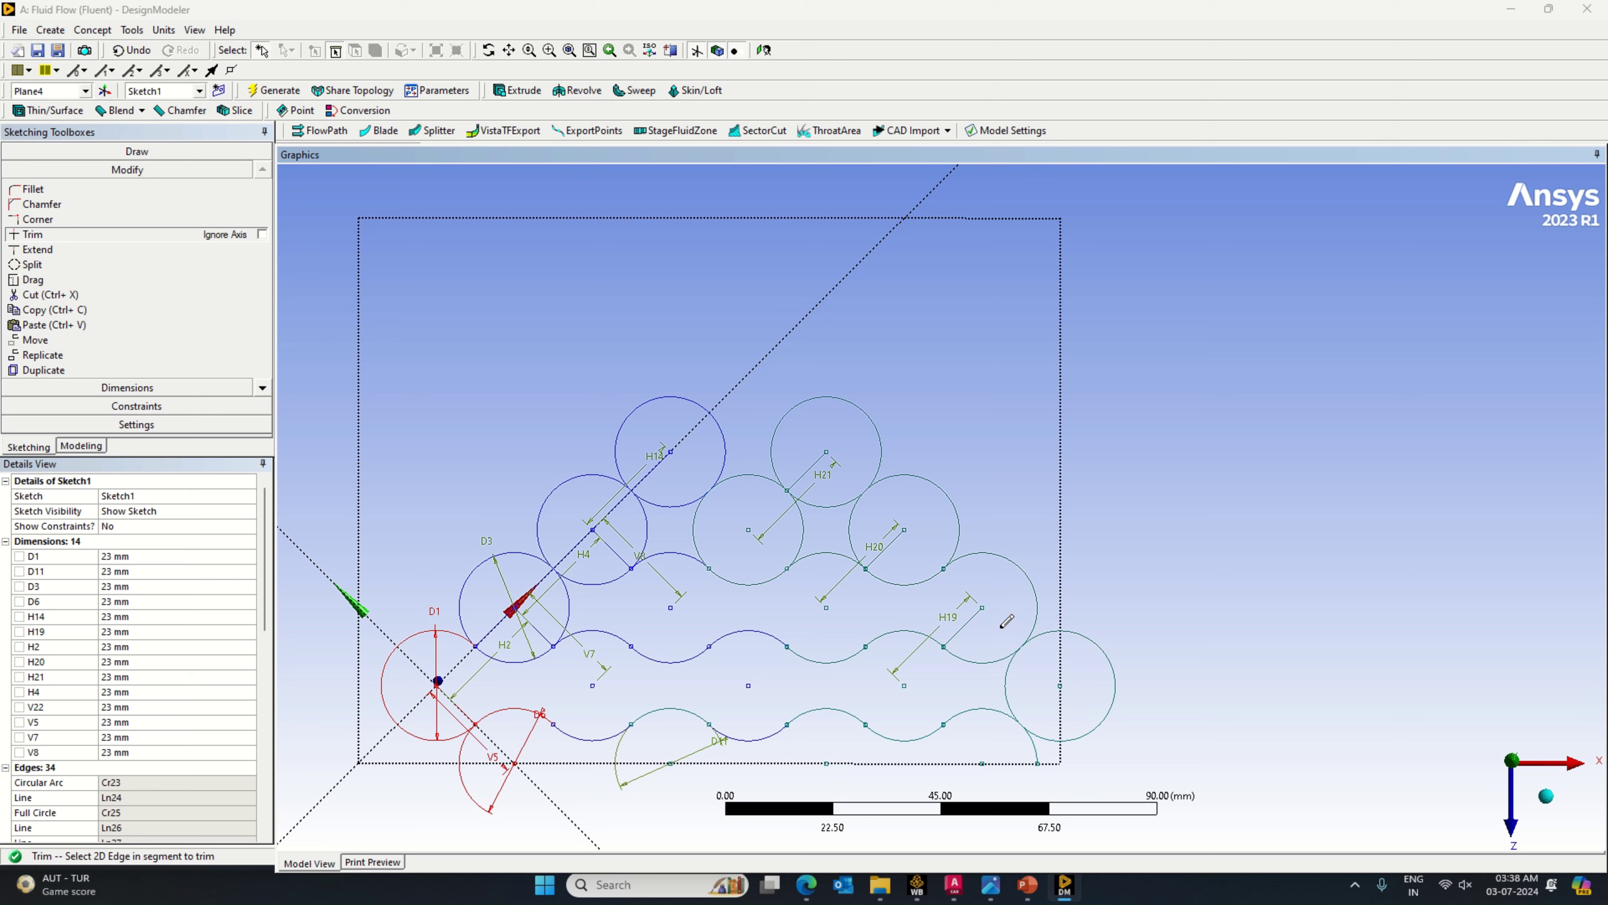
click(967, 618)
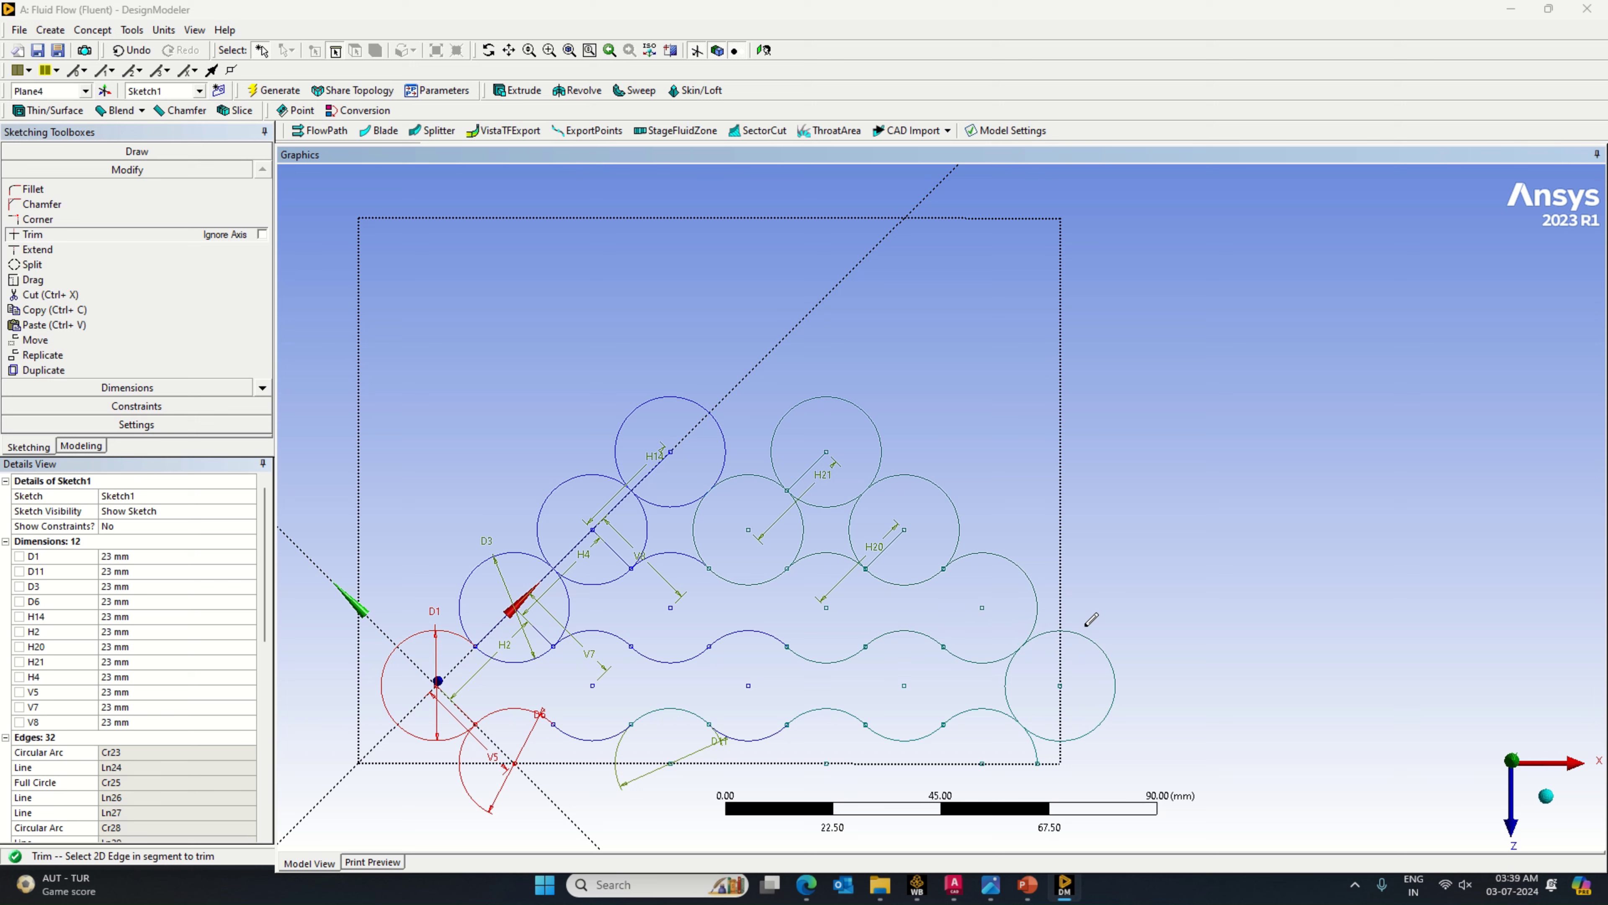
click(1107, 656)
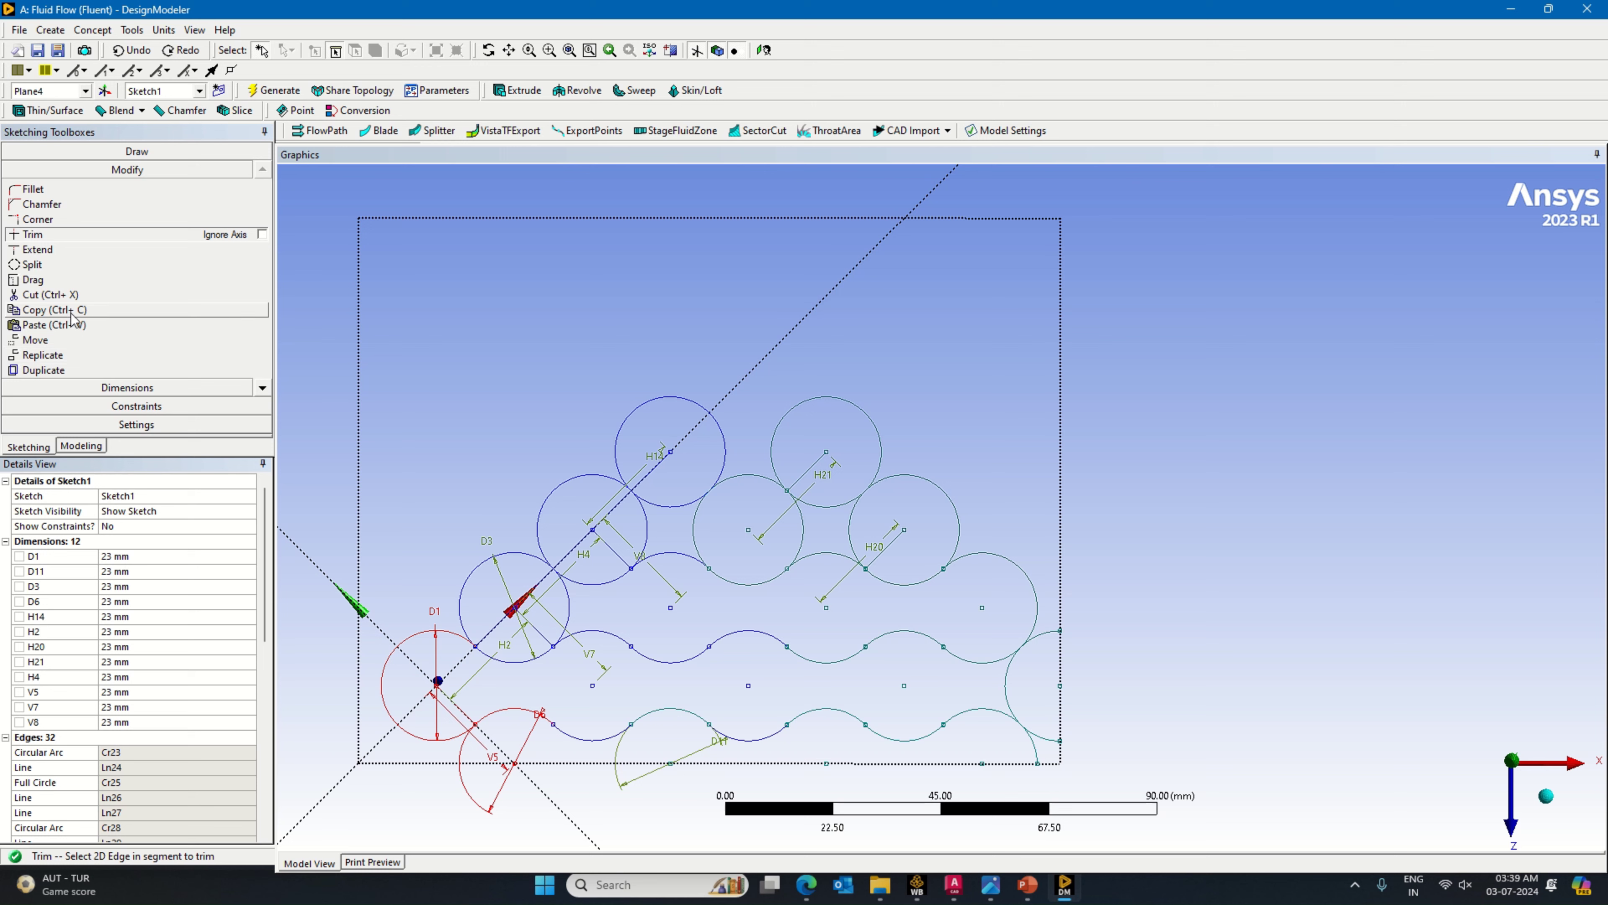
Step: Sketch a line about 20 mm long from the centre of the third row's end arc, diagonally up towards the dotted boundary
click(82, 152)
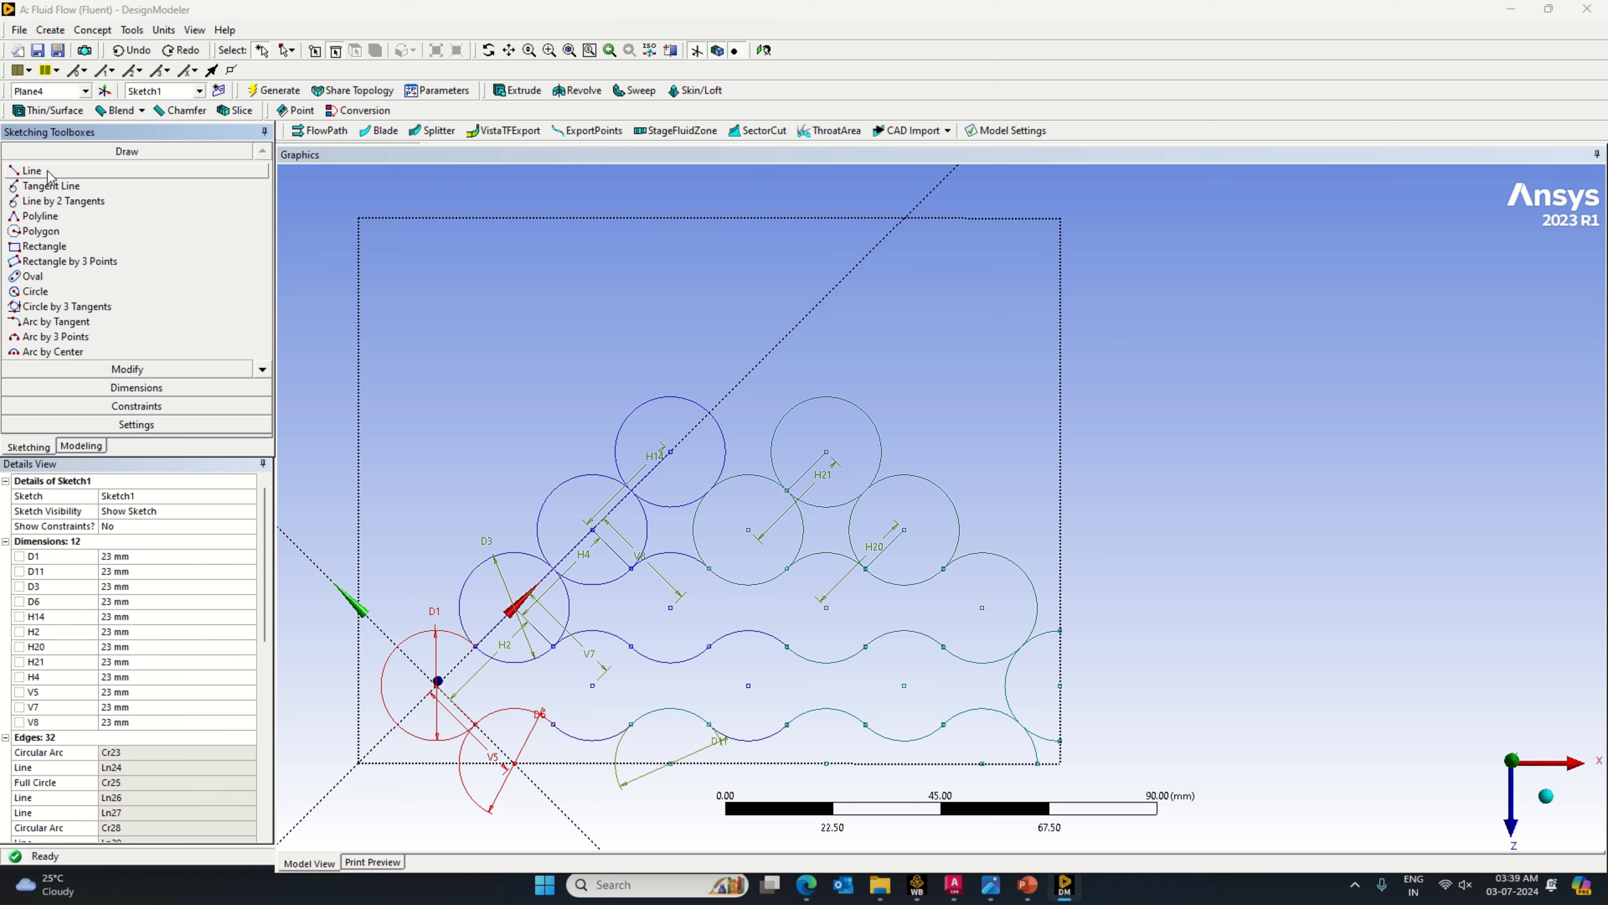
click(81, 168)
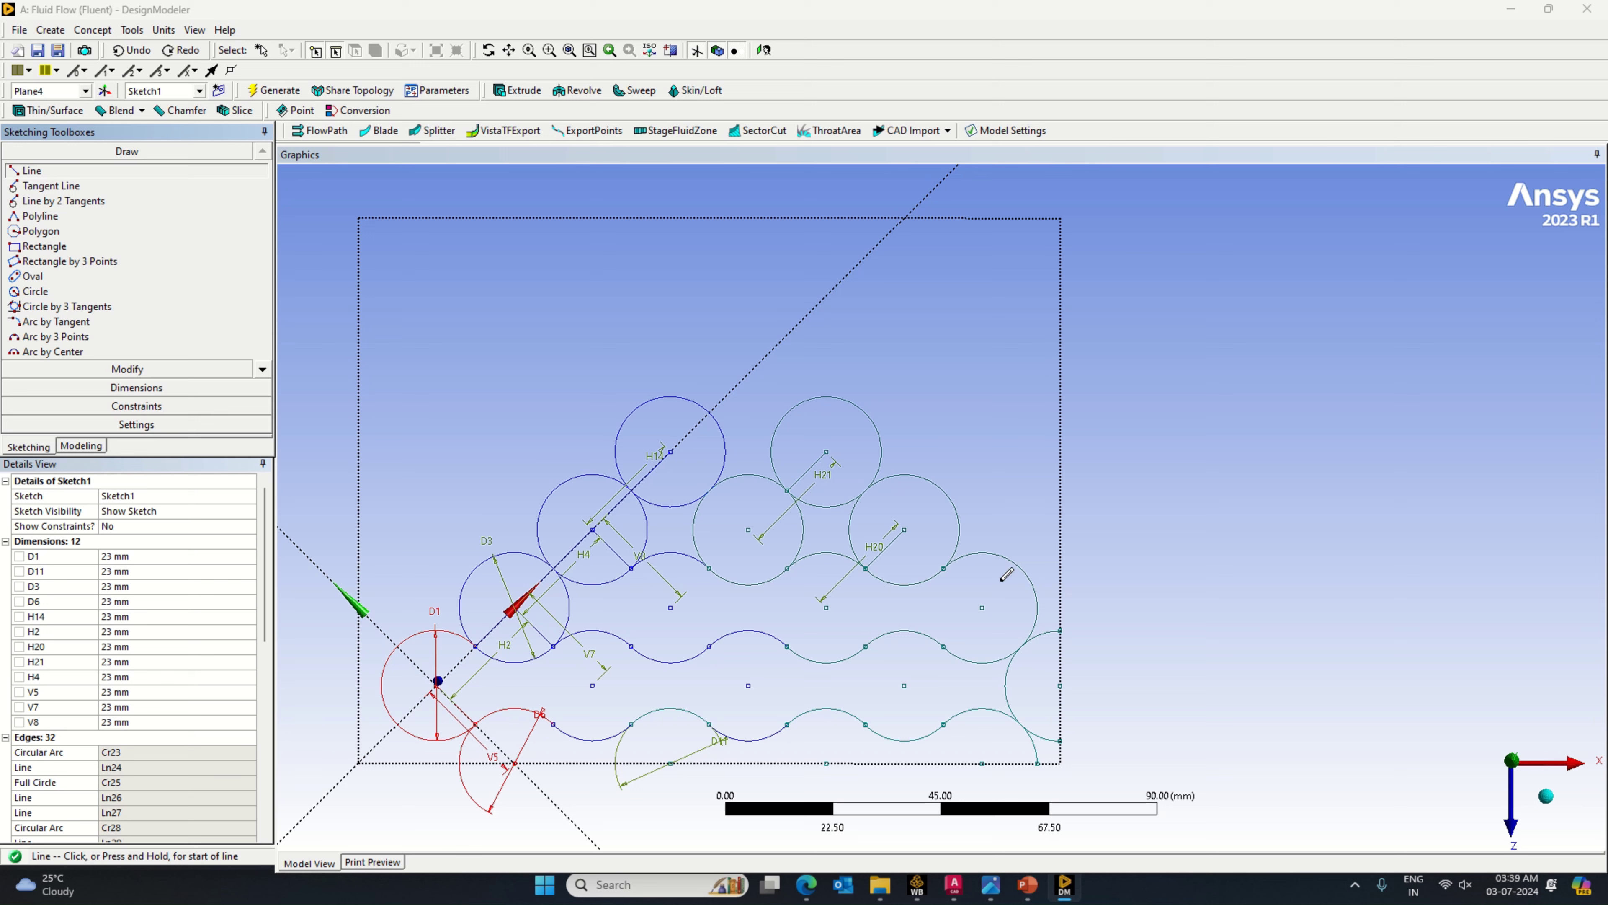
click(980, 605)
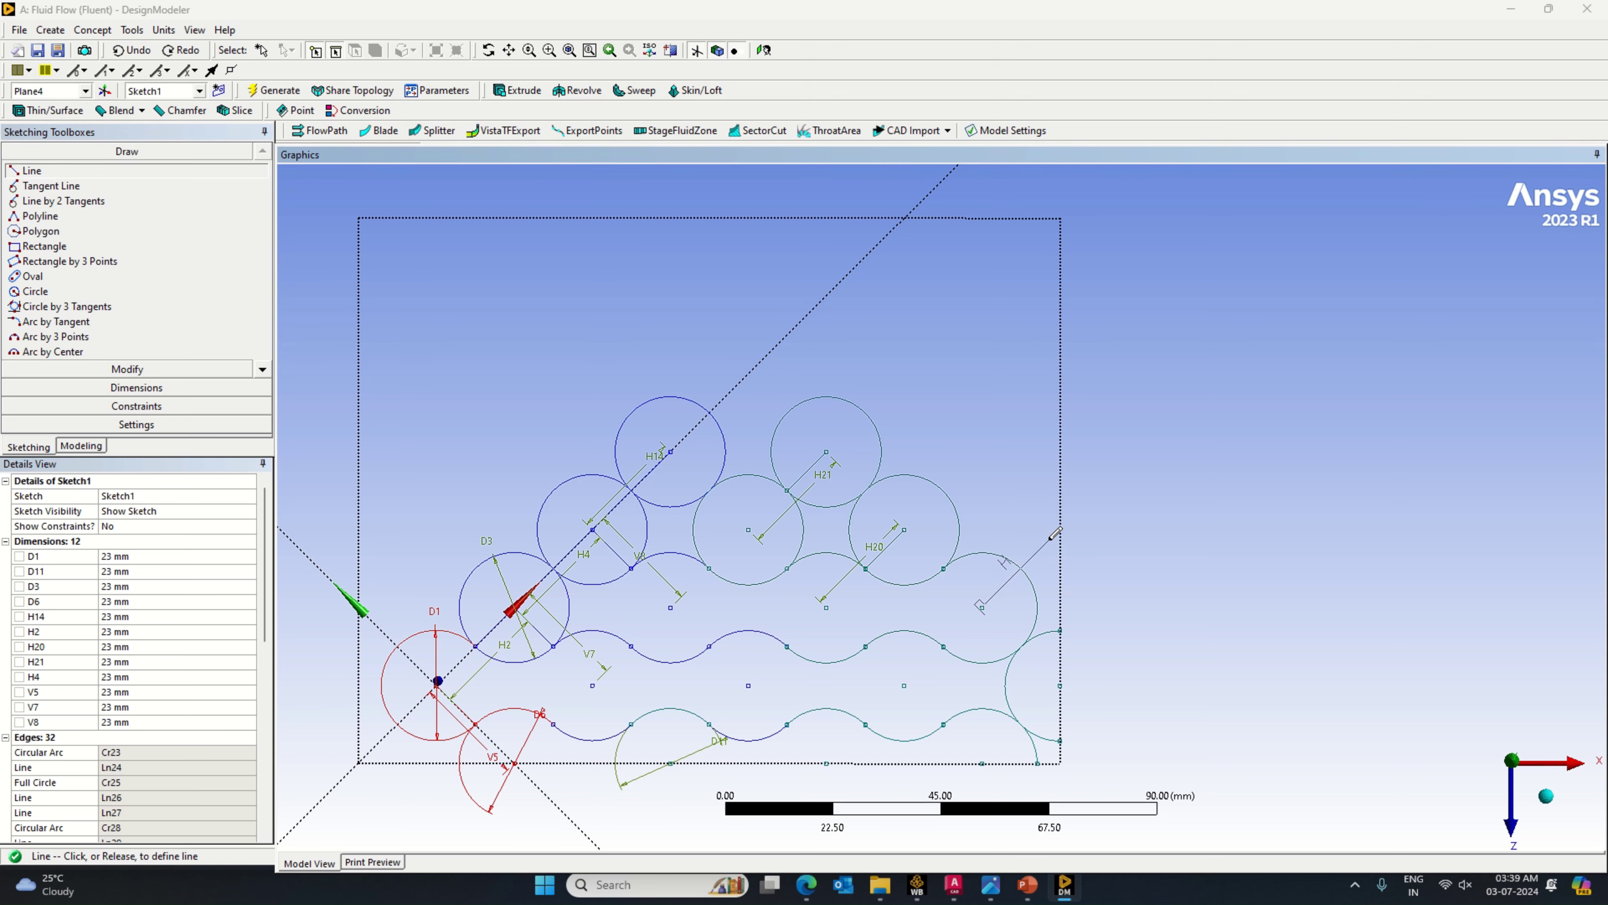
click(1050, 540)
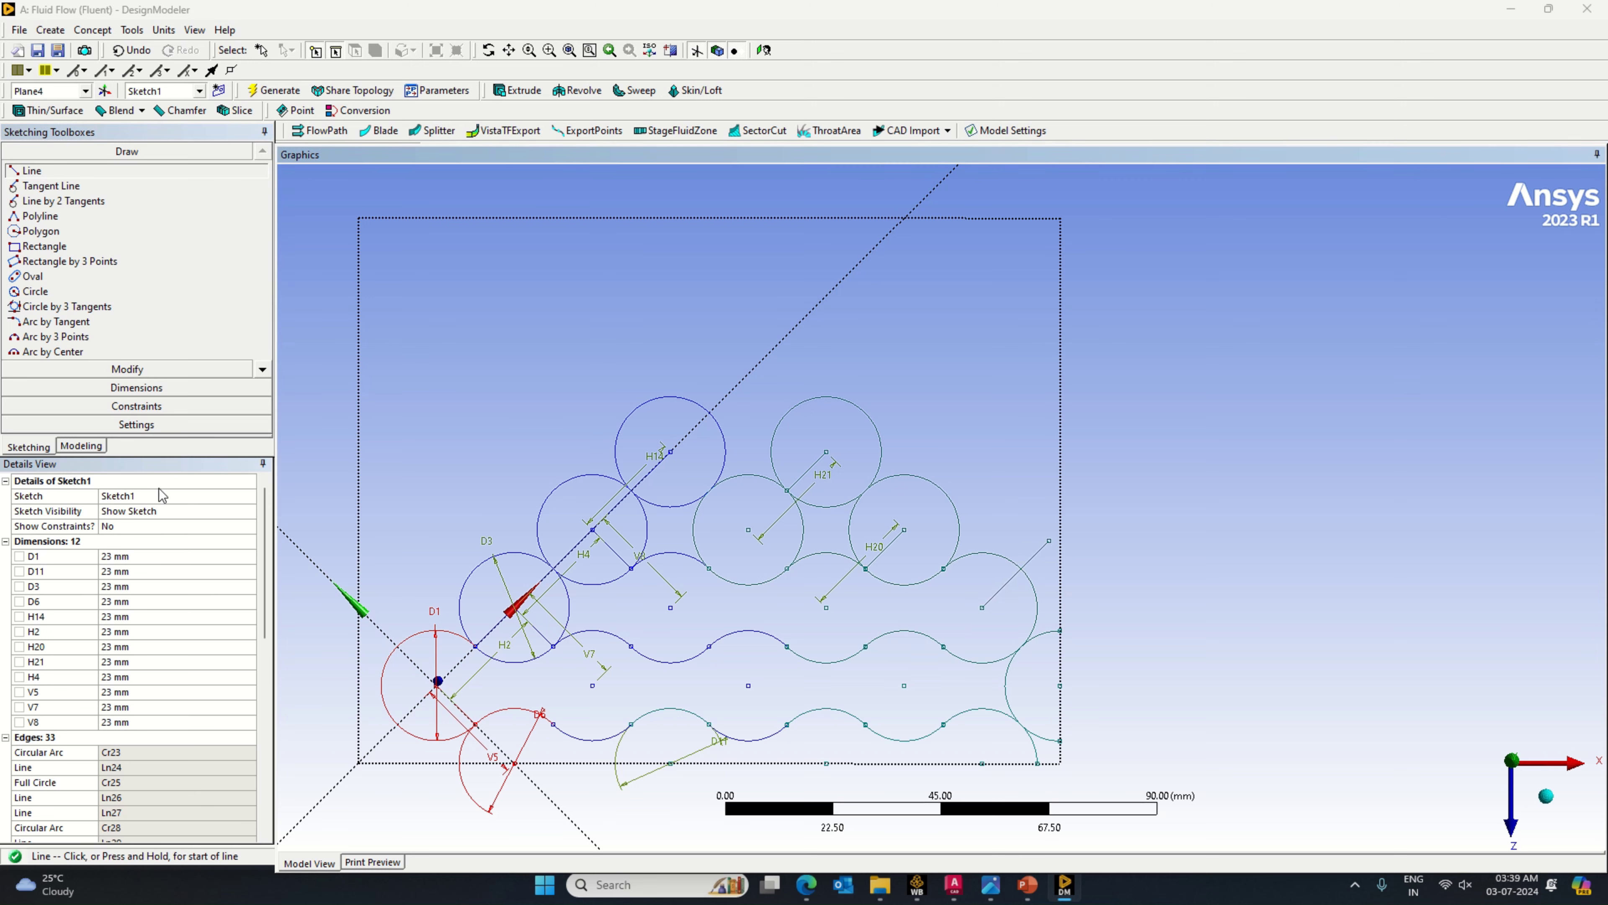
Step: Dimension the new diagonal line and set its length to 23 mm
click(136, 387)
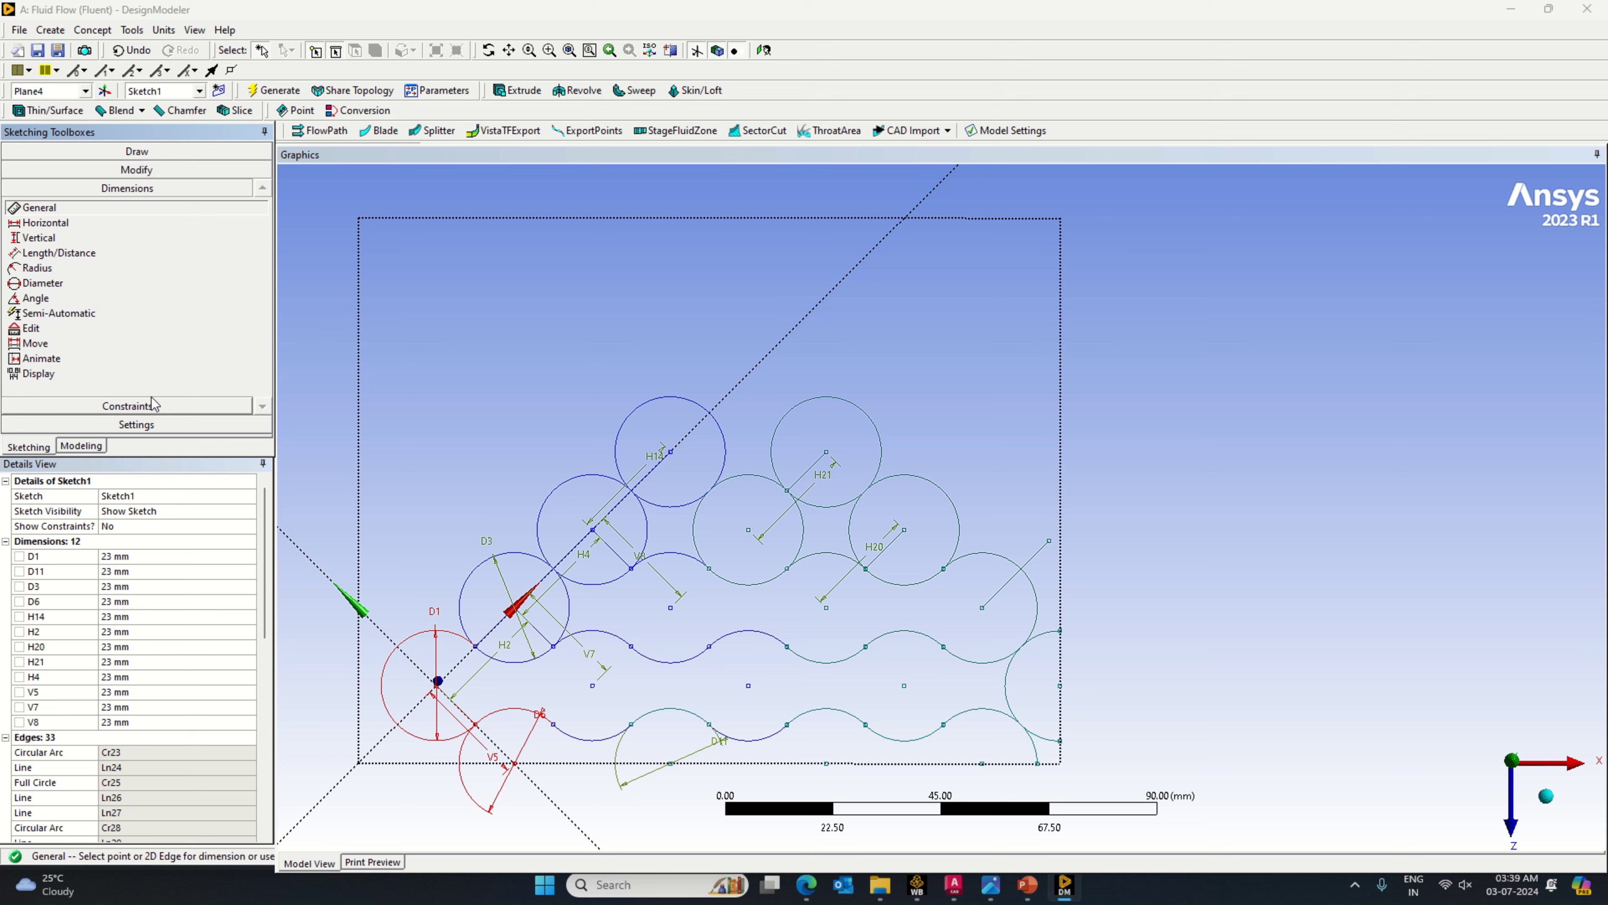
click(1035, 554)
click(1003, 561)
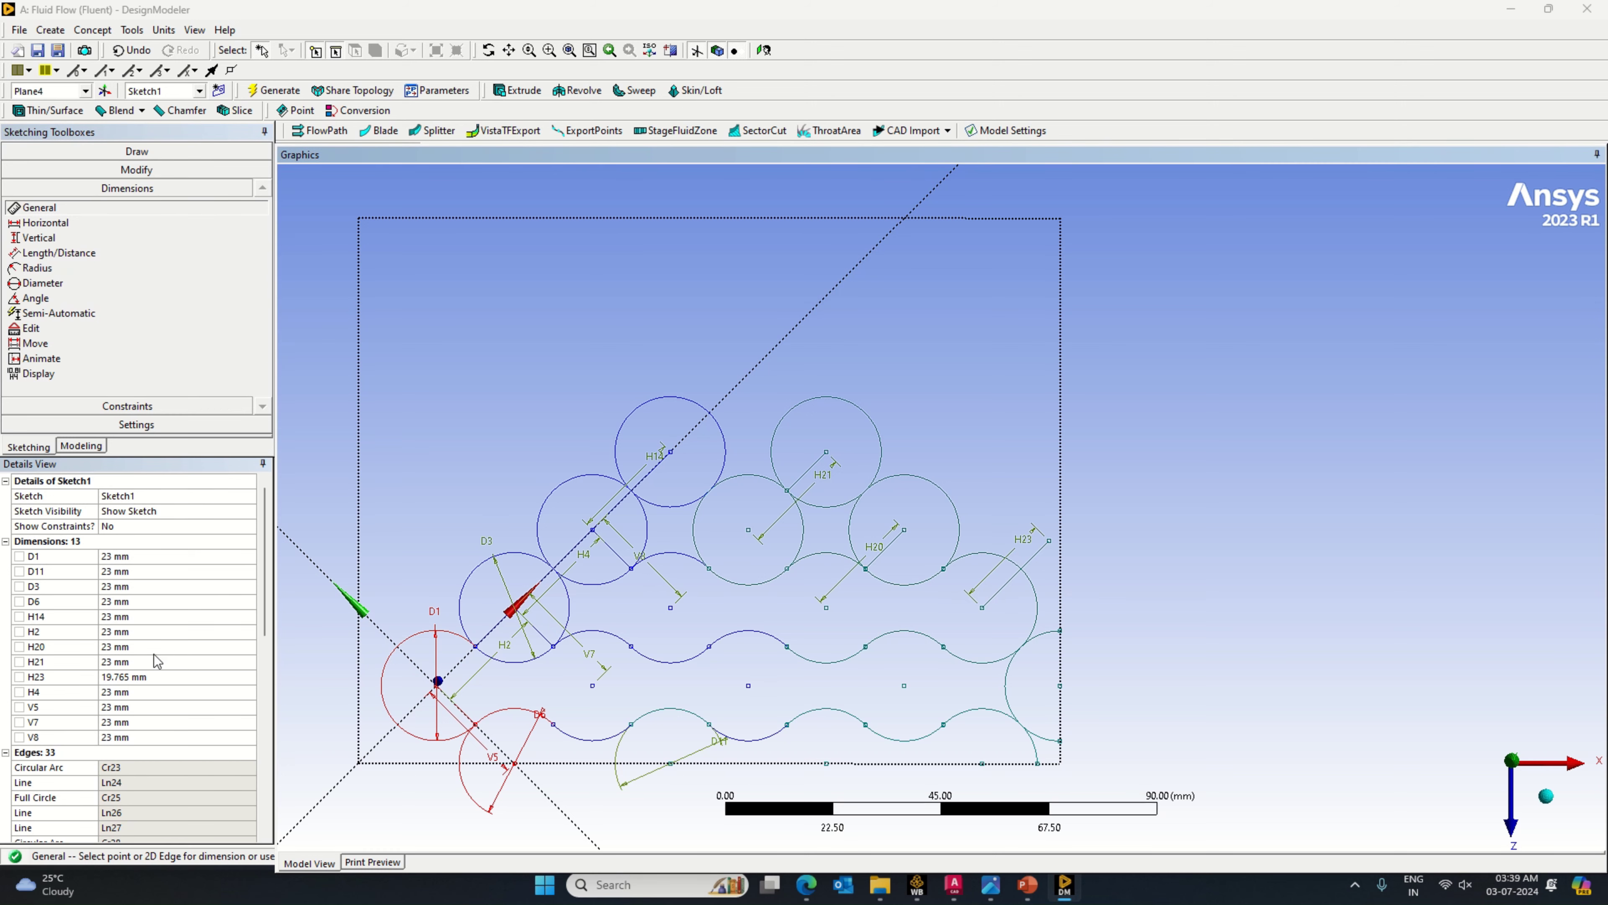
click(155, 676)
text(2)
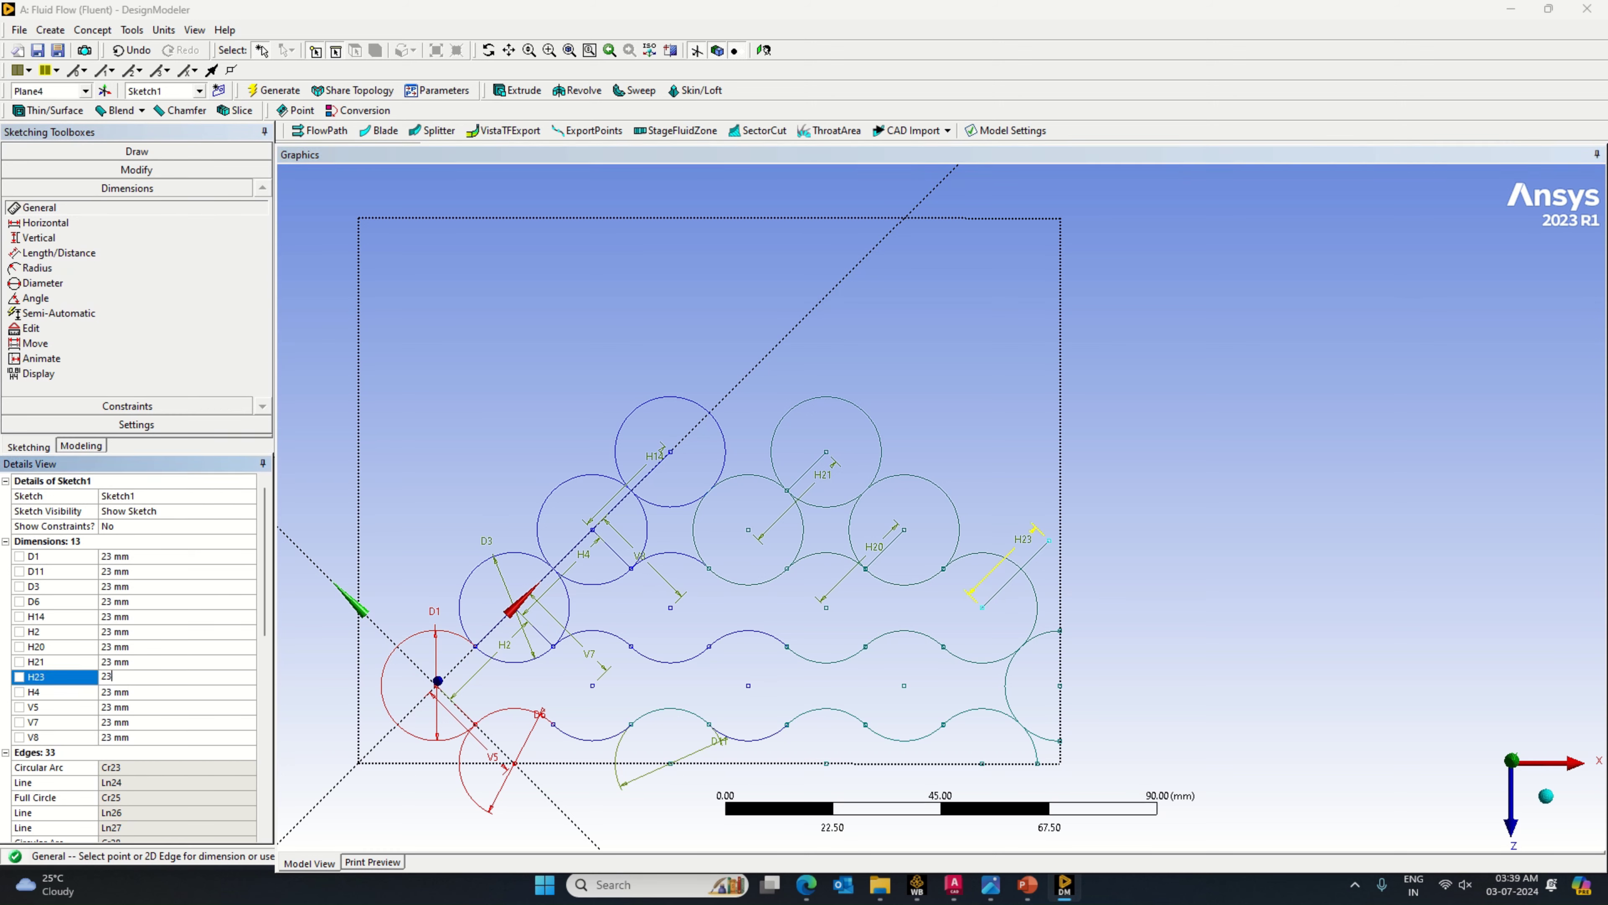
text(3)
key(Return)
Step: Sketch a circle centred on the line's free end at the dotted boundary, with the same radius as the other circles
click(137, 151)
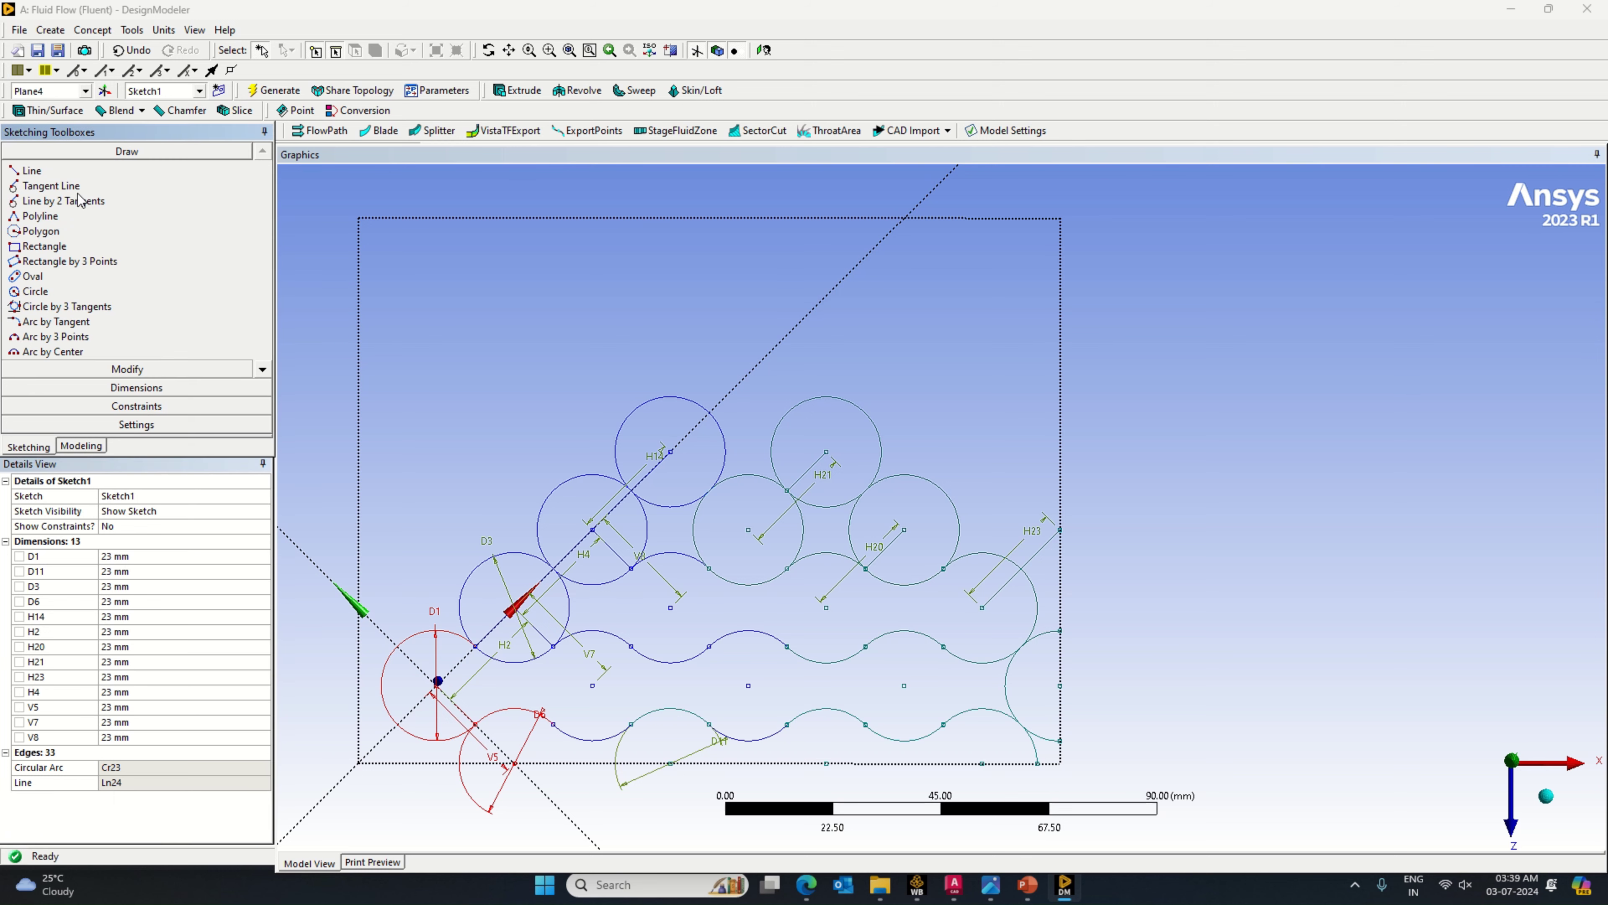
click(36, 291)
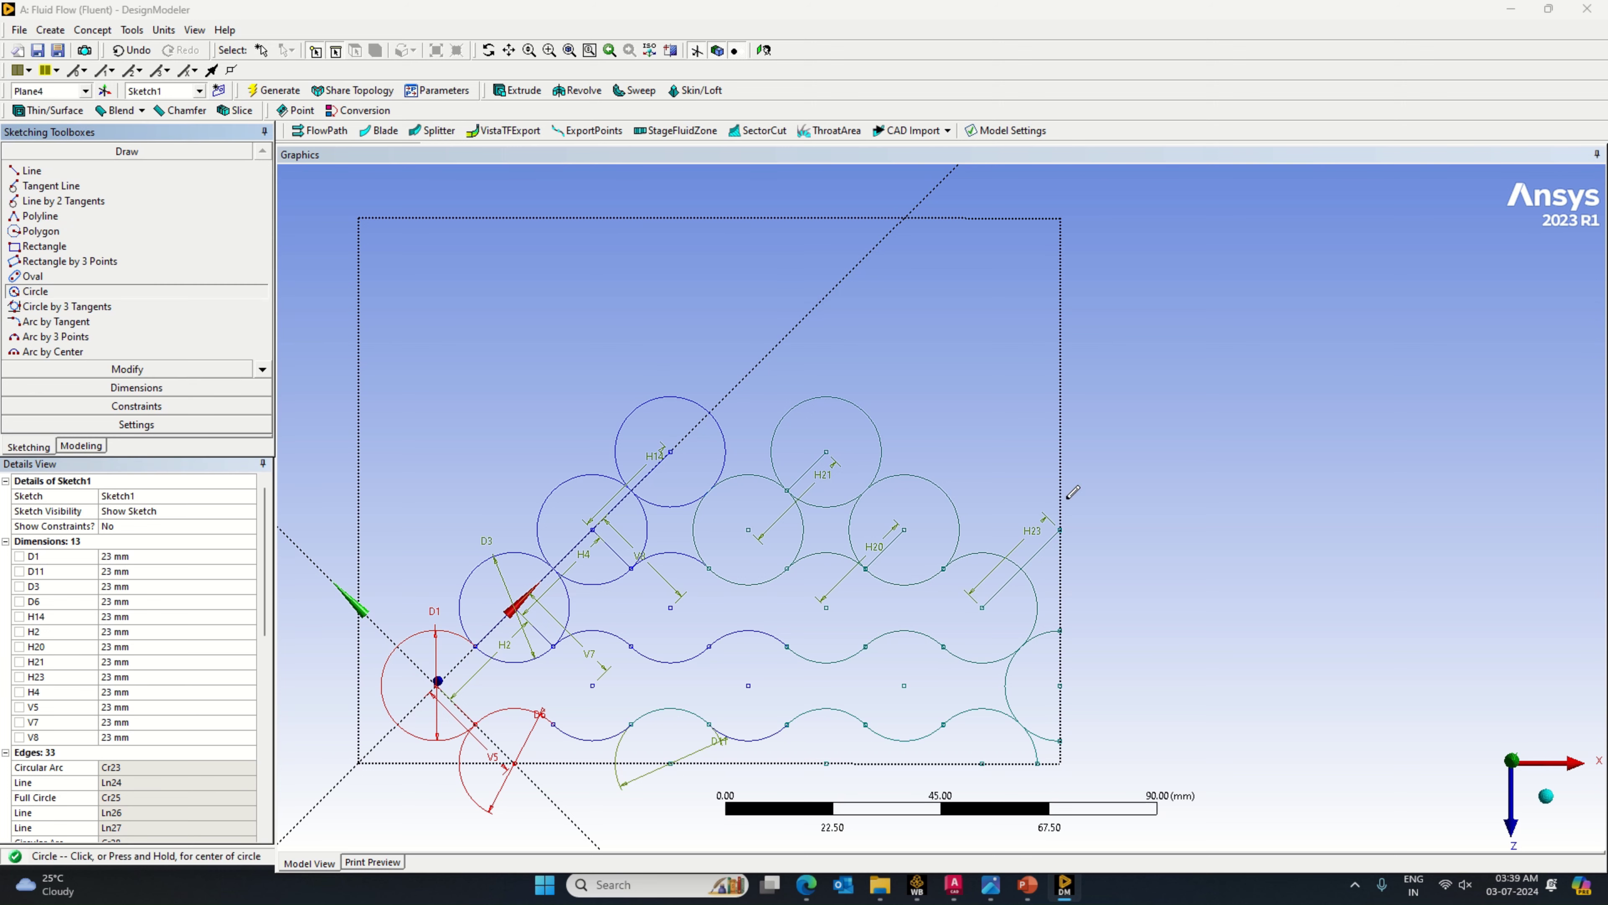
click(1060, 529)
click(1102, 565)
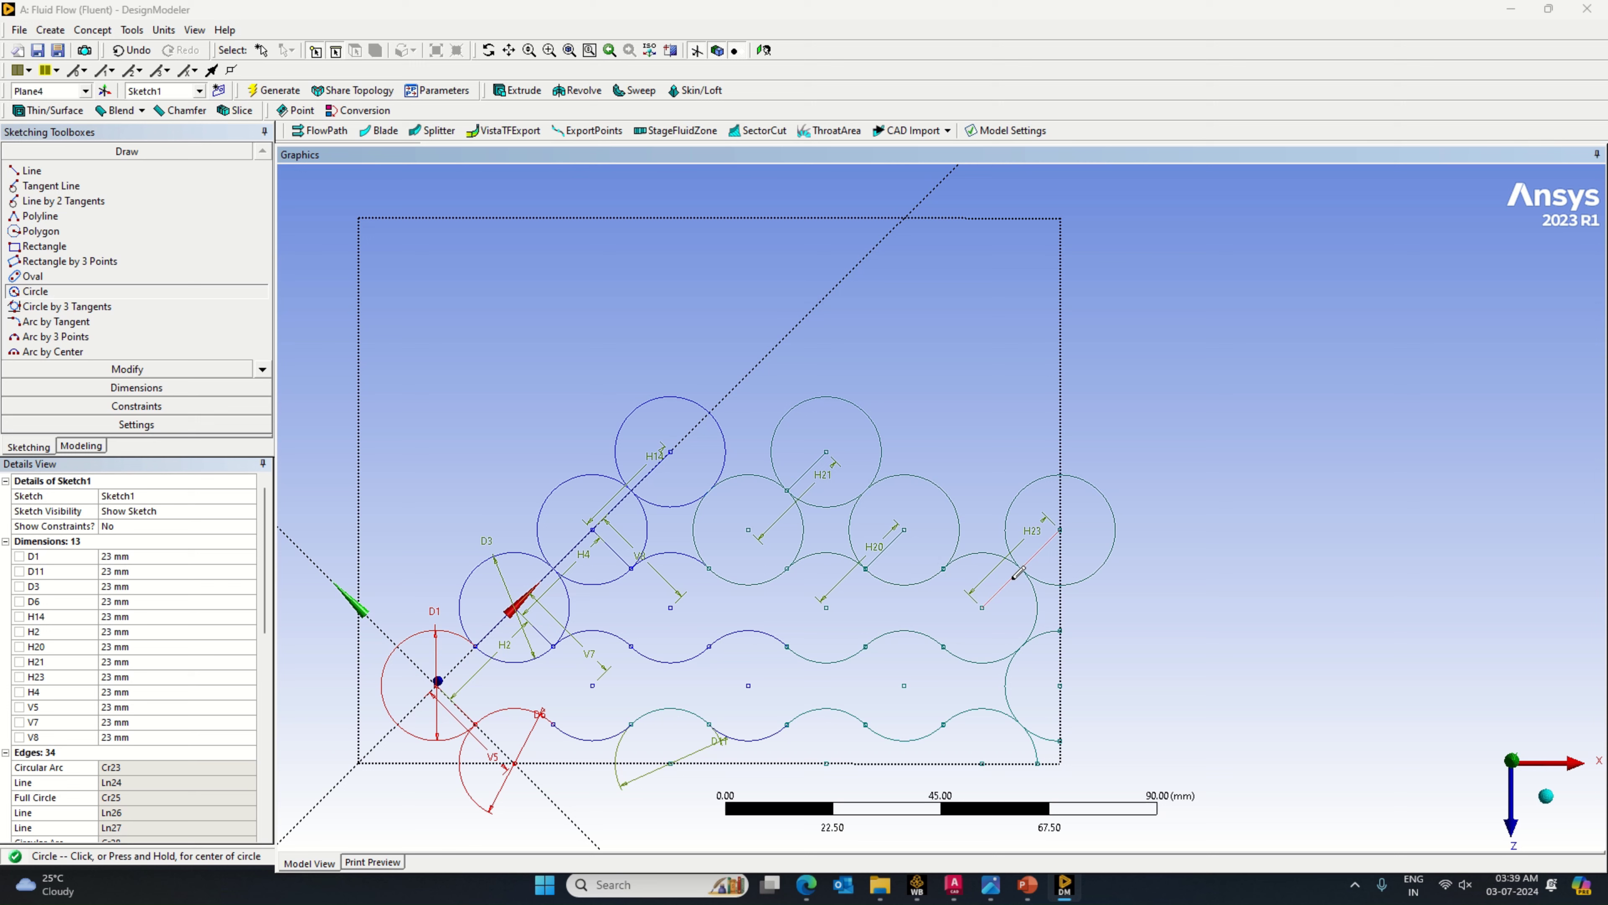
scroll(535, 592, up, 3)
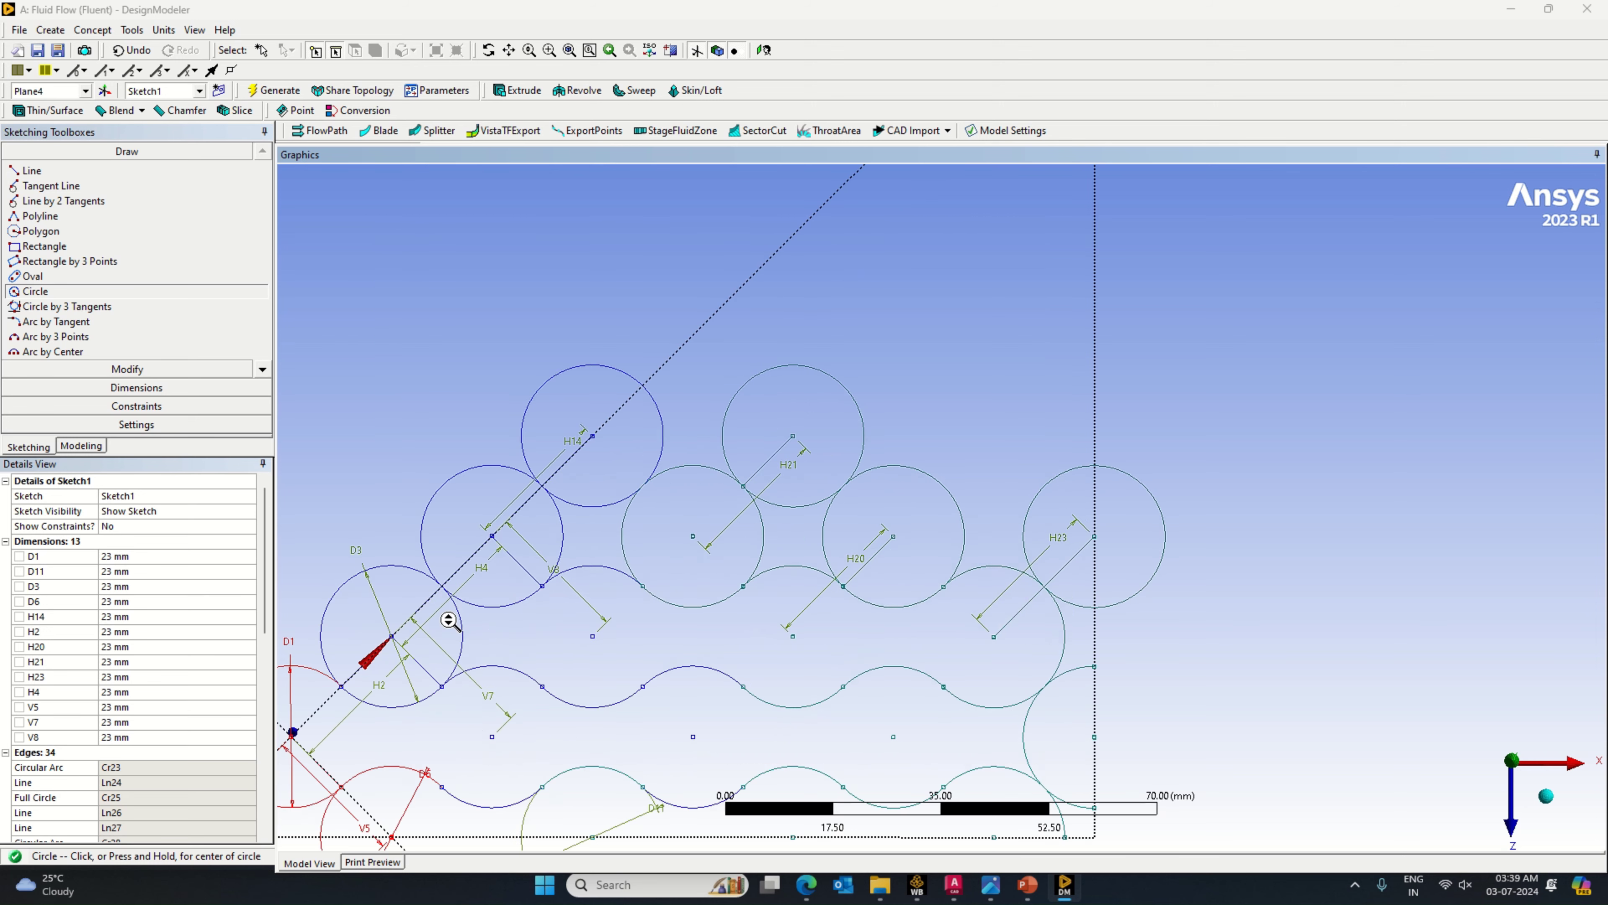
scroll(555, 588, down, 4)
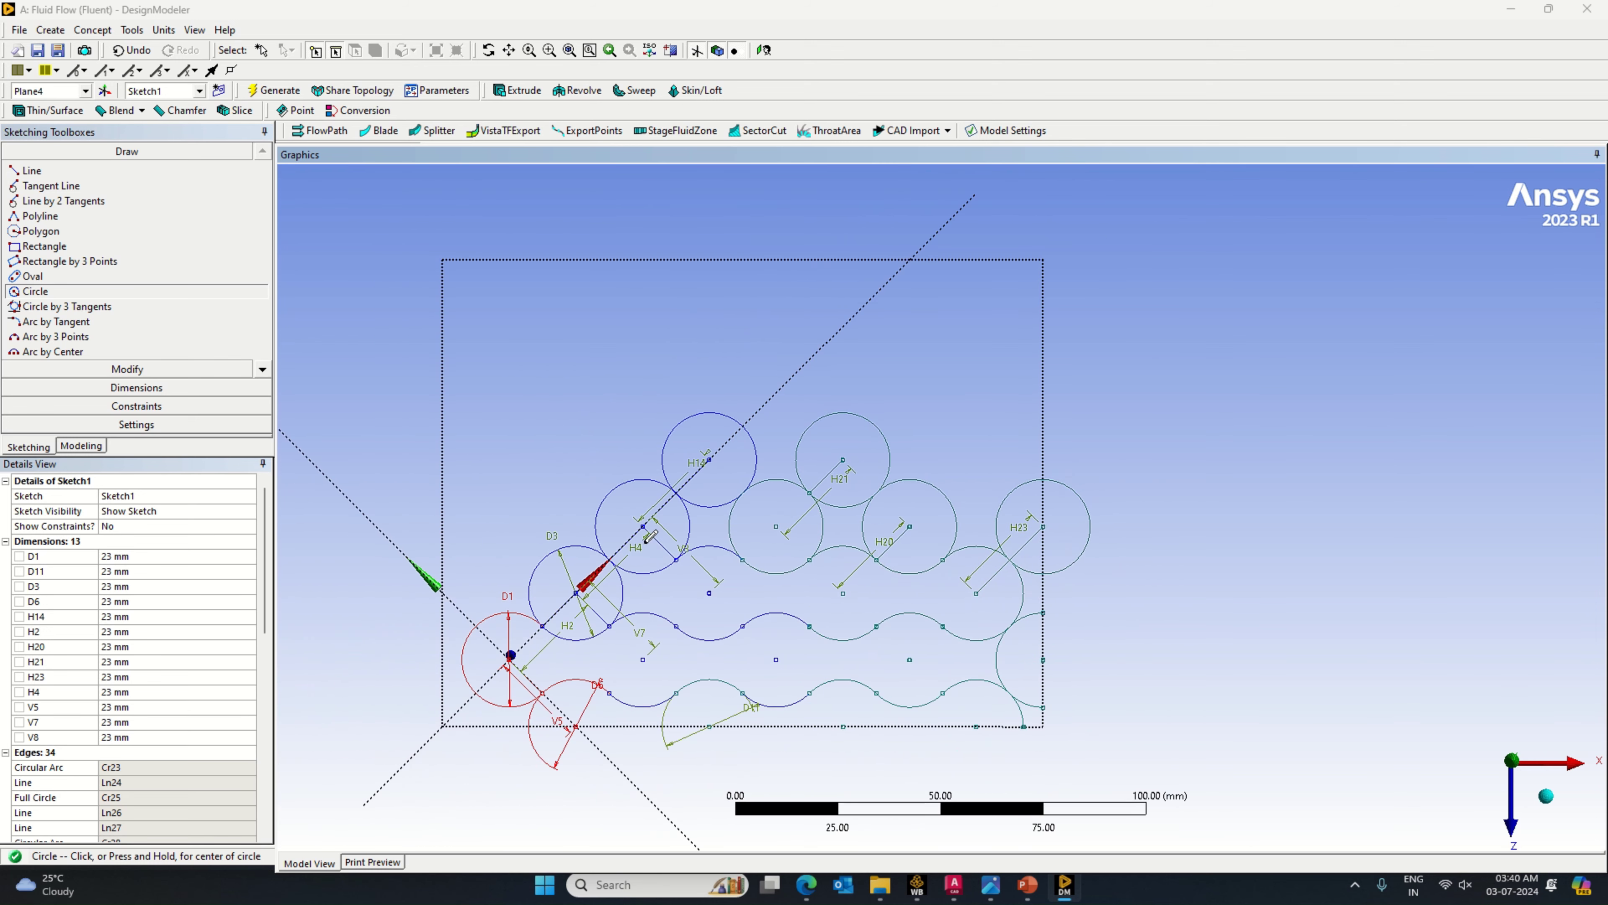
click(642, 524)
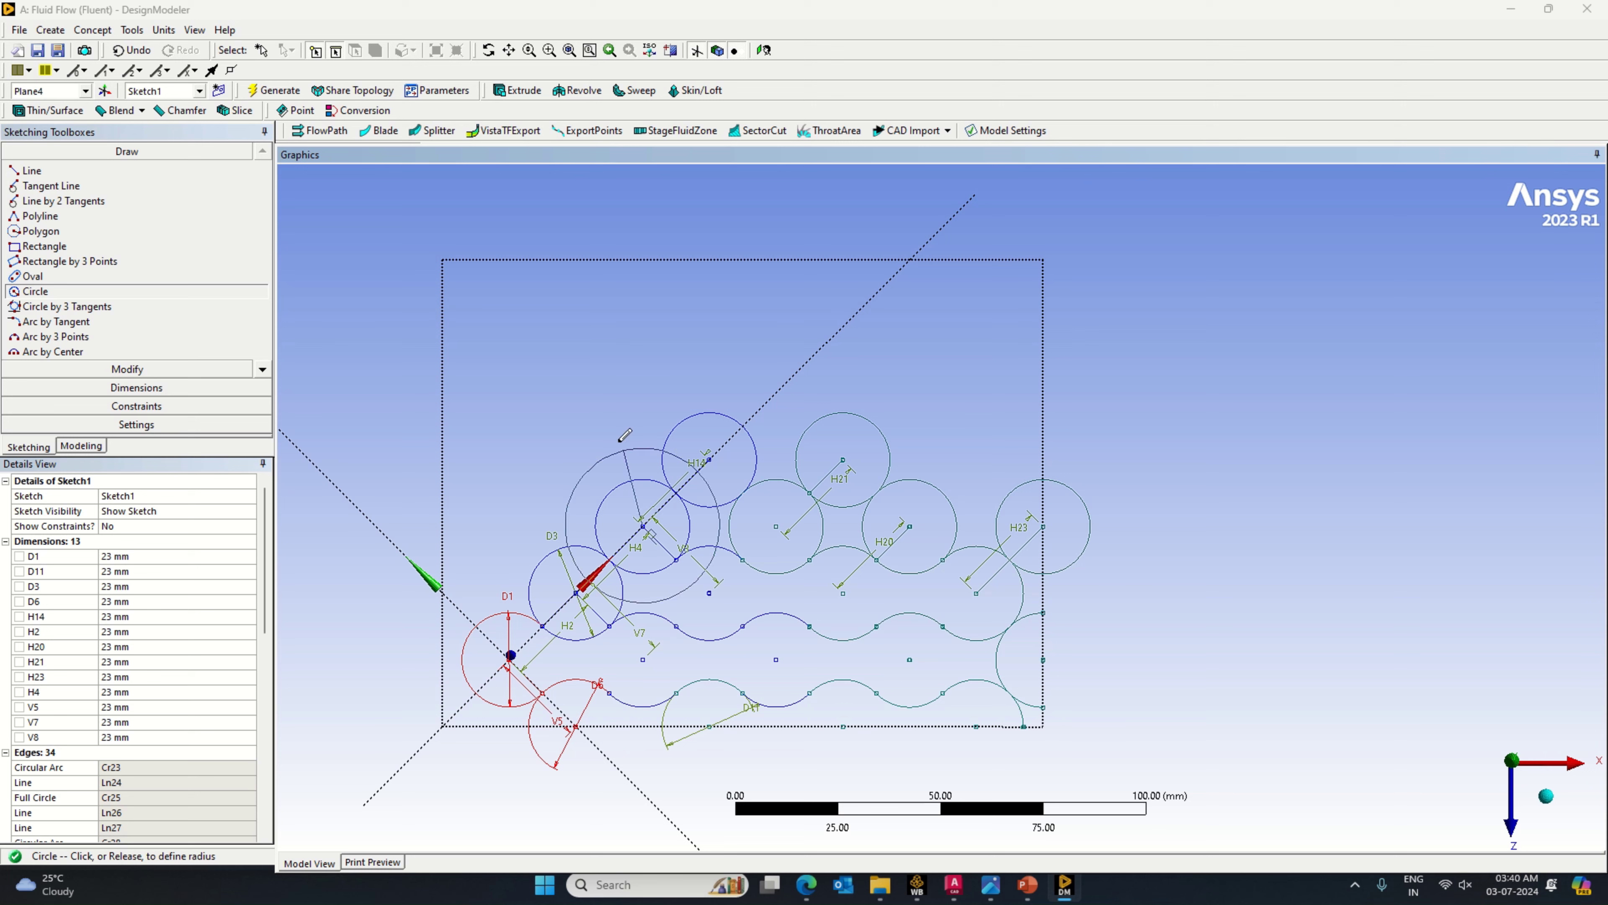
right_click(608, 383)
click(607, 383)
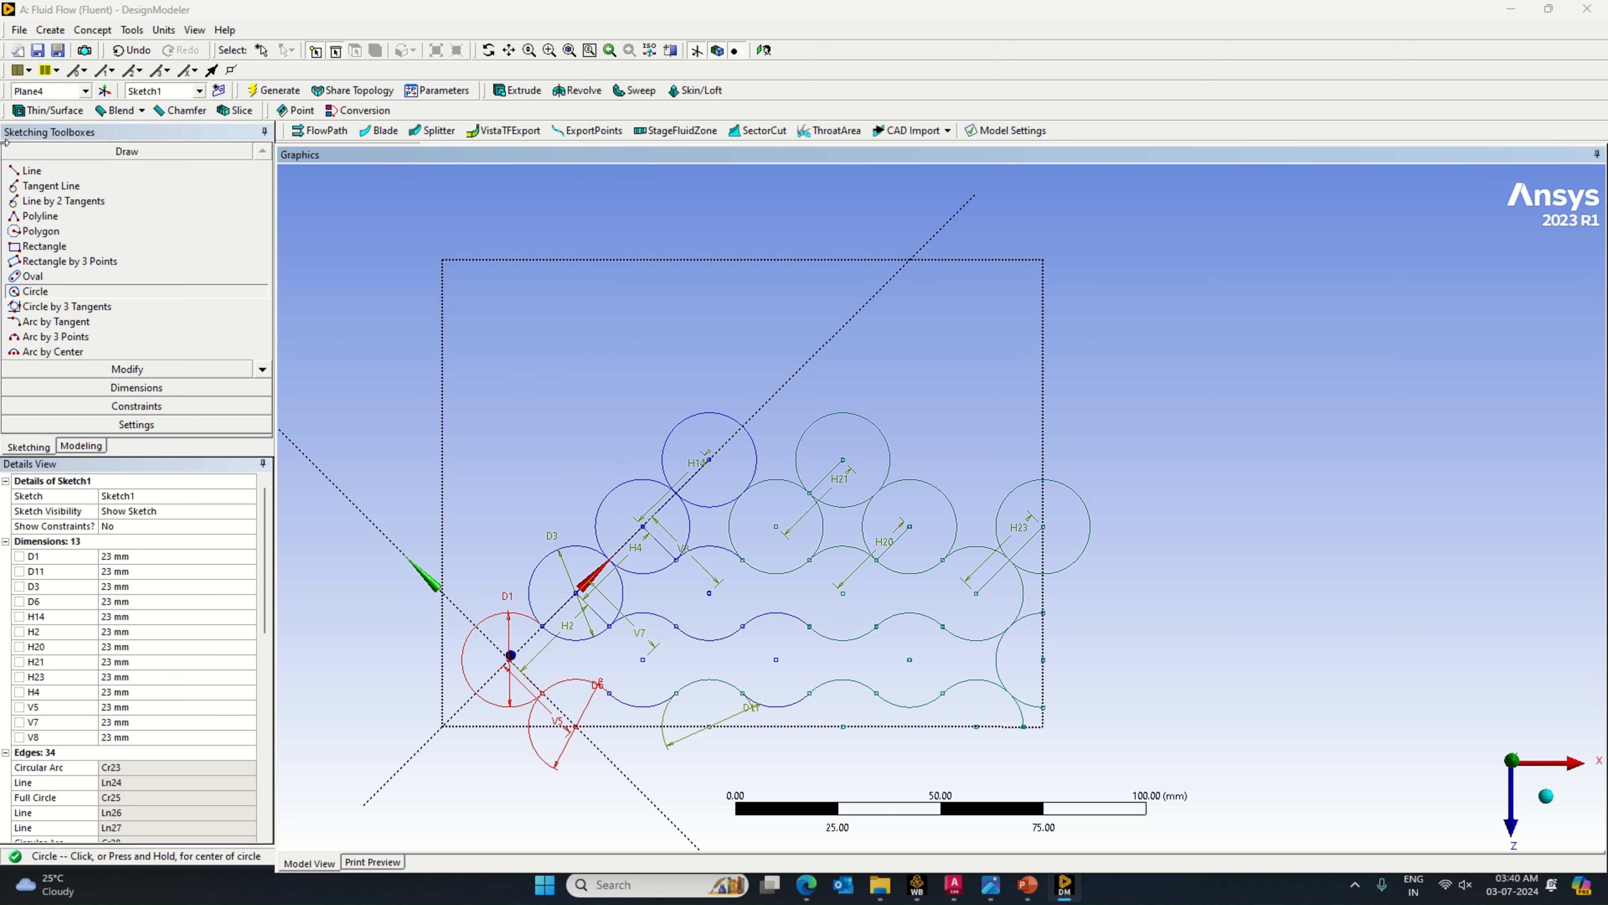
Step: Sketch a line about 24 mm long from the centre of the D3 circle, diagonally up and away from the circle grid
click(32, 170)
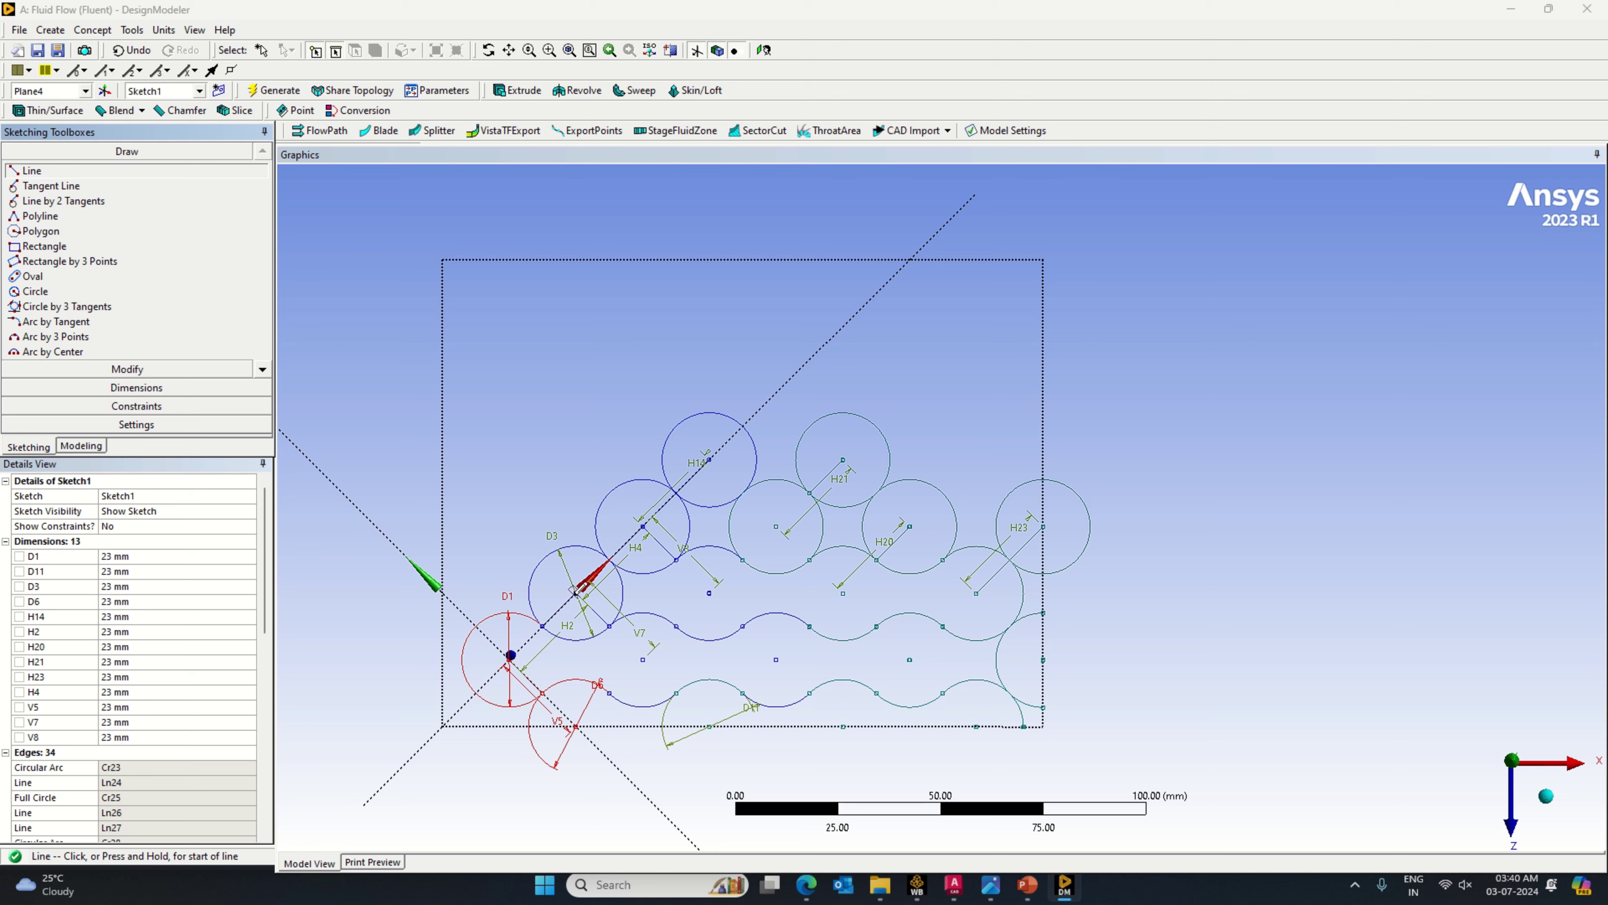
click(577, 590)
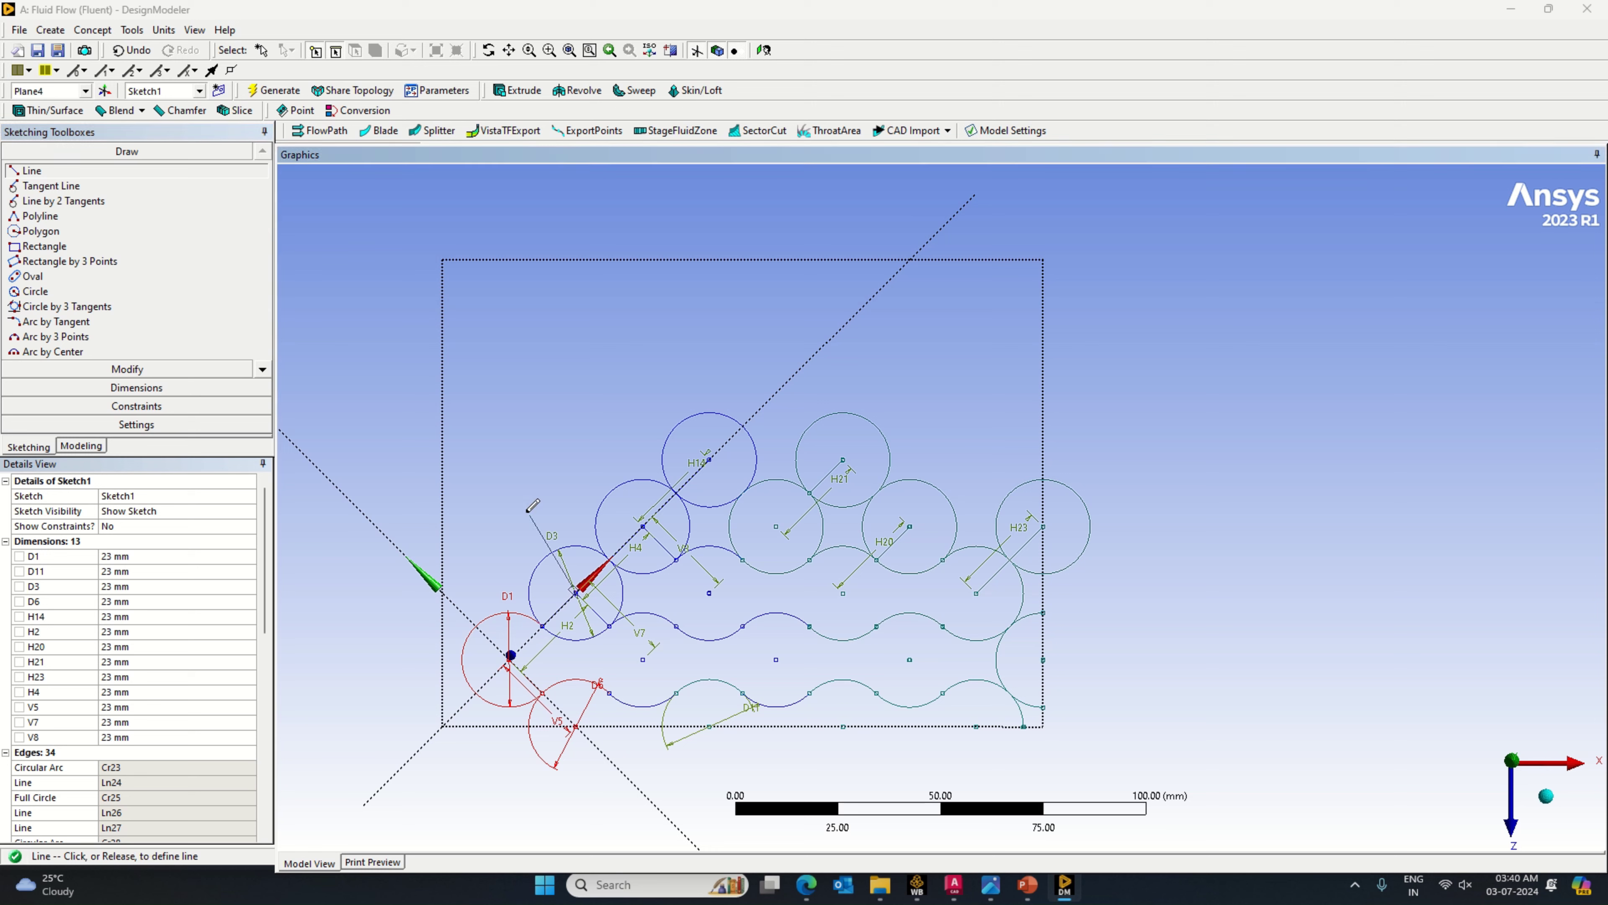
click(506, 523)
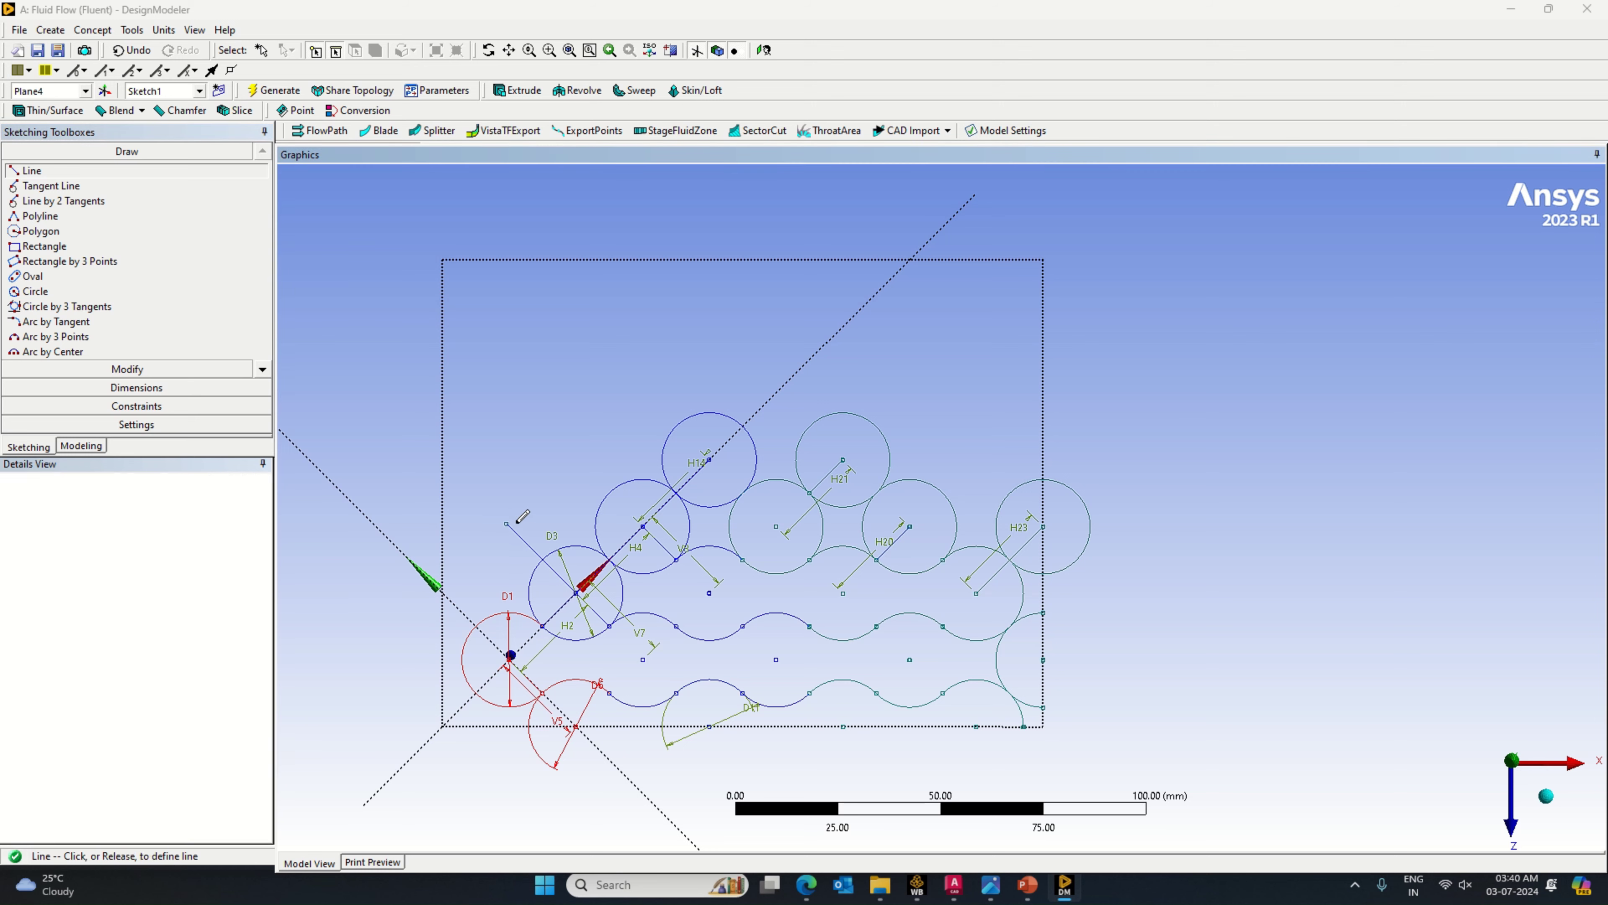
Step: Dimension the line starting at the D3 circle's centre and set its length to 23 mm
click(104, 388)
click(529, 546)
click(518, 562)
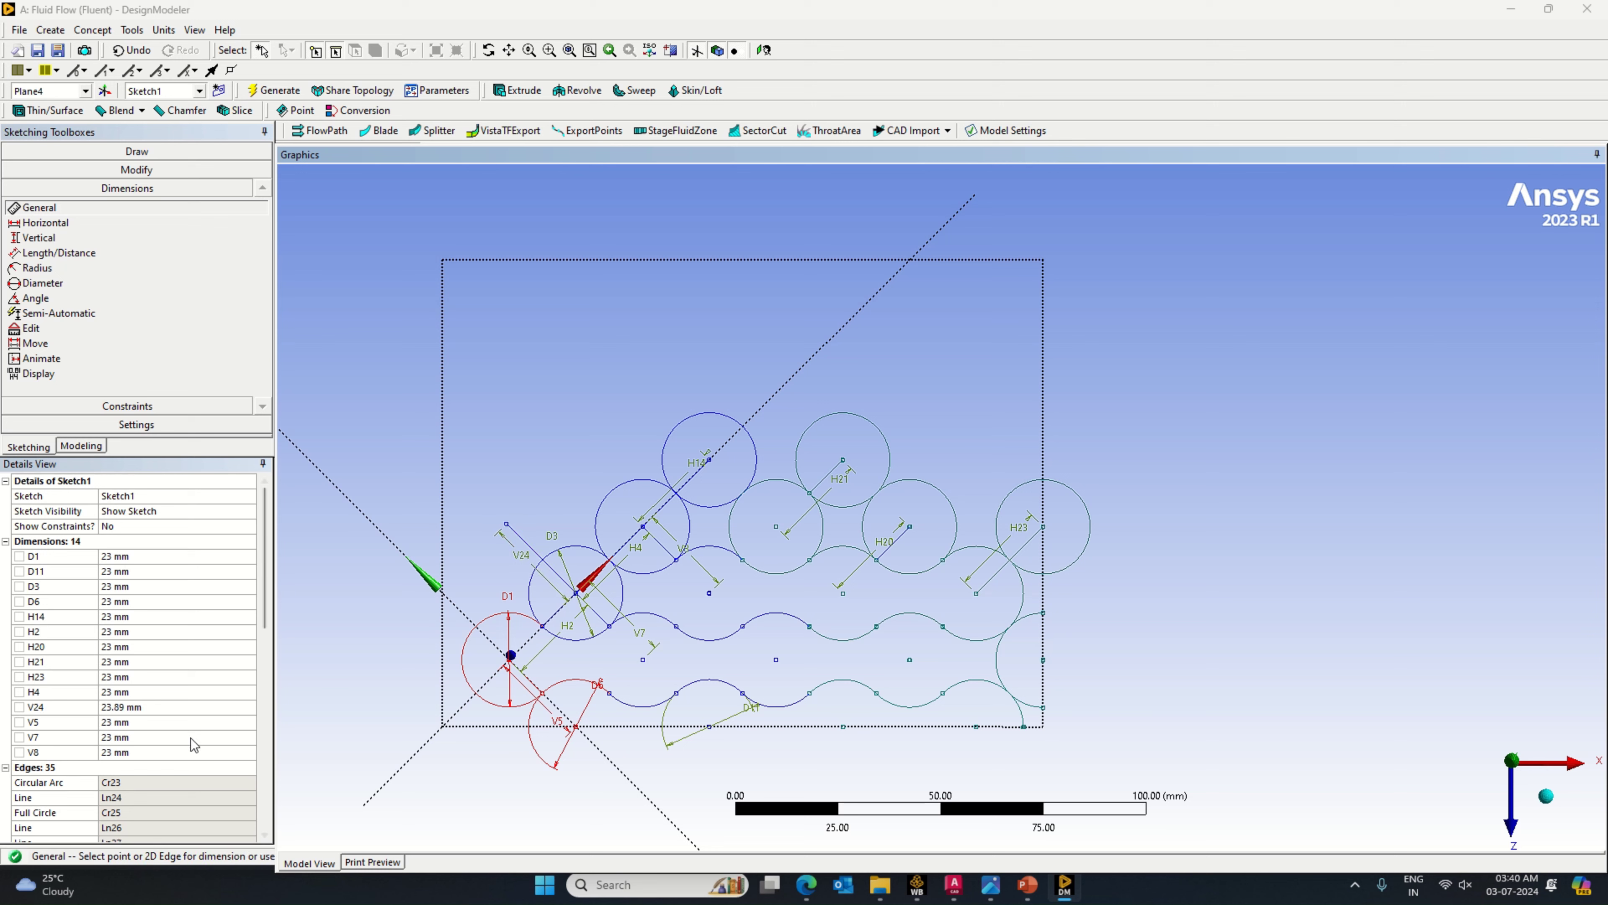
click(150, 708)
key(BackSpace)
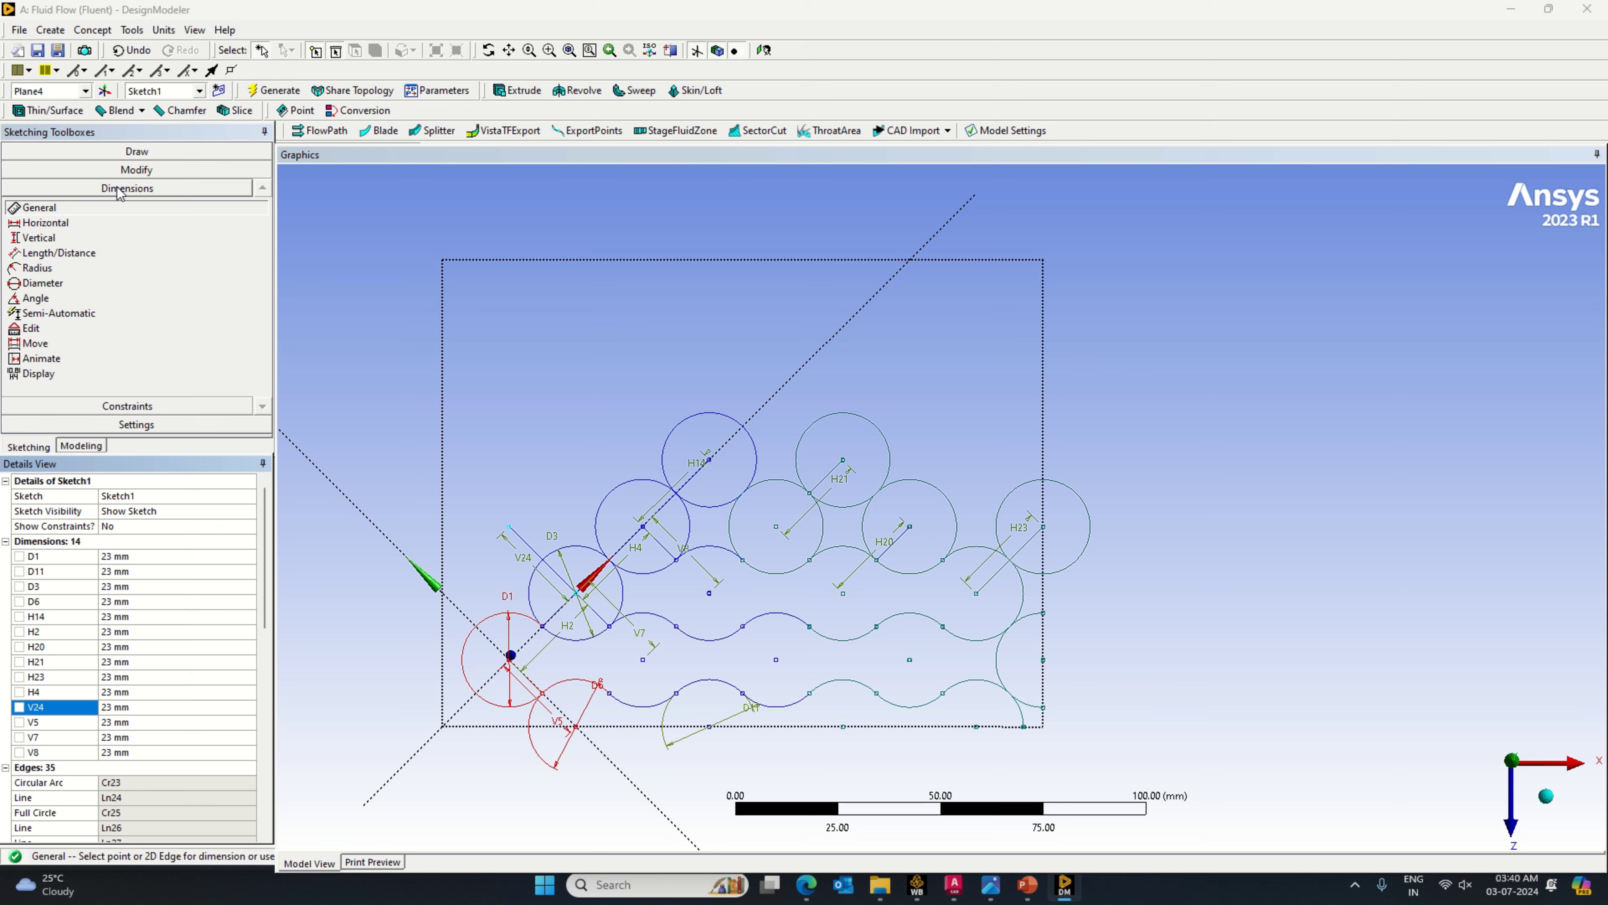
Step: Sketch a second line about 26 mm long from that line's free end, diagonally up and parallel to the row of H dimensions
click(108, 152)
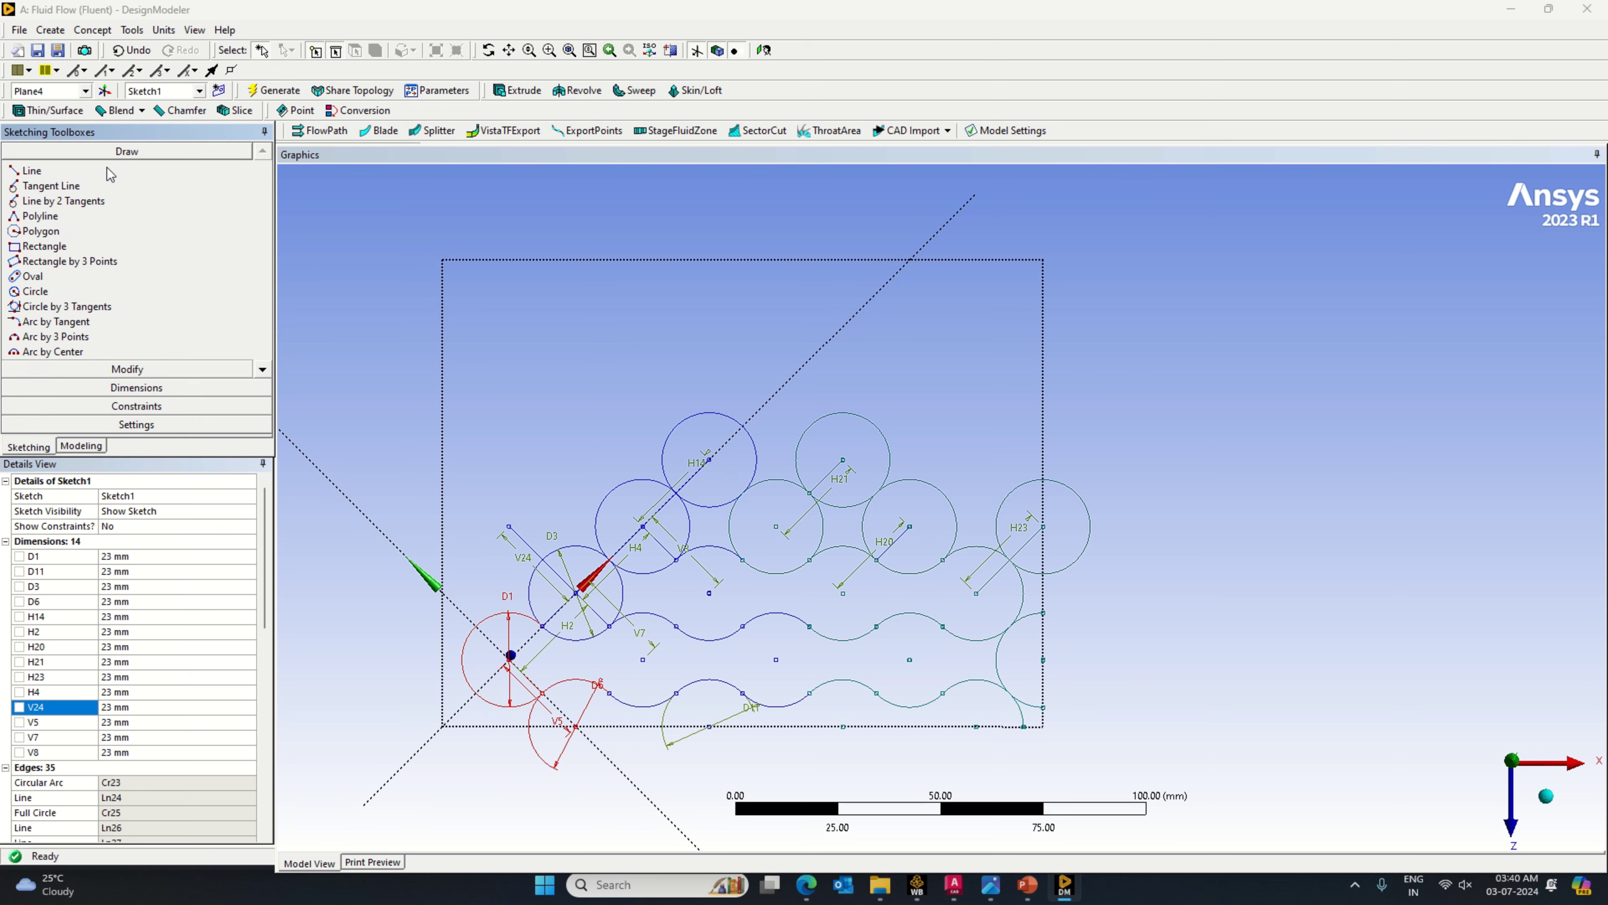
click(111, 172)
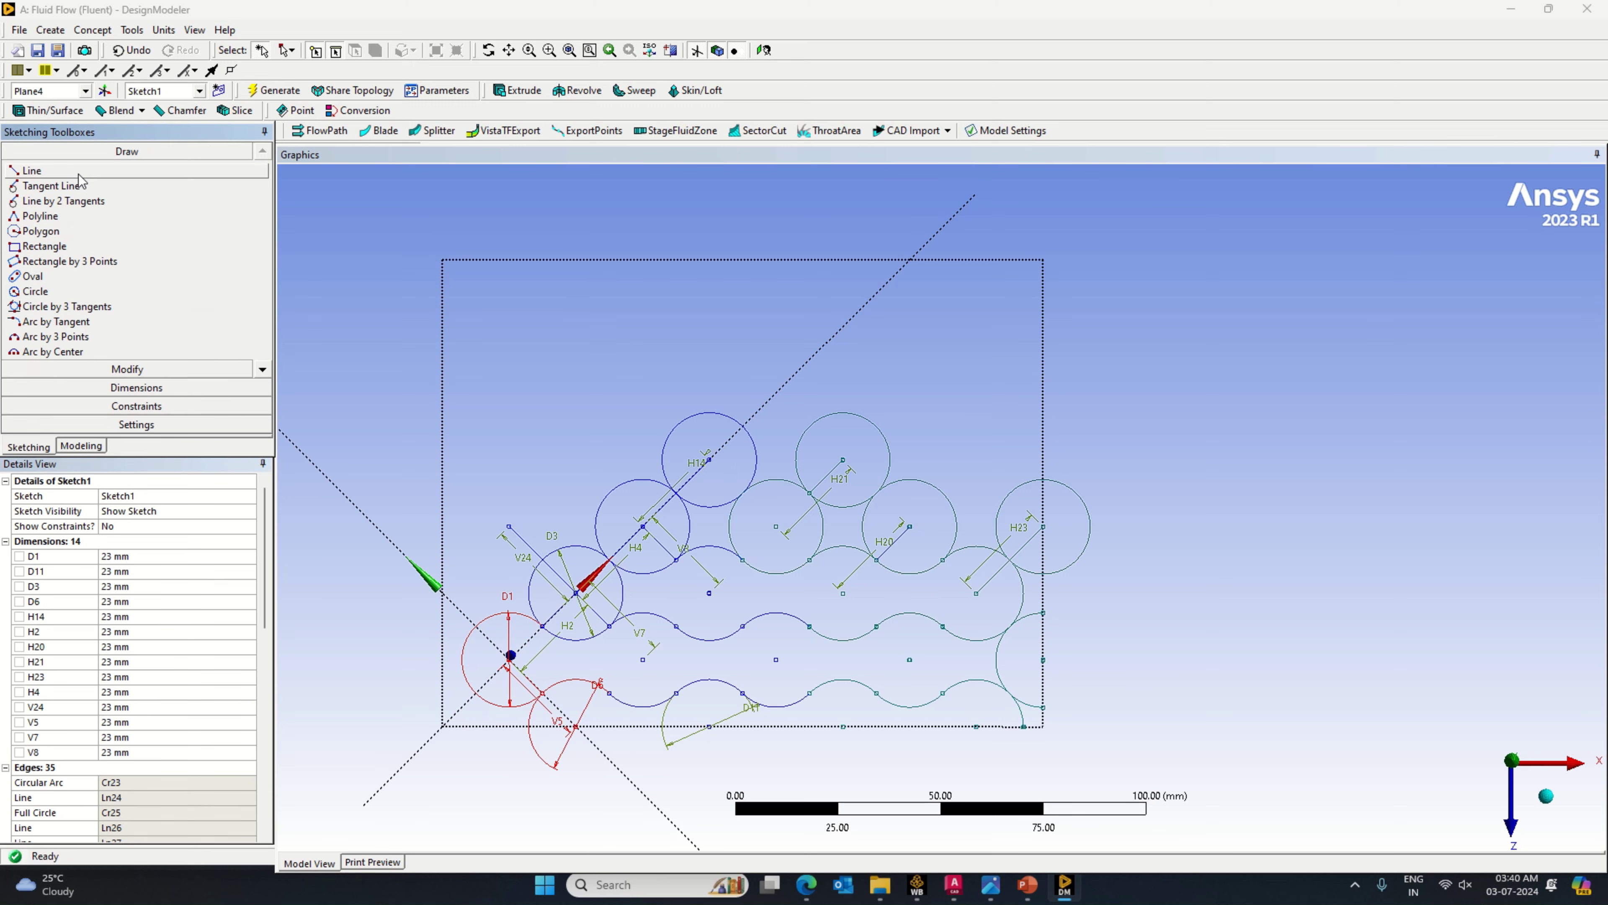
click(508, 525)
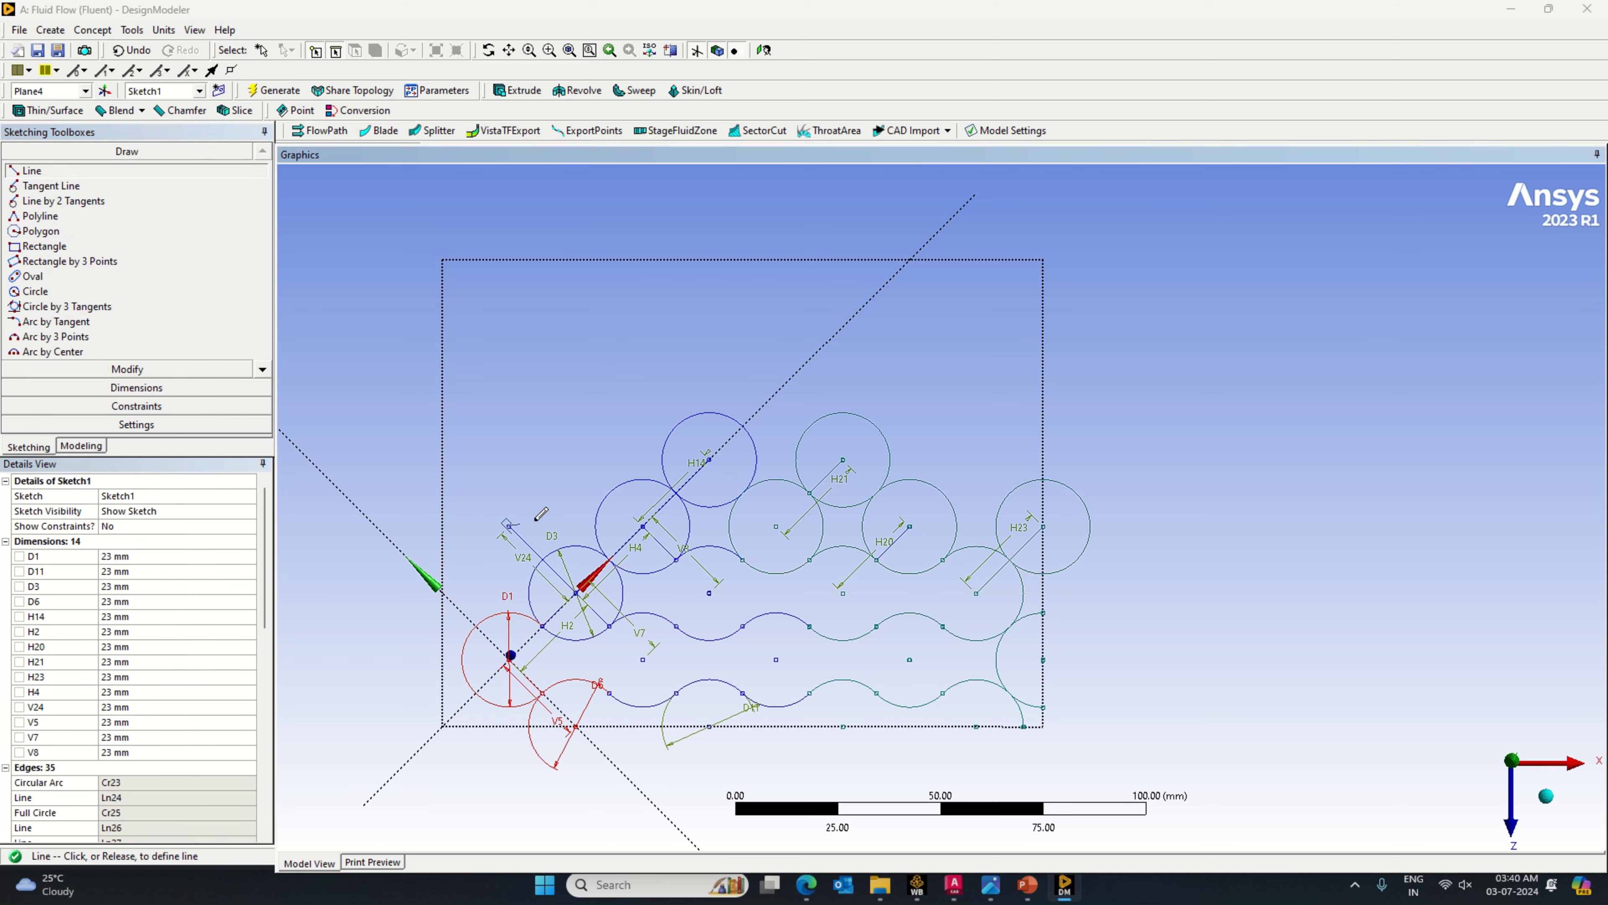
click(583, 450)
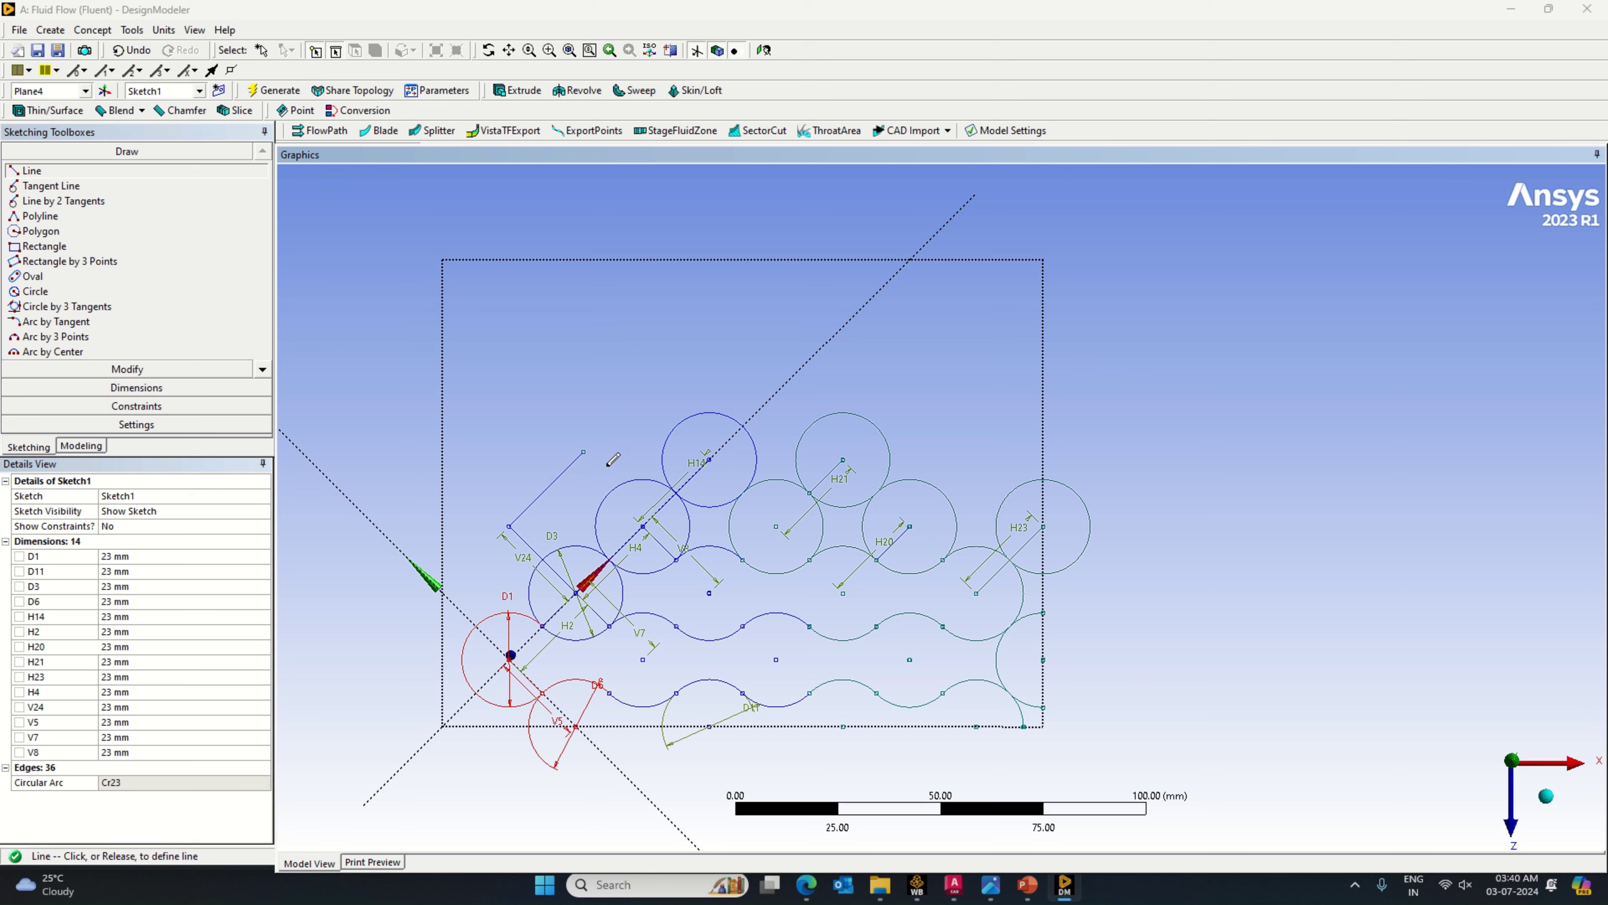
Step: Dimension the second line of the zigzag and set its length to 23 mm
click(136, 388)
click(548, 488)
click(540, 480)
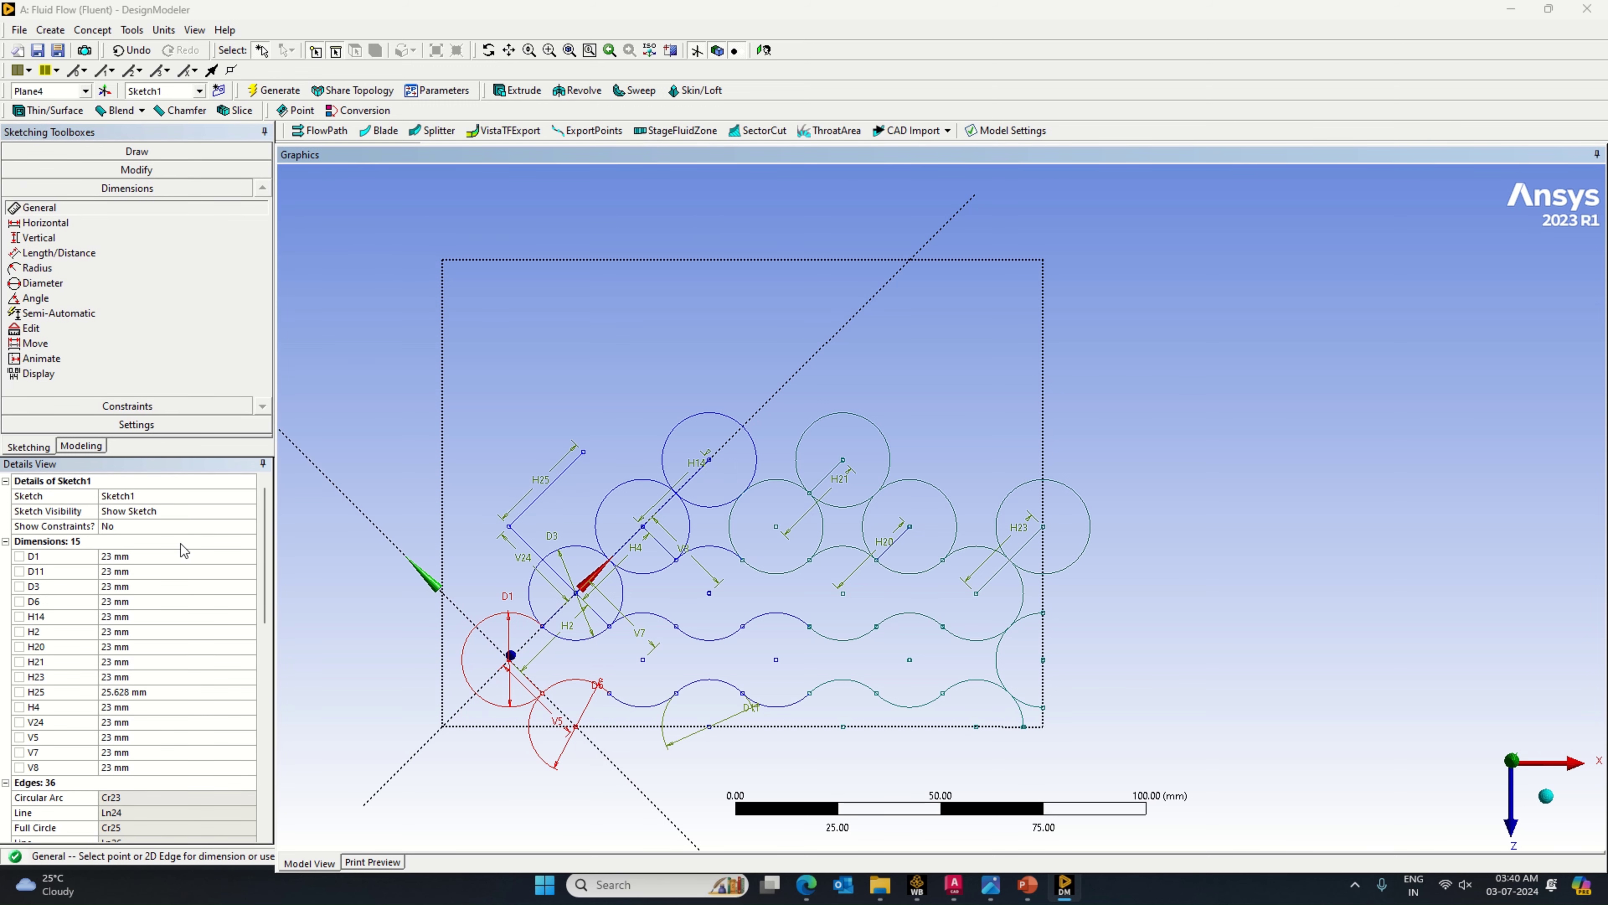
click(127, 691)
text(23)
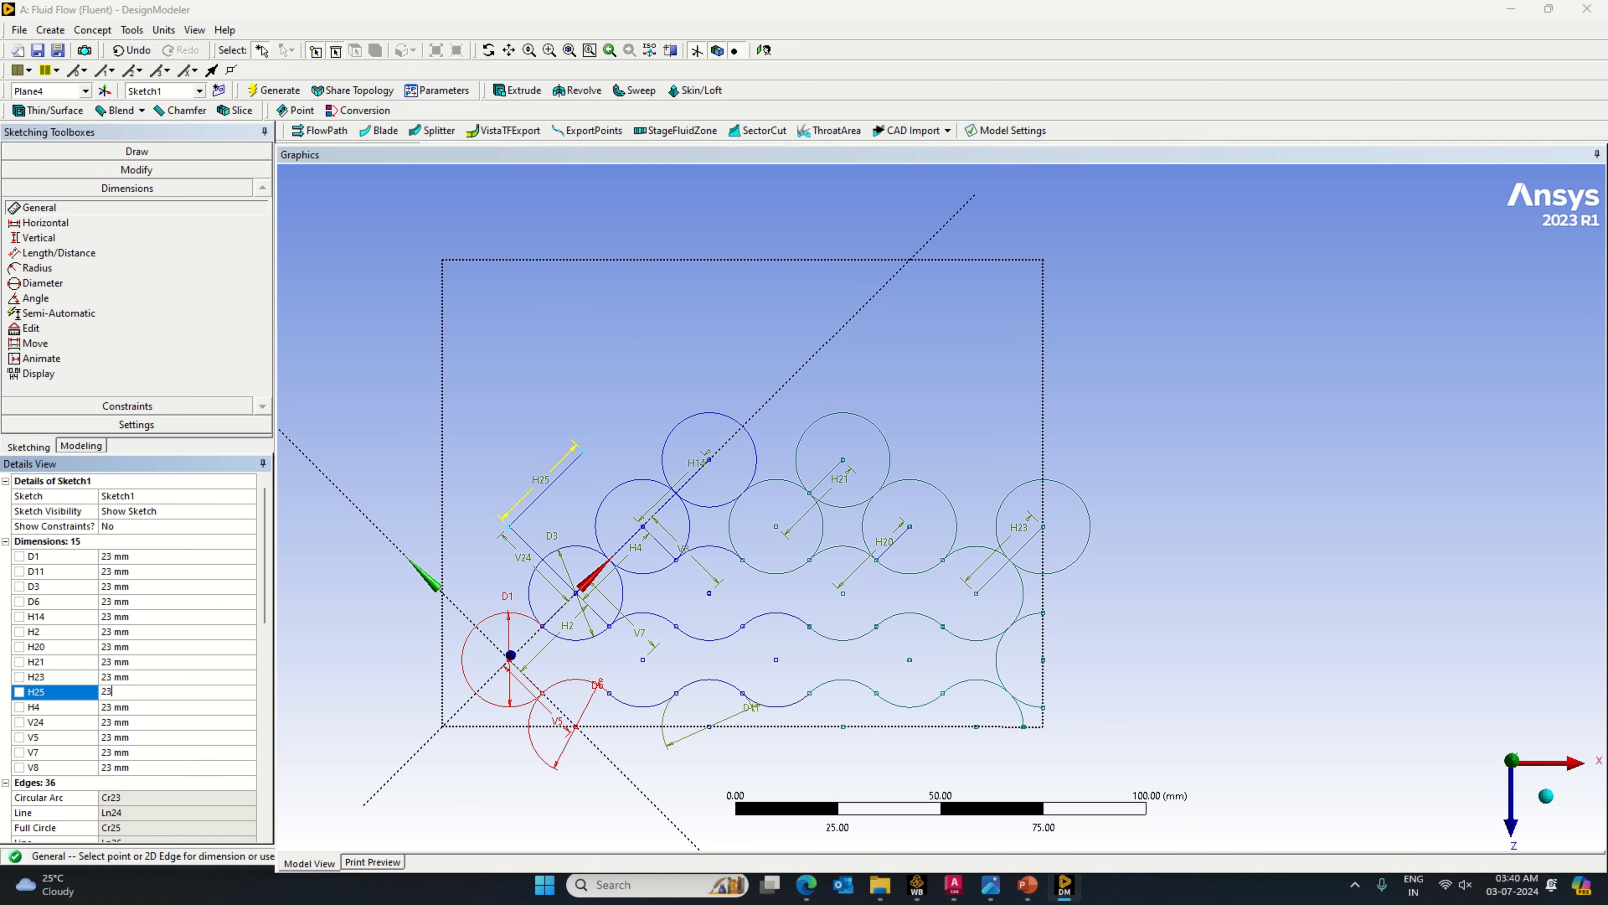
key(Return)
Step: Sketch a third zigzag line about 23 mm long from the second line's free end, parallel to the first zigzag line
click(83, 153)
click(32, 170)
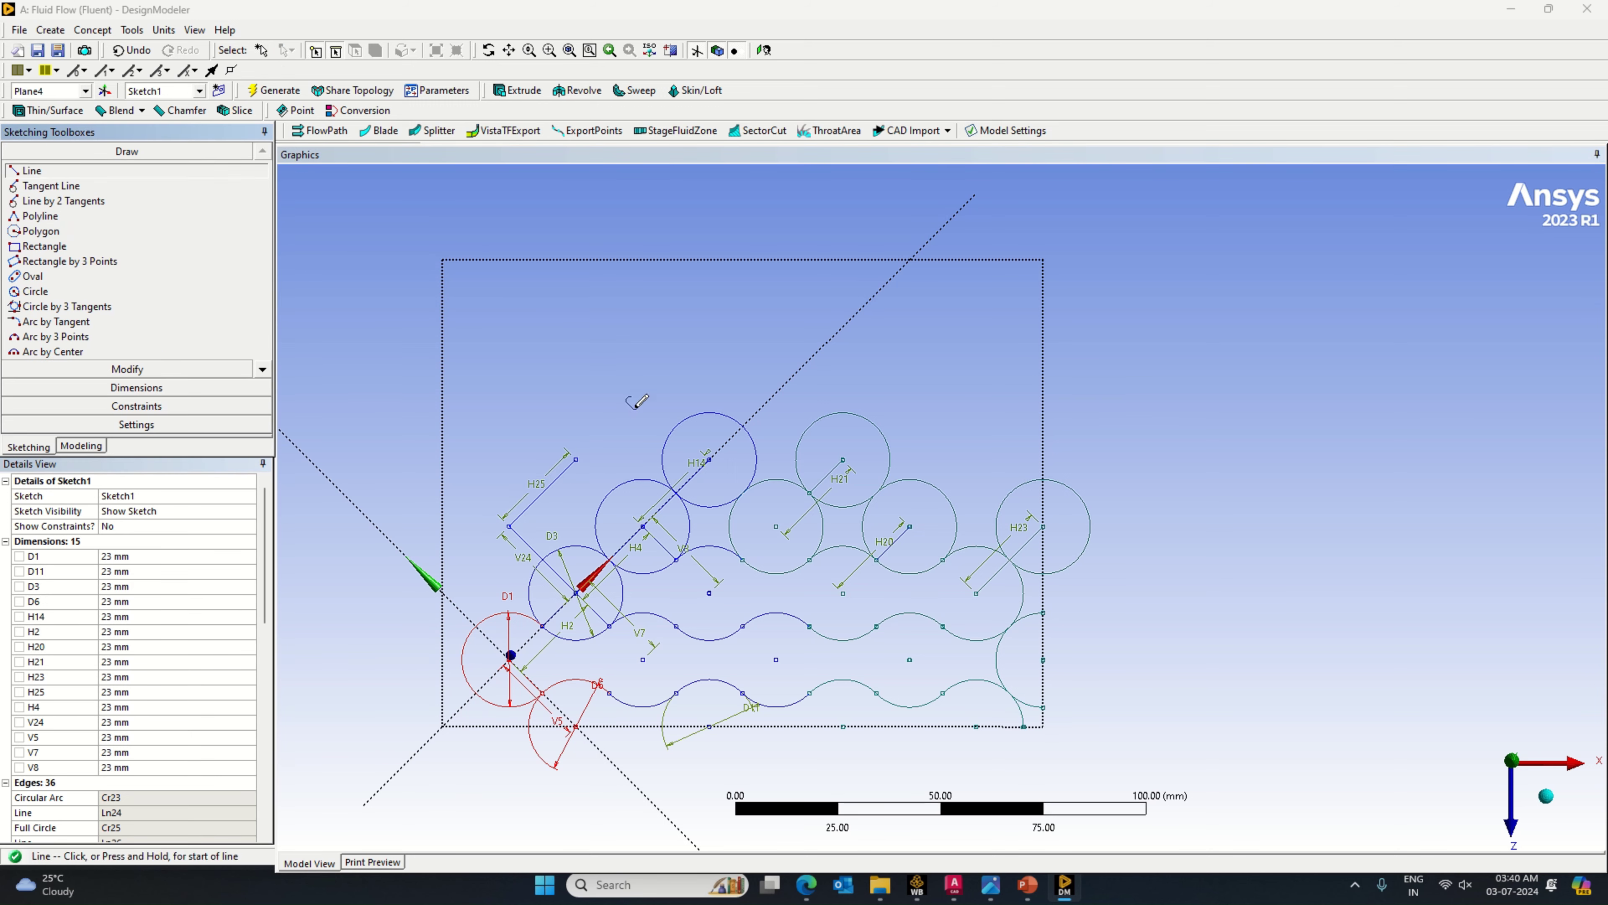
click(575, 457)
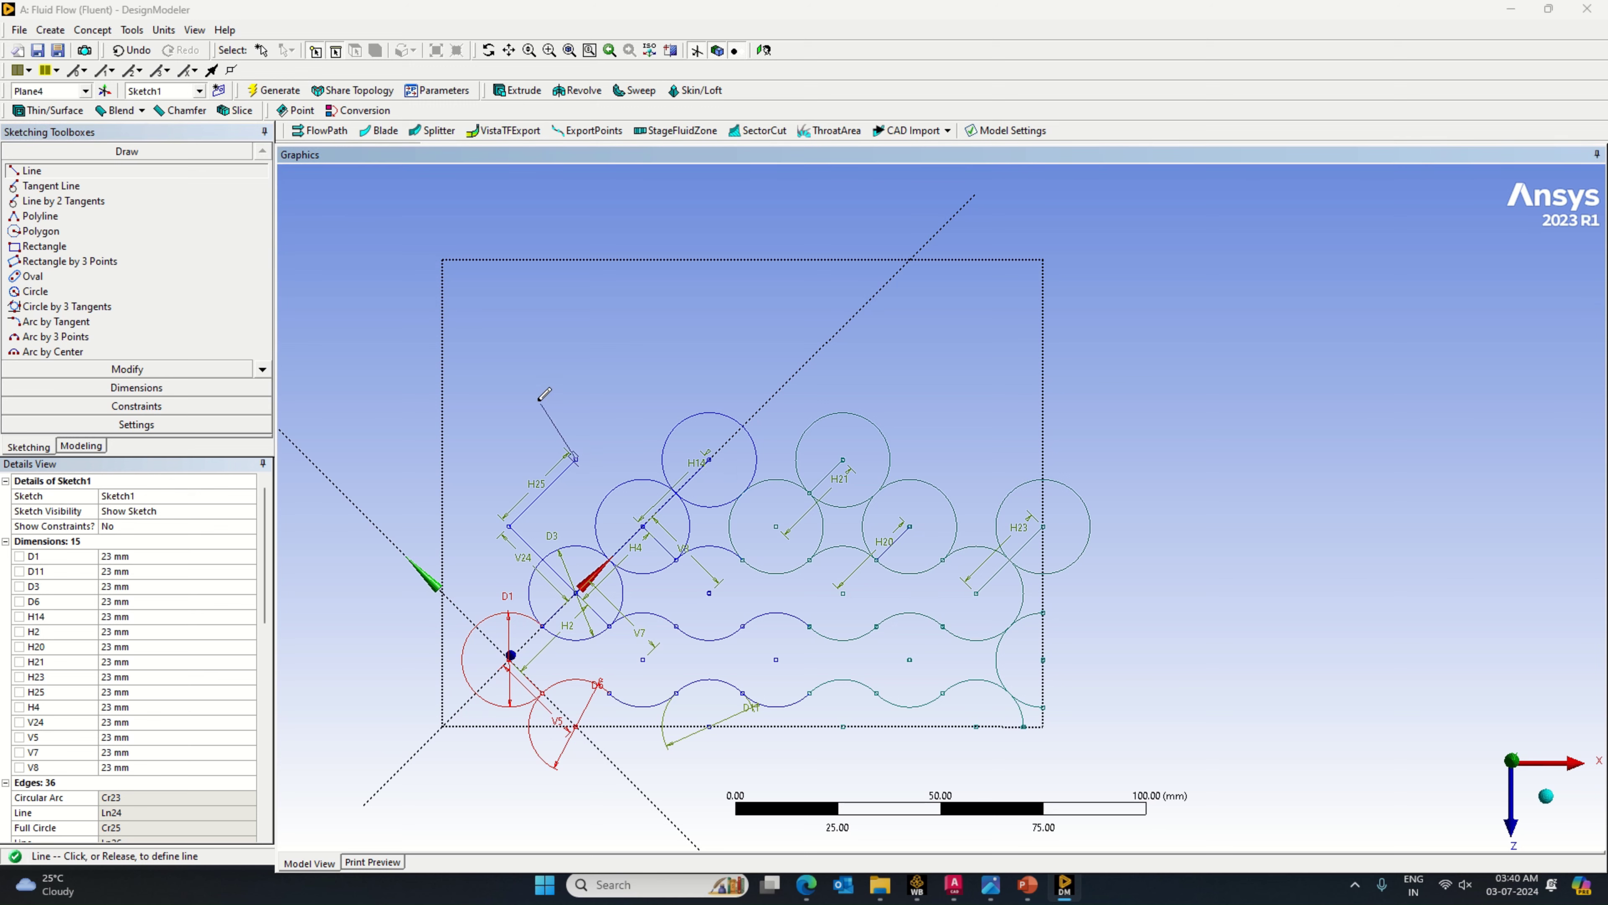
click(509, 391)
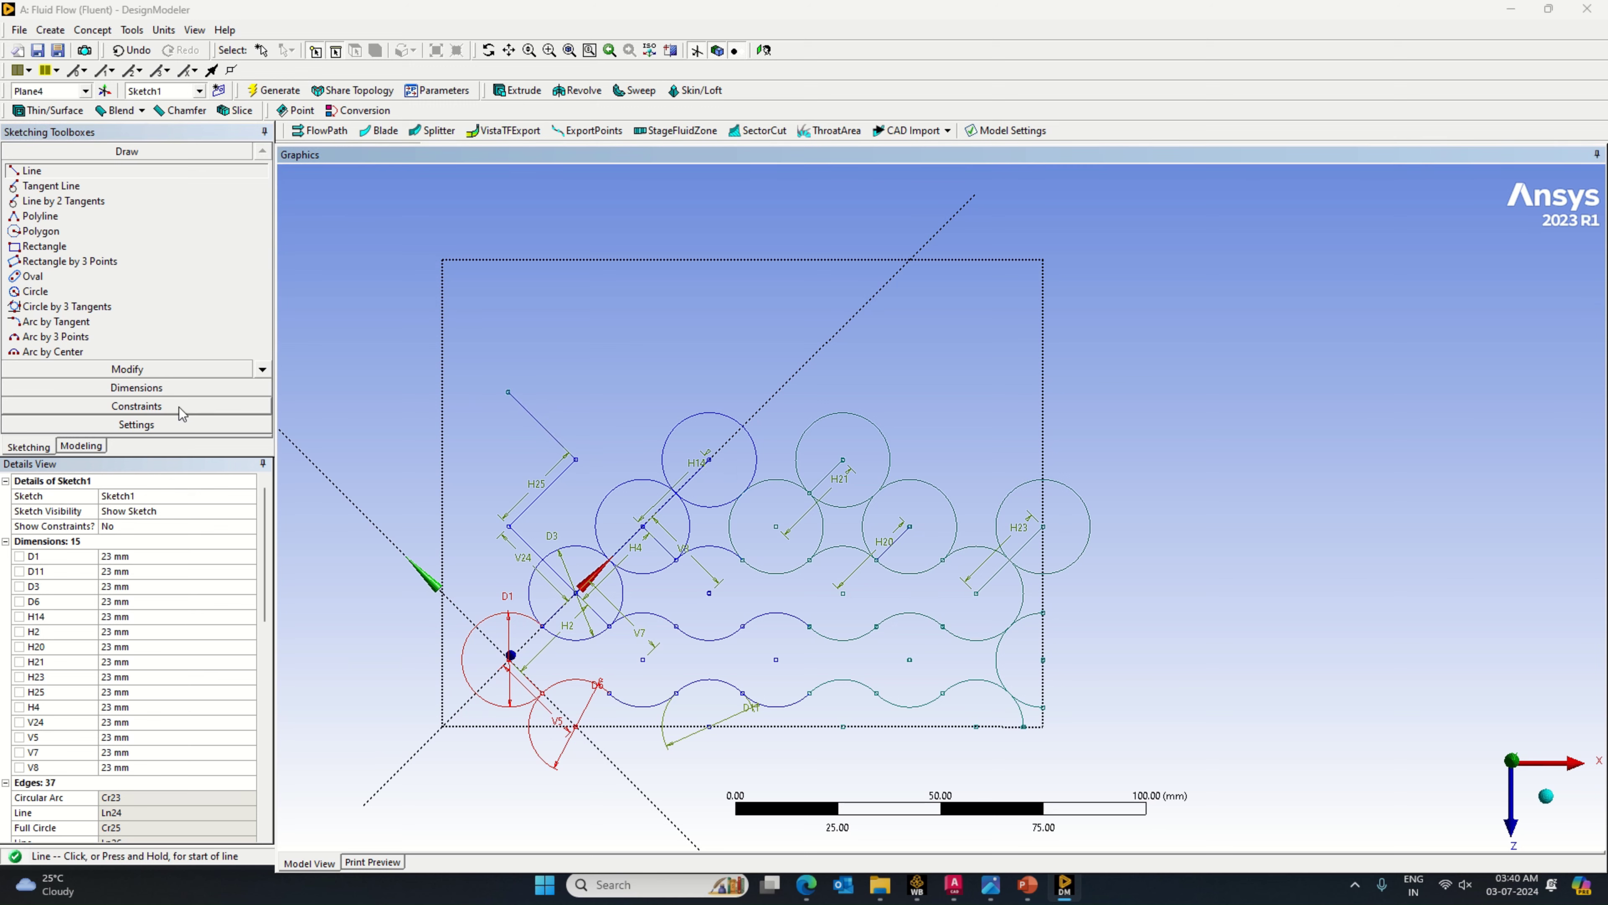
Step: Dimension the third zigzag line and set its length to 23 mm
click(168, 387)
click(551, 436)
click(560, 415)
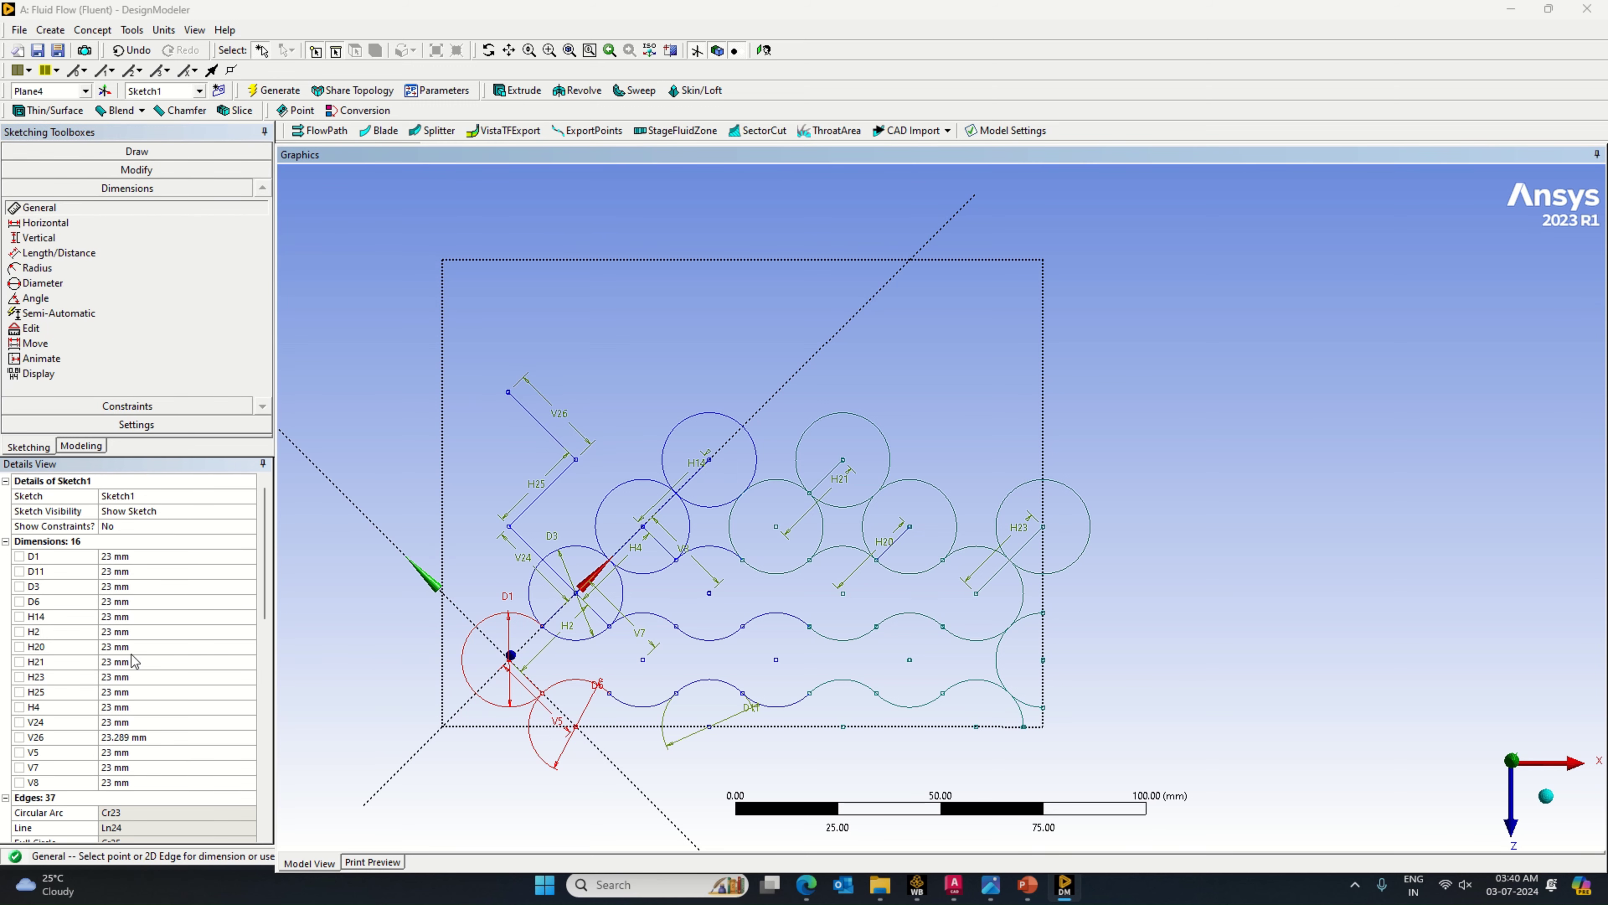
click(152, 737)
key(BackSpace)
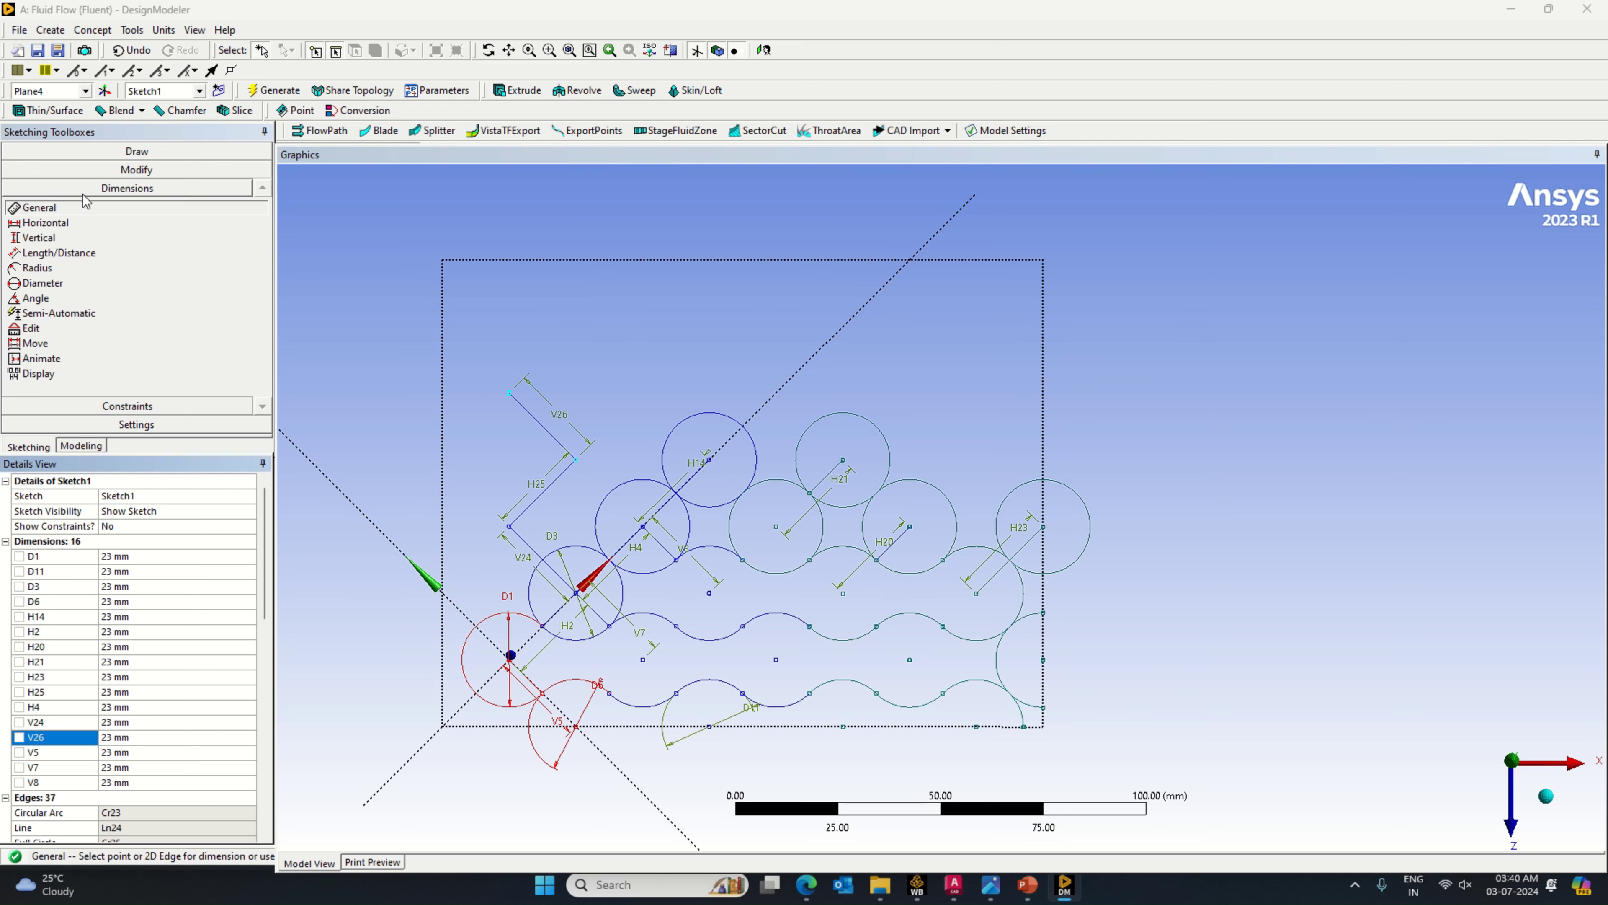
Step: Sketch a fourth zigzag line about 22 mm long from the third line's free end, diagonally up and parallel to the second line
click(137, 151)
click(32, 170)
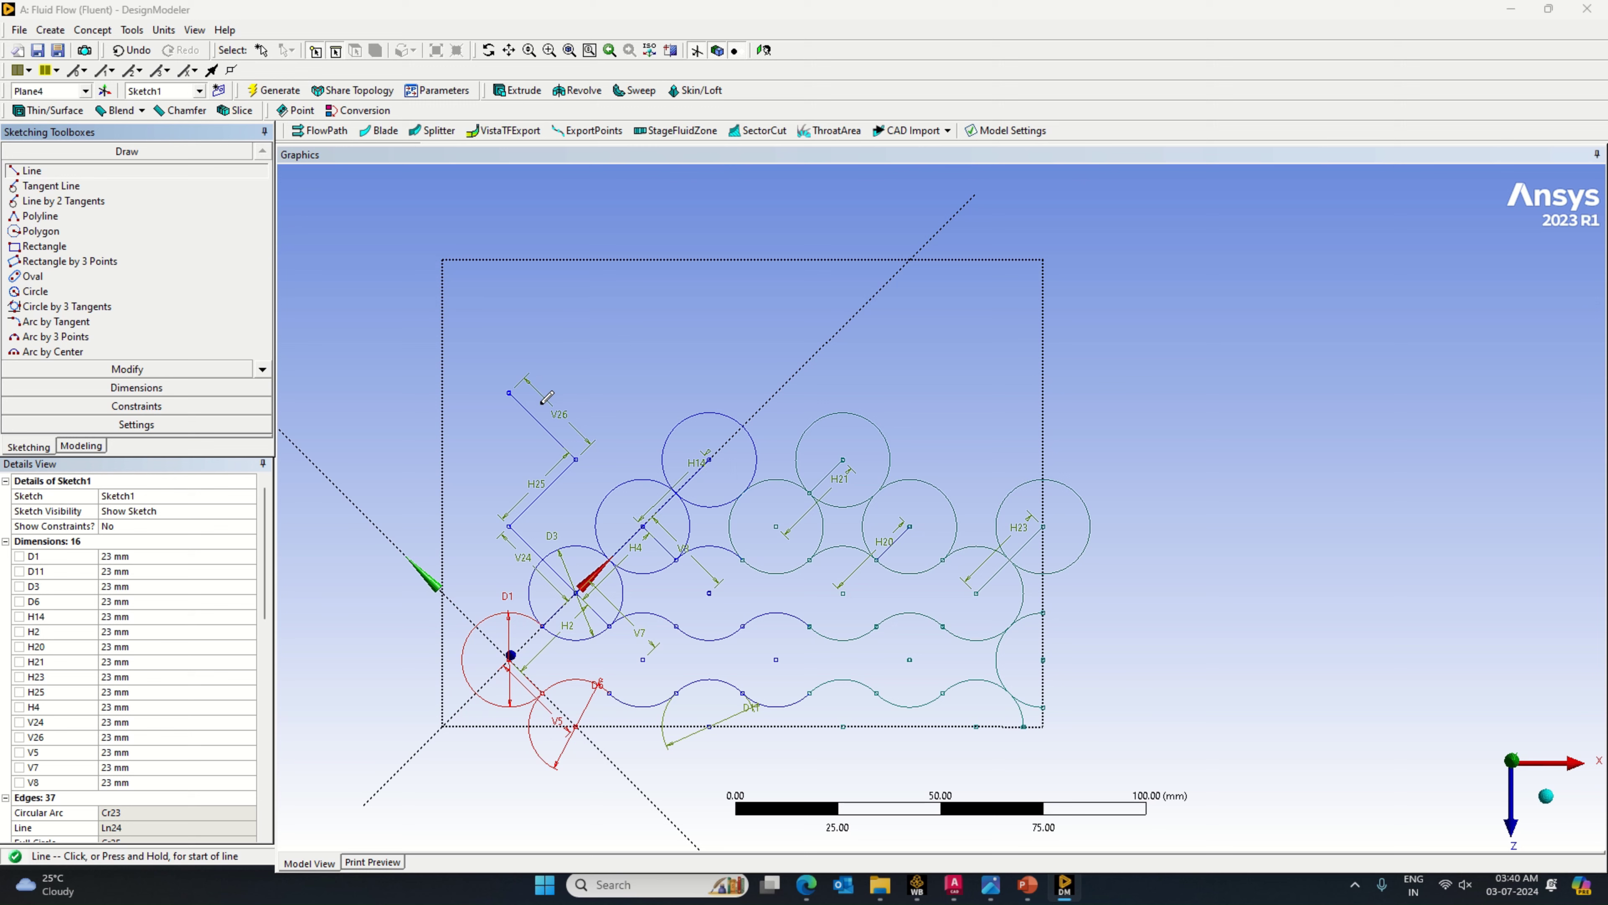
click(508, 392)
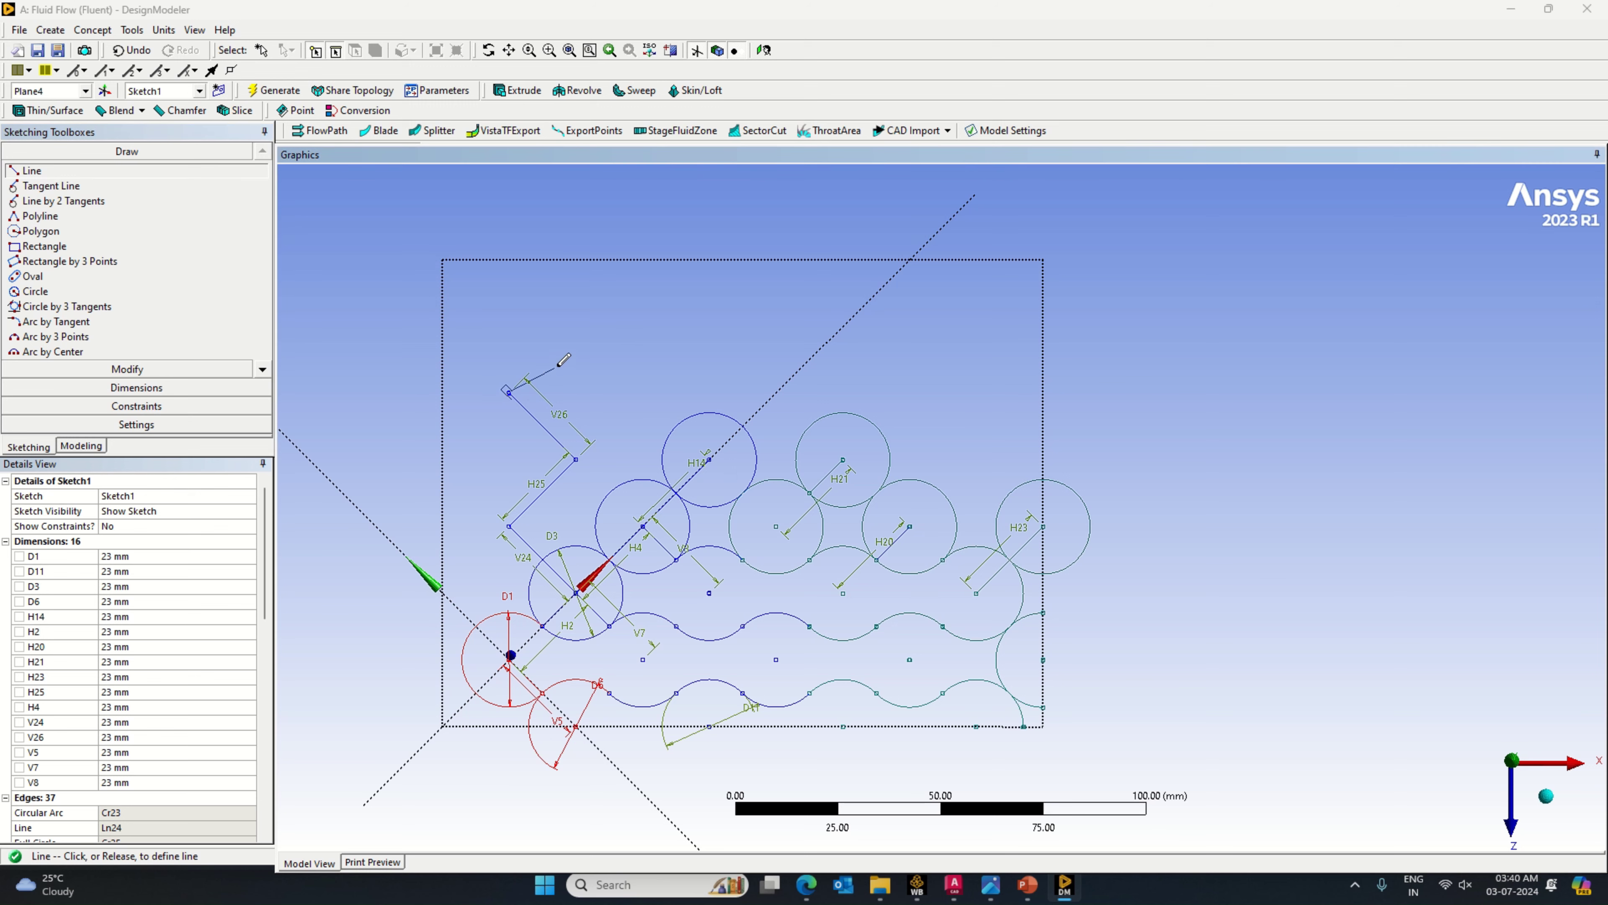
click(575, 327)
Step: Dimension the fourth zigzag line and set its length to 23 mm
click(129, 387)
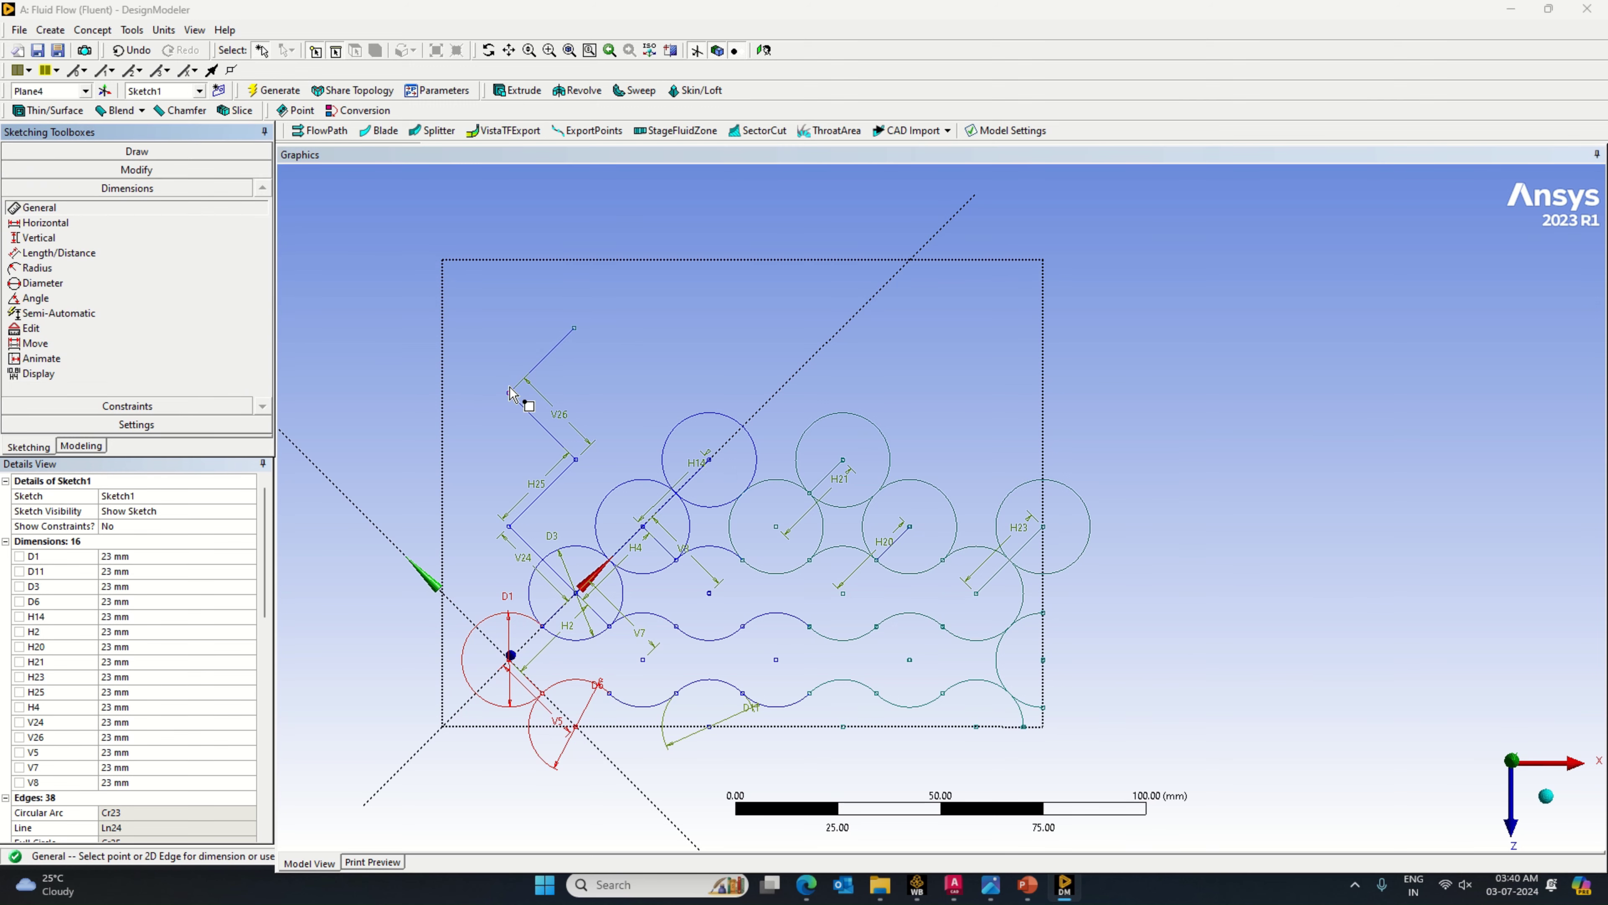
click(542, 372)
click(526, 352)
click(158, 705)
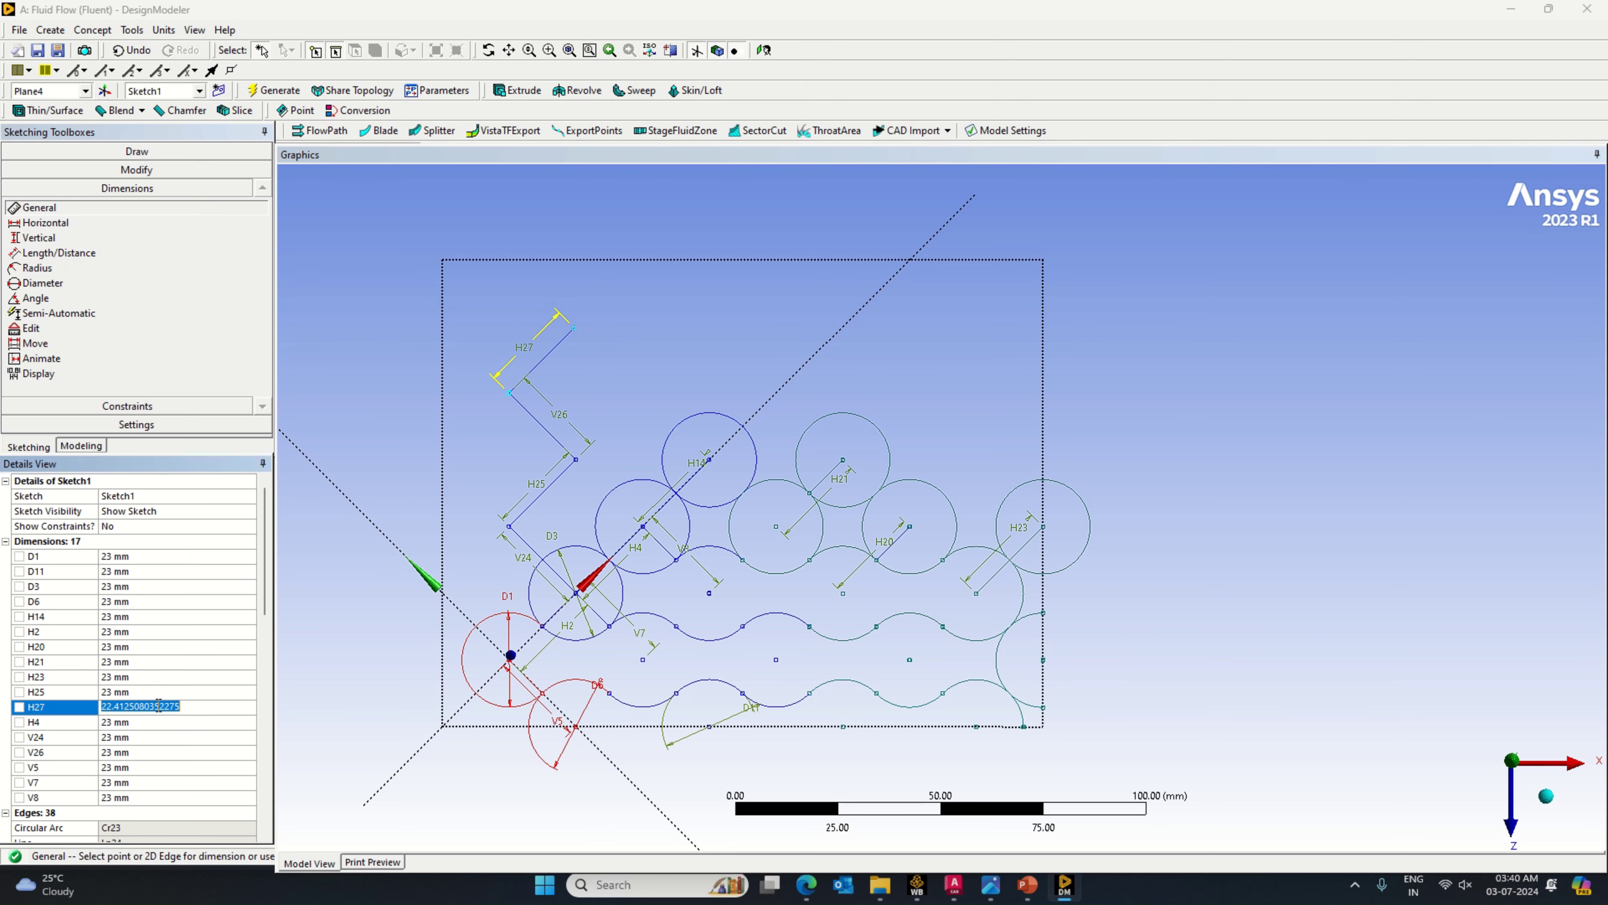
text(23)
key(Return)
Step: Sketch a branch line about 18 mm long from the junction of the first two zigzag lines, diagonally outward in line with the first
click(108, 152)
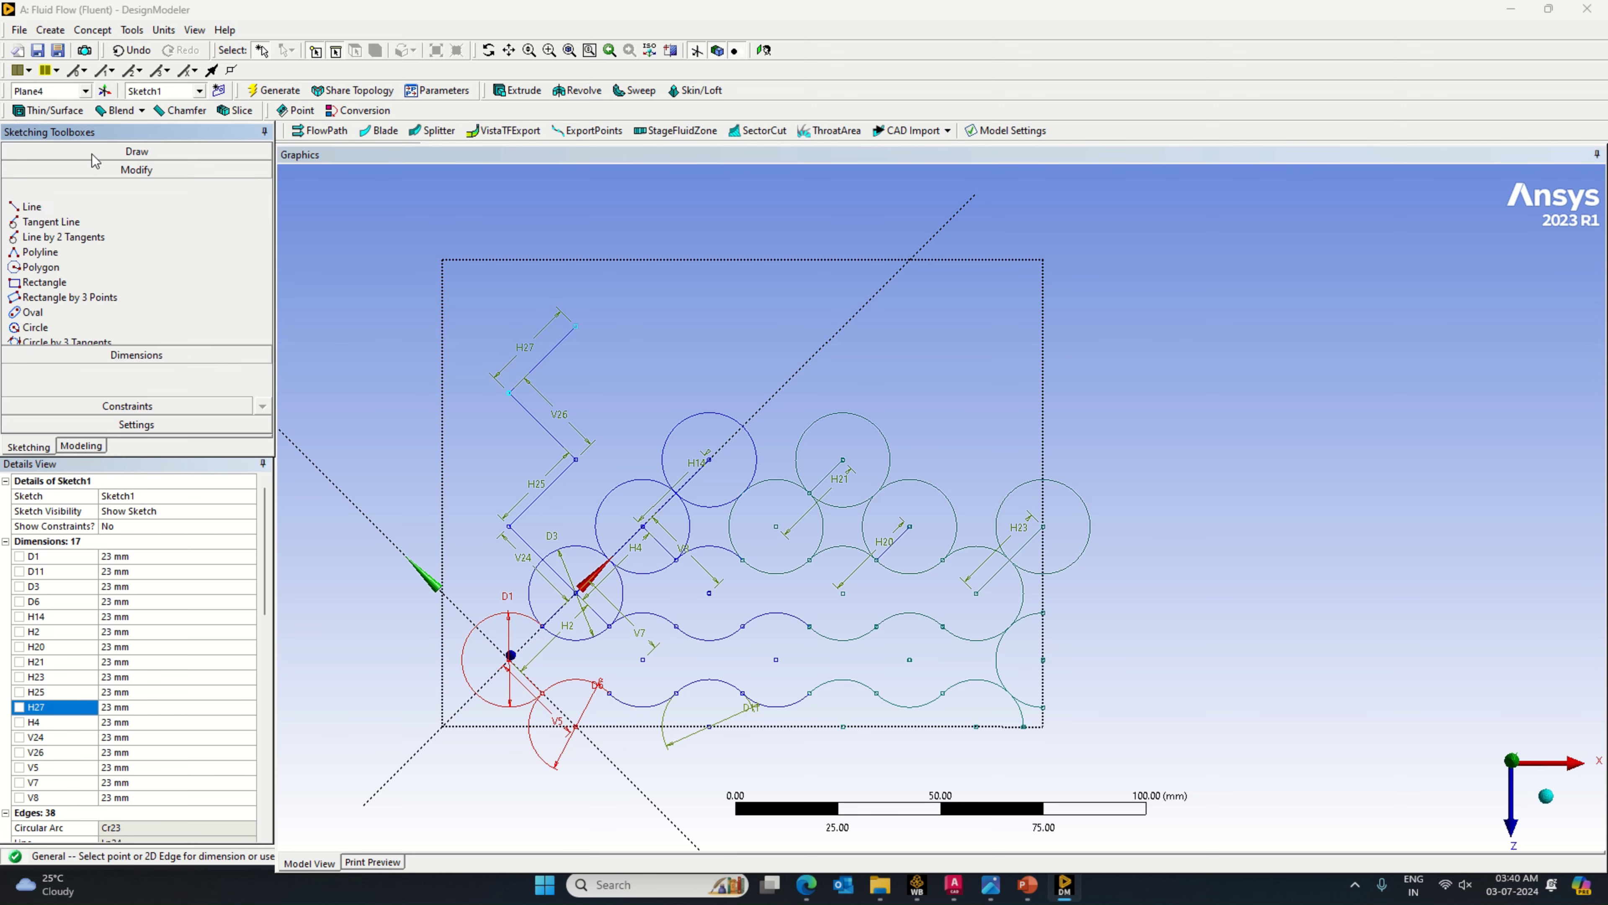
click(63, 173)
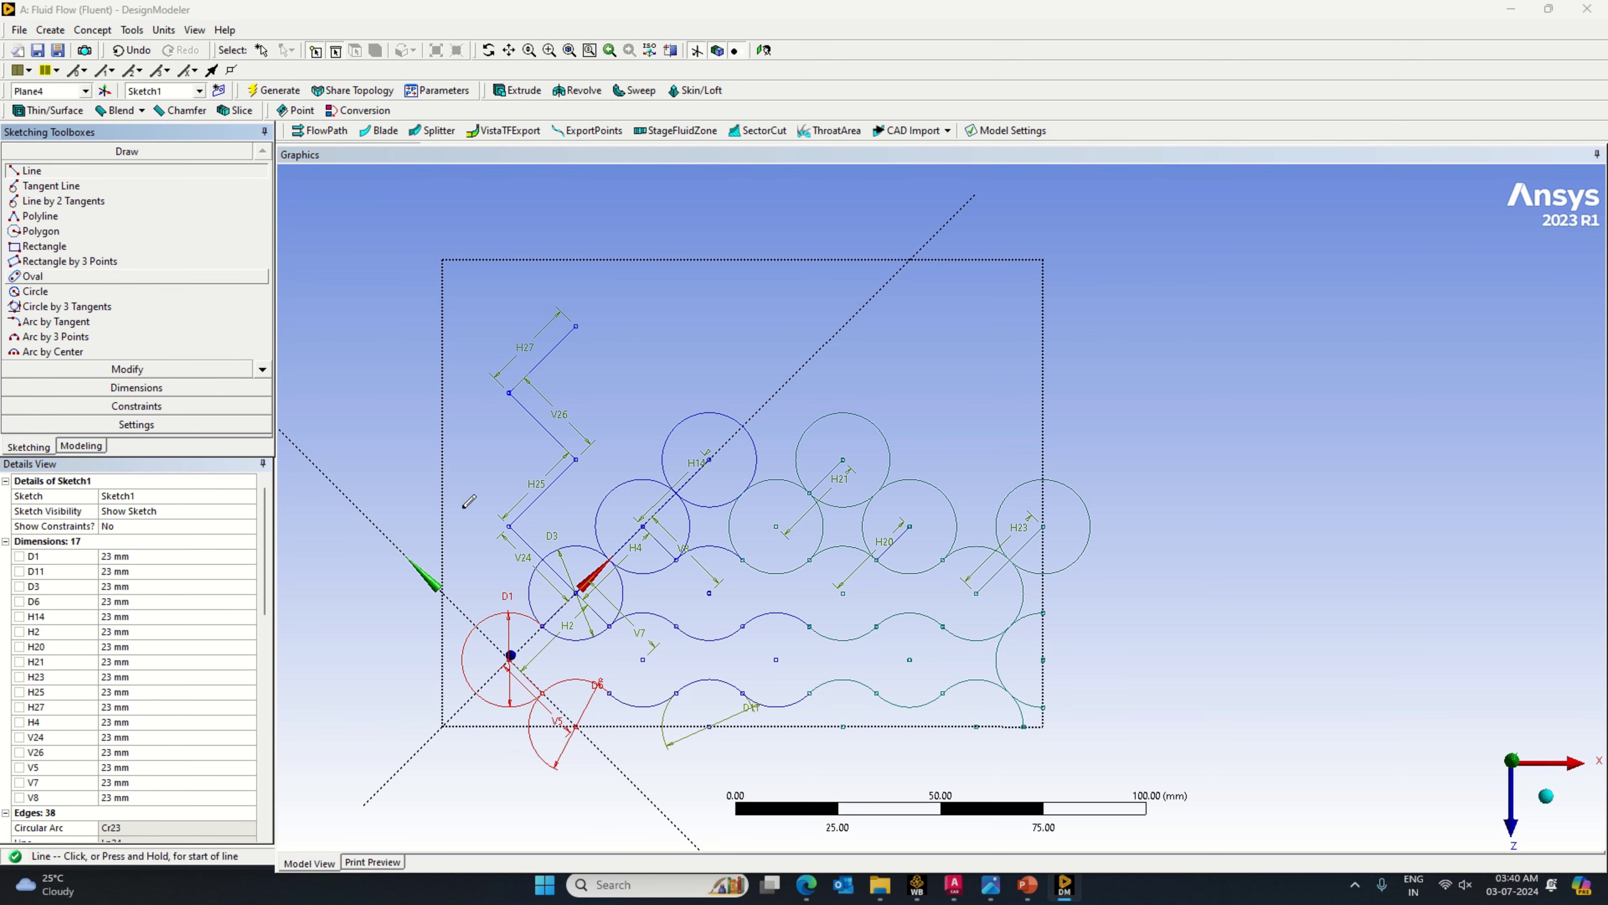
click(510, 524)
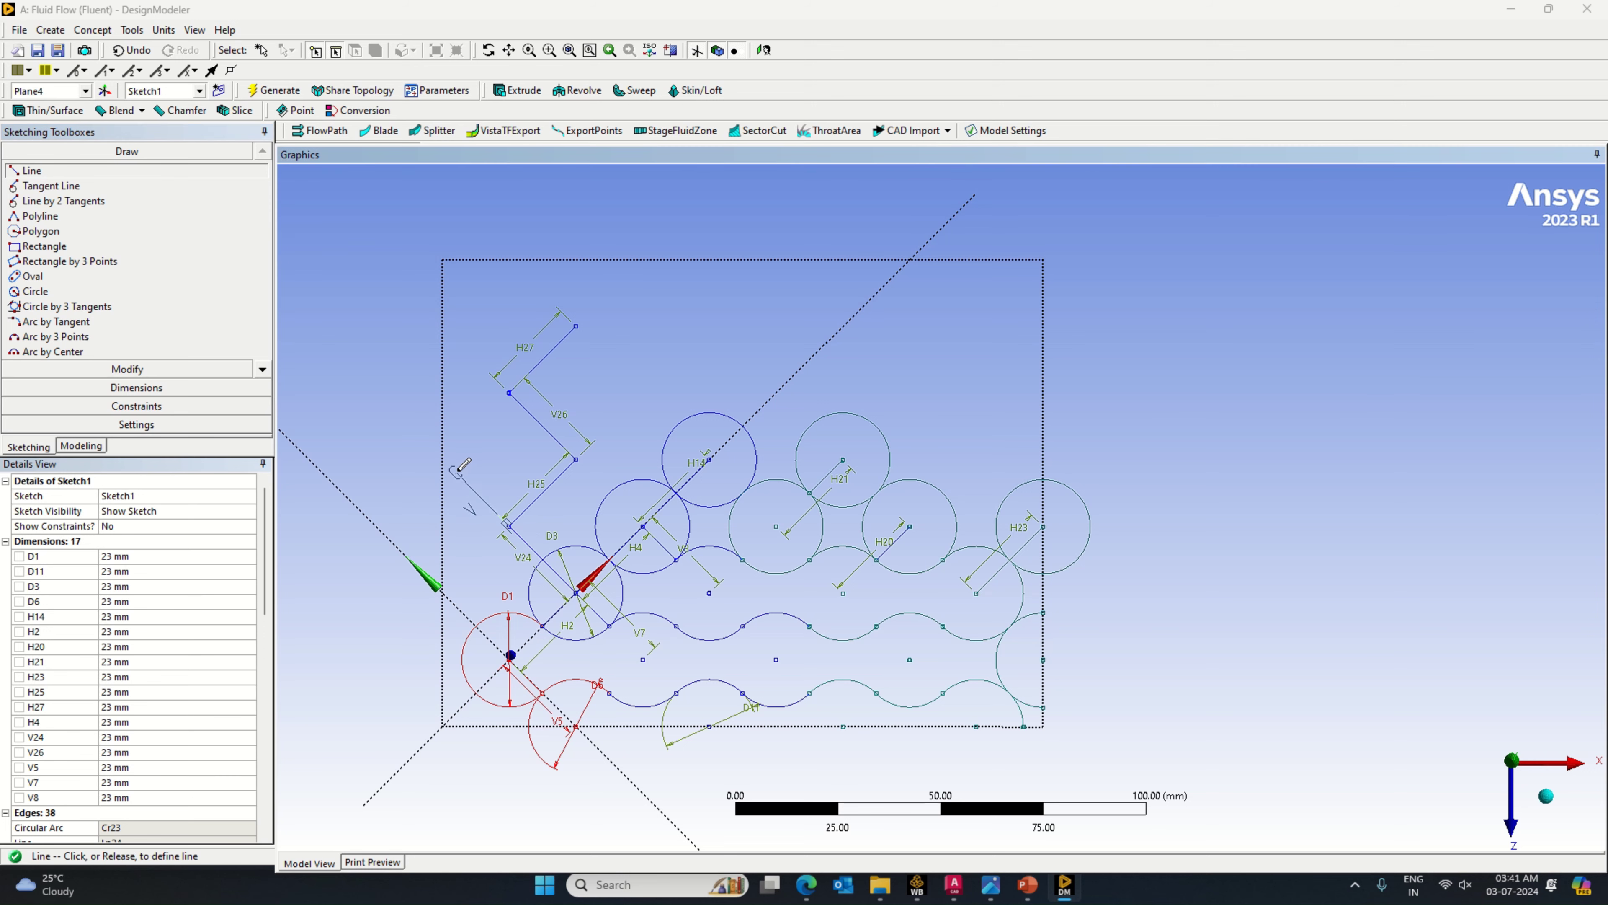
click(456, 472)
Step: Dimension the branch line and set its length to 23 mm
click(137, 387)
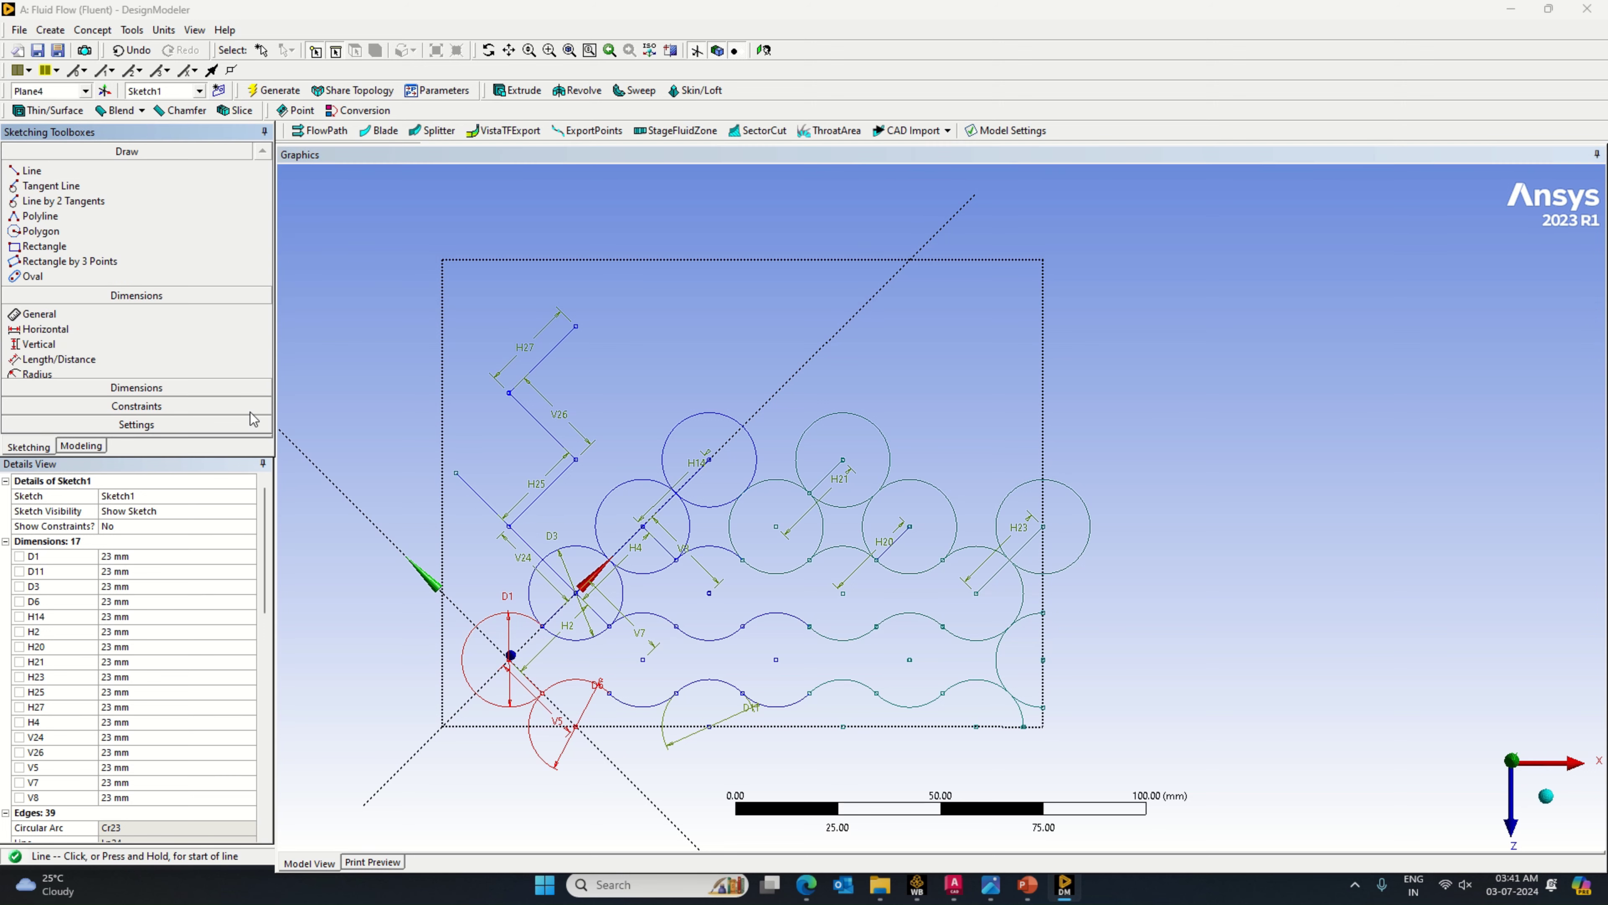
click(491, 505)
click(496, 483)
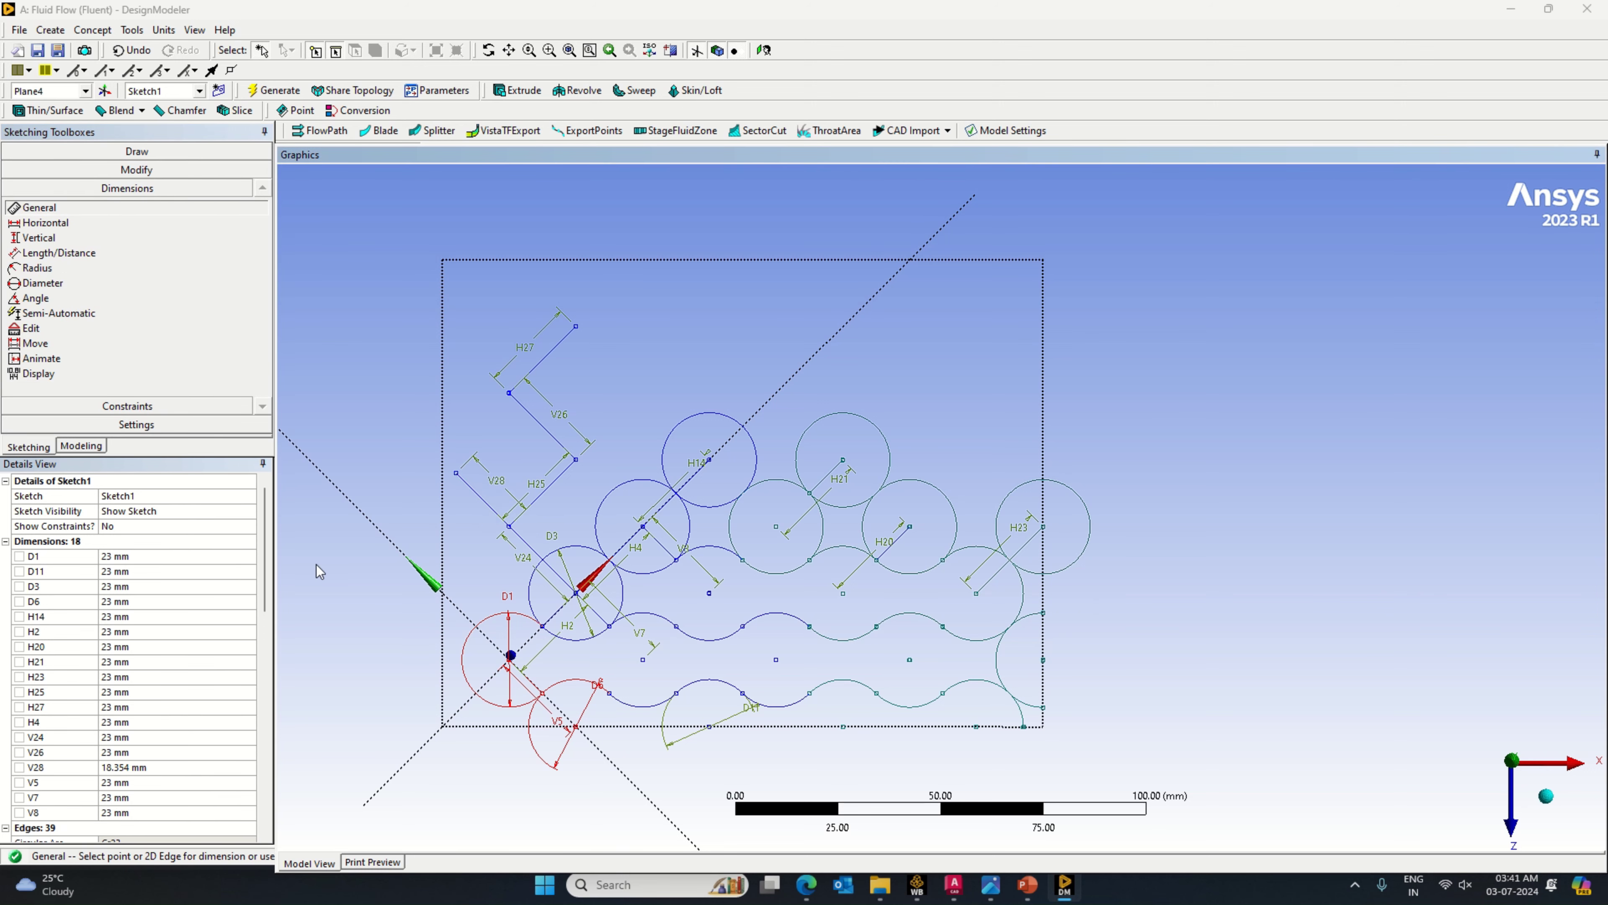
click(149, 768)
text(23)
key(Return)
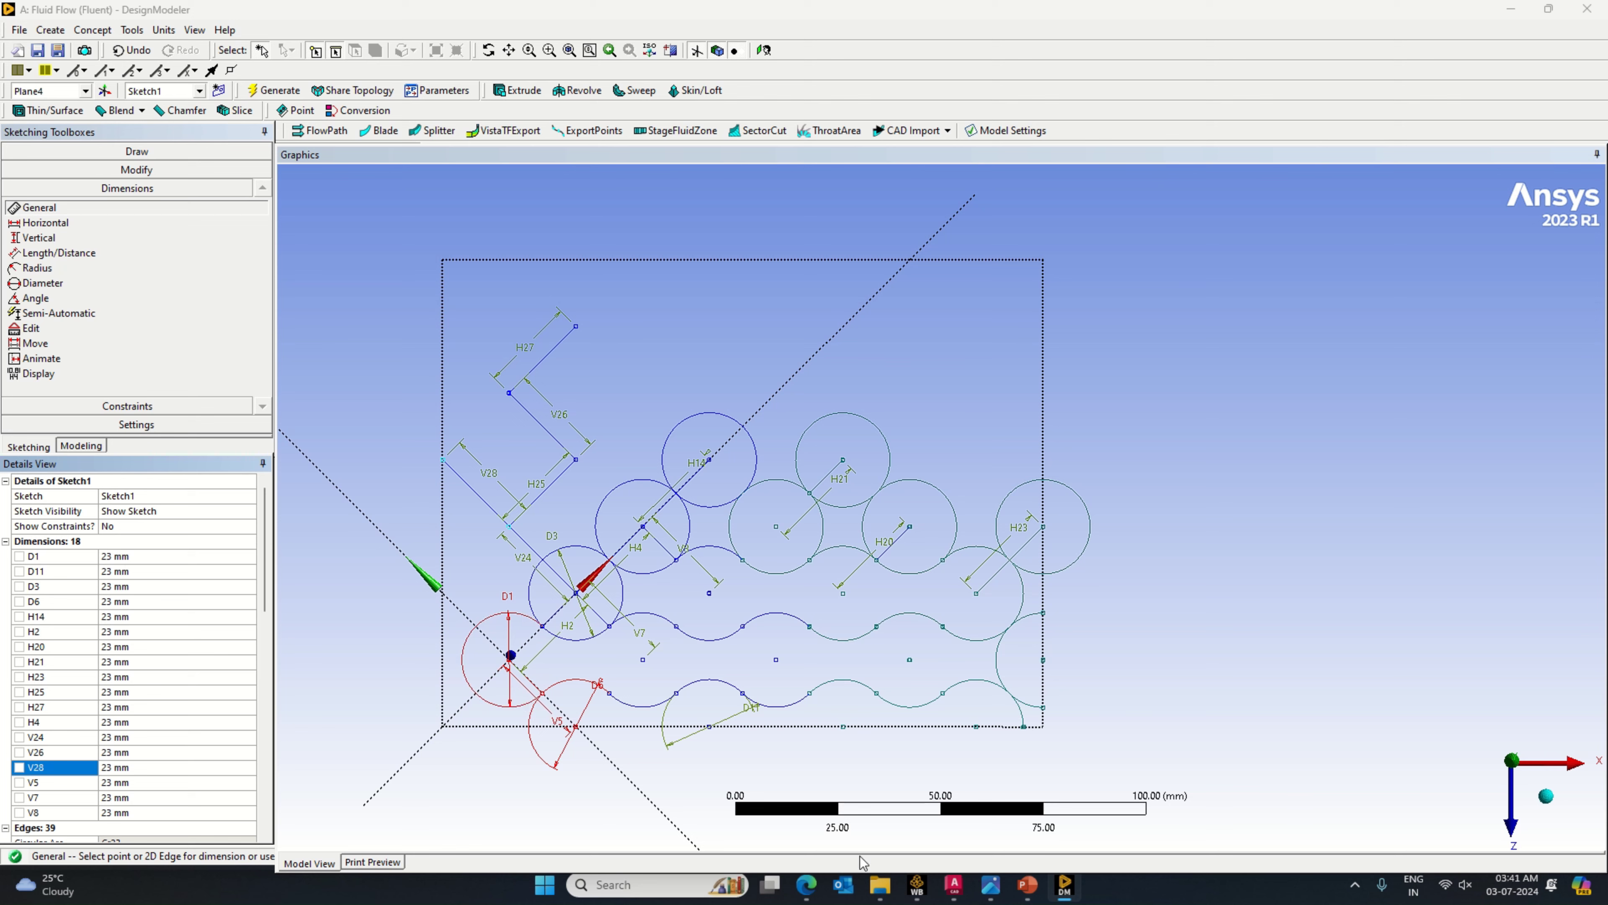
Step: Check the cell layout in the Serpentine Channel With PCM drawing in AutoCAD, and return to DesignModeler
click(951, 894)
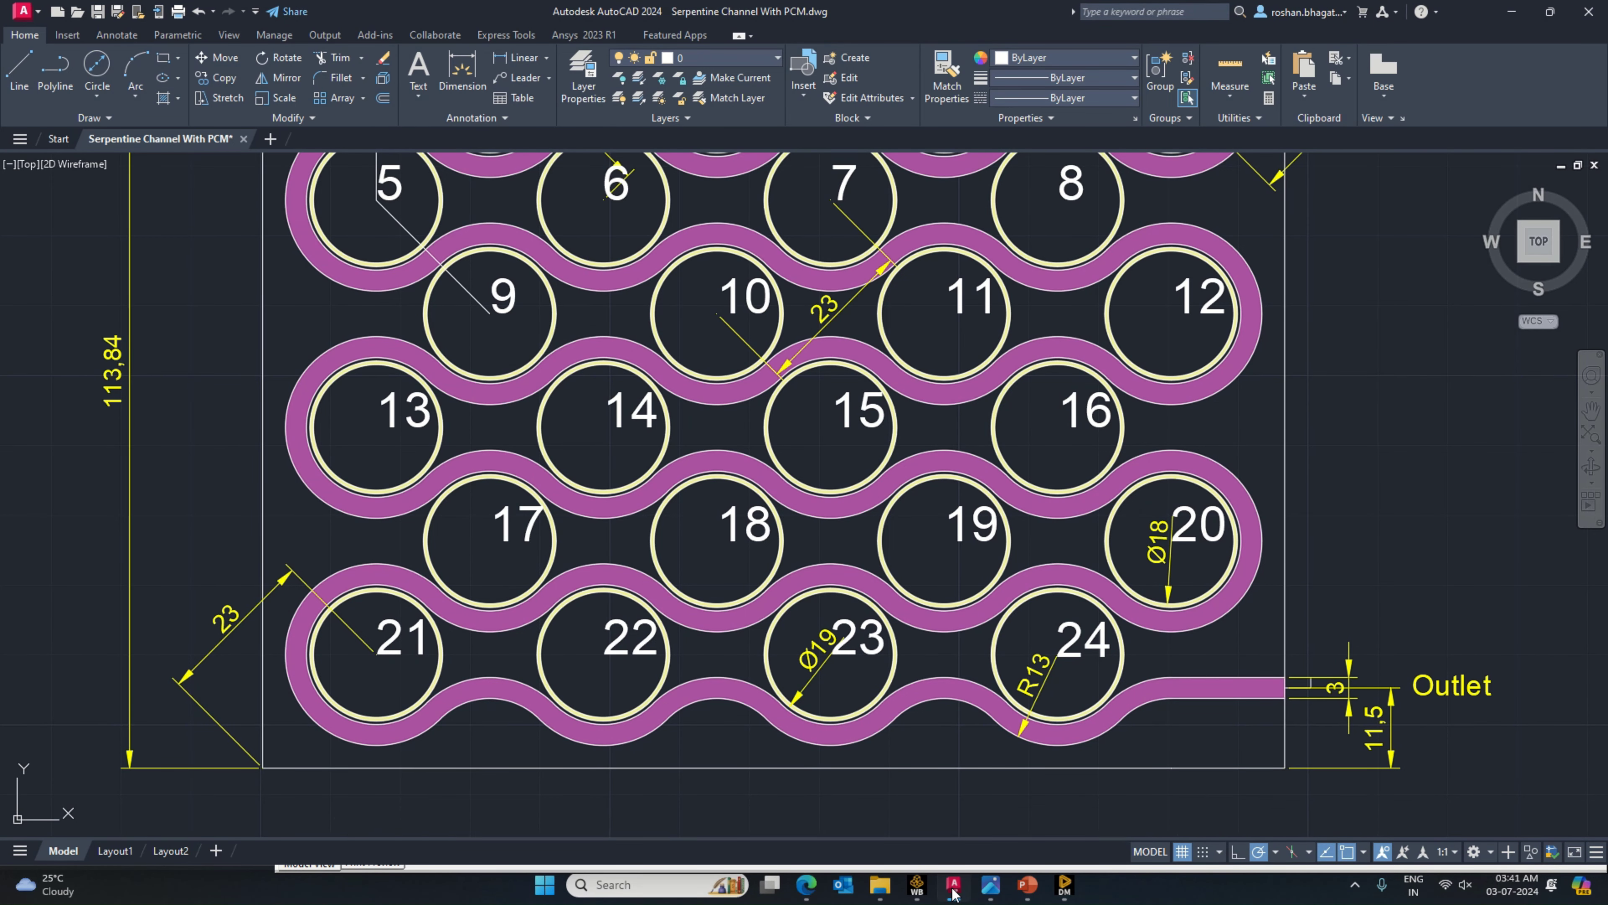
click(952, 892)
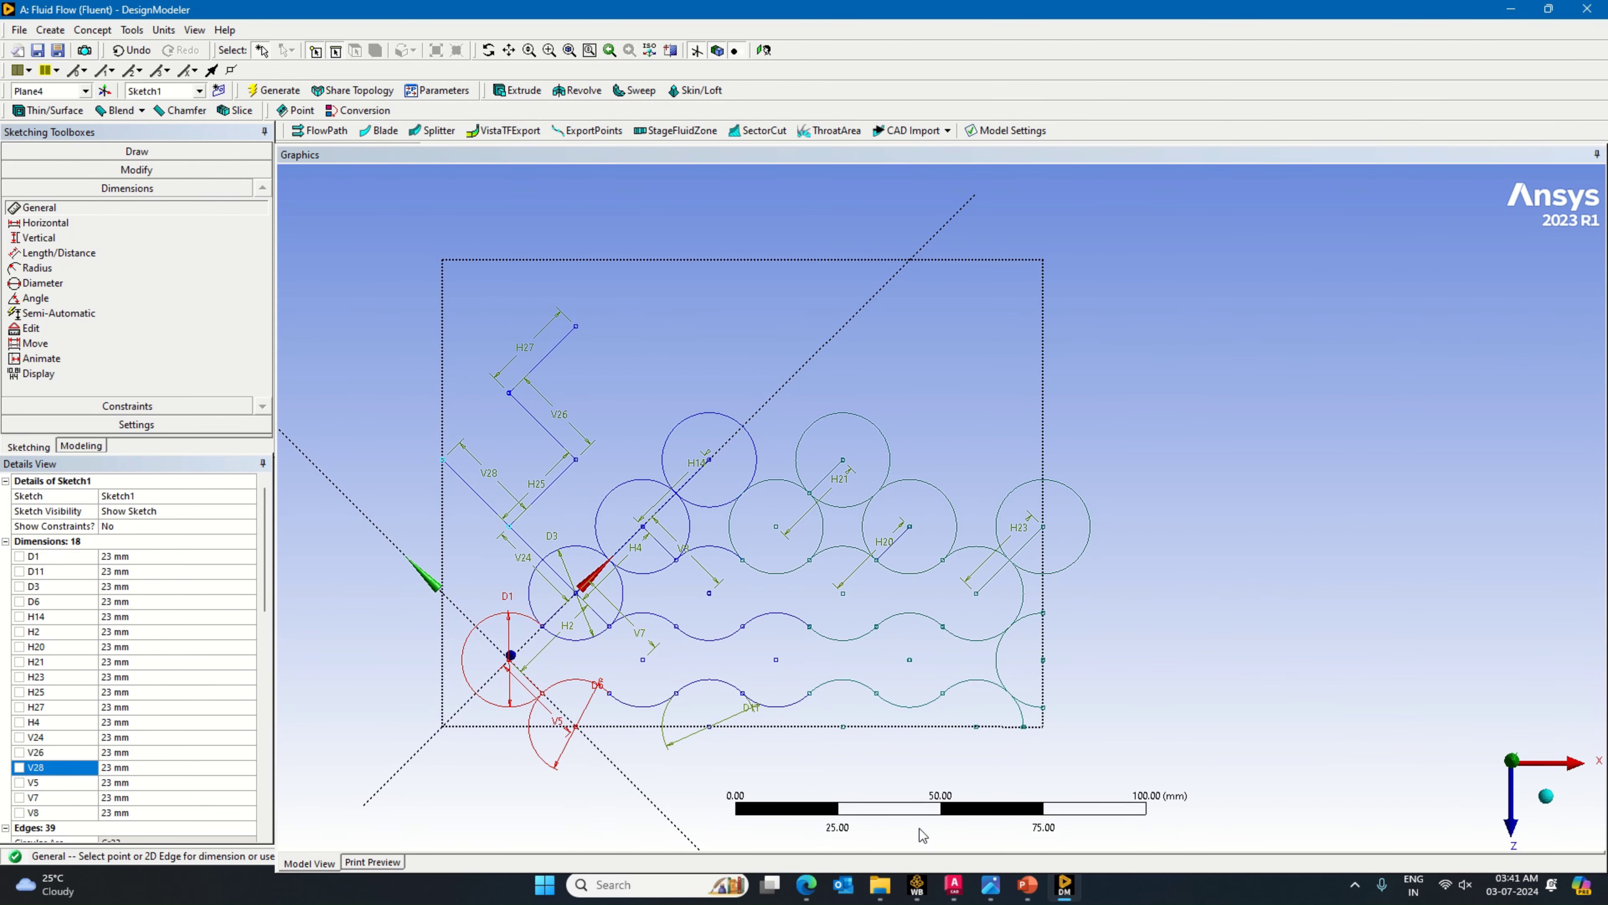
click(953, 887)
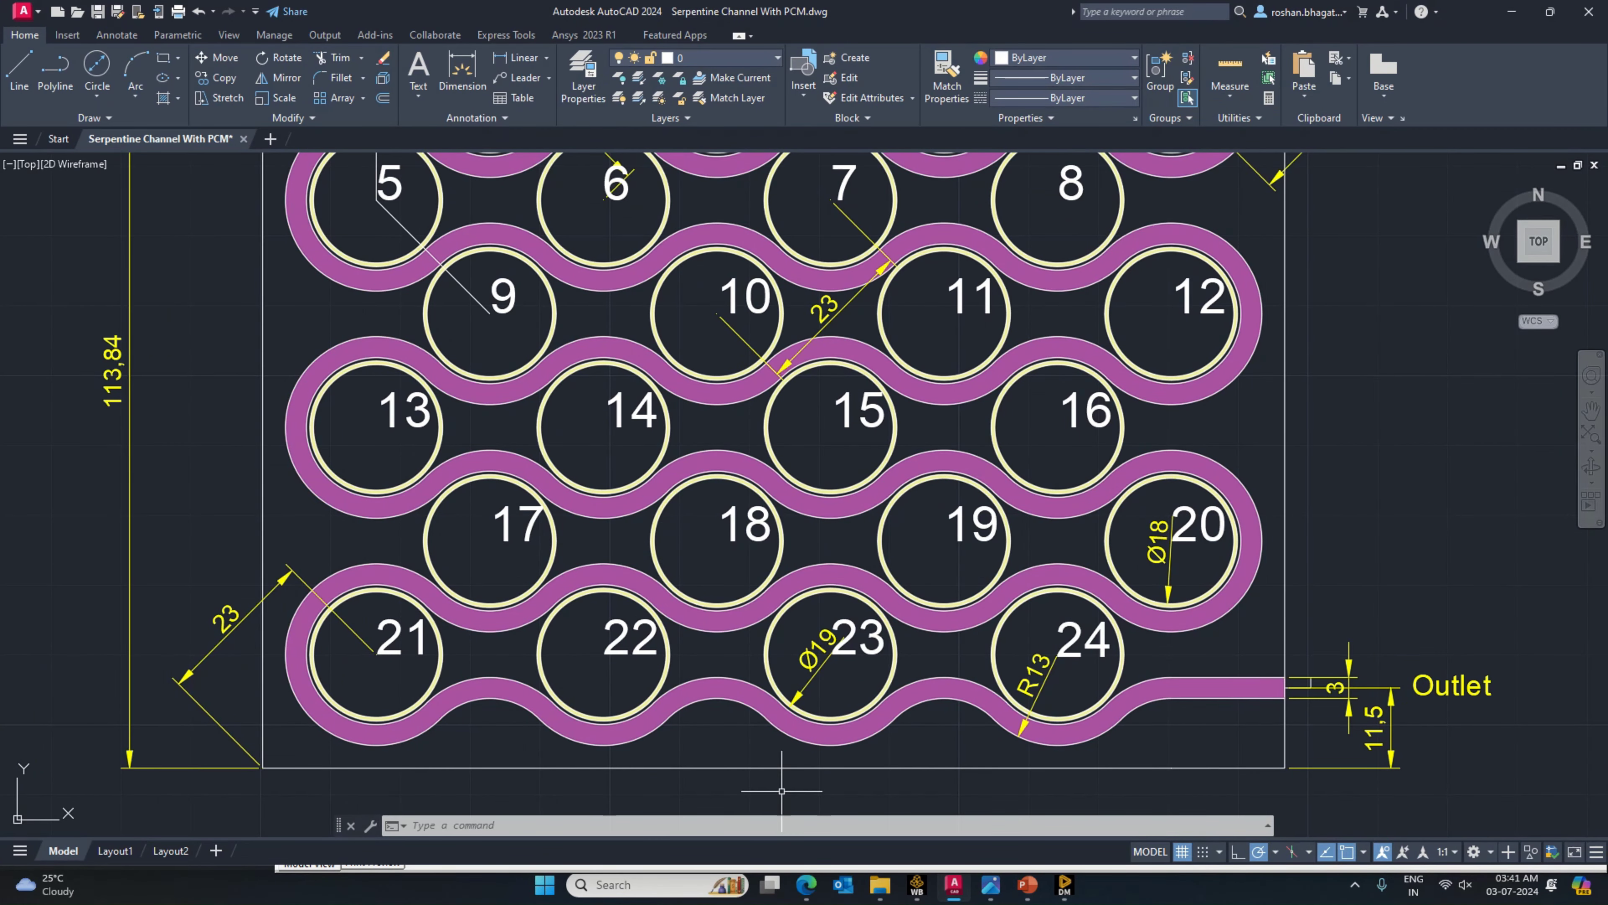
click(1064, 885)
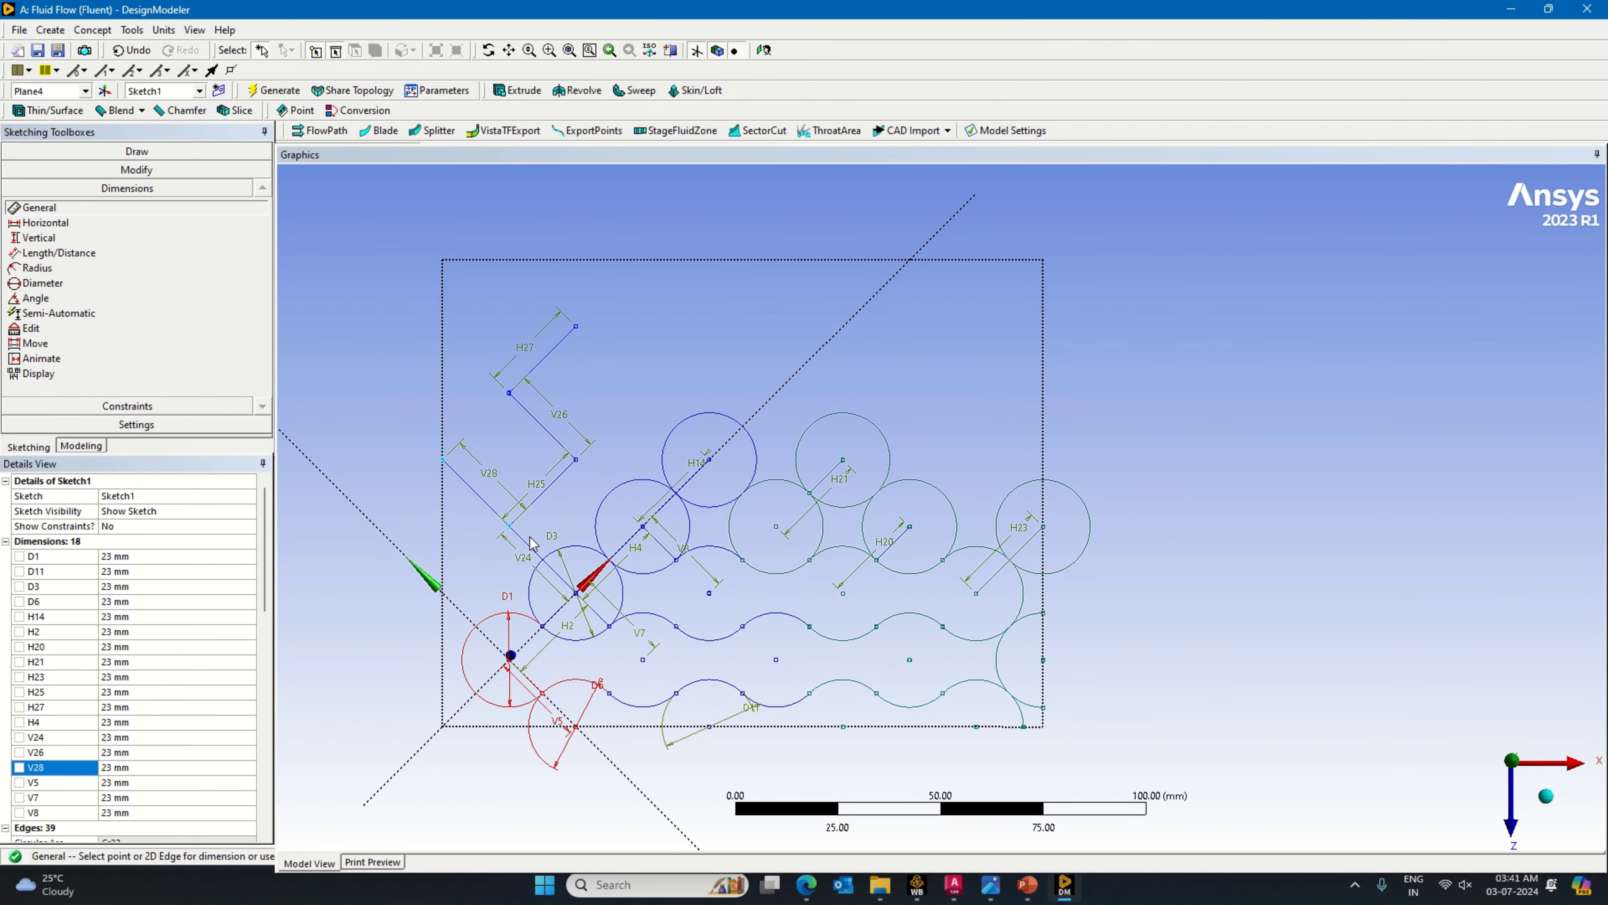
Step: Sketch two circles centred on both ends of the second zigzag line, each sized to touch the neighbouring circles
click(72, 151)
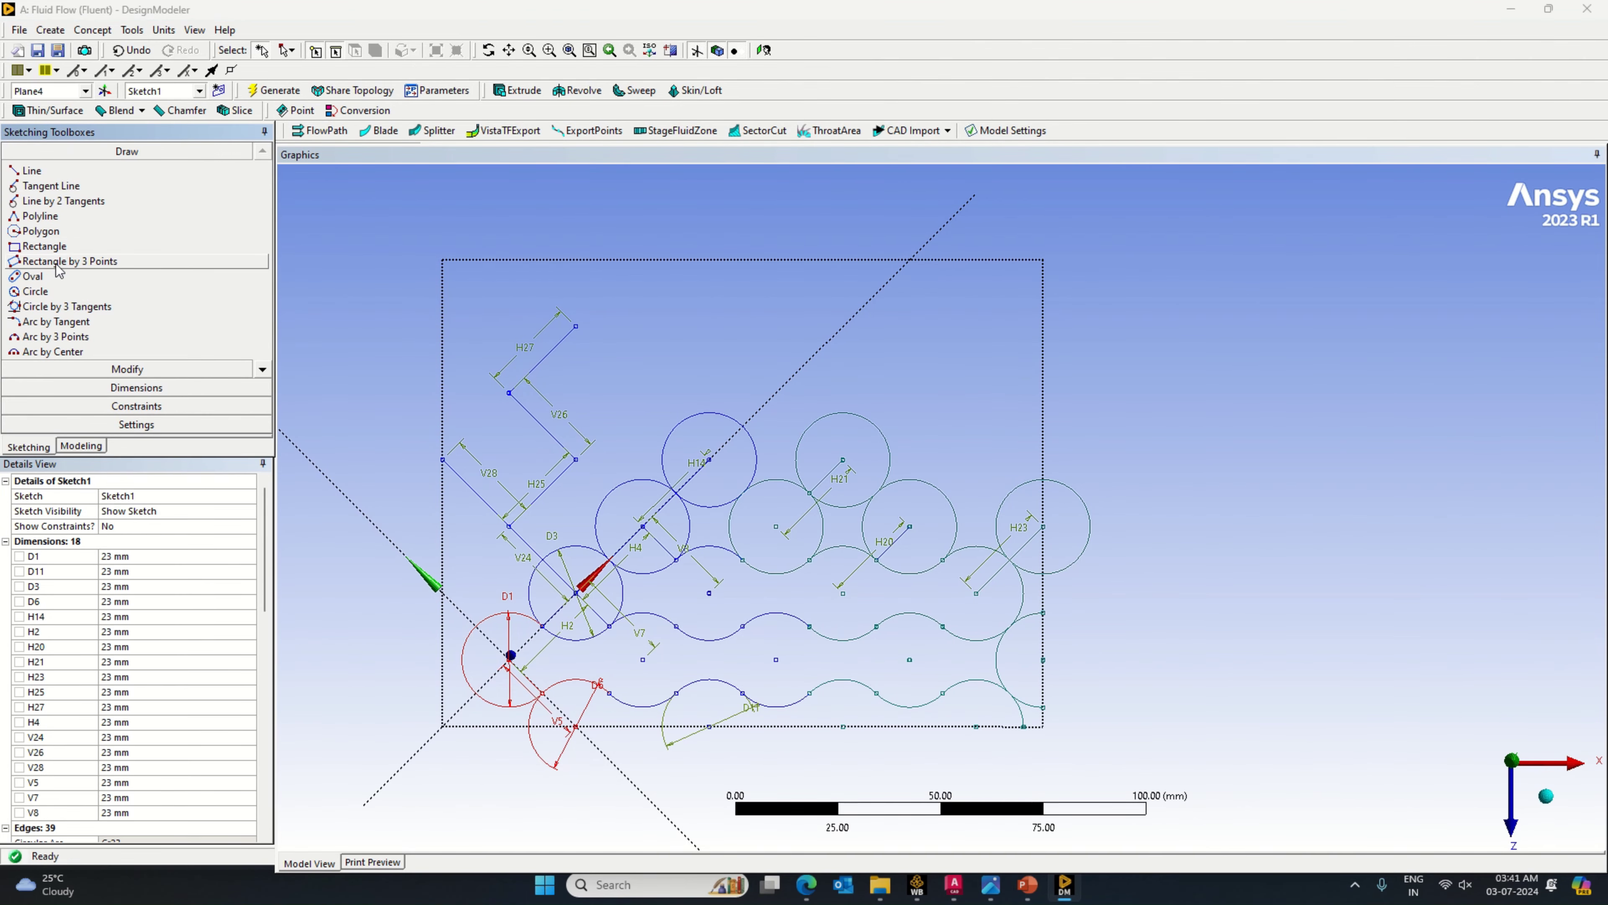
click(37, 291)
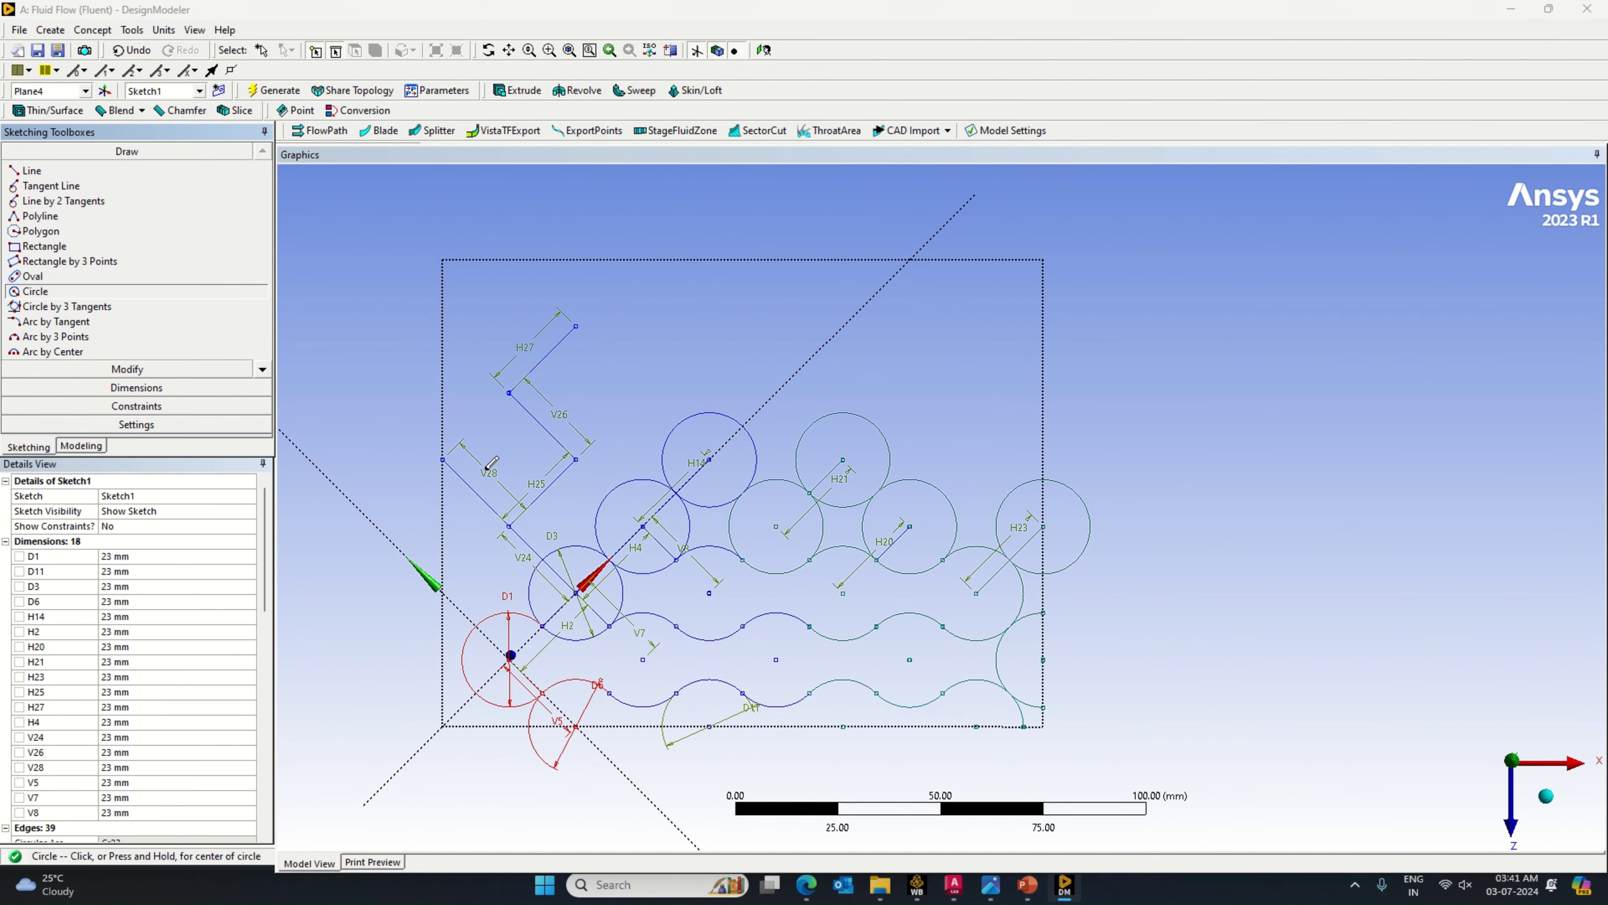
click(510, 524)
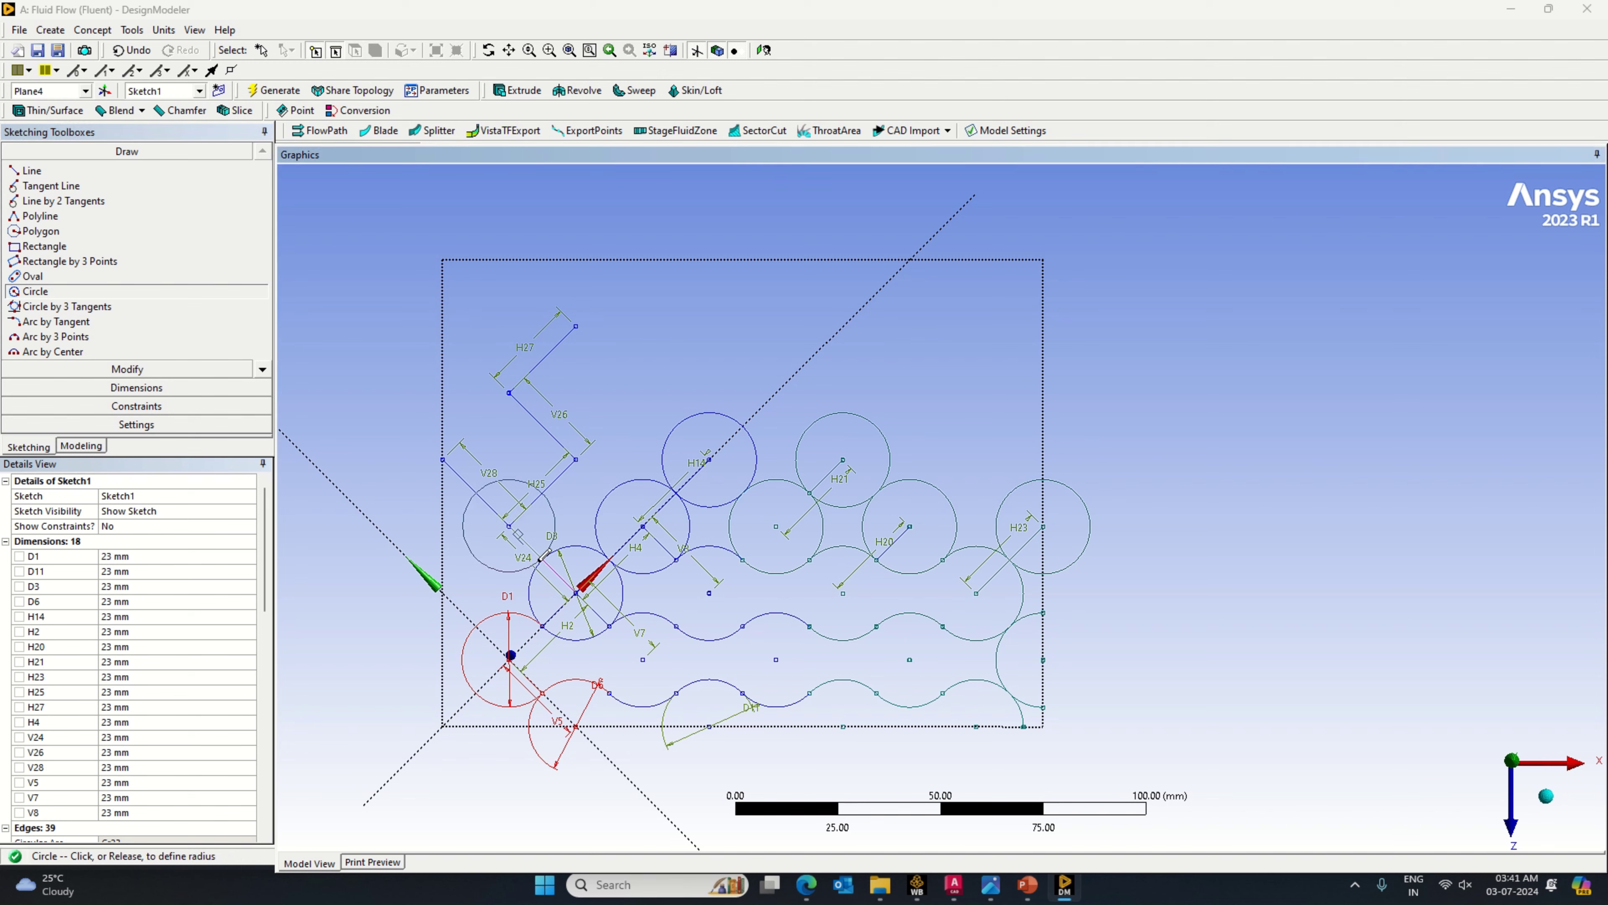
click(533, 563)
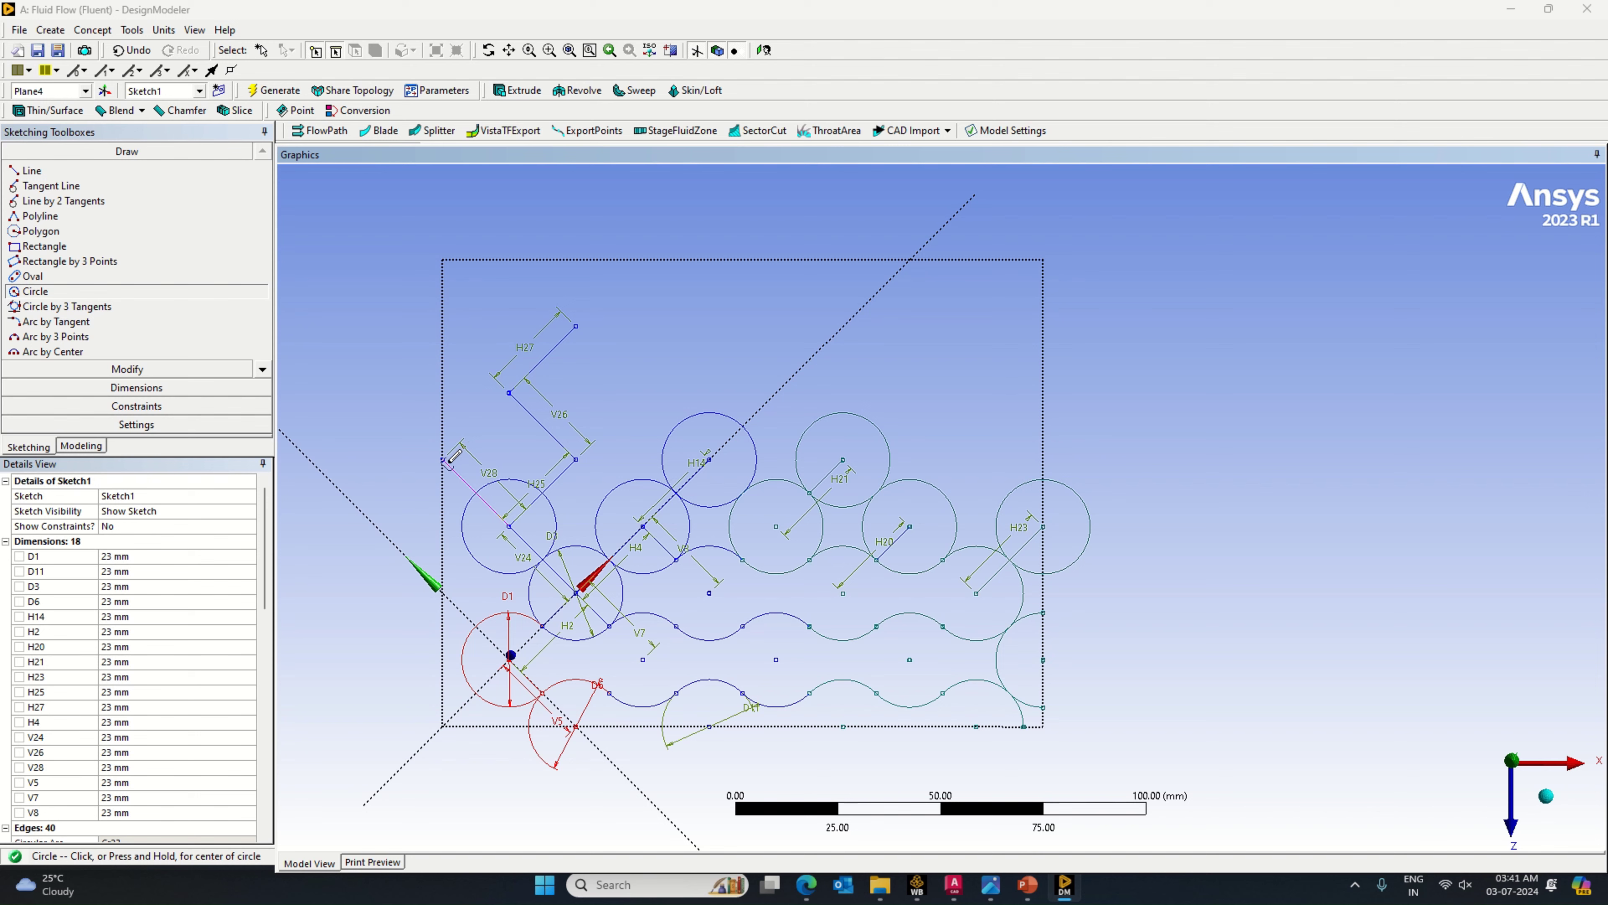
click(578, 459)
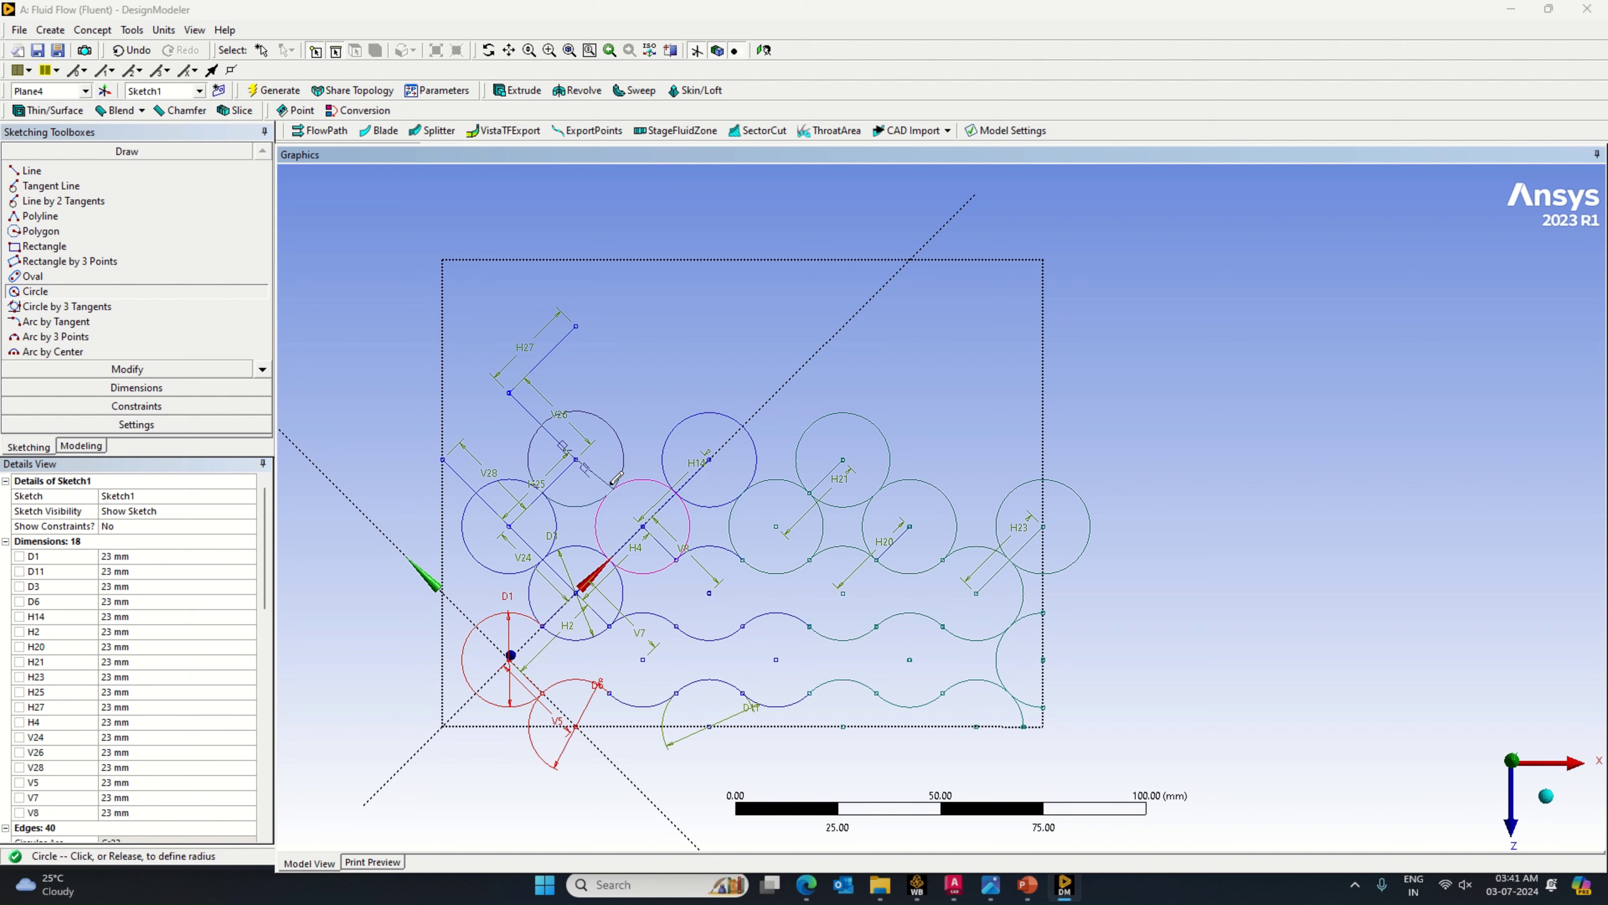
click(614, 484)
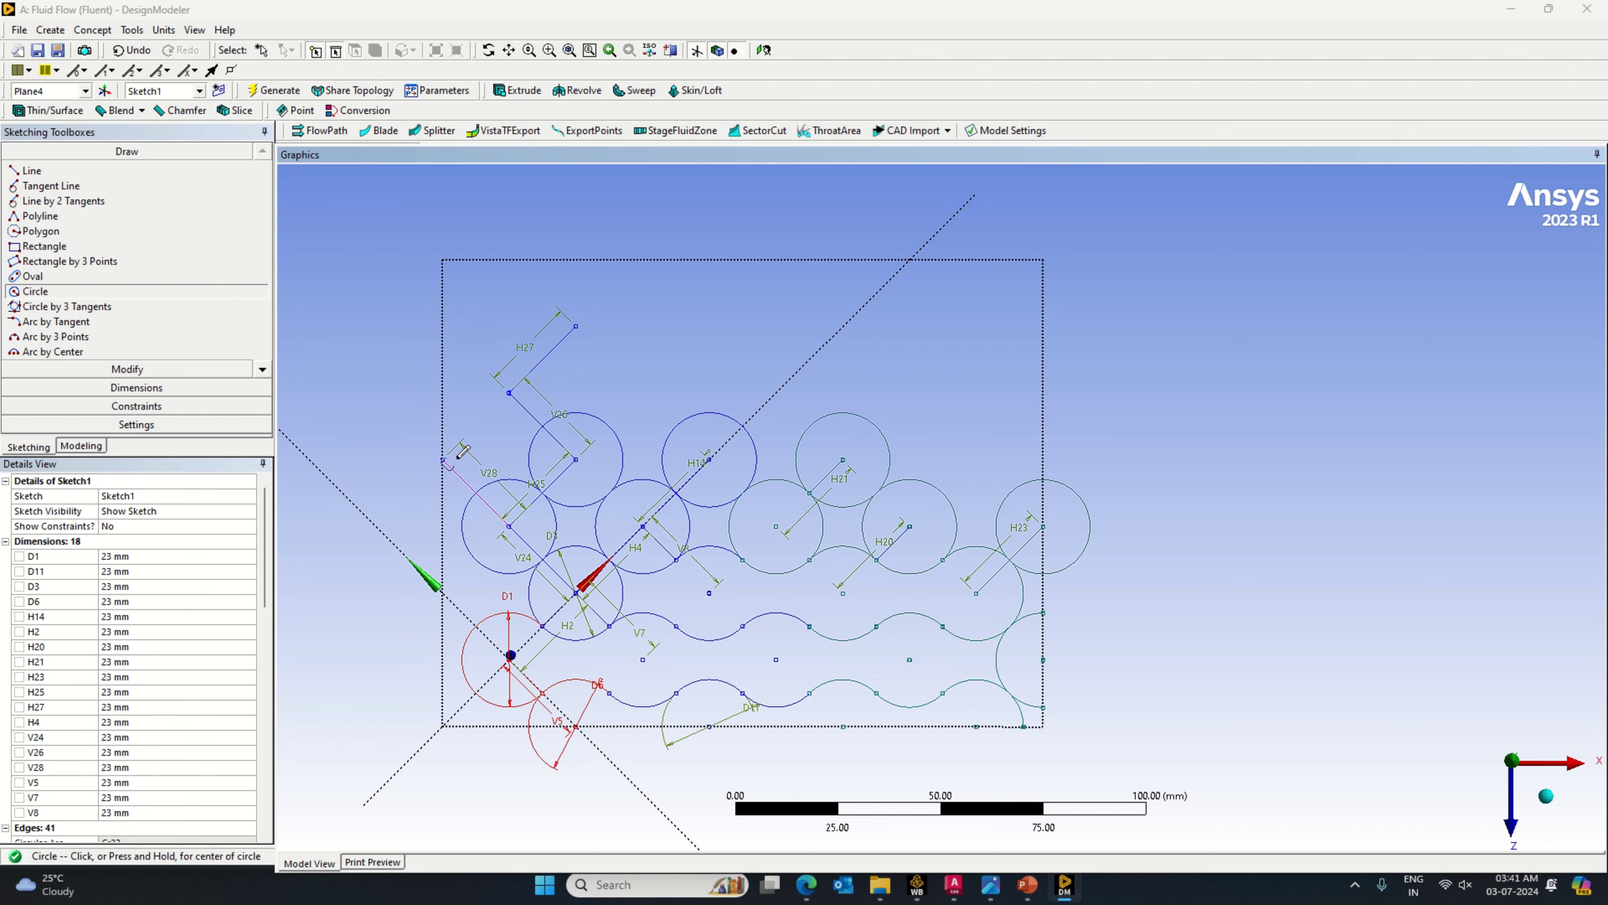
Step: Sketch a line about 23 mm long from the fourth zigzag line's free end, diagonally down and parallel to the third line
click(38, 171)
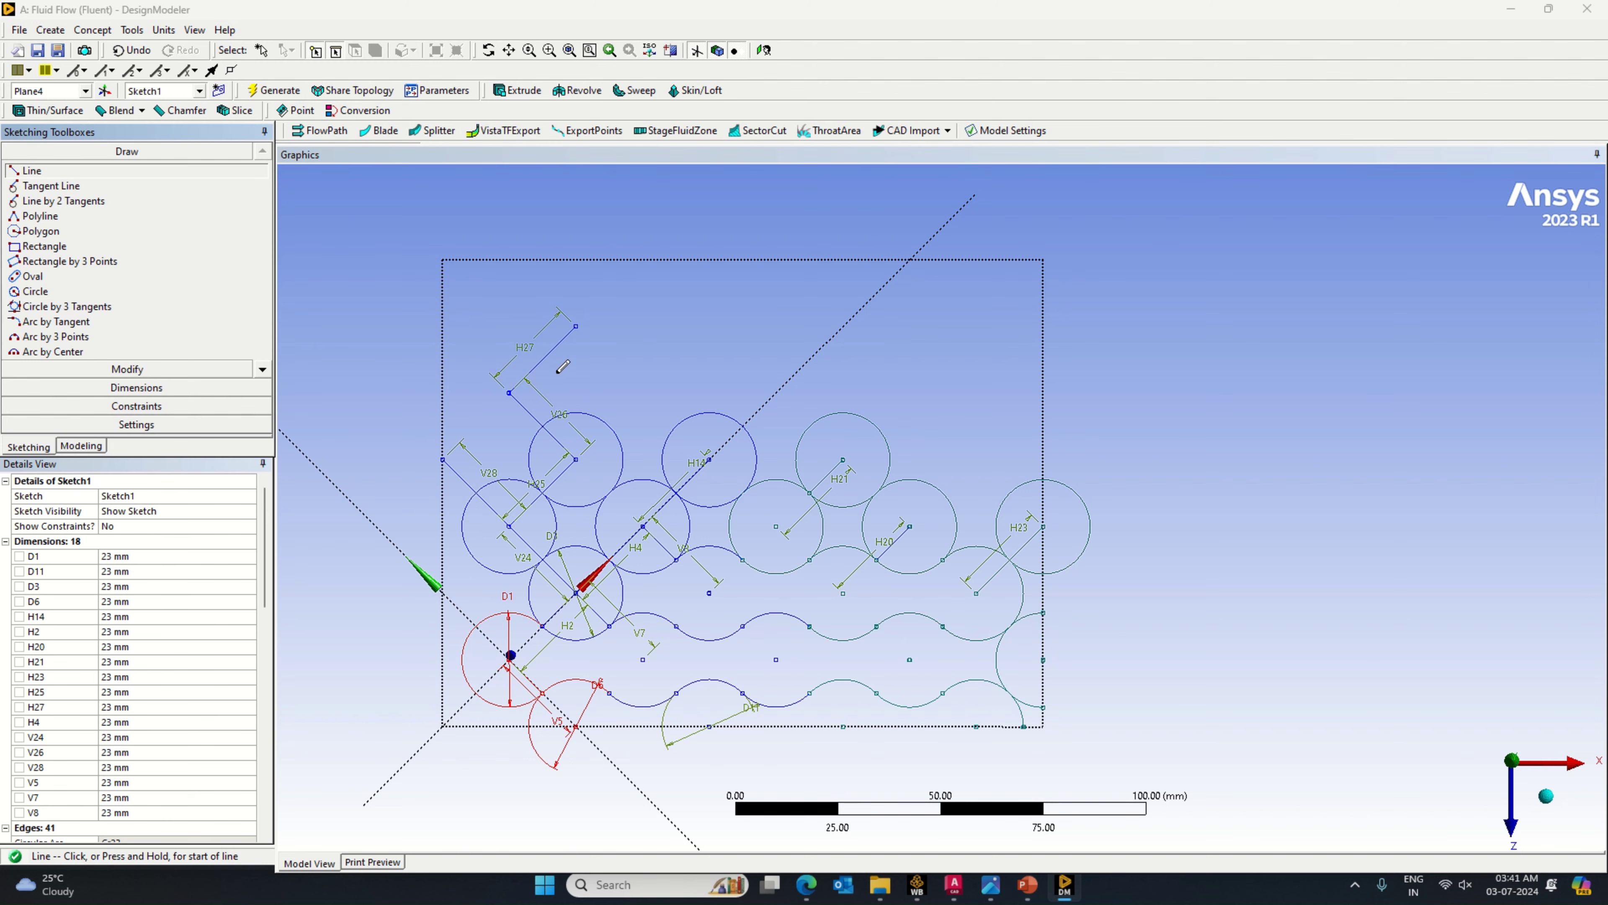
click(574, 323)
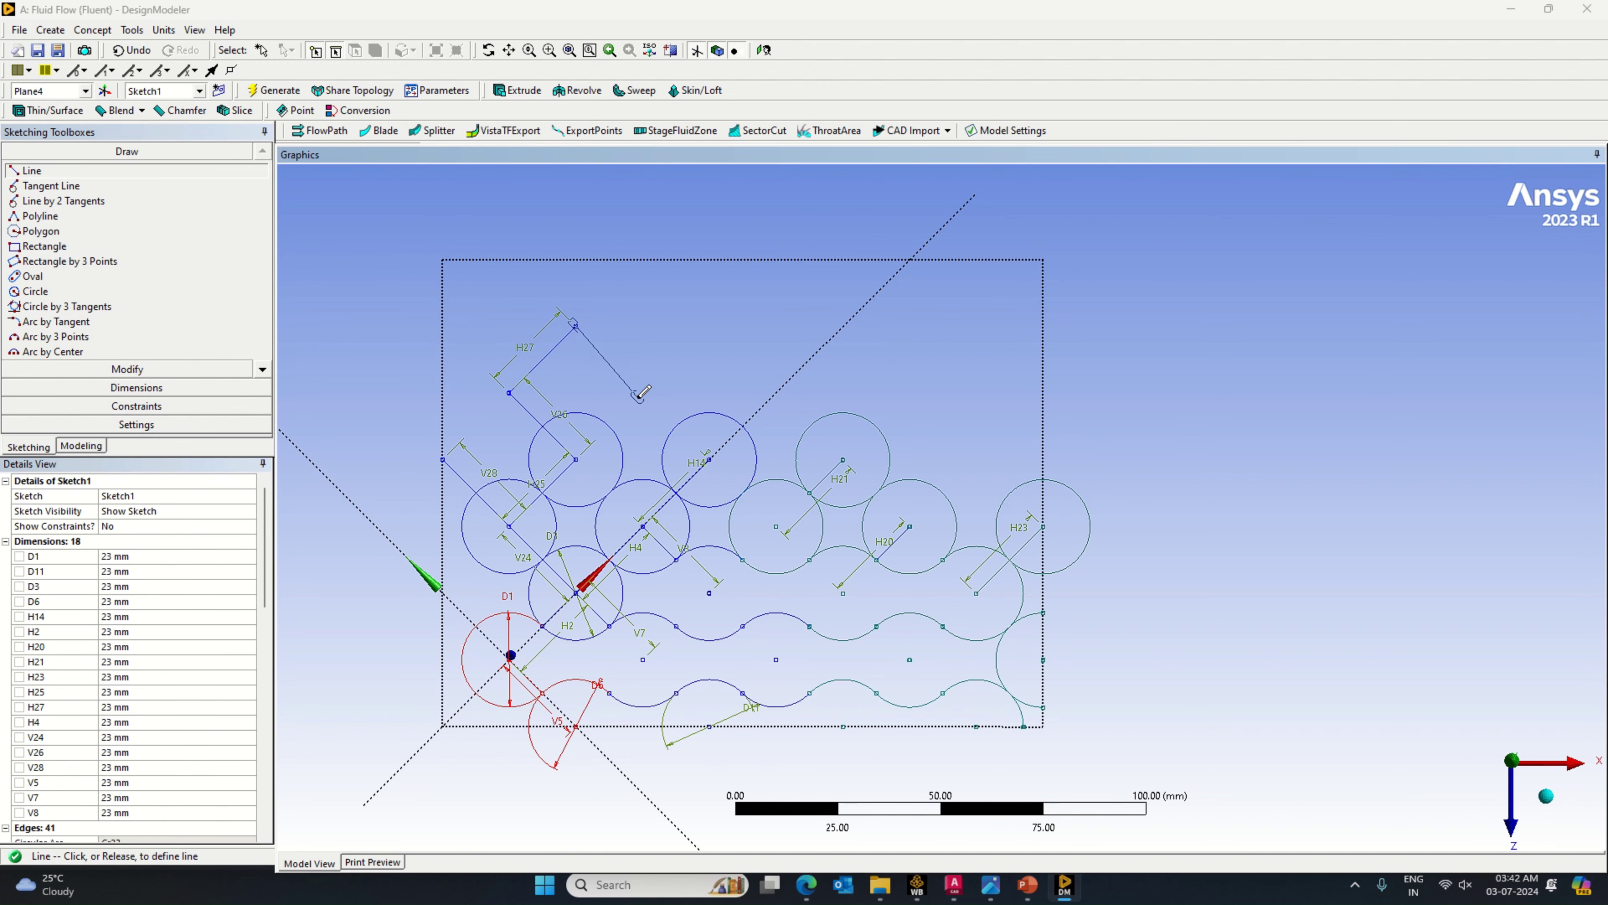
click(642, 392)
Step: Try to dimension the length of the line descending from the zigzag's upper end, undo it, and try again
click(144, 388)
click(614, 363)
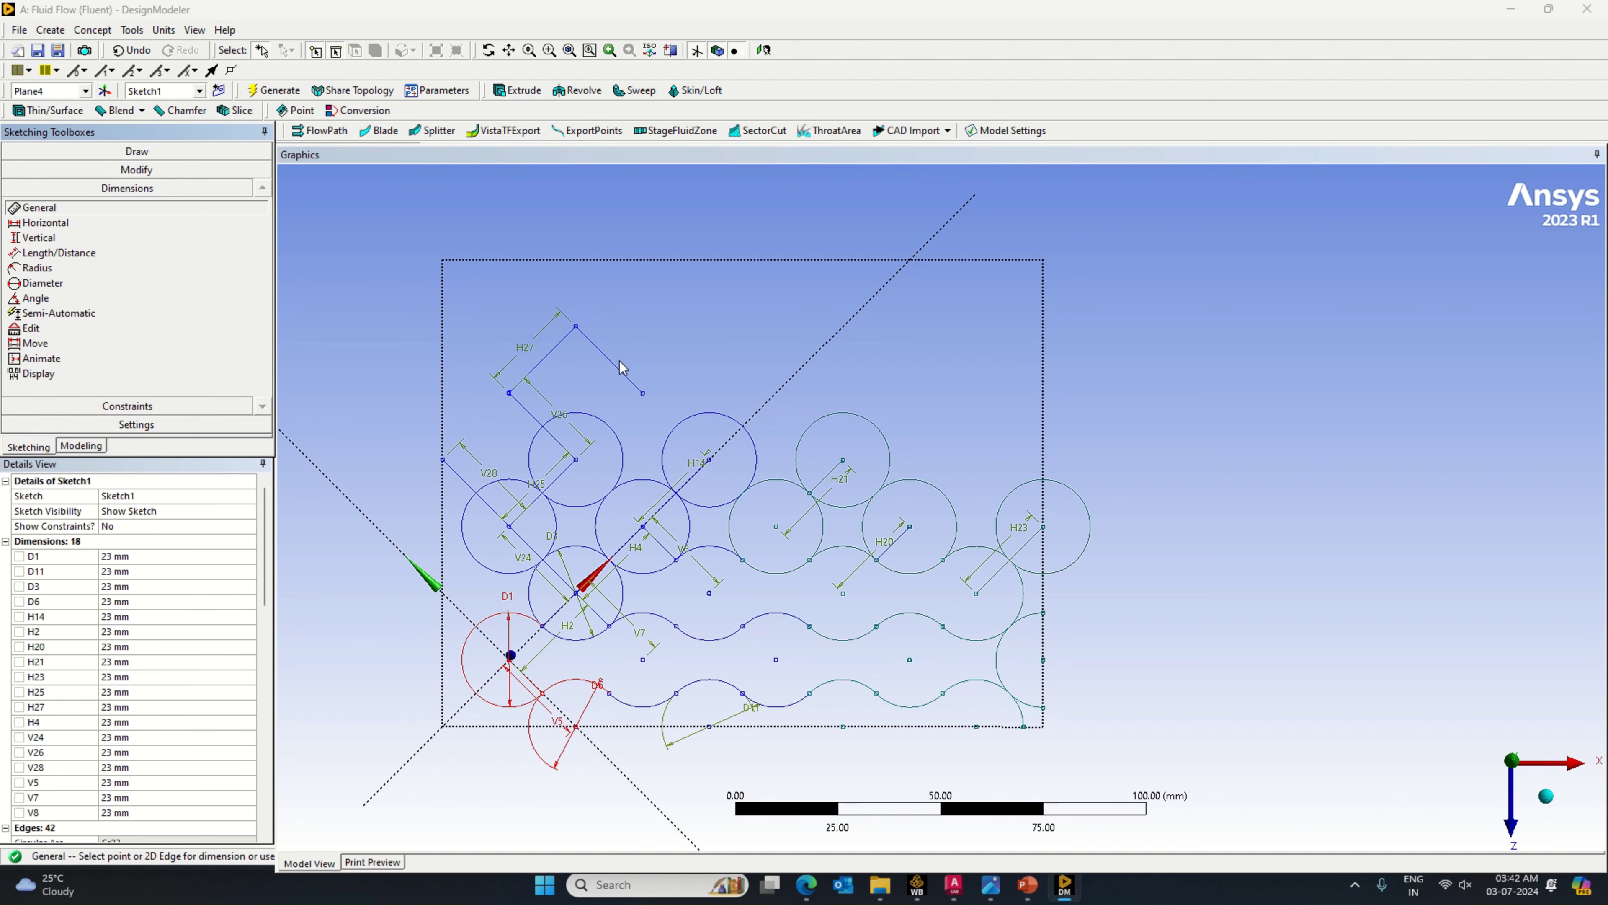
click(615, 365)
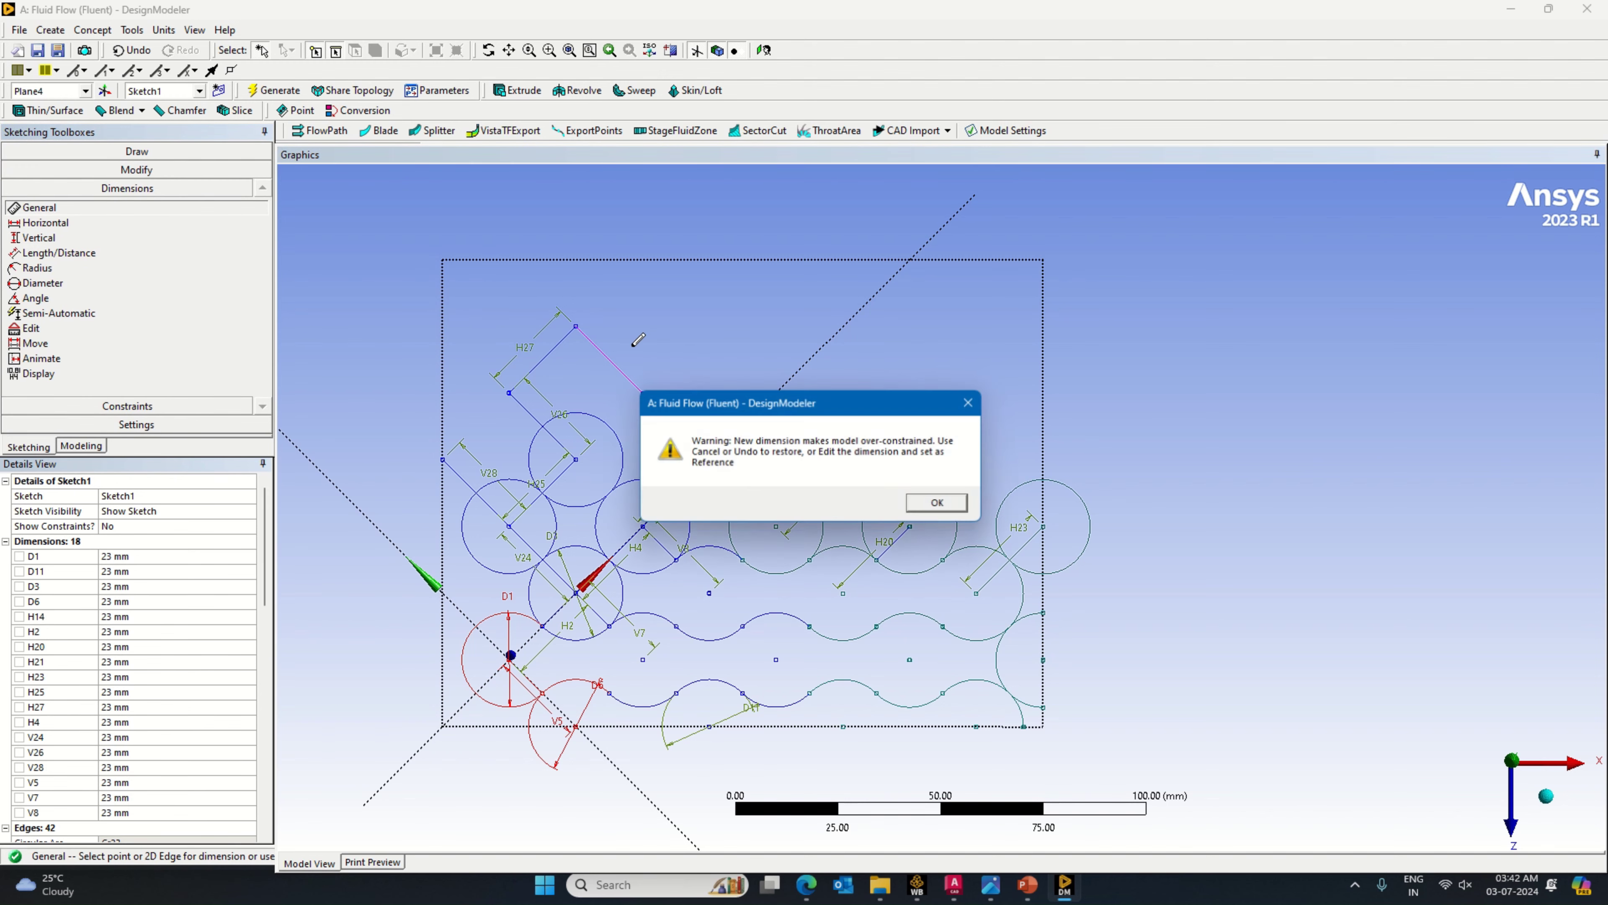
click(970, 403)
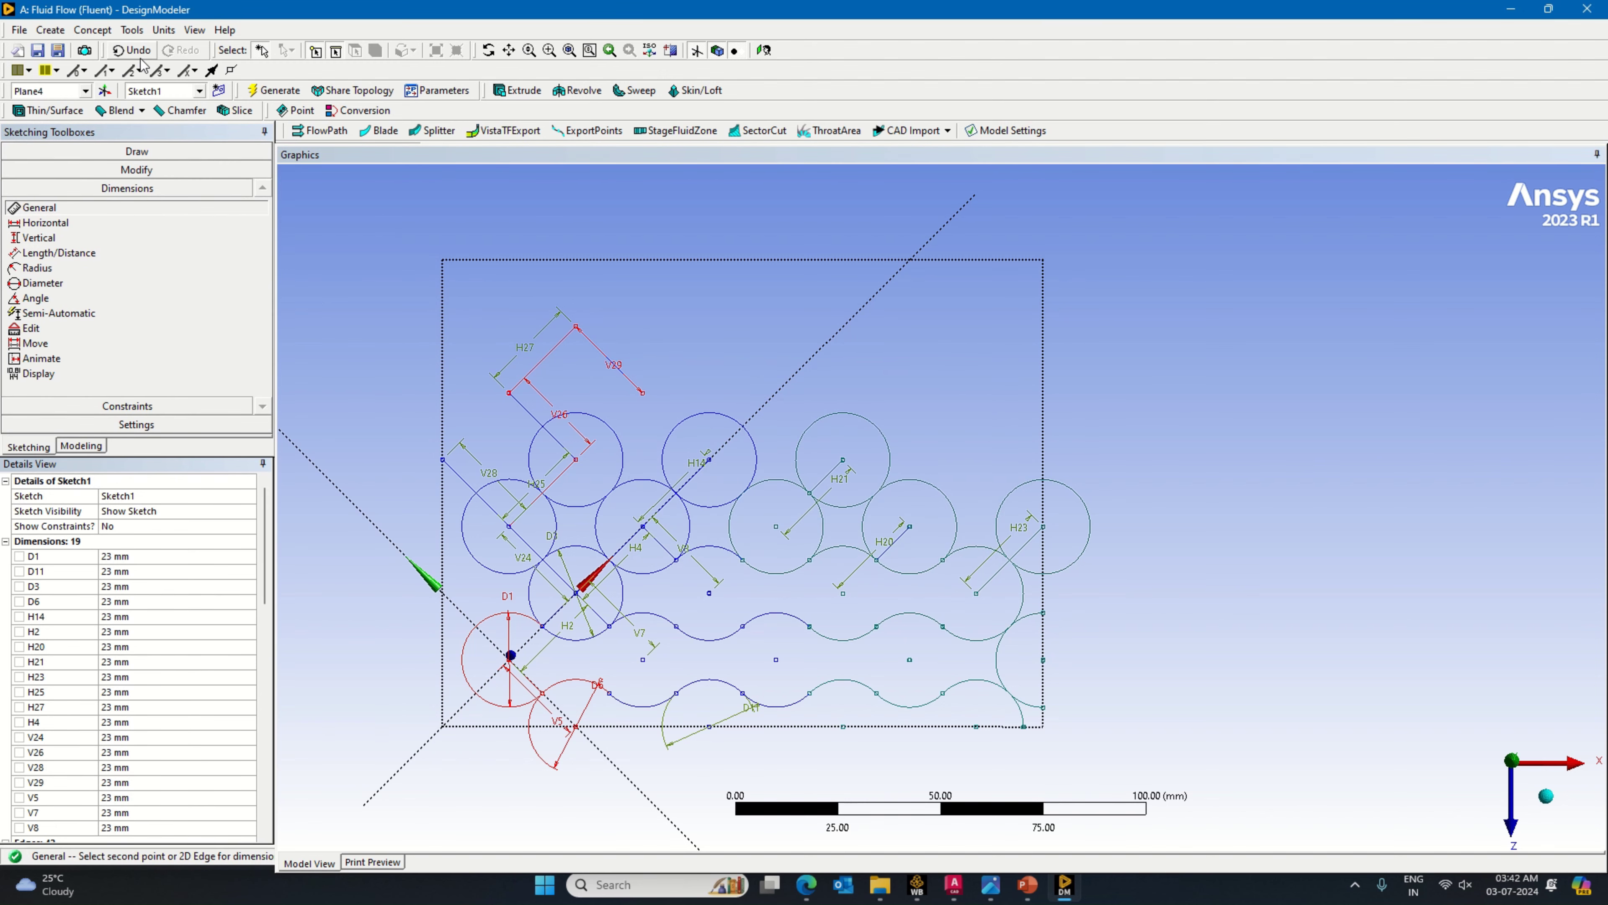
click(131, 50)
click(628, 380)
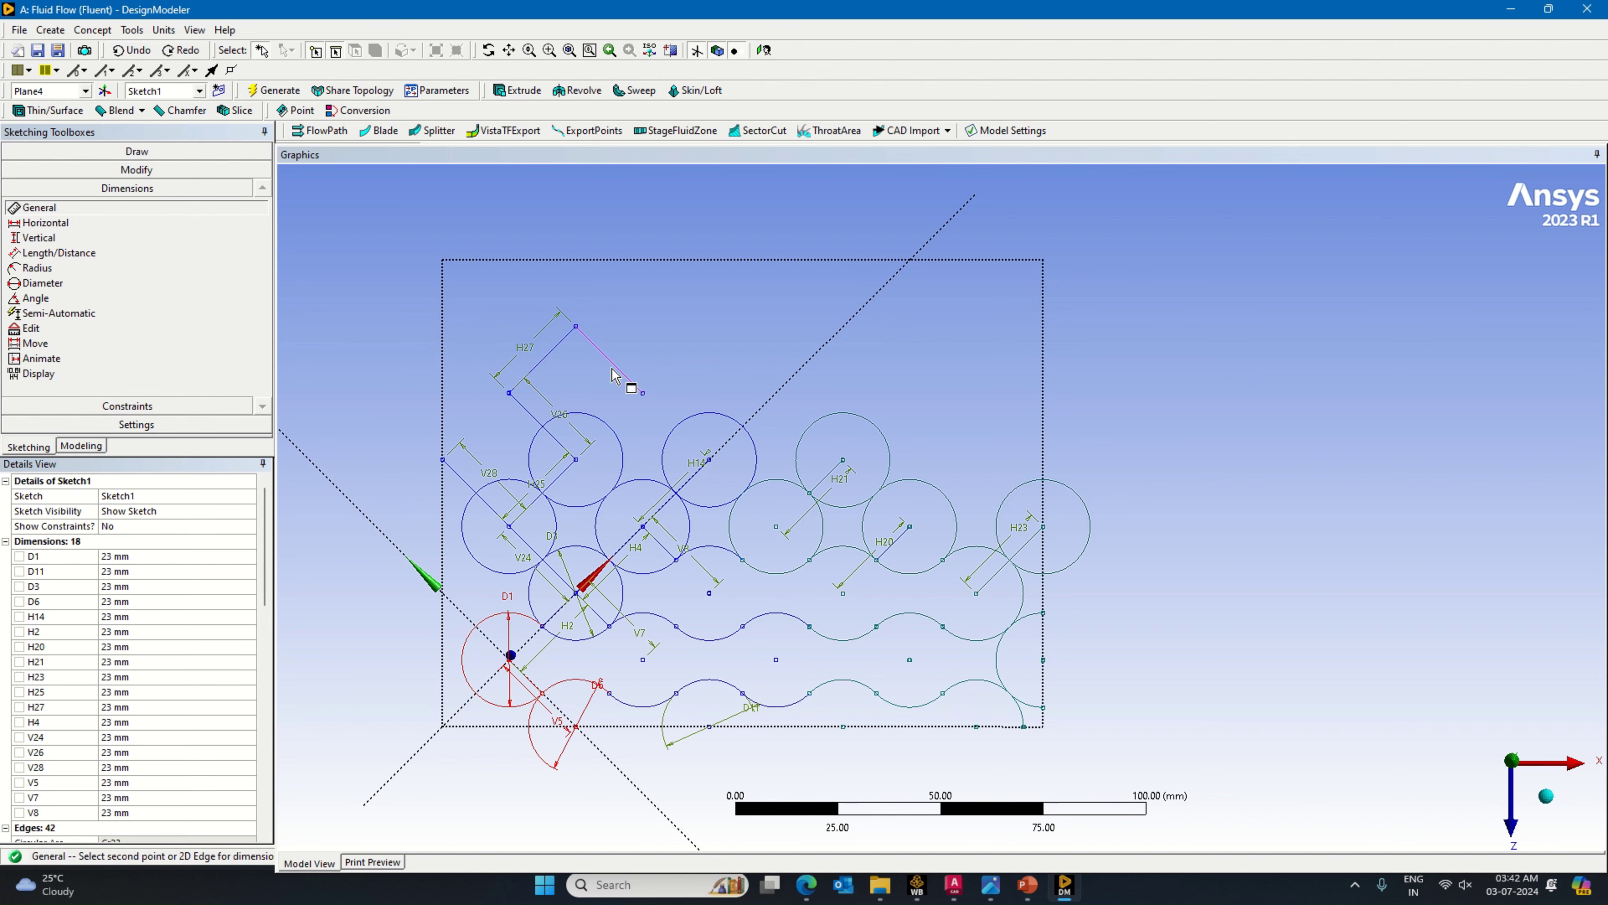
click(612, 368)
click(970, 403)
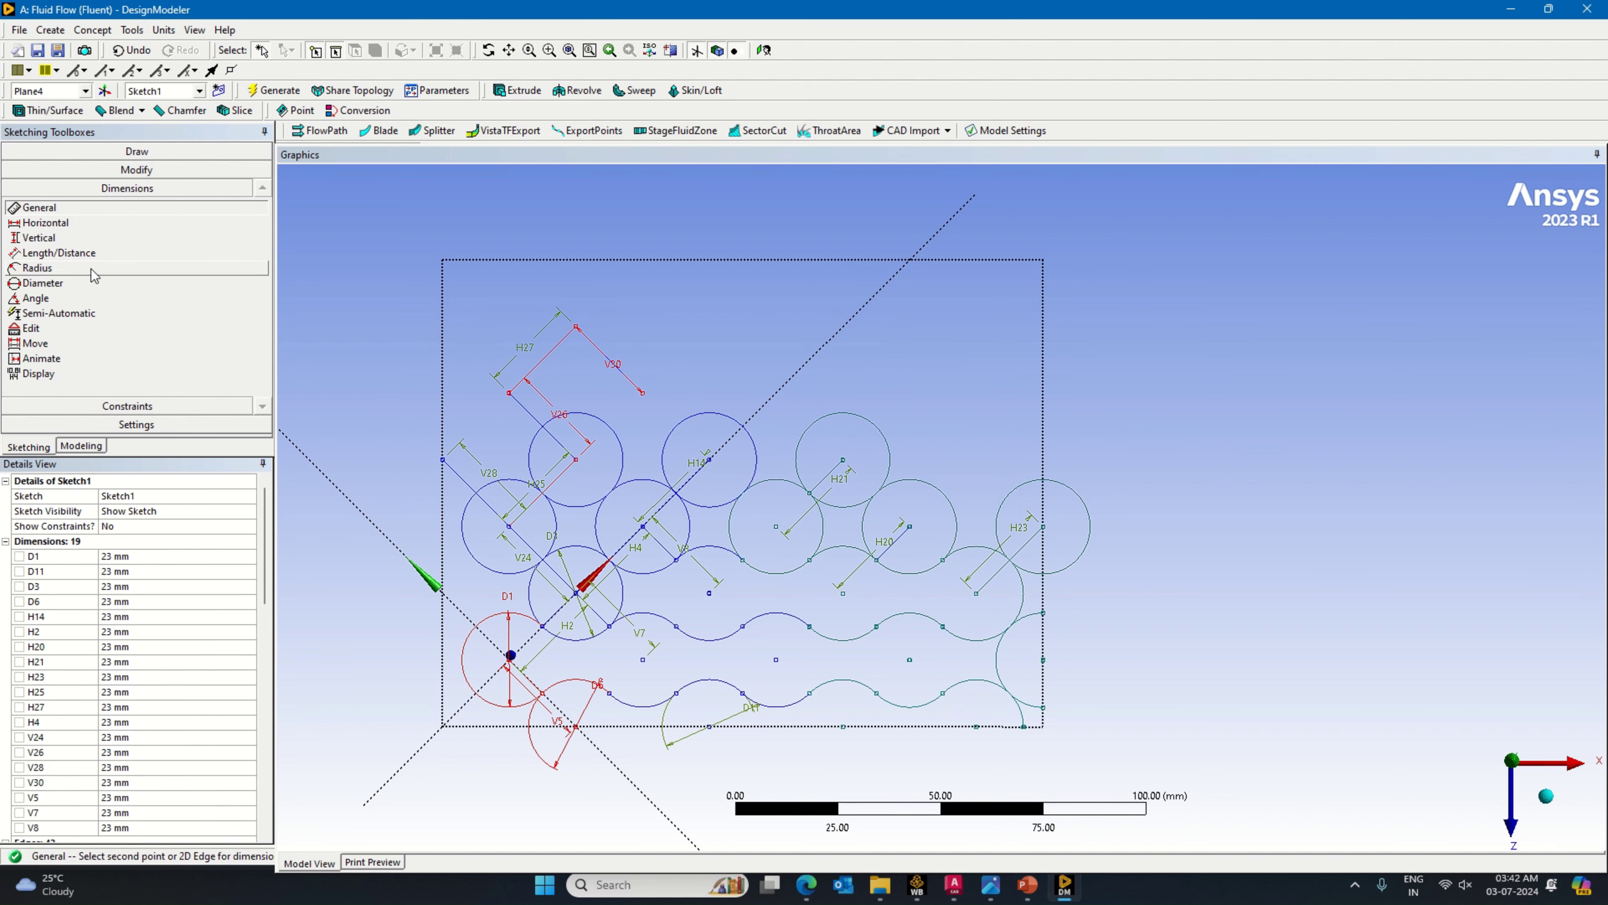
Step: Sketch three touching circles centred on the descending line's lower end, the zigzag's upper end and the joint of the third and fourth lines
click(136, 152)
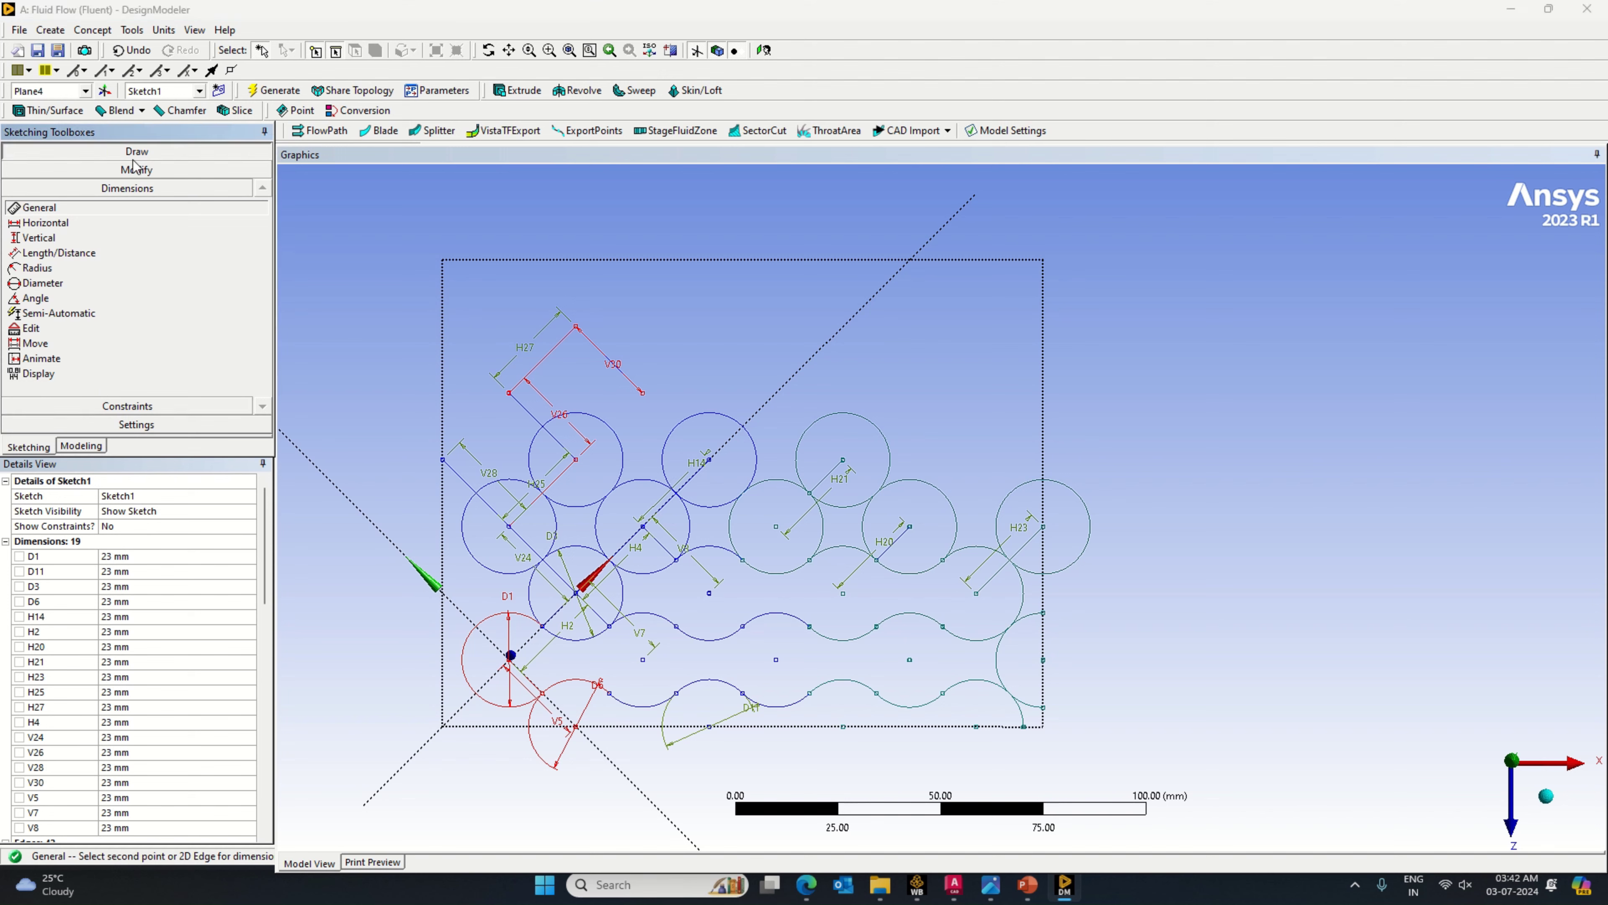
click(36, 291)
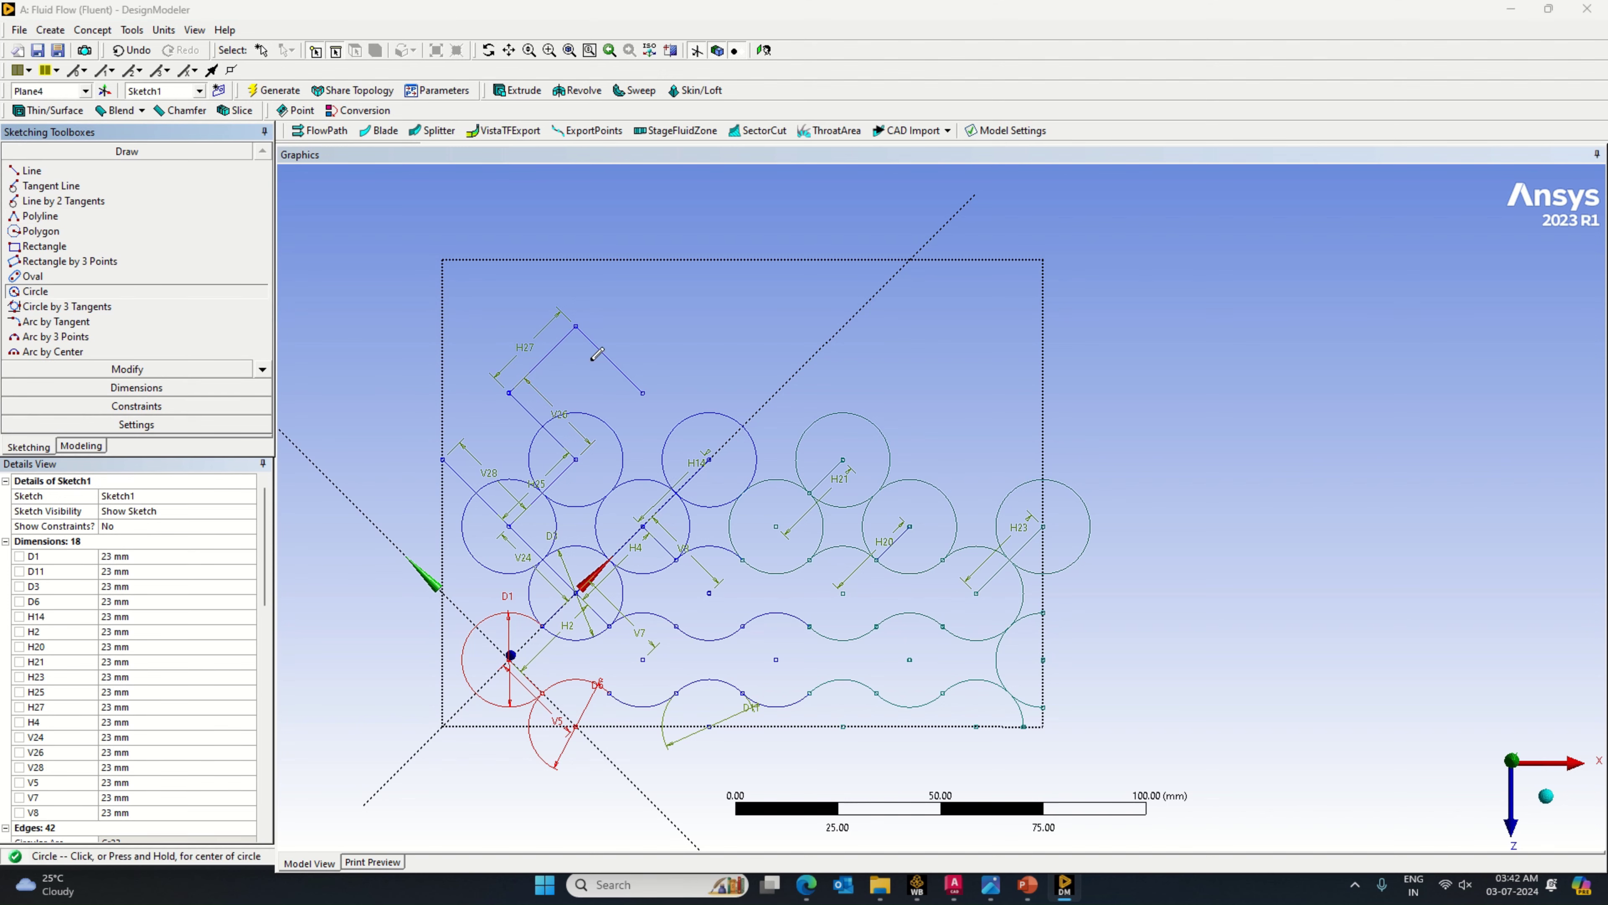
click(642, 391)
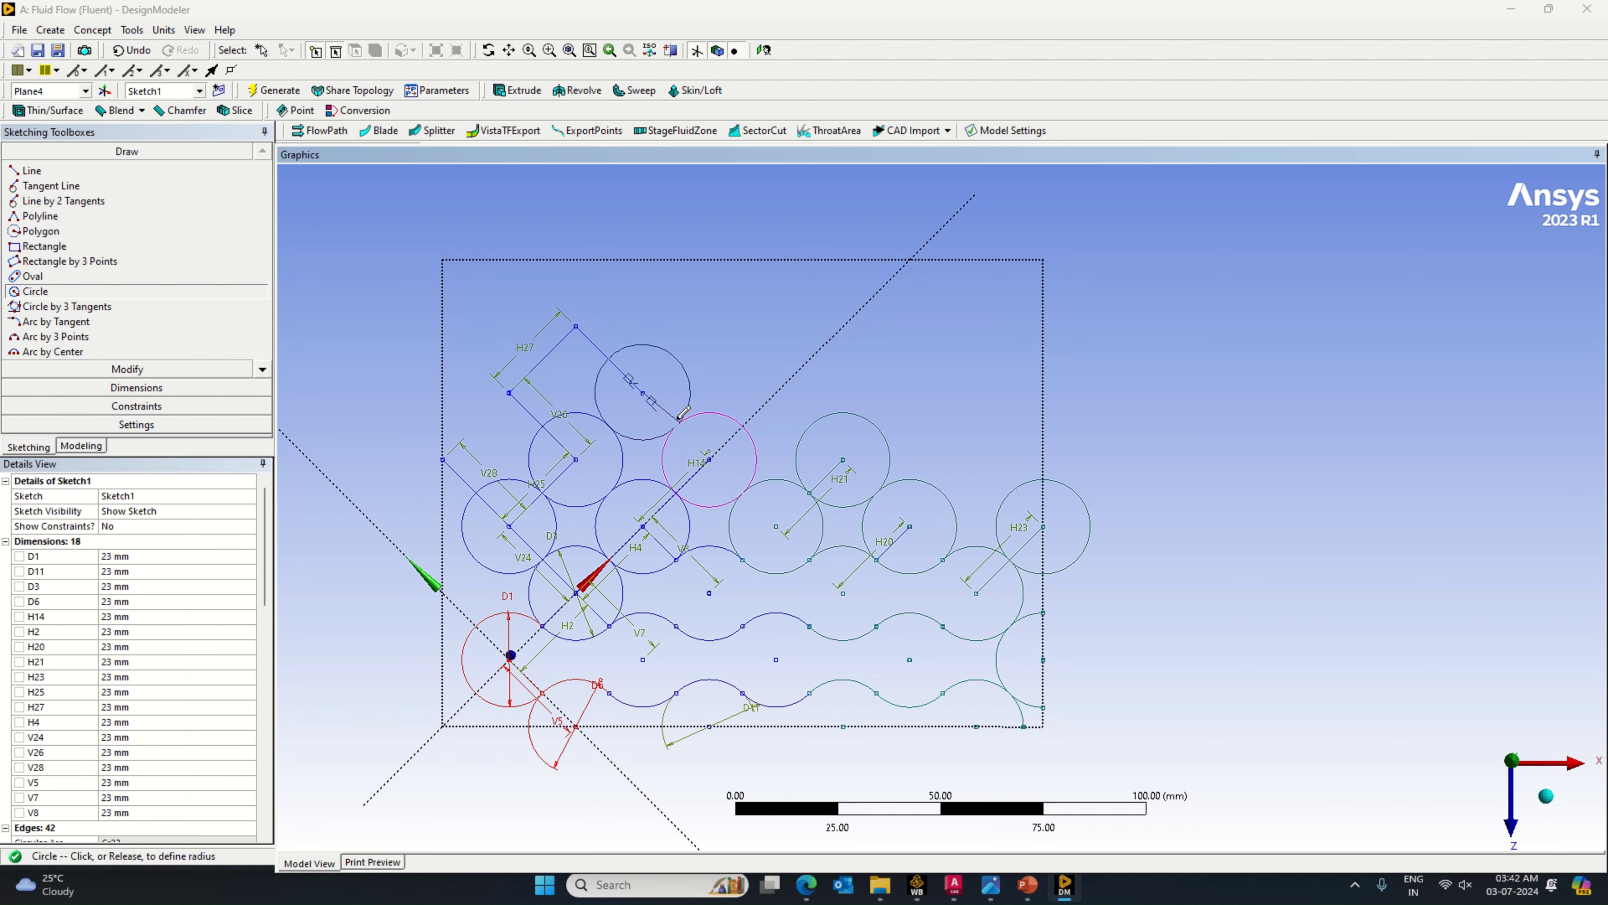
click(681, 417)
click(575, 327)
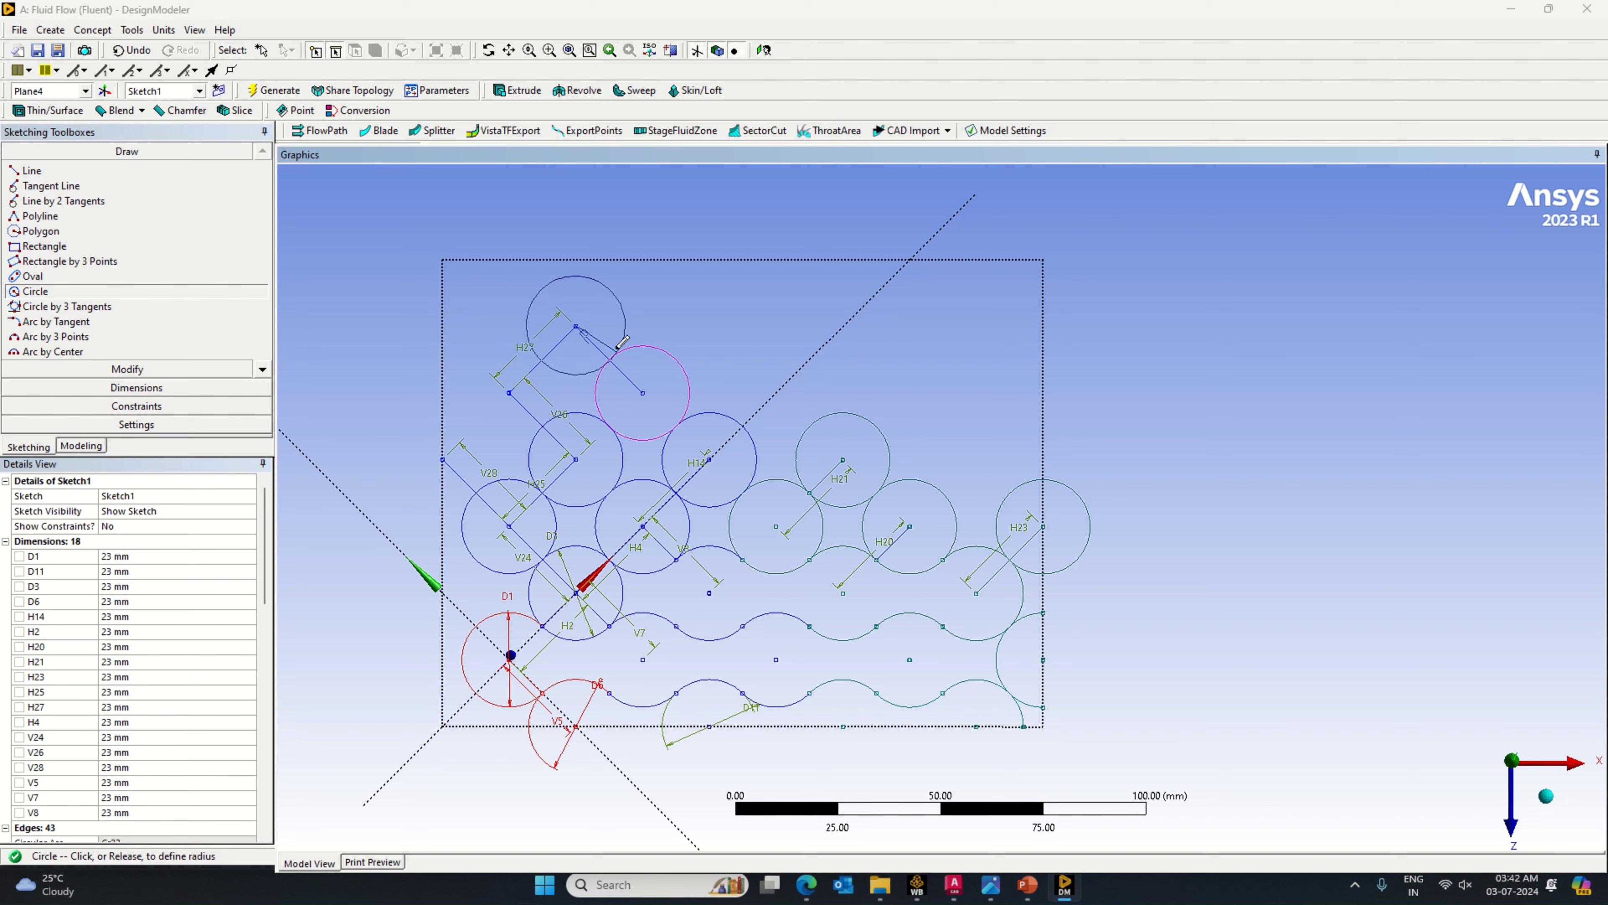
click(599, 362)
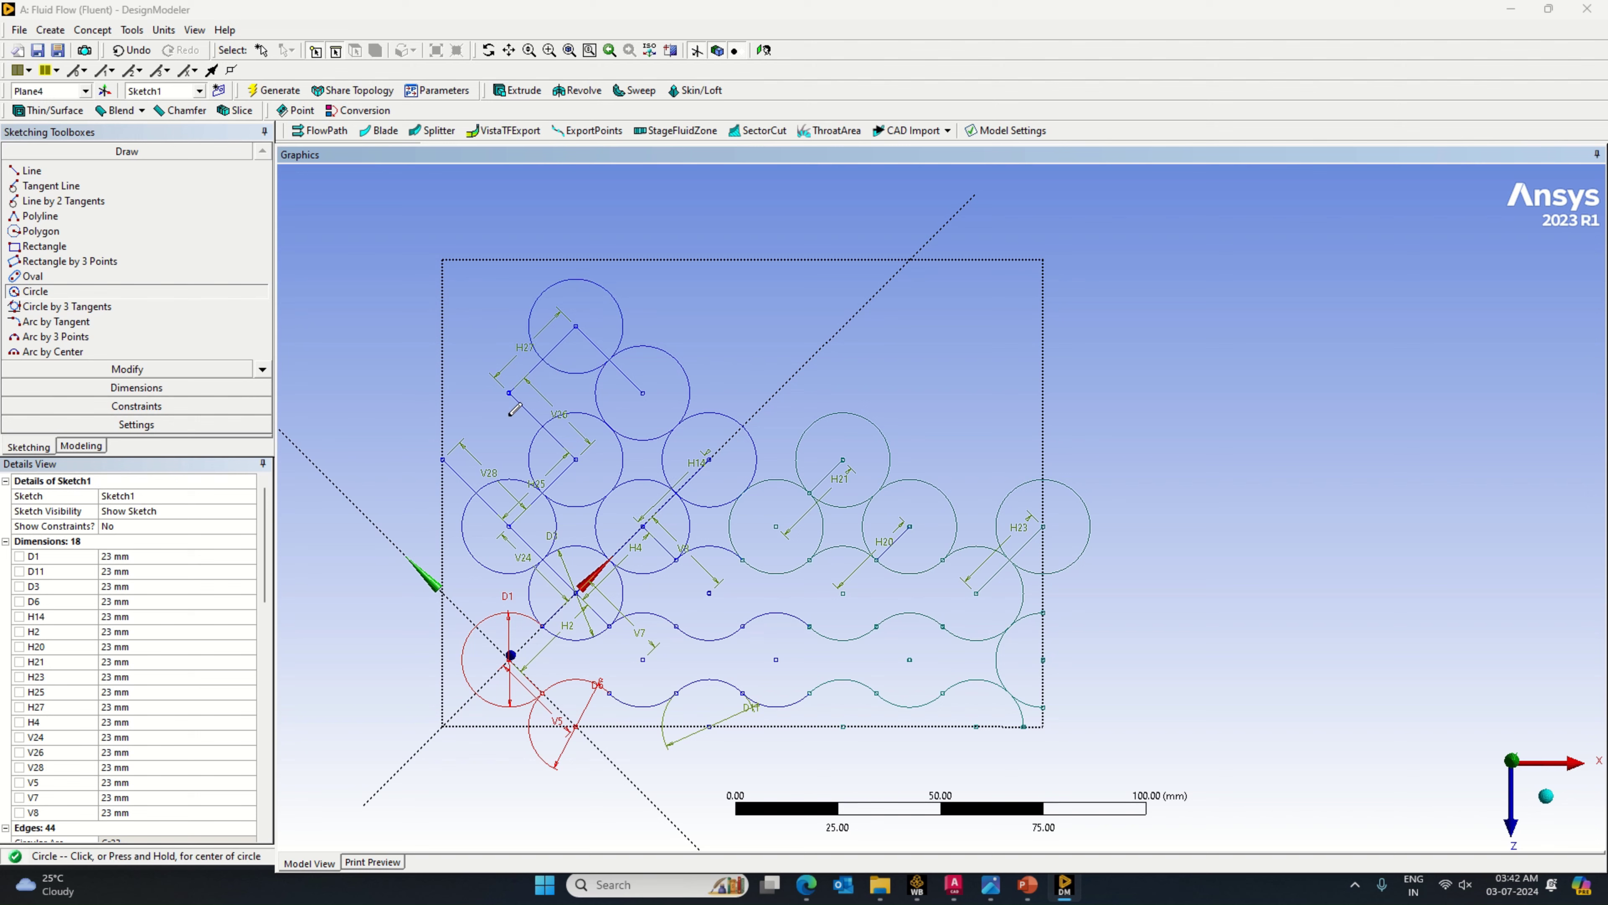
click(508, 392)
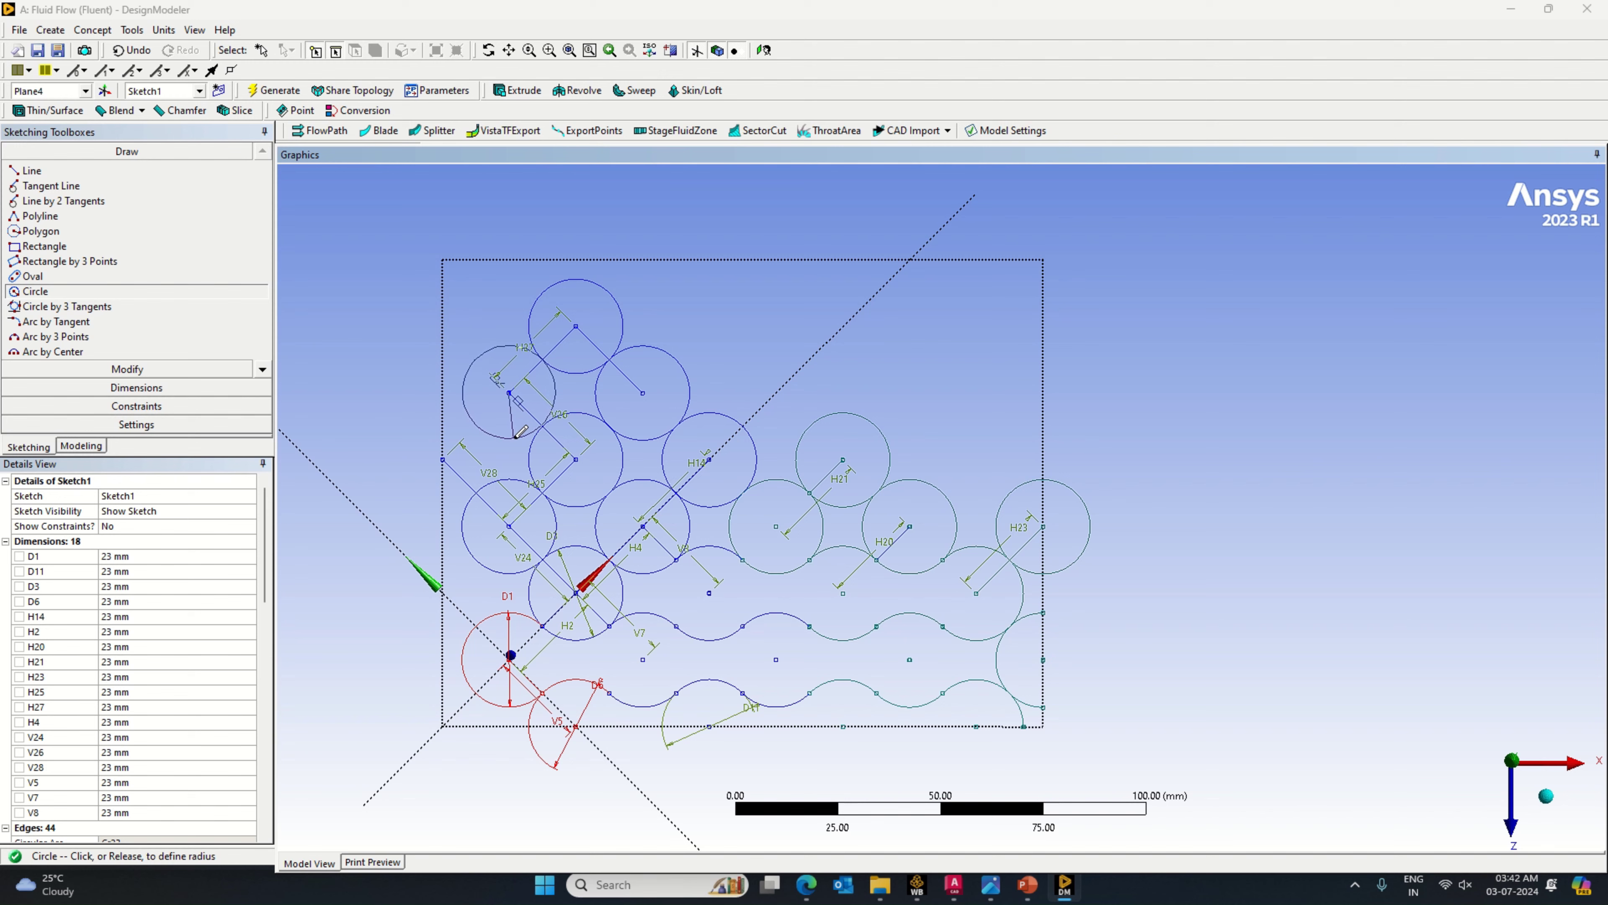
click(516, 433)
scroll(515, 429, up, 1)
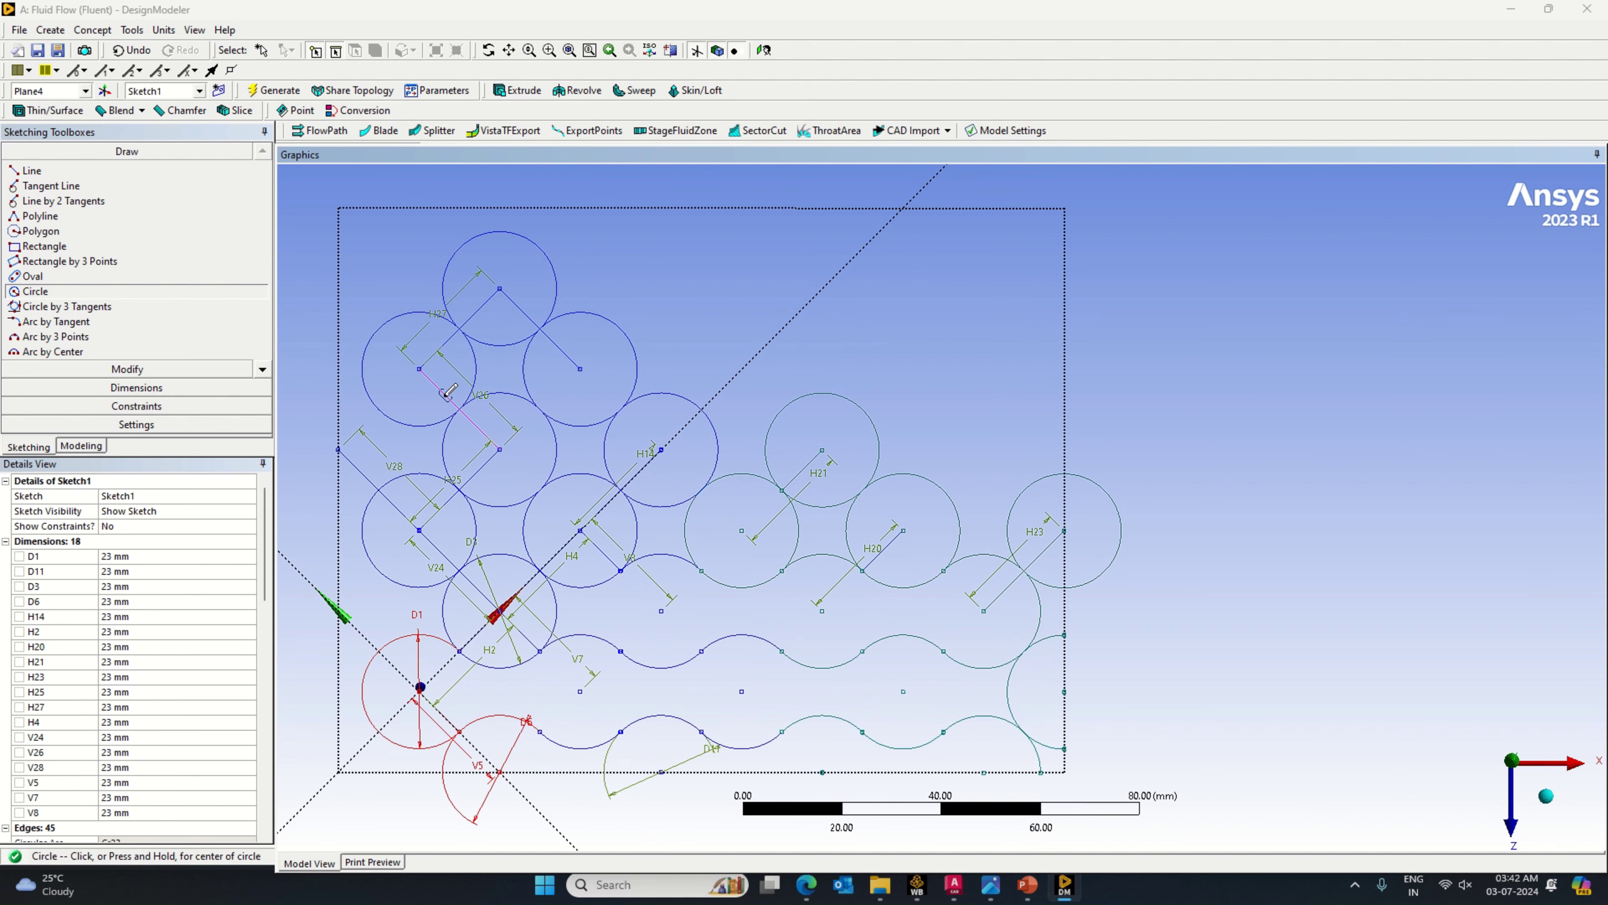
scroll(814, 362, down, 1)
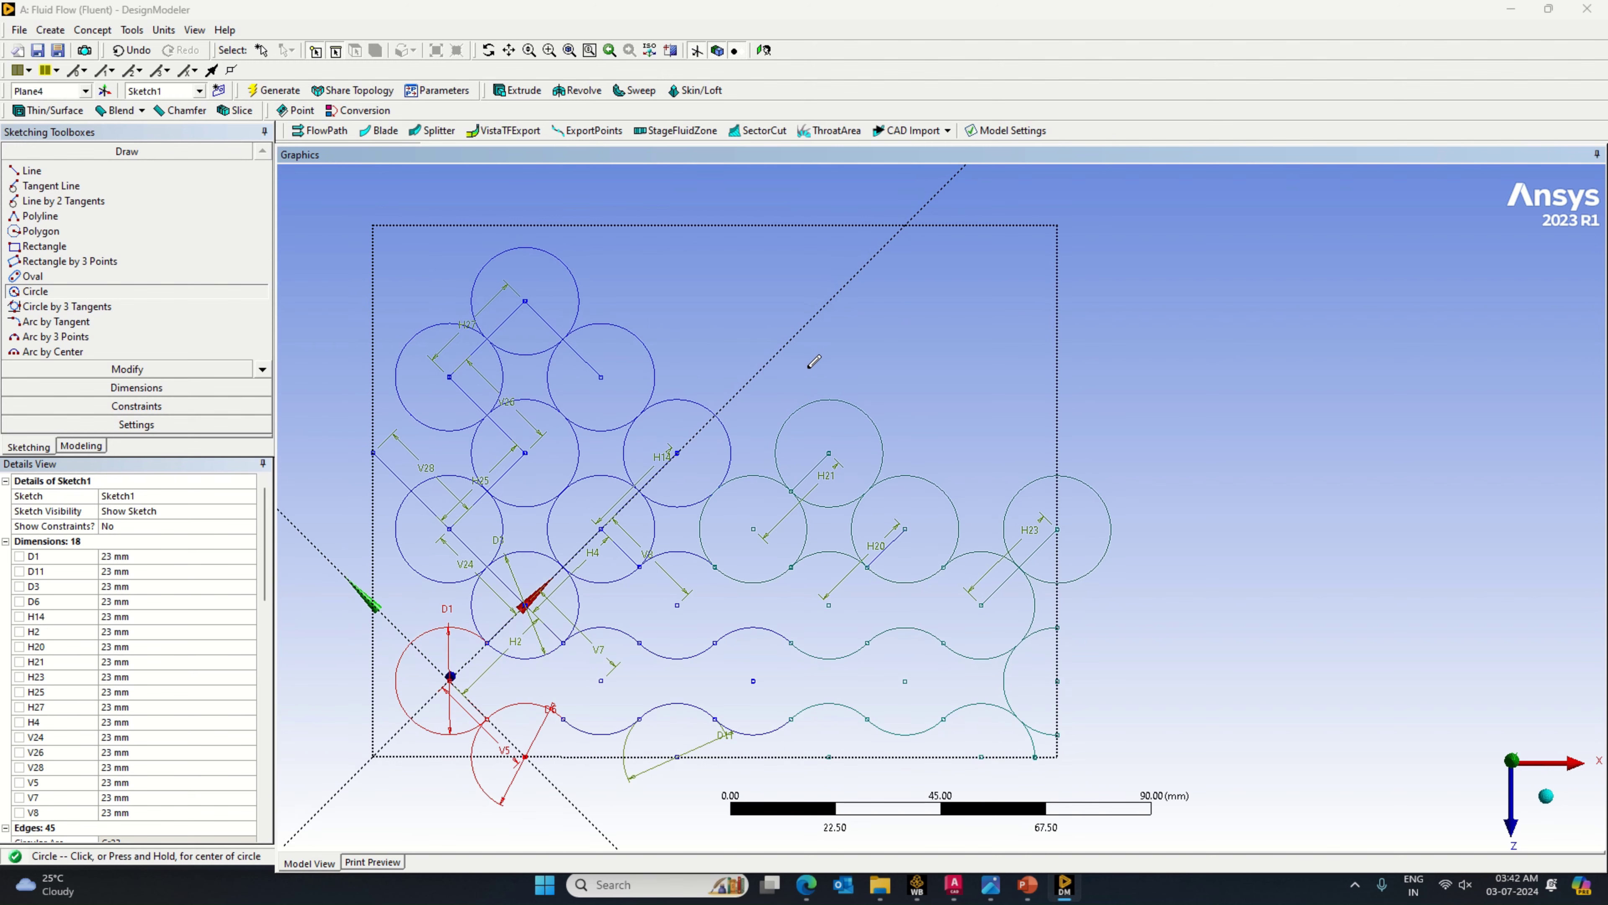
Step: Sketch a line about 21 mm long from the descending zigzag line's lower end, diagonally up and away from the existing circles
scroll(797, 356, down, 1)
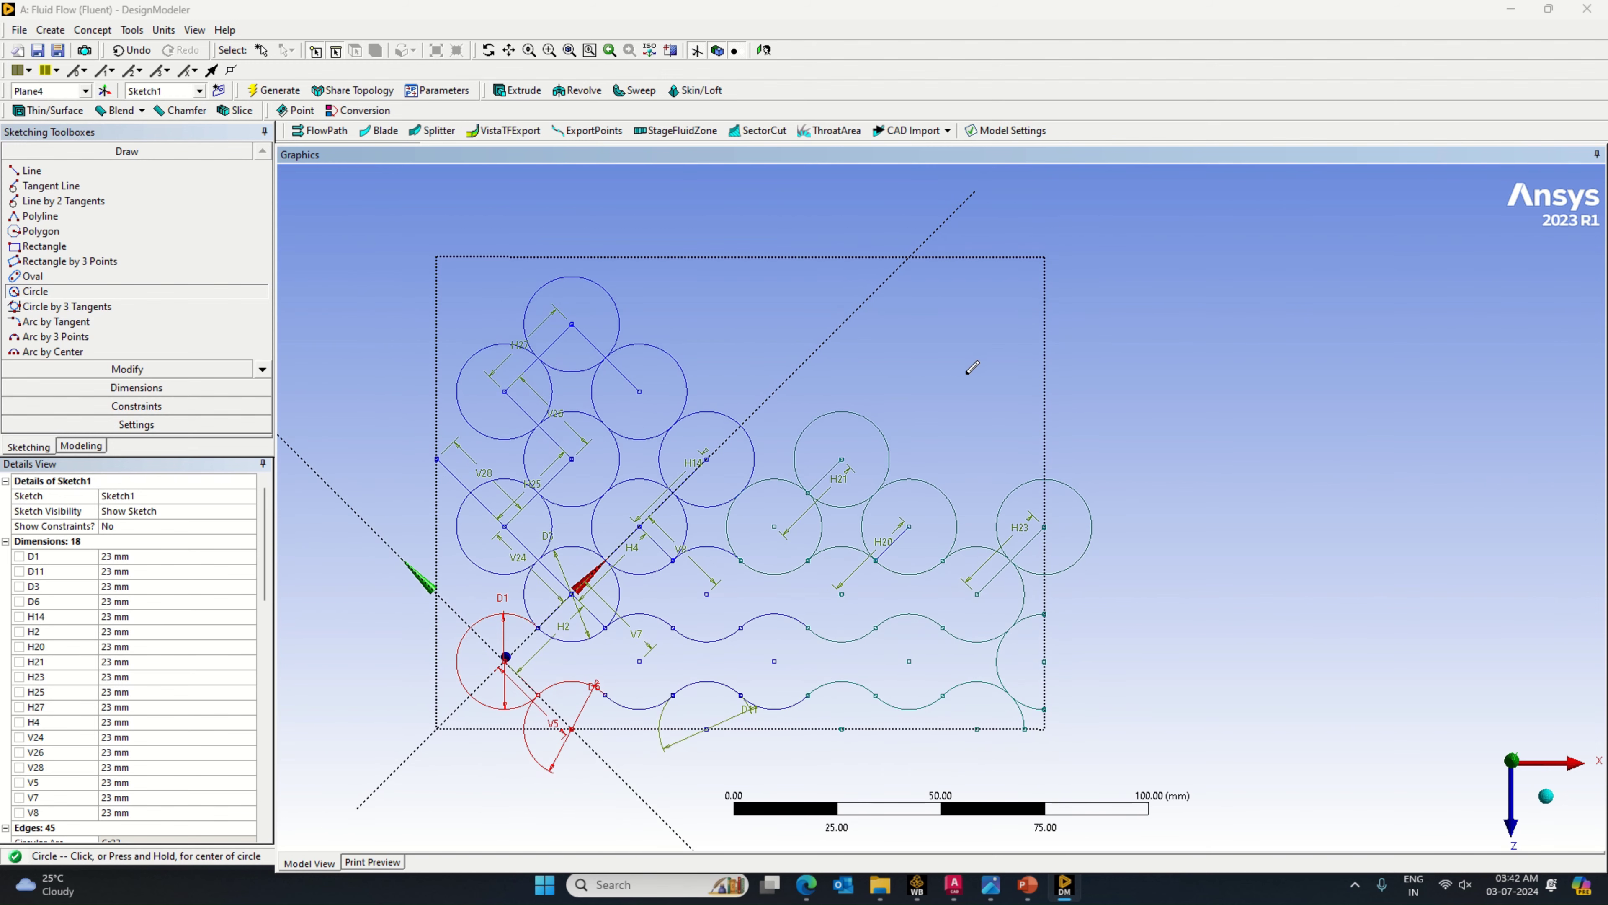
click(31, 171)
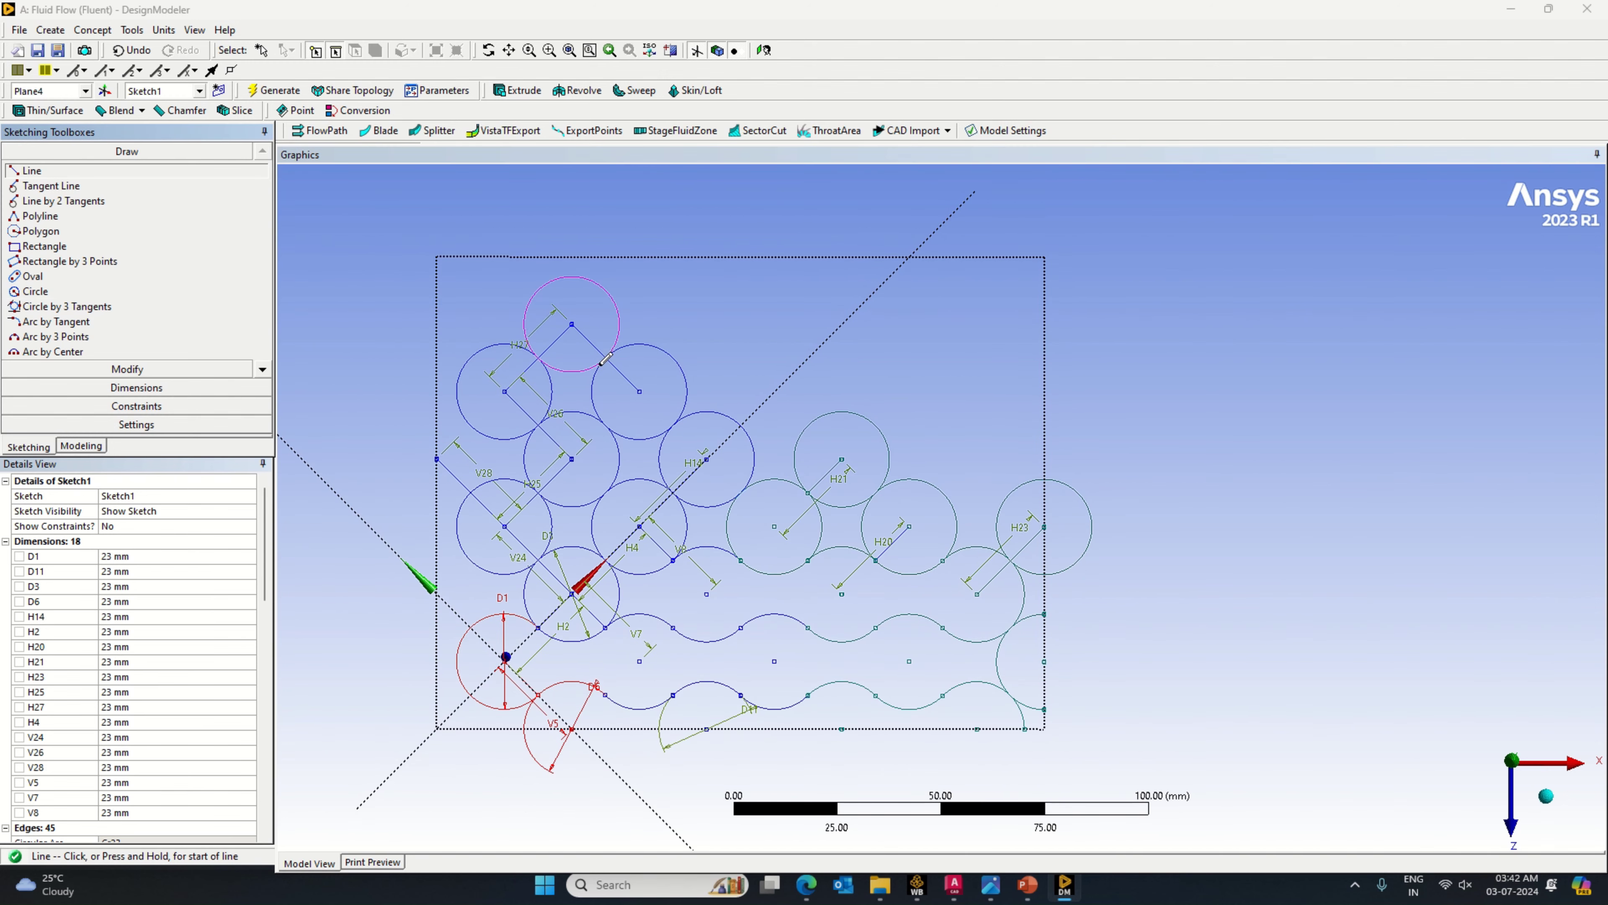
click(640, 390)
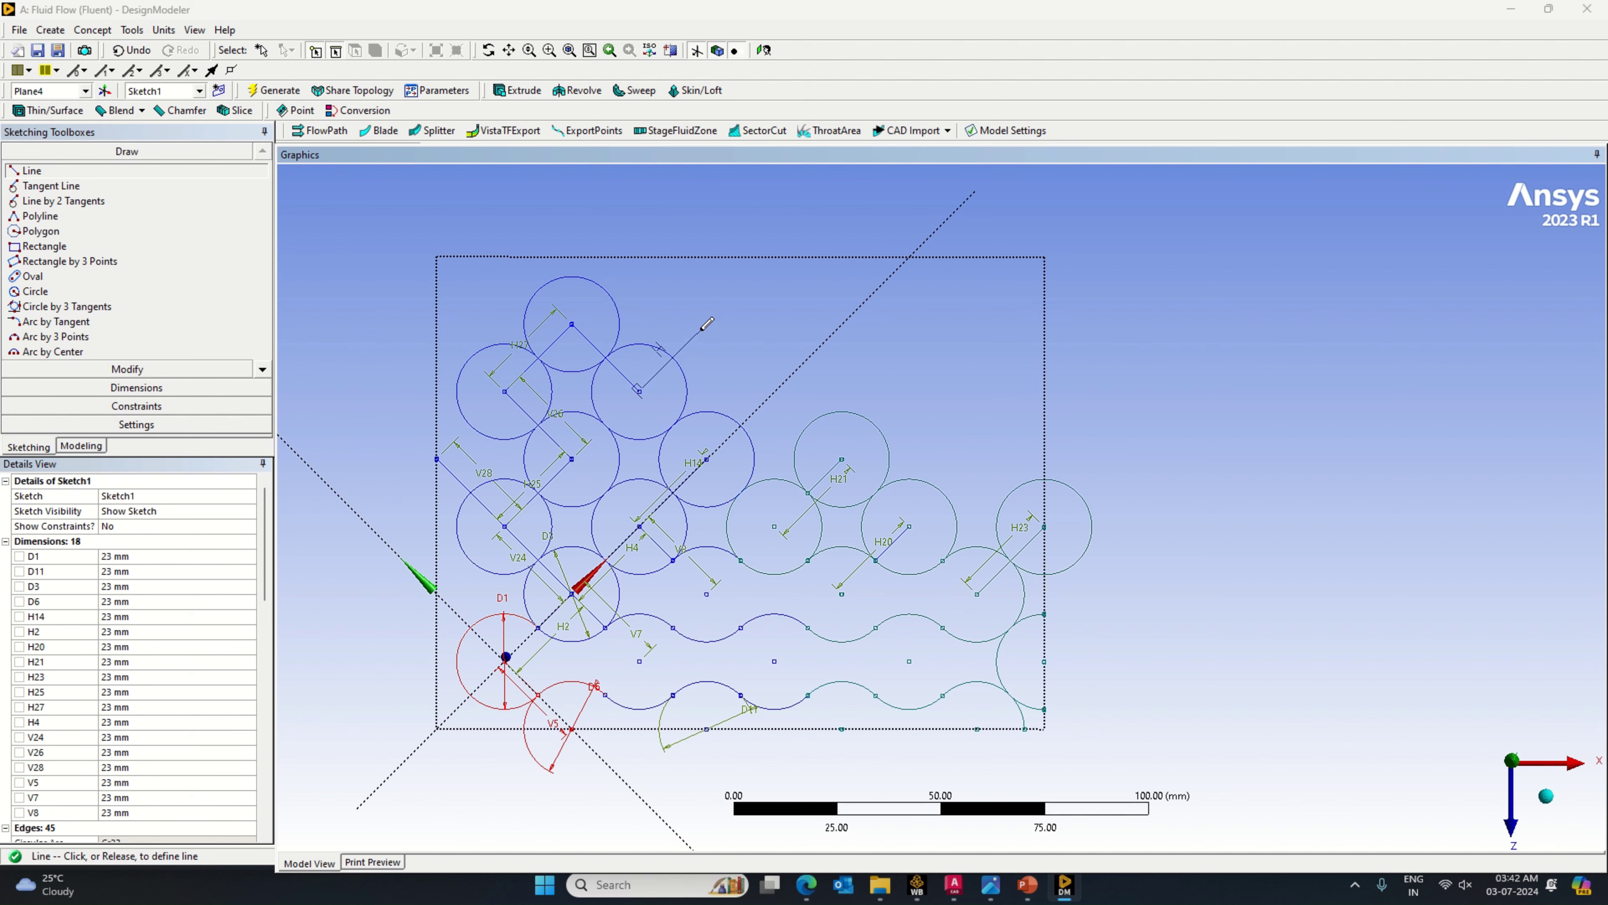
click(700, 331)
Step: Dimension the new rising zigzag line and set its length to 23 mm
click(133, 387)
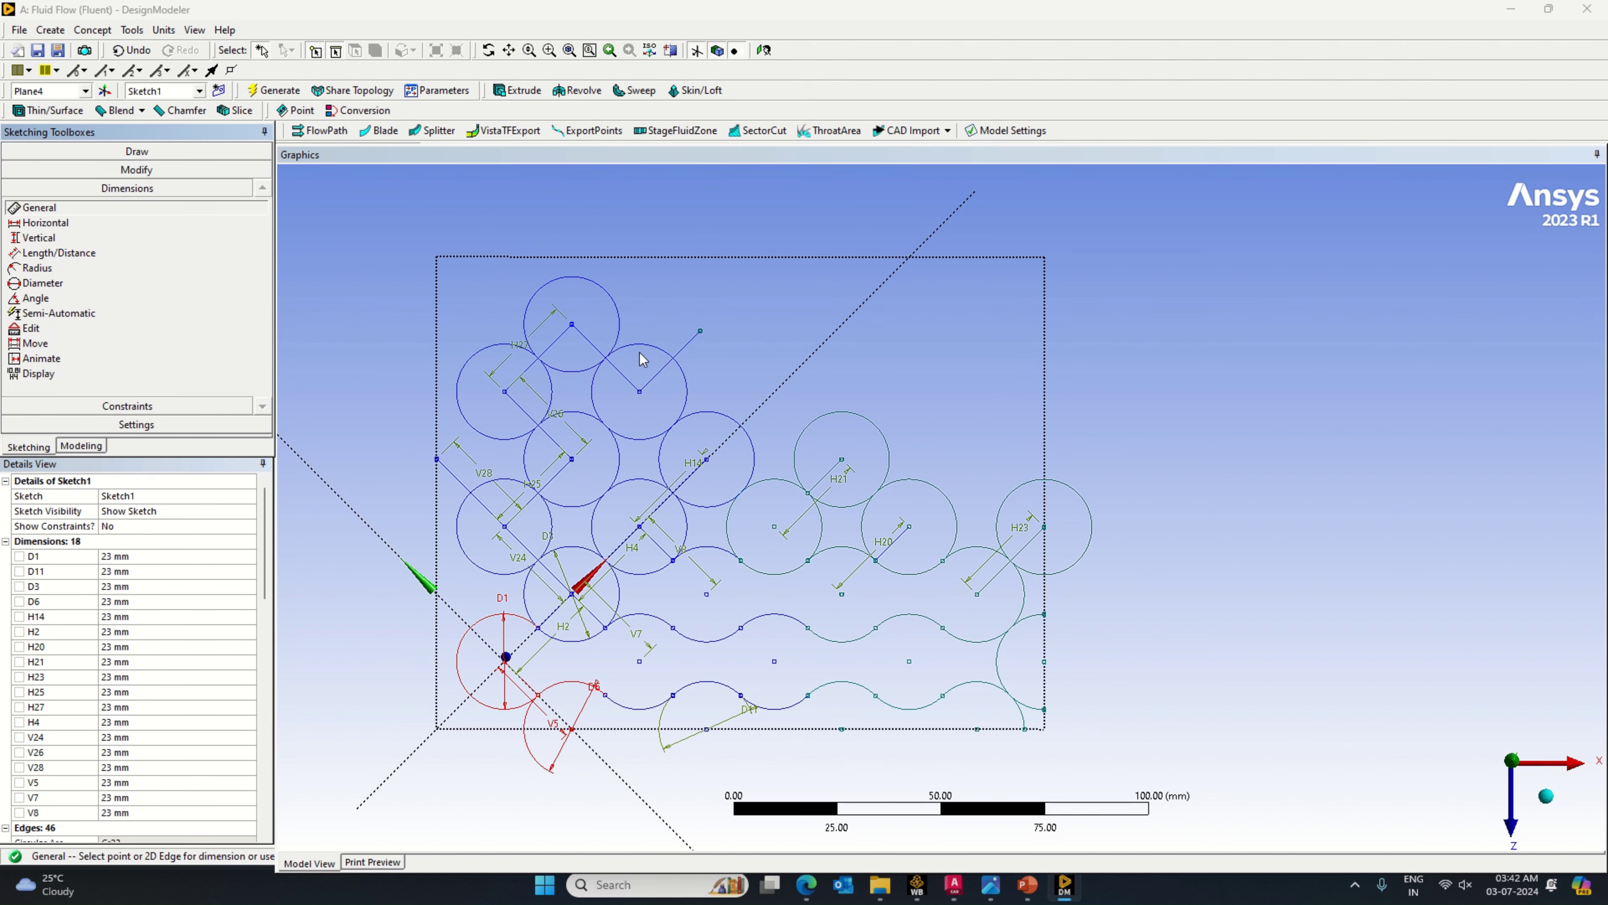
click(681, 356)
click(706, 359)
click(136, 723)
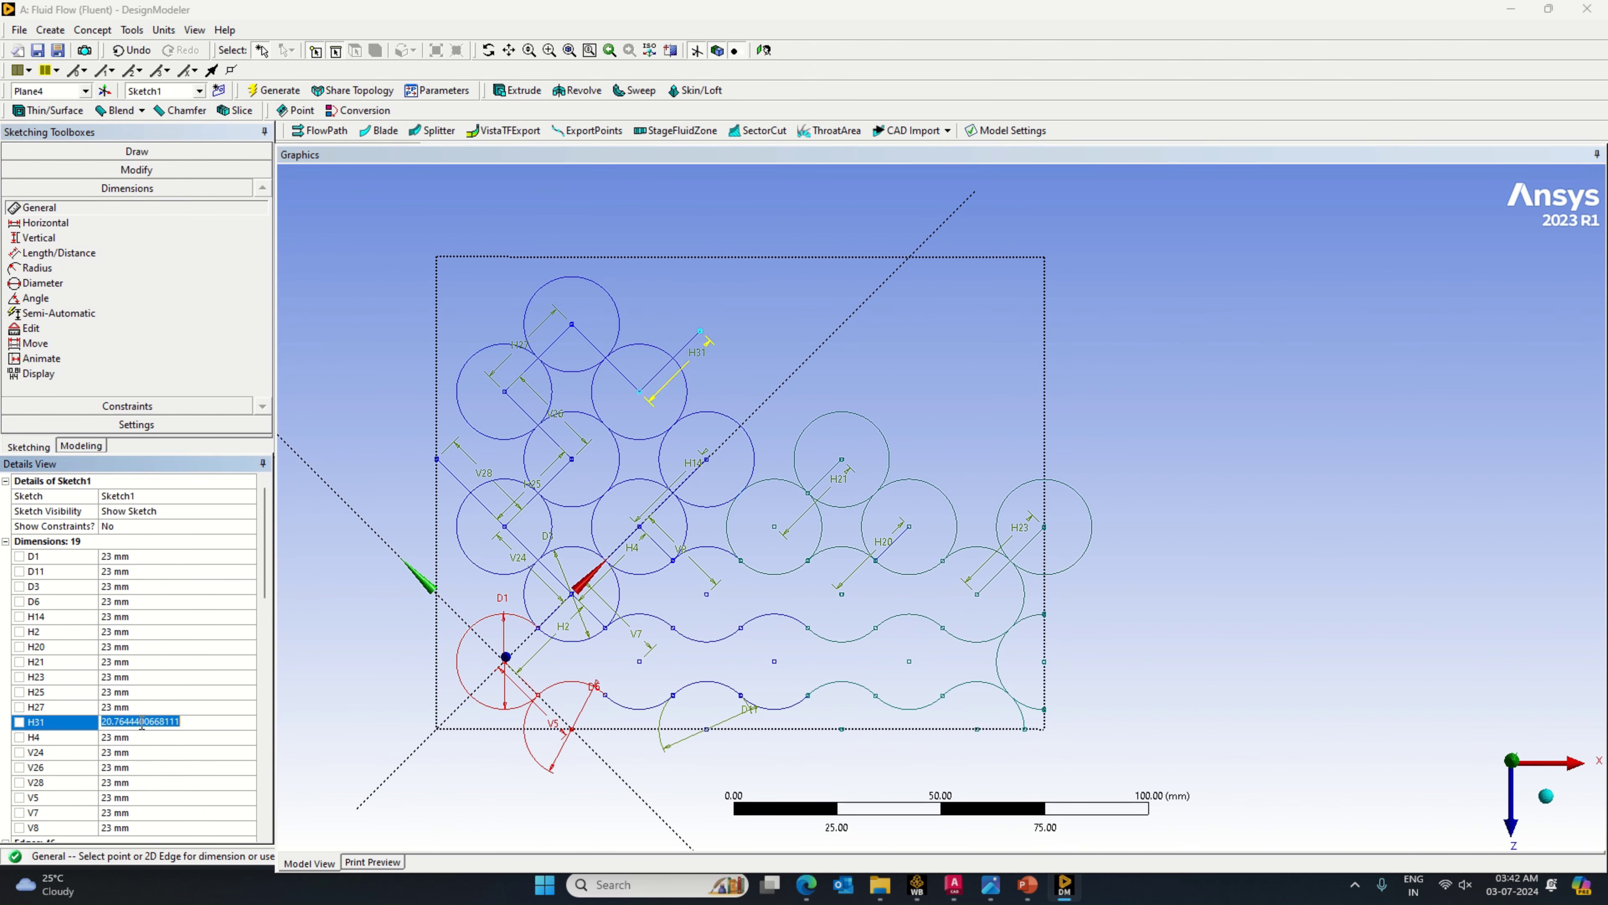
text(23)
key(Return)
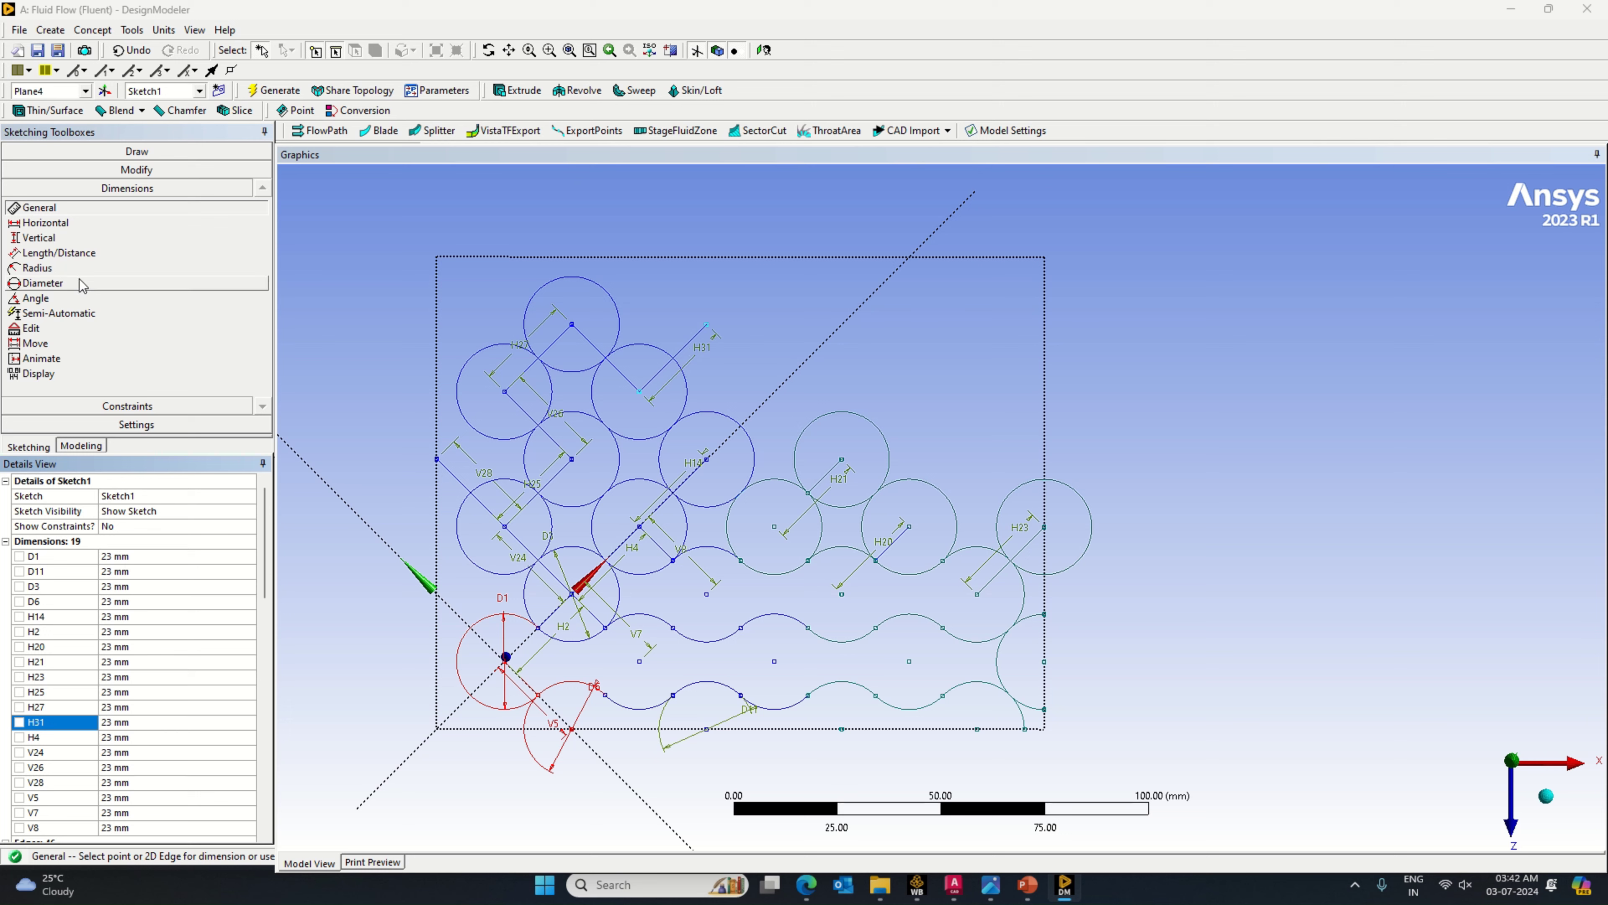
Step: Sketch a line about 20 mm long from the rising line's upper end, diagonally down toward the long dotted axis
click(87, 154)
click(32, 171)
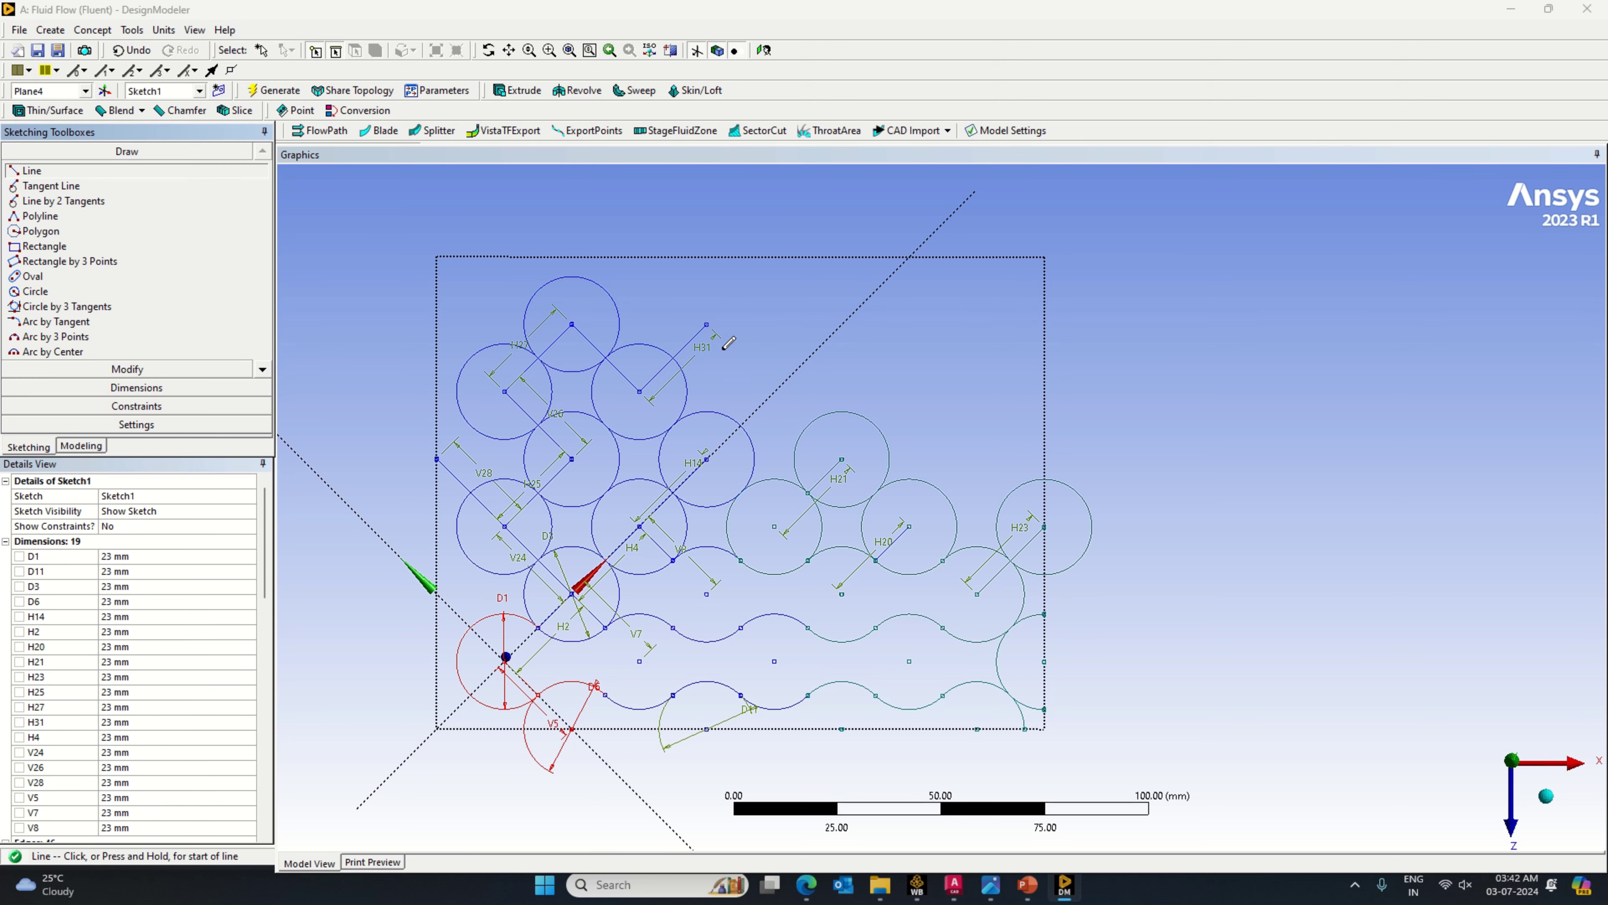
click(705, 322)
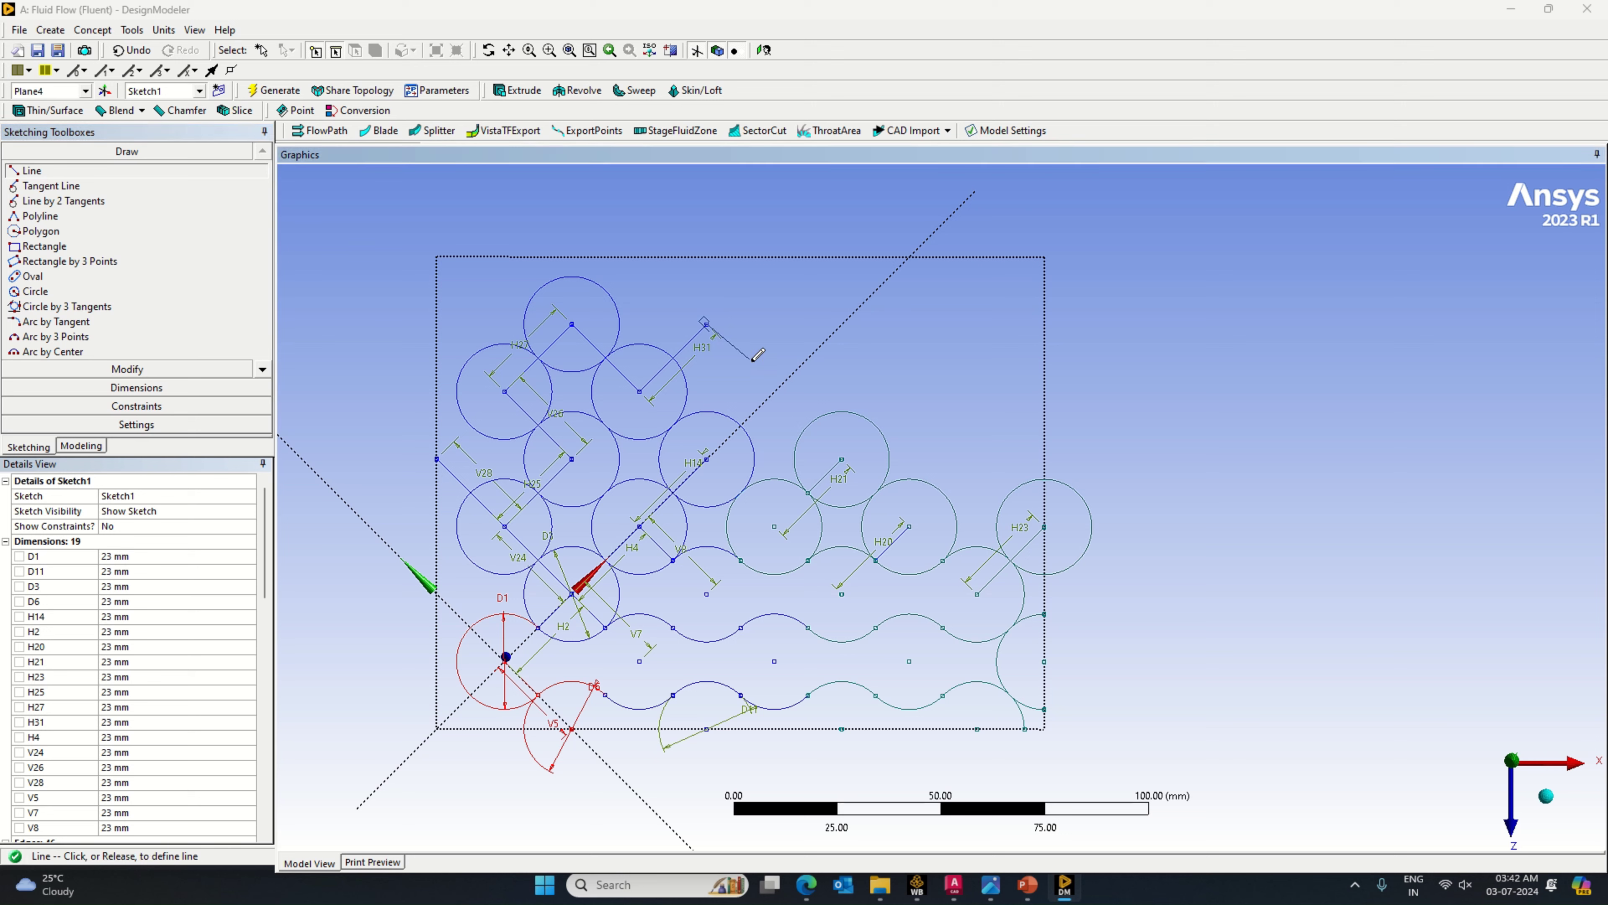
click(766, 382)
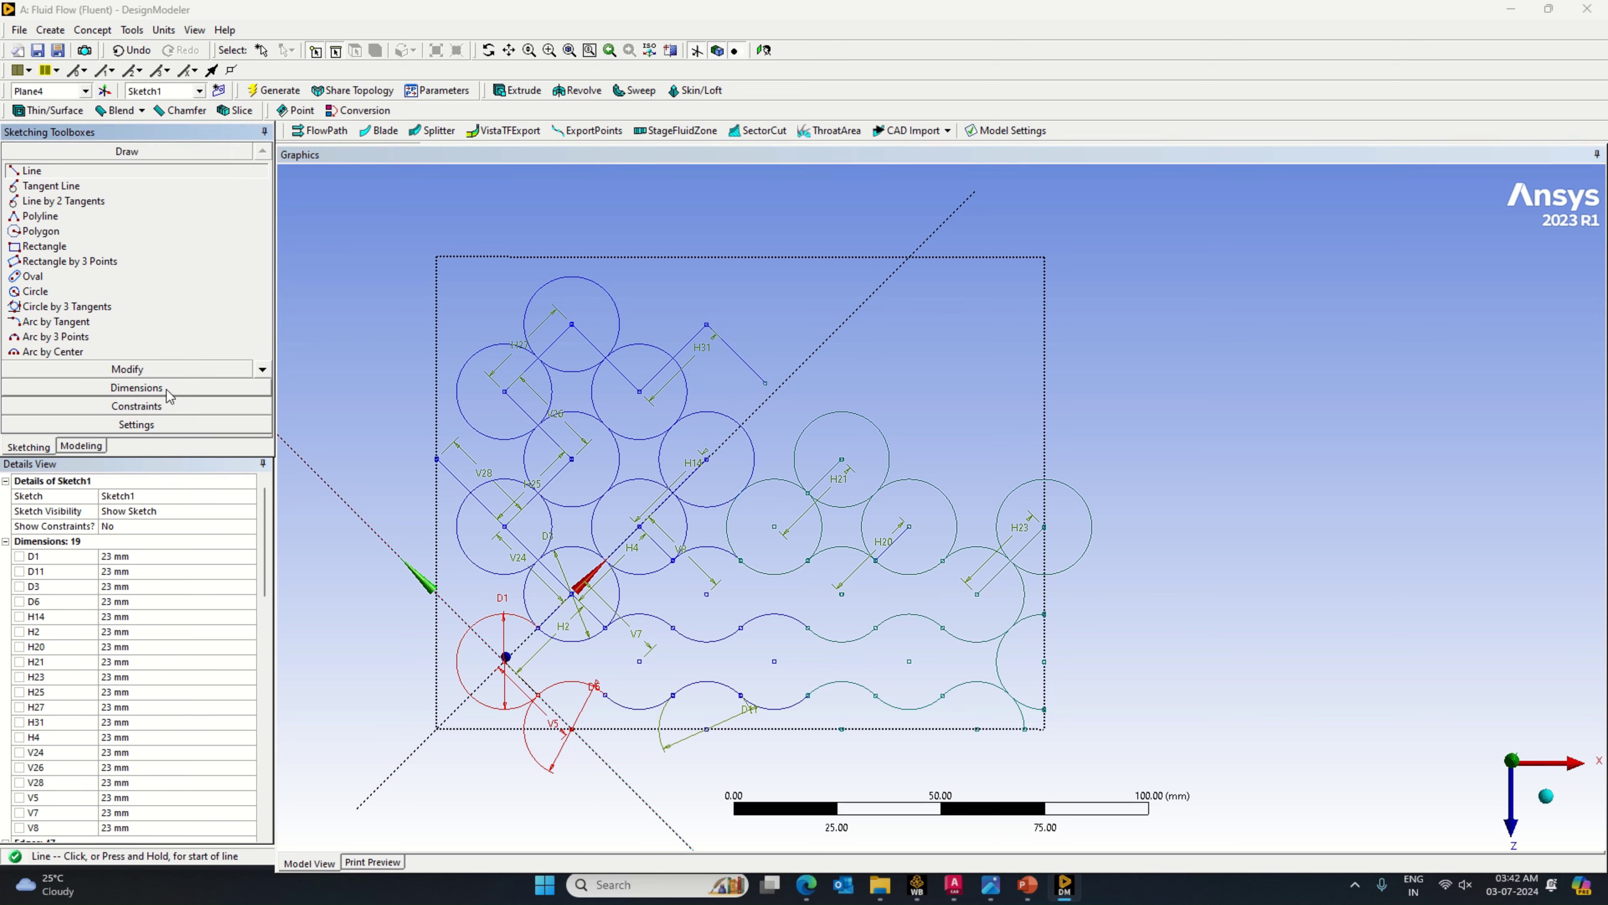
Step: Dimension the line descending to the long dotted axis and set its length to 23 mm
click(137, 387)
click(739, 356)
click(747, 364)
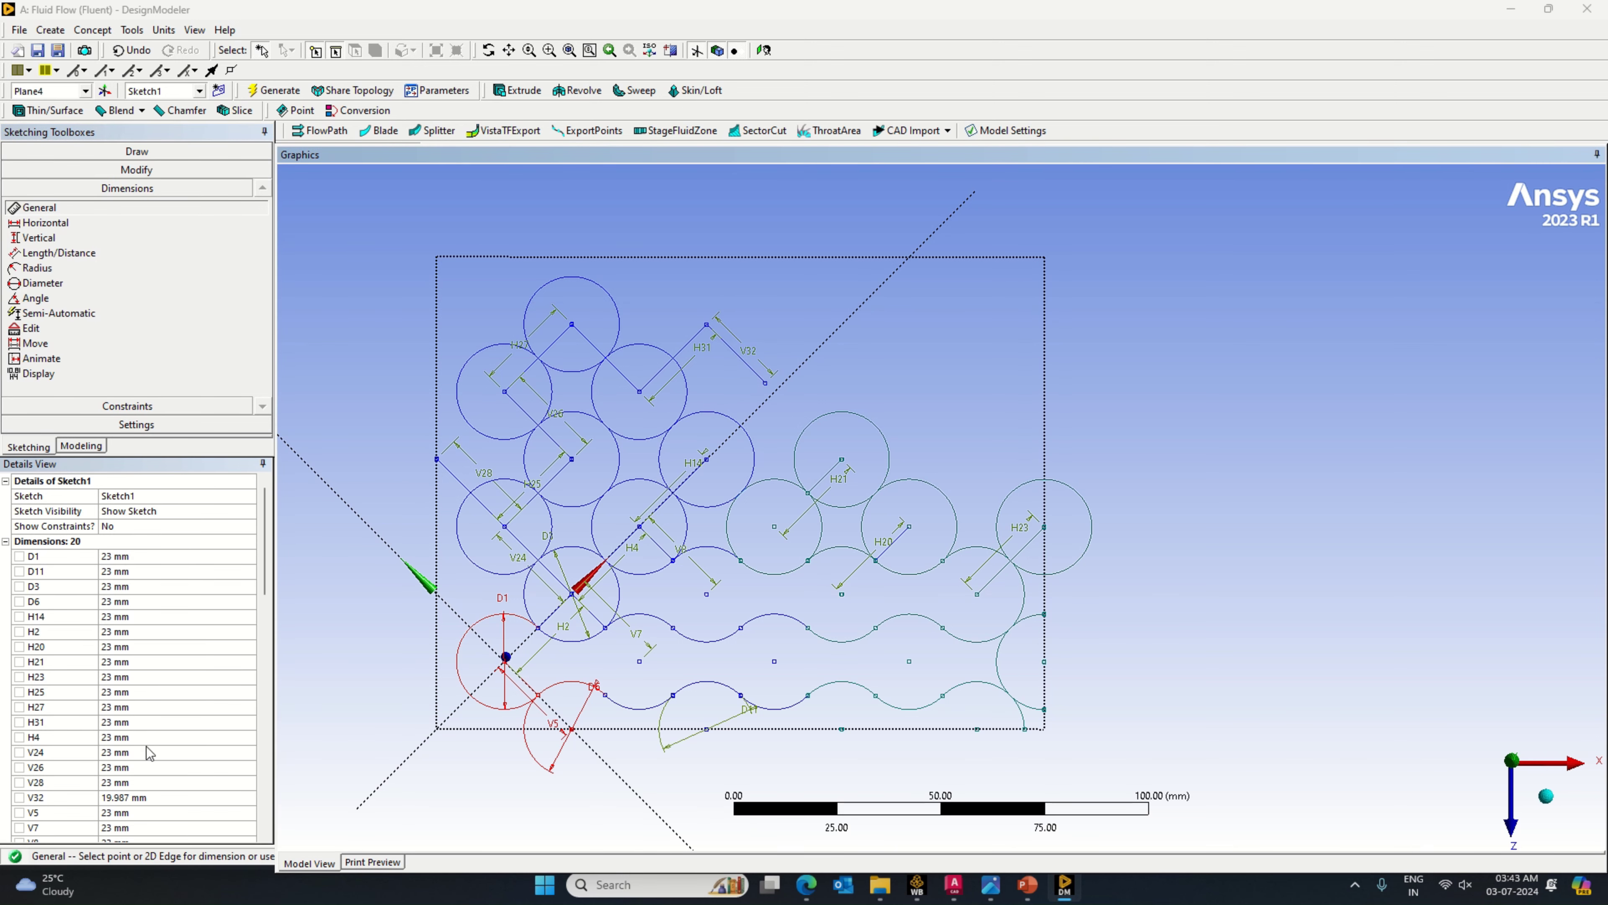
click(152, 797)
text(23)
key(Return)
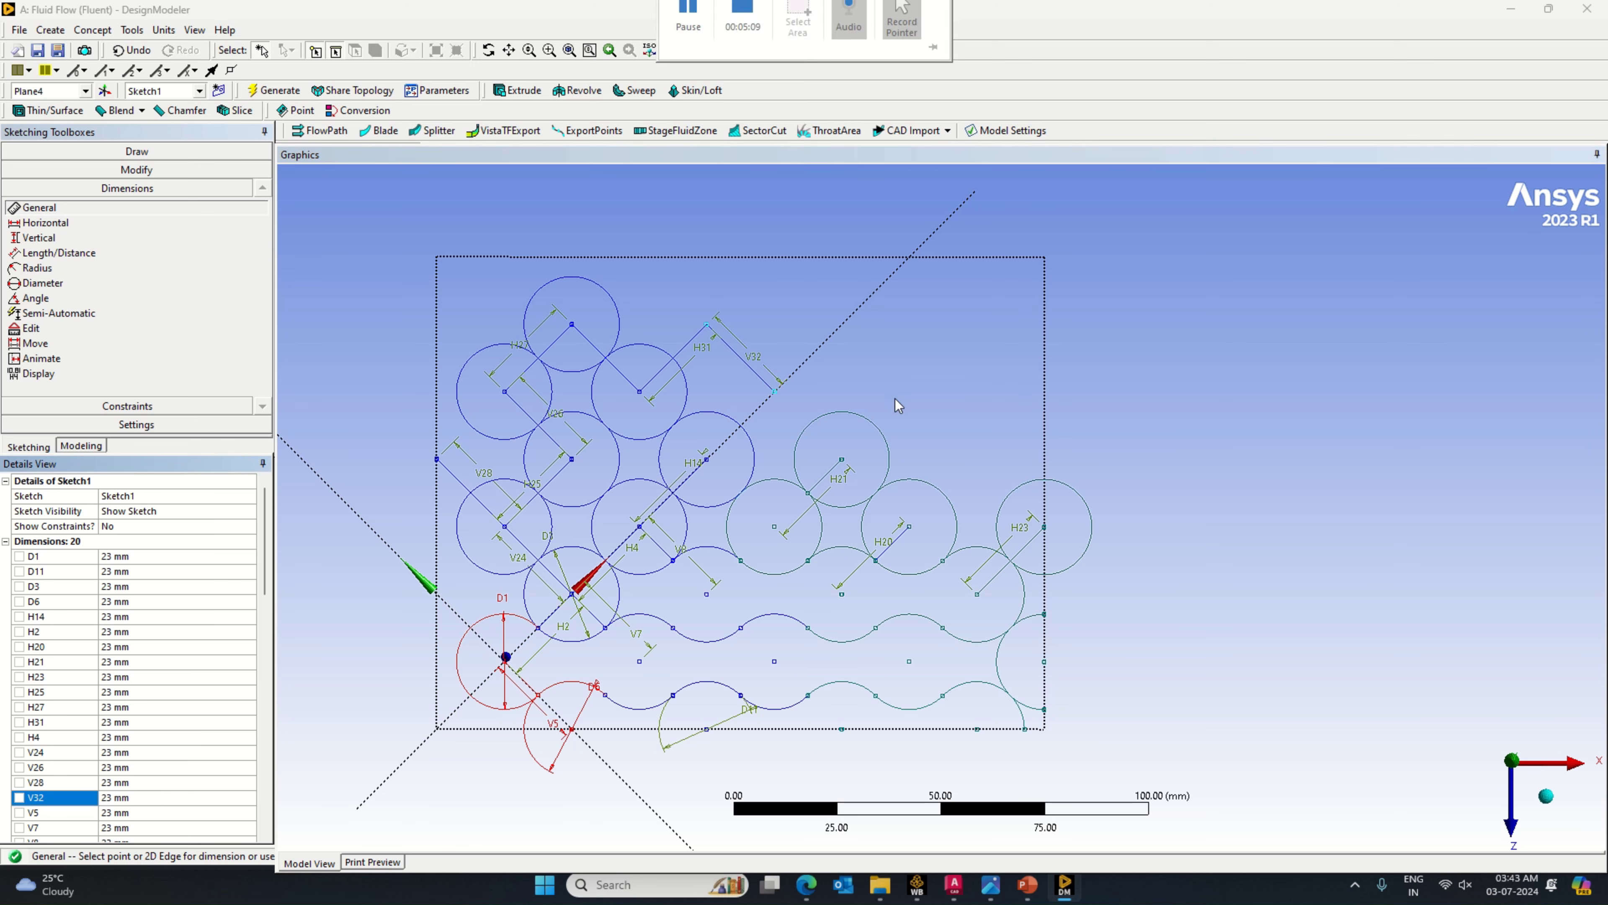
Step: Sketch a circle centred on the new descending line's lower end, sized to touch the neighbouring circles
click(105, 152)
click(36, 291)
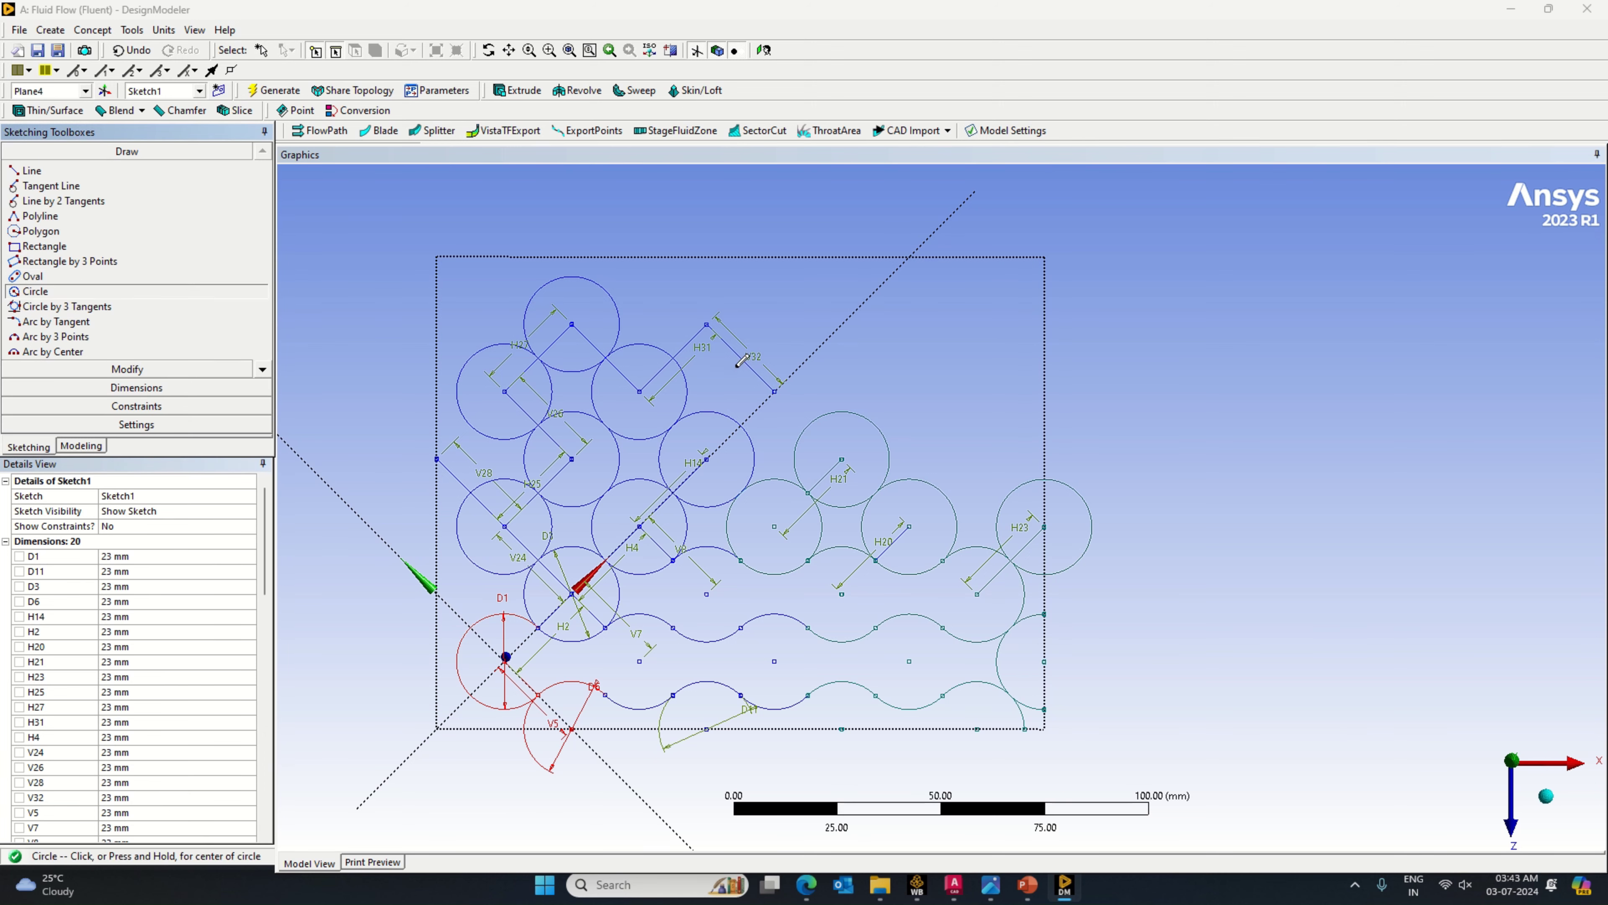
click(775, 389)
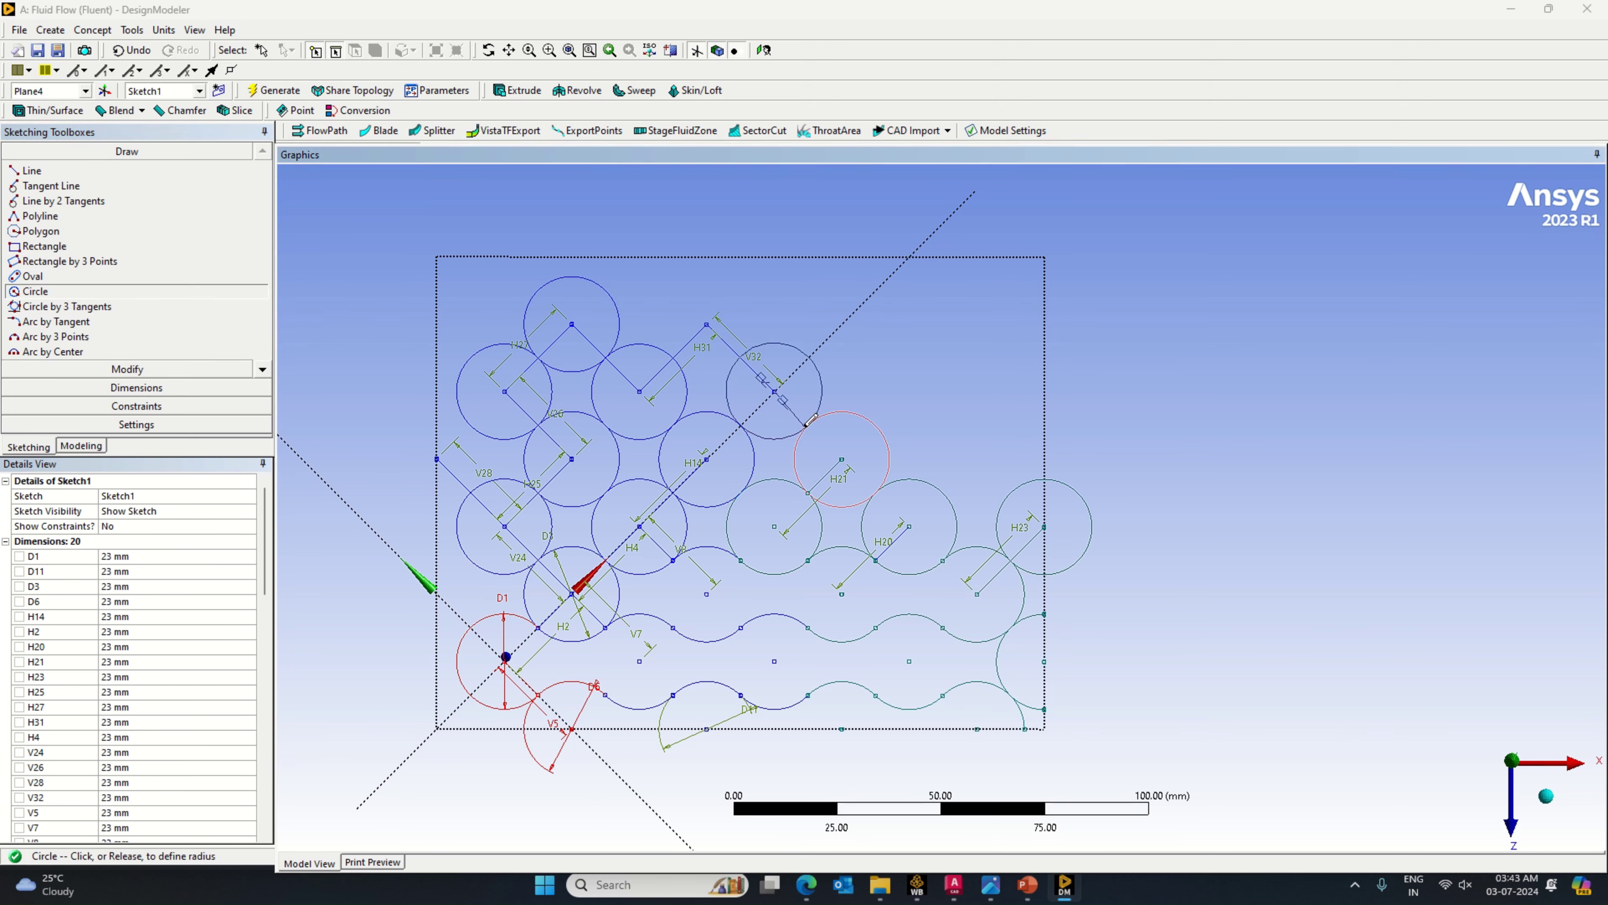
click(806, 423)
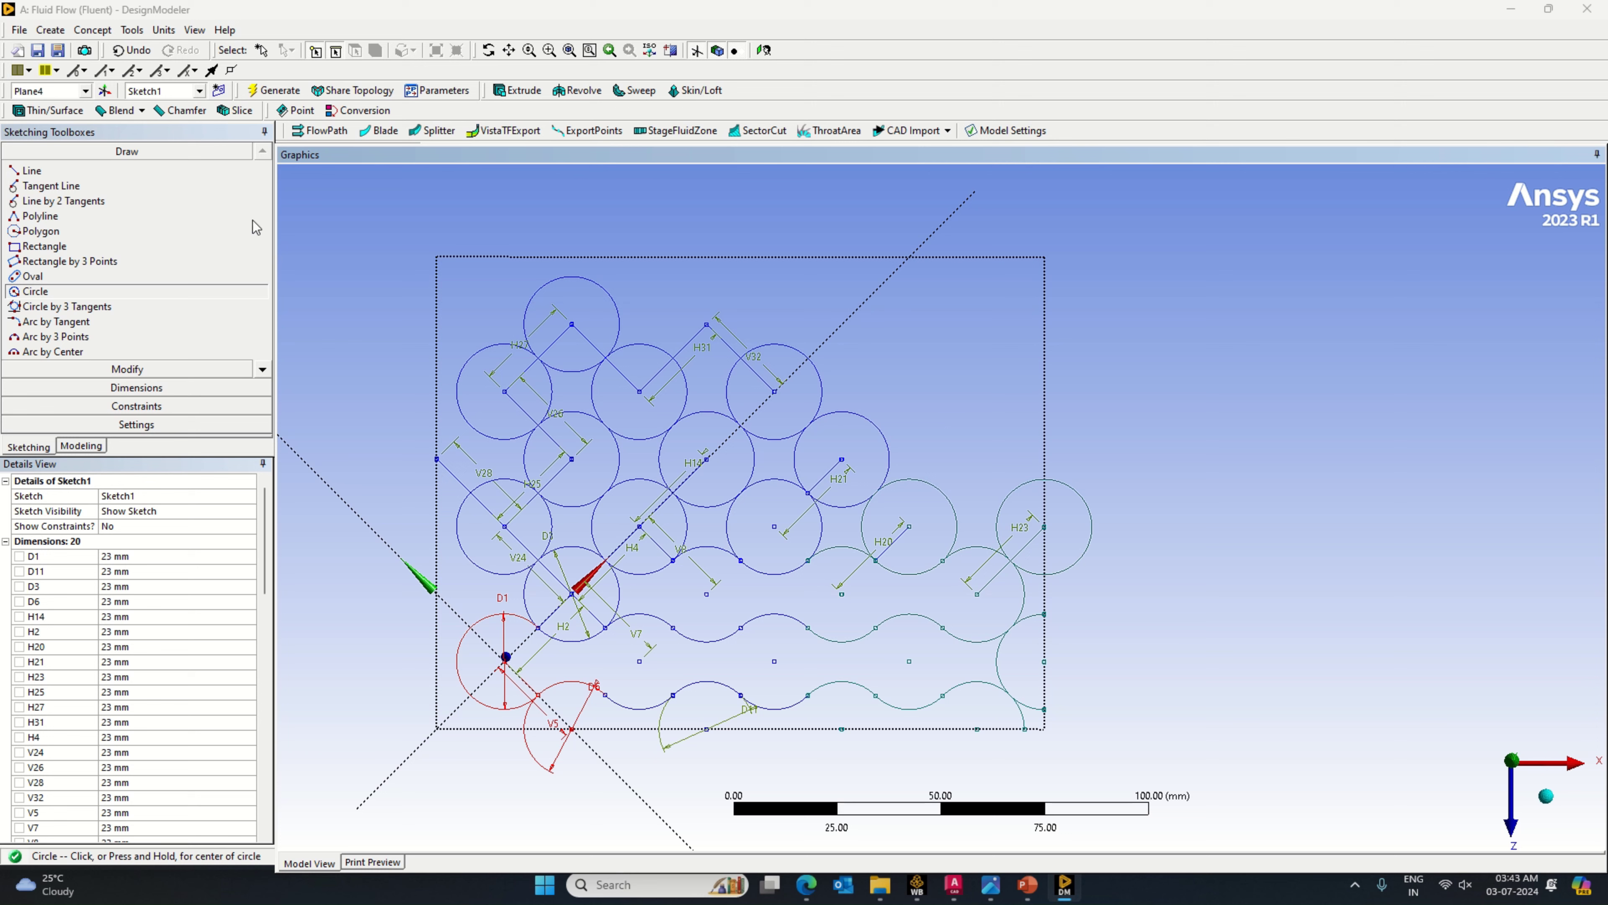
Step: Sketch a line about 23 mm long from the centre of the circle at dimension H21's upper end, diagonally up parallel to the axis
click(109, 170)
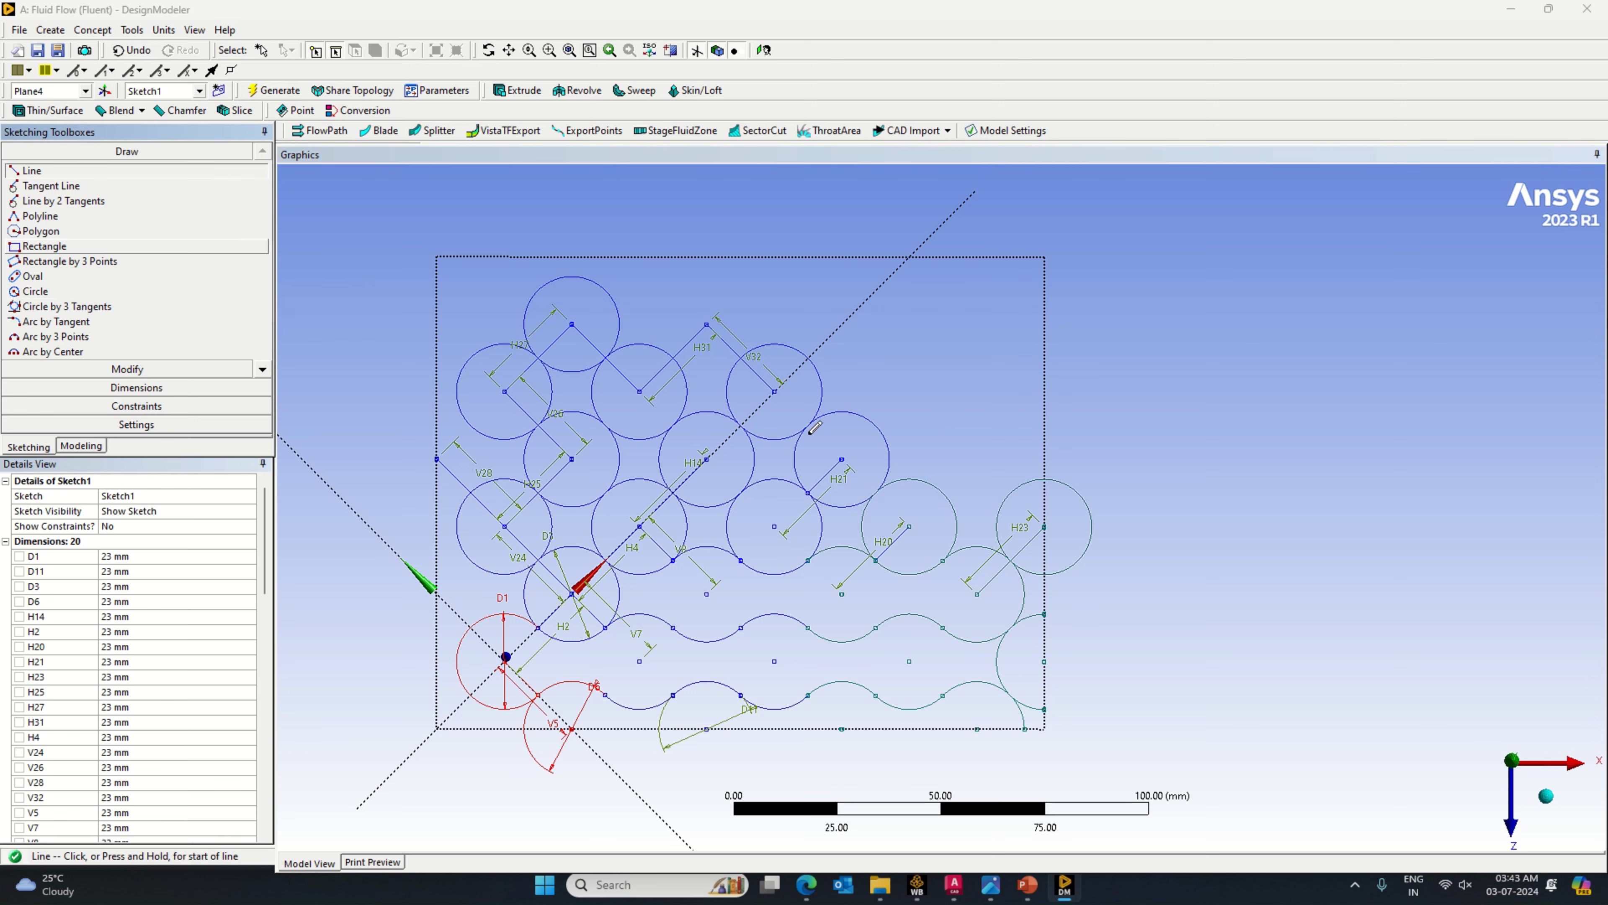
click(842, 458)
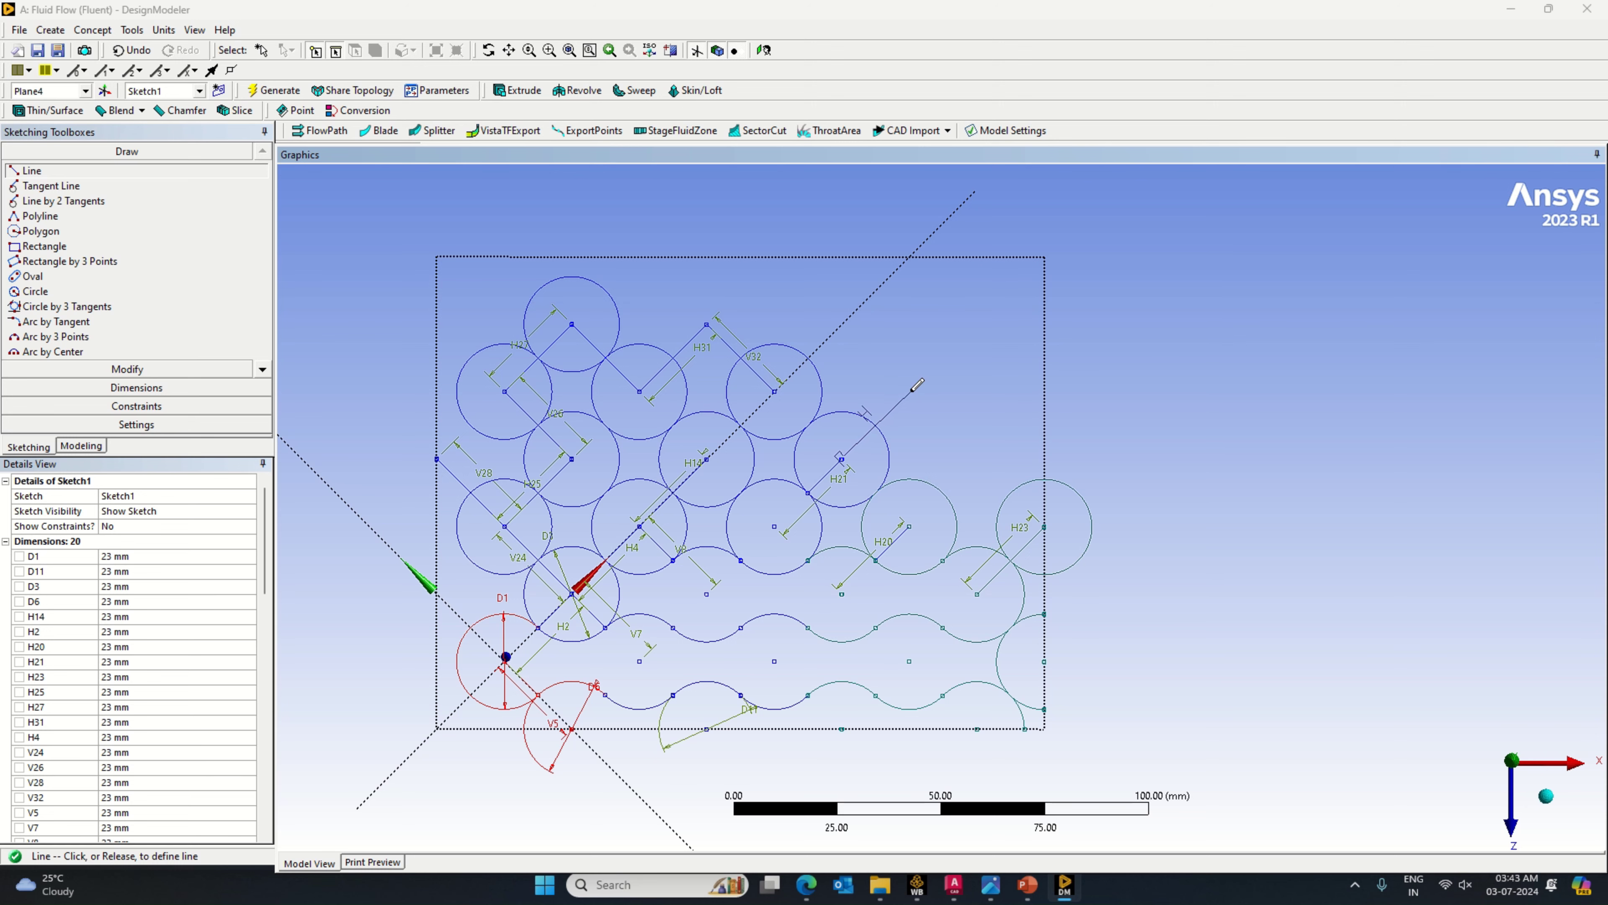
click(909, 392)
scroll(852, 472, up, 4)
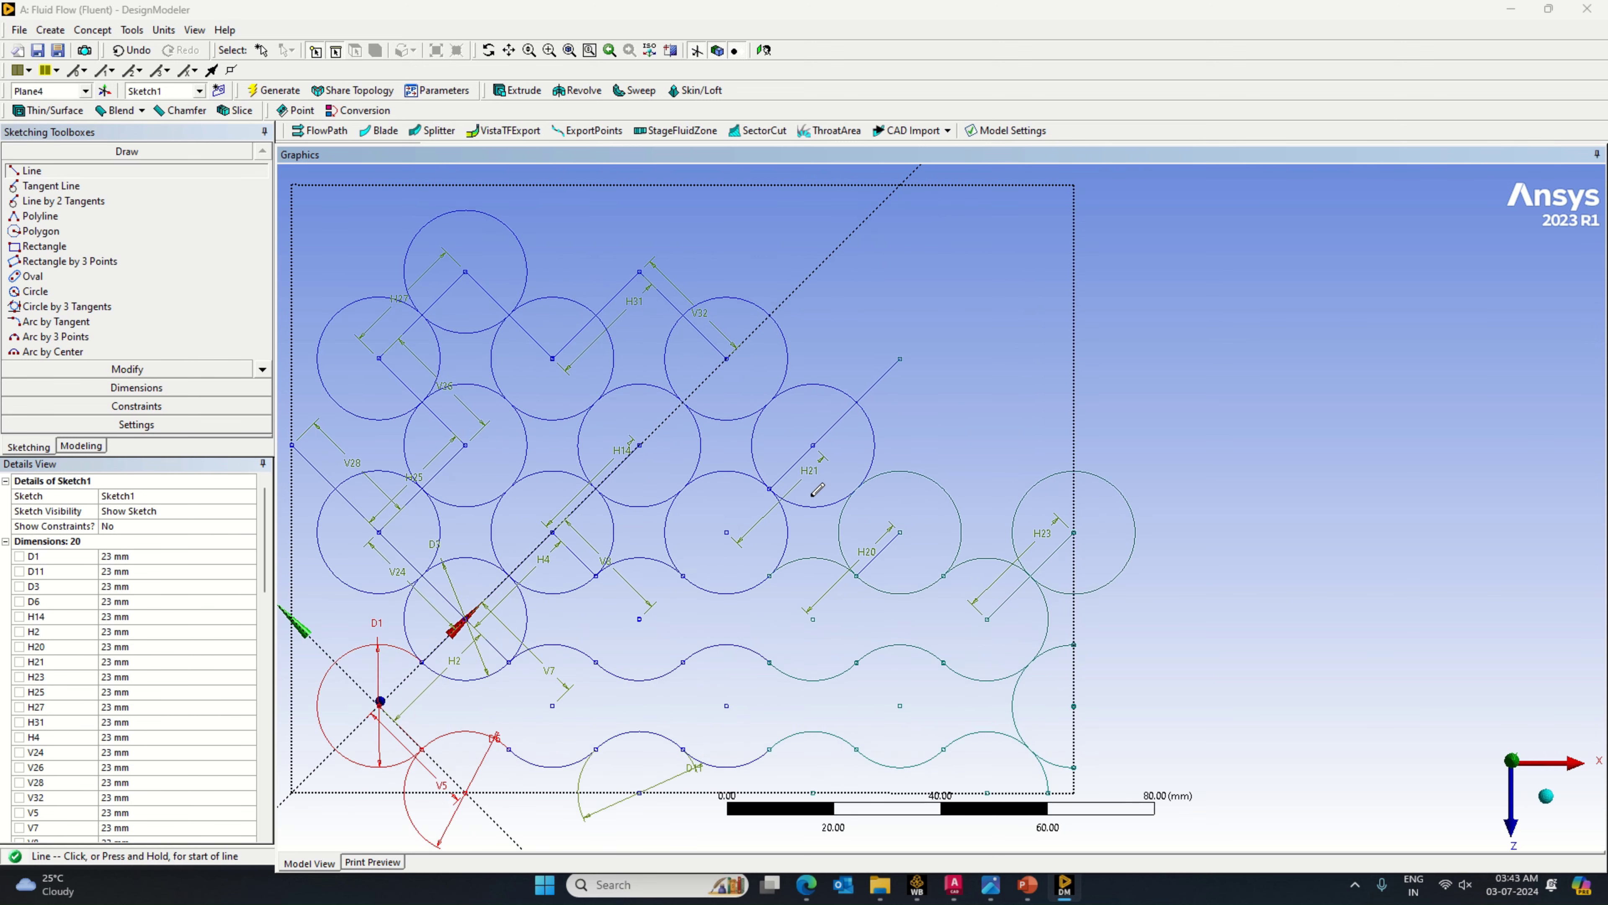
scroll(814, 467, down, 2)
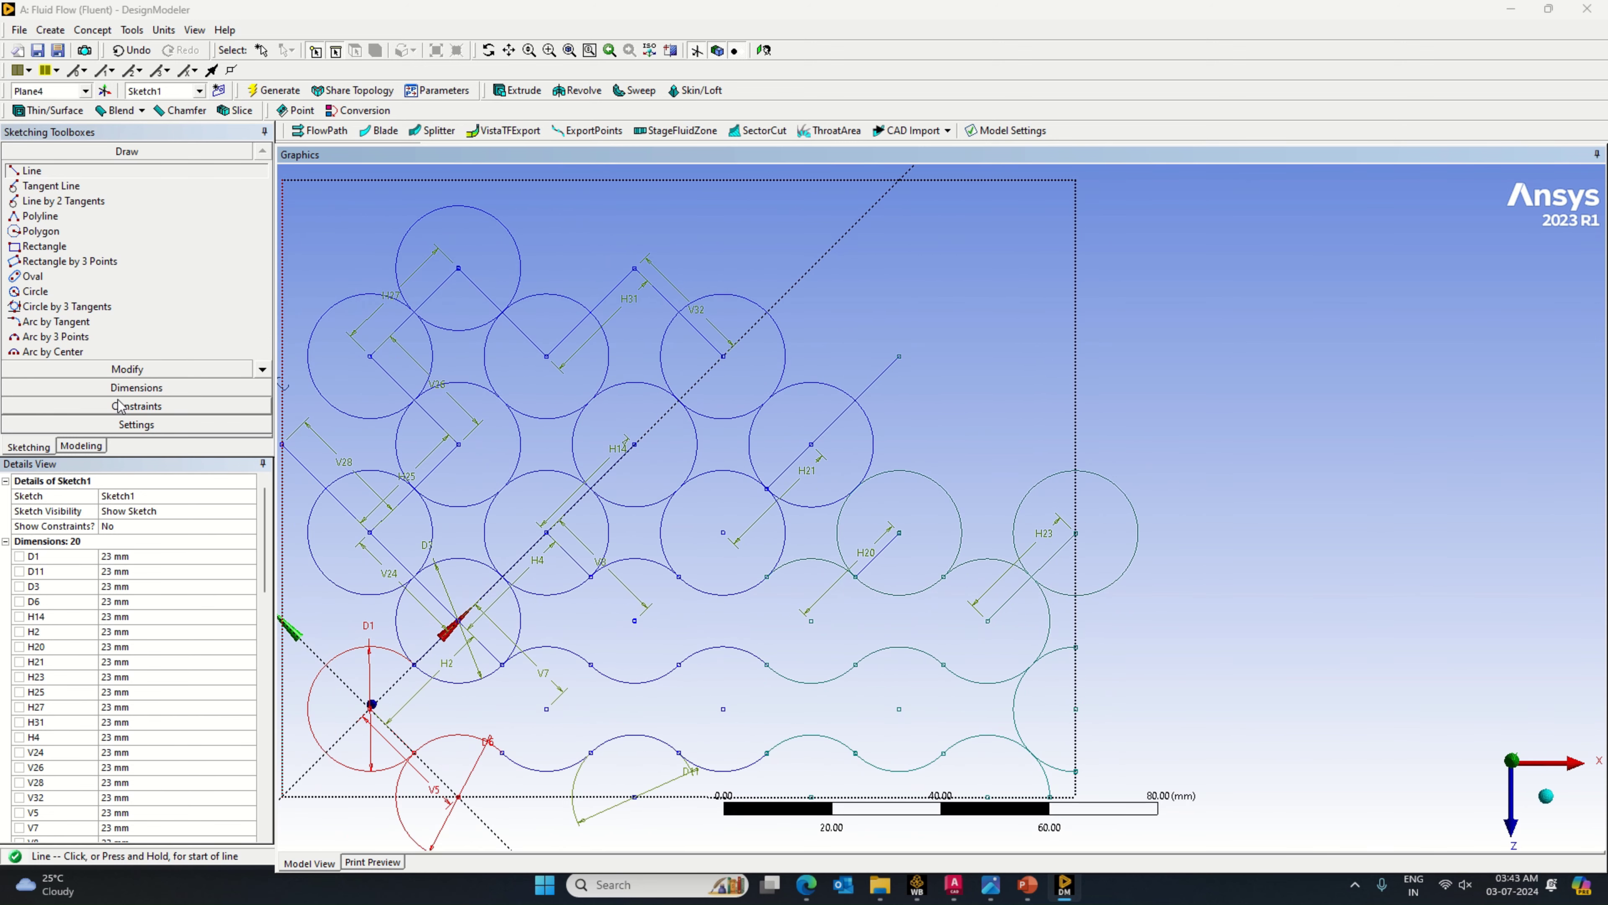
Step: Dimension the line rising from the H21 circle's centre and set its length to 23 mm
click(136, 387)
click(889, 381)
click(921, 405)
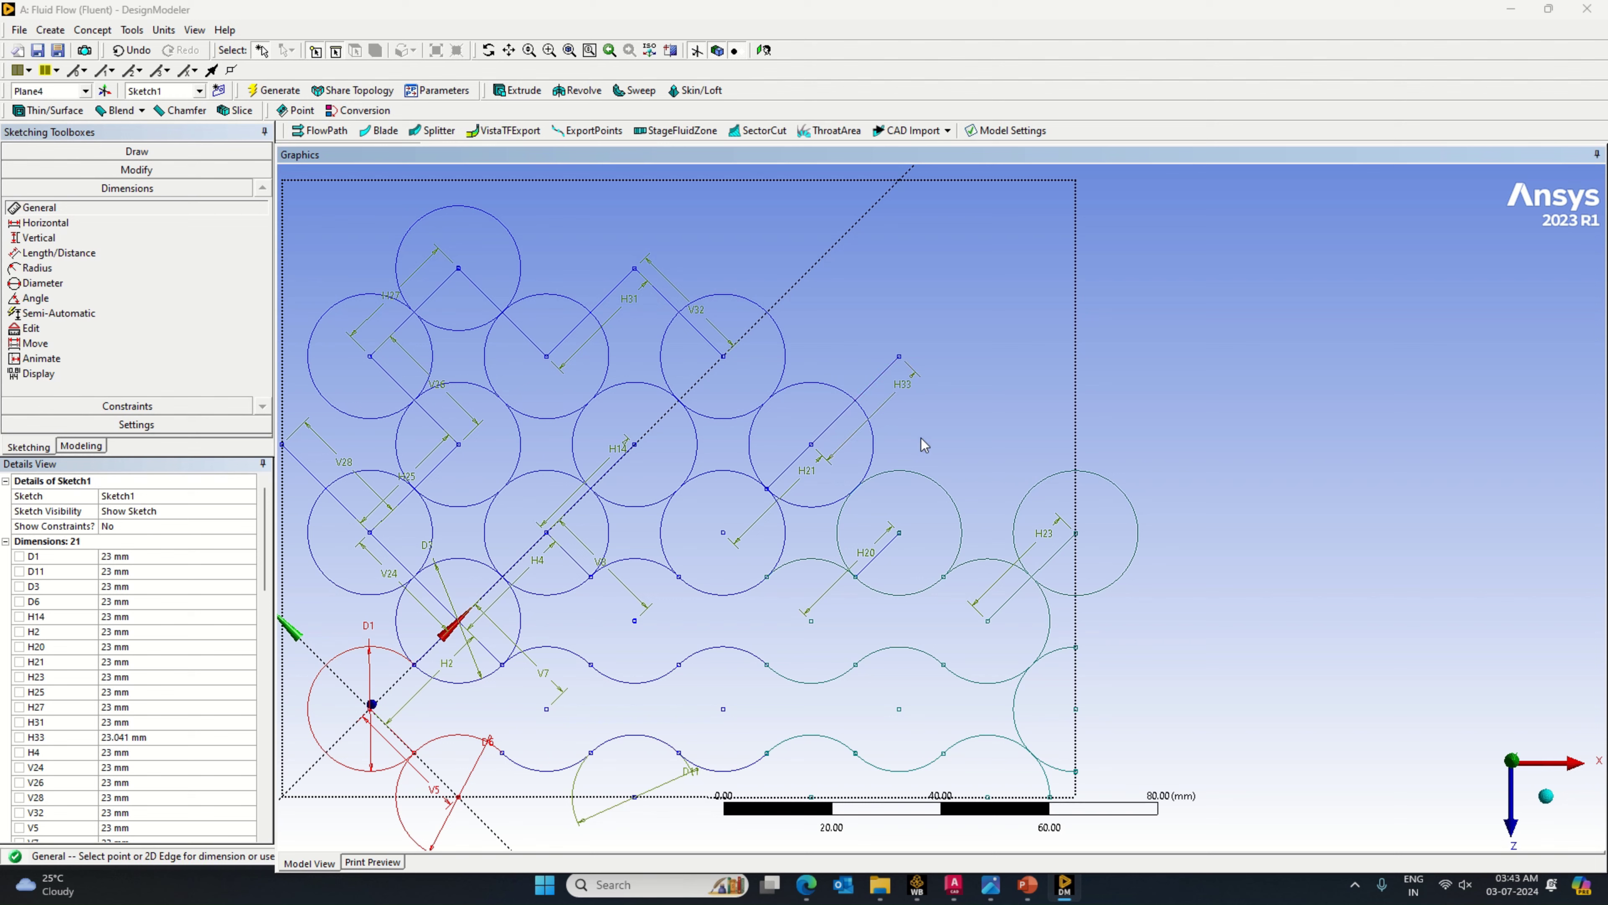
click(133, 737)
text(23)
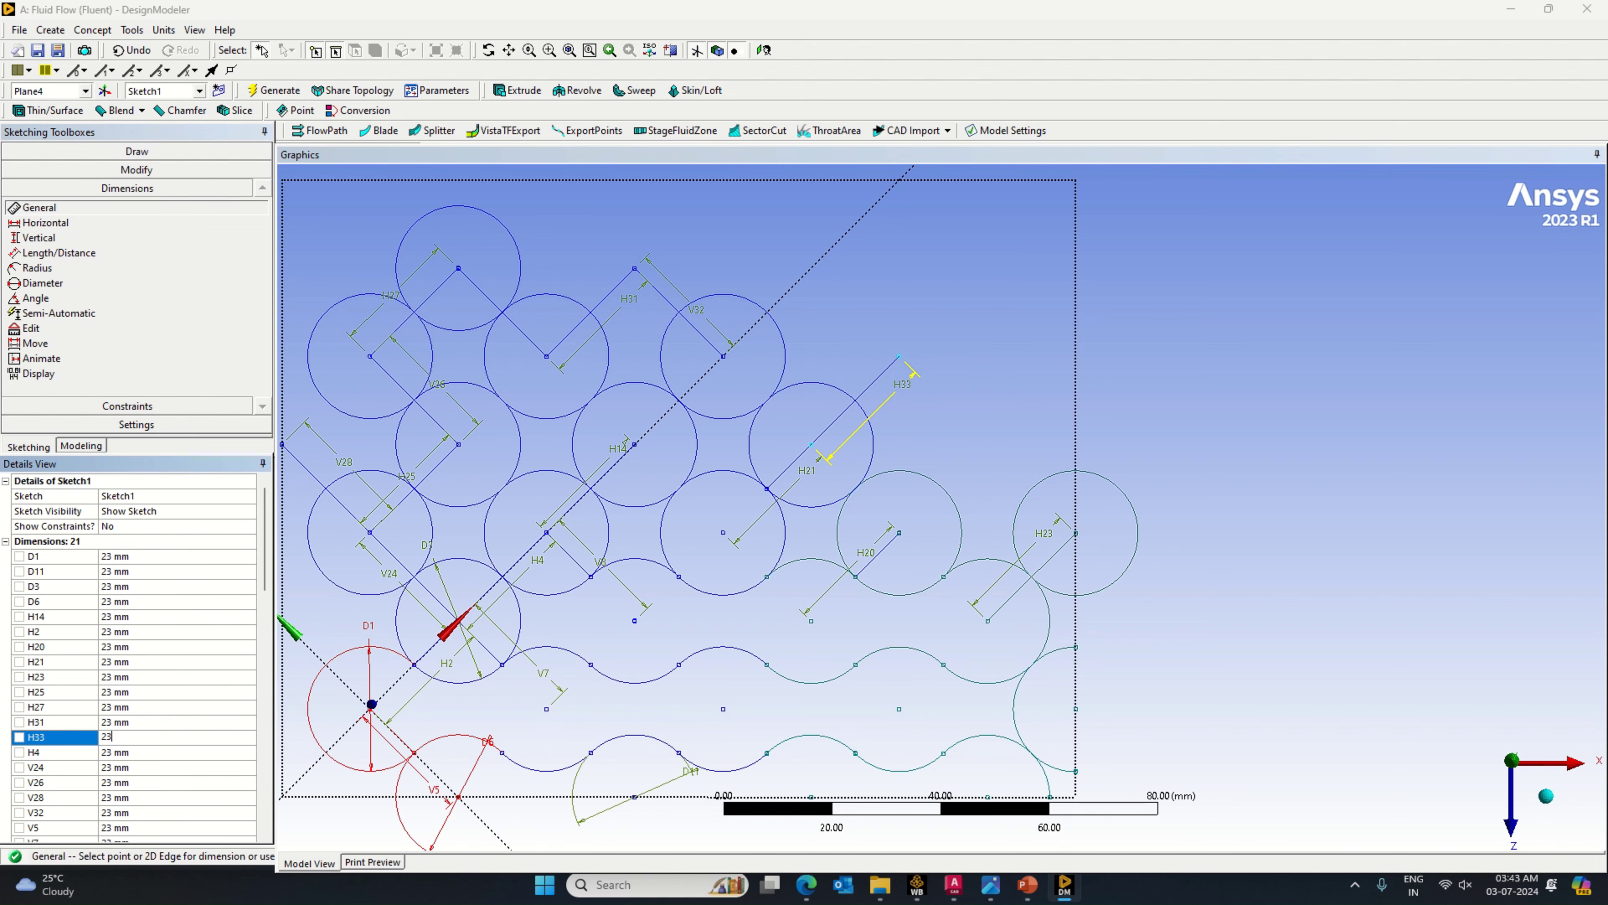
key(Return)
Step: Sketch a second line continuing diagonally up from the H33 line's upper end, in the same direction
click(89, 152)
click(32, 171)
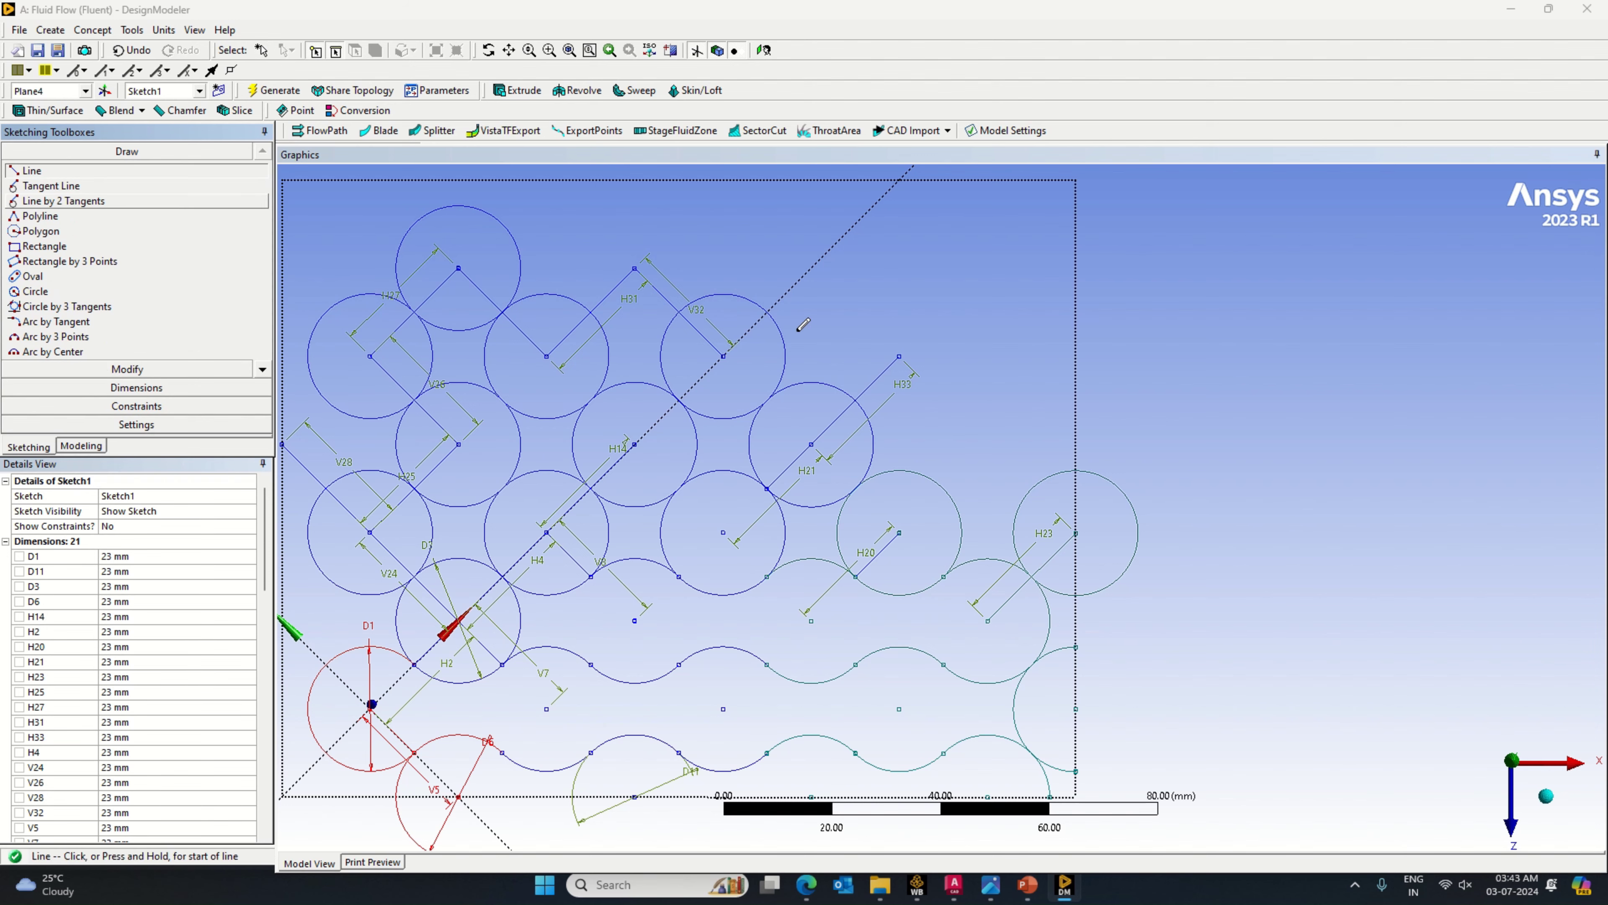
click(899, 353)
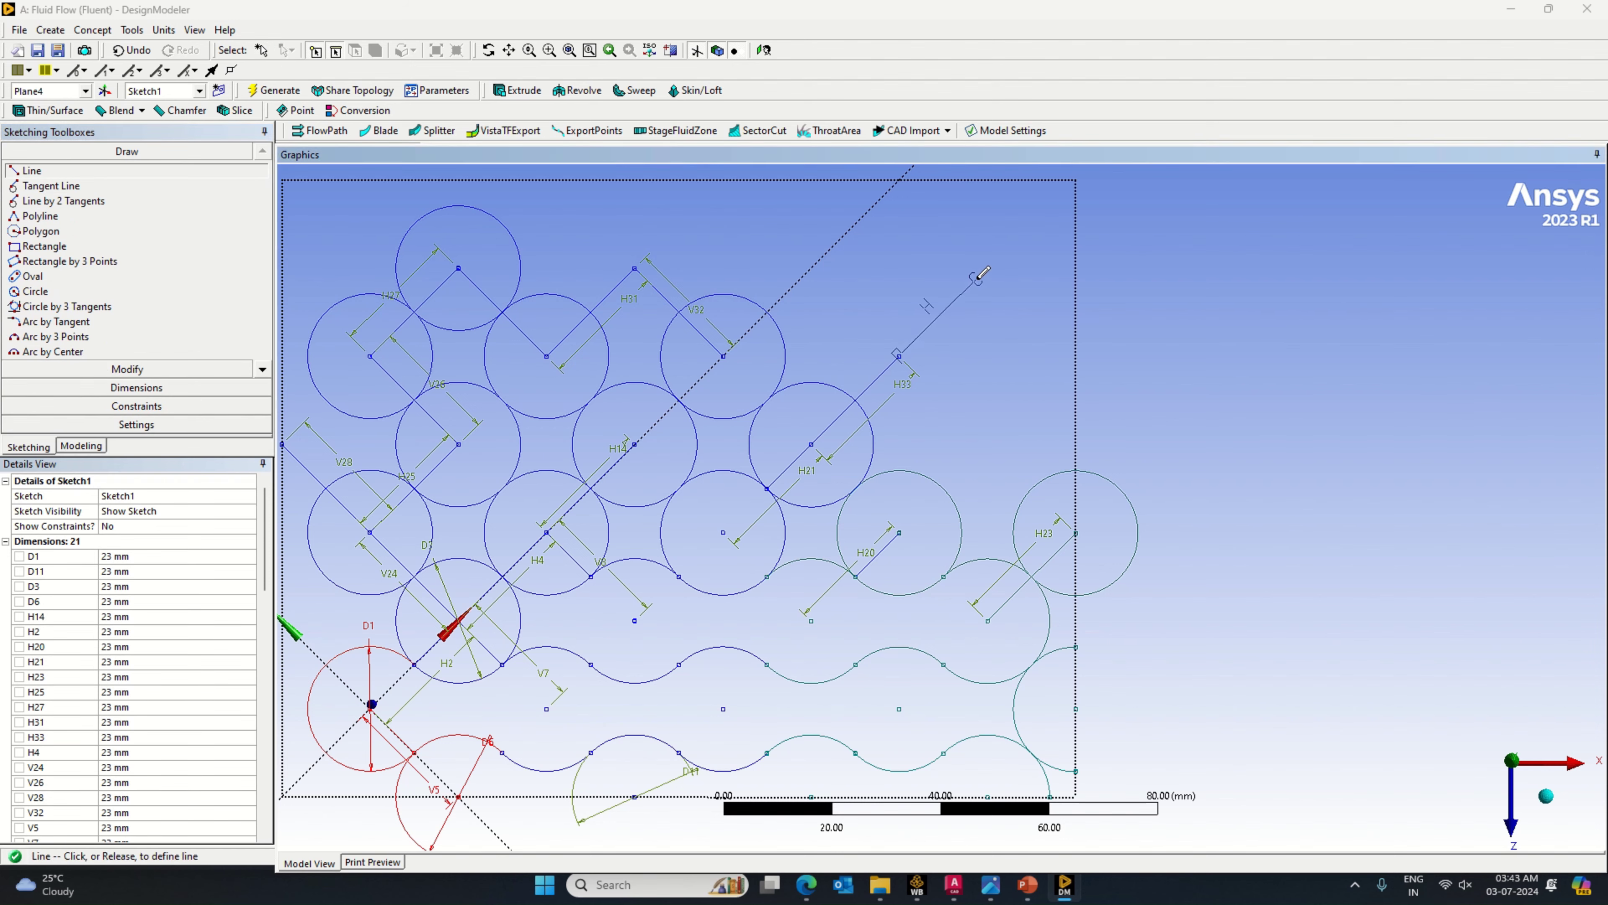
click(976, 279)
Step: Dimension the continuing diagonal line and set its length to 23 mm
click(136, 387)
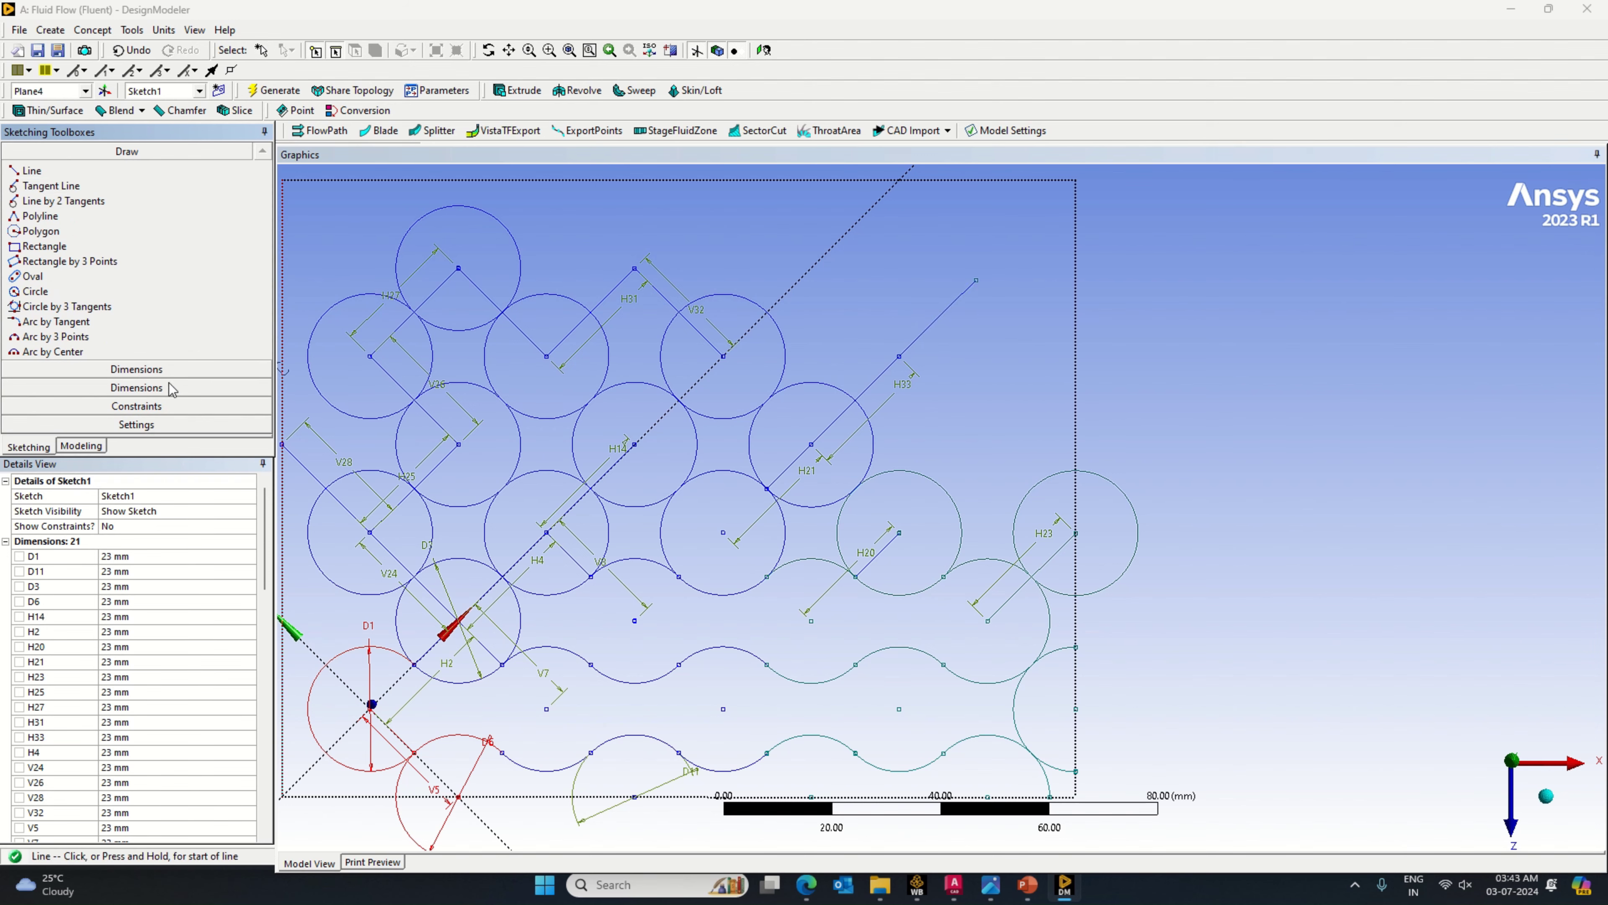
click(924, 329)
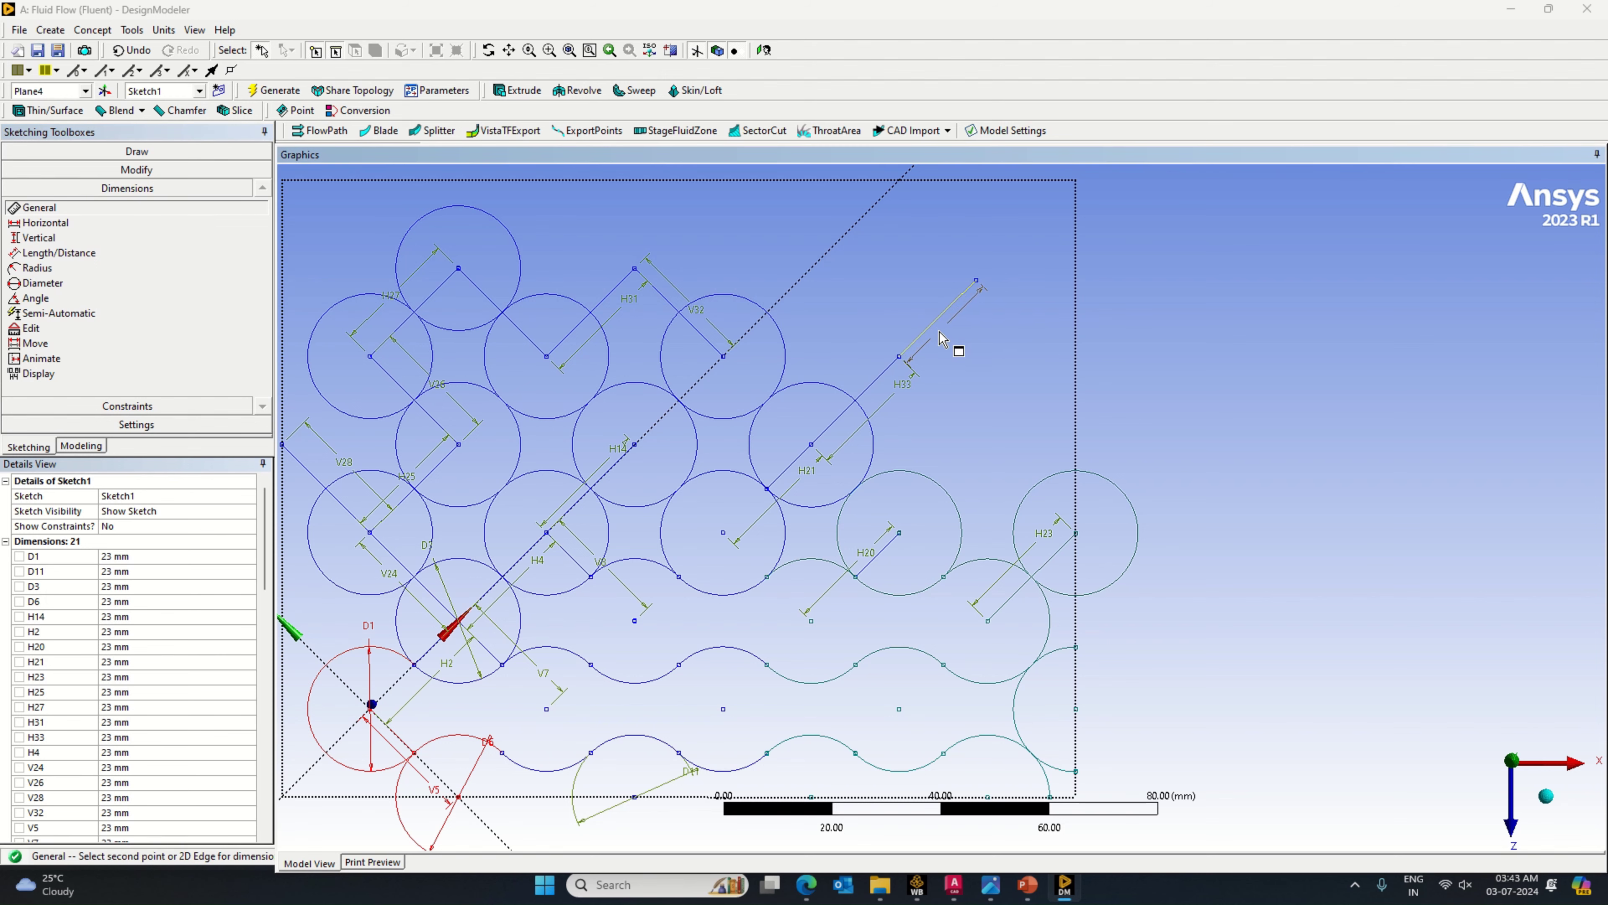
click(949, 340)
click(127, 752)
text(2)
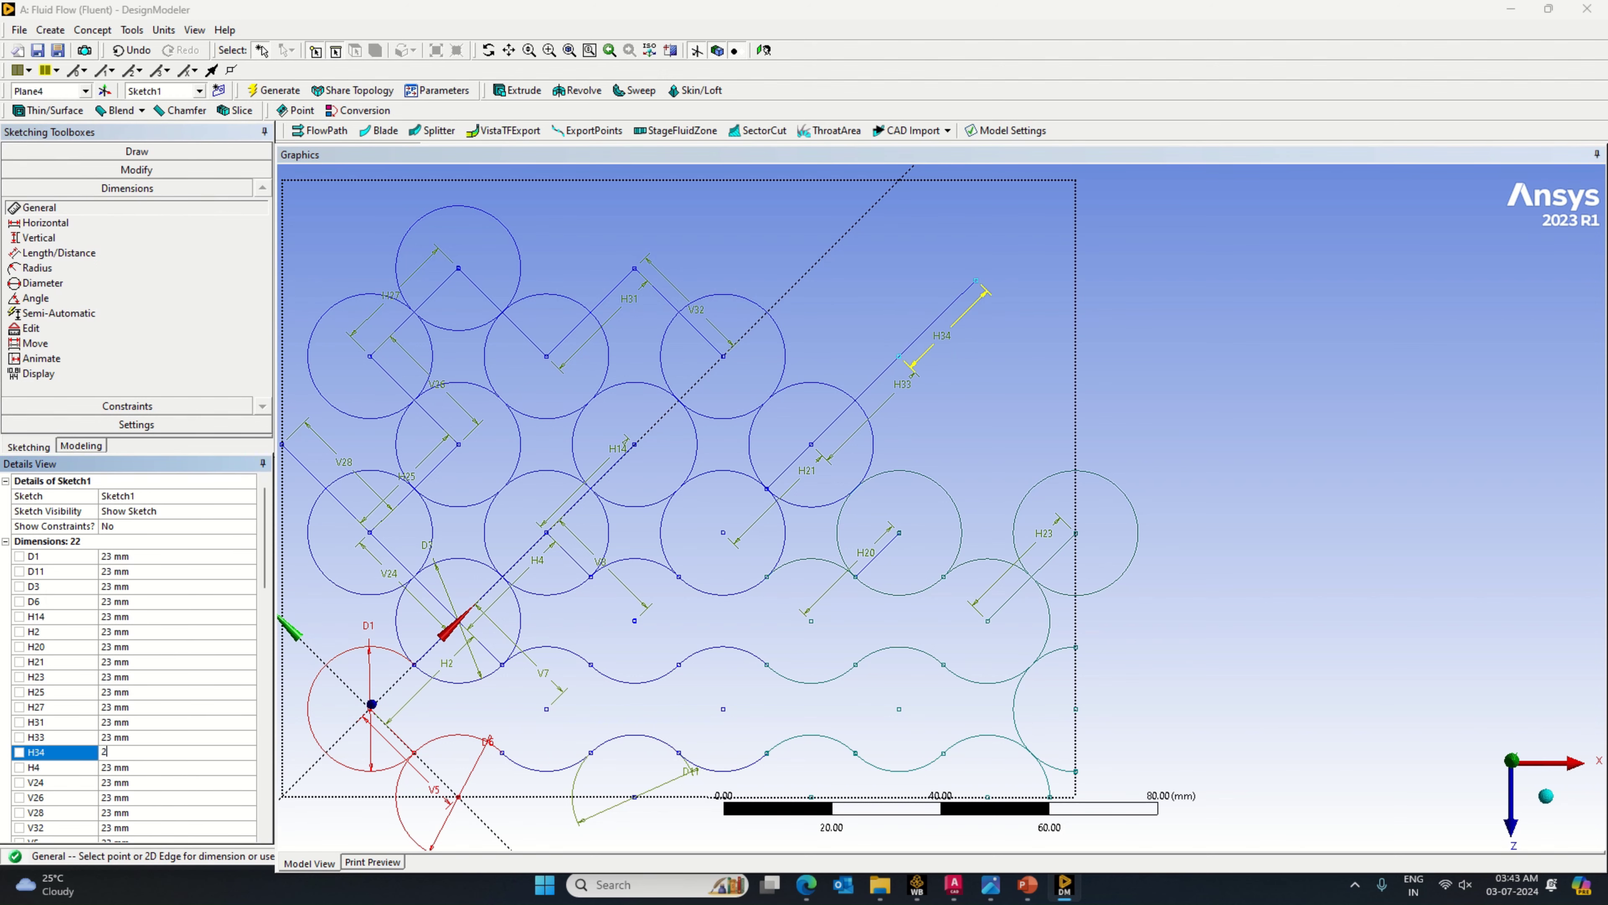
text(3)
key(Return)
scroll(517, 501, down, 2)
Step: Sketch a line about 24 mm long from the joint of the two collinear lines, diagonally down toward the circle at H23
click(132, 152)
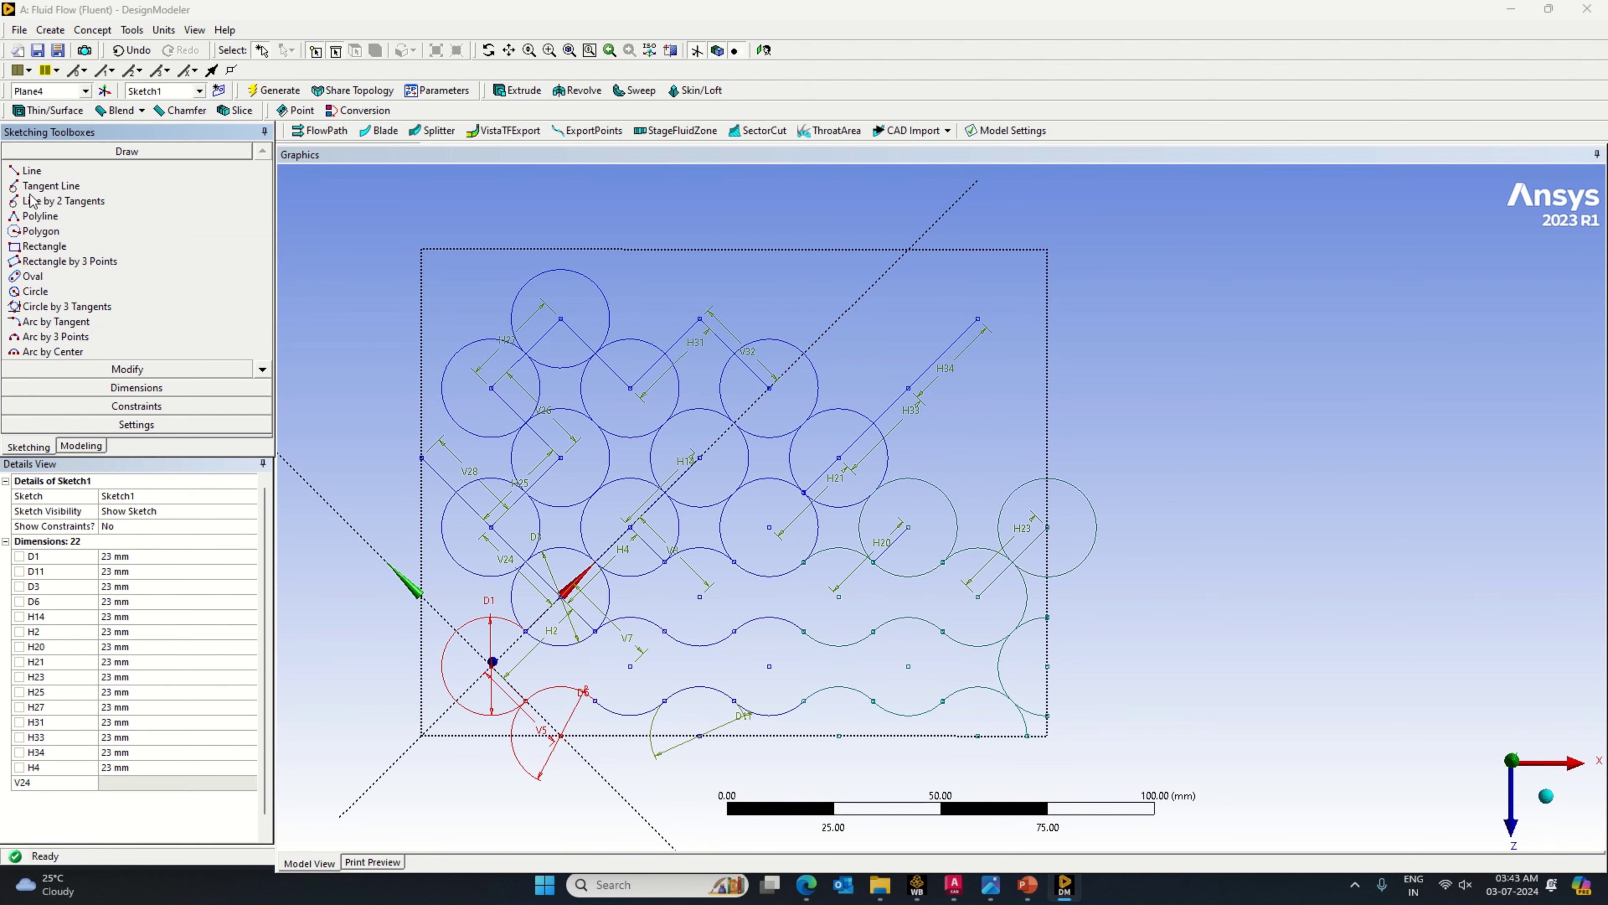
click(32, 171)
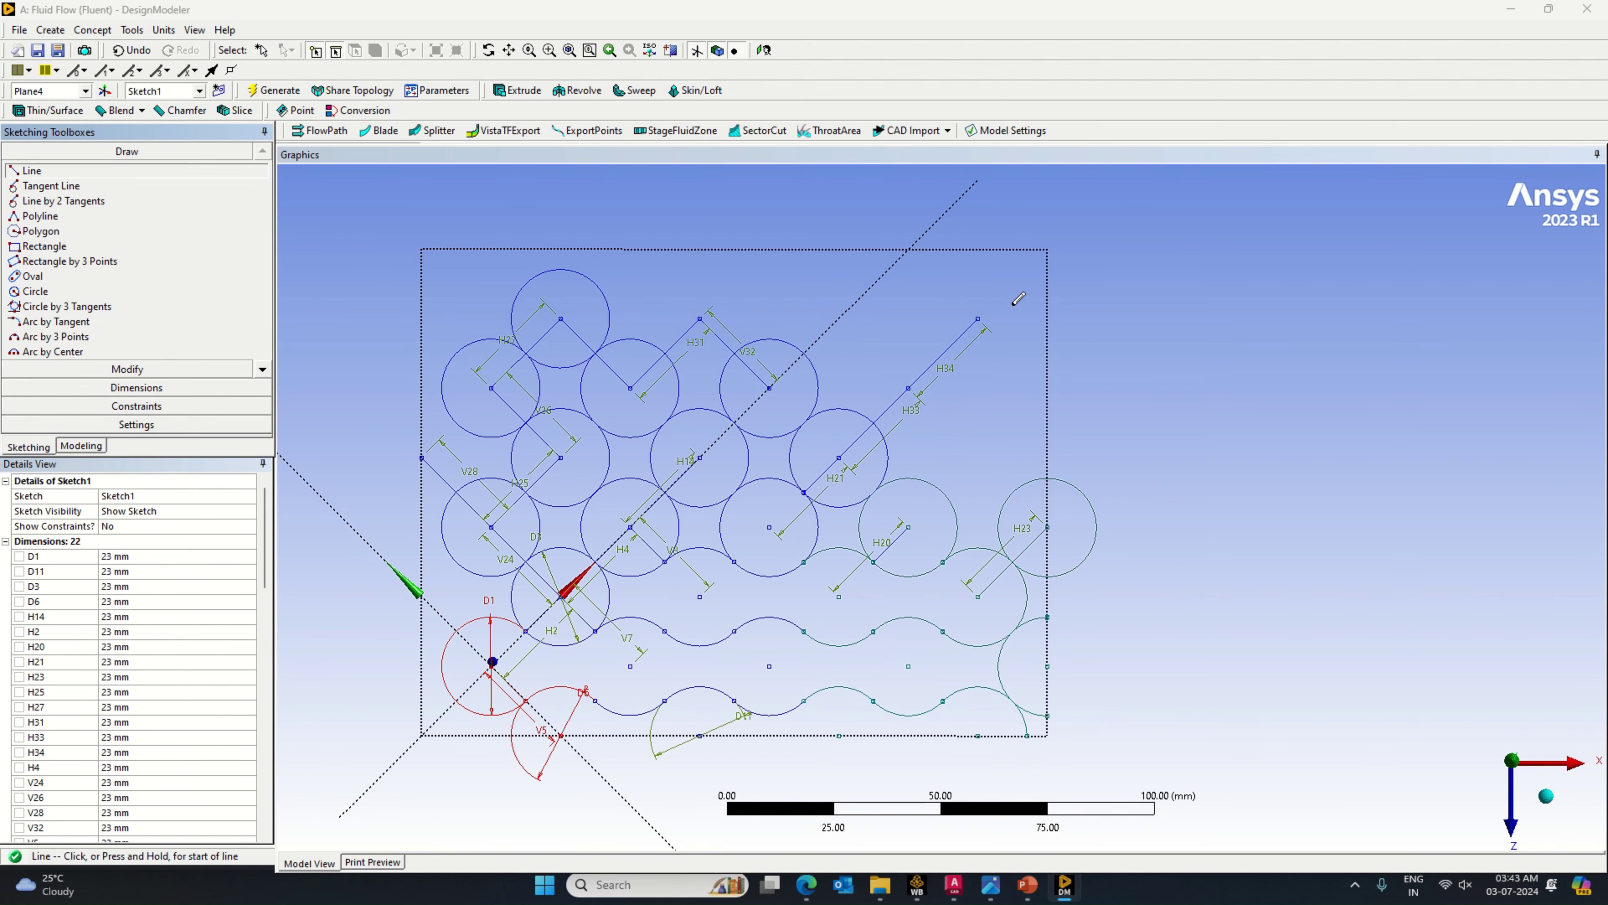
click(906, 387)
click(981, 458)
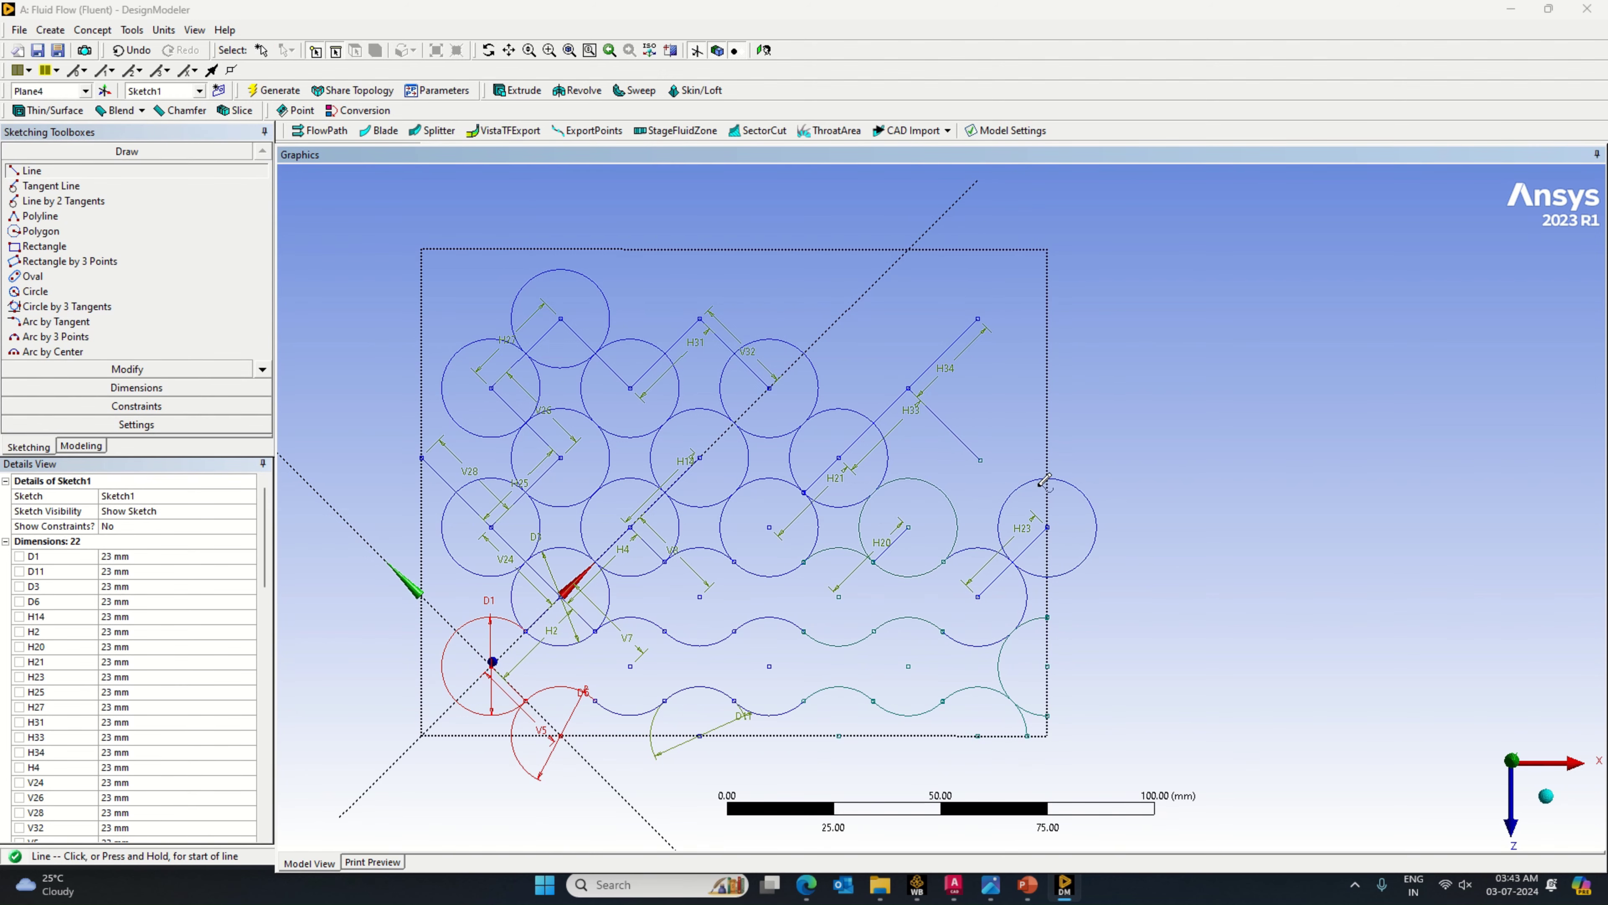
Step: Dimension the line descending from the collinear lines' joint and set its length to 23 mm
click(173, 389)
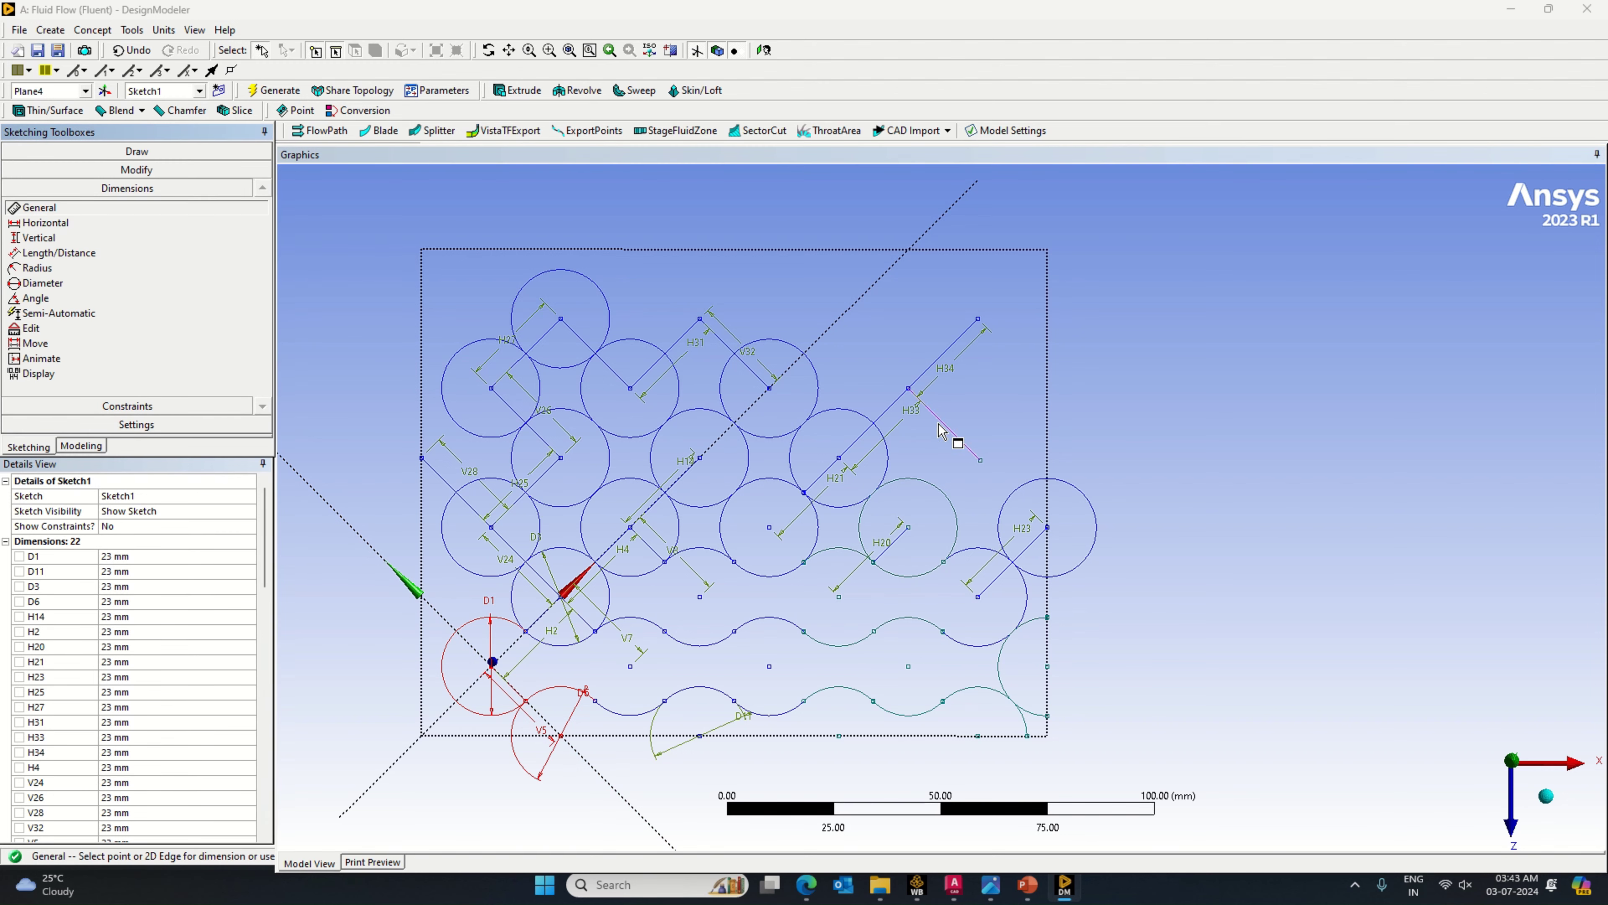
click(953, 433)
click(969, 418)
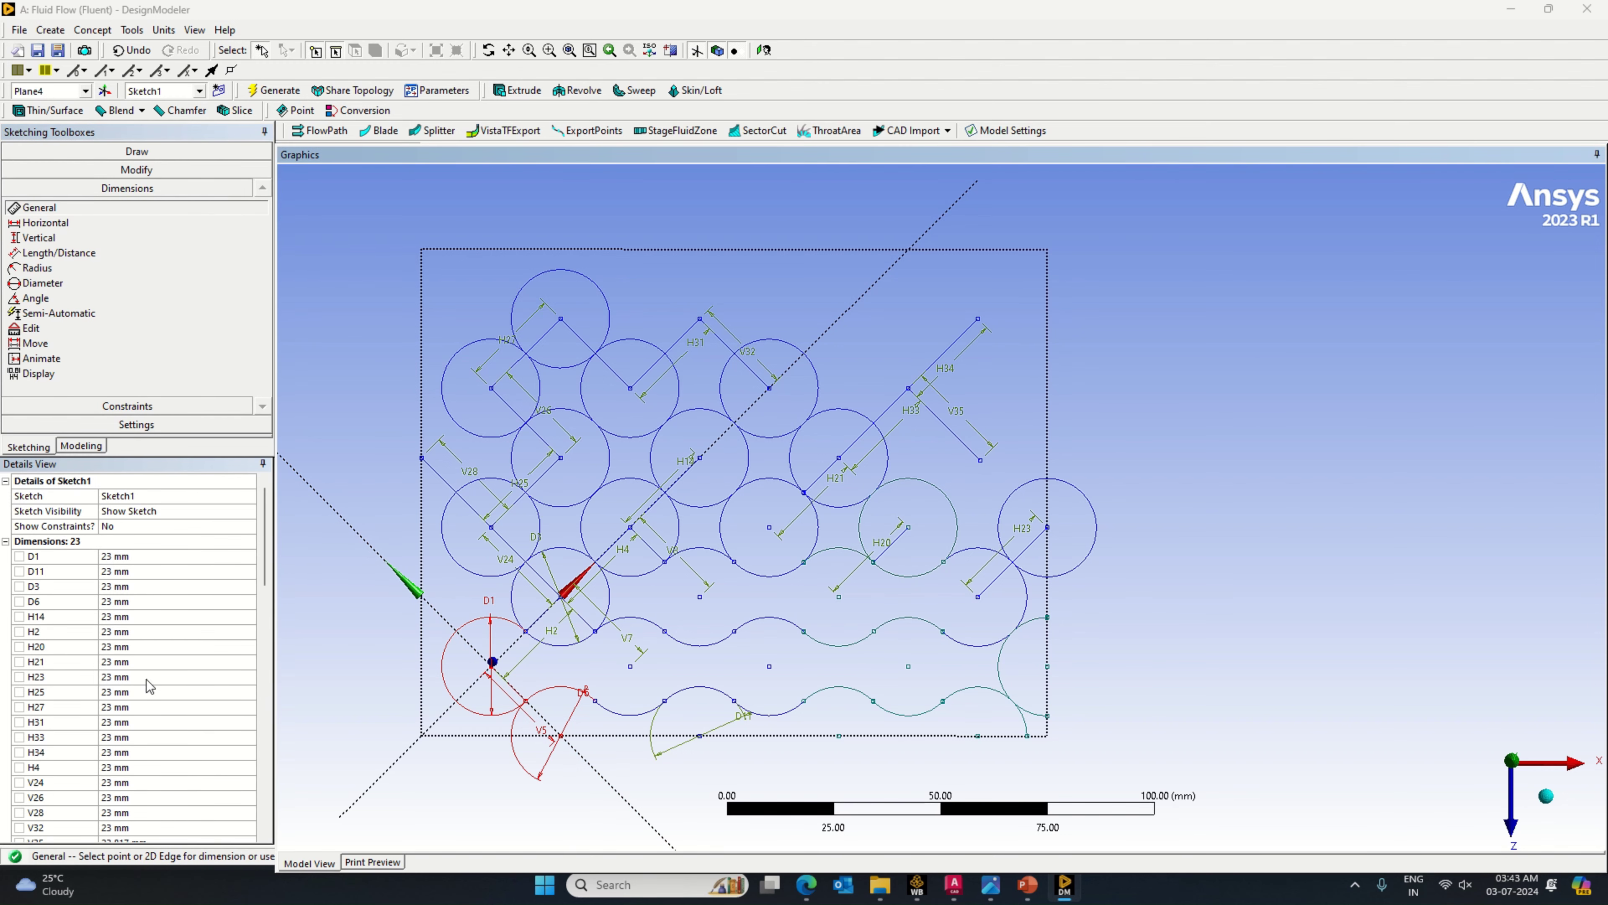
scroll(148, 685, down, 3)
click(151, 706)
key(BackSpace)
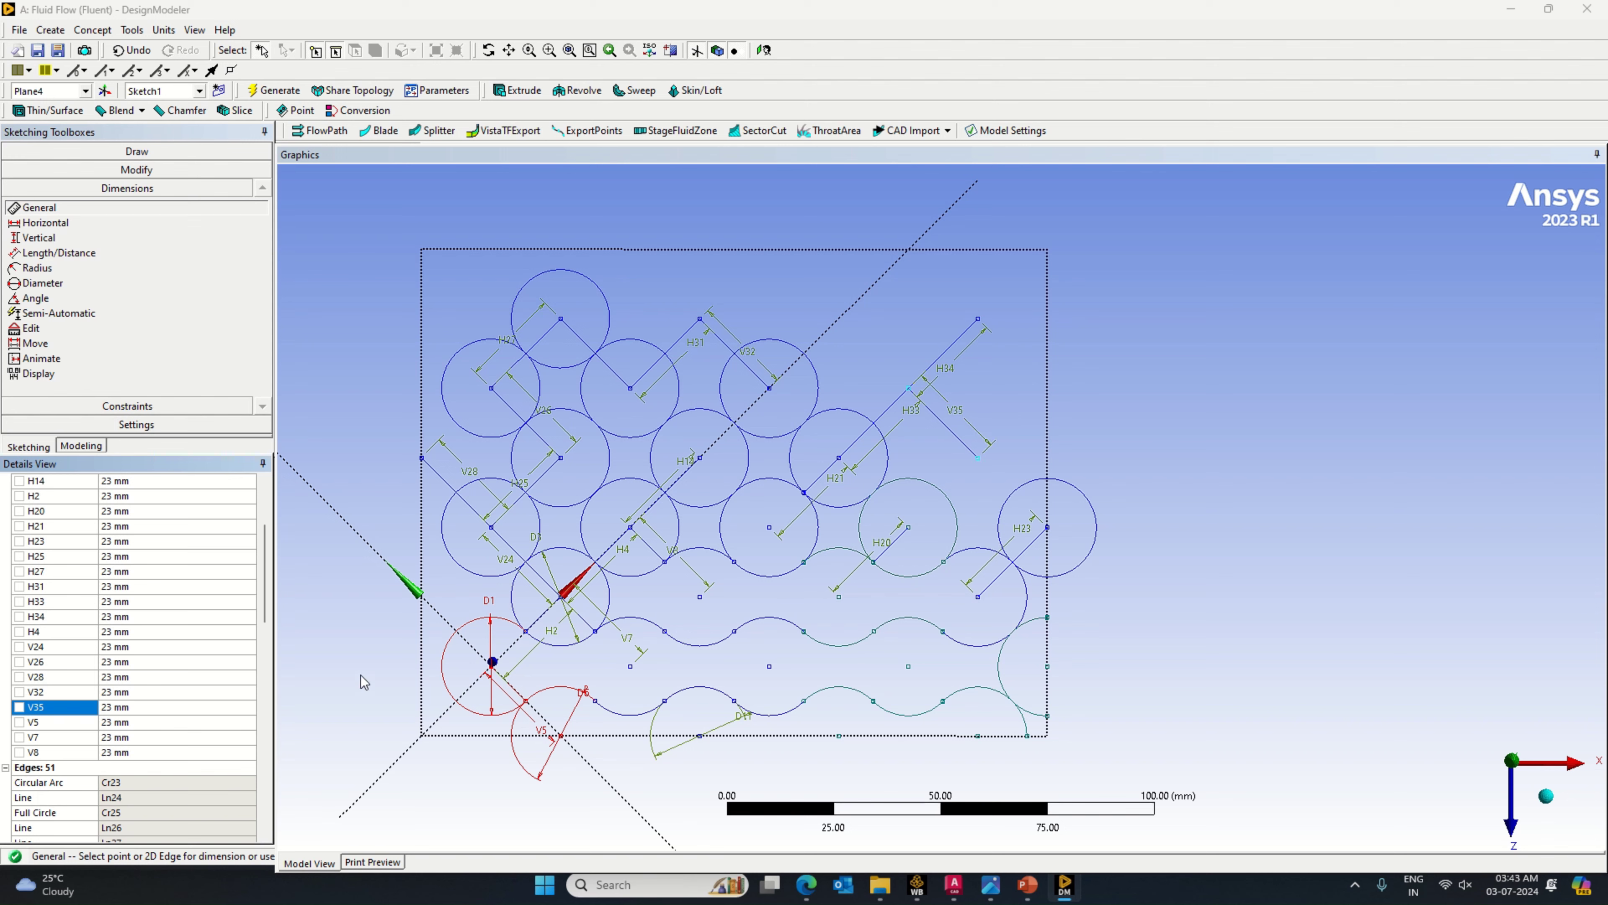
Step: Sketch a line from the same joint diagonally up in the opposite direction, extending the descending line beyond the crossing
click(114, 152)
click(57, 170)
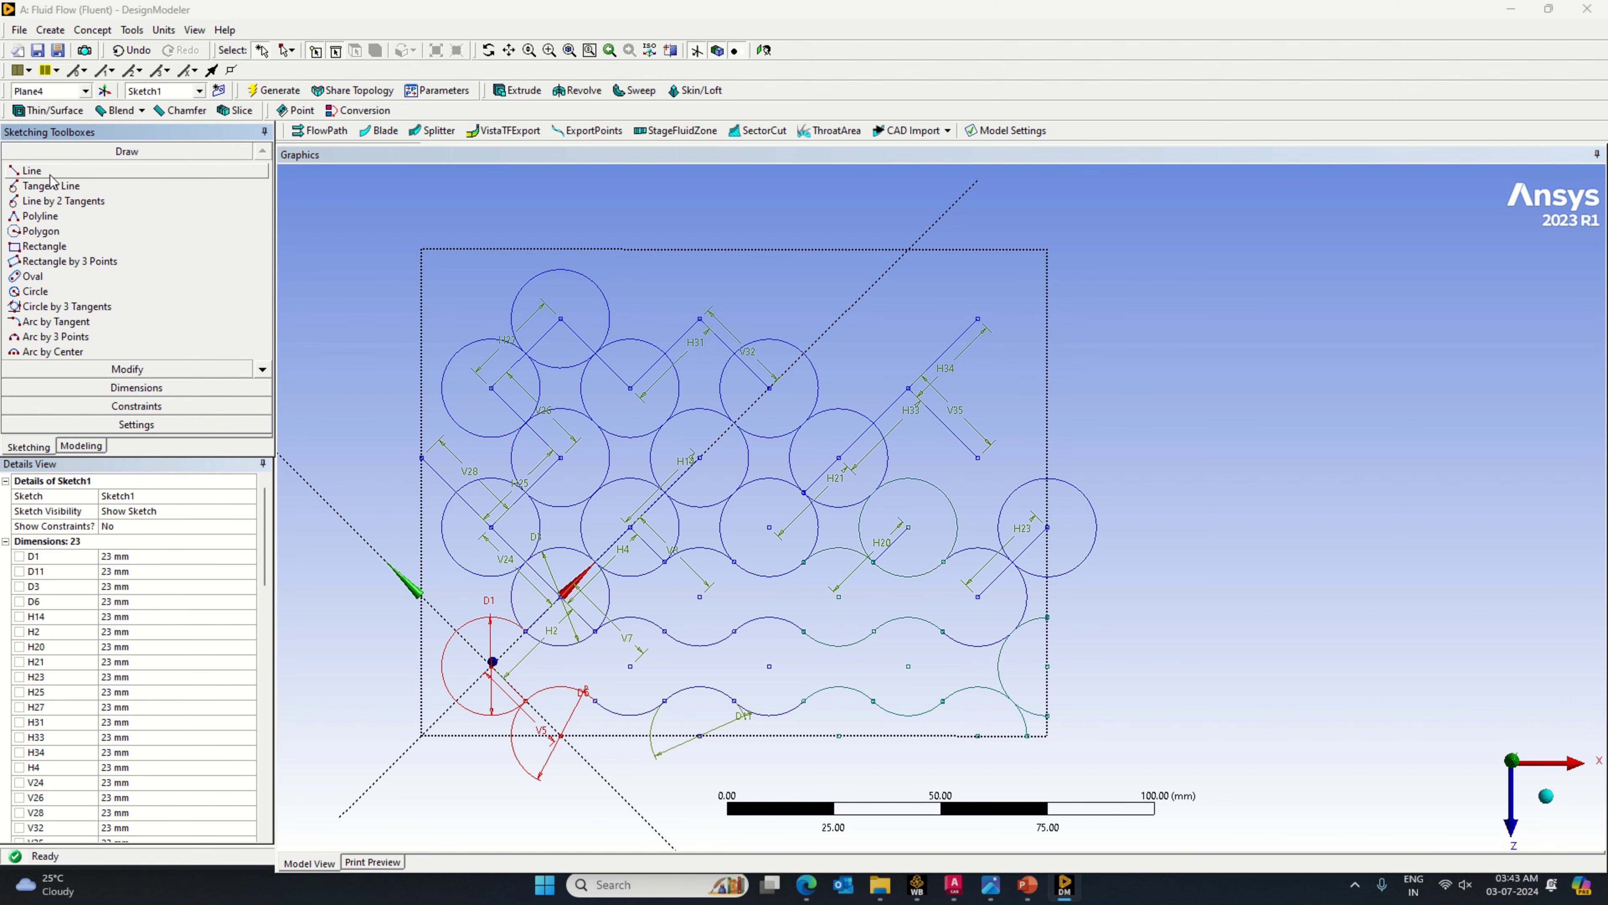
click(908, 385)
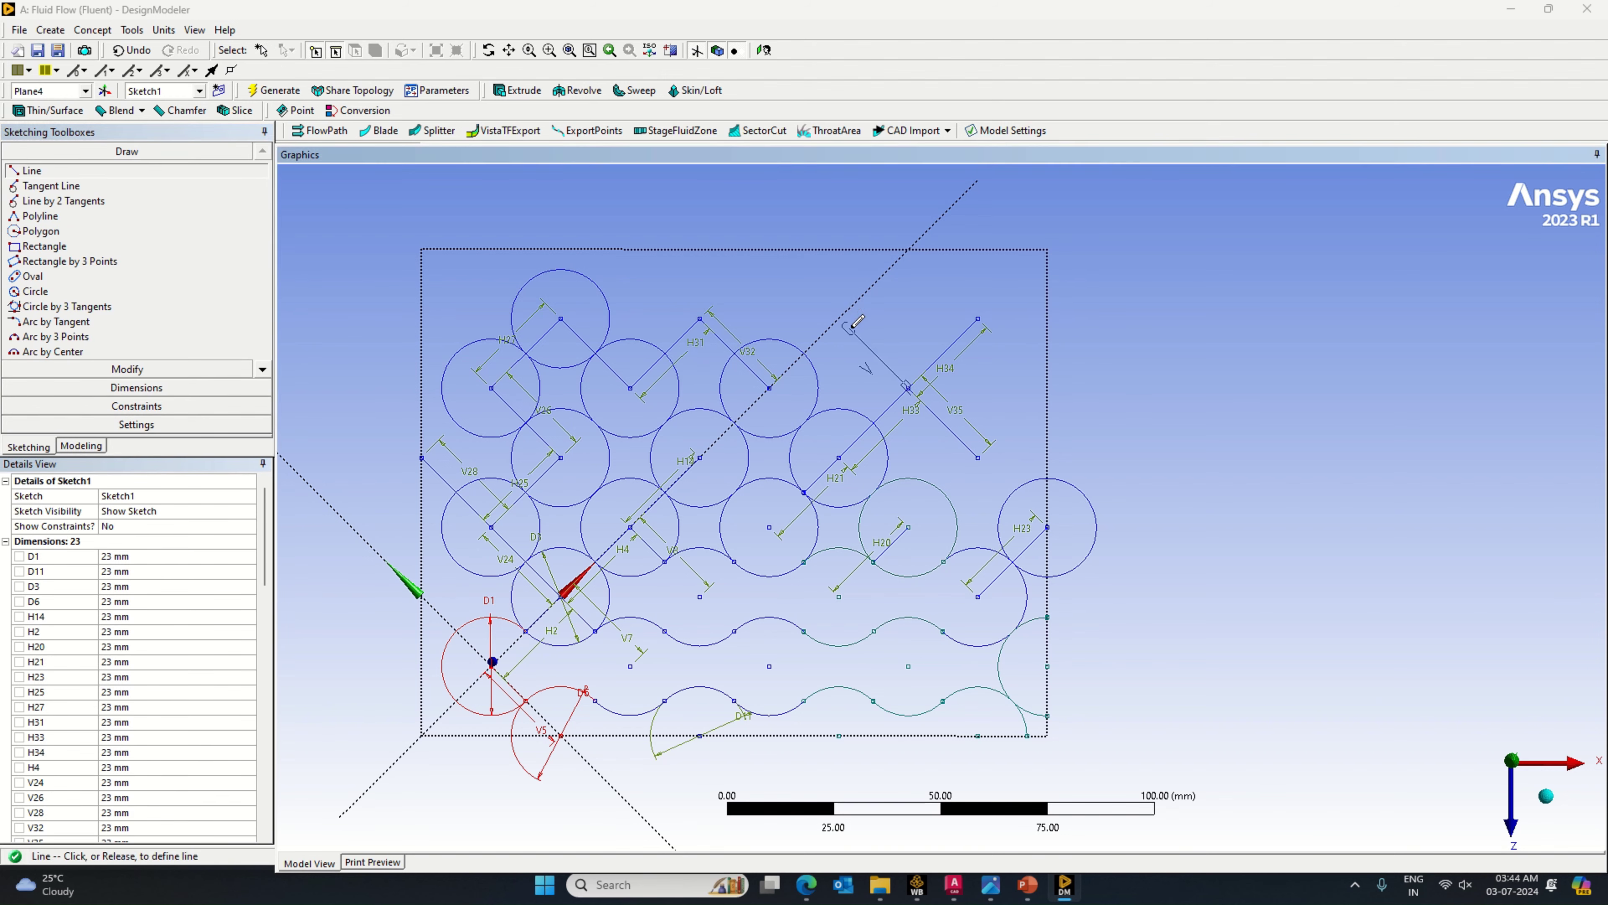
click(853, 330)
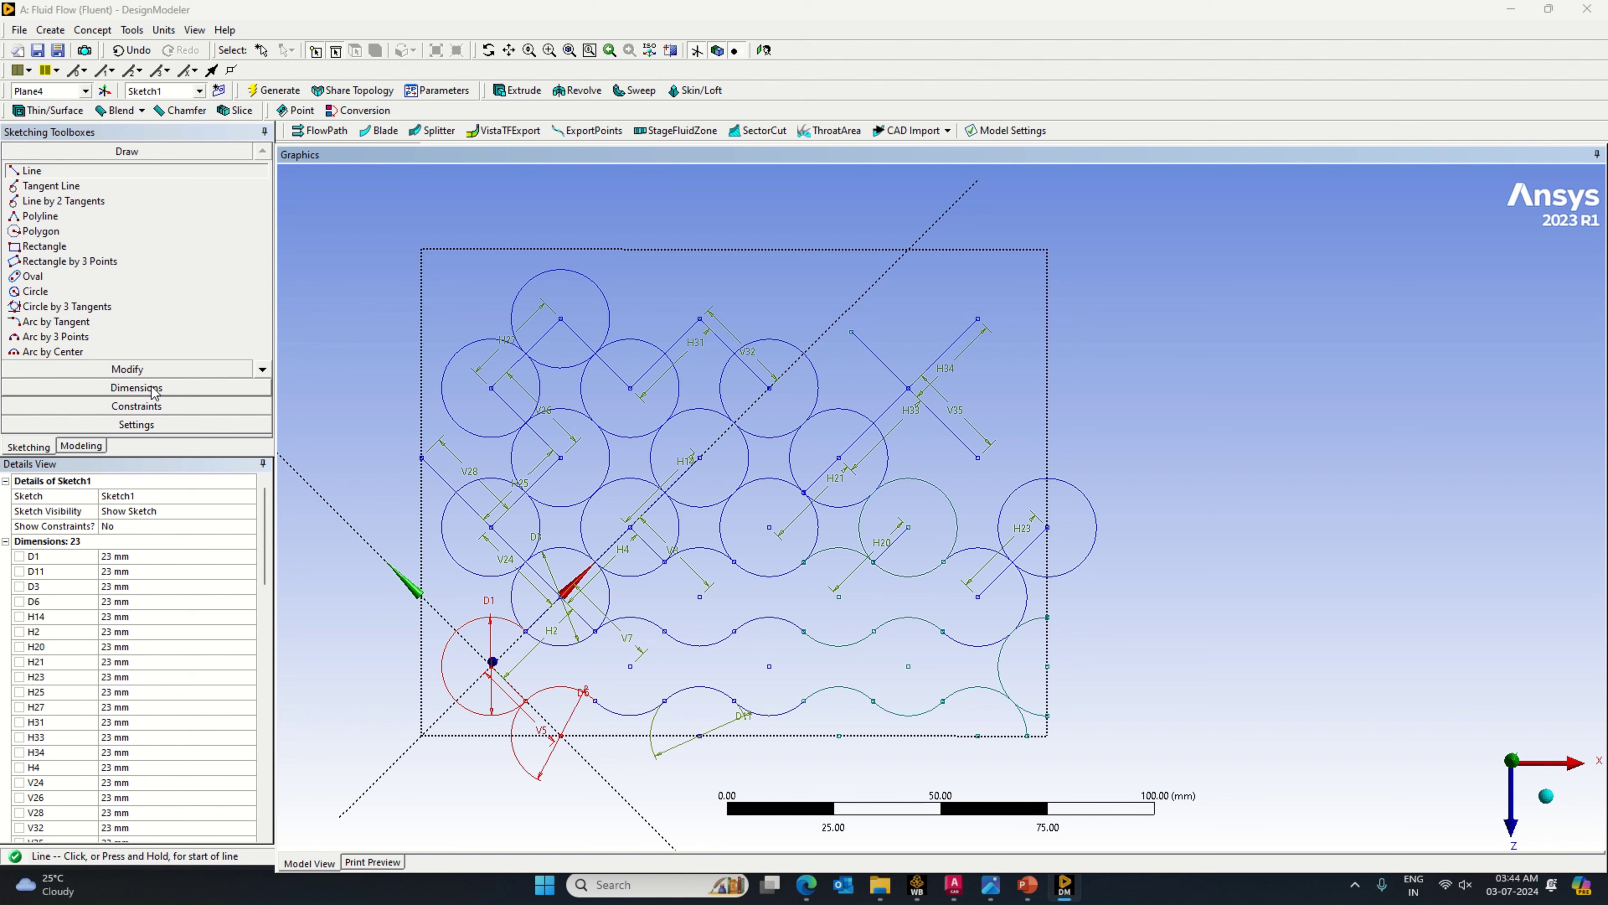
Step: Dimension the line rising diagonally from the four-line crossing above the H33 dimension and set its length to 23 mm
click(136, 387)
click(881, 365)
click(905, 359)
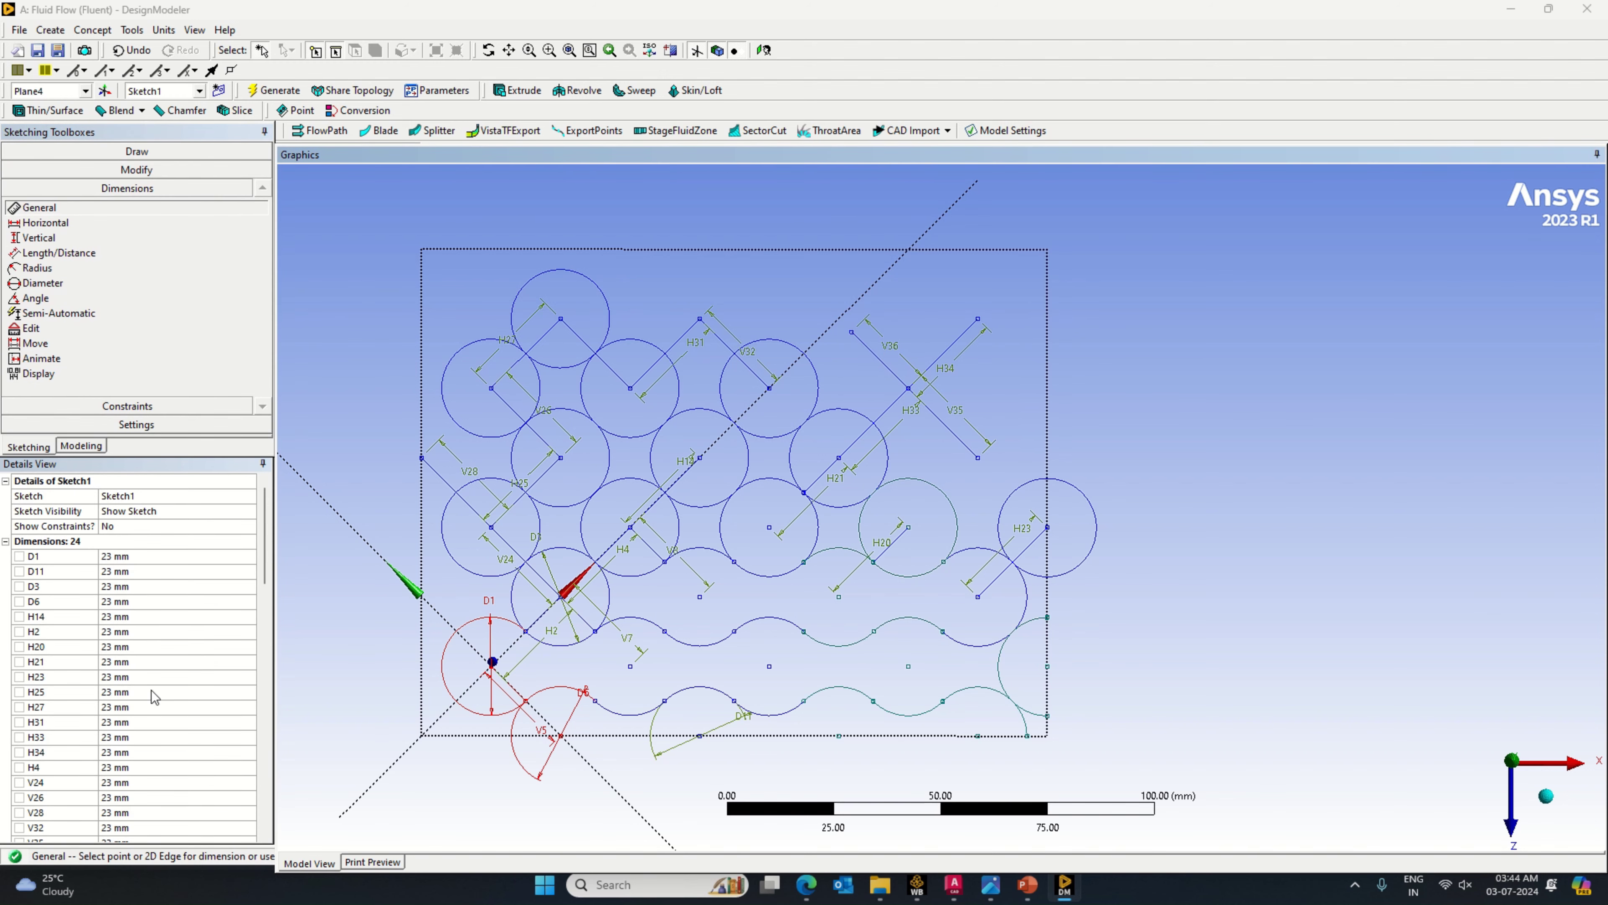
scroll(154, 697, down, 3)
click(144, 722)
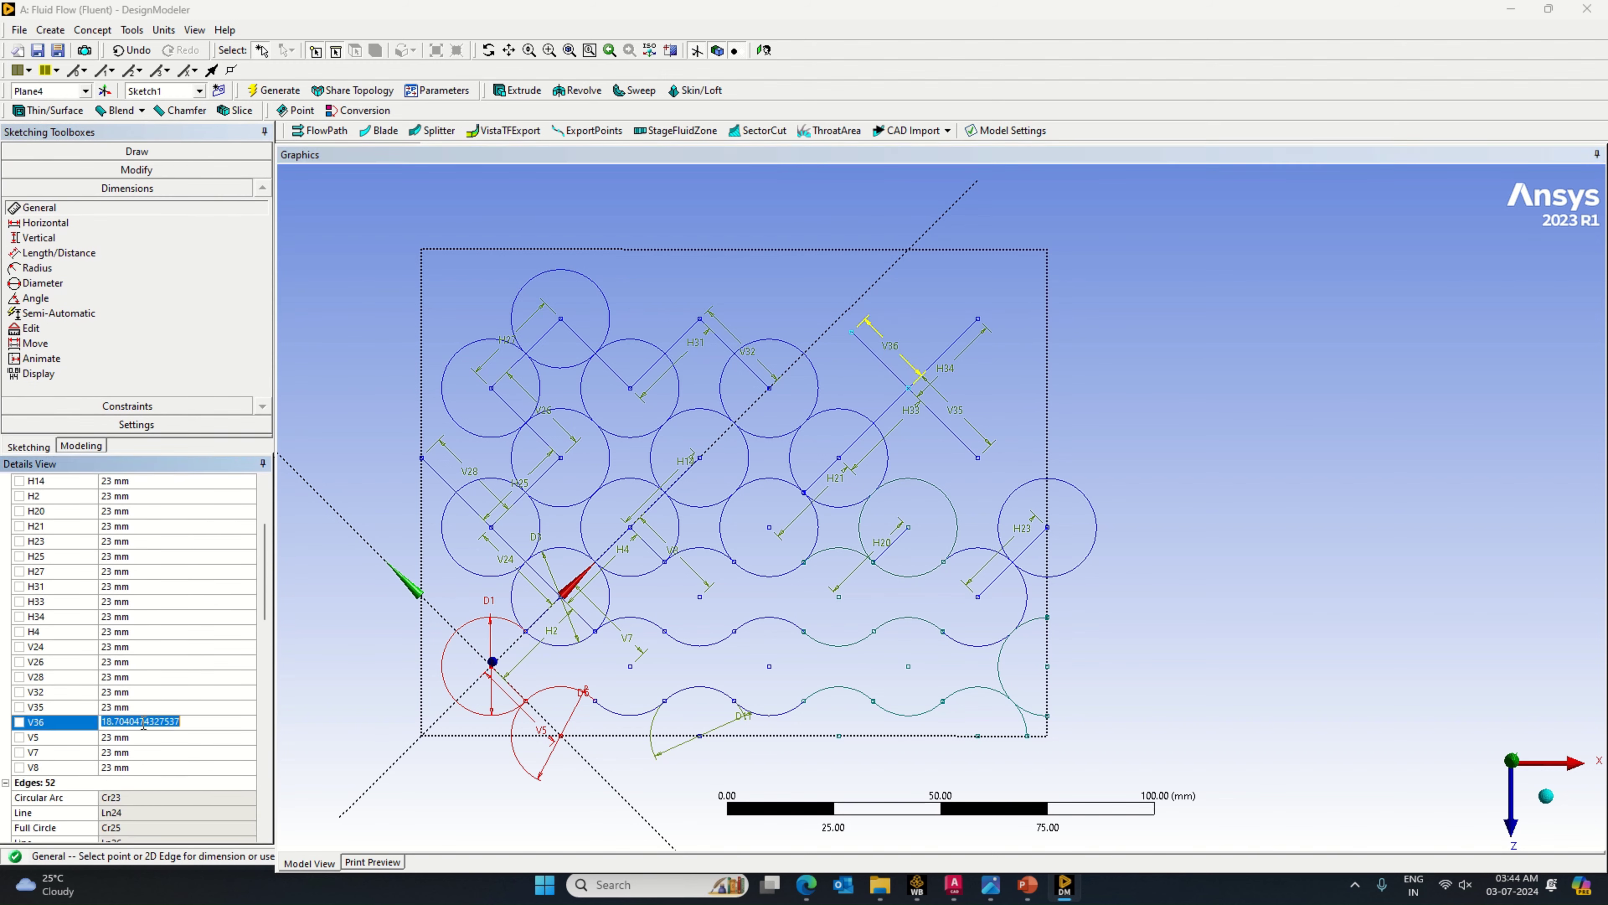
text(23)
key(Return)
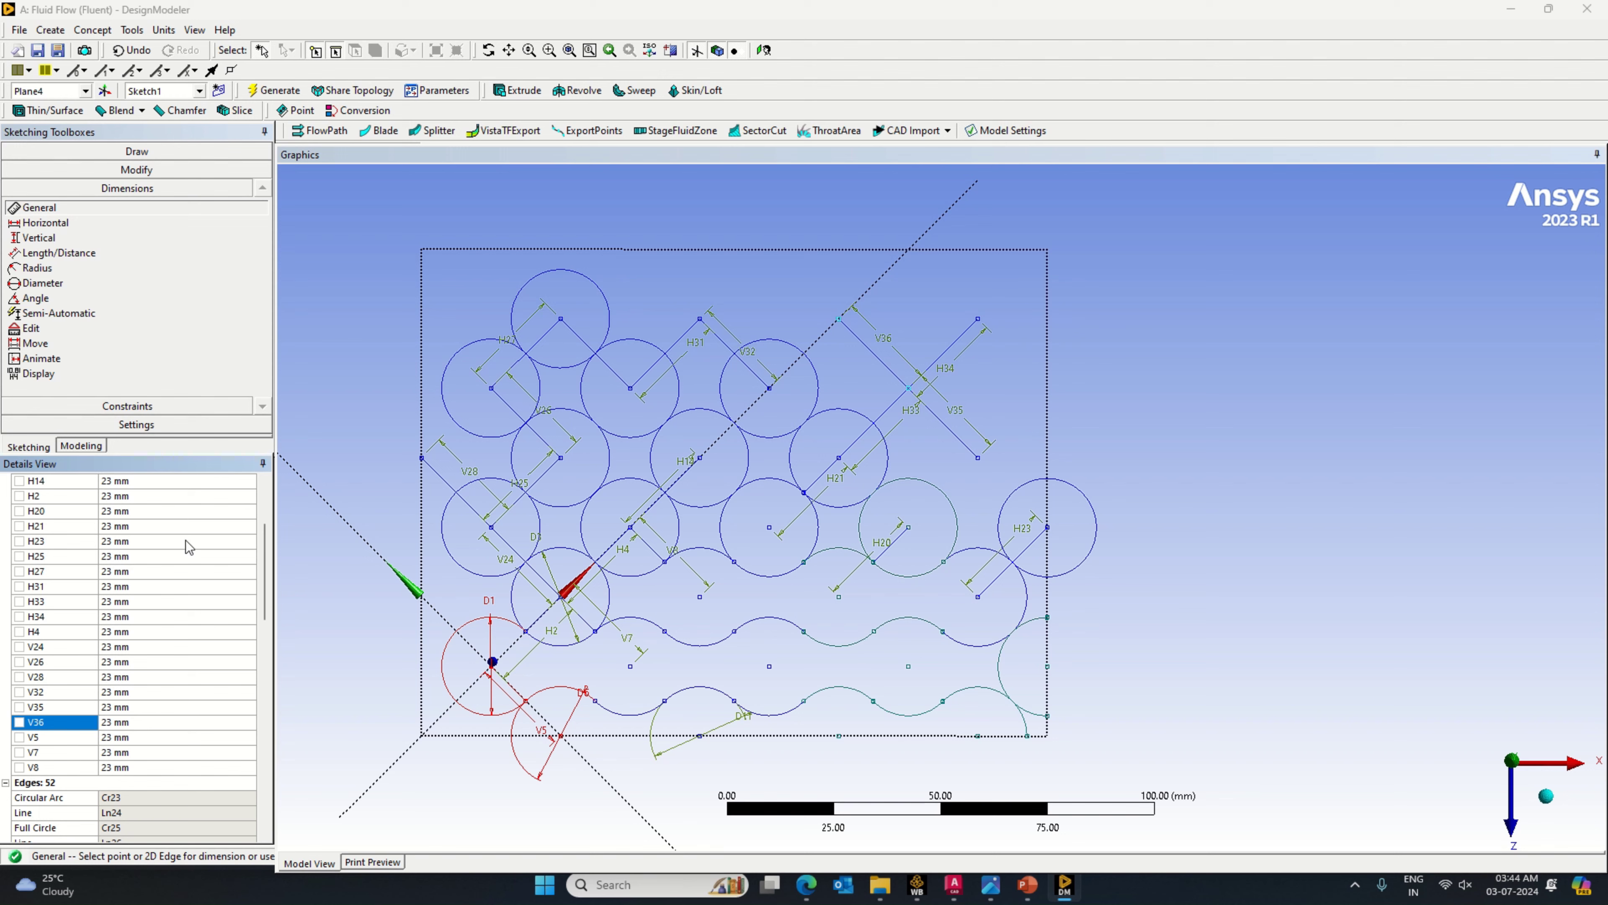
Step: Sketch a line from the upper end of the H31 line, continuing it diagonally up in the same direction
click(137, 151)
click(32, 171)
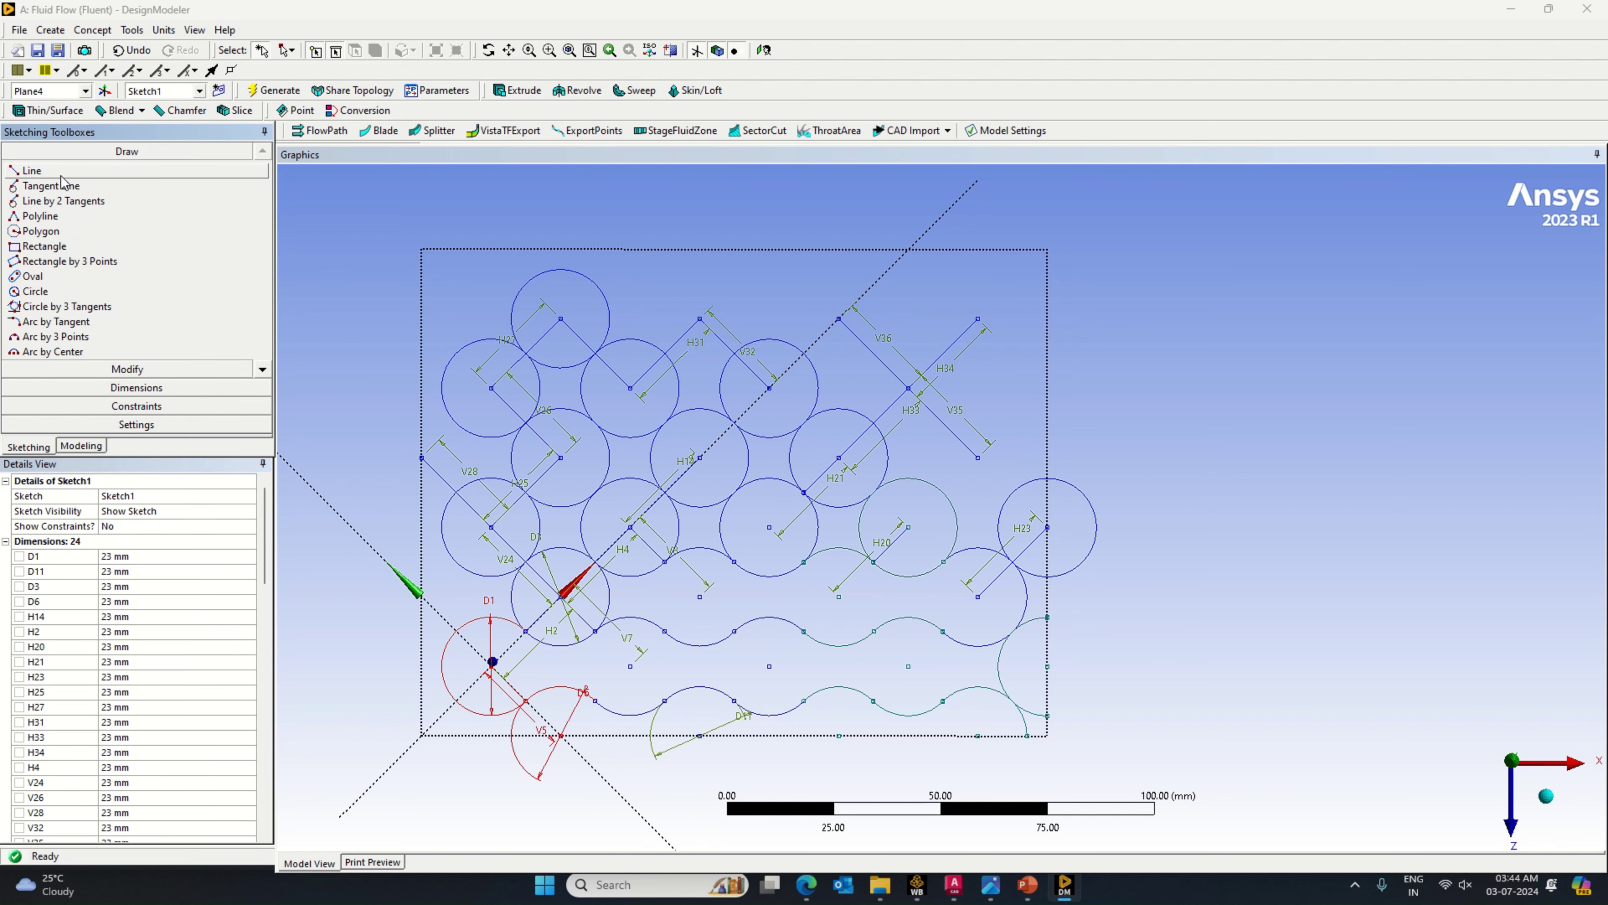
click(700, 316)
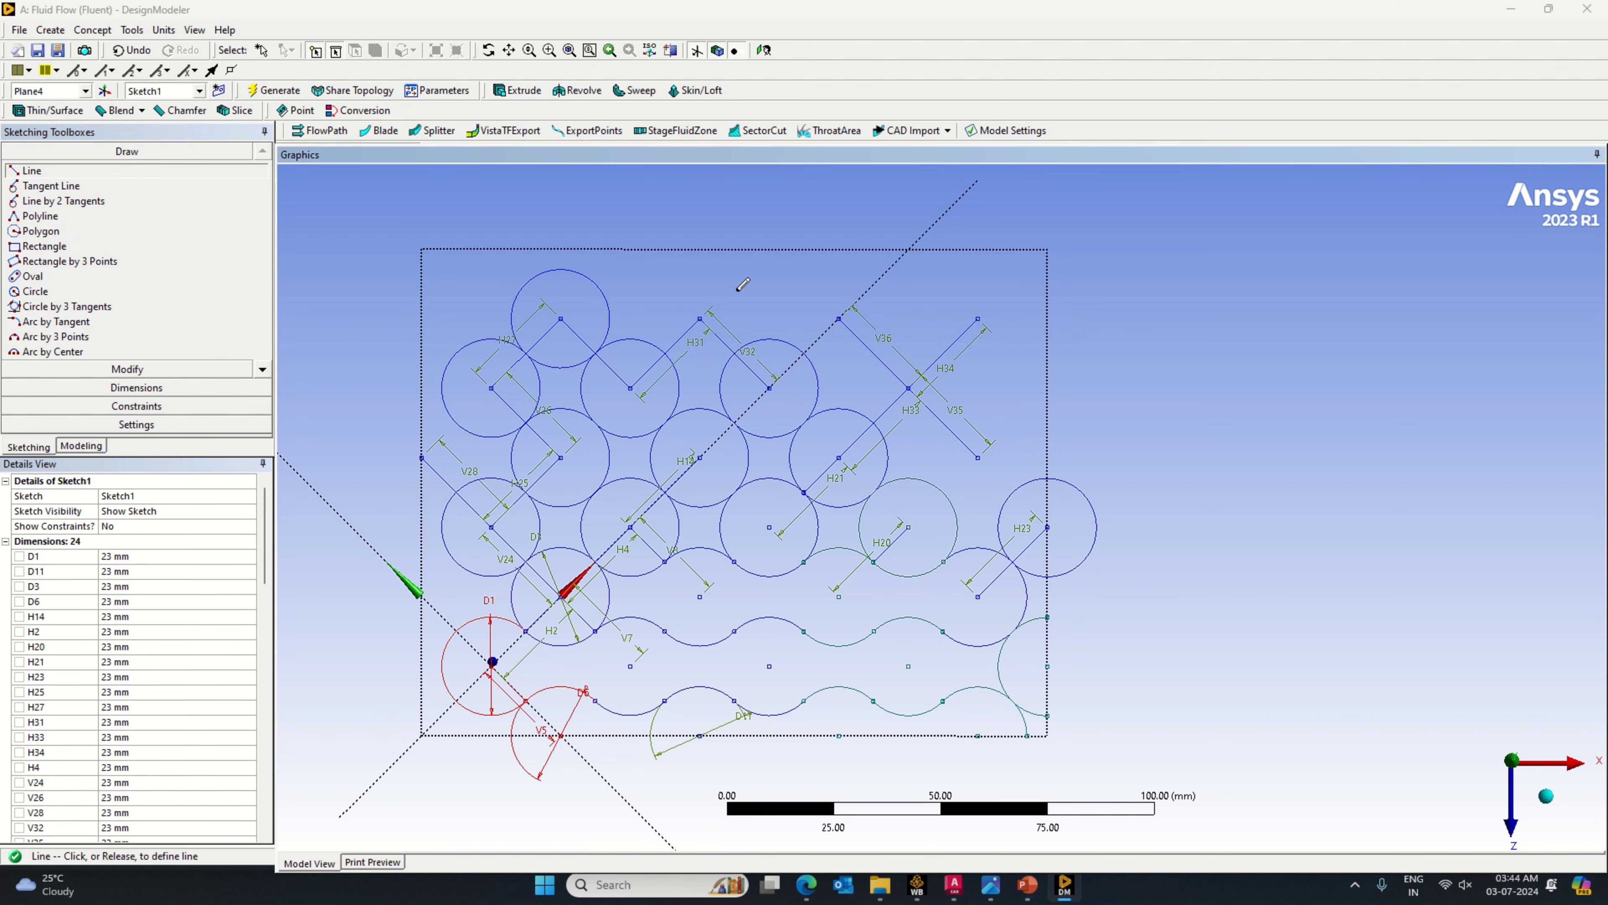
click(749, 270)
Step: Dimension the line extending the H31 line and set its length to 23 mm
click(137, 387)
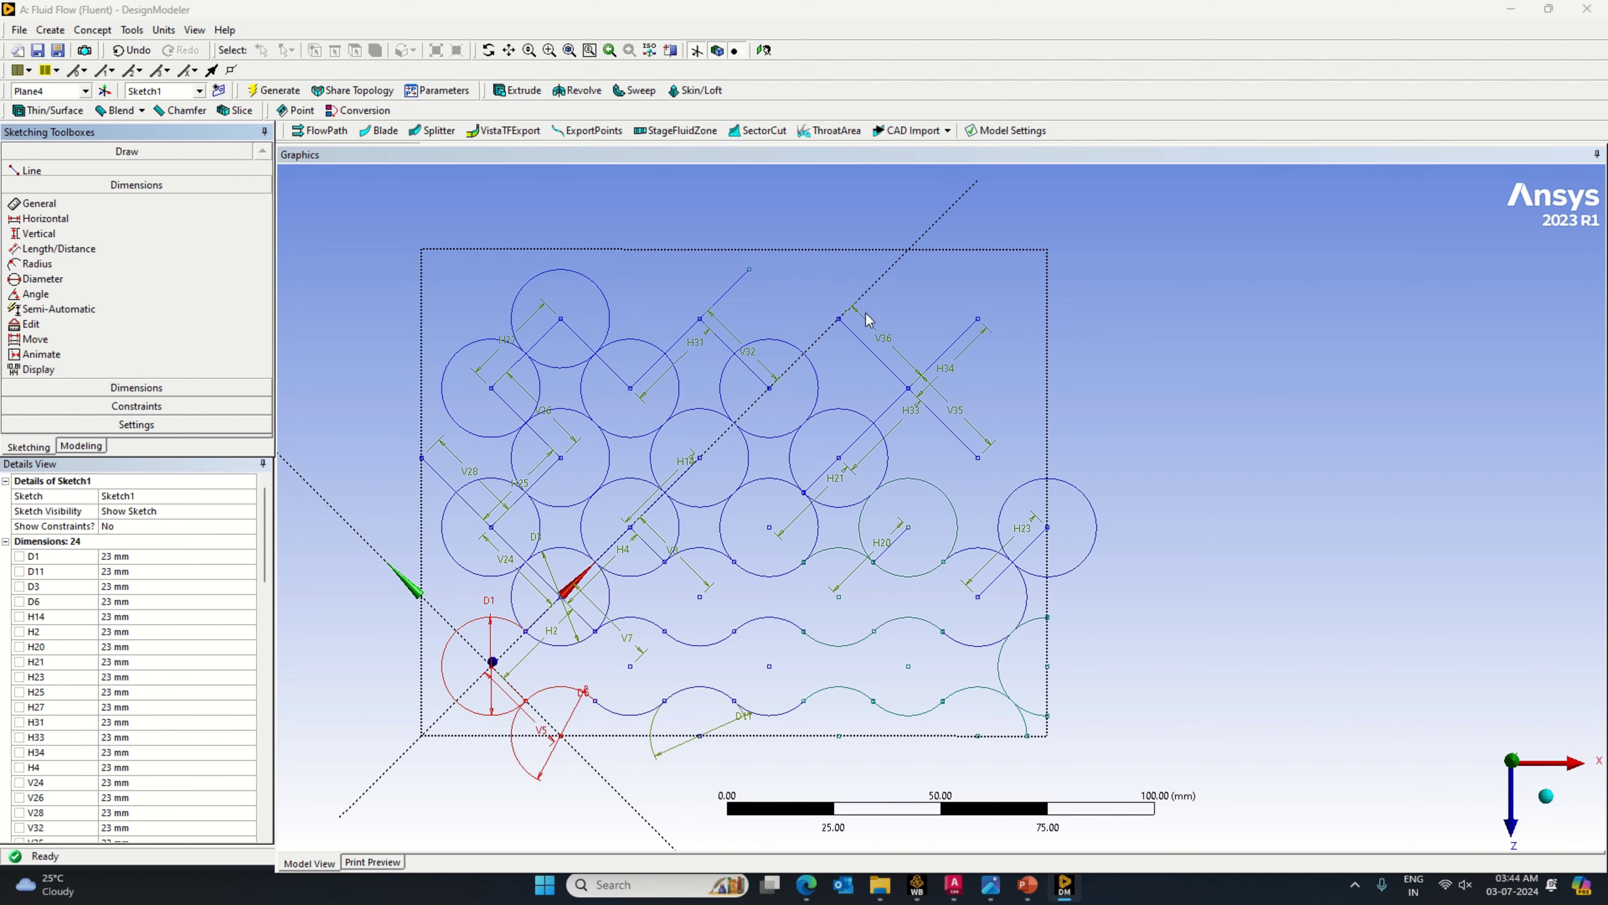
click(725, 293)
click(734, 298)
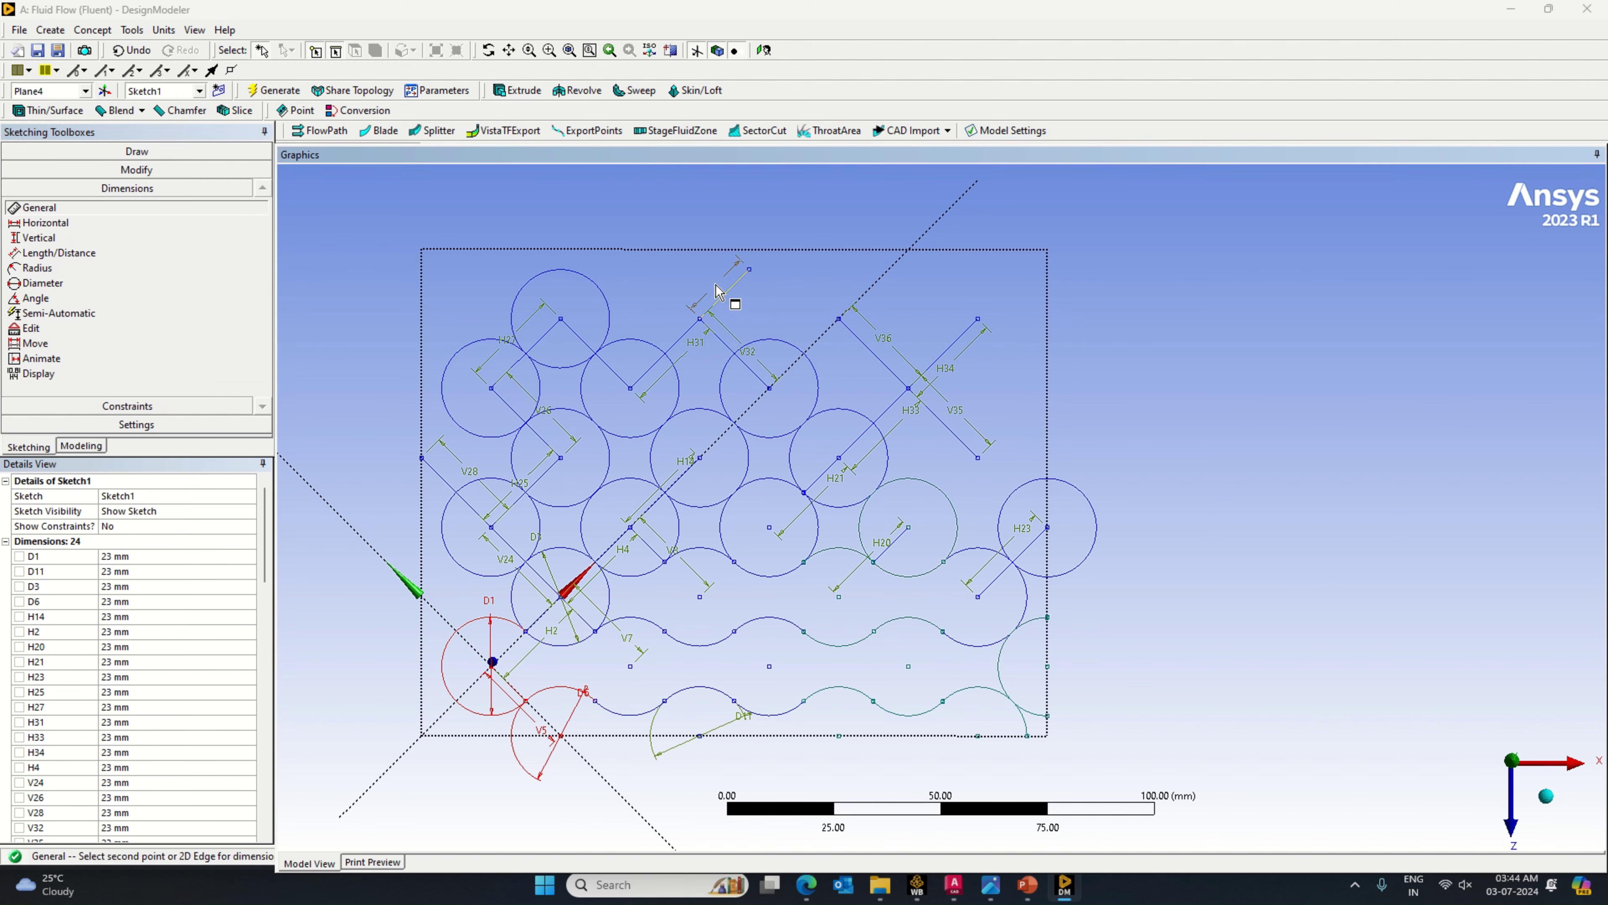
click(157, 767)
text(23)
key(Return)
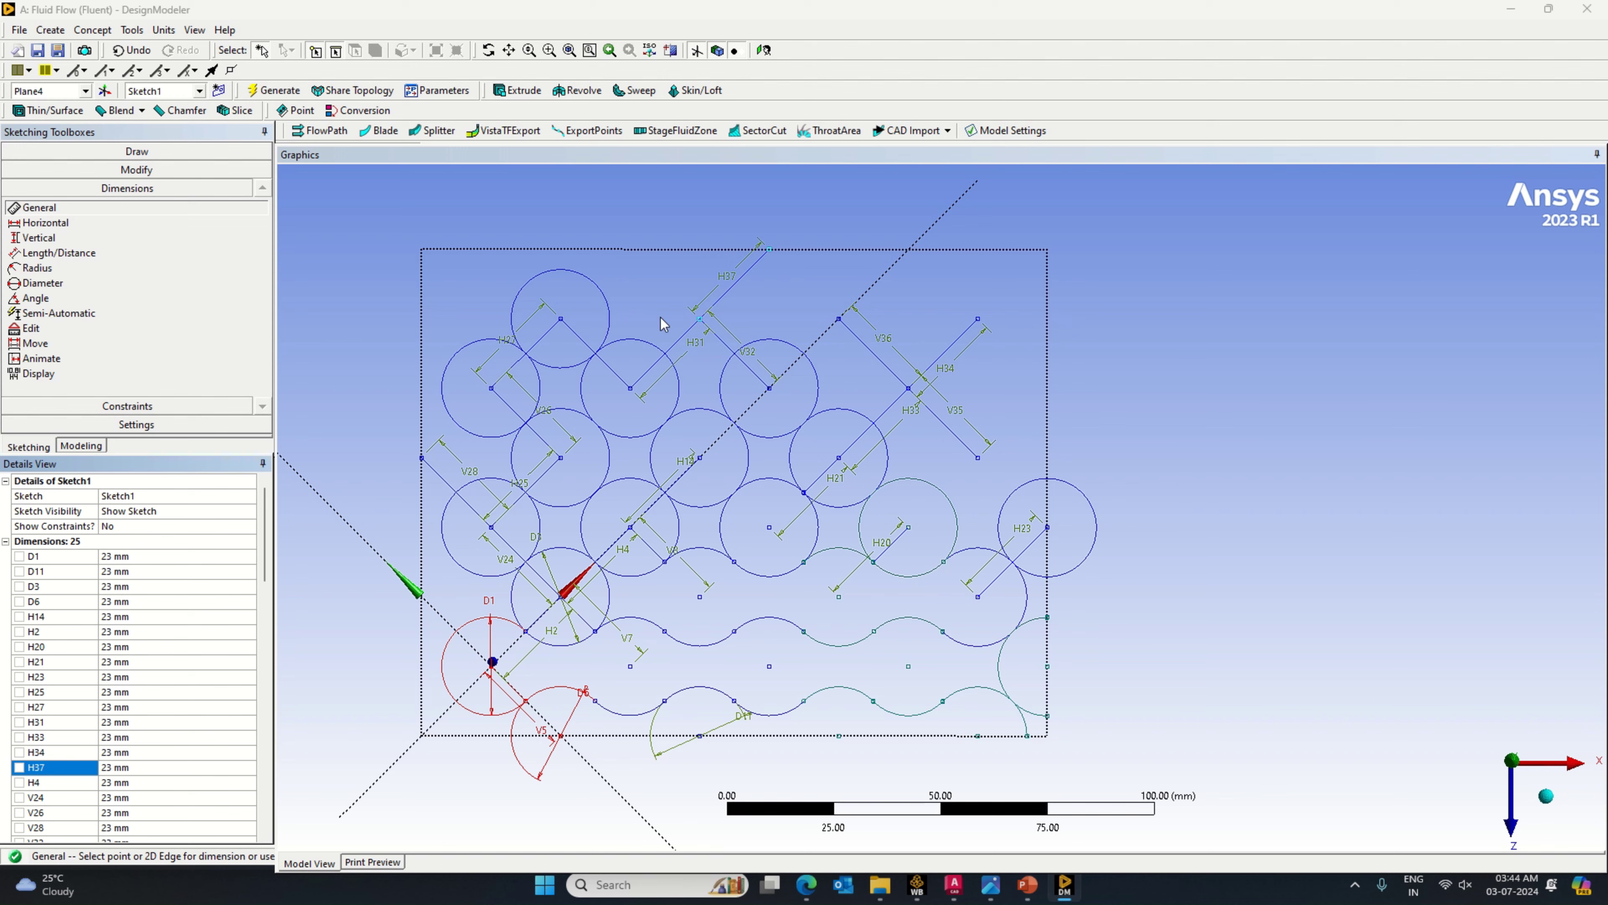
Step: Sketch a line about 16 mm long from the joint of the H31 and H37 lines, diagonally up toward the opposite side
click(105, 152)
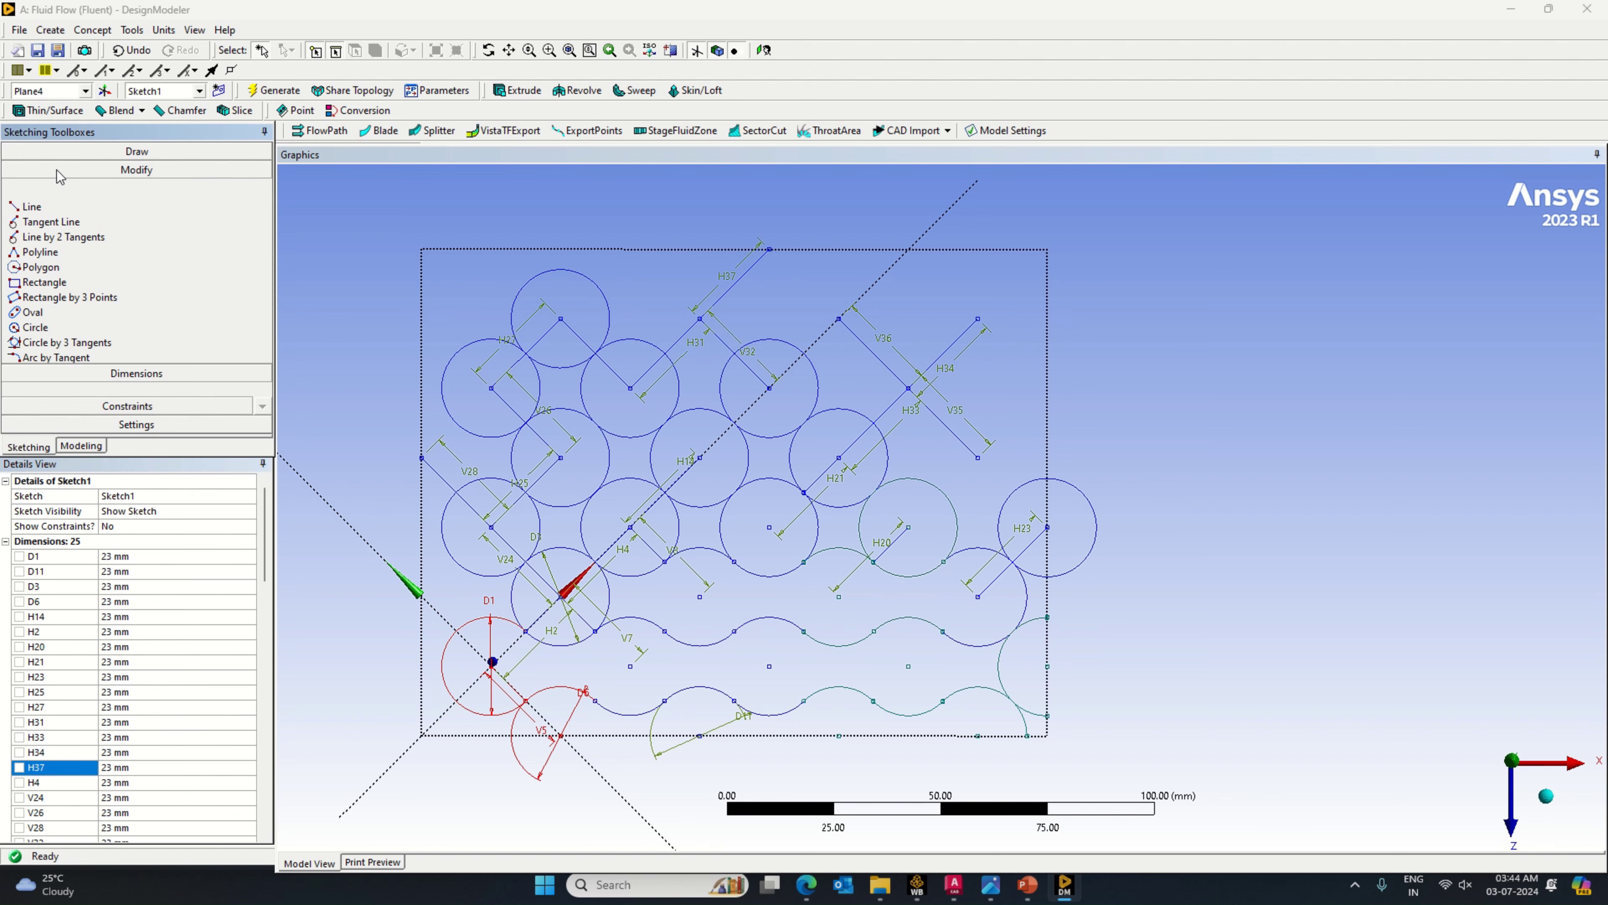
click(55, 172)
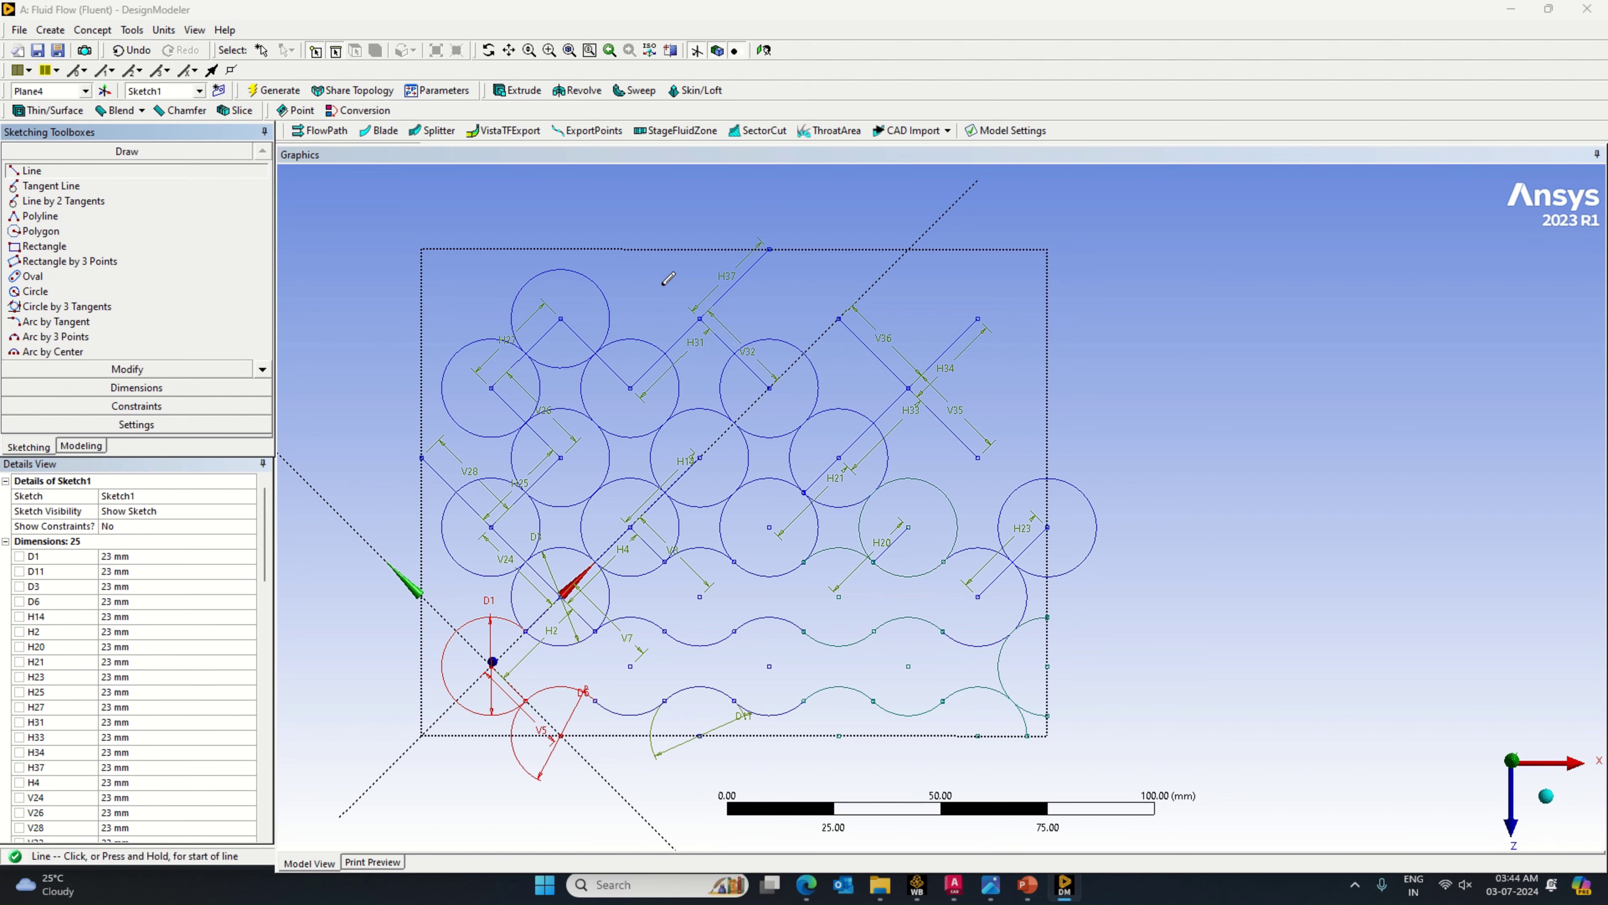
click(700, 317)
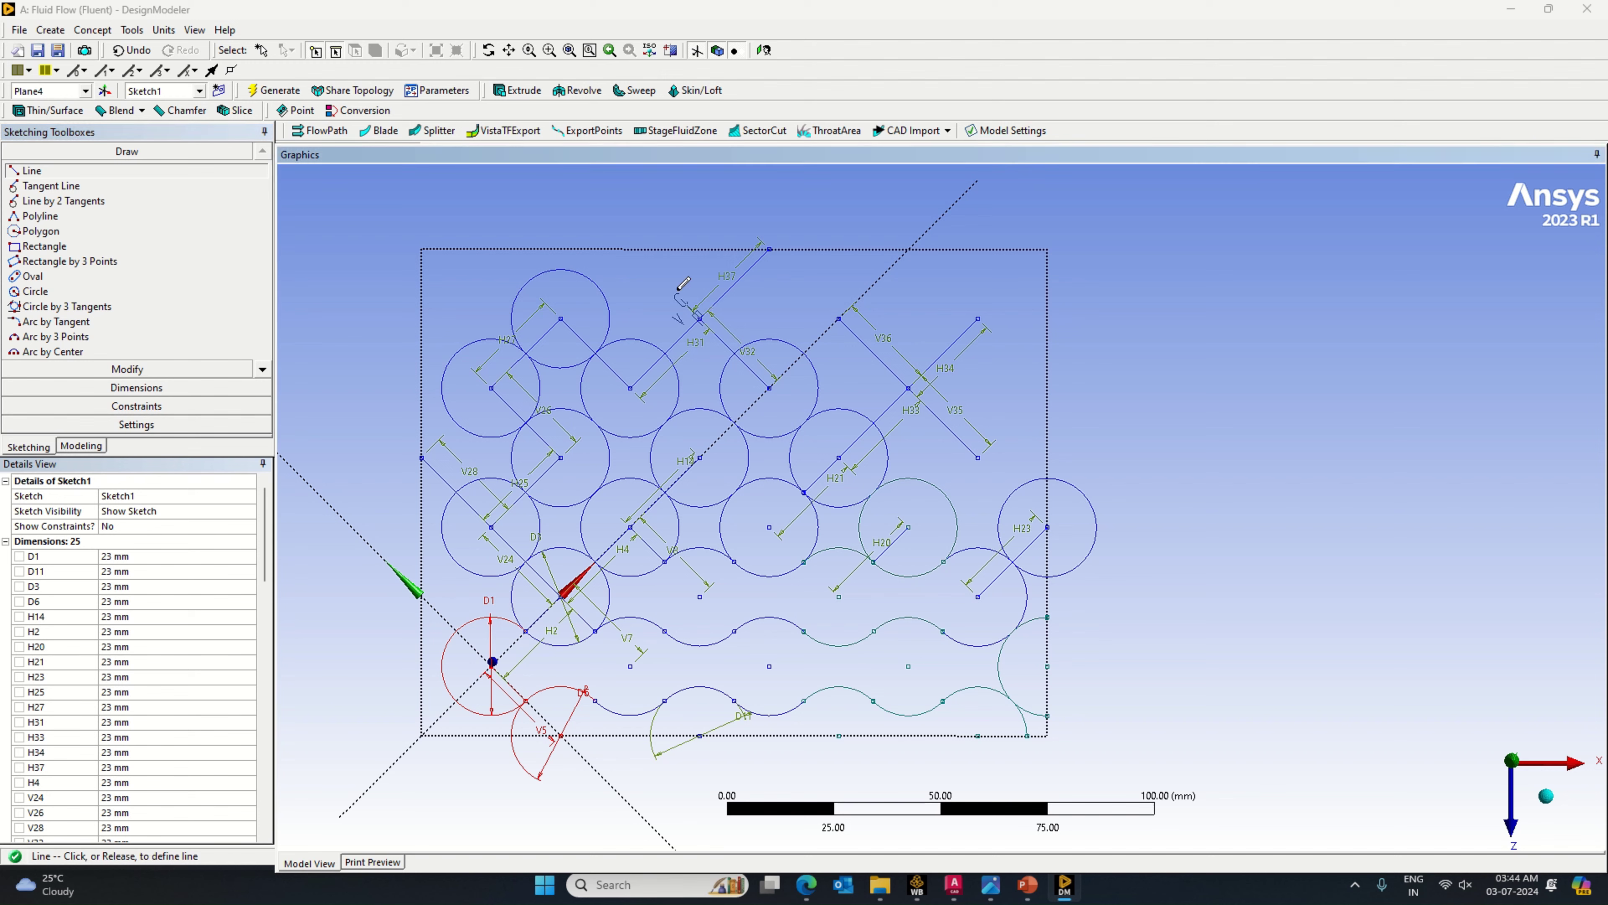
click(651, 268)
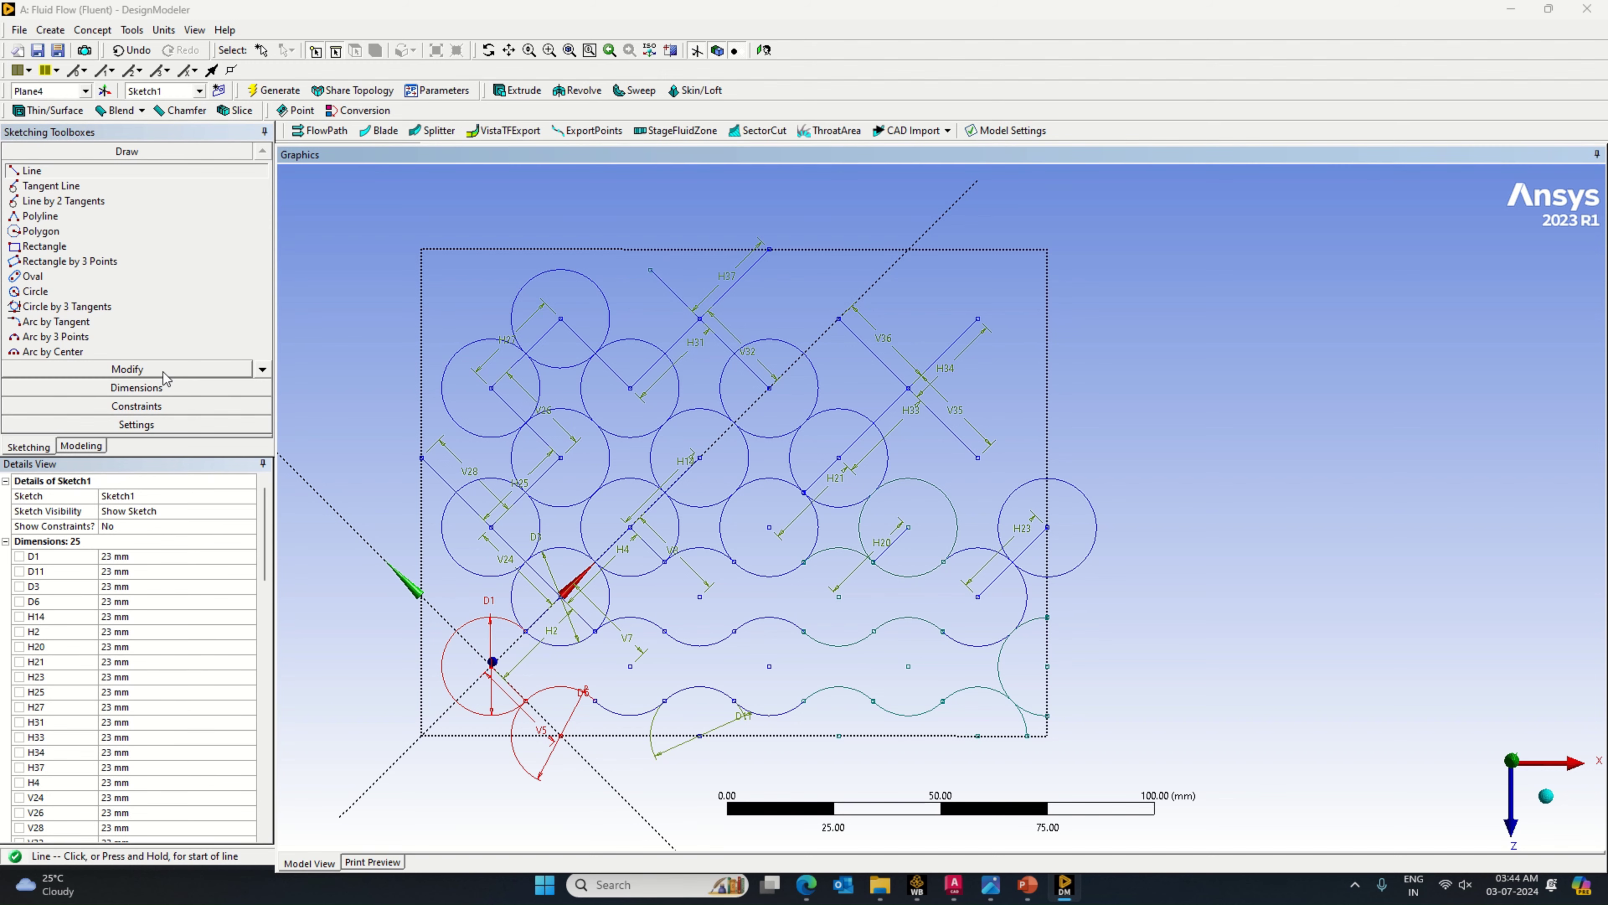
Step: Dimension the line continuing the V32 line diagonally upward and set its length to 23 mm
click(158, 387)
click(679, 309)
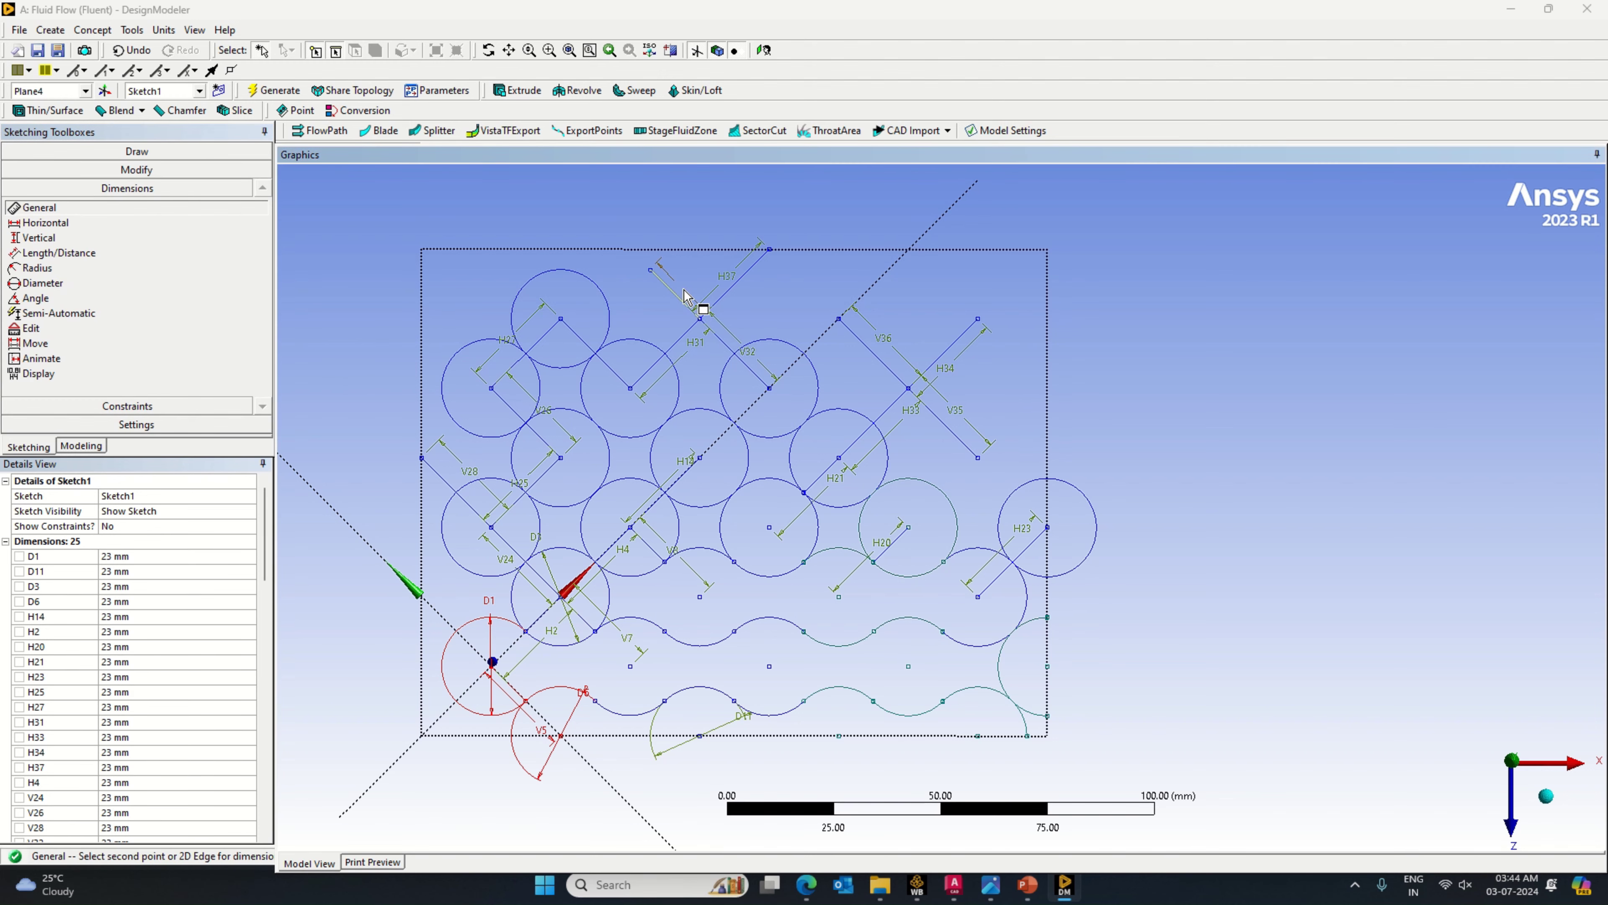
click(700, 305)
scroll(144, 675, down, 5)
click(145, 661)
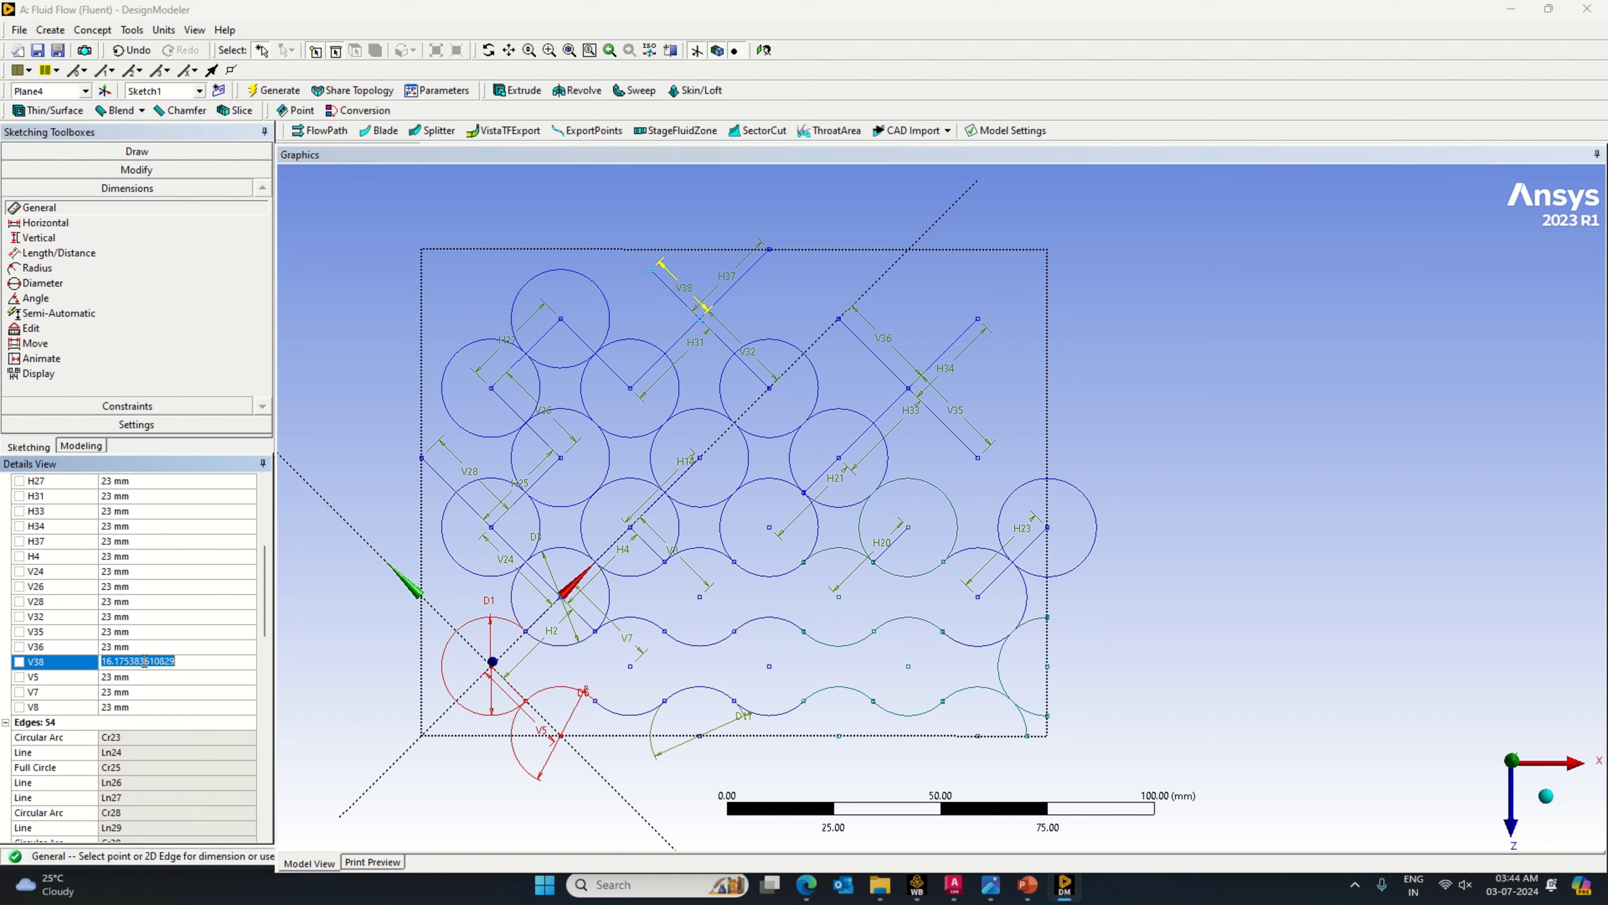
text(23)
key(Return)
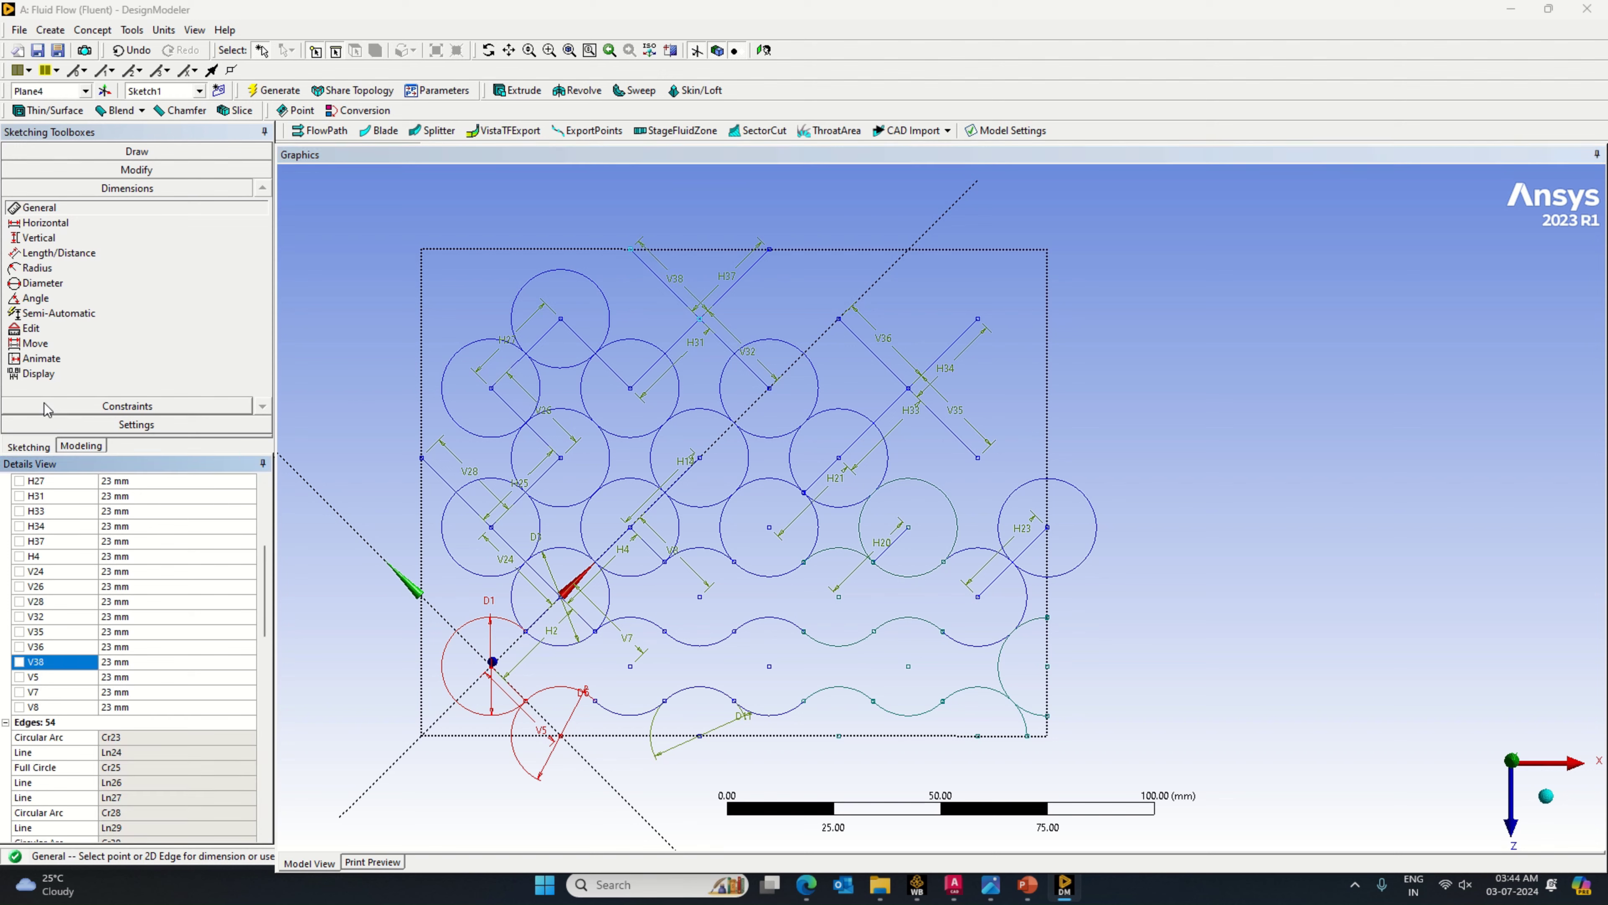
Step: Draw circles matching the existing ones, centred on the lower end of the V35 line, the four-line crossing and the upper end of the H34 line
click(137, 152)
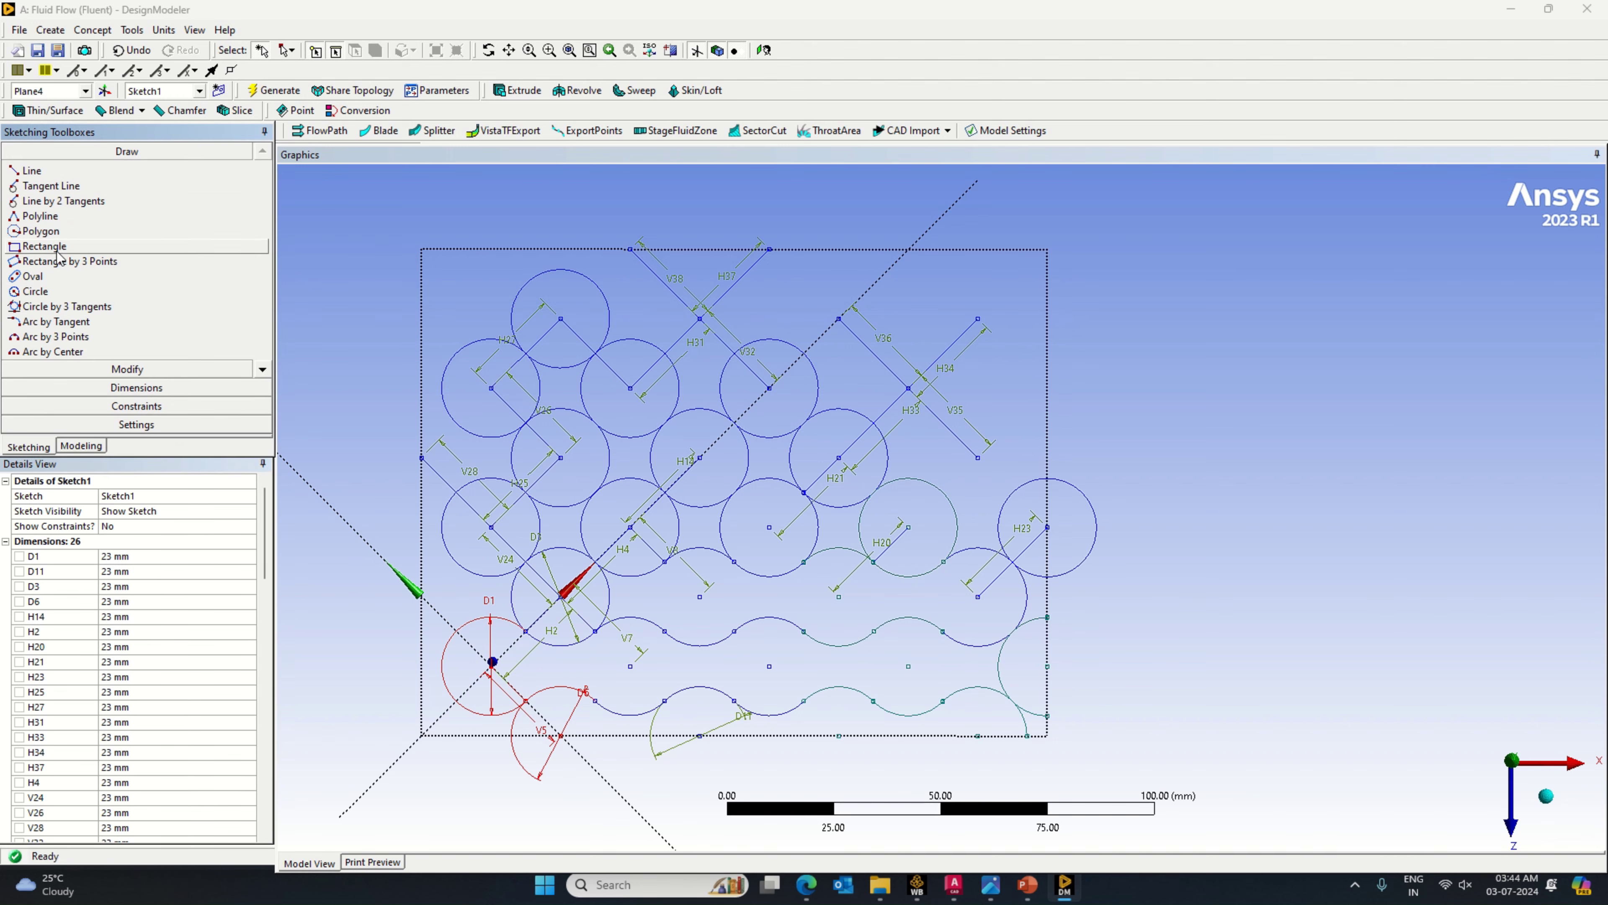
click(36, 291)
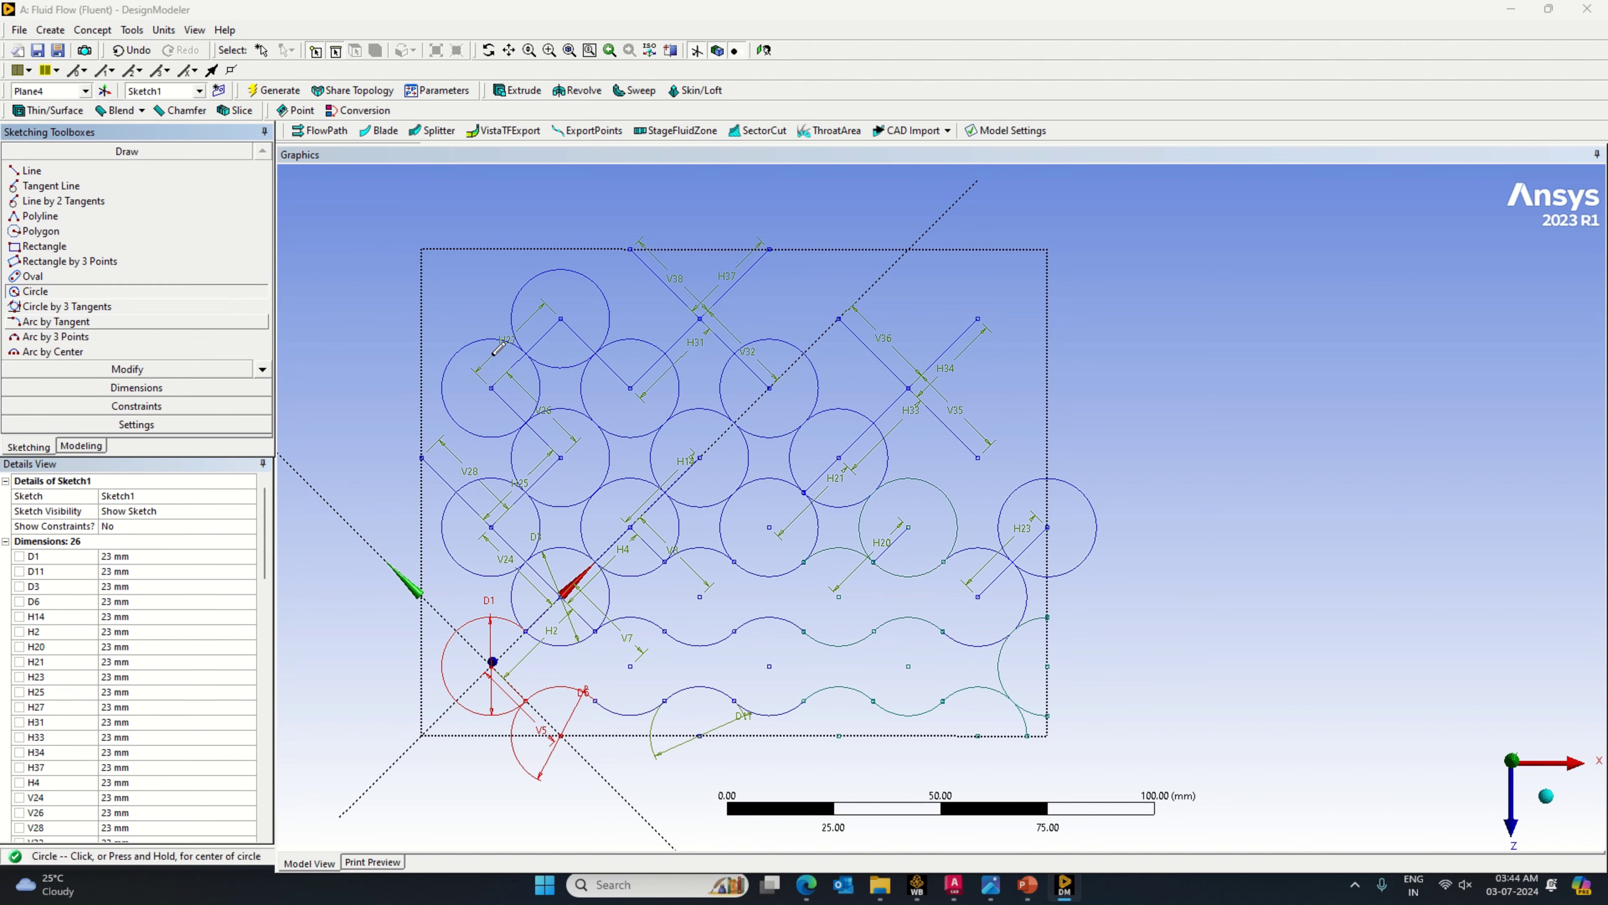
click(978, 456)
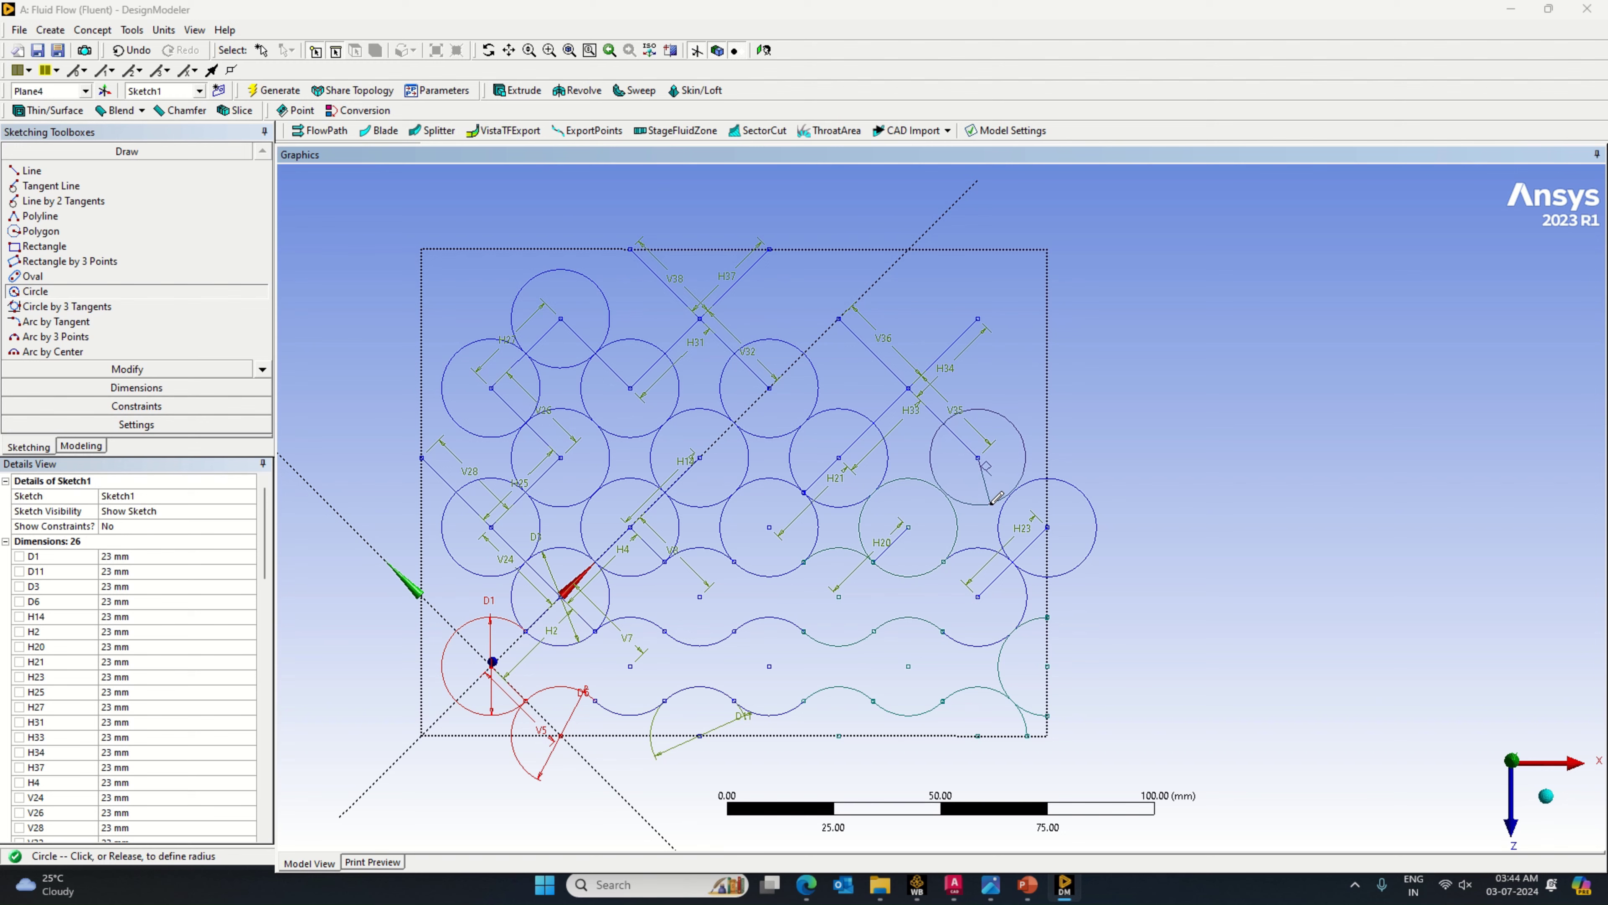
click(993, 503)
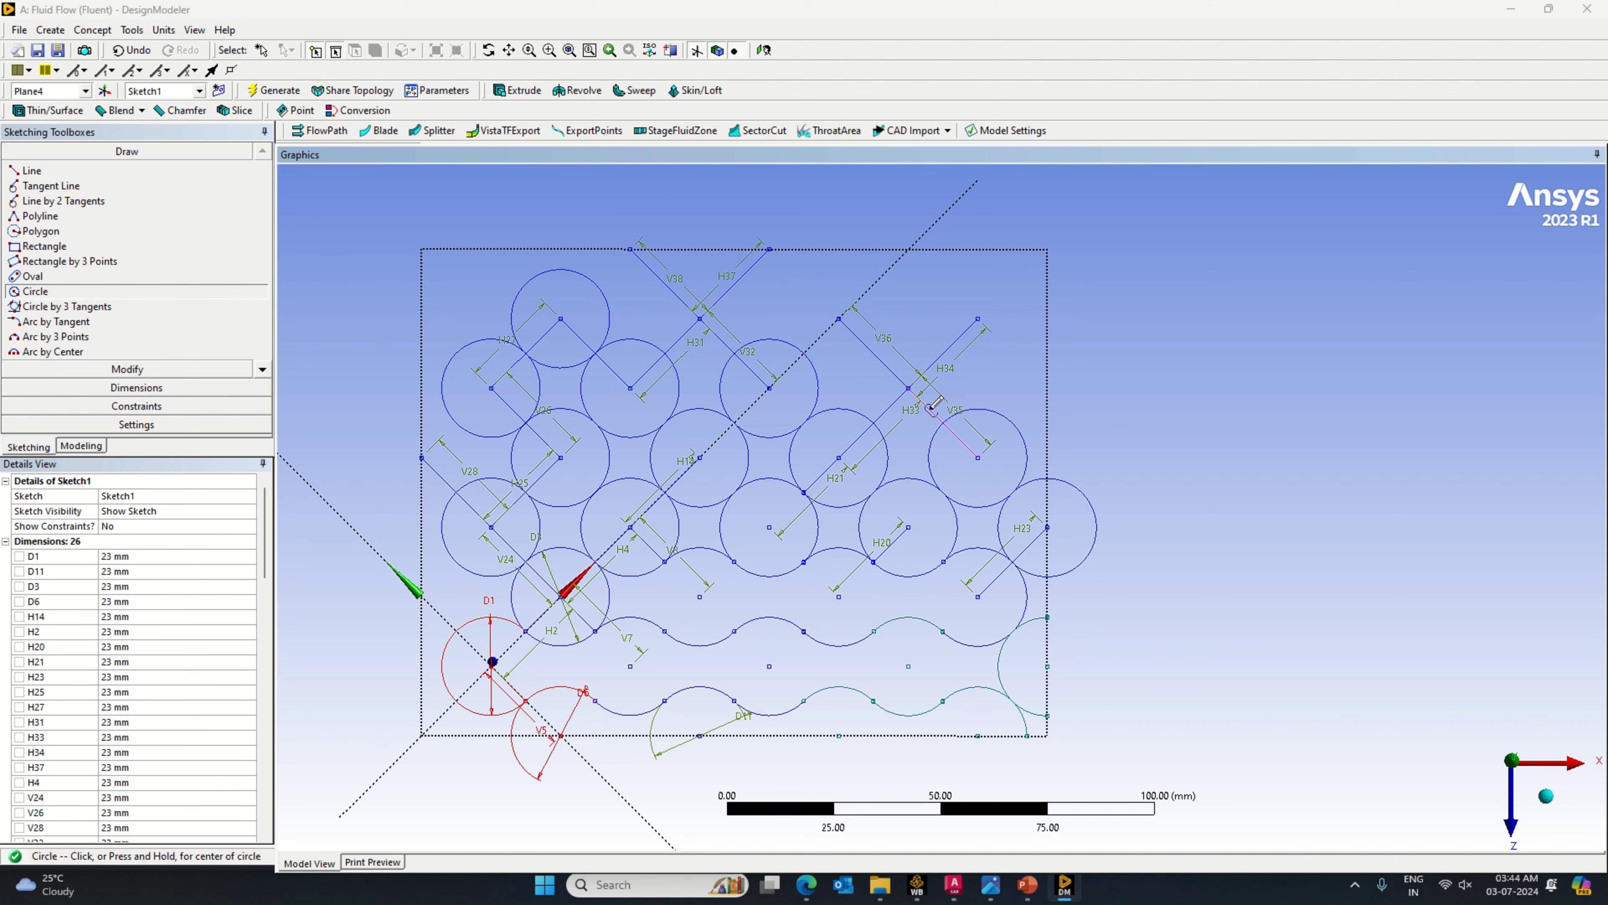
click(908, 388)
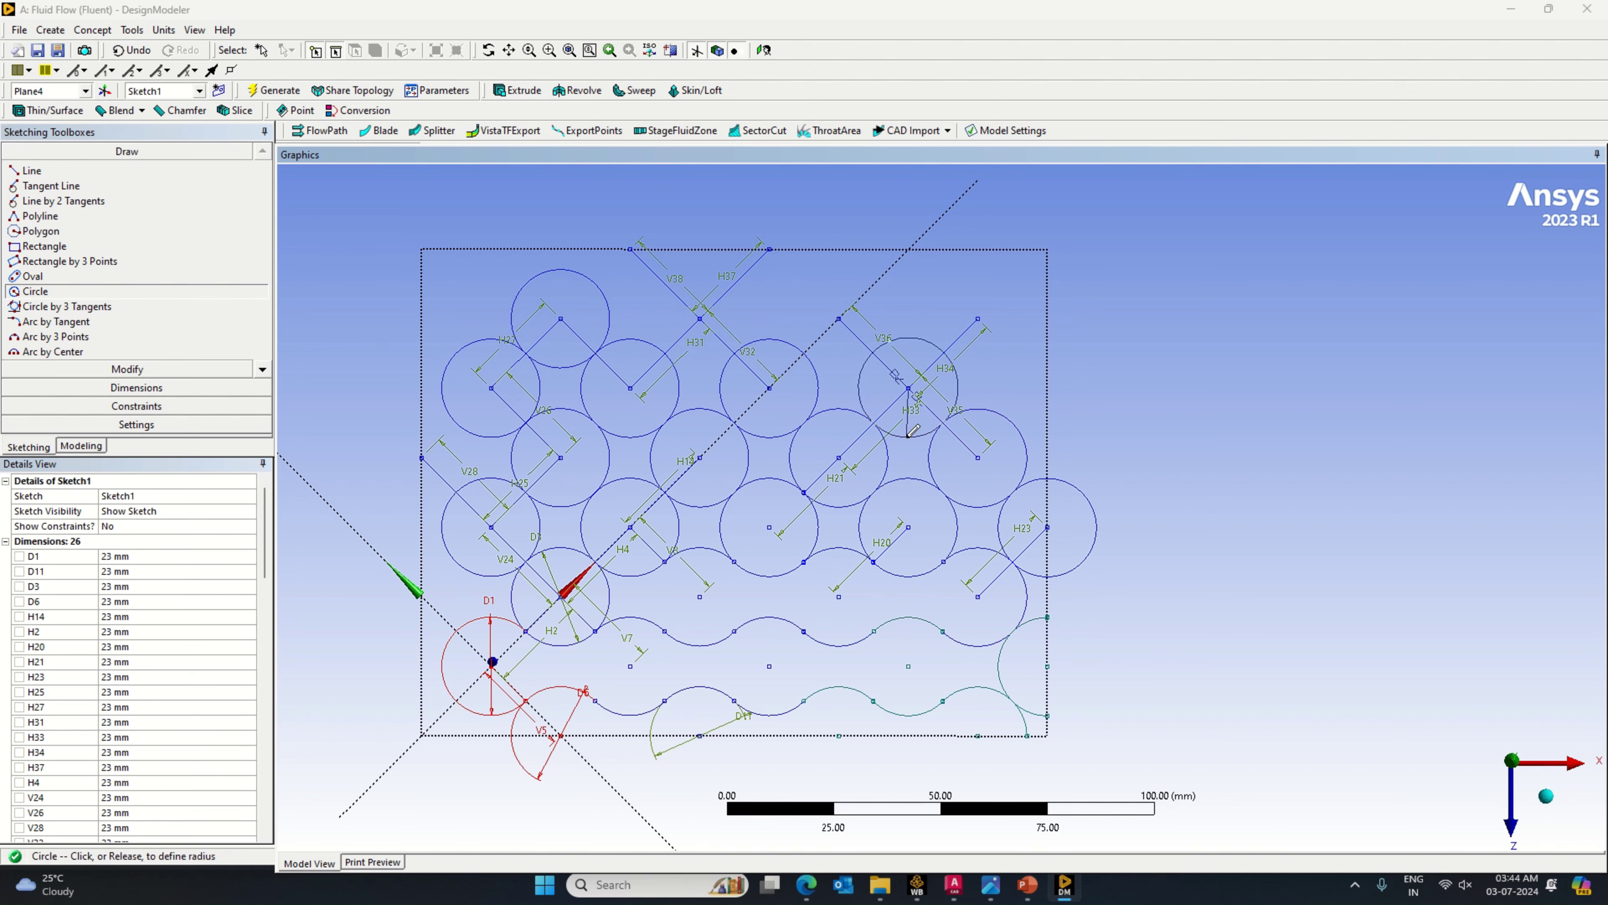
click(912, 435)
click(978, 318)
click(998, 362)
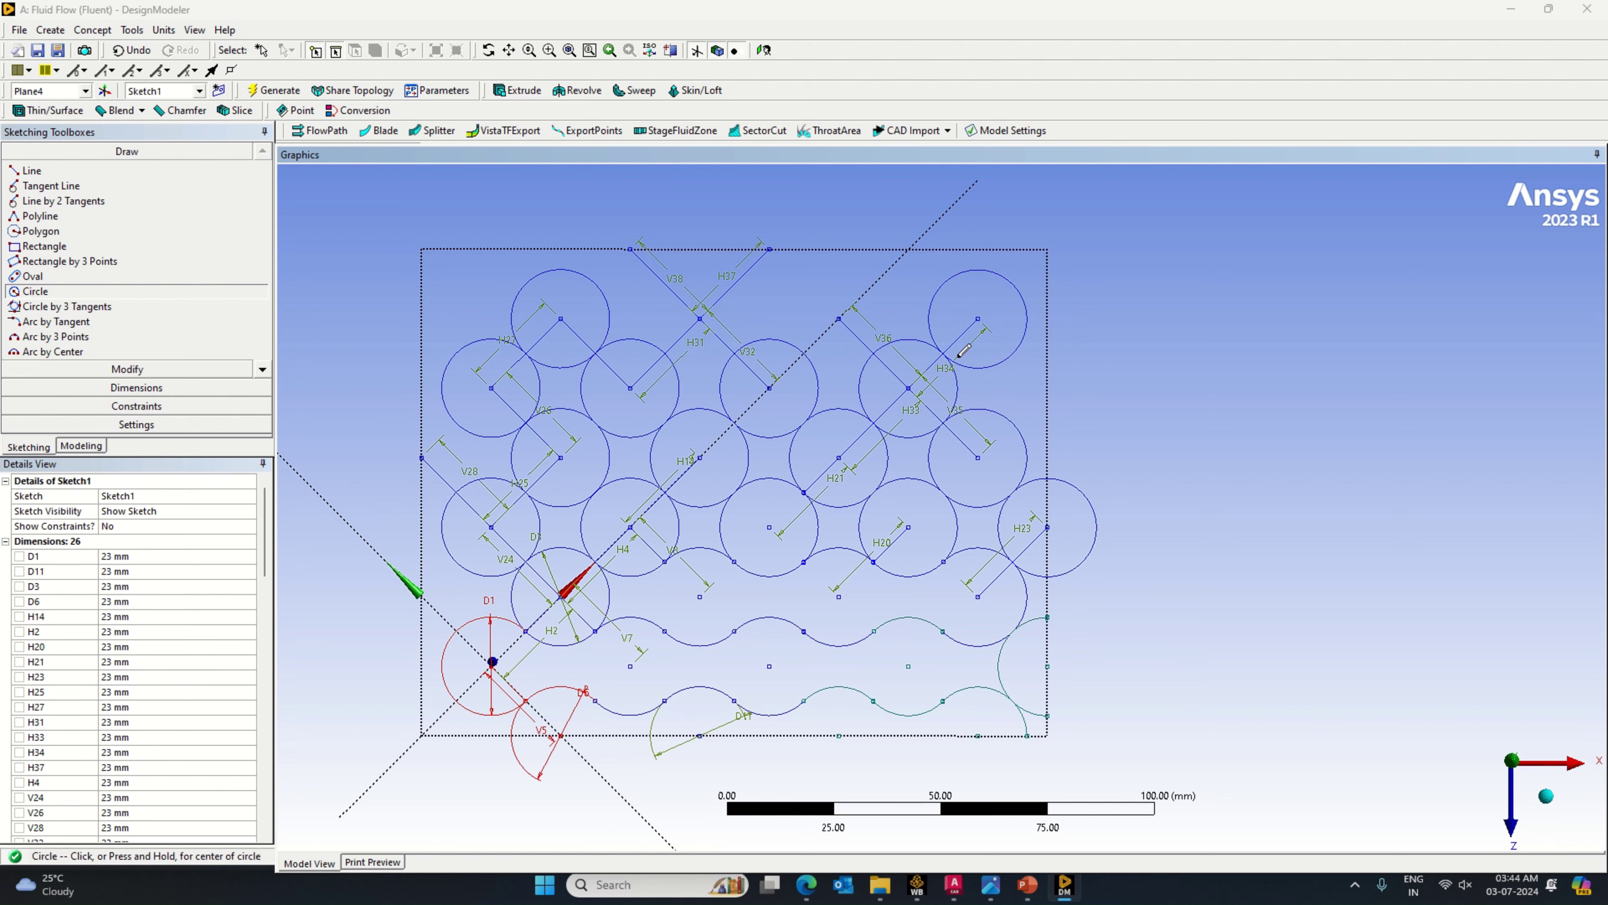
Step: Draw matching circles centred on the upper end of the V36 line, the H31–H37 joint, and the upper ends of the H37 and V38 lines
click(838, 319)
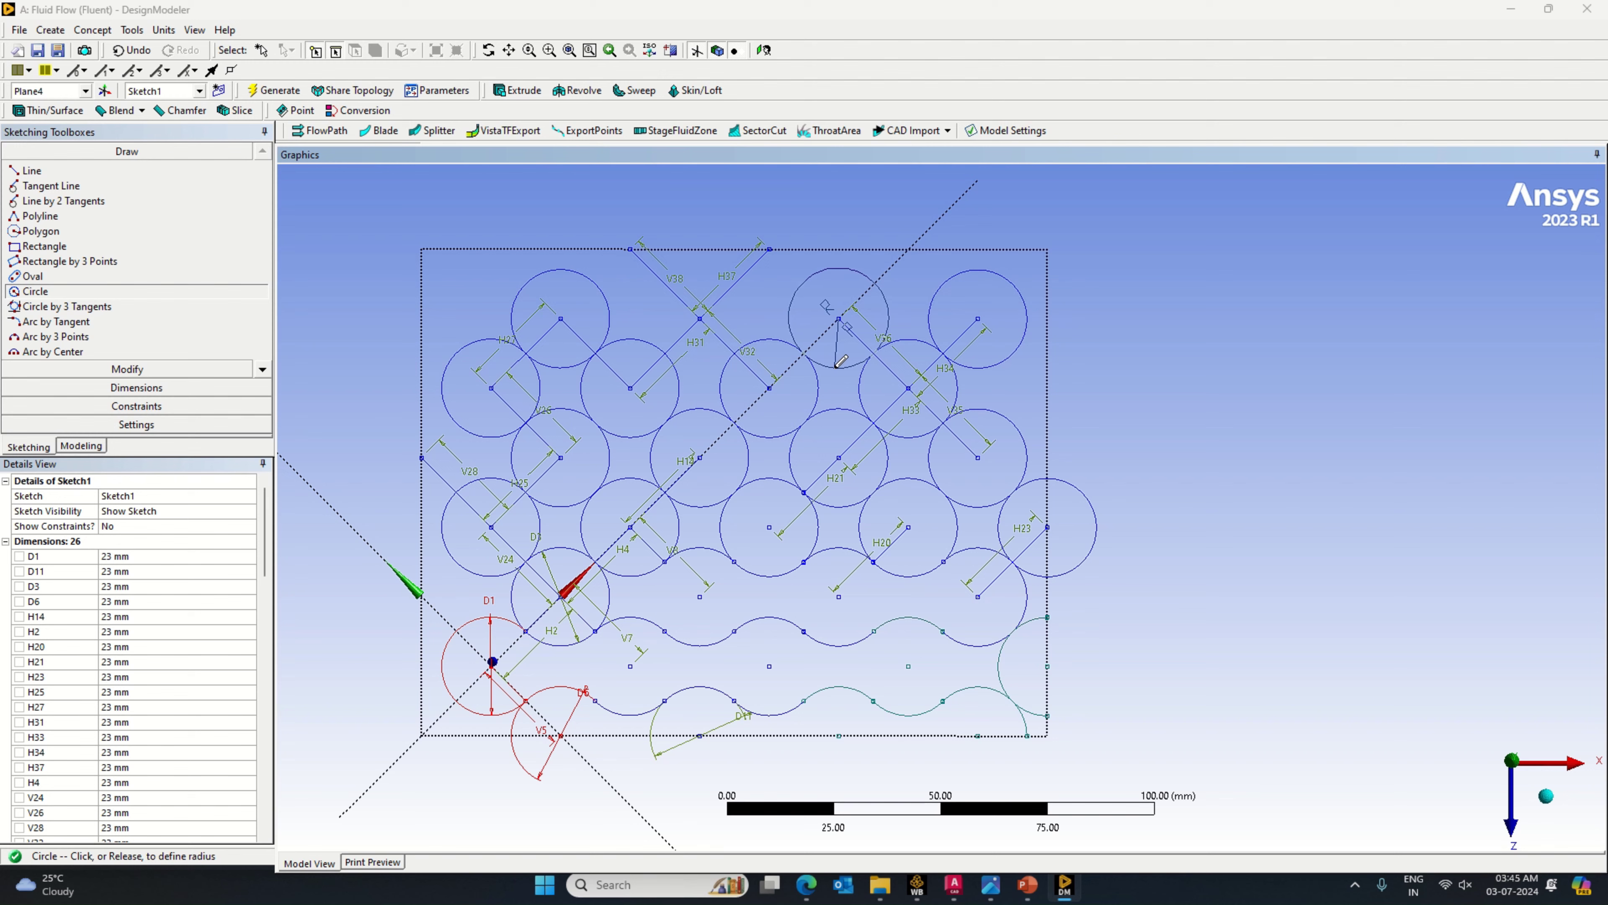
click(843, 365)
click(701, 317)
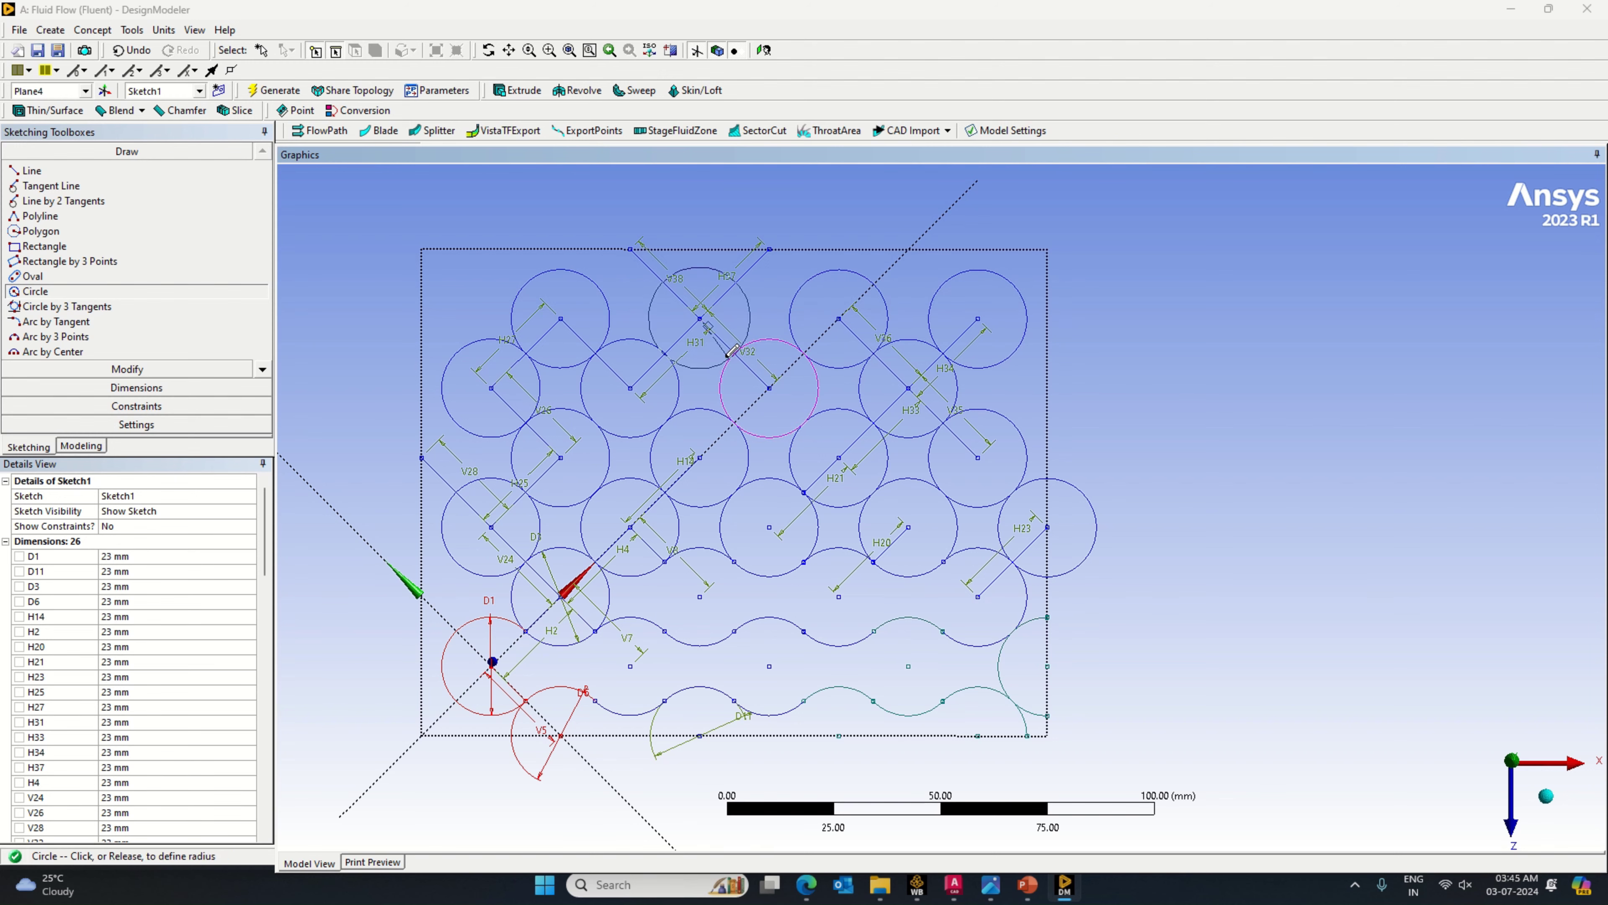
click(753, 325)
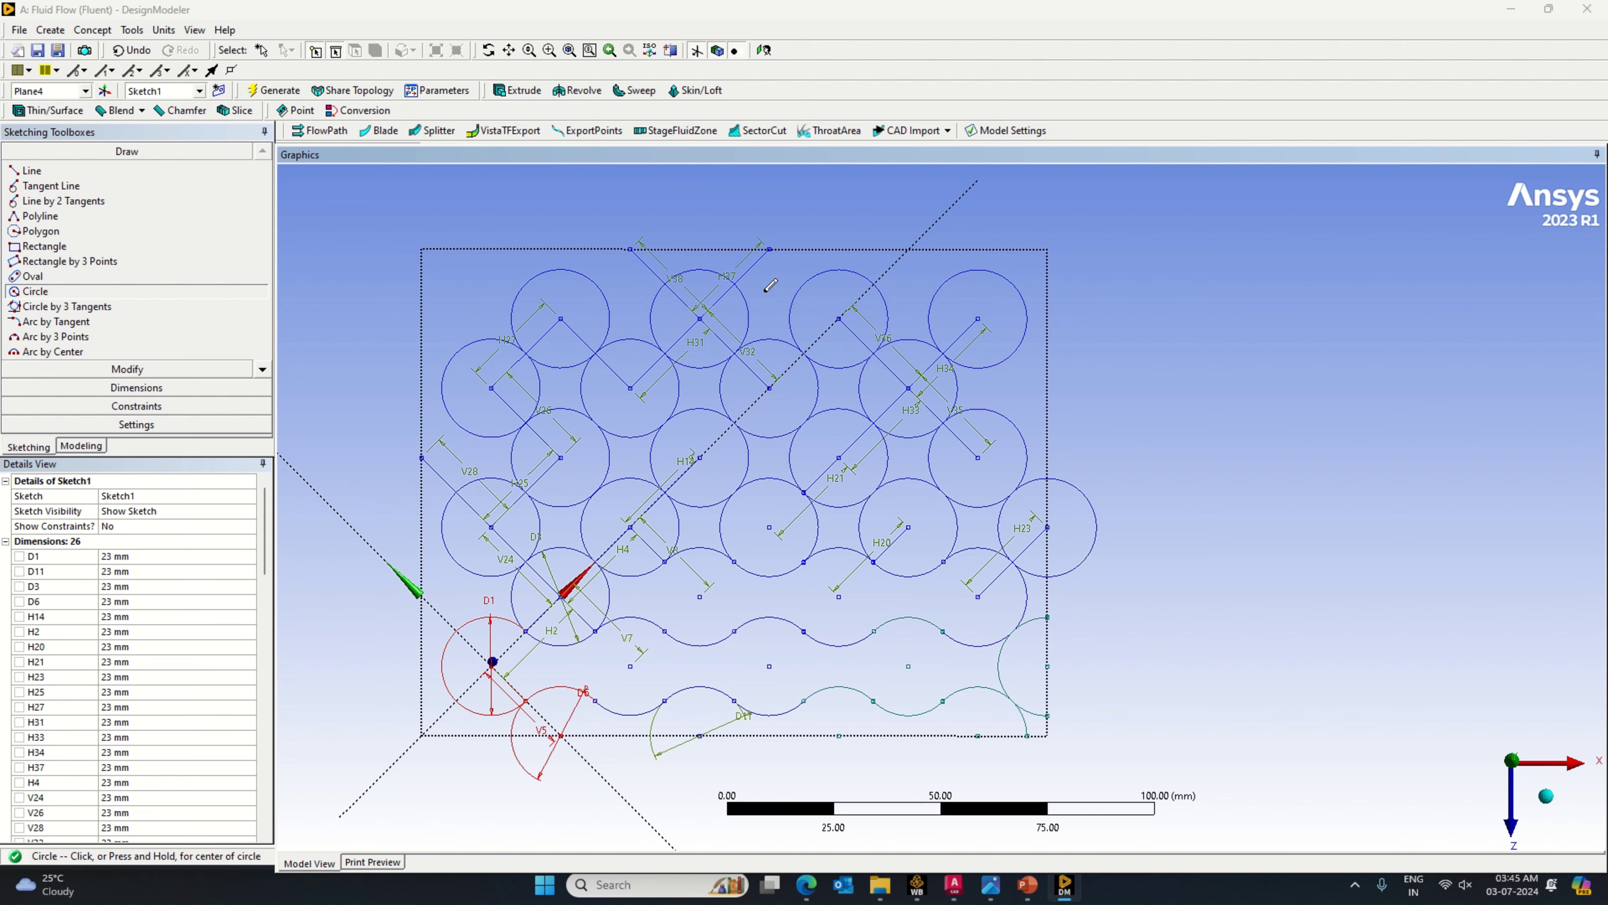
click(769, 249)
click(780, 295)
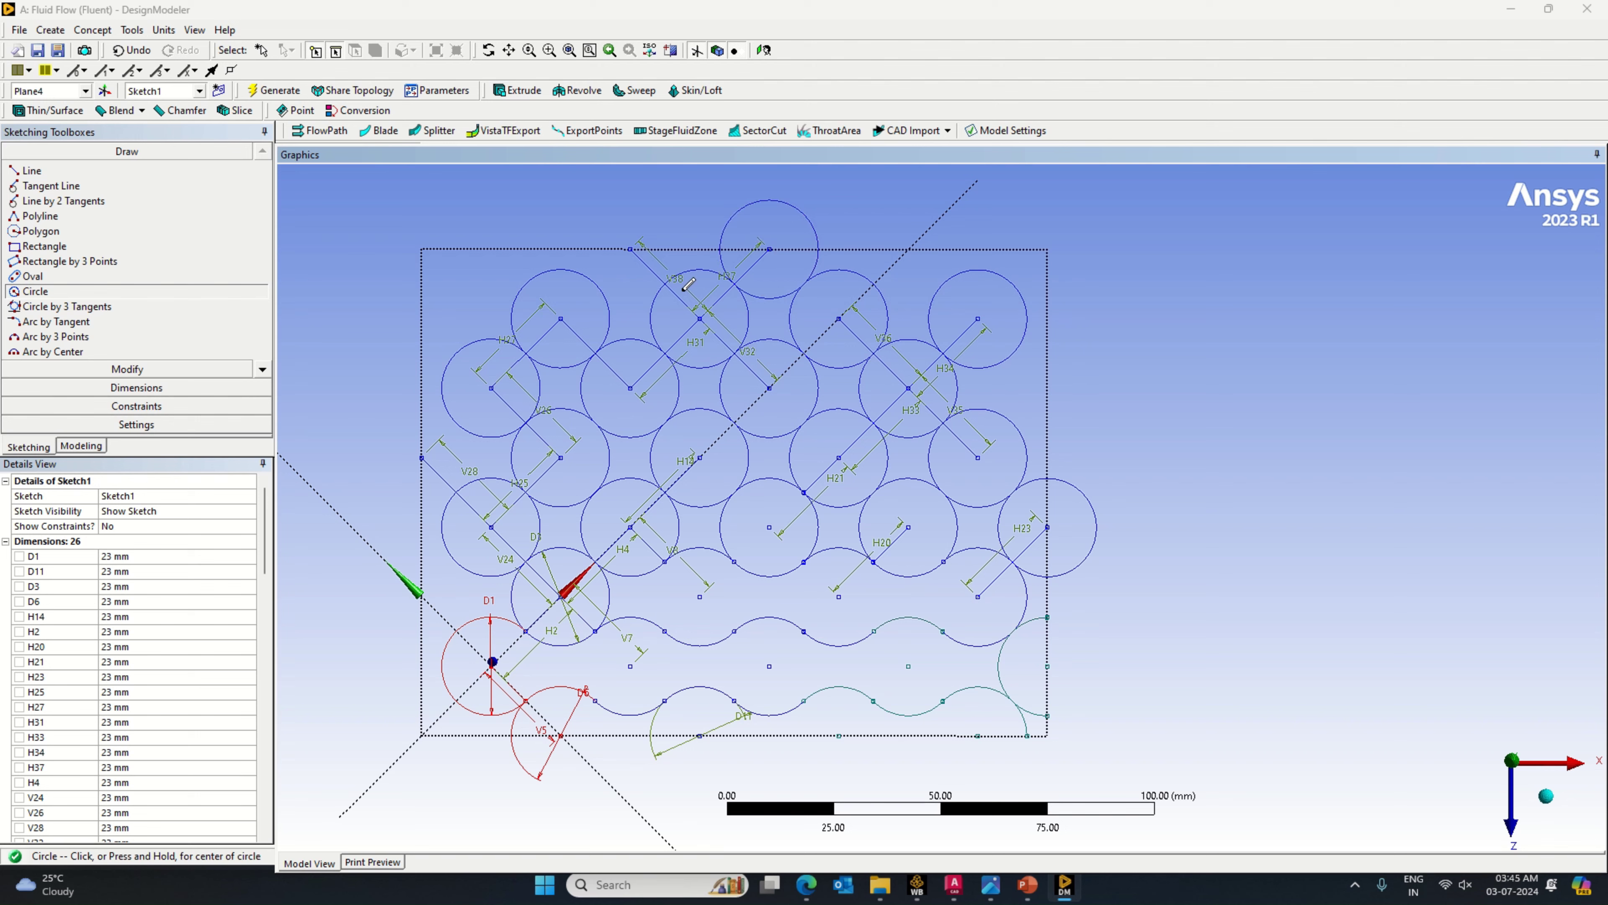
click(631, 249)
click(636, 298)
Step: Sketch a line about 18 mm long from the centre of the circle at the H34 line's end, diagonally up toward the dotted diagonal axis
click(38, 176)
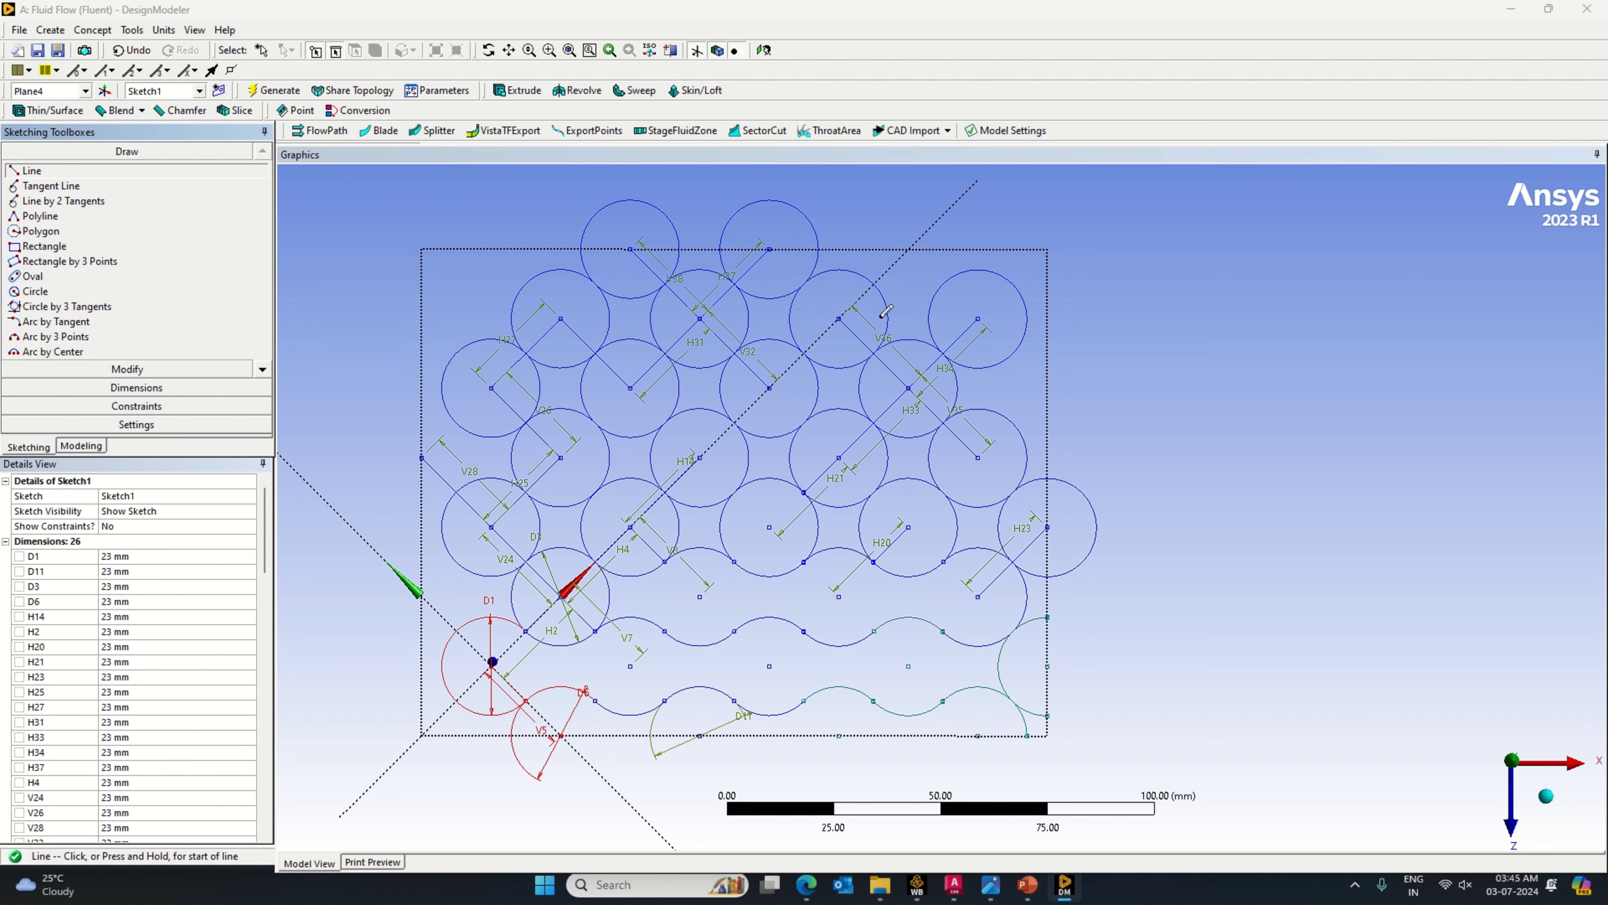
click(977, 317)
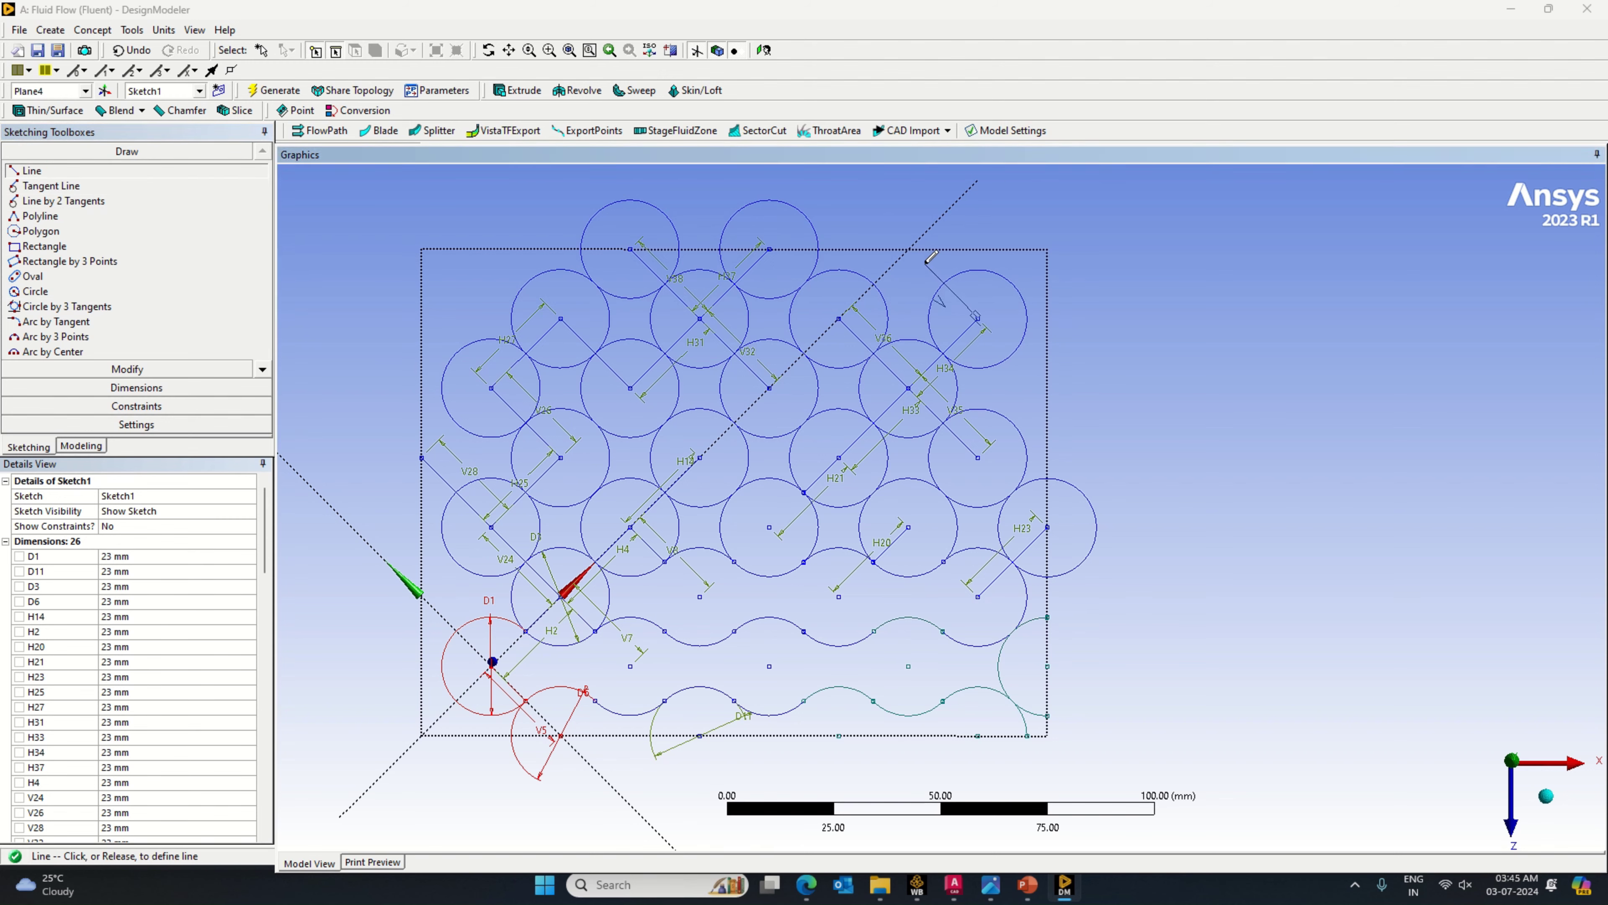
click(924, 262)
Step: Dimension the line rising from the circle centre at the H34 line's end and set its length to 23 mm
click(126, 387)
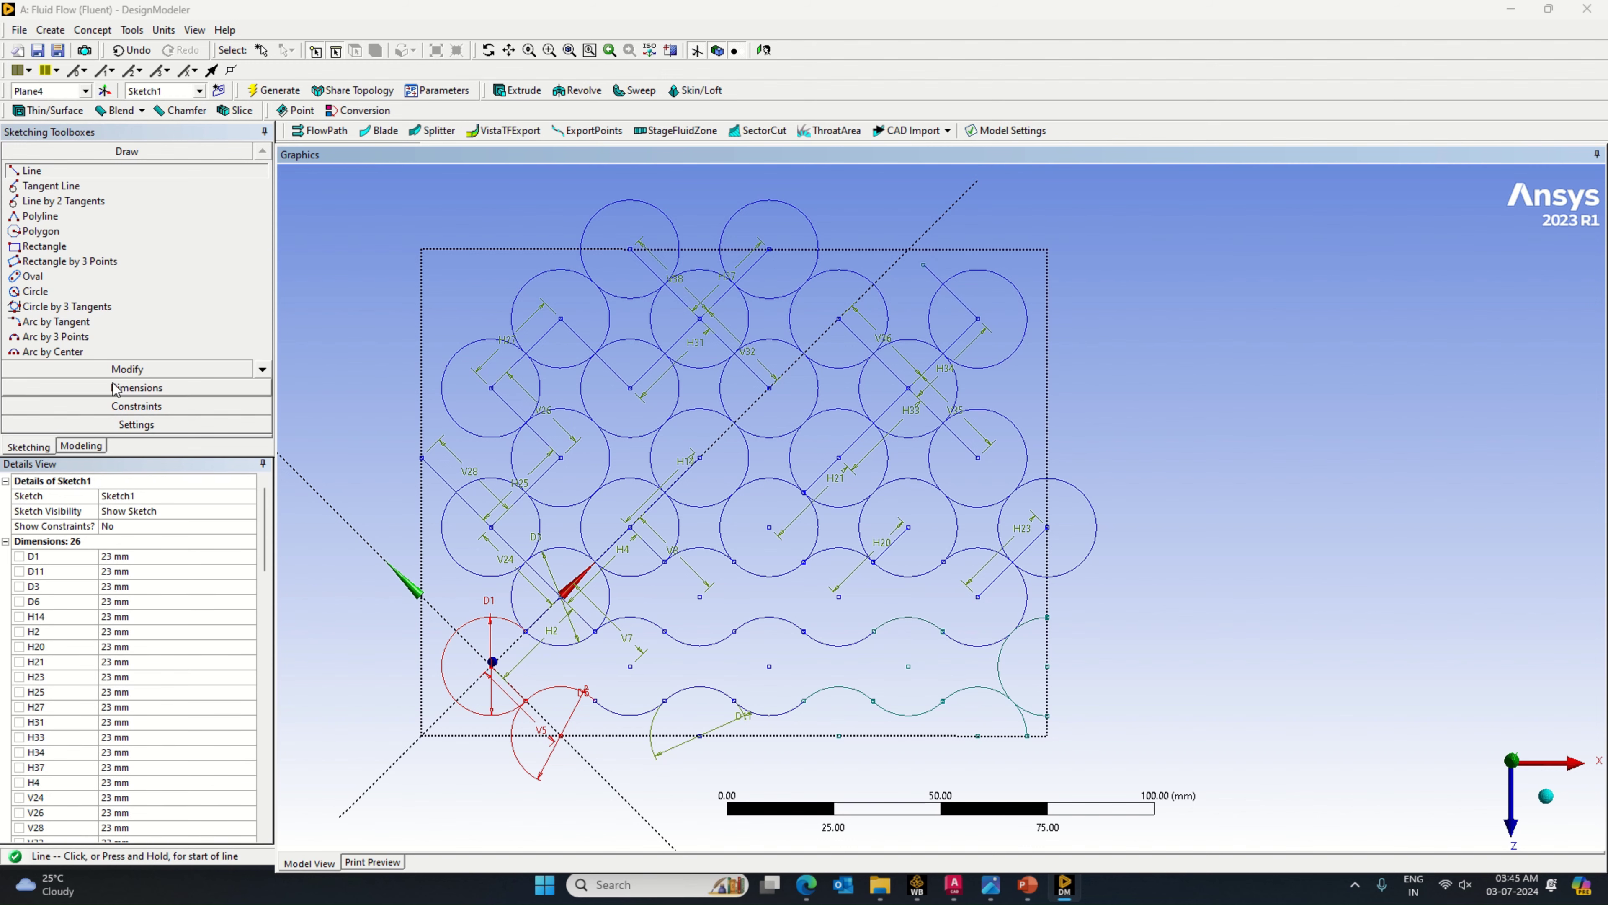
click(930, 279)
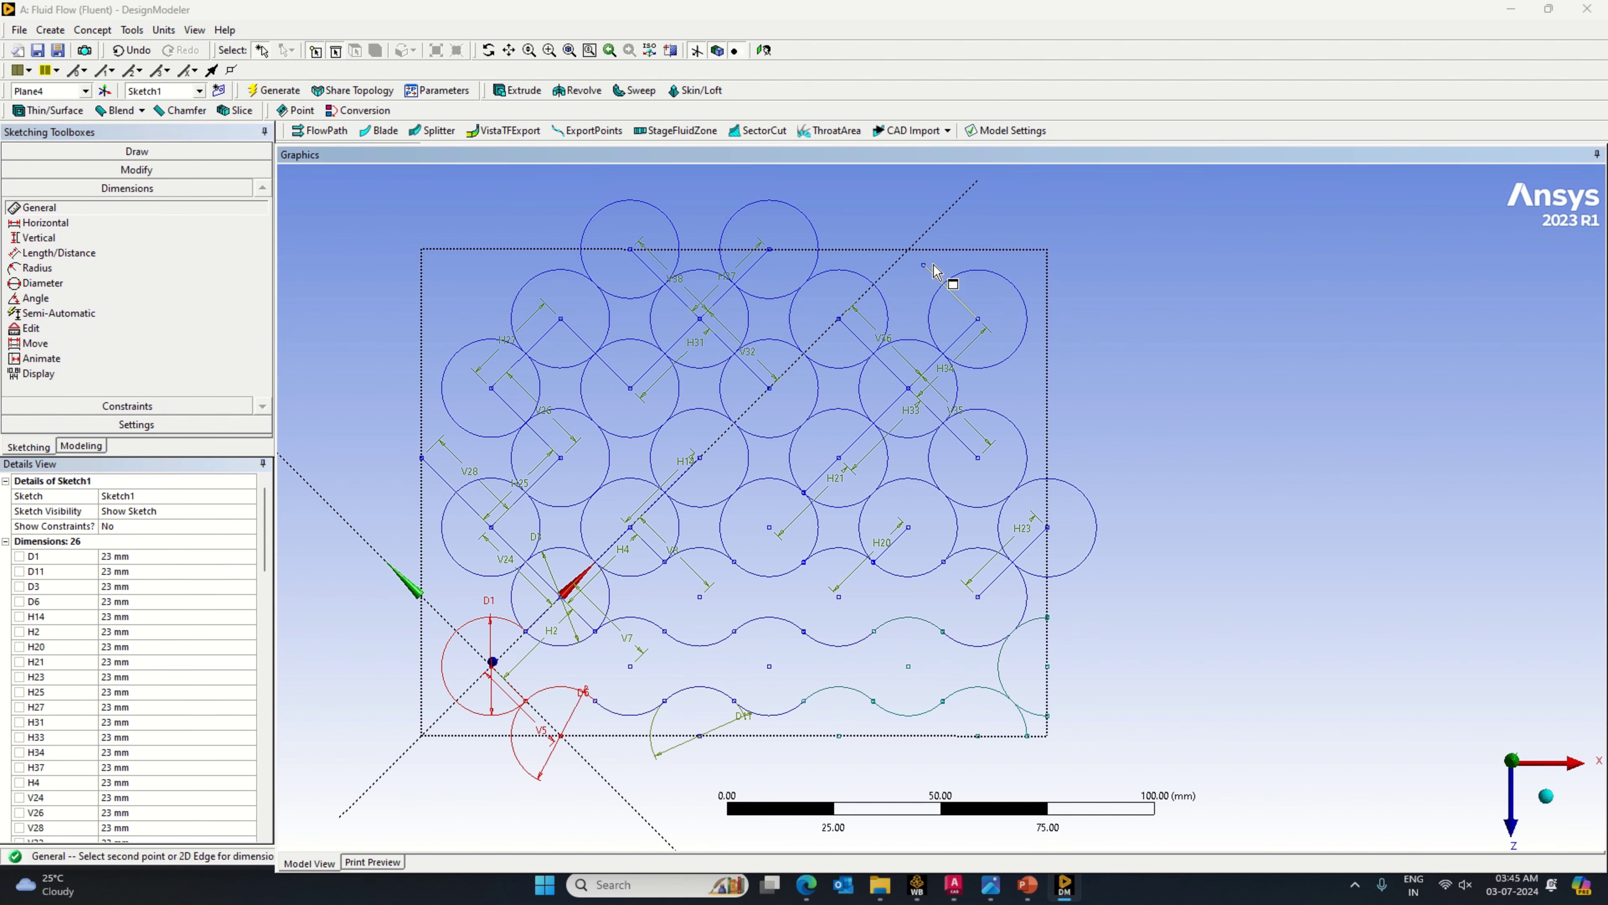
click(937, 260)
scroll(152, 700, down, 5)
click(149, 675)
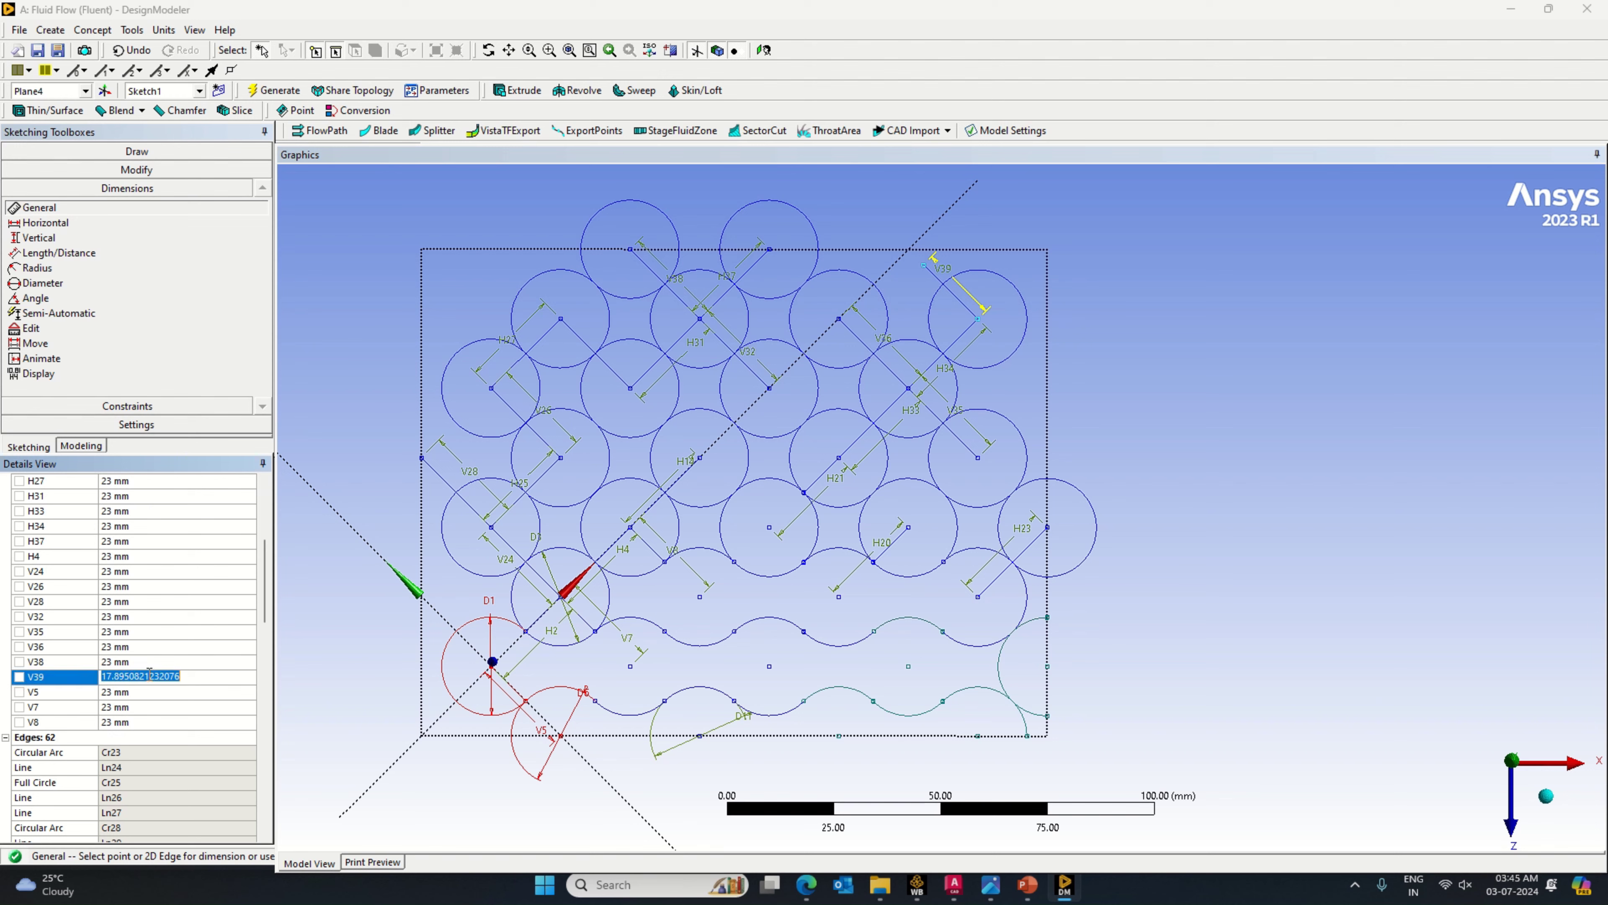
text(23)
key(Return)
Step: Draw a circle matching the existing ones, centred on the upper end of the V39 line
click(136, 152)
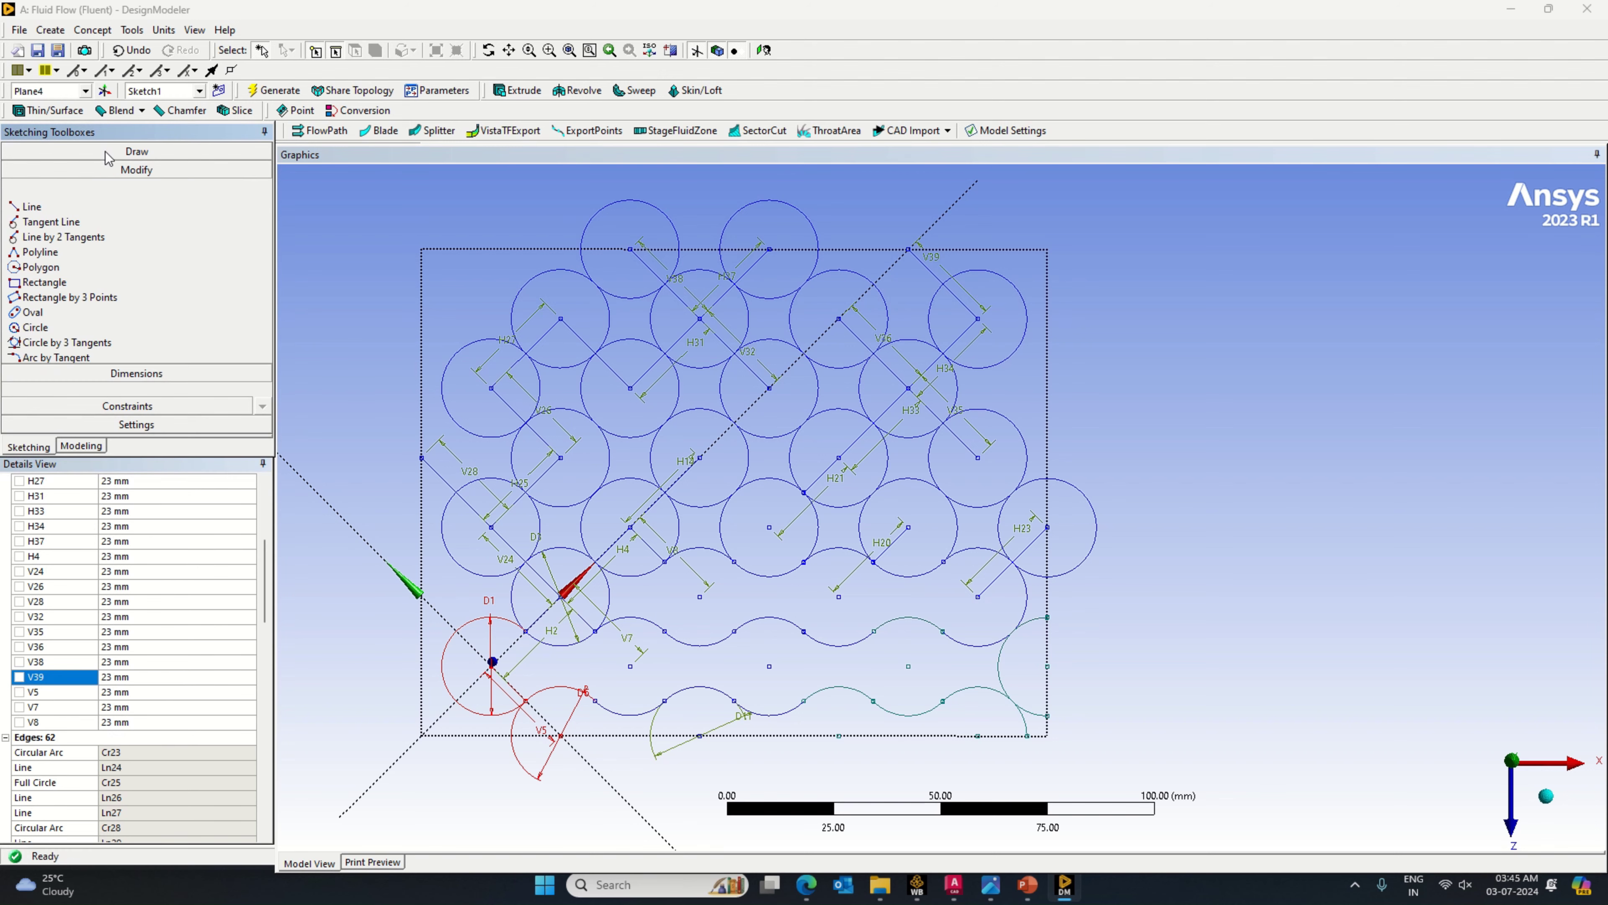
click(38, 291)
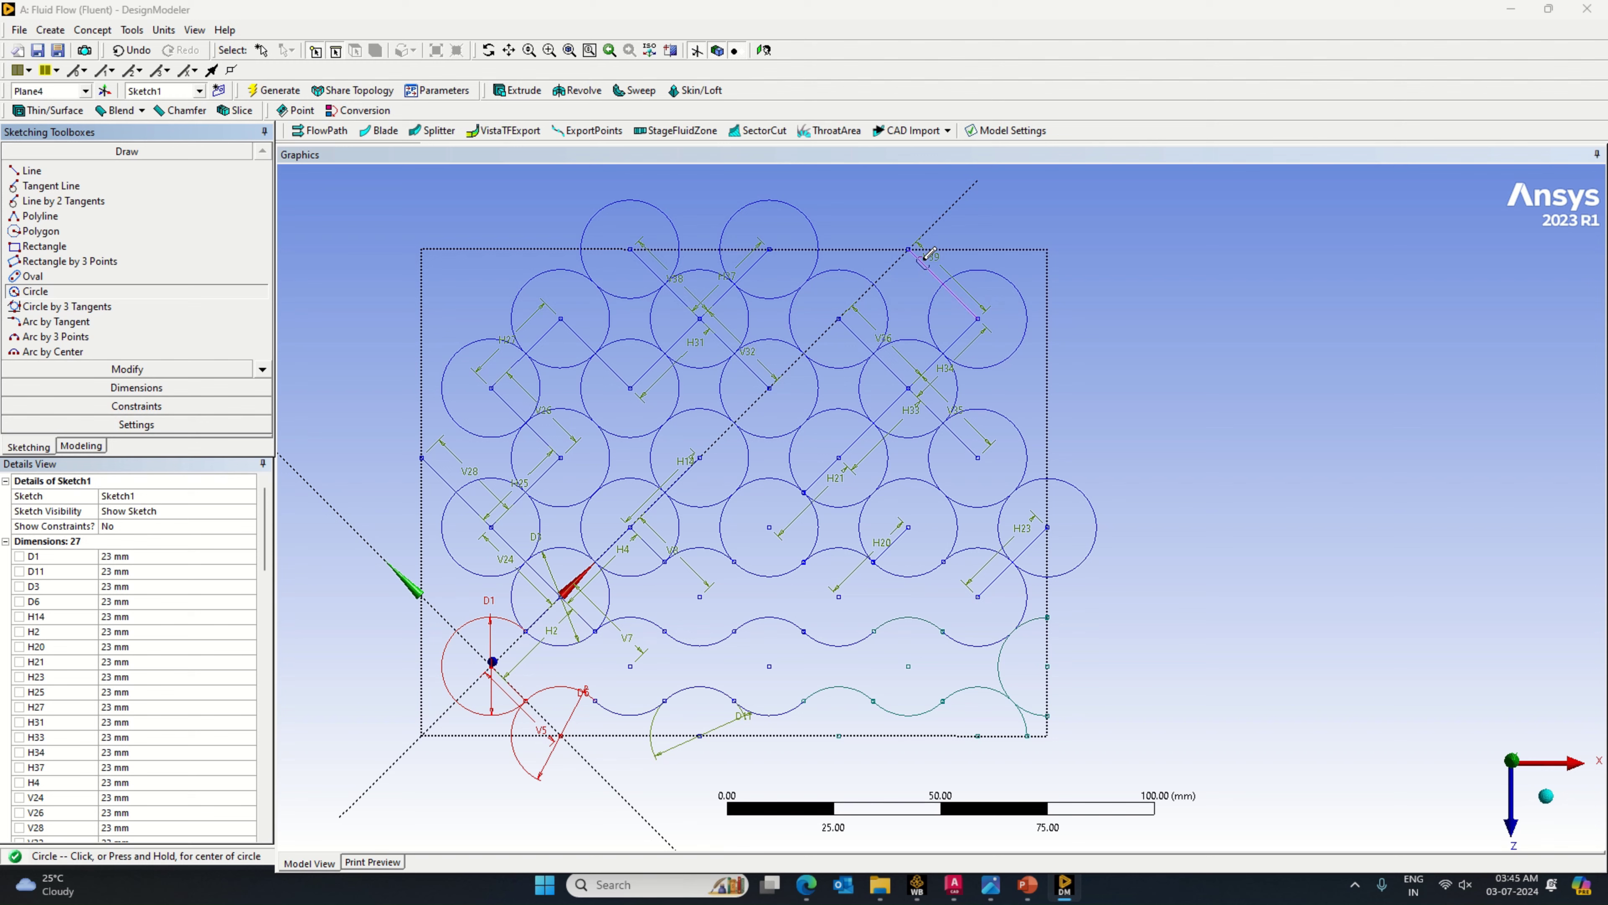
click(909, 248)
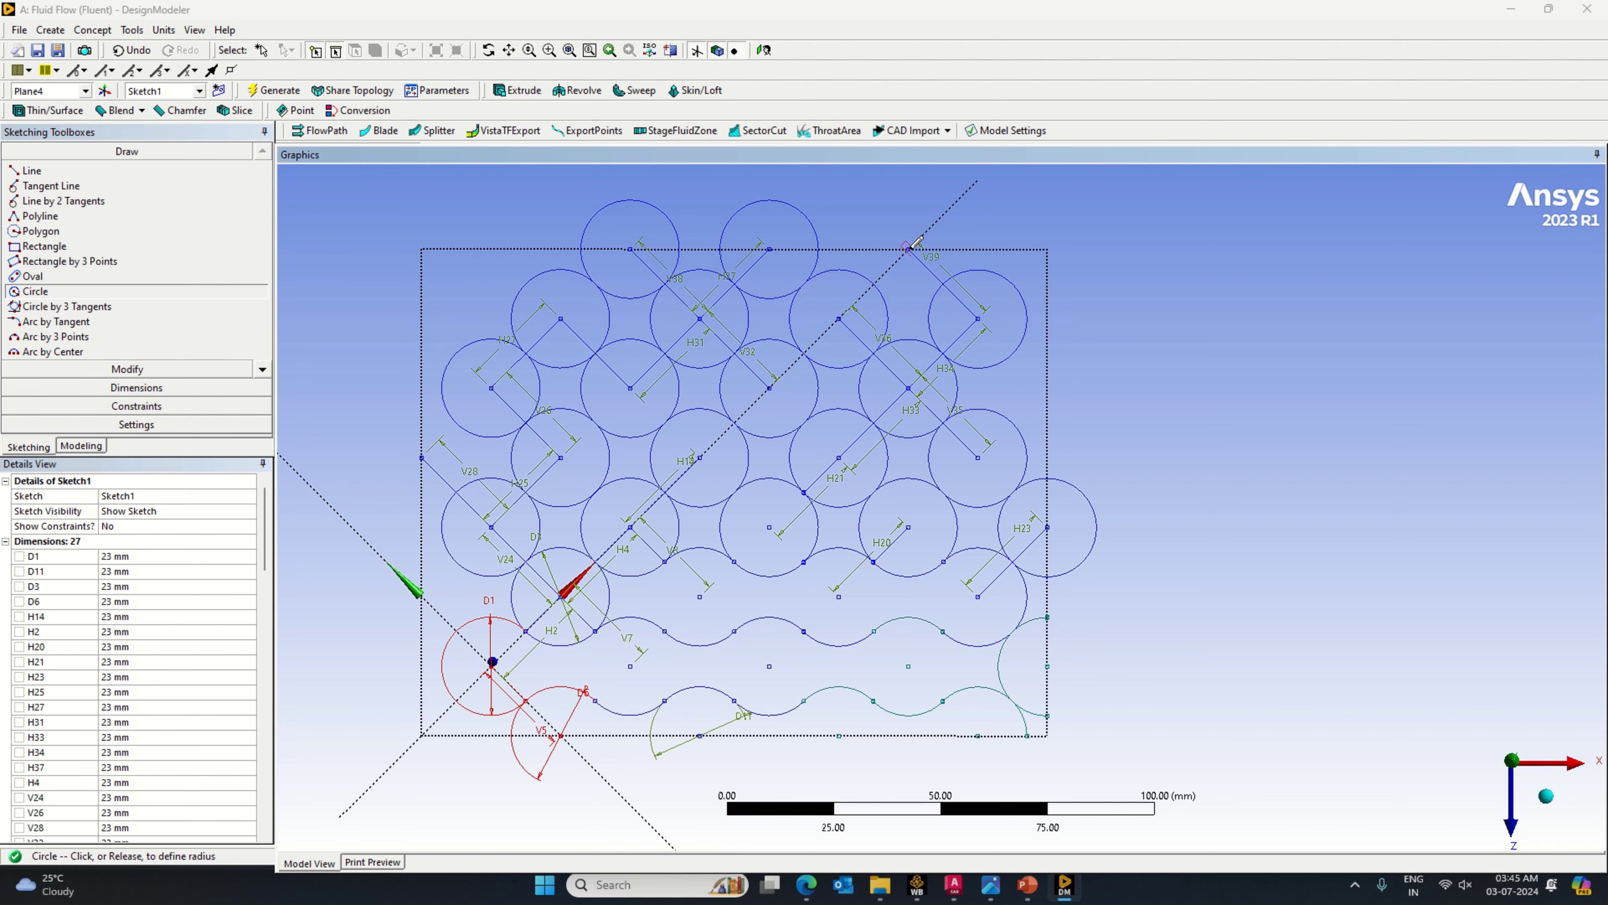
click(922, 294)
click(979, 455)
right_click(1154, 366)
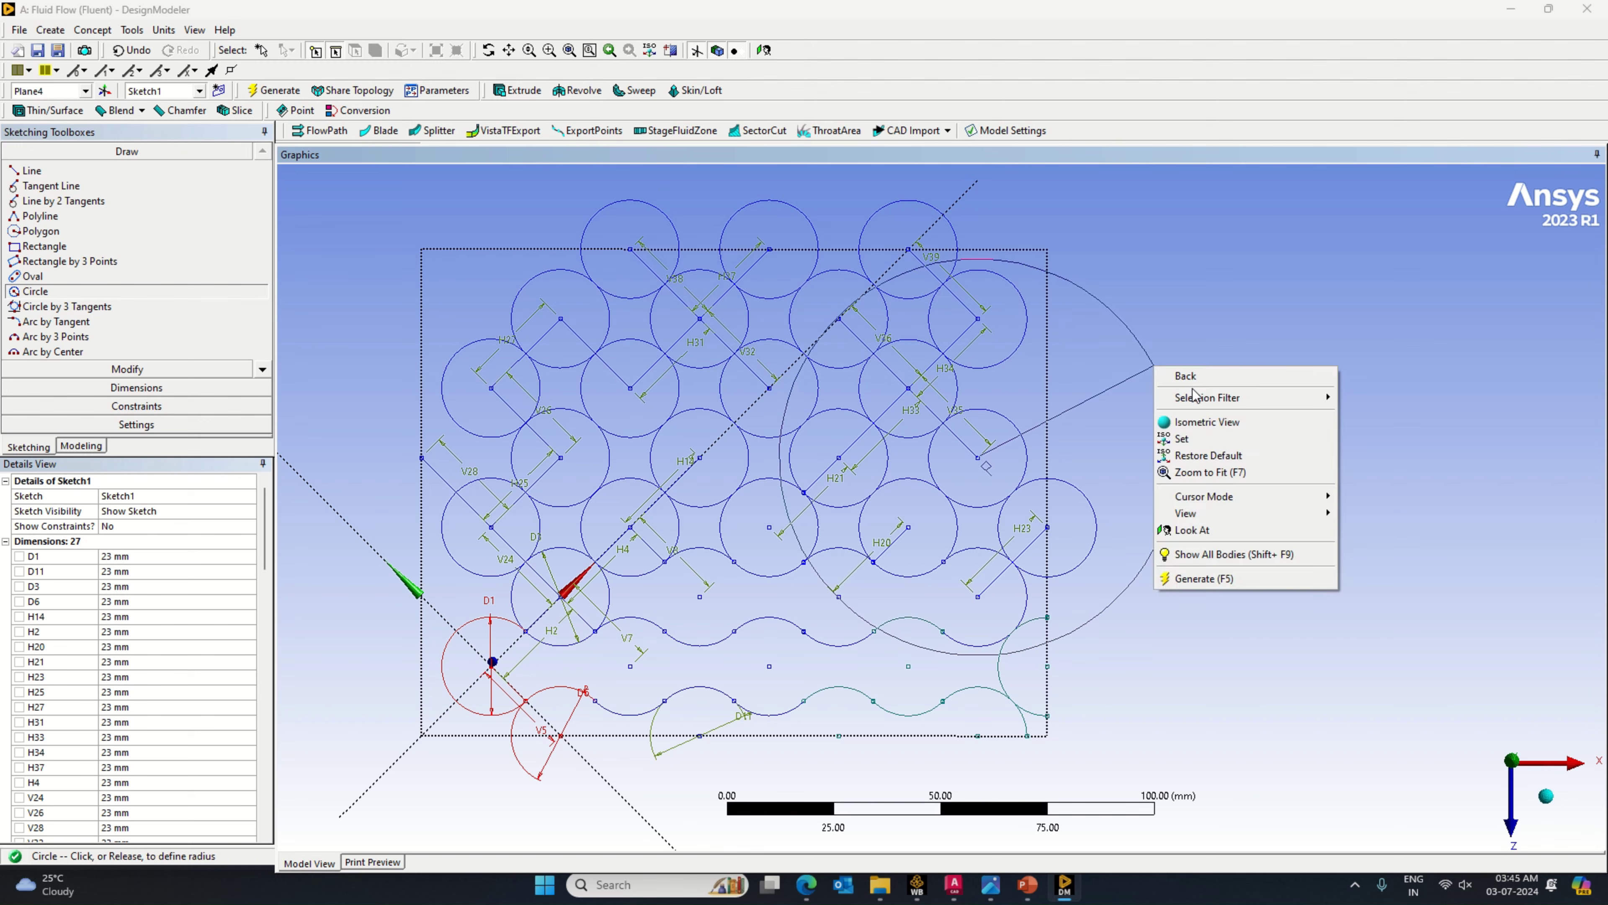
click(1185, 376)
Step: Sketch a line about 18 mm long from the circle centre at the V39 line's lower end, diagonally down toward the dotted right border
click(31, 170)
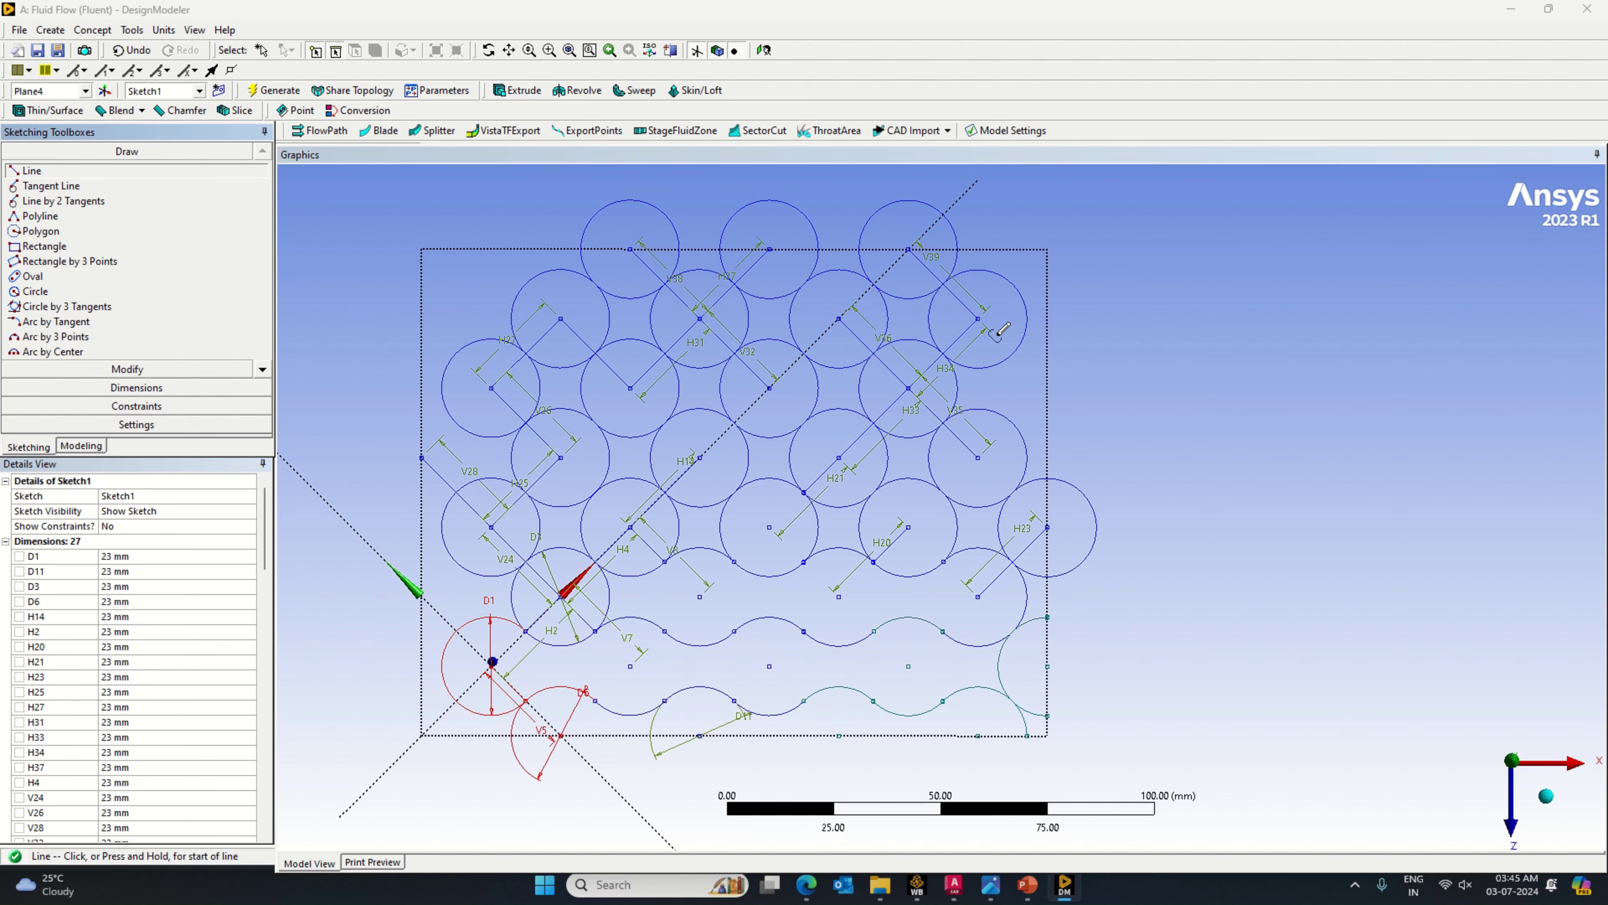
click(978, 318)
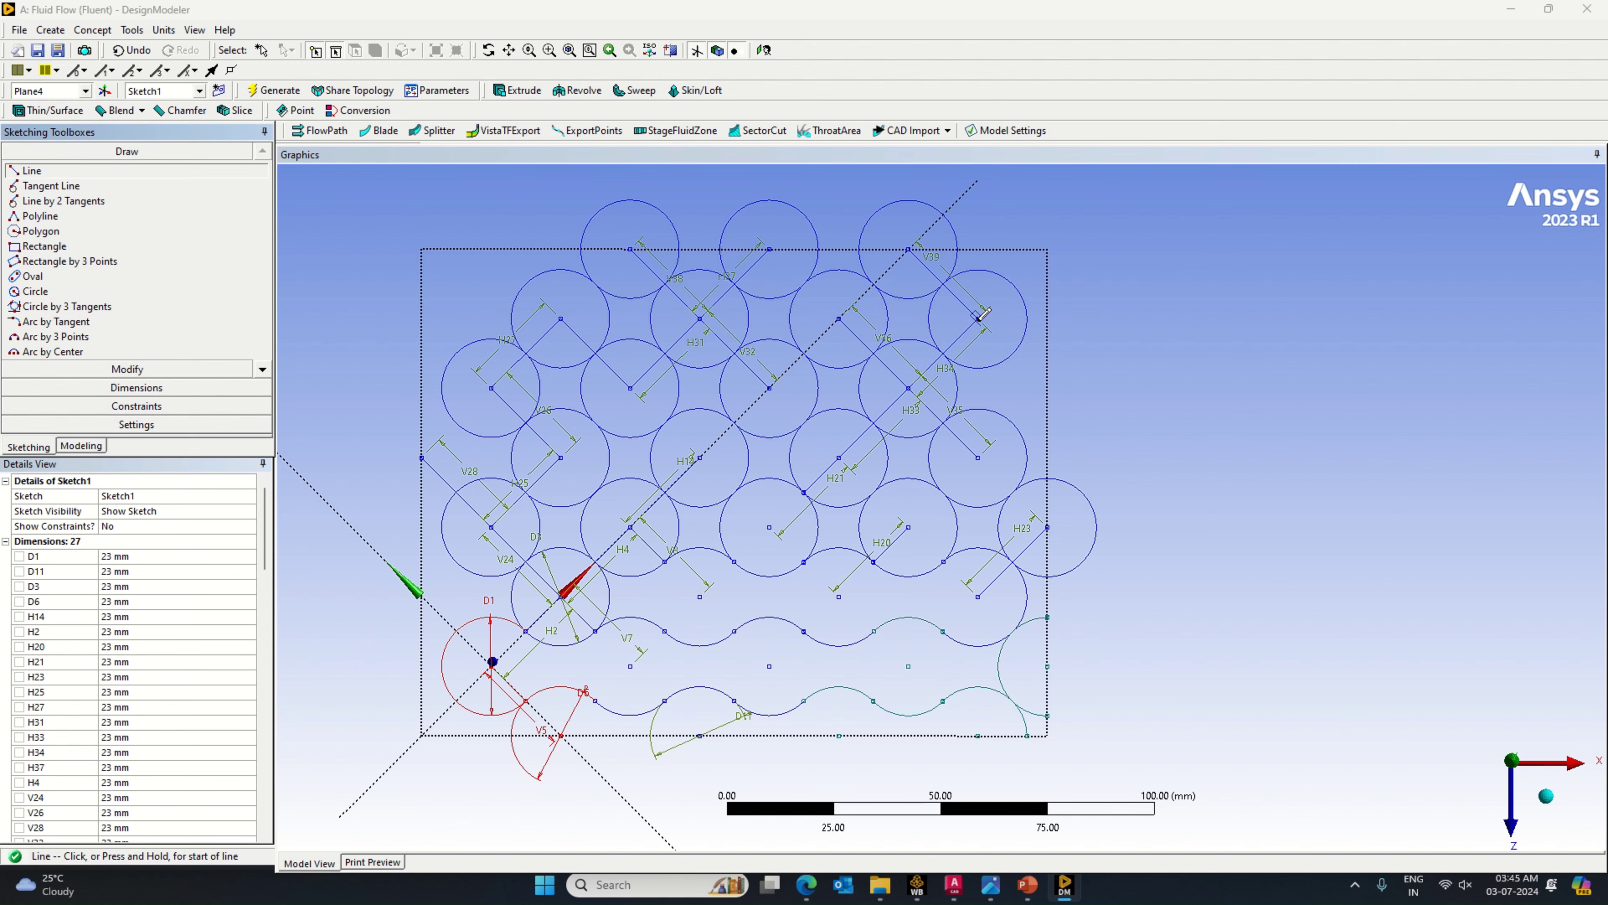
click(1033, 374)
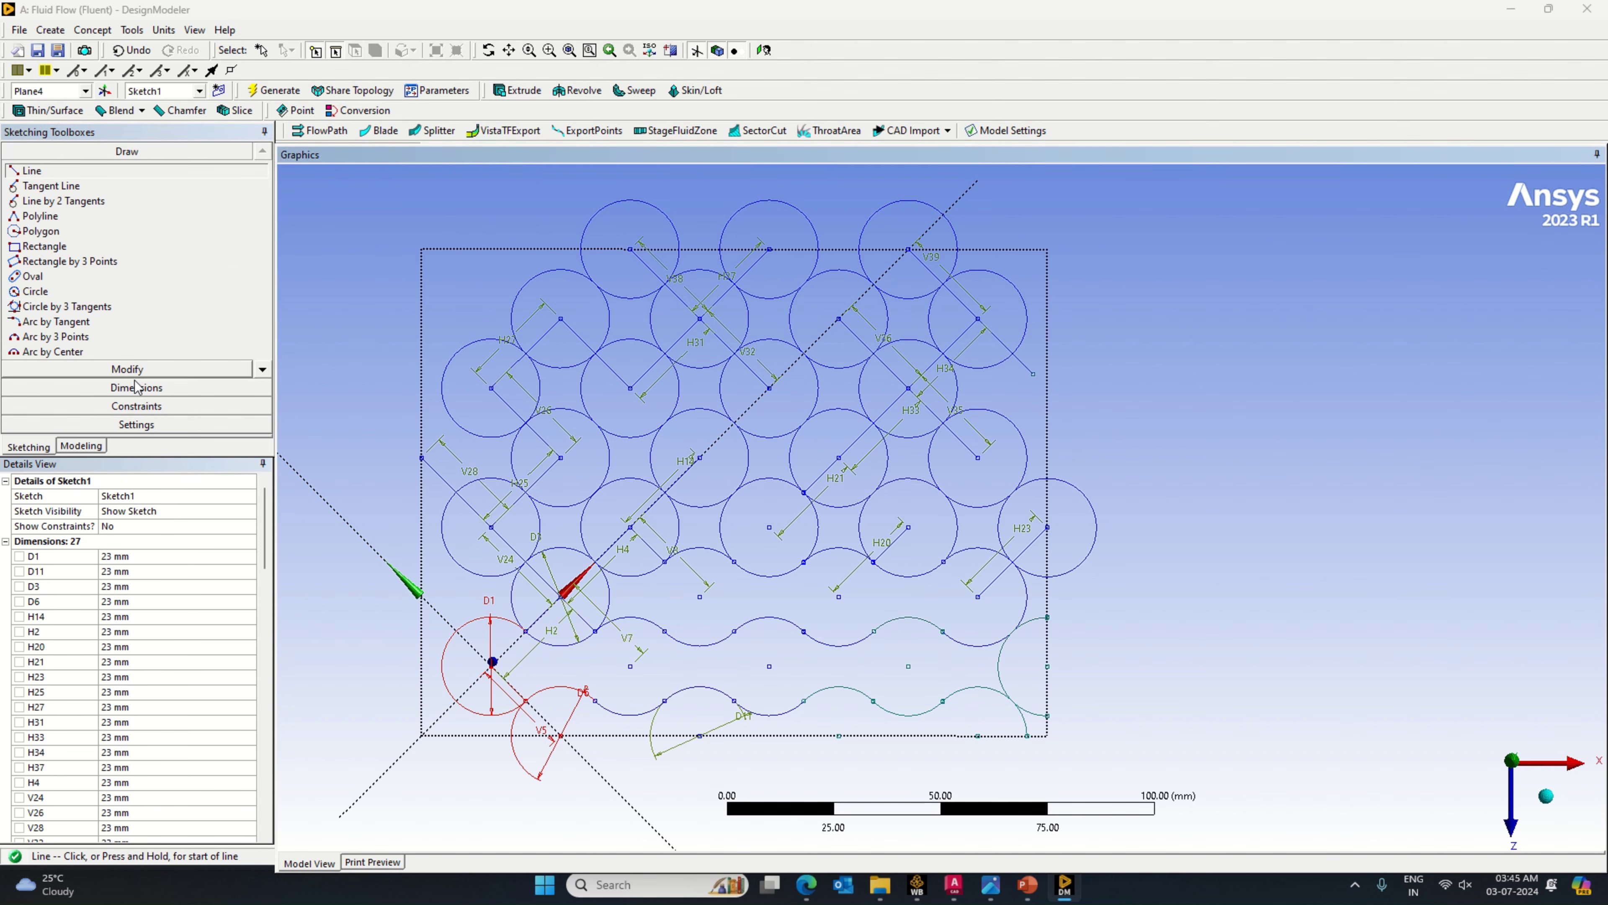
Step: Dimension the line descending from the circle centre at the V39 line's lower end and set its length to 23 mm
click(202, 388)
click(1019, 360)
click(1026, 380)
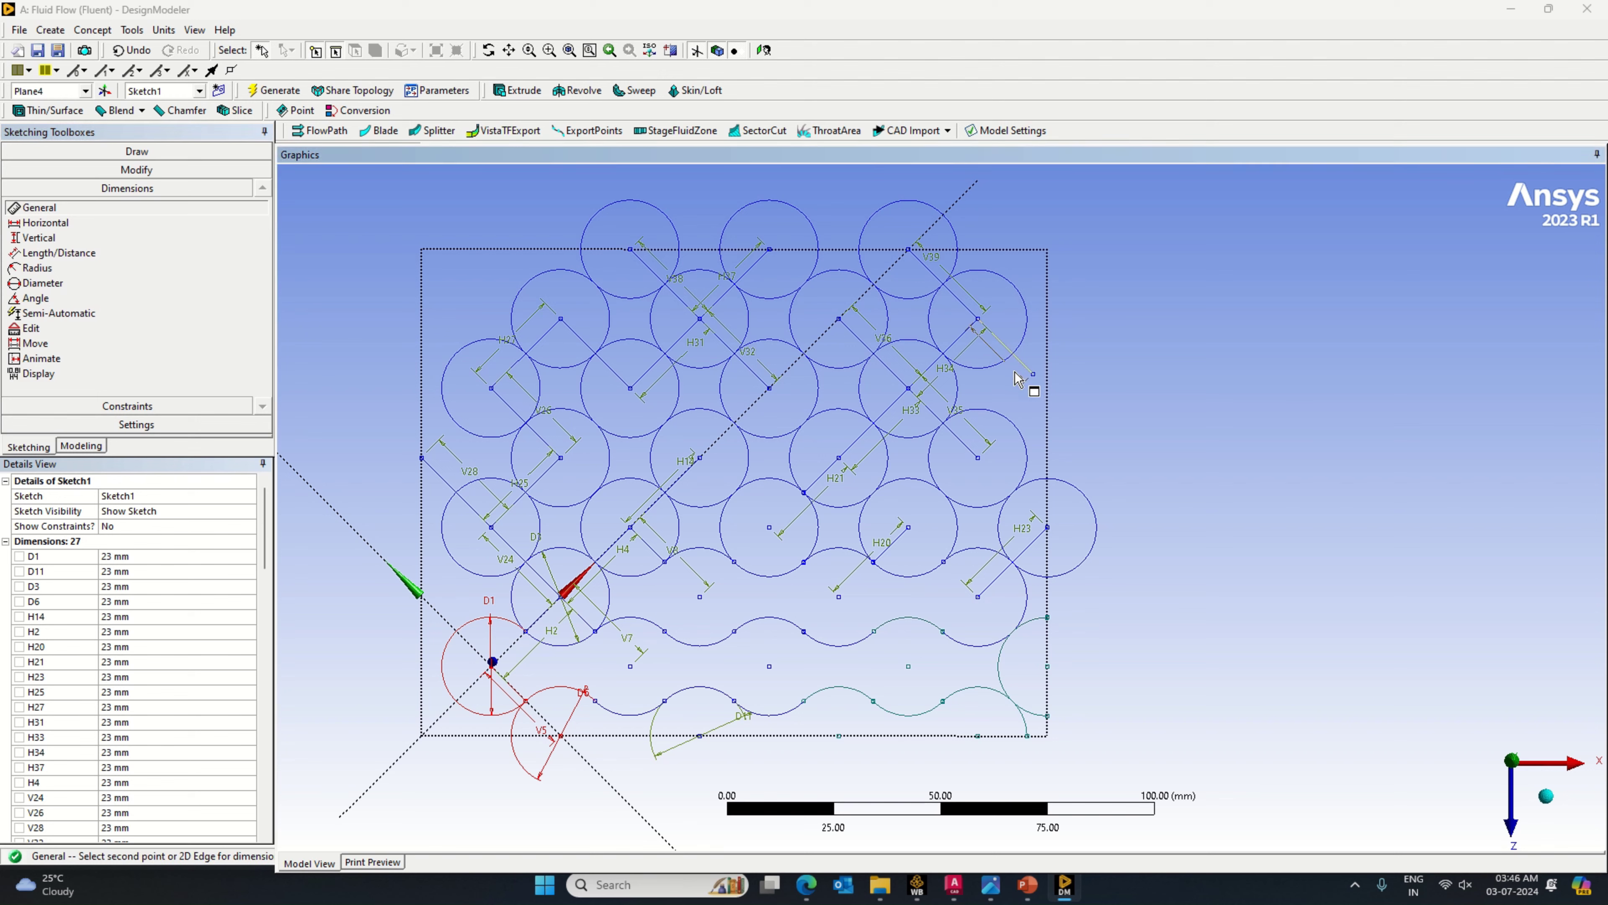
scroll(193, 572, down, 5)
click(127, 691)
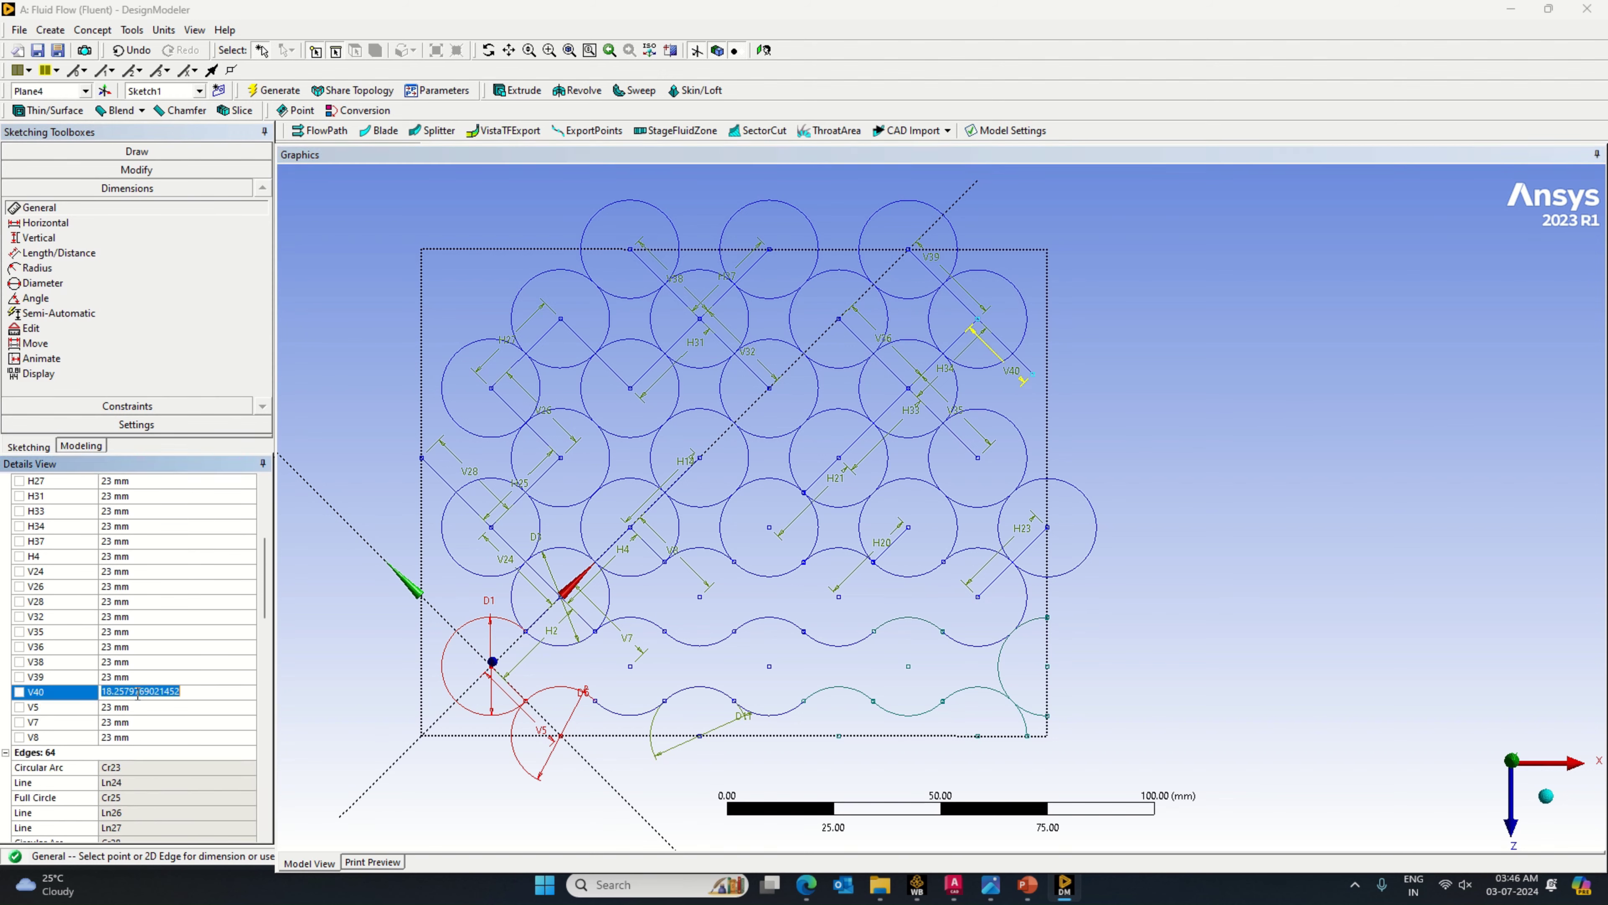
text(23)
key(Return)
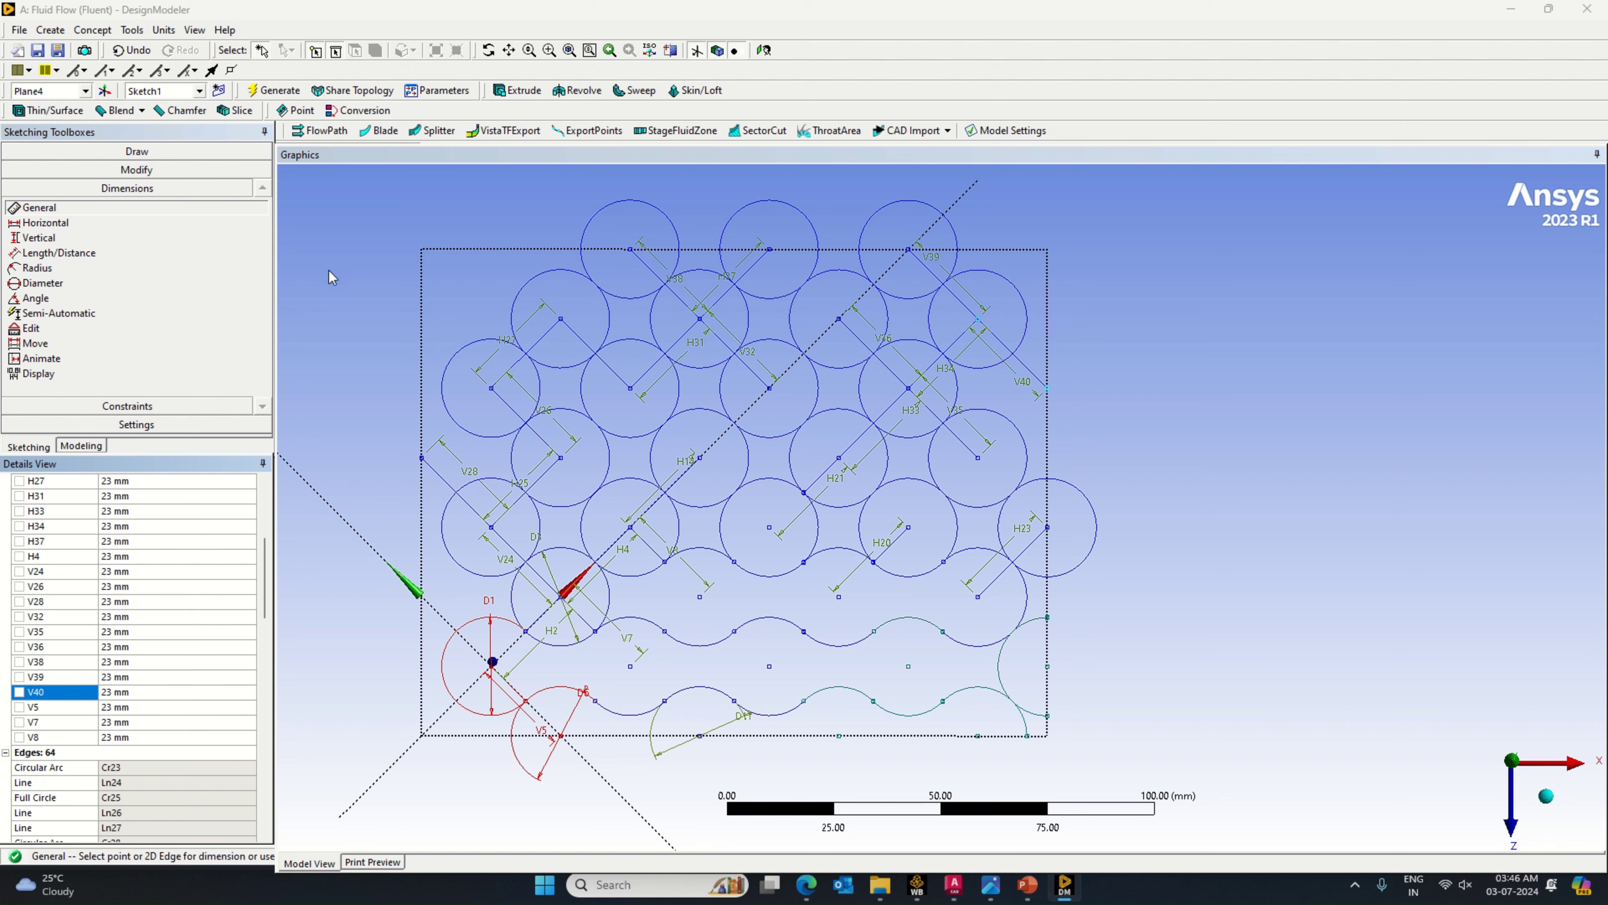
Step: Sketch a line from the circle centre at the H27 line's upper end, diagonally up to the left toward the dotted top border
click(127, 152)
click(49, 174)
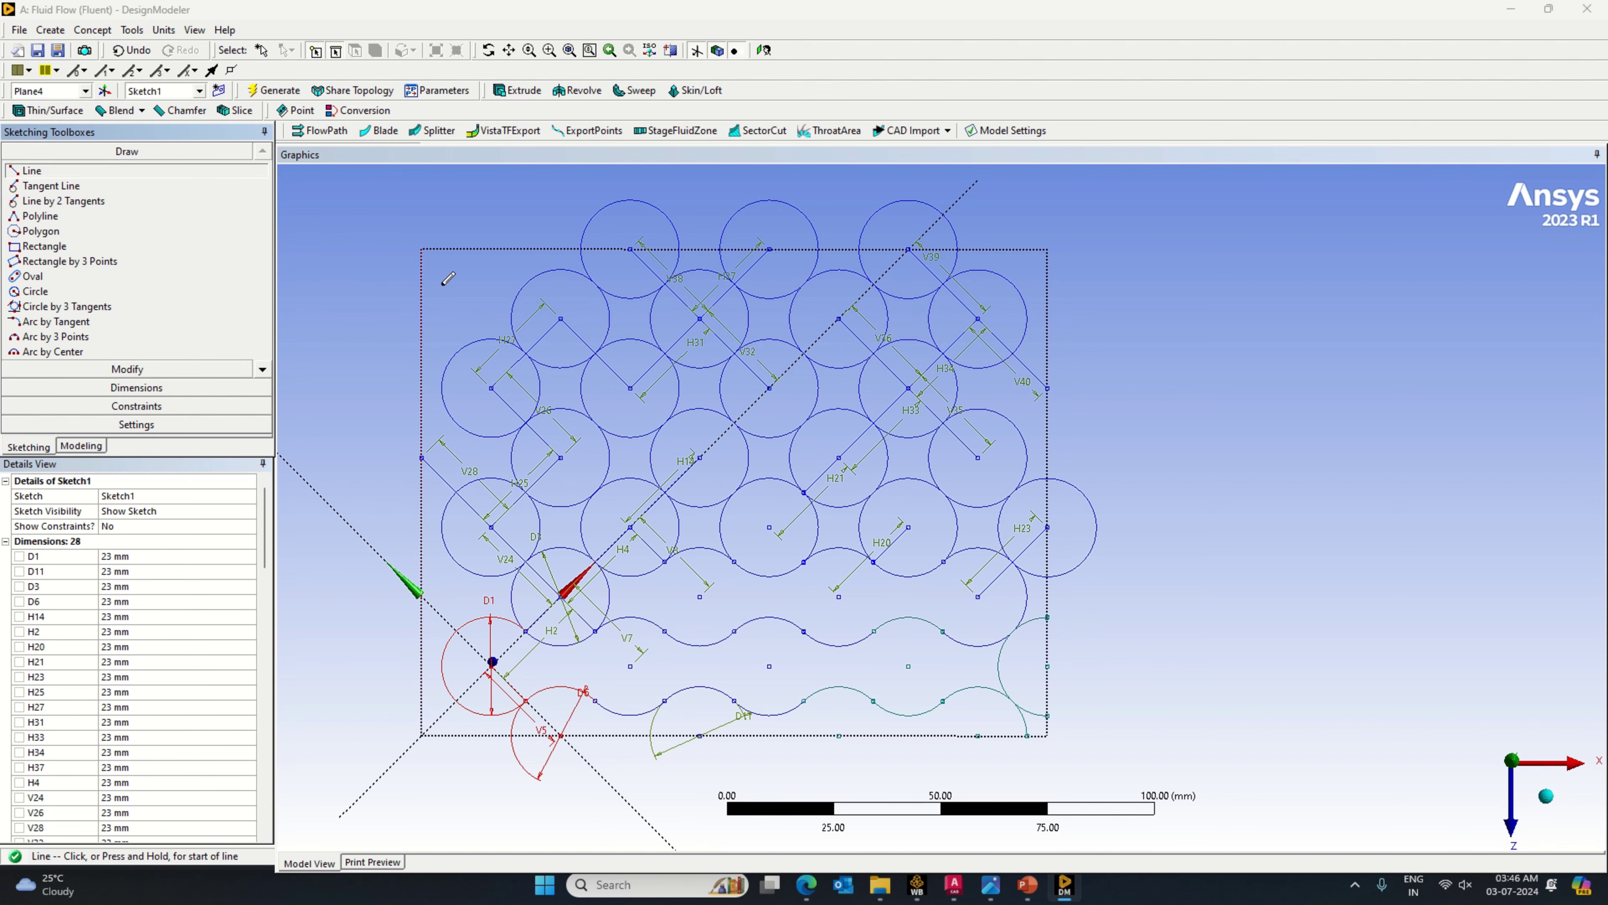
click(559, 317)
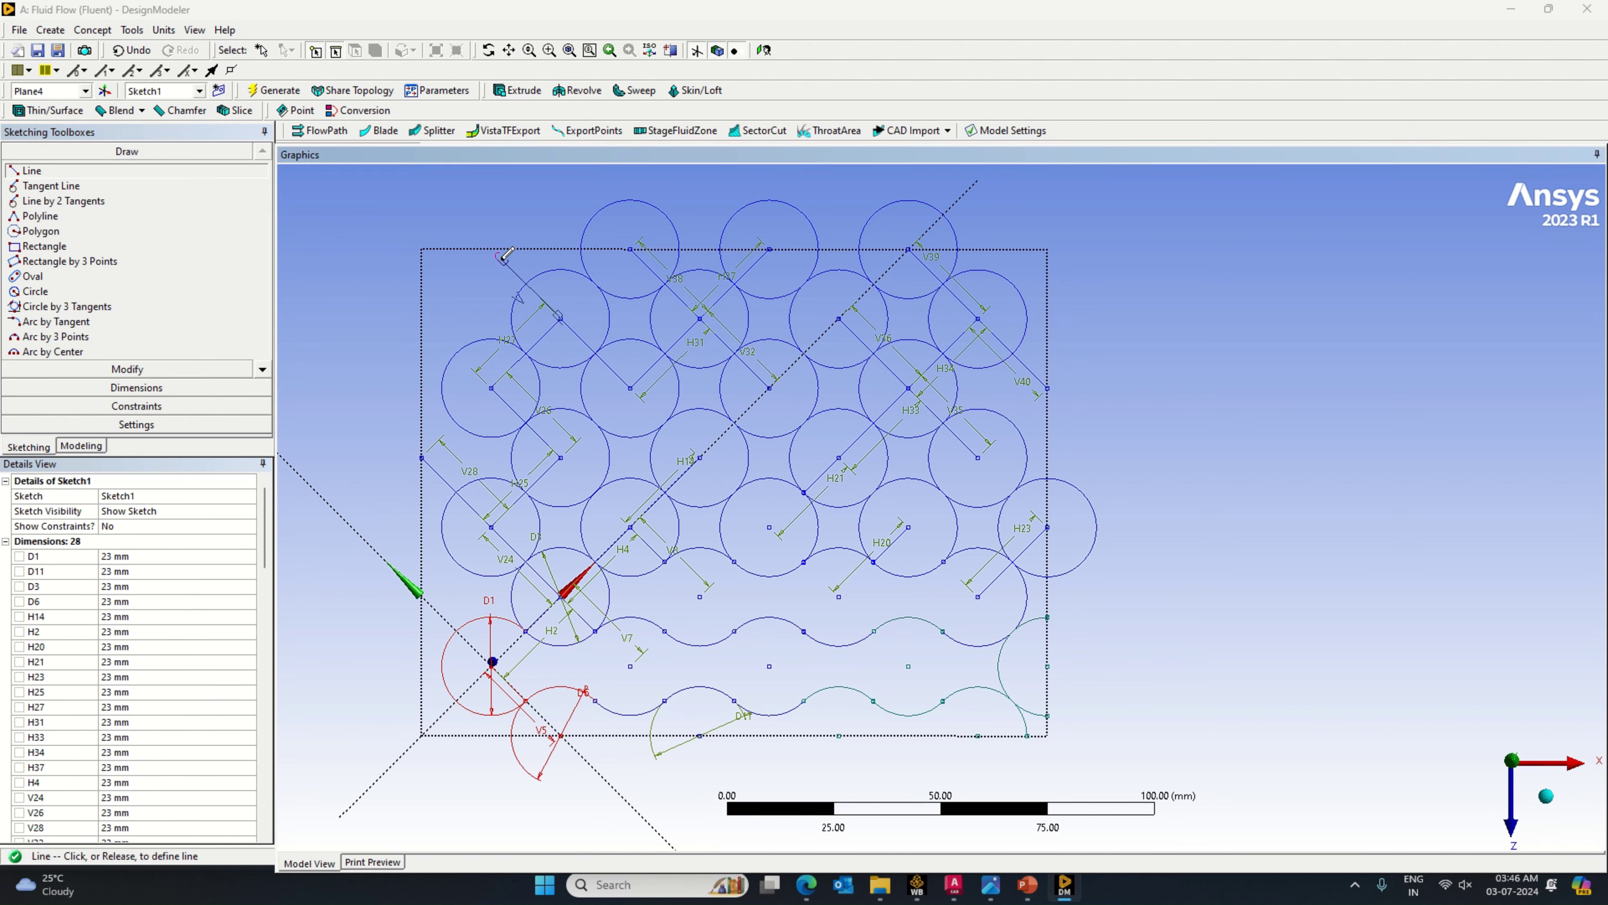
click(502, 259)
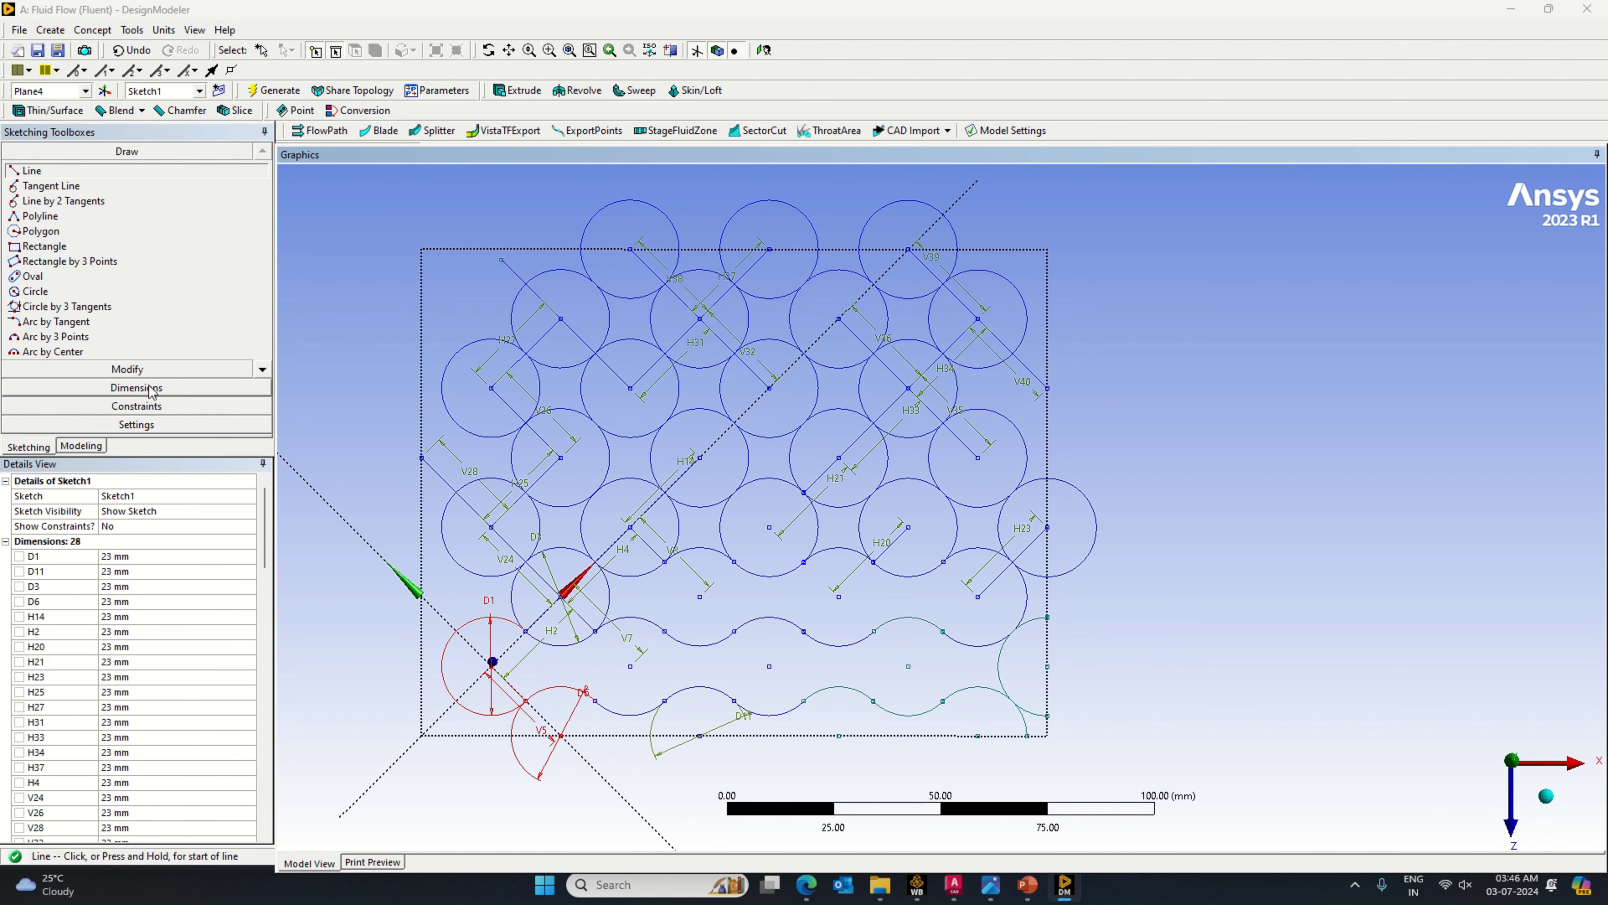
Step: Dimension the line rising from the H27 line's upper end and set its length to 23 mm
click(136, 387)
click(510, 268)
click(502, 283)
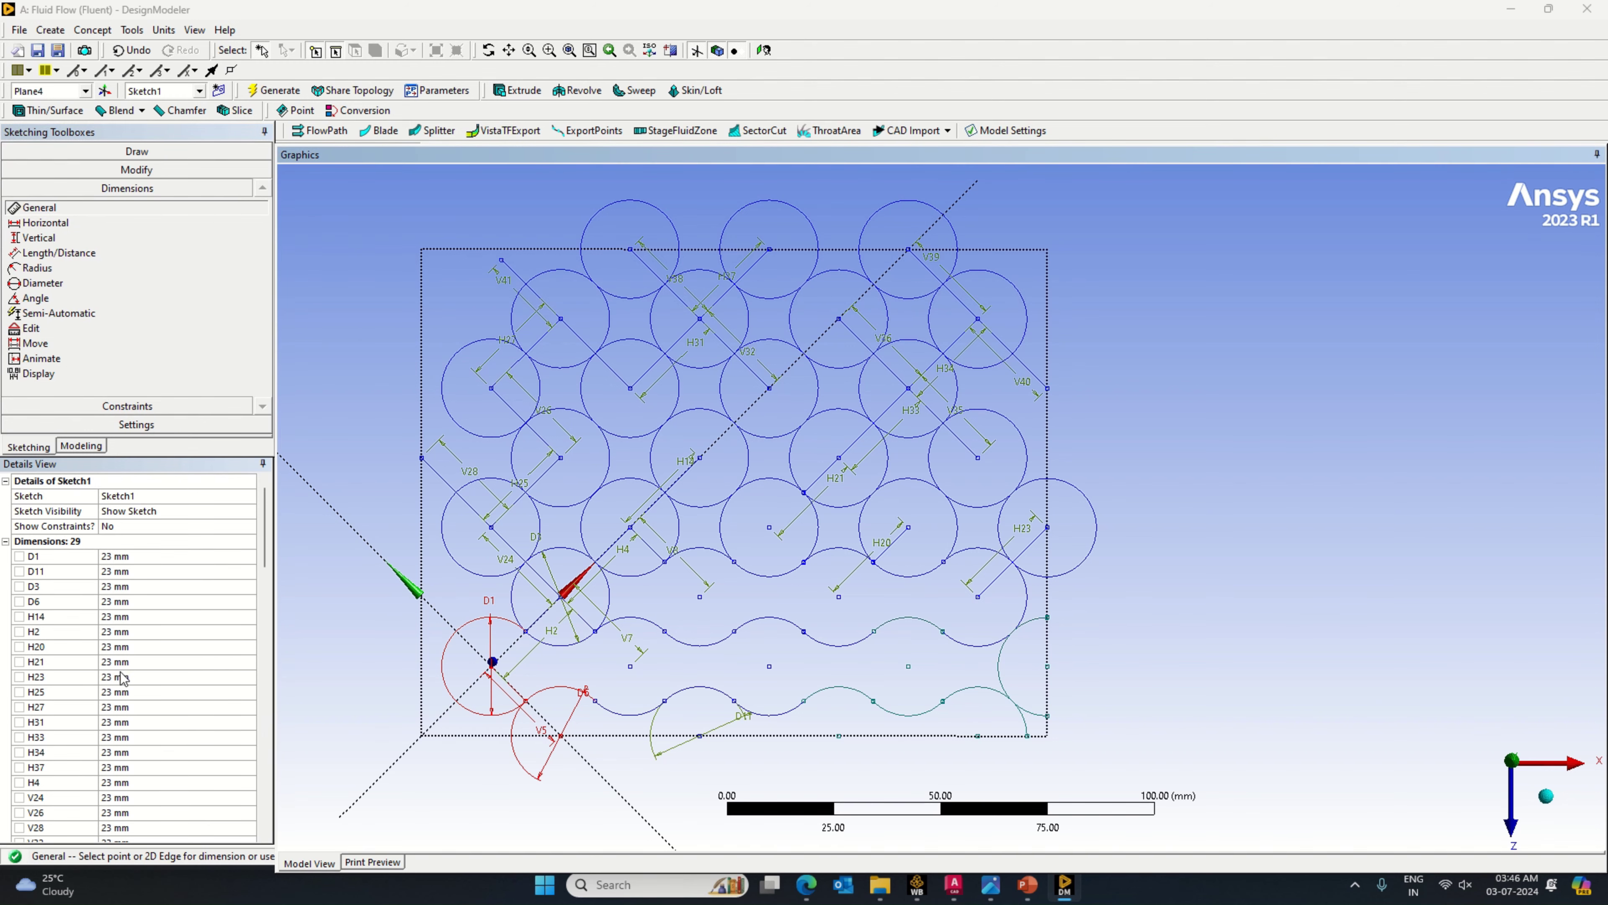
scroll(135, 693, down, 5)
click(149, 706)
text(23)
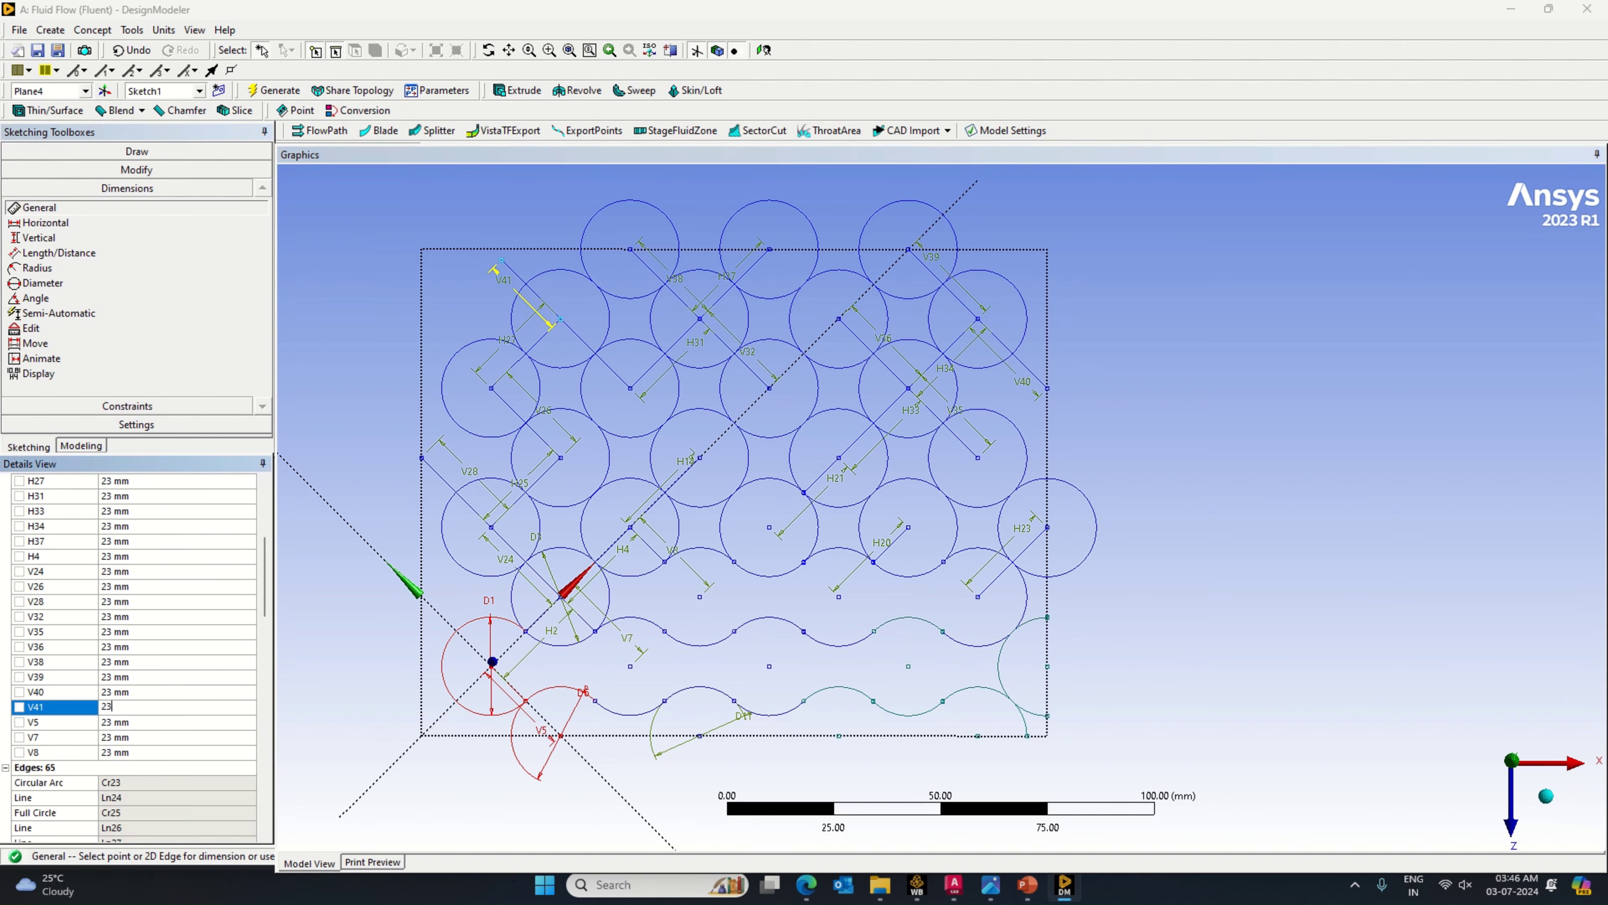
key(Return)
Step: Sketch a line about 20.6 mm long from the circle centre at the H27 line's lower end, diagonally up toward the dotted left border
click(118, 152)
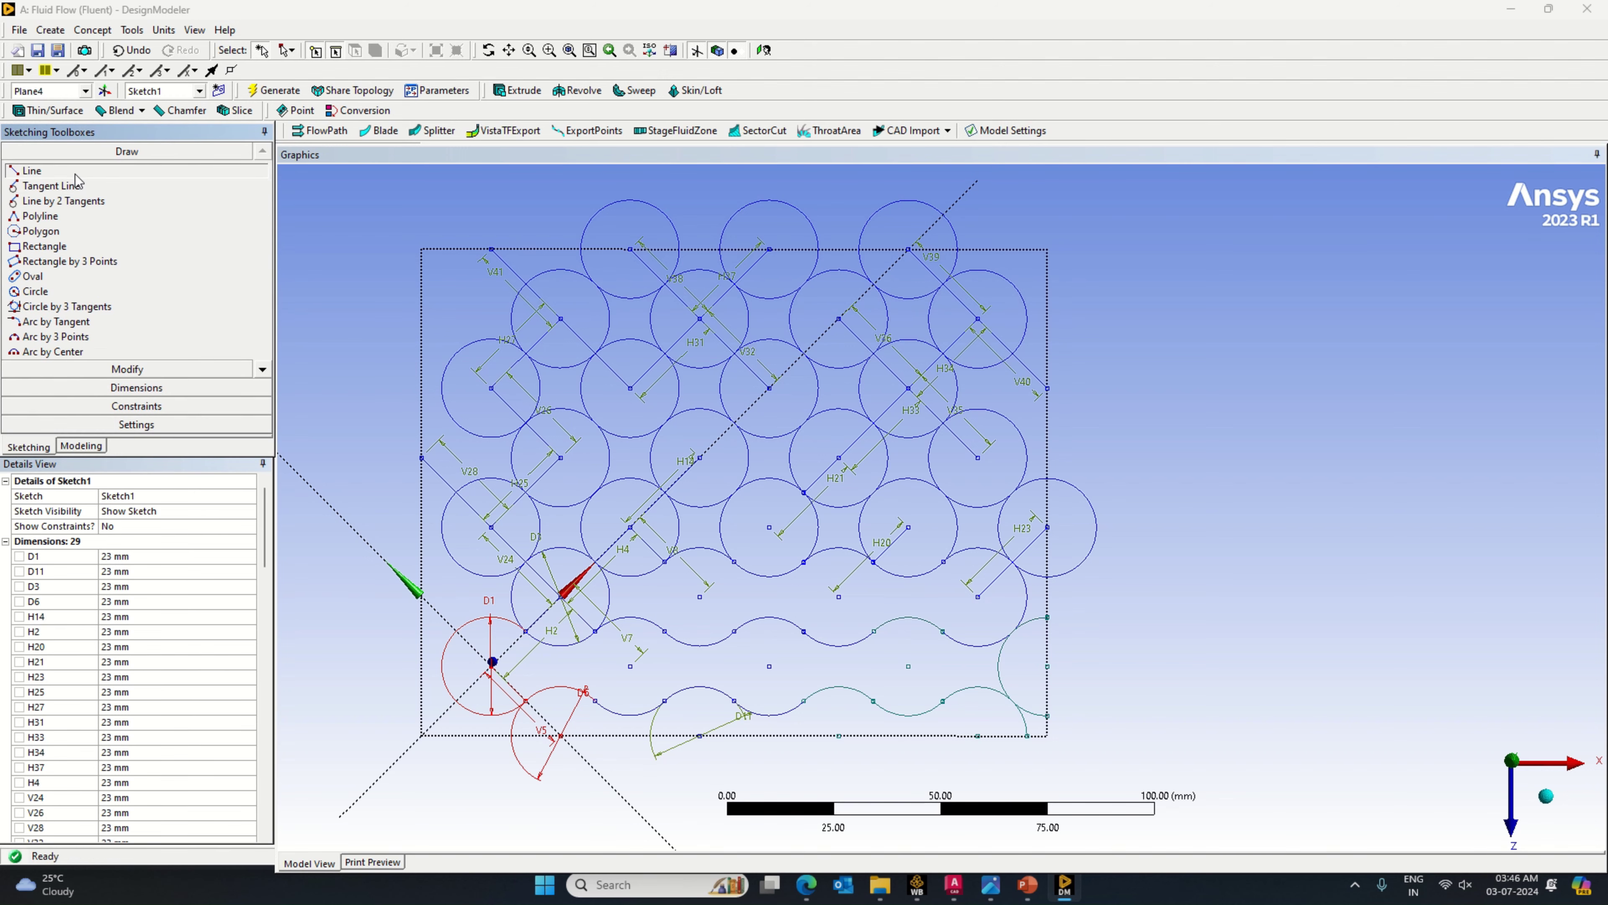
click(35, 170)
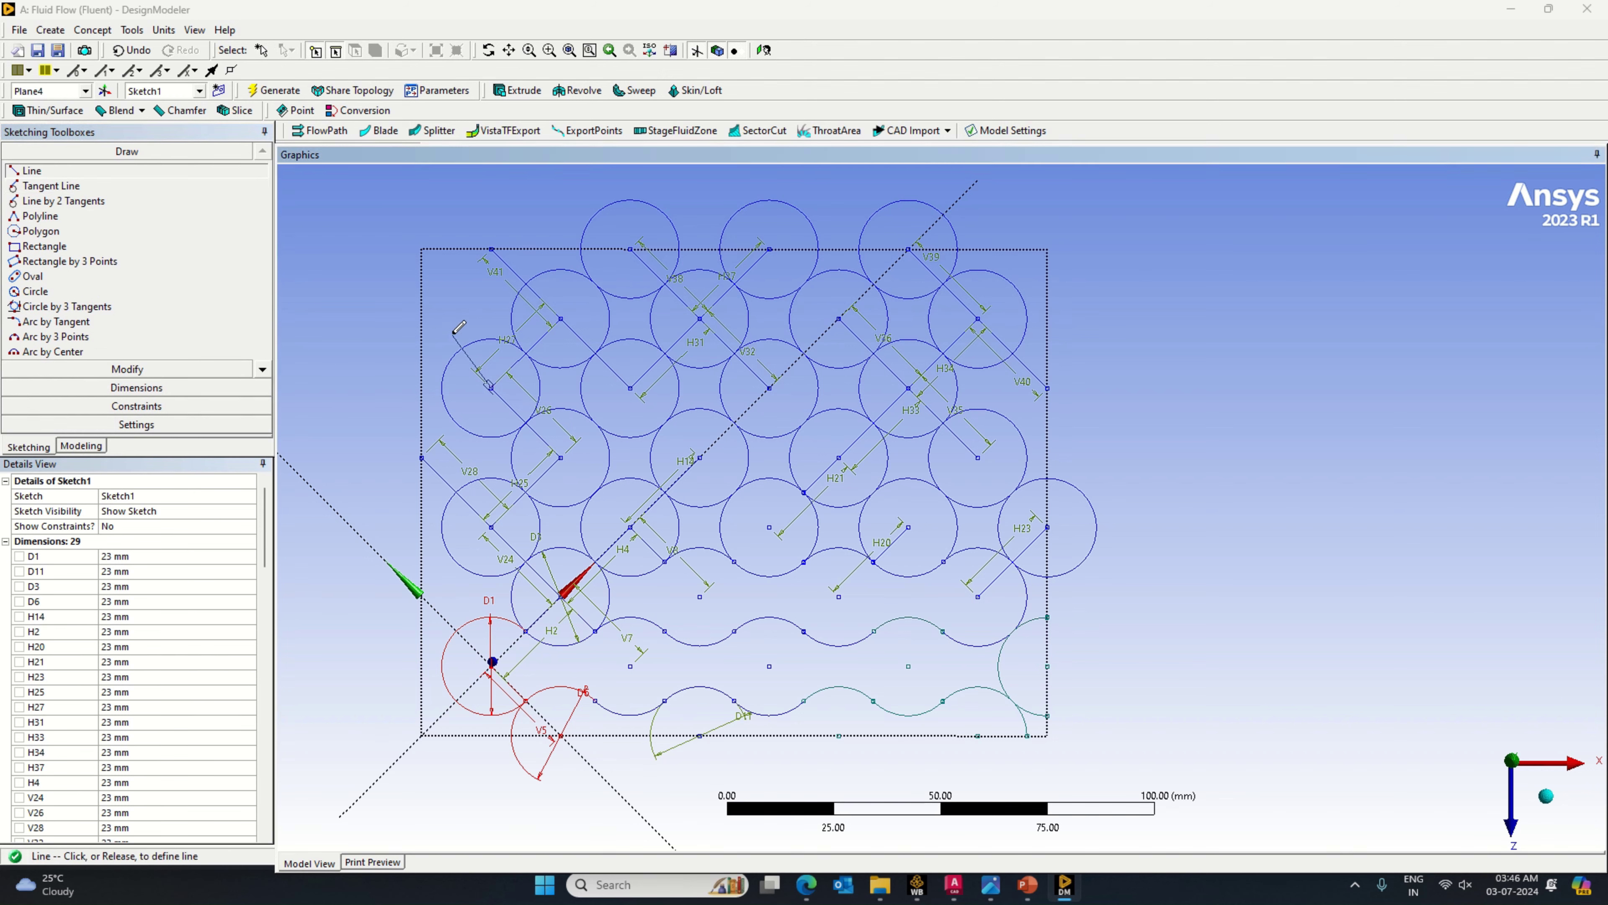
click(429, 325)
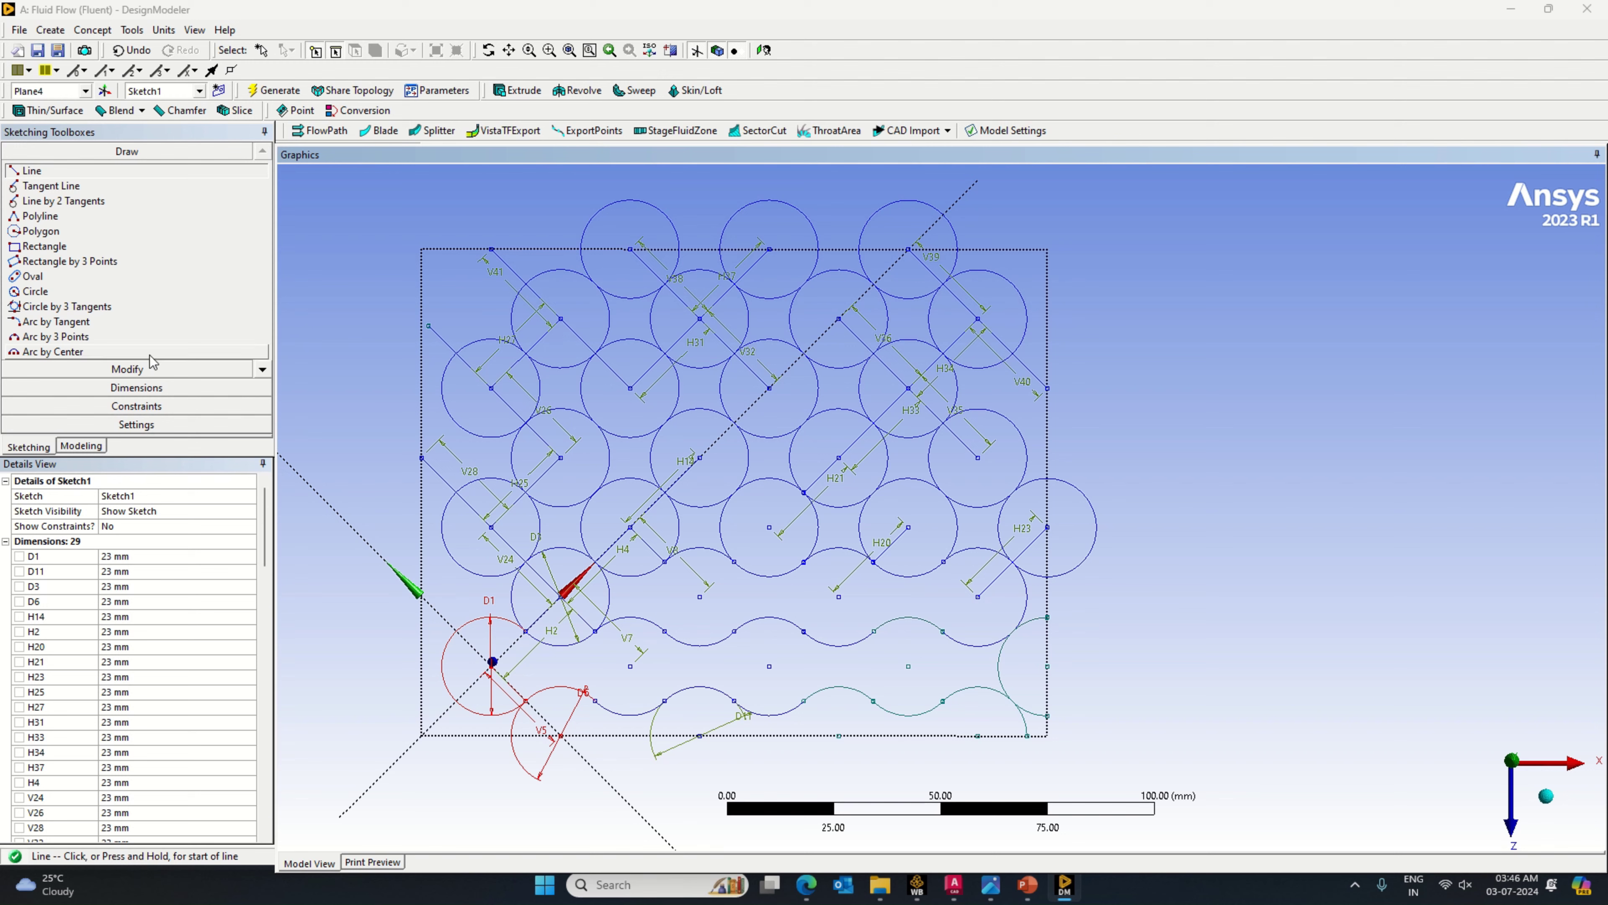
Step: Dimension the line rising from the H27 line's lower end and set its length to 23 mm
click(130, 387)
click(453, 352)
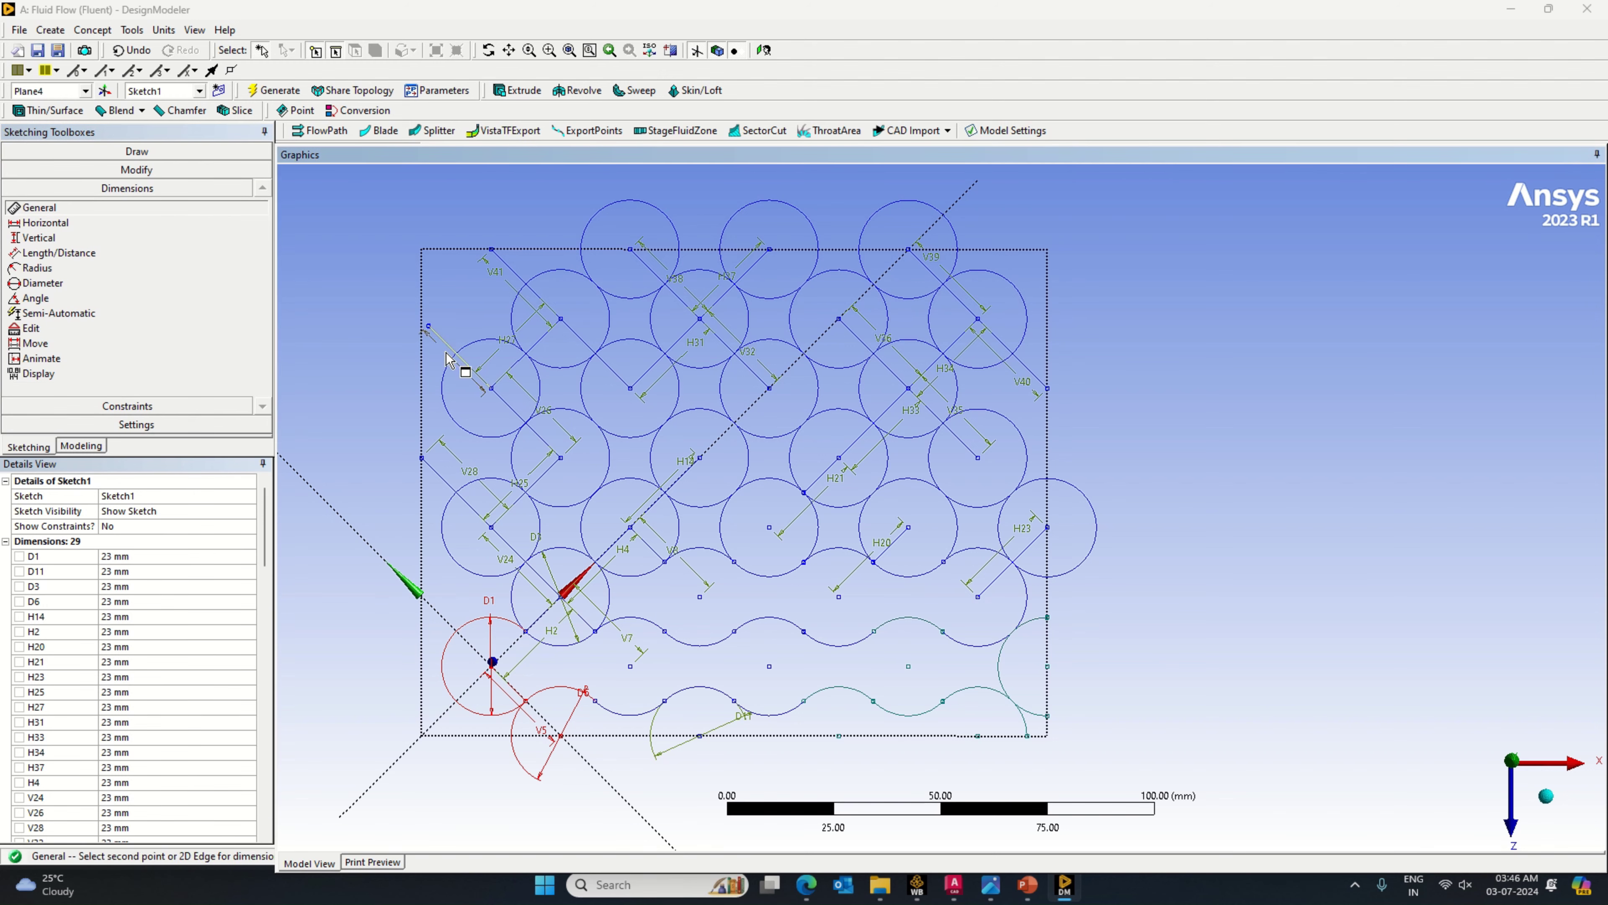
click(447, 354)
click(141, 767)
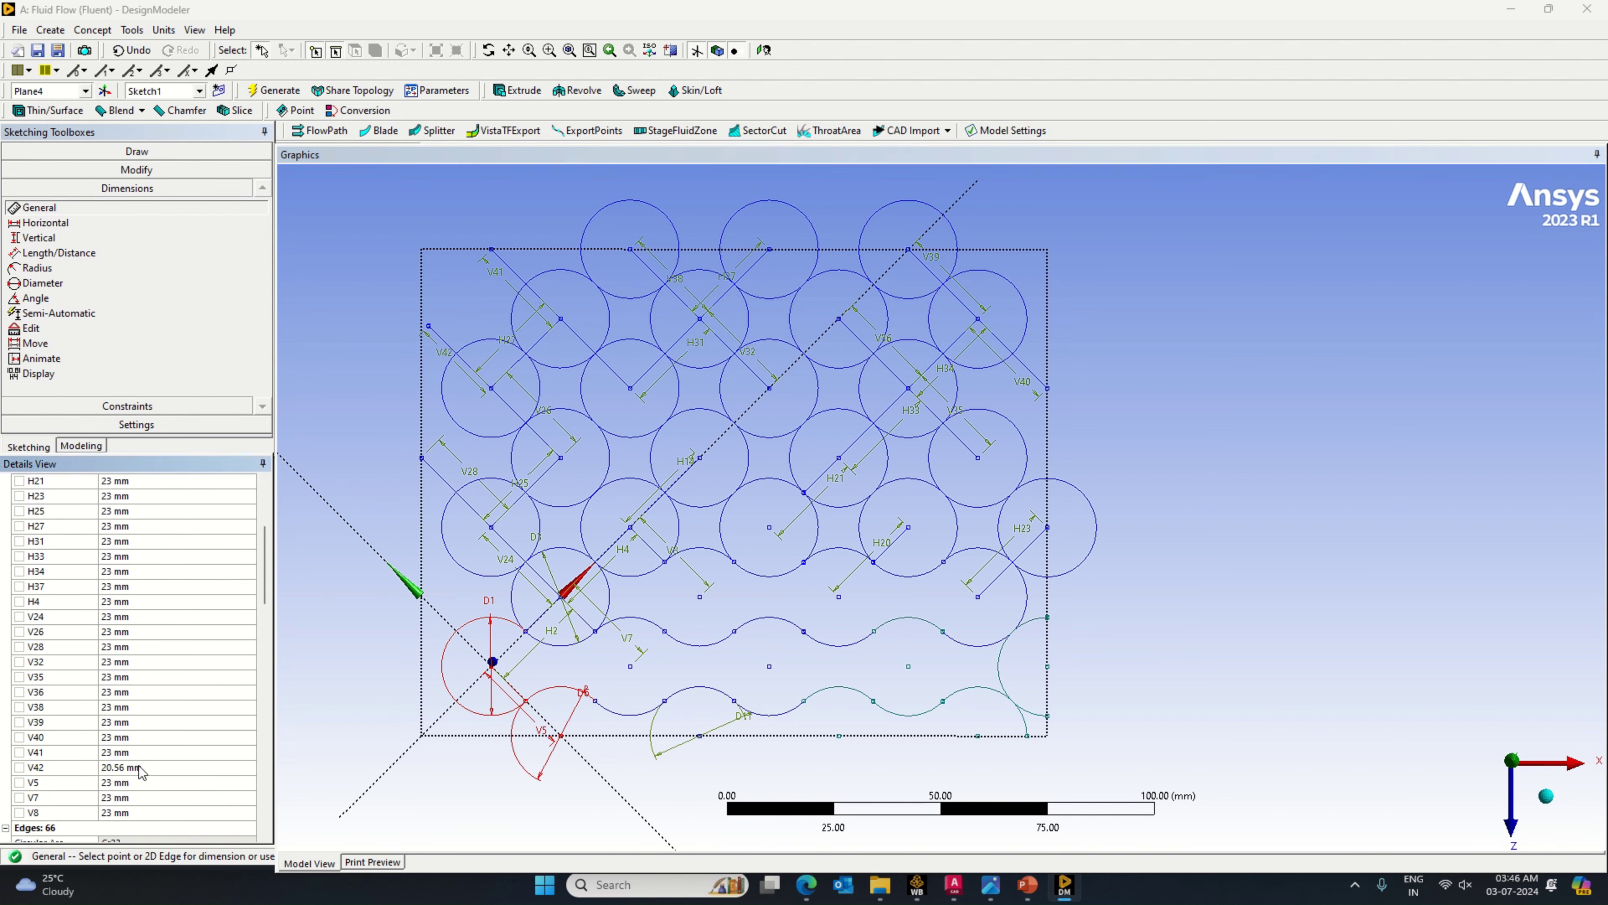
text(23)
key(Return)
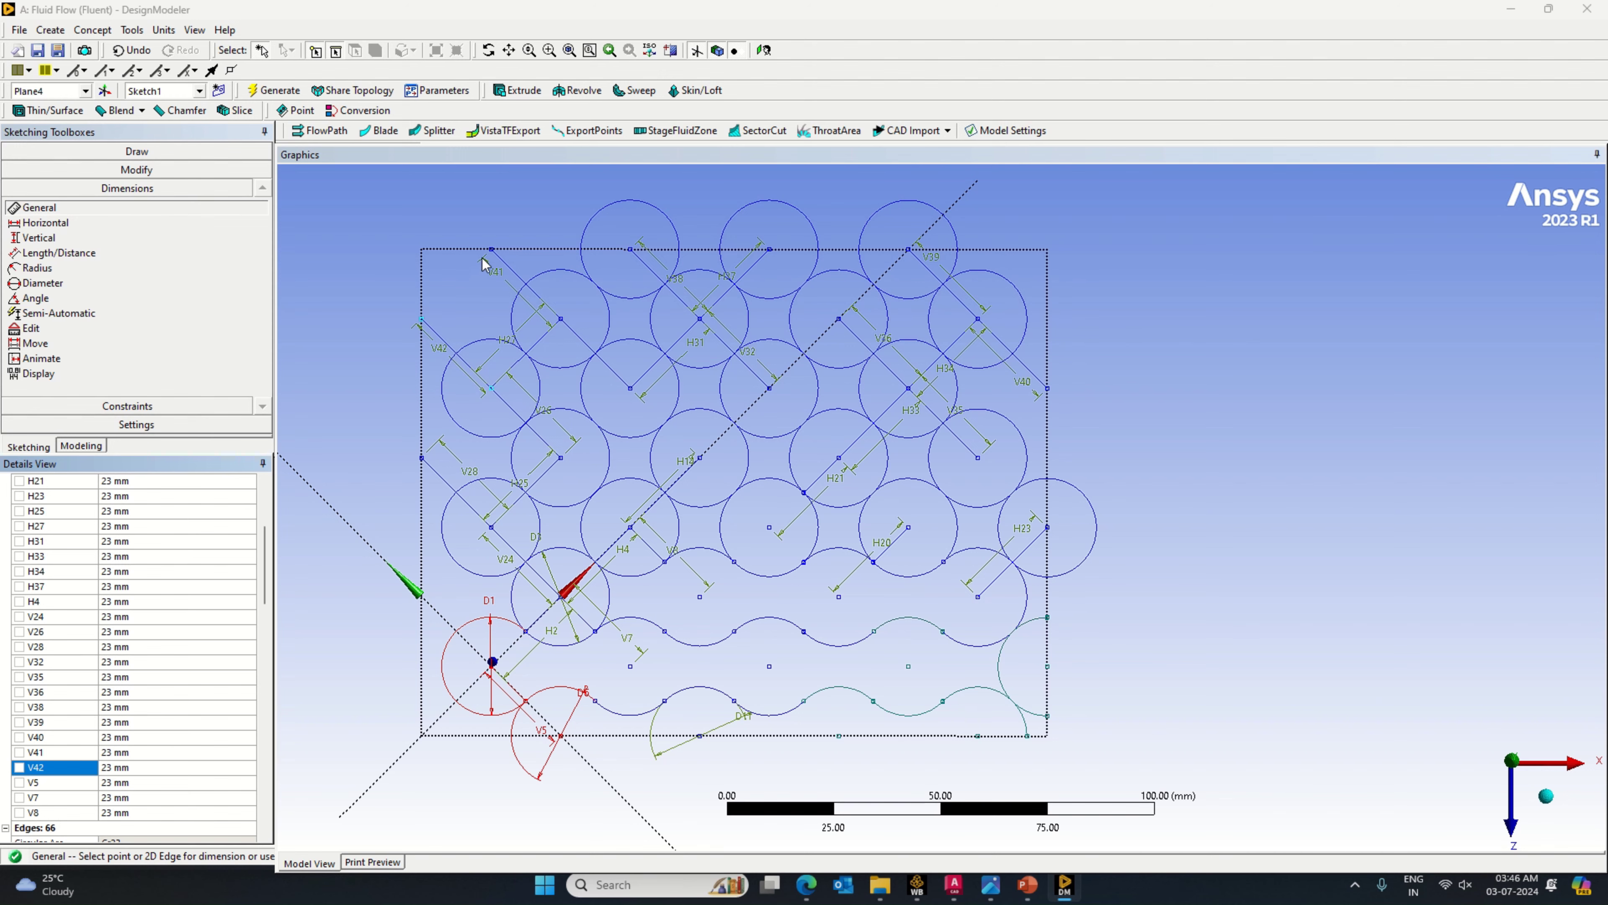
Step: Draw circles matching the existing ones, centred on the upper ends of the V41, V42 and V28 lines
scroll(485, 253, up, 2)
scroll(485, 254, down, 3)
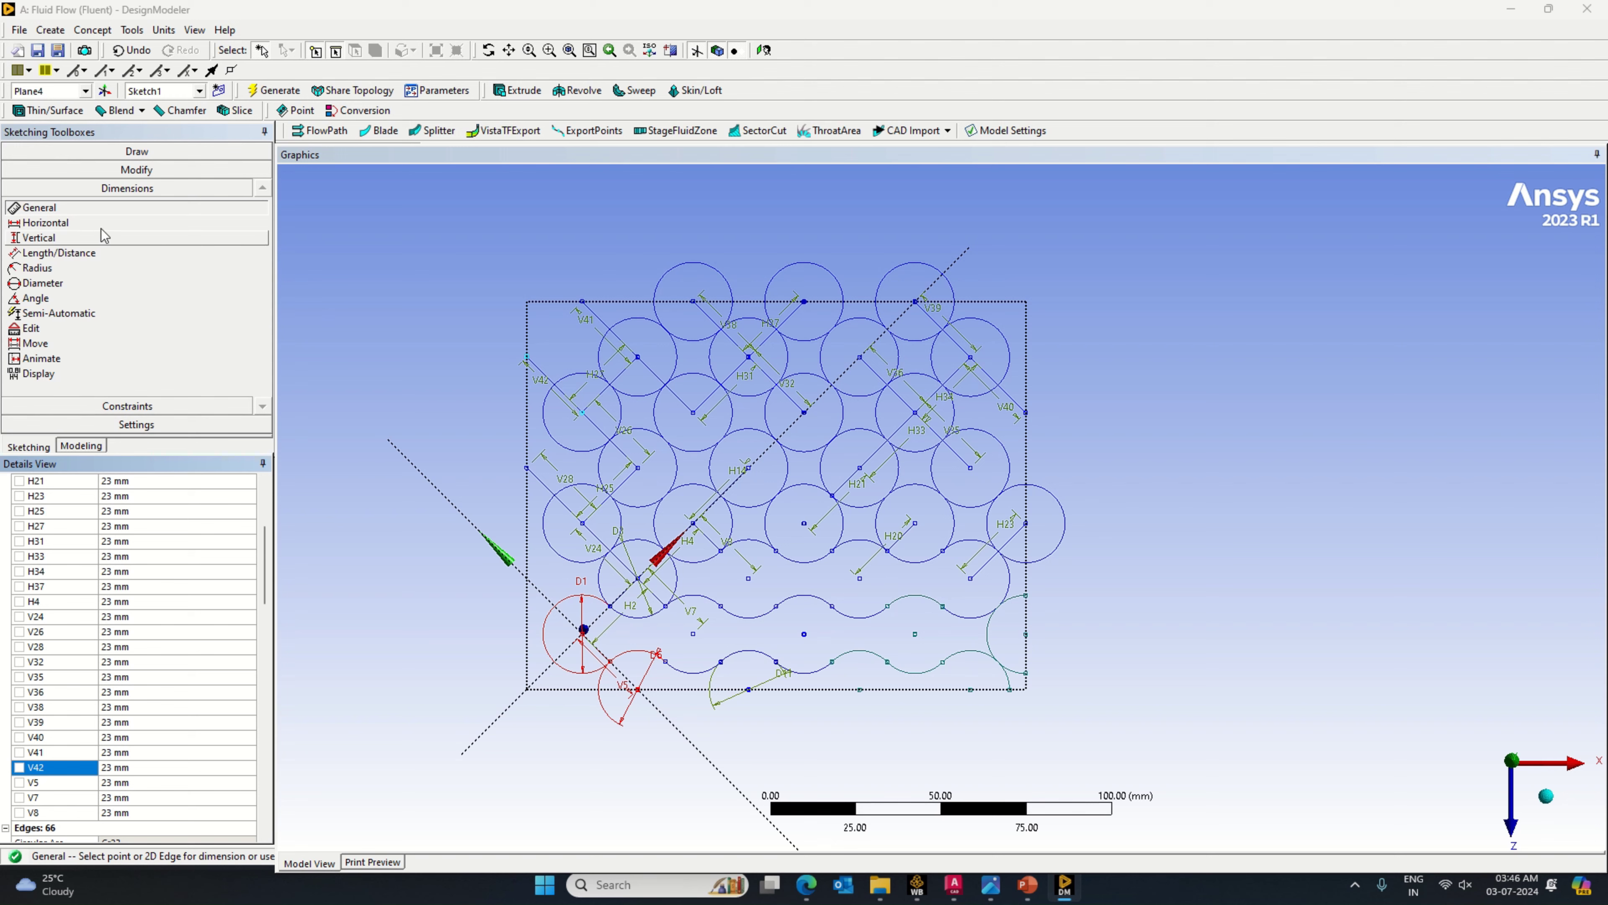
click(126, 151)
click(73, 292)
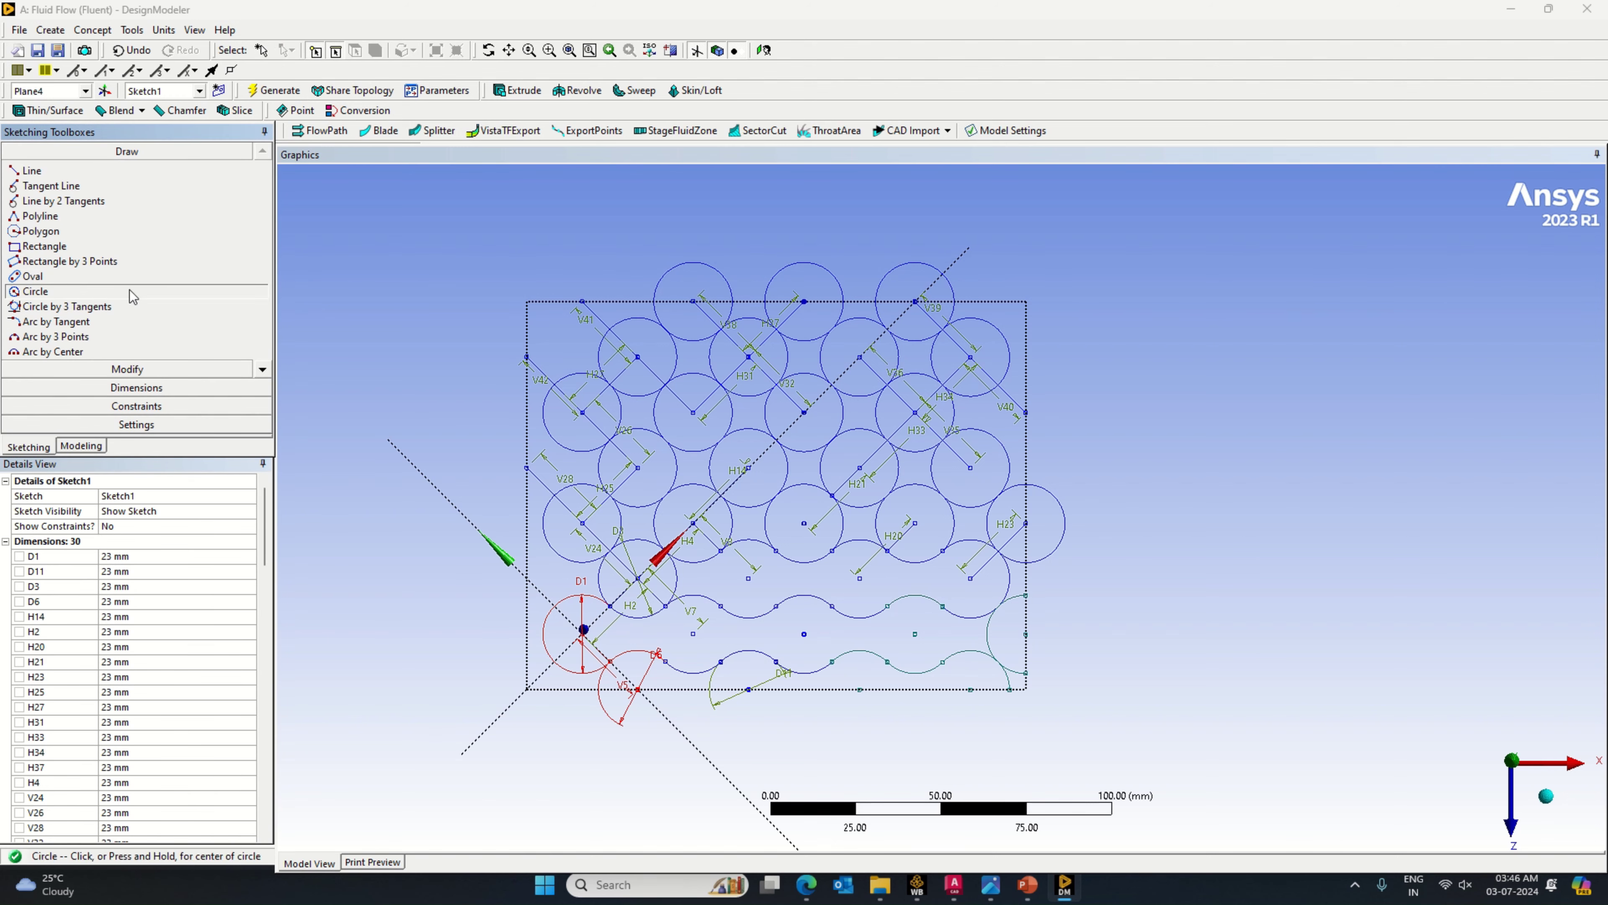
click(581, 301)
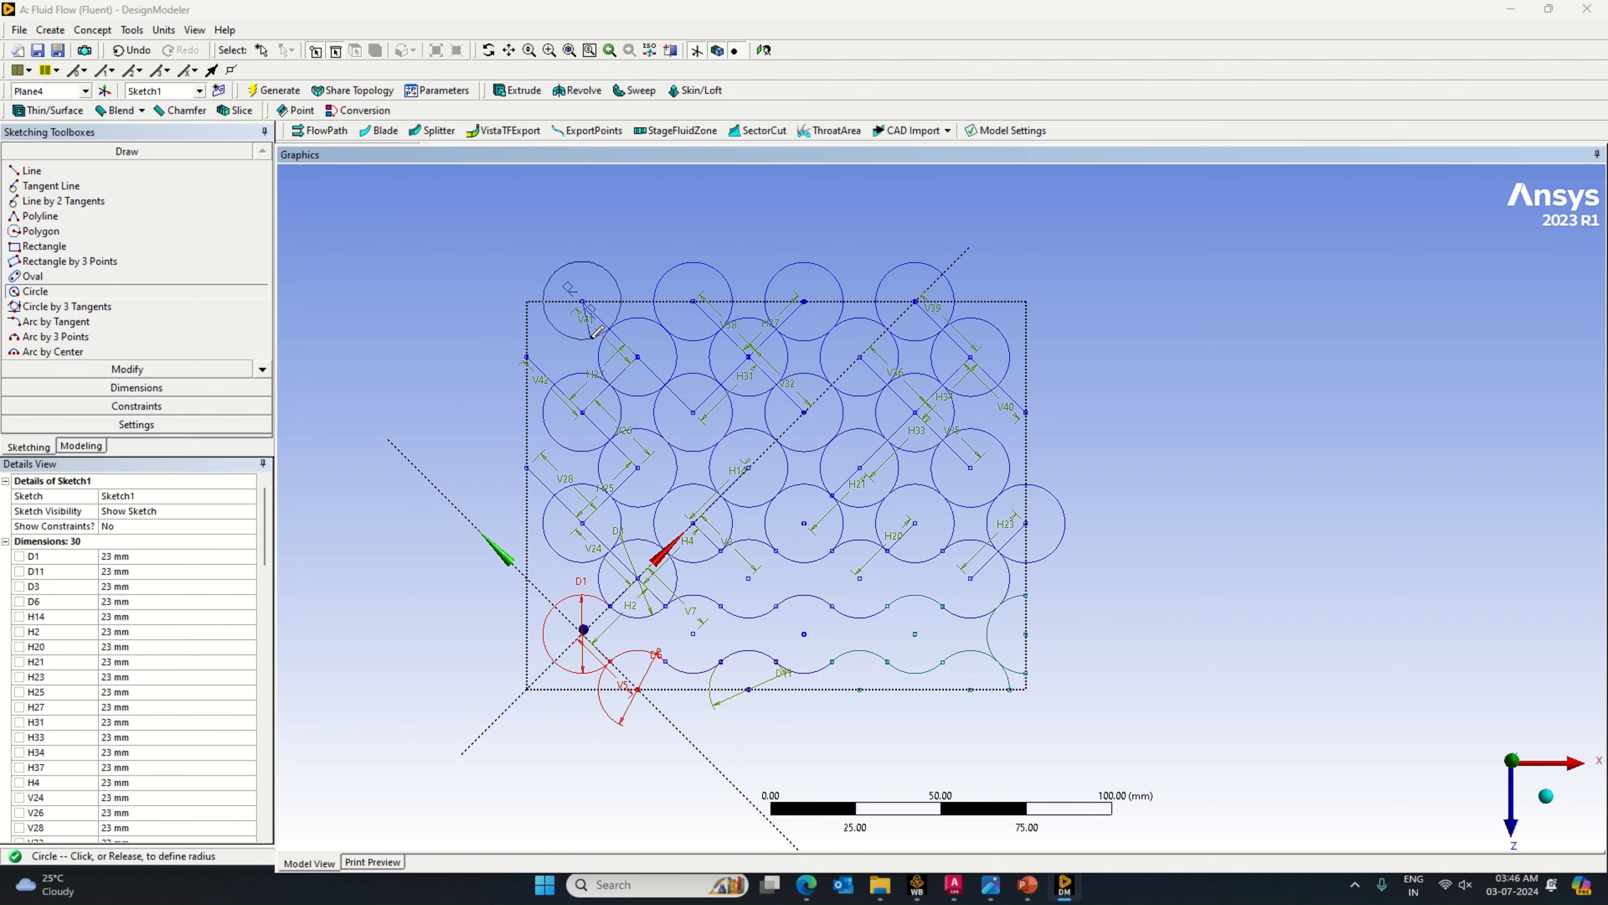
click(587, 335)
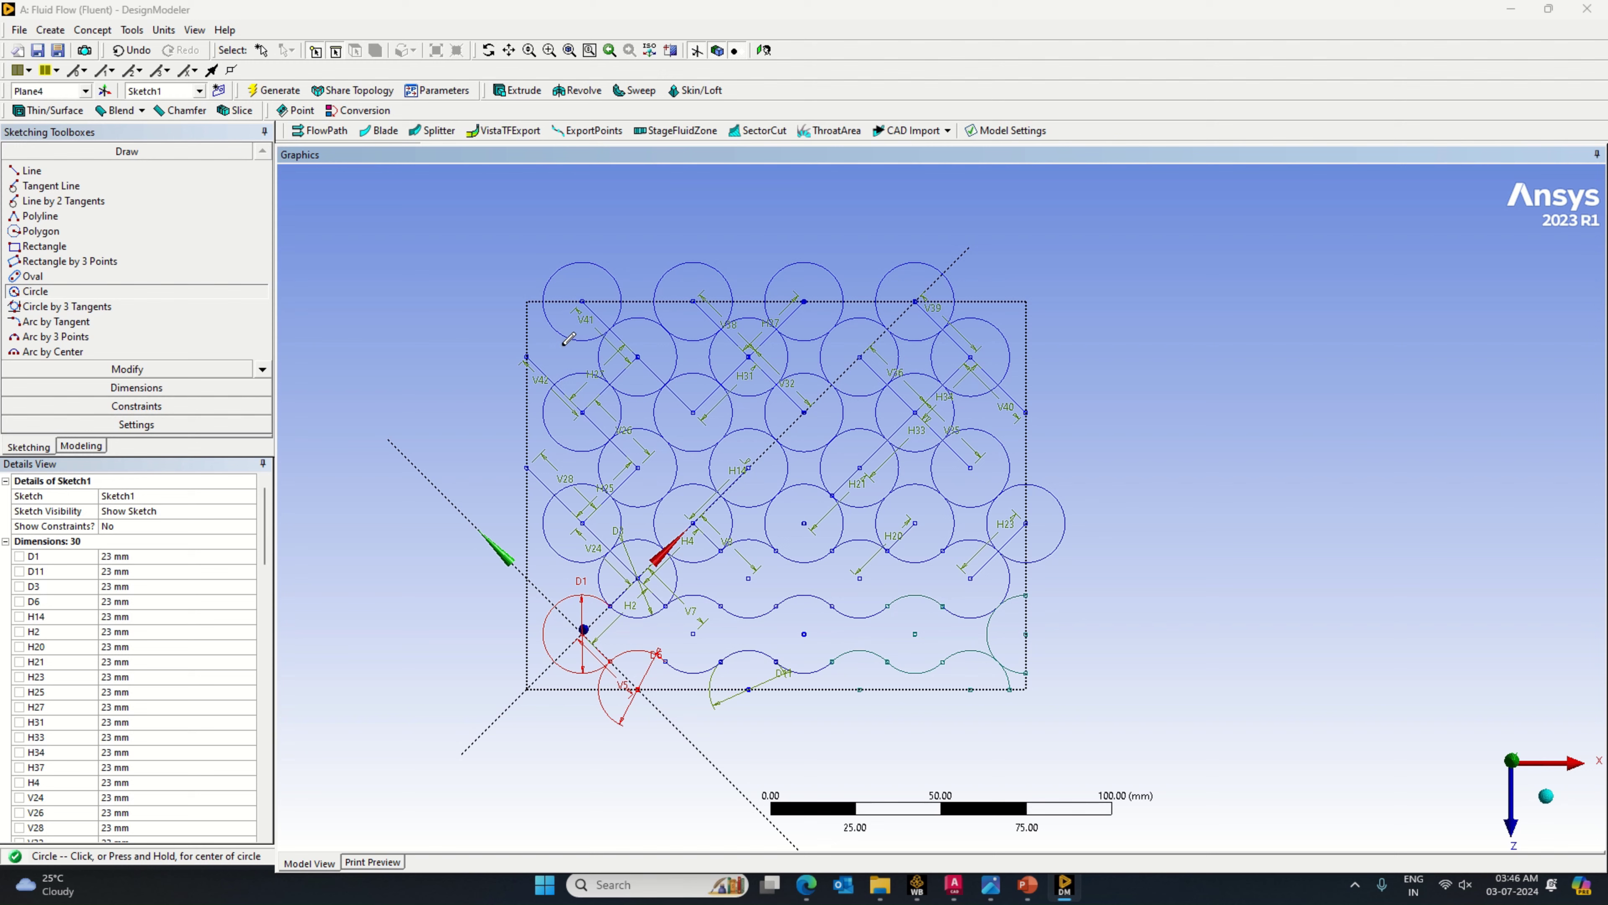
click(526, 357)
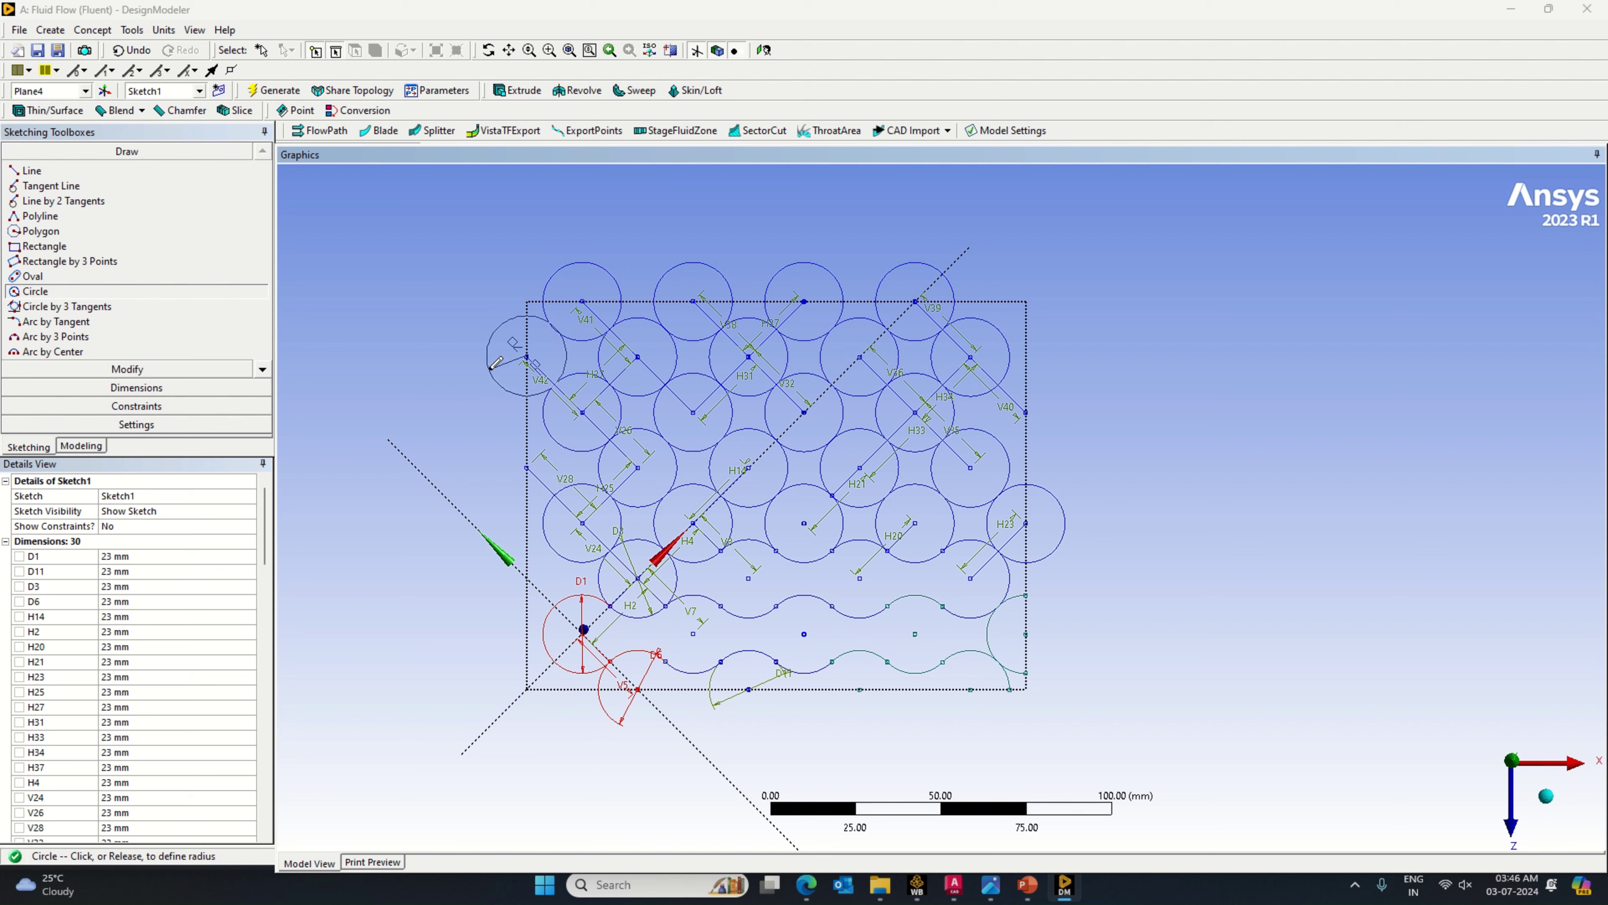
click(496, 362)
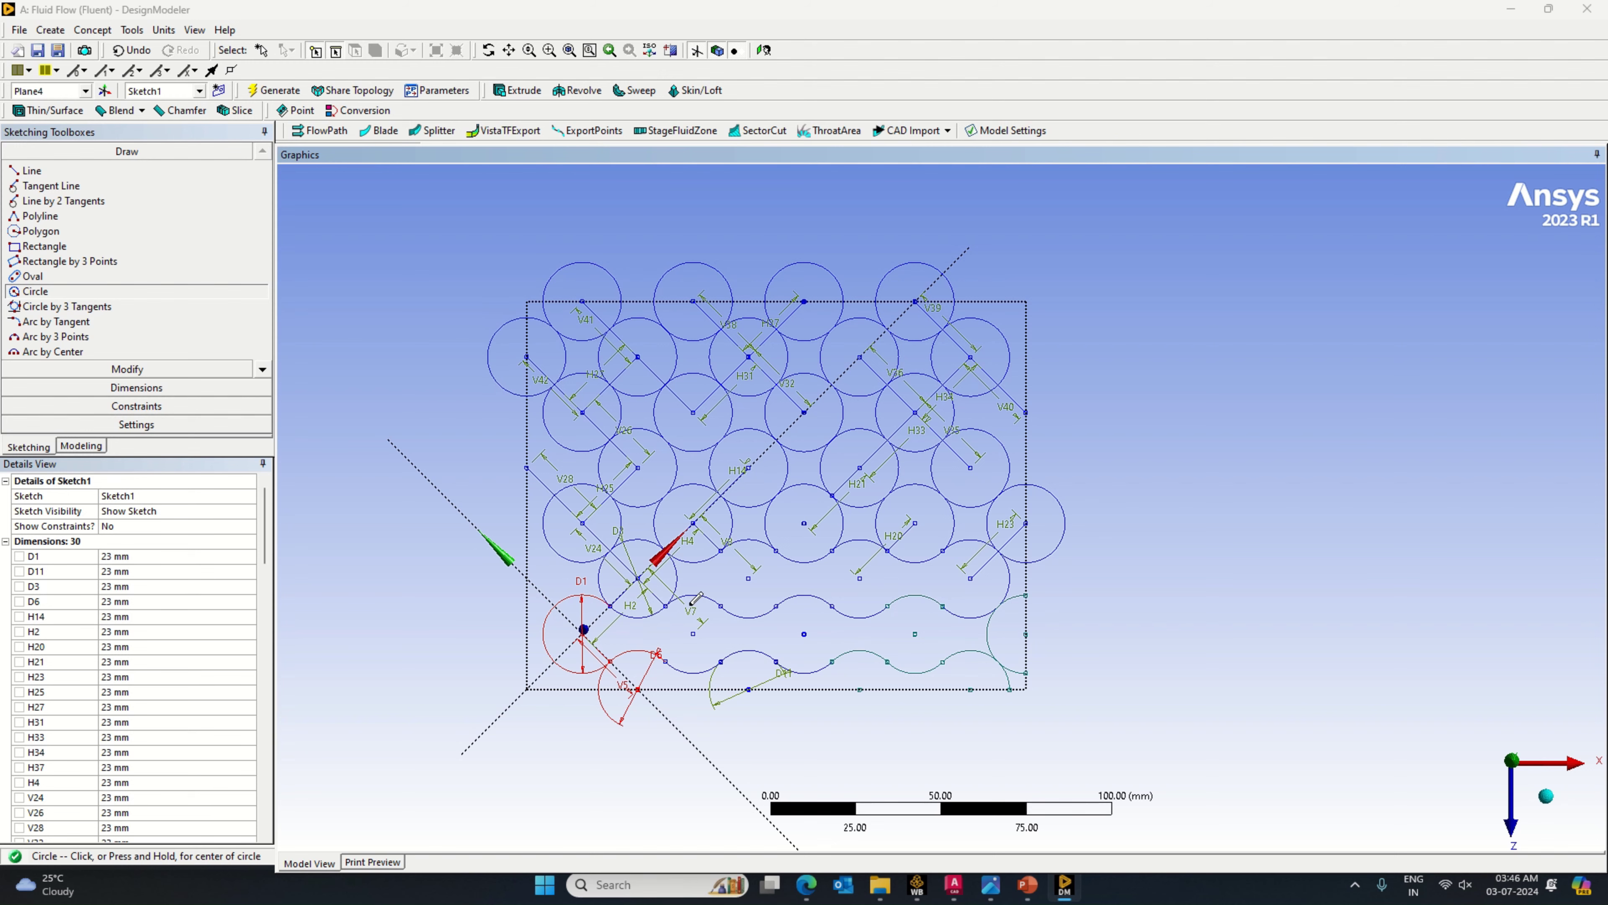
click(526, 467)
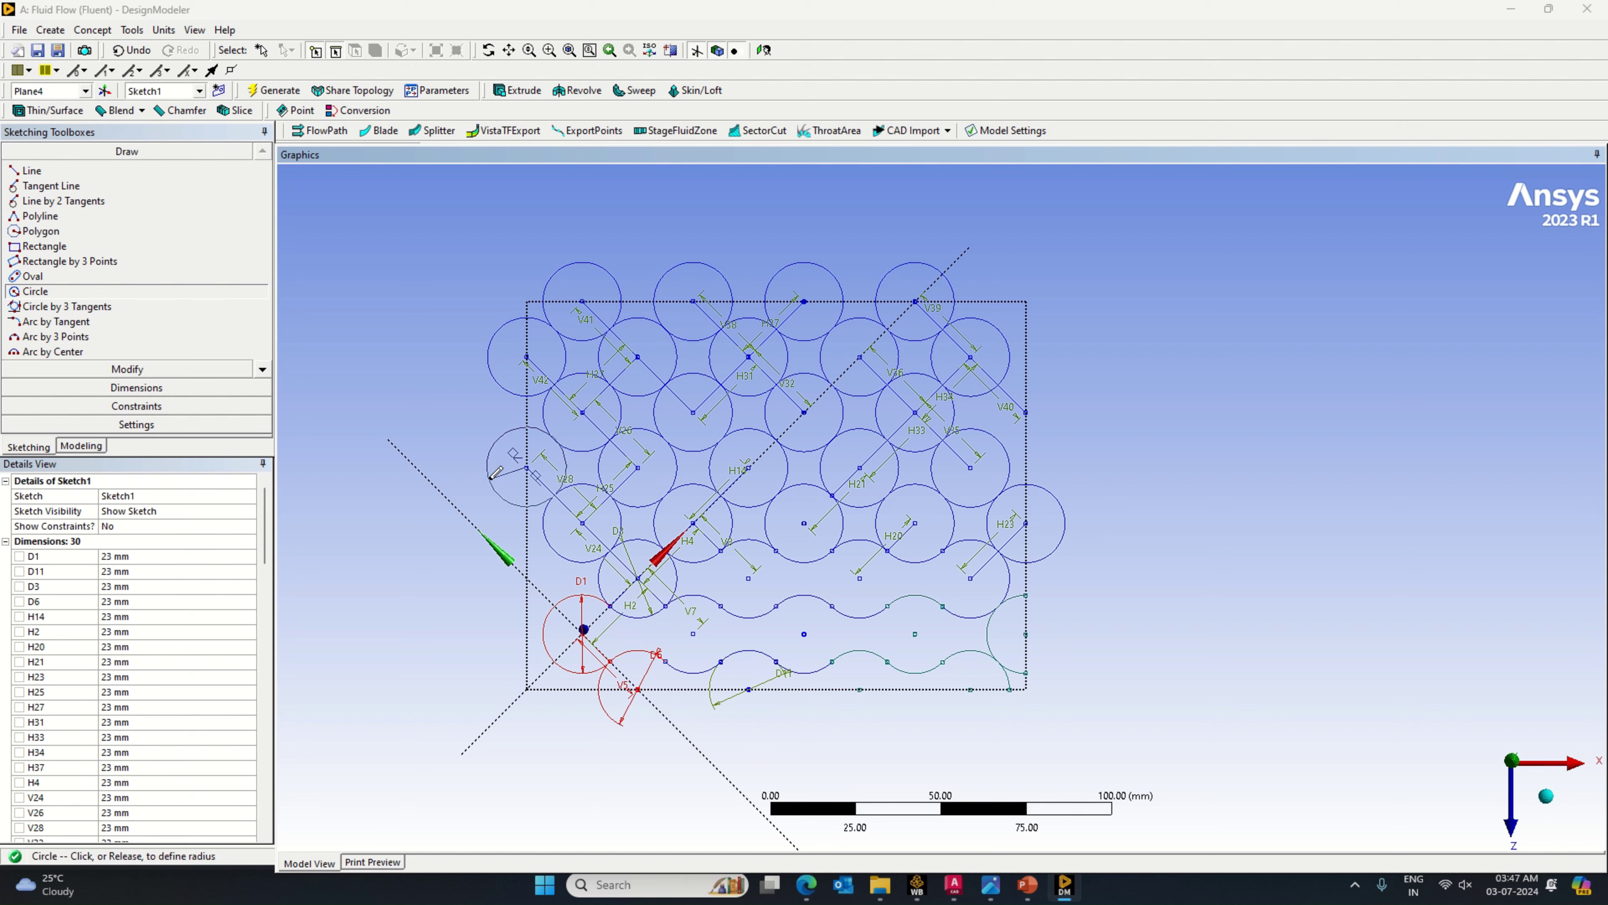
click(496, 472)
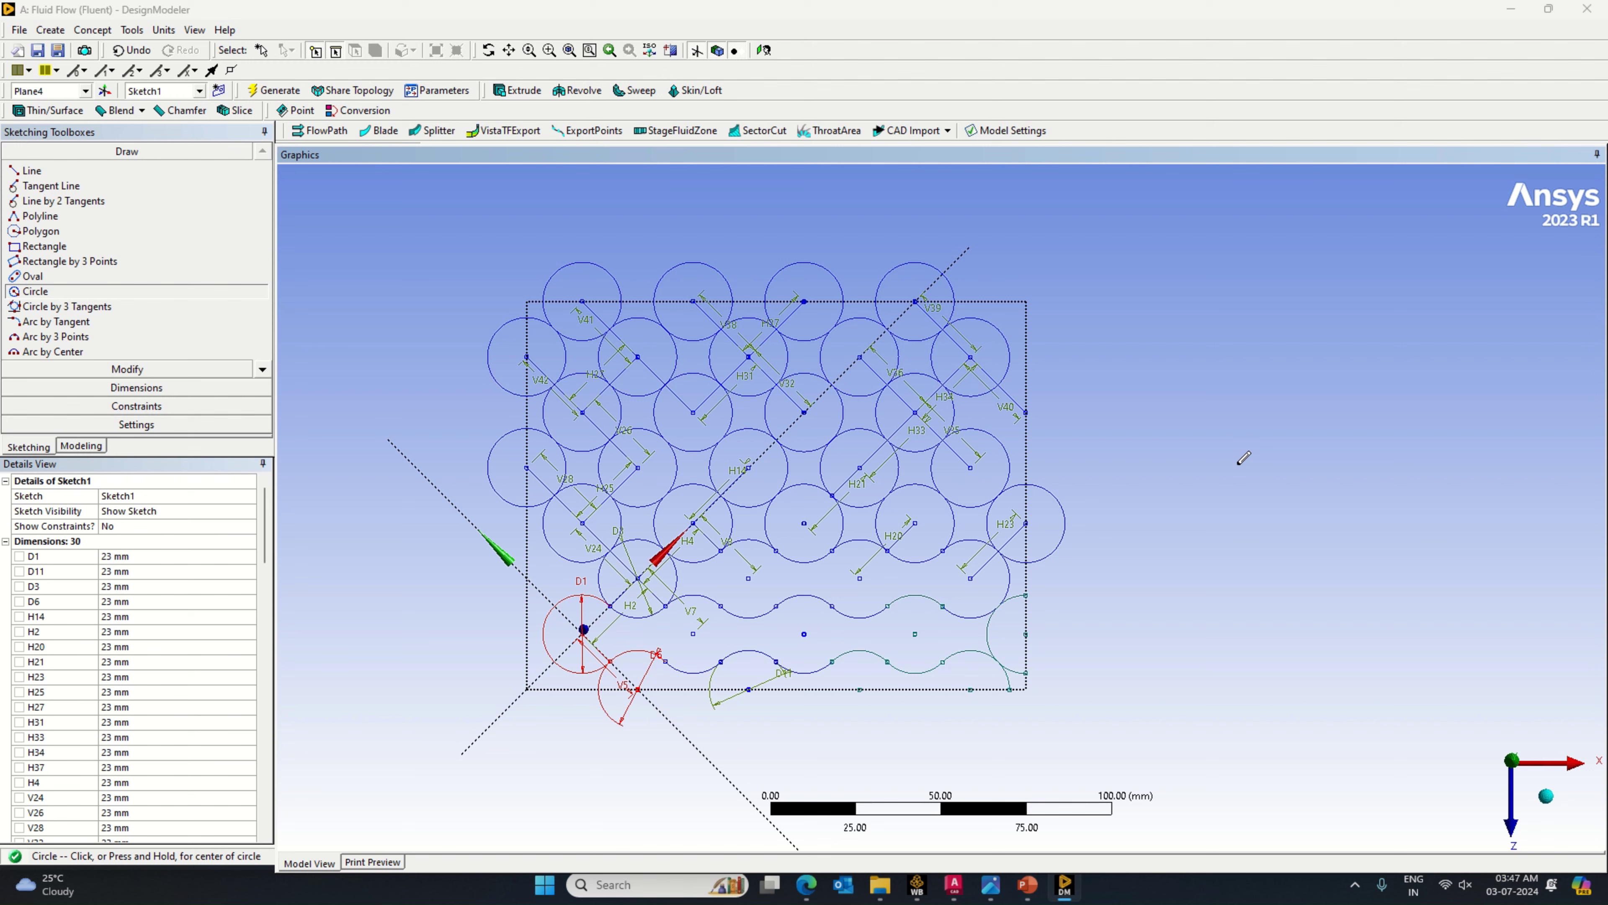
Step: Trim away the arc closing the lowest channel passage at the right border and the V5 construction line
click(92, 369)
click(34, 235)
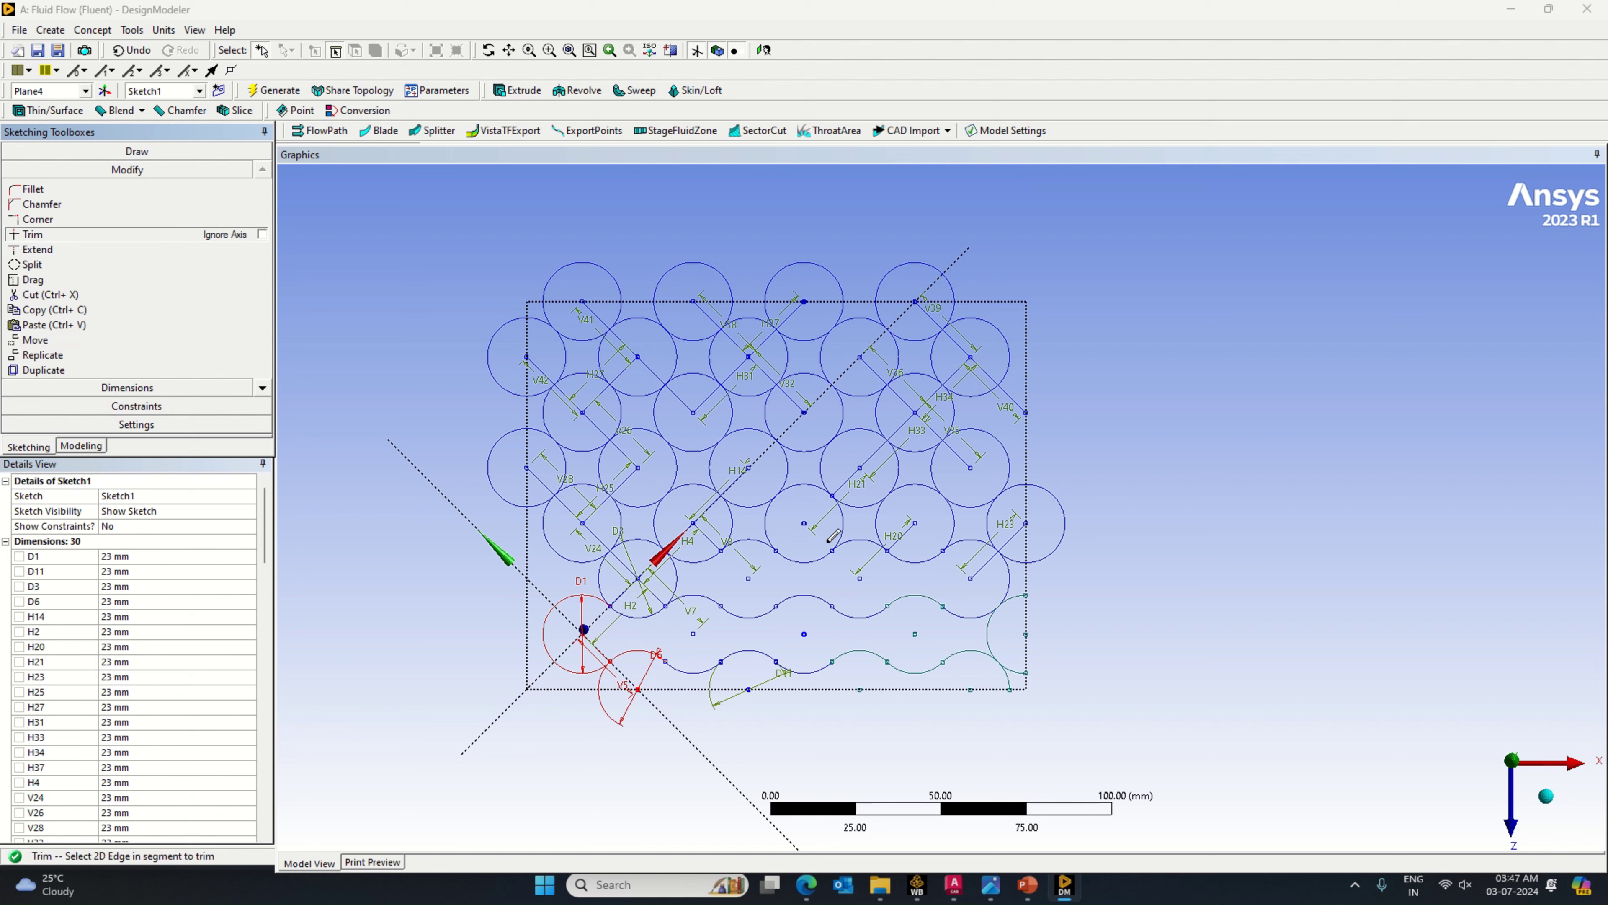
click(992, 624)
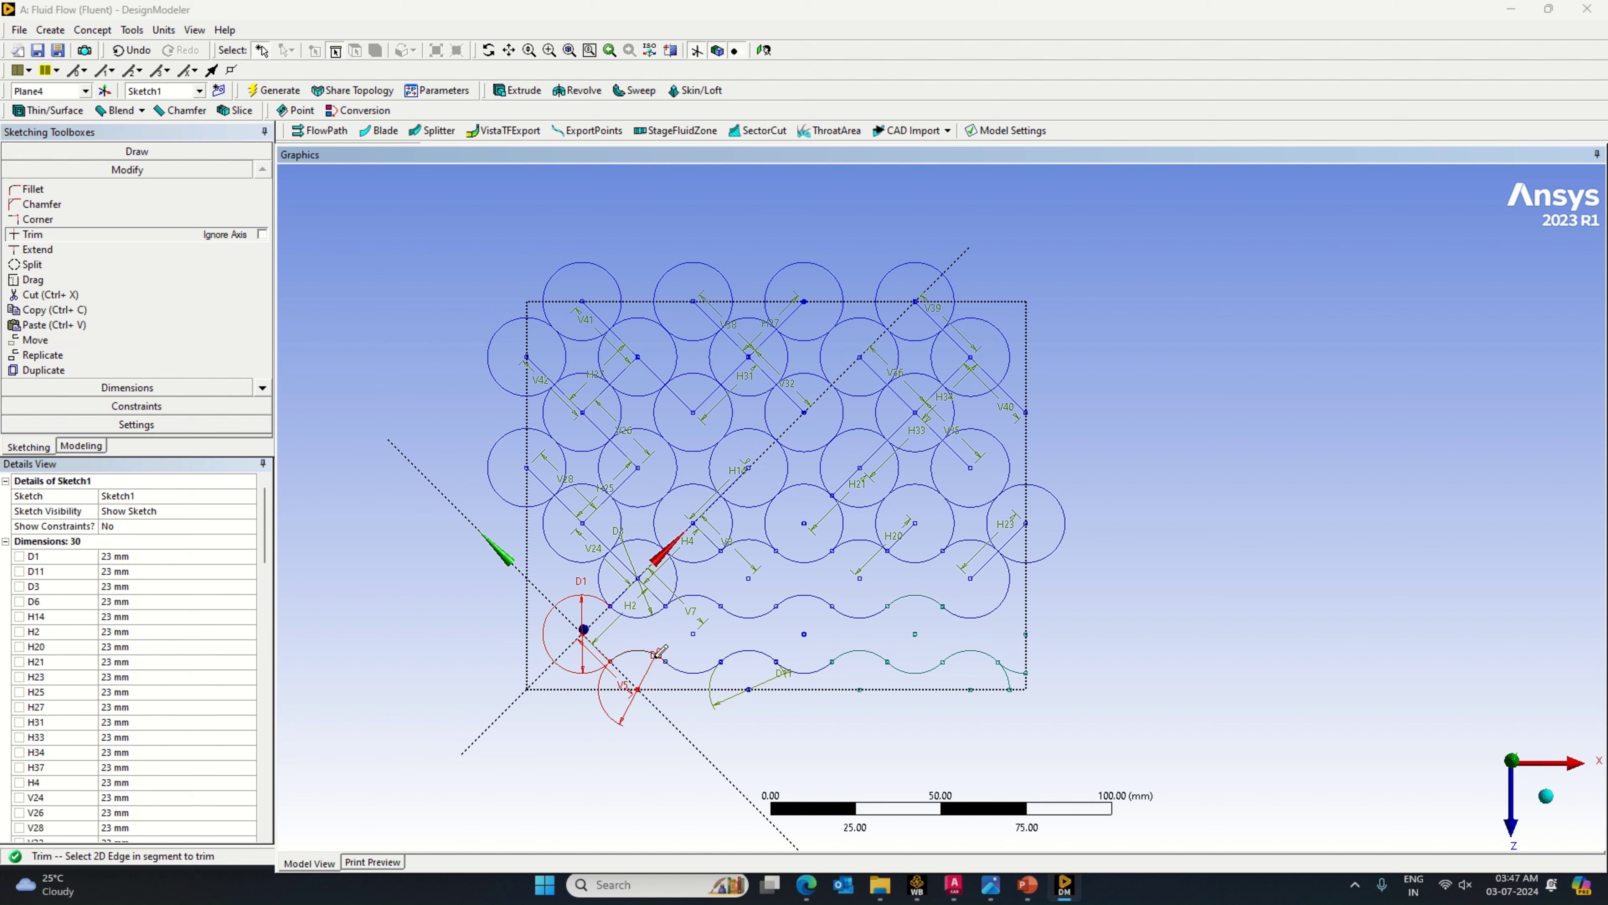
click(601, 647)
Step: Trim away the H2, V7 and V24 construction lines and the left arc of the D3 circle
click(987, 560)
click(687, 575)
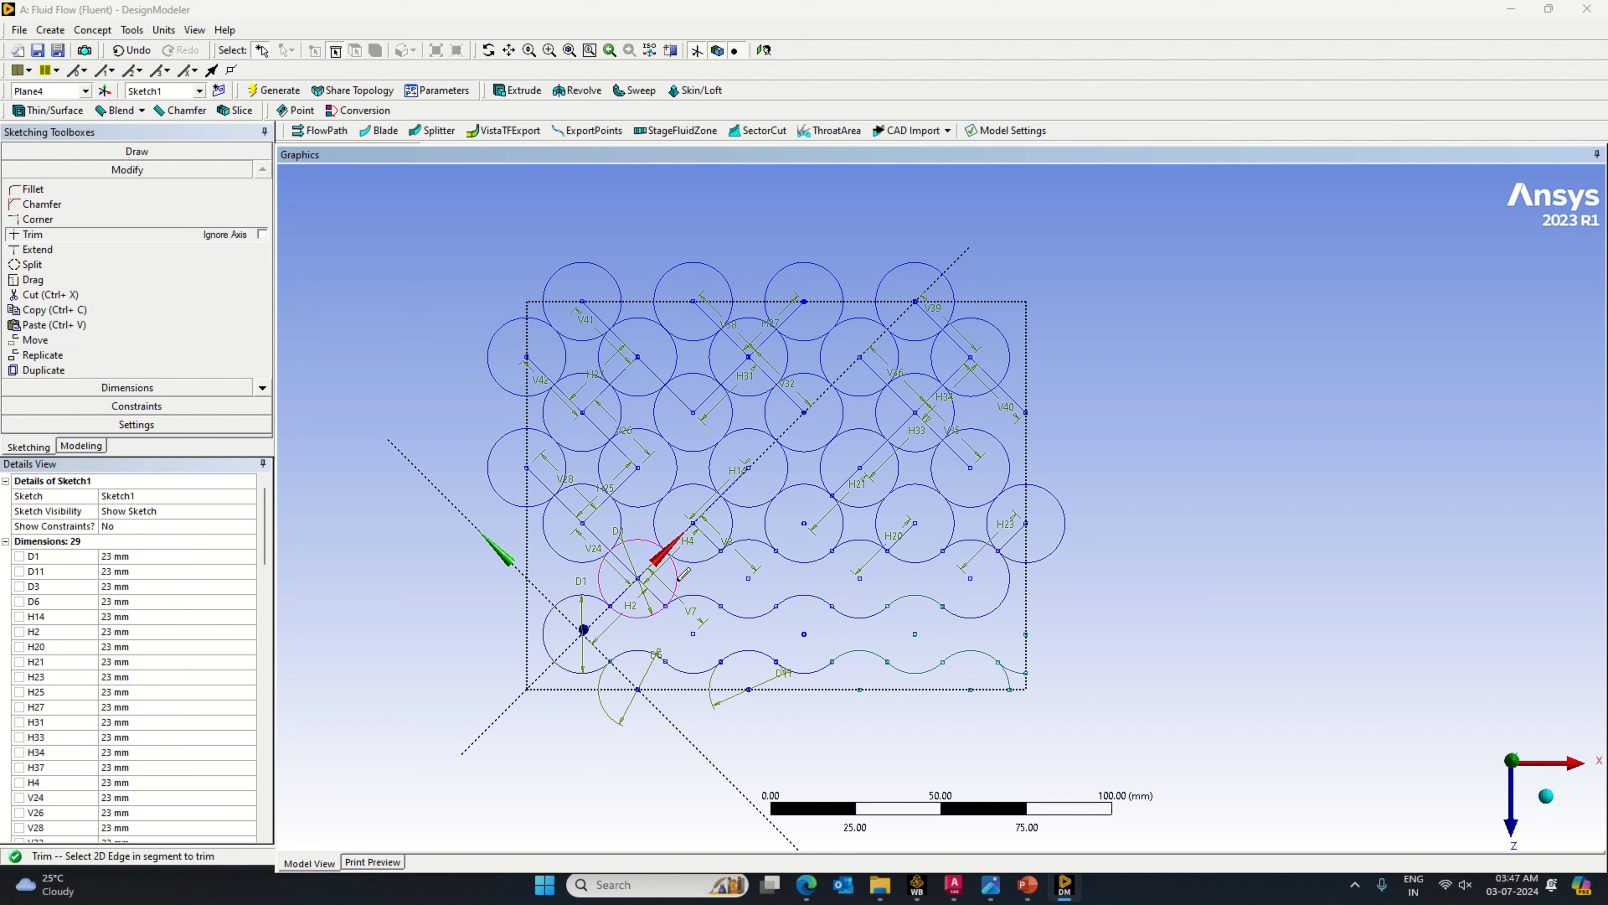
click(643, 586)
click(630, 561)
click(655, 586)
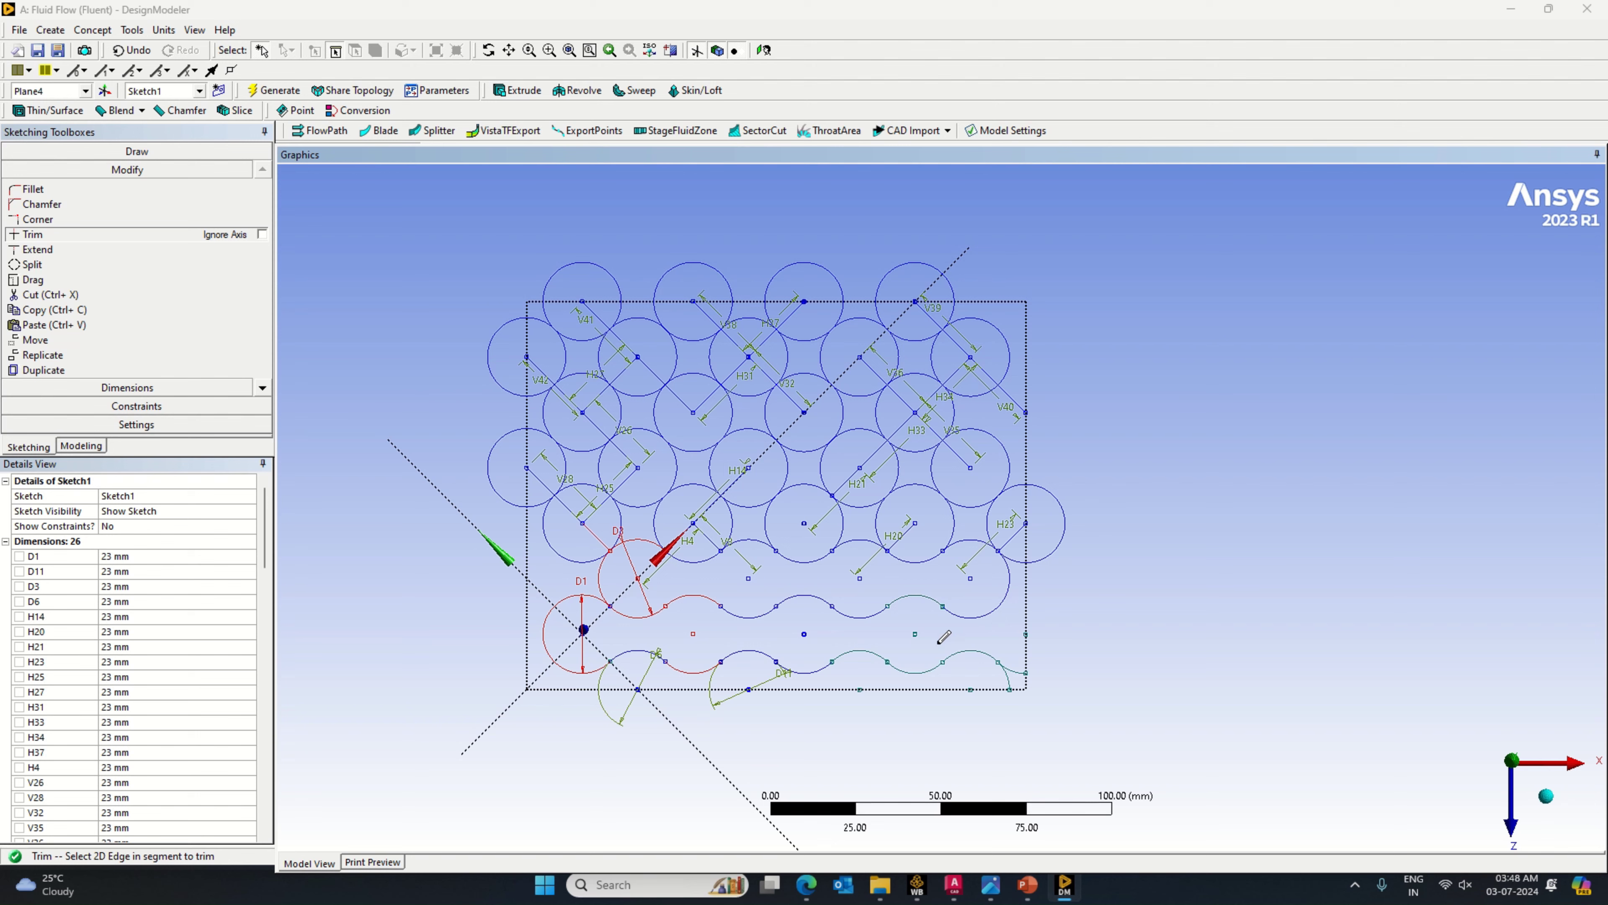
click(601, 572)
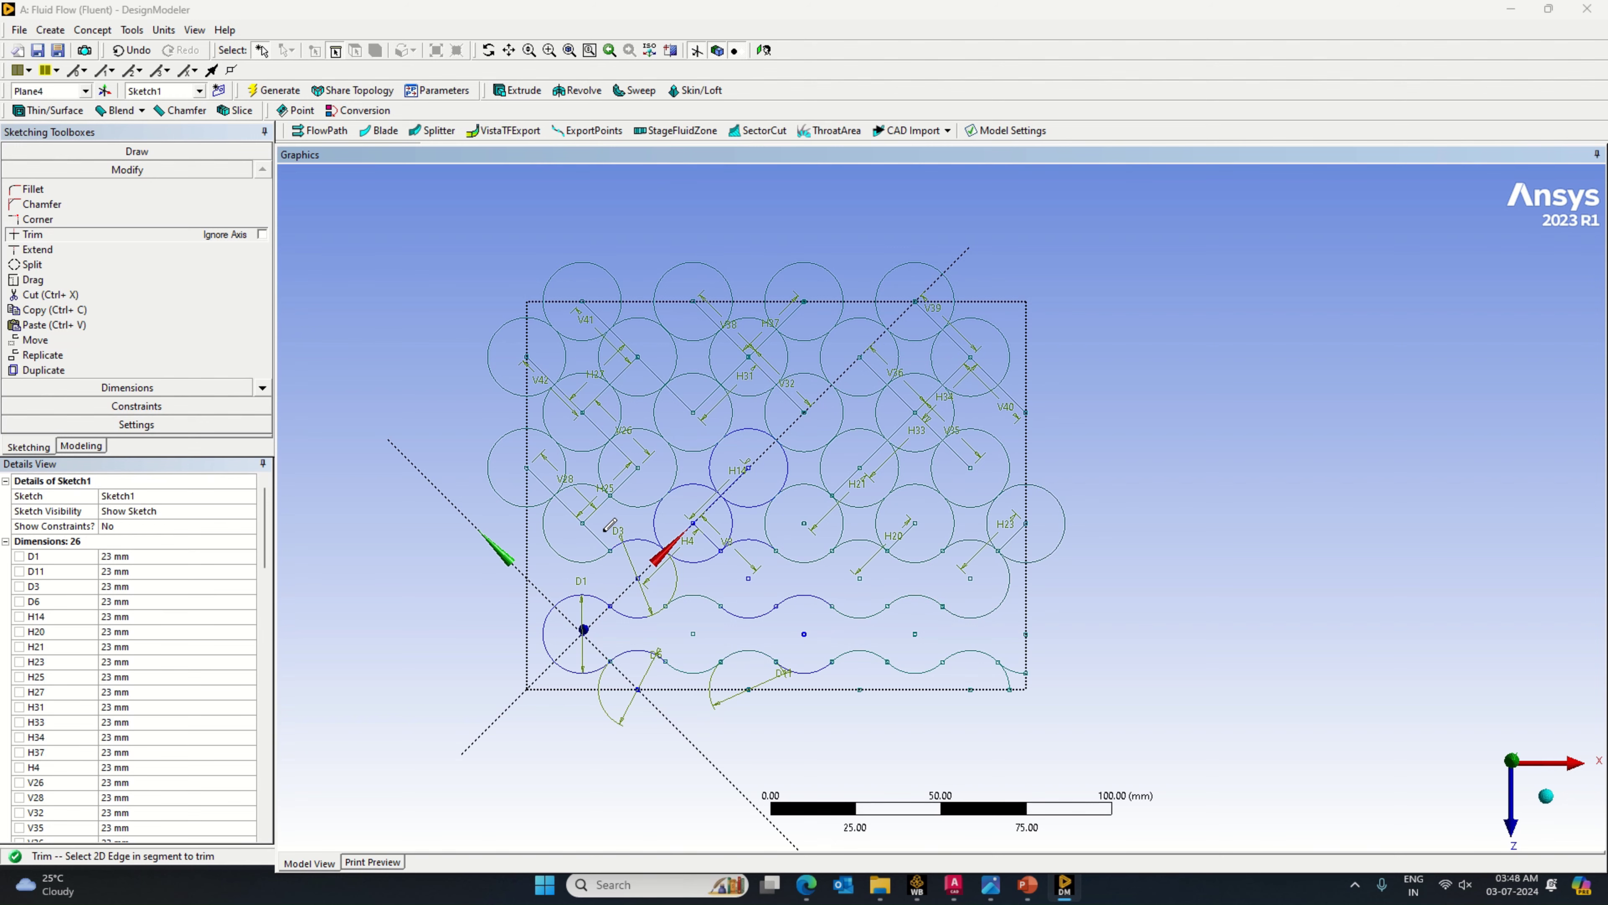
Step: Trim the unneeded arcs and construction lines, including V8 and H4, from the circle row level with H4 and H20 to form wavy channel walls
click(575, 510)
click(642, 515)
click(662, 507)
click(732, 519)
click(845, 523)
click(877, 522)
click(956, 519)
click(997, 508)
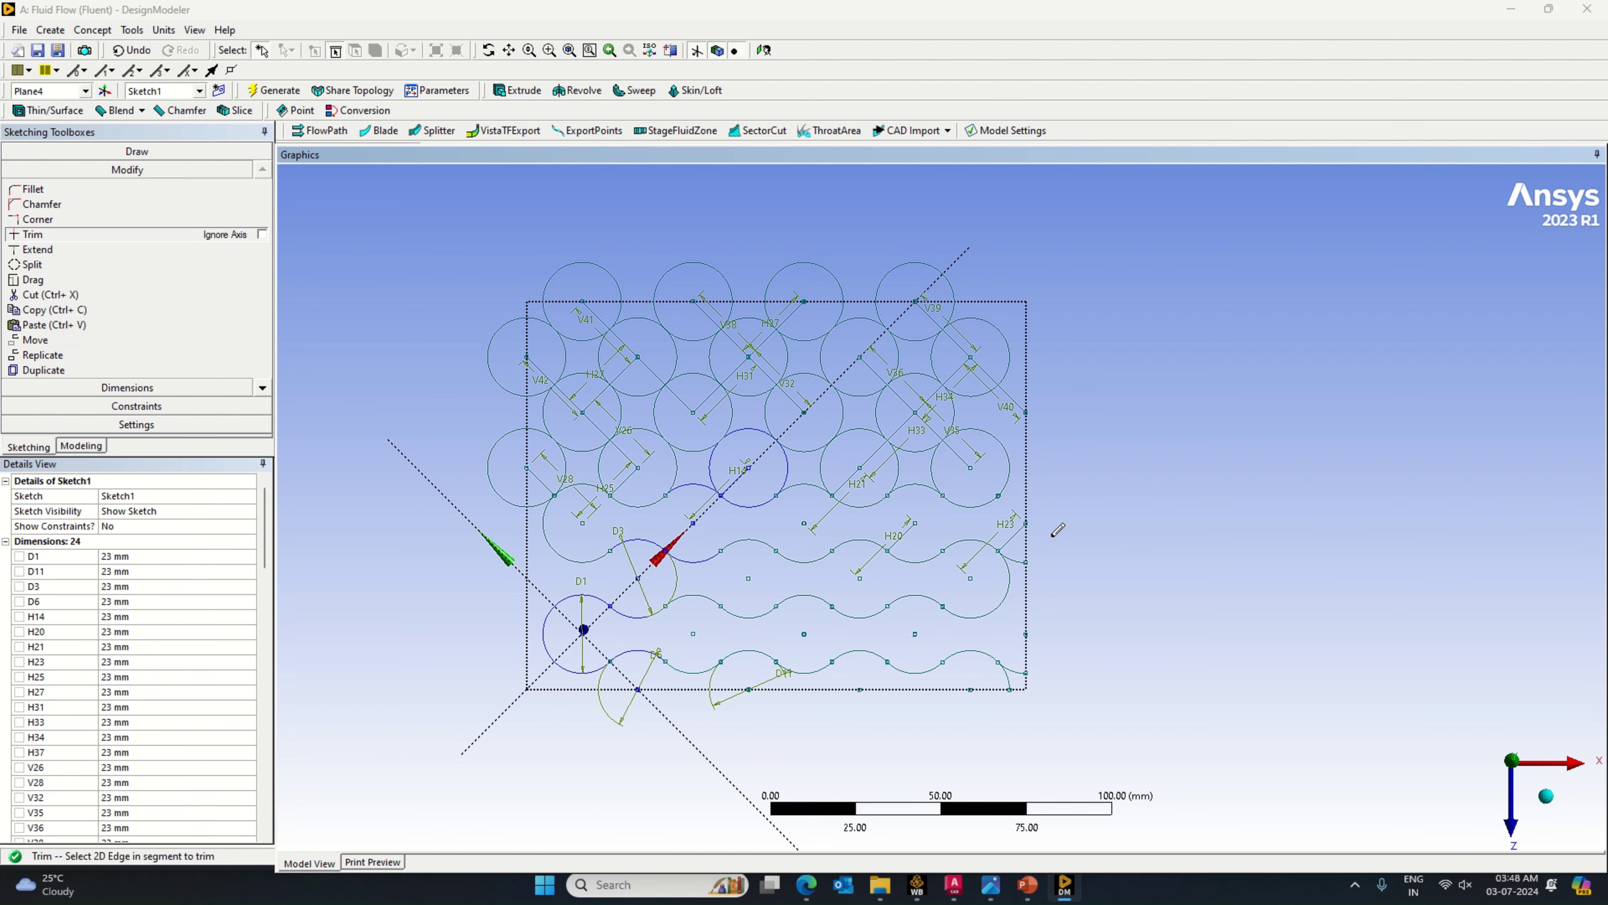
click(1013, 532)
Step: Trim the inner arcs and the H14, H21, H25 and V28 lines from the circle row level with H14, leaving the wavy walls and end bends
click(974, 455)
click(852, 463)
click(731, 475)
click(739, 476)
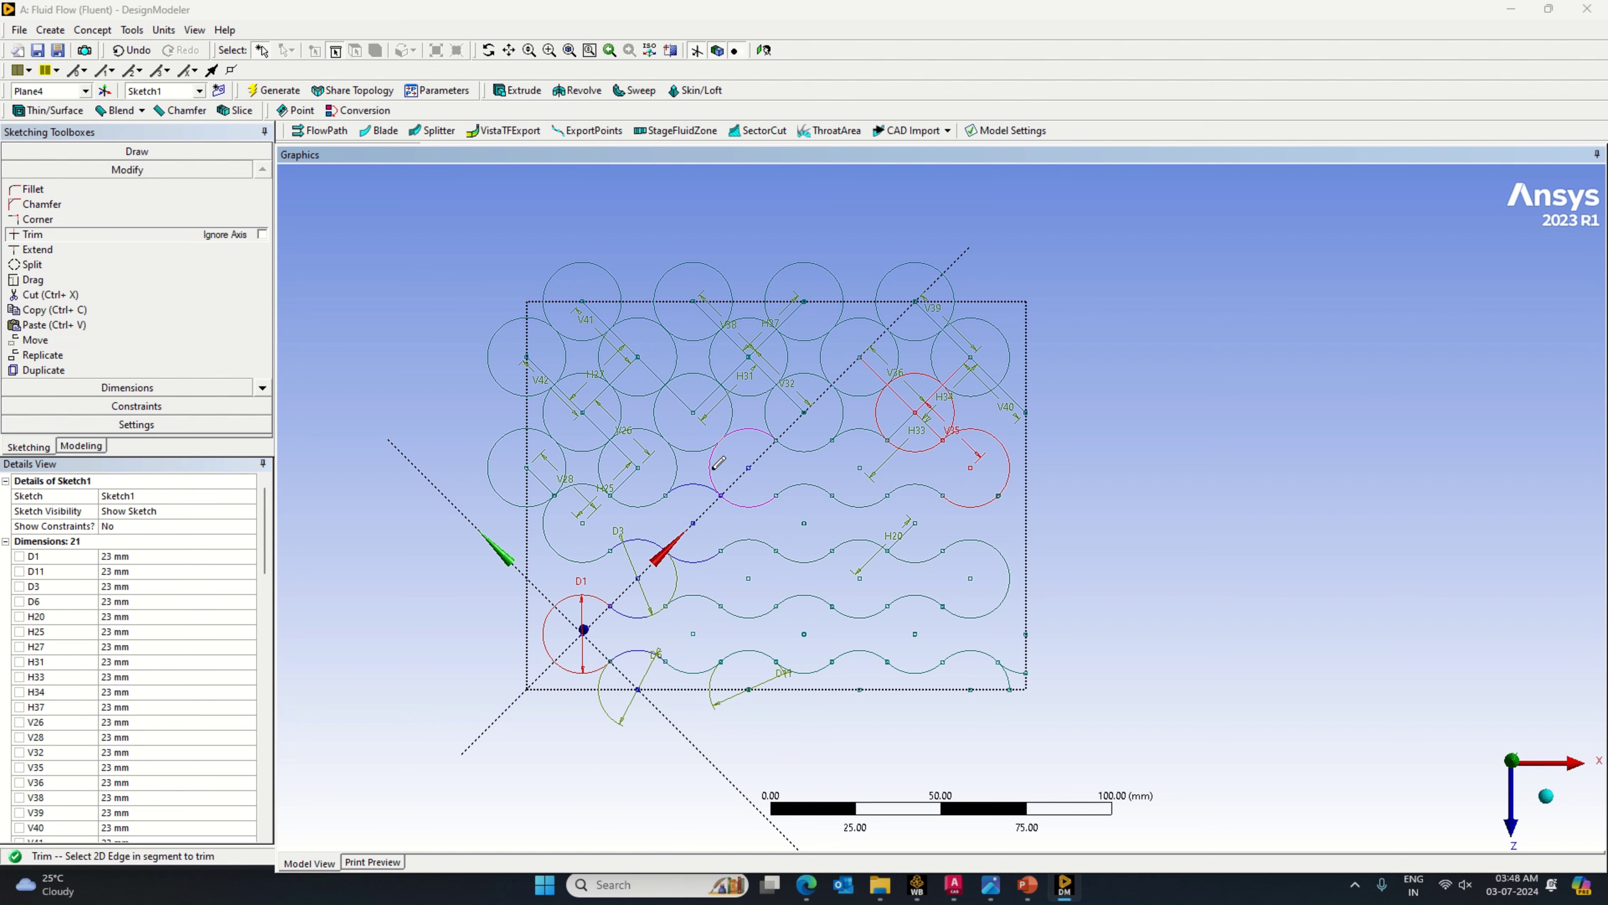
click(715, 461)
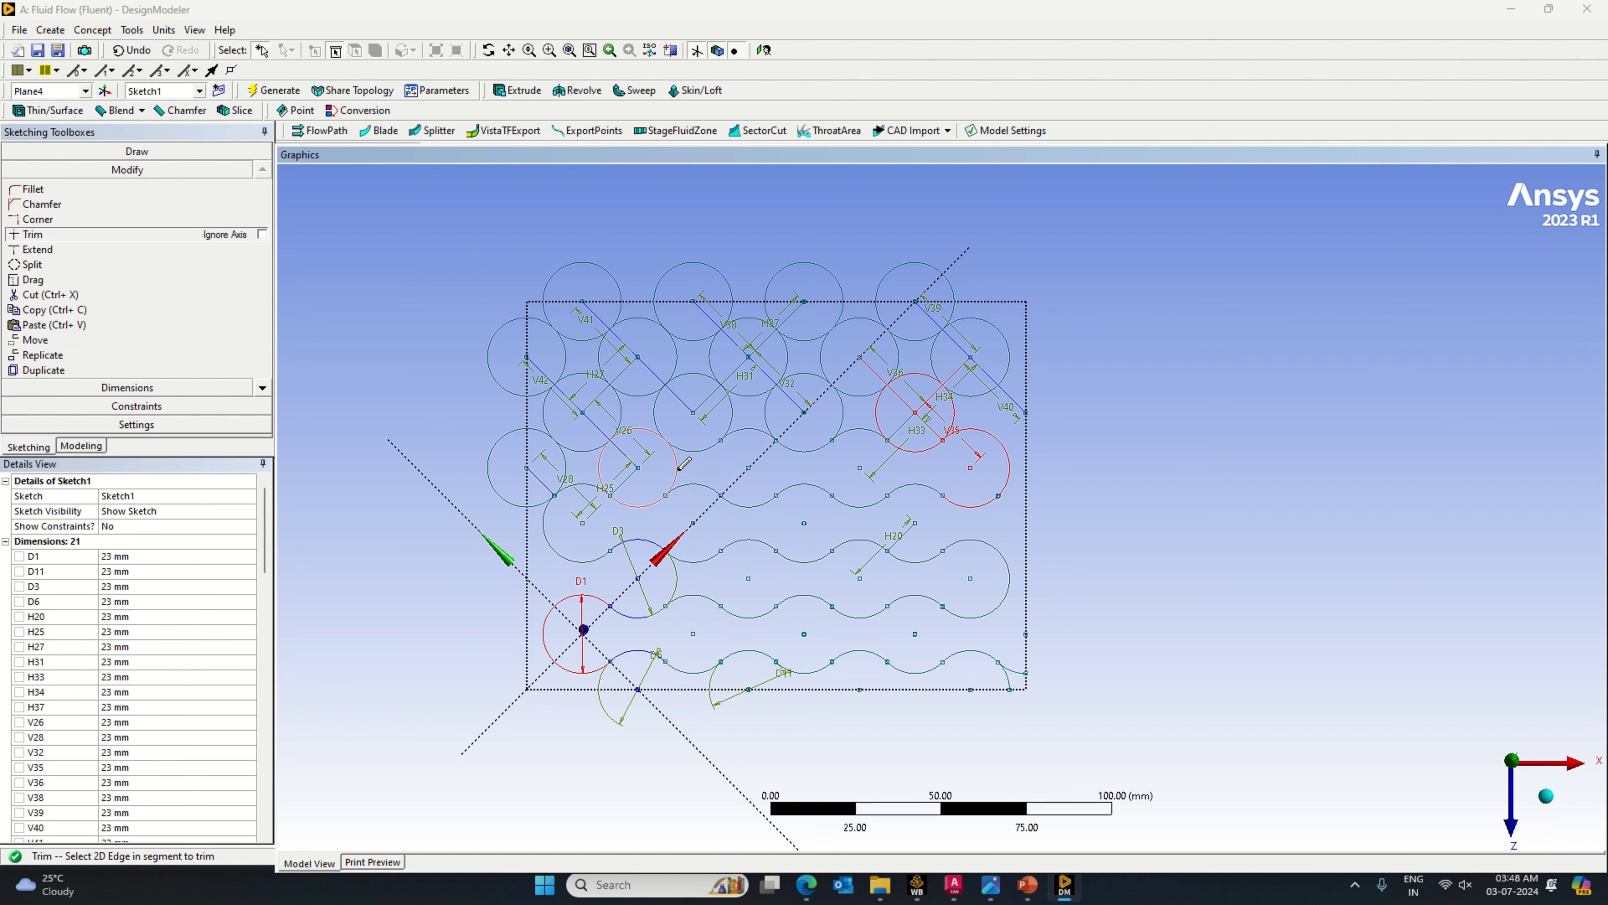
click(631, 479)
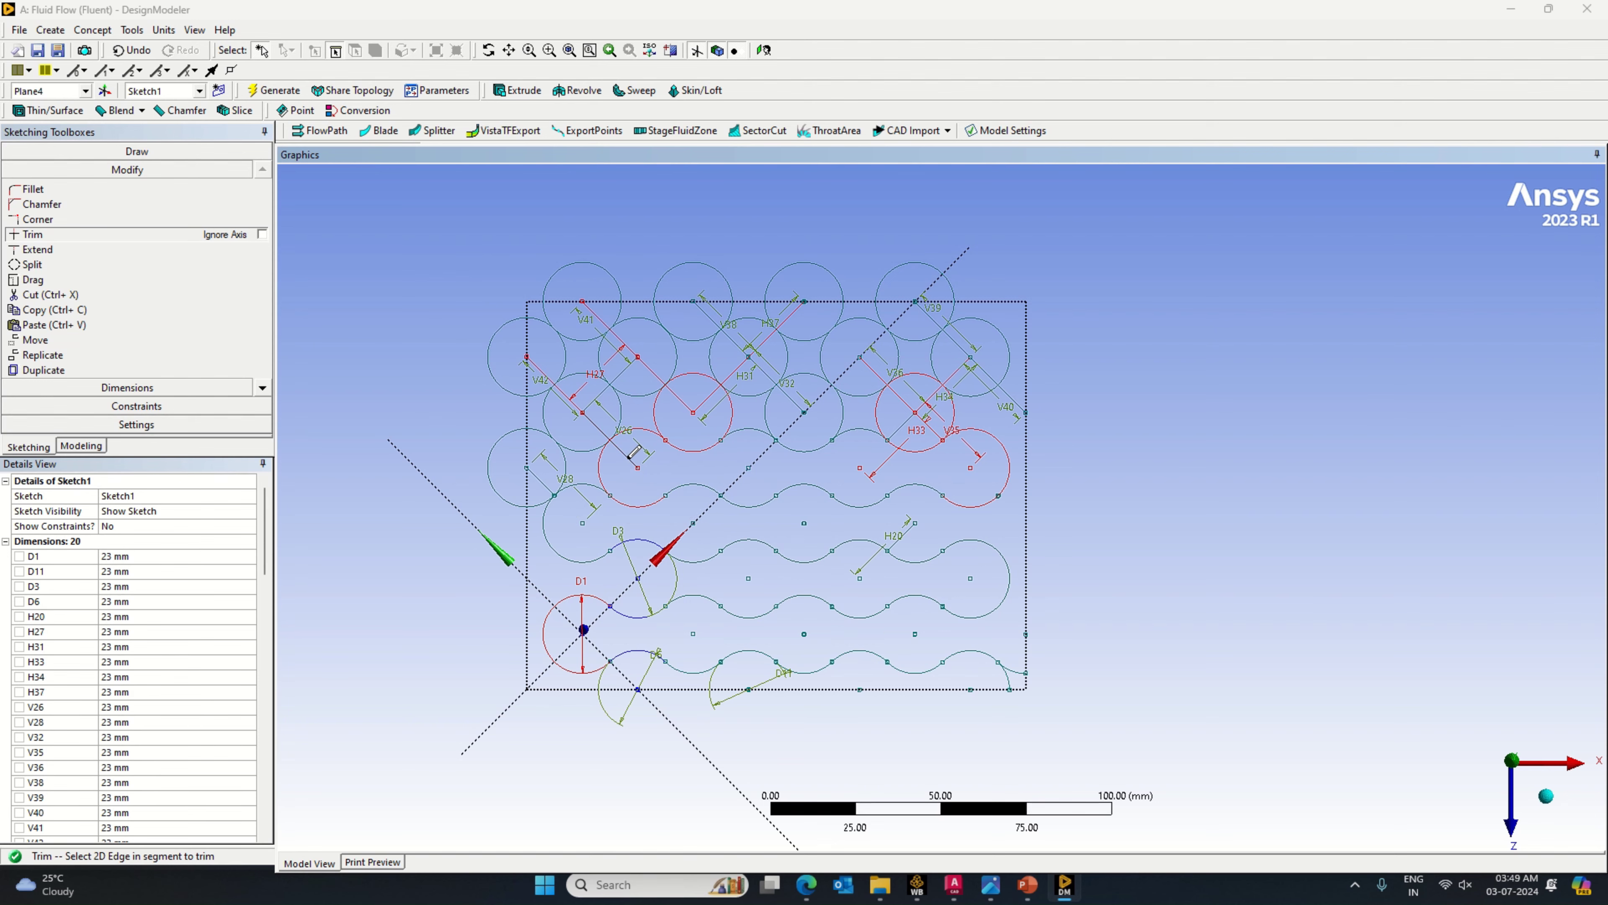
click(607, 463)
click(548, 489)
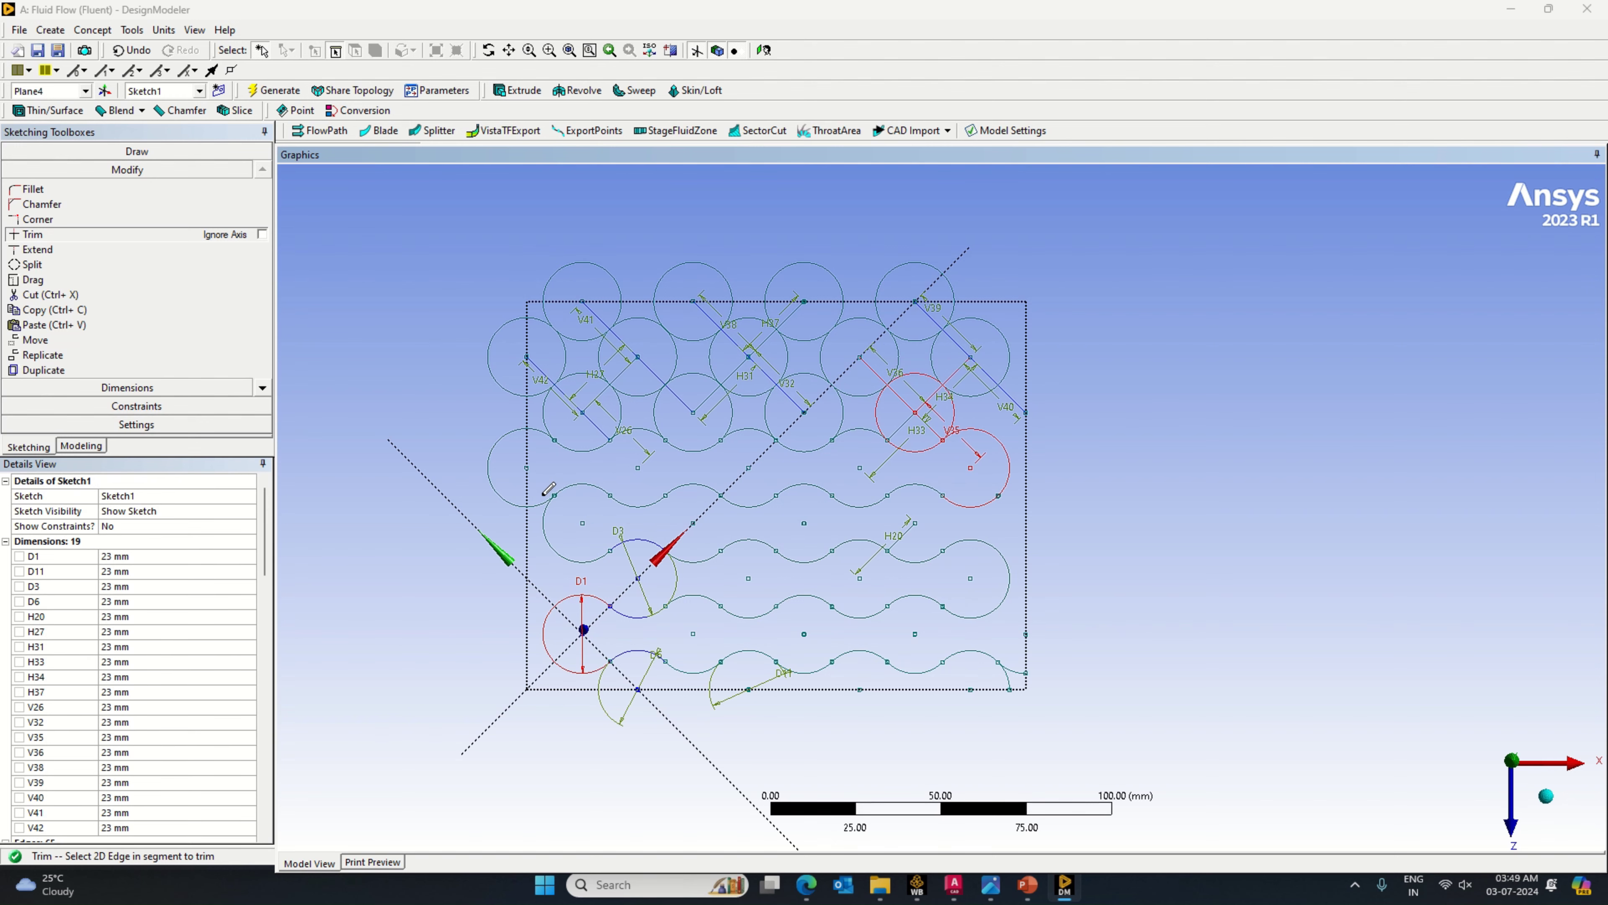
Step: Trim away the circle centred on the left border just above the H20 level, plus the H33 and V35 construction lines
click(507, 501)
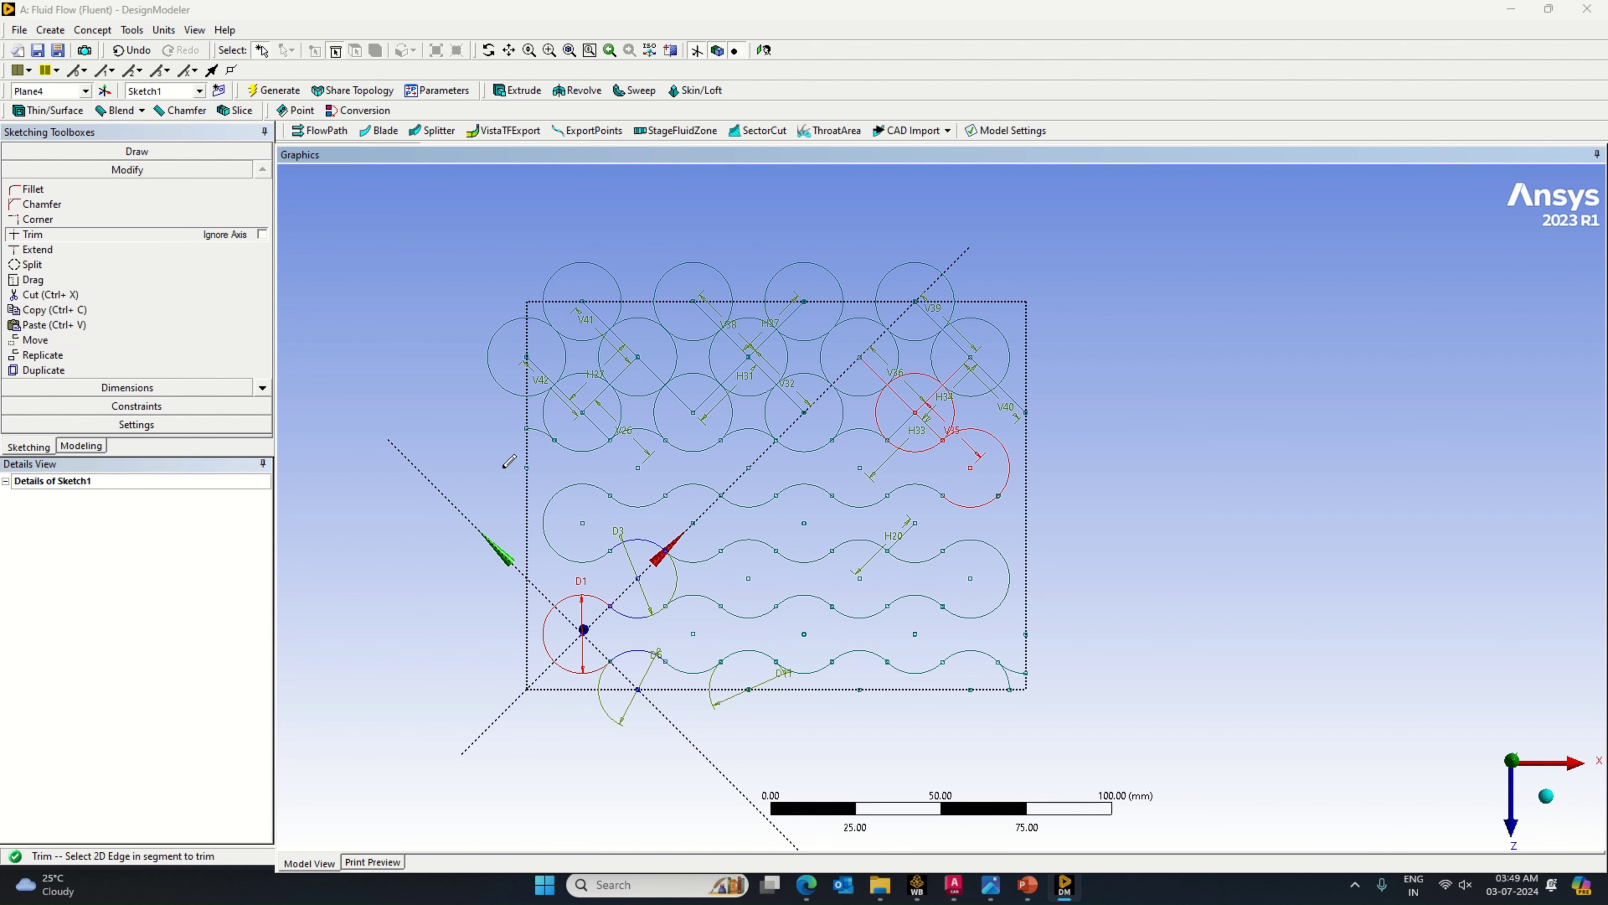
click(541, 425)
click(610, 423)
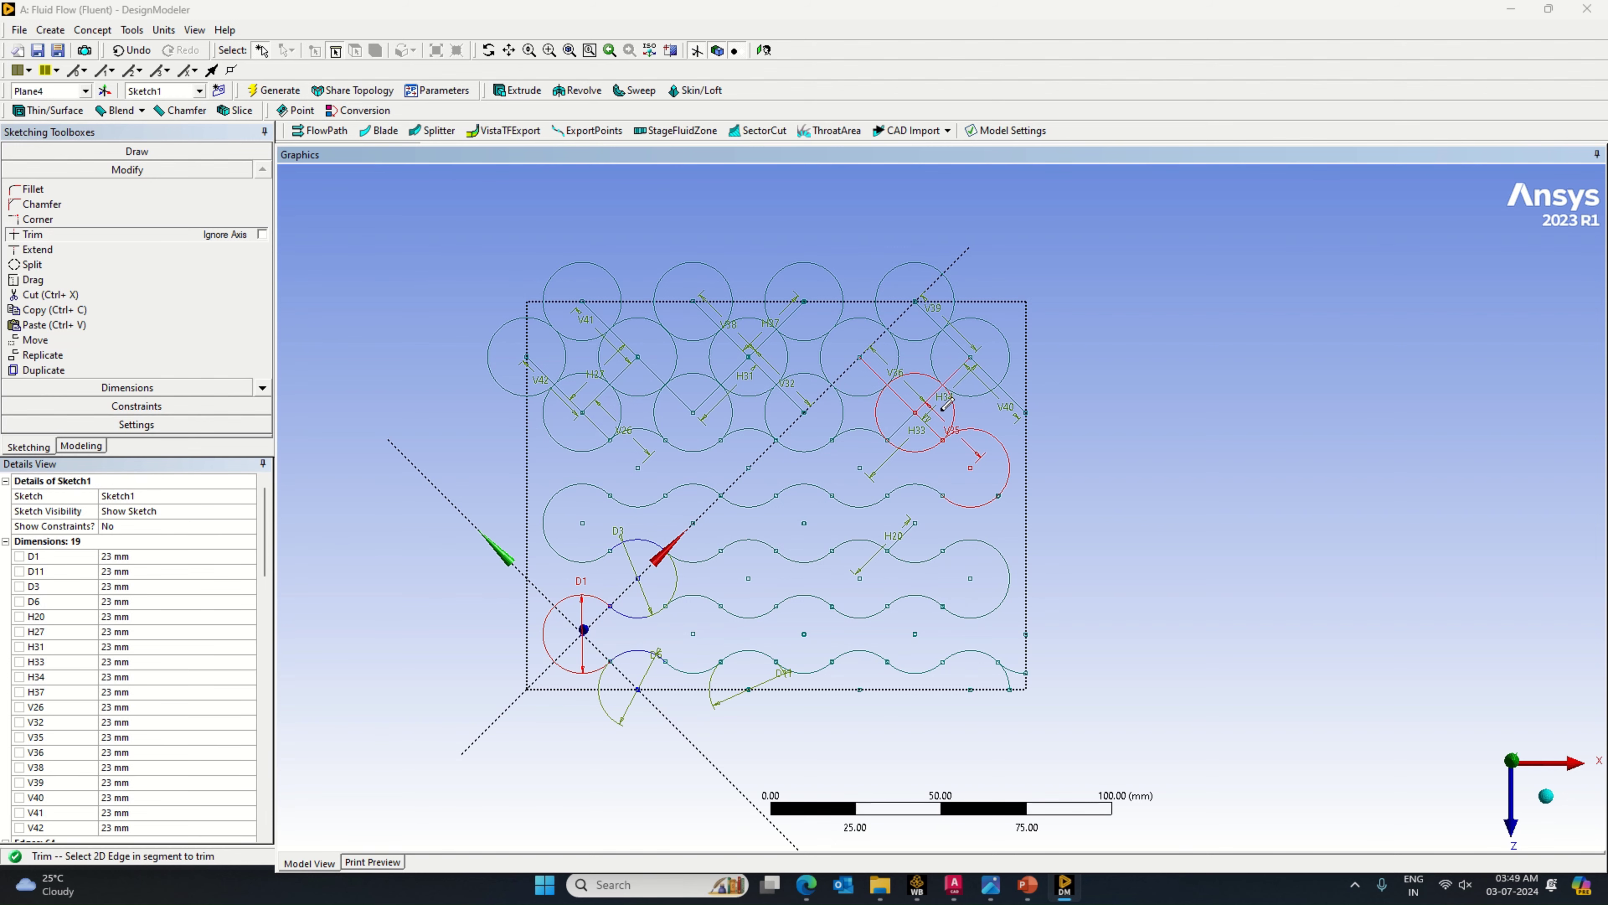
click(929, 425)
click(903, 420)
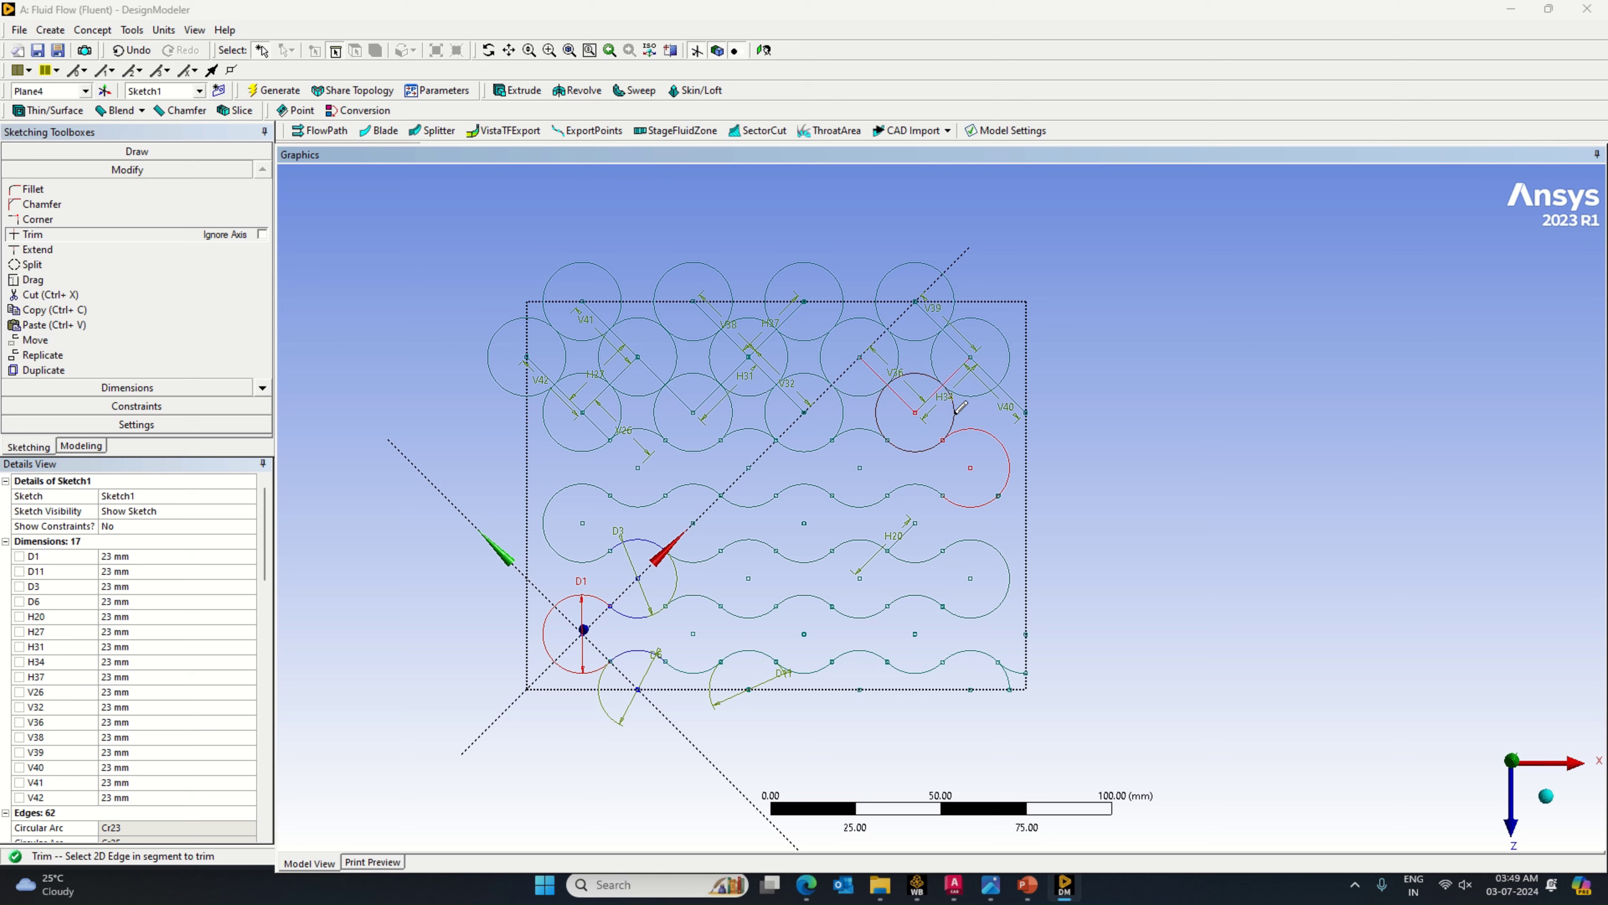
Step: Trim the inner arcs and the H27 and V26 lines from the third circle row from the top, leaving wavy channel walls
click(926, 398)
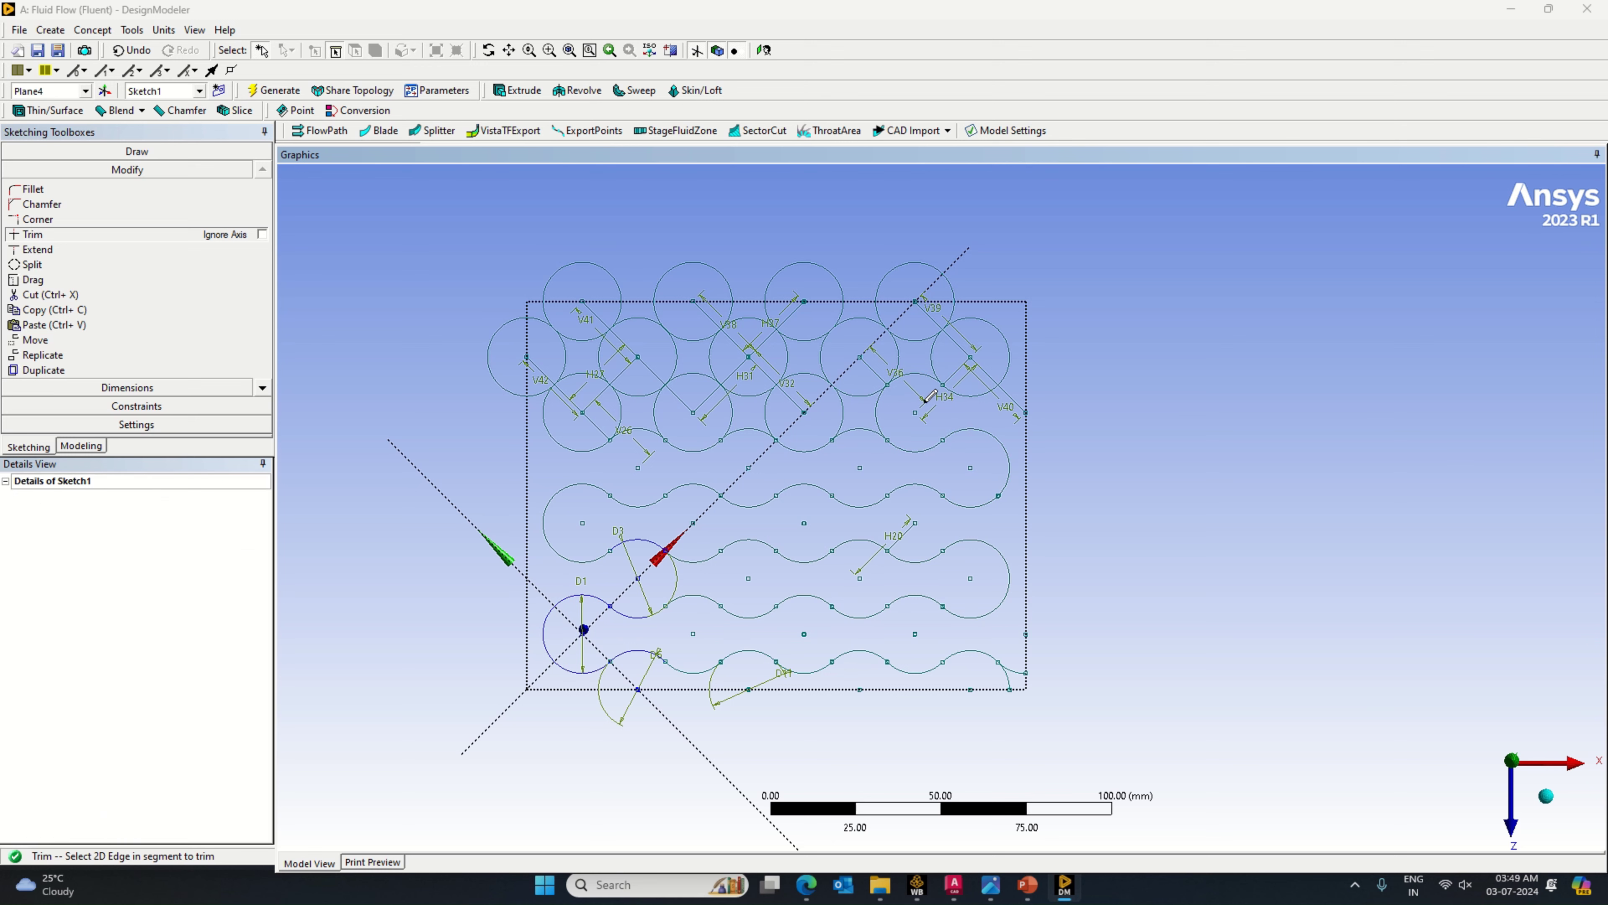
click(850, 411)
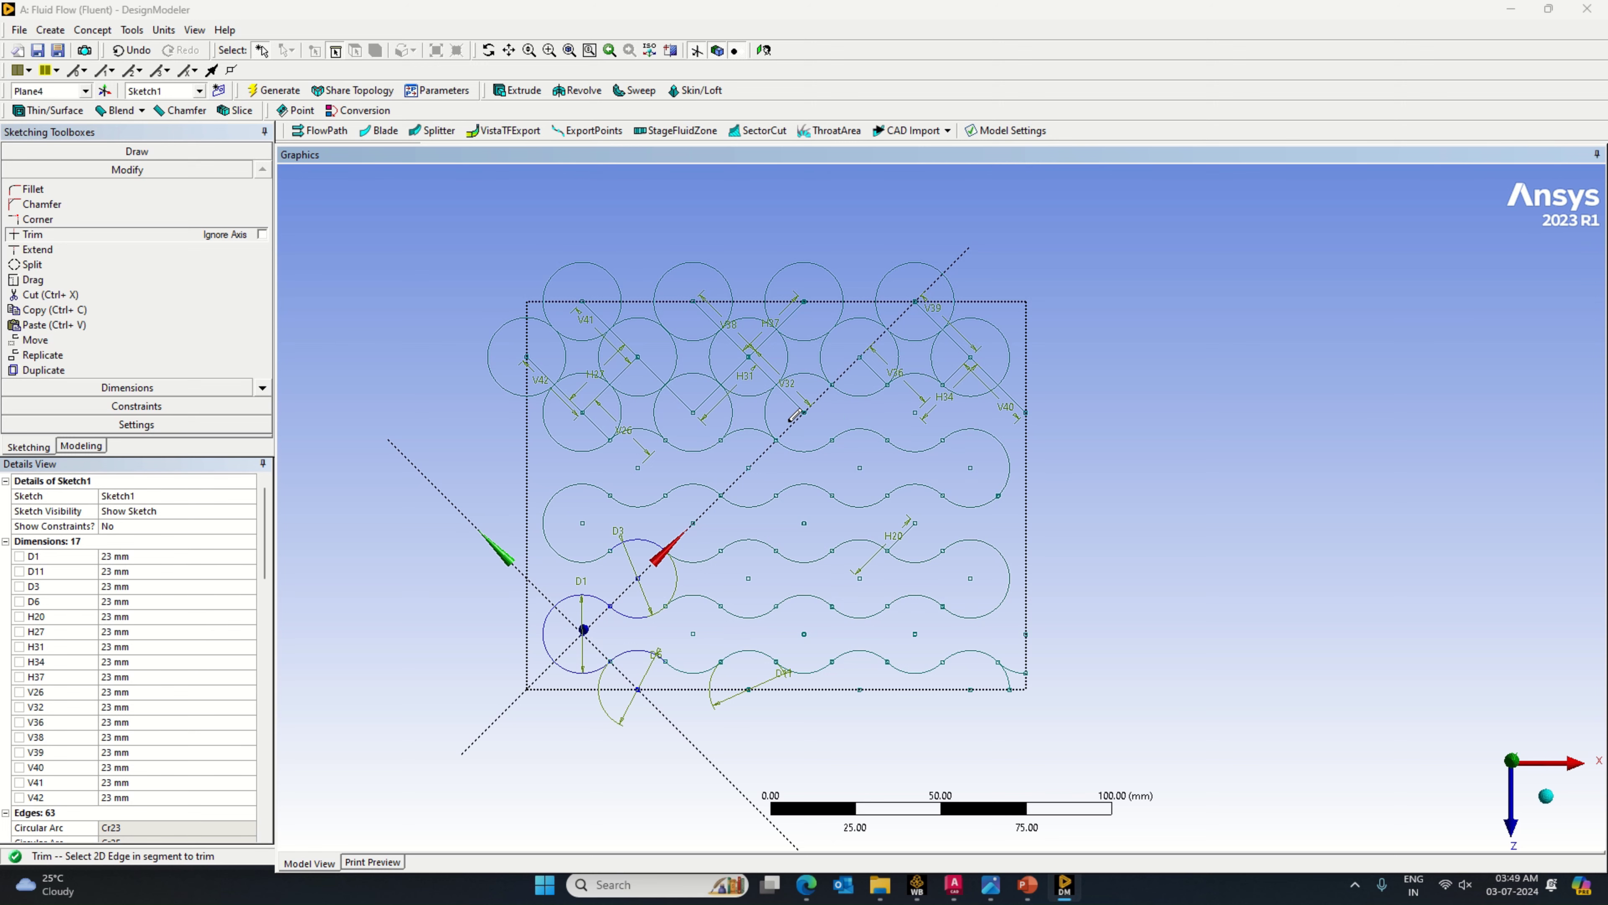
click(766, 415)
click(733, 408)
click(691, 396)
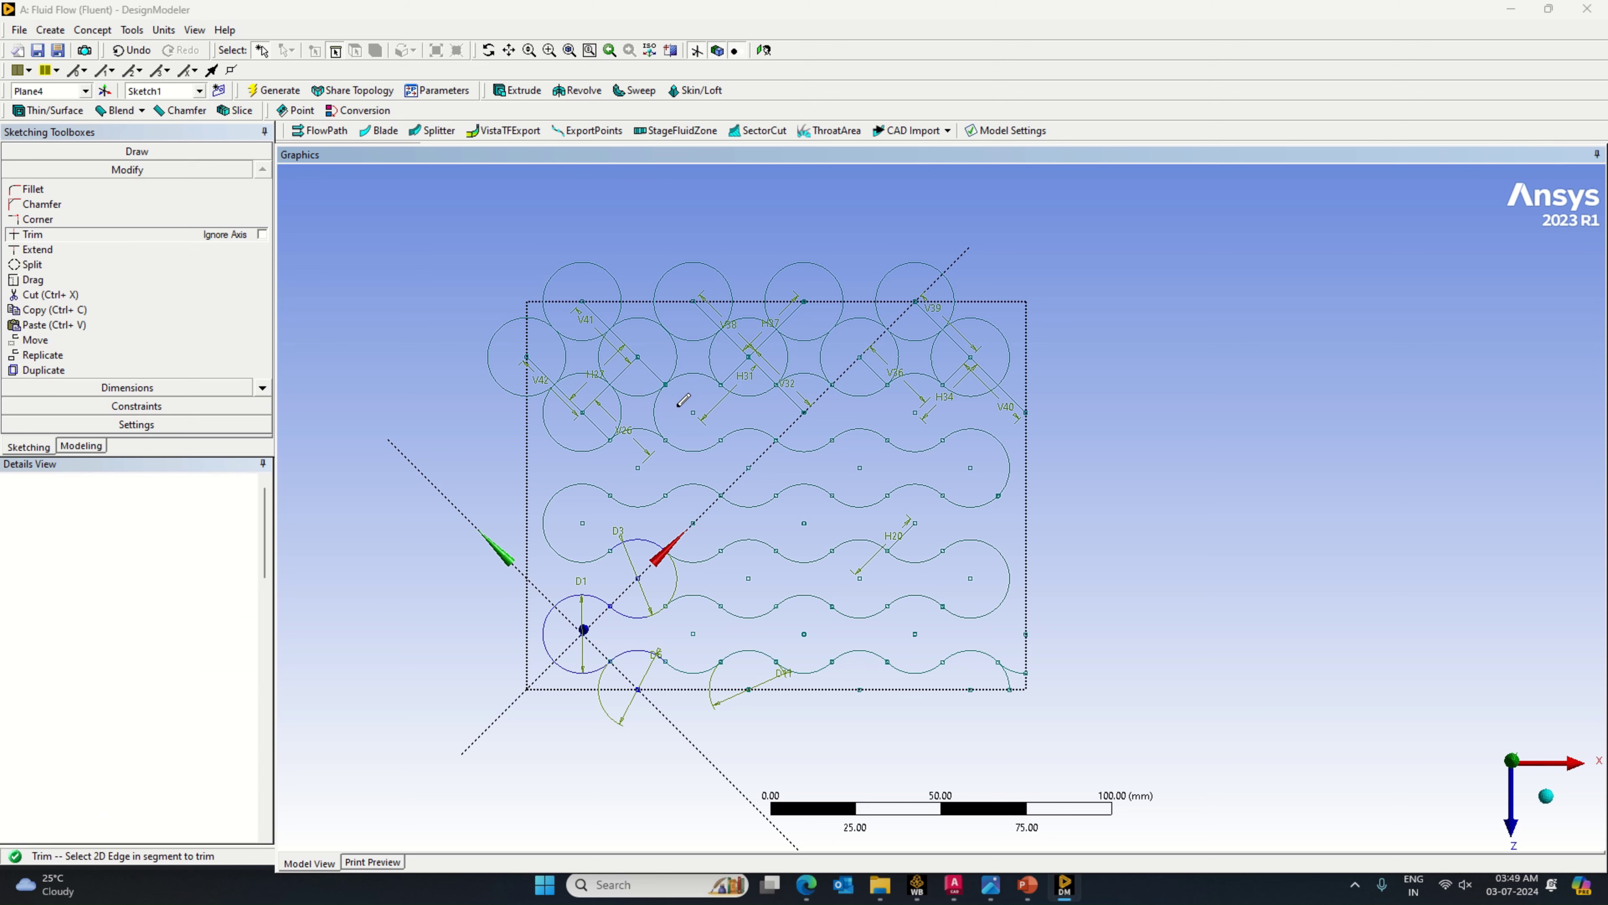
click(633, 412)
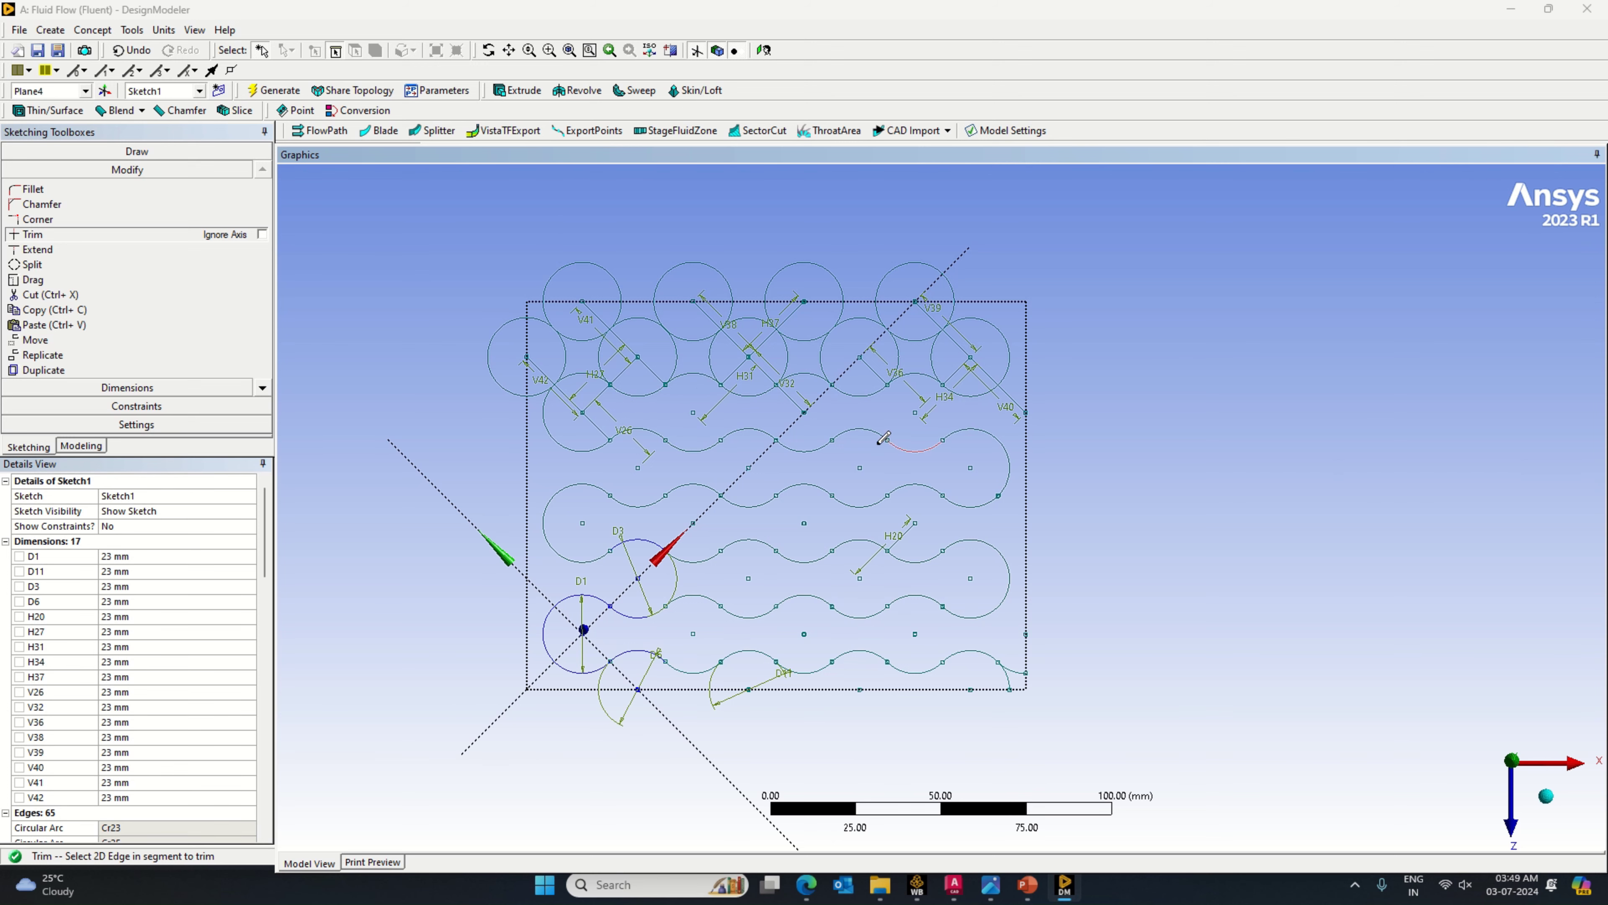
click(579, 394)
click(601, 415)
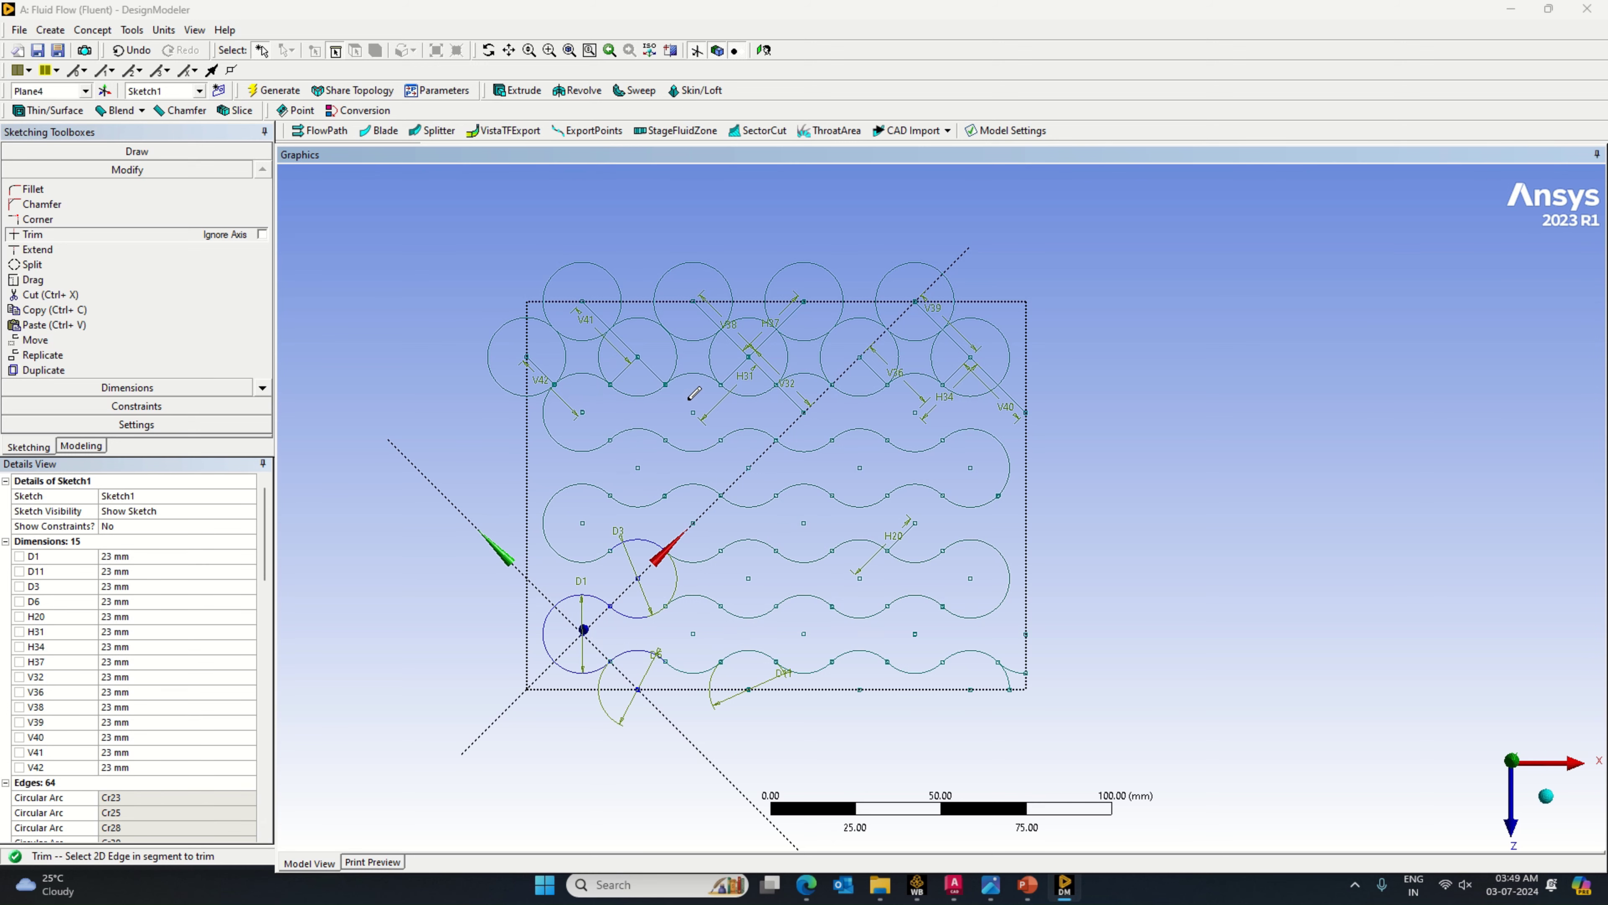
Step: Trim the H34, V40, V32, H31 and H37 construction lines and the inner arcs of the right-hand circles in the second row from the top
click(809, 393)
click(964, 359)
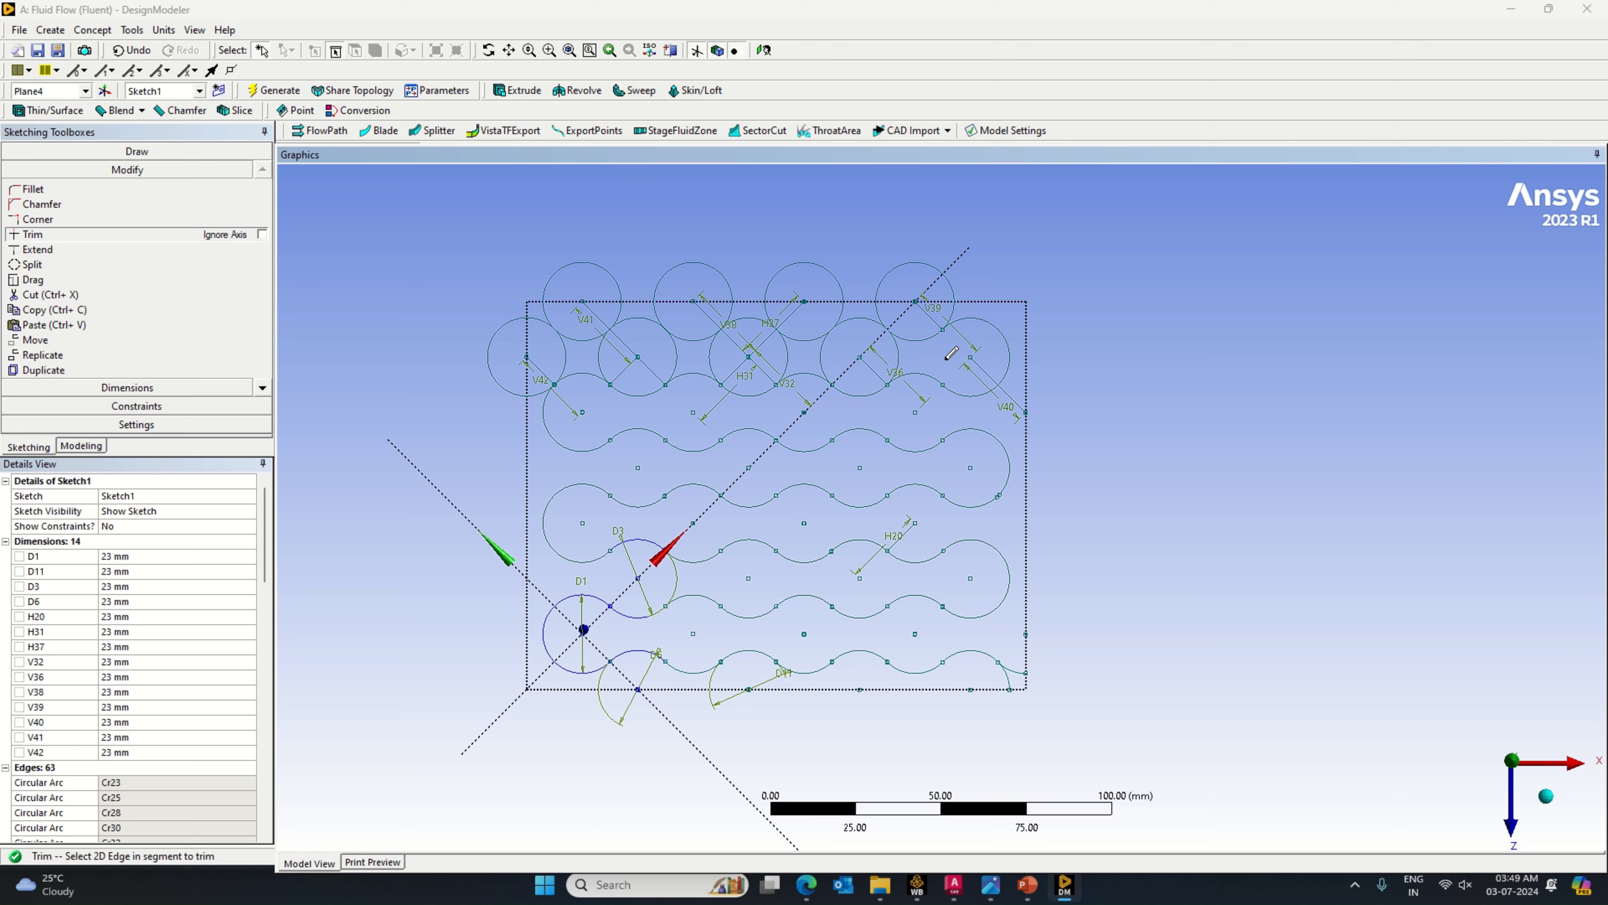
click(955, 356)
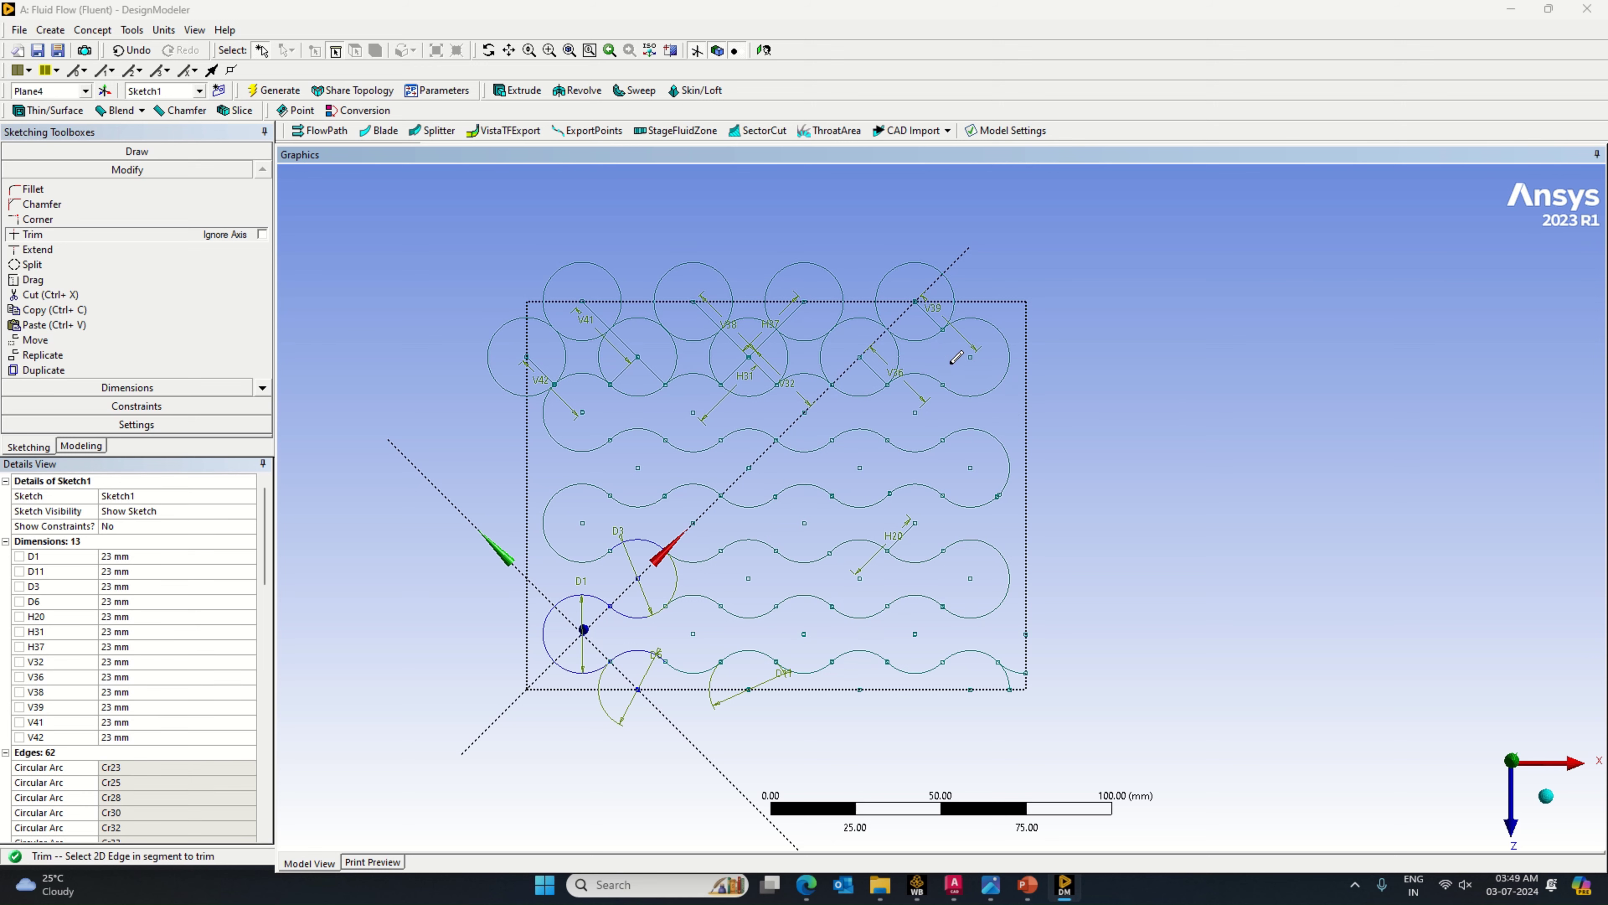
click(898, 357)
click(825, 350)
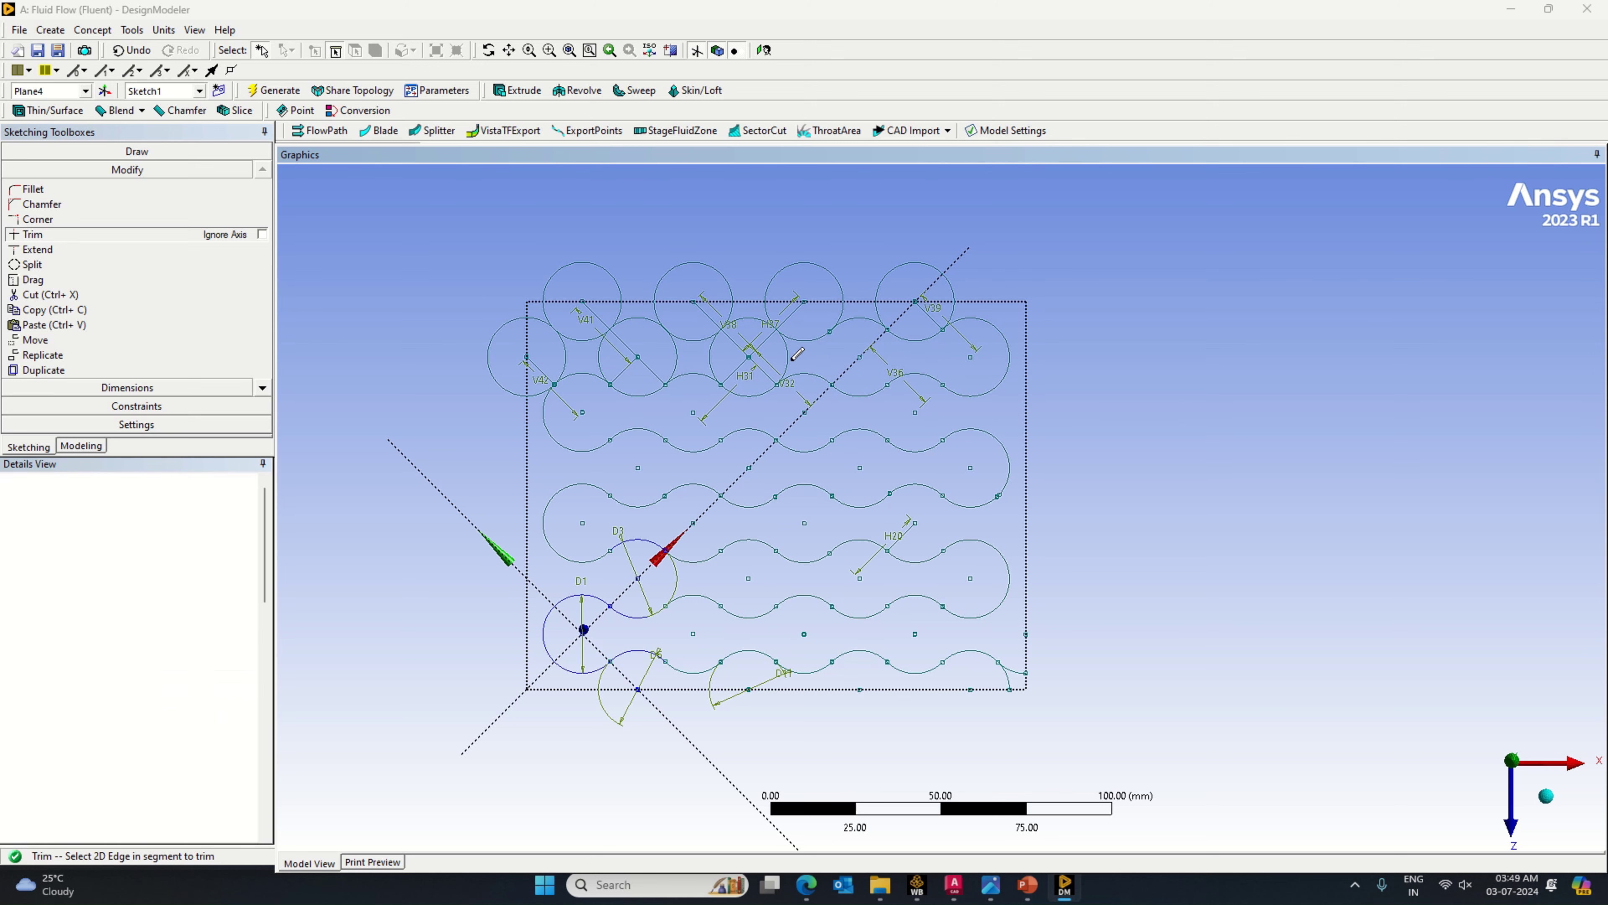
click(769, 362)
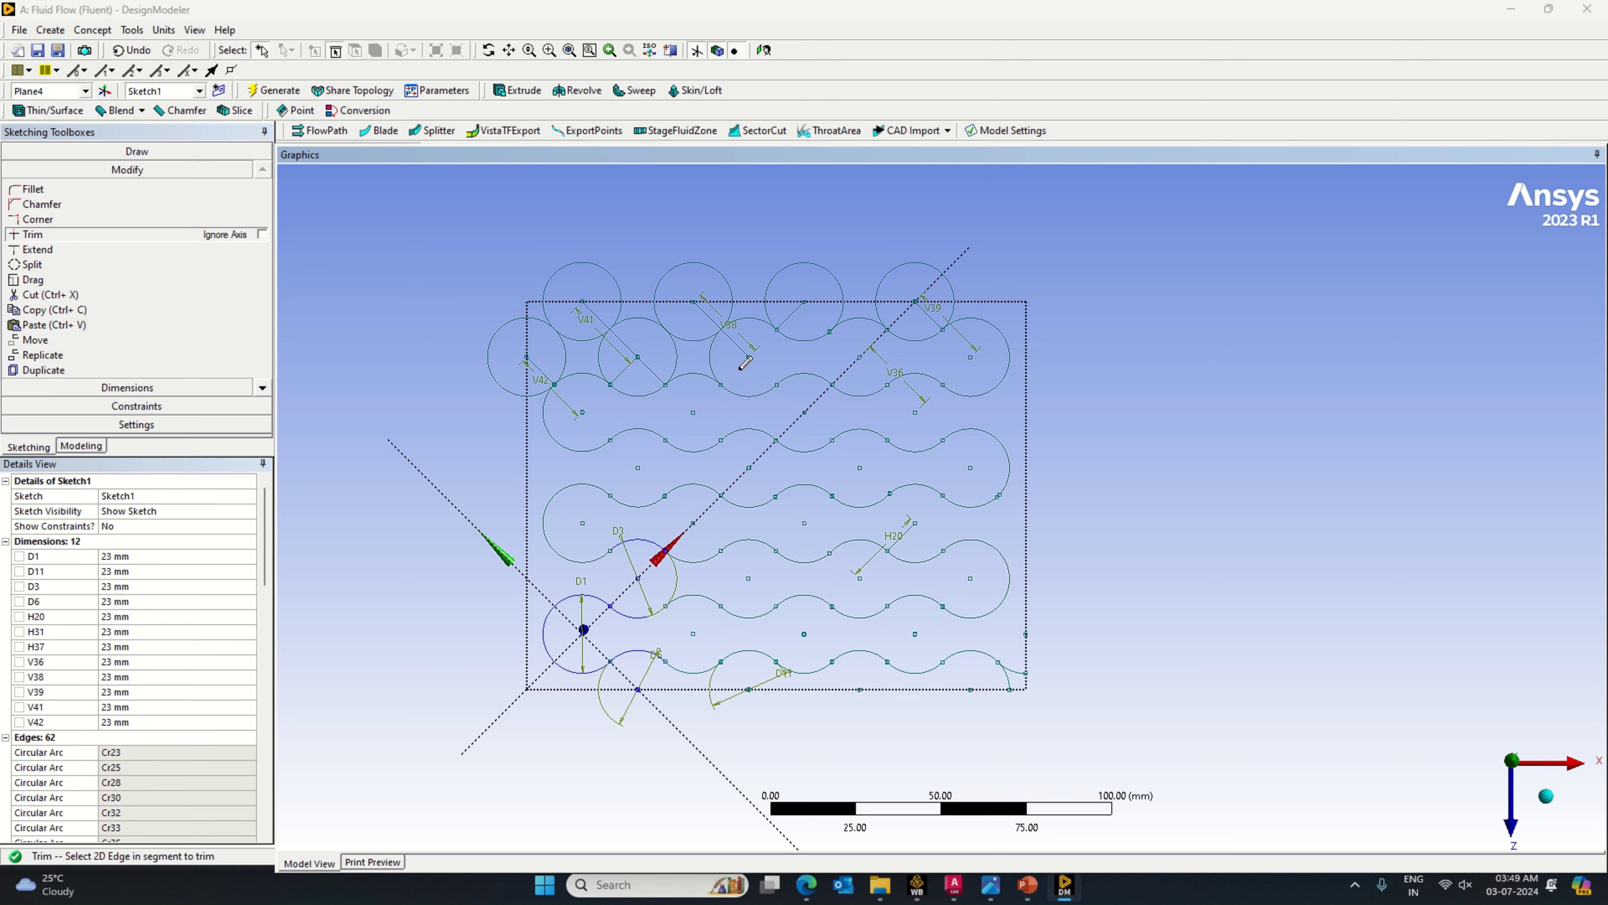
click(722, 357)
click(718, 354)
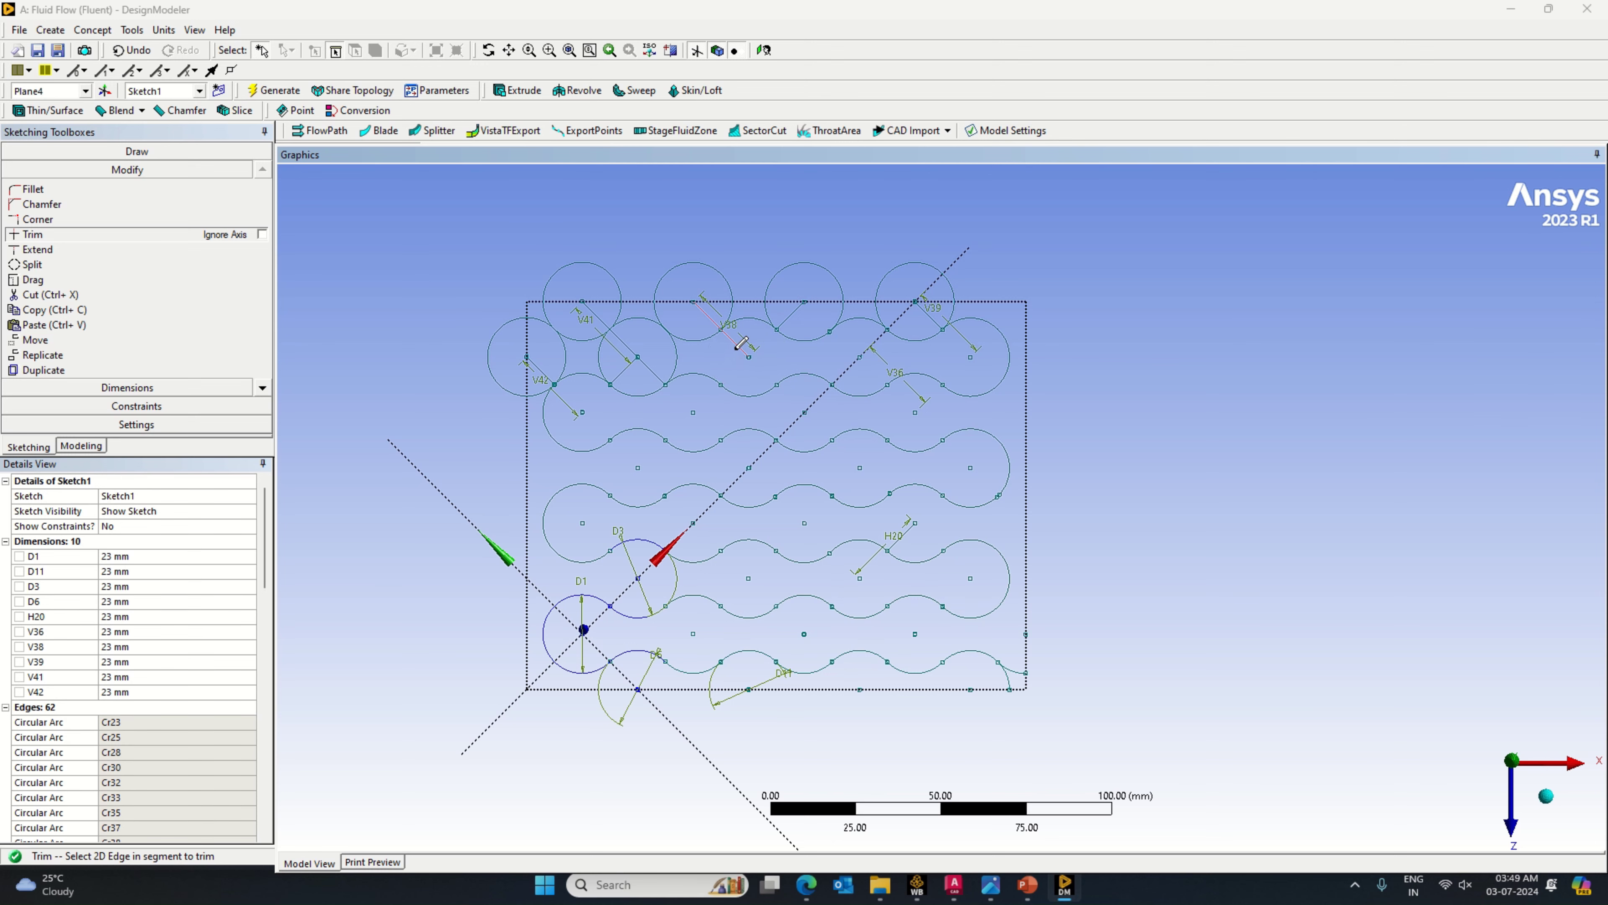
Step: Undo the last trims on the second circle from the left in the second row, and trim its right side again
click(678, 357)
click(133, 50)
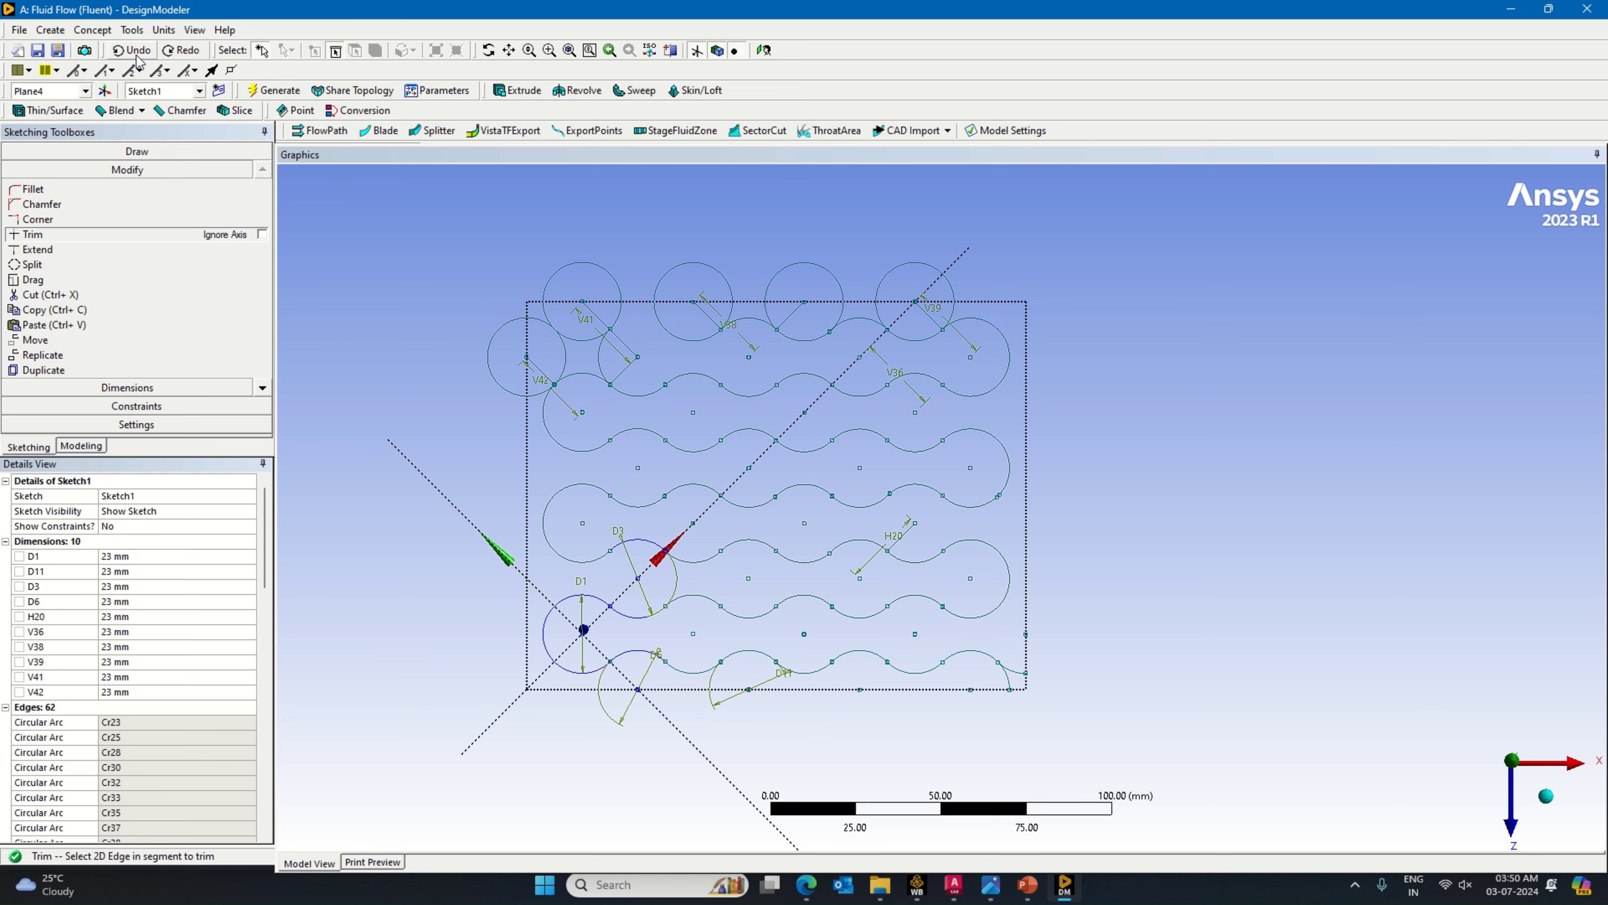
click(135, 60)
click(135, 60)
click(678, 342)
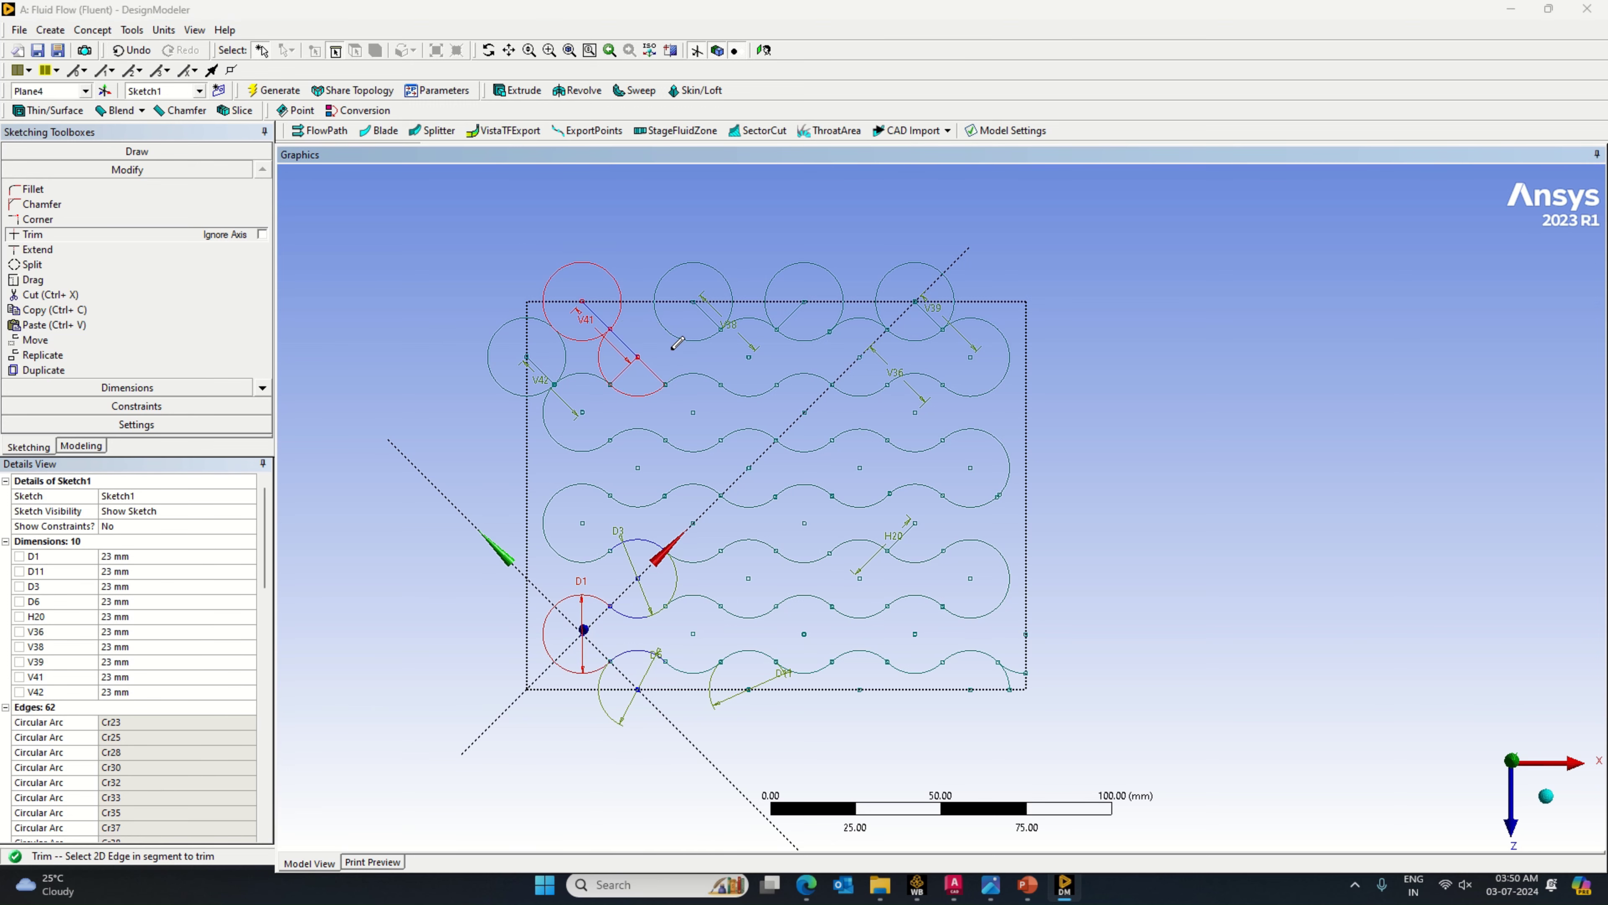
Step: Undo the last trim, and trim the left-edge circle and the top-left circle down to the serpentine curve inside the rectangle
click(141, 58)
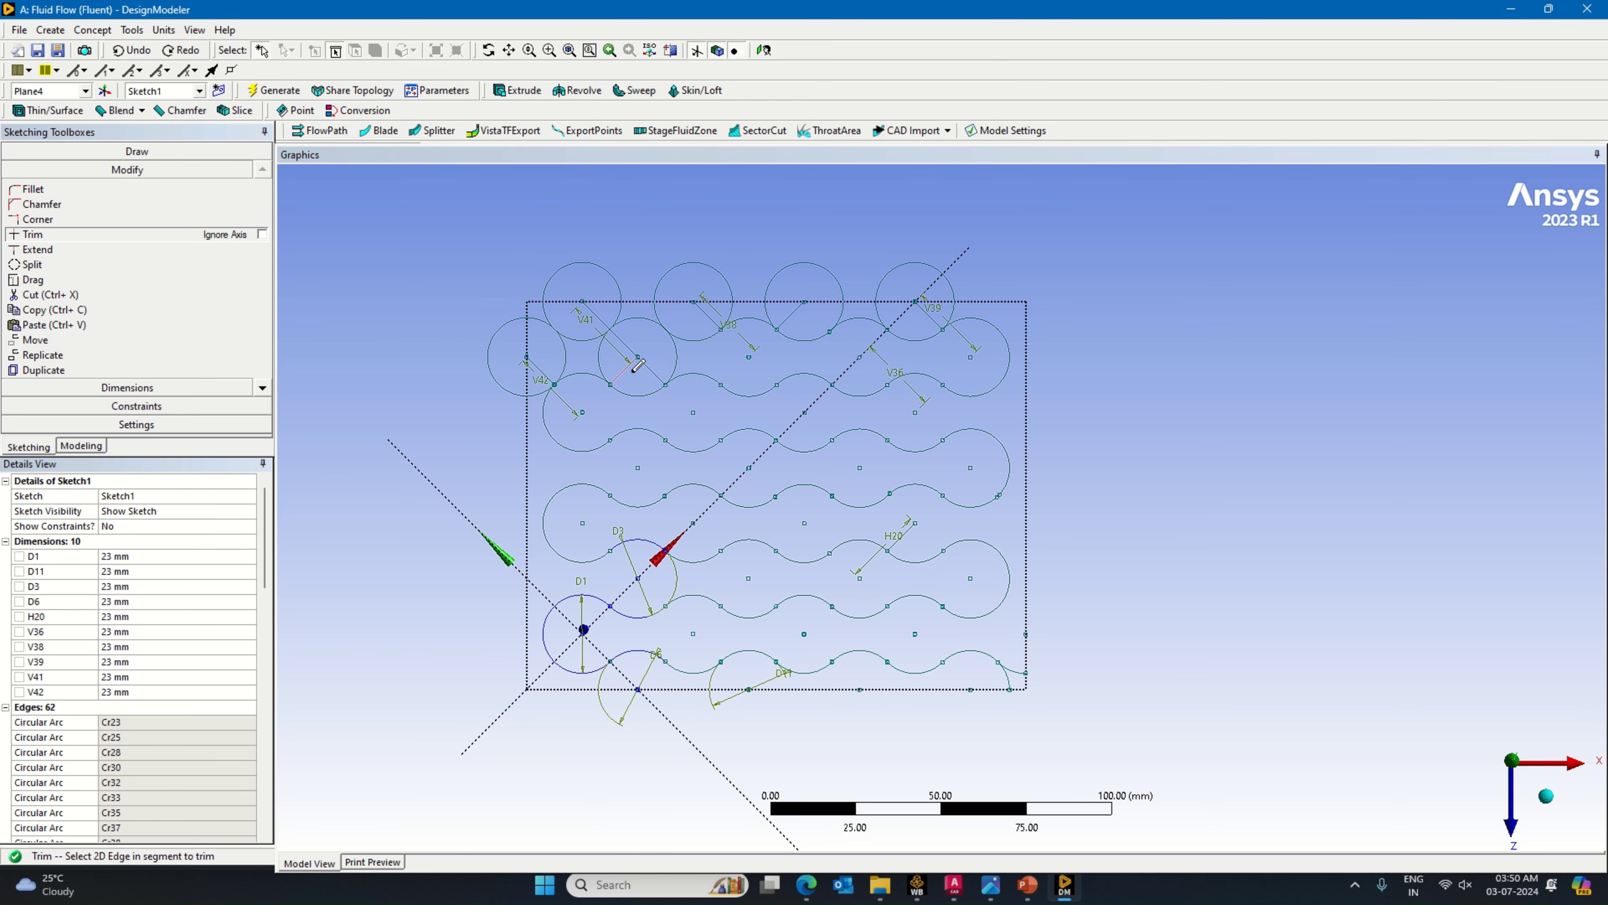
click(655, 365)
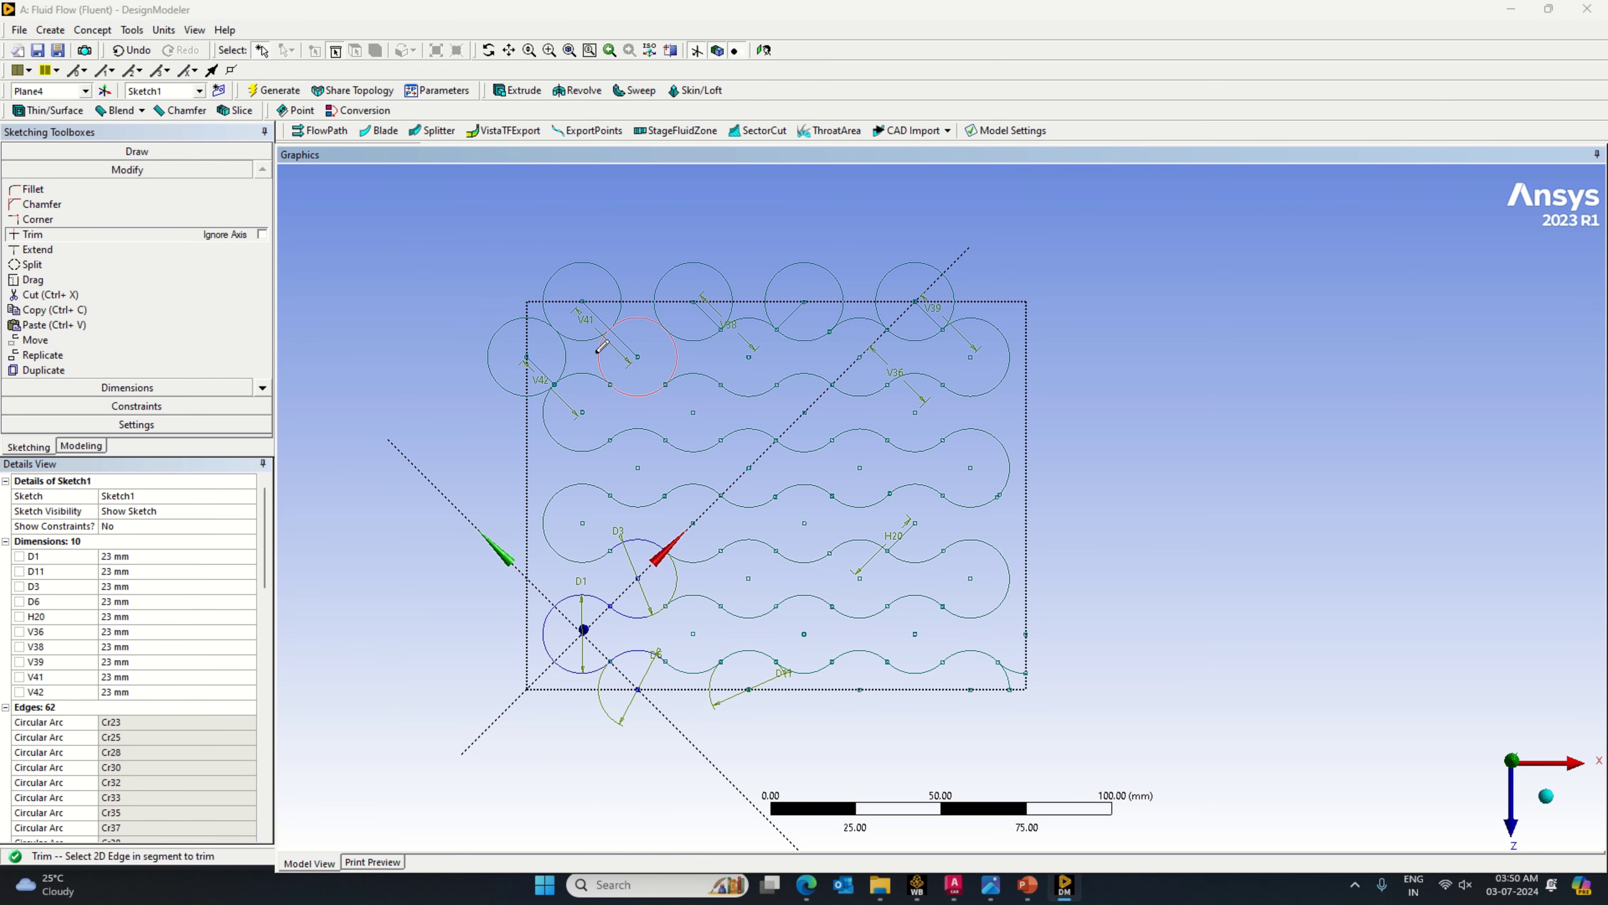
click(565, 358)
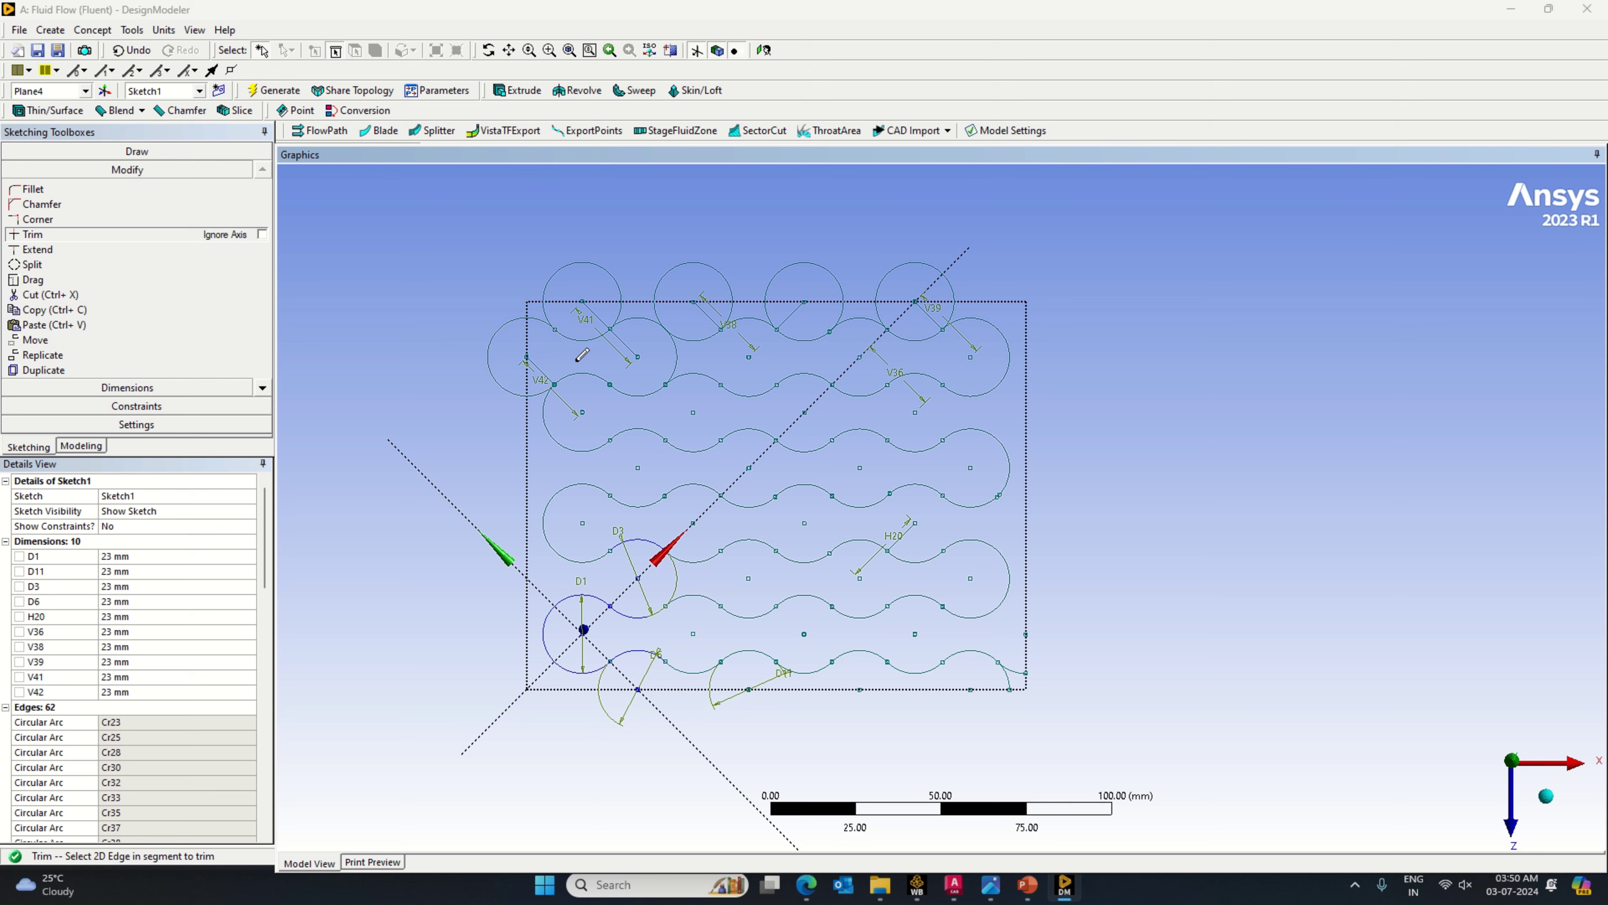
click(523, 381)
click(614, 261)
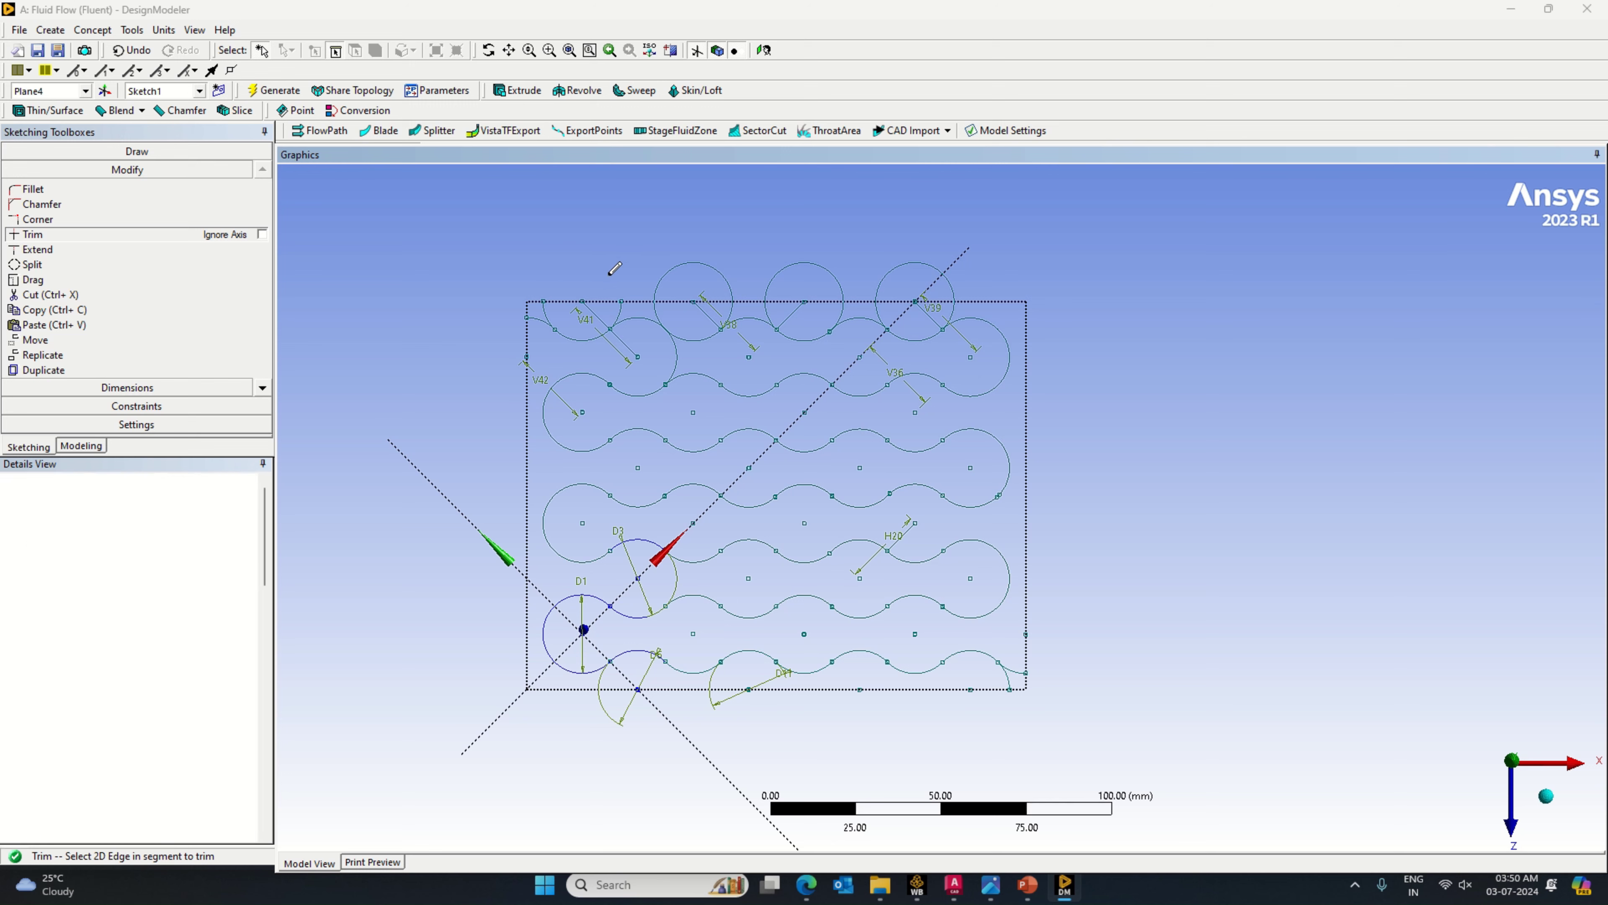
click(614, 308)
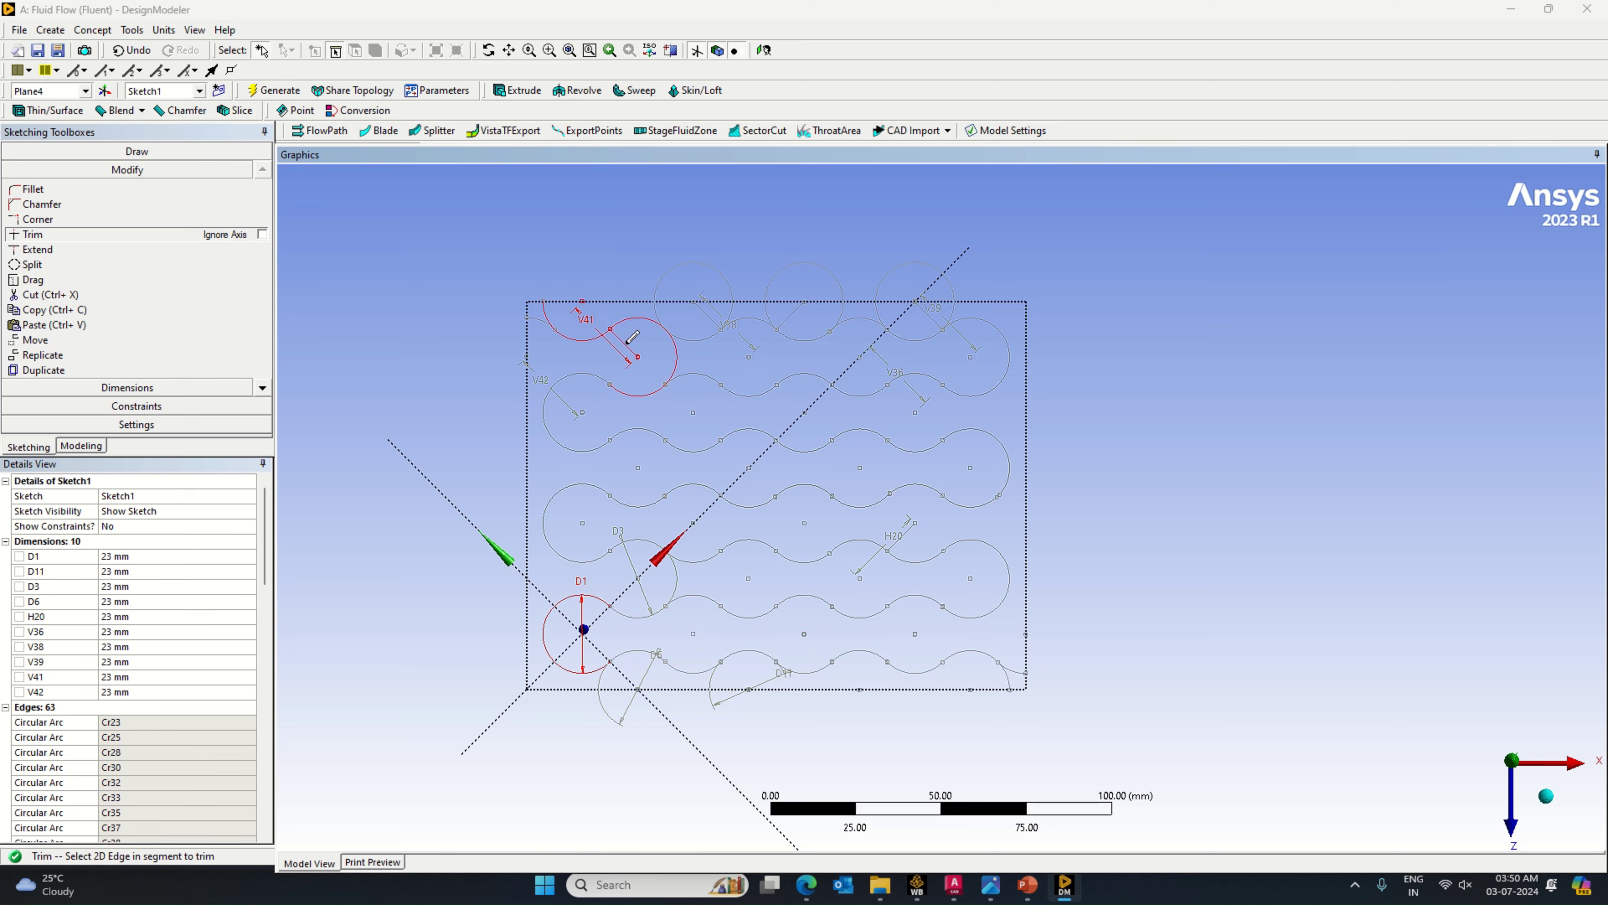
click(564, 308)
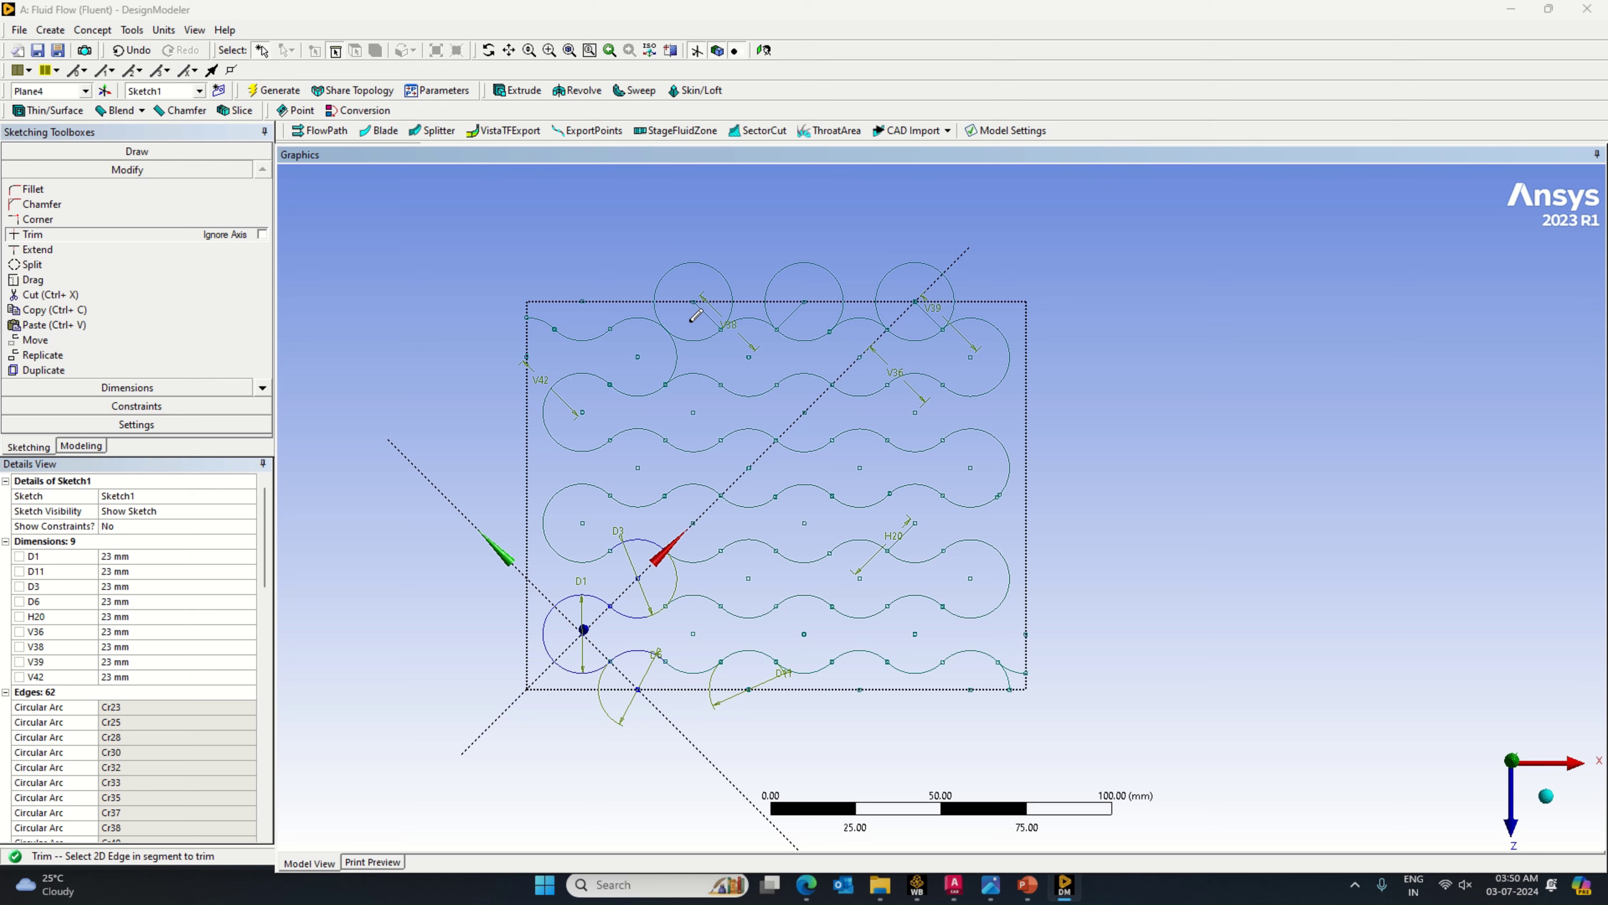
Step: Trim the two right-hand circles on the rectangle's top edge down to the lower arcs that join the serpentine curve
scroll(673, 385, up, 1)
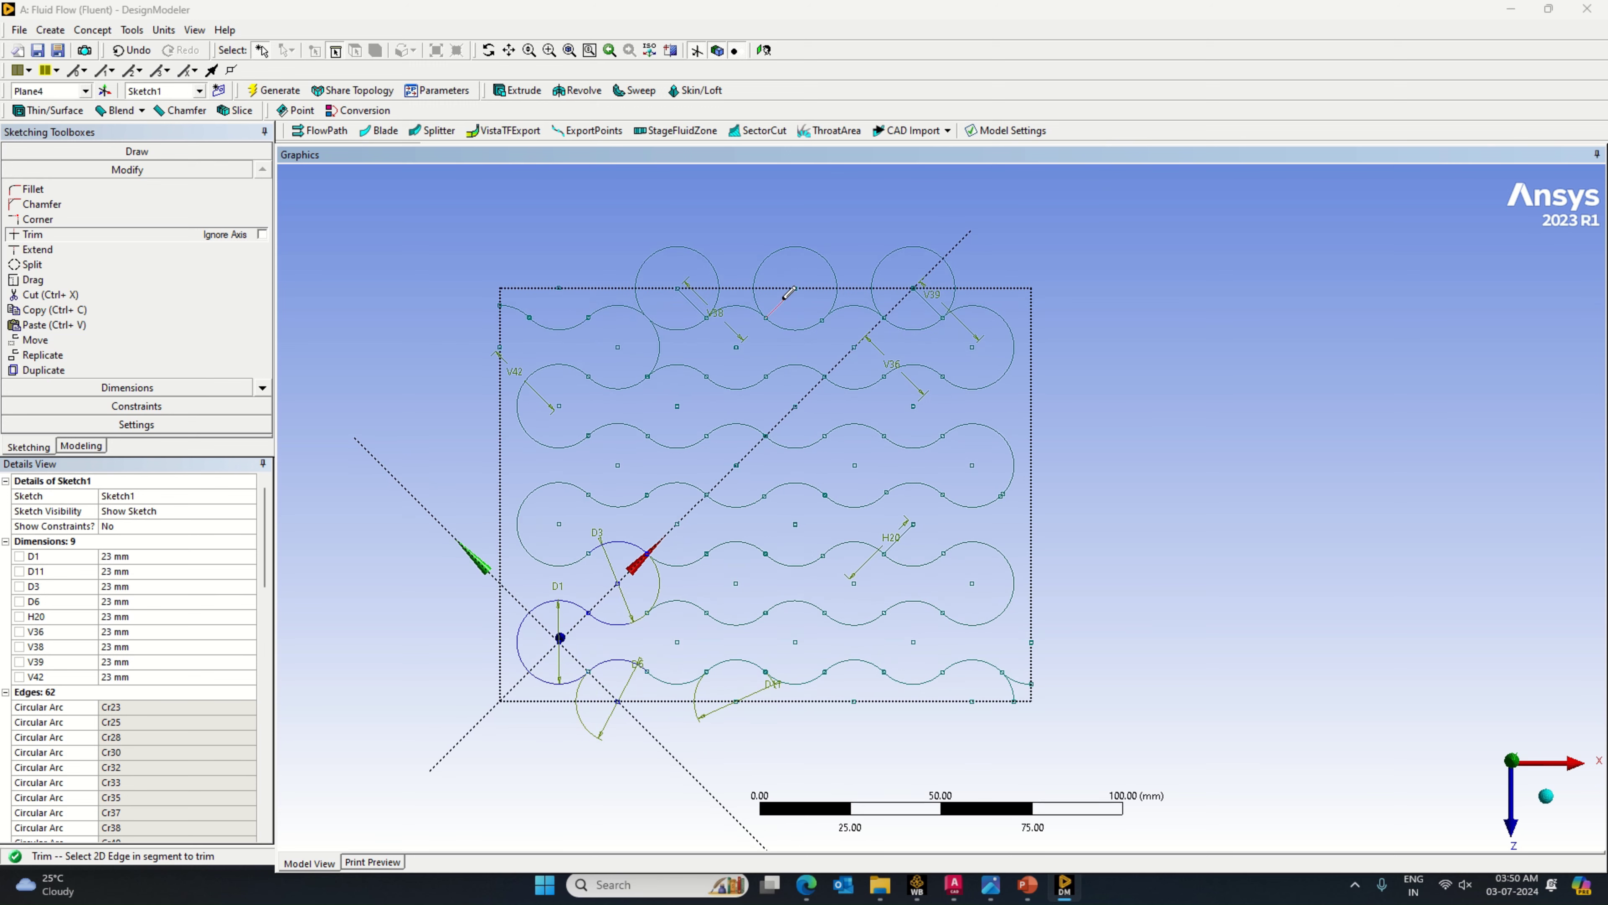
click(793, 247)
click(836, 299)
click(898, 256)
click(953, 276)
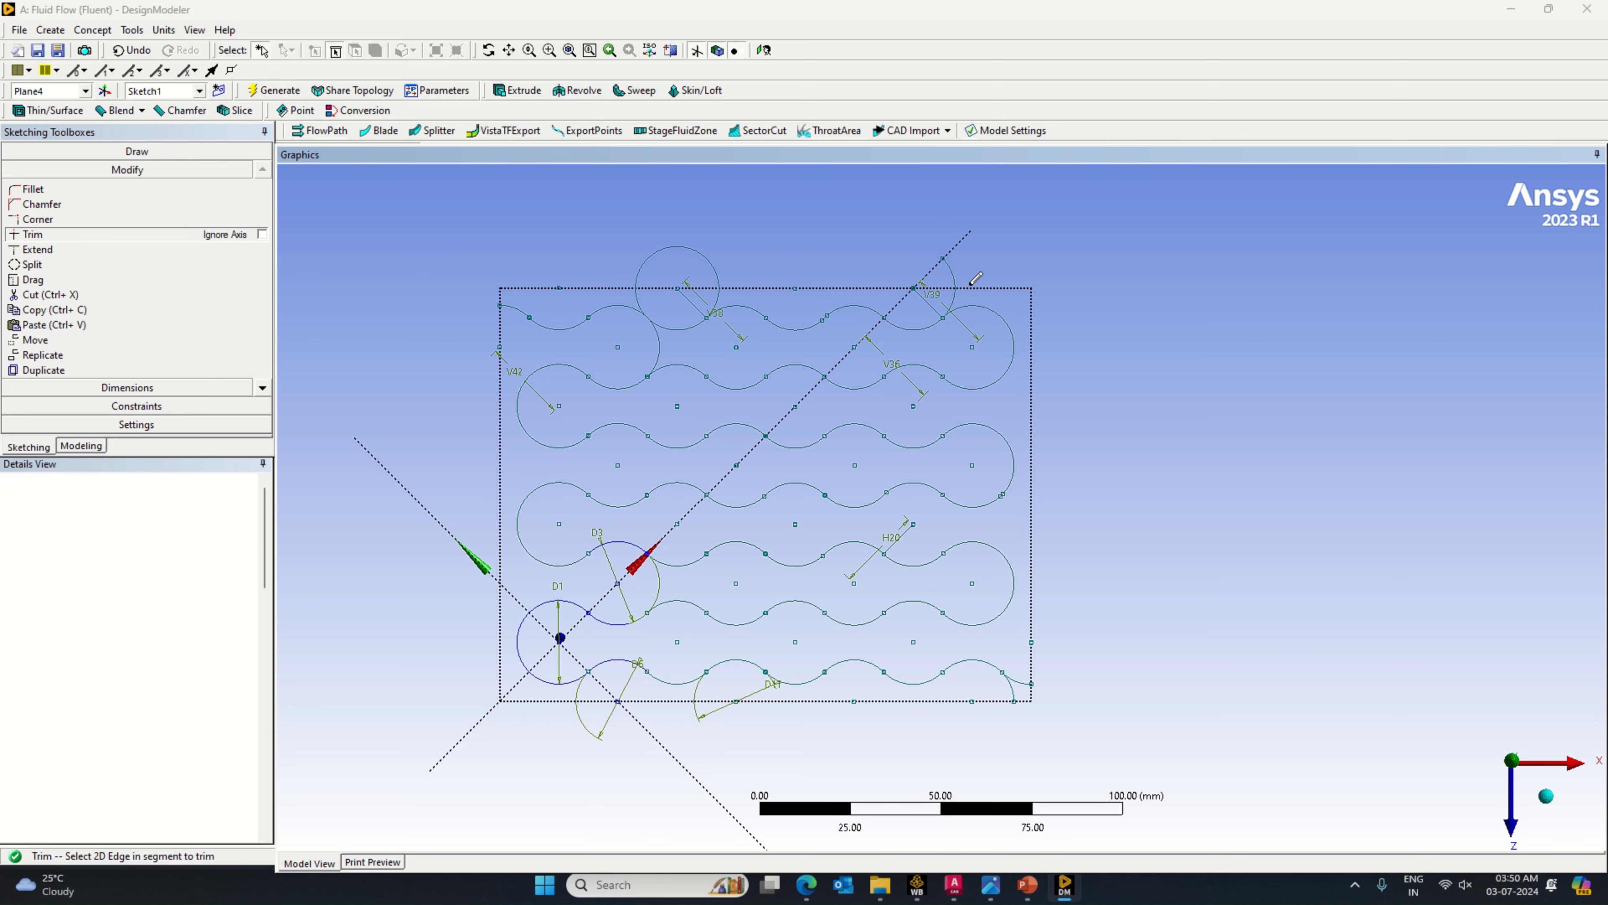
click(948, 298)
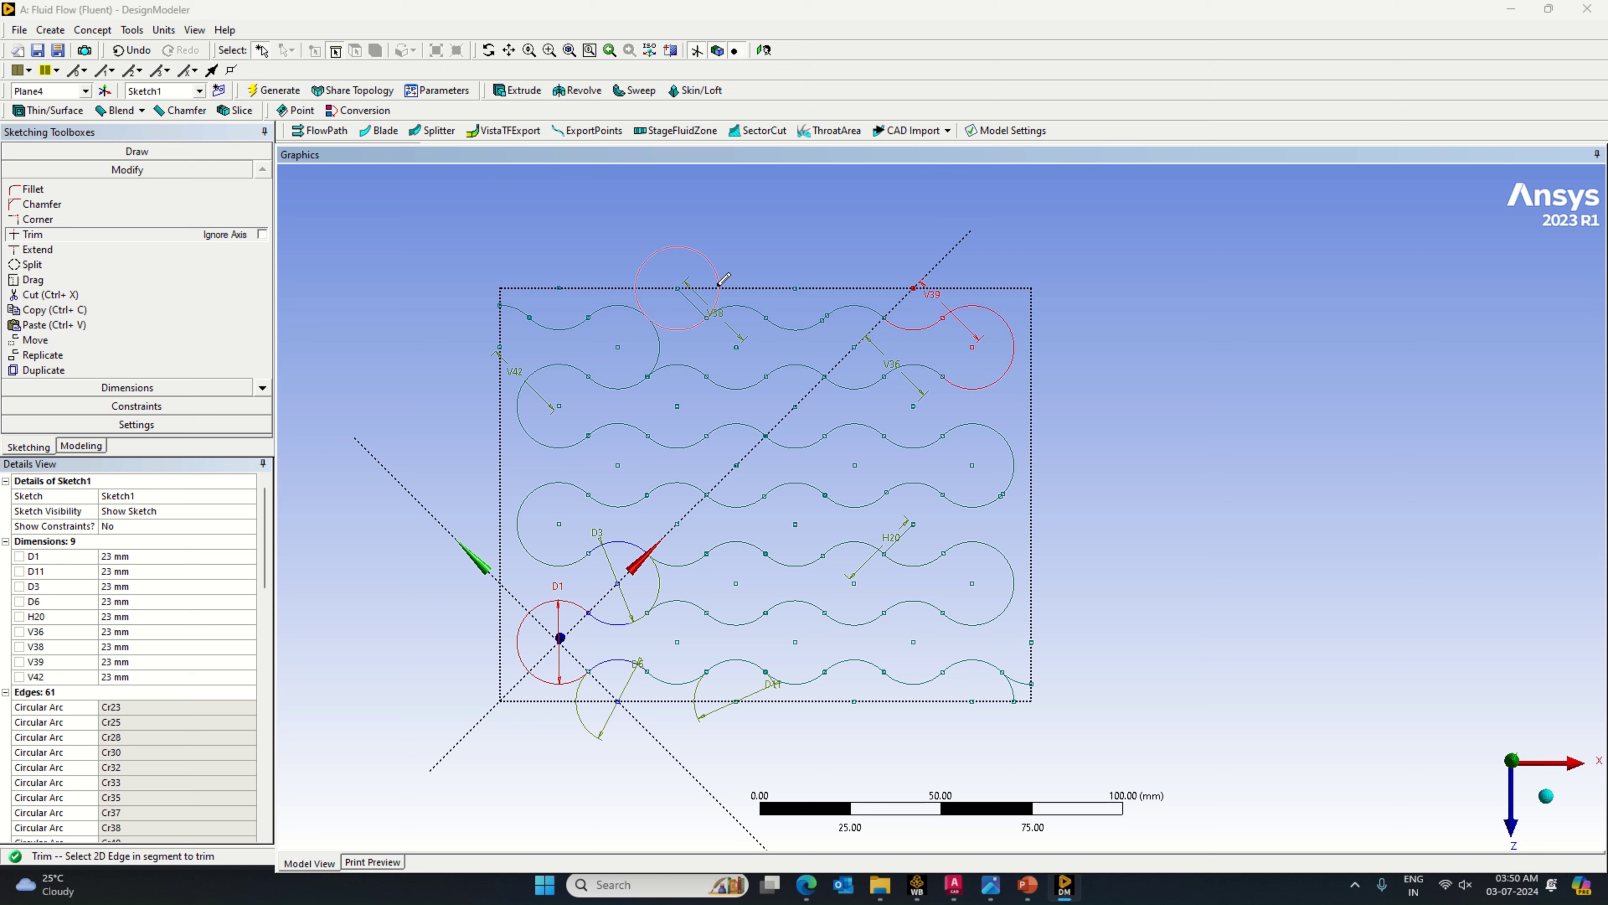
Step: Trim away the remaining full circle on the rectangle's top edge
click(720, 262)
click(645, 293)
click(718, 295)
click(703, 298)
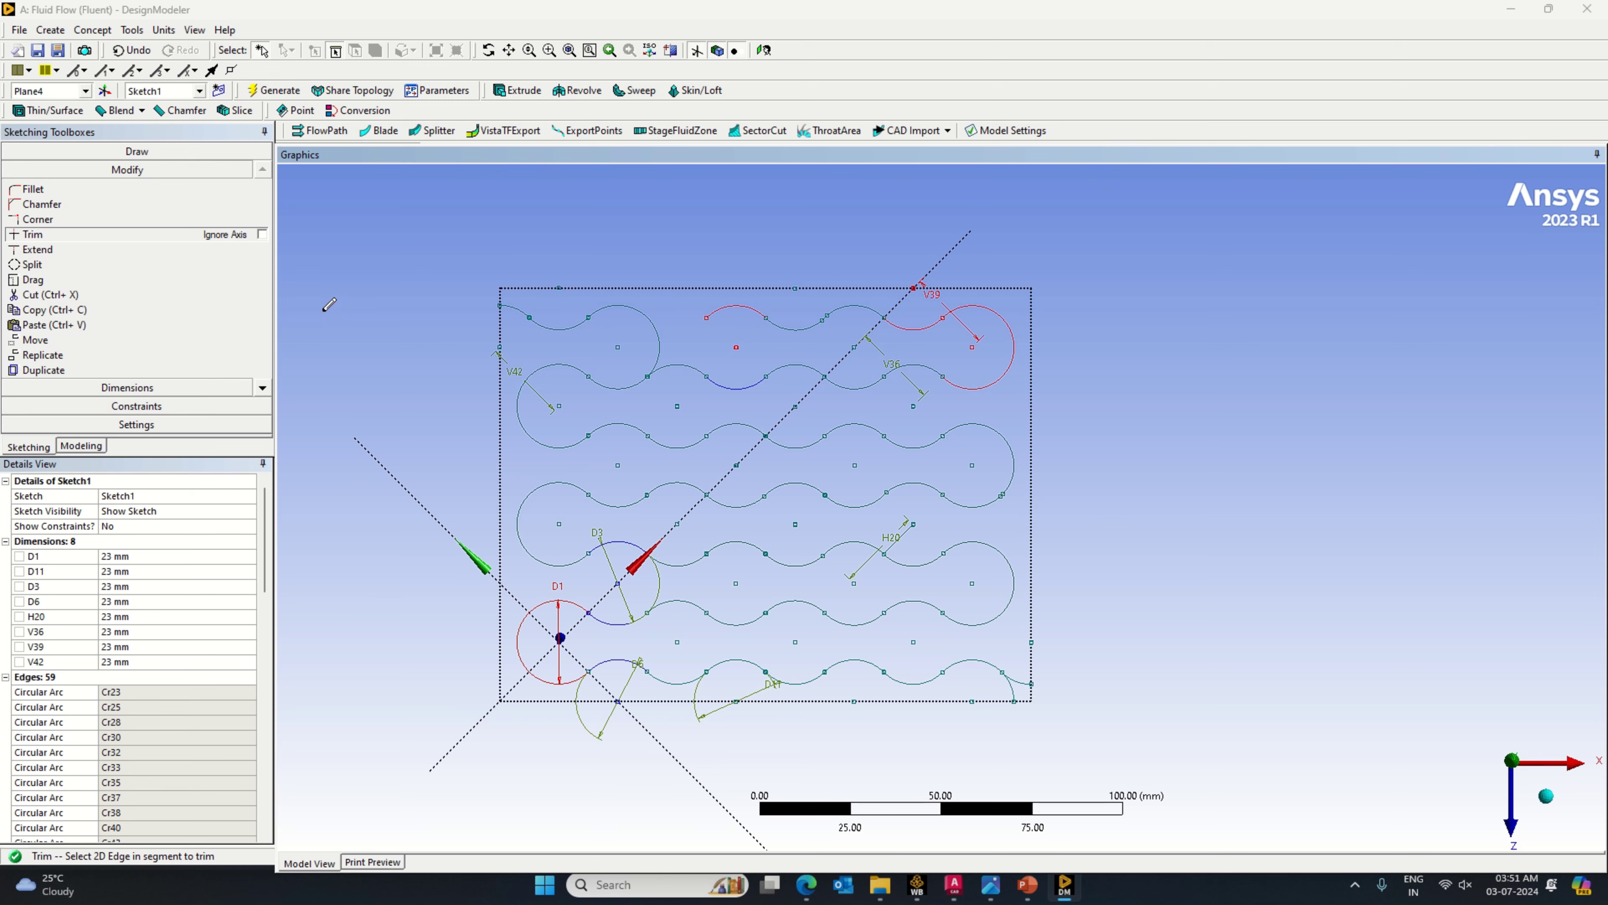
Step: Draw a diagonal helper line about 19 mm long from the centre of the top row's left full arc towards the rectangle's top edge
click(76, 156)
click(30, 171)
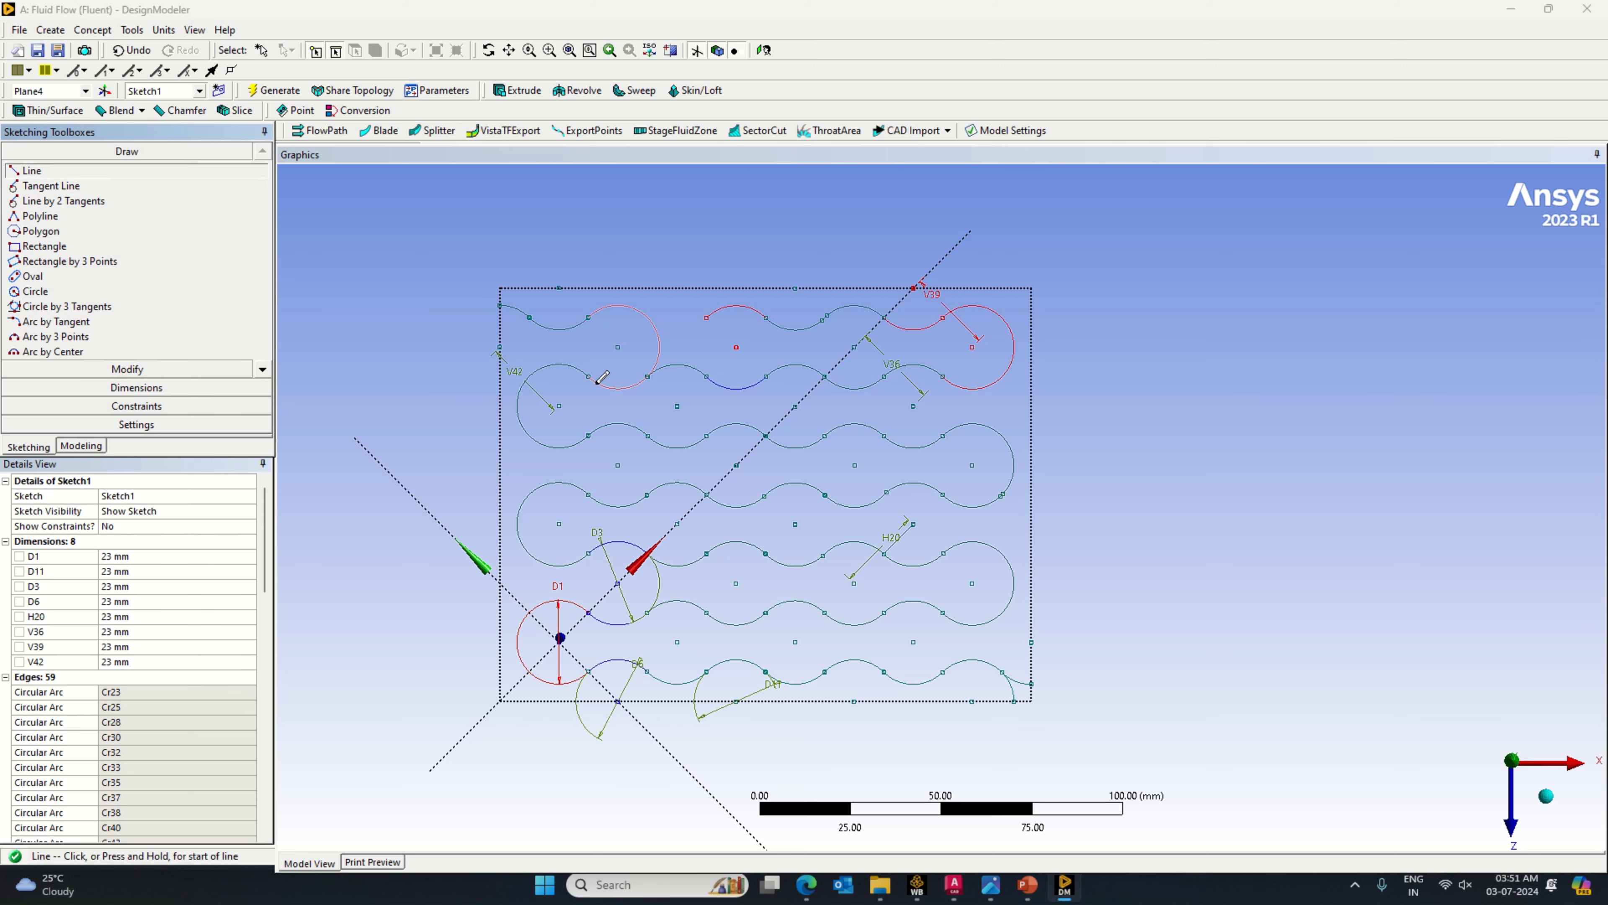
click(618, 346)
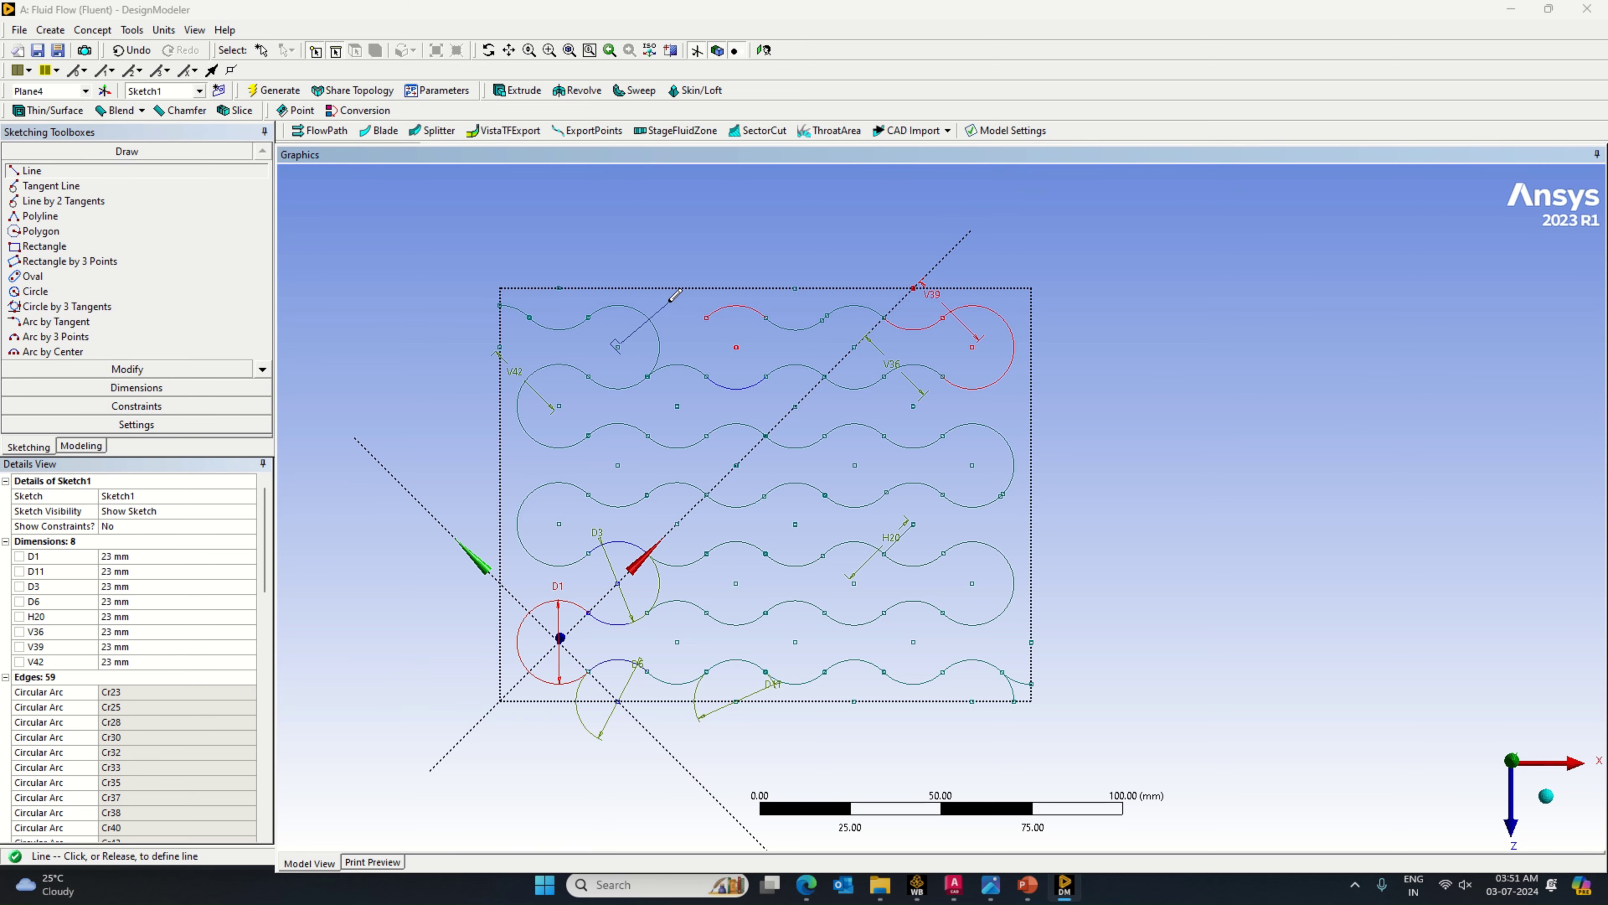
click(667, 297)
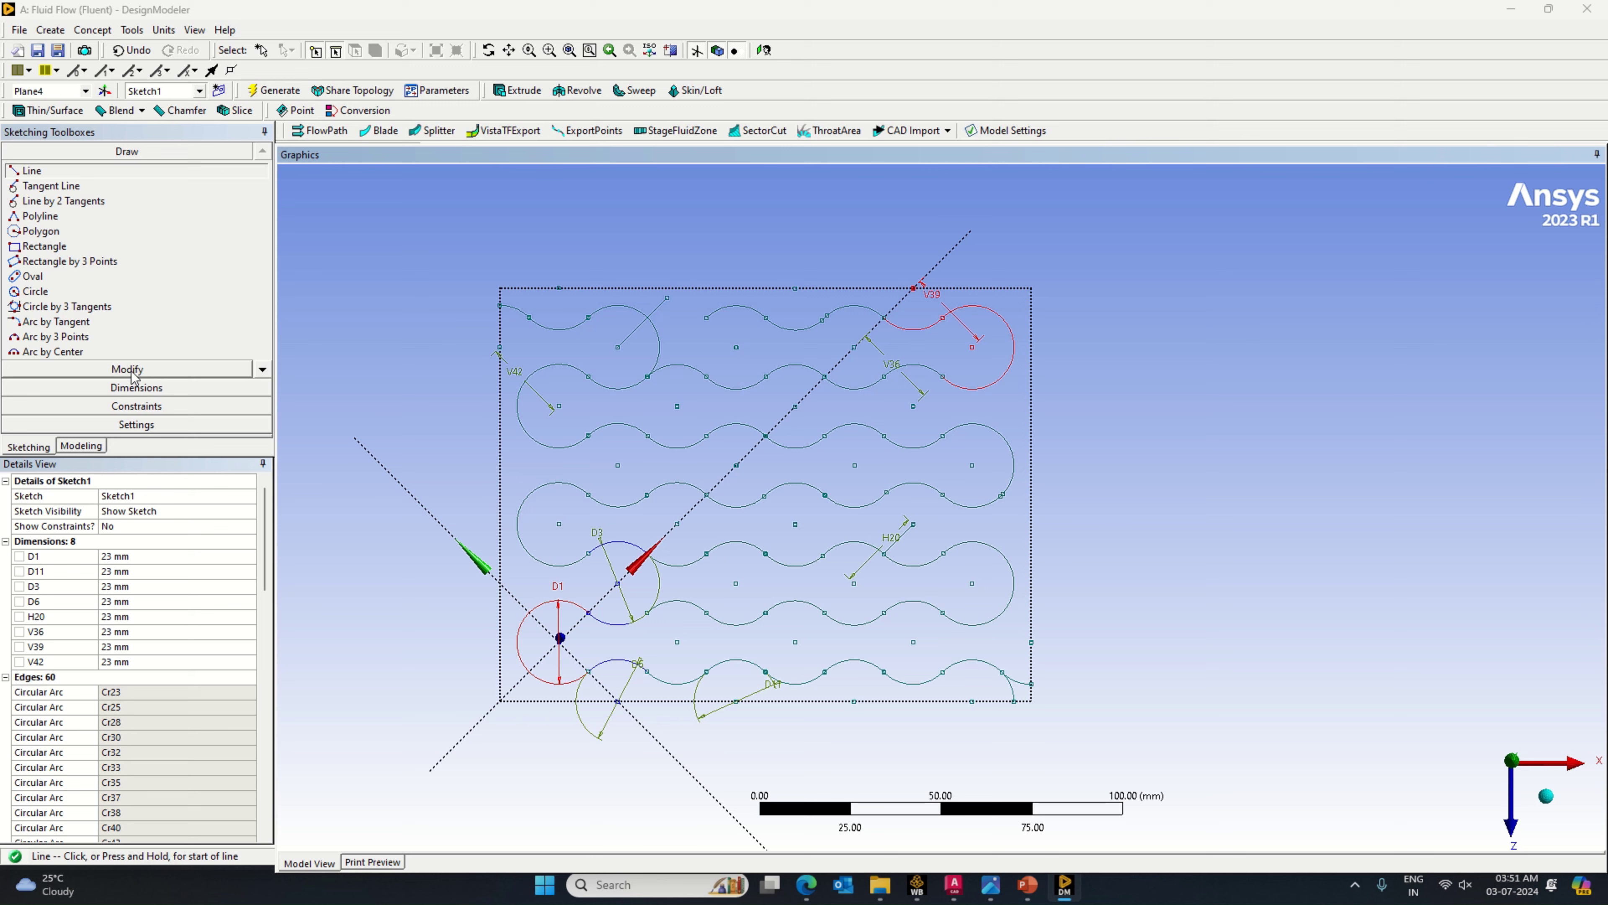
Step: Dimension the diagonal helper line's length and set it to 23 mm
click(136, 387)
click(666, 330)
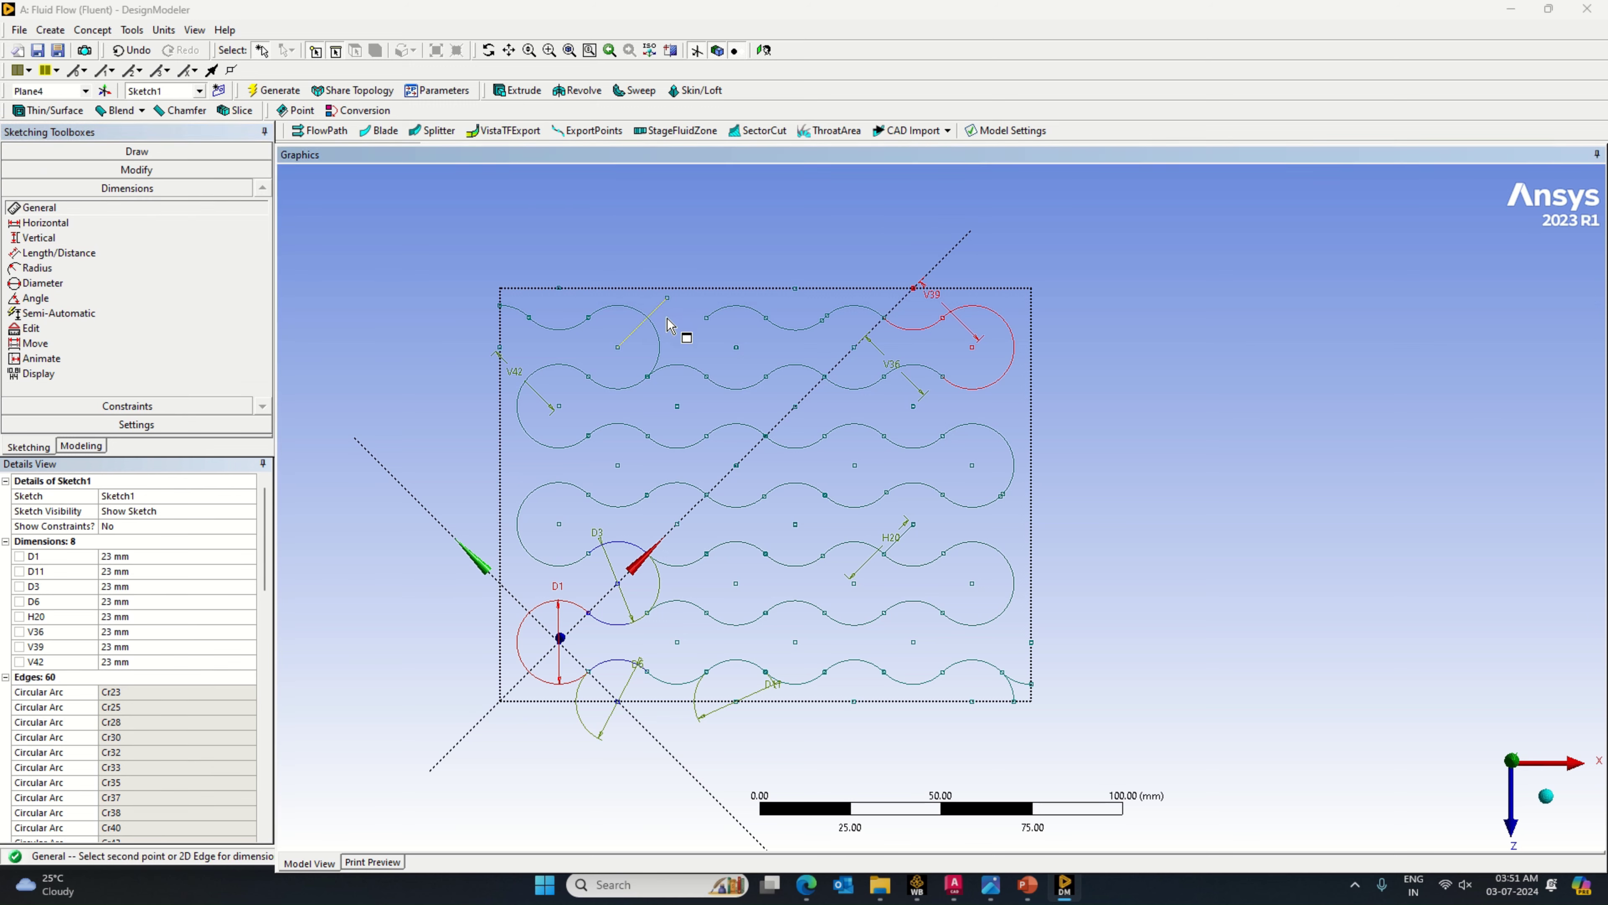
click(678, 333)
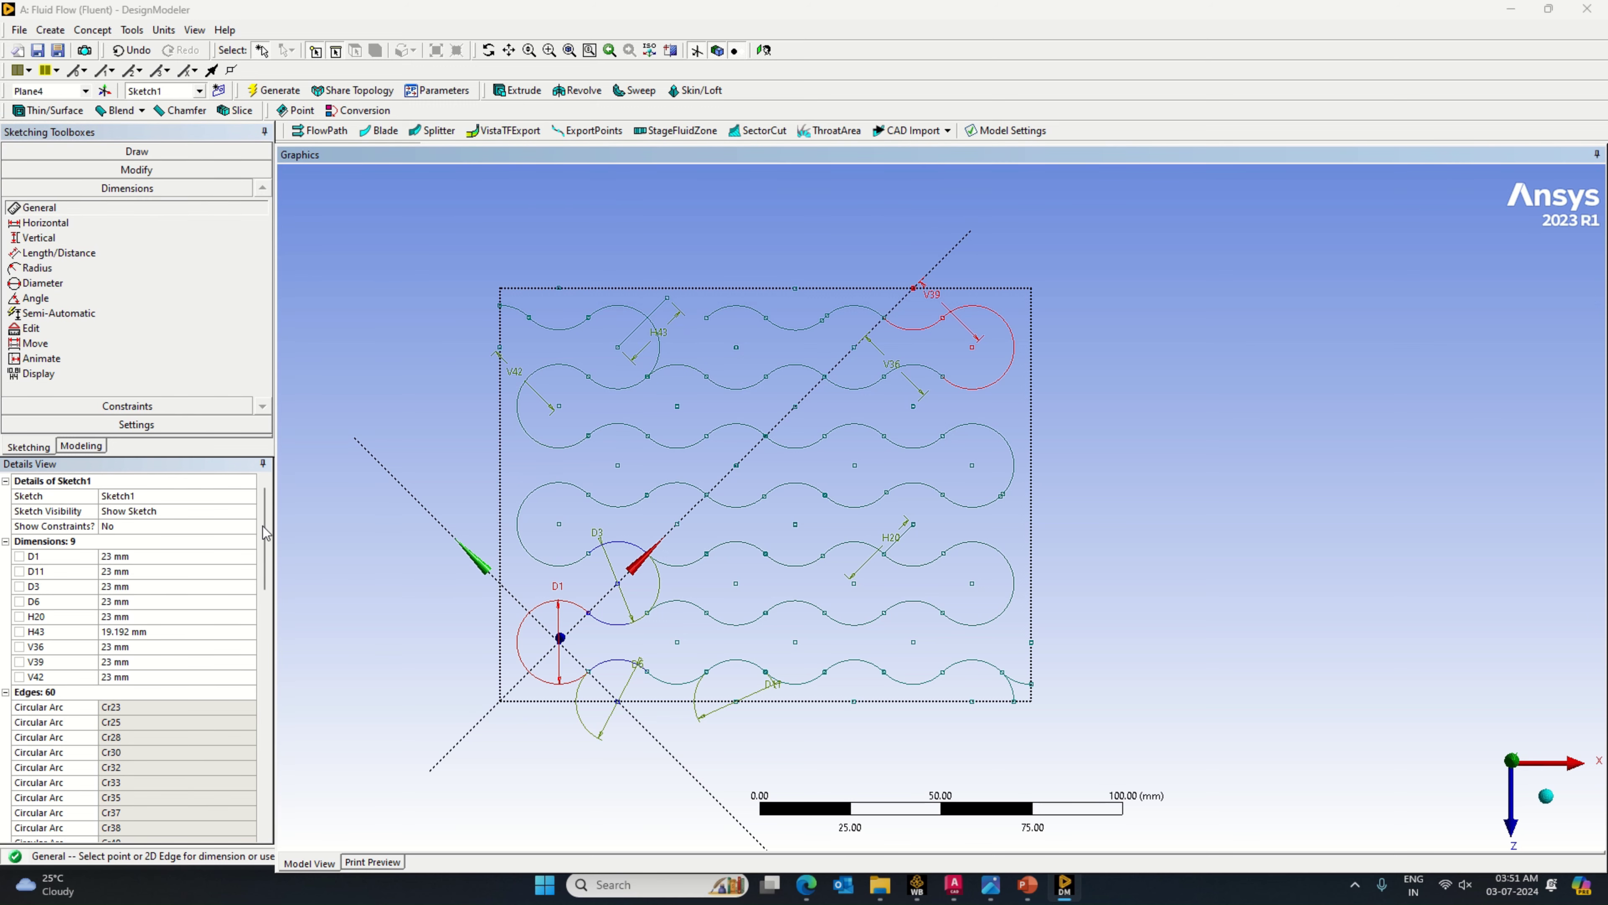
click(166, 631)
text(23)
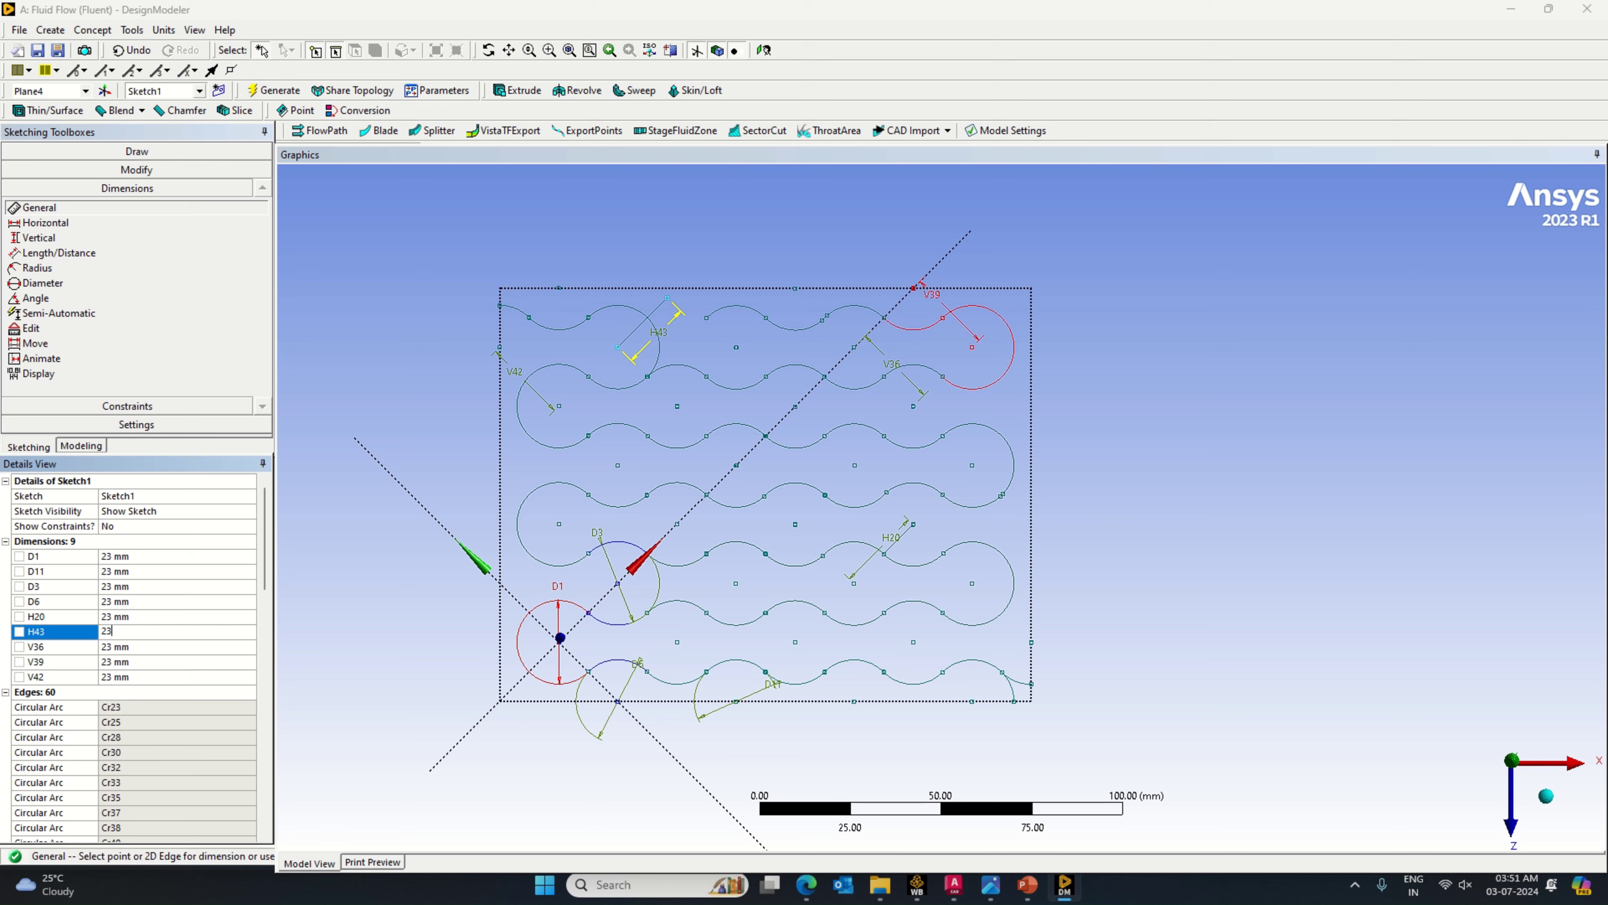
key(Return)
Step: Draw a circle centred on the helper line's upper end, with the same radius as the neighbouring serpentine arcs
click(123, 155)
click(63, 291)
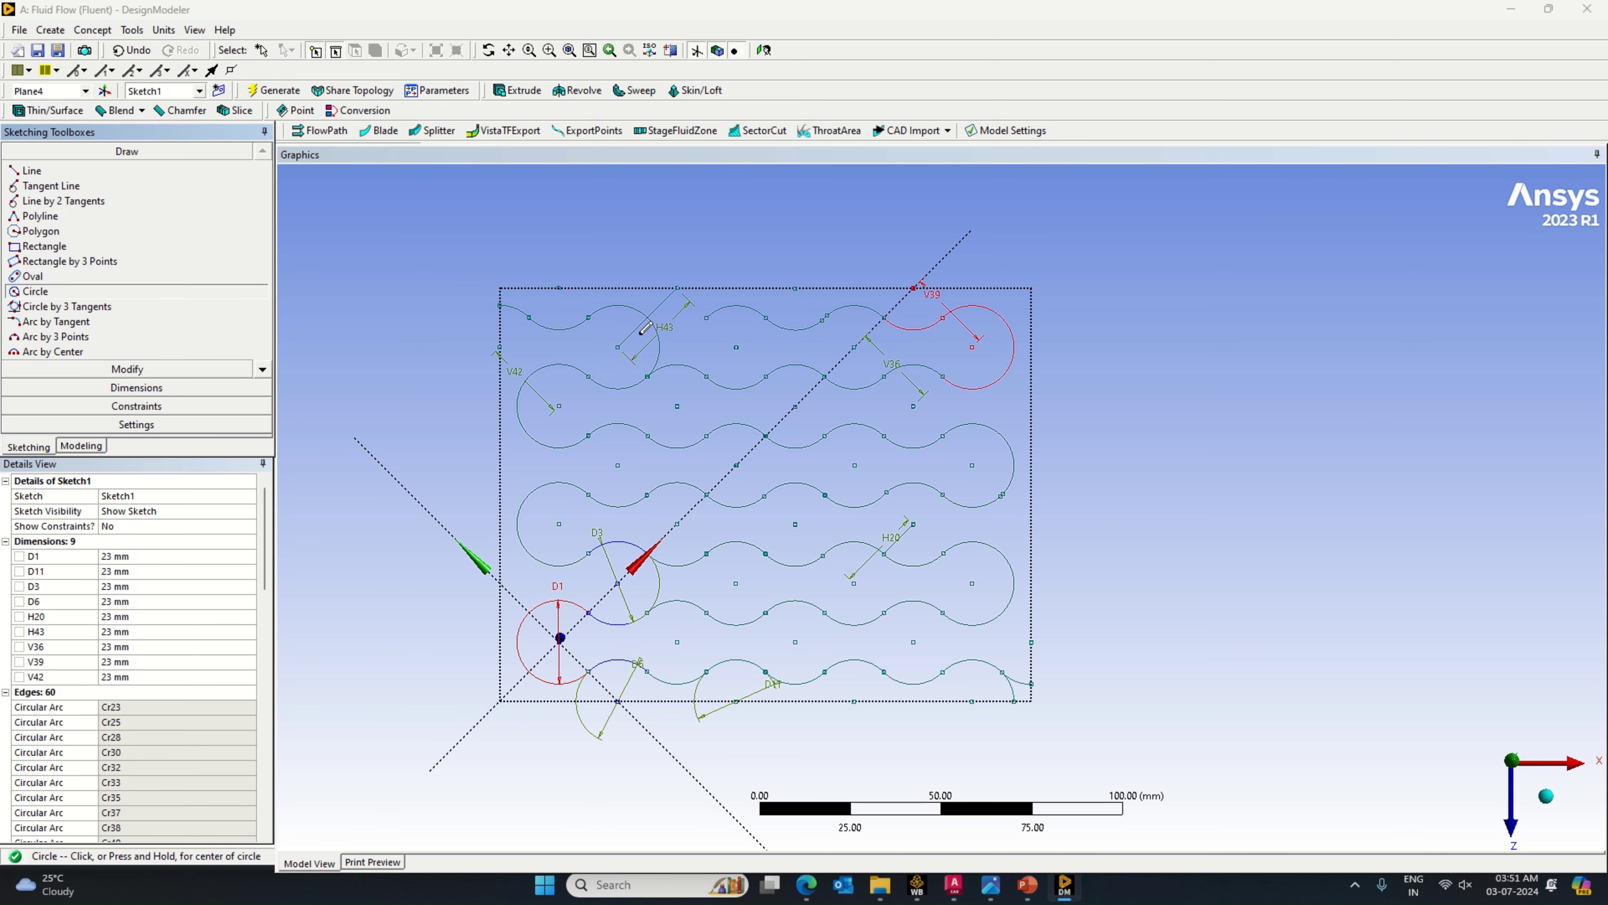
click(677, 287)
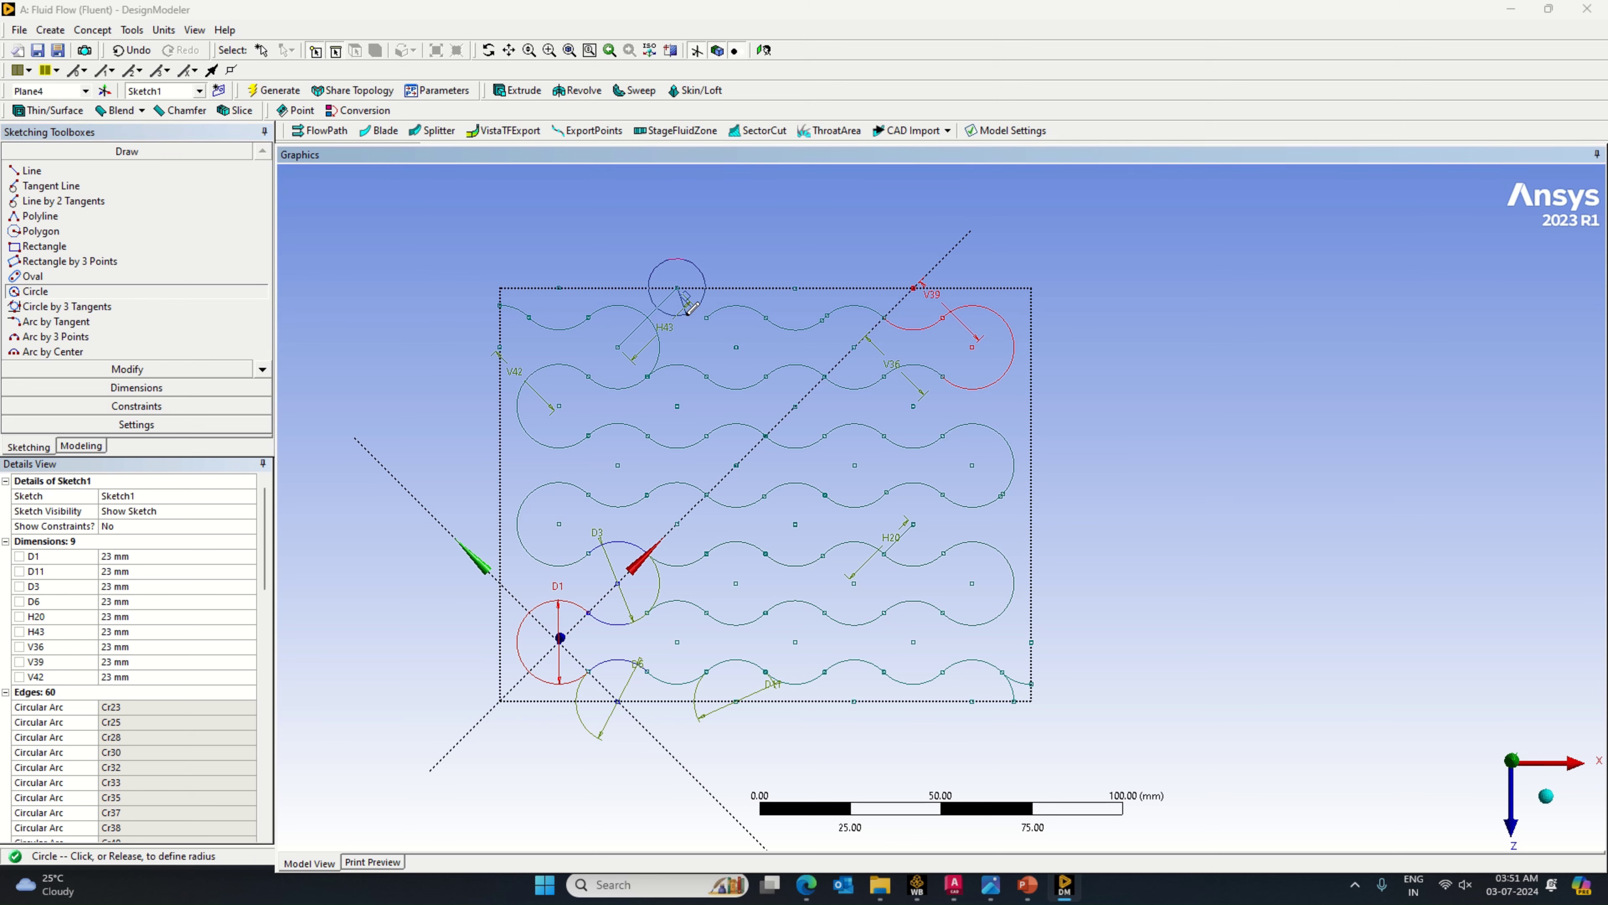
click(692, 326)
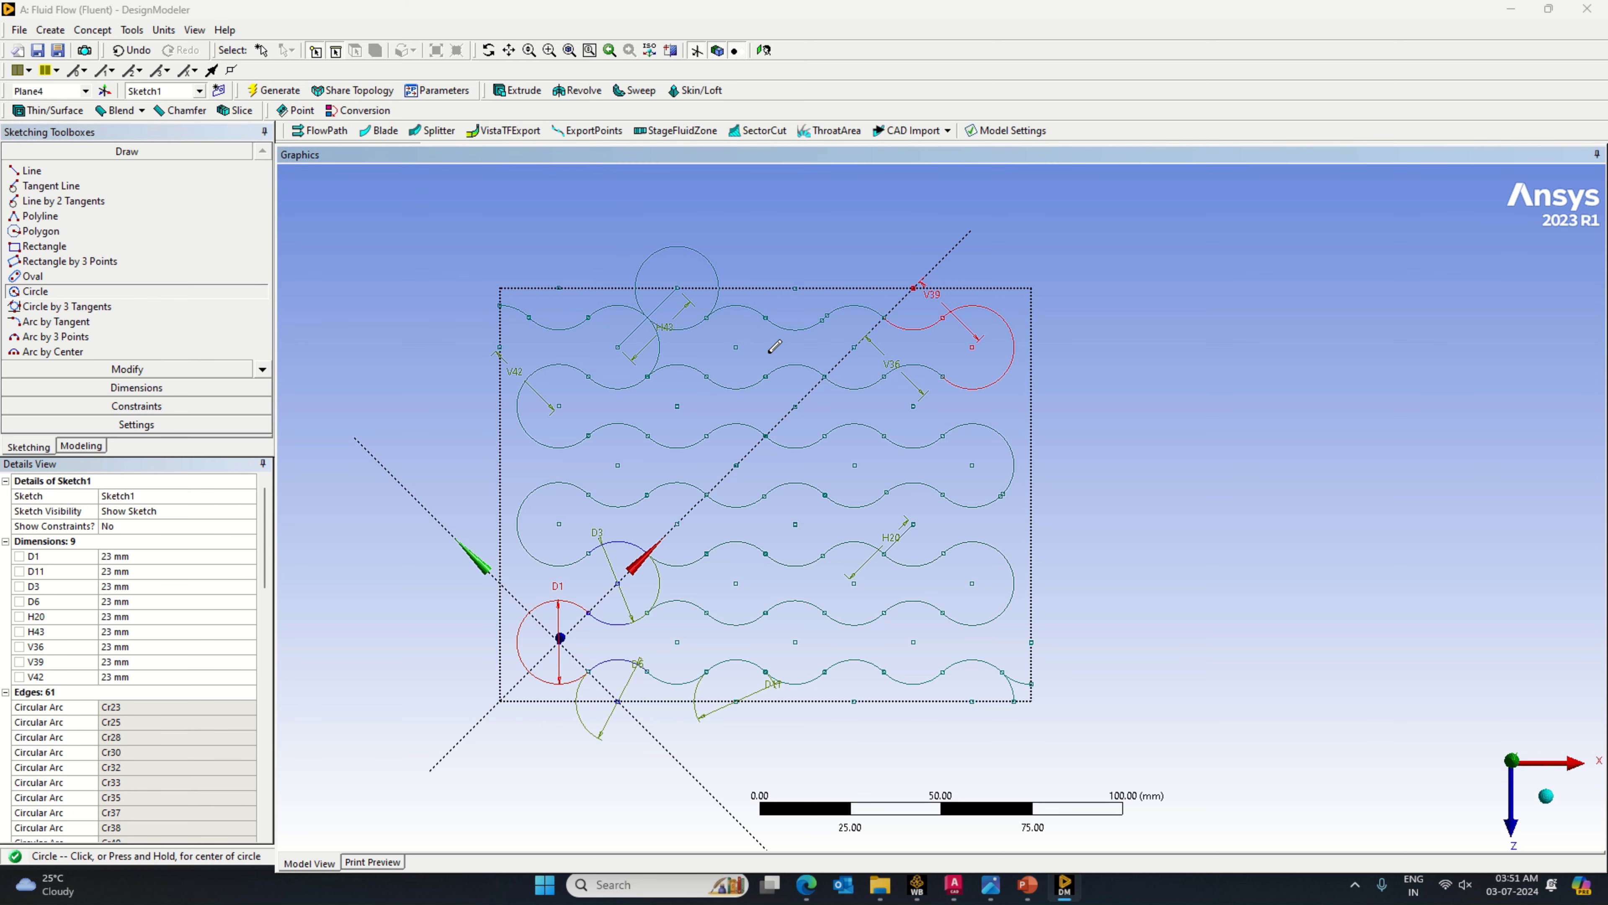
Step: Trim the new circle to its lower connecting arc, and trim away the adjoining overlap and the helper line
click(136, 369)
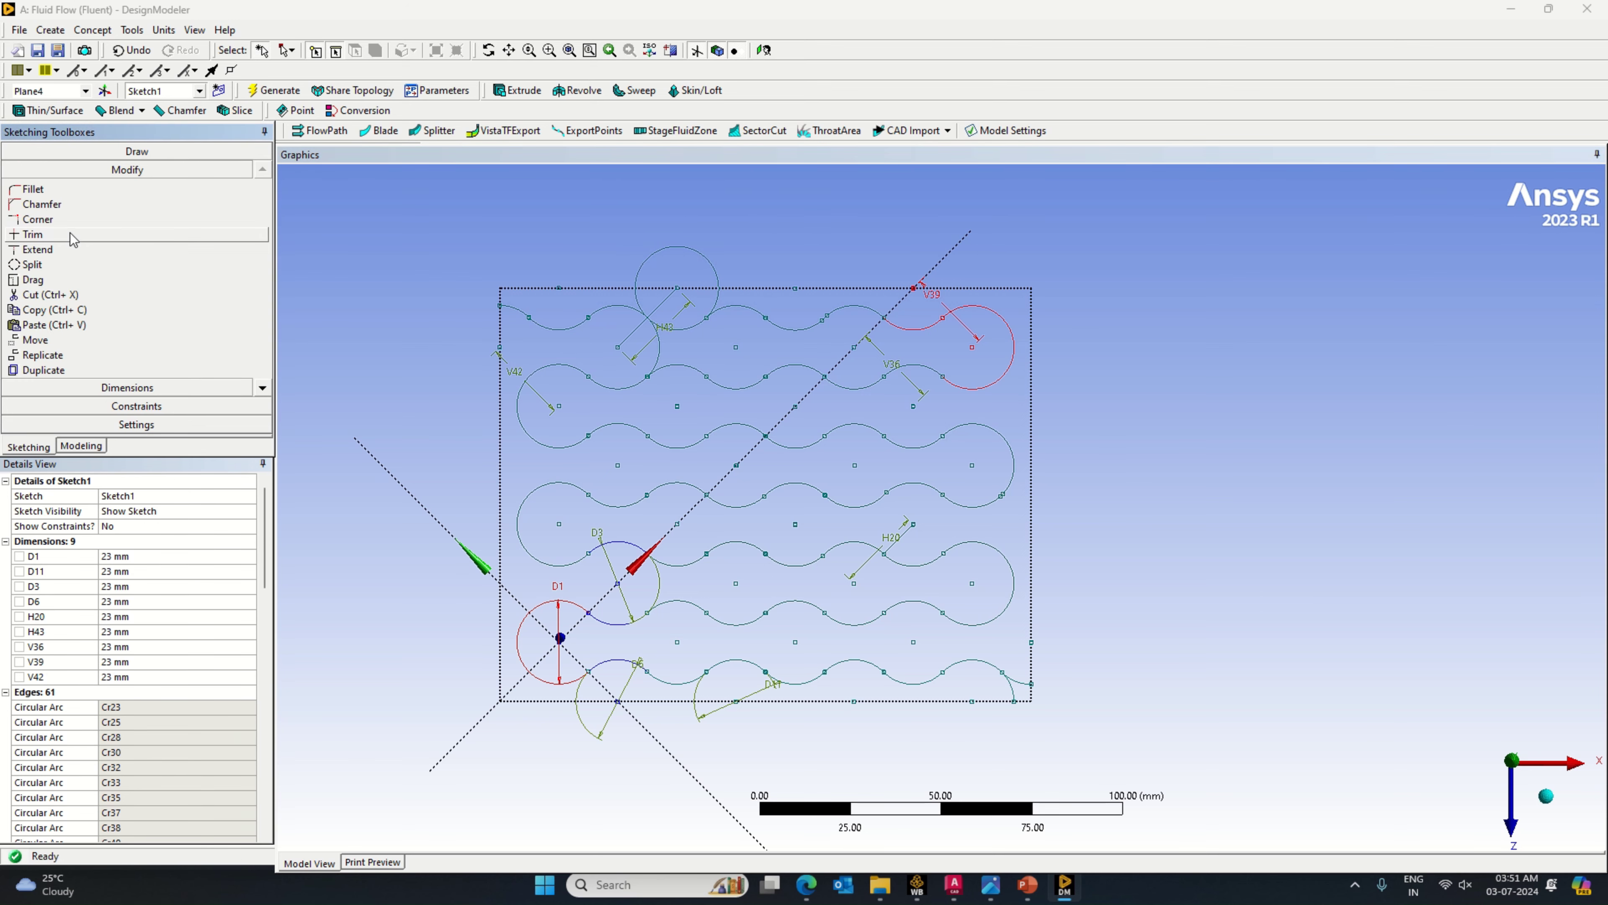
click(71, 232)
click(667, 348)
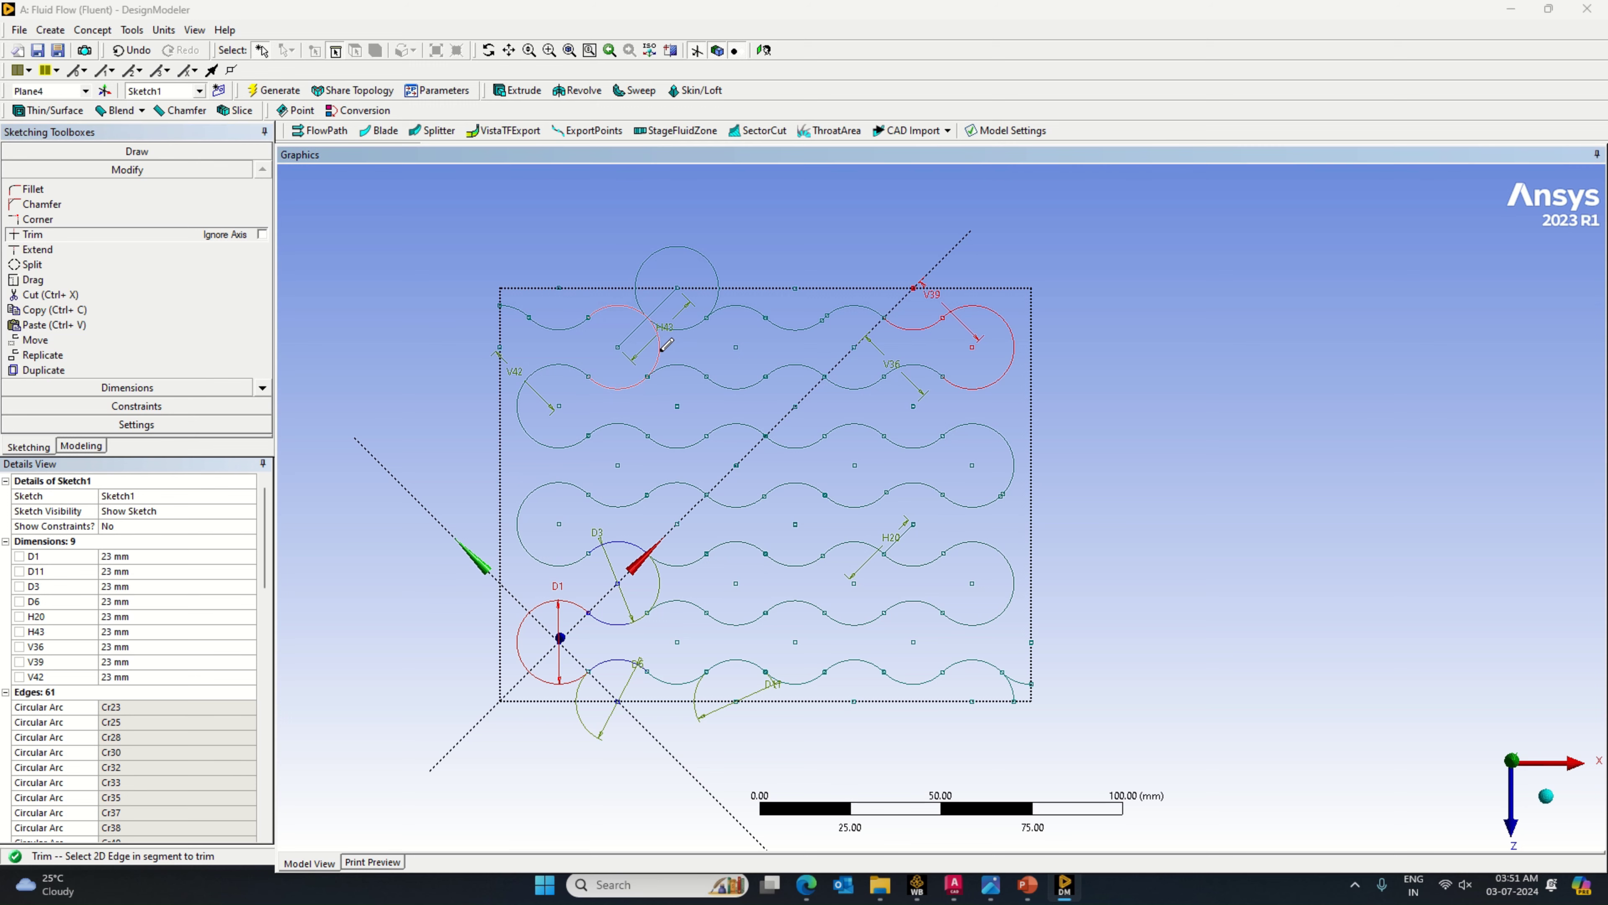
click(650, 295)
click(718, 286)
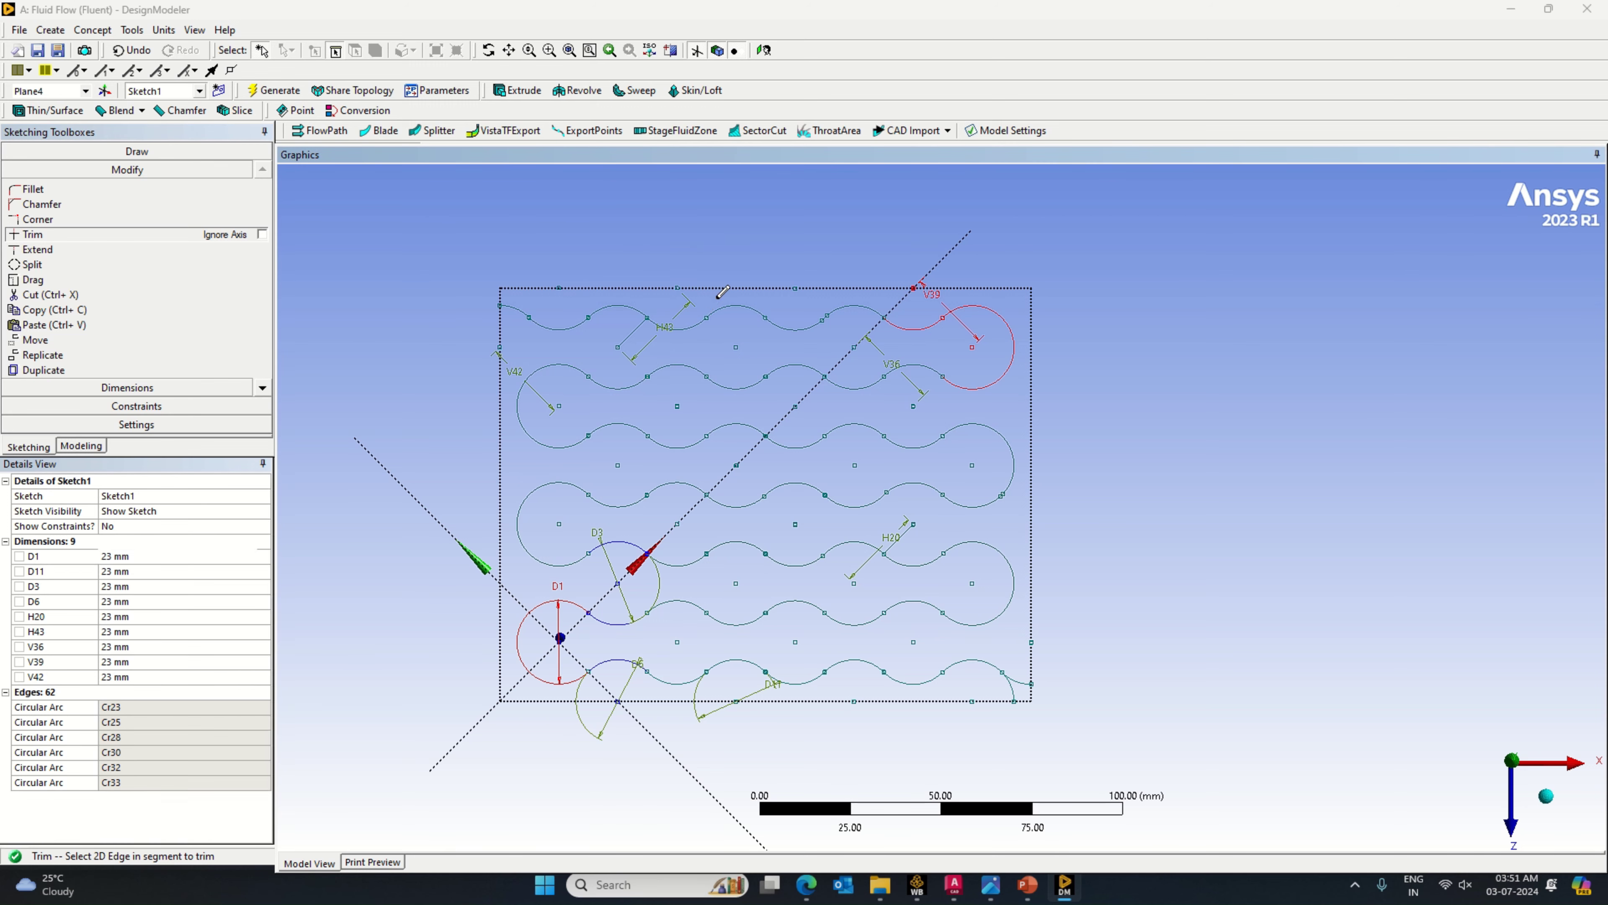
click(635, 330)
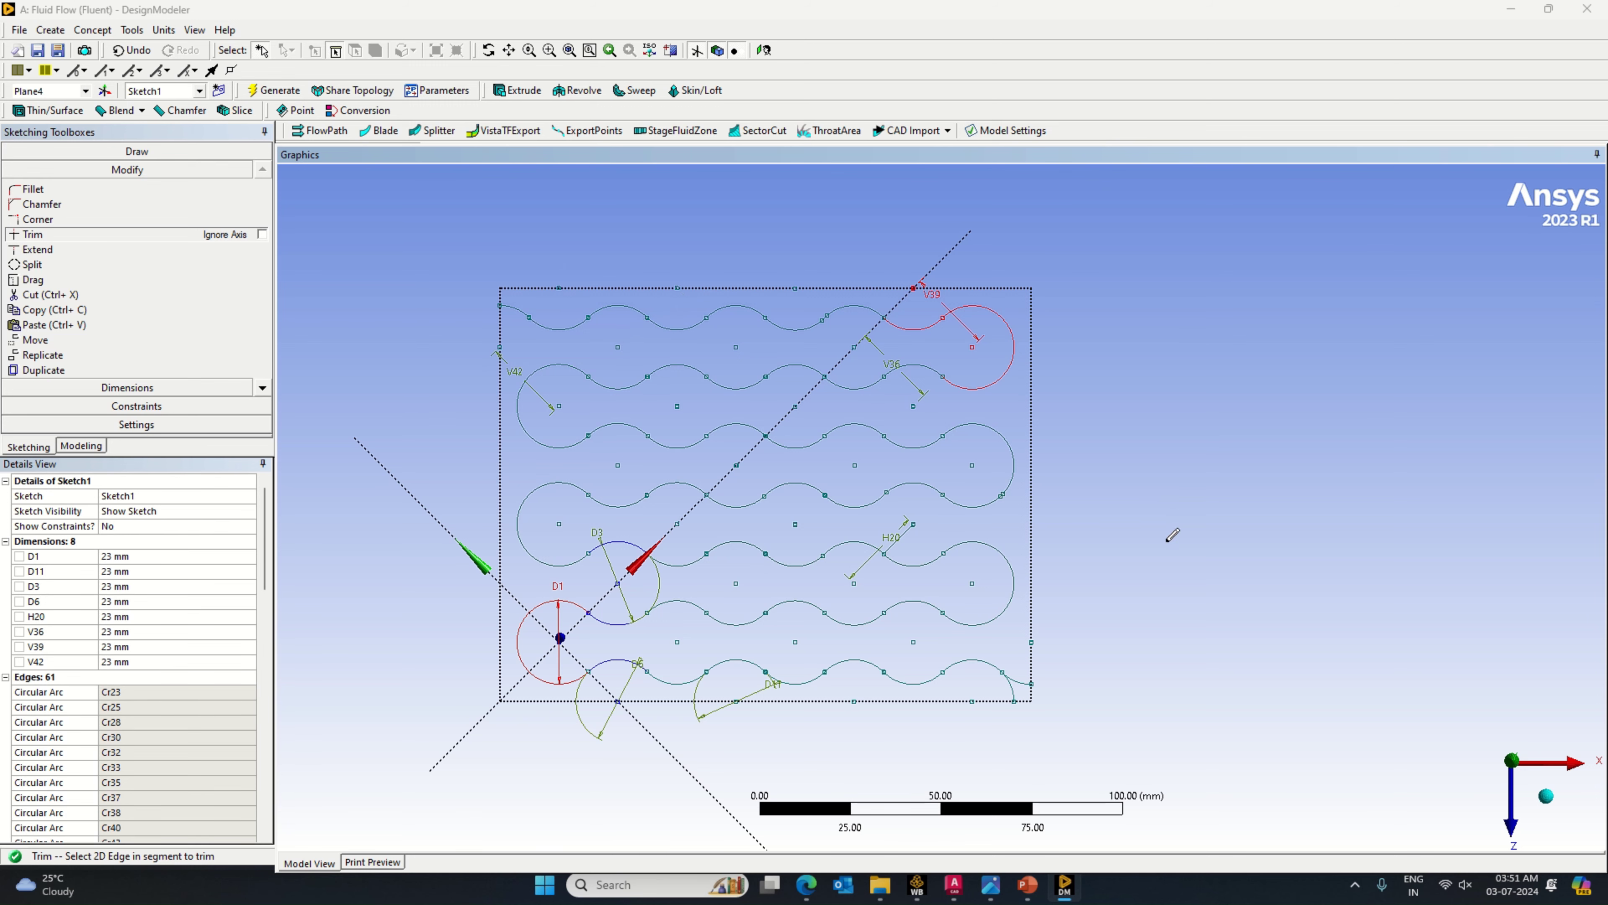
Step: Trim the leftover arc stub at the serpentine's lower-right end and the diagonal helper line carrying dimension H20
click(1012, 687)
click(66, 446)
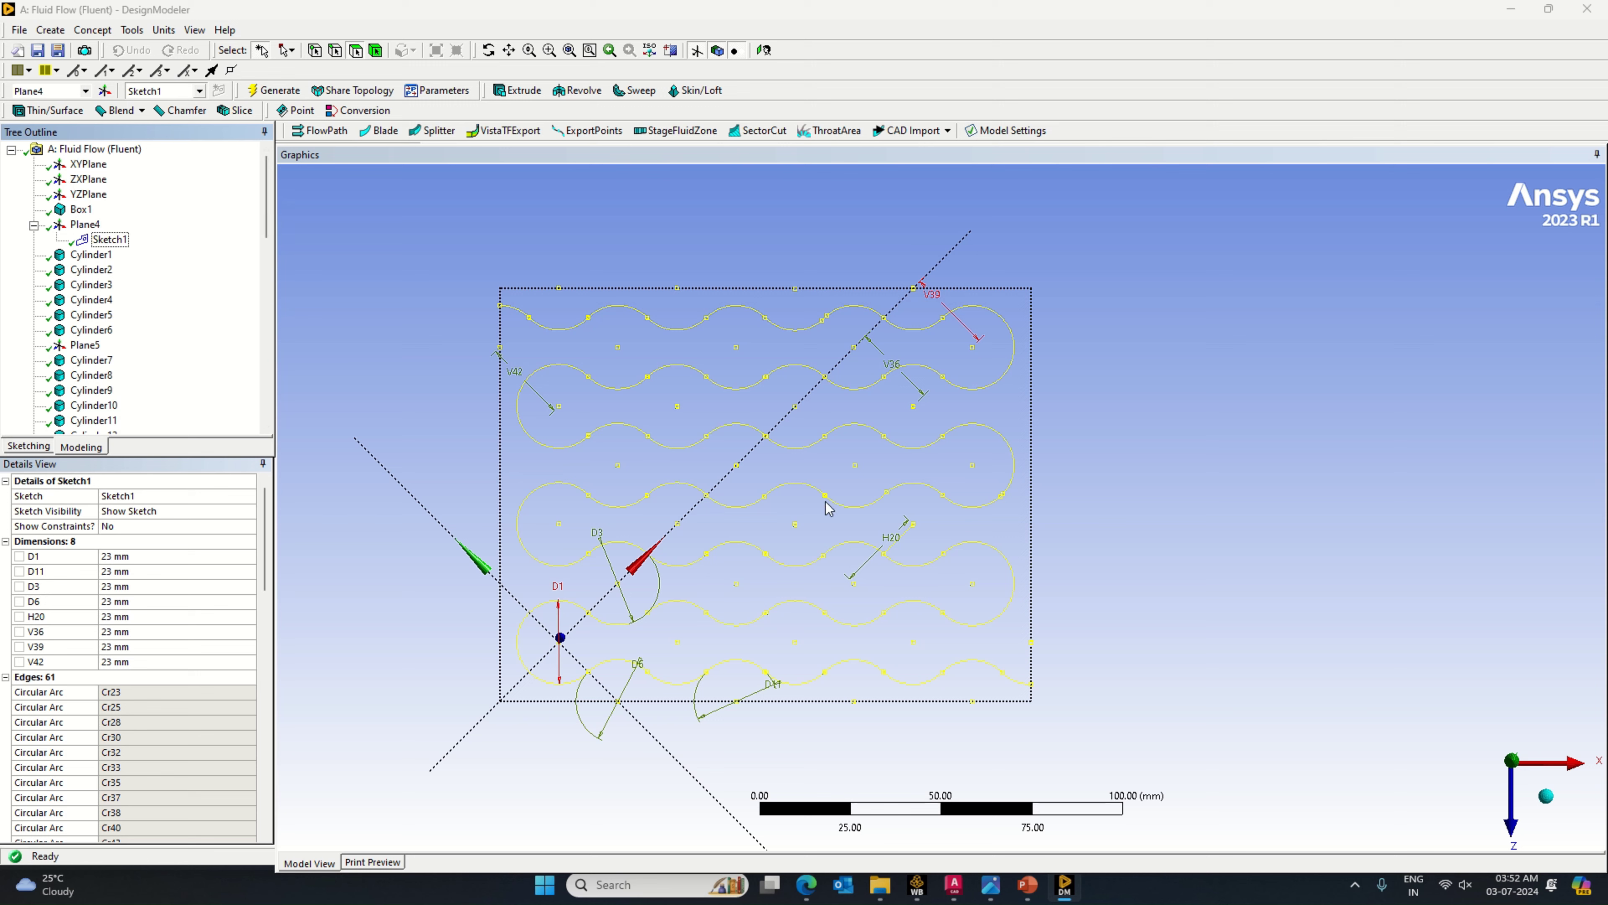
click(31, 447)
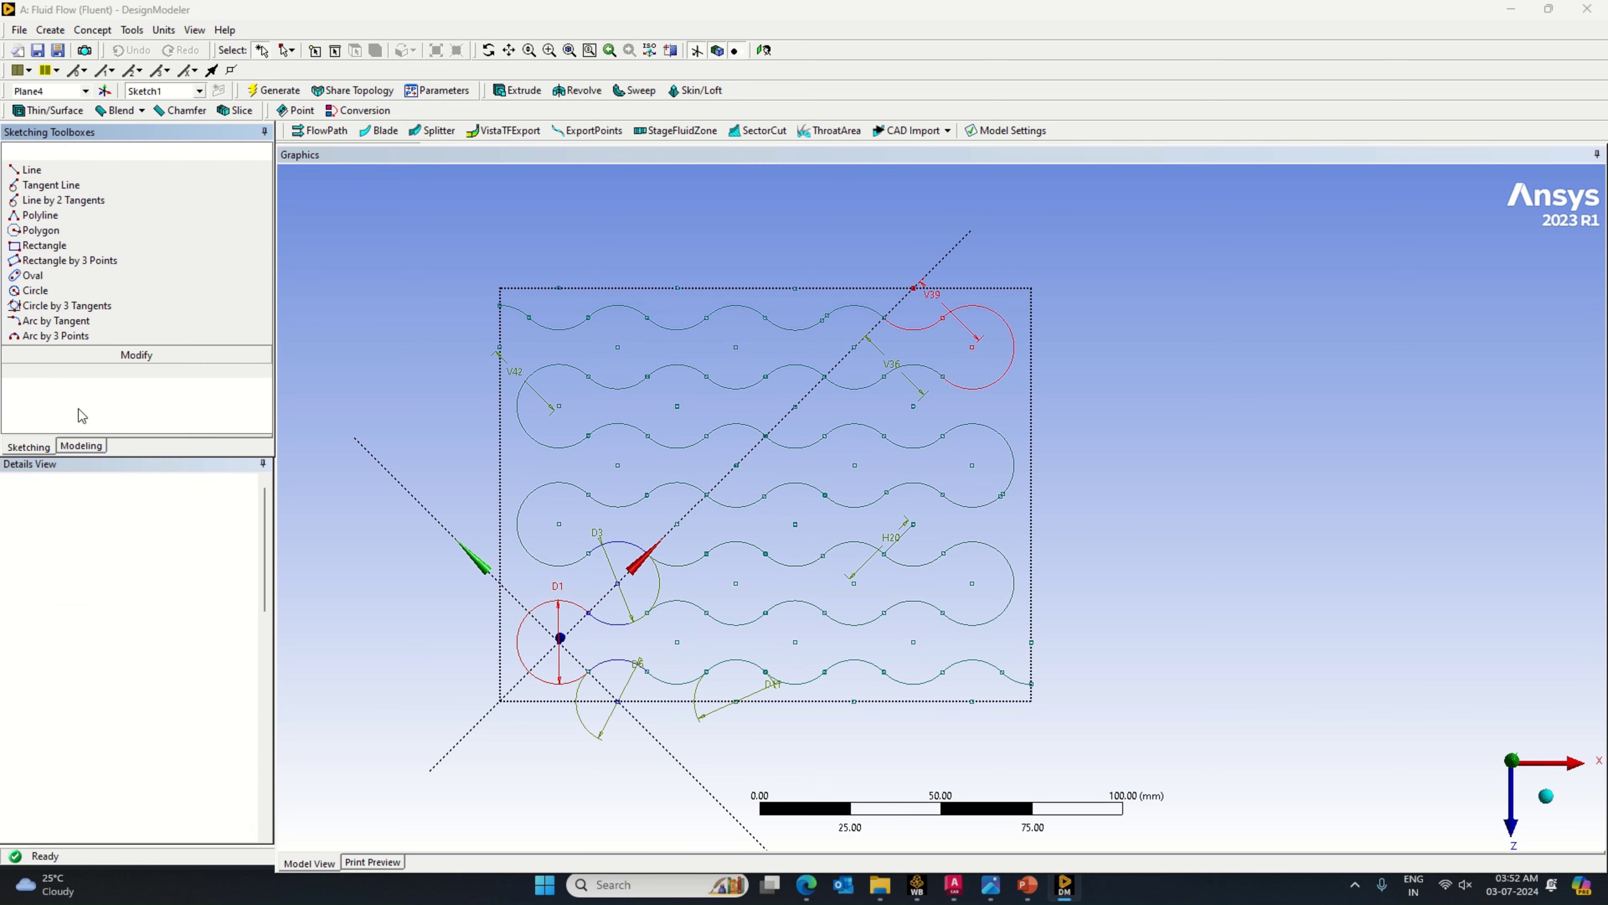
click(143, 374)
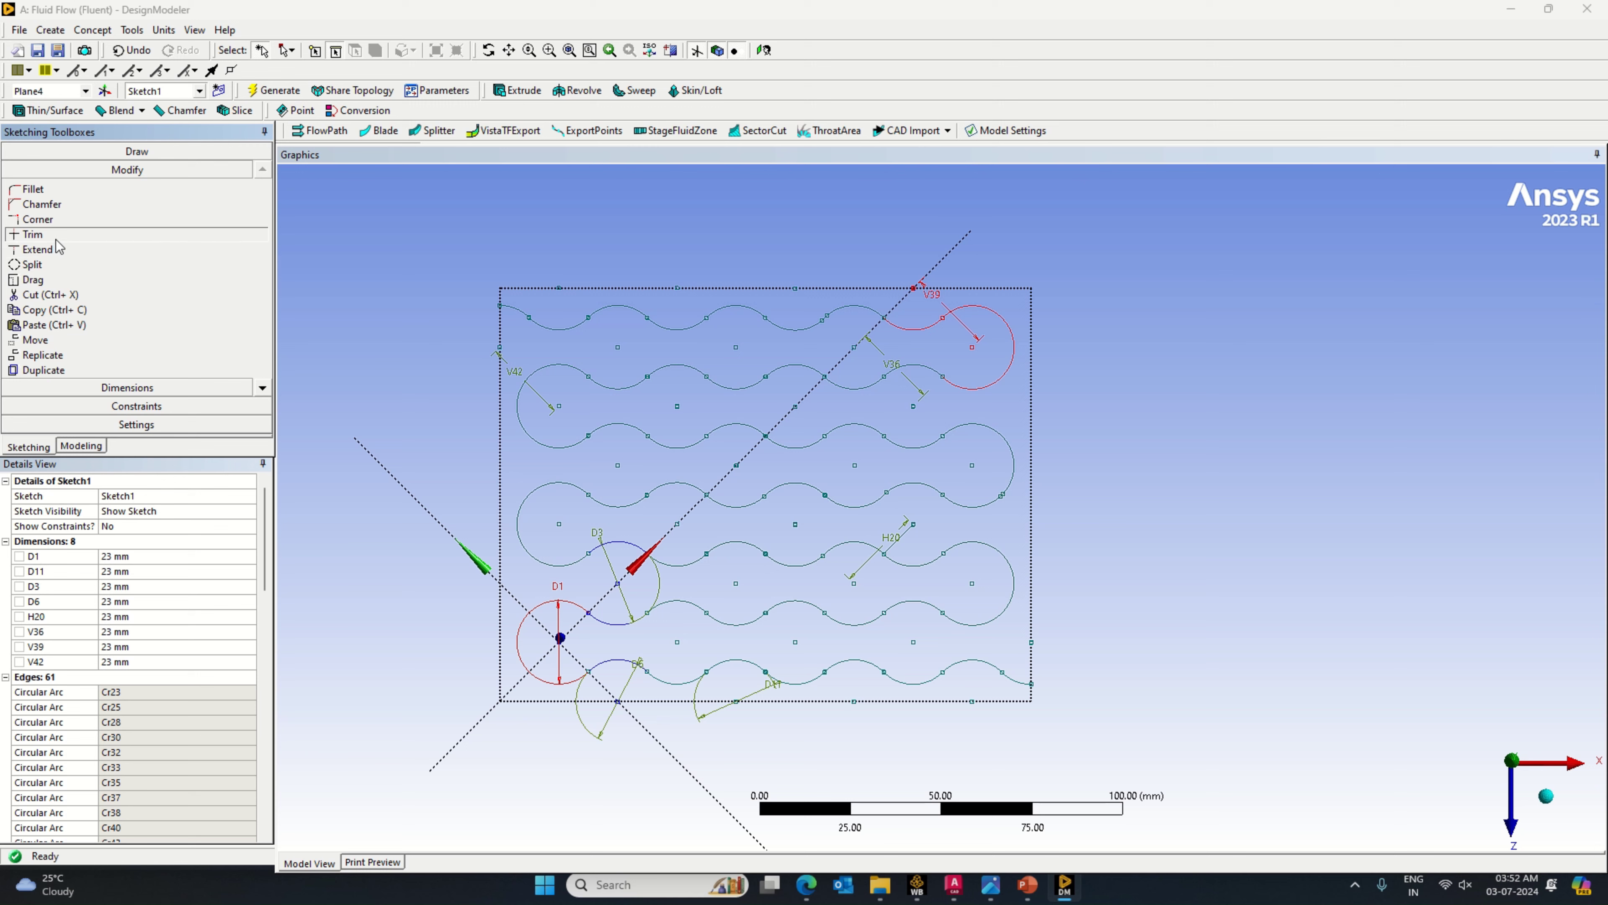
click(33, 234)
click(902, 540)
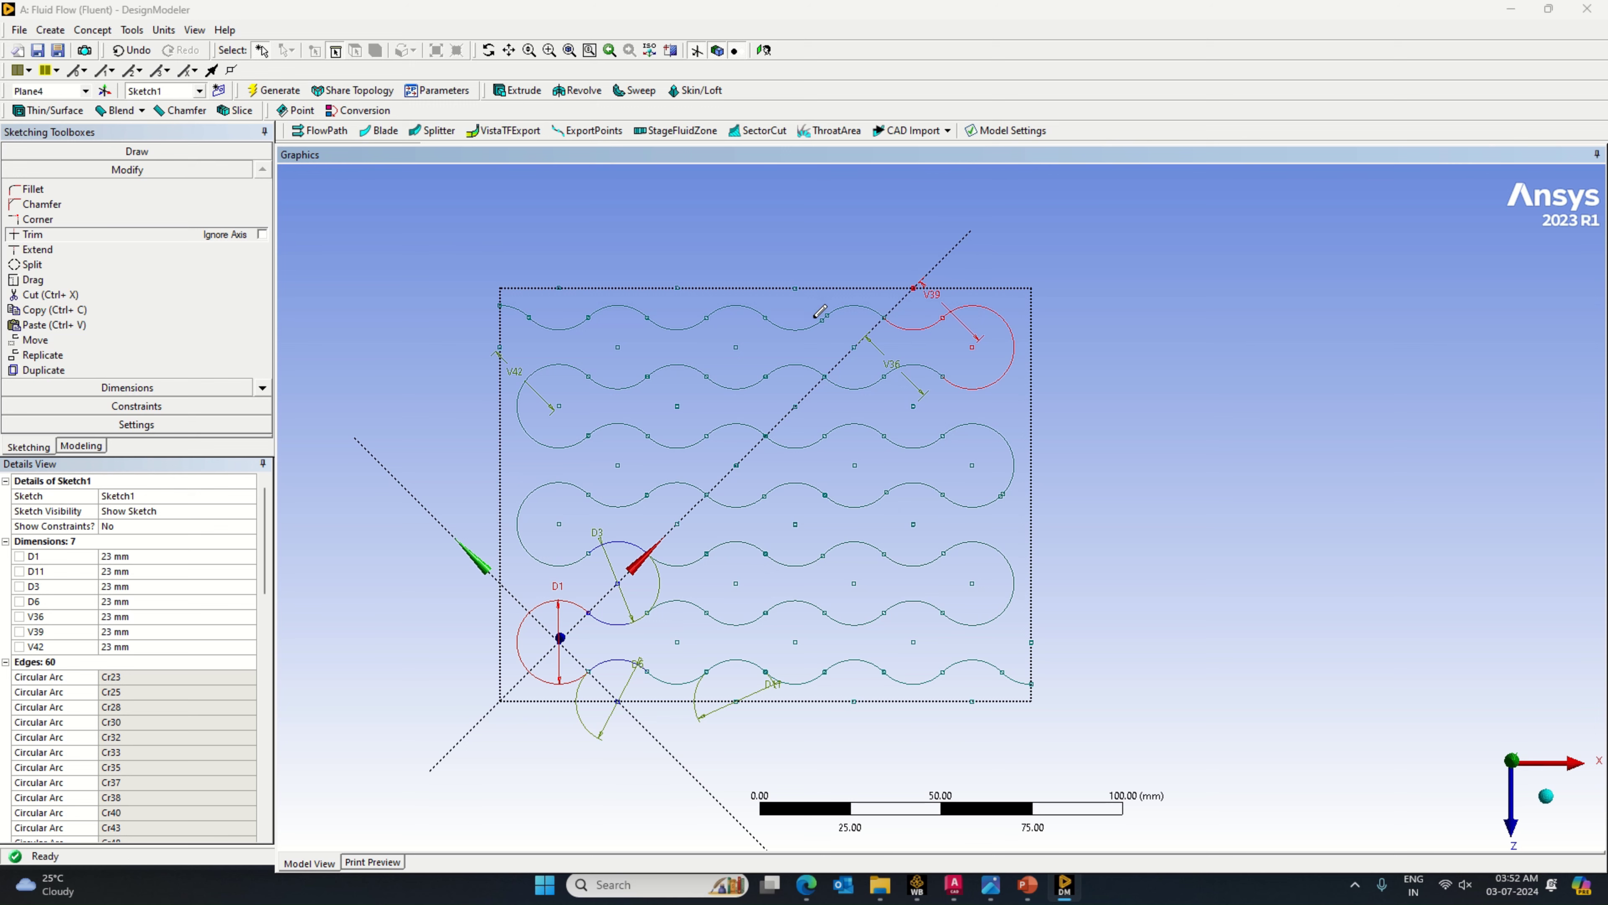
Step: Switch to the AutoCAD drawing of the serpentine channel and examine the outlet's position and dimensions
scroll(942, 539, up, 2)
scroll(943, 539, up, 1)
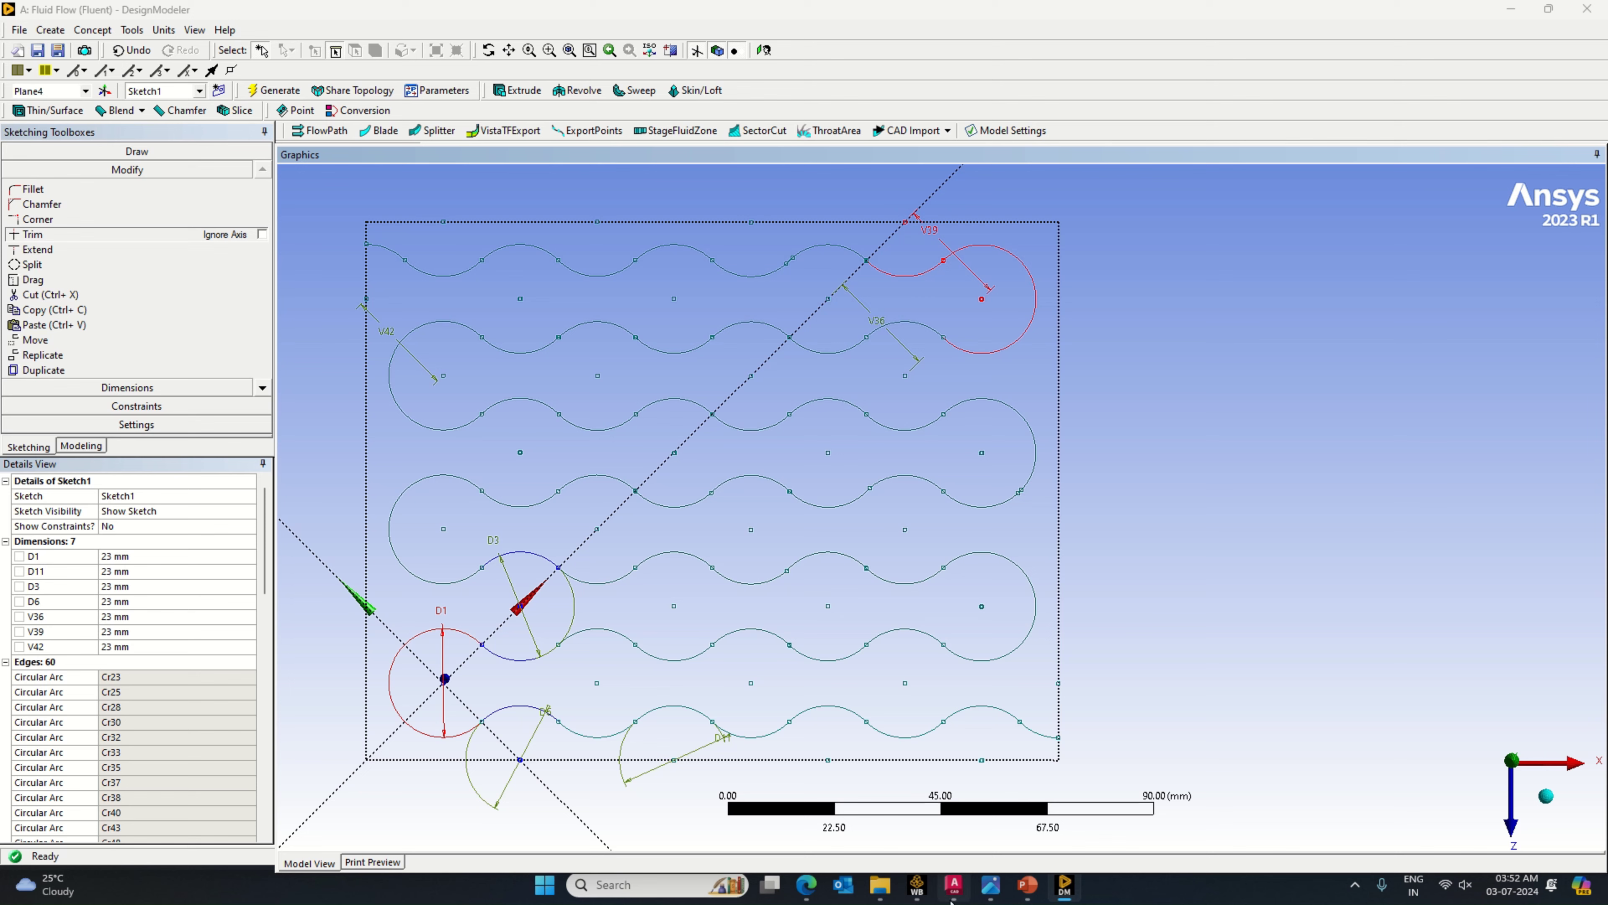
click(954, 886)
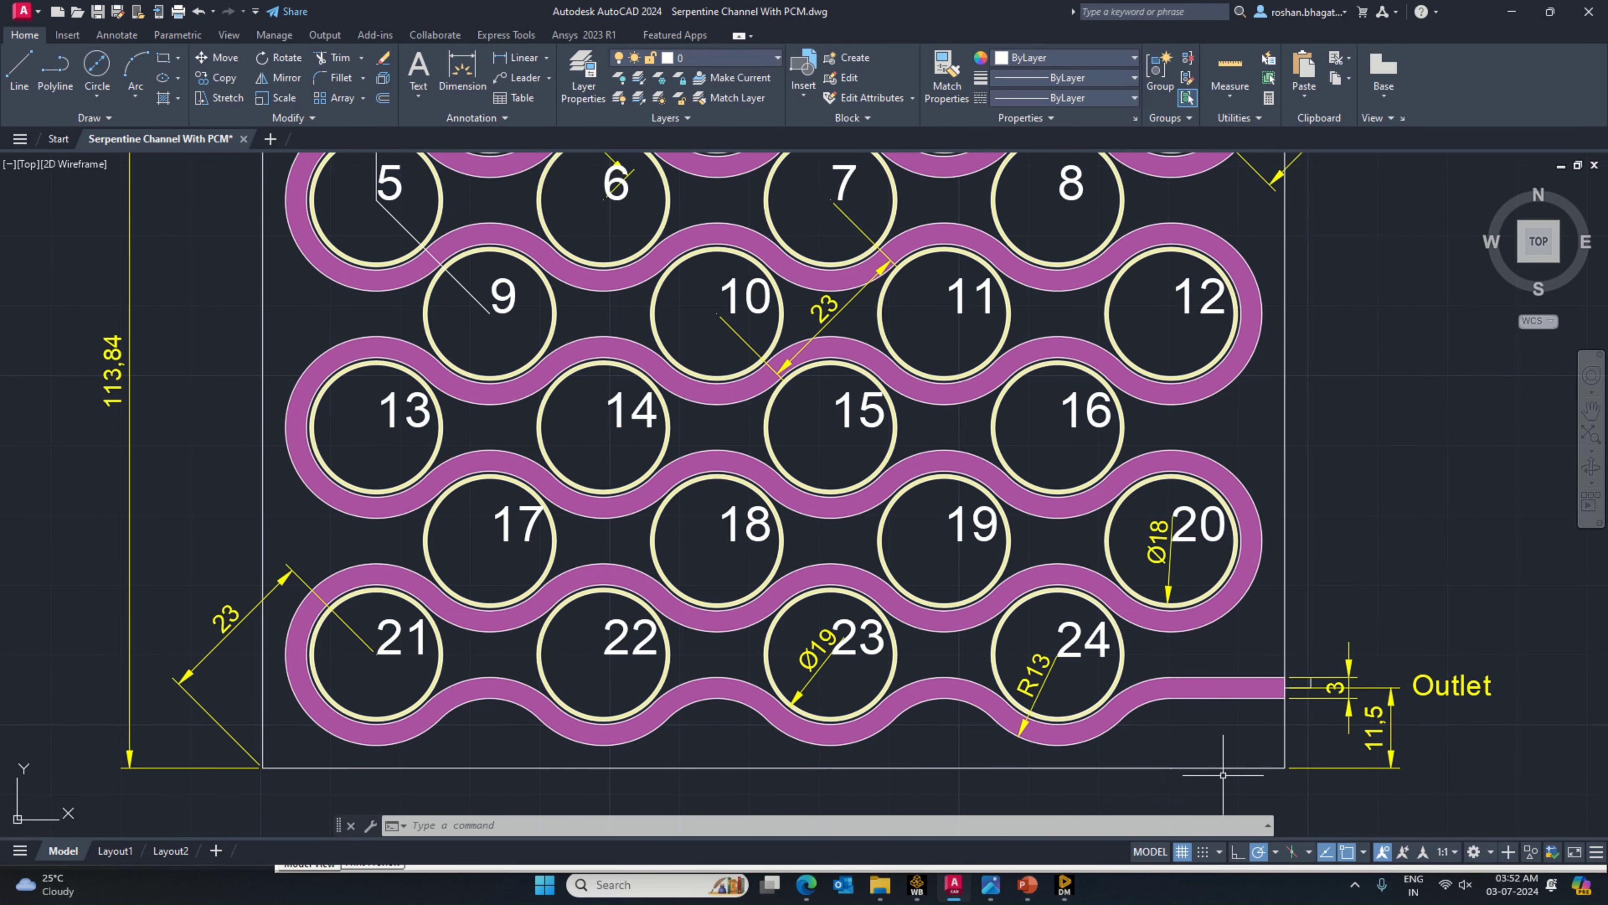
mouse_move(960, 896)
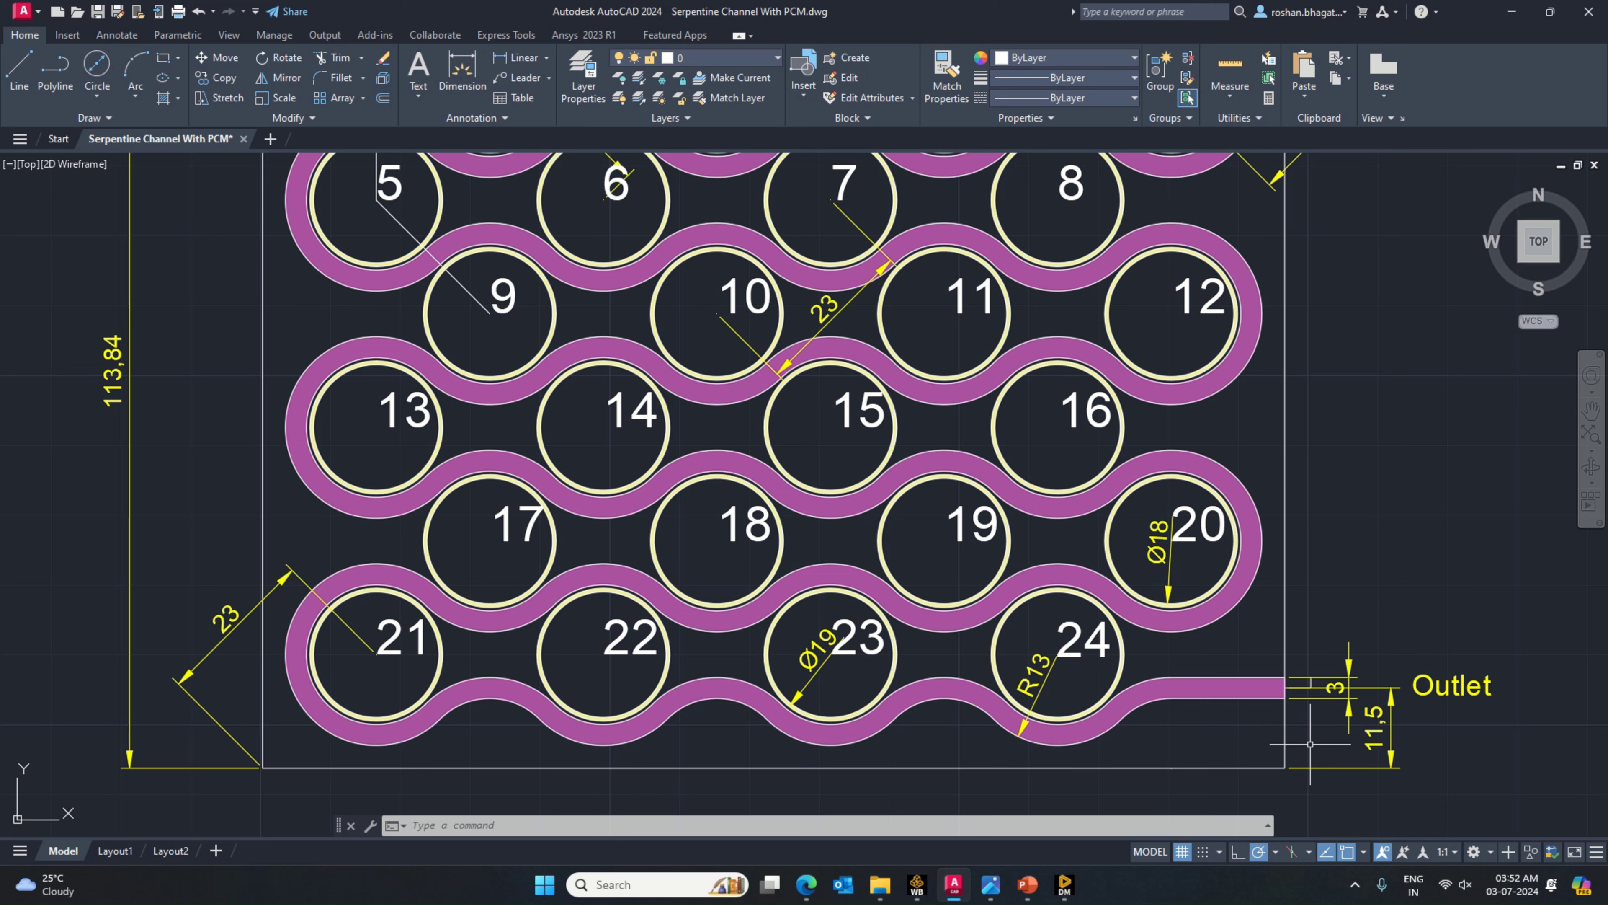
Step: Switch to Workbench and start saving the project in the folder "30 June Cell with PCM and Fluid Flowing Through Tube"
click(916, 885)
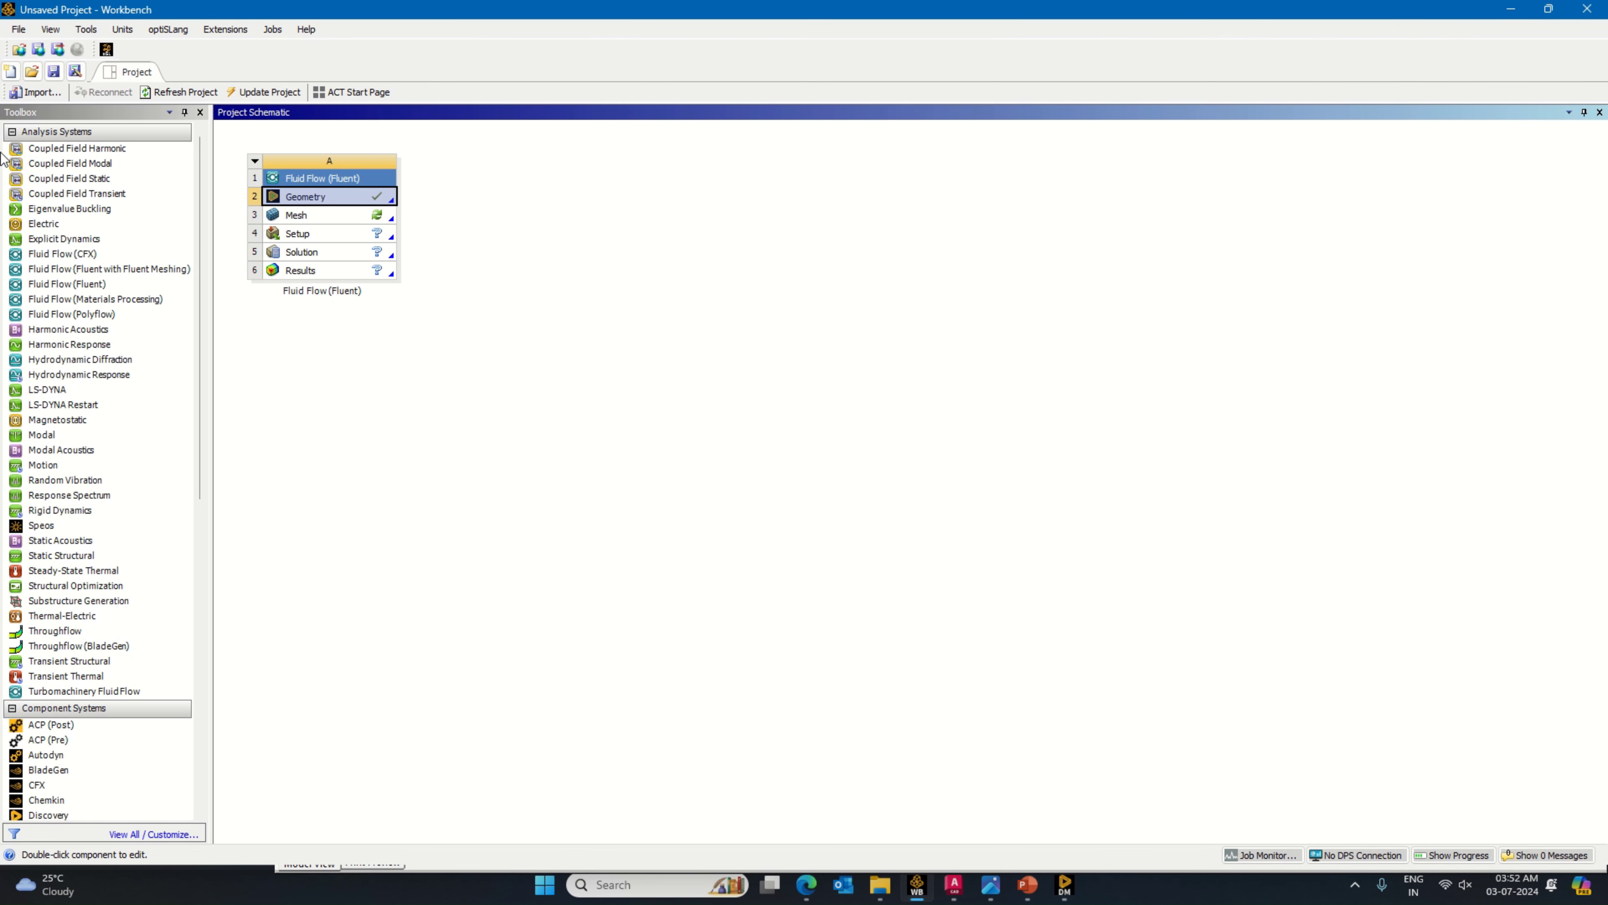
click(53, 71)
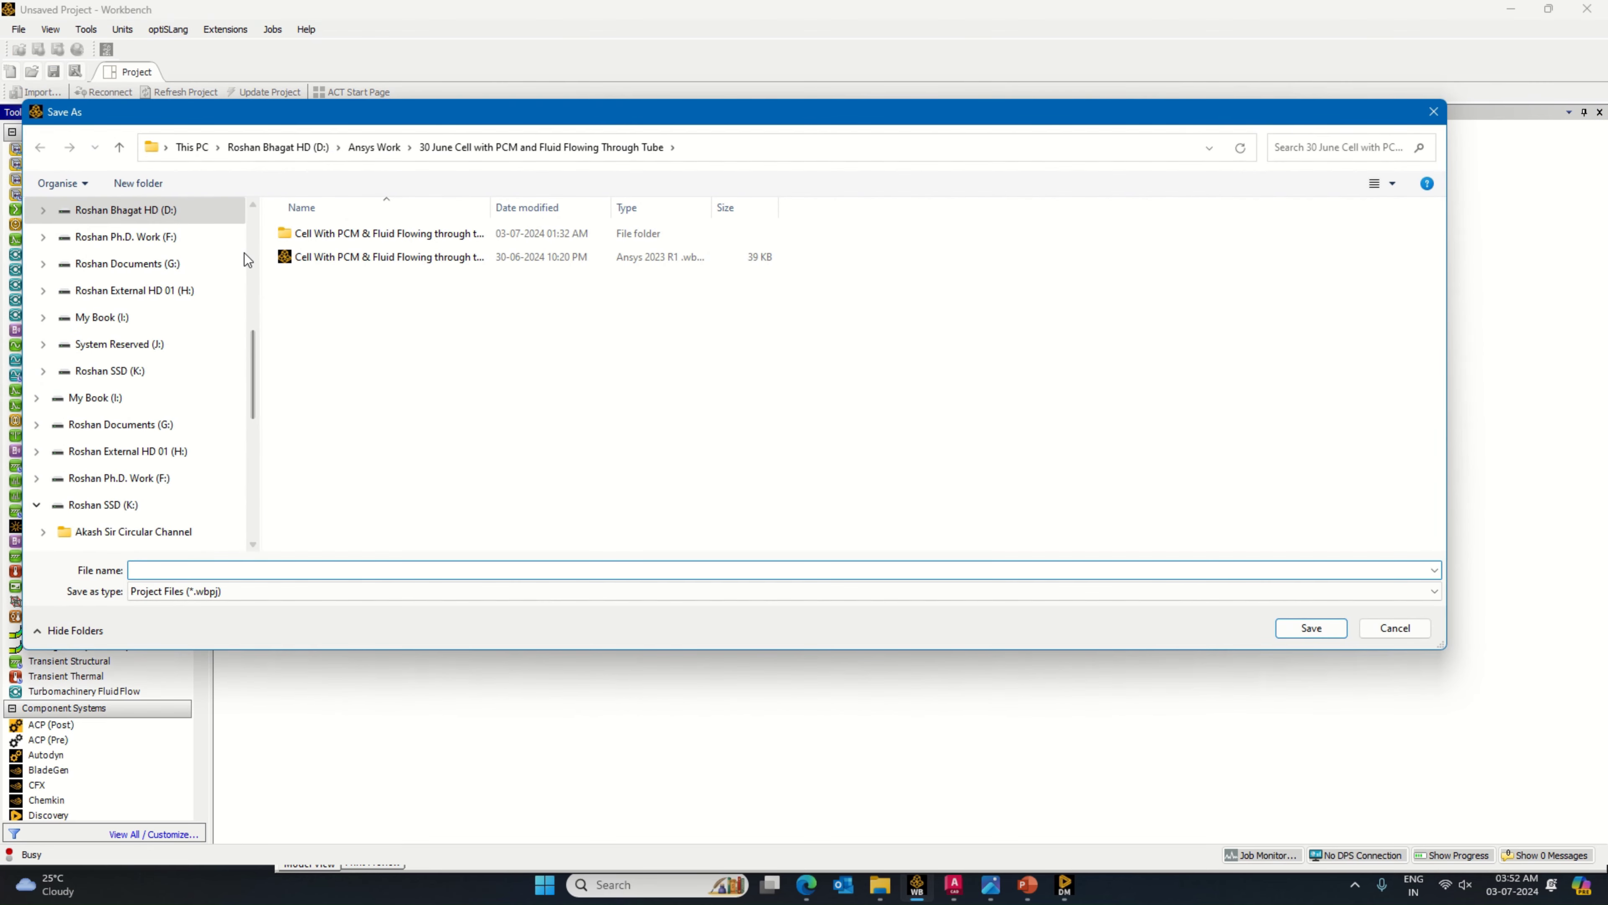
click(119, 150)
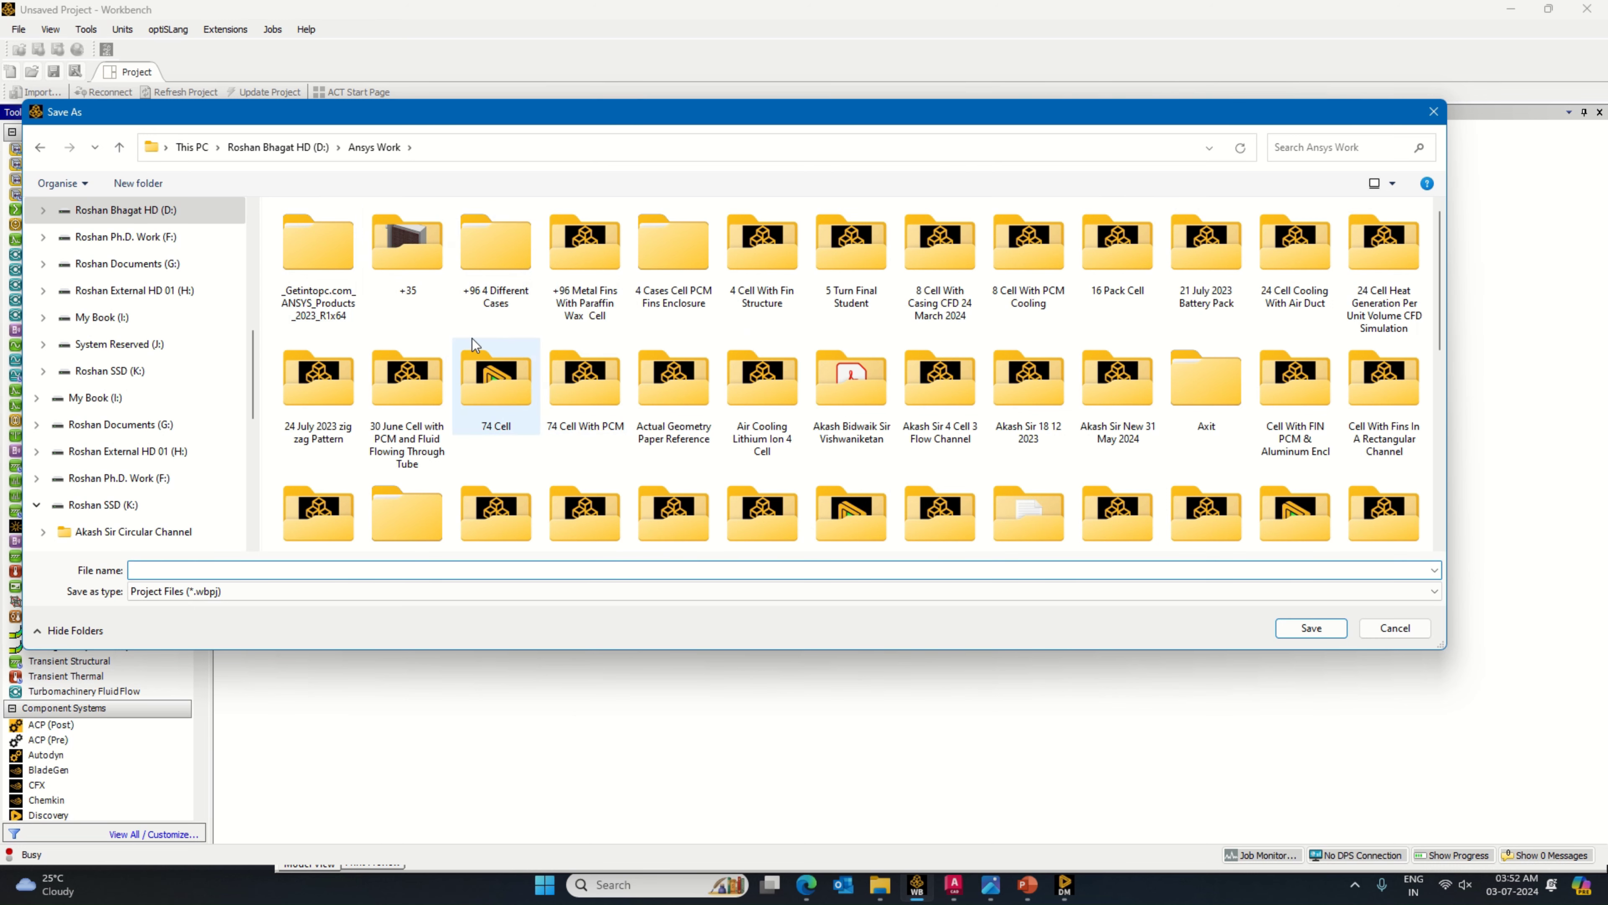
scroll(702, 403, down, 5)
scroll(701, 402, down, 5)
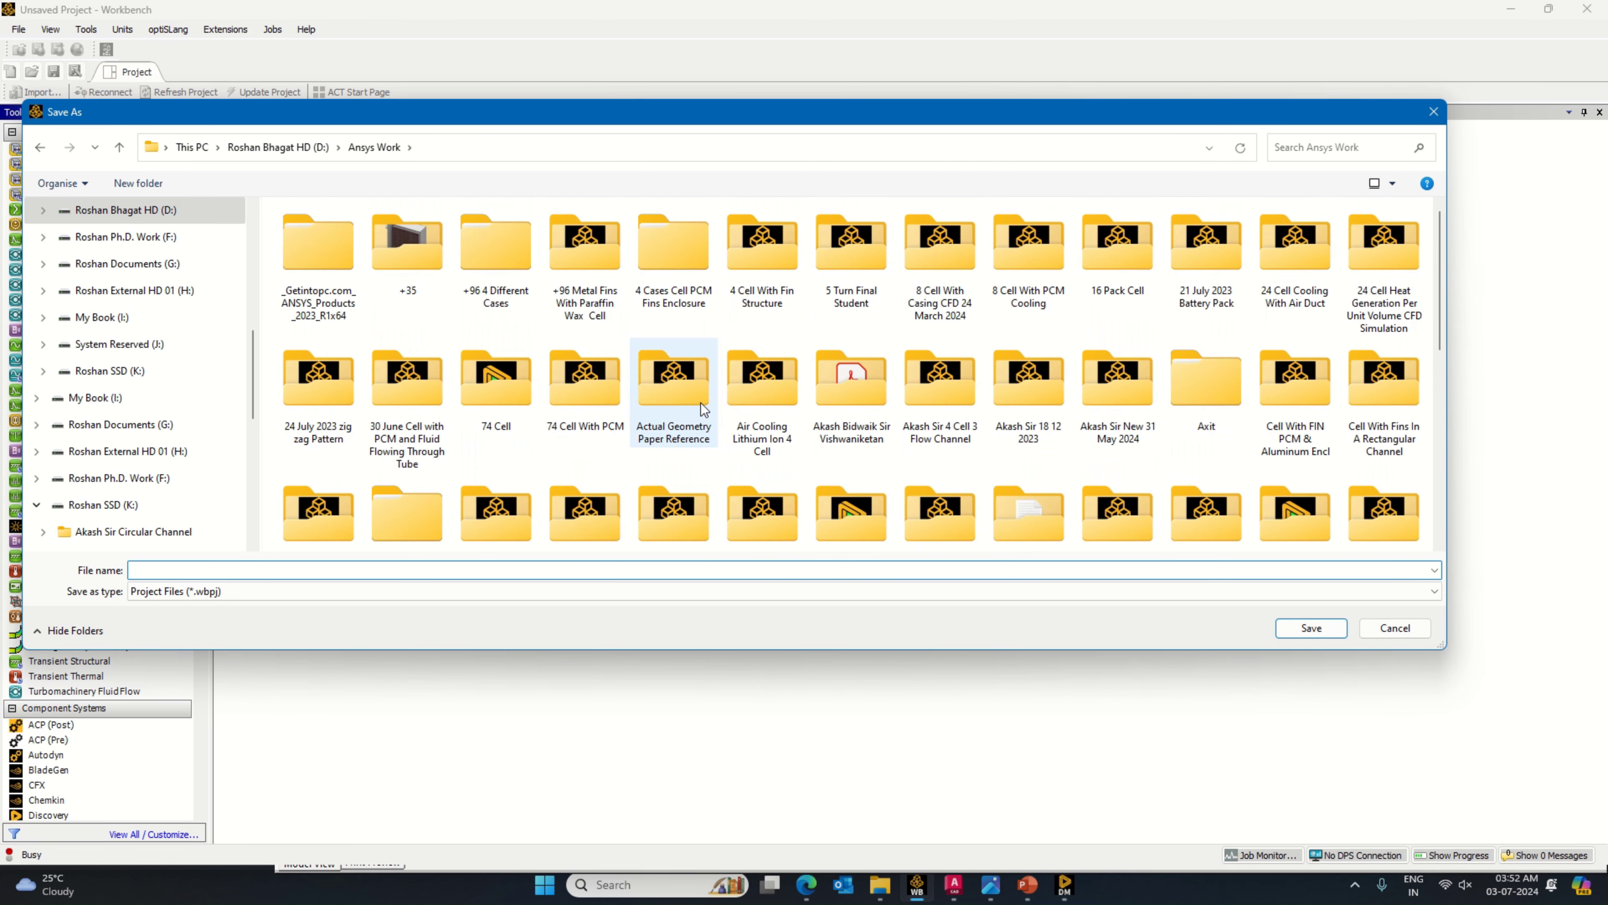
double_click(421, 398)
Step: Create a subfolder named "03 July Cell with PCM AND Fluid Flowing" and open it as the save location
right_click(480, 469)
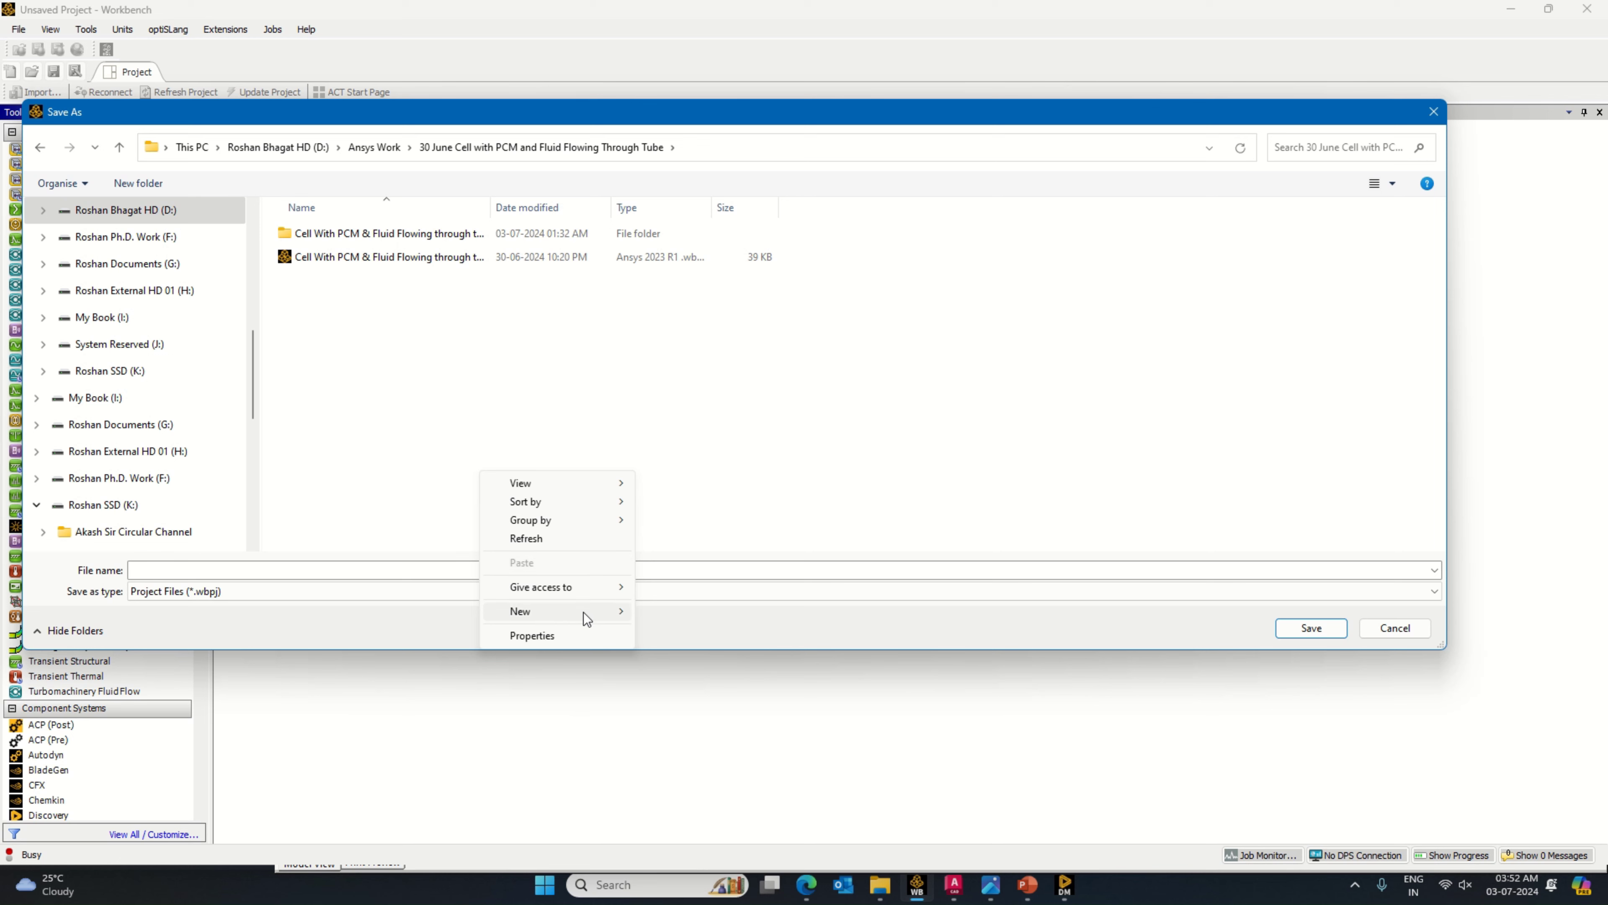
mouse_move(583, 612)
click(674, 613)
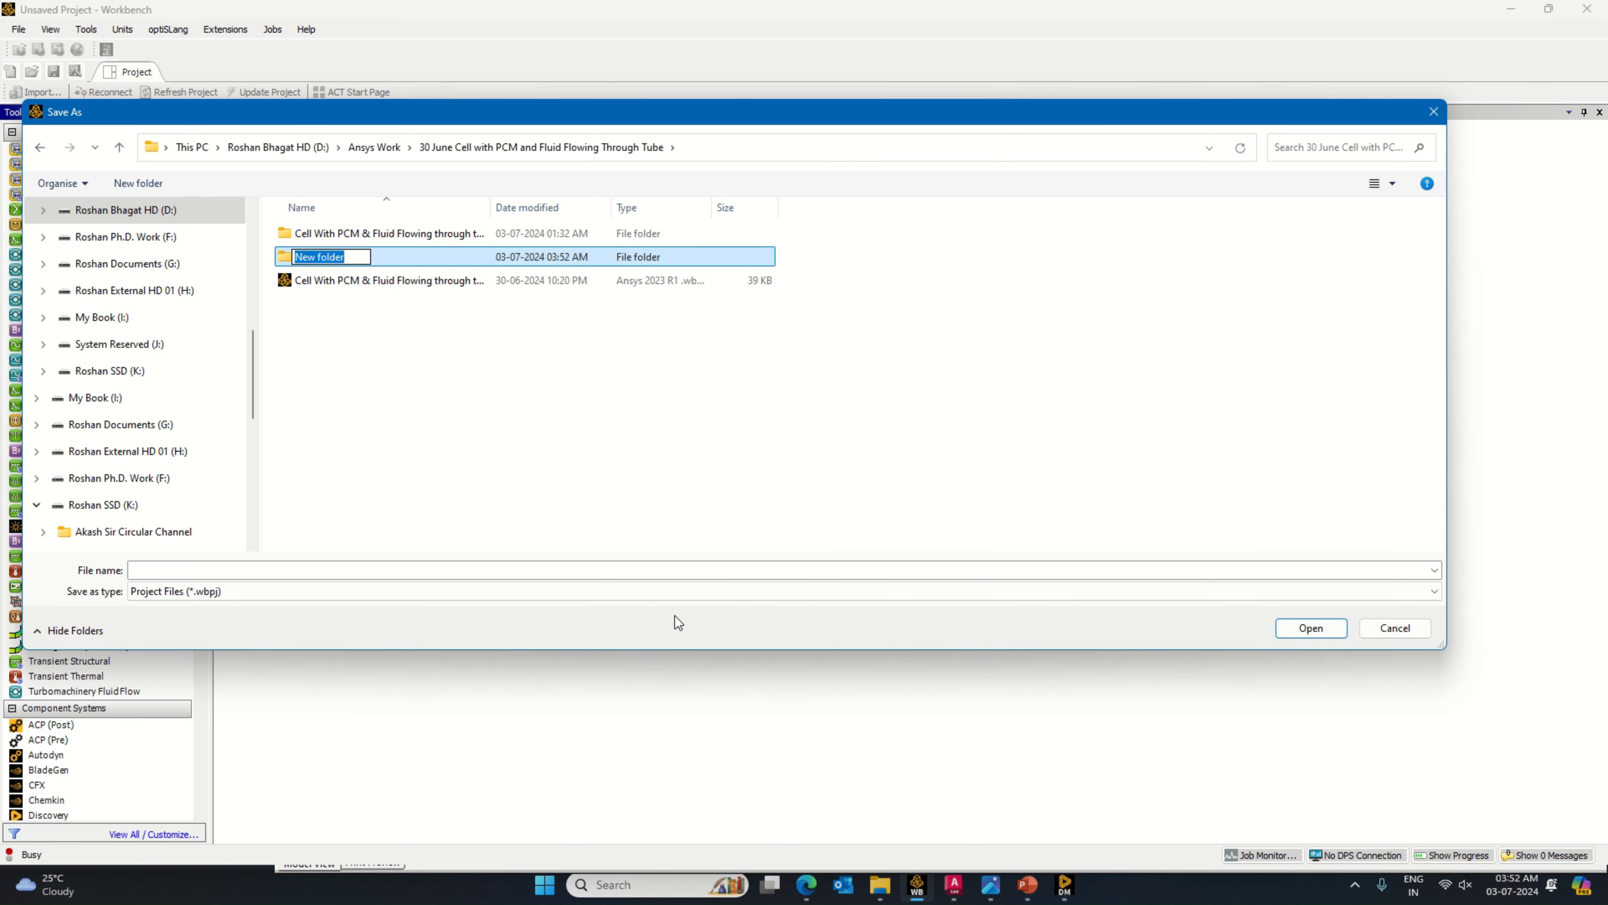
text(03 July Cell with PCM )
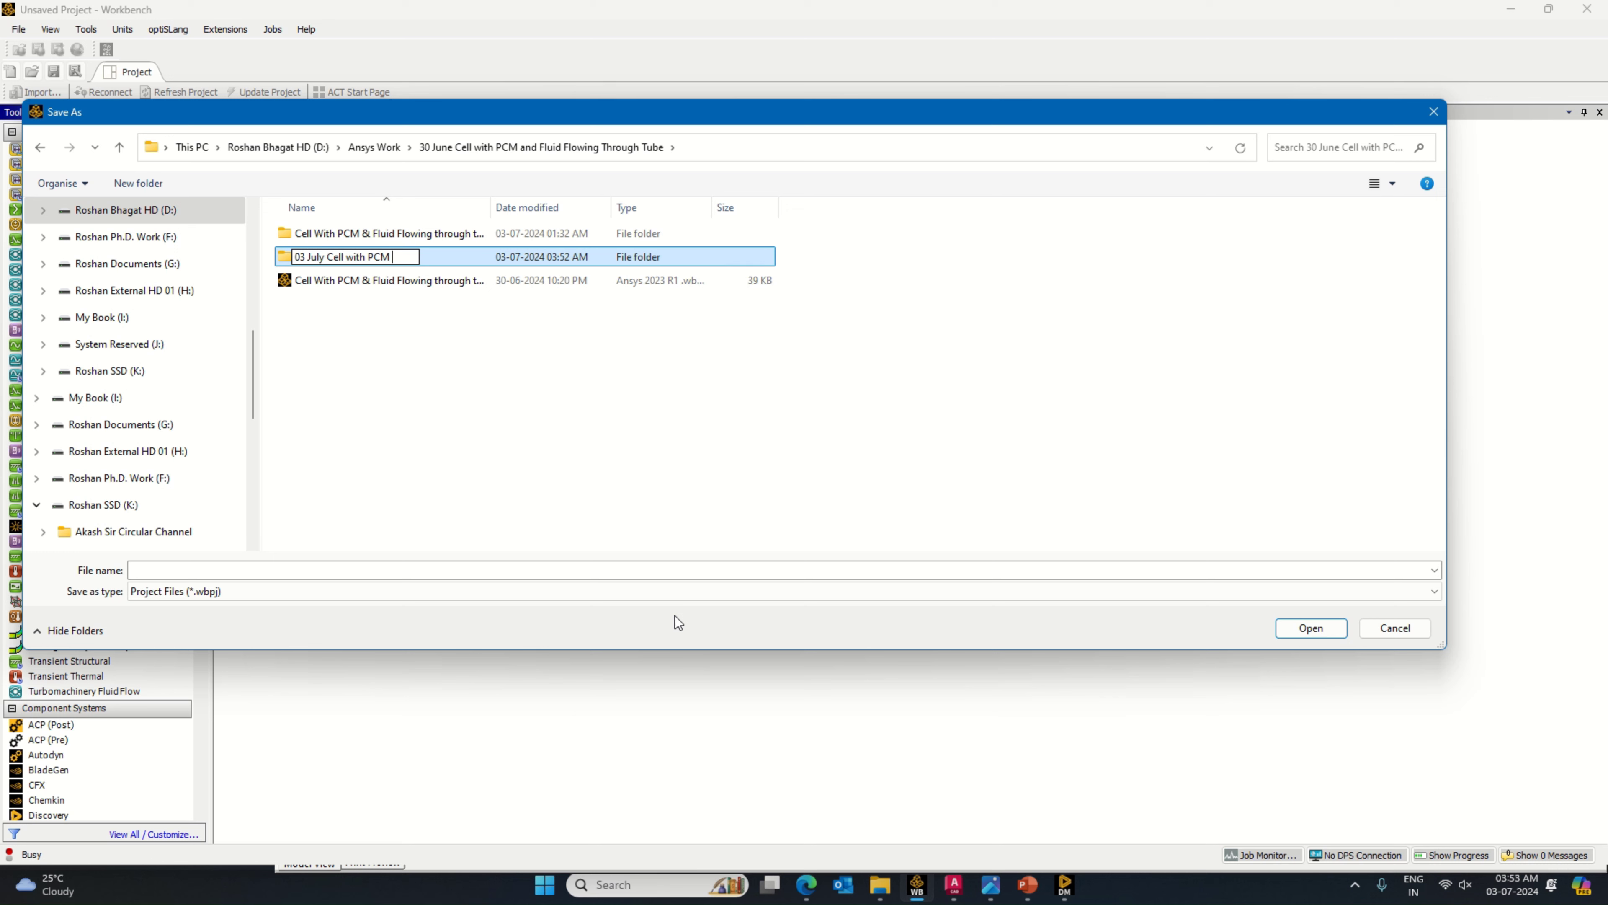
text(AND)
key(BackSpace)
key(BackSpace)
text(Fluid Flowing)
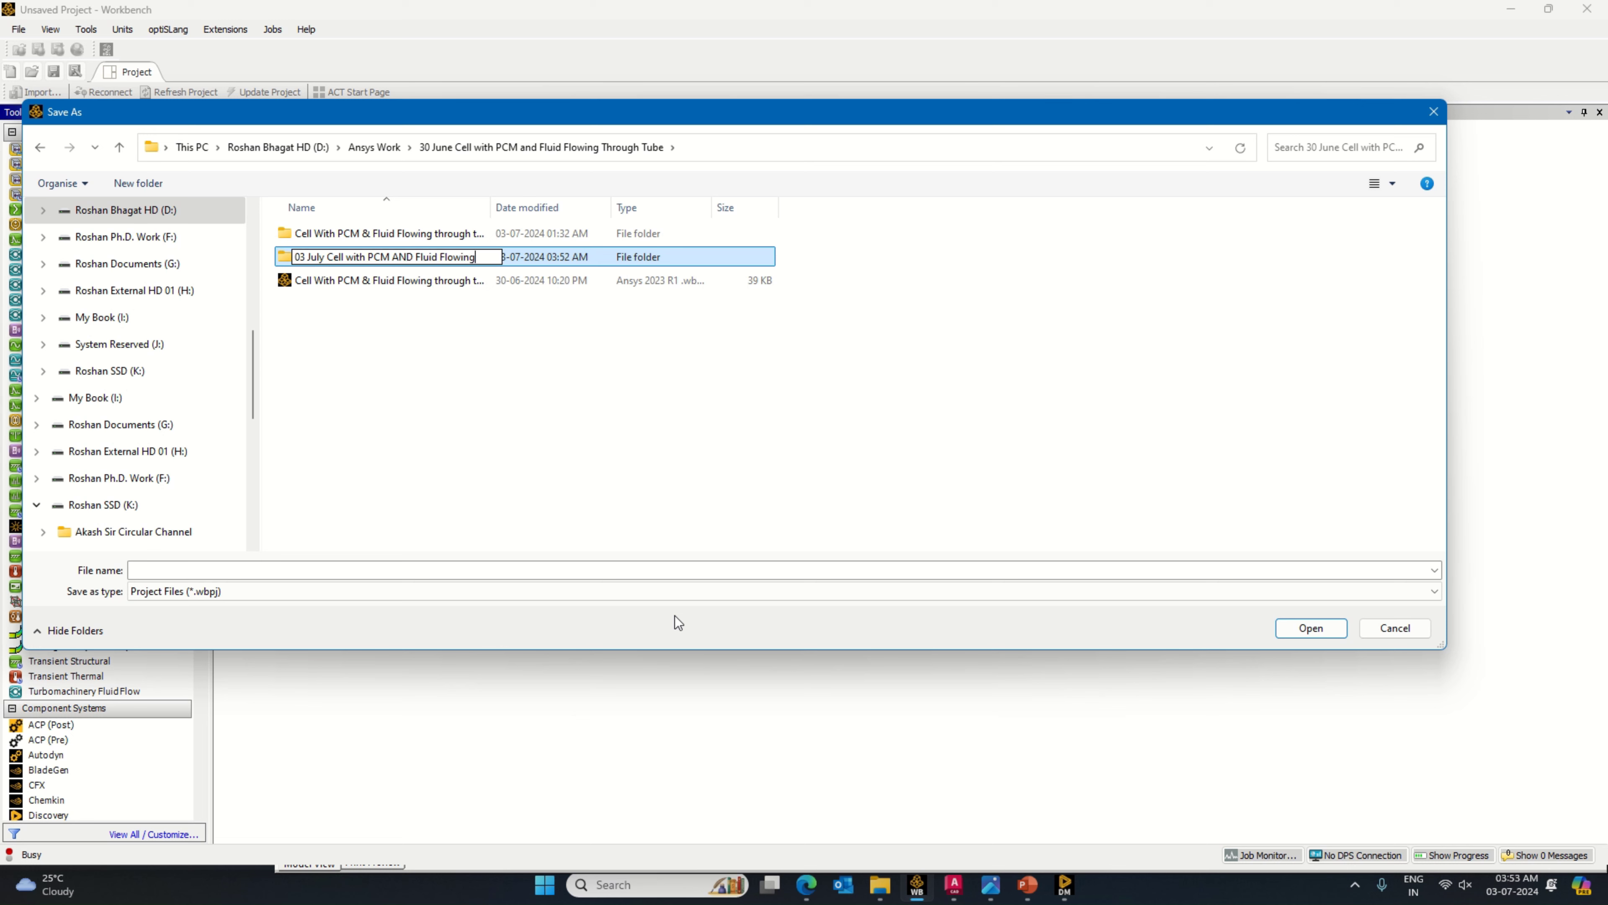
key(Return)
key(Return)
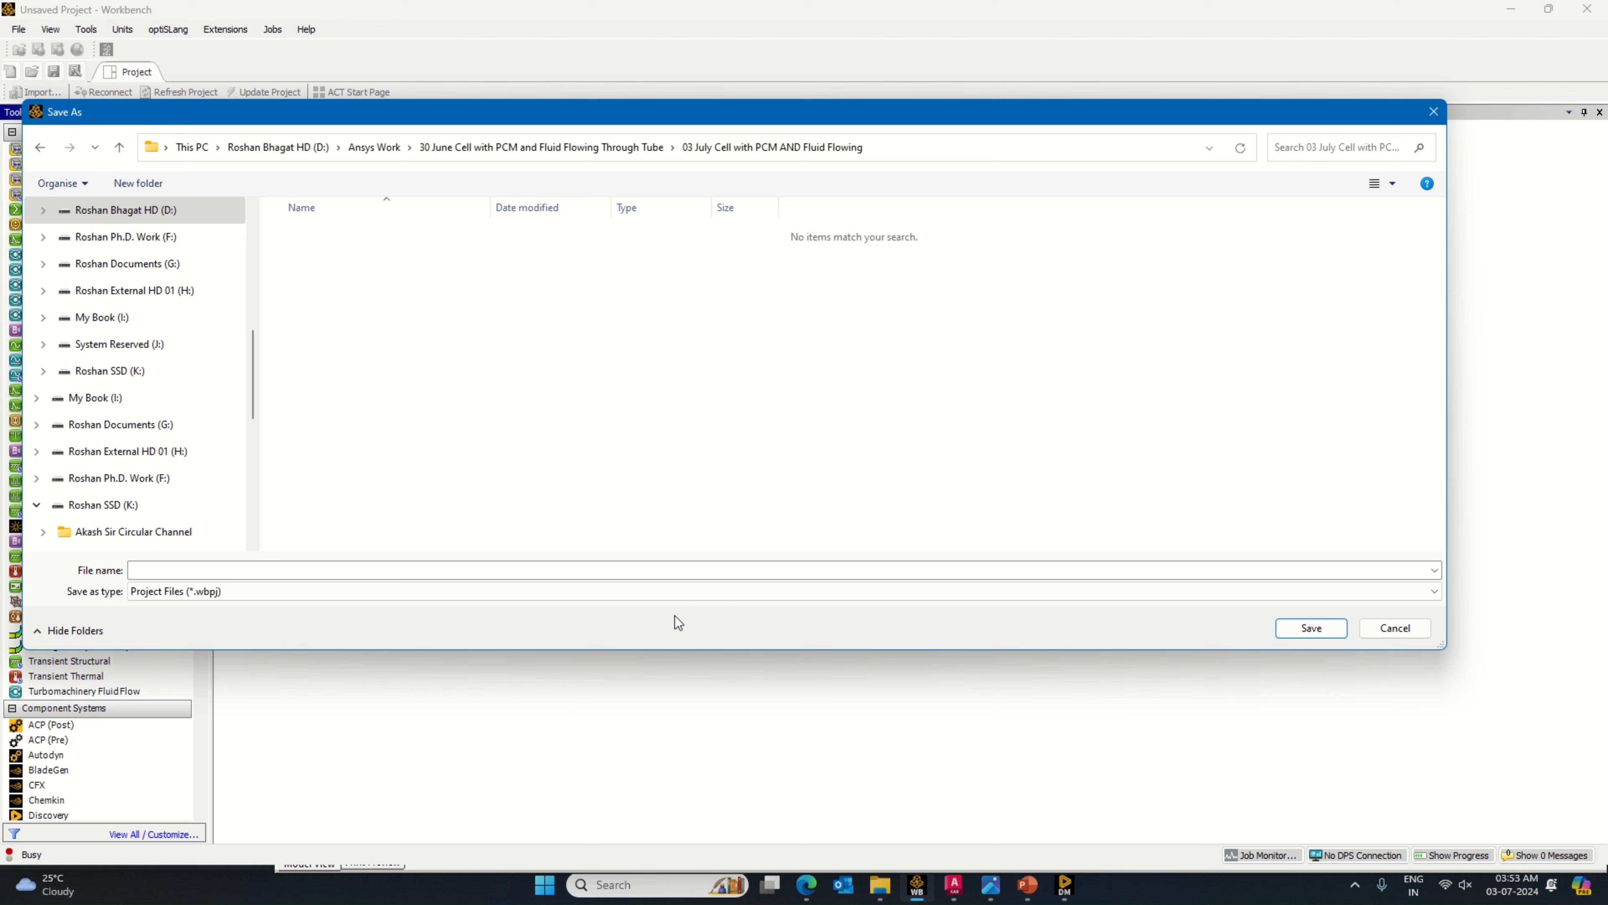
Step: Save the project as "Cell With PCM & Fluid Flowing Through Tube Serpentine Channel"
click(692, 570)
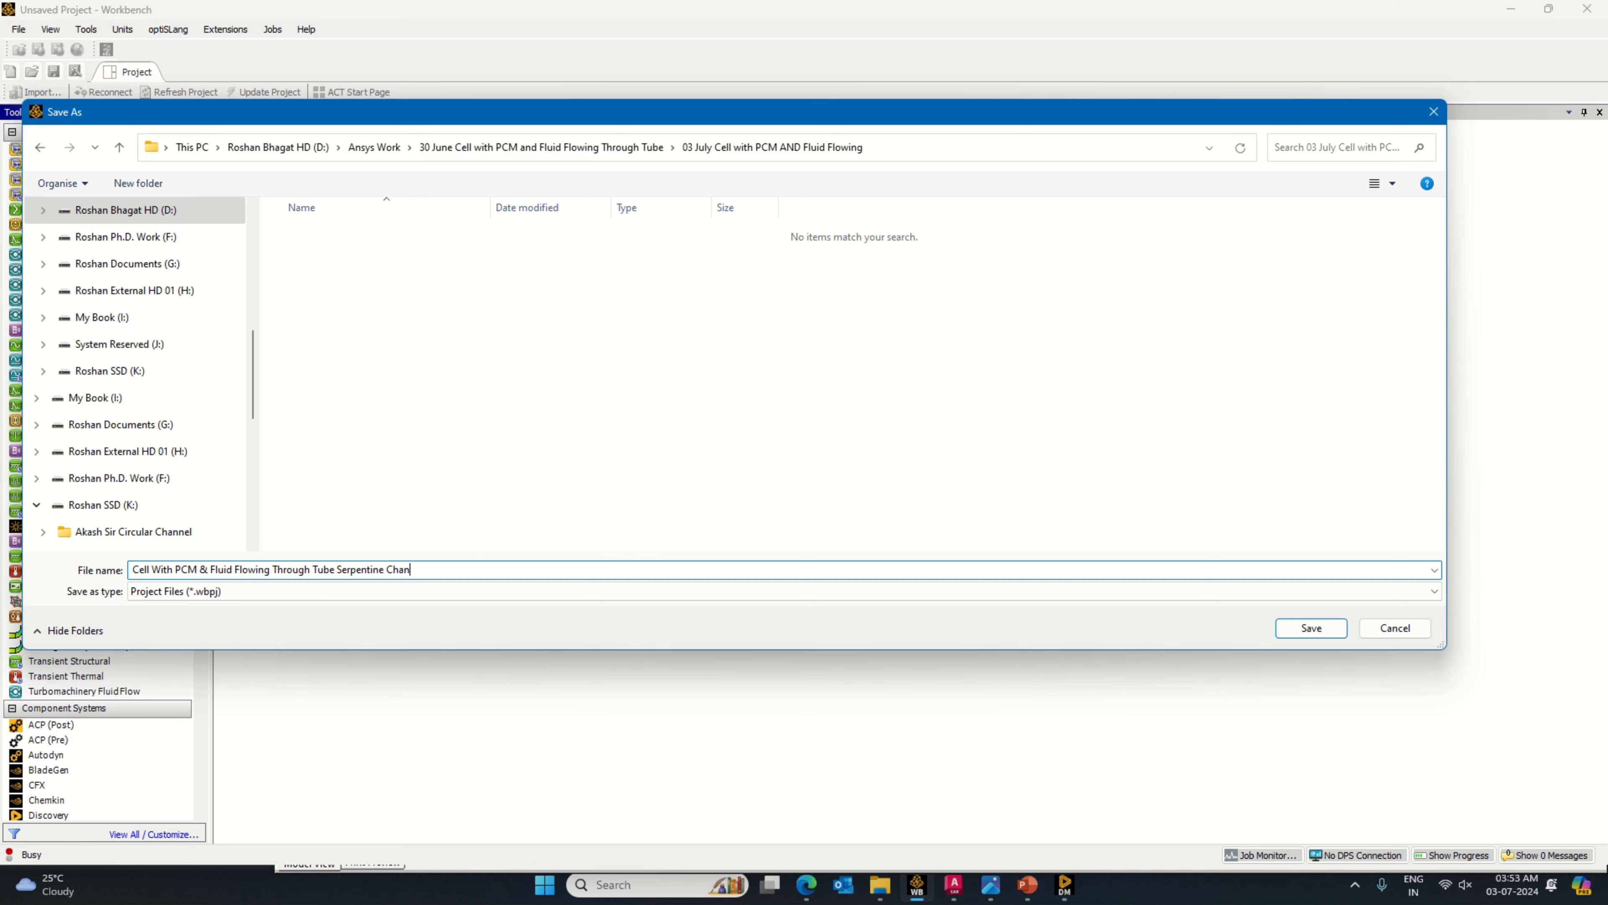
key(Return)
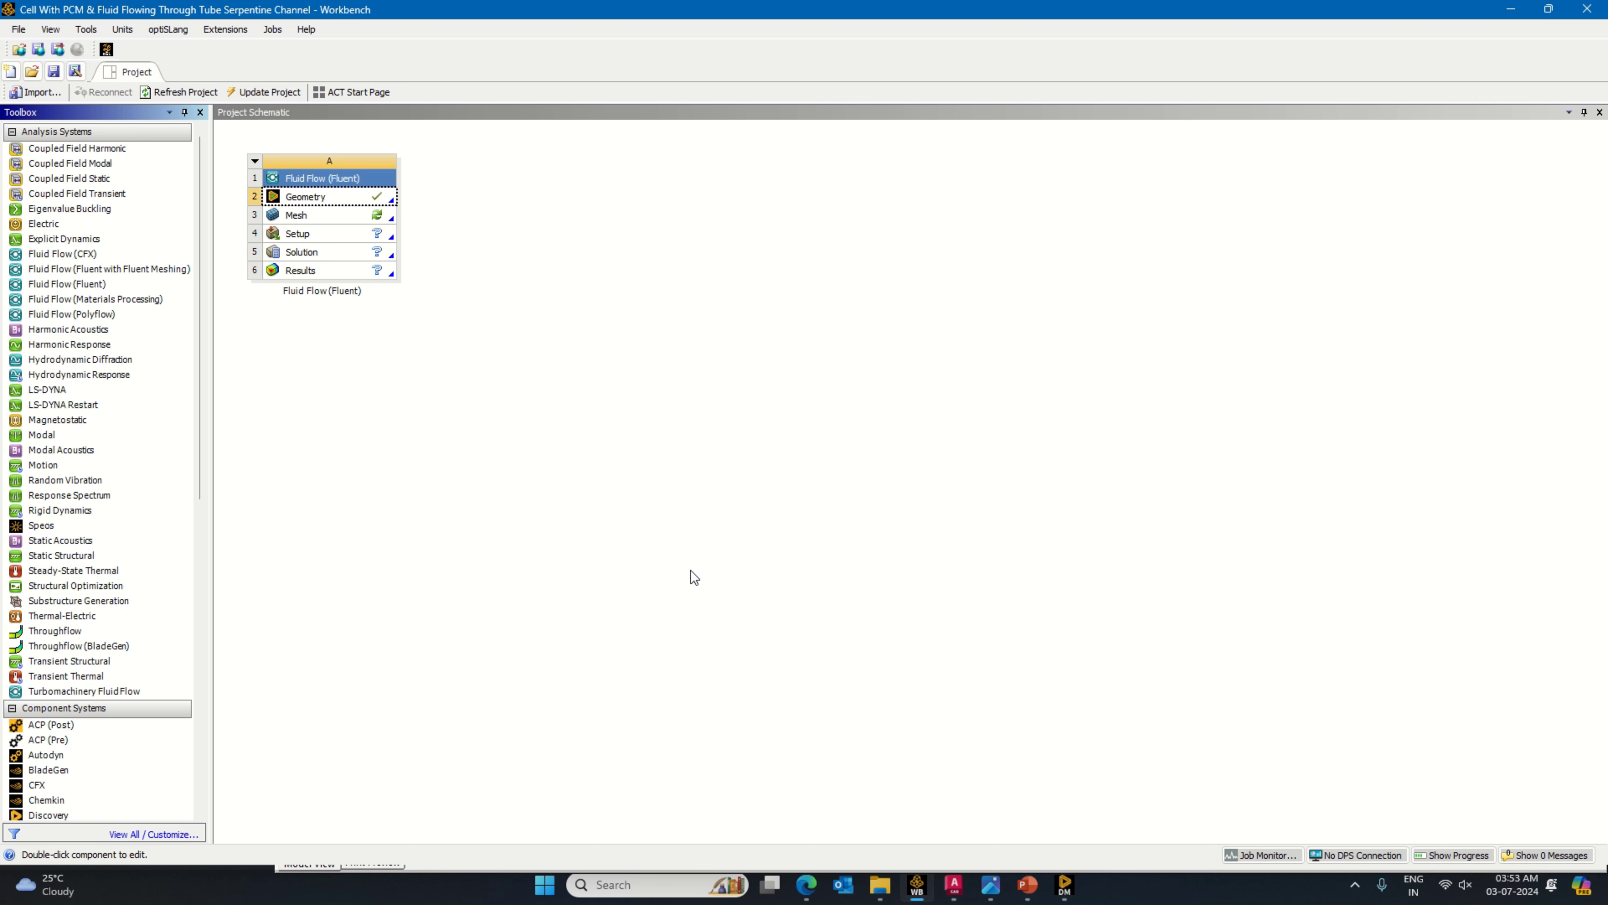
Step: Switch back to DesignModeler and trim the vertical helper line and the leftover arc pieces below the straight outlet line
click(1065, 886)
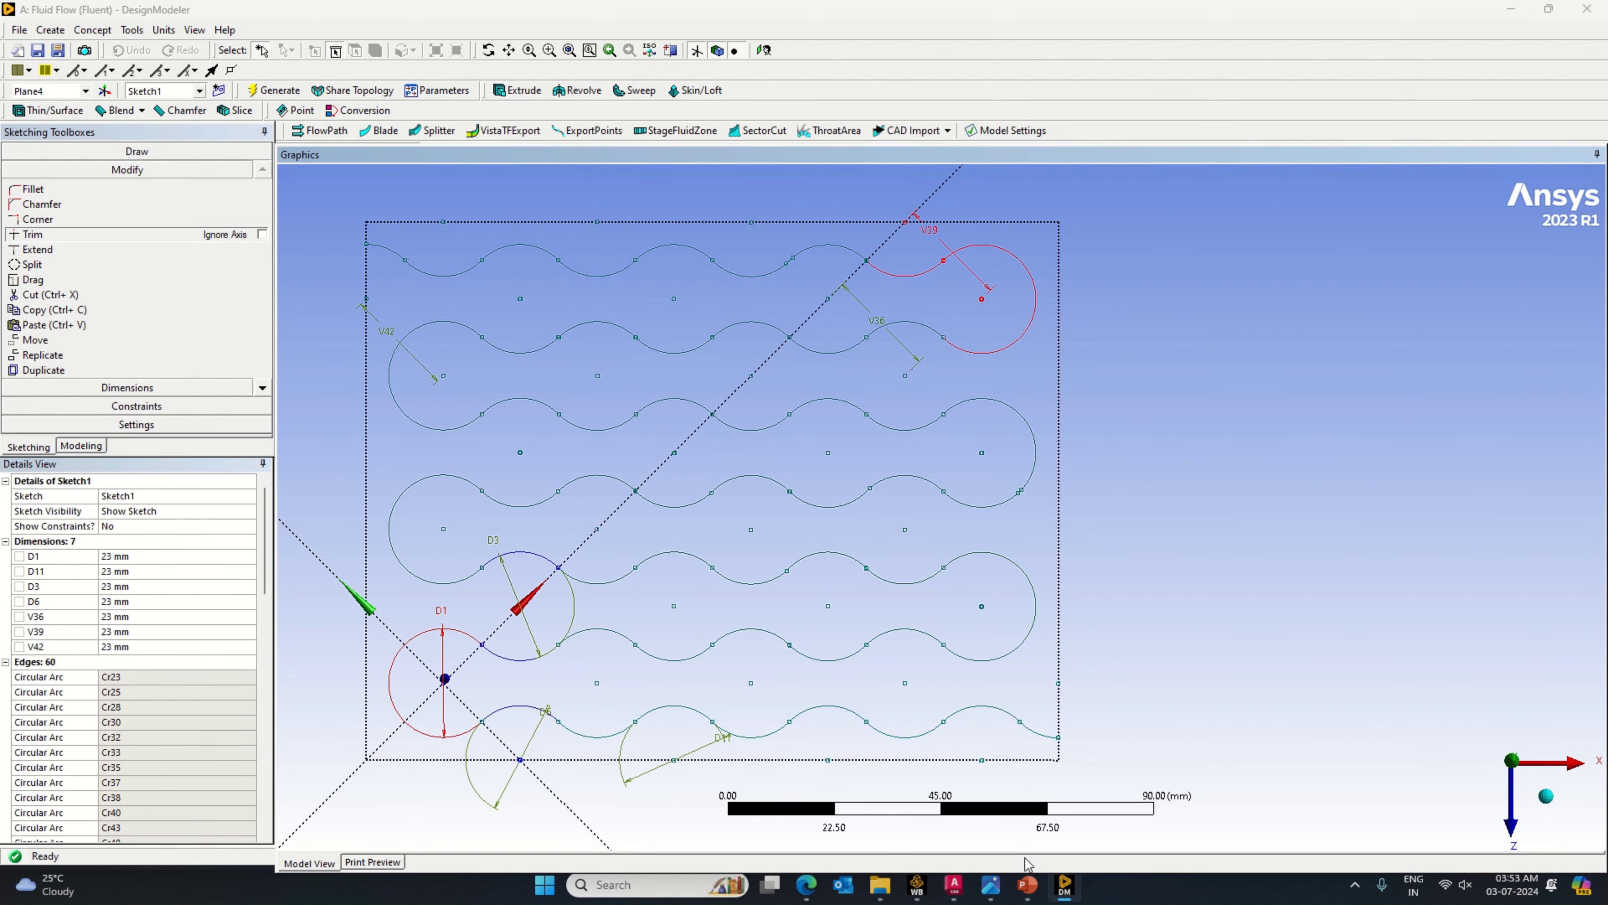
drag(802, 8, 792, 7)
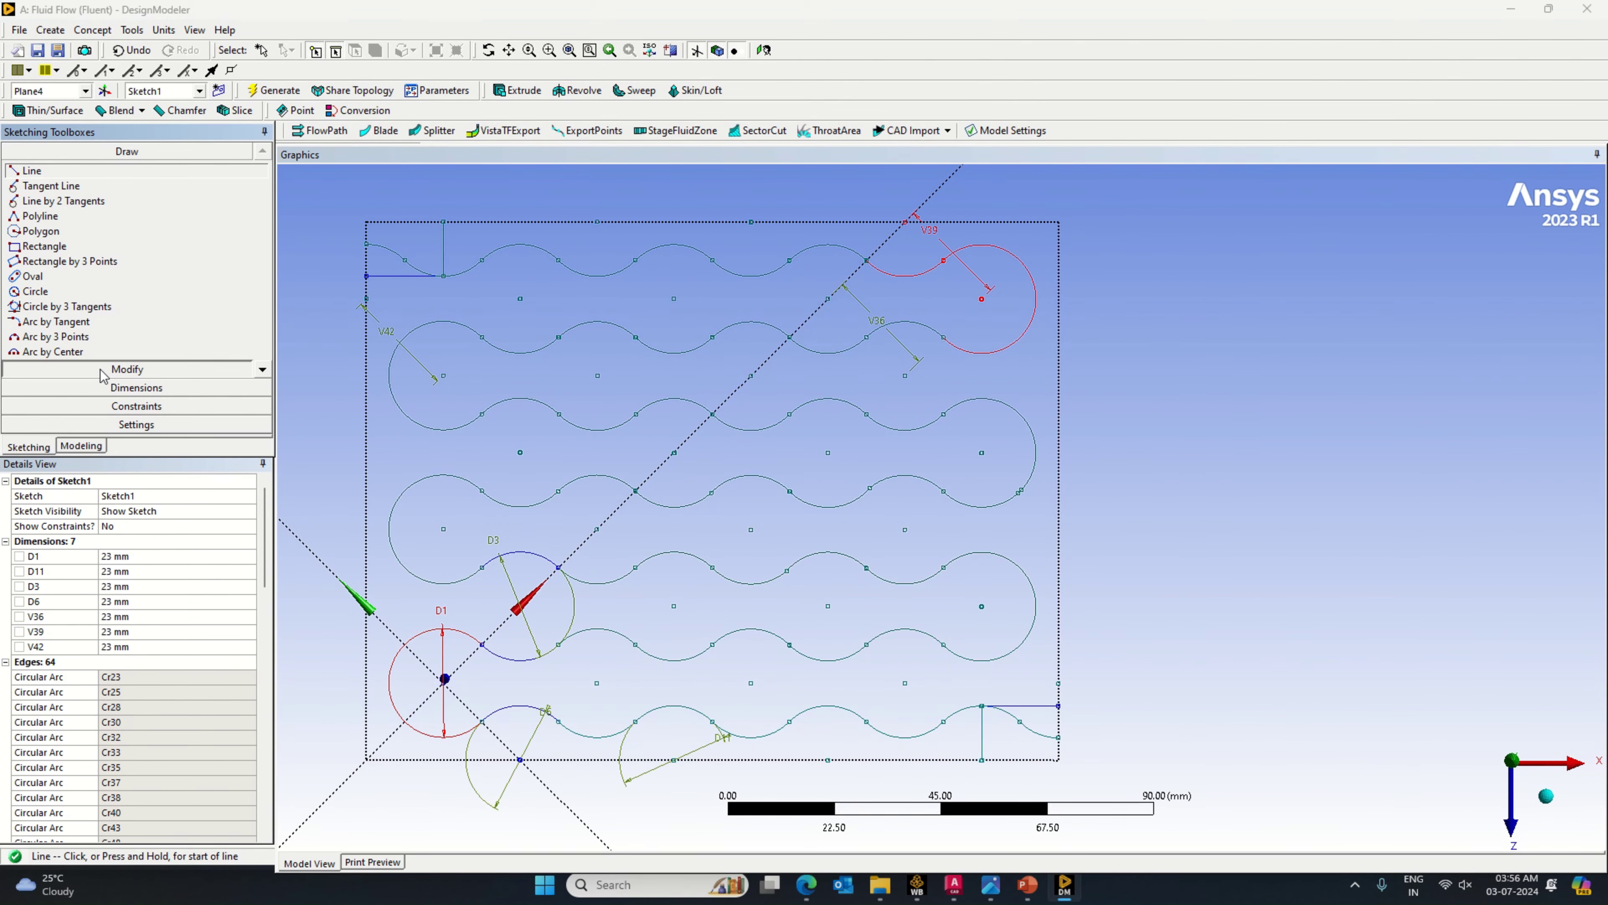
click(126, 368)
click(32, 234)
click(982, 734)
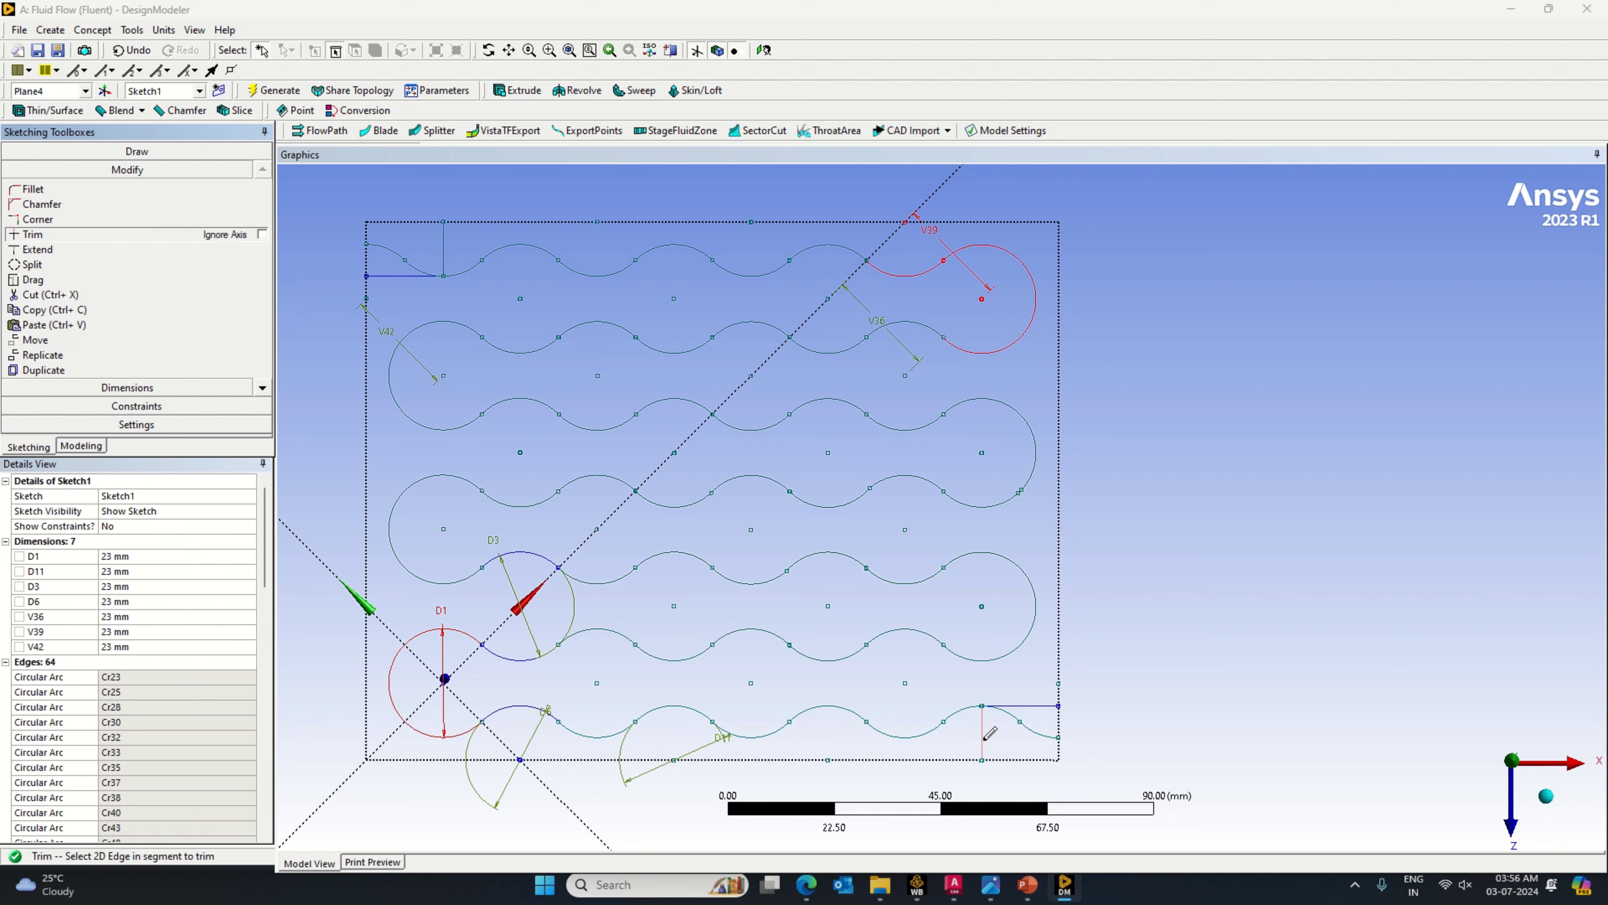
click(1040, 732)
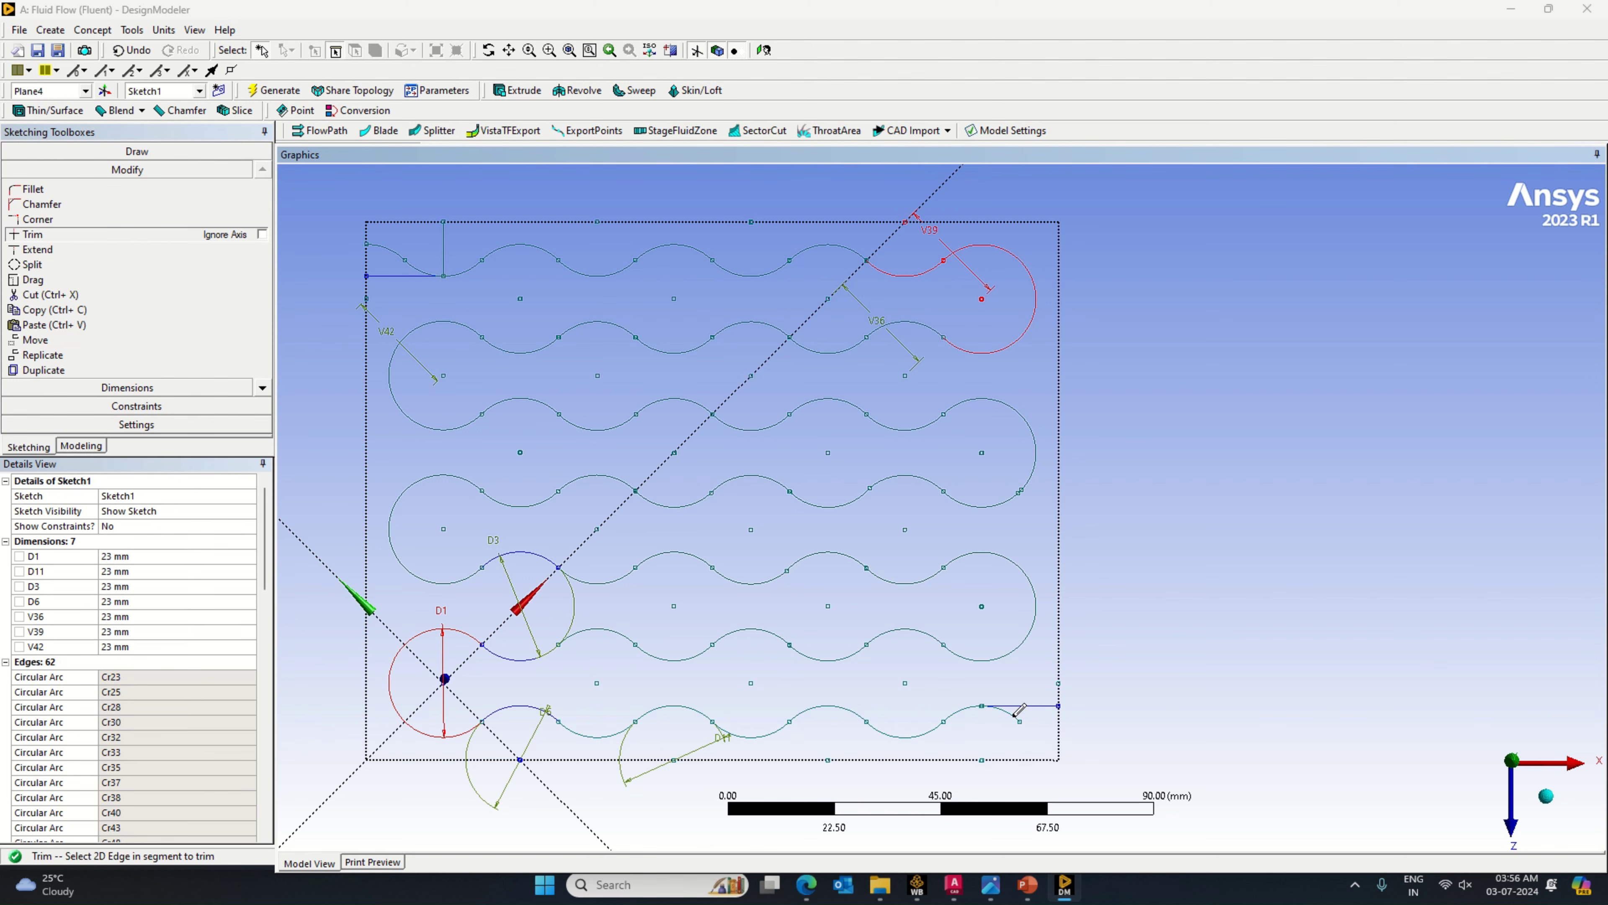
click(1014, 715)
Step: Trim the leftover arc pieces and the vertical helper line above the straight inlet line
scroll(1027, 731, down, 2)
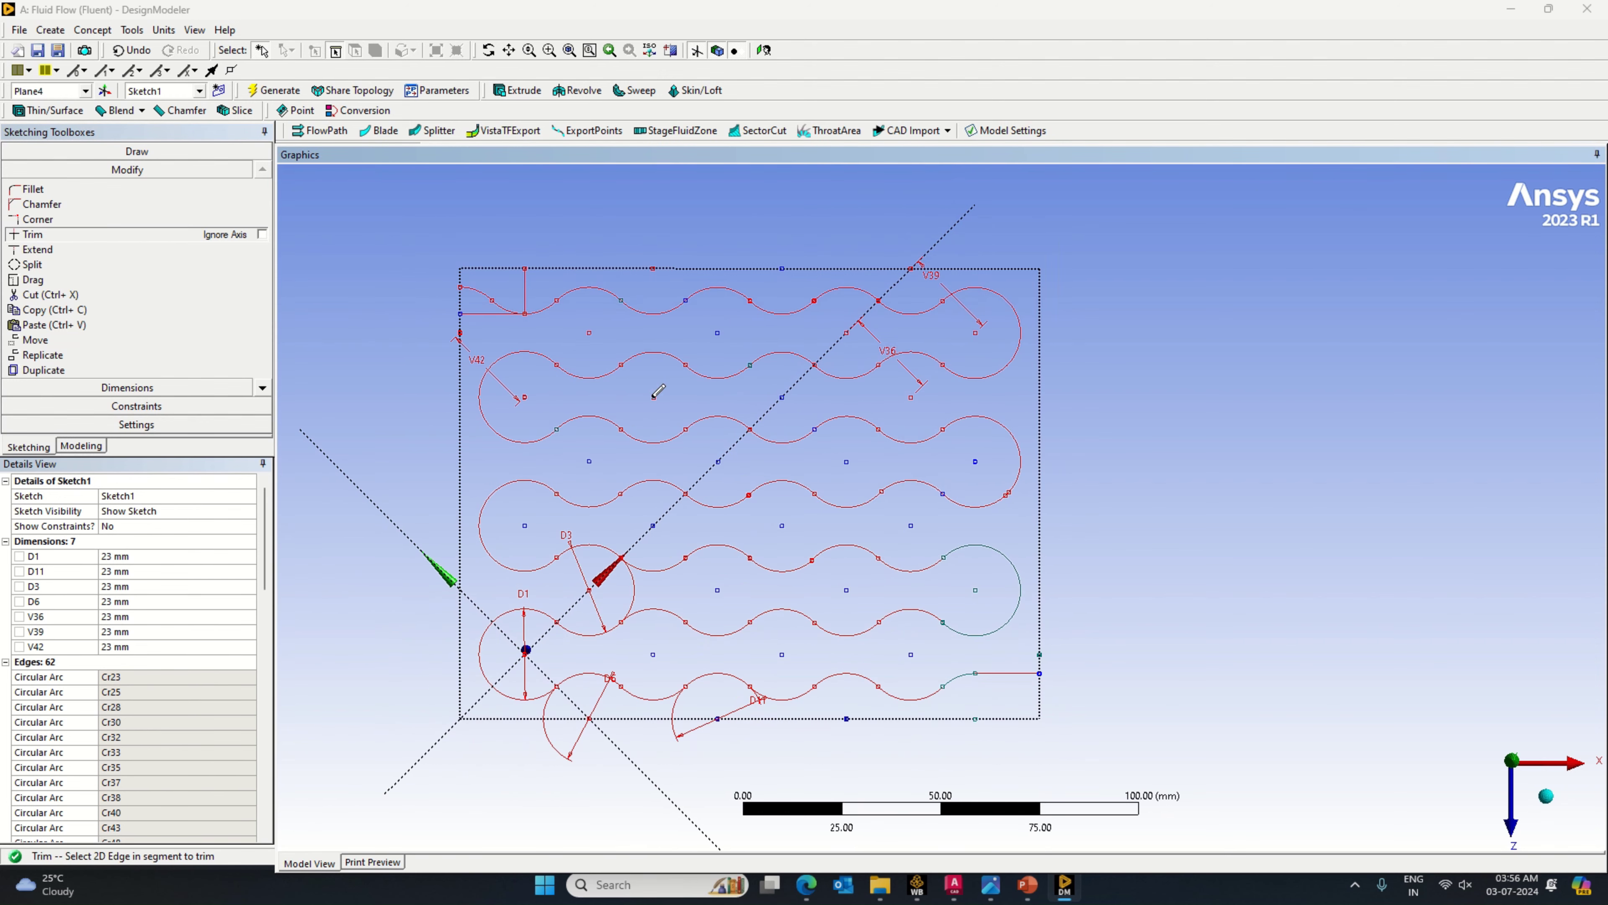
click(476, 293)
click(501, 303)
click(525, 288)
Step: Leave sketching and turn off the plane display to examine the complete serpentine path
click(81, 446)
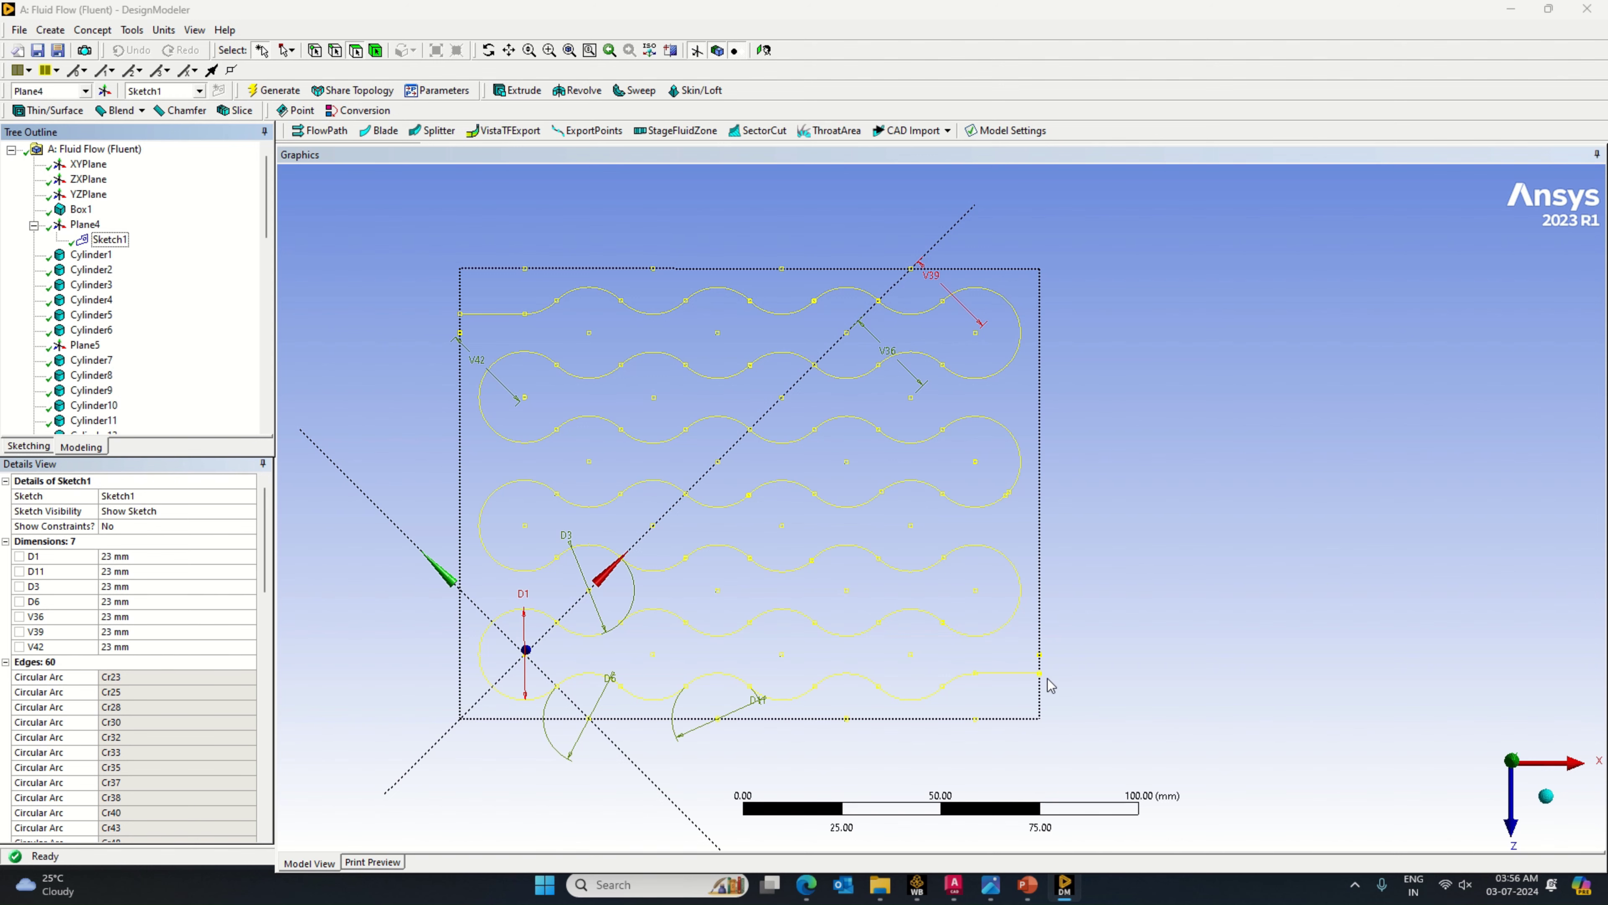
scroll(1051, 686, up, 2)
scroll(447, 675, up, 2)
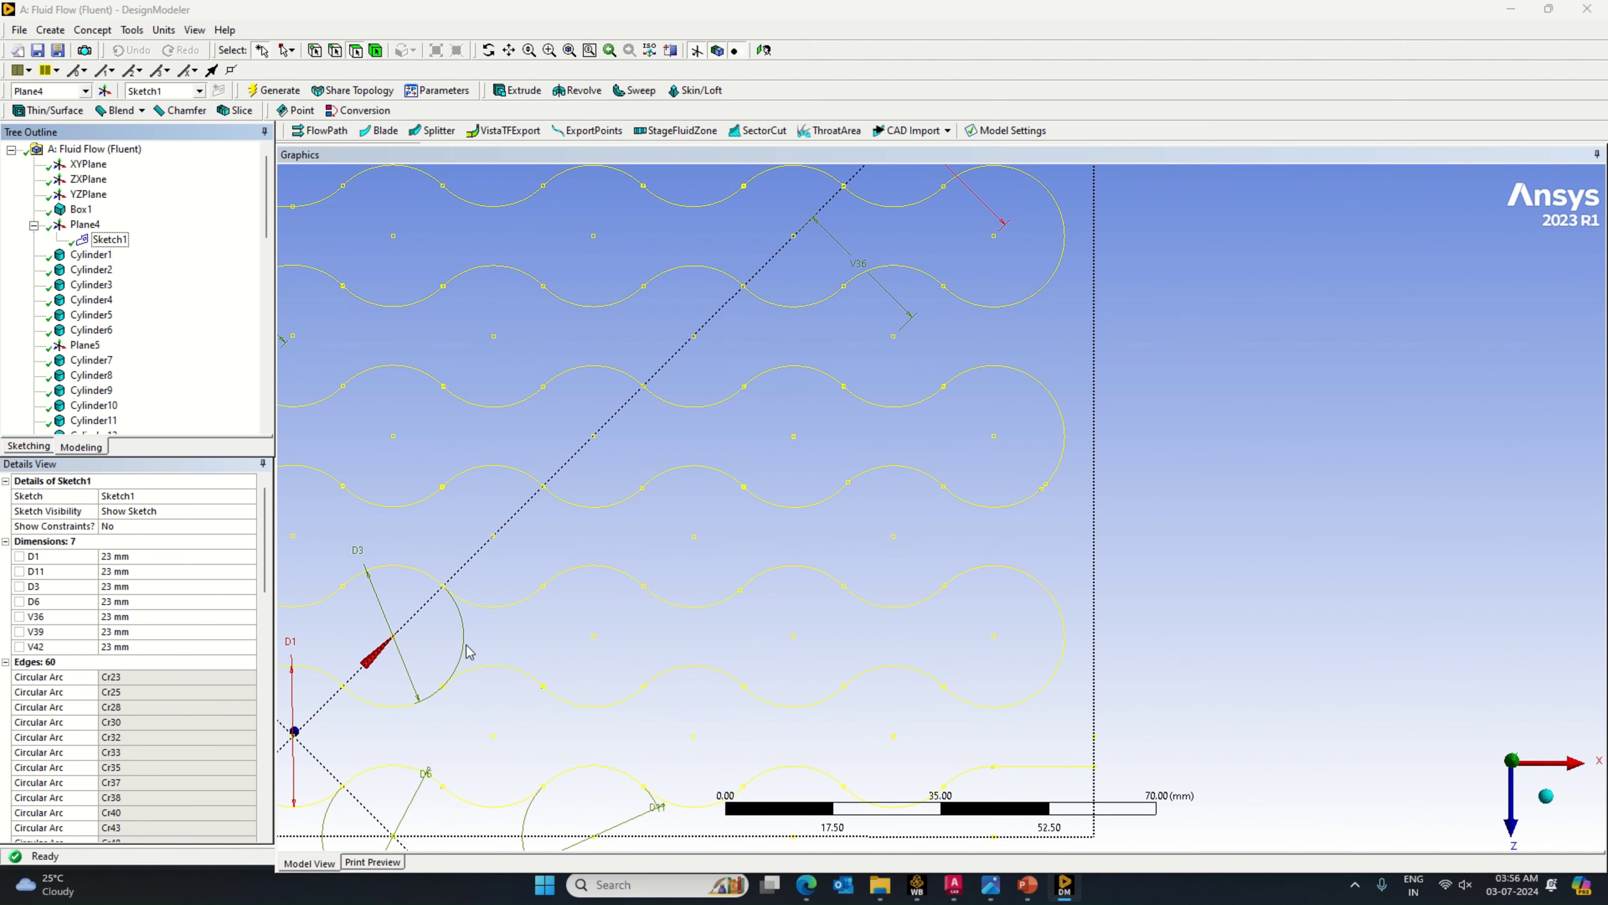
scroll(481, 649, down, 2)
scroll(541, 637, down, 3)
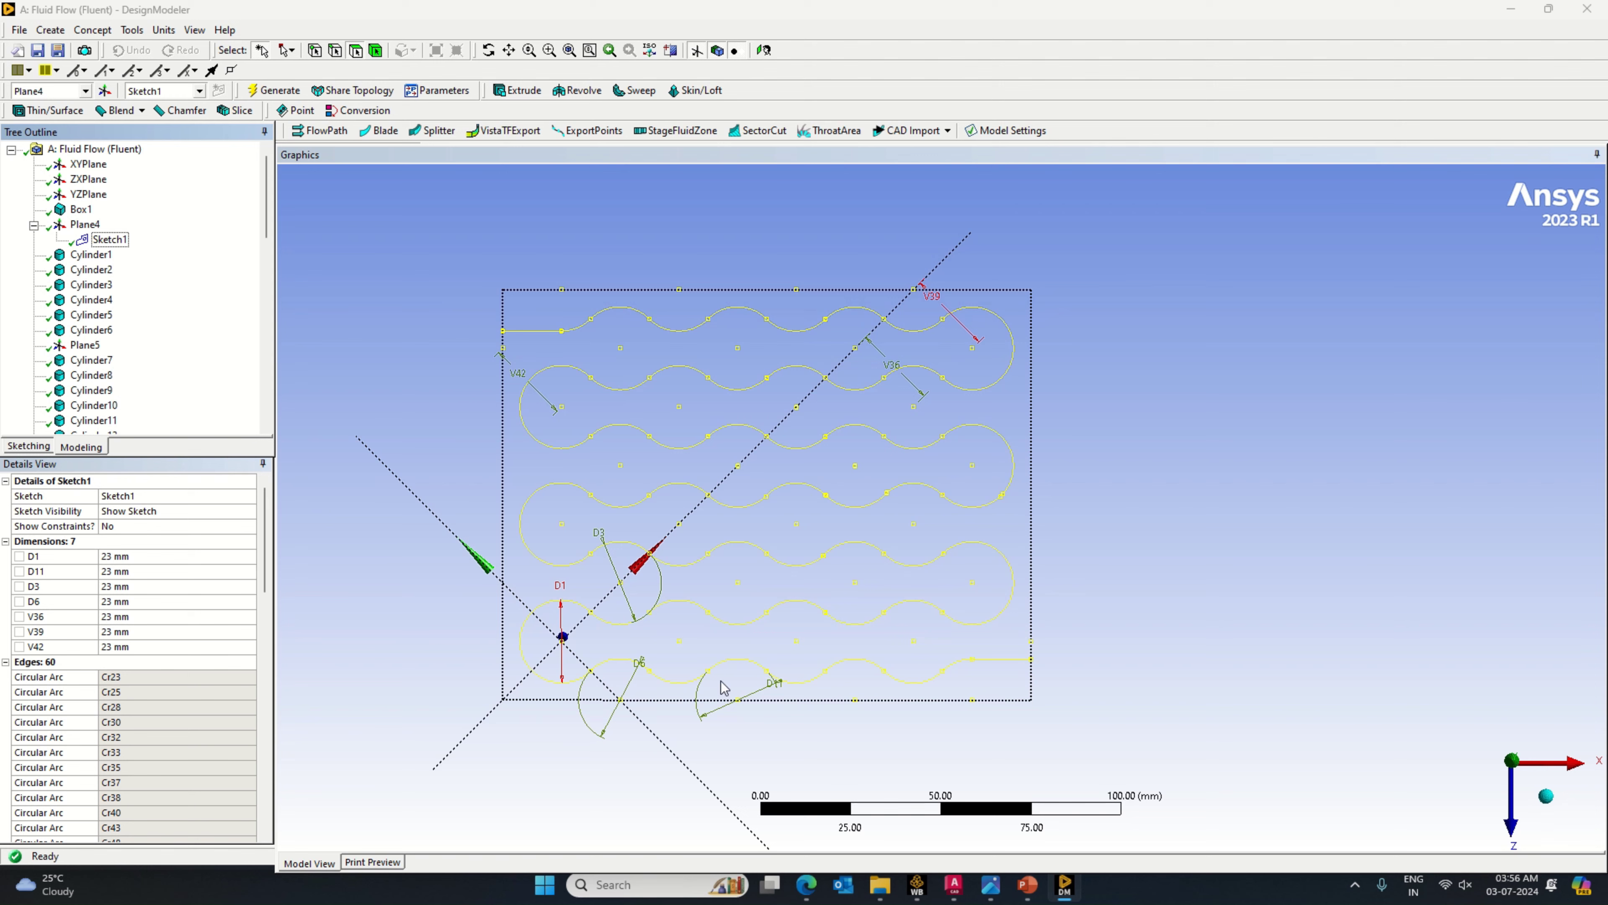
click(699, 51)
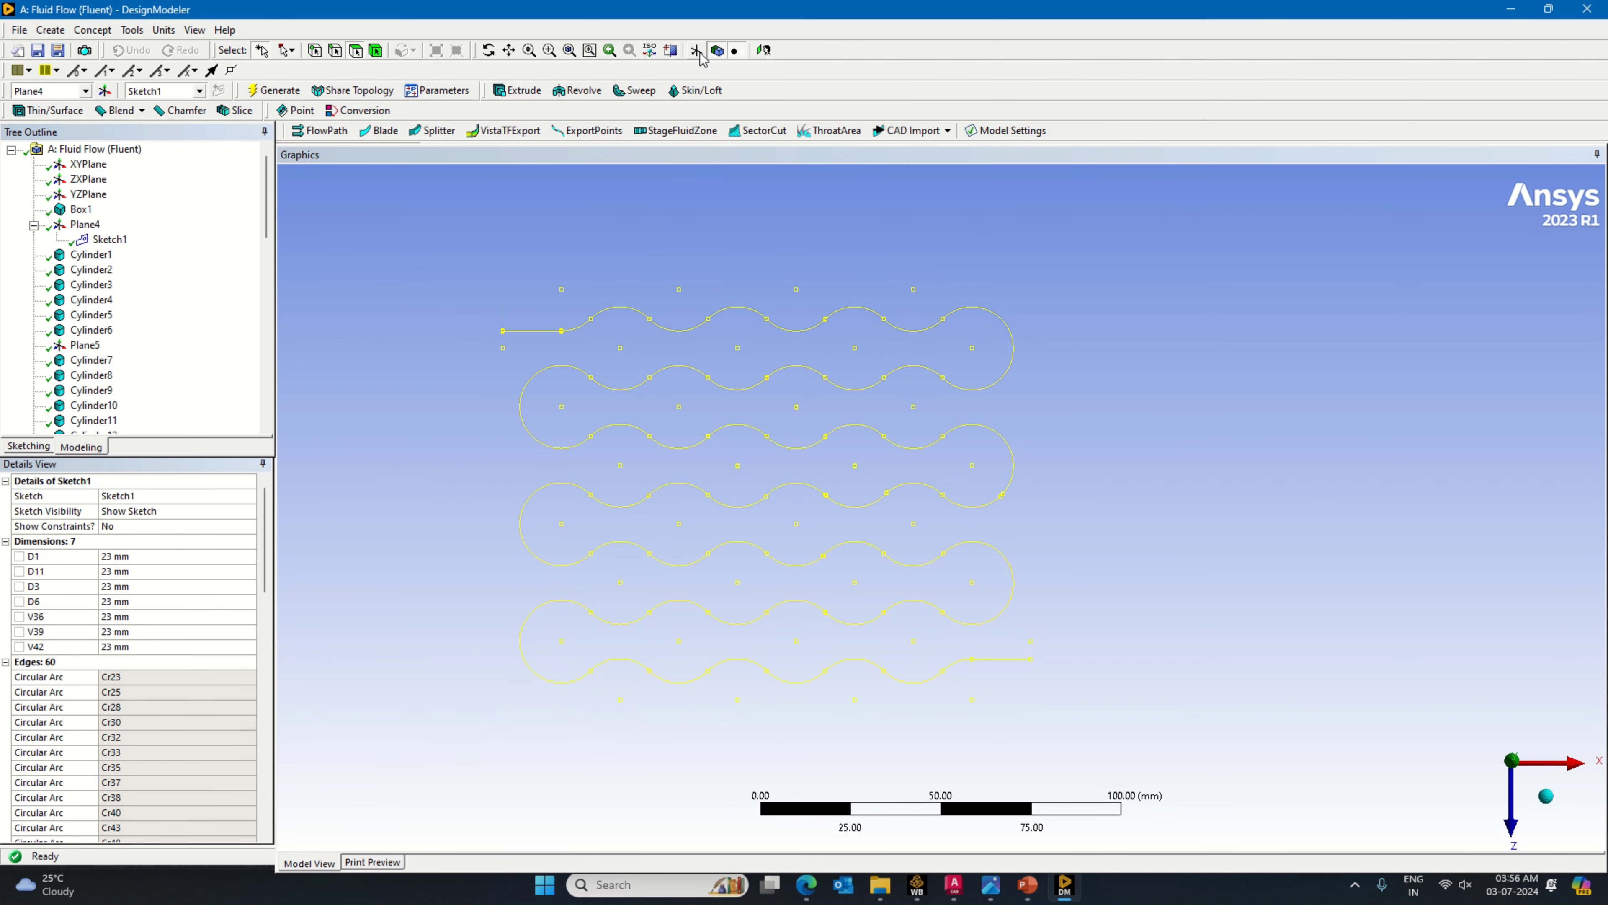
scroll(842, 490, up, 3)
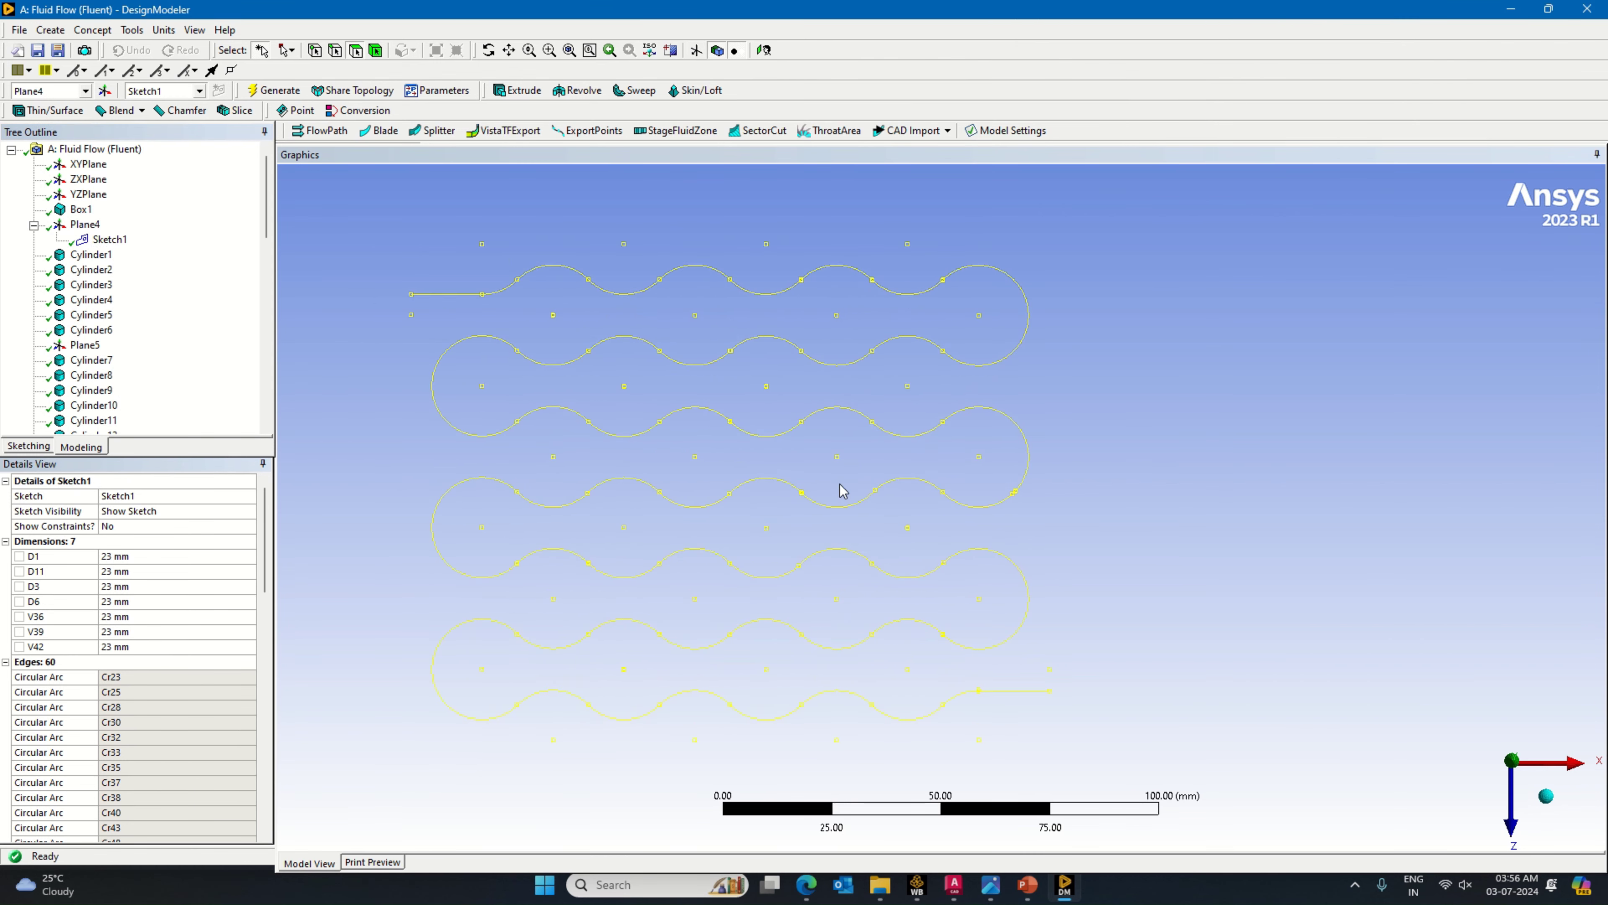
scroll(842, 491, down, 1)
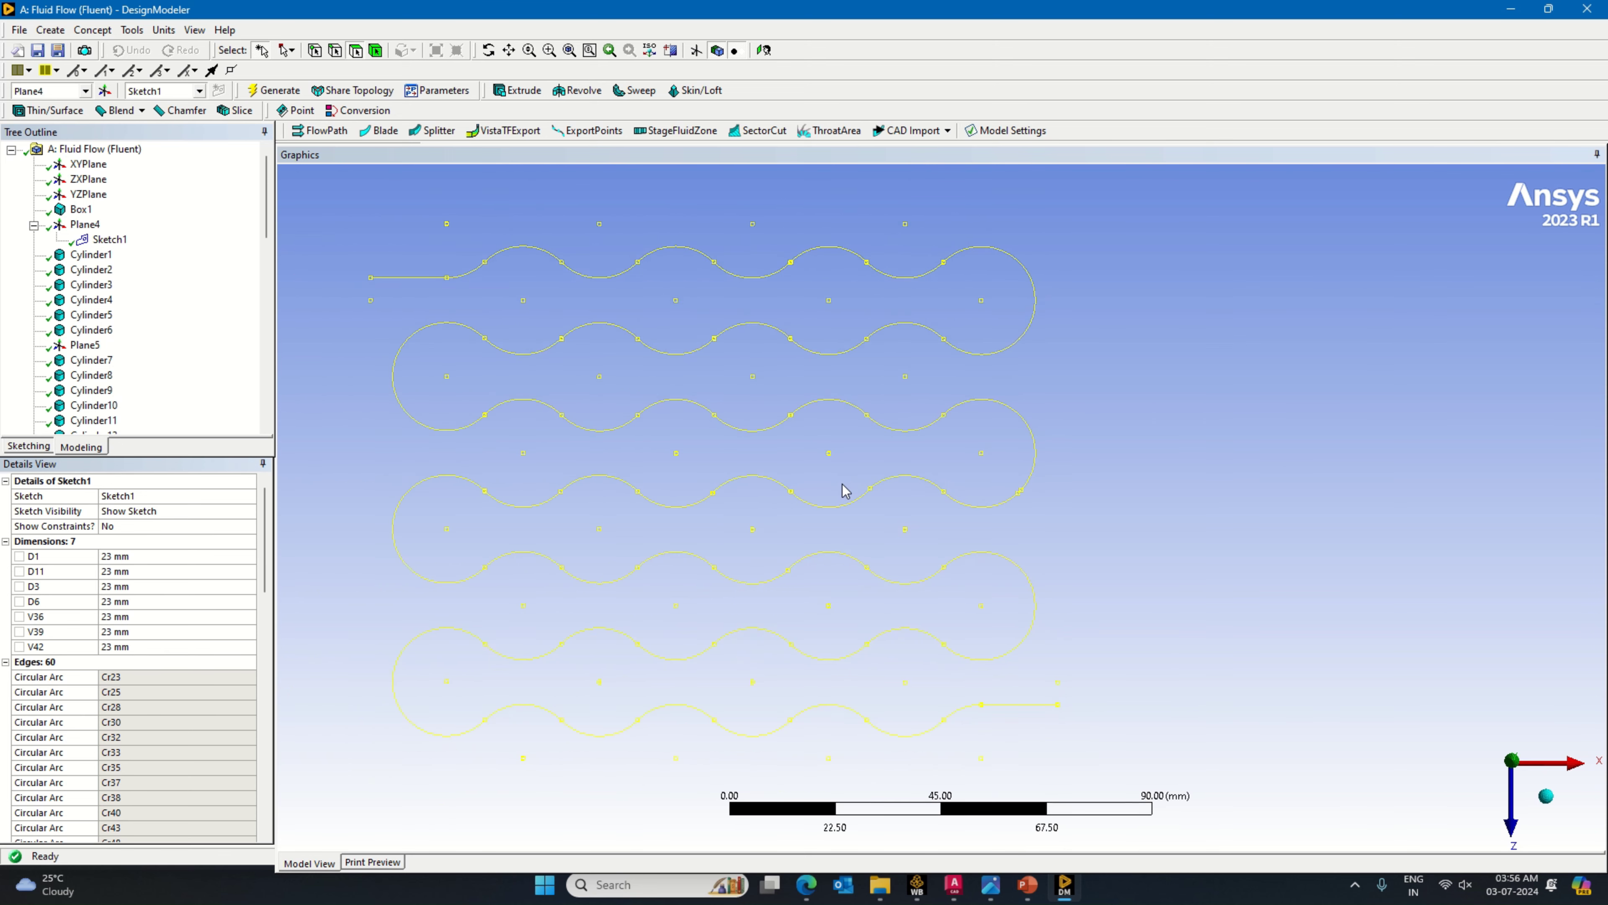
scroll(848, 493, down, 1)
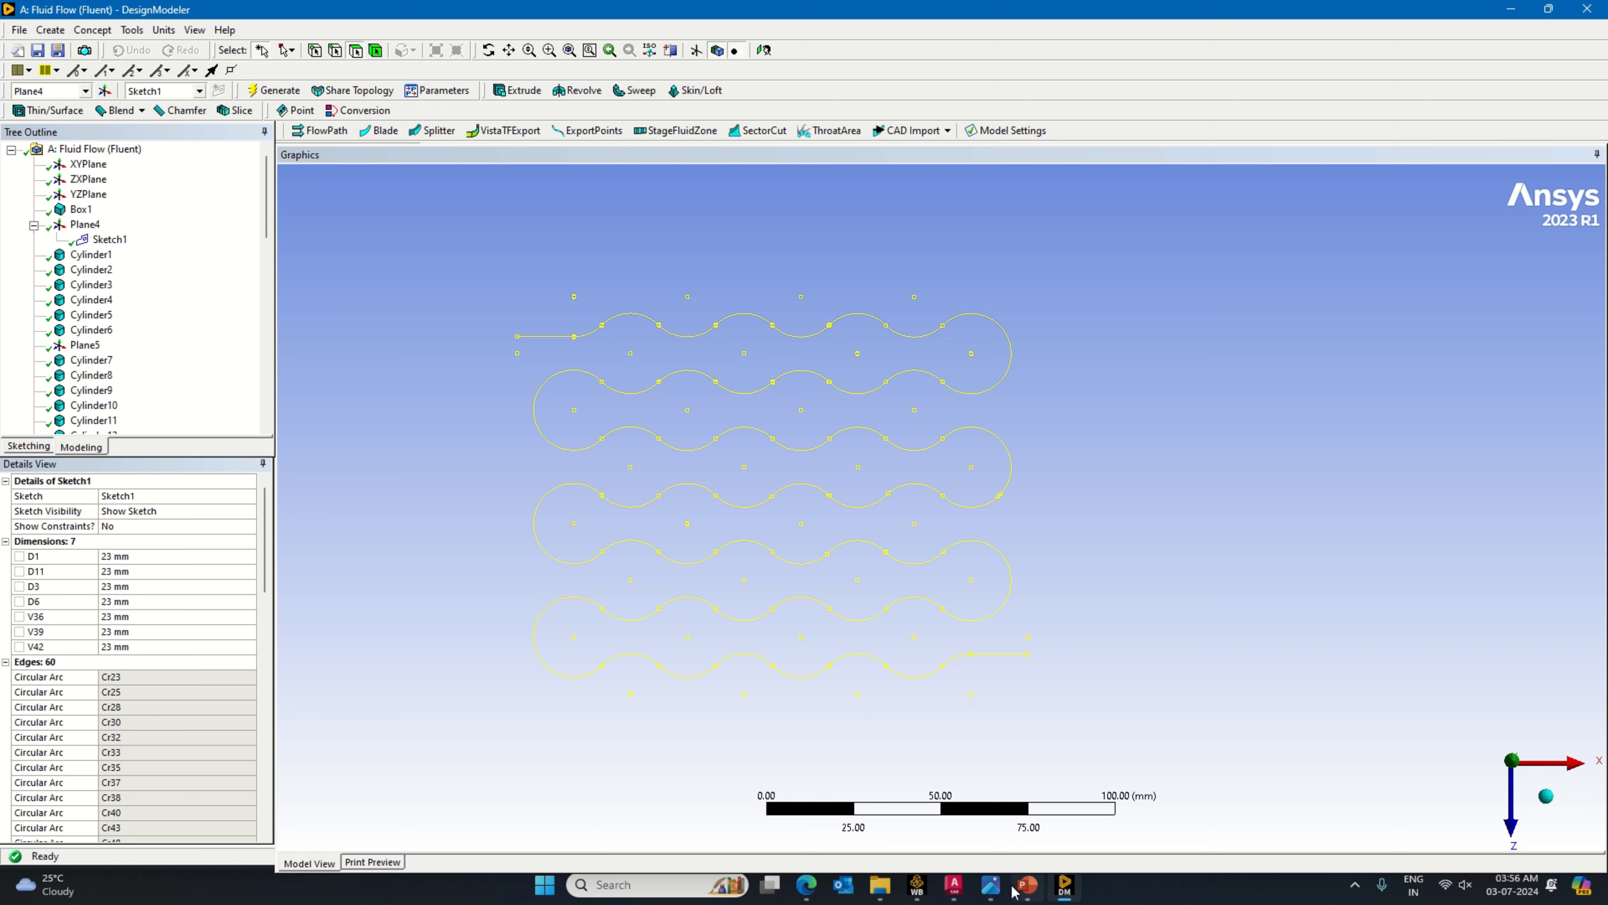
Step: Check the AutoCAD drawing briefly, then show all bodies in DesignModeler and view the cell pack from above
click(956, 894)
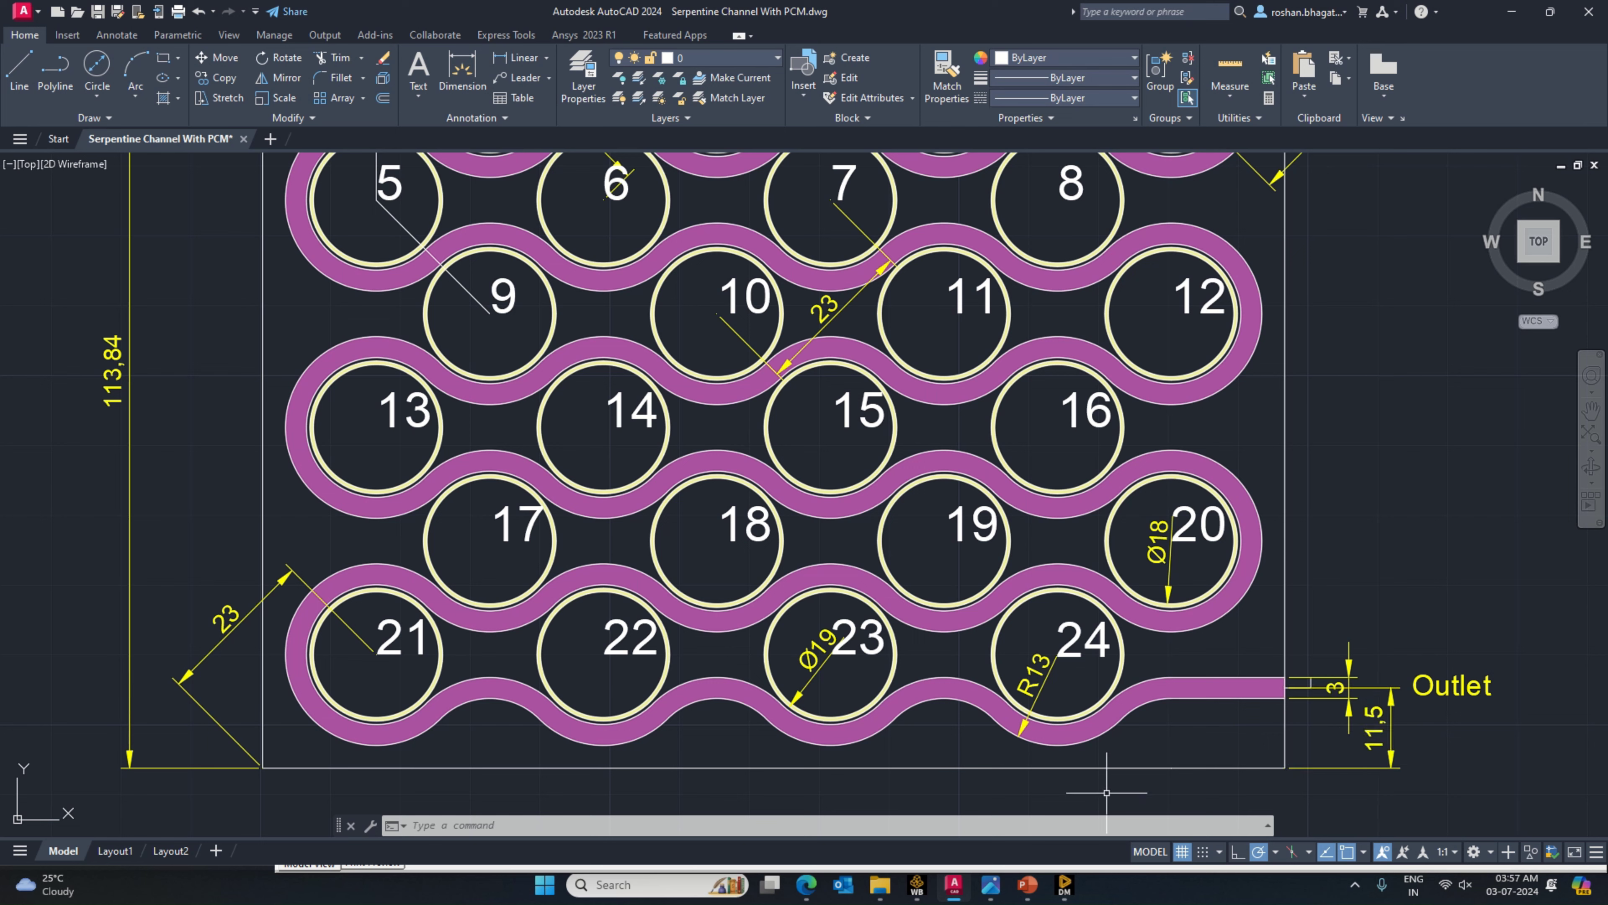
click(1064, 886)
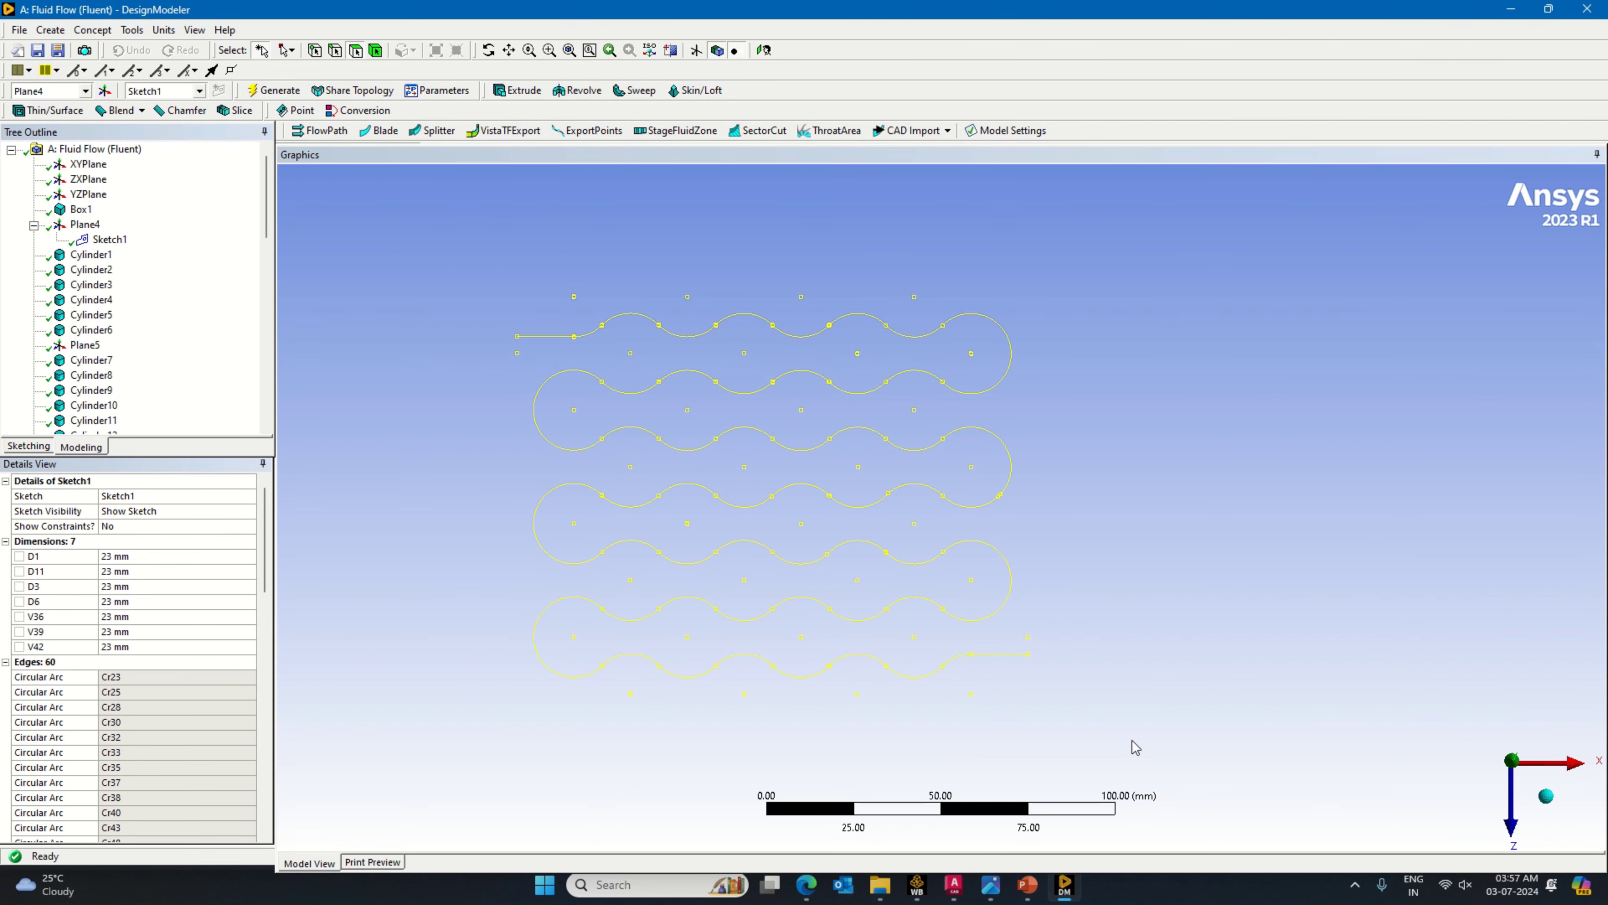
right_click(338, 221)
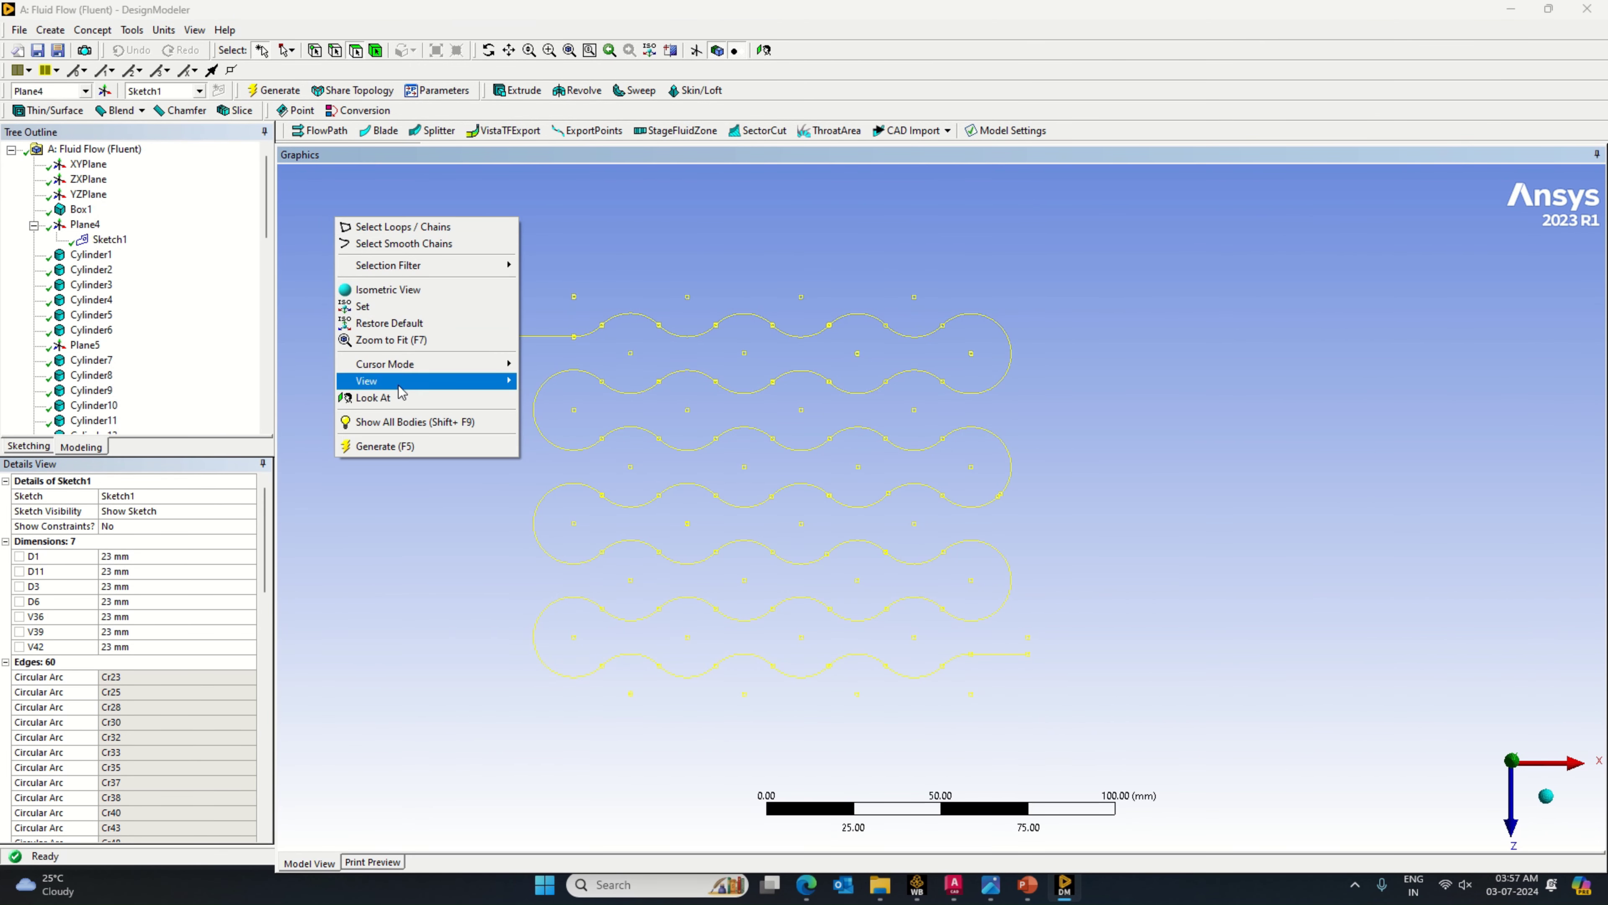
click(411, 423)
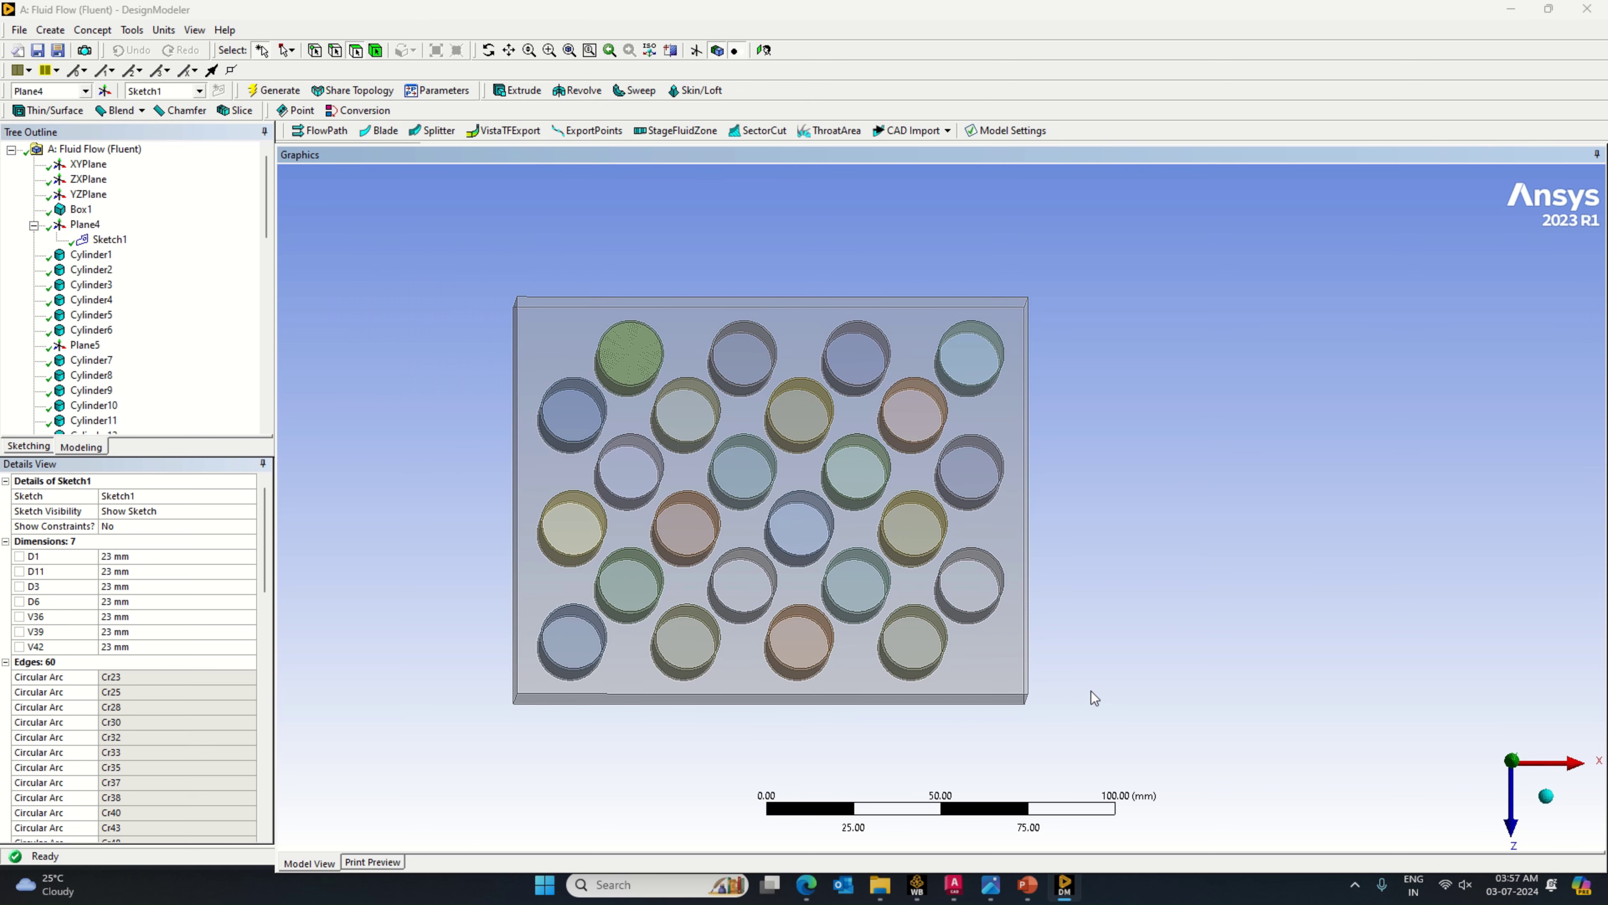
click(1545, 796)
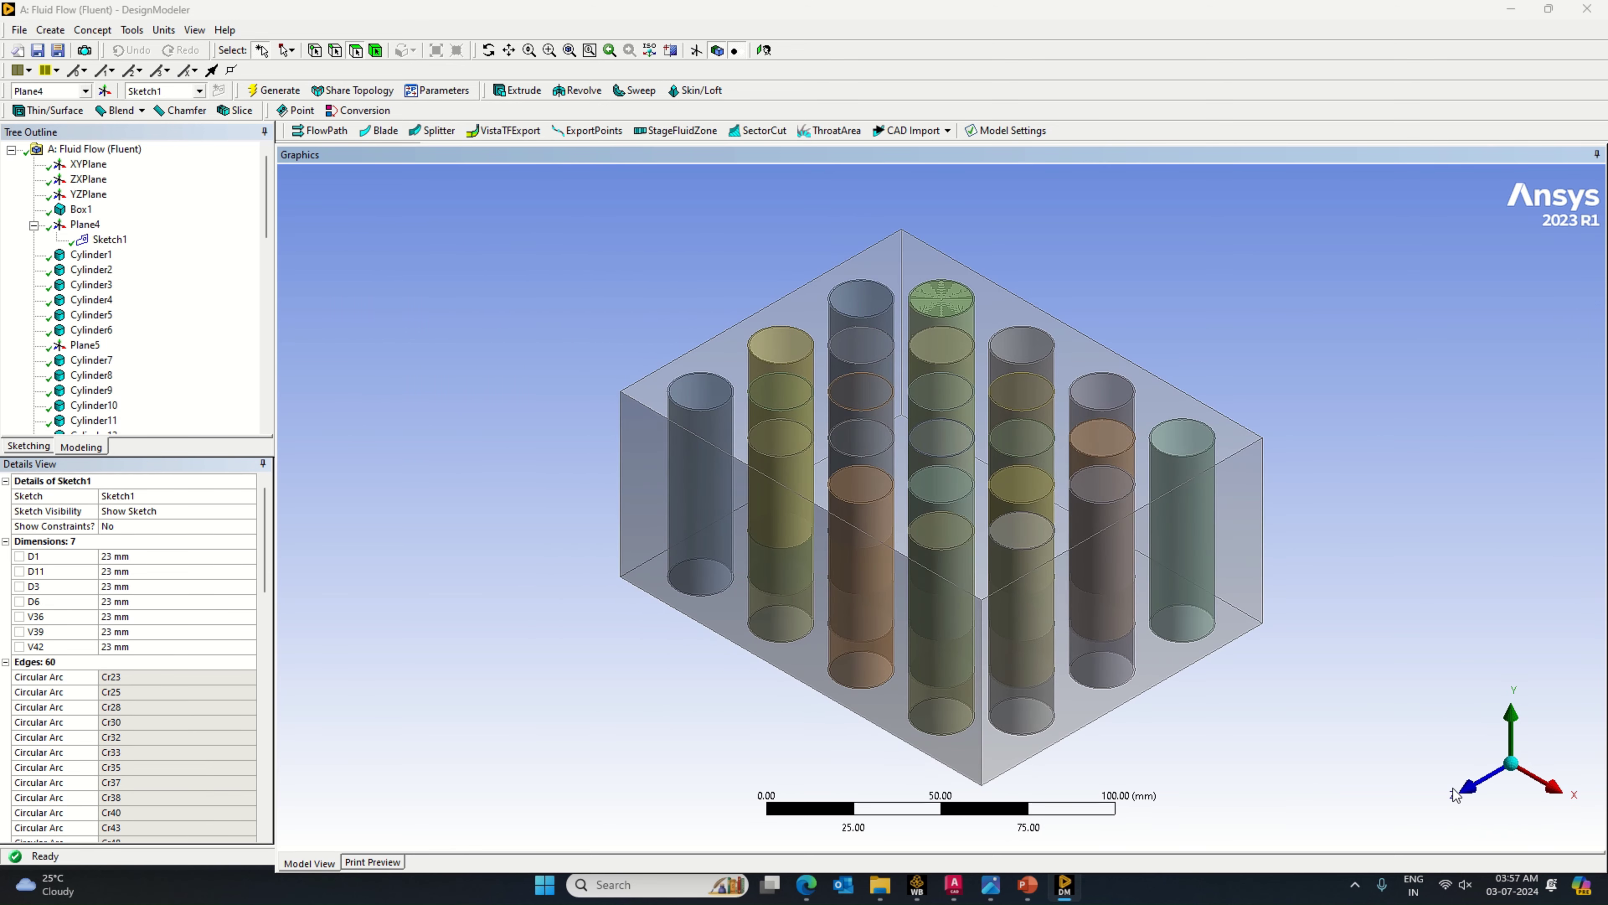
click(1472, 788)
click(1511, 706)
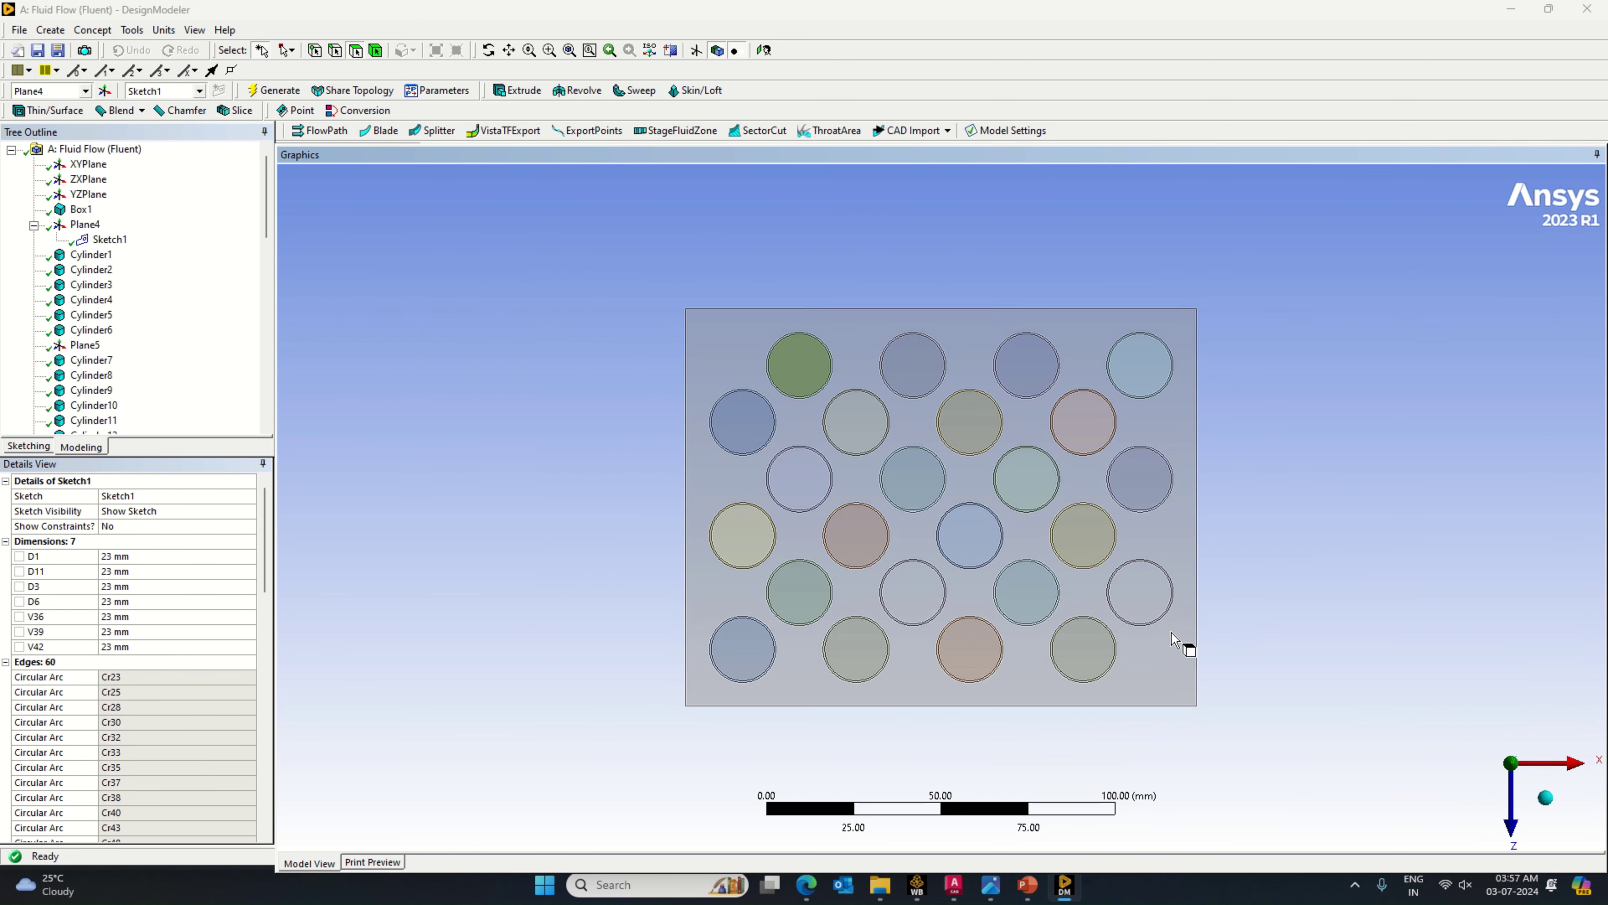
Step: Examine the inlet's position and dimensions in the AutoCAD drawing, then return to DesignModeler
click(953, 885)
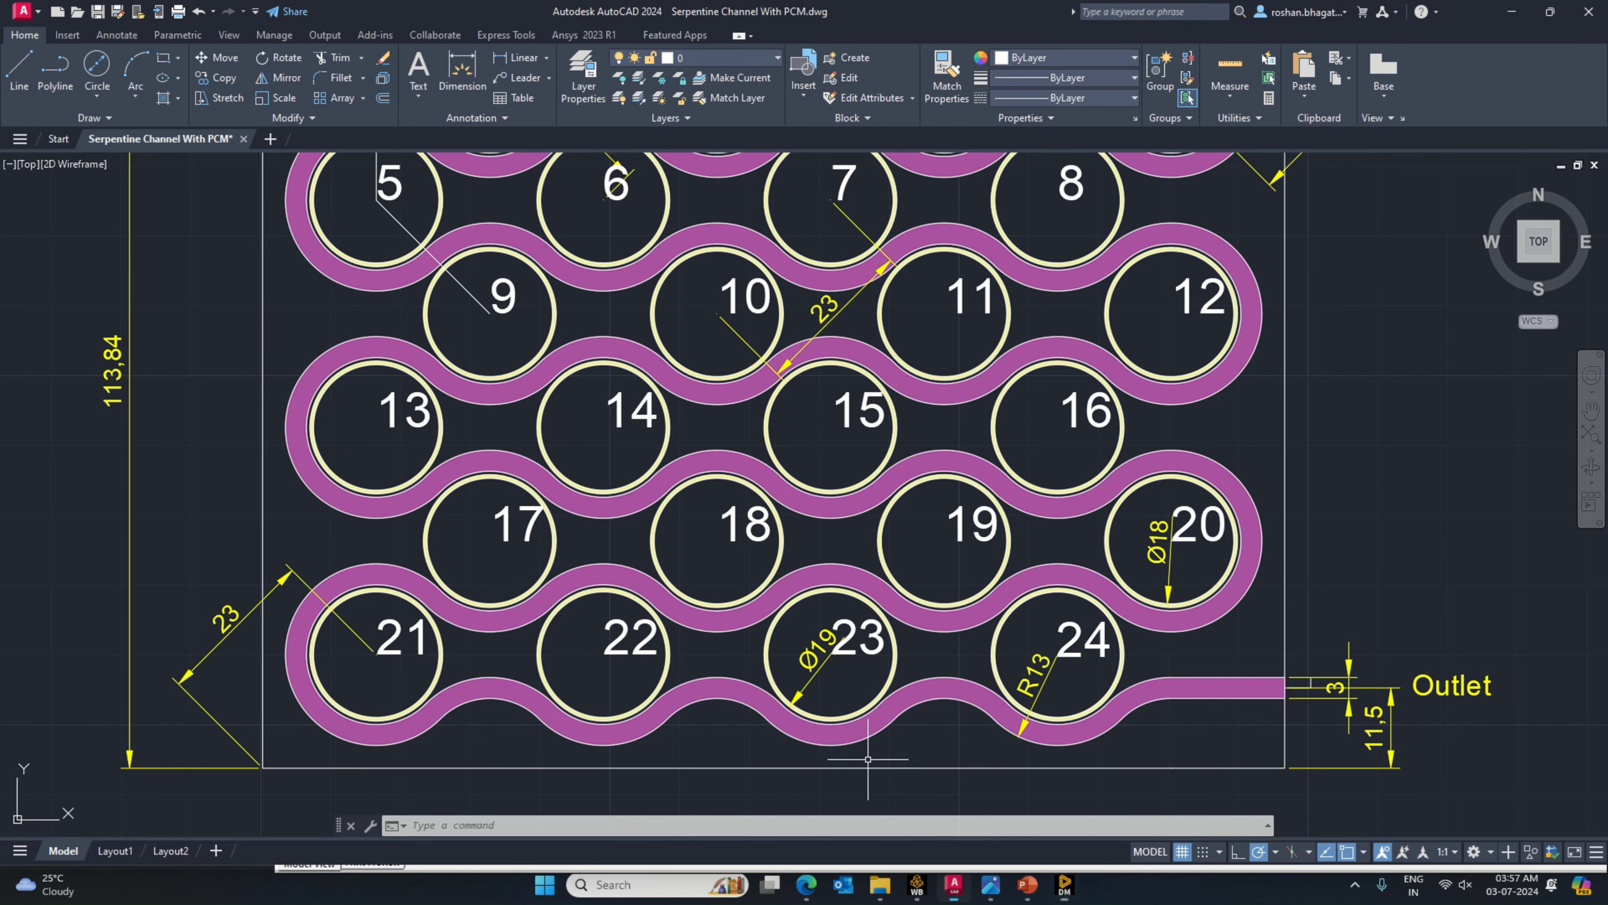
scroll(565, 327, down, 10)
scroll(546, 384, up, 4)
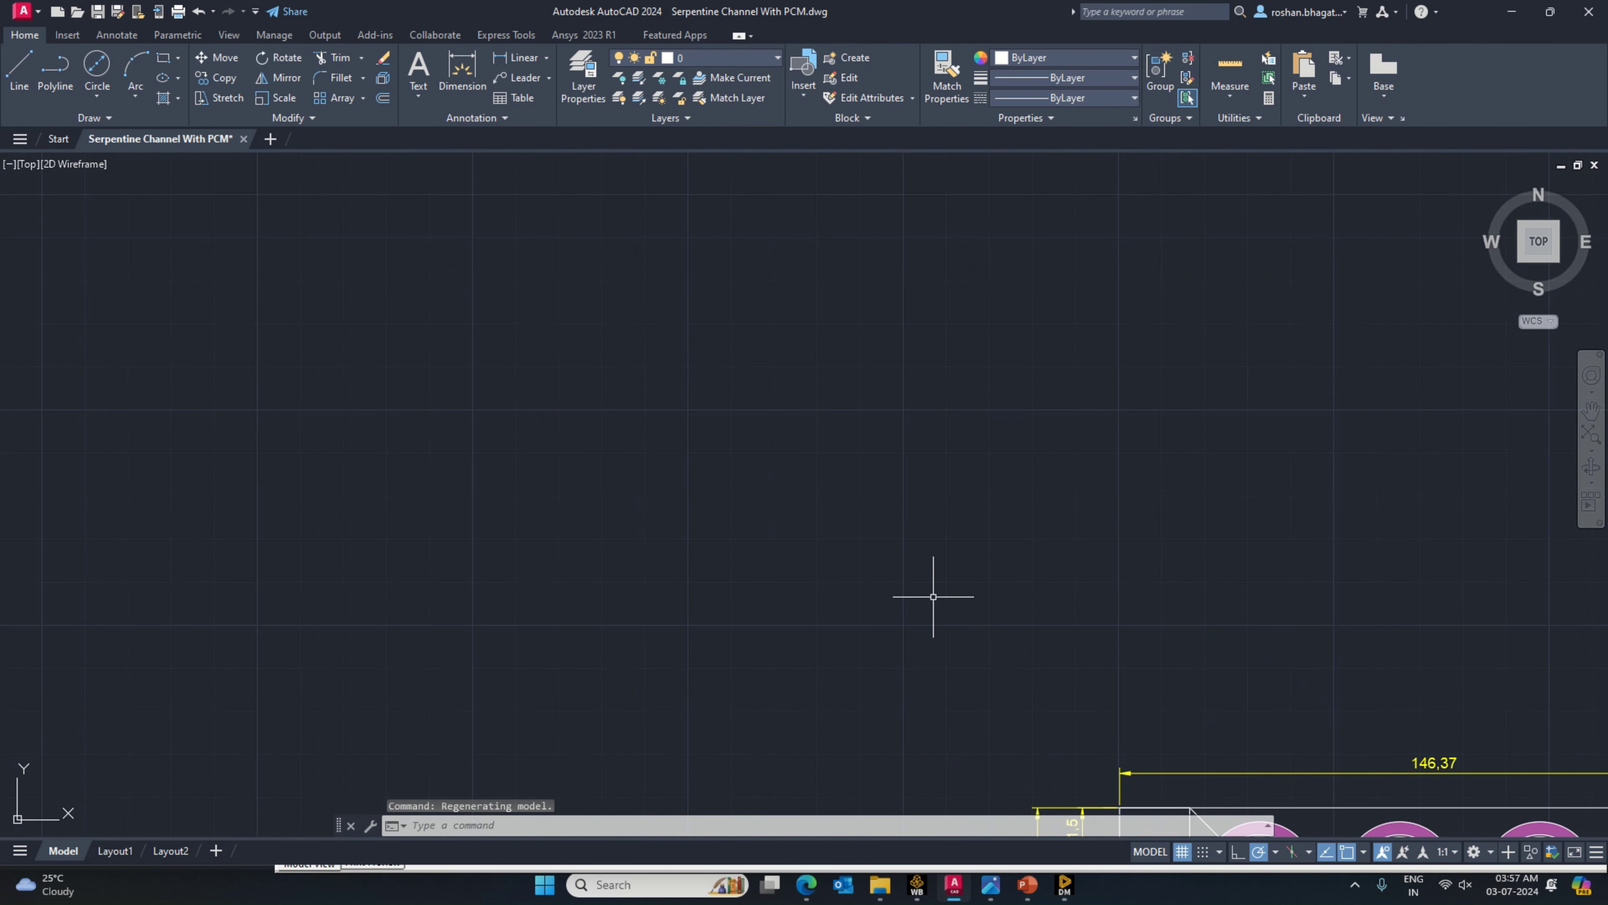
scroll(966, 614, down, 5)
scroll(966, 613, up, 10)
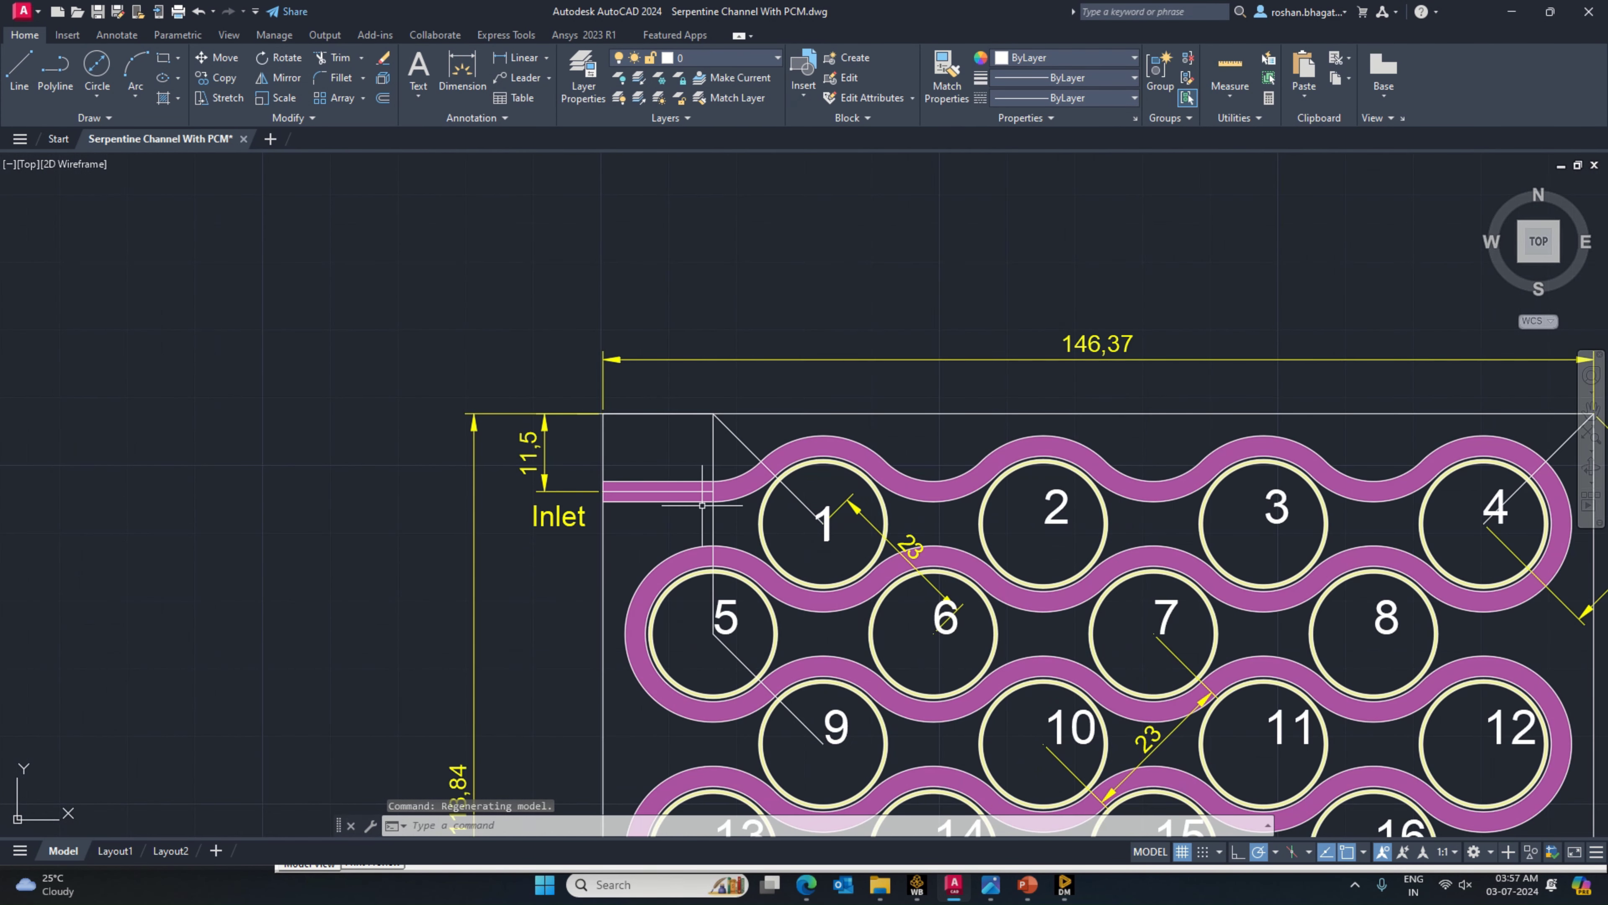
click(1064, 885)
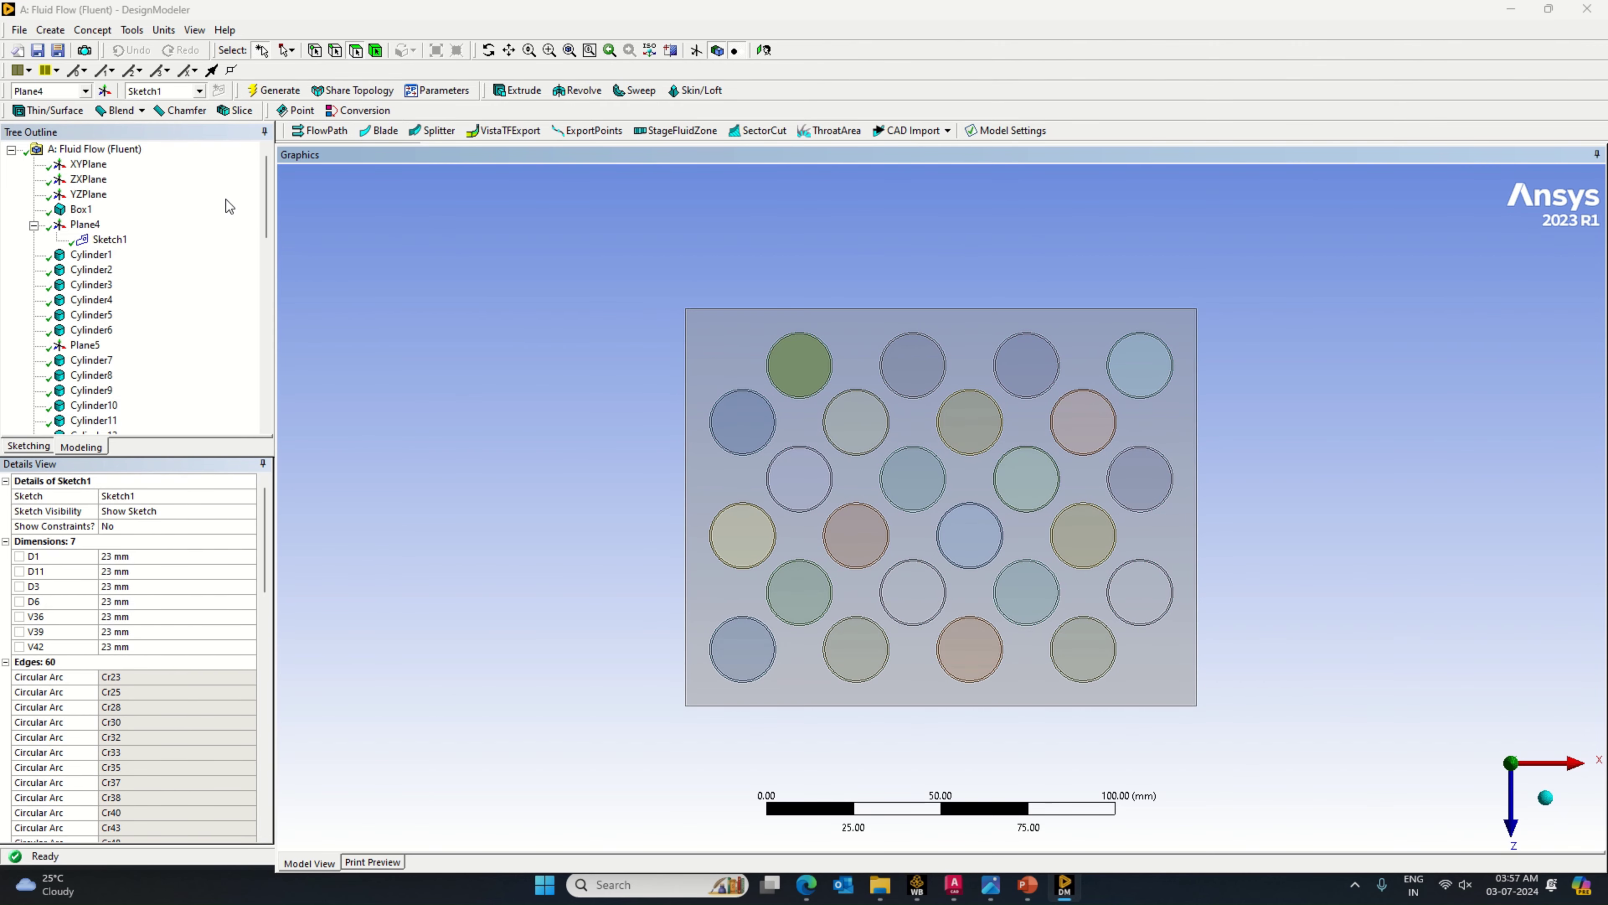
Step: Create a new sketch on the ZXPlane, then return to modeling without drawing anything in it
click(95, 166)
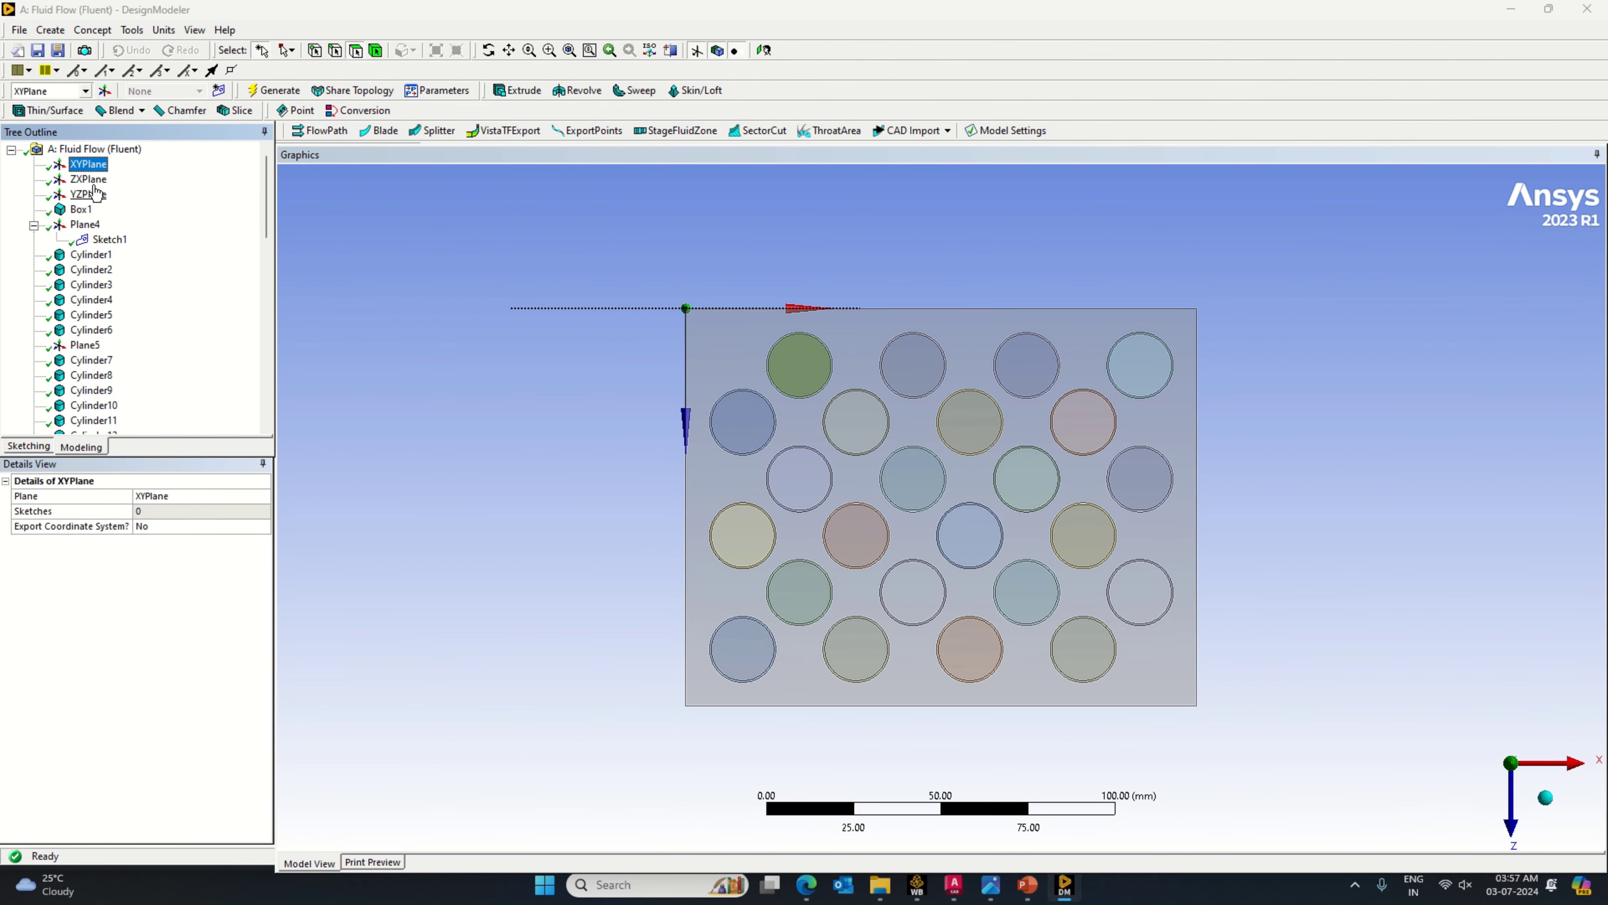
click(94, 181)
middle_drag(531, 460, 593, 398)
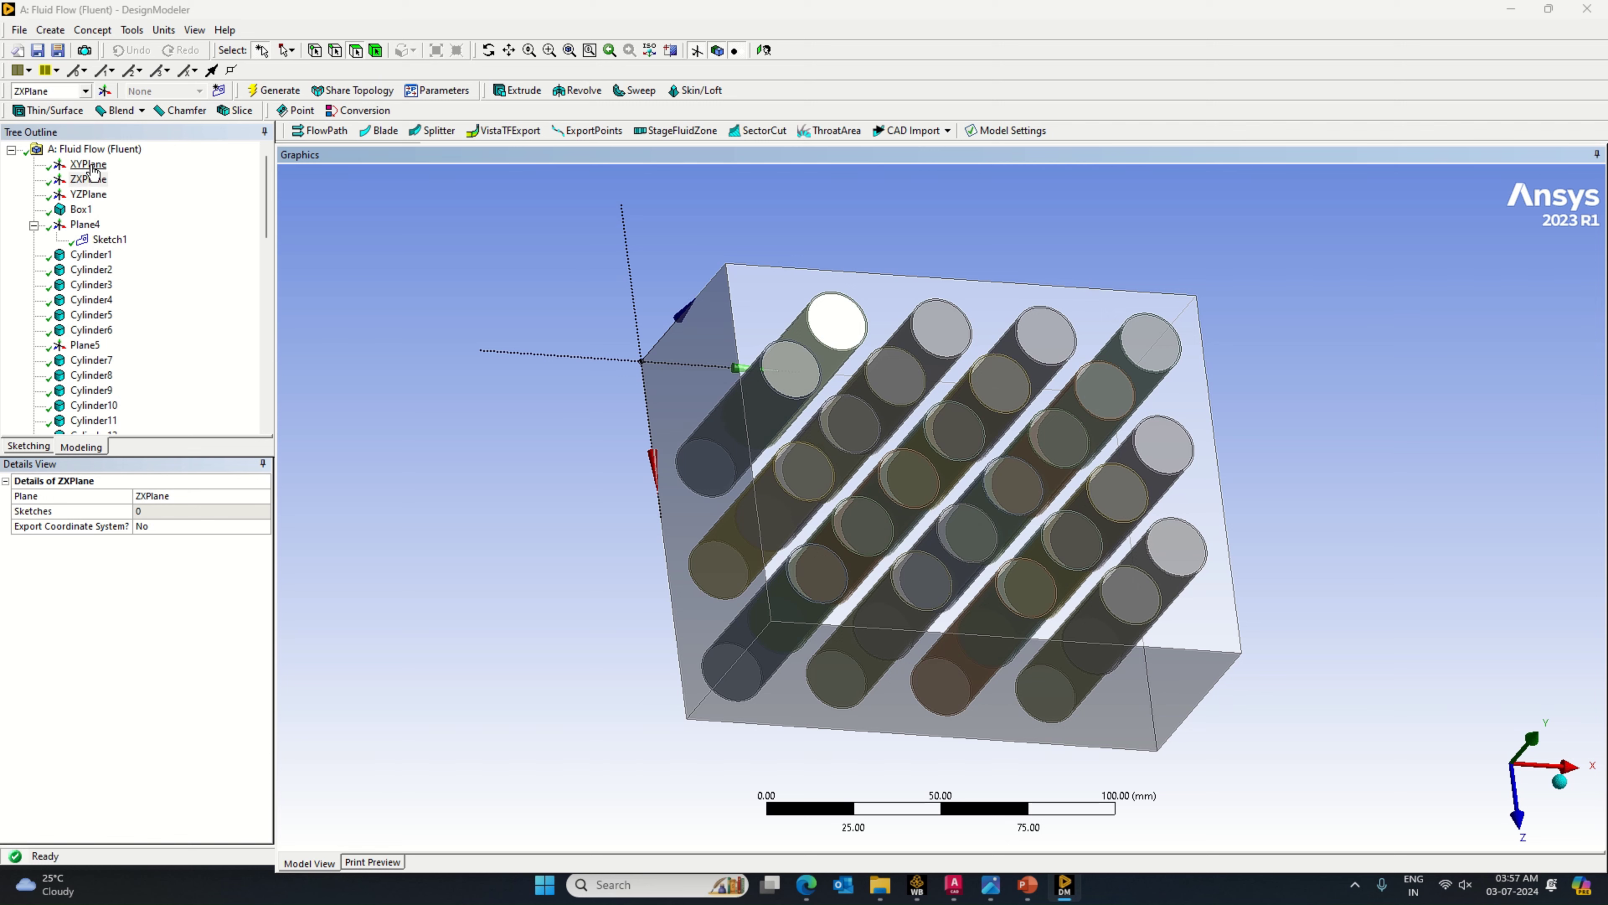
click(89, 179)
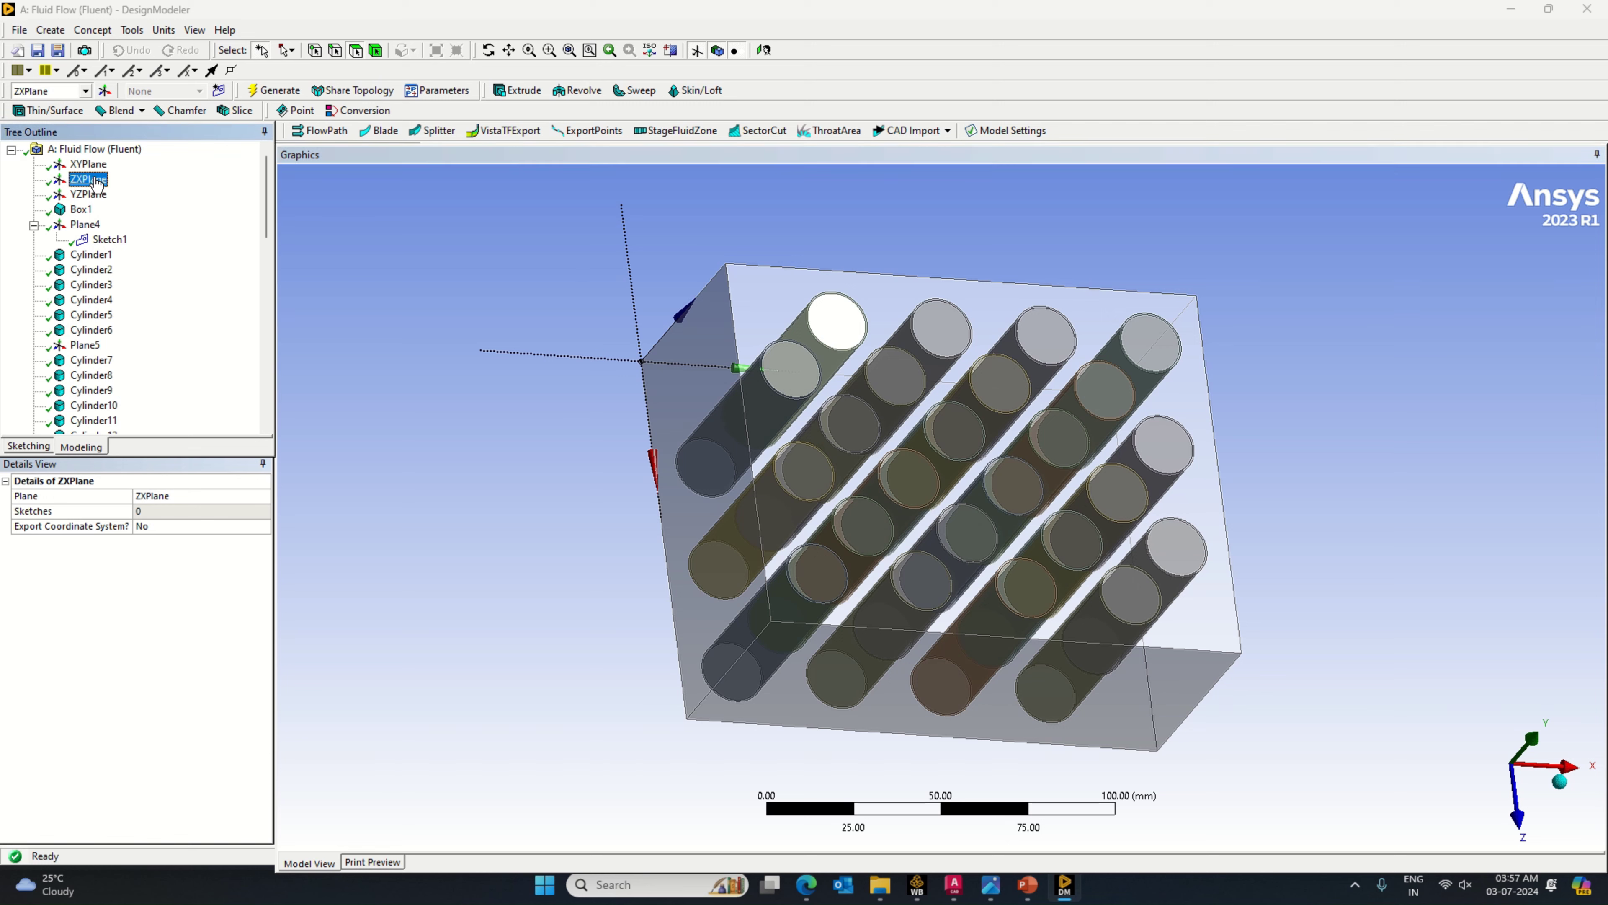
click(219, 90)
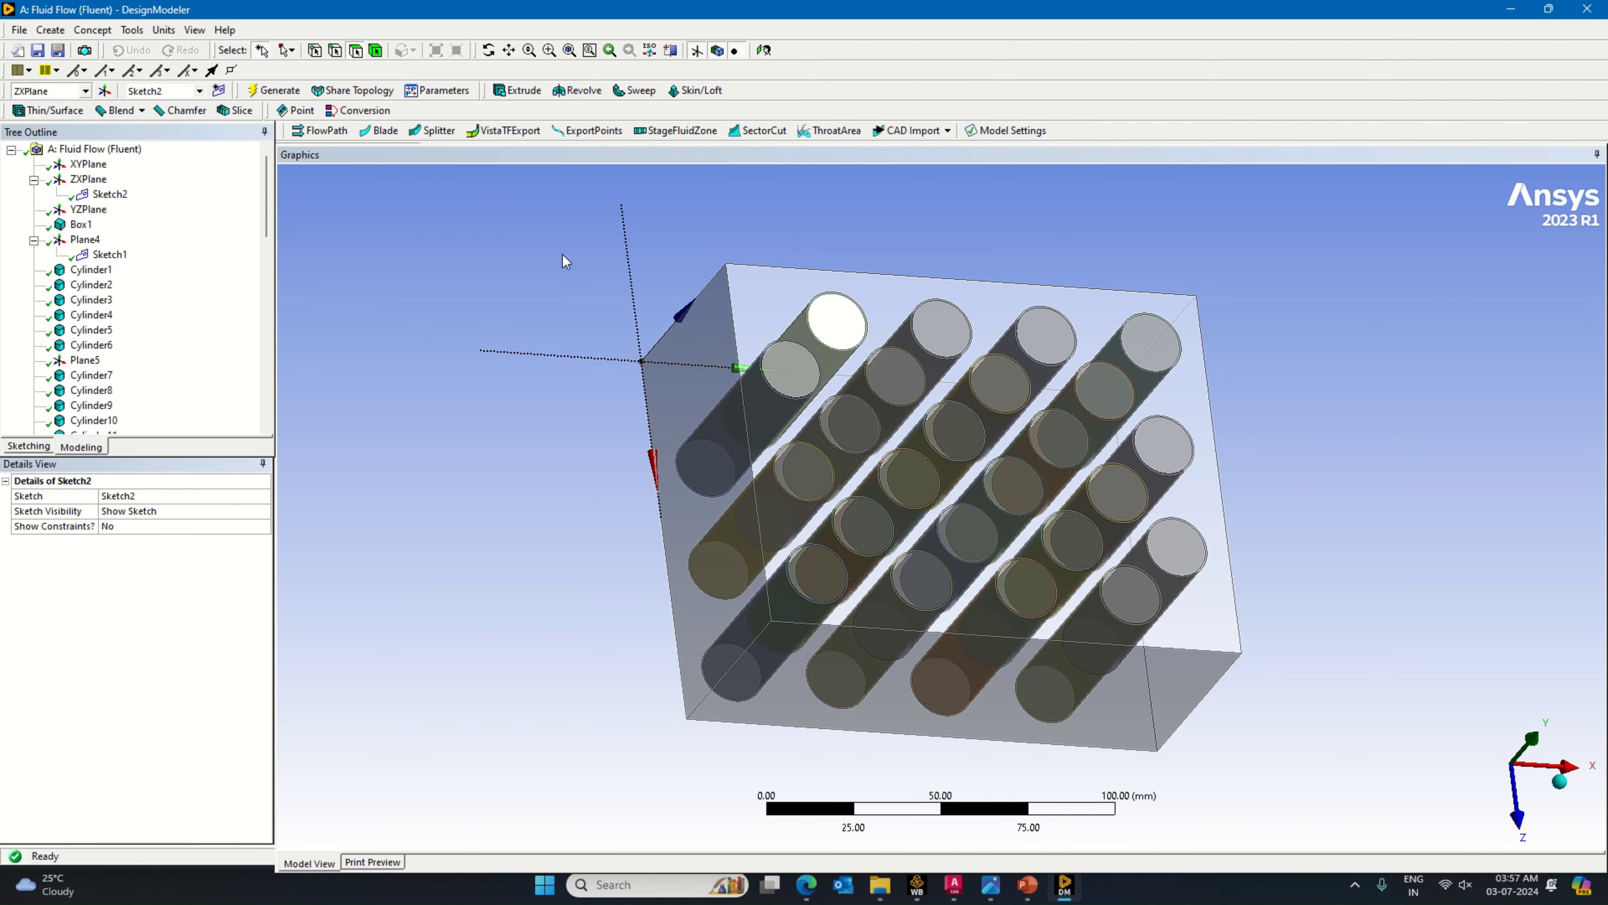
click(104, 196)
click(28, 446)
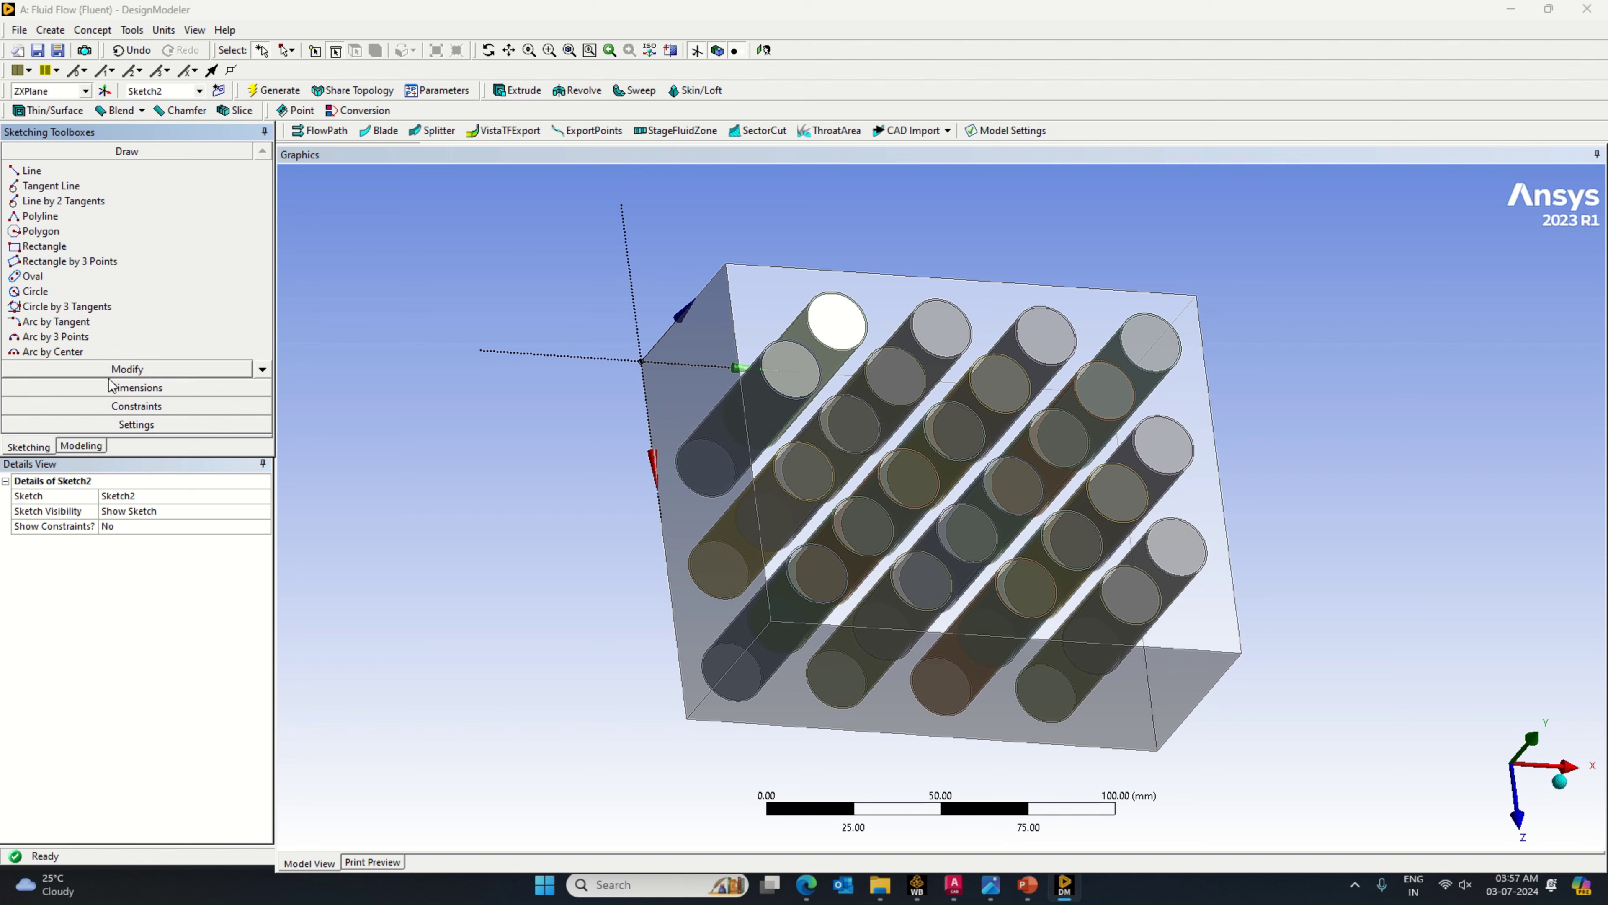
click(81, 446)
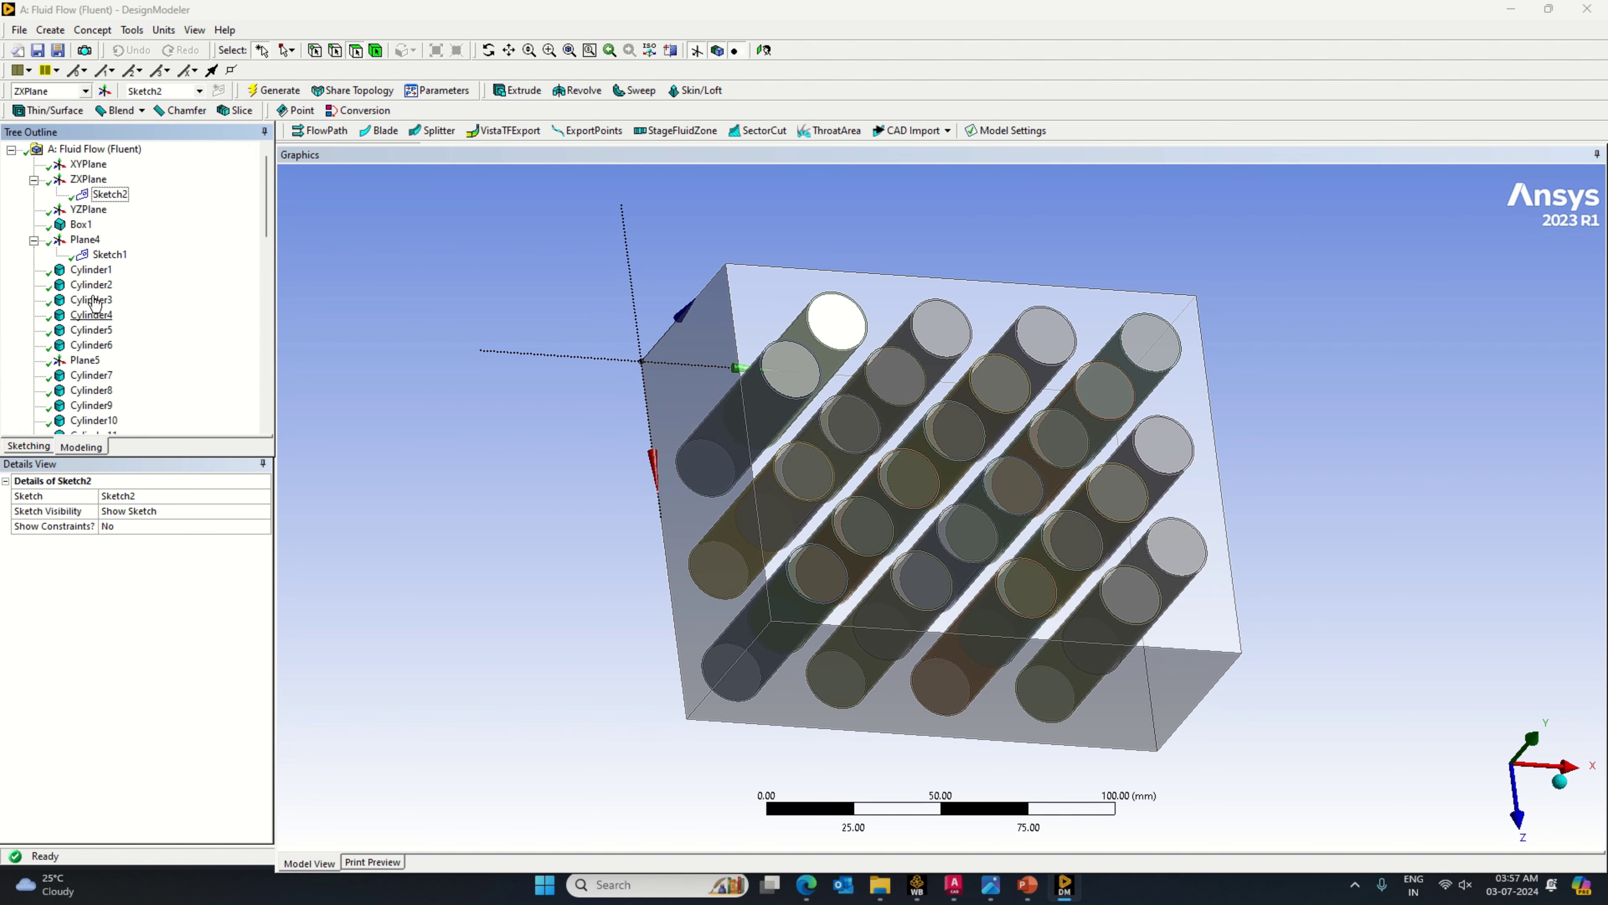
Step: Start a box primitive and set its diagonal components to 3 mm in X and 65 mm in Y
click(88, 180)
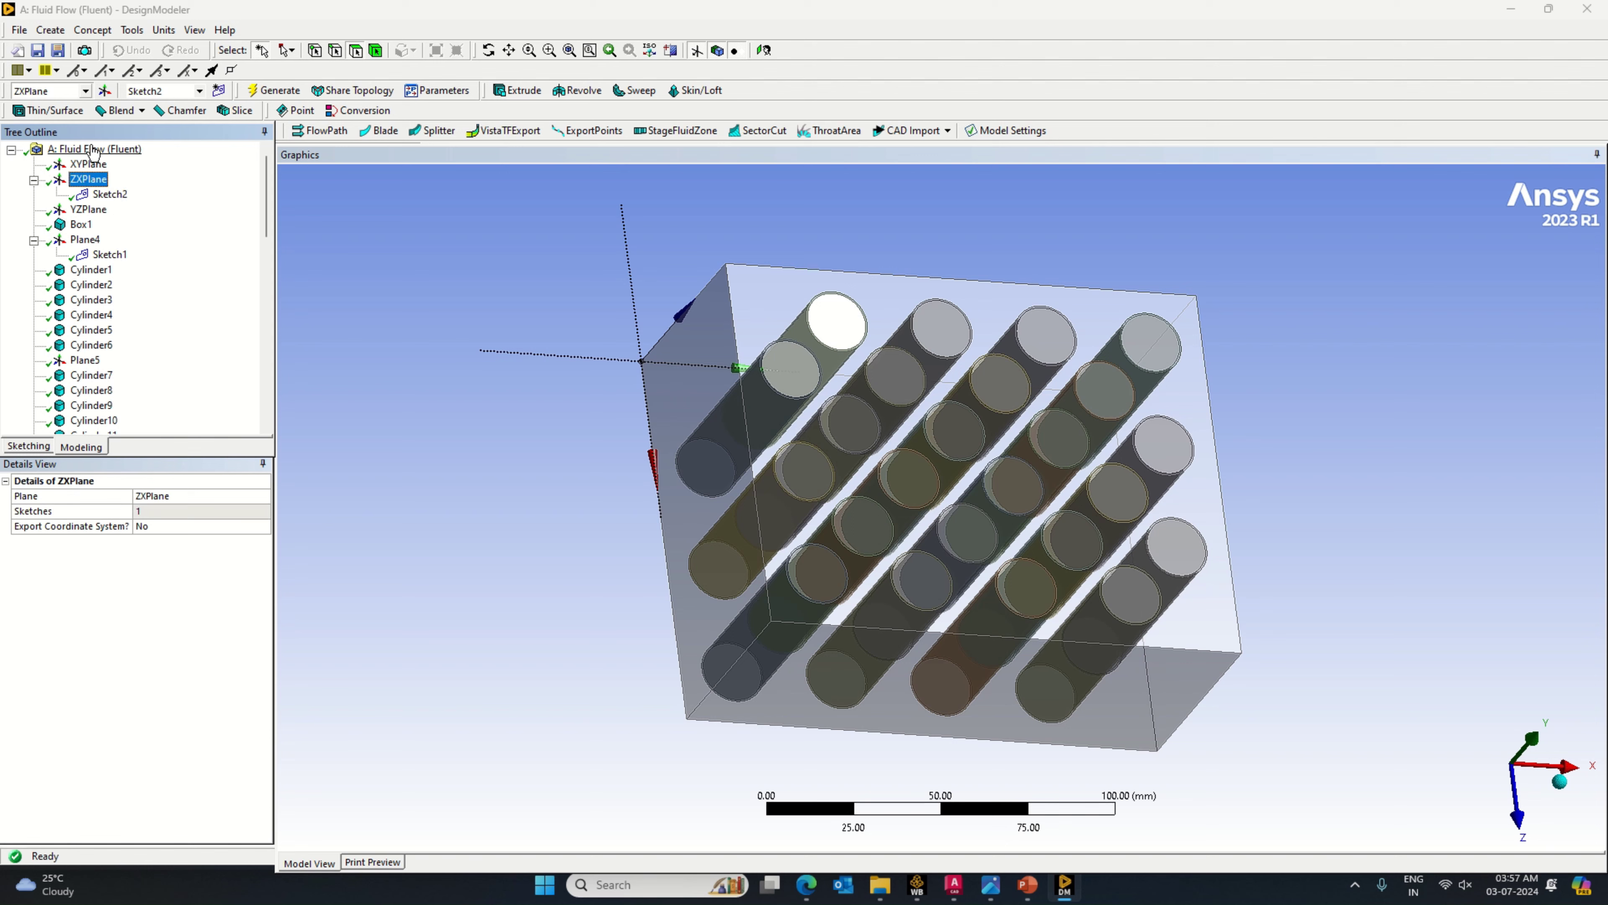
click(67, 31)
mouse_move(114, 374)
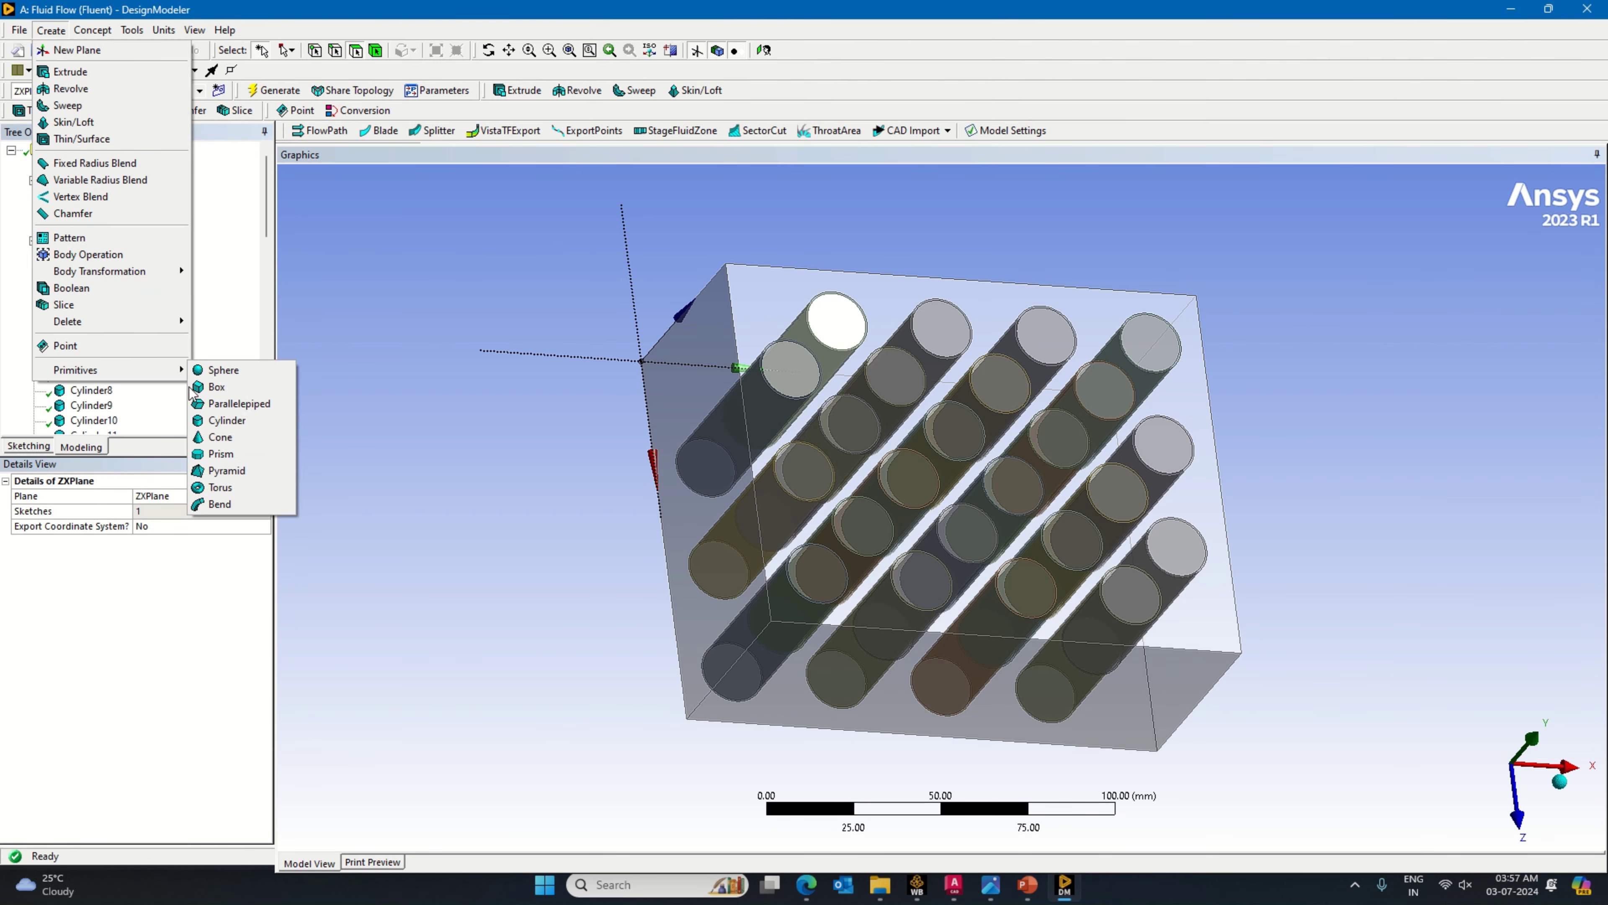
click(217, 387)
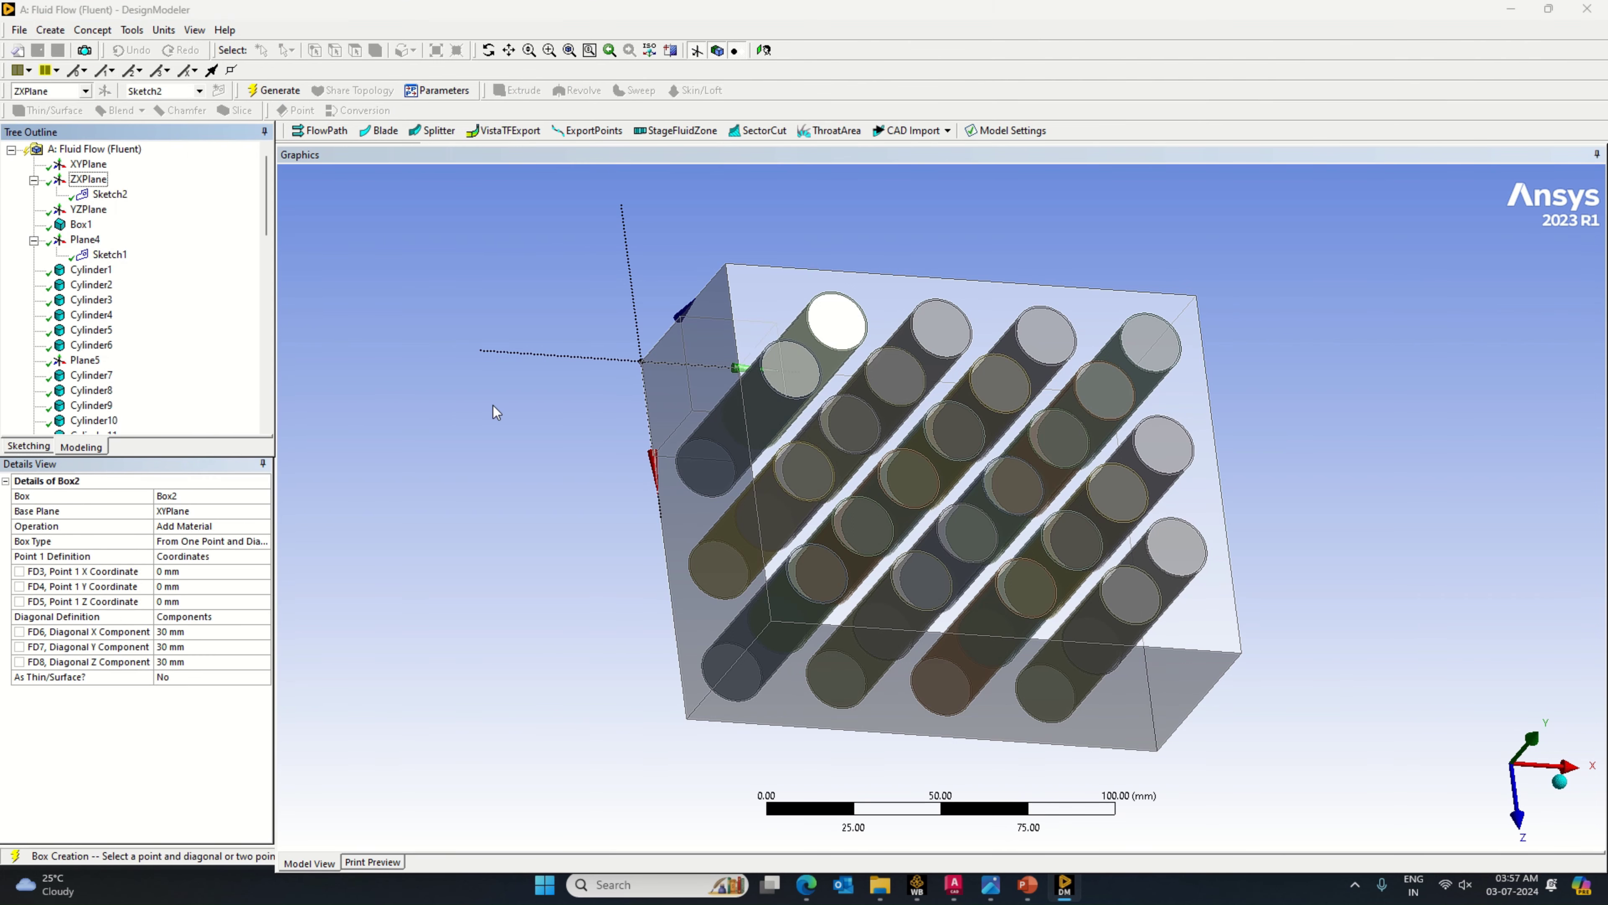
middle_drag(532, 438, 617, 415)
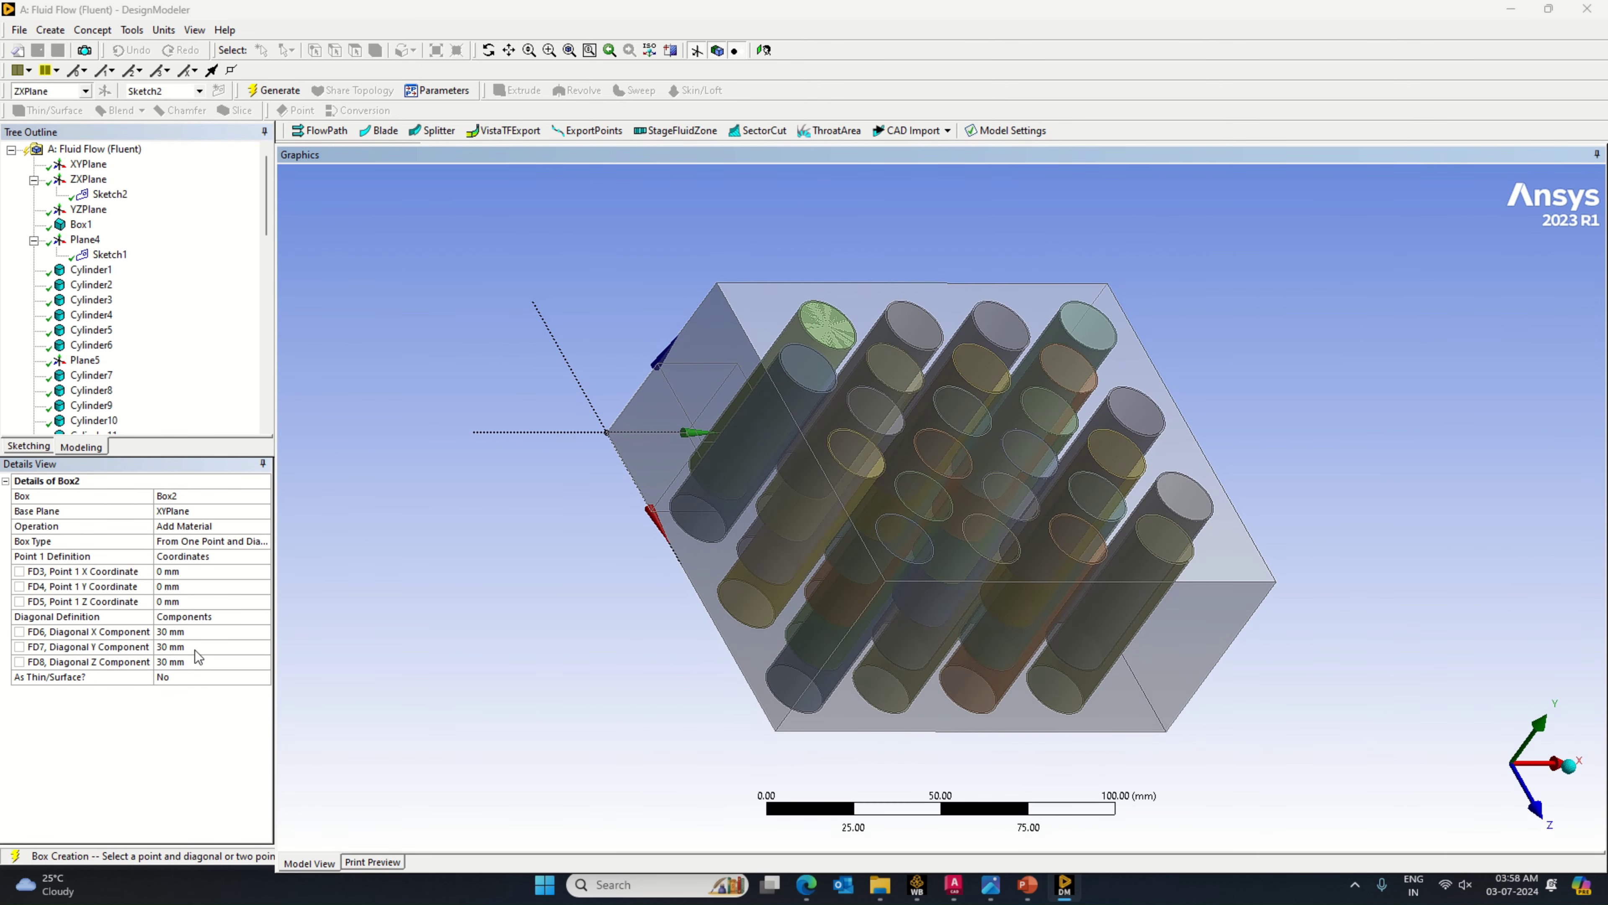
click(196, 630)
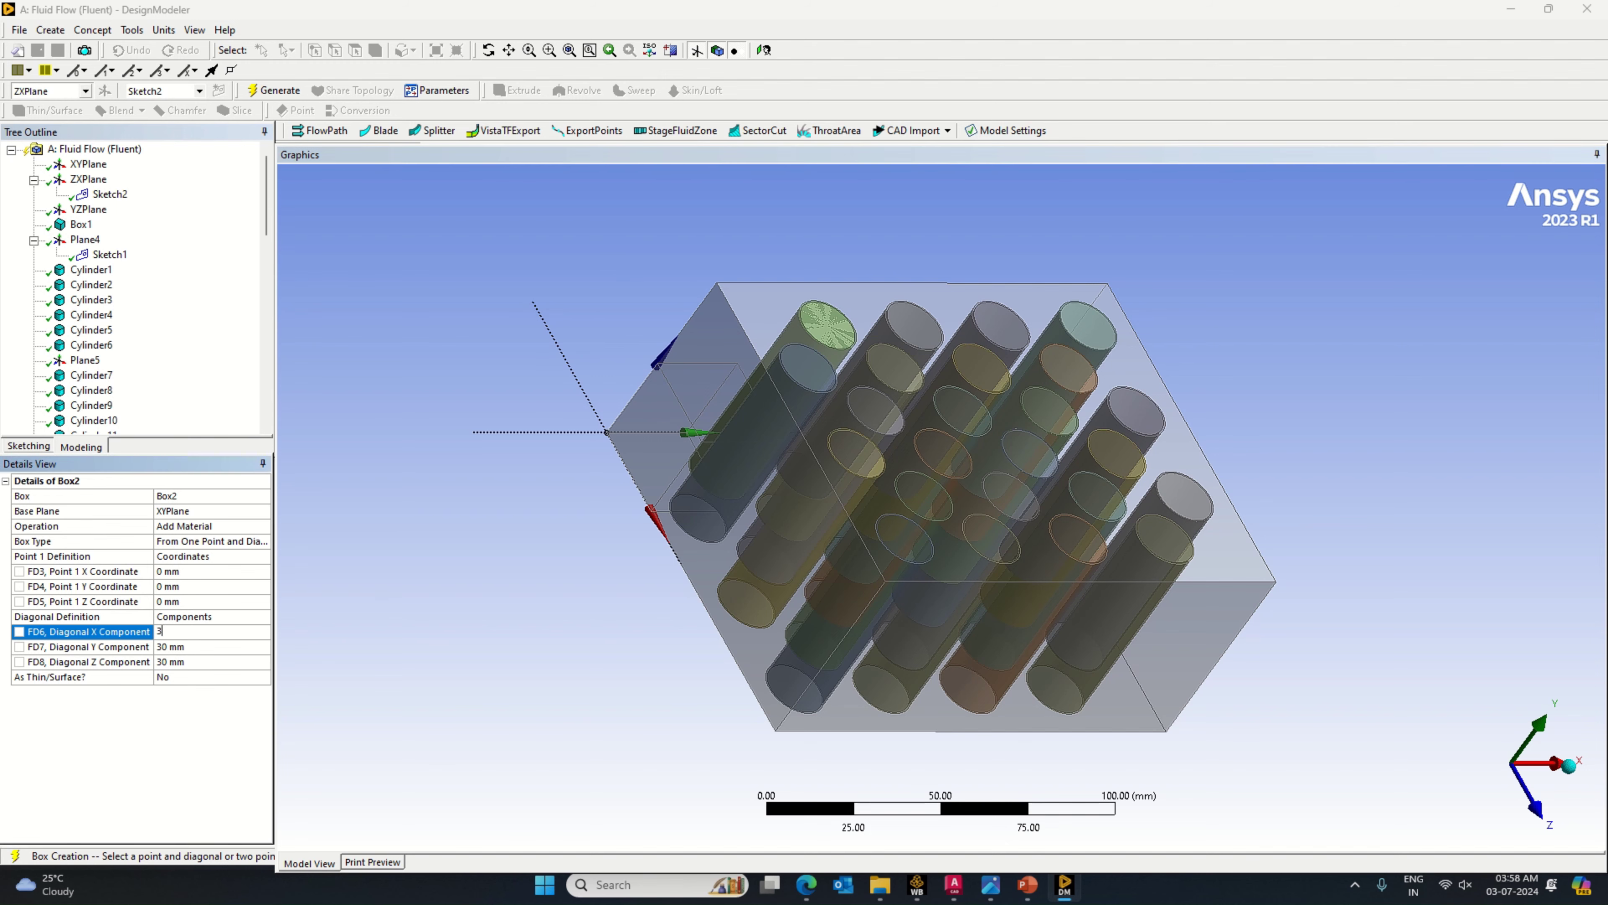
click(193, 651)
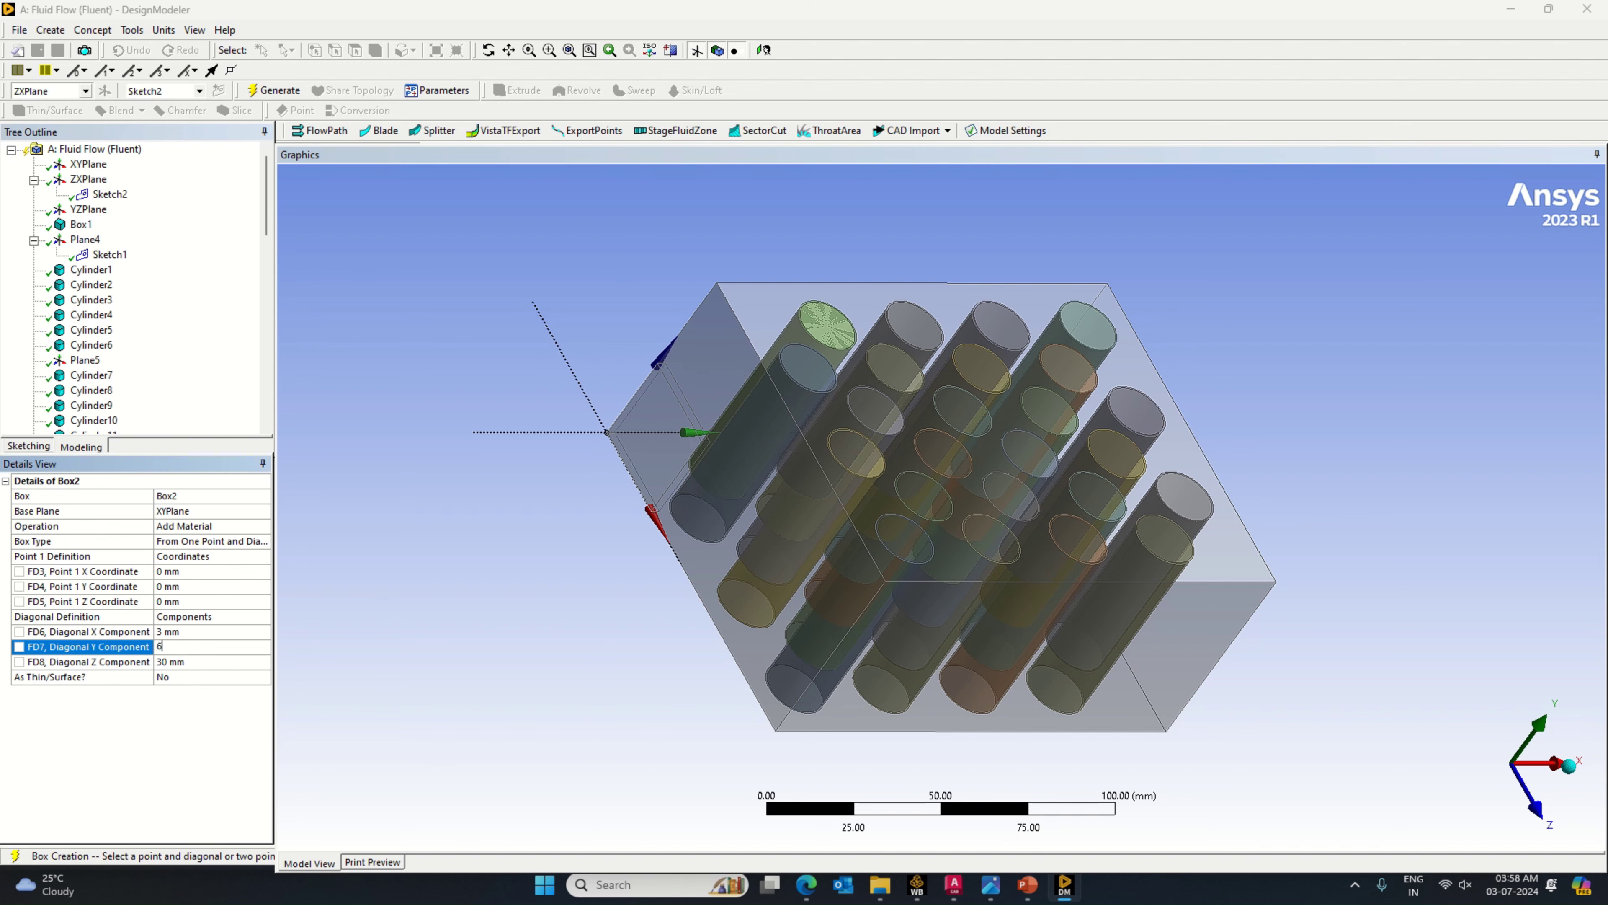
Step: Set the box's diagonal Z component to 3 mm and its diagonal X component to -3 mm
click(204, 663)
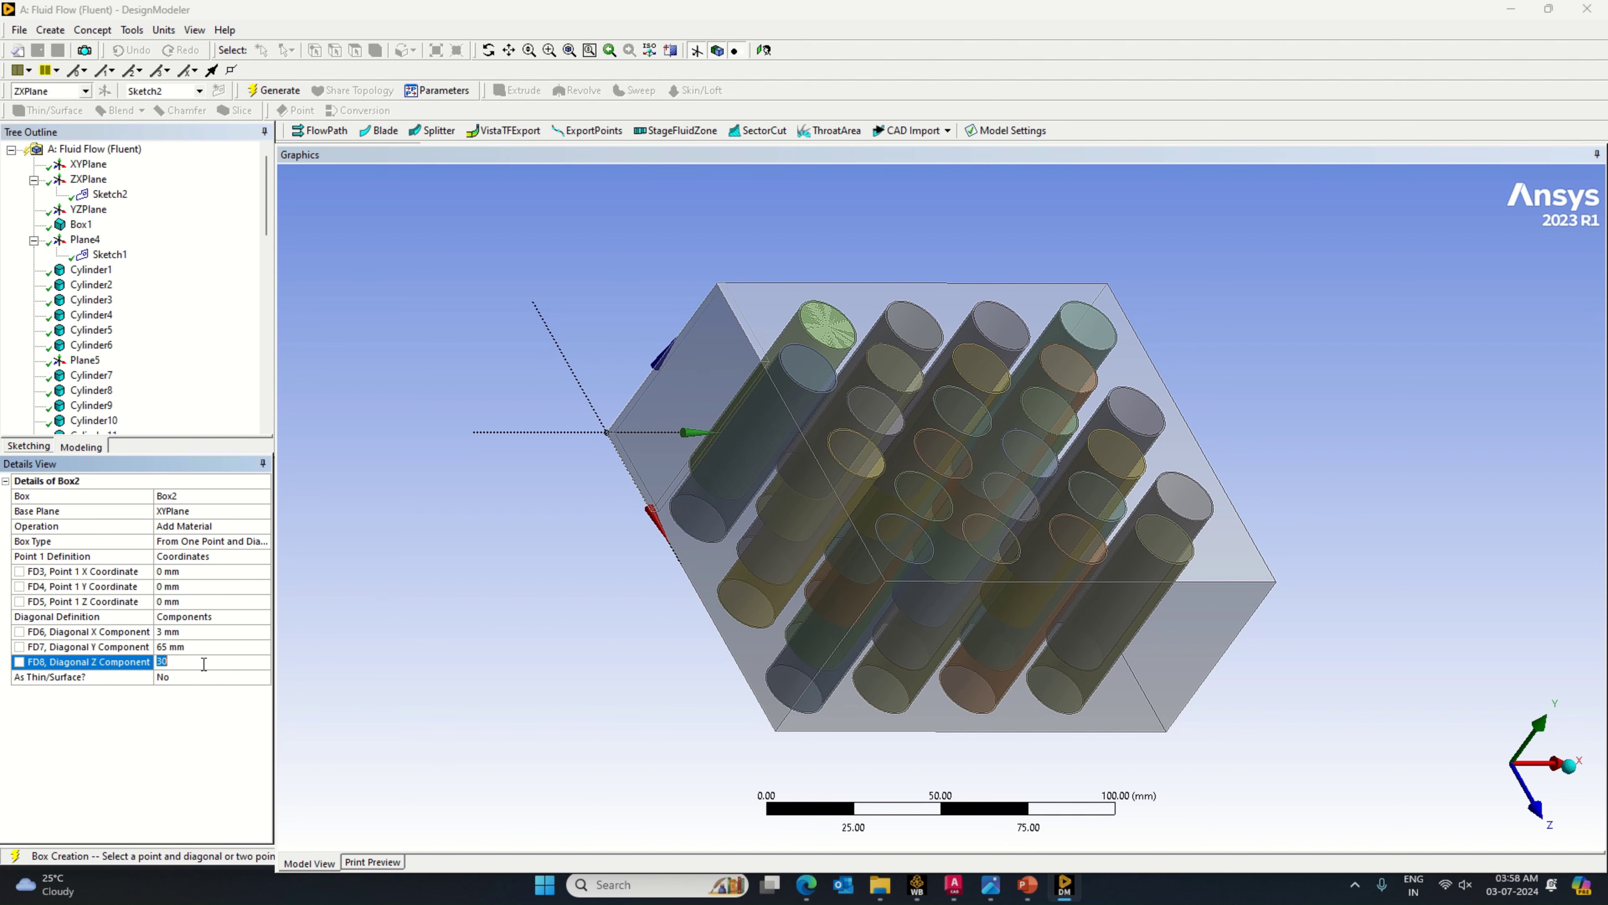
middle_drag(550, 697, 455, 684)
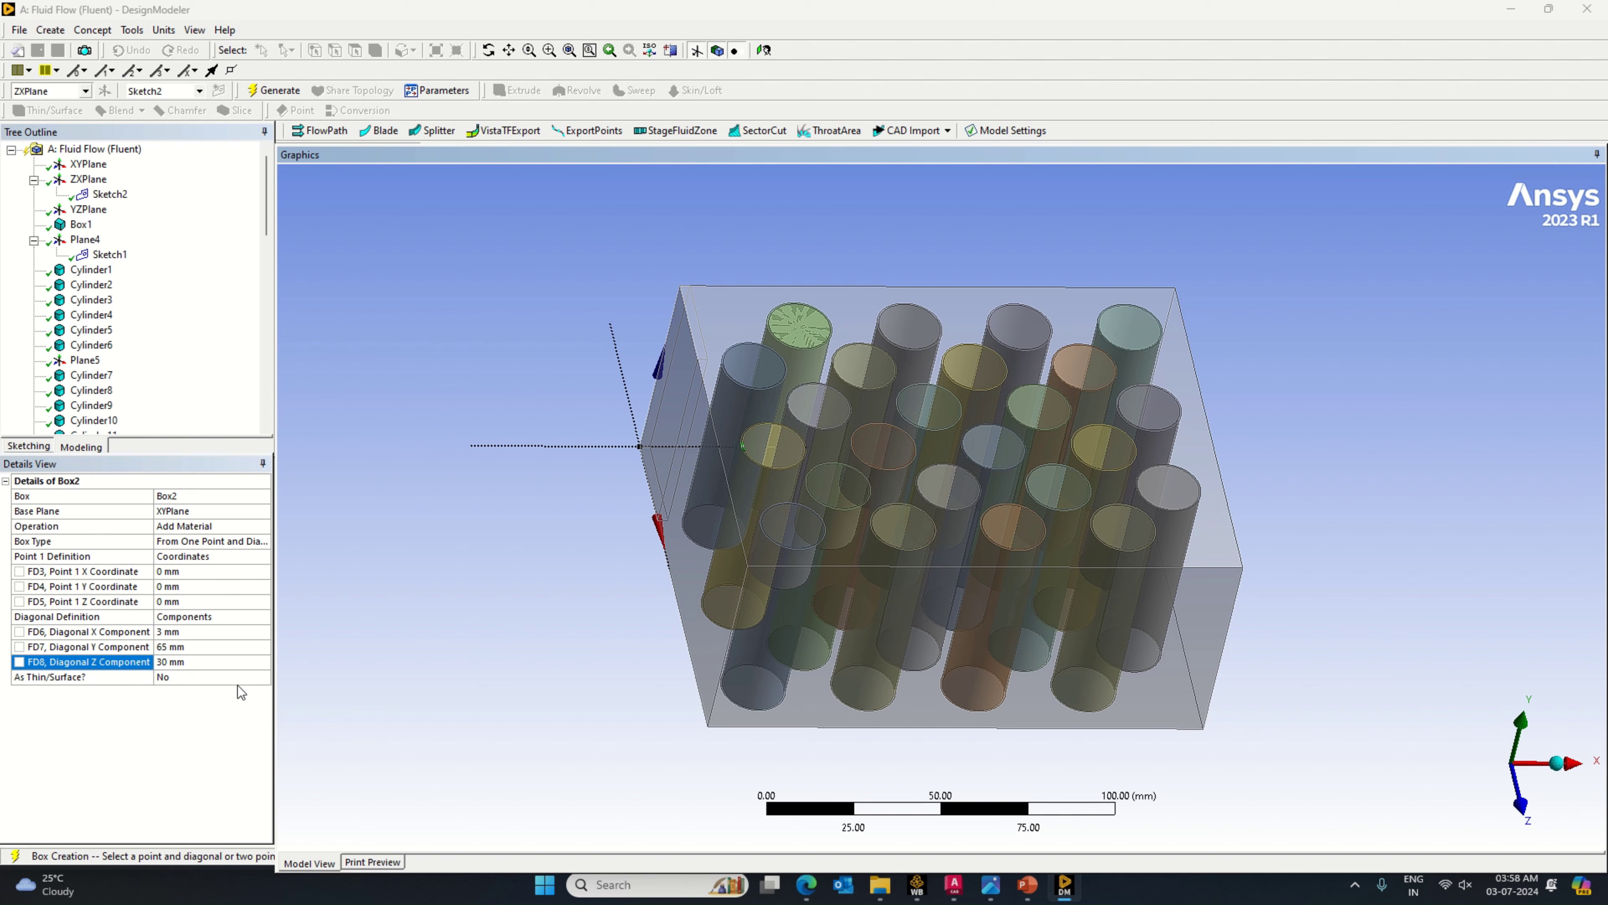
click(216, 663)
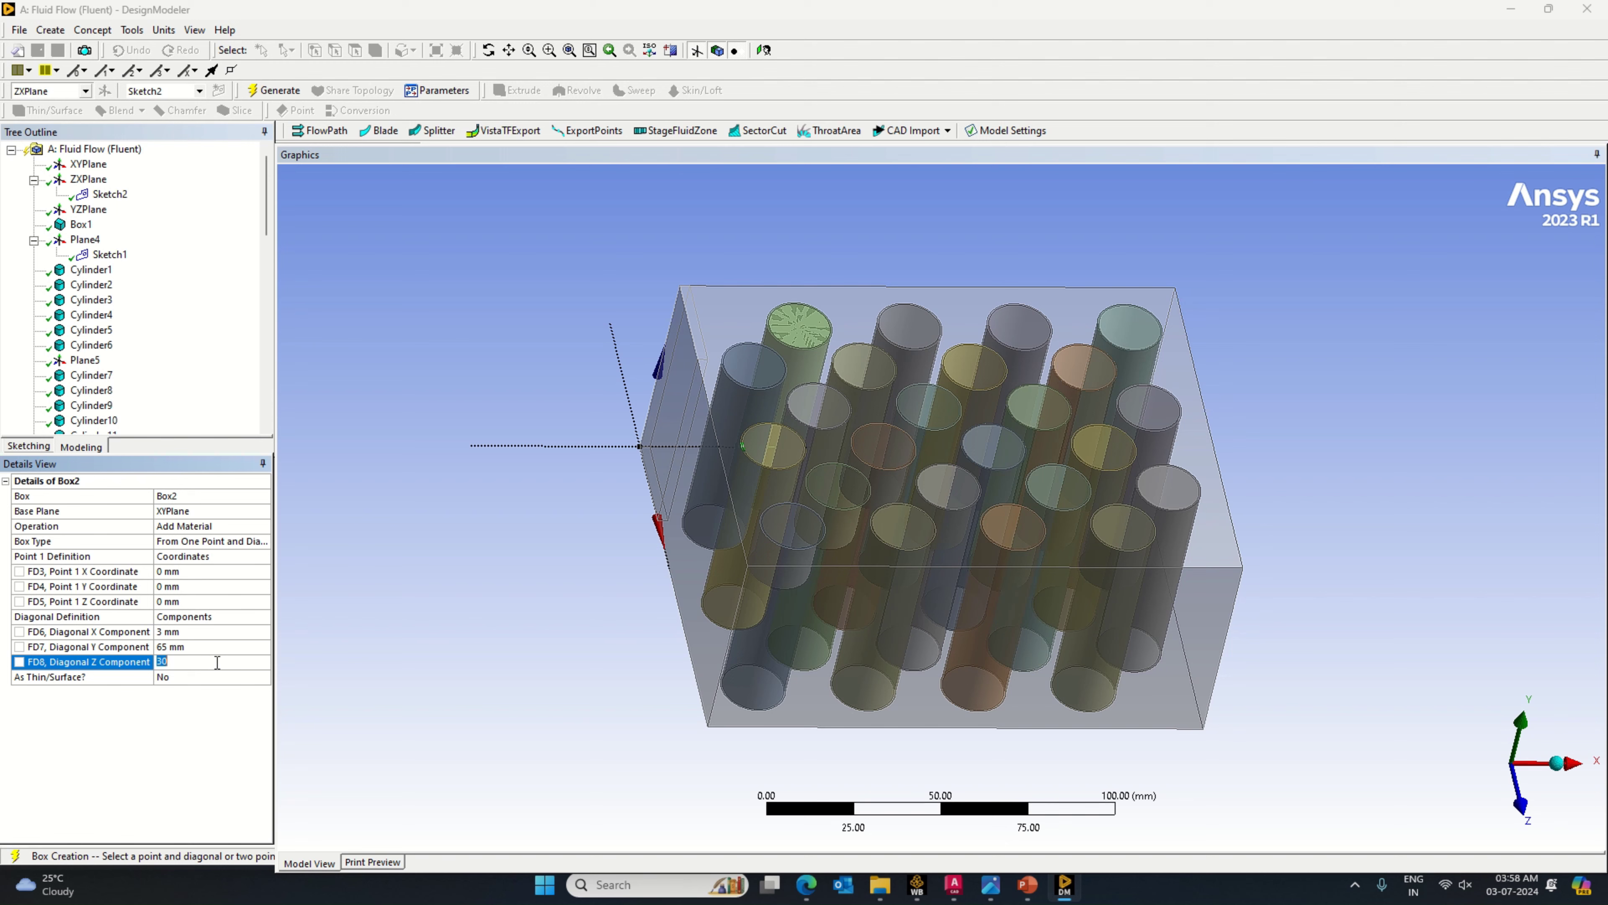
click(210, 632)
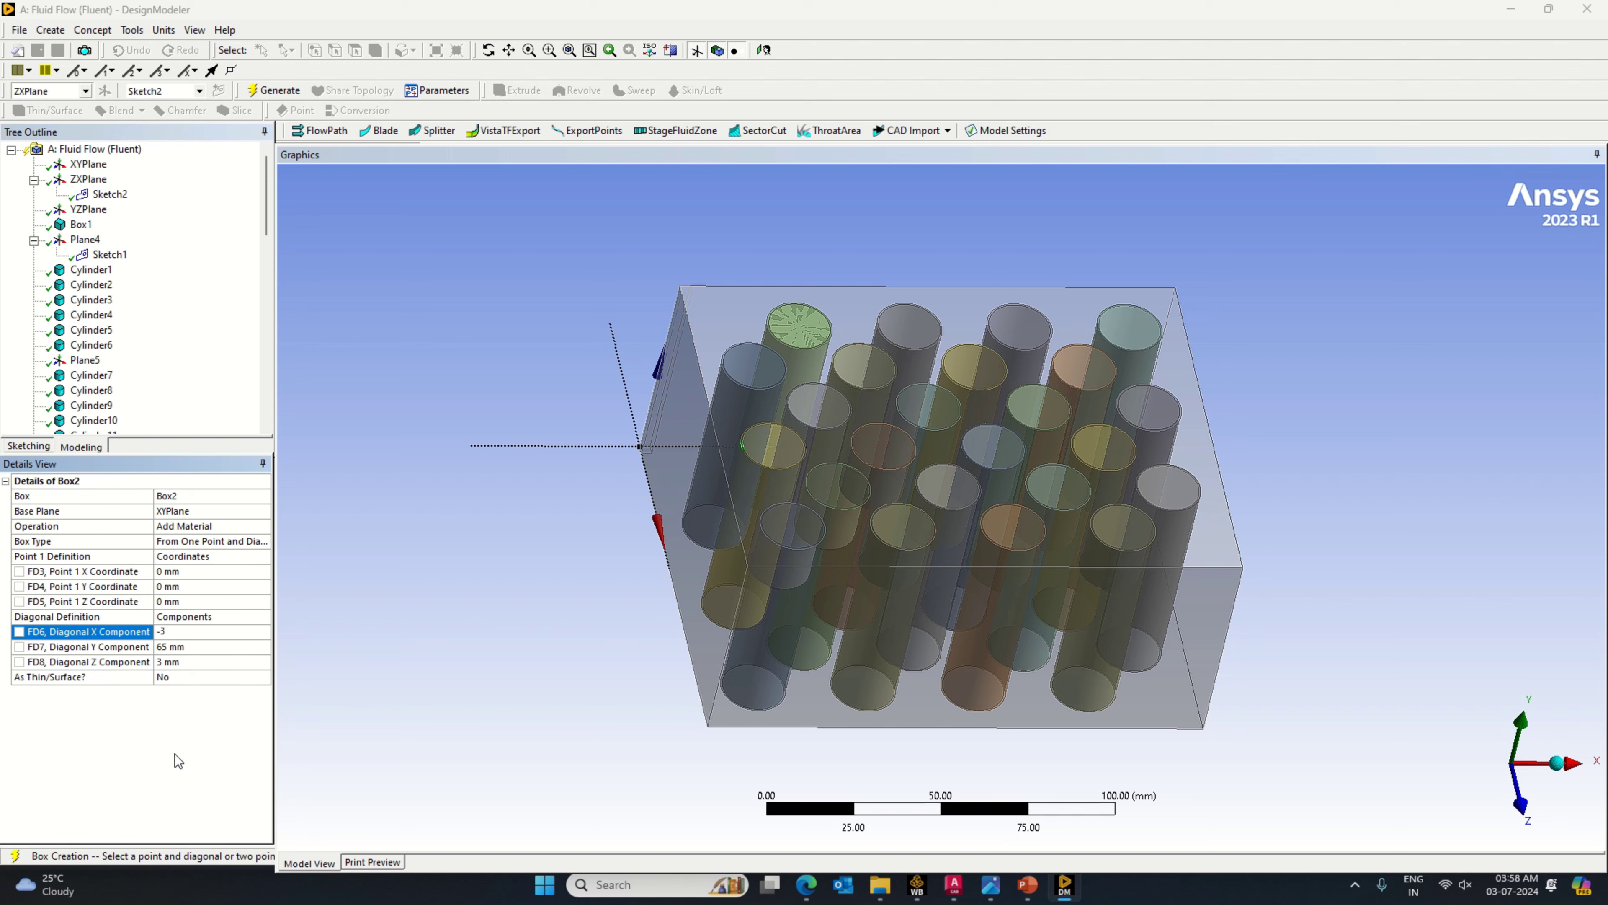
key(Return)
Step: Examine the box preview from above at the pack's corner and check the inlet offset in the AutoCAD drawing, then return to DesignModeler
middle_drag(436, 630, 460, 782)
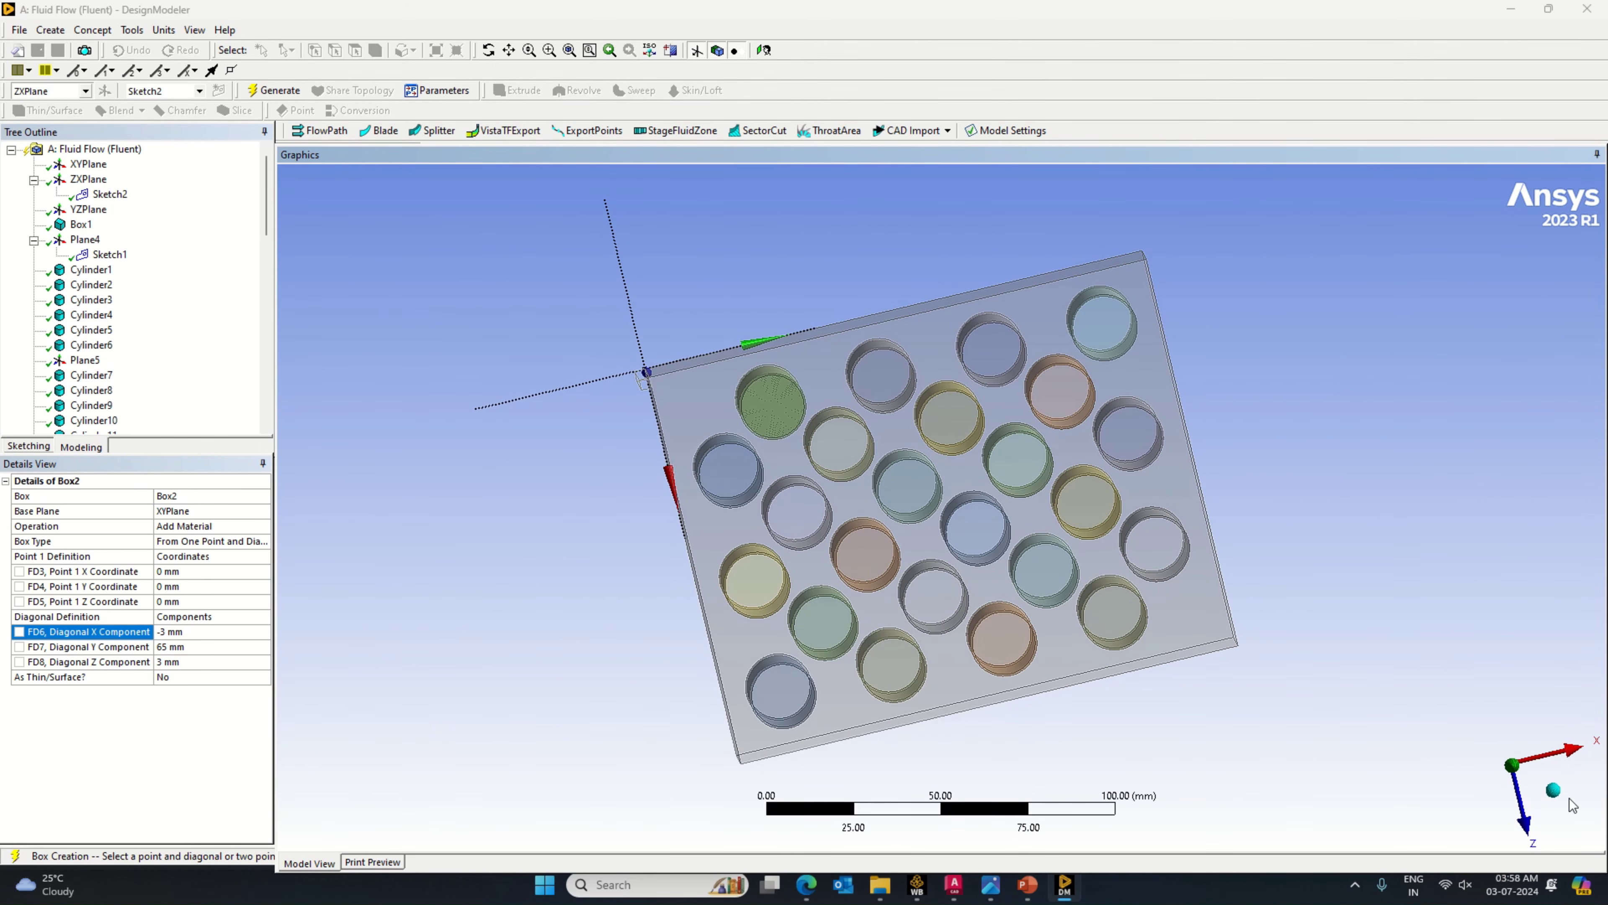
click(1553, 790)
click(1473, 794)
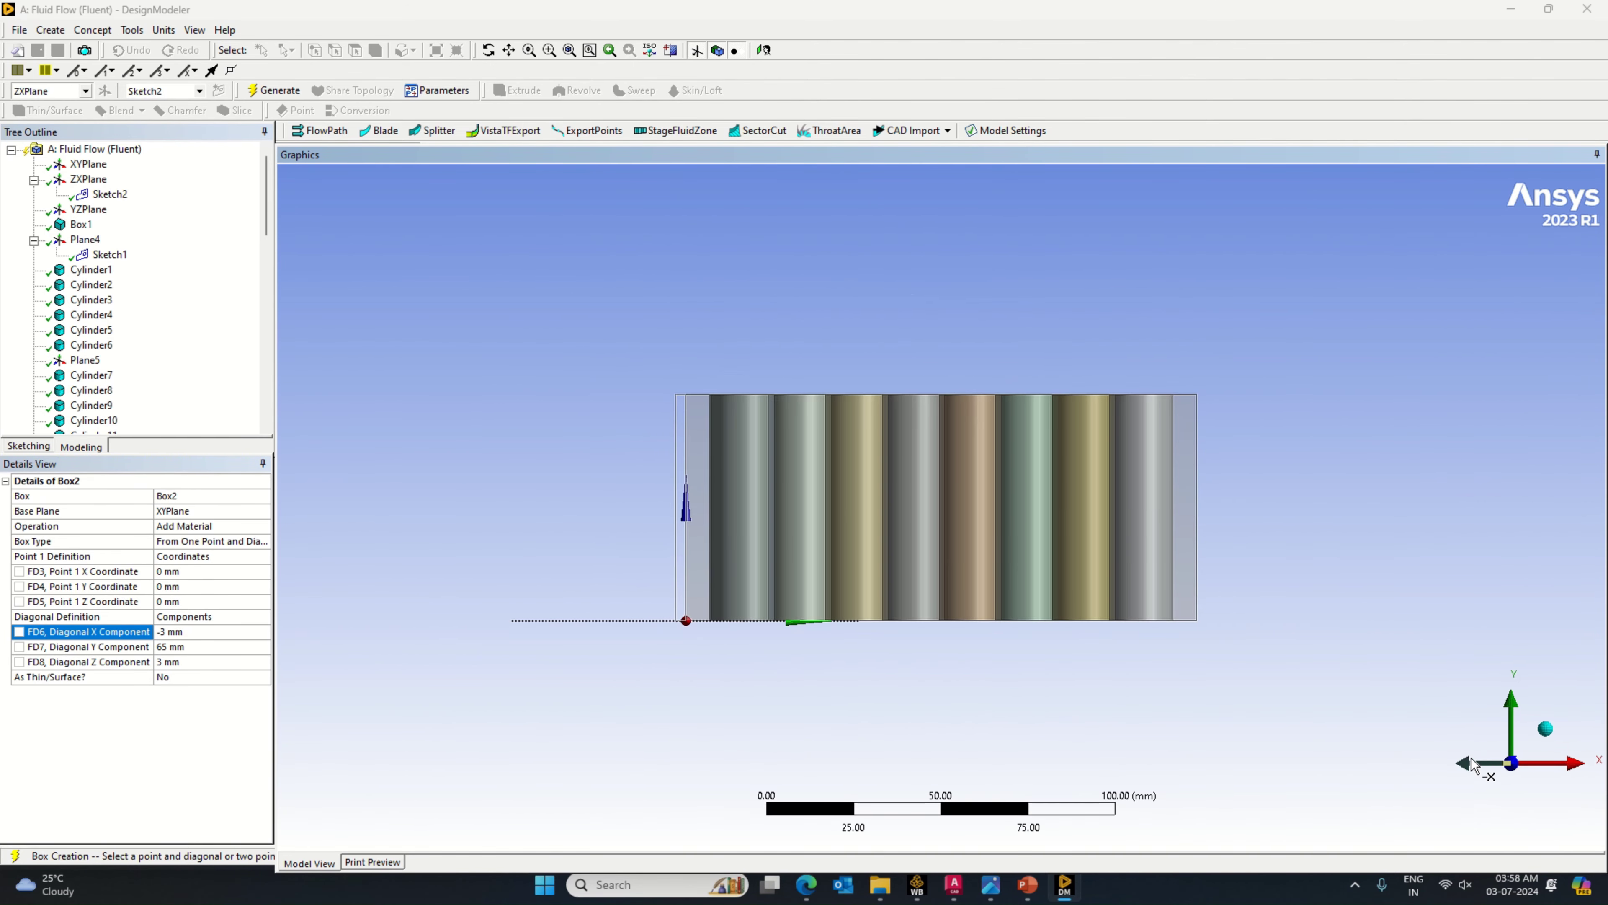
click(1546, 729)
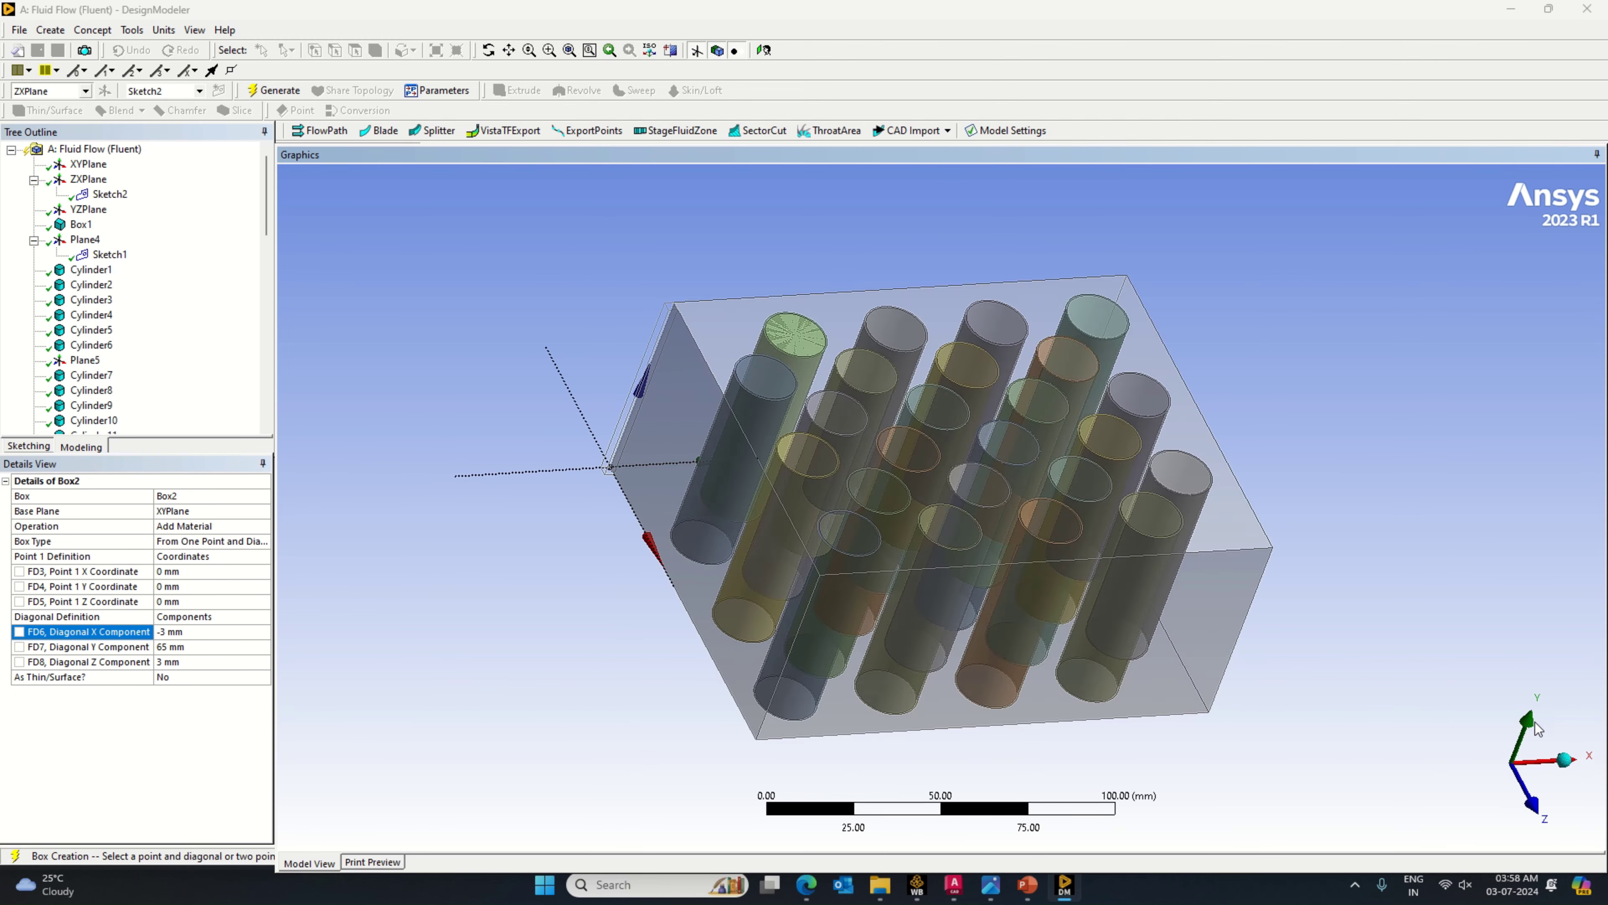
click(1475, 794)
click(1508, 715)
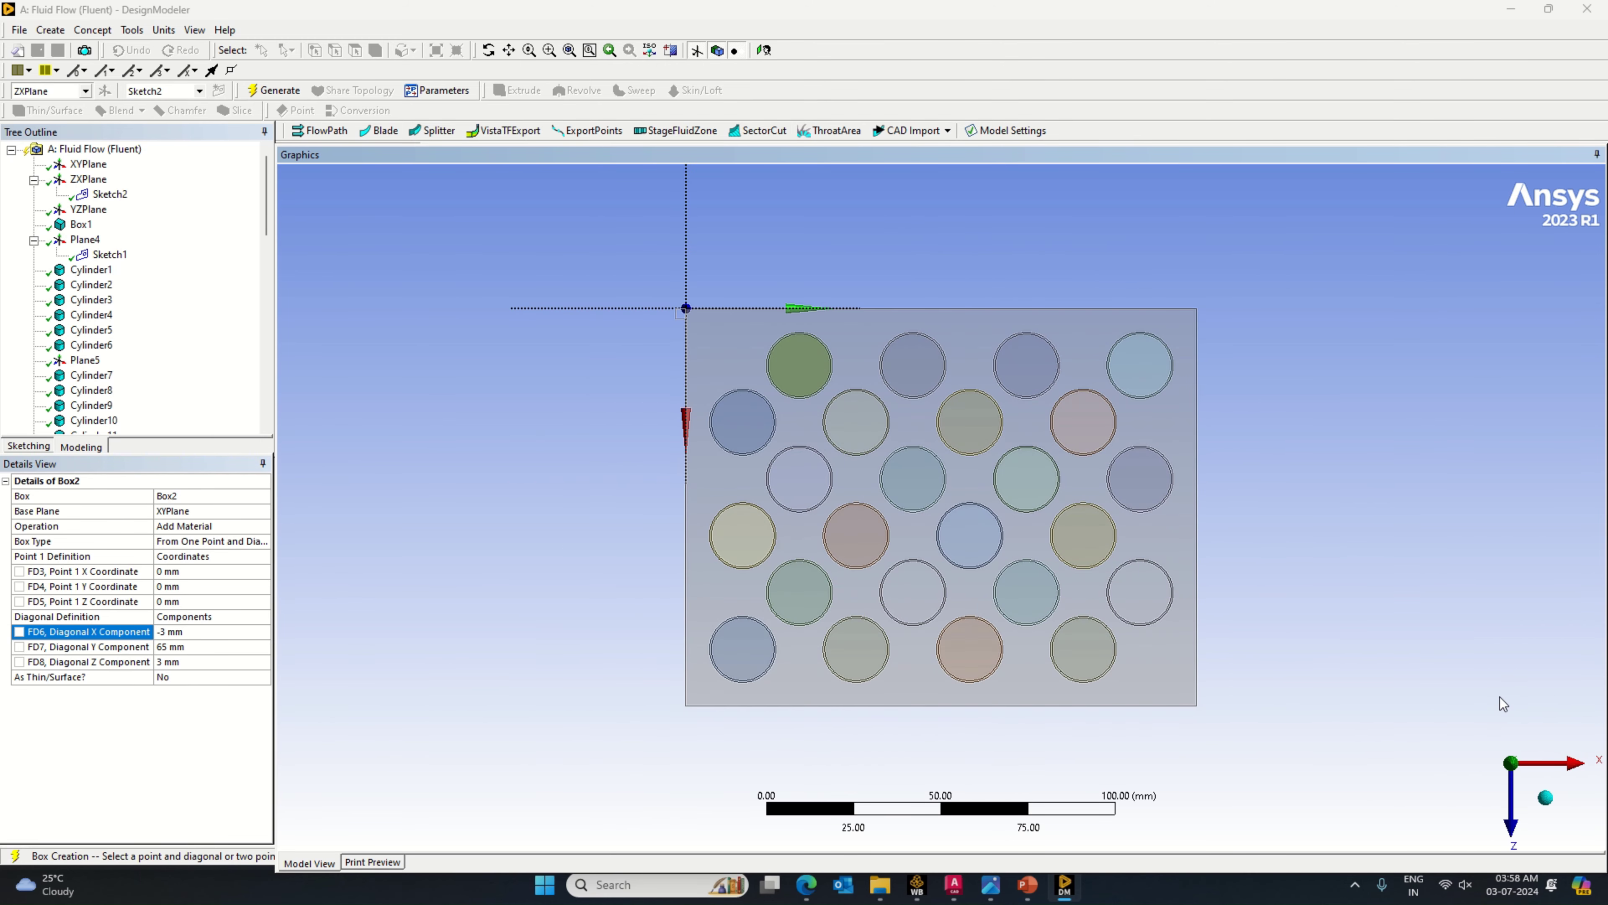
click(550, 50)
drag(652, 277, 752, 365)
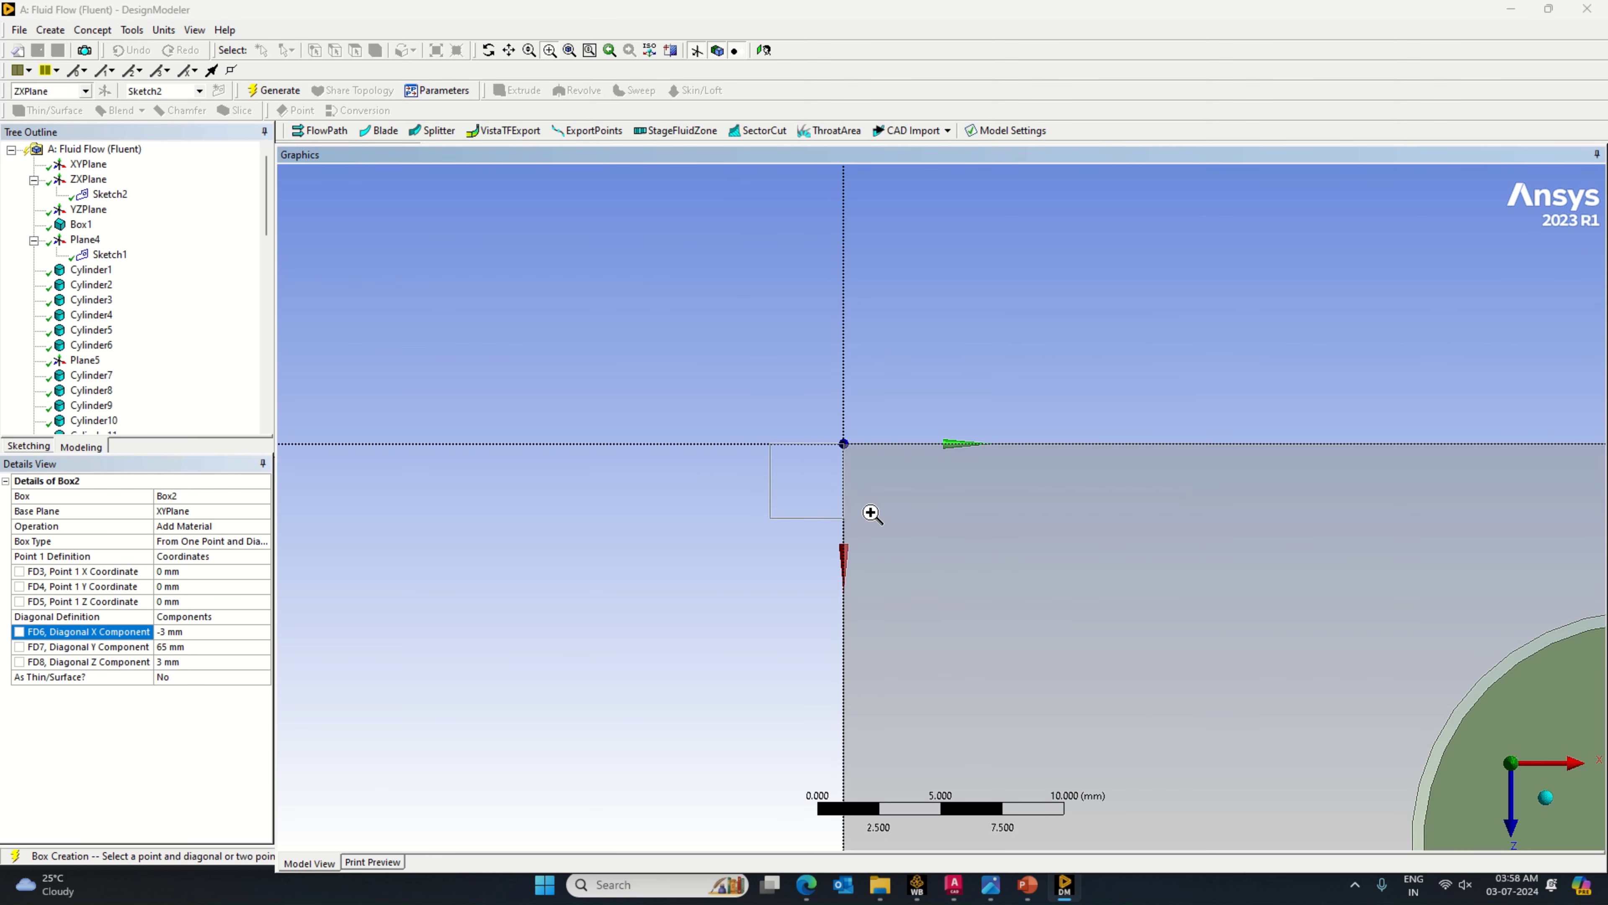
scroll(887, 549, down, 1)
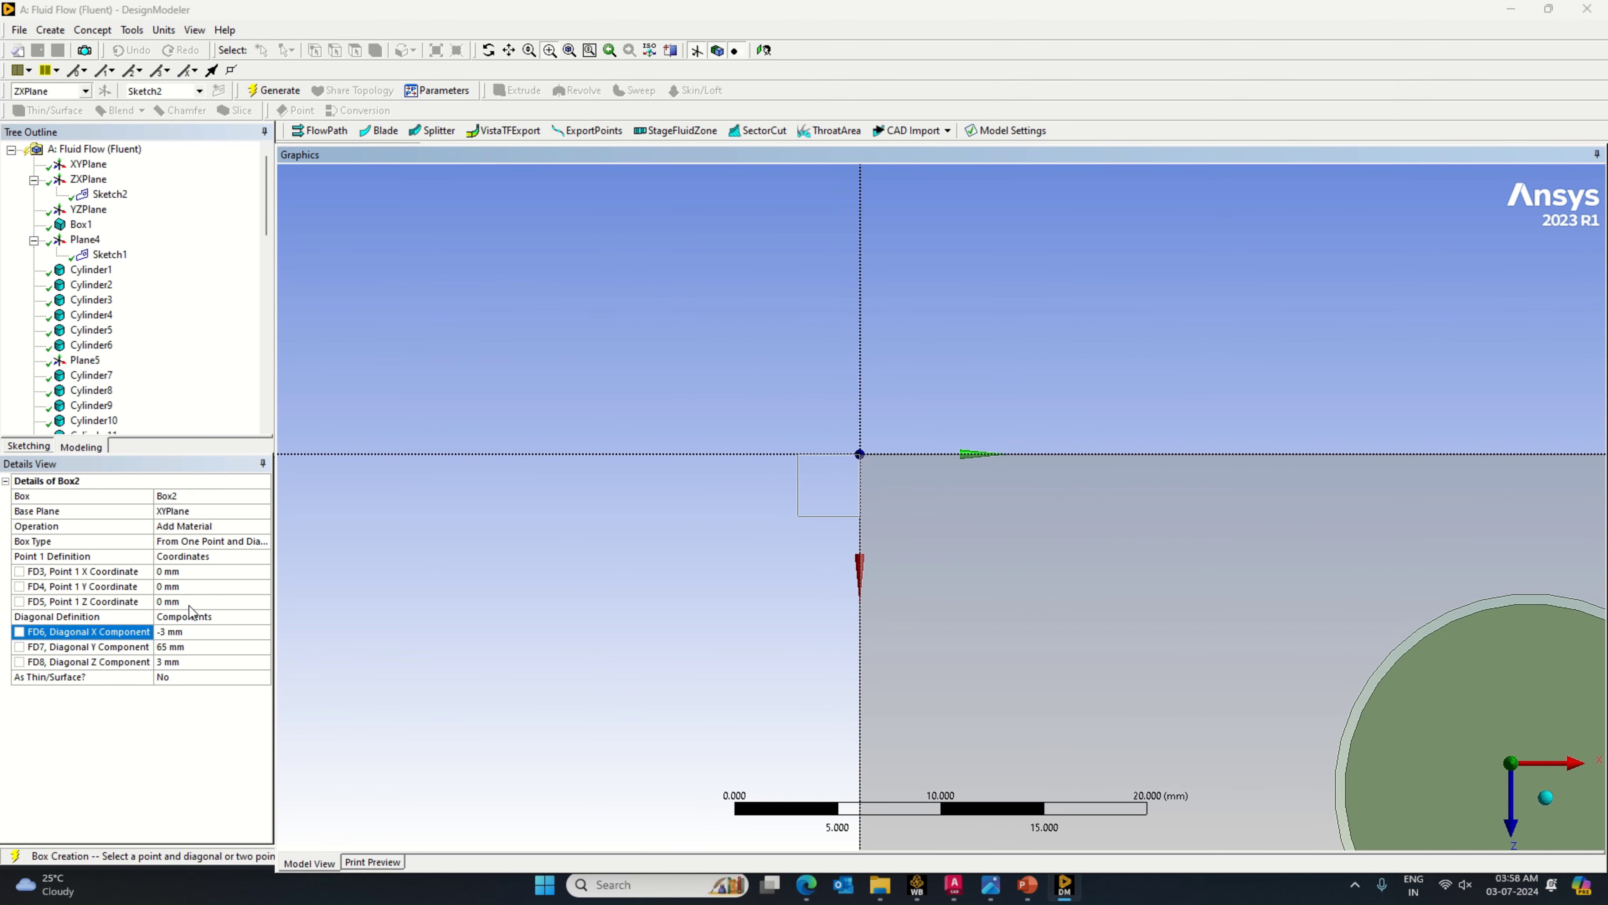
click(1062, 889)
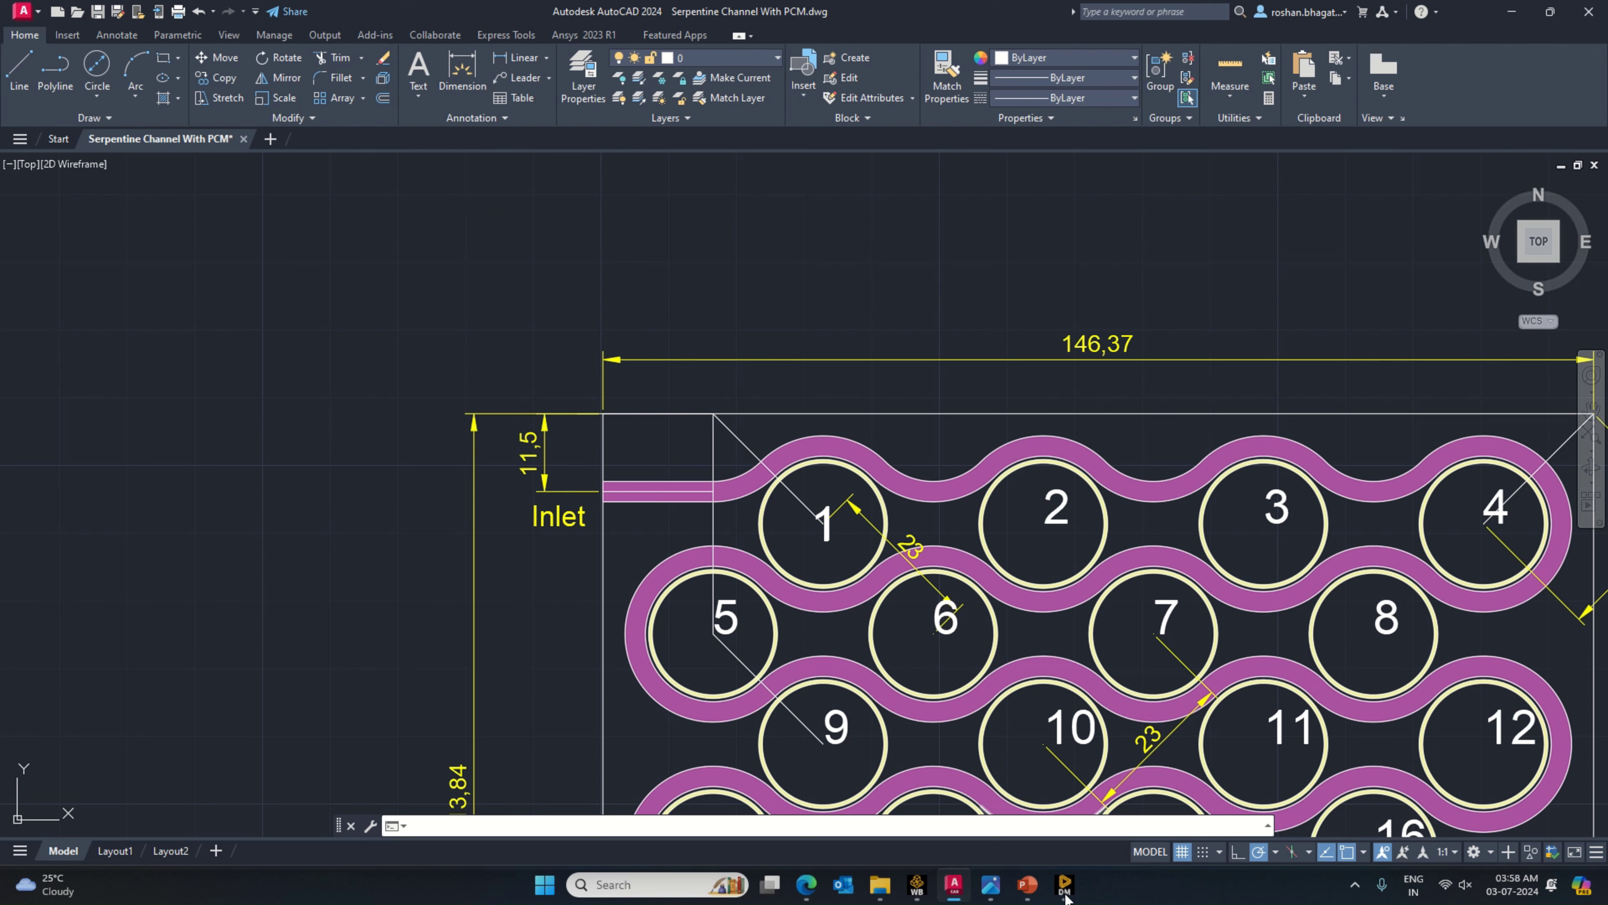
click(1064, 887)
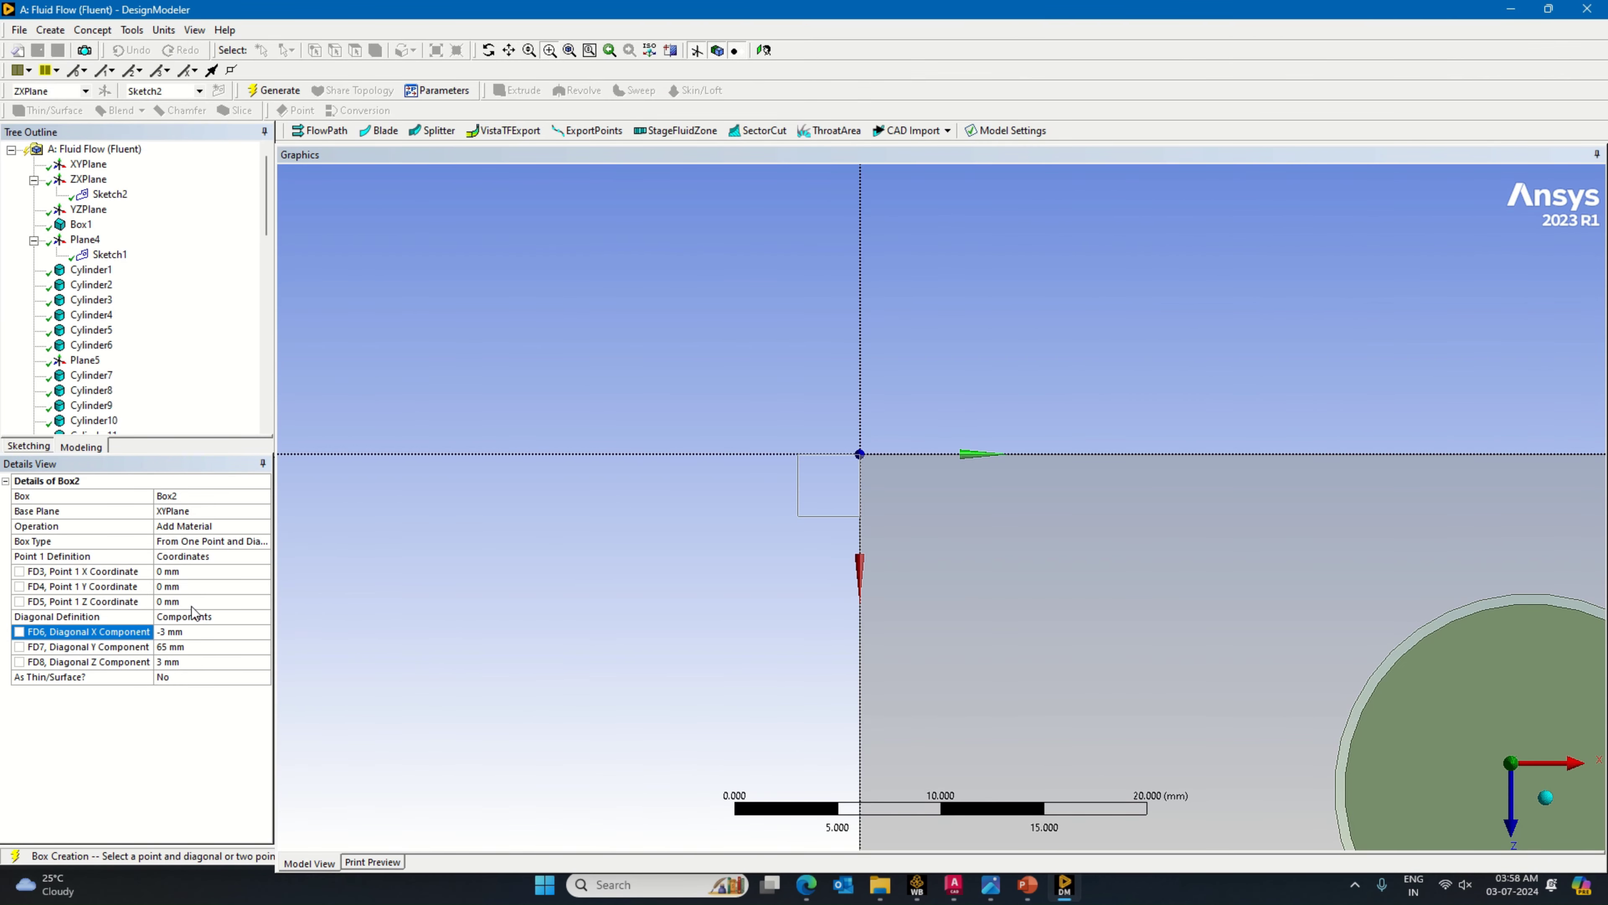
Step: Set the Z coordinate of the box's first point to 10 mm
click(194, 573)
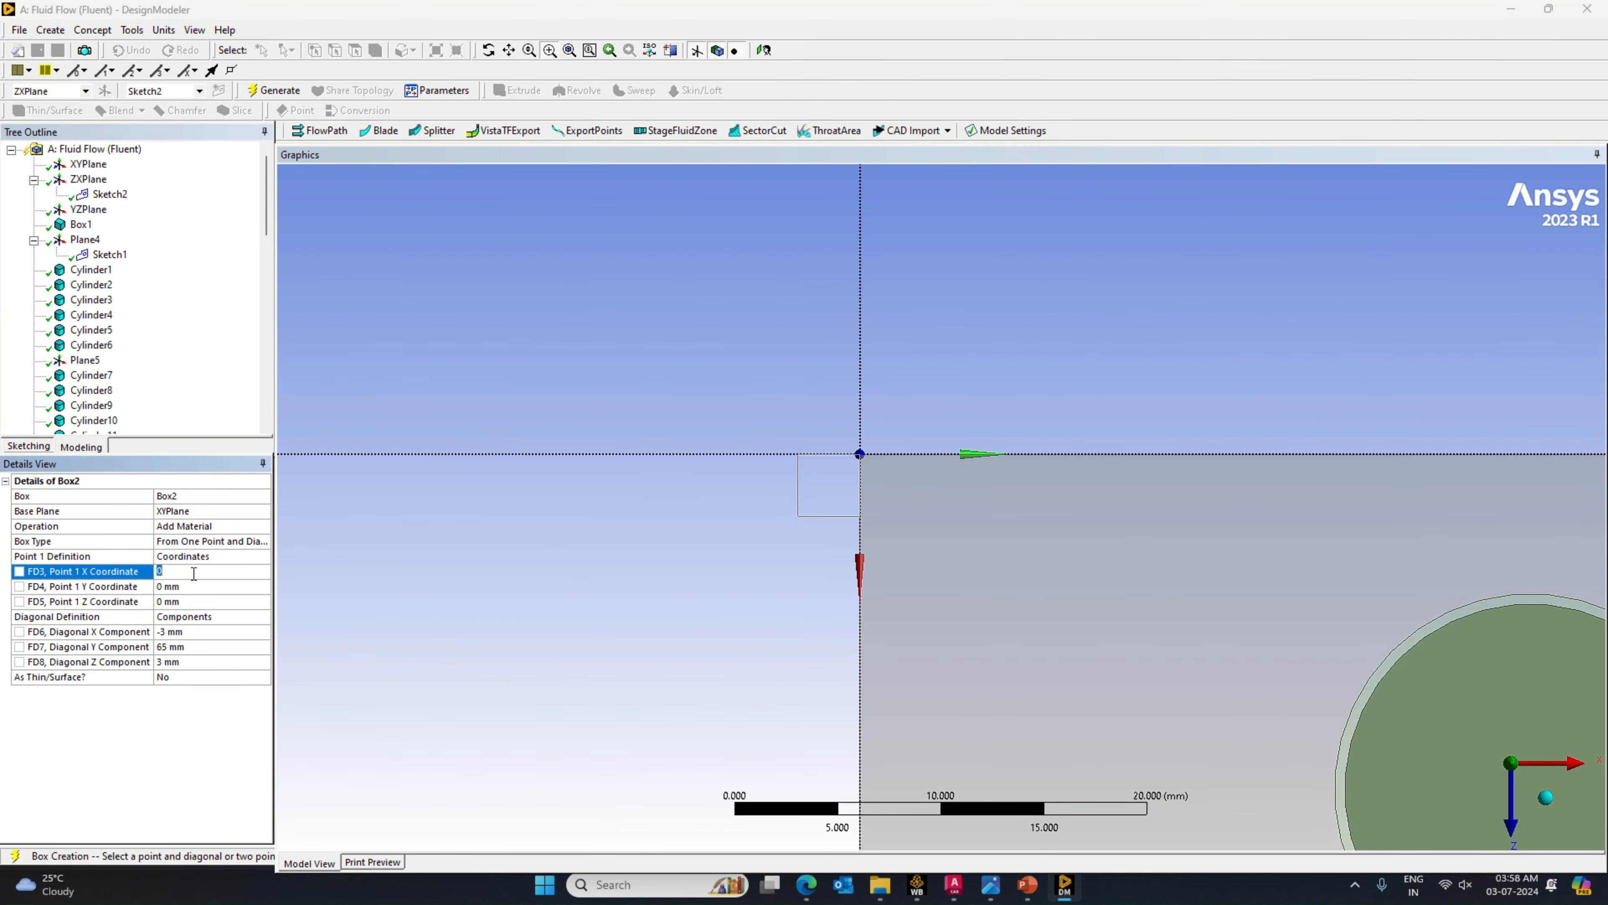
click(194, 599)
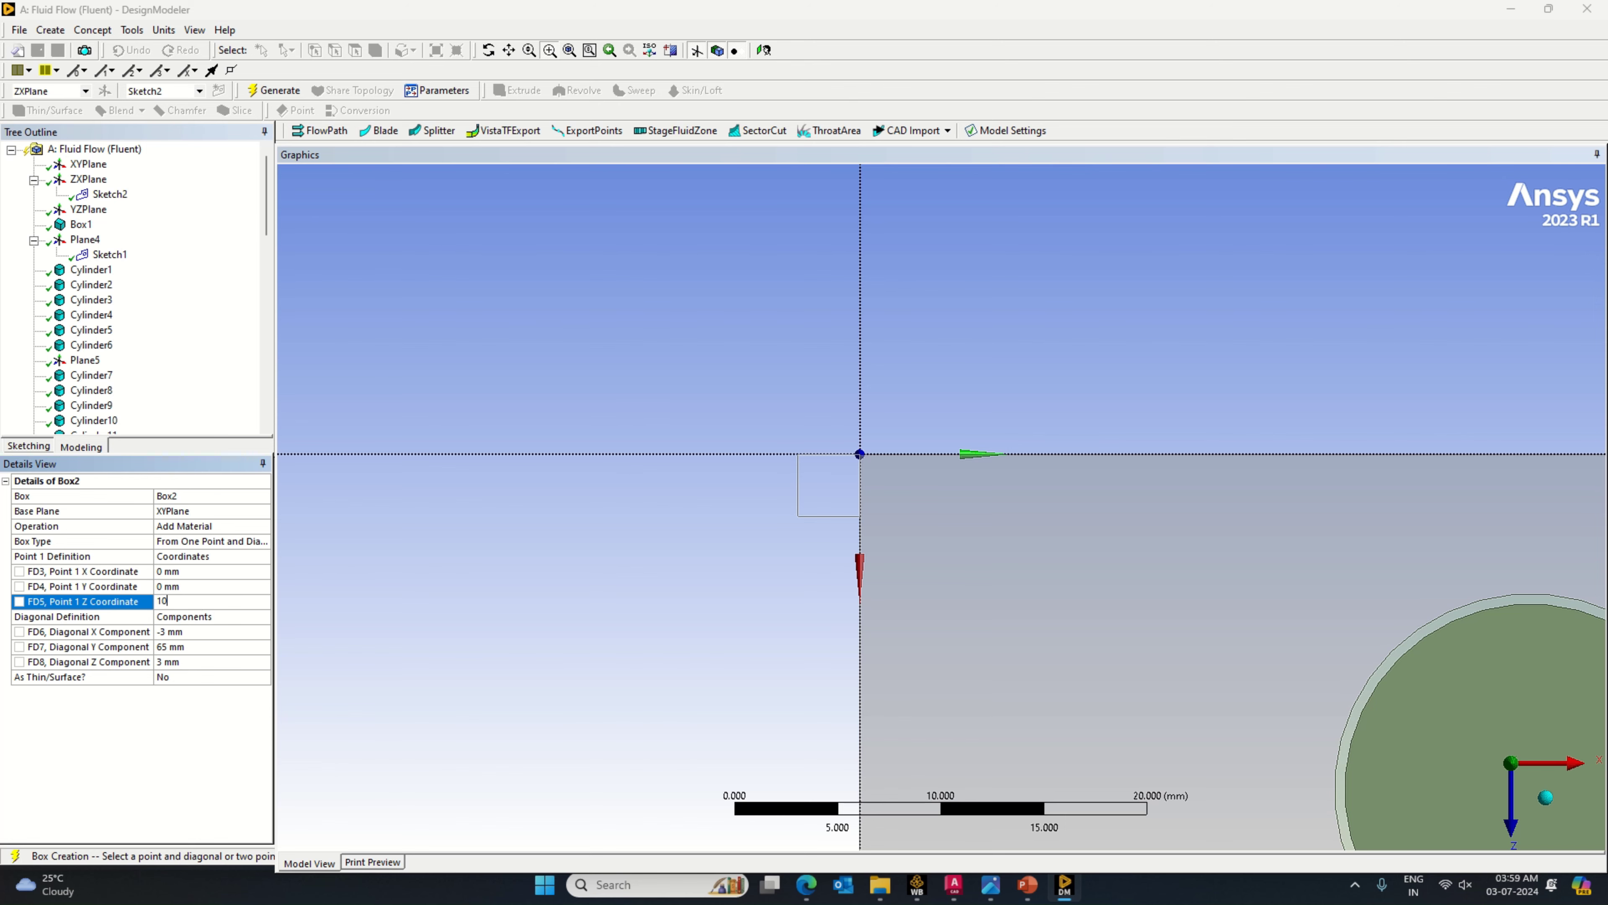
key(Return)
Step: Display the serpentine path sketch and examine from above how the box preview aligns with the straight inlet line
scroll(474, 594, down, 1)
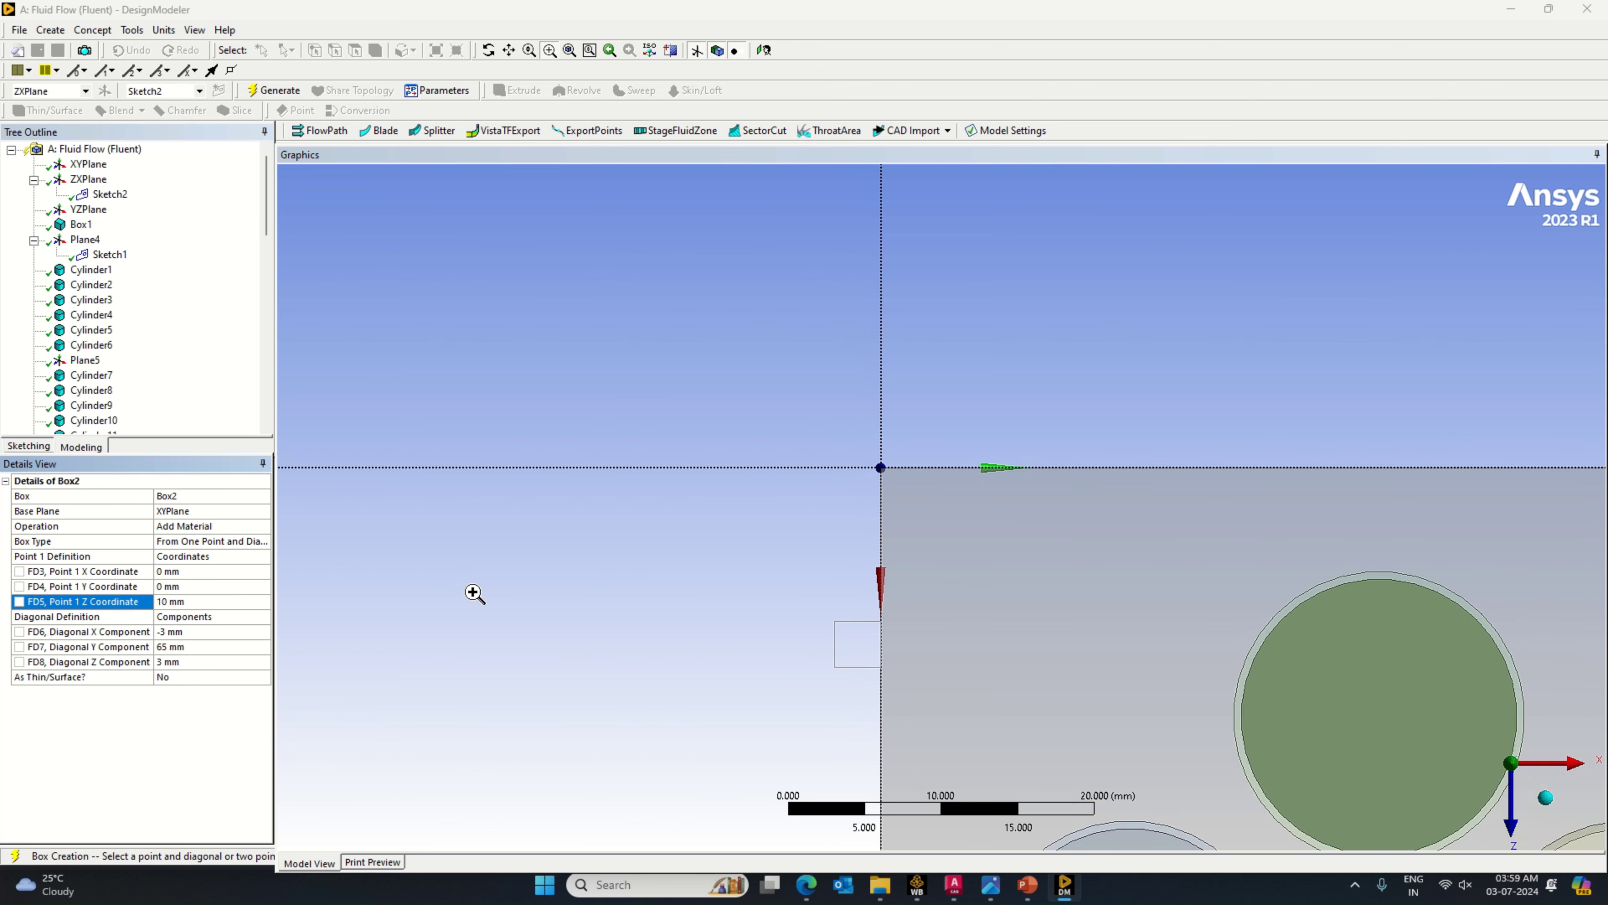
scroll(653, 704, down, 1)
scroll(703, 675, down, 1)
mouse_move(703, 675)
middle_down()
mouse_move(739, 578)
mouse_move(779, 619)
mouse_move(704, 671)
middle_up()
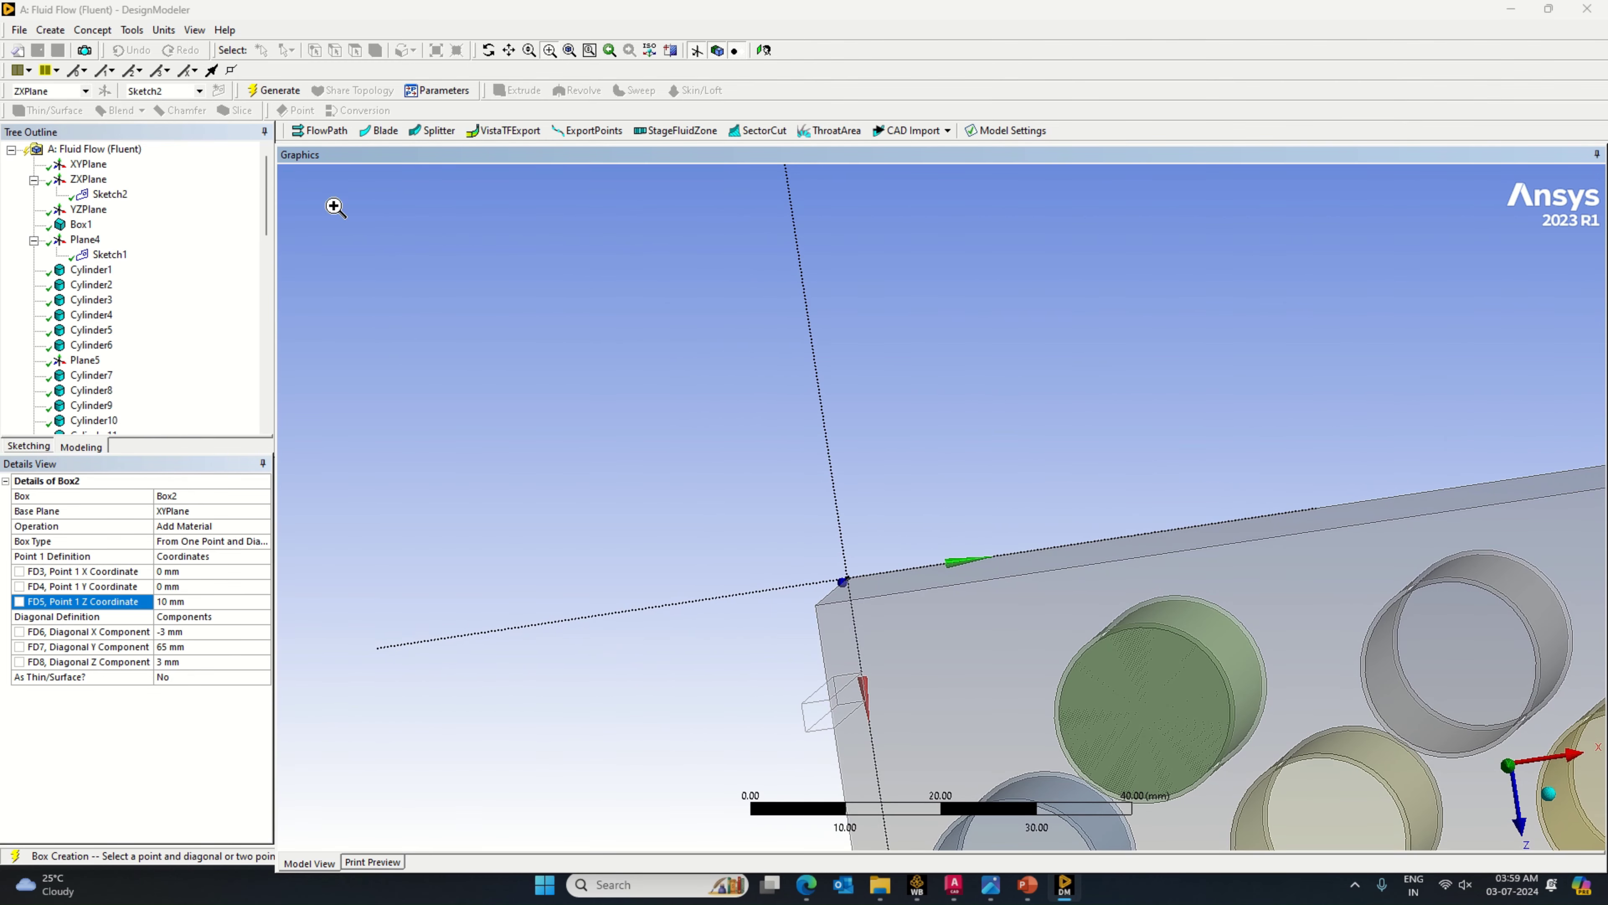
click(108, 255)
mouse_move(506, 442)
middle_down()
mouse_move(536, 430)
mouse_move(532, 444)
middle_up()
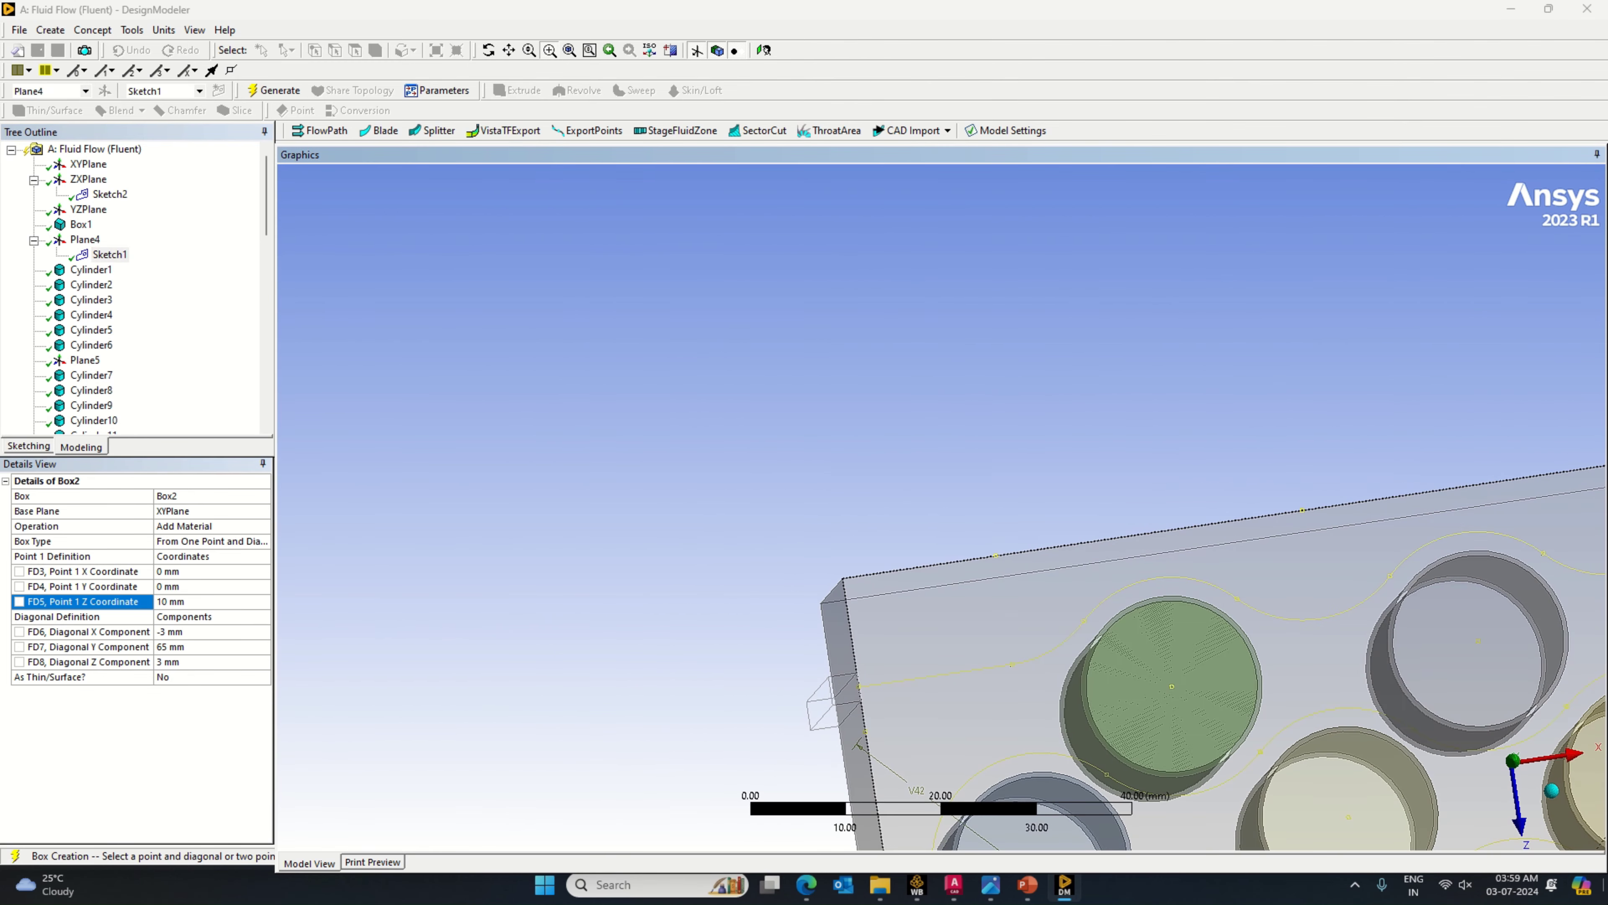
click(1551, 791)
click(1482, 792)
click(1517, 709)
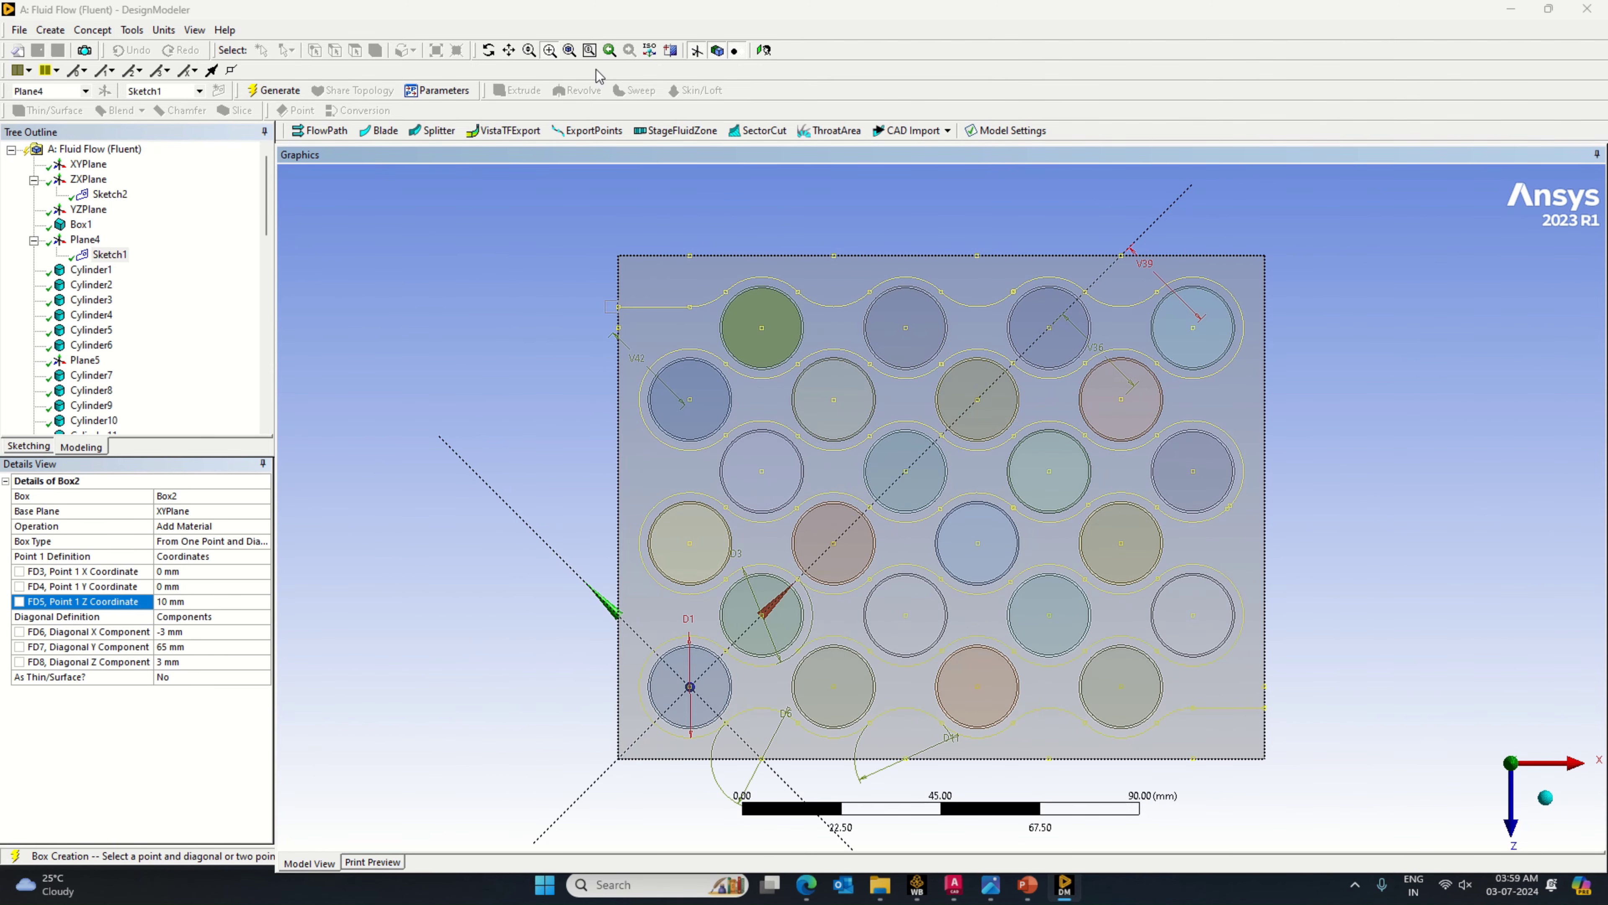
drag(590, 269, 698, 357)
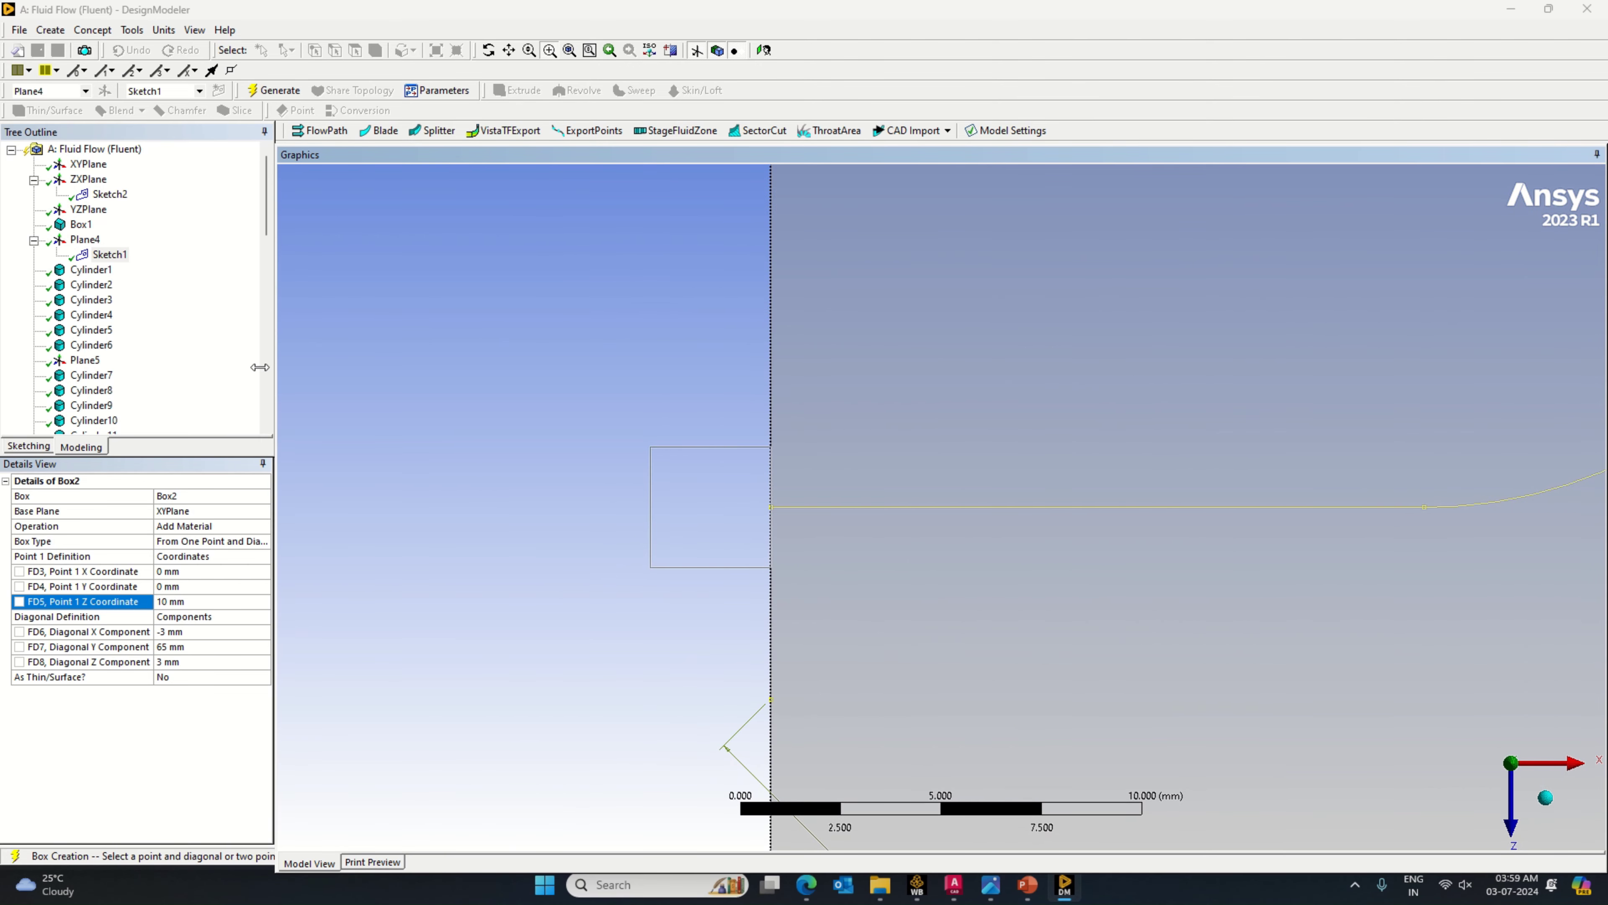
Step: Change the box's operation to Add Frozen and generate the inlet box
click(257, 526)
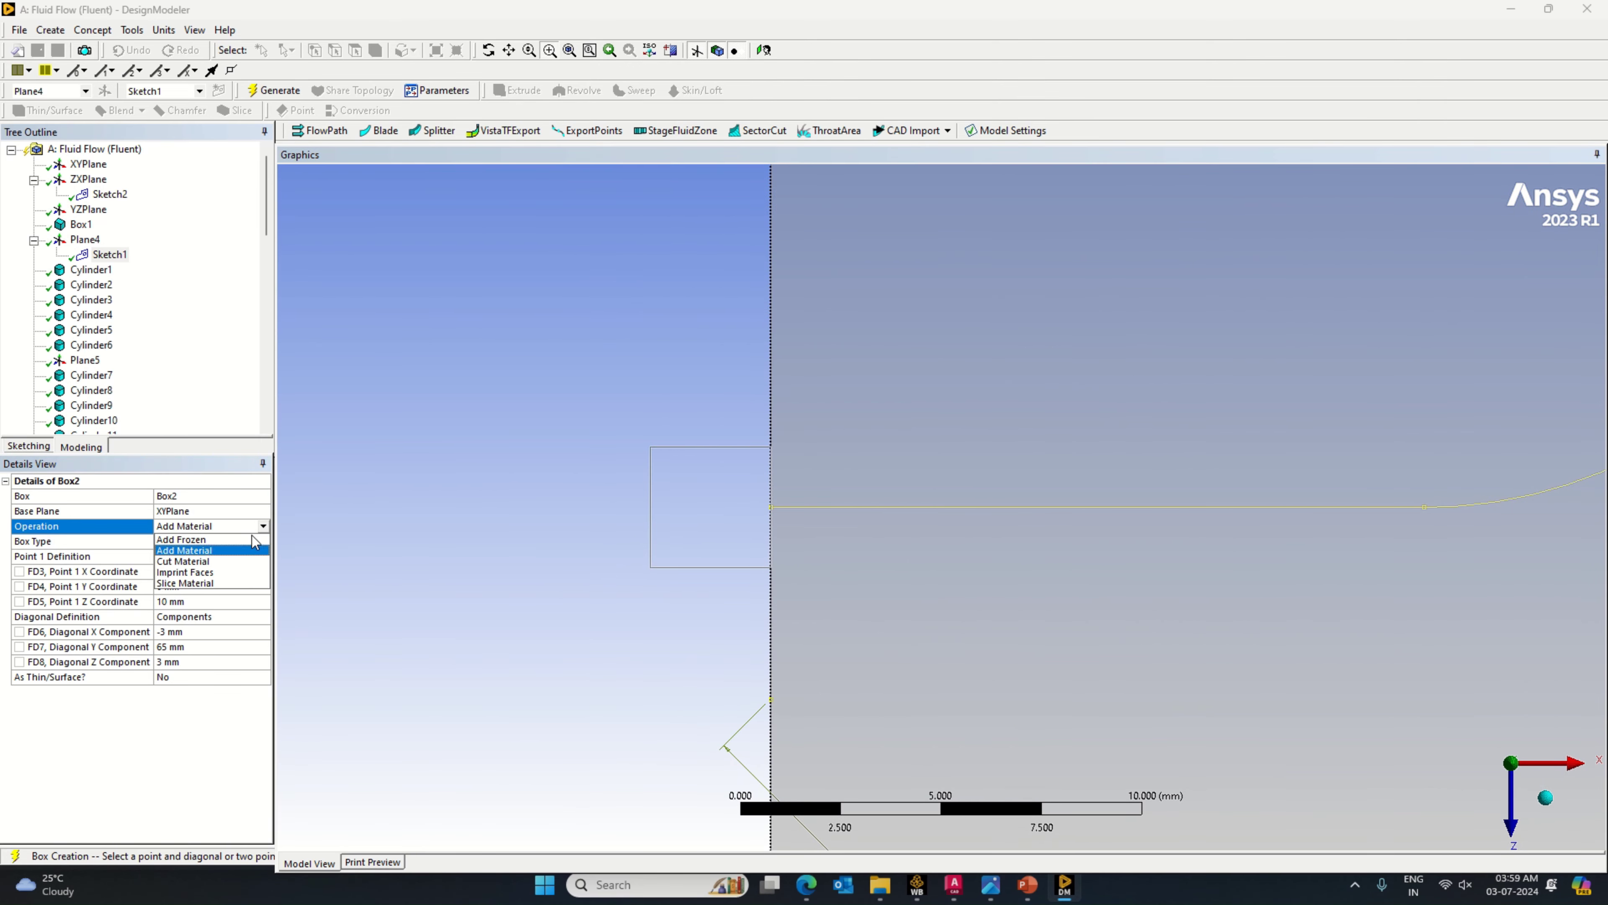
click(244, 539)
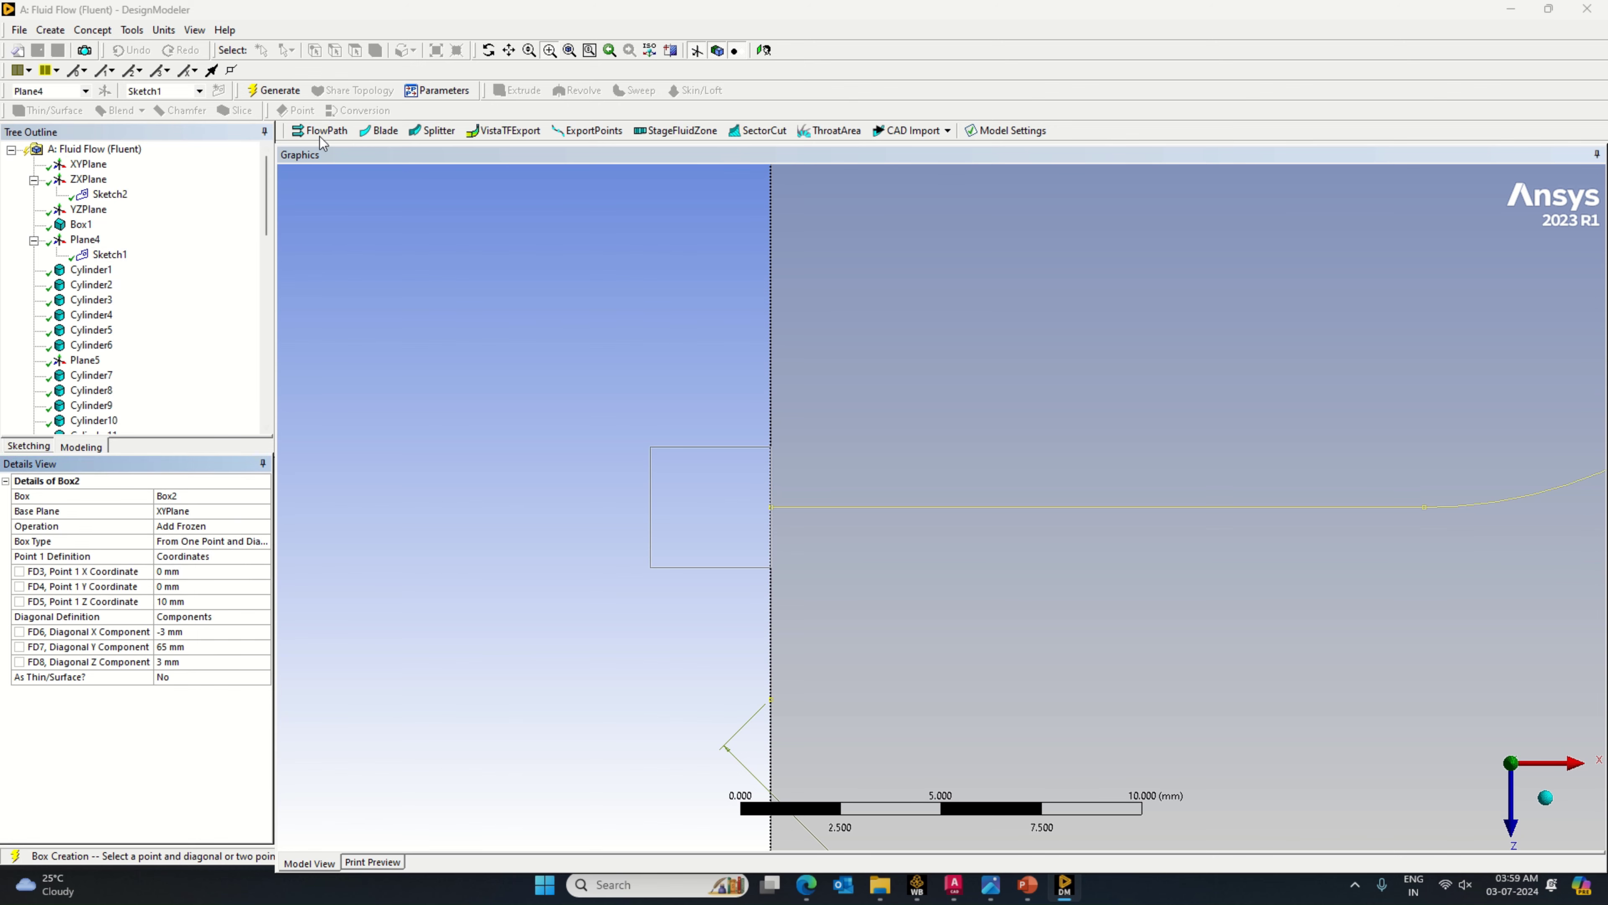
click(275, 90)
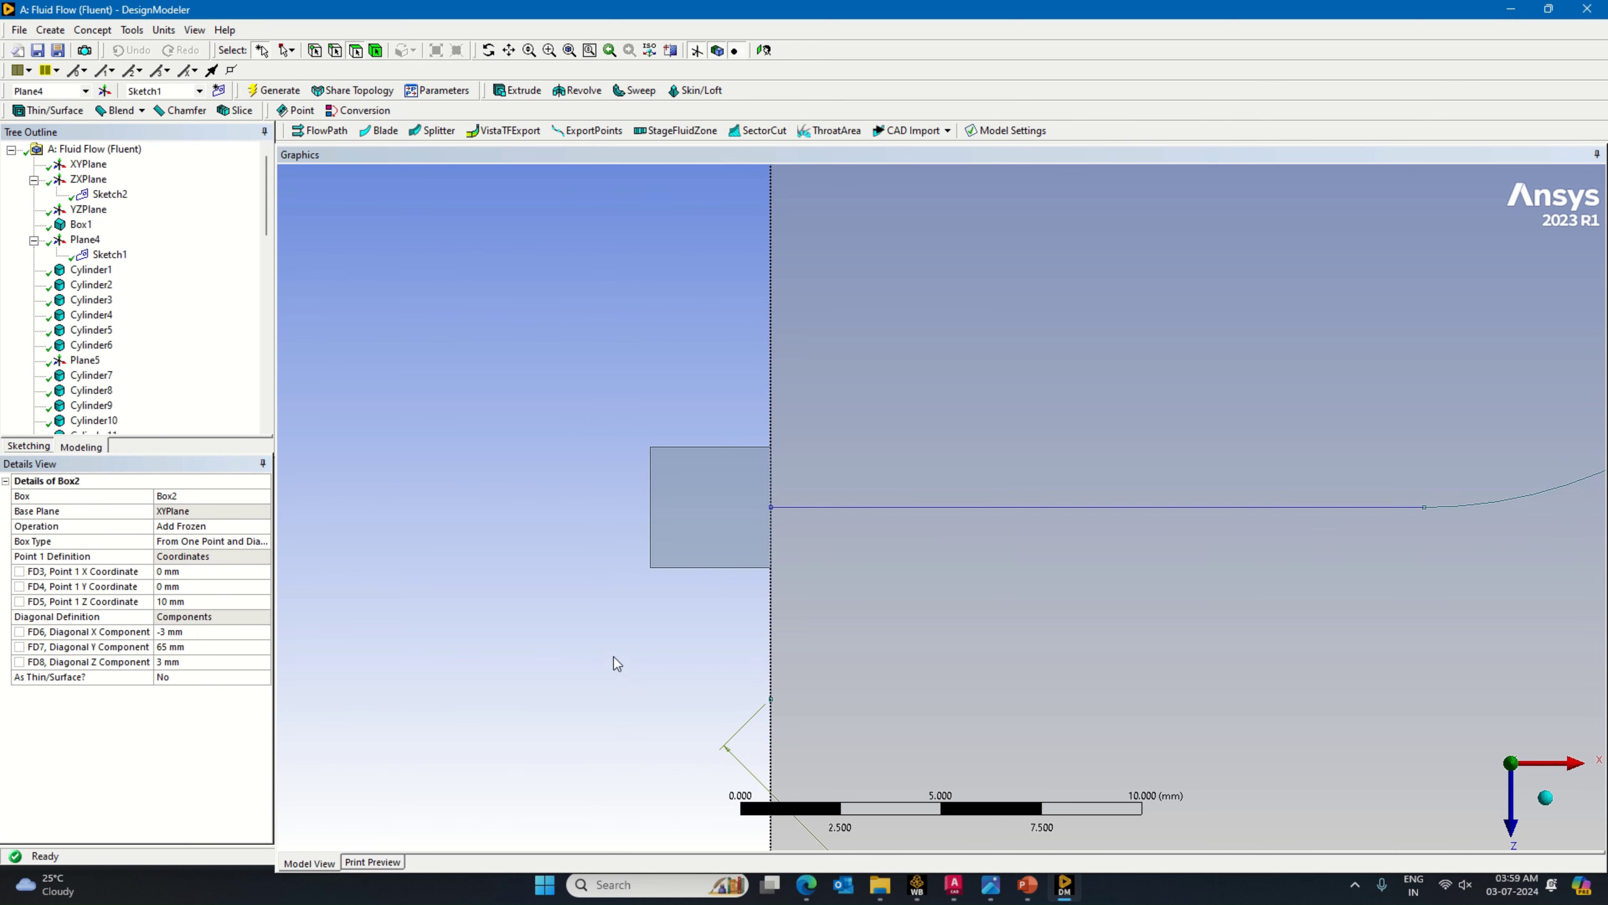
mouse_move(617, 664)
middle_down()
mouse_move(610, 618)
mouse_move(613, 648)
middle_up()
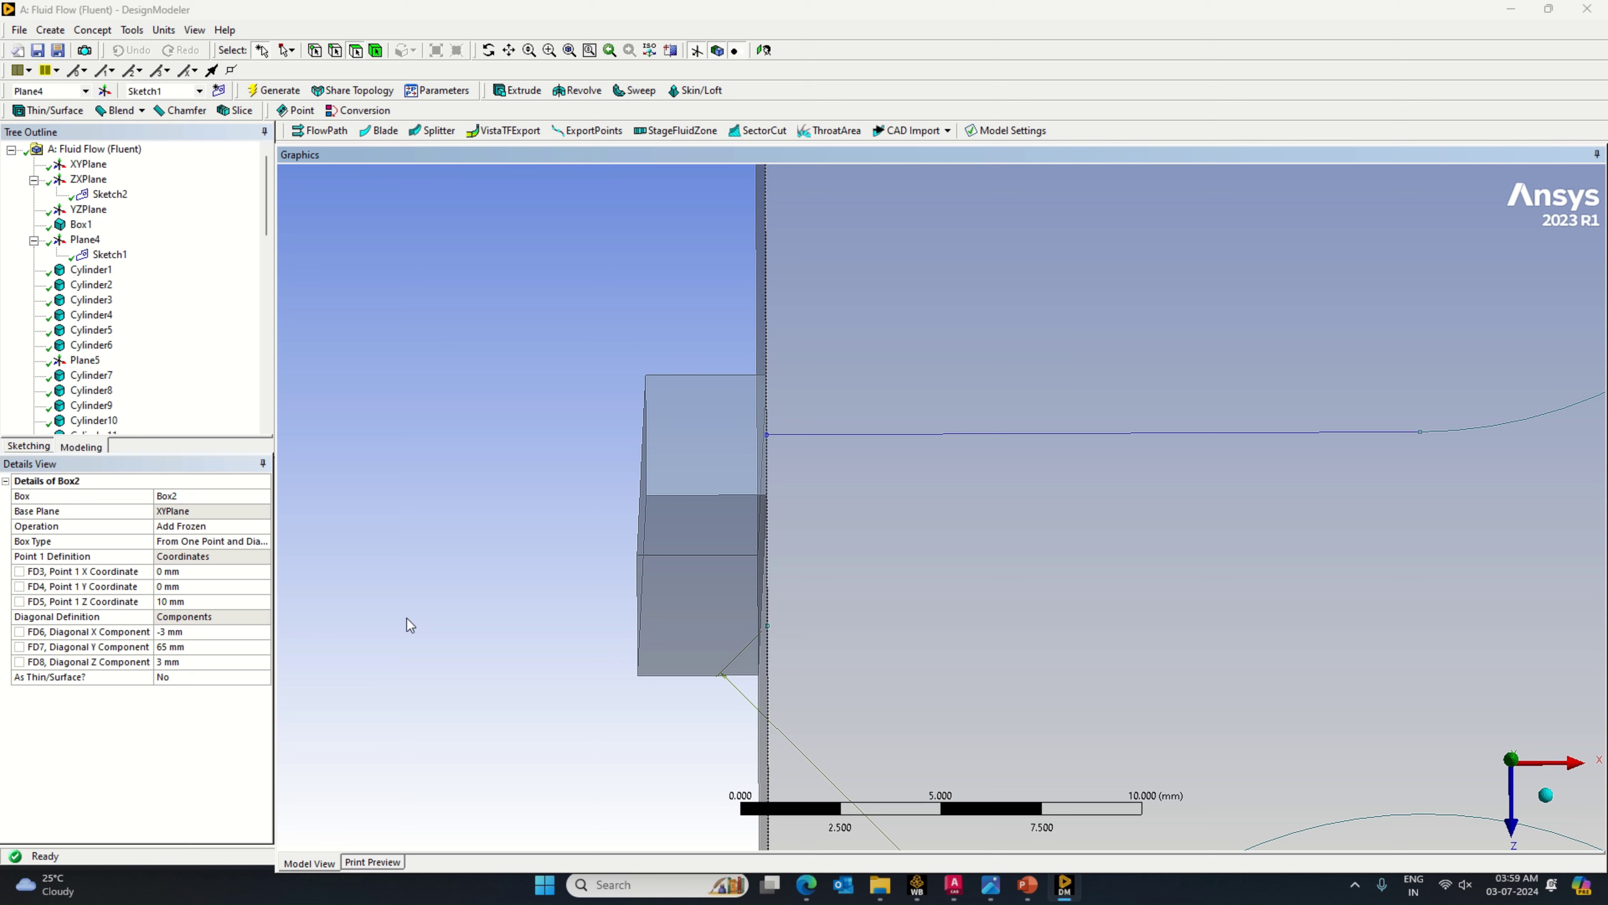
Step: Set the inlet box's diagonal X component to 3 mm and regenerate the box
click(186, 632)
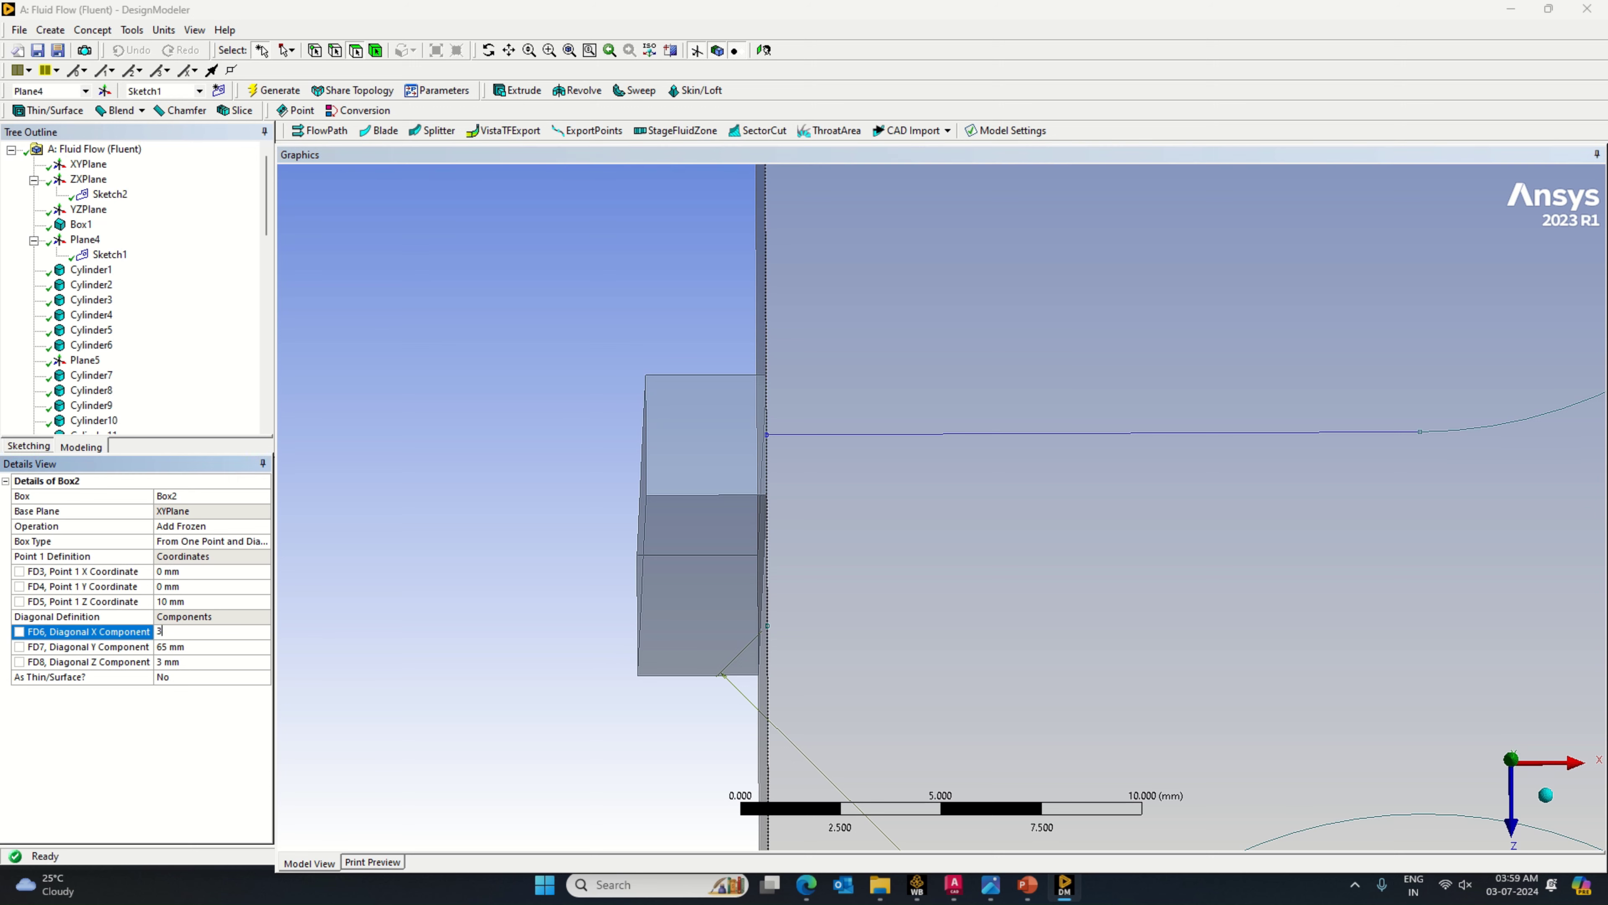
key(Return)
click(273, 90)
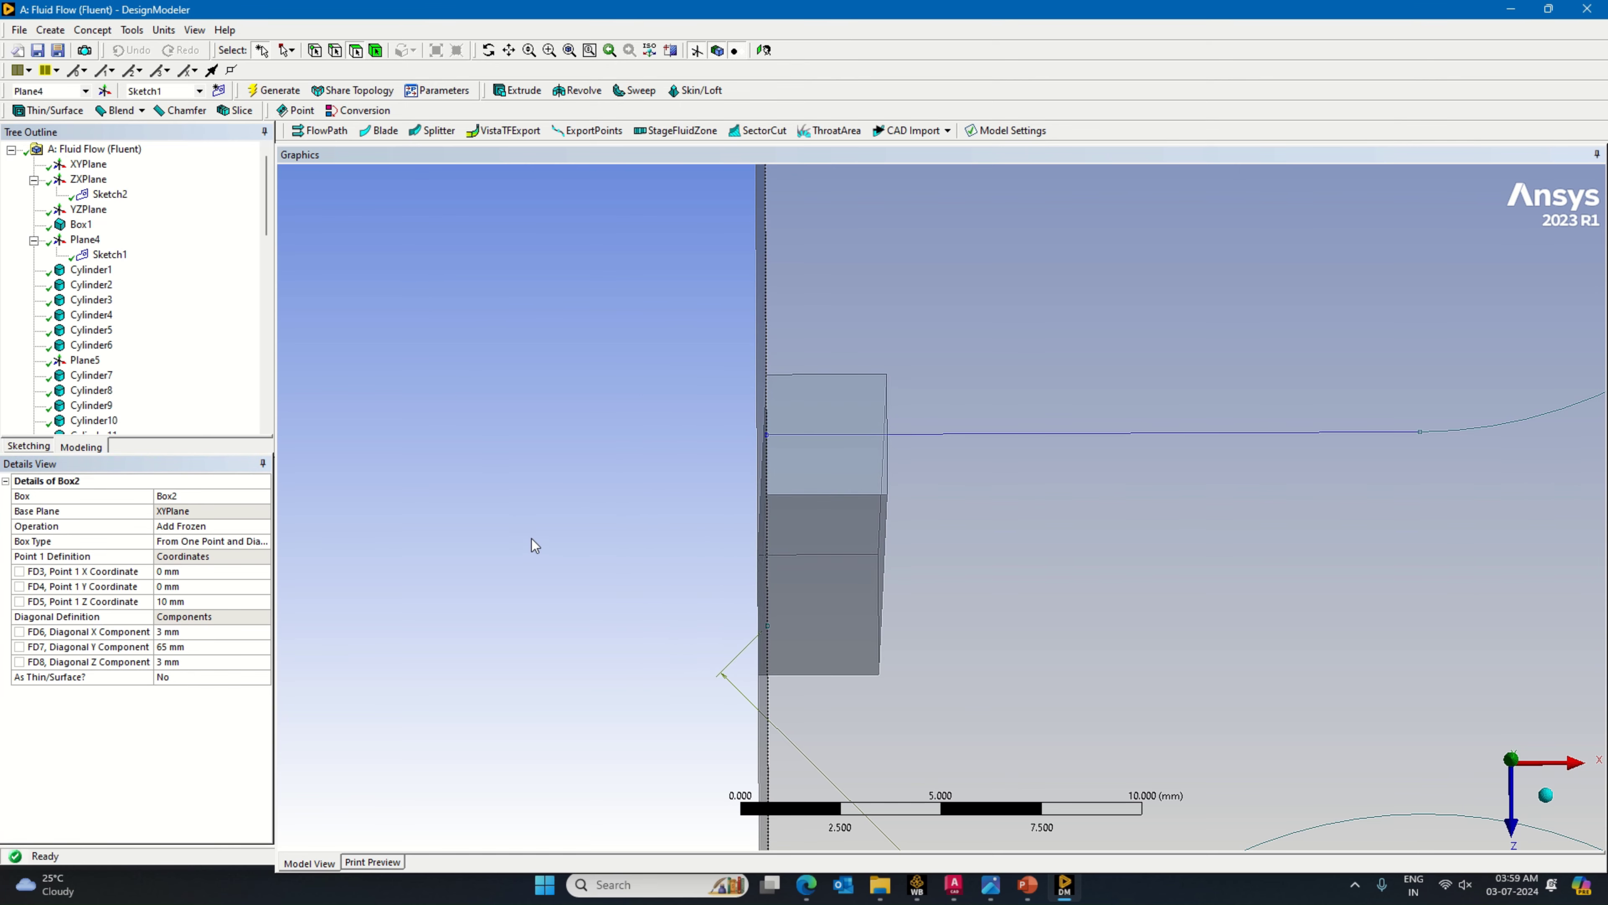
Step: Examine the regenerated inlet box at the pack's corner from above, then open Box2's diagonal X component for editing
middle_drag(531, 538, 585, 546)
click(887, 580)
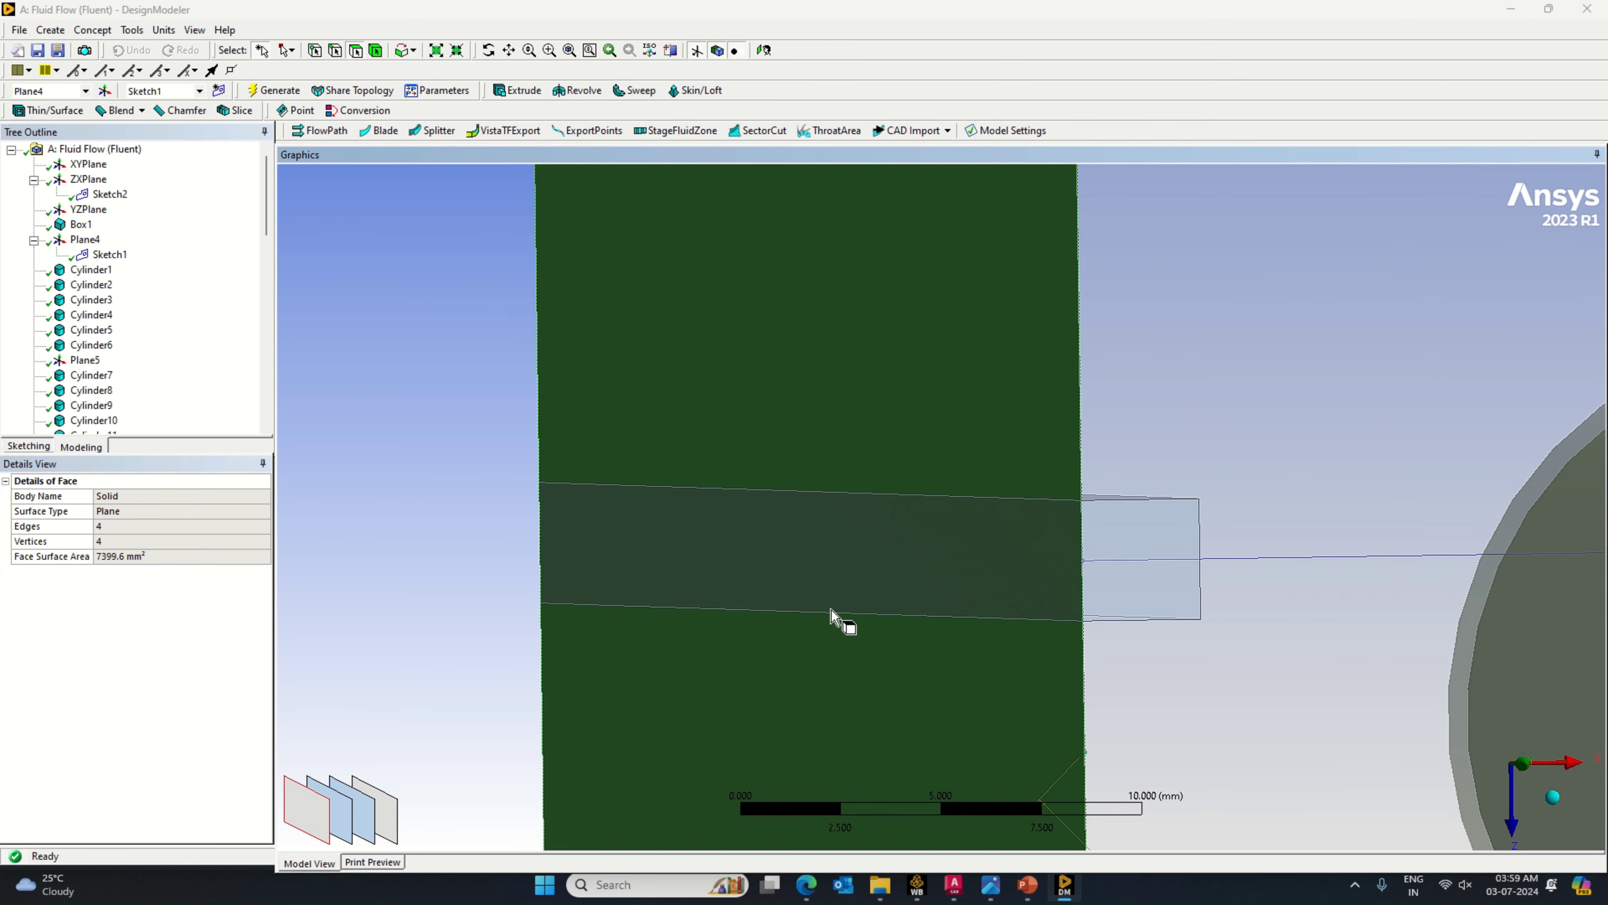
middle_drag(832, 609, 570, 602)
click(740, 532)
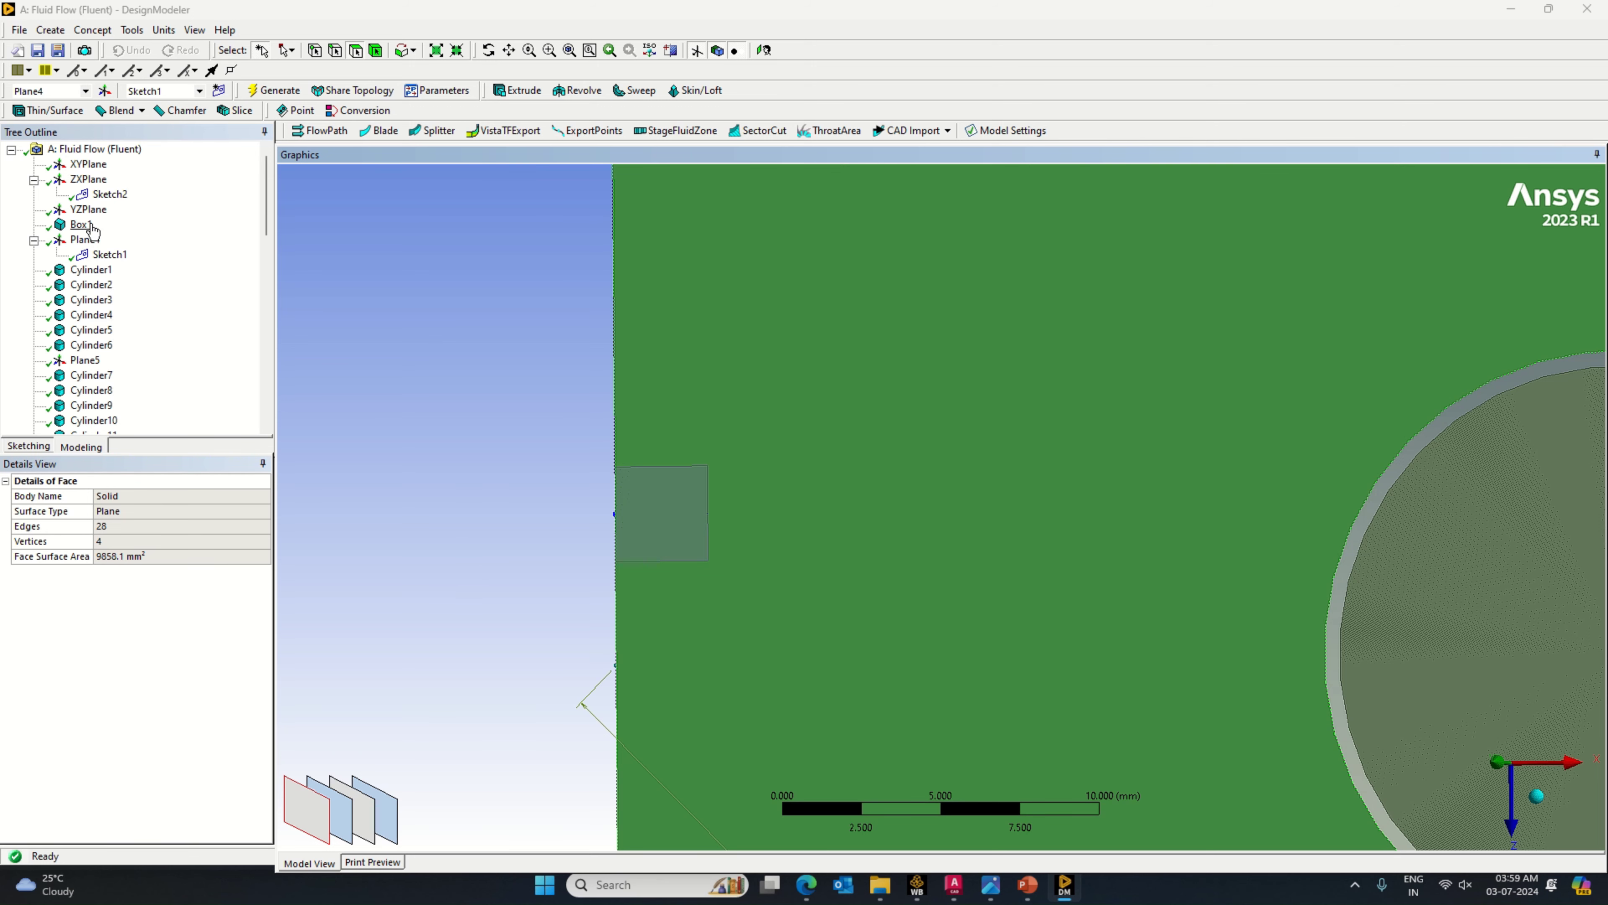
scroll(92, 285, down, 15)
click(87, 405)
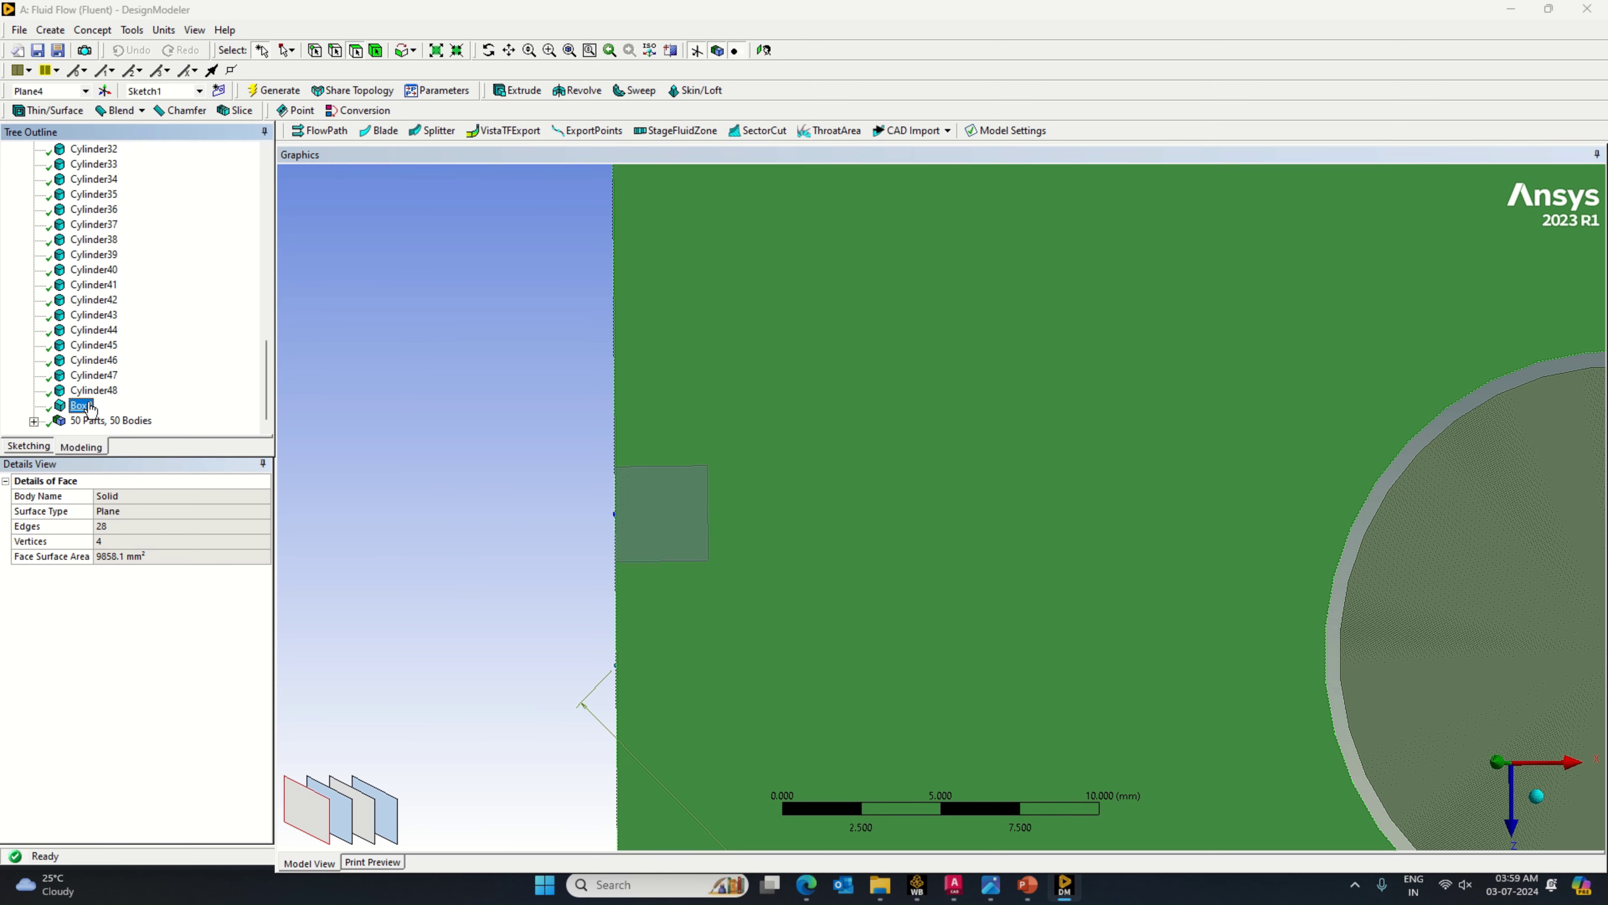
click(182, 631)
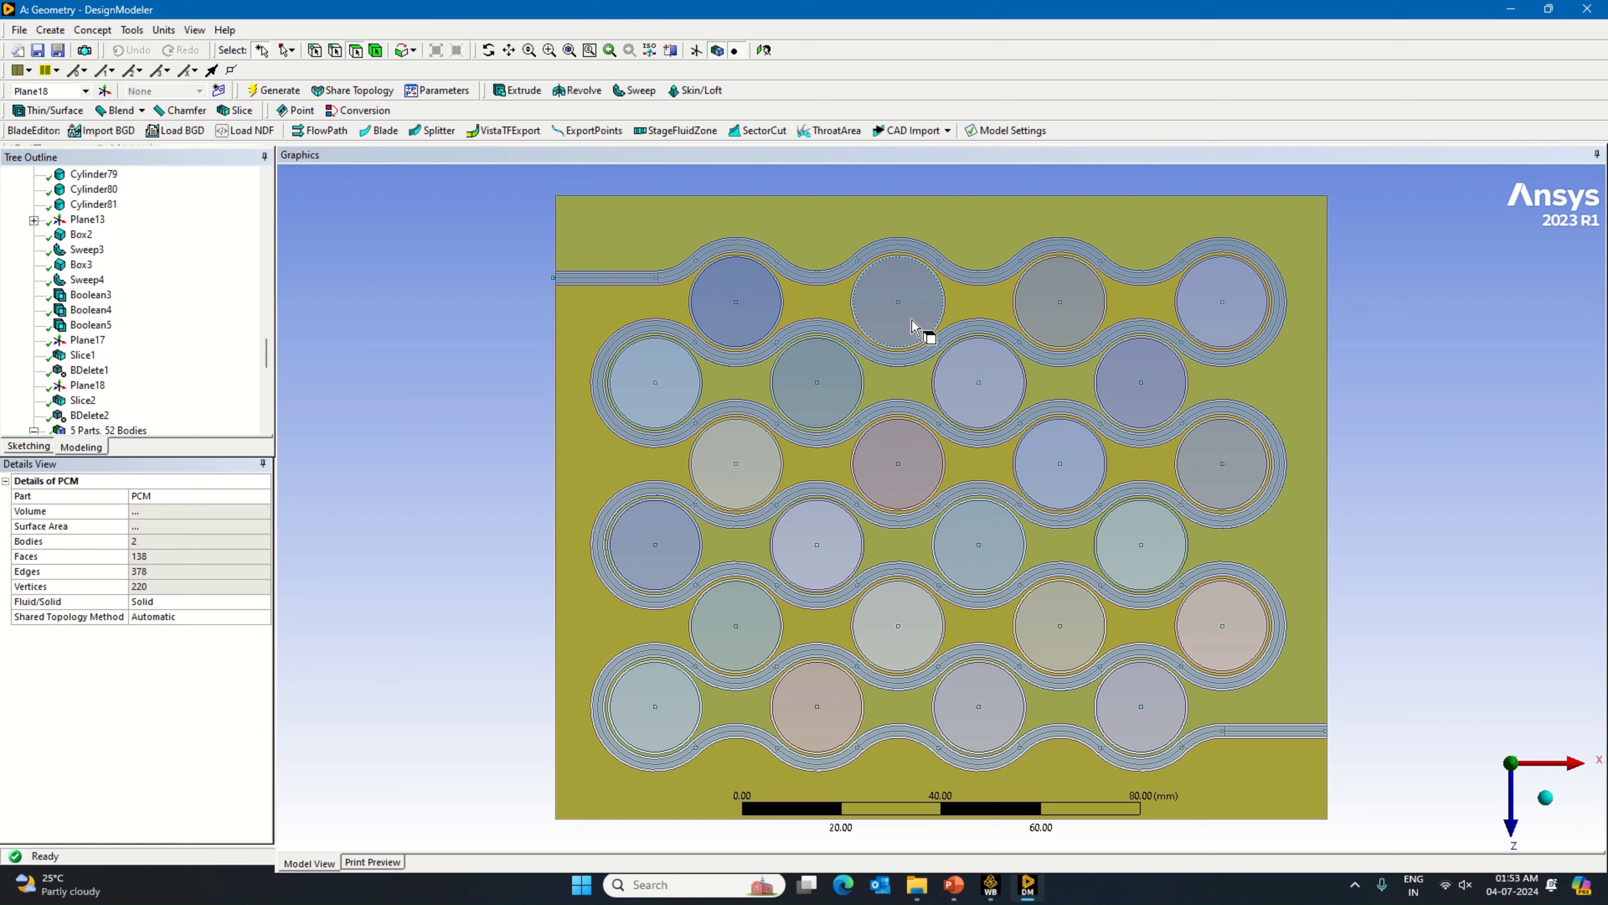
Step: Highlight the Cell, Casing, Channel, Water and PCM parts one by one in the finished pack geometry
scroll(123, 361, down, 5)
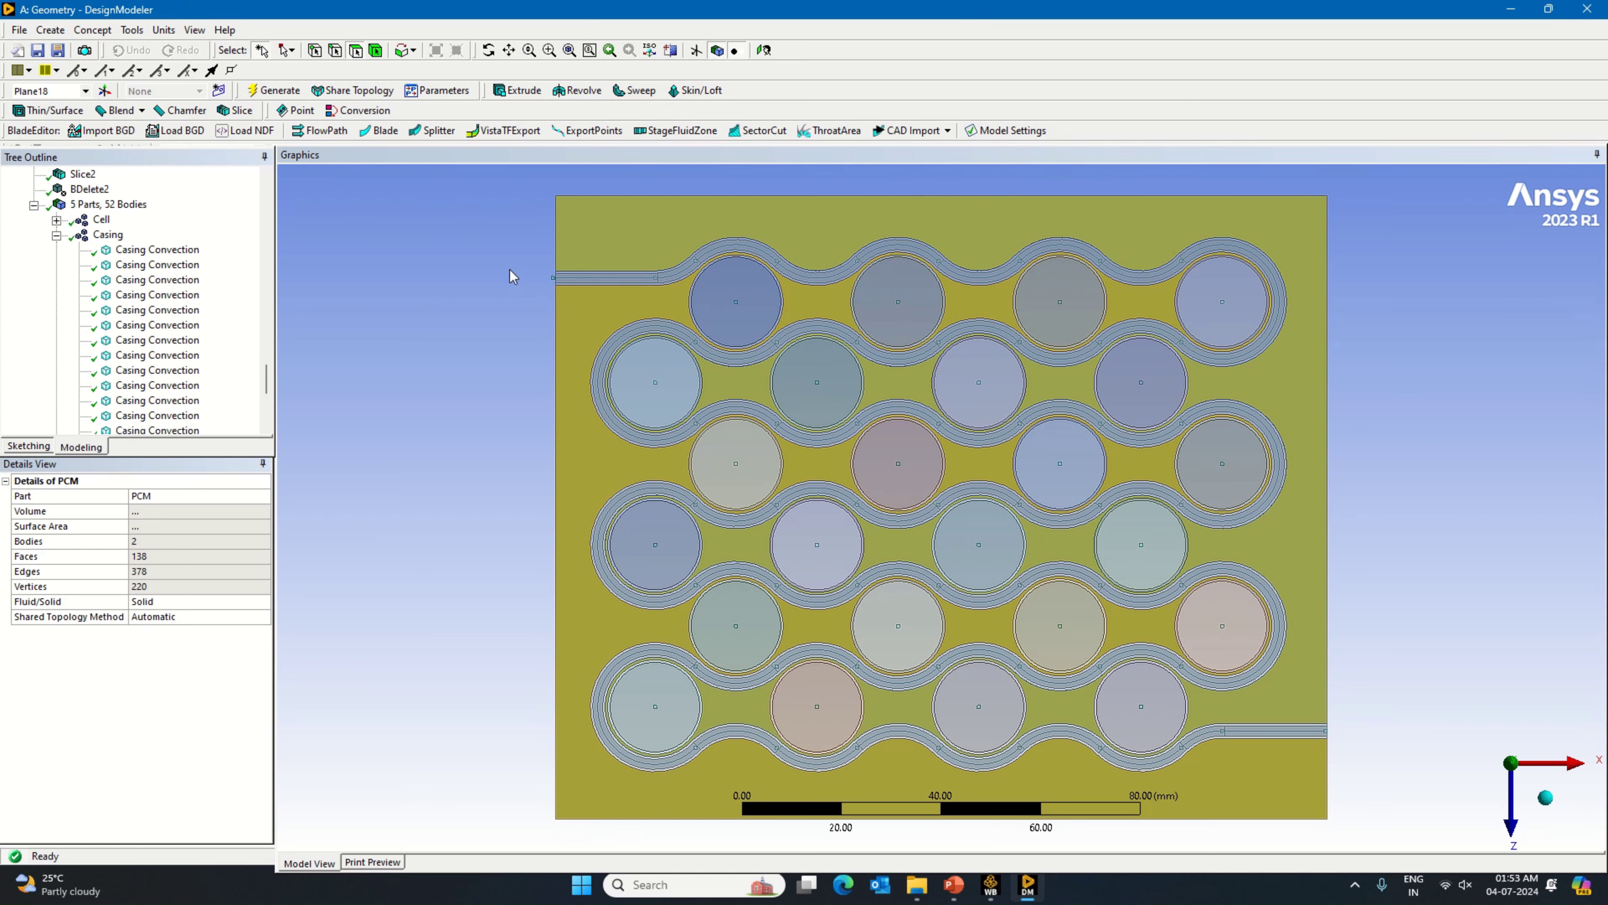
click(102, 219)
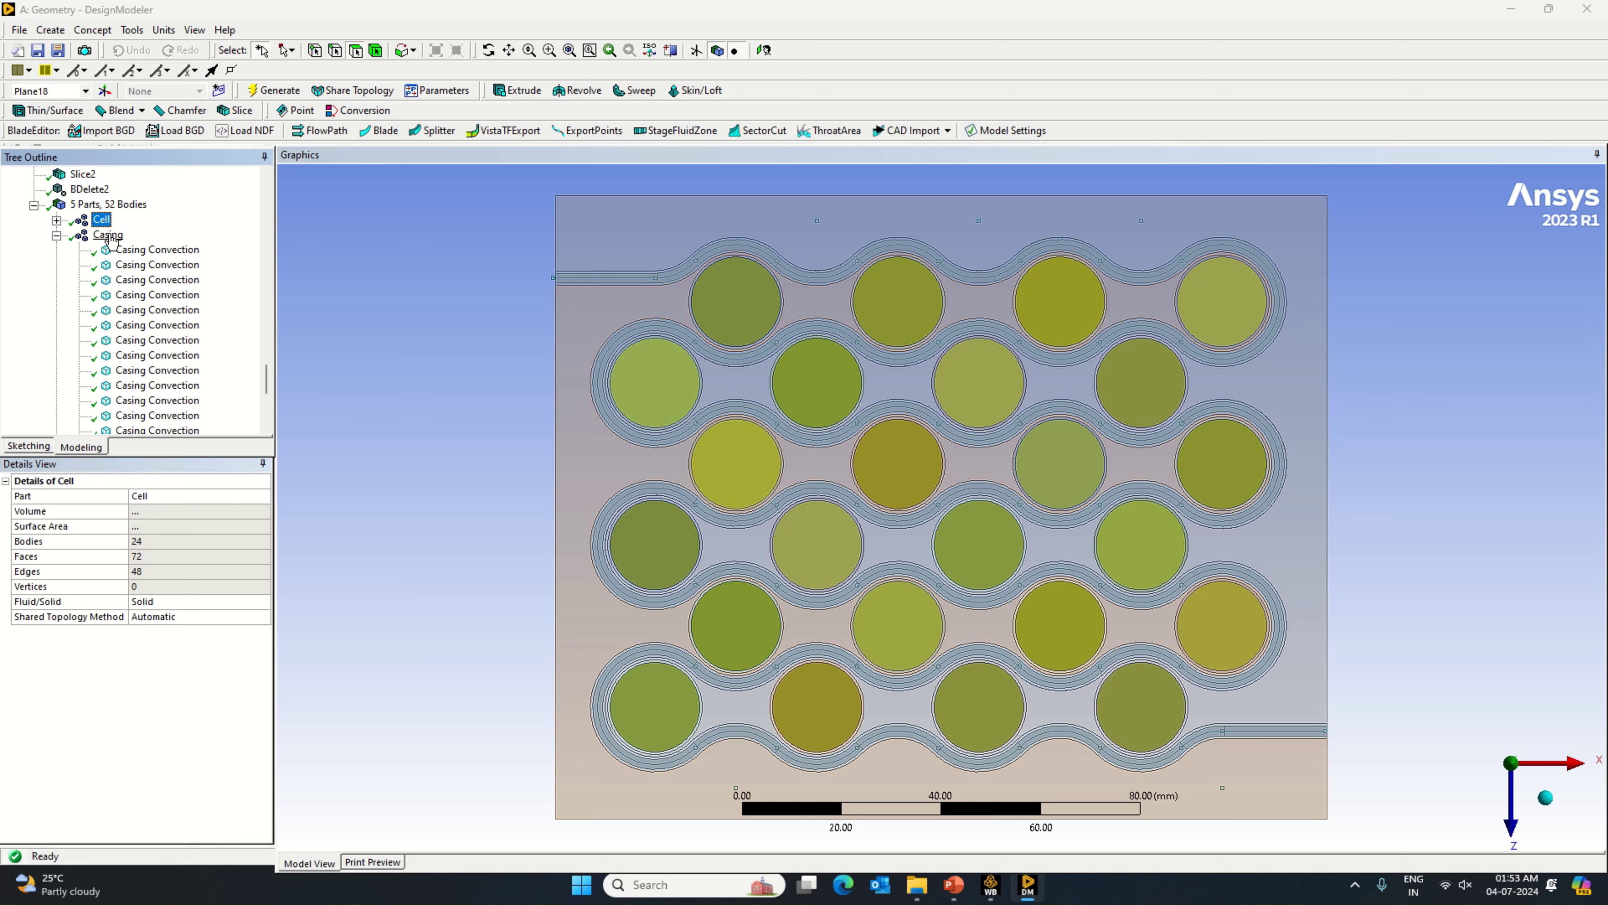
click(108, 234)
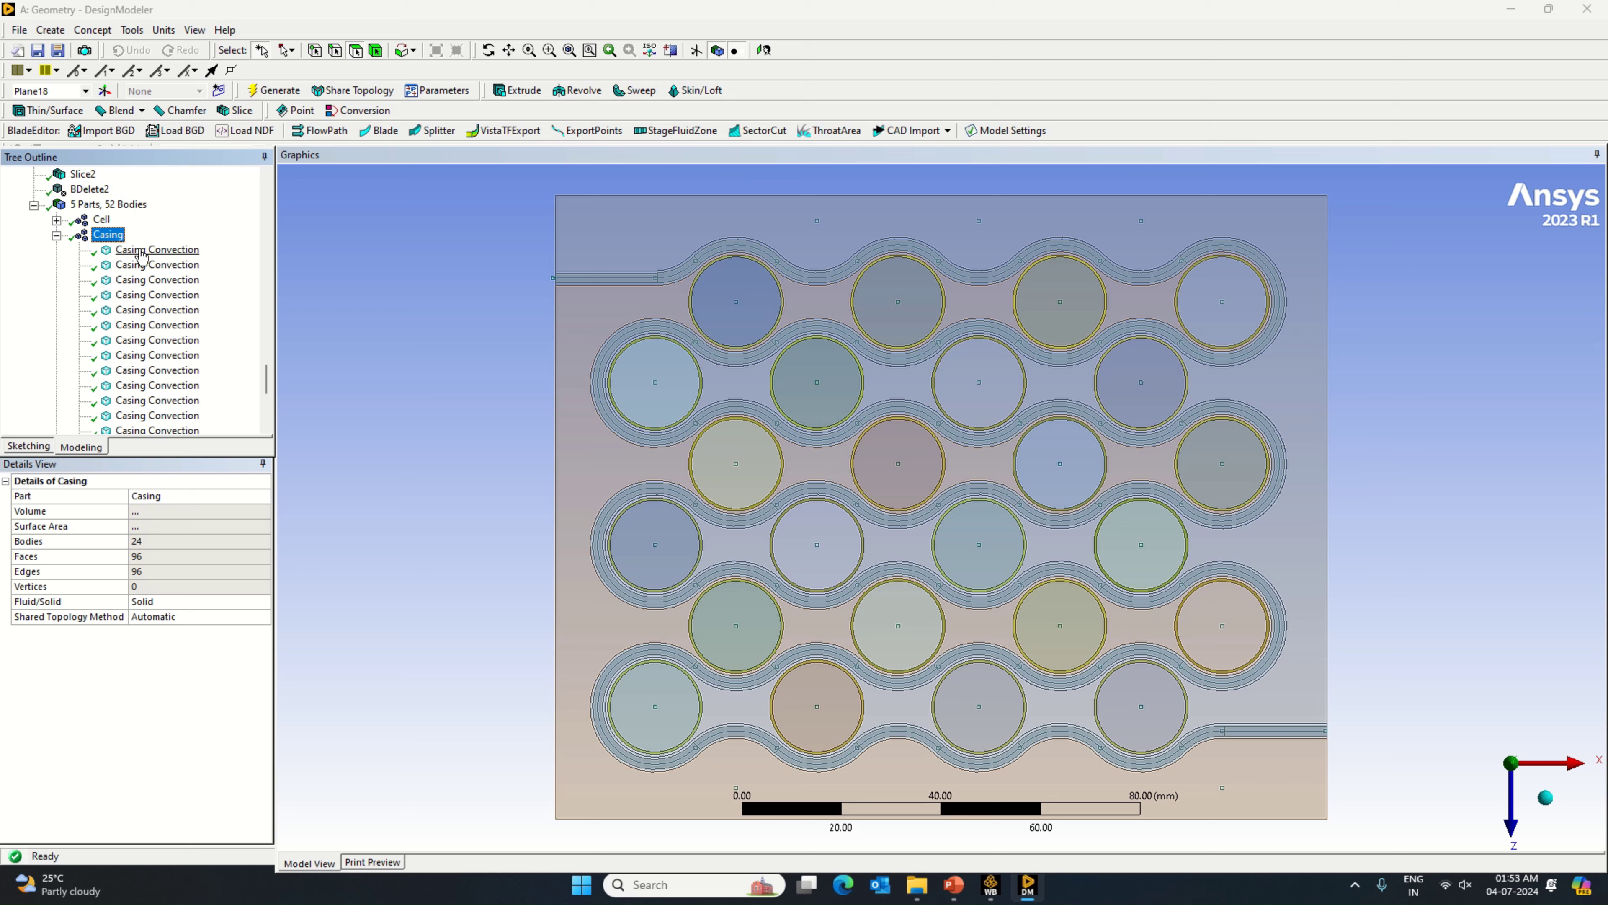
scroll(142, 257, down, 5)
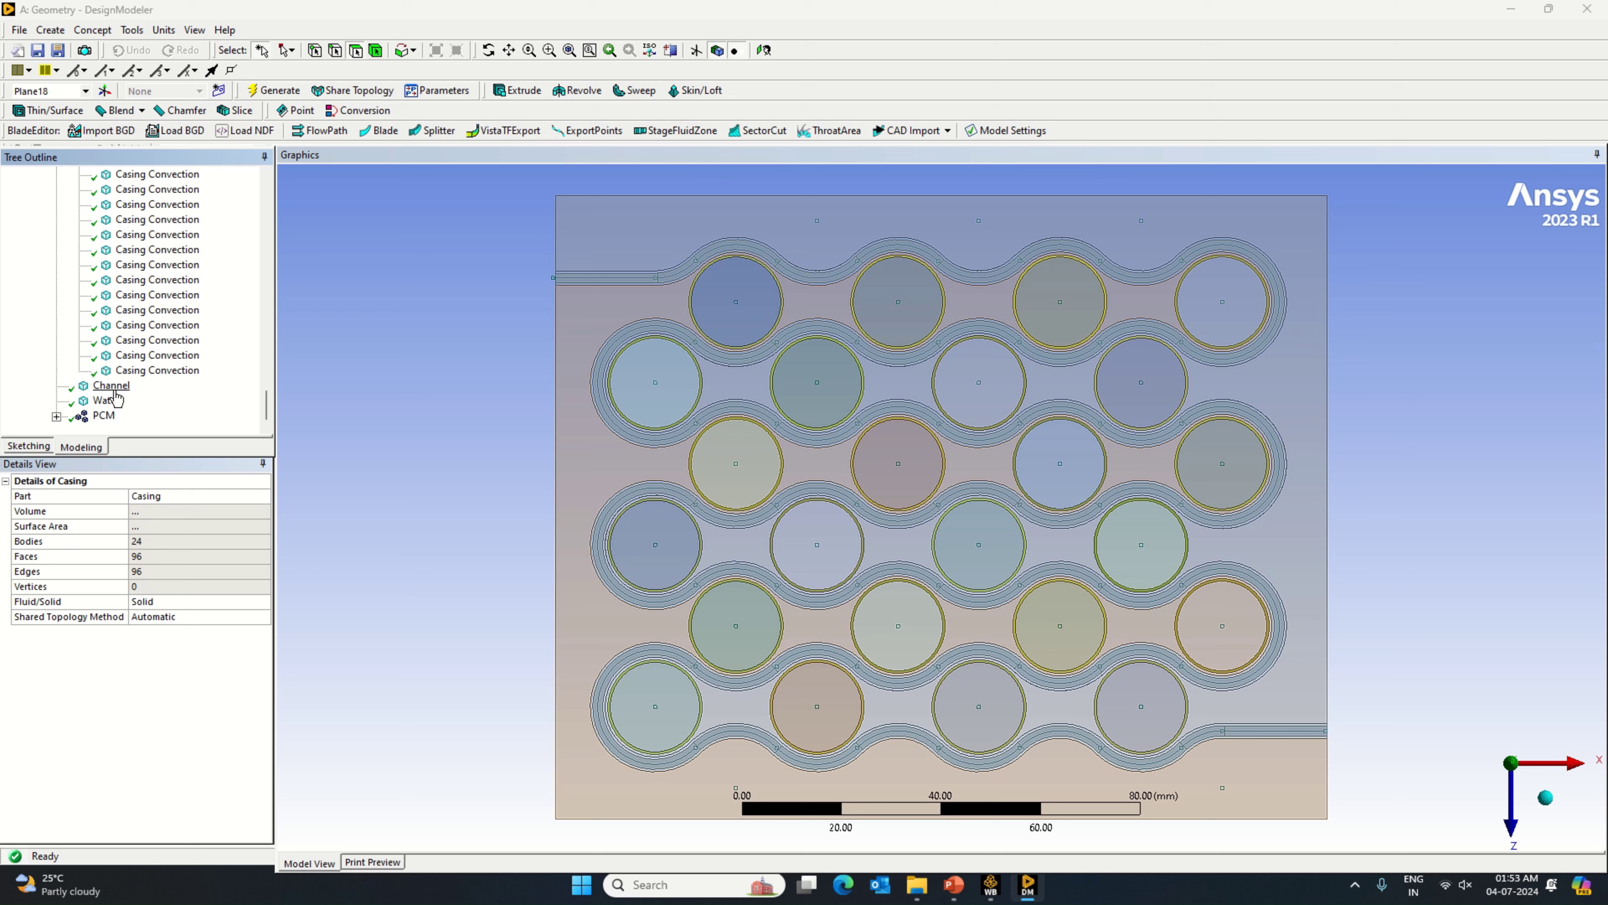
click(111, 386)
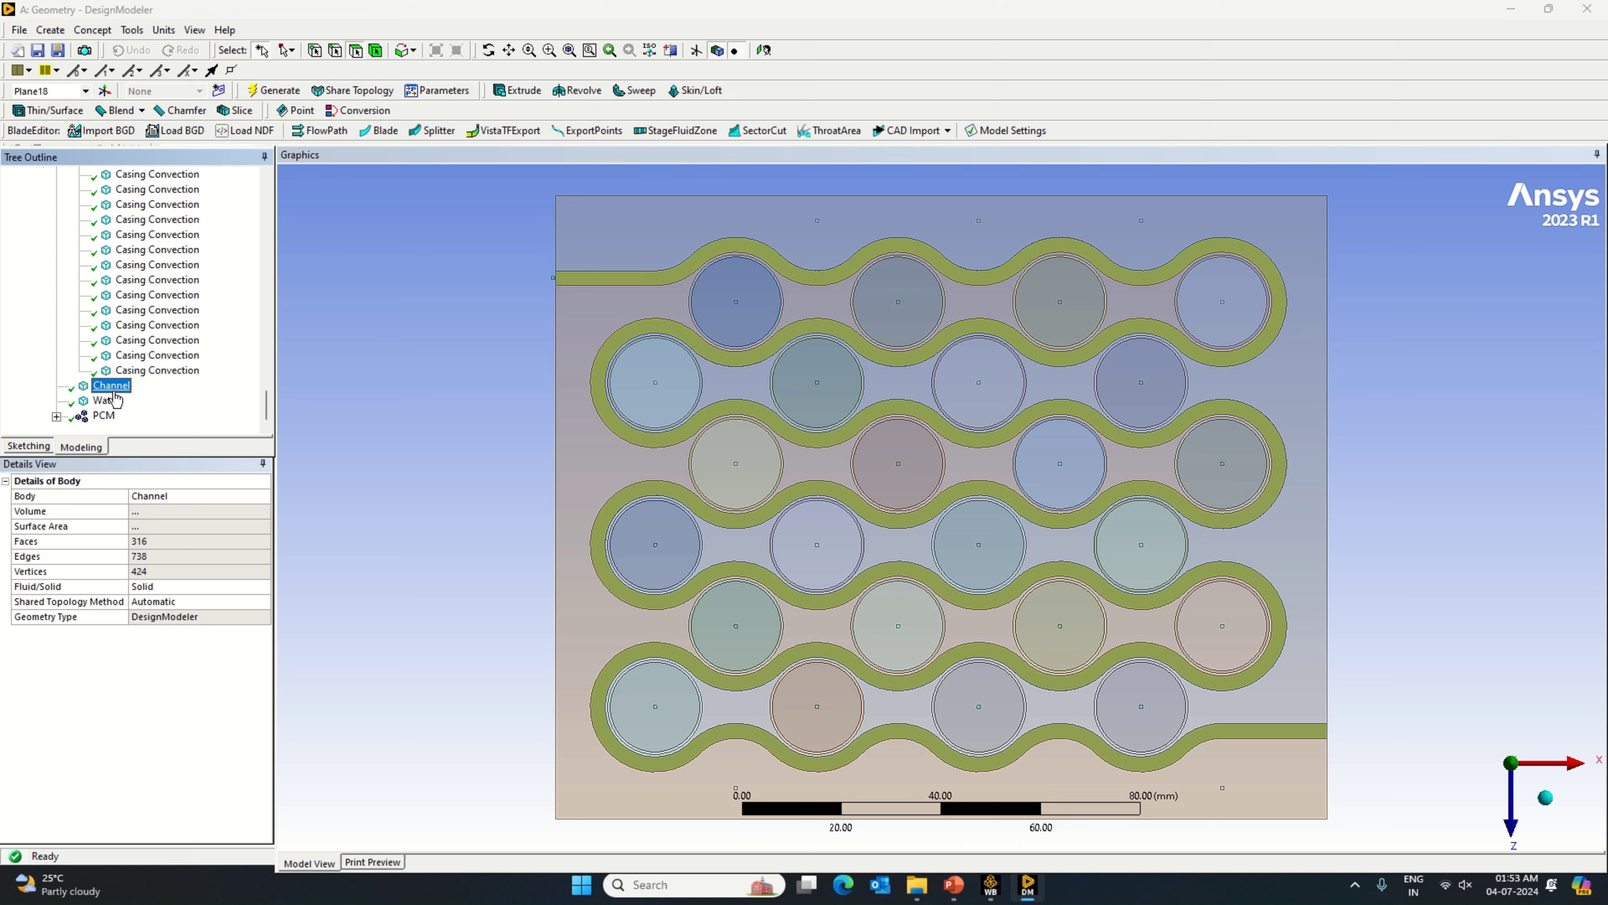
click(112, 400)
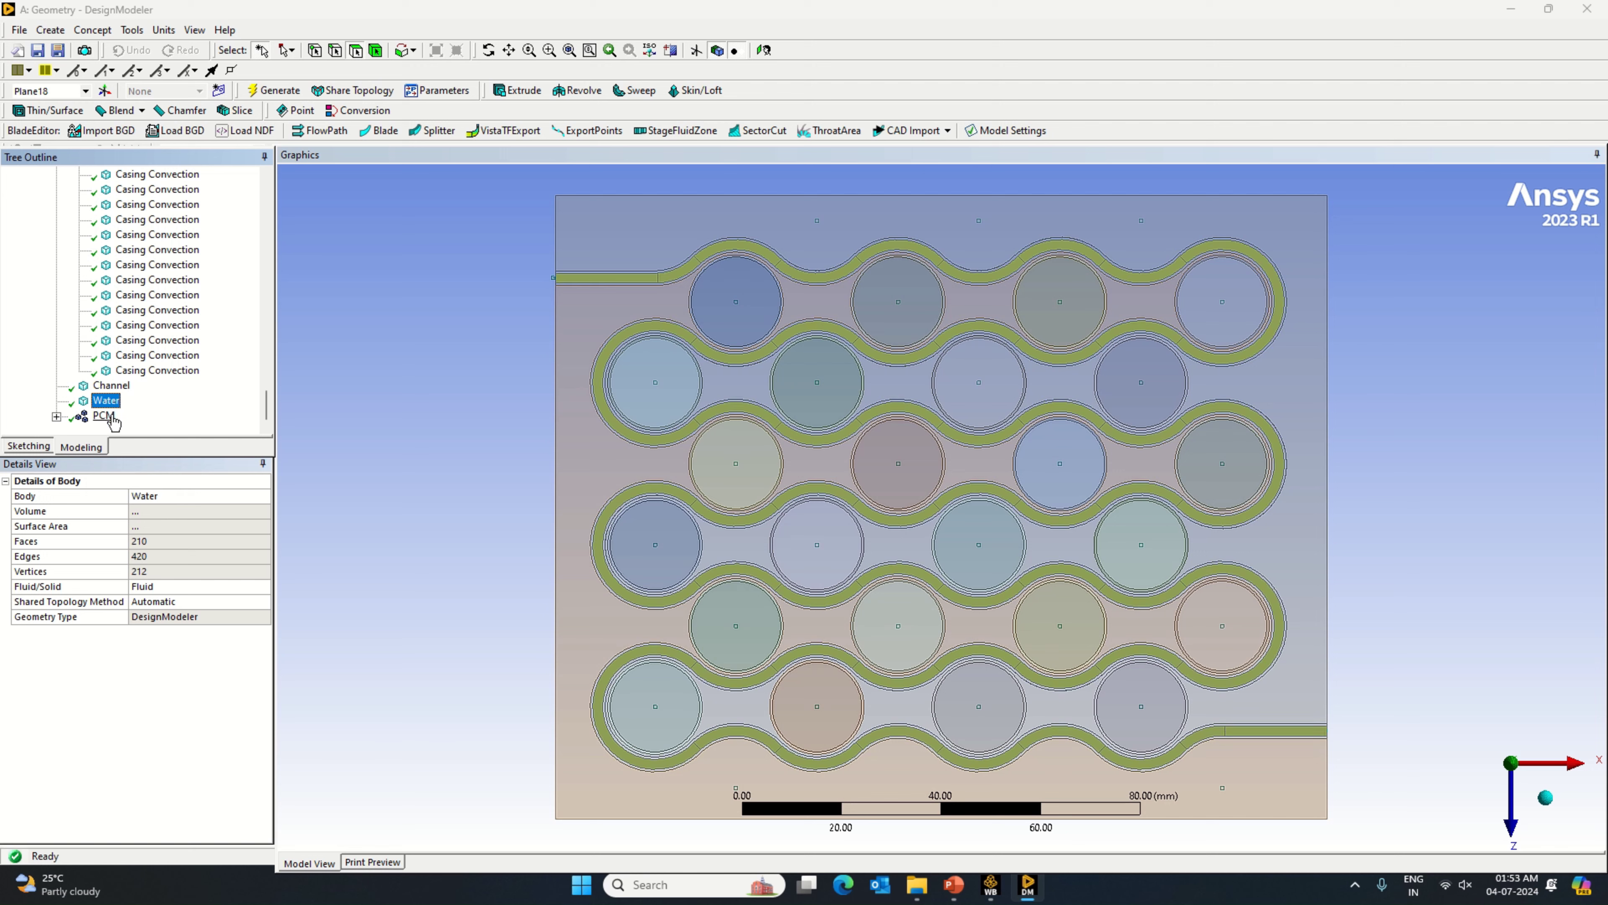
click(103, 415)
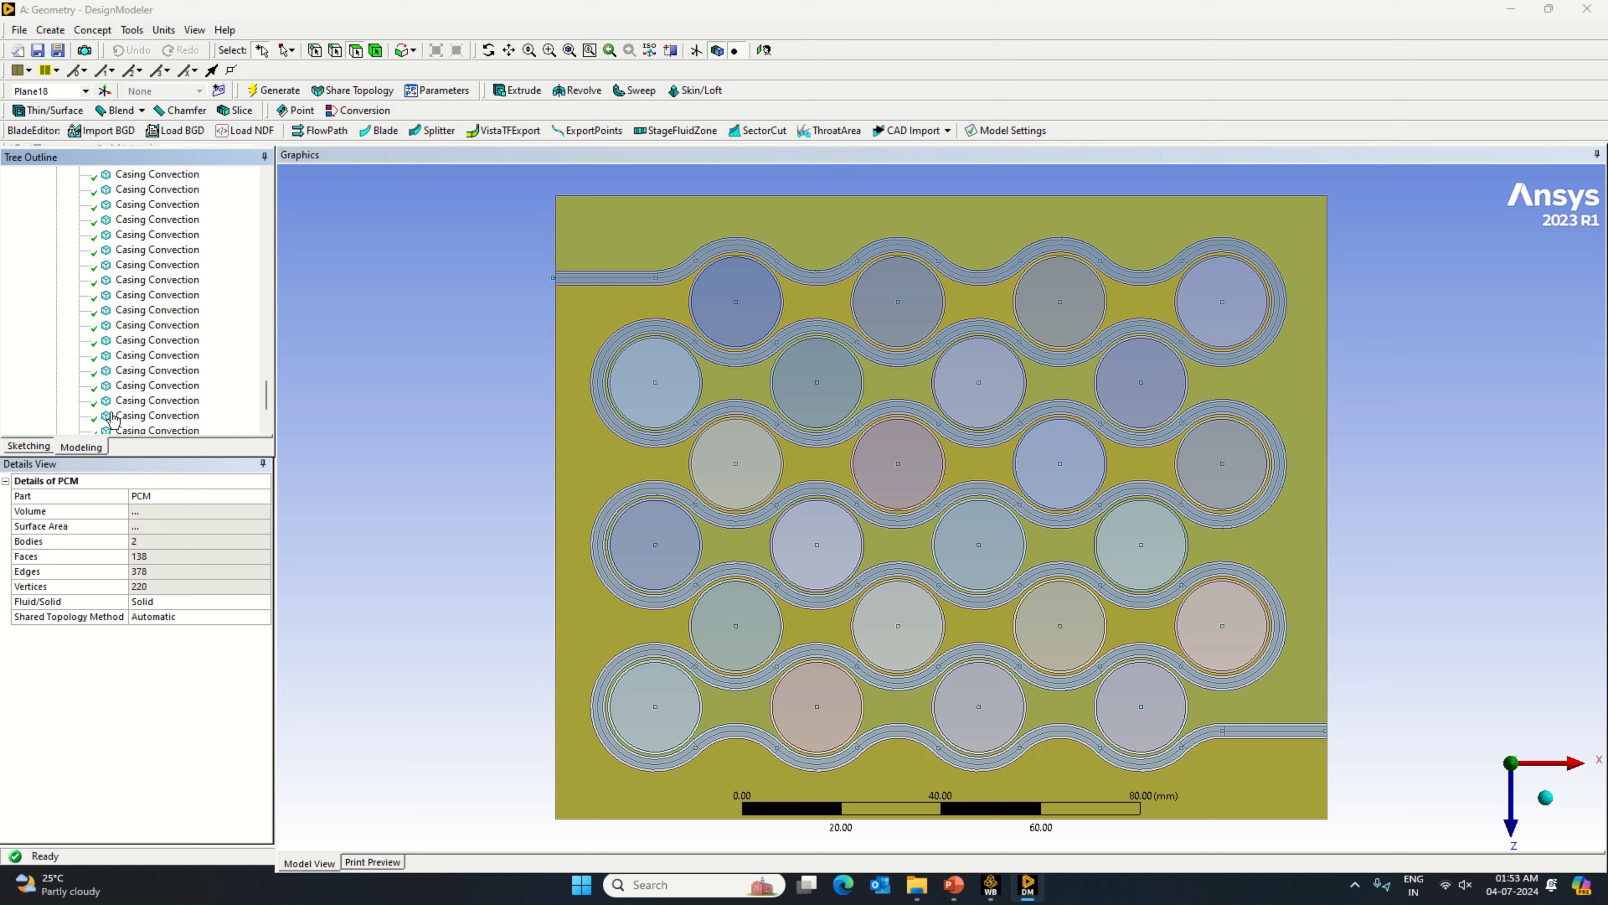
Step: Collapse the Casing part's body list and review all five parts of the pack again, ending with PCM
scroll(82, 314, up, 7)
click(98, 310)
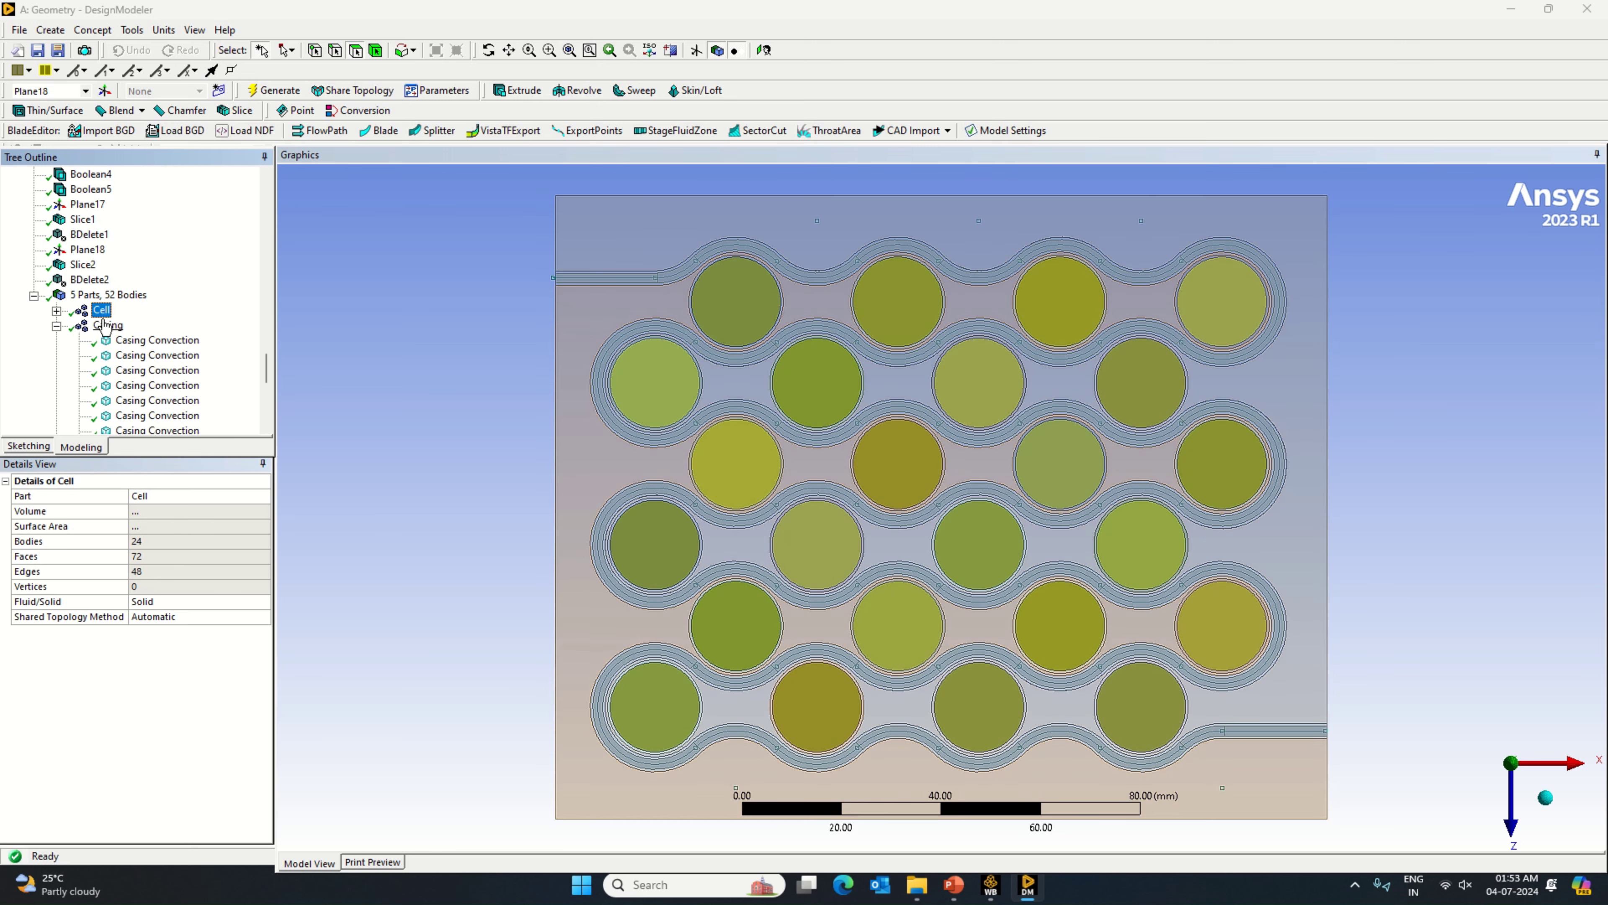
click(109, 325)
click(57, 326)
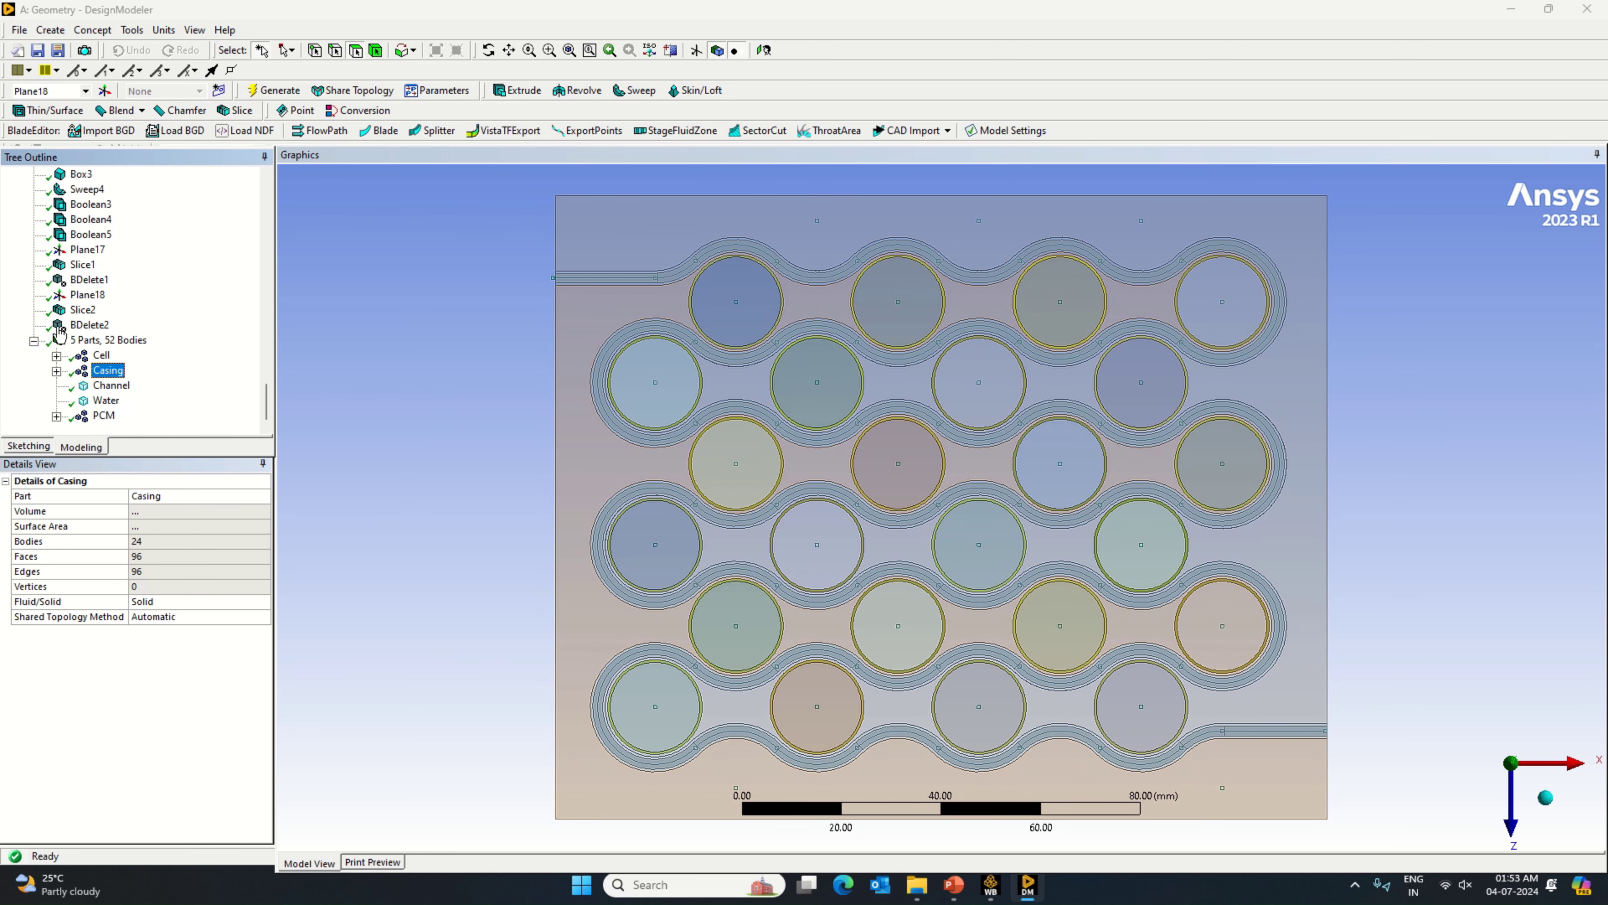
click(111, 389)
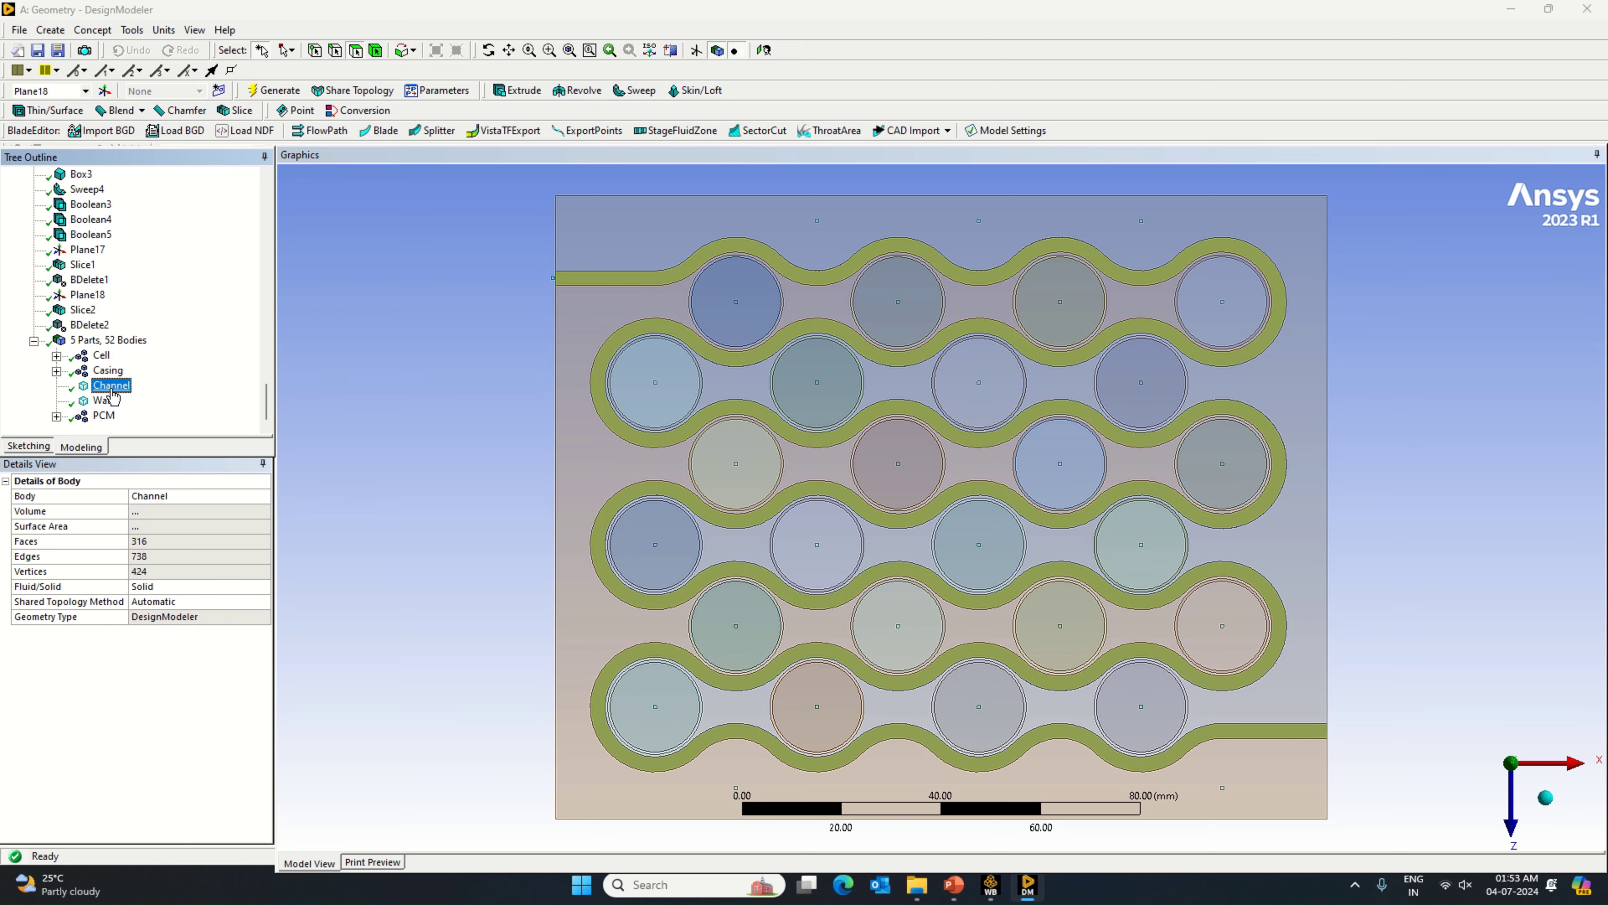
click(114, 401)
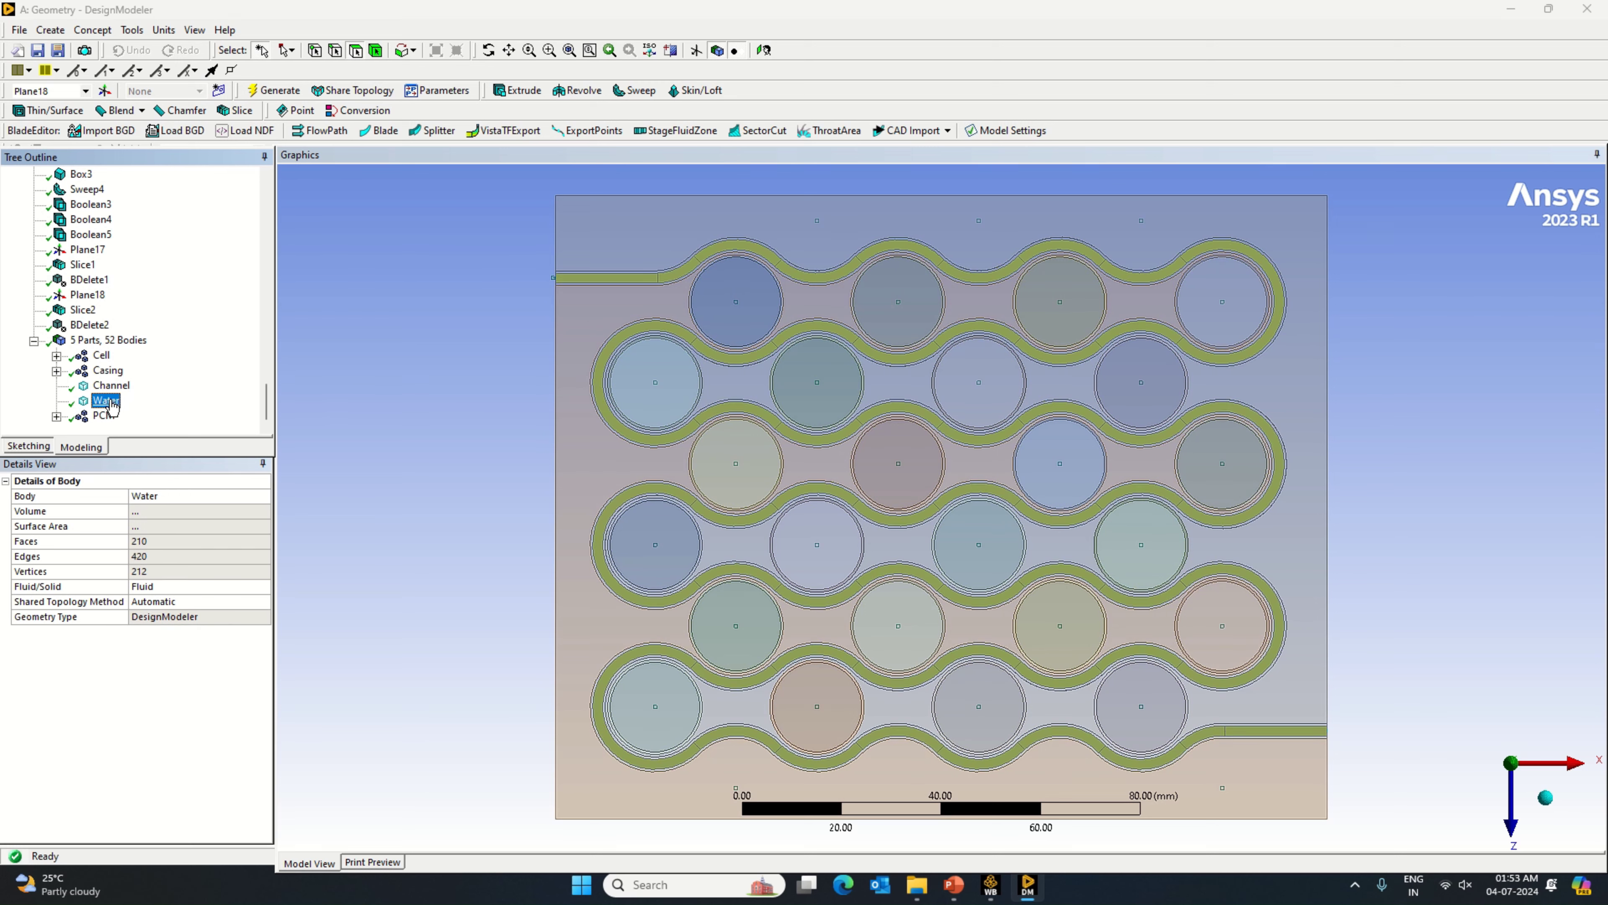
click(108, 413)
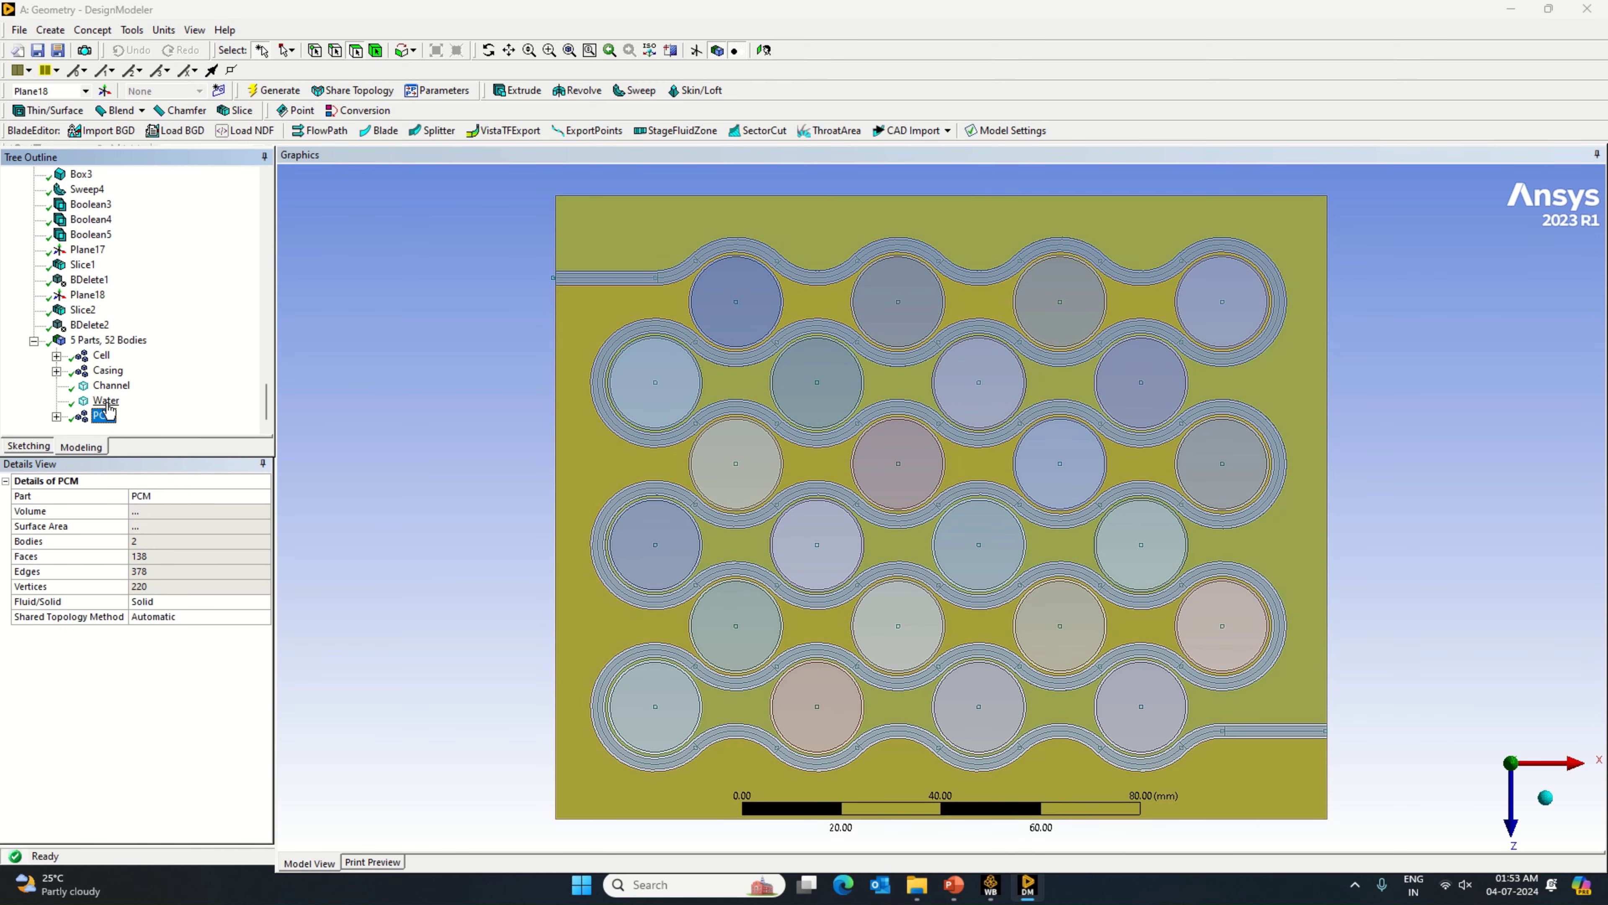
click(106, 401)
click(107, 413)
Step: Switch to Workbench and open the Mesh component of the Fluid Flow (Fluent) system in the Meshing application
click(1001, 887)
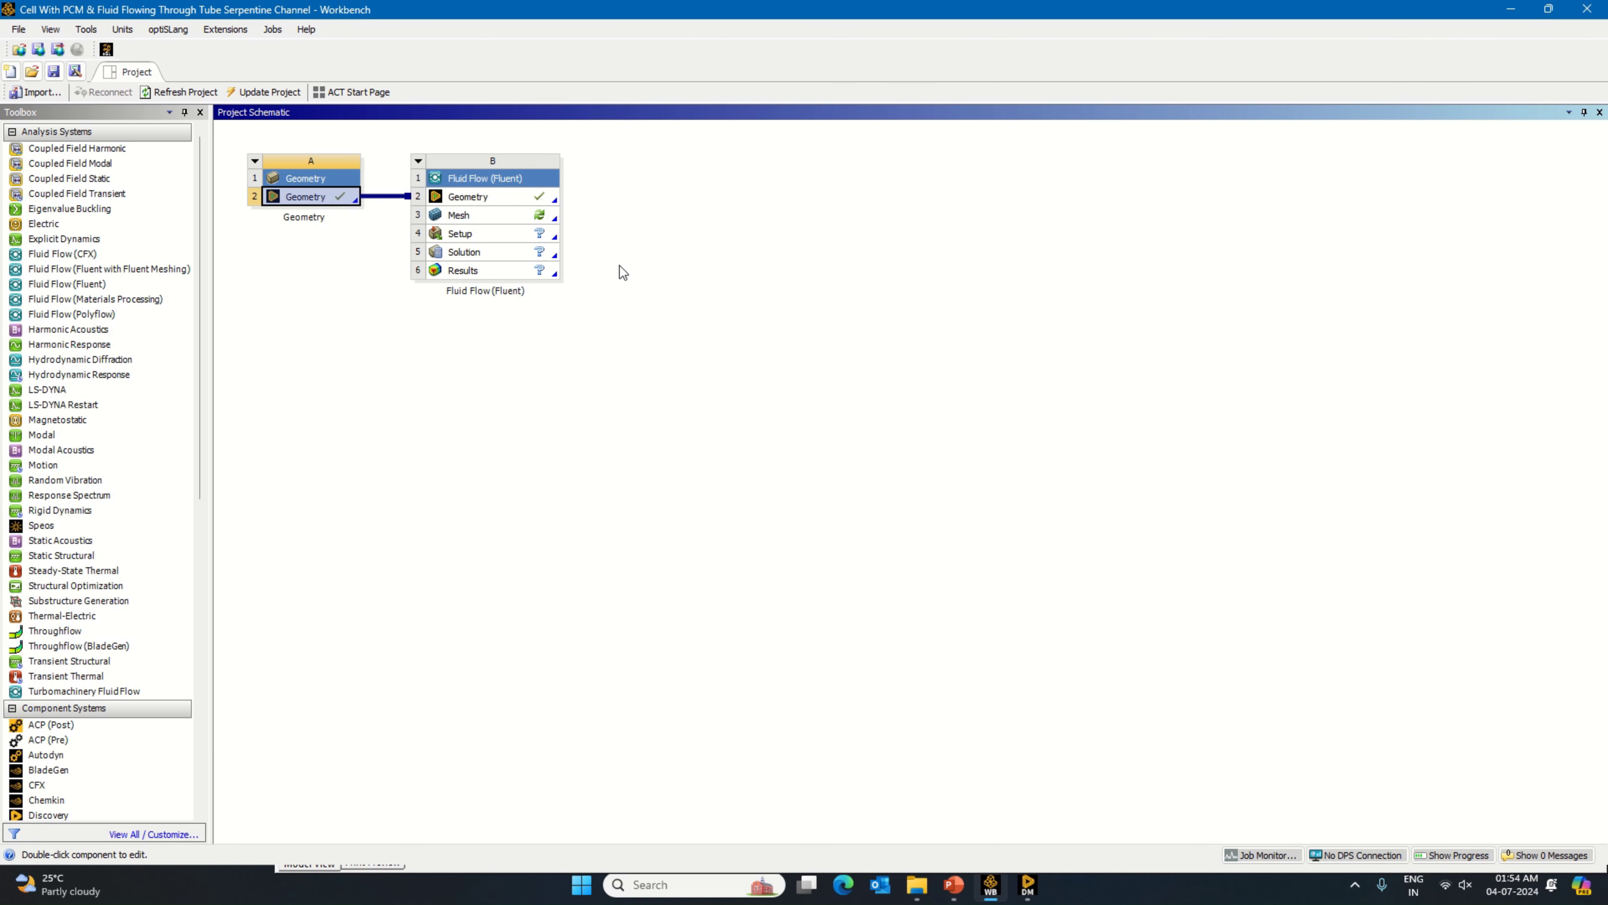
right_click(543, 218)
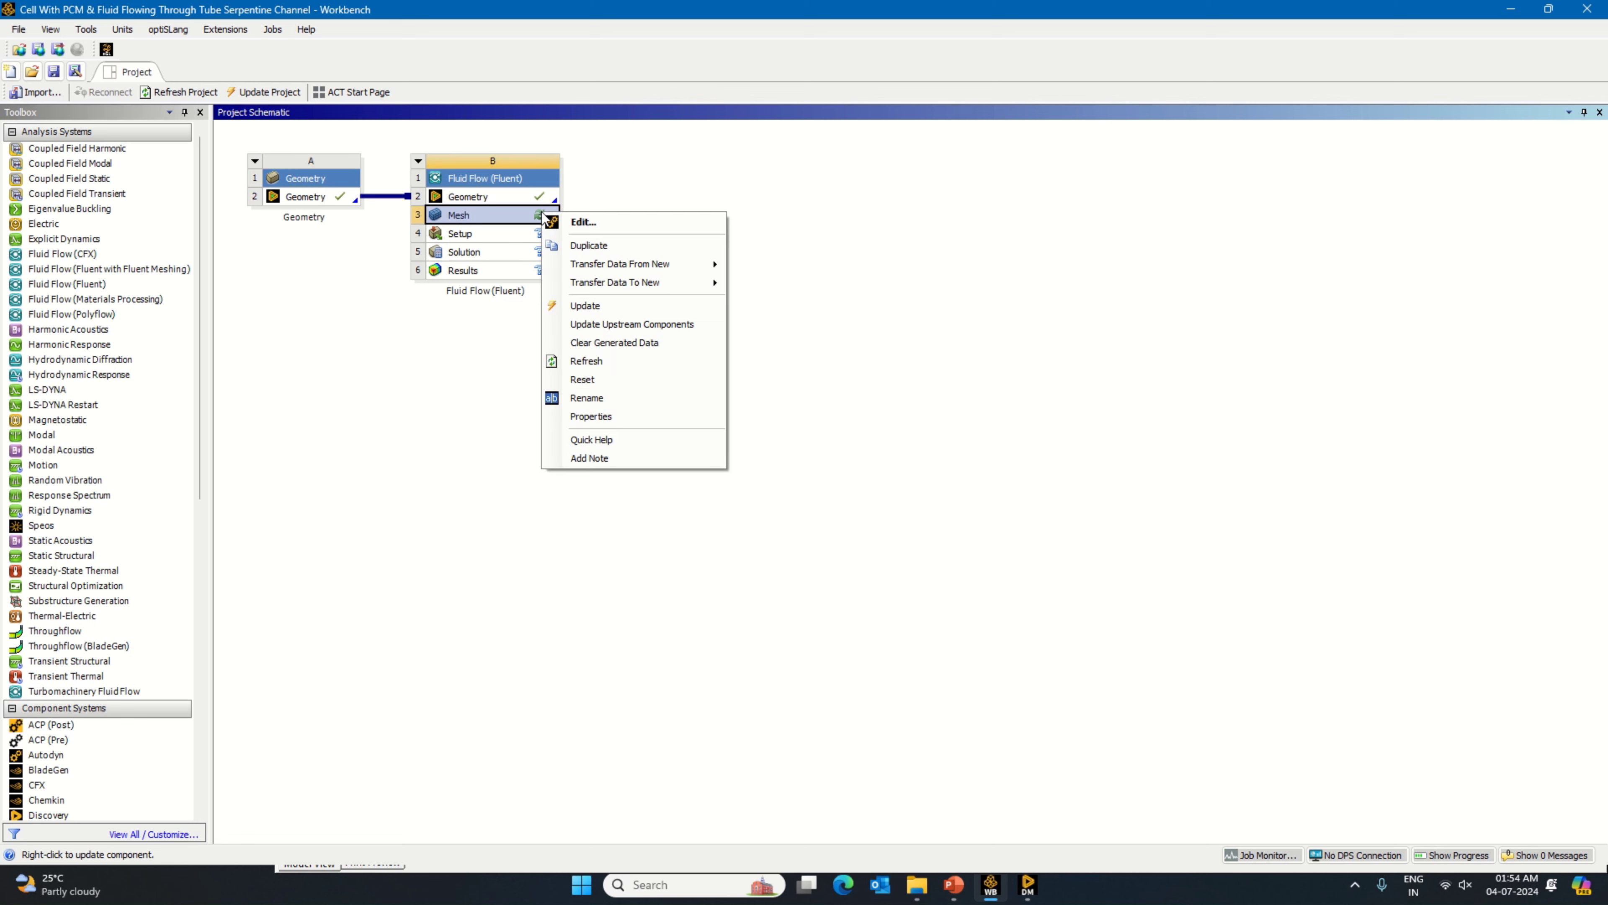
click(592, 223)
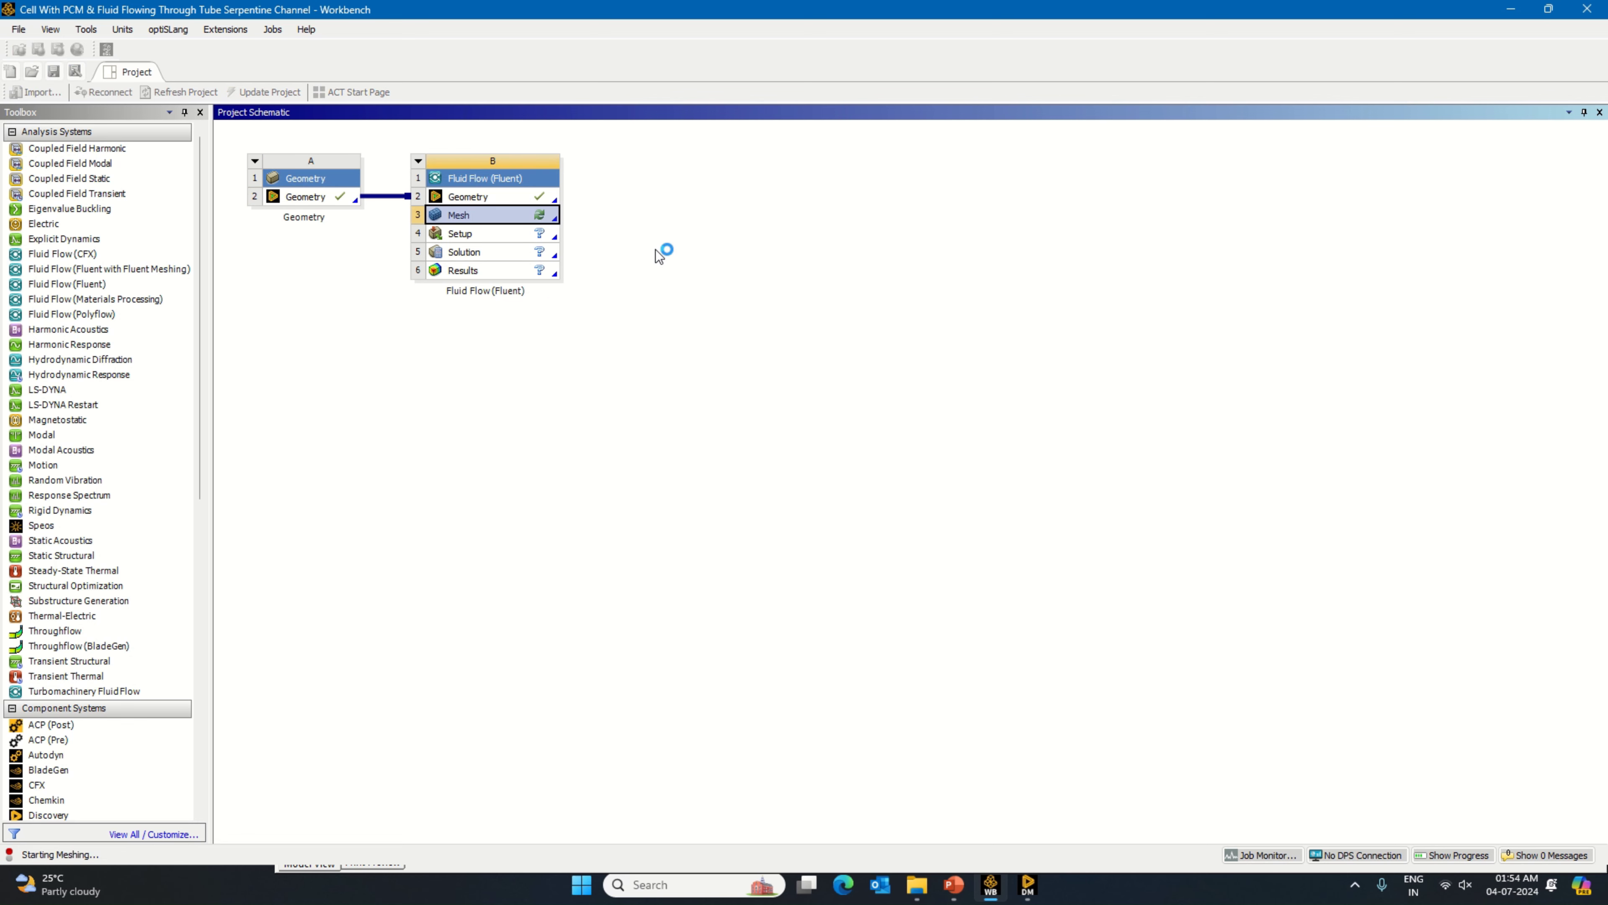
click(1032, 895)
click(1029, 887)
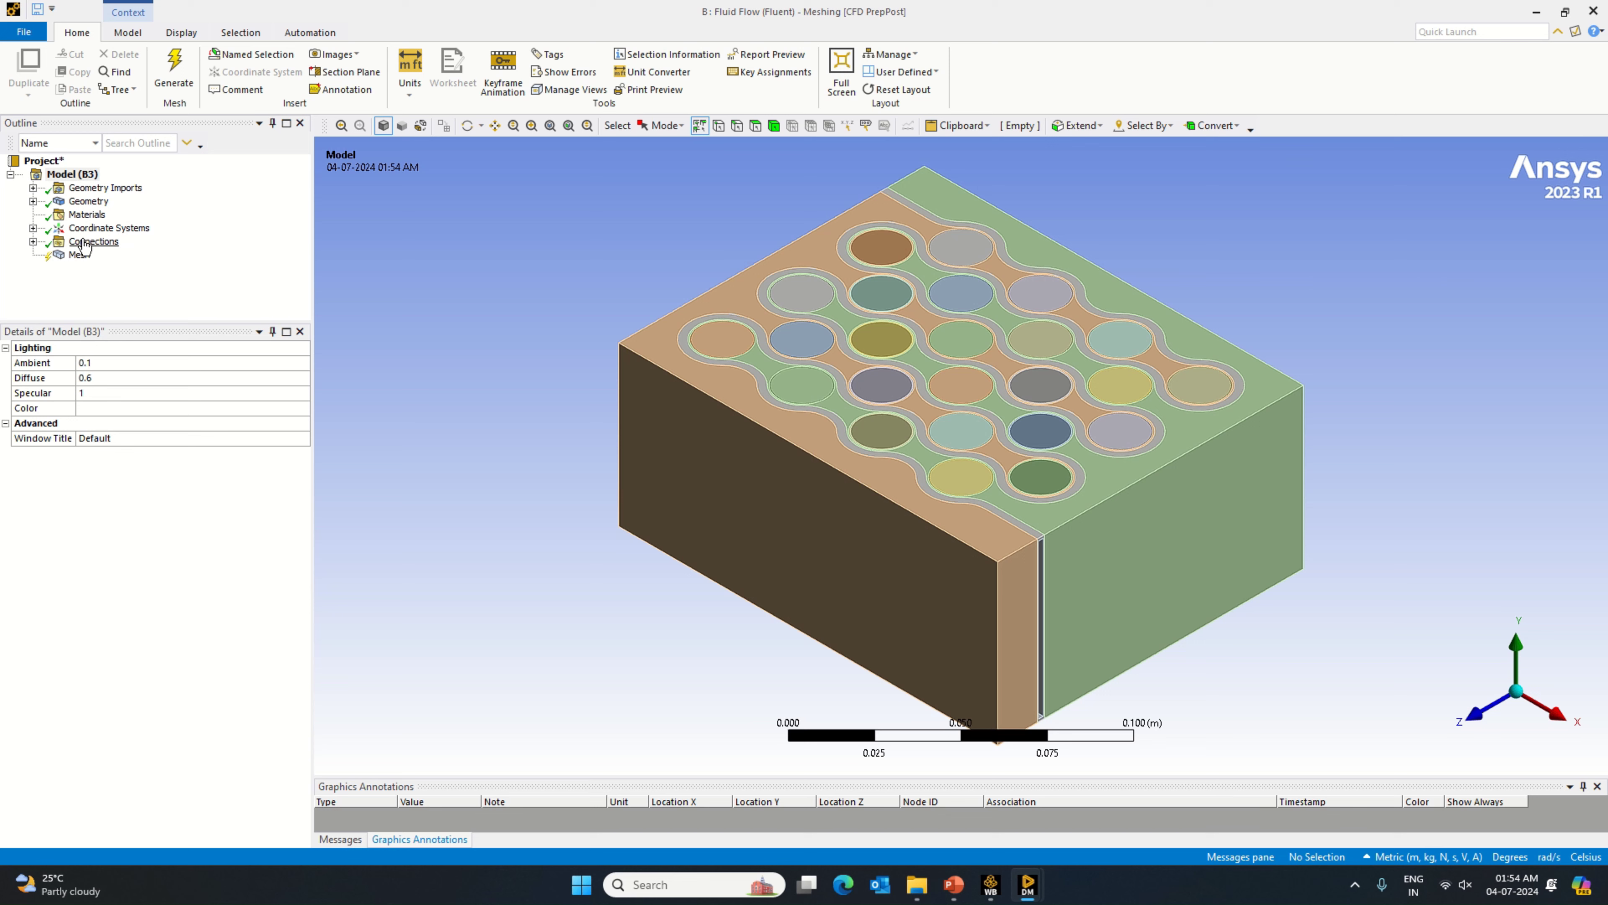
Step: Generate the mesh with the default element size and view the pack from above
click(78, 255)
right_click(78, 254)
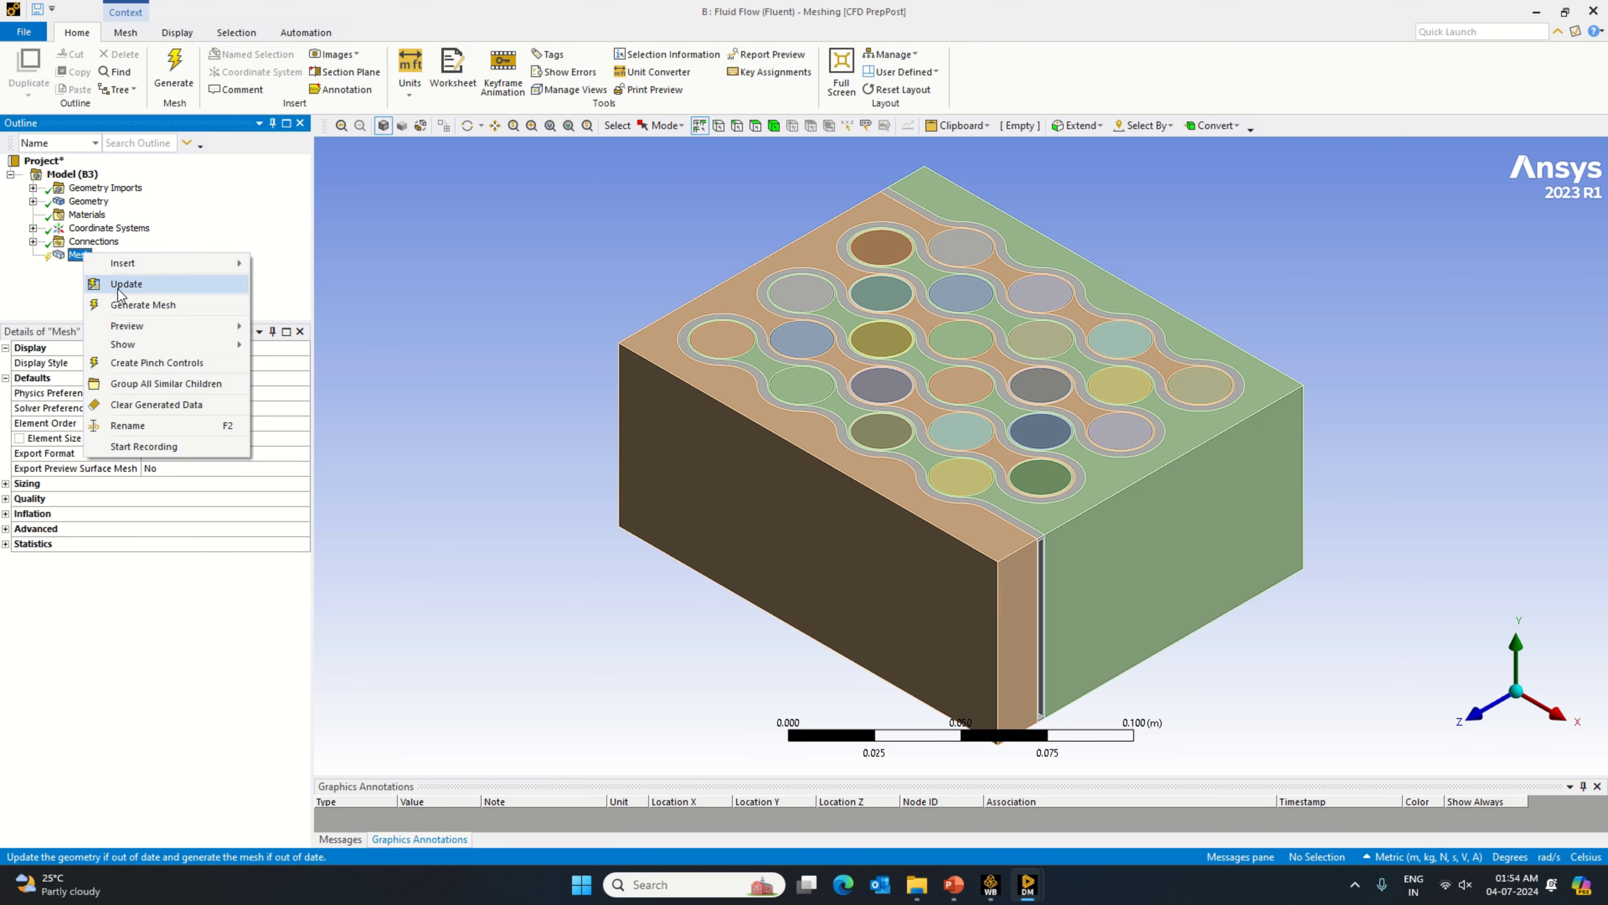
click(146, 305)
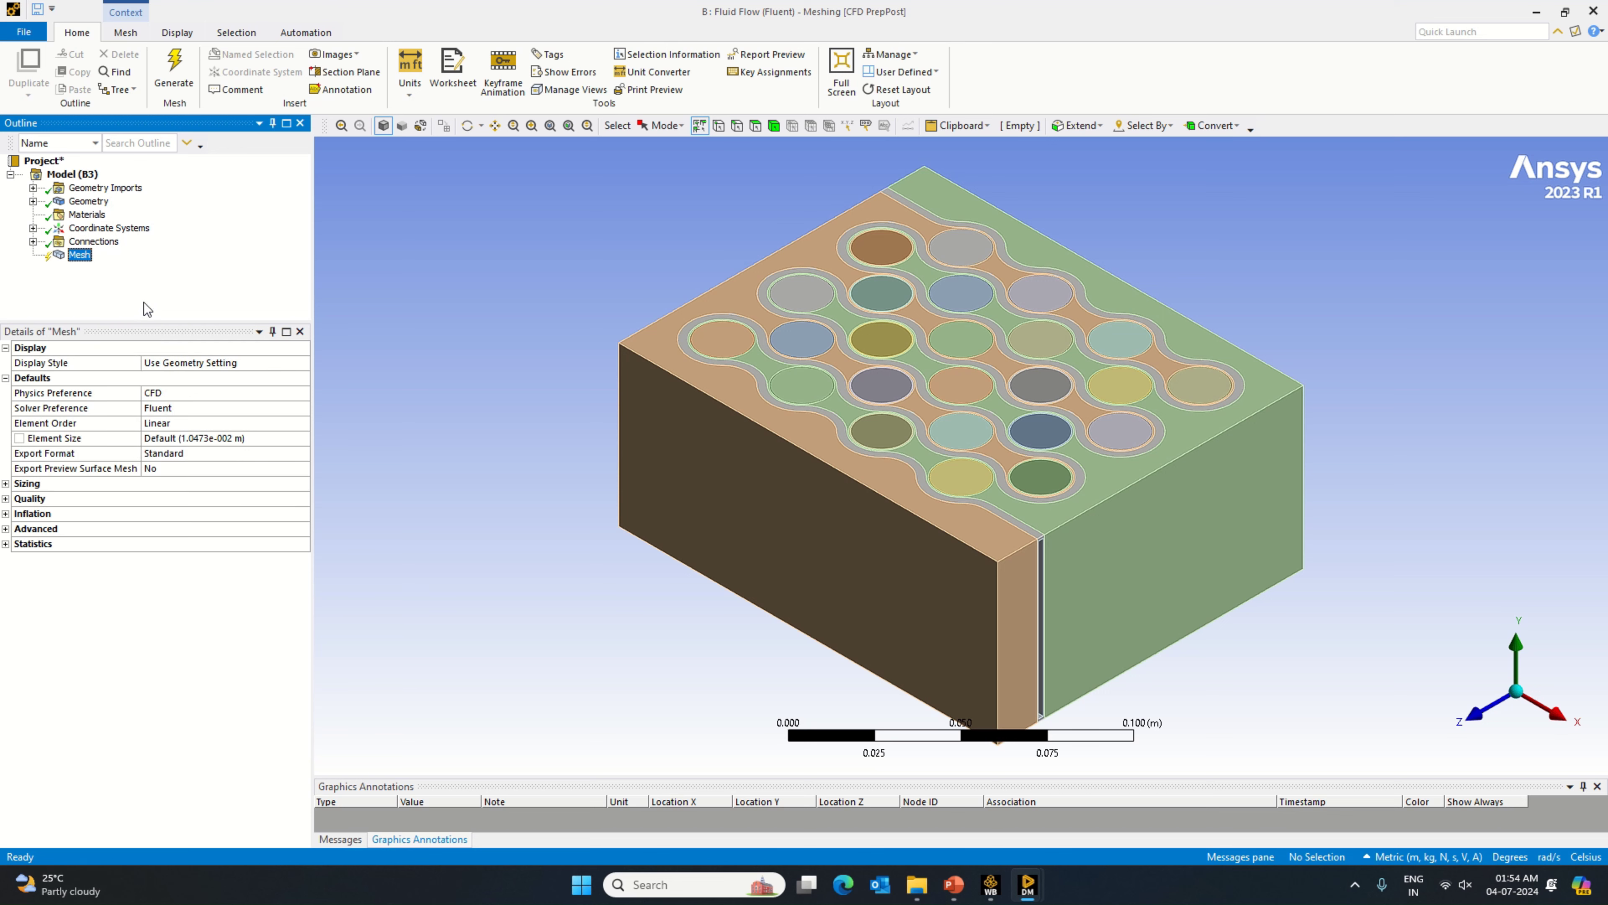
click(1472, 715)
click(1518, 632)
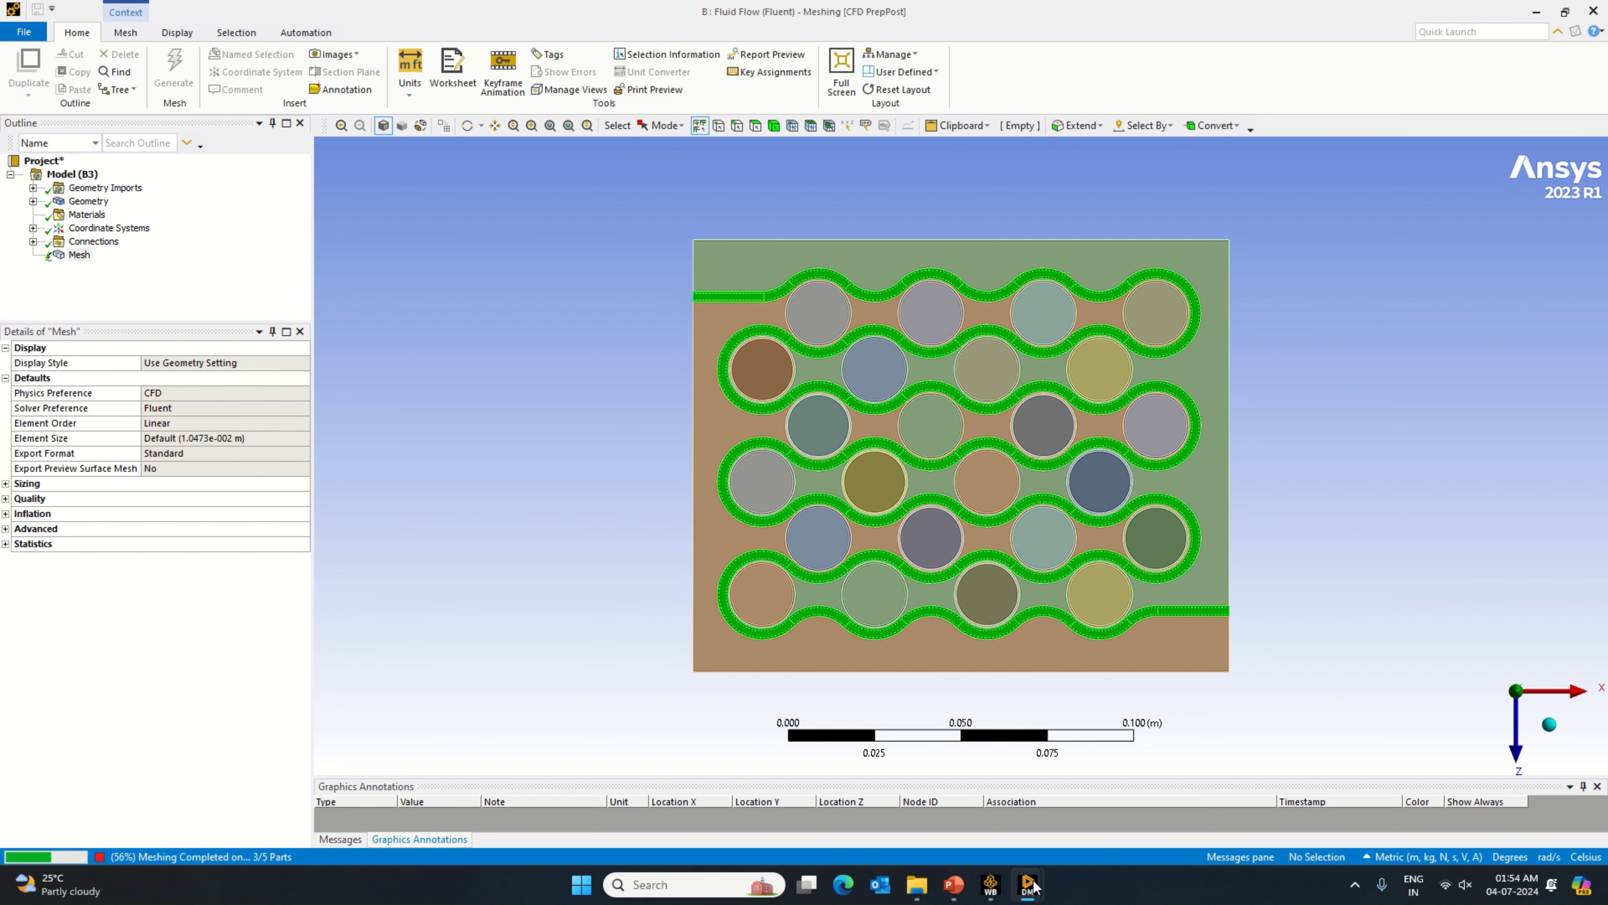
mouse_move(1033, 895)
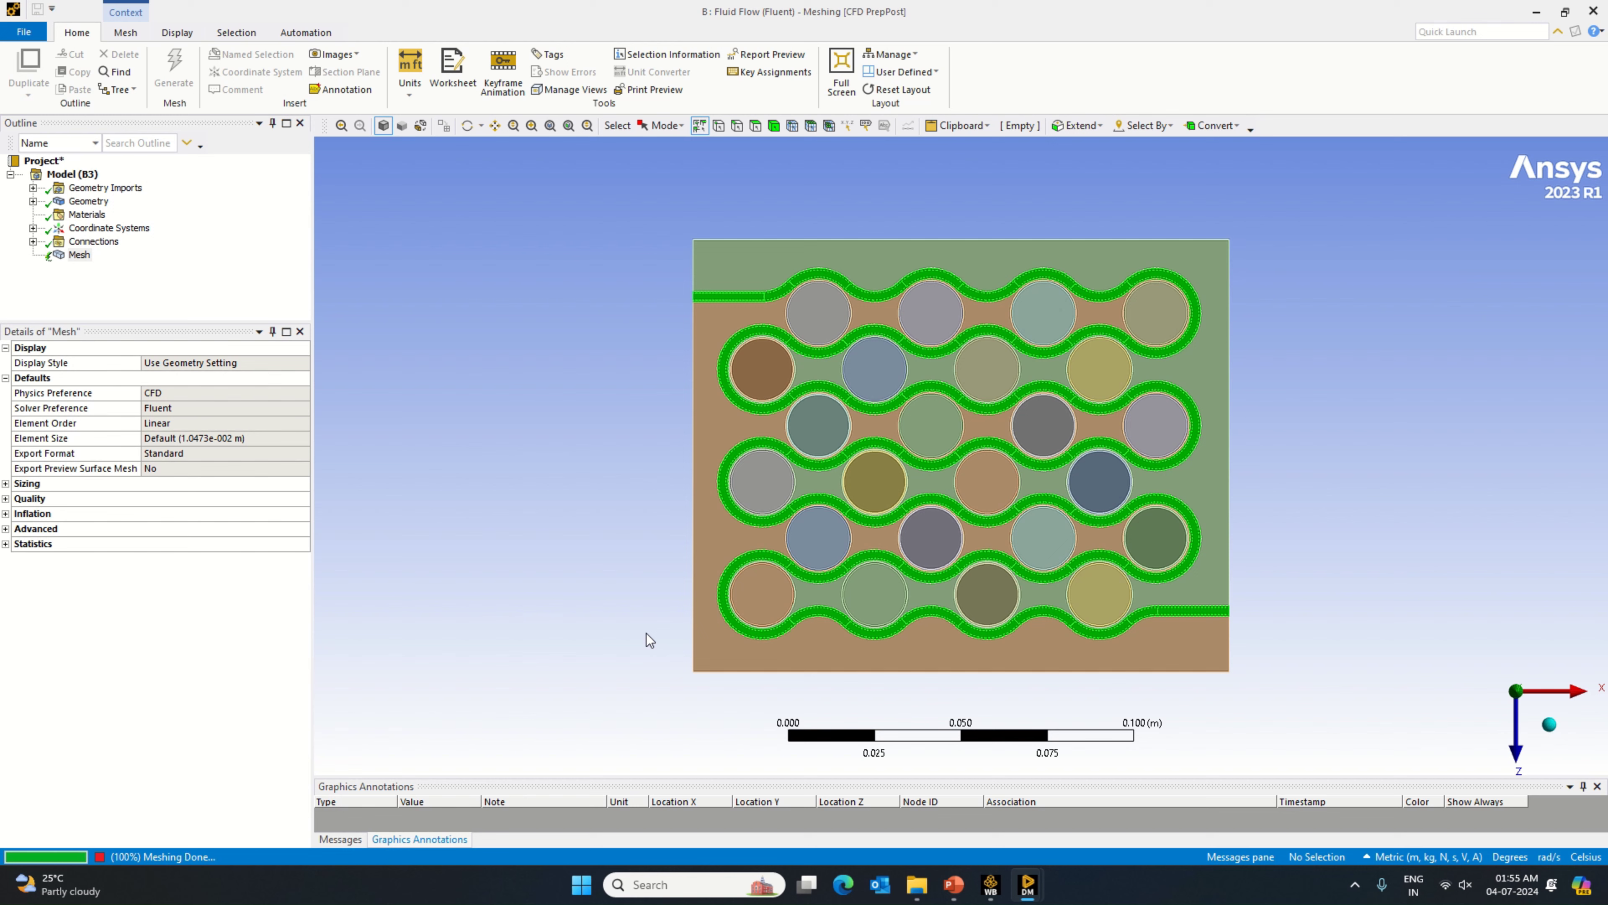
Step: Examine the default mesh in isometric view around the channel's end at the pack corner and expand the mesh statistics
click(662, 632)
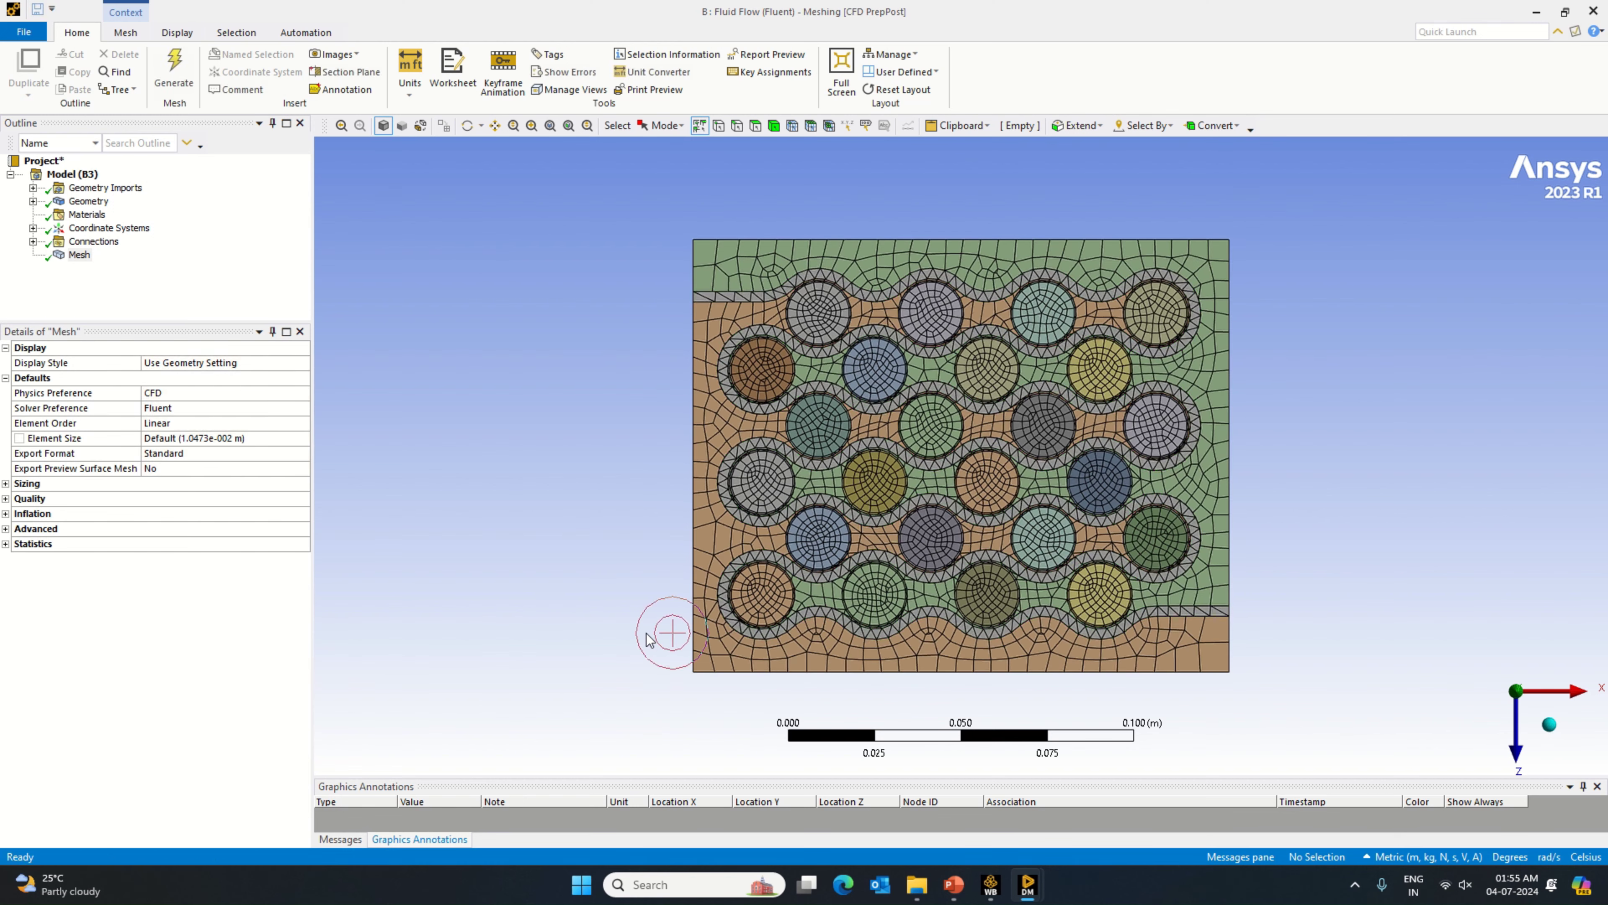
click(1549, 727)
scroll(1009, 585, up, 5)
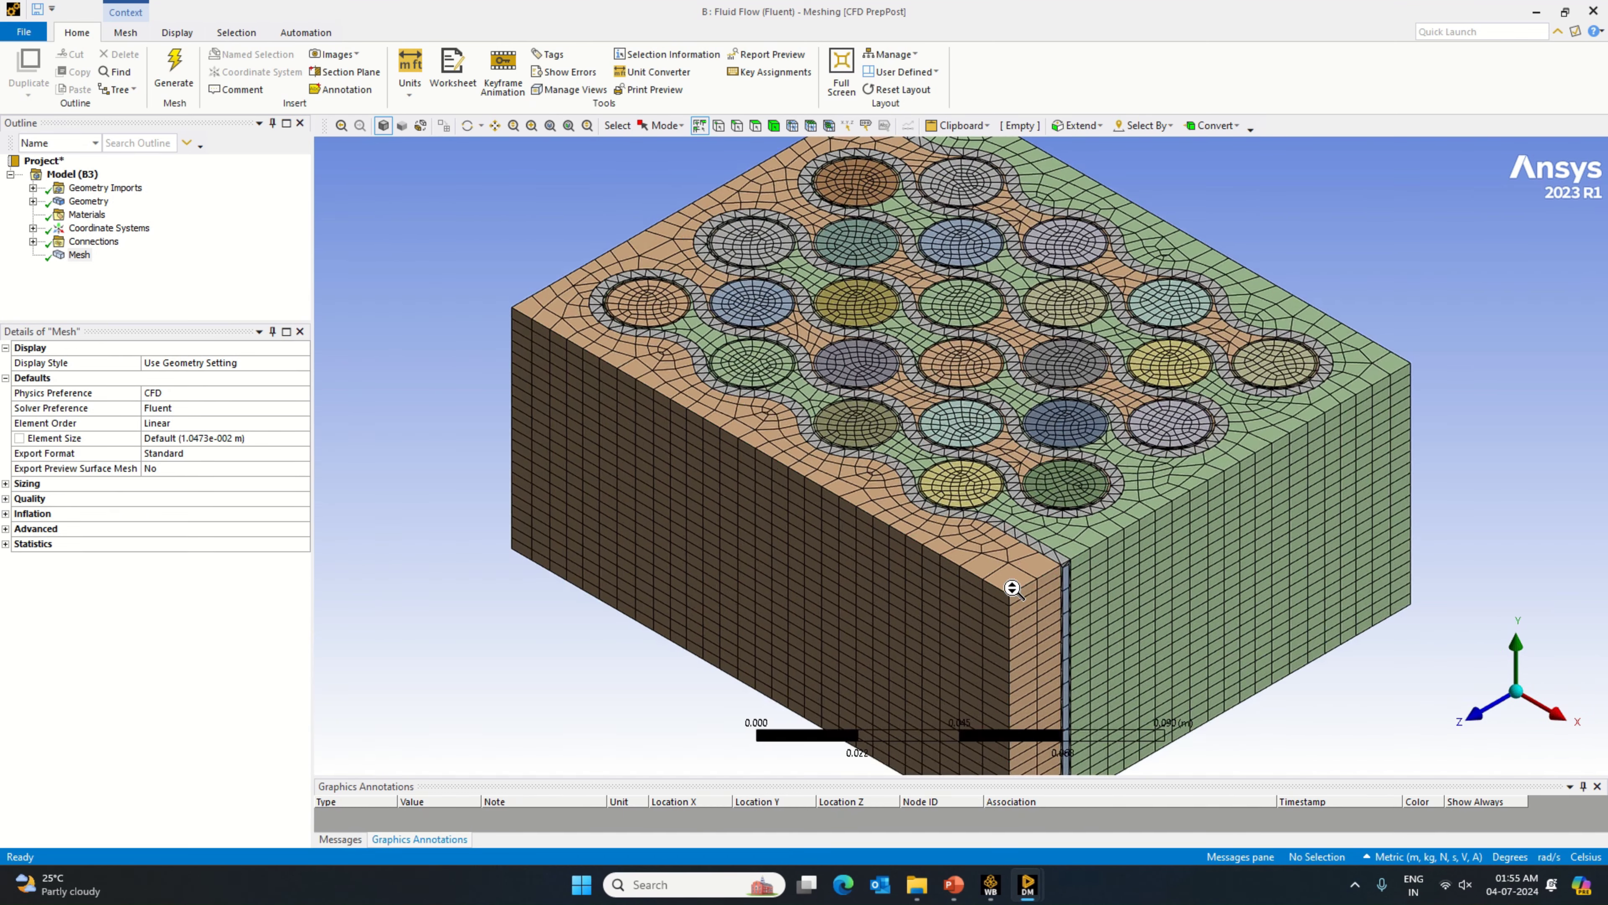
scroll(1015, 586, down, 3)
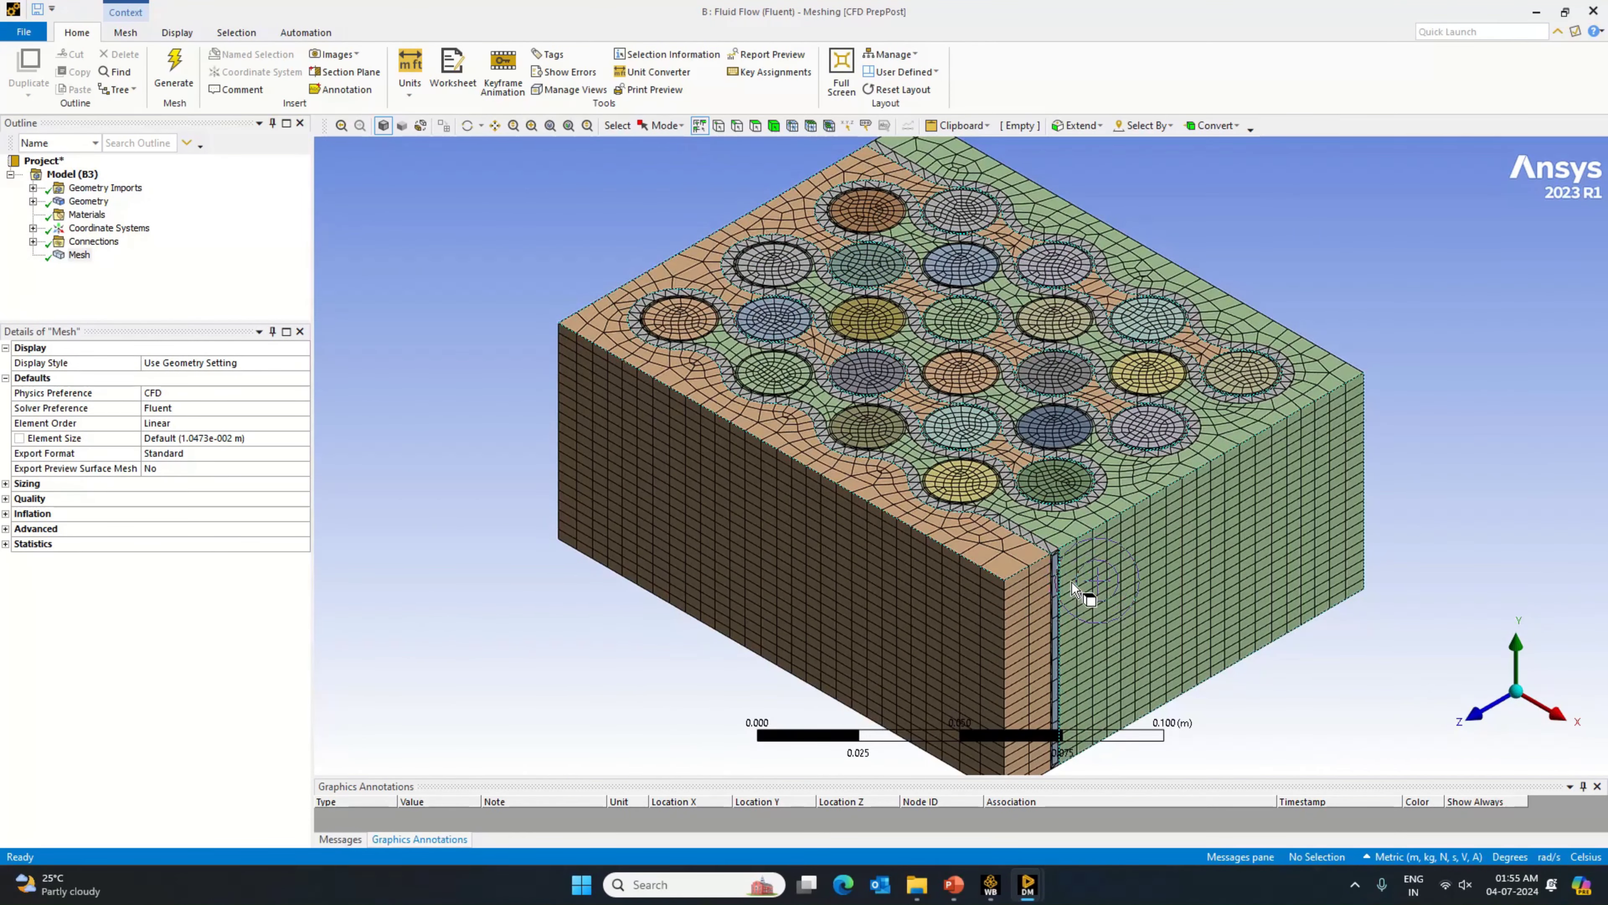
scroll(1082, 598, up, 2)
scroll(1094, 639, down, 2)
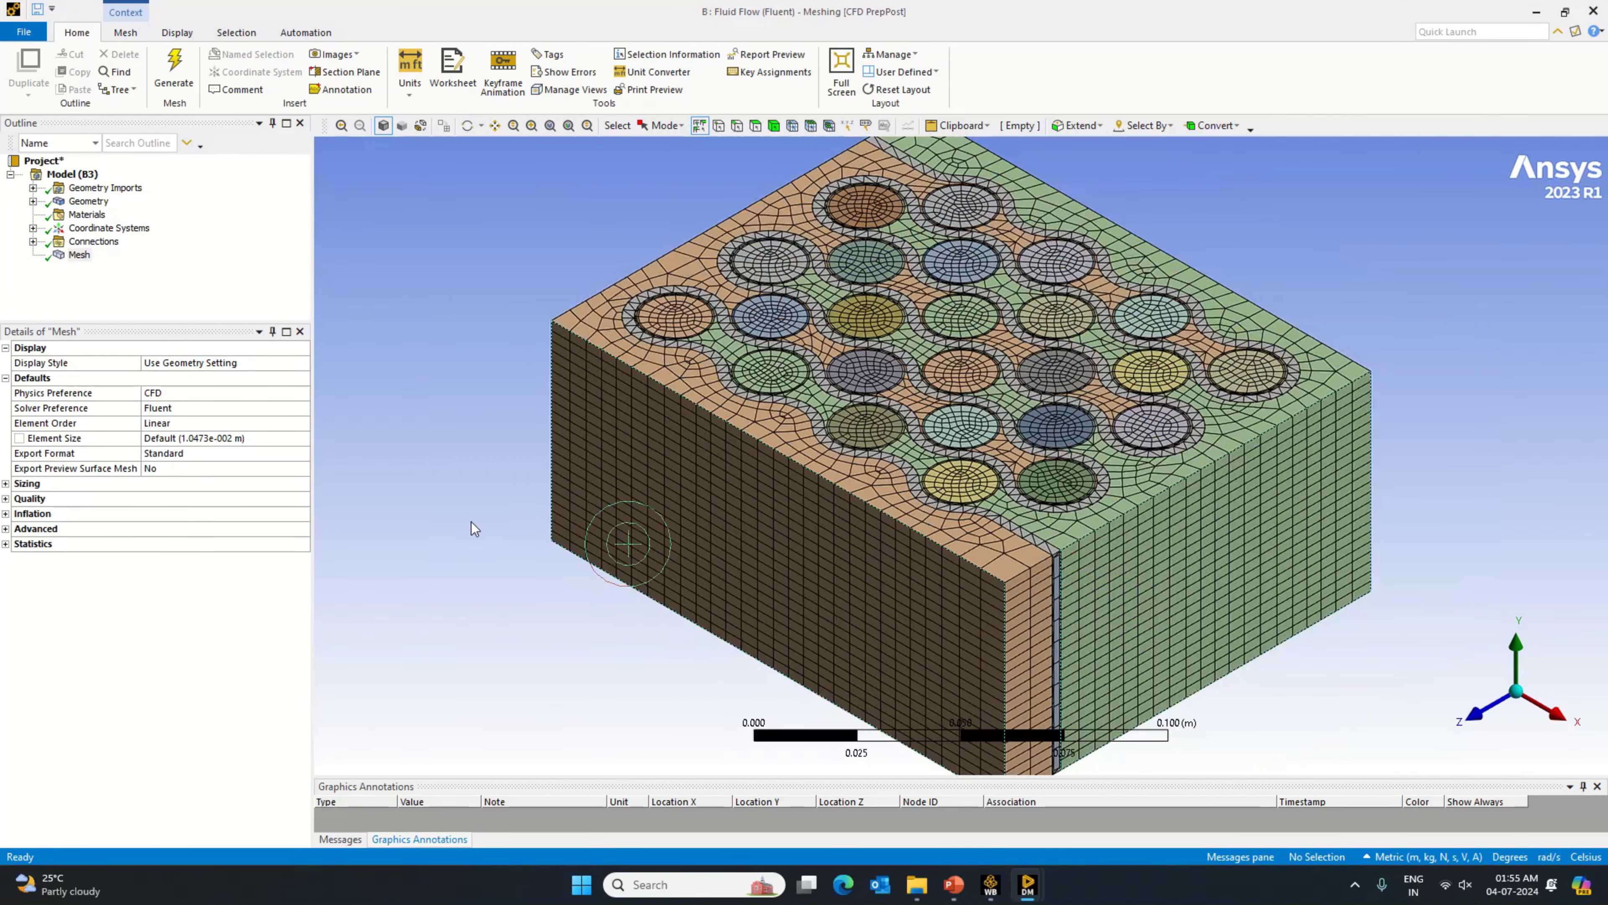
click(6, 544)
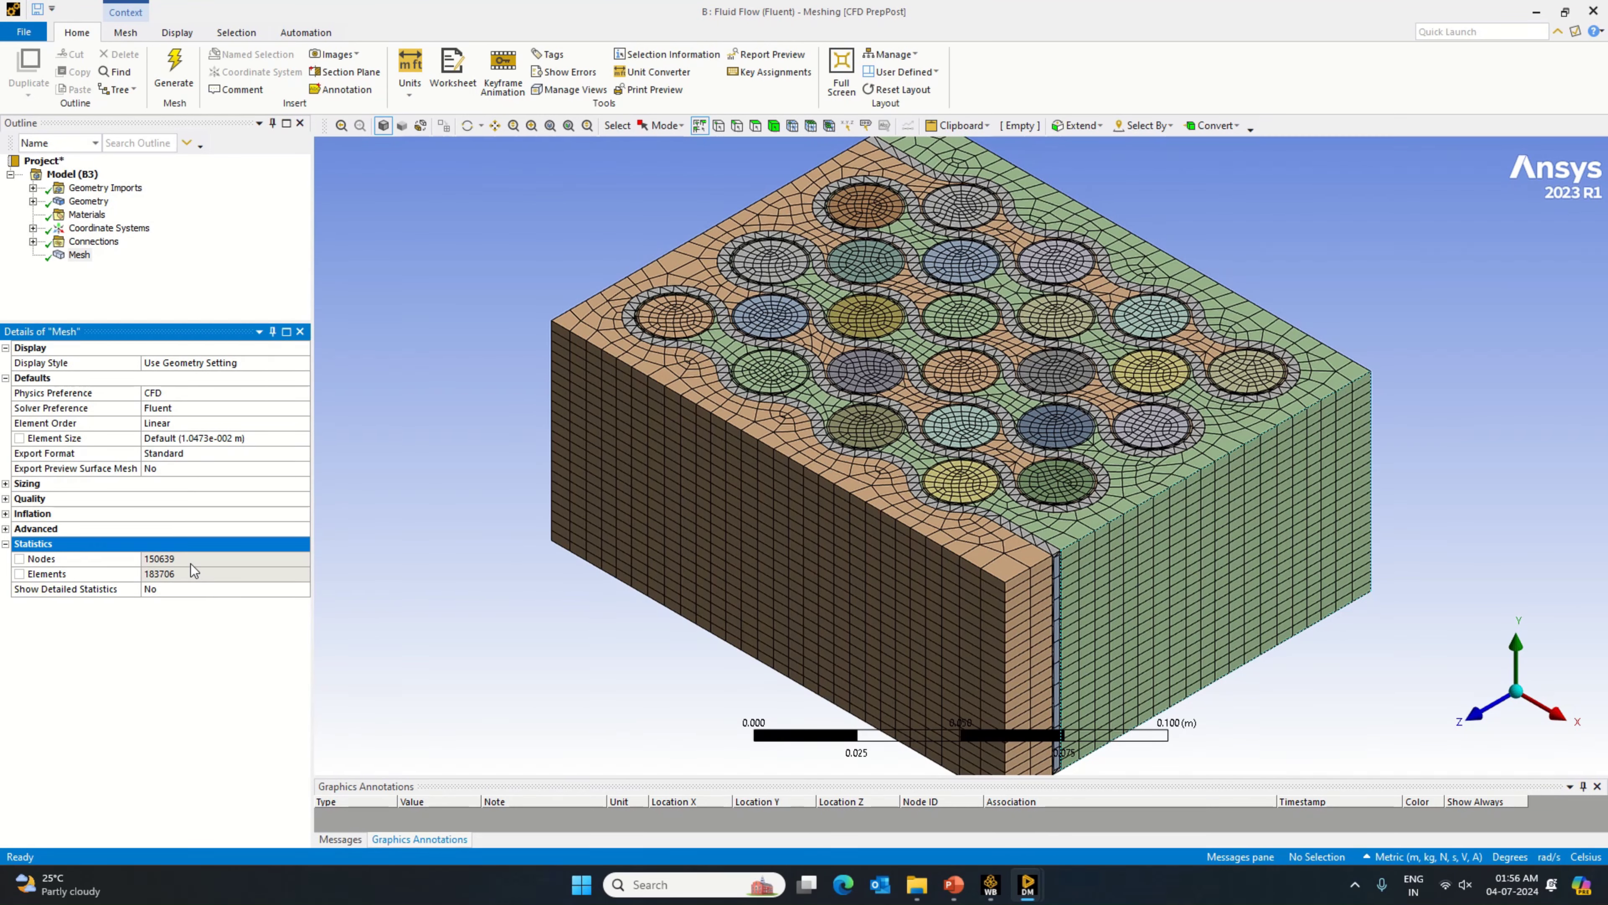
Step: Set the mesh element size to 0.0011 m, regenerate the mesh and inspect it closely around the cells and channel
click(224, 437)
text(0)
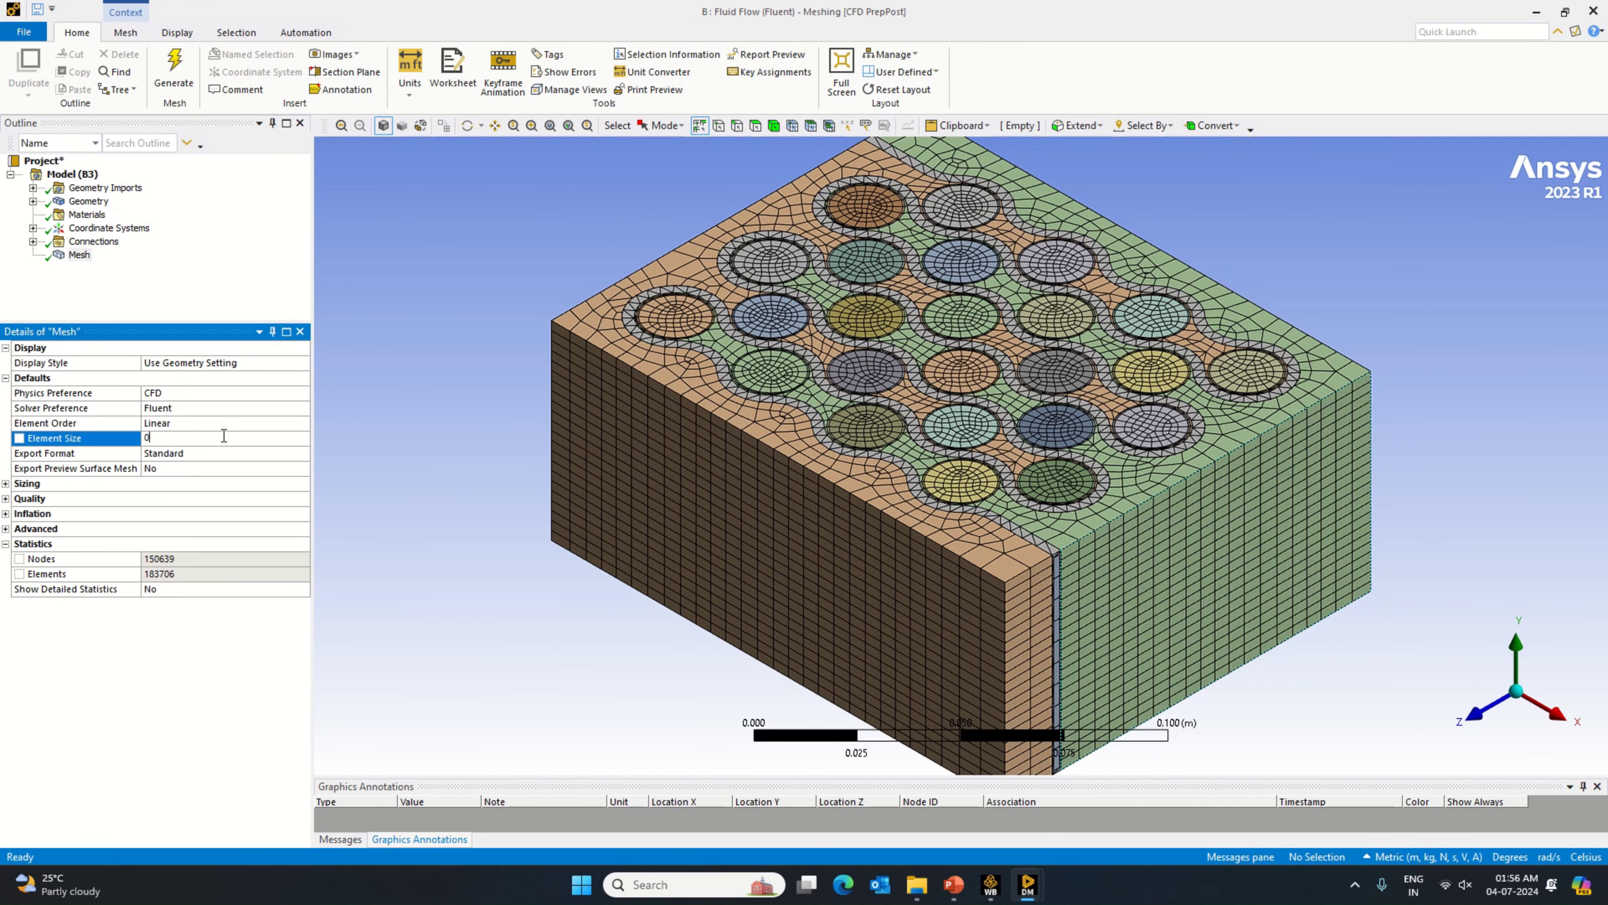
text(.0011)
right_click(81, 258)
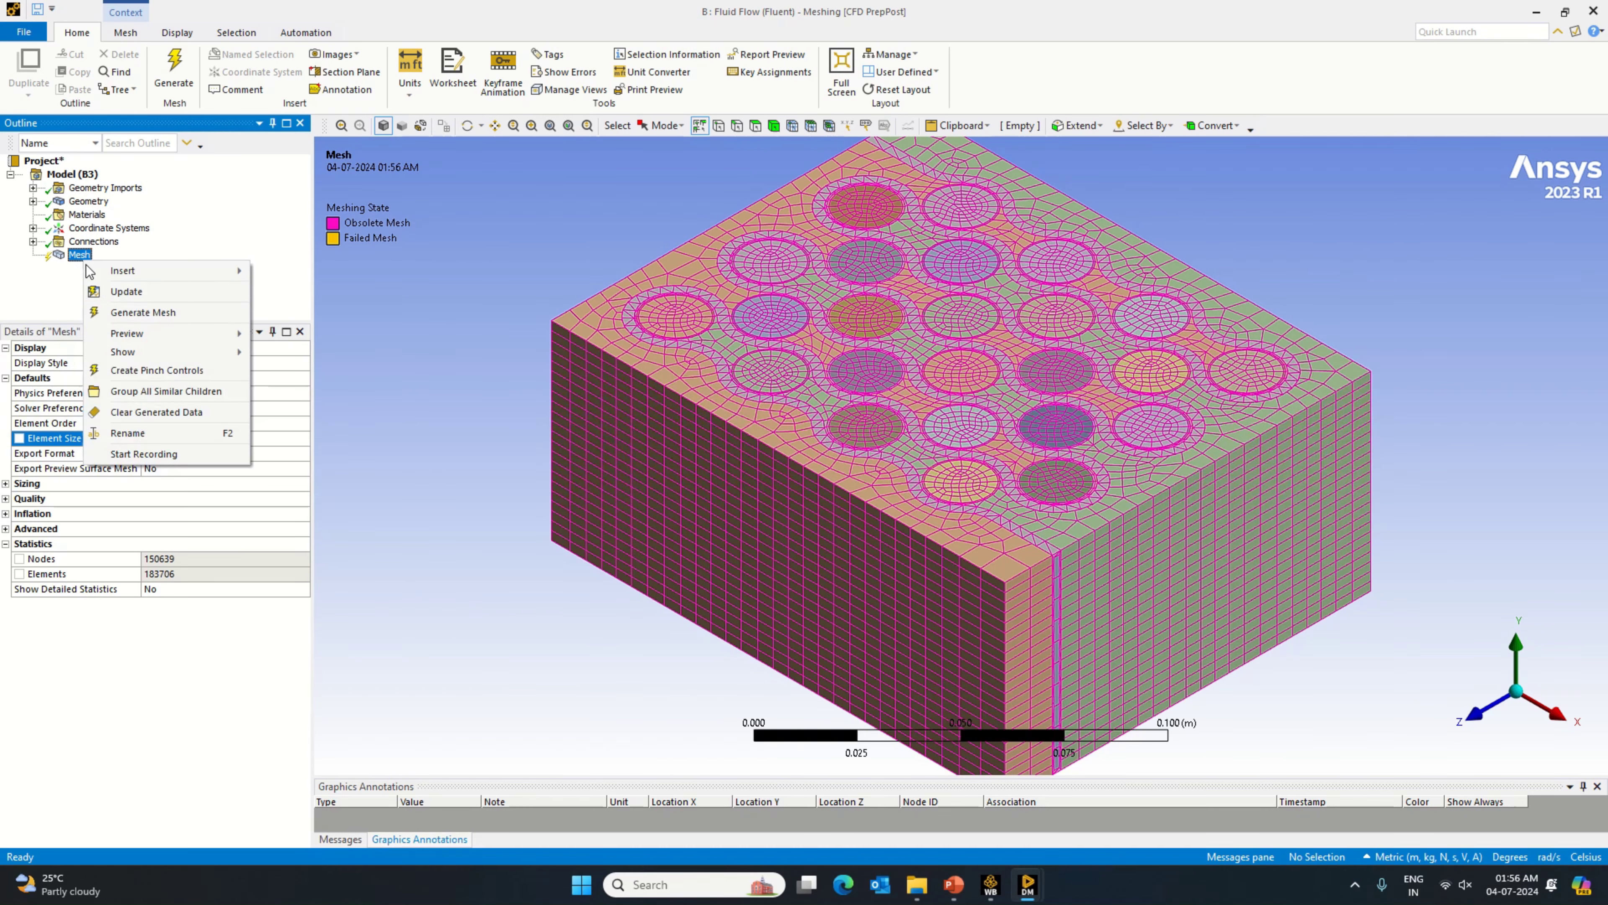
click(130, 314)
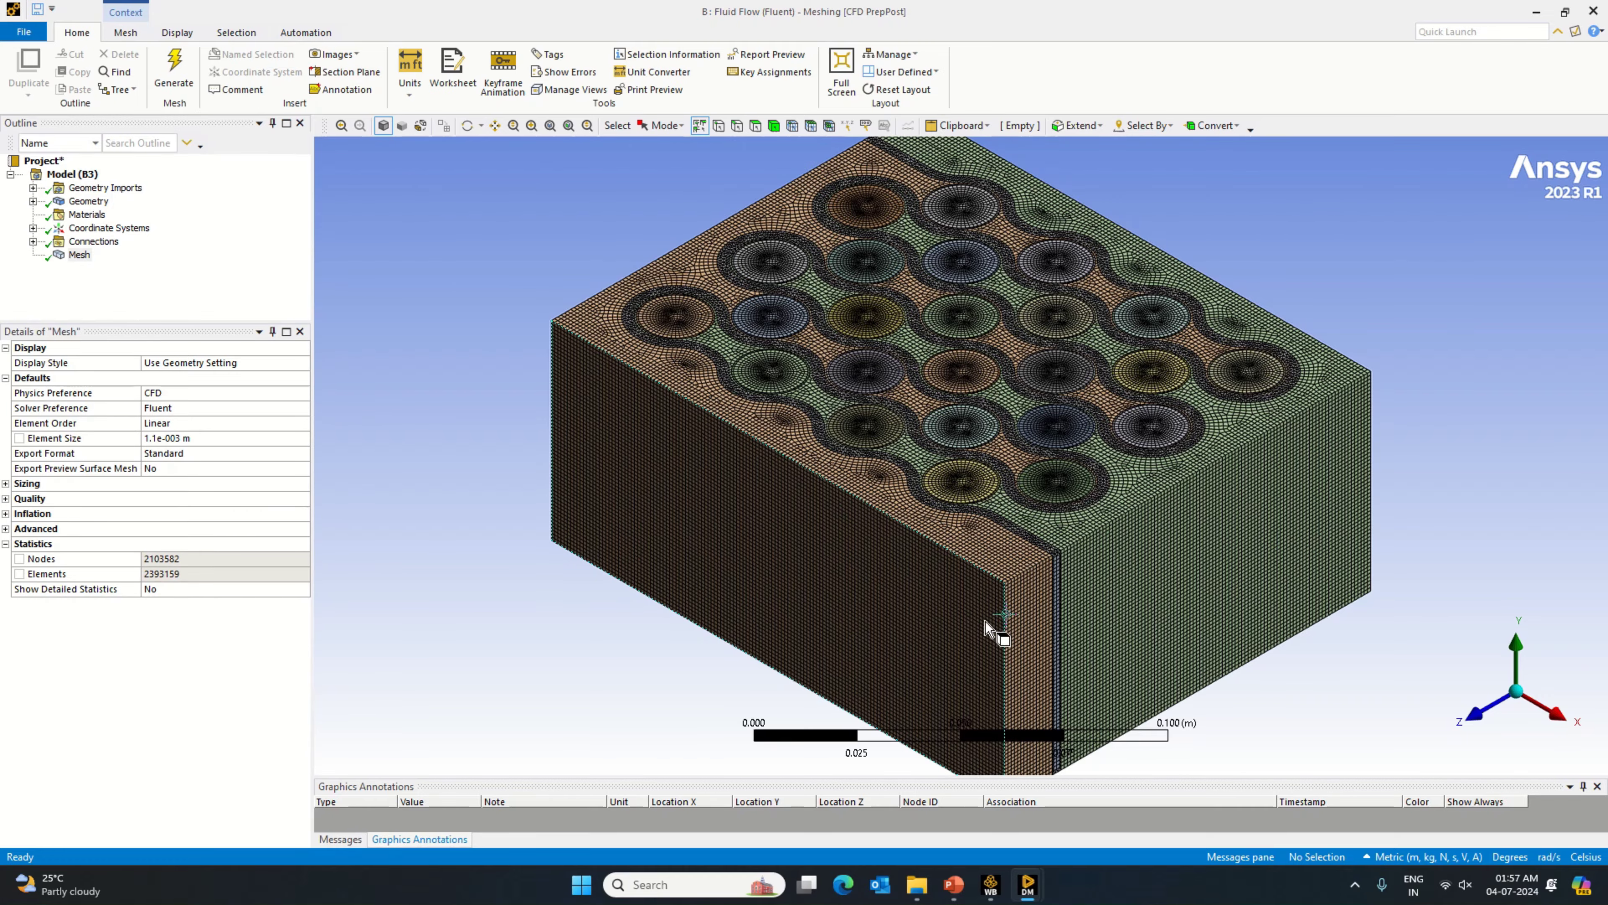
scroll(1081, 667, up, 5)
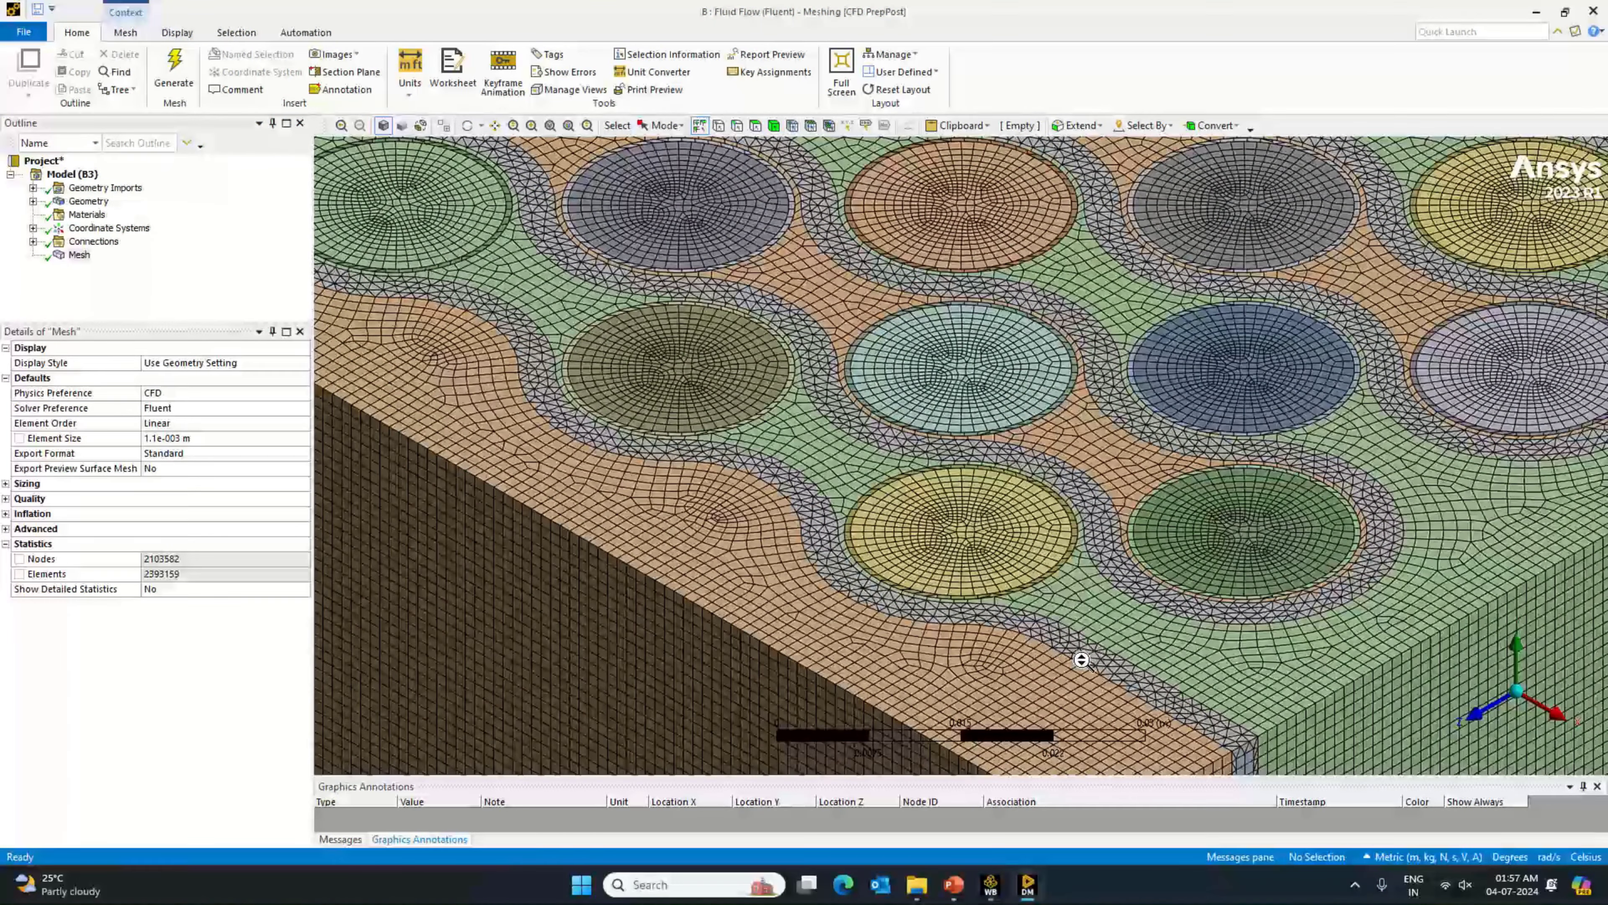
Step: Try to regenerate the mesh with an element size of 0.001 m and inspect the channel region
scroll(1083, 663, down, 3)
scroll(1083, 659, down, 3)
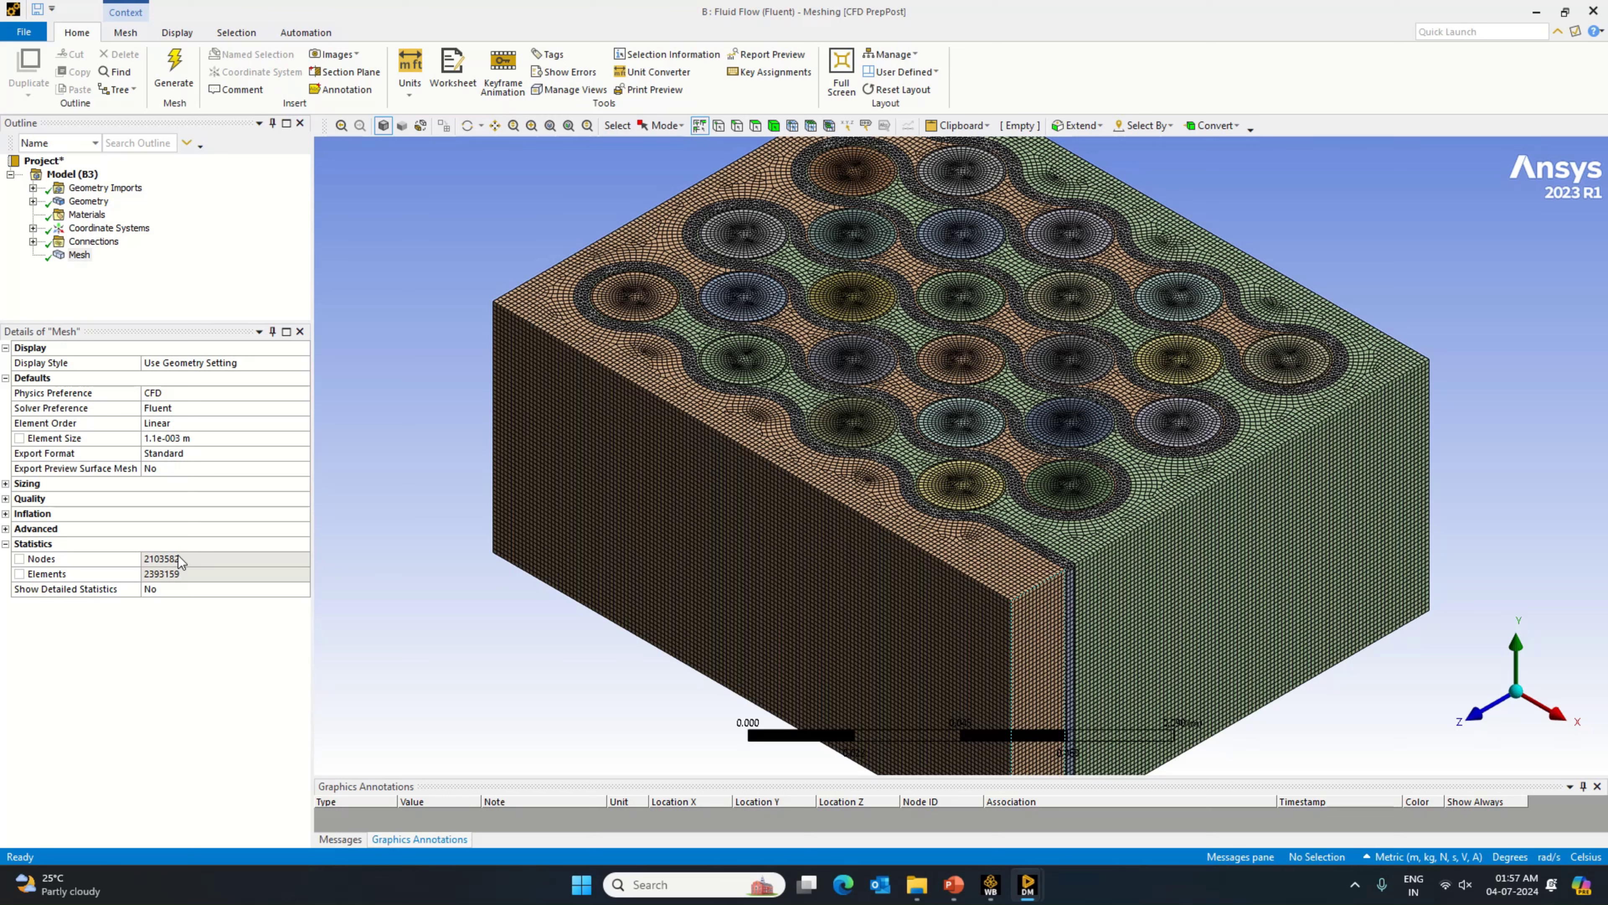
click(207, 440)
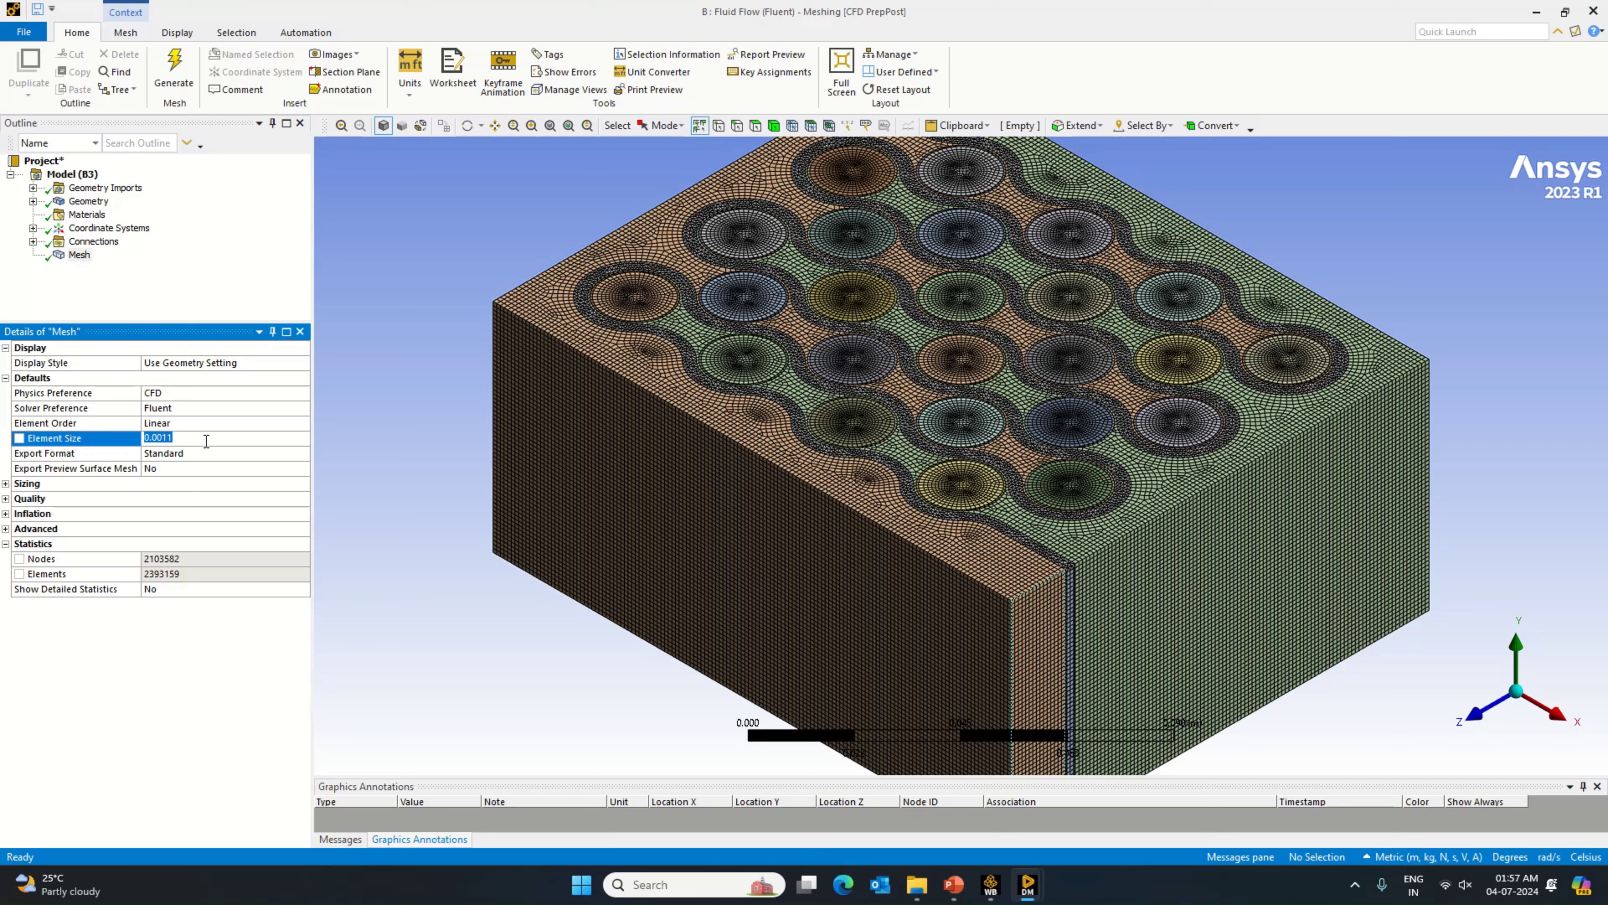
click(207, 440)
key(BackSpace)
right_click(77, 257)
click(123, 310)
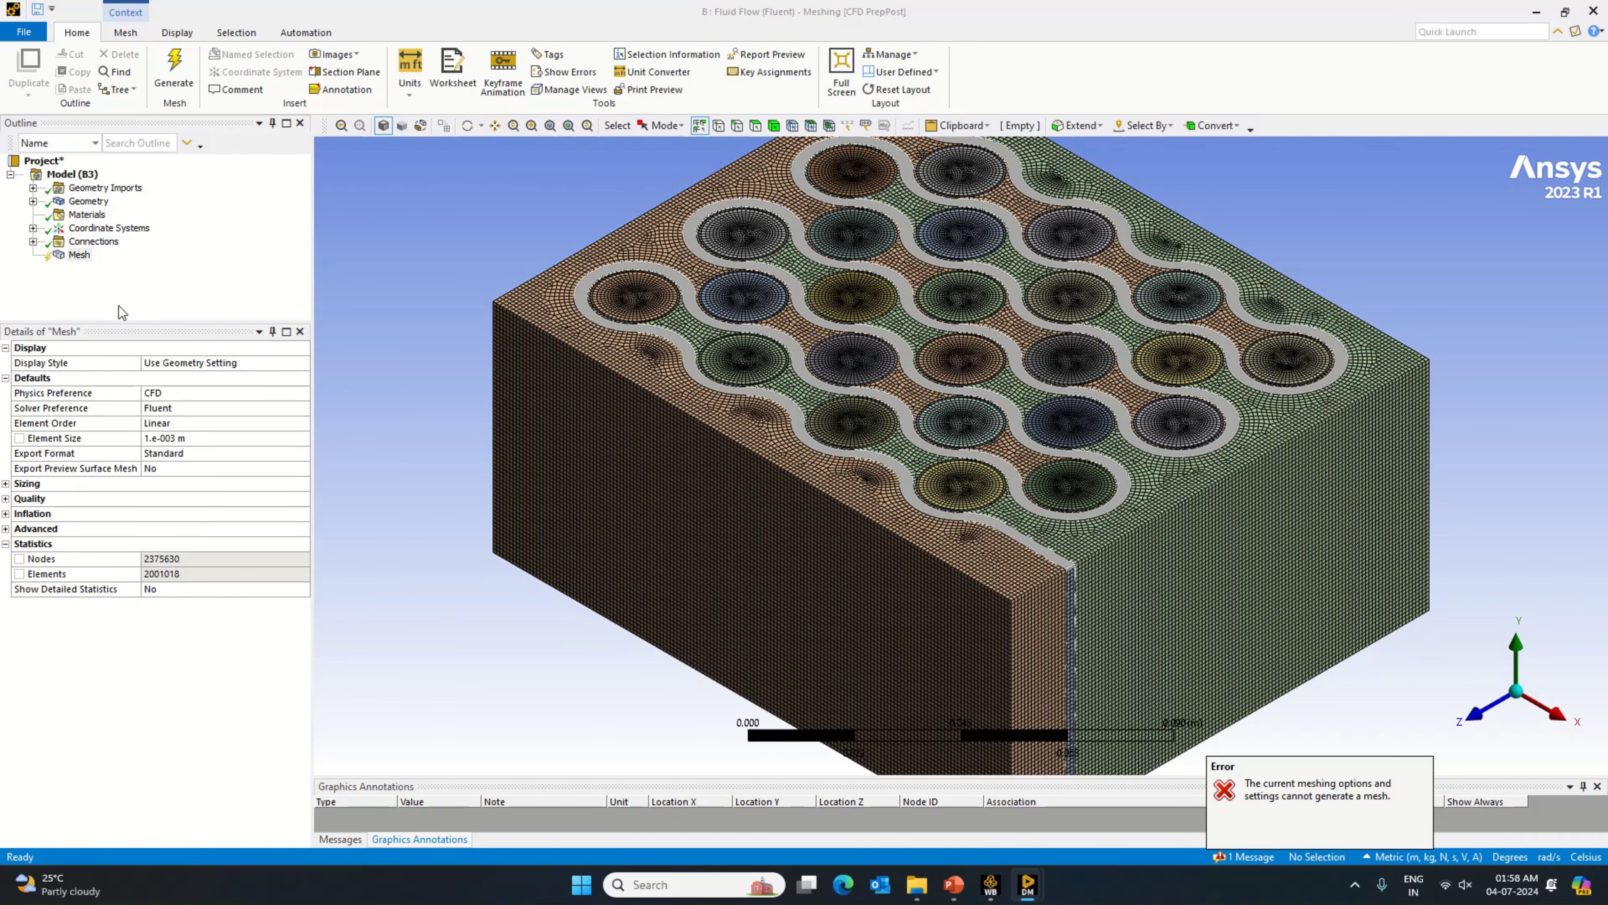
scroll(1051, 541, up, 5)
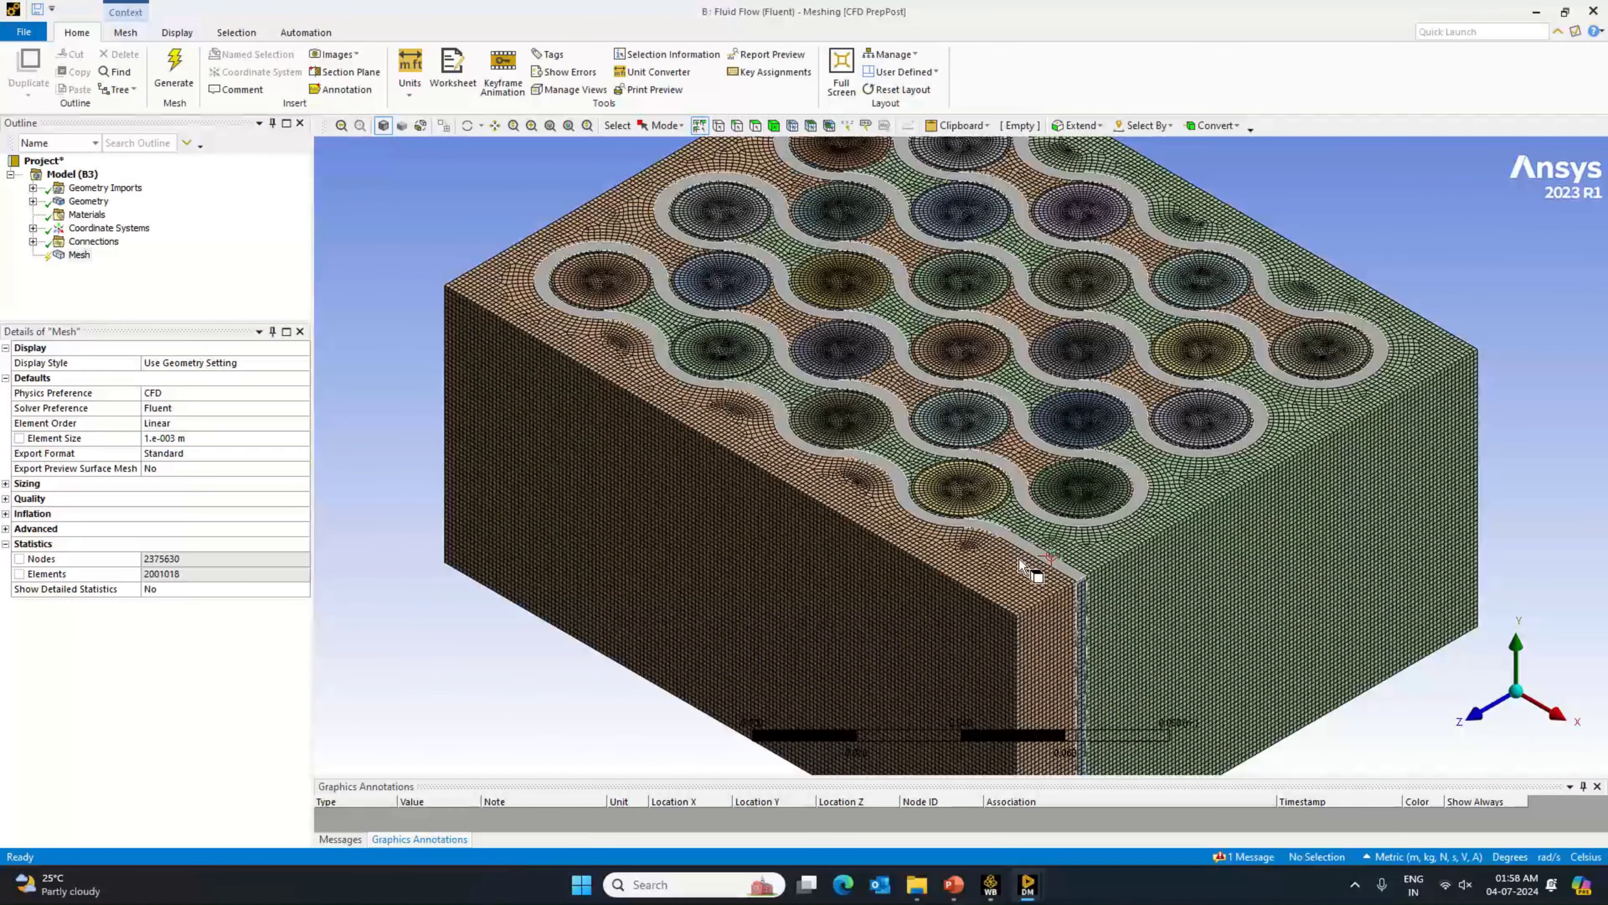
scroll(1047, 573, up, 4)
scroll(1051, 583, down, 2)
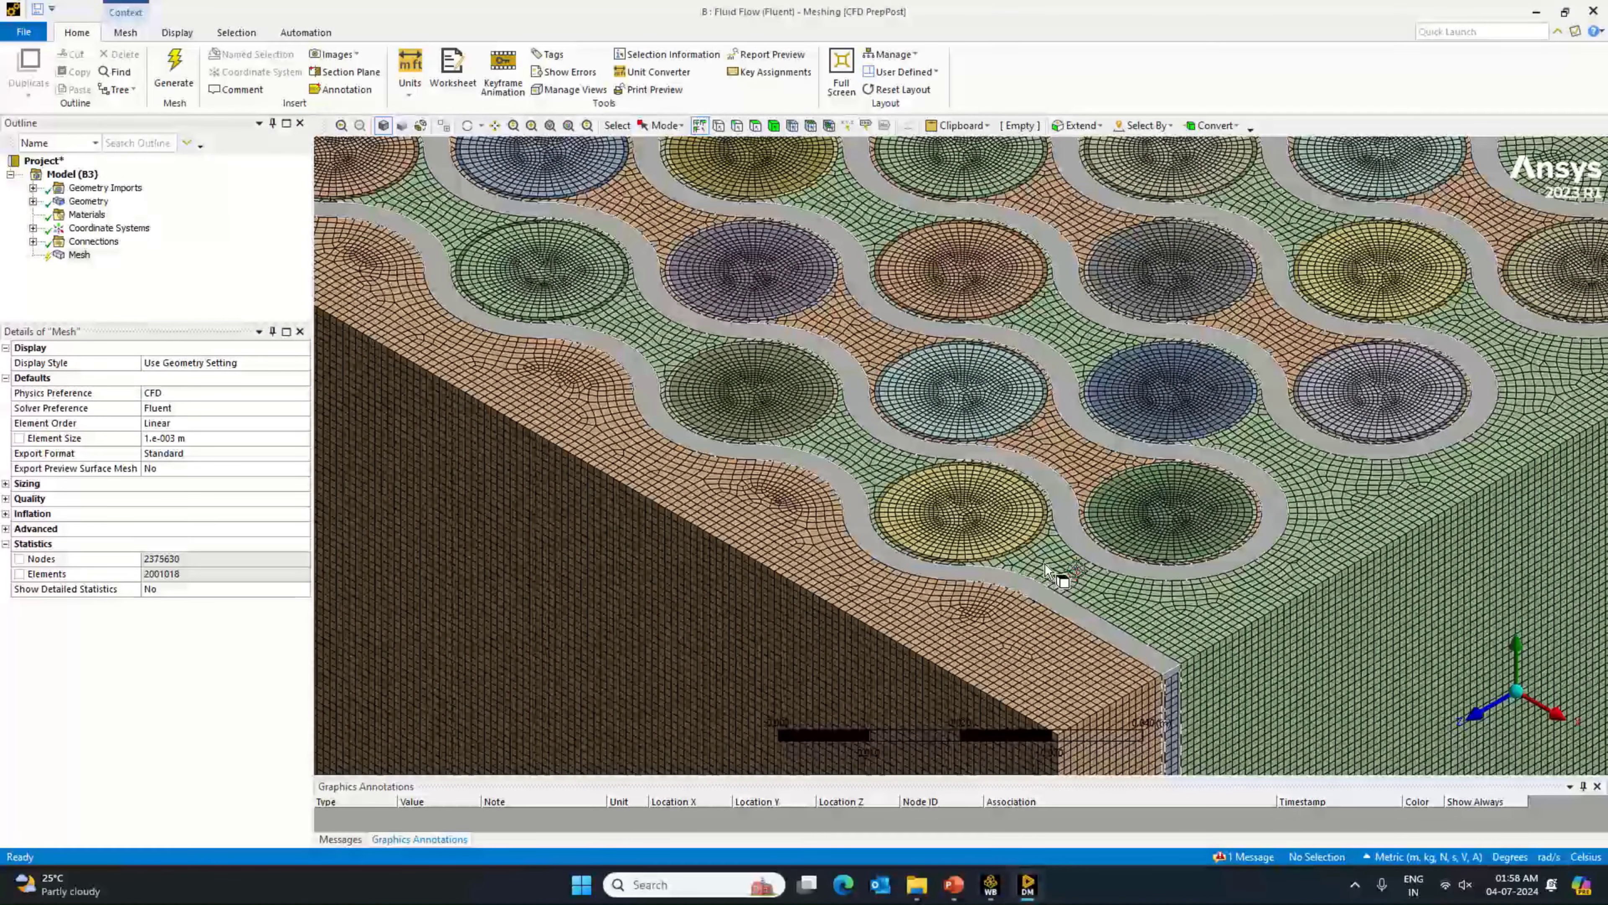
Step: Set the mesh element size back to 0.0011 m, update the mesh and view the pack from above
click(183, 437)
click(183, 437)
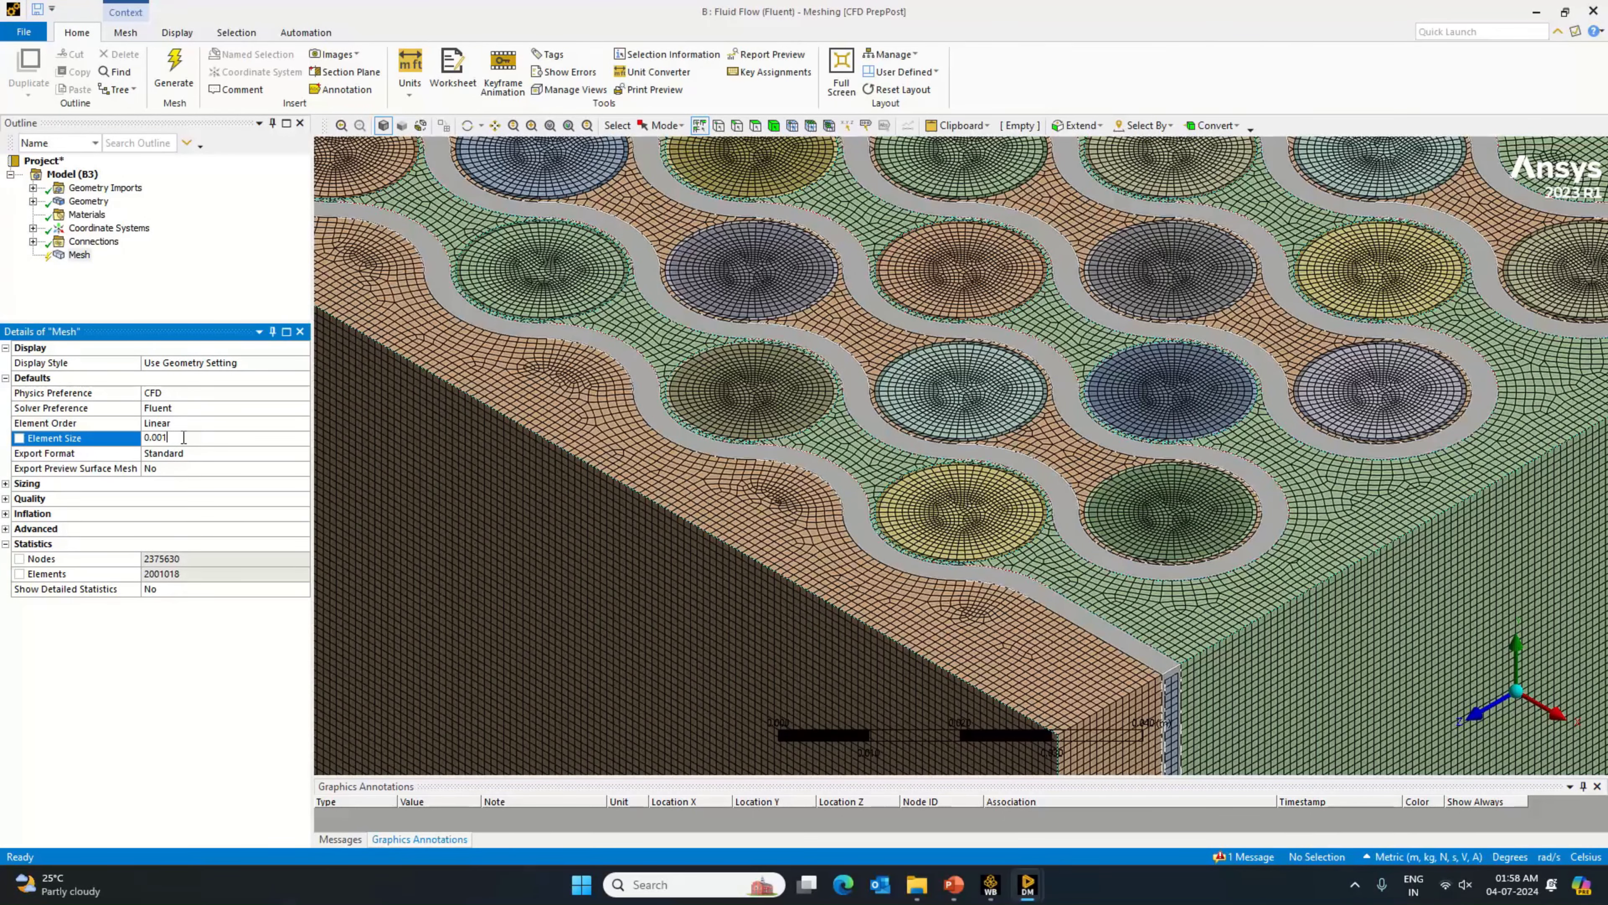
text(1)
key(BackSpace)
right_click(79, 256)
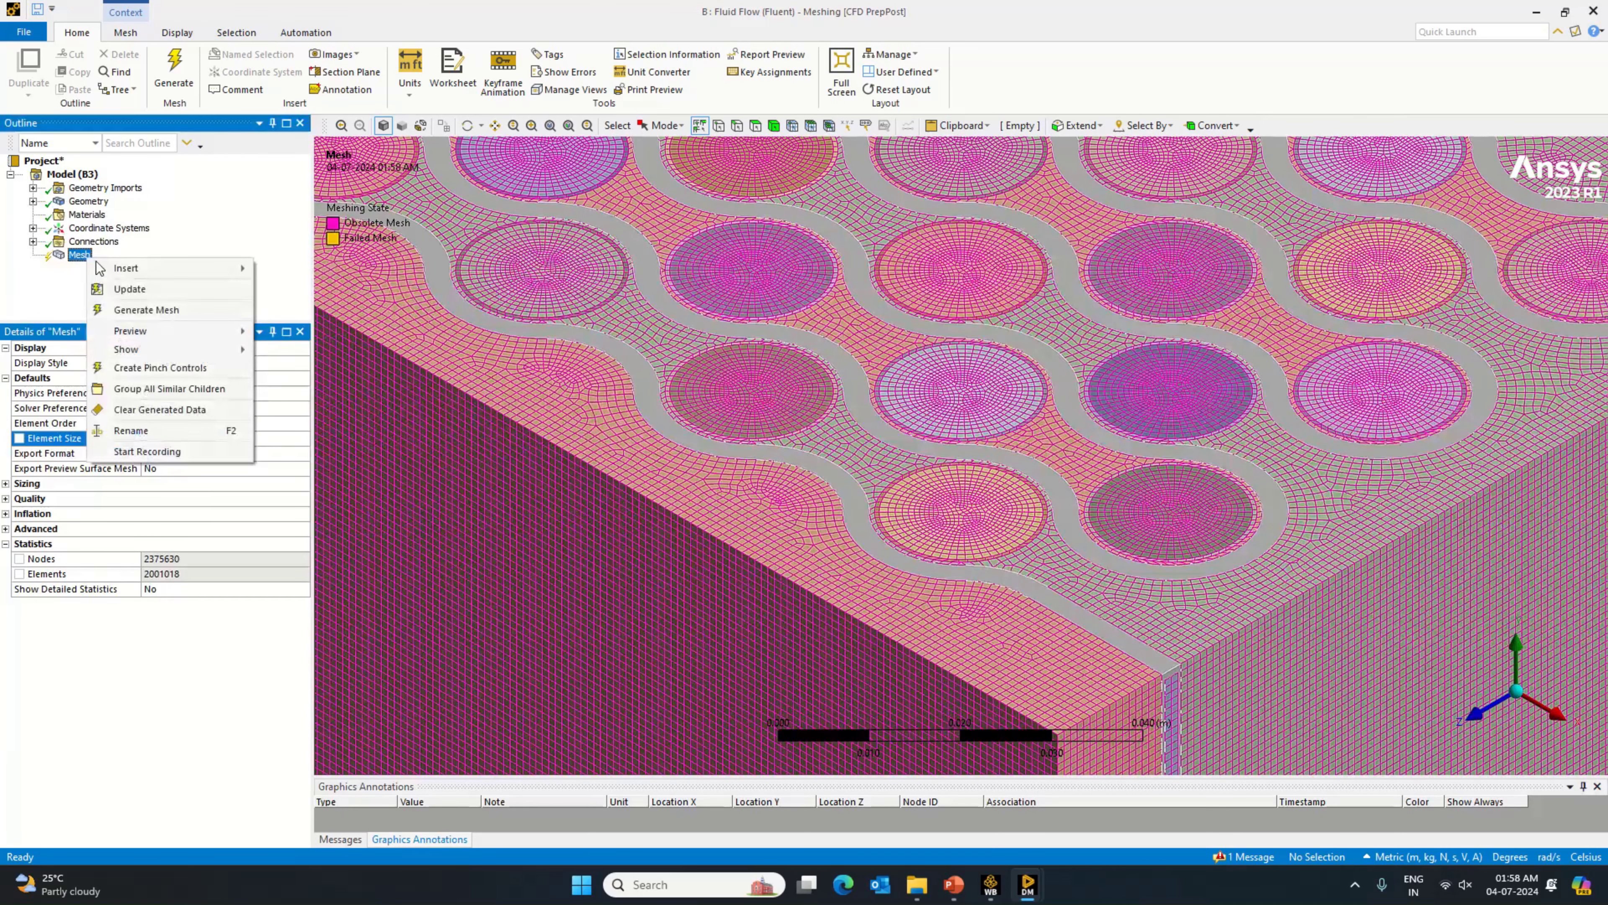
click(152, 290)
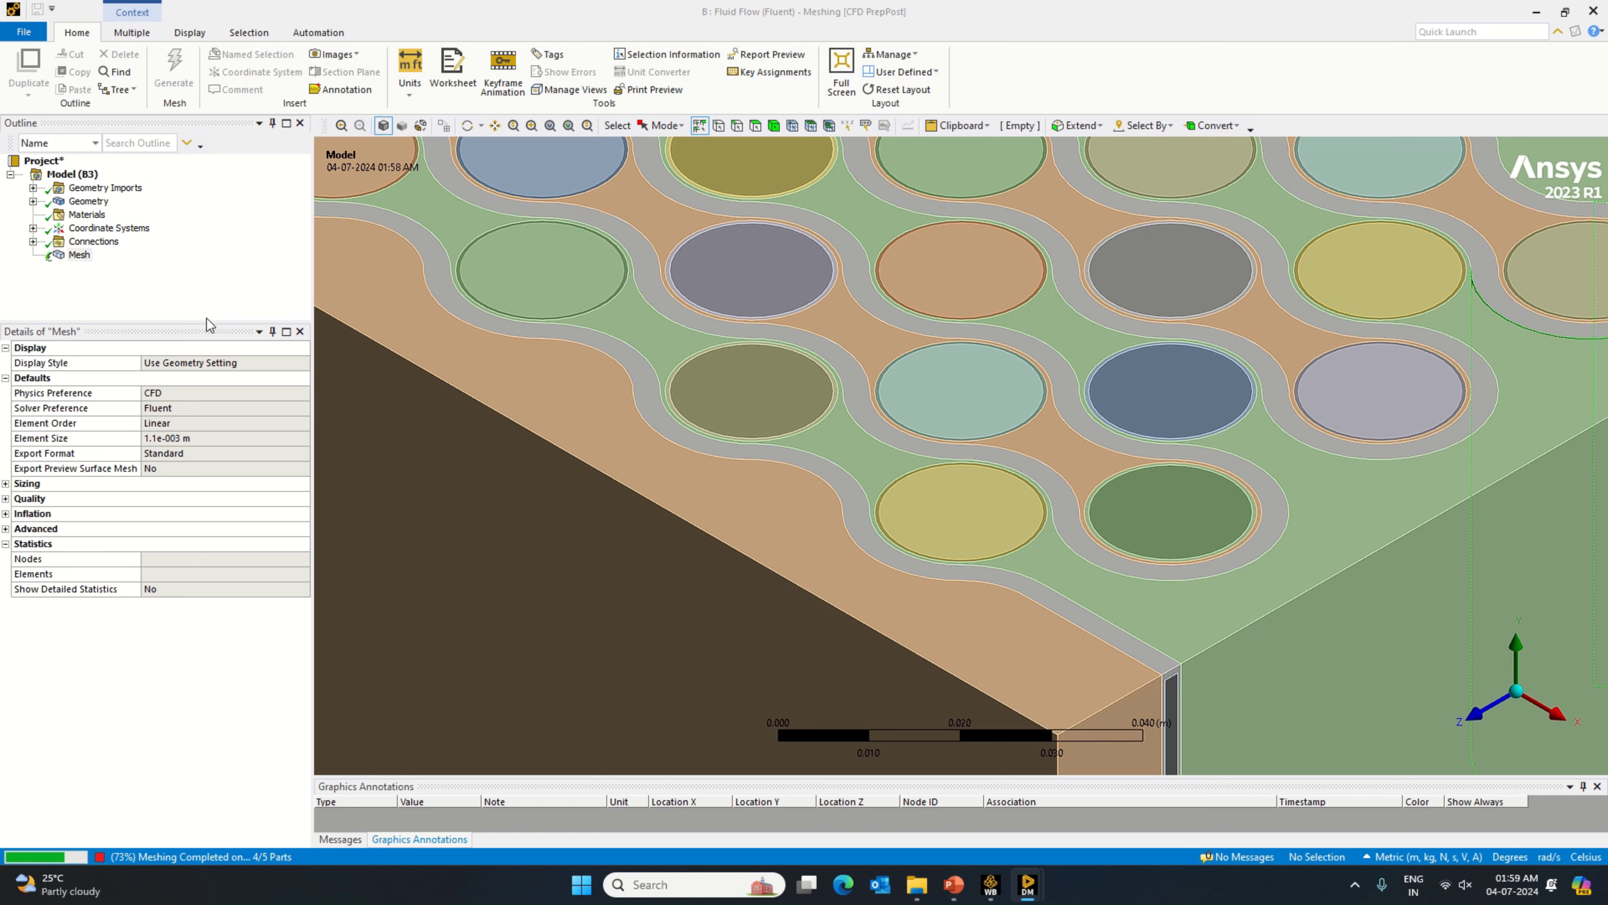
scroll(746, 529, down, 6)
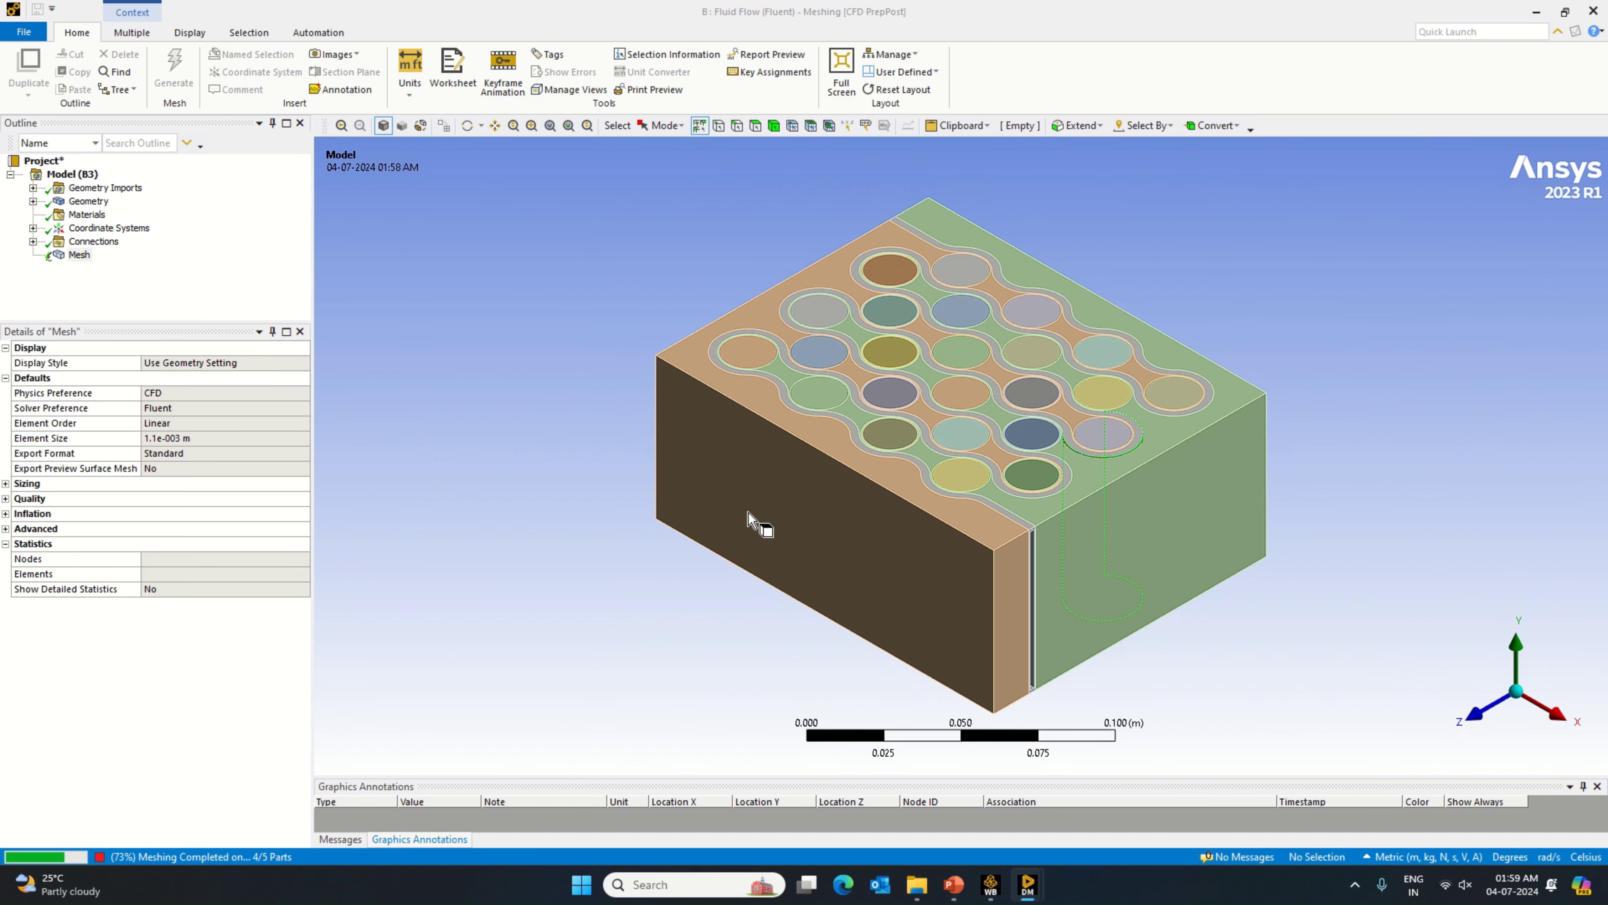
click(1475, 717)
click(1517, 637)
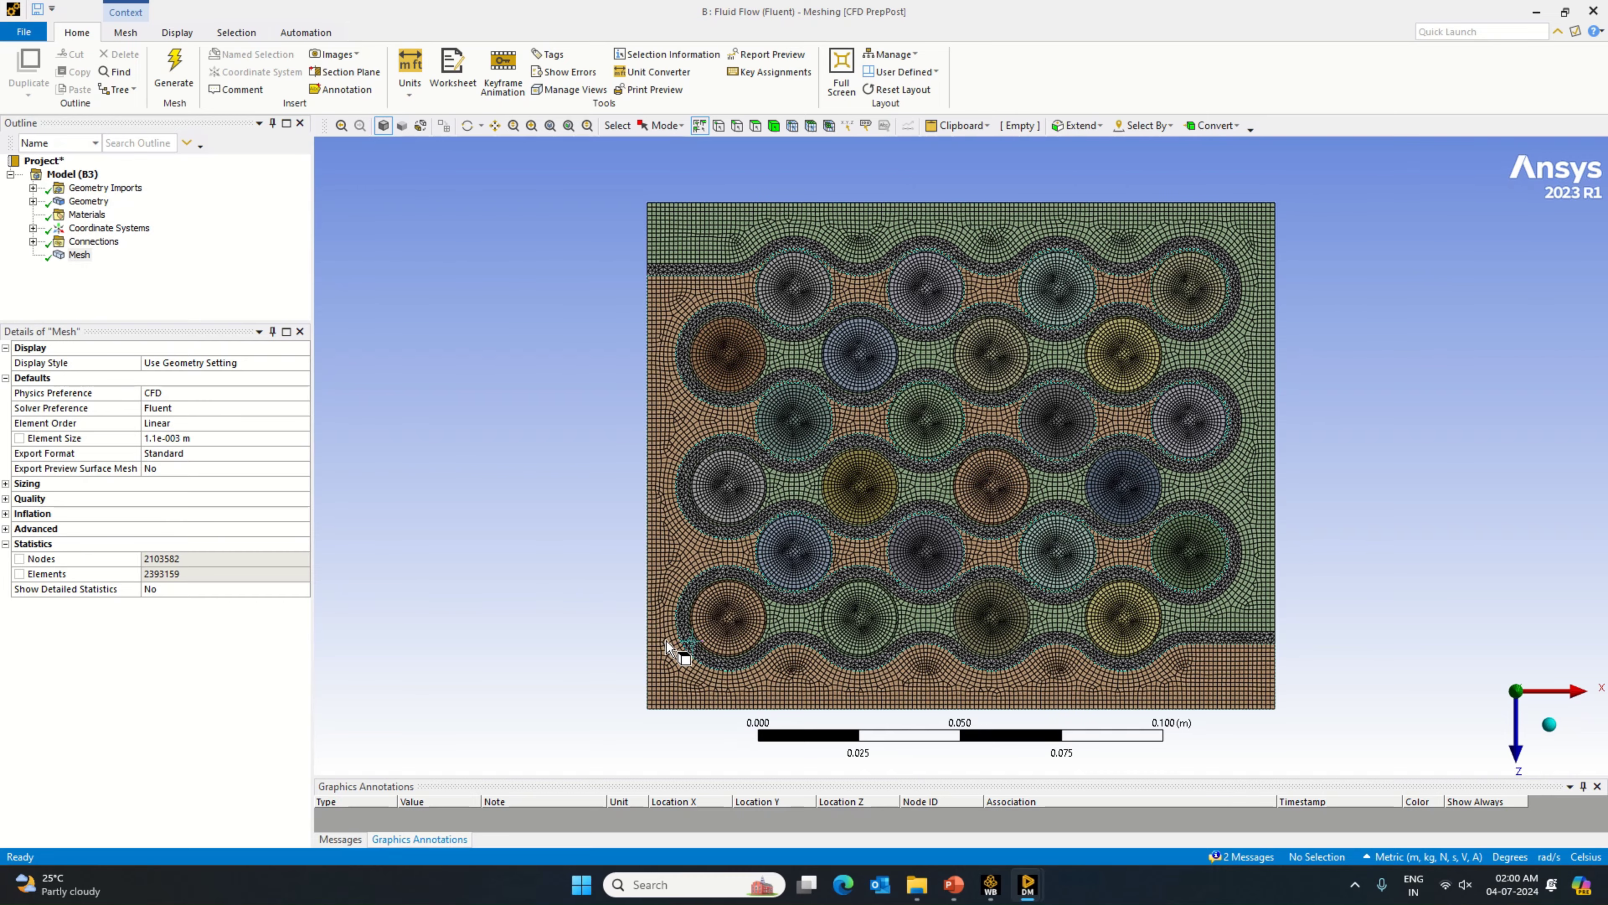
Step: Create a named selection "Inlet" from the narrow water channel face on the pack side near the first cell row
scroll(692, 633, up, 1)
middle_drag(902, 649, 1052, 603)
scroll(481, 275, up, 3)
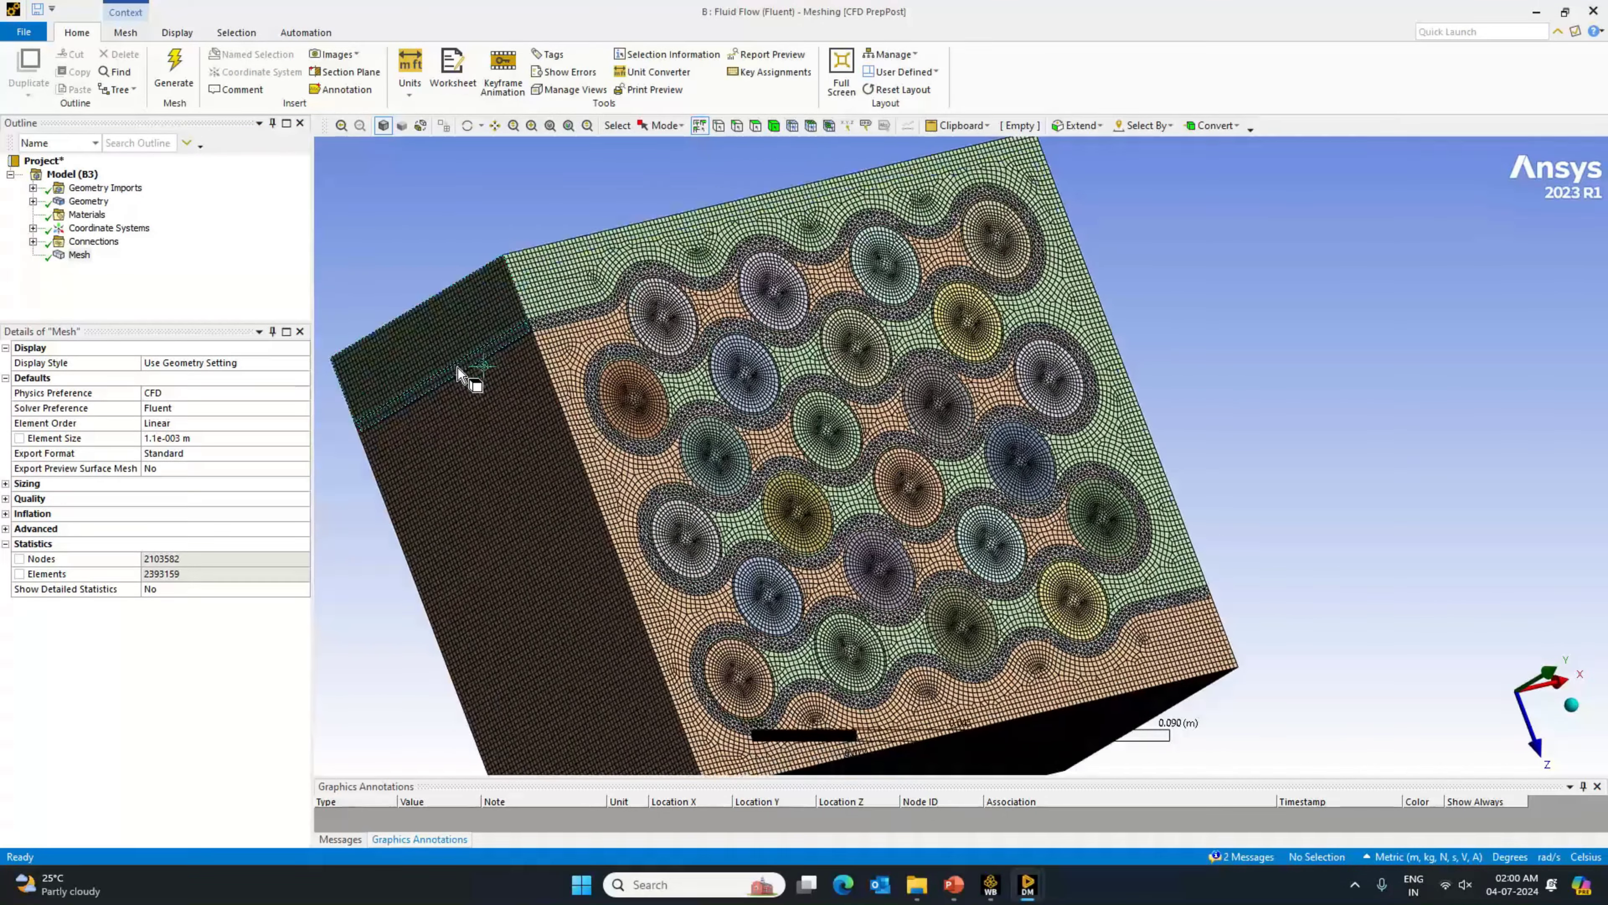
scroll(528, 245, down, 2)
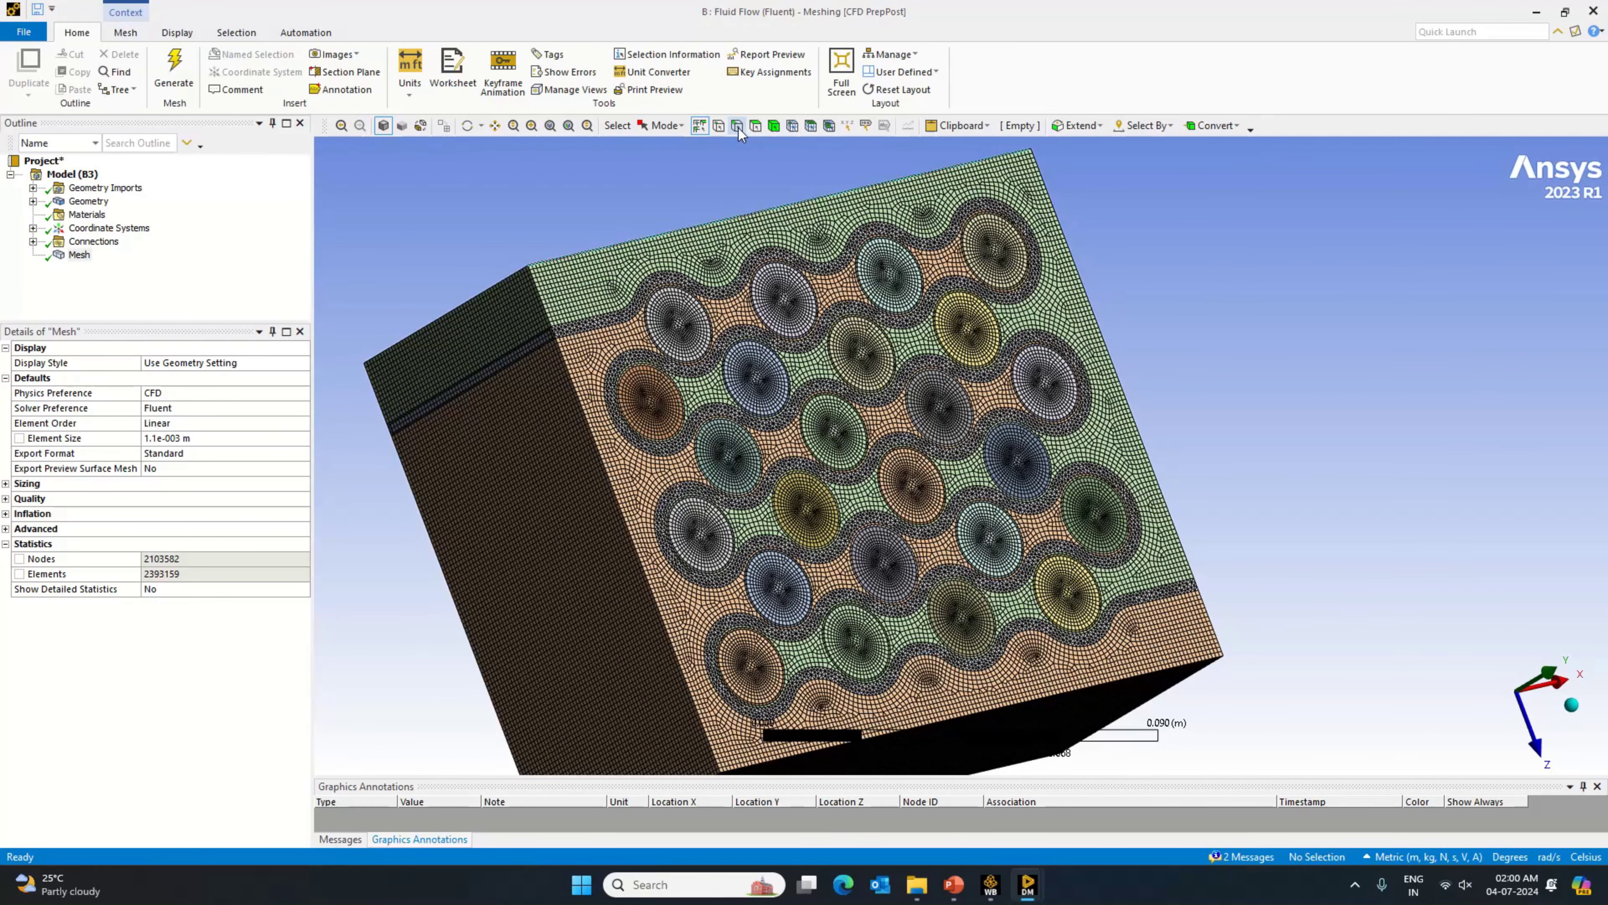
click(753, 127)
click(521, 351)
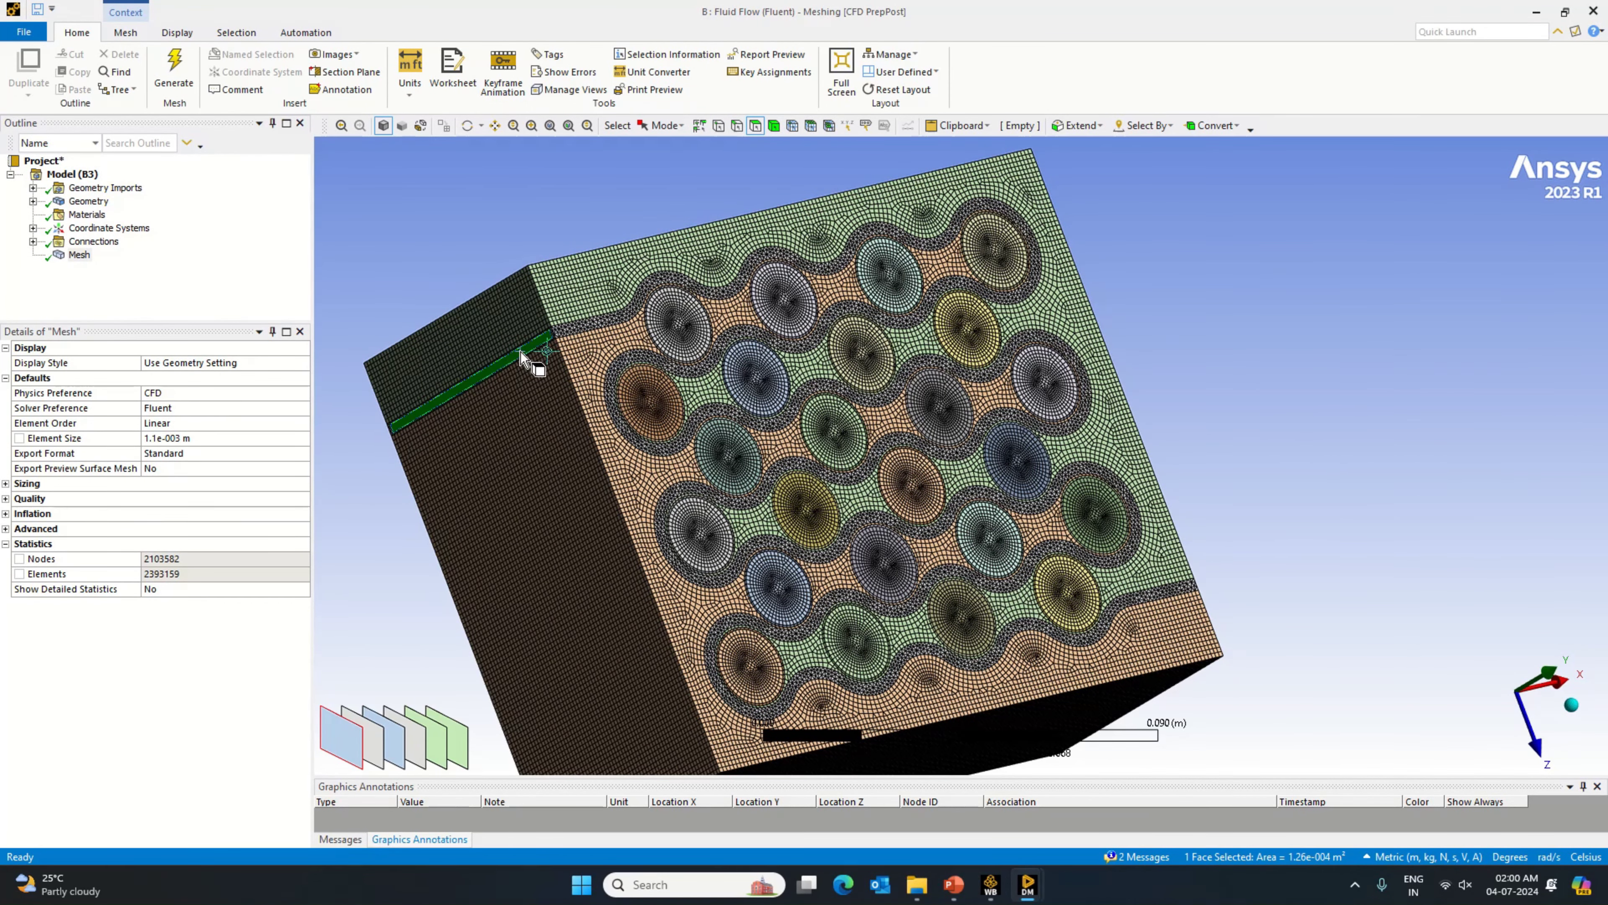
right_click(521, 351)
click(585, 774)
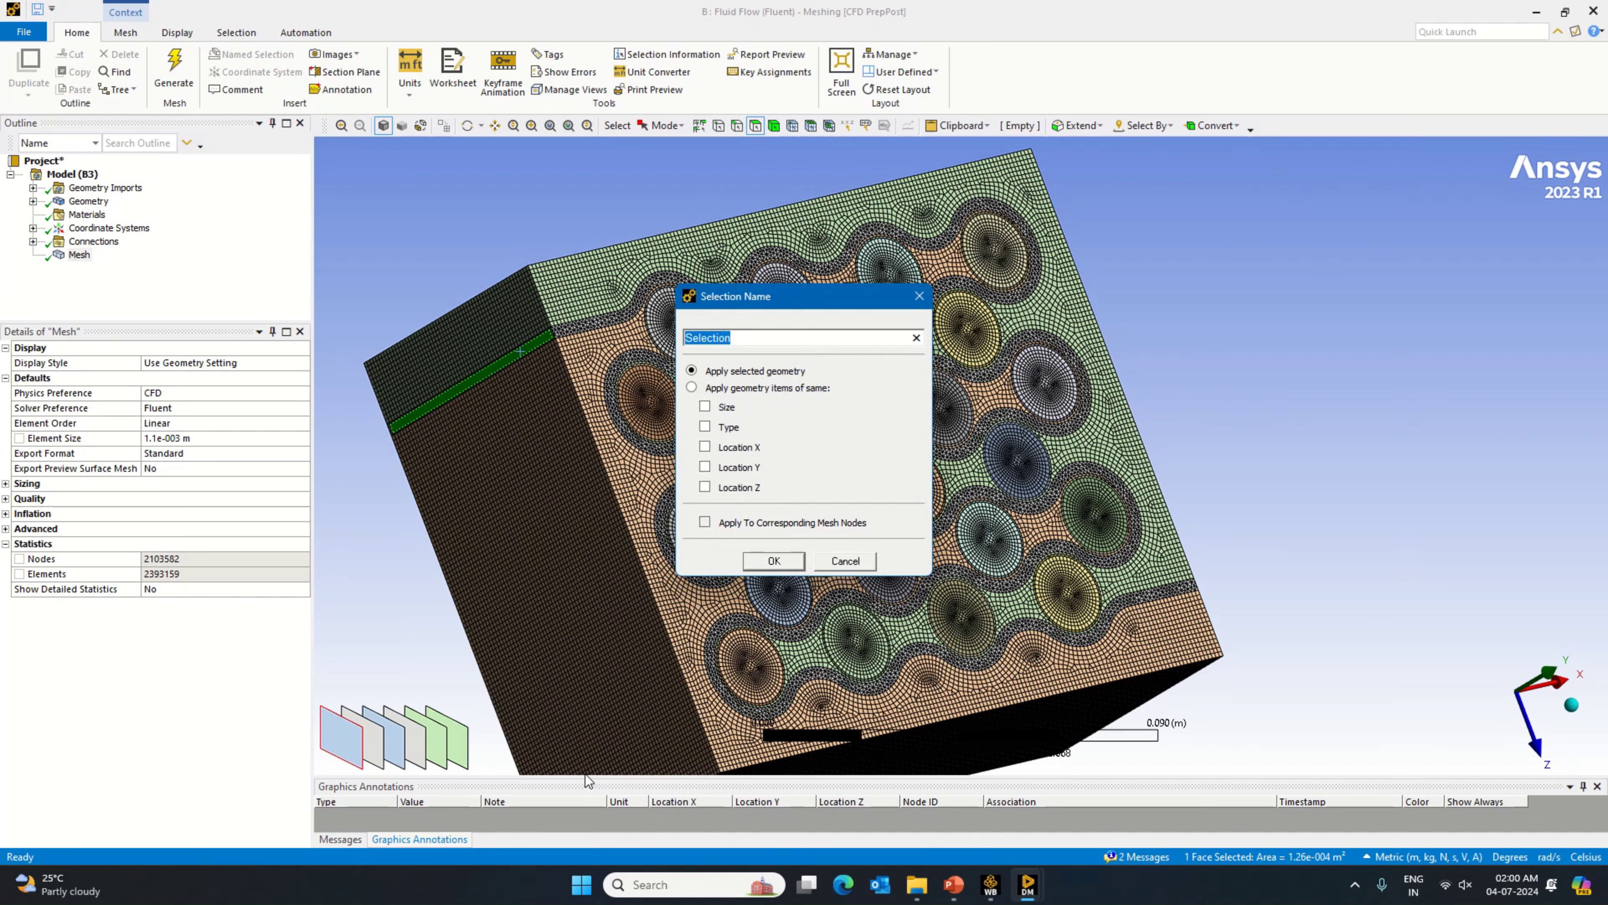
text(inlet)
key(Return)
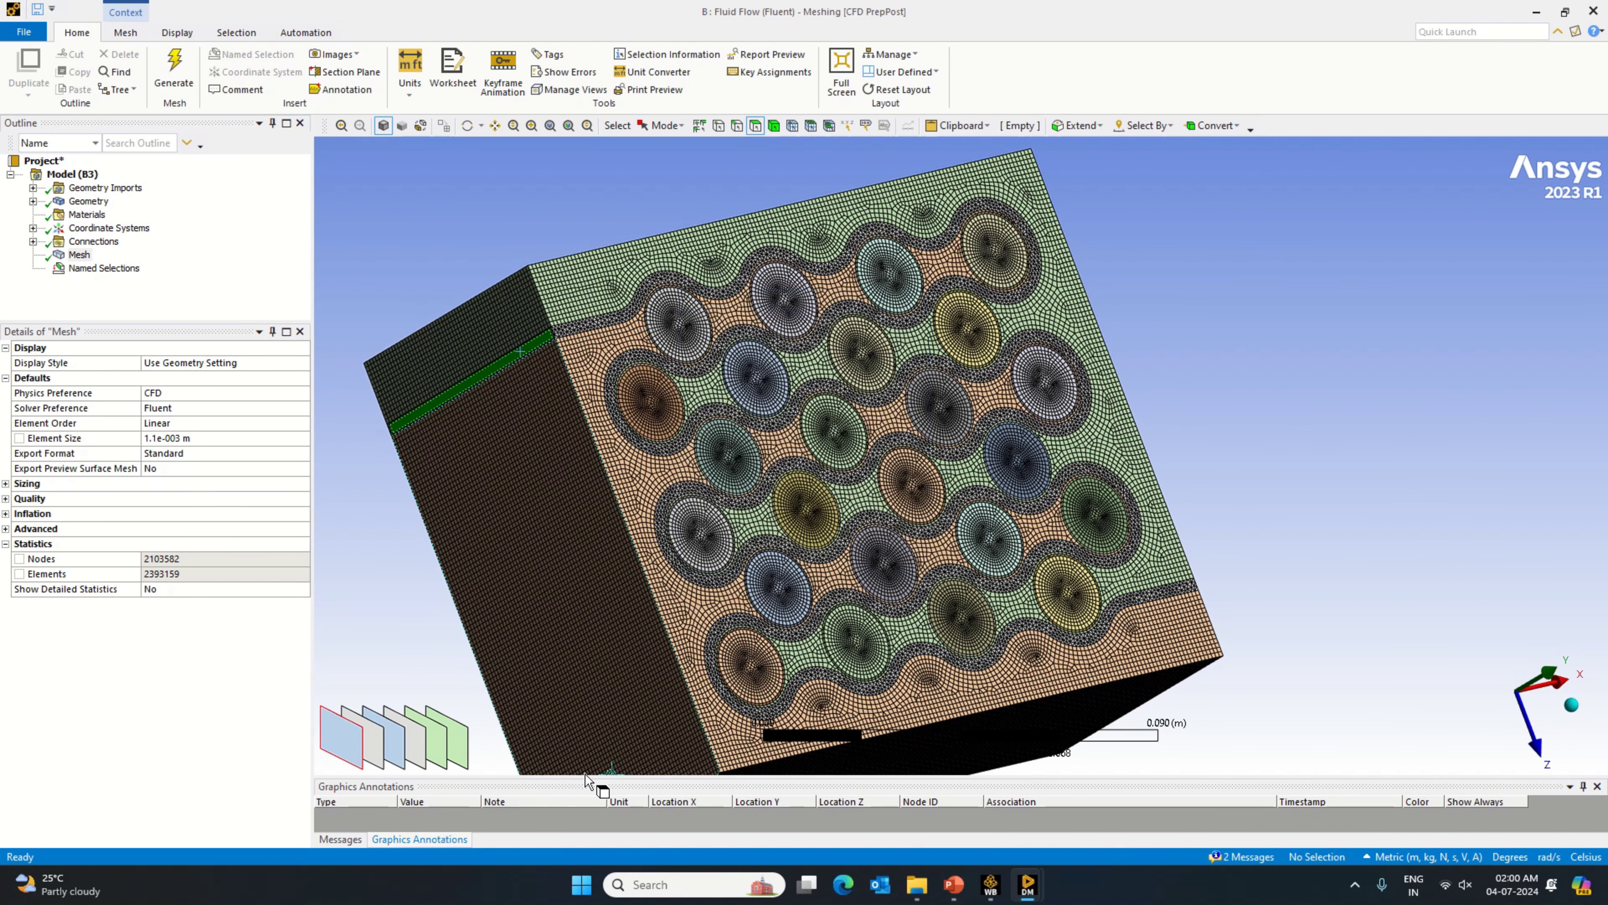
Step: Create a named selection "Outlet" from the water channel face on the opposite pack side and check its location
middle_drag(1126, 704, 873, 592)
click(876, 588)
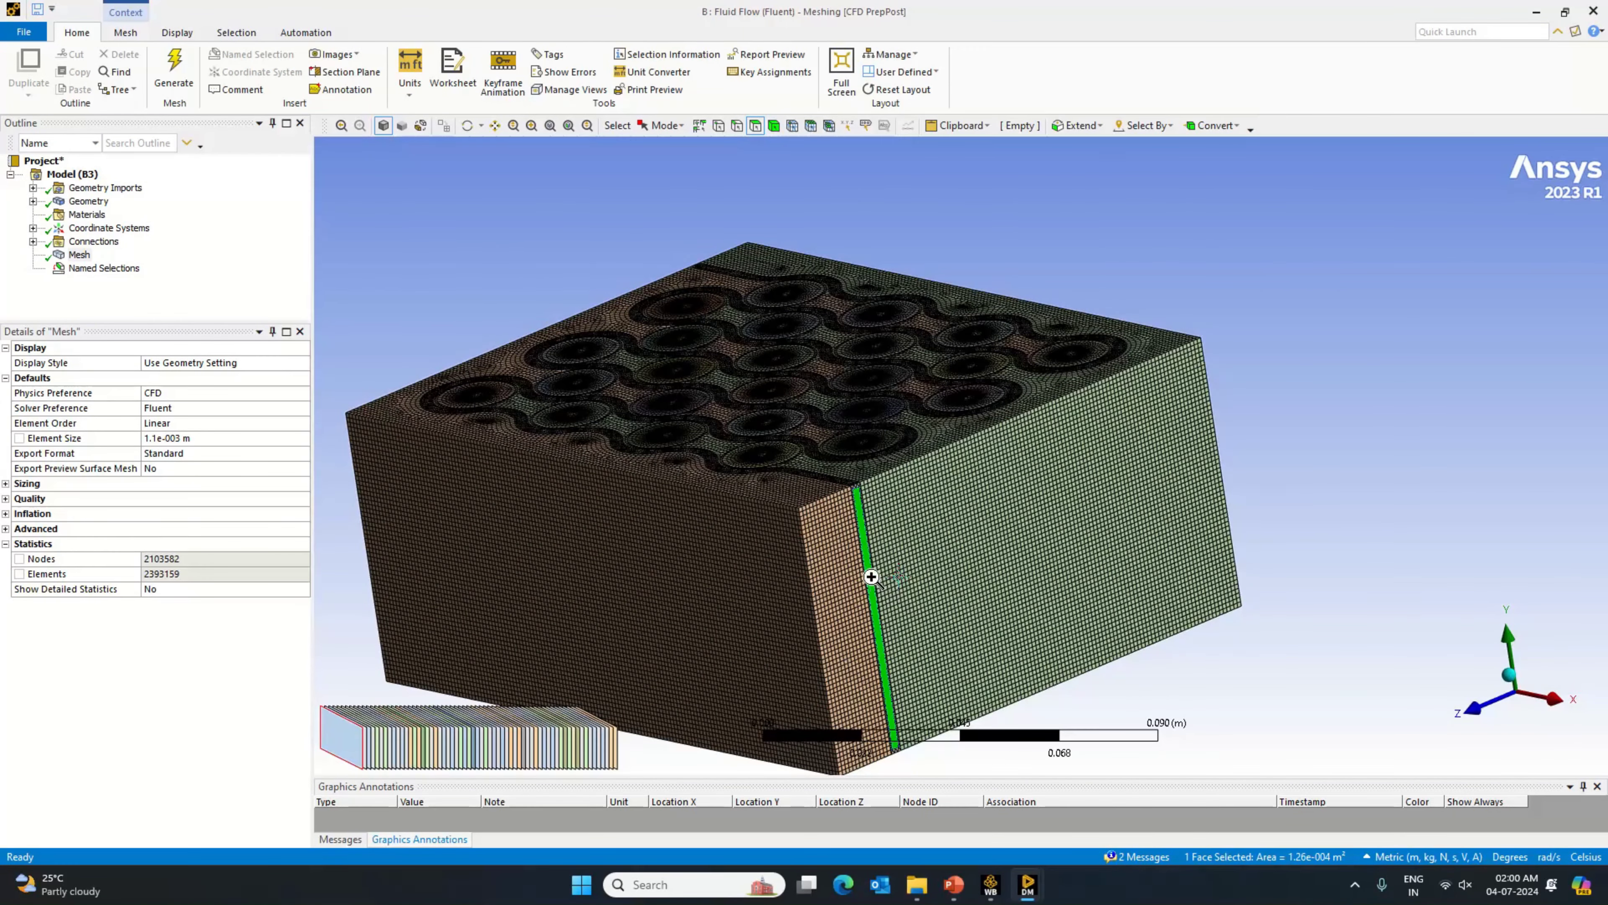
right_click(873, 575)
click(953, 505)
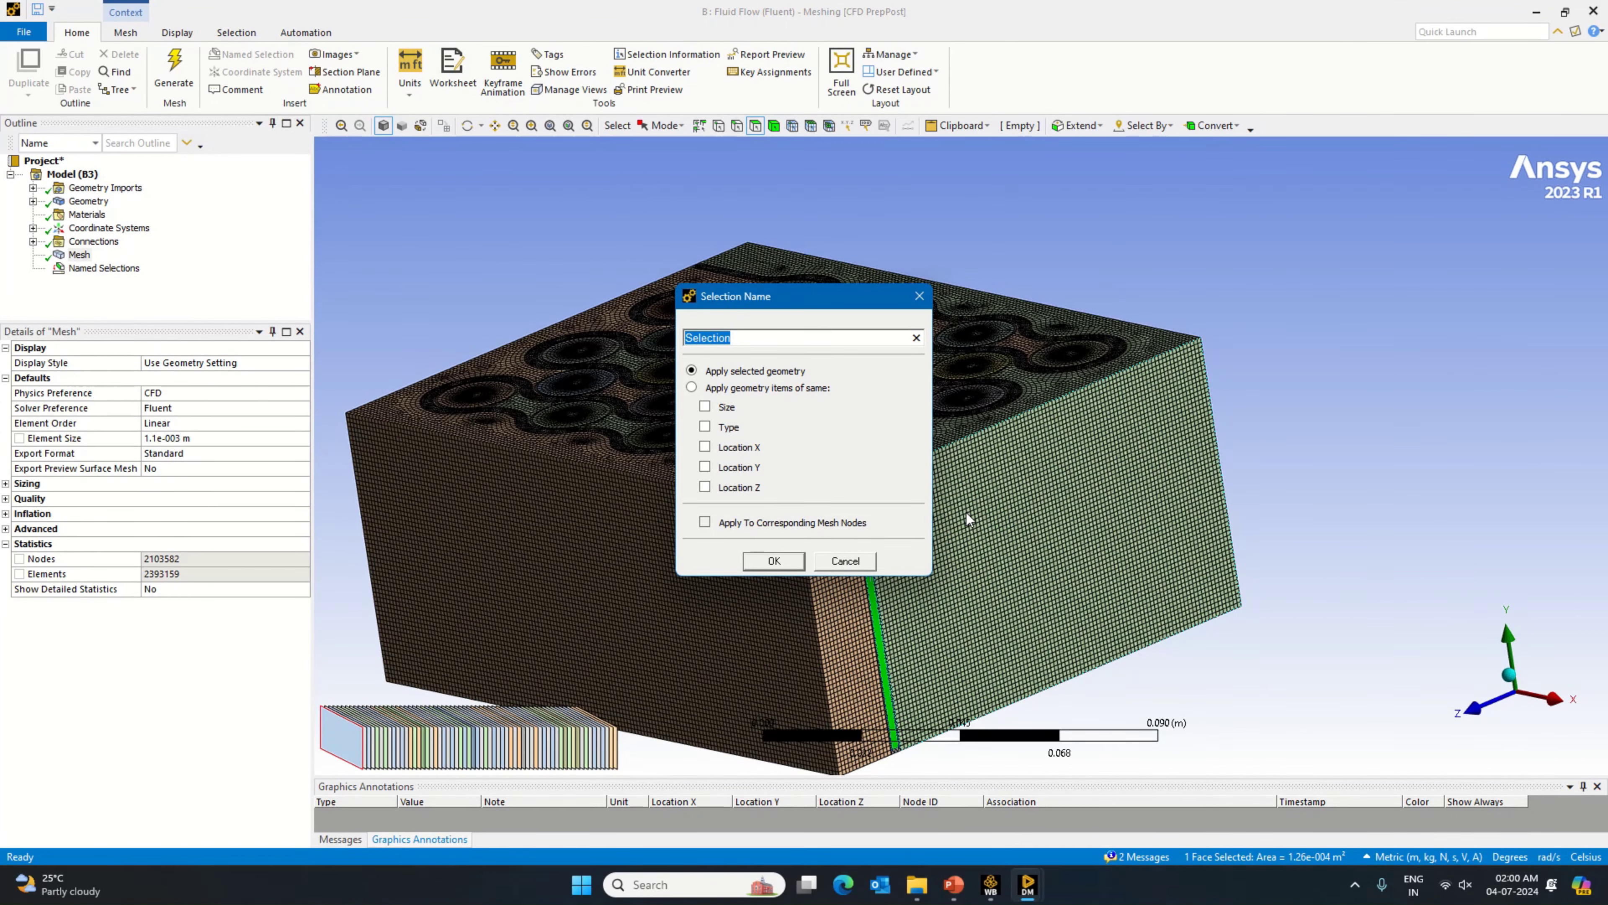
text(OuT)
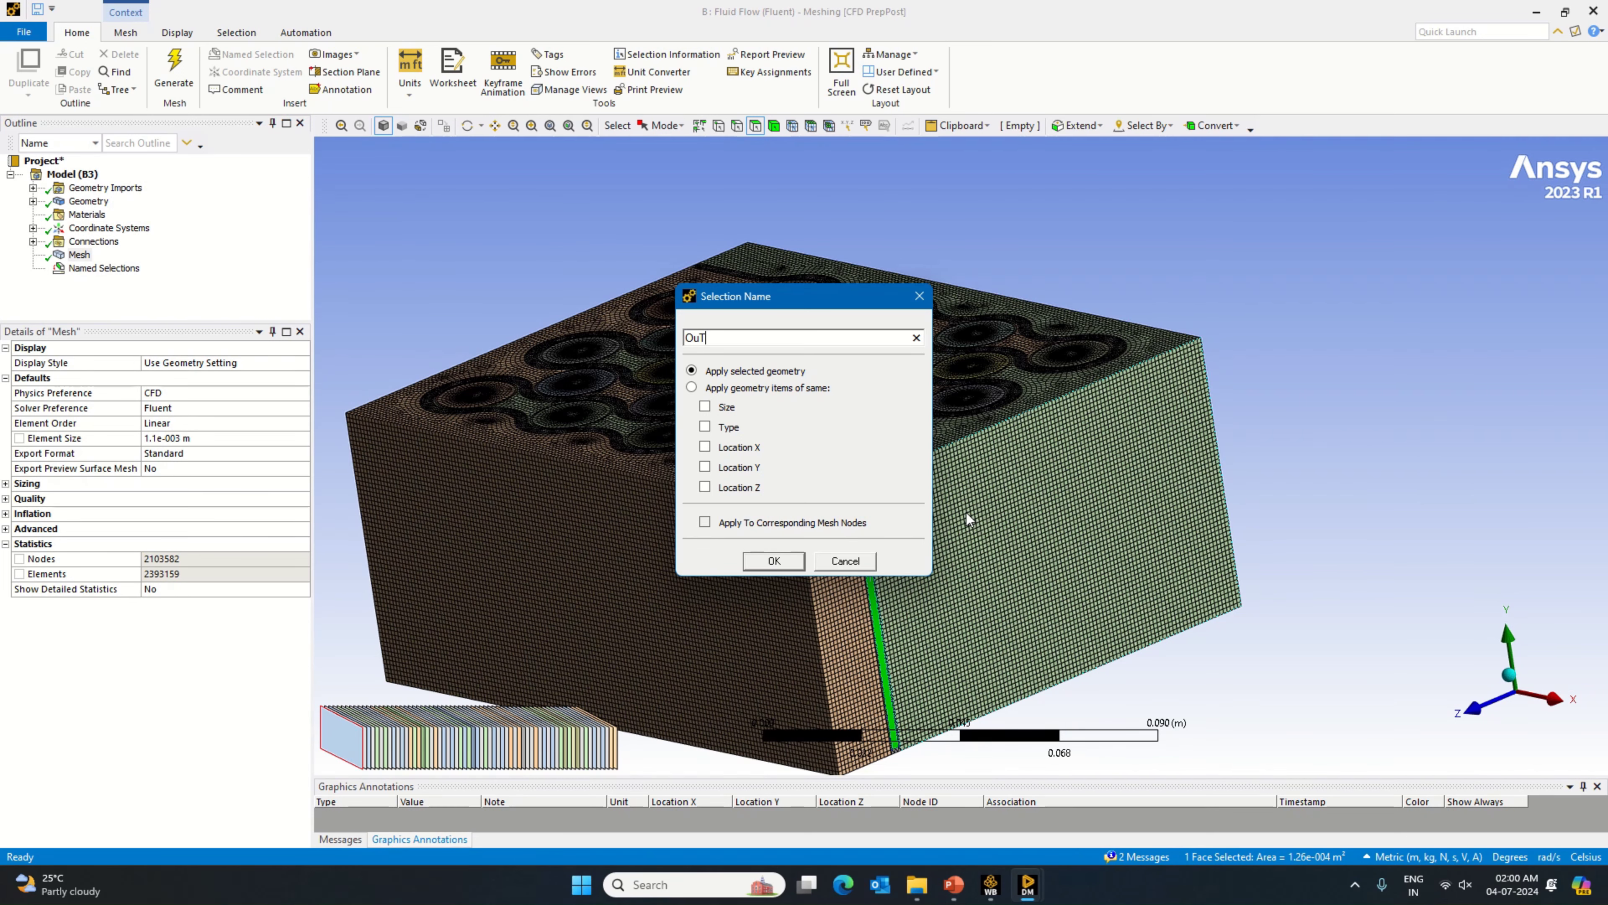
text(let)
key(Return)
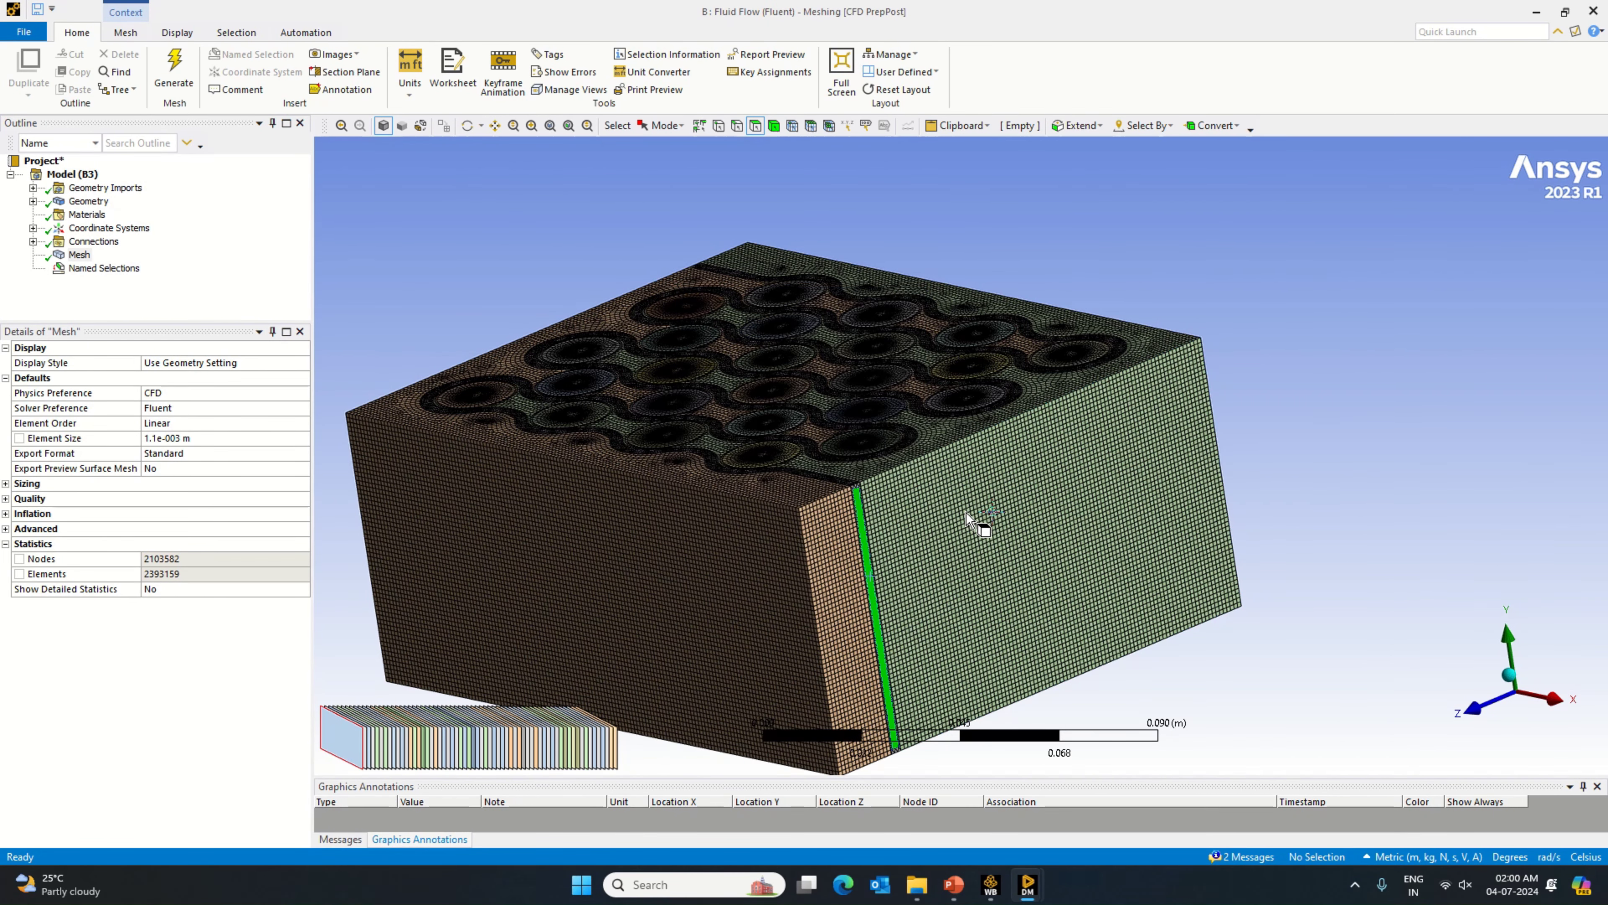
click(101, 281)
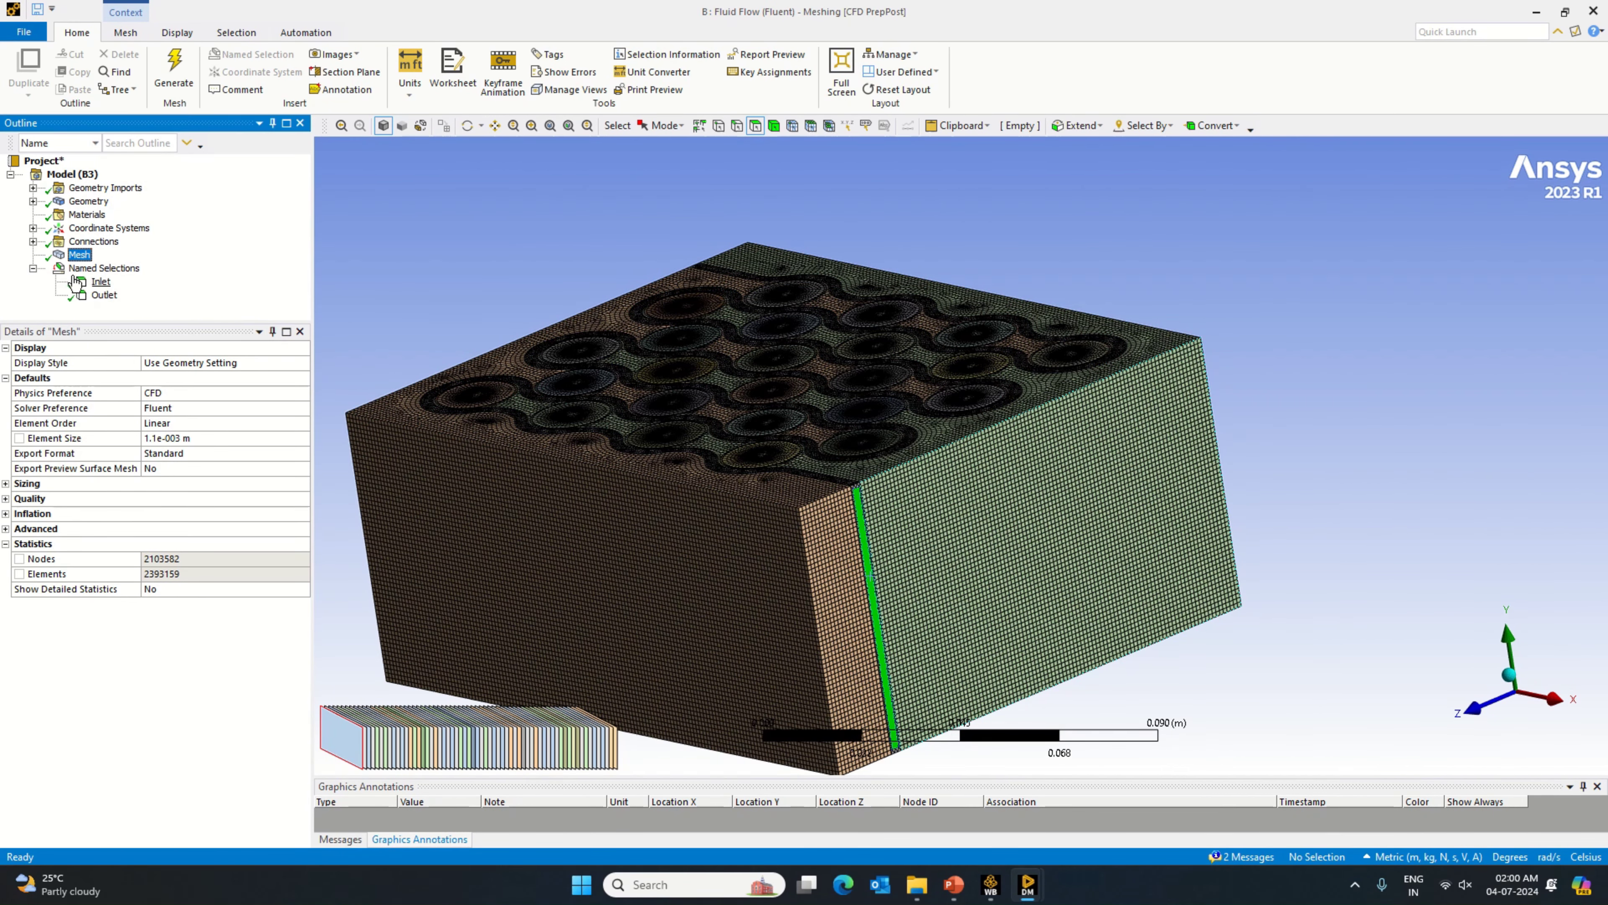
click(99, 294)
click(79, 254)
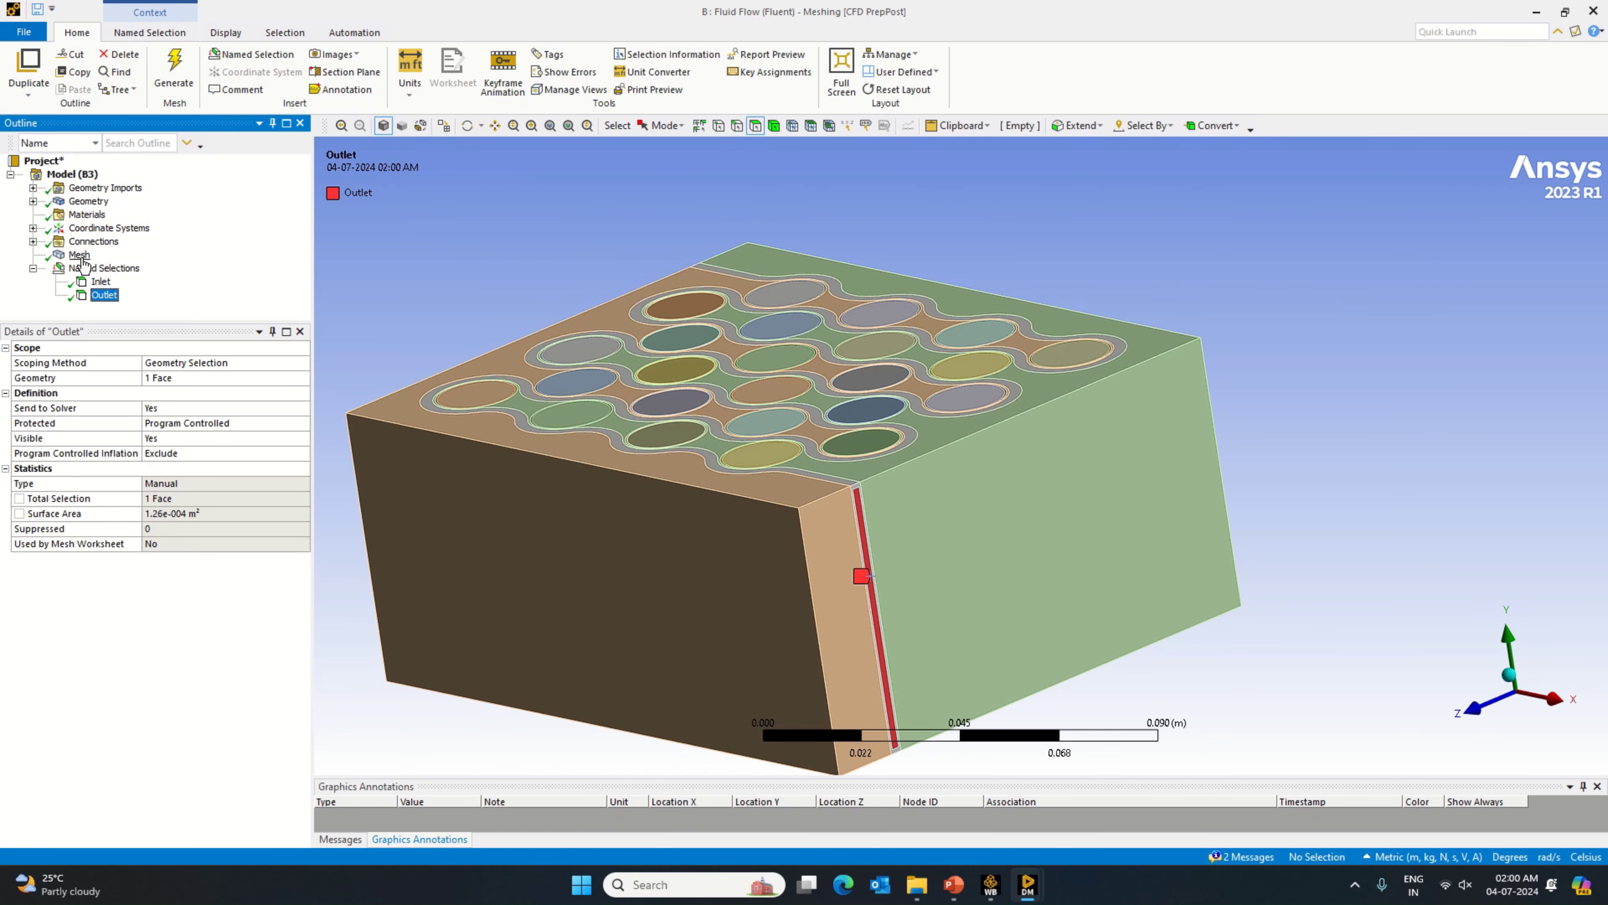
Step: Hide all bodies of the geometry except the Casing part
click(33, 201)
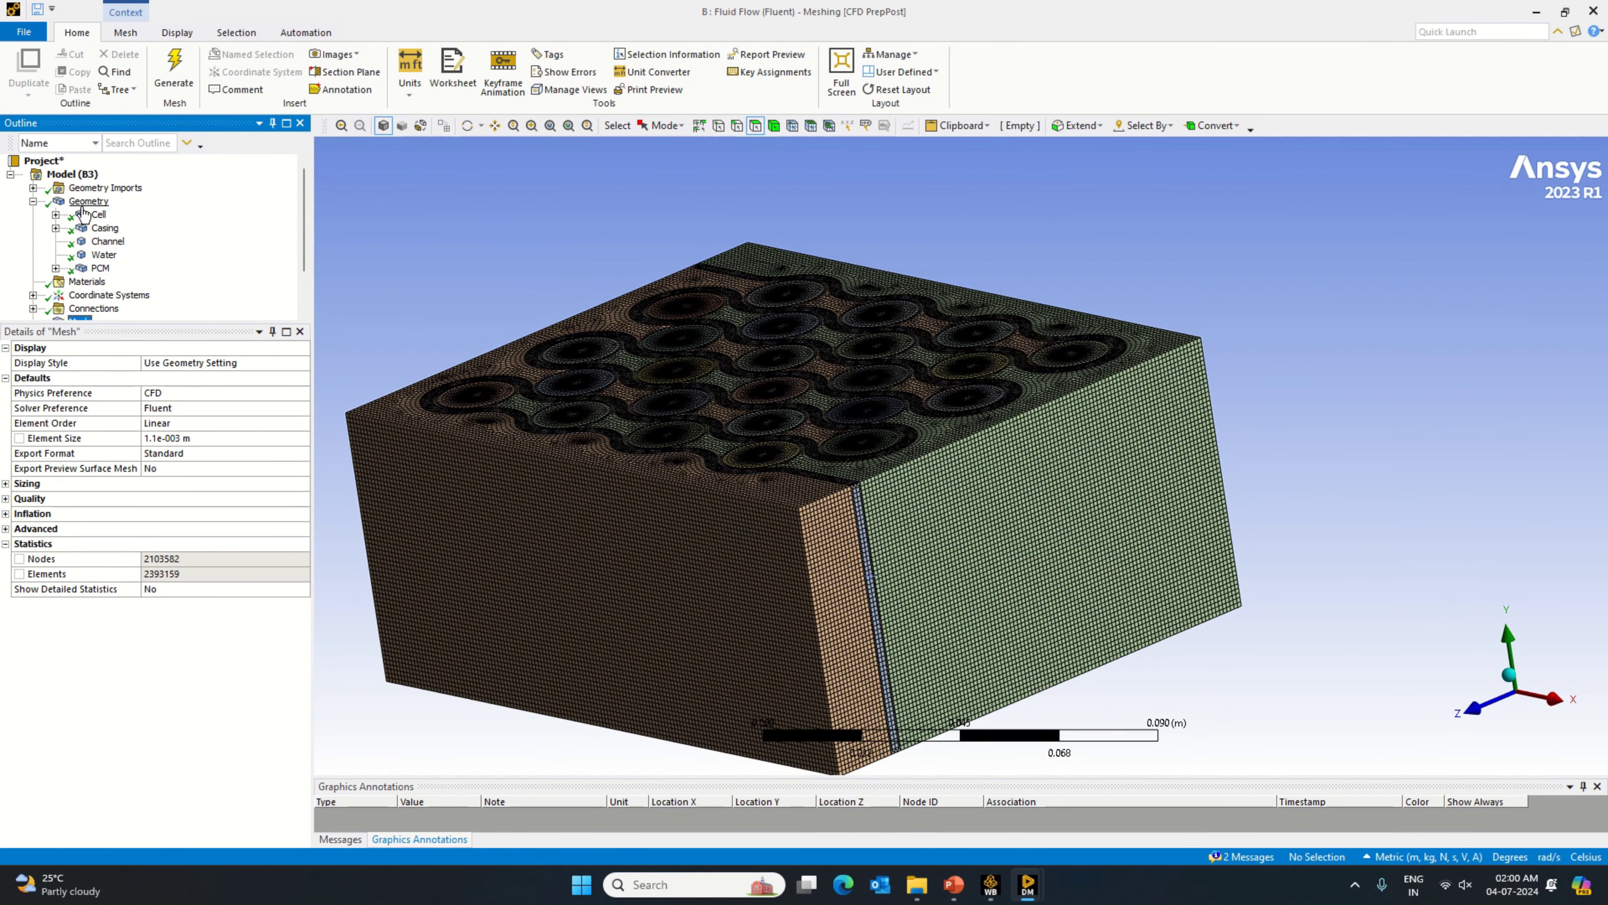
click(105, 227)
right_click(112, 232)
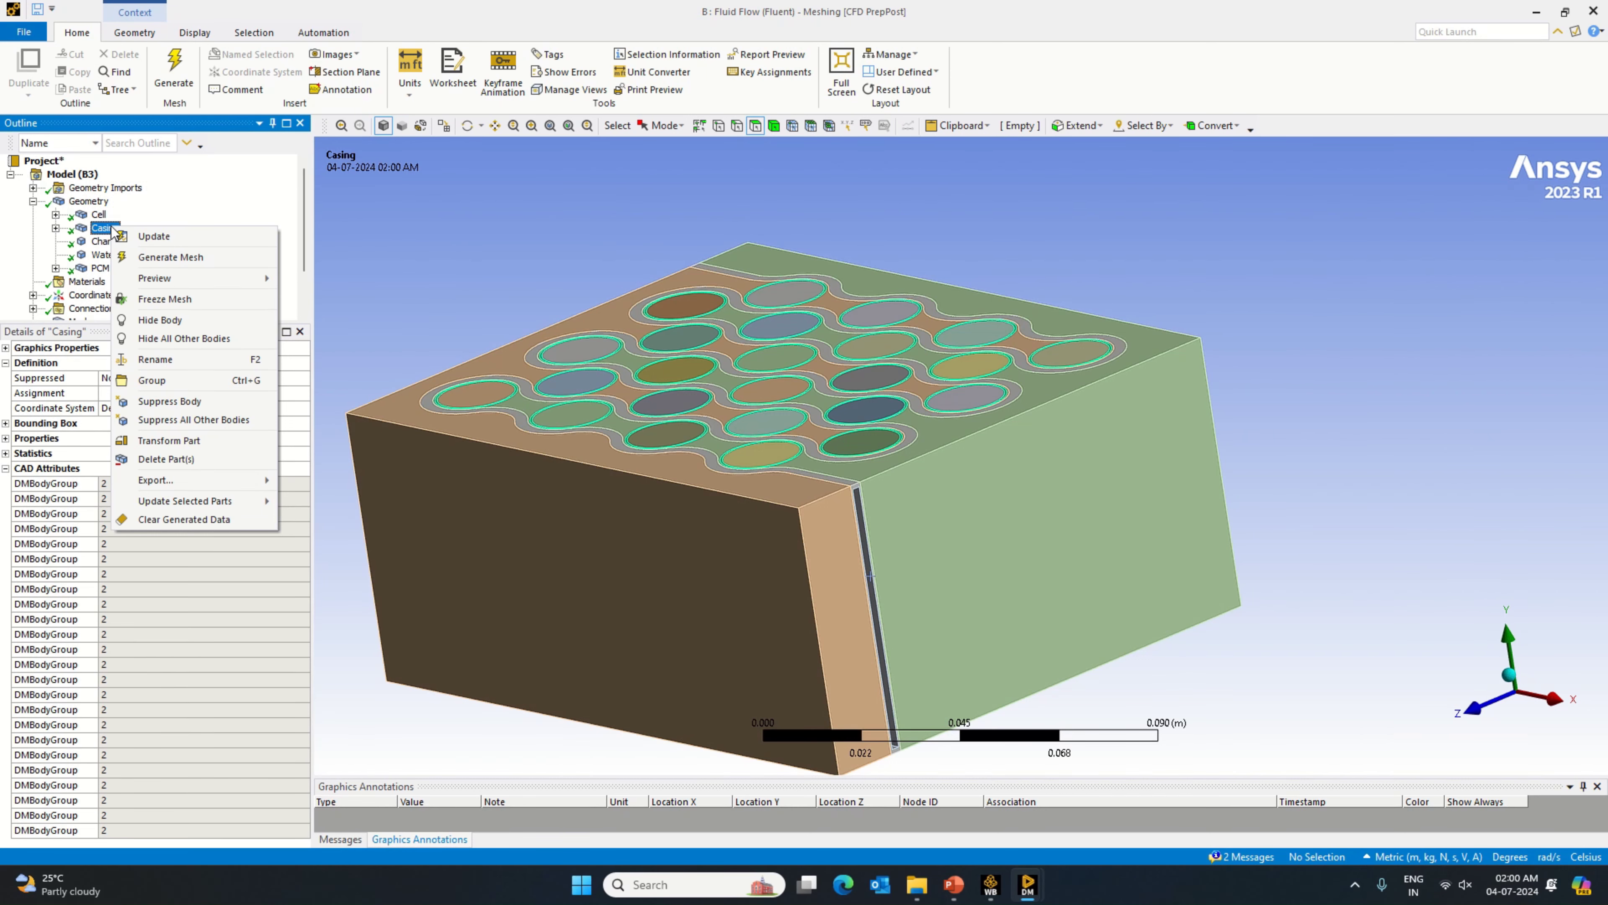
click(198, 340)
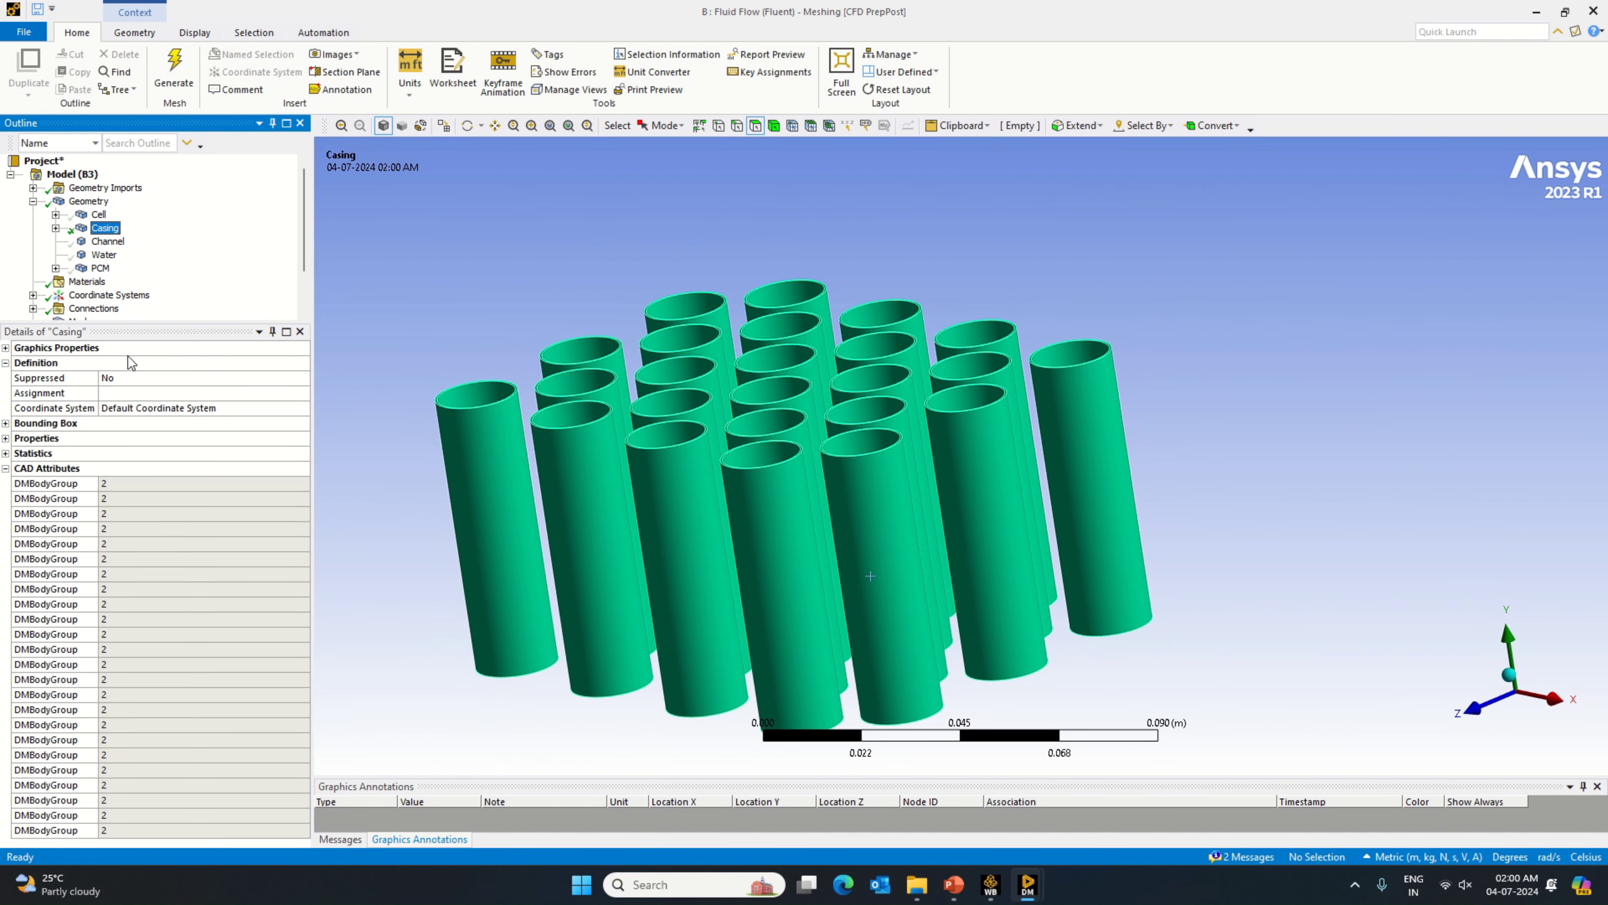
Step: Select the outer cylindrical faces of all 24 casings and create the named selection "Casing Convection" from them
mouse_move(1331, 522)
mouse_down()
mouse_move(1190, 476)
mouse_move(761, 539)
mouse_move(482, 532)
mouse_up()
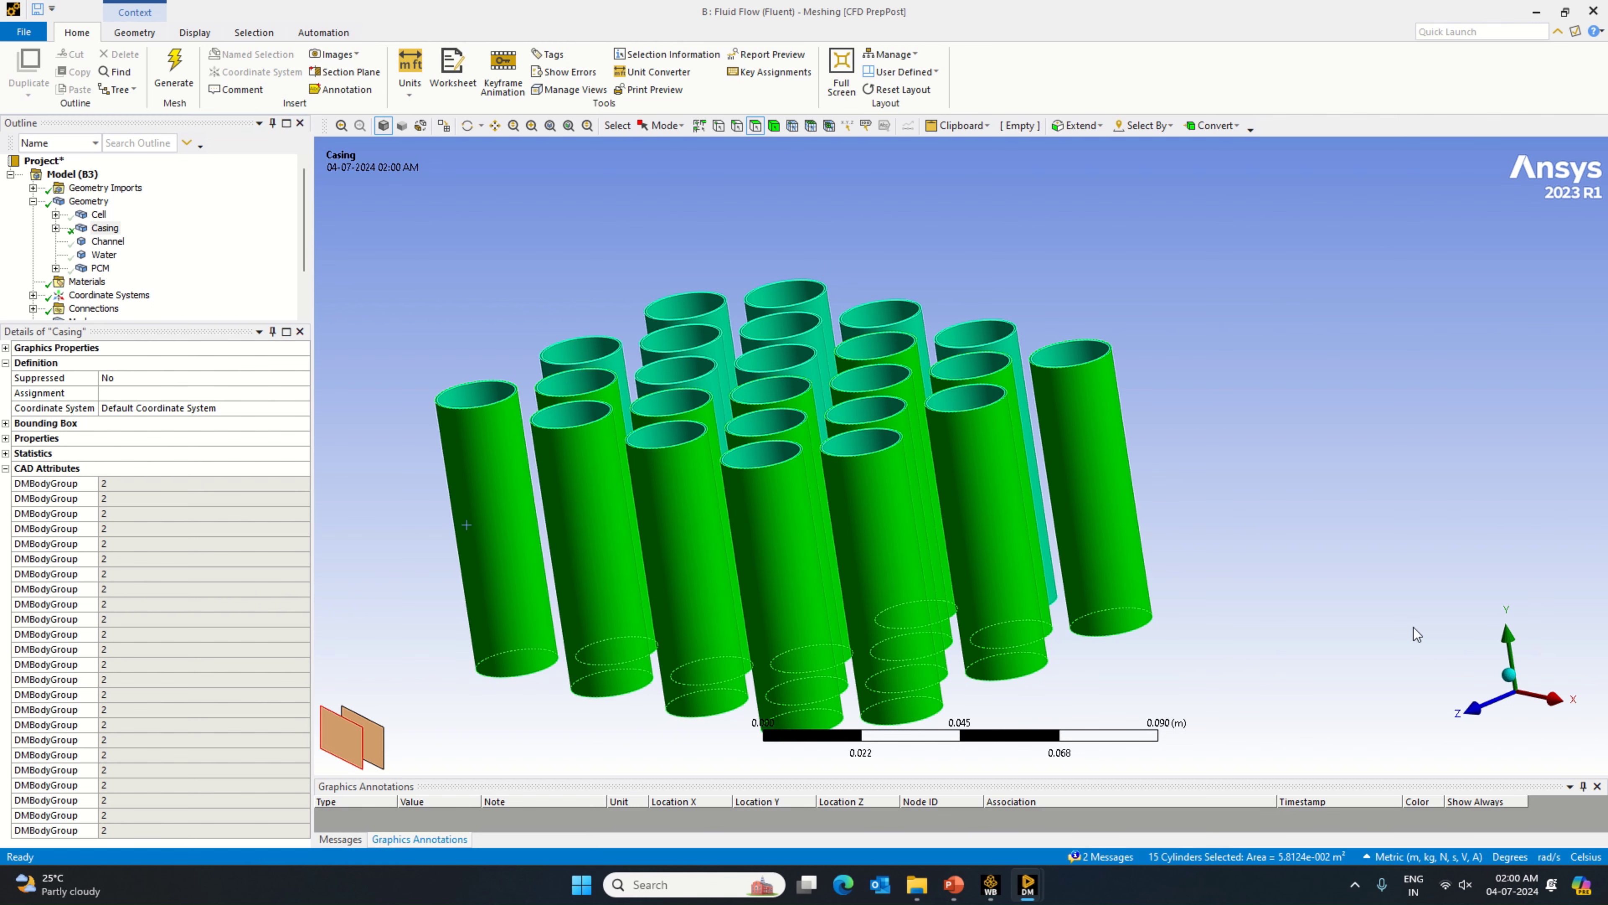
mouse_move(1418, 633)
middle_down()
mouse_move(1160, 538)
mouse_move(1027, 607)
middle_up()
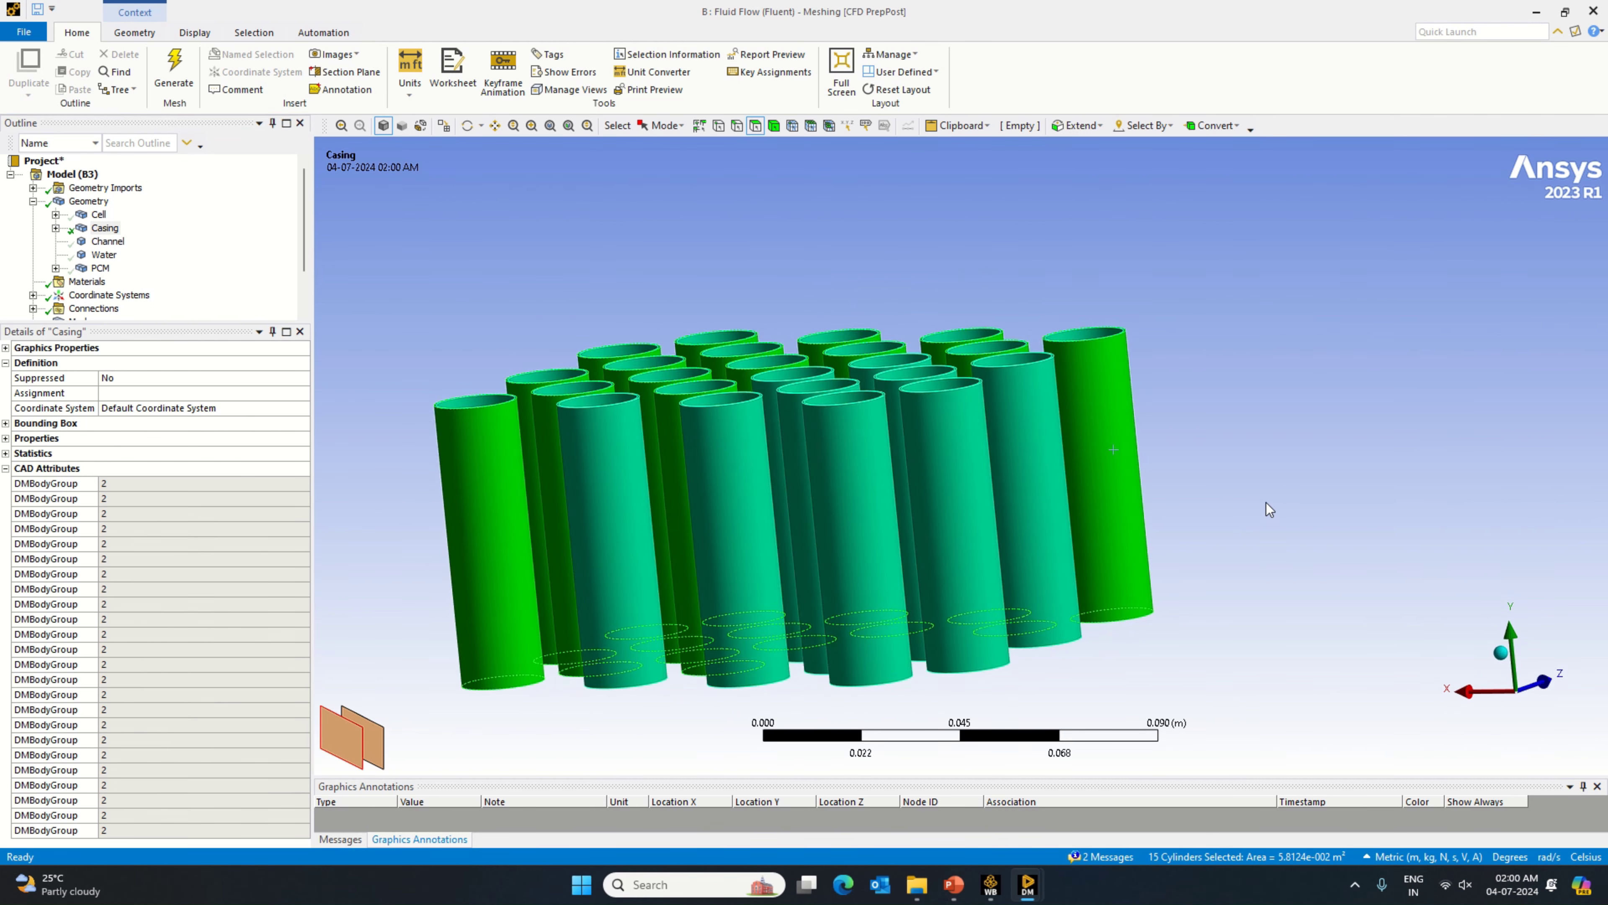
mouse_move(1068, 486)
ctrl+mouse_down()
mouse_move(902, 490)
mouse_move(591, 586)
ctrl+mouse_up()
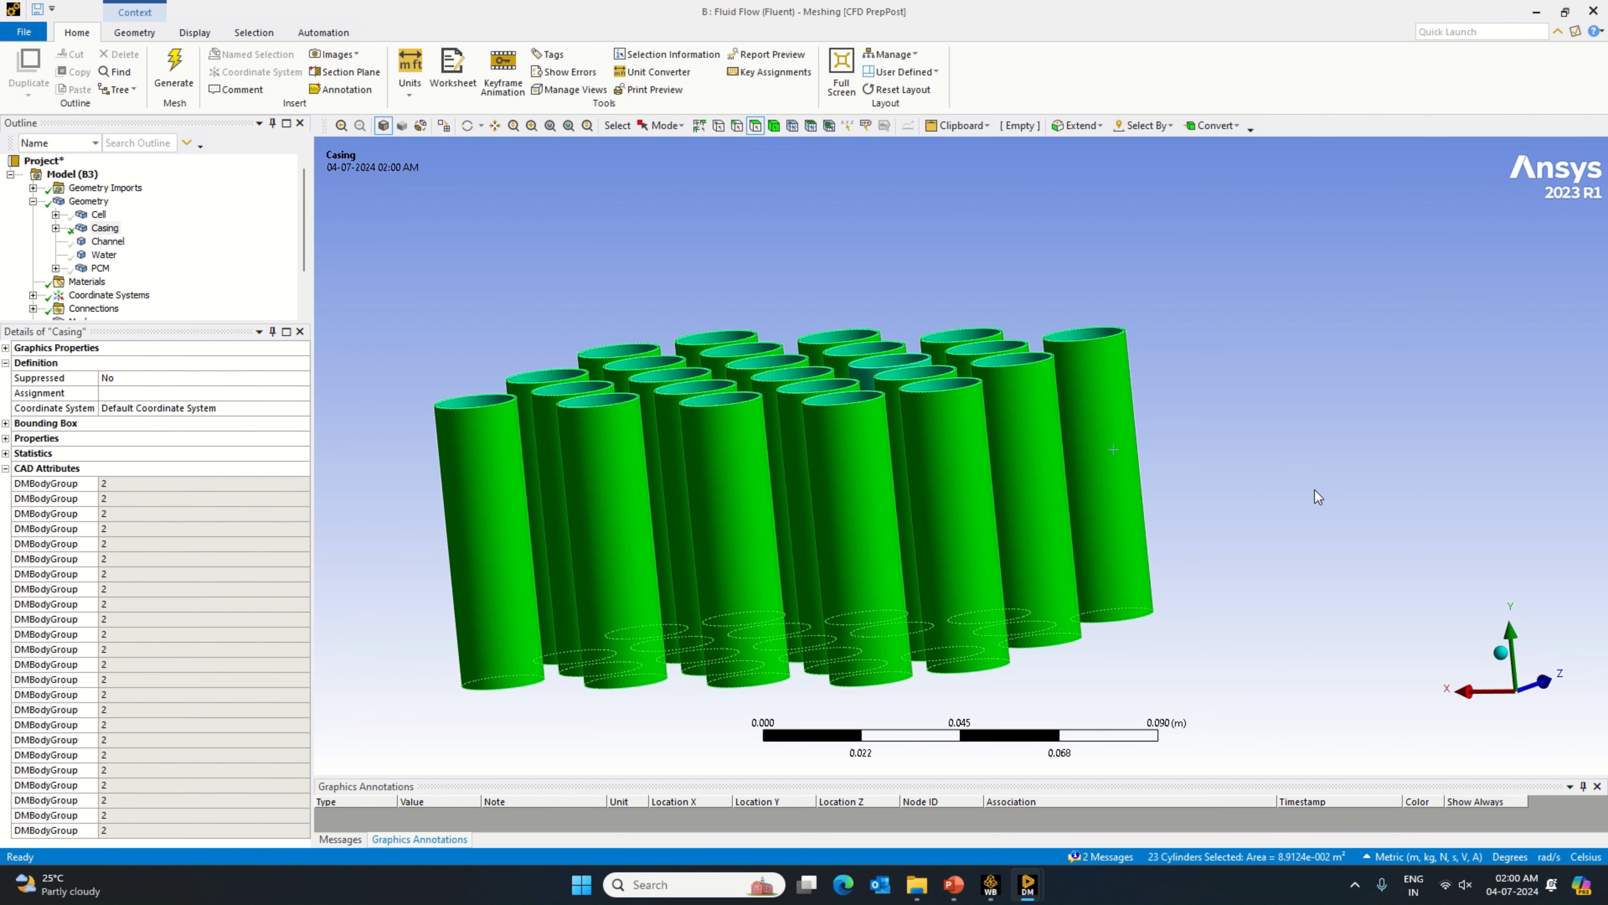
middle_drag(1310, 491, 1045, 545)
ctrl+click(798, 465)
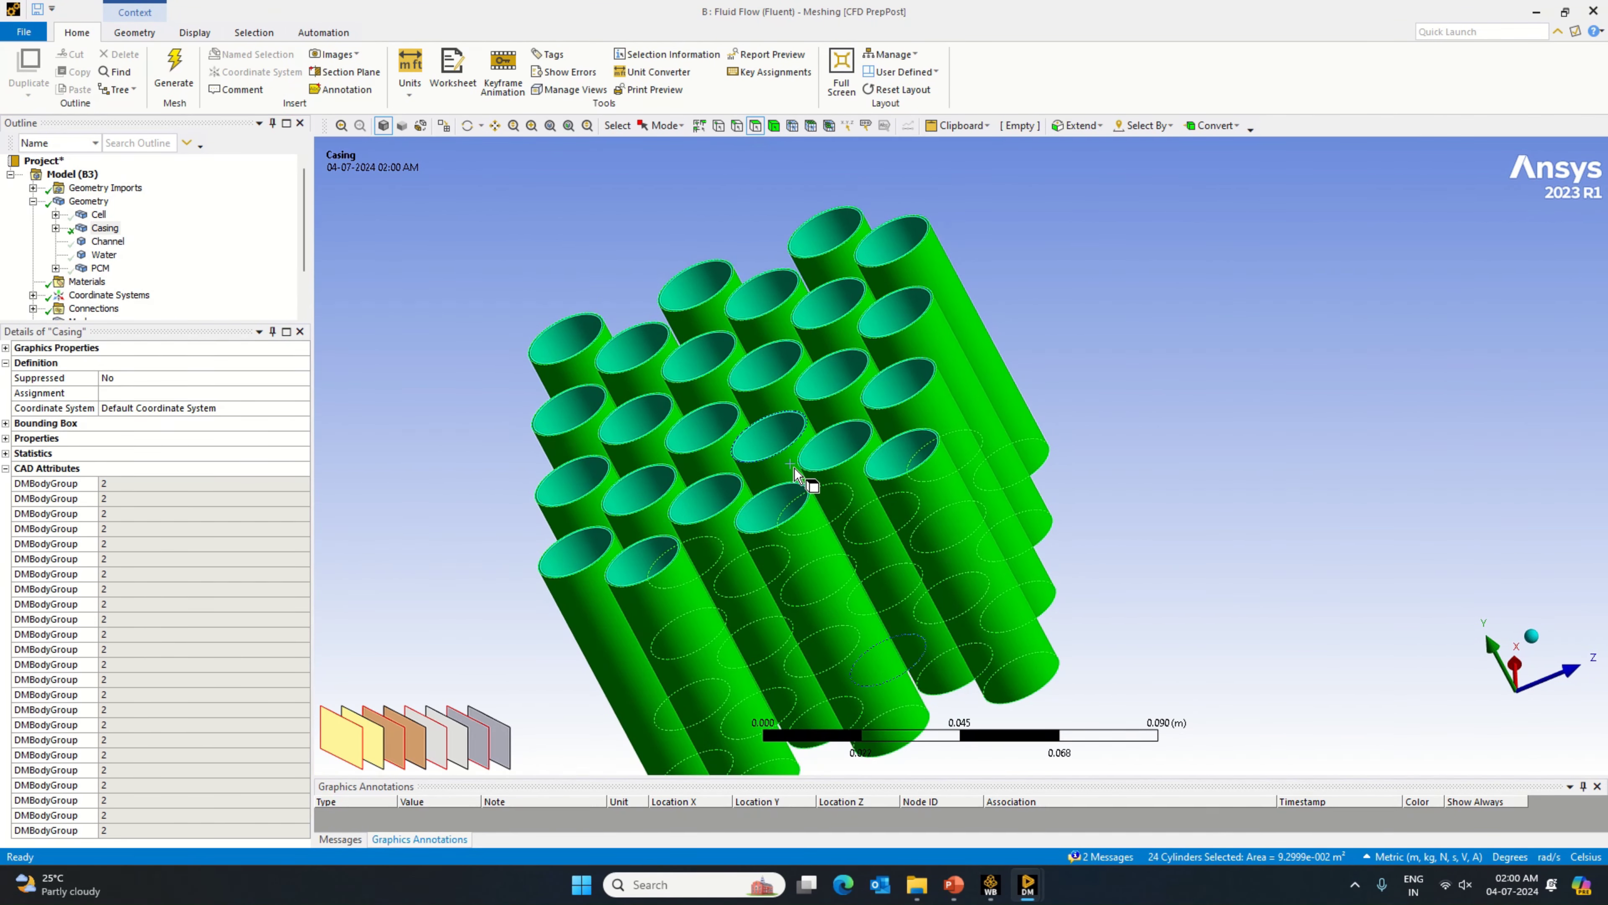
right_click(963, 374)
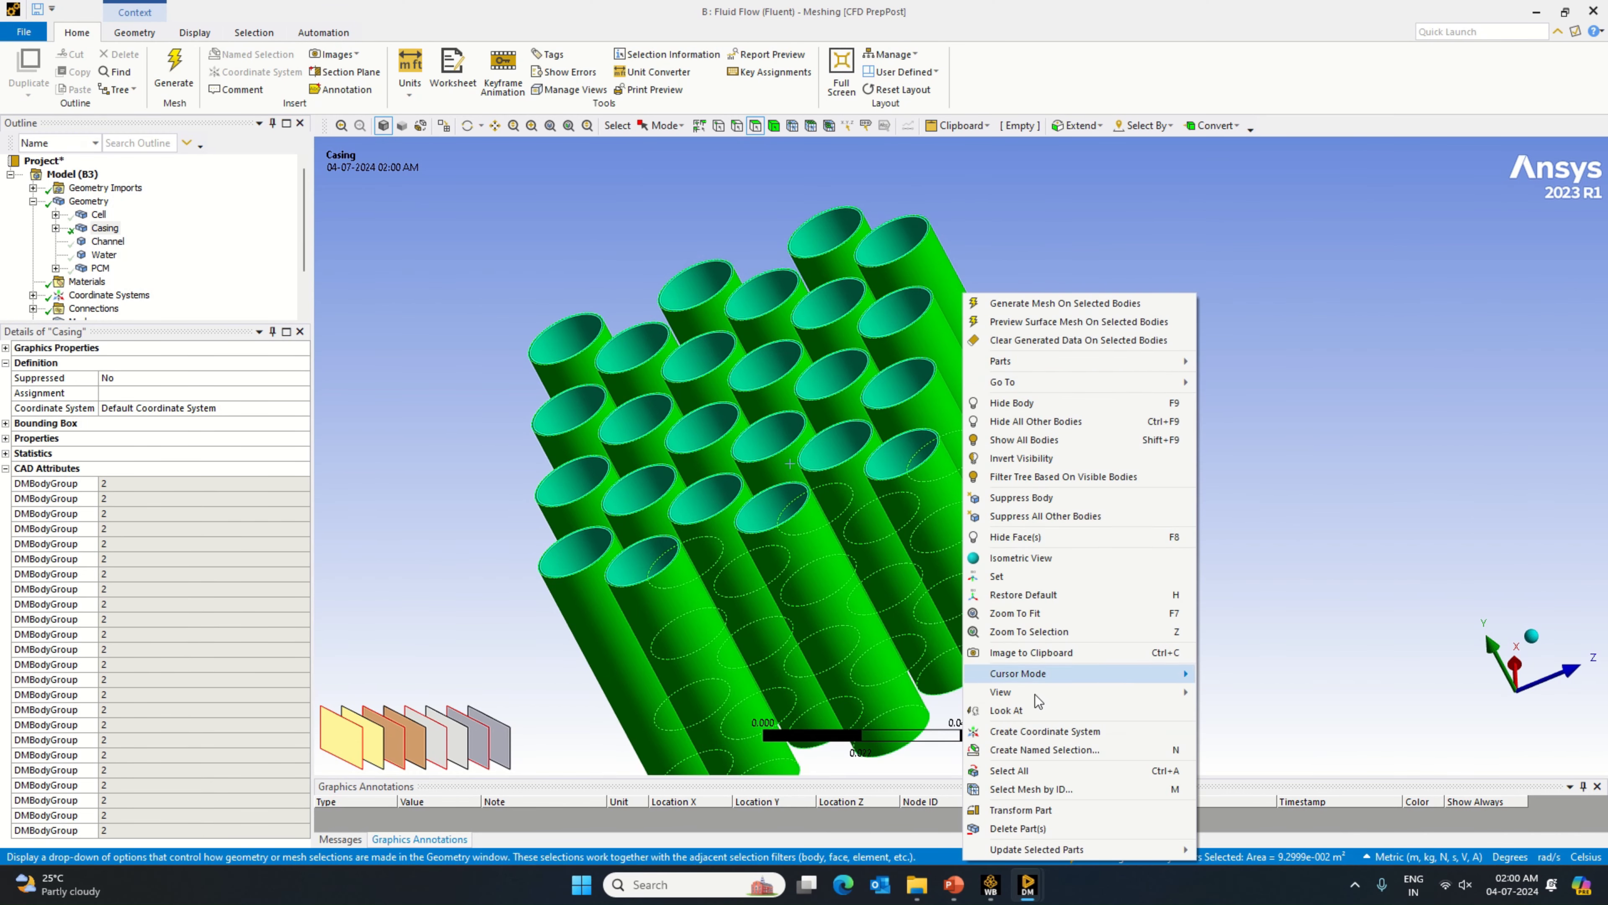
click(1038, 751)
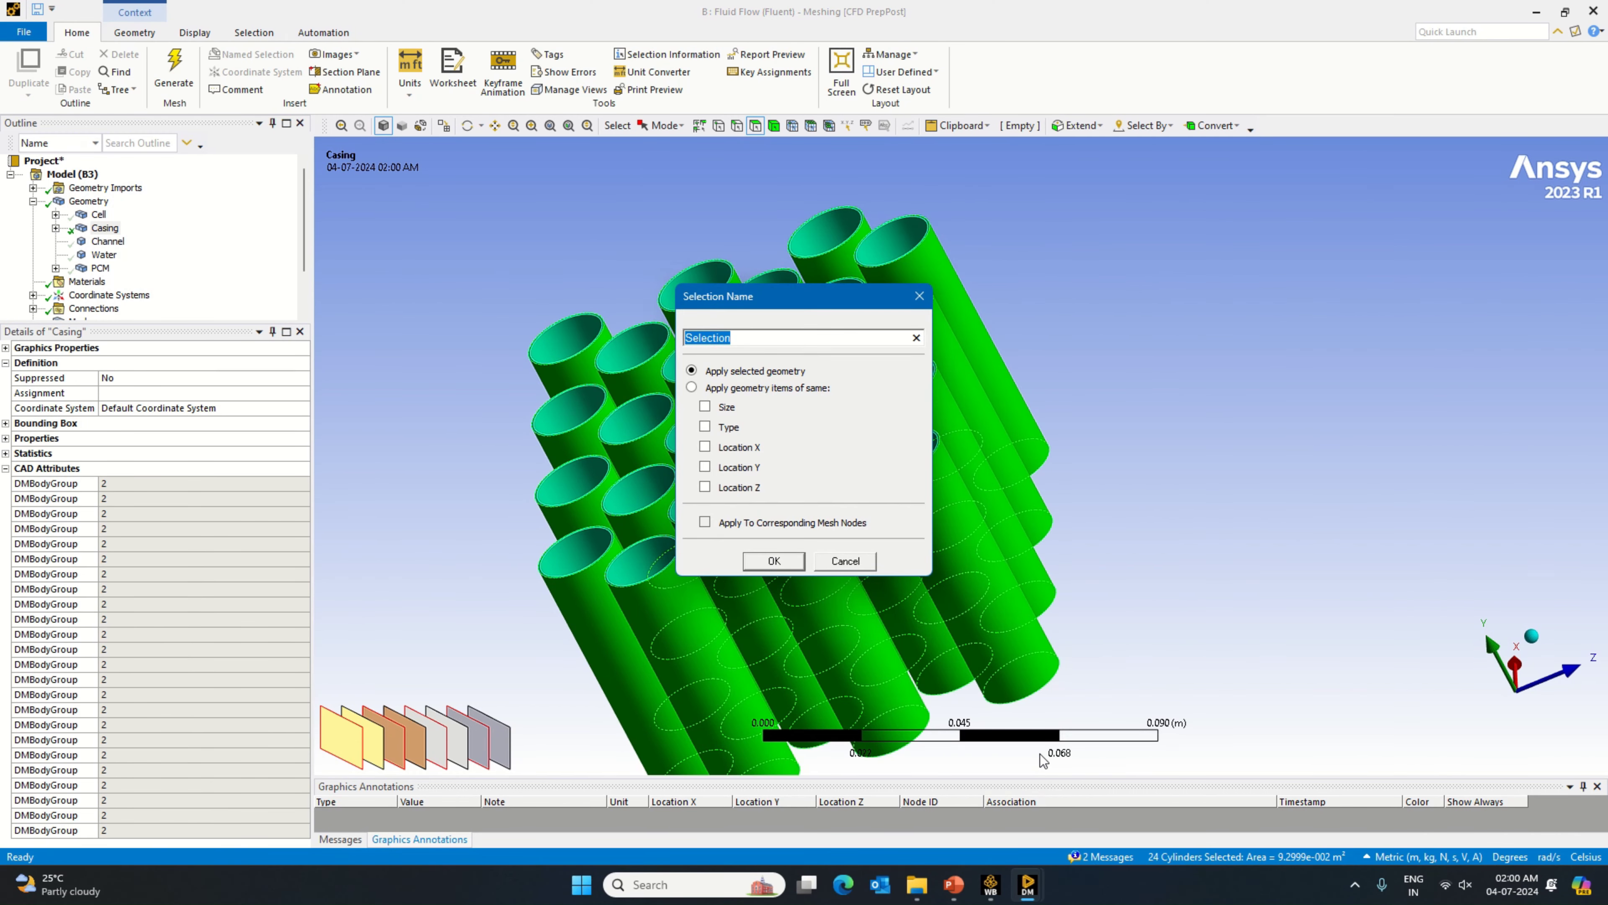
text(Casing Conv)
key(Return)
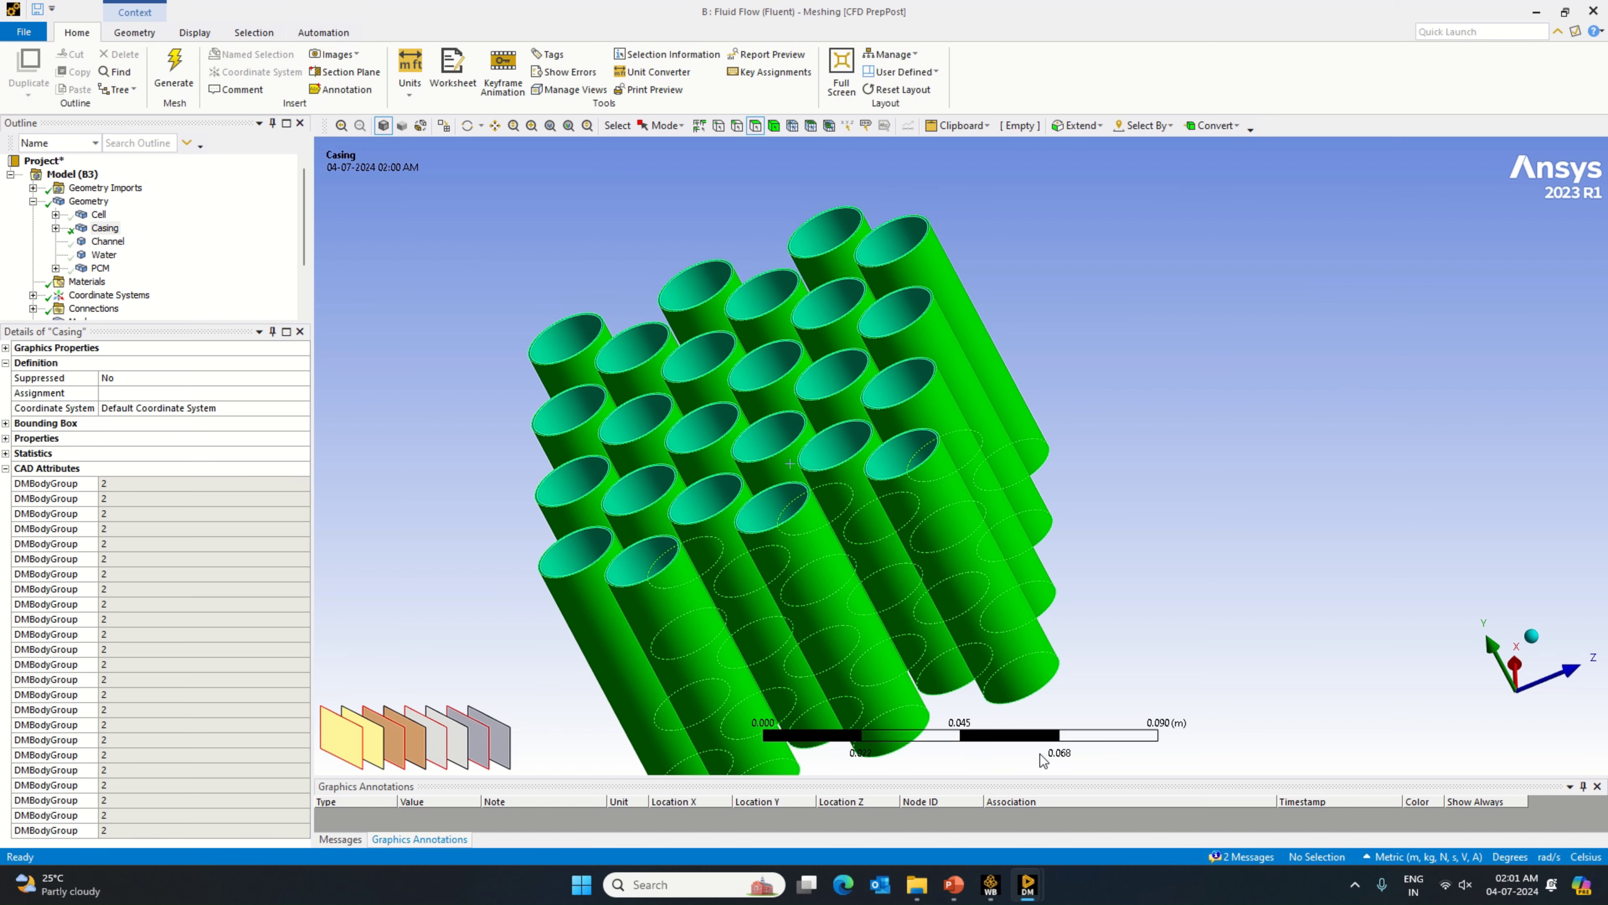
Step: Examine the Casing part's bodies and the list of named selections, and display the mesh on the casings
click(55, 228)
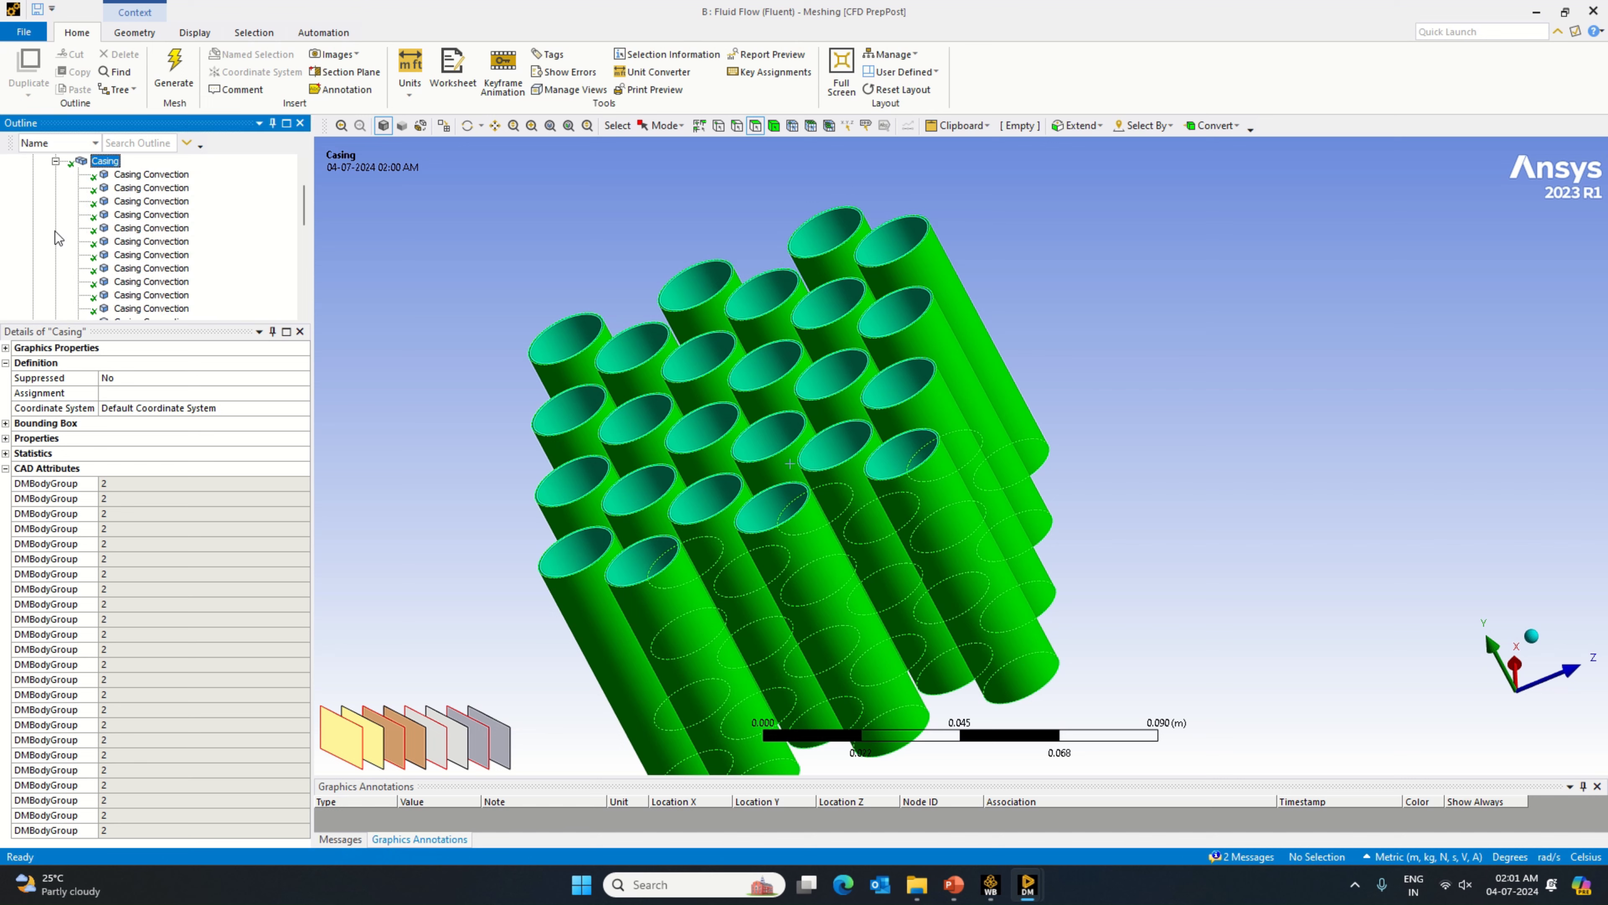
click(55, 161)
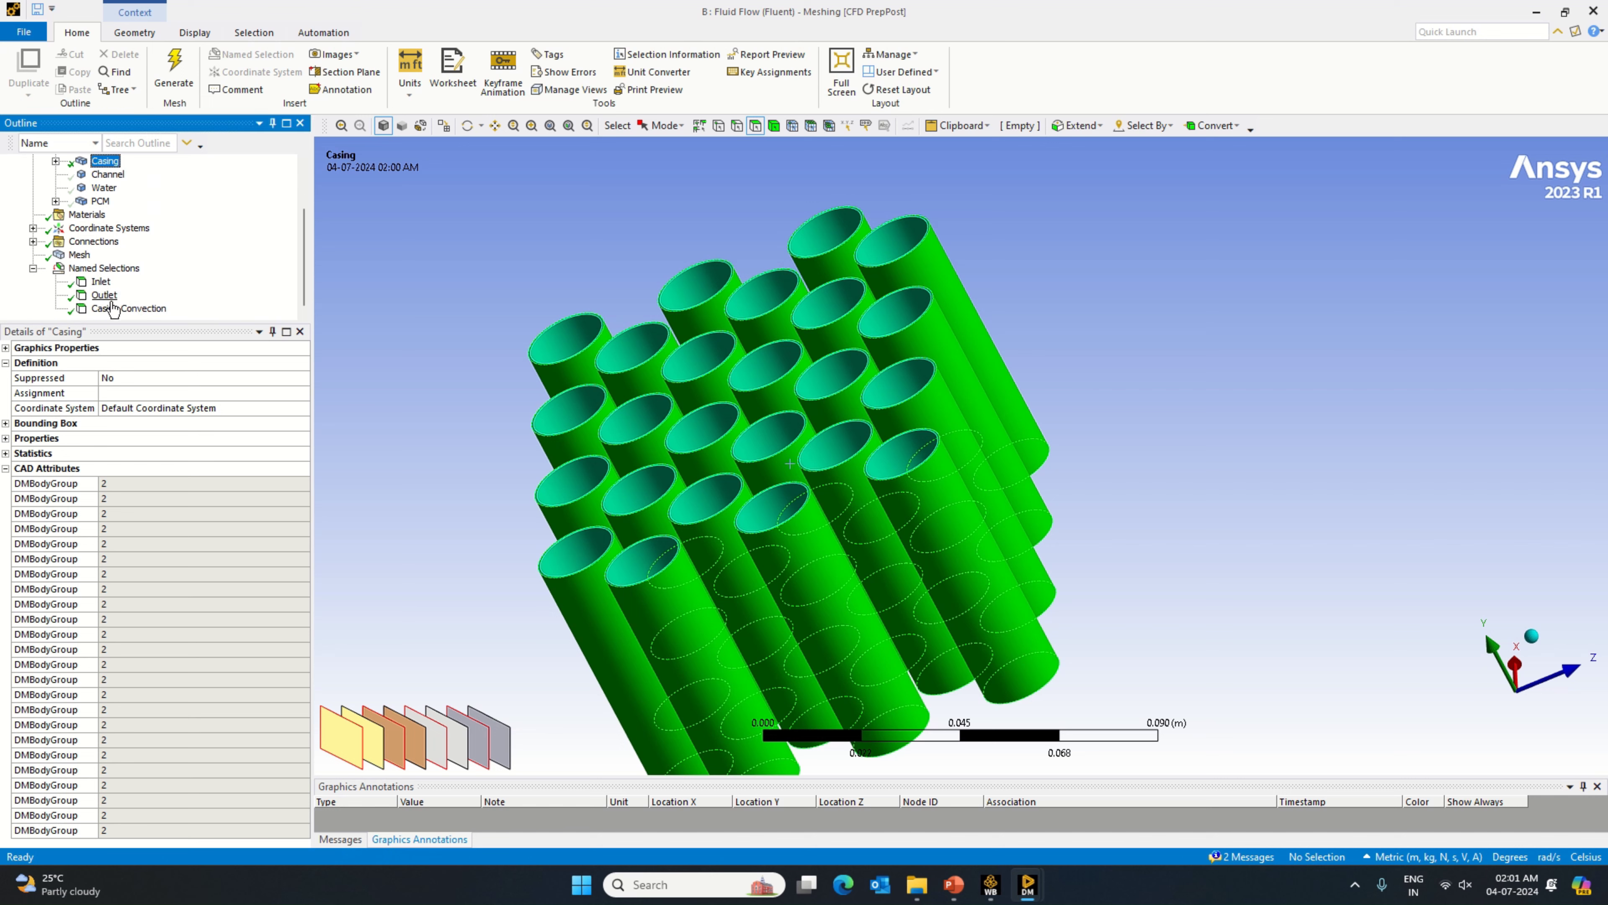
right_click(78, 254)
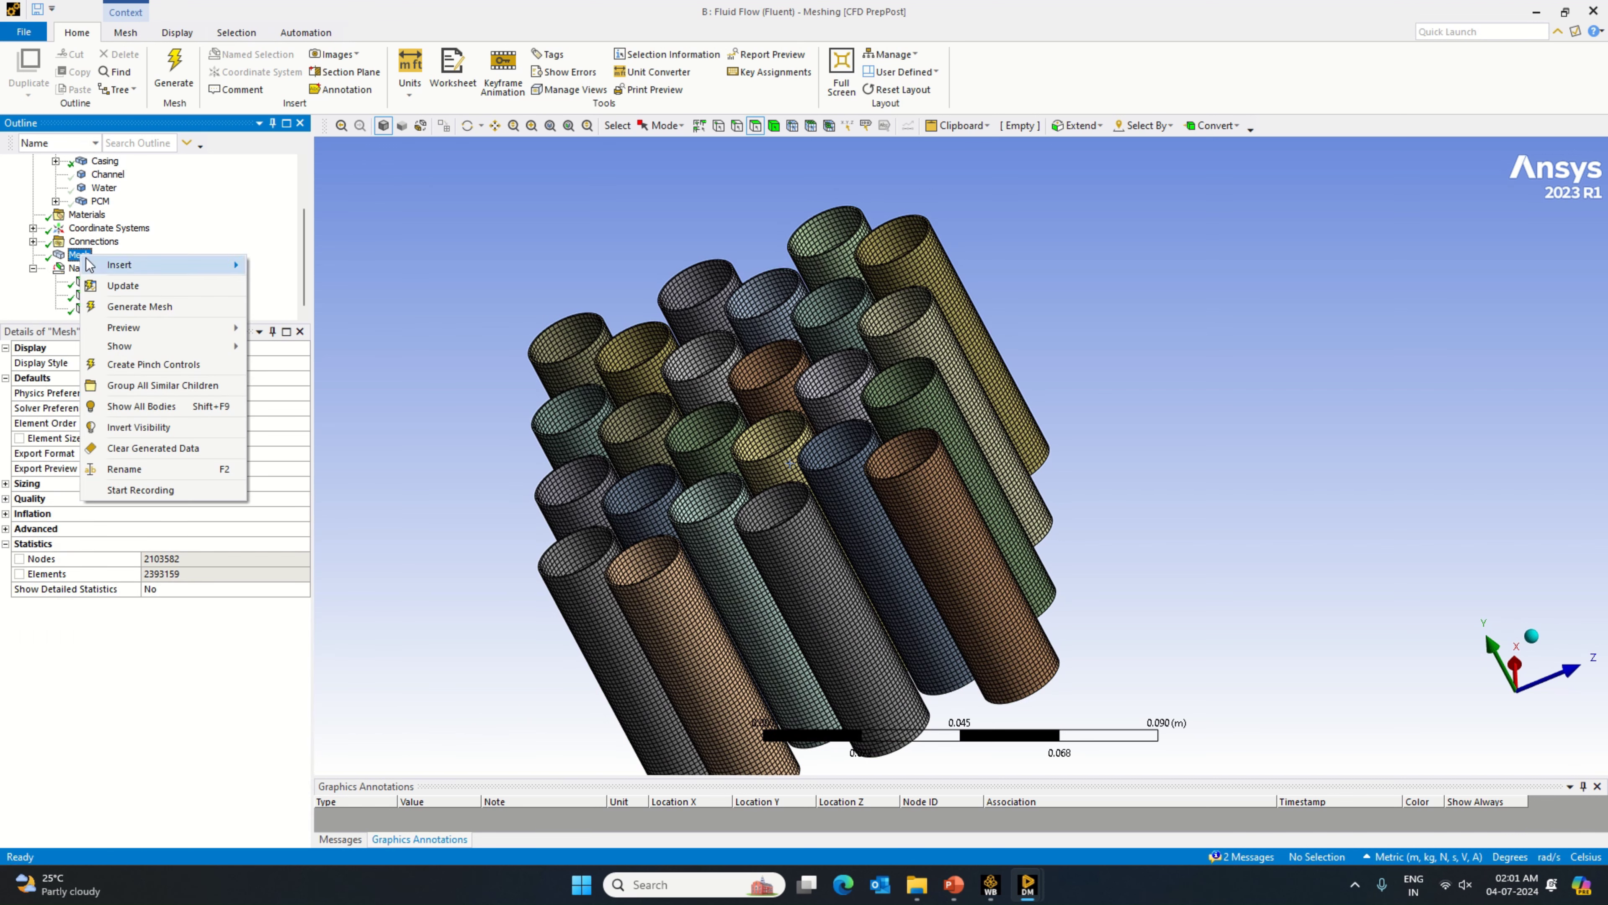
click(170, 388)
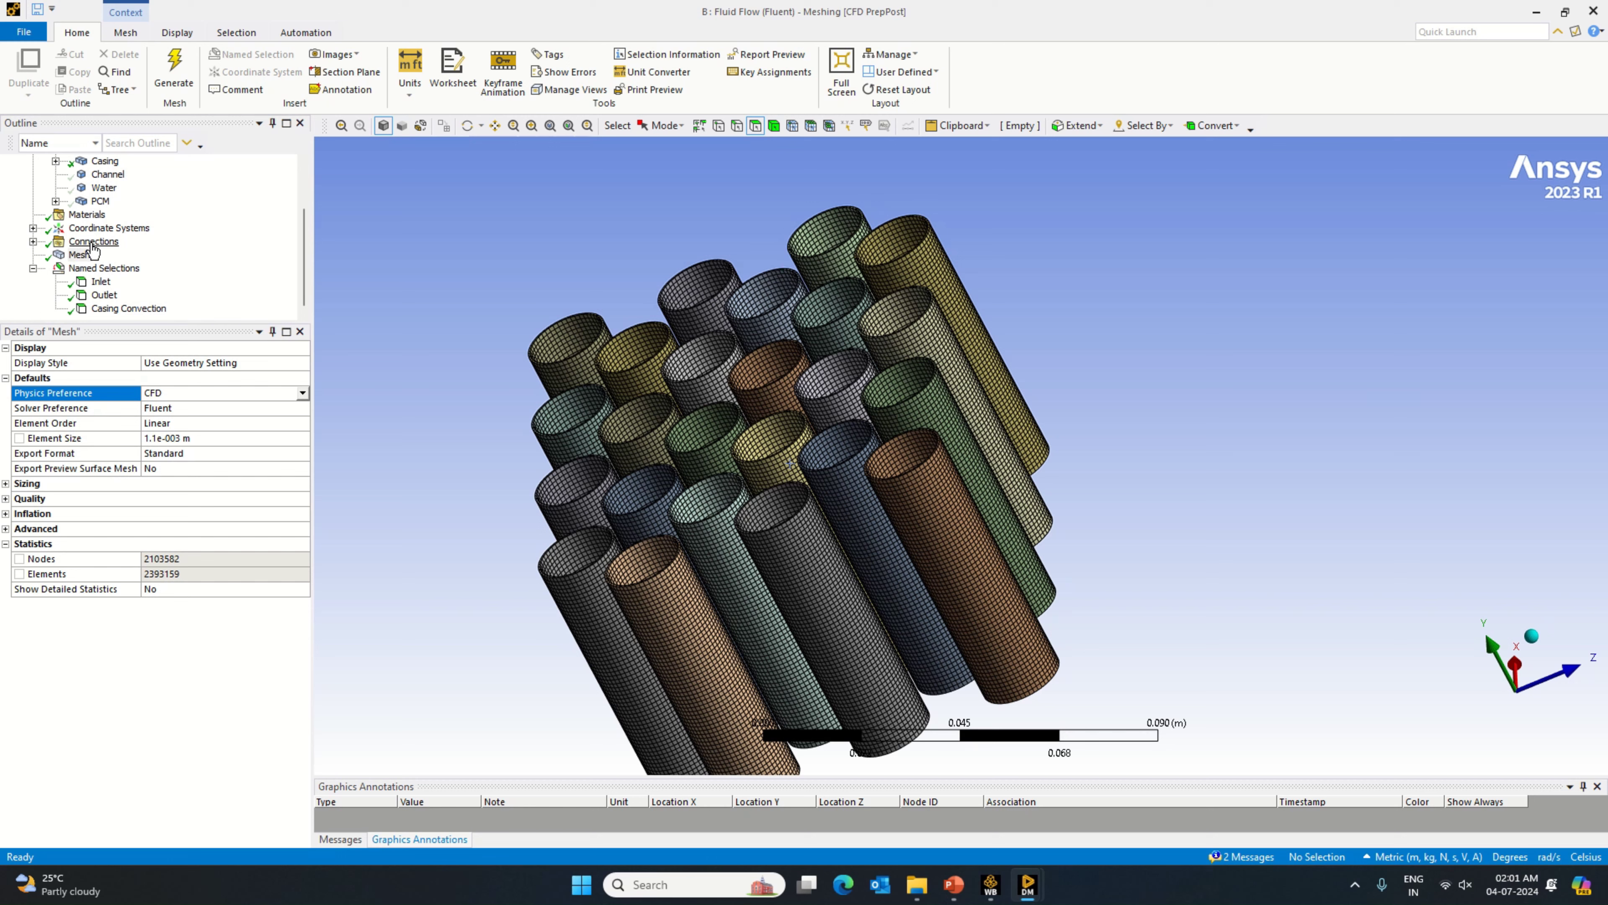
Step: Show all bodies of the model again so the mesh of the whole battery pack is displayed
right_click(90, 256)
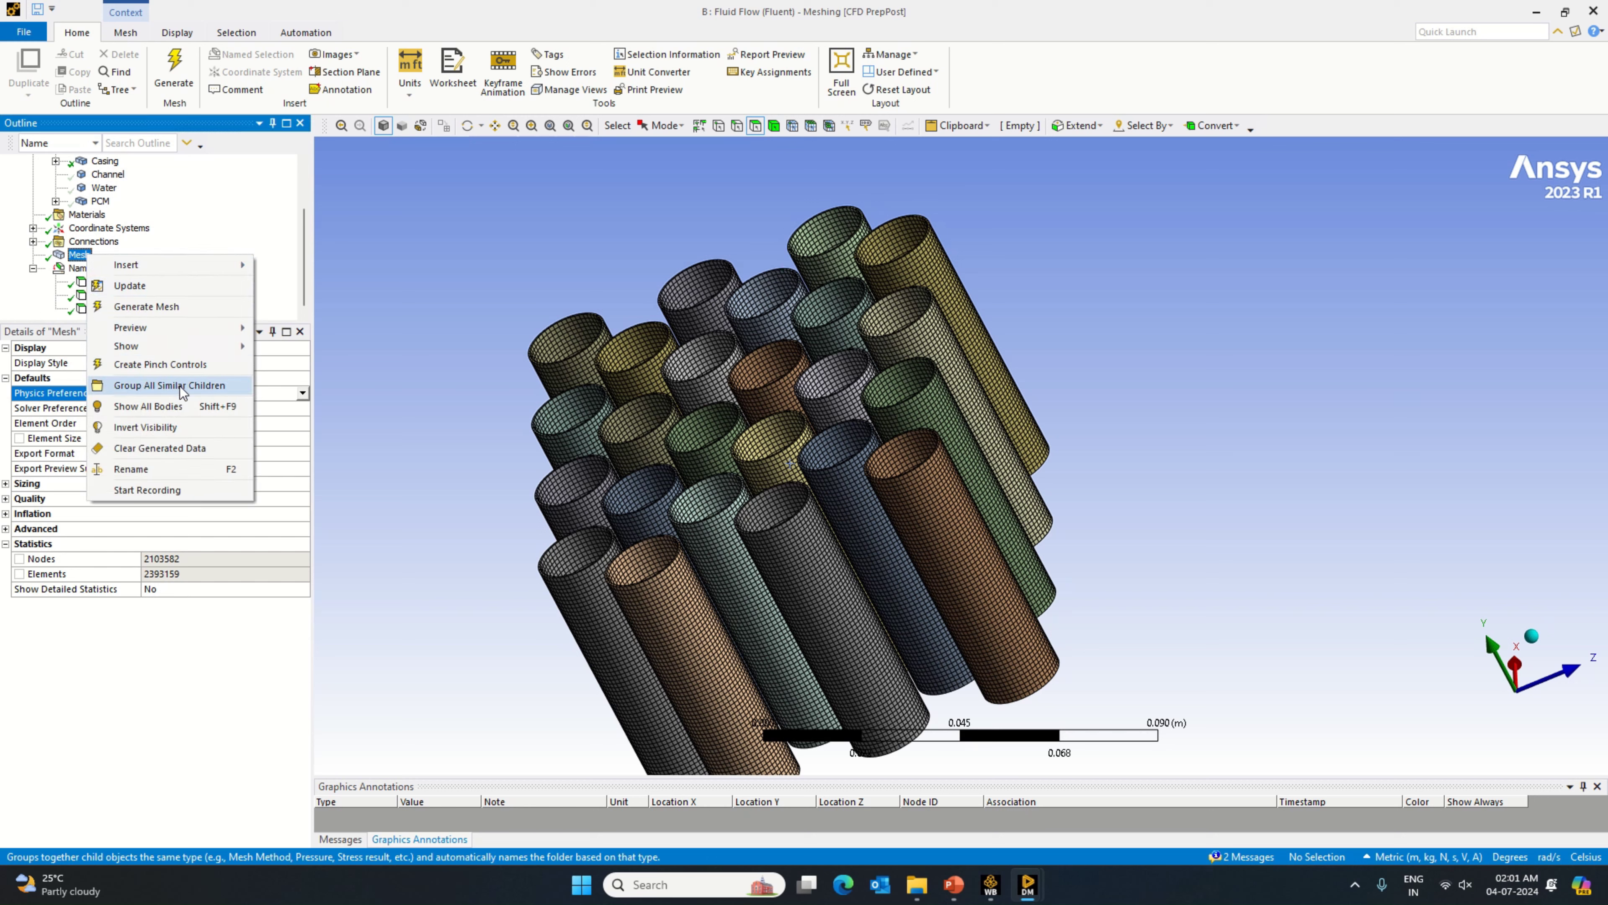
click(174, 410)
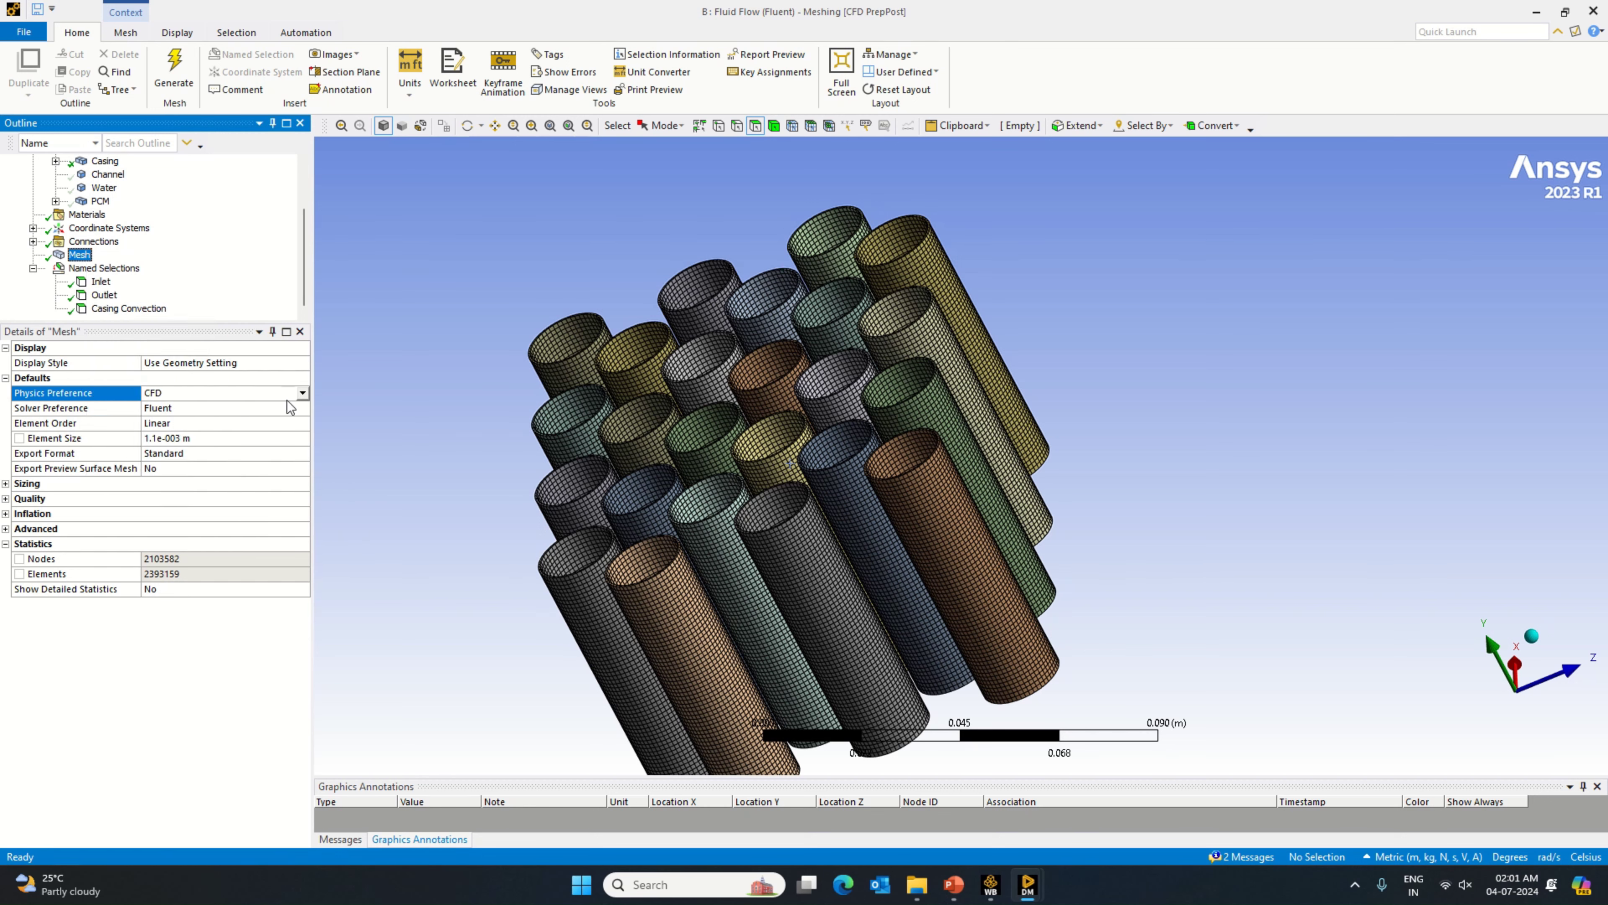
right_click(81, 257)
click(80, 258)
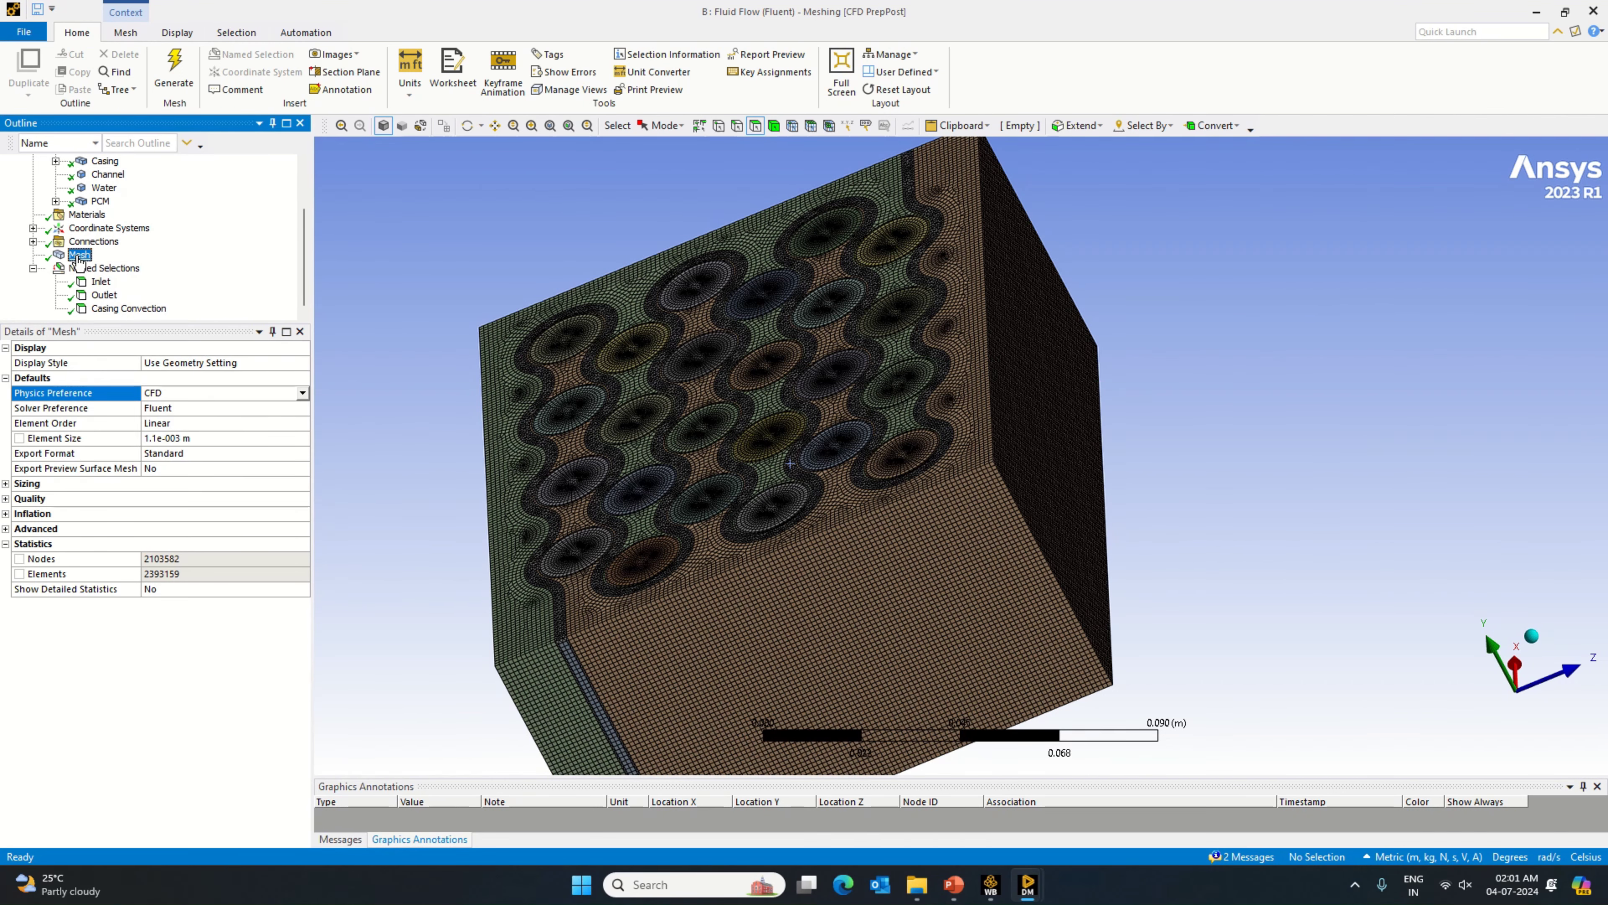
Step: Update the mesh of the battery pack so it transfers to the Fluent setup
click(83, 242)
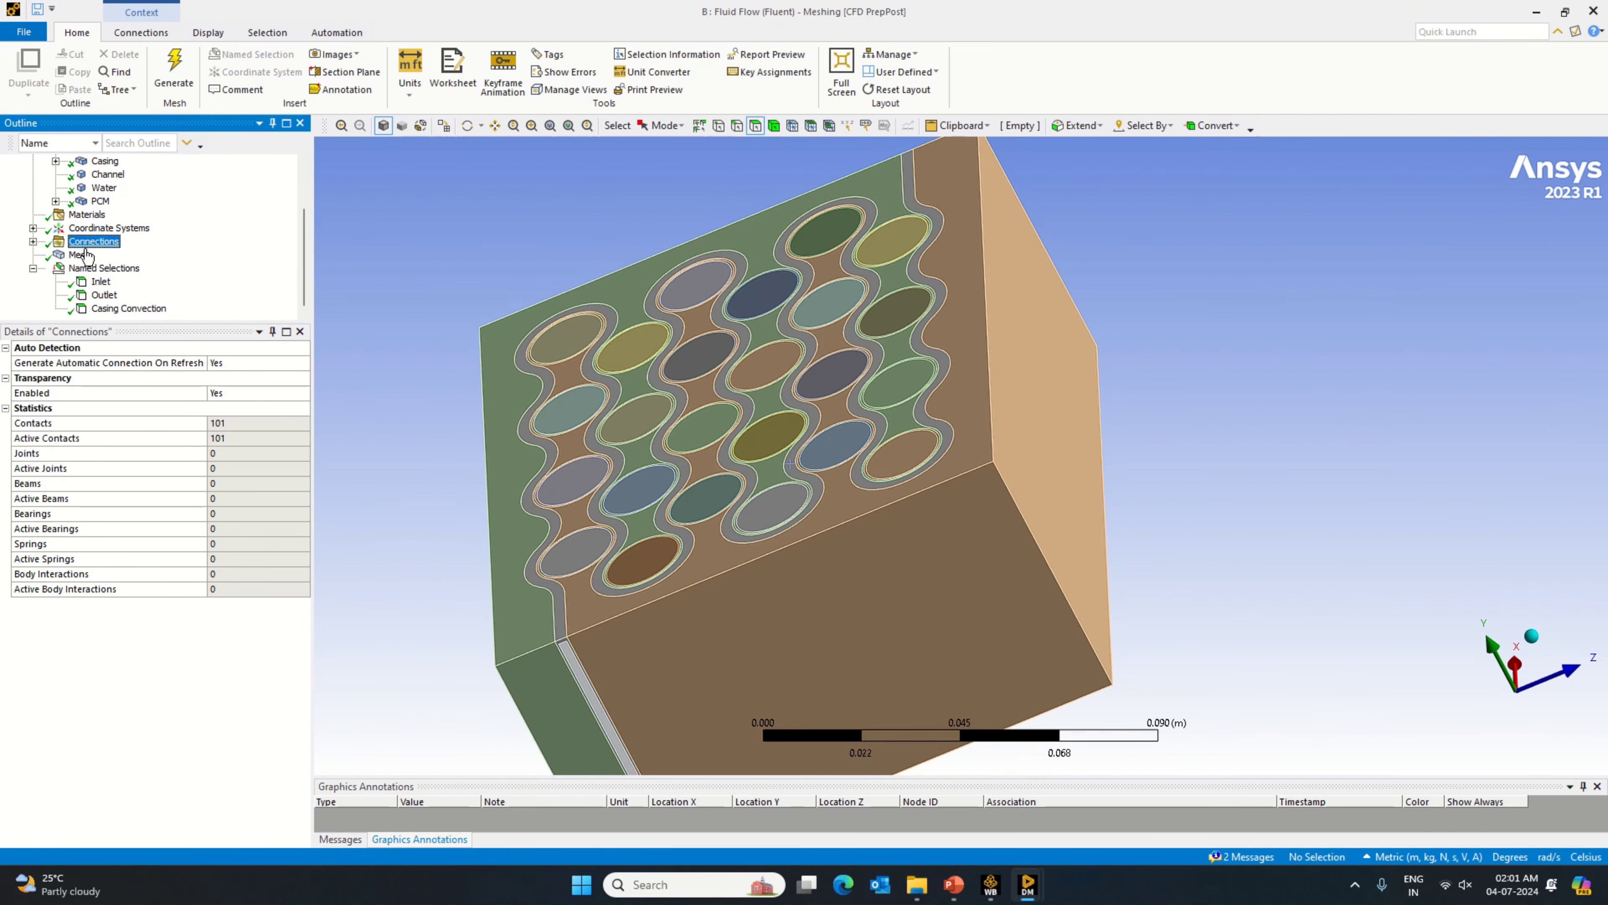
click(82, 256)
right_click(83, 261)
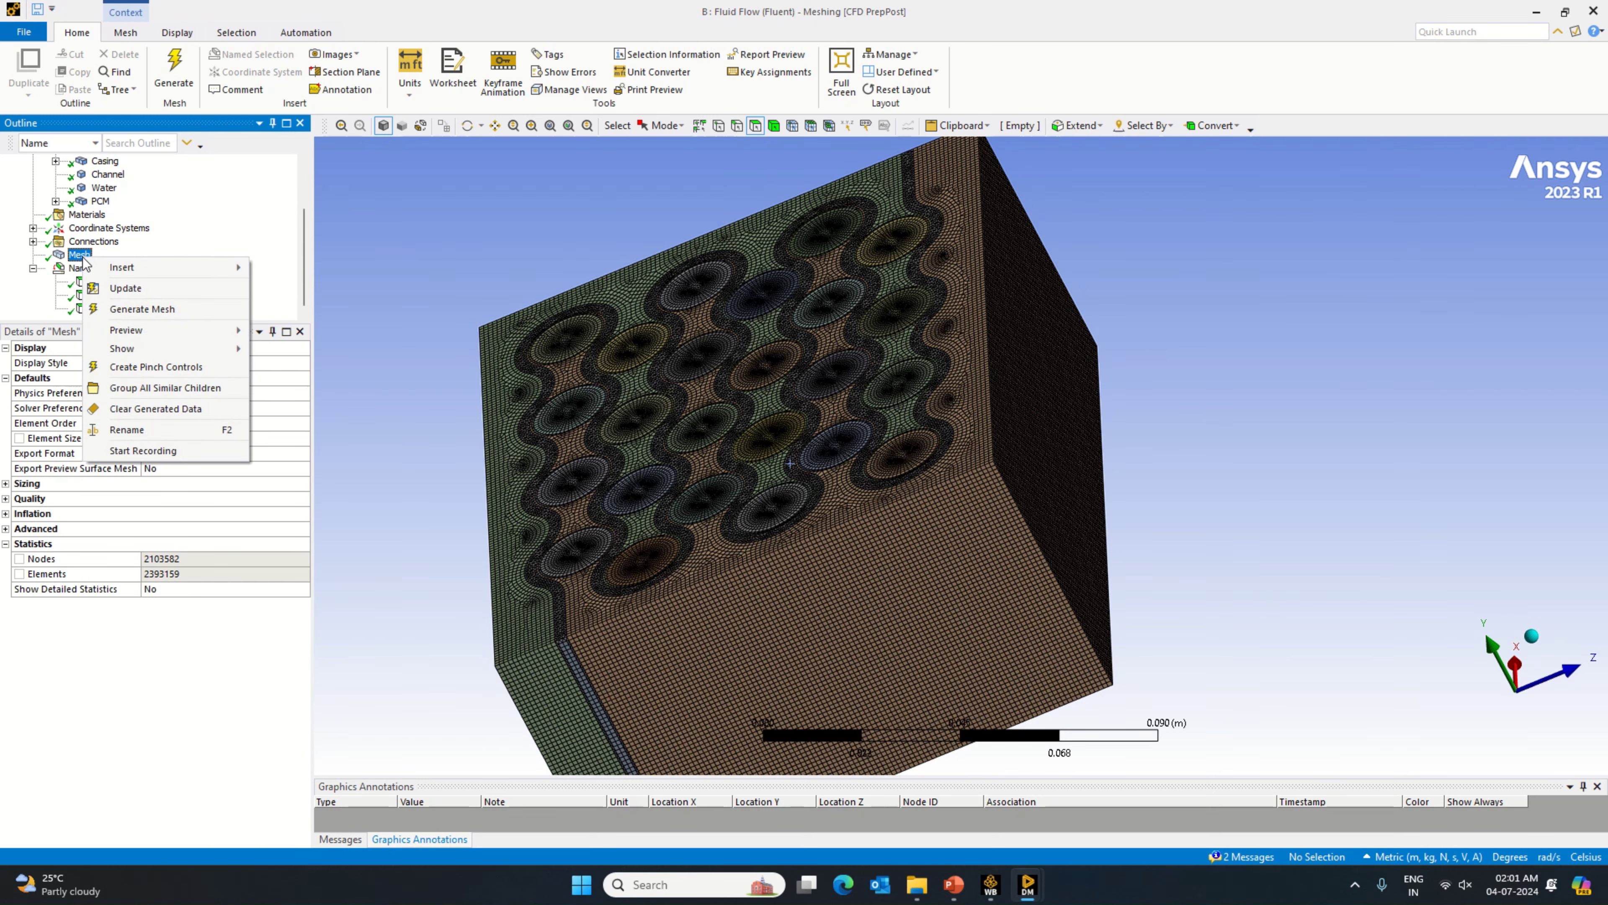
click(125, 288)
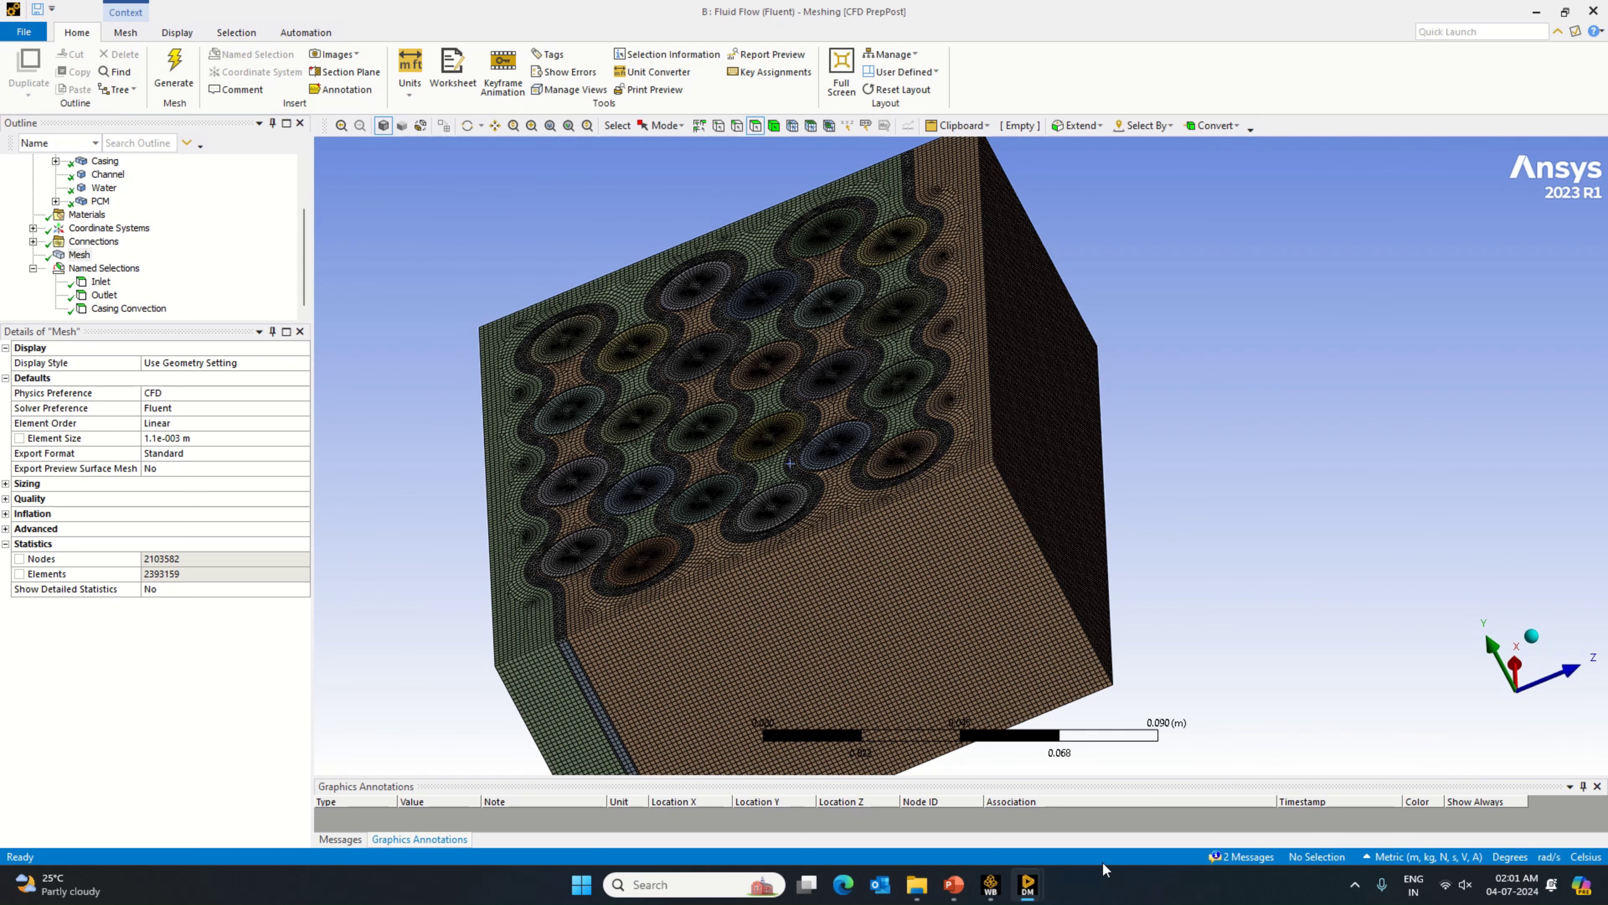
Step: Check the mesh status in the Workbench project schematic and read the update messages in Meshing
mouse_move(1027, 887)
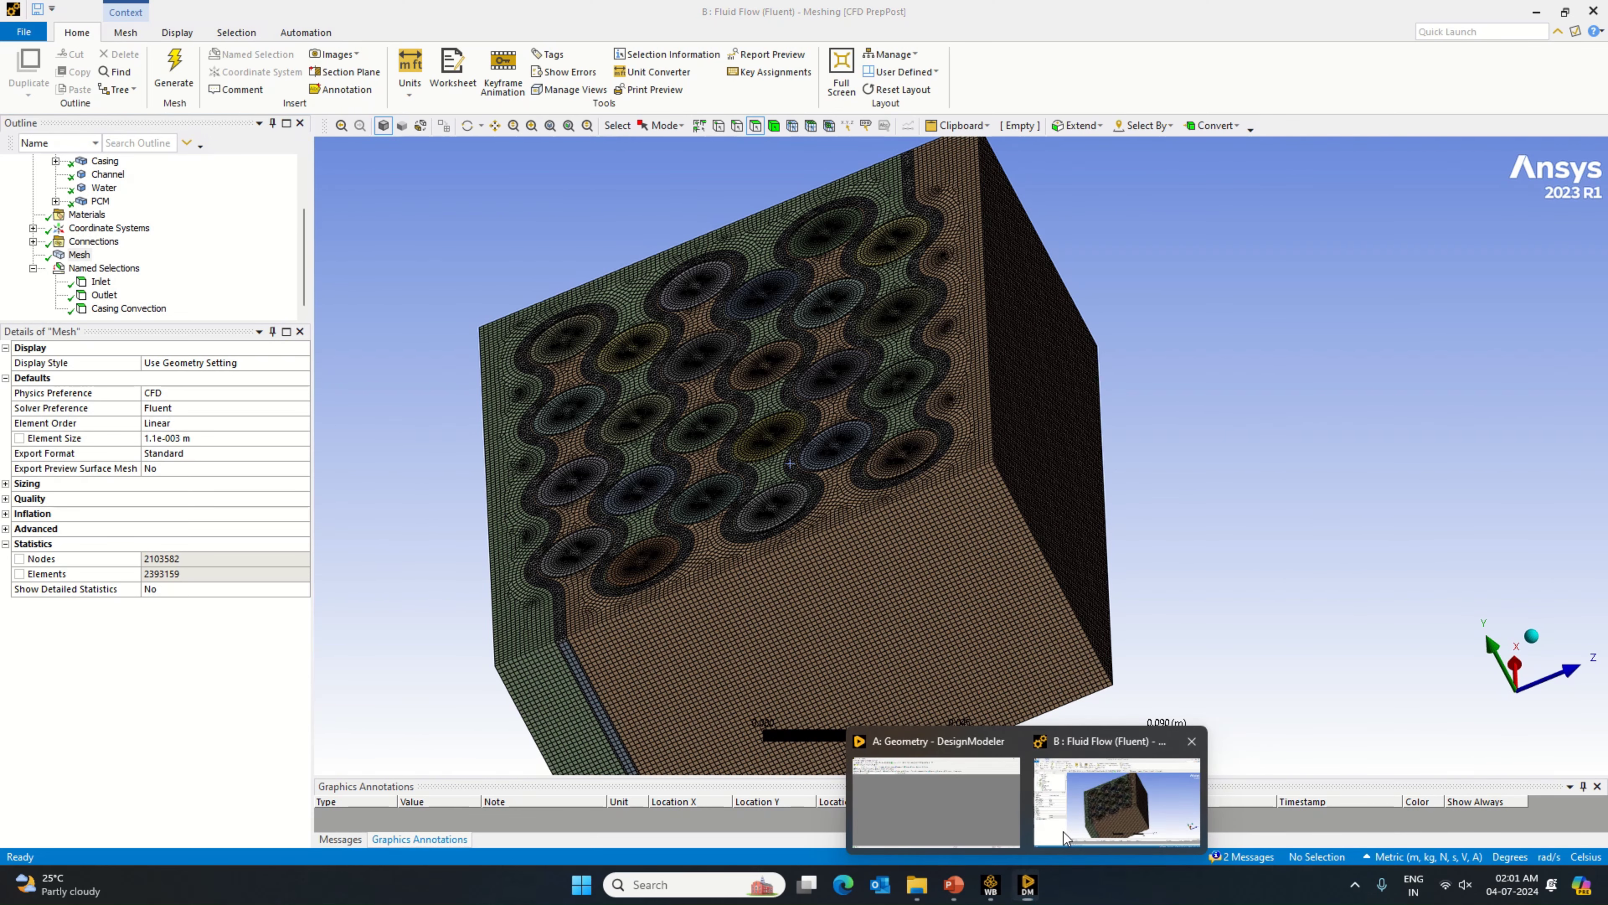
click(987, 817)
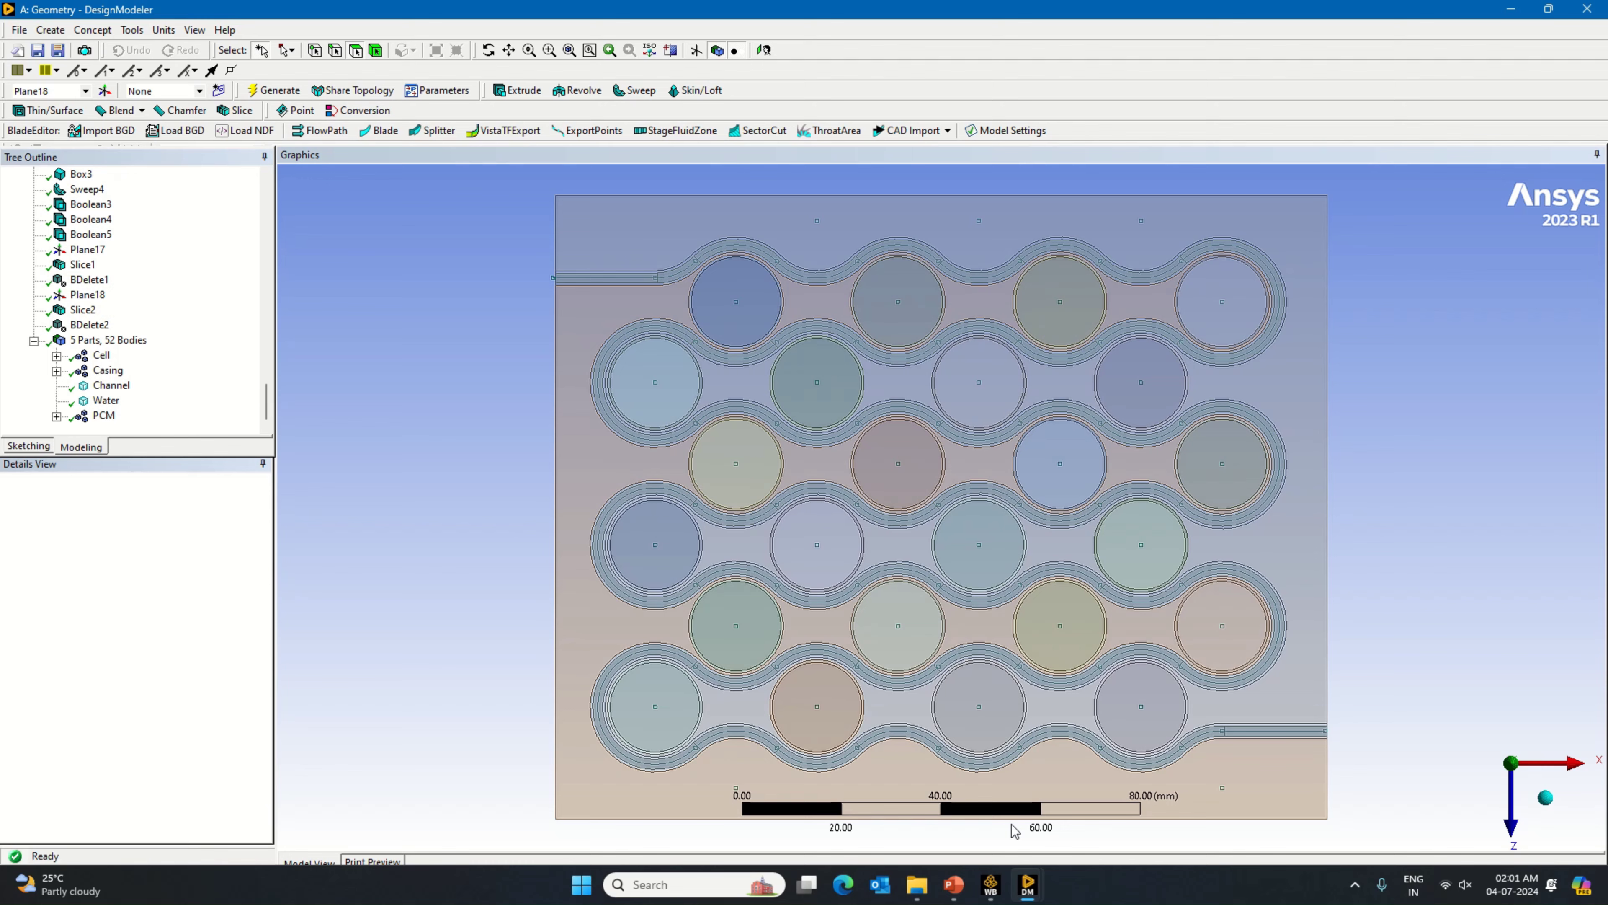
click(999, 890)
mouse_move(1026, 885)
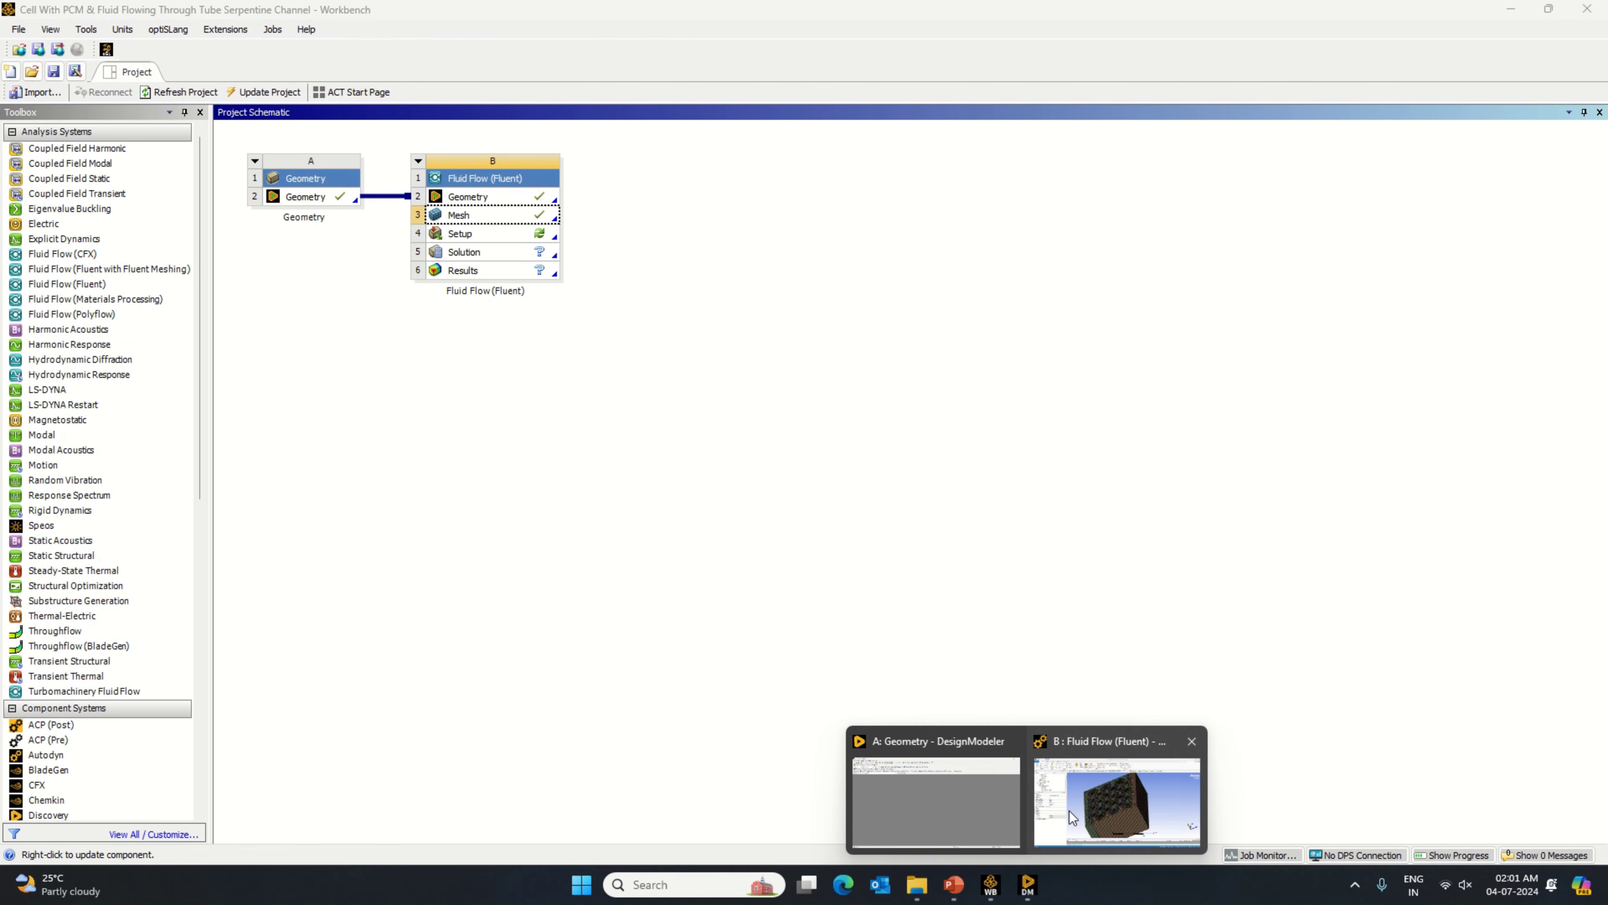
click(1086, 802)
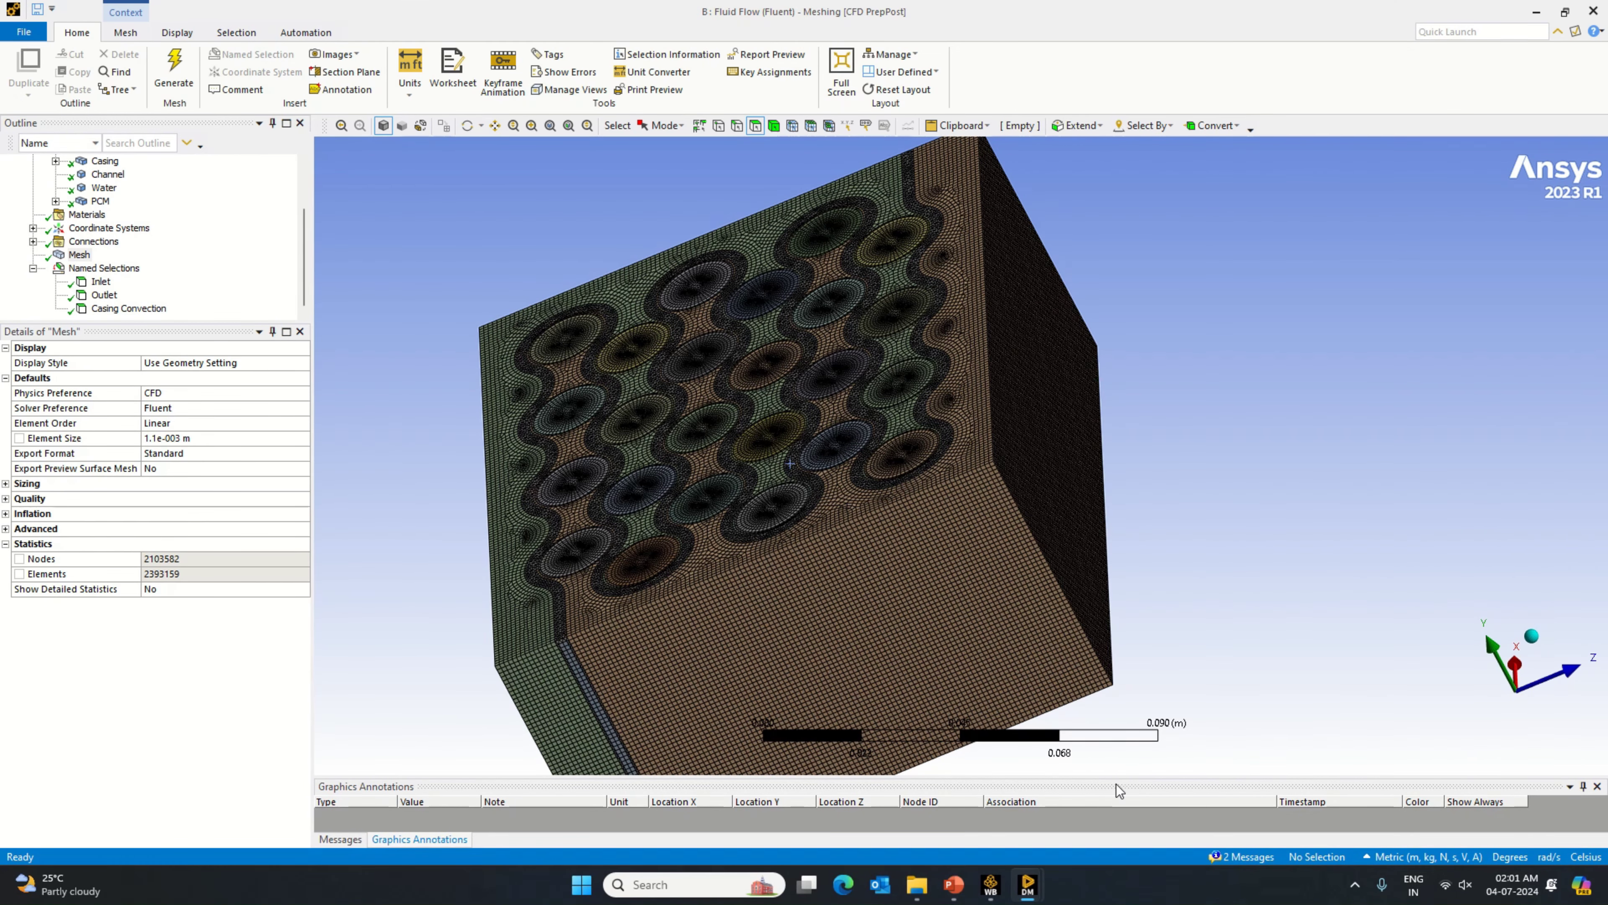
drag(1118, 775, 1118, 710)
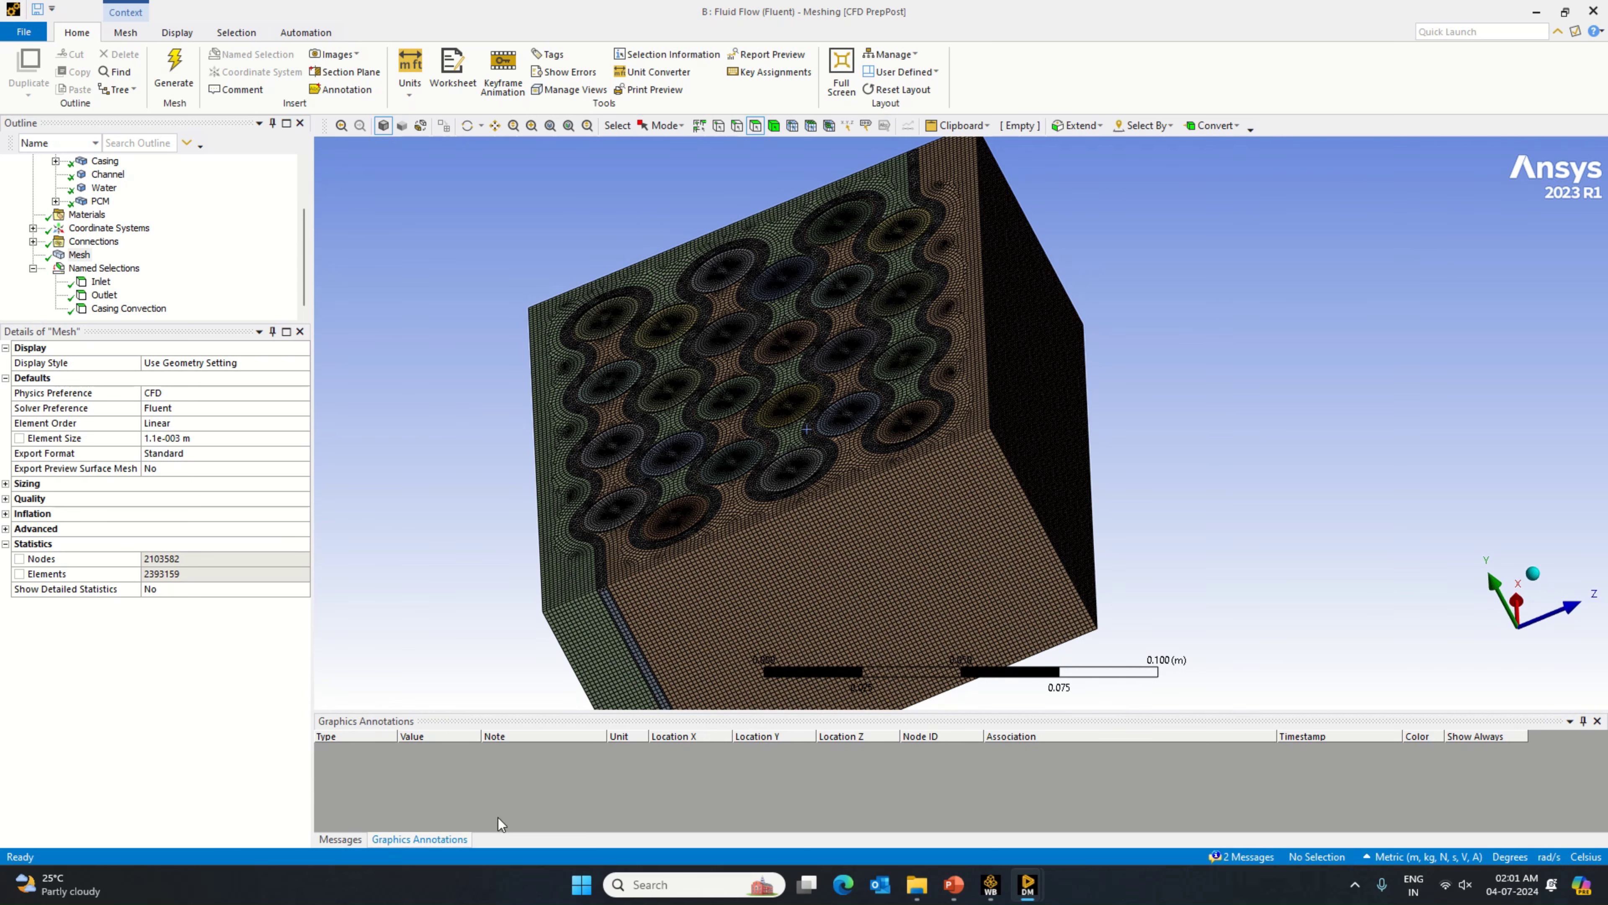
click(349, 842)
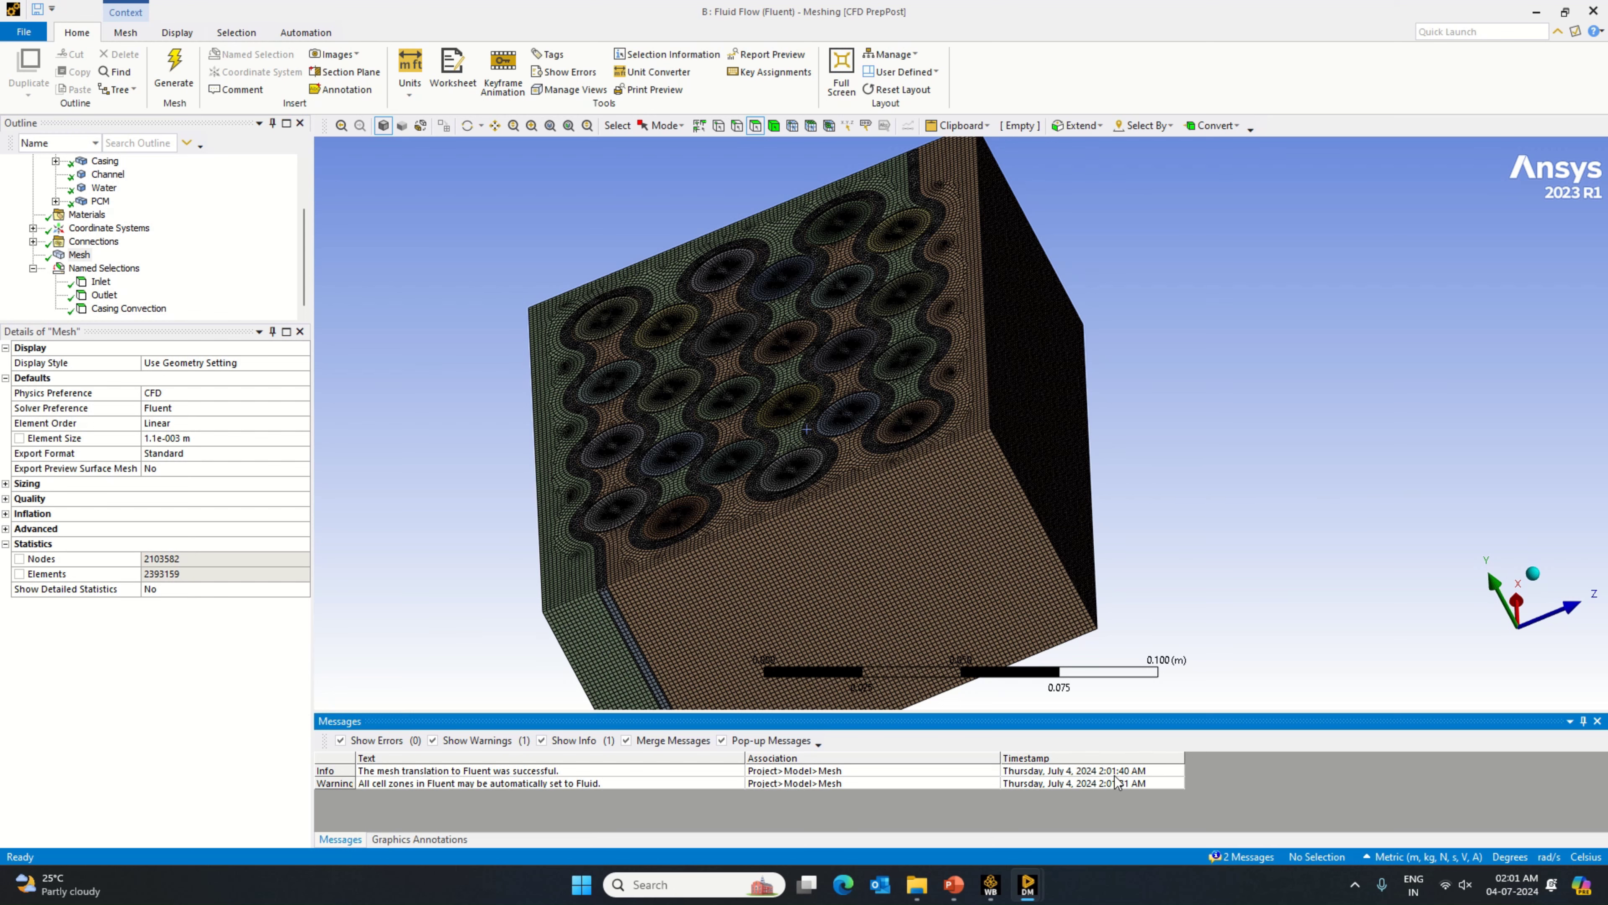
Step: Close the Meshing editor and return to the Workbench project schematic
mouse_move(1028, 893)
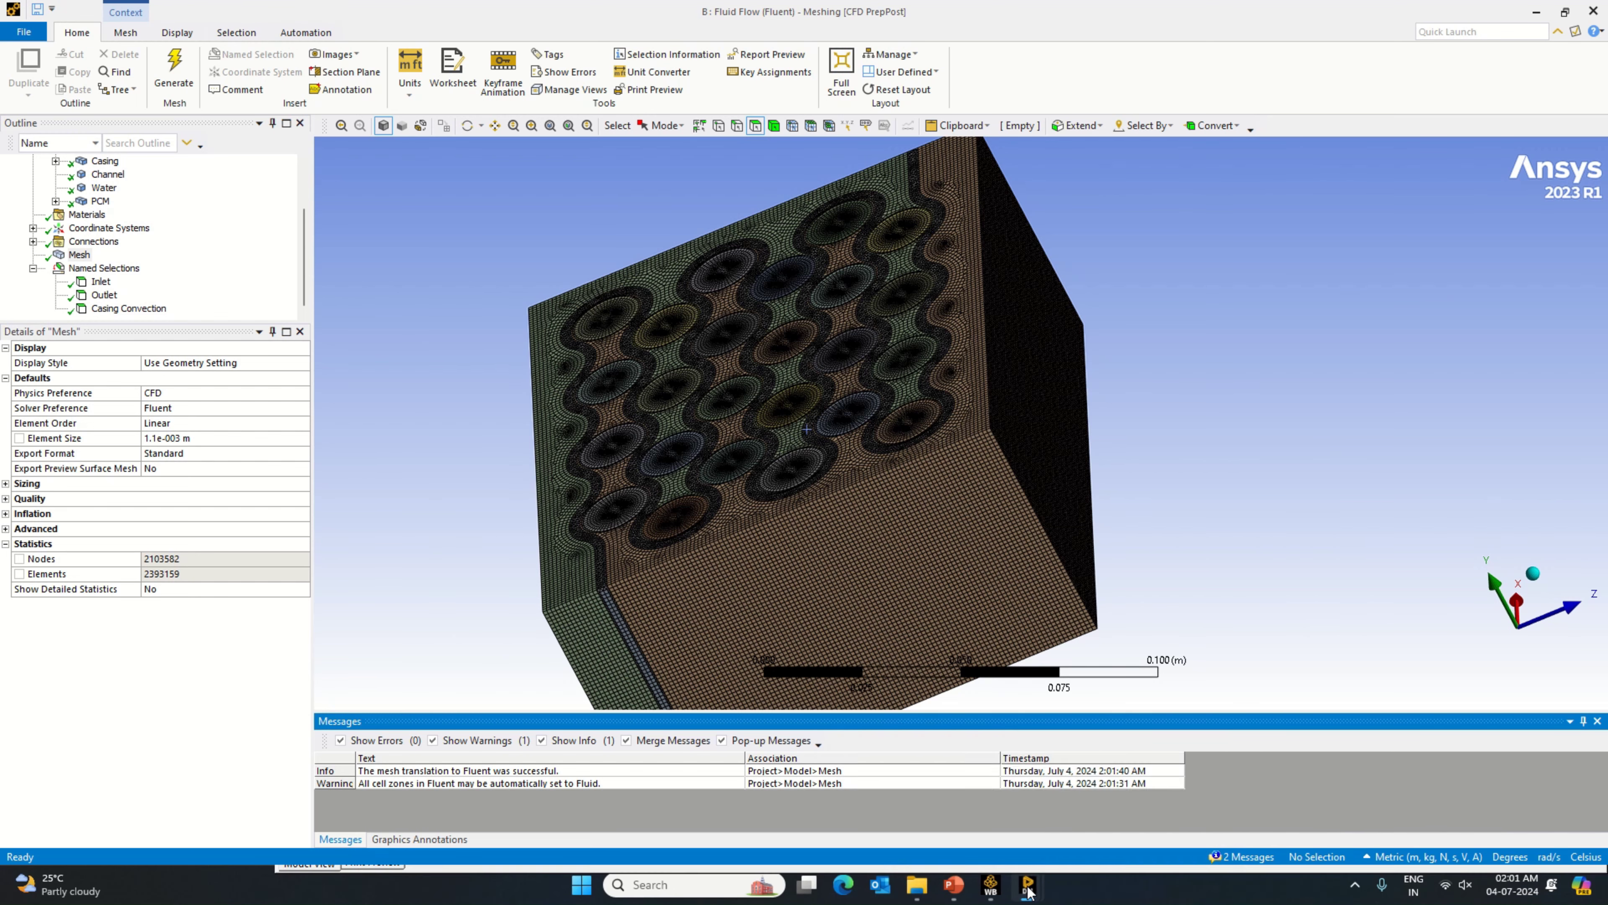
click(23, 32)
click(79, 572)
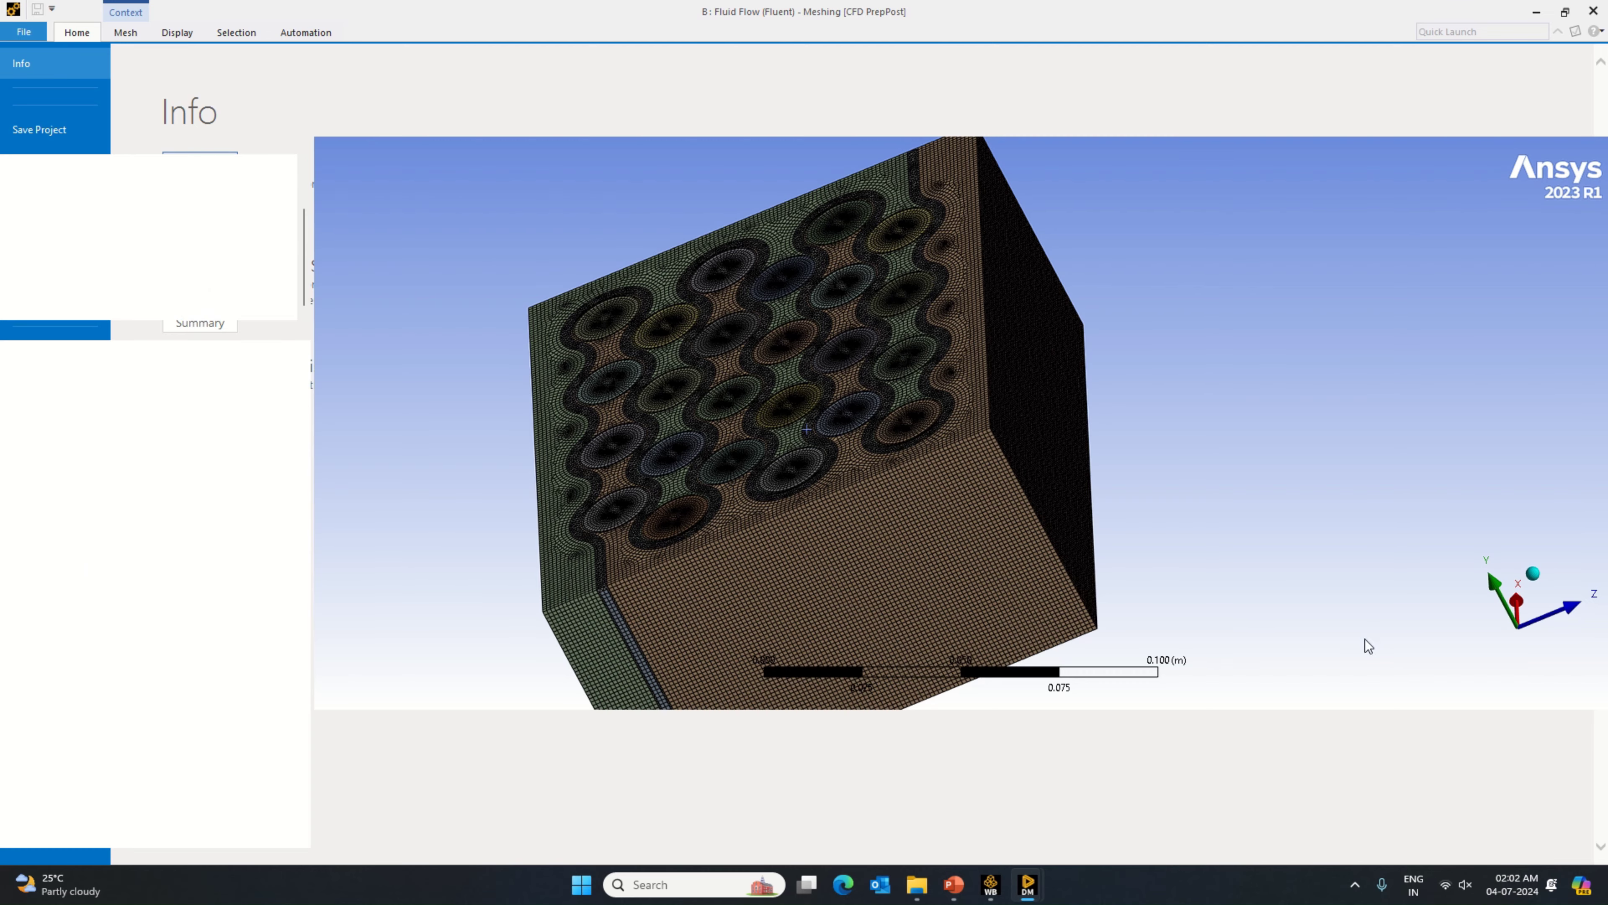
click(1003, 857)
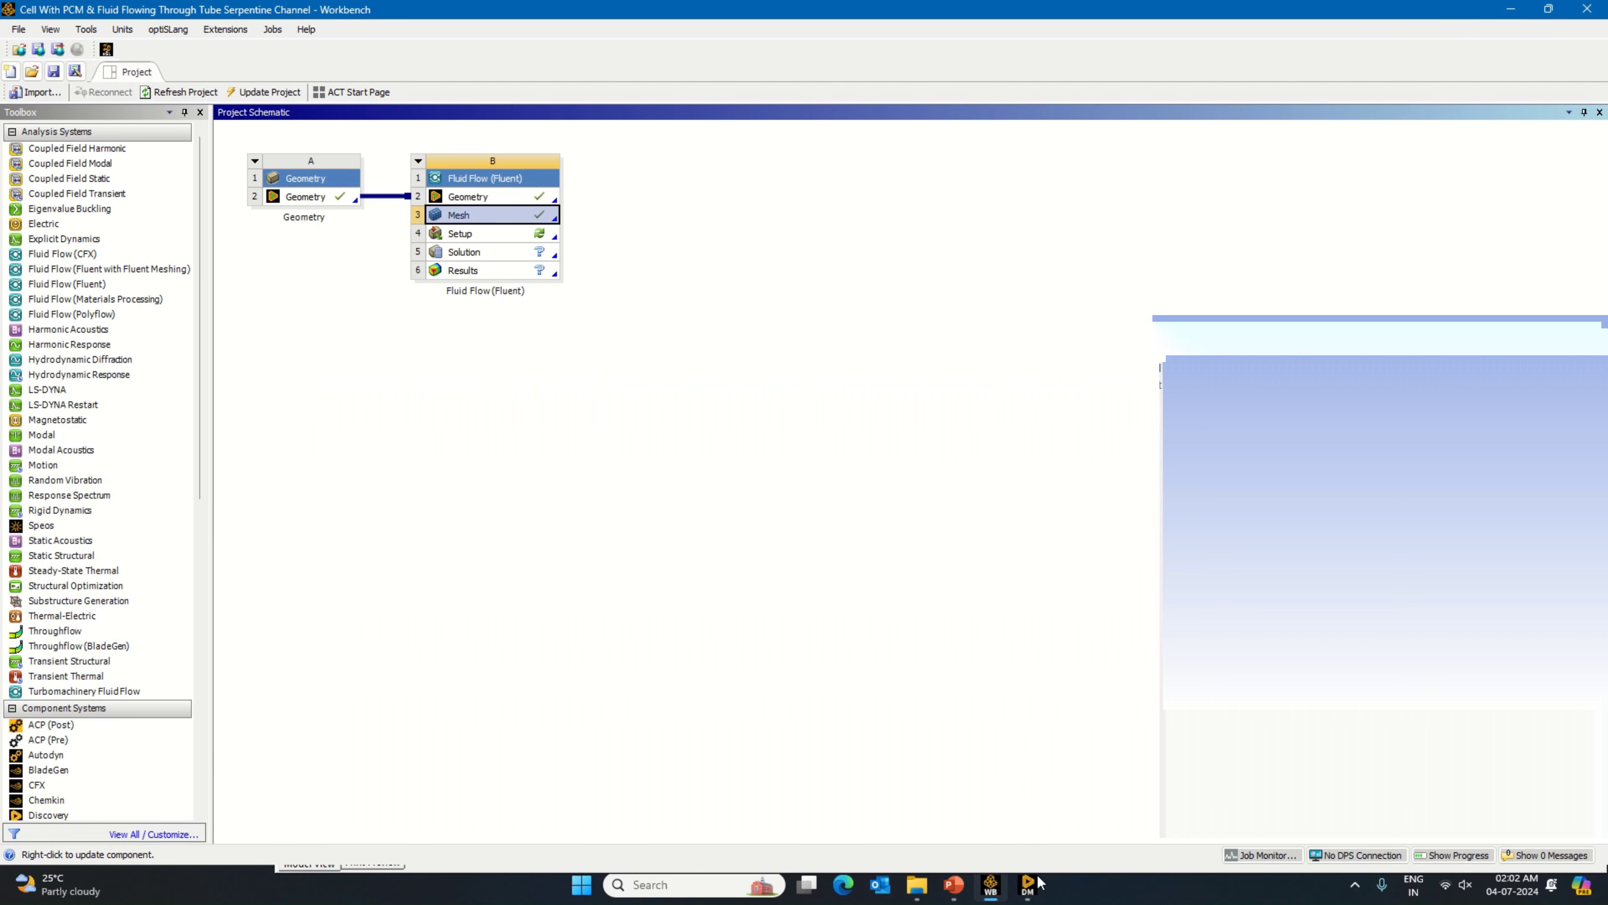
mouse_move(1037, 889)
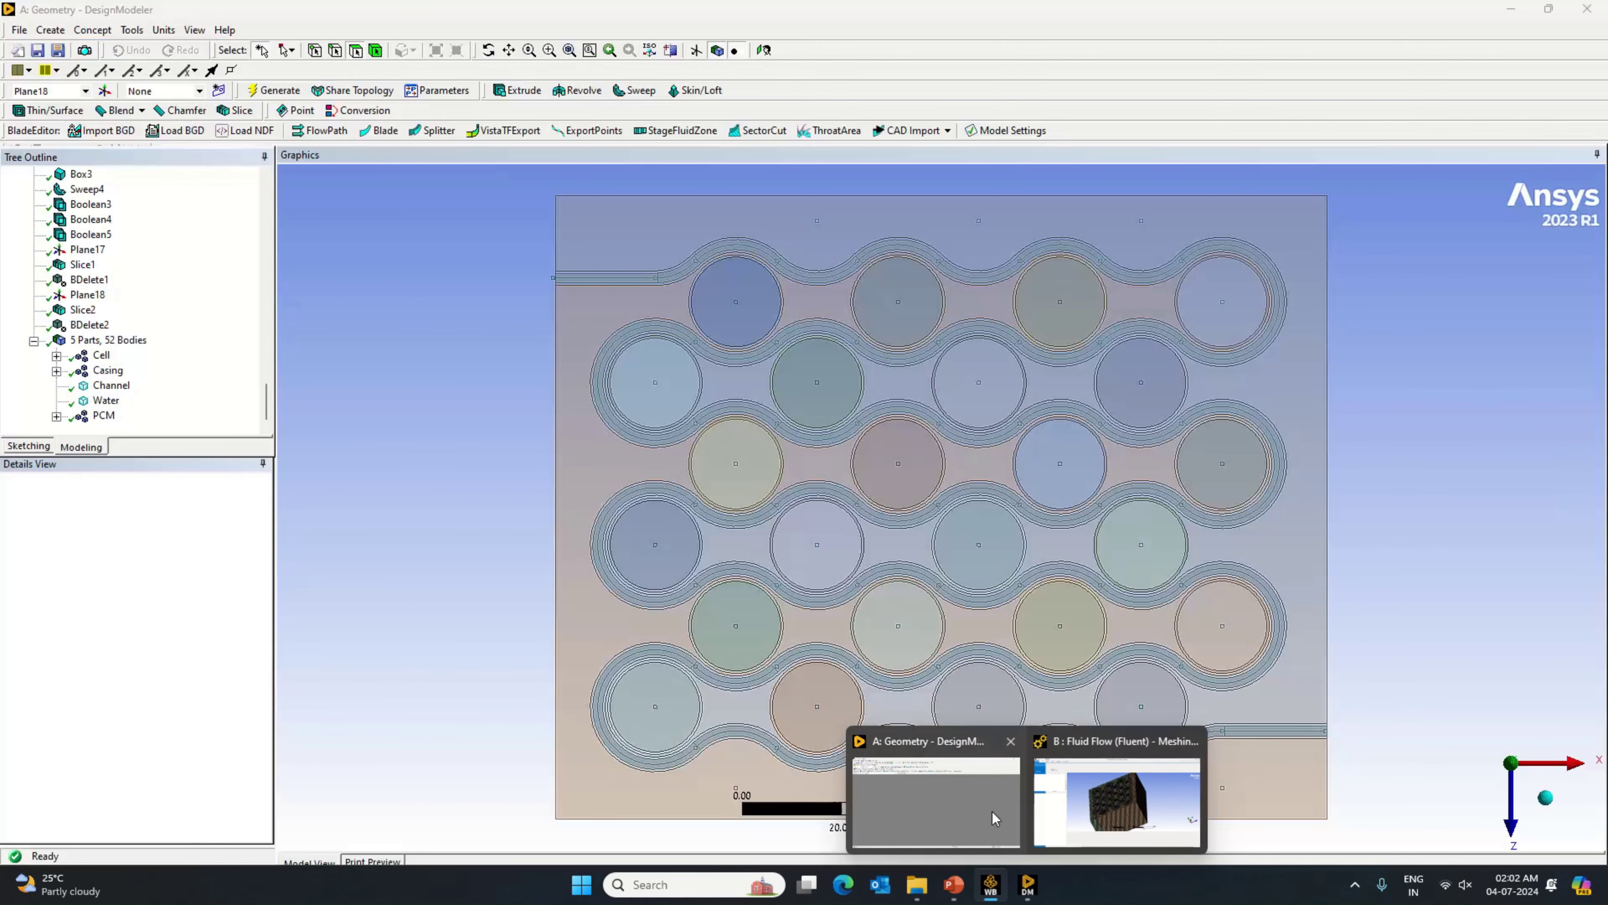
click(994, 813)
mouse_move(1028, 883)
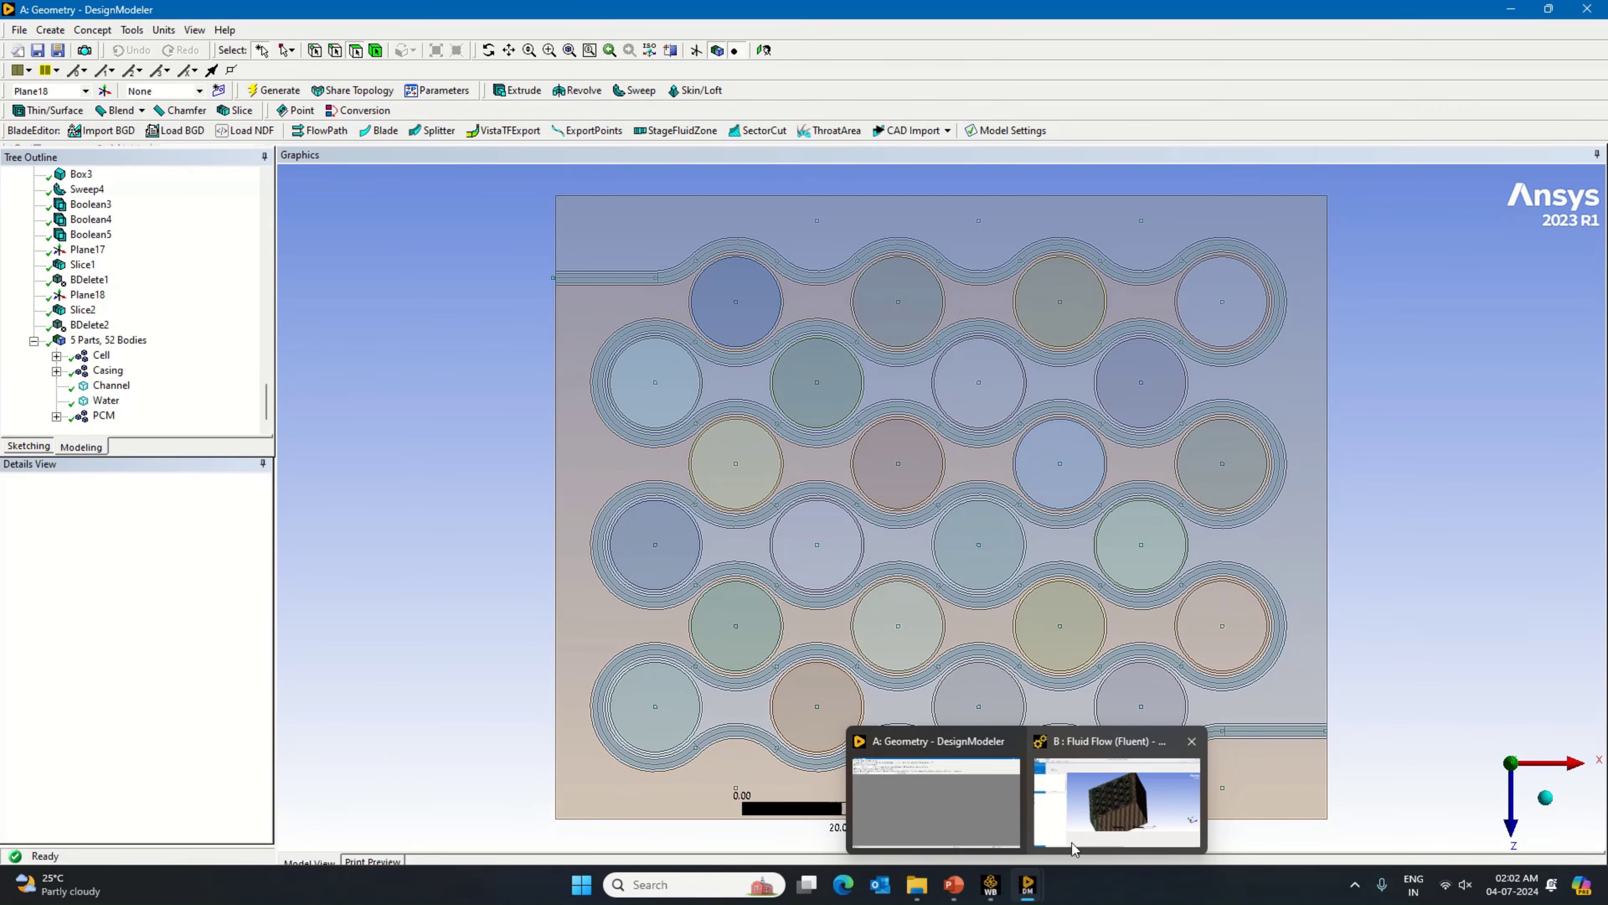
click(1086, 825)
click(991, 882)
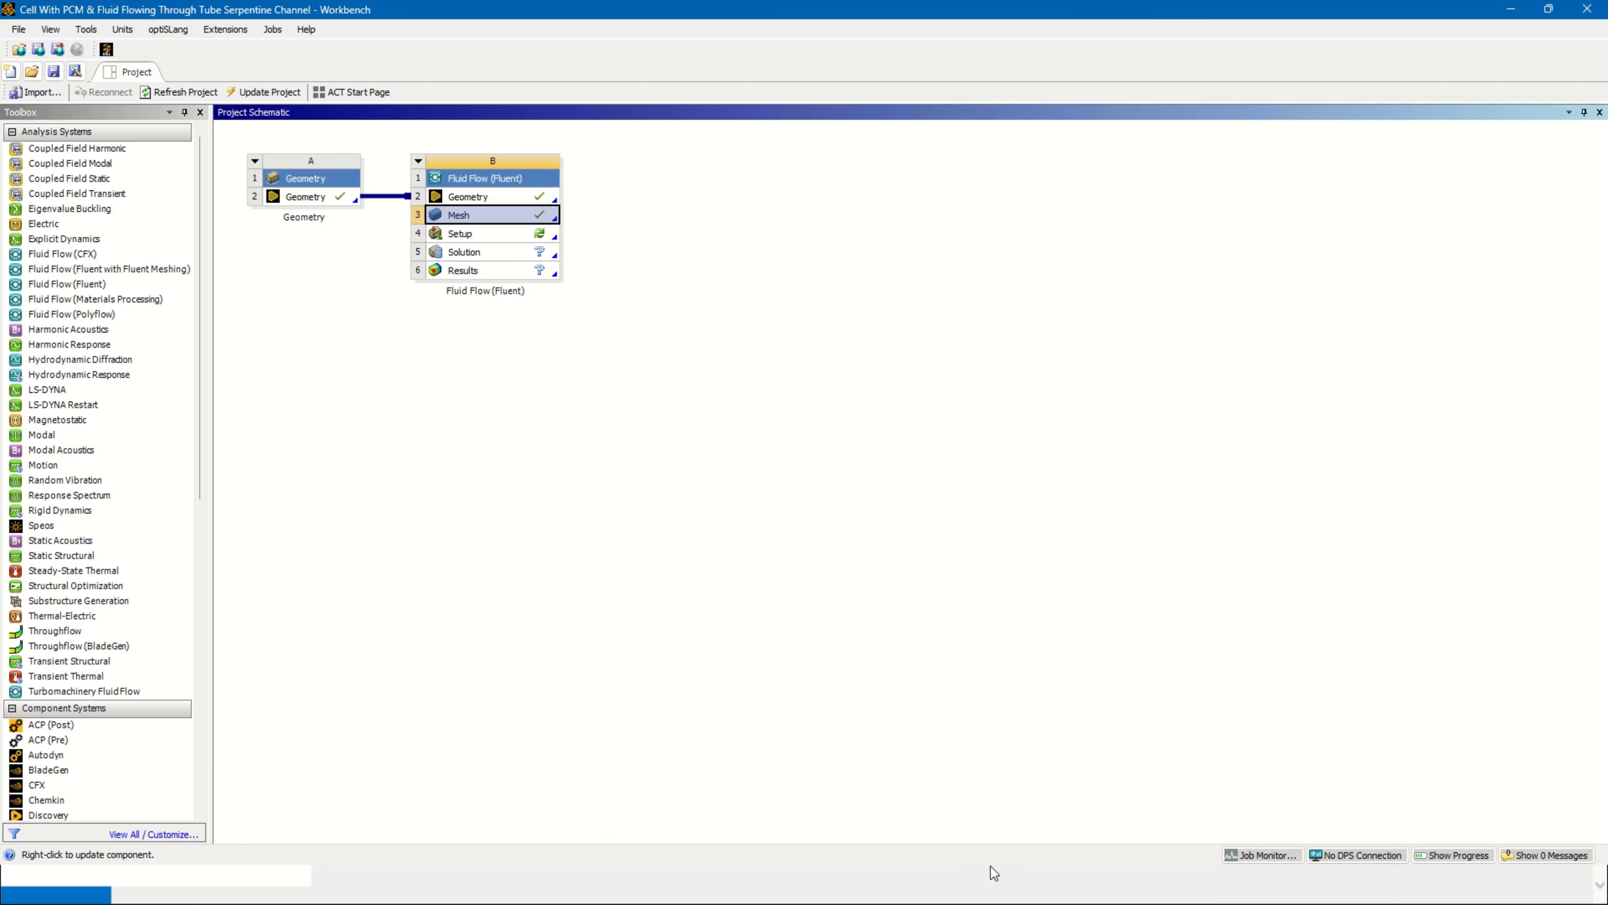
Step: Launch the Setup of the Fluid Flow system in Fluent with double precision and 16 solver processes
right_click(534, 236)
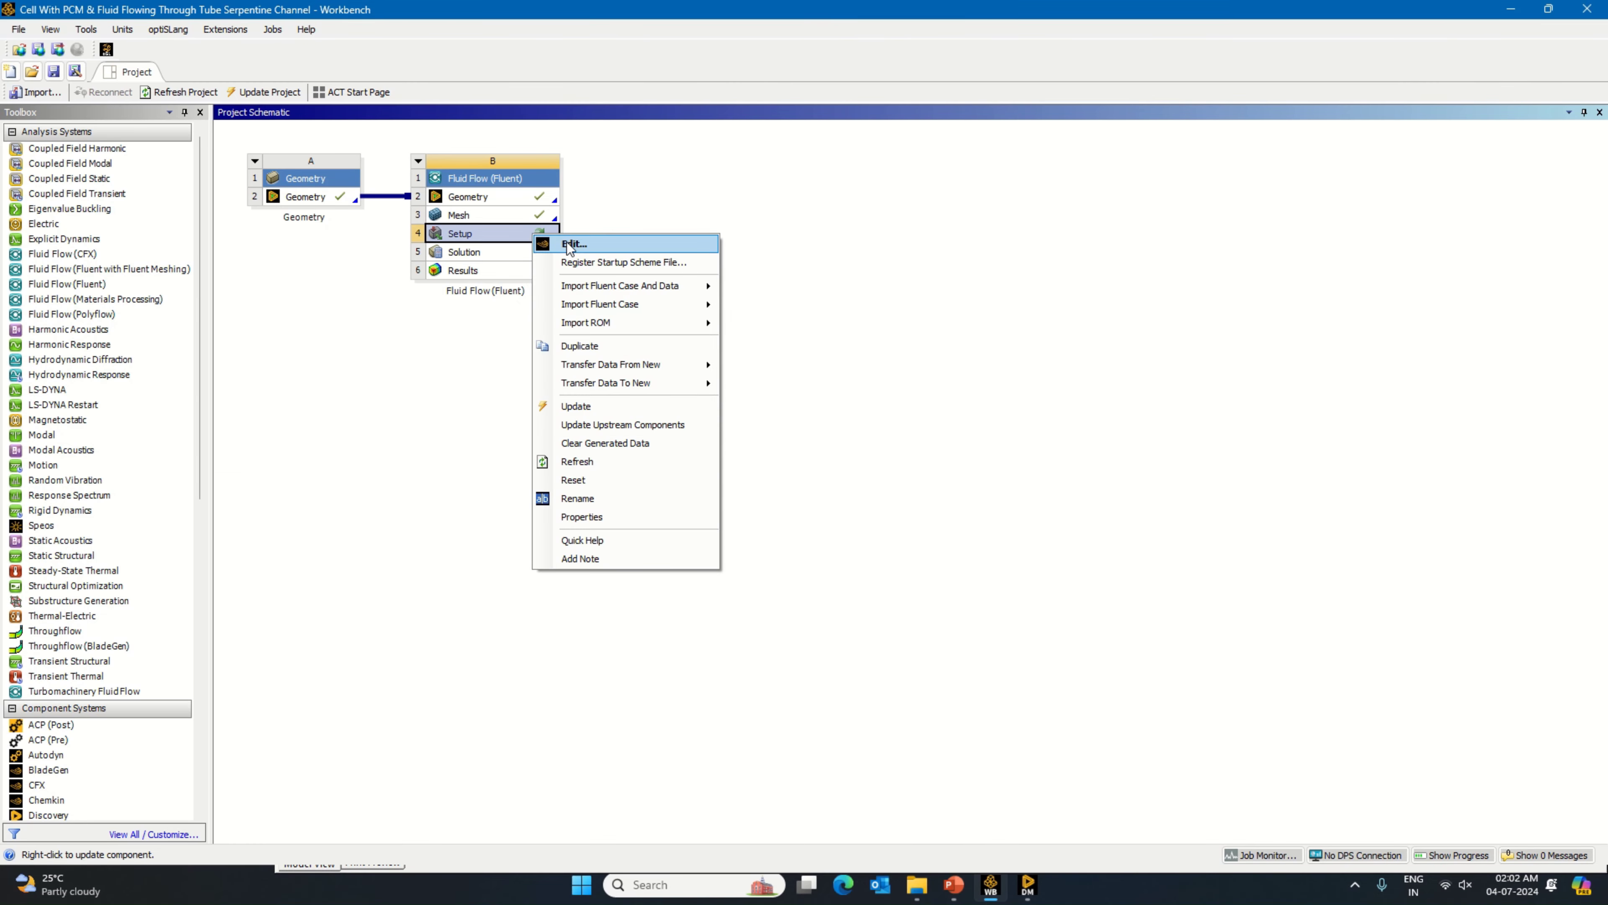
click(570, 246)
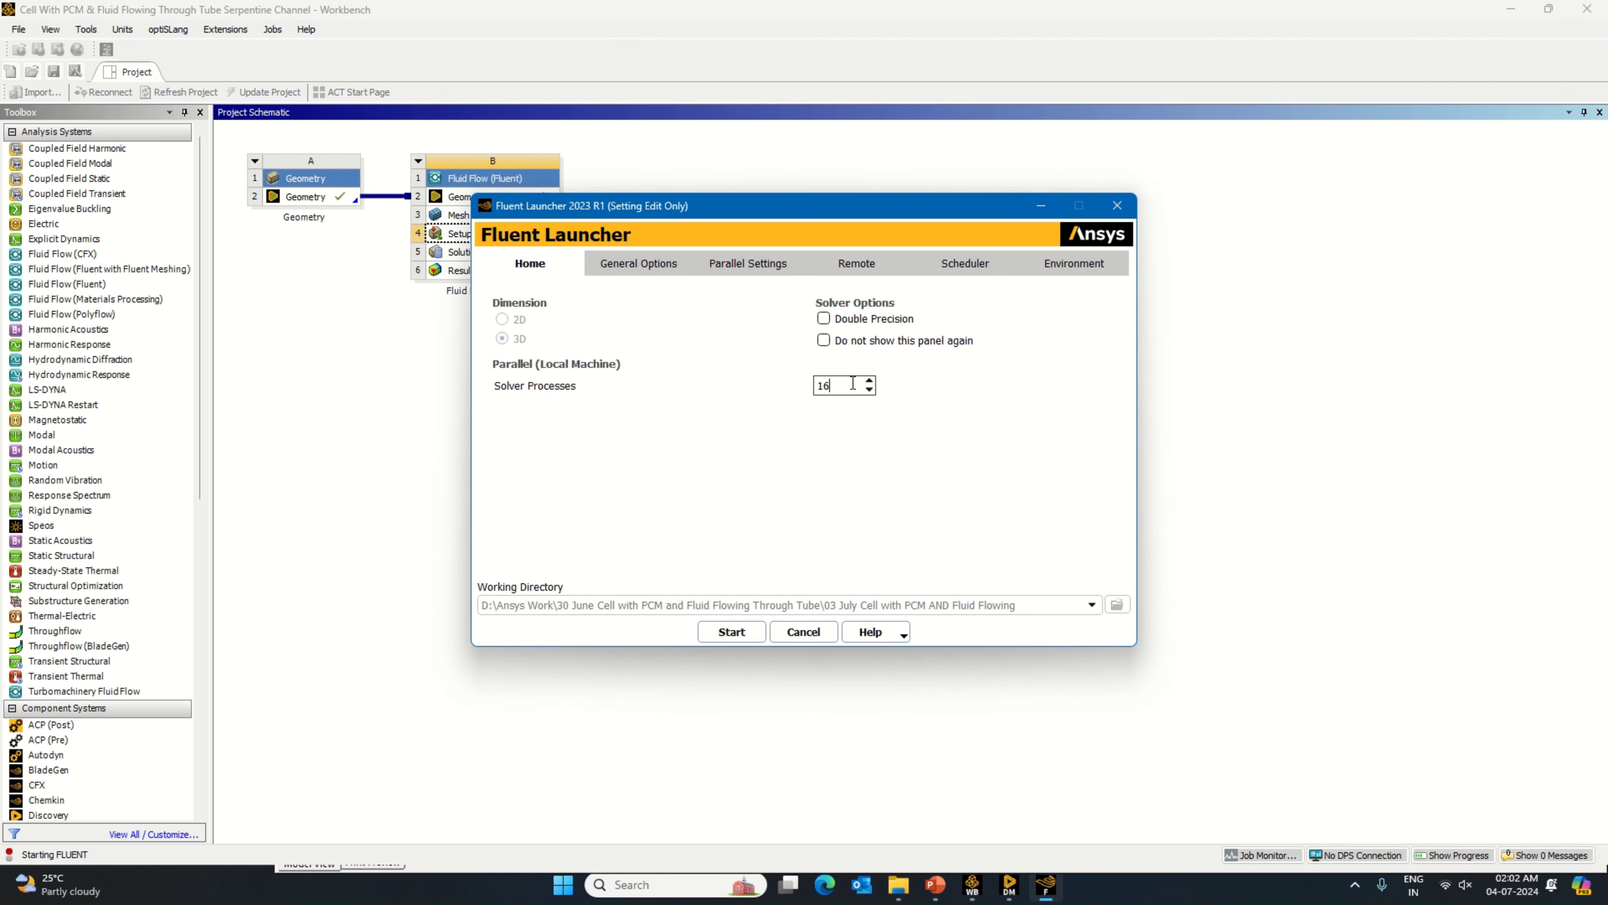
click(823, 319)
click(732, 632)
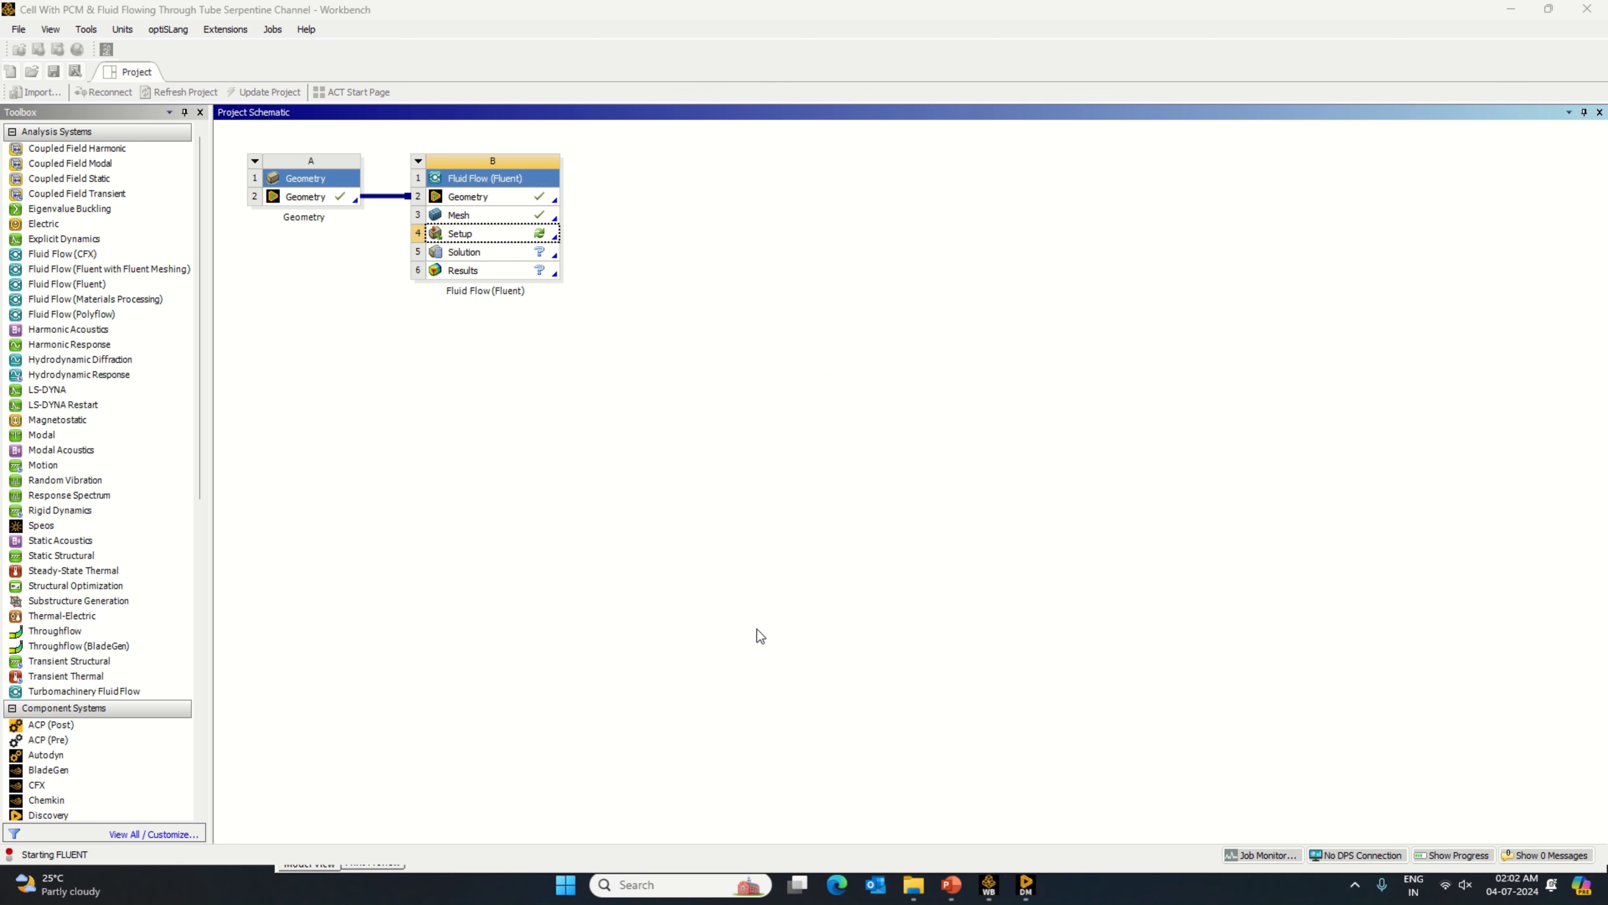
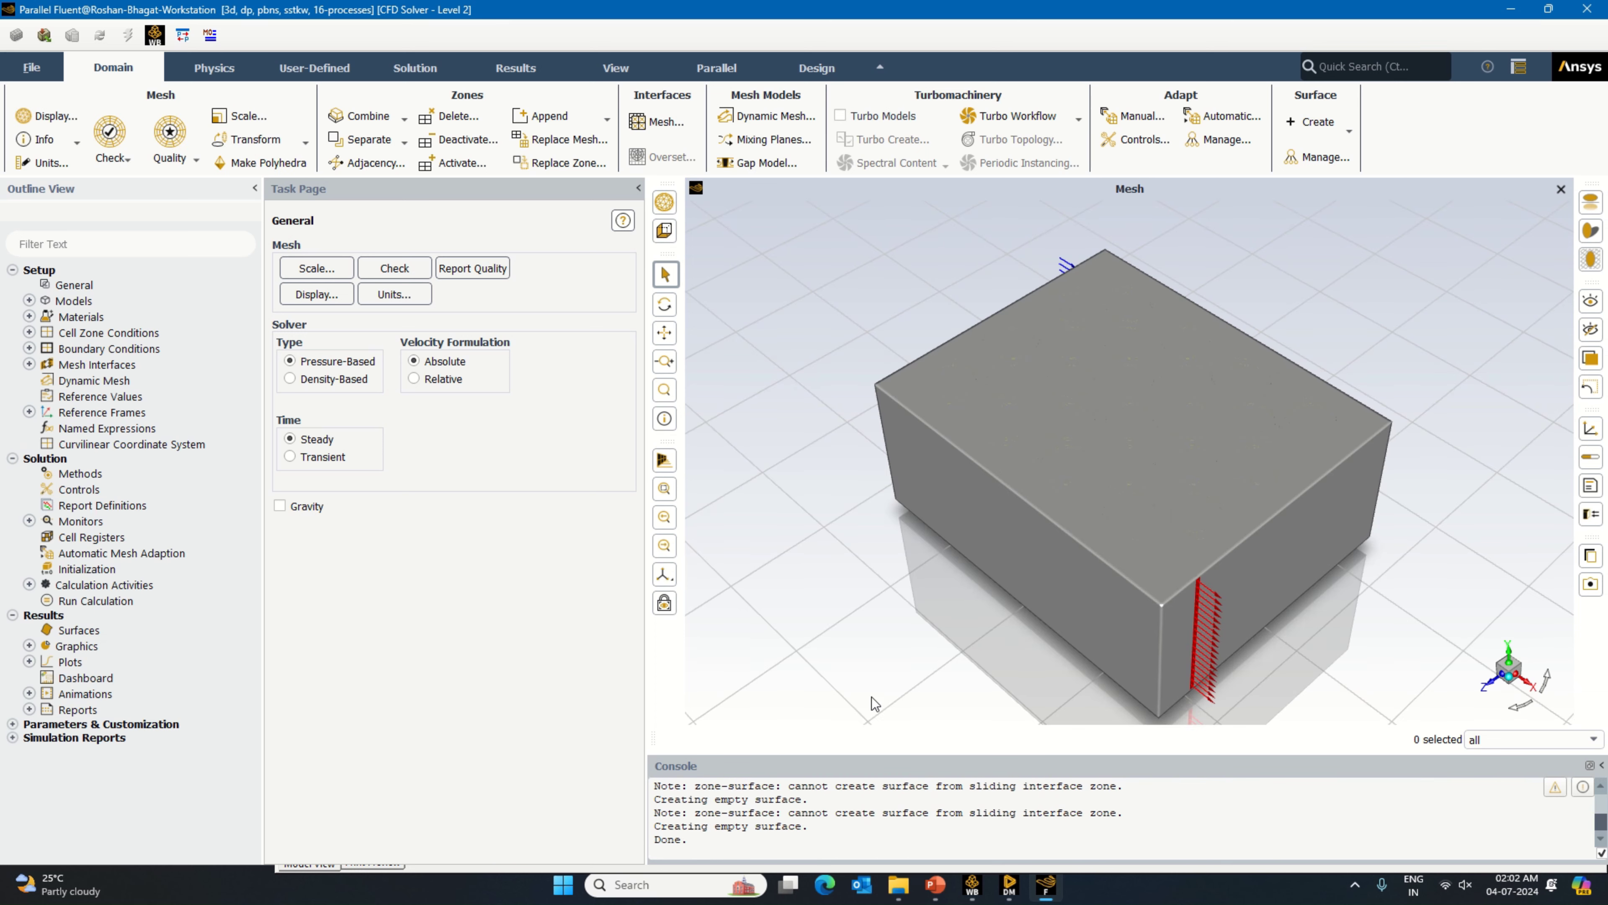
Step: Set the solver to transient and enable gravity with an acceleration of -9.81 m/s² in Y
drag(897, 611, 1089, 640)
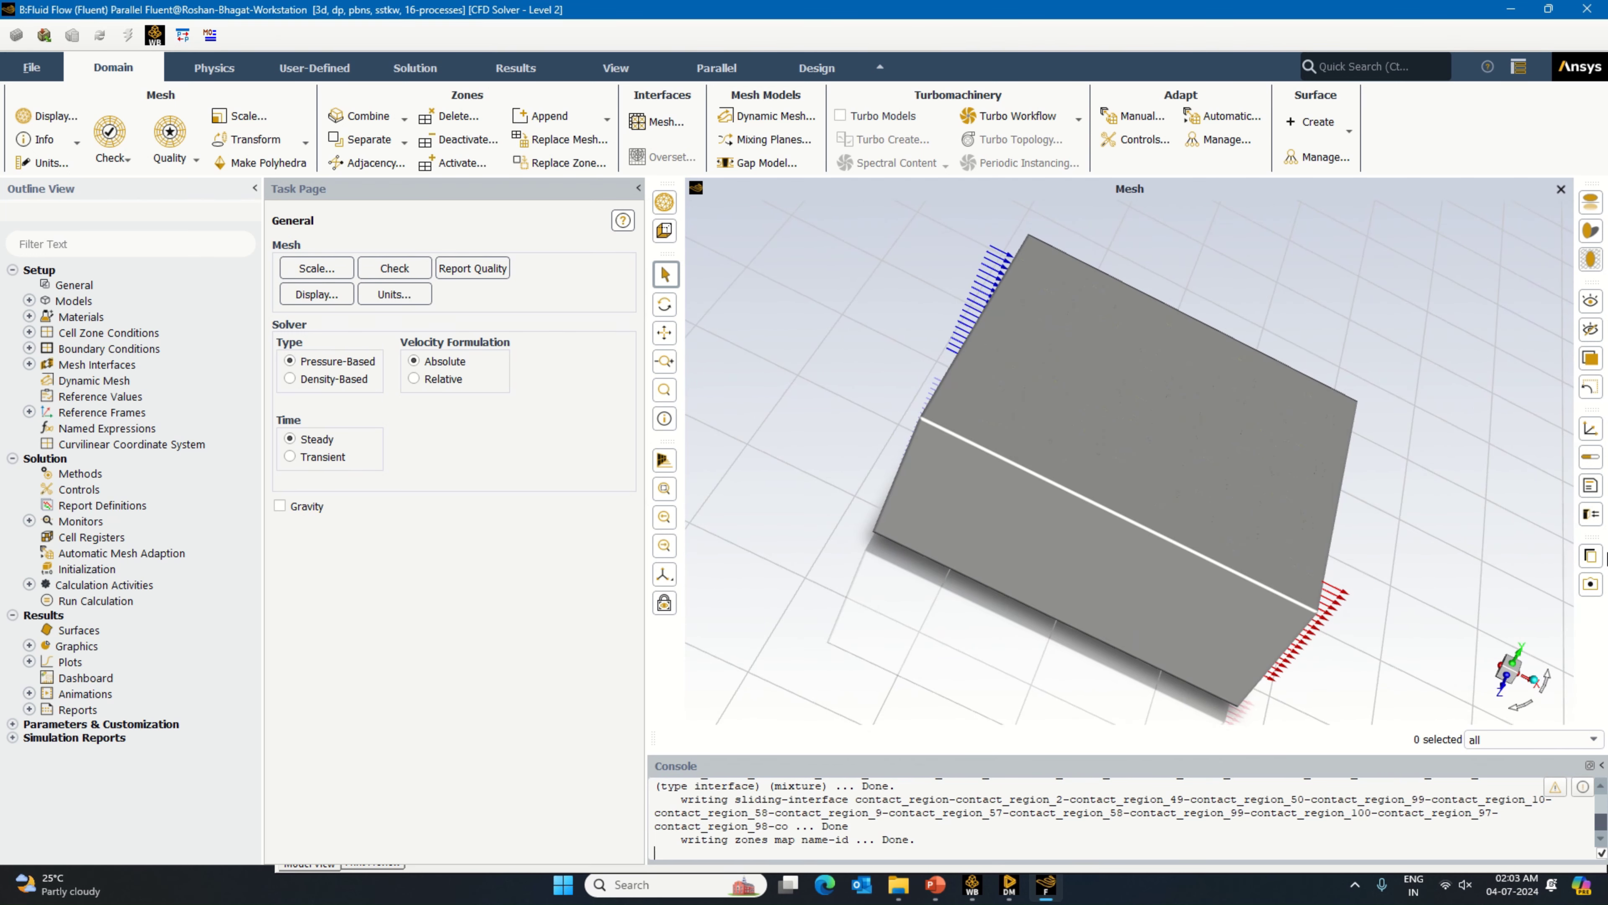
click(1591, 487)
click(280, 506)
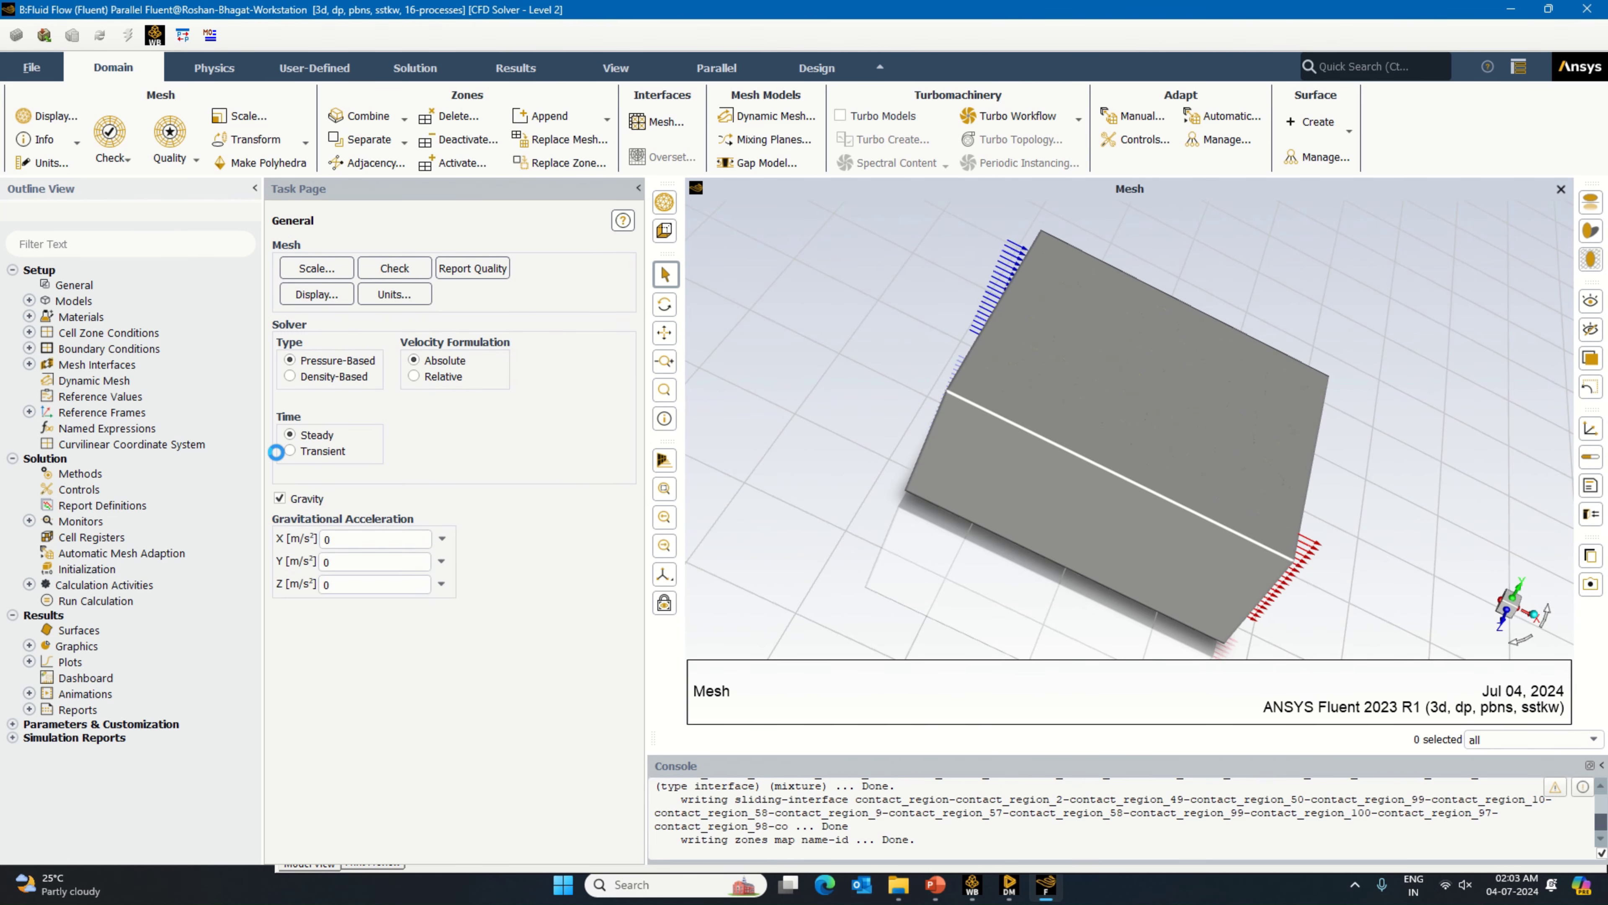
click(276, 451)
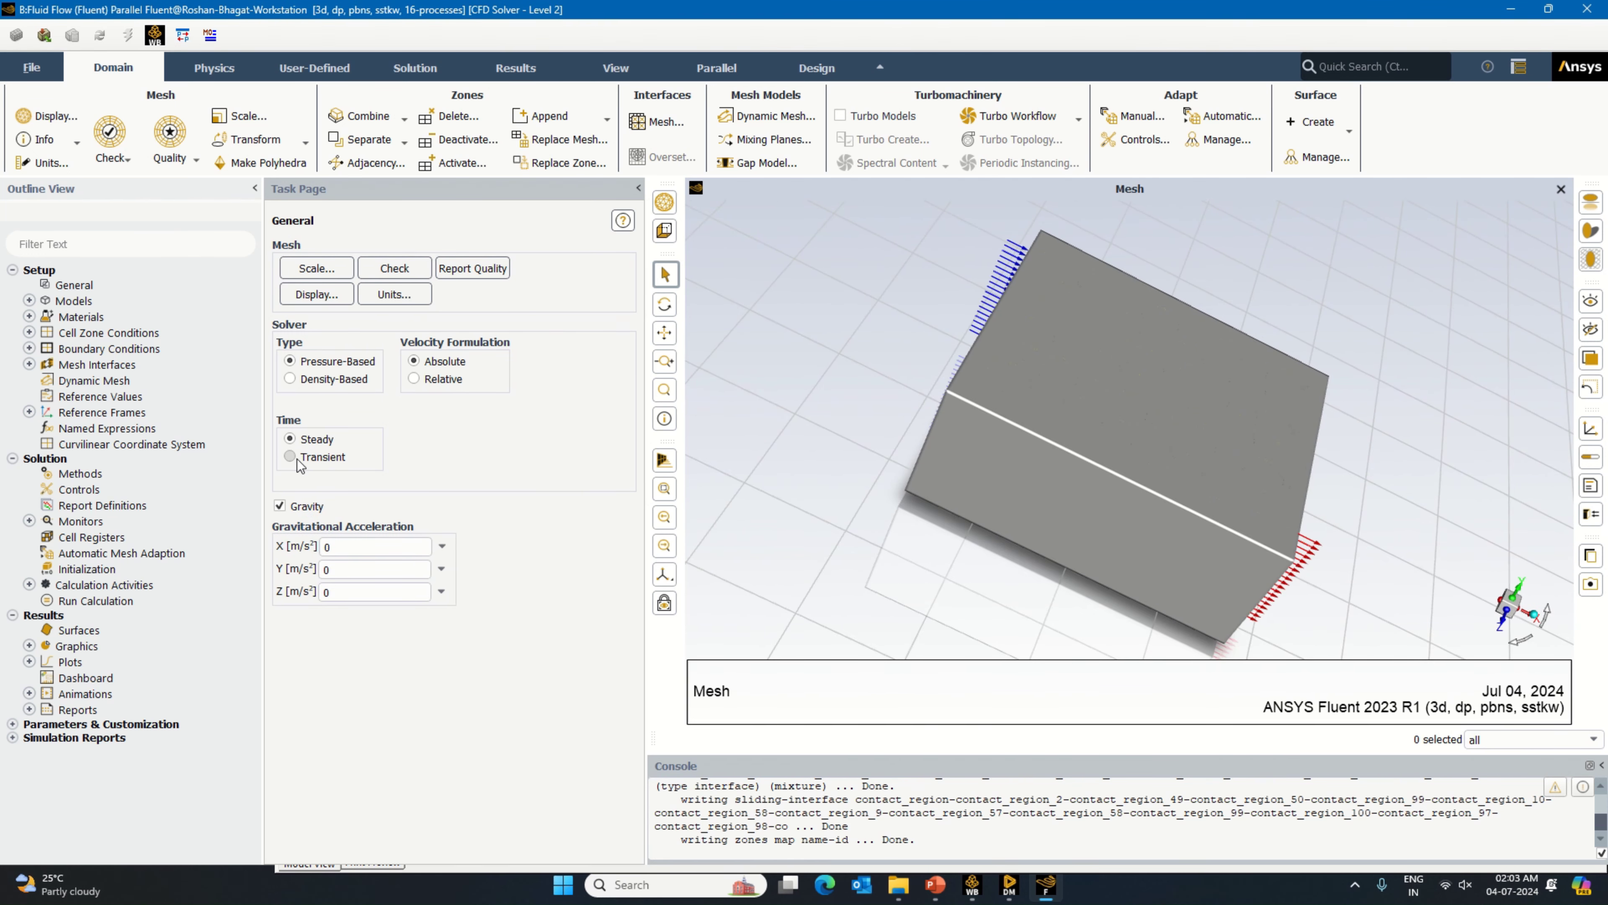
double_click(318, 574)
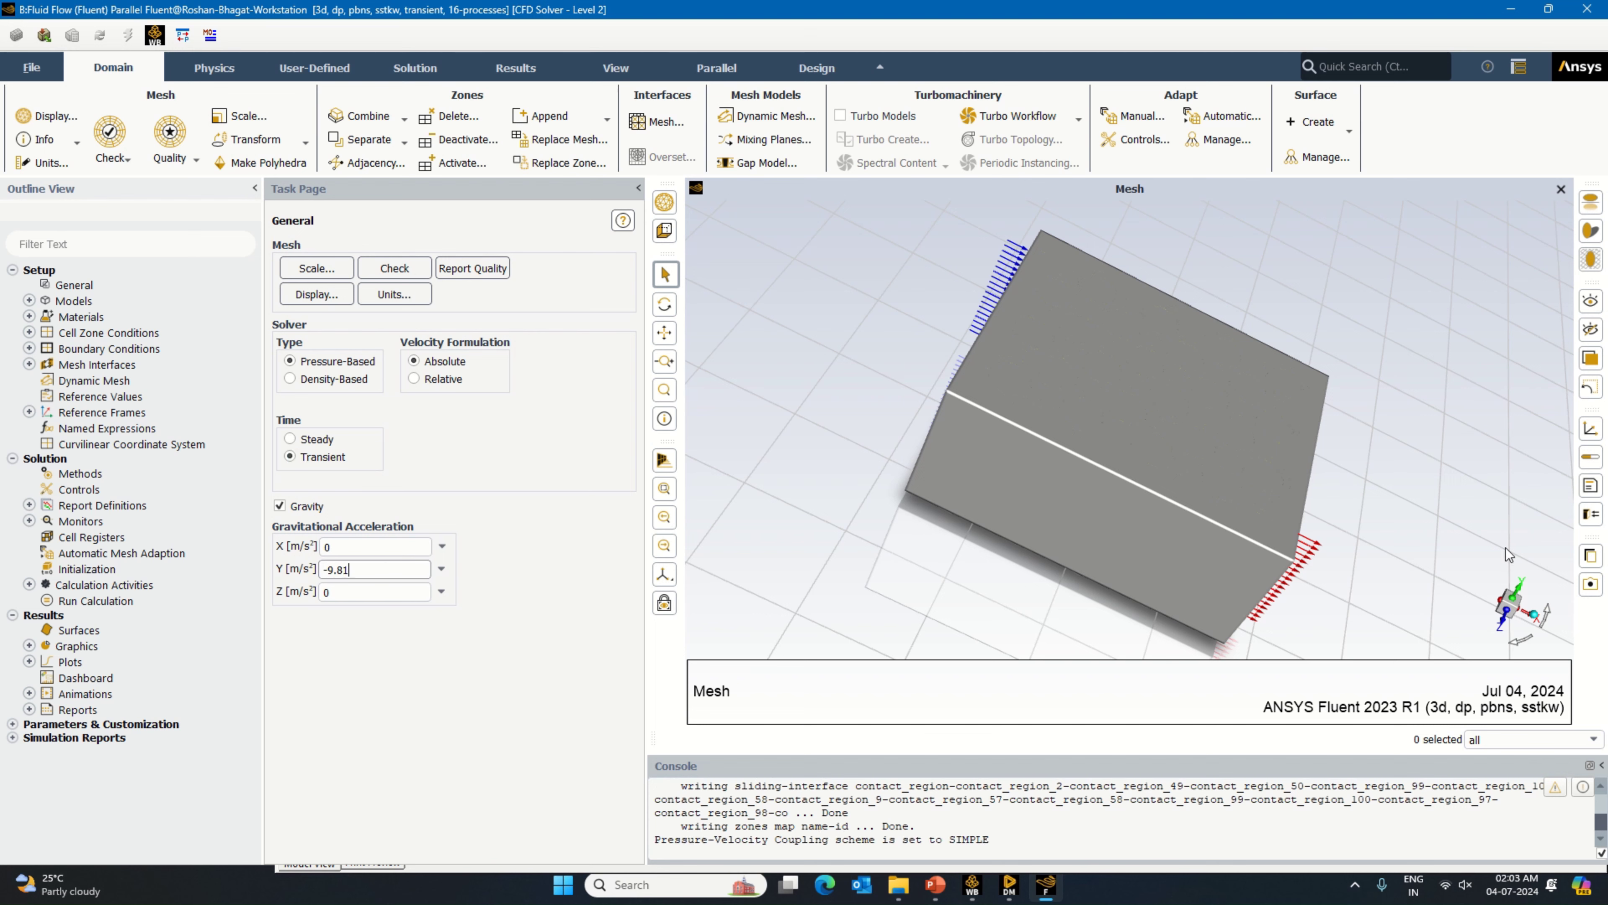
Step: Enable the energy equation among the physics models
double_click(73, 300)
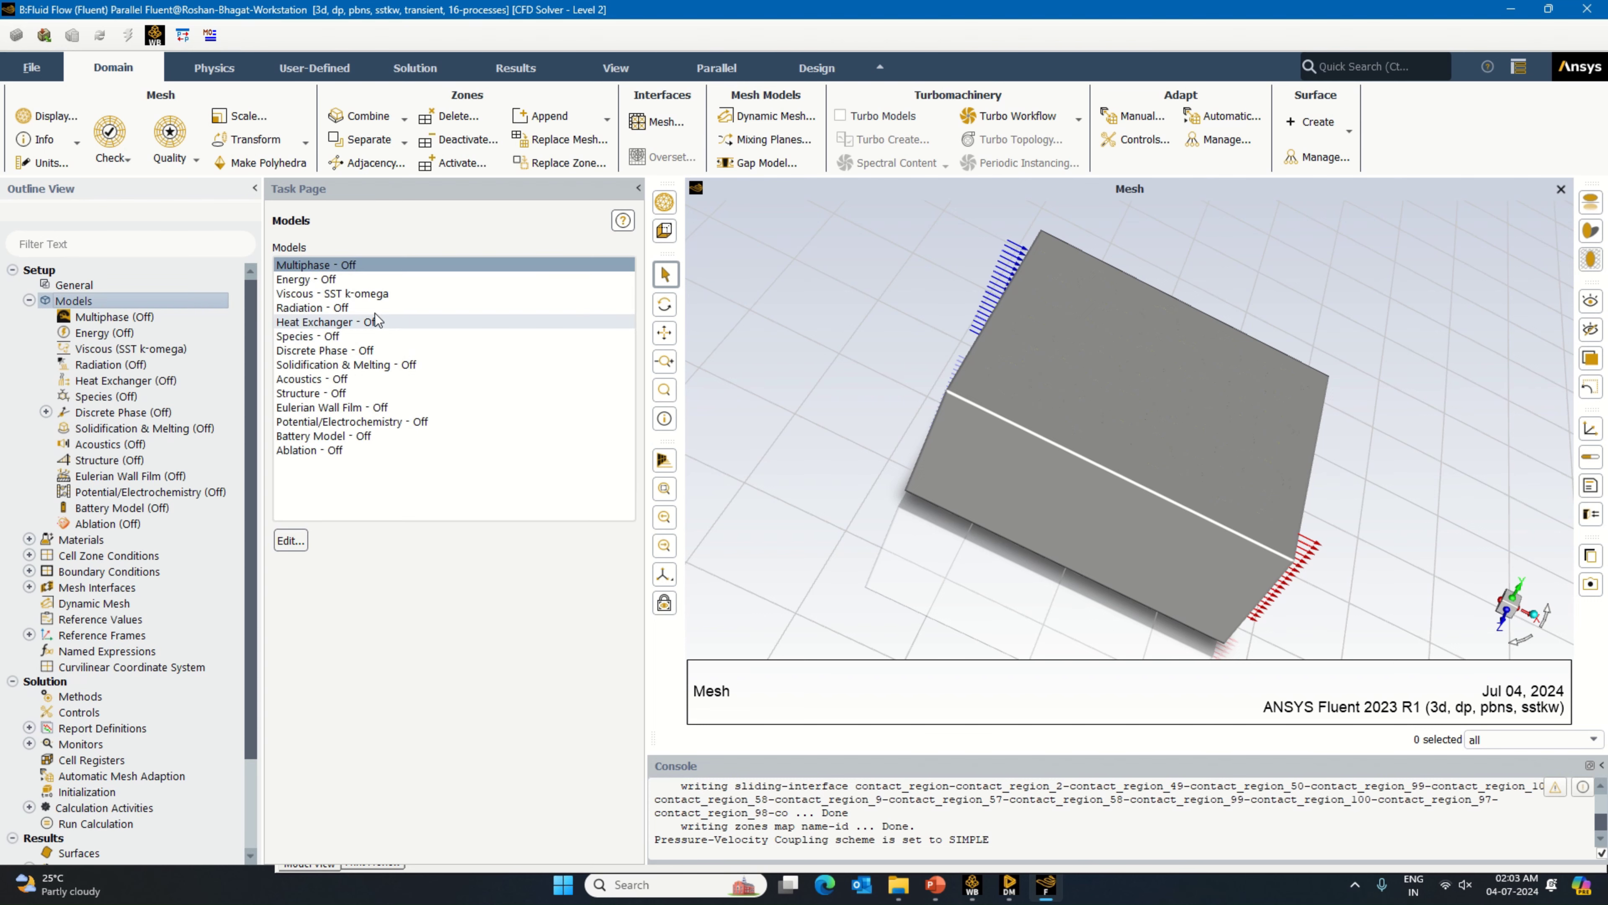
double_click(352, 281)
click(313, 487)
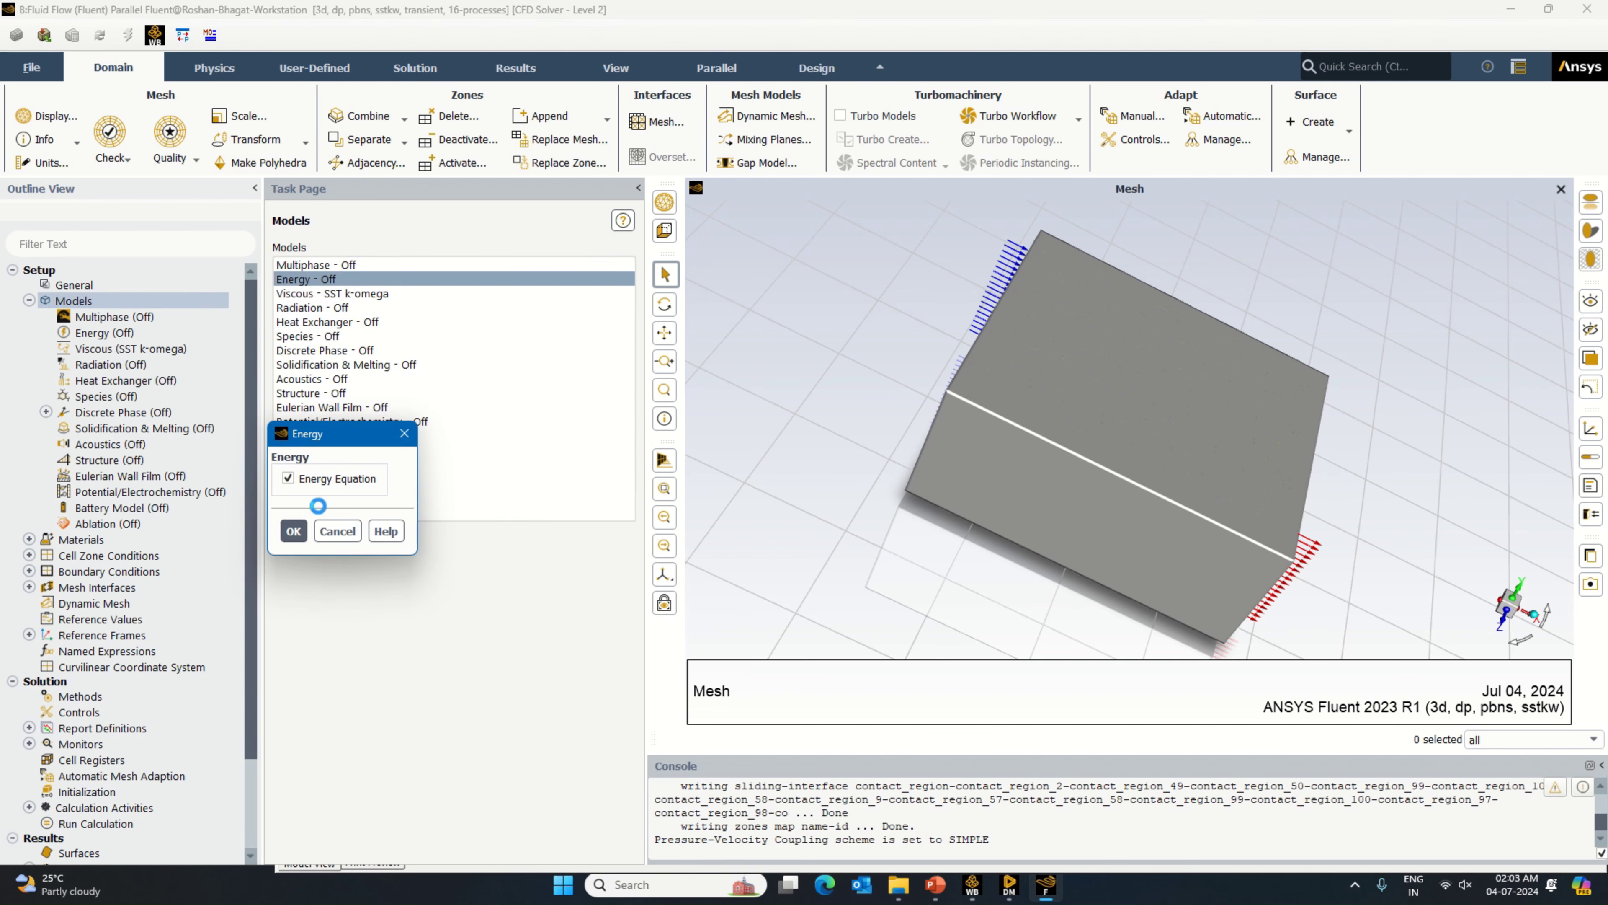
click(293, 531)
Step: Set the viscous model to standard k-epsilon with Enhanced Wall Treatment, Thermal Effects and Curvature Correction
click(384, 293)
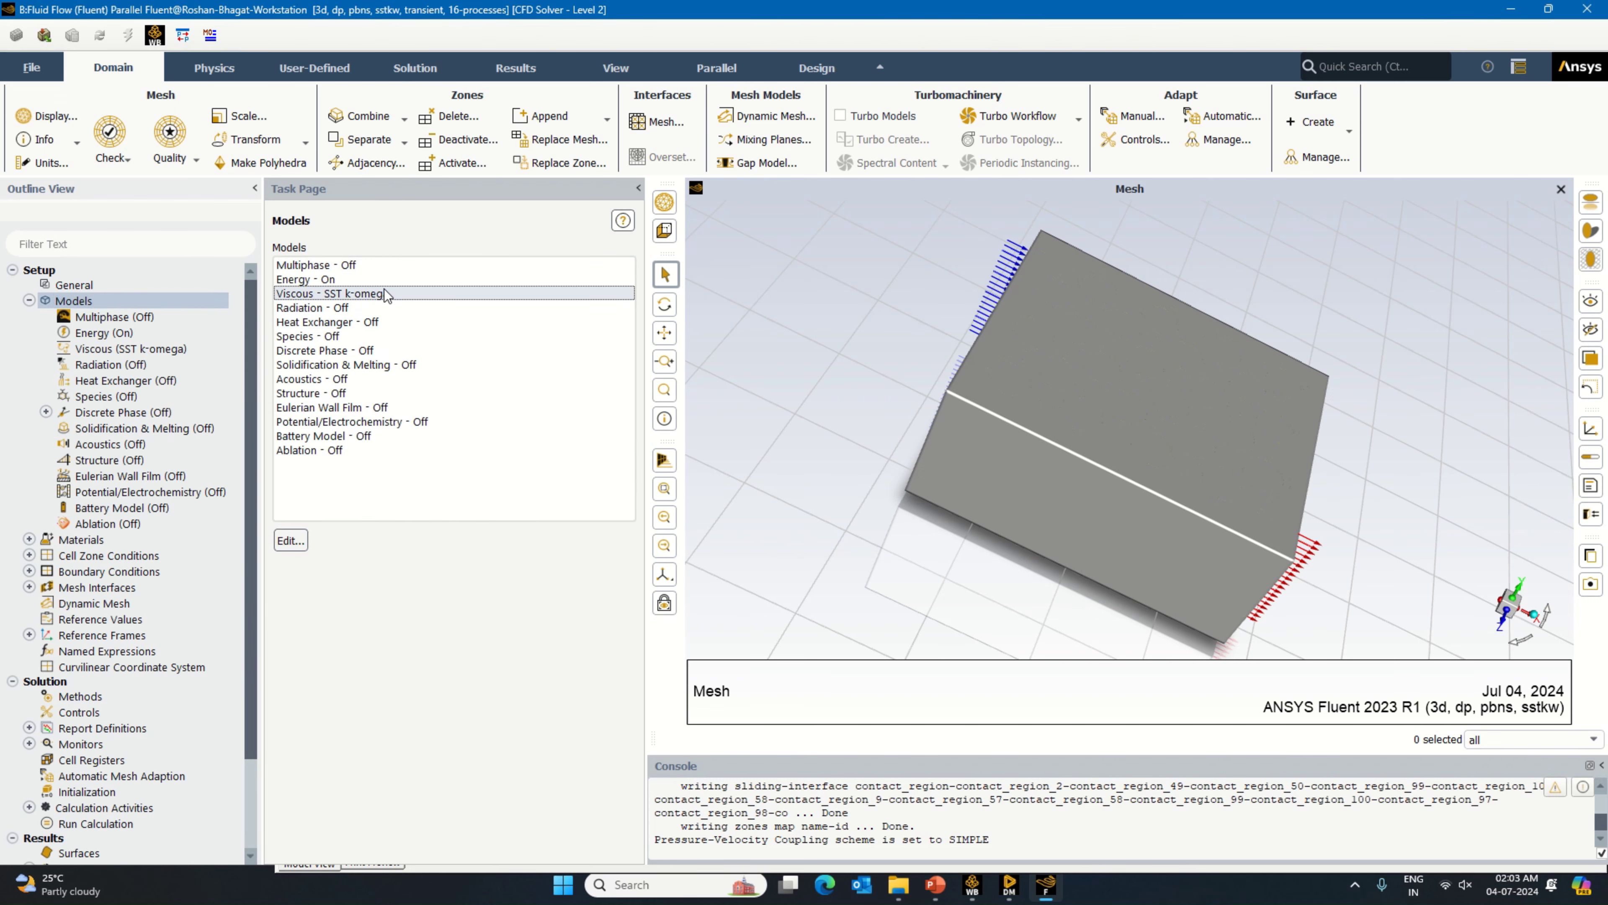
click(570, 226)
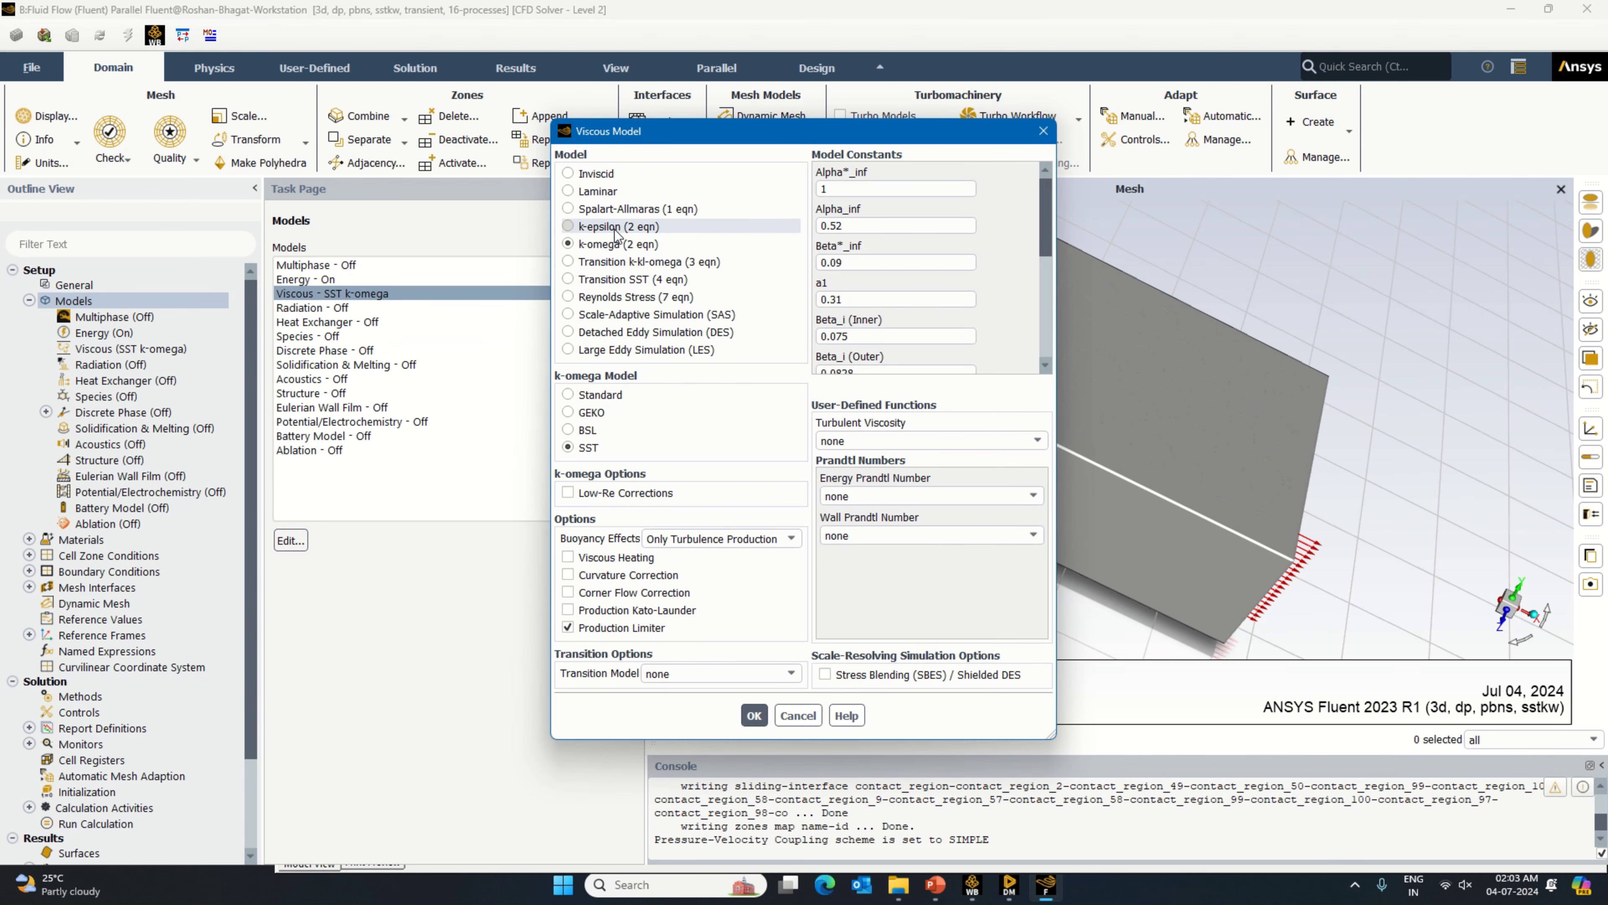
click(568, 527)
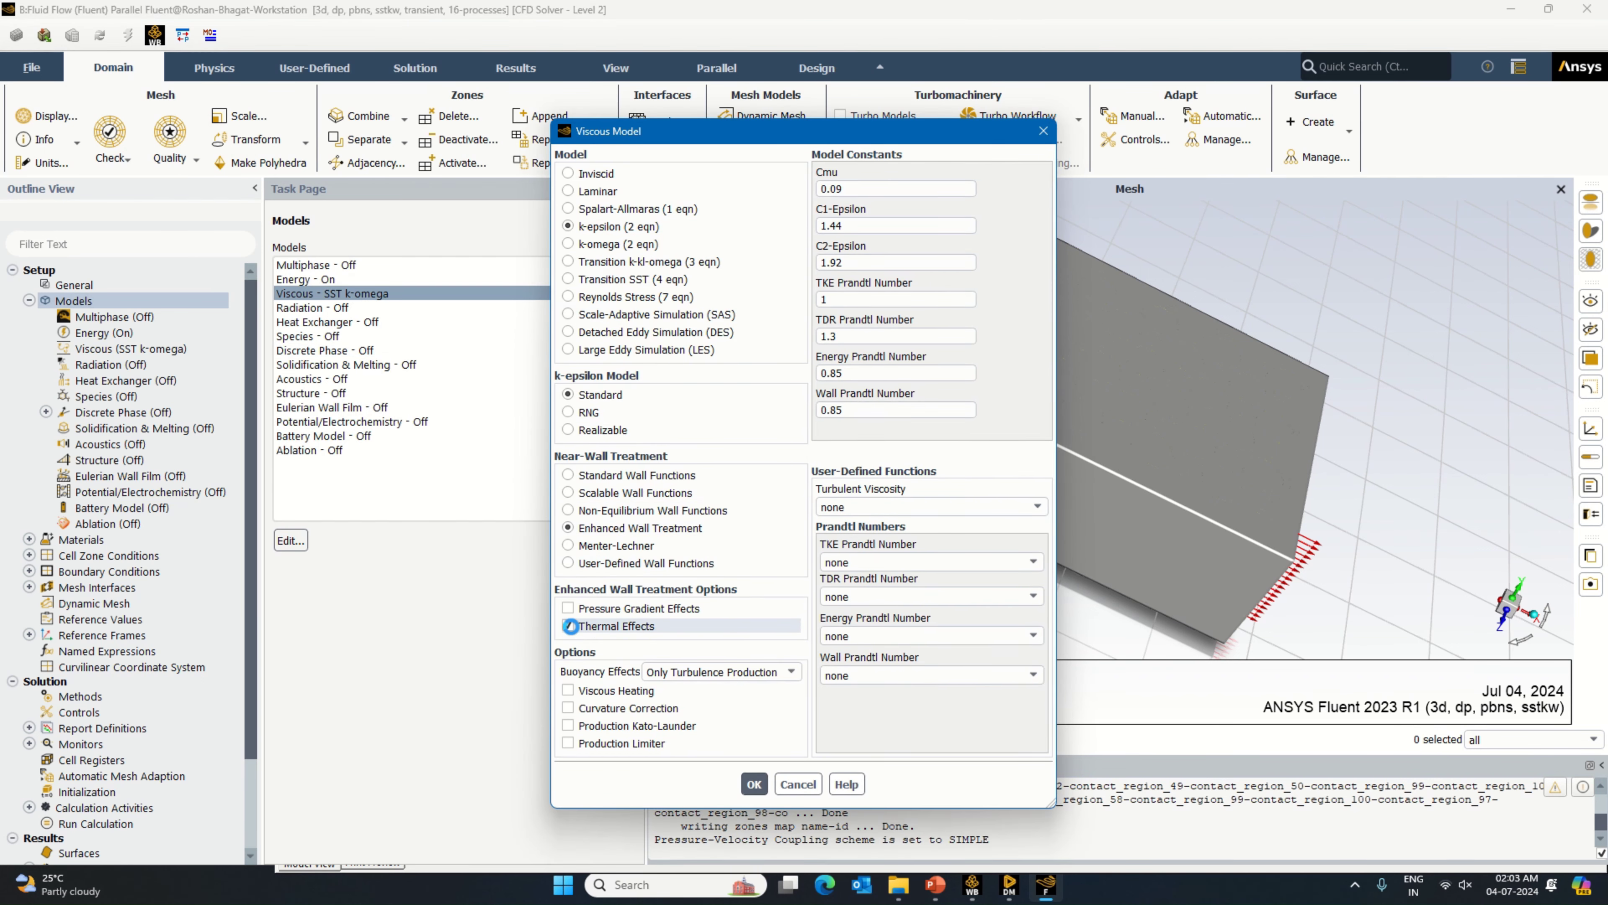
click(568, 708)
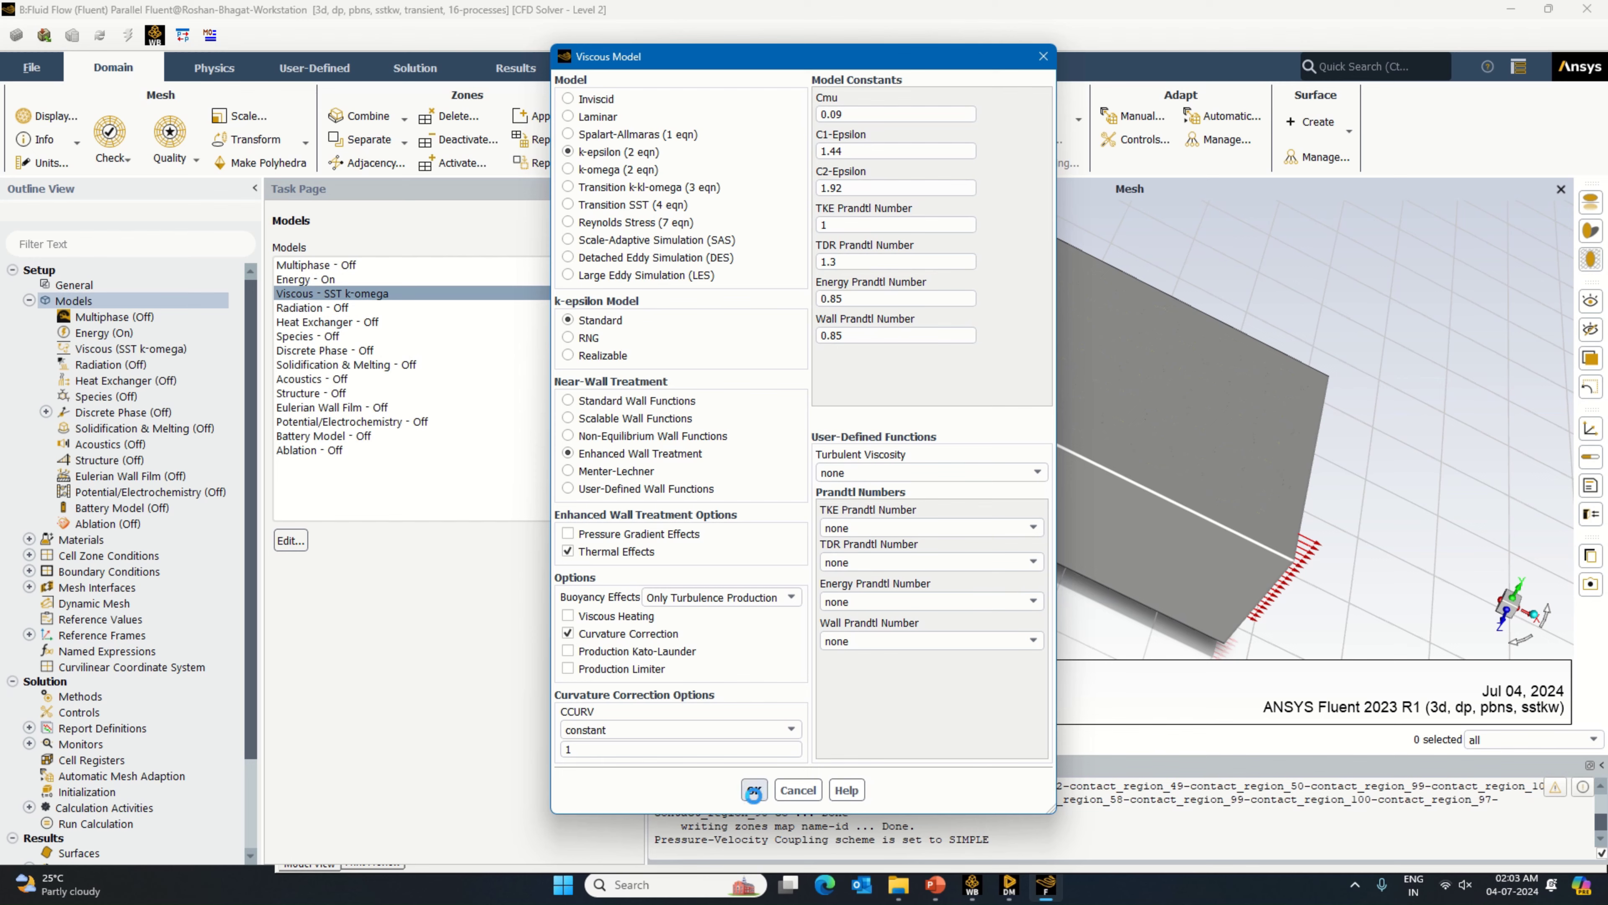
click(754, 798)
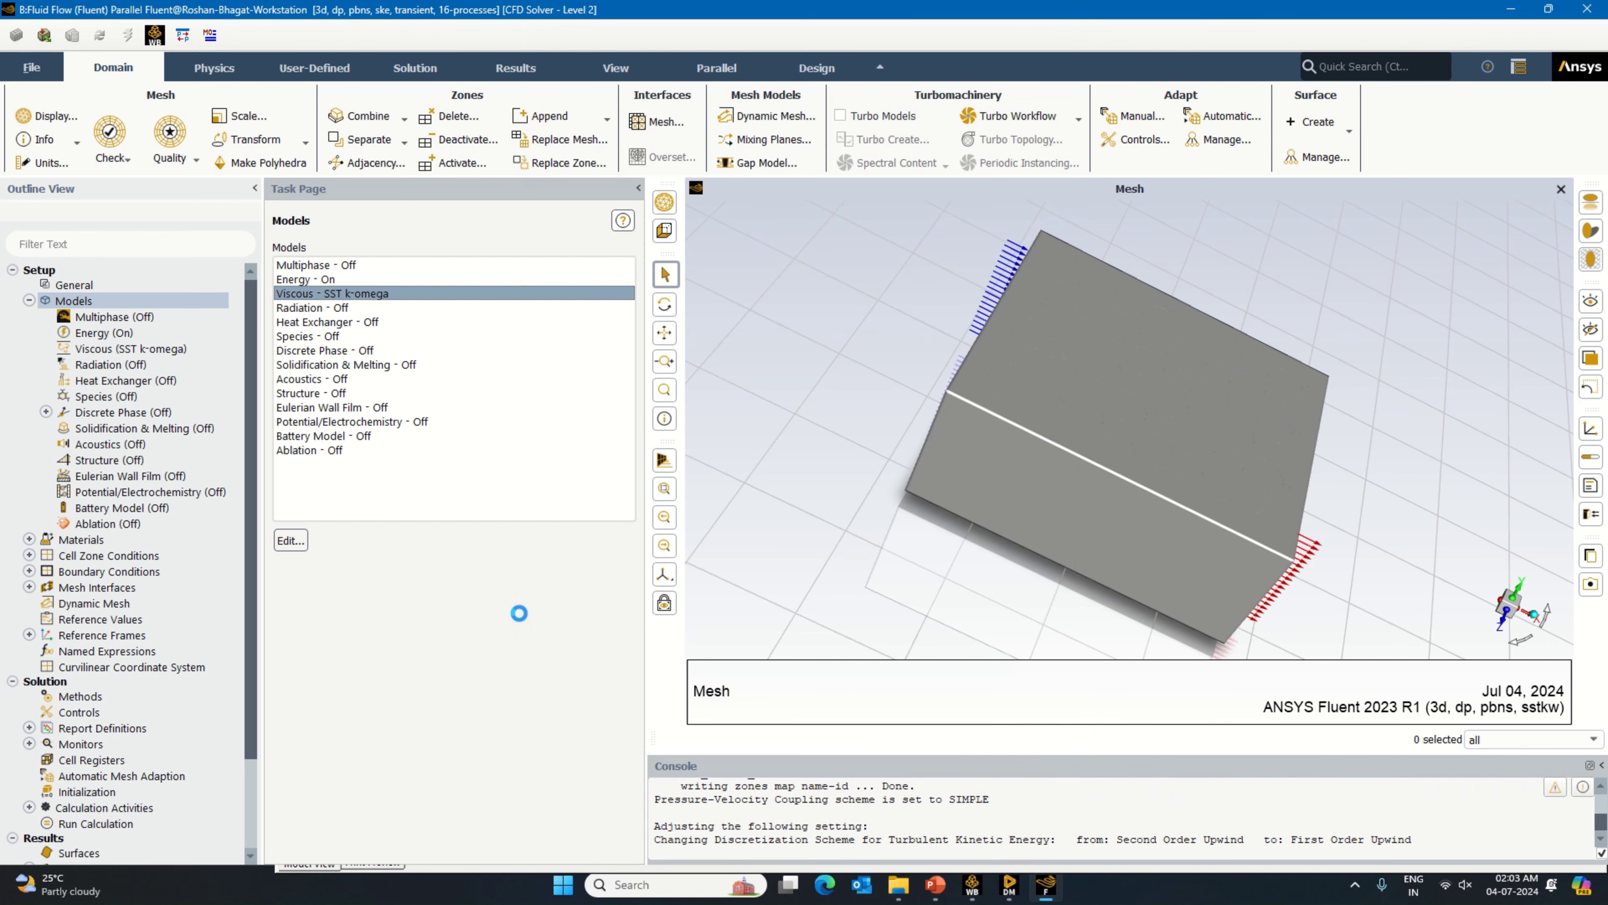
Step: Enable the Solidification & Melting model with its constant mushy zone parameter
double_click(369, 366)
click(335, 478)
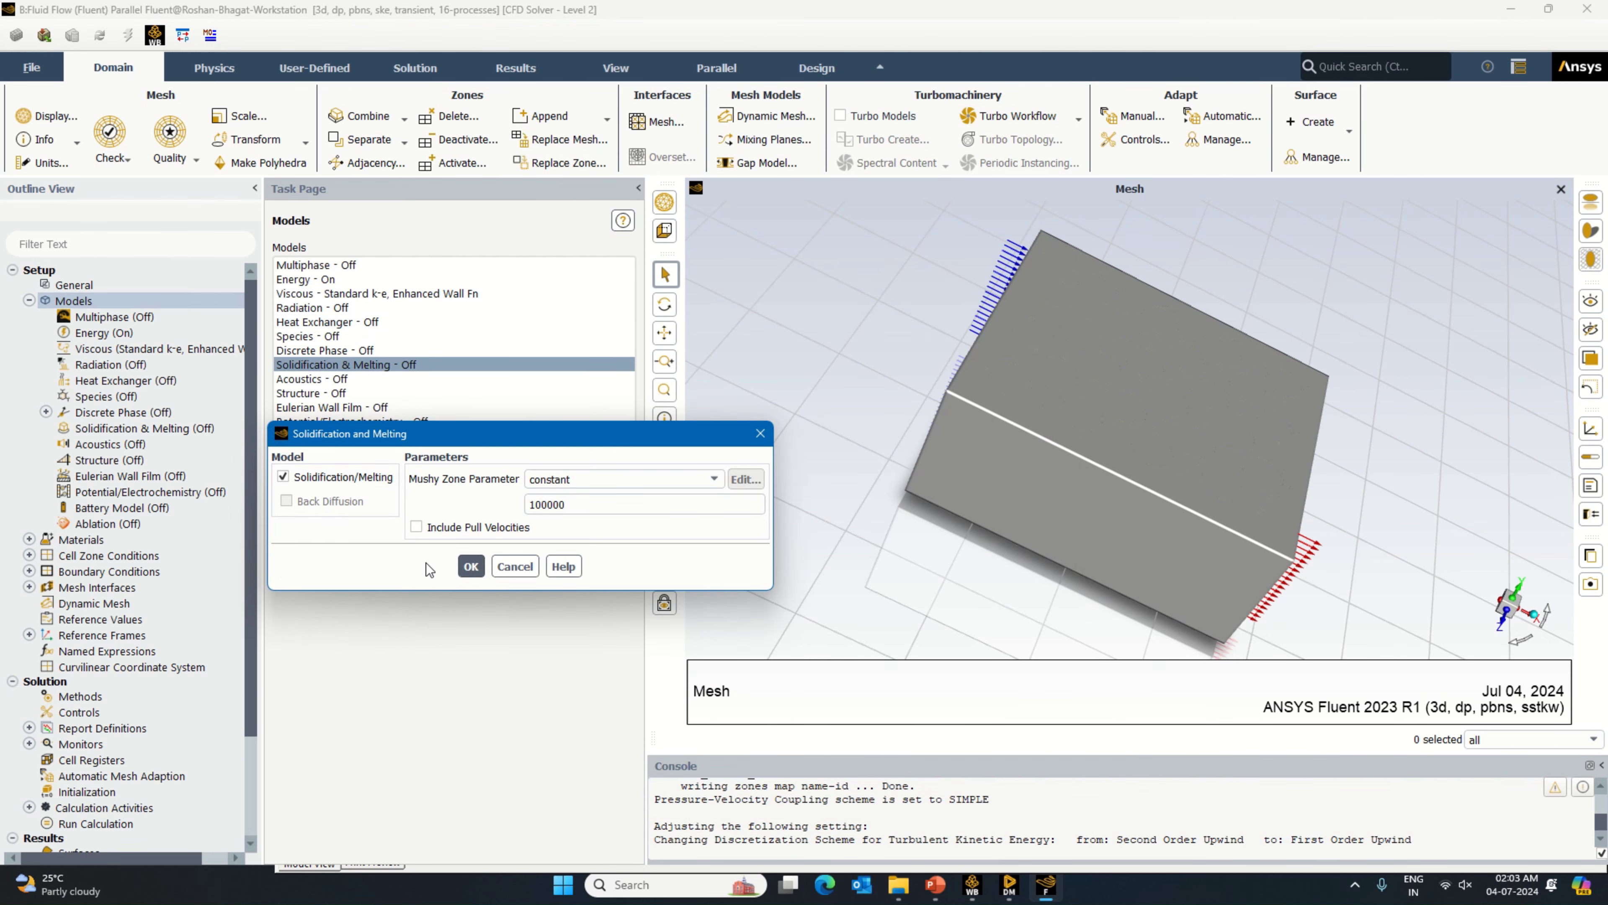
click(471, 565)
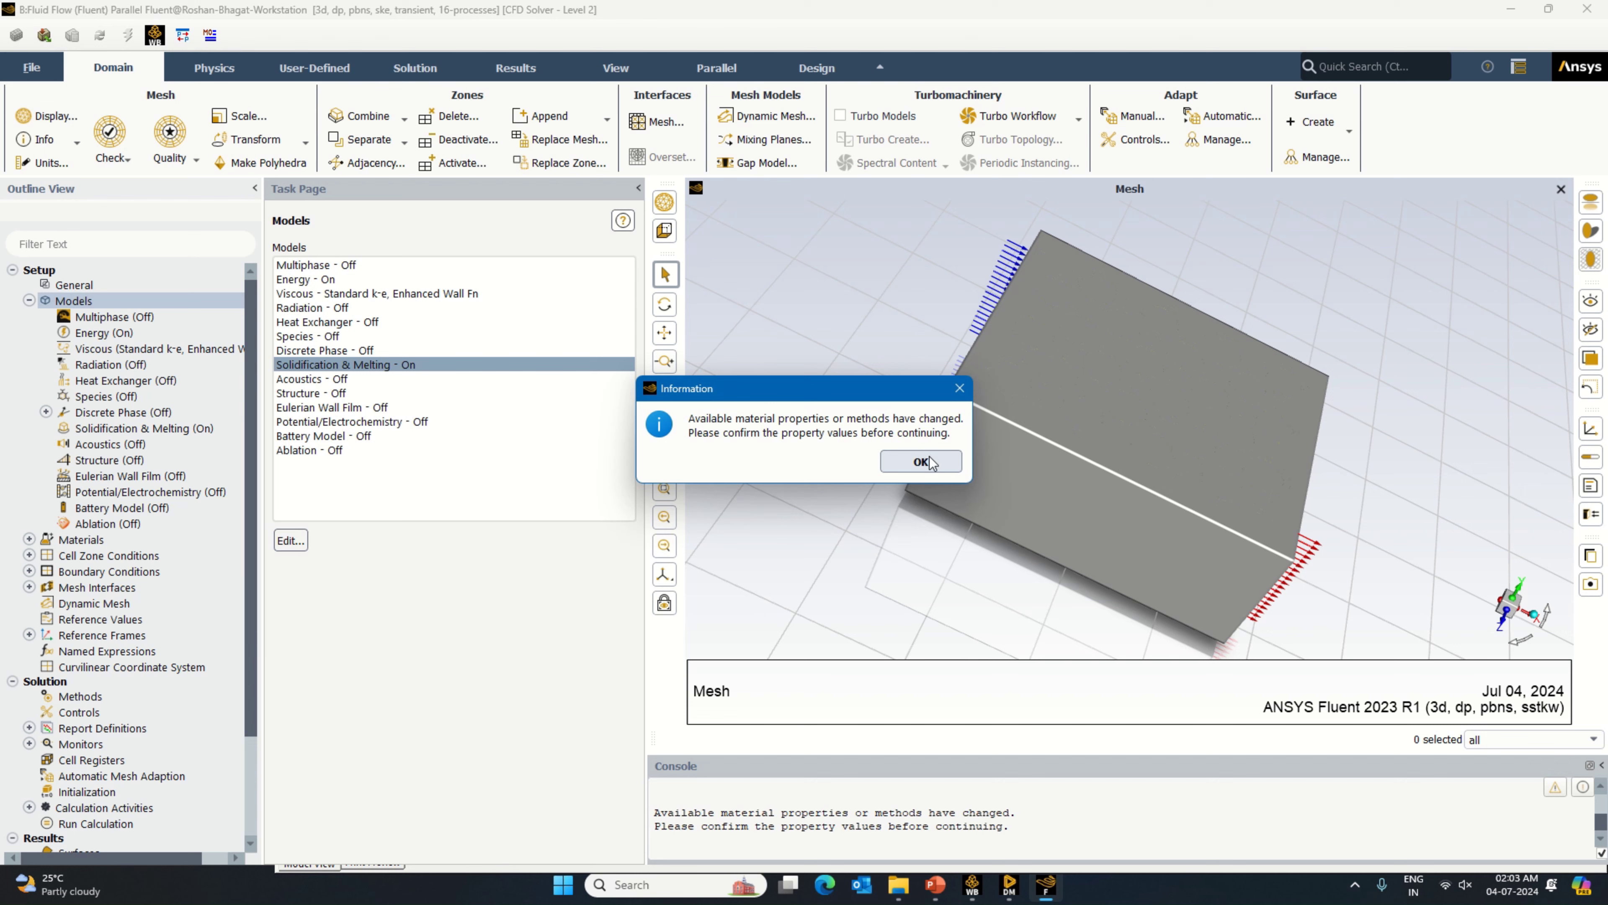
Step: Open the fluid material air for editing and rename it as paraffin-wax-liquid
click(921, 461)
click(29, 300)
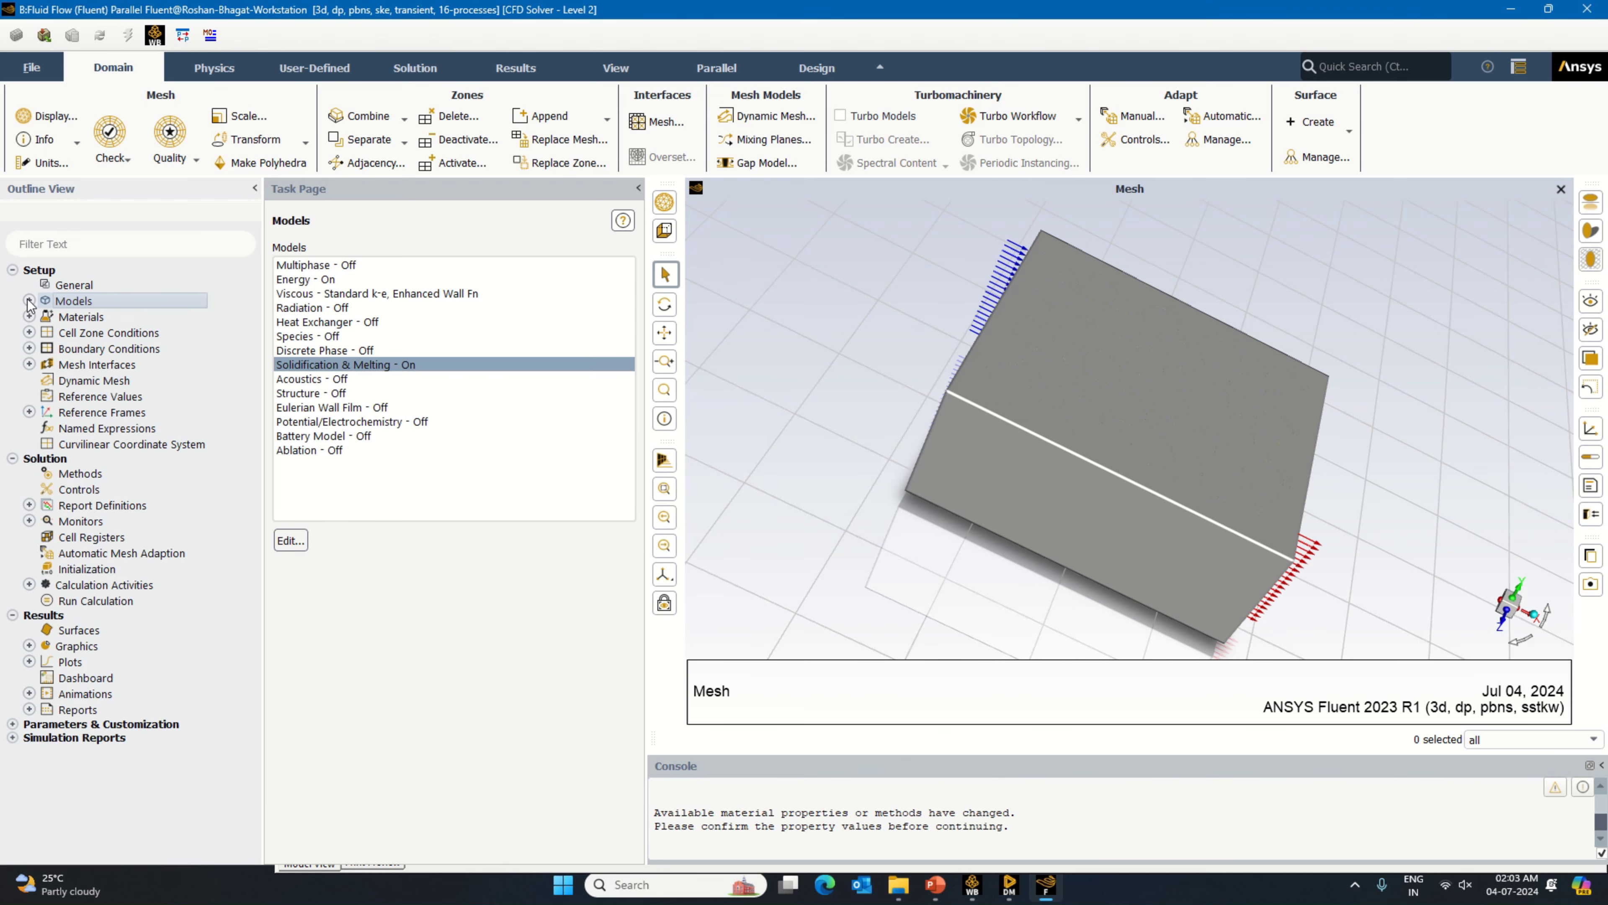
double_click(92, 318)
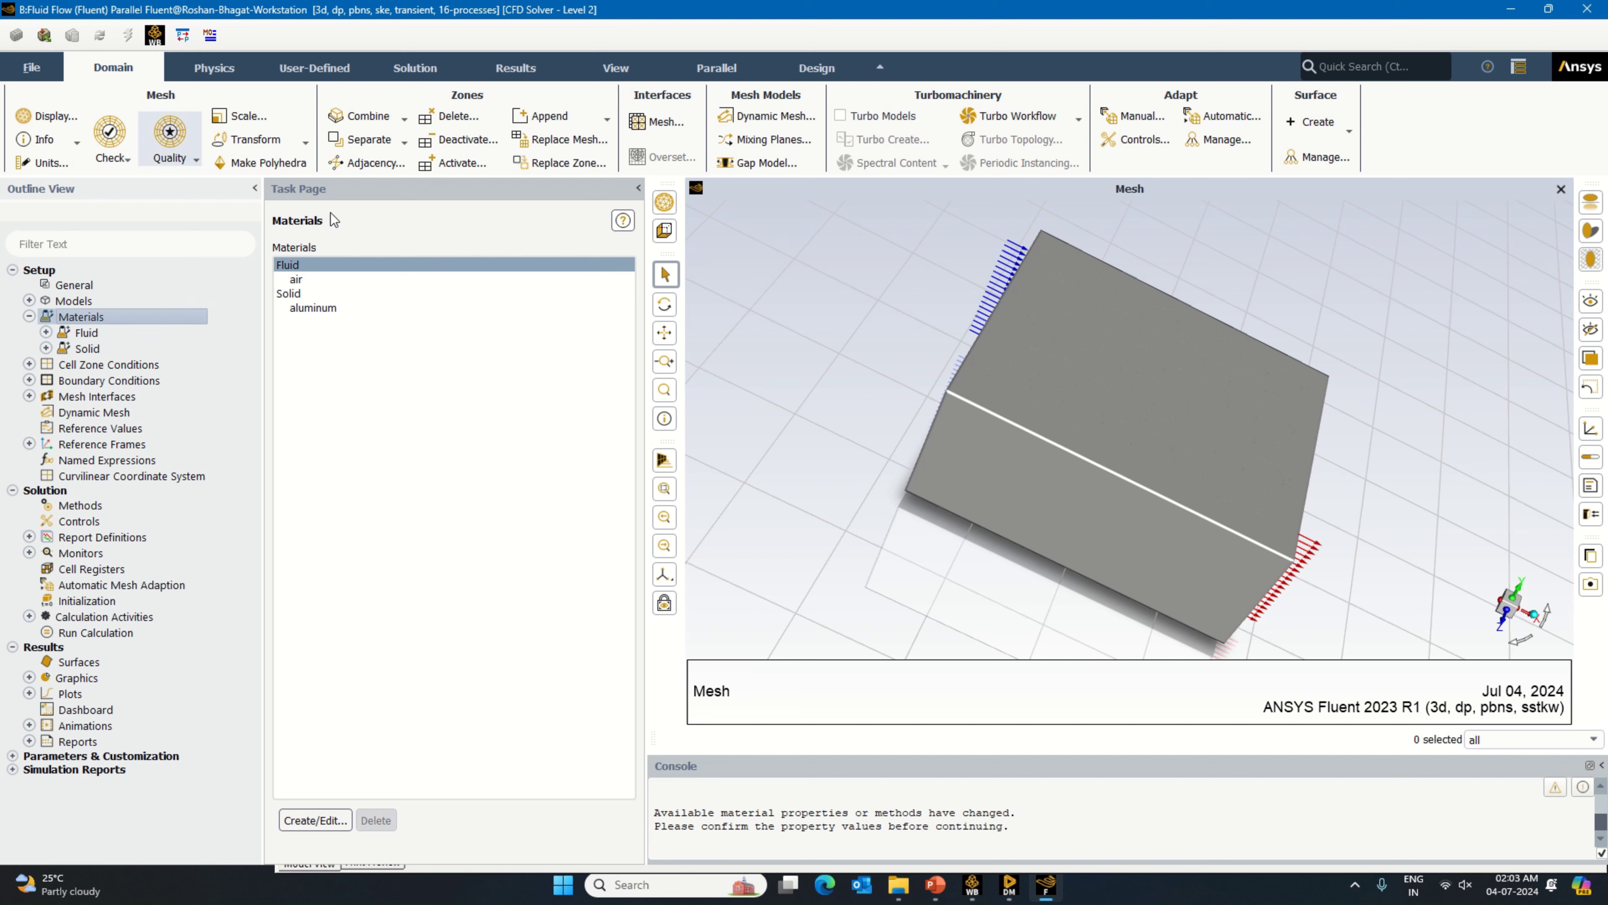
click(353, 349)
click(305, 279)
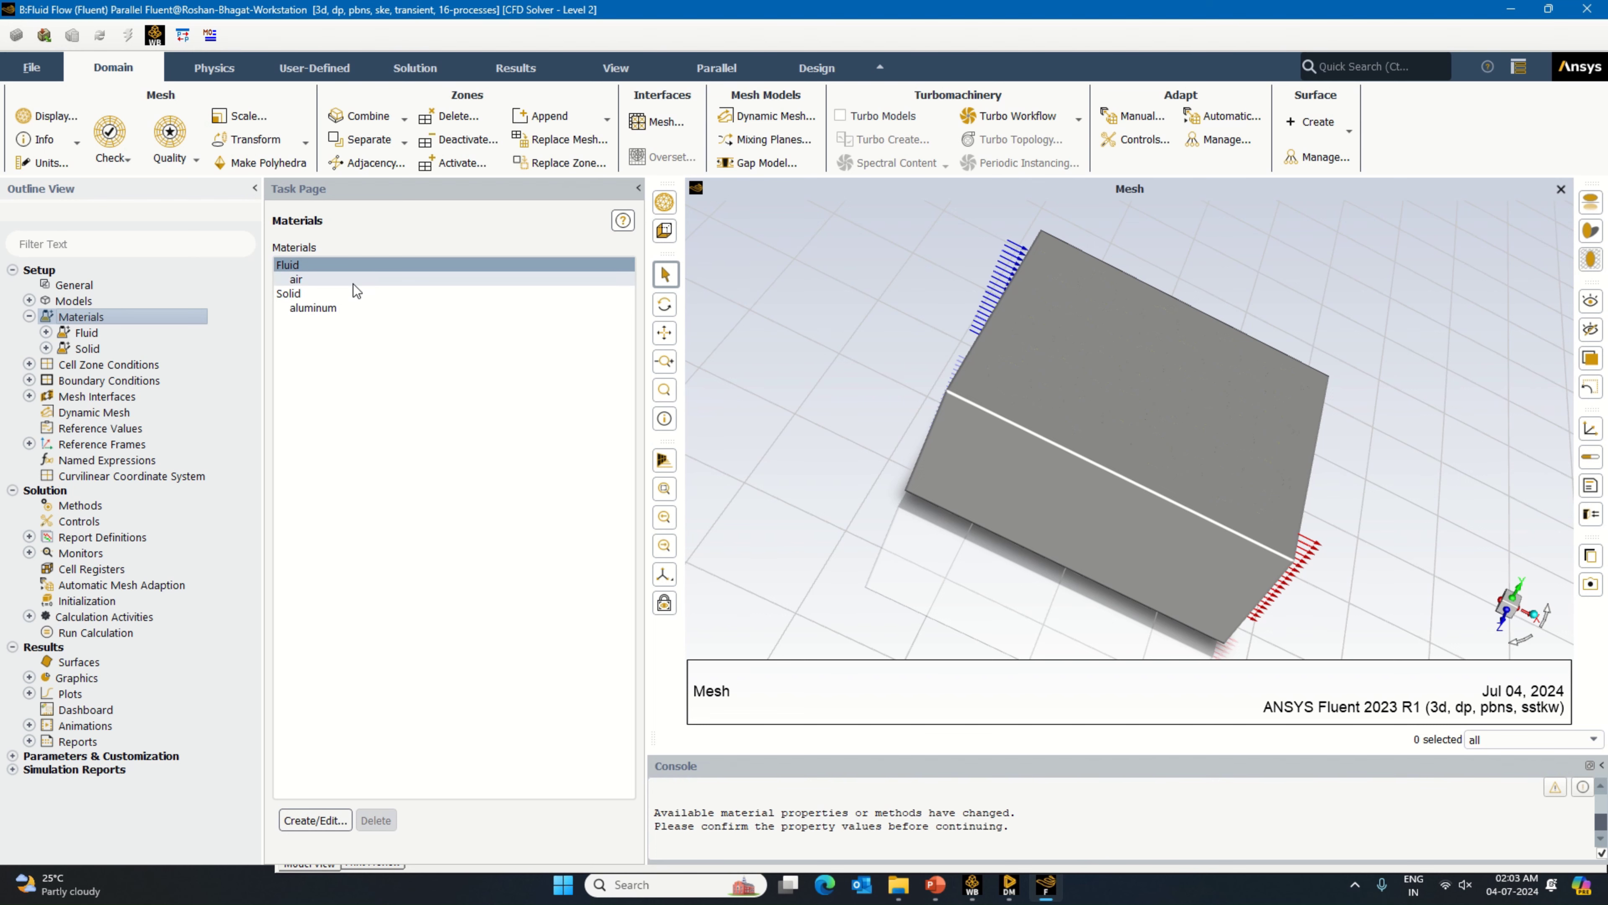
click(314, 819)
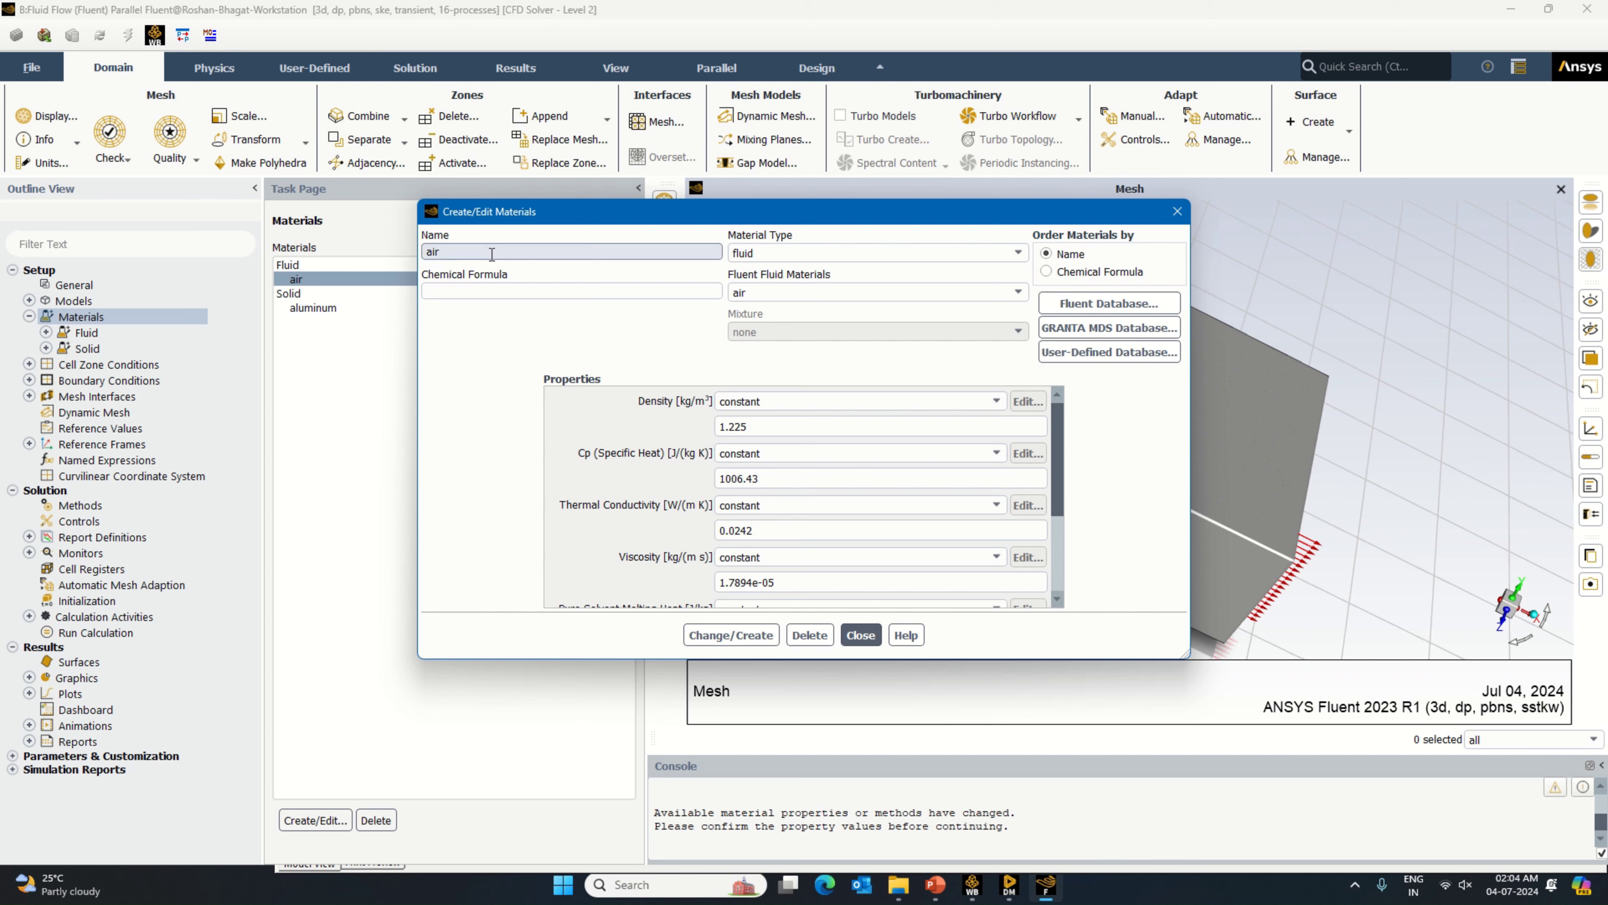
double_click(426, 254)
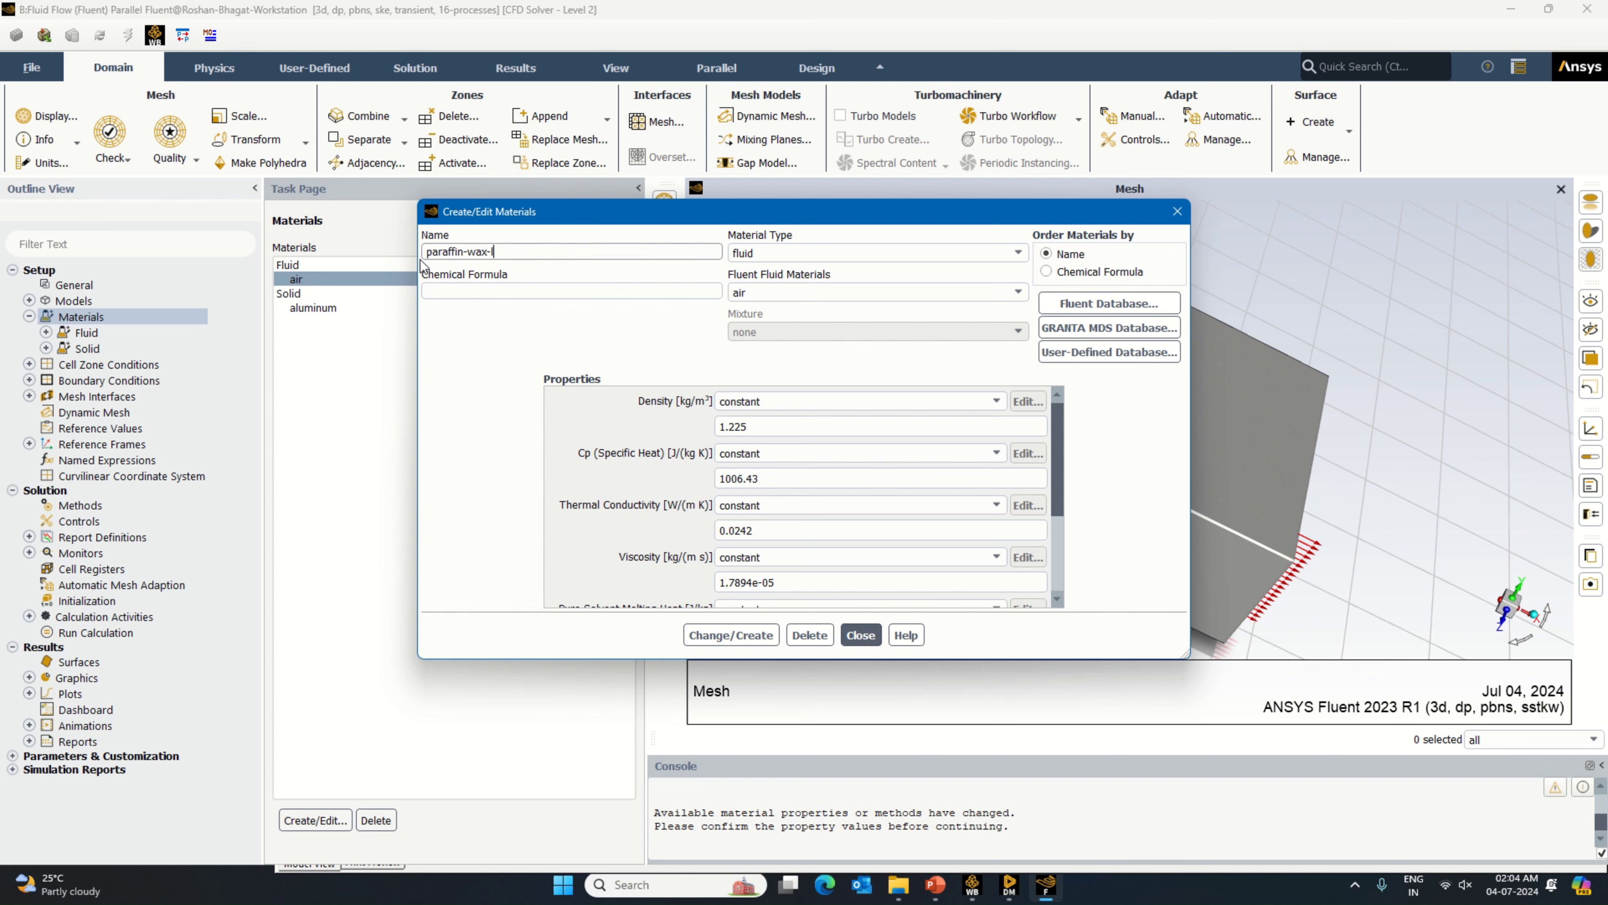
Step: Set the liquid wax's density to 770 kg/m³, specific heat to 2150 J/(kg K), thermal conductivity to 0.2 W/(m K) and viscosity to 0.01 kg/(m s)
double_click(754, 426)
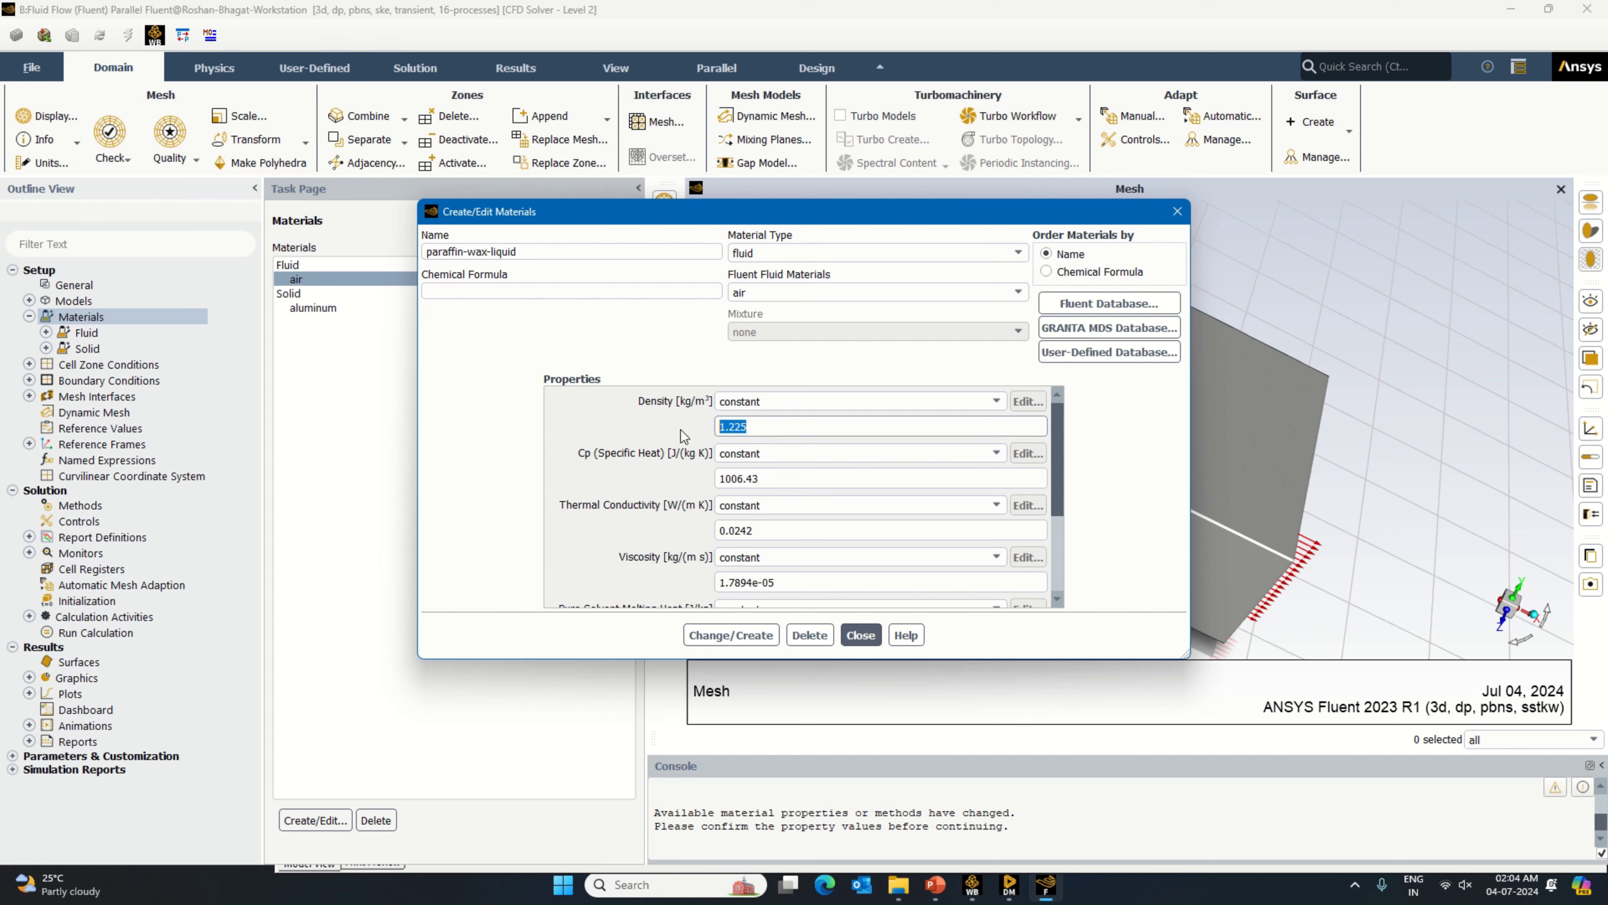
text(770)
double_click(760, 478)
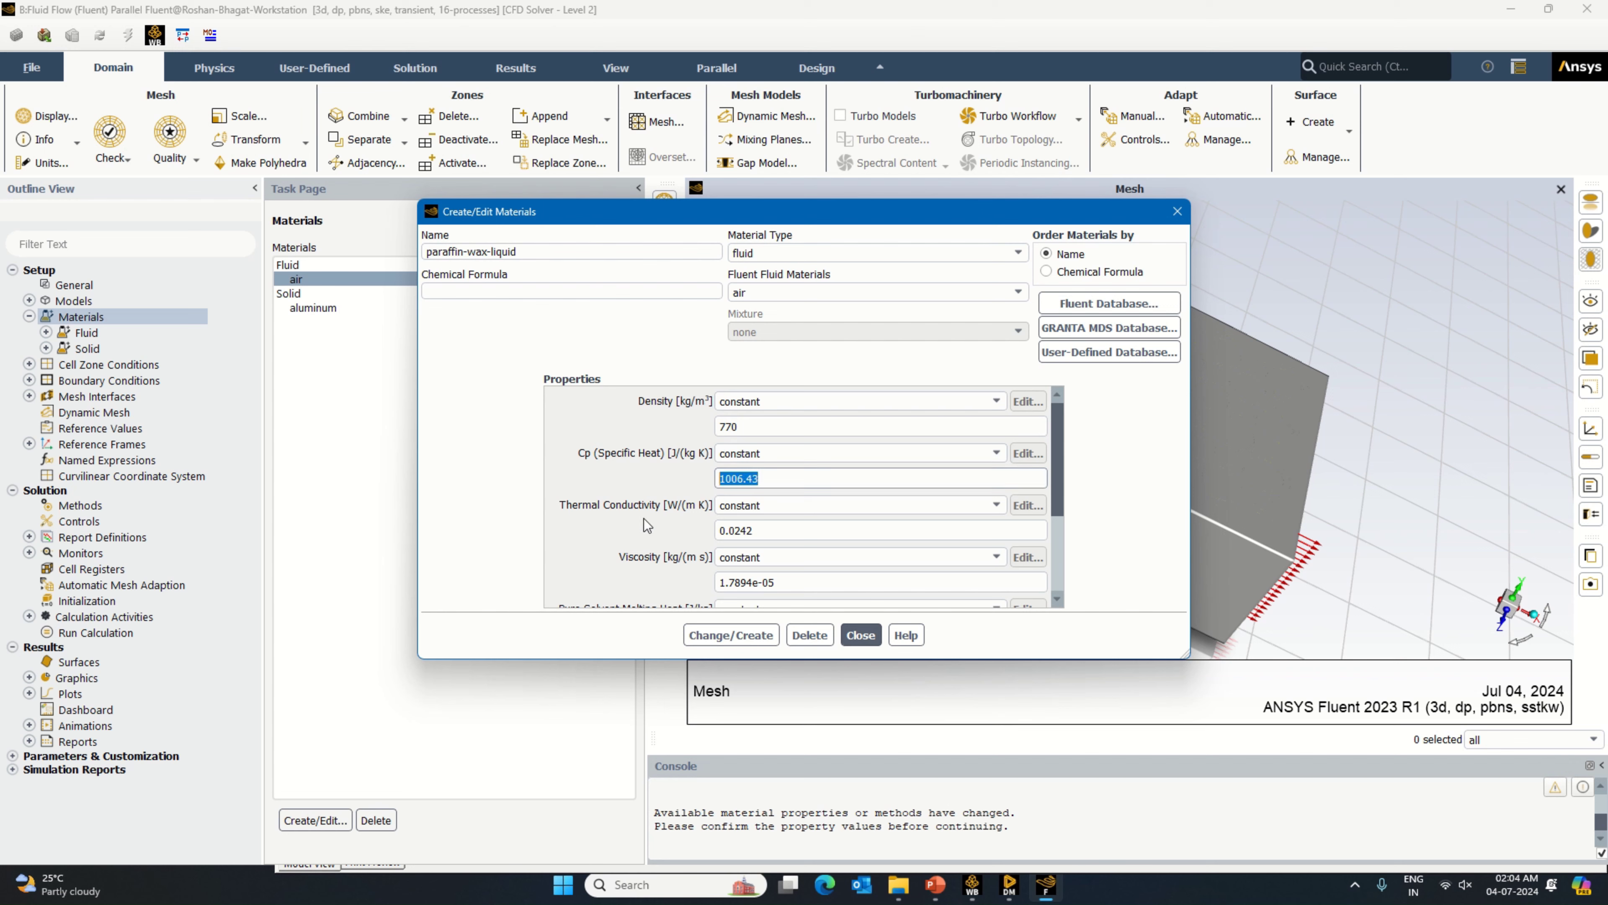
text(2)
key(Tab)
key(Tab)
text(0)
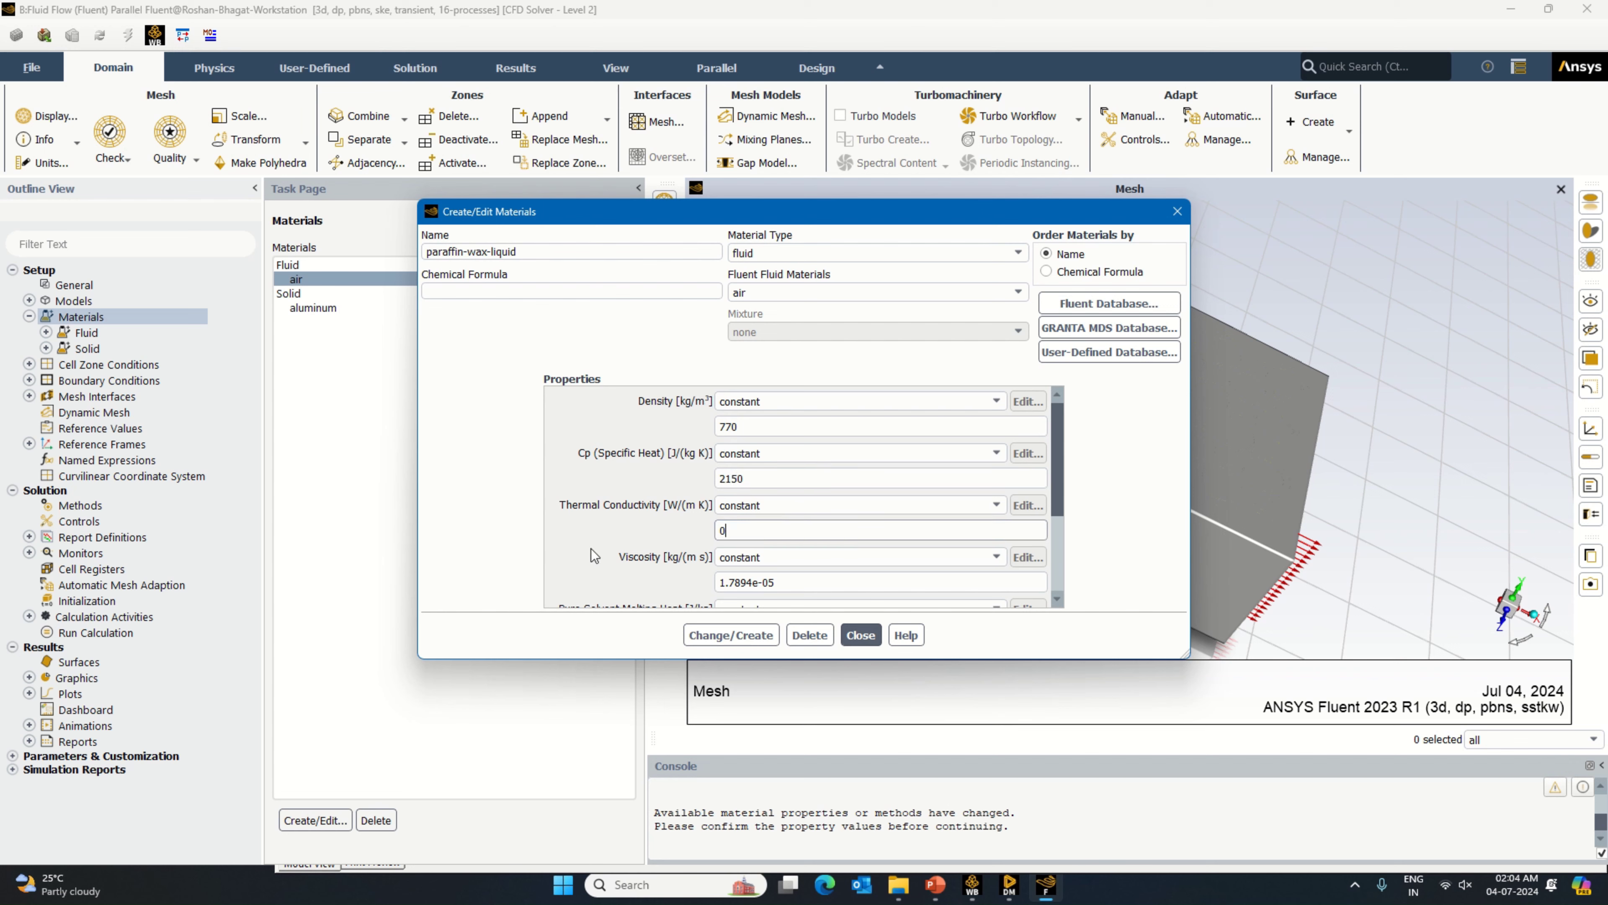
text(.2)
click(817, 581)
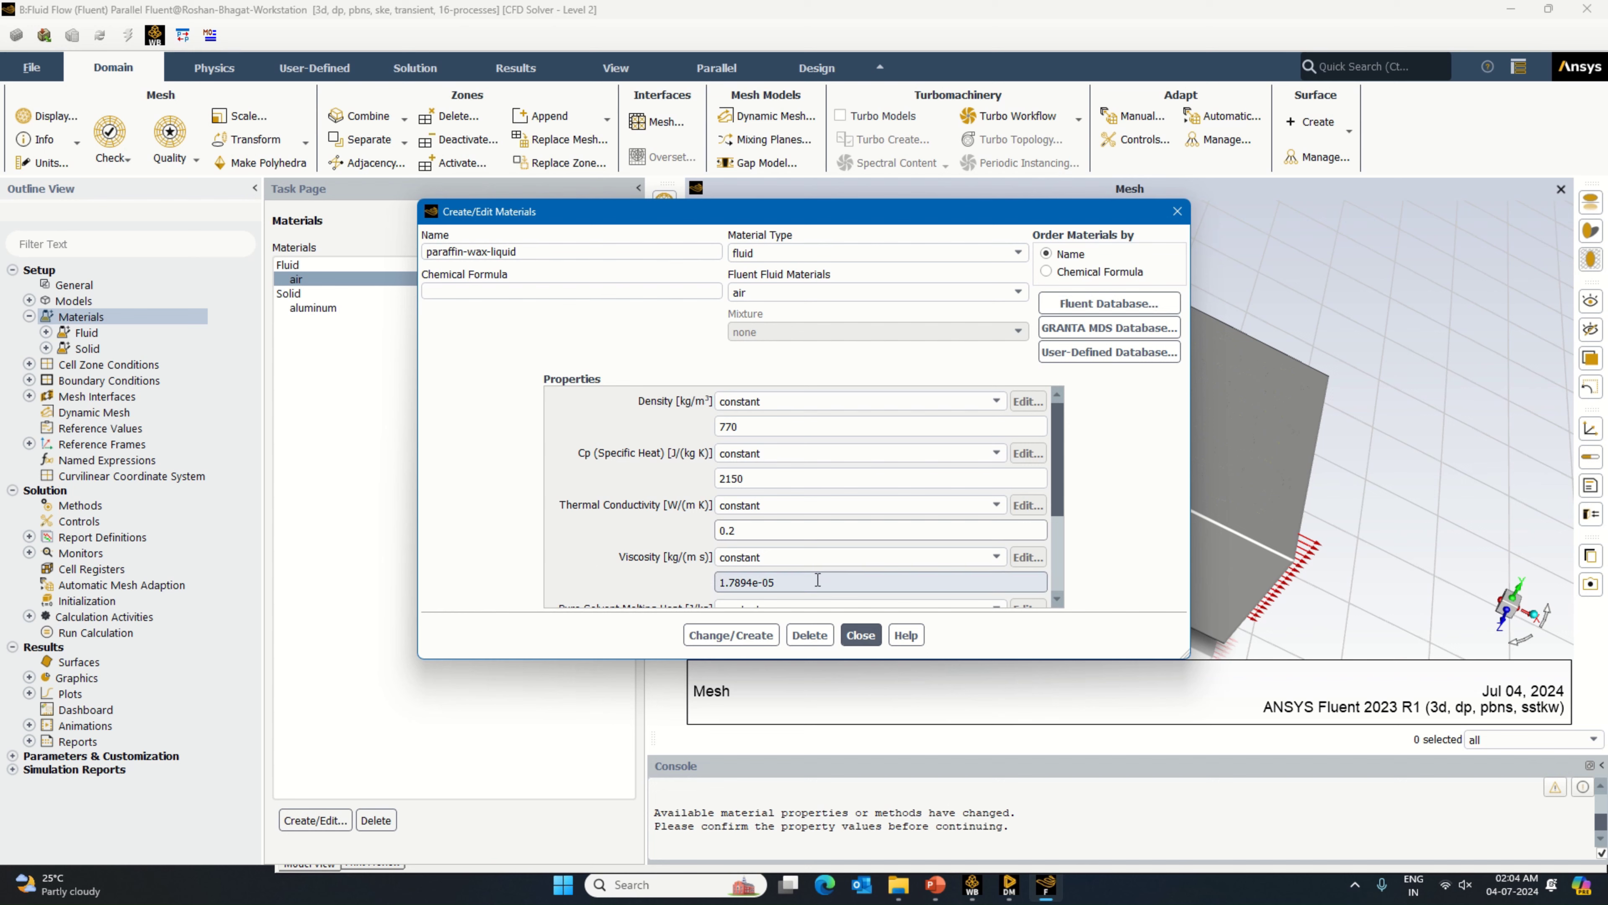
double_click(817, 580)
text(0.01)
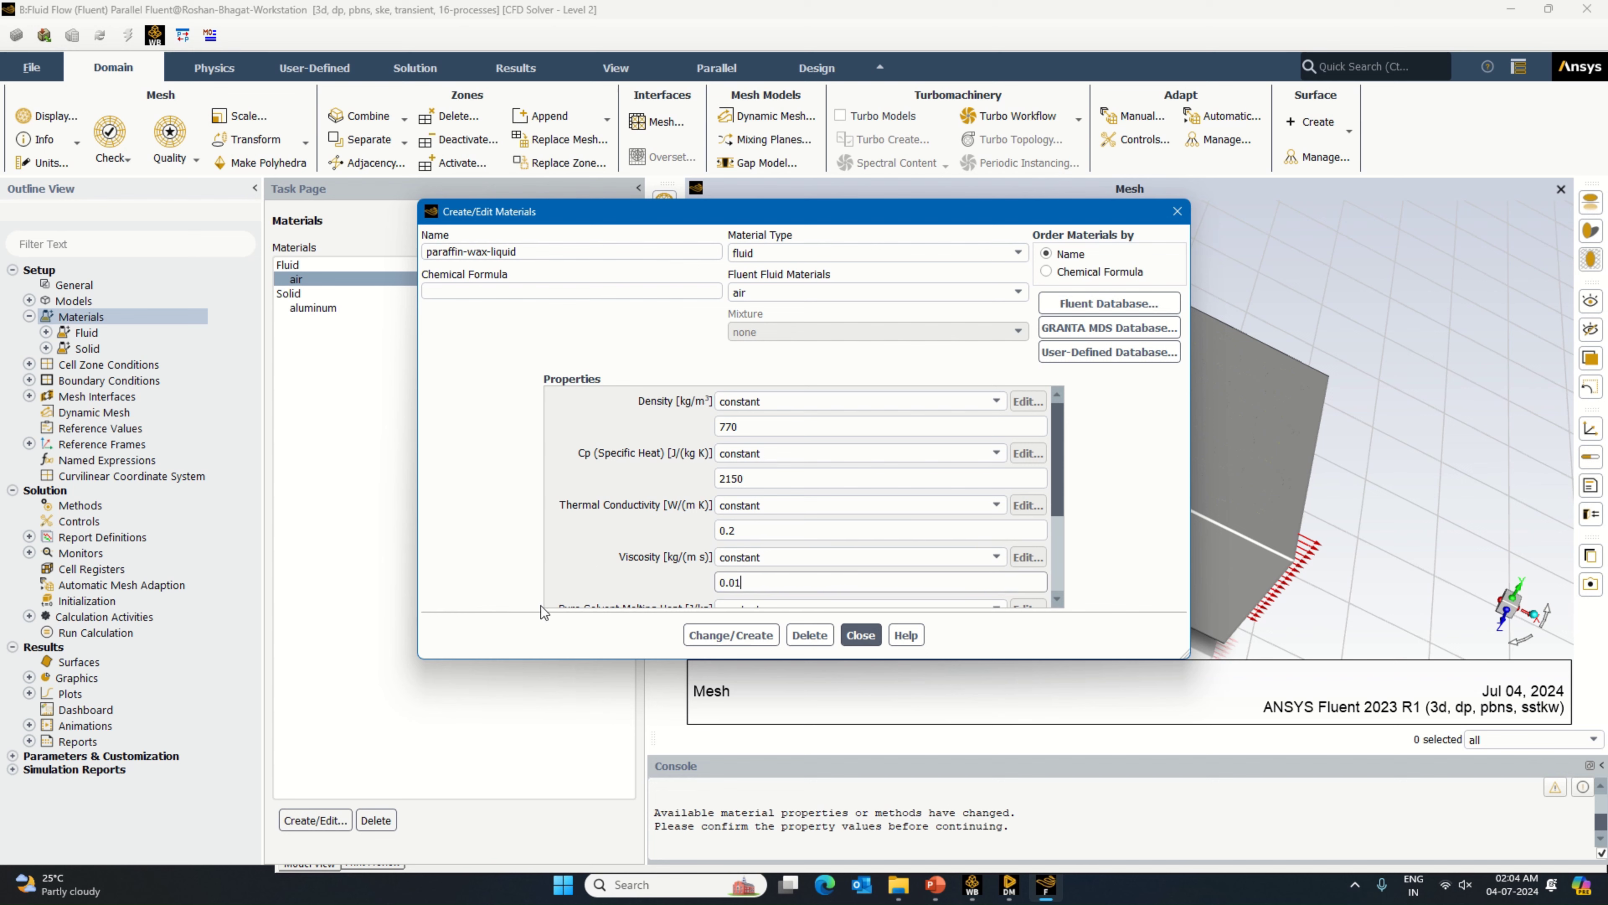
Step: Set the liquid wax's pure solvent melting heat to 240800 J/kg, solidus temperature to 313.6 K and liquidus temperature to 317.7 K
scroll(675, 509, down, 2)
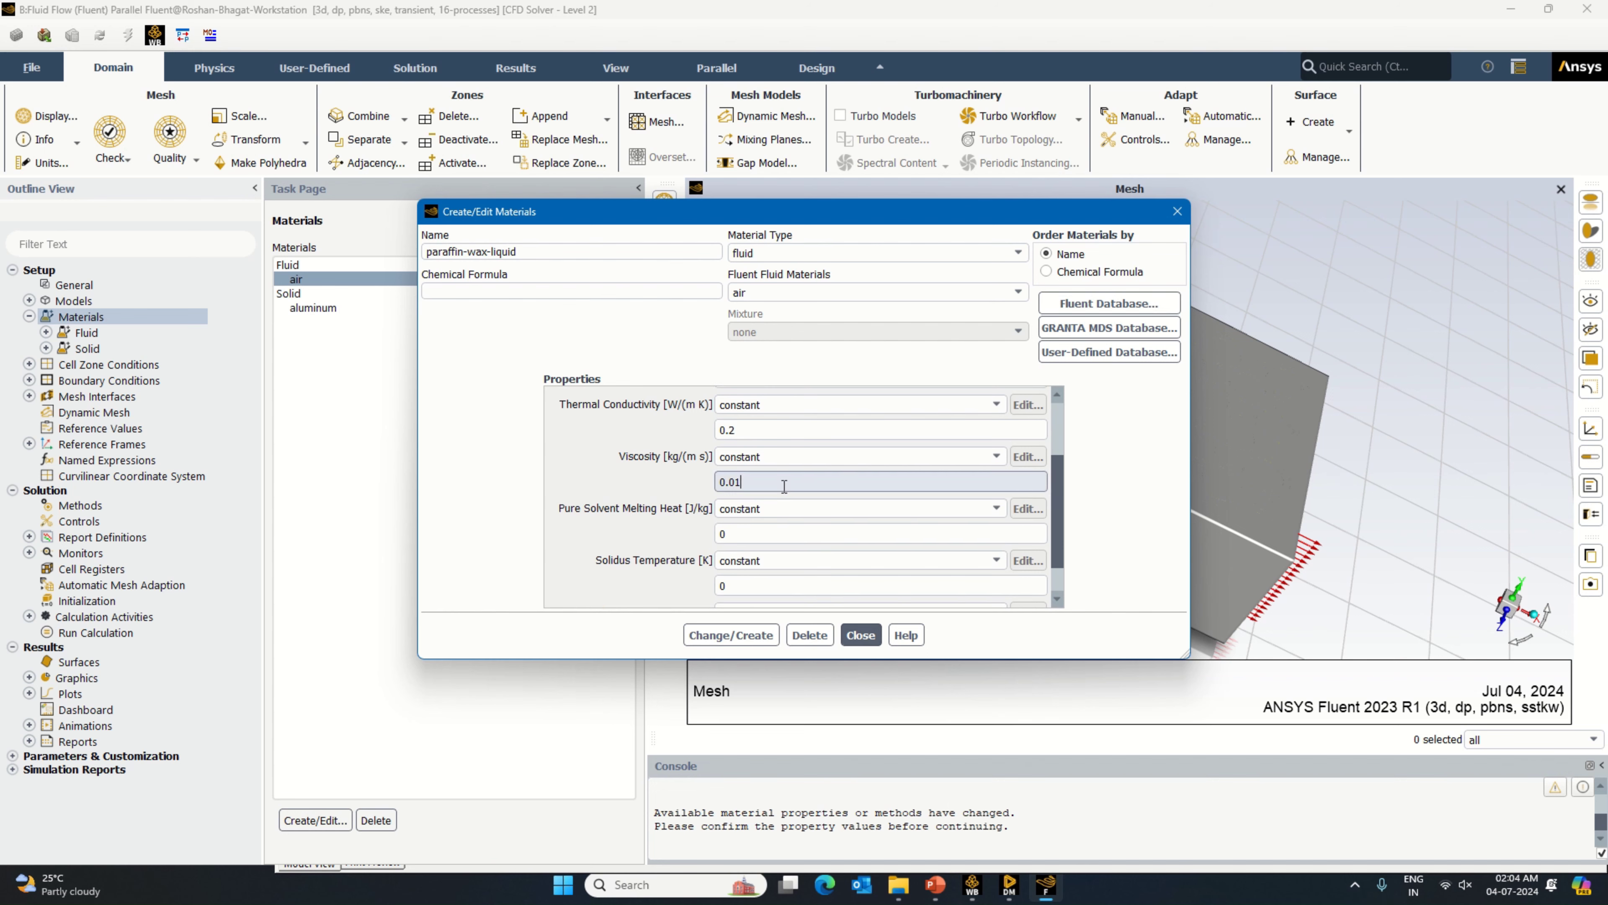
double_click(780, 534)
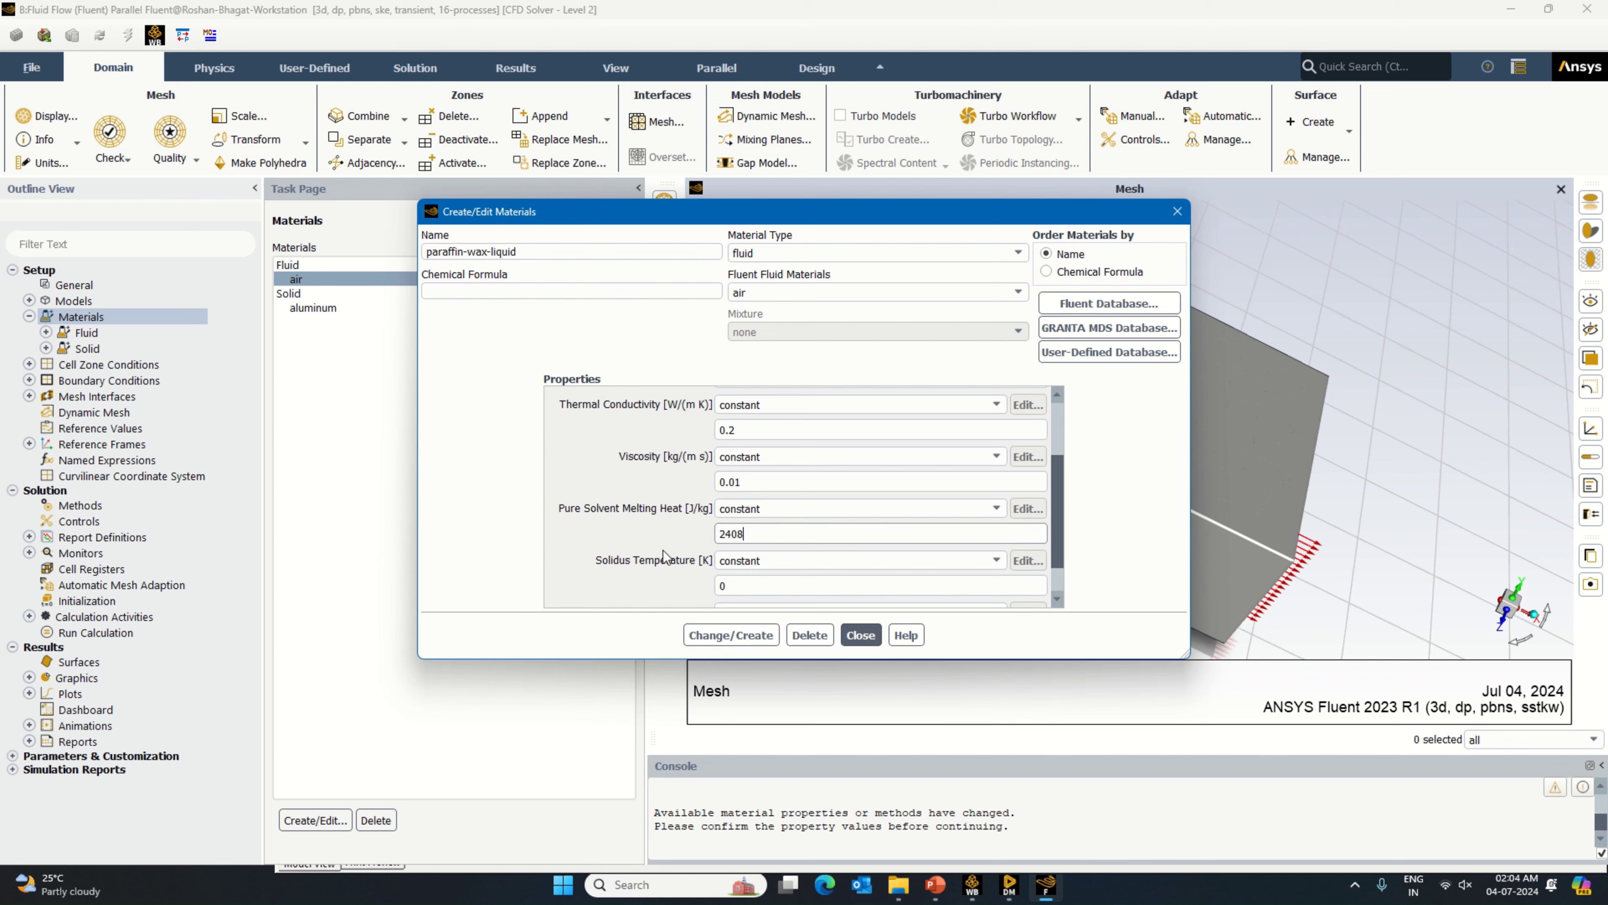
text(240800)
double_click(725, 585)
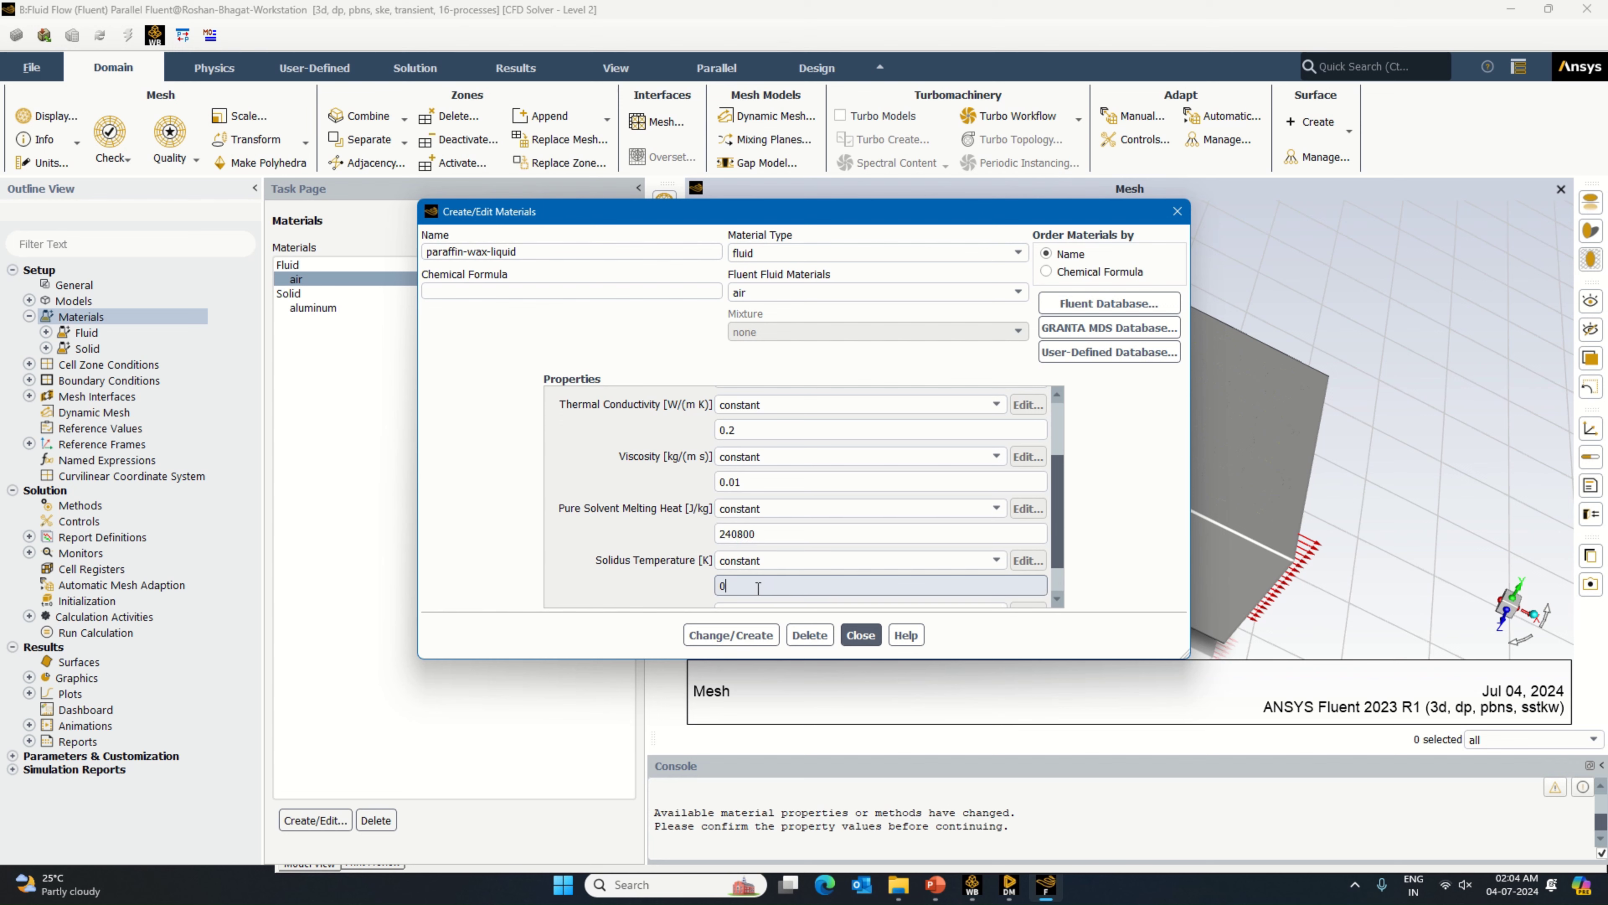
text(3.6)
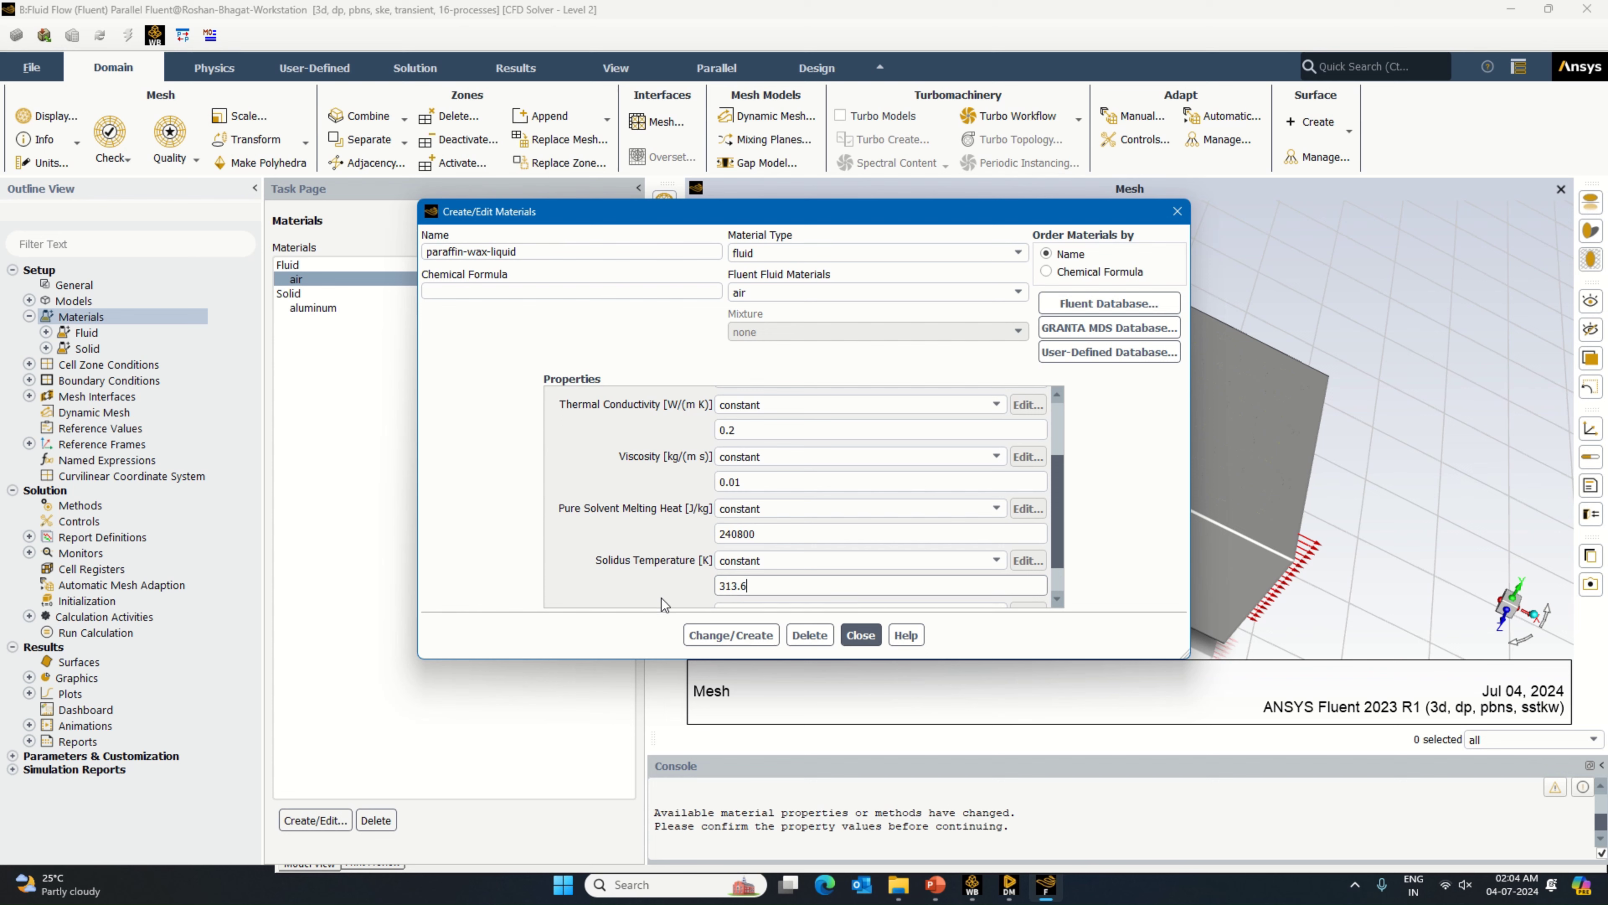
key(Tab)
key(Tab)
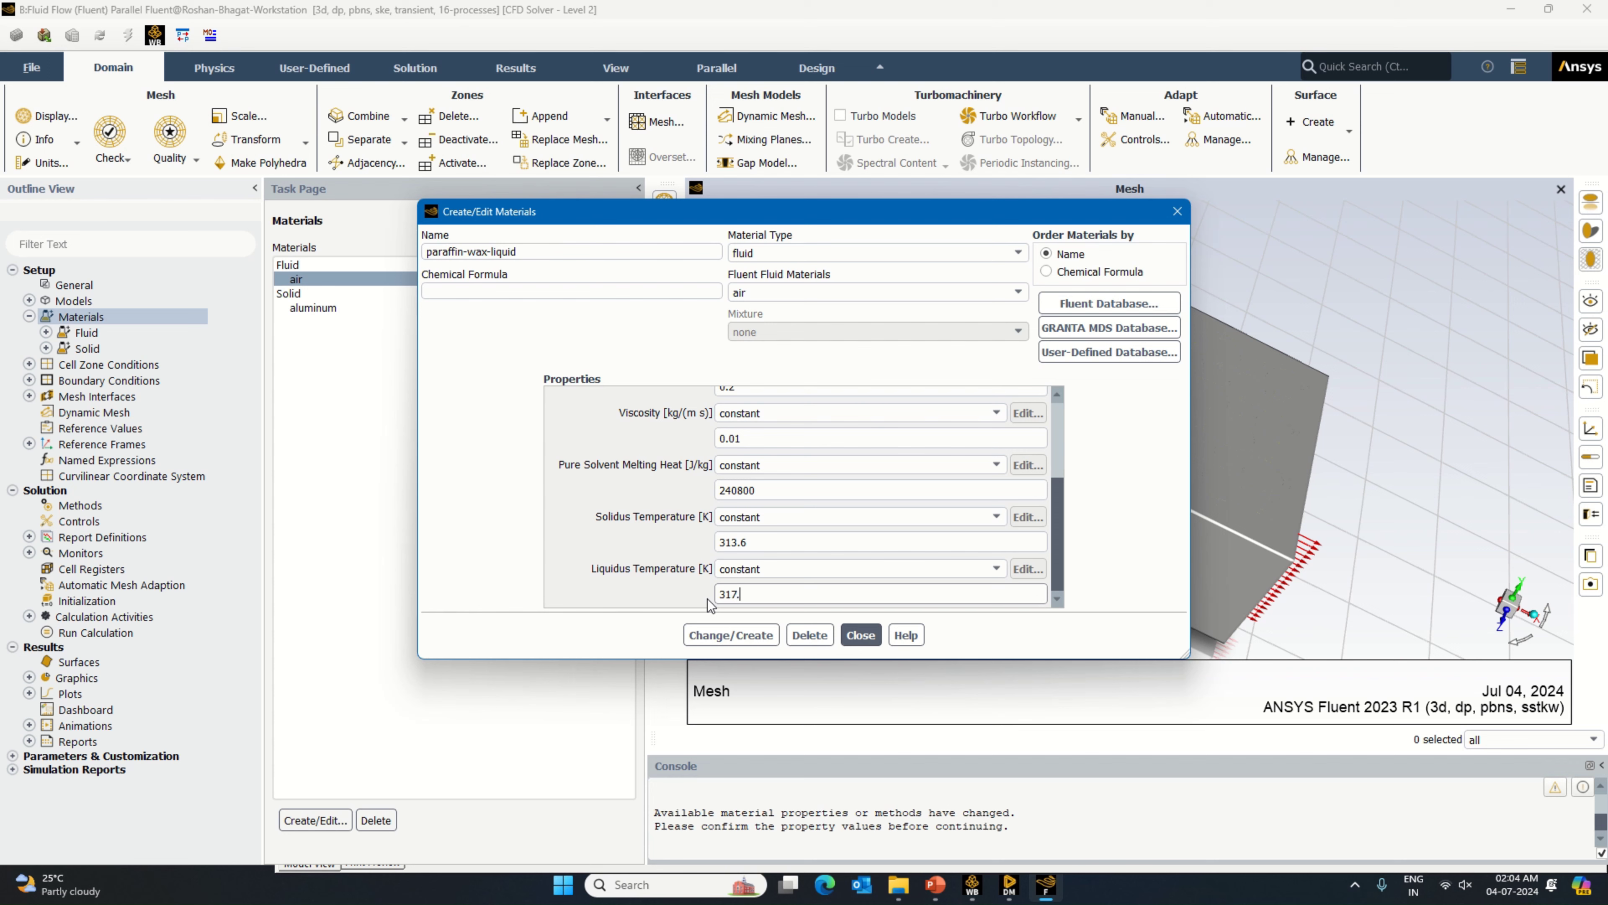
Step: Enter paraffin-wax-liquid as the chemical formula and create the material, overwriting air
click(507, 292)
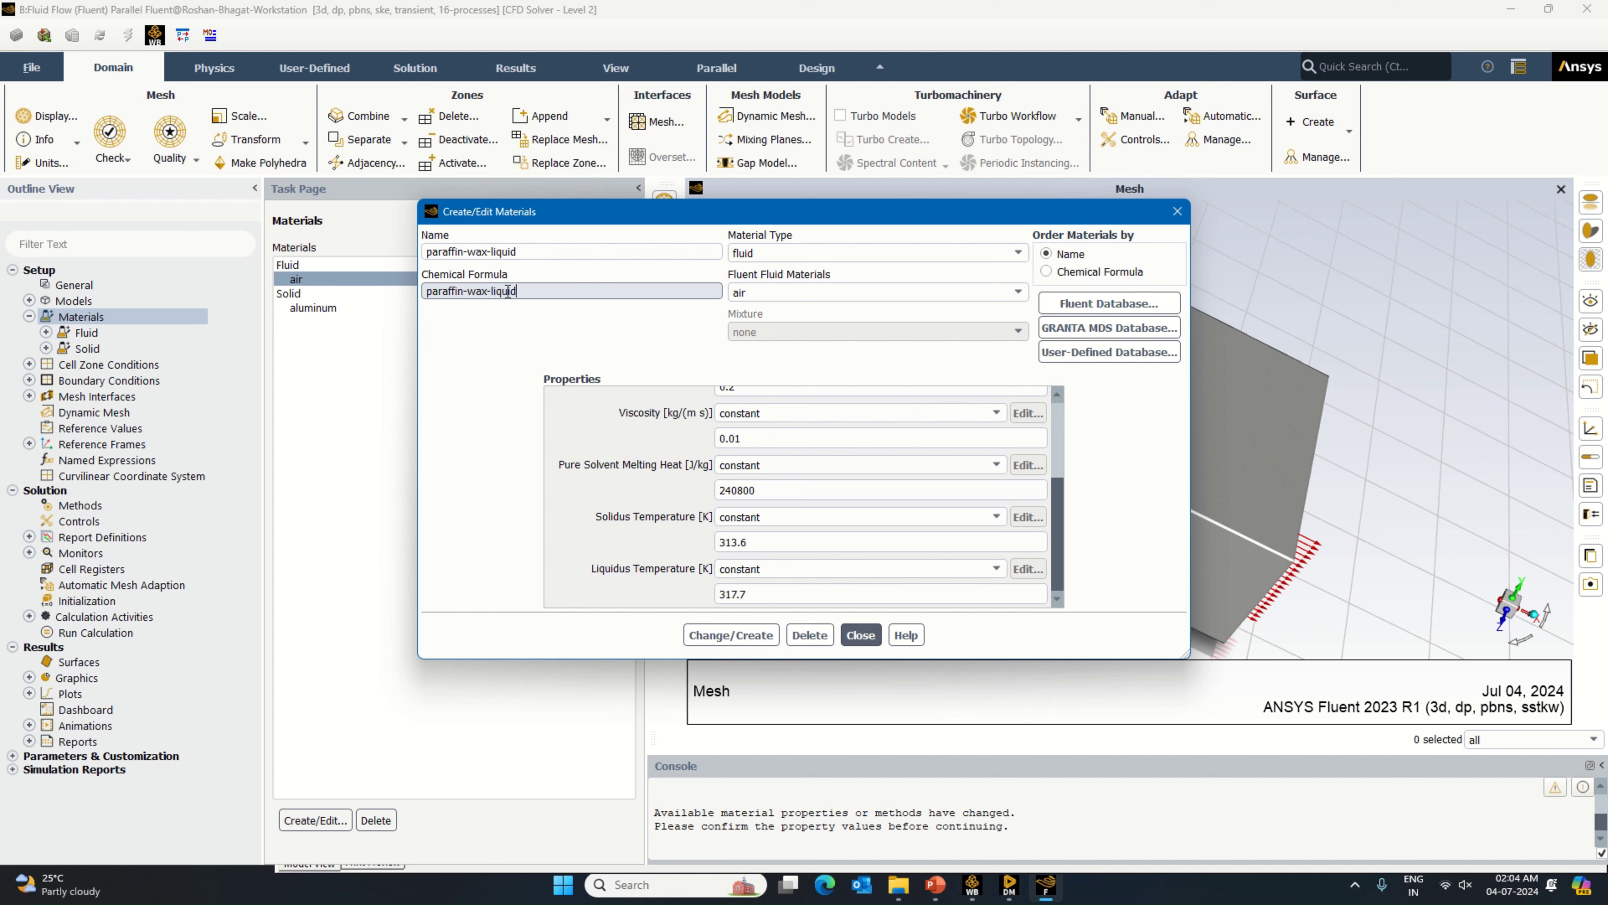
click(735, 636)
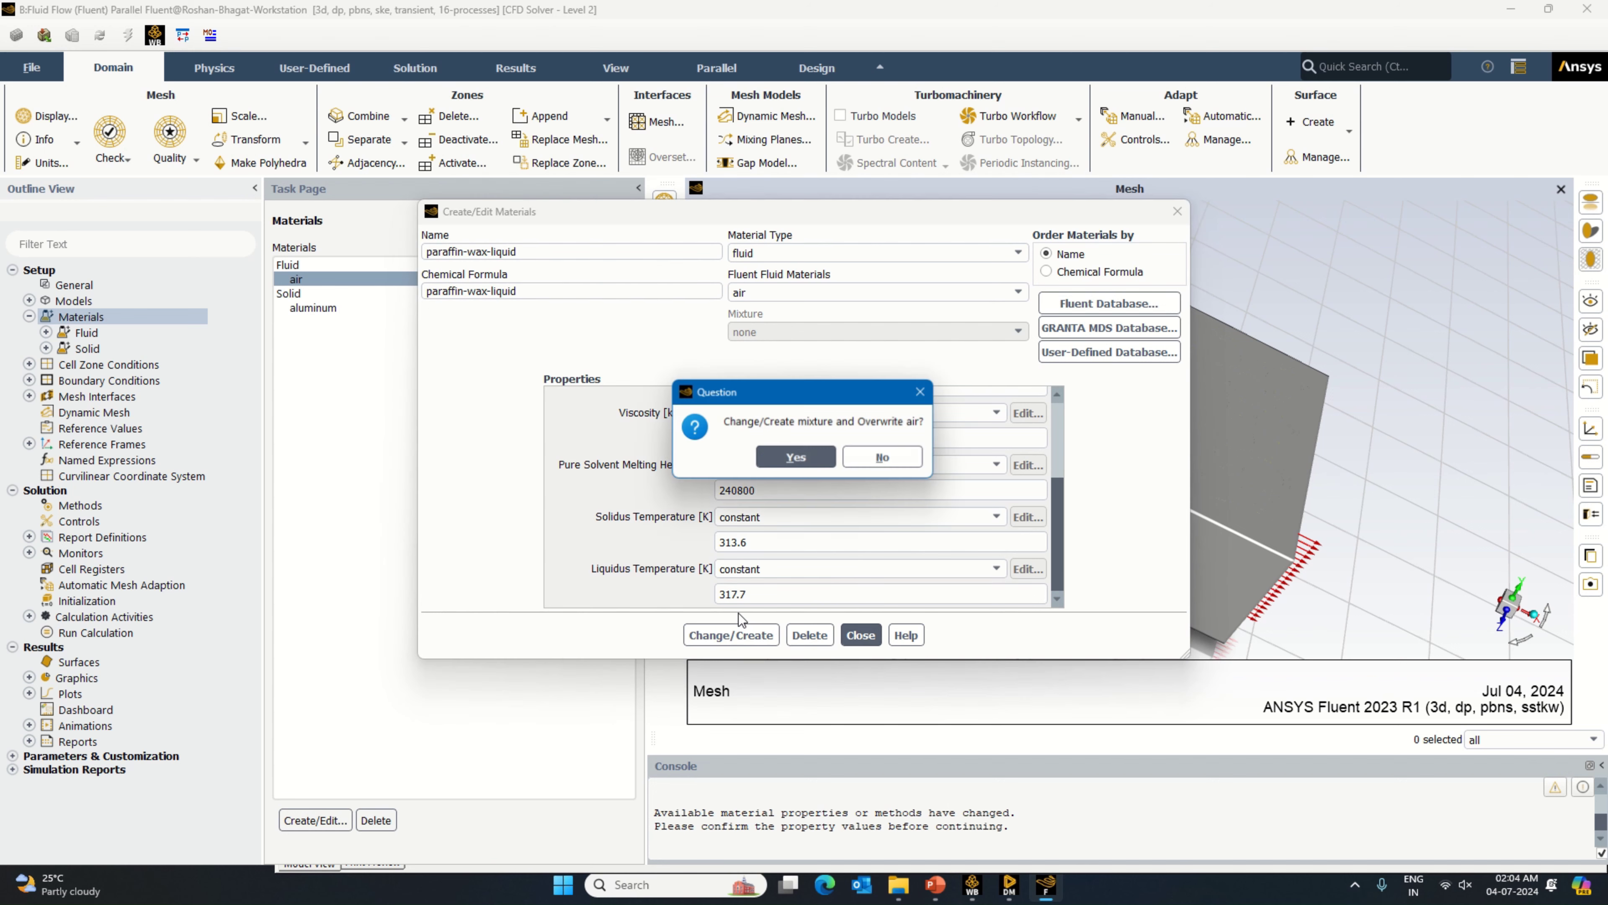
click(829, 460)
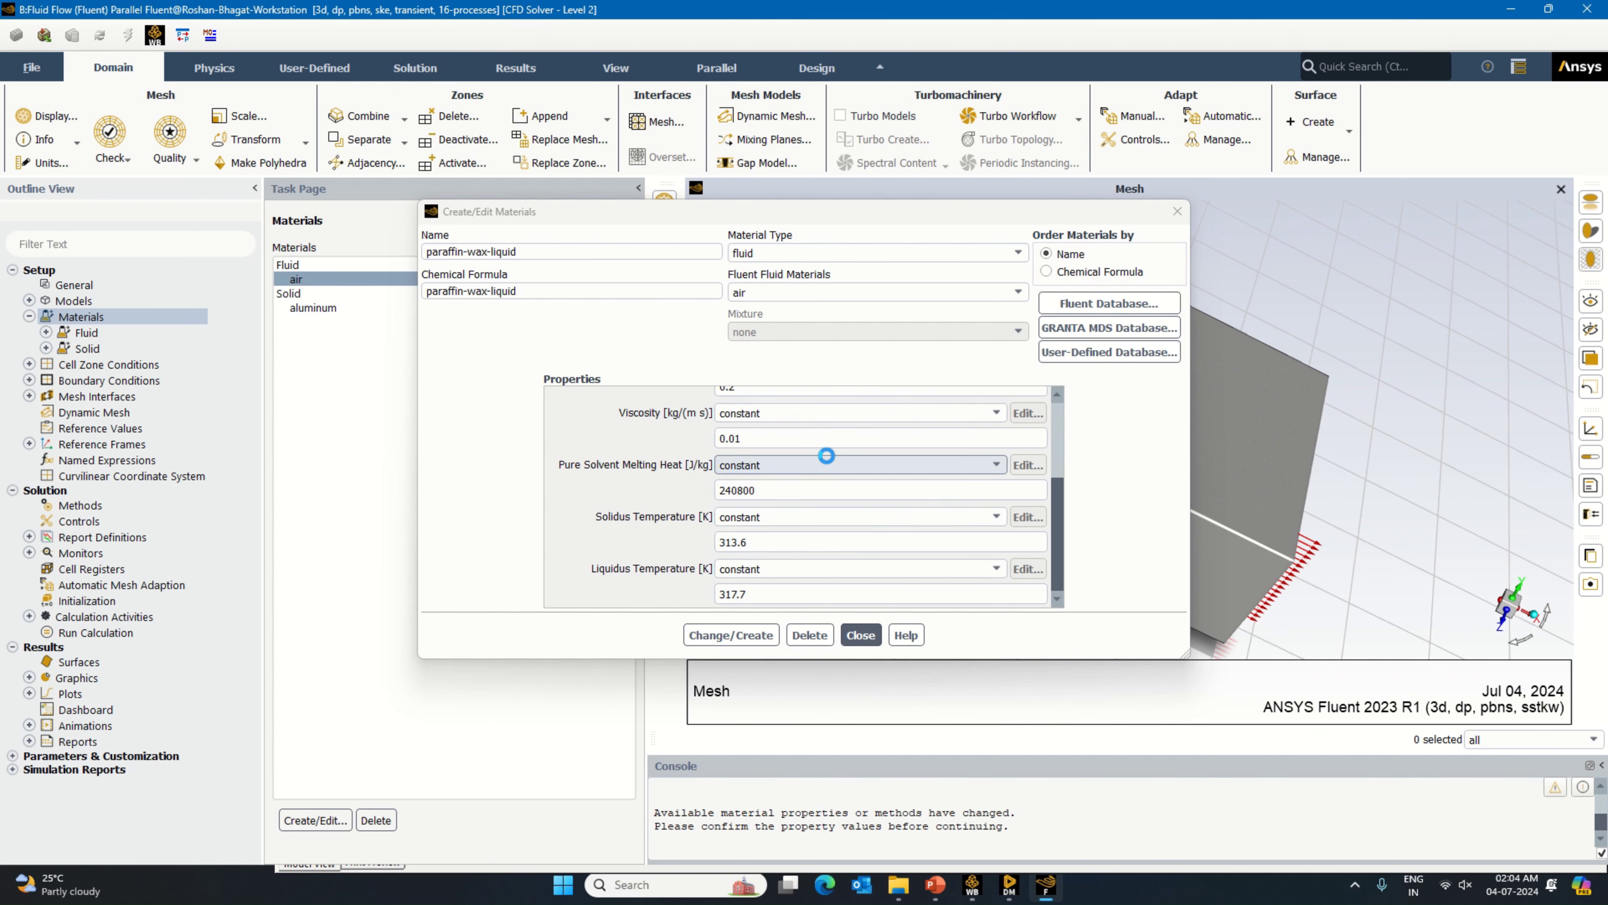
click(866, 637)
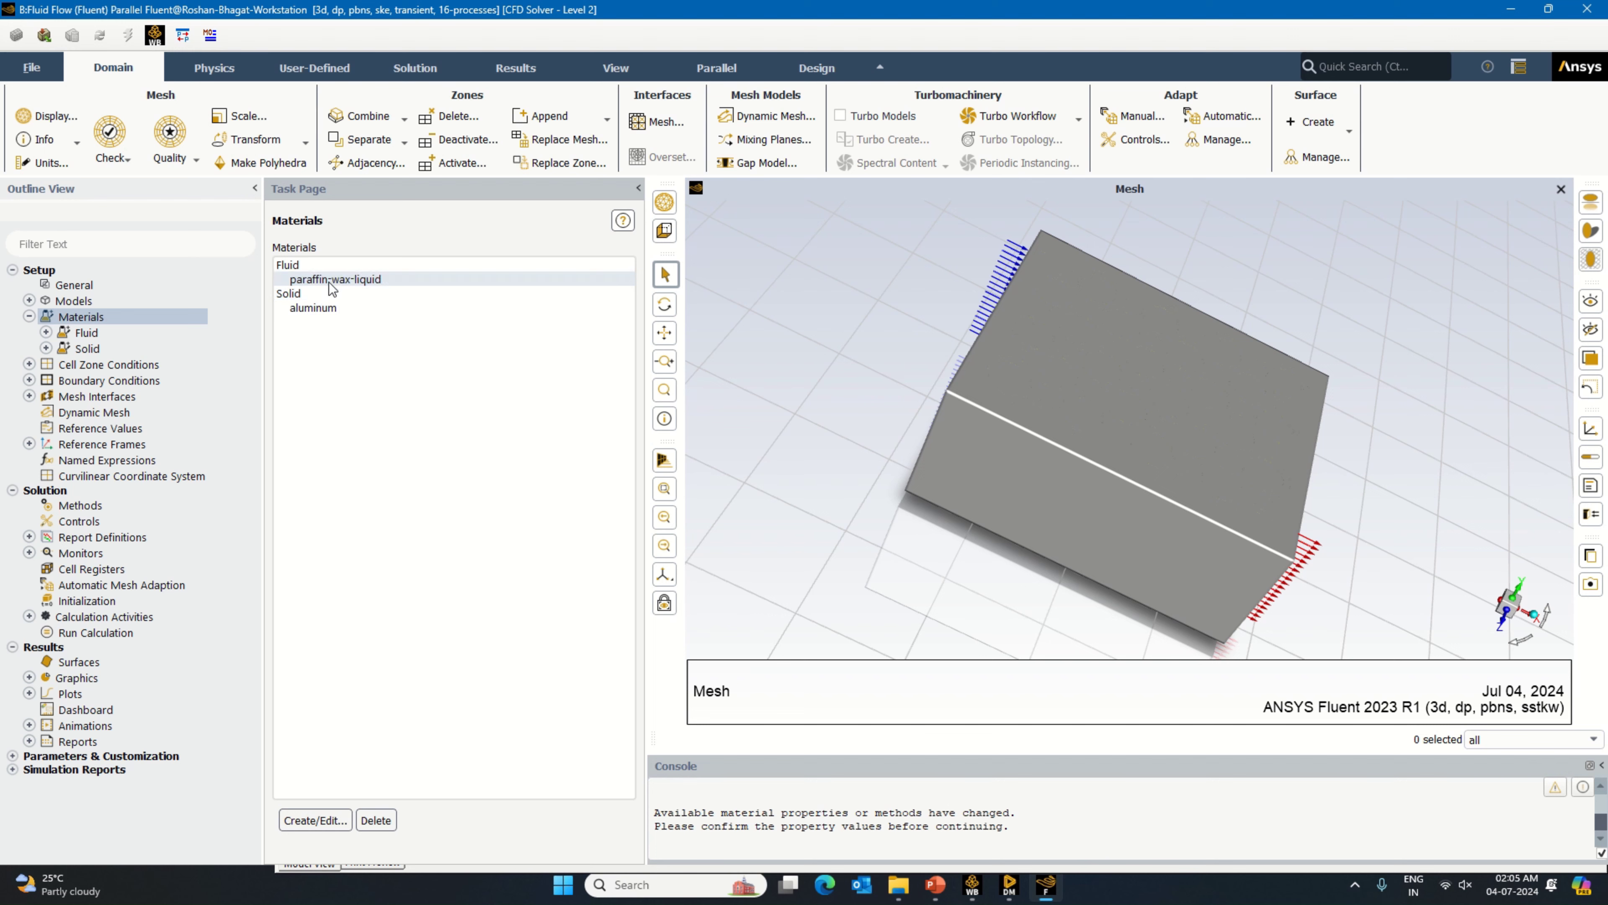
Step: Copy water-liquid (h2o<l>) from the Fluent database into the case's fluid materials
click(329, 266)
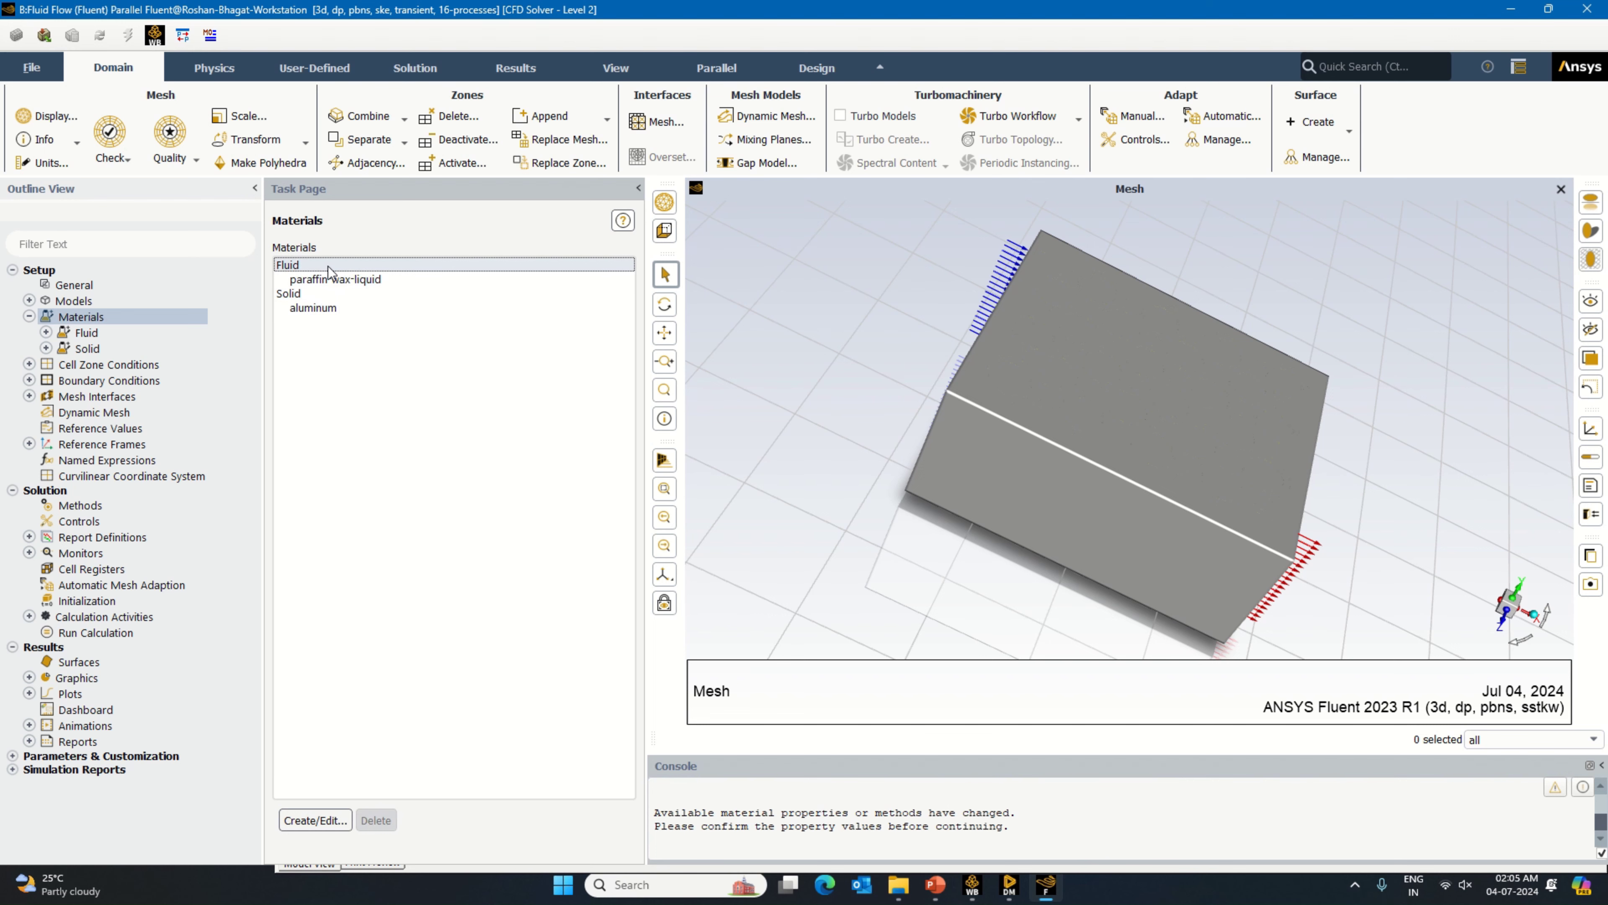
double_click(328, 268)
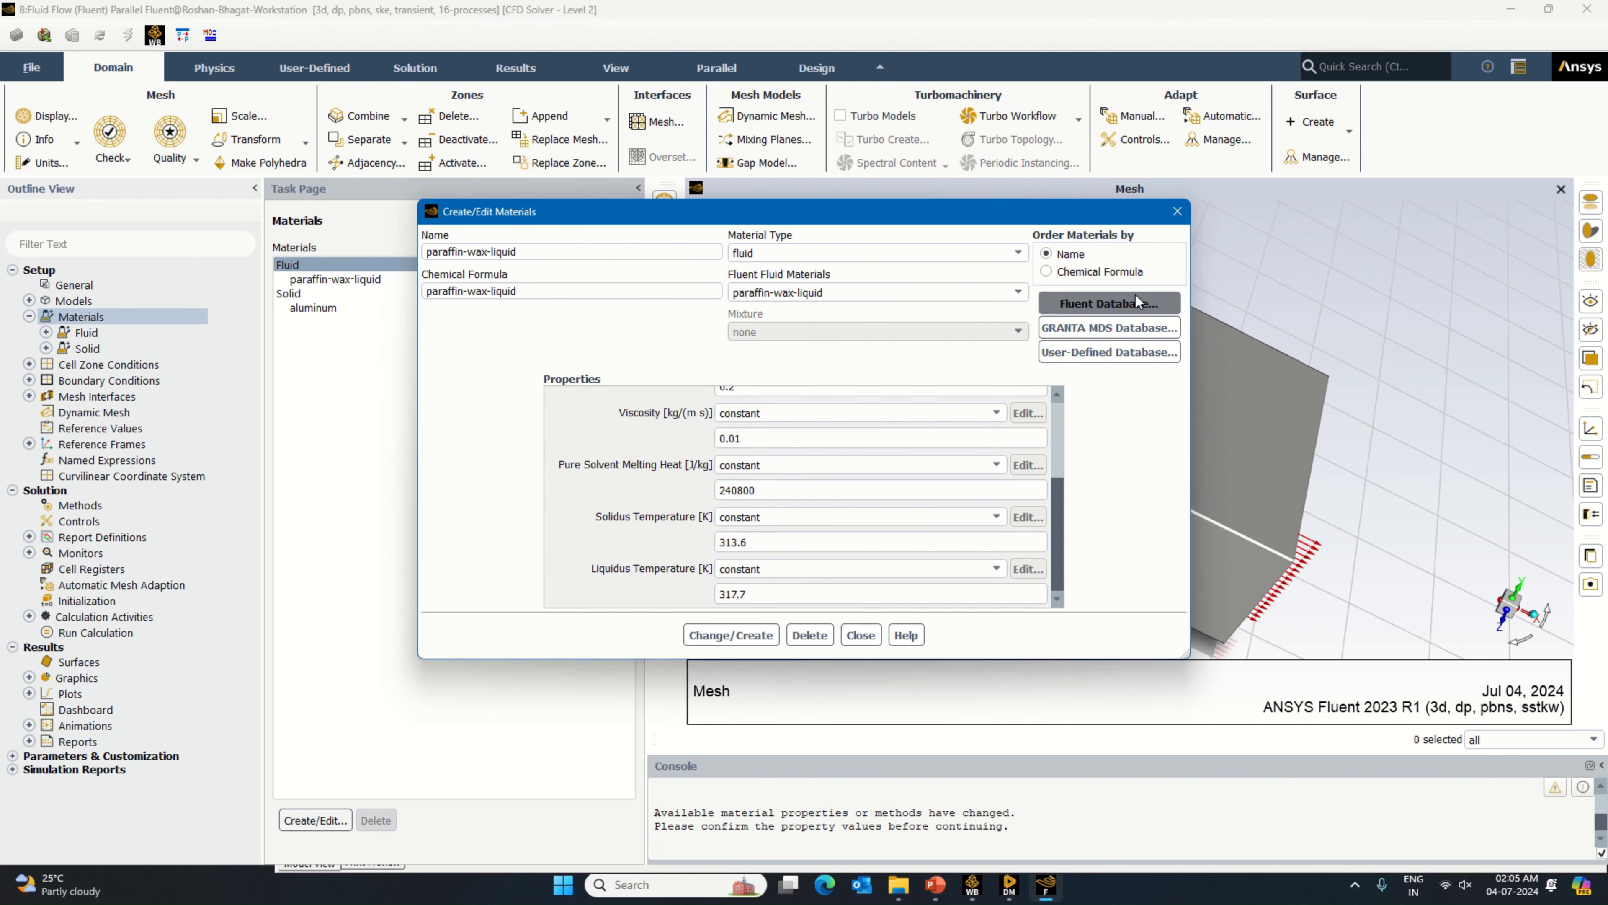
click(1137, 302)
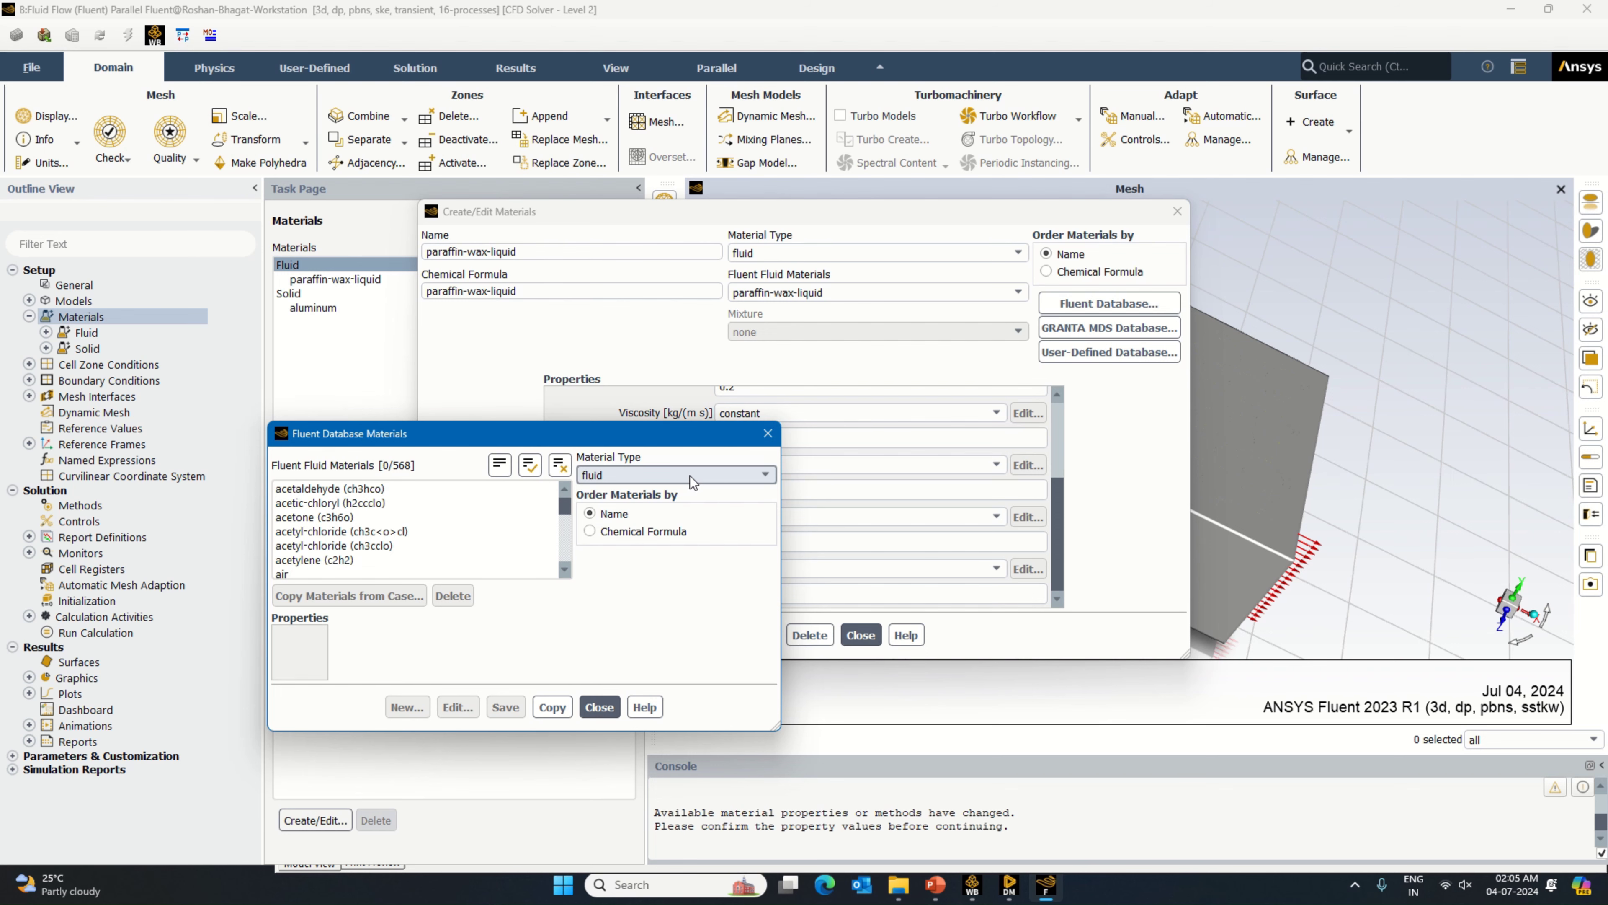
drag(565, 506, 565, 557)
click(374, 533)
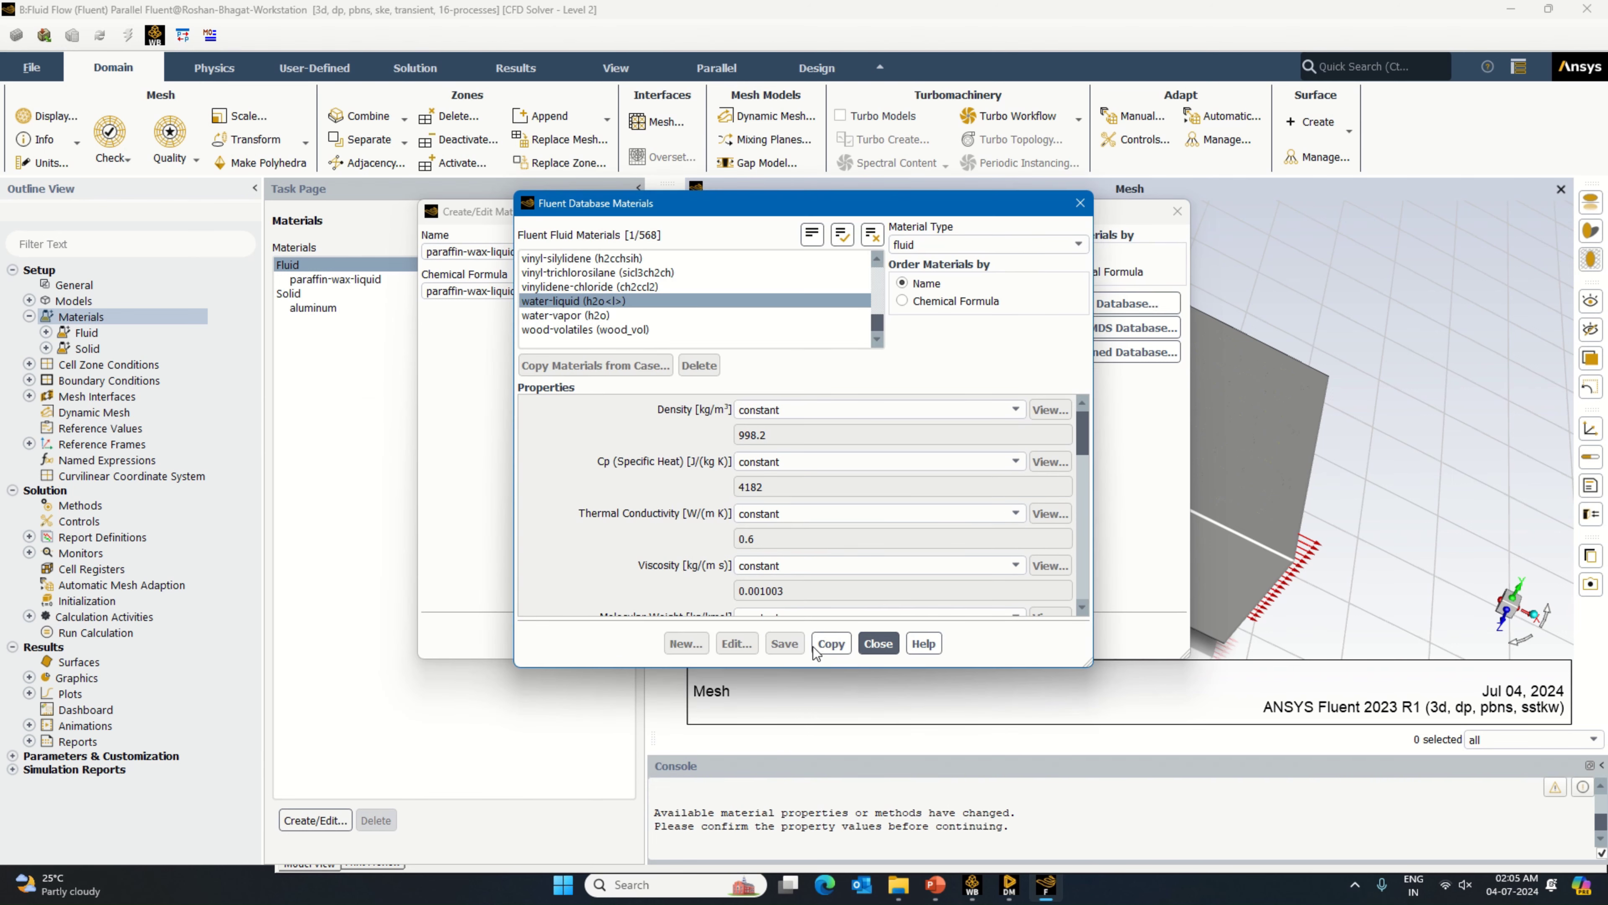
click(817, 646)
click(880, 644)
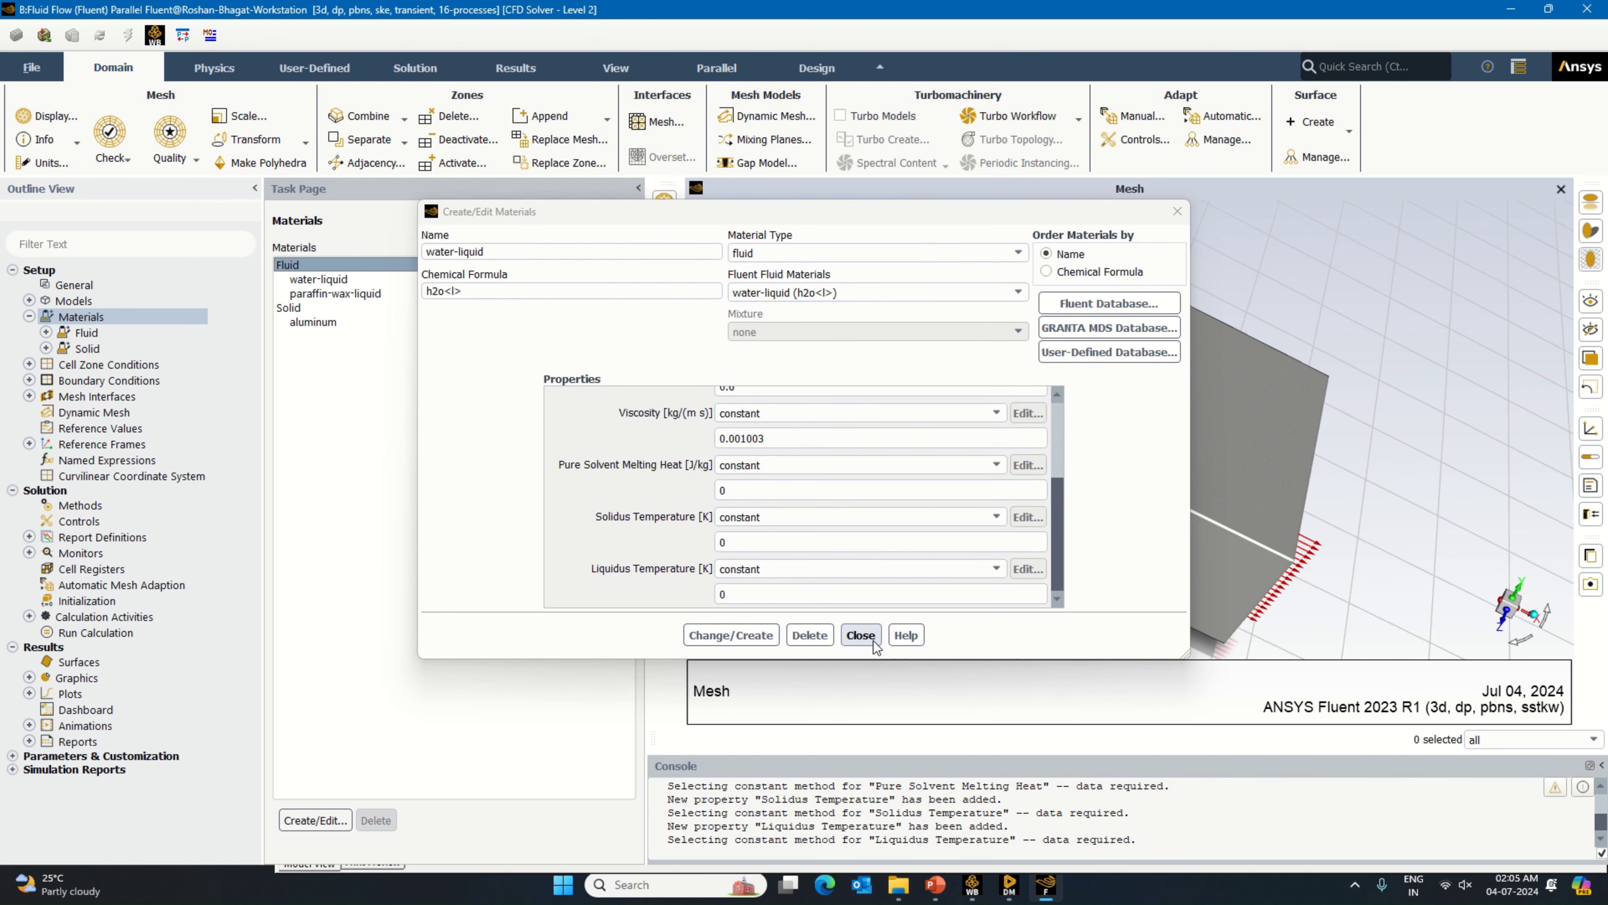
click(873, 640)
Step: Open the solid material aluminum for editing and set both its name and chemical formula to paraffin-wax-solid
click(359, 312)
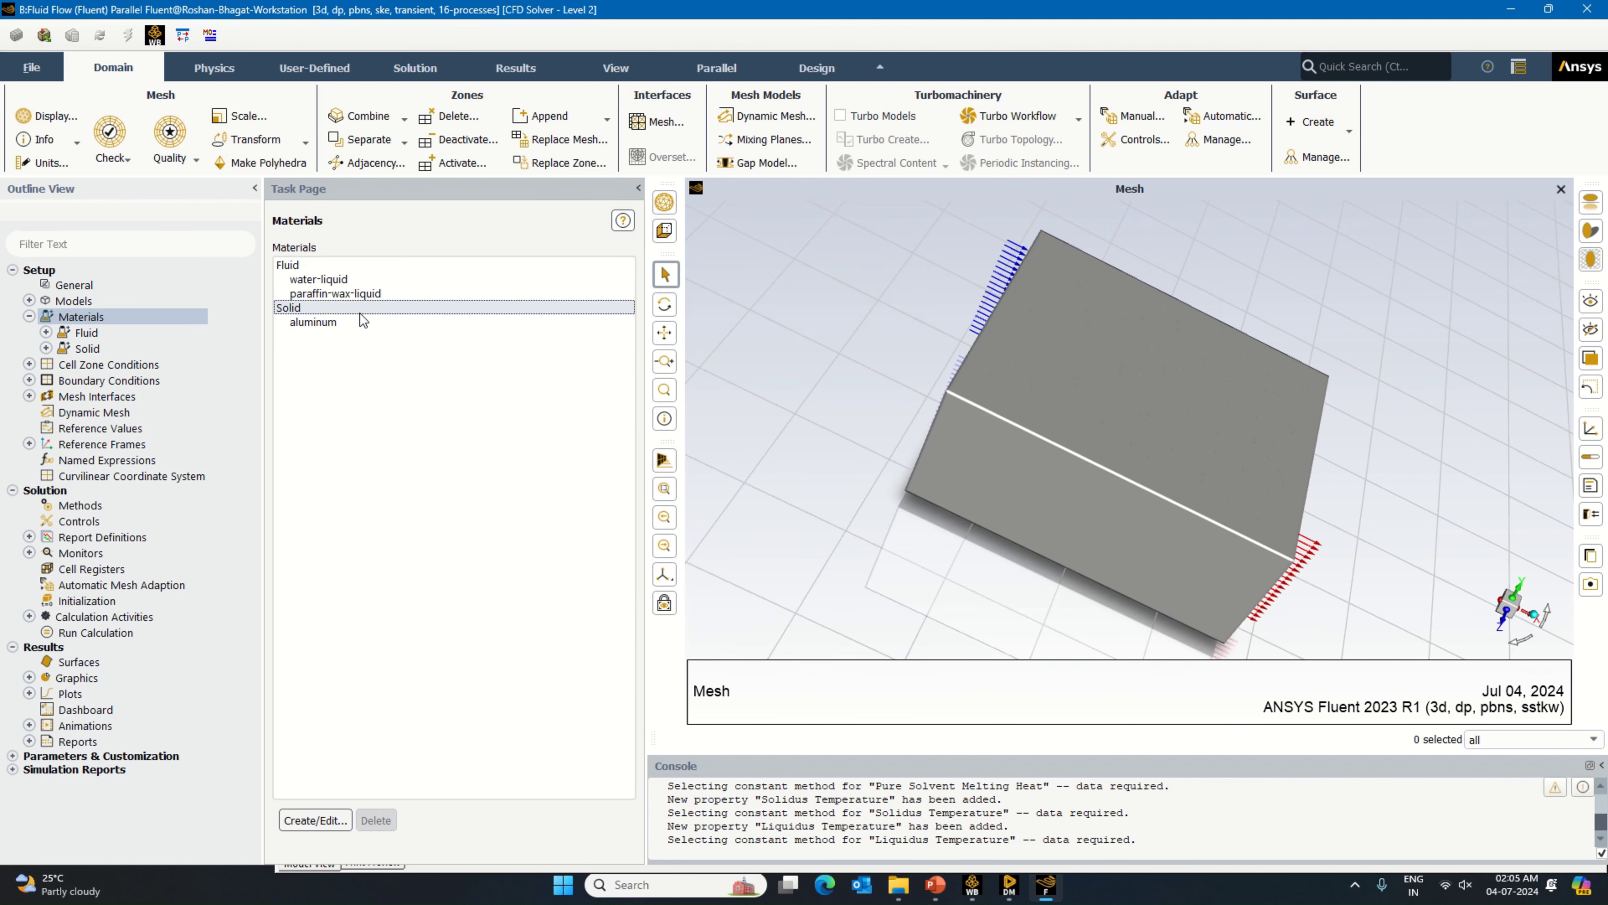
double_click(342, 322)
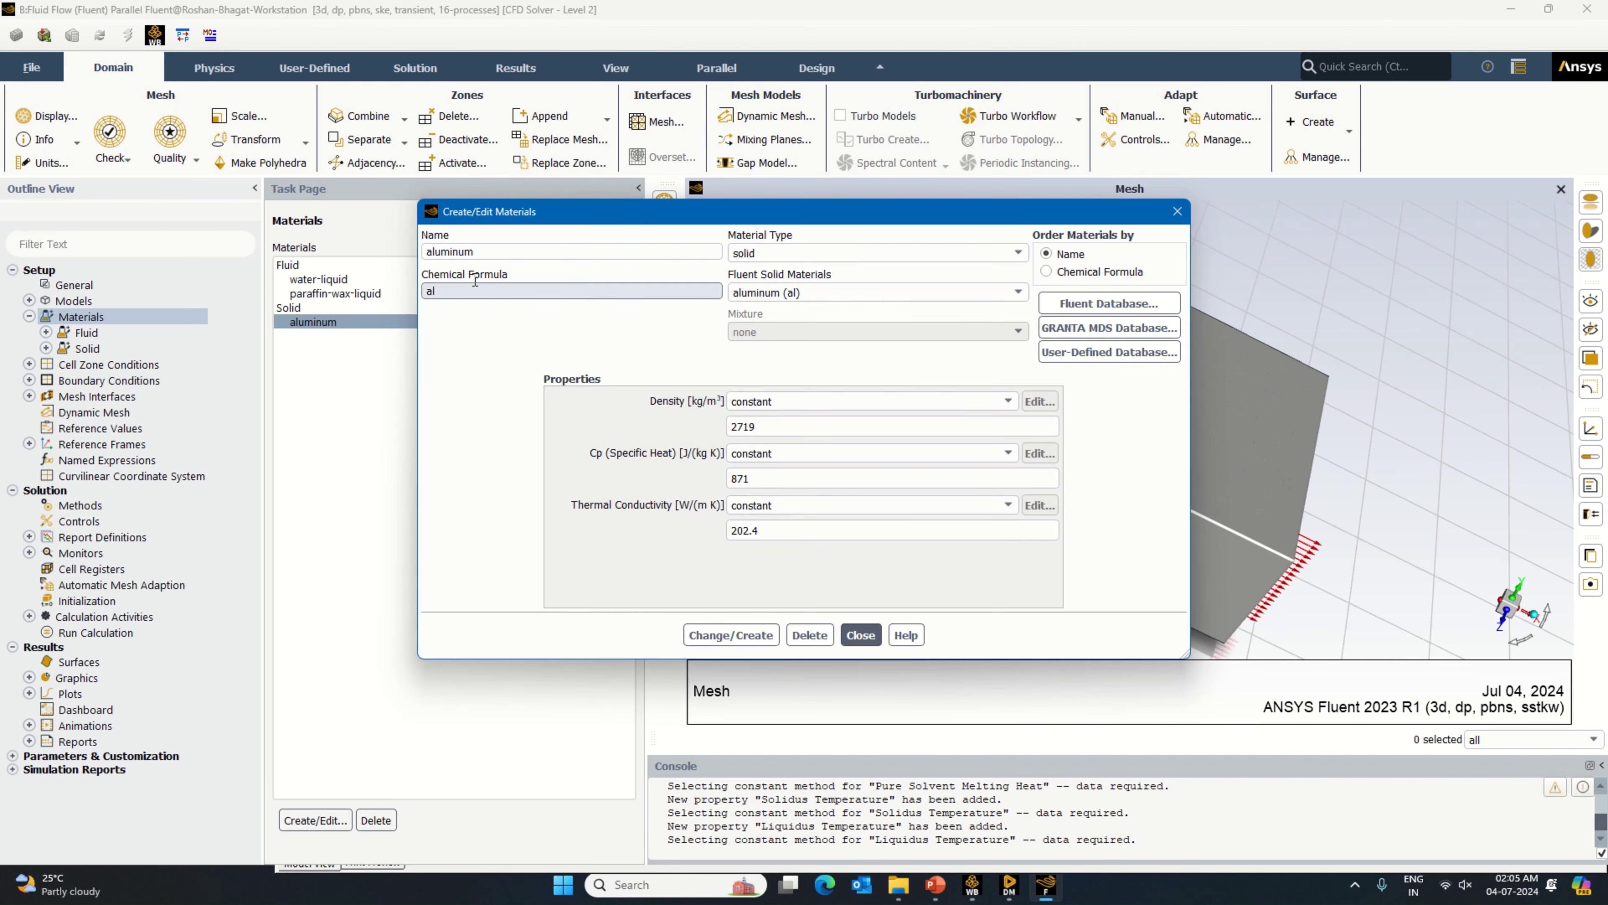
text(paraffin-wax-solid)
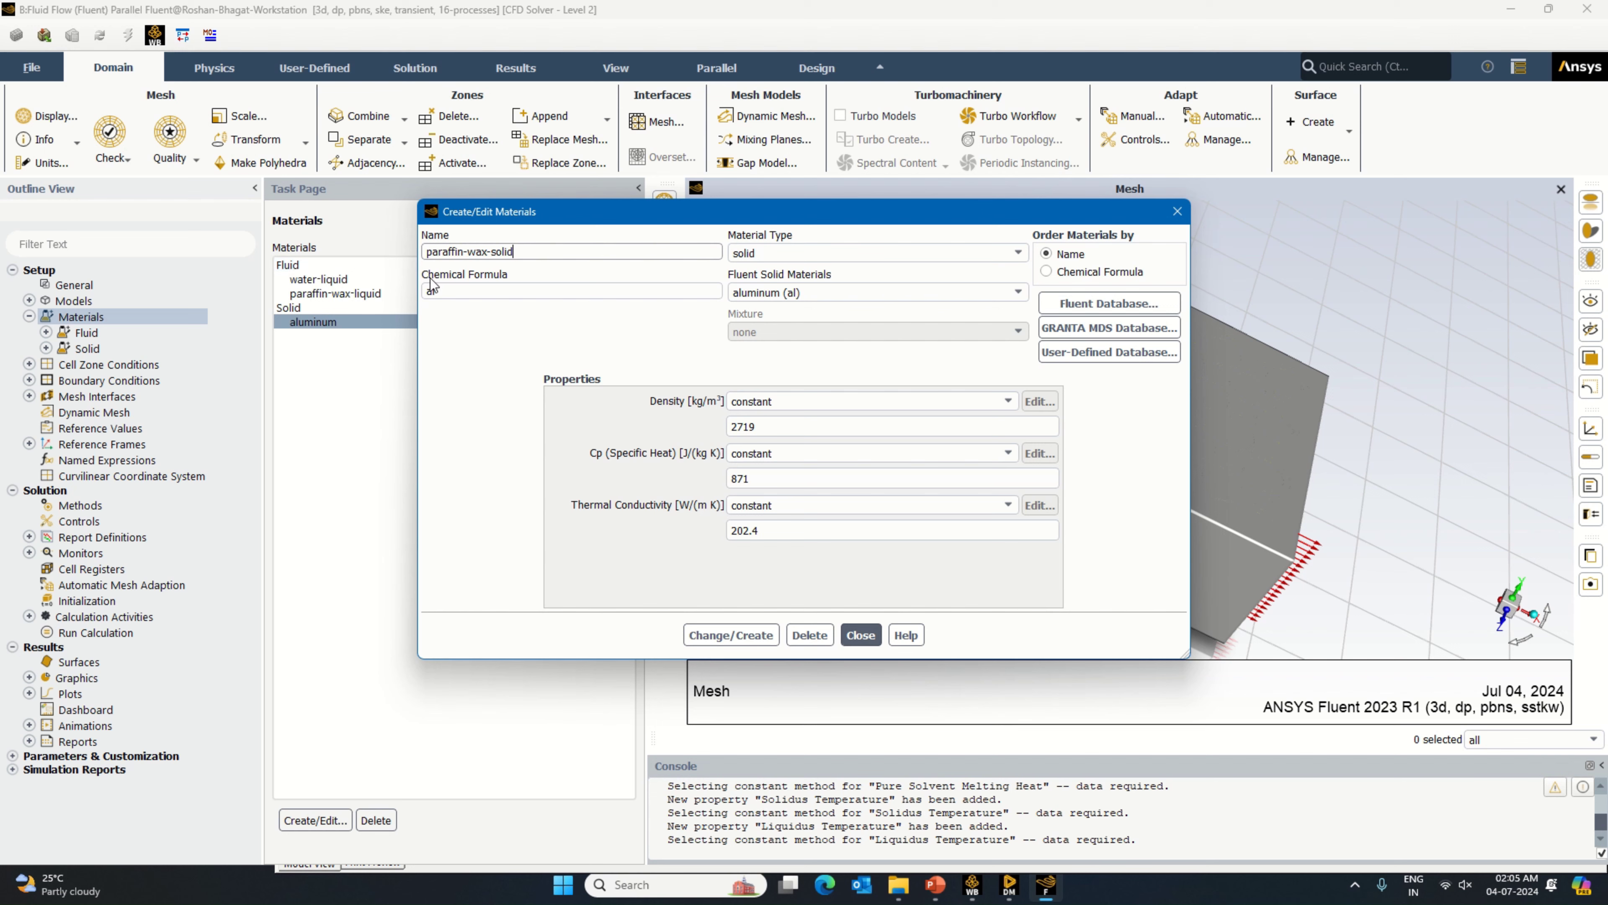
key(Tab)
text(pa)
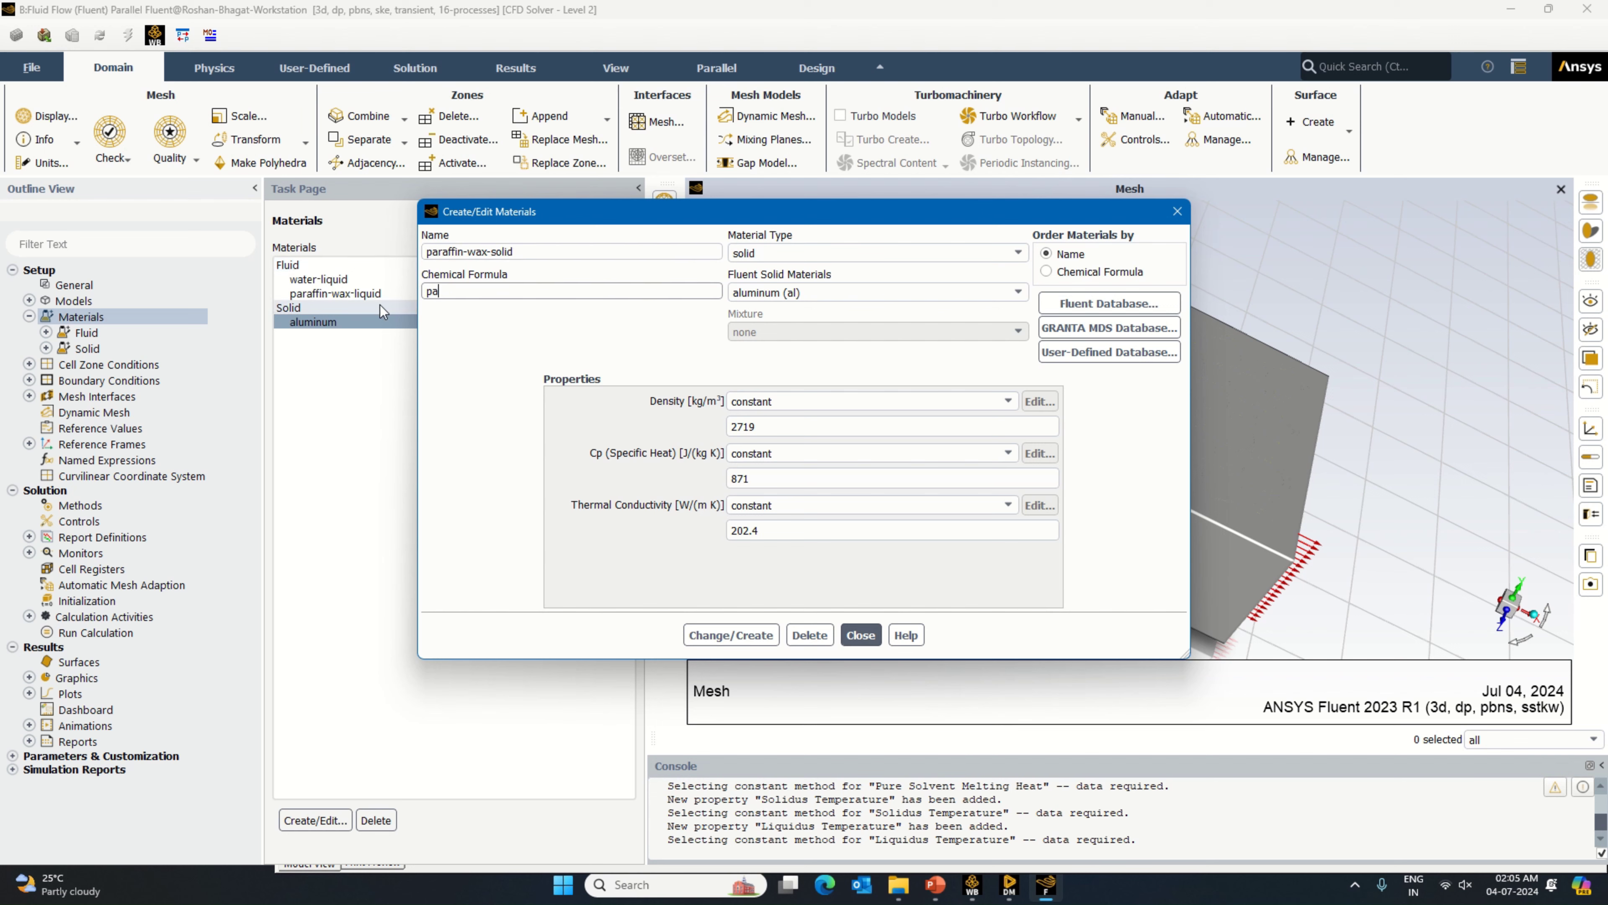
text(raffin-wax-solid)
Step: Create the solid wax with density 880 kg/m³, specific heat 2000 J/(kg K) and thermal conductivity 0.2 W/(m K), overwriting aluminum
key(Tab)
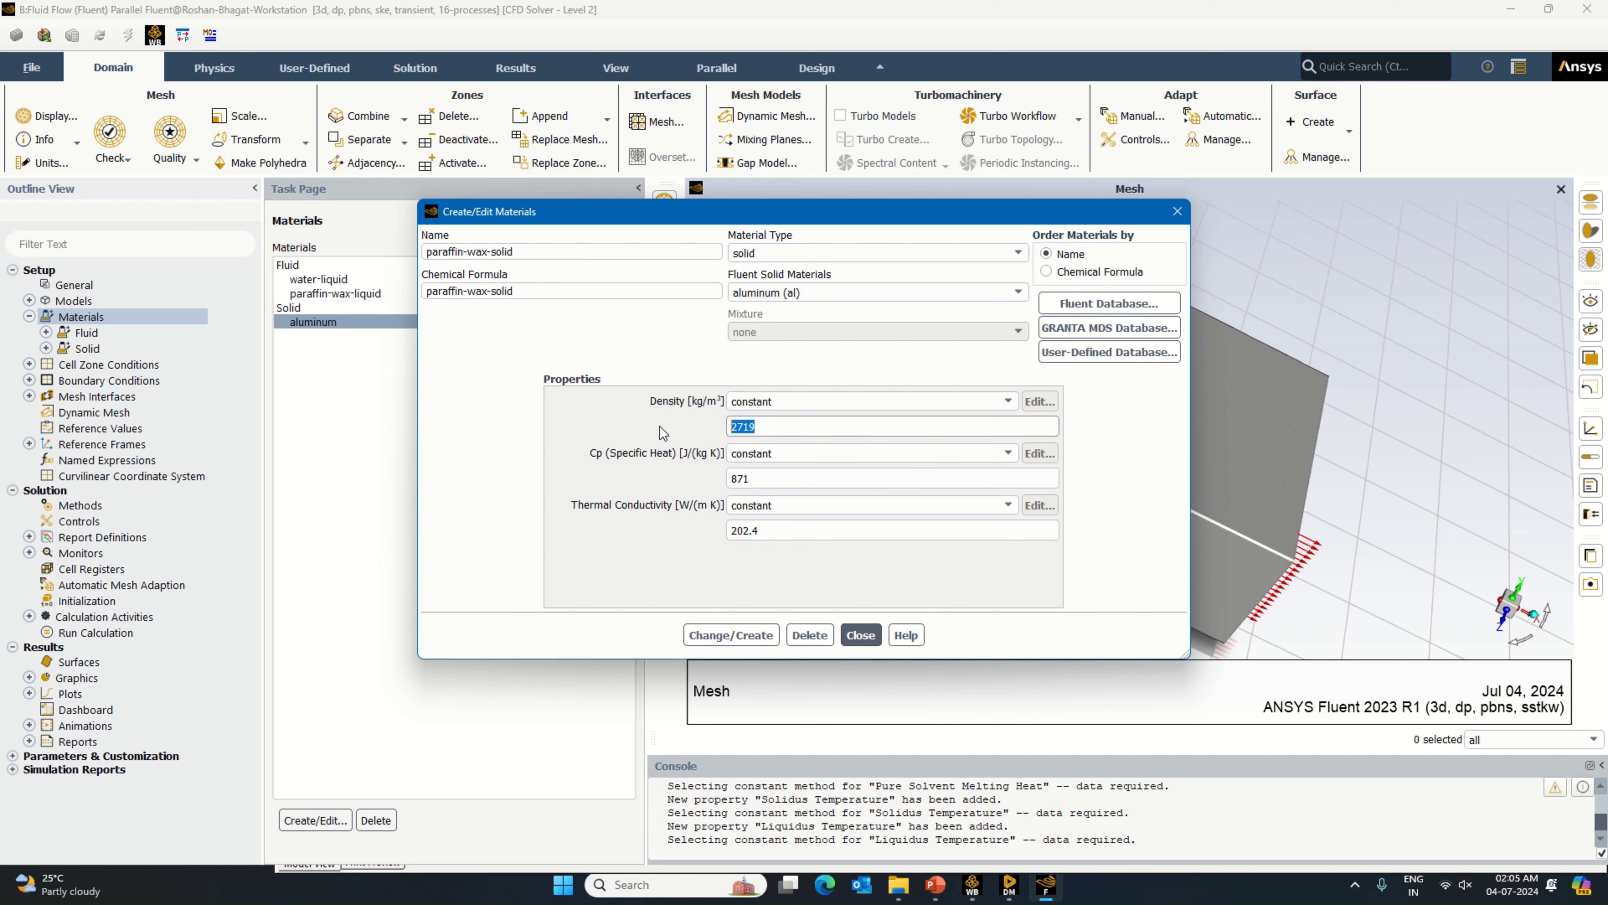
text(880)
key(Tab)
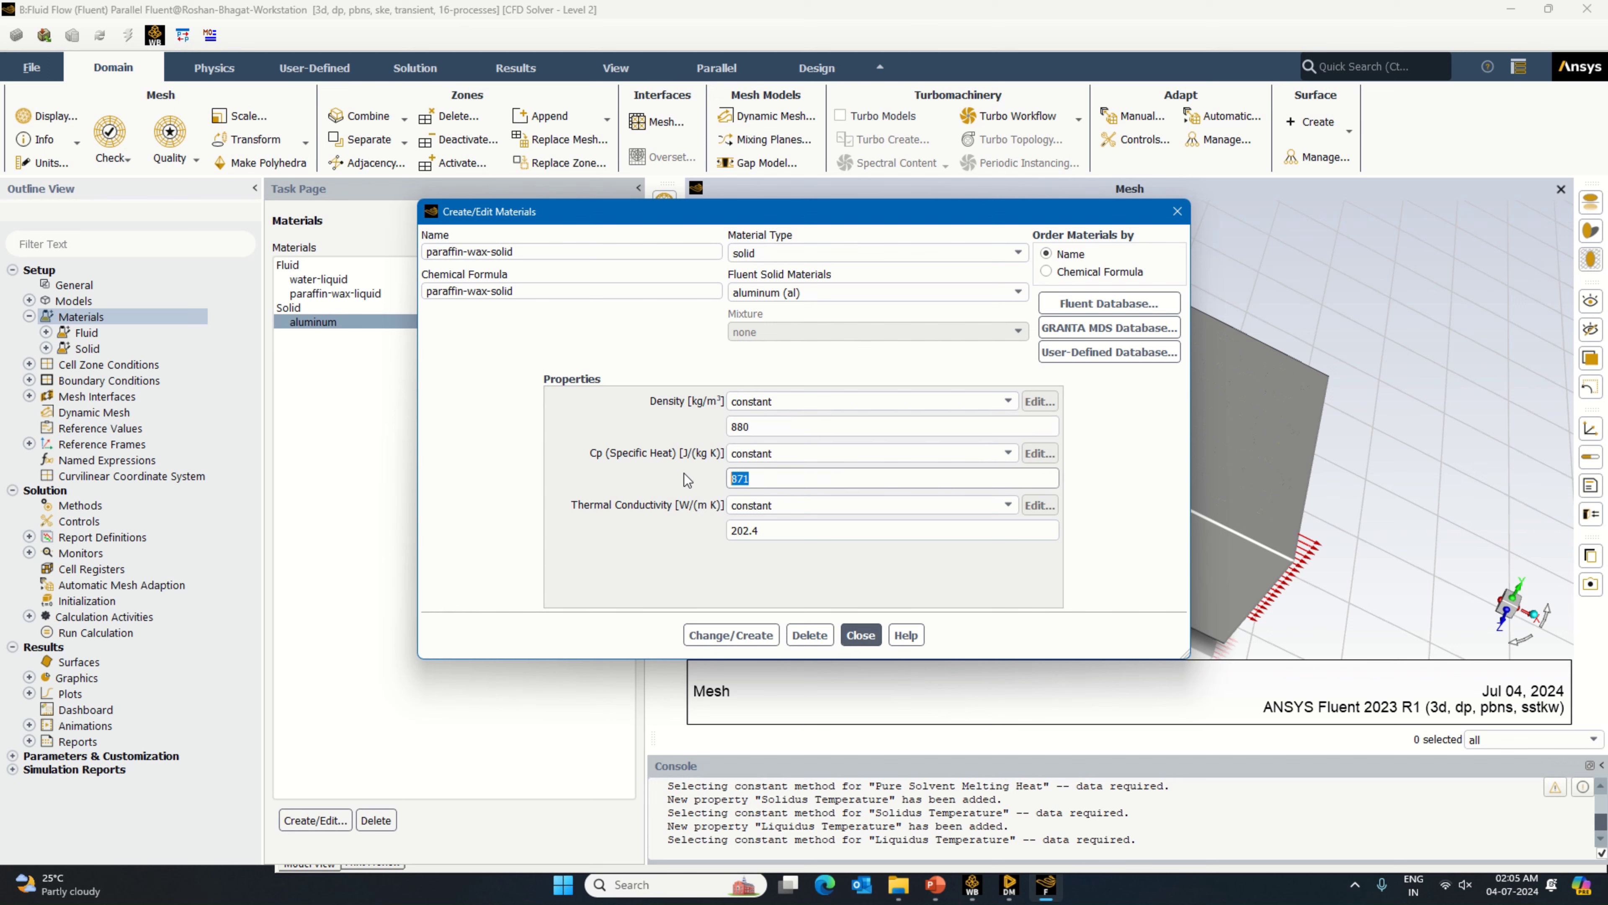
text(2000)
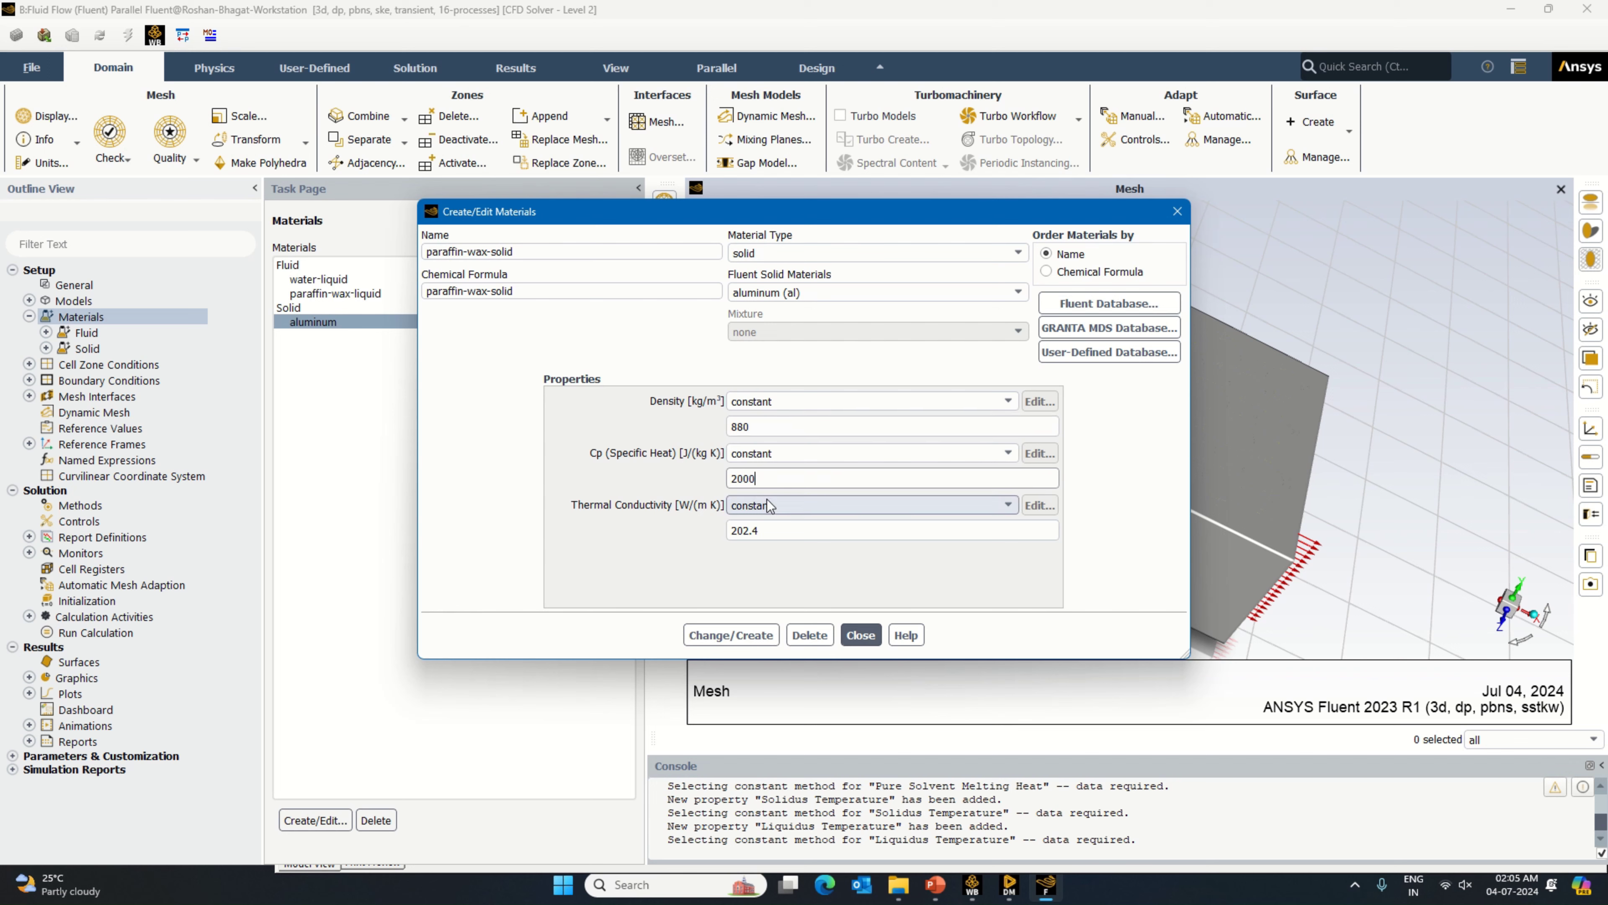
drag(757, 530, 729, 532)
text(0.2)
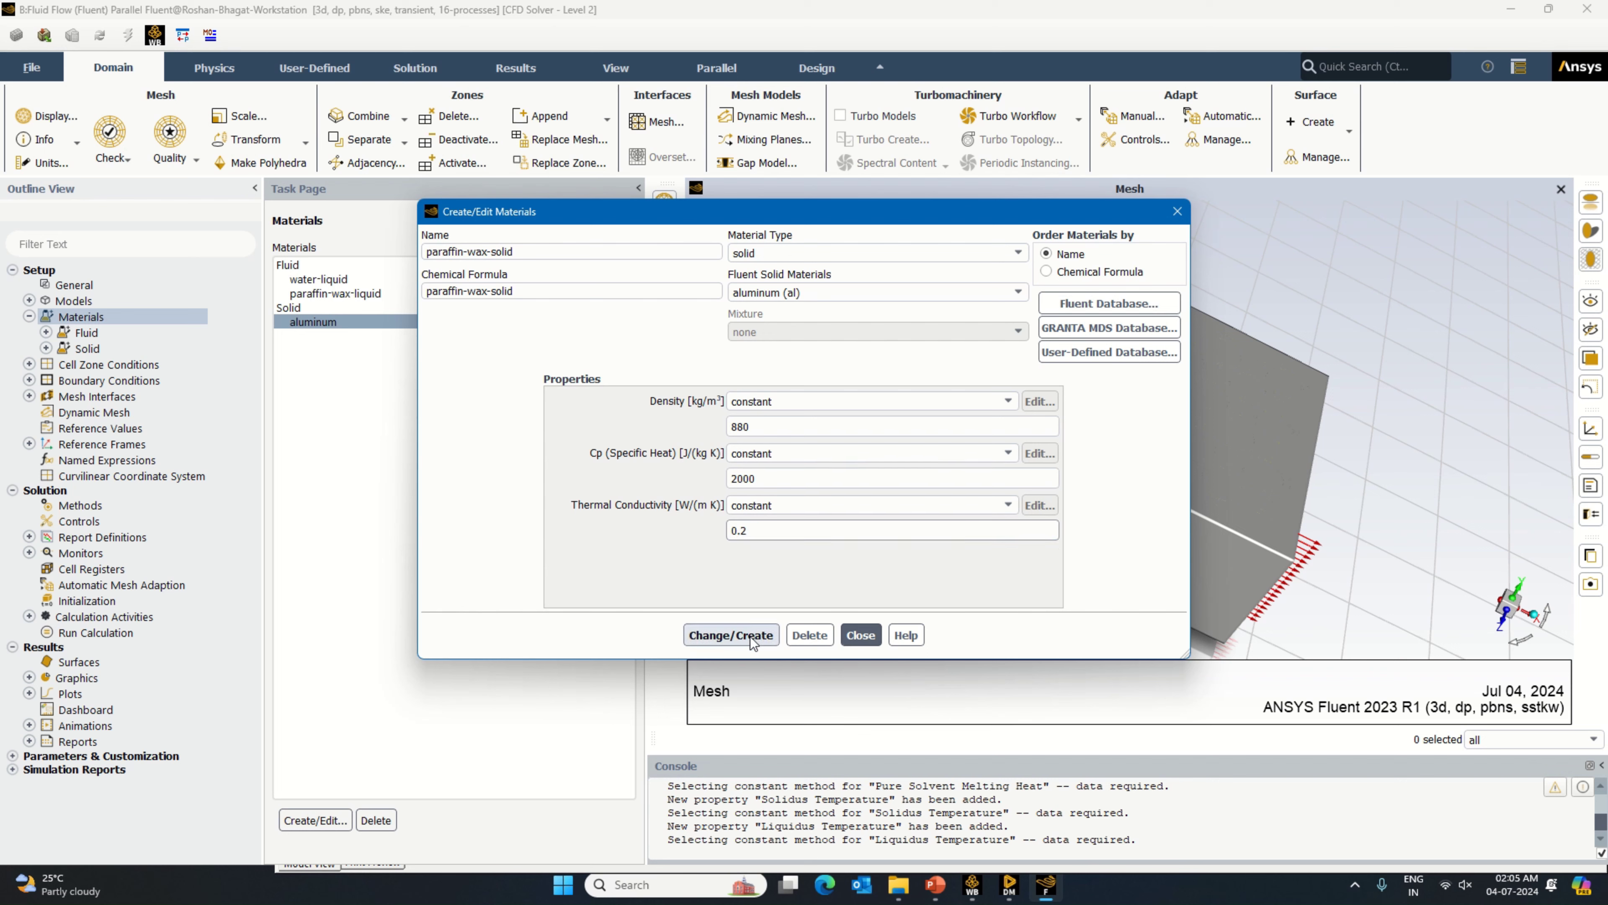
click(750, 635)
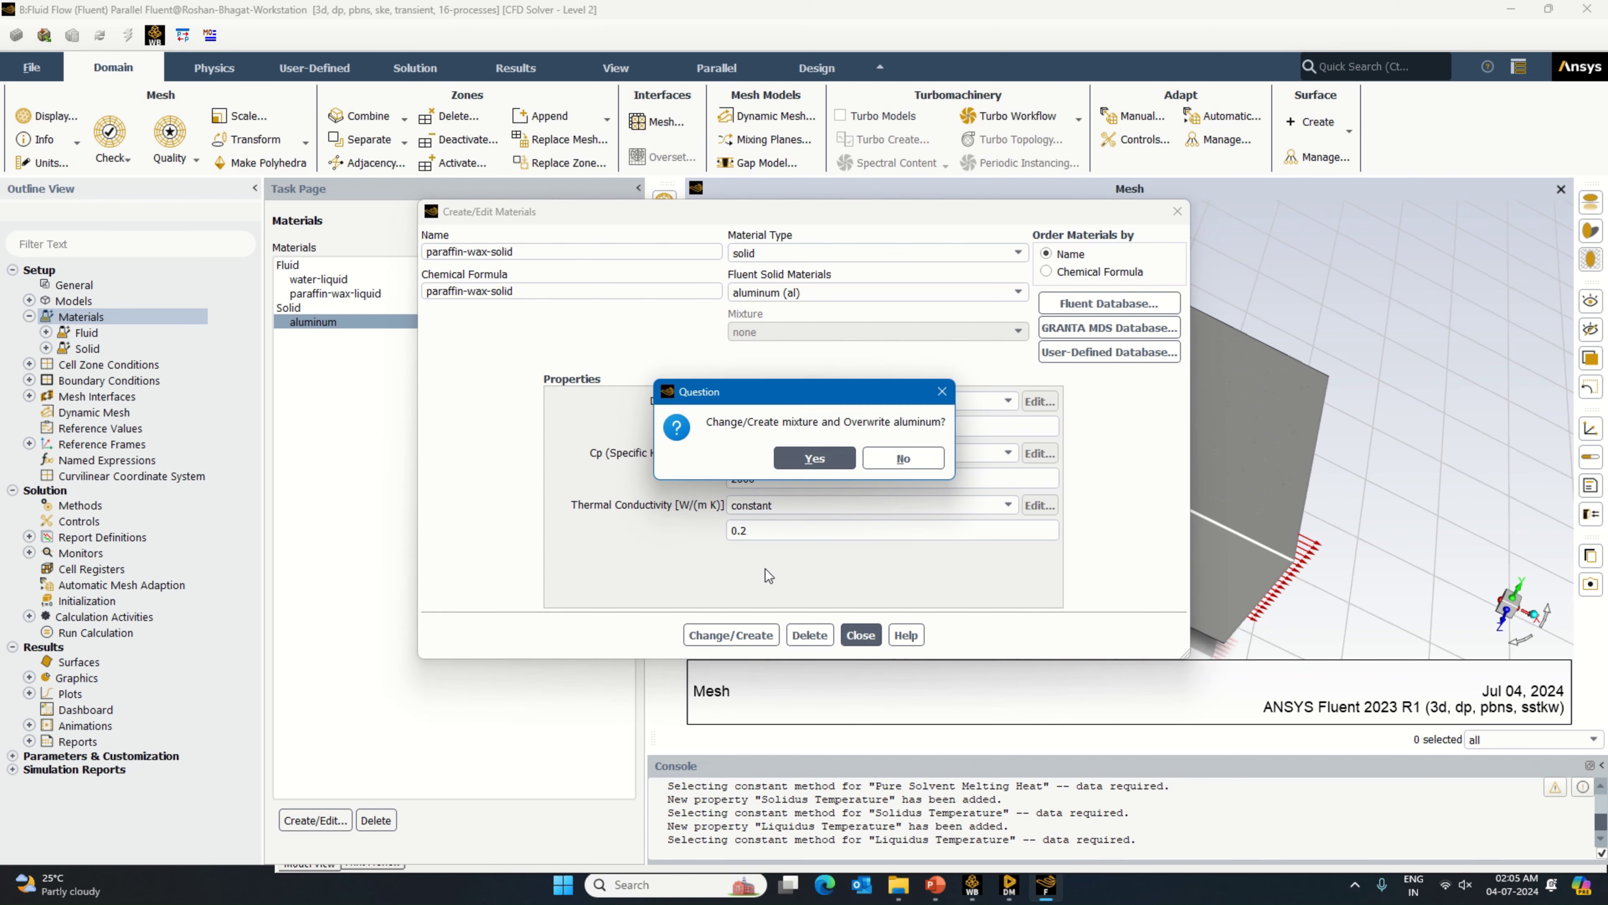
click(806, 458)
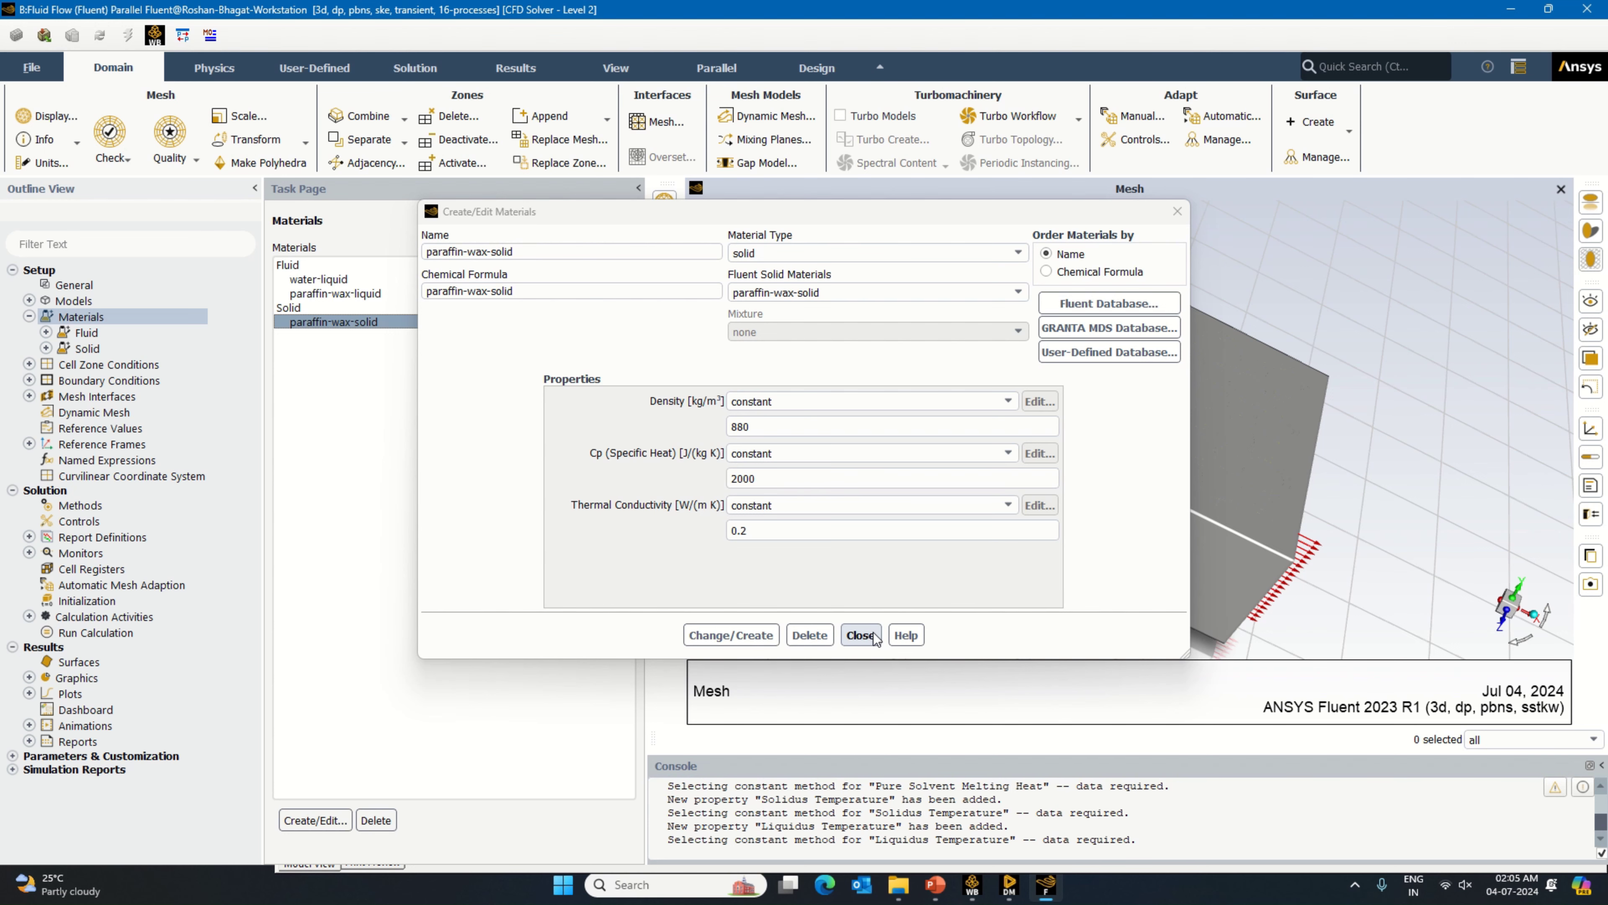
click(860, 635)
Step: Copy aluminum (al) from the Fluent database into the case's solid materials
double_click(321, 307)
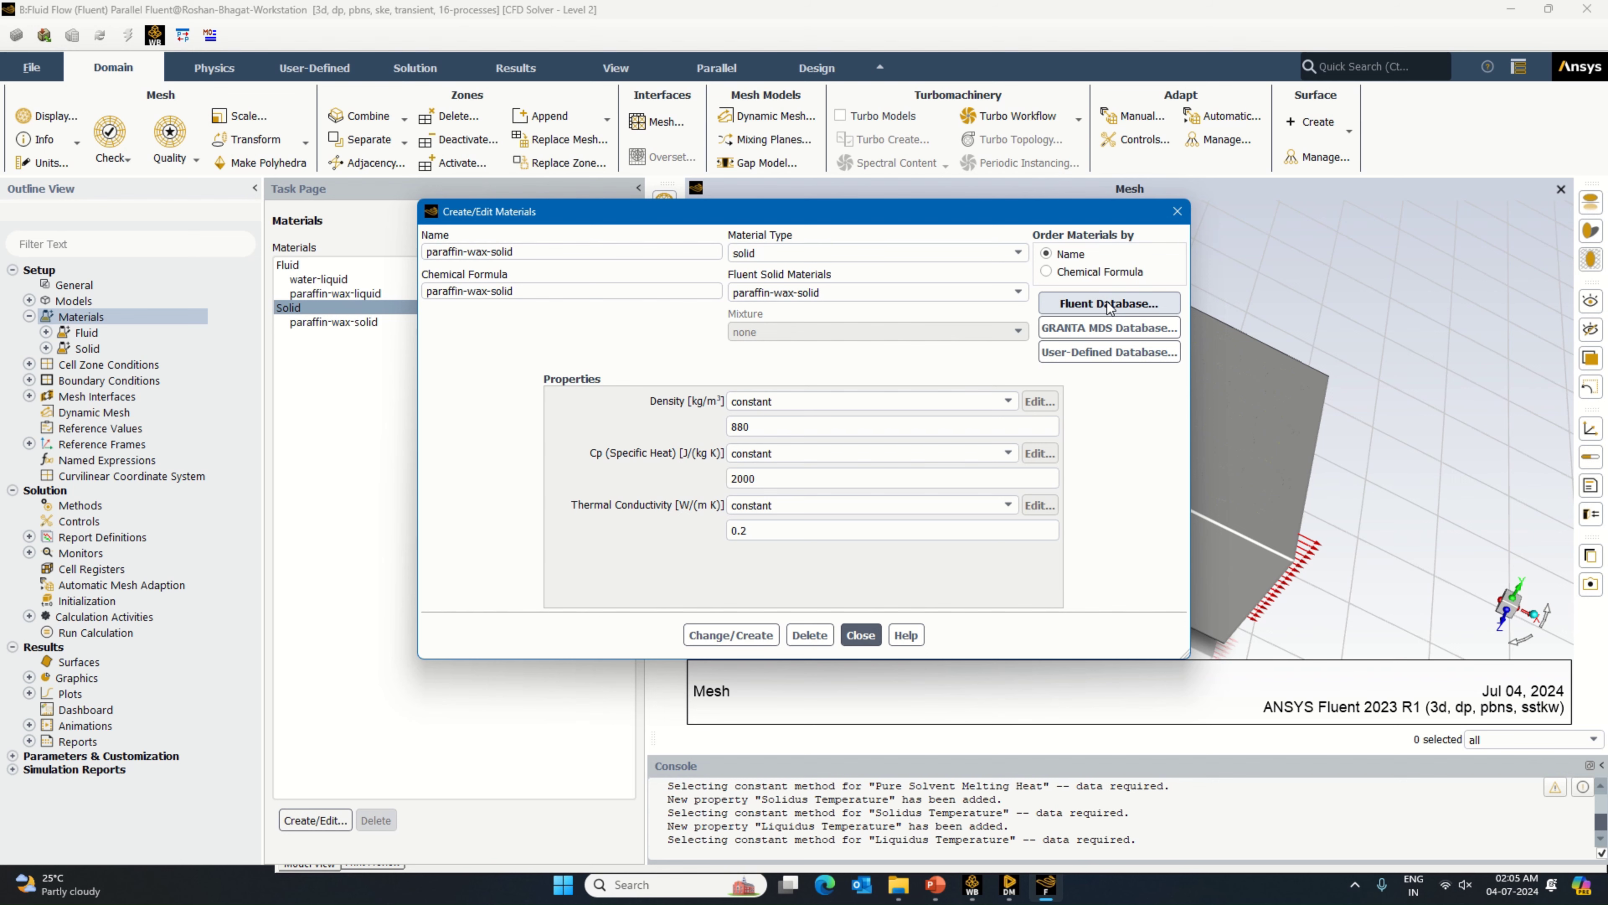
click(1108, 305)
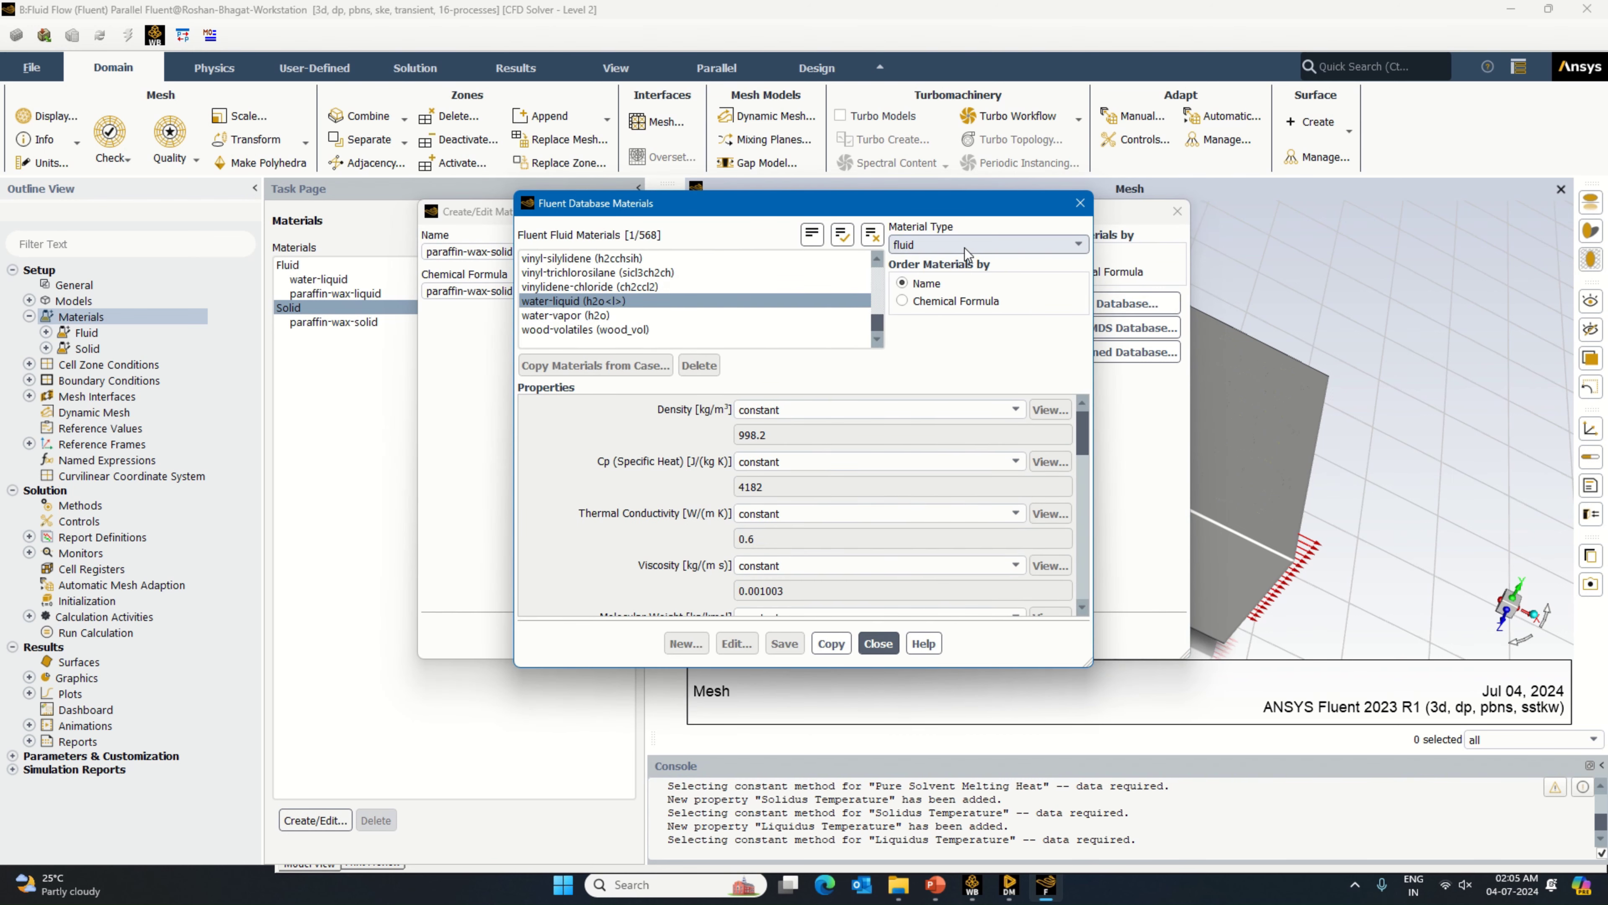
click(965, 247)
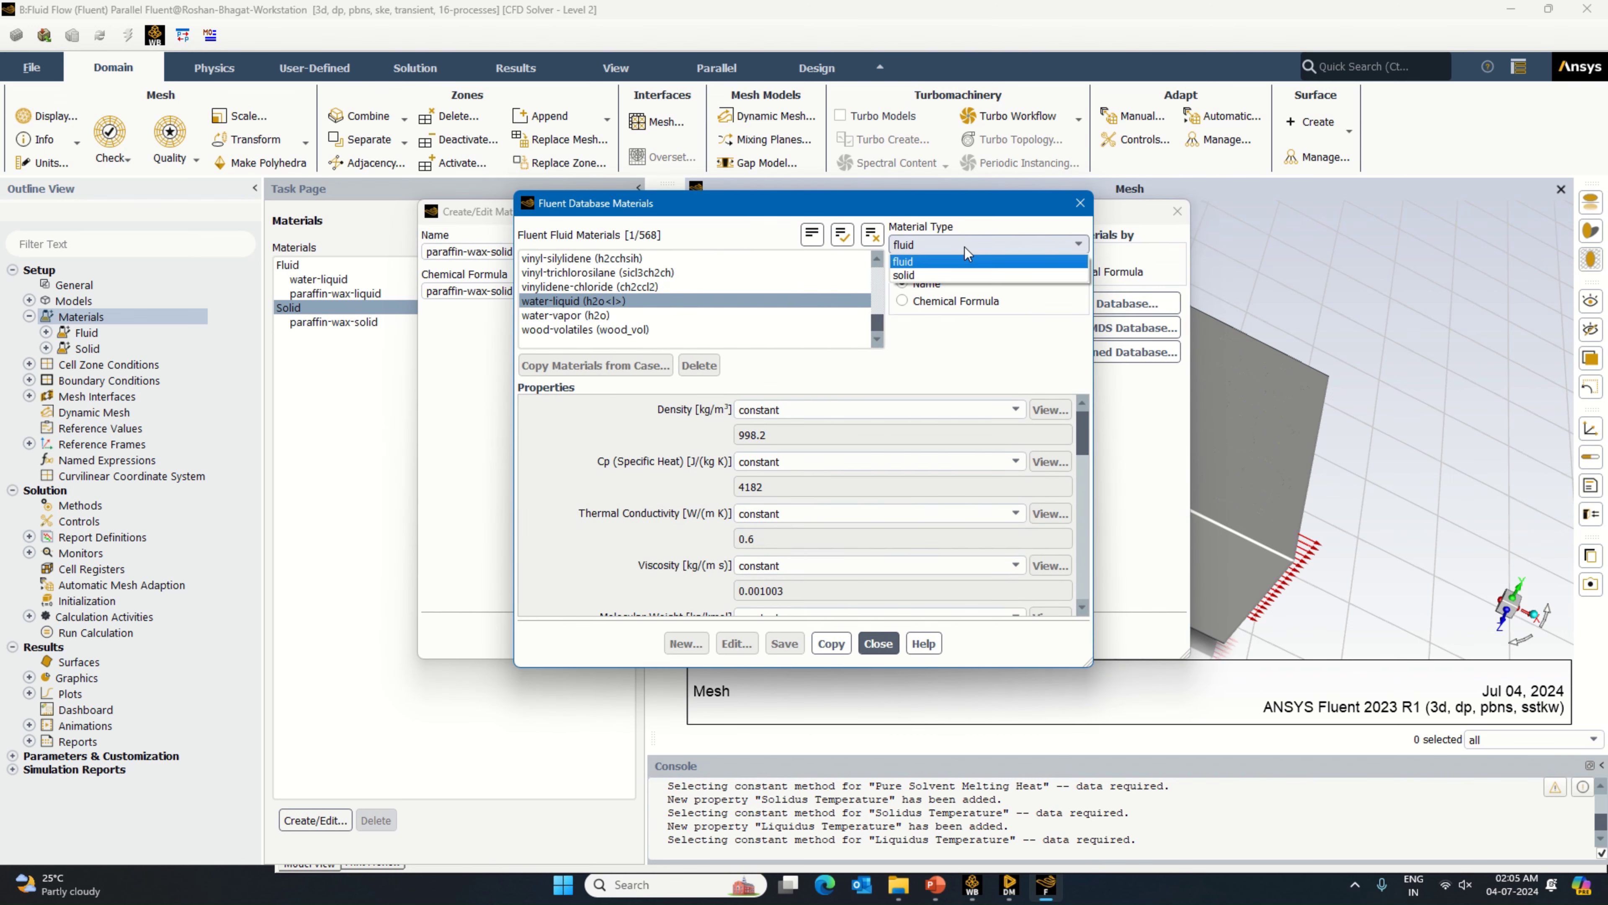
click(918, 274)
scroll(760, 273, up, 3)
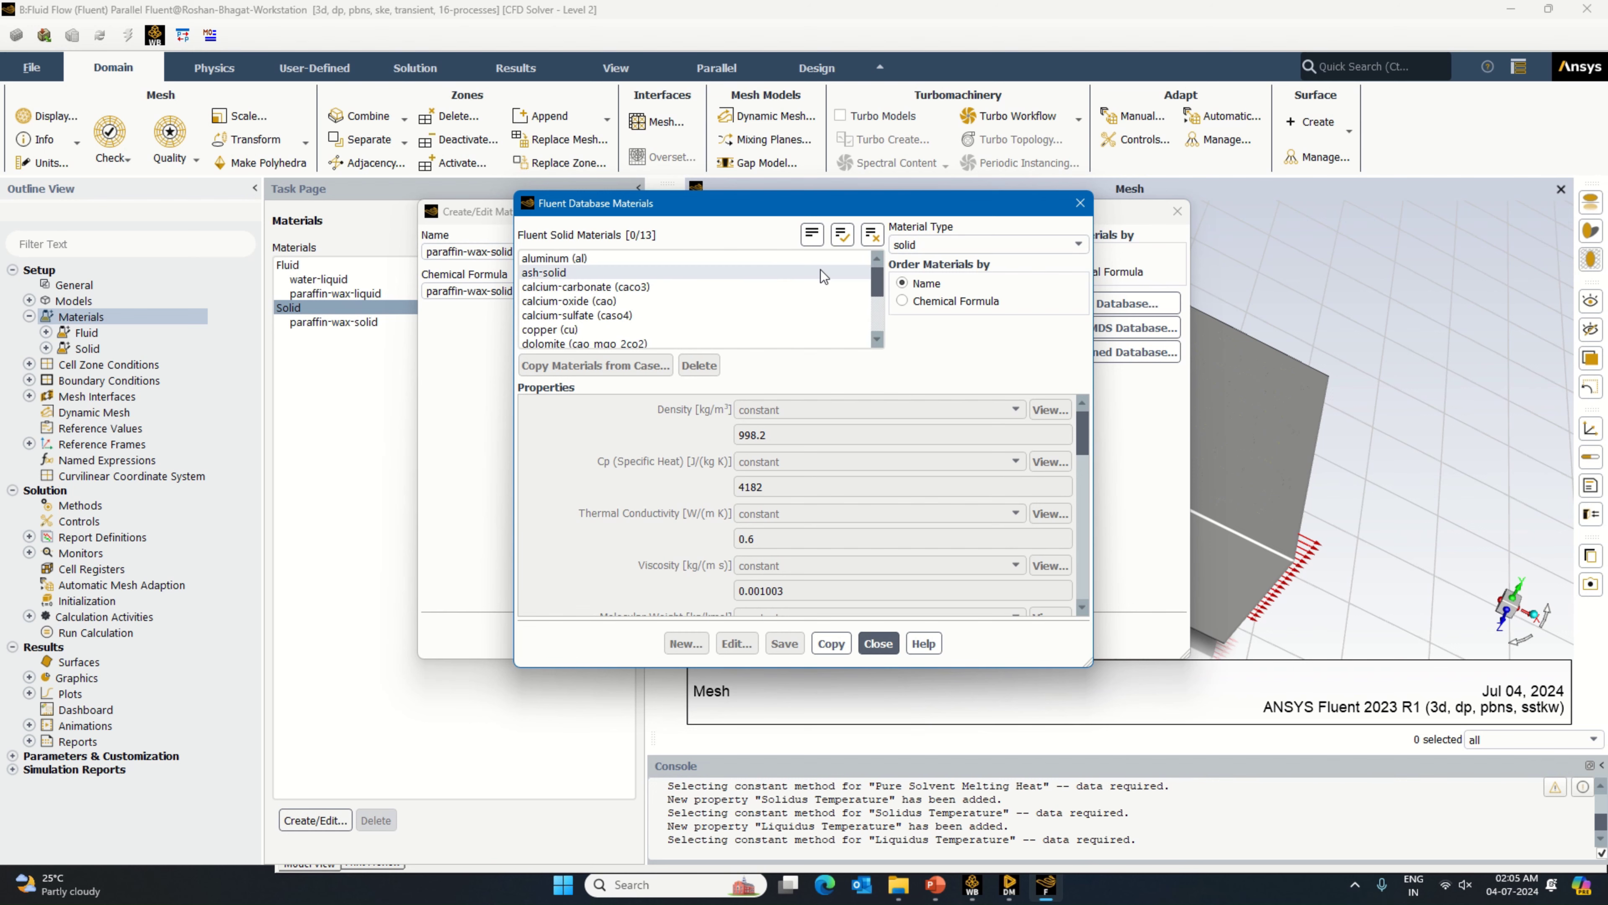
click(757, 259)
click(830, 643)
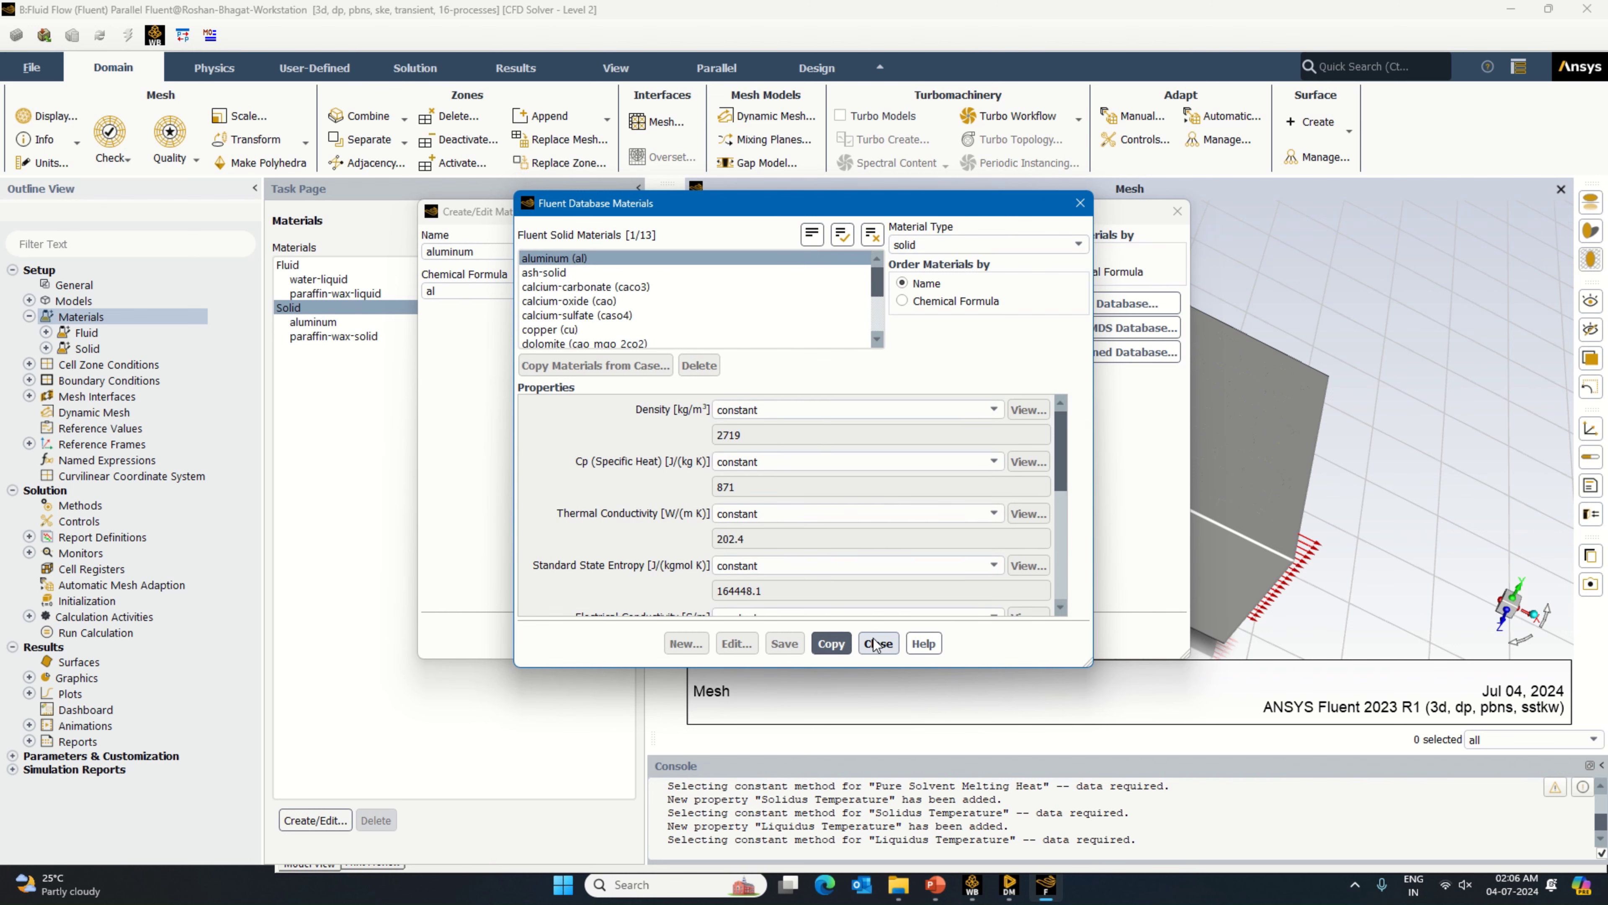
click(877, 643)
click(1177, 211)
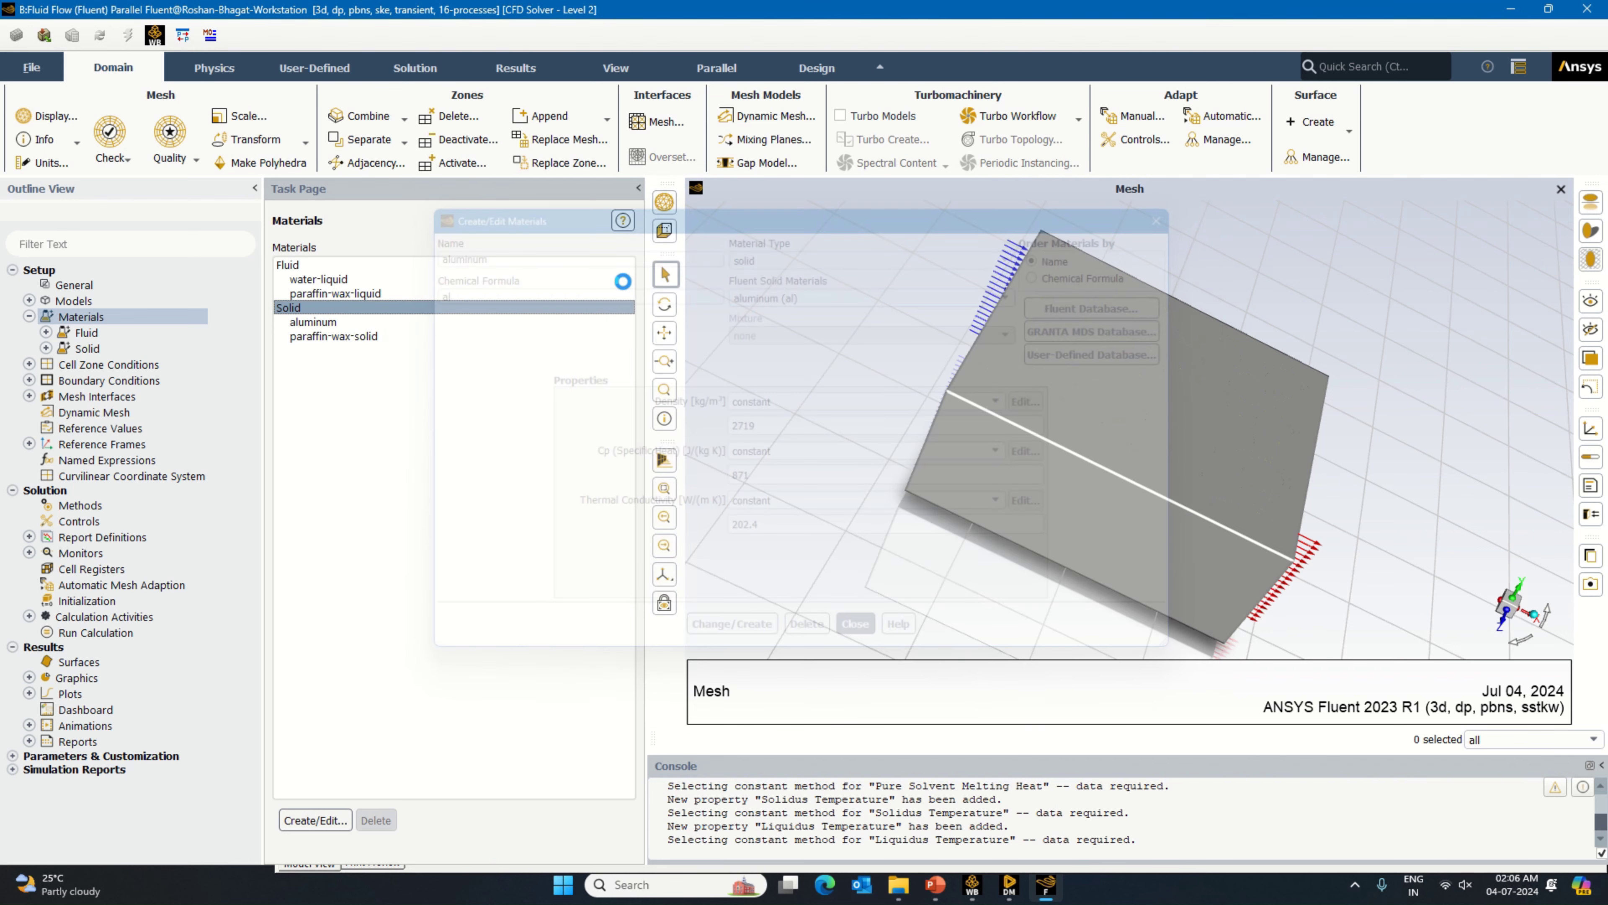
Step: Open the solid material aluminum for editing and set both its name and chemical formula to lithium-battery
click(365, 323)
click(315, 820)
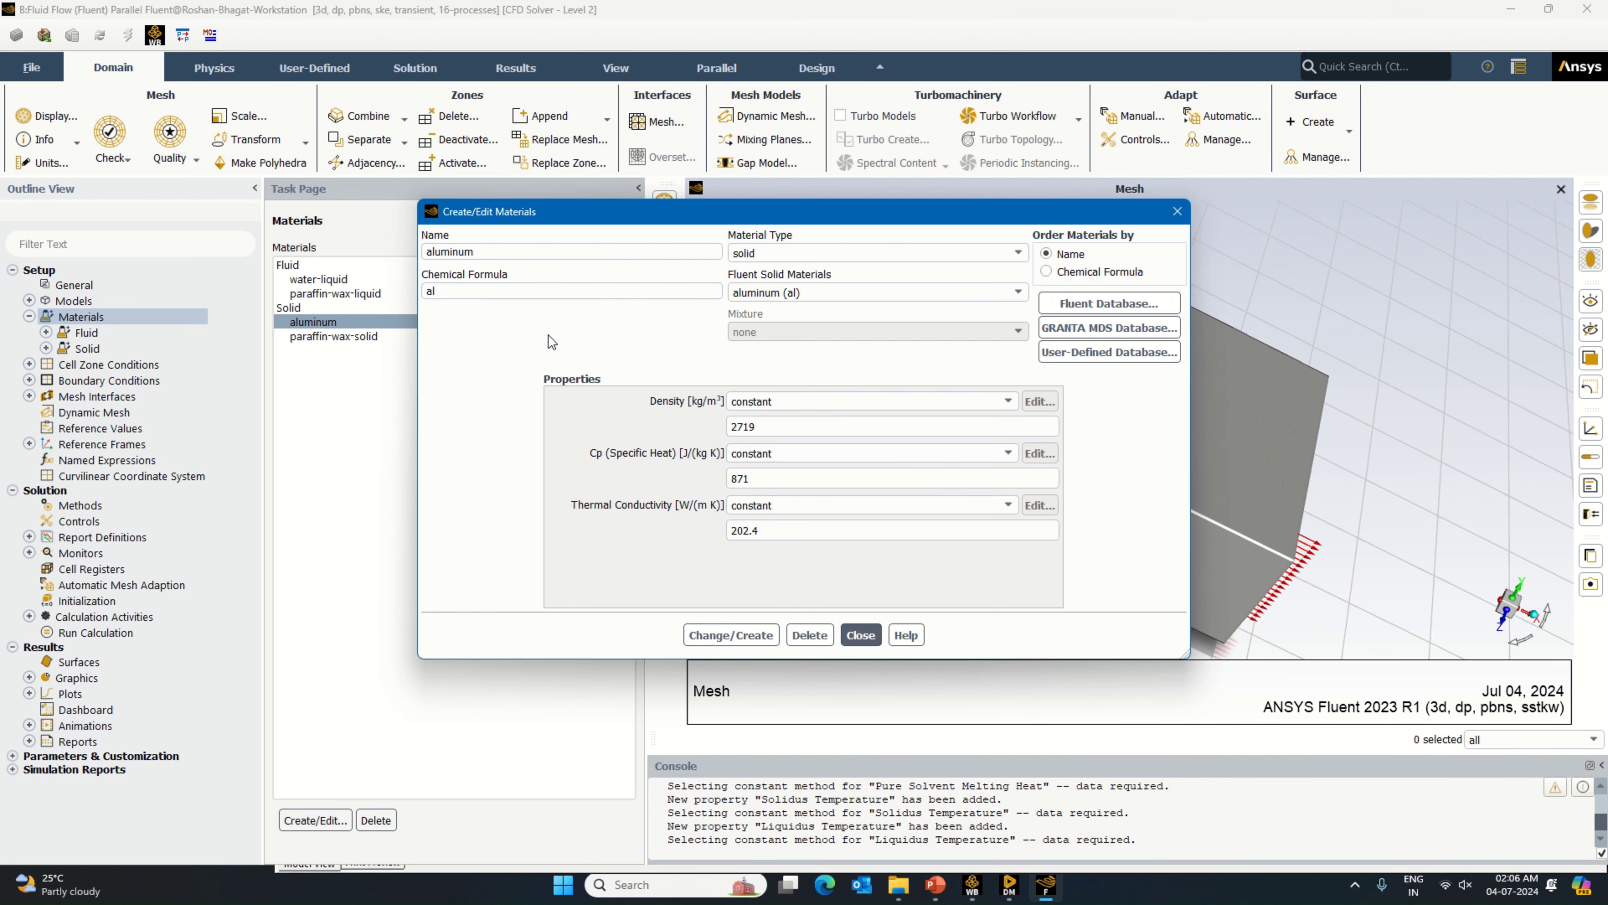
double_click(513, 257)
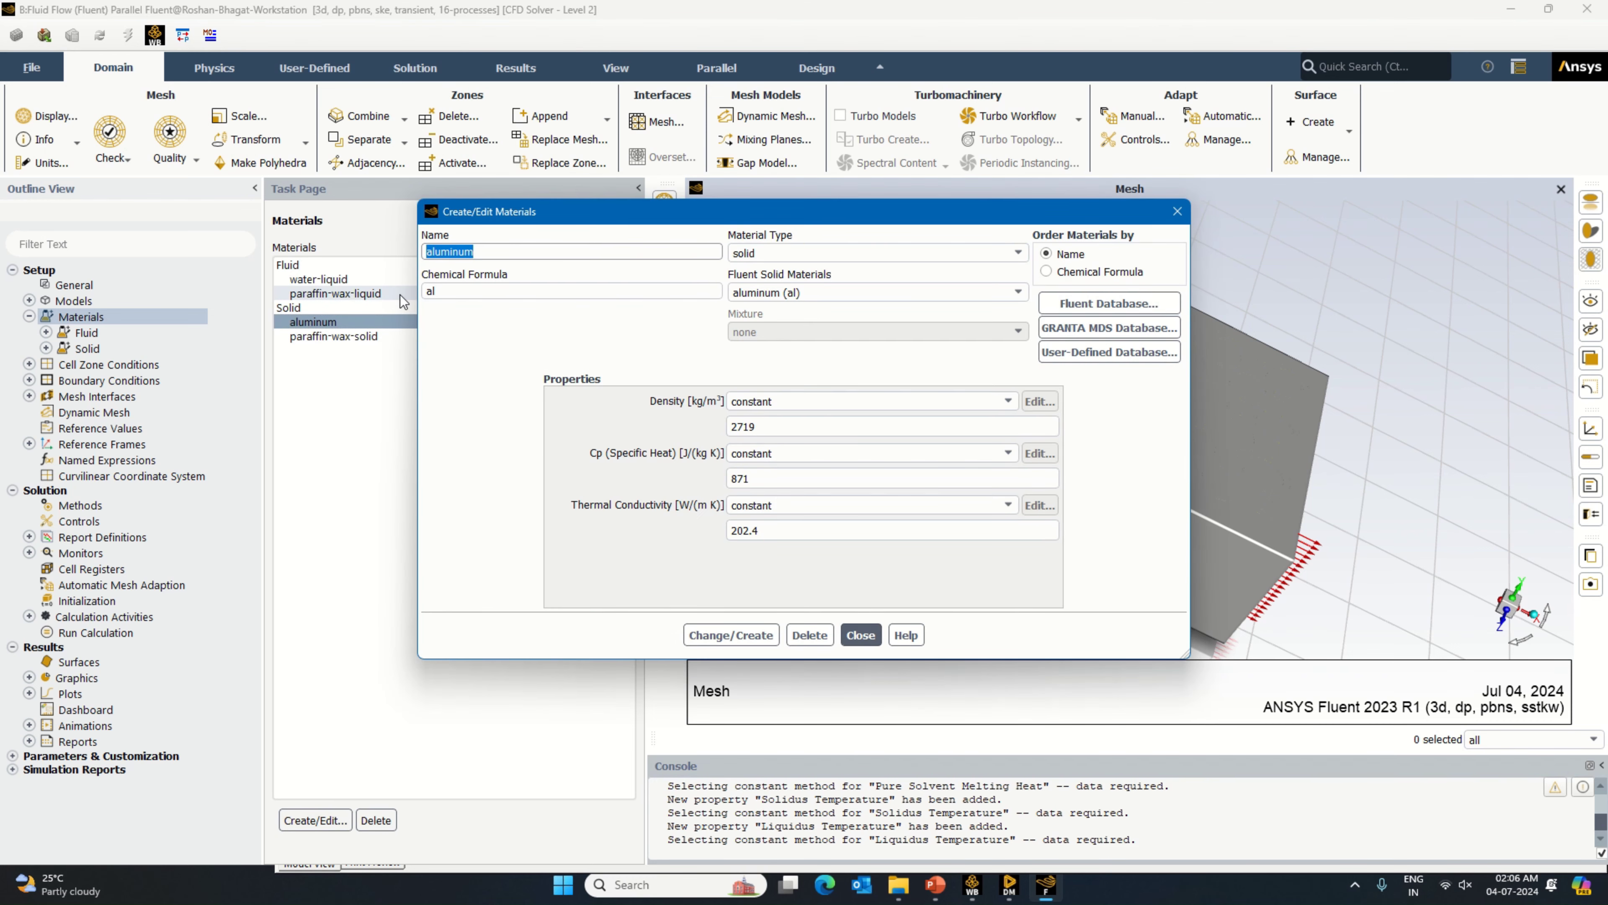
text(lithium-battey)
key(BackSpace)
text(ry)
key(Tab)
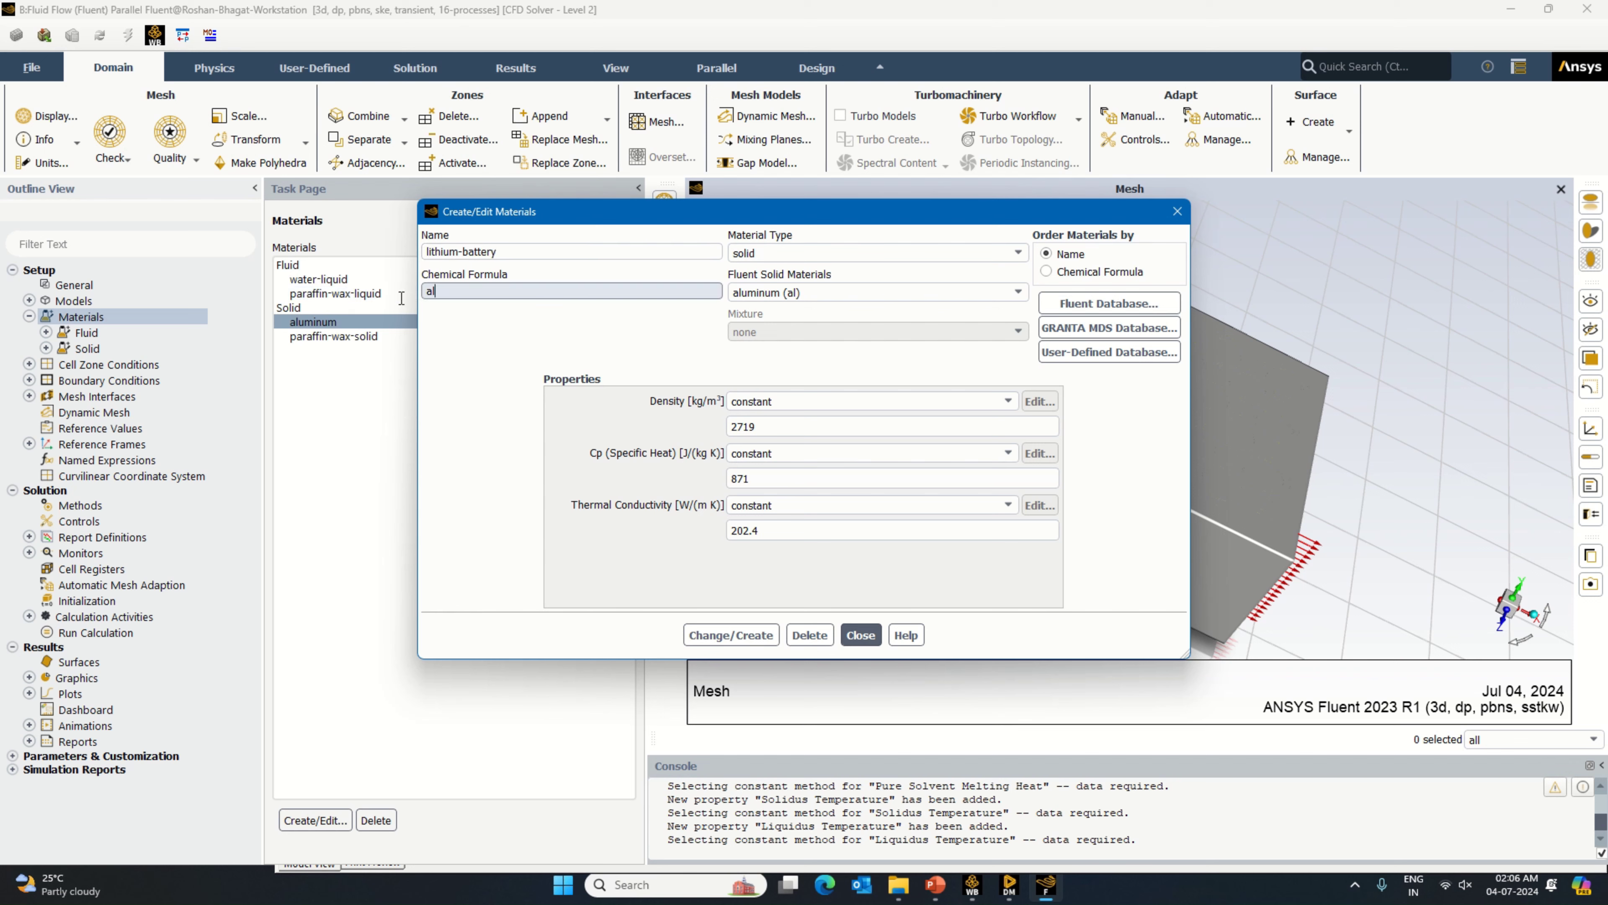
text(lithiu)
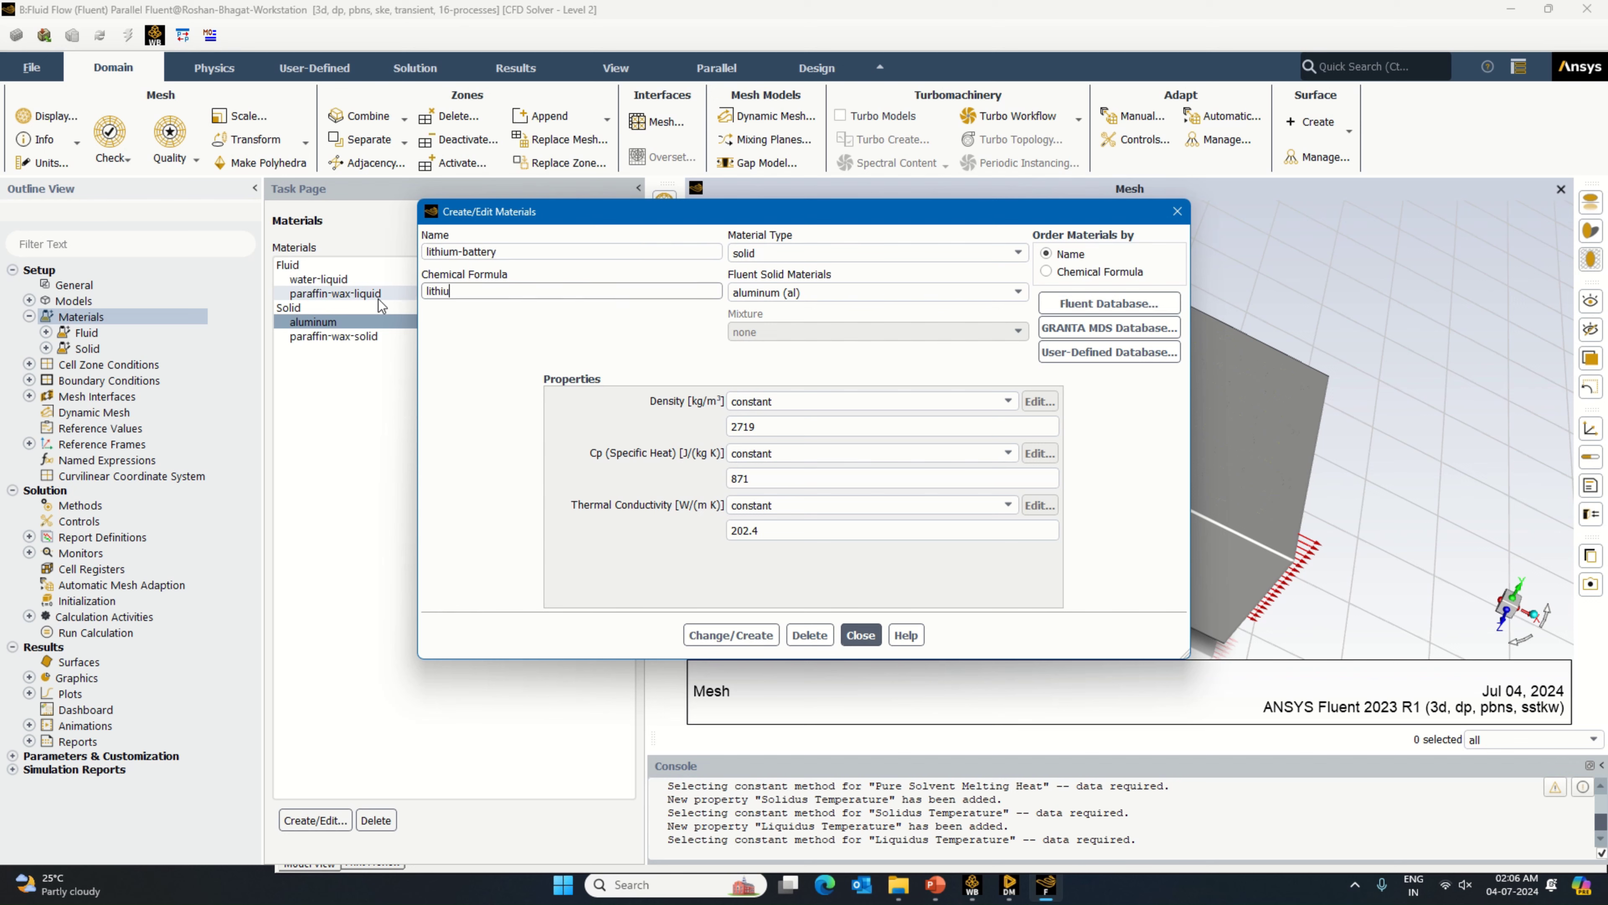
text(m-battery)
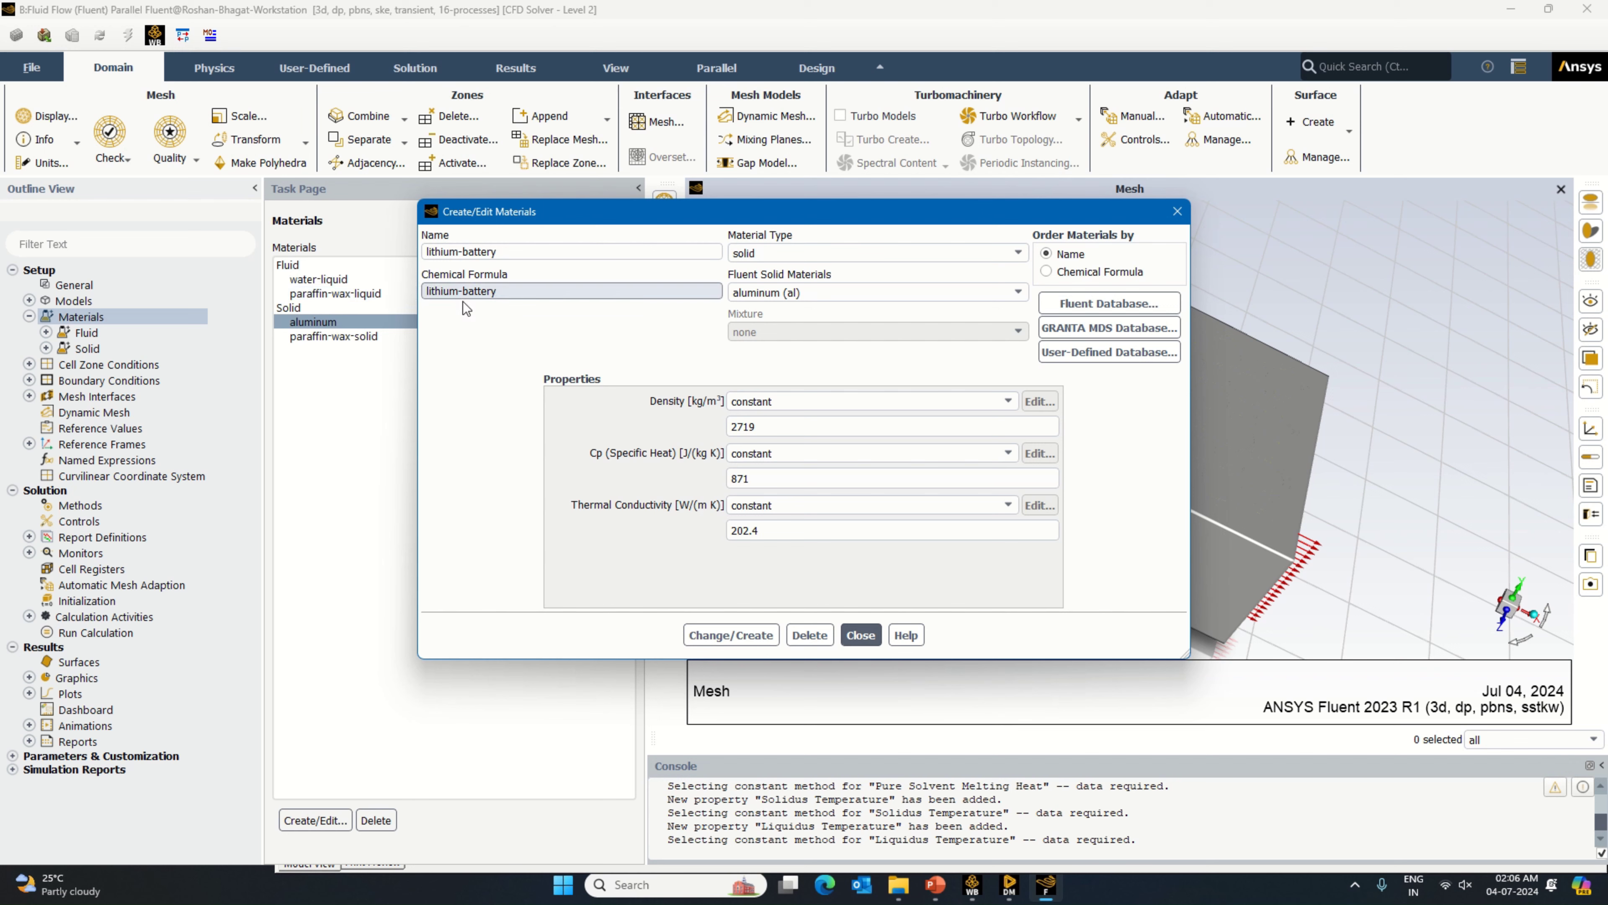
Step: Create the battery material with density 2750 kg/m³, specific heat 1250 J/(kg K) and thermal conductivity 1 W/(m K), overwriting aluminum
key(Tab)
key(Tab)
text(2)
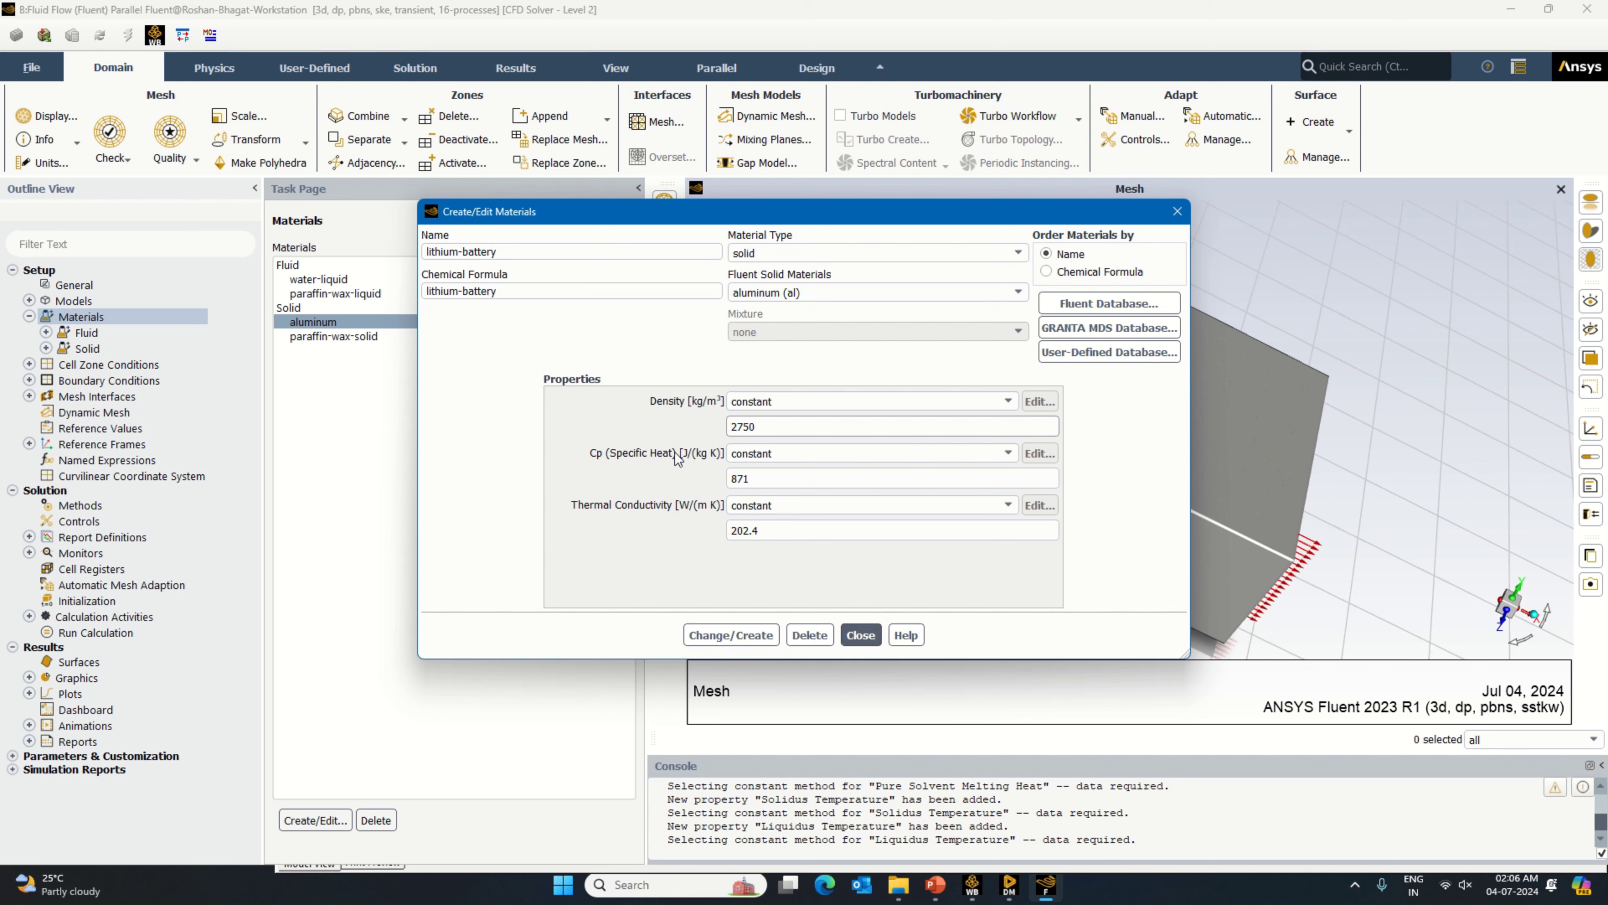
key(Tab)
key(Tab)
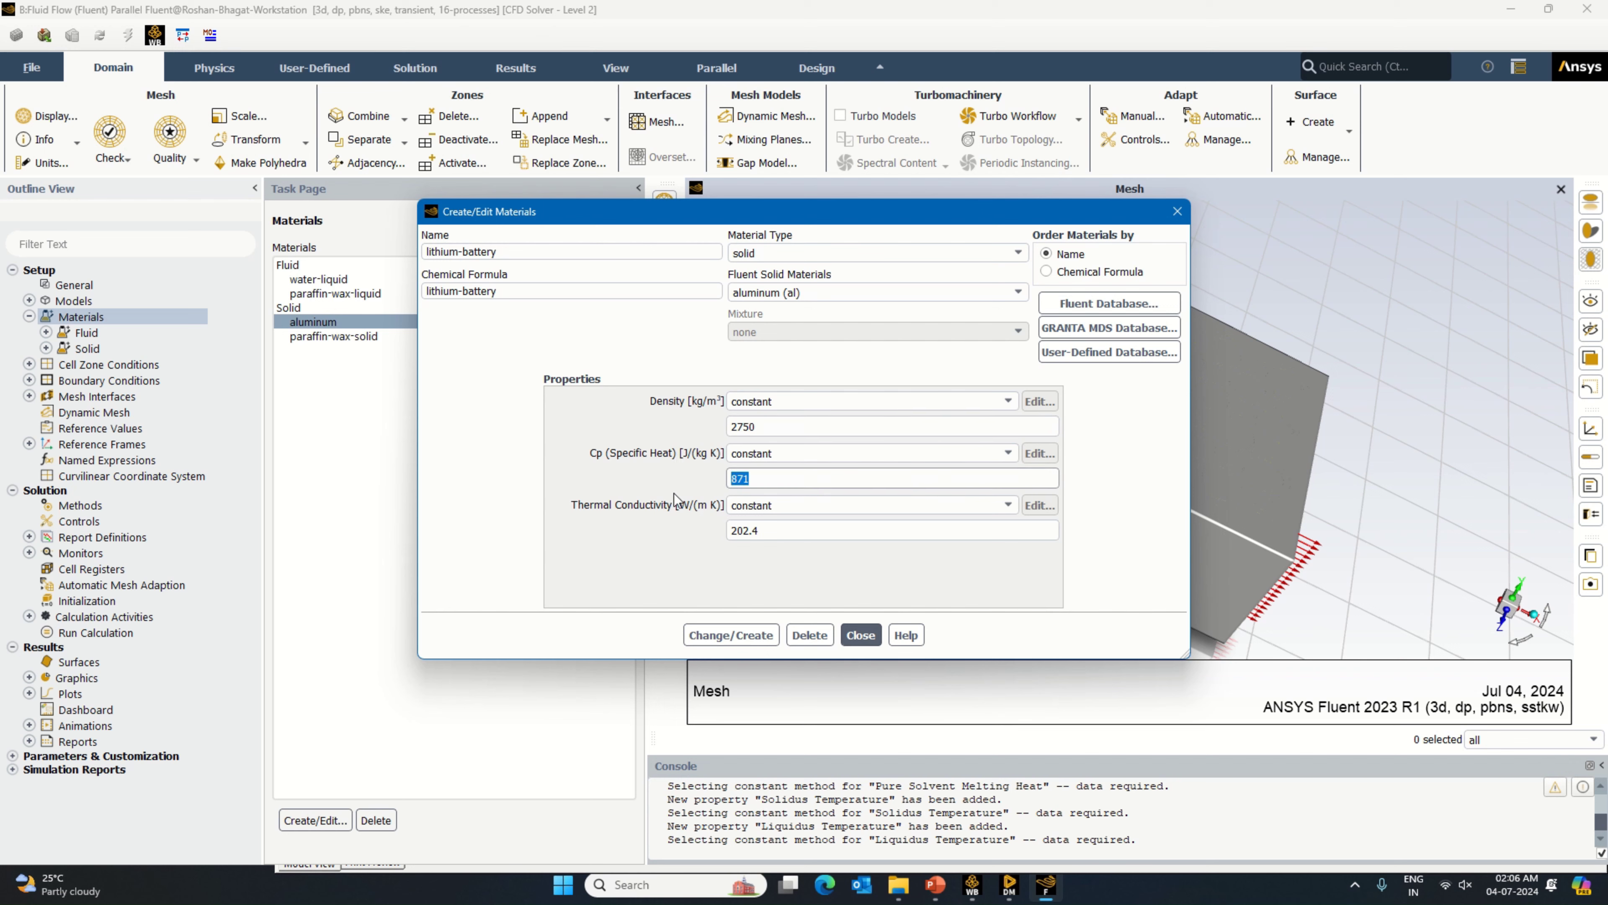
text(125)
key(Tab)
key(Tab)
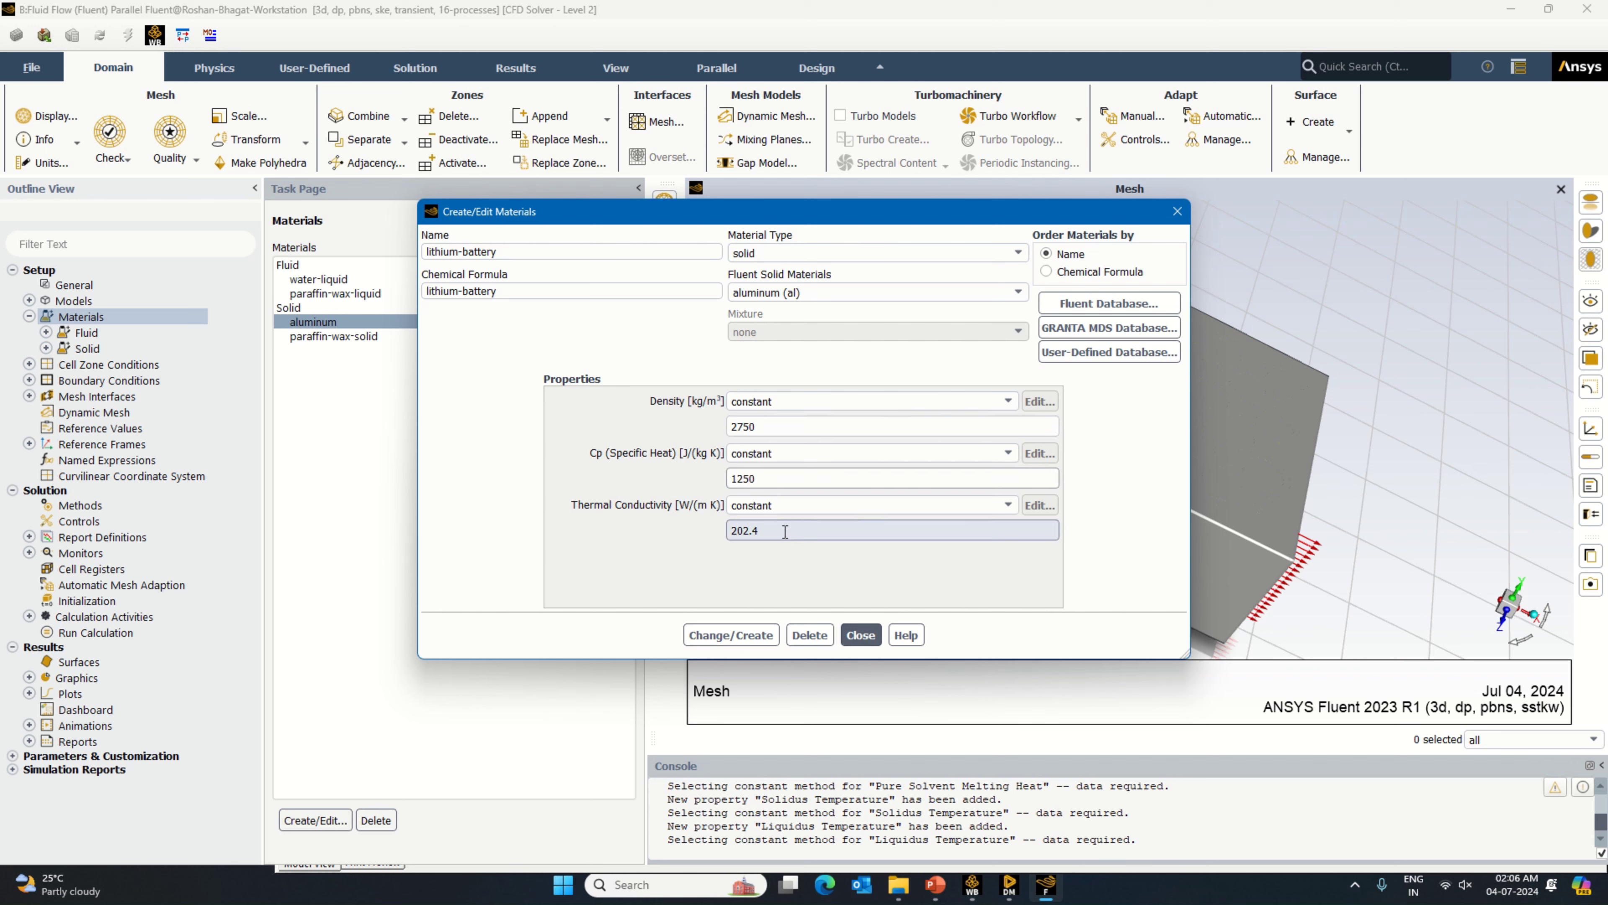
text(1)
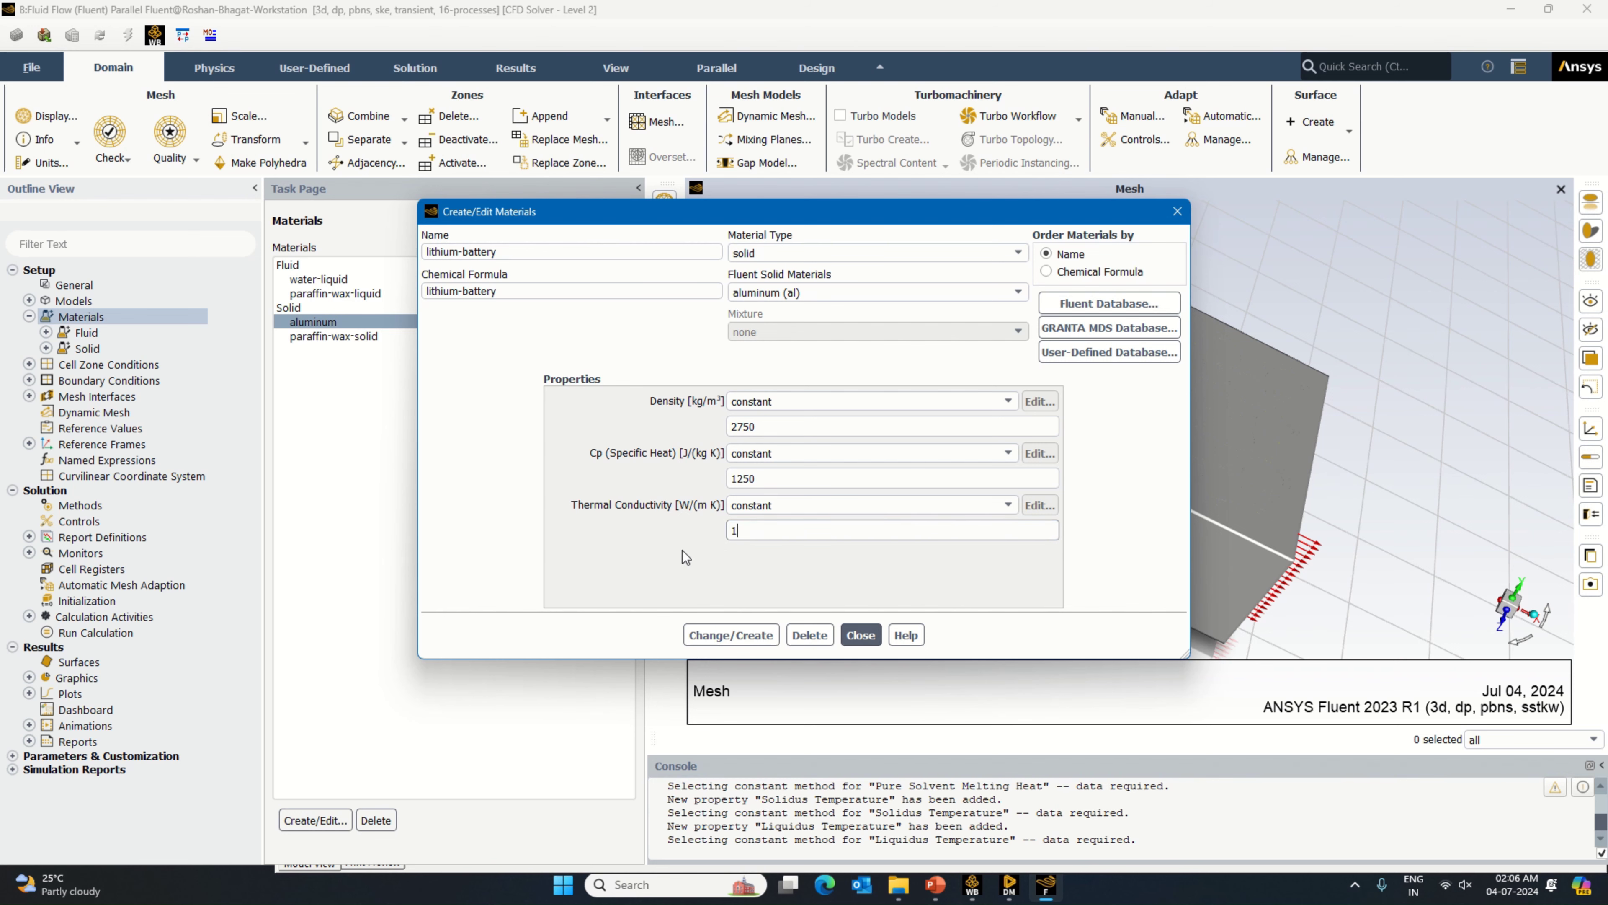
click(736, 634)
click(834, 456)
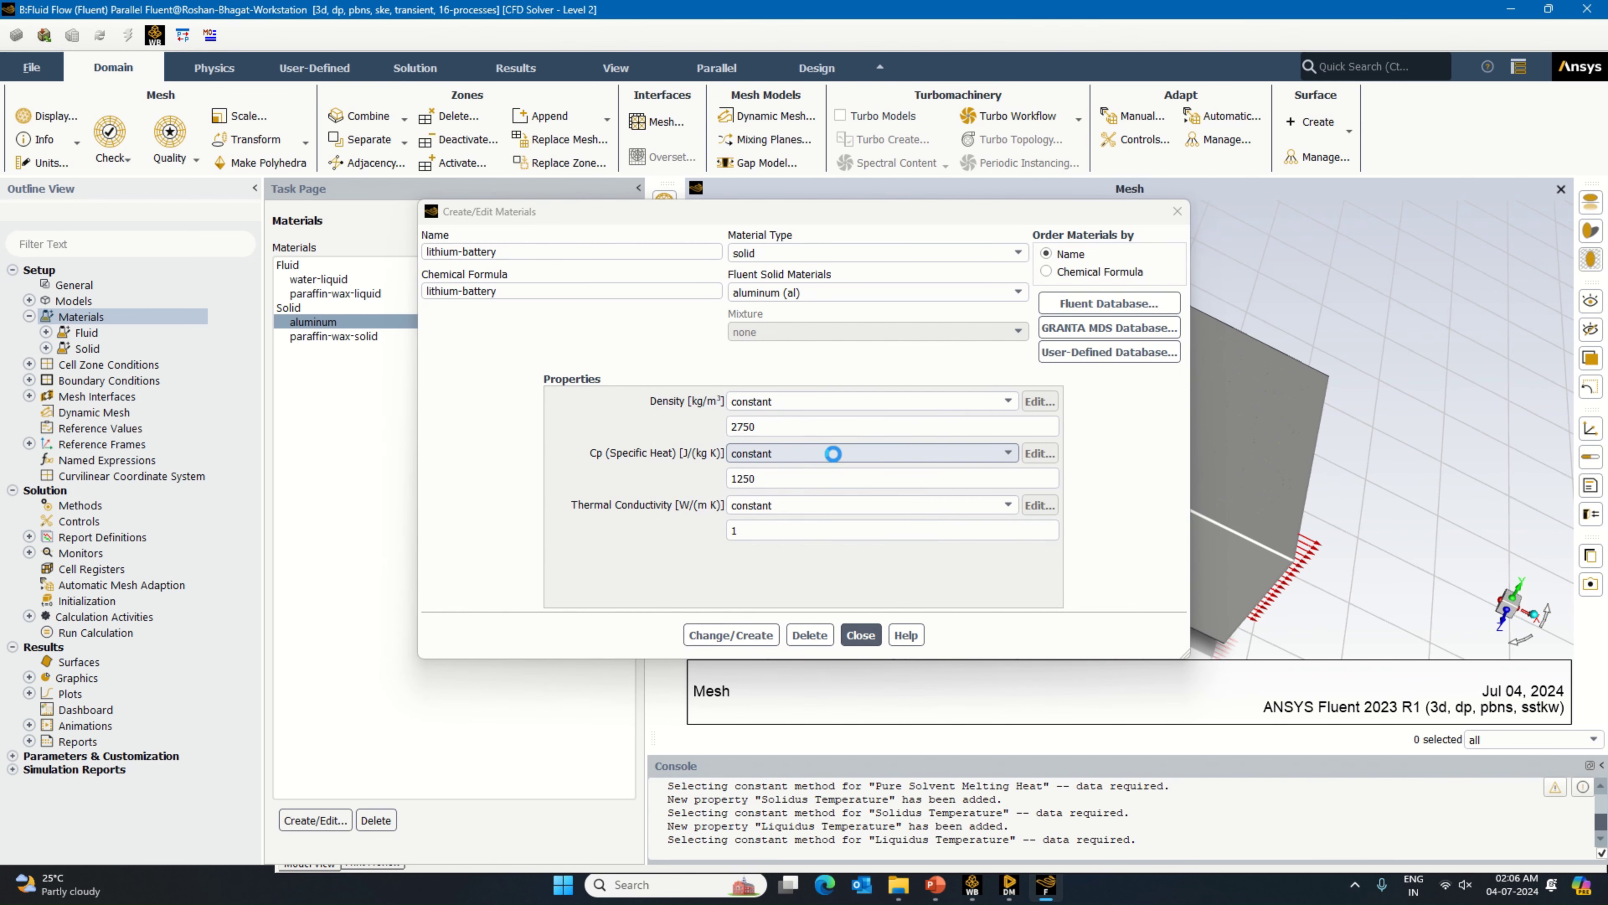
click(871, 635)
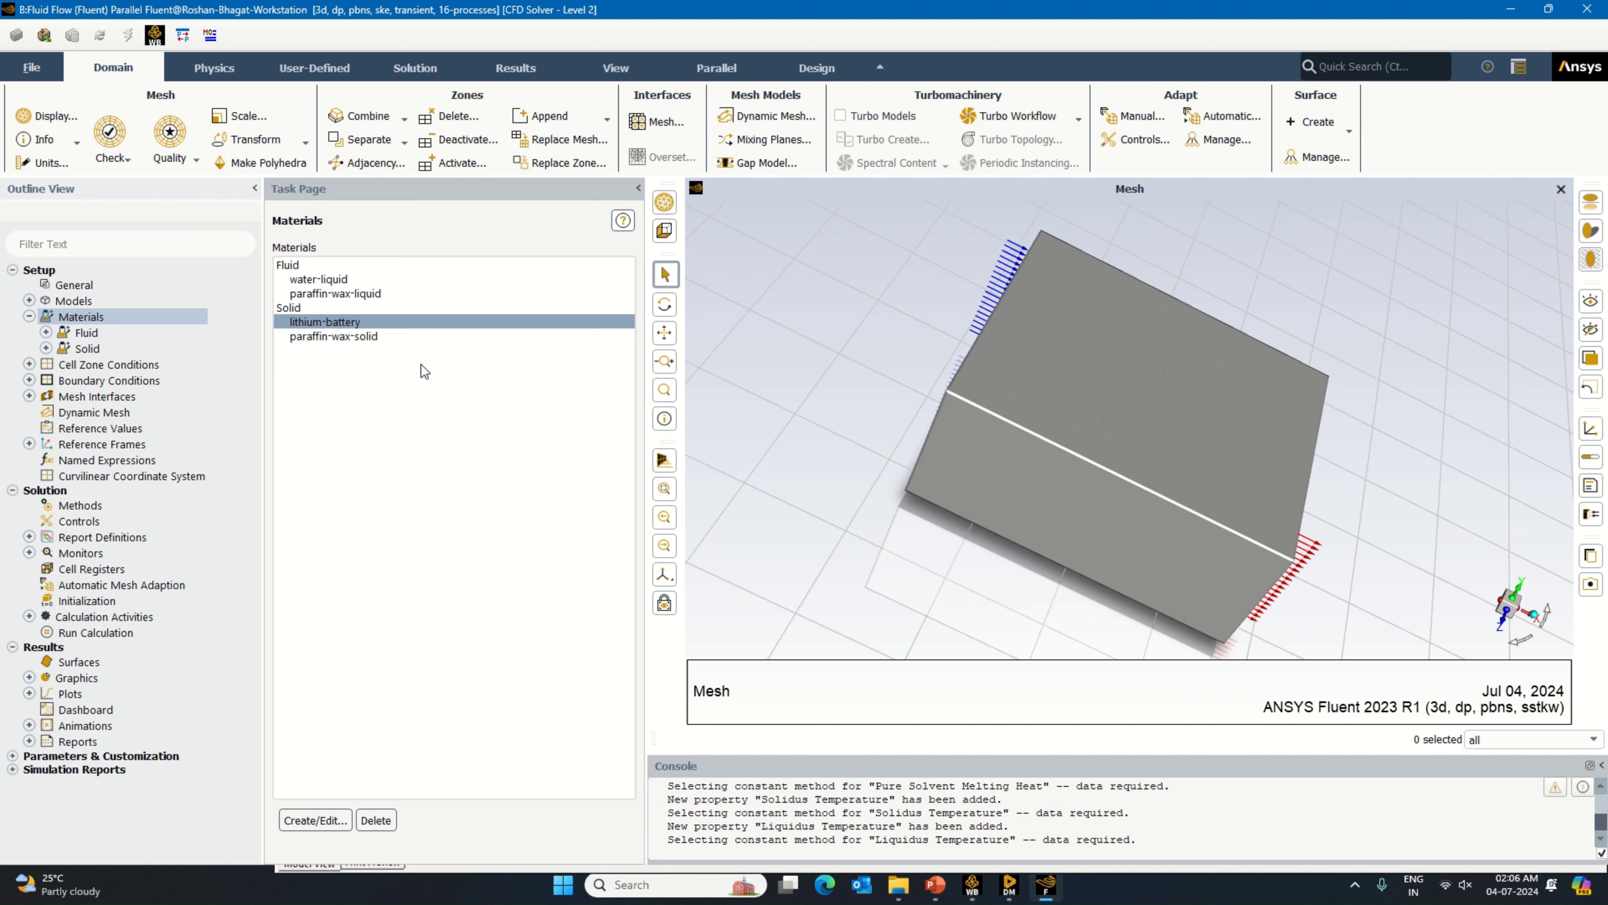
Step: Copy aluminum (al) from the Fluent database again to add it alongside the battery and wax solids
click(339, 307)
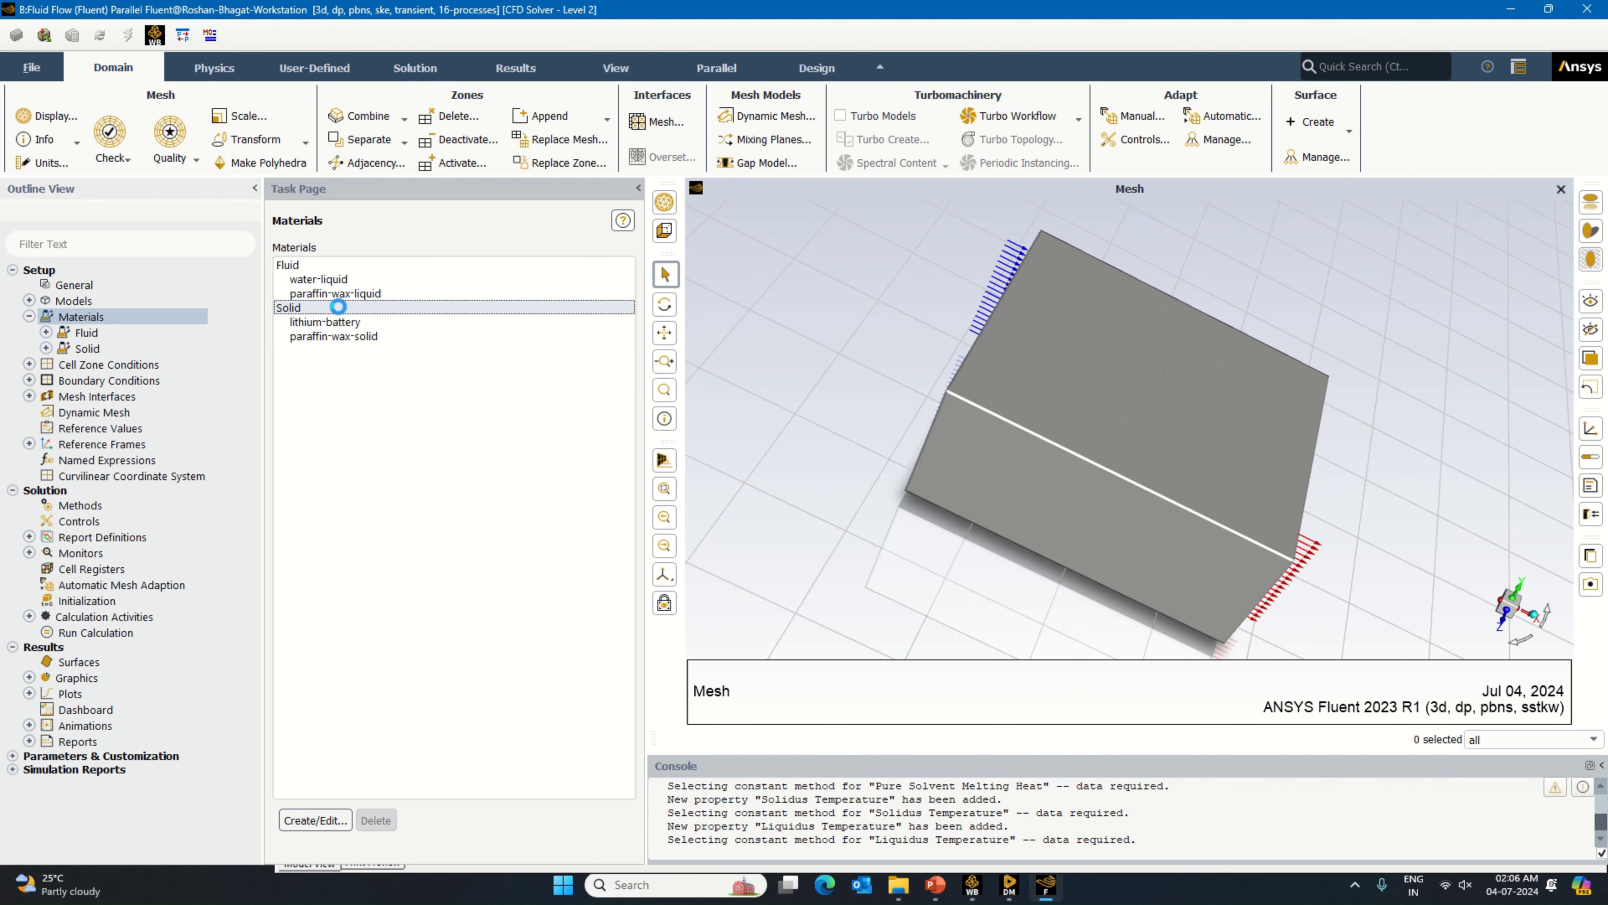
double_click(339, 307)
click(1140, 303)
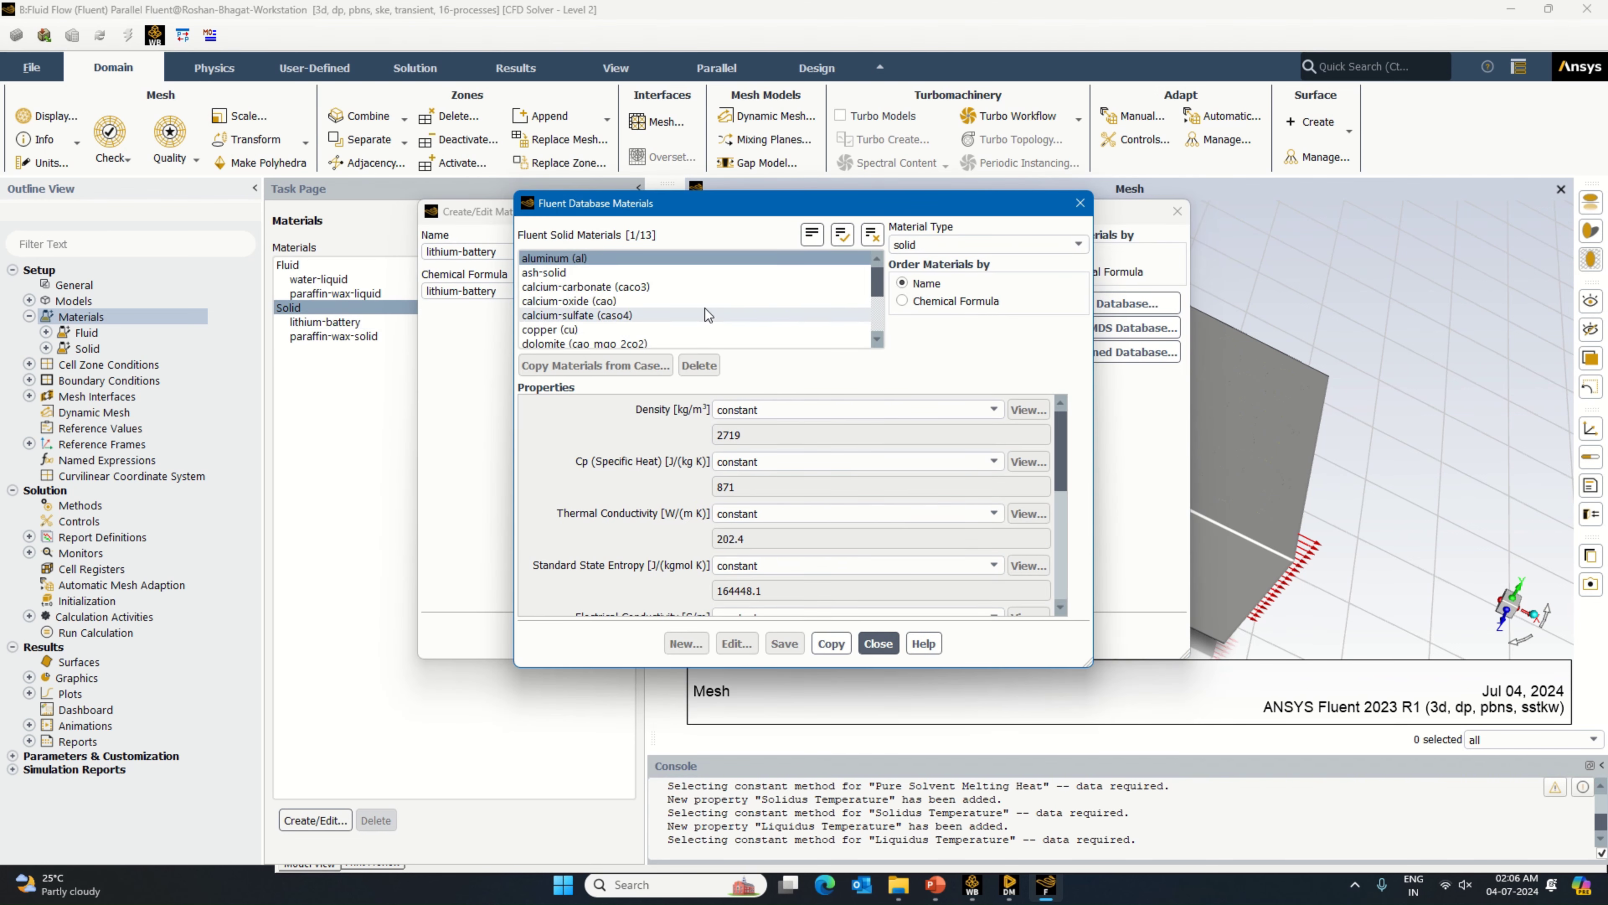
click(840, 645)
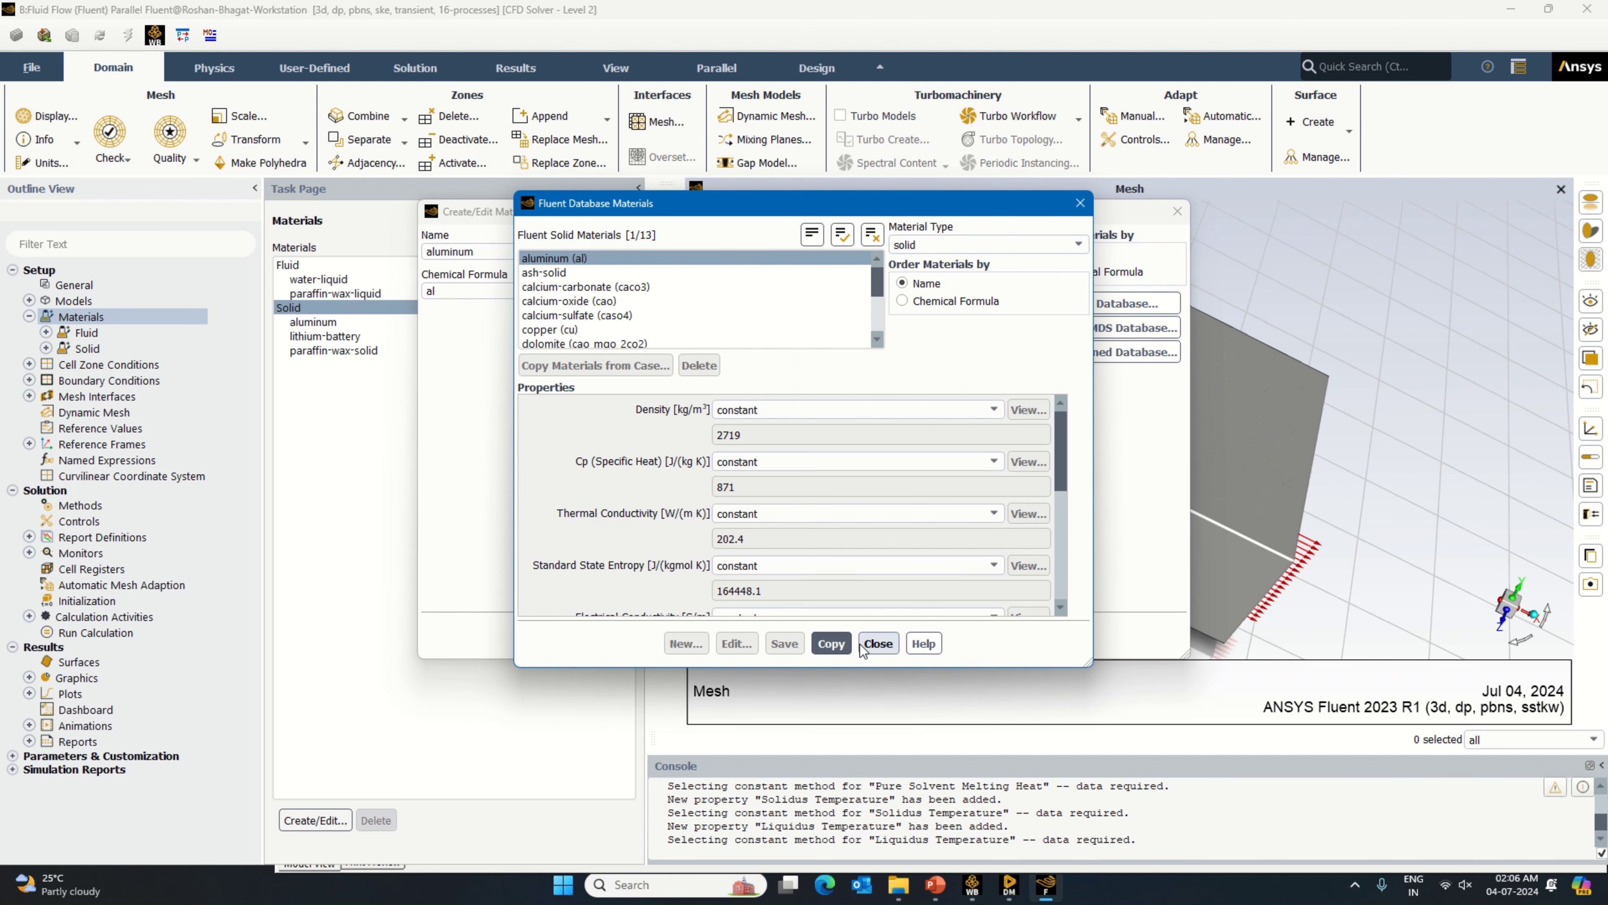
click(879, 643)
click(861, 635)
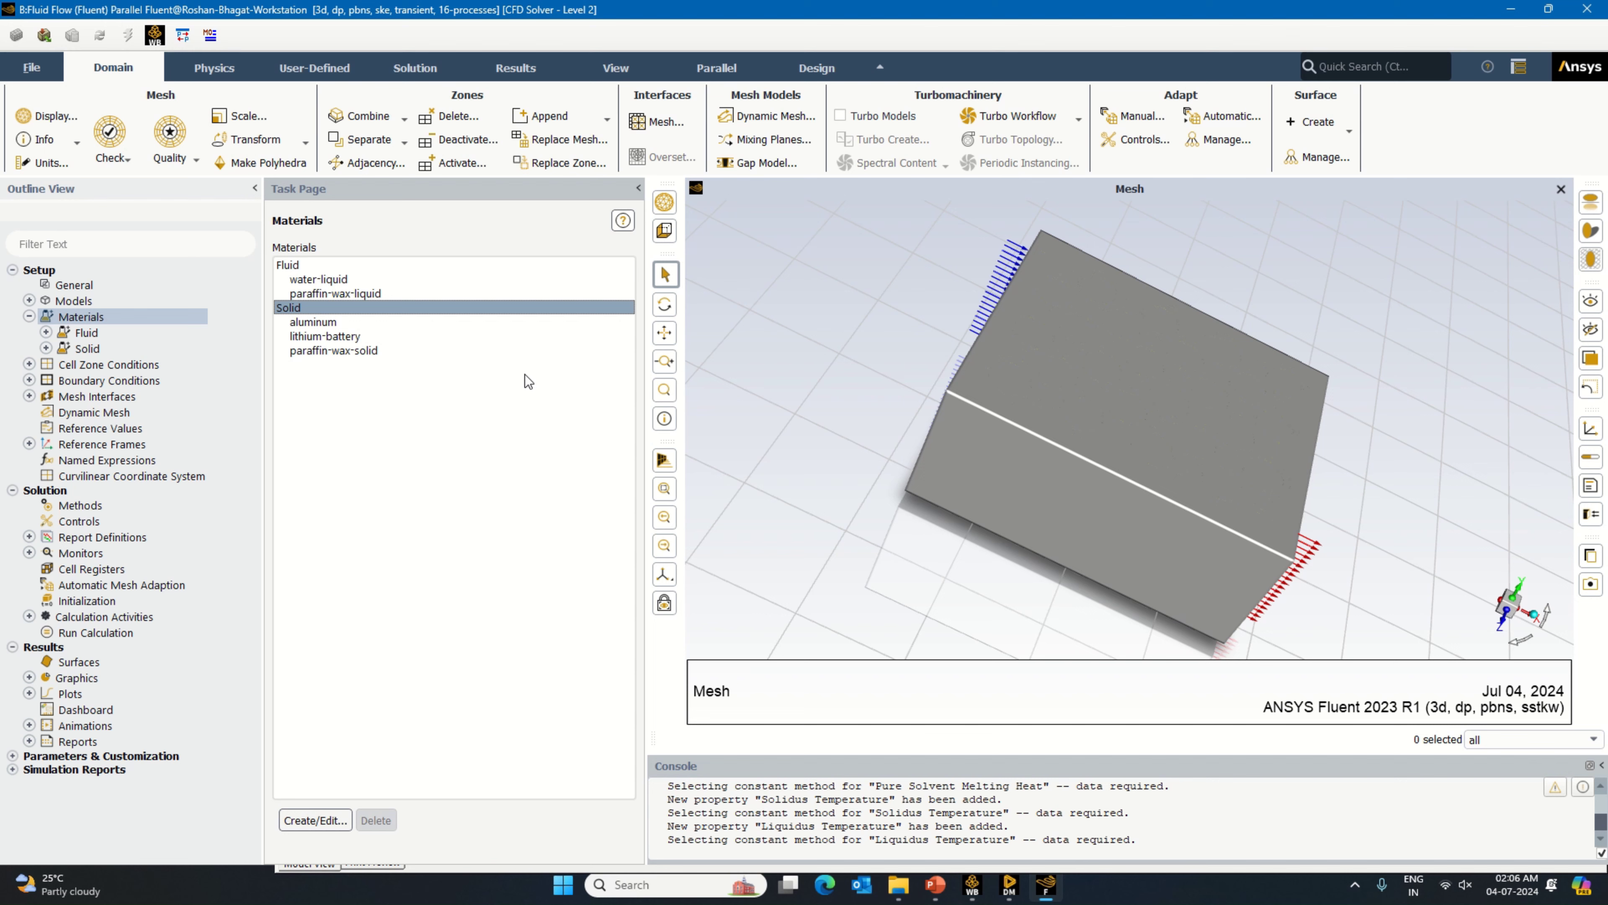
Step: Assign aluminum as the material of the casing-casing_convection cell zone
double_click(160, 366)
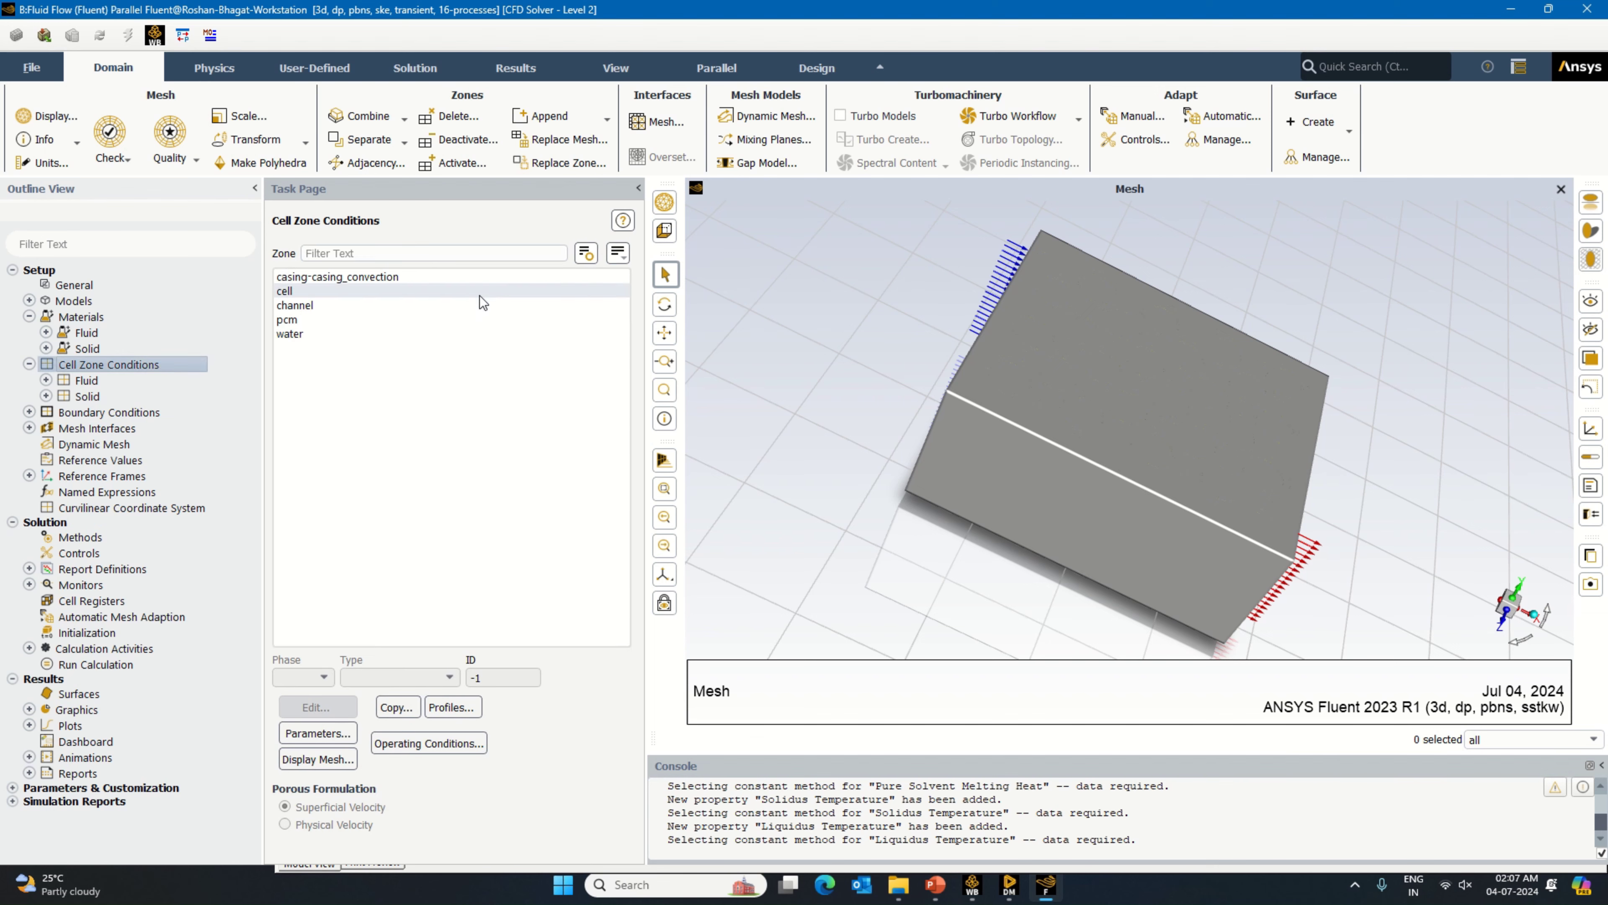
click(478, 278)
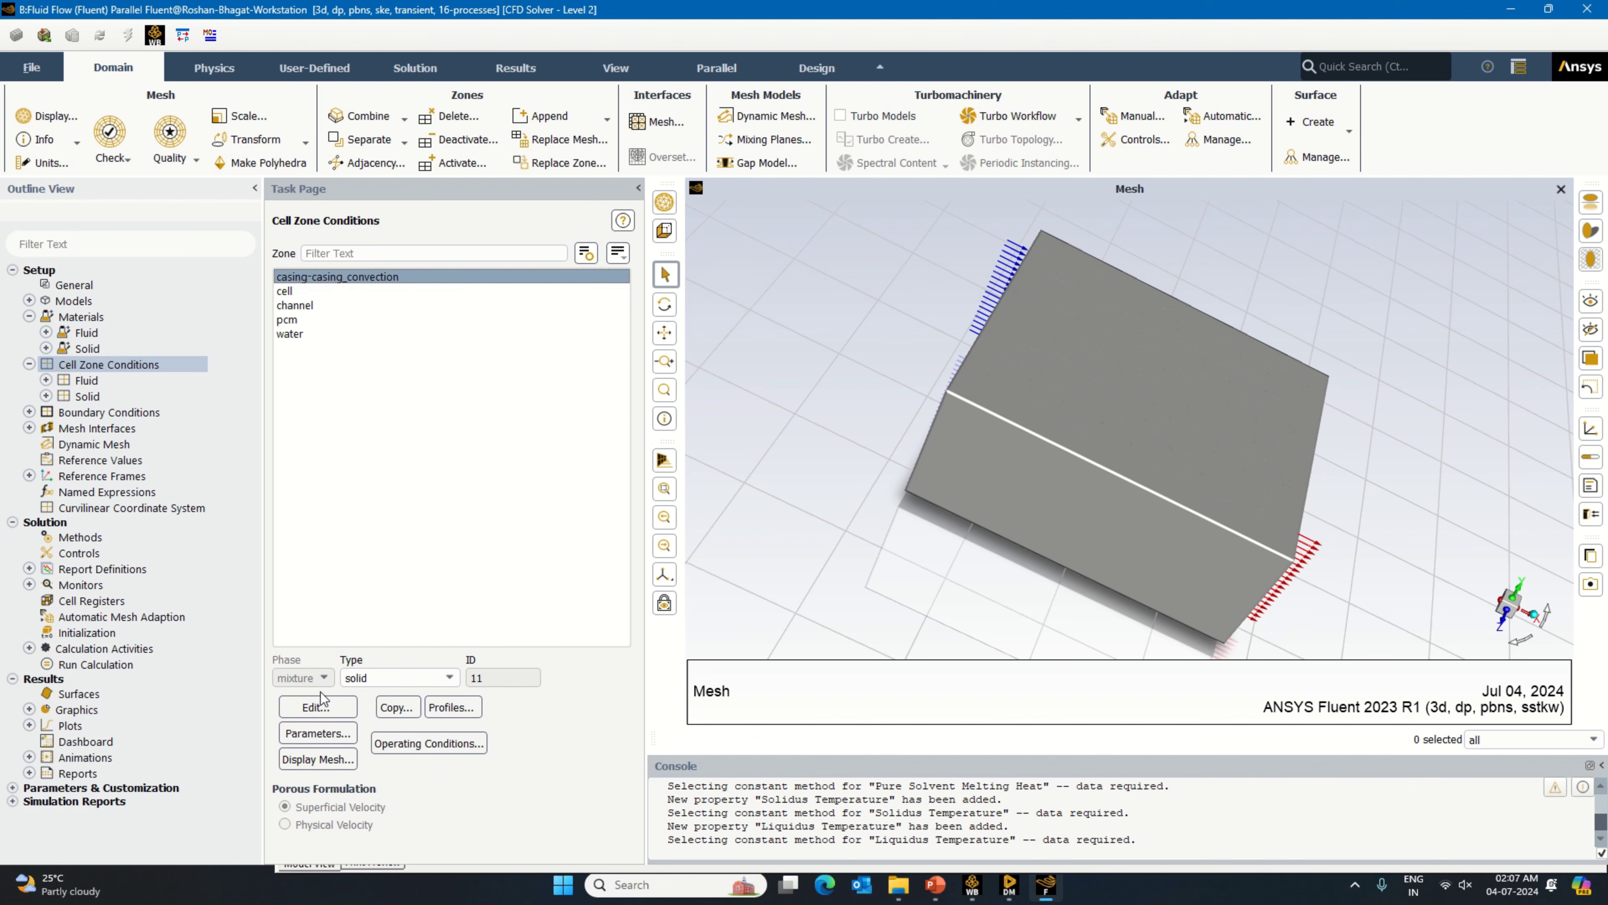
click(318, 707)
click(448, 497)
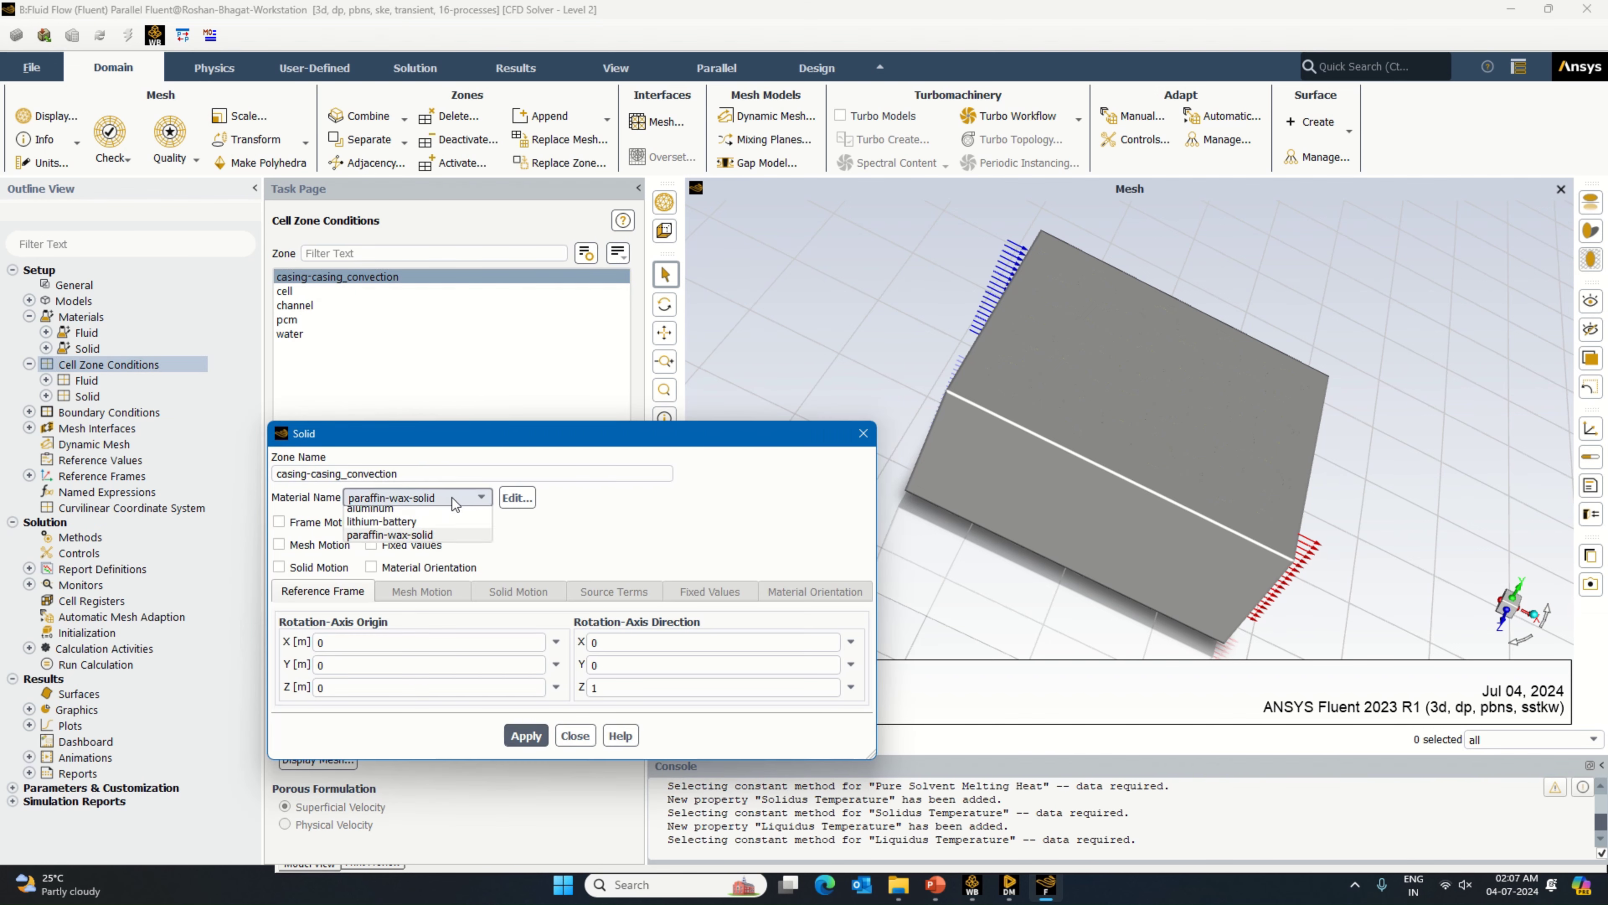
click(456, 529)
click(538, 728)
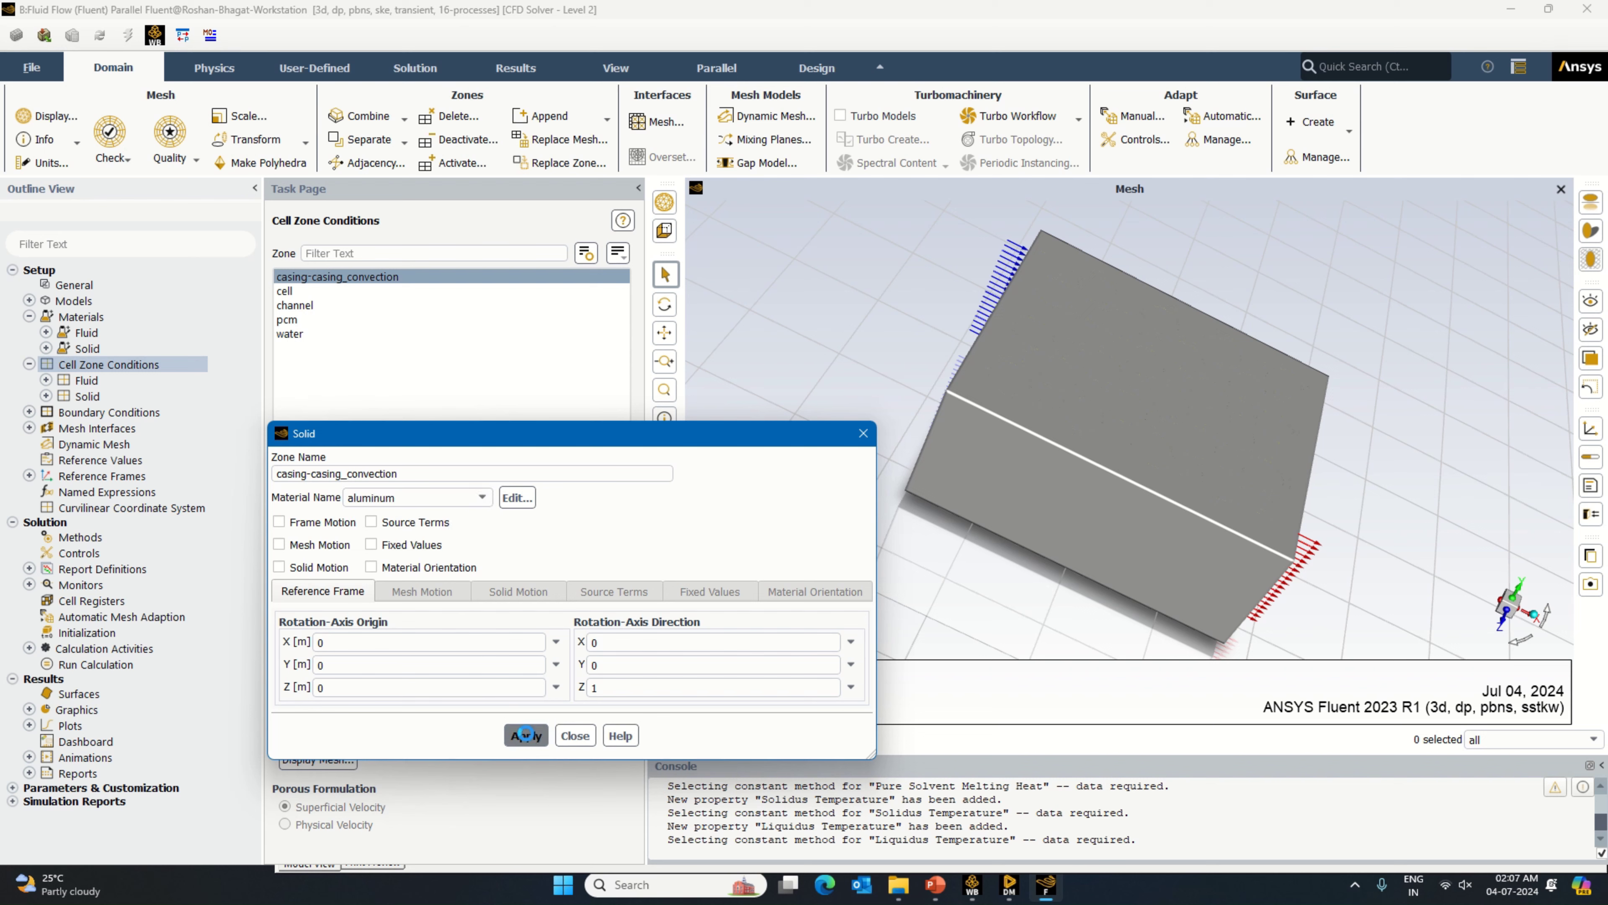
click(573, 732)
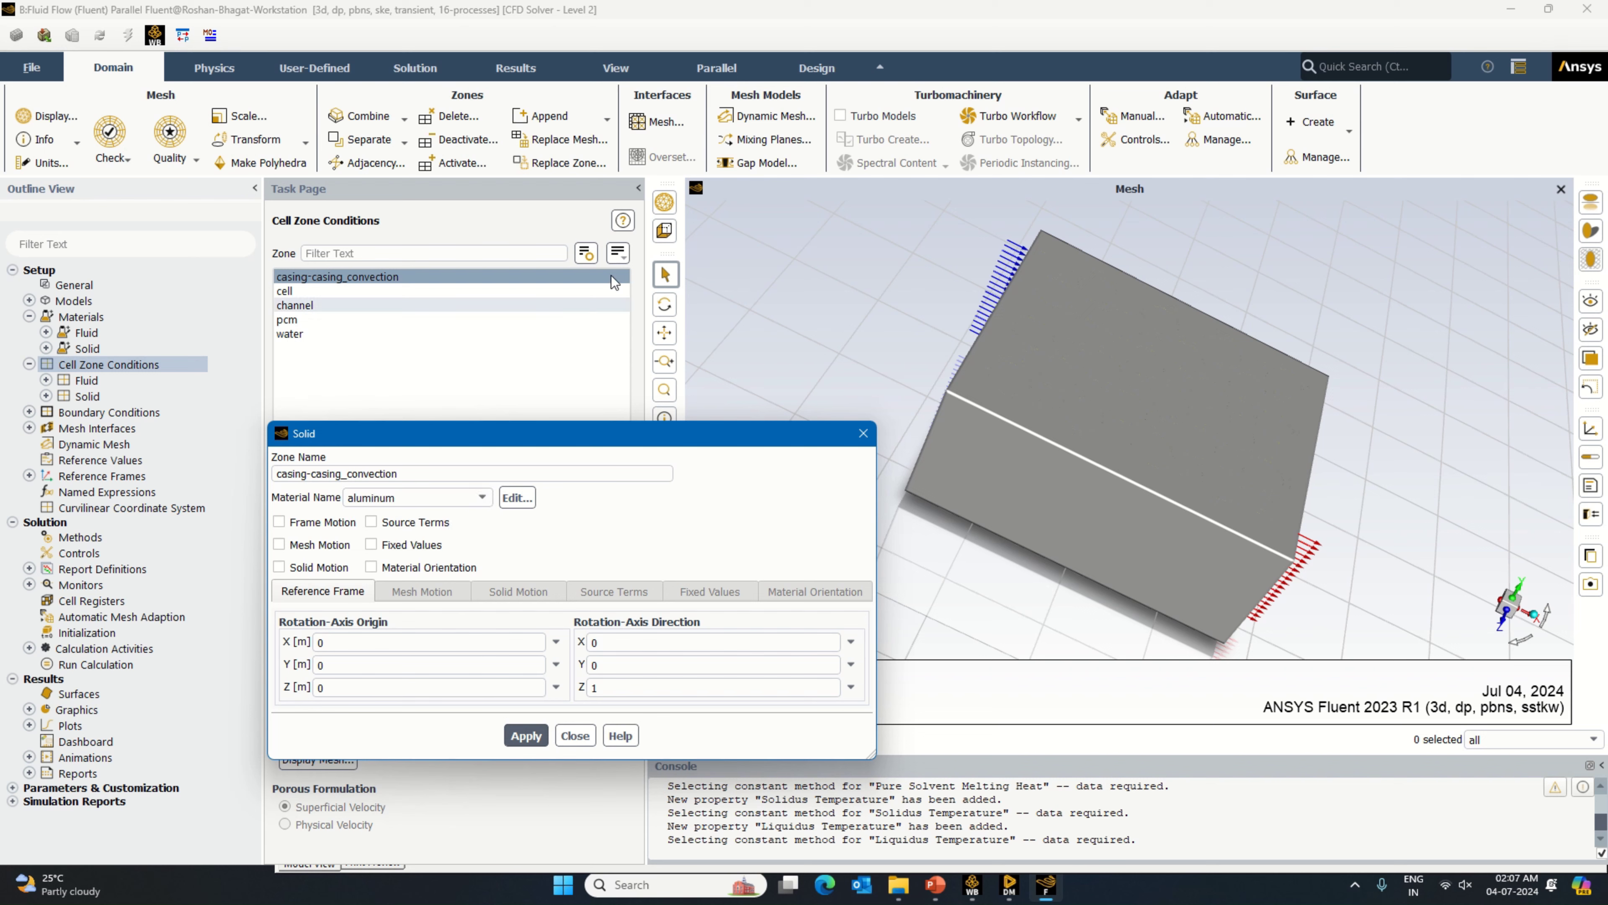
click(871, 440)
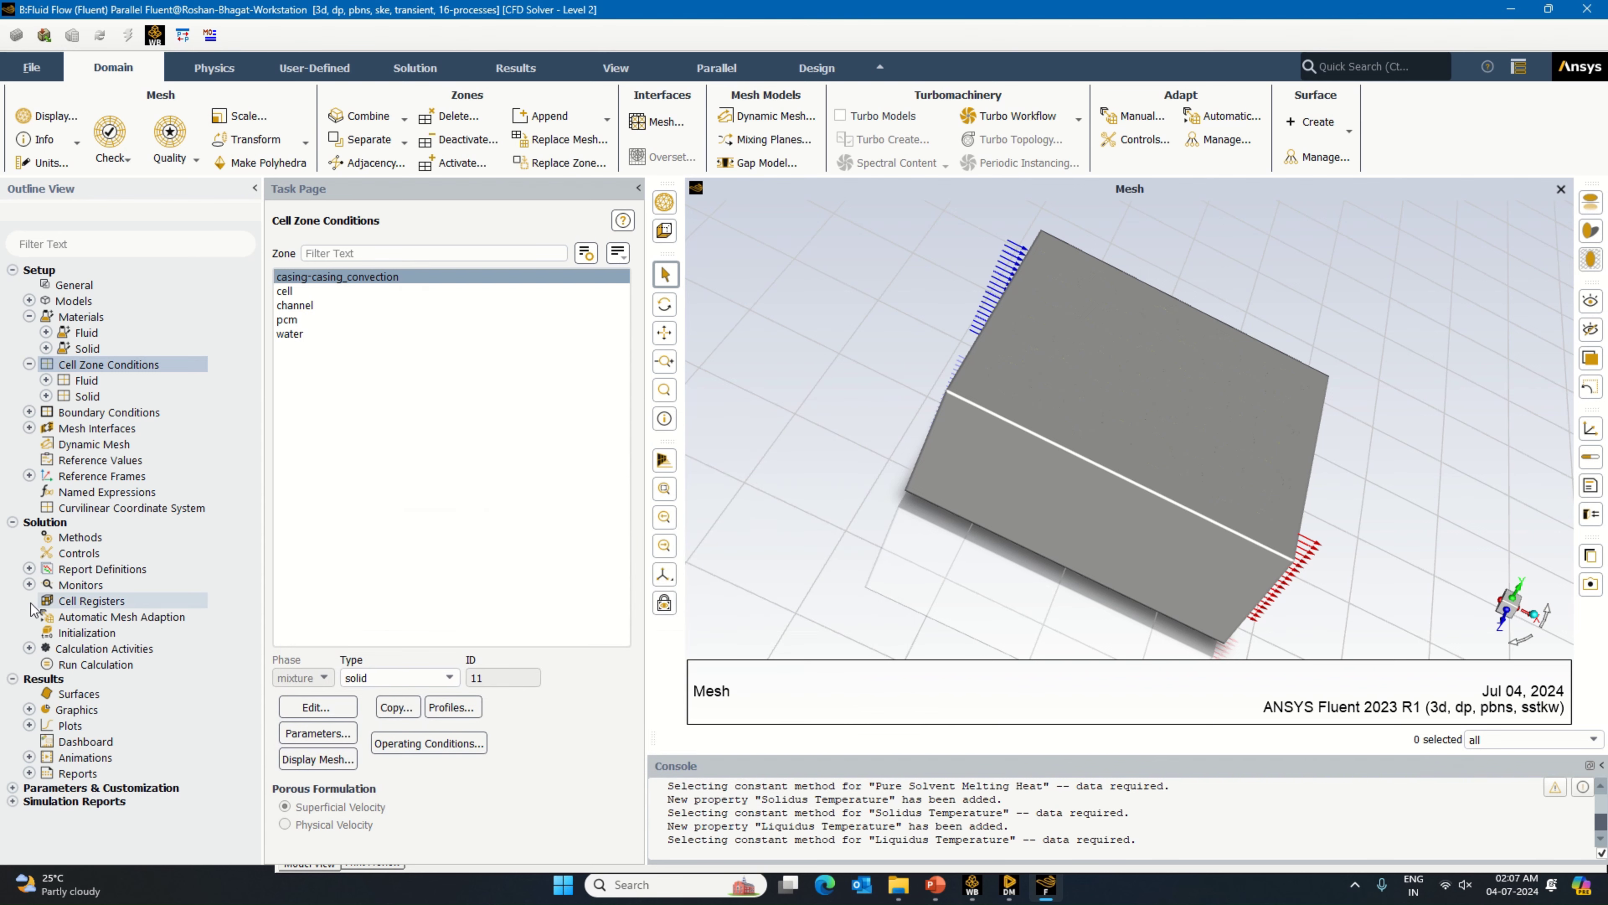
Step: Group the cell zones by zone type and change the pcm zone to fluid with paraffin-wax-liquid as its material
click(618, 253)
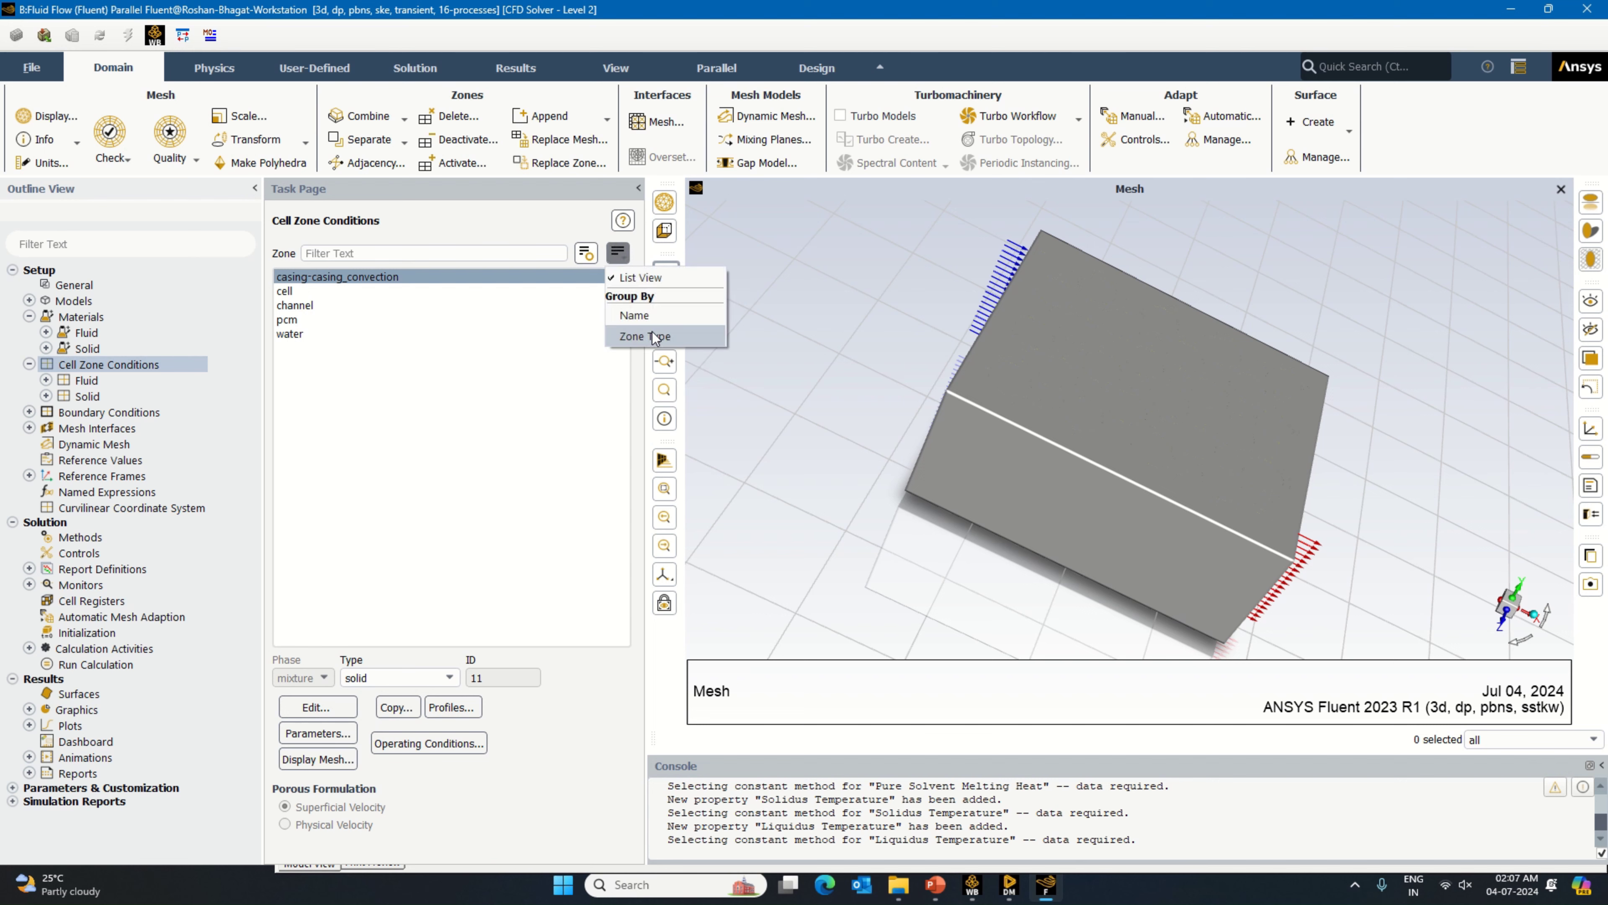
click(656, 337)
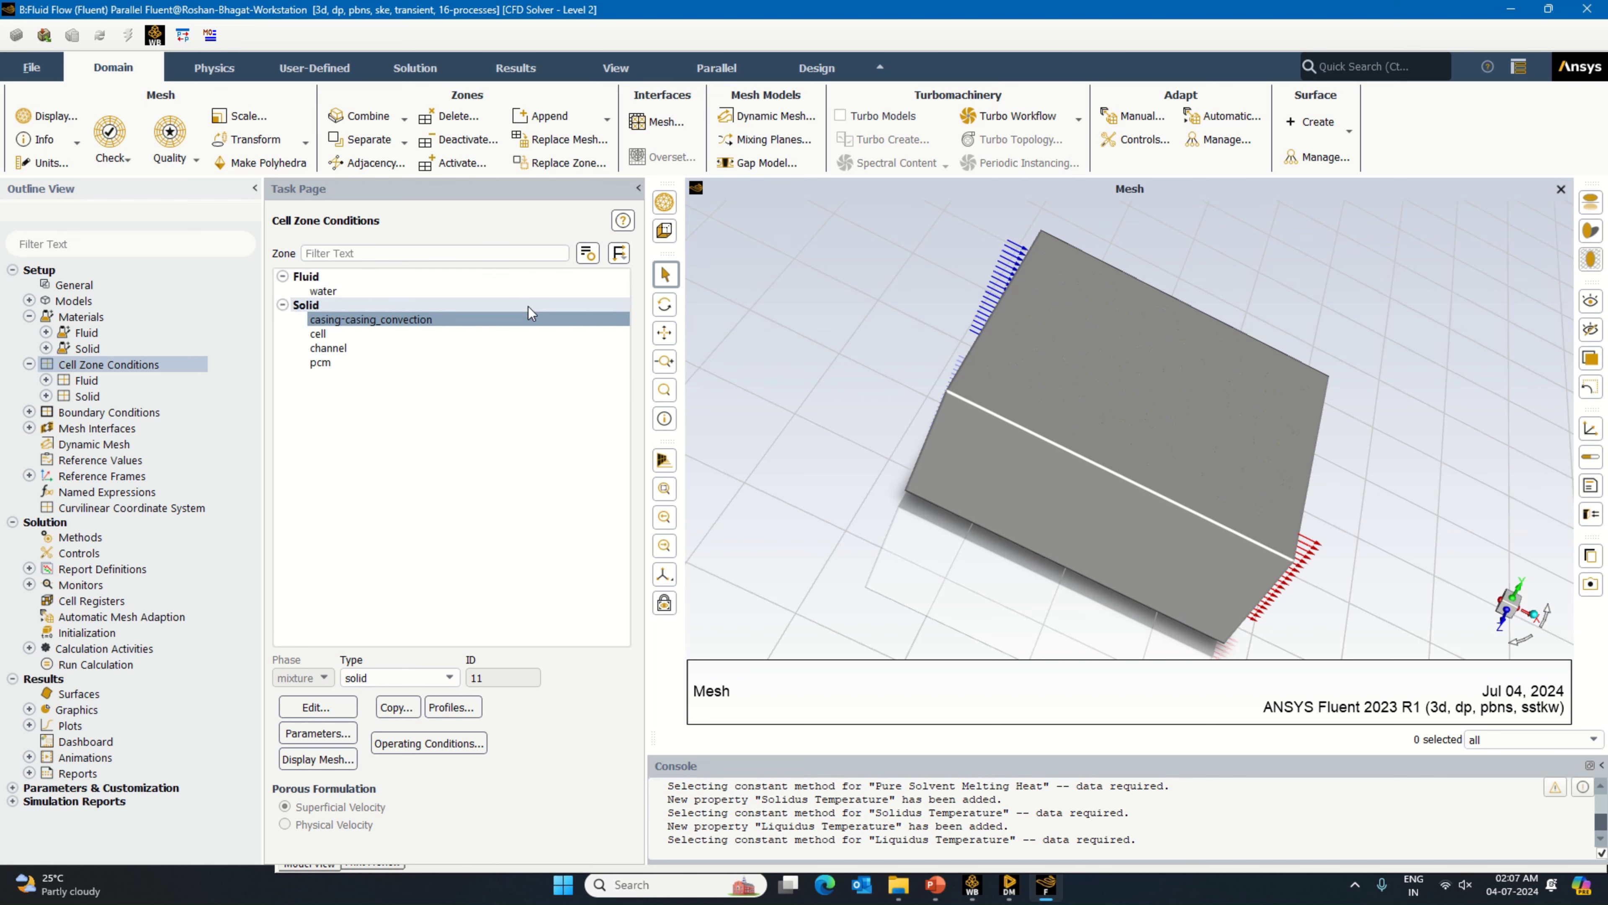
click(364, 362)
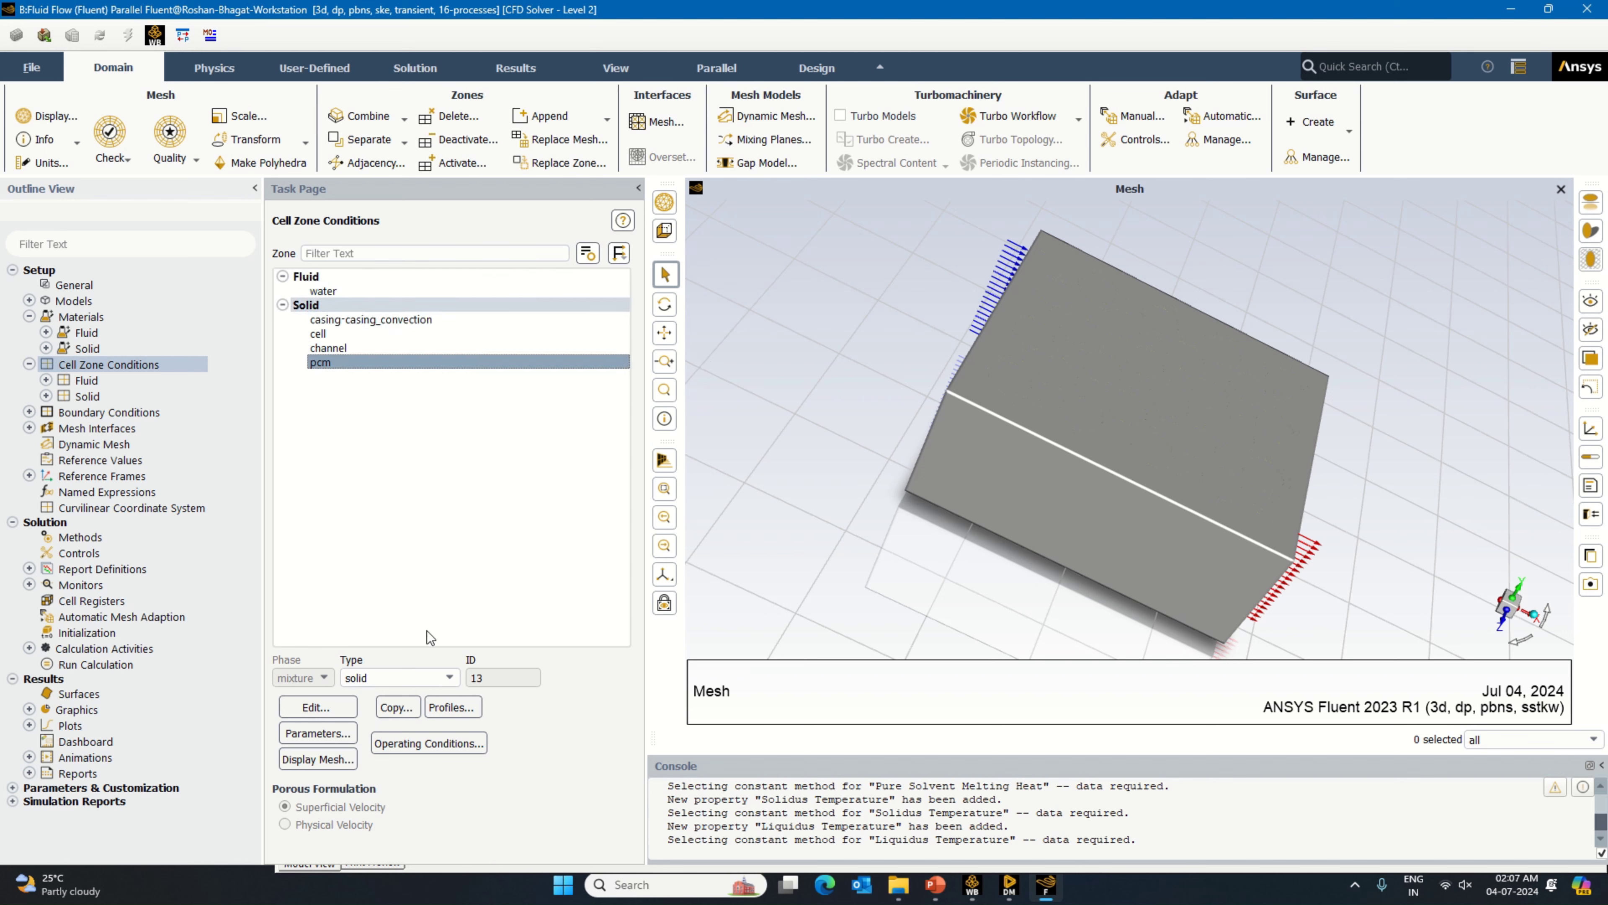
click(437, 677)
click(370, 688)
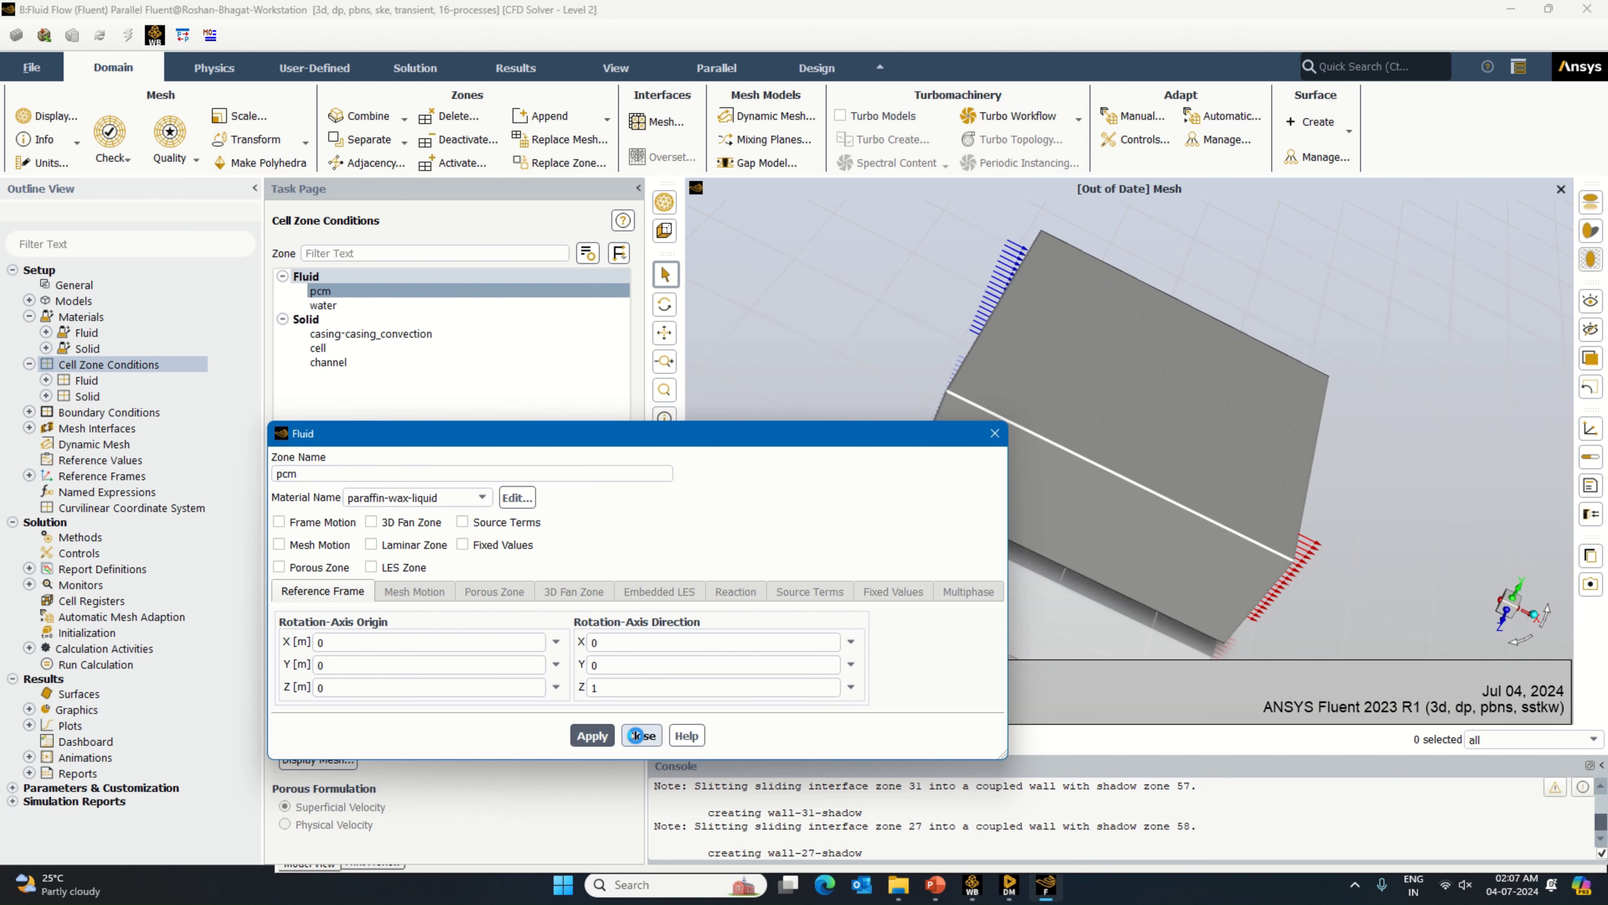
click(639, 735)
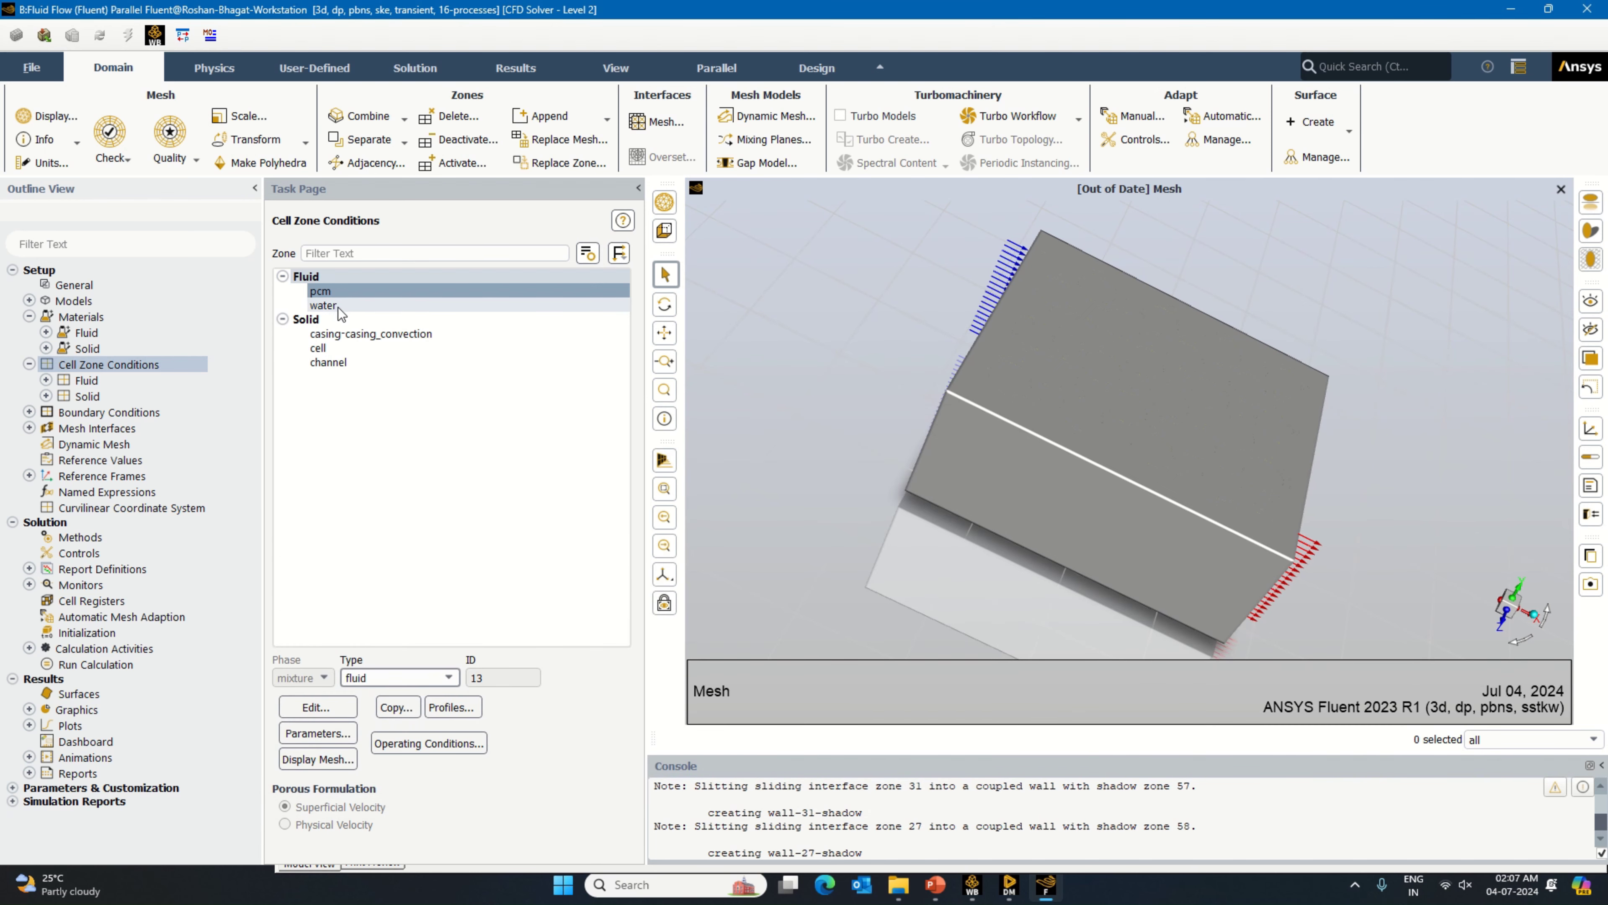
Step: Assign water-liquid as the material of the water cell zone
click(324, 305)
click(323, 708)
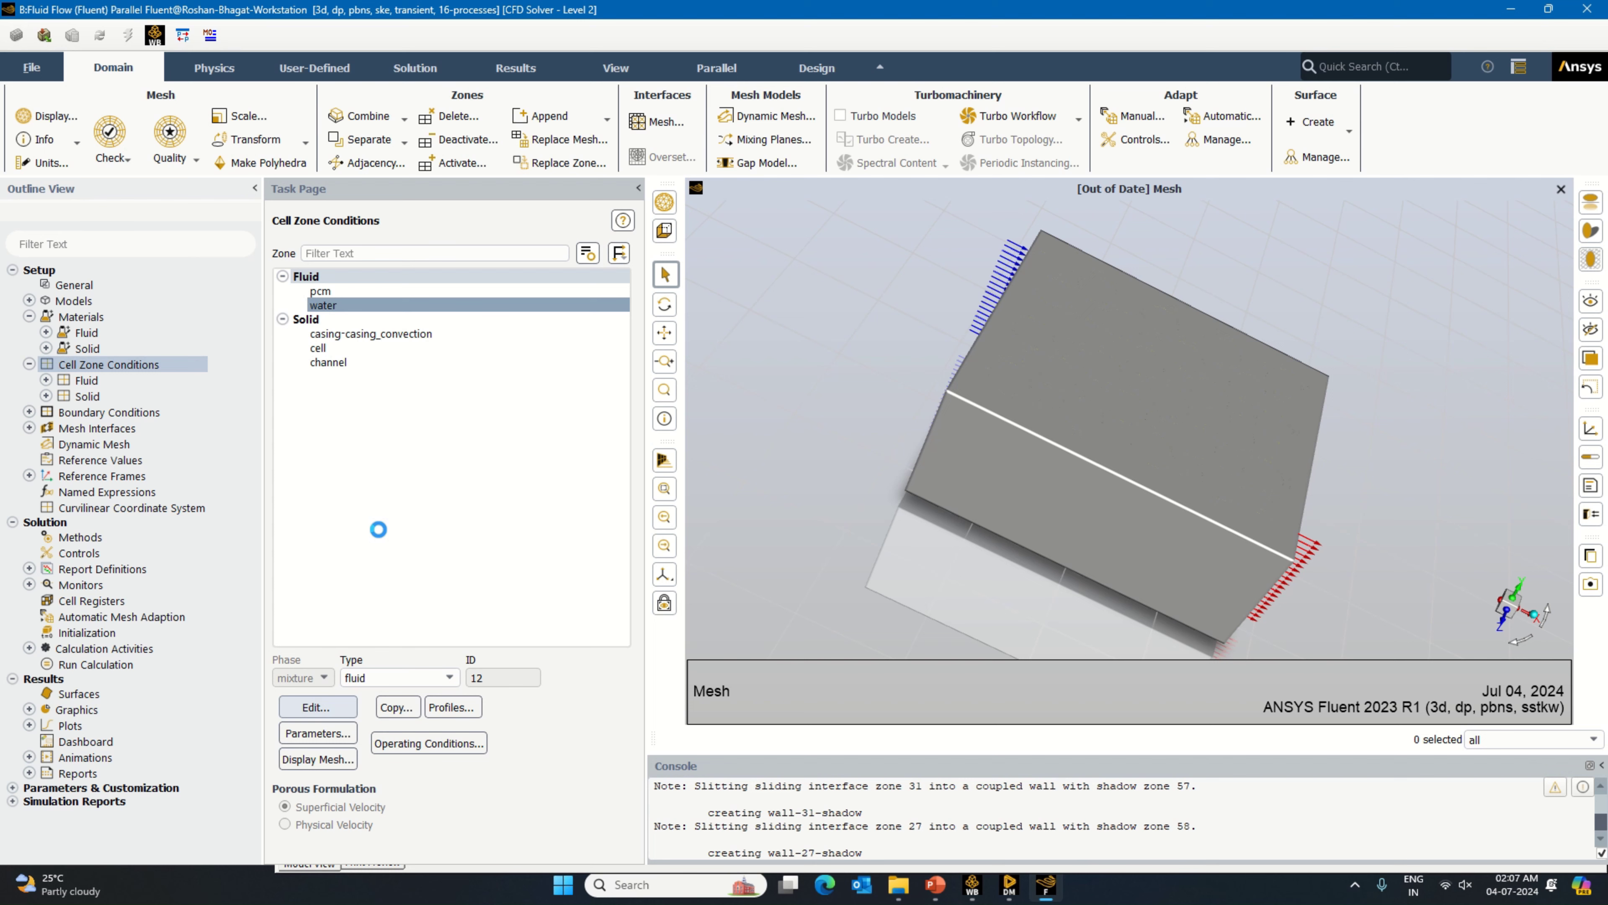
click(416, 499)
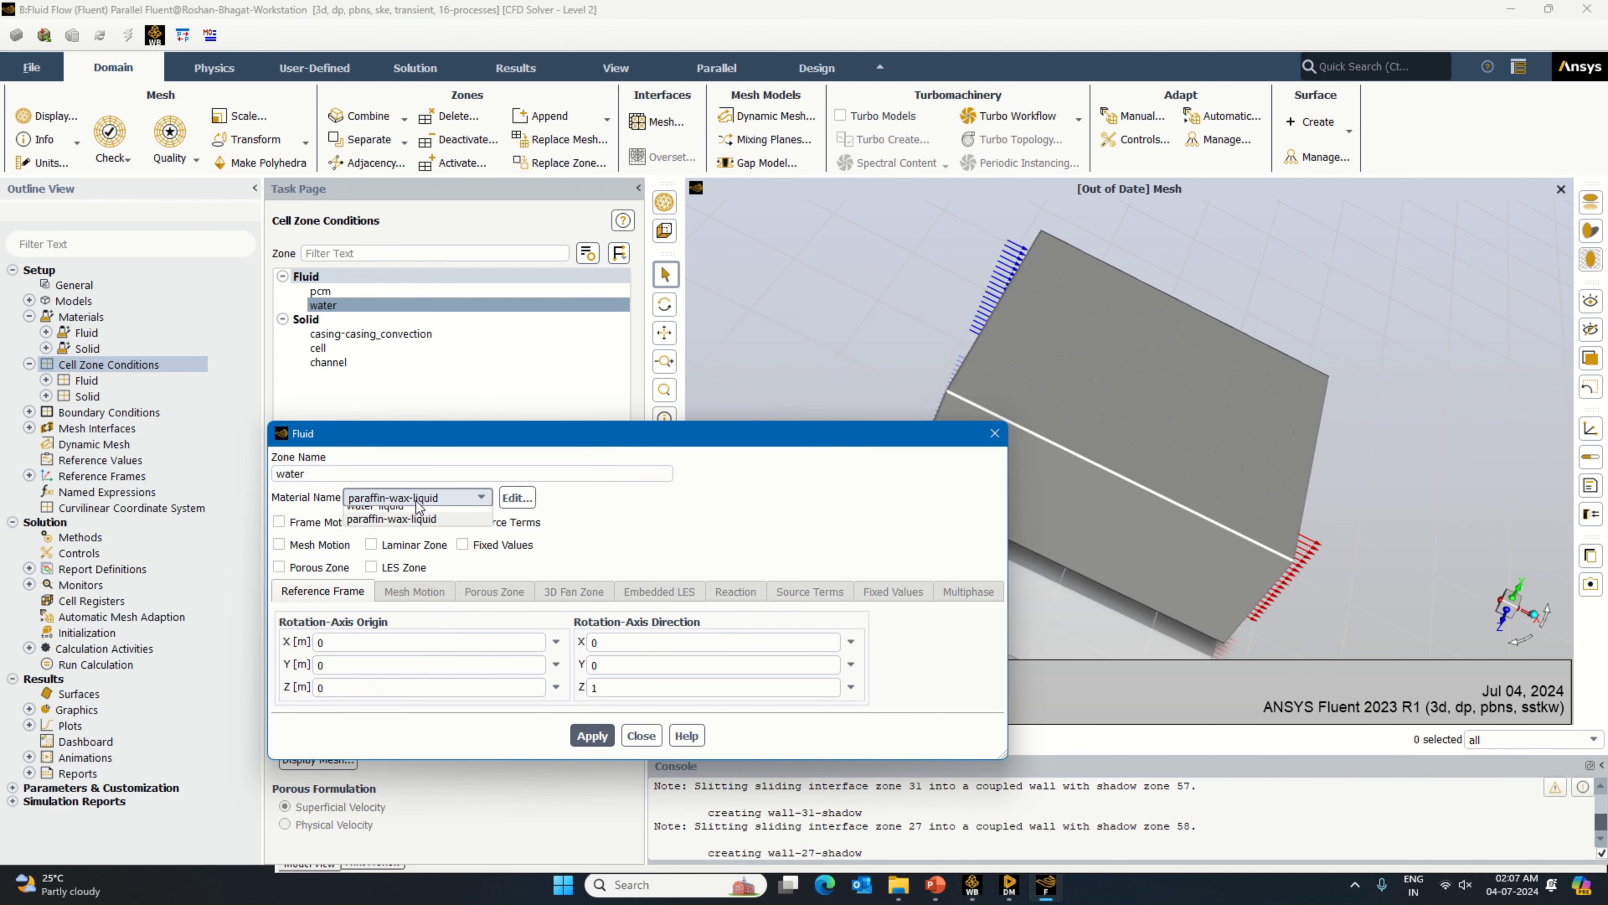
click(413, 514)
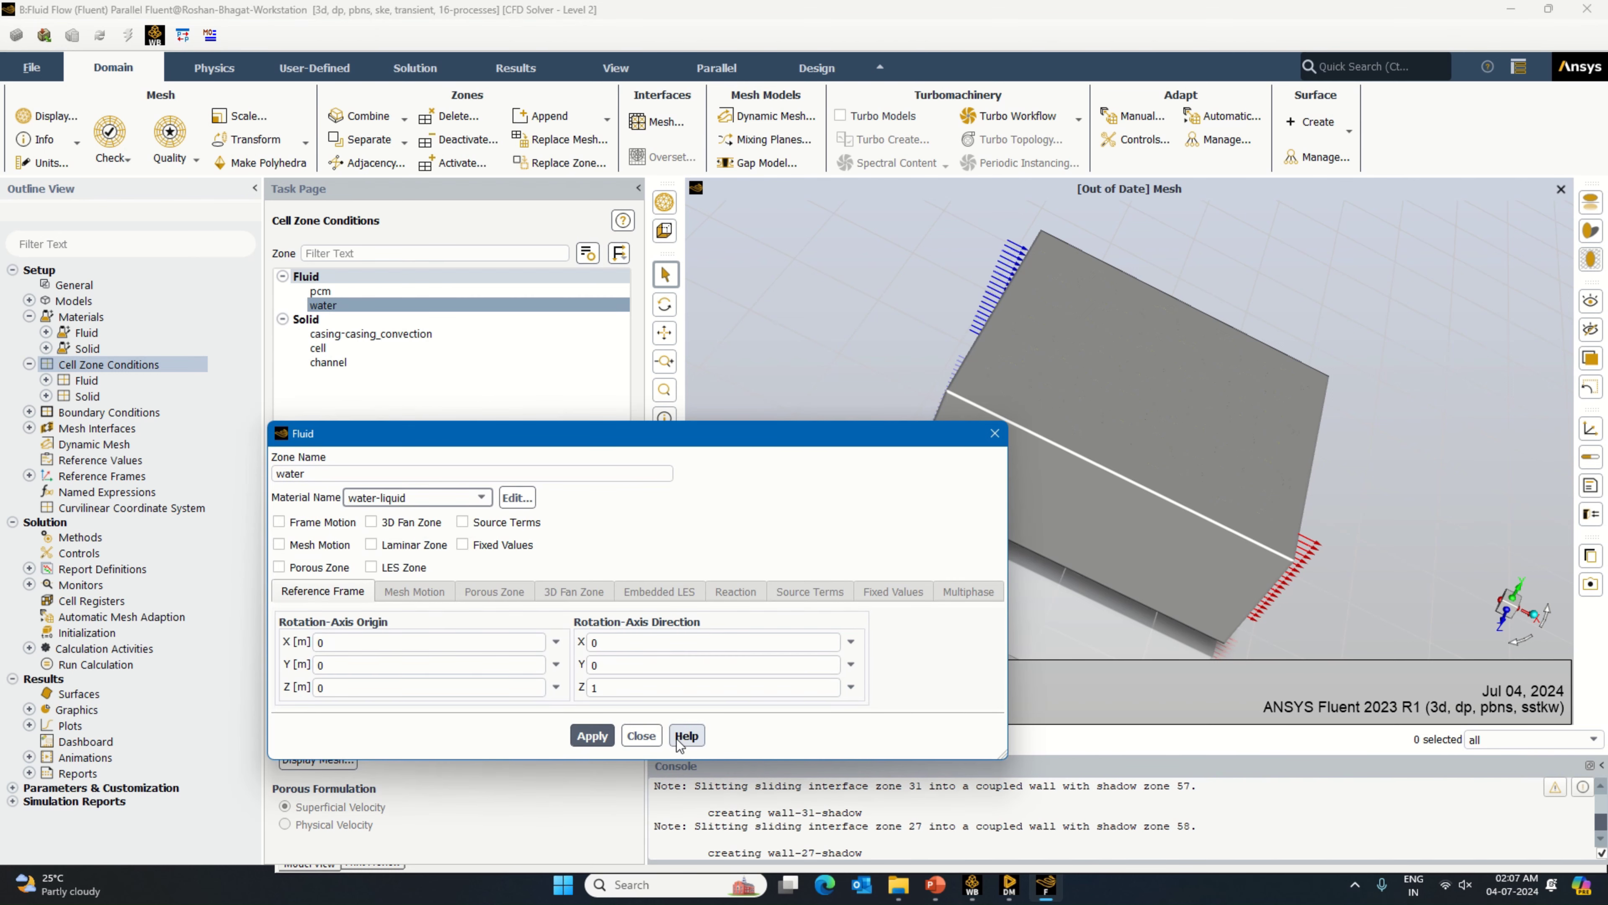
click(599, 737)
click(641, 735)
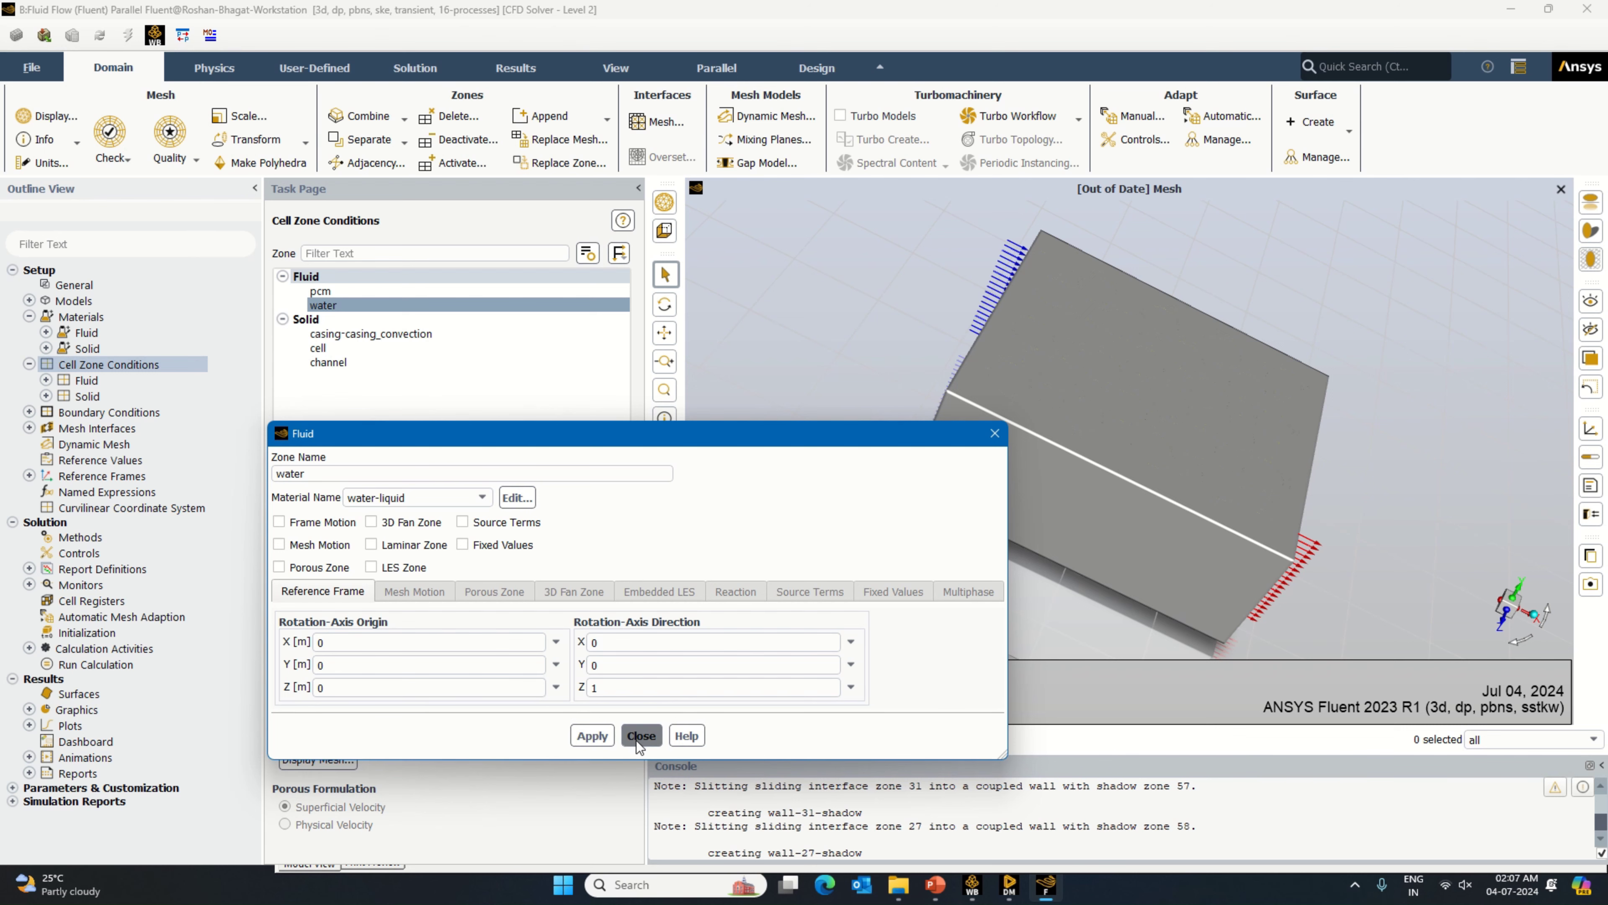
Step: Check the material assigned to the casing-casing_convection zone
click(368, 334)
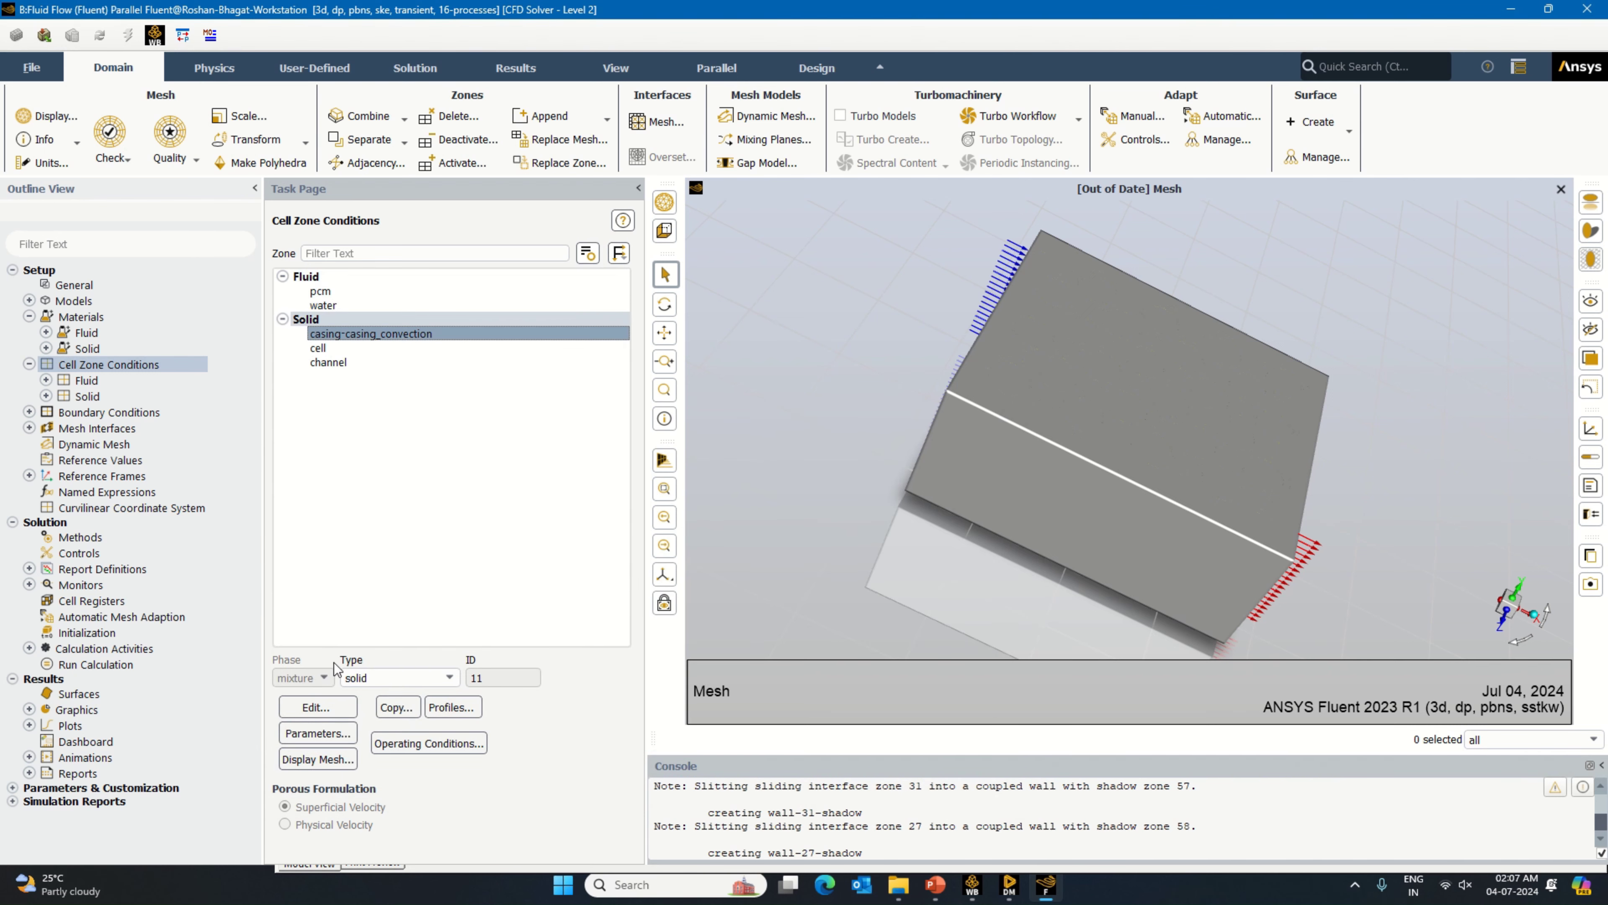
click(318, 707)
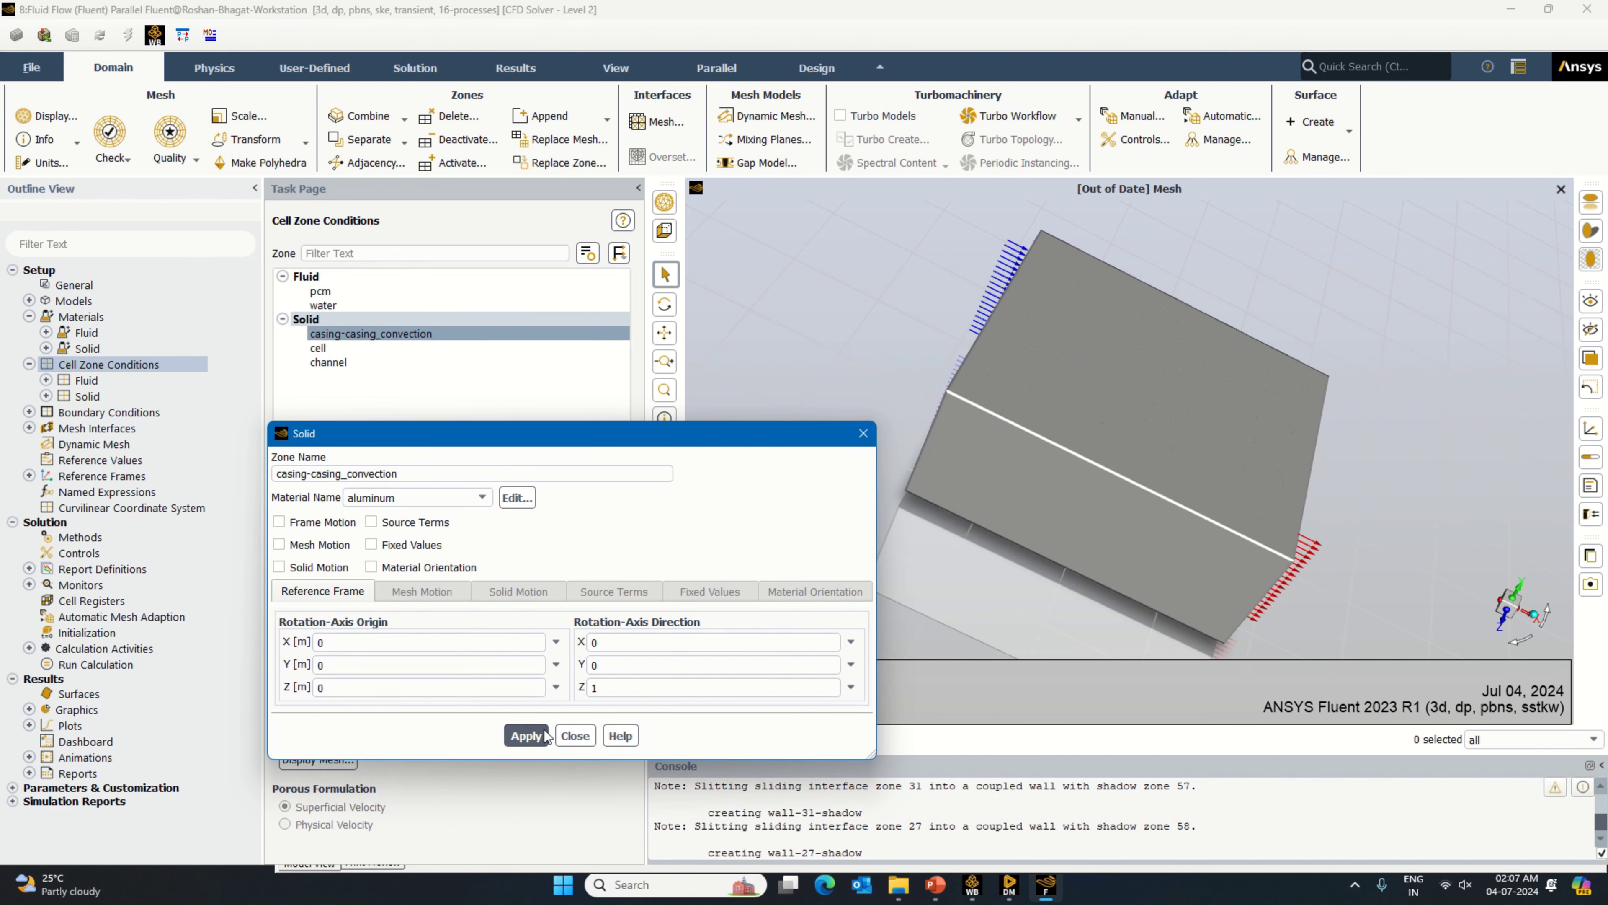
click(581, 736)
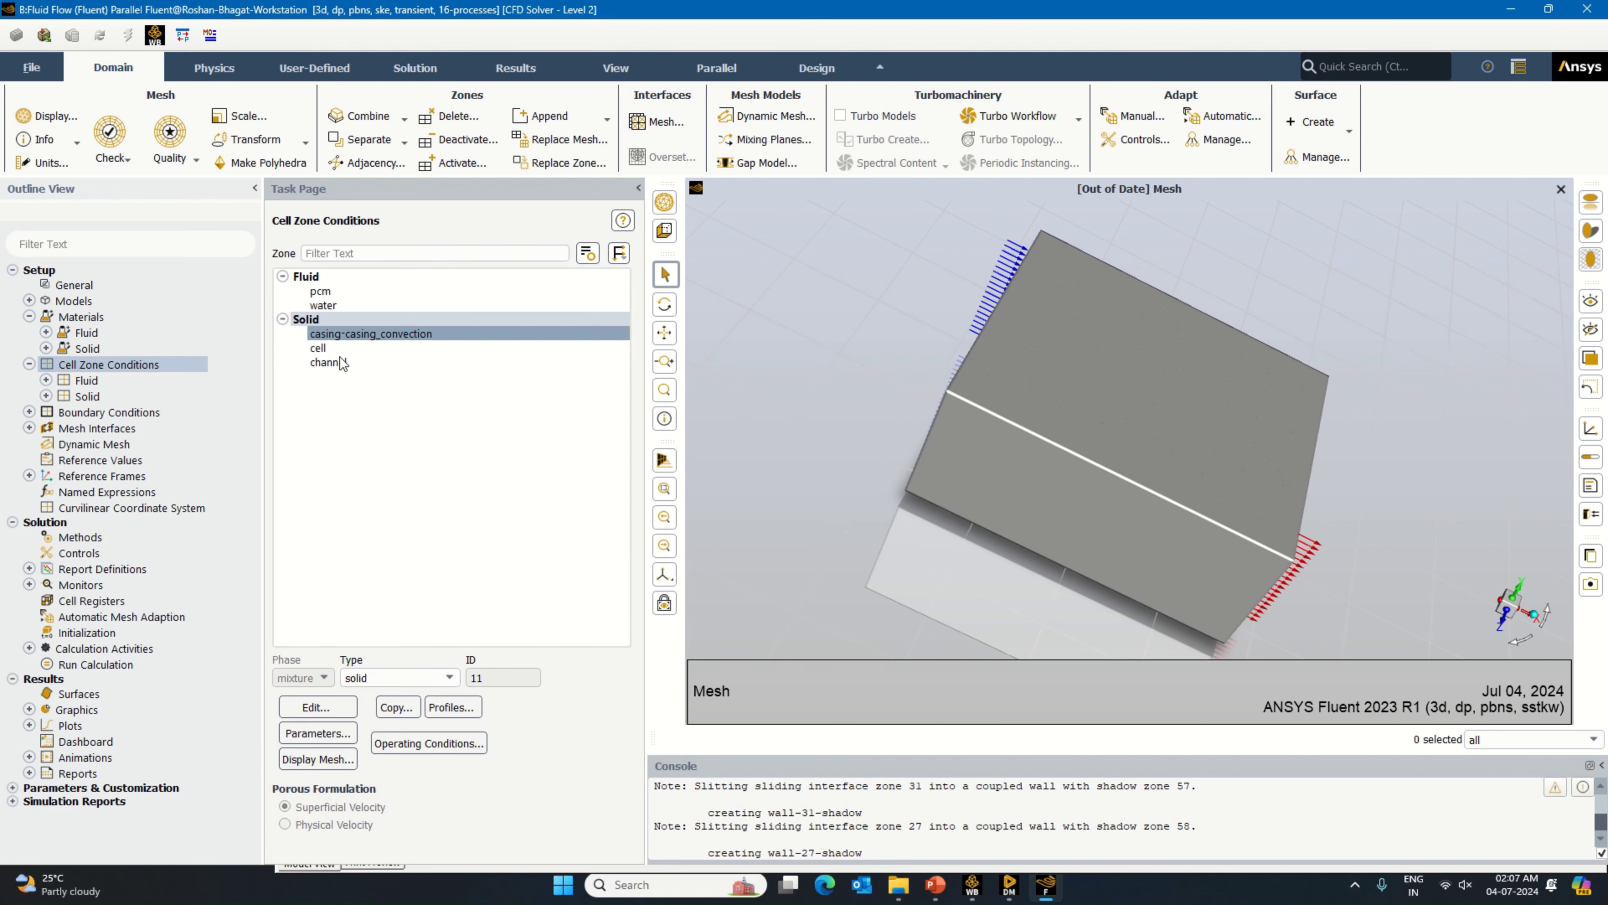
Step: Select lithium-battery as the material of the cell zone named cell
click(342, 348)
click(350, 701)
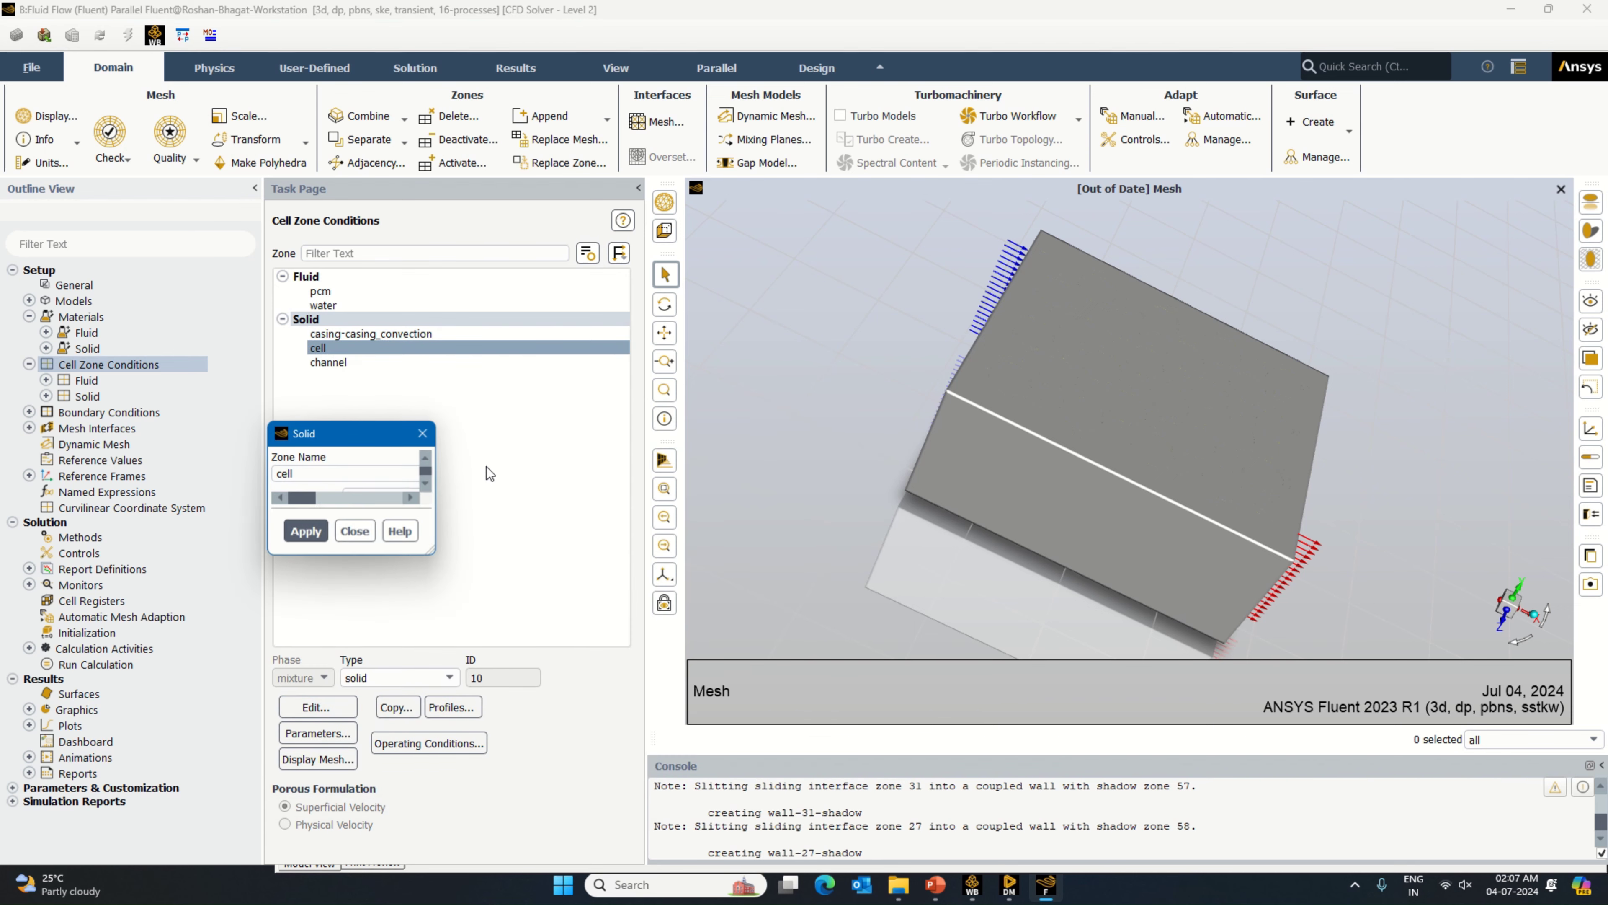
click(457, 503)
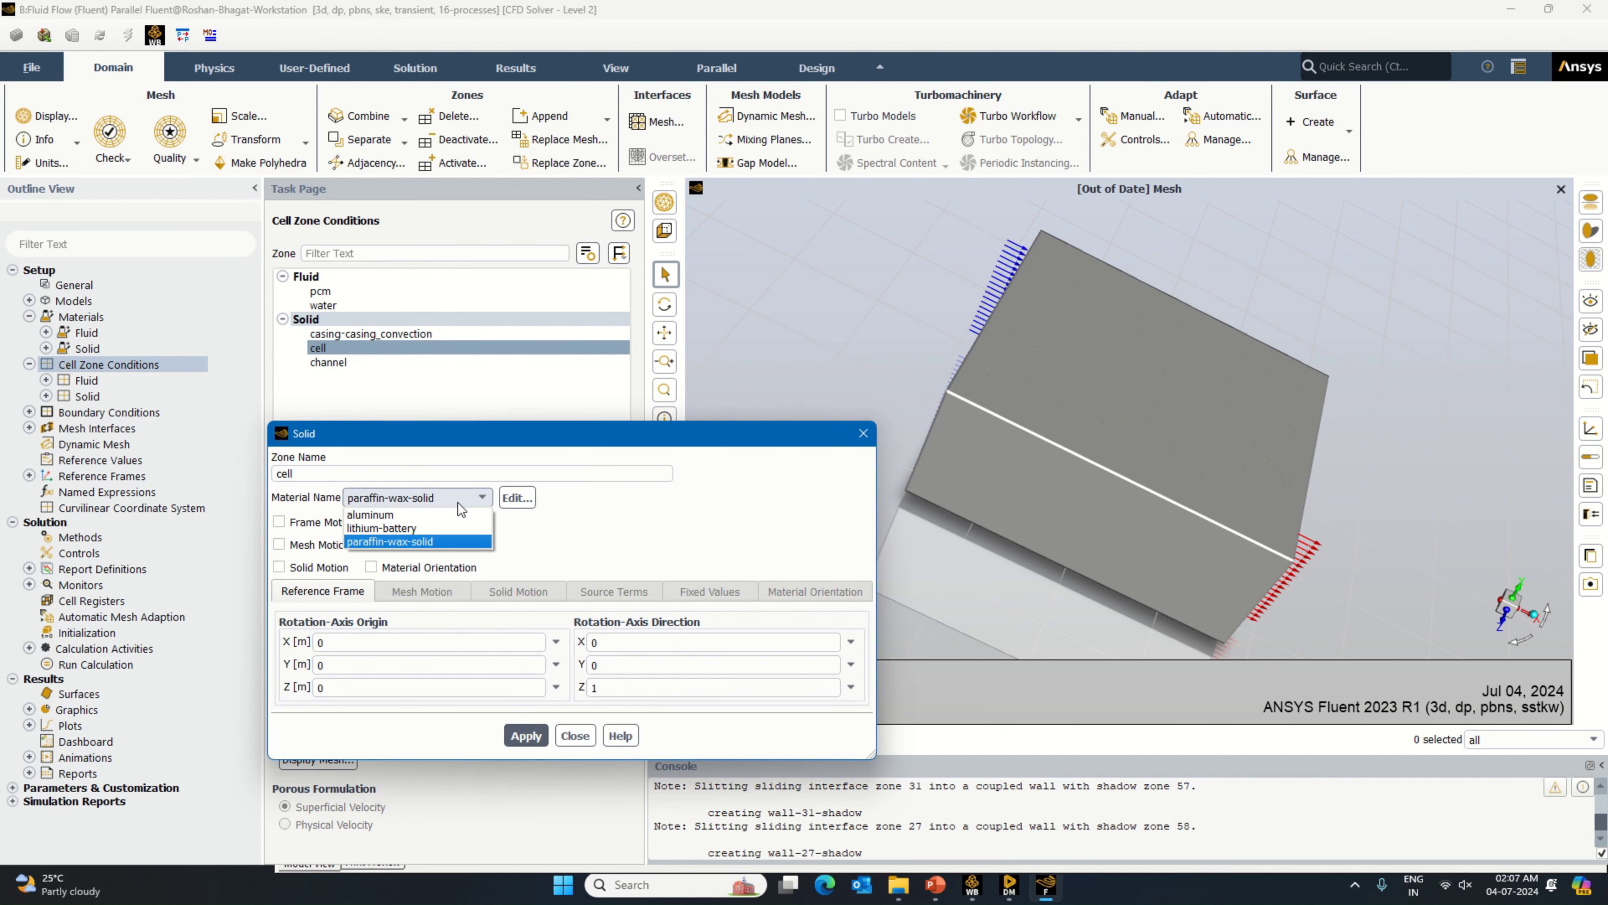
click(439, 528)
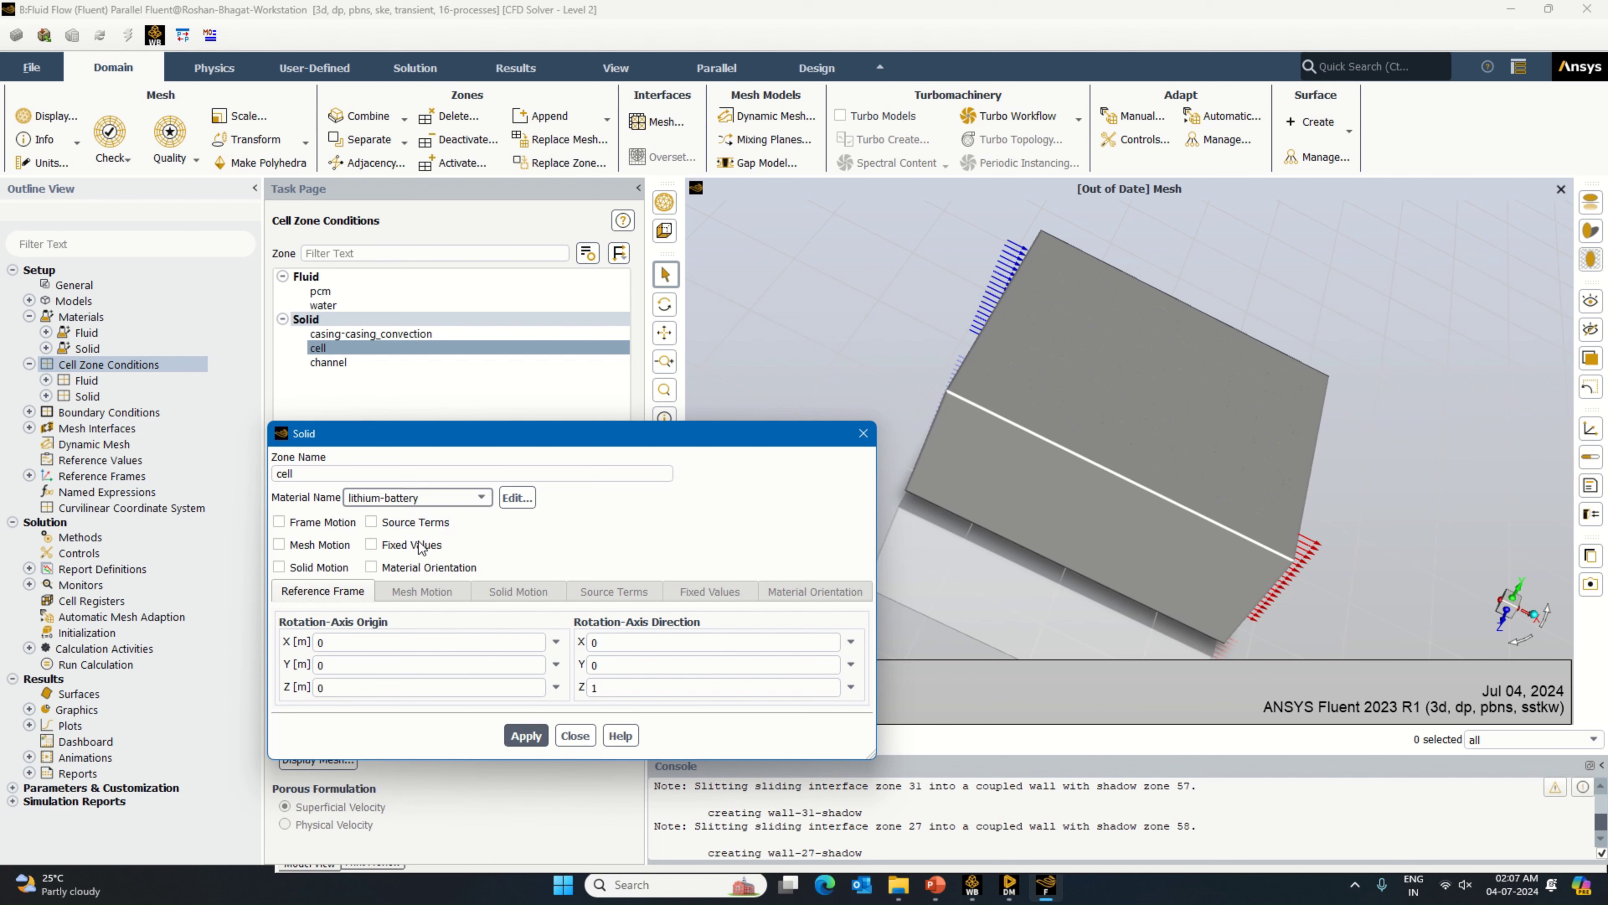
Step: Enable source terms for the cell zone and open its energy sources for editing
click(371, 522)
click(598, 592)
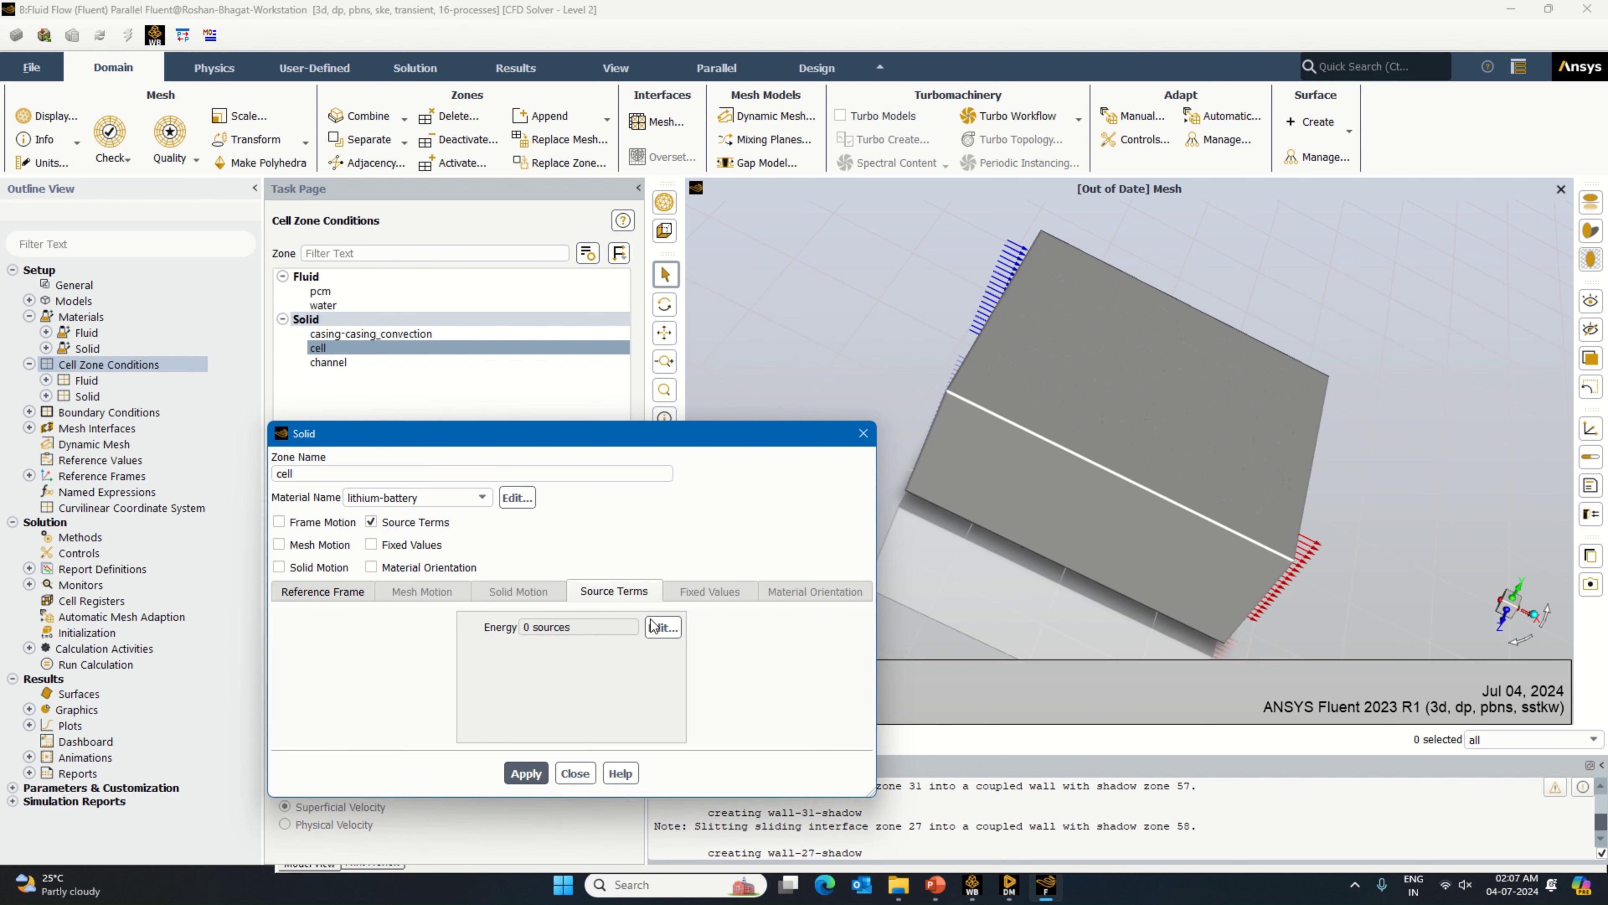
click(662, 629)
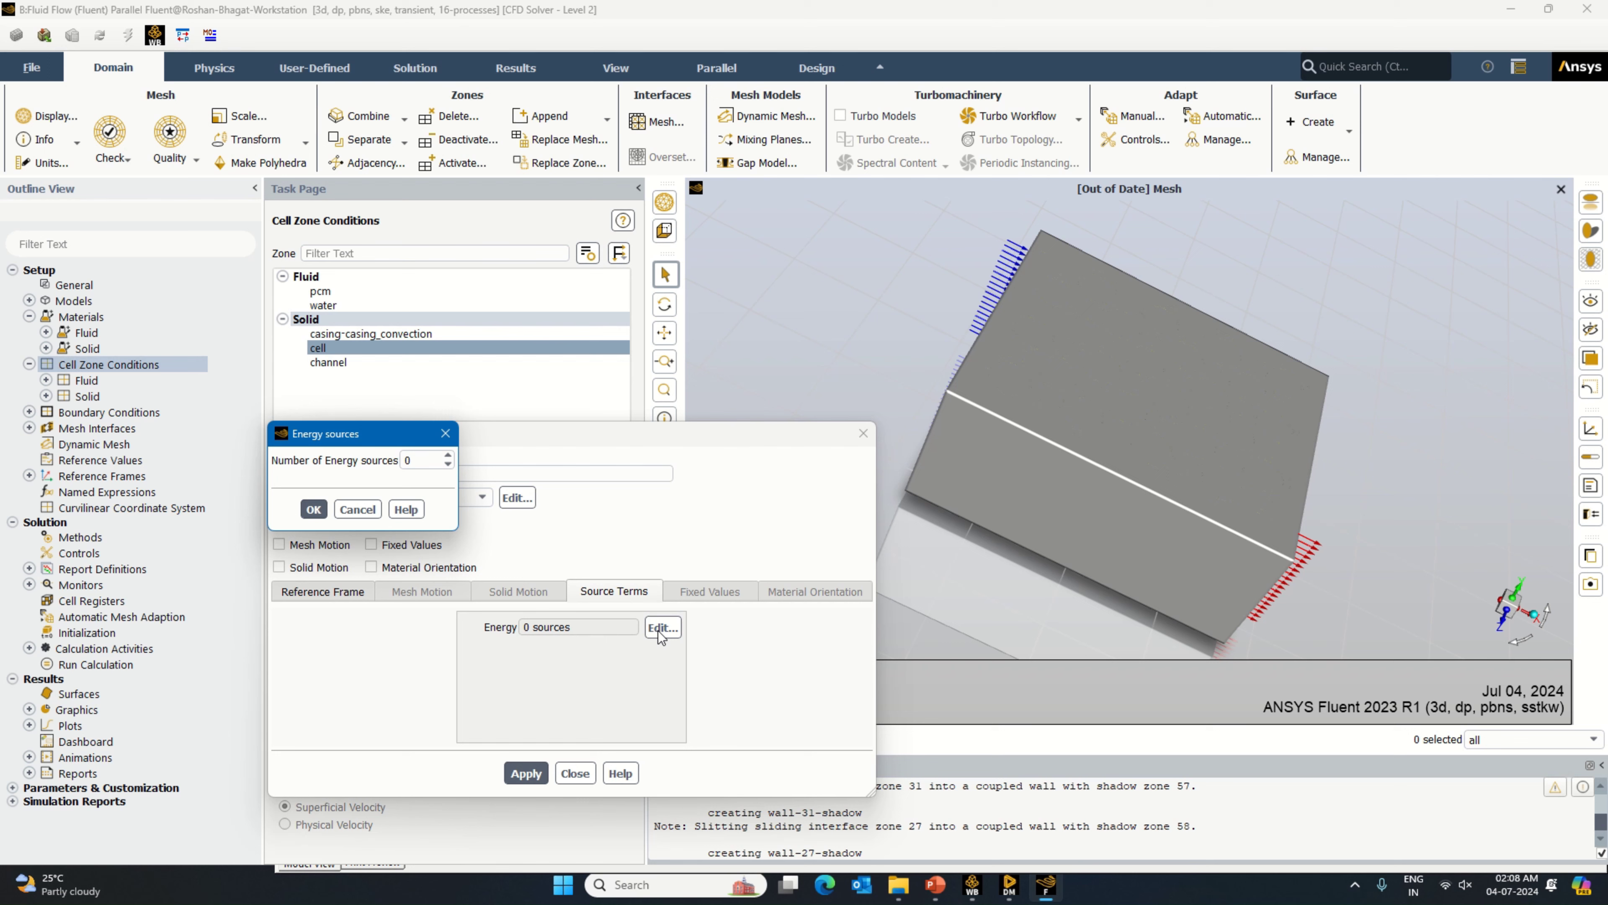
double_click(428, 463)
text(282189)
drag(443, 461, 400, 464)
key(BackSpace)
Step: Add one constant energy source of 282189 W/m³ and apply the cell zone's settings
click(446, 456)
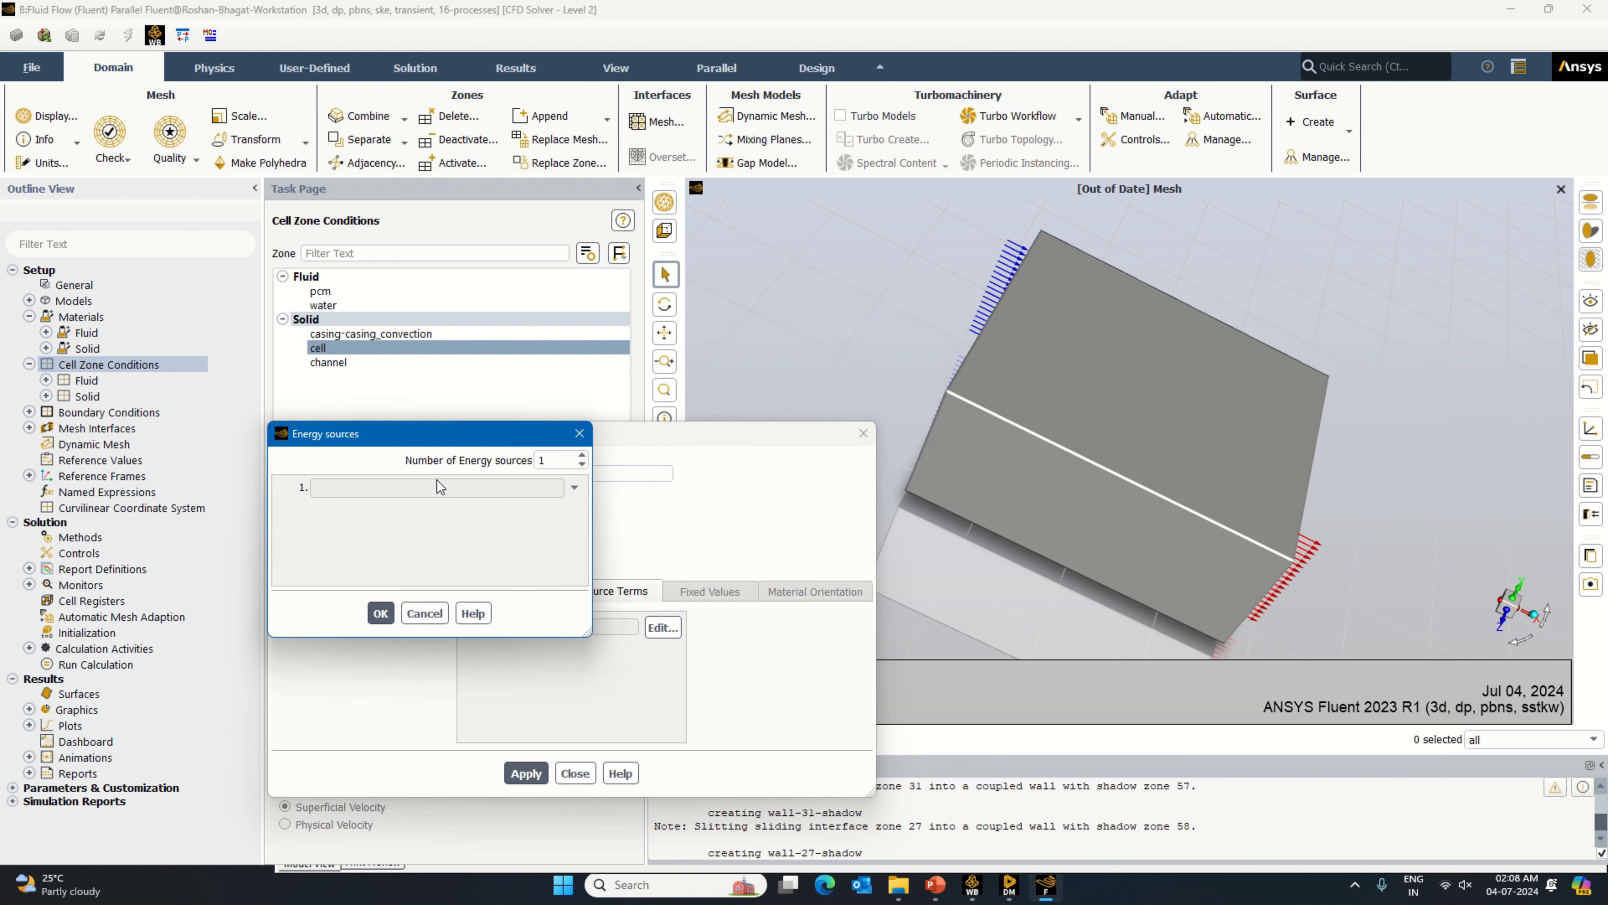
click(577, 490)
click(473, 527)
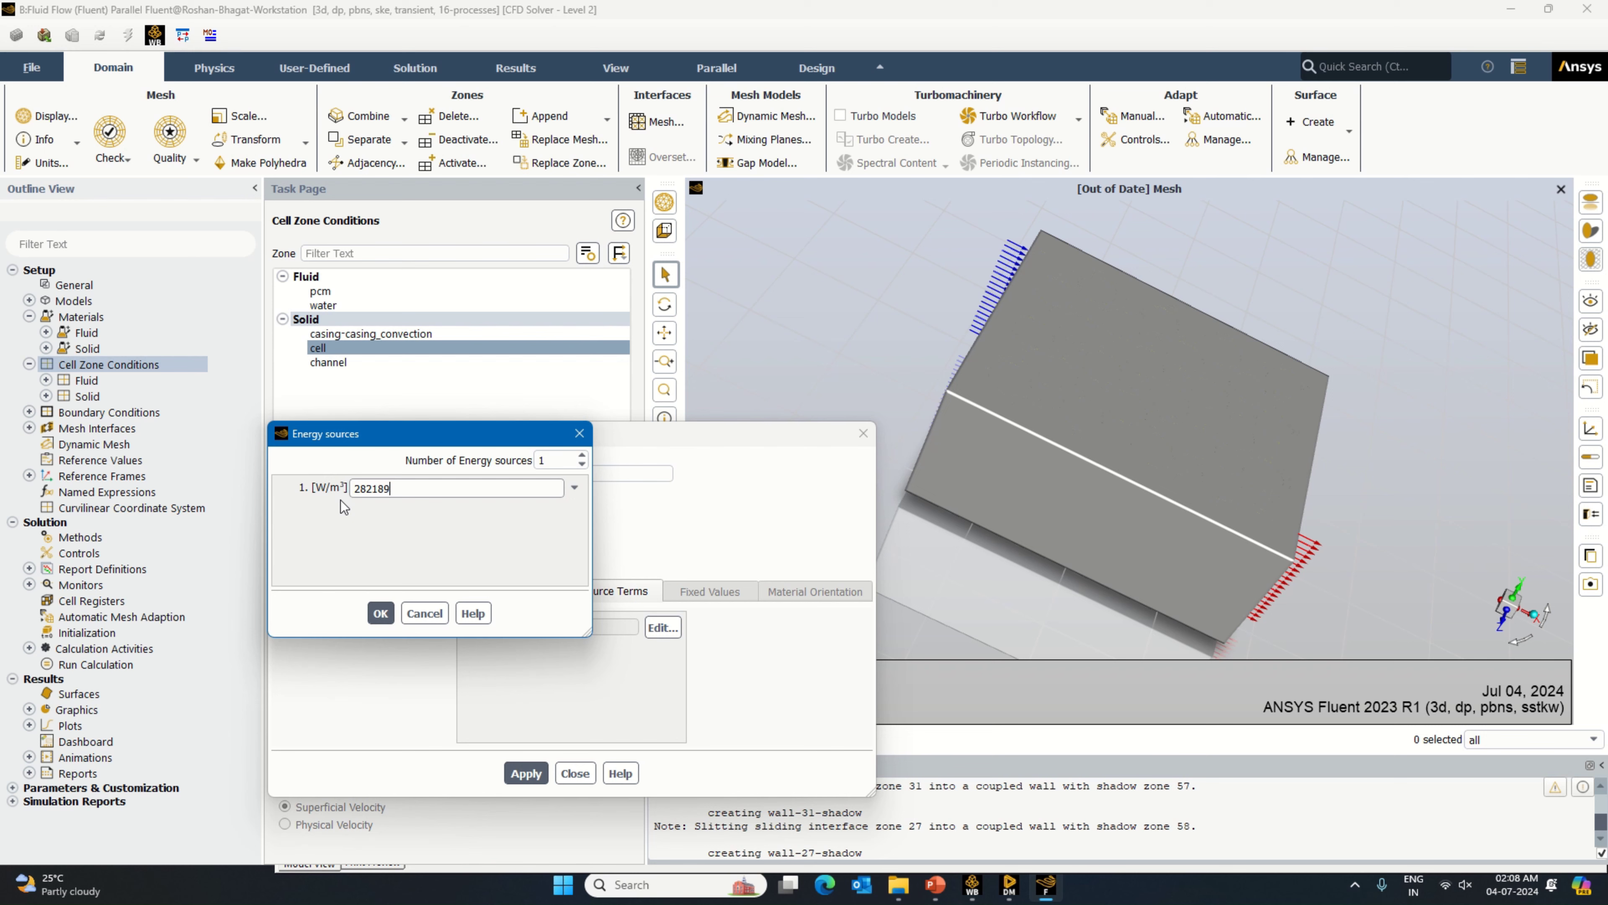
click(381, 609)
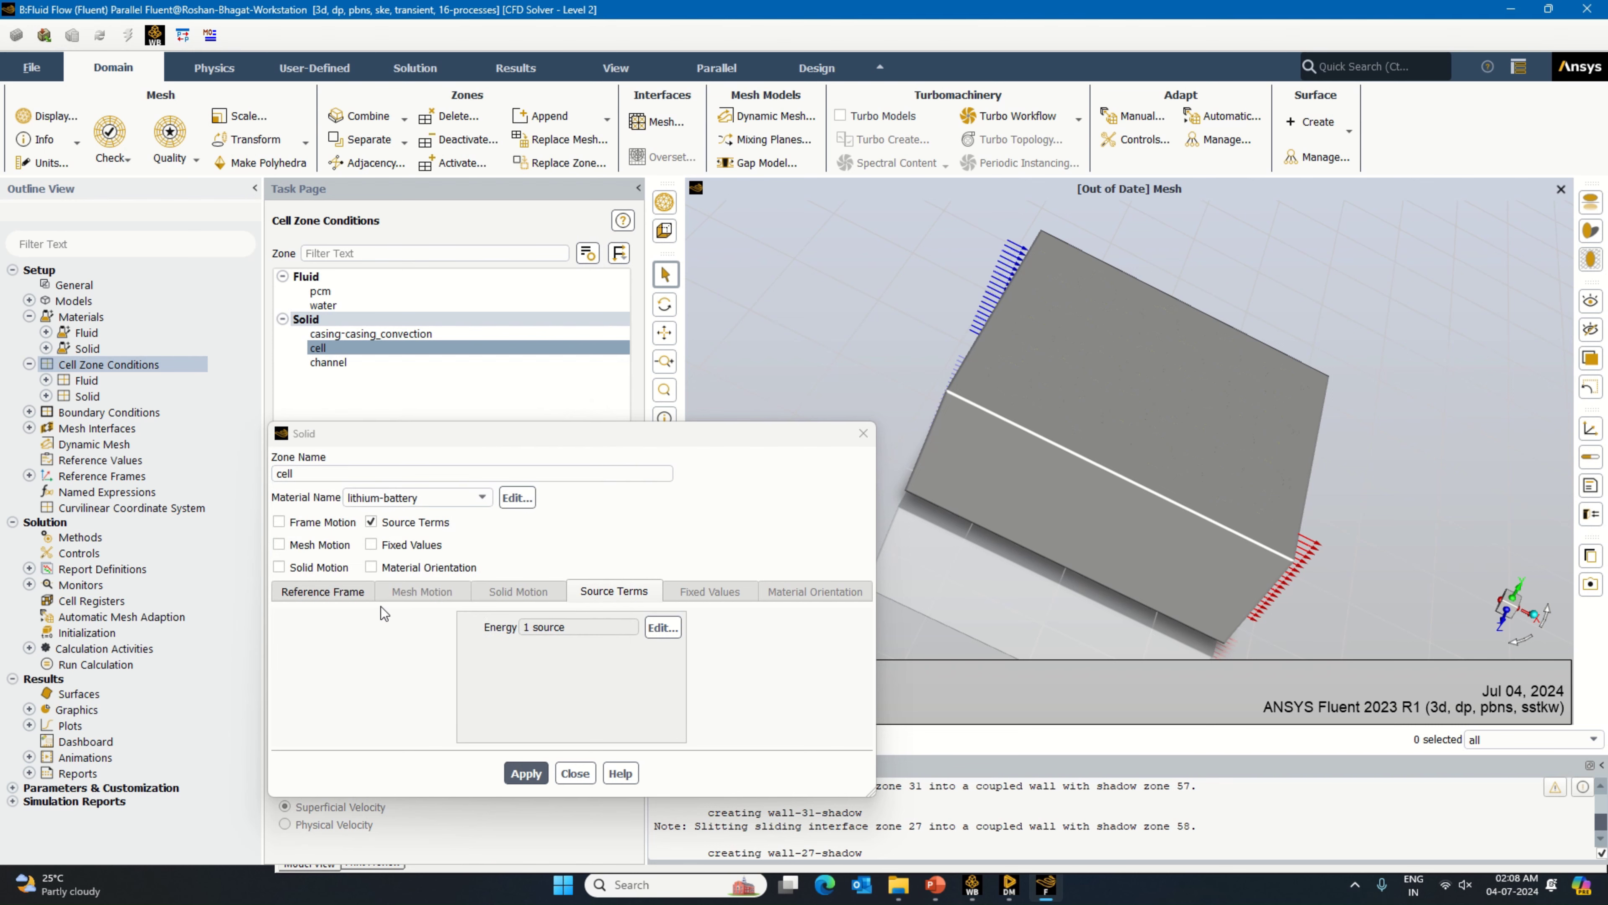
click(534, 774)
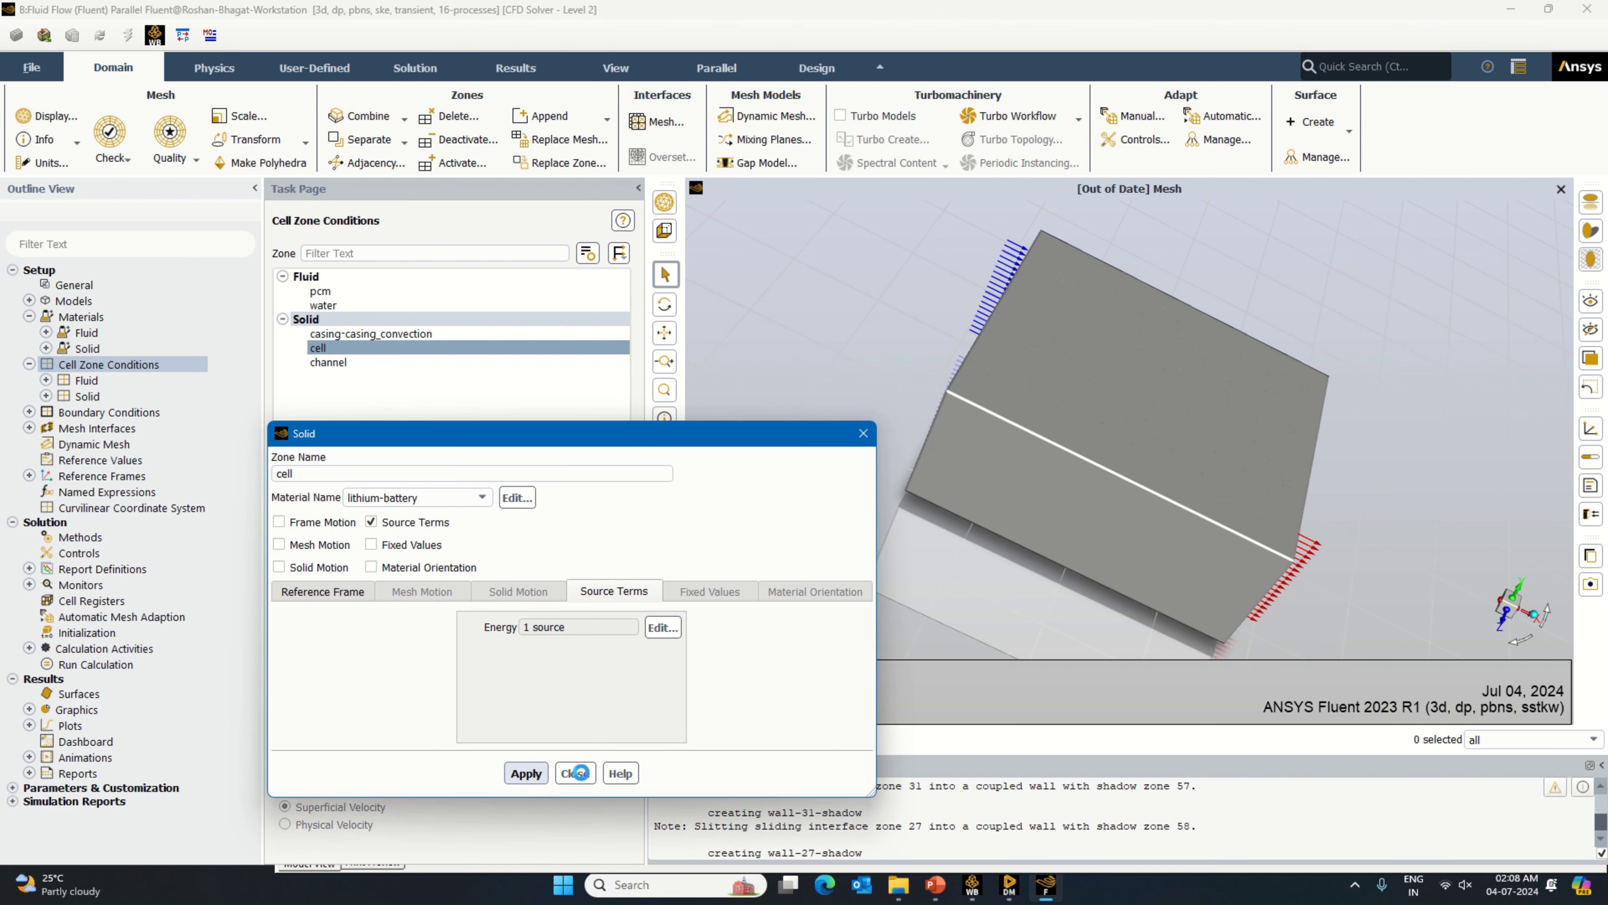
click(578, 772)
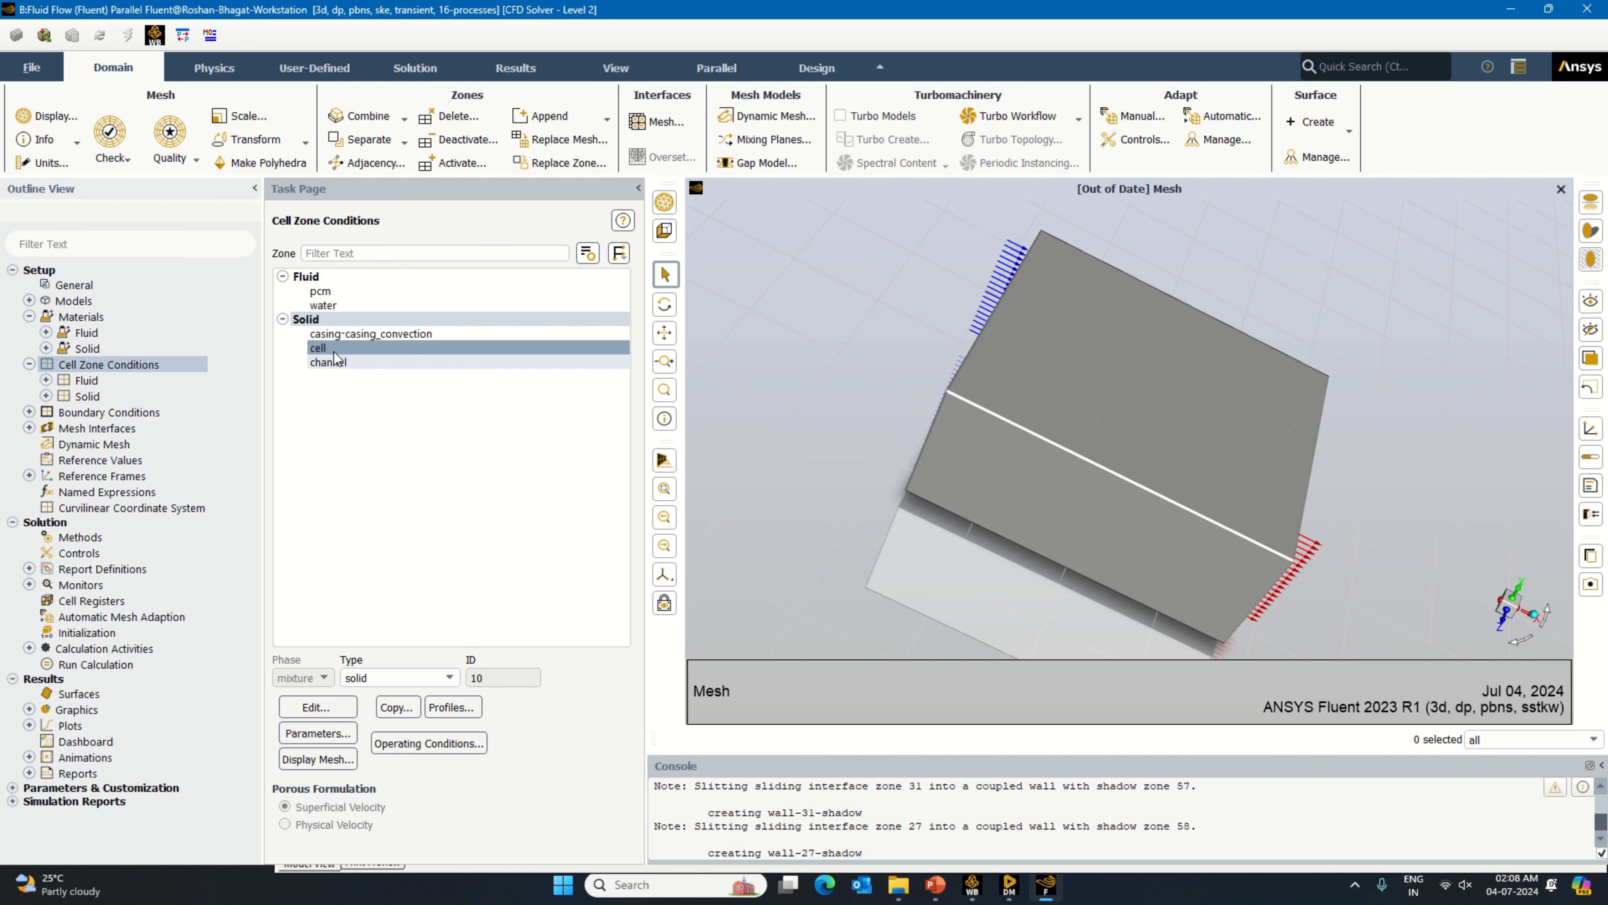
Step: Reopen the cell zone's settings and check the value of its energy source
click(318, 708)
click(662, 627)
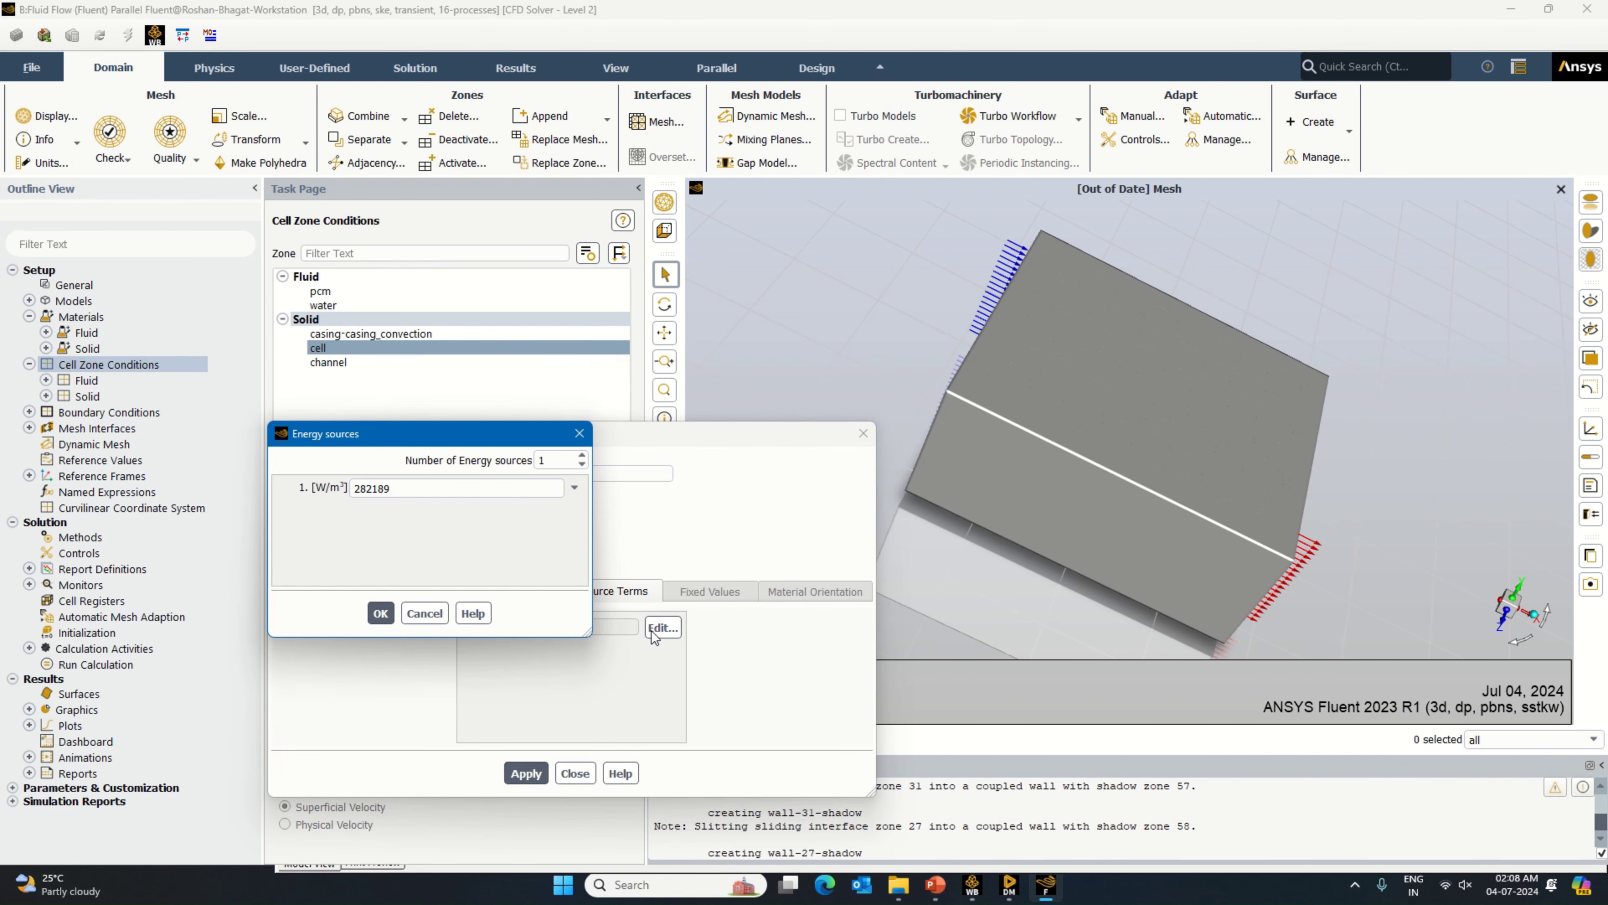
click(579, 434)
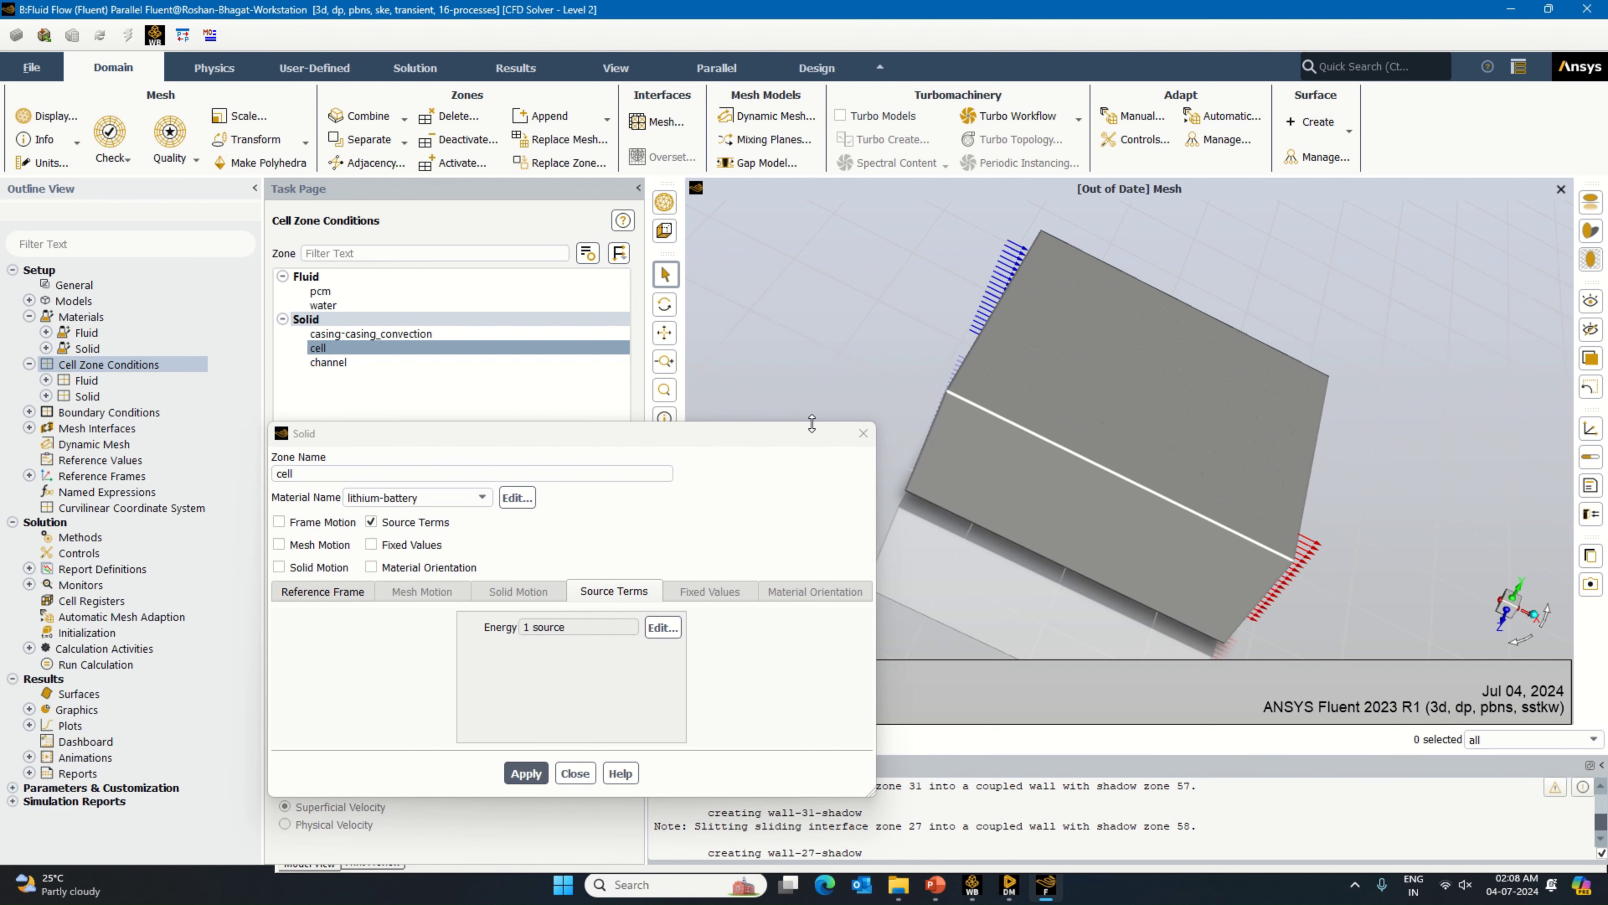
Step: Assign aluminum as the material of the channel solid cell zone and apply it
click(862, 434)
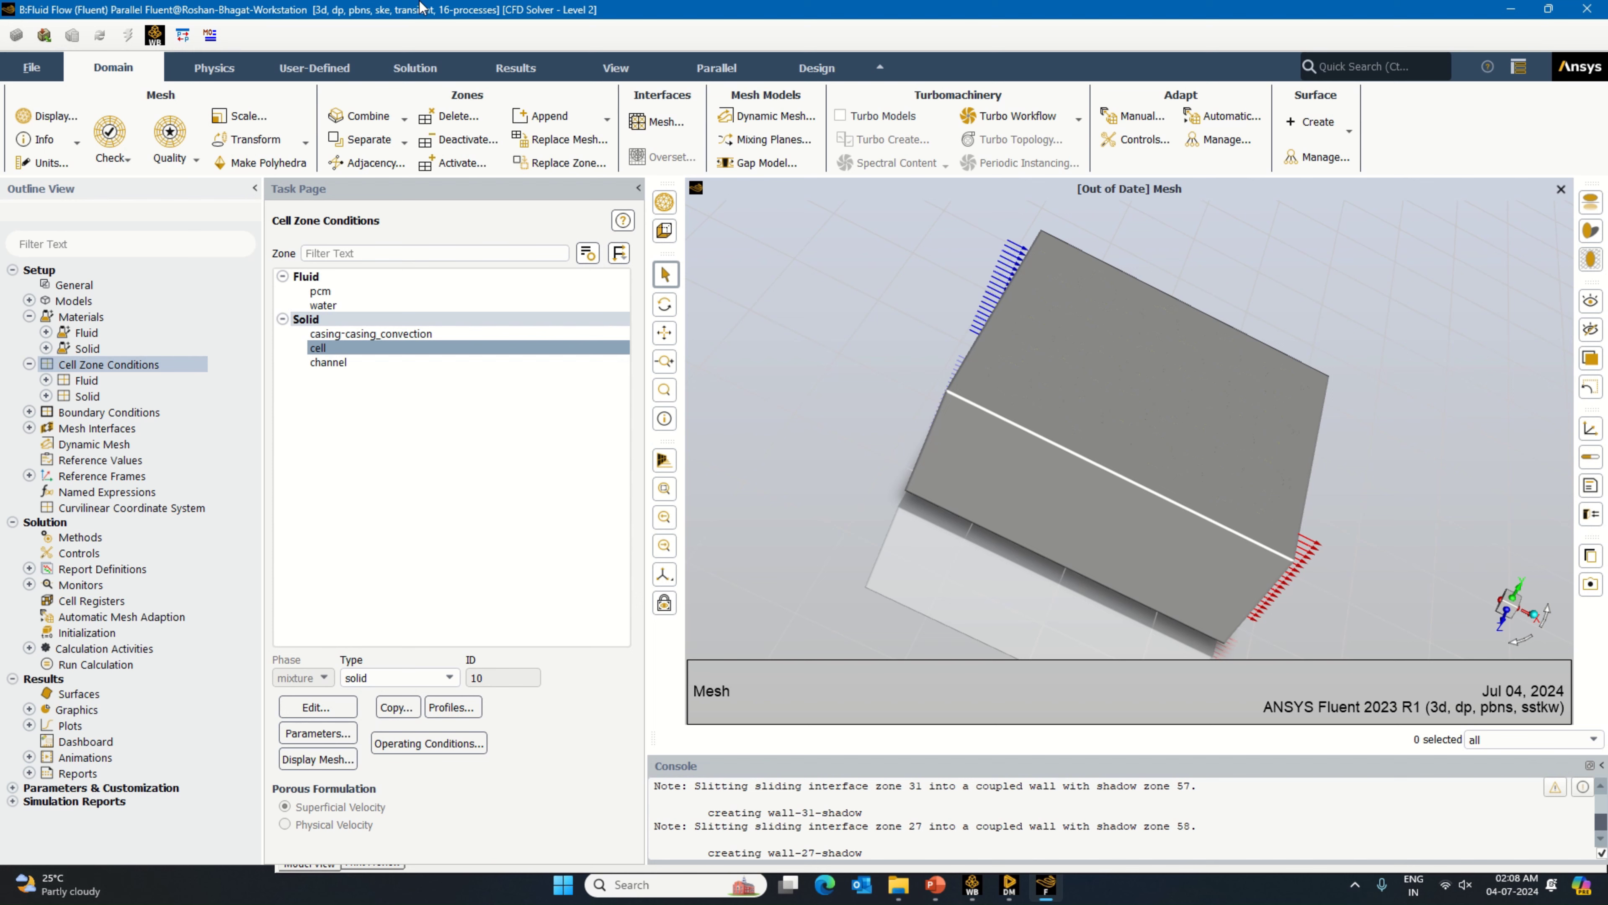
click(322, 362)
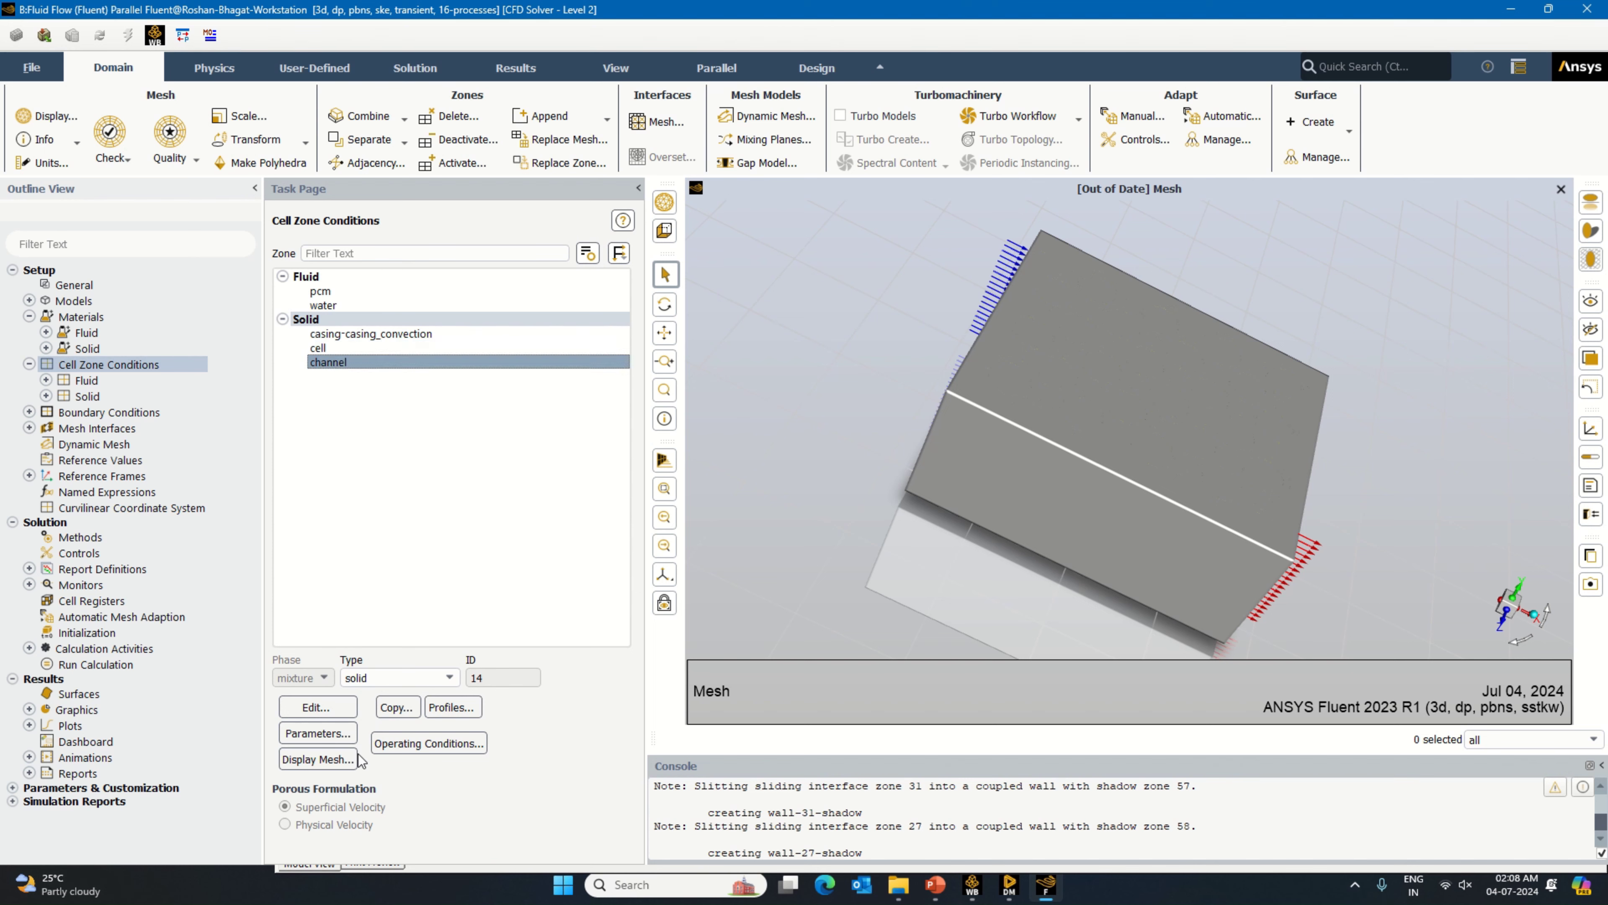
click(334, 708)
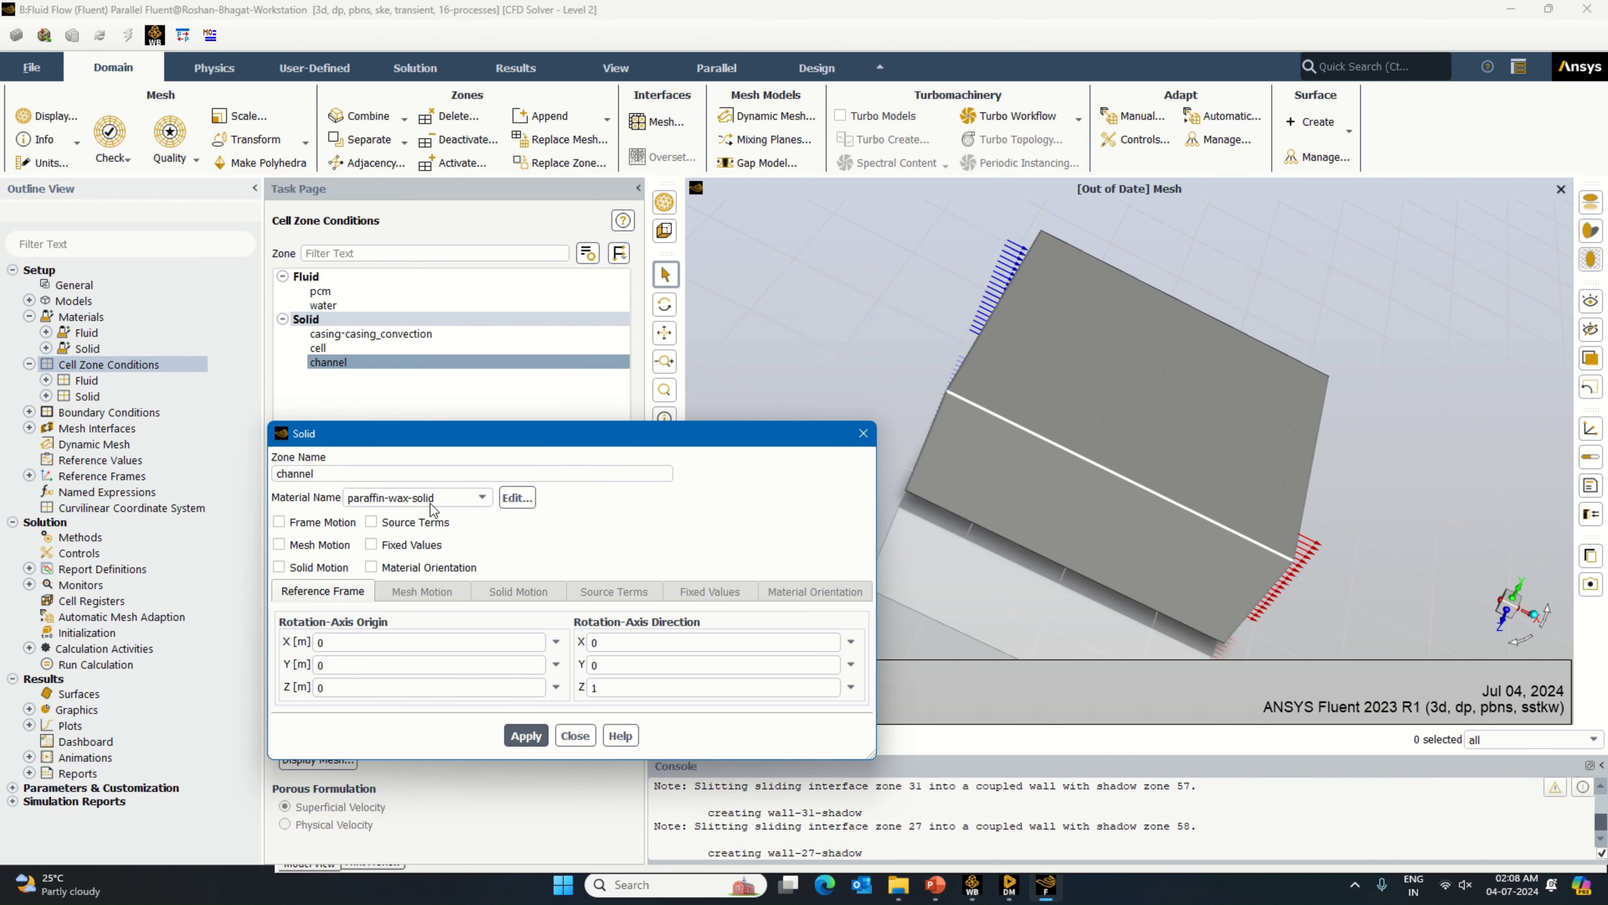
click(433, 510)
click(440, 521)
click(527, 738)
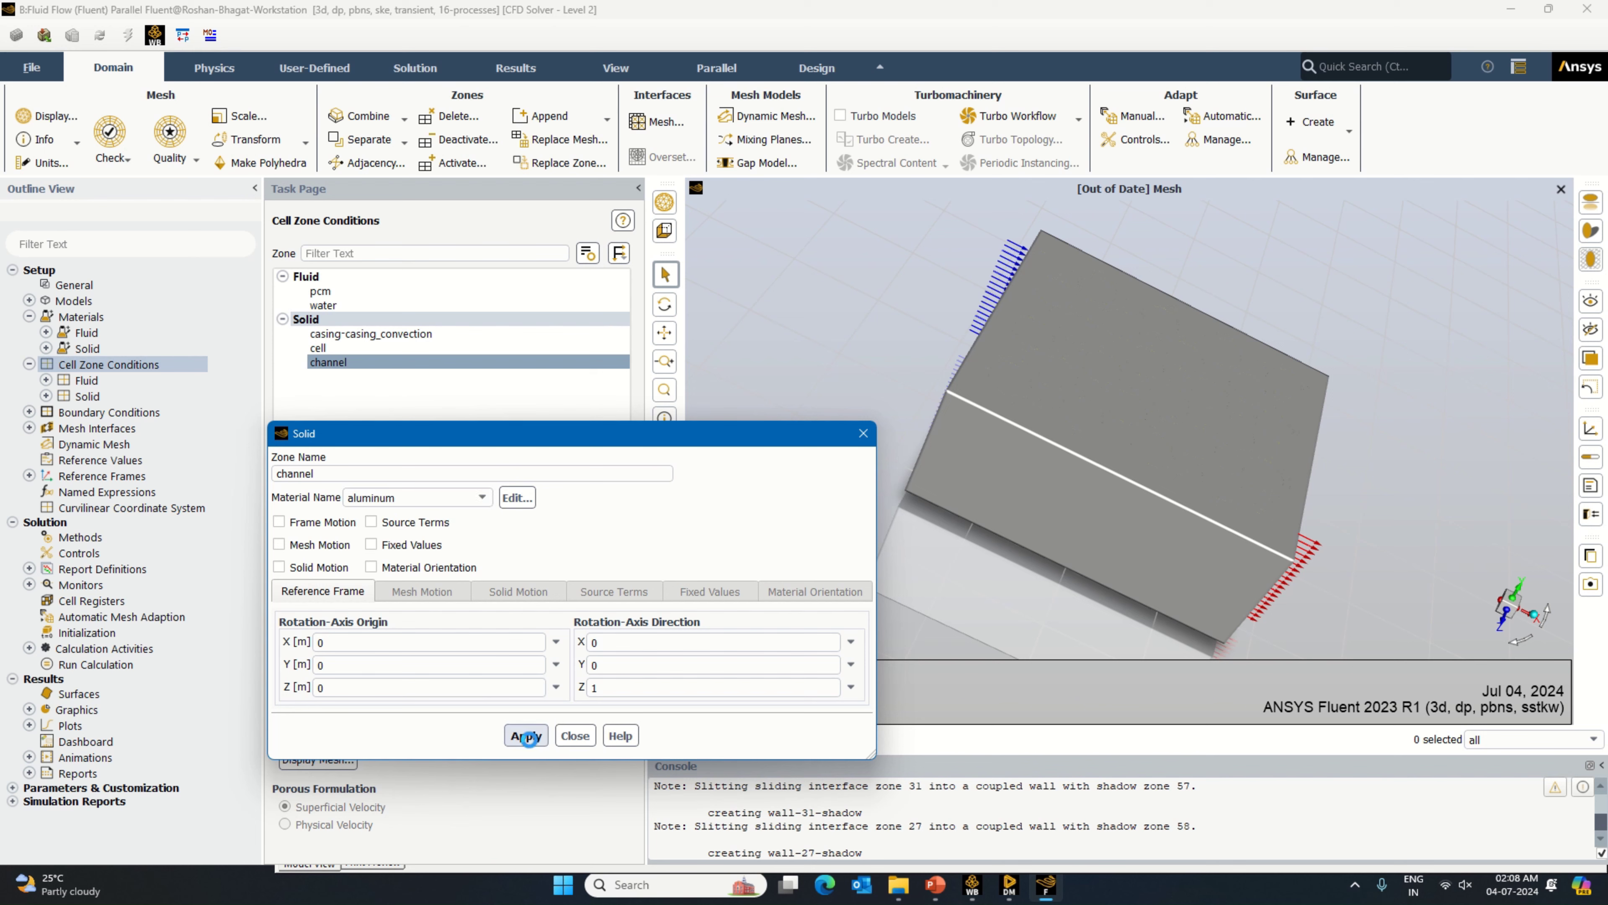
click(572, 736)
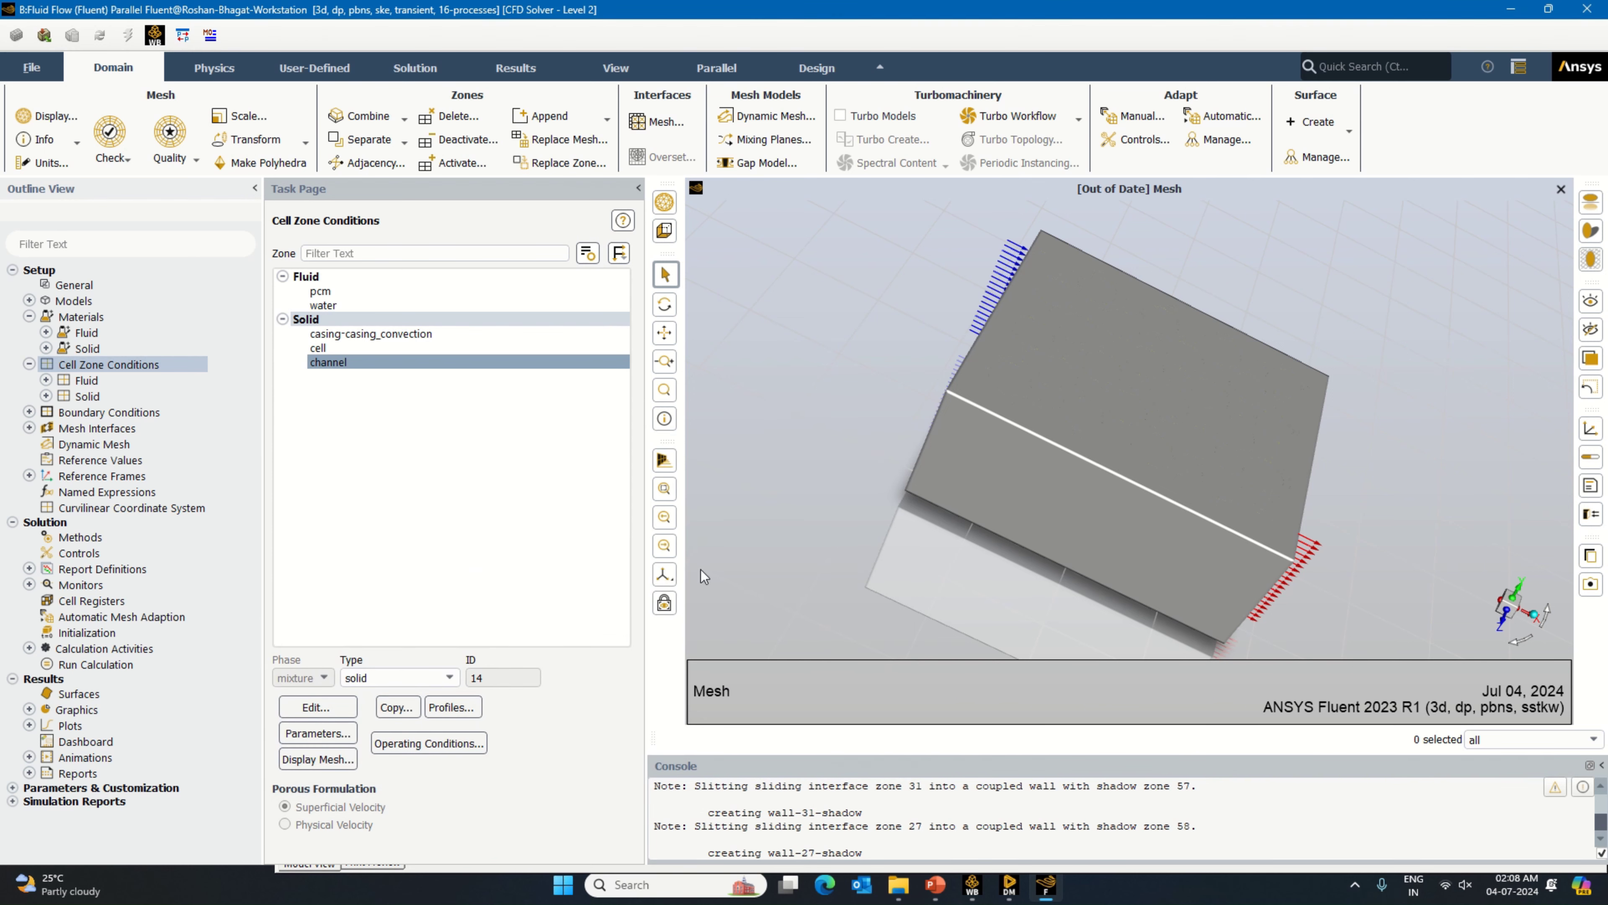
Step: Set the inlet boundary's velocity magnitude to 0.05 m/s and apply it
click(149, 423)
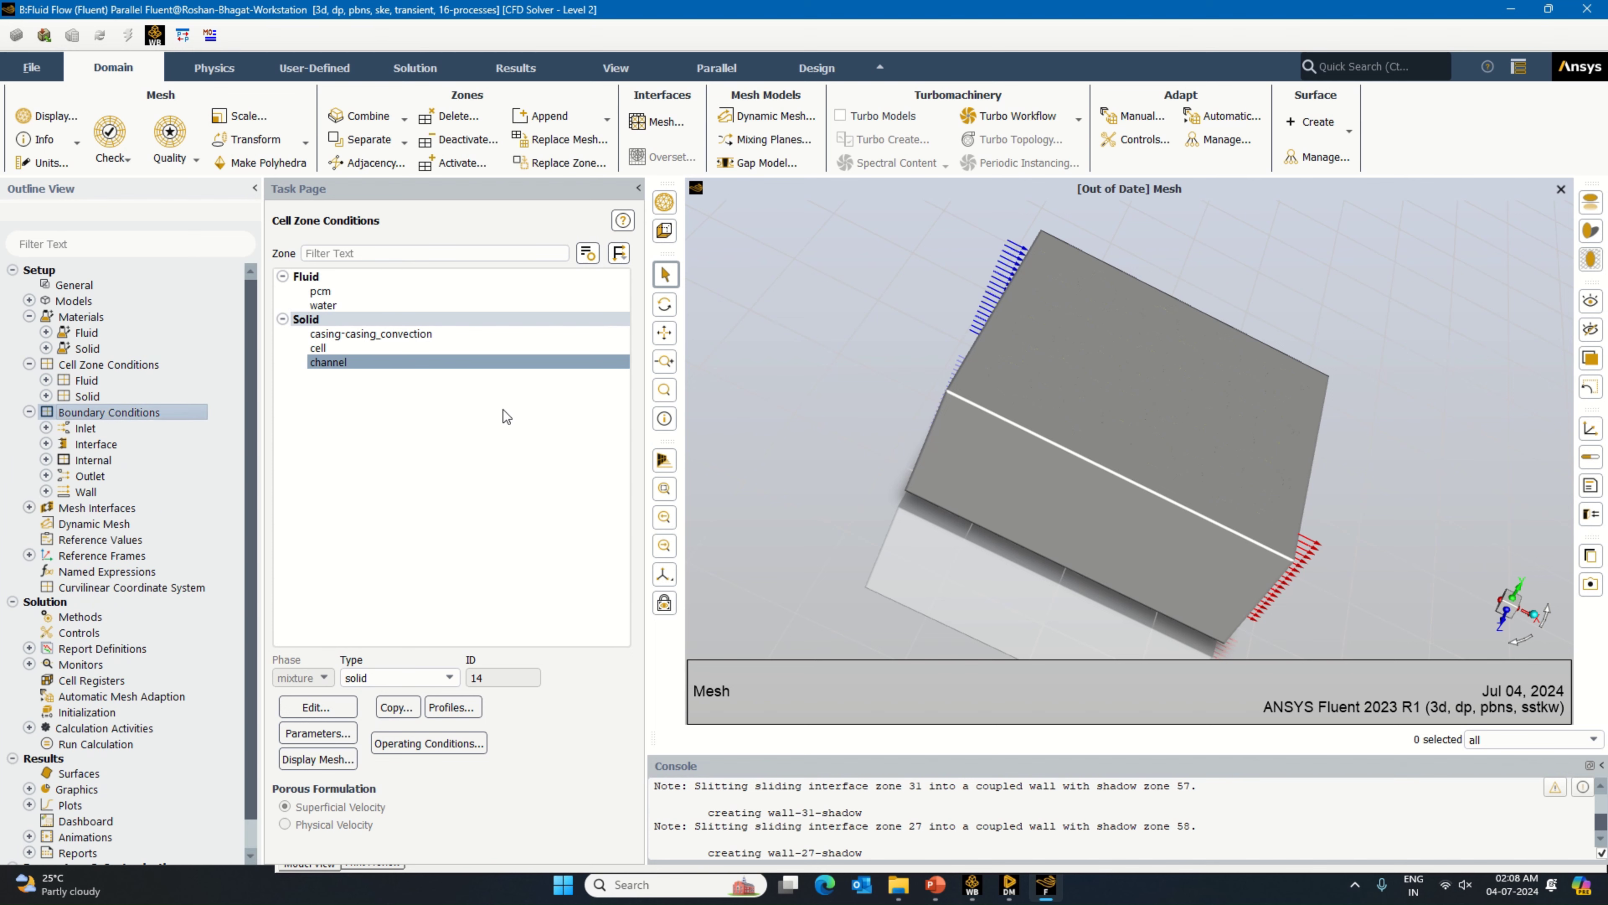
click(496, 290)
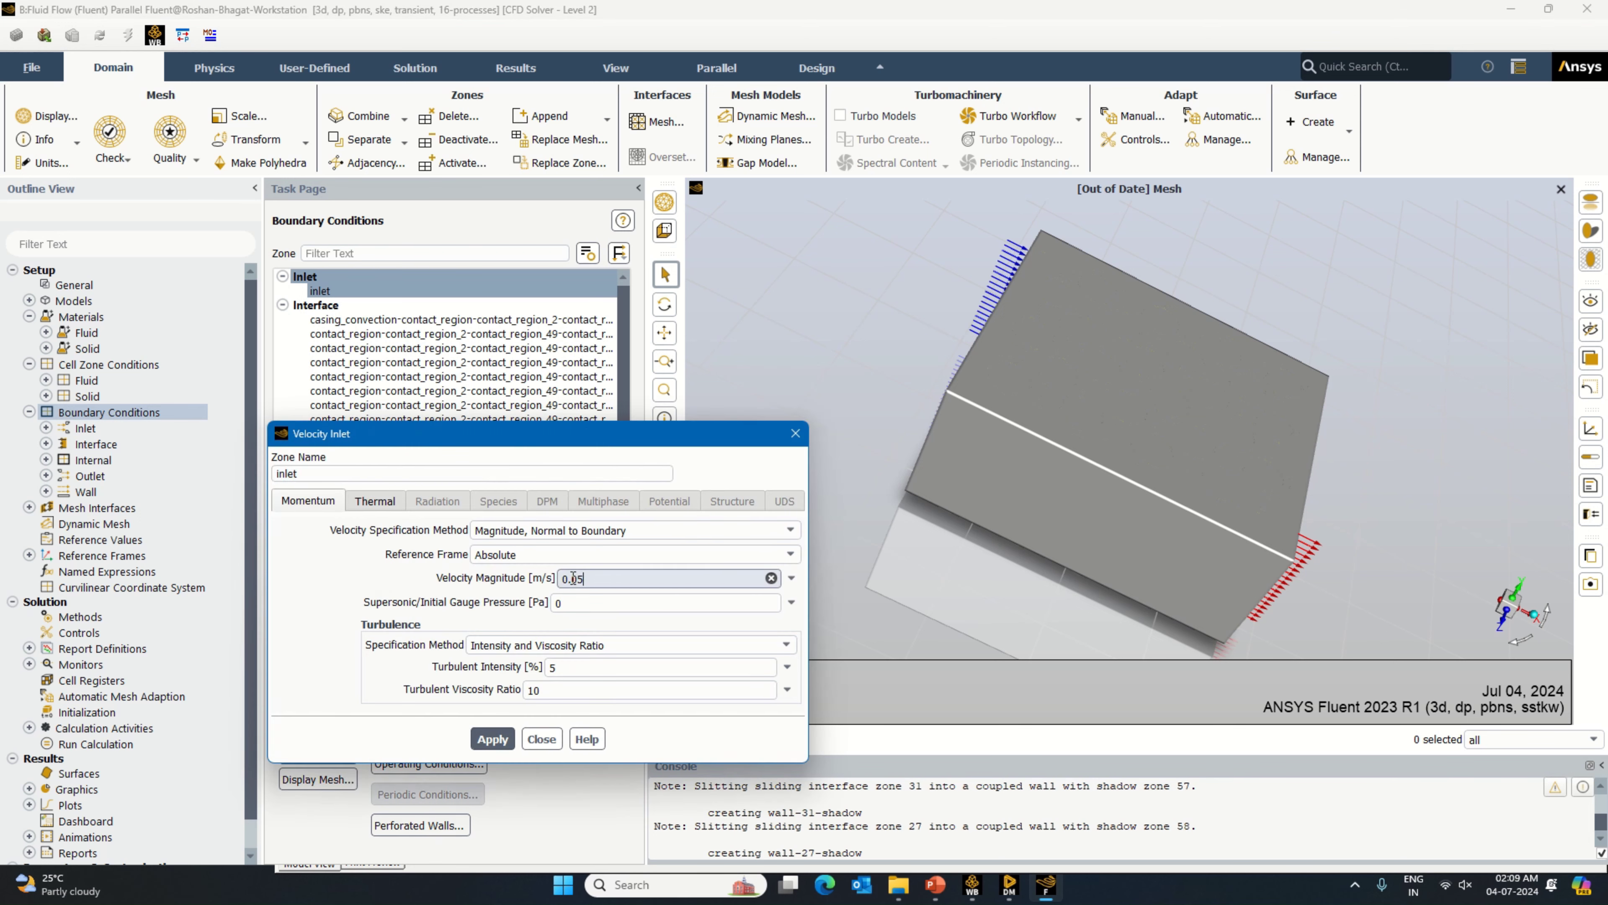
click(493, 739)
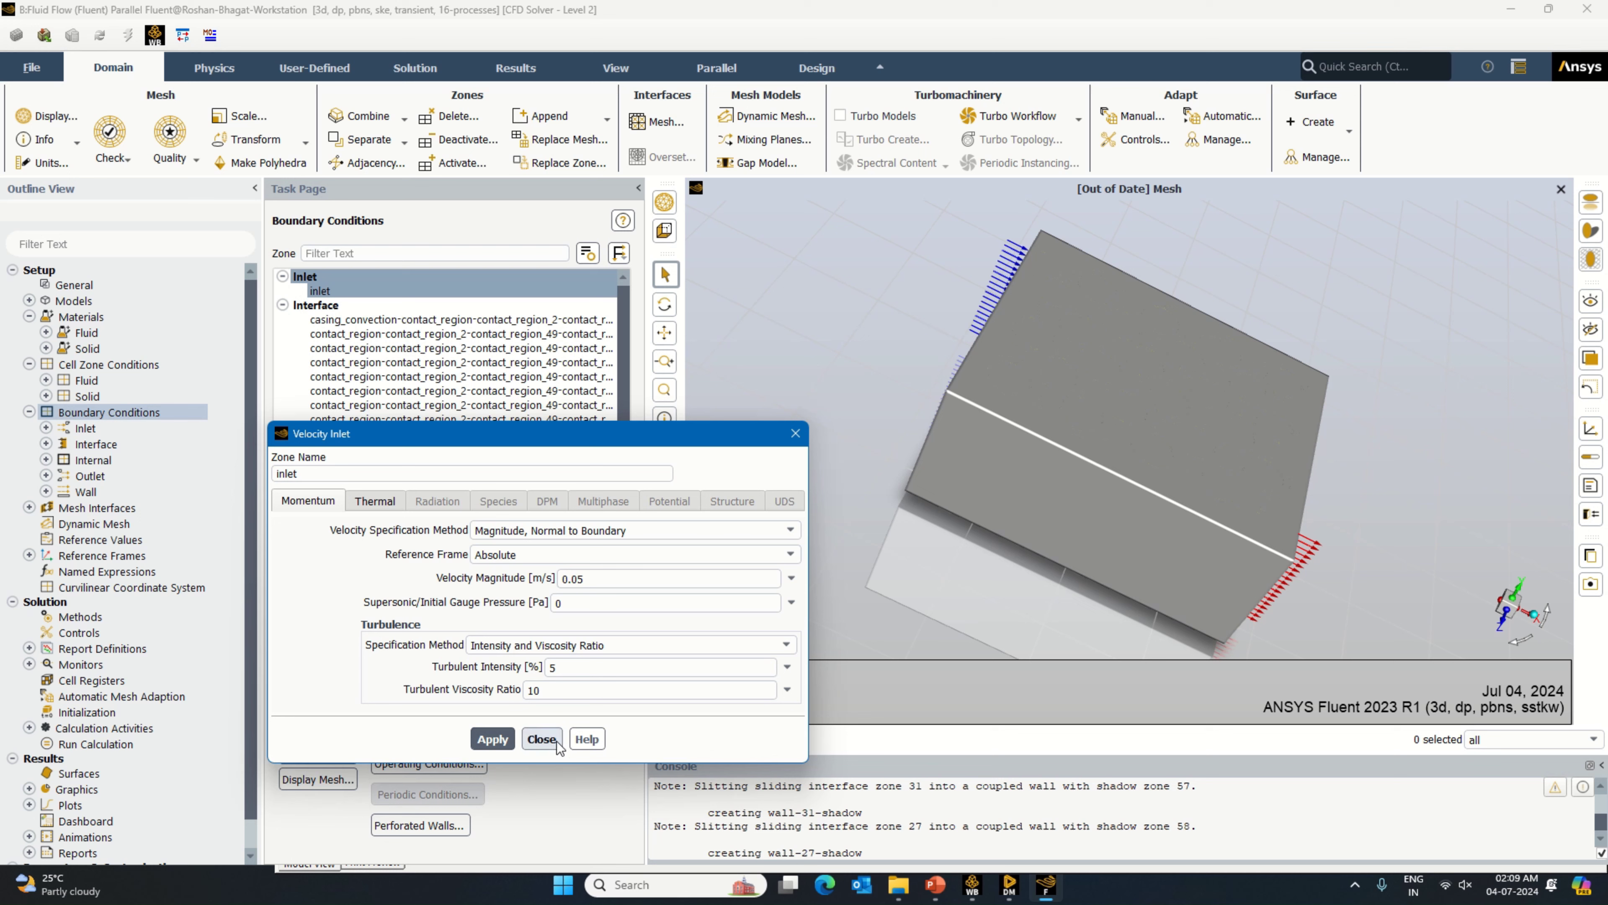
click(542, 739)
Step: Give wall-casing-casing_convection a convection condition with heat transfer coefficient 2 W/(m² K) and aluminum as its material
scroll(625, 453, down, 1)
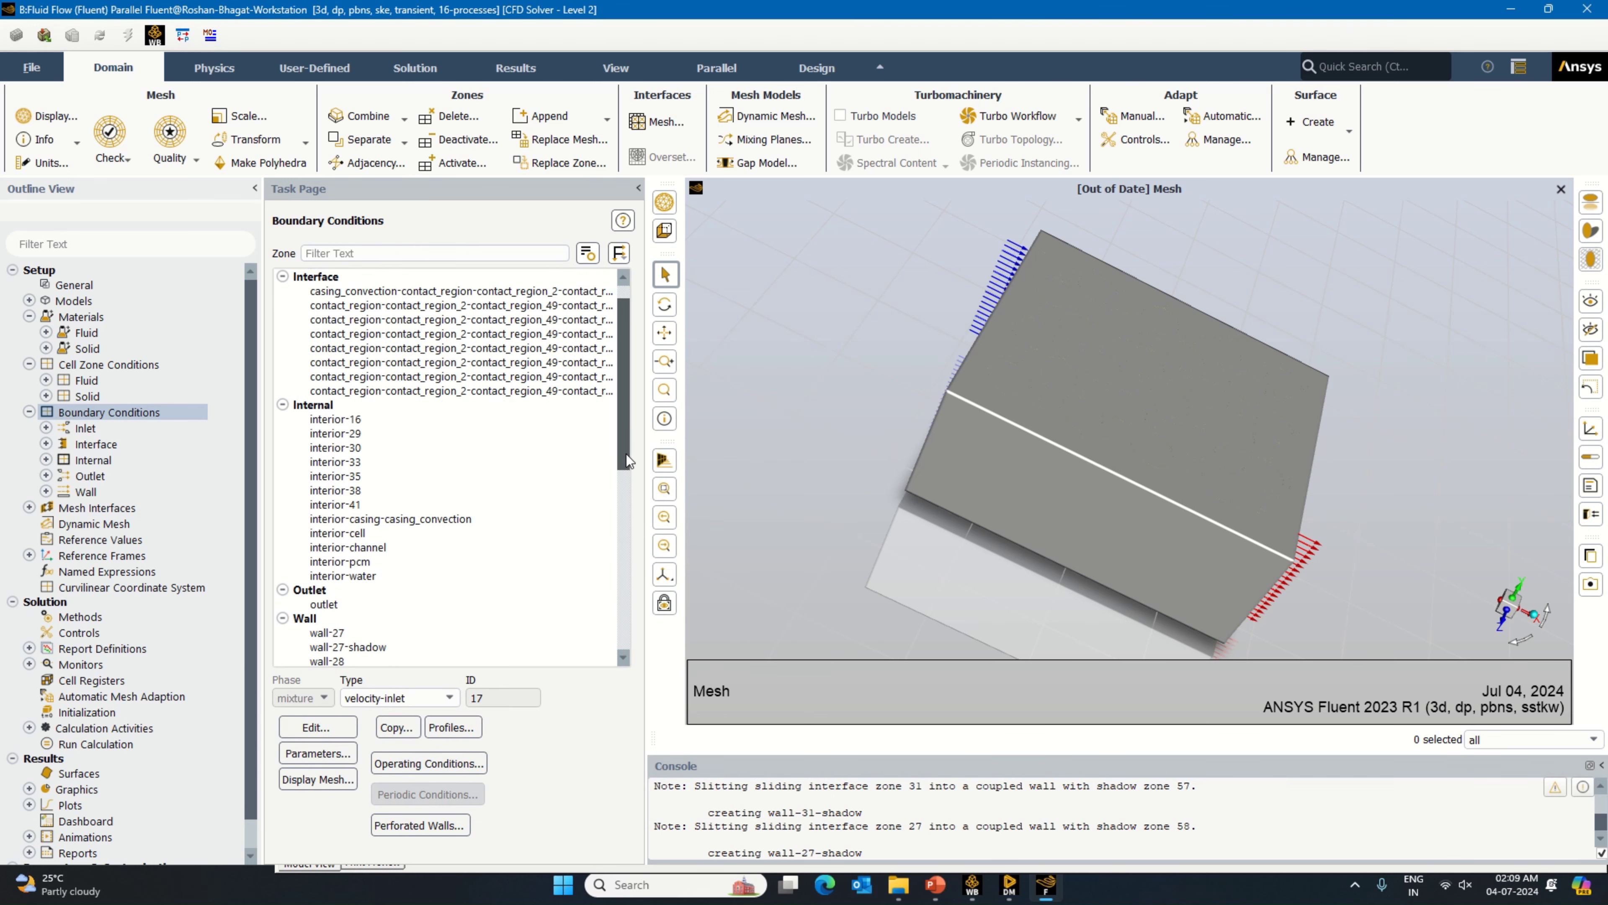
drag(625, 461, 611, 631)
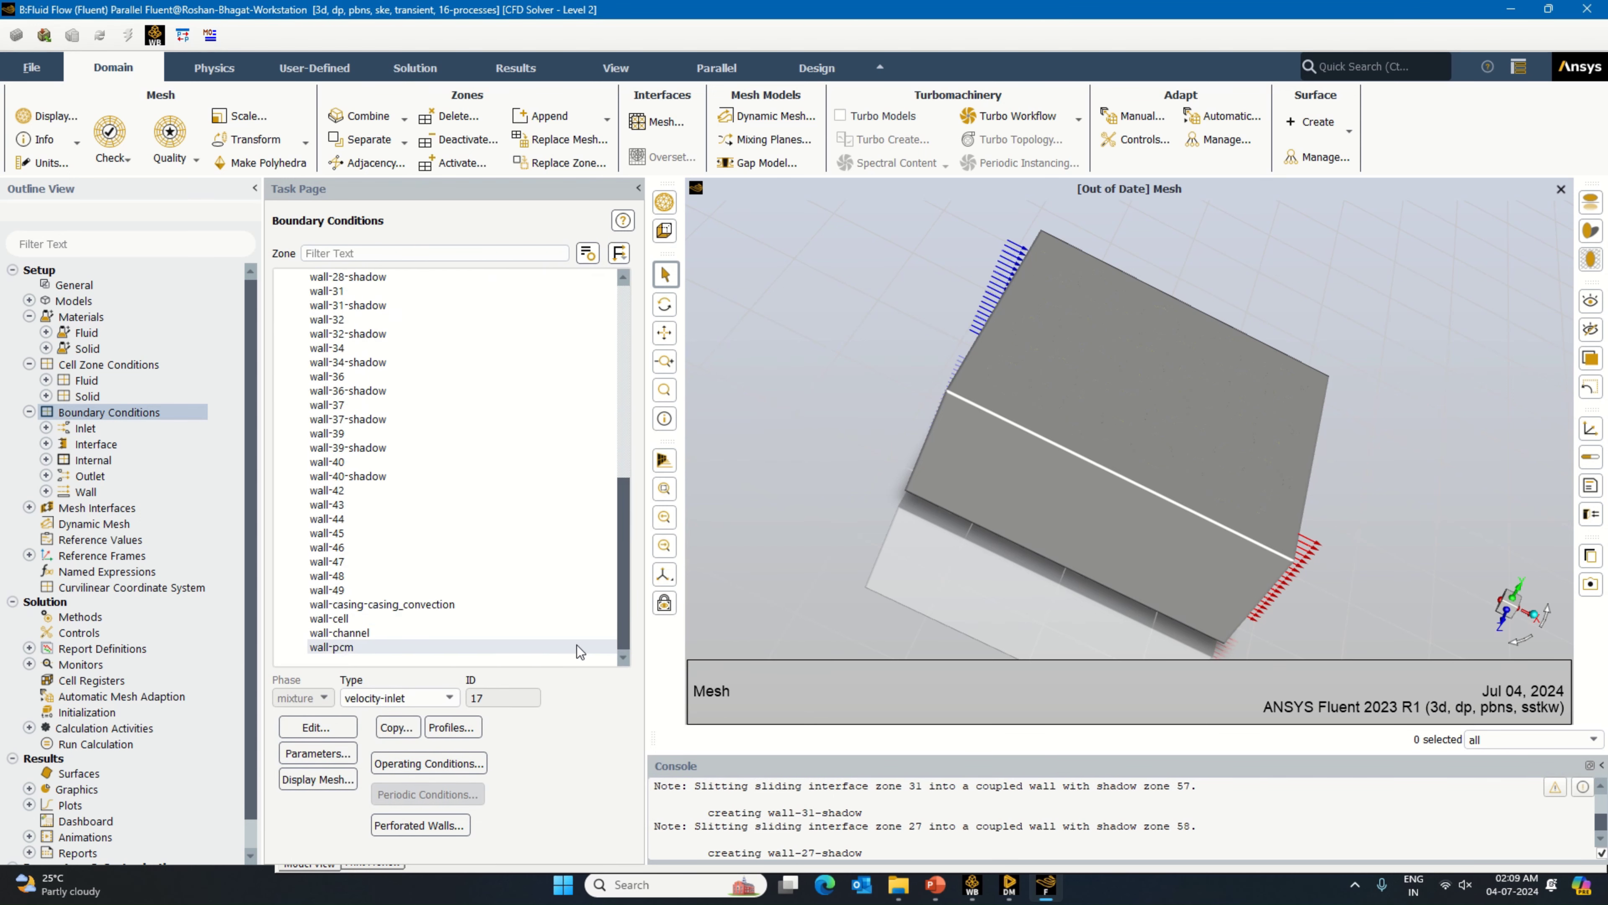
click(478, 603)
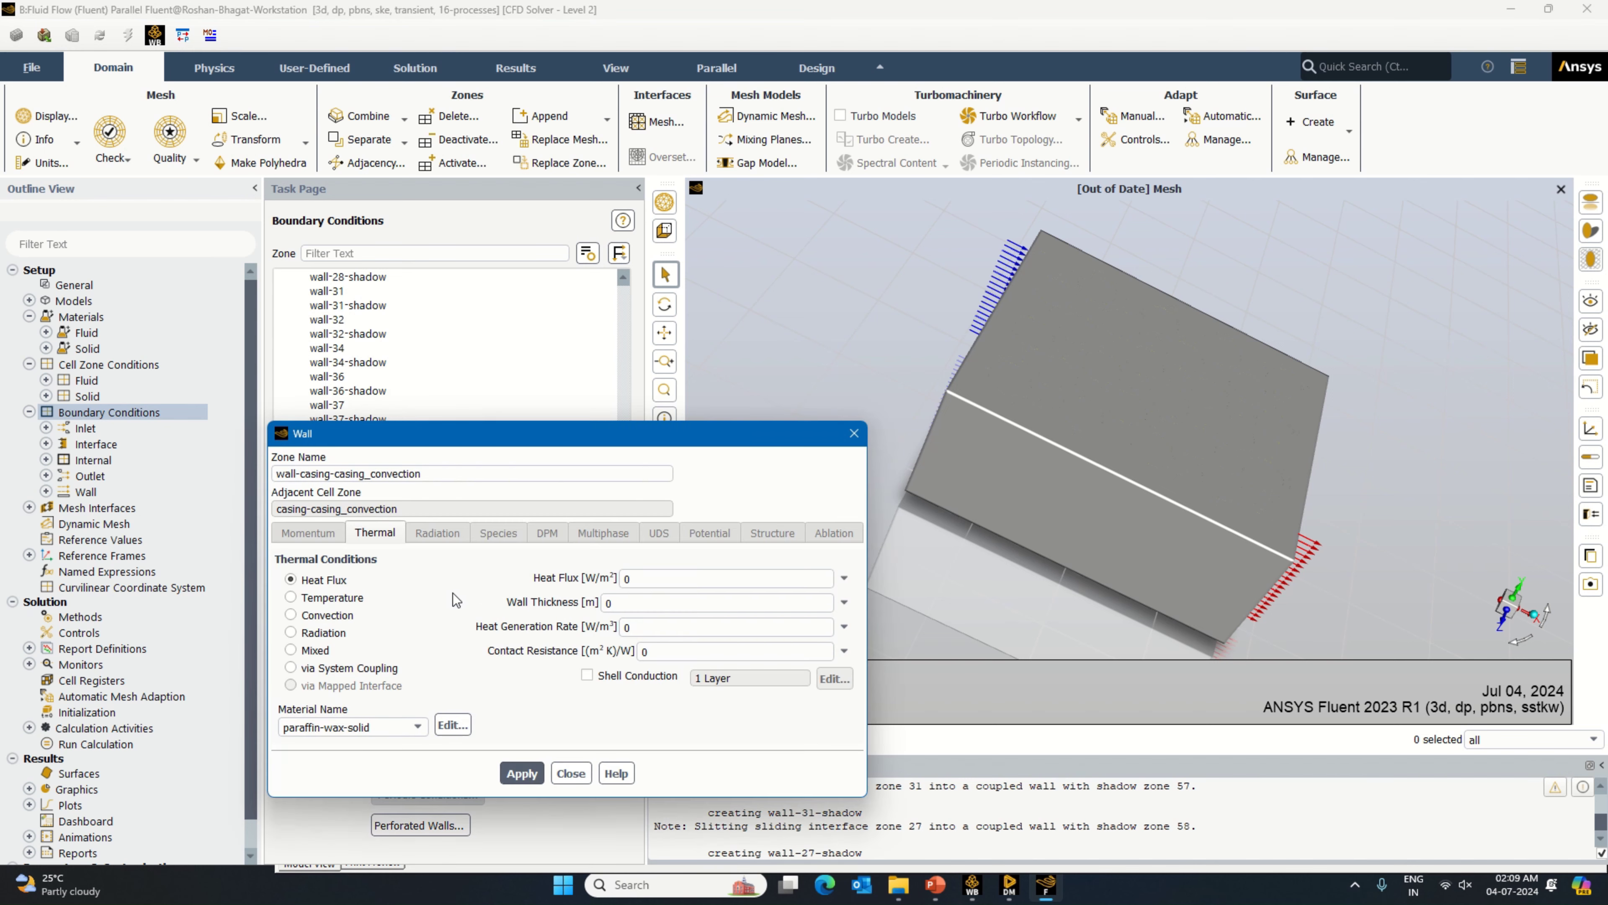
click(317, 615)
double_click(670, 578)
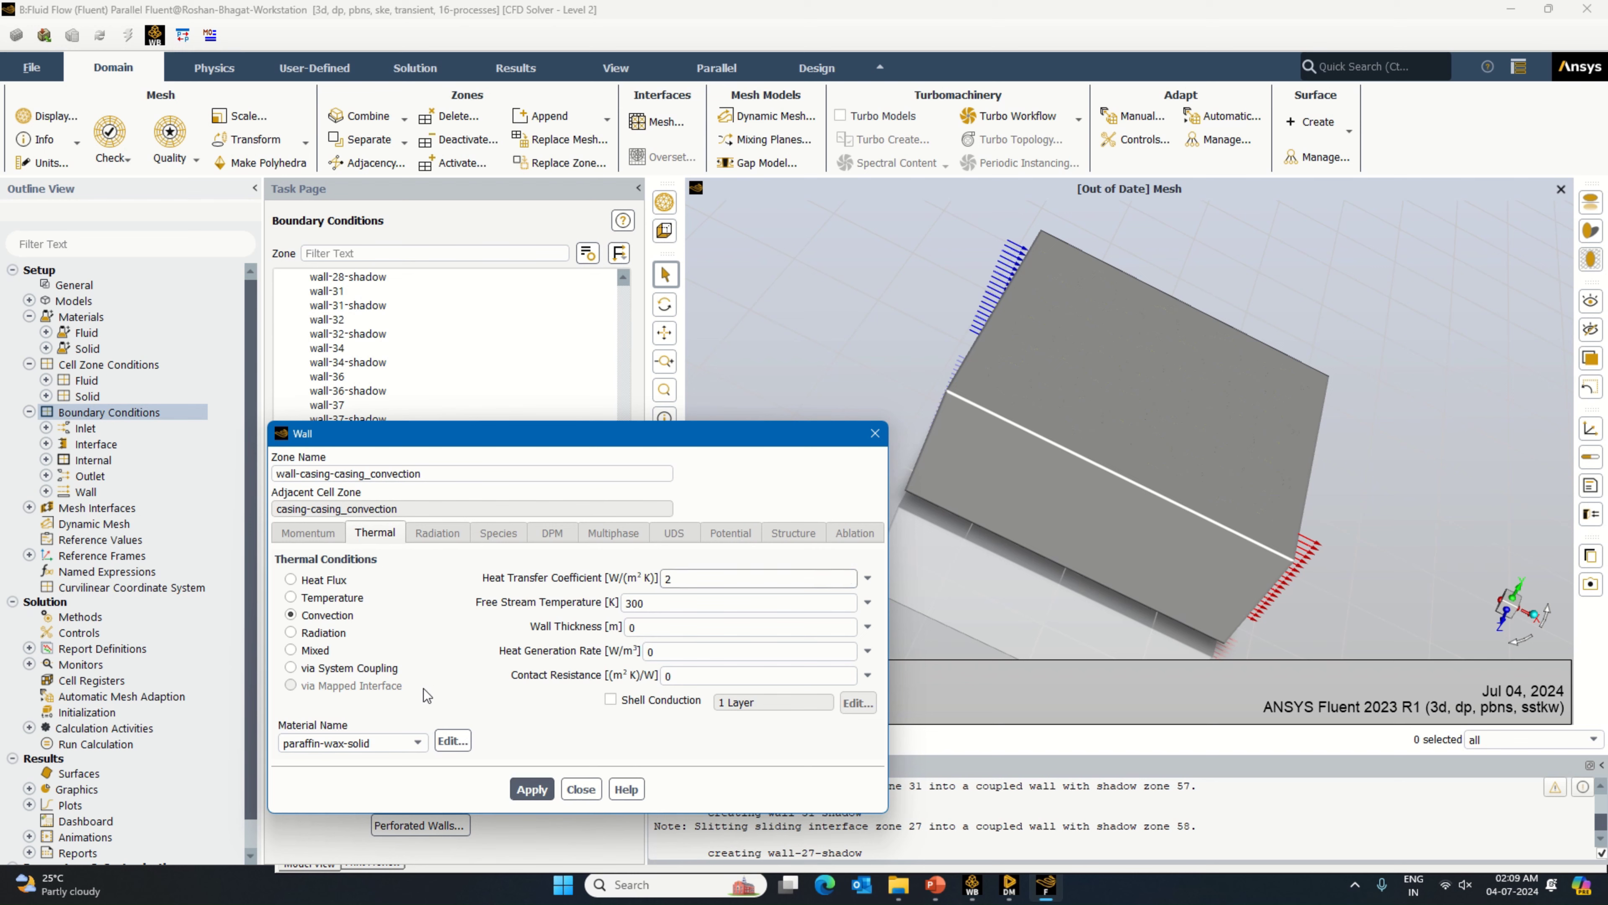
click(404, 747)
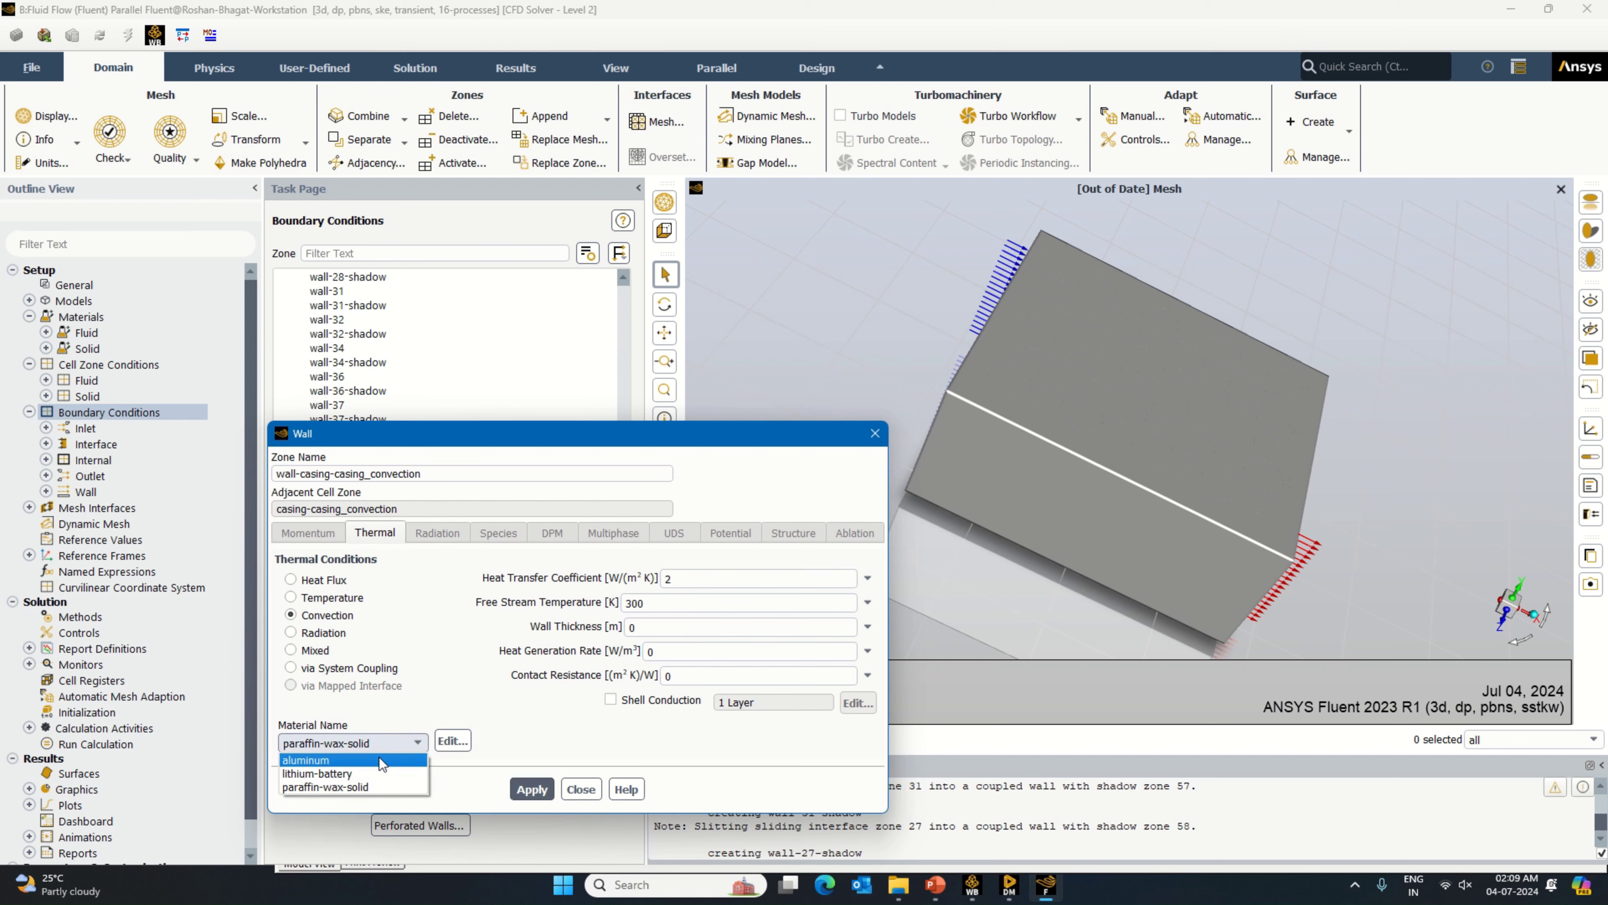
click(380, 757)
click(531, 789)
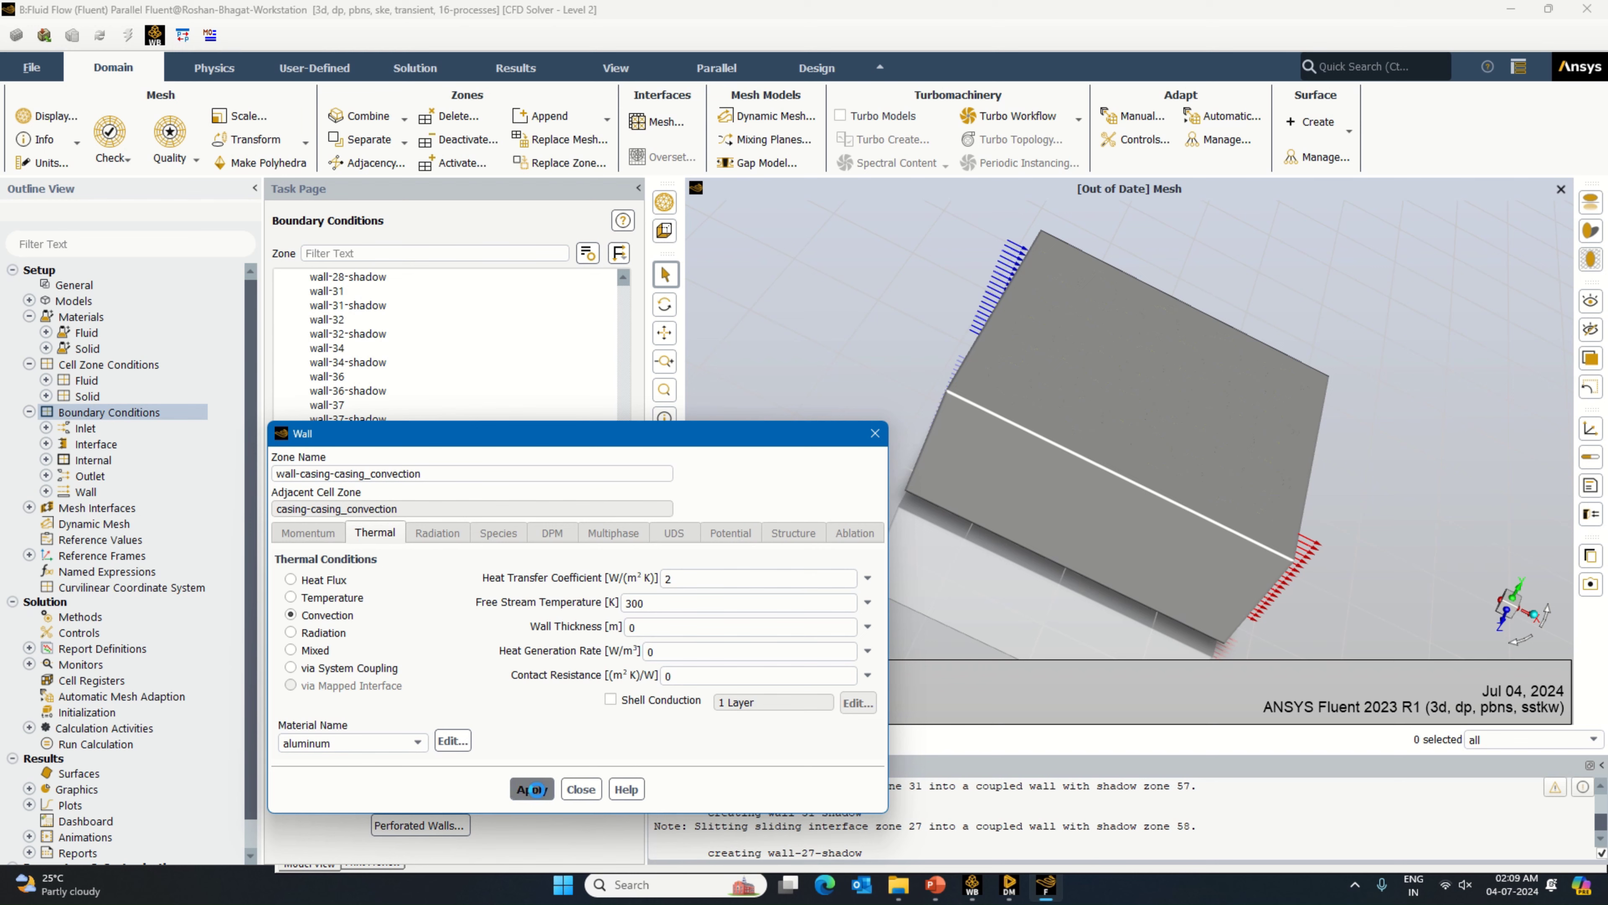
click(581, 788)
Step: Set the wall material of wall-cell to lithium-battery and apply it
click(336, 619)
click(316, 726)
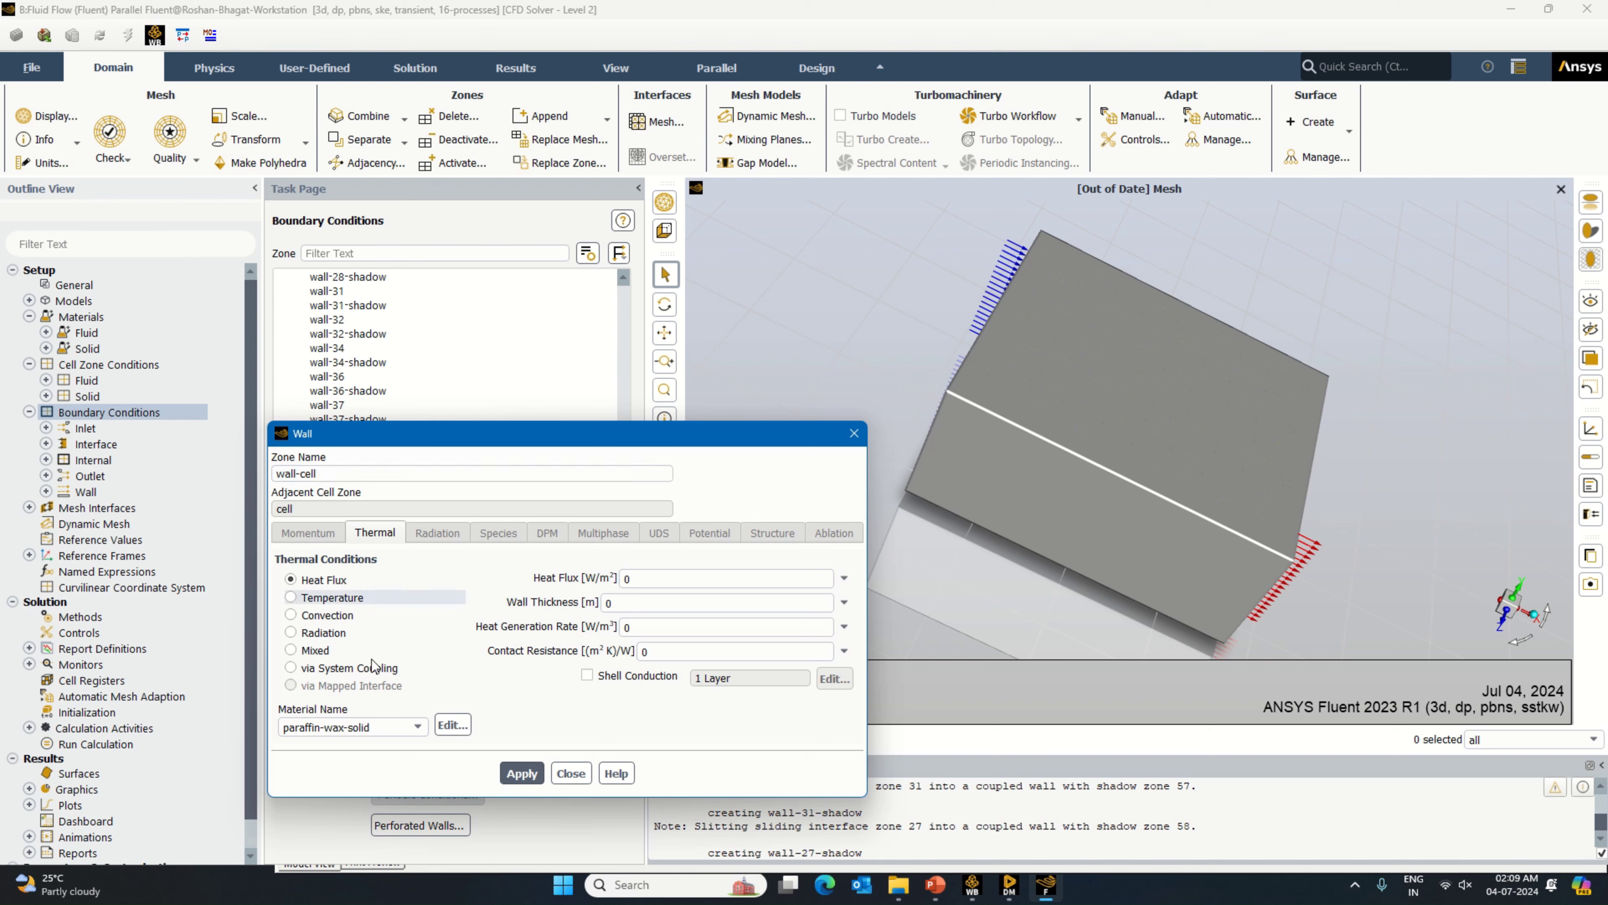
click(355, 727)
click(330, 755)
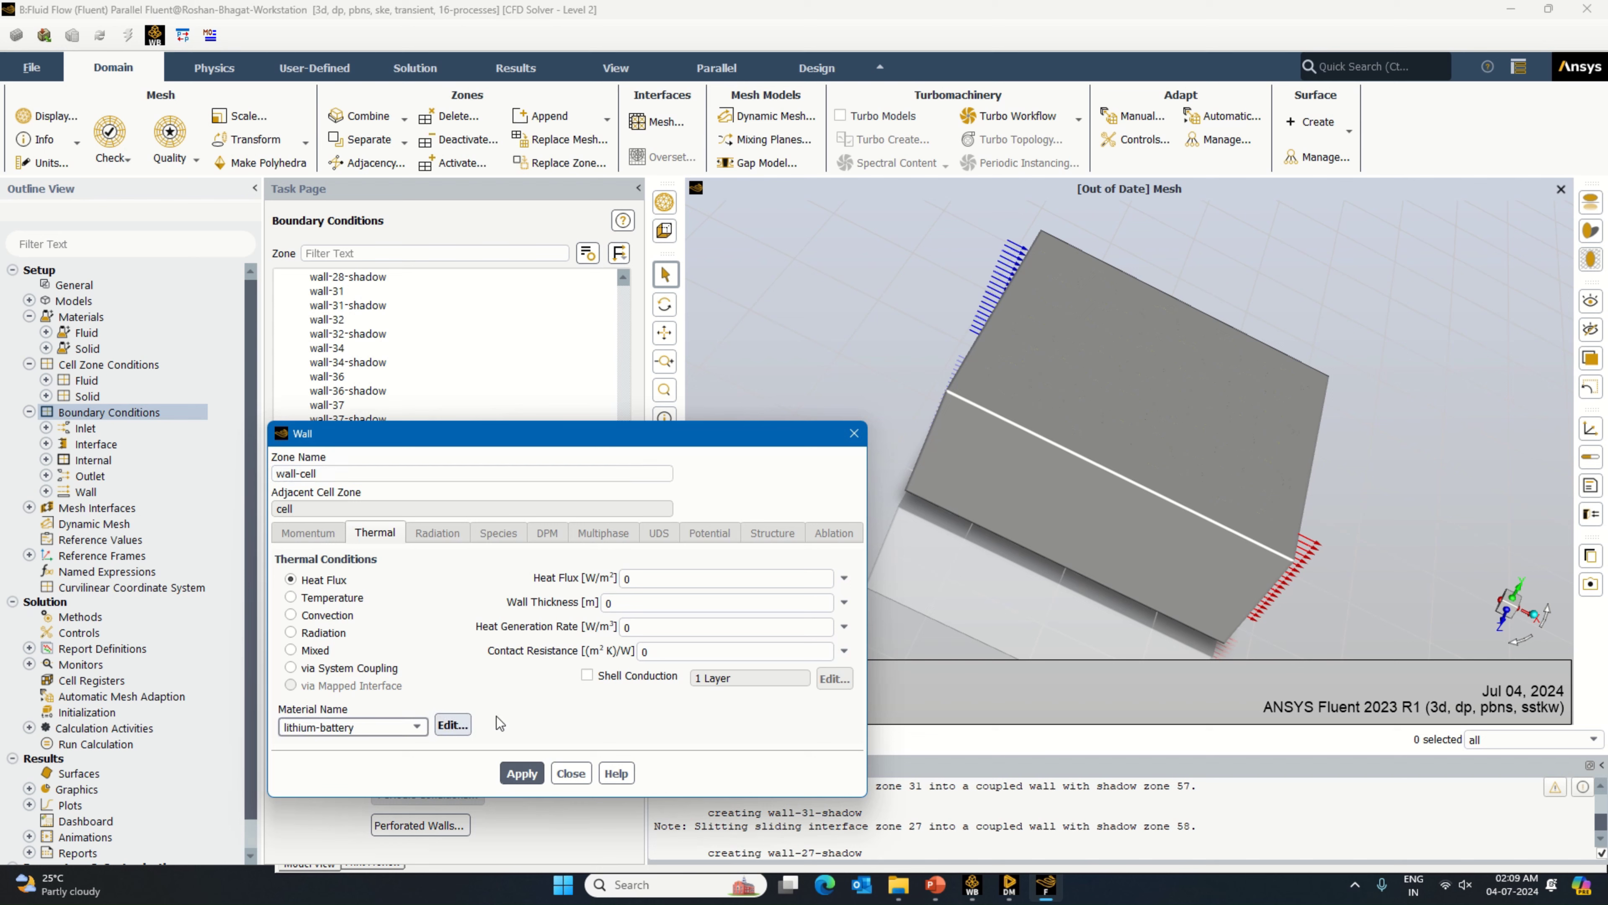
click(522, 773)
click(571, 773)
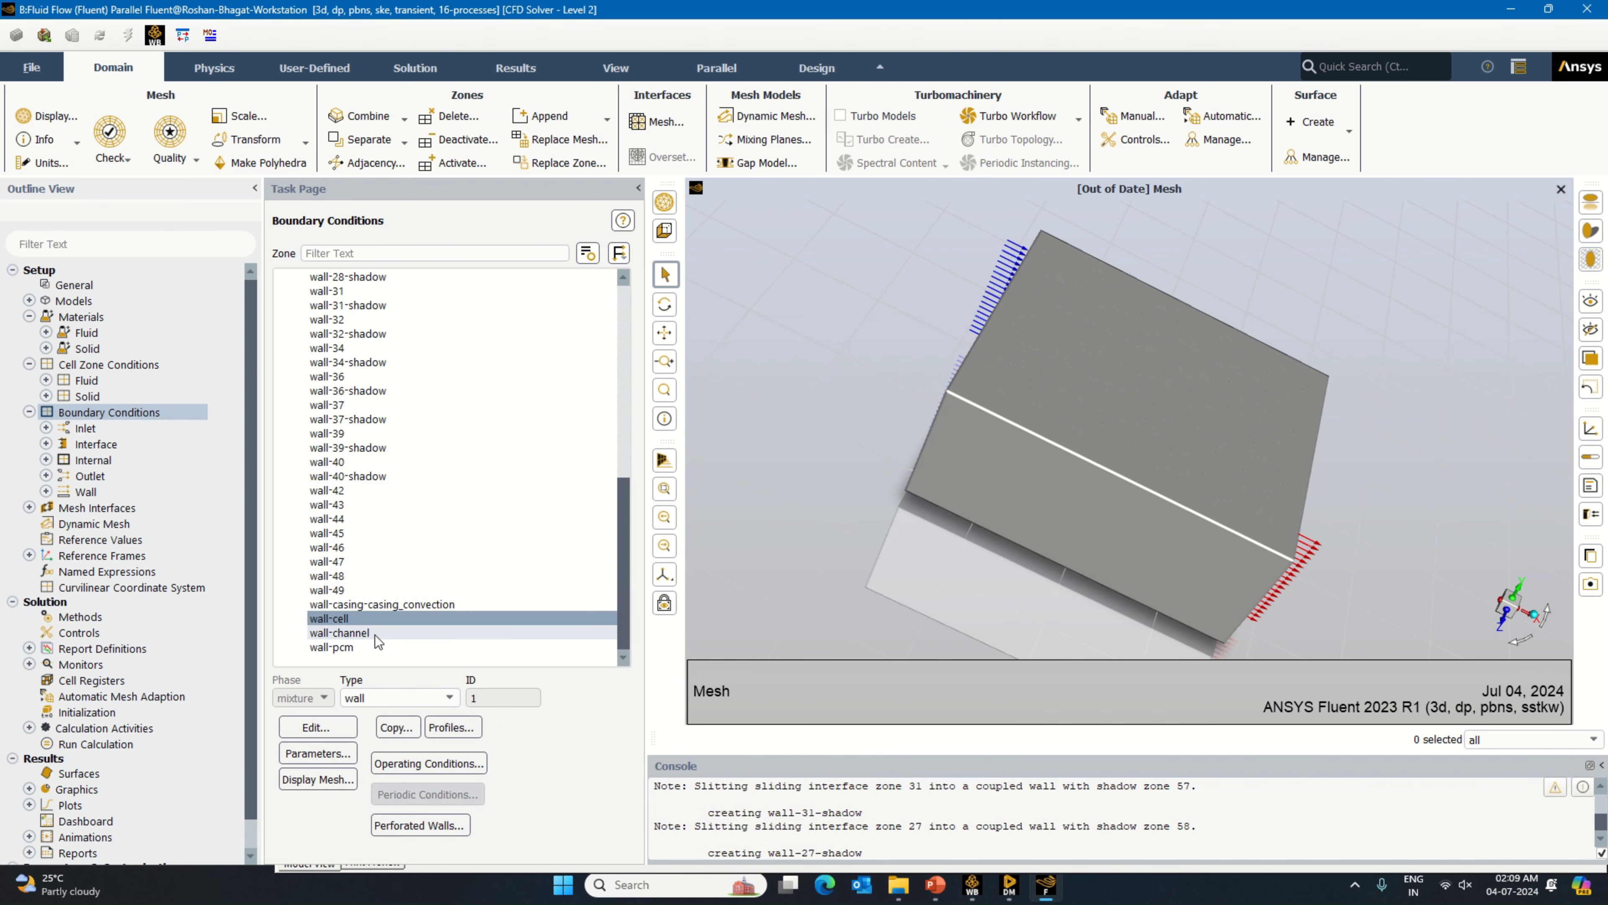
Step: Set the wall material of wall-channel to aluminum and apply it
click(374, 632)
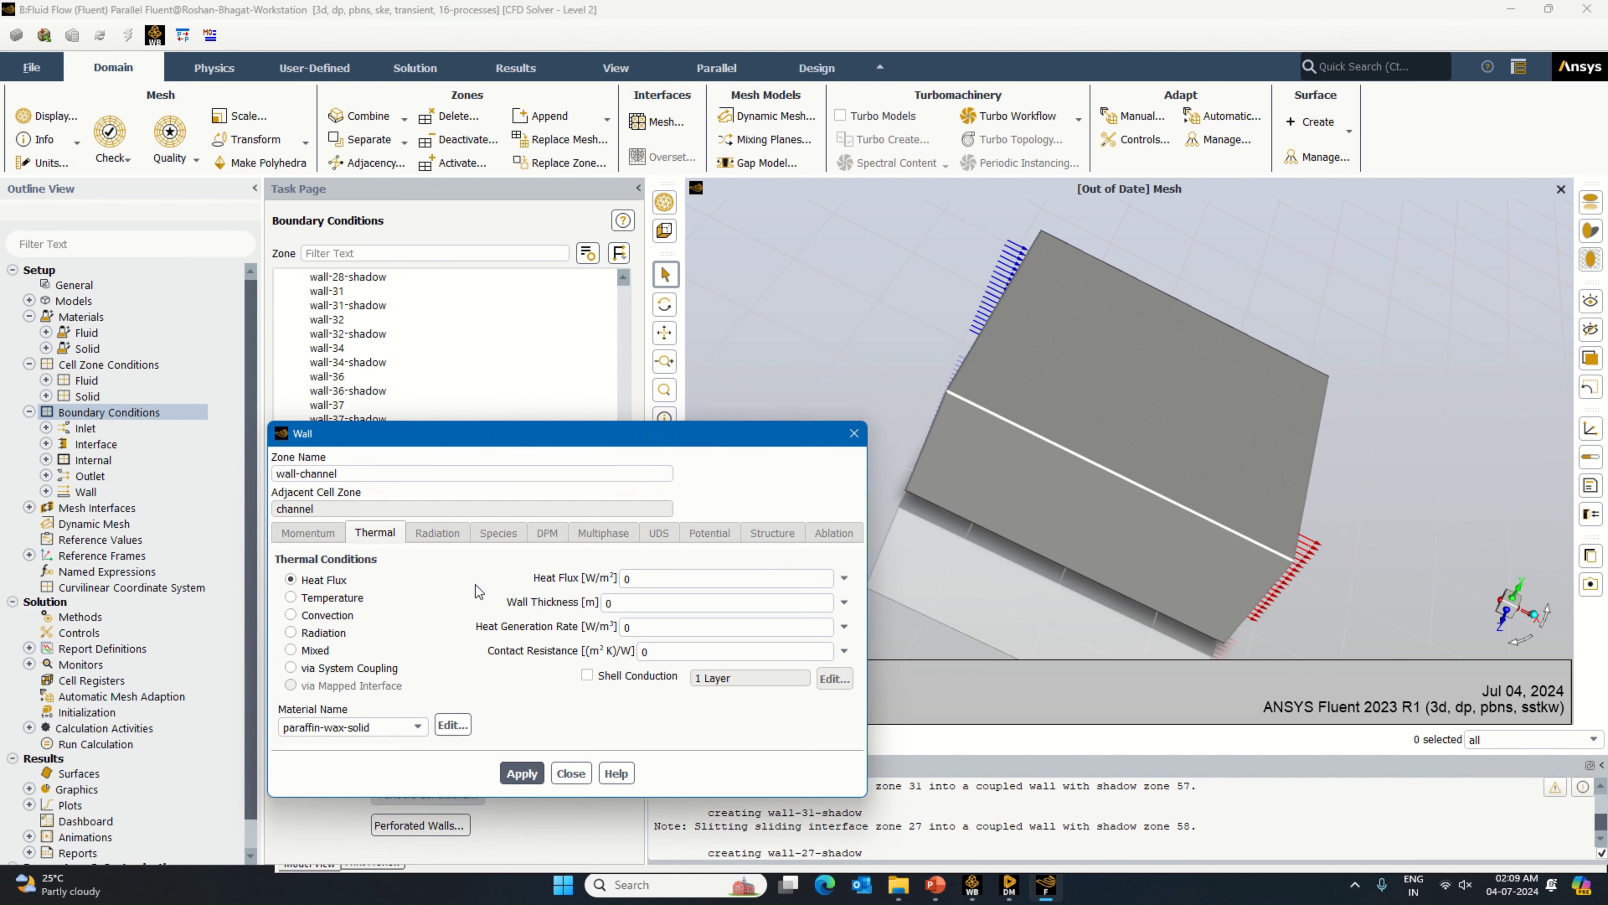
click(355, 727)
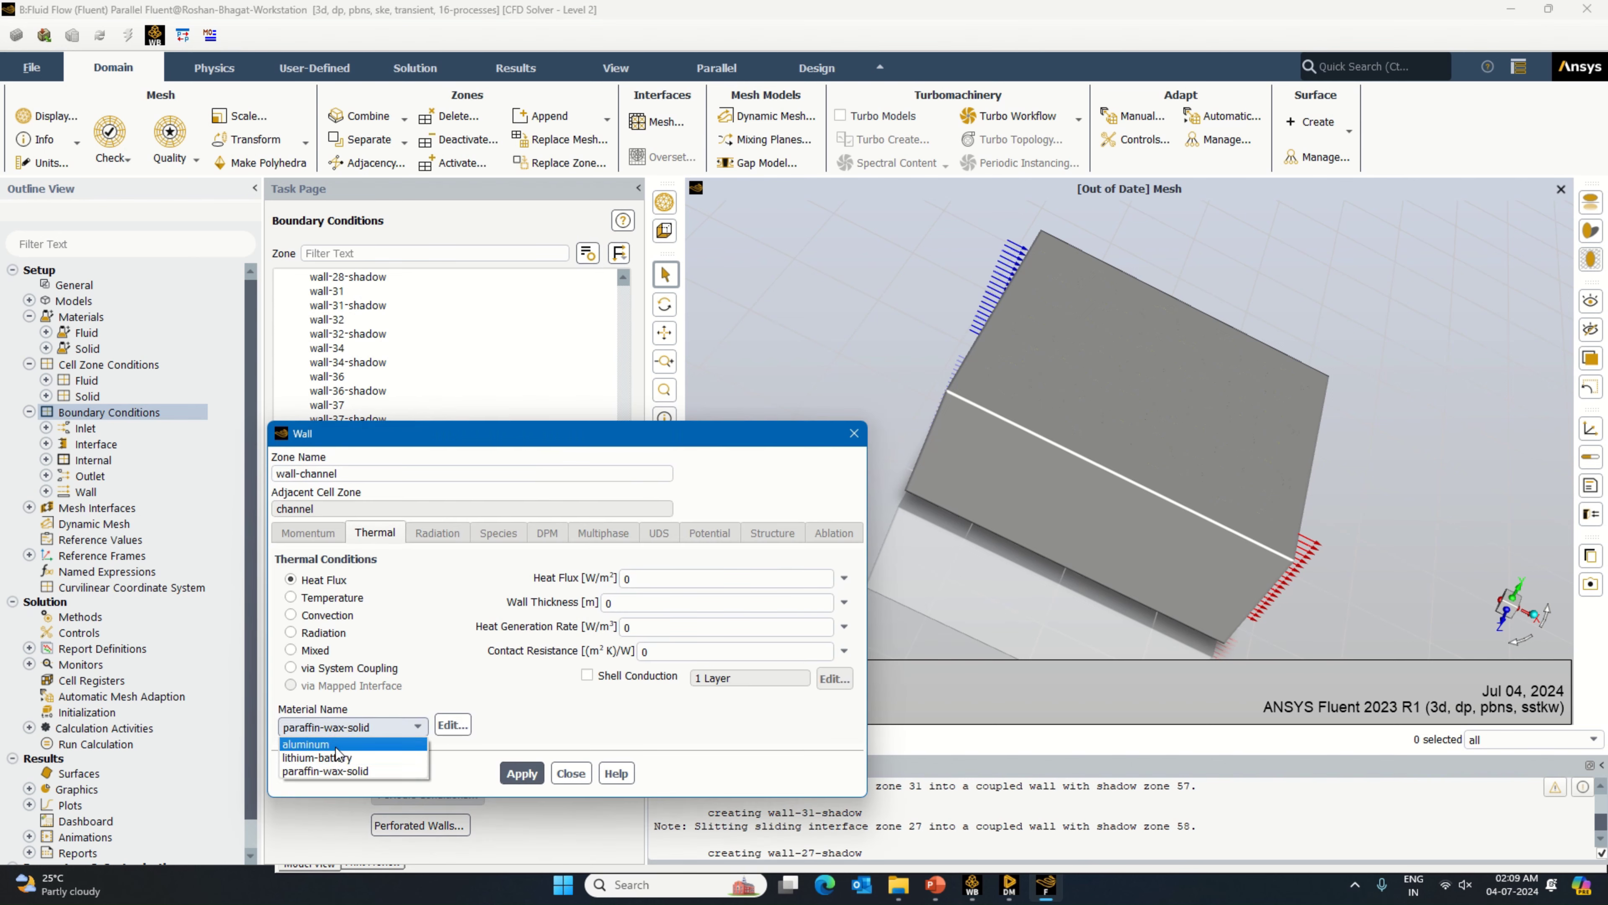
click(339, 748)
click(522, 774)
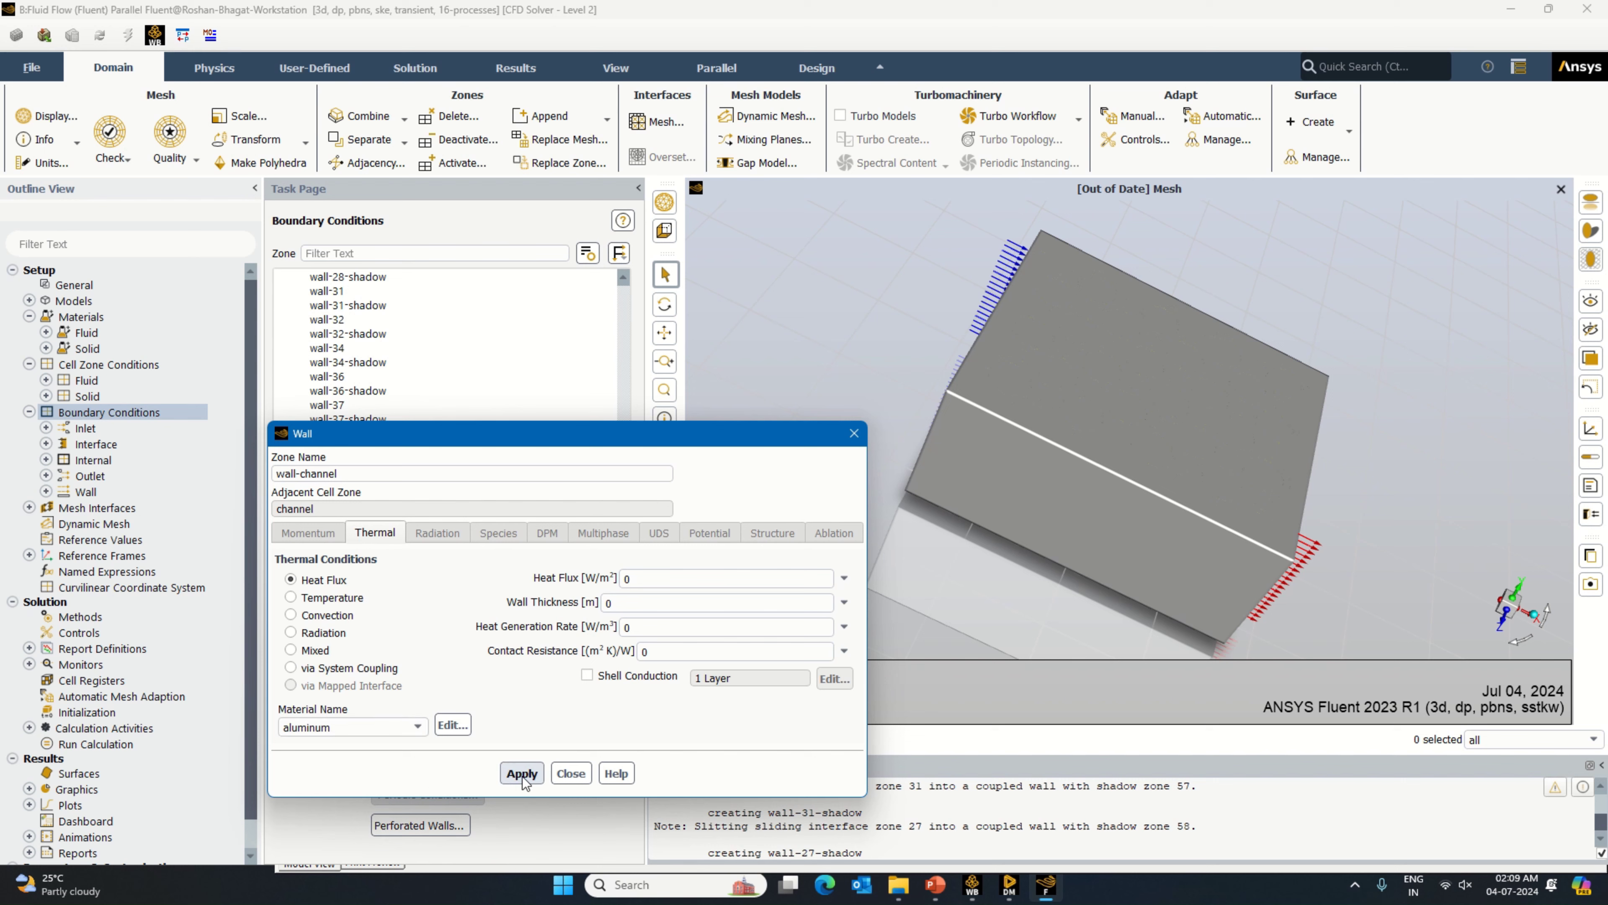
click(558, 774)
Step: Apply wall-pcm's thermal conditions with zero heat flux and paraffin-wax-solid as the material
click(326, 647)
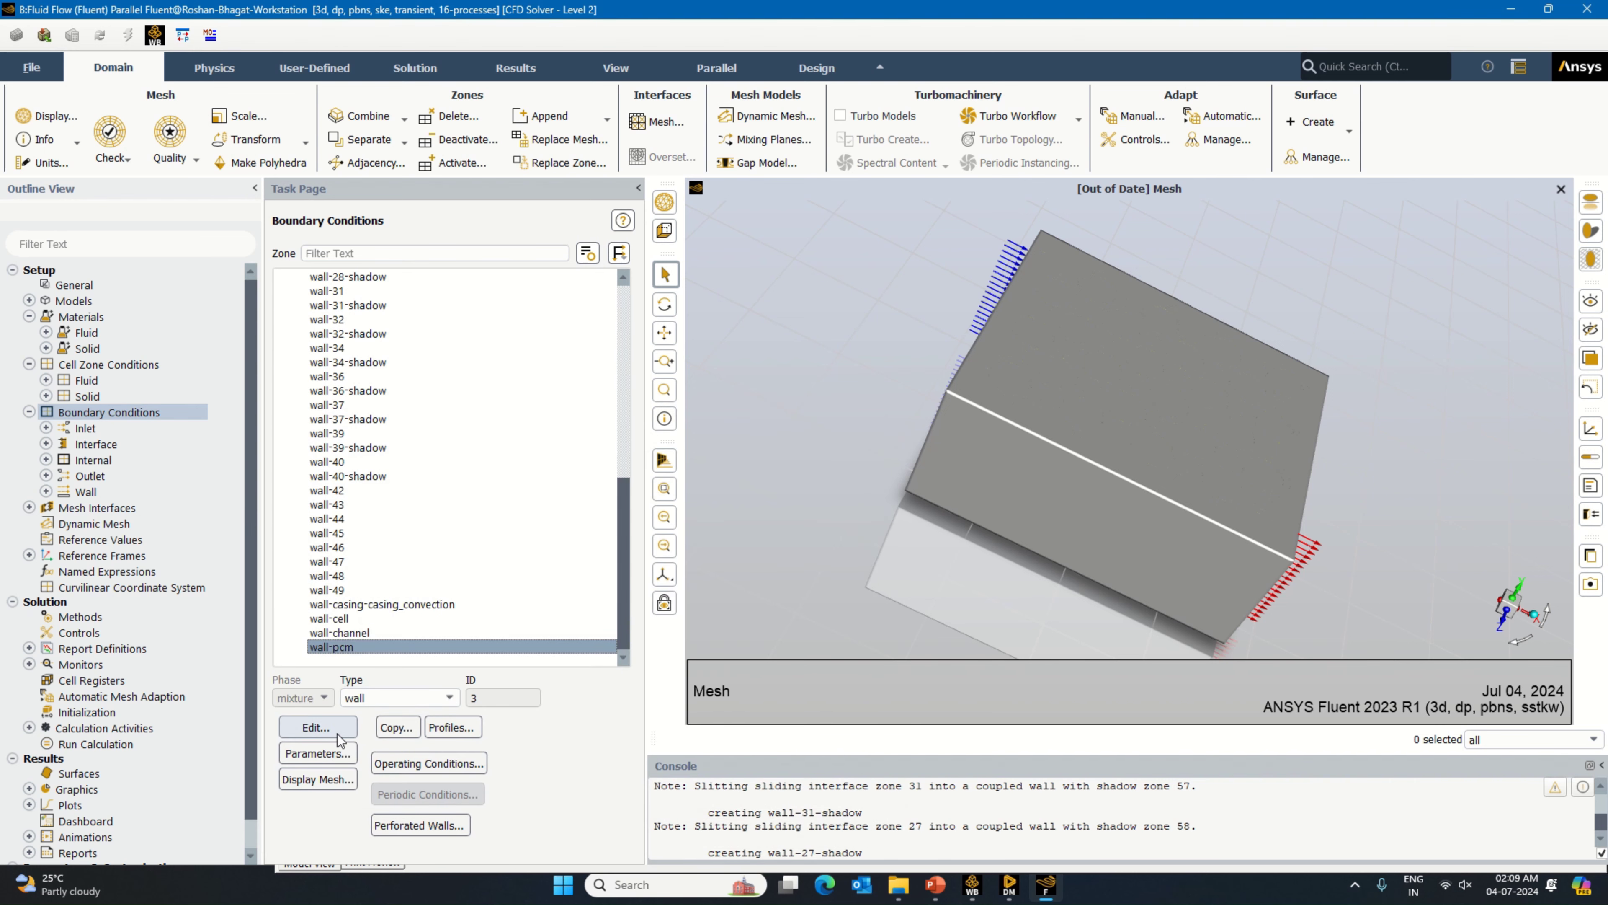
click(317, 726)
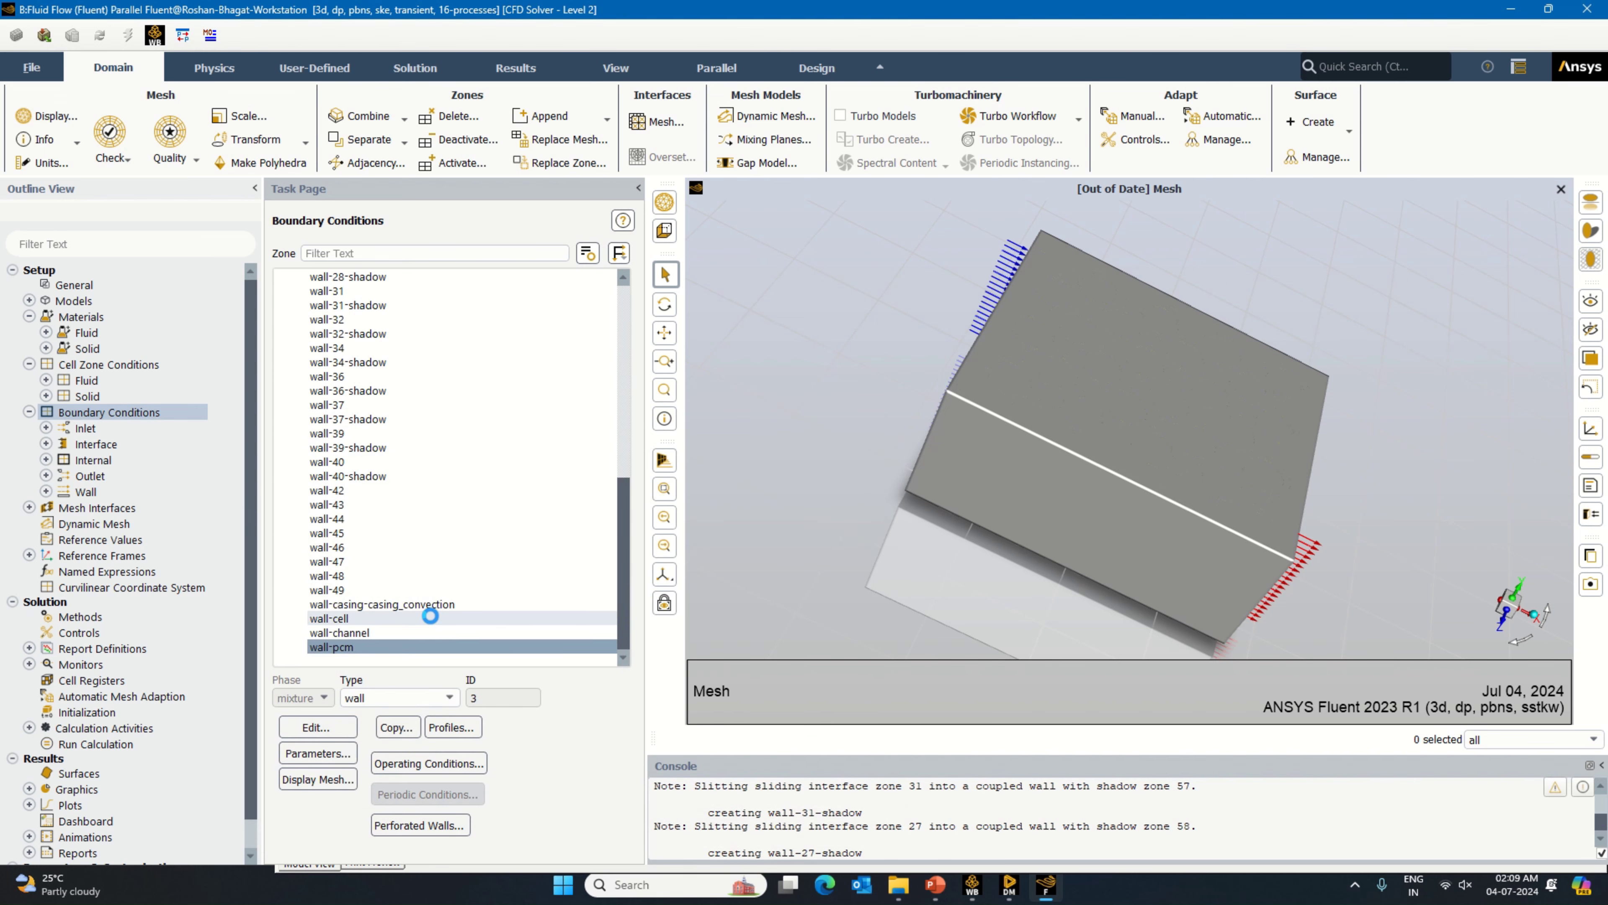
click(383, 534)
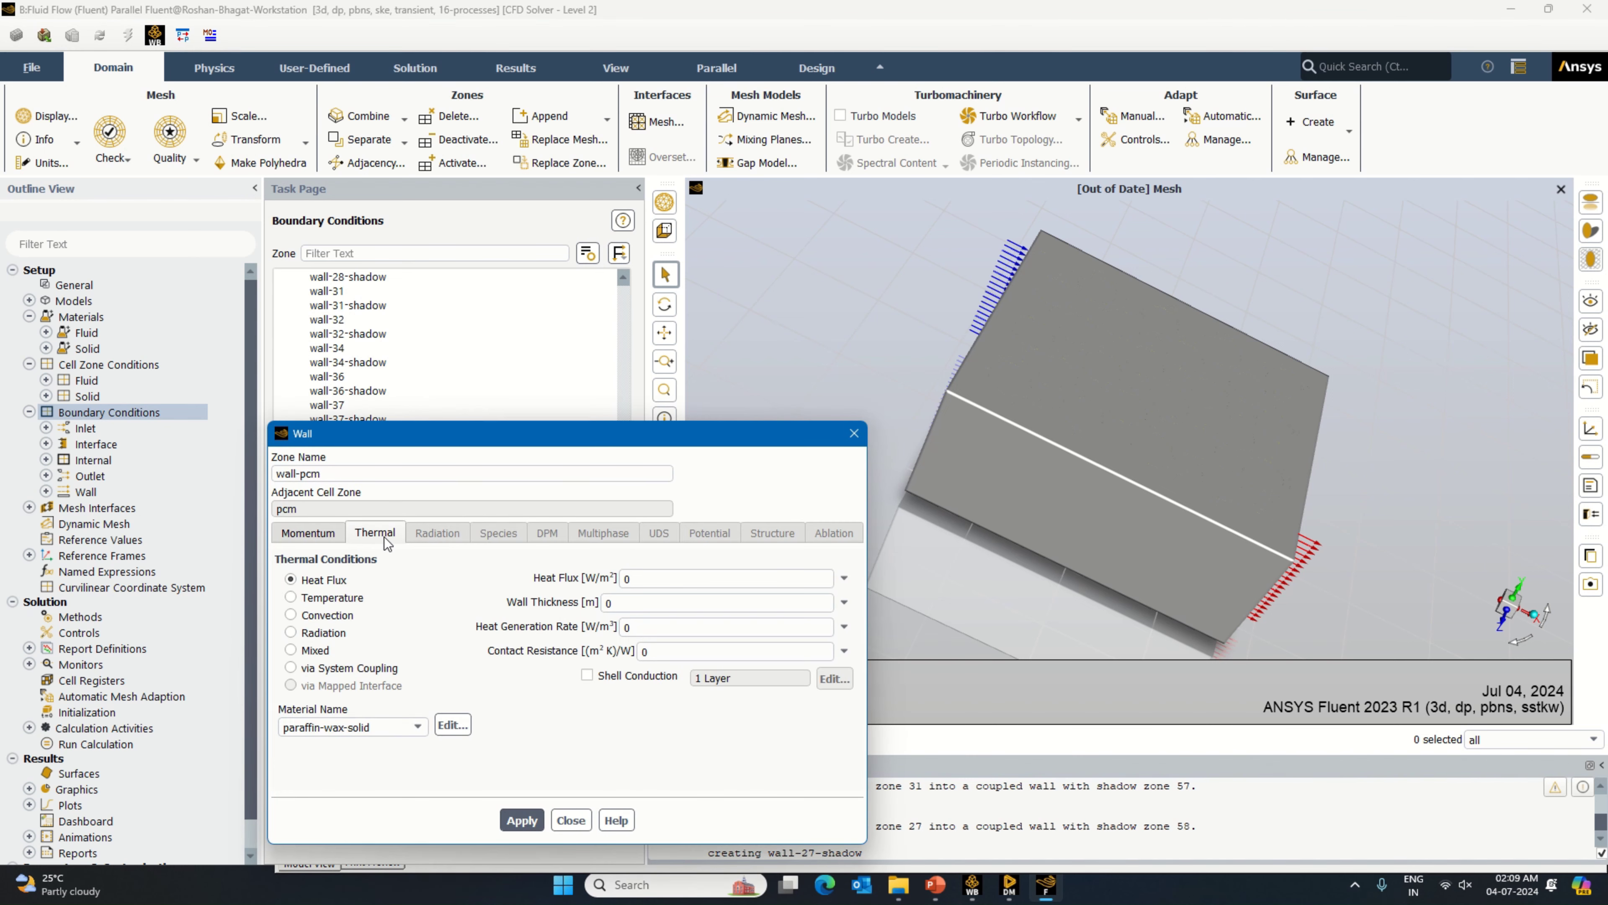
click(519, 819)
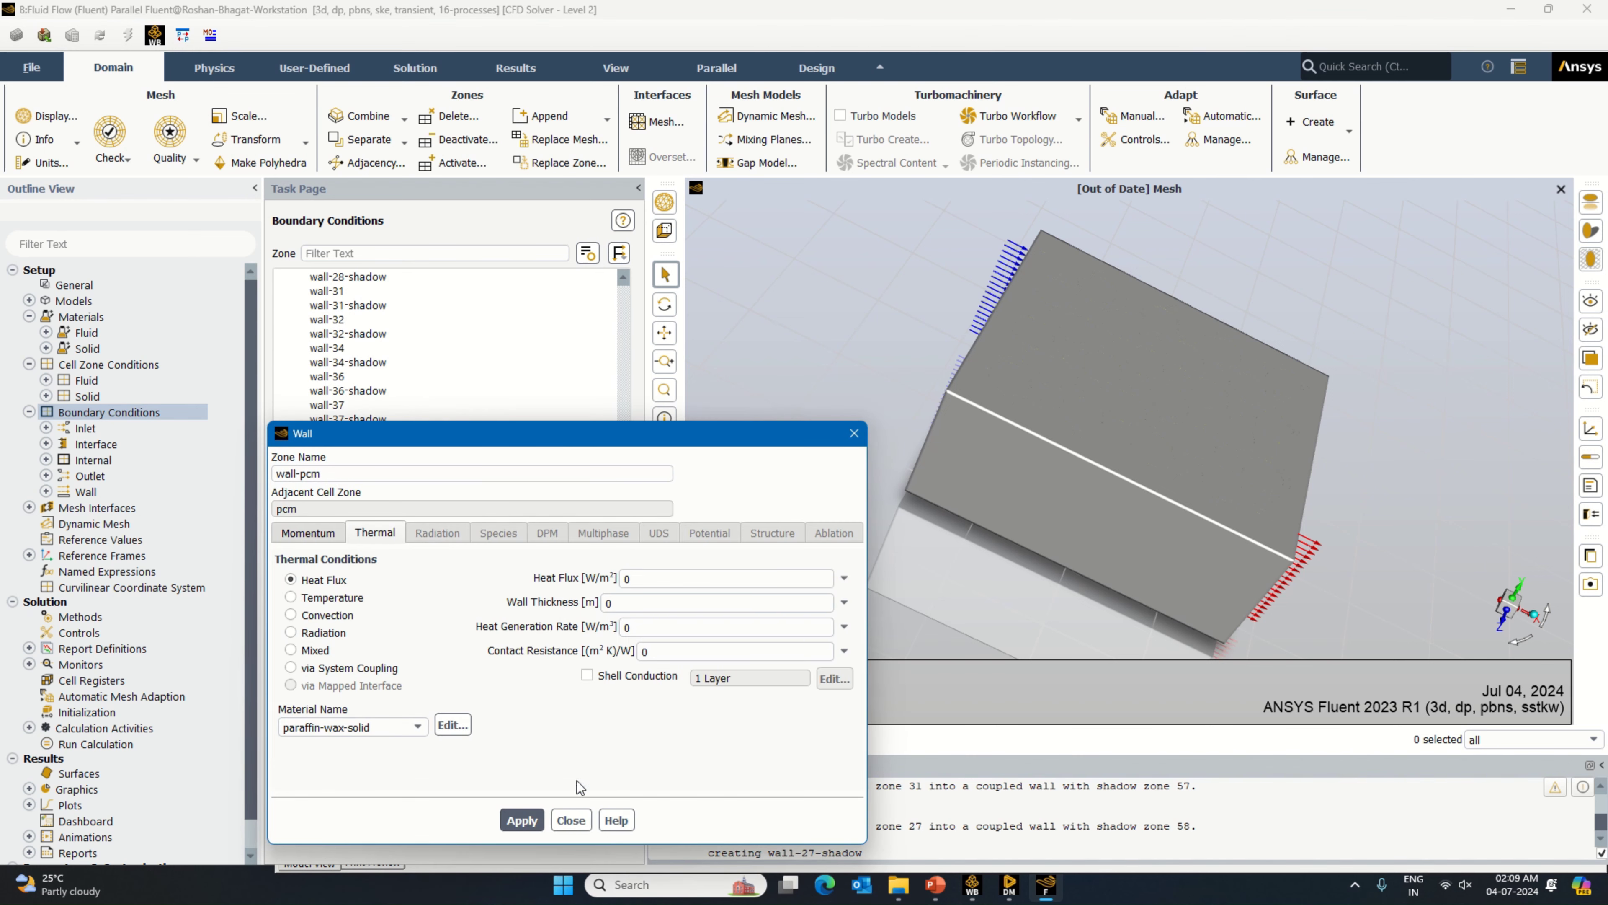
click(577, 820)
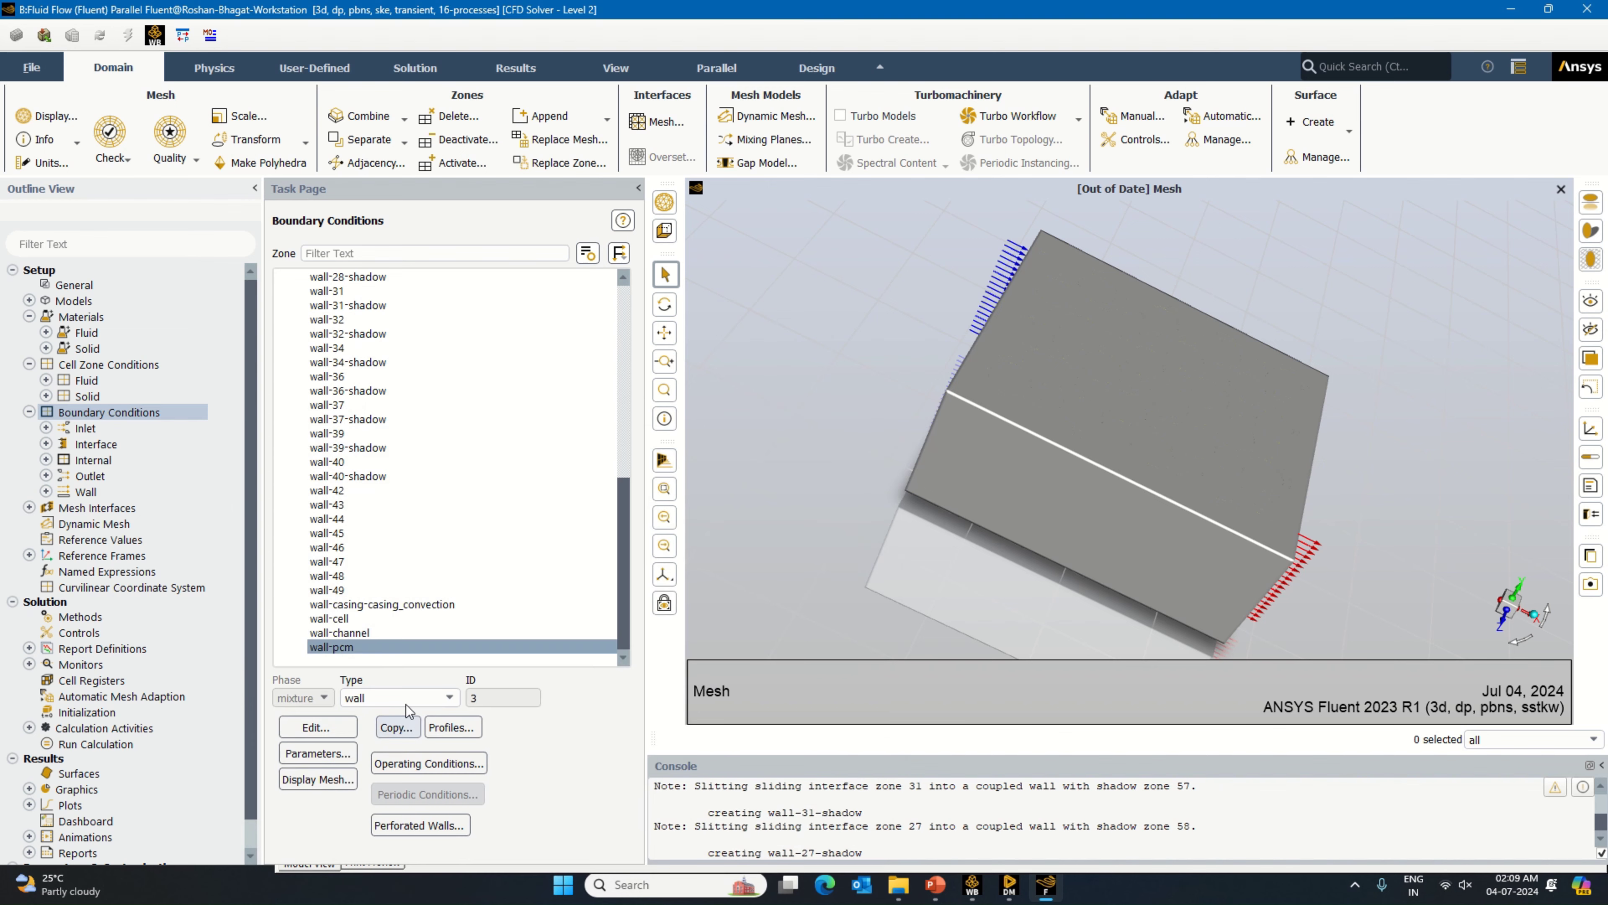
click(362, 649)
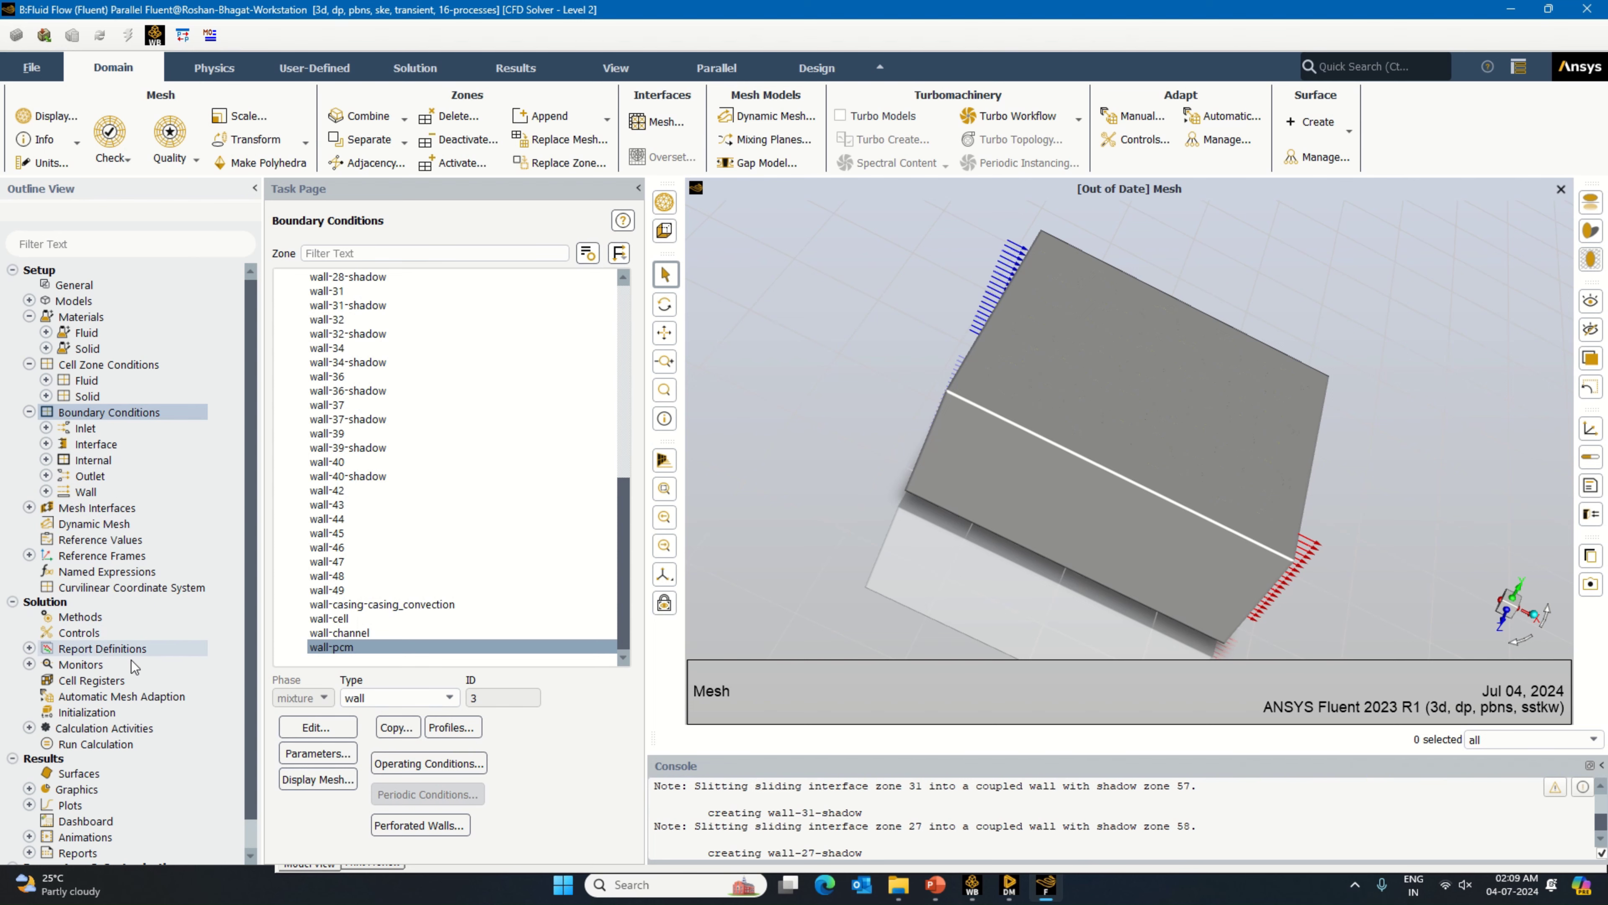
Step: Start a new surface report definition of type Area-Weighted Average
double_click(120, 650)
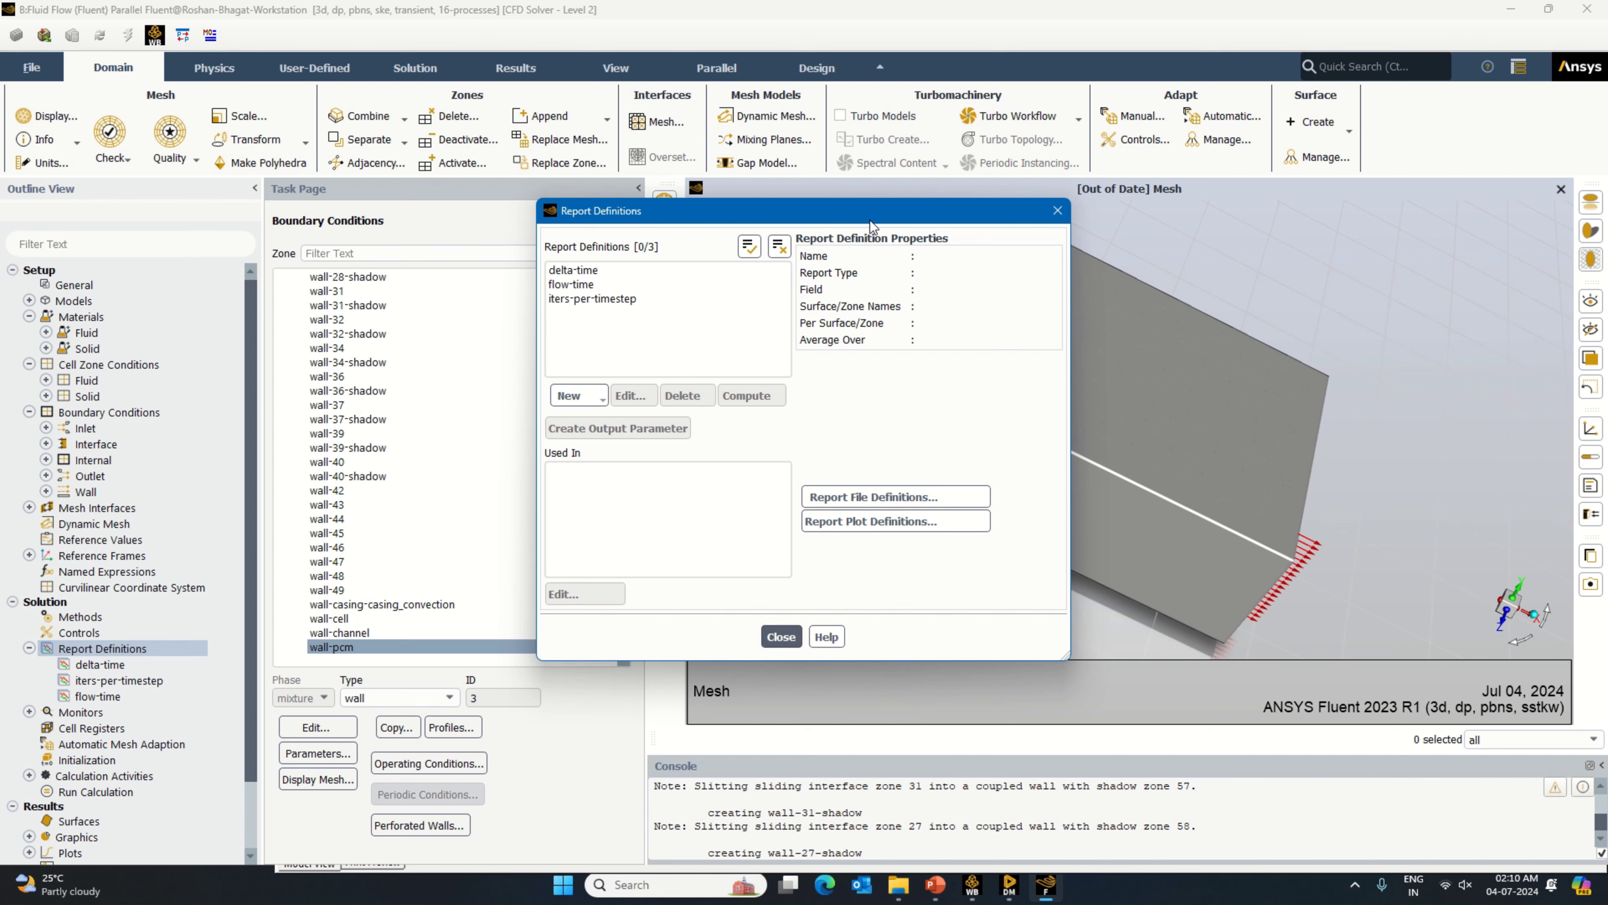
drag(870, 225, 539, 322)
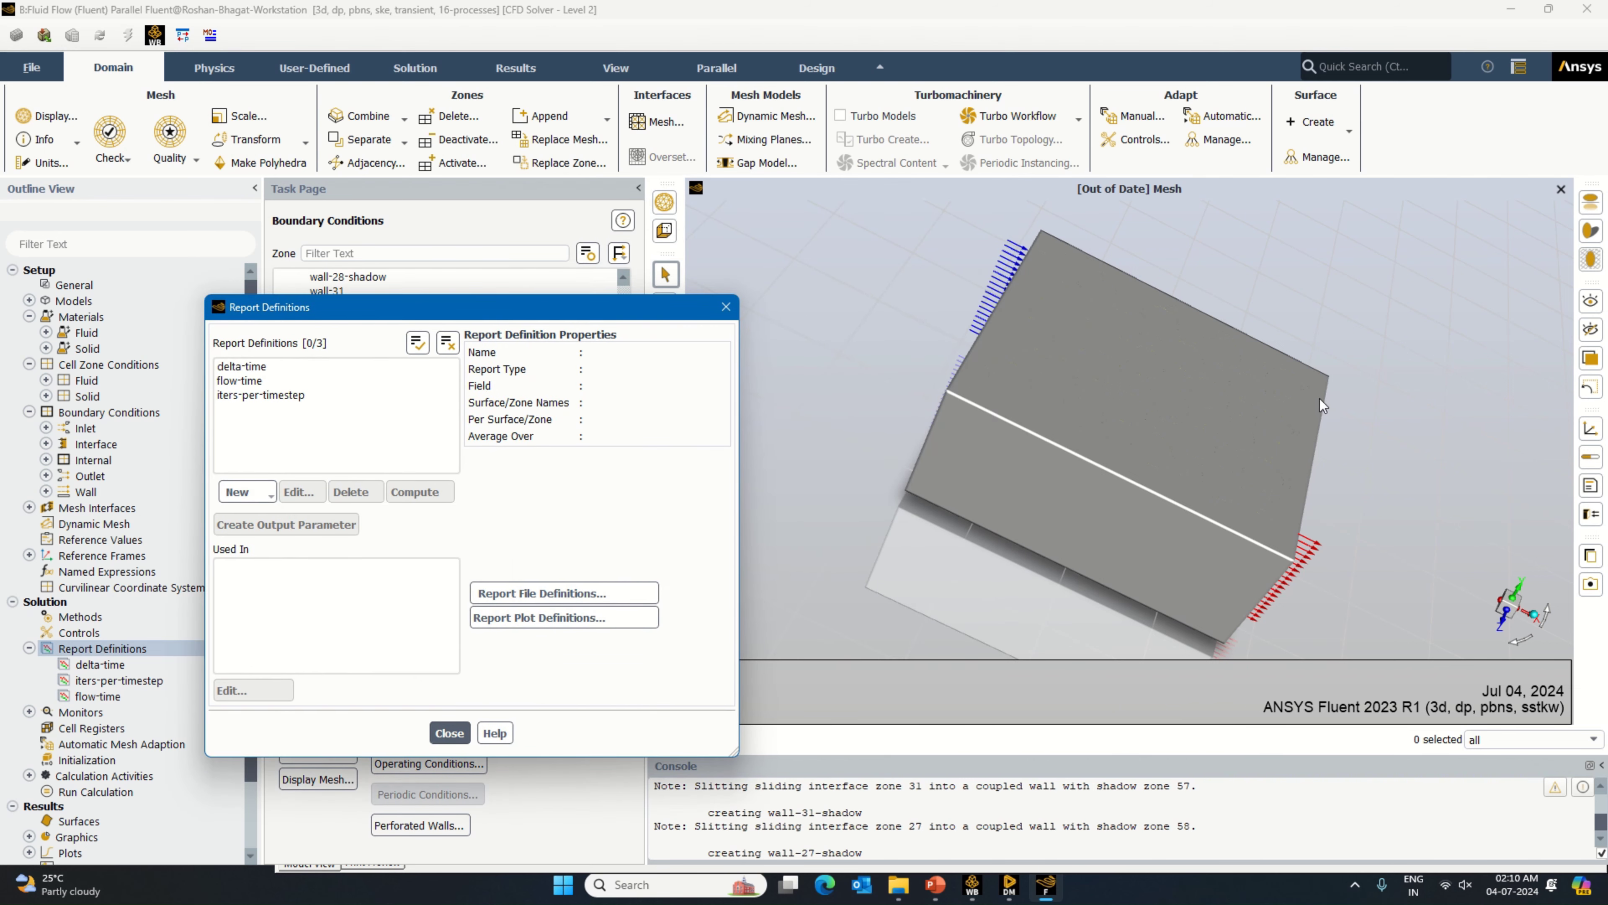
click(260, 494)
mouse_move(272, 515)
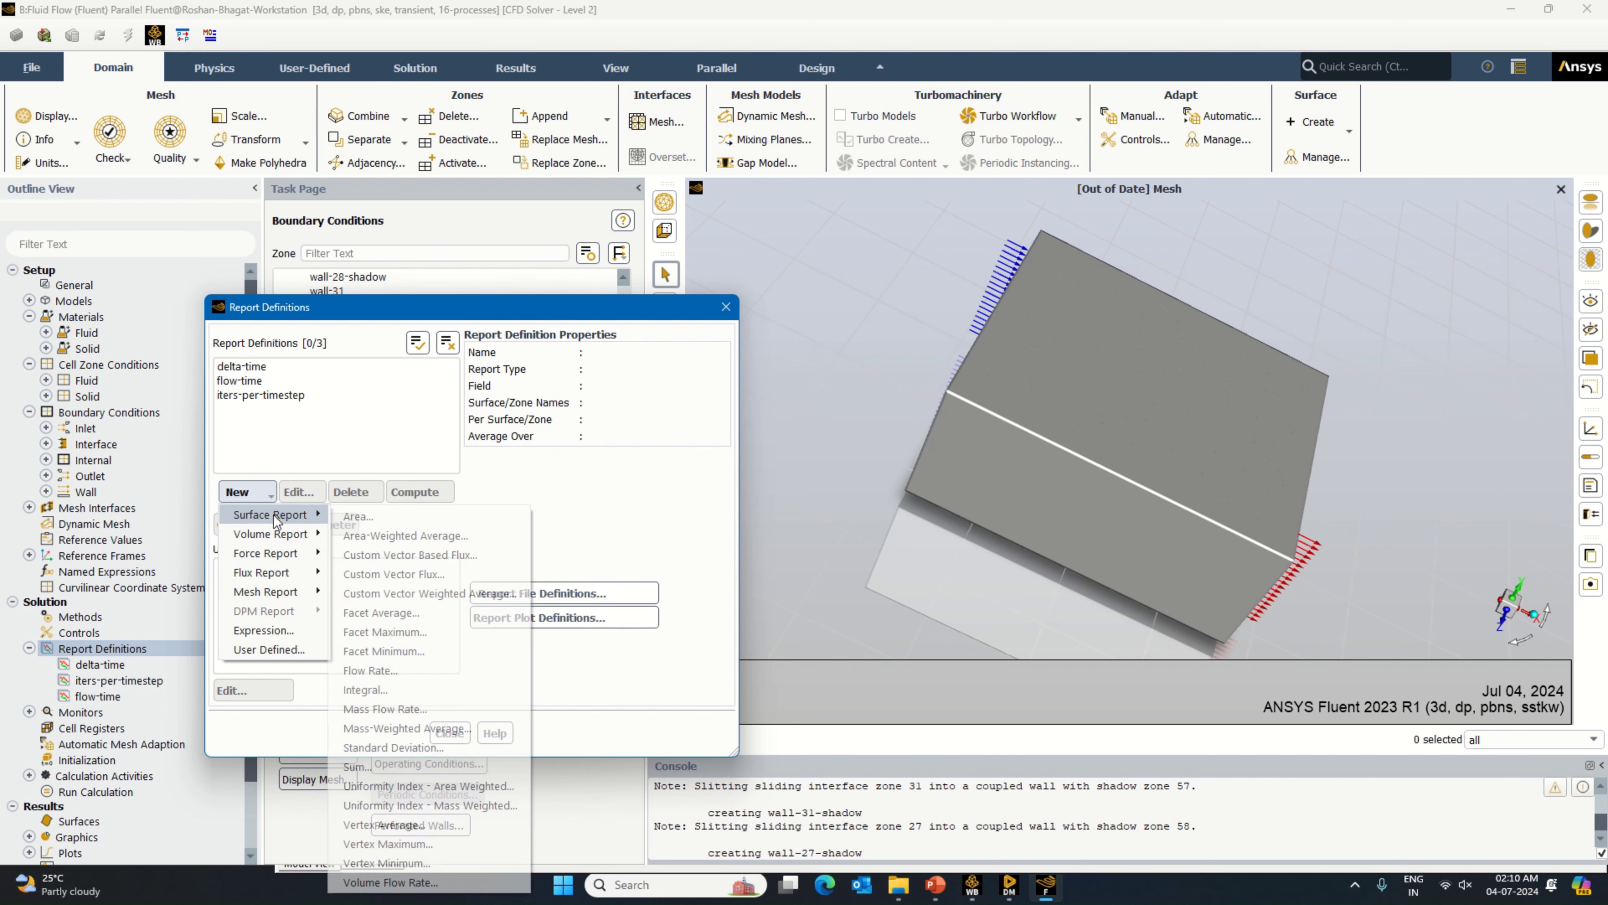
click(404, 535)
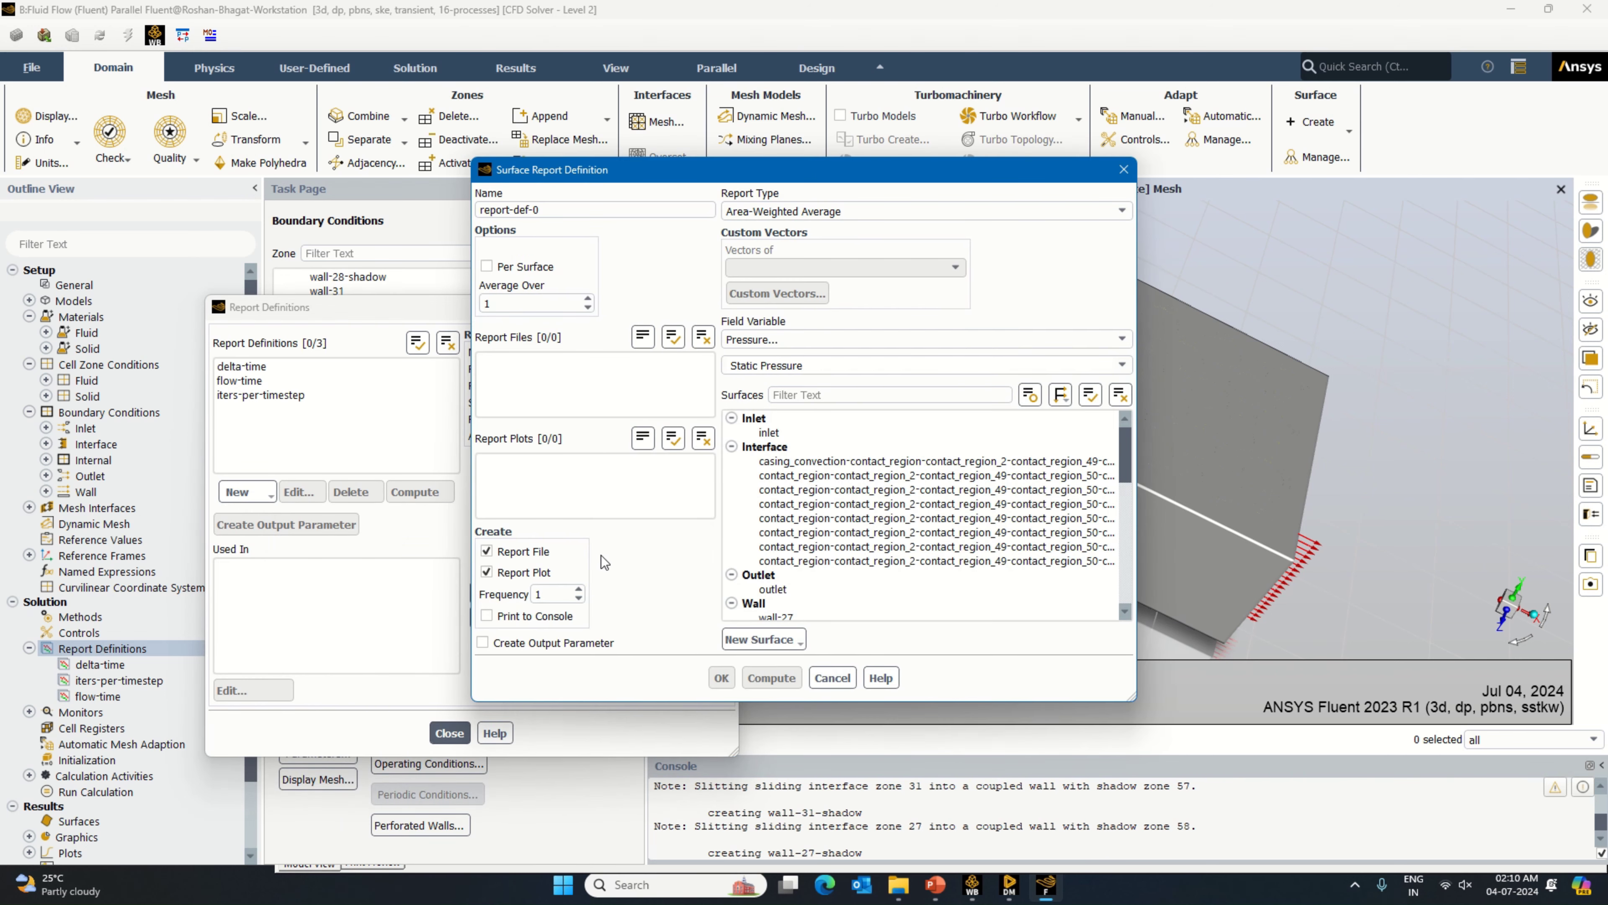
Step: Set the report to Total Temperature on the outlet surface, with console printing and an output parameter enabled
click(1123, 342)
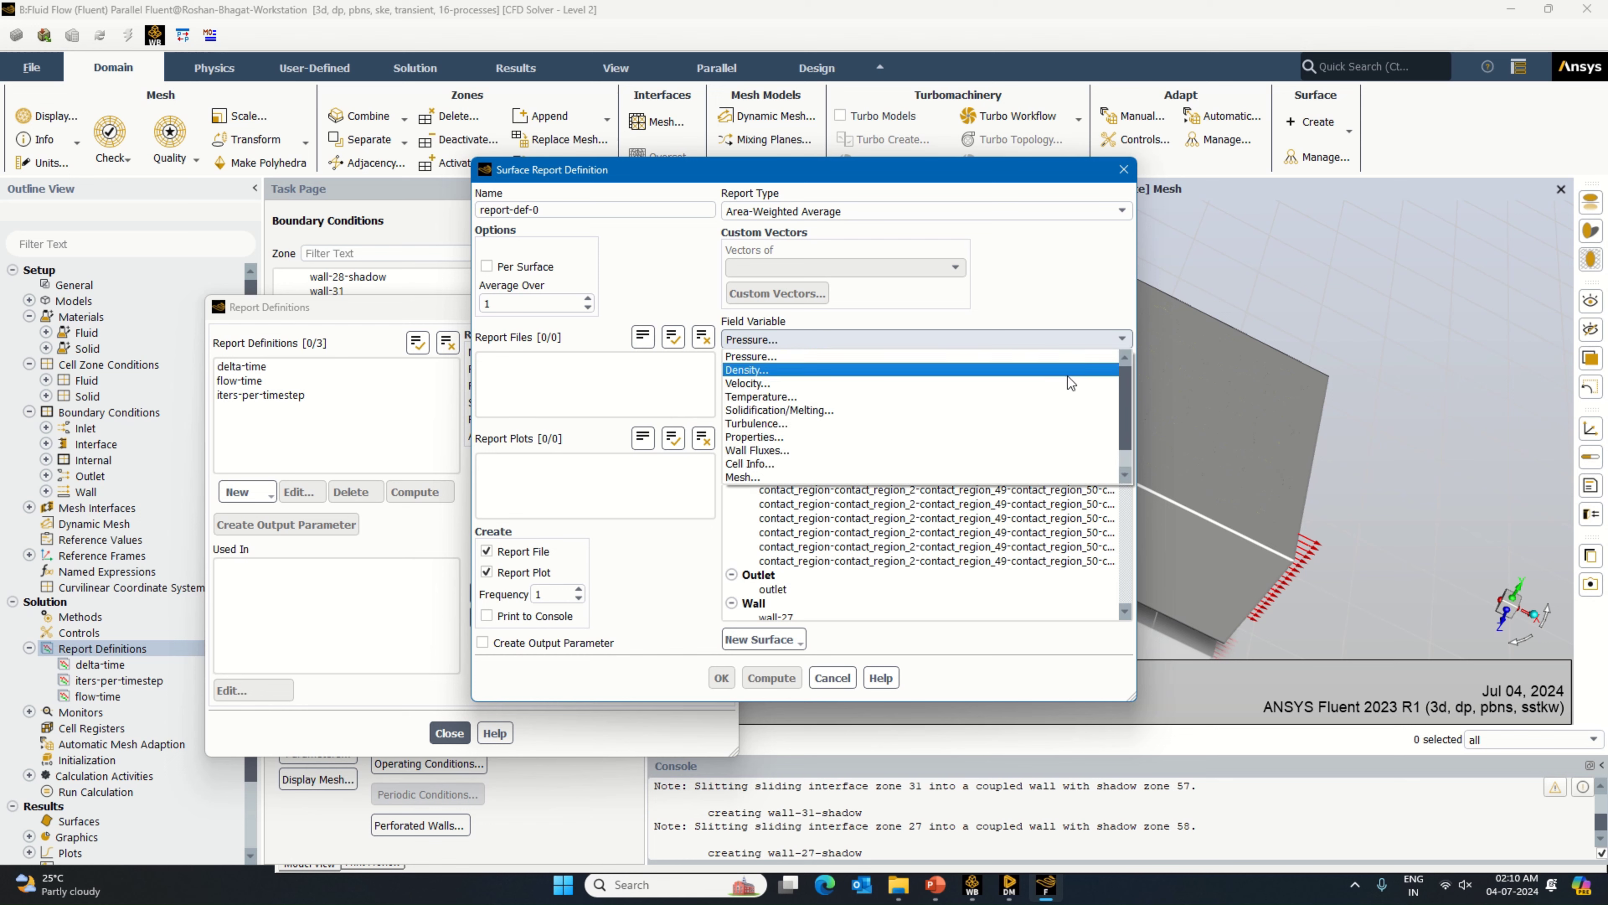
click(1023, 402)
click(1119, 365)
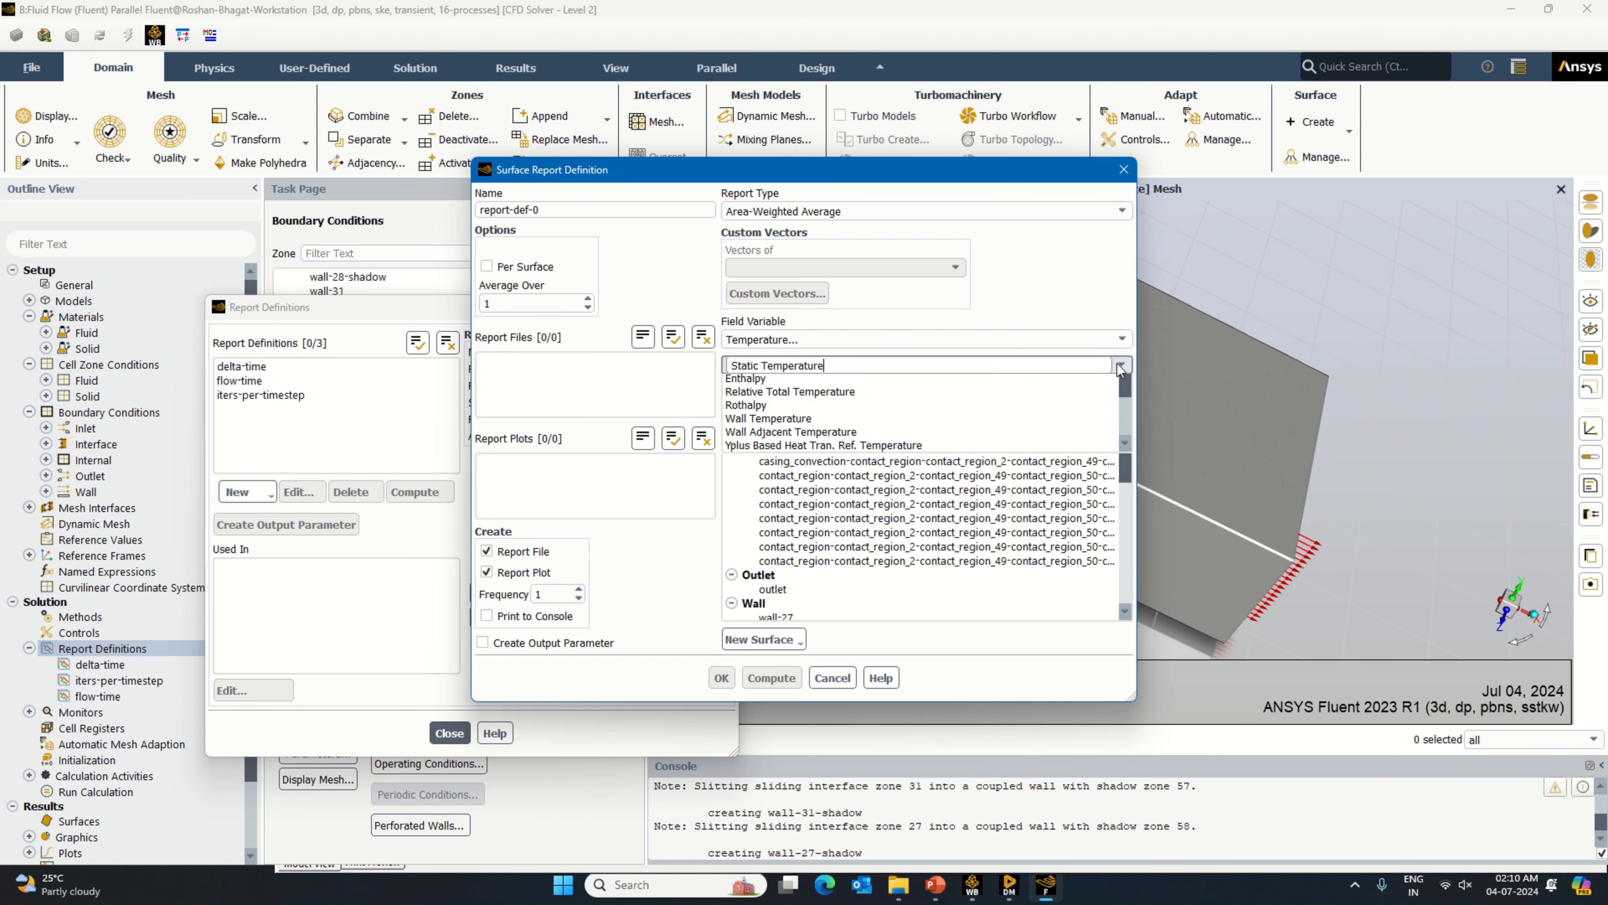
click(937, 422)
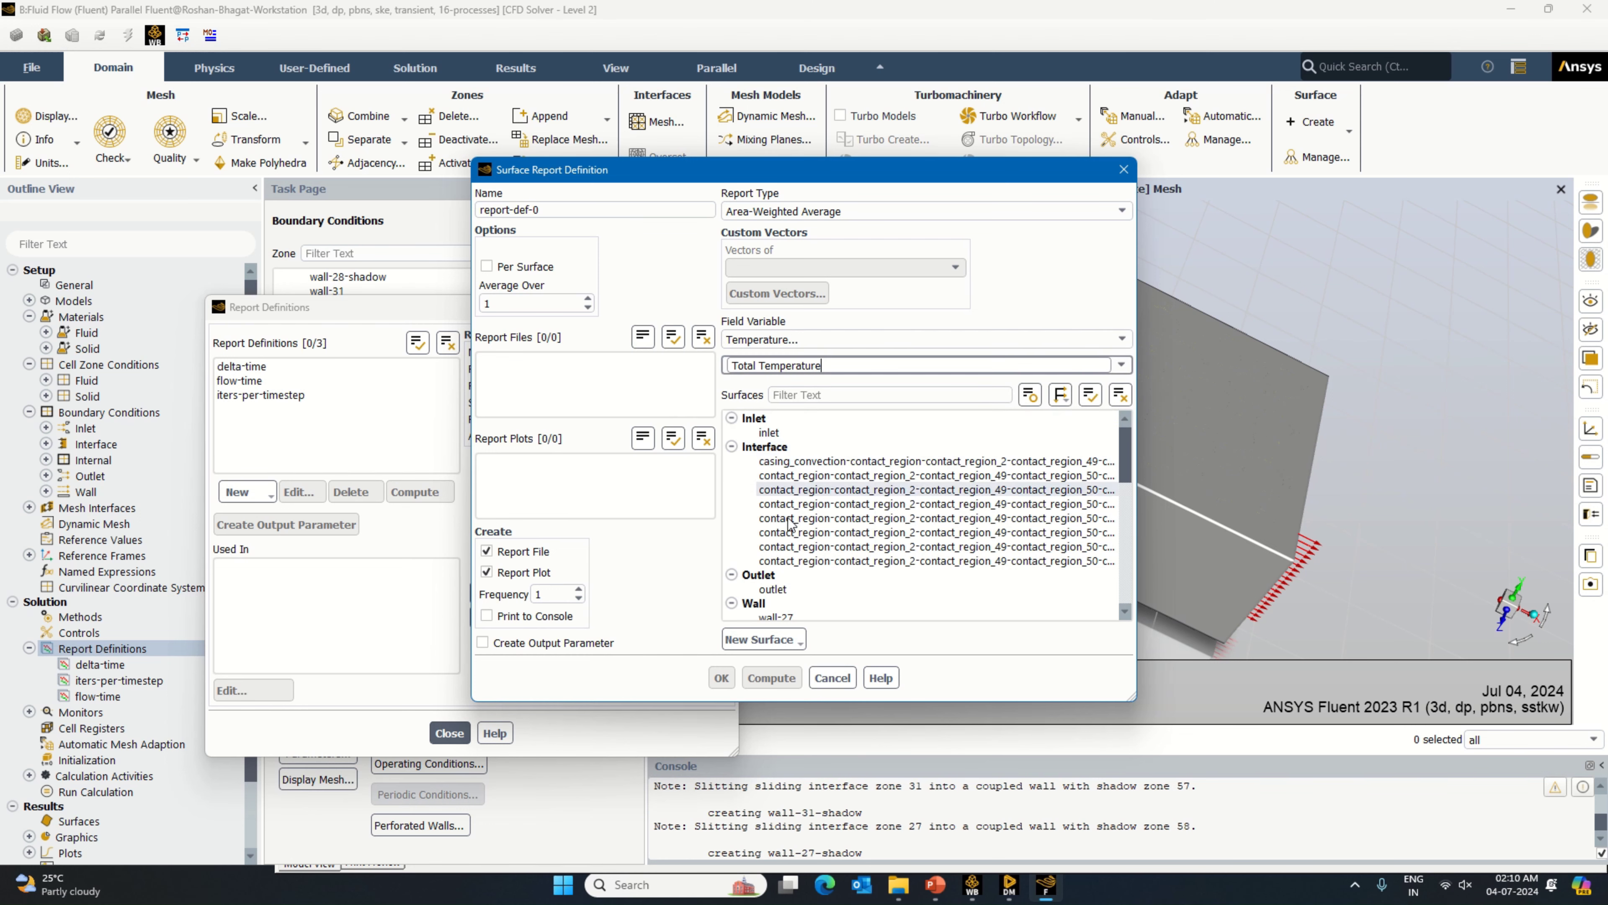
click(781, 595)
click(486, 615)
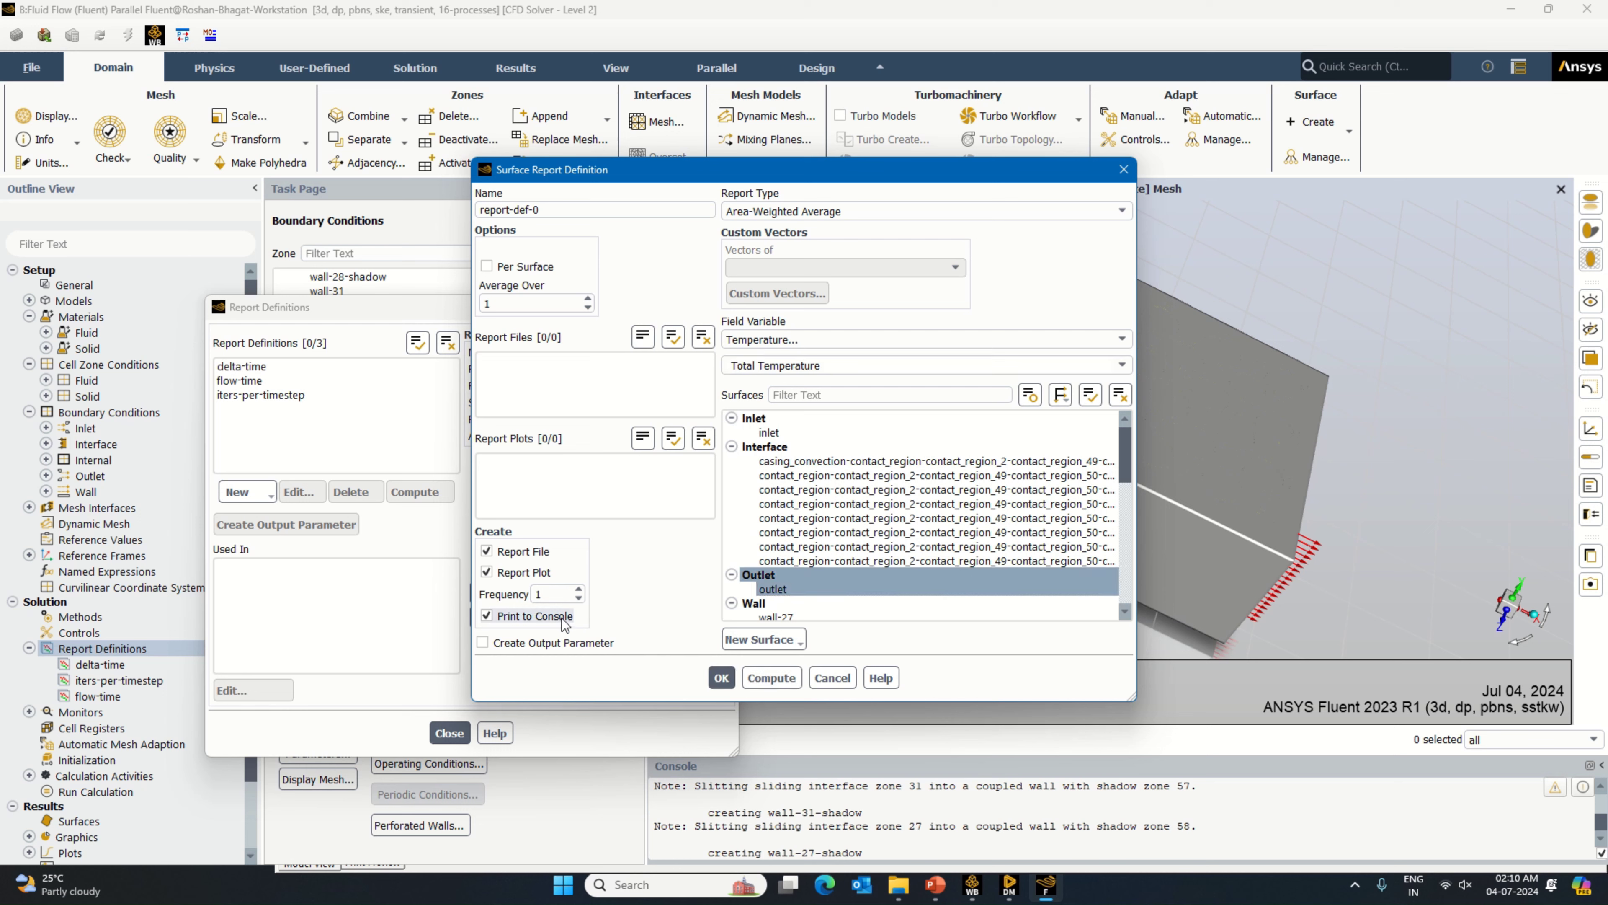
click(483, 642)
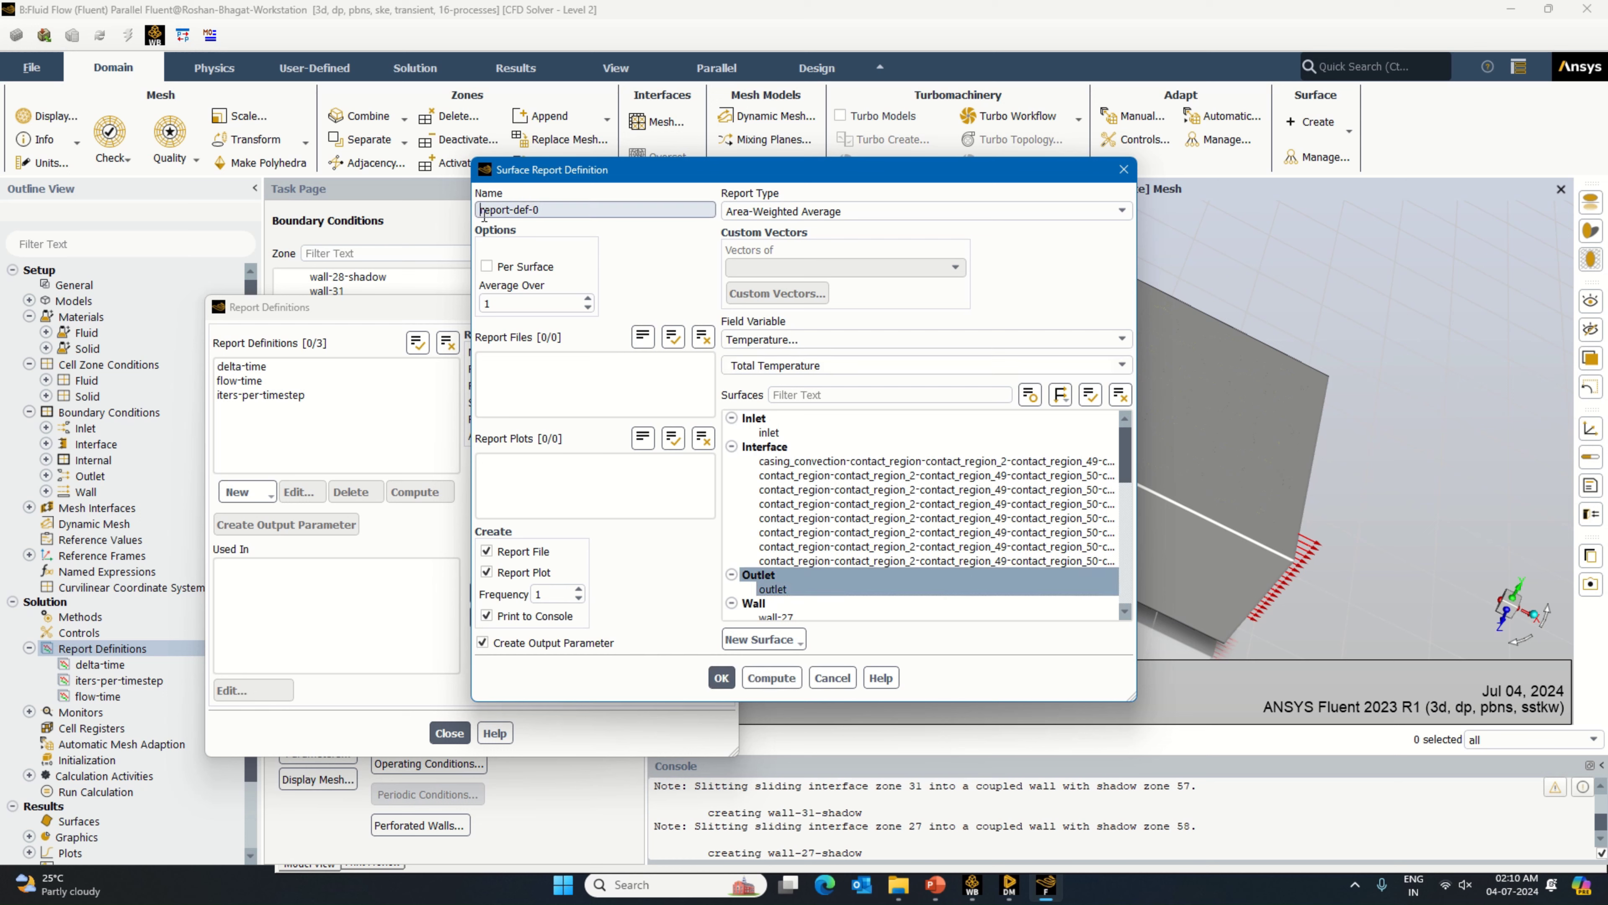
Step: Name the outlet report definition total-temp-at-outlet and save it
drag(481, 210, 574, 205)
text(total-temp-at-outlet)
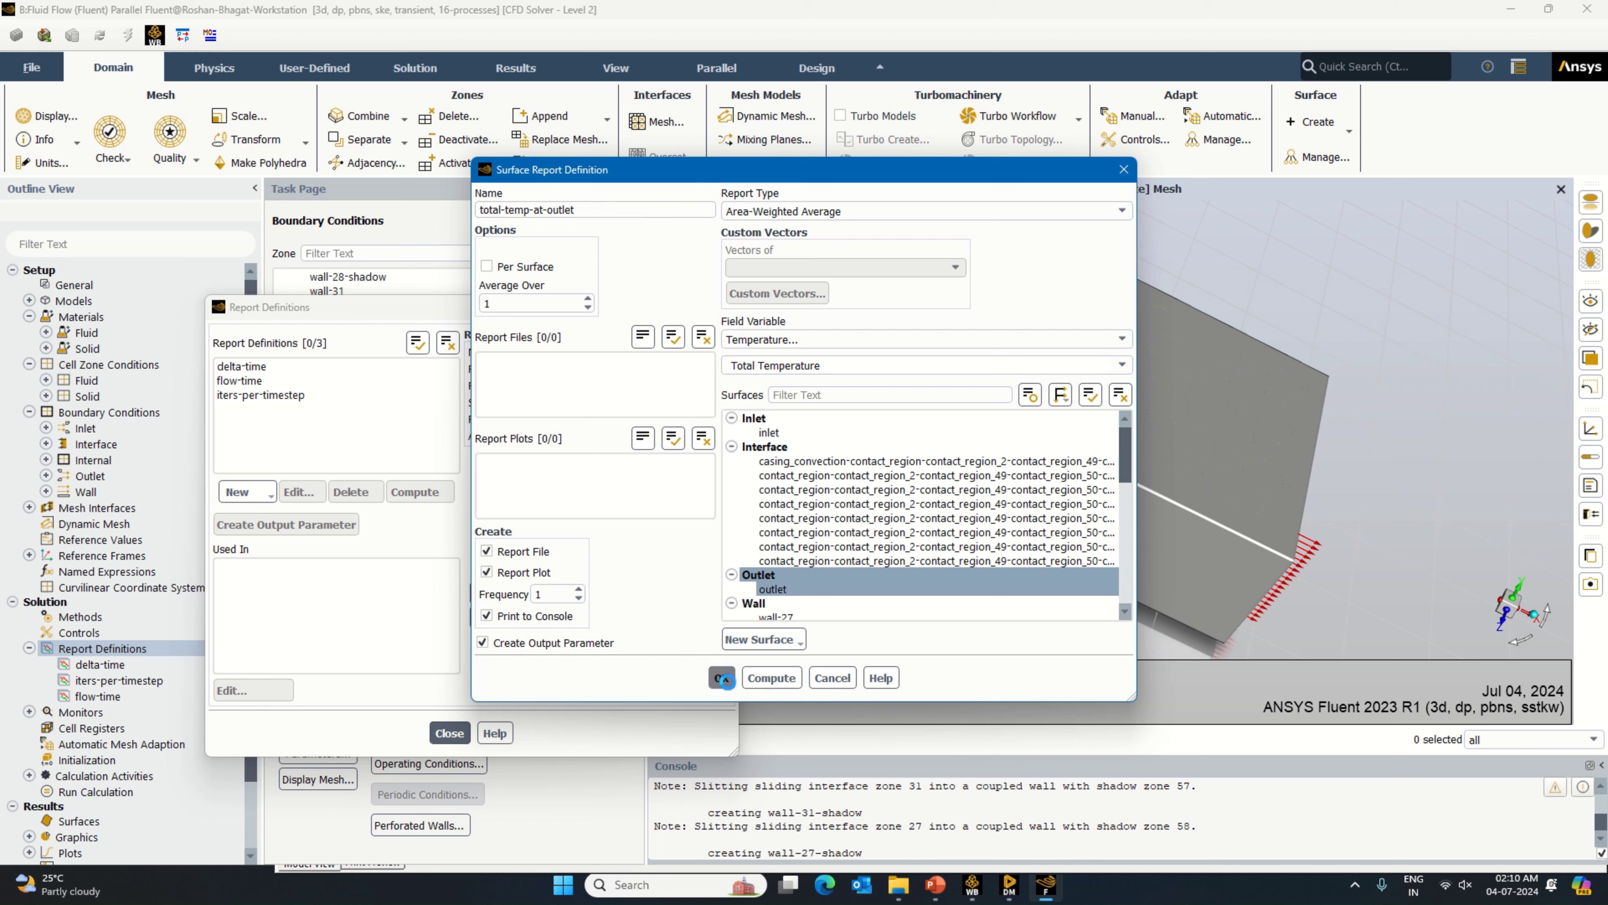
click(729, 683)
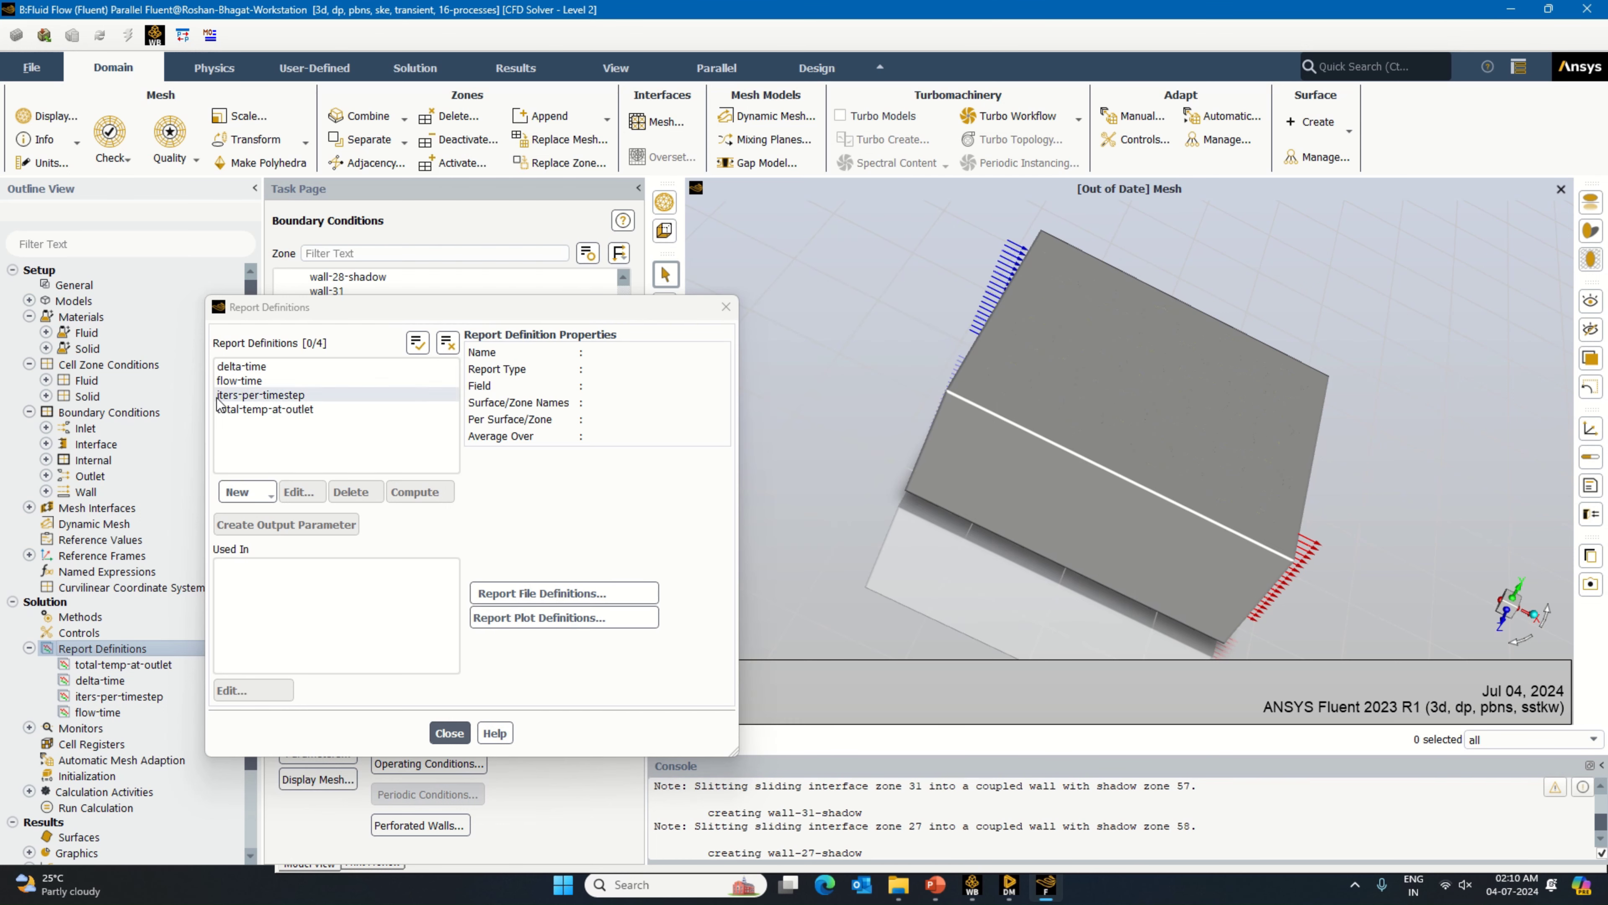
Step: Start another Area-Weighted Average surface report of Total Temperature, with console printing and an output parameter enabled
click(253, 492)
mouse_move(271, 516)
click(382, 536)
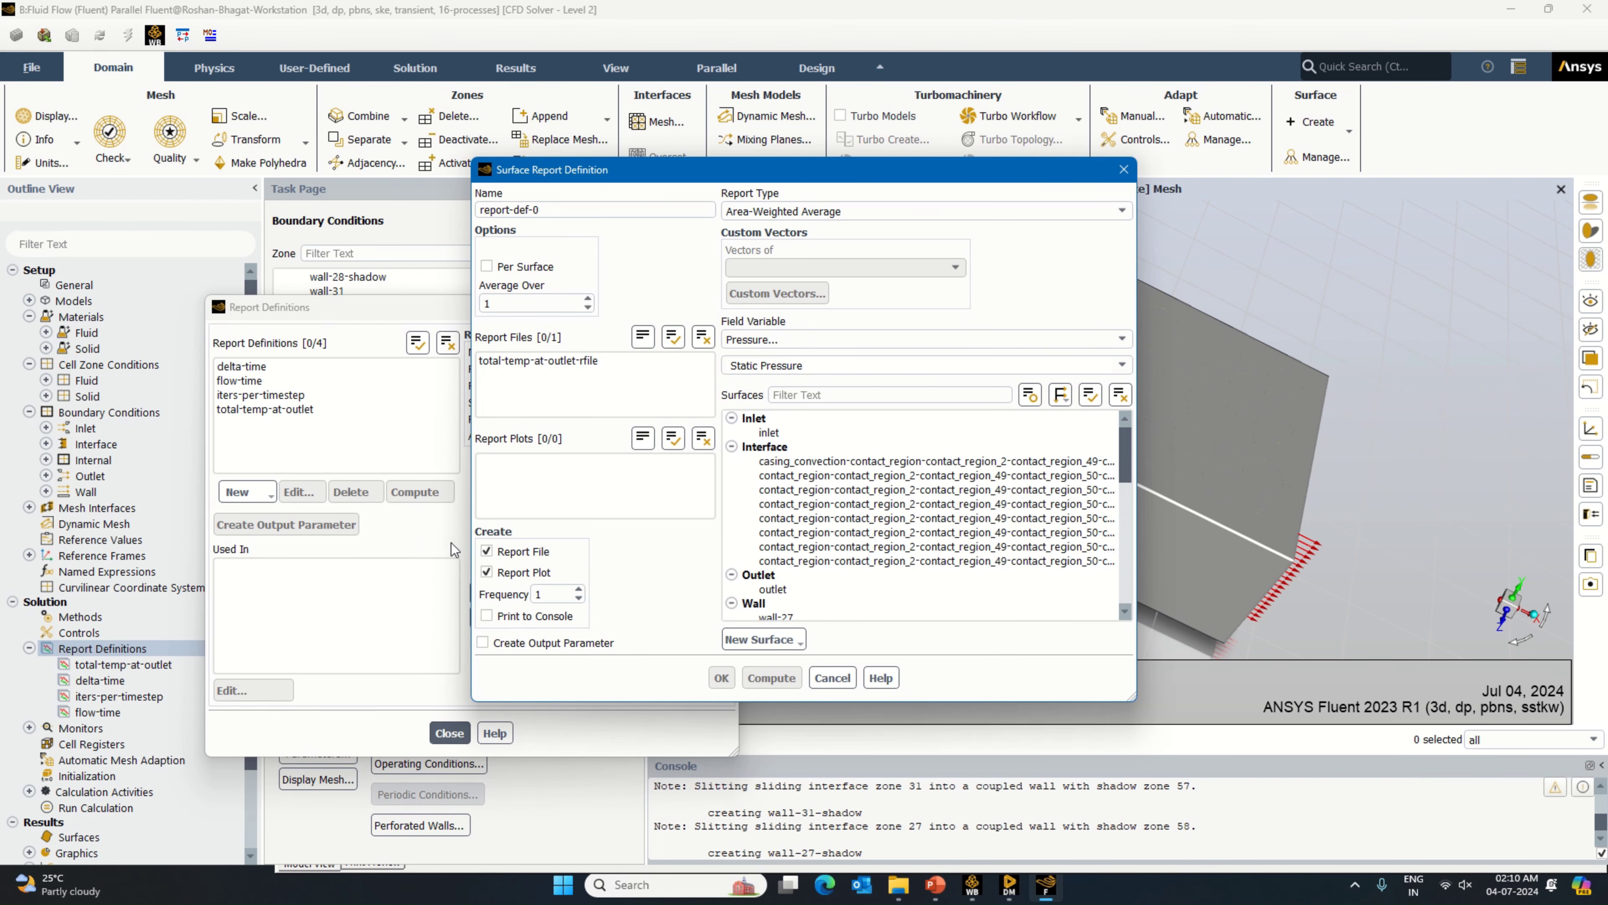
click(1099, 339)
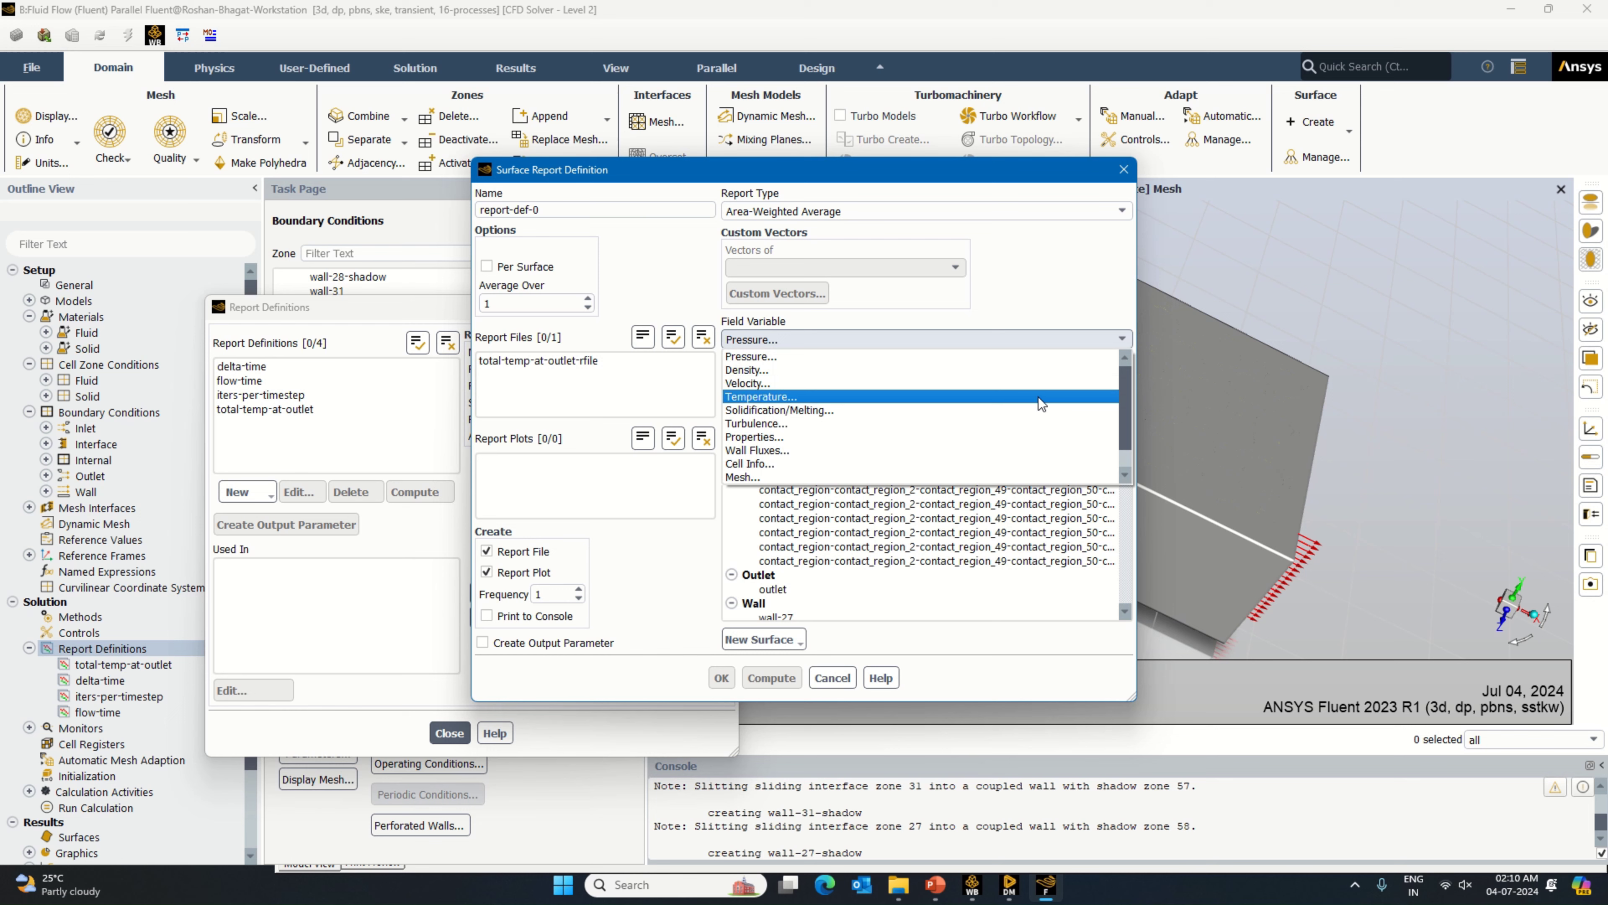
click(1045, 395)
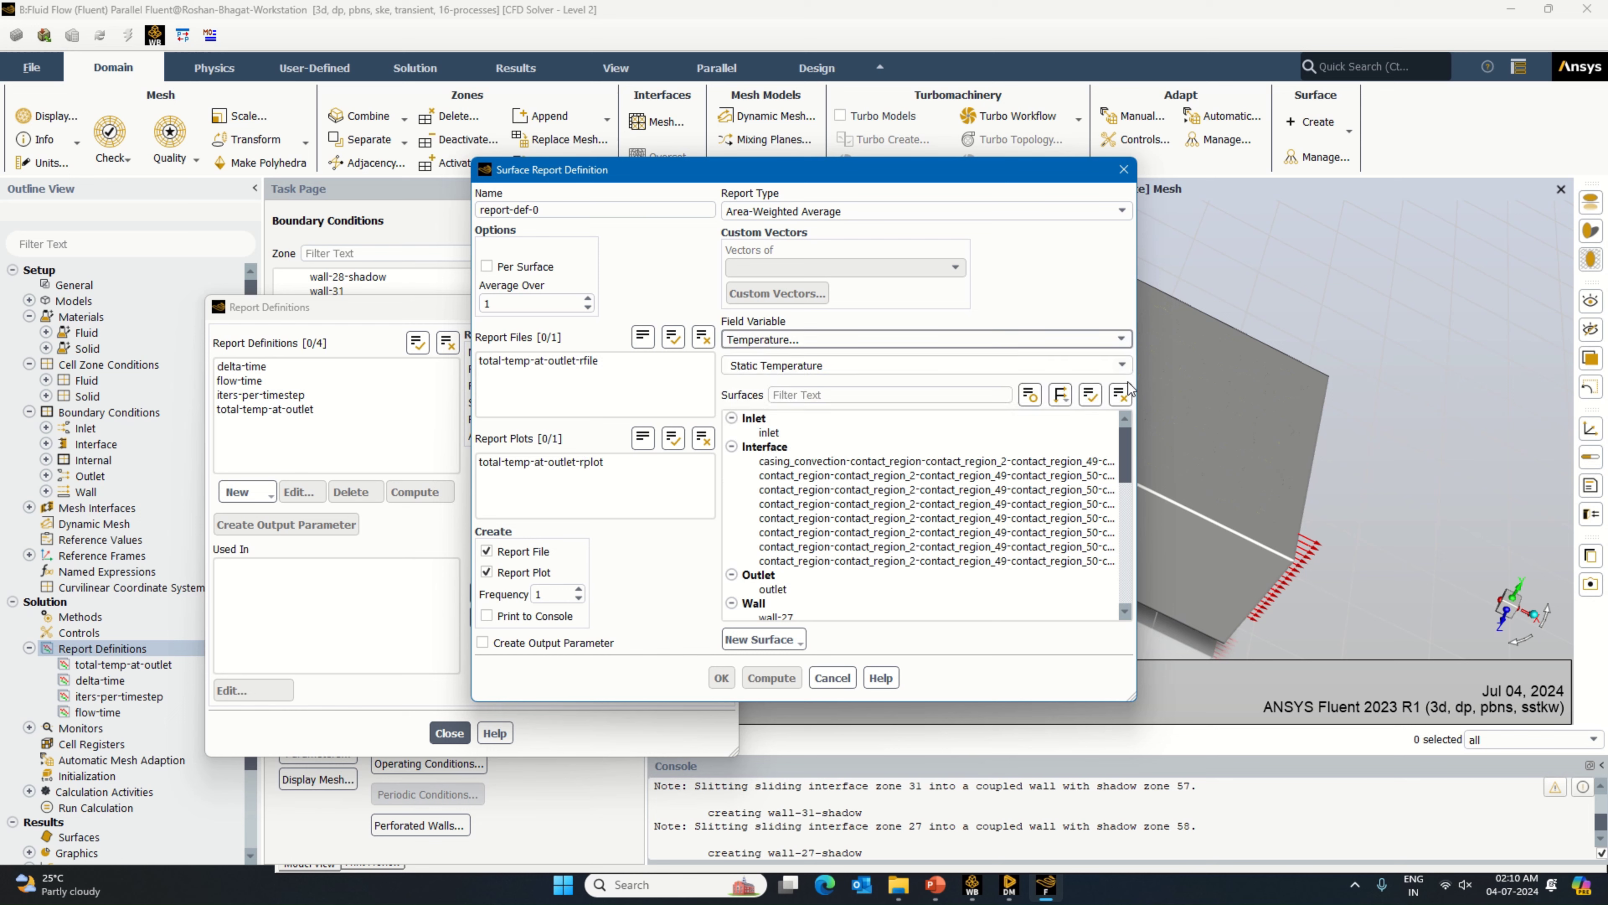
click(1122, 366)
click(1044, 415)
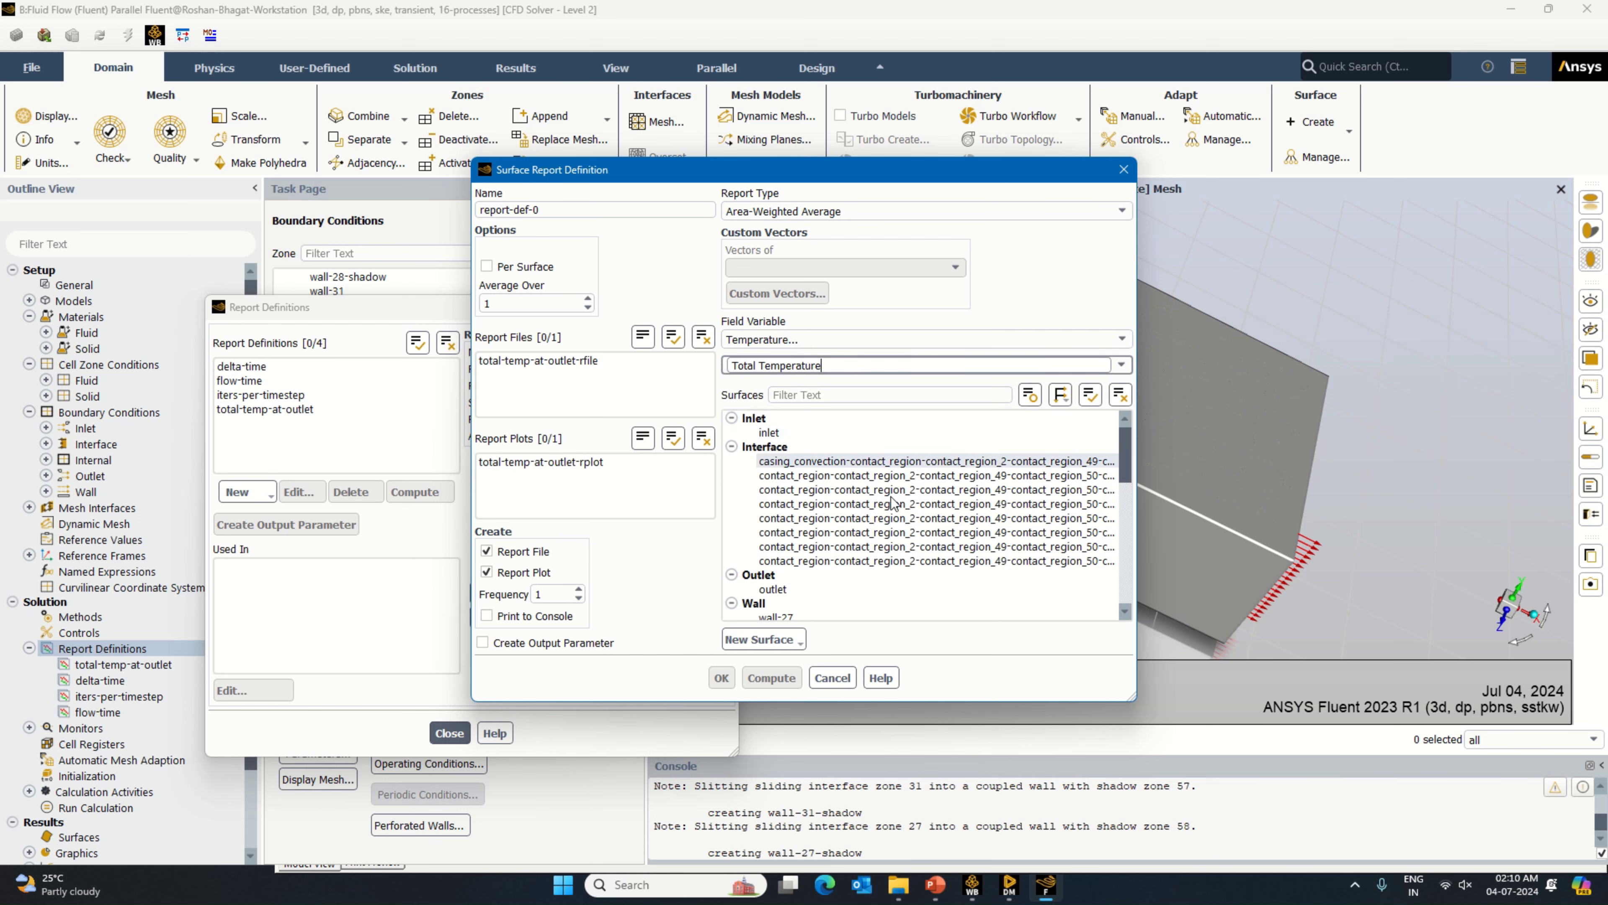
click(530, 616)
click(518, 643)
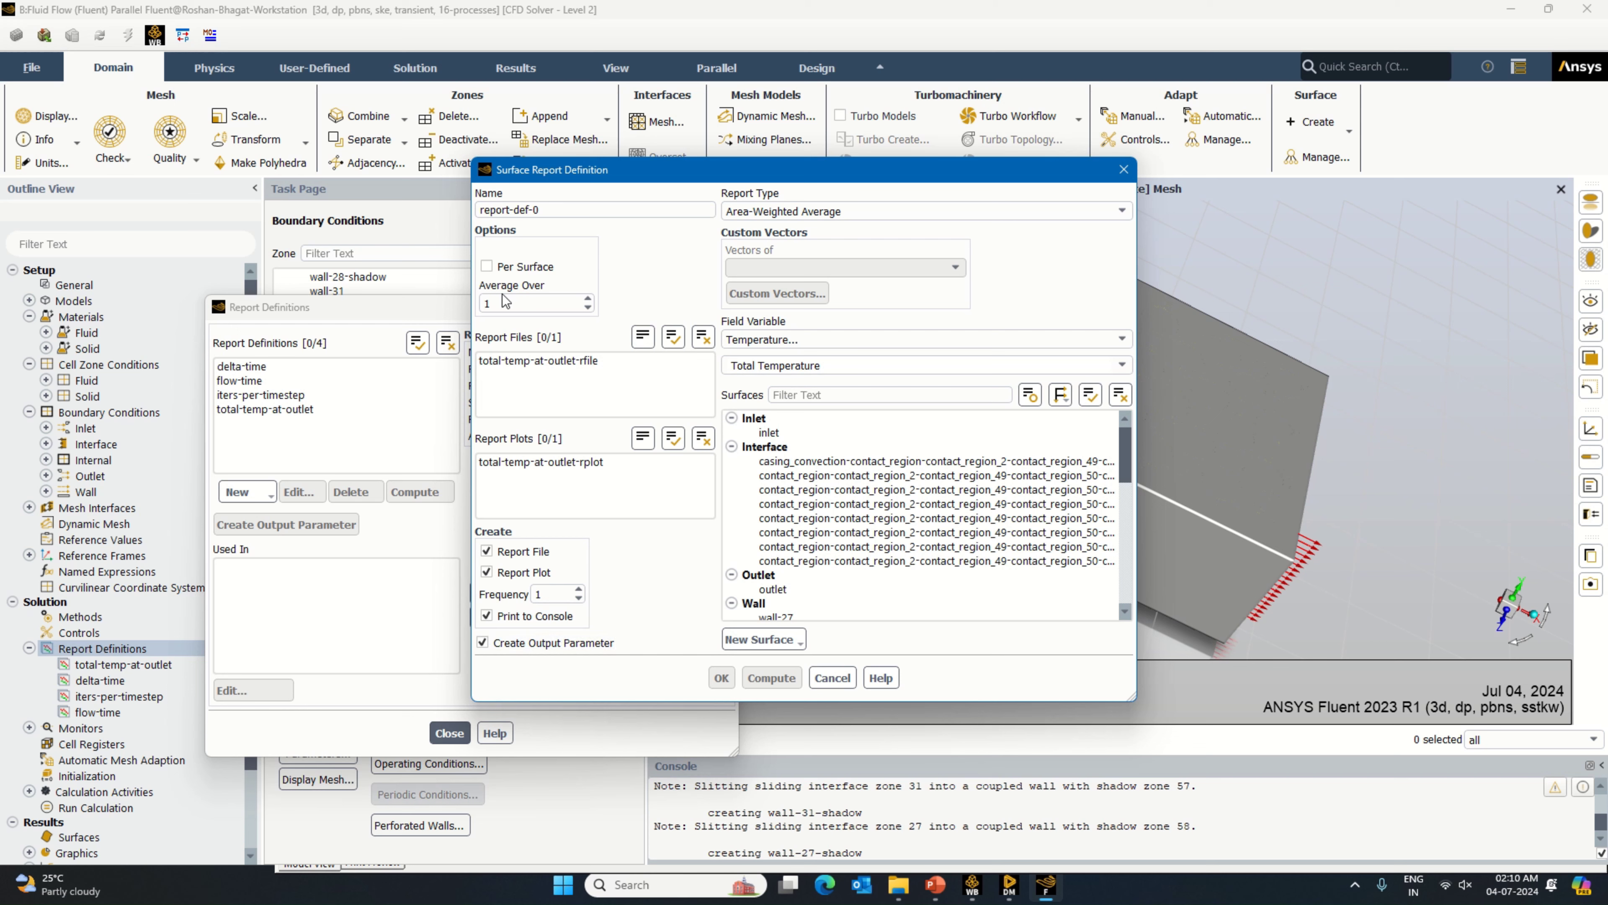
Step: Name the report definition total-temp, include all surfaces and save it
drag(545, 212, 431, 226)
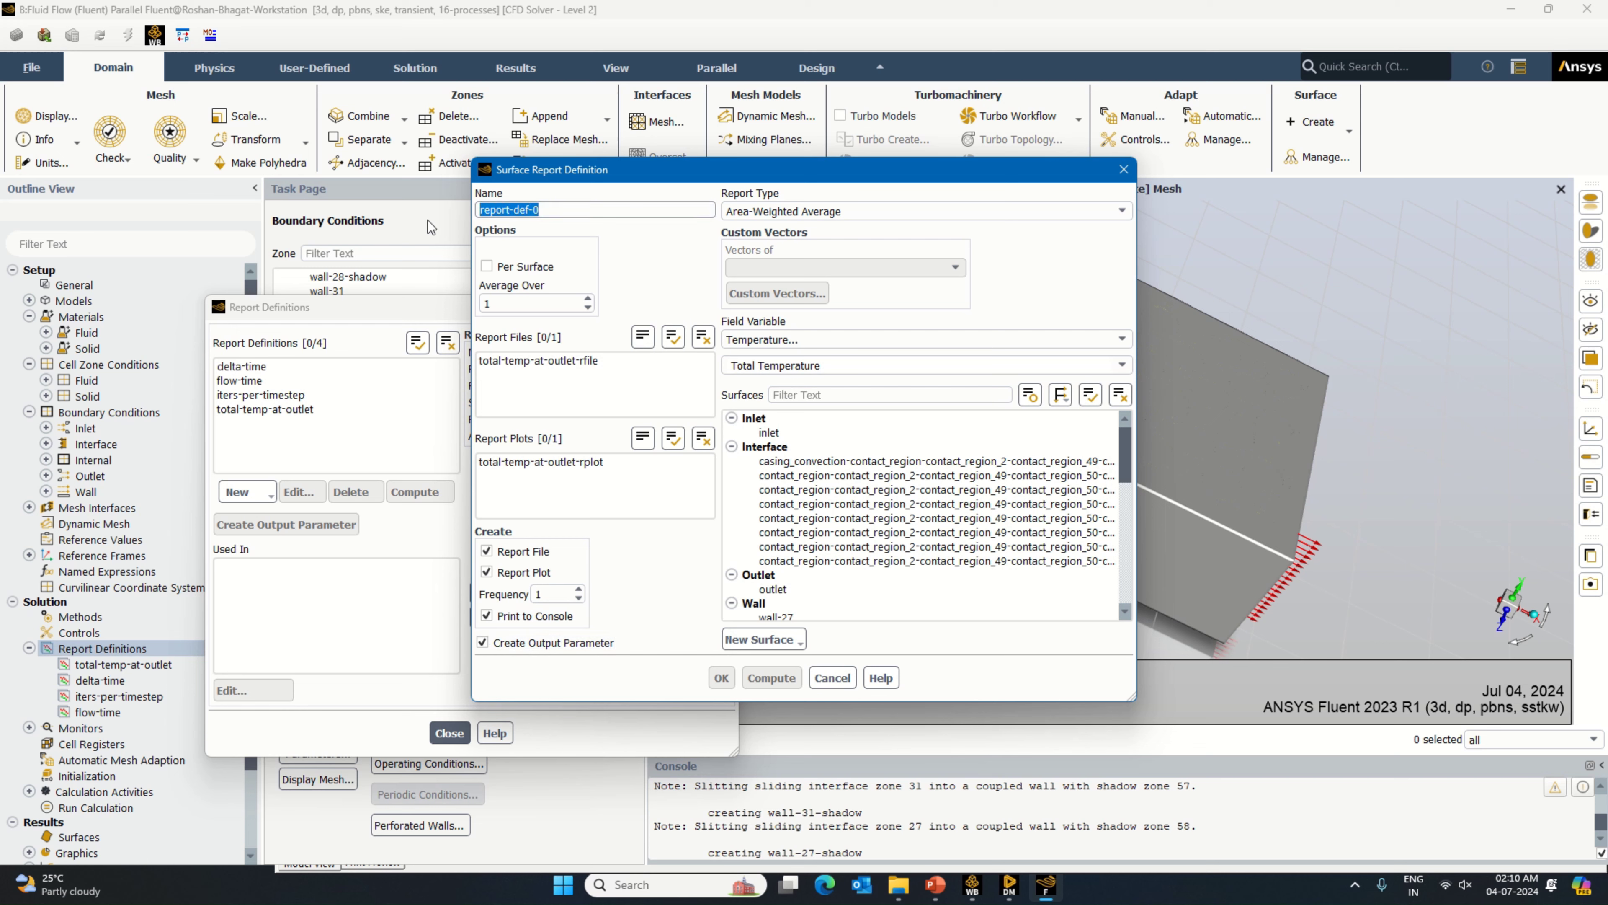
text(total-temp-)
key(BackSpace)
click(1092, 396)
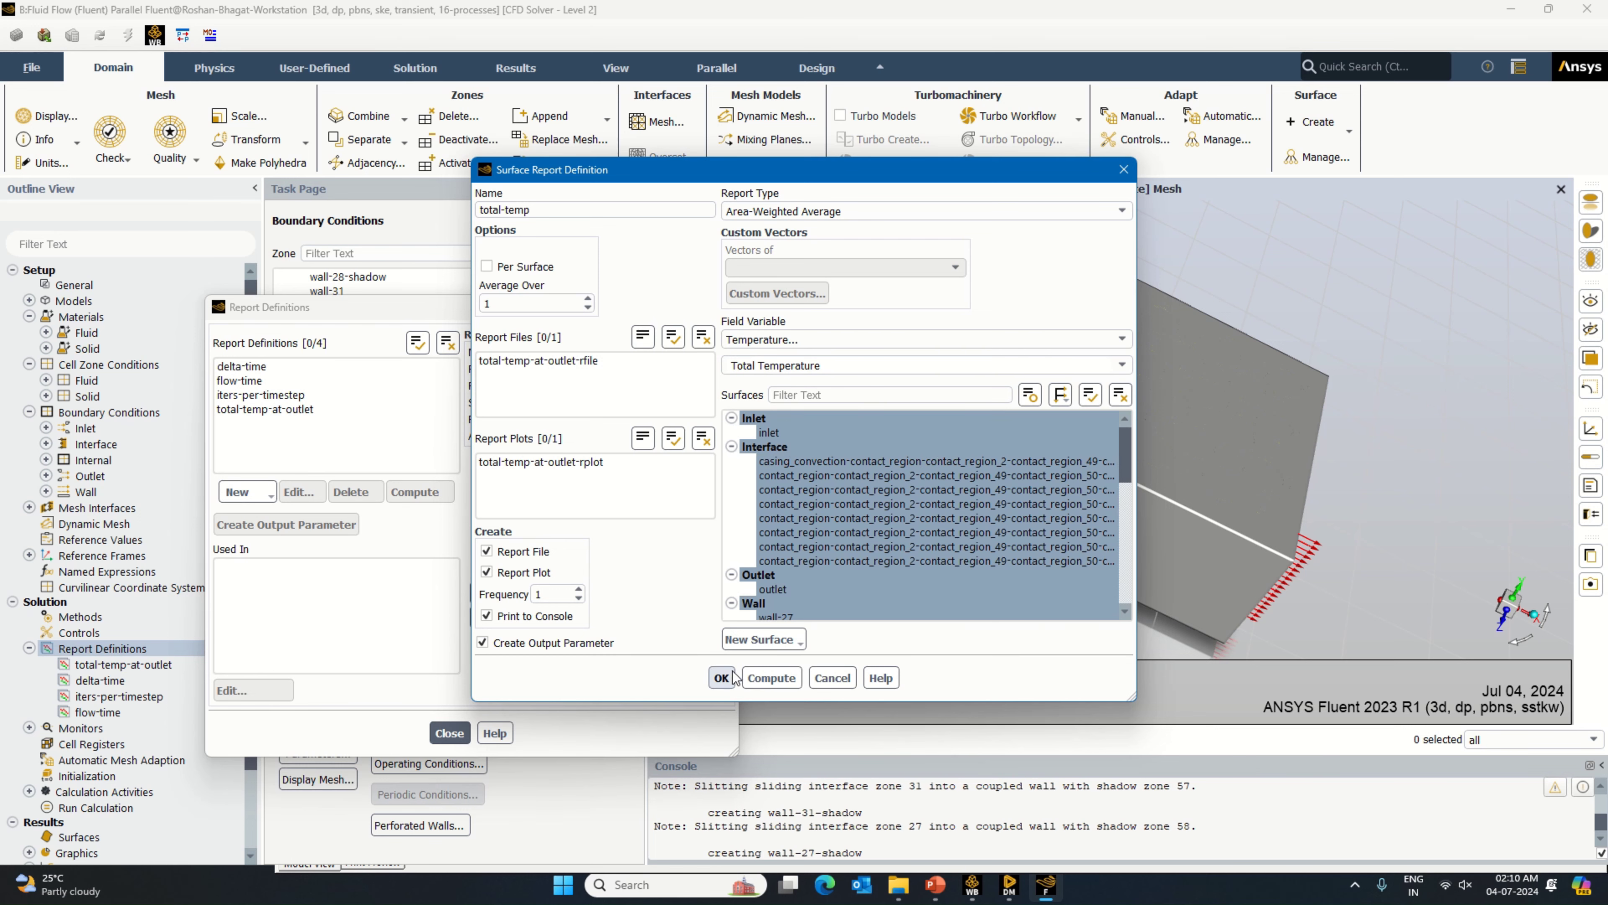
click(721, 677)
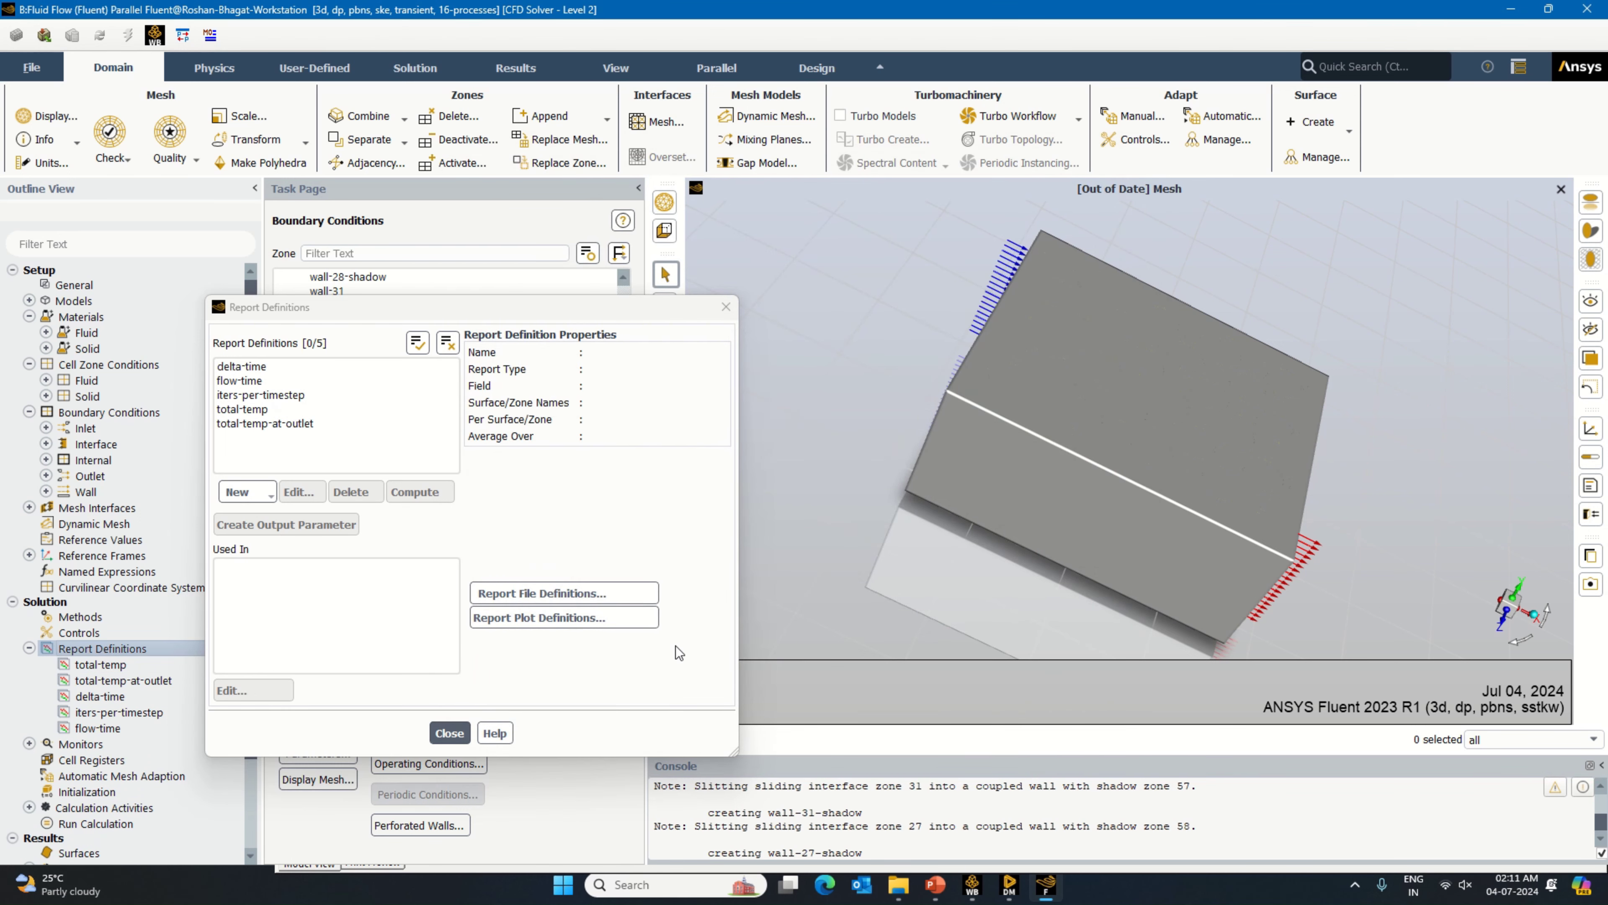
click(273, 493)
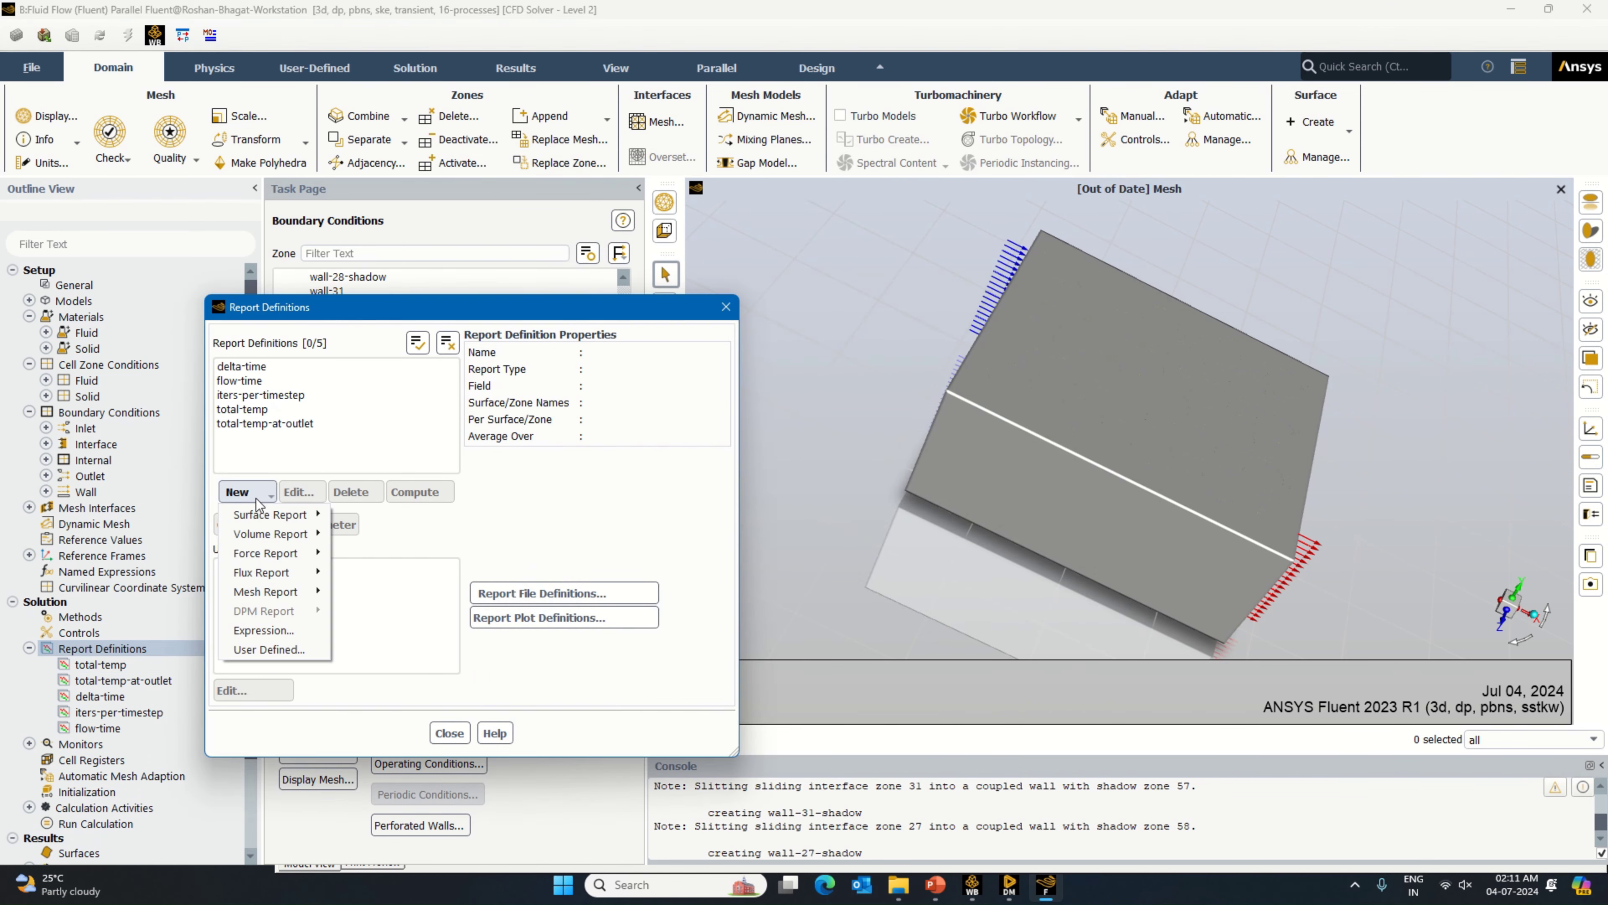
mouse_move(288, 514)
click(393, 531)
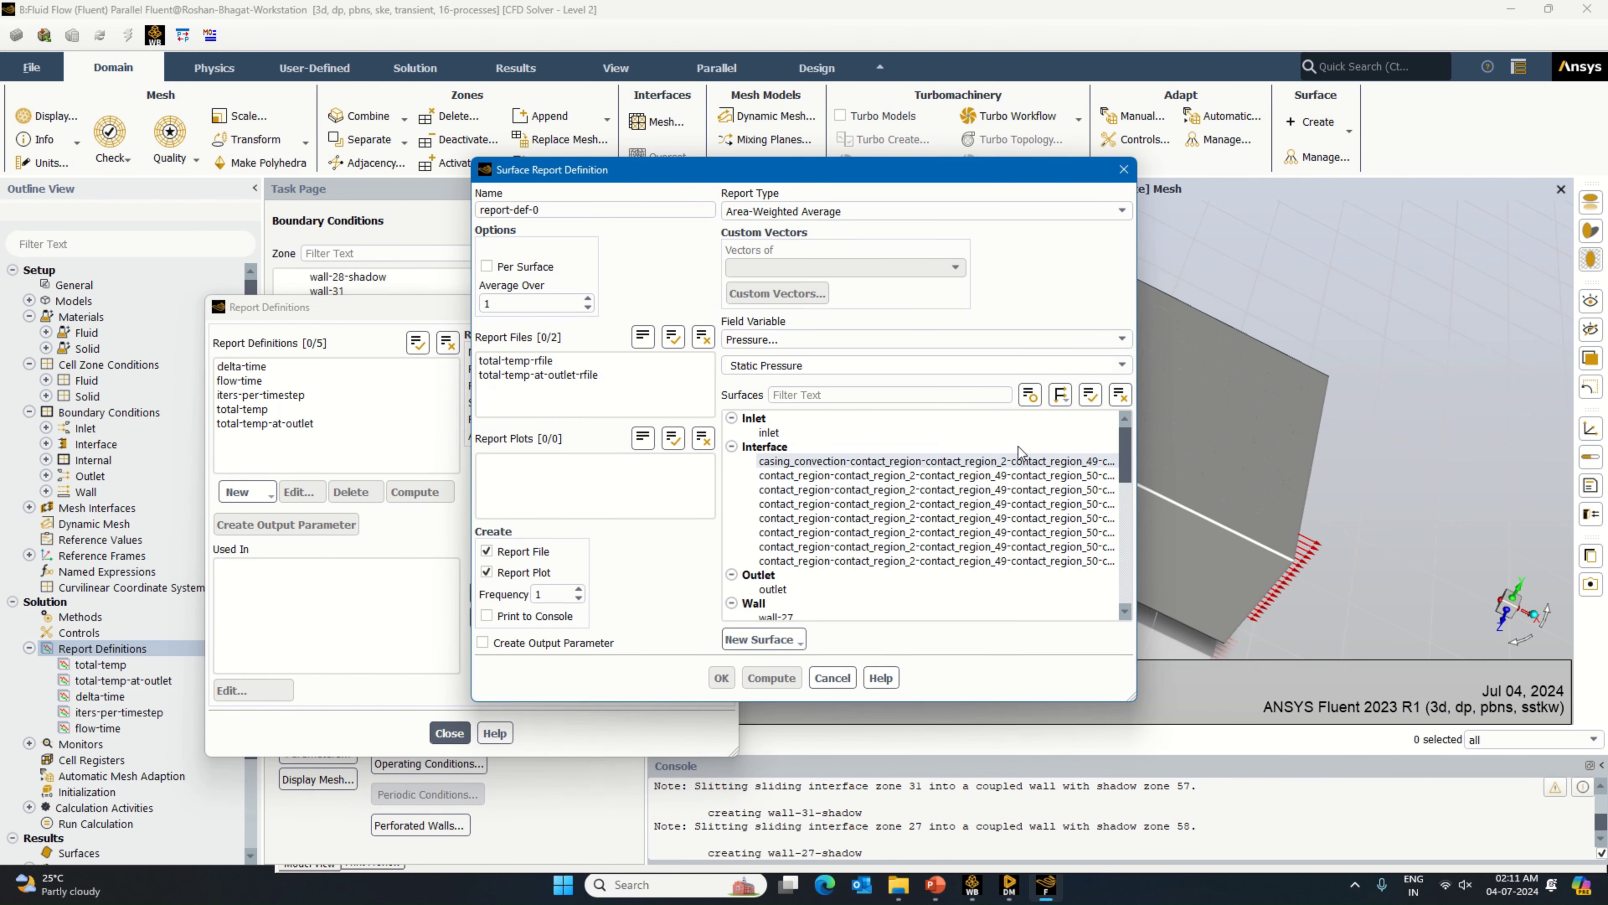
click(1103, 341)
click(1035, 412)
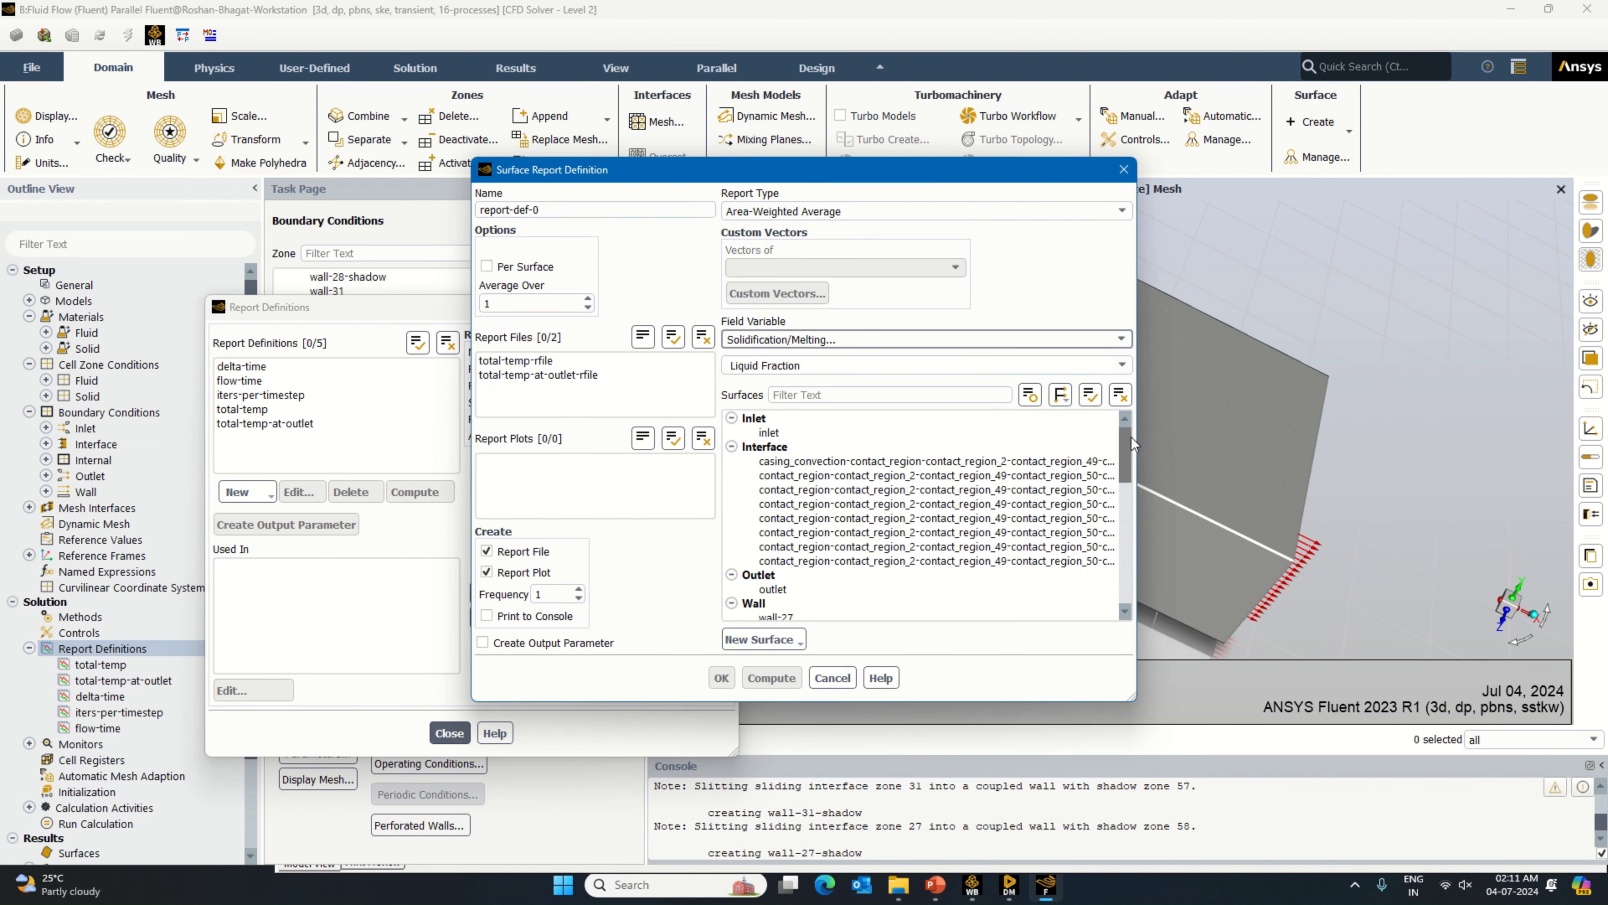
drag(1135, 437, 1347, 448)
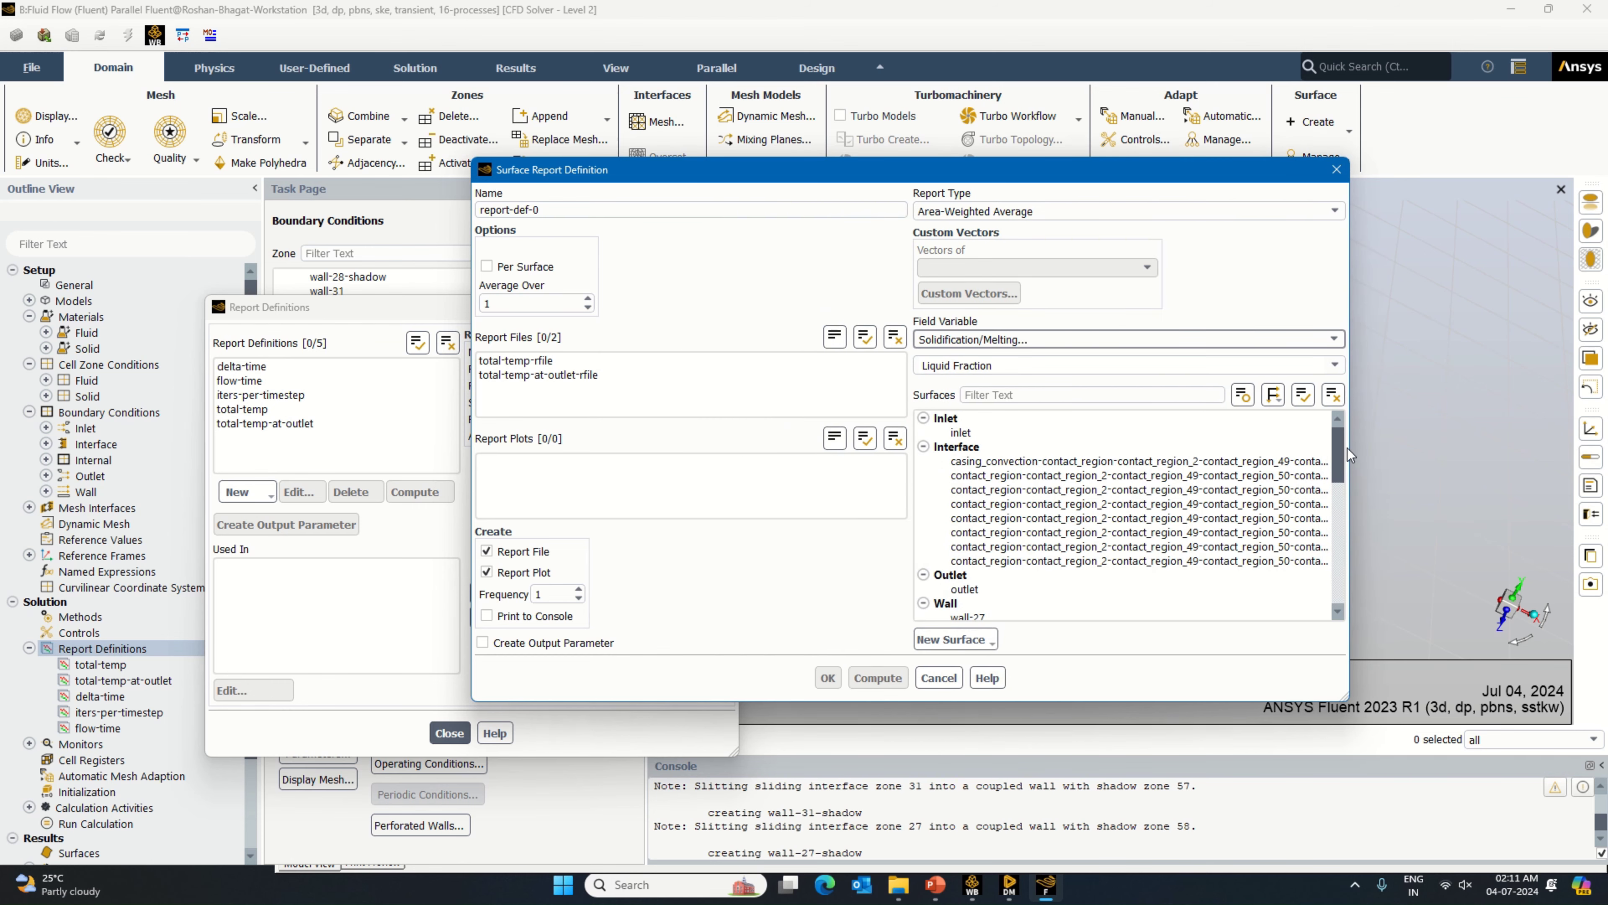
scroll(1334, 478, down, 4)
scroll(1334, 478, up, 2)
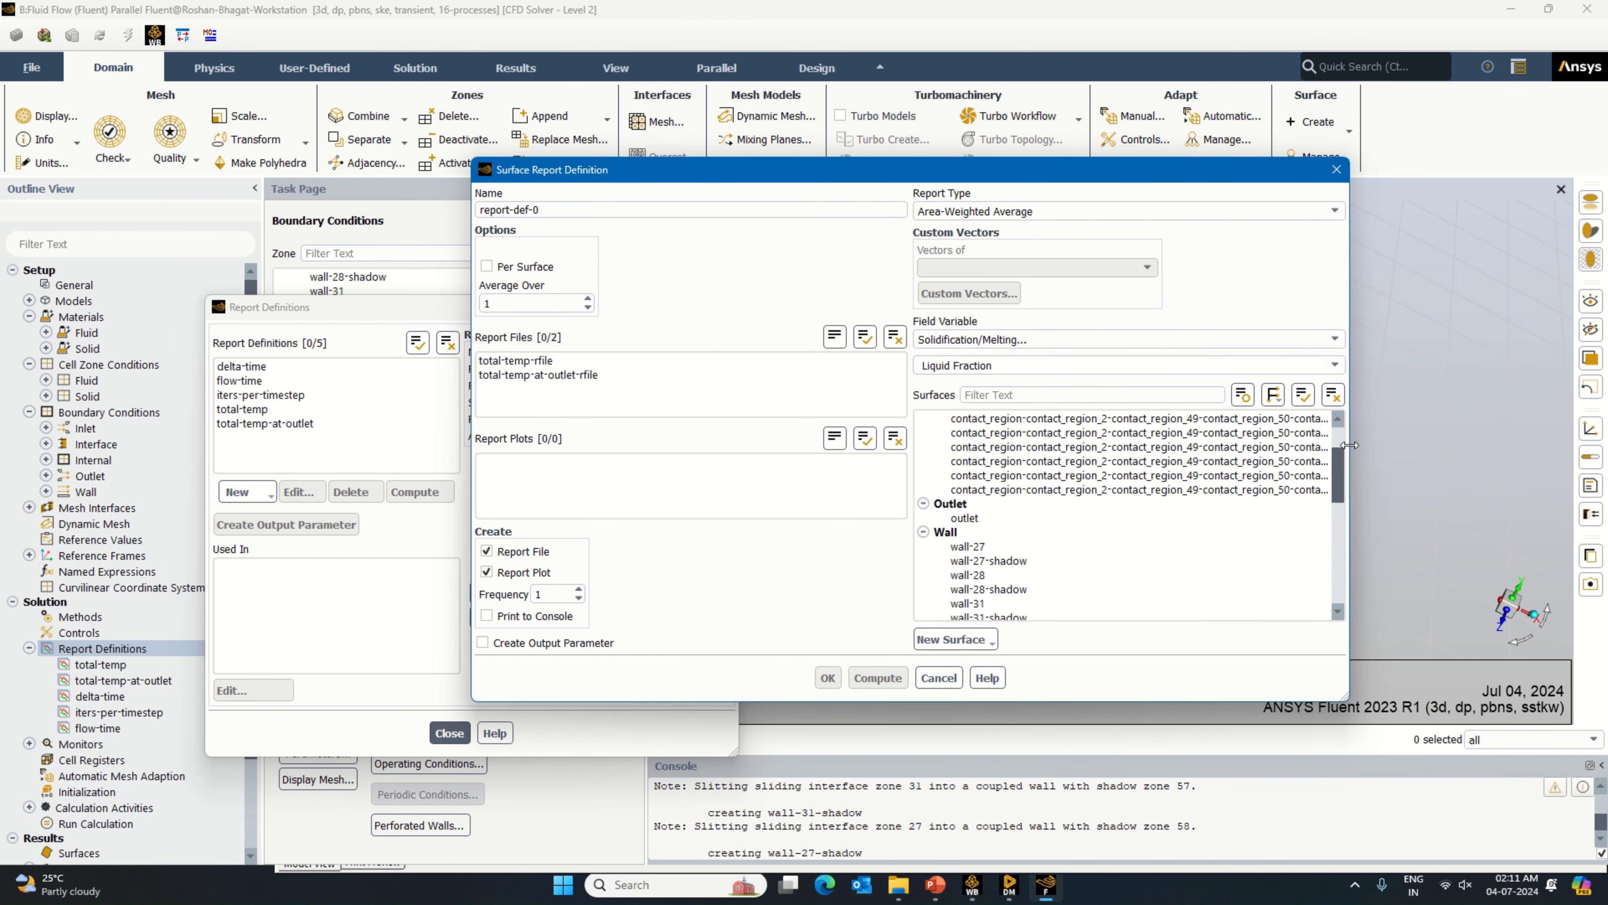
drag(1350, 441, 1509, 443)
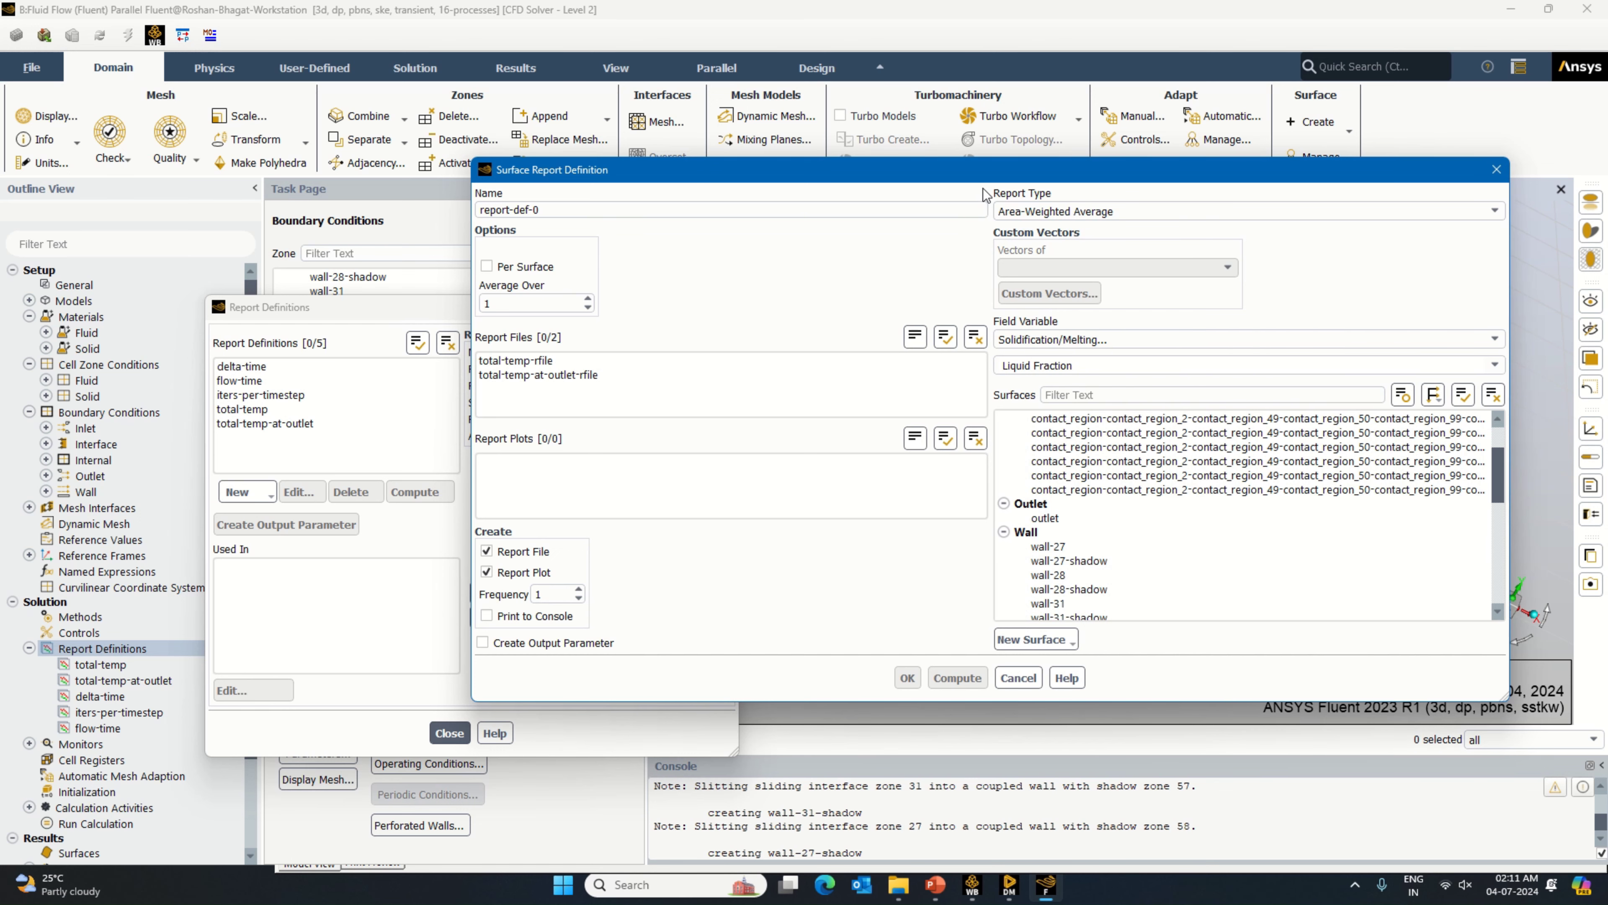
drag(971, 179, 636, 222)
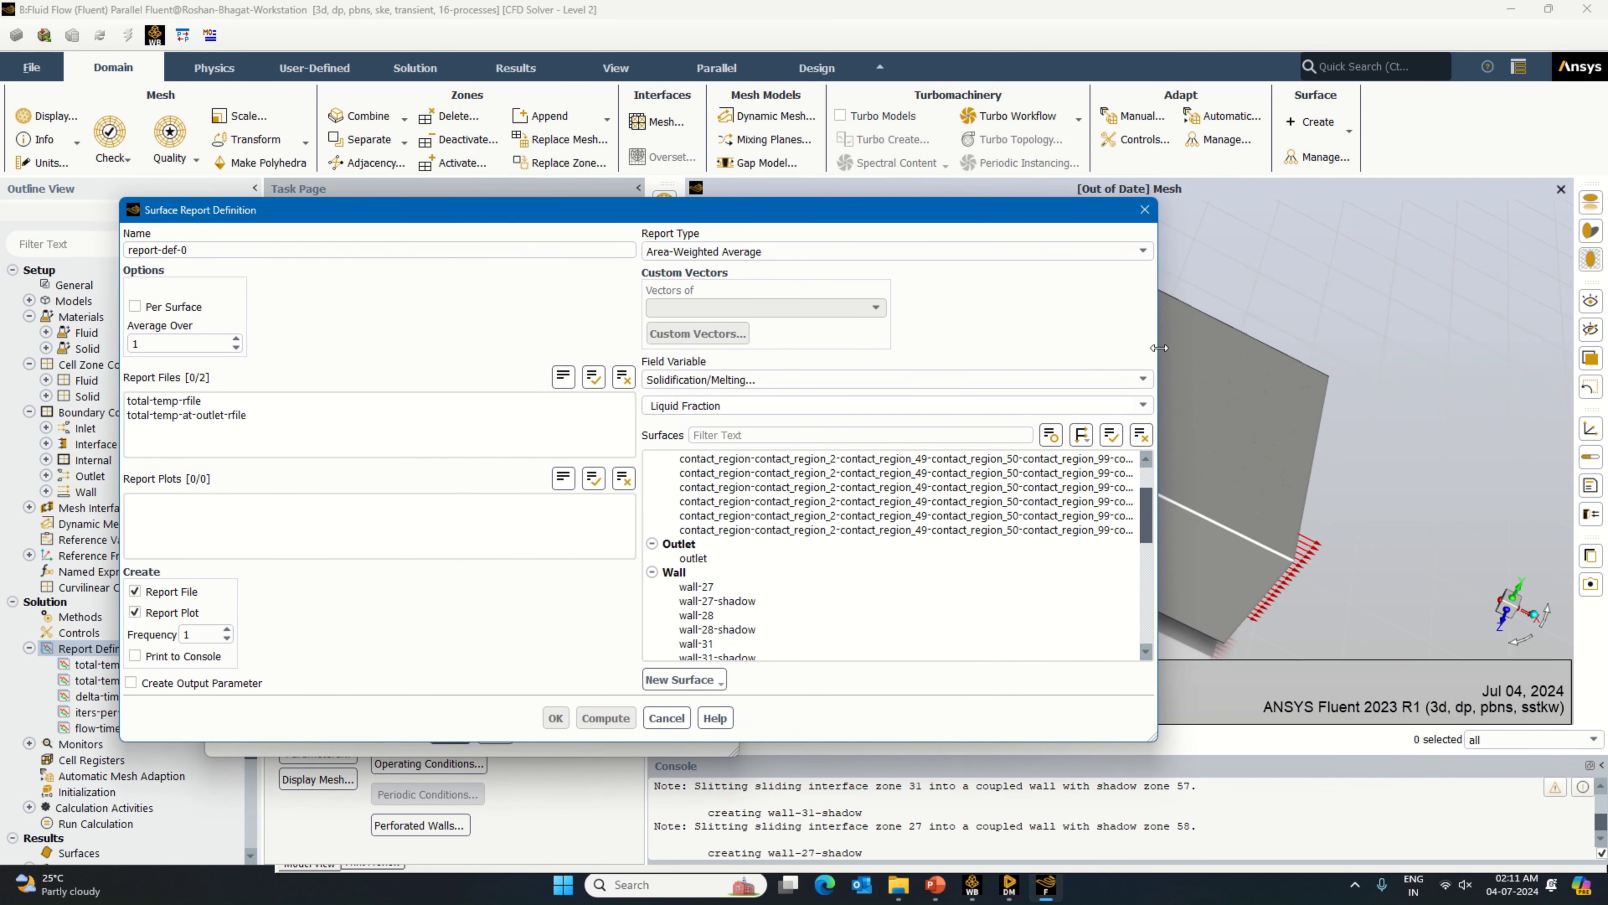
drag(1159, 348, 1527, 348)
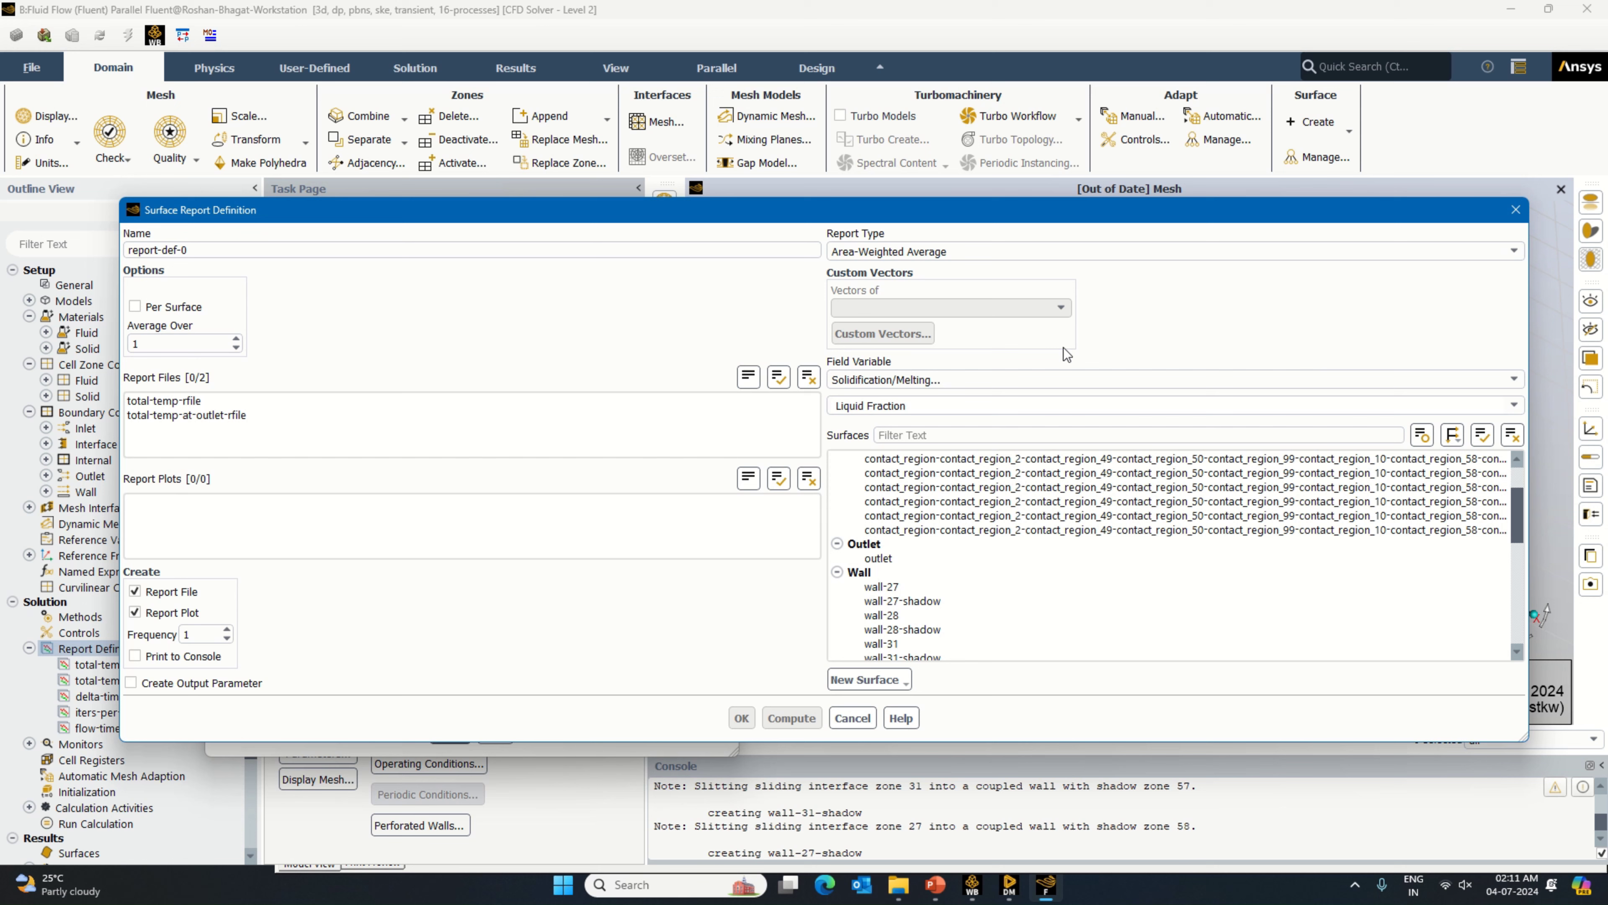
drag(958, 212, 650, 223)
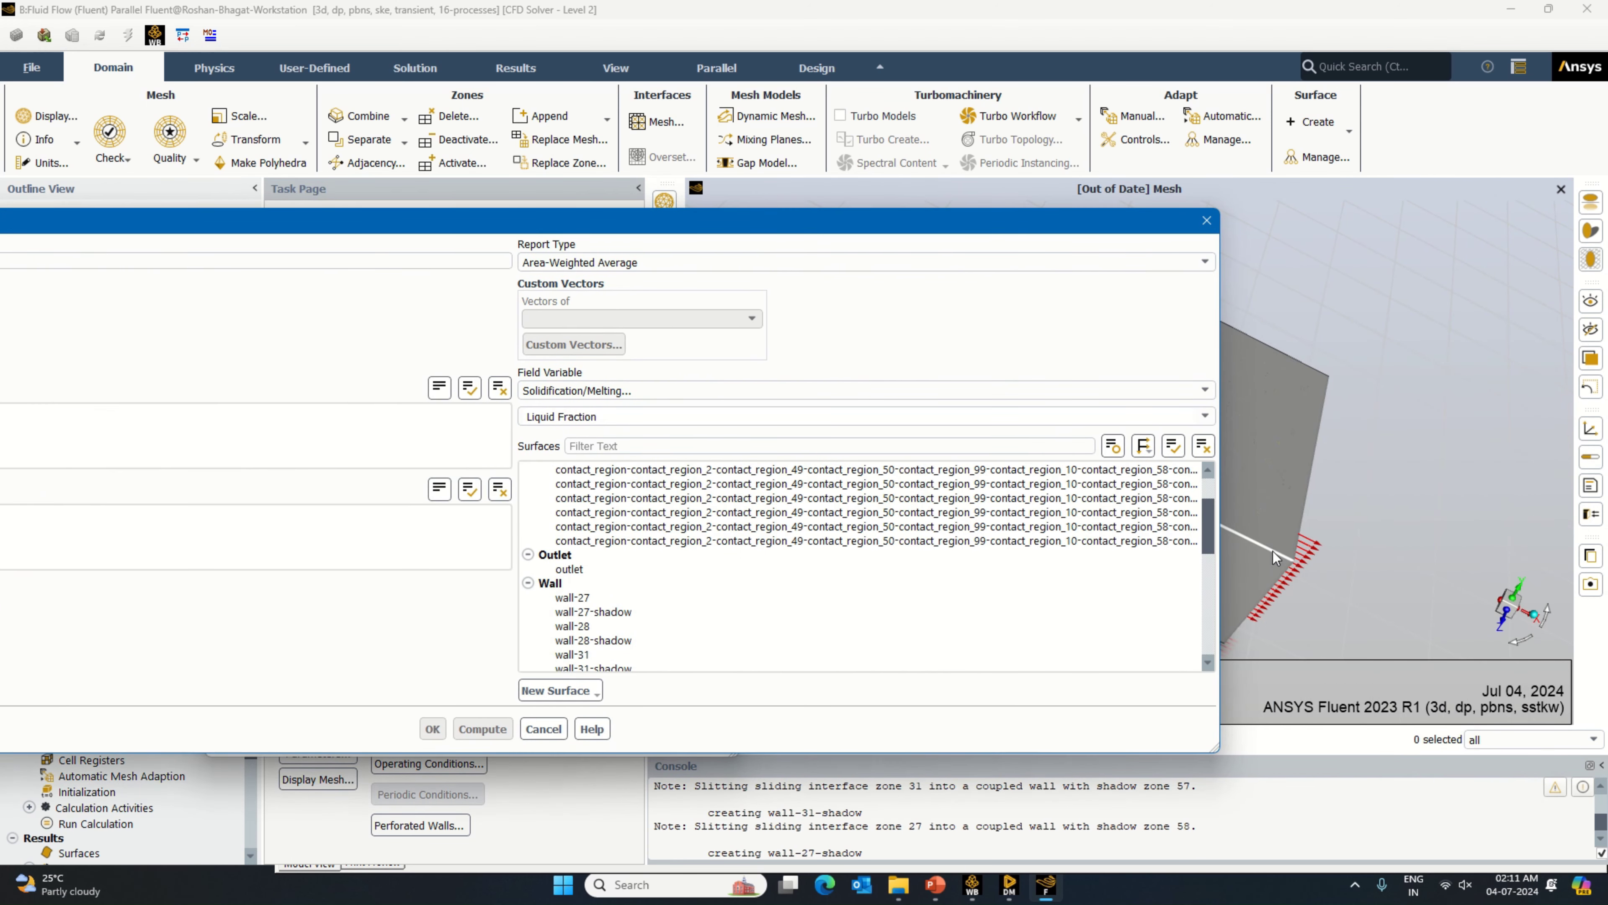
drag(1213, 524, 1541, 491)
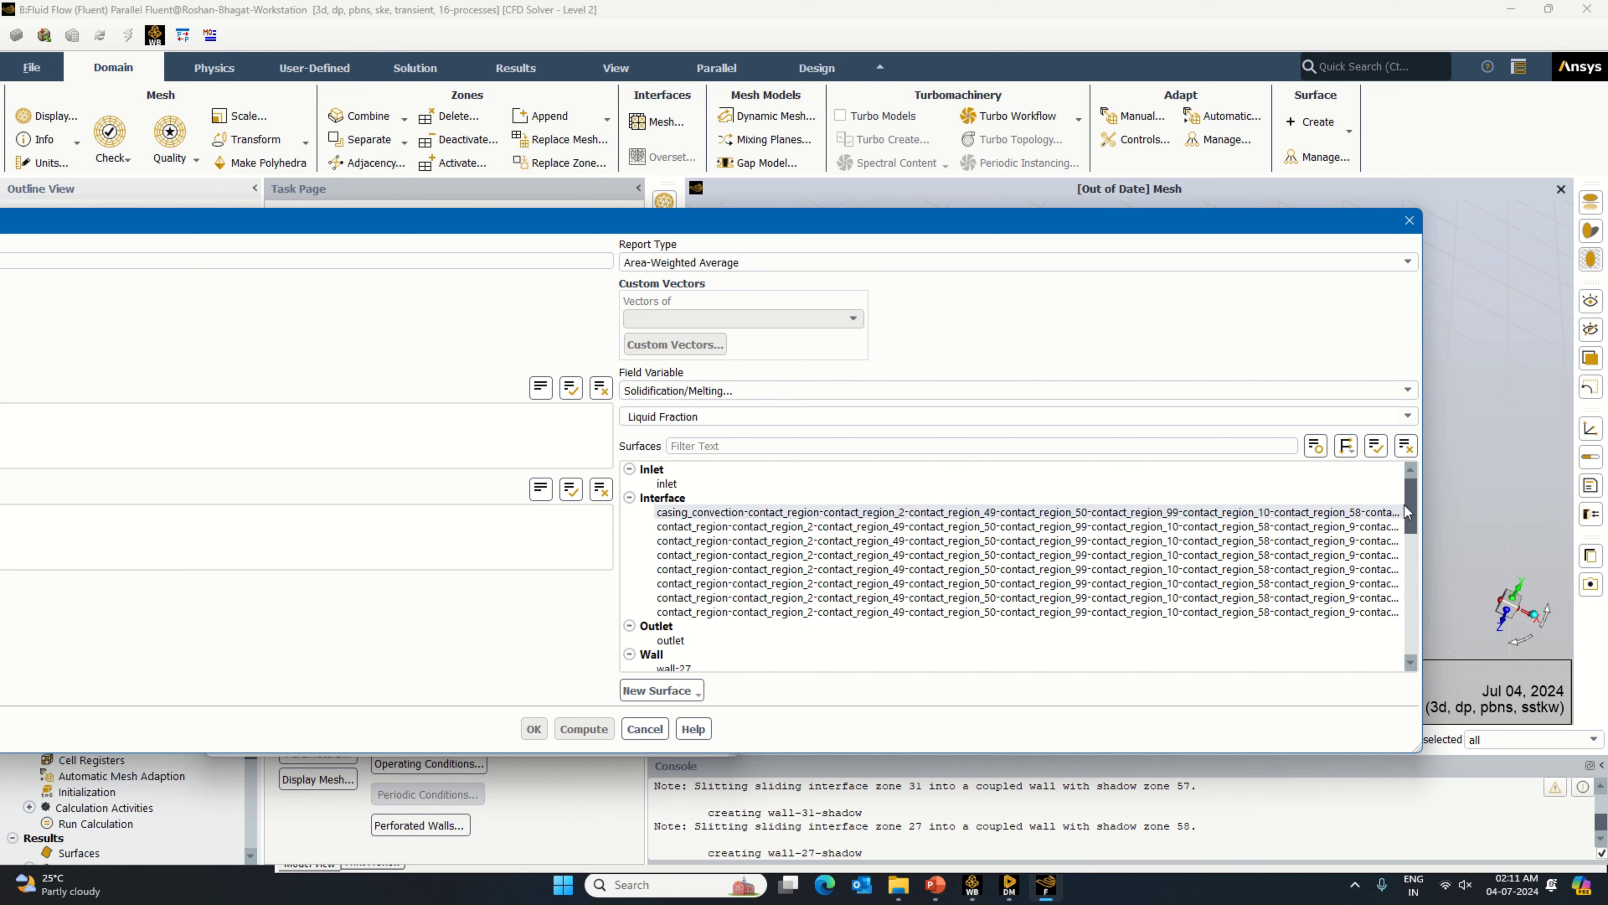
drag(1409, 505, 1409, 636)
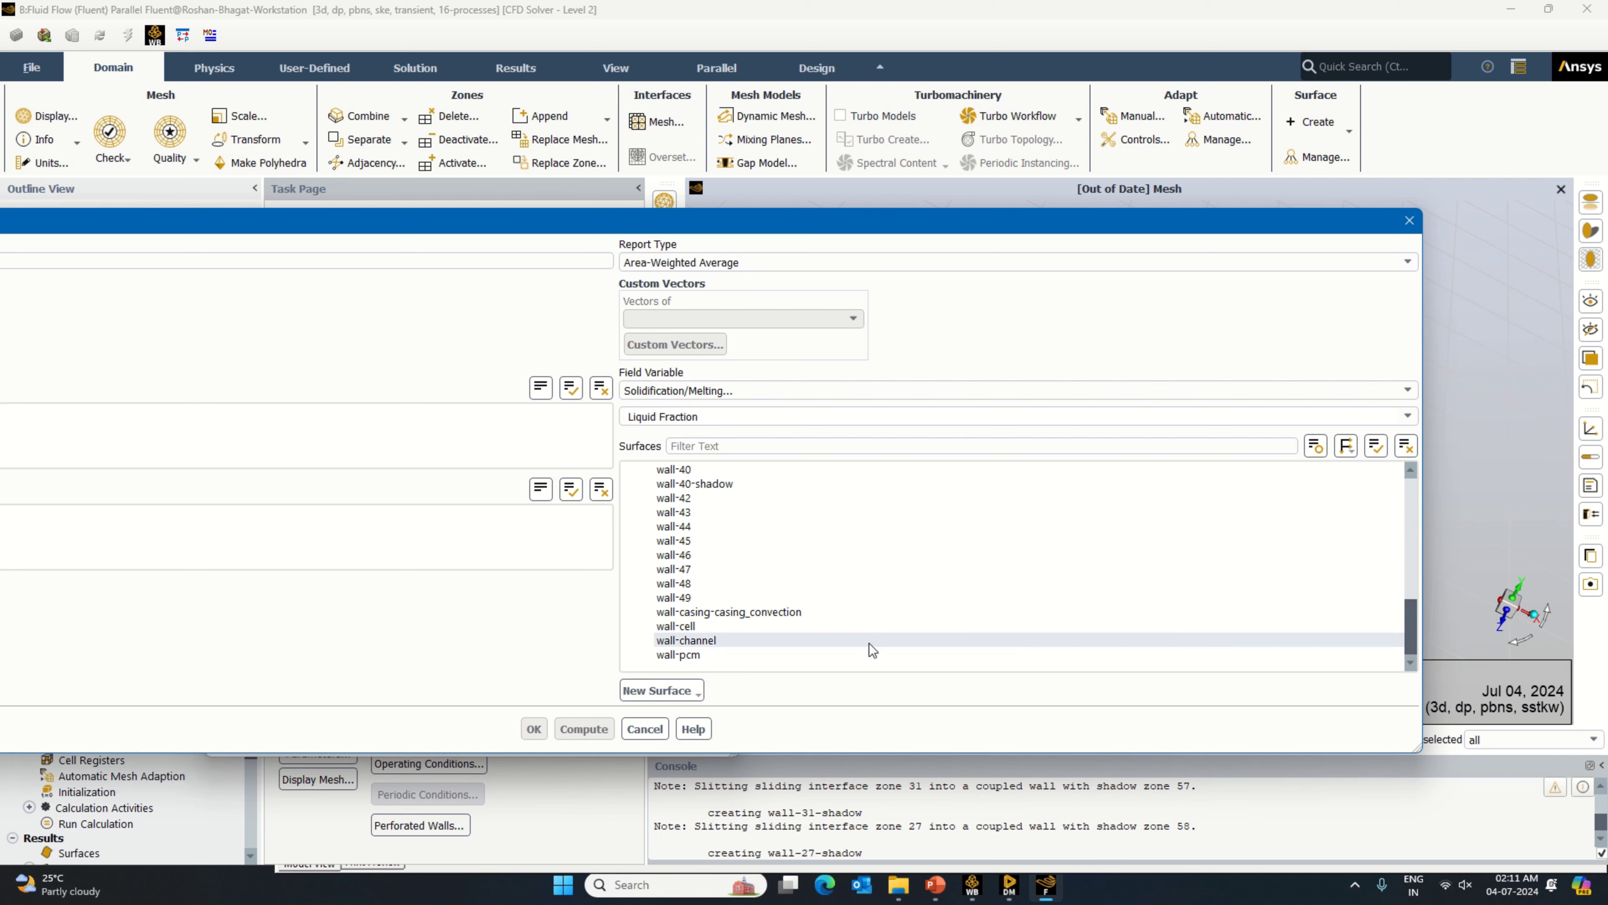
click(937, 655)
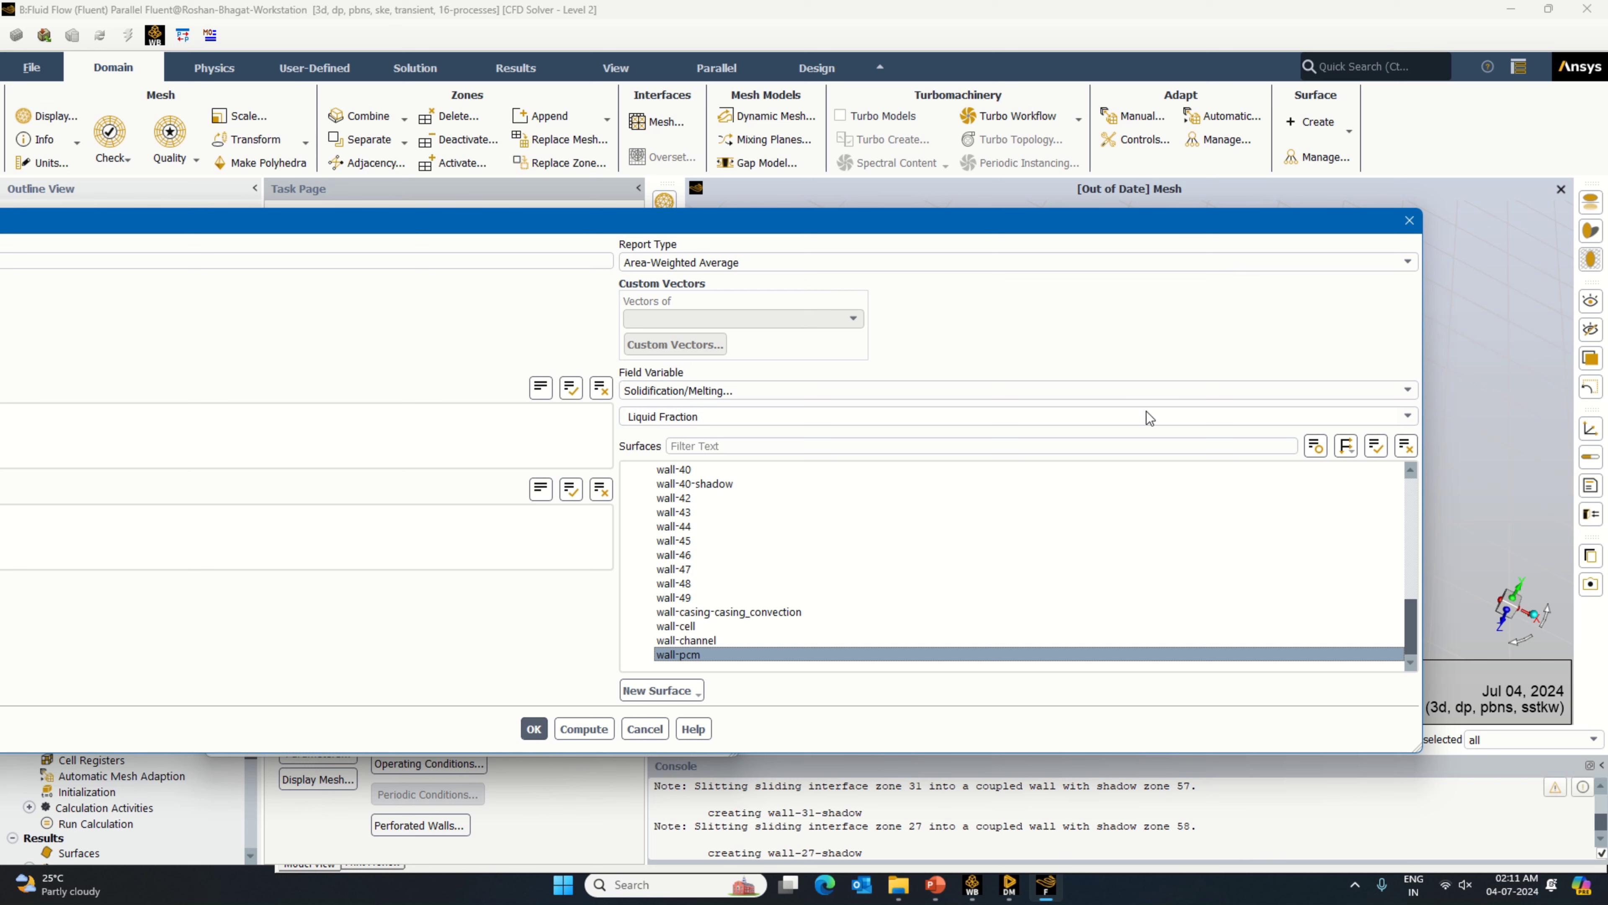
drag(1414, 614, 1412, 479)
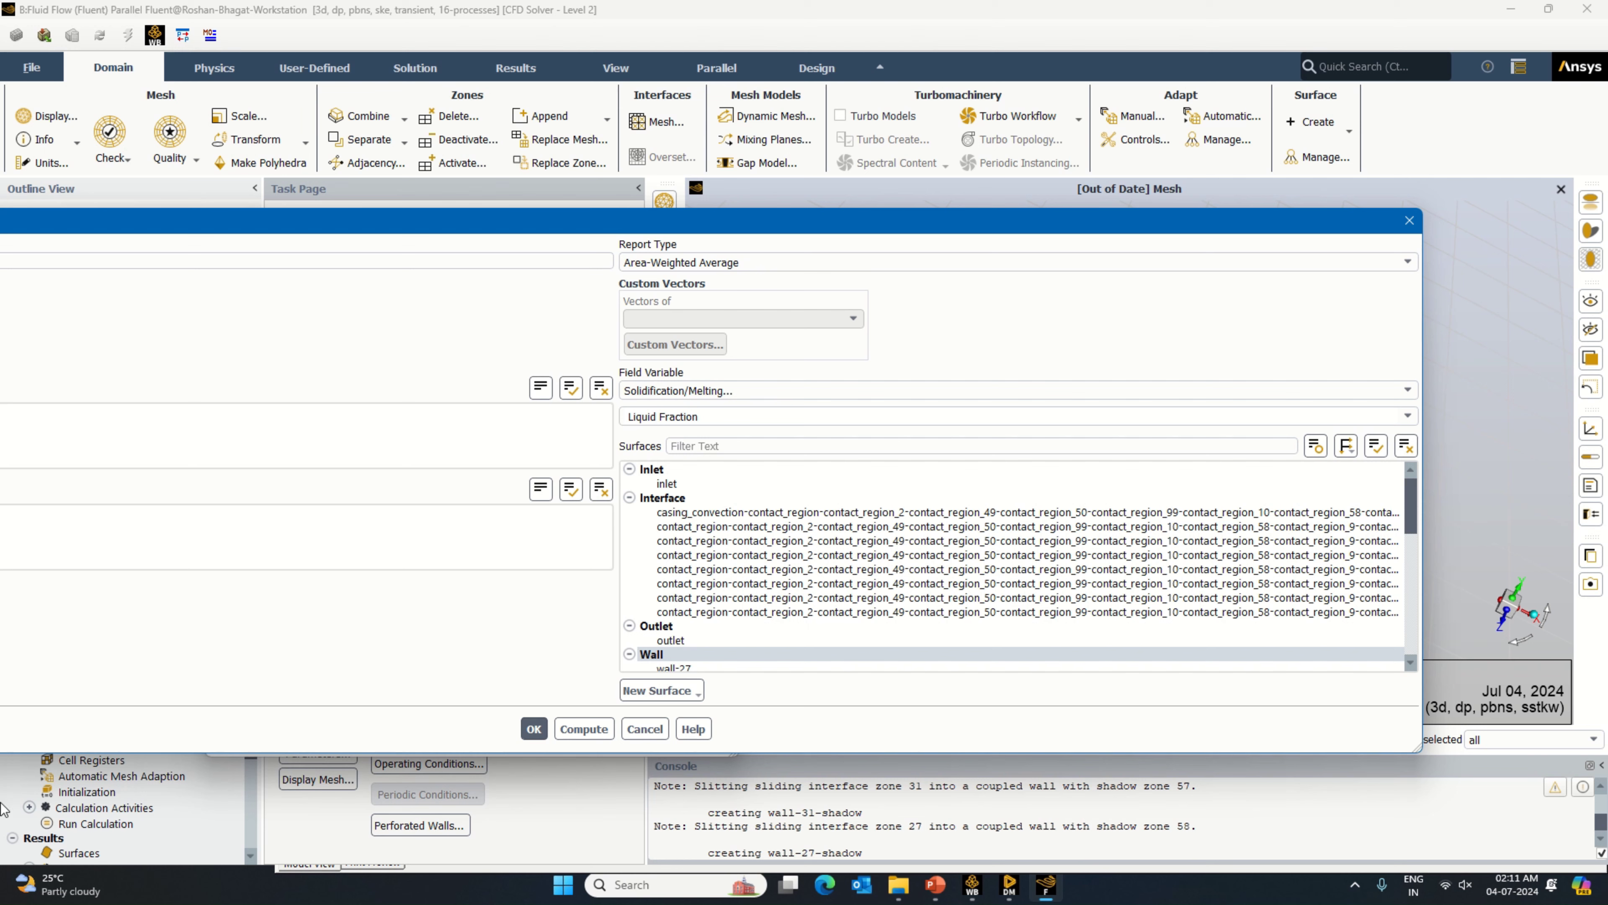
click(824, 647)
click(1408, 223)
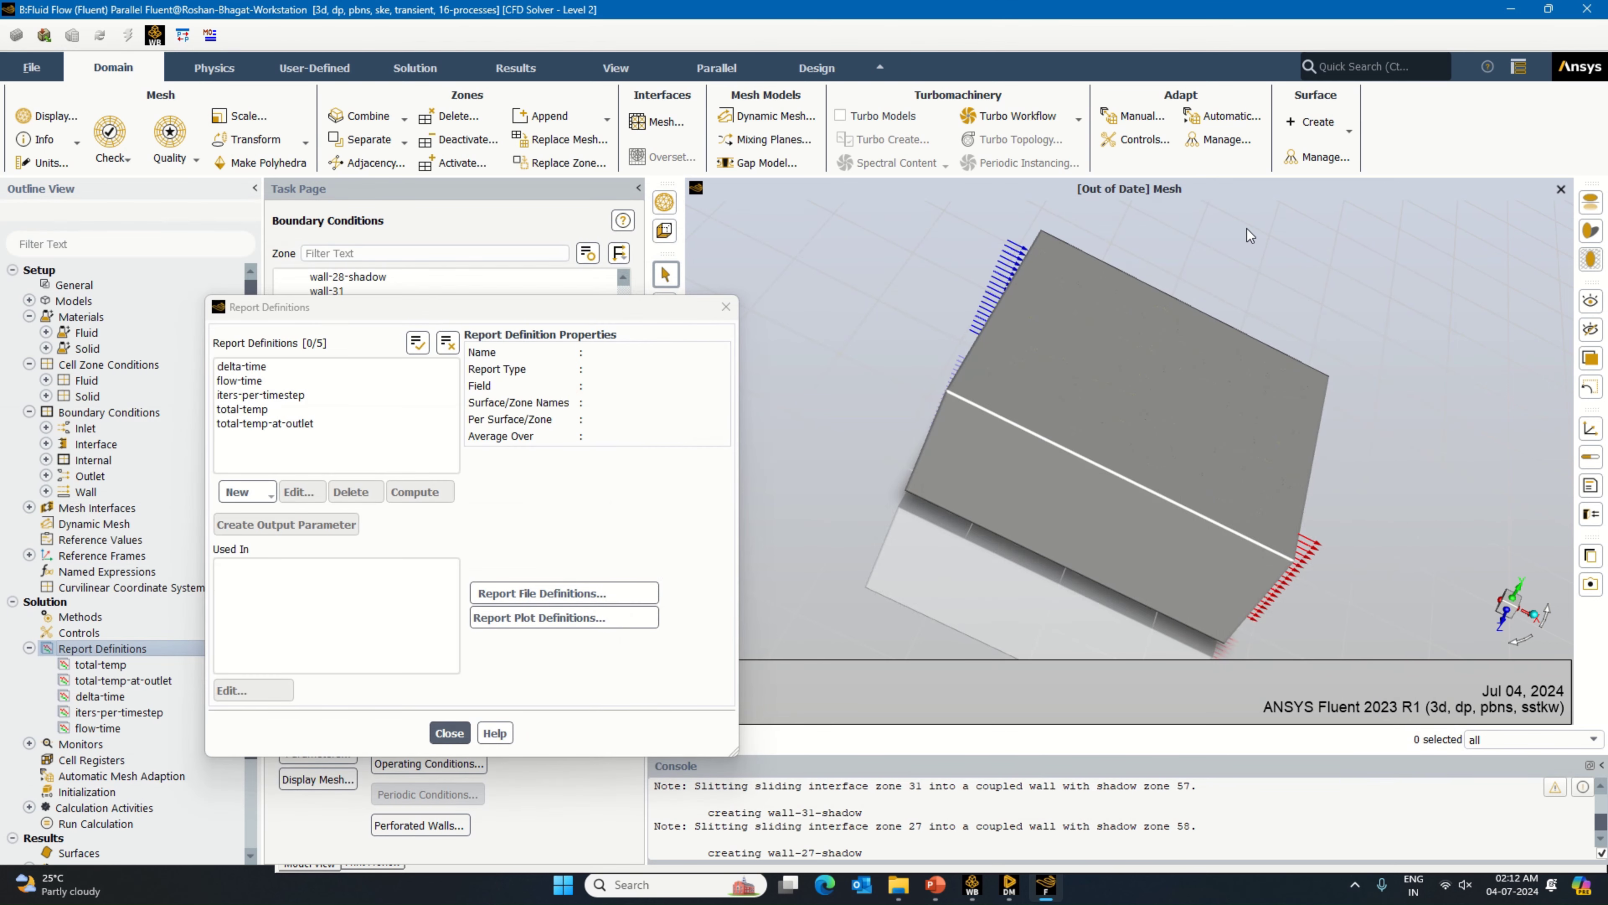
Step: Close the report definitions and initialize the solution with standard initialization
click(726, 308)
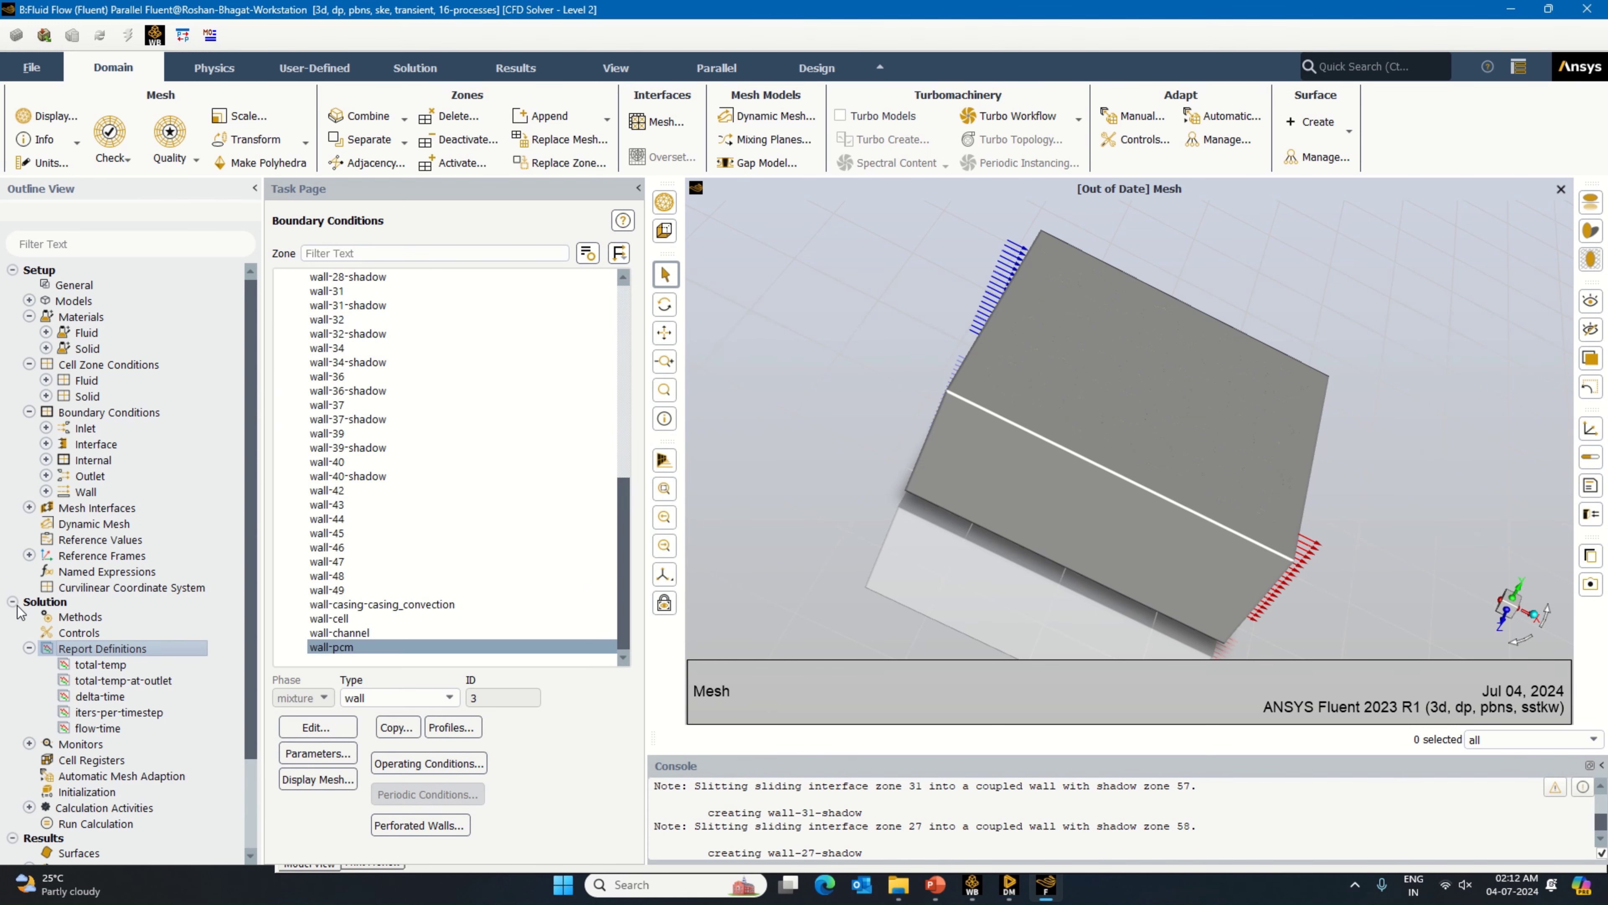
scroll(74, 721, down, 2)
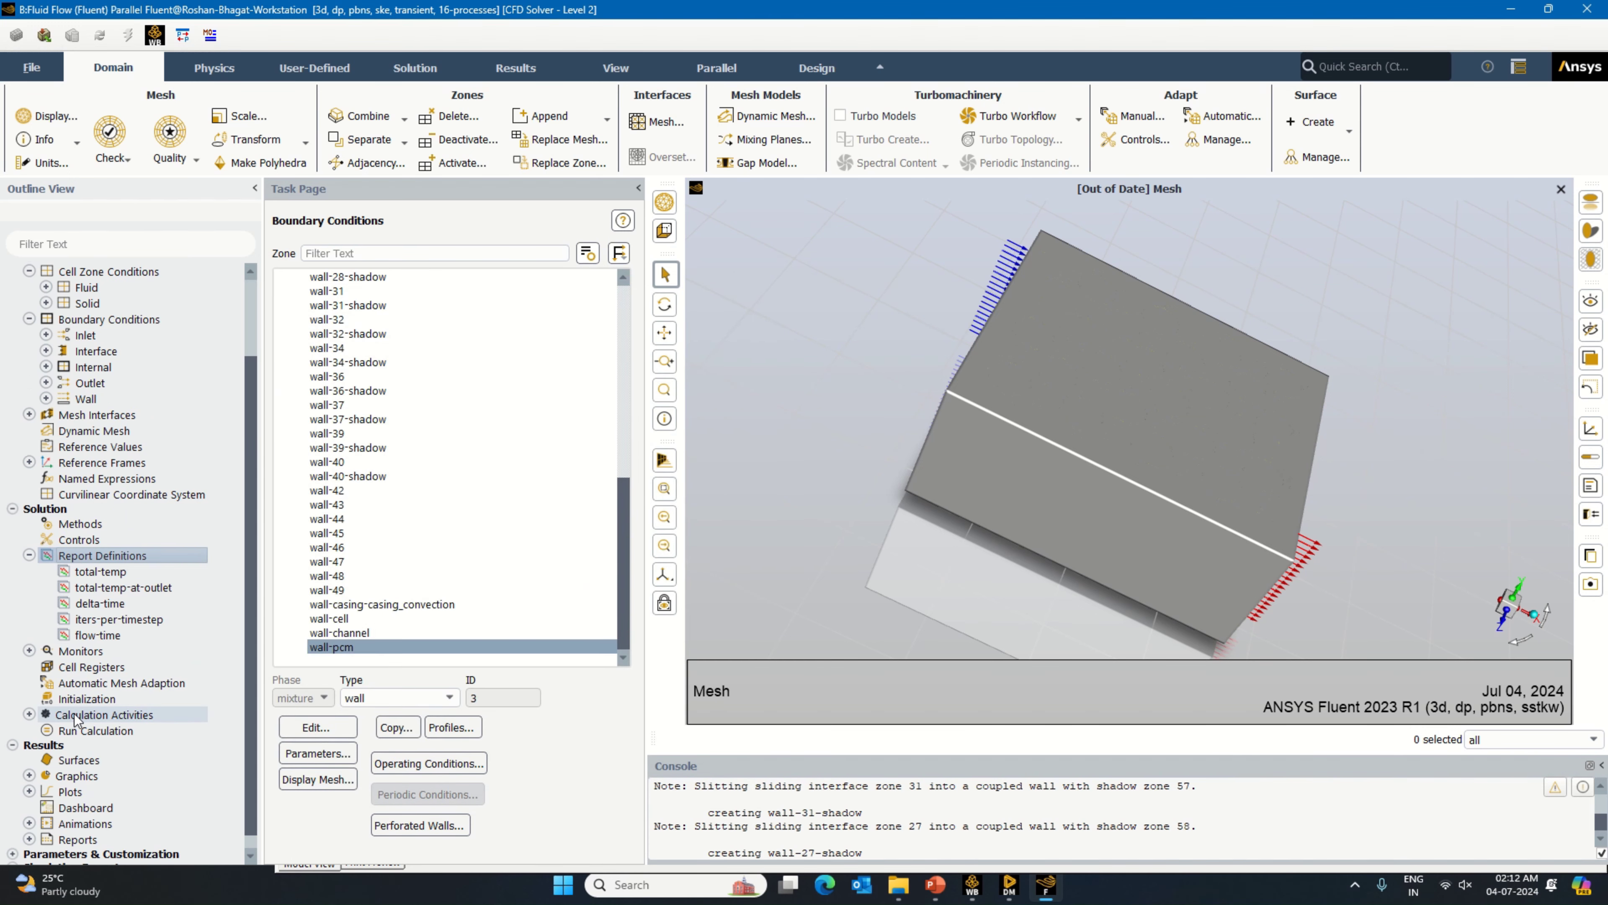
click(98, 699)
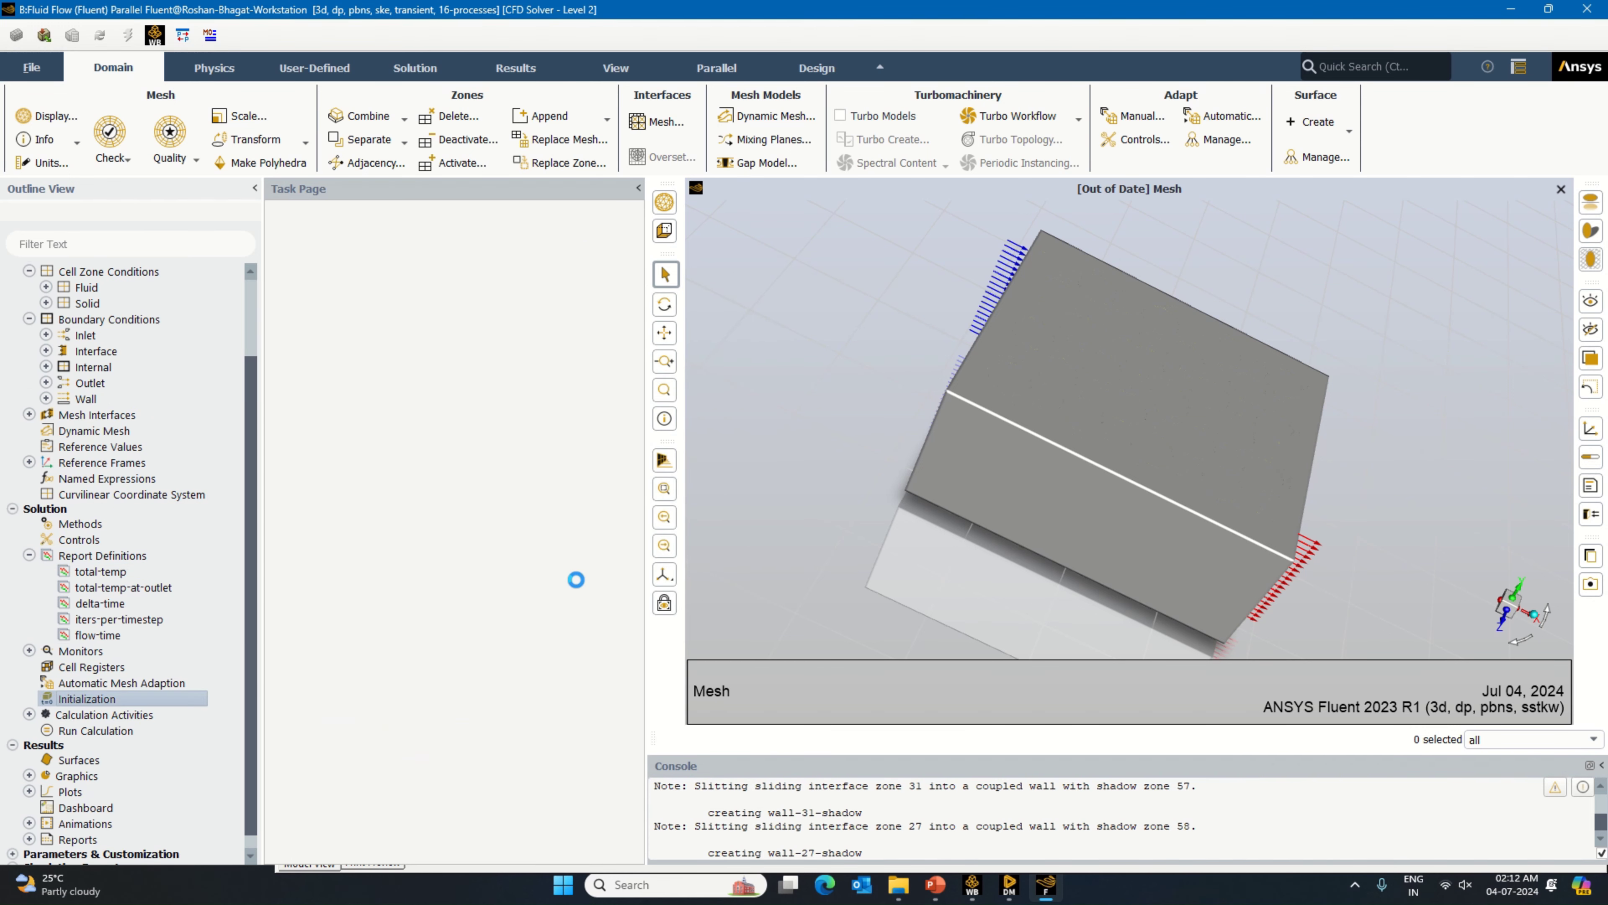
click(354, 667)
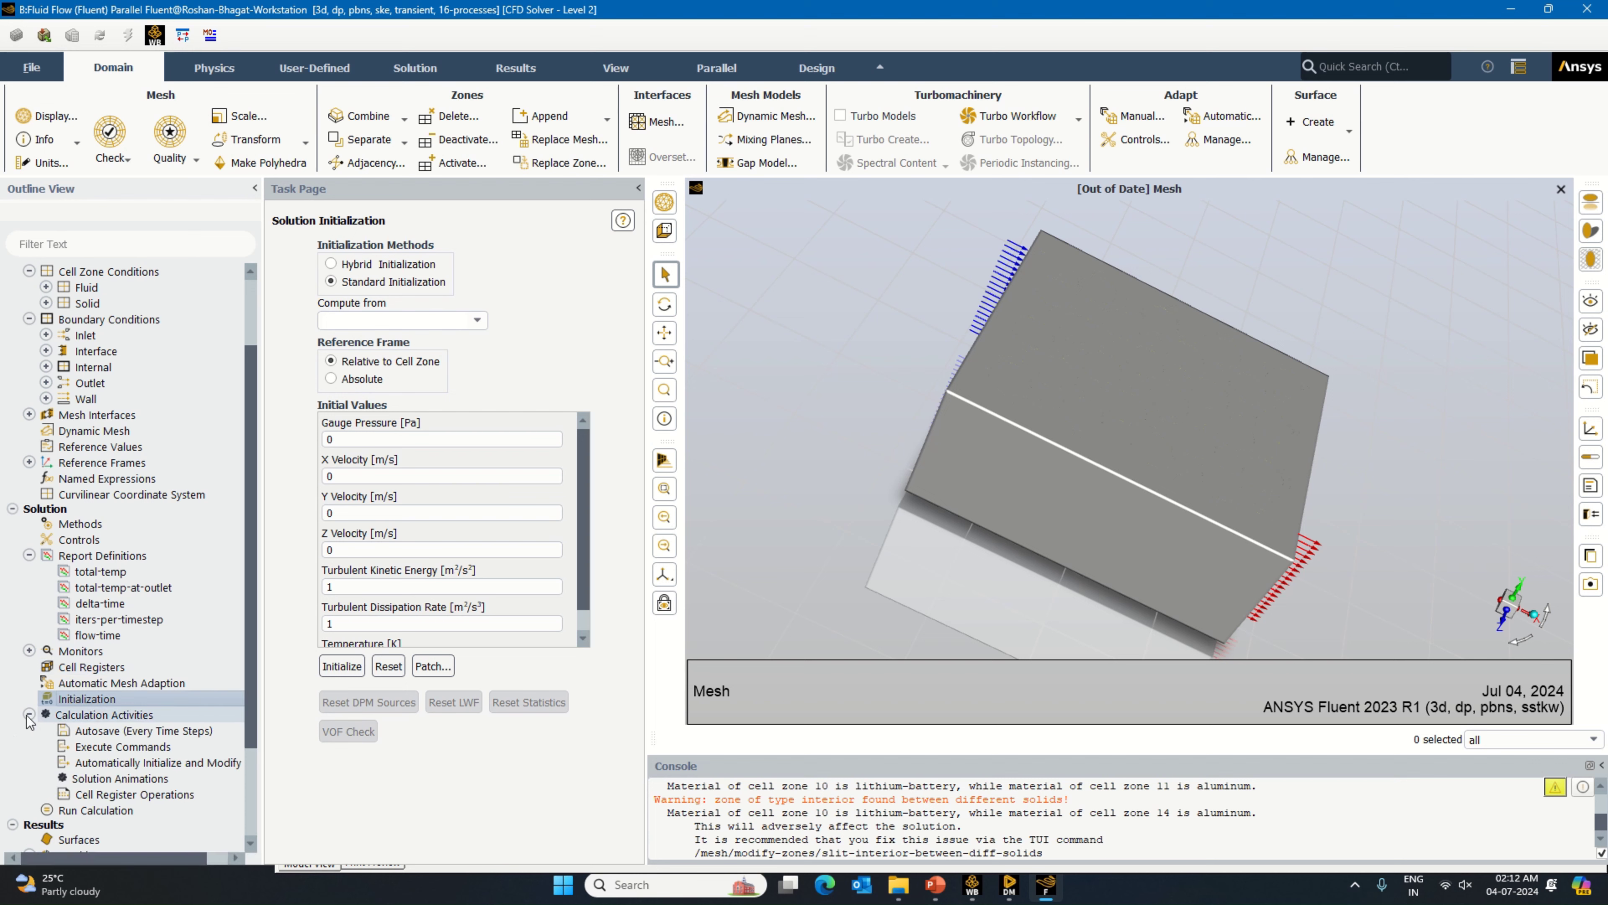
Step: Start a new solution animation definition under the calculation activities and add a new contour object for it
click(48, 721)
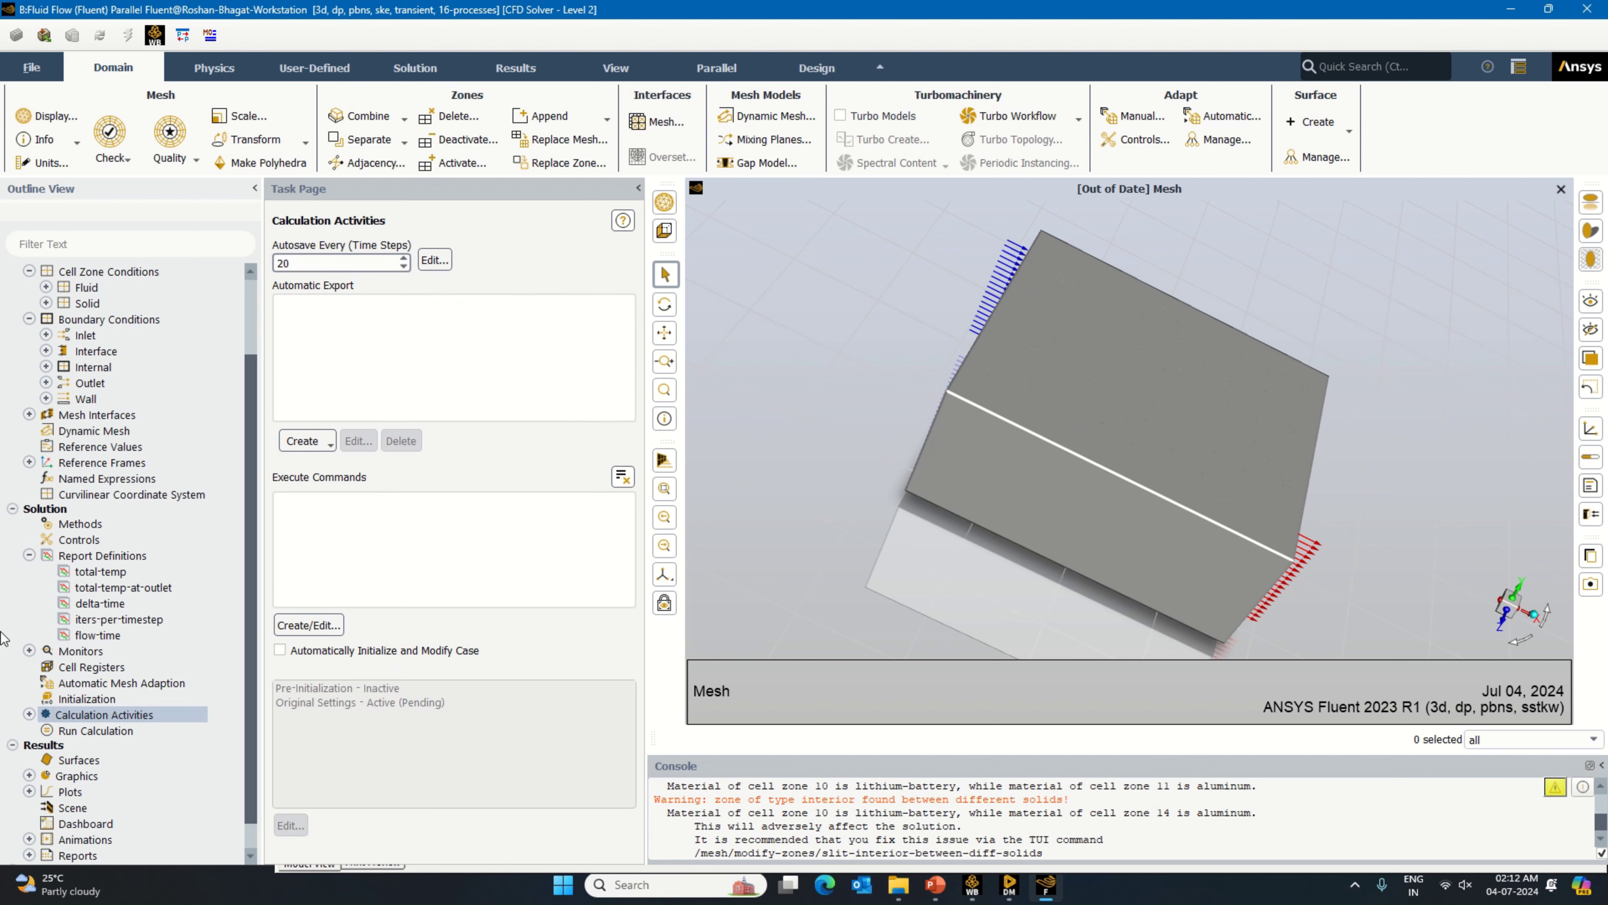
click(29, 714)
click(135, 780)
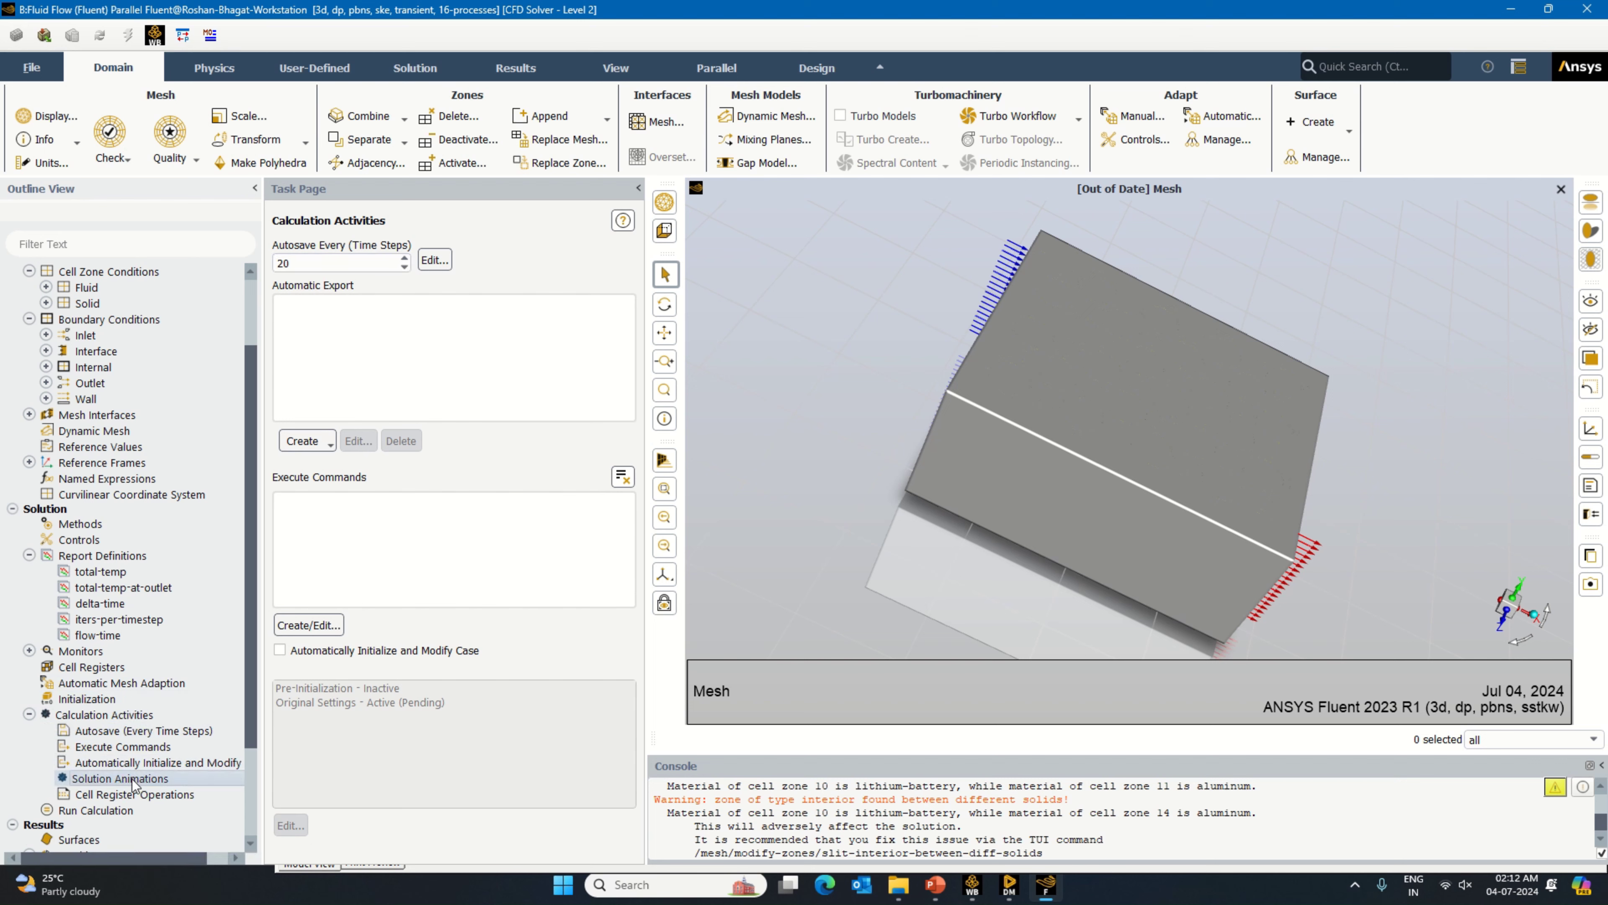
double_click(135, 785)
click(671, 592)
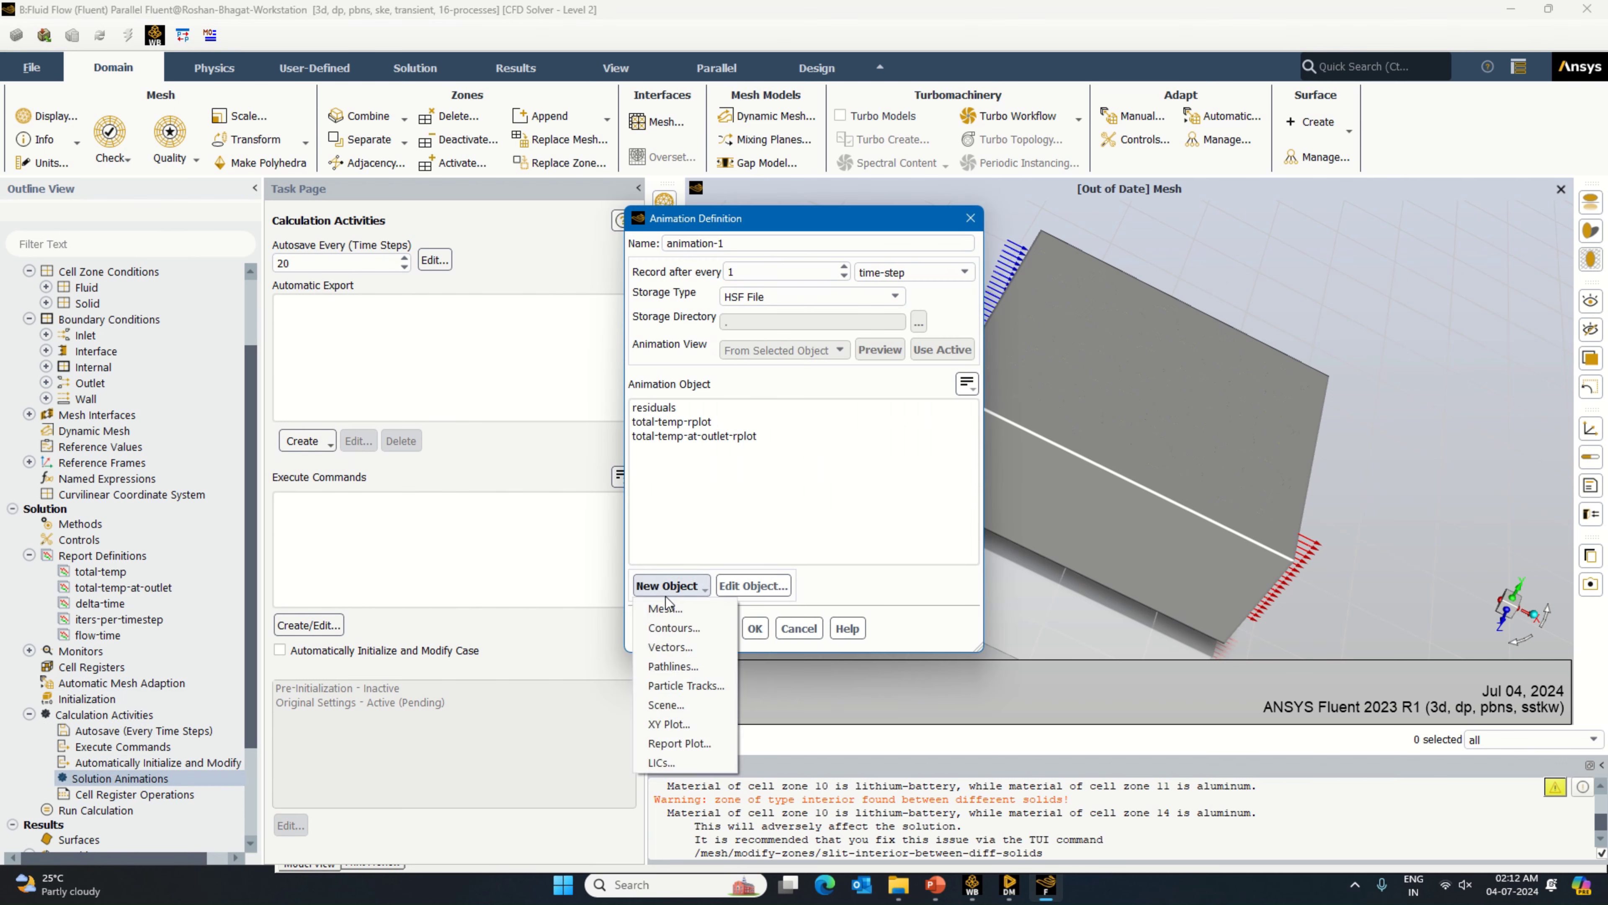
click(682, 626)
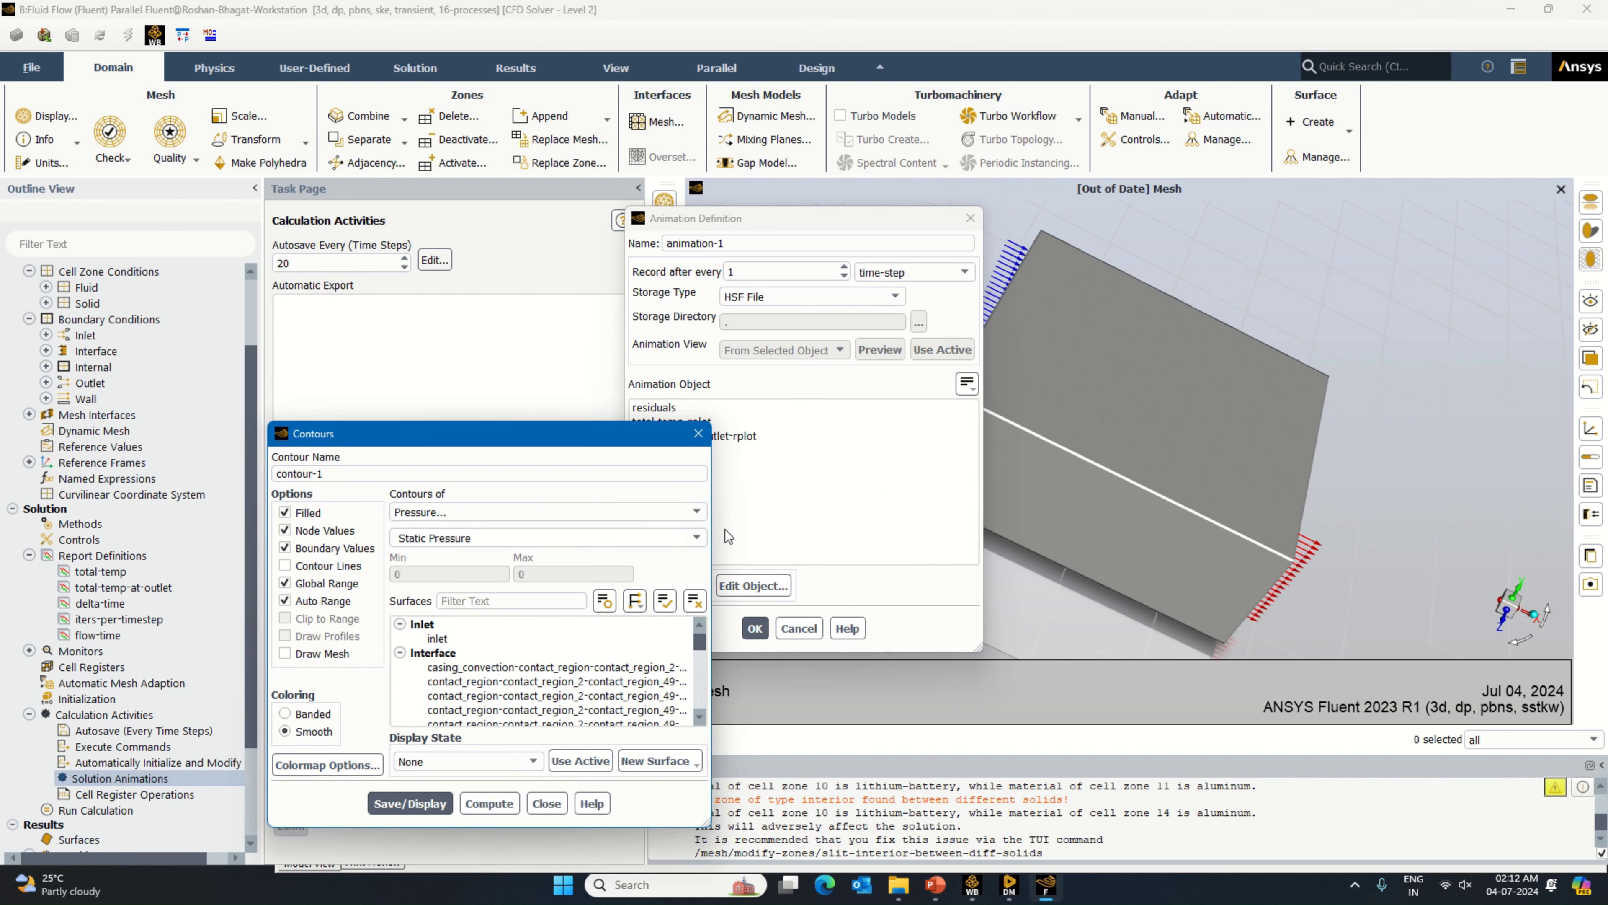
Step: Set contour-1 to plot Total Temperature from the Temperature category
click(706, 510)
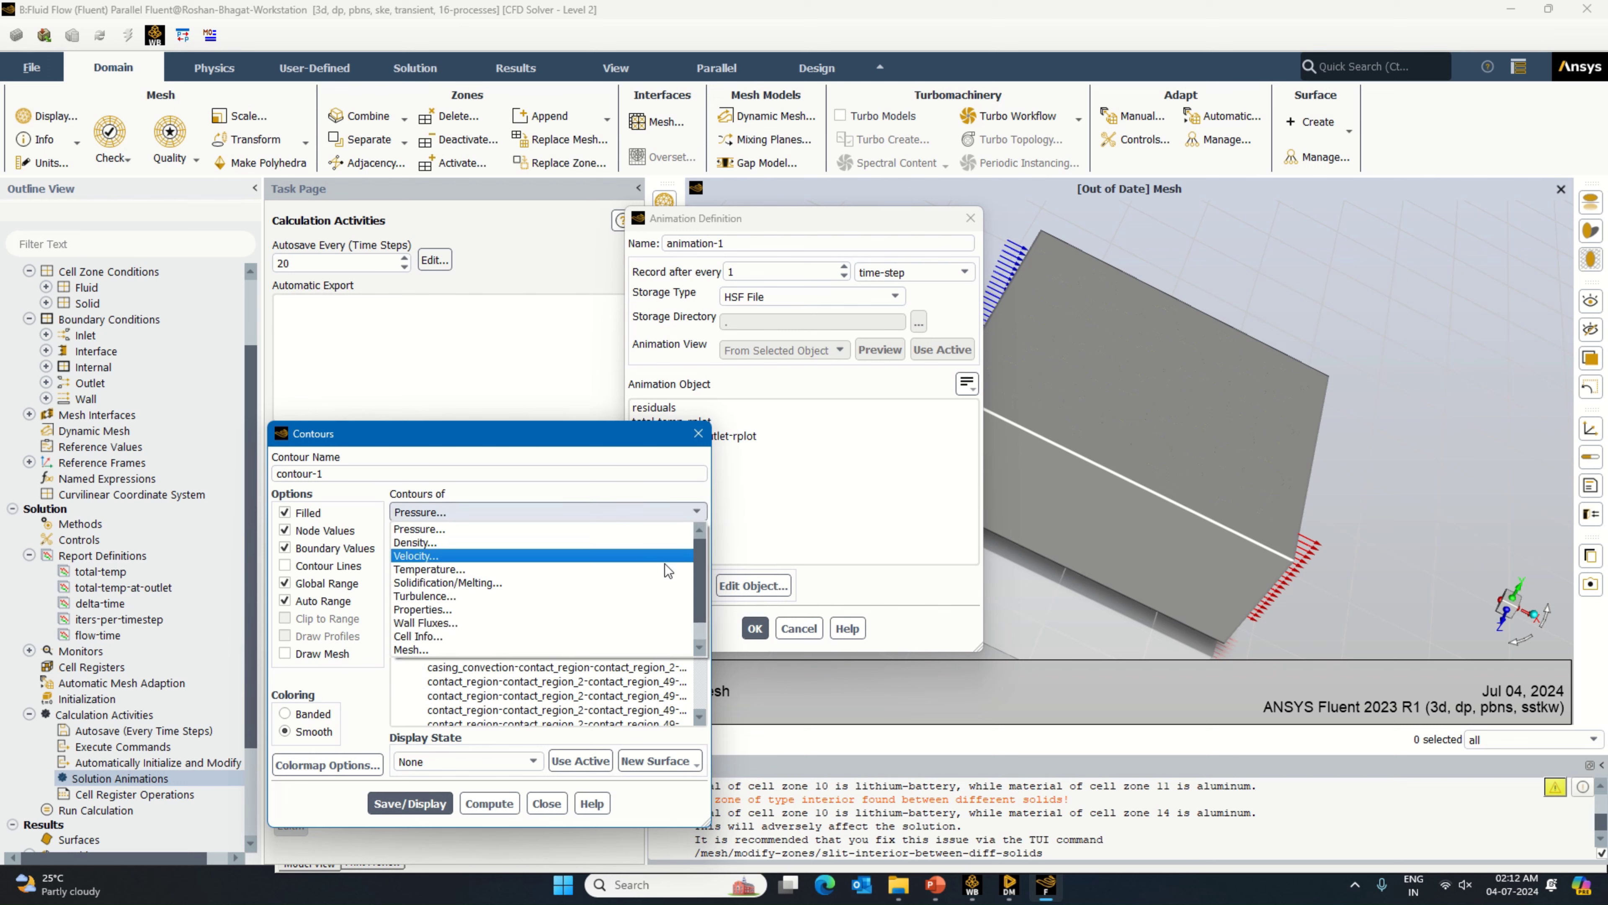
click(665, 563)
click(671, 537)
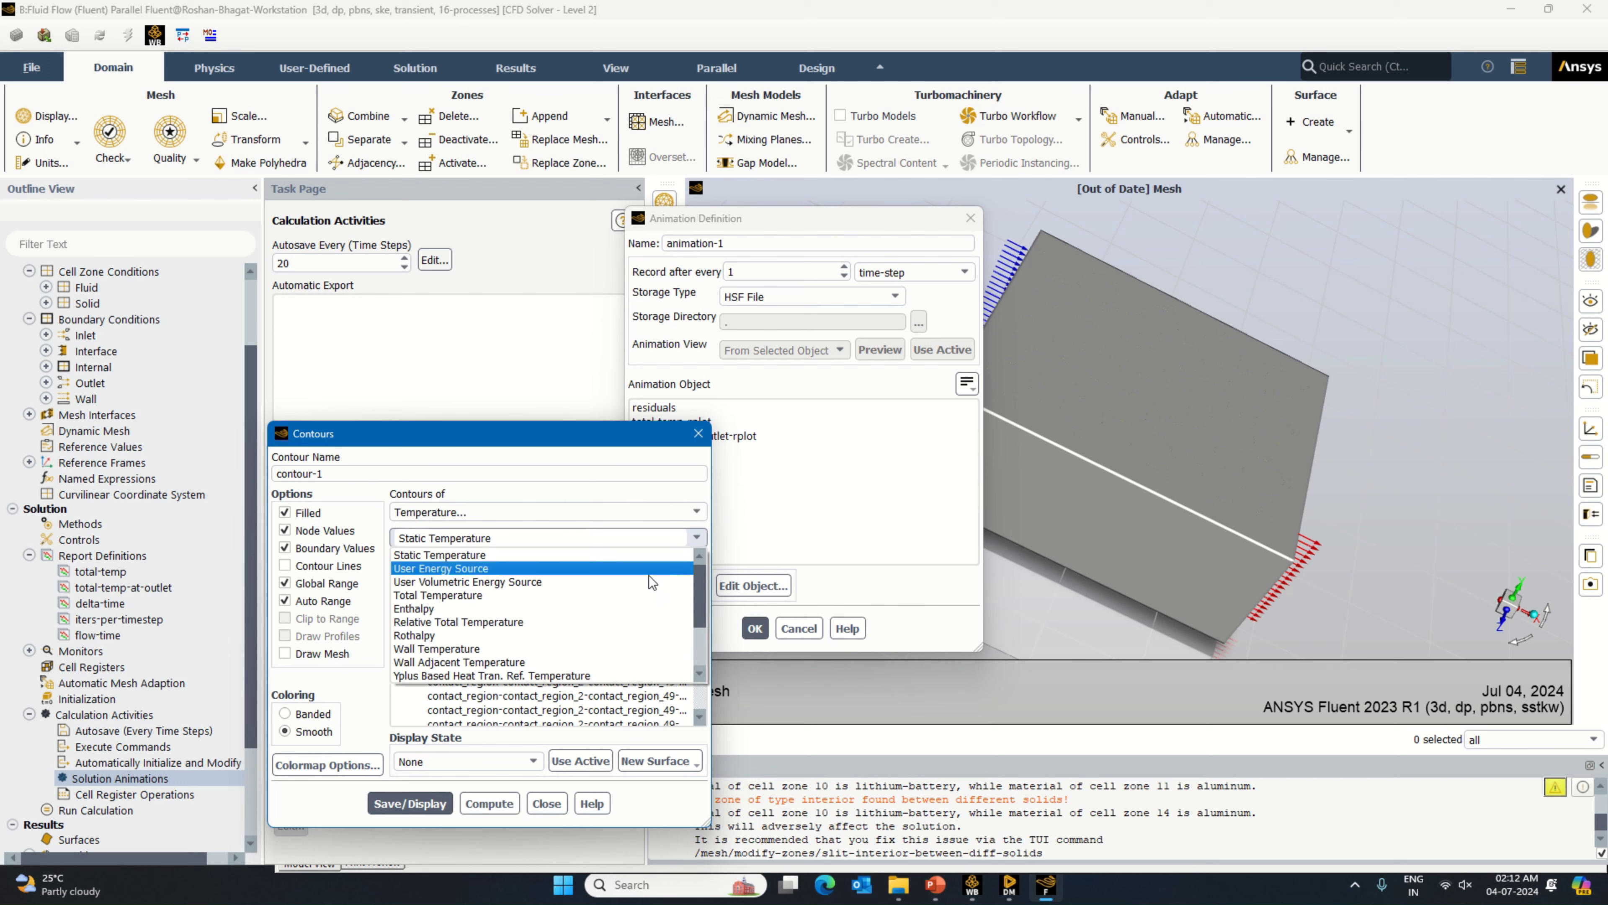
click(638, 596)
Step: Change the number format of the contour-1 colormap to float and apply it
click(327, 765)
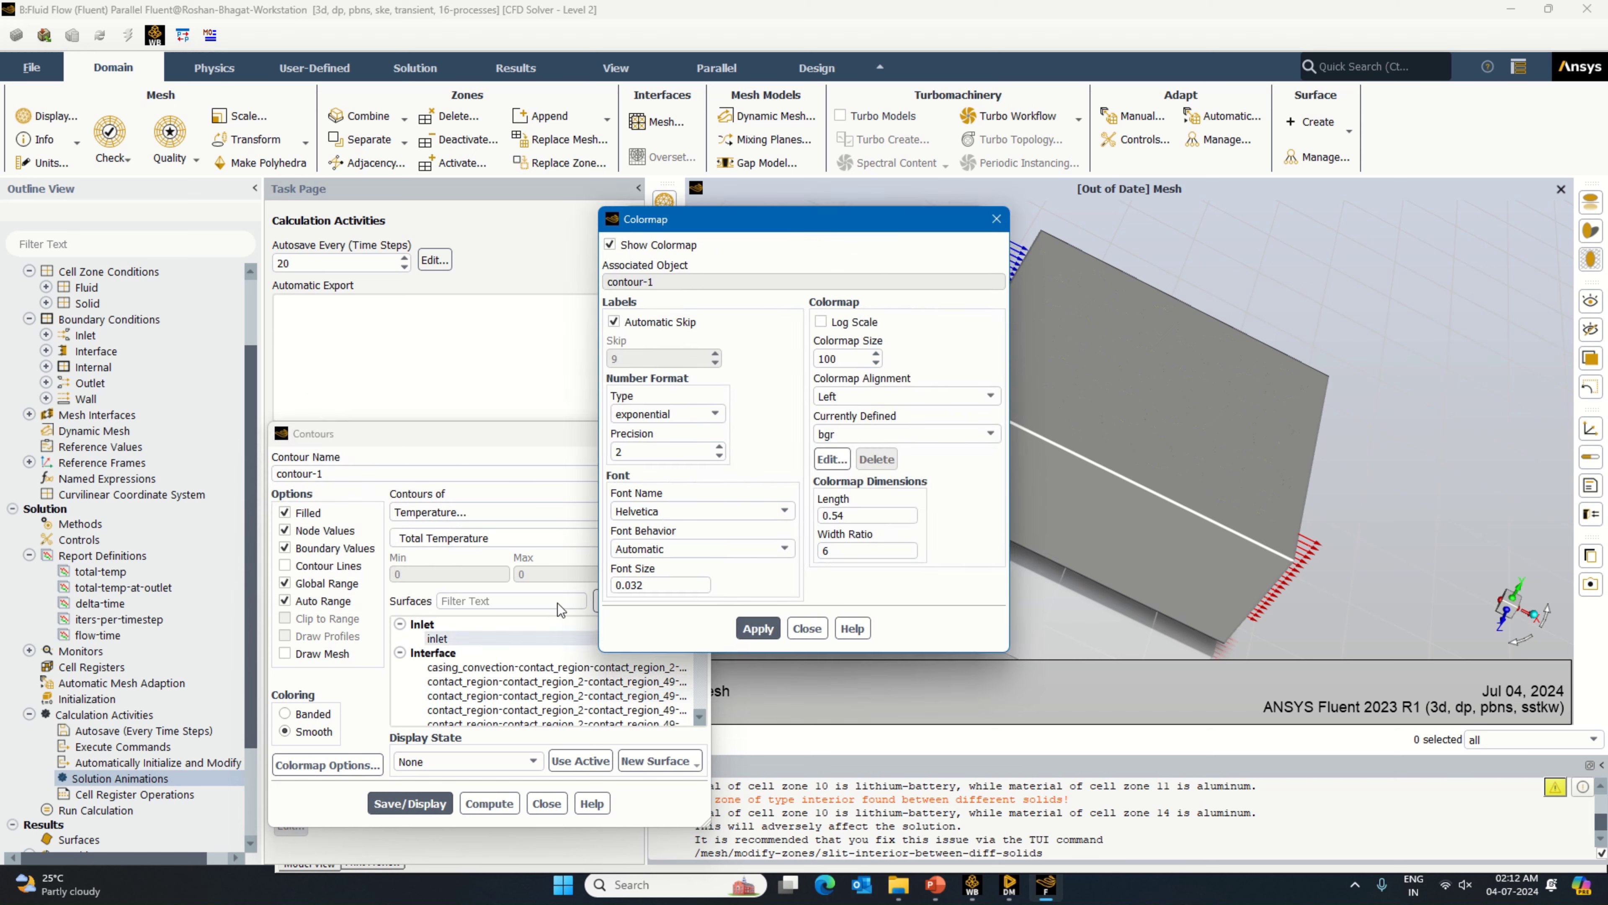
click(664, 413)
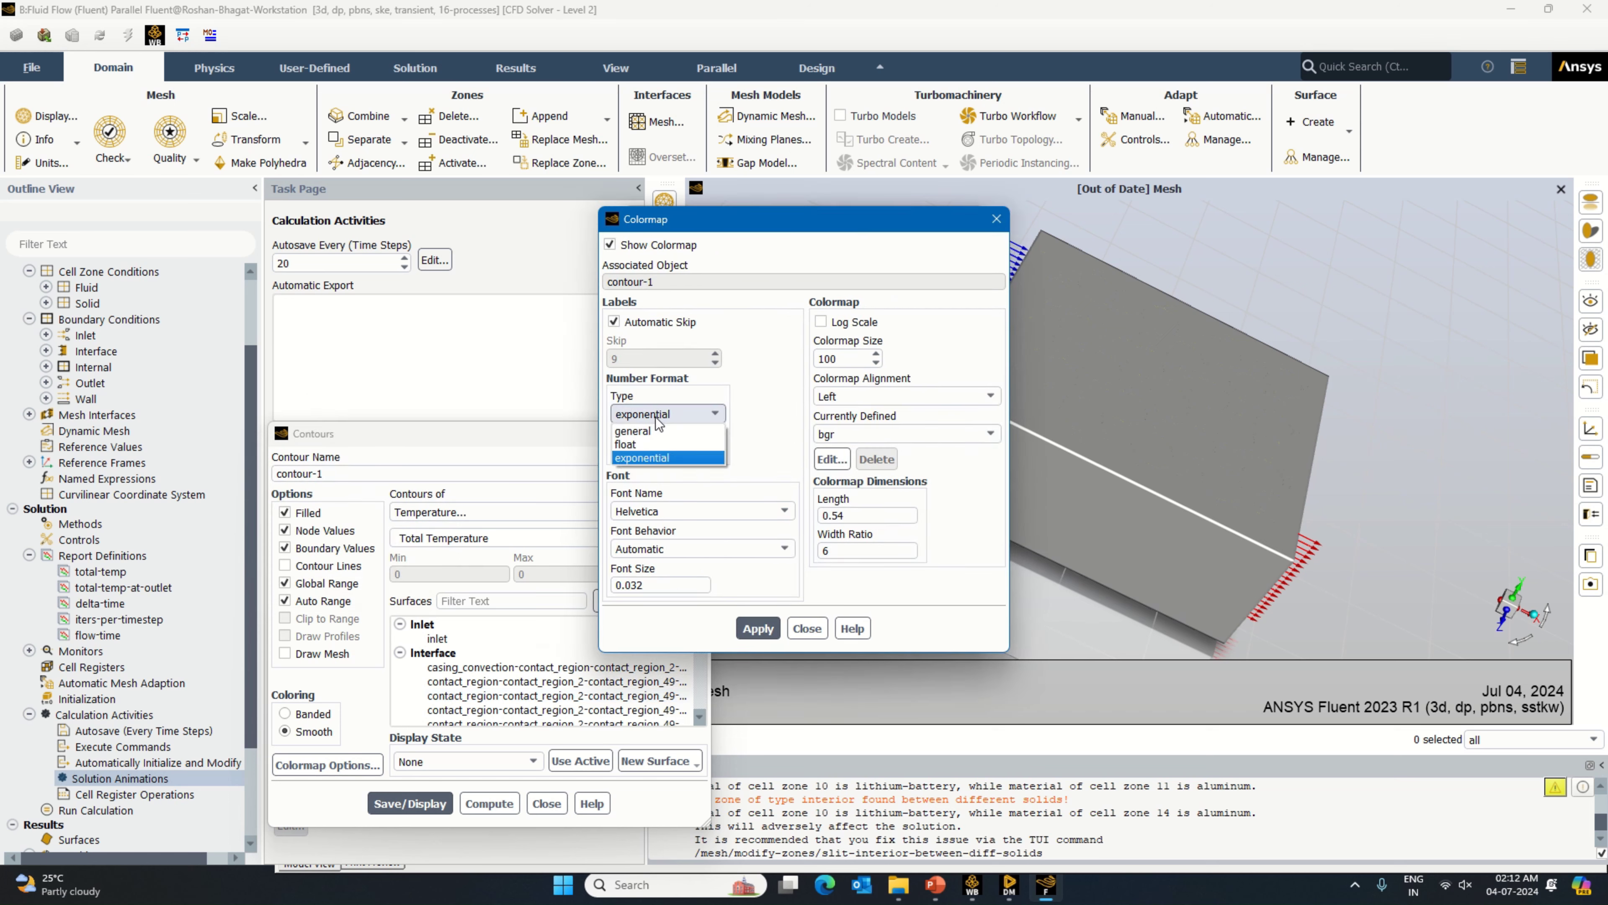
click(660, 451)
click(757, 628)
click(806, 628)
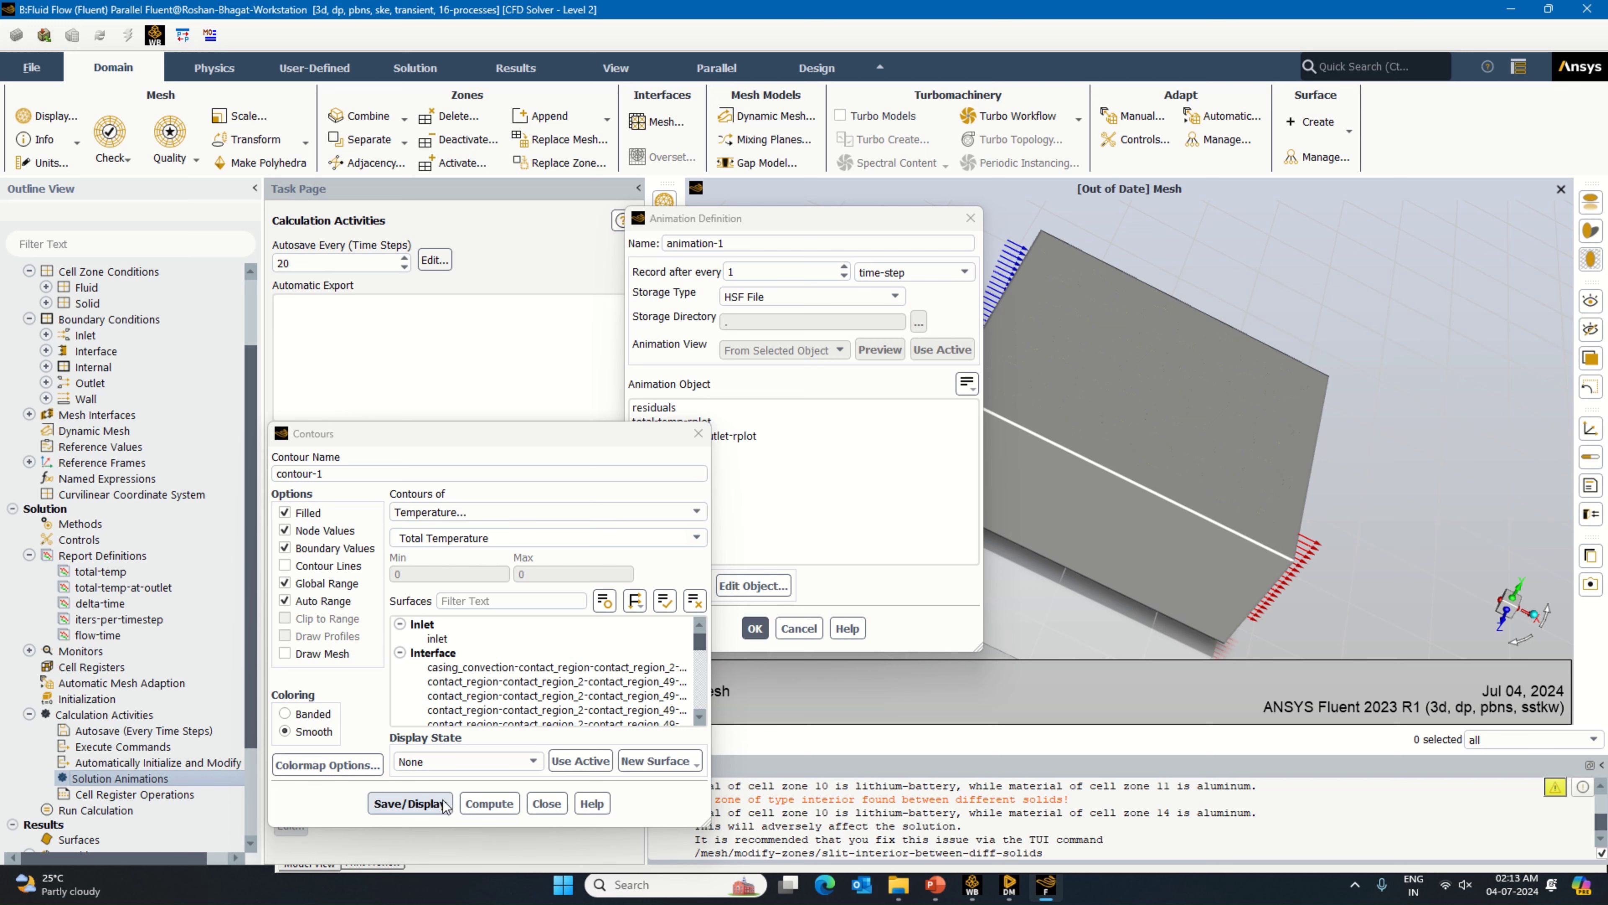
Step: Include all surfaces in contour-1, save and display it, and close the contour definition
mouse_move(699, 645)
mouse_down()
mouse_move(699, 700)
mouse_move(712, 632)
mouse_up()
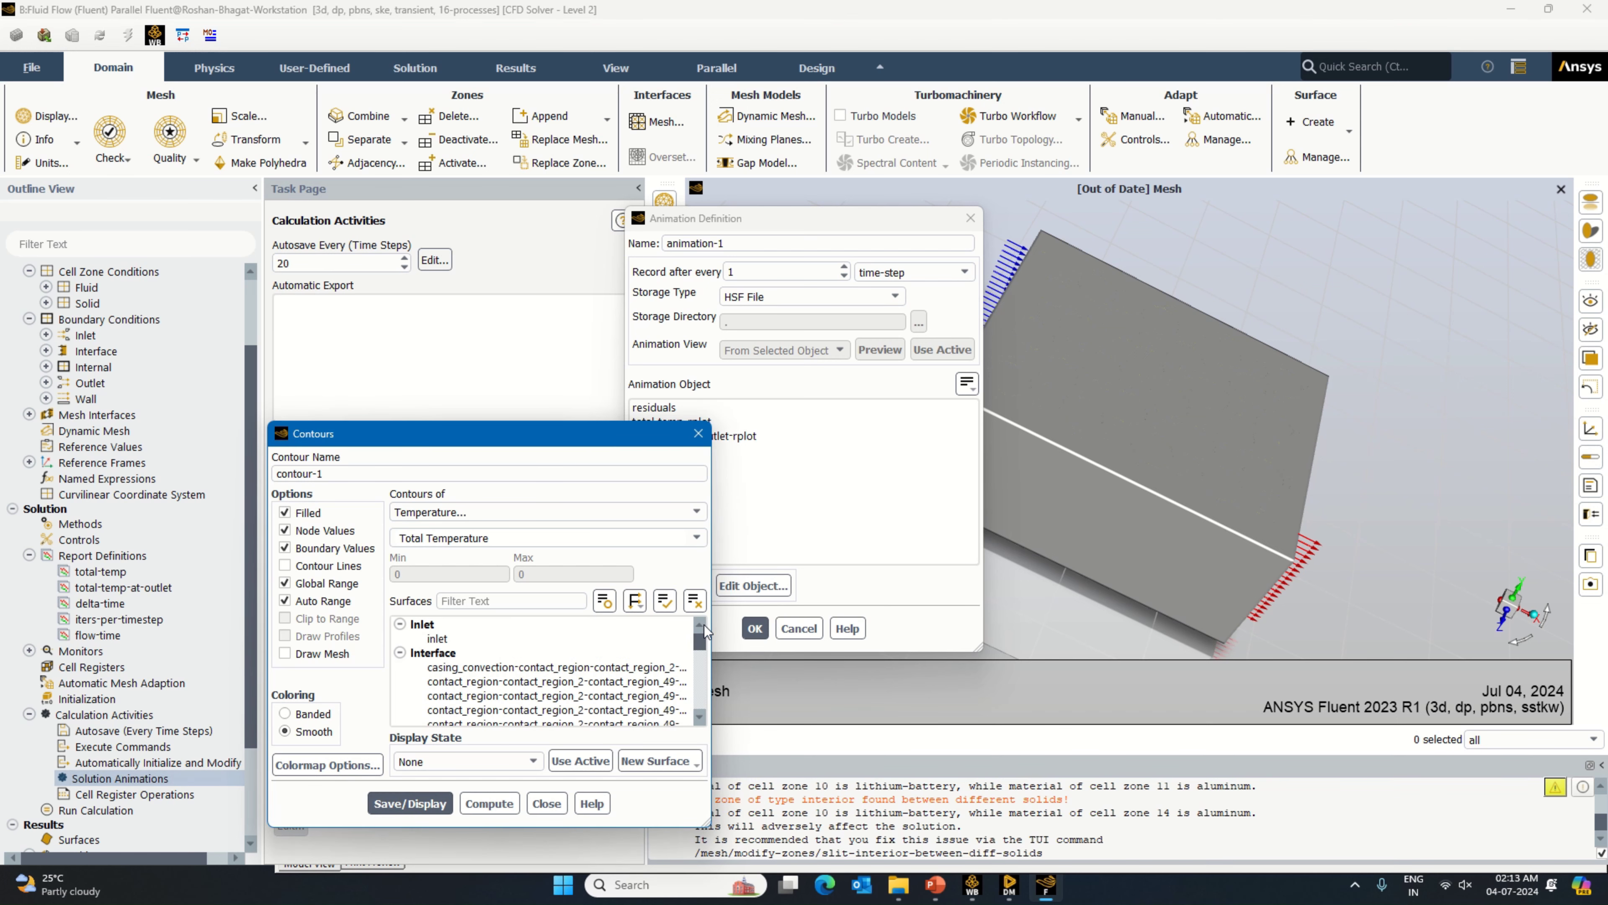
click(664, 600)
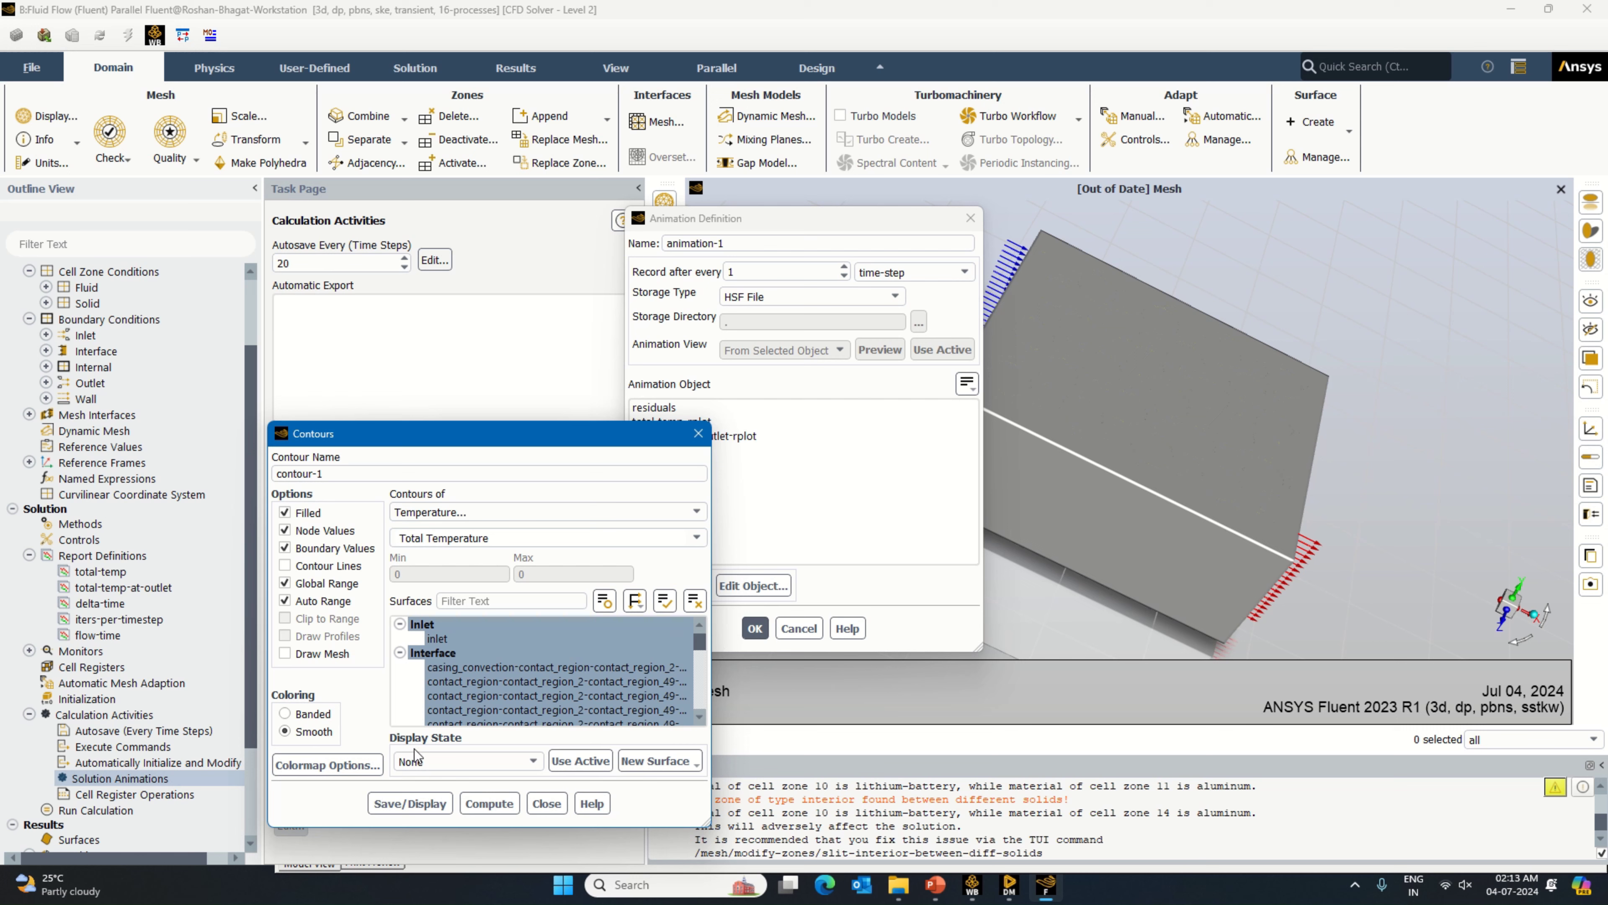
click(426, 804)
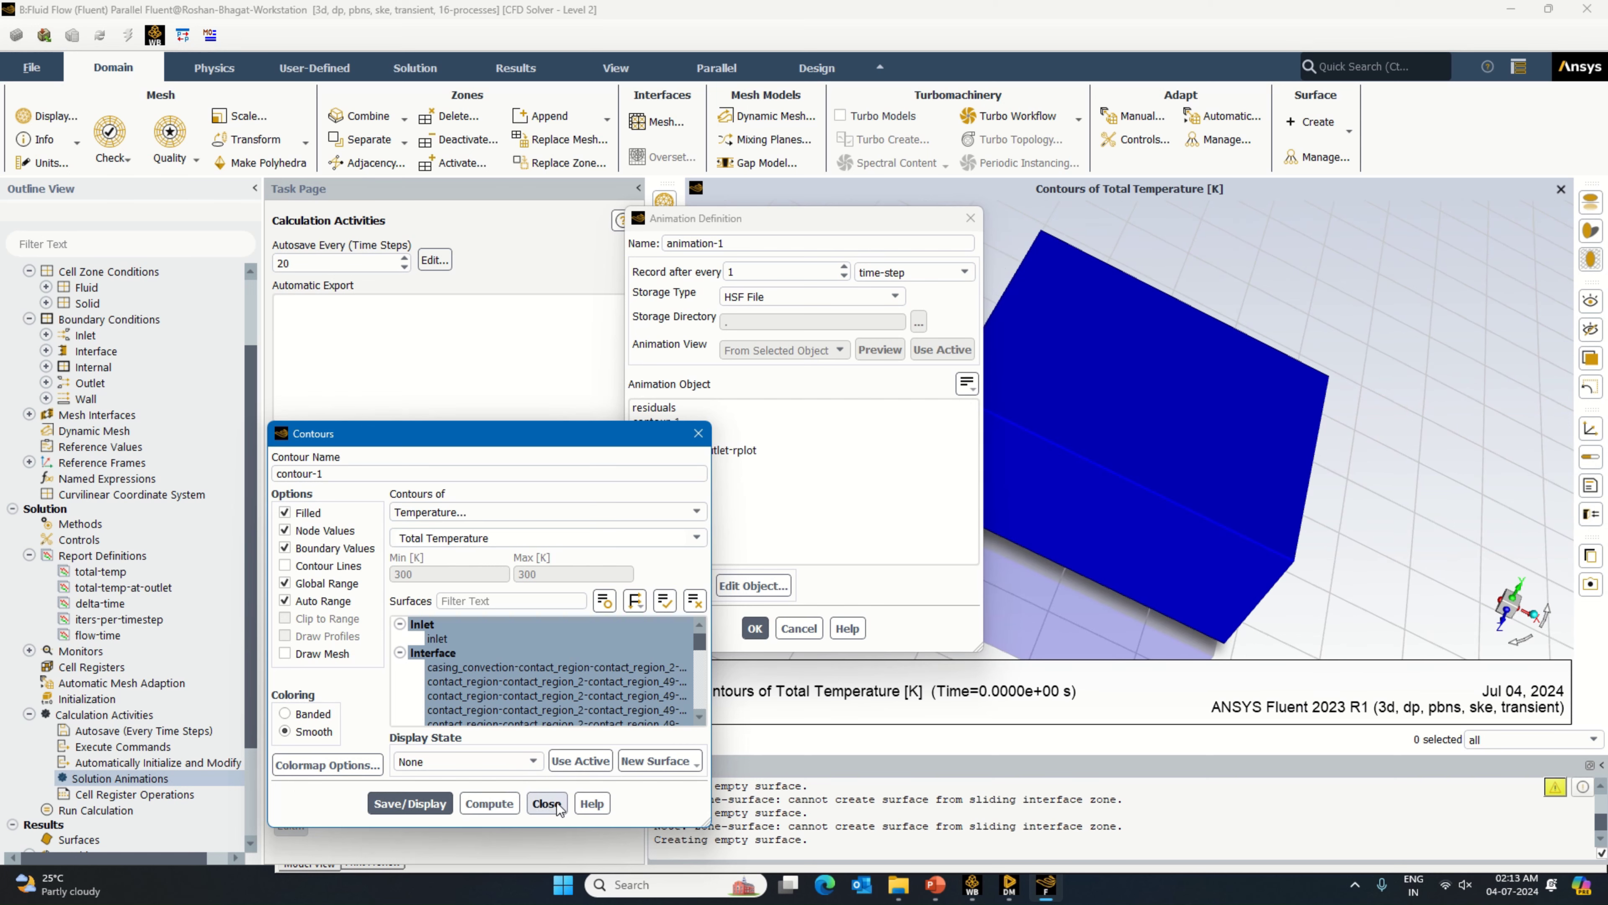
click(557, 802)
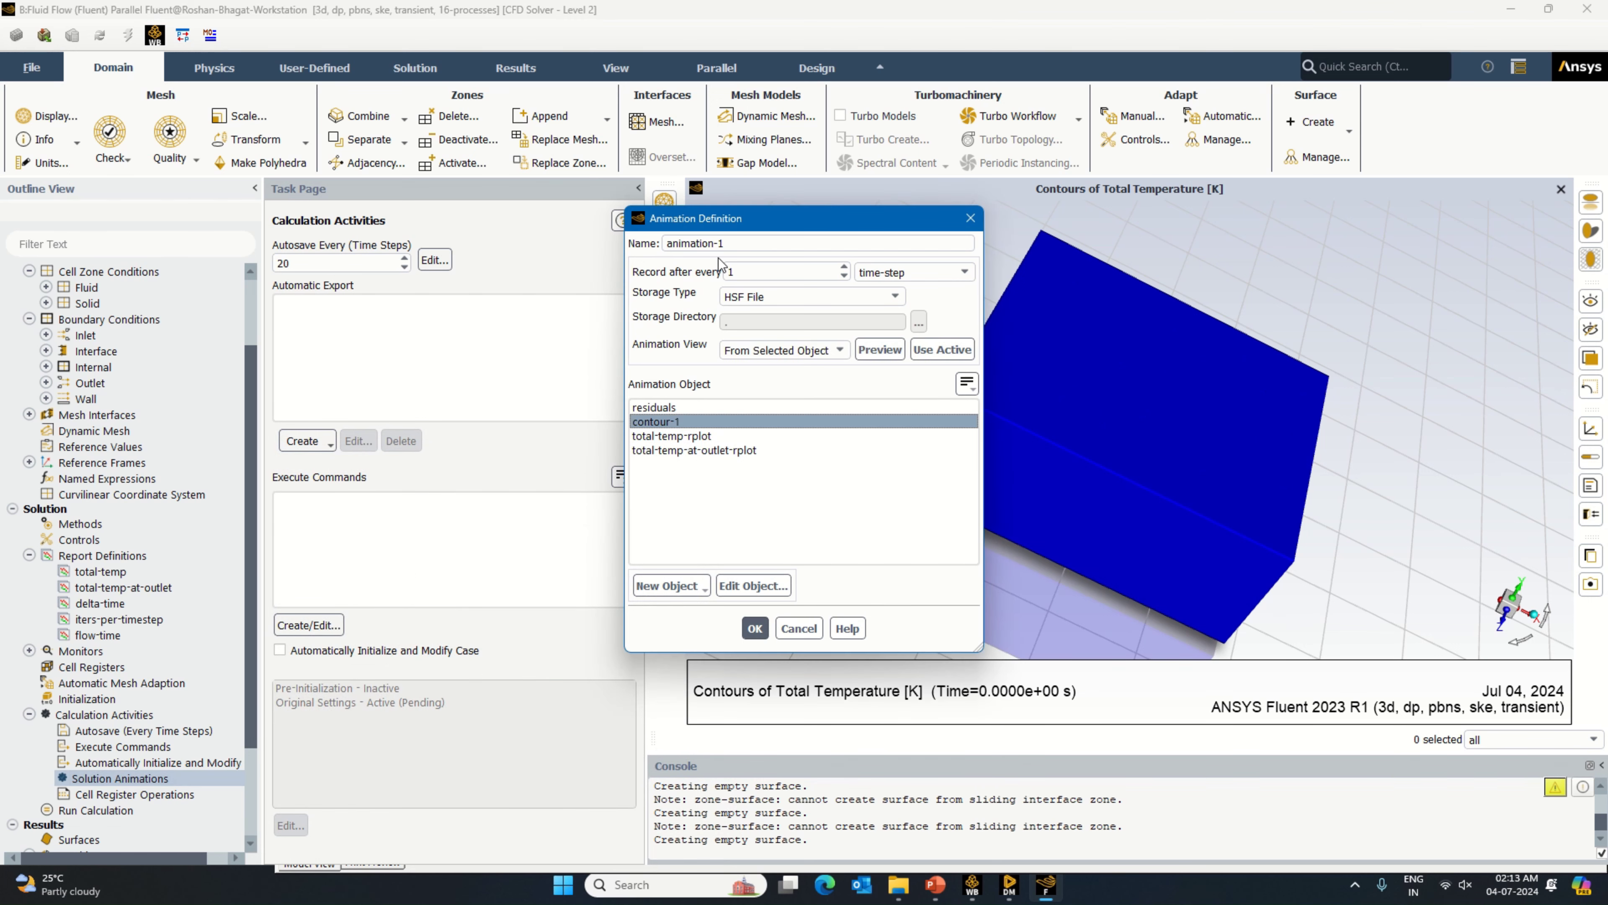
Step: Name the contour-1 animation total-temp, save it, and dismiss any further animation definition
drag(724, 244, 623, 252)
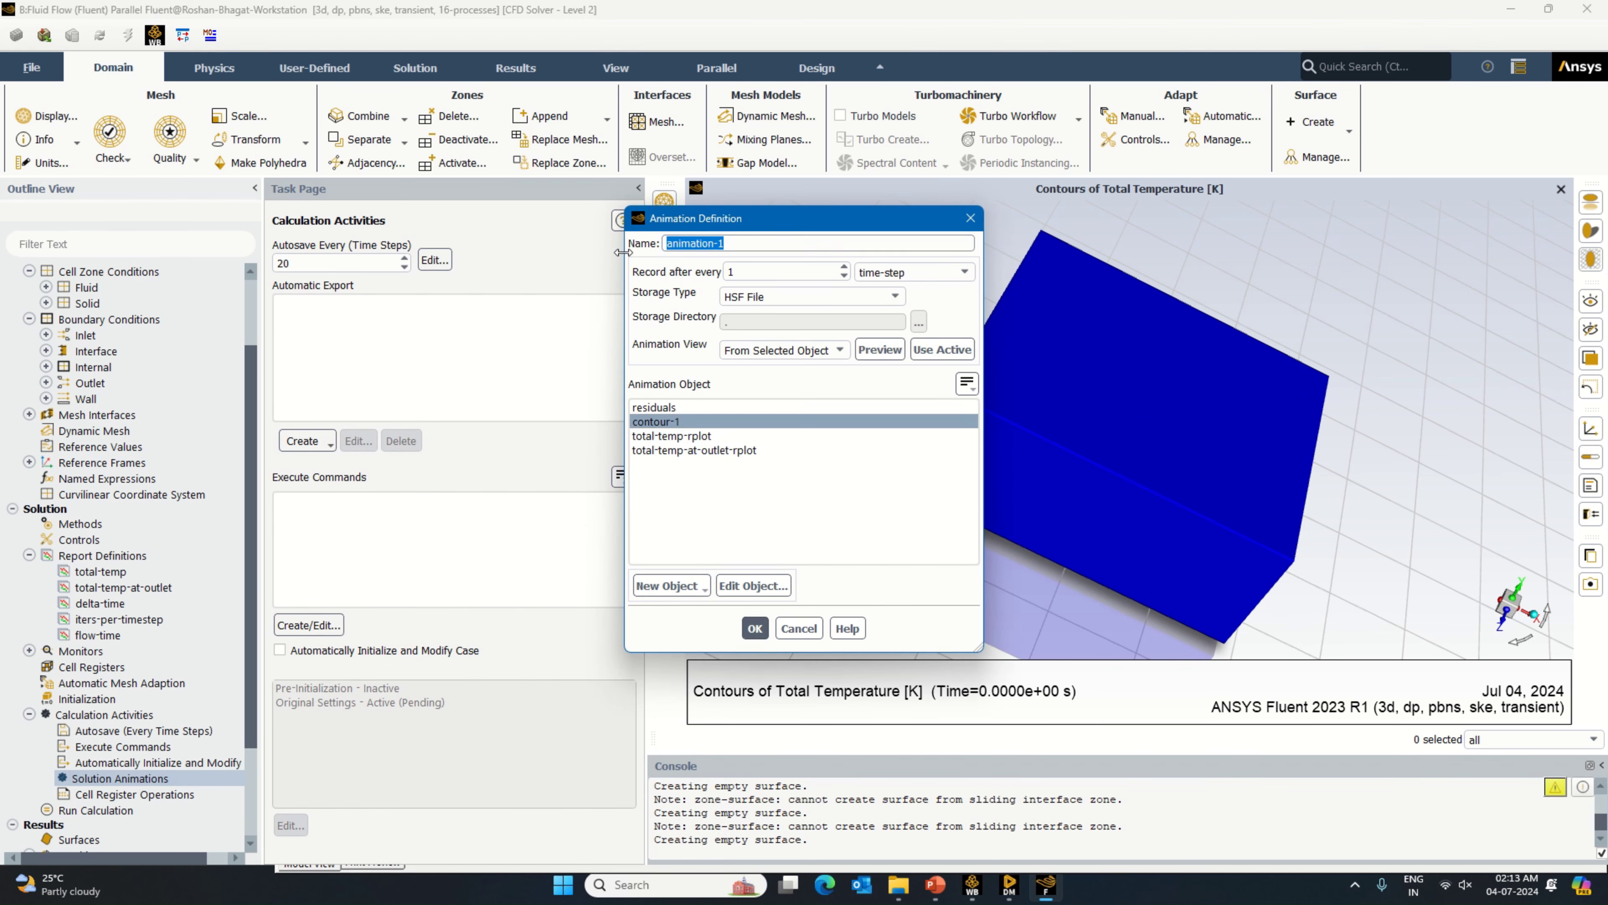
text(total-temp)
click(755, 628)
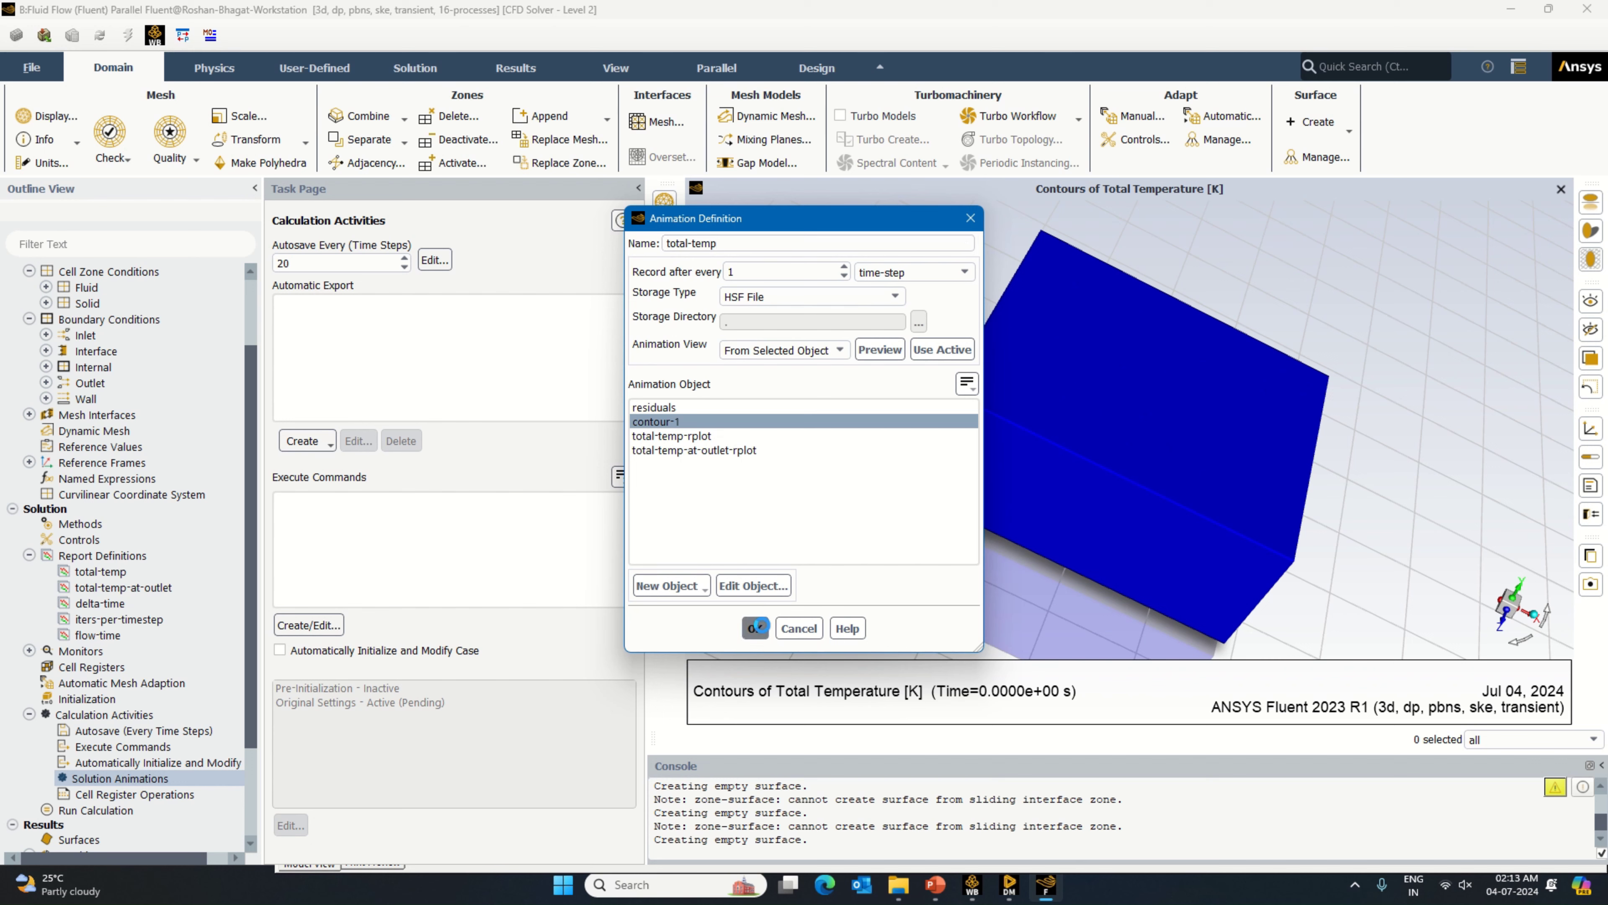
double_click(142, 784)
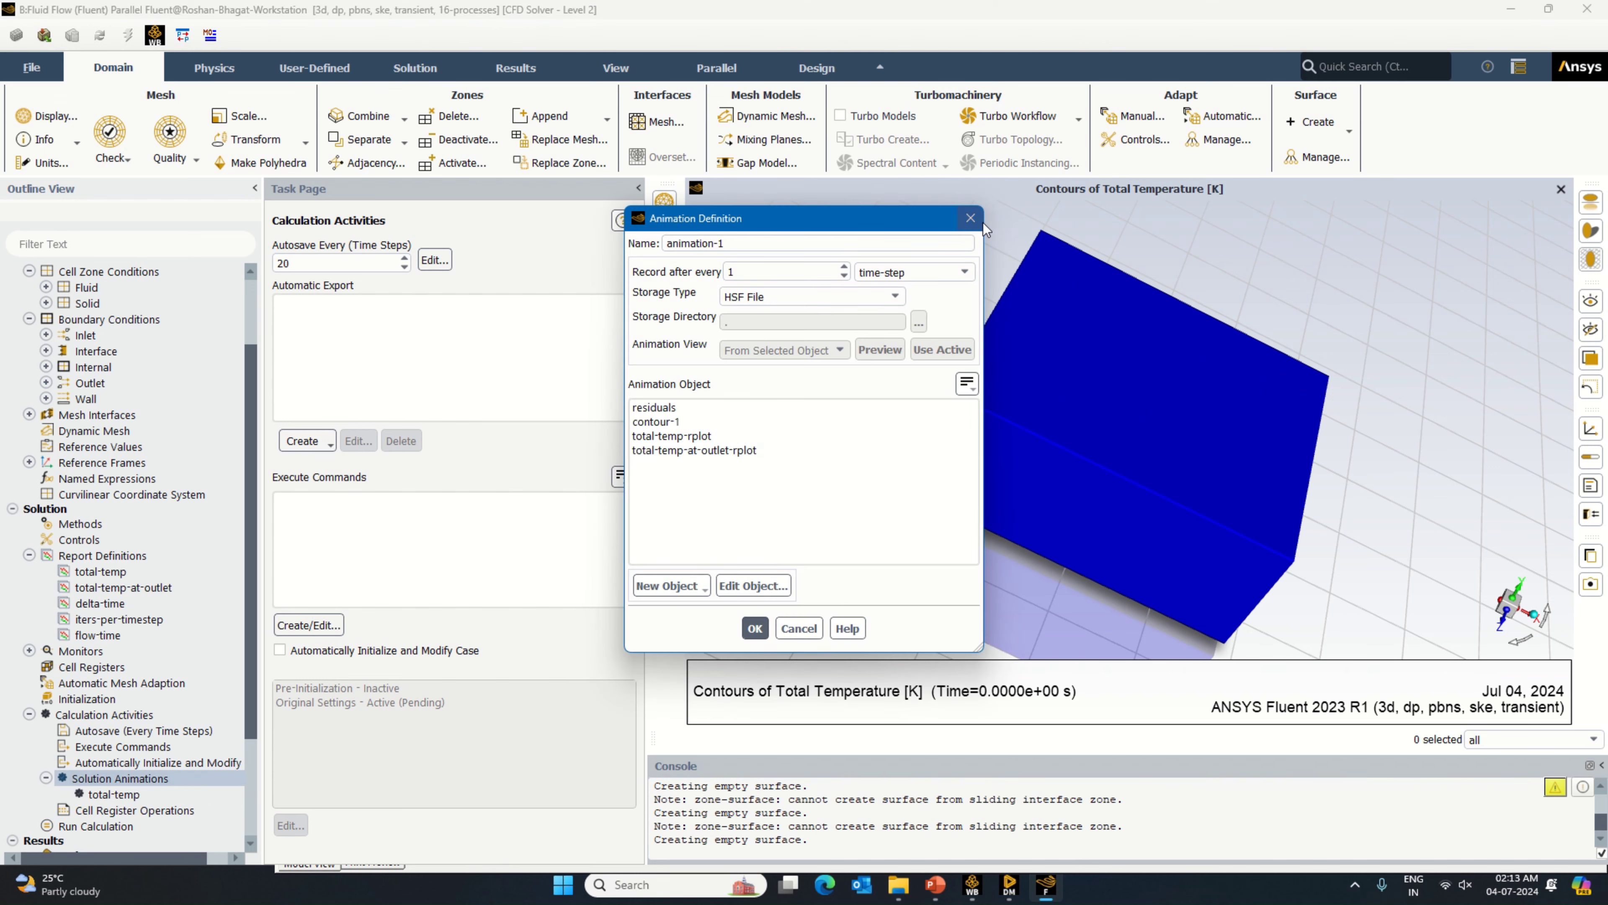
click(979, 218)
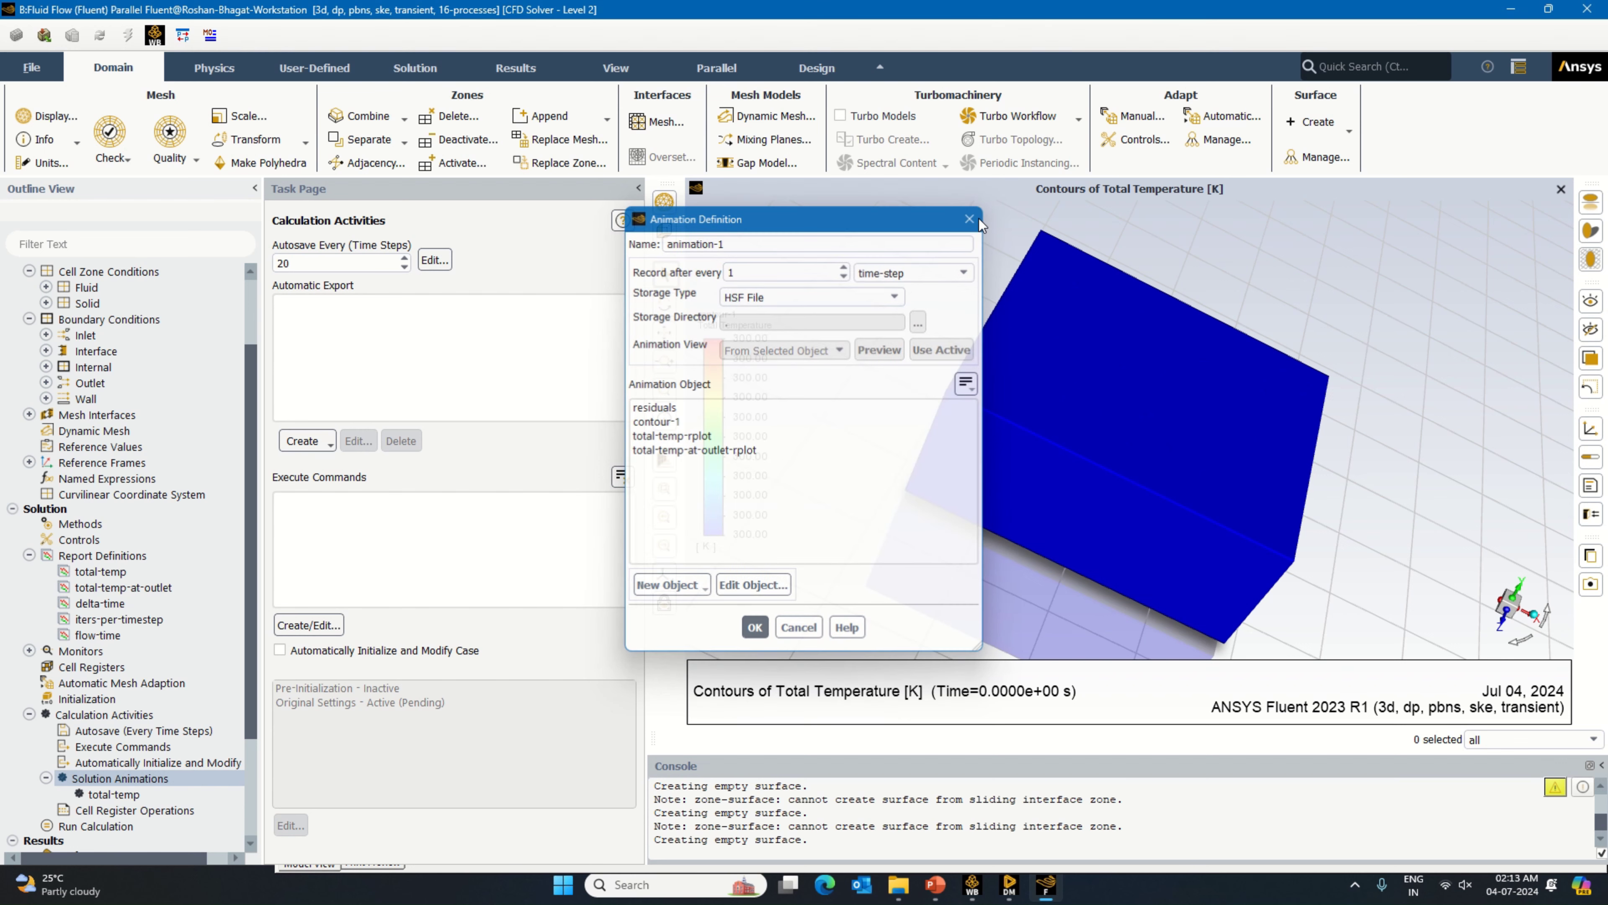
Step: Open the boundary conditions, widen the zone list to read the long interface names, and select interface zones to examine
scroll(117, 433, up, 2)
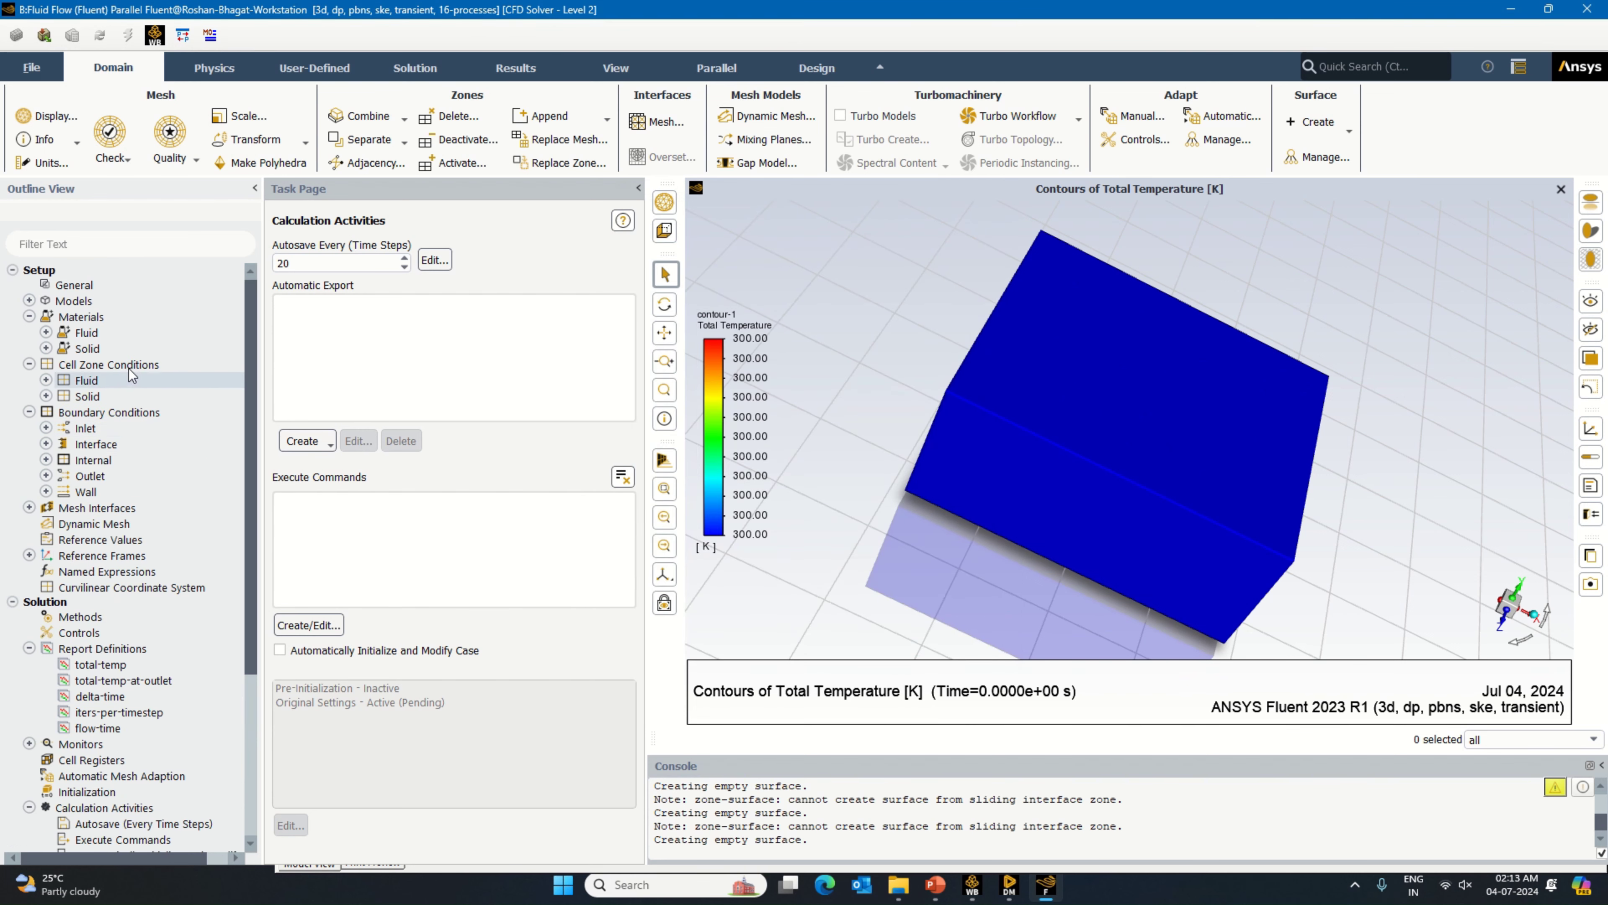
double_click(143, 412)
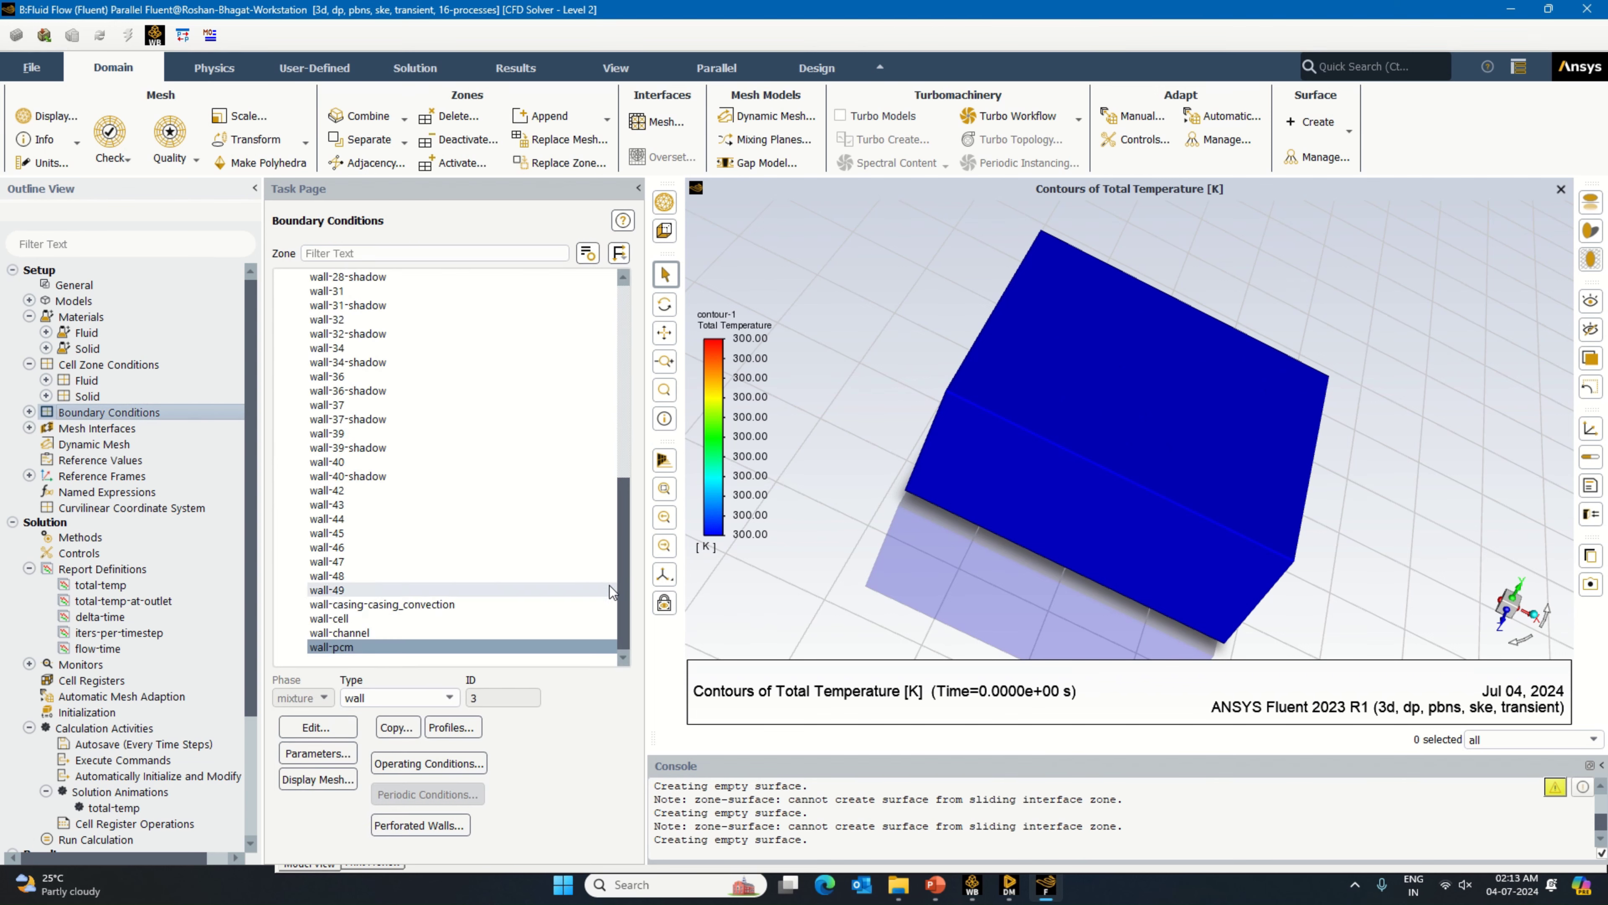
drag(620, 586, 633, 362)
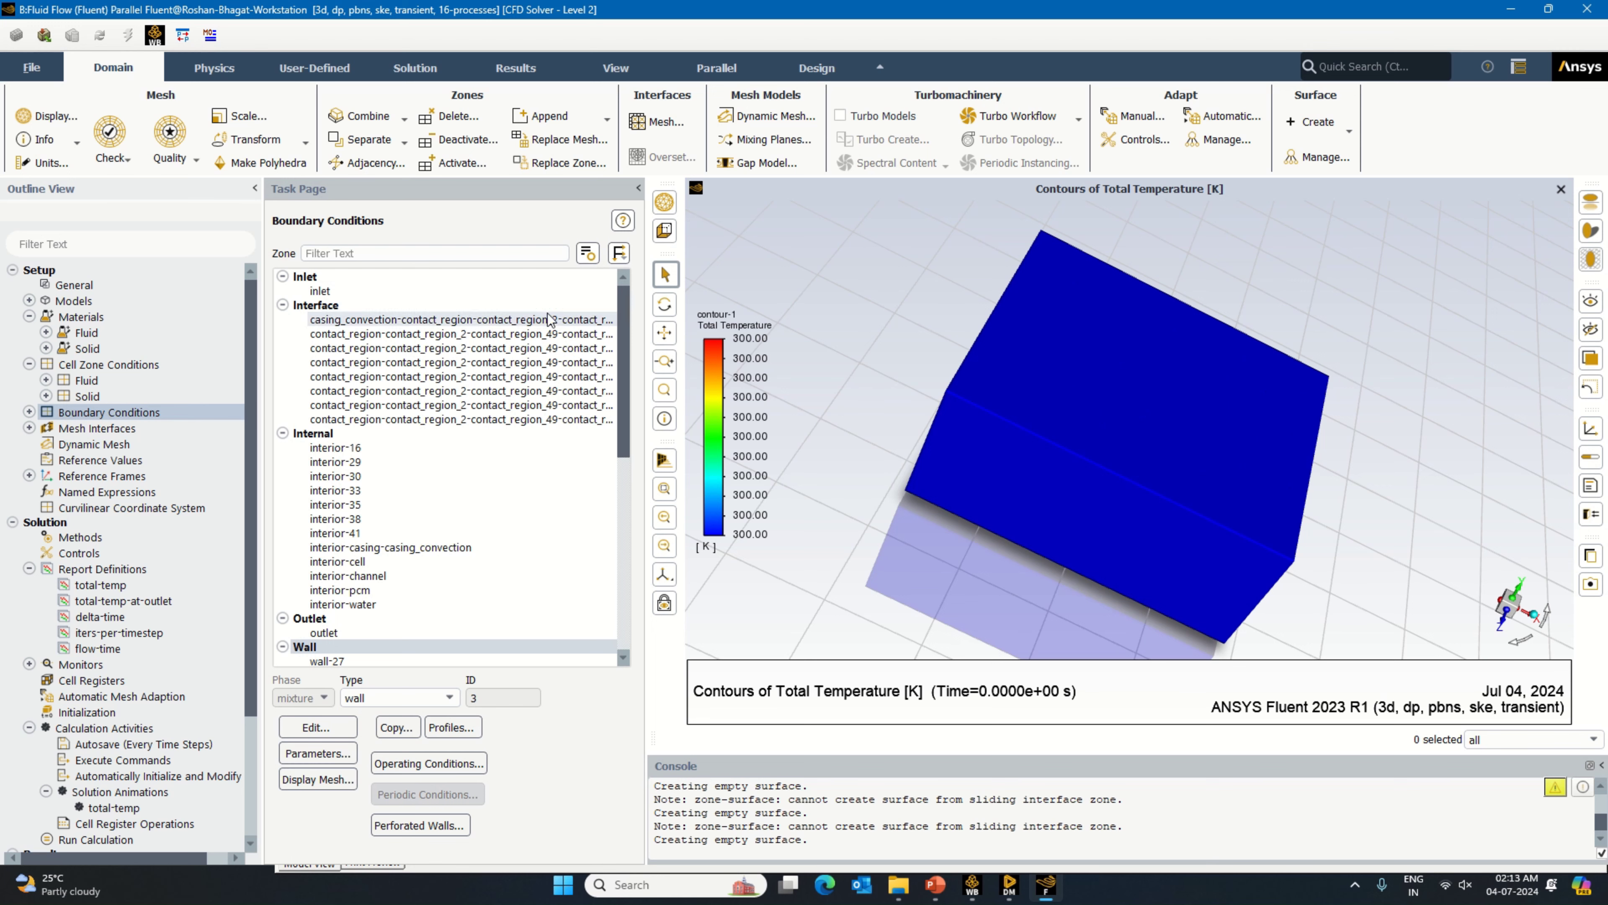
drag(639, 339, 1407, 346)
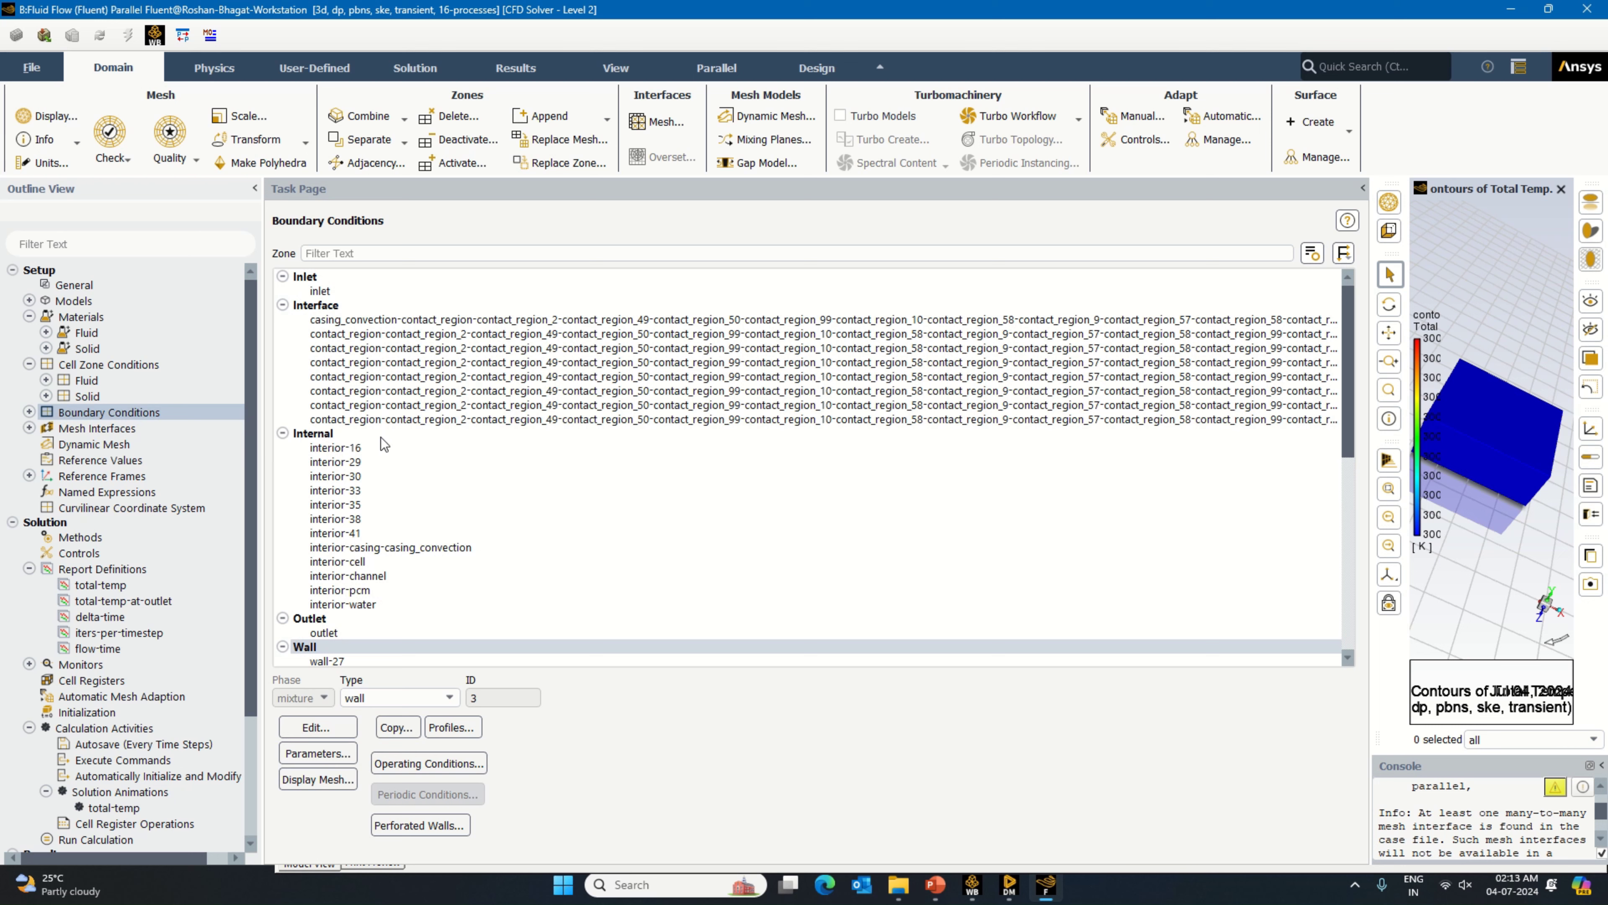
click(1299, 420)
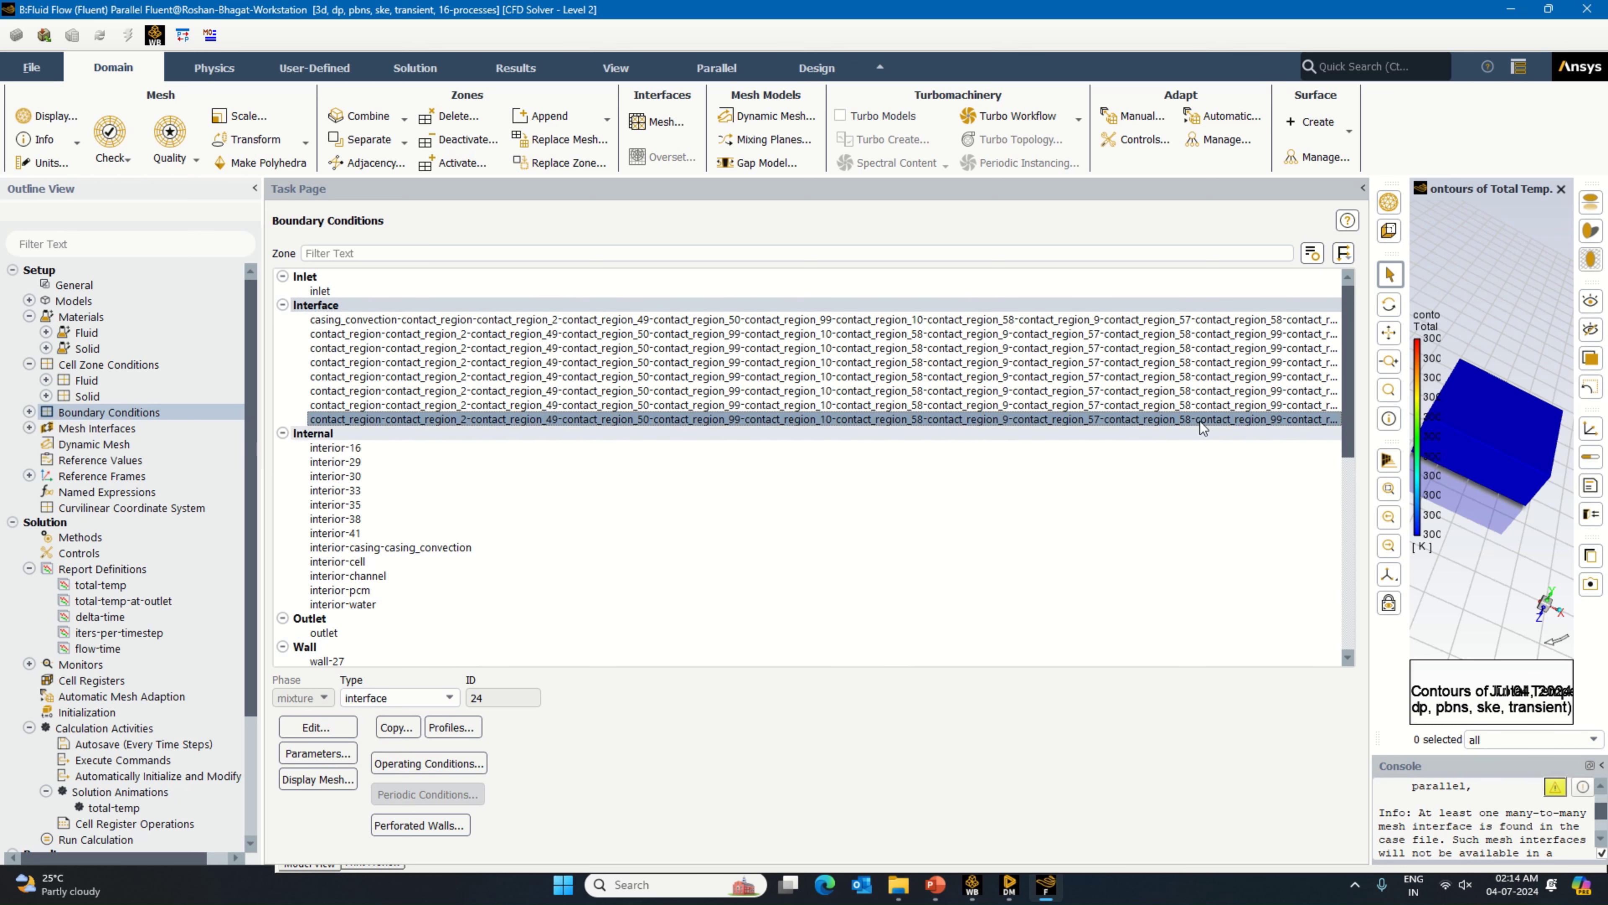
click(1210, 392)
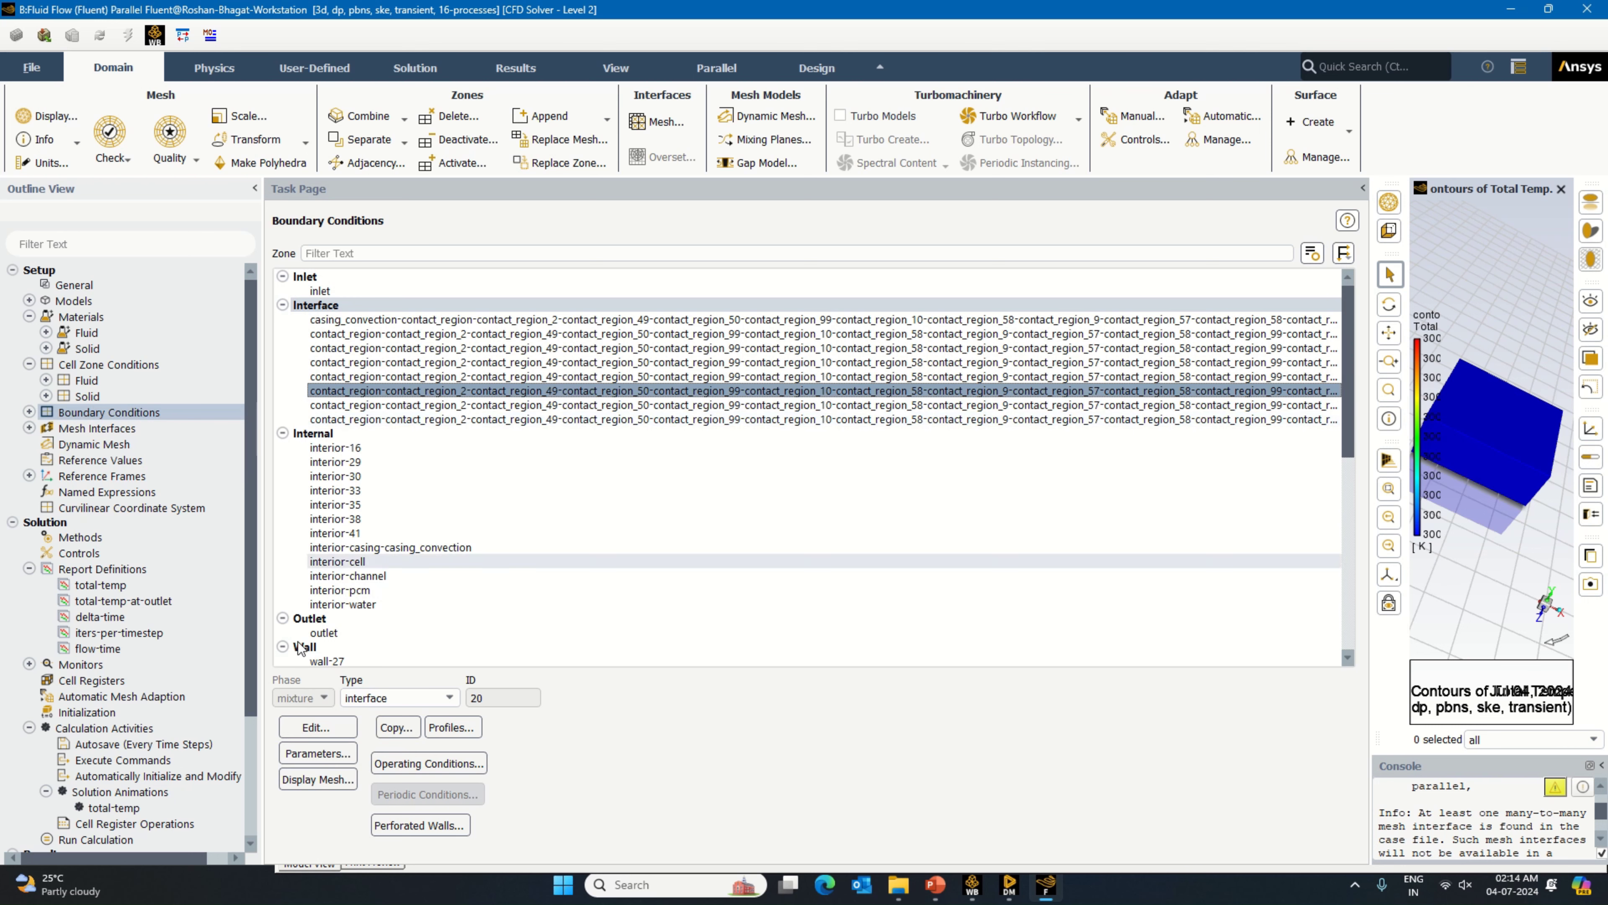
Step: Clear the mesh display's surface selection, display wall-pcm, and examine it in an enlarged, rotated graphics view
click(318, 780)
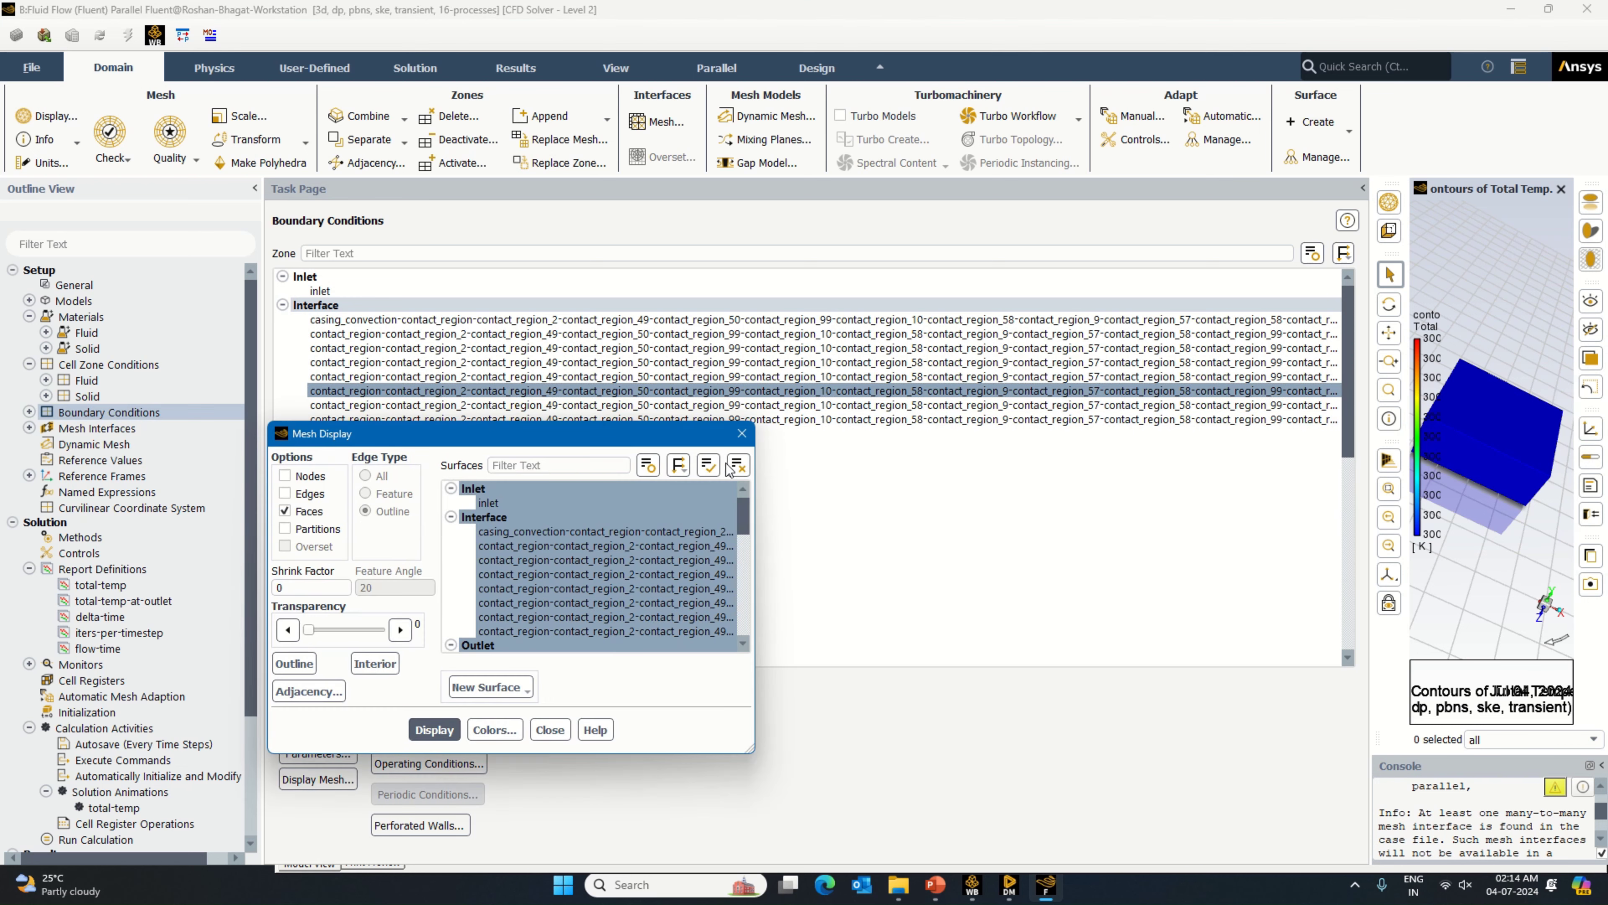
click(737, 465)
scroll(702, 507, down, 12)
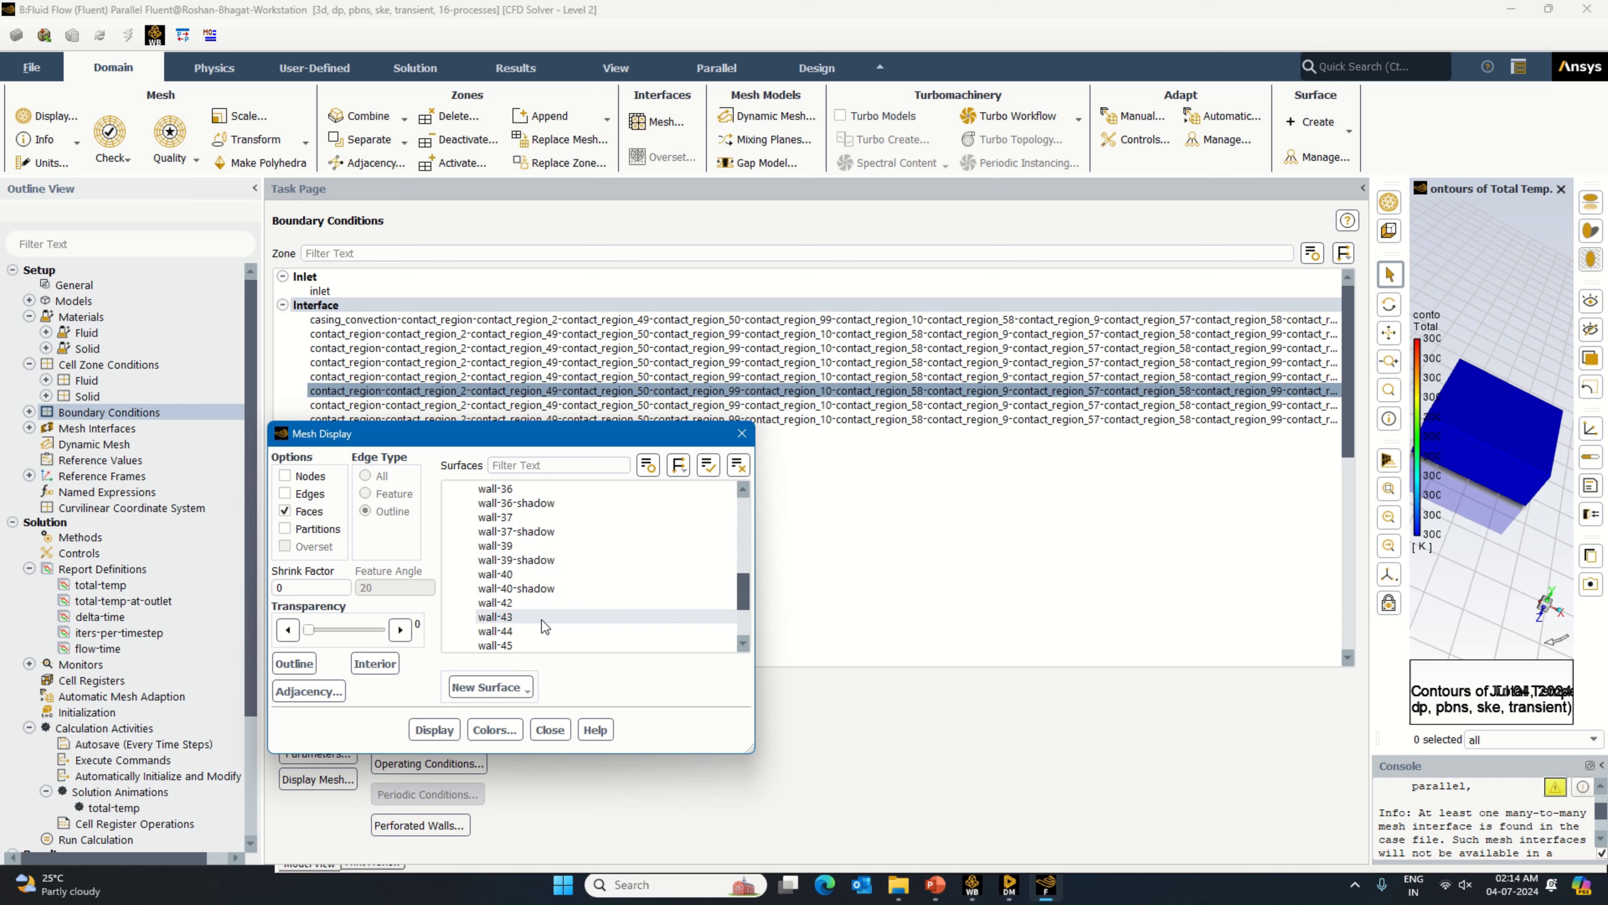
click(500, 645)
click(434, 729)
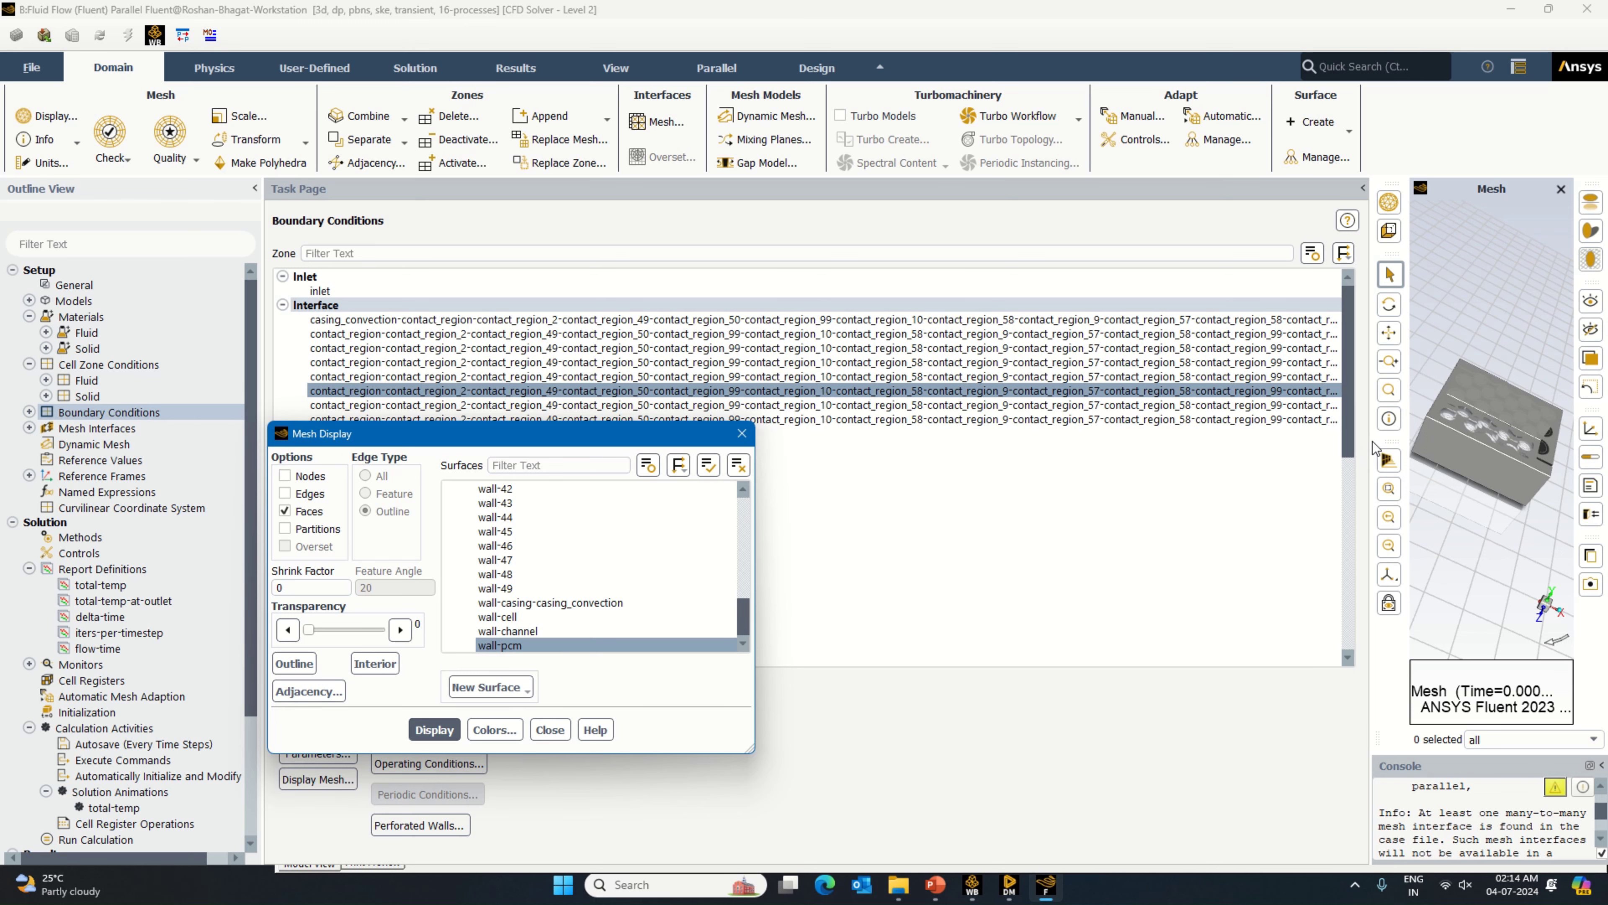
drag(1372, 443, 836, 496)
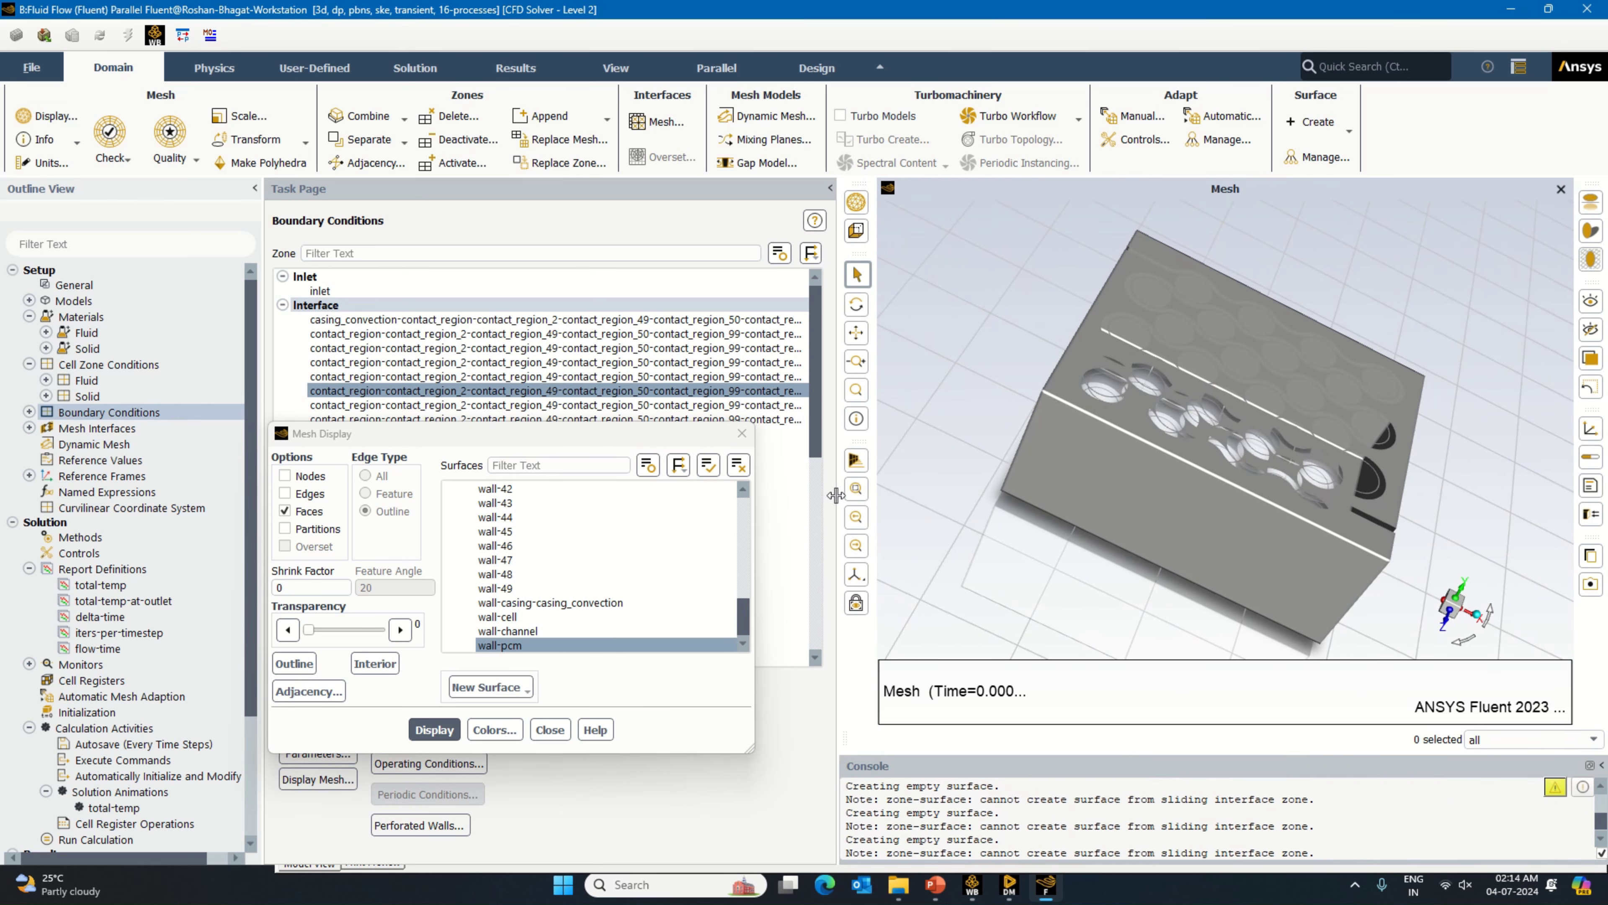
drag(1203, 443, 1041, 558)
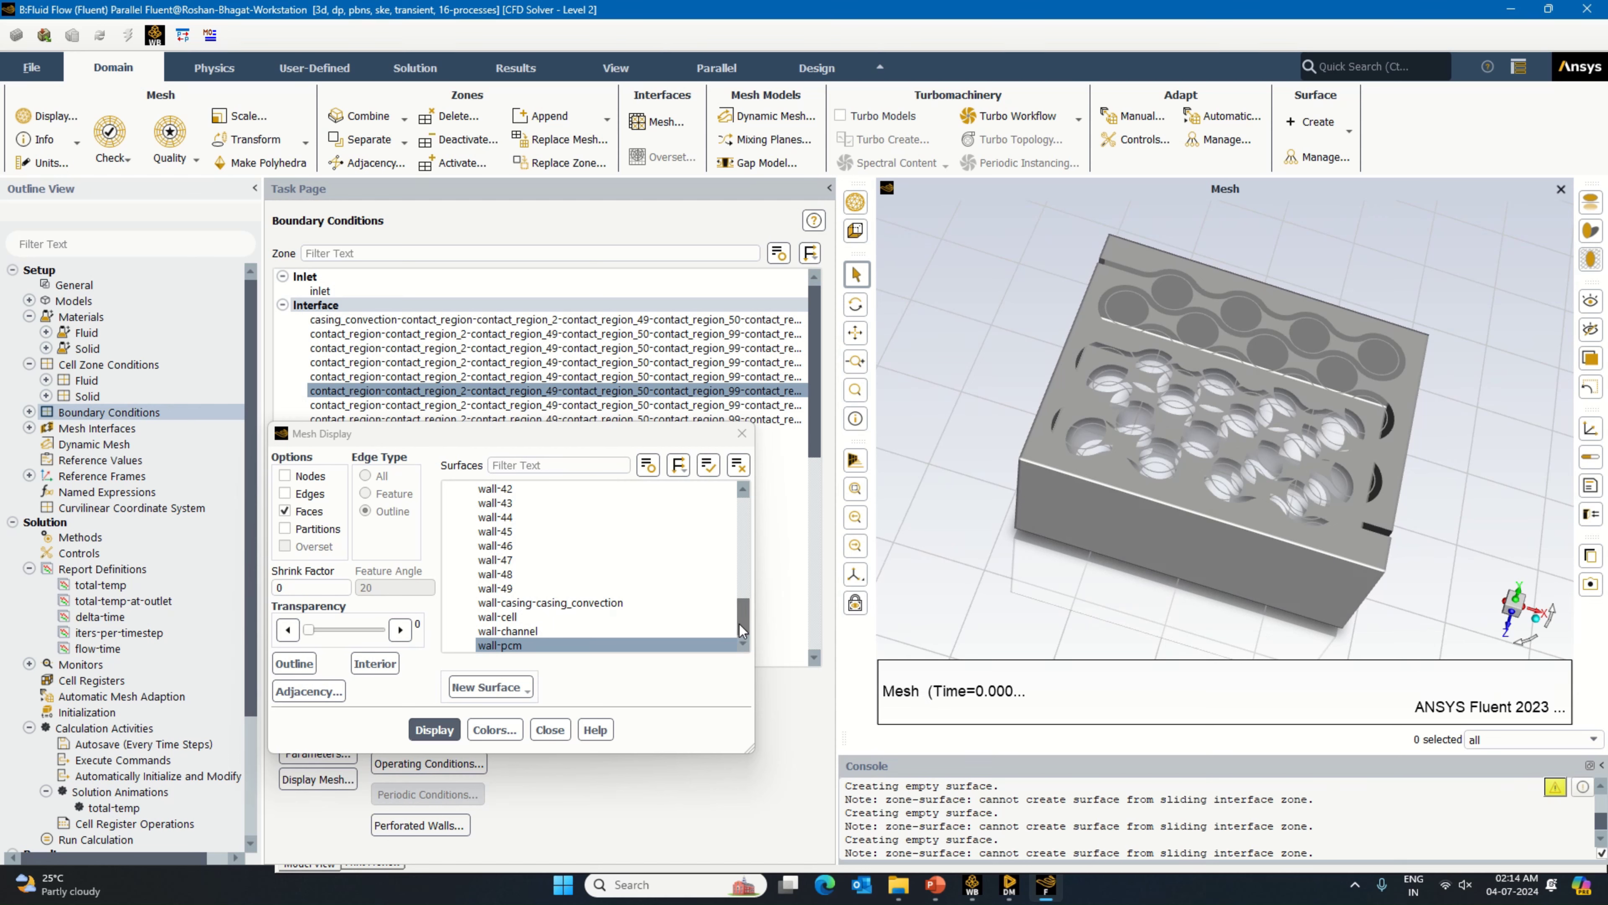
Step: Display the last interface surface in the list and inspect its geometry
drag(742, 629, 743, 525)
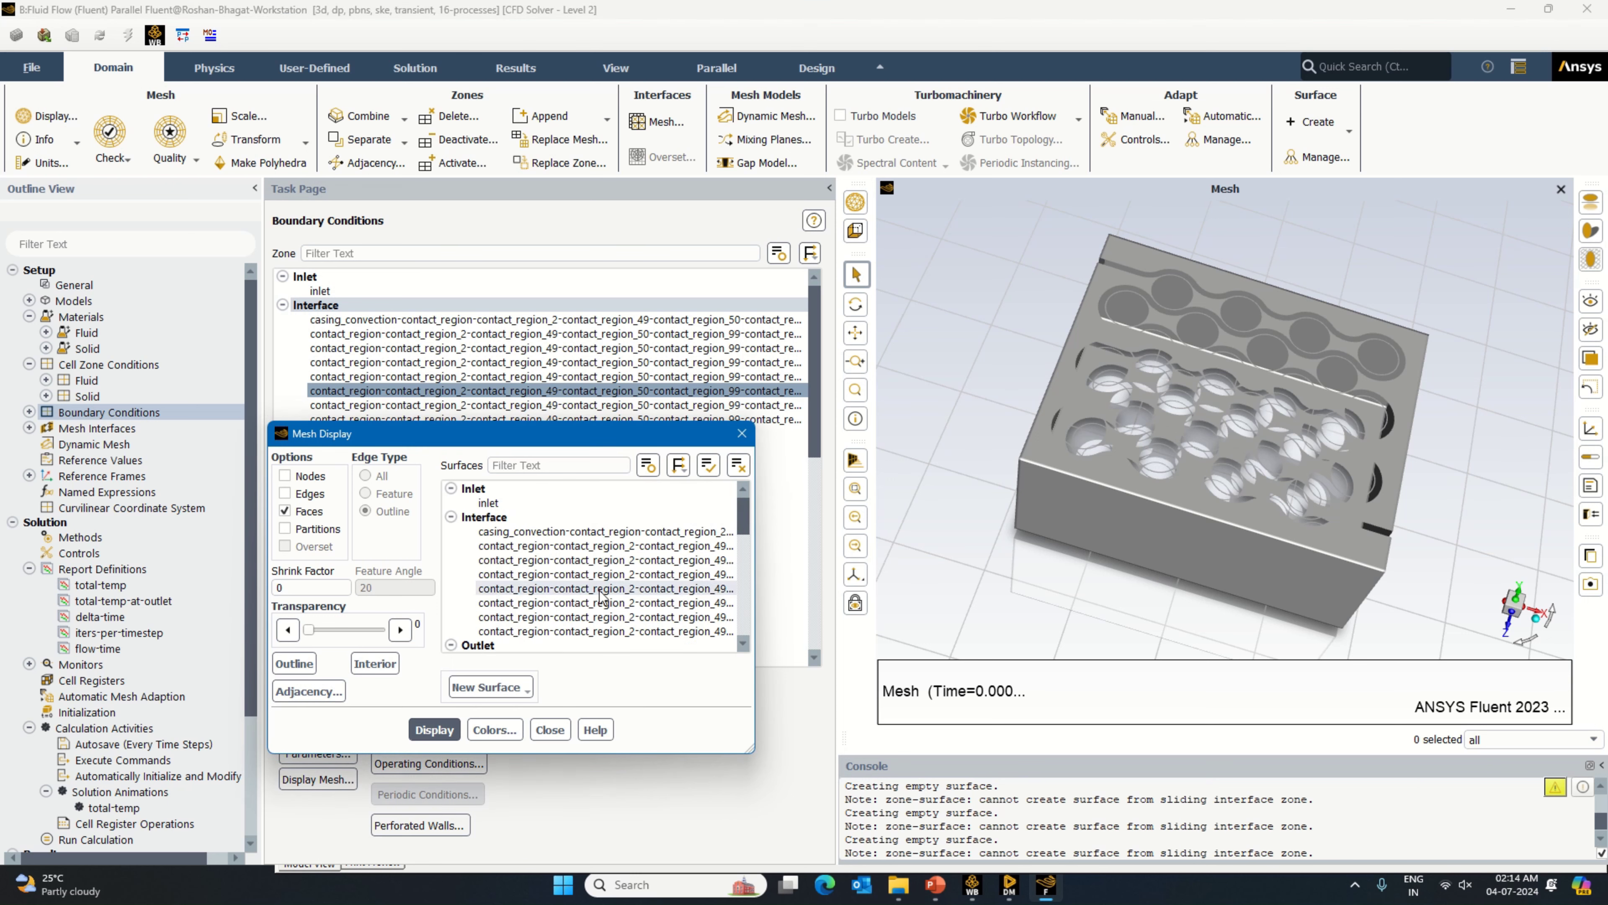
click(601, 631)
click(425, 731)
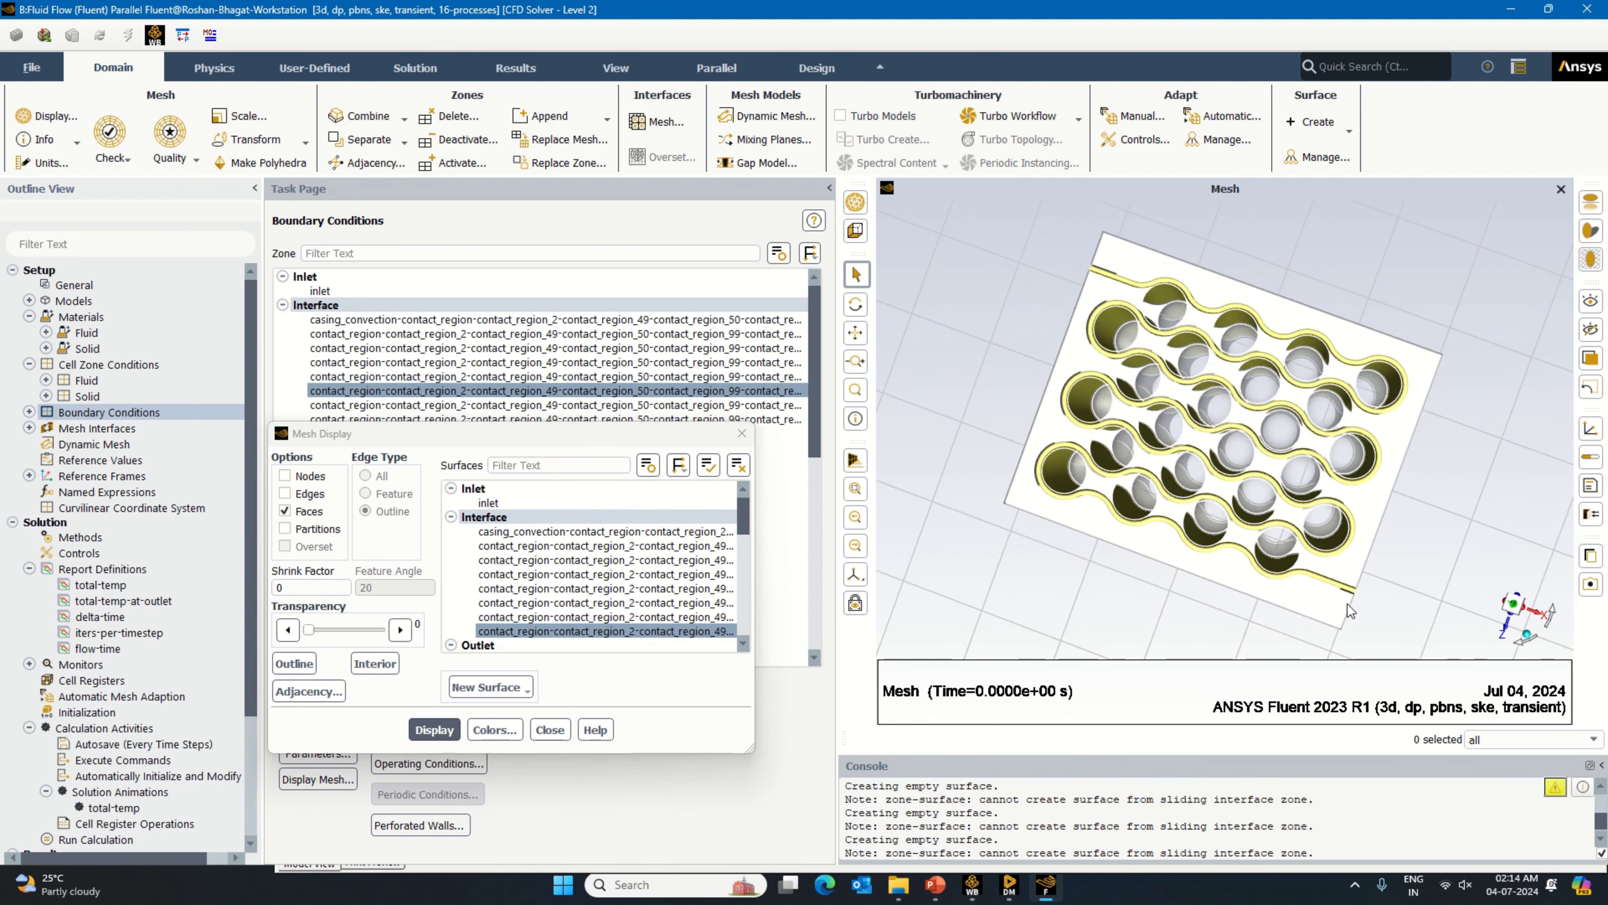
mouse_move(1347, 611)
mouse_down()
mouse_move(1374, 602)
mouse_move(1338, 600)
mouse_up()
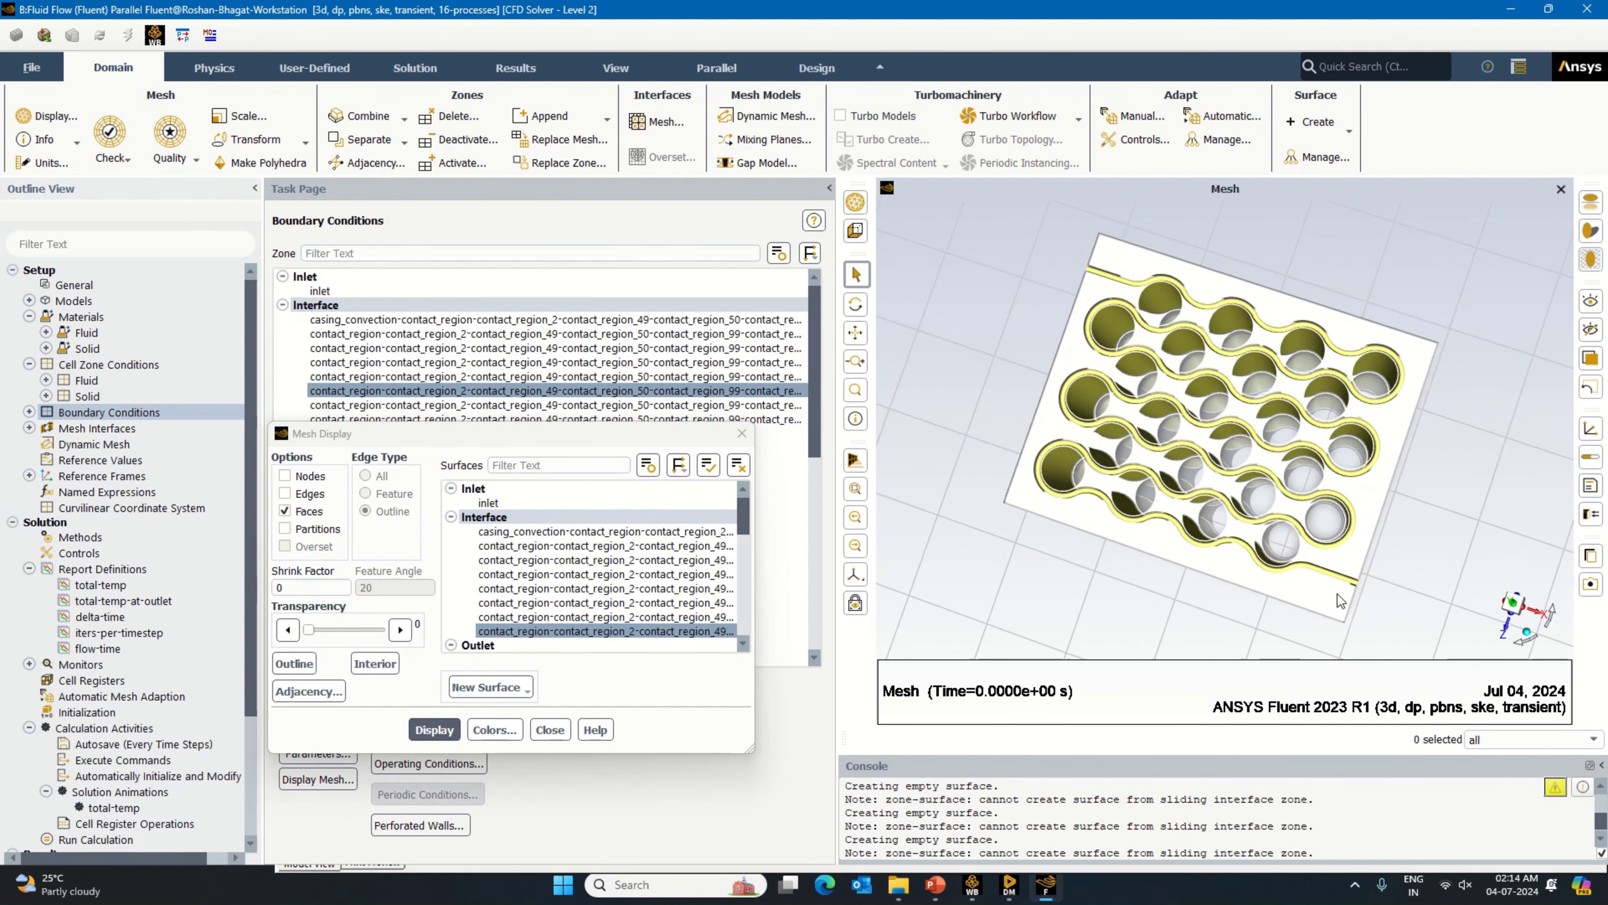
Step: Display the second-to-last interface surface in place of the last one and inspect it from different angles
click(538, 617)
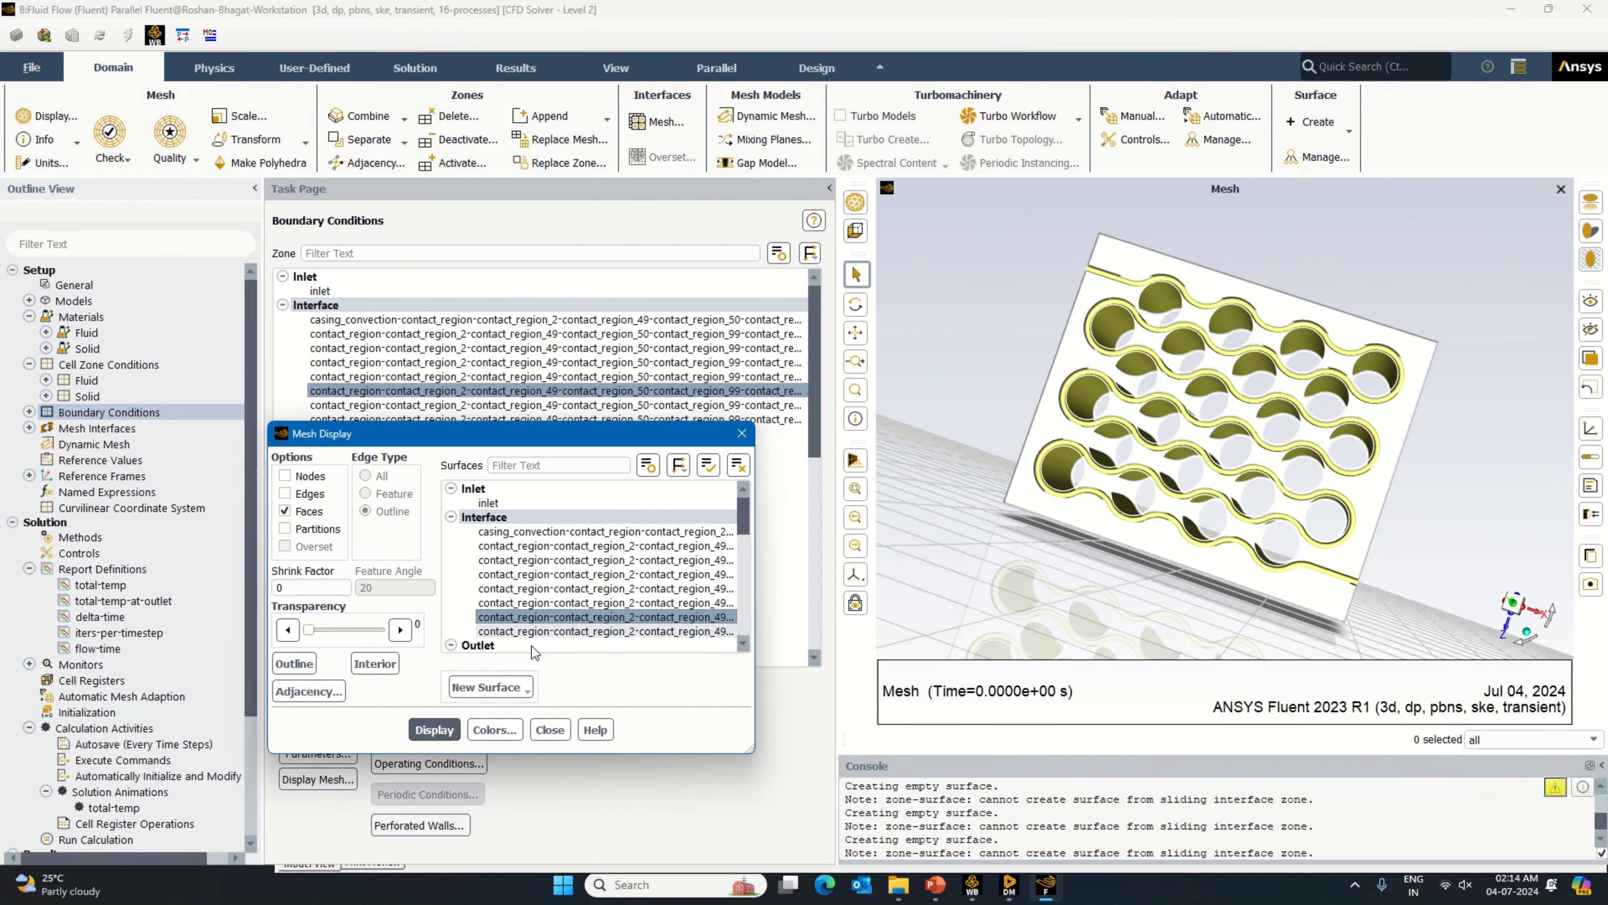
click(434, 729)
drag(1033, 584, 1083, 553)
drag(1082, 524, 801, 582)
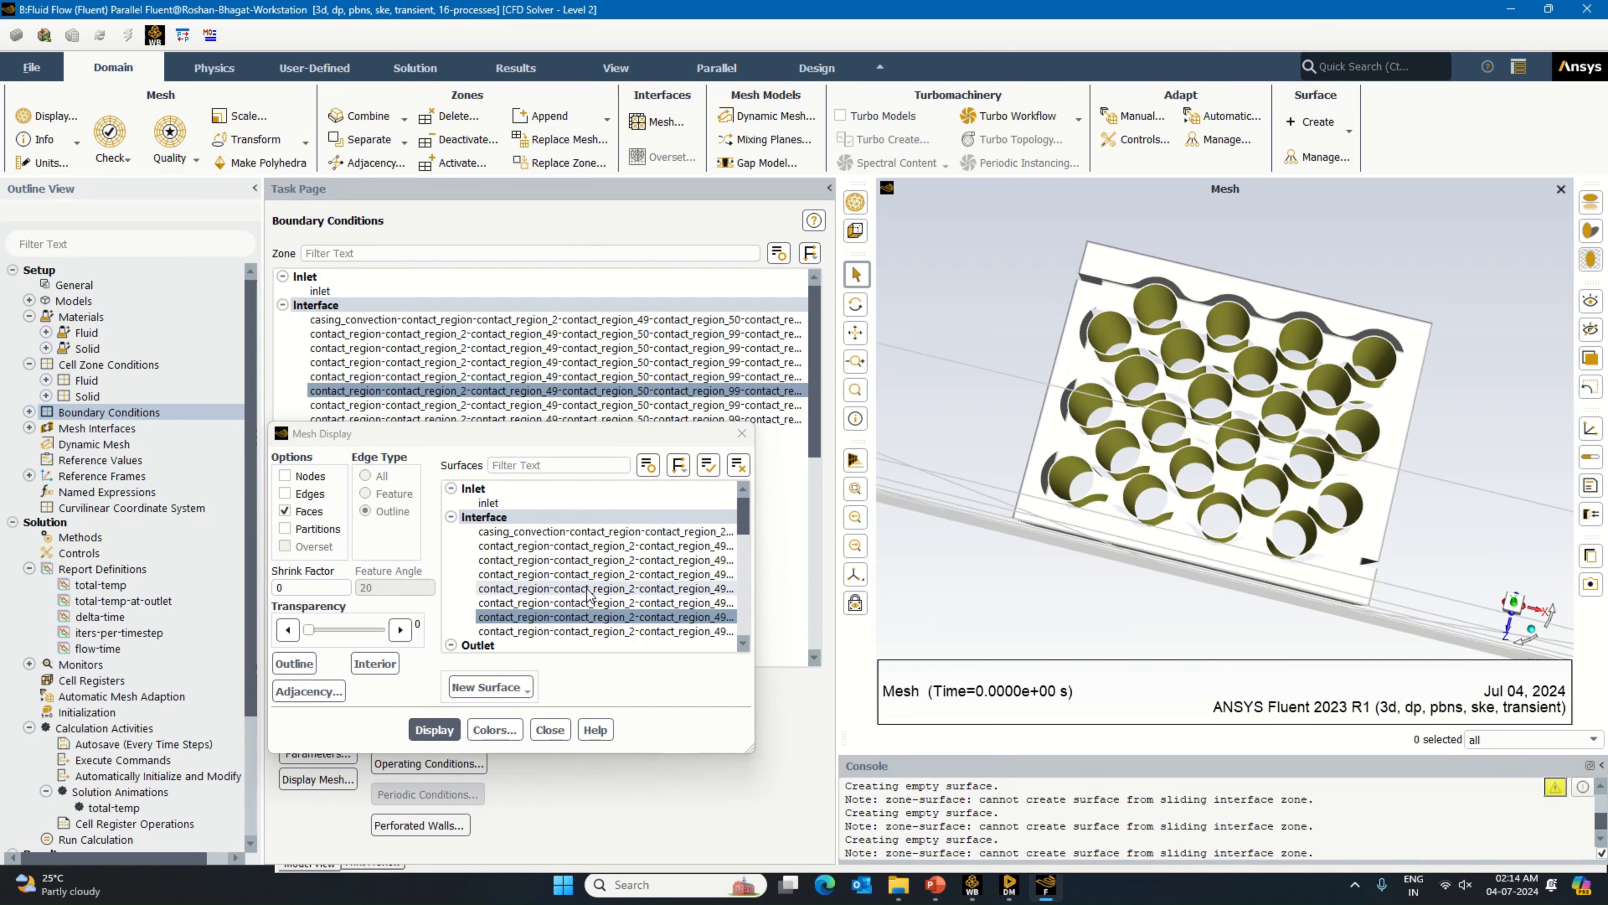
Step: Display only the third-to-last interface surface and examine its curved cell and channel contact faces up close
click(595, 606)
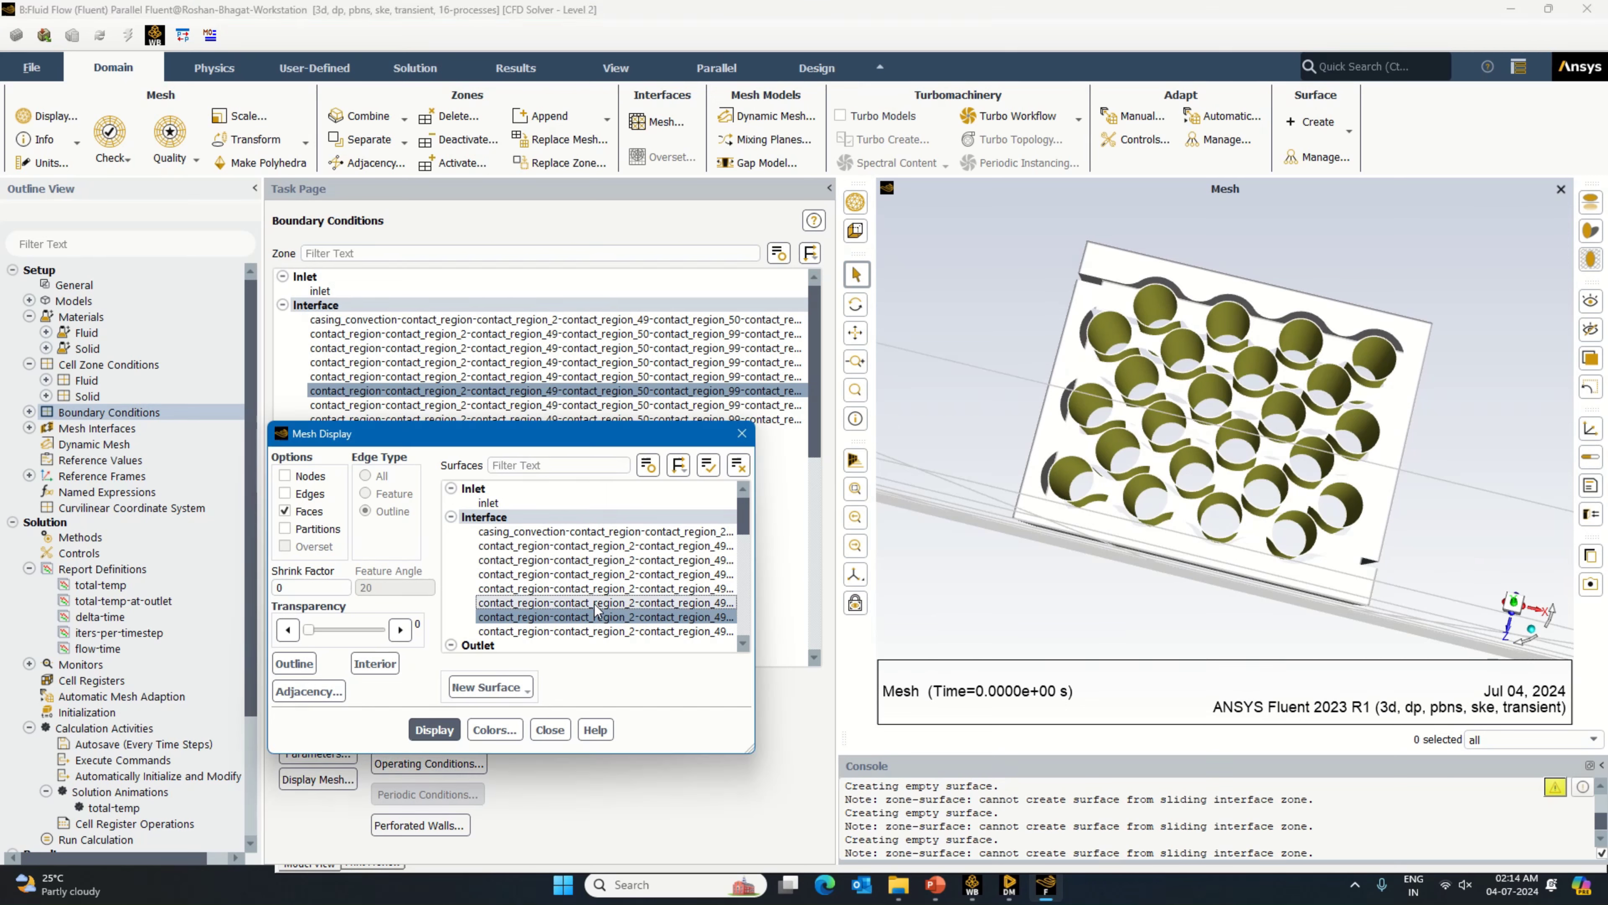
click(446, 731)
drag(1153, 575, 1331, 491)
scroll(1309, 433, up, 6)
scroll(1334, 485, down, 5)
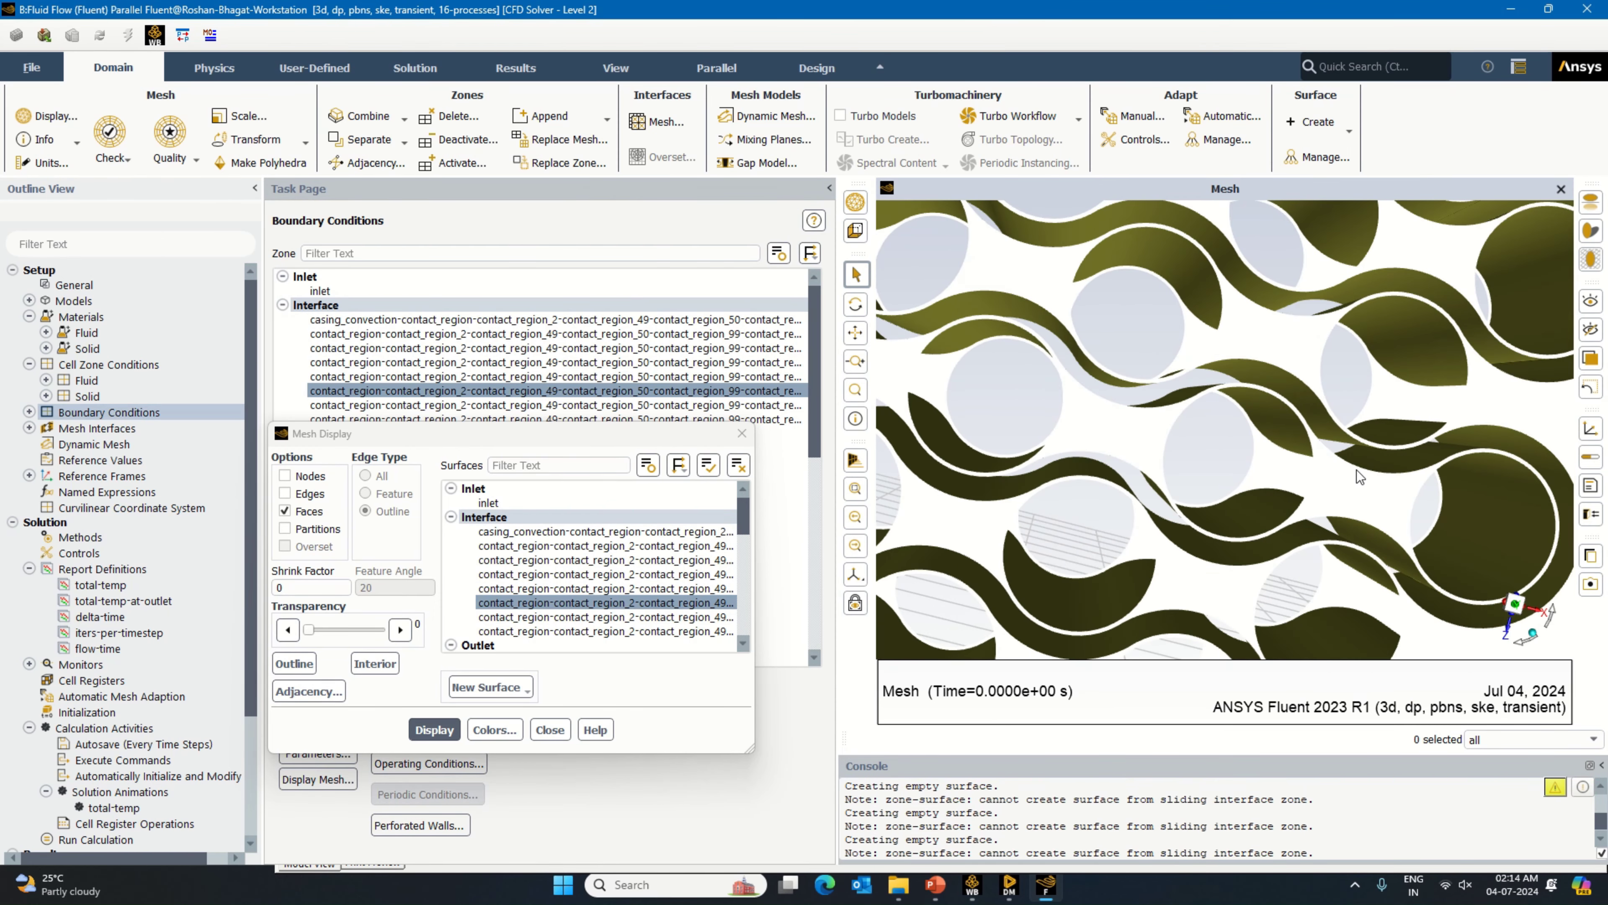
mouse_move(1485, 410)
mouse_down()
mouse_move(1374, 411)
mouse_move(1429, 382)
mouse_move(1505, 419)
mouse_move(1488, 412)
mouse_up()
Step: Compare the sixth interface surface in the list with the fifth, and with the fourth in place of the fifth
click(573, 589)
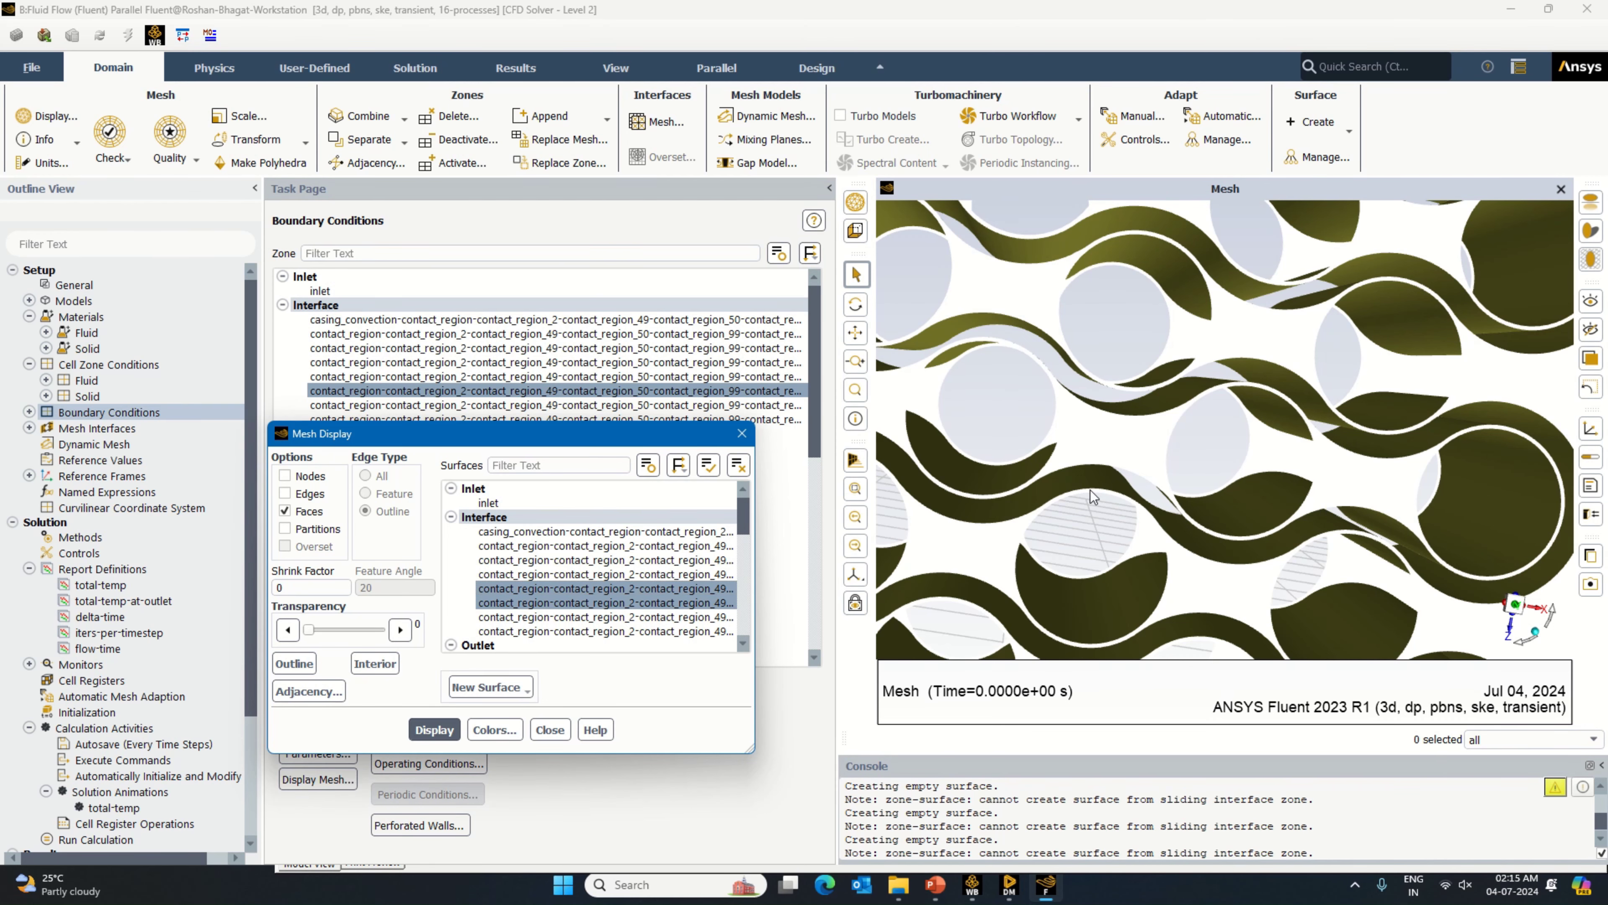
mouse_move(1090, 490)
mouse_down()
mouse_move(1156, 456)
mouse_move(1258, 468)
mouse_move(1071, 470)
mouse_up()
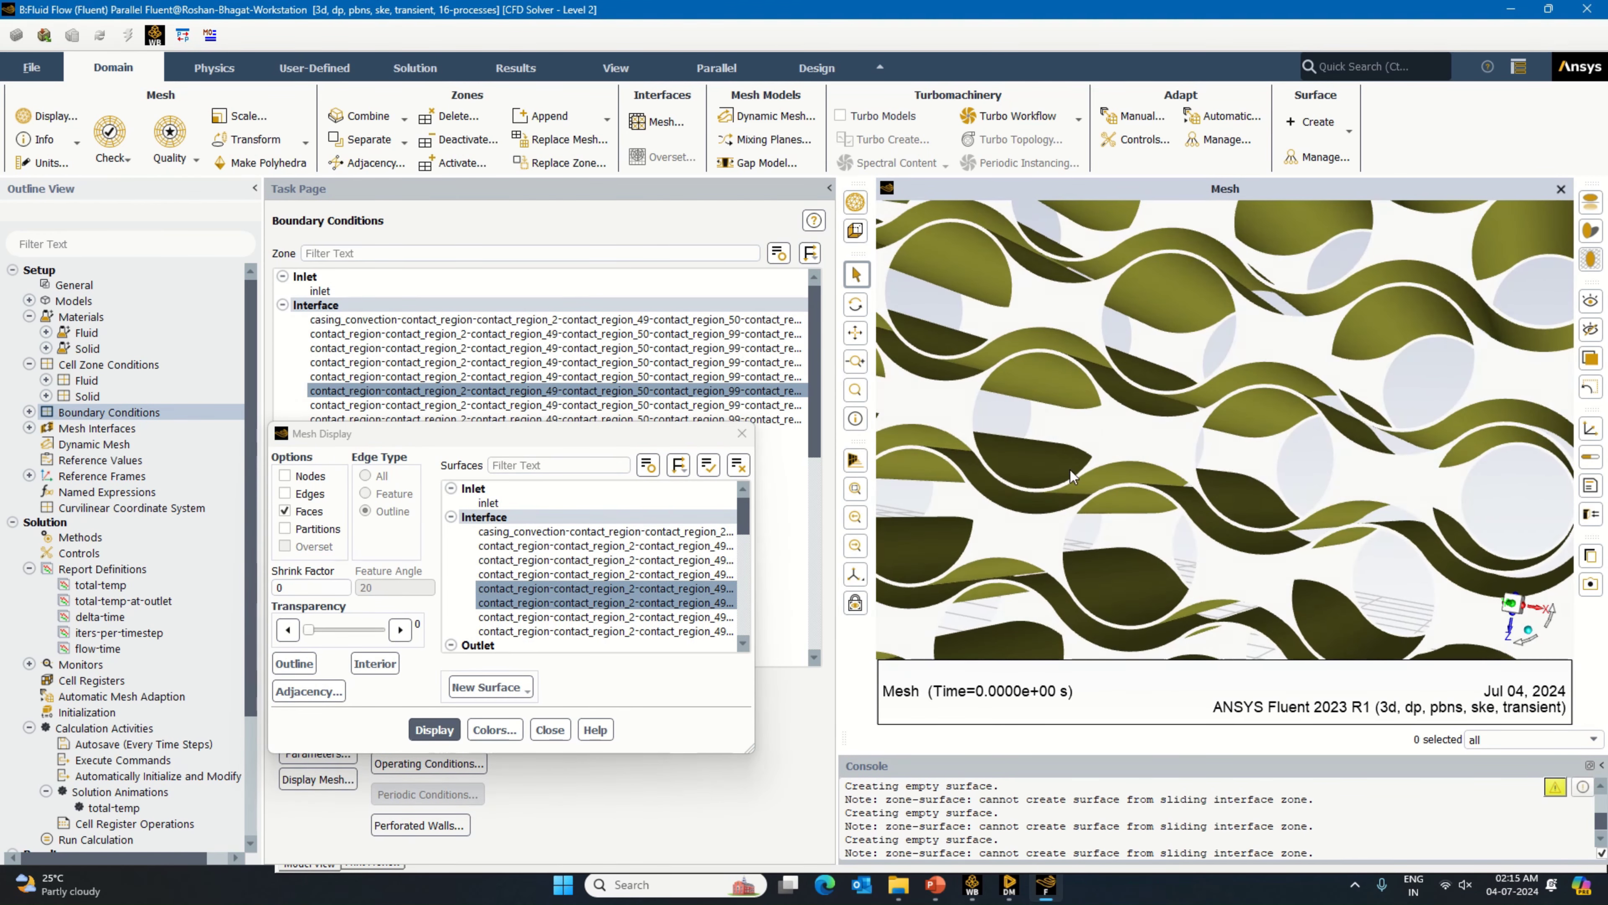
click(562, 588)
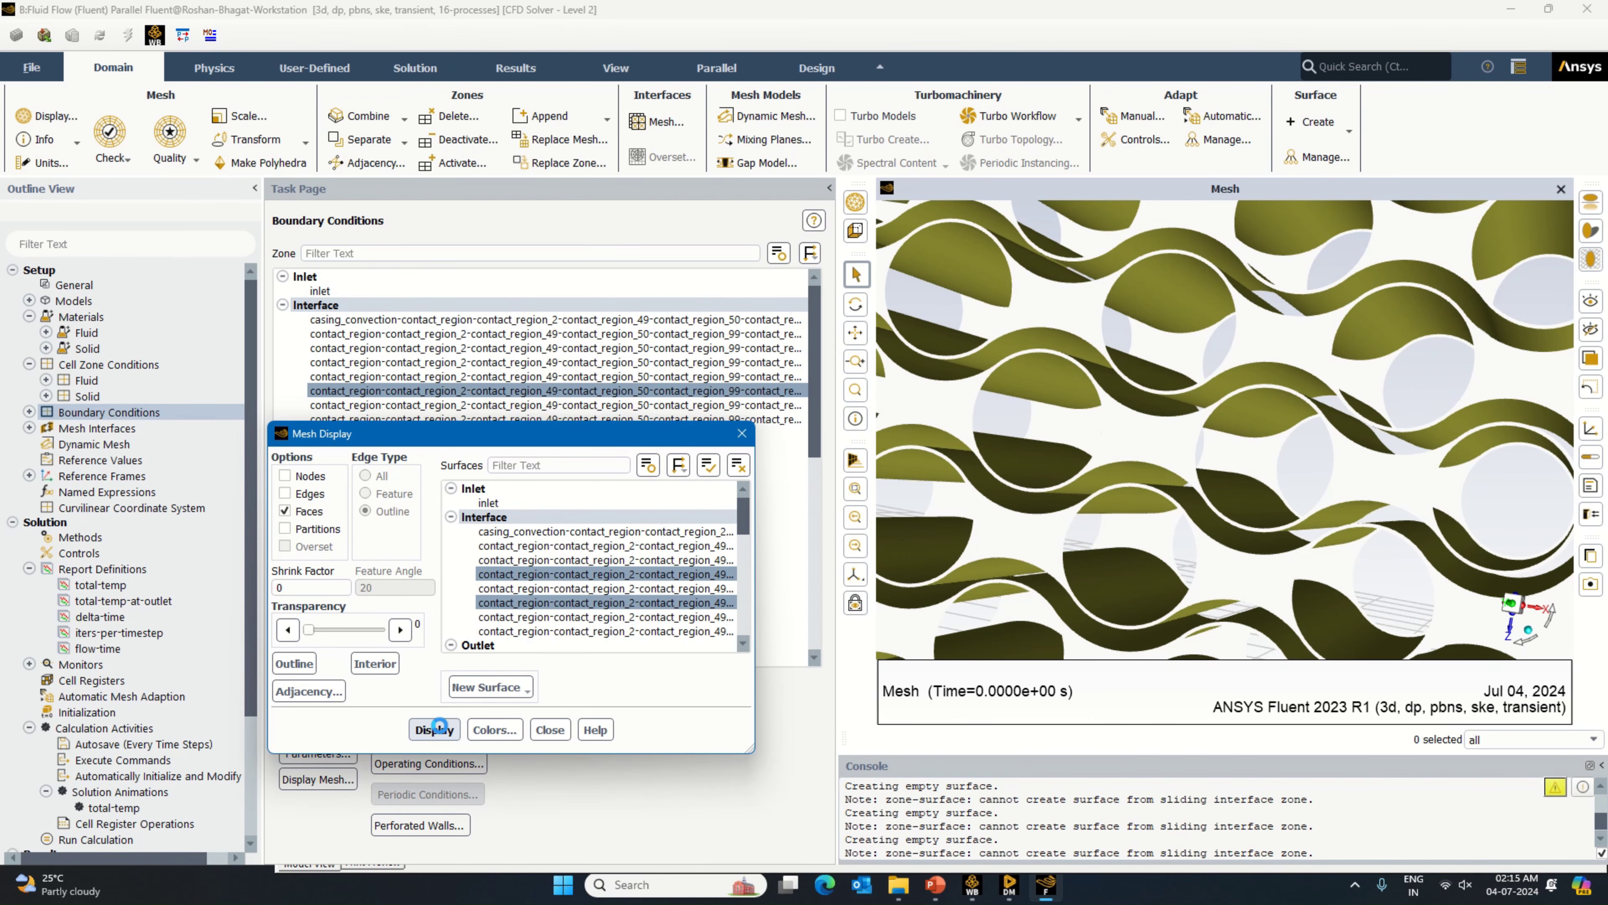
click(436, 728)
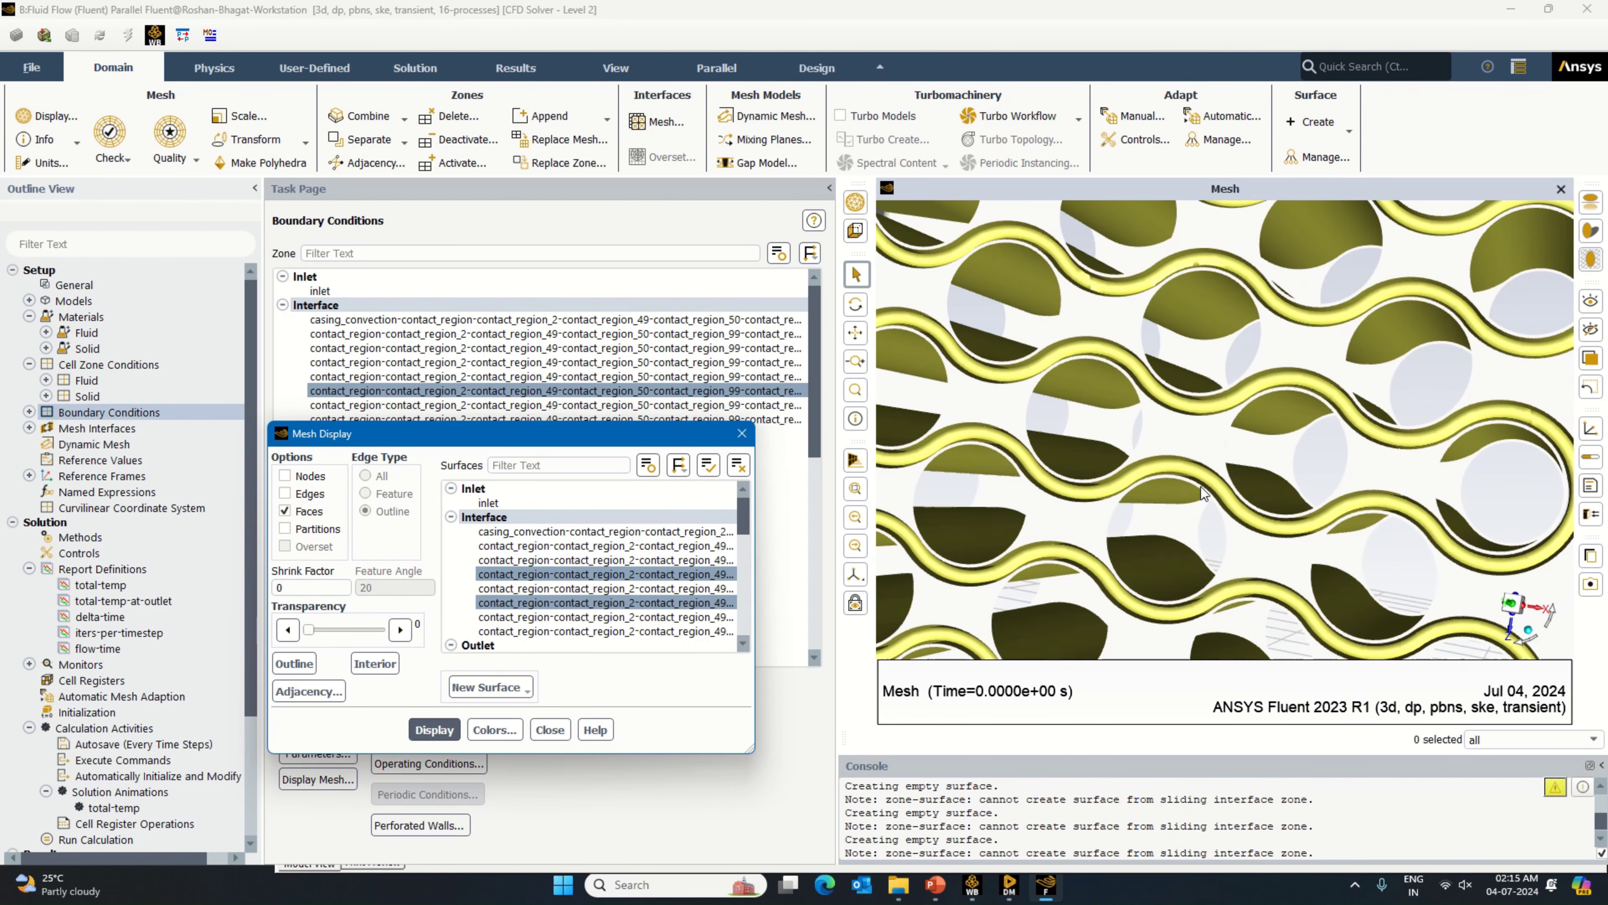
Step: Display the third interface surface in place of the fourth, together with the sixth
scroll(1205, 492, down, 3)
click(534, 574)
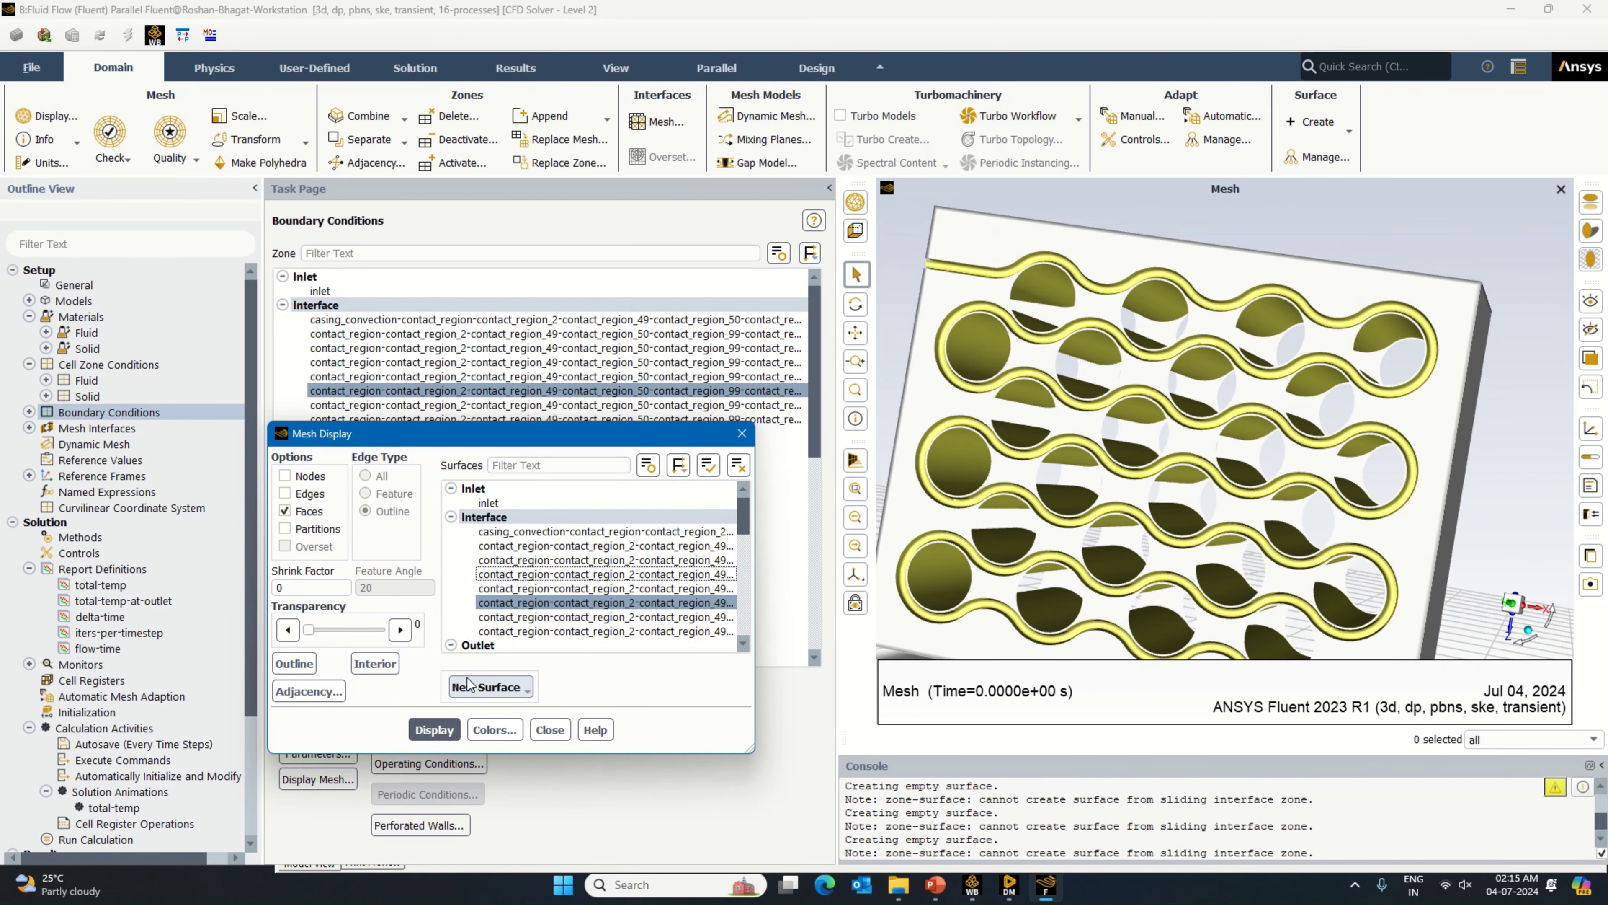
click(435, 730)
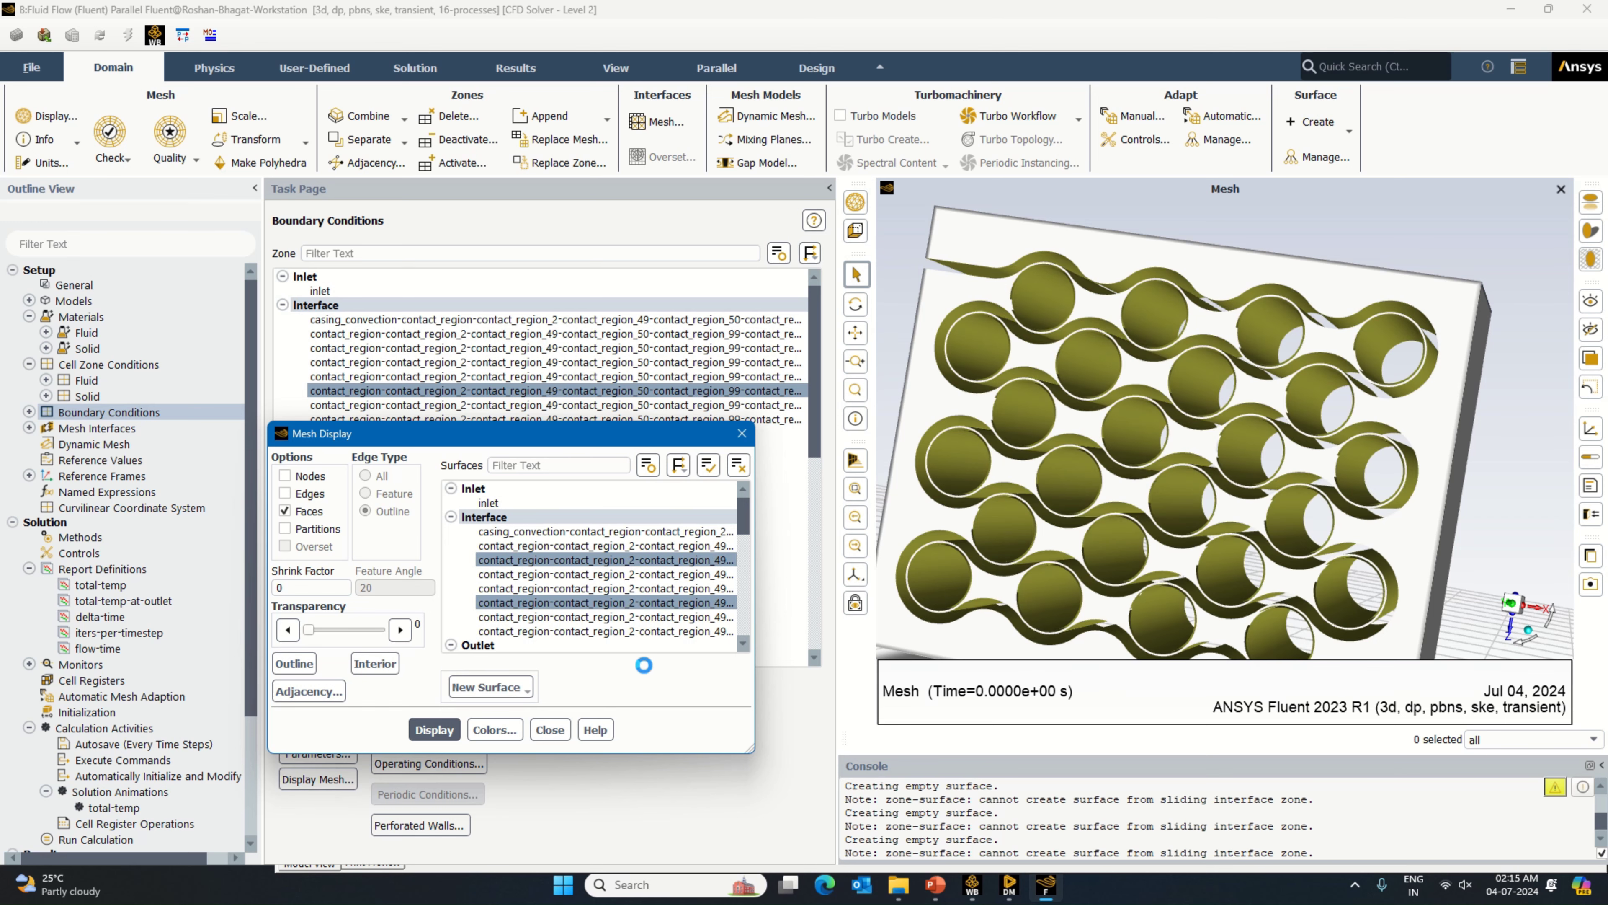
Step: Examine the third and sixth interface surfaces up close and from several angles, checking the gap between the cell and channel contact faces
drag(1019, 514, 1068, 385)
scroll(1019, 252, up, 5)
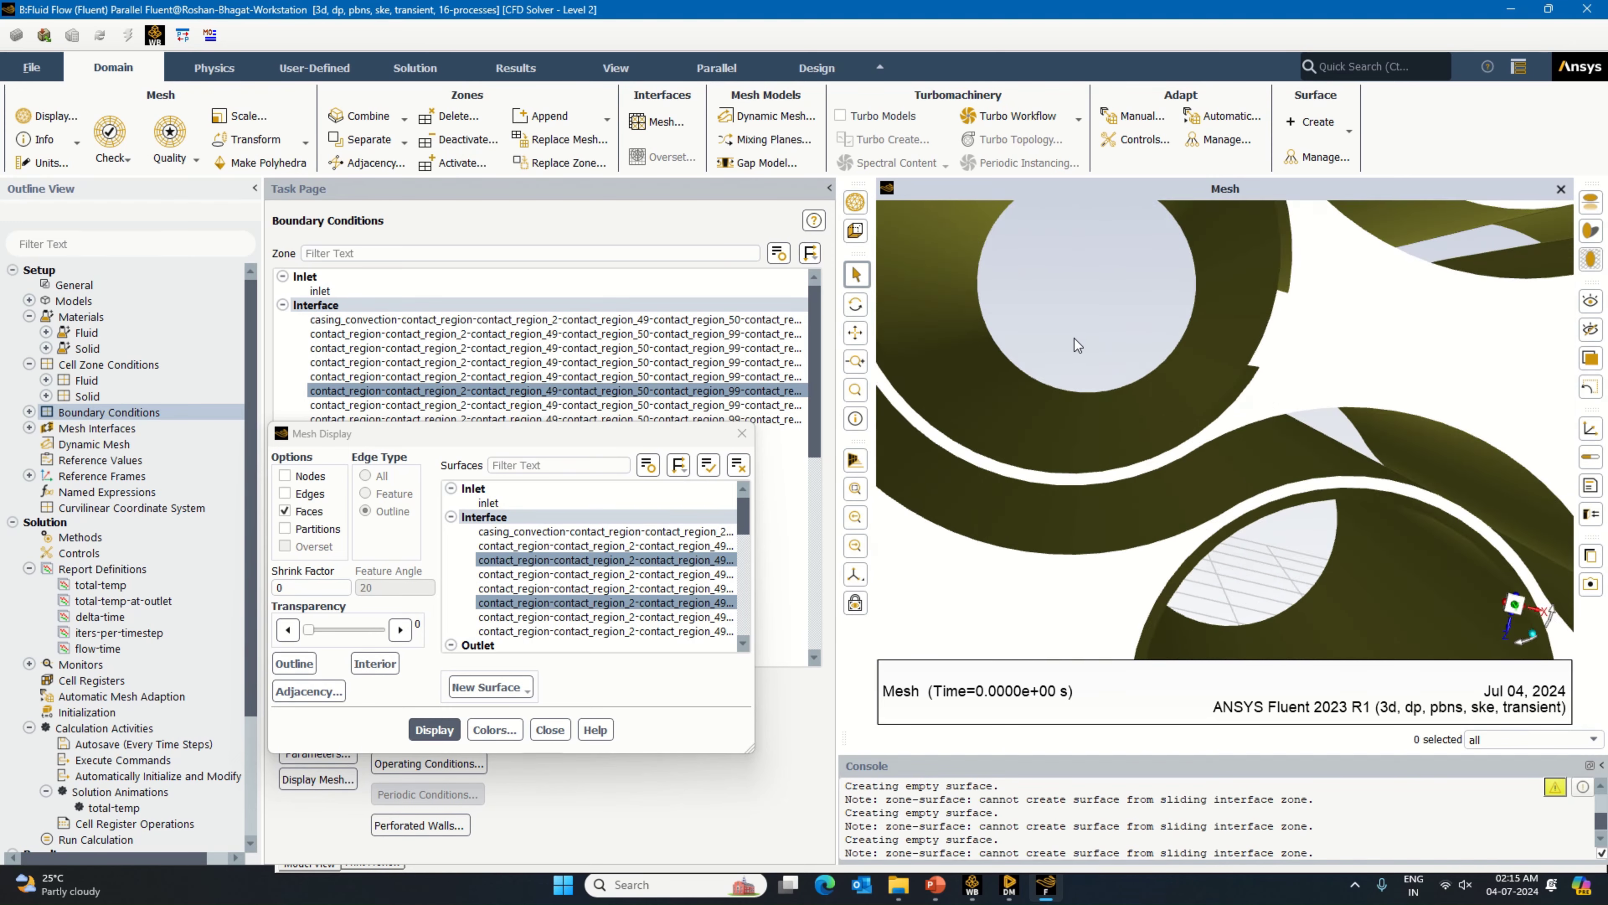
scroll(1081, 348, down, 3)
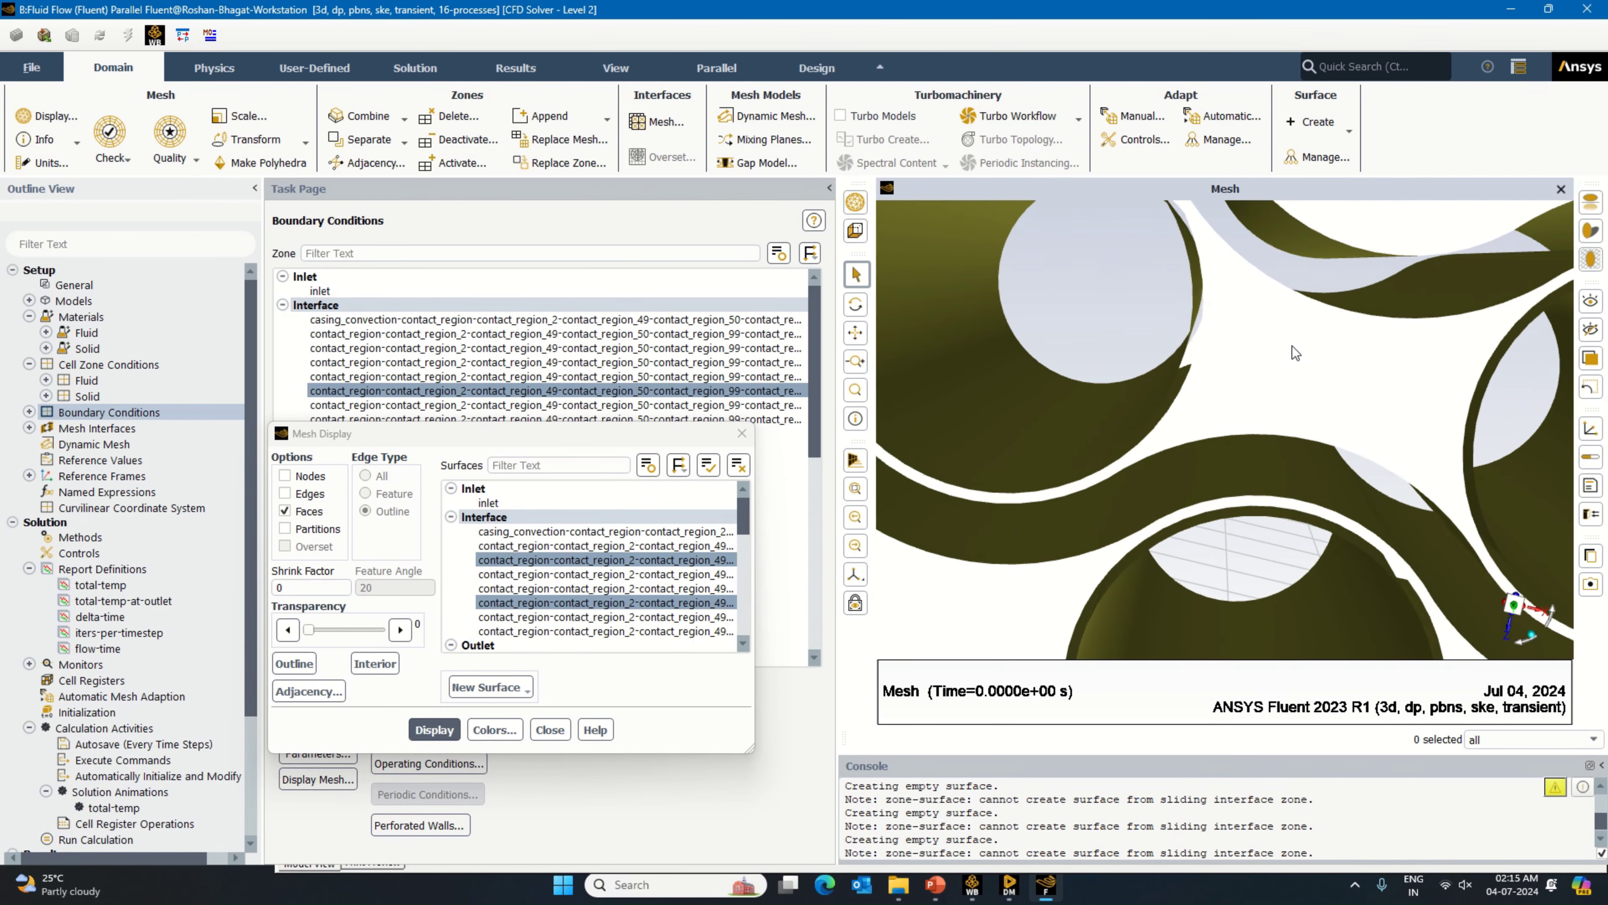
scroll(1288, 344, up, 3)
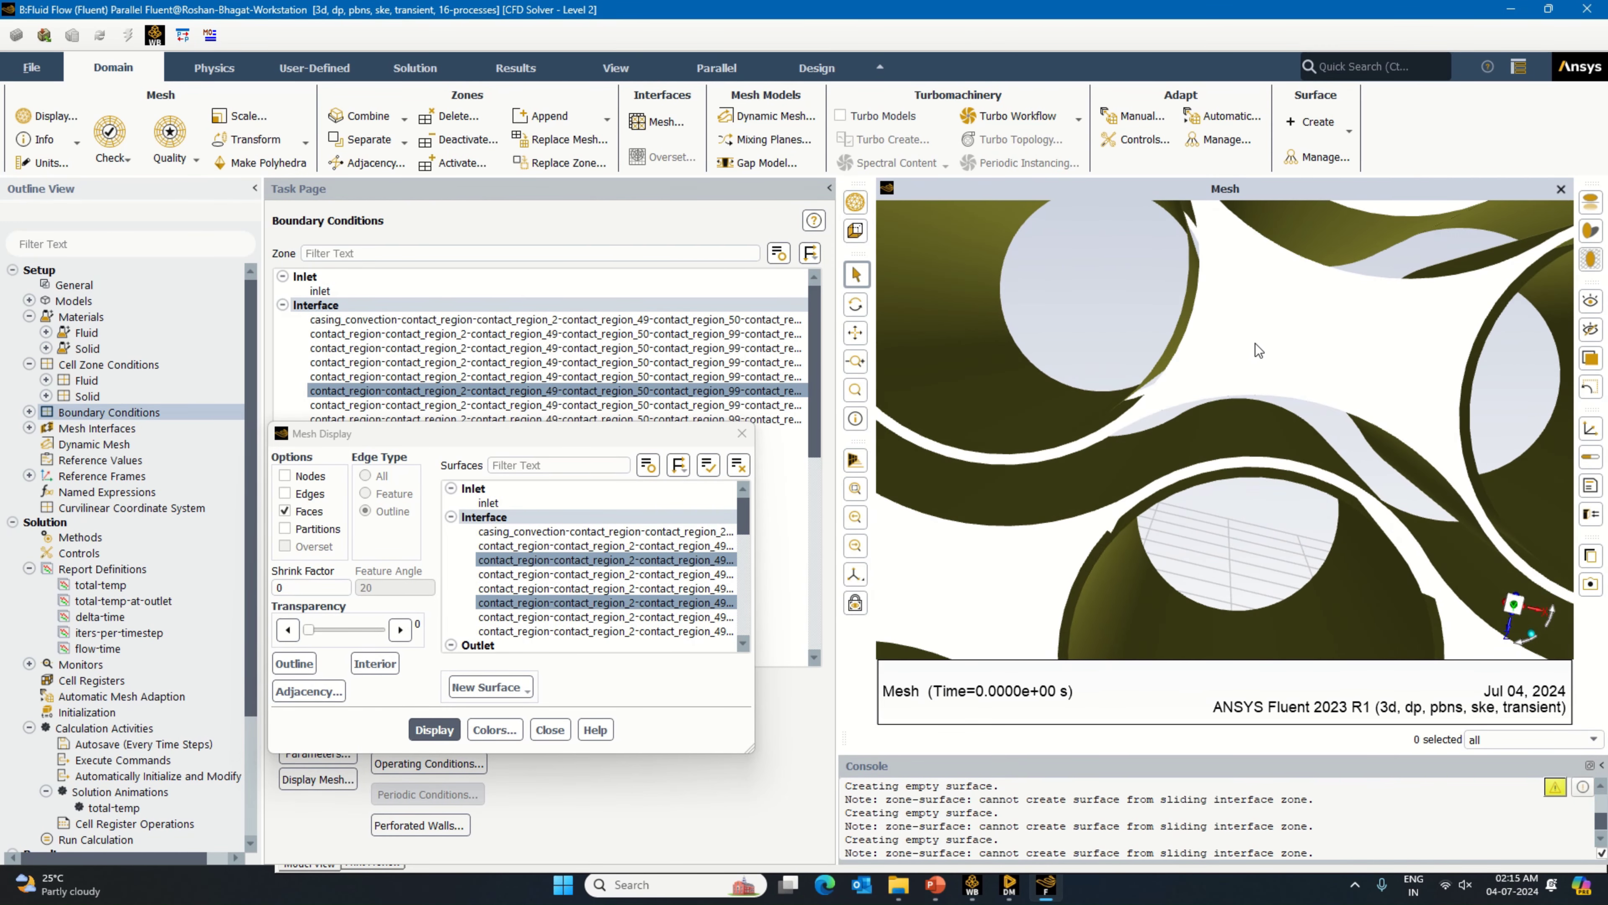
scroll(1213, 347, down, 4)
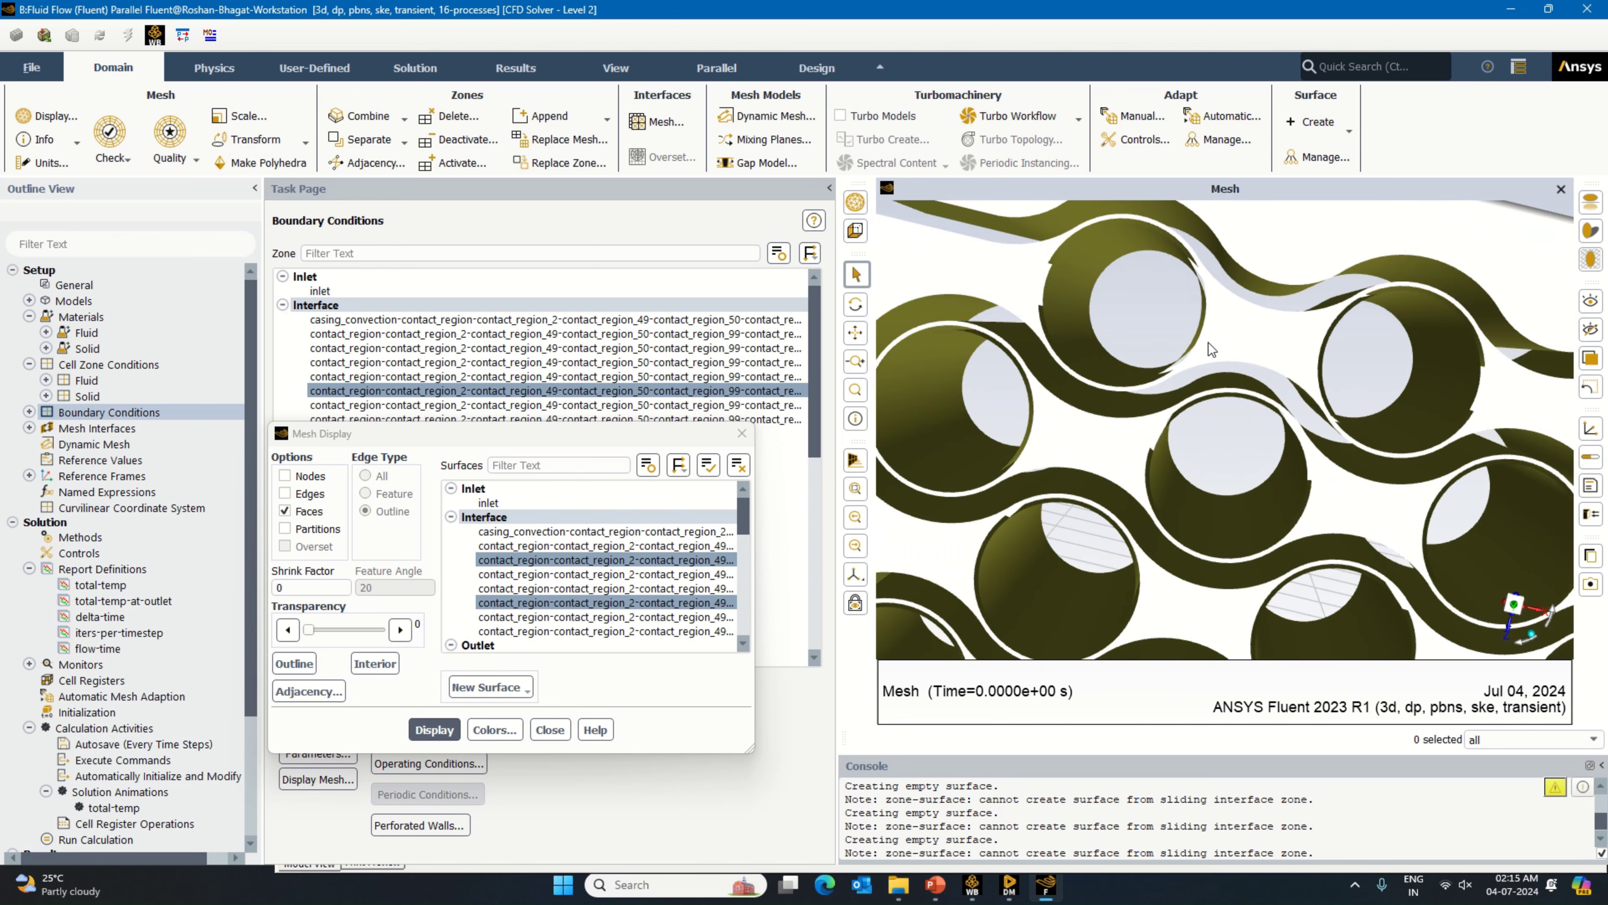
scroll(1207, 344, up, 3)
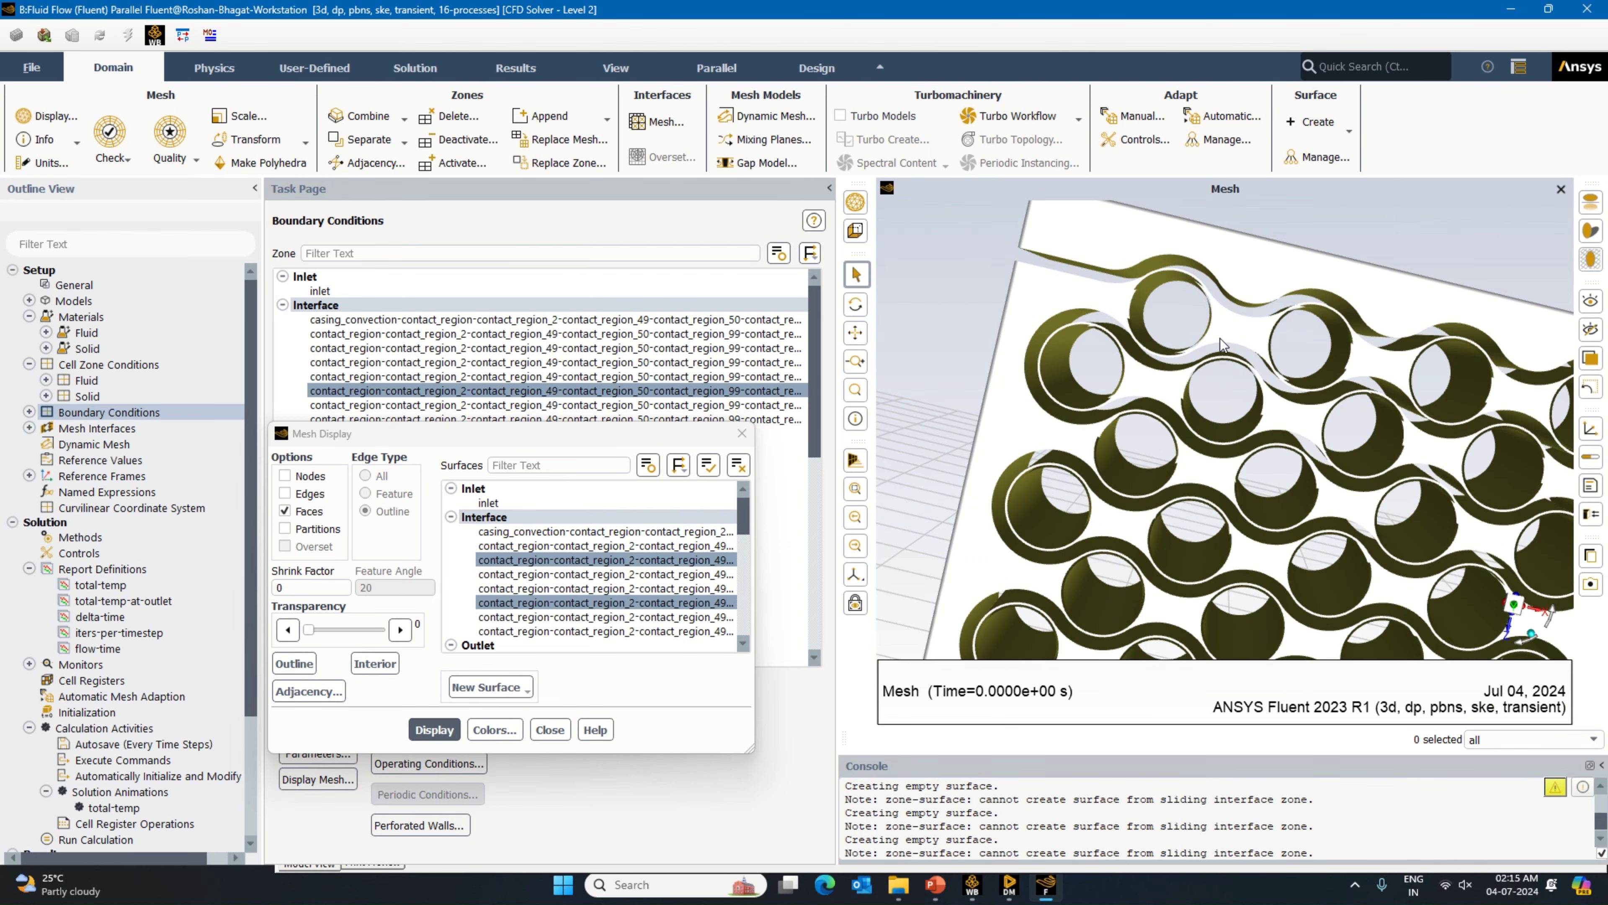
scroll(1218, 343, up, 4)
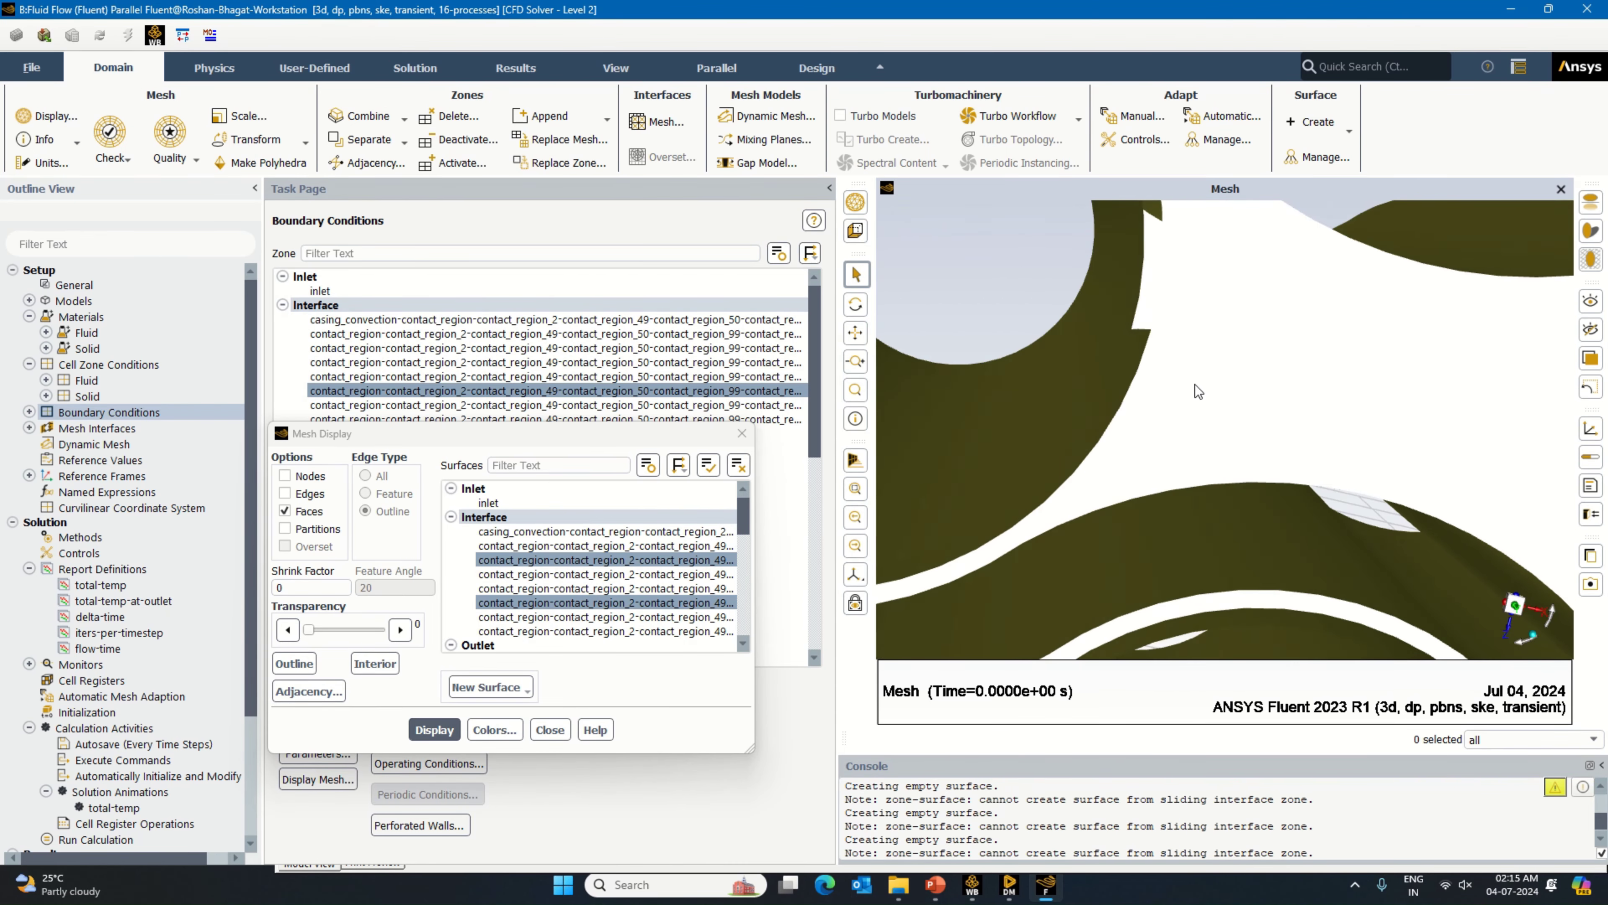
scroll(1213, 395, up, 5)
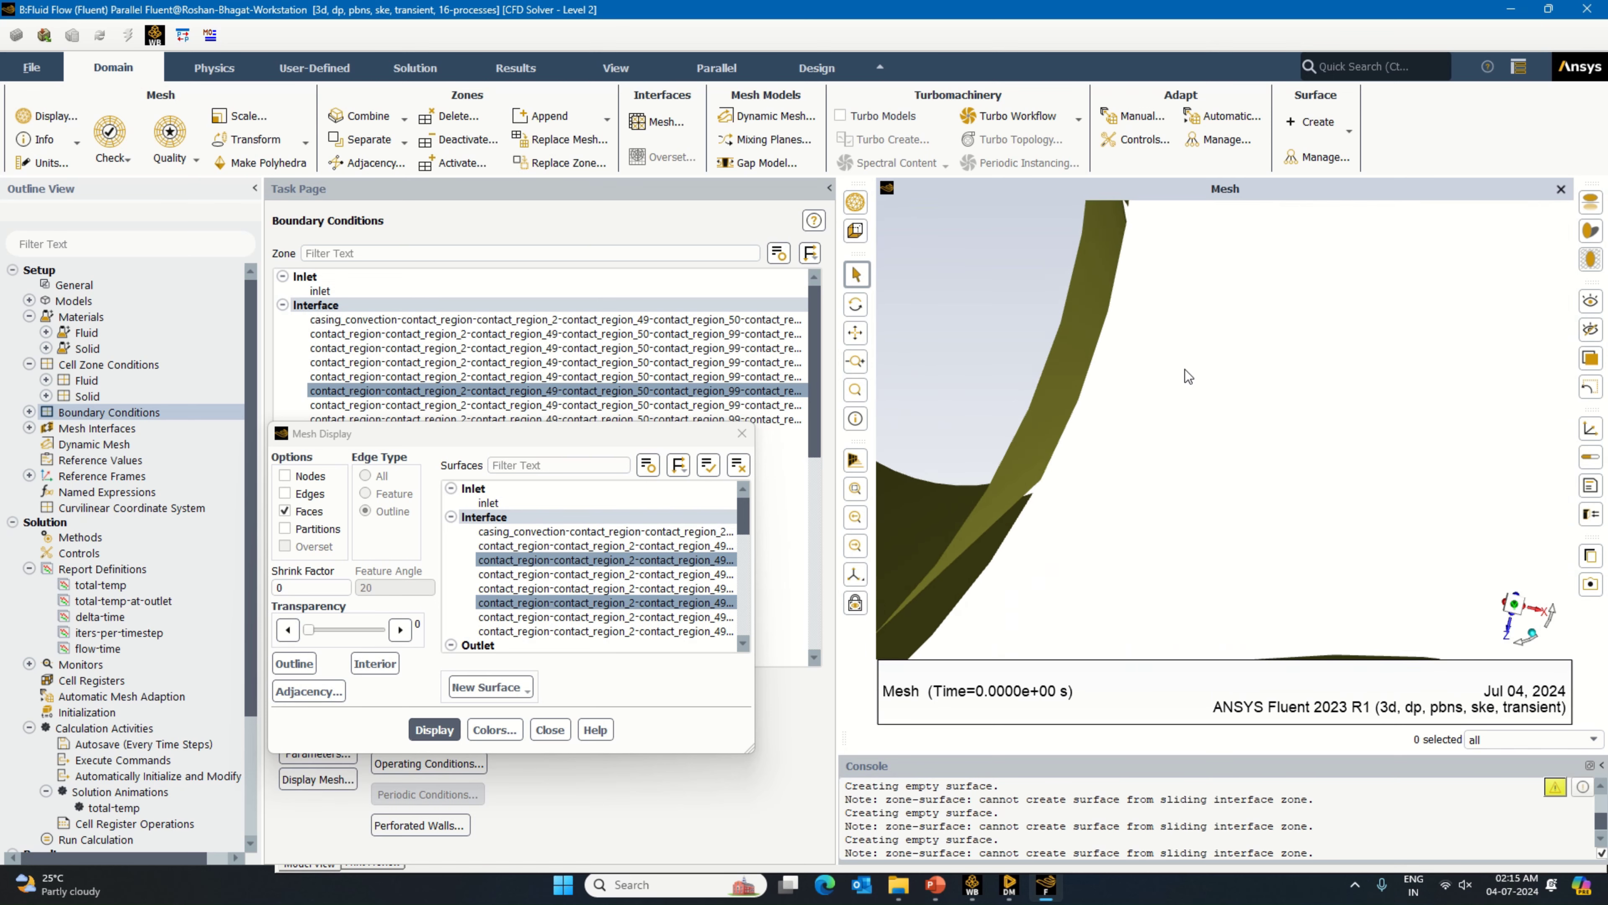
scroll(1188, 369, down, 8)
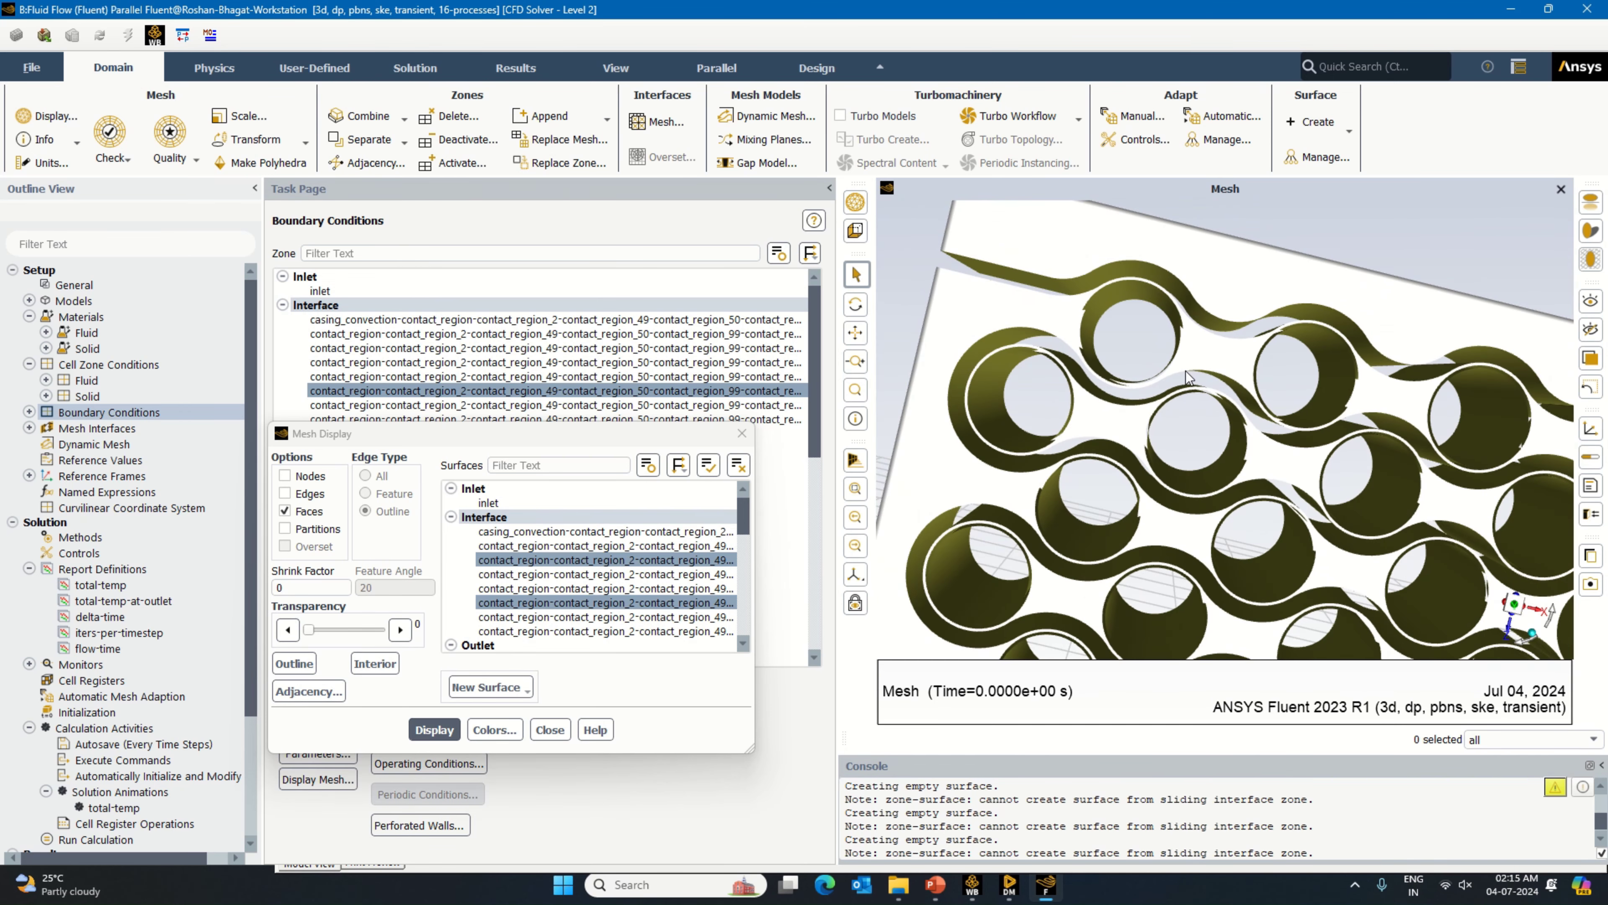
scroll(1267, 447, down, 5)
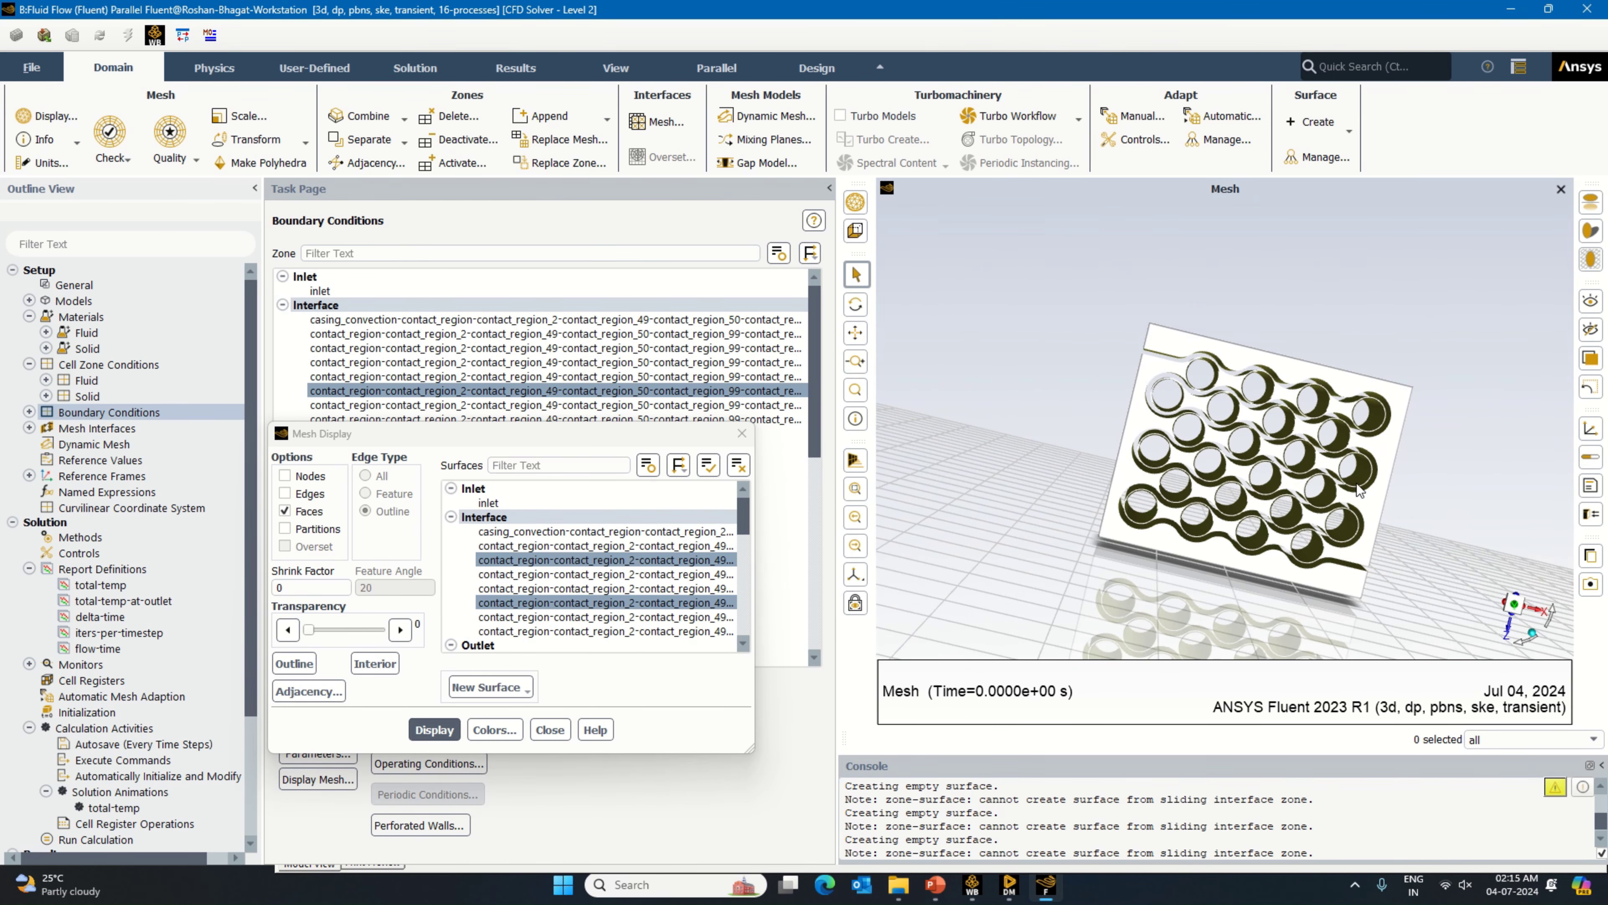
drag(1376, 537, 1348, 555)
scroll(1346, 557, up, 10)
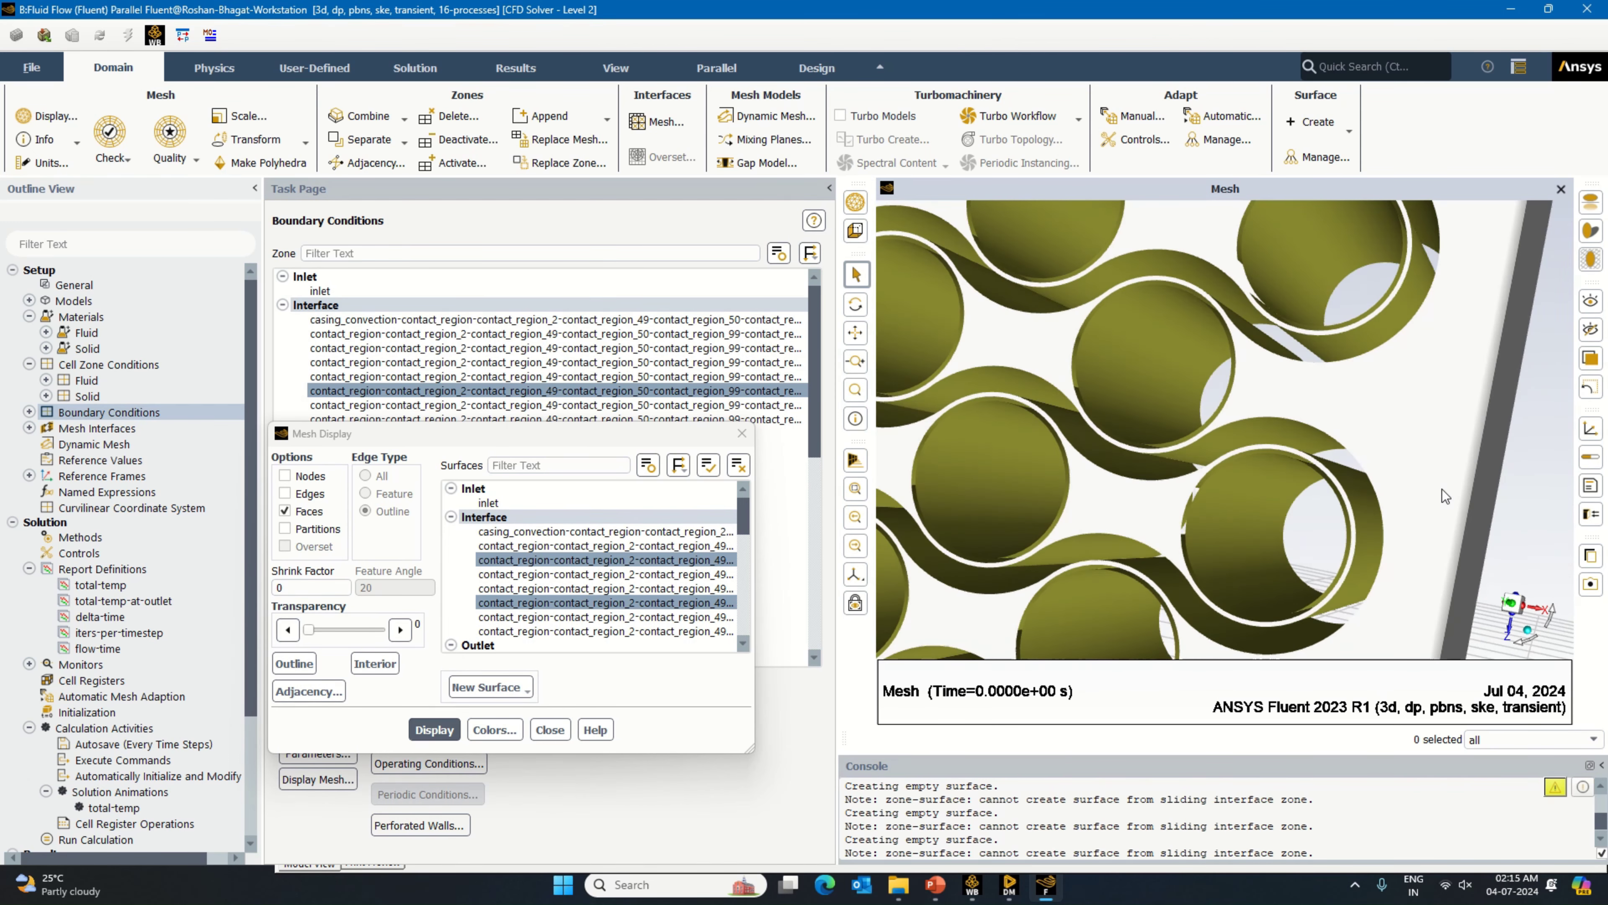
mouse_move(1469, 495)
mouse_down()
mouse_move(1487, 495)
mouse_move(1443, 494)
mouse_up()
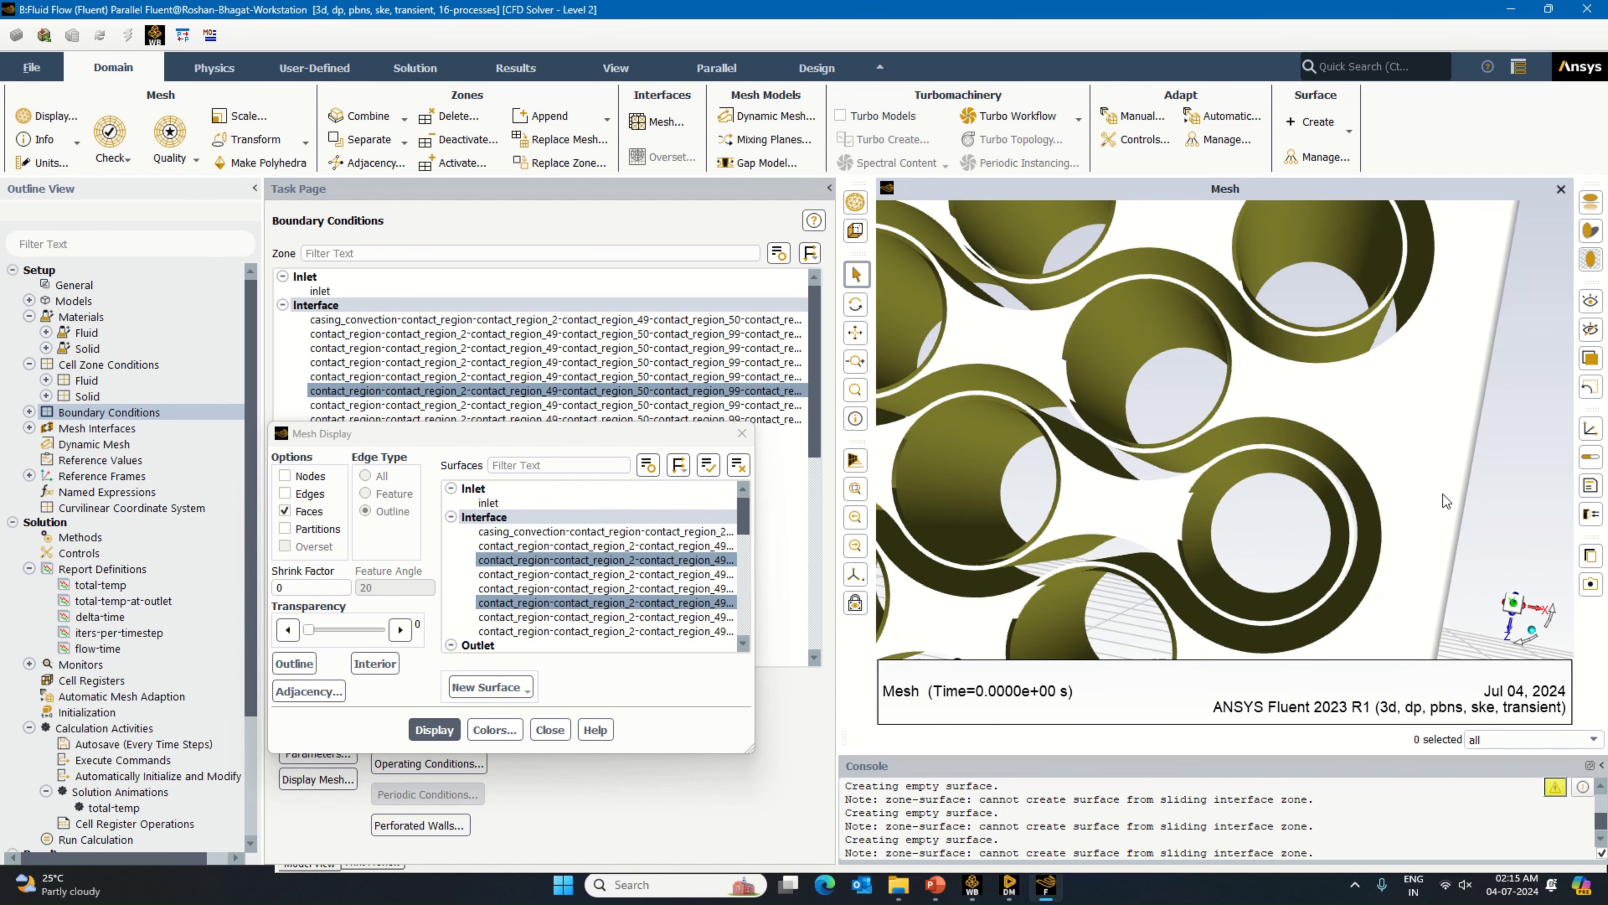
Step: Compare the second interface surface, in place of the third, with the sixth from another angle
click(589, 546)
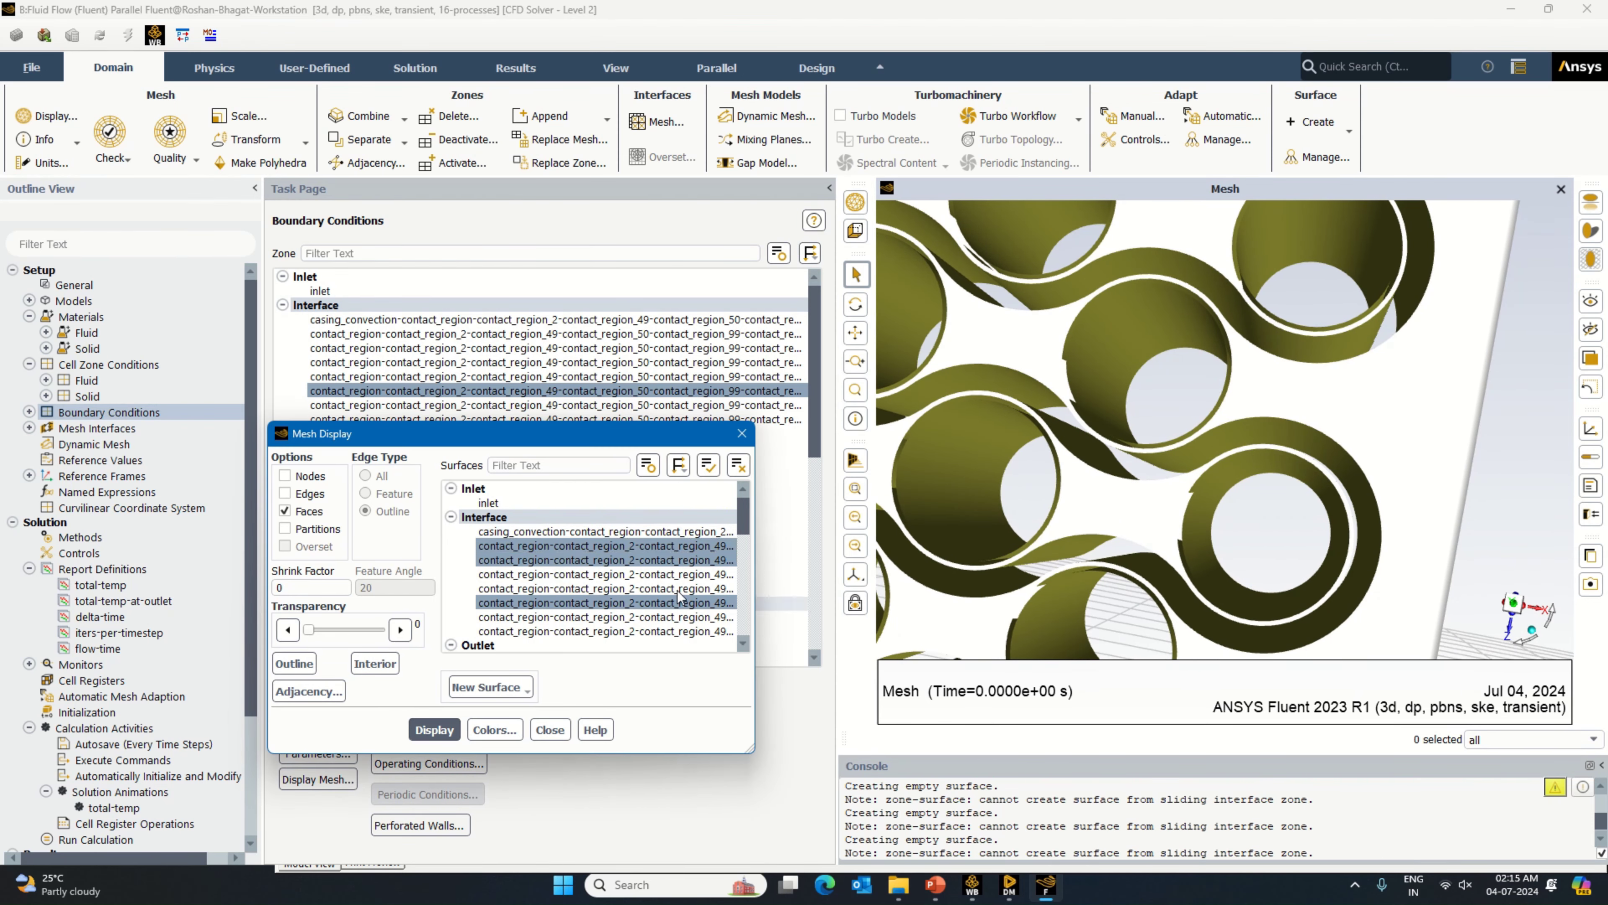
ctrl+click(633, 559)
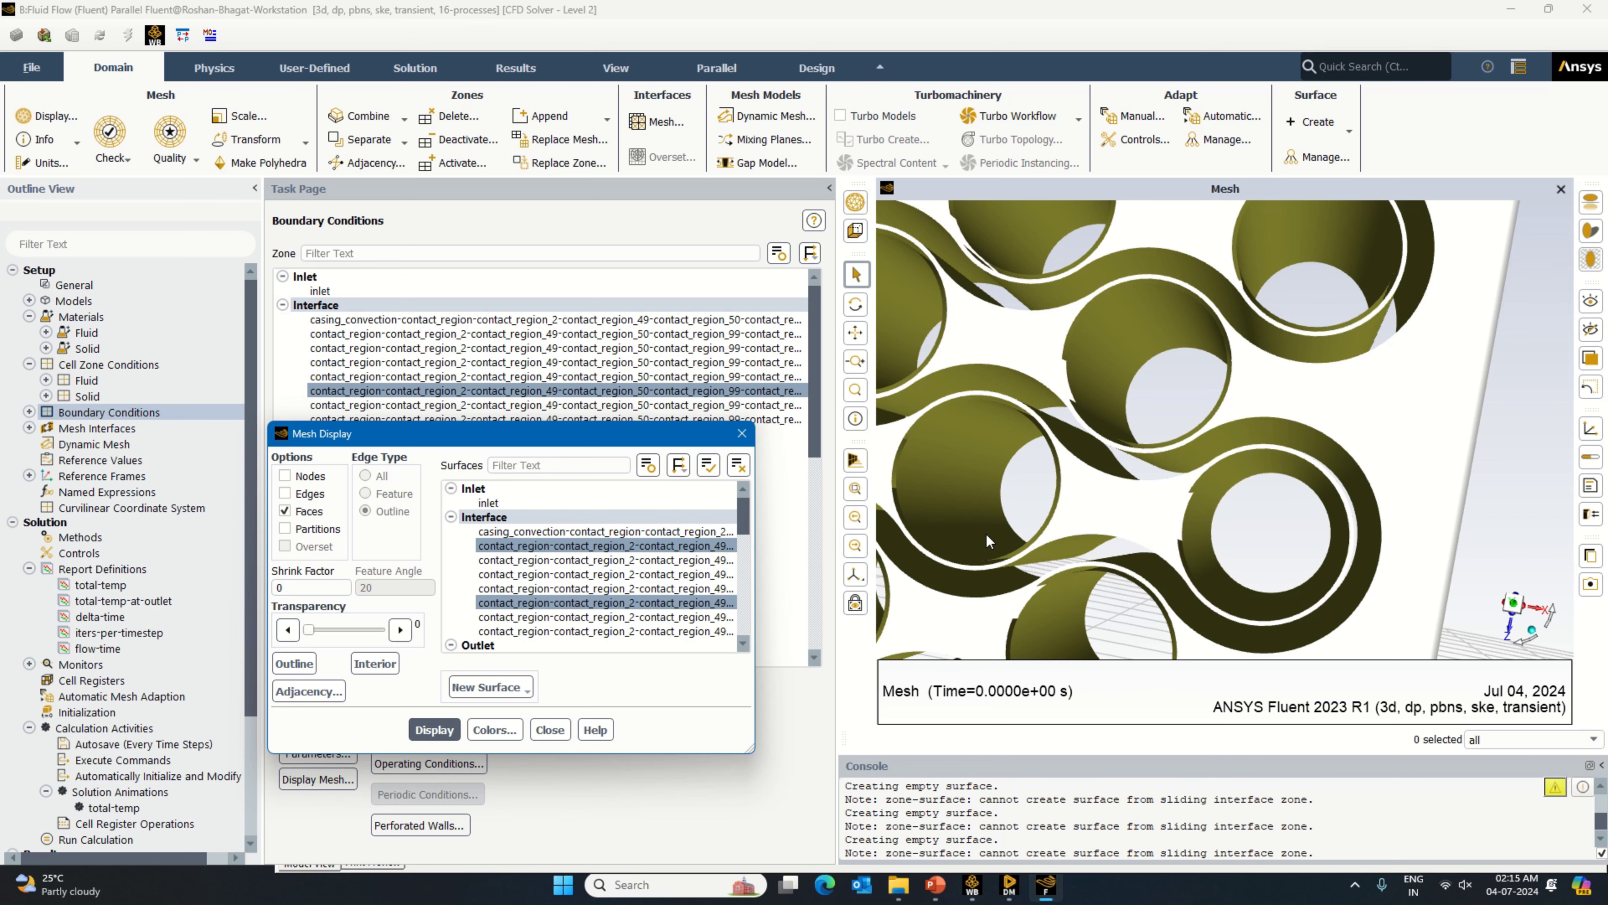
drag(1070, 514, 1143, 505)
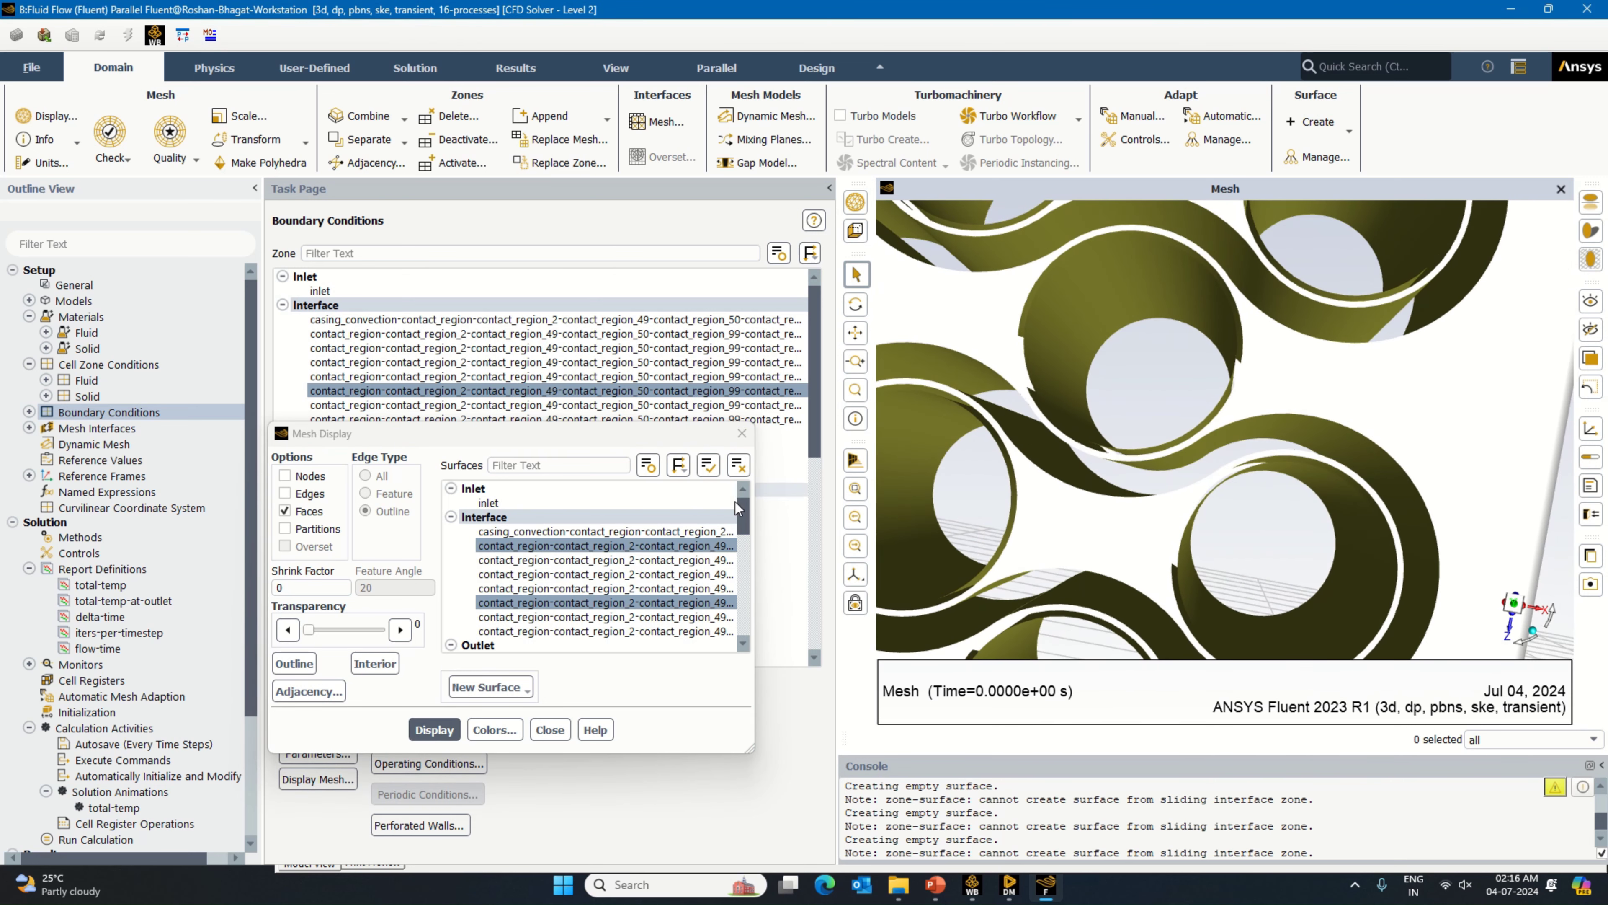
Step: Display the third interface surface instead of the second, together with the sixth and the last one
click(568, 561)
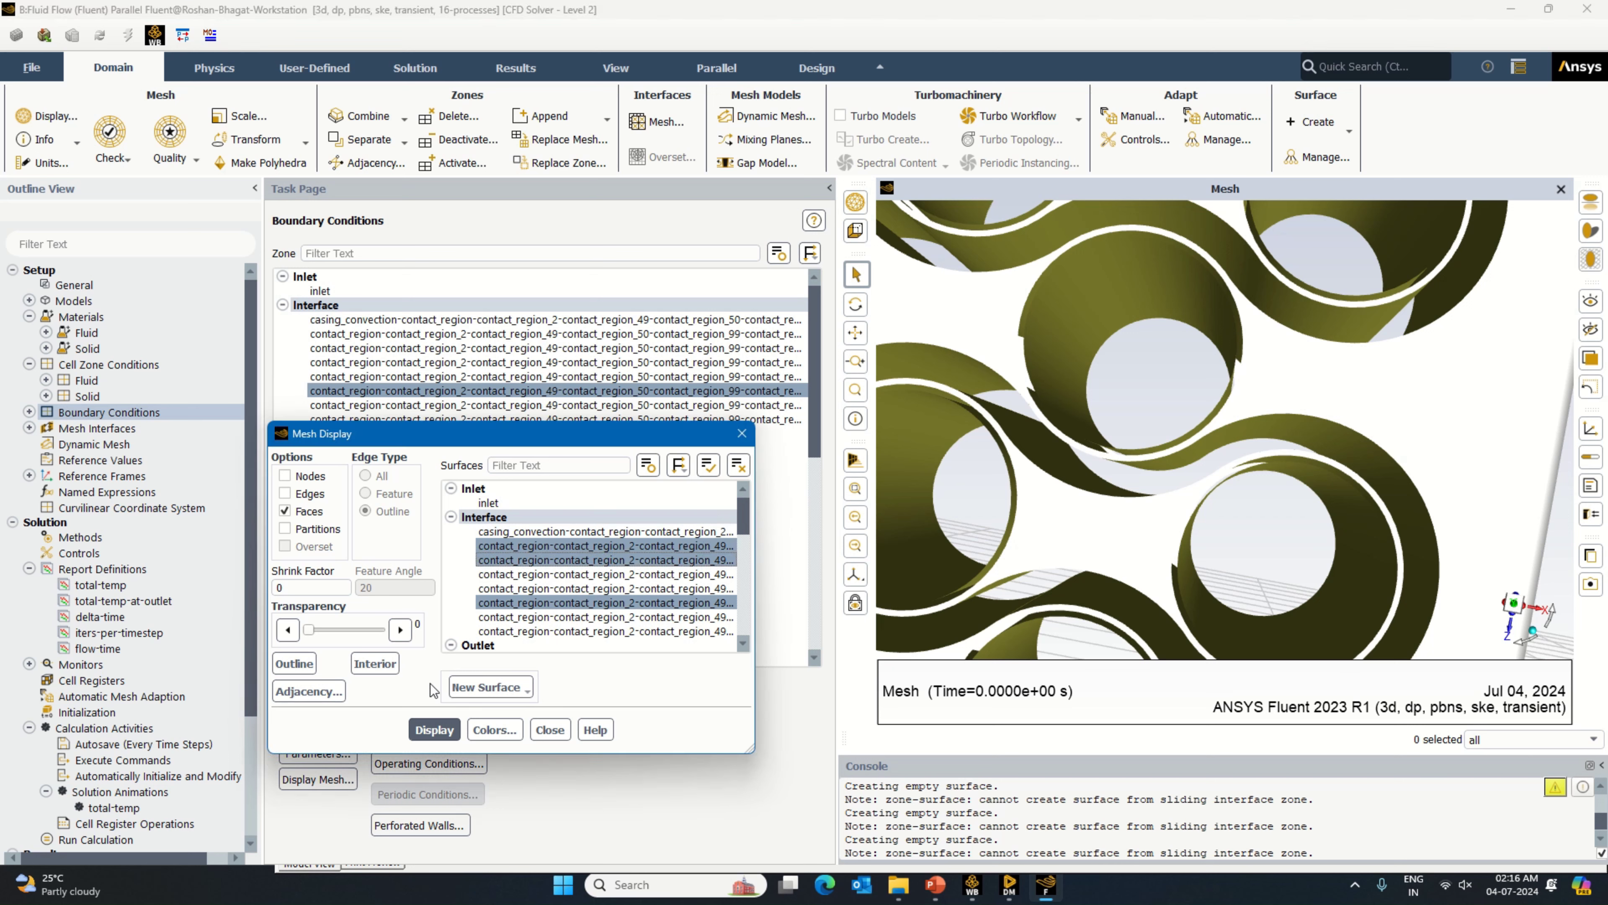
click(523, 548)
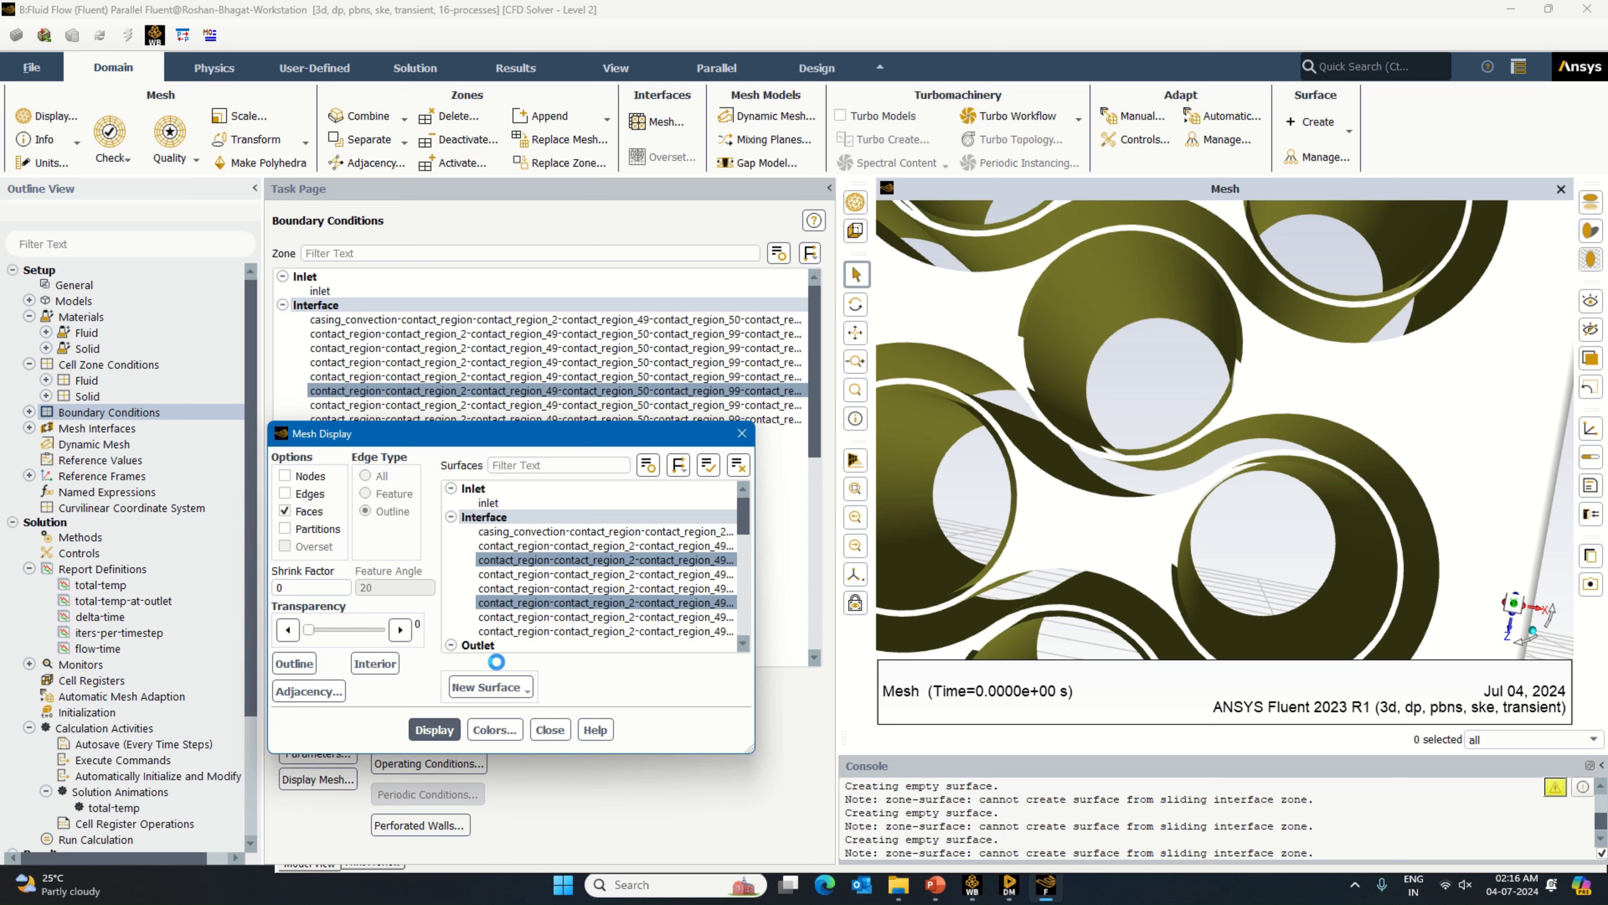
scroll(542, 569, down, 2)
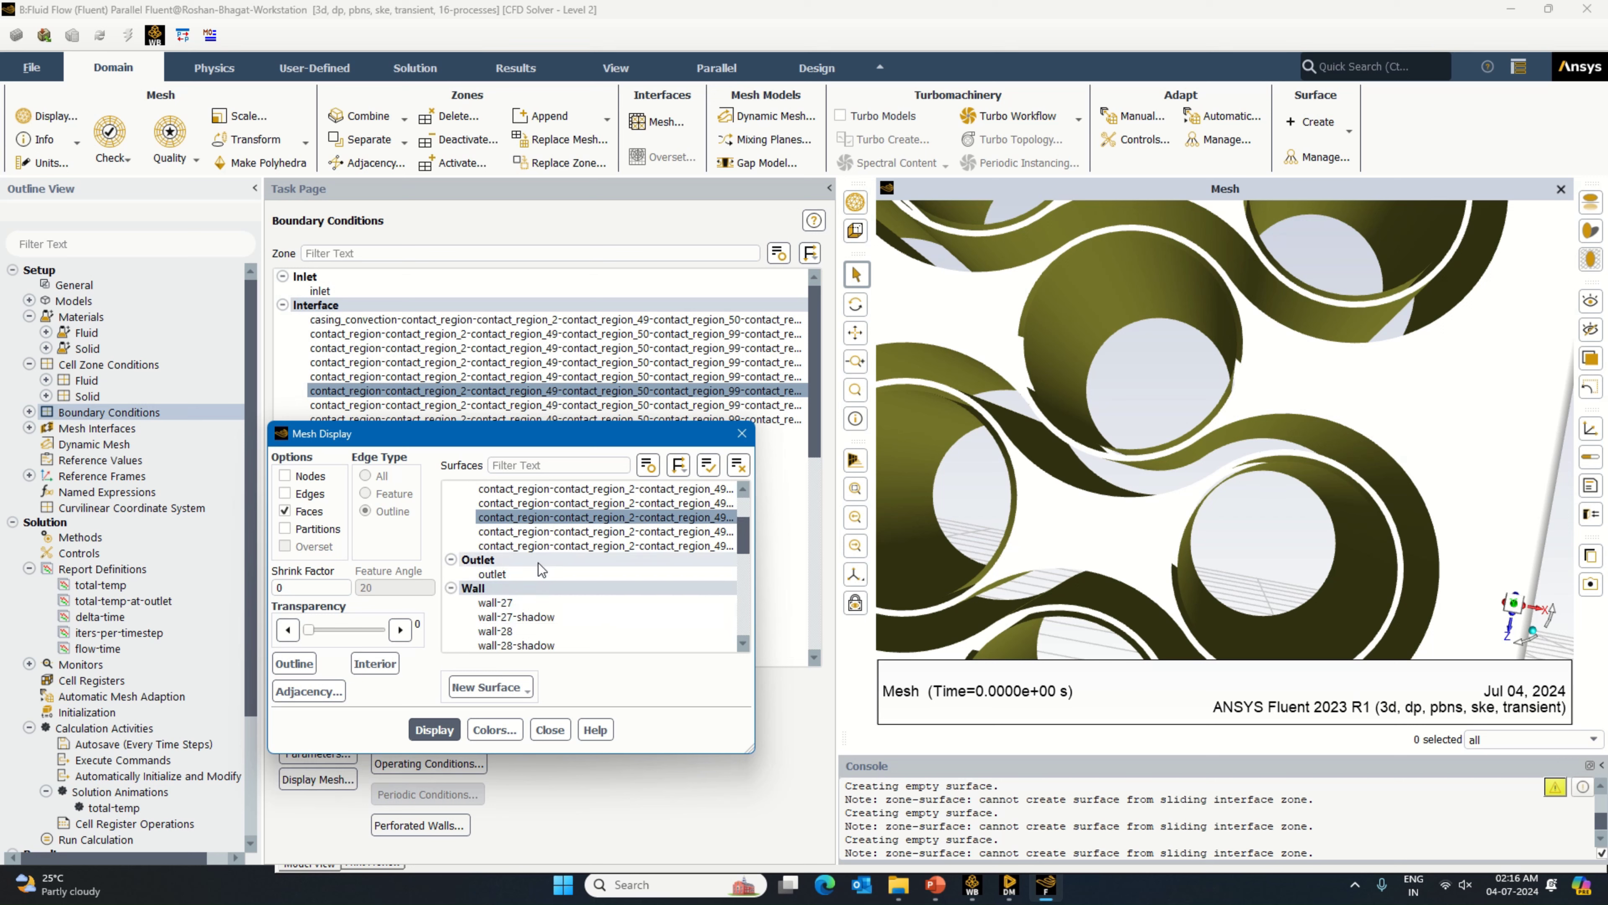
click(437, 731)
Step: Display the seventh interface surface in place of the last one and inspect it alongside the third and sixth
click(494, 548)
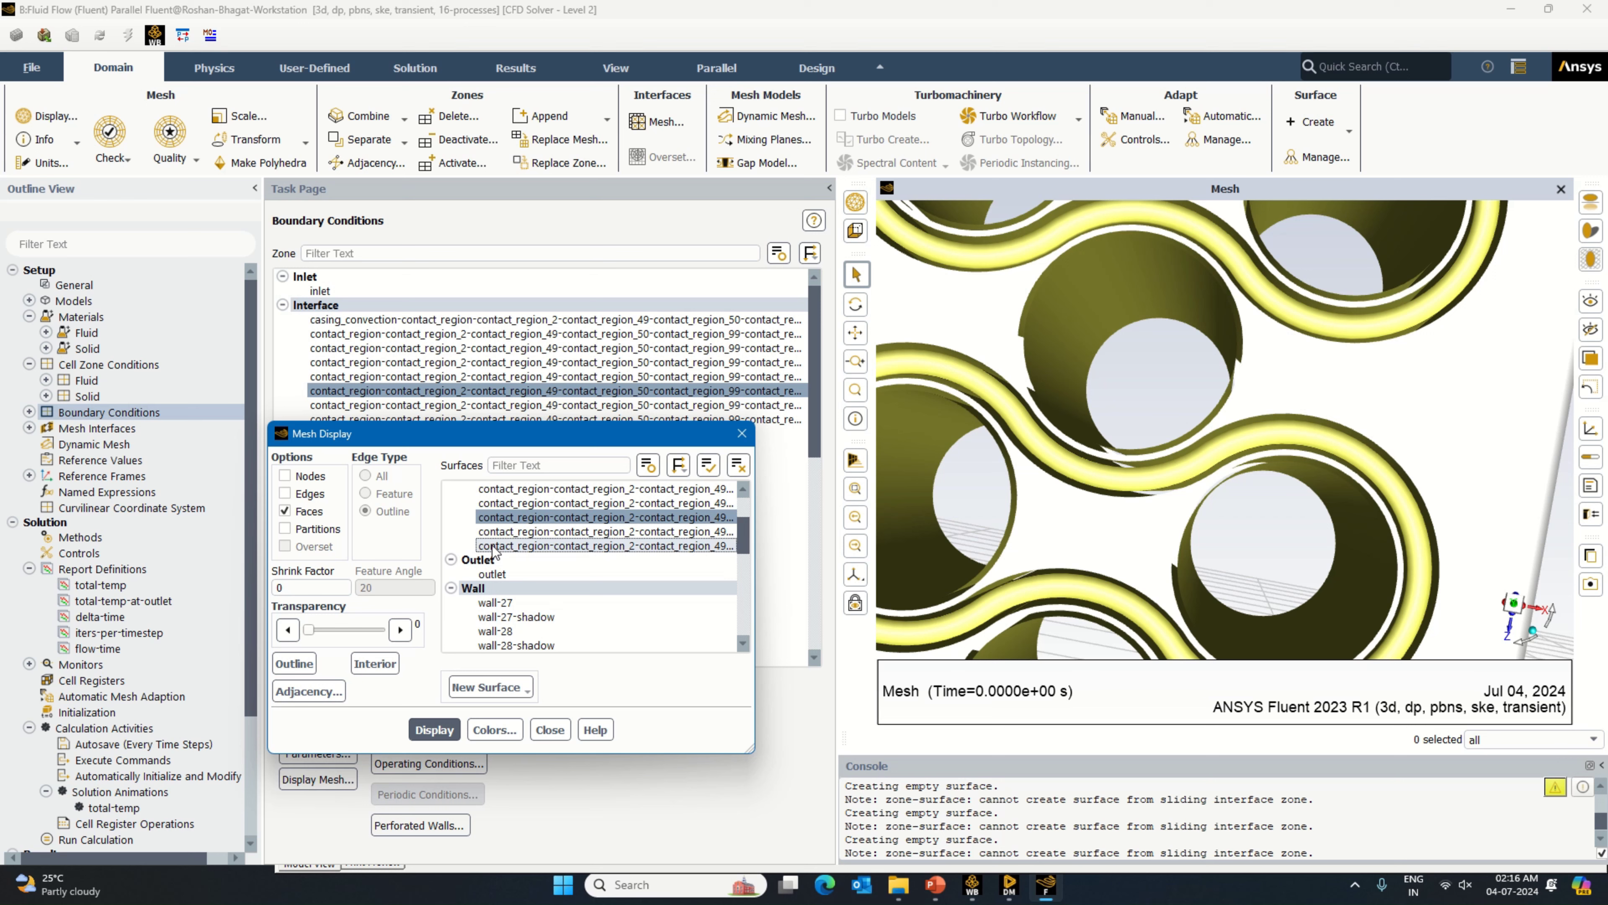
click(502, 534)
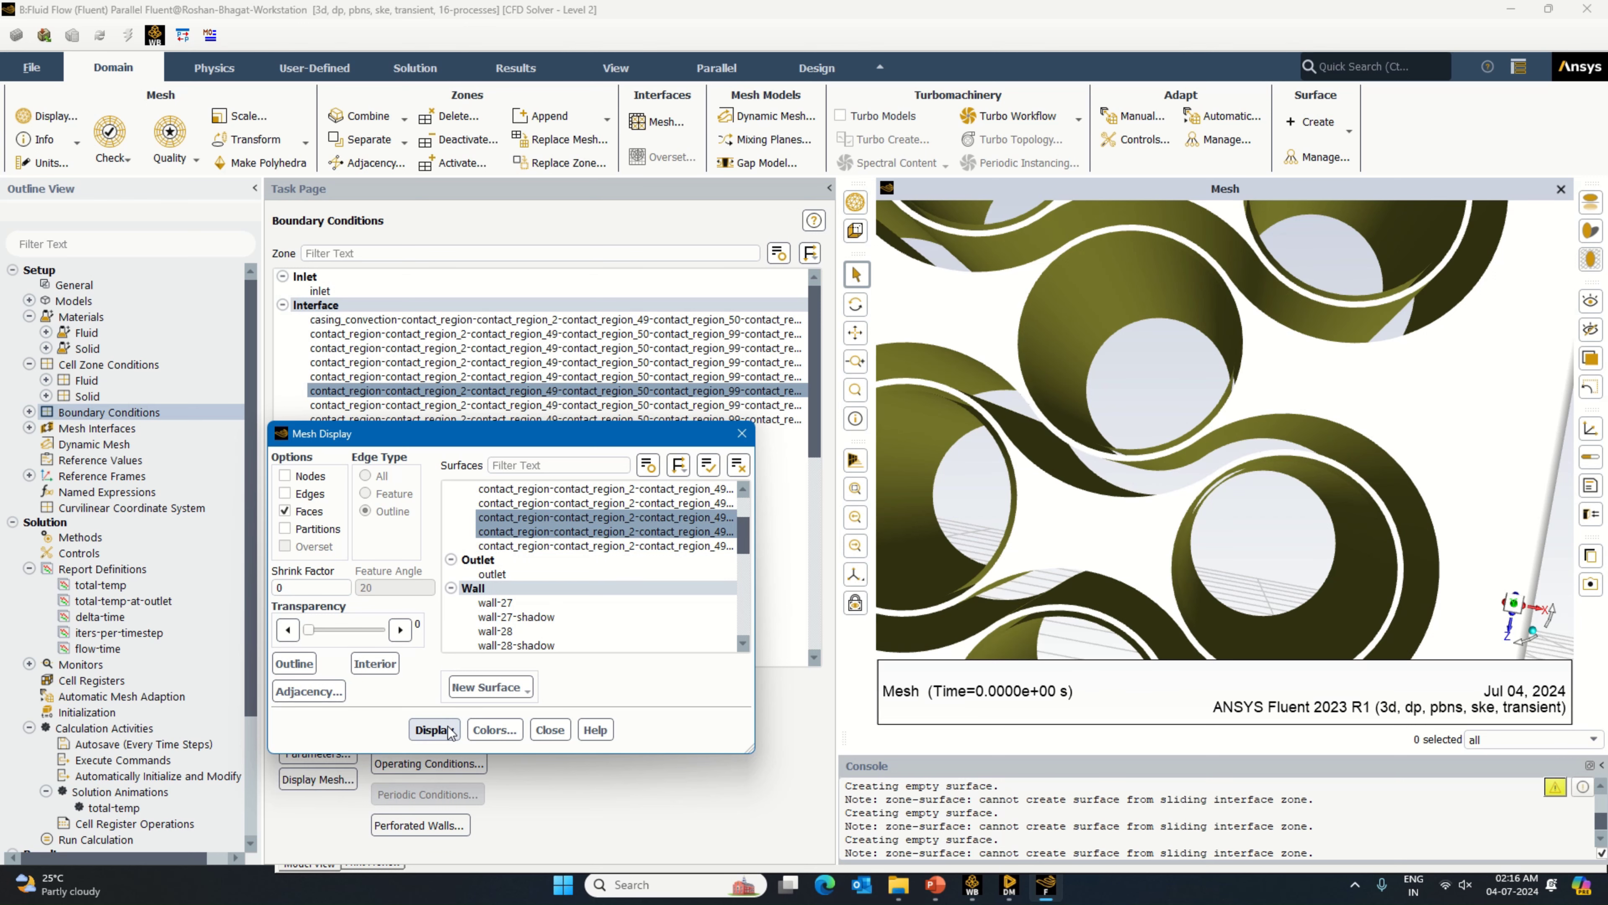
mouse_move(1174, 558)
mouse_down()
mouse_move(1152, 556)
mouse_move(1170, 574)
mouse_move(1143, 586)
mouse_move(1170, 578)
mouse_up()
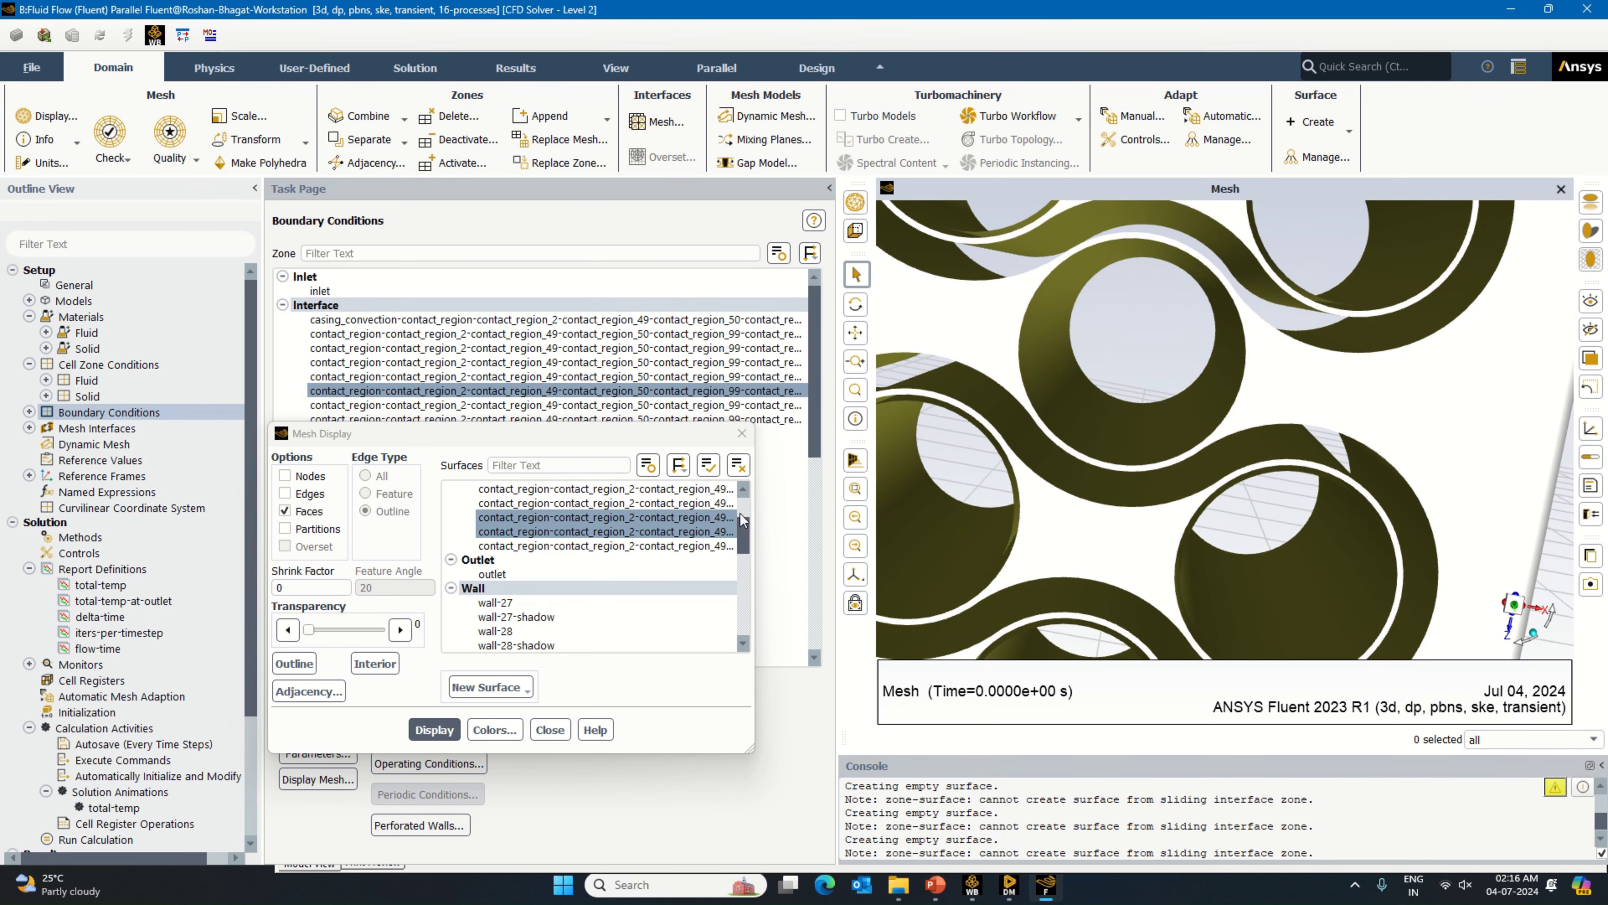
Step: Remove the sixth interface surface from the display, then show the fifth with the third and seventh and inspect their contact faces
click(605, 531)
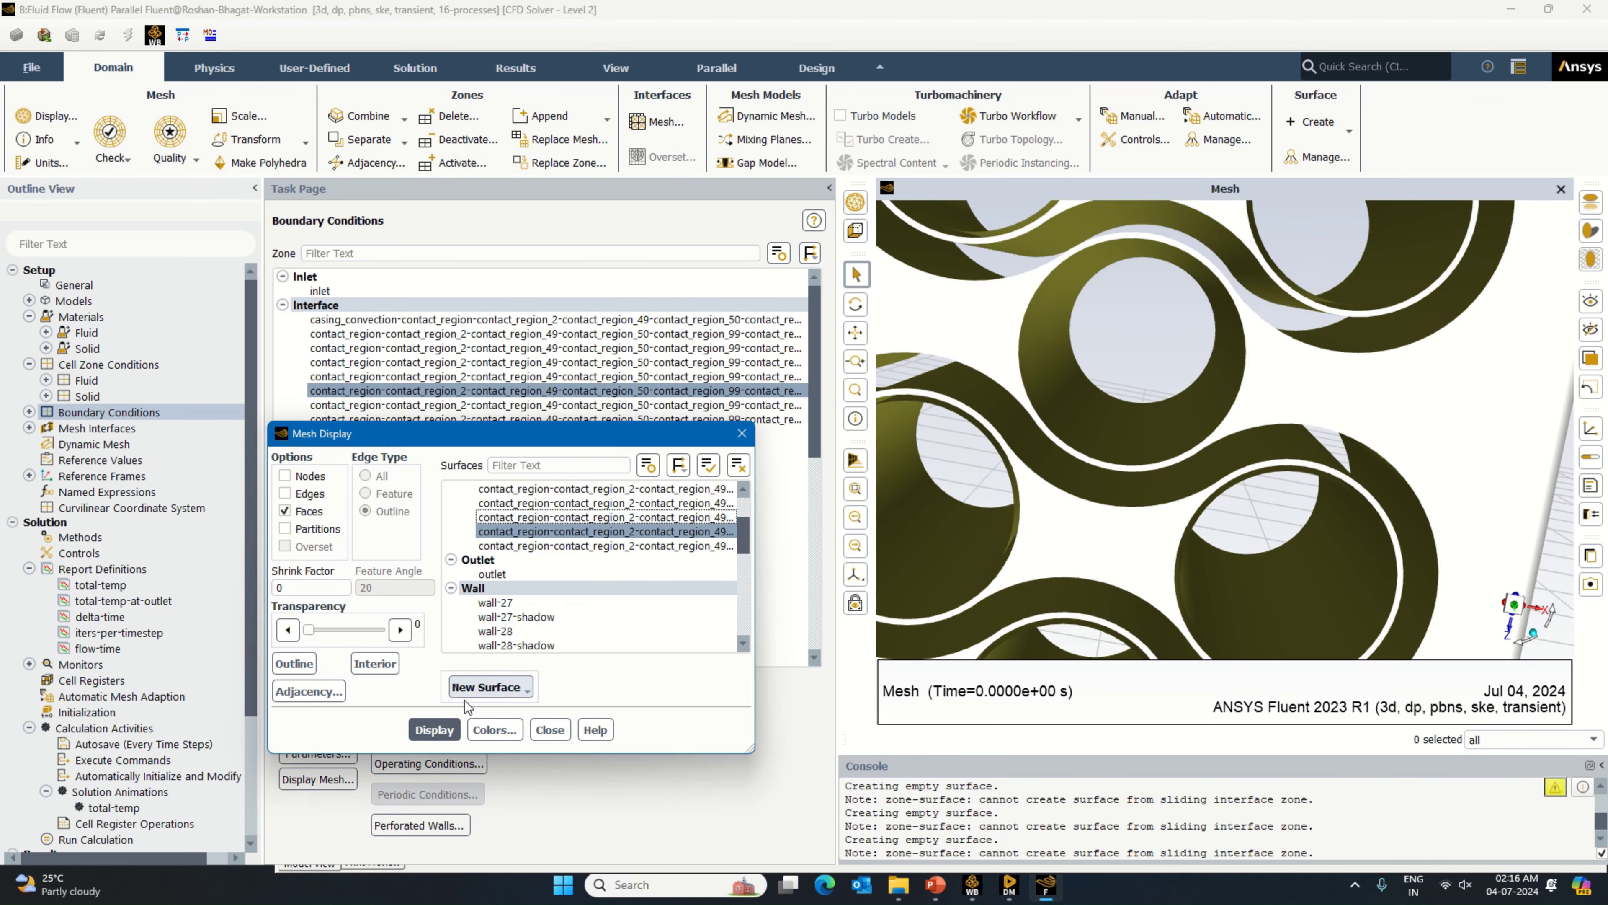
click(435, 729)
mouse_move(1127, 534)
mouse_down()
mouse_move(1105, 516)
mouse_move(1136, 524)
mouse_move(1118, 508)
mouse_move(1130, 522)
mouse_move(1102, 526)
mouse_up()
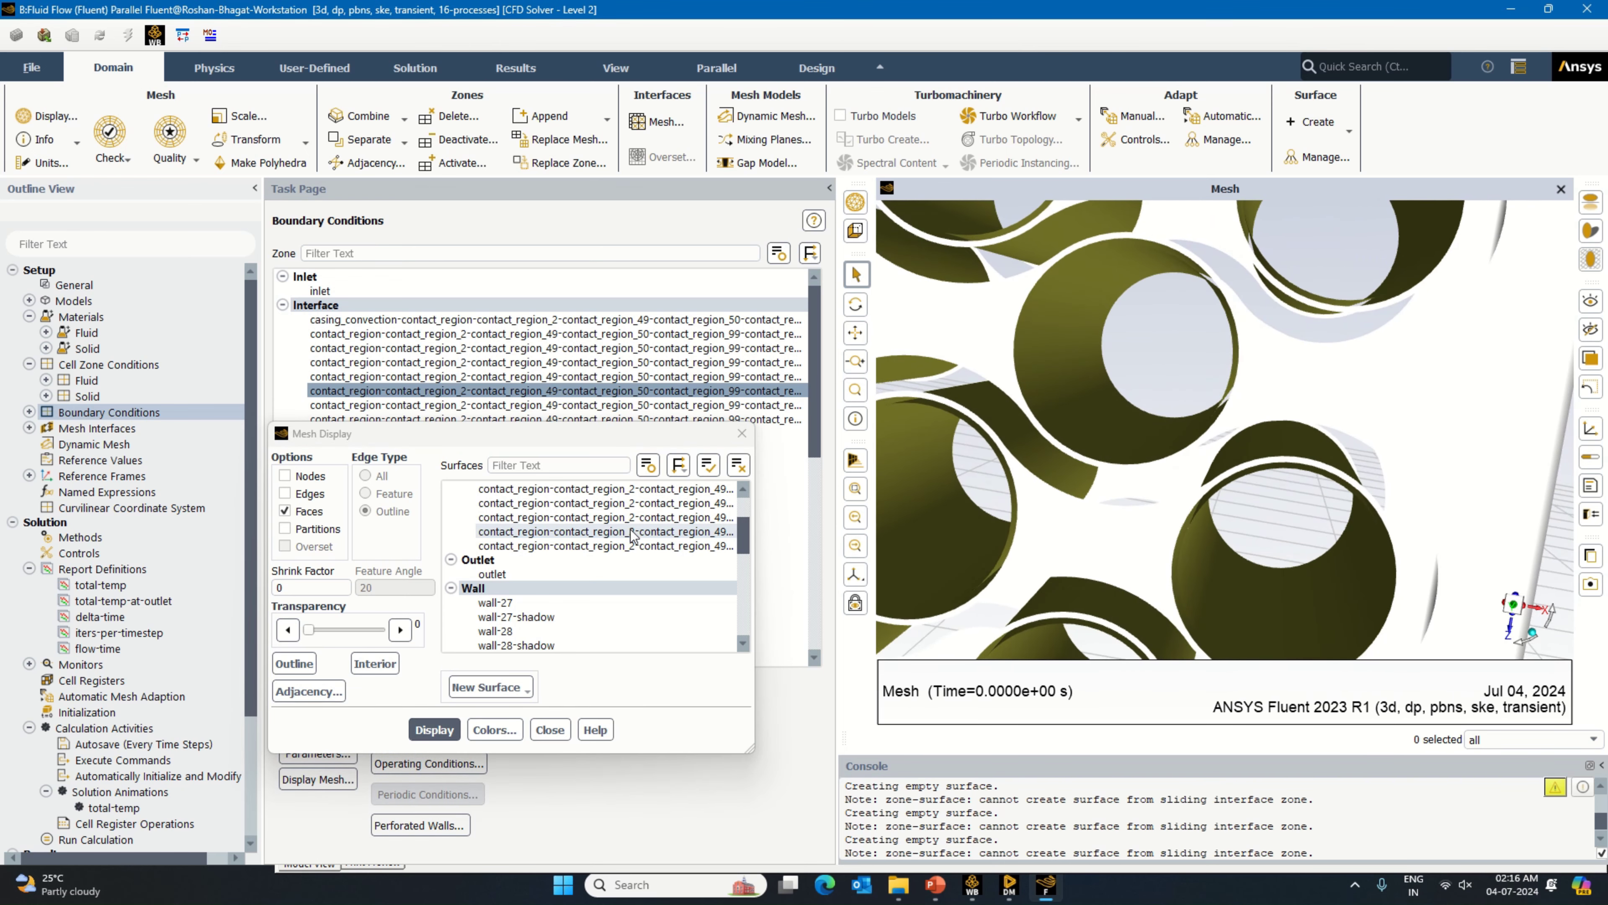
click(579, 504)
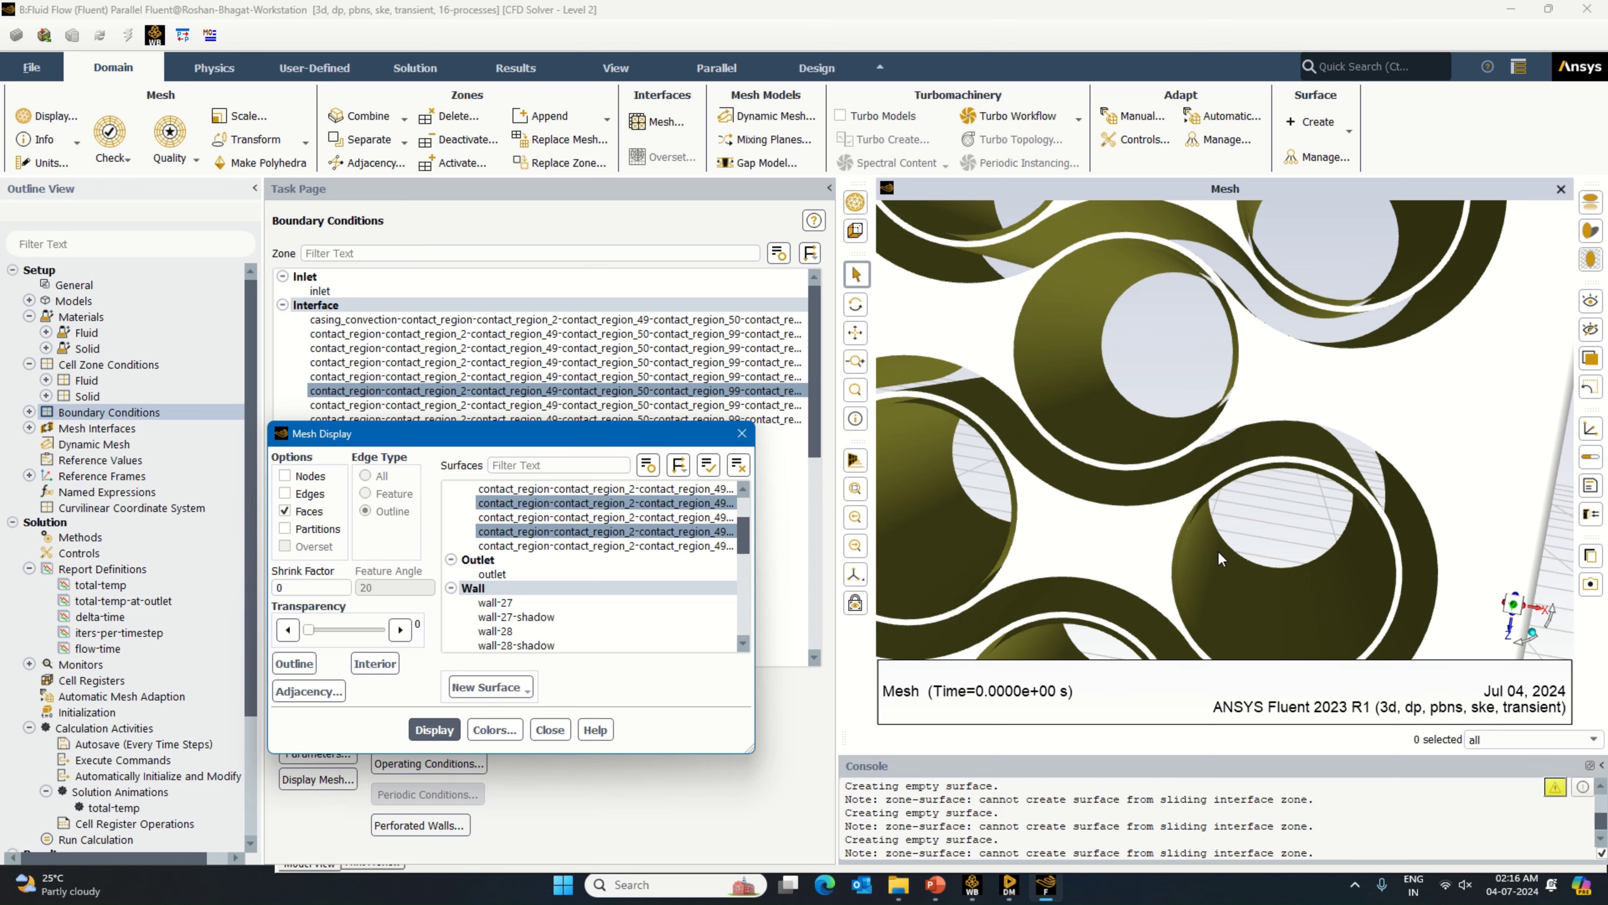
drag(1217, 551, 1303, 548)
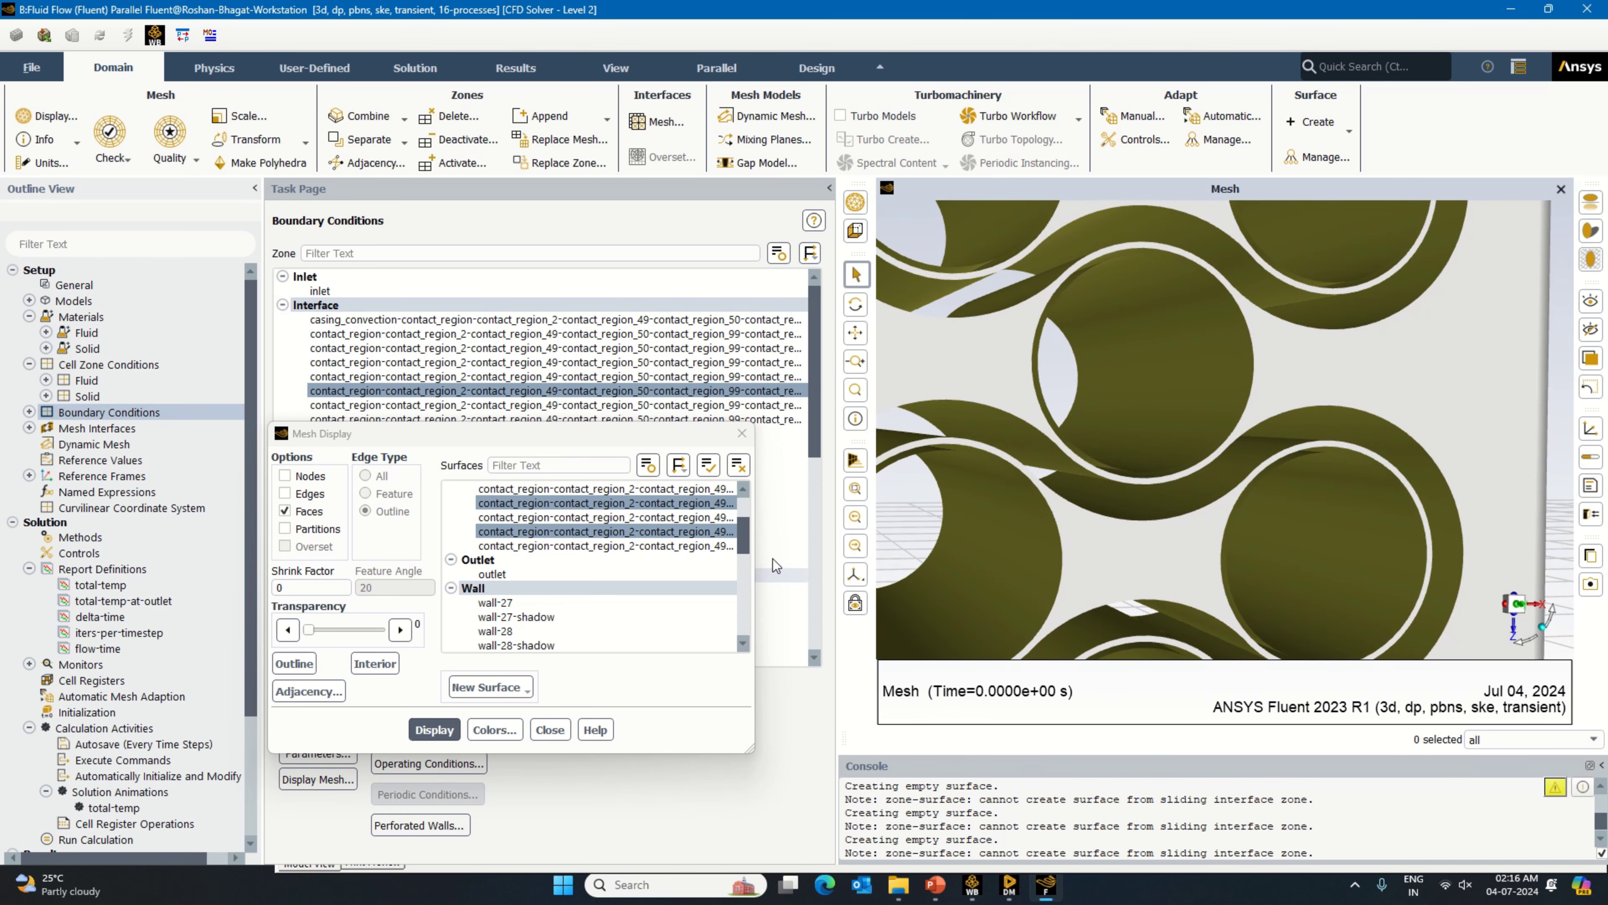
Step: Widen the mesh display dialog, inspect only the fifth and seventh interface surfaces, and close the dialog
drag(757, 523, 1202, 519)
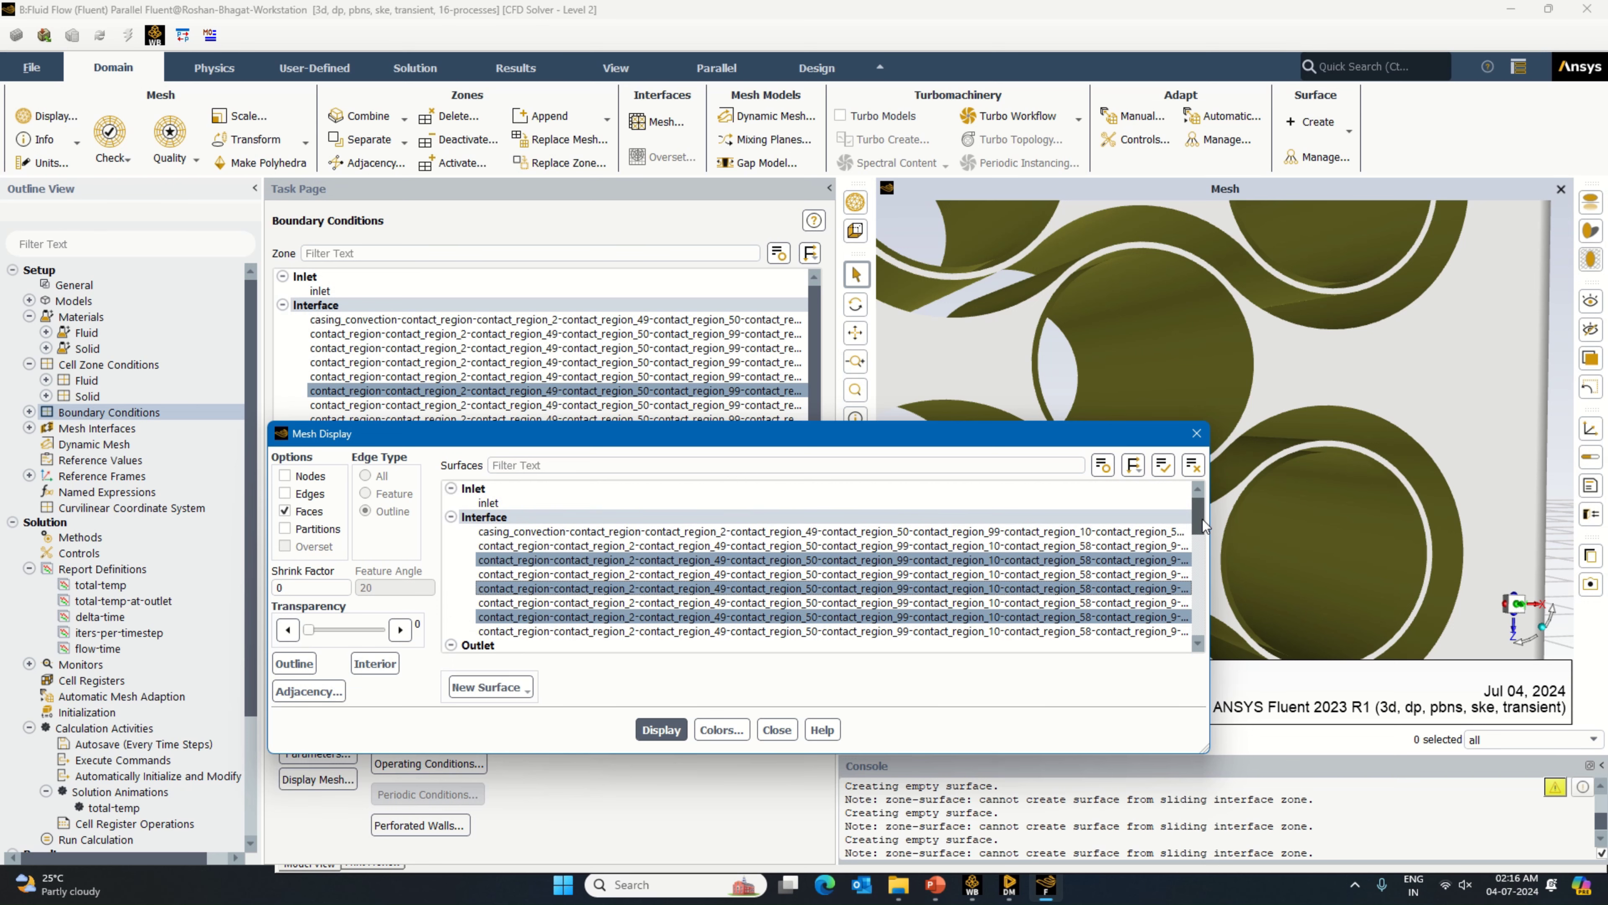
click(950, 560)
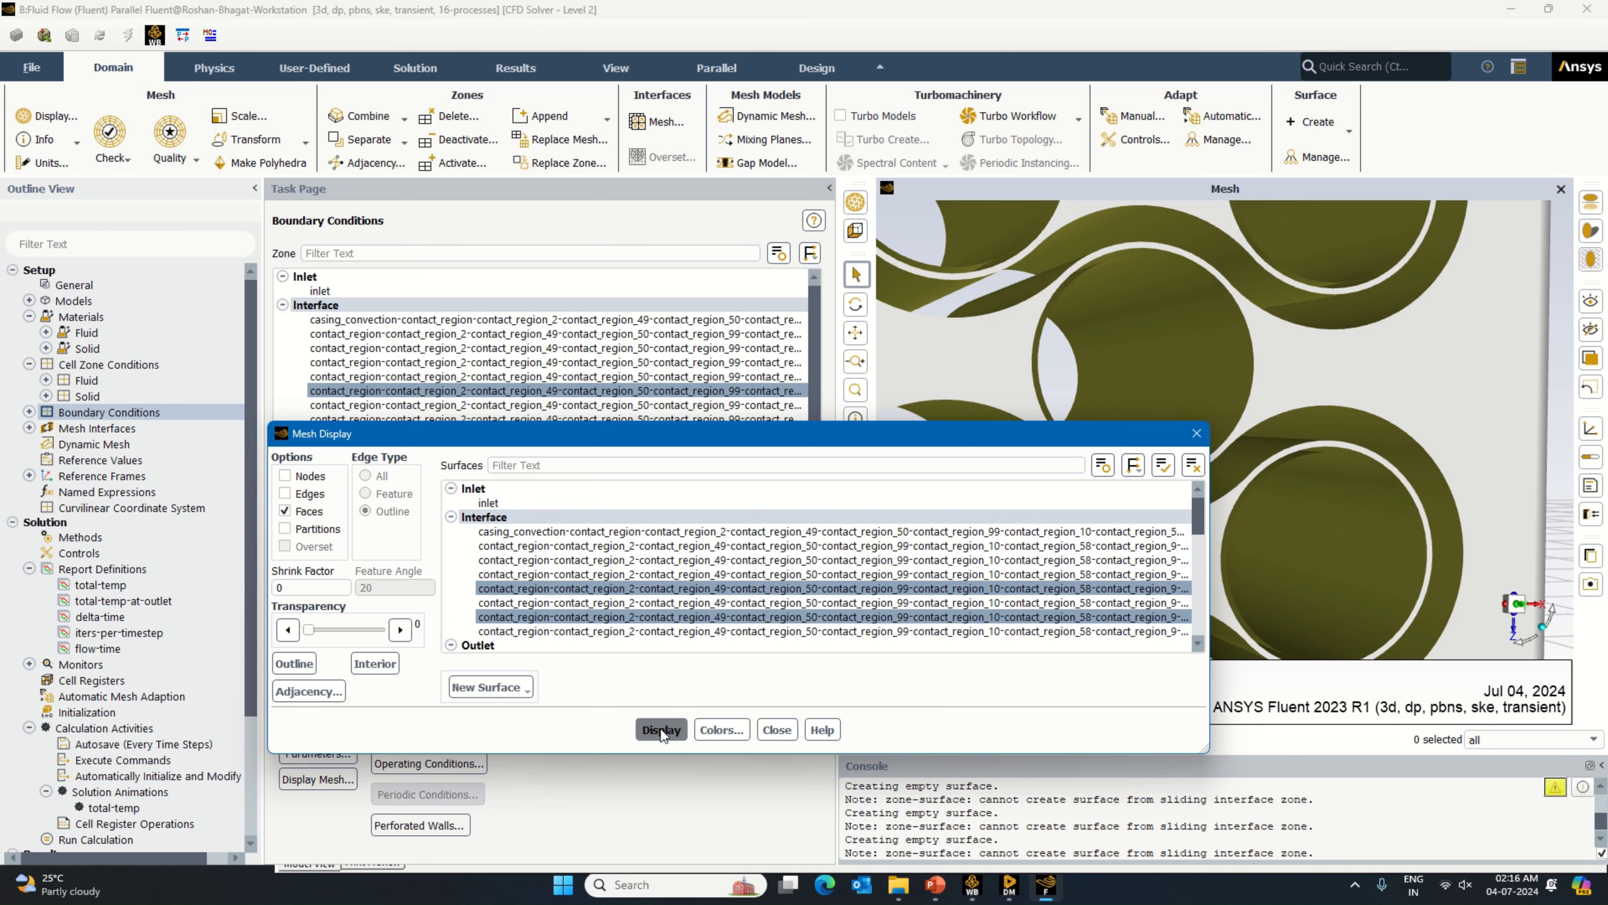
drag(1365, 398, 1342, 488)
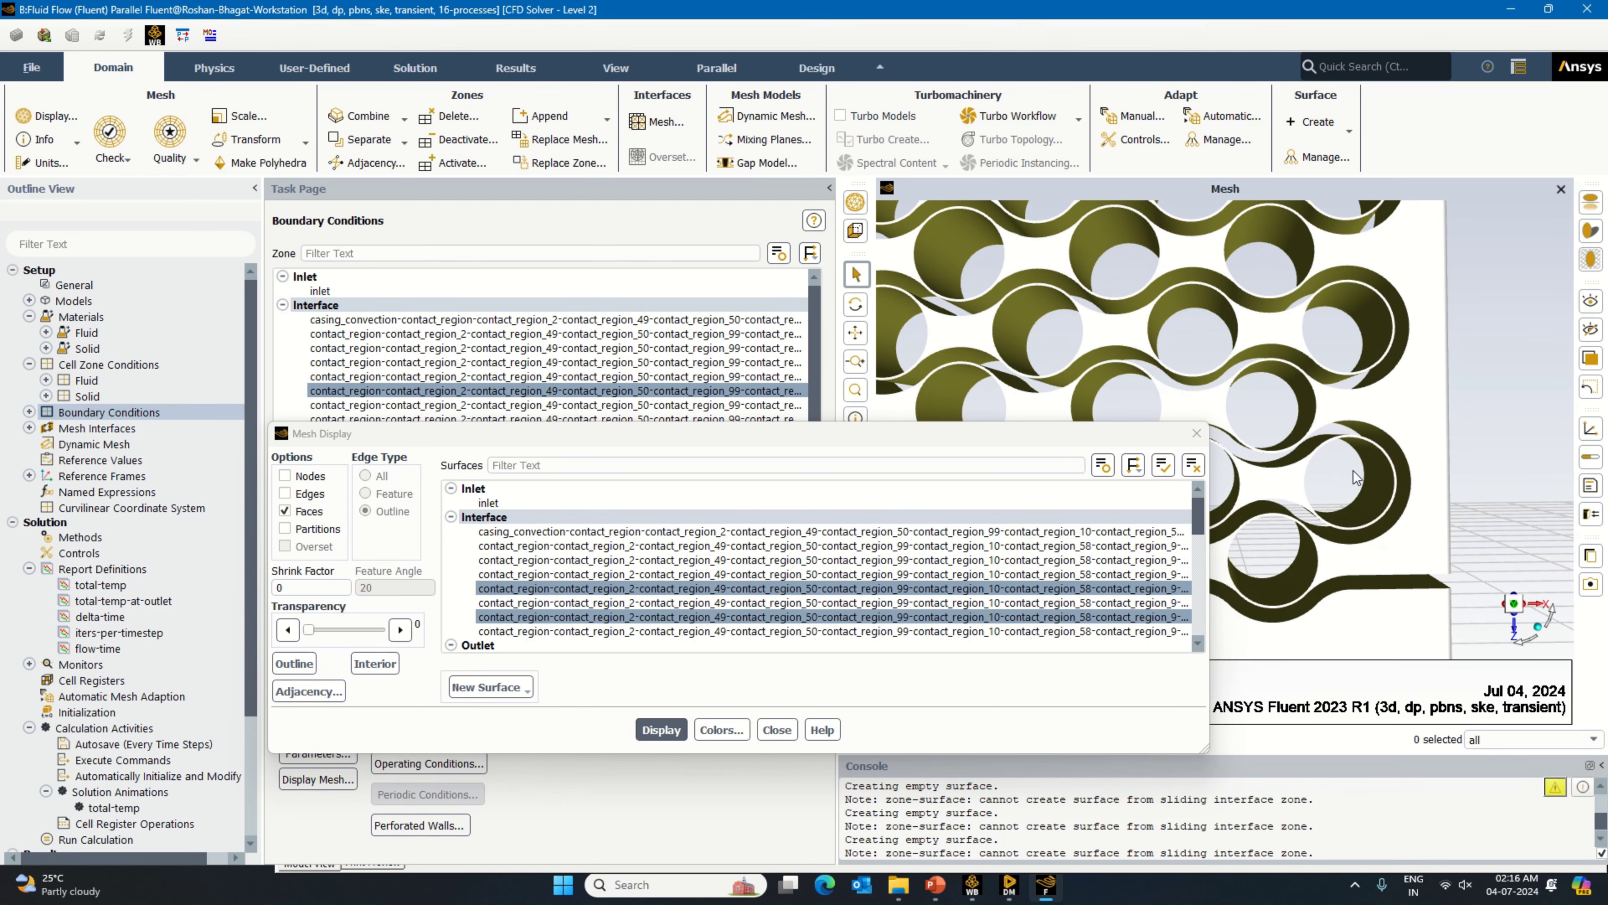
scroll(560, 634, down, 1)
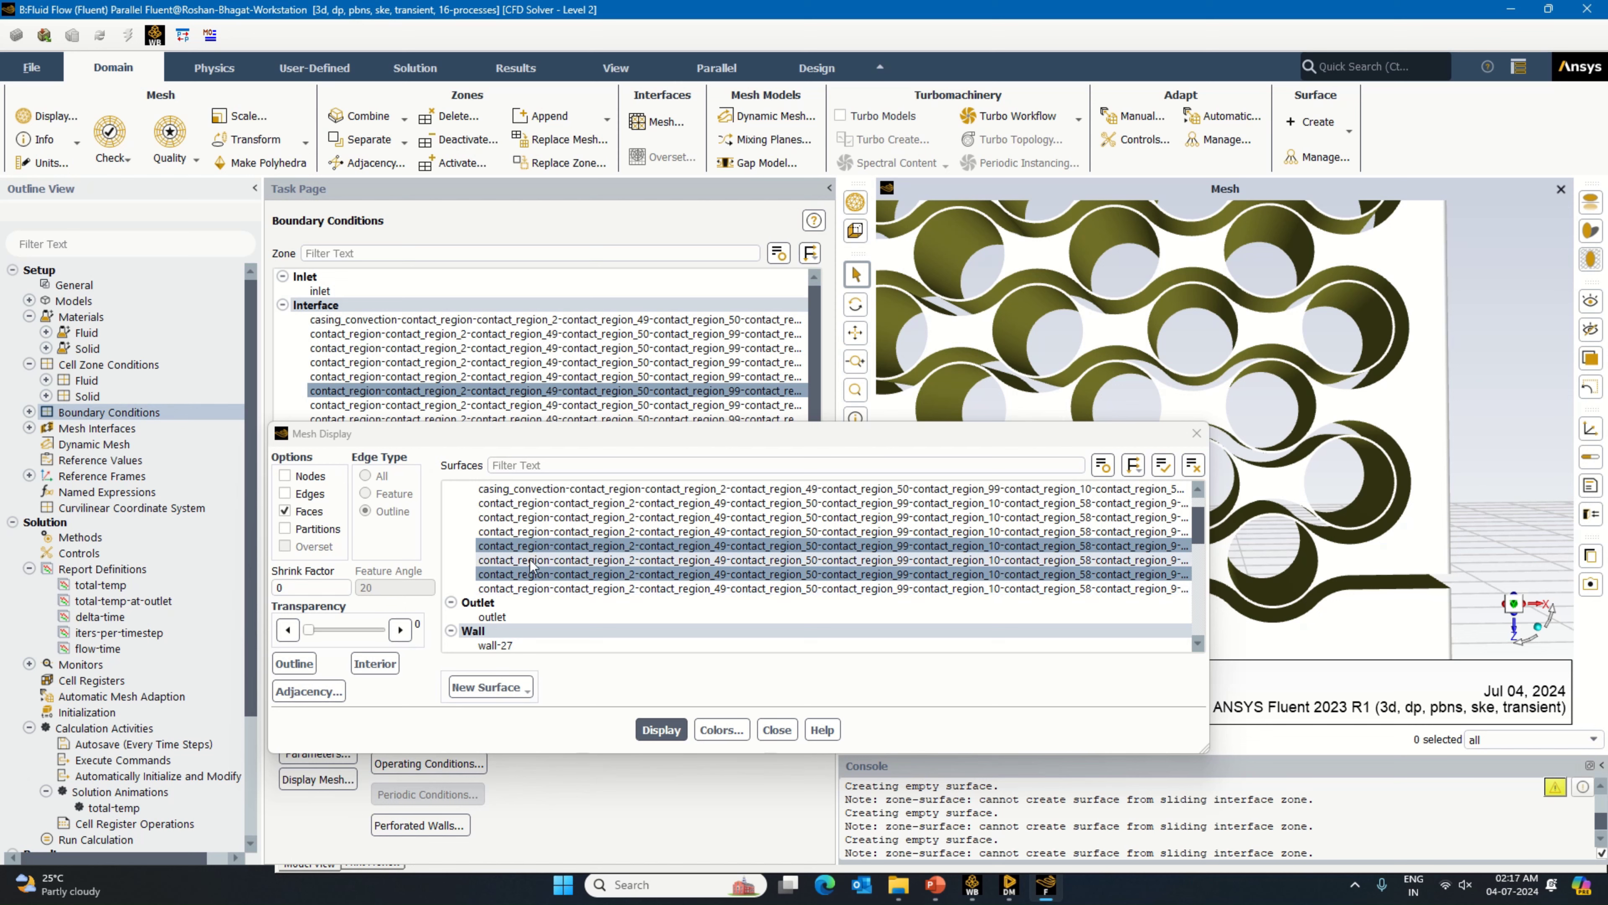
click(1199, 524)
mouse_move(1201, 525)
mouse_down()
mouse_move(1199, 507)
mouse_move(1199, 525)
mouse_up()
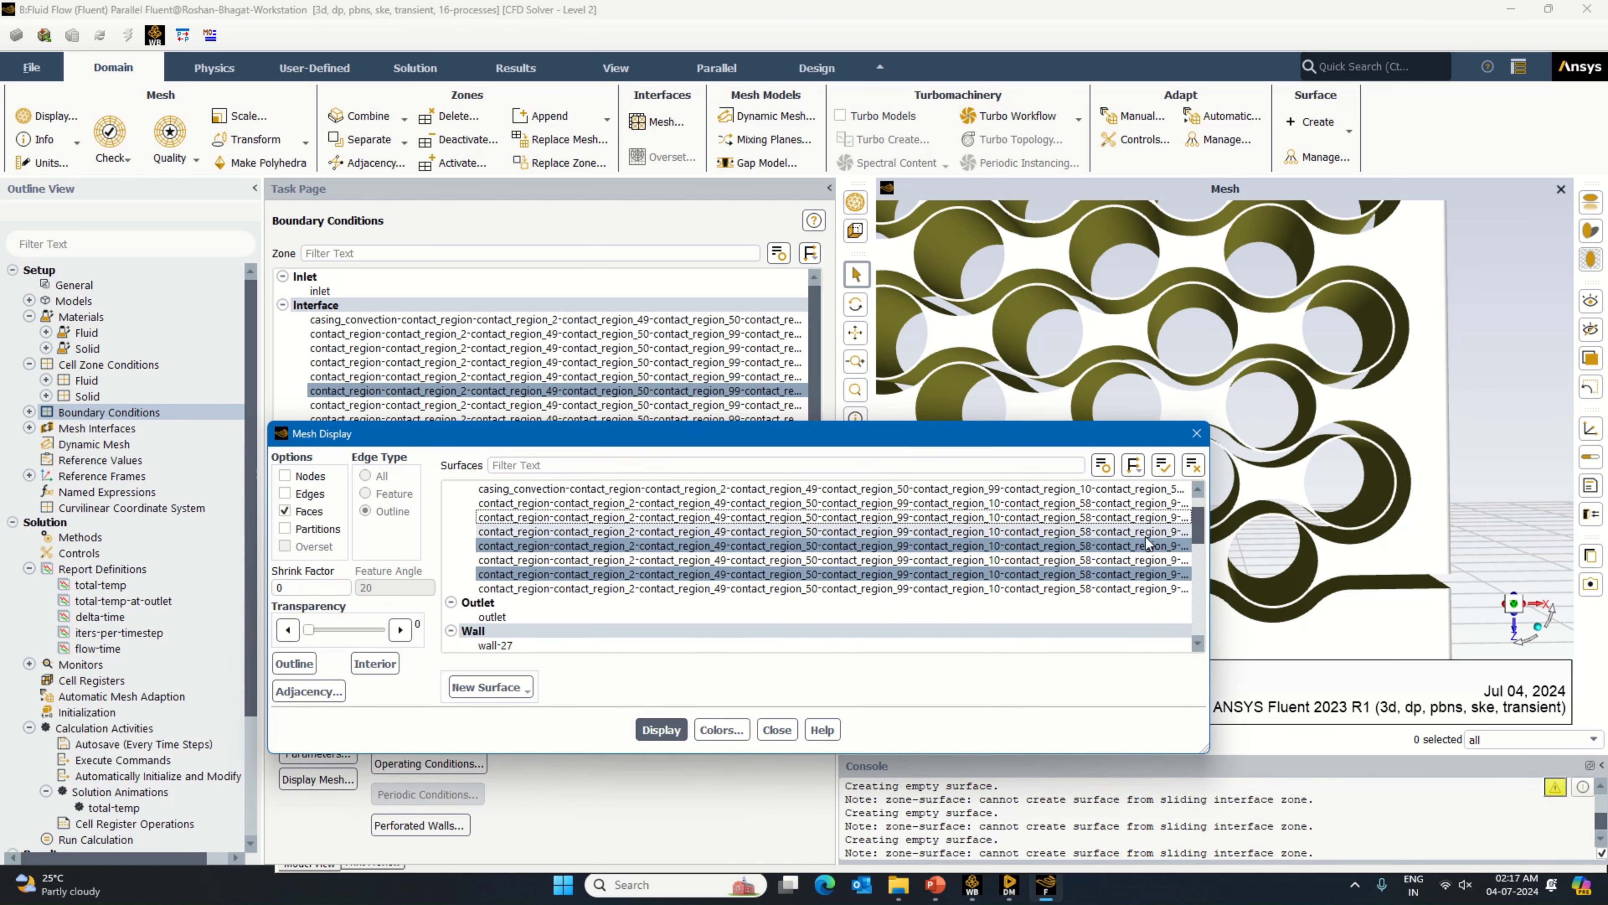
click(1196, 434)
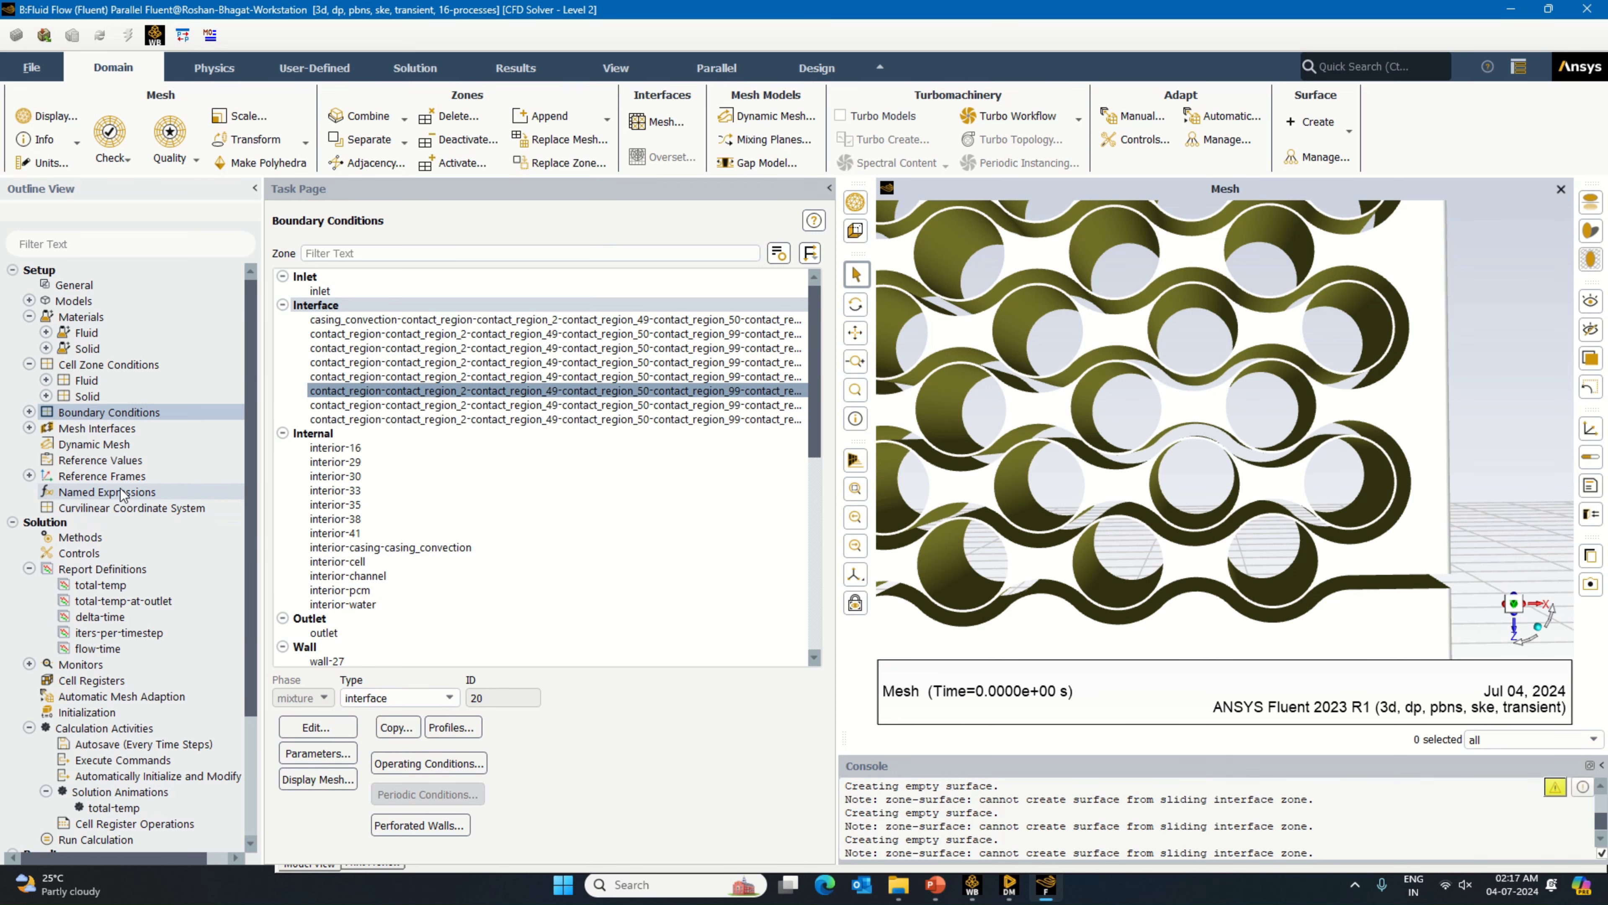
Step: Start a new area-weighted average surface report definition with Solidification/Melting liquid fraction as the field variable
scroll(120, 494, down, 3)
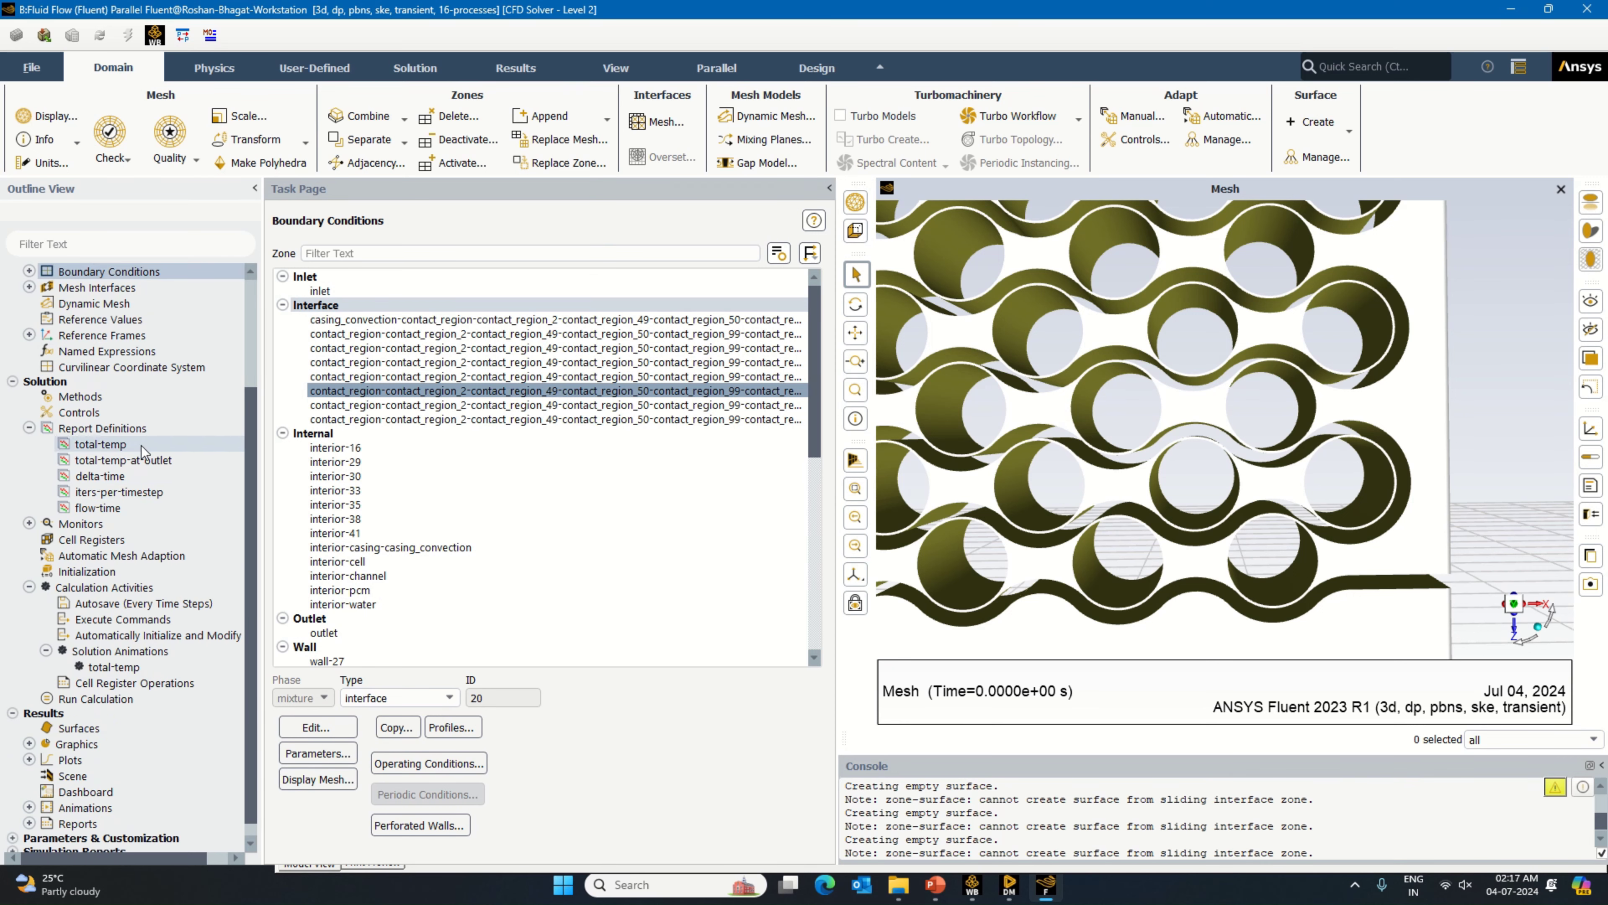
double_click(151, 433)
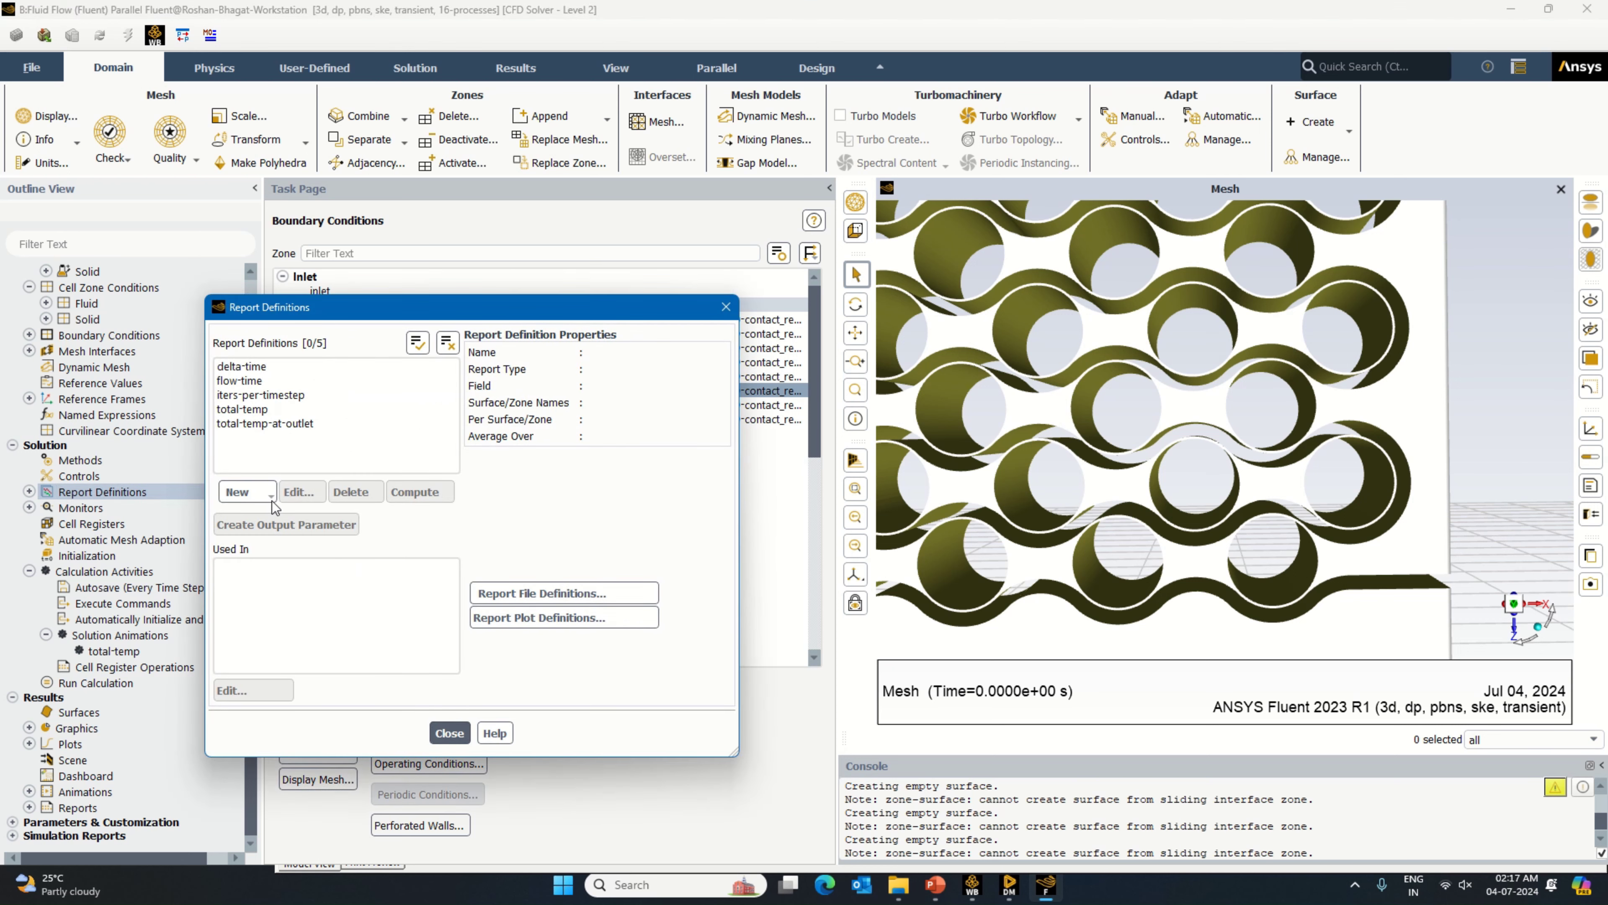
click(271, 496)
mouse_move(314, 520)
click(404, 536)
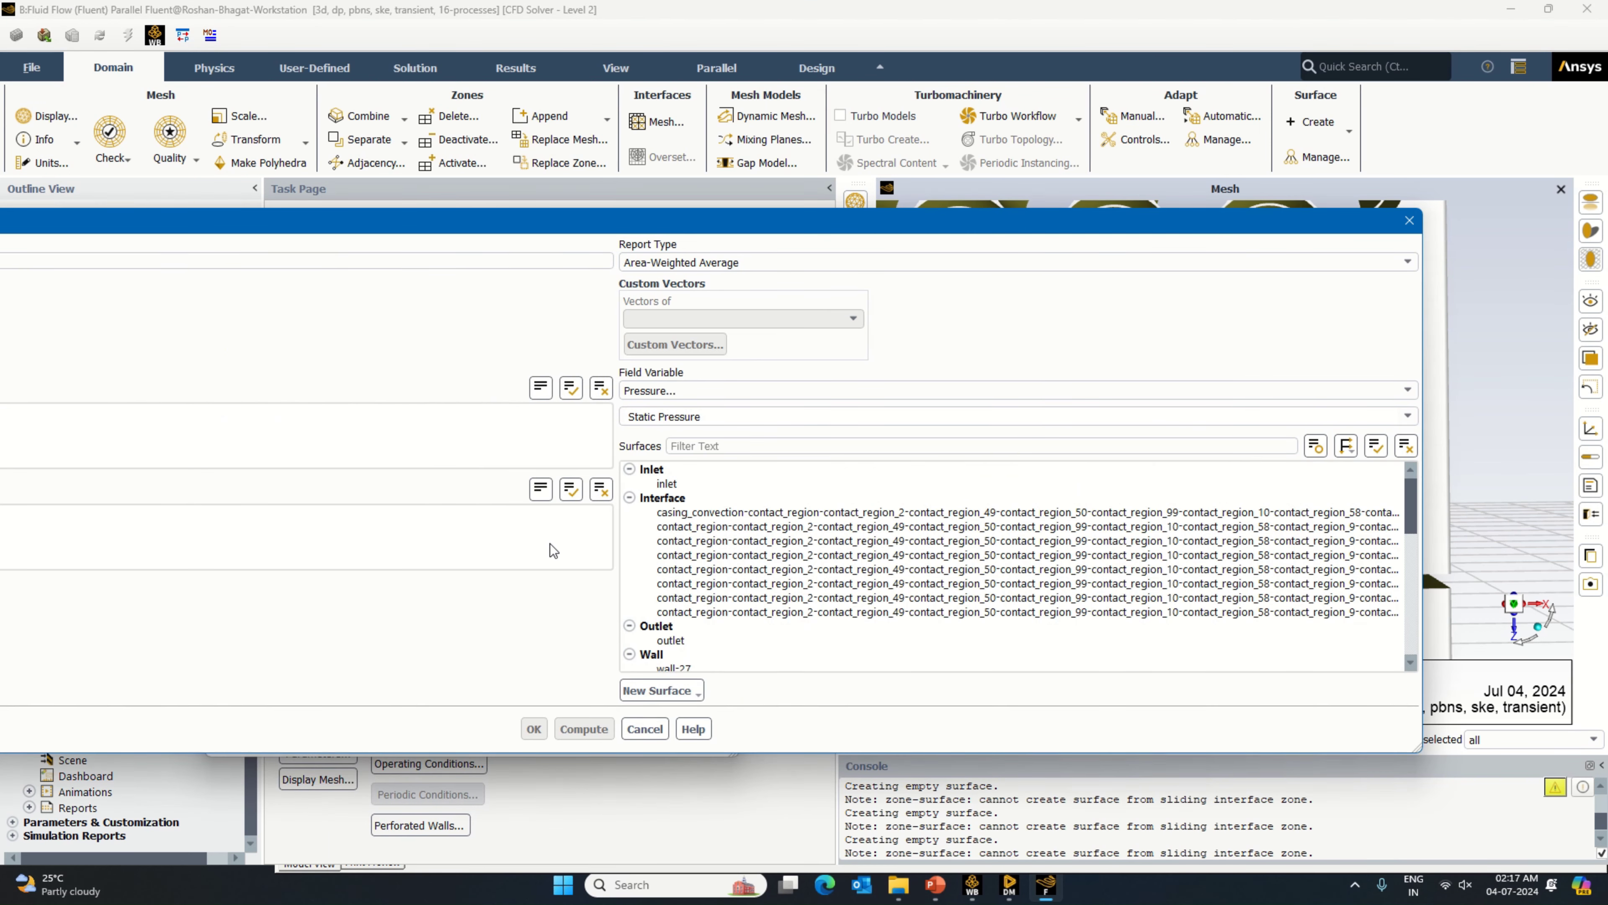
click(1375, 391)
click(1201, 460)
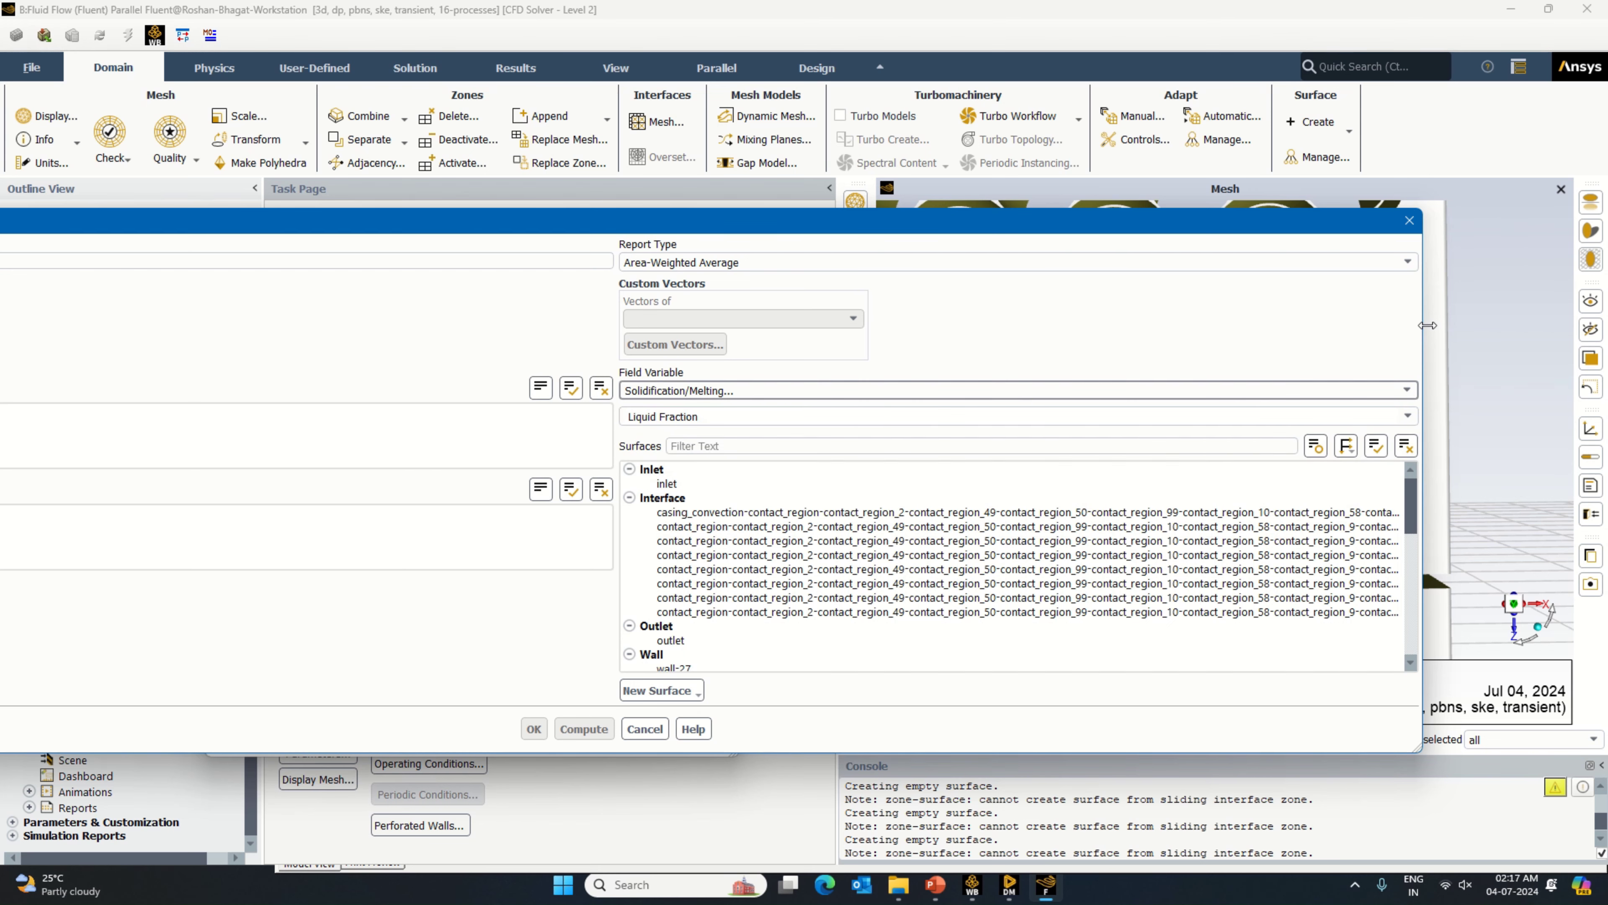
Step: Fit the surface report dialog on screen and select the fifth and seventh interface surfaces for the report
drag(1428, 335, 798, 317)
drag(734, 225, 1257, 217)
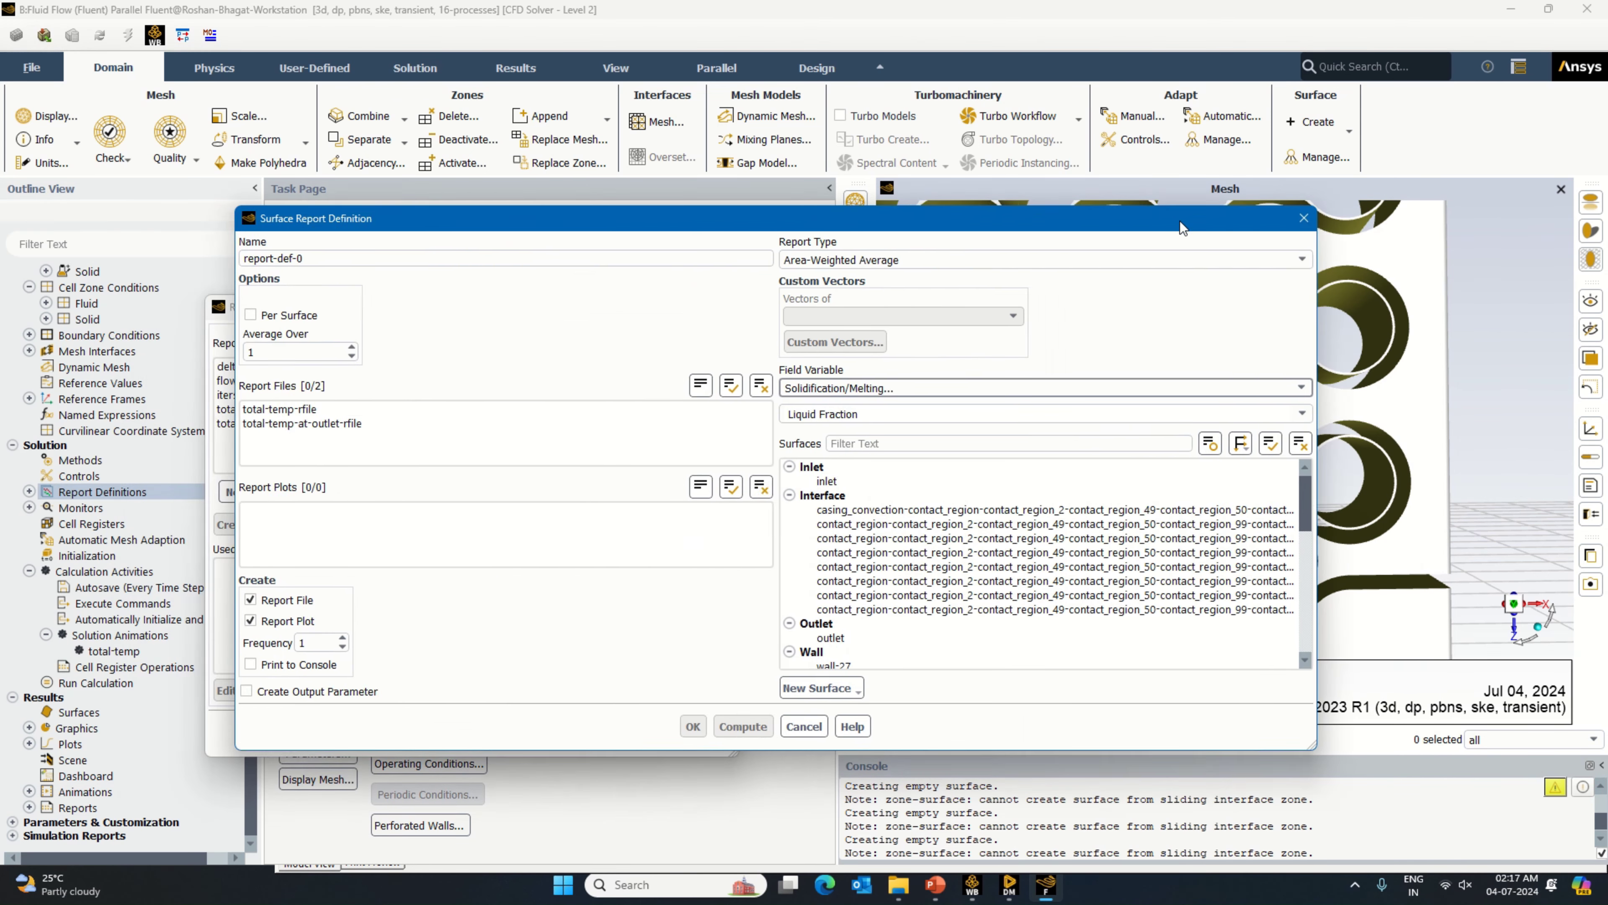
mouse_move(1400, 505)
mouse_down()
mouse_move(1423, 668)
mouse_move(1407, 524)
mouse_up()
click(964, 649)
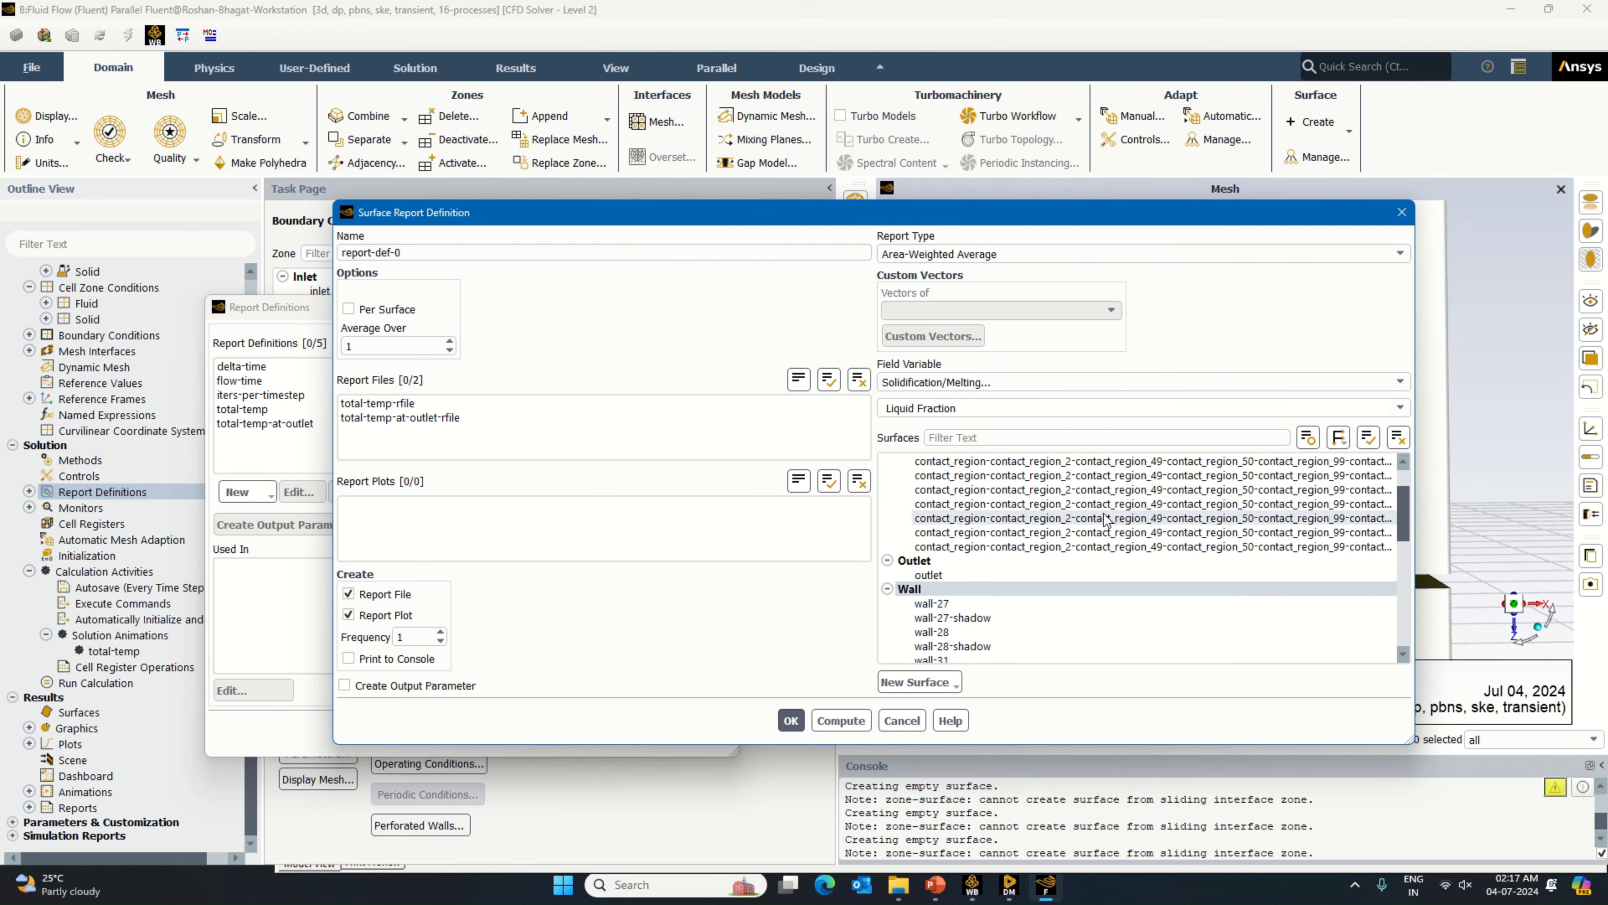
click(1093, 533)
click(1089, 503)
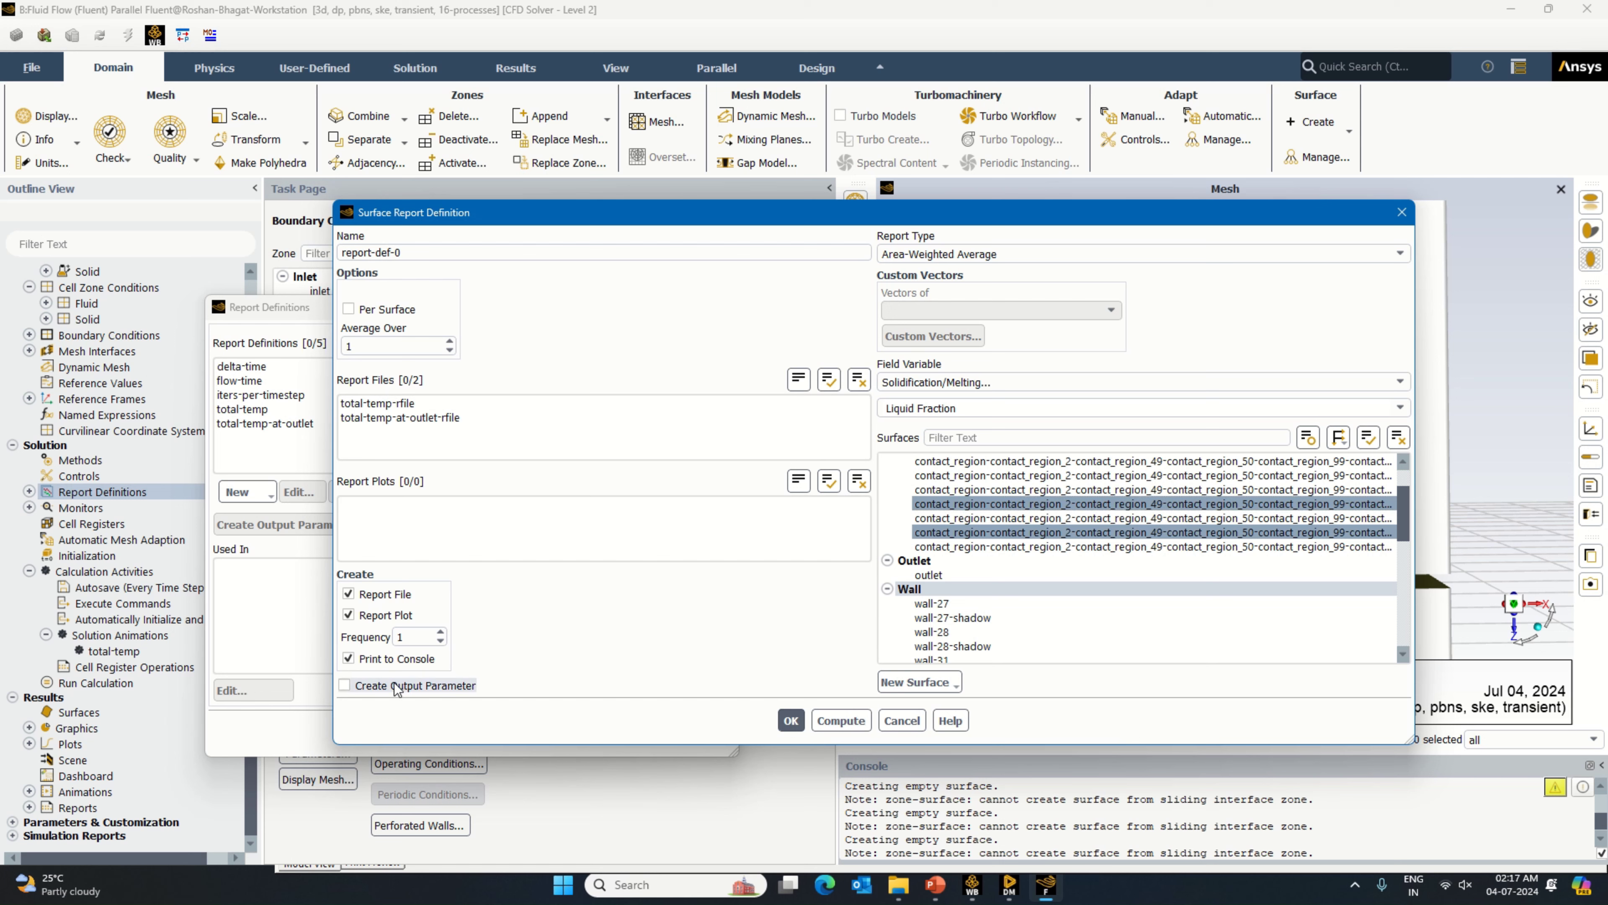
Step: Name the report solidification-melting with console printing and an output parameter enabled, save it, and check the report definitions list
drag(348, 255, 329, 255)
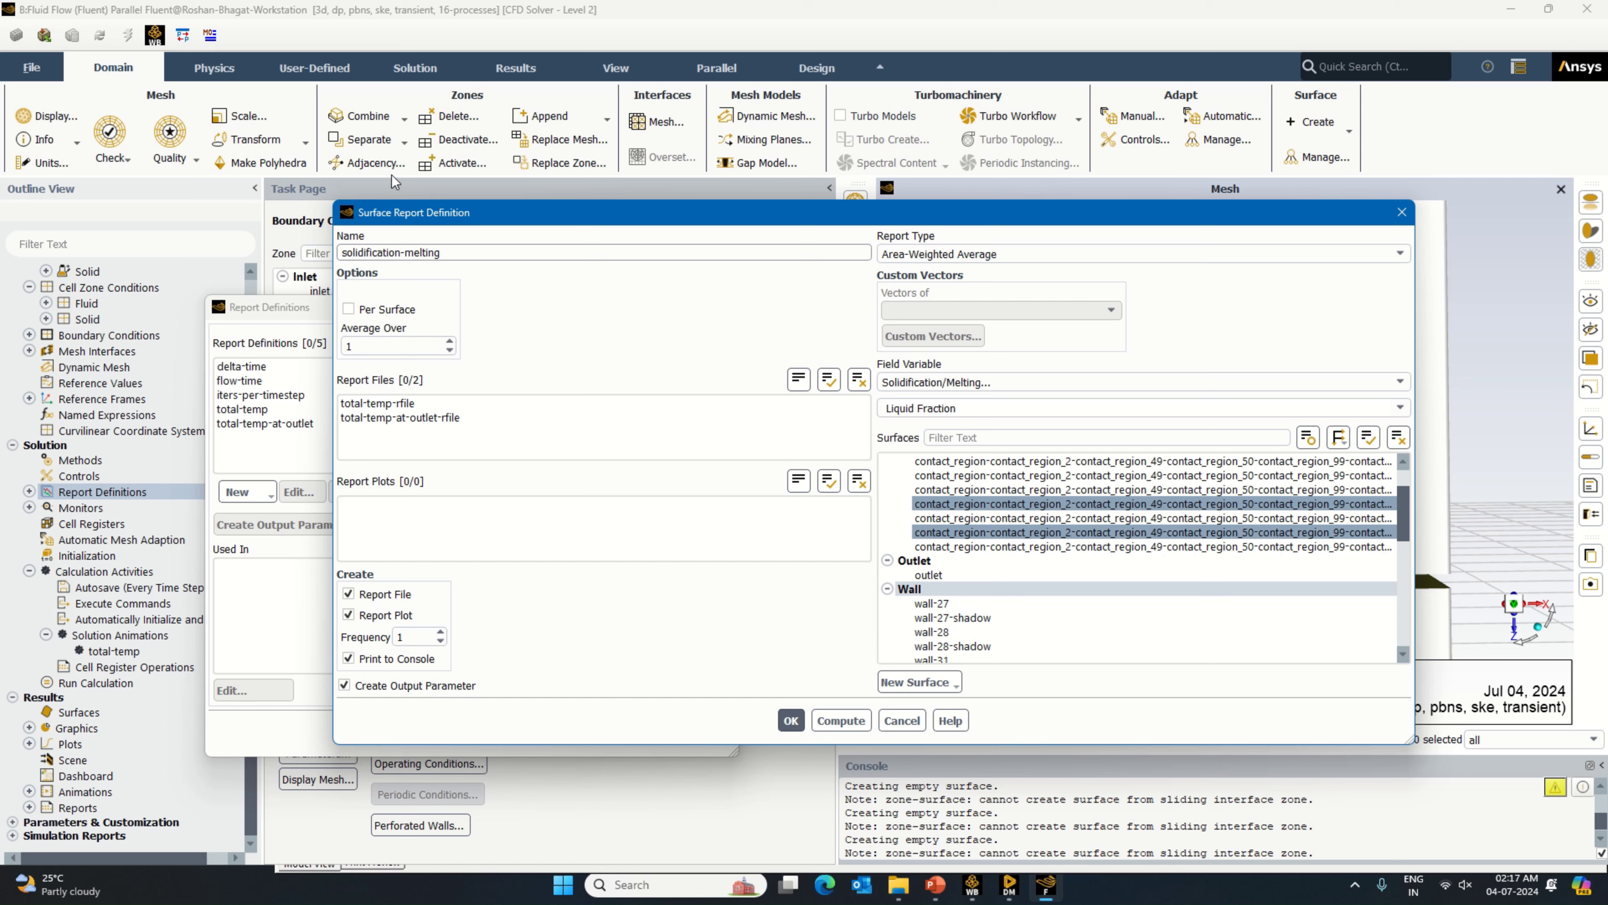
click(792, 720)
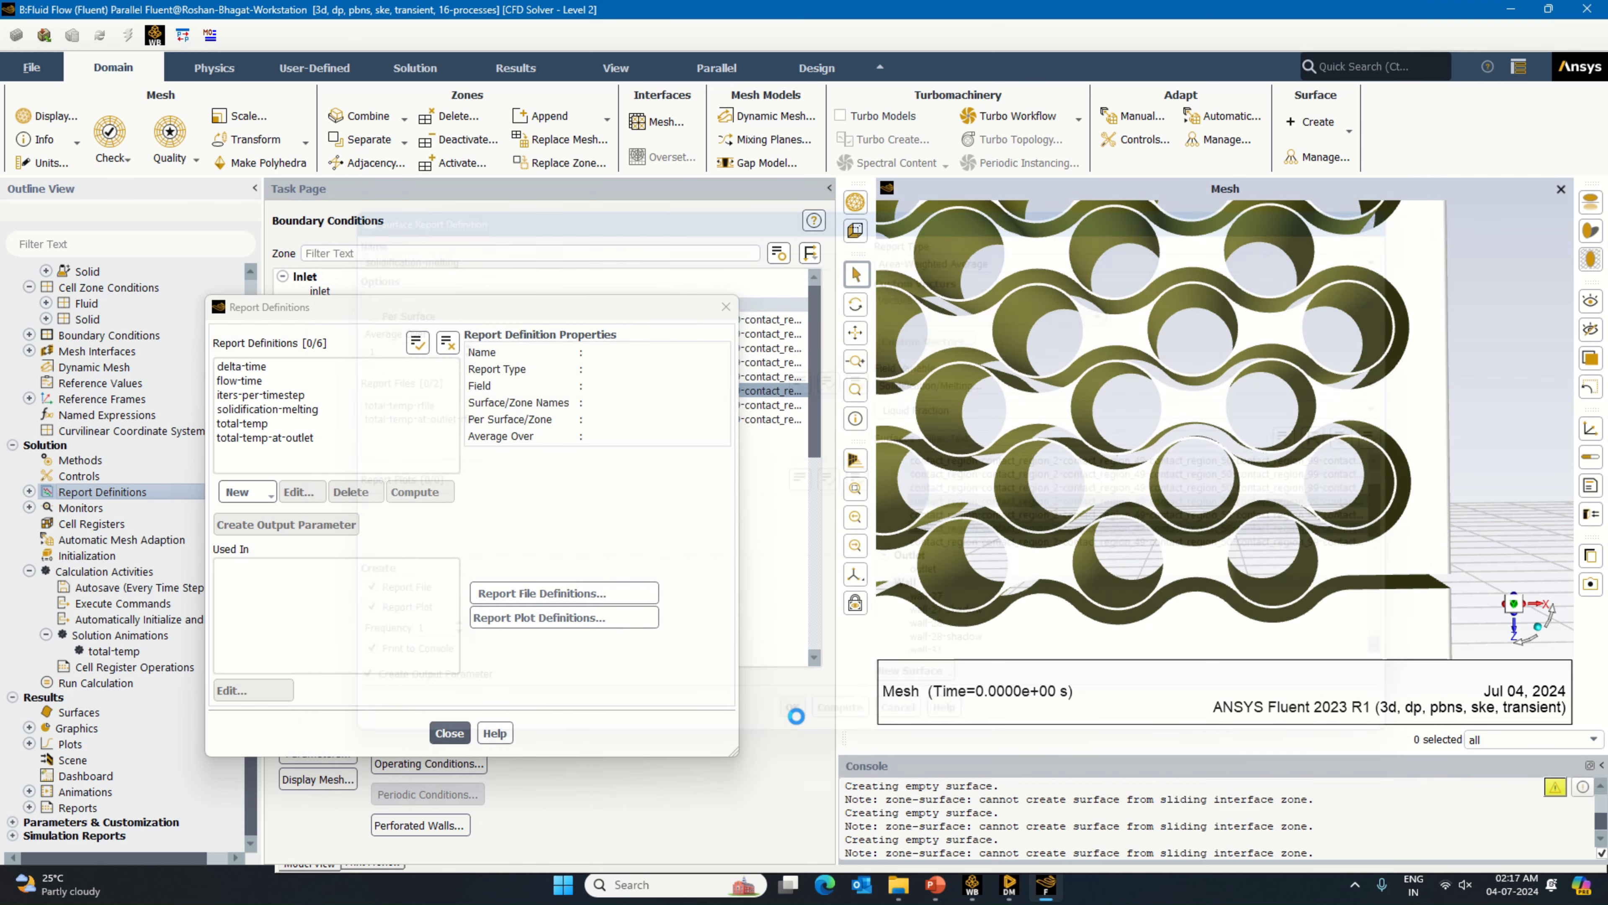
click(450, 733)
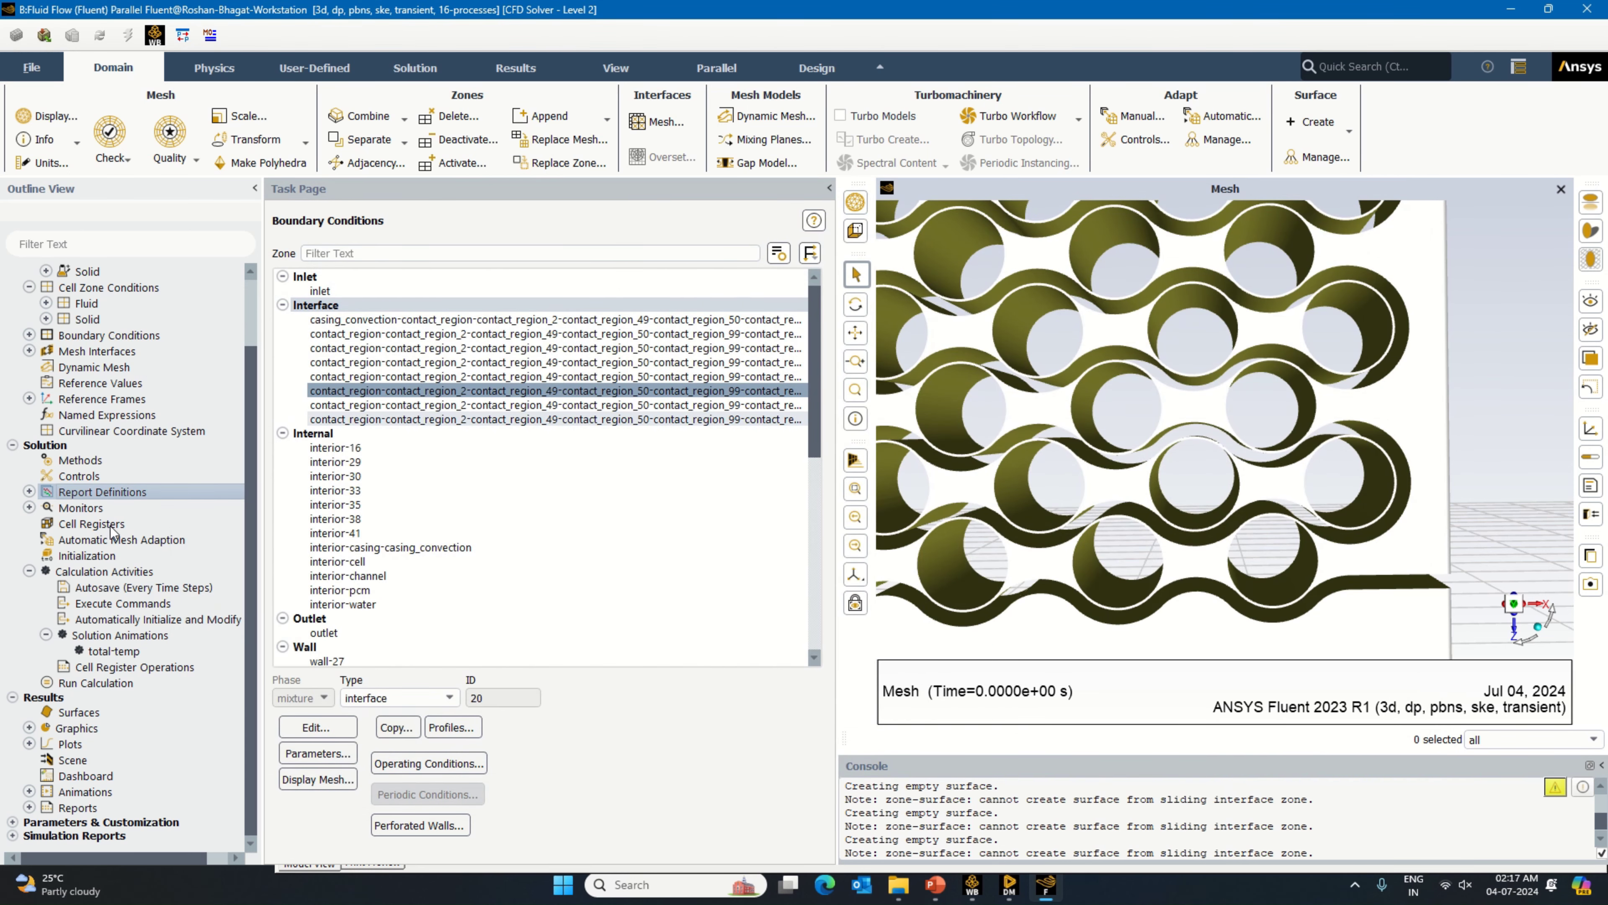
click(29, 491)
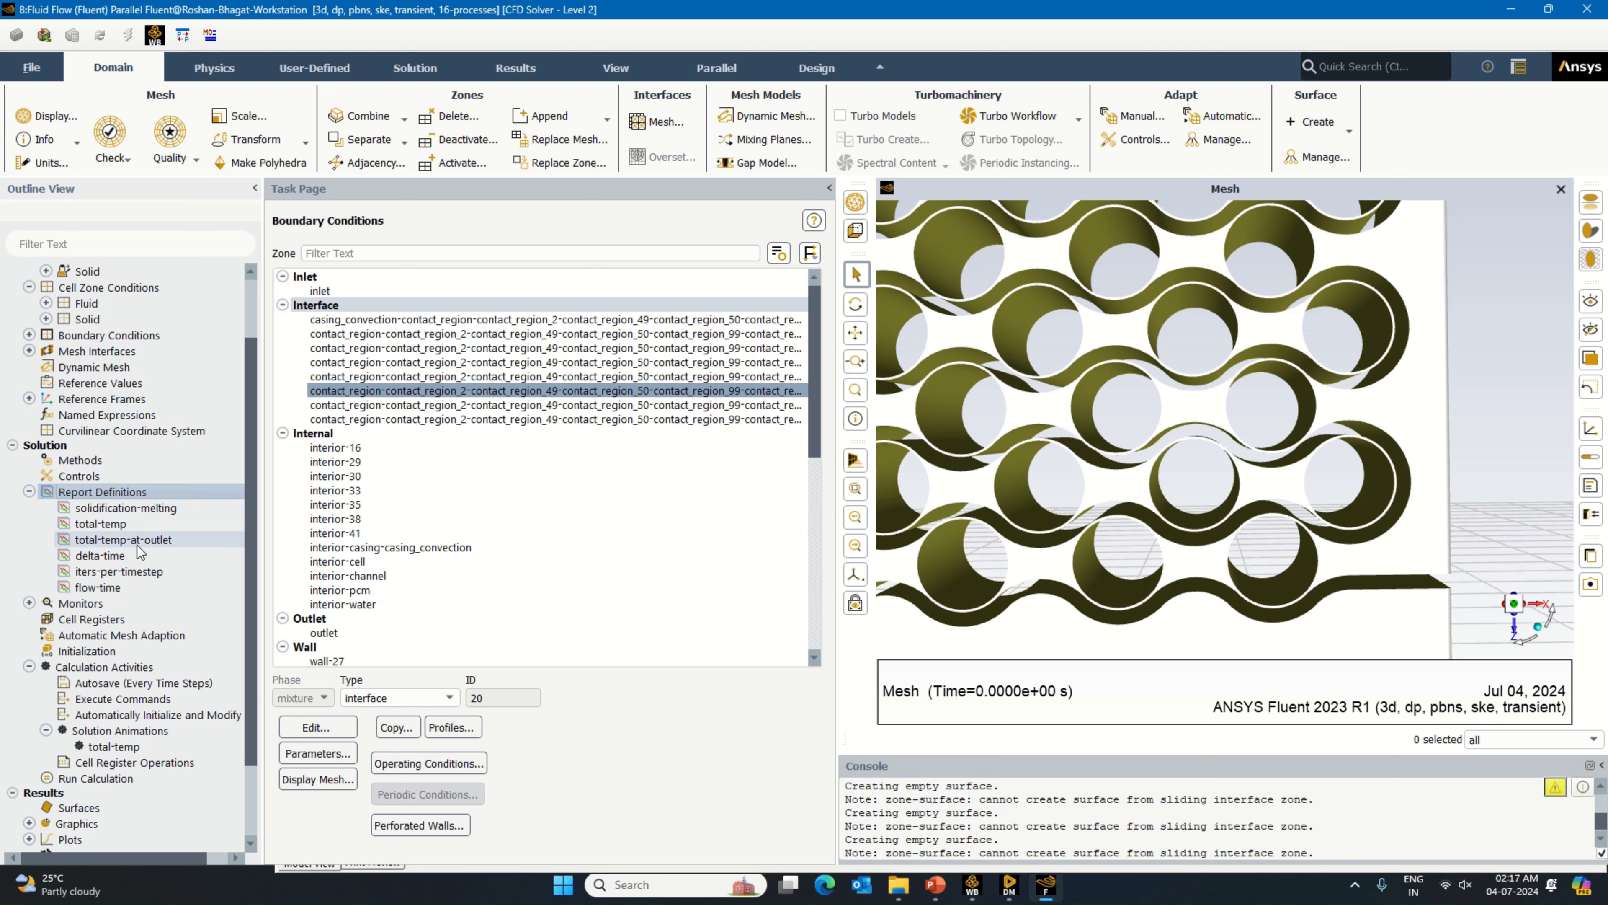
double_click(56, 494)
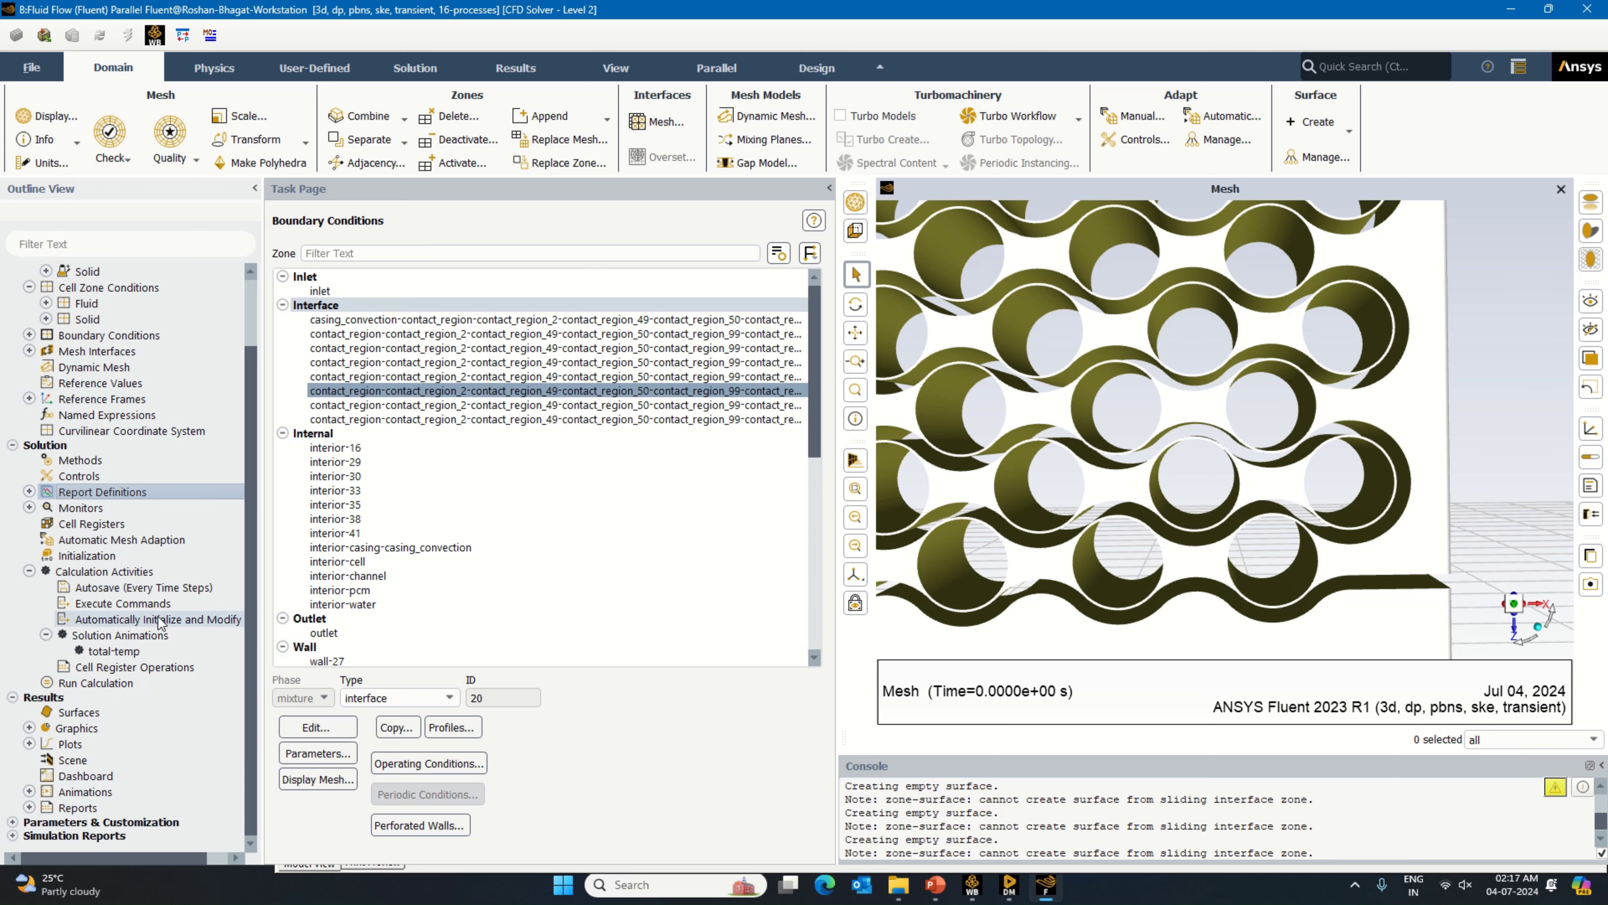
Step: Start a new solution animation with a new contour object showing Solidification/Melting liquid fraction
click(147, 635)
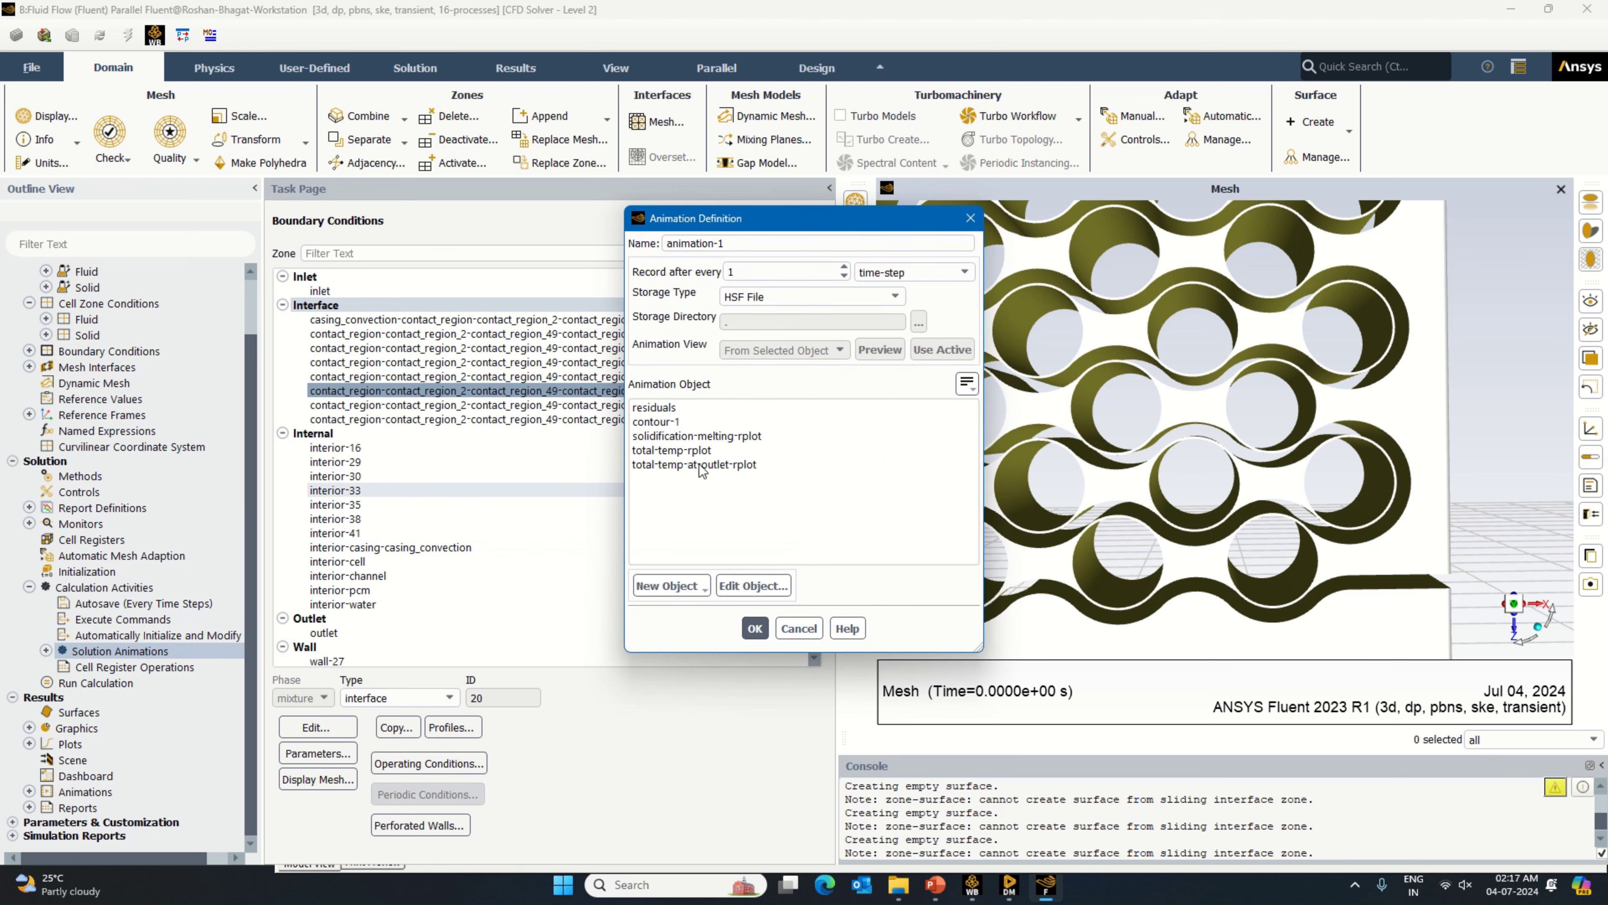
click(699, 588)
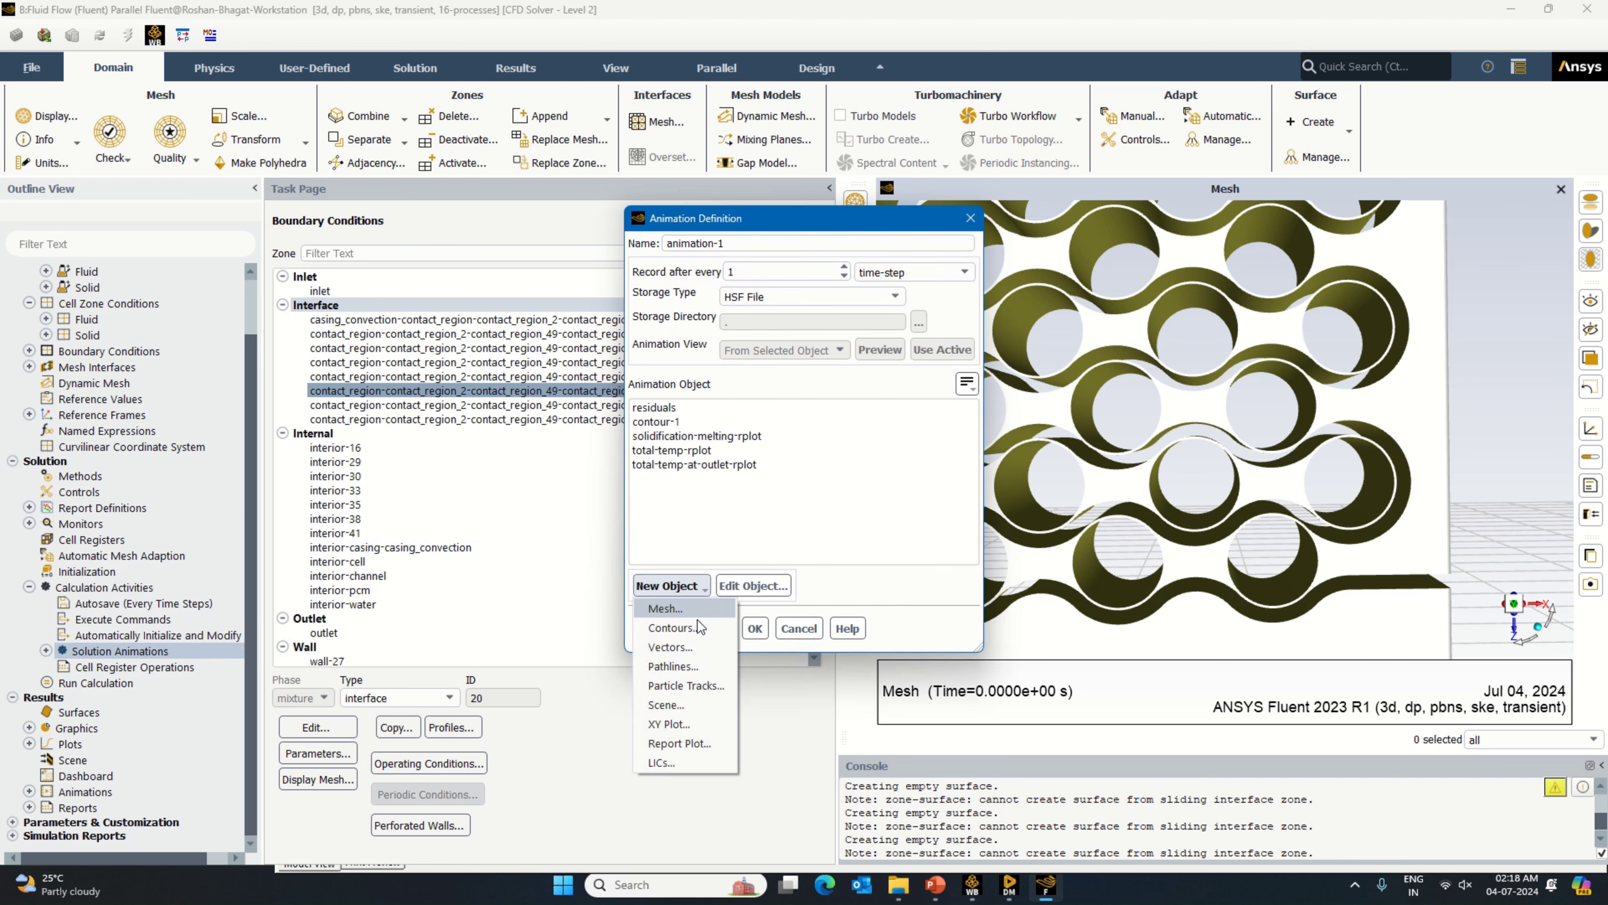
click(671, 624)
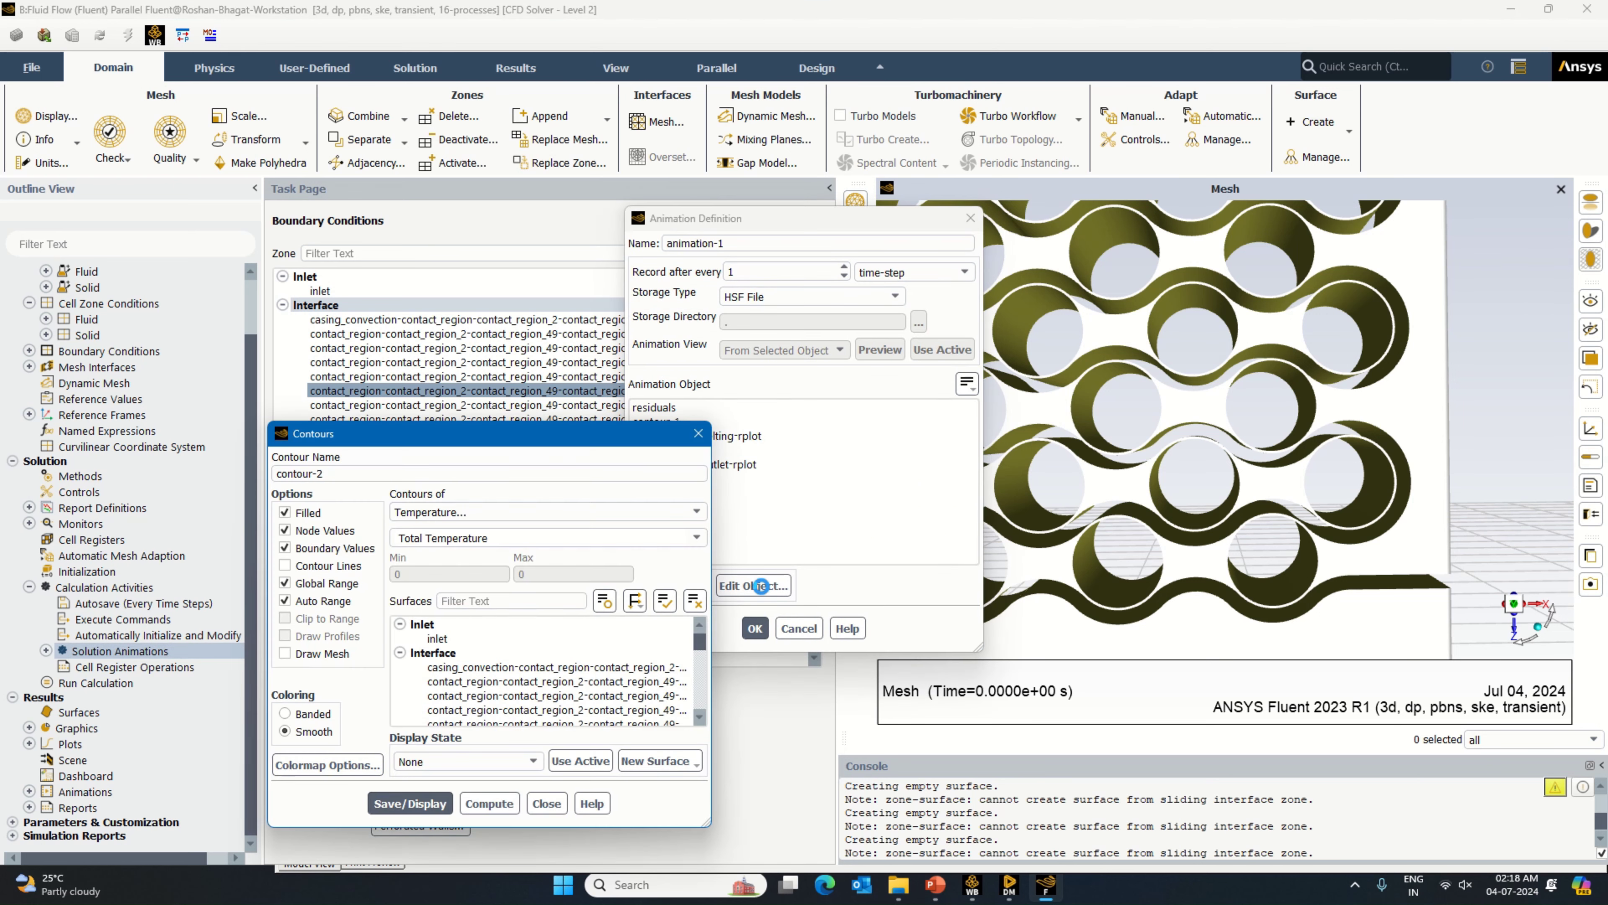
click(681, 511)
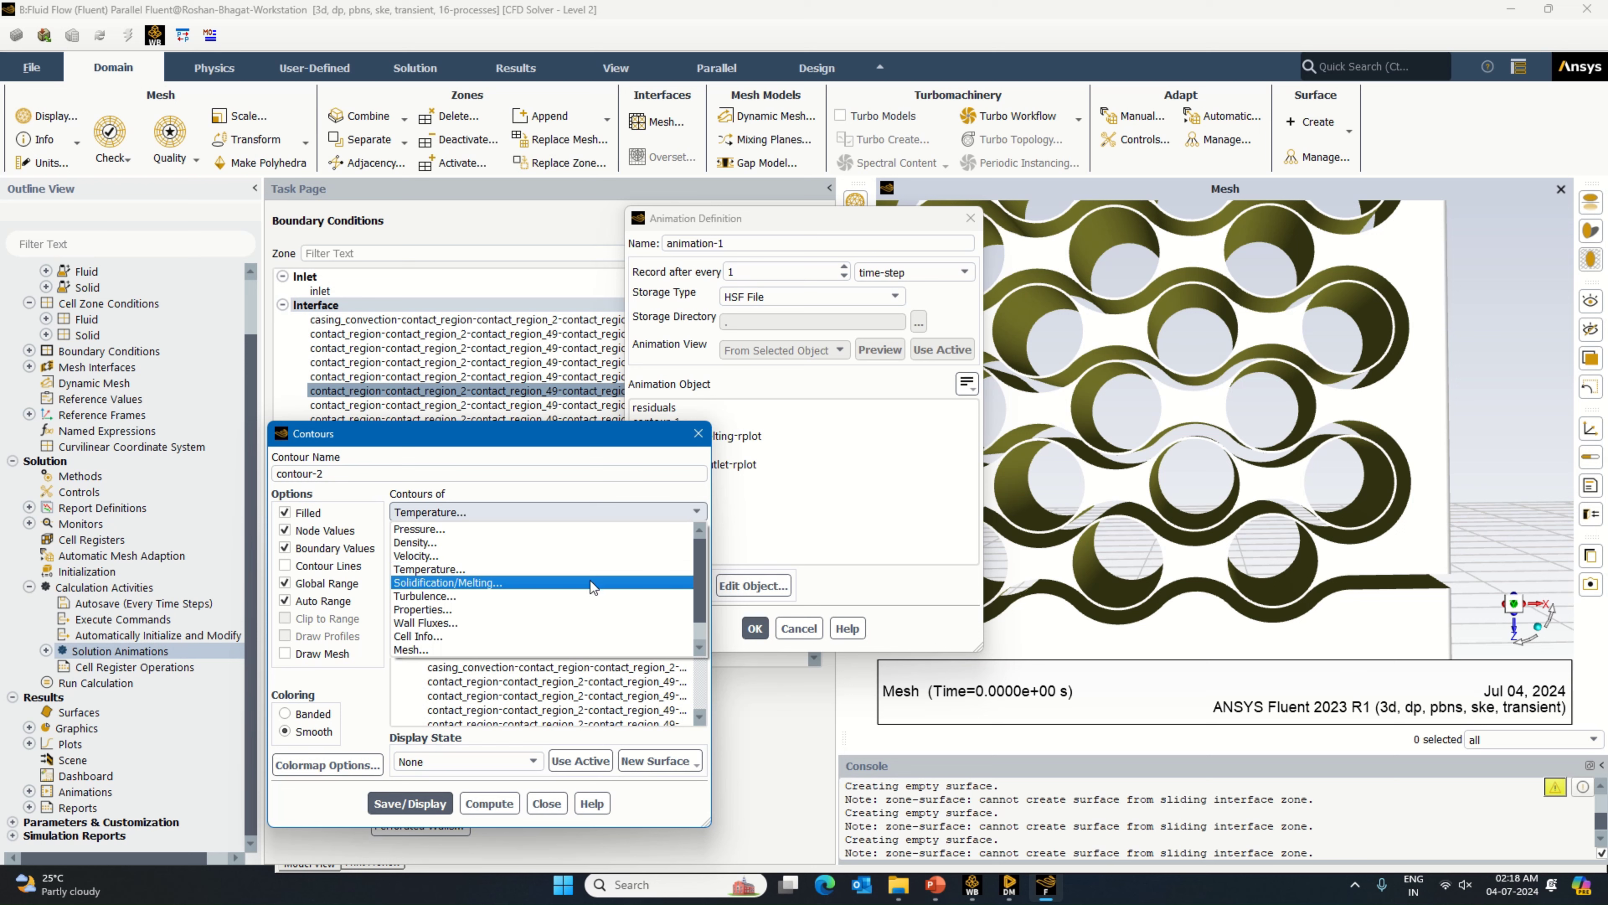
click(591, 579)
Step: Widen the Contours dialog and select the fifth and seventh interface surfaces for the liquid fraction contour
drag(713, 554, 1222, 586)
mouse_move(1193, 645)
mouse_down()
mouse_move(1194, 697)
mouse_move(1193, 655)
mouse_up()
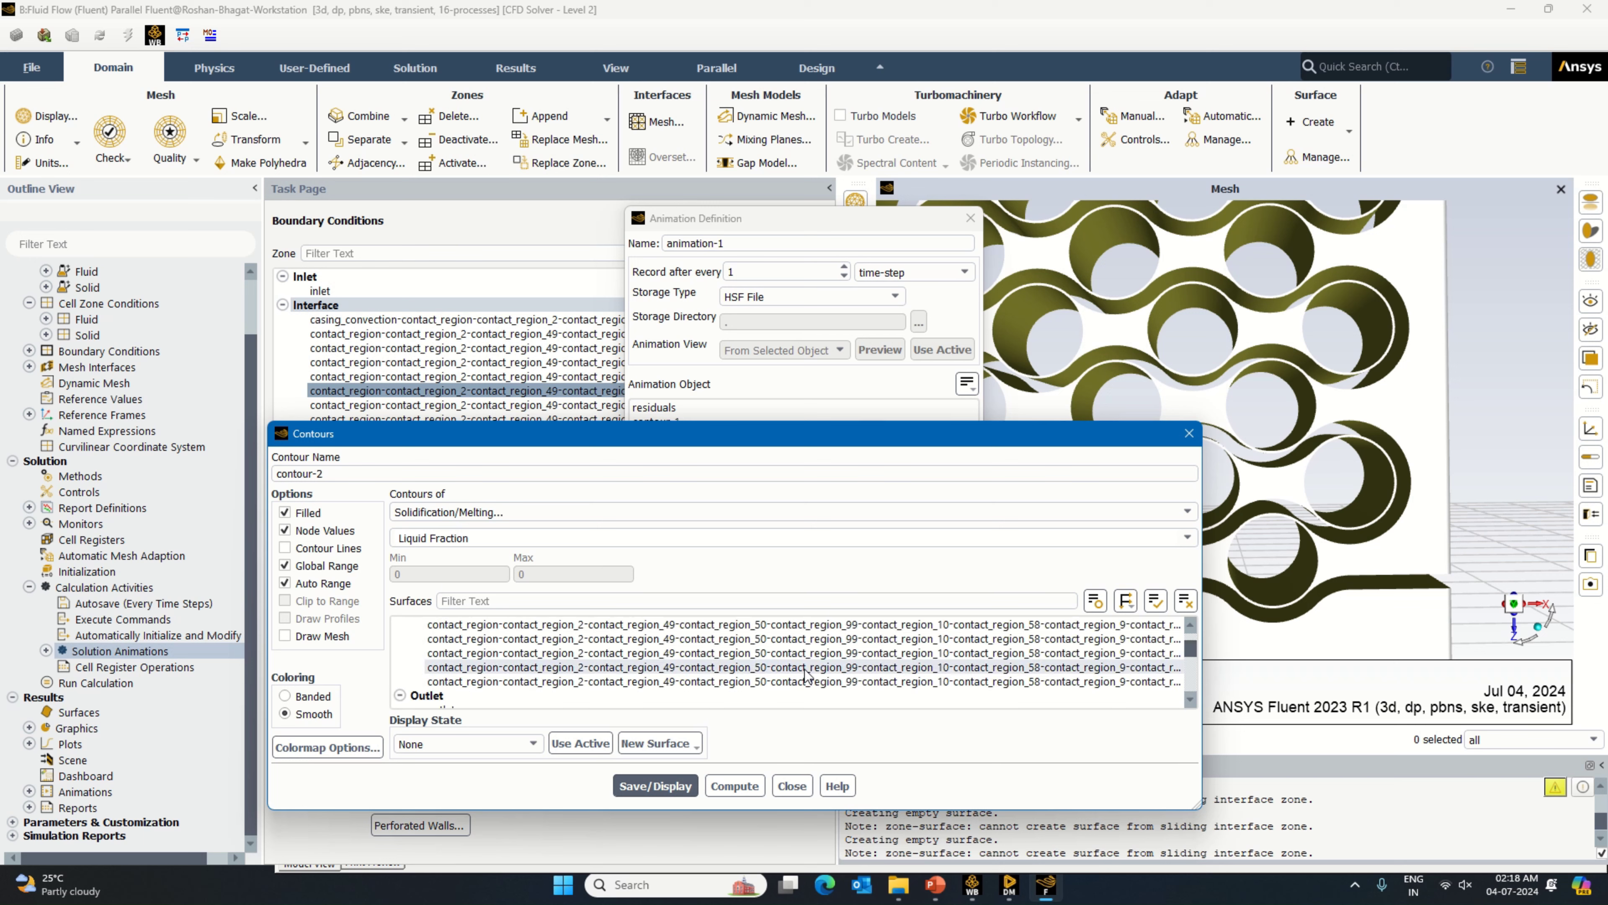
click(799, 667)
click(818, 640)
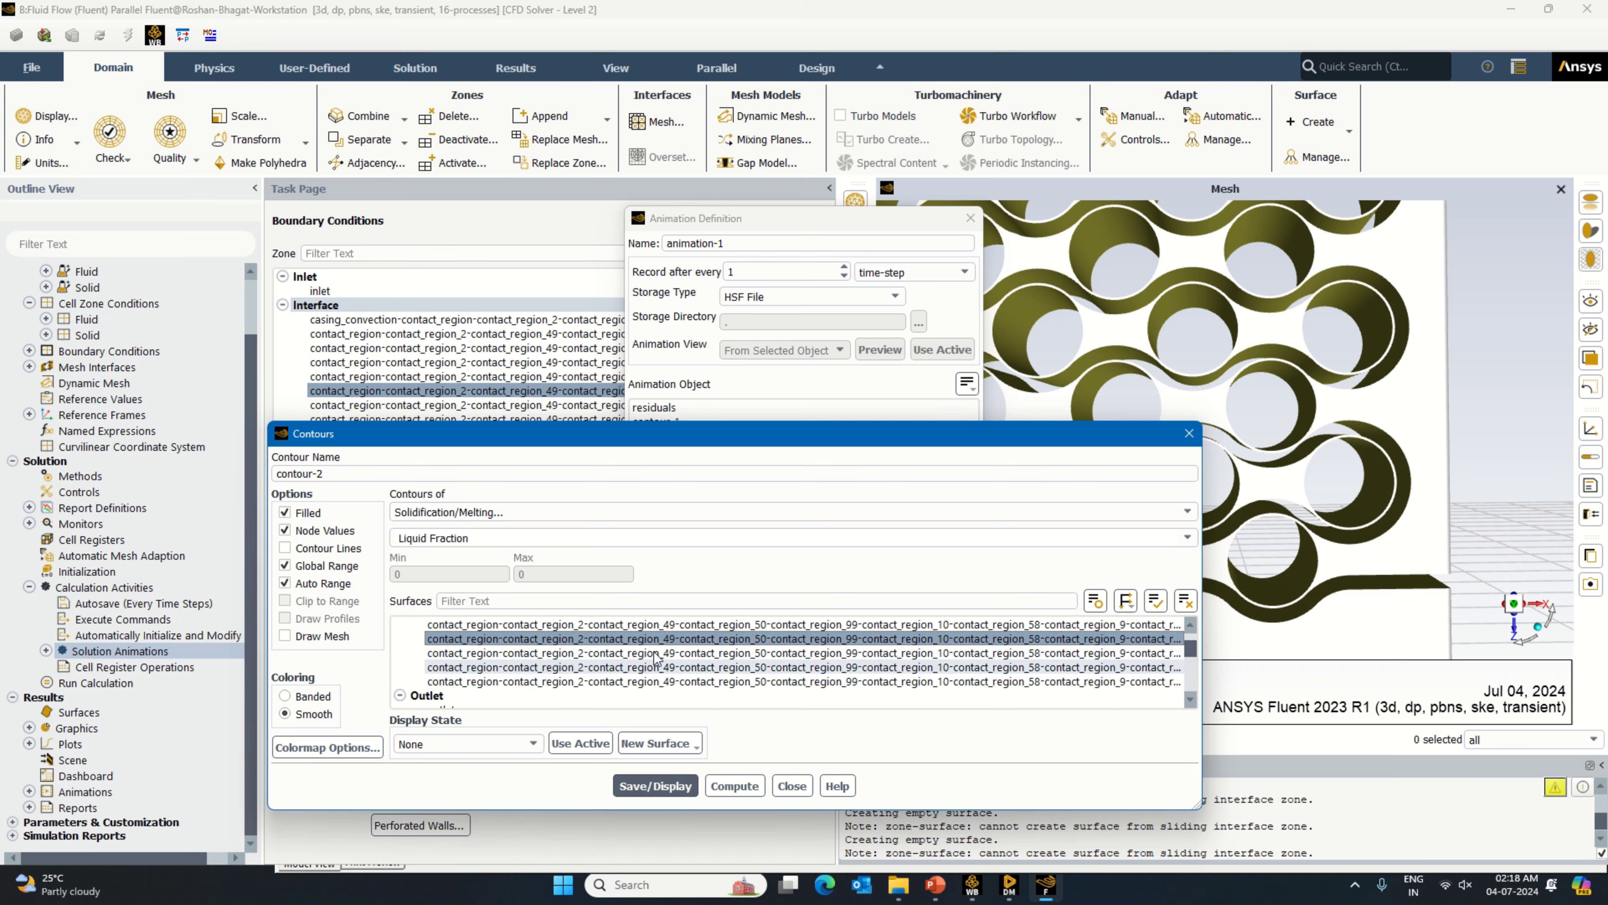
Step: Set the contour's colormap number format to float, then save and display the contour and close its dialog
click(374, 760)
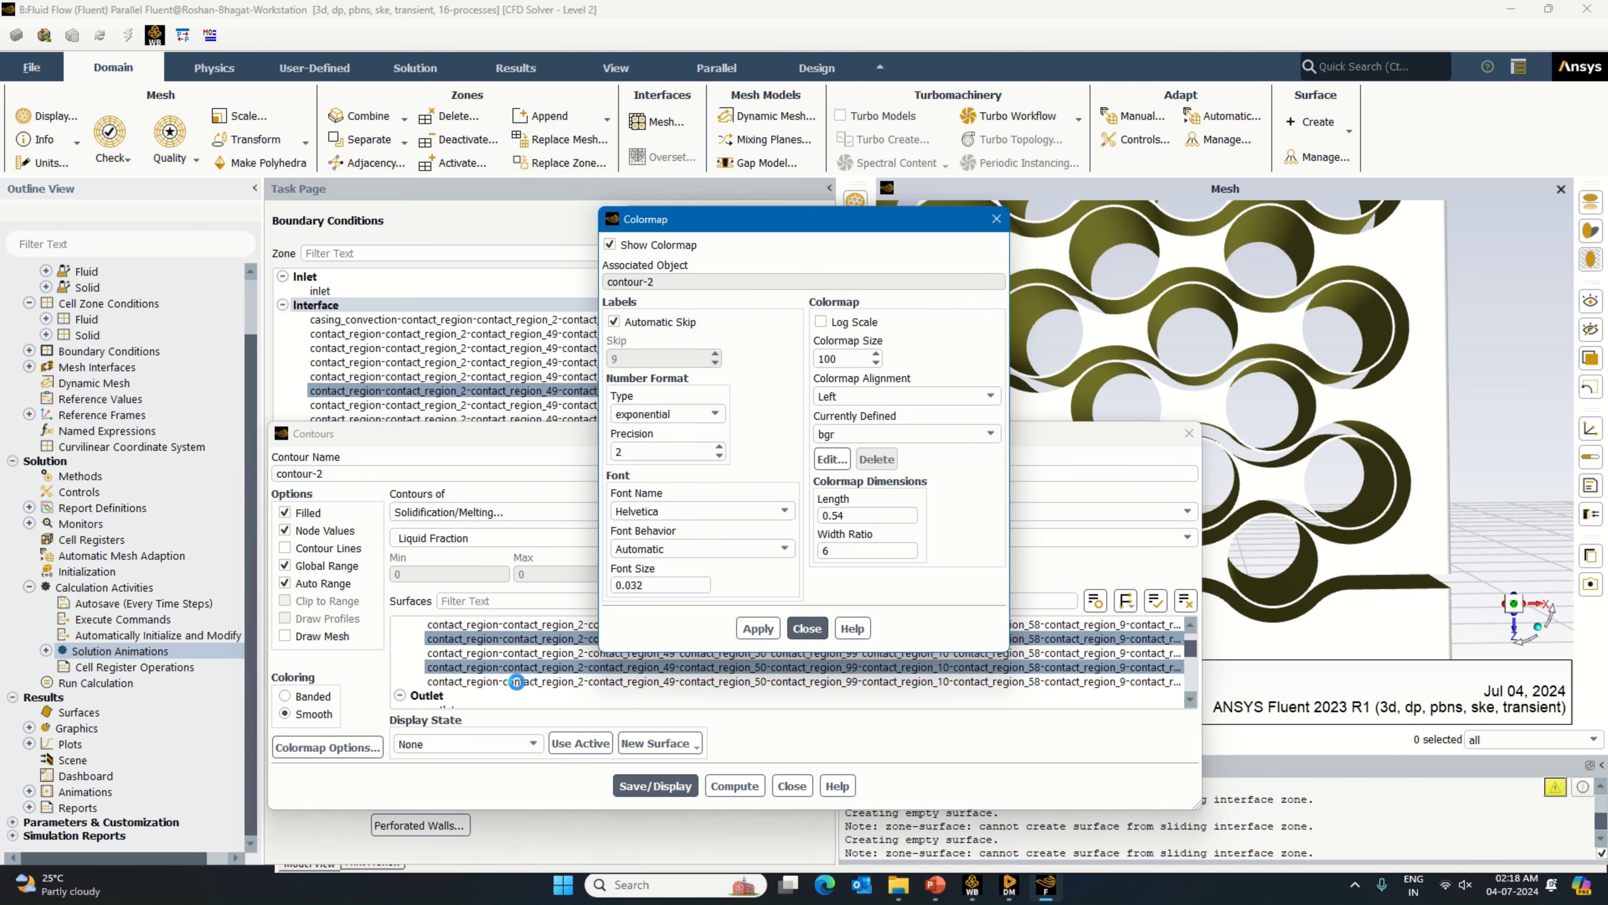
click(666, 446)
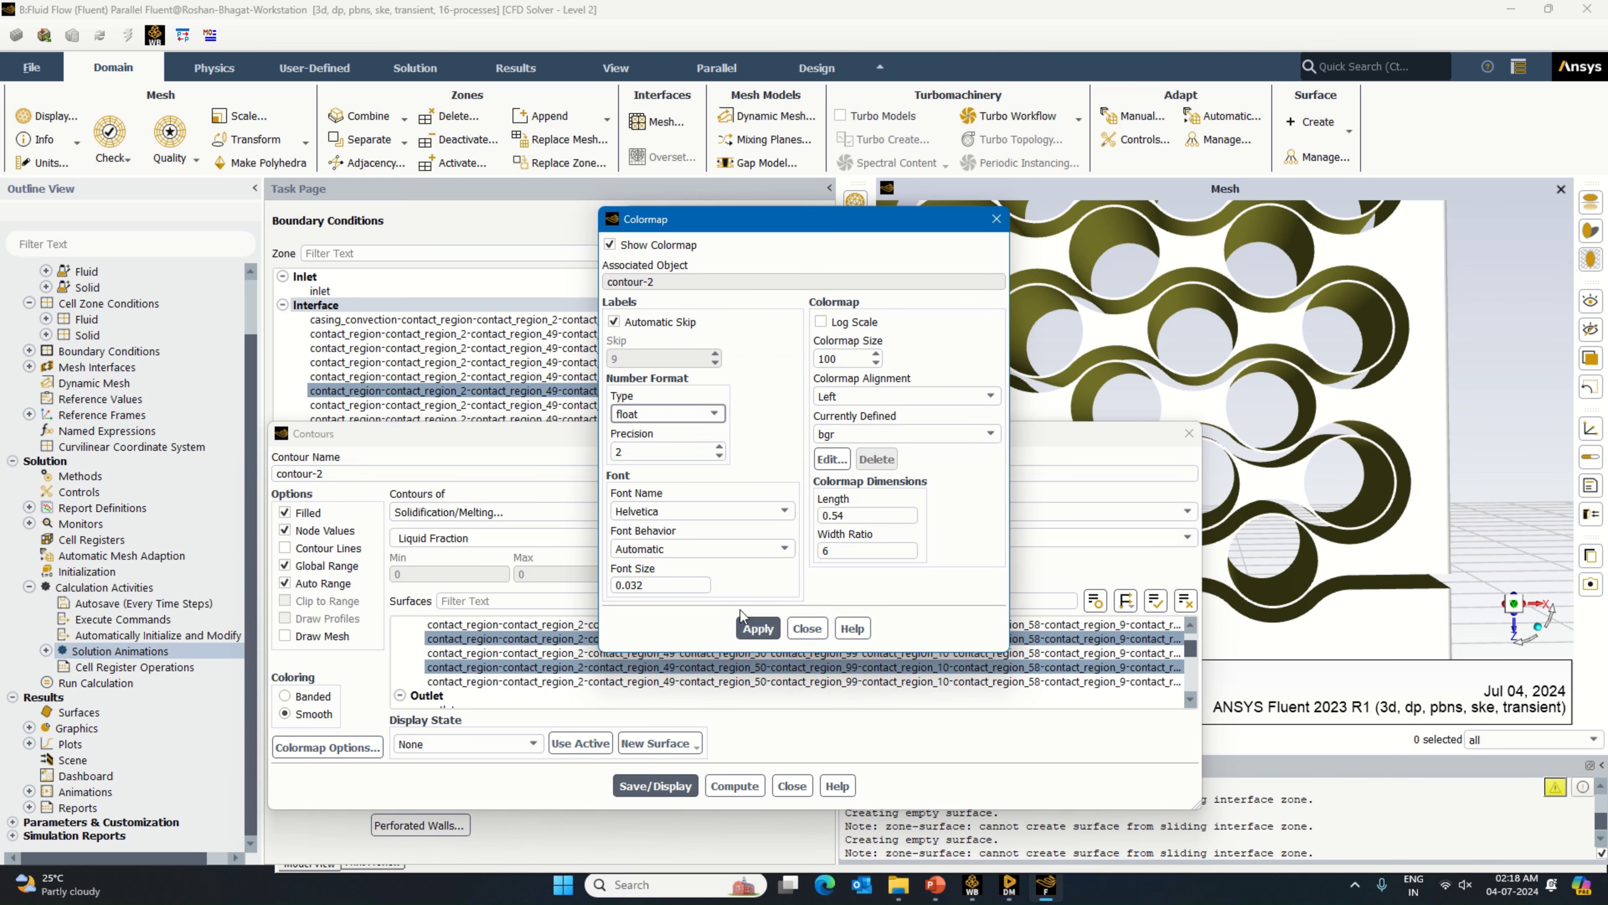
click(806, 627)
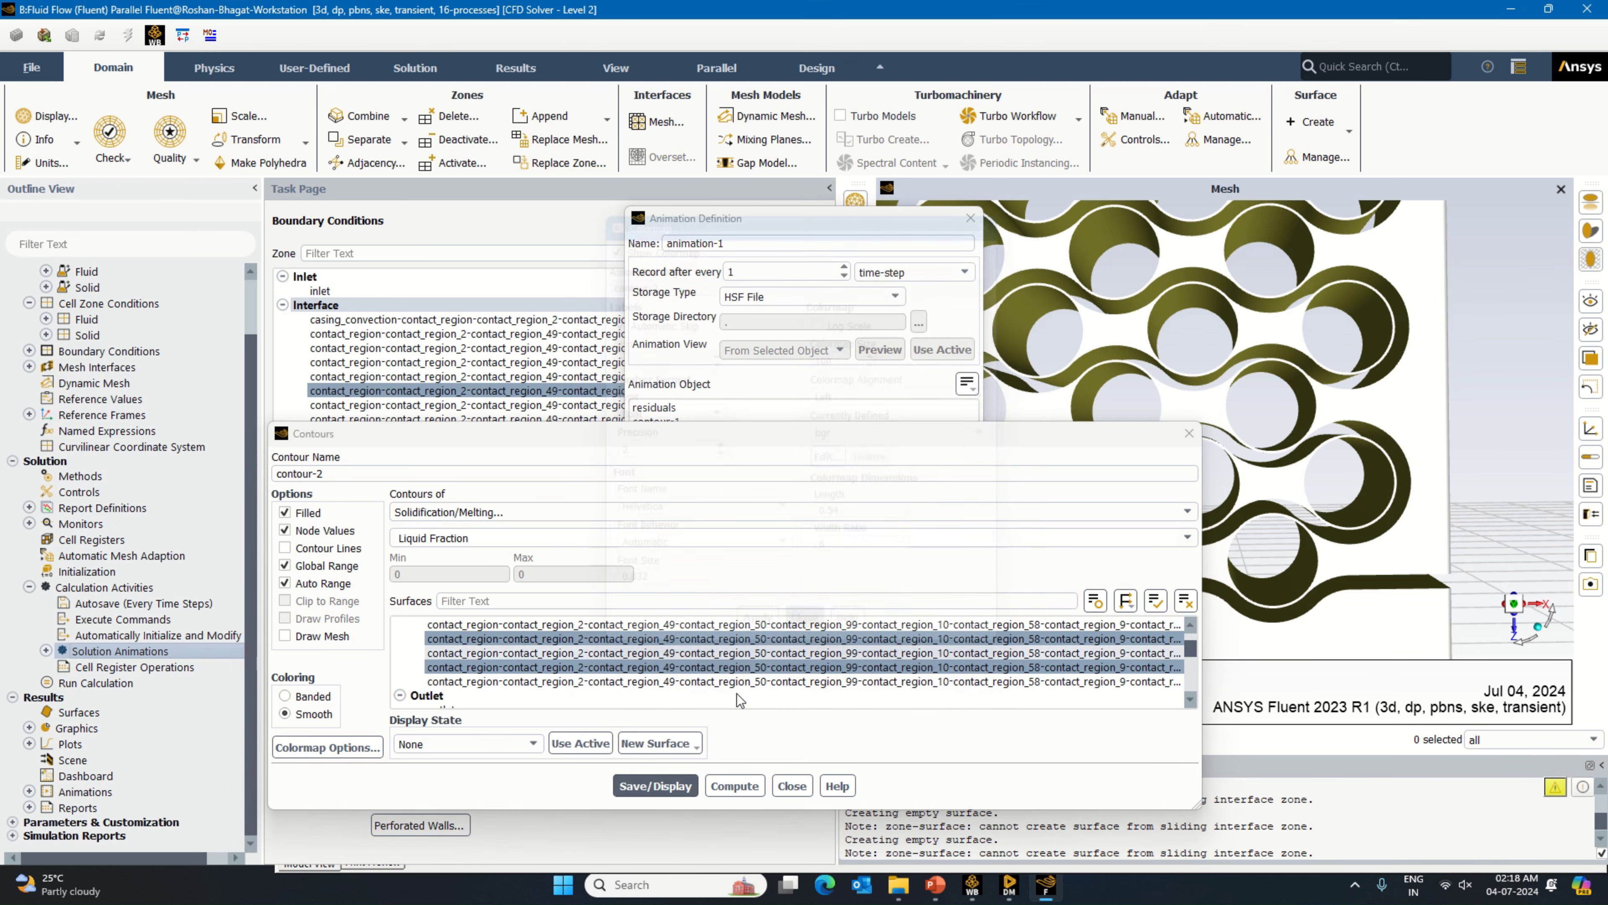
click(652, 786)
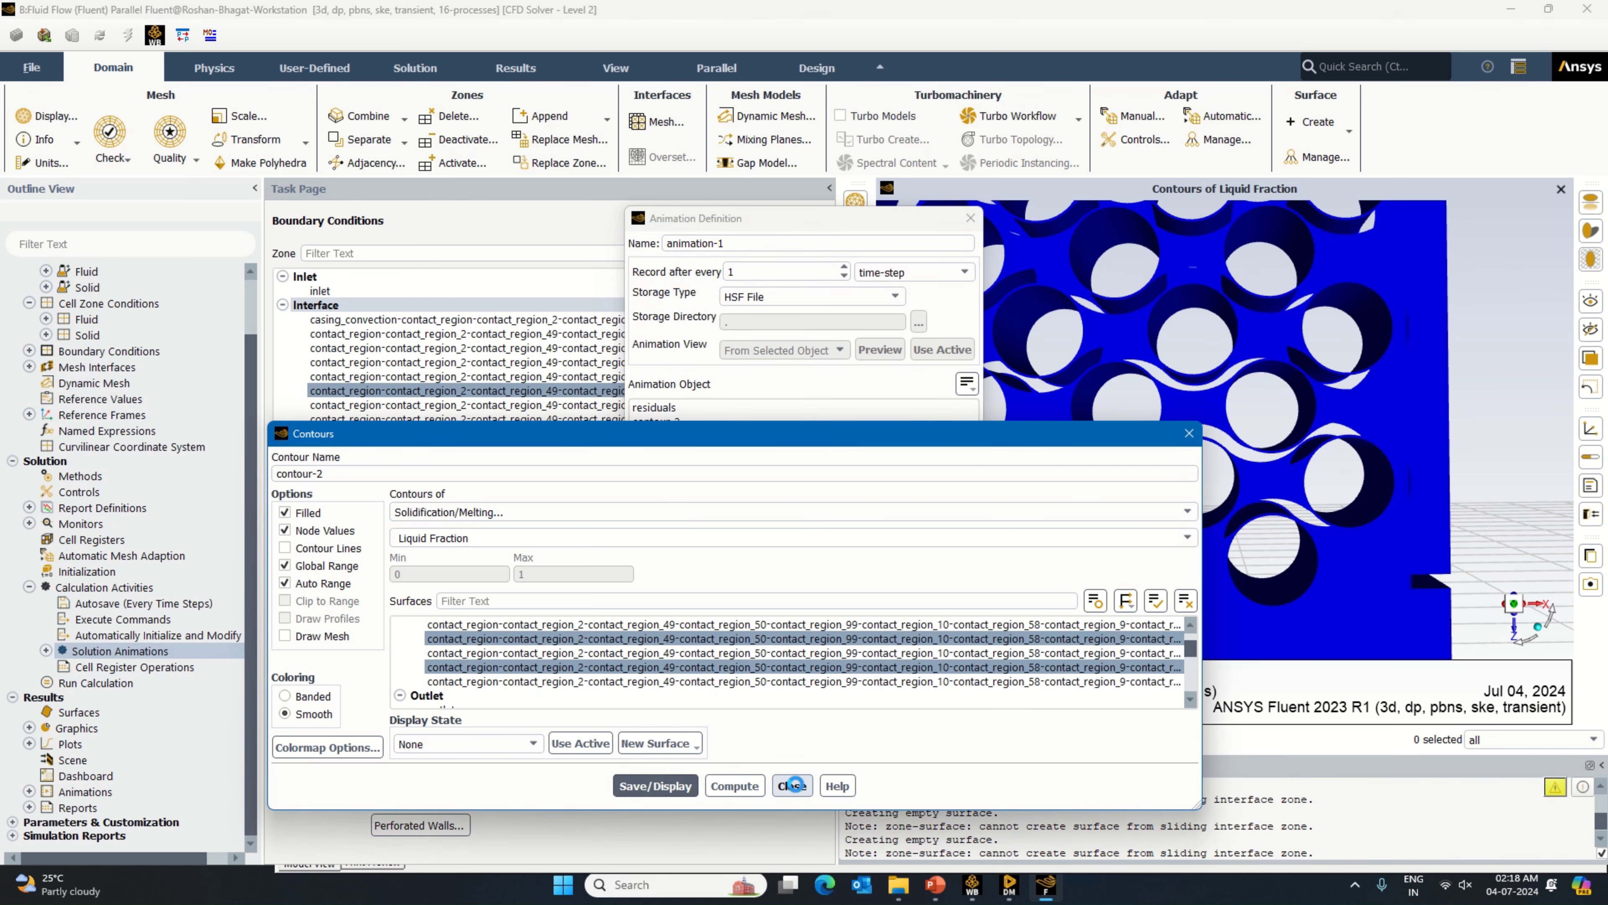
click(792, 786)
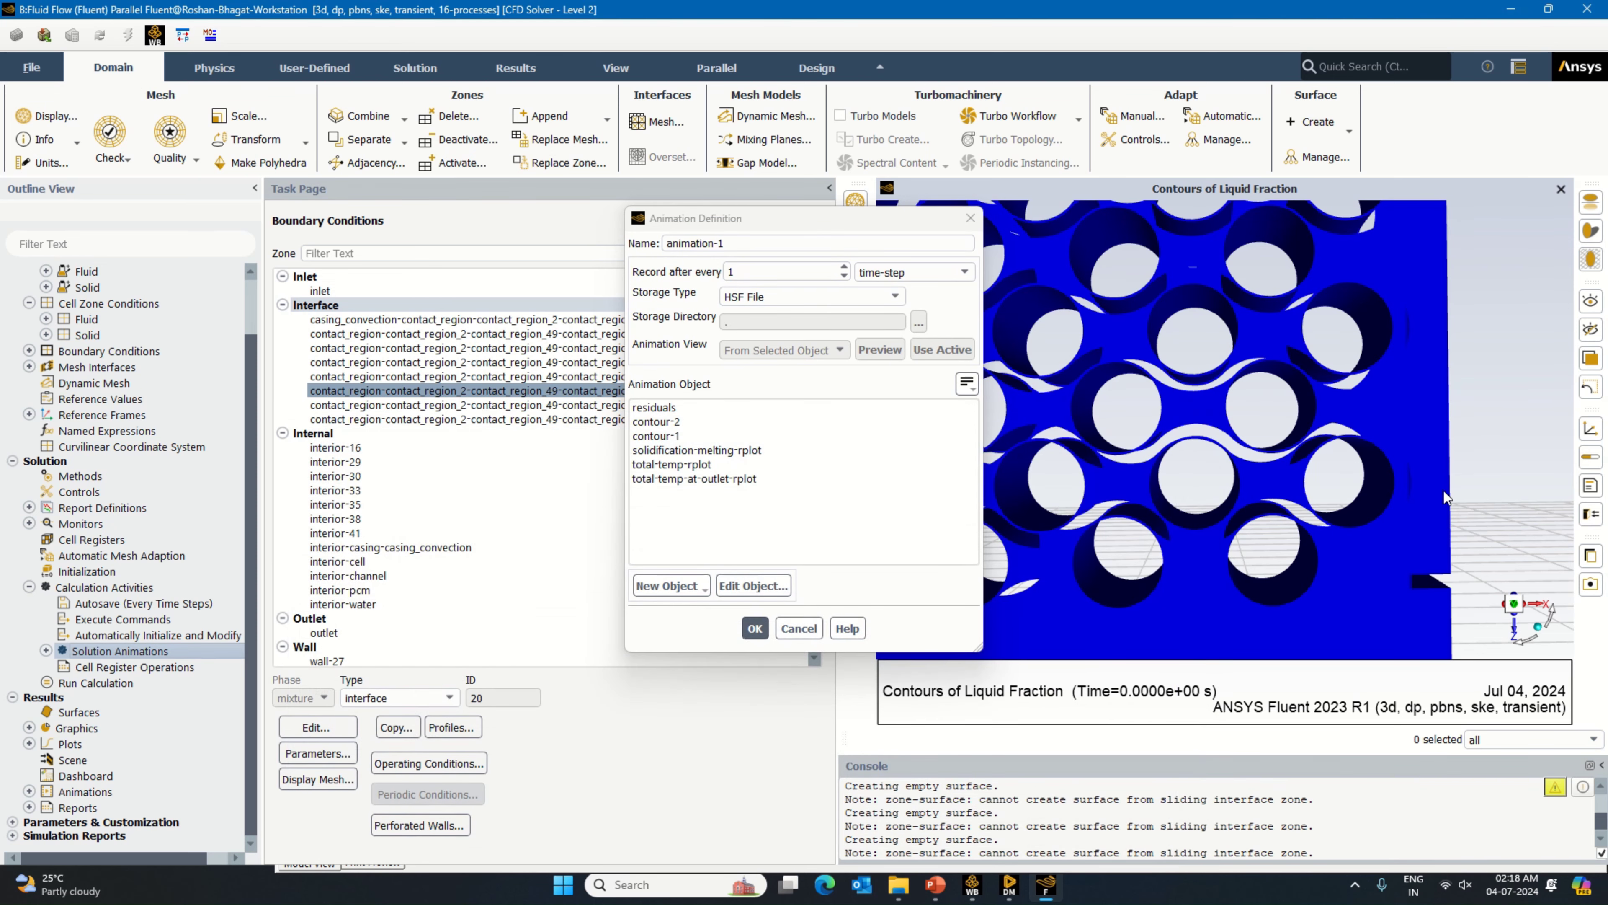
Step: Inspect the displayed liquid fraction contour around the cell holes and reopen contour-2 for editing
drag(1443, 490, 1405, 477)
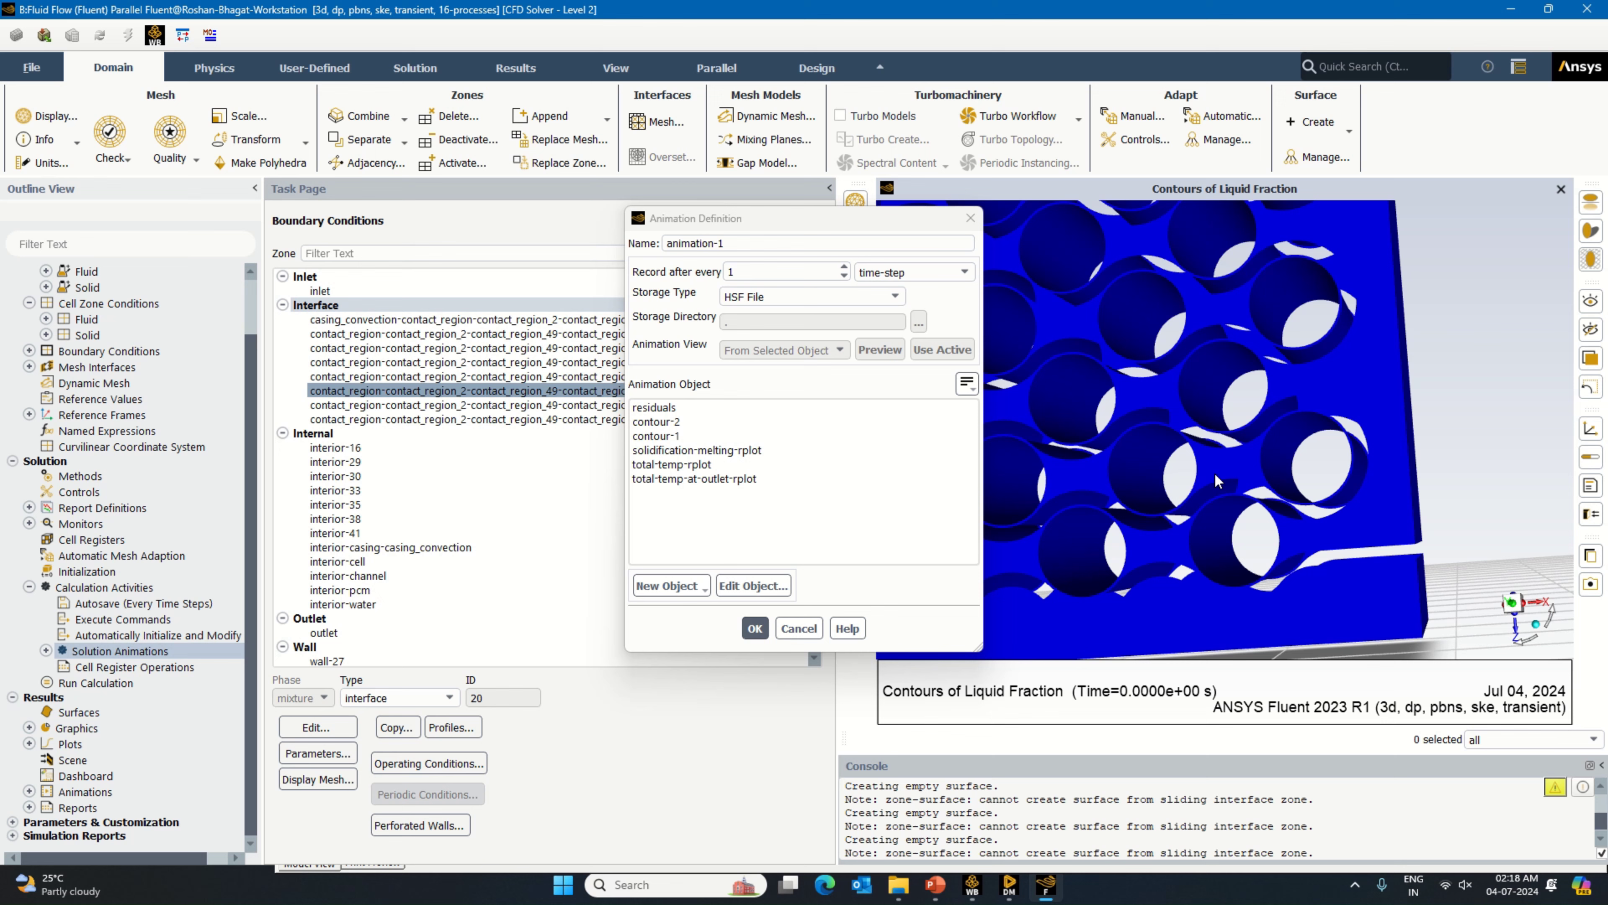
scroll(1214, 473, up, 5)
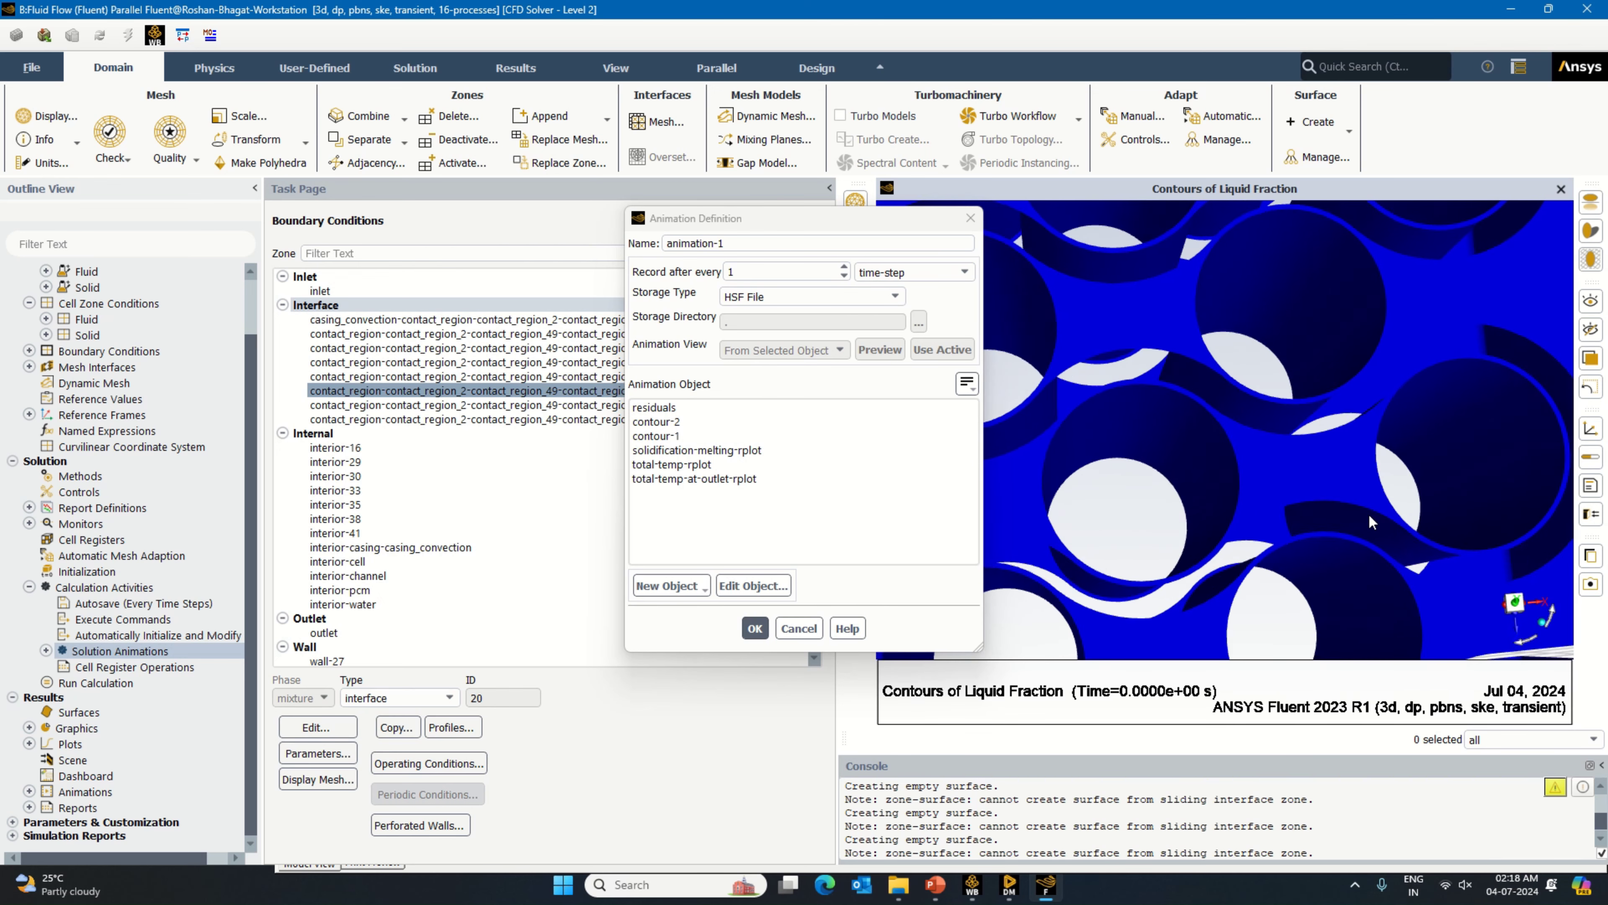
scroll(1370, 521, up, 3)
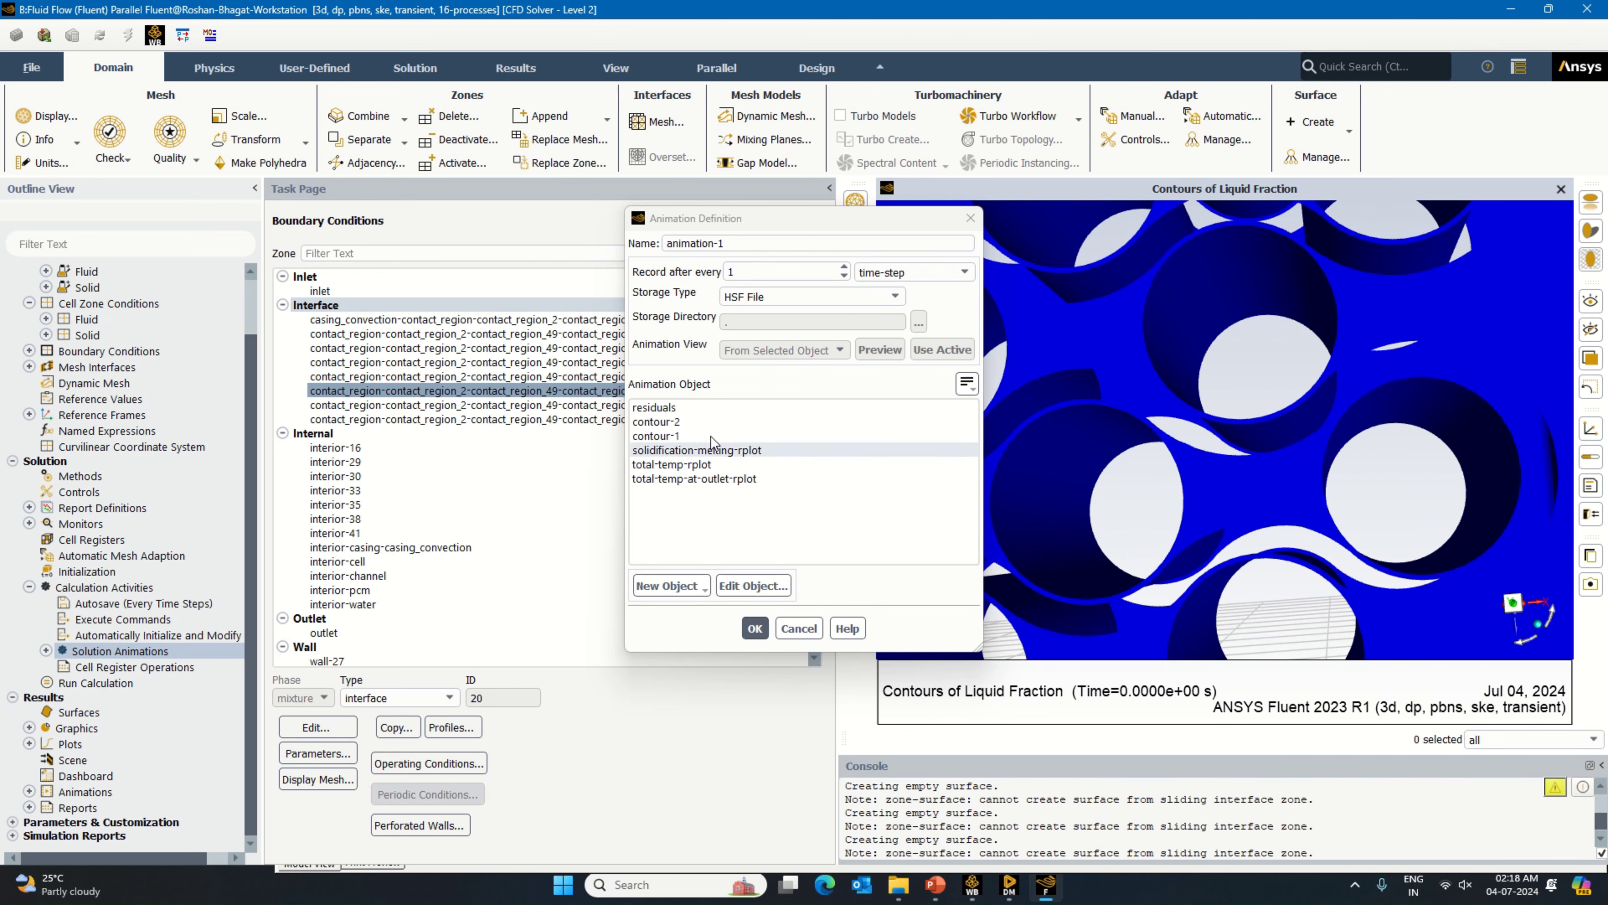
click(696, 423)
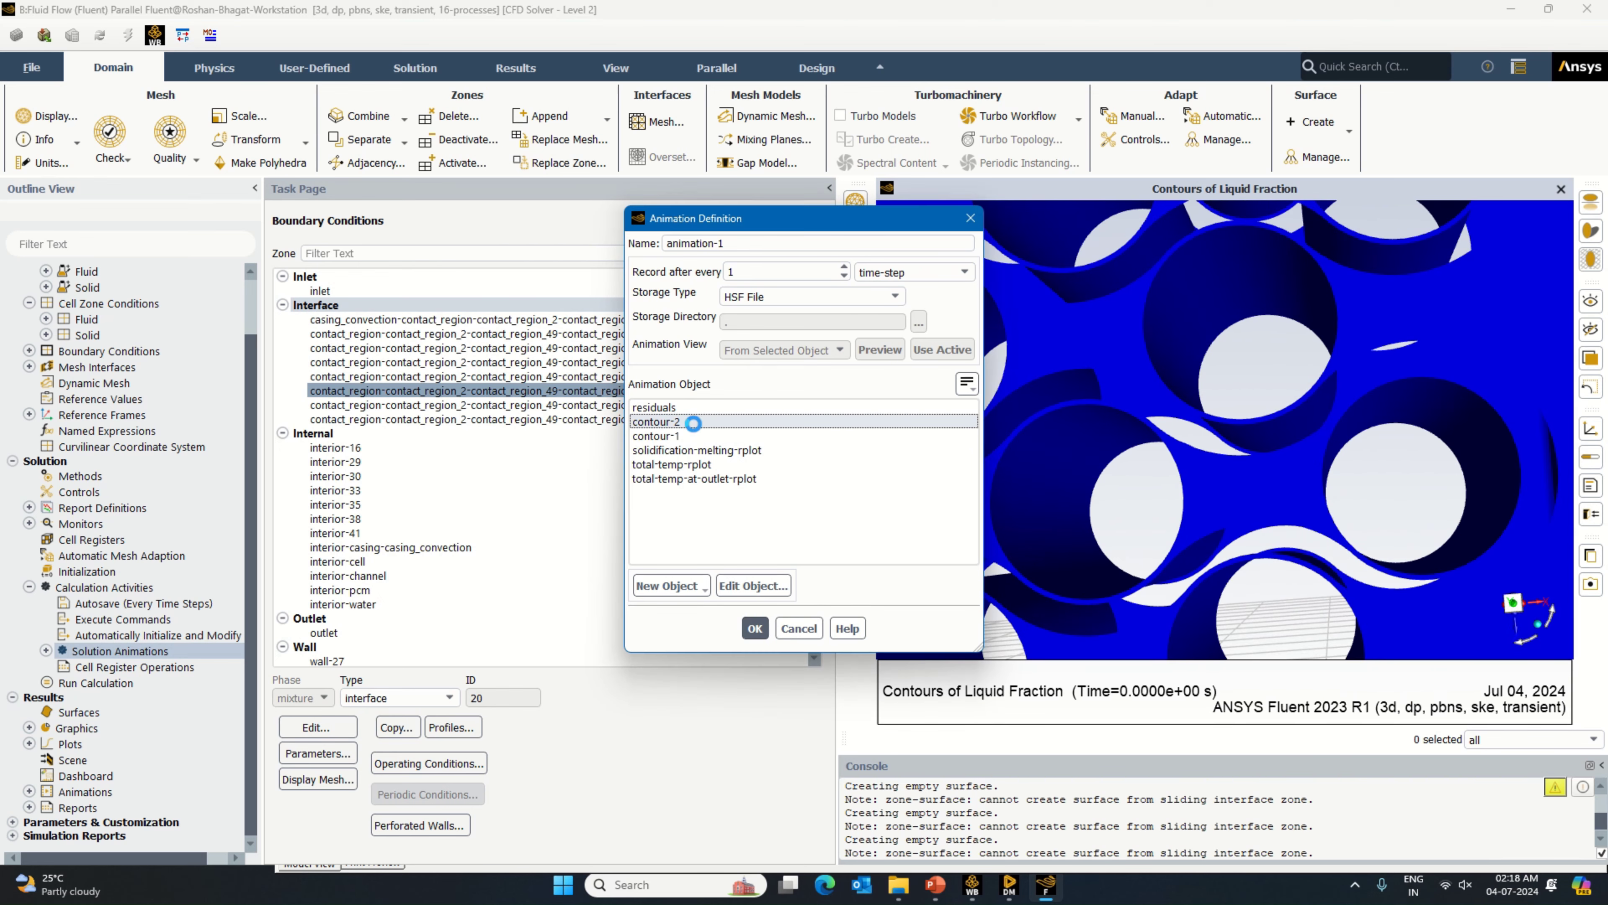
click(753, 585)
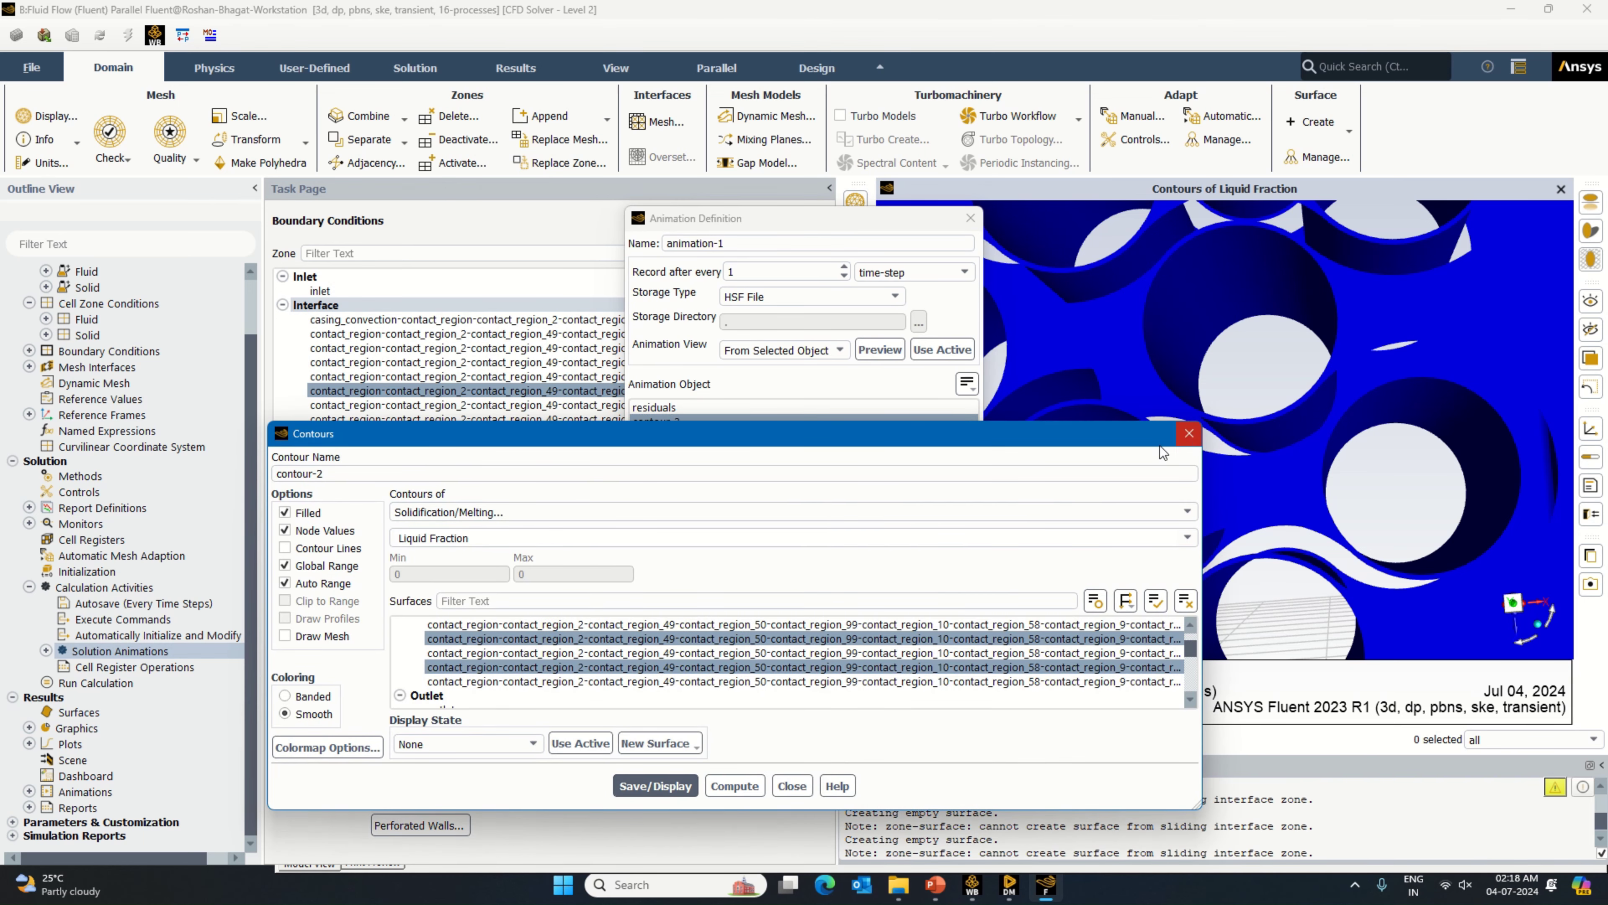
Step: Add the third interface surface to contour-2, redisplay it, and inspect the contour
scroll(709, 681, up, 1)
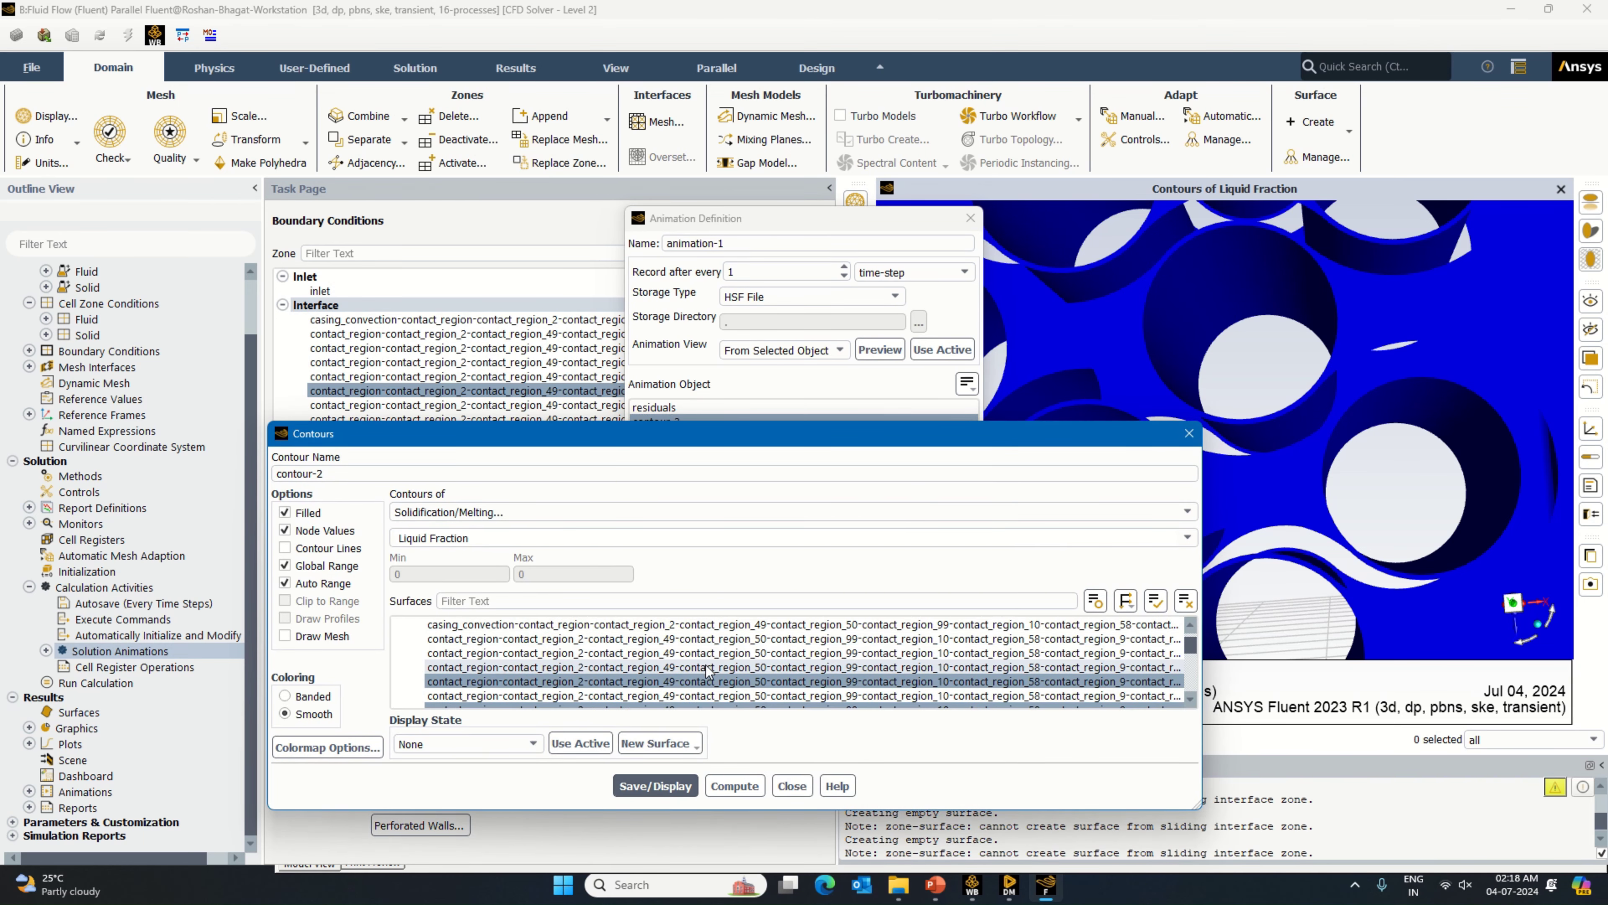
click(583, 652)
click(649, 787)
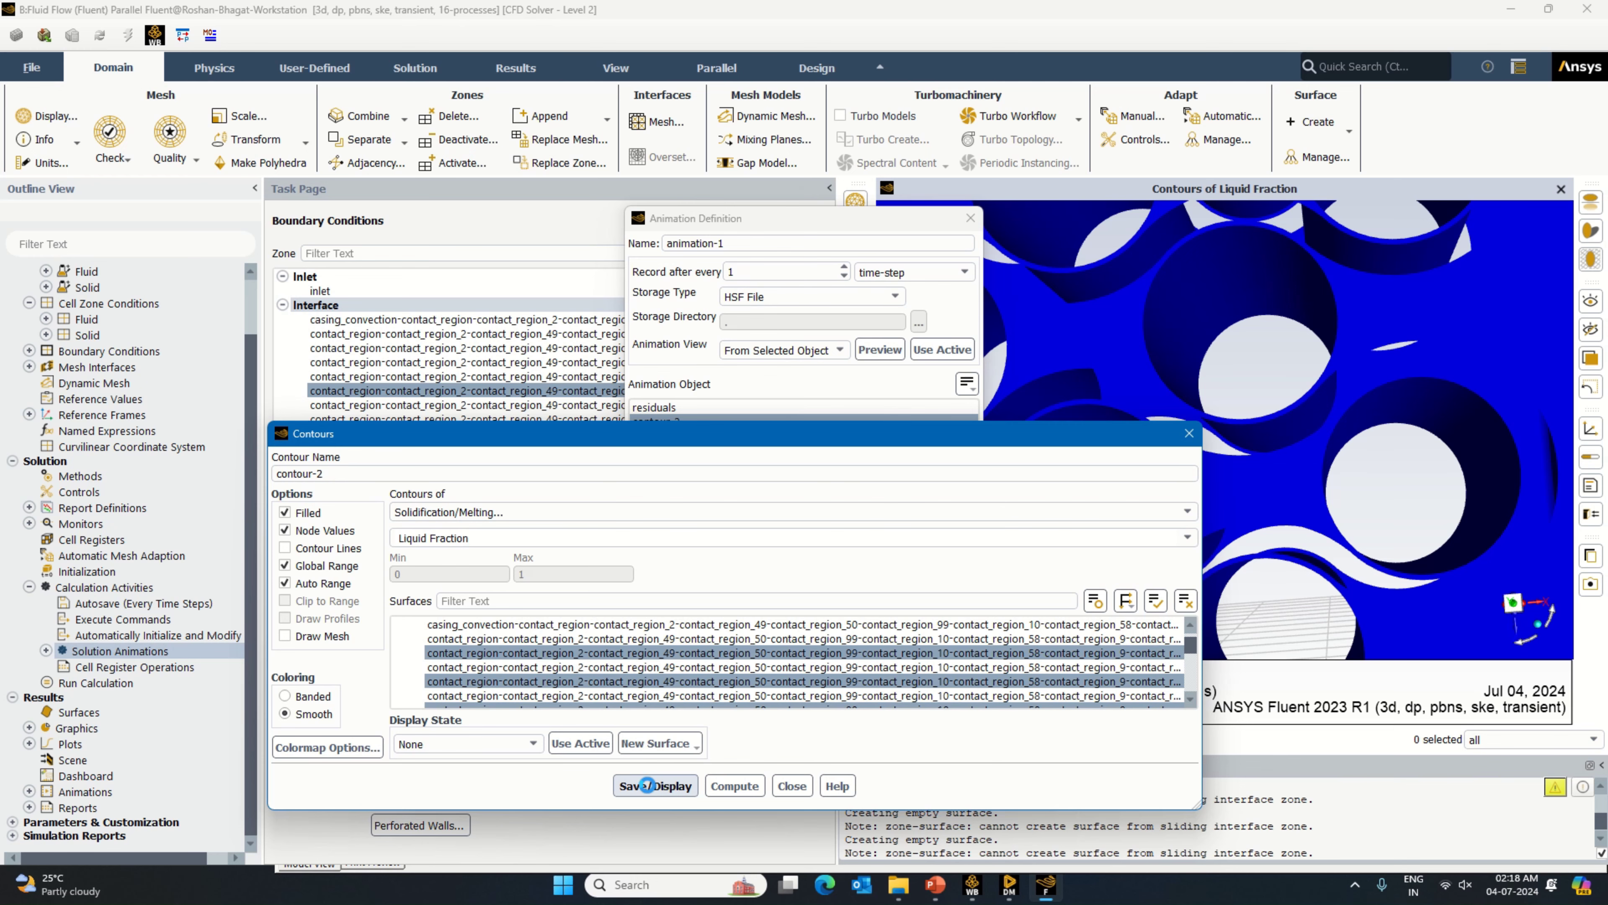
mouse_move(1396, 490)
mouse_down()
mouse_move(1424, 498)
mouse_move(1422, 482)
mouse_move(1398, 501)
mouse_move(1403, 486)
mouse_up()
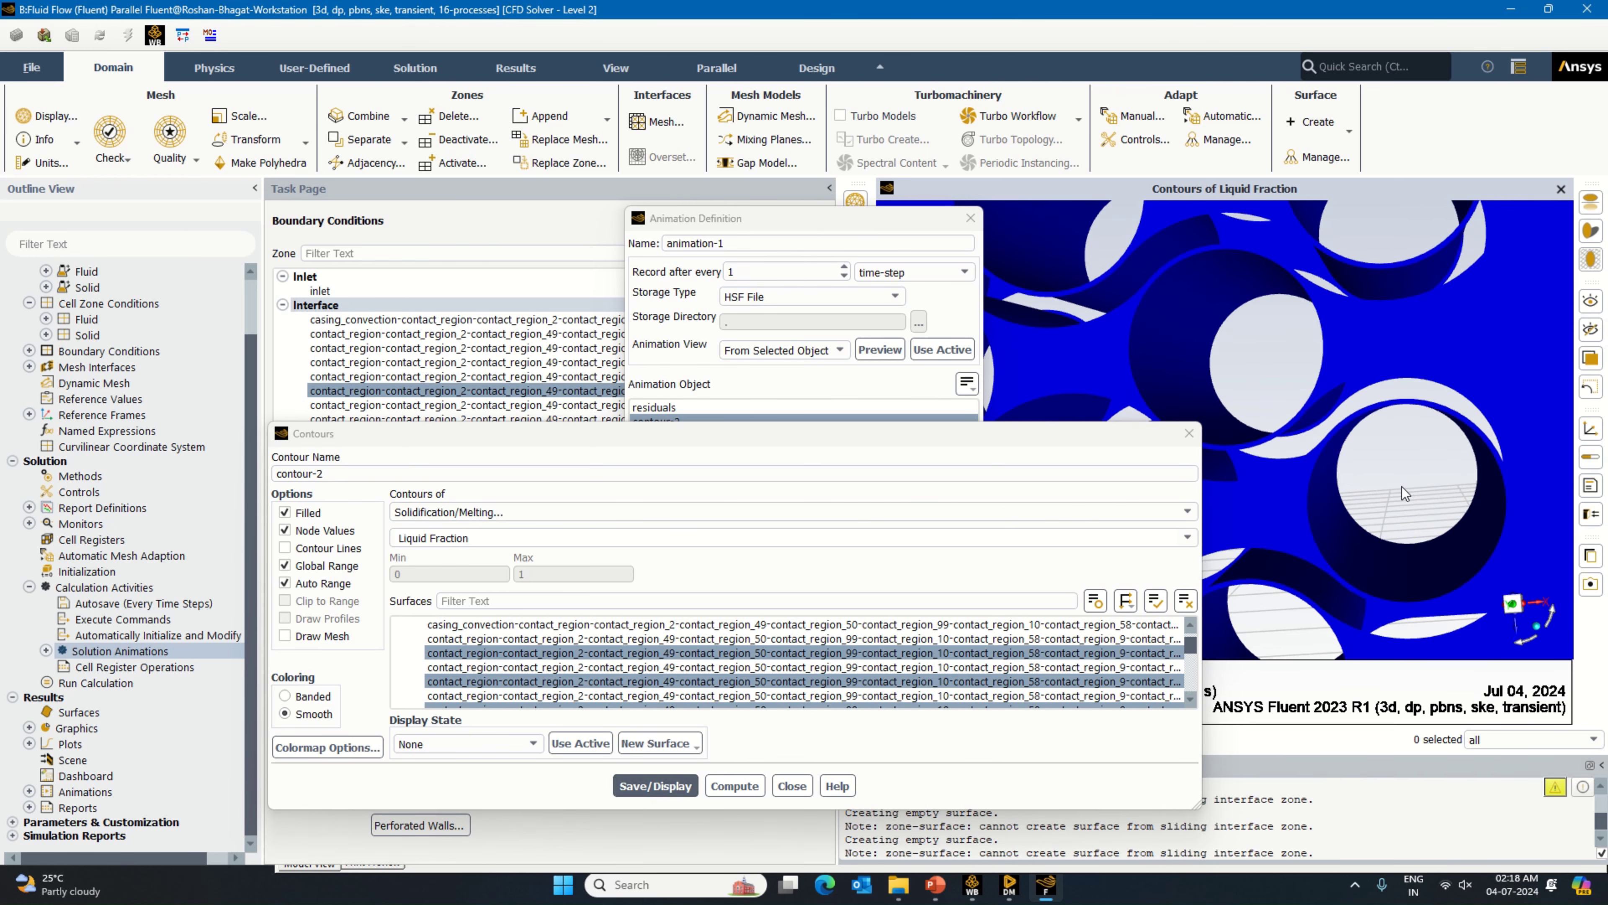
Step: Replace the third interface surface with the second in contour-2, redisplay it, and inspect the geometry
click(591, 653)
click(590, 640)
click(663, 785)
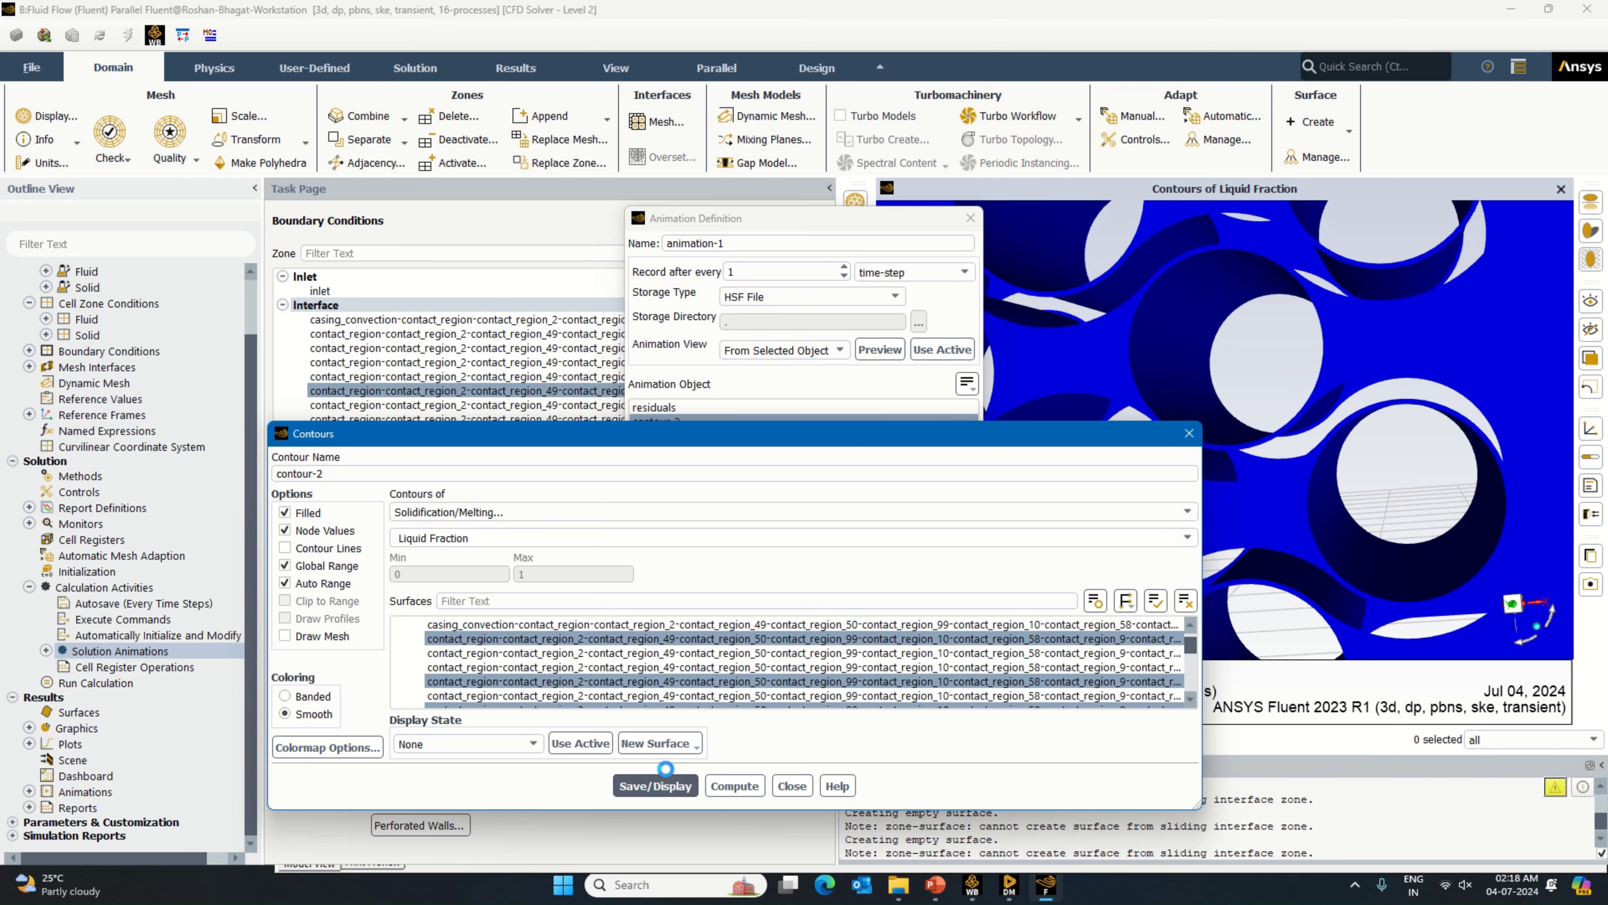
drag(1411, 396, 1281, 390)
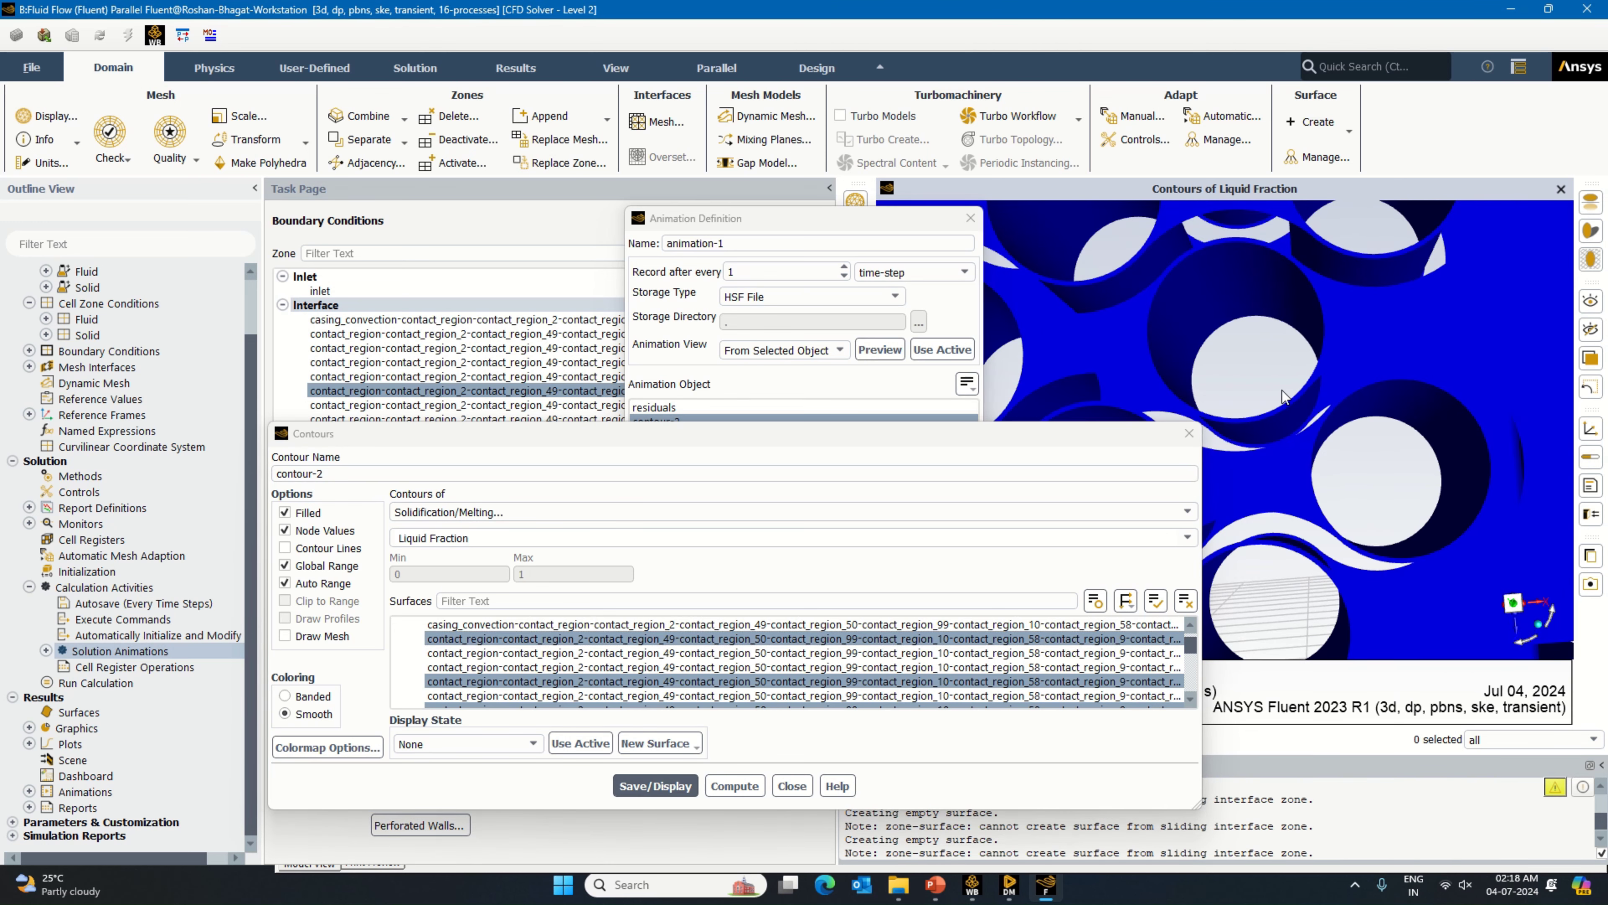
Step: Enlarge the contour-2 surface list, replace the second interface surface with the third, and redisplay the contour
drag(1032, 427, 1032, 261)
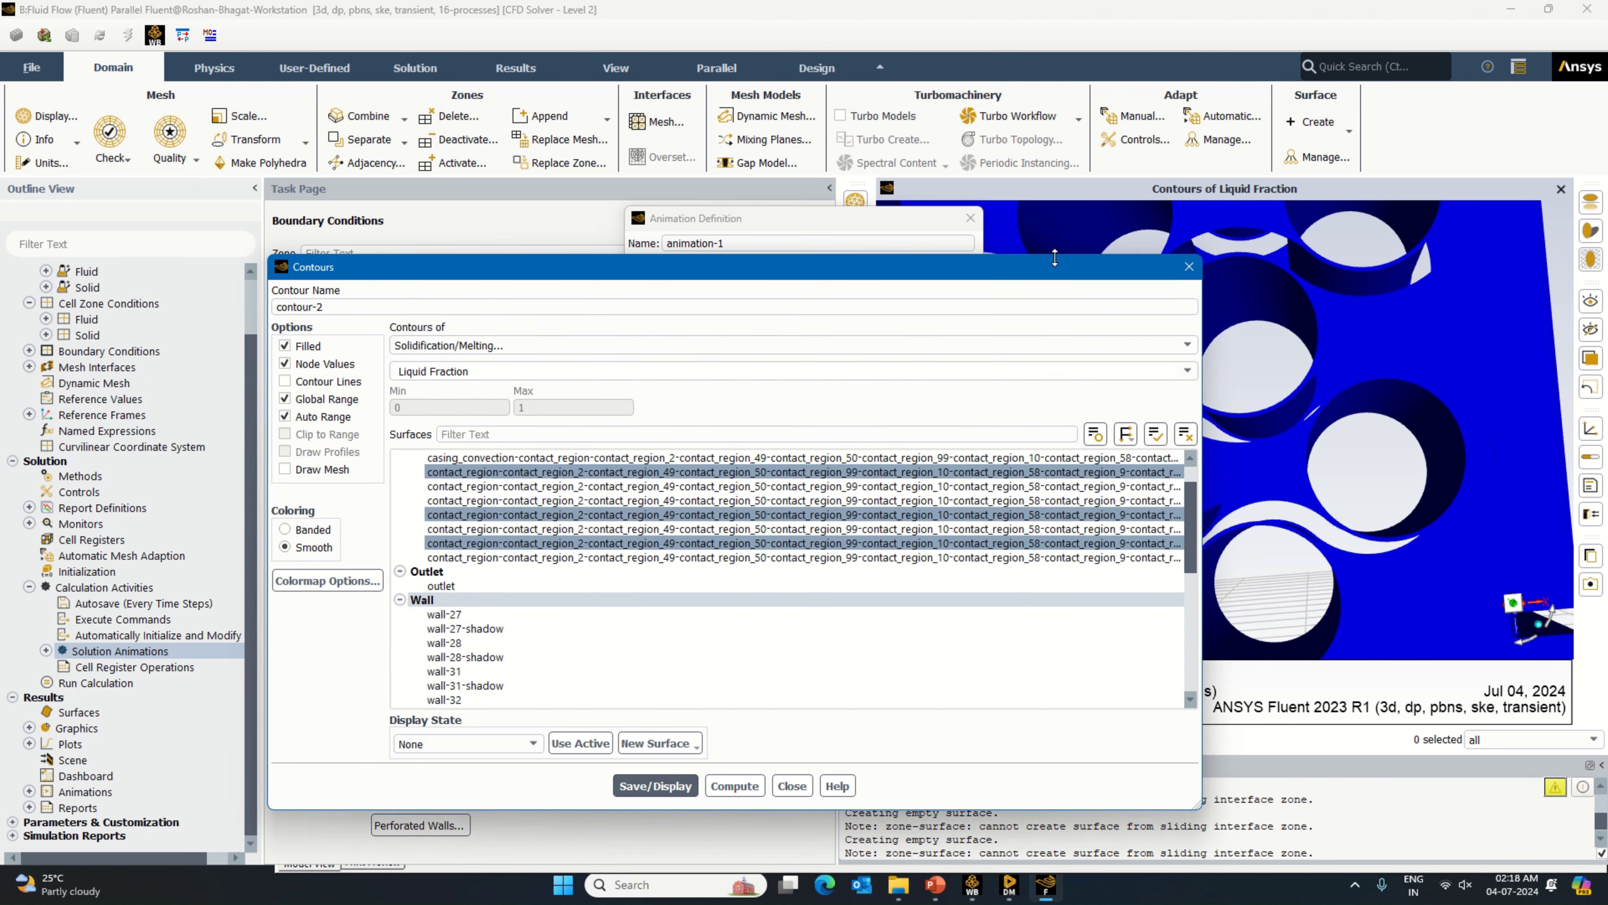
scroll(1195, 506, up, 1)
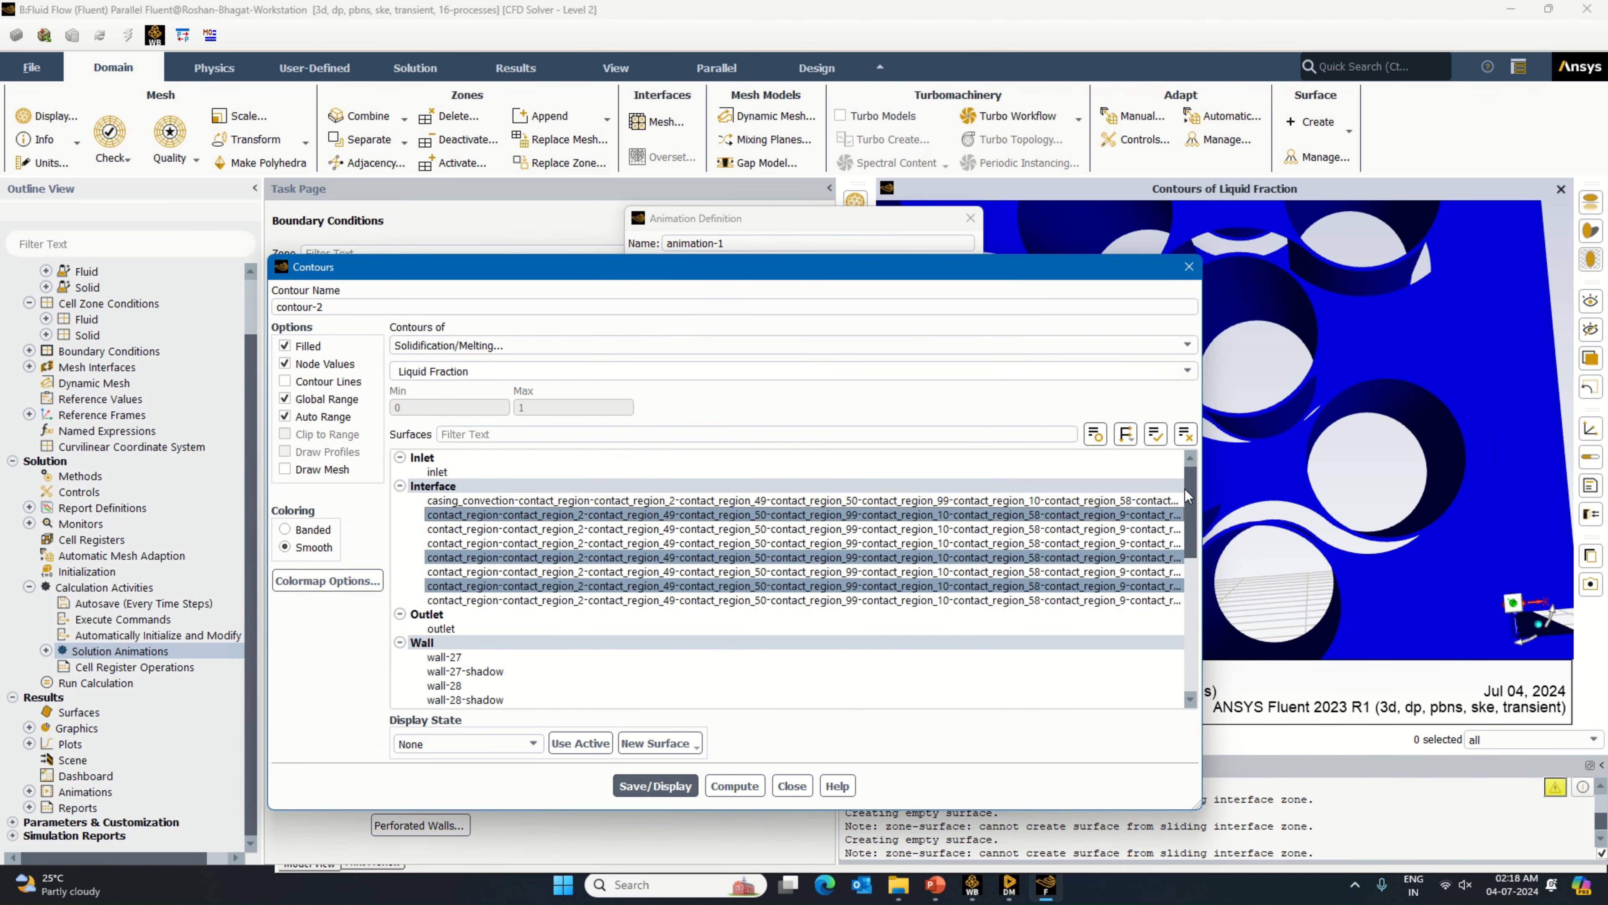
click(605, 529)
click(609, 515)
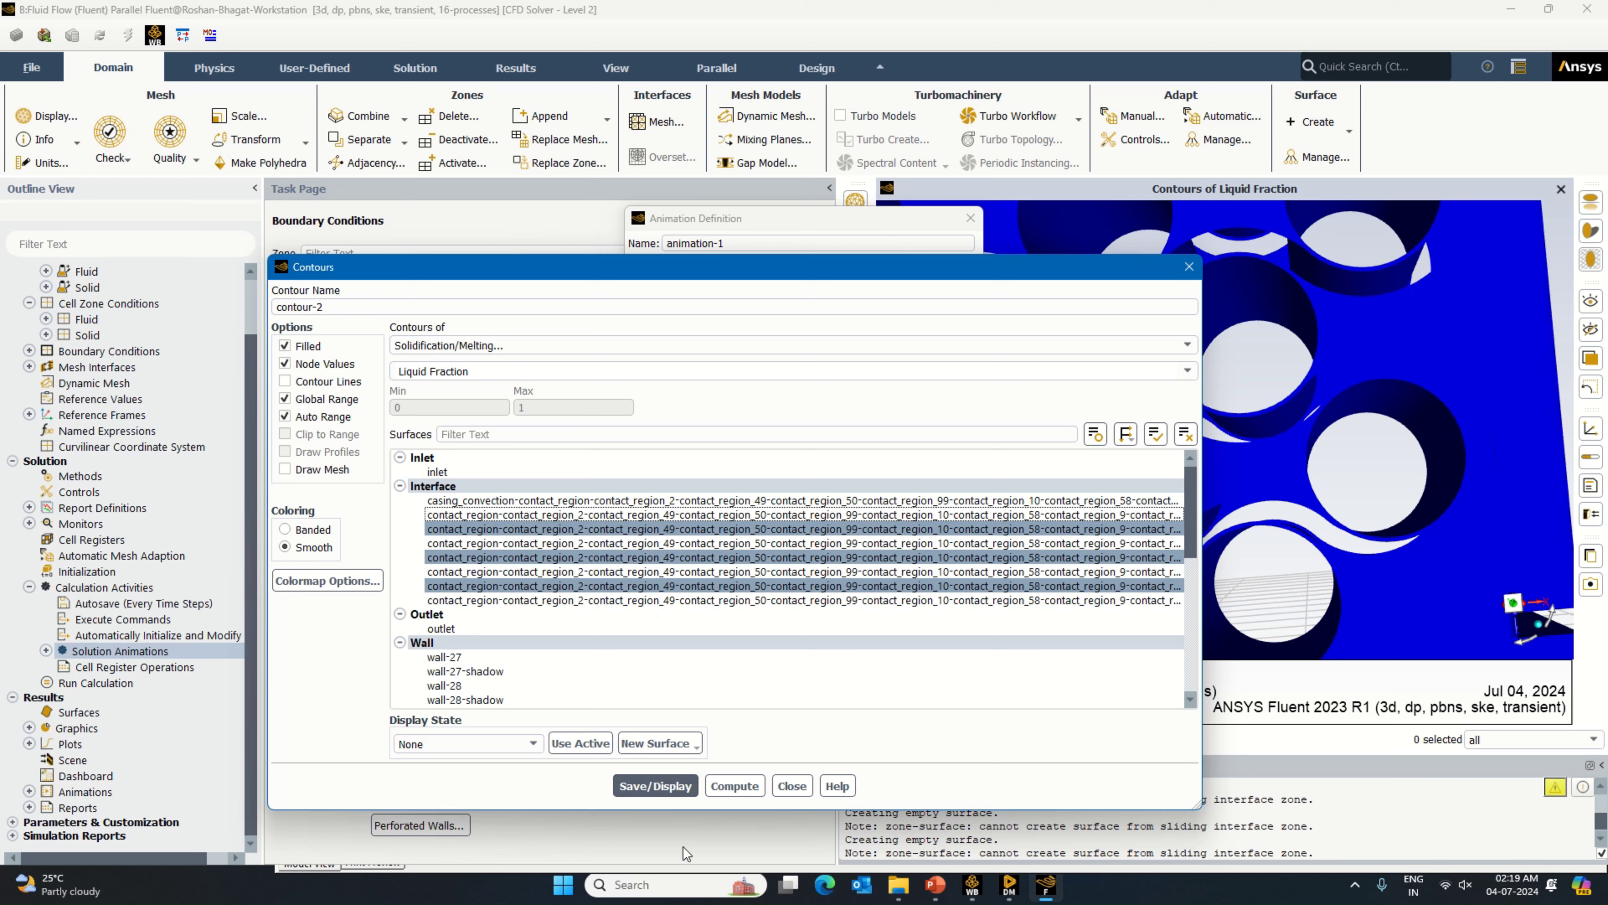
click(672, 787)
drag(1477, 619, 1439, 546)
Step: Try the eighth interface surface in contour-2, redisplay the contour, and remove that surface again
click(493, 600)
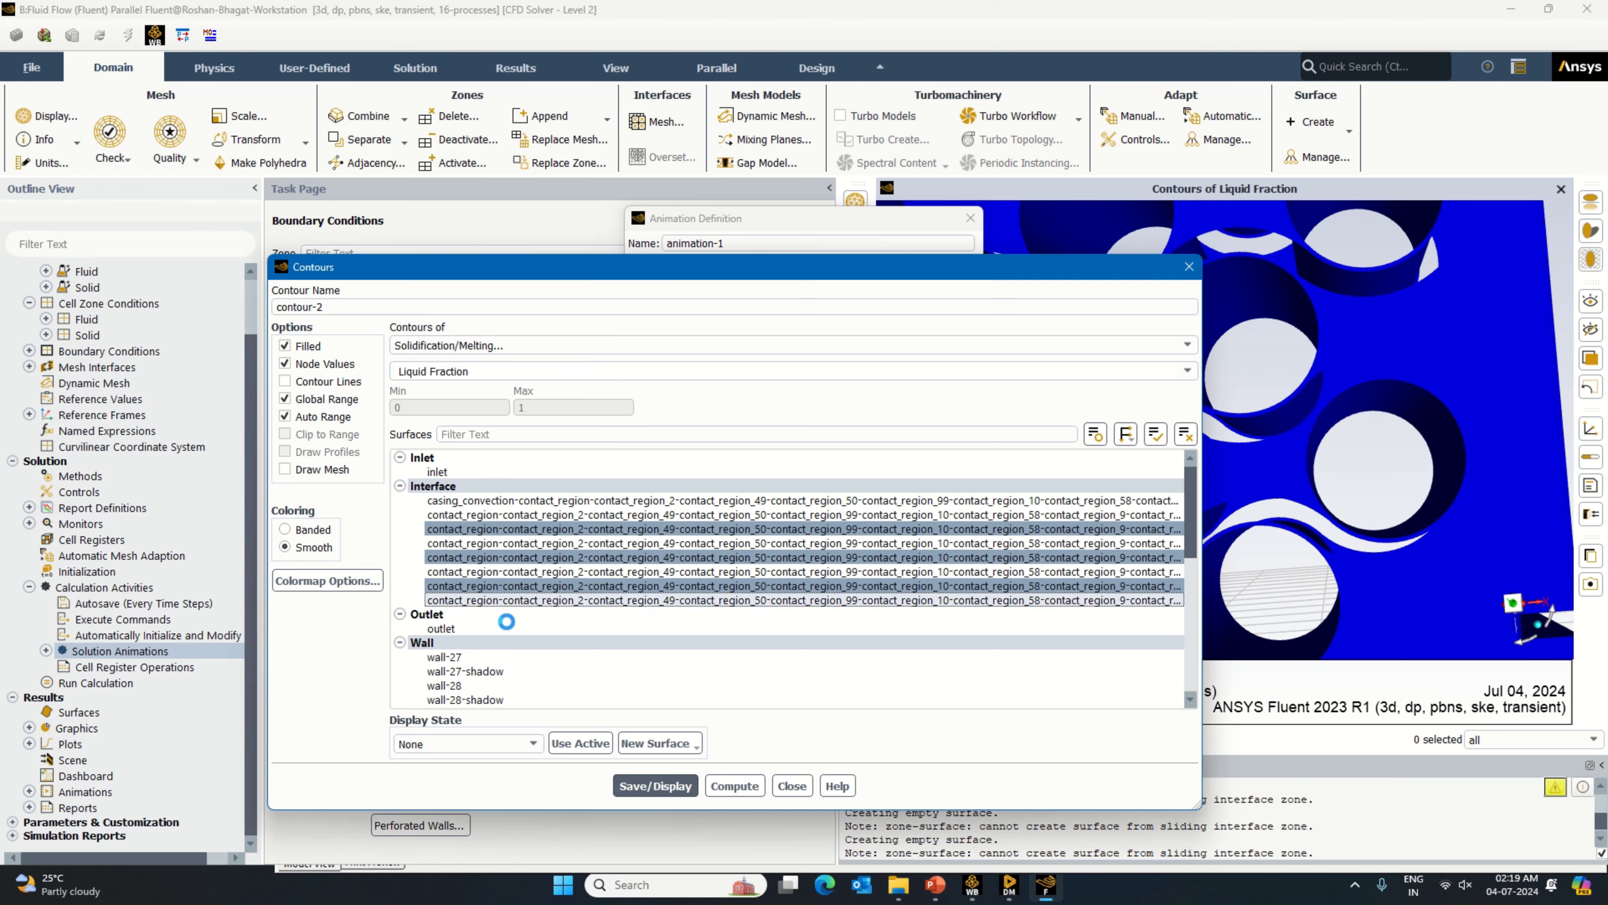
click(655, 785)
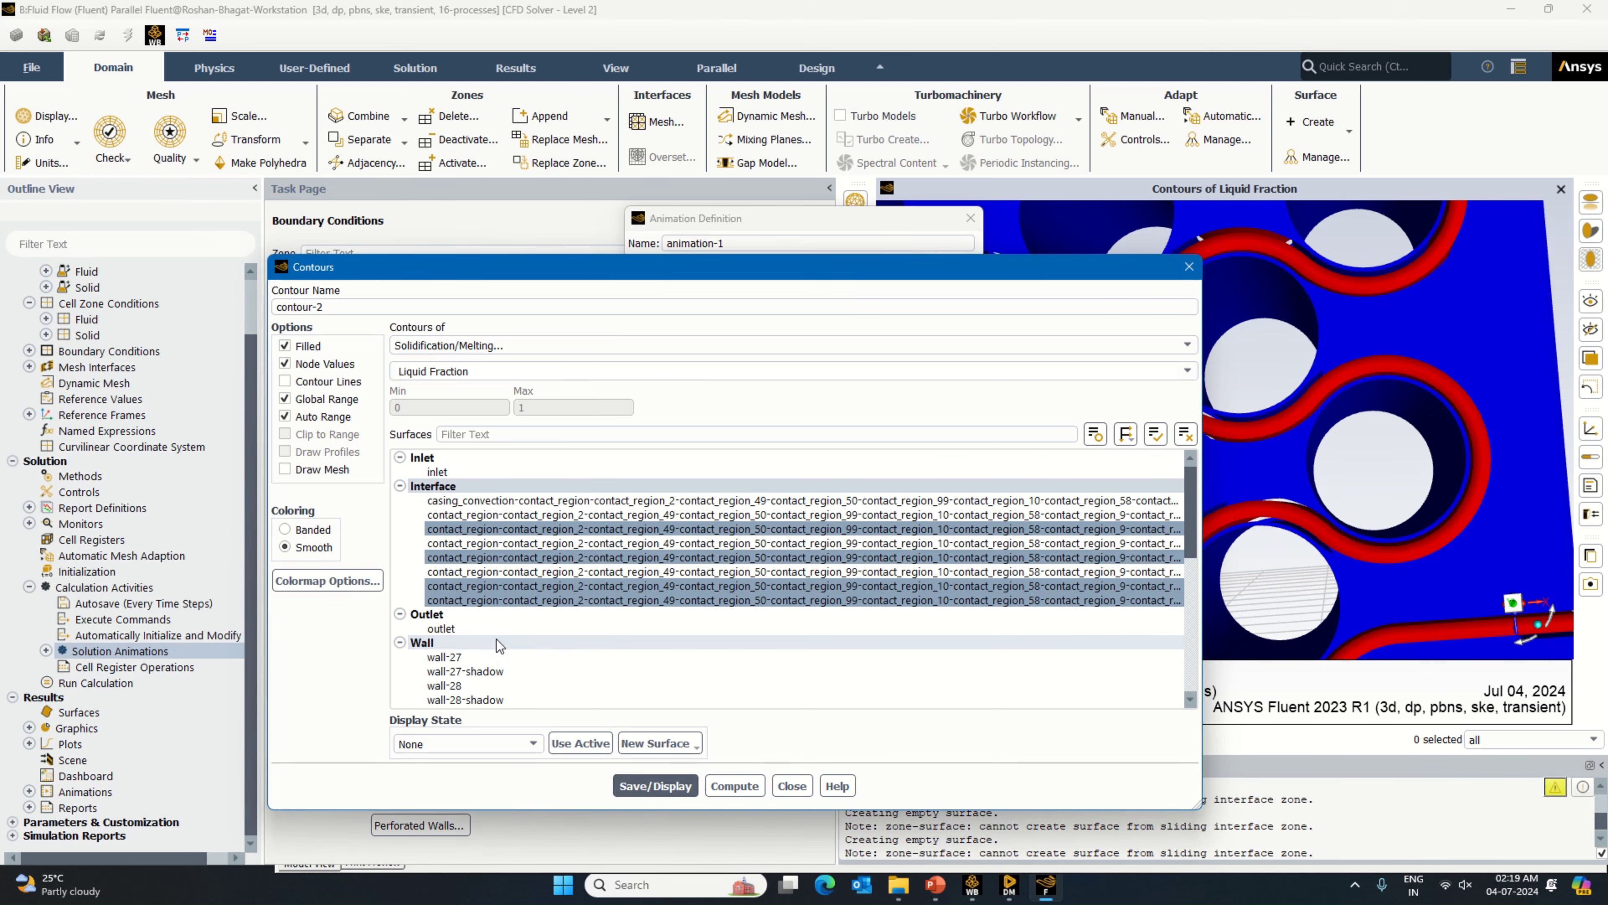
click(494, 599)
click(651, 792)
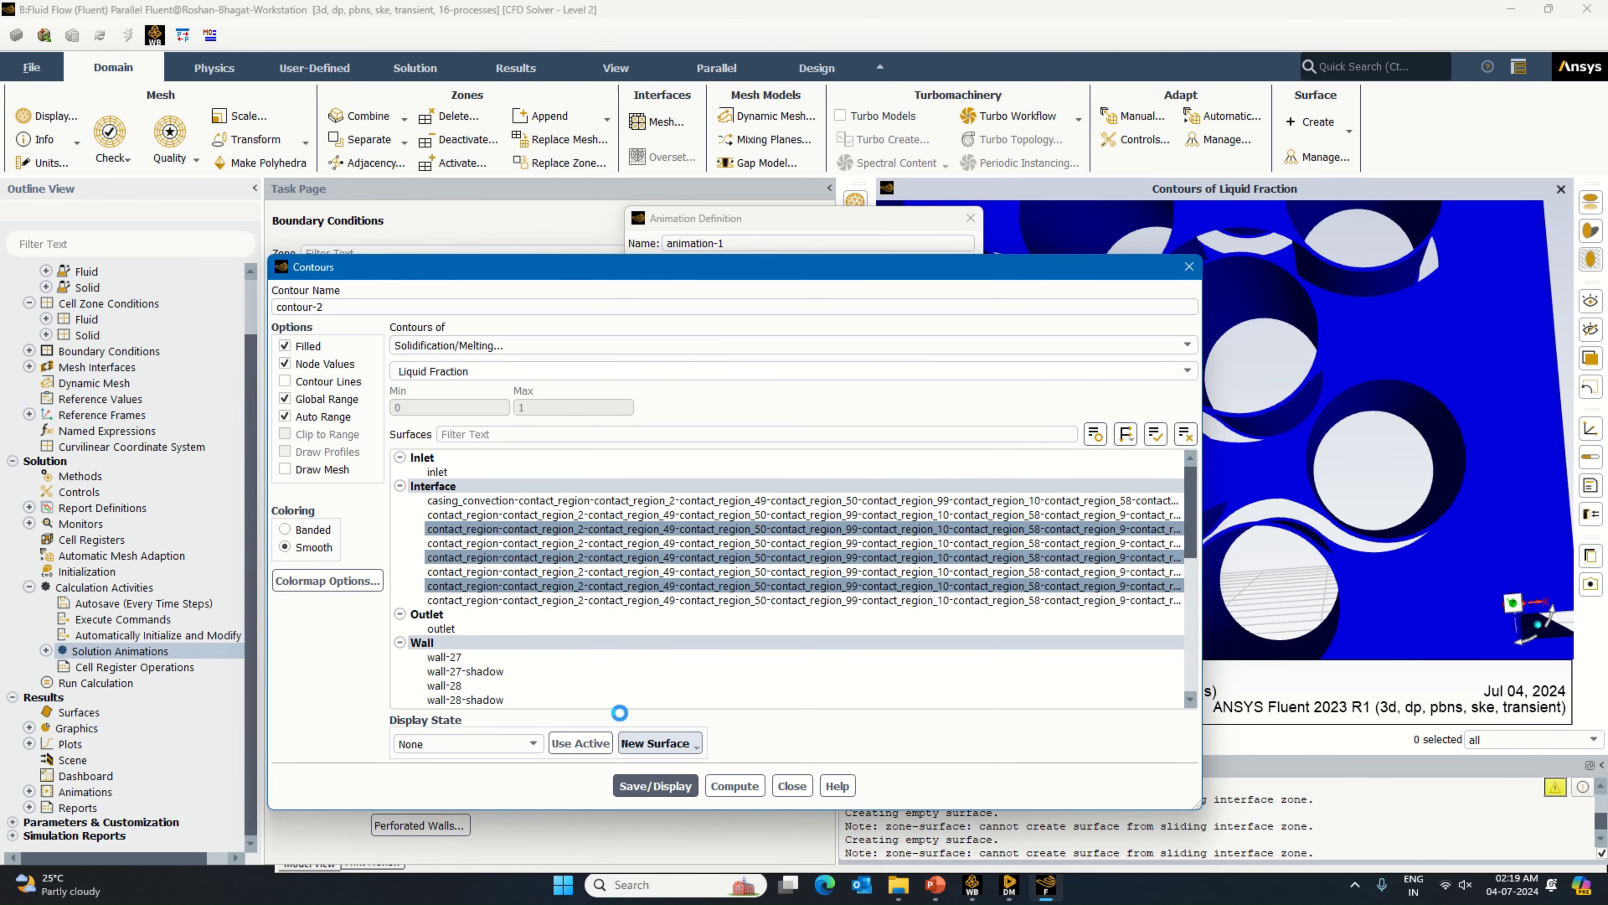
Step: Try the sixth interface surface in place of the fifth in contour-2, inspect the geometry, and restore the fifth
click(570, 571)
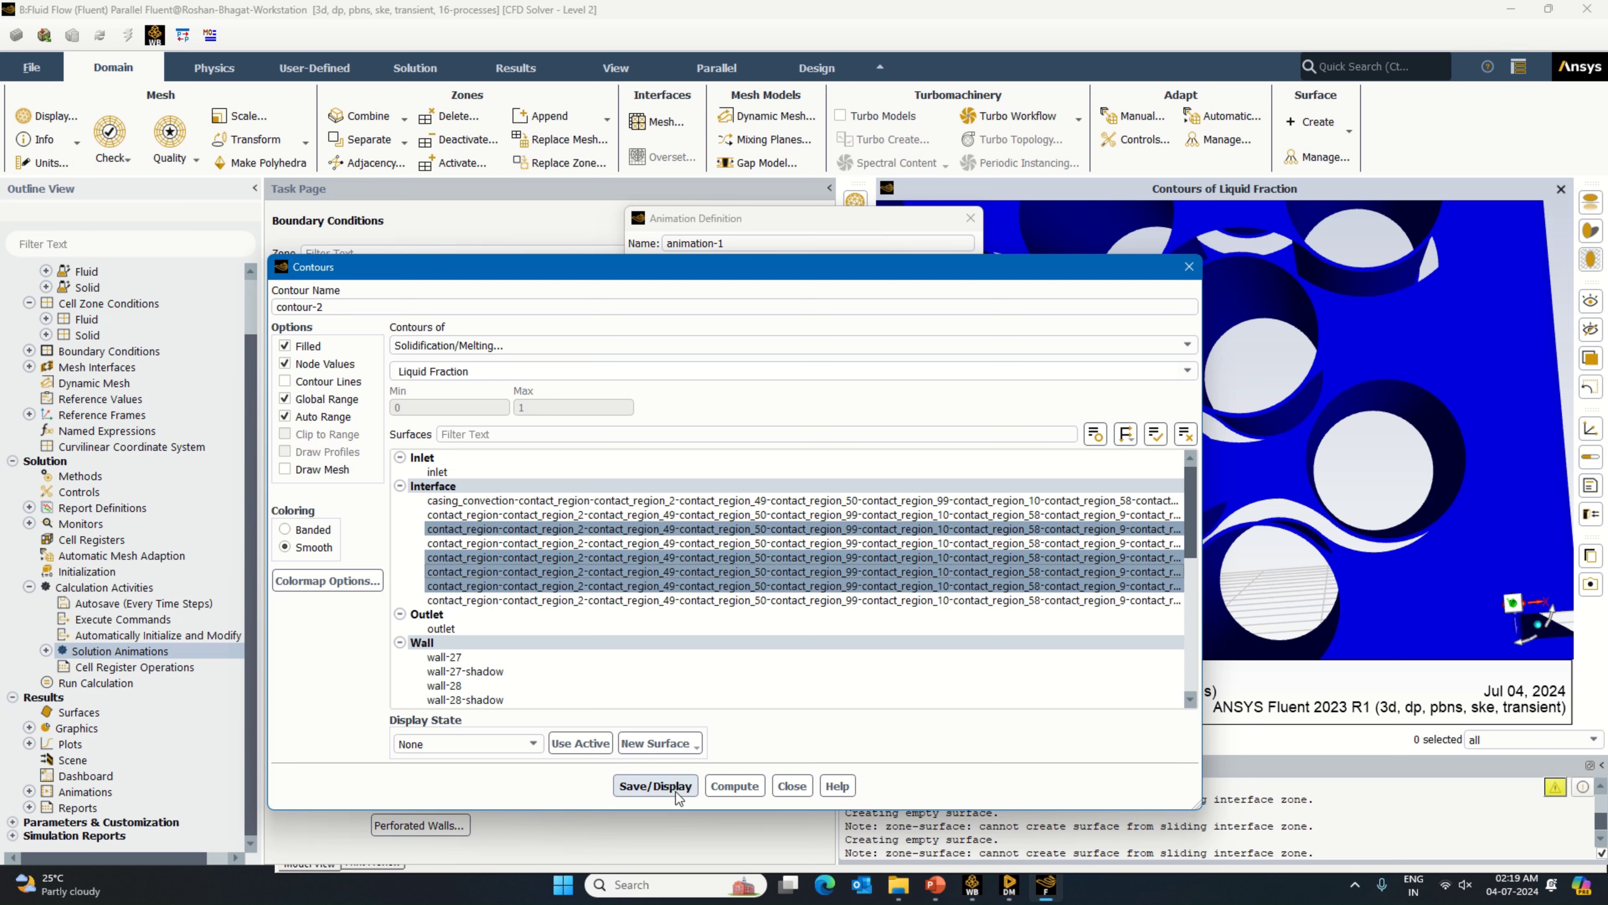
mouse_move(1414, 508)
mouse_down()
mouse_move(1409, 541)
mouse_move(1427, 519)
mouse_move(1412, 508)
mouse_move(1384, 525)
mouse_move(1409, 517)
mouse_up()
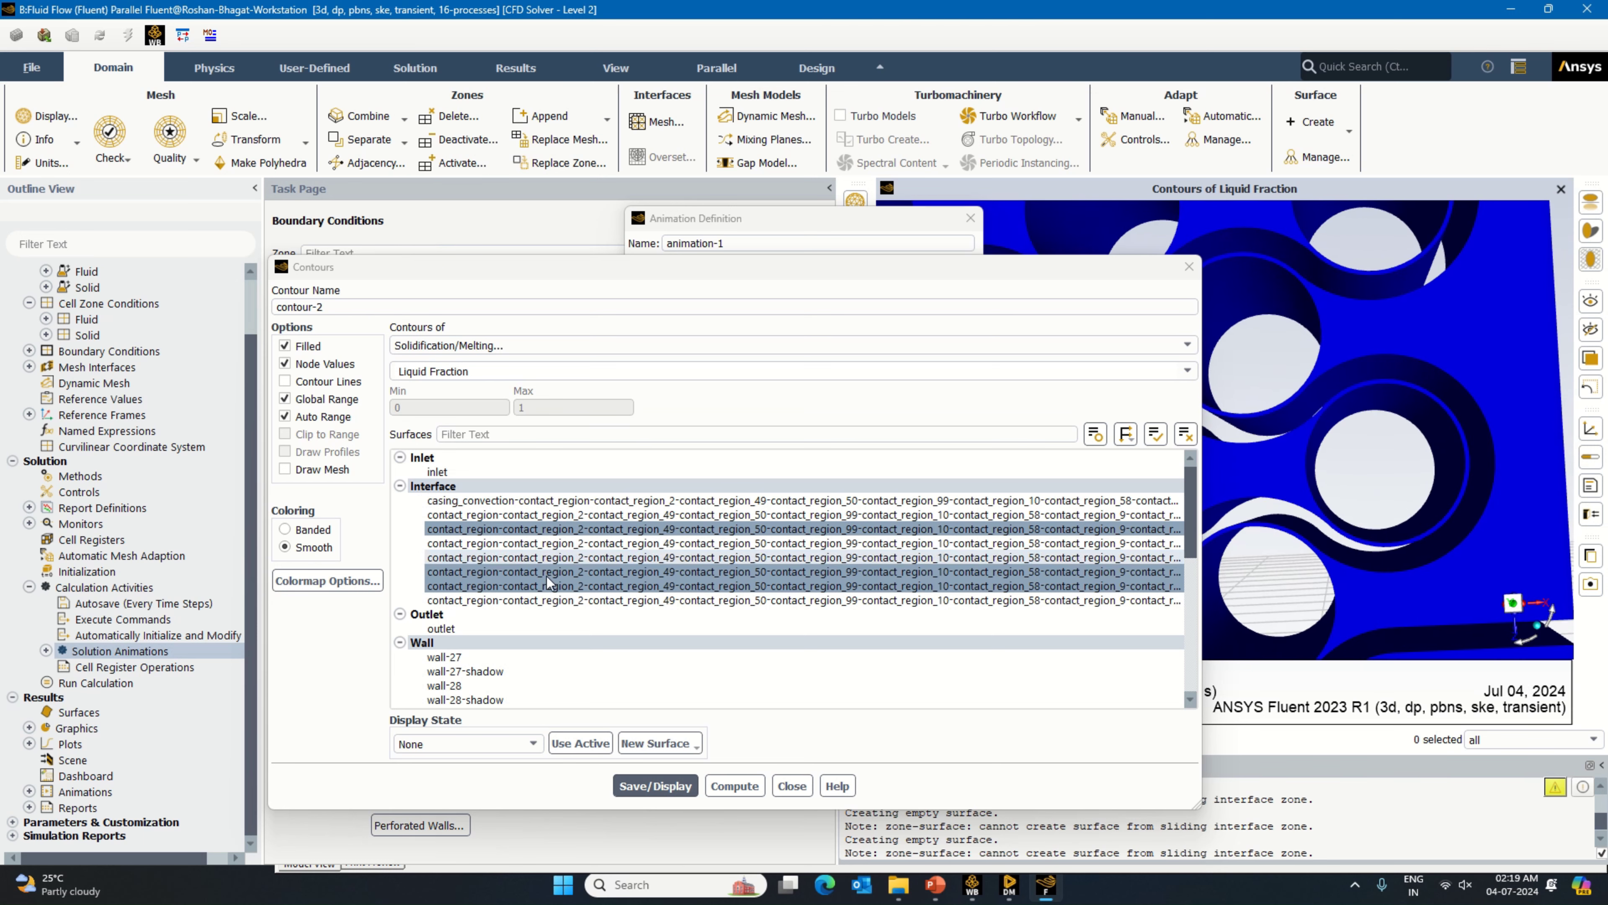
ctrl+click(600, 571)
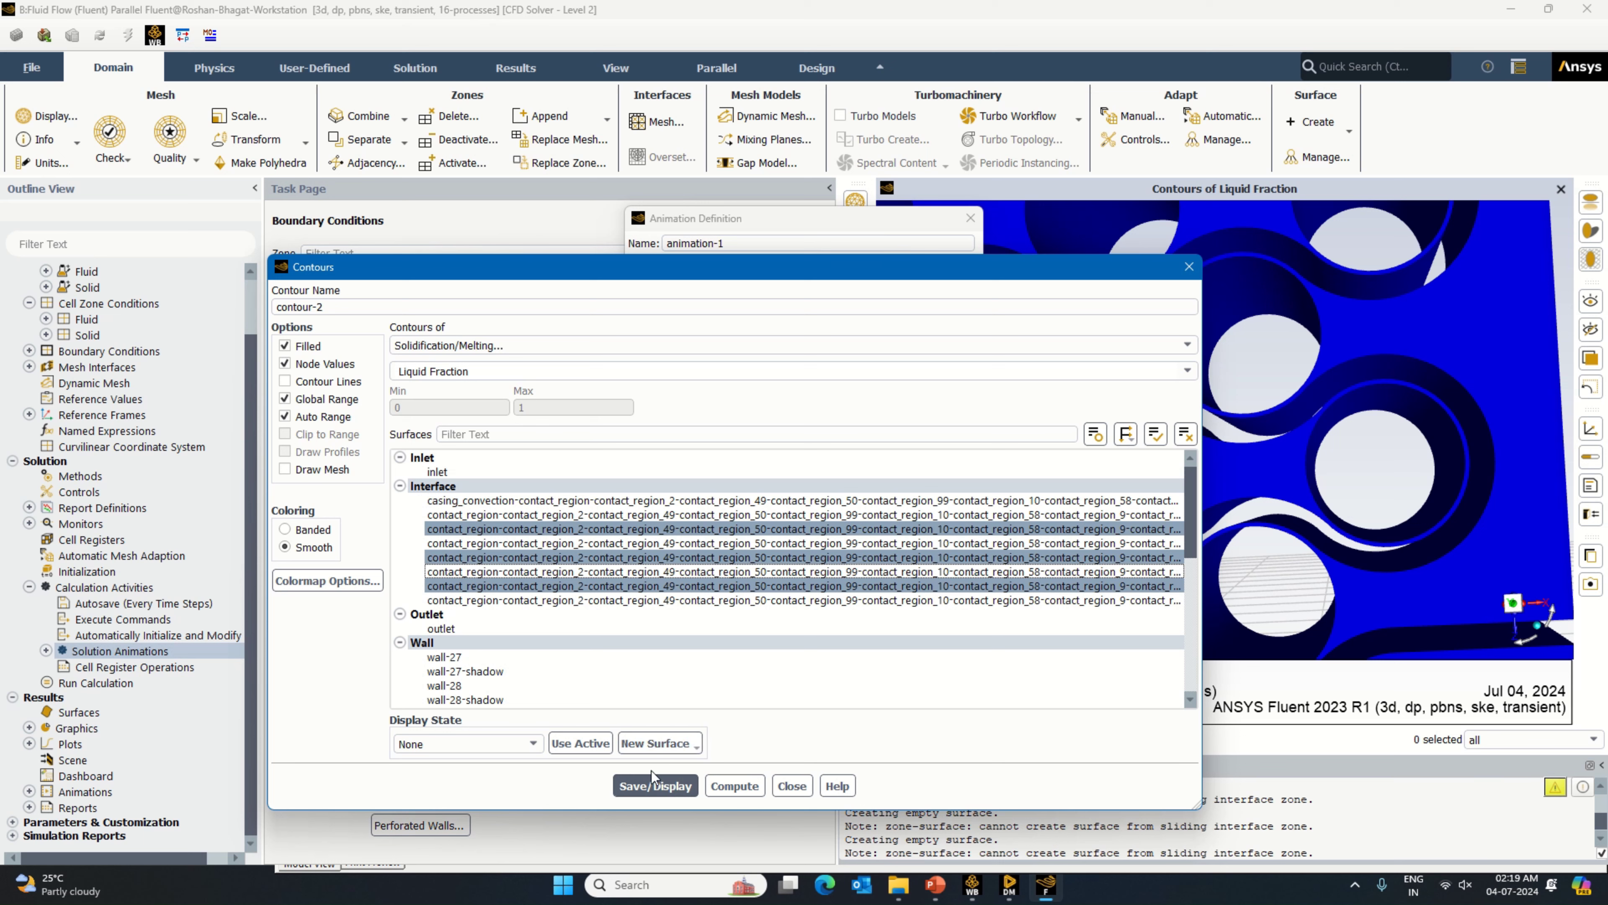
click(659, 791)
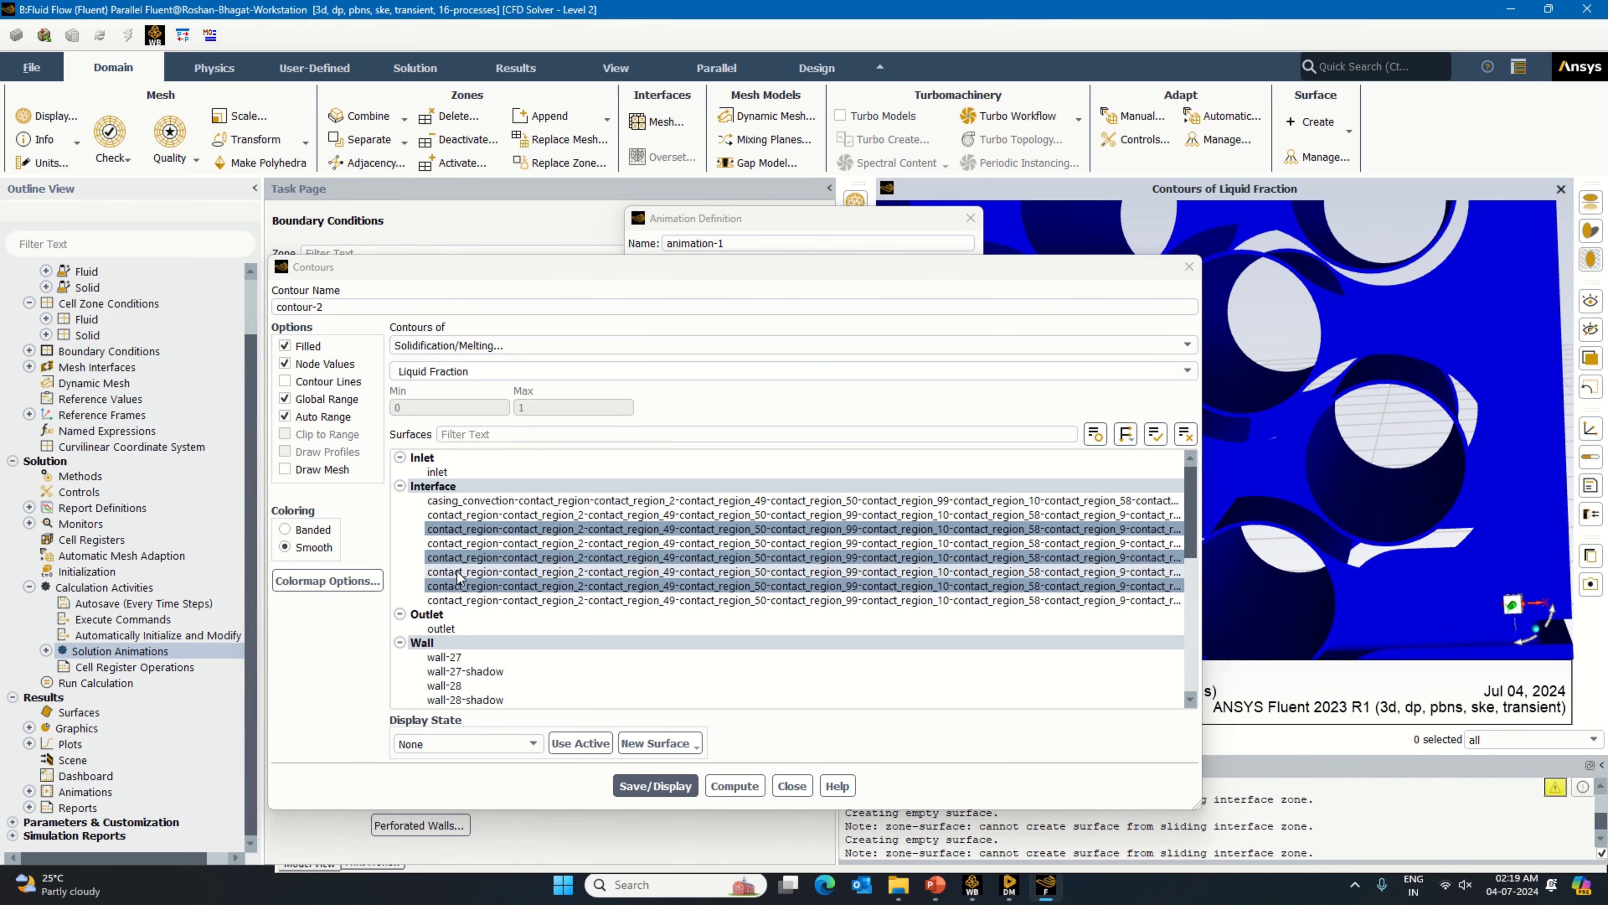
Step: Add the sixth interface surface to contour-2, remove the fifth, redisplaying after each change, and inspect the contour around the cell holes
click(475, 572)
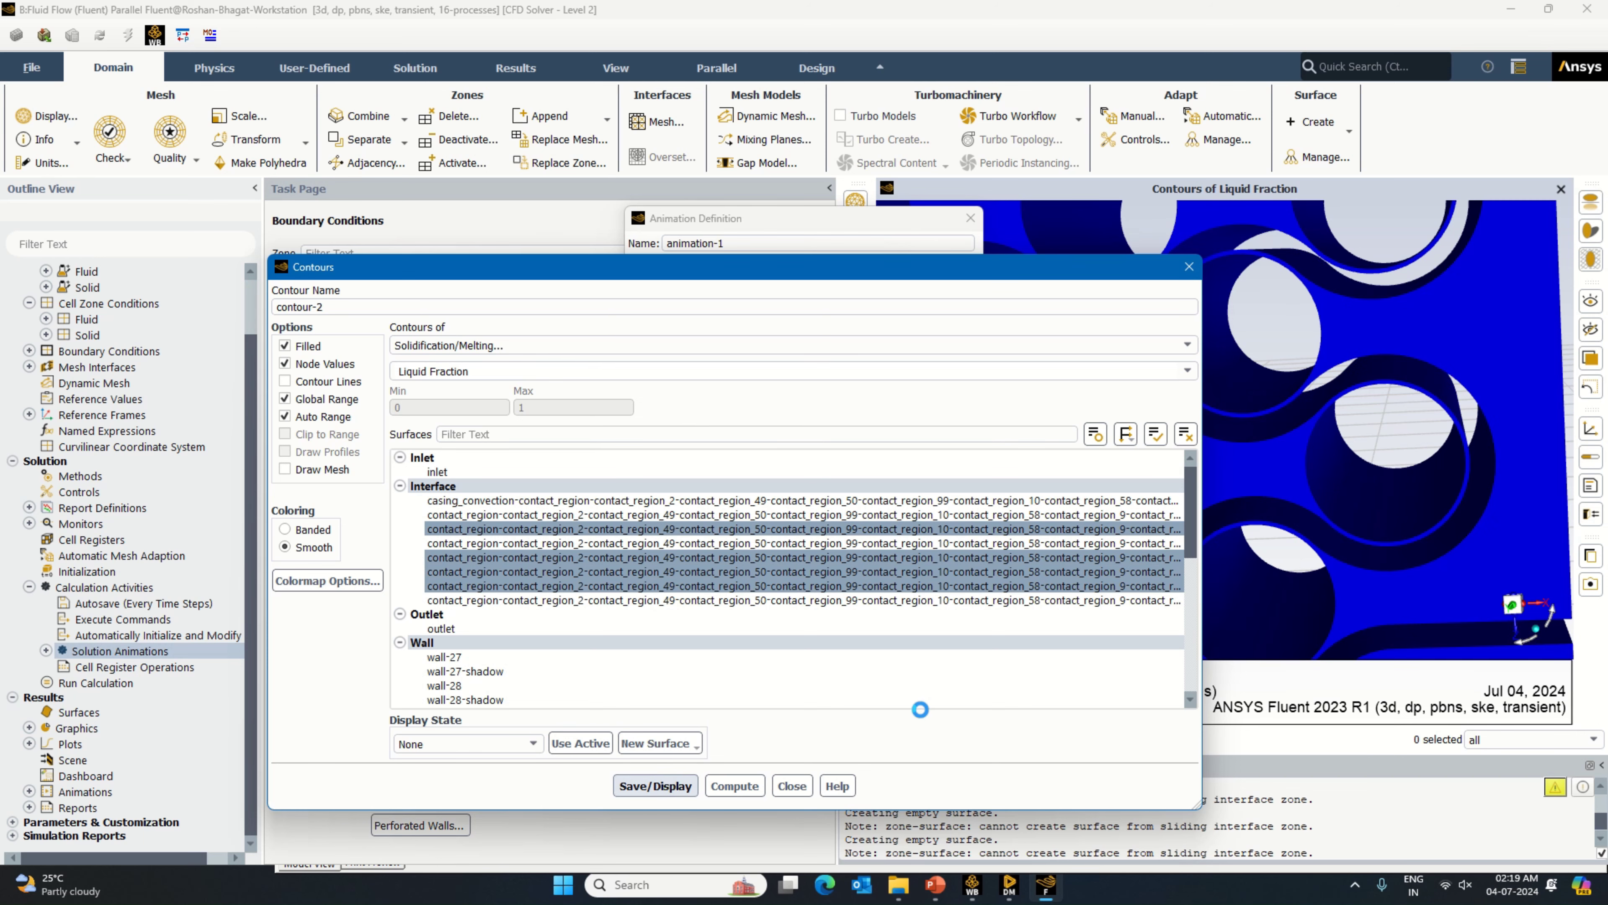
click(662, 786)
drag(1428, 516, 1341, 510)
click(535, 558)
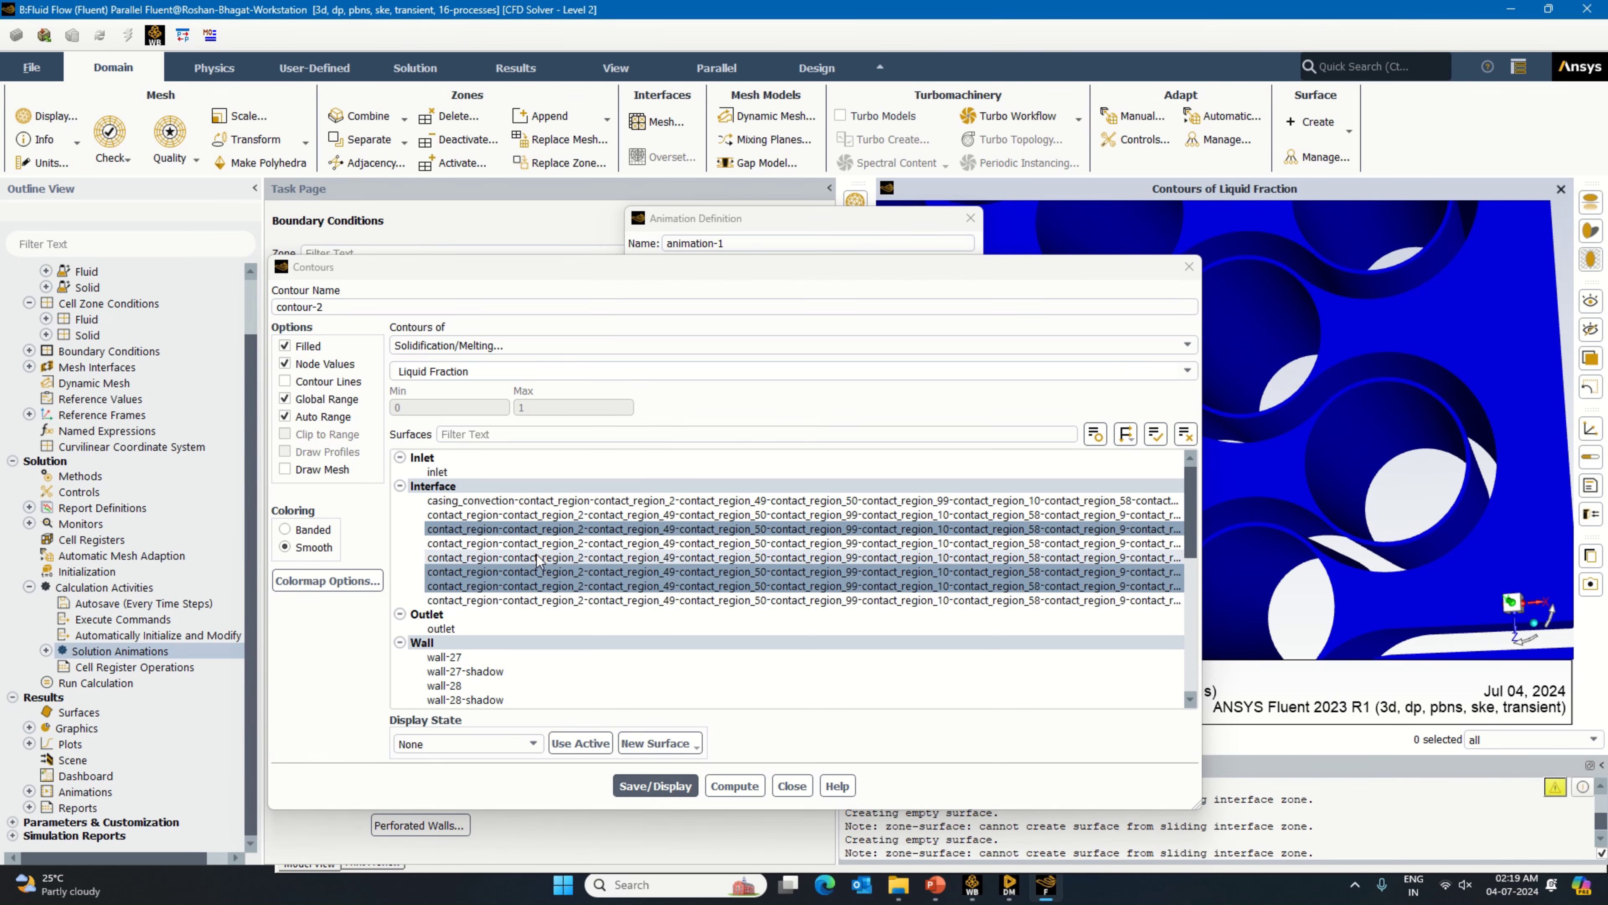
click(662, 792)
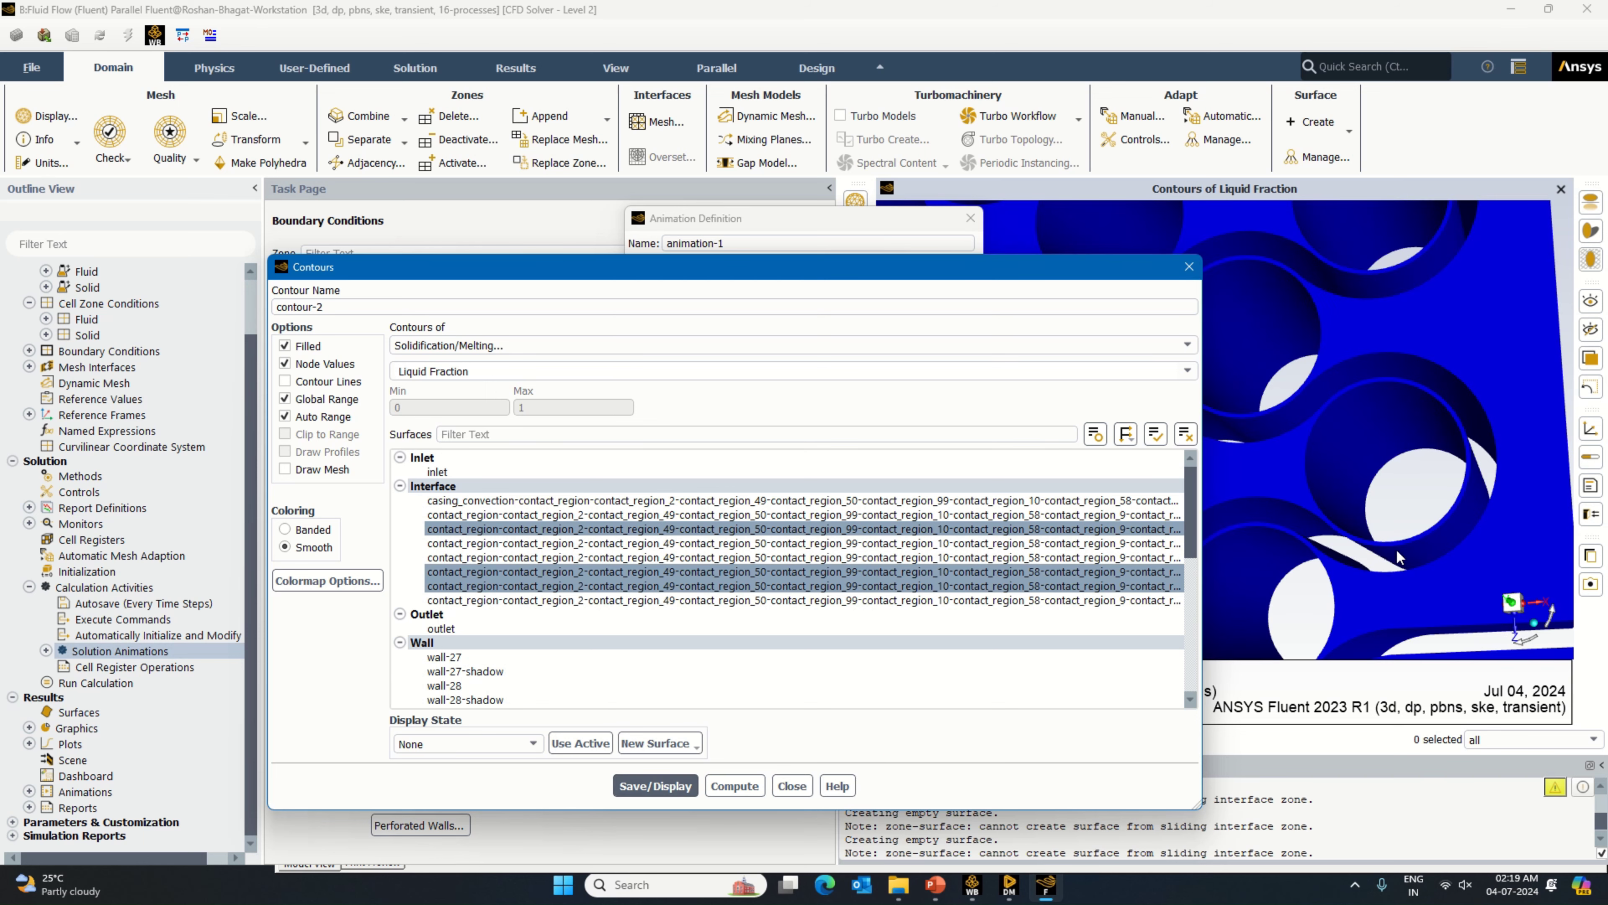
mouse_move(1397, 548)
mouse_down()
mouse_move(1430, 575)
mouse_move(1433, 556)
mouse_move(1403, 551)
mouse_move(1405, 575)
mouse_move(1460, 568)
mouse_move(1405, 583)
mouse_move(1415, 598)
mouse_move(1377, 539)
mouse_up()
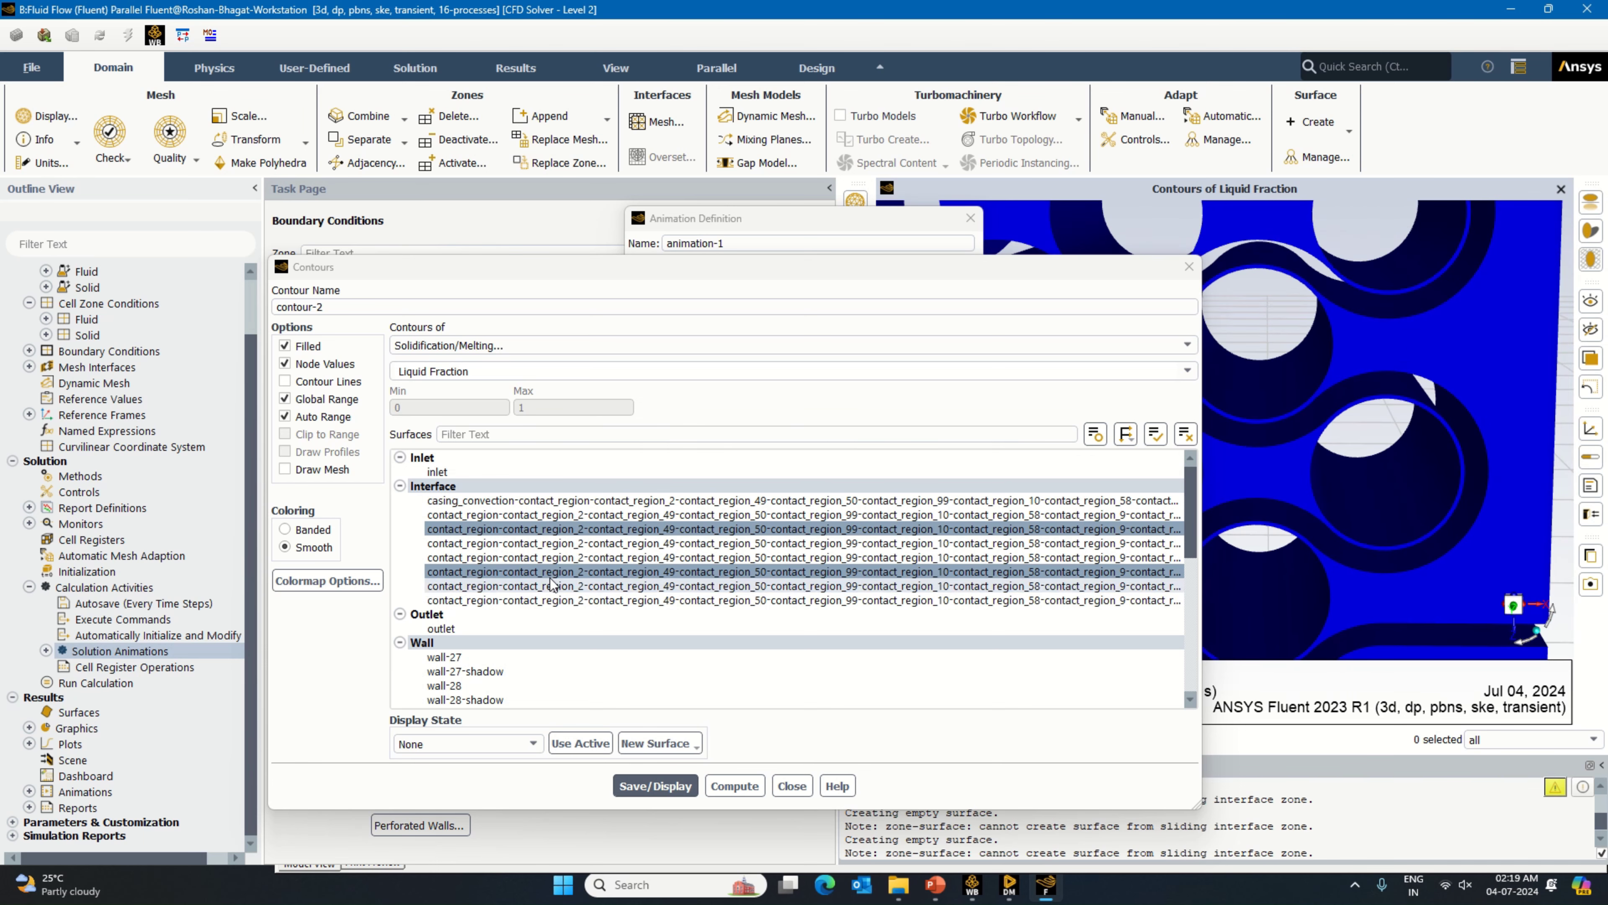
Step: Remove the third interface surface from contour-2, keeping the sixth and seventh, redisplay the contour, and close its dialog
click(478, 571)
click(478, 571)
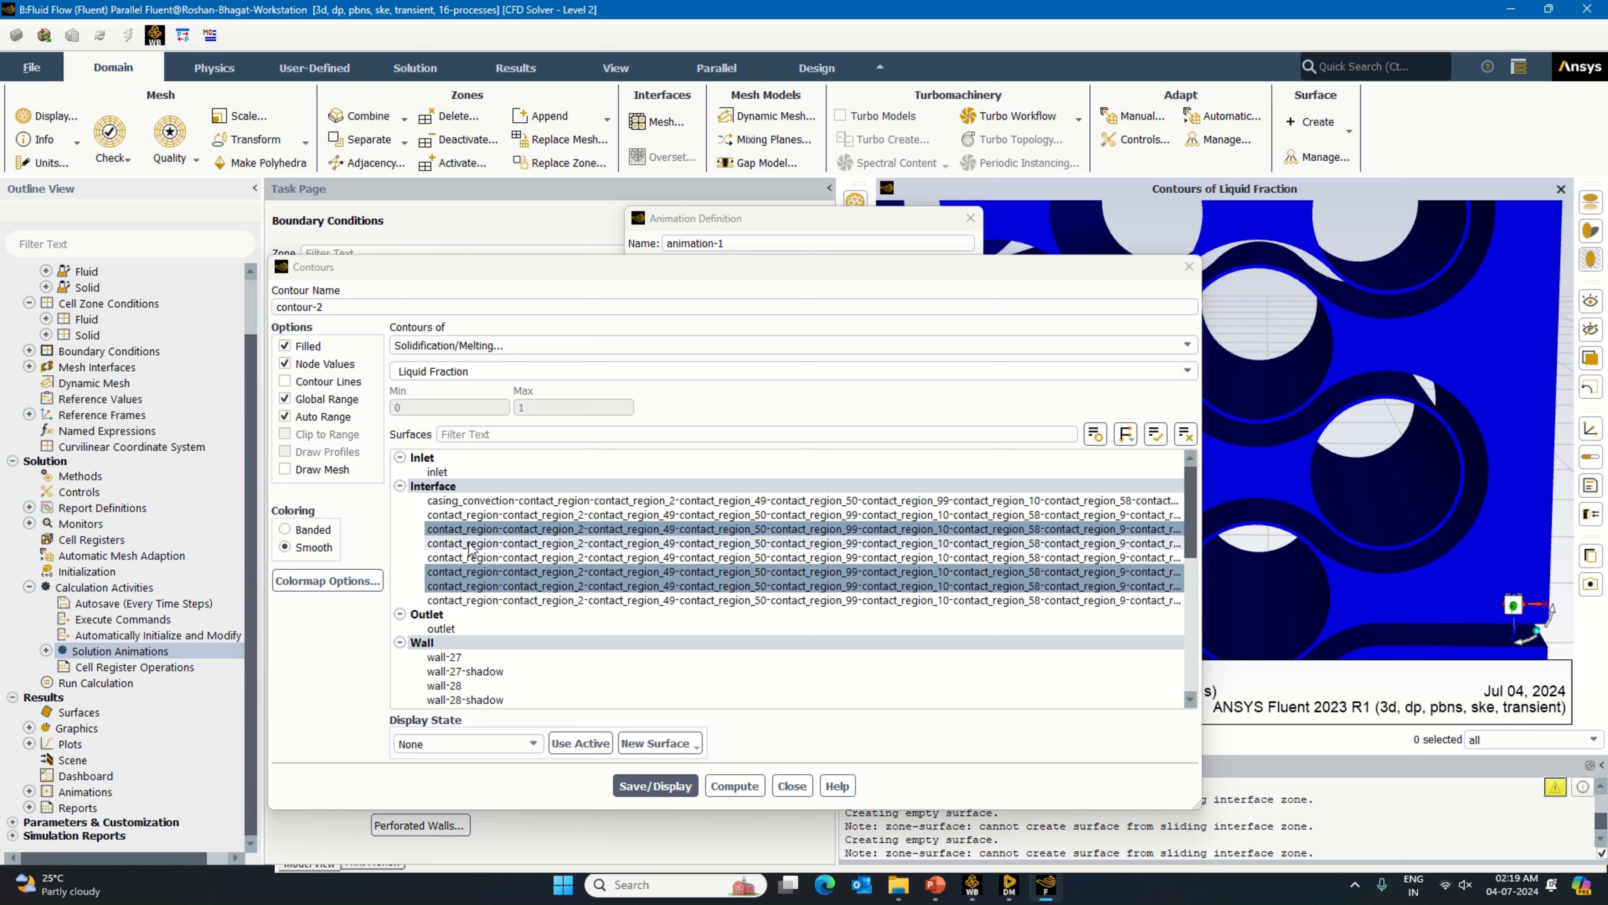
click(1097, 530)
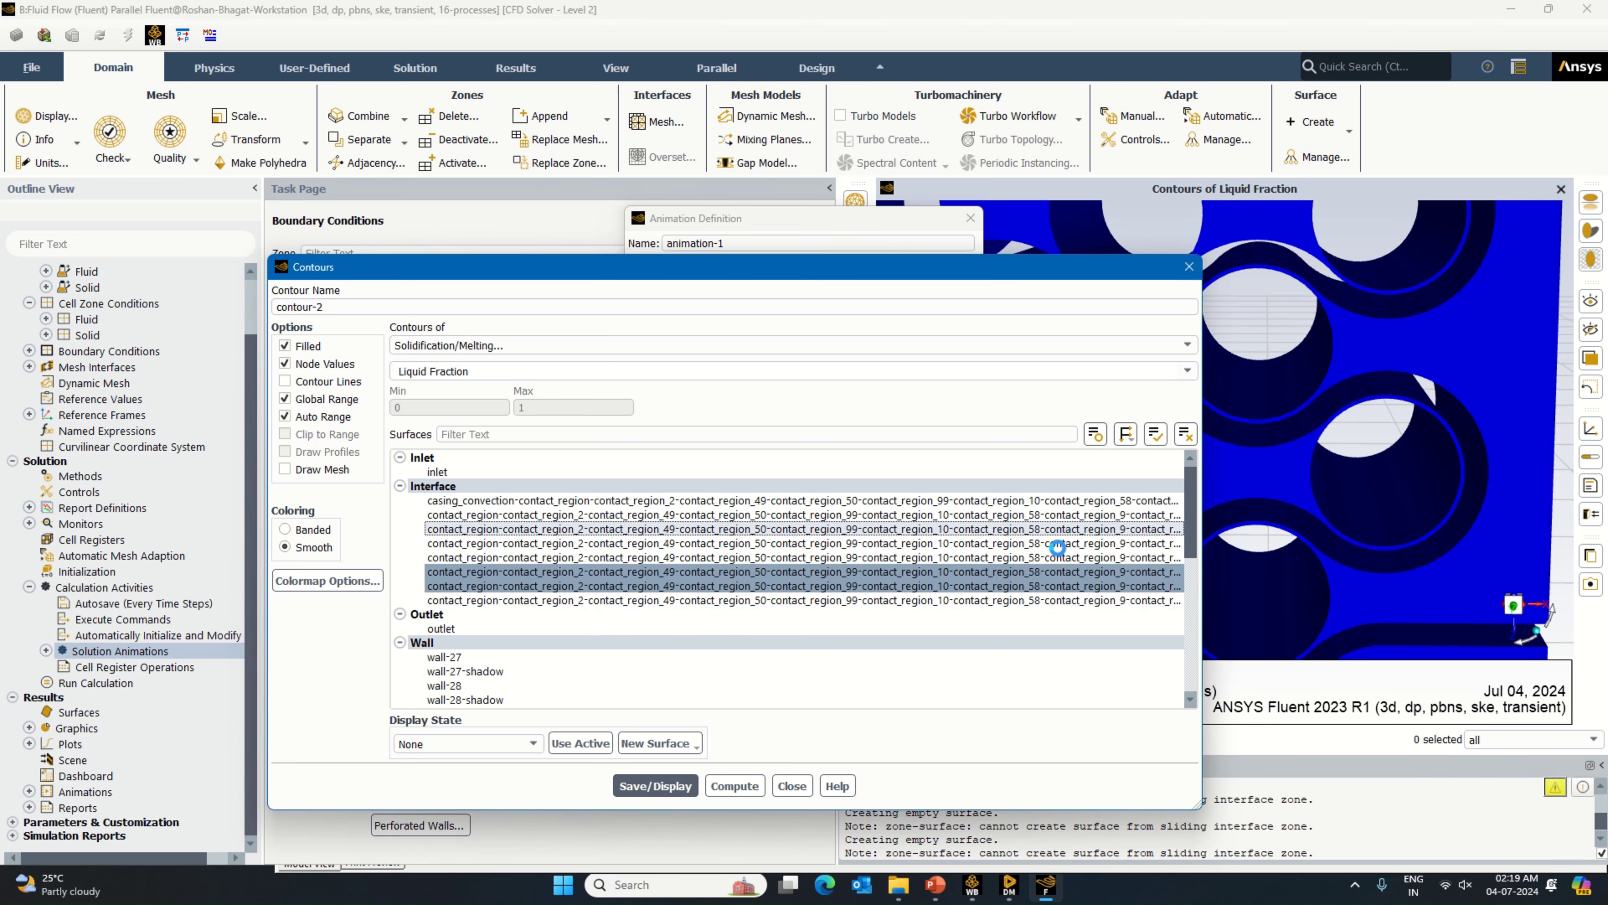
click(640, 787)
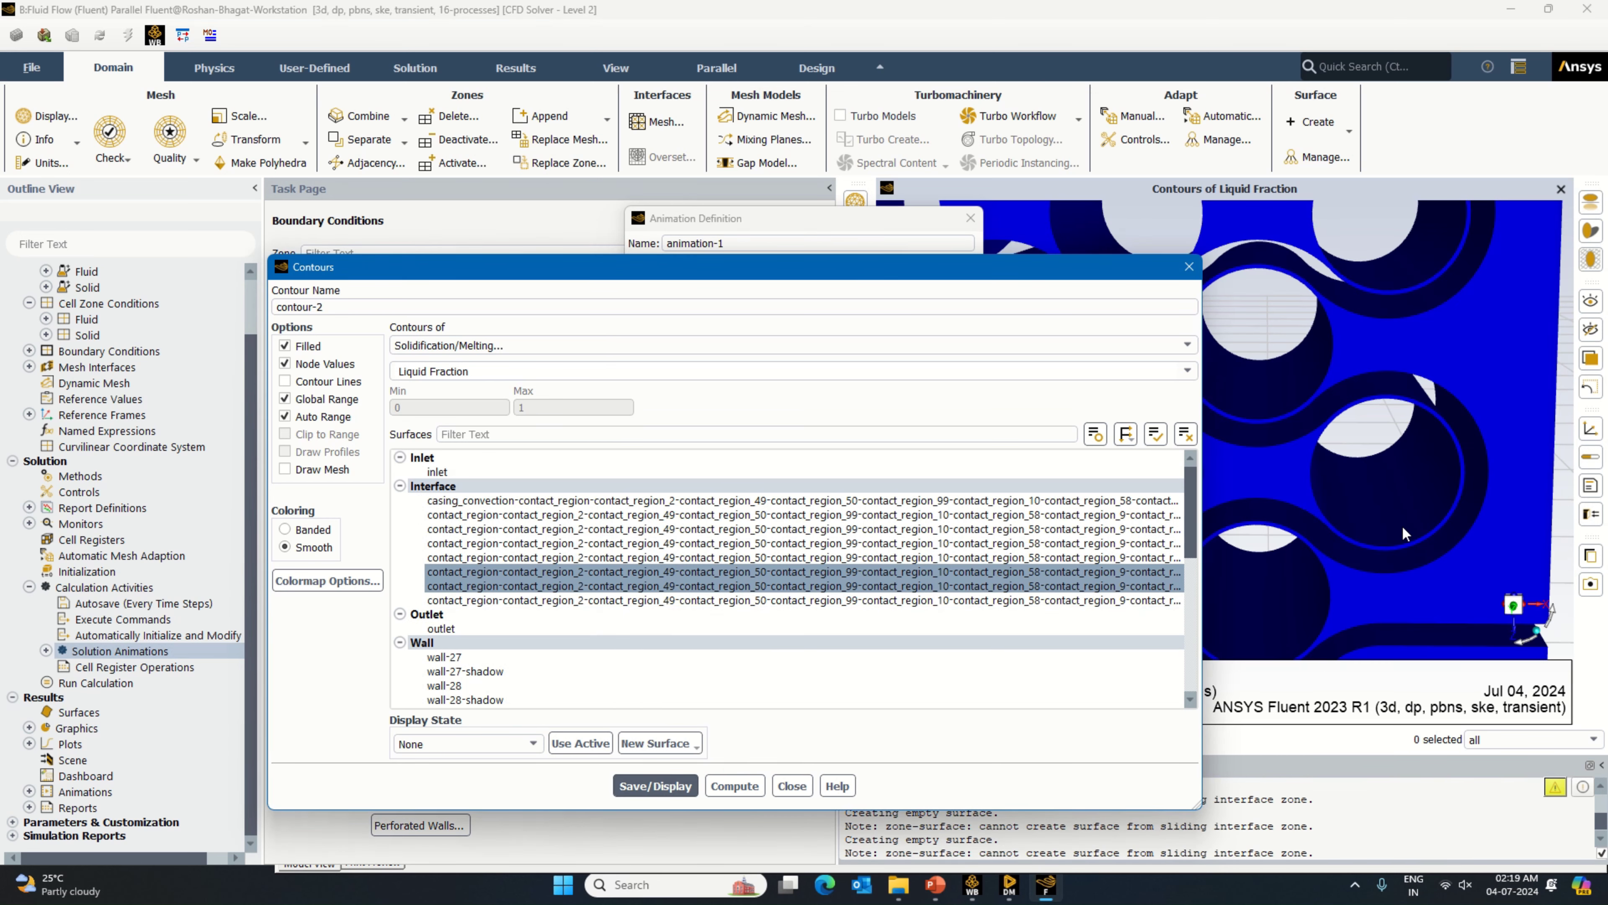
mouse_move(1404, 528)
mouse_down()
mouse_move(1388, 501)
mouse_move(1405, 524)
mouse_move(1412, 498)
mouse_move(1359, 499)
mouse_move(1404, 498)
mouse_move(1418, 518)
mouse_move(1401, 538)
mouse_move(1405, 525)
mouse_up()
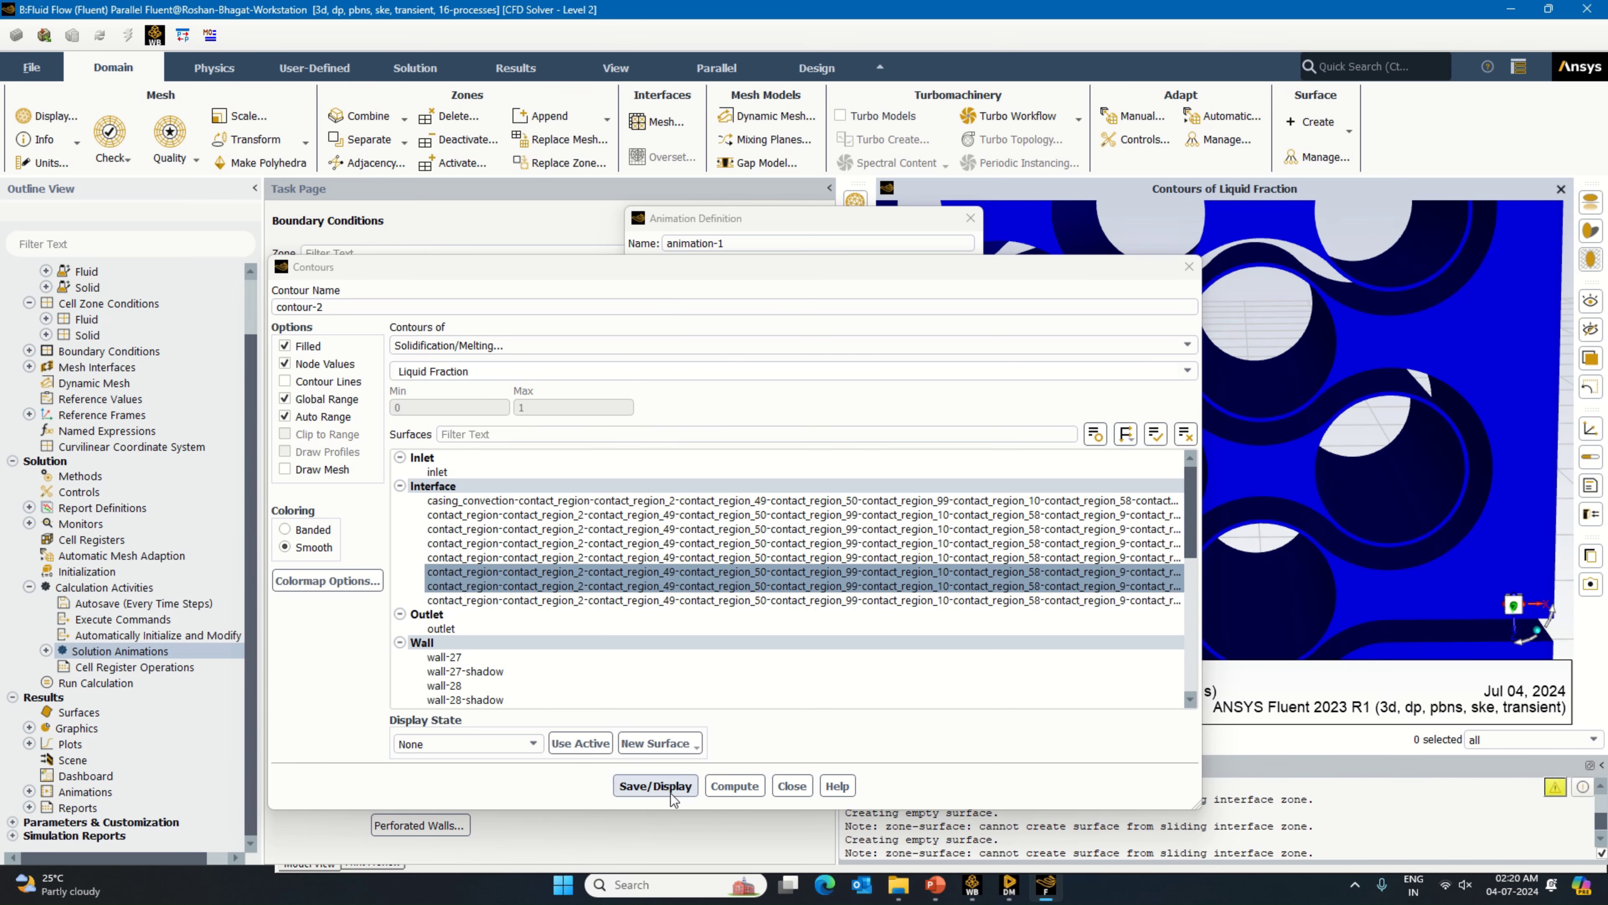
click(655, 786)
scroll(635, 596, down, 2)
scroll(636, 596, up, 2)
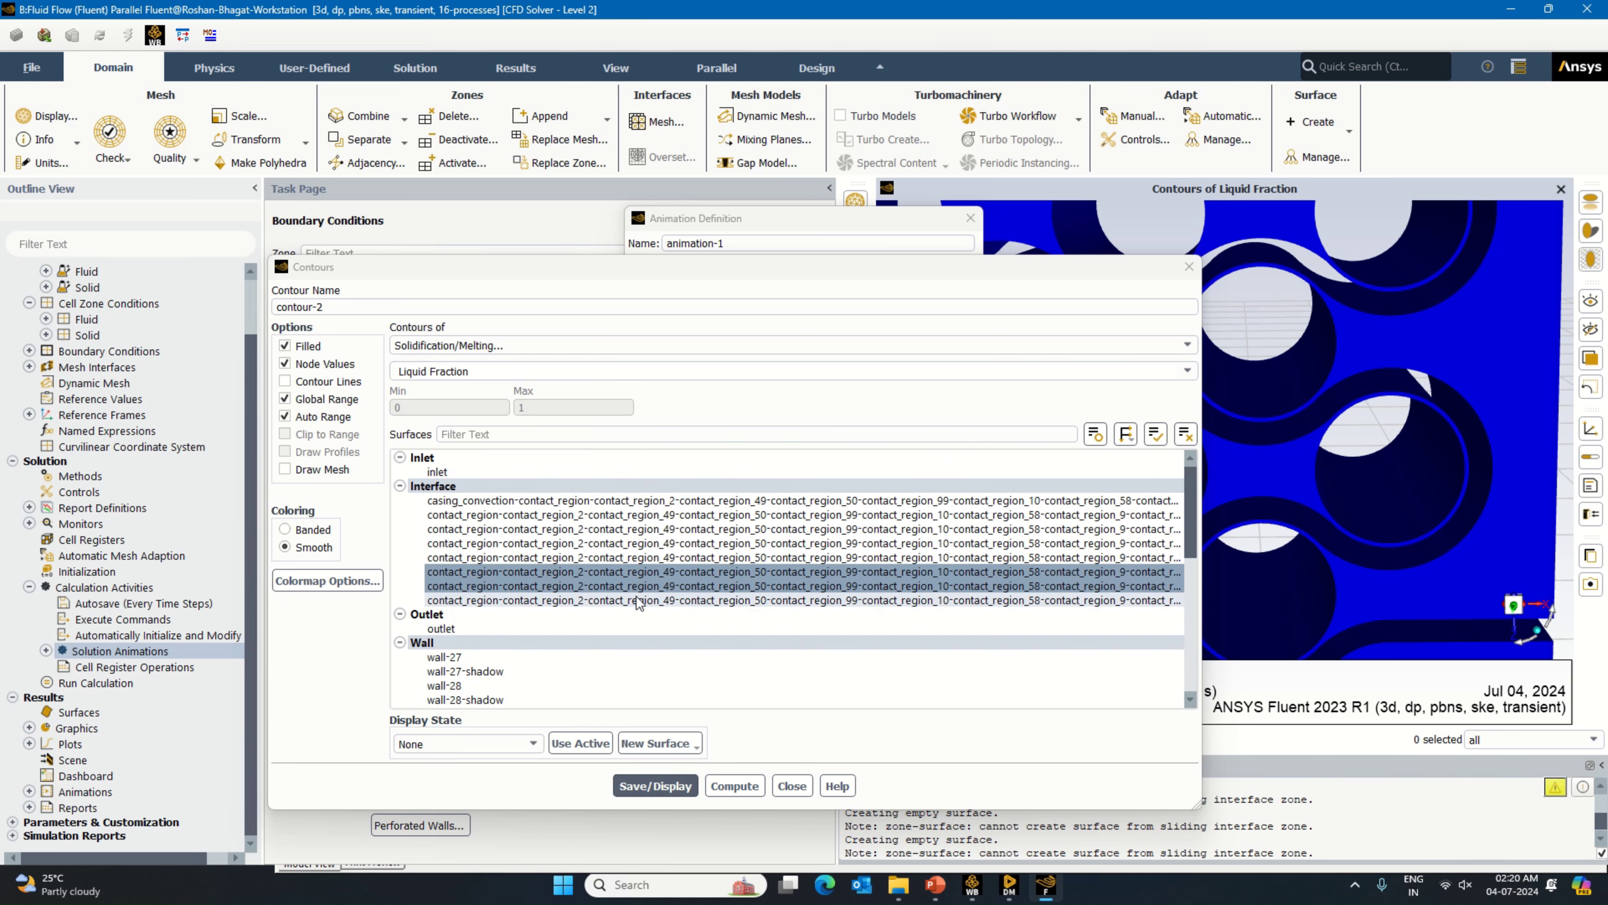
click(671, 788)
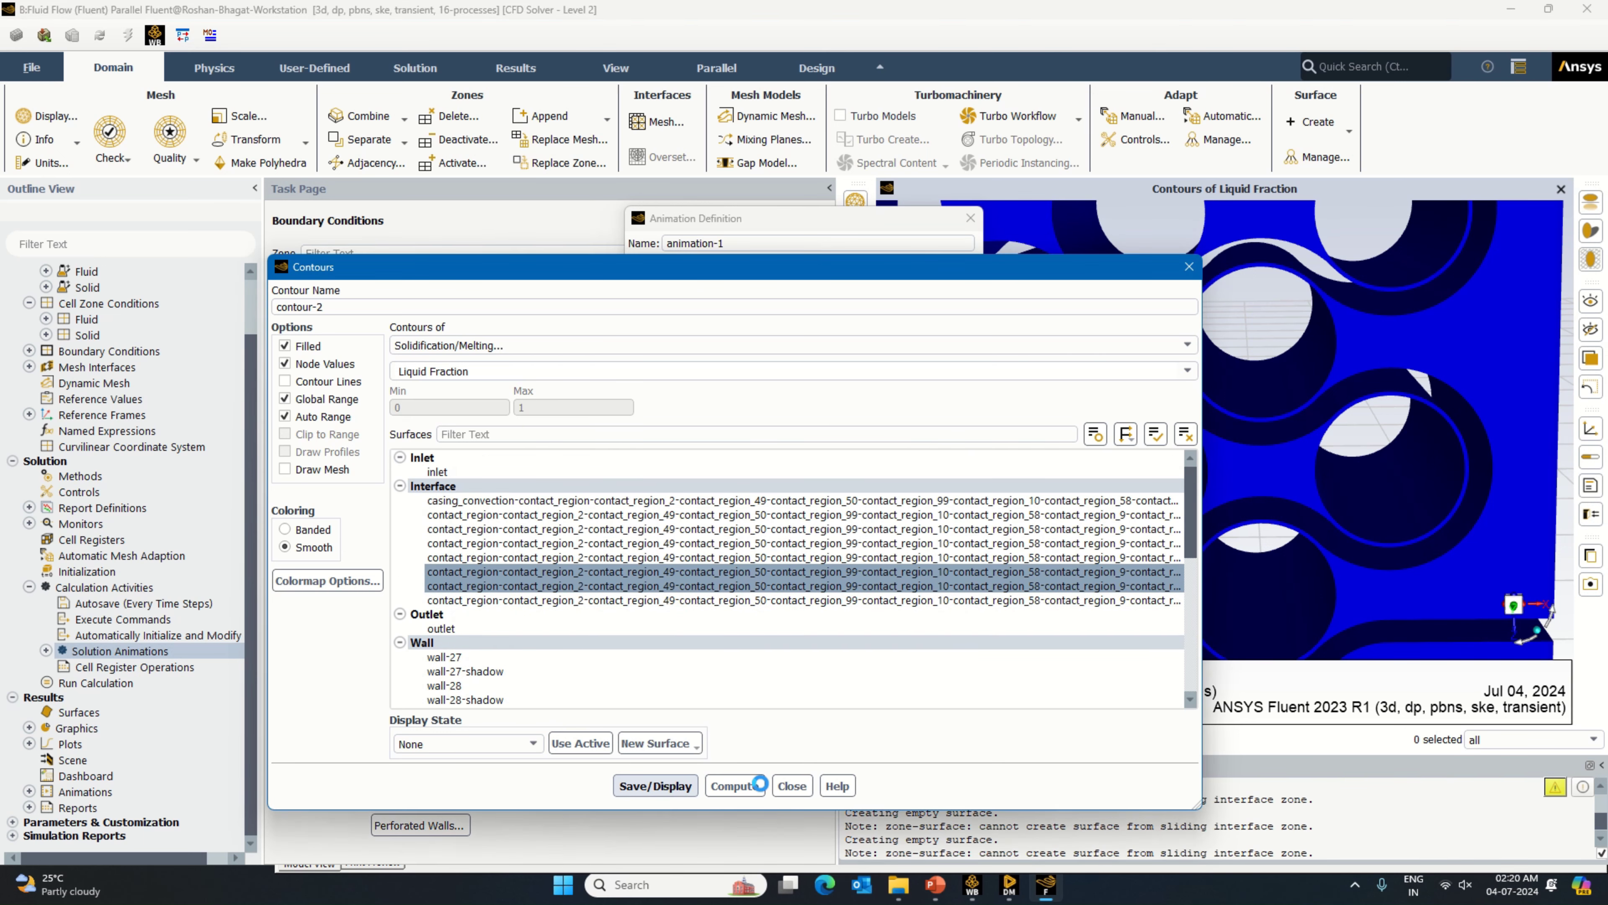
click(792, 785)
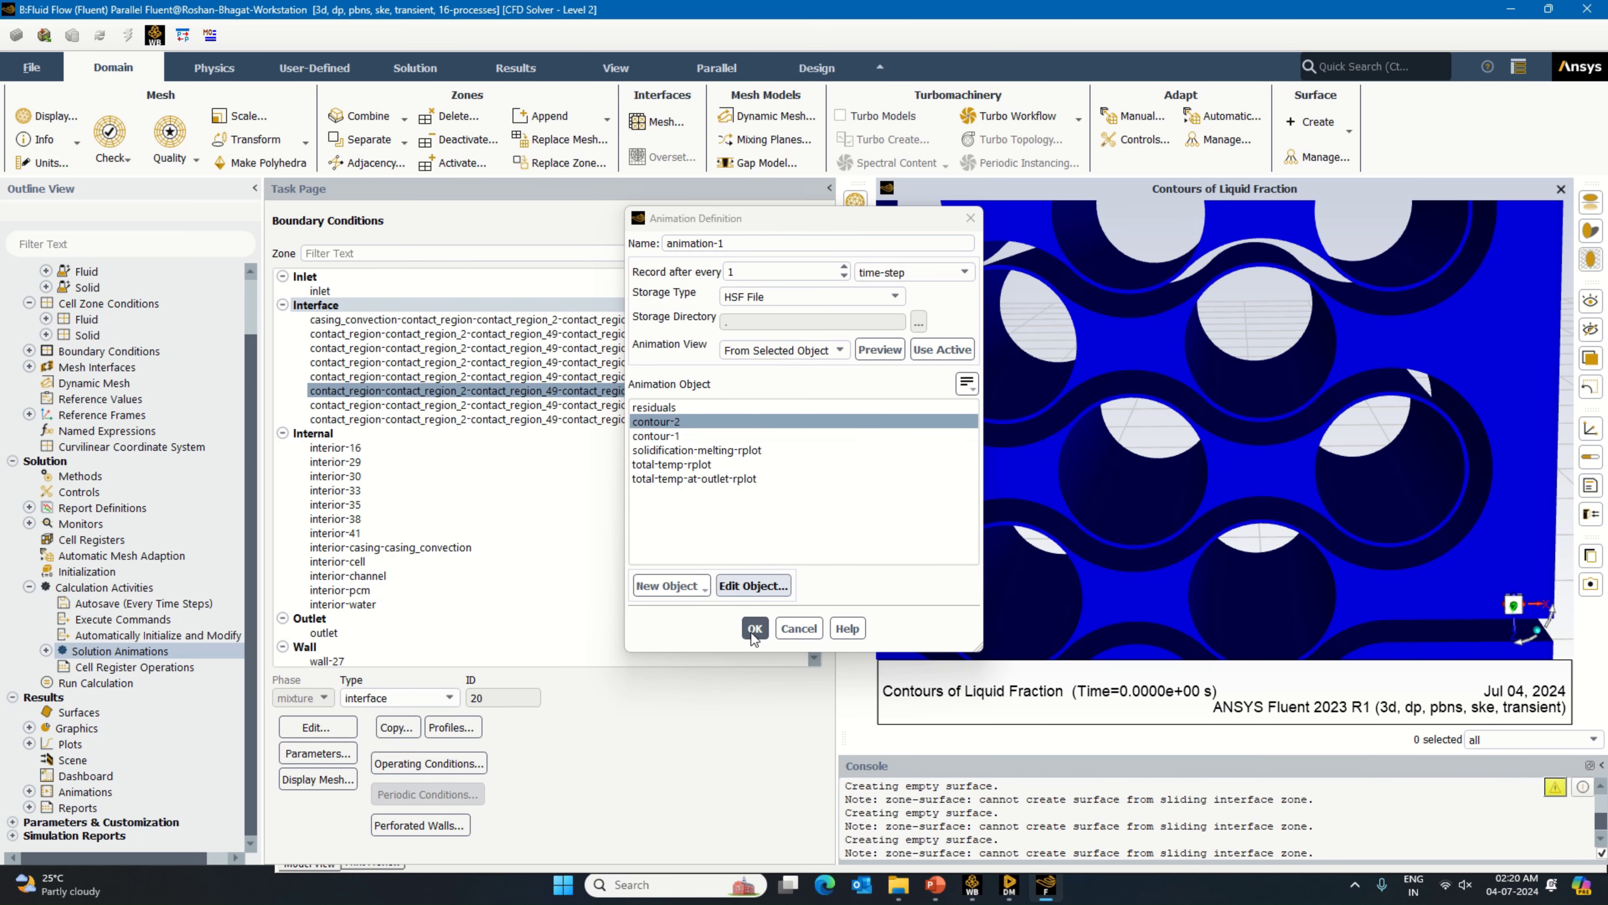
Step: Name the contour-2 animation solidifcation-melting and accept the animation definition
click(737, 248)
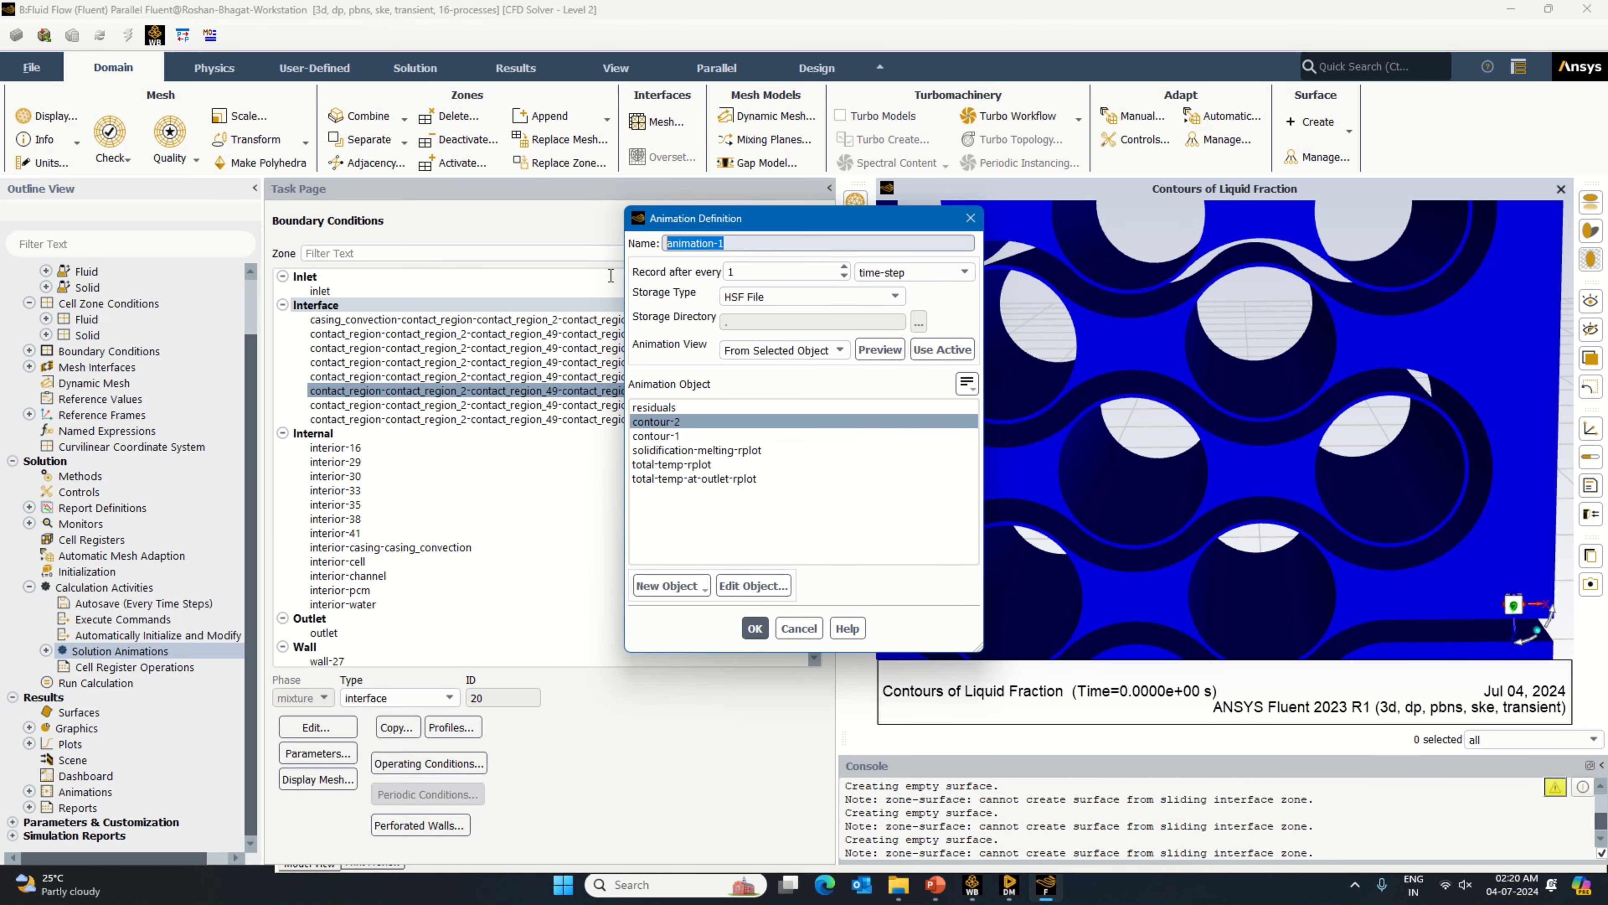
text(soli)
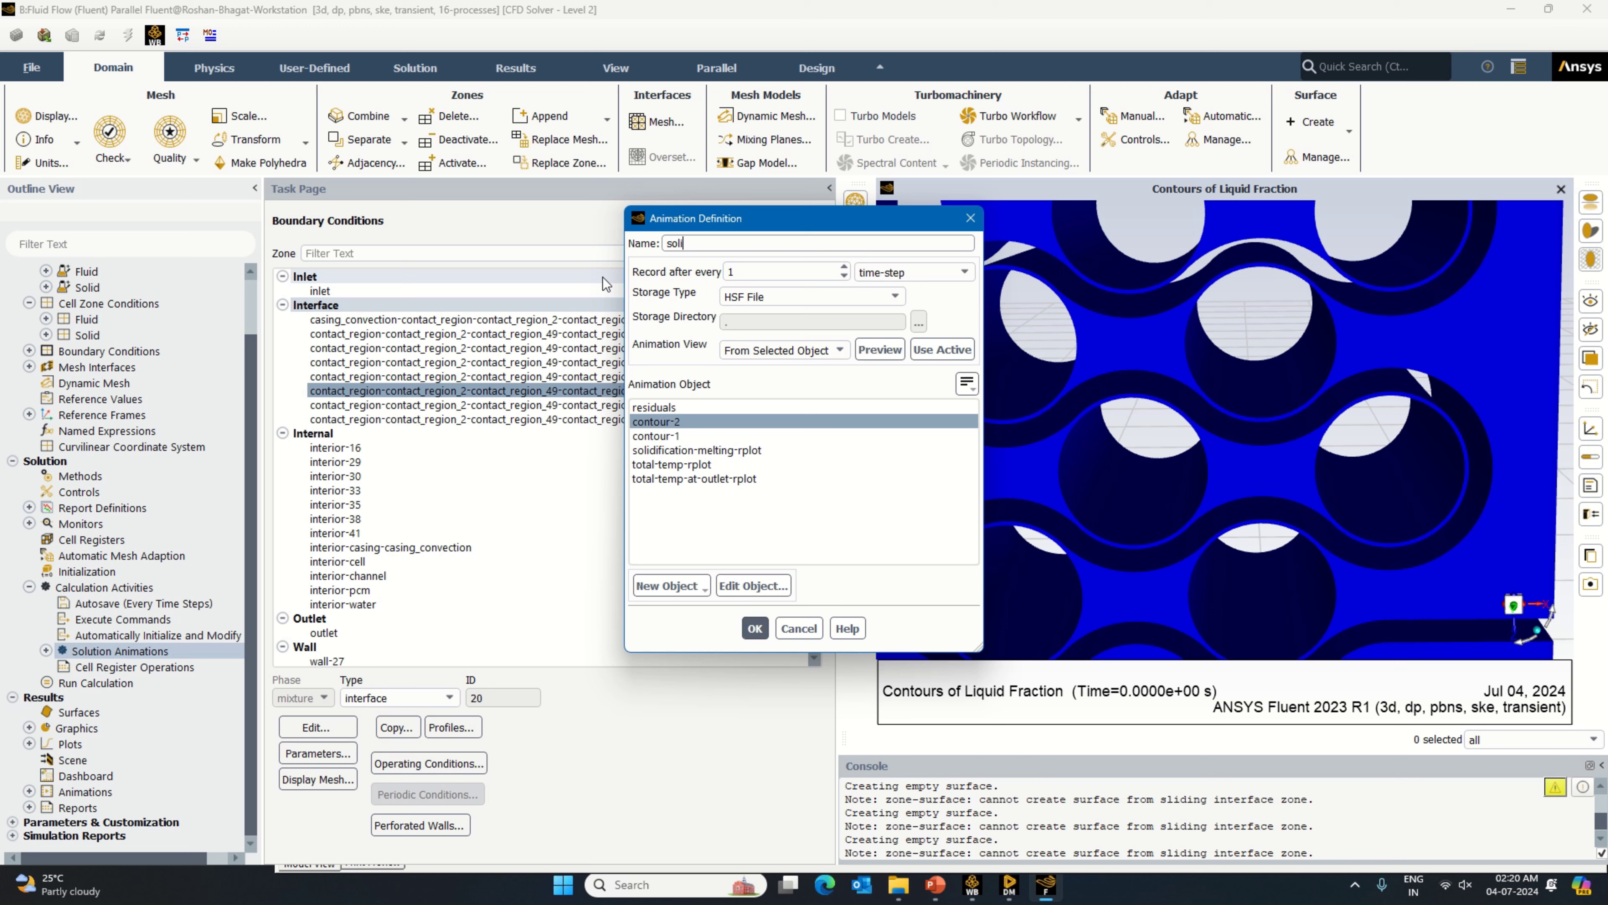
text(difcation-melting)
click(757, 632)
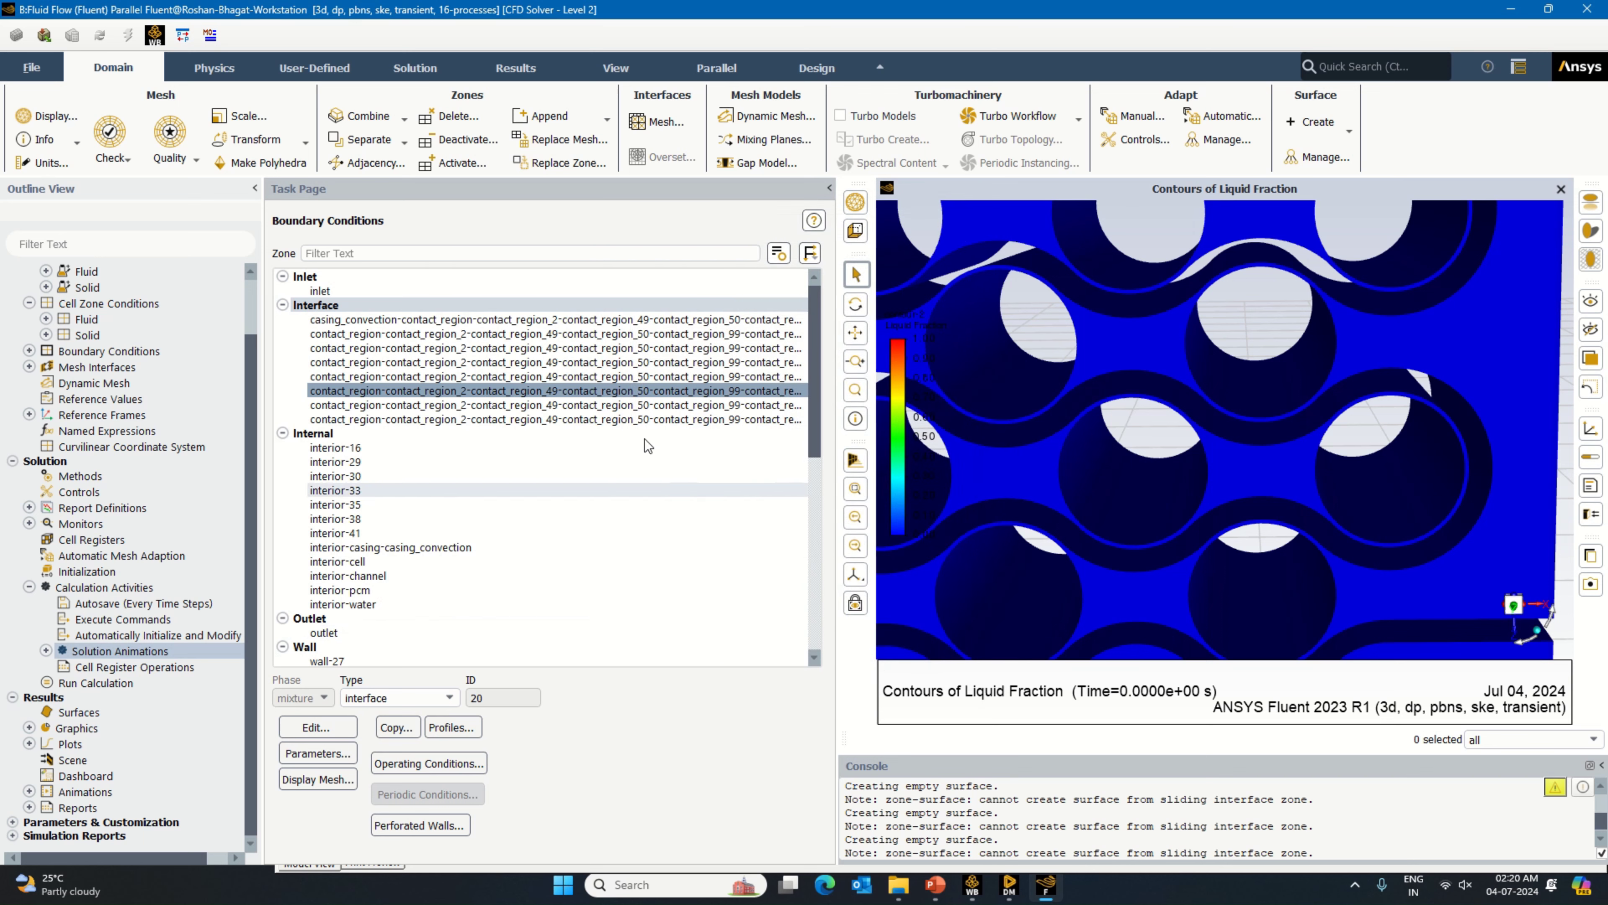
Step: Start another animation definition with contour-2 as its object, check the contour's surface selection, and accept the definition
double_click(215, 649)
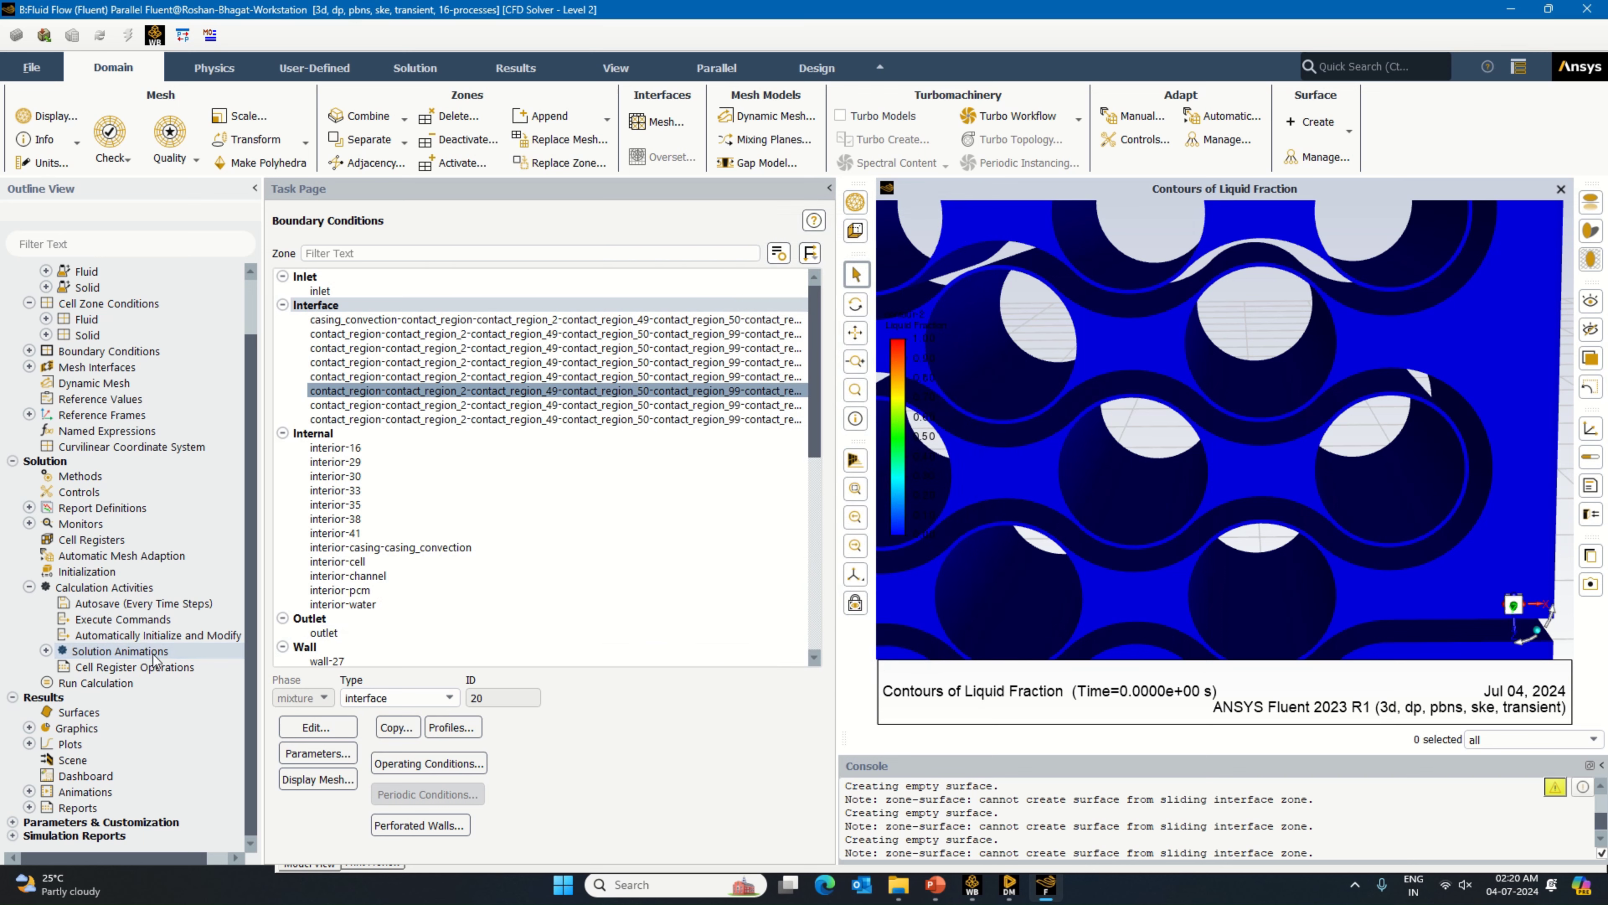
click(144, 668)
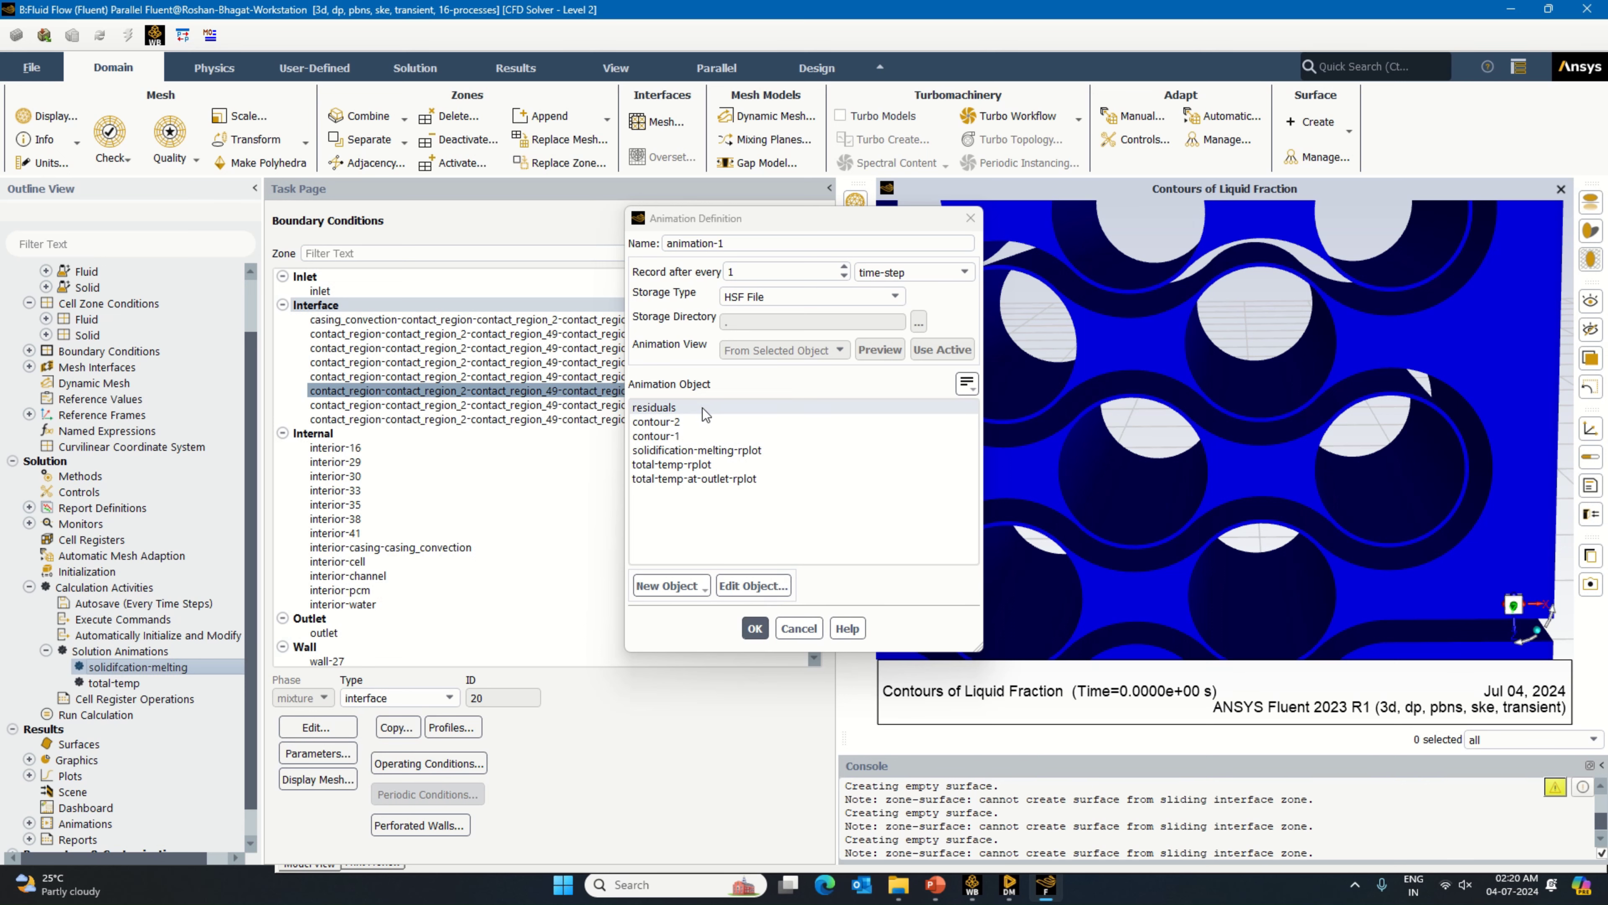
click(700, 421)
click(774, 589)
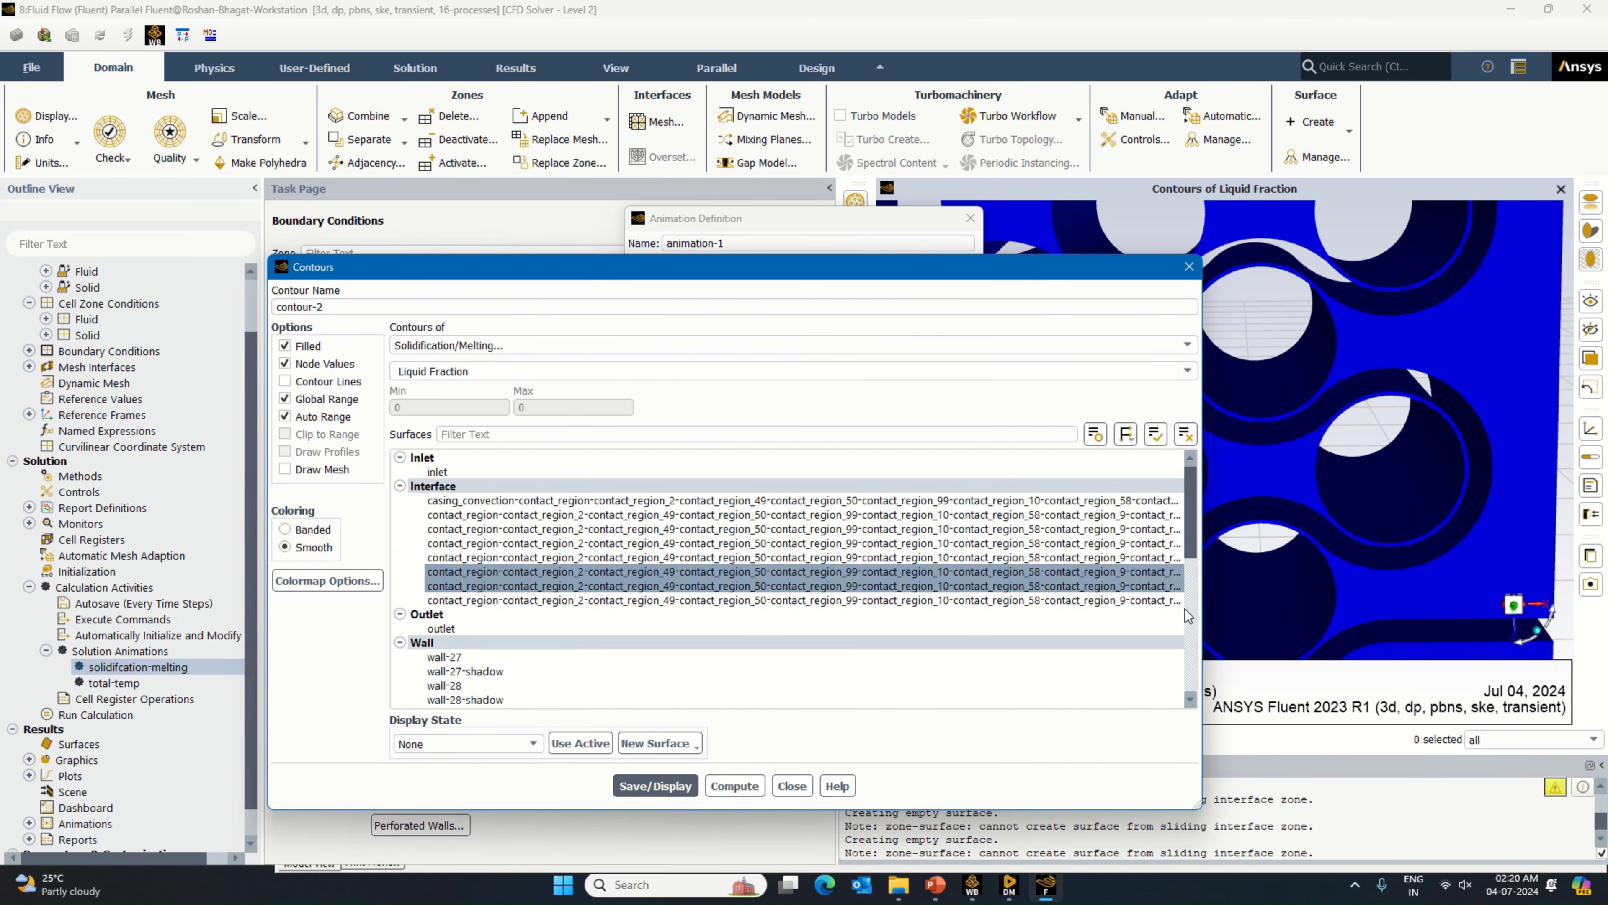
click(1189, 267)
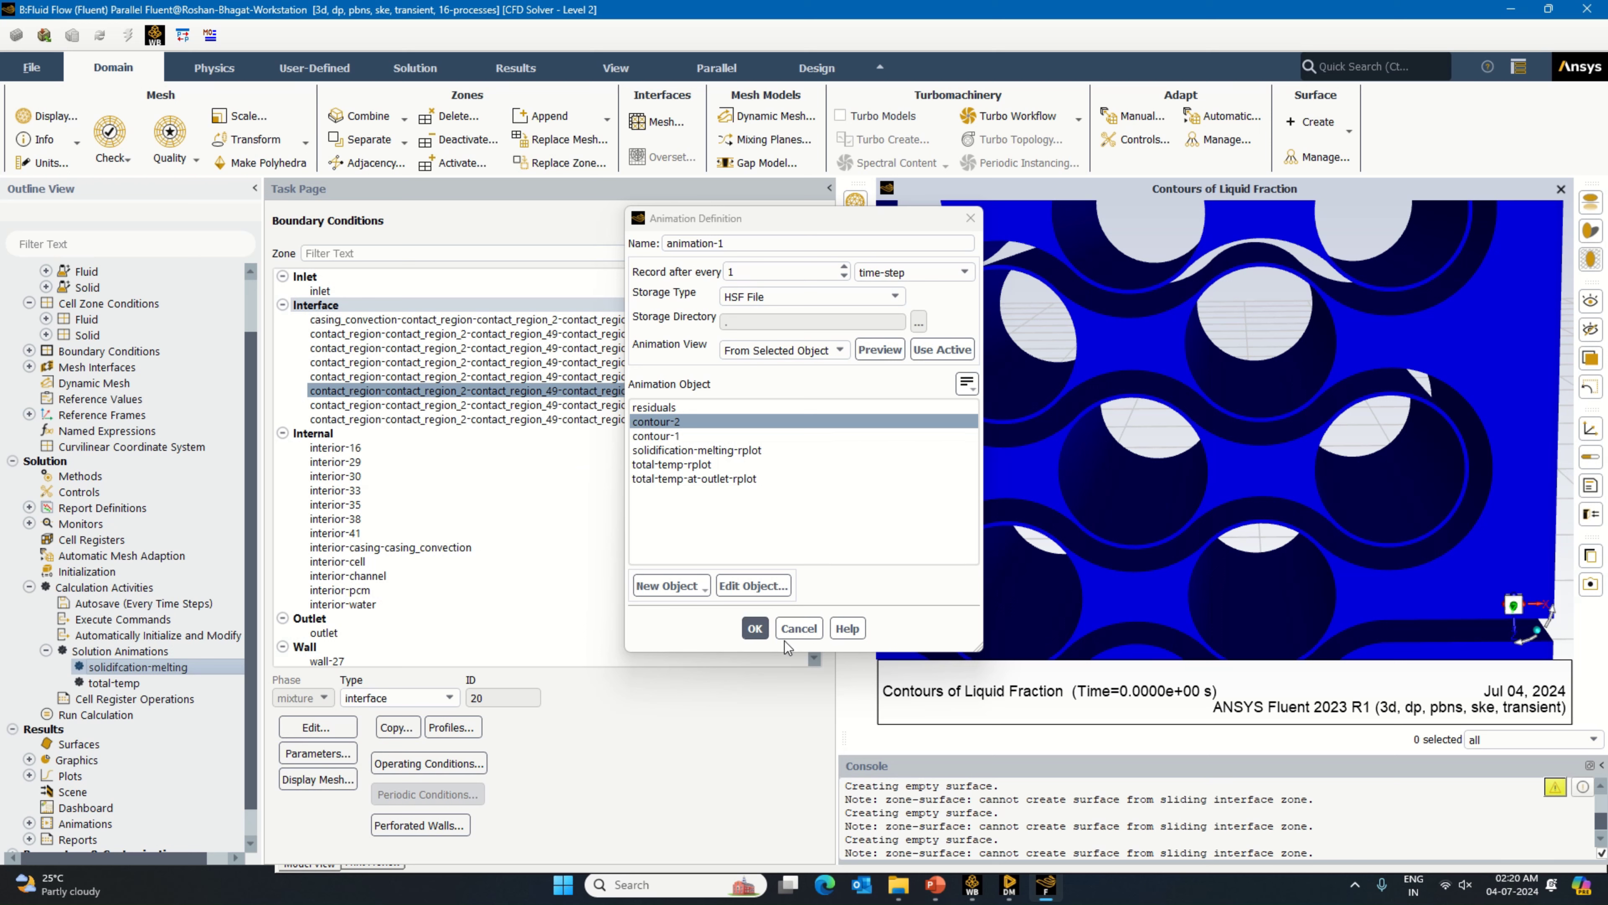
click(755, 628)
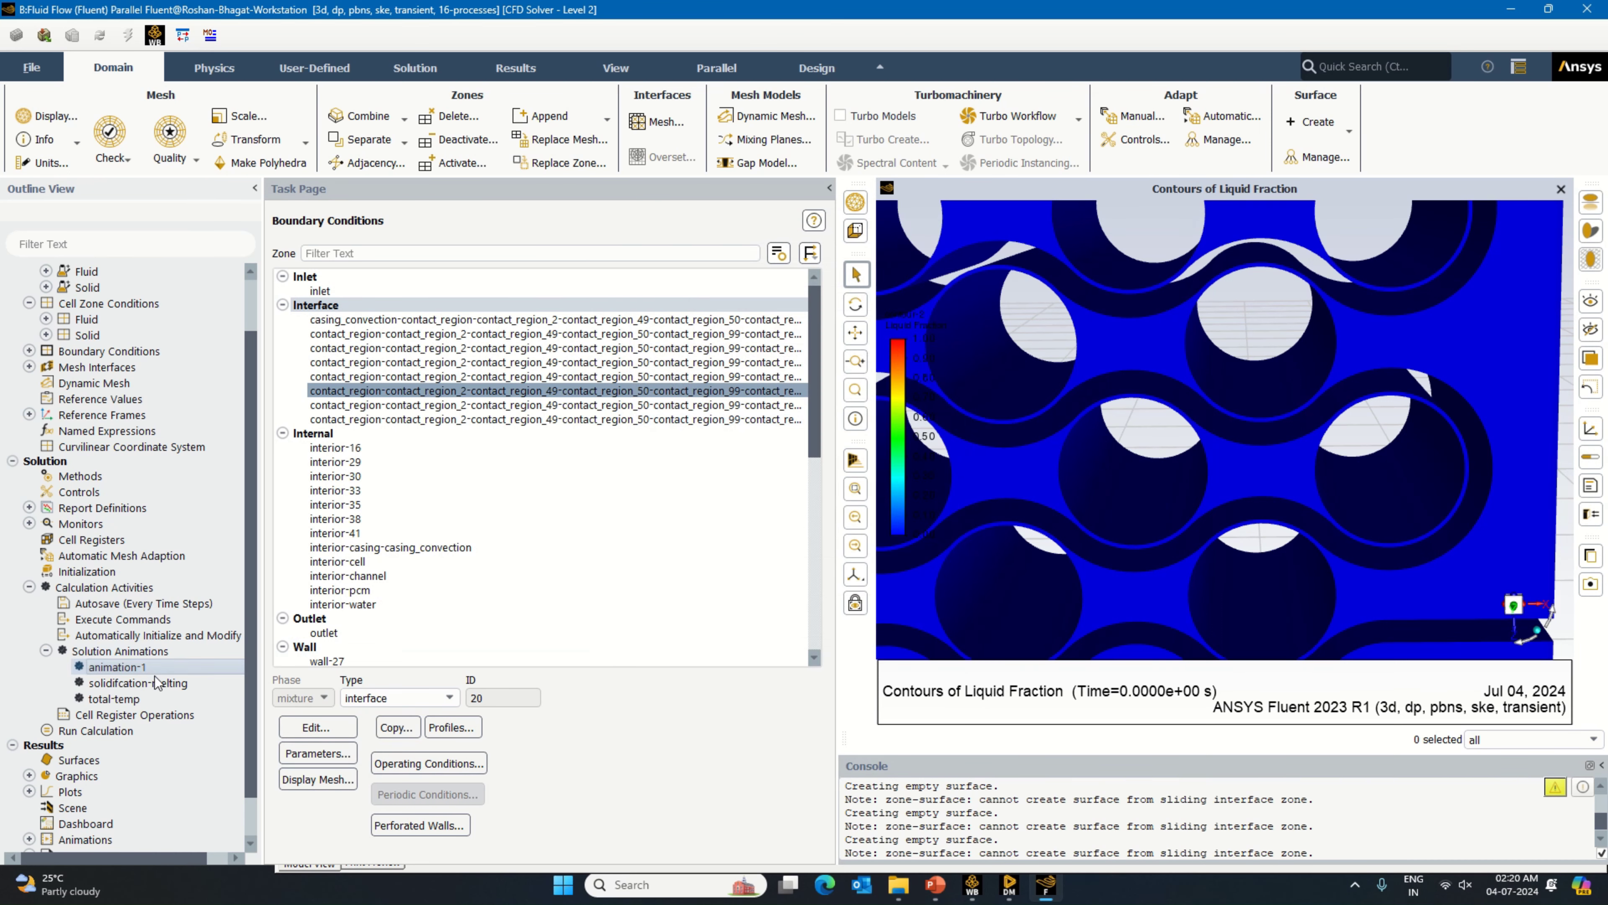
right_click(141, 666)
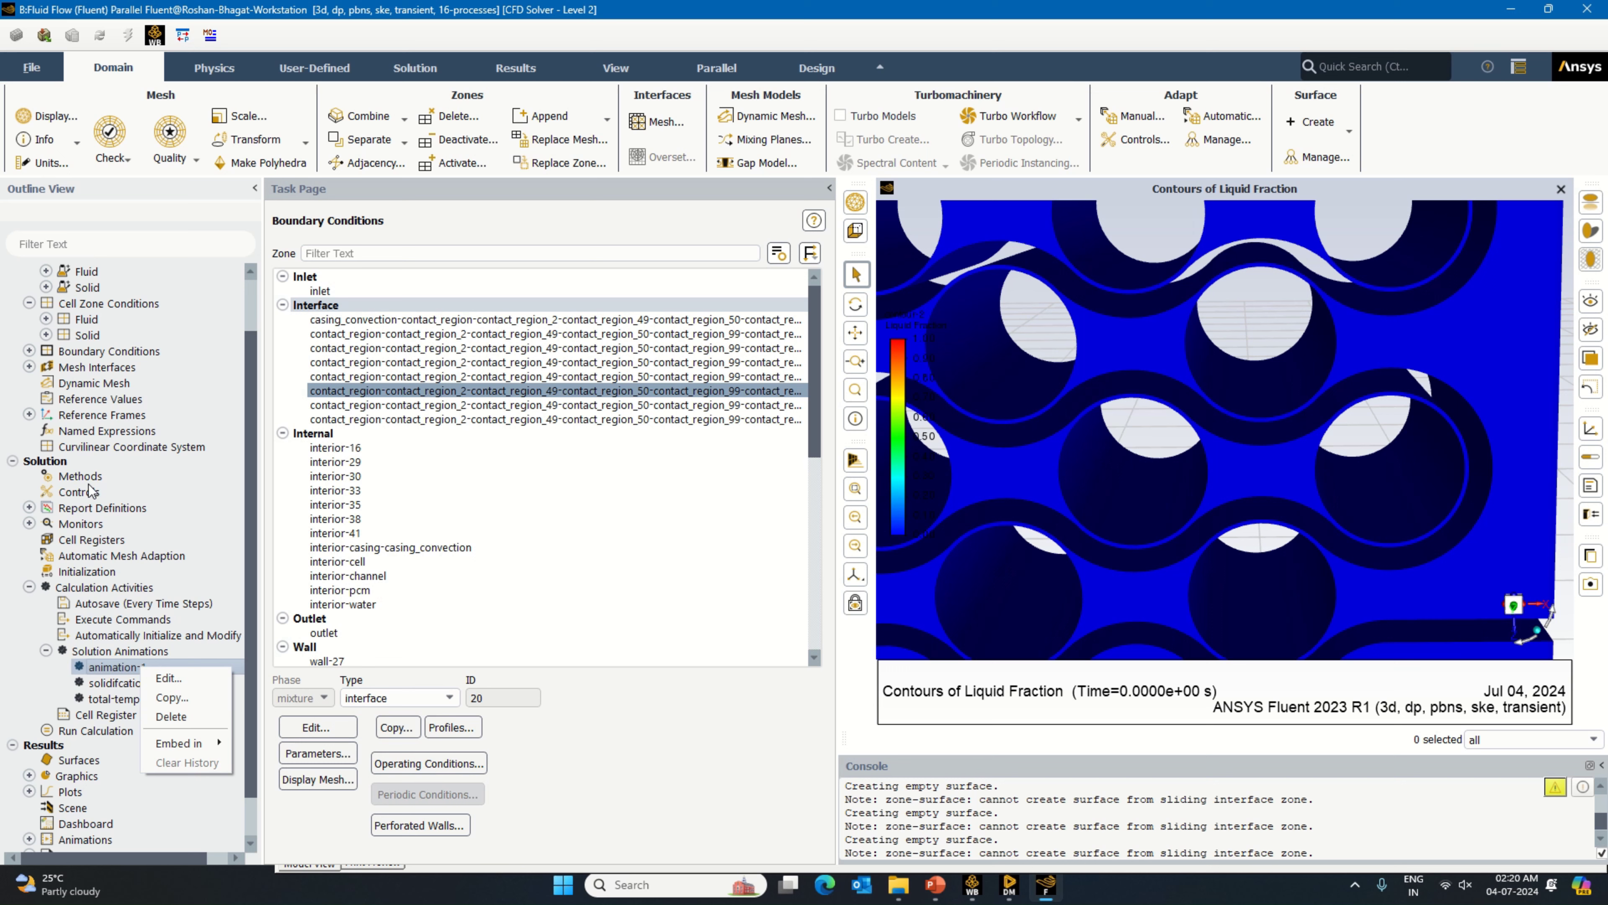
Step: Edit the solidification-melting report definition, replacing the fifth interface surface with the sixth alongside the seventh
click(101, 506)
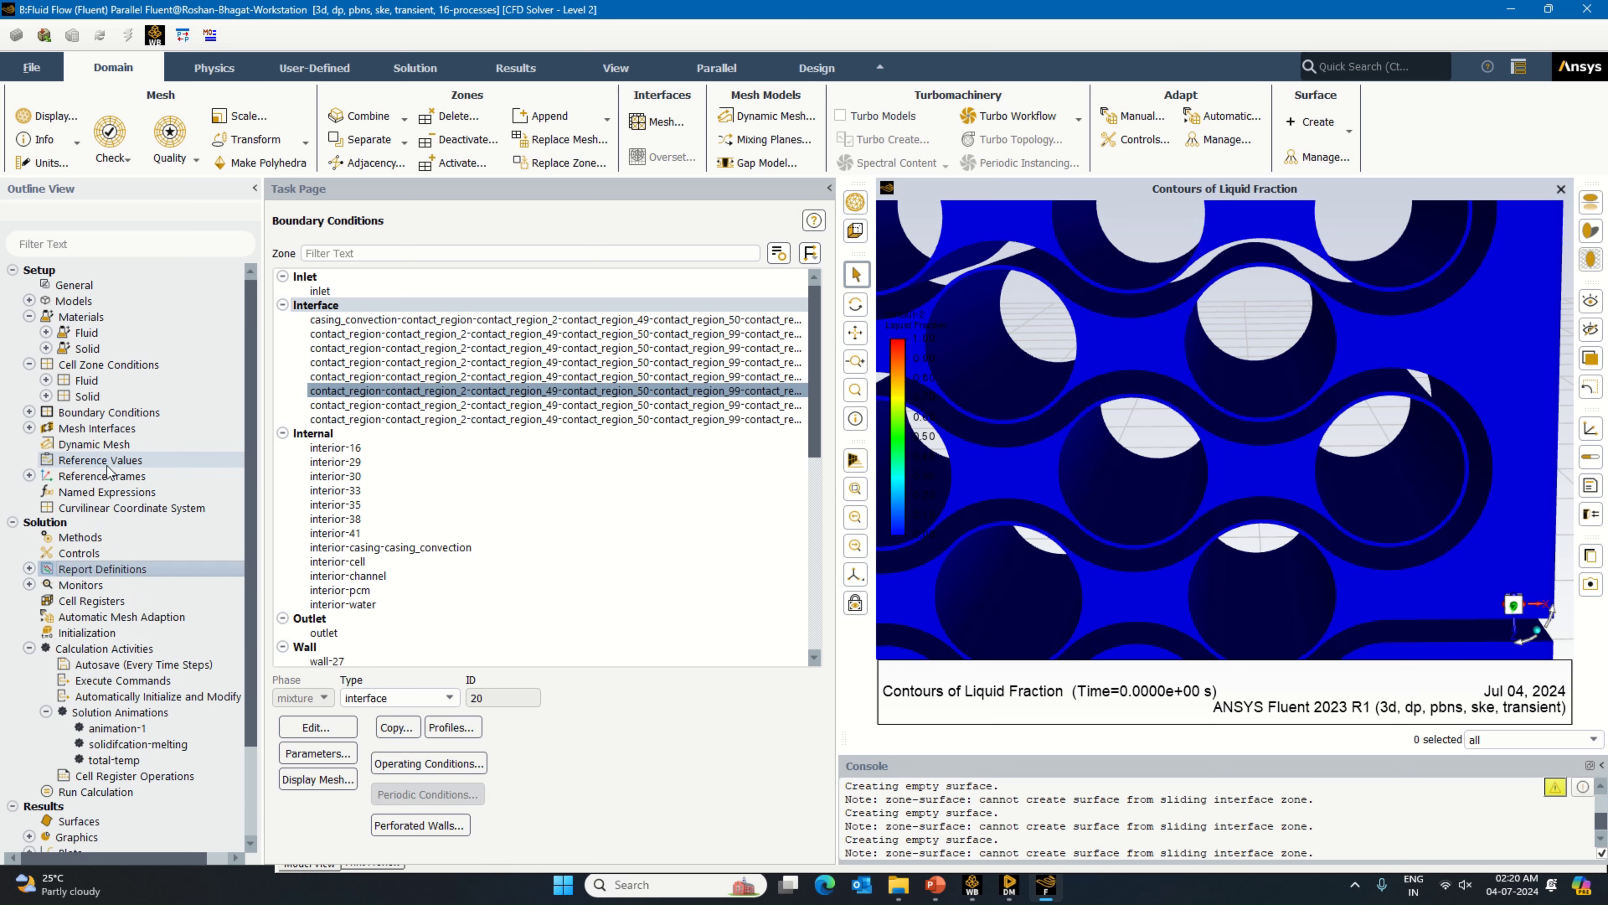
scroll(107, 465, up, 2)
click(29, 569)
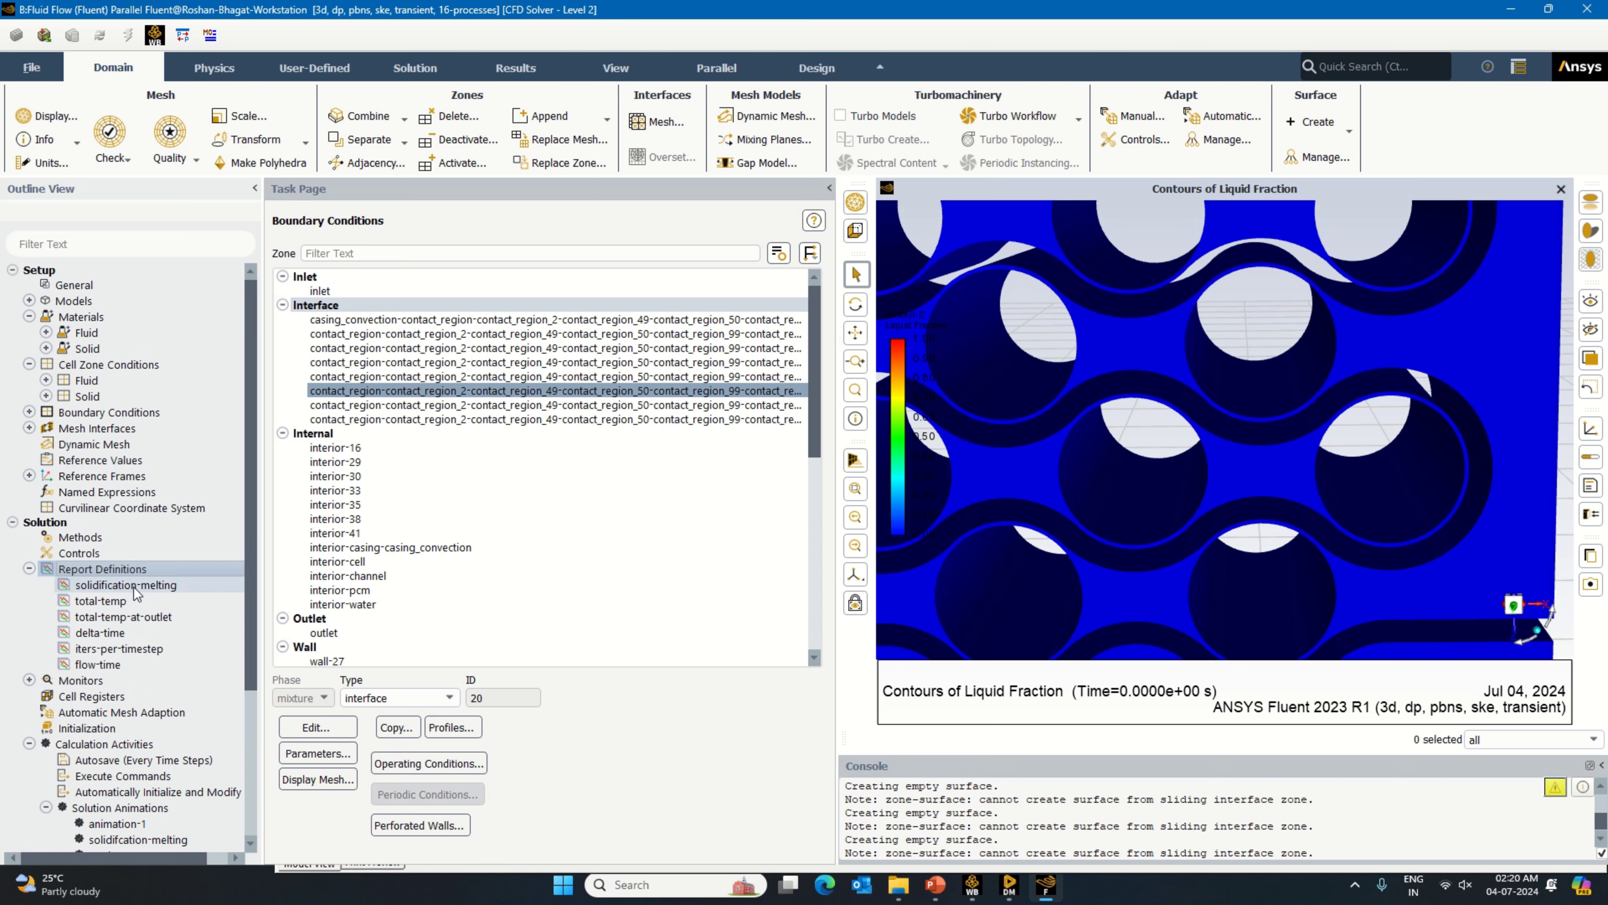
right_click(174, 596)
click(197, 610)
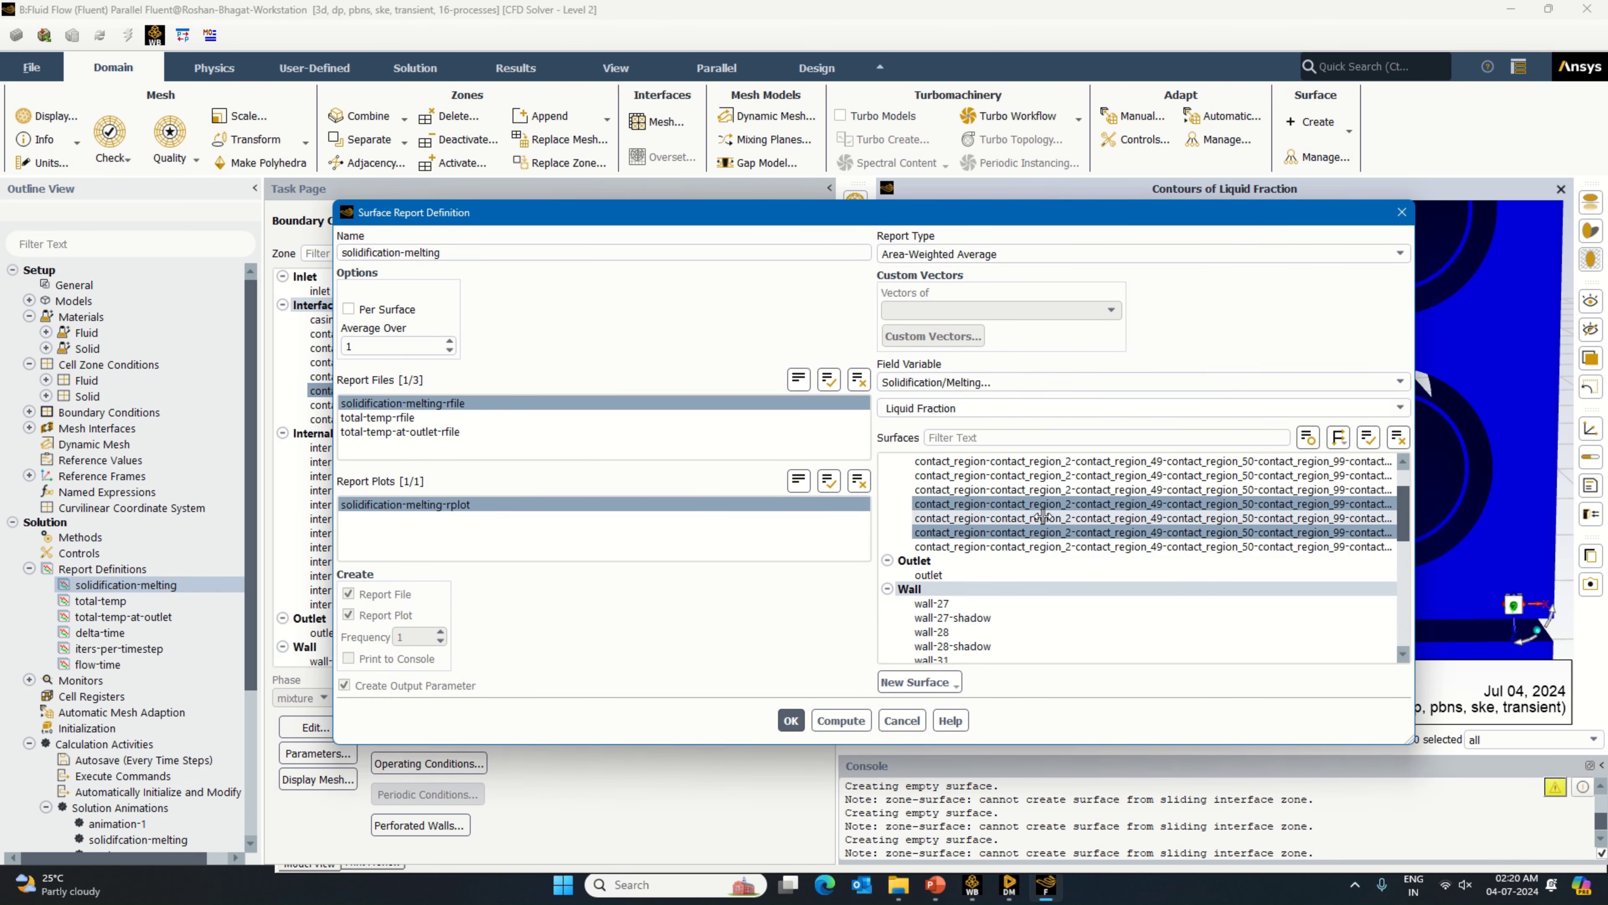
ctrl+click(1029, 518)
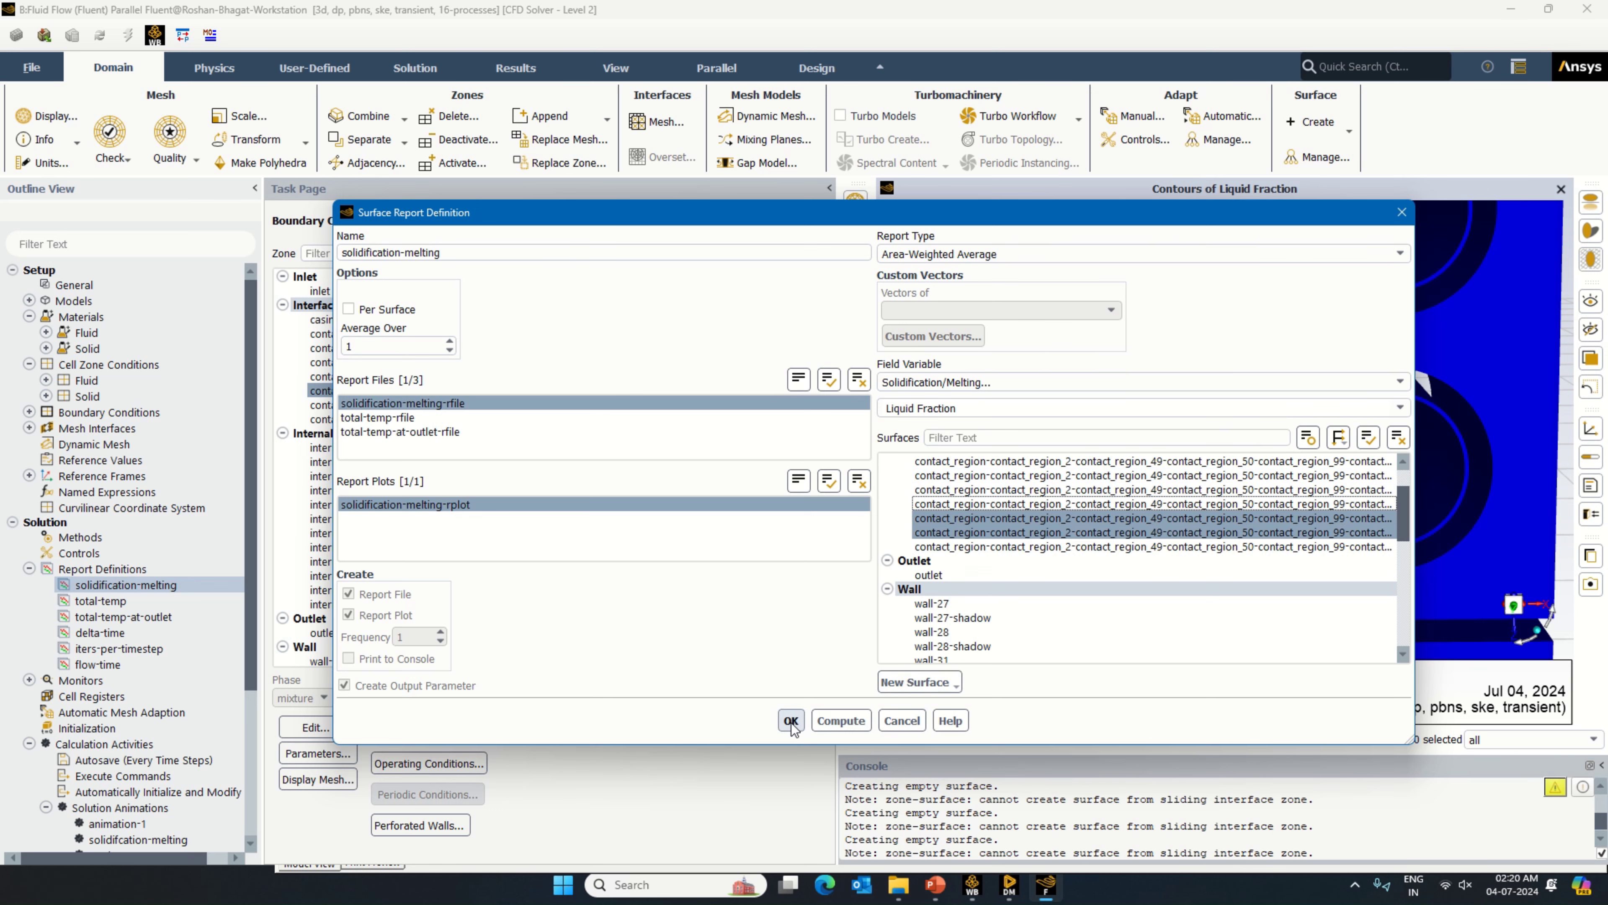
click(837, 720)
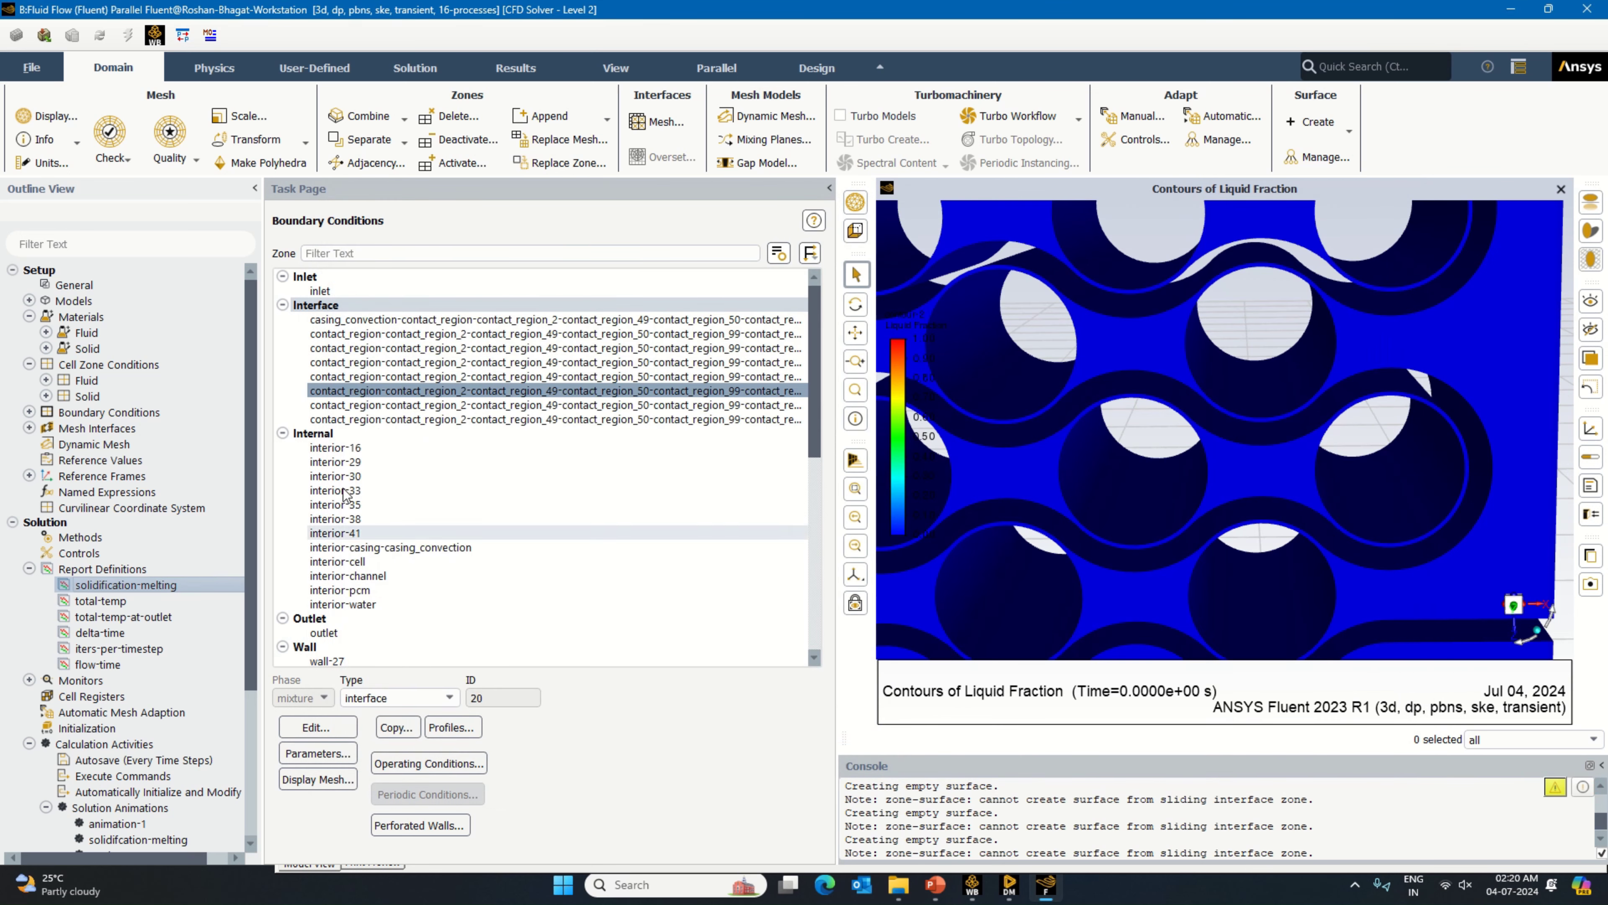
Step: Display the sixth and seventh interface surfaces as mesh from the boundary conditions and examine the serpentine channel and cell holes
double_click(135, 413)
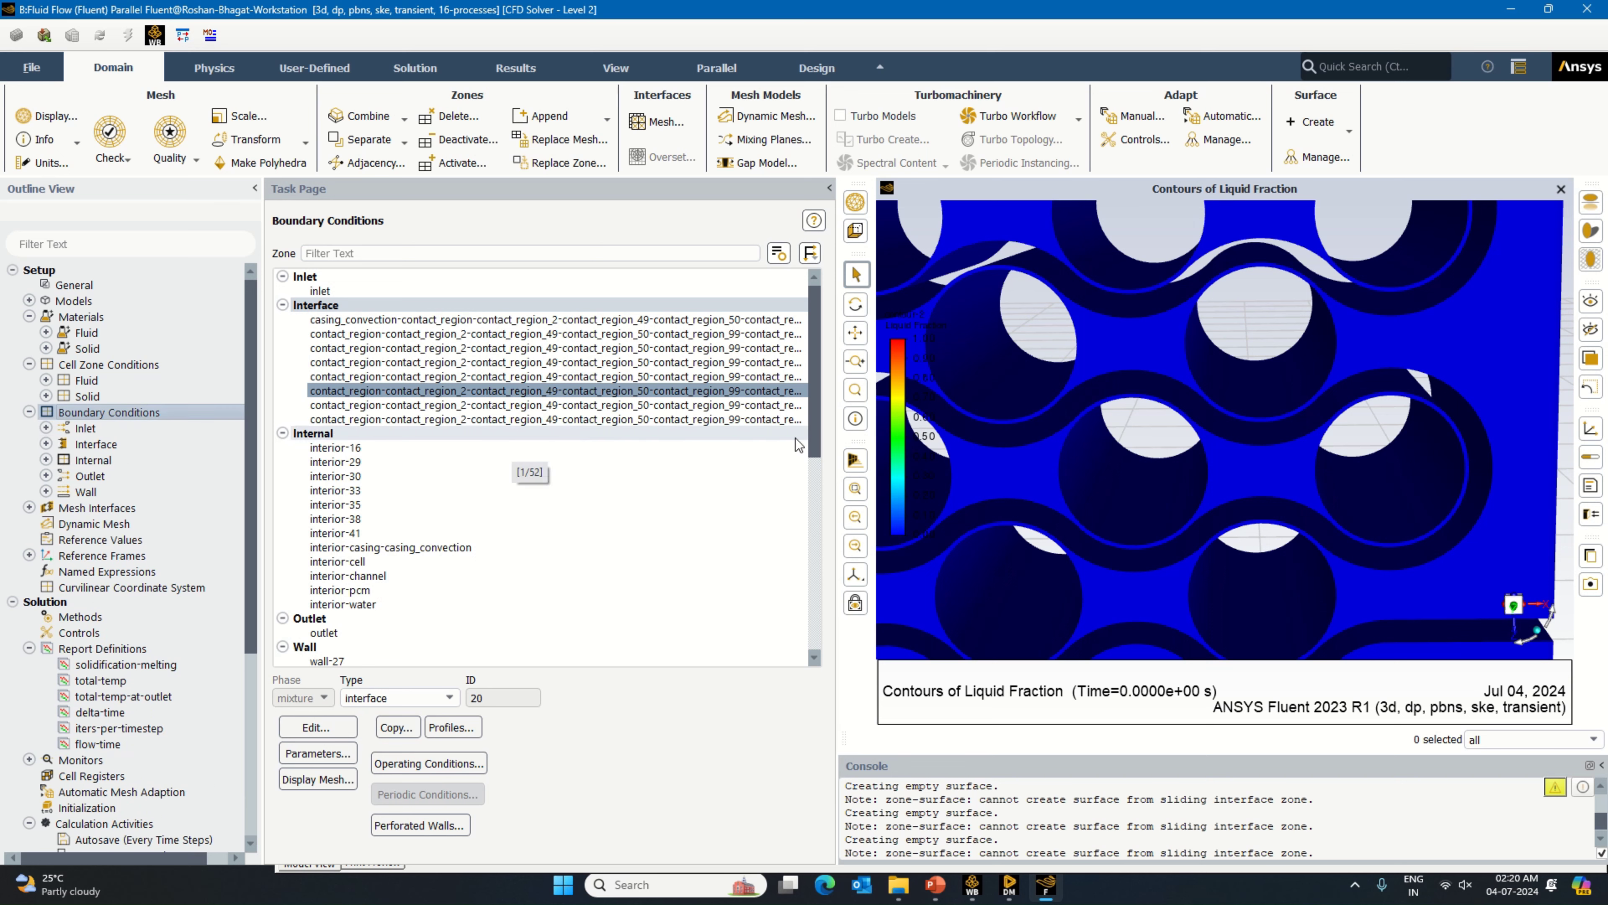
double_click(149, 414)
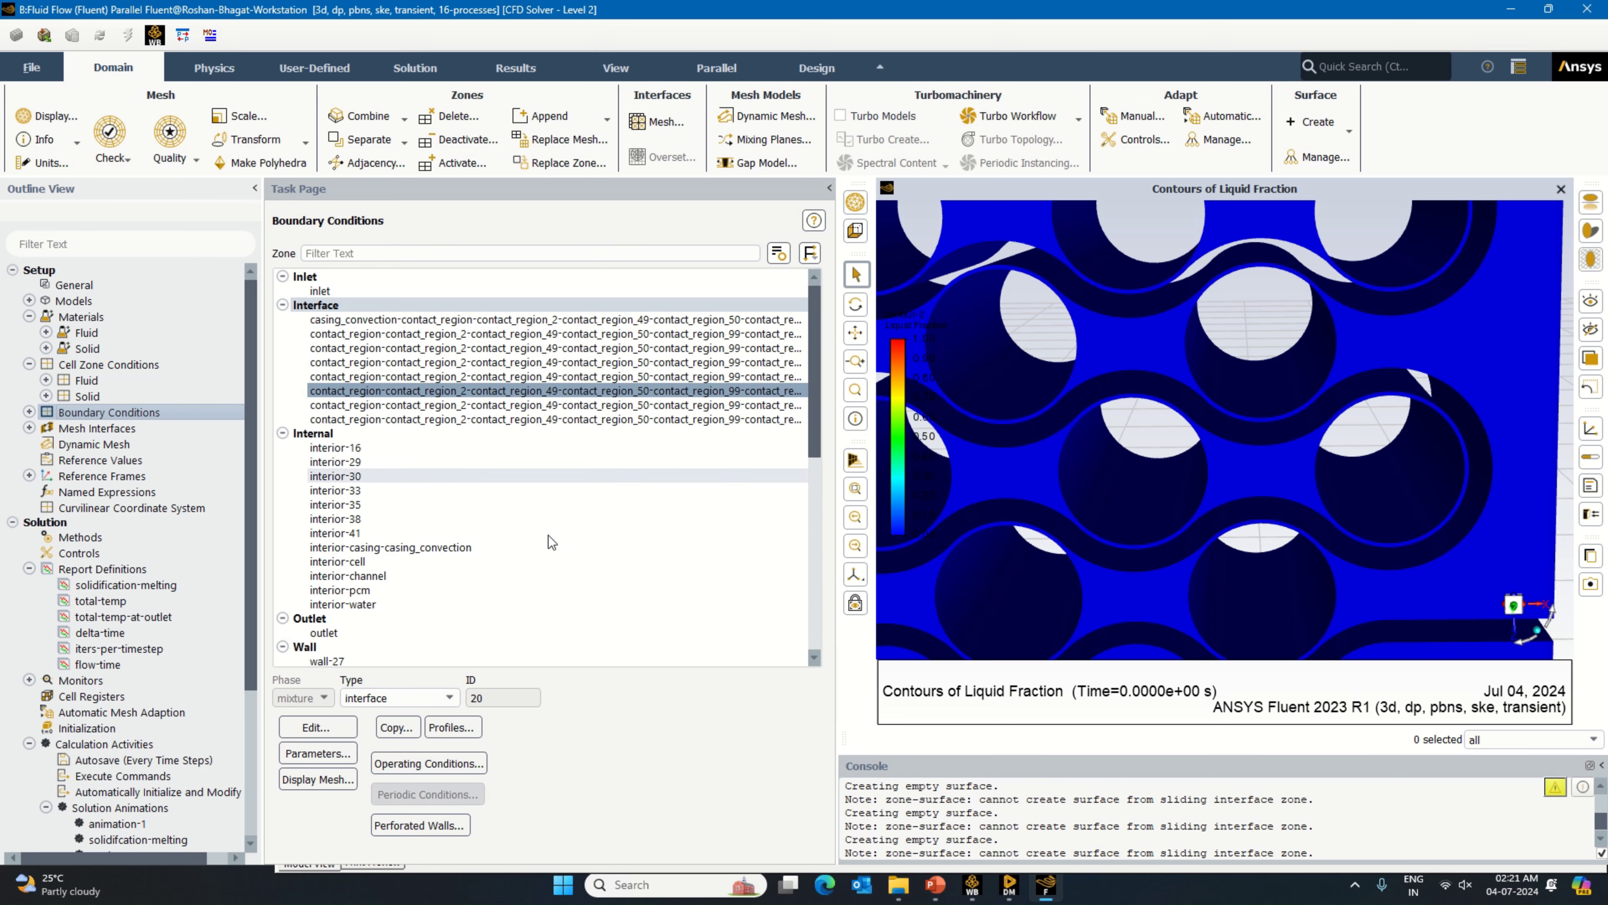
click(317, 781)
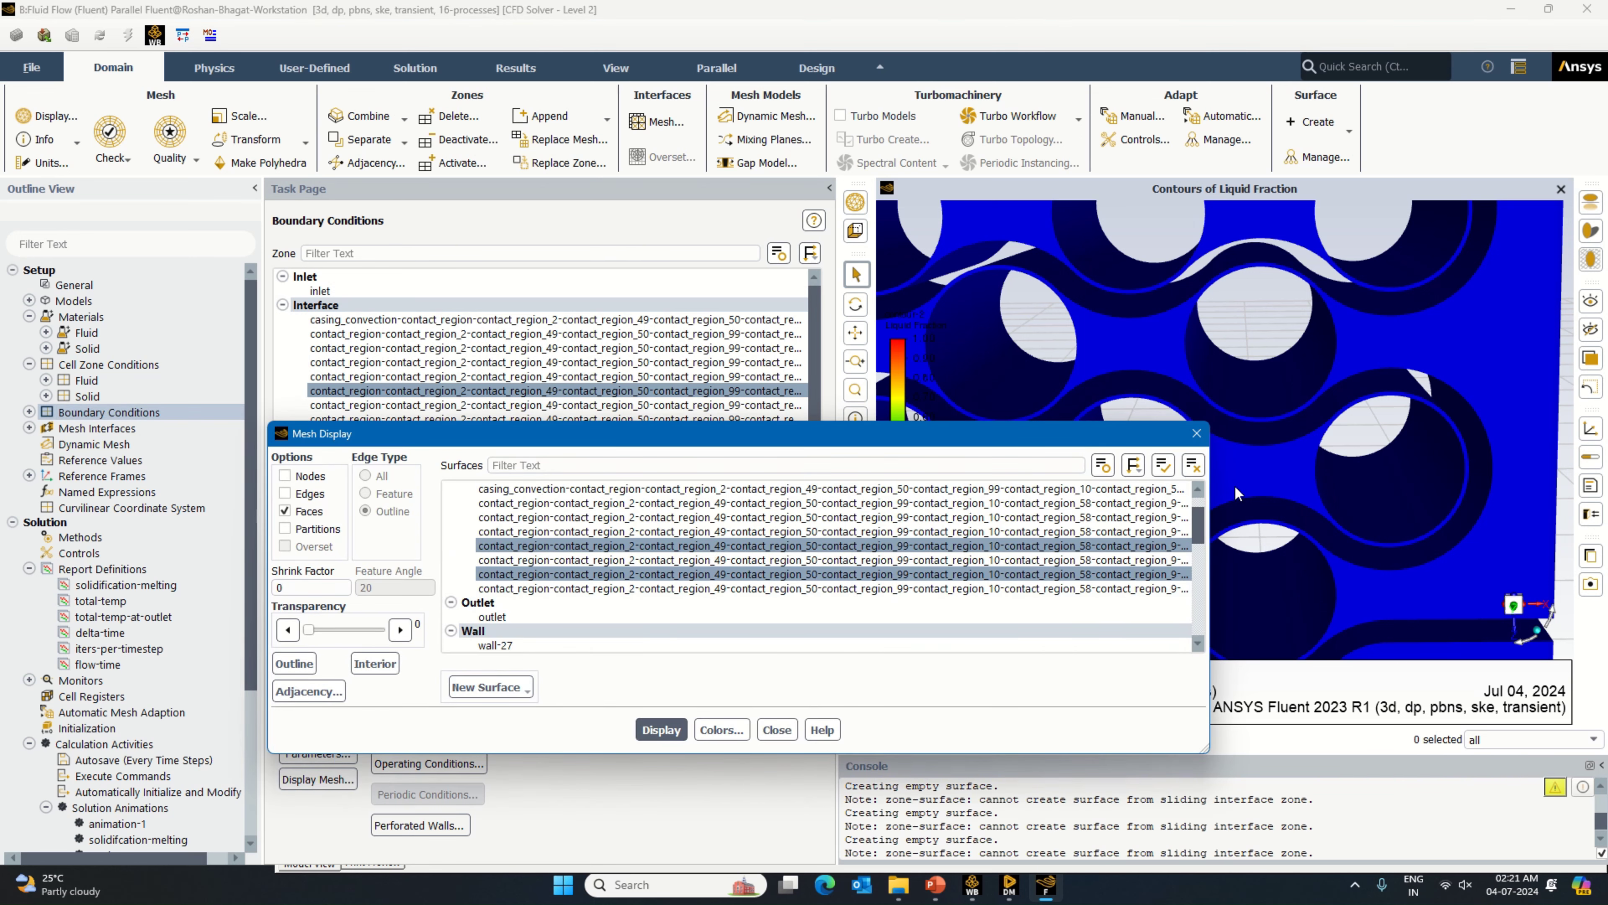
click(703, 559)
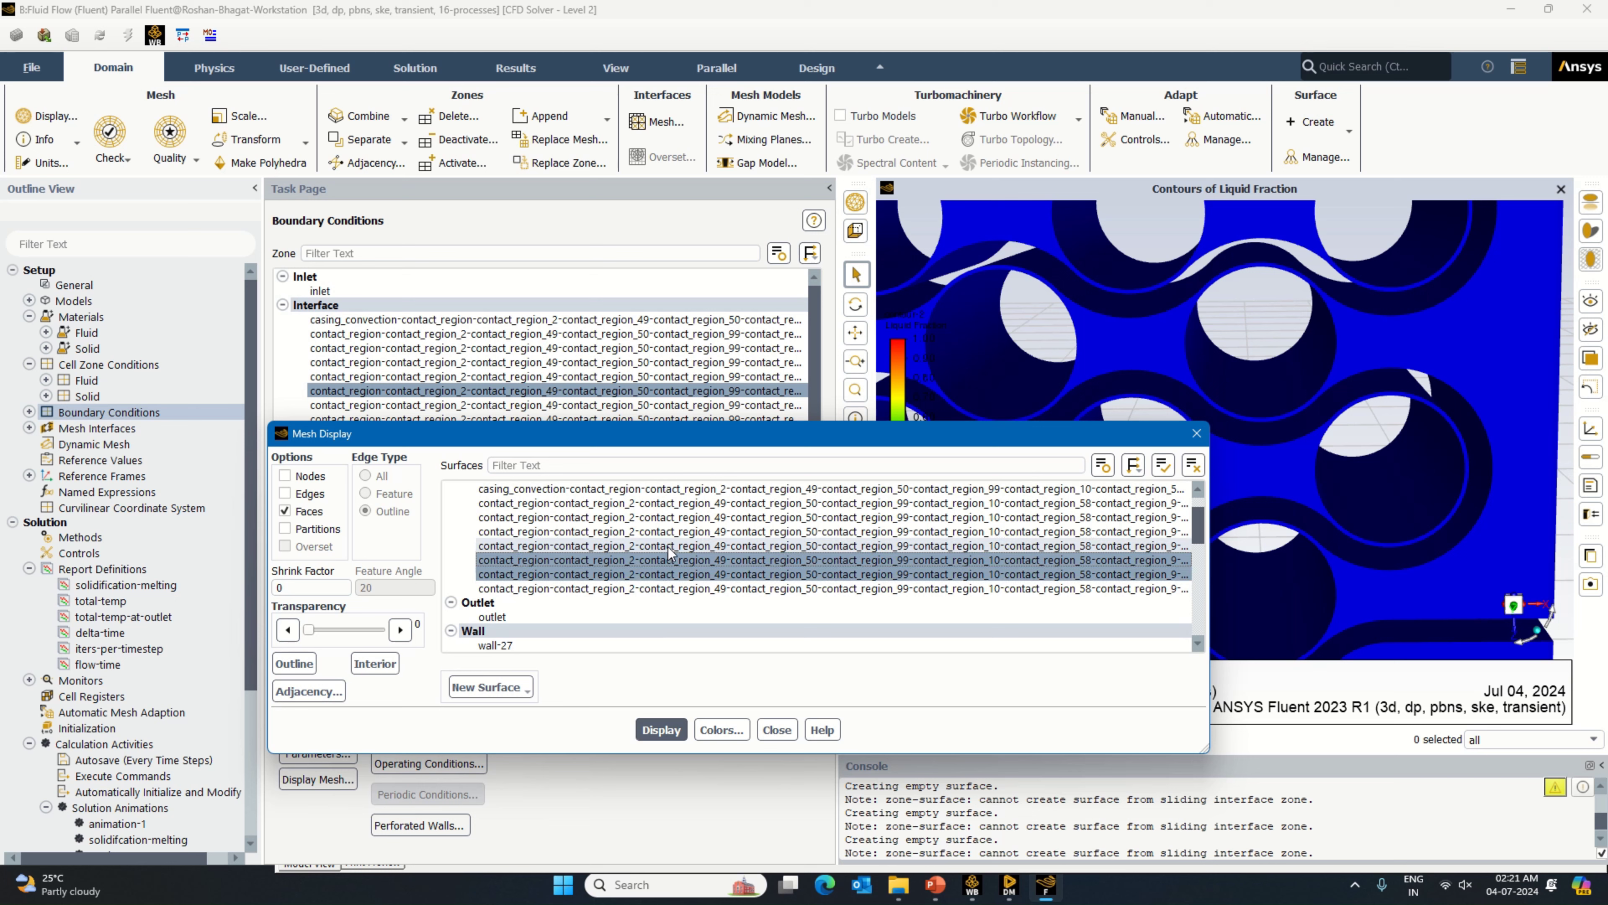
click(662, 730)
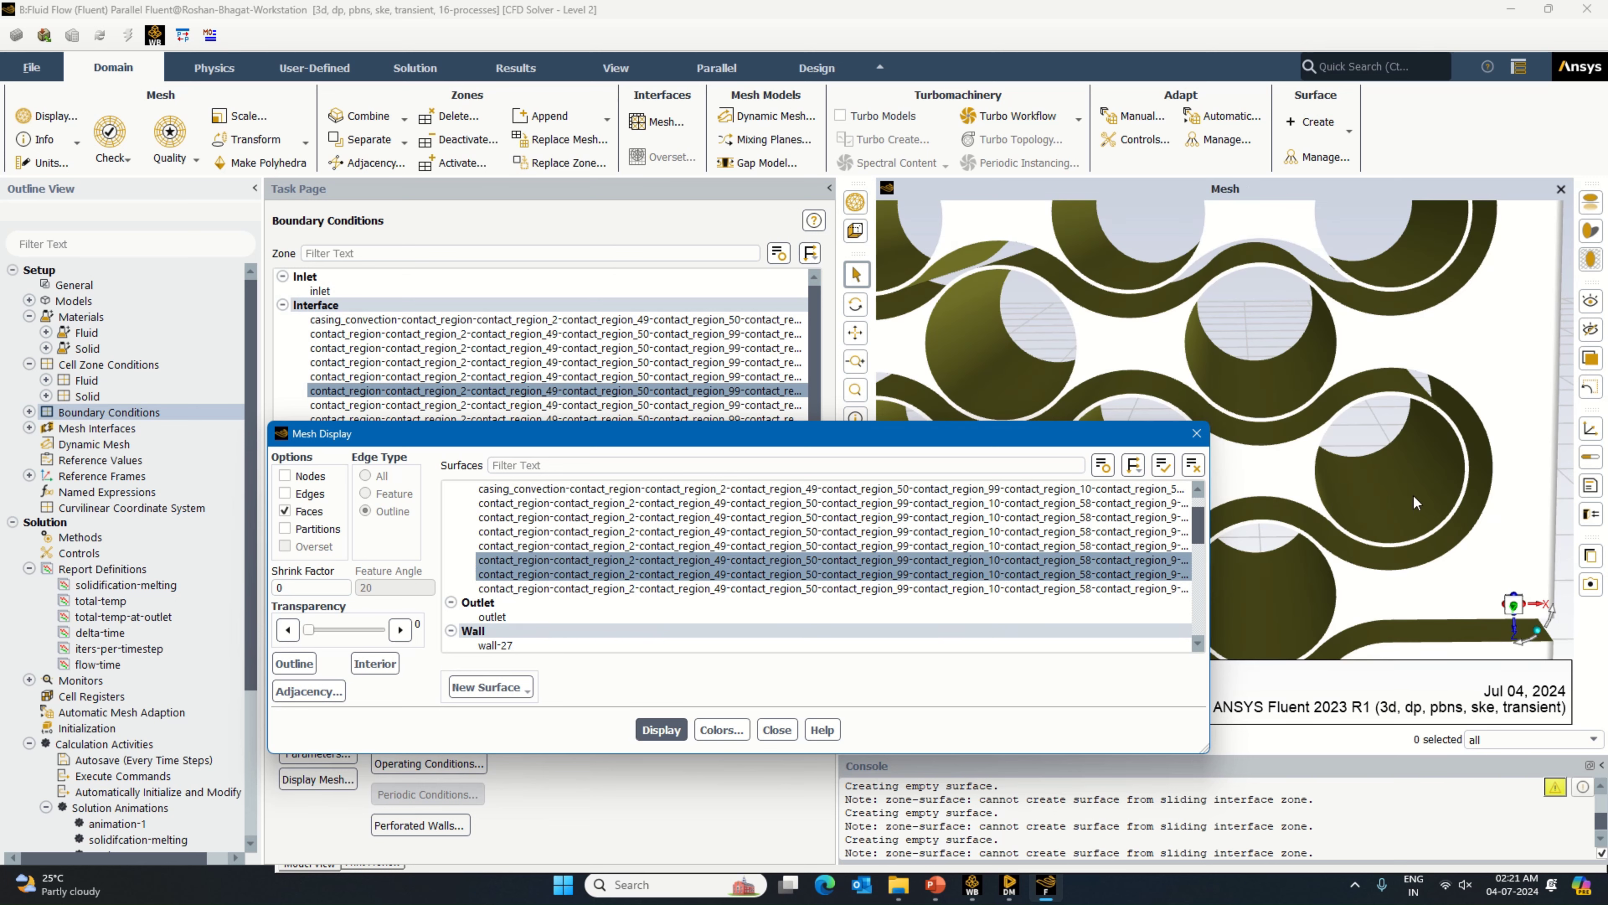
scroll(1505, 489, up, 5)
scroll(1441, 441, up, 6)
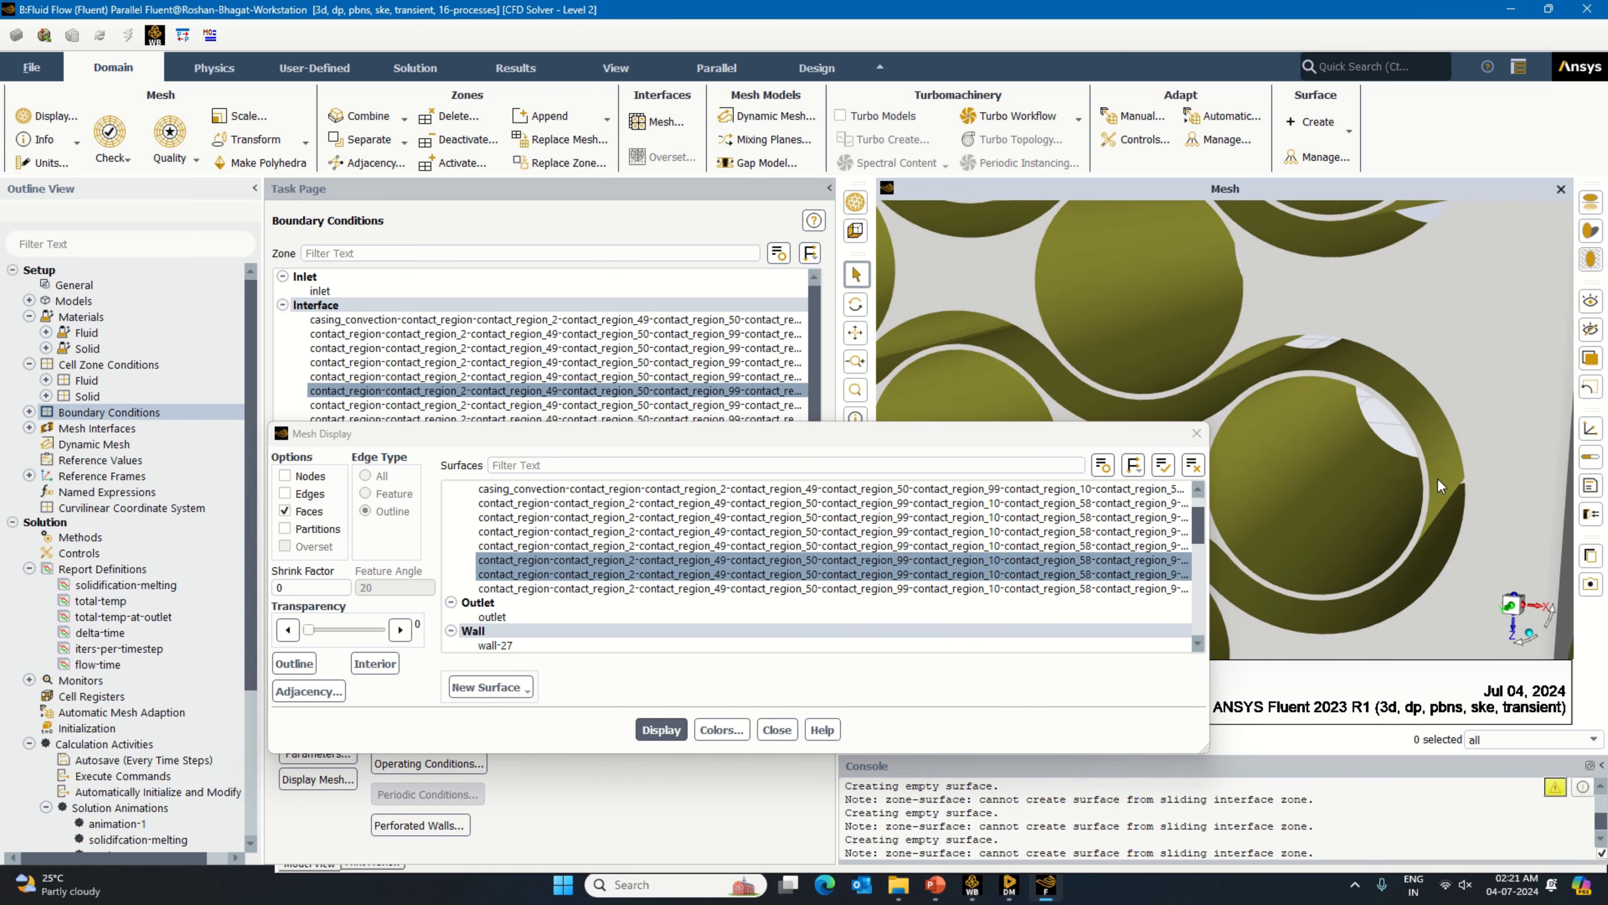
scroll(1455, 474, down, 8)
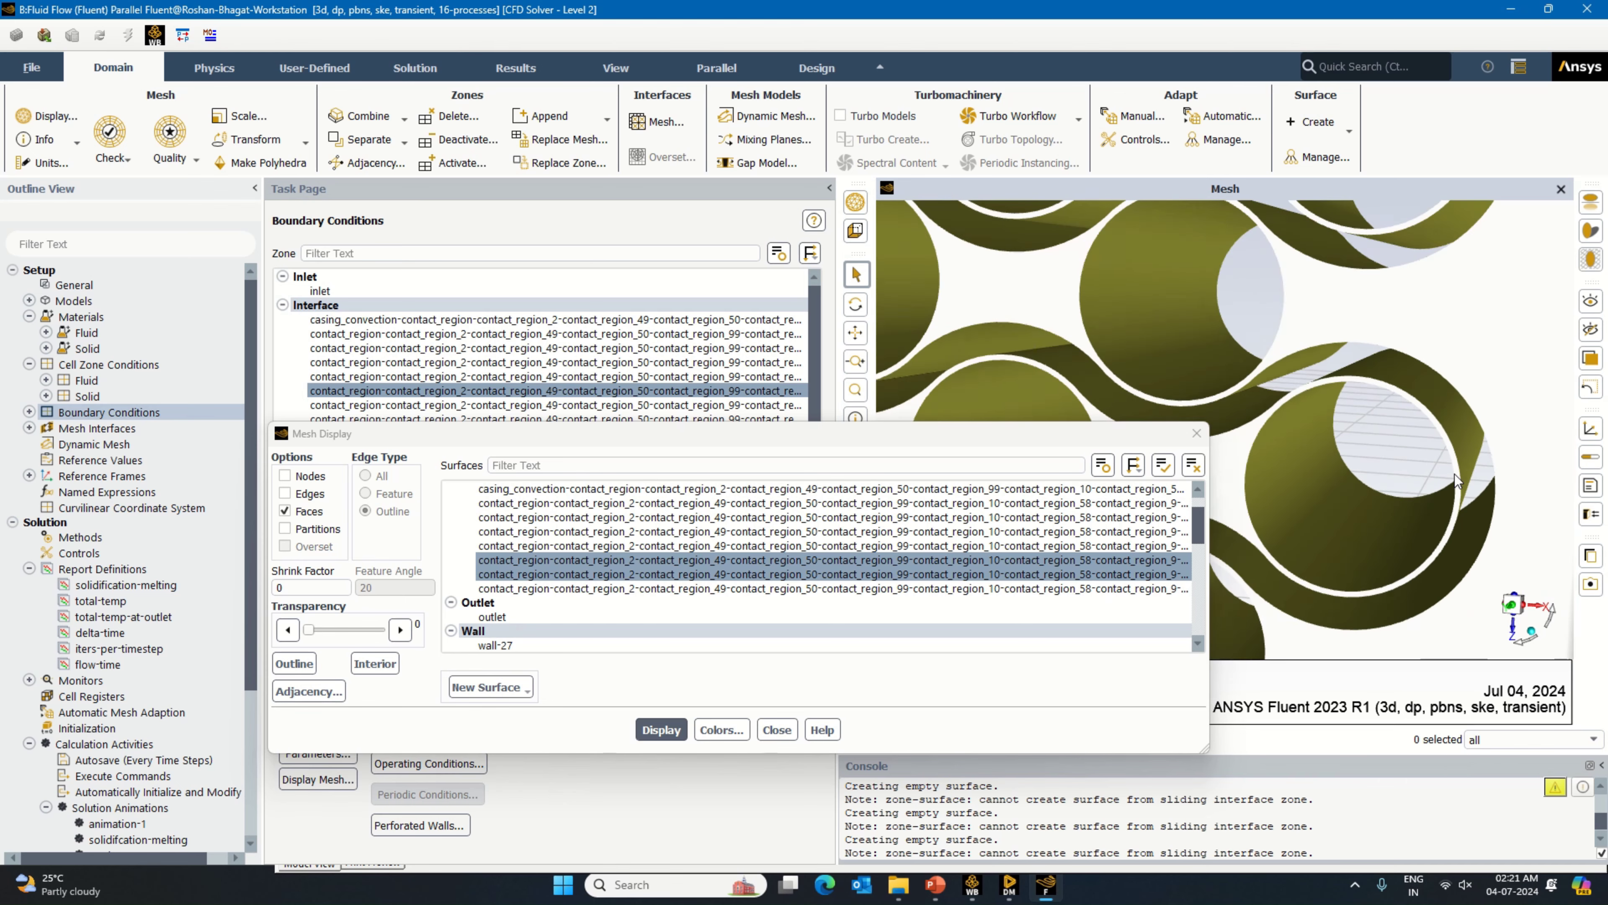
mouse_move(1447, 458)
mouse_down()
mouse_move(1465, 427)
mouse_move(1468, 454)
mouse_move(1436, 472)
mouse_up()
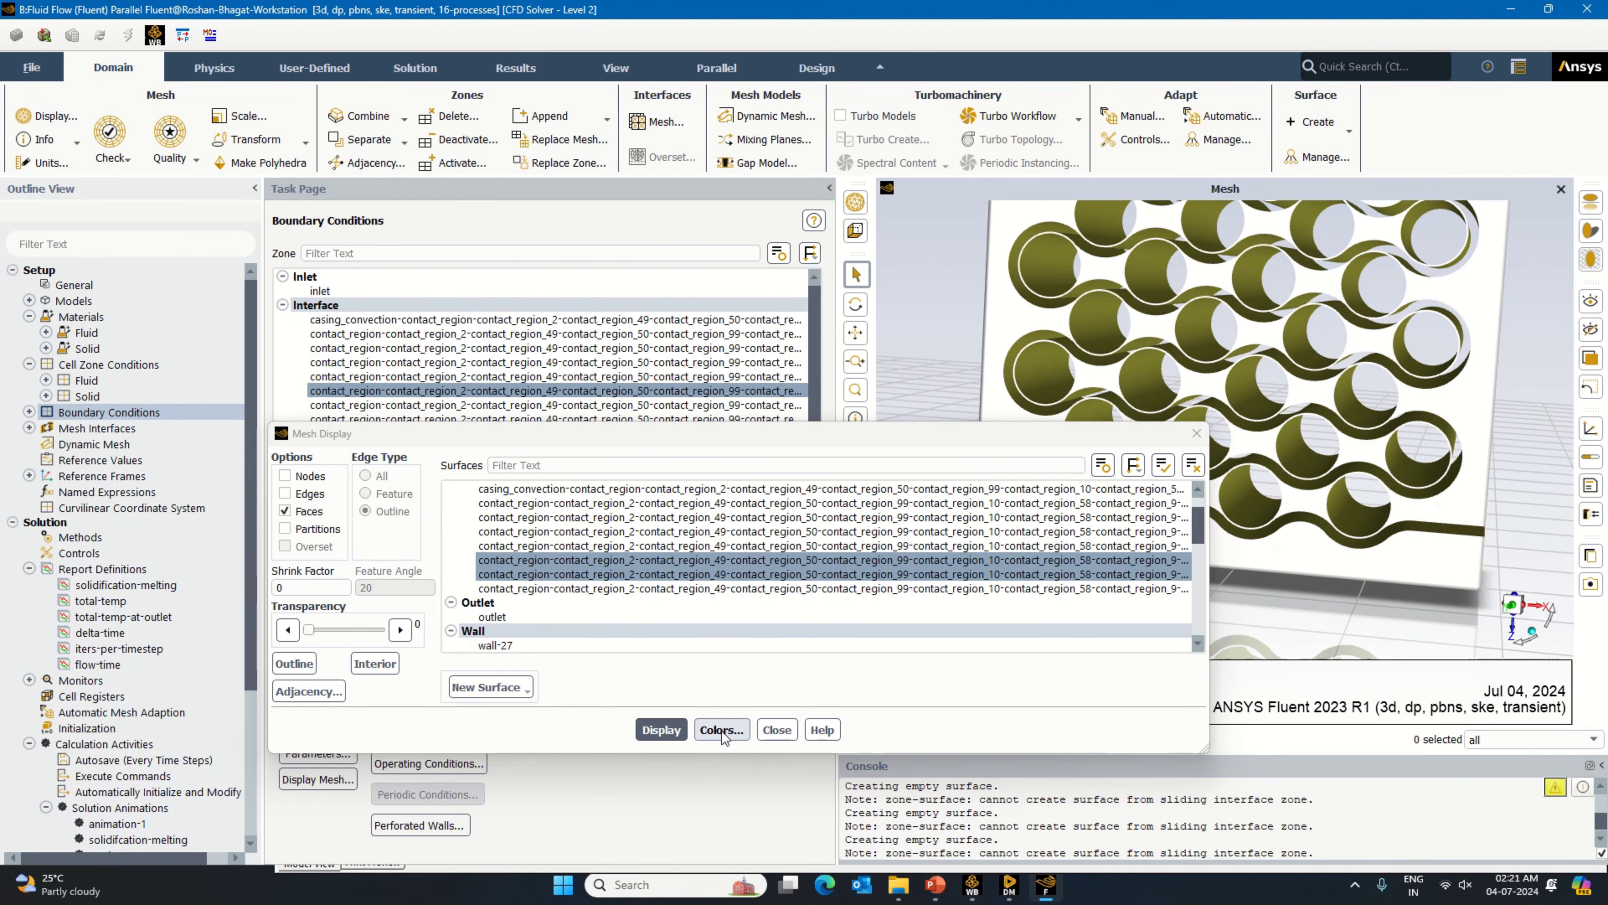
Step: Display the fifth interface surface instead of the sixth, together with the seventh, and inspect the mesh for comparison
click(673, 546)
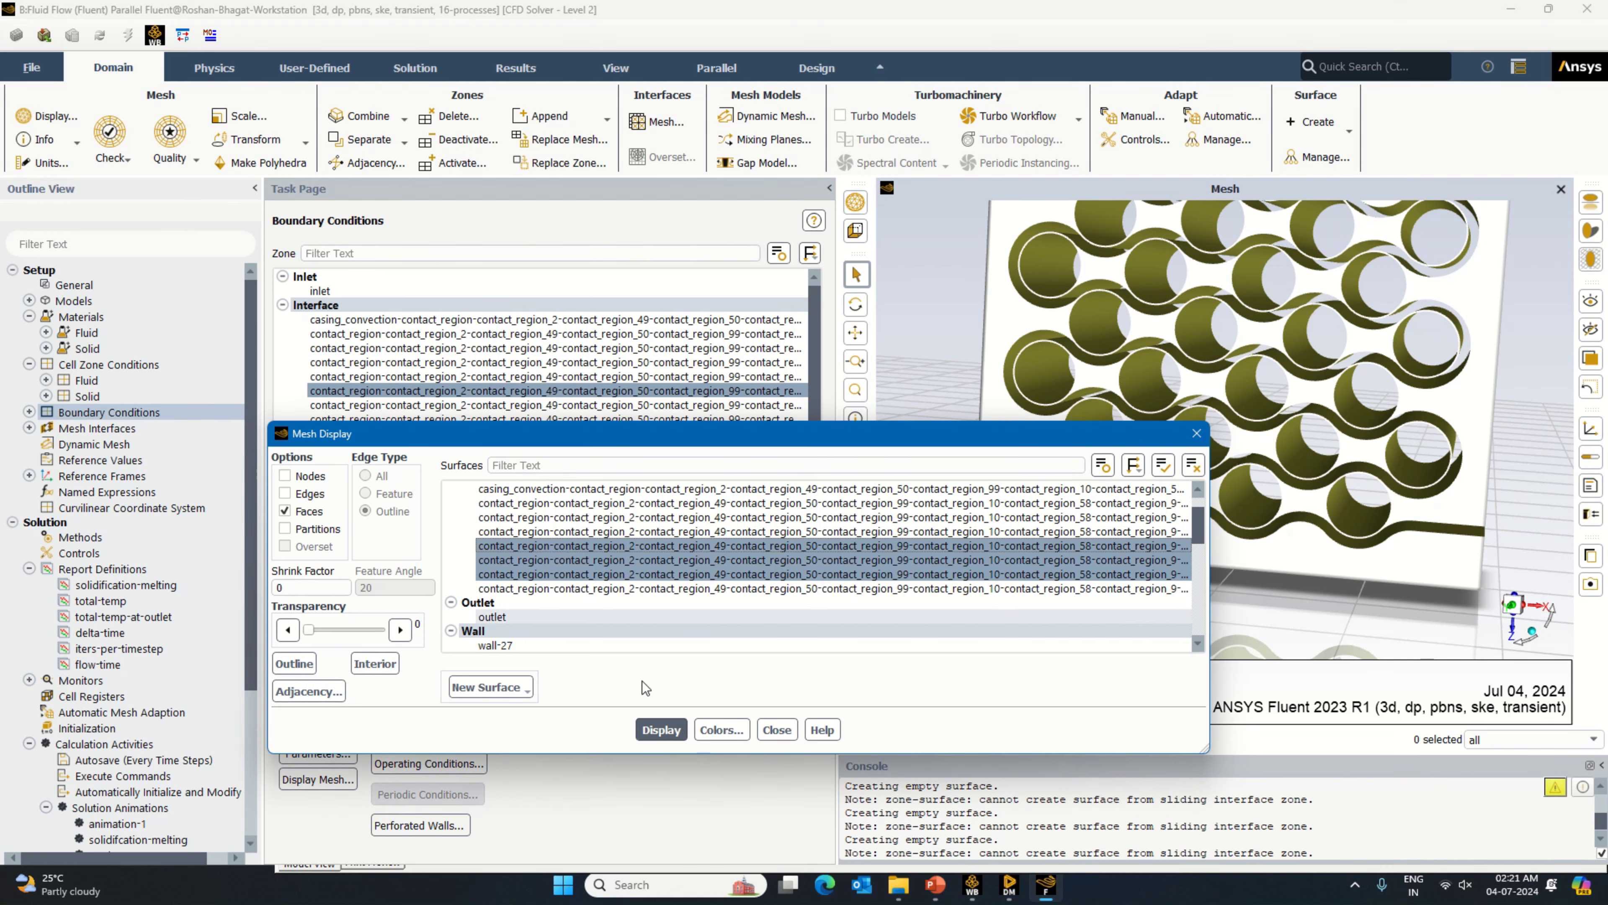
drag(1303, 446, 1396, 434)
ctrl+click(918, 560)
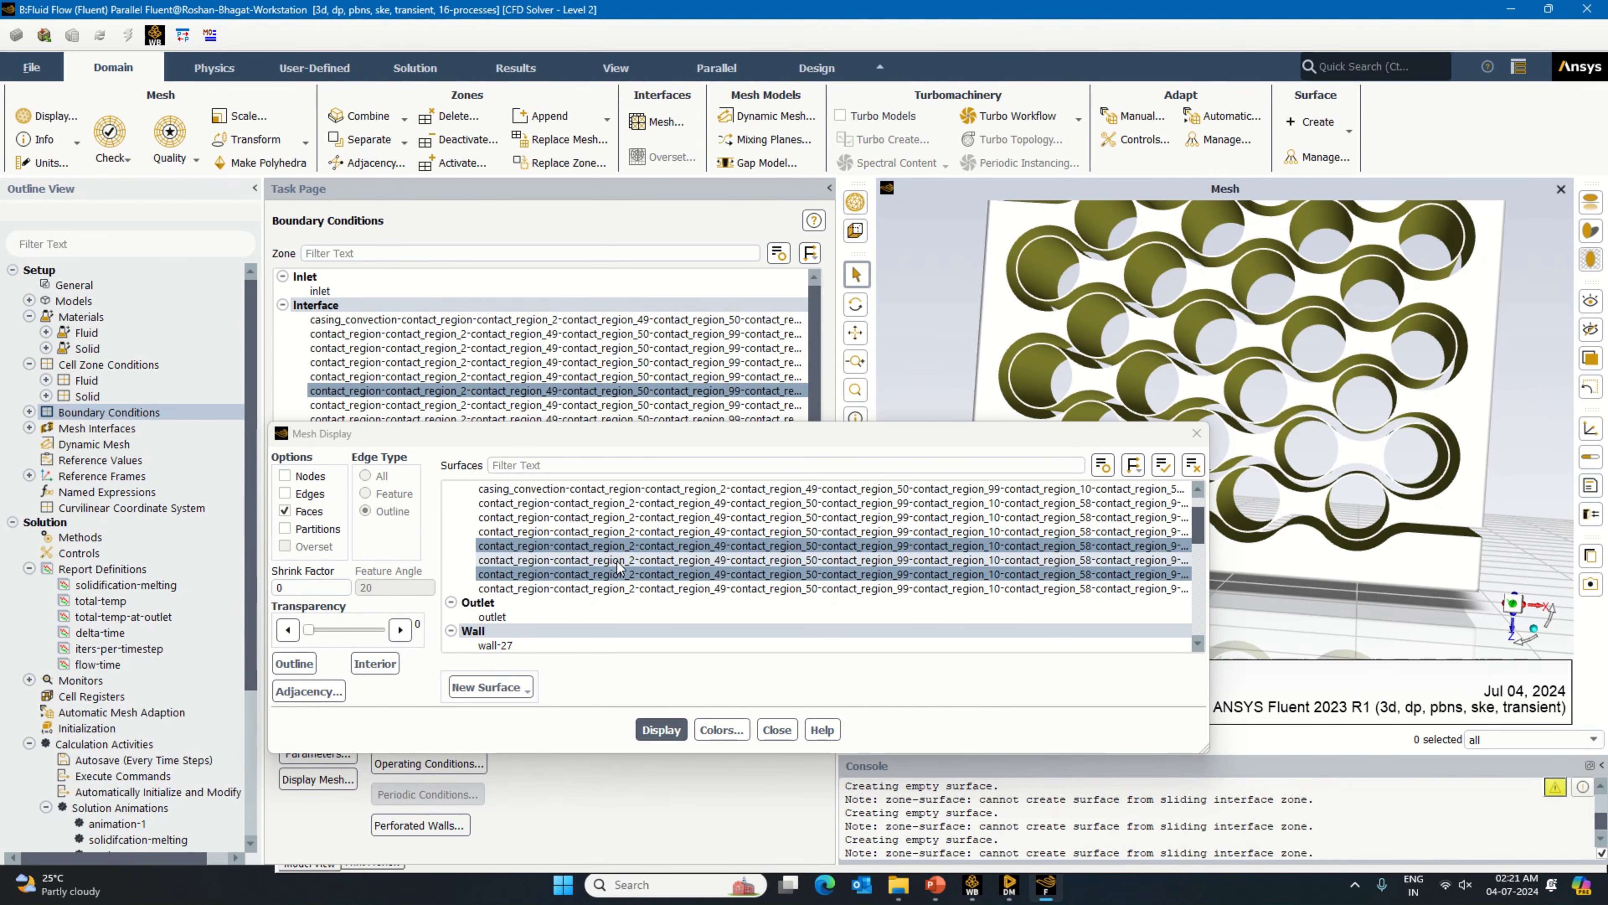
click(661, 729)
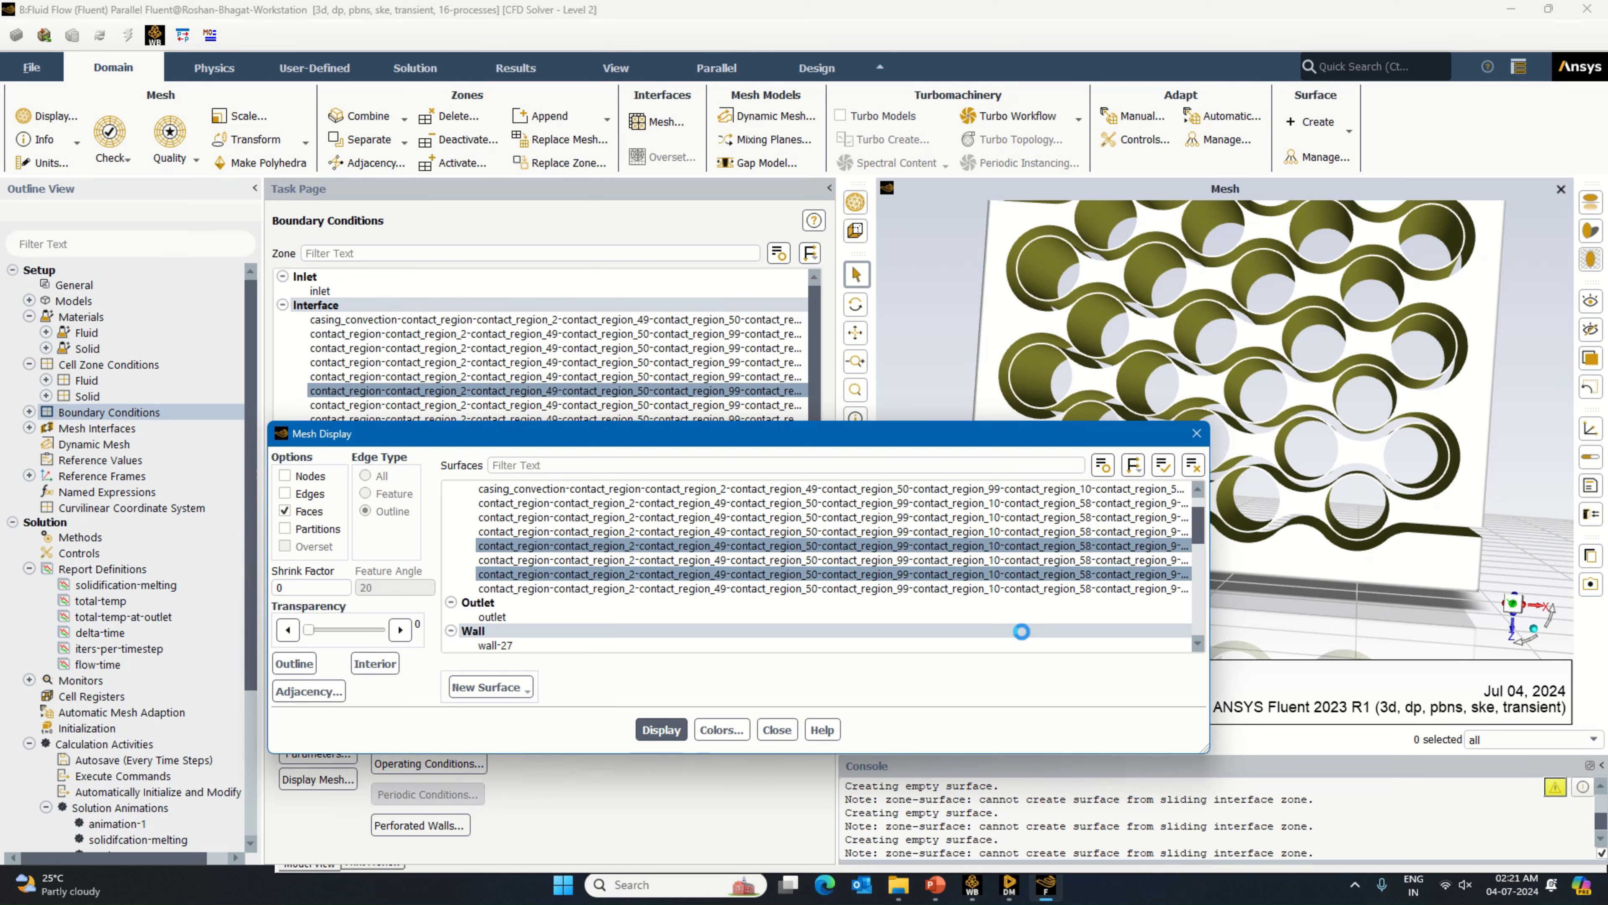
drag(1396, 435, 1402, 506)
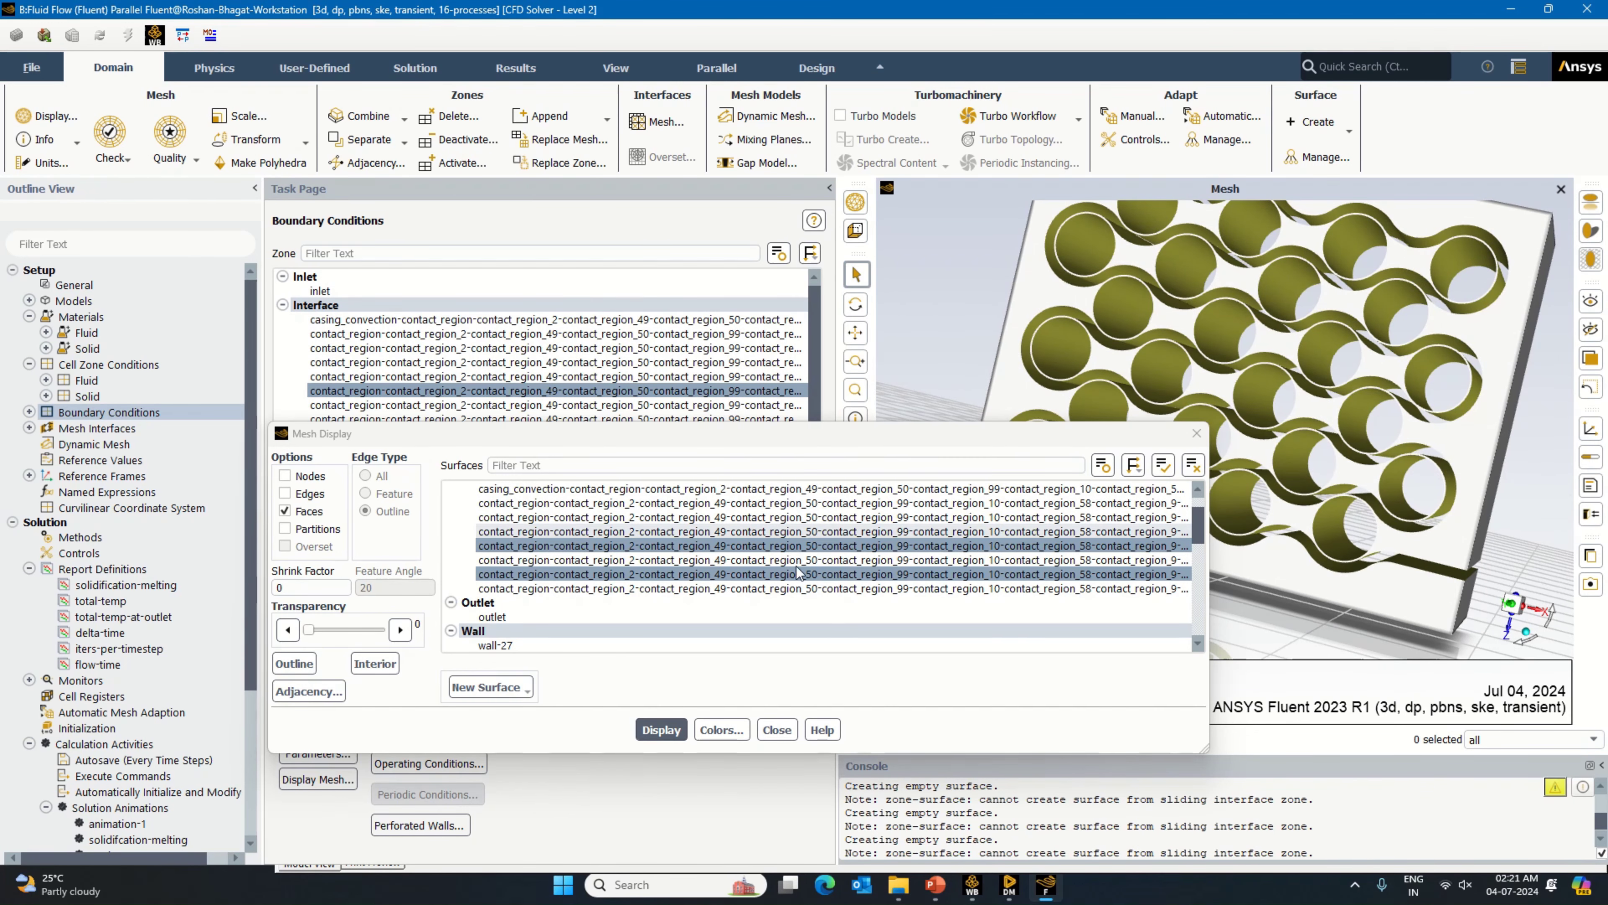
Step: Switch the mesh display back to the sixth and seventh interface surfaces, inspect them, and close the mesh display dialog
click(590, 559)
click(590, 574)
click(590, 573)
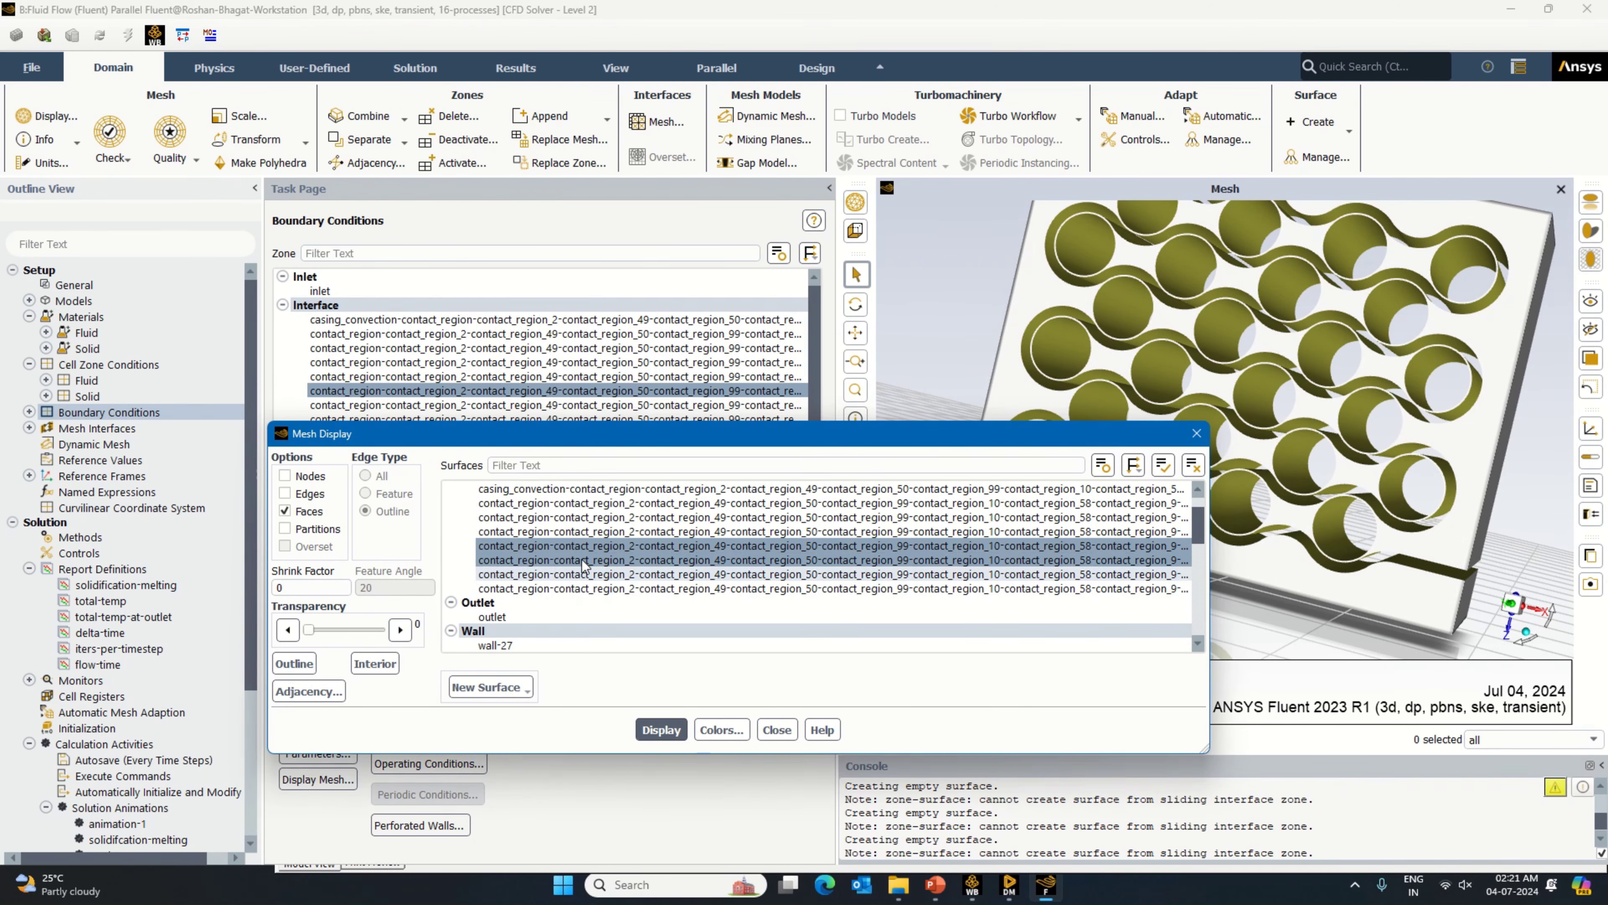
click(570, 546)
click(661, 729)
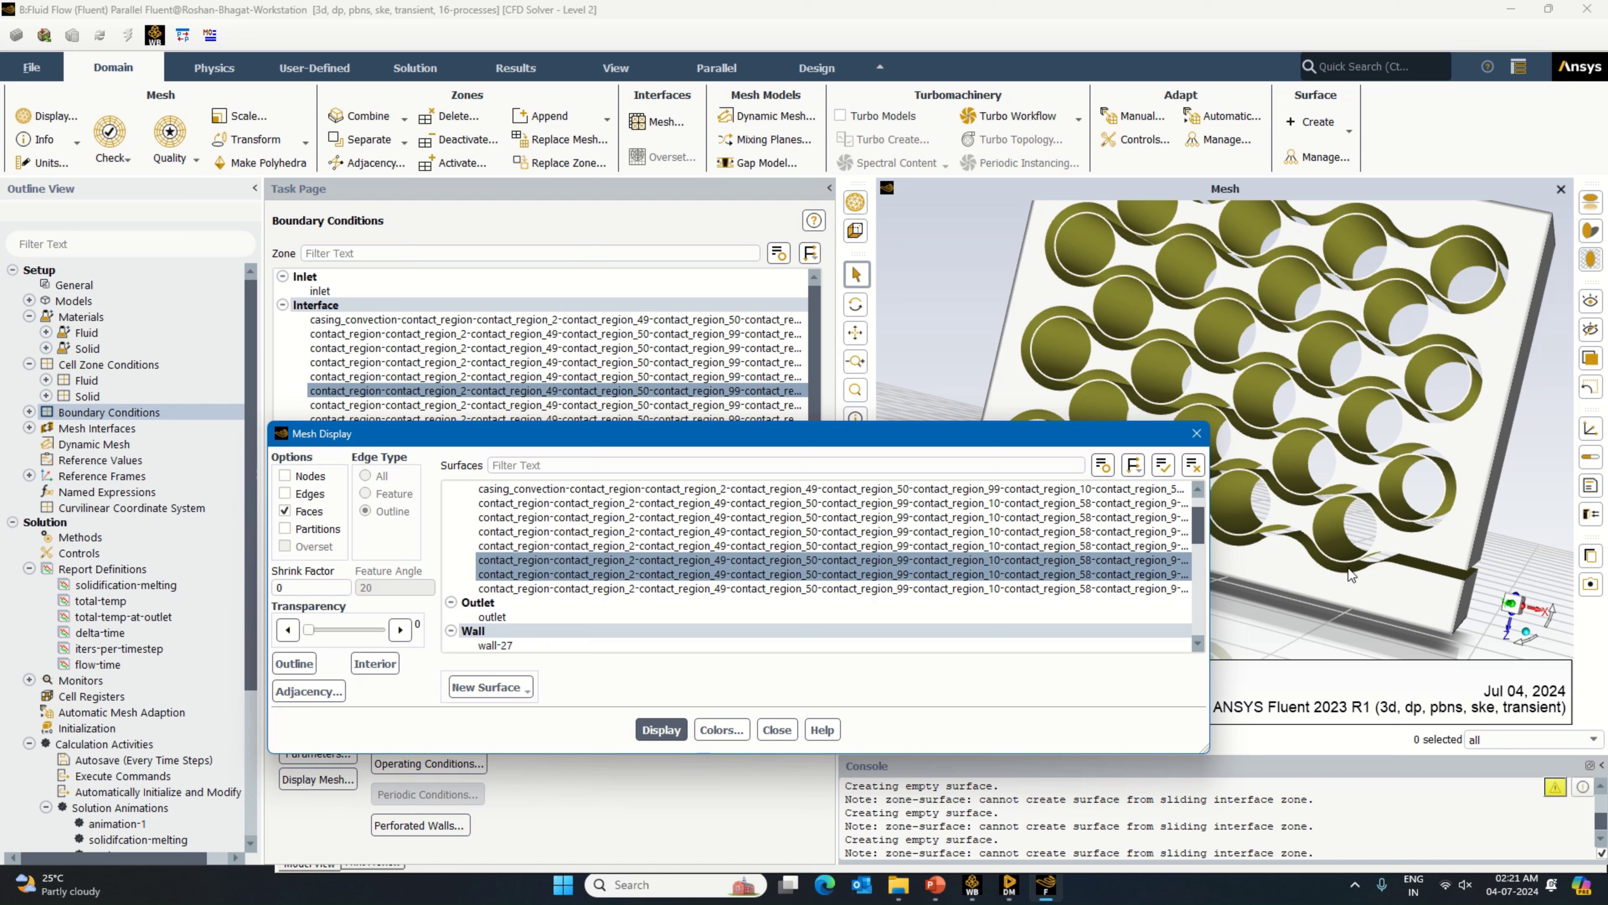
mouse_move(1388, 531)
mouse_down()
mouse_move(1419, 541)
mouse_move(1307, 536)
mouse_move(1367, 528)
mouse_move(1380, 545)
mouse_up()
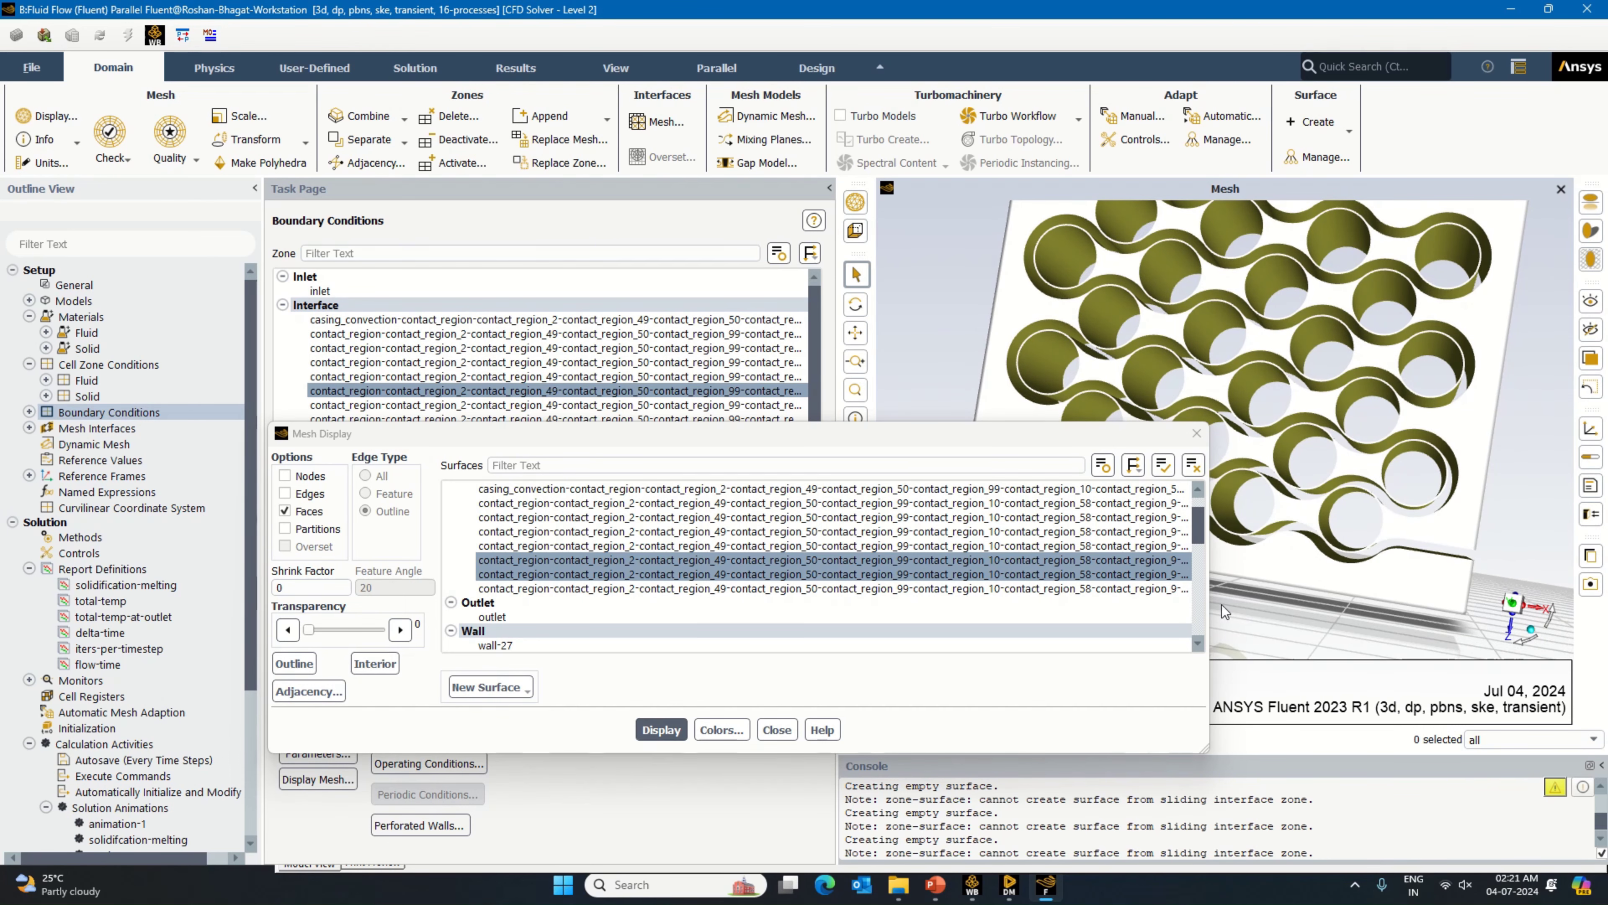
click(661, 730)
click(776, 729)
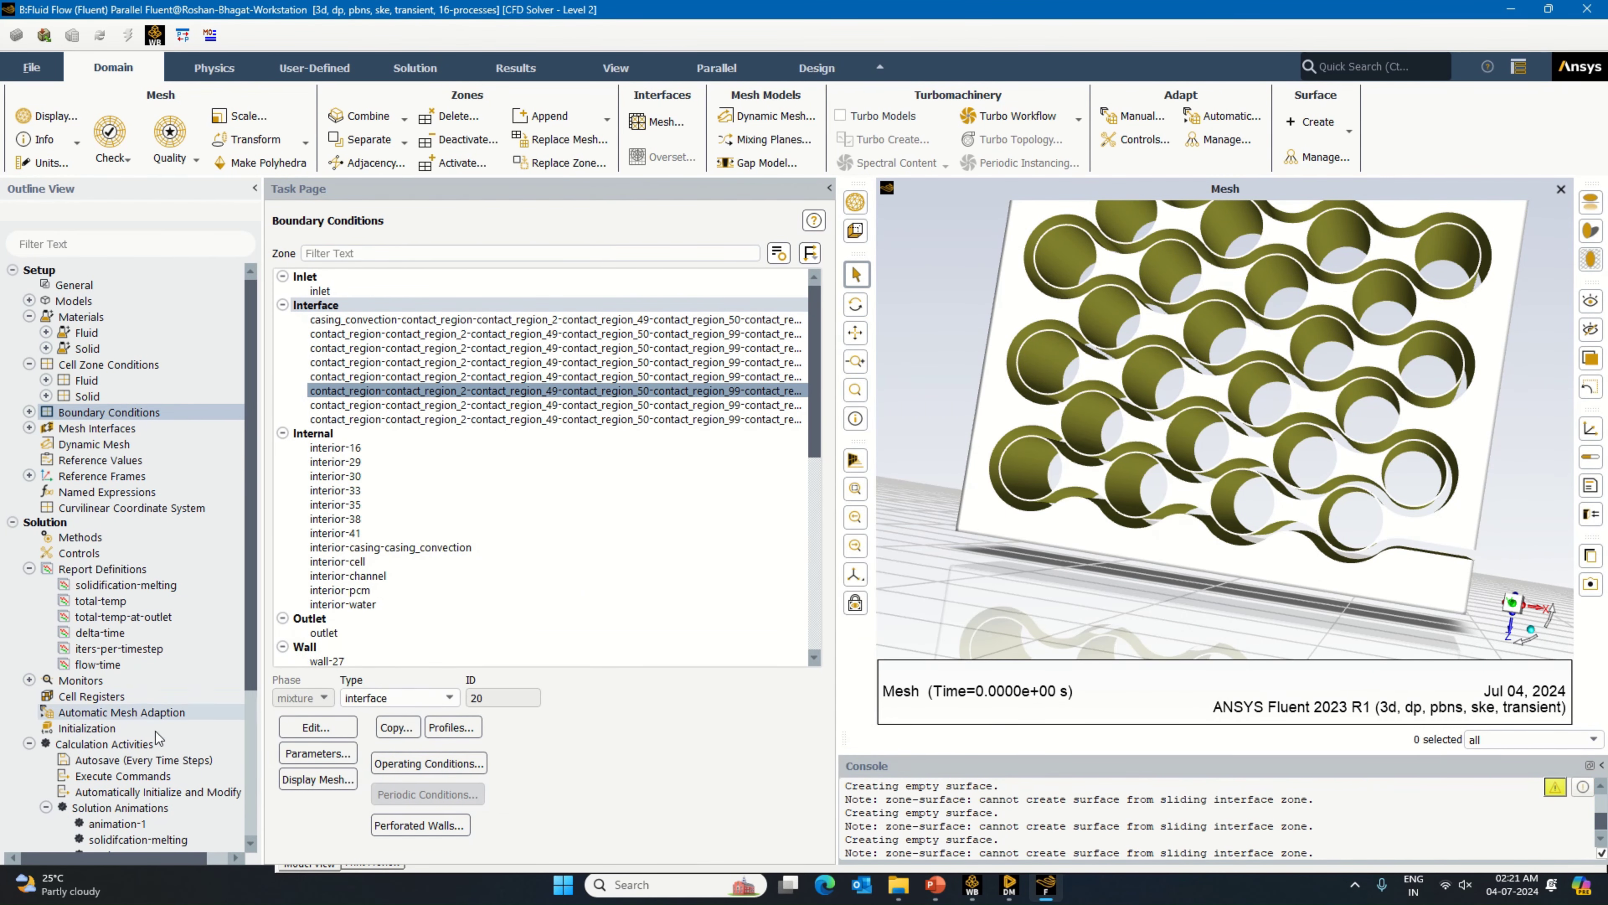
Step: Initialize the solution with the standard initialization method and confirm overwriting the existing data
scroll(127, 707, down, 3)
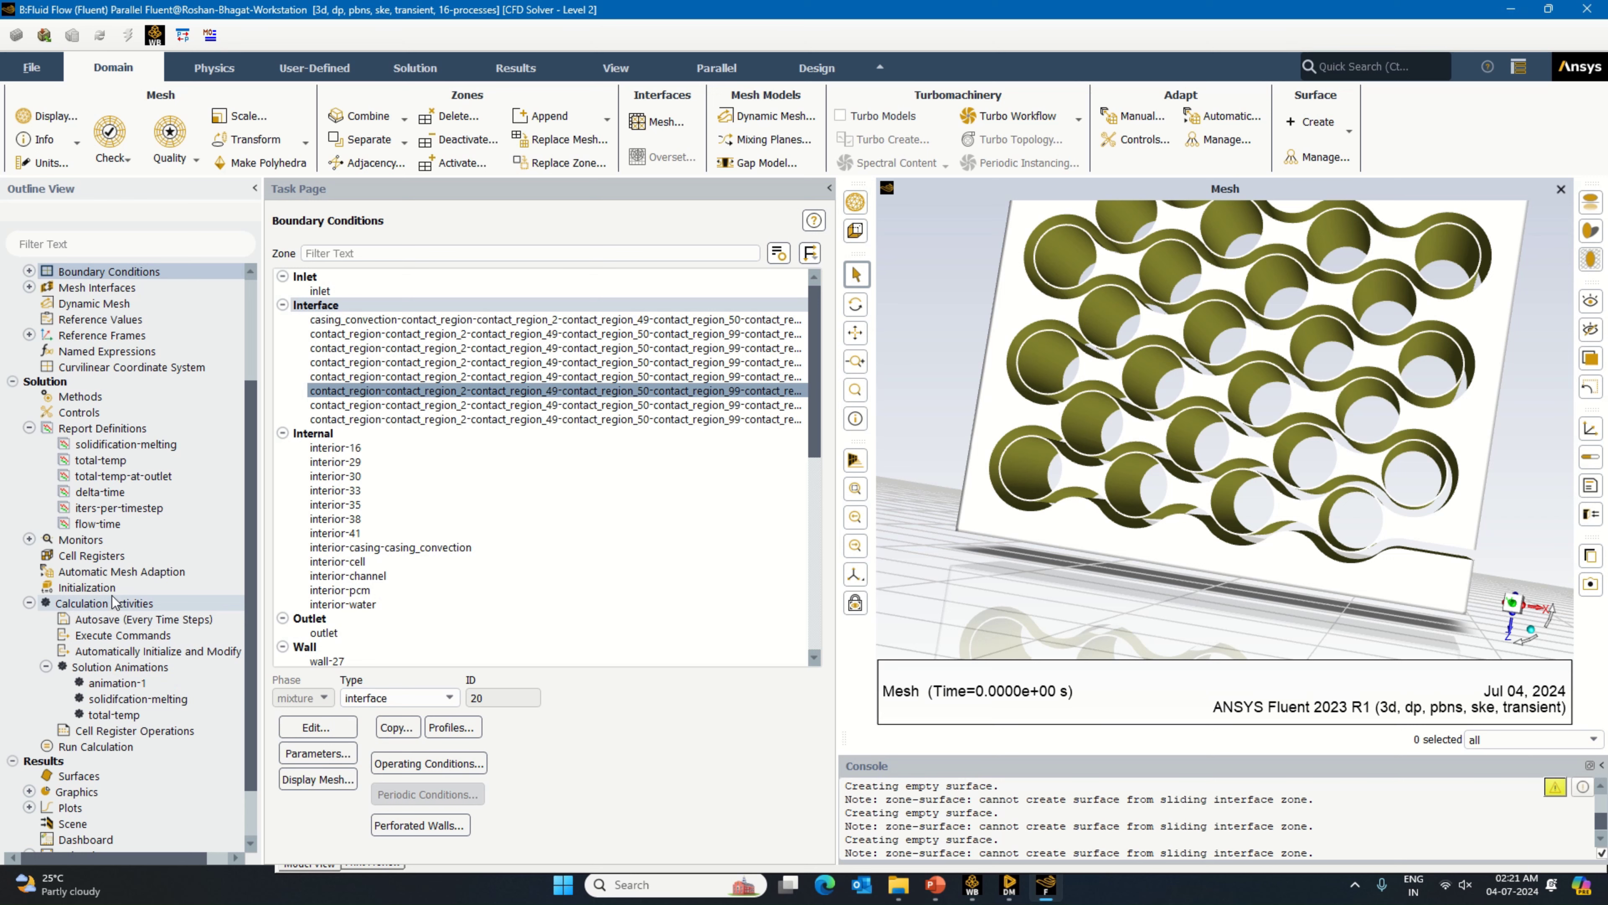
click(86, 587)
click(443, 666)
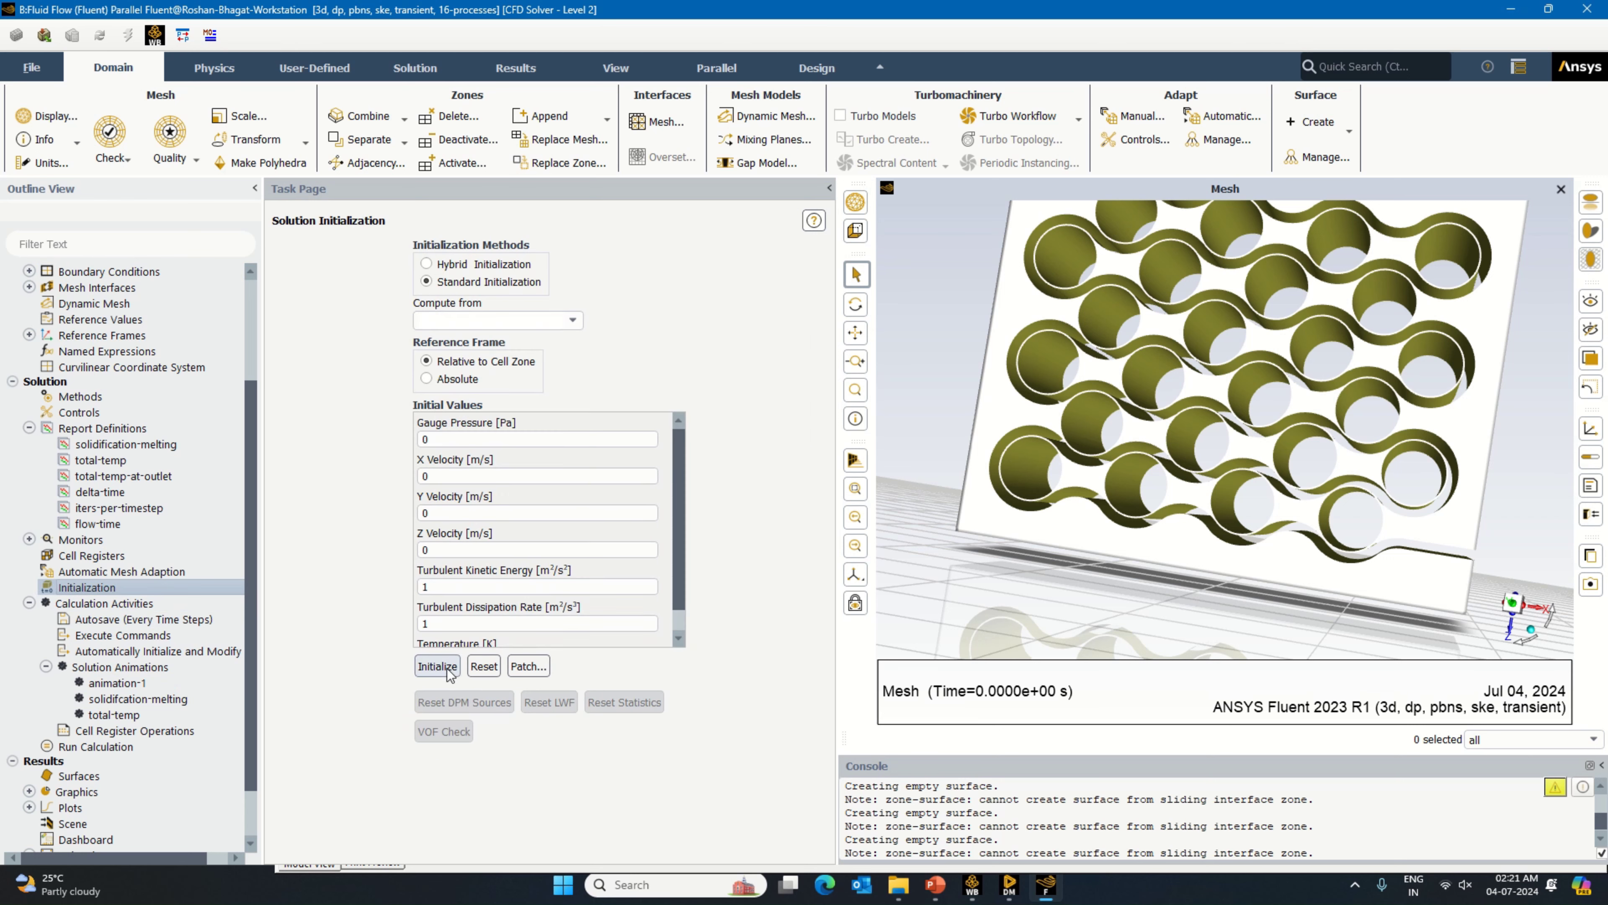
click(947, 522)
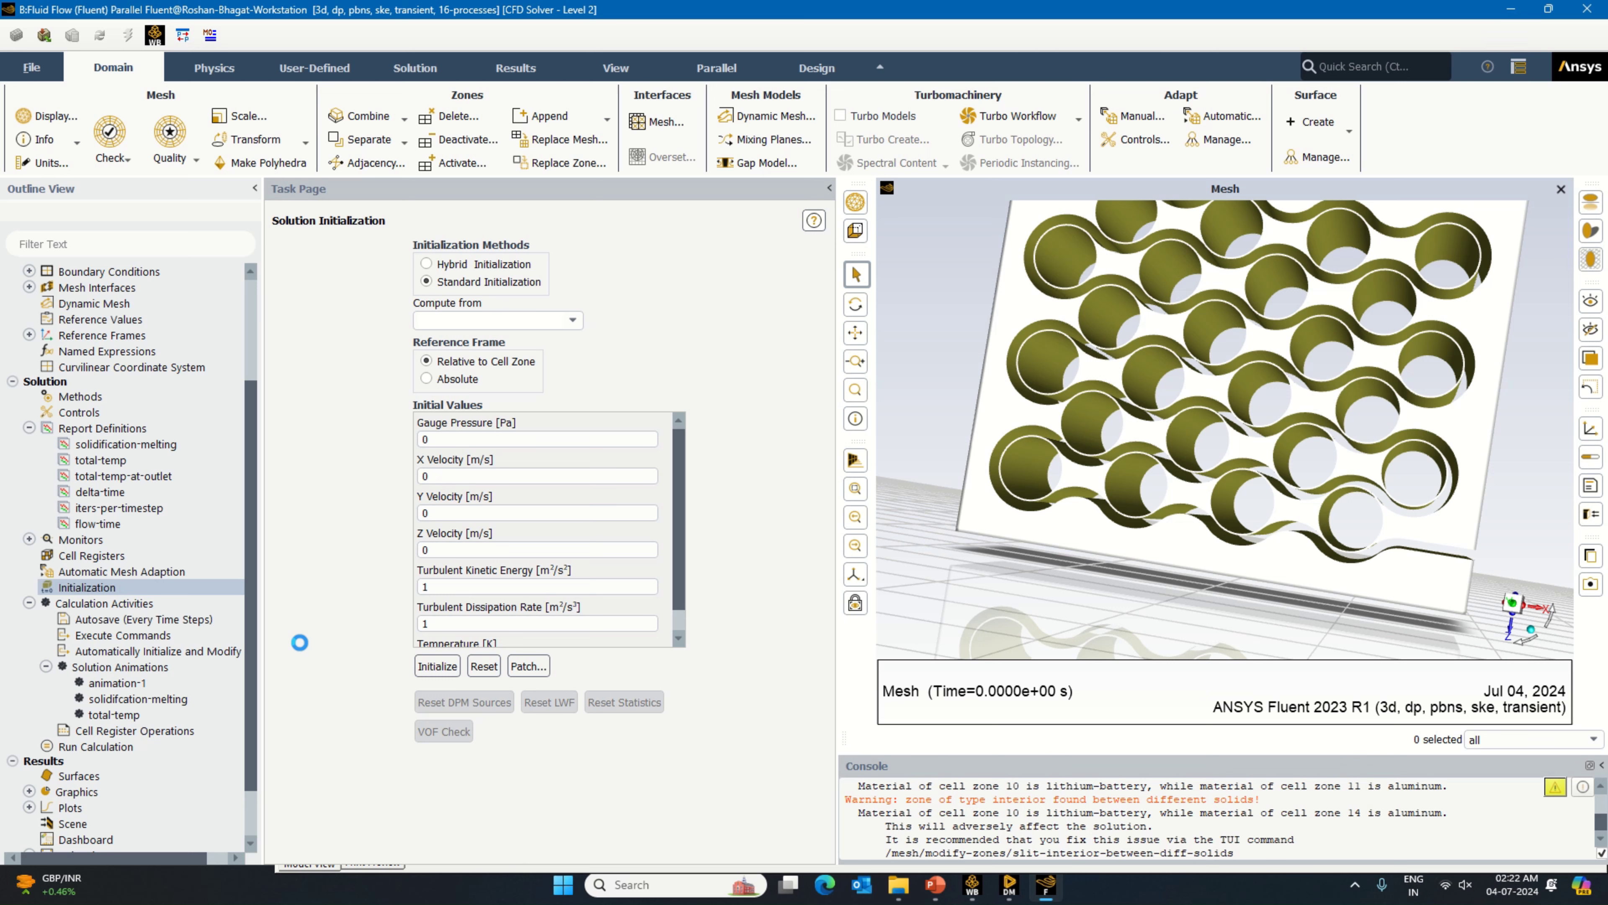
Step: Set the number of time steps to 10, orient the model to the isometric view, and start the calculation
click(95, 746)
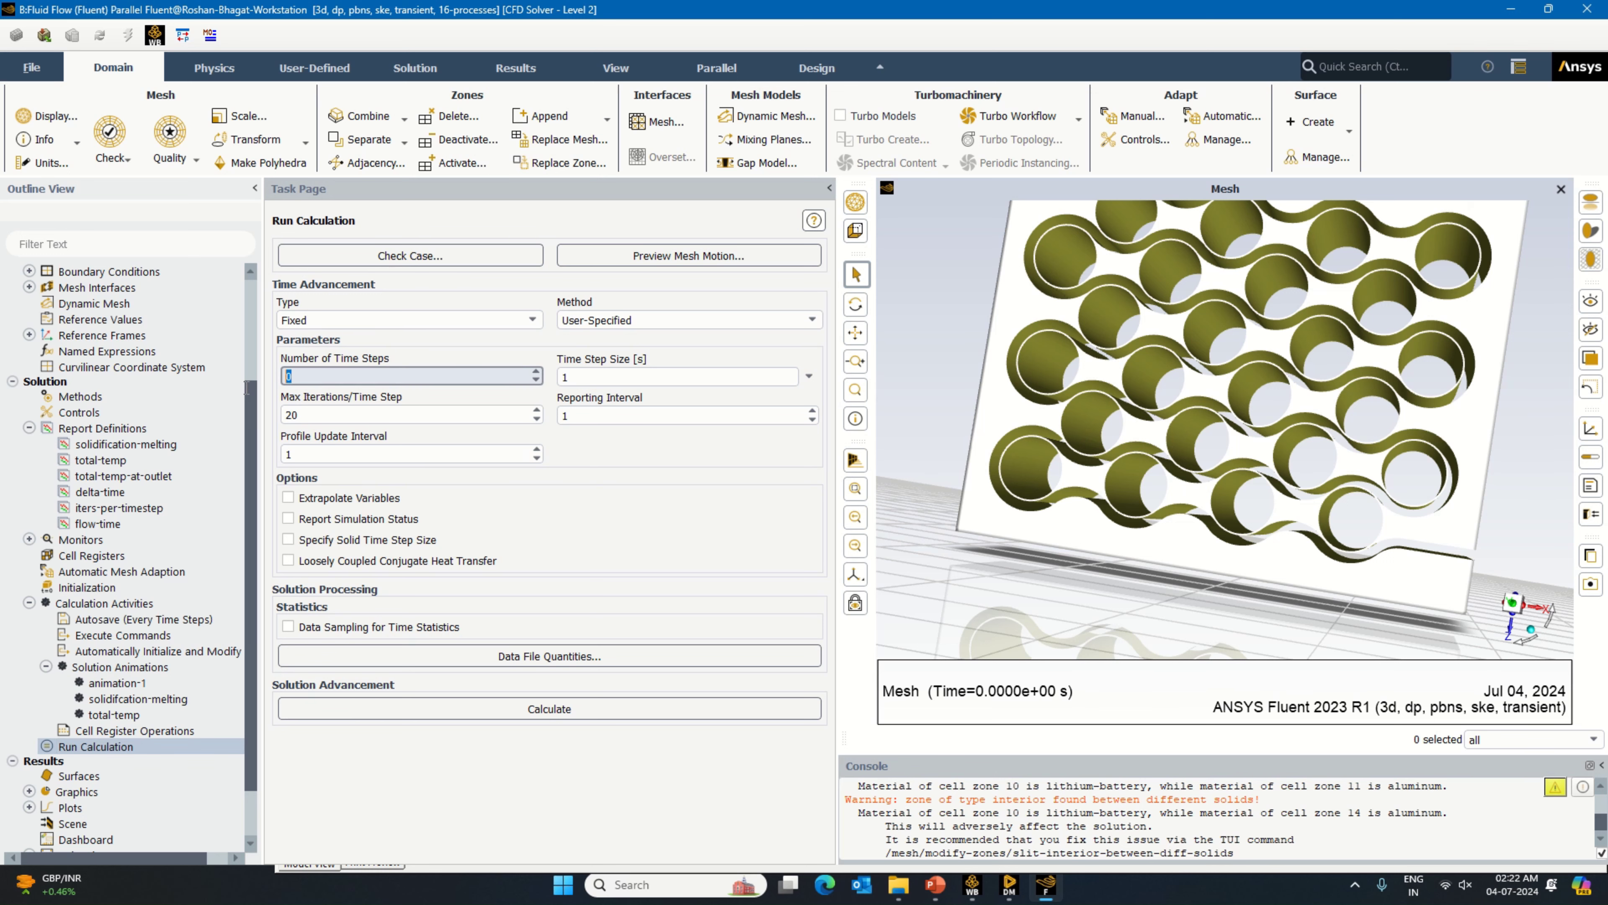
text(10)
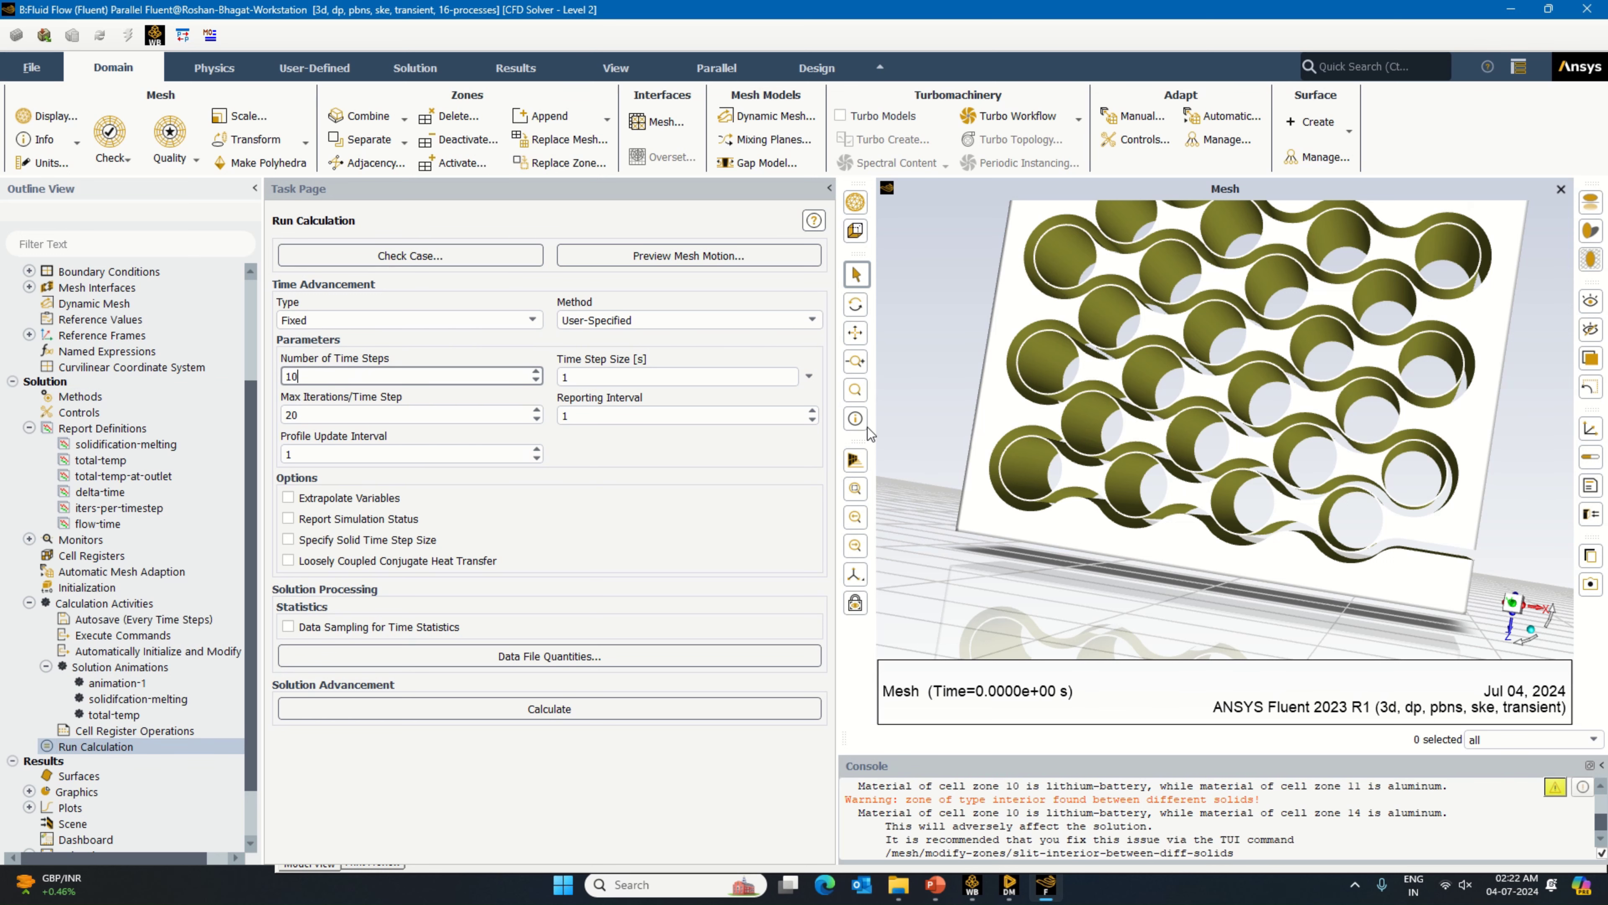
drag(834, 409, 484, 485)
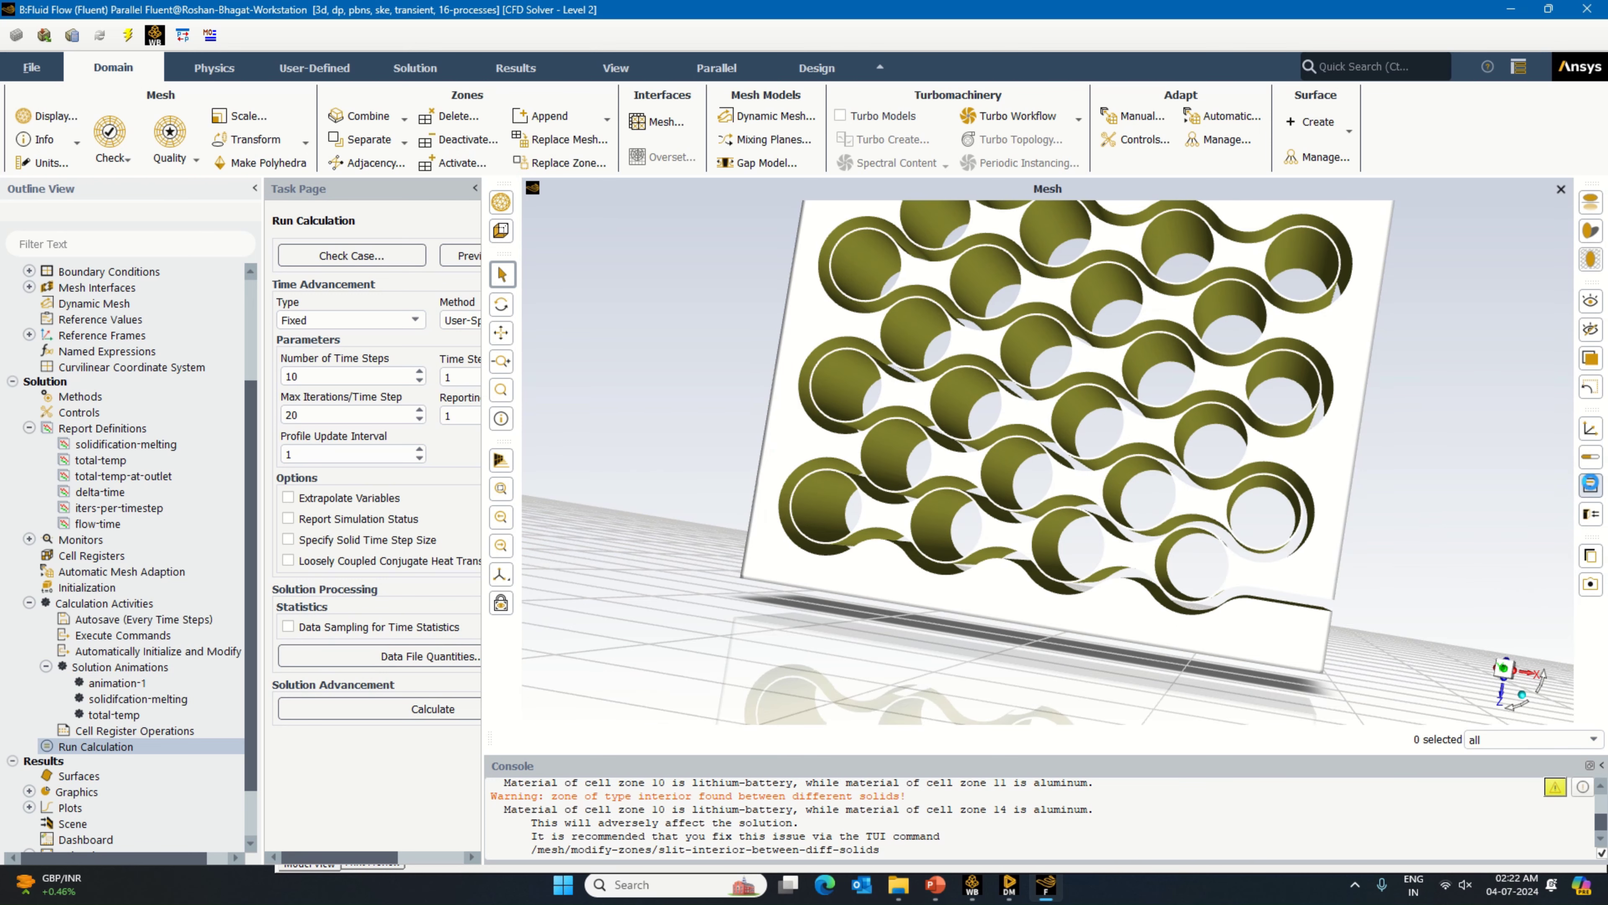
click(1521, 692)
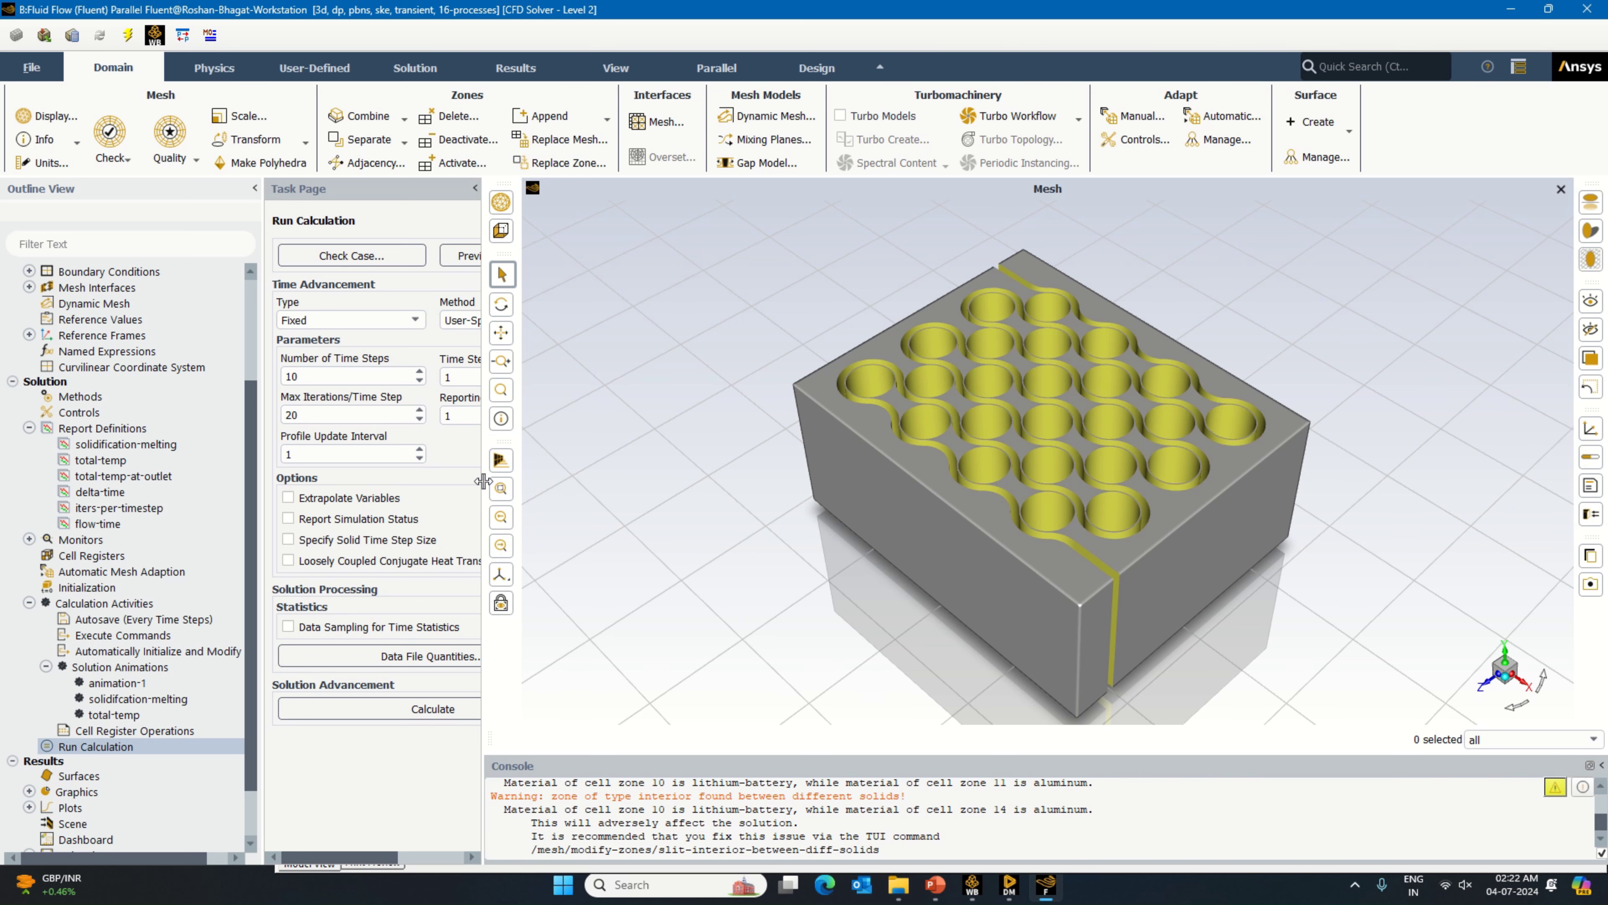
drag(484, 481, 624, 484)
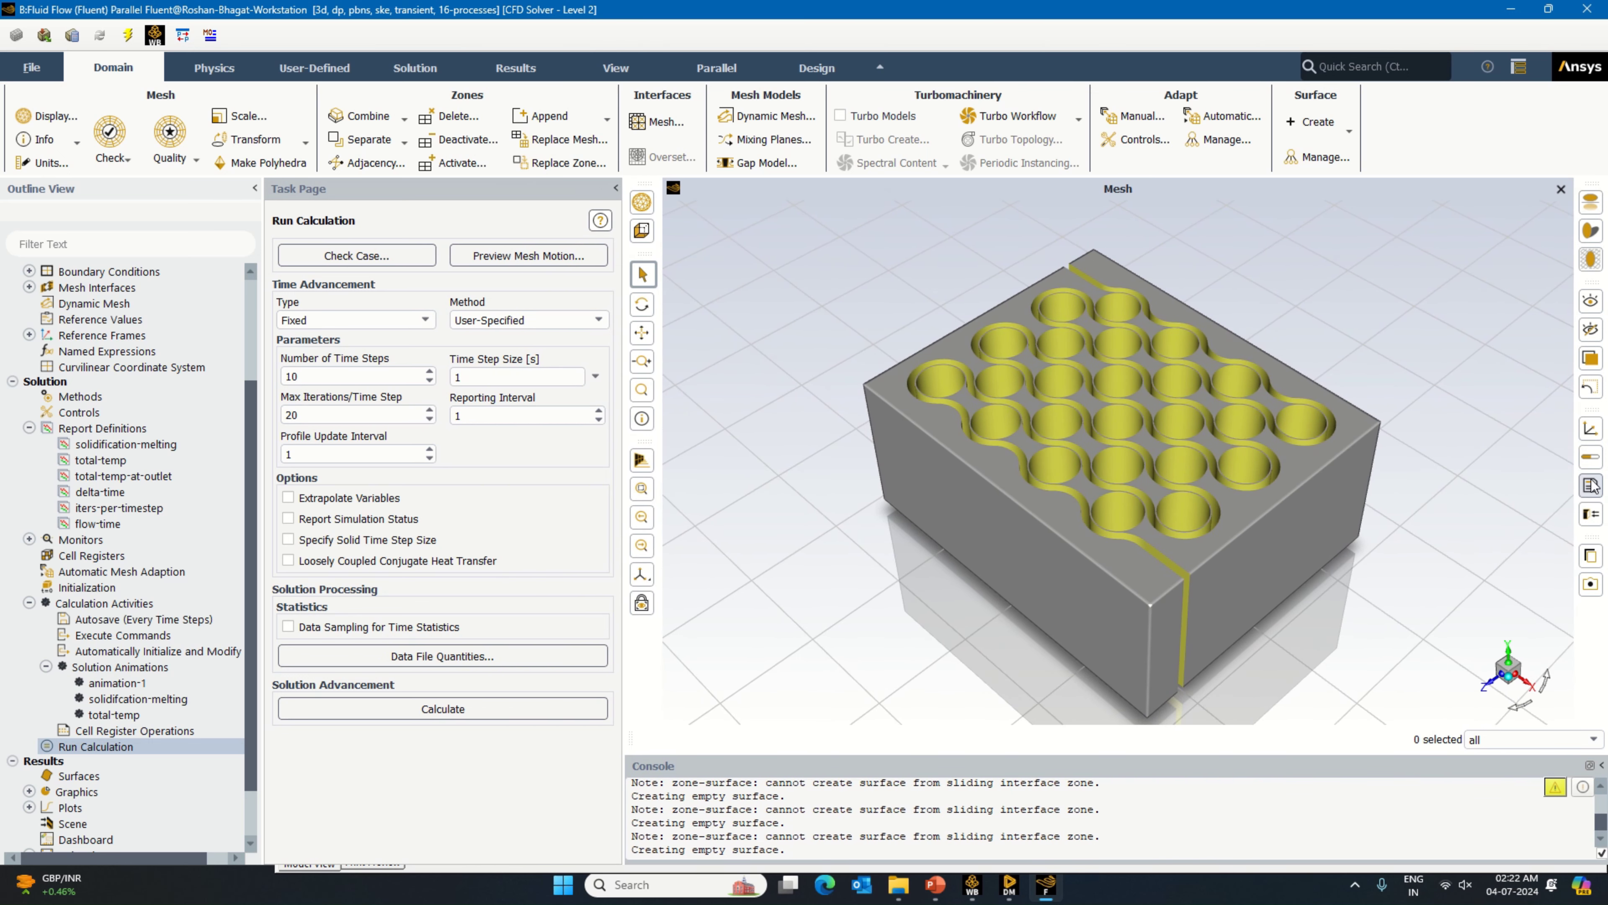
click(1590, 486)
click(525, 710)
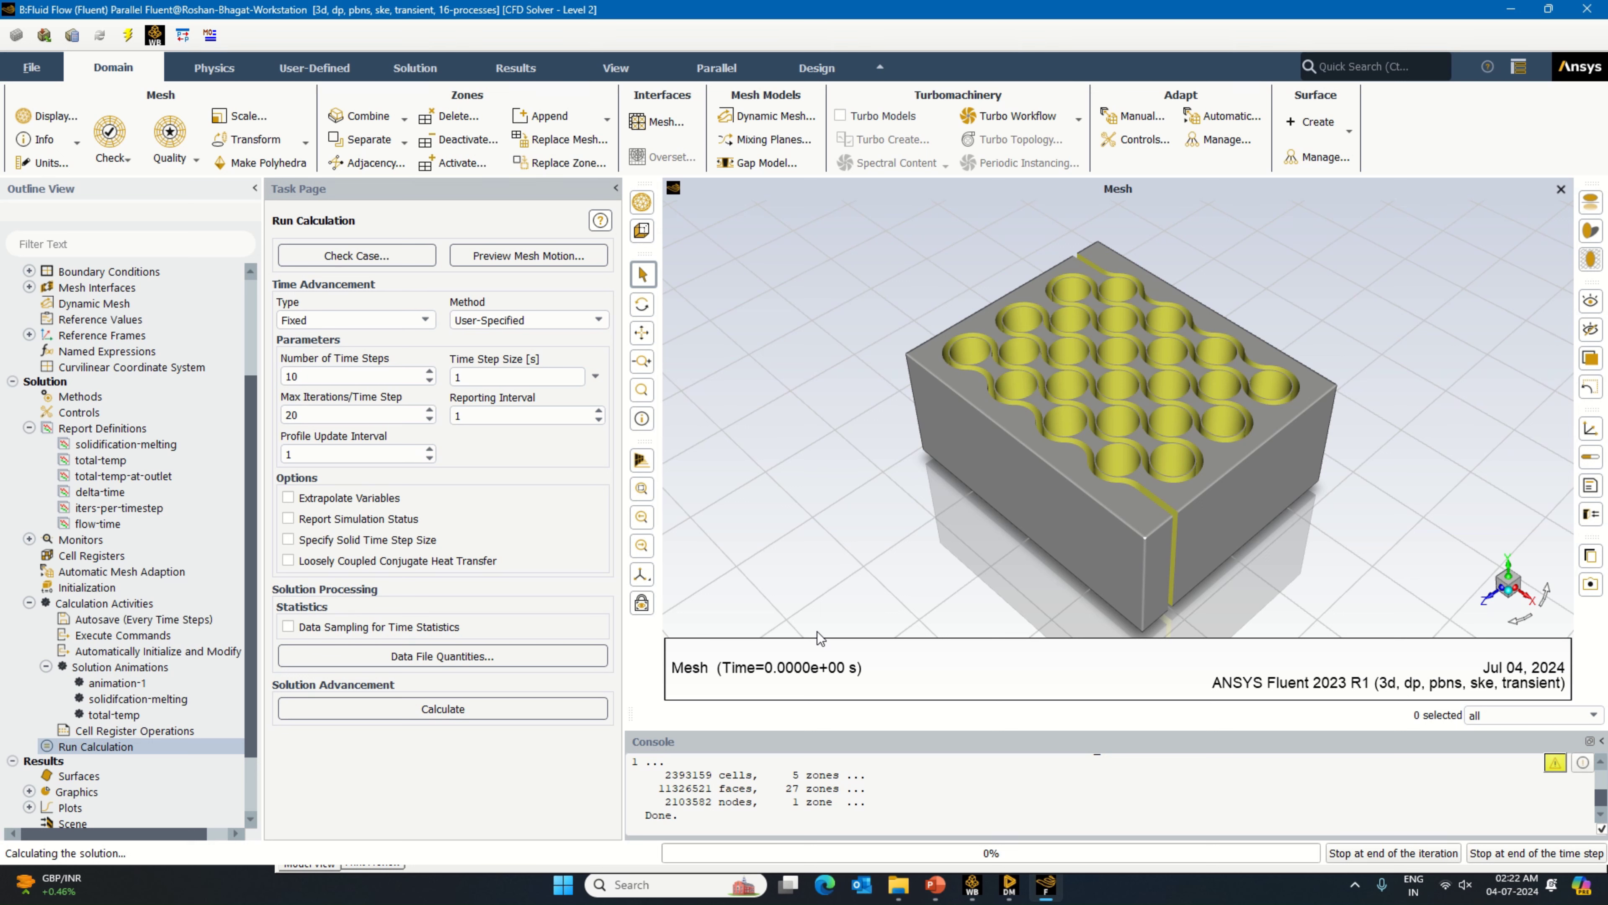
Step: Check the CPU and memory load in Task Manager while the calculation runs, and return to the solver
right_click(1263, 877)
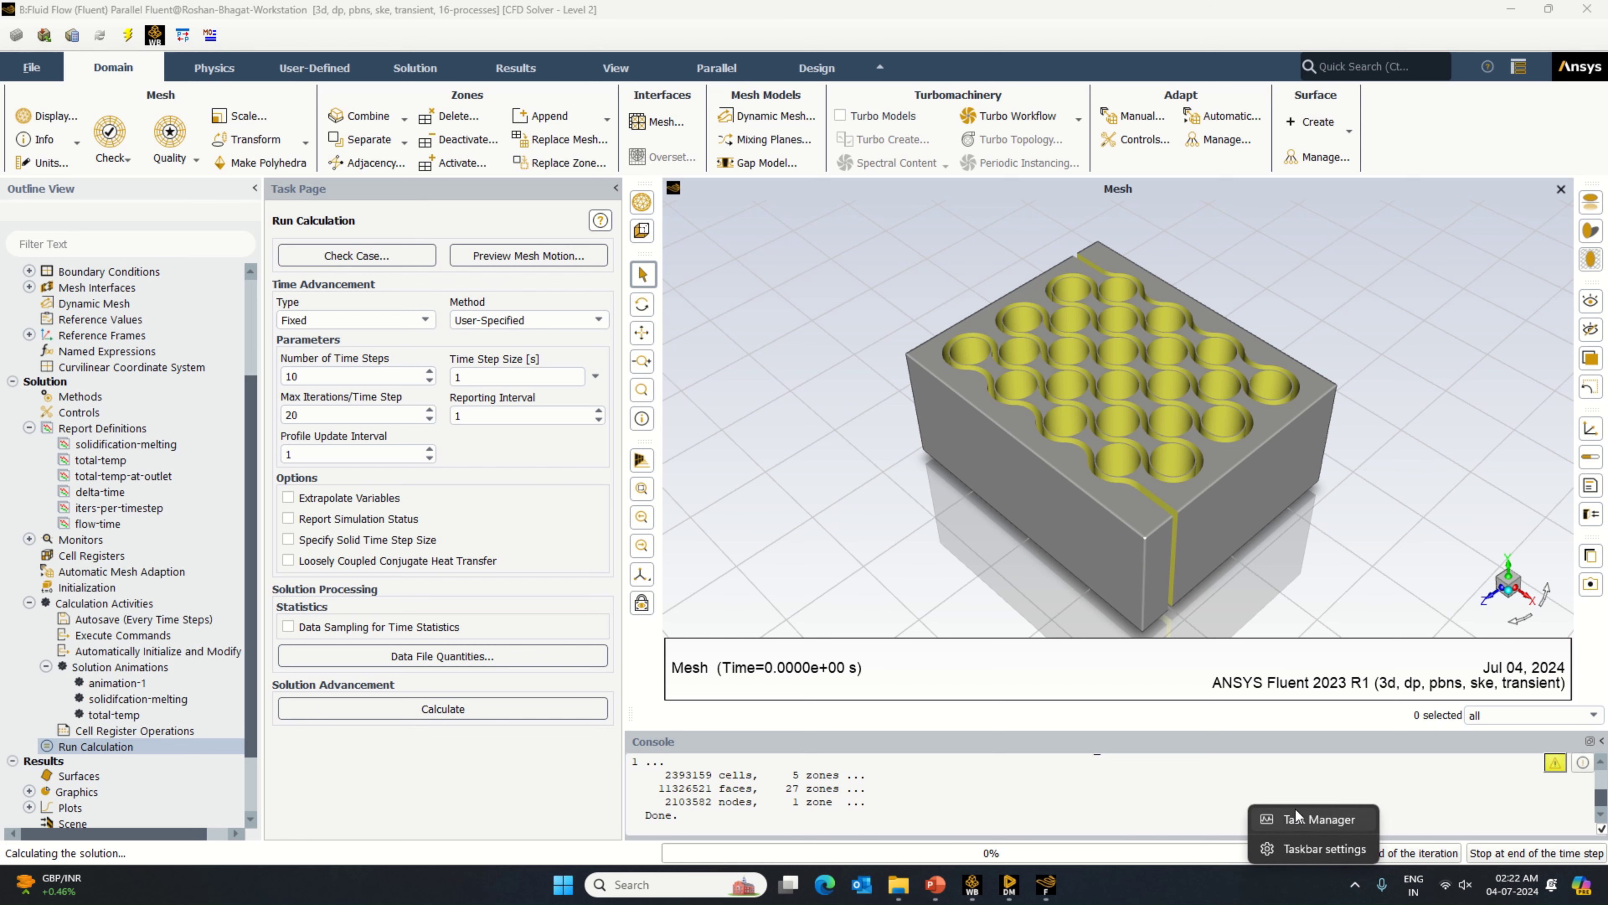
click(1305, 814)
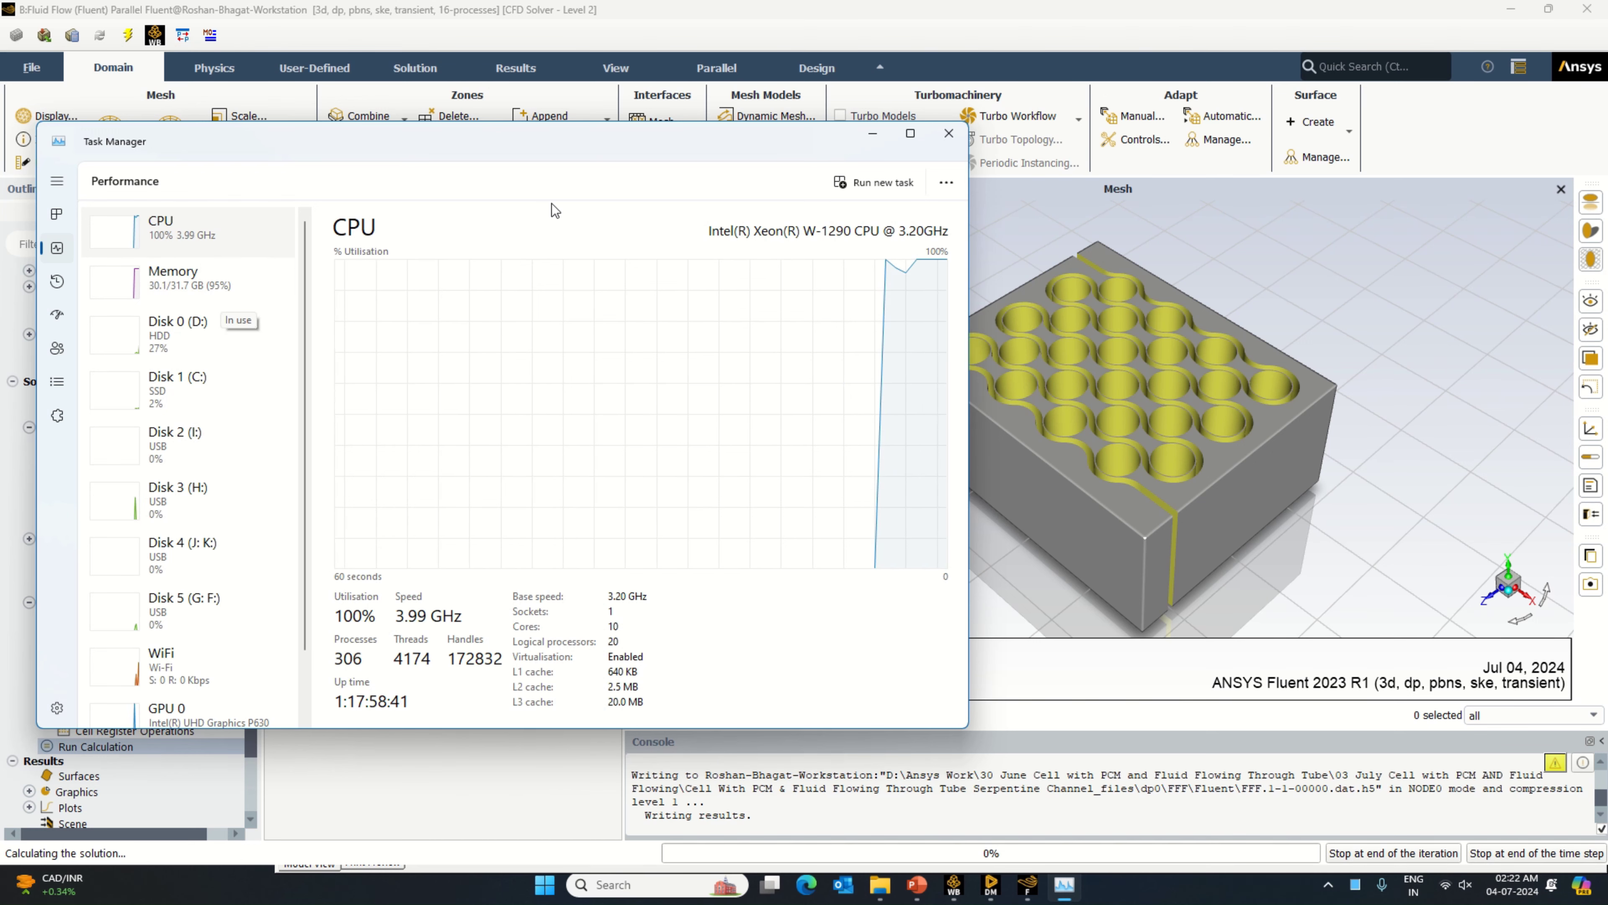
click(872, 135)
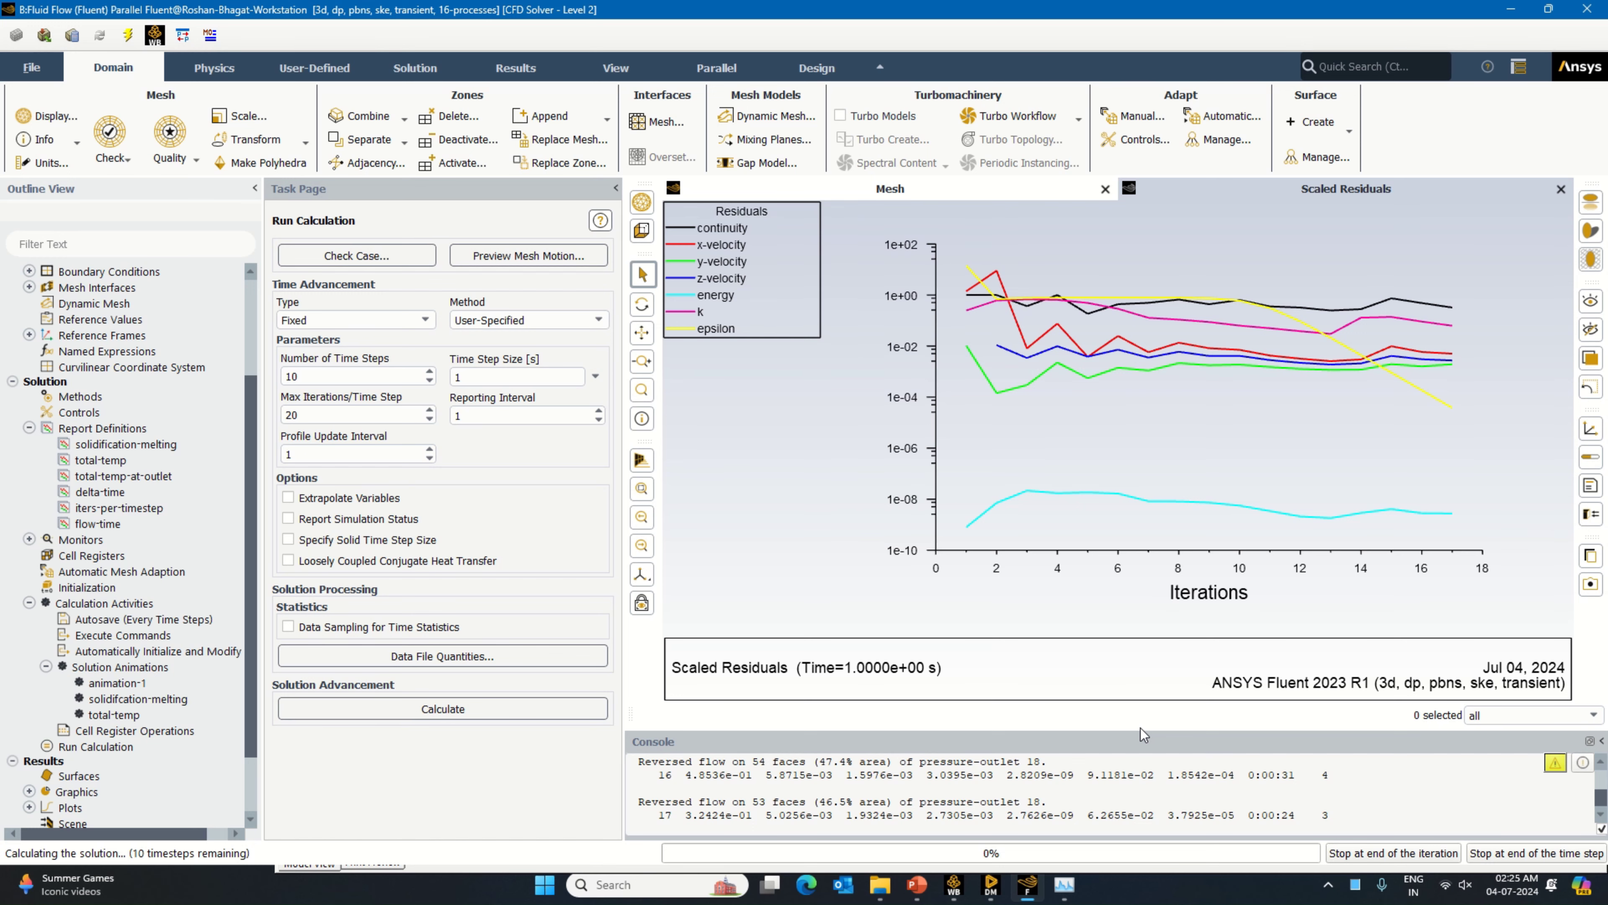
click(1070, 887)
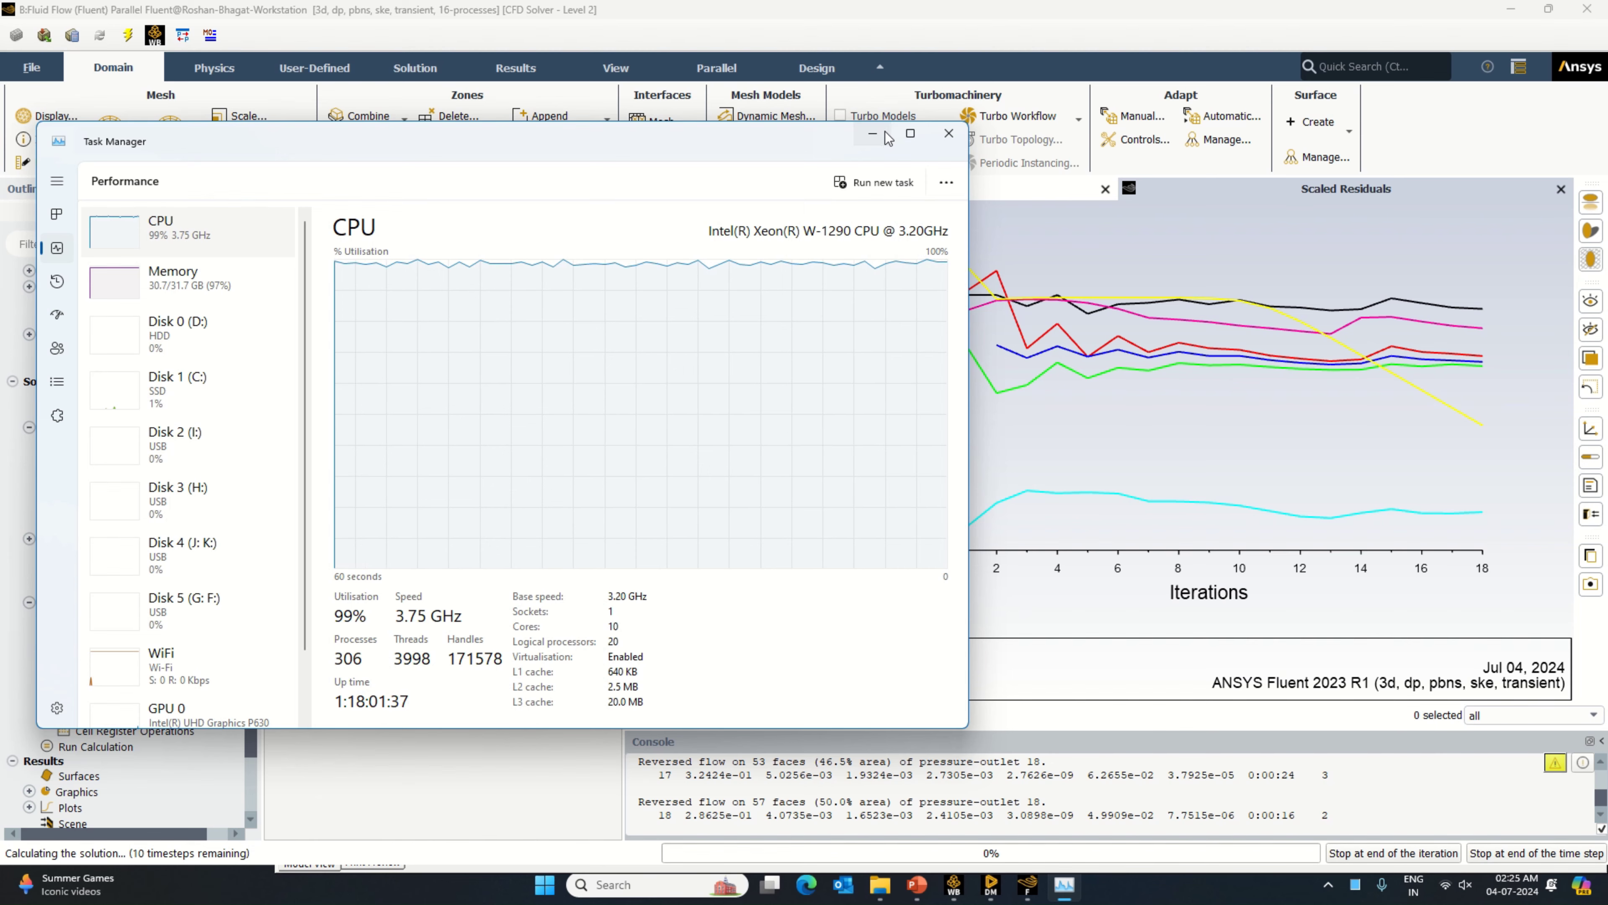
click(872, 134)
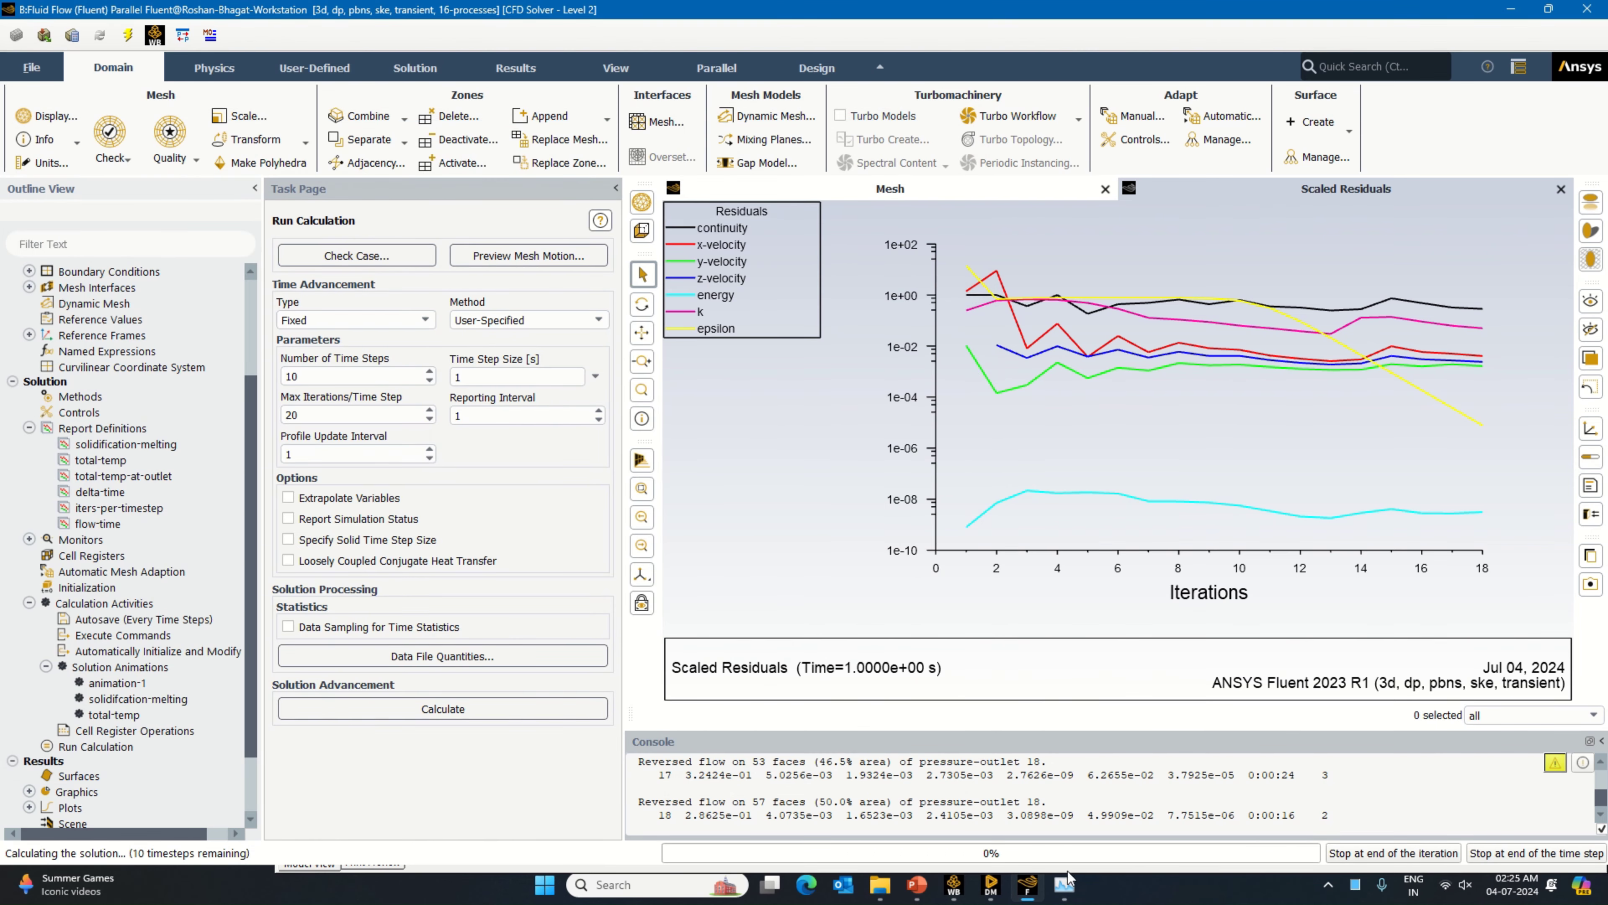
click(1064, 885)
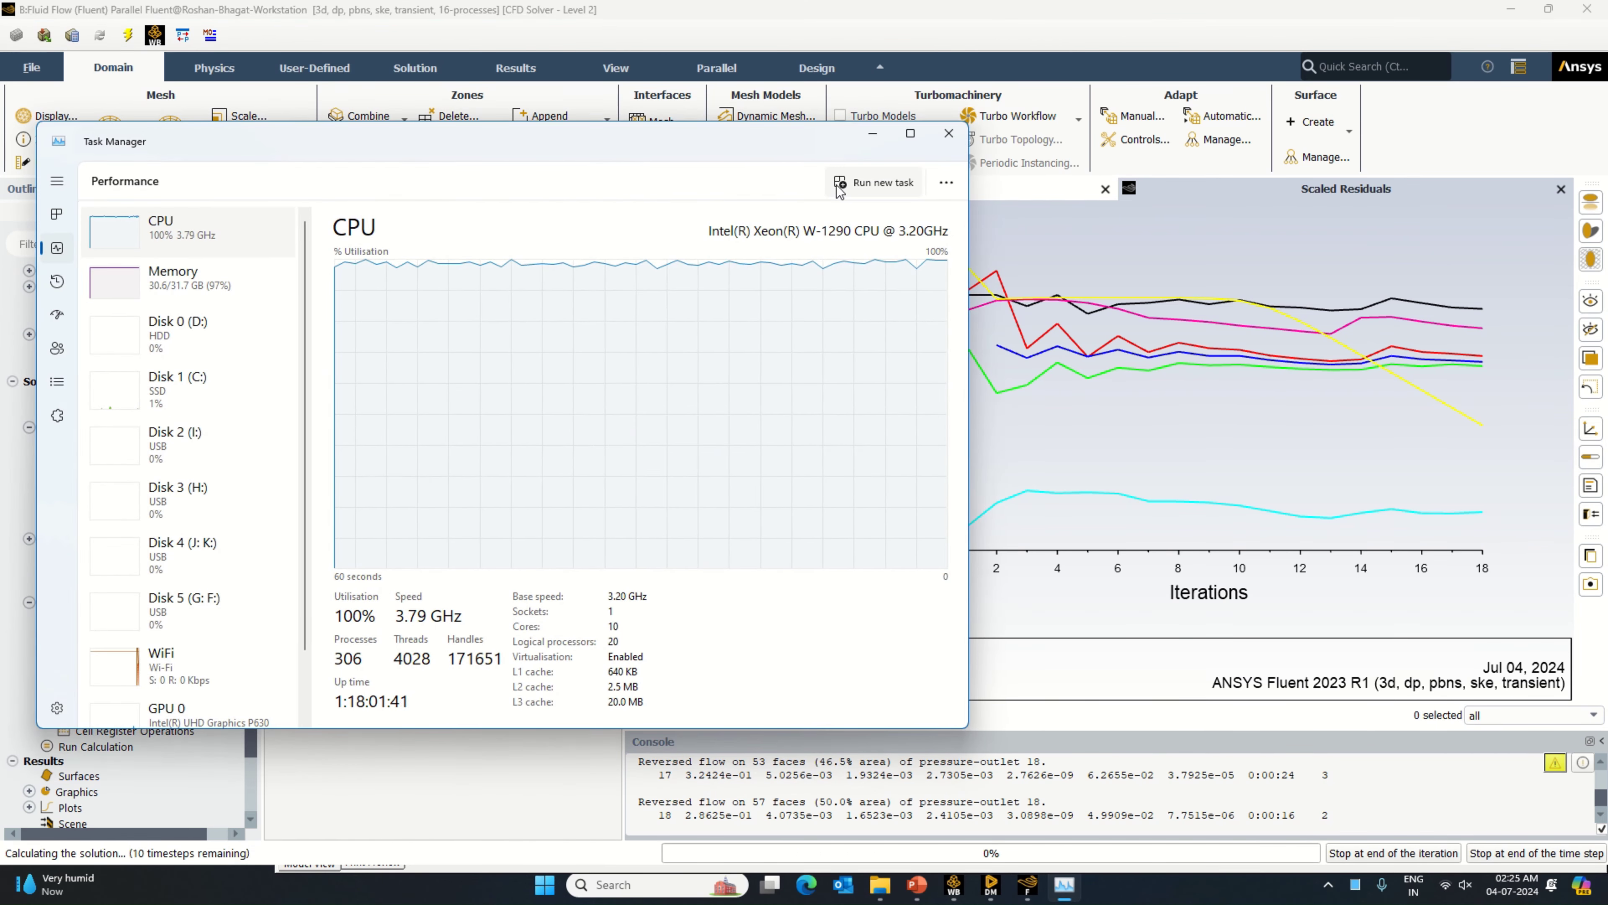
click(873, 133)
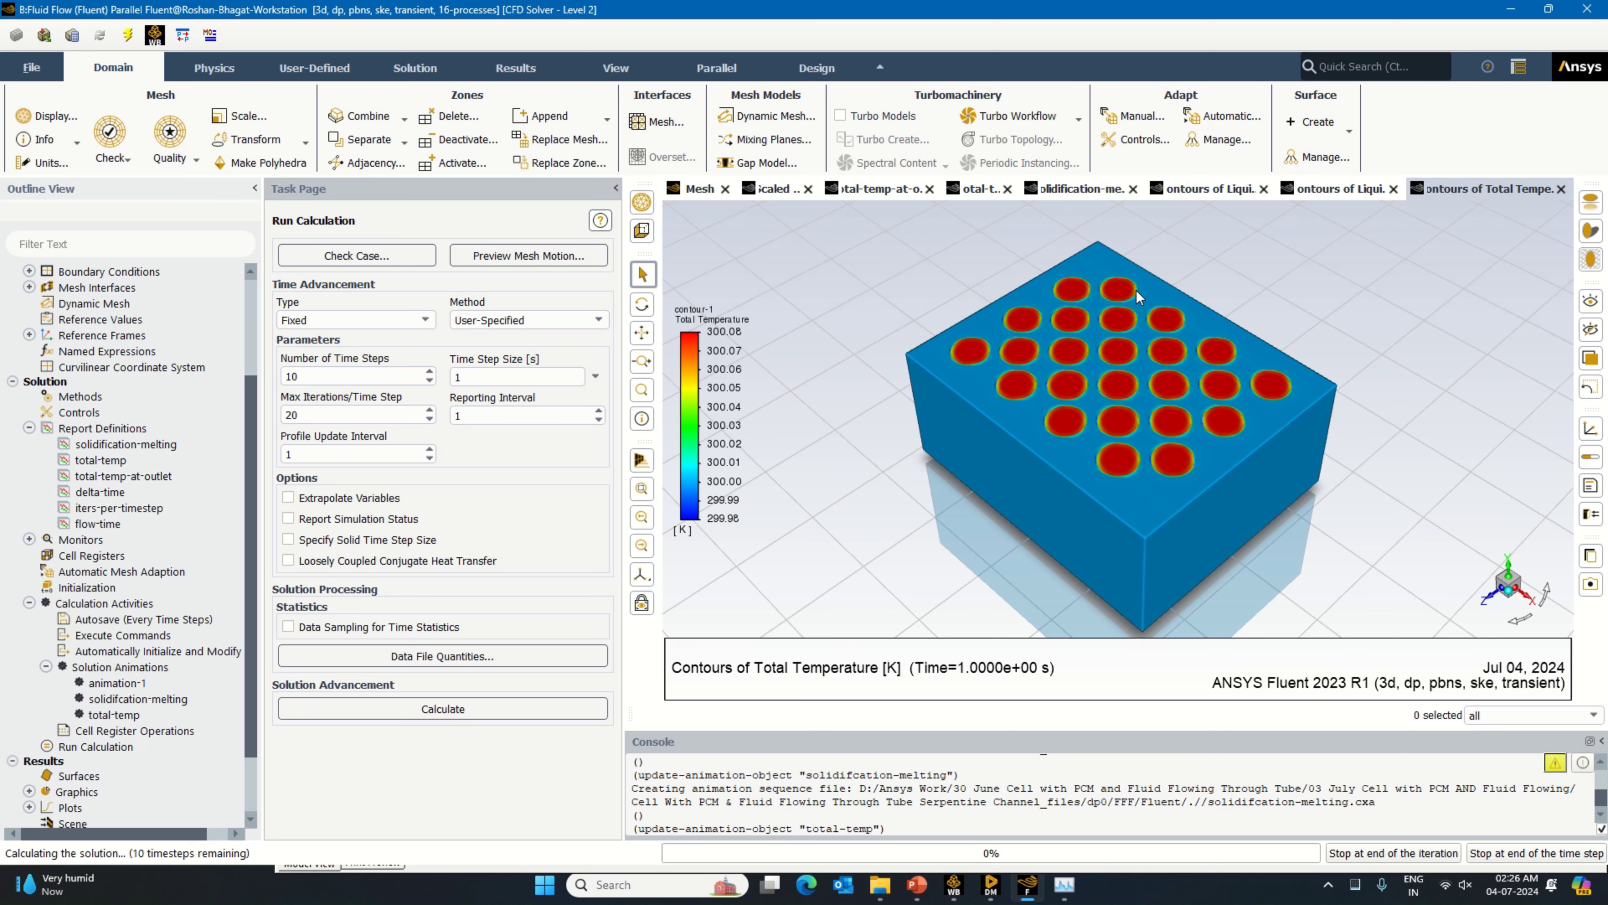
Step: Review the two liquid fraction contours, the solidification-melting plot, and the total-temp plot during the calculation
click(1352, 189)
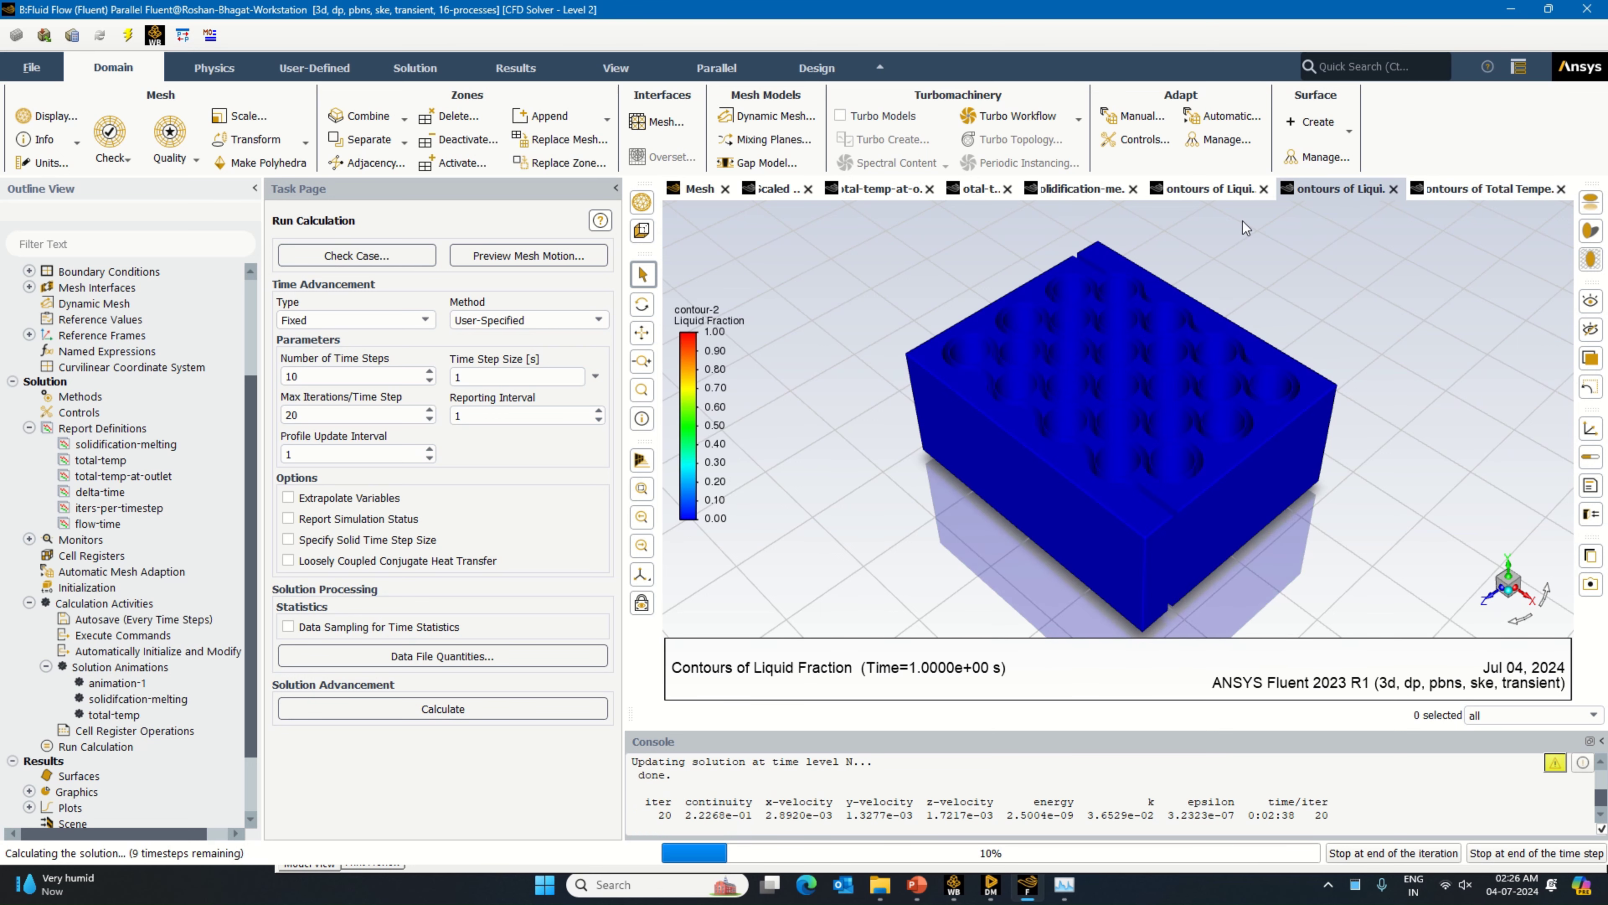
click(1222, 194)
click(1090, 196)
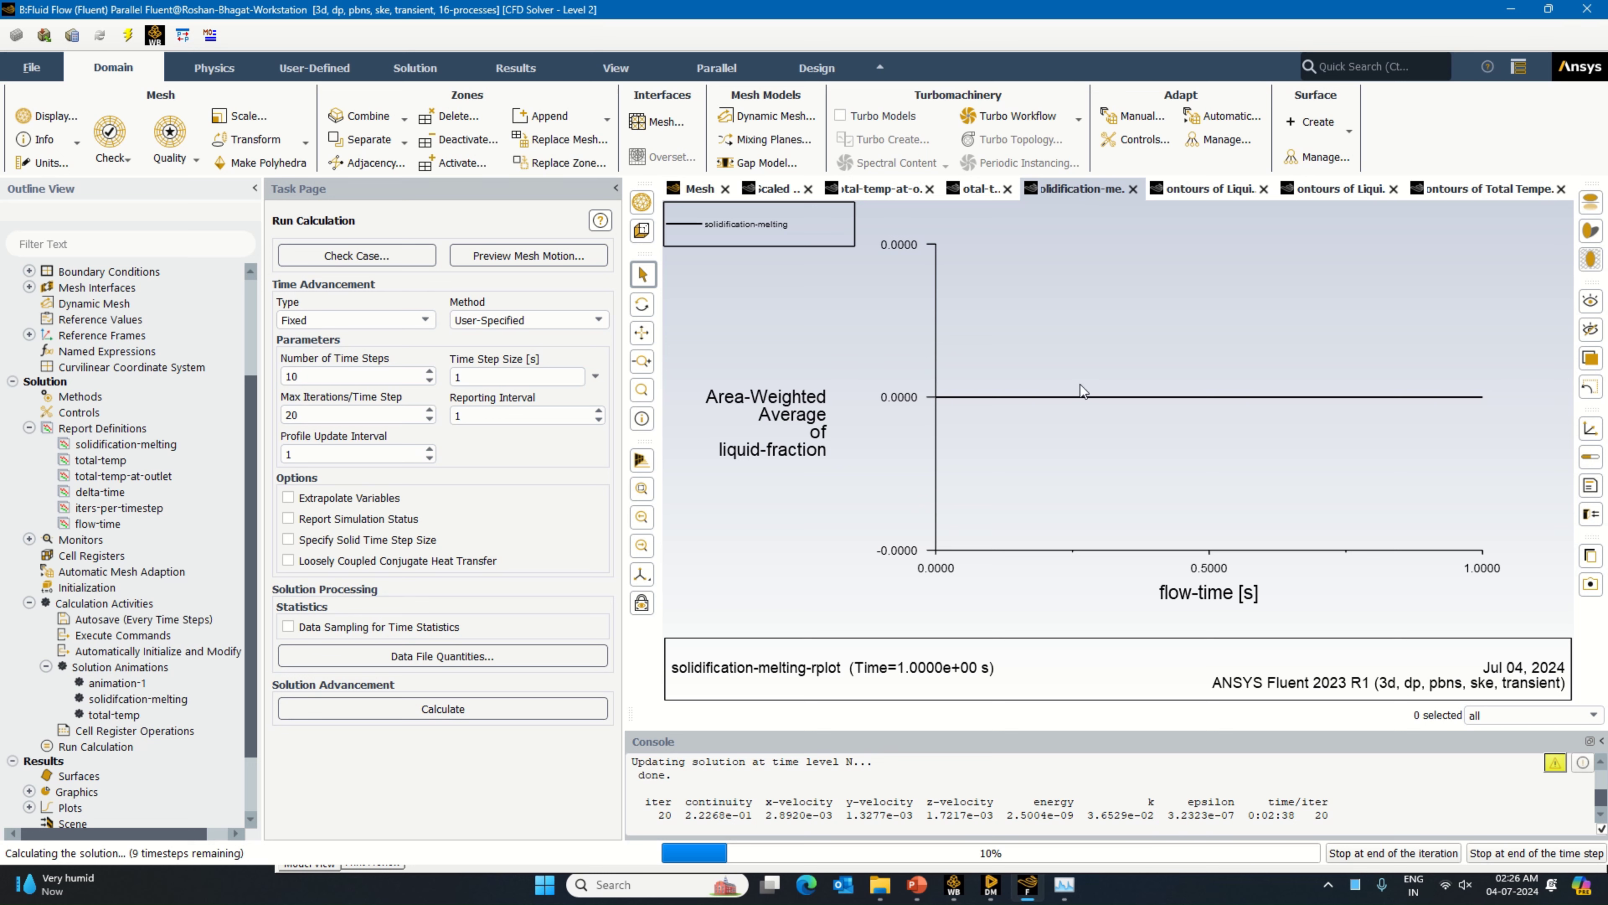
click(979, 190)
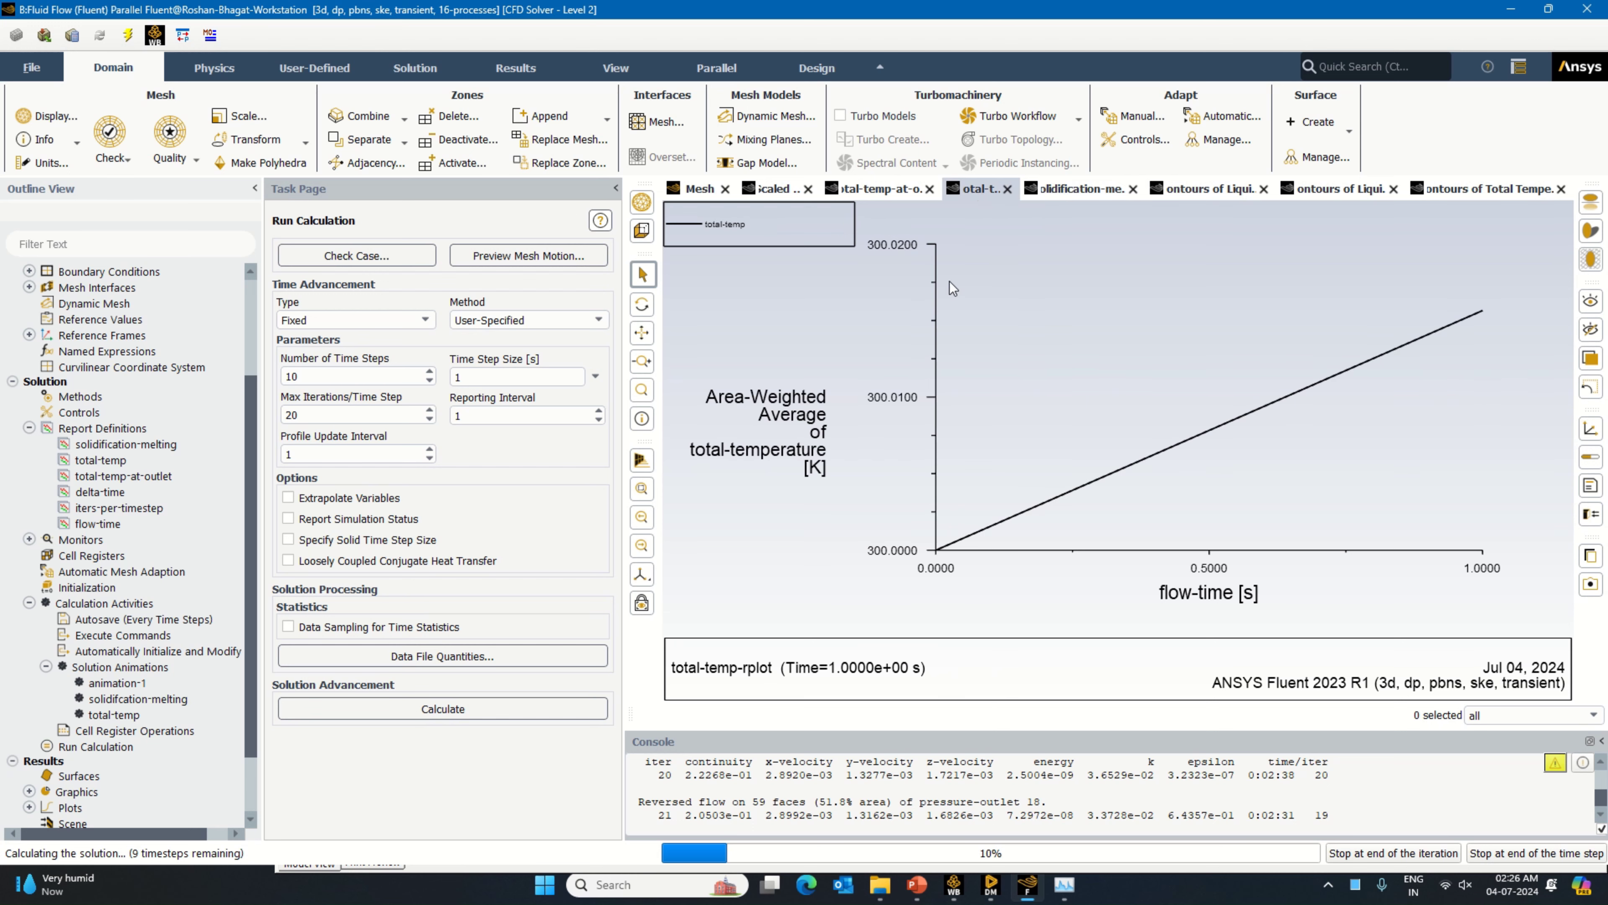
Step: Review the temperature and solidification-melting report plots, both liquid fraction contours, and the total temperature contour from above during the calculation
click(879, 191)
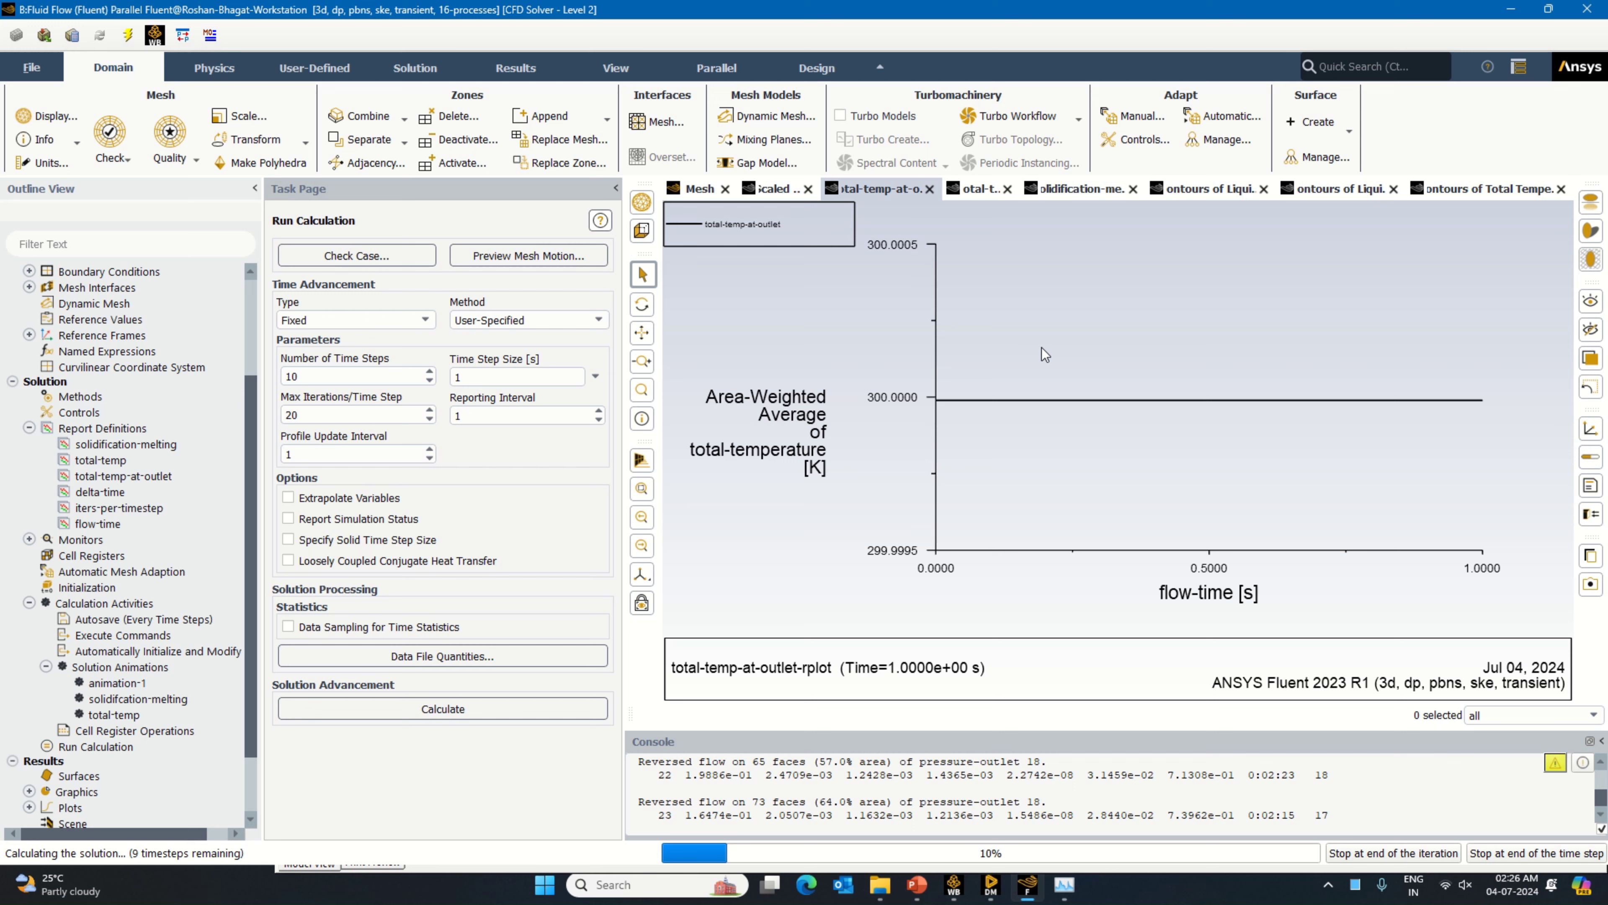
click(974, 196)
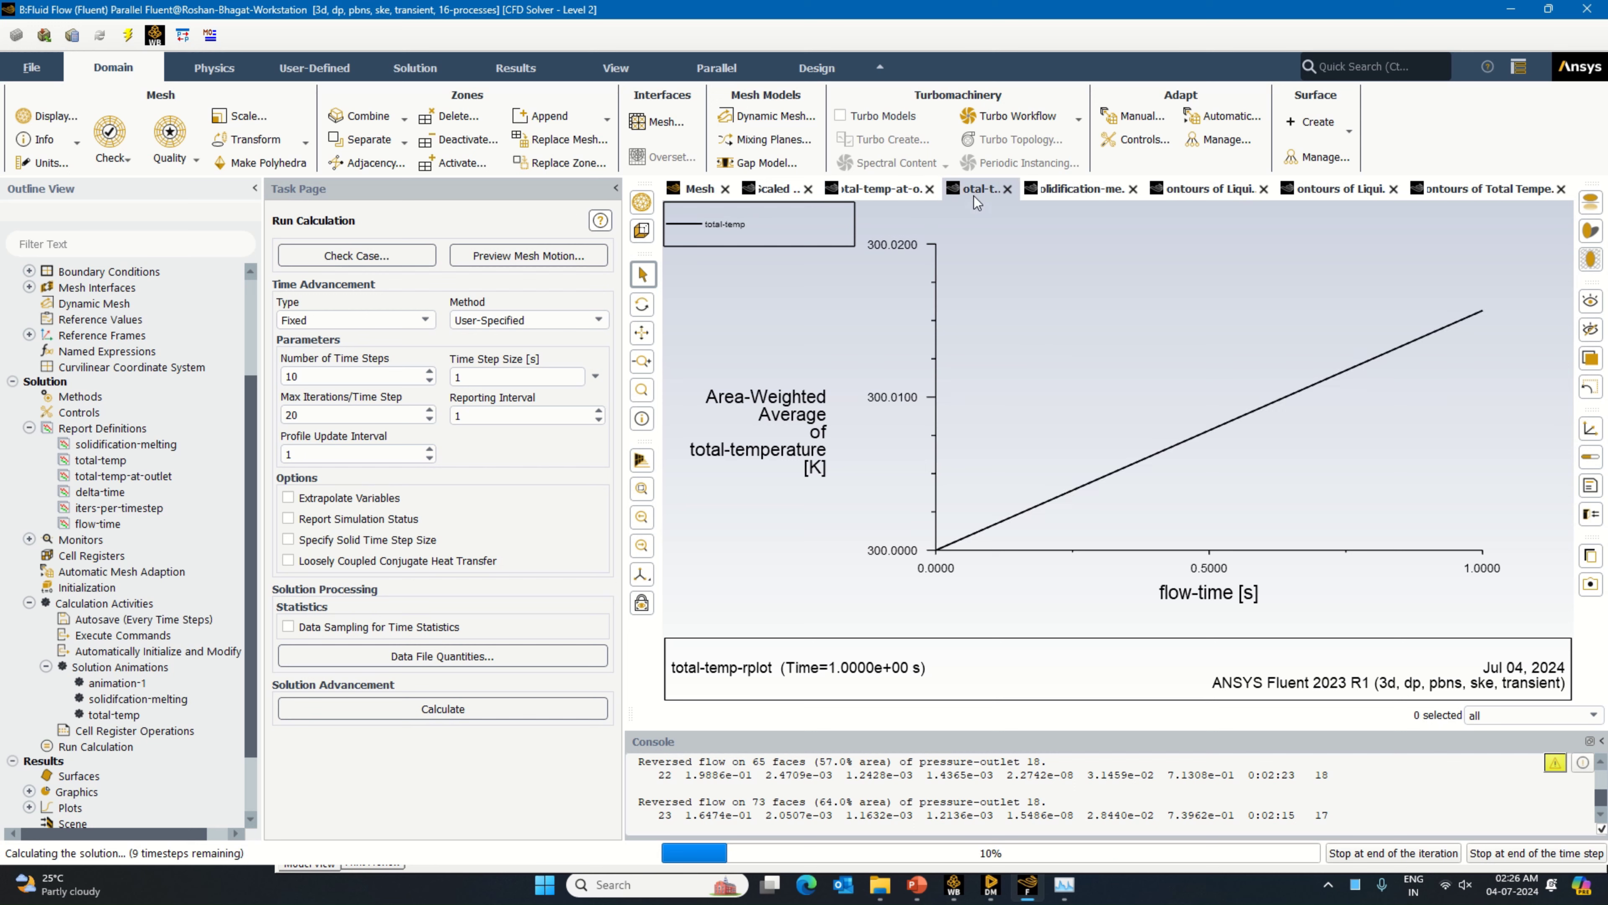
click(1049, 188)
click(1192, 191)
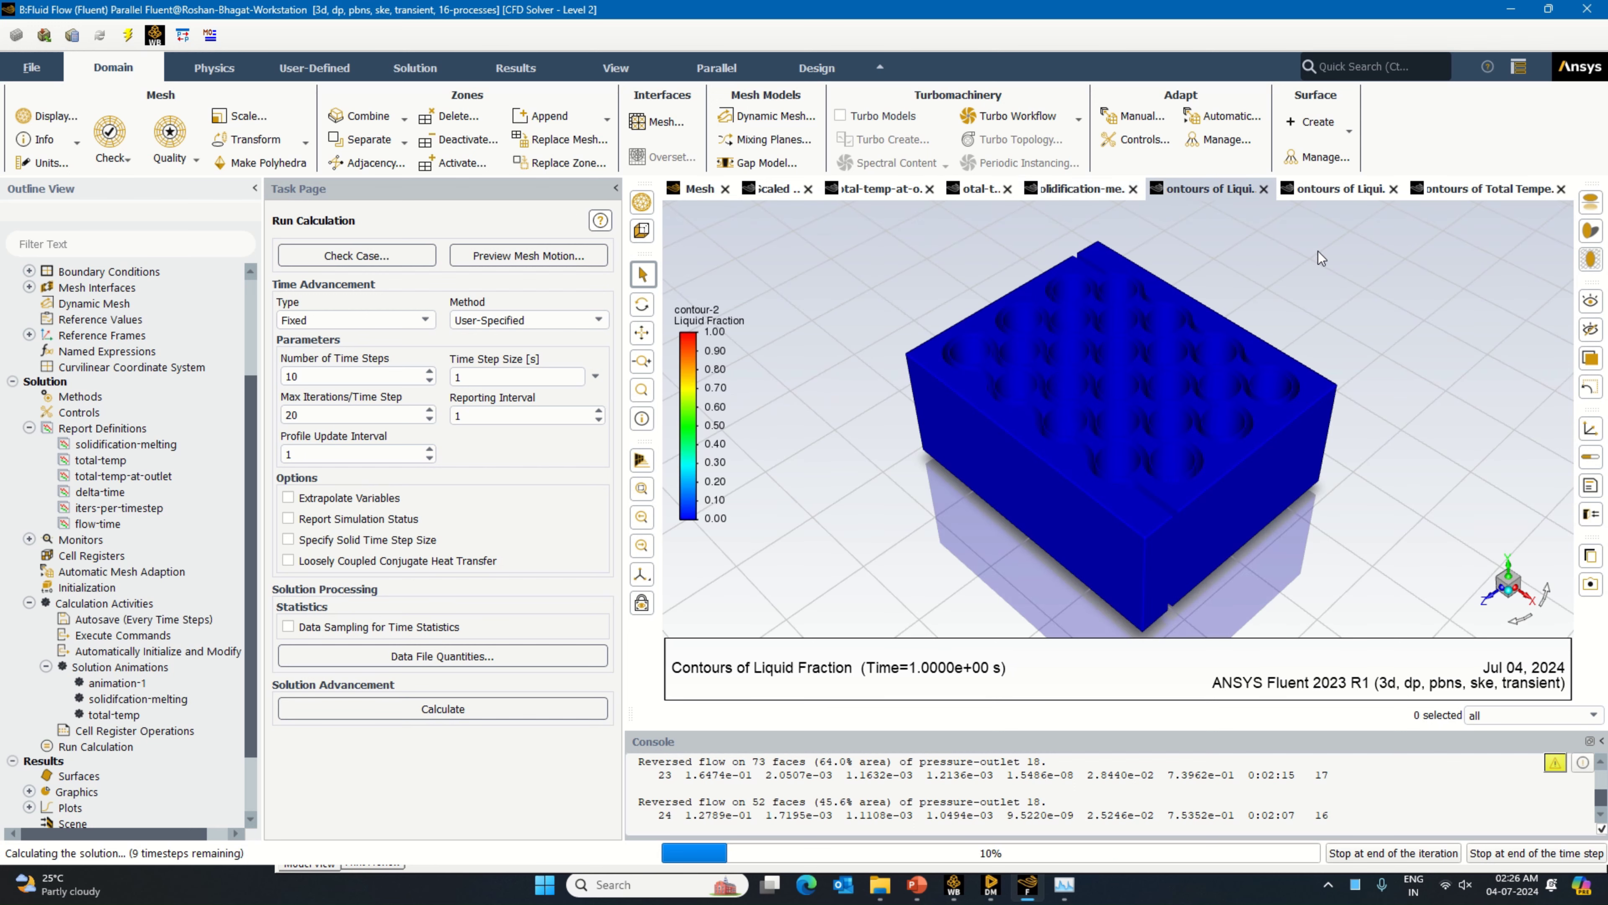
click(1336, 191)
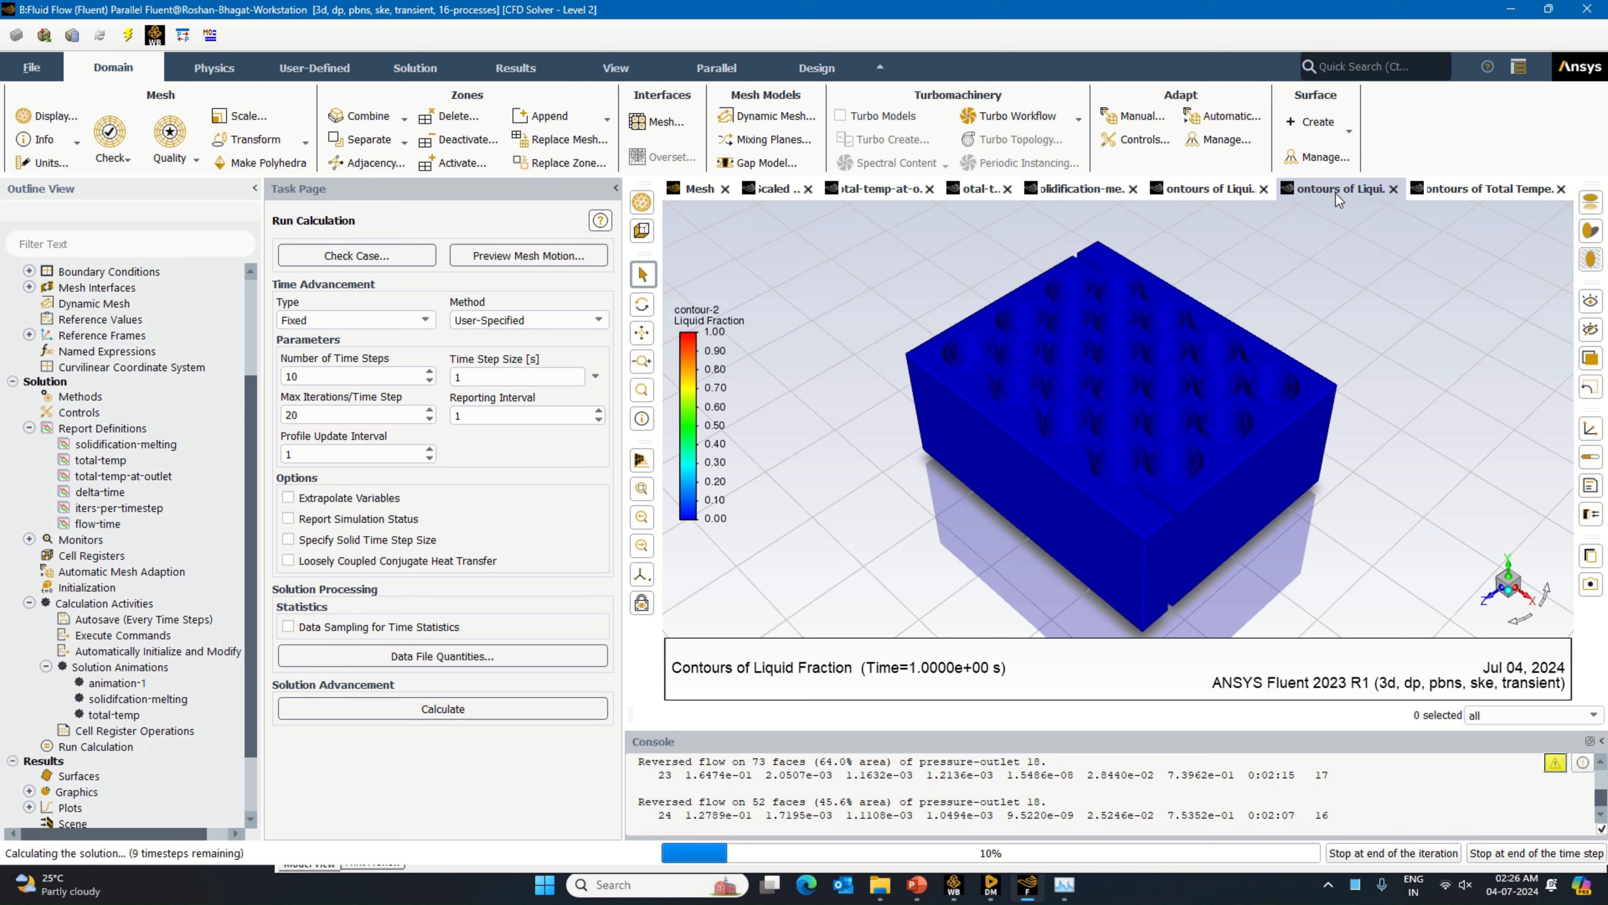
click(1462, 193)
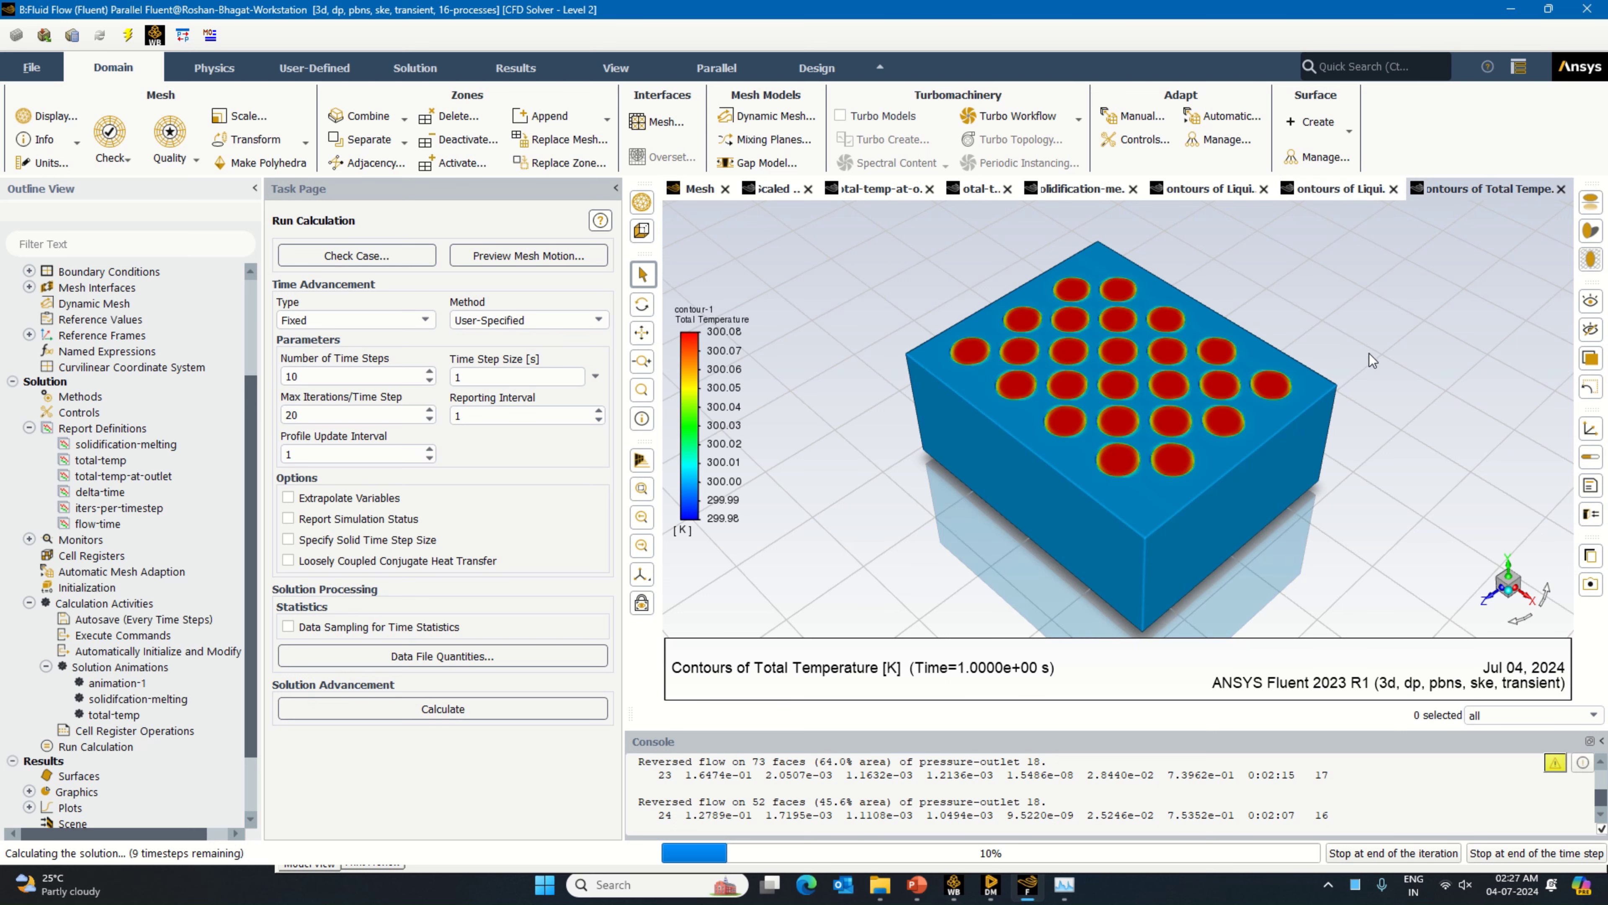
drag(1311, 369, 1343, 563)
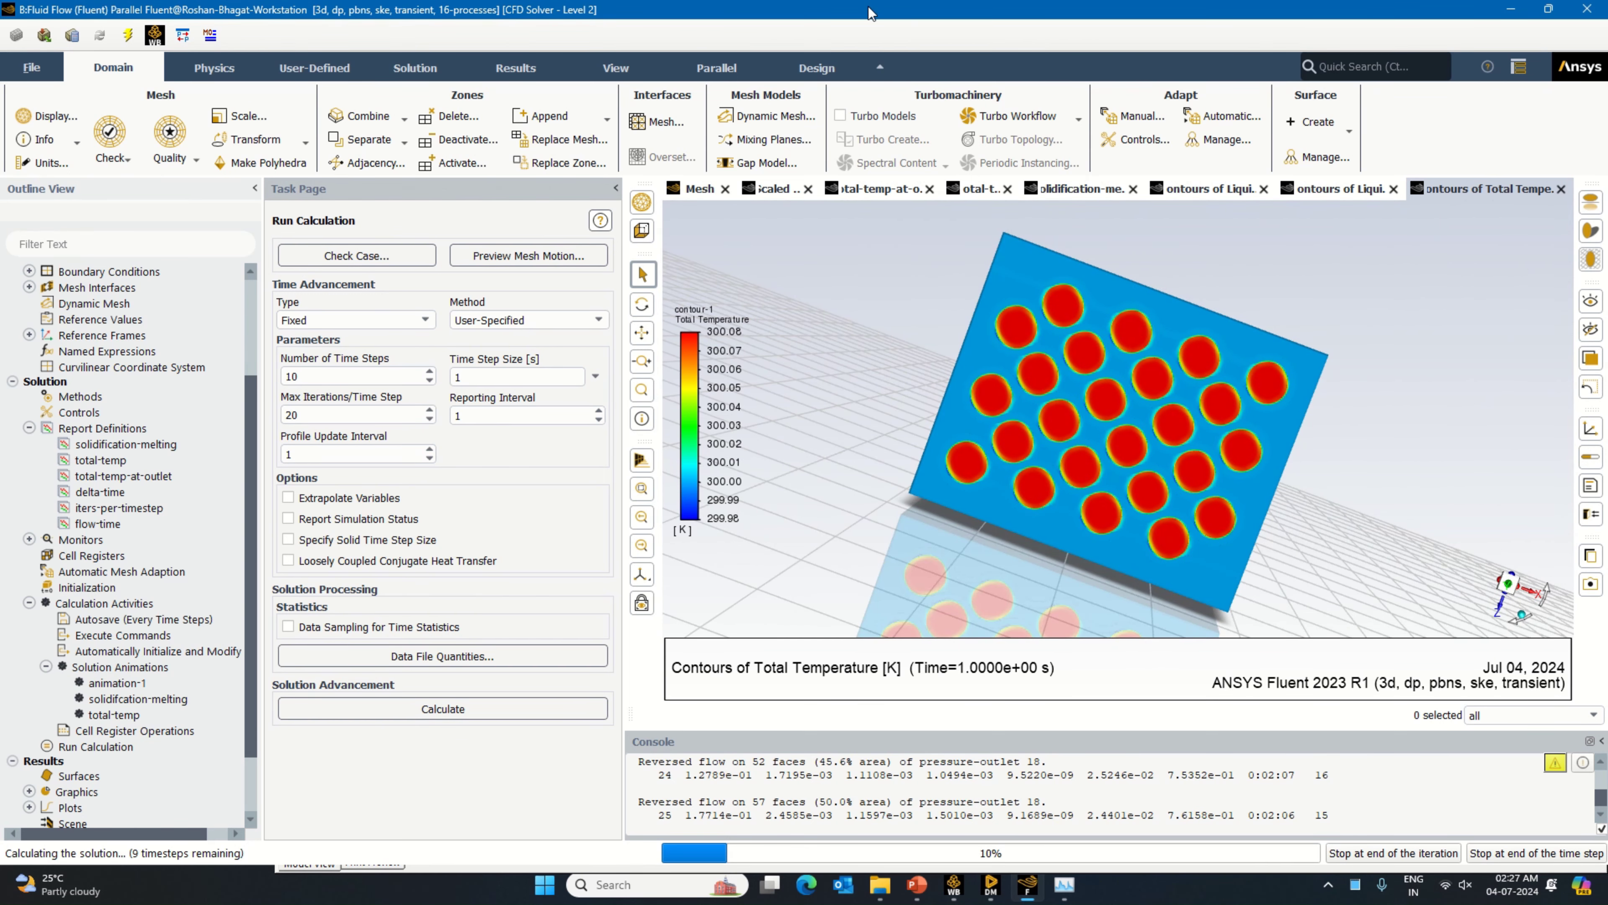
mouse_move(784, 7)
click(760, 37)
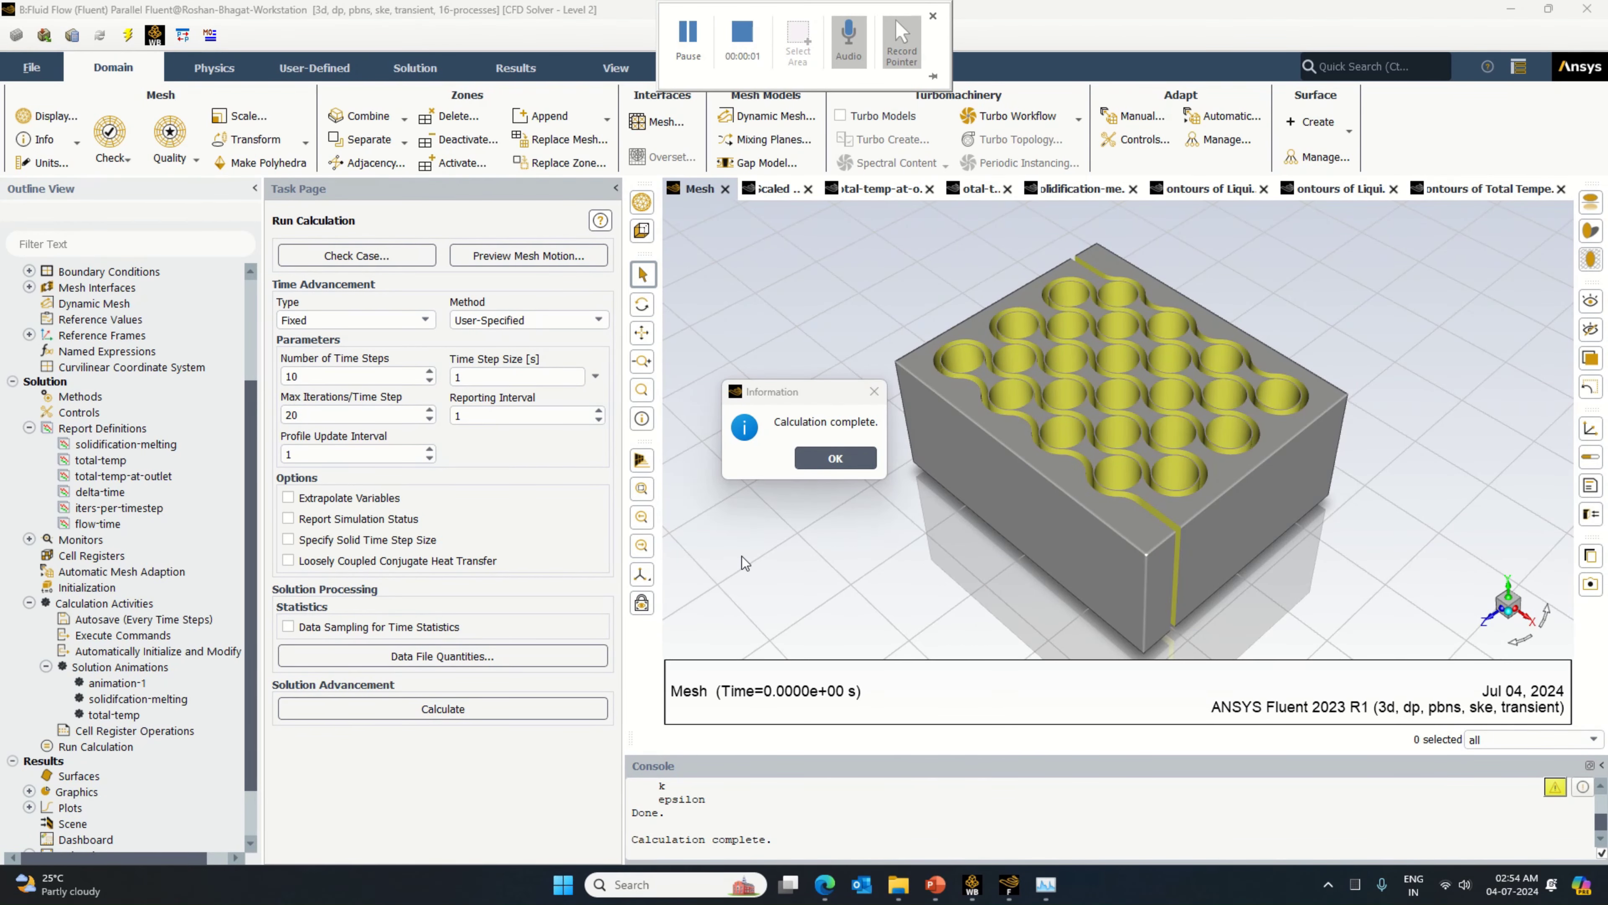
Step: Dismiss the completion notice and review the scaled residuals, total-temp-at-outlet, total-temp, and solidification-melting plots
click(855, 458)
click(779, 188)
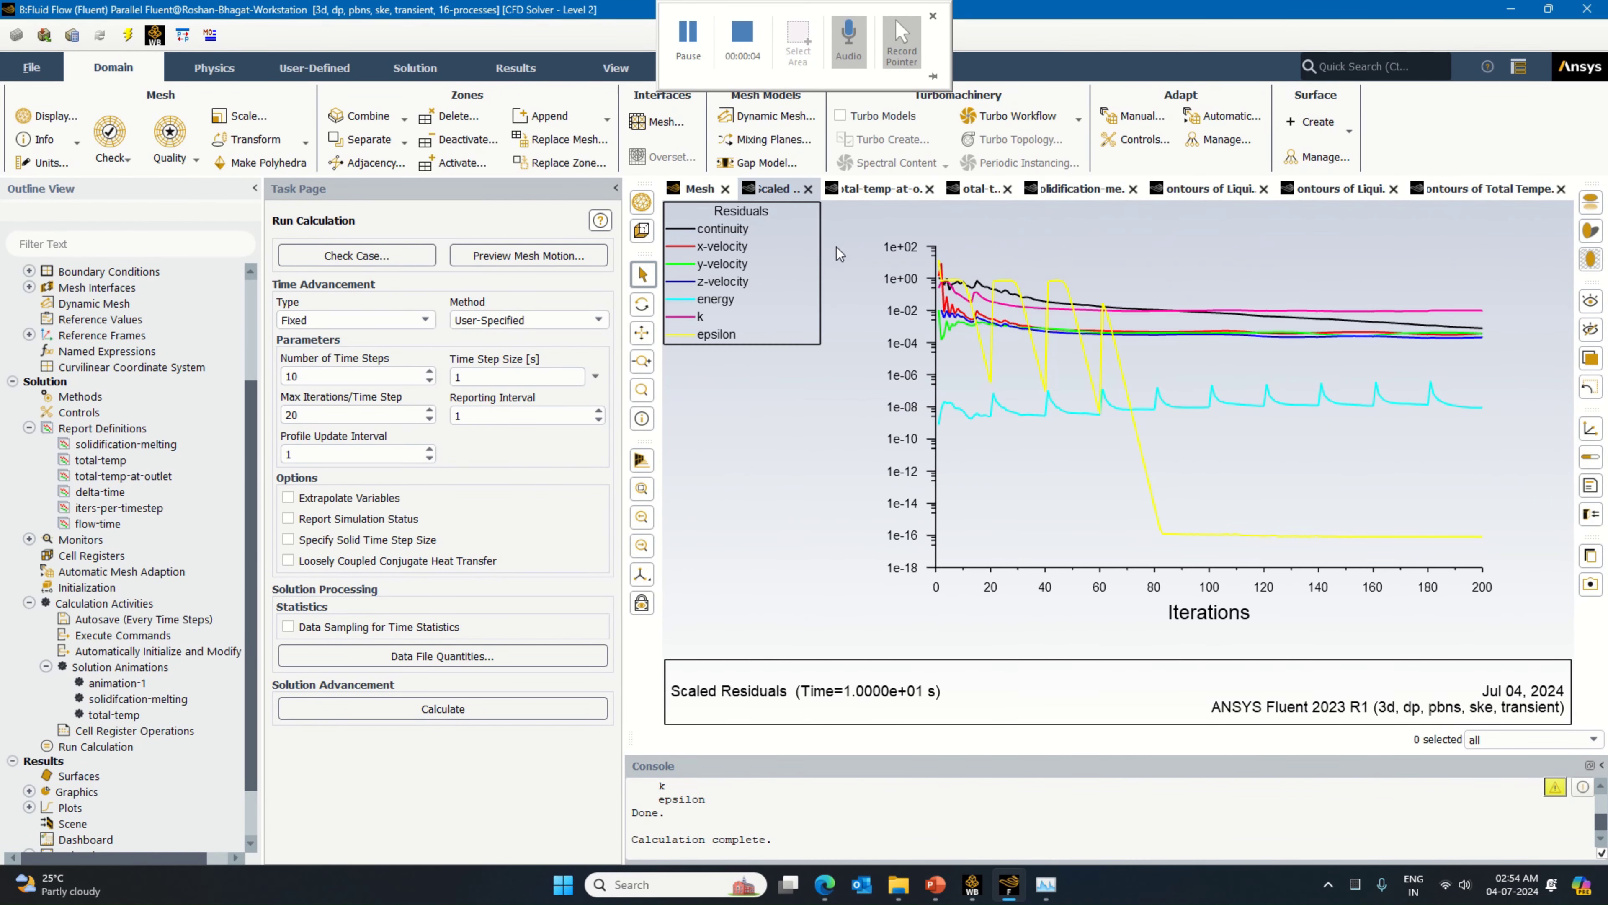
click(872, 190)
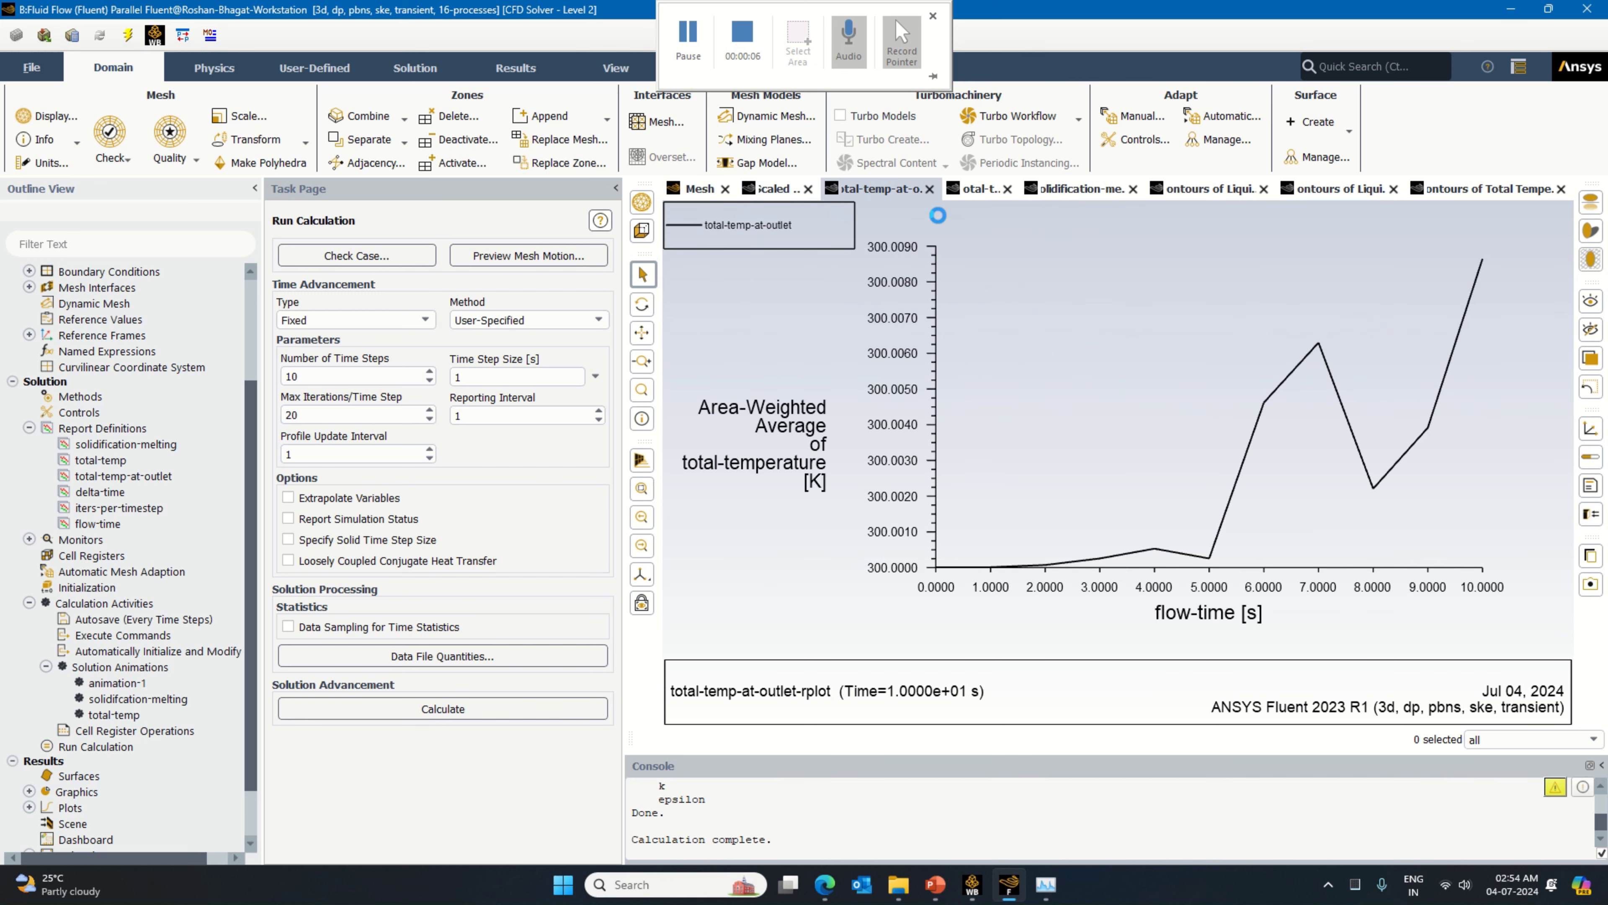
click(987, 194)
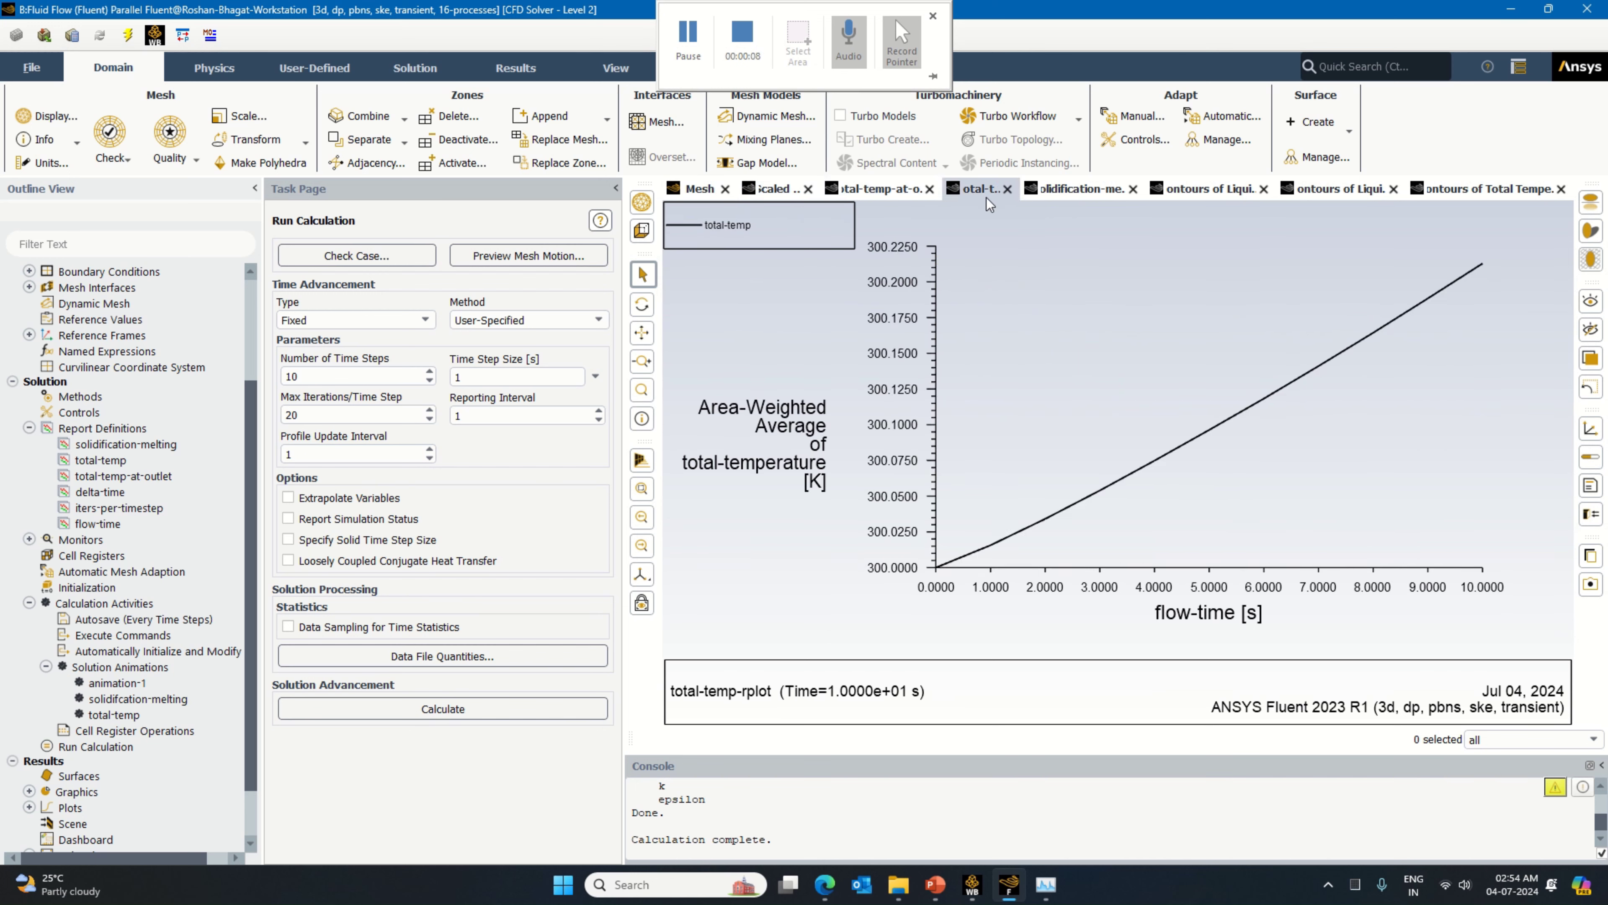
click(1068, 193)
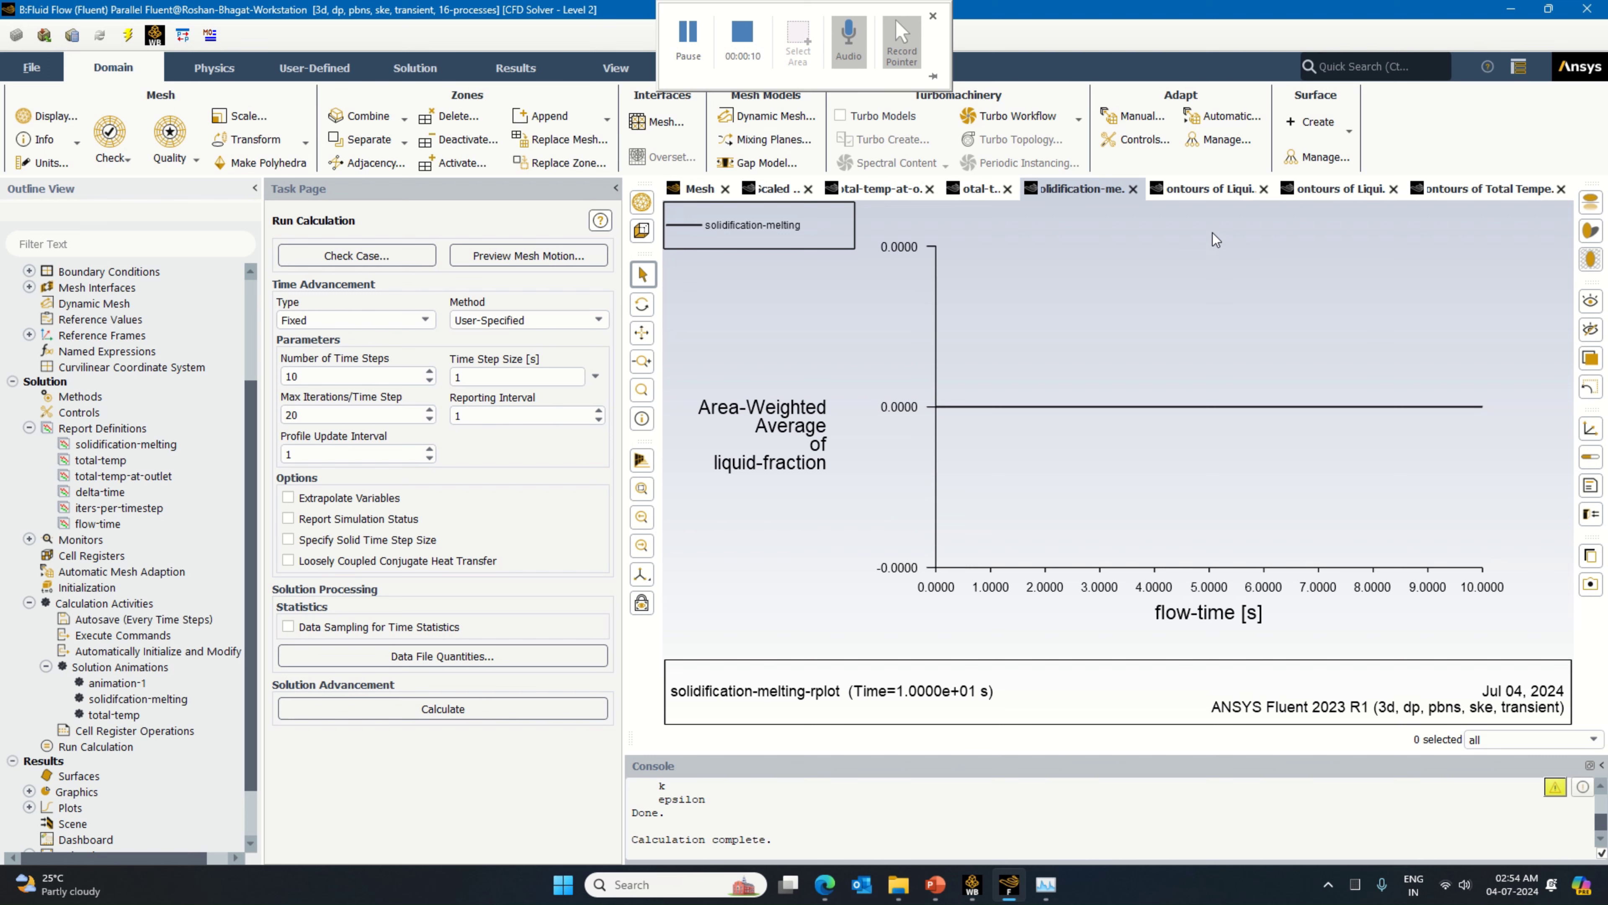
Step: Examine both liquid fraction contours, viewing the cell holes and serpentine channel of the first one from above
click(1206, 190)
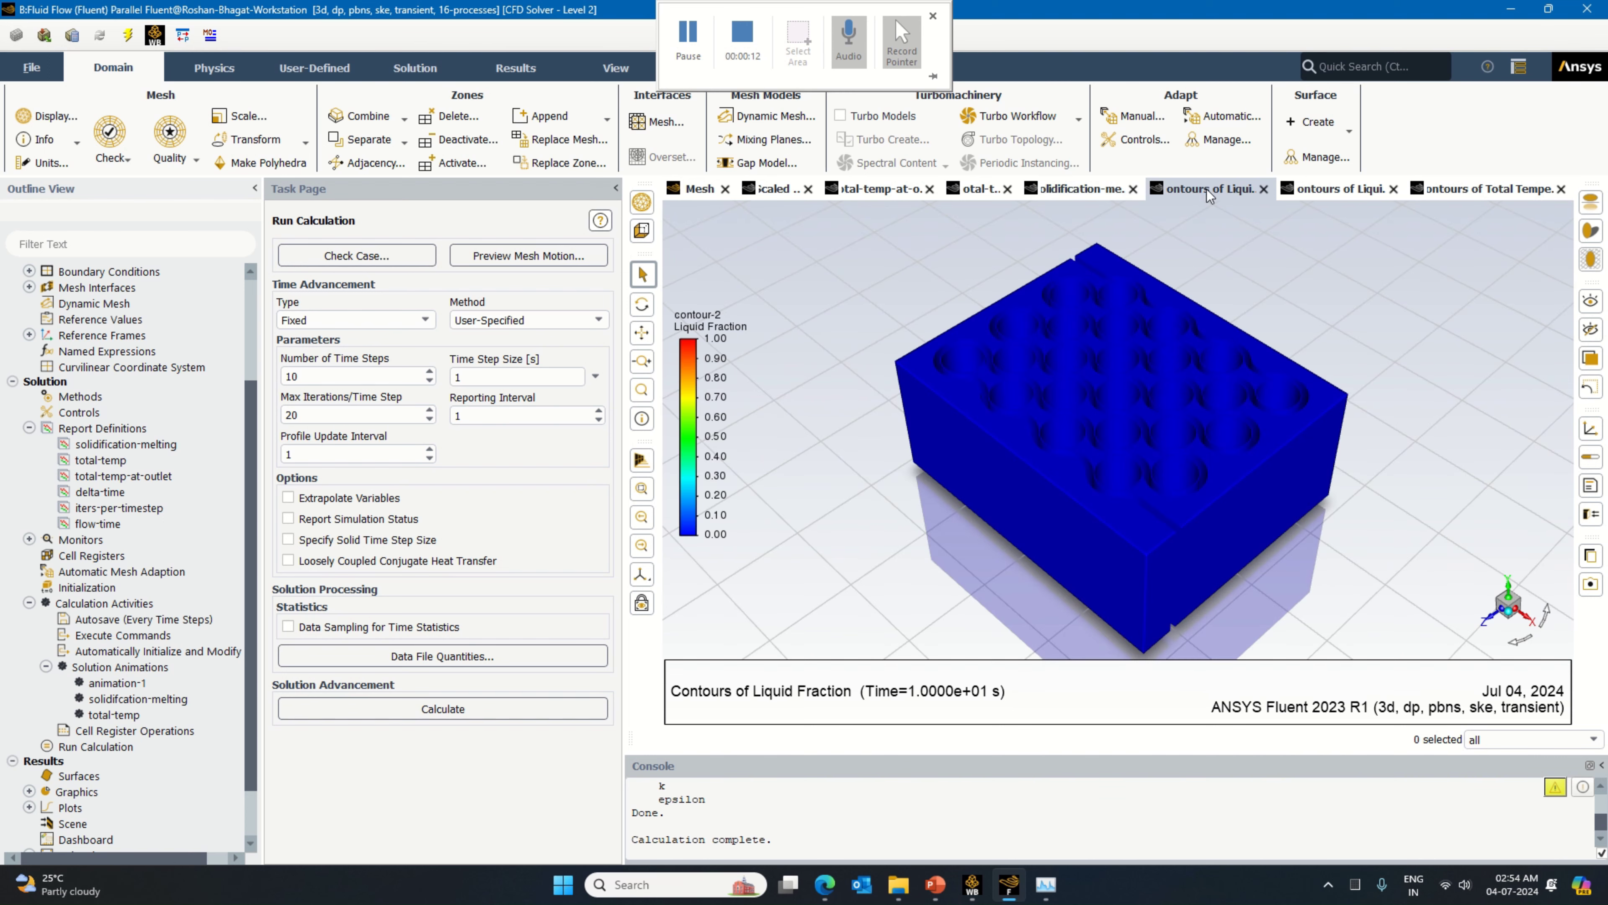
drag(1145, 410, 1302, 271)
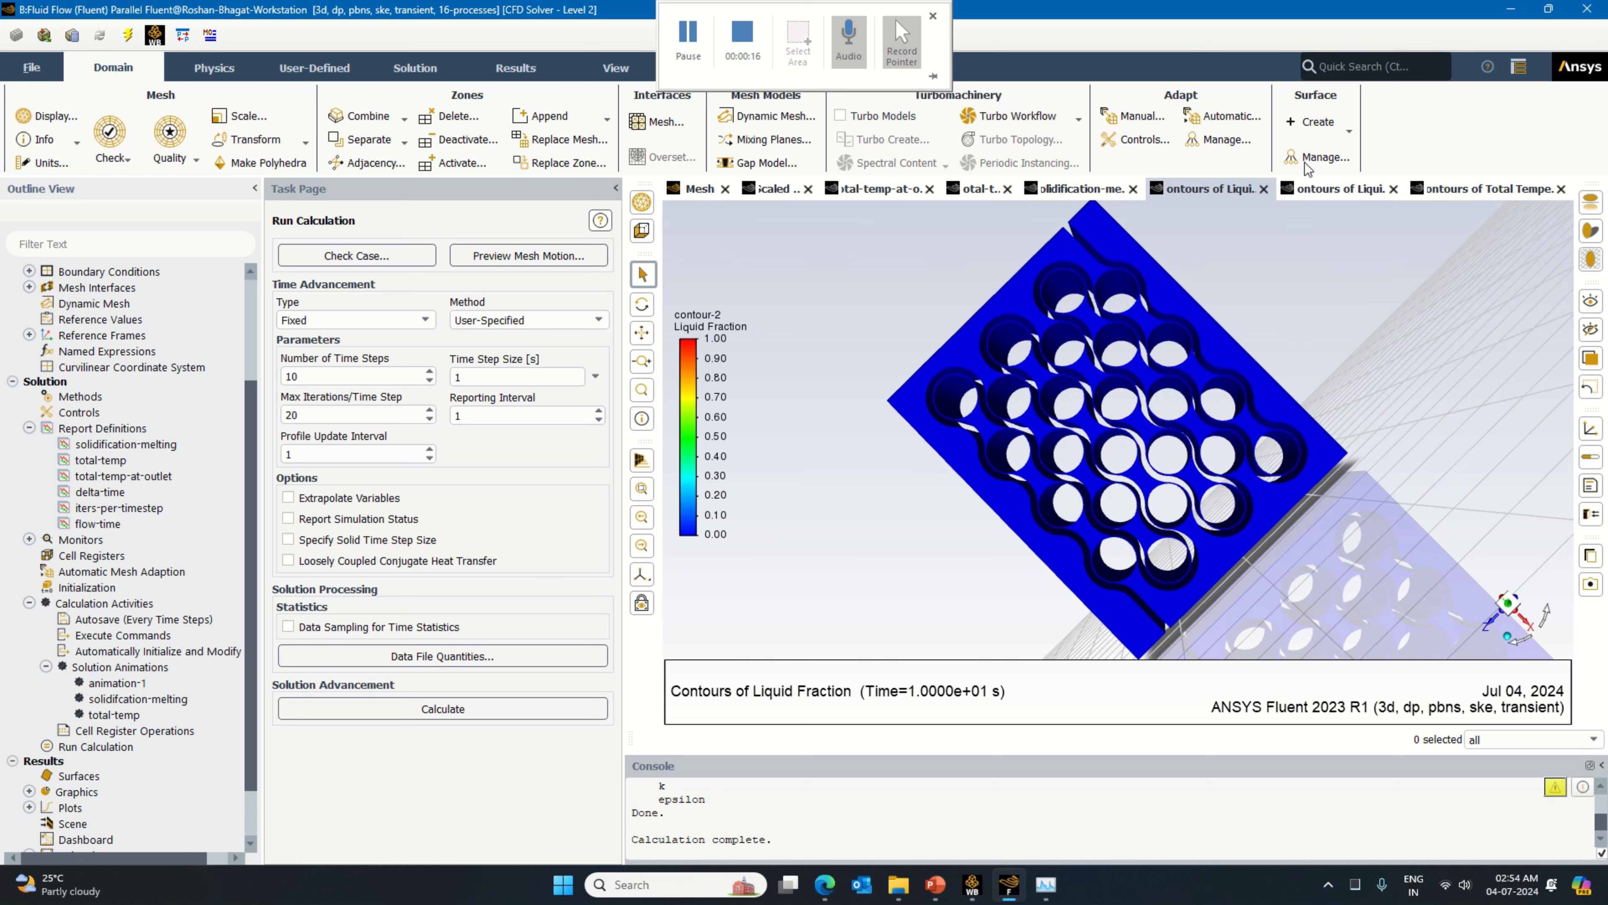
click(1334, 189)
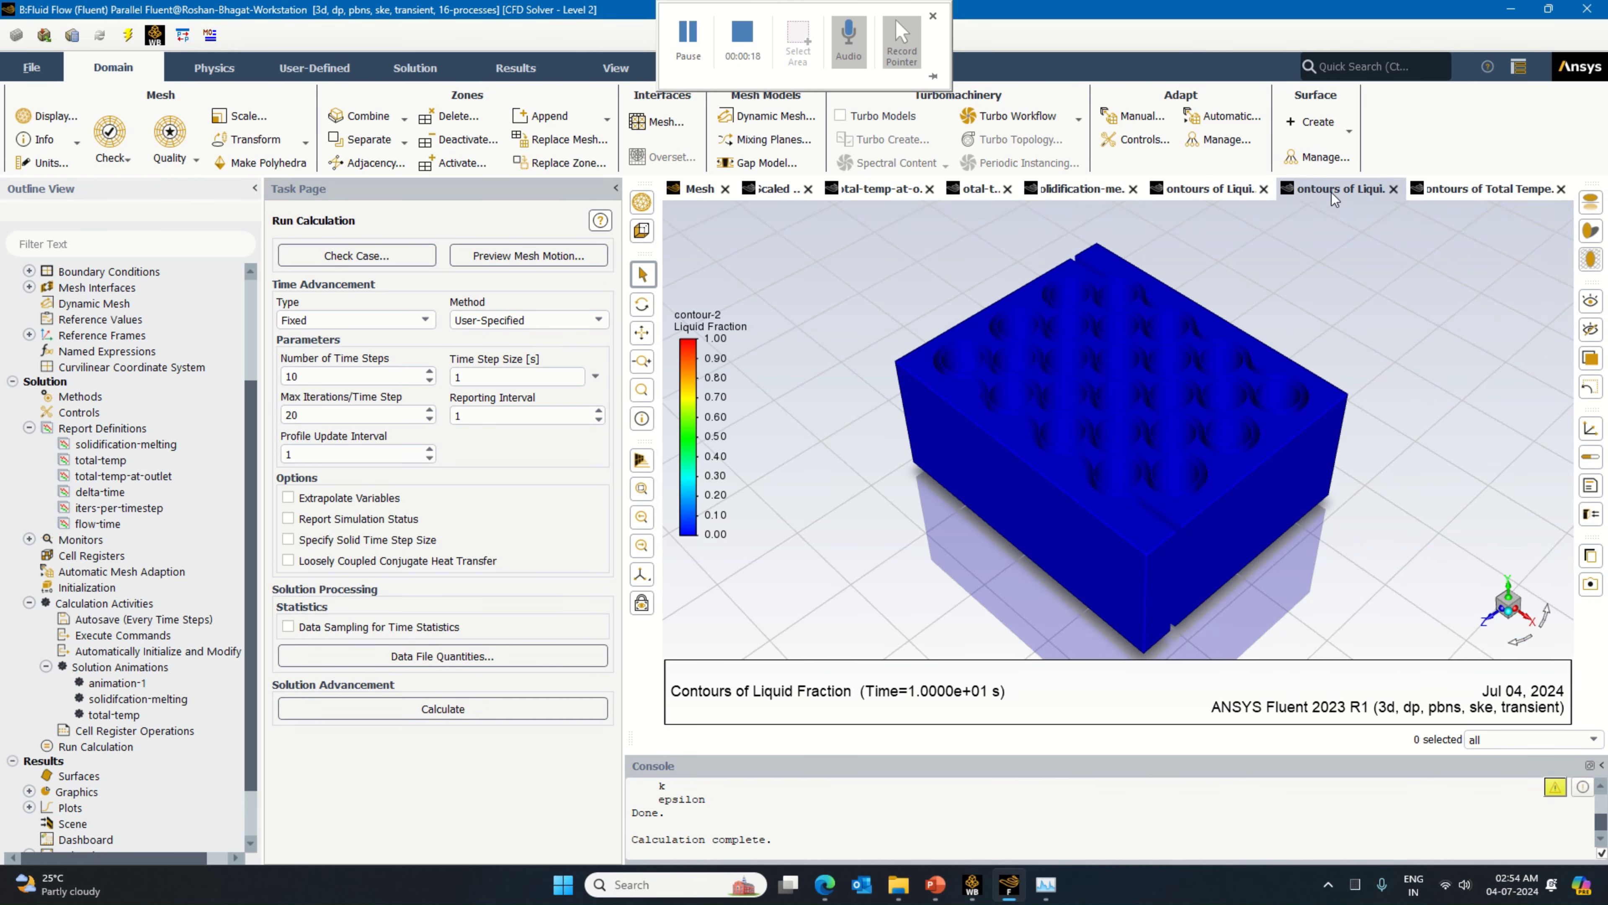
Step: Examine the total temperature contour from above, checking the cells, the surrounding PCM, and the temperature legend
click(1456, 190)
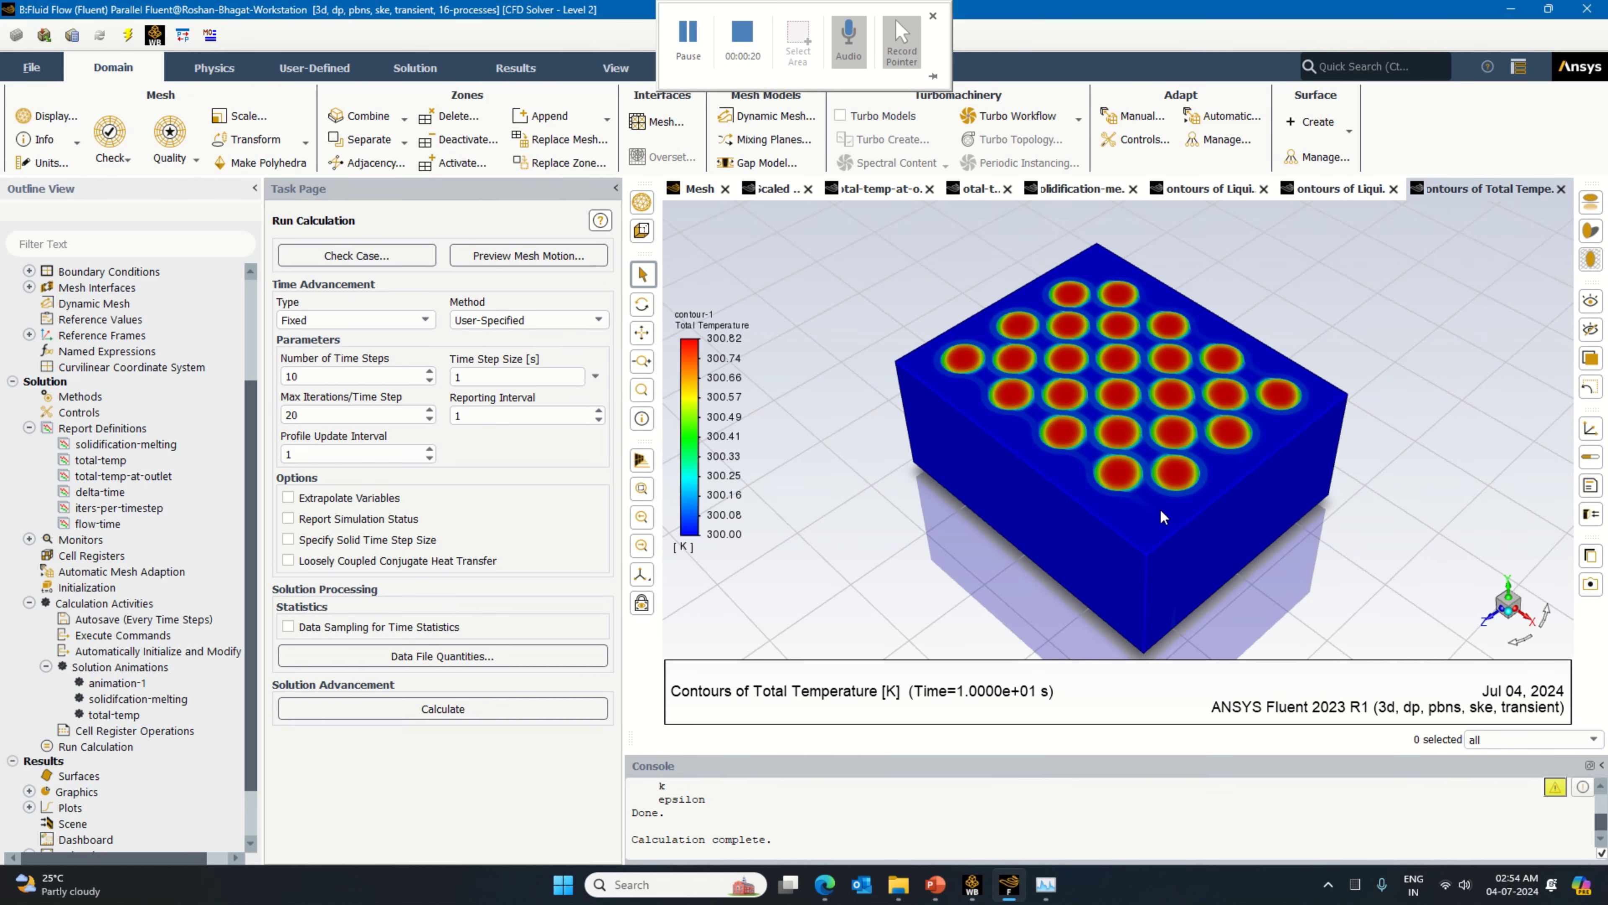
drag(1160, 508, 1172, 573)
scroll(1114, 526, up, 3)
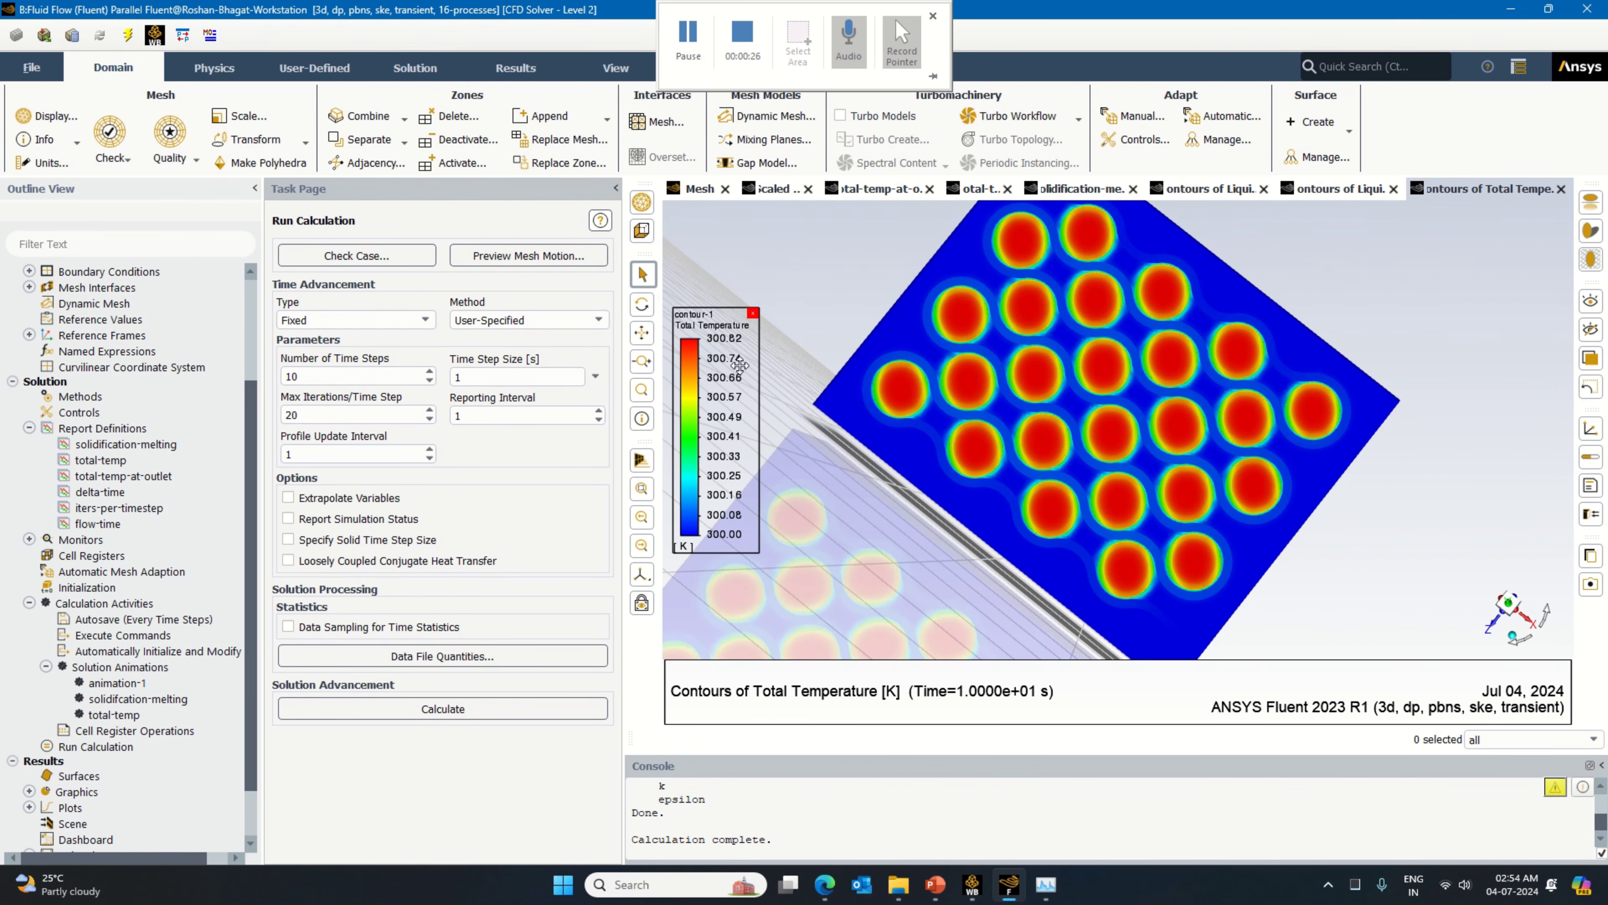
scroll(953, 405, up, 1)
scroll(969, 424, up, 1)
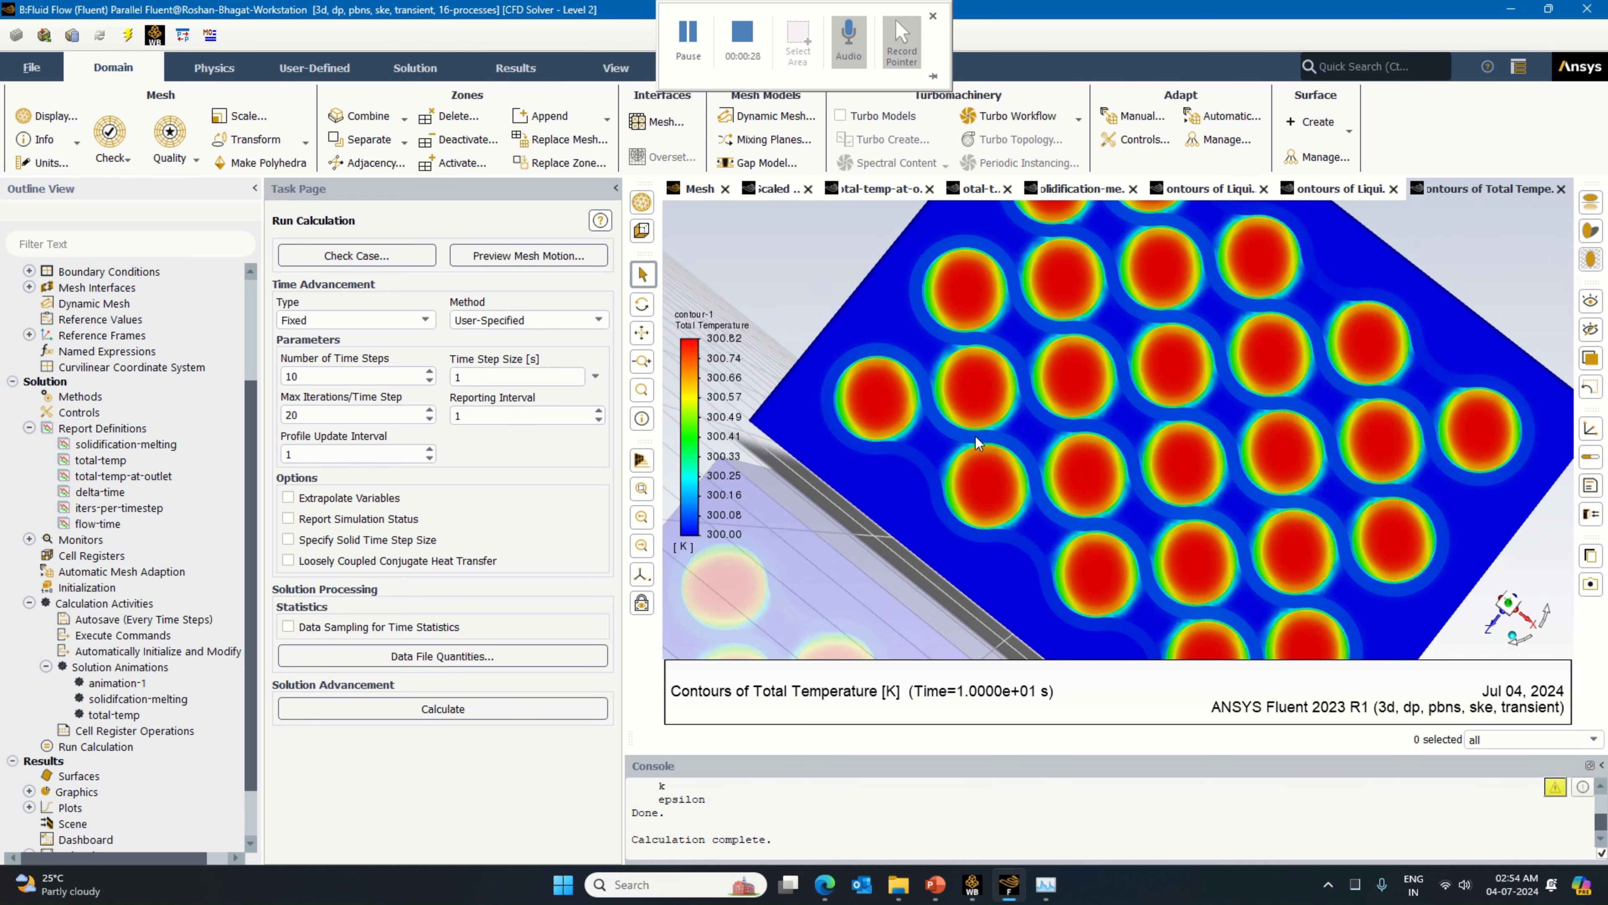
scroll(1001, 461, down, 3)
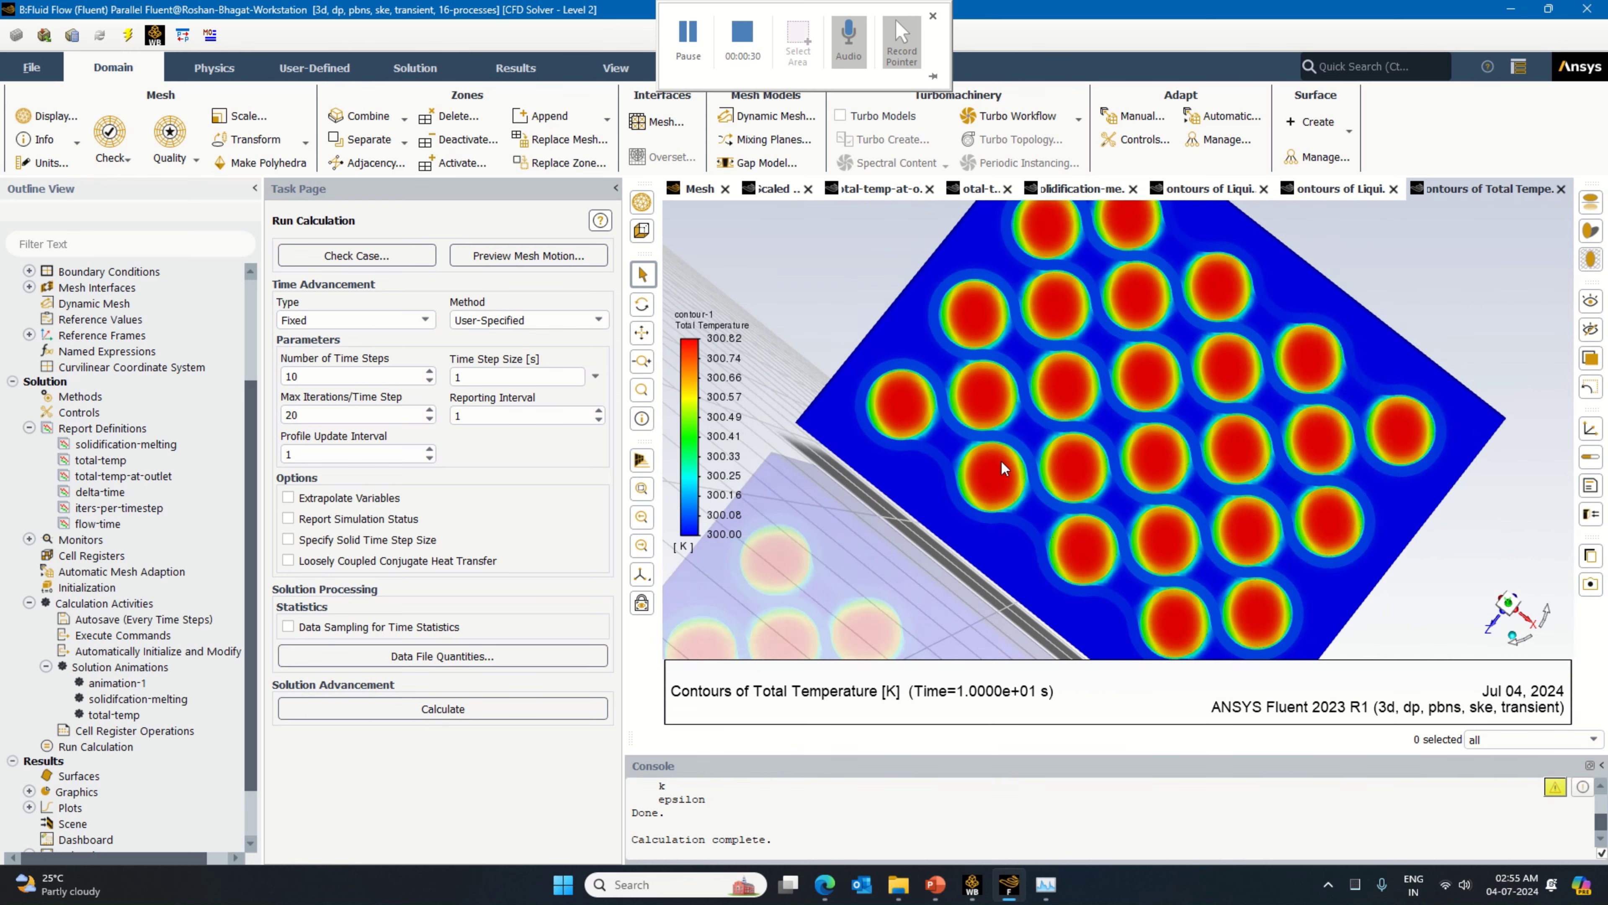
scroll(1002, 465, down, 2)
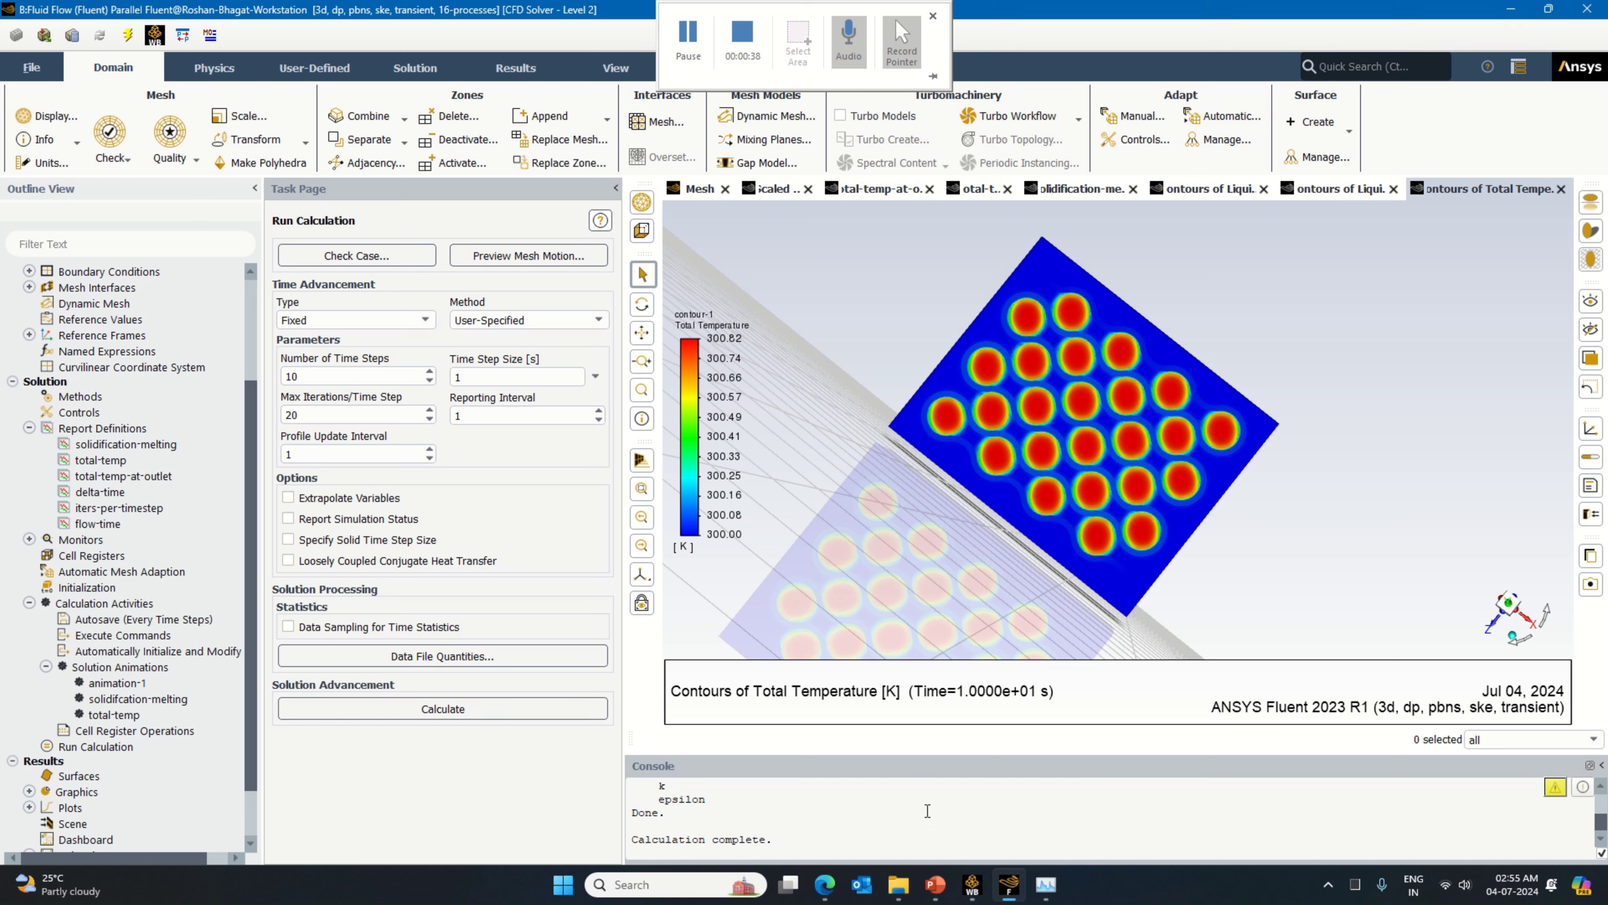
mouse_move(977, 881)
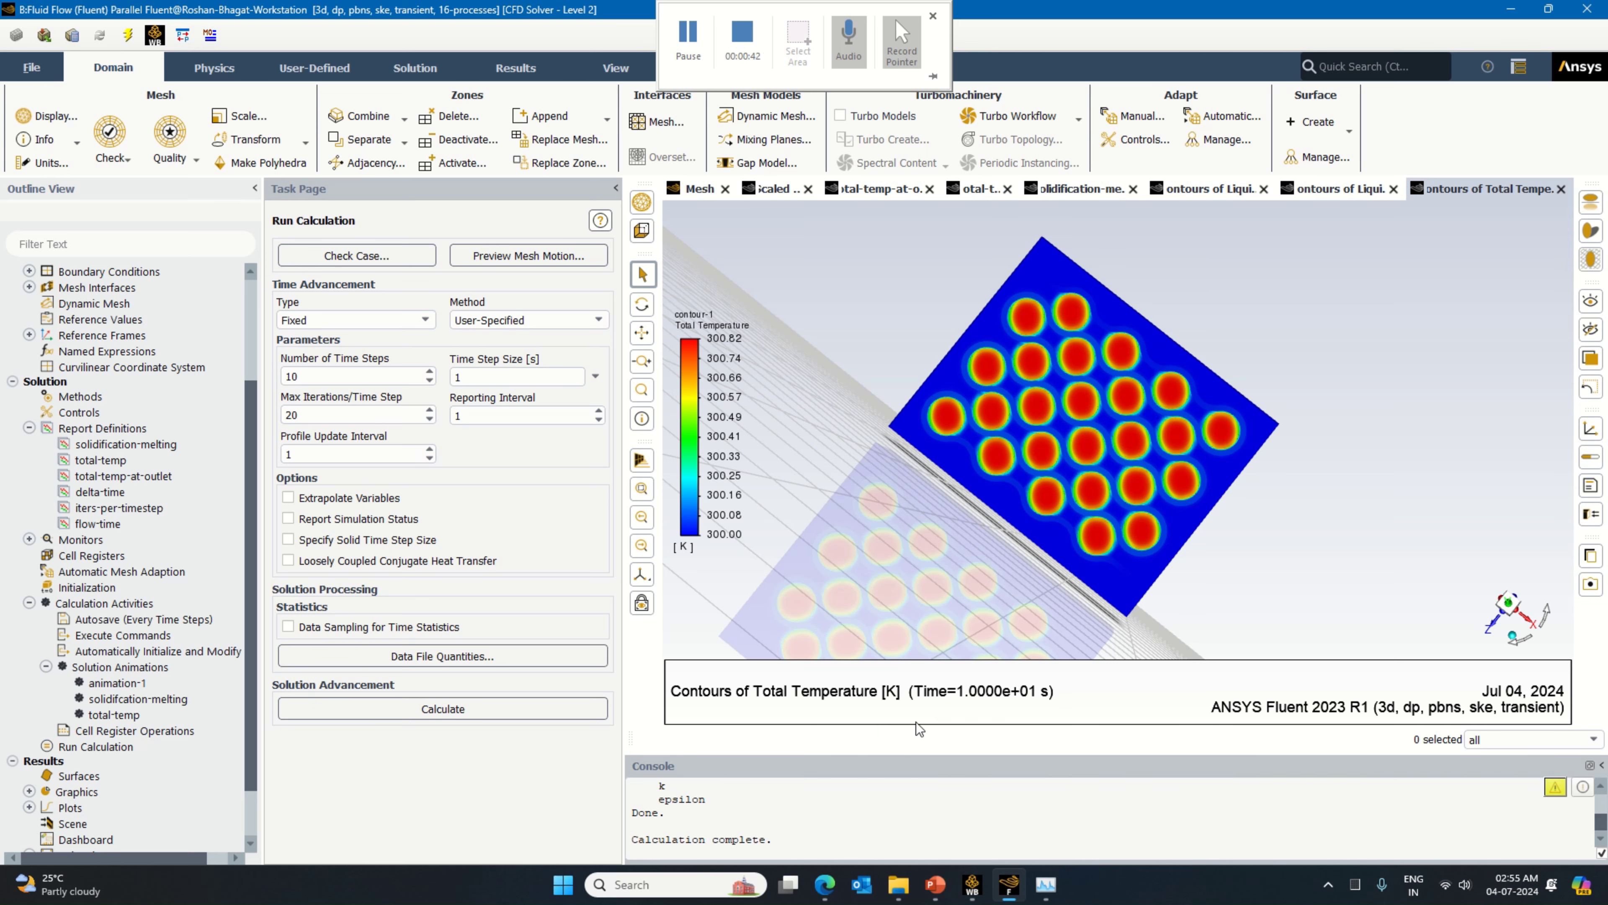
Step: Set the number of time steps to 90 and start the calculation, using the settings changes for current and future calculations
drag(309, 378, 266, 396)
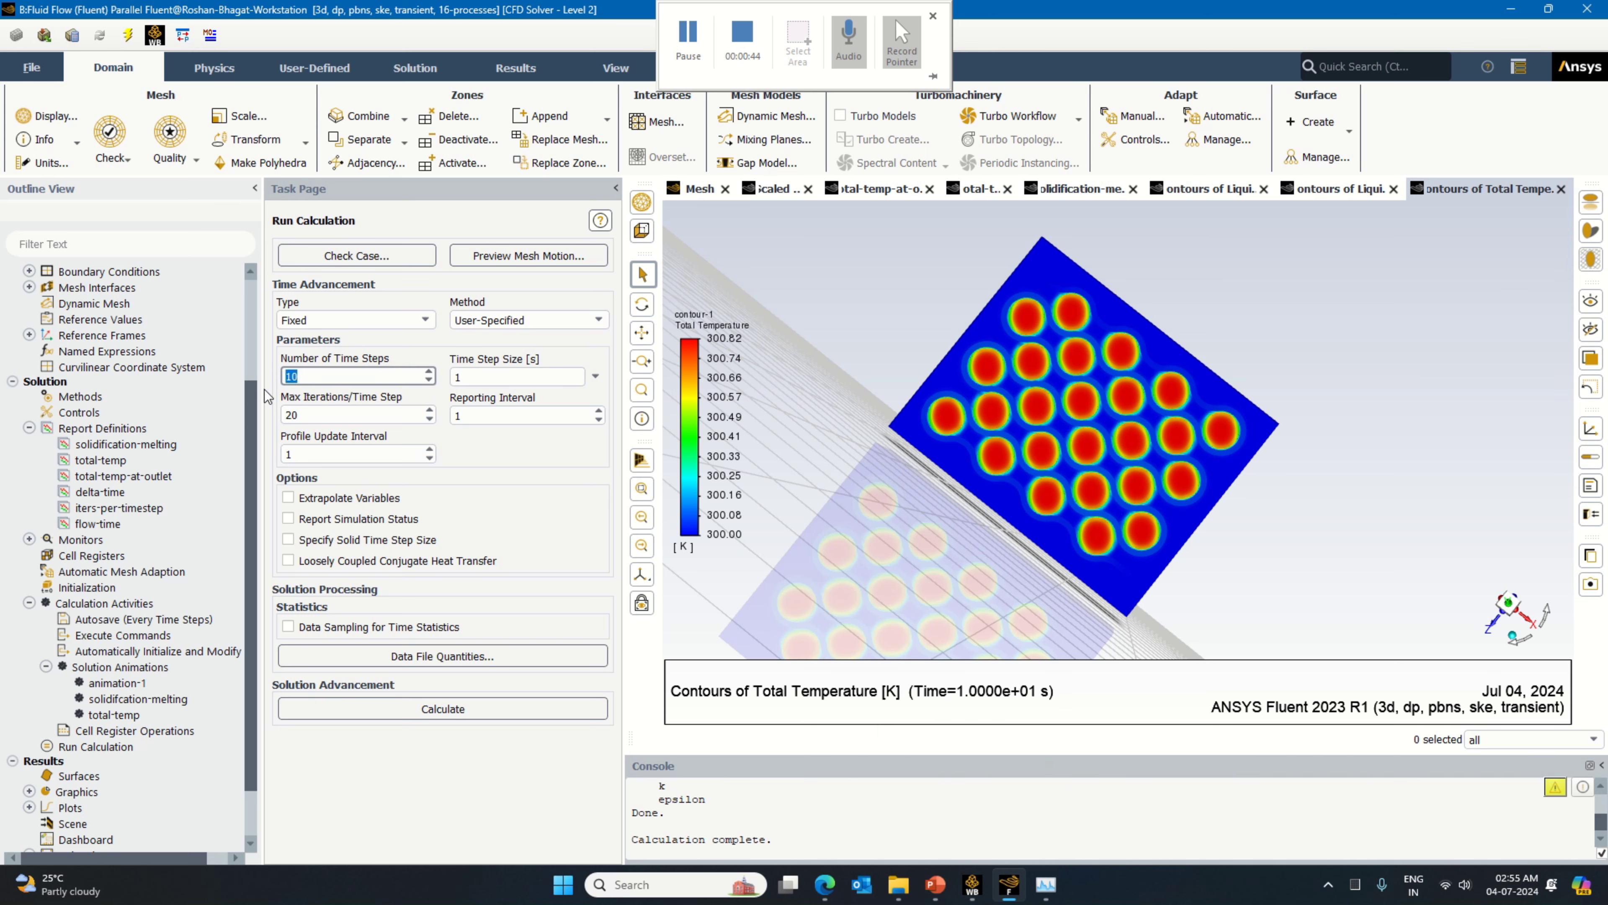
text(90)
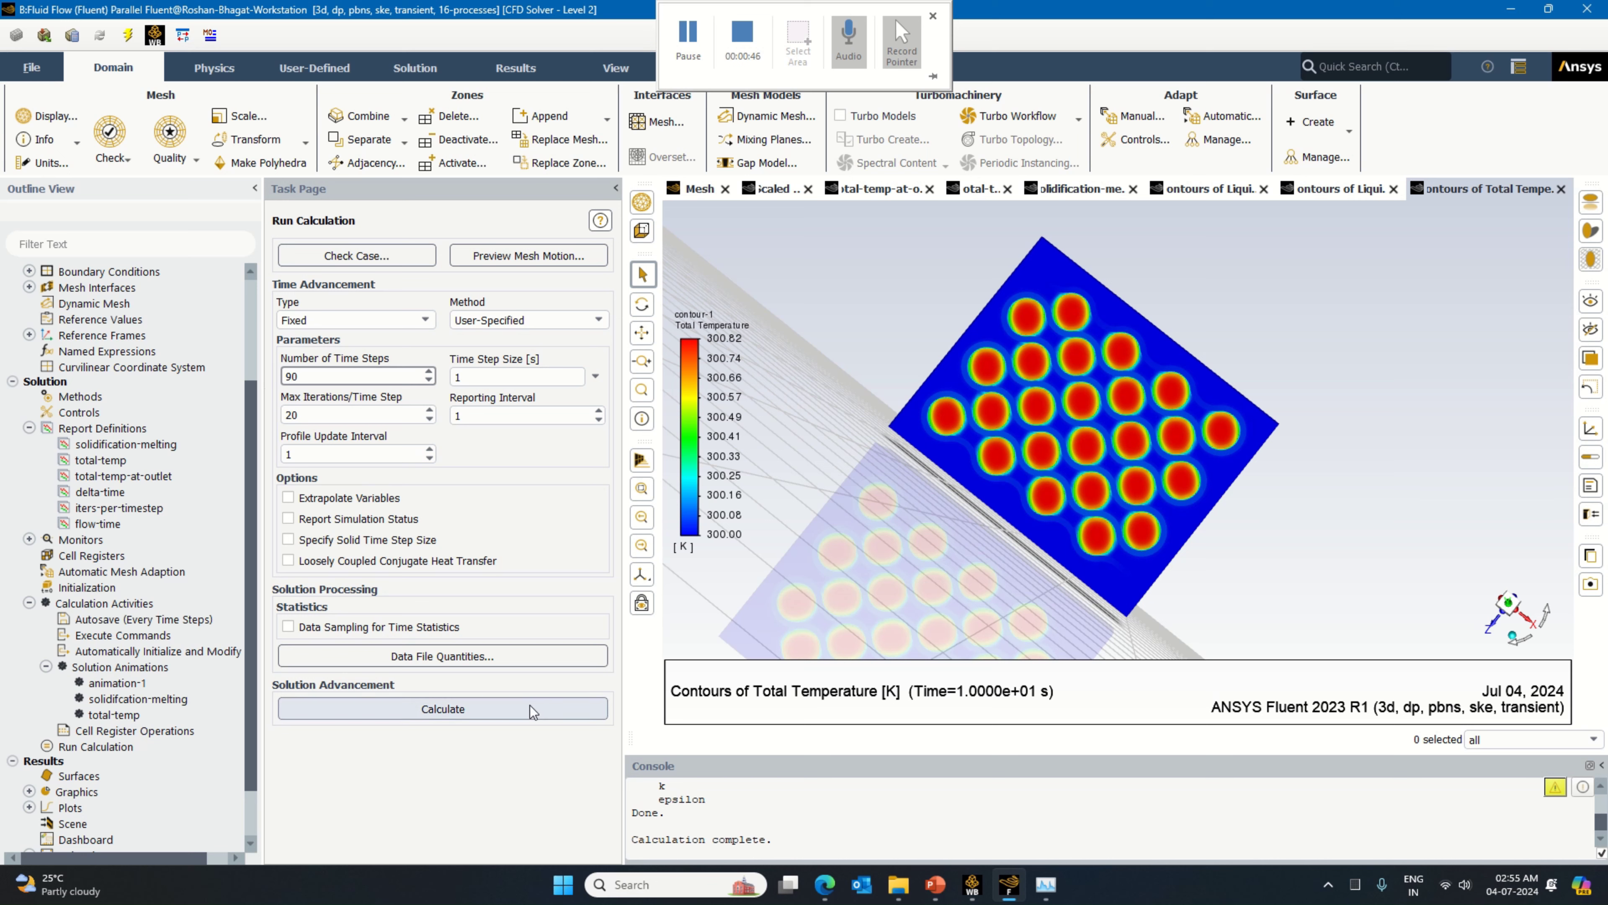
click(530, 710)
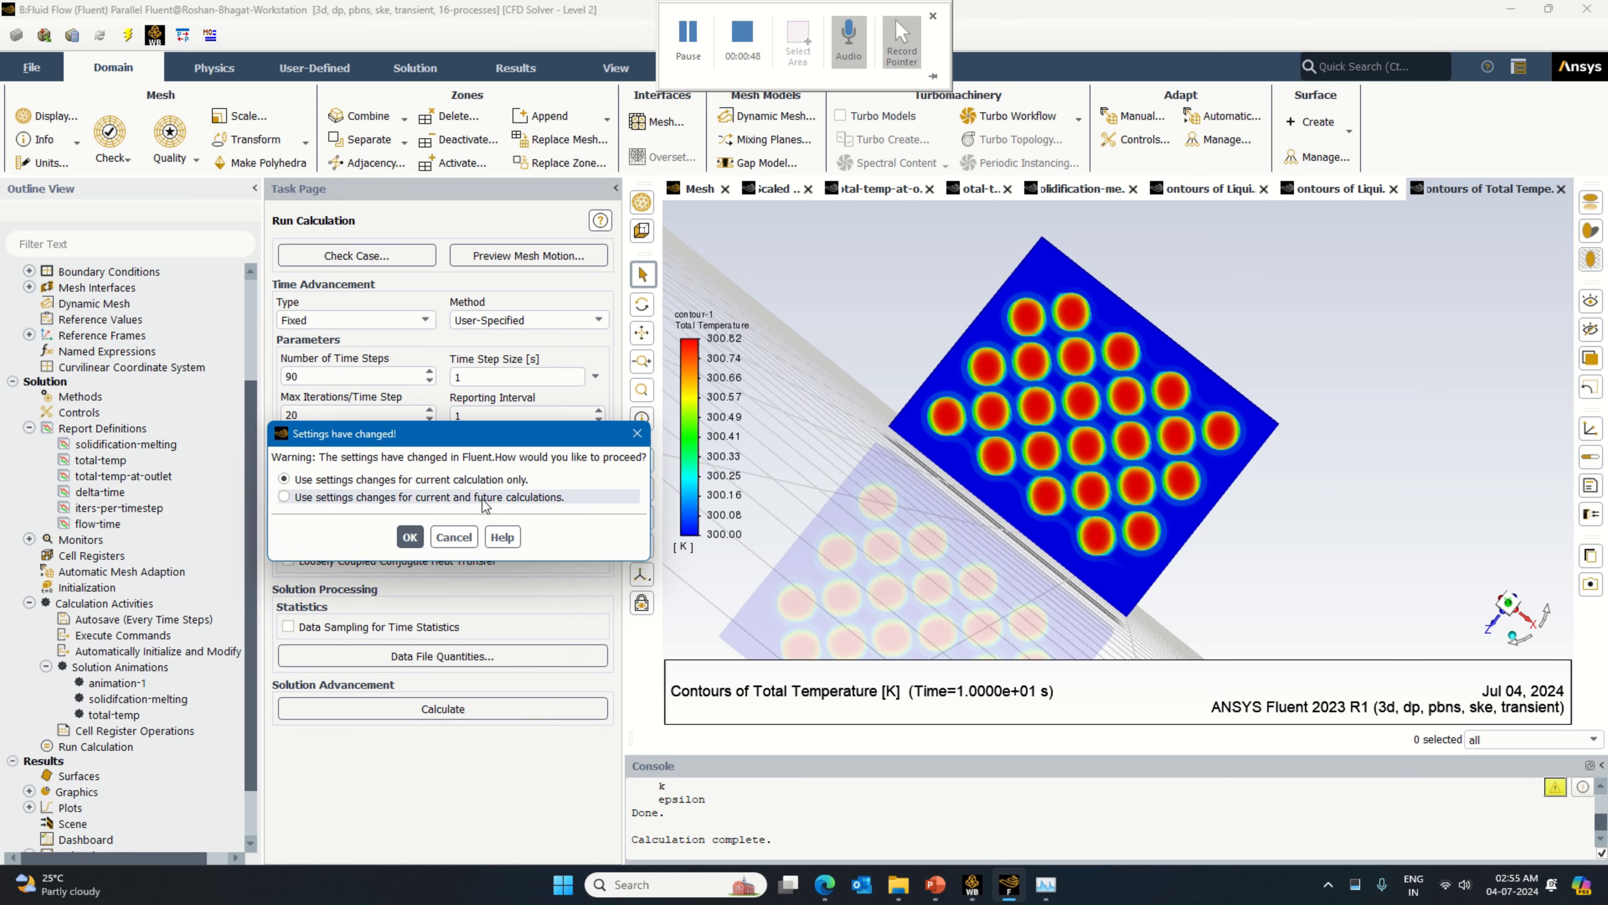
click(482, 498)
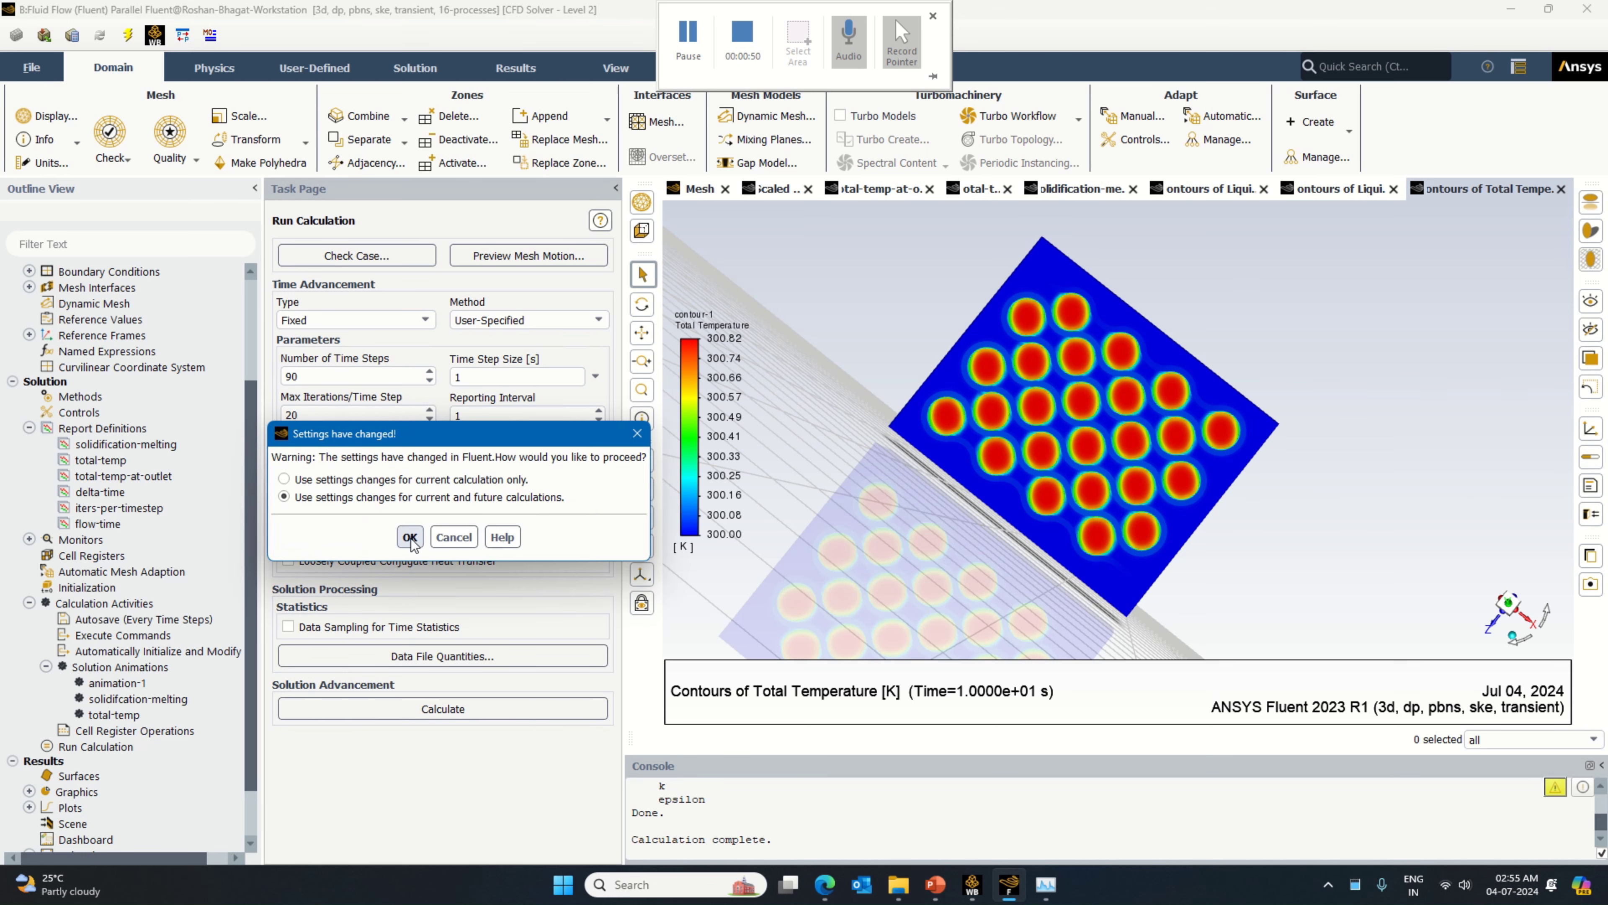
click(409, 537)
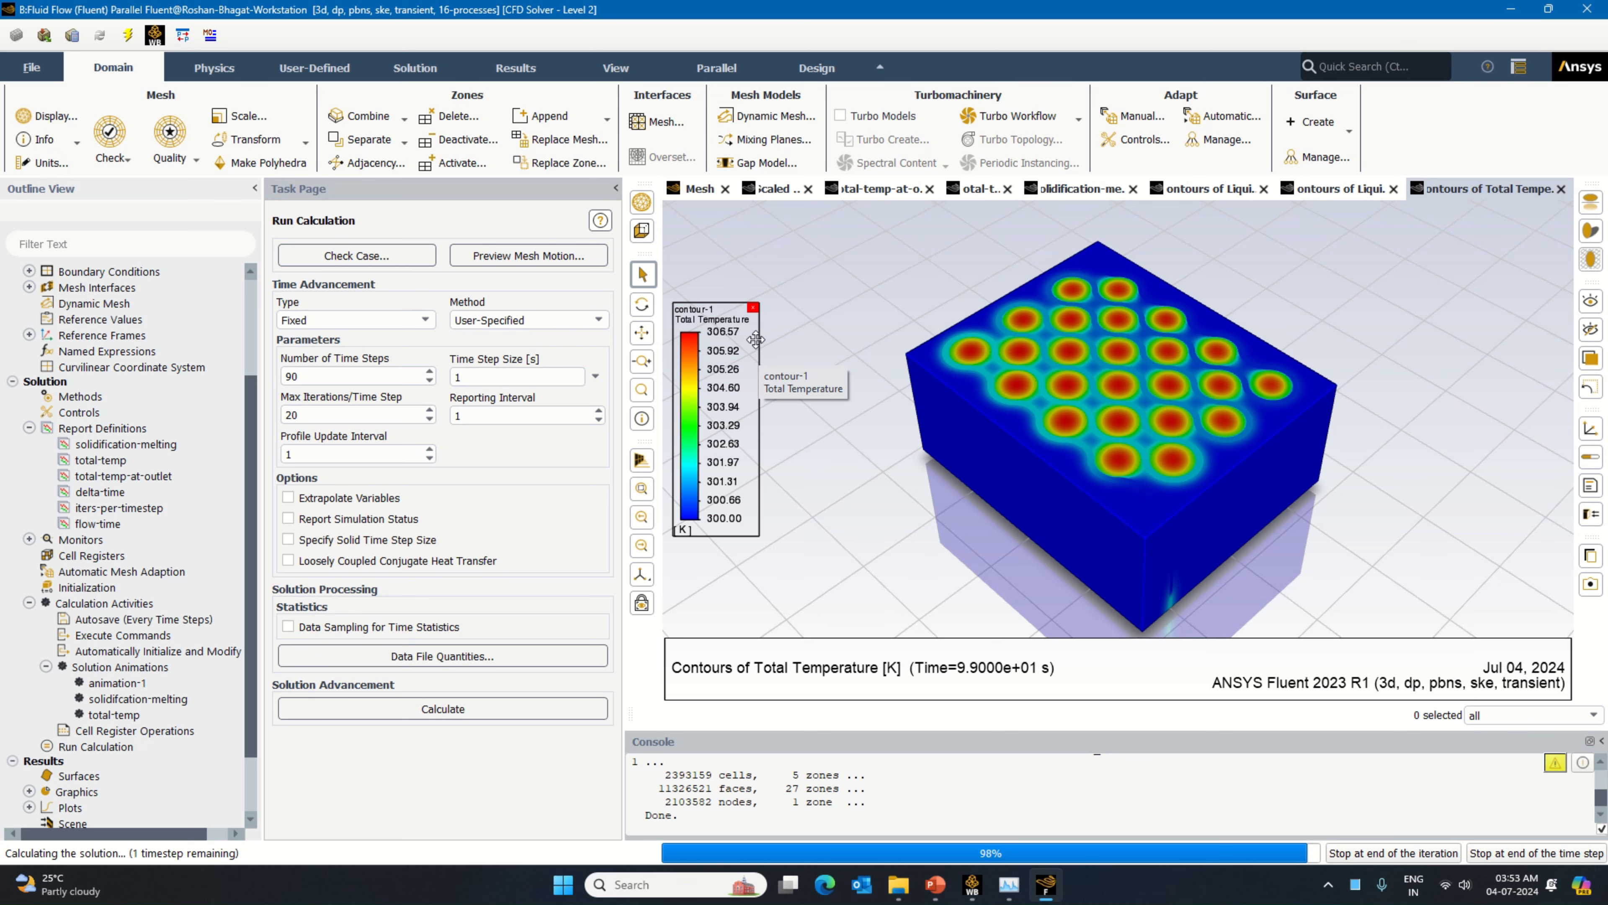
Step: Review the outlet and total temperature plots, the solidification-melting plot, and the liquid fraction and total temperature contours near the run's end
click(876, 189)
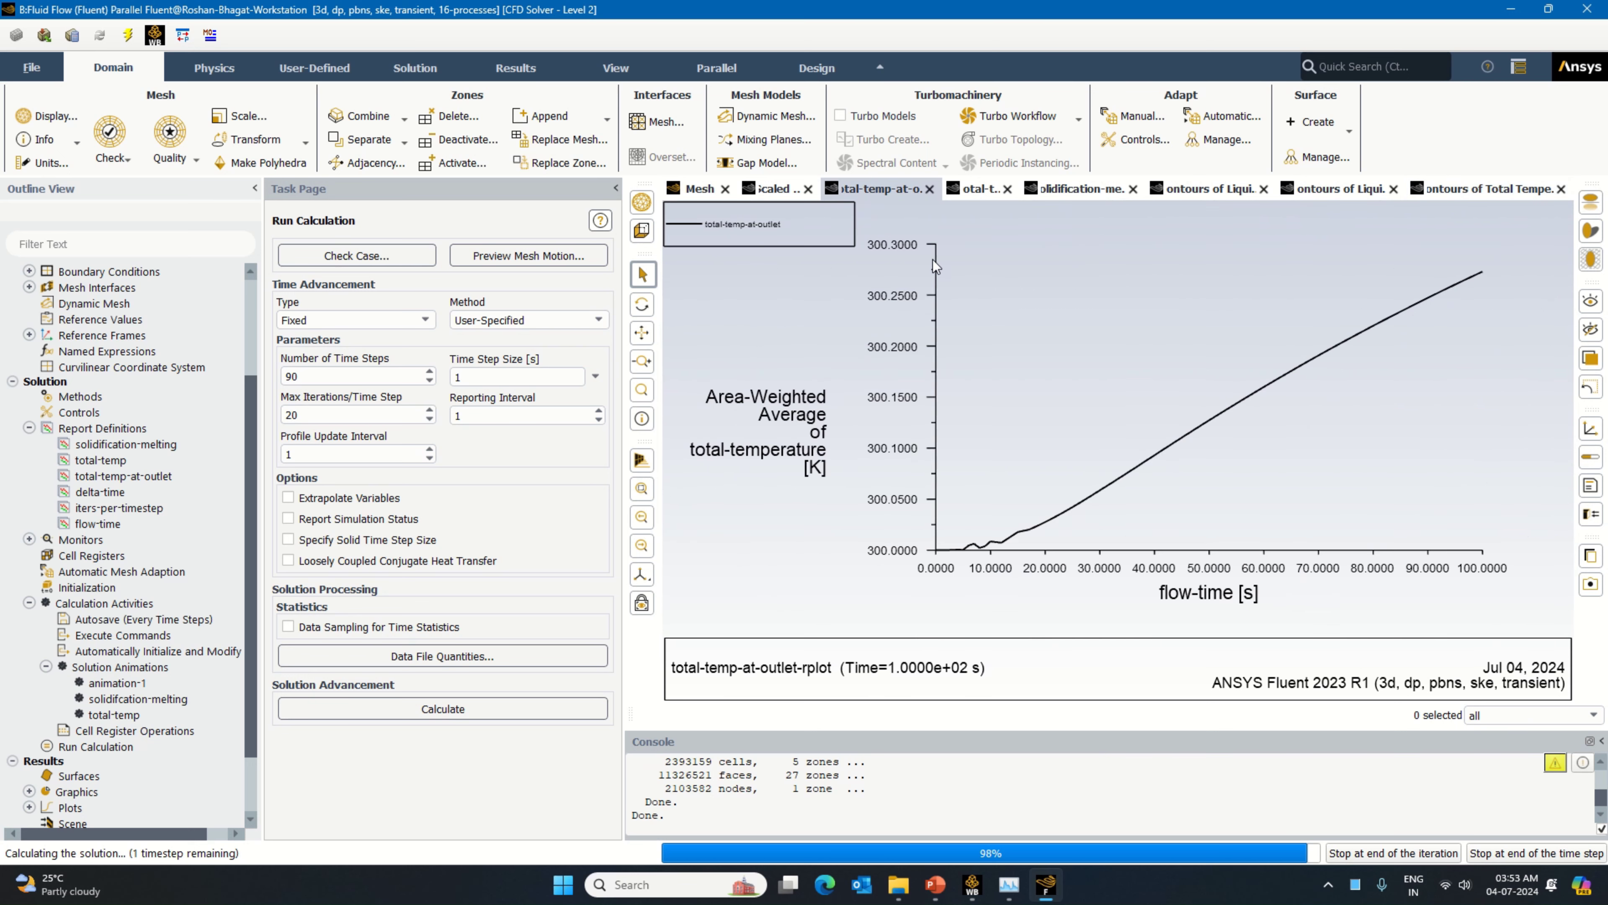
click(984, 189)
click(1074, 189)
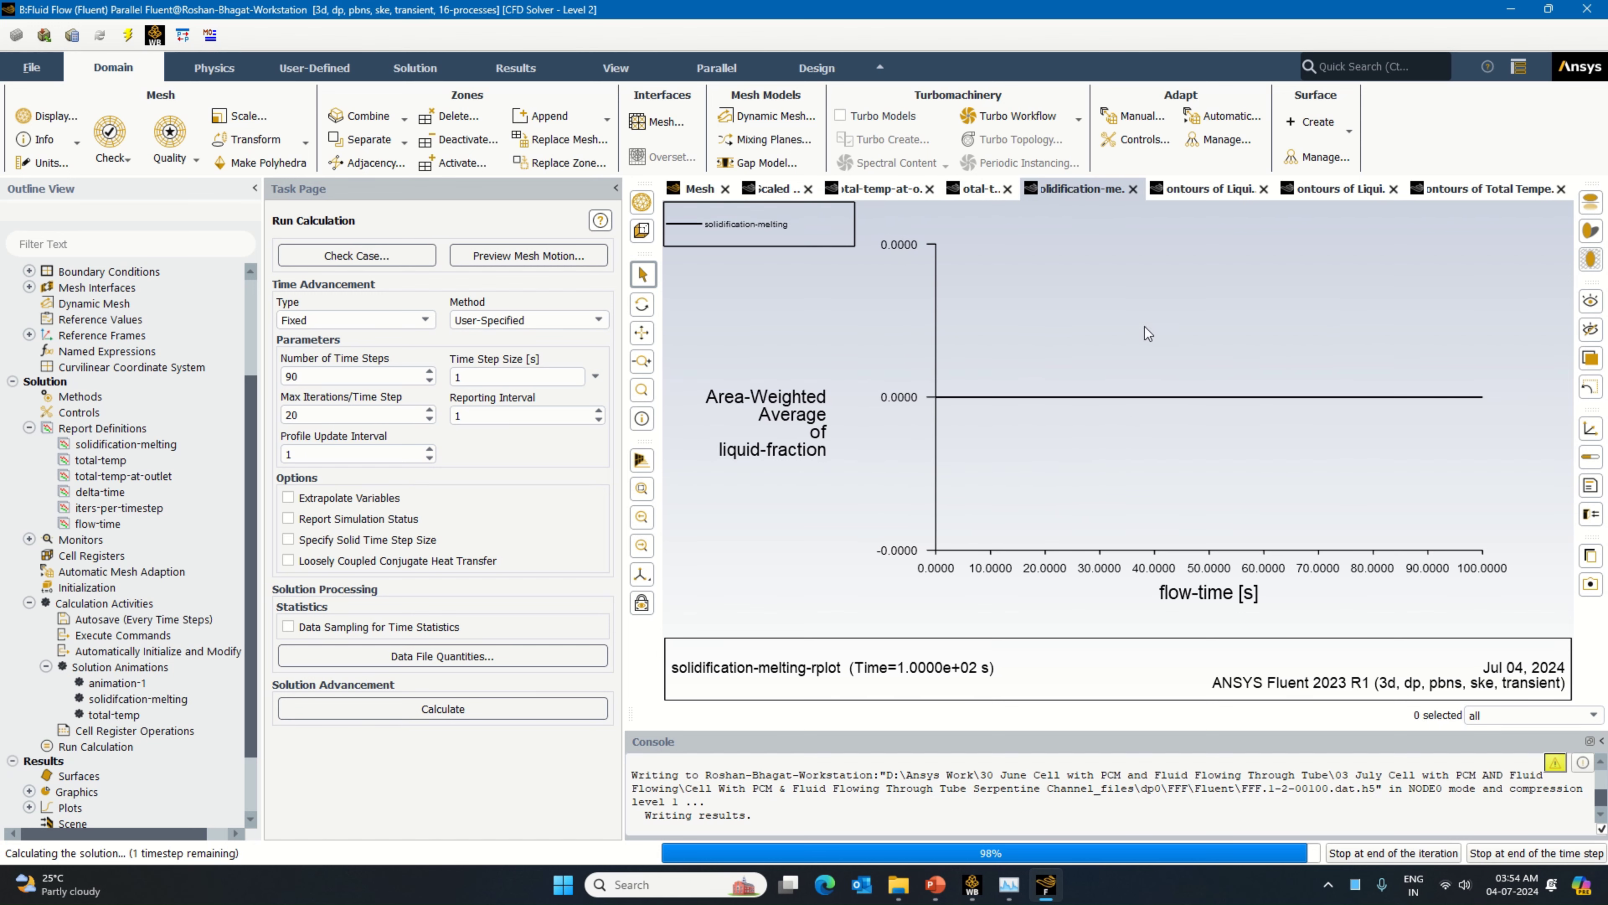
click(1211, 189)
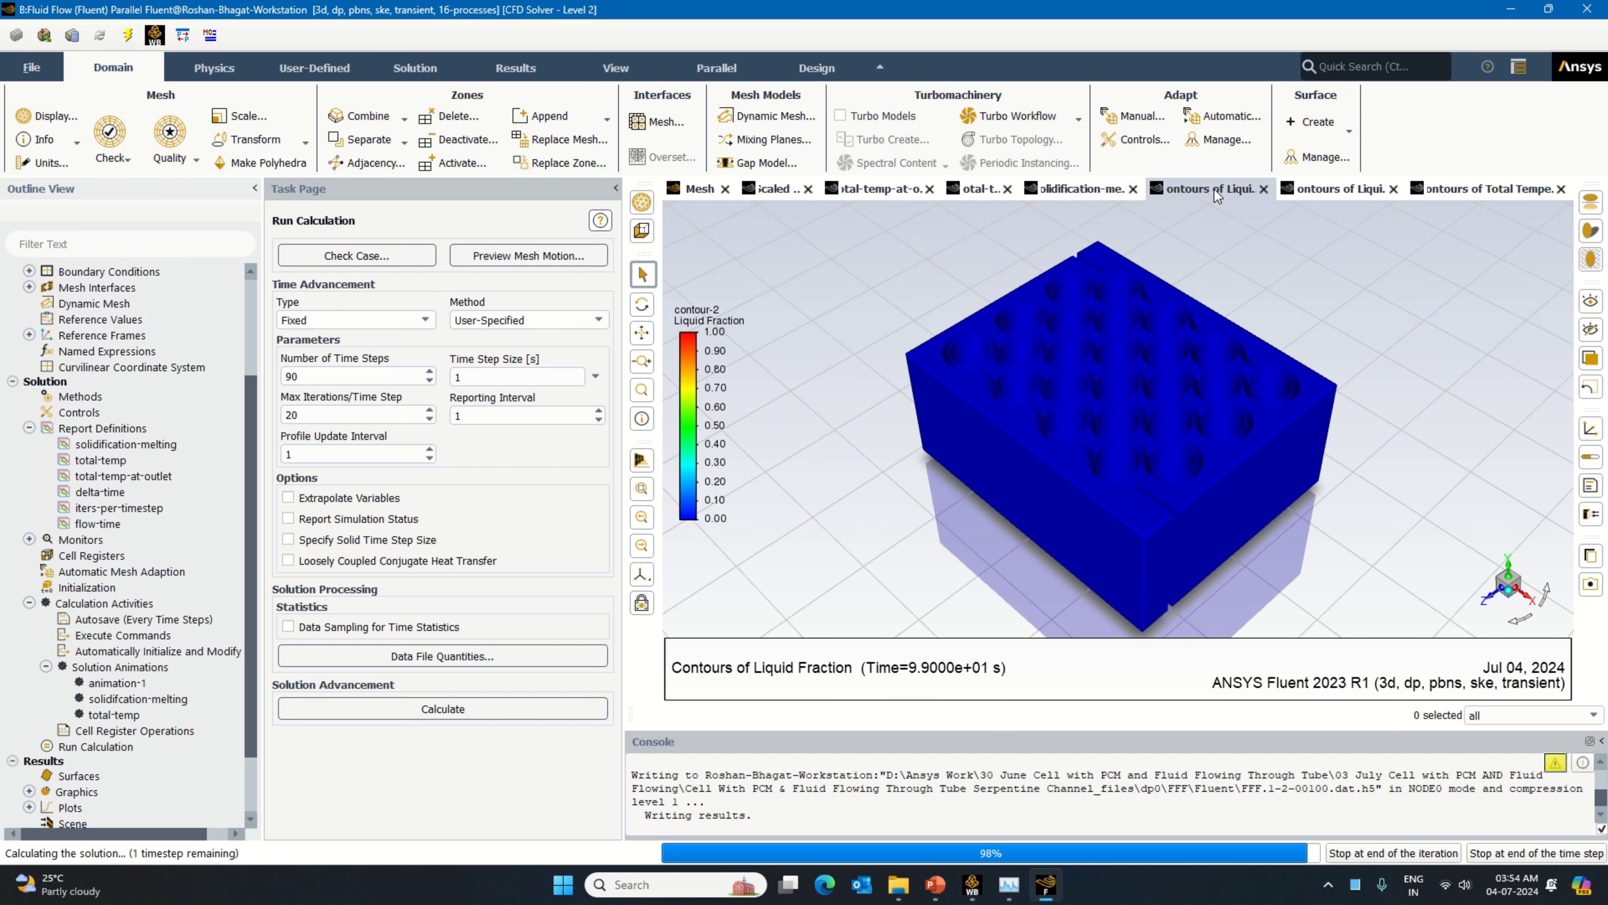
drag(1168, 434, 1343, 190)
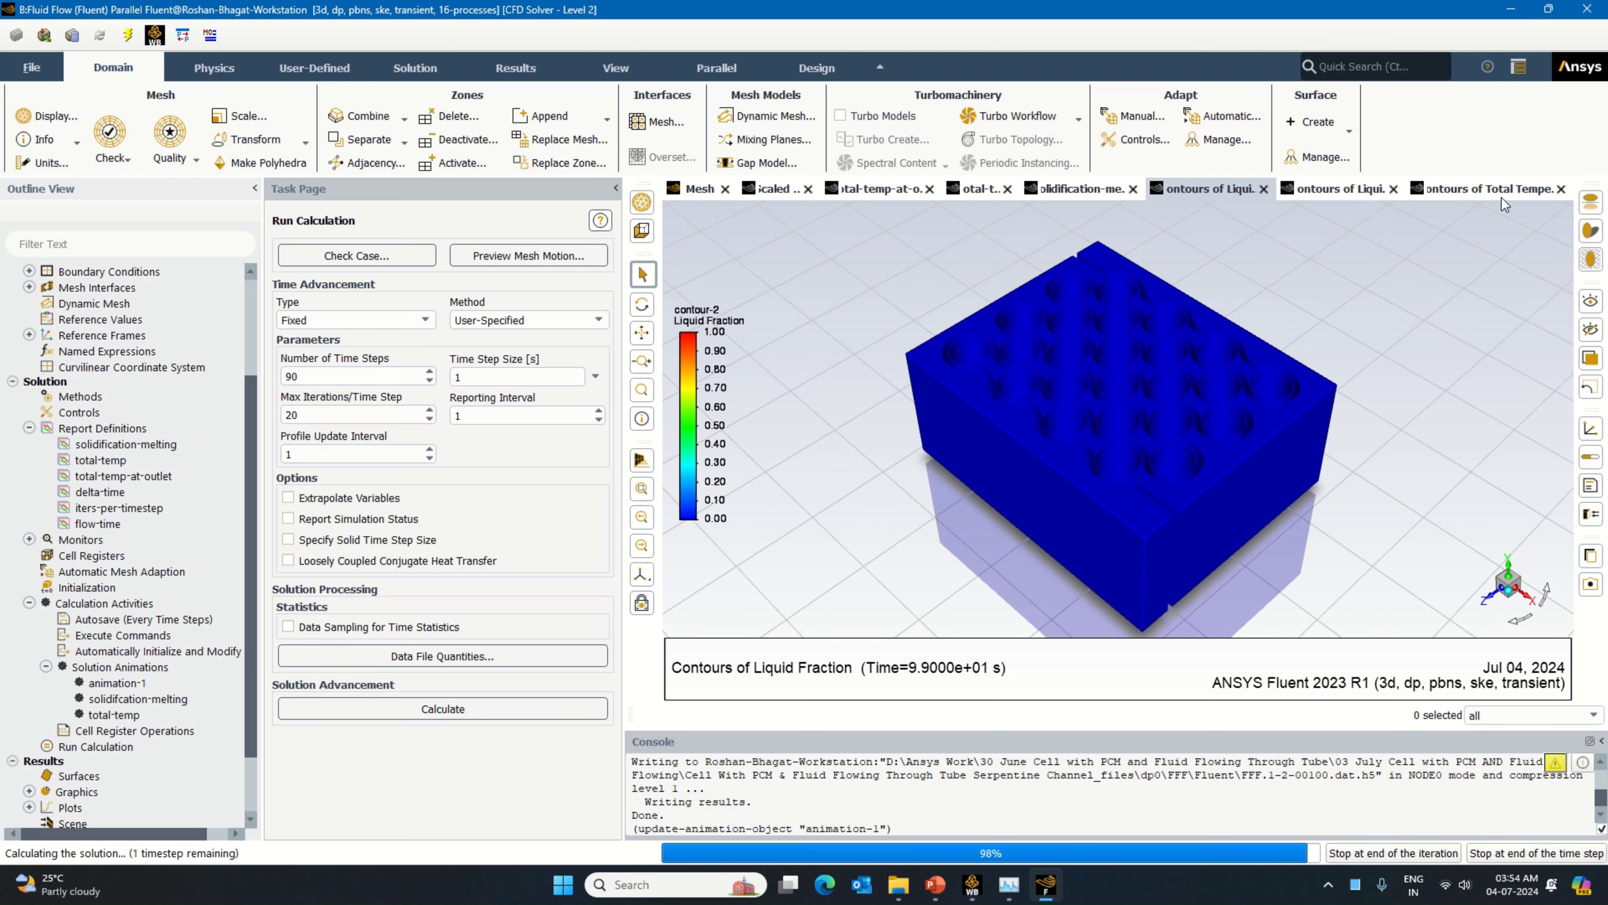
click(1506, 188)
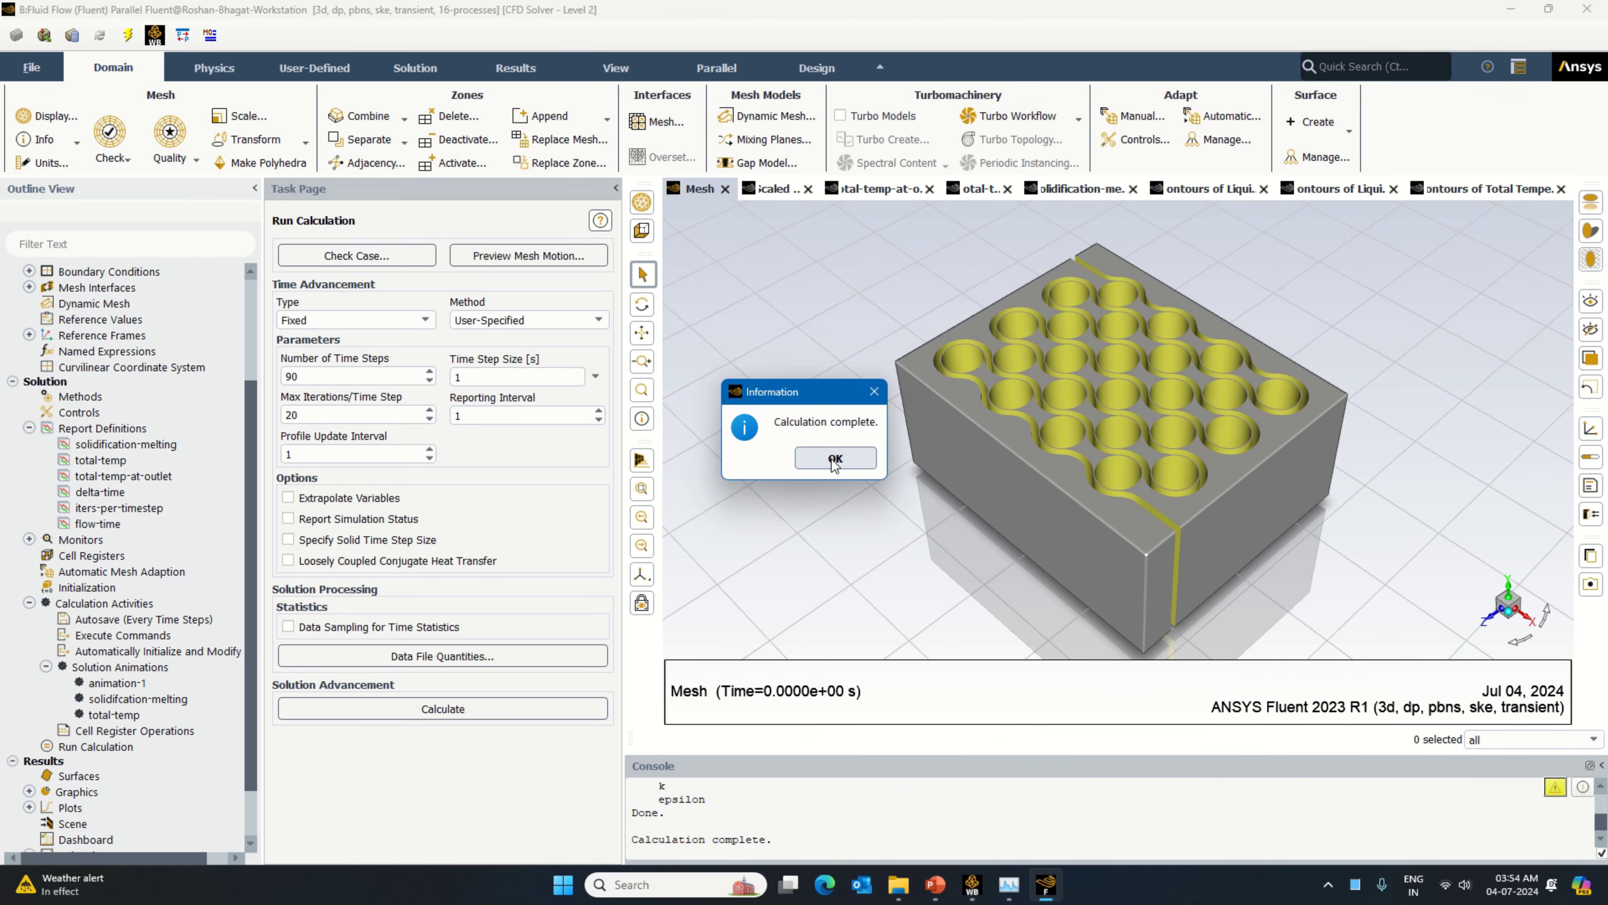
Step: Dismiss the completion notice, switch to Workbench, and save the project
click(835, 458)
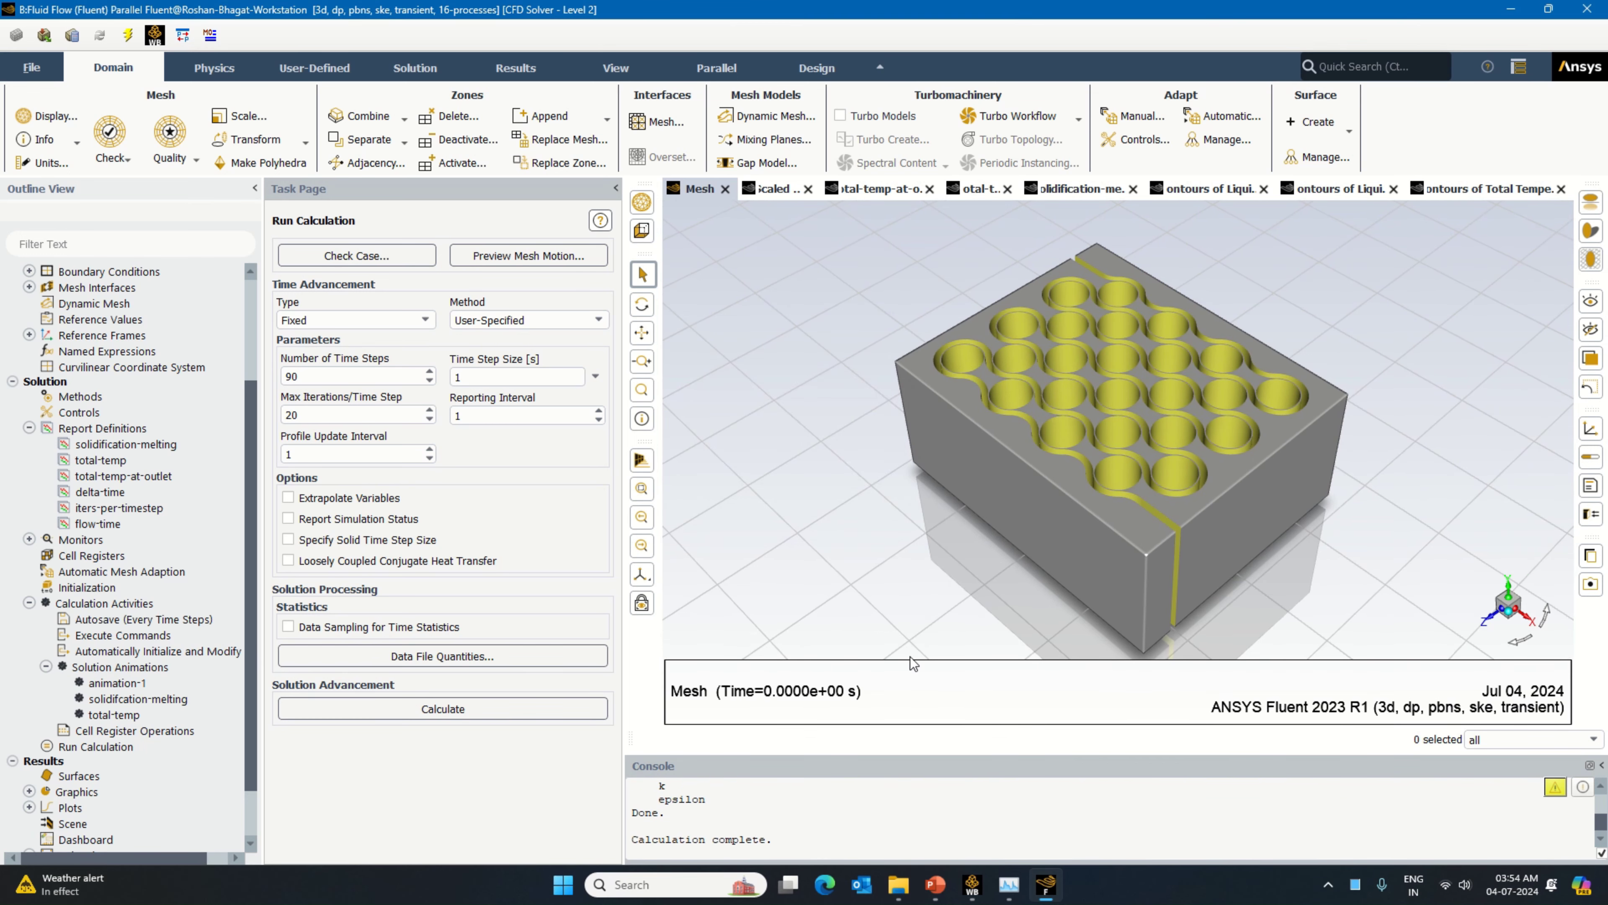
click(973, 886)
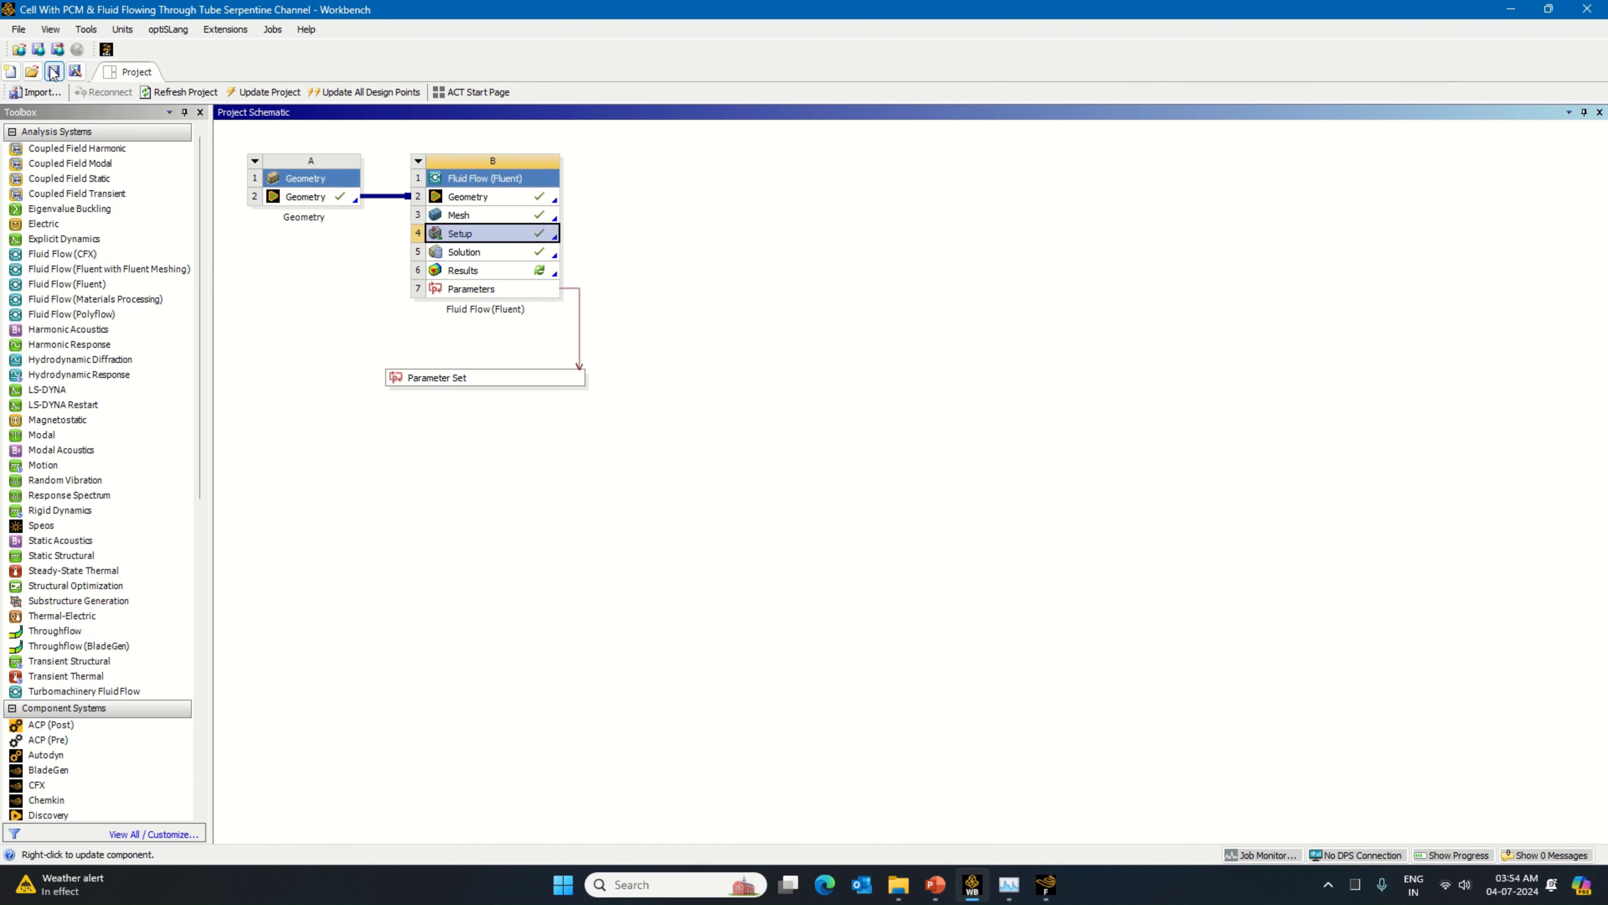
click(54, 71)
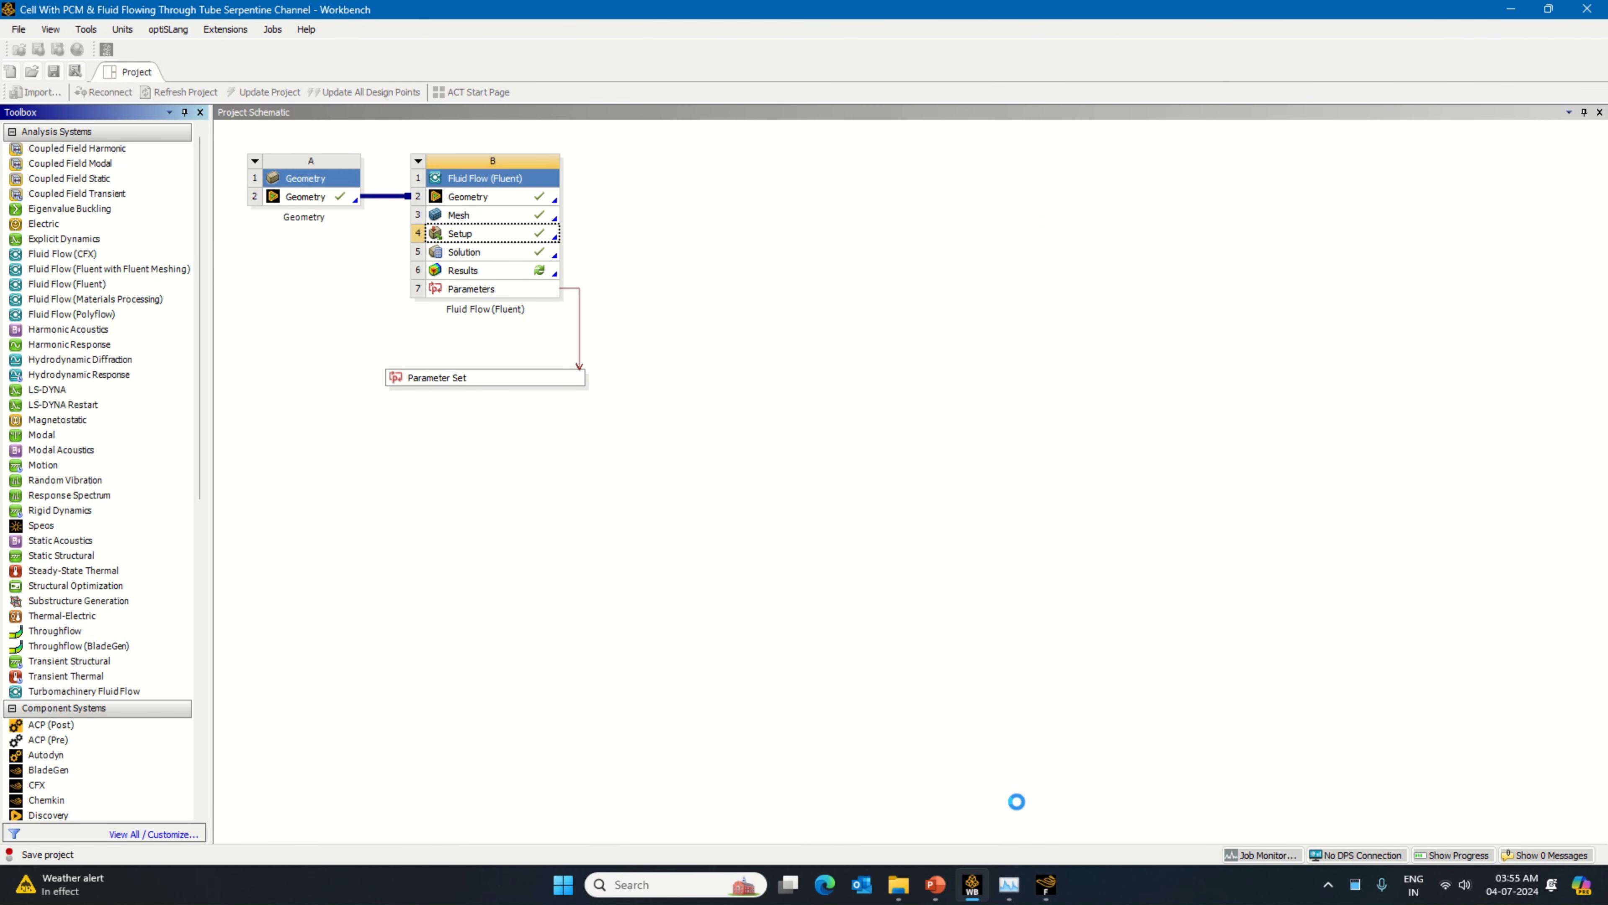
Step: Return to Fluent and set the number of time steps to 100
click(1049, 891)
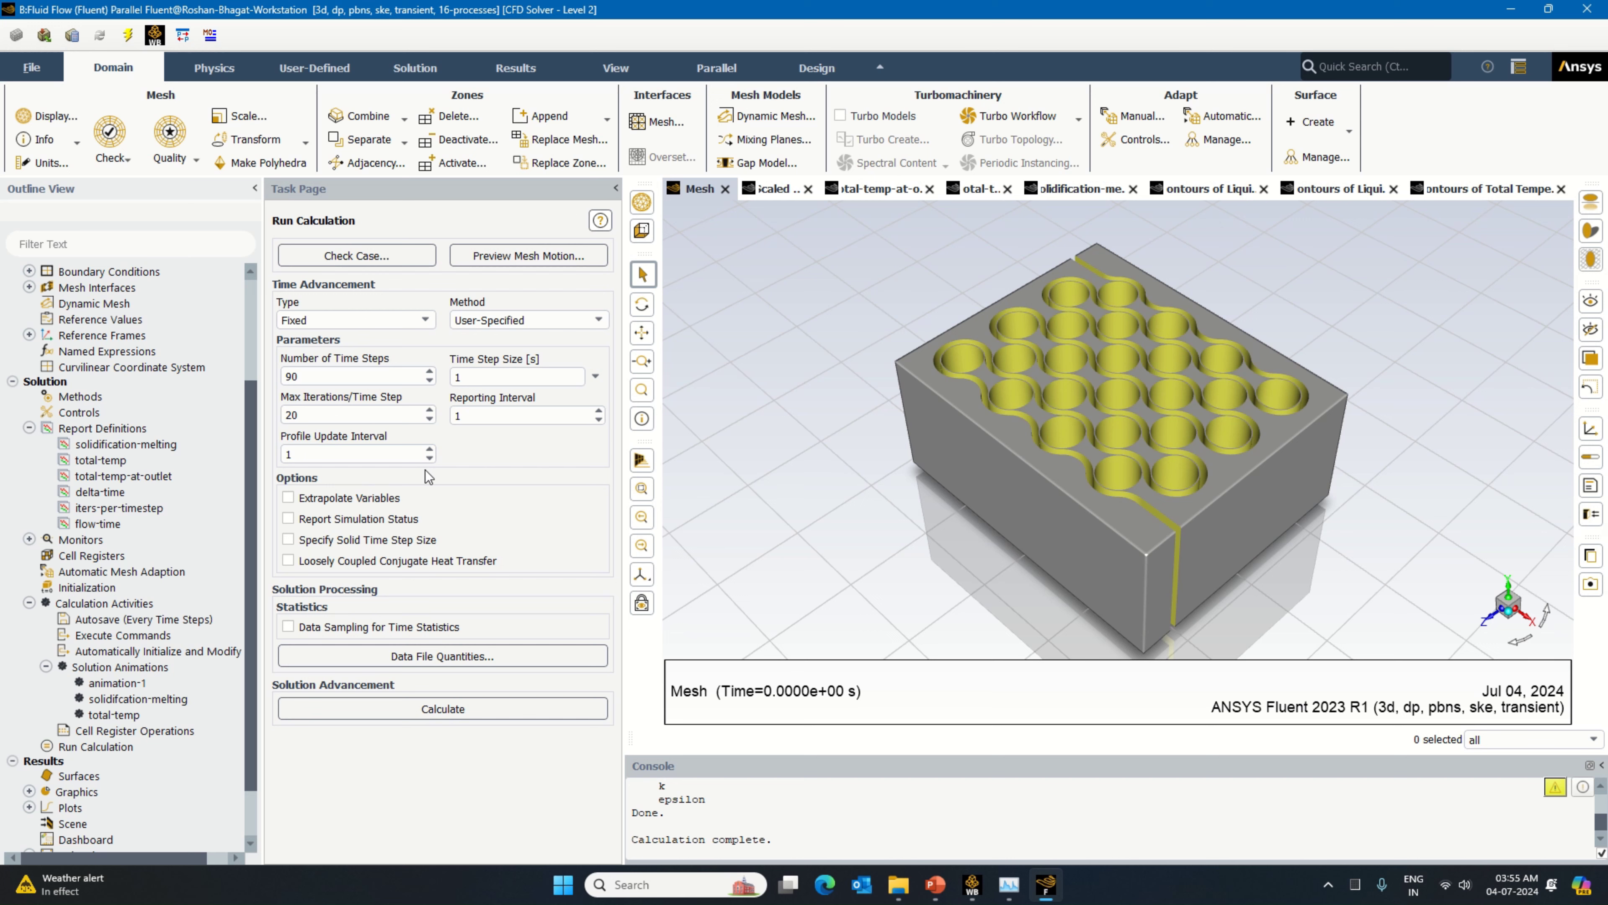
drag(298, 376, 268, 386)
text(100)
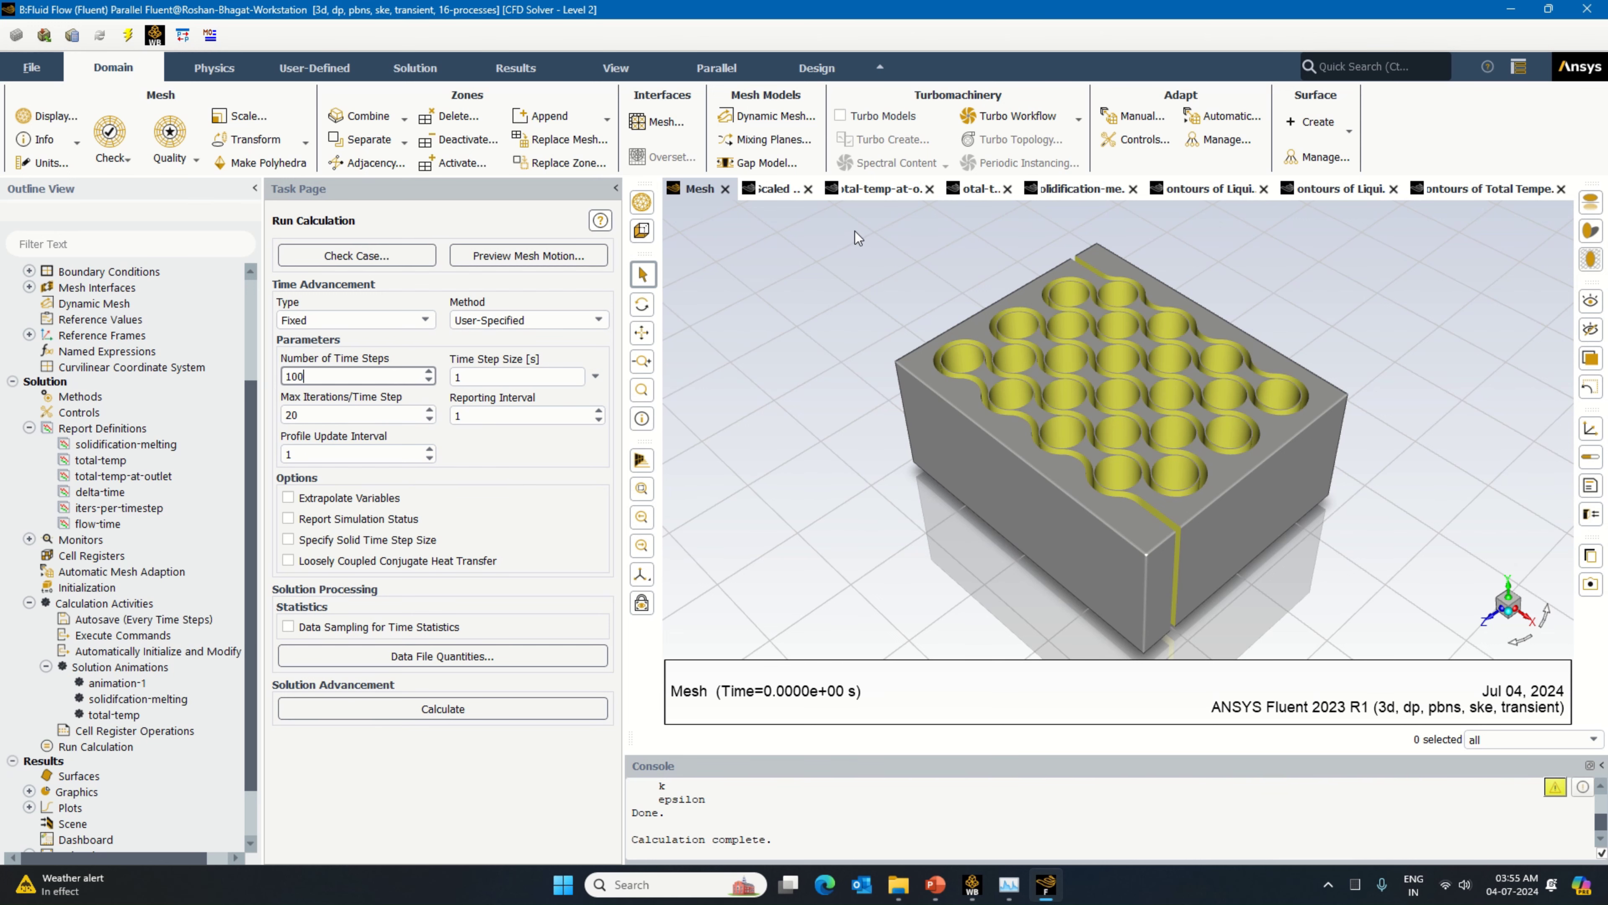
Step: Review the scaled residuals, outlet temperature, total temperature and solidification-melting plots of the completed run
click(773, 192)
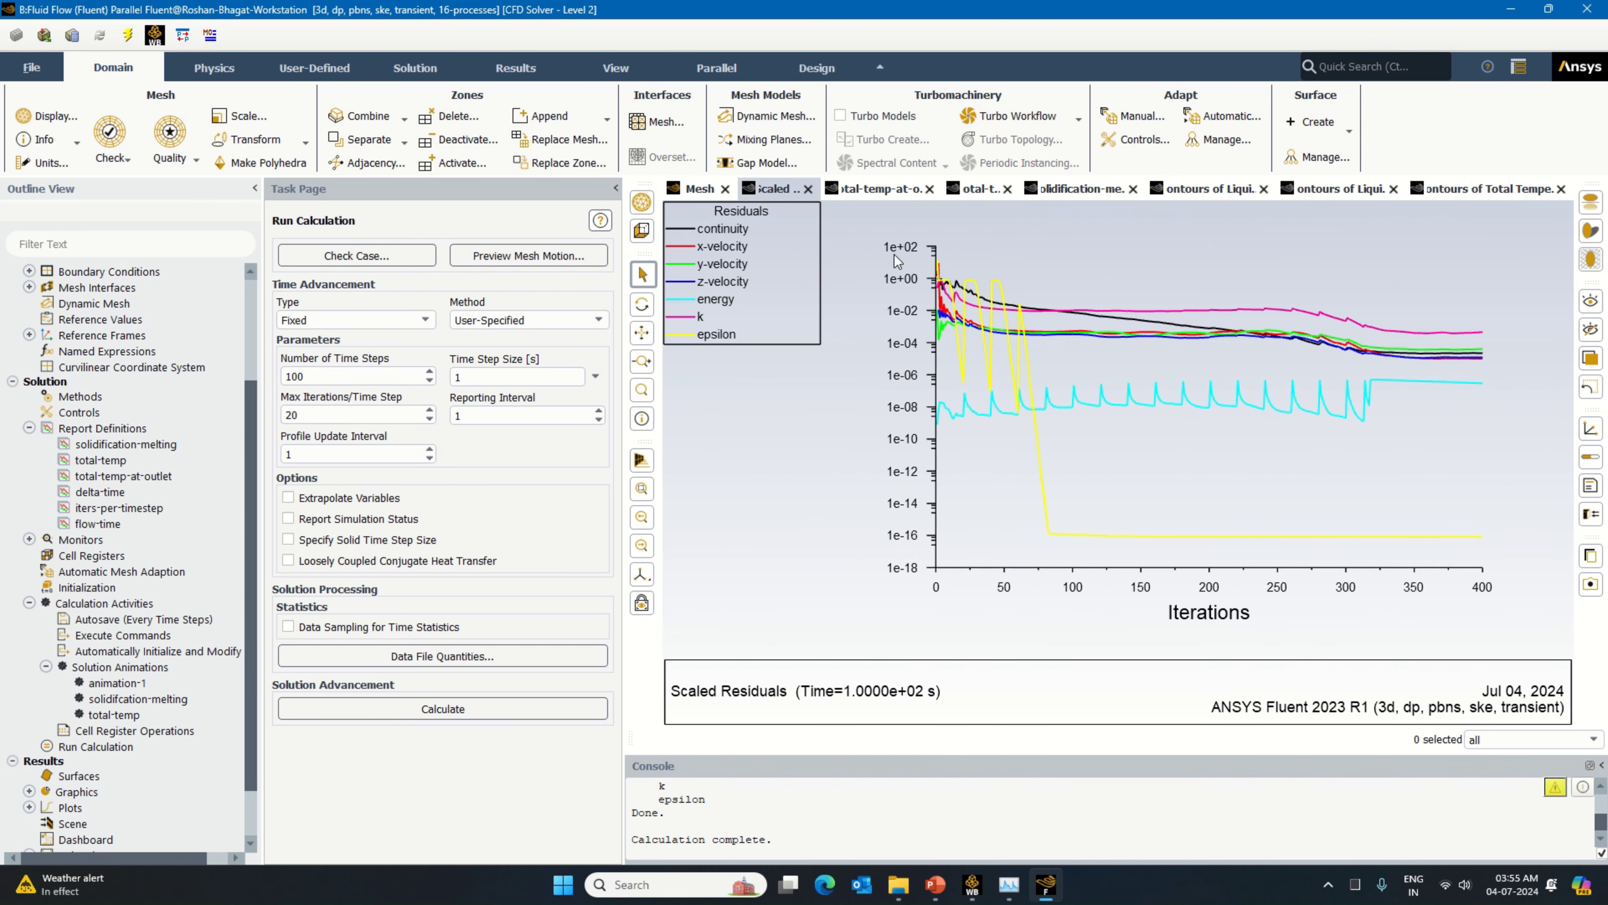
click(860, 189)
click(983, 191)
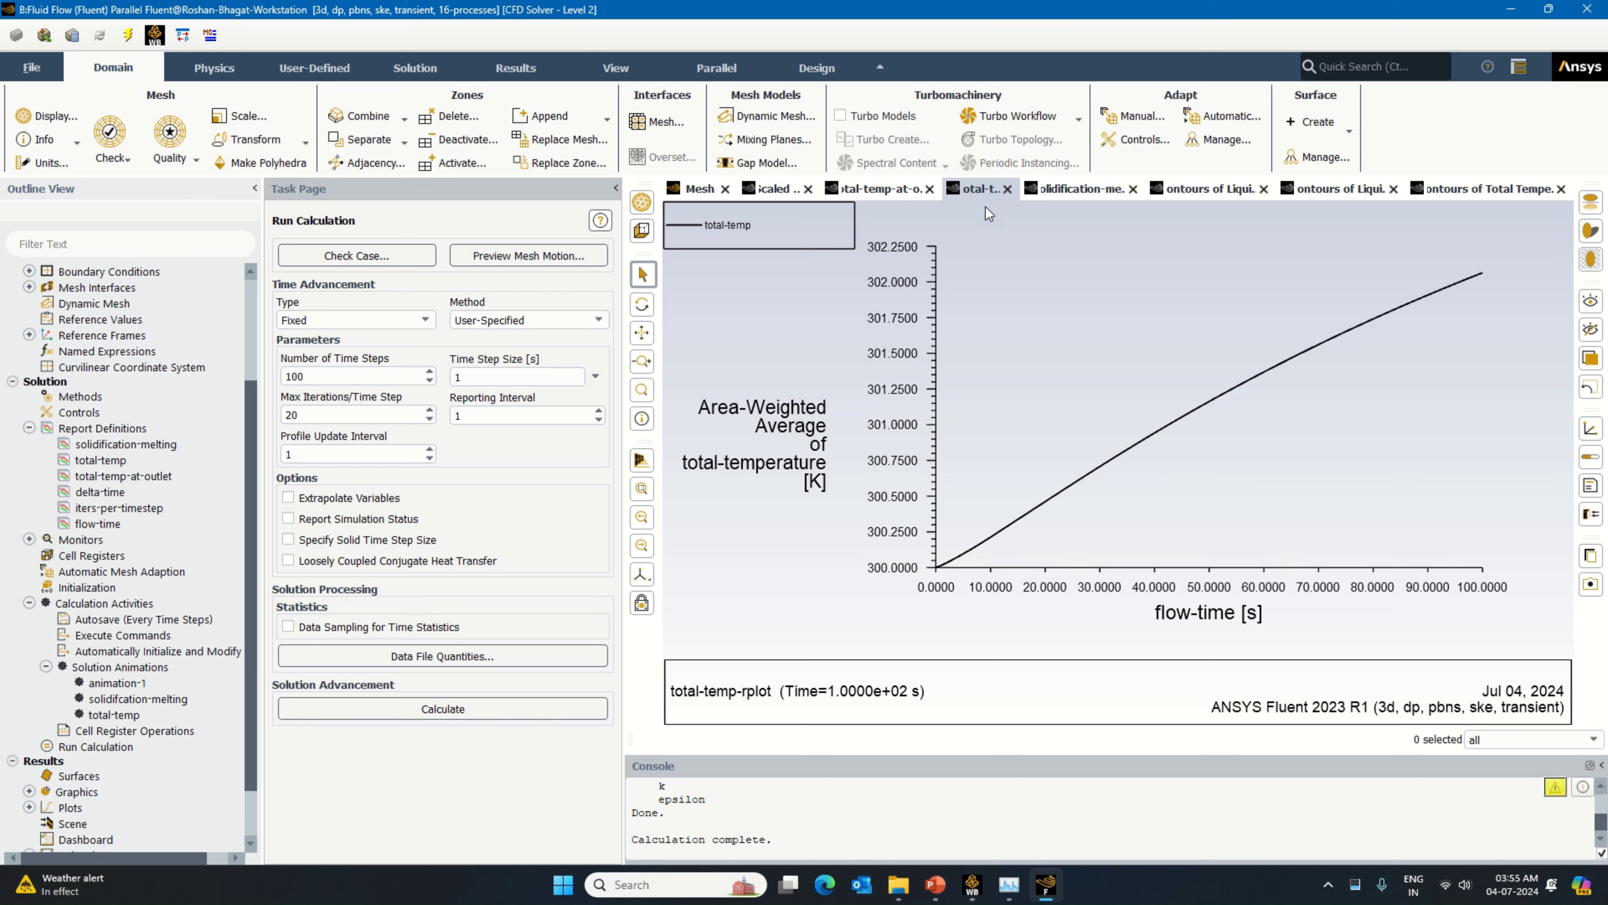
click(1109, 198)
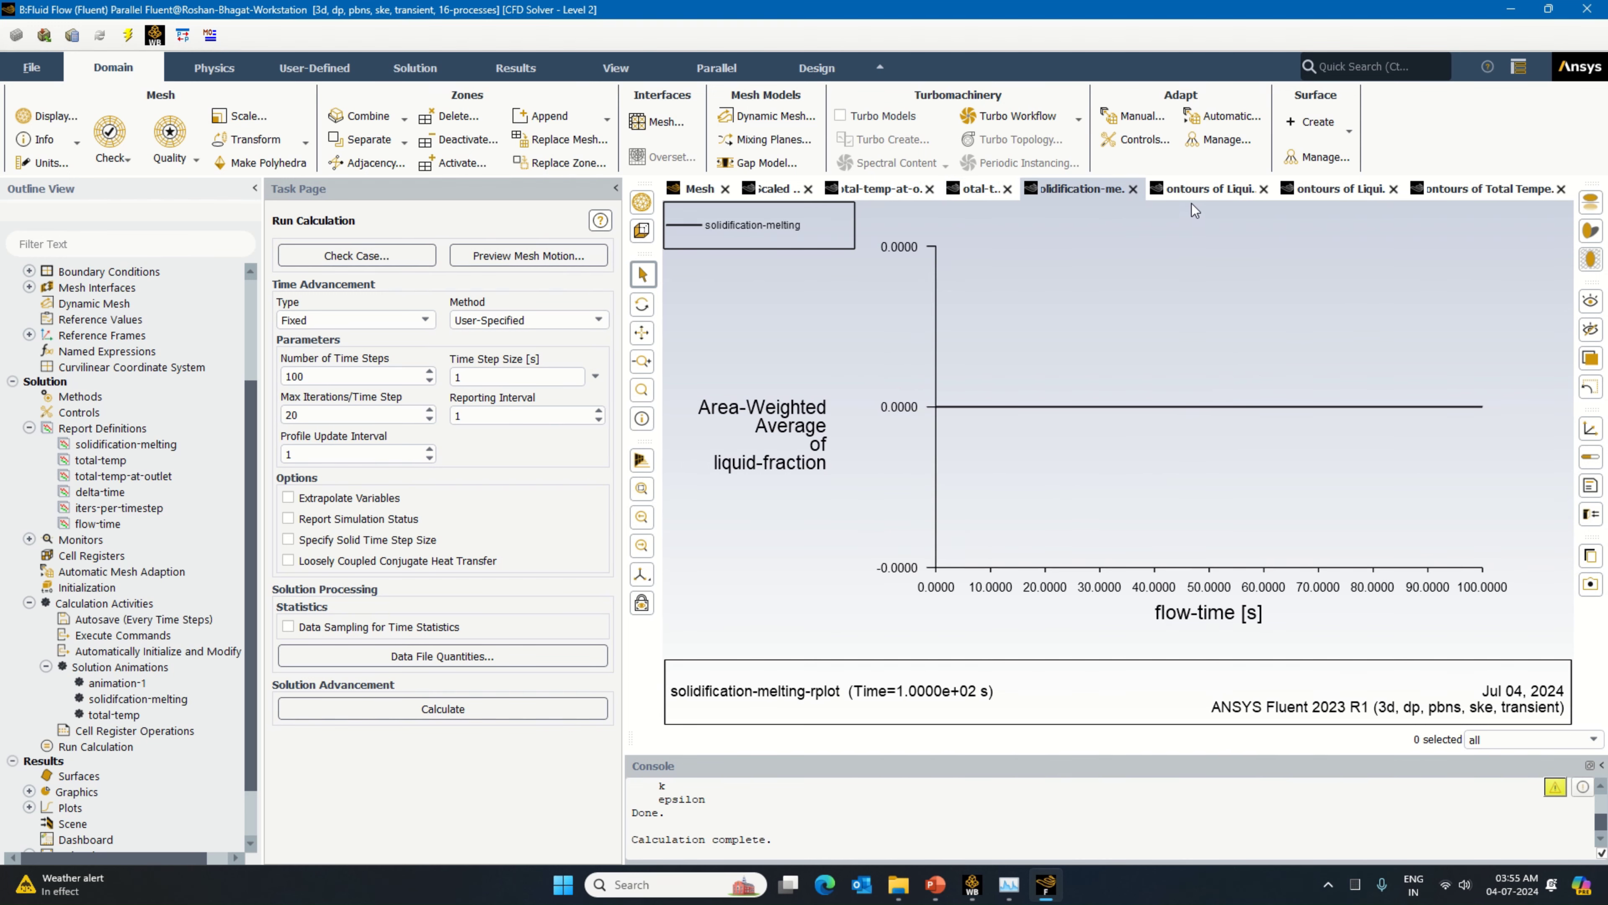
Step: Compare the liquid fraction and total temperature contours, examining the temperature contour from straight above the cells and in isometric view
click(1192, 193)
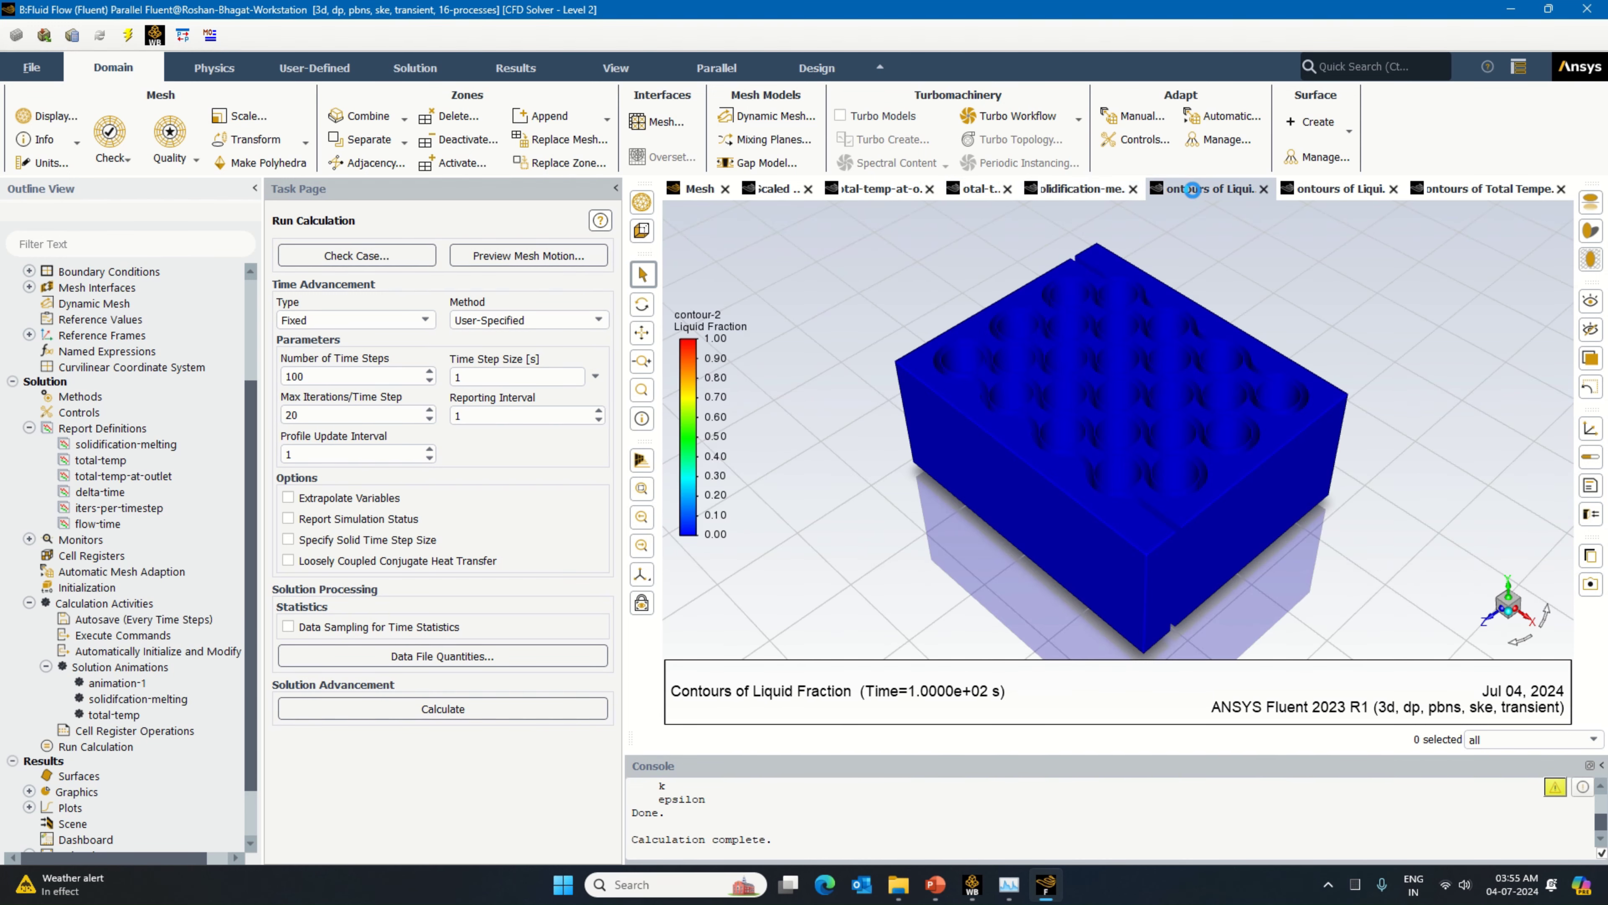
click(1325, 195)
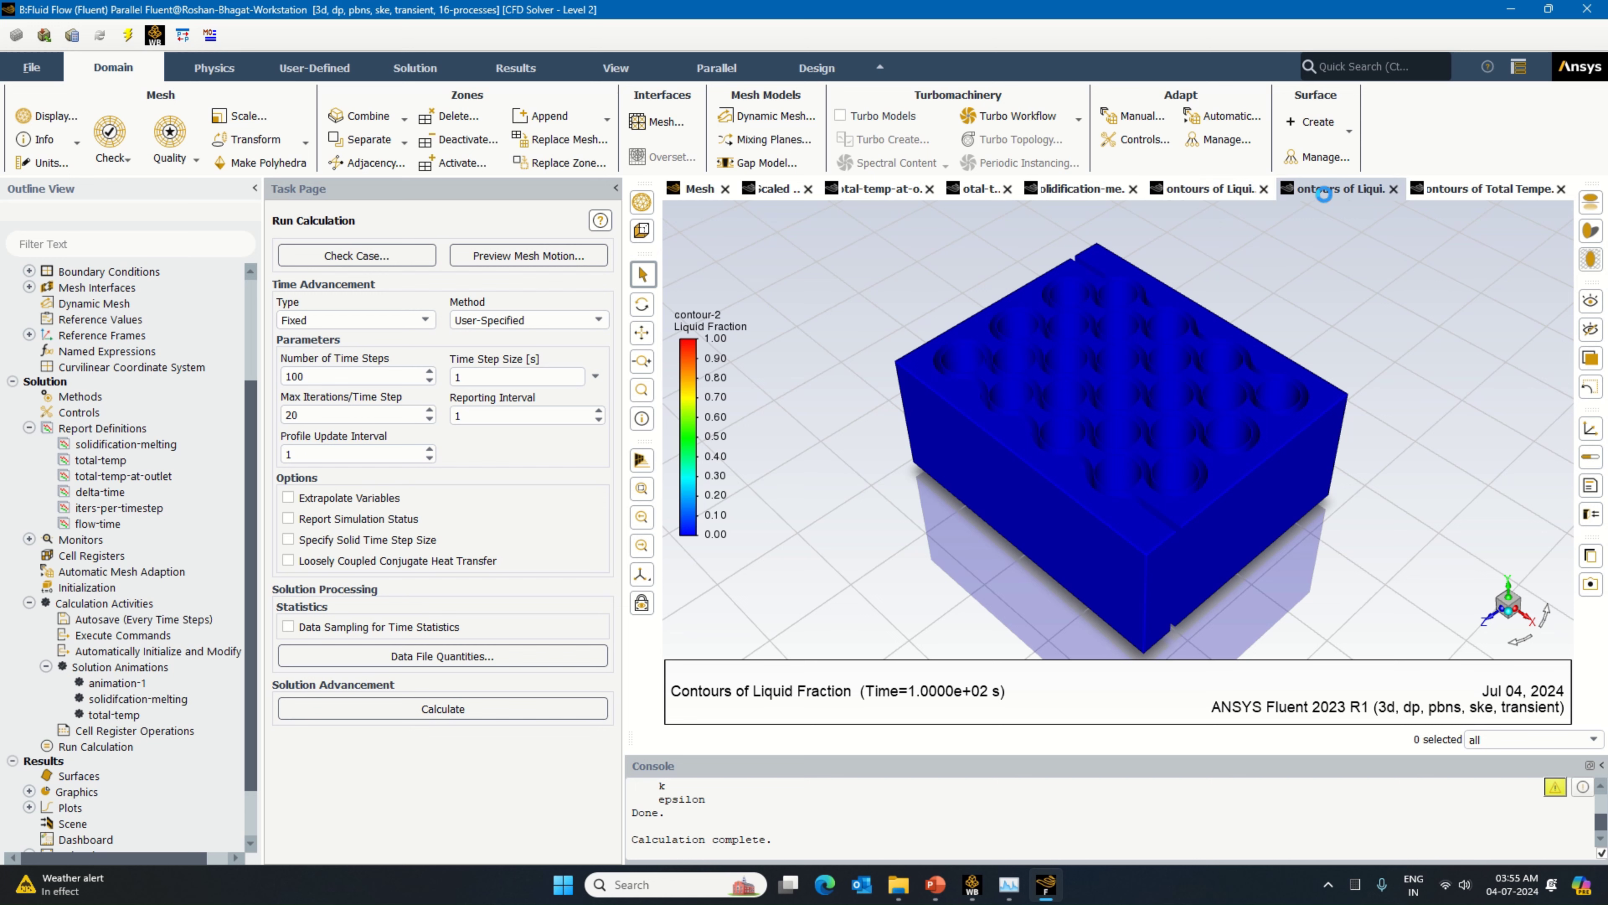
click(1470, 194)
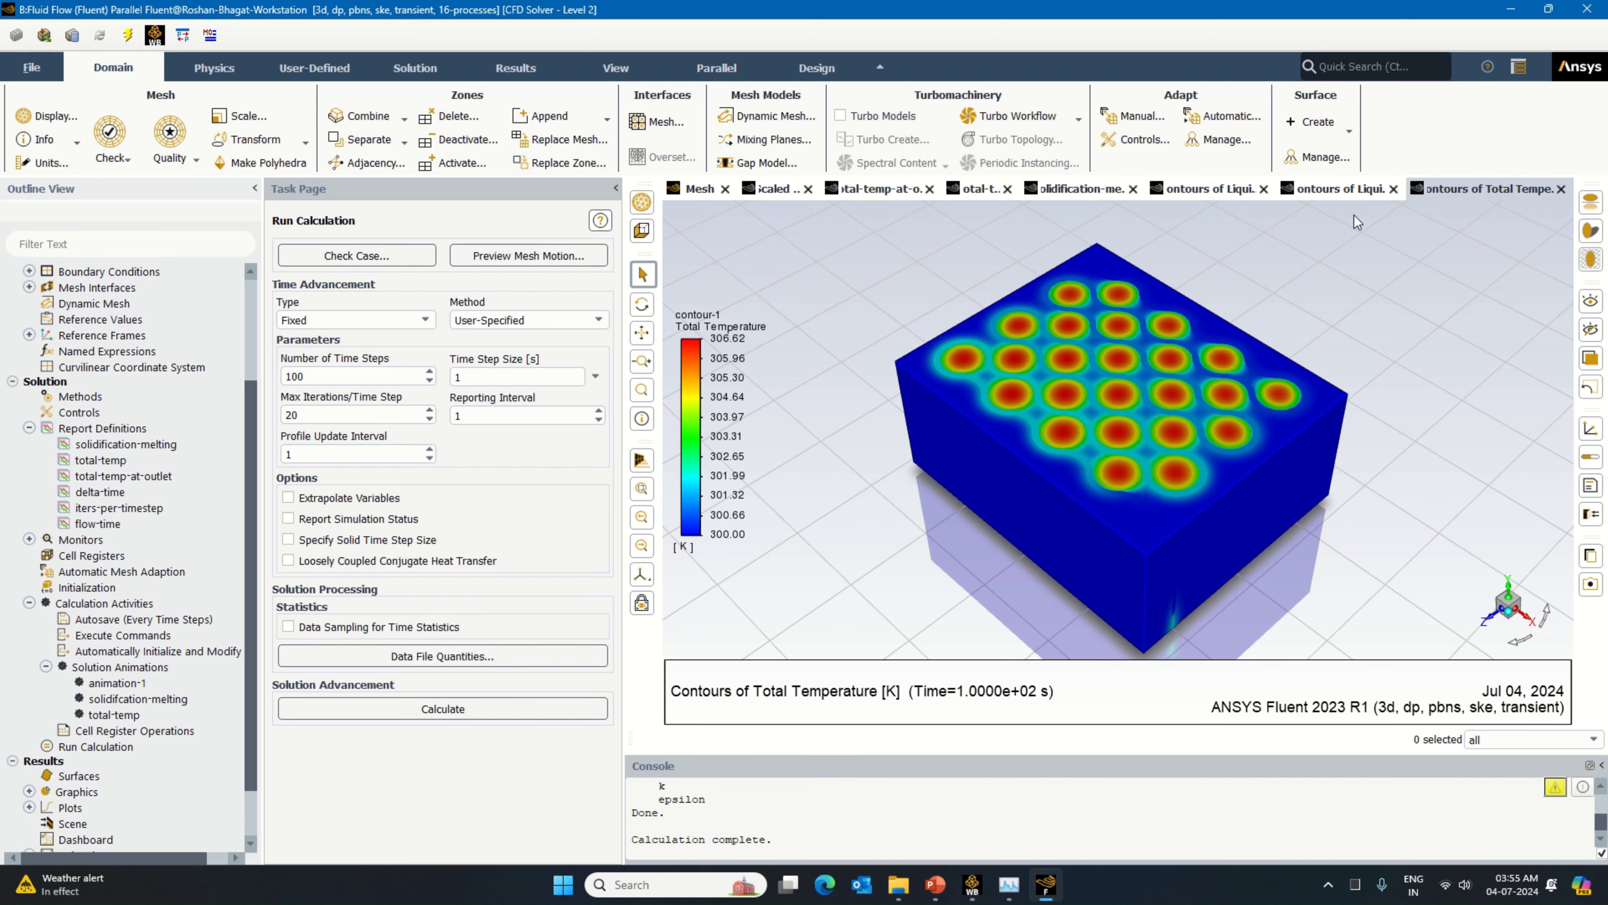
click(1343, 188)
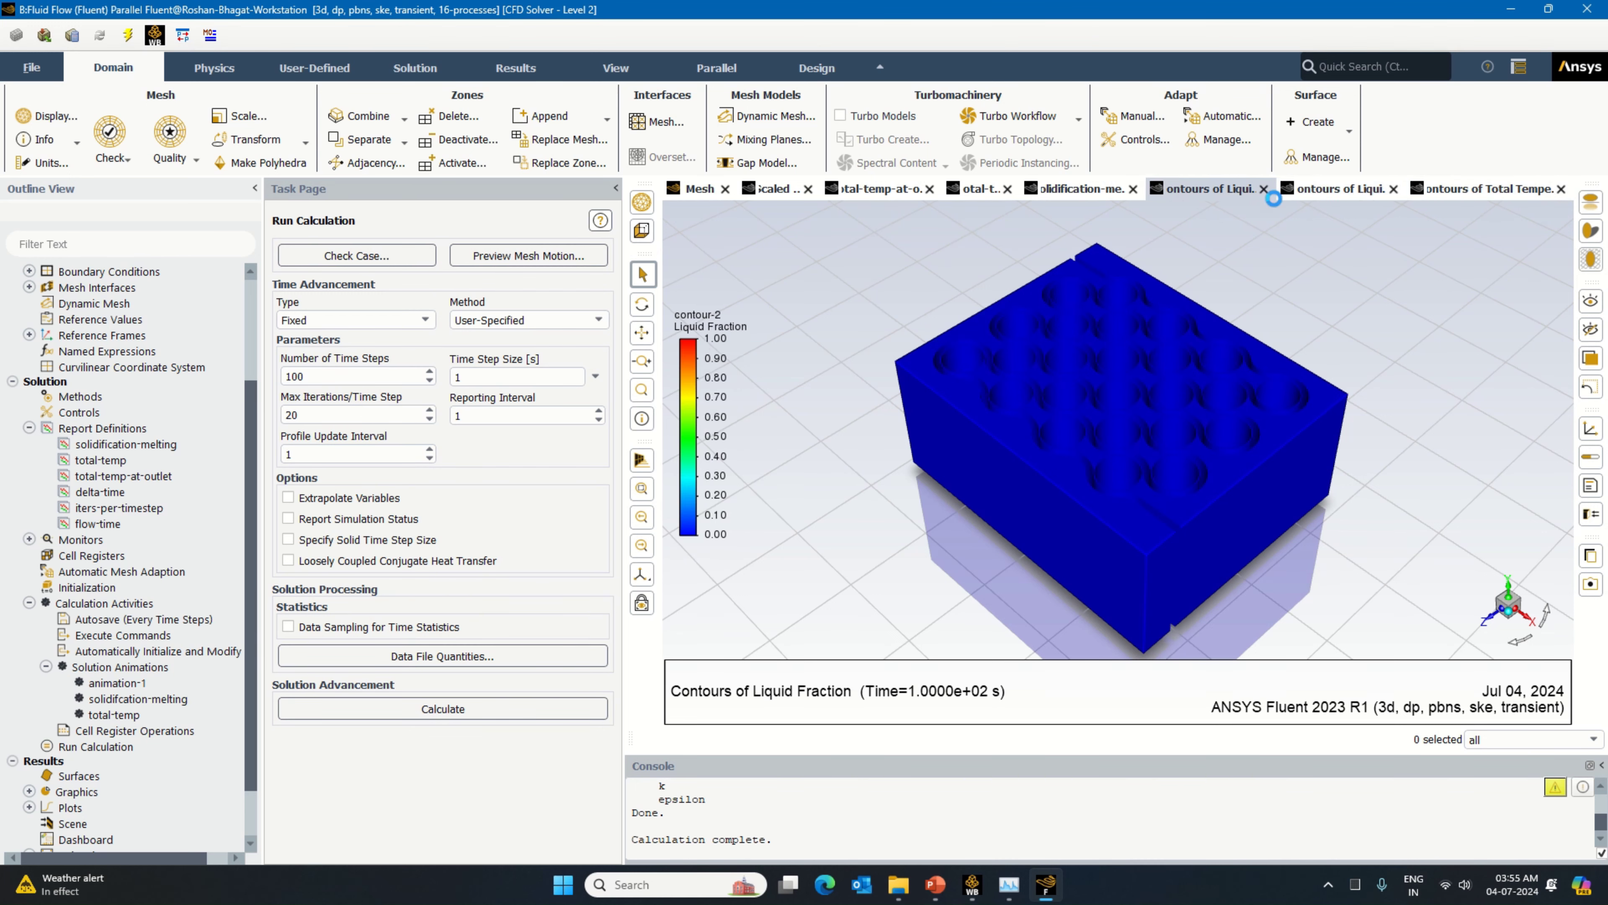
click(1461, 195)
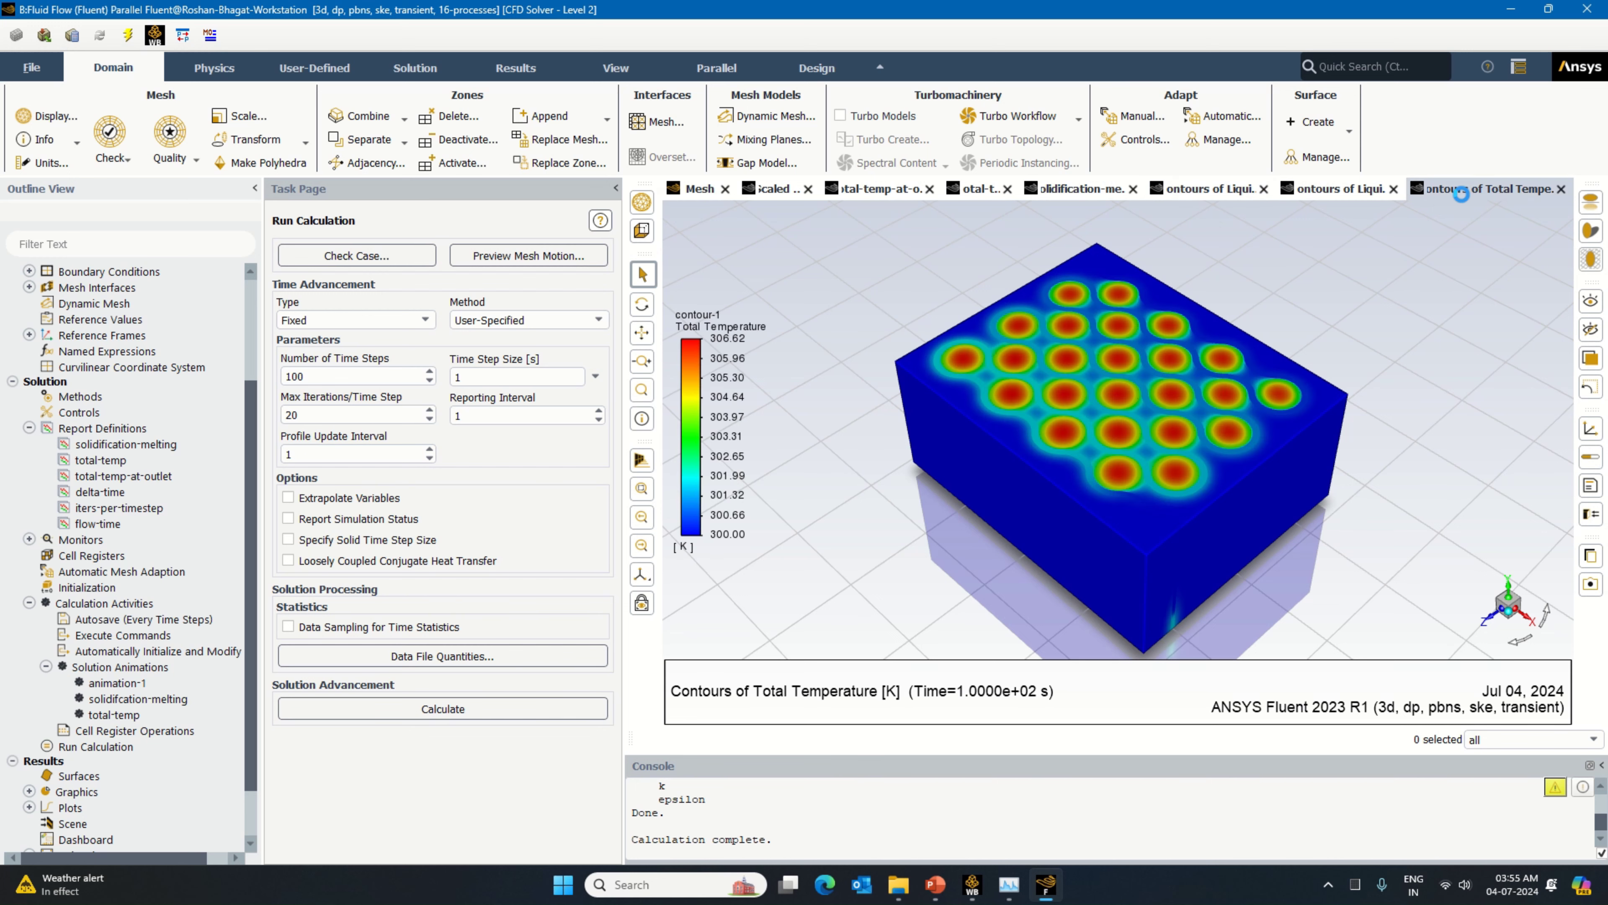
click(1487, 619)
click(1488, 570)
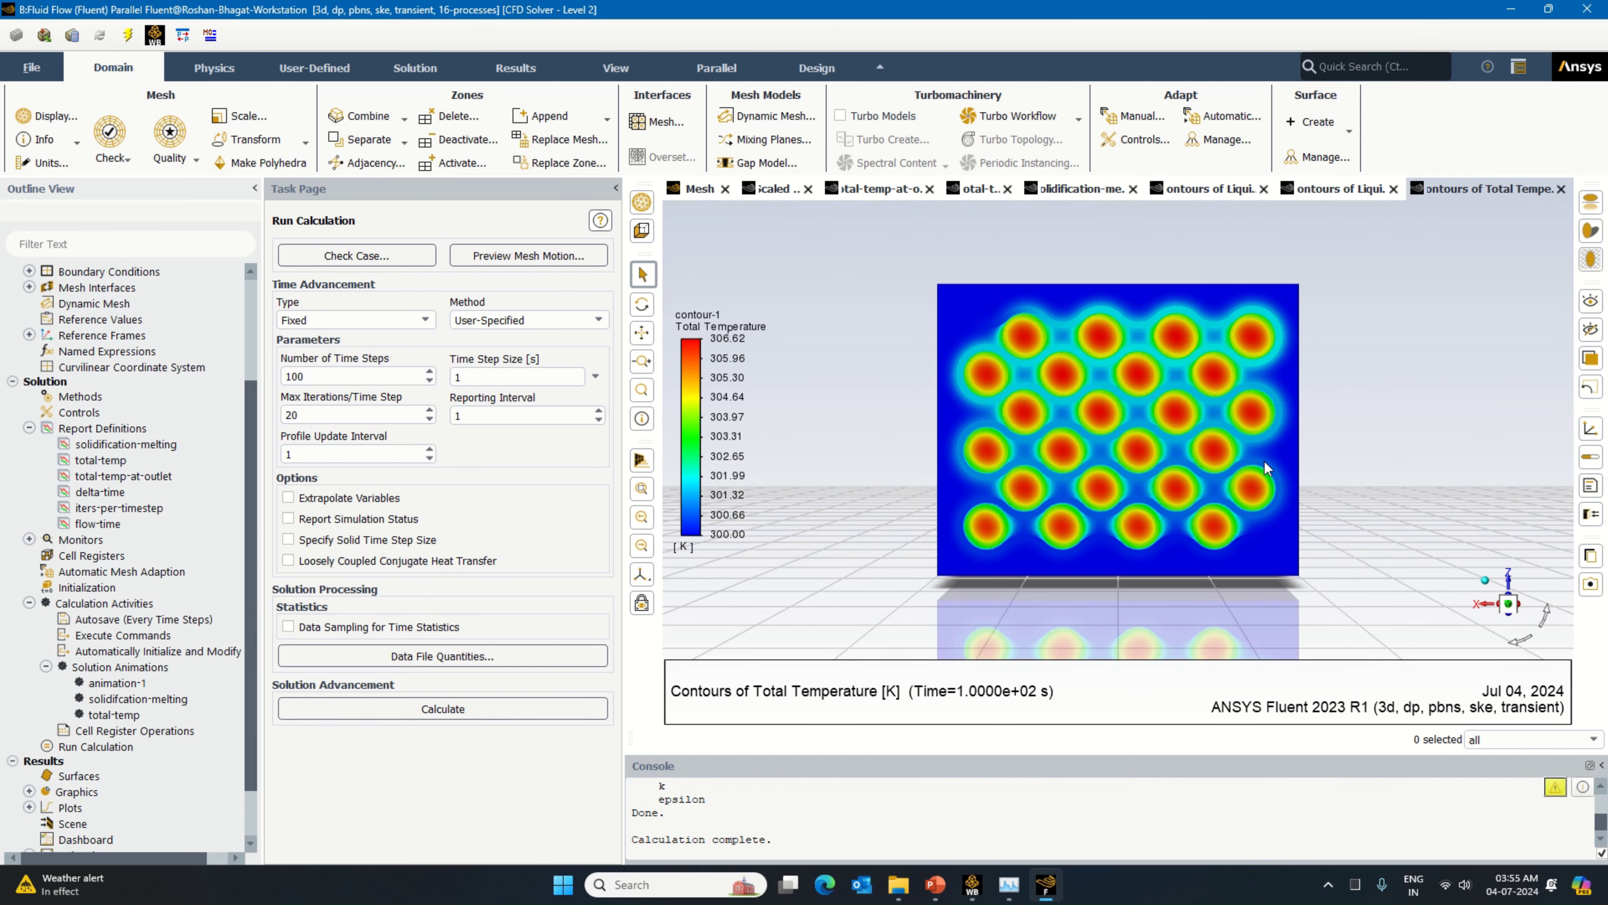
click(1484, 580)
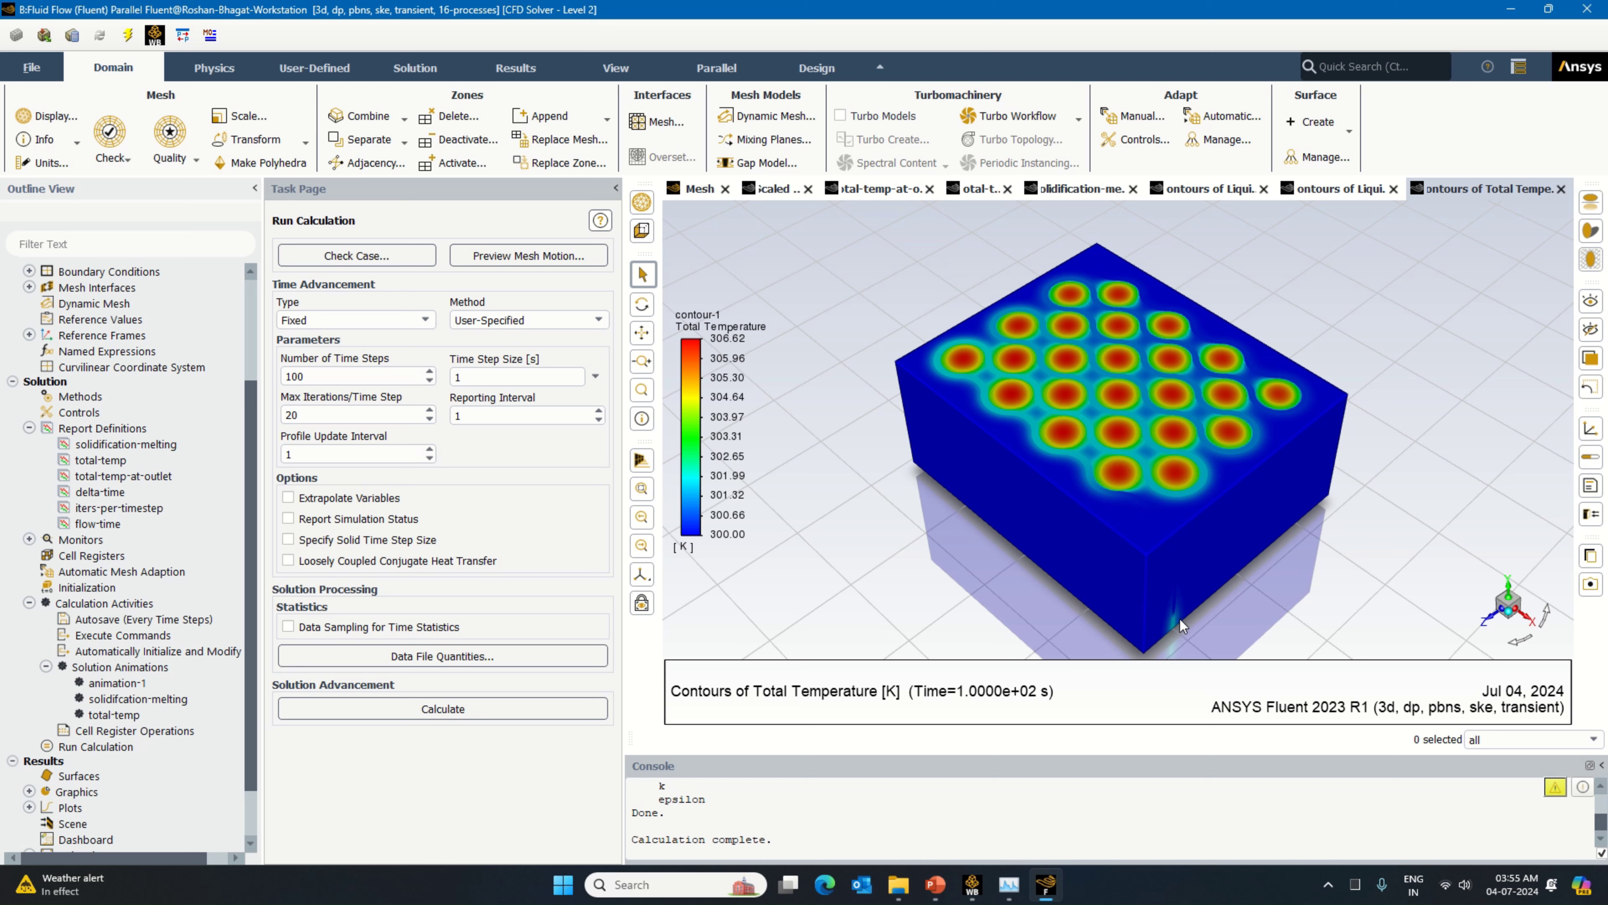
Step: Start the 100-time-step calculation, using the settings changes for current and future calculations
click(578, 708)
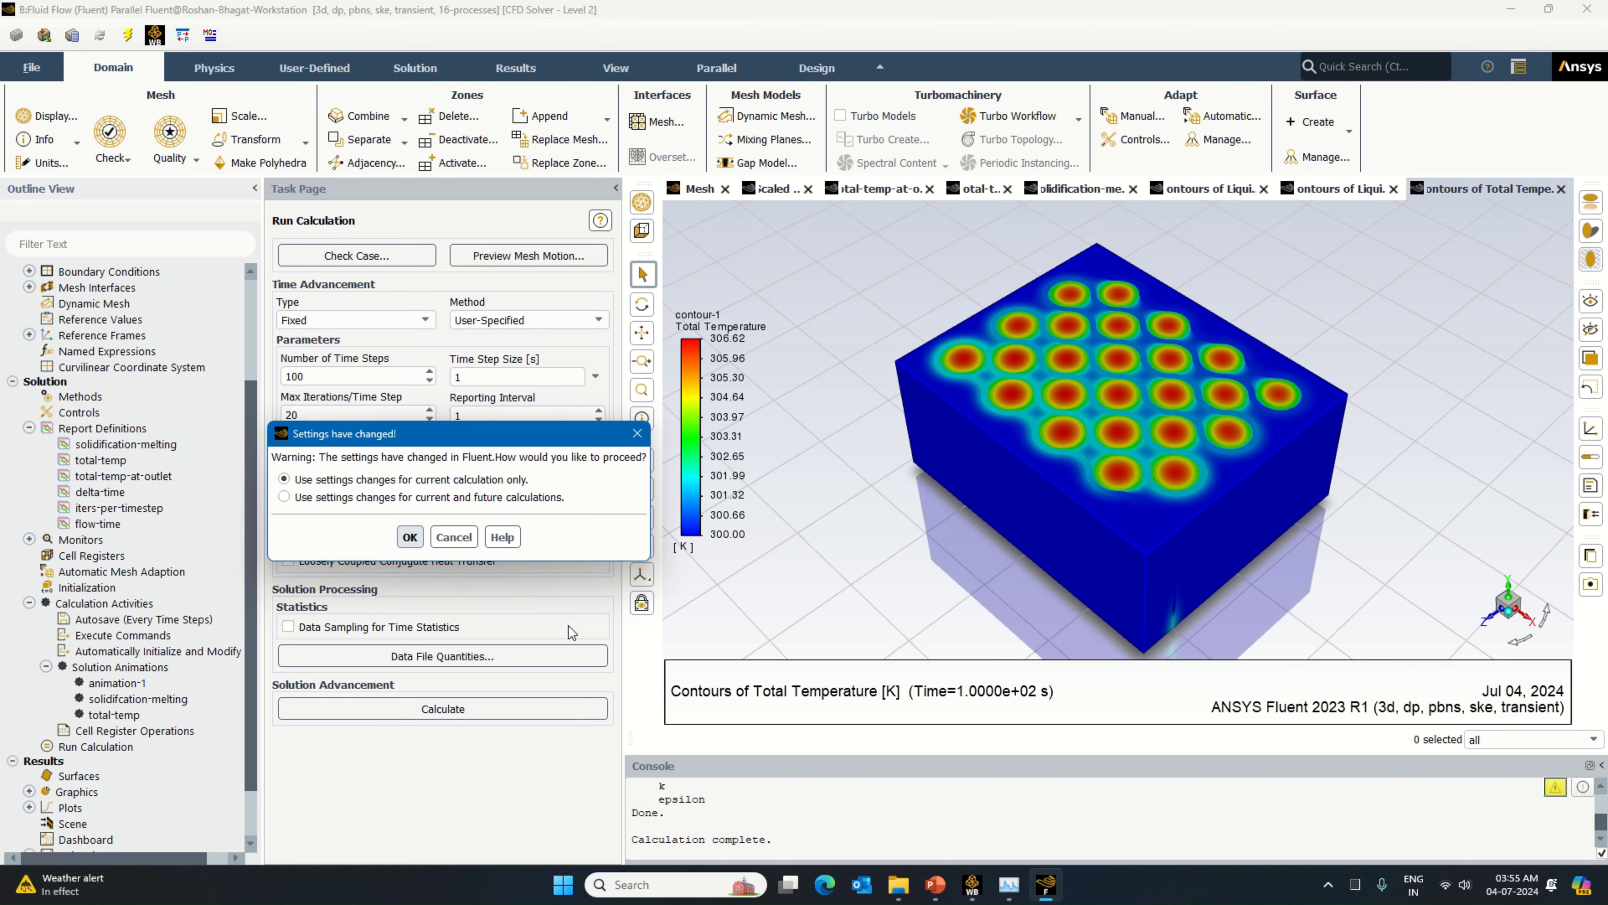
click(493, 497)
click(410, 536)
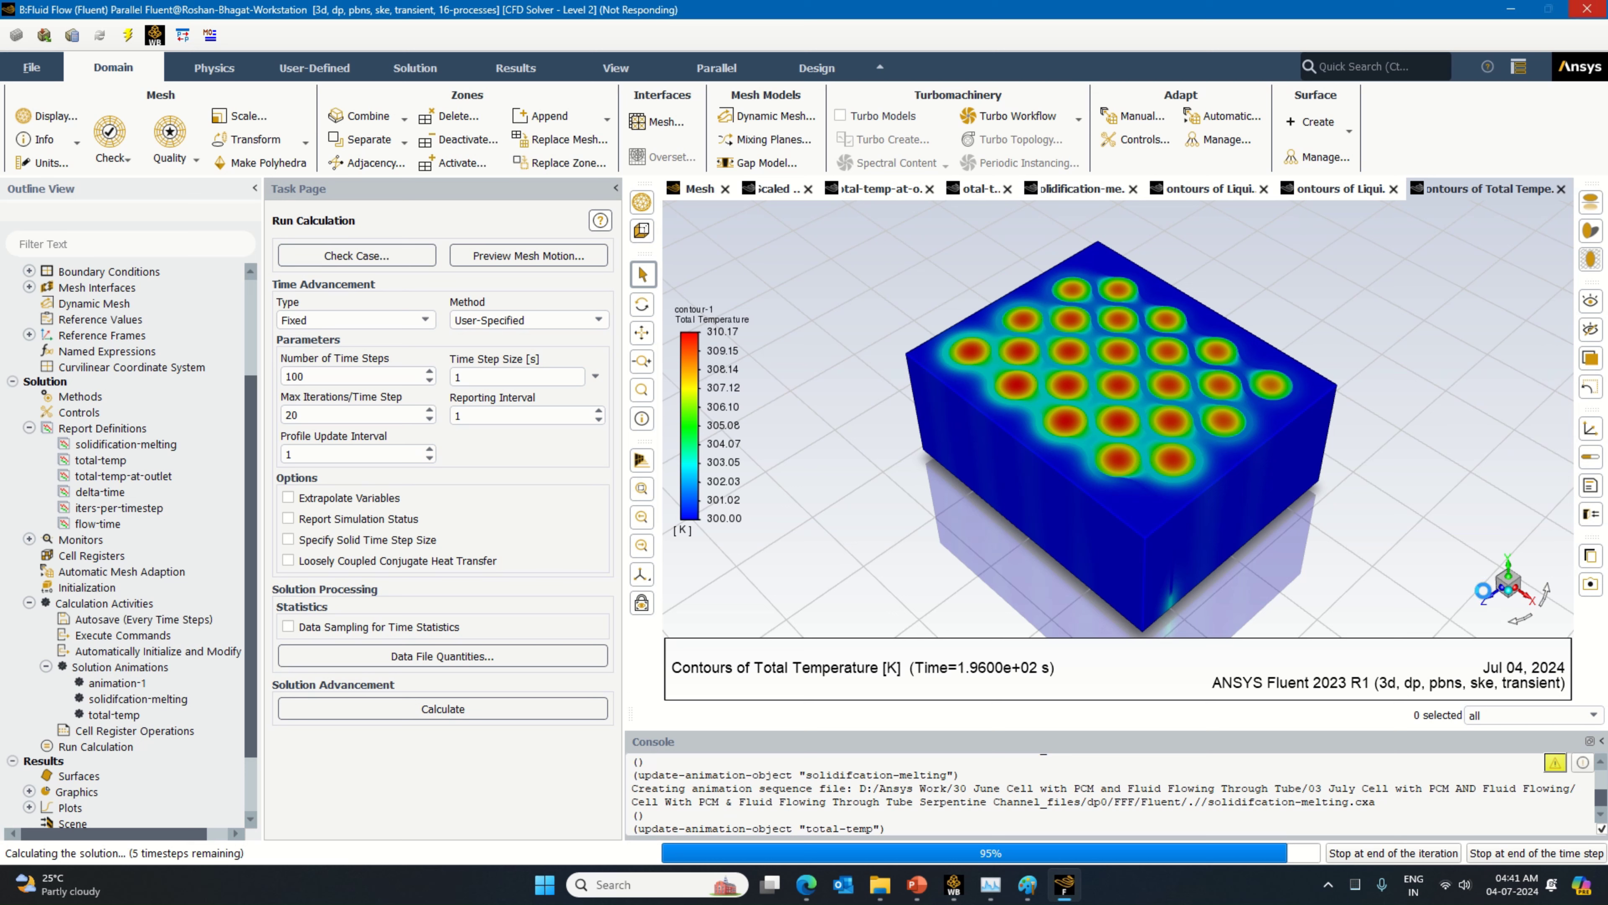
Step: Examine the total temperature contour and the outlet and total temperature plots as the 100-step batch nears its end
click(1483, 591)
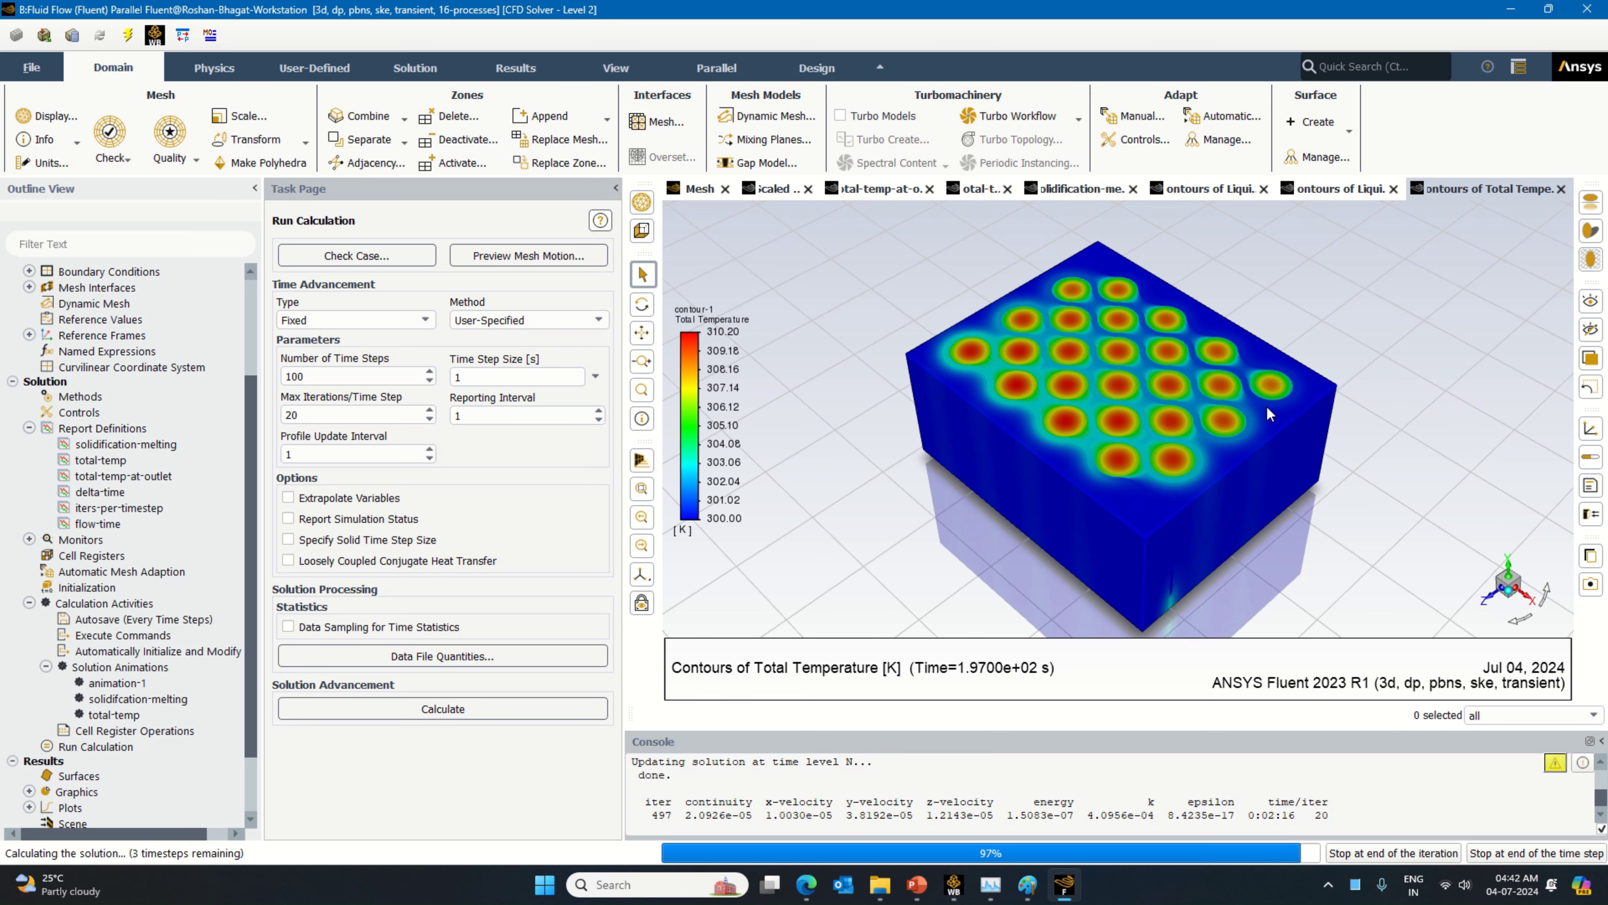
click(887, 191)
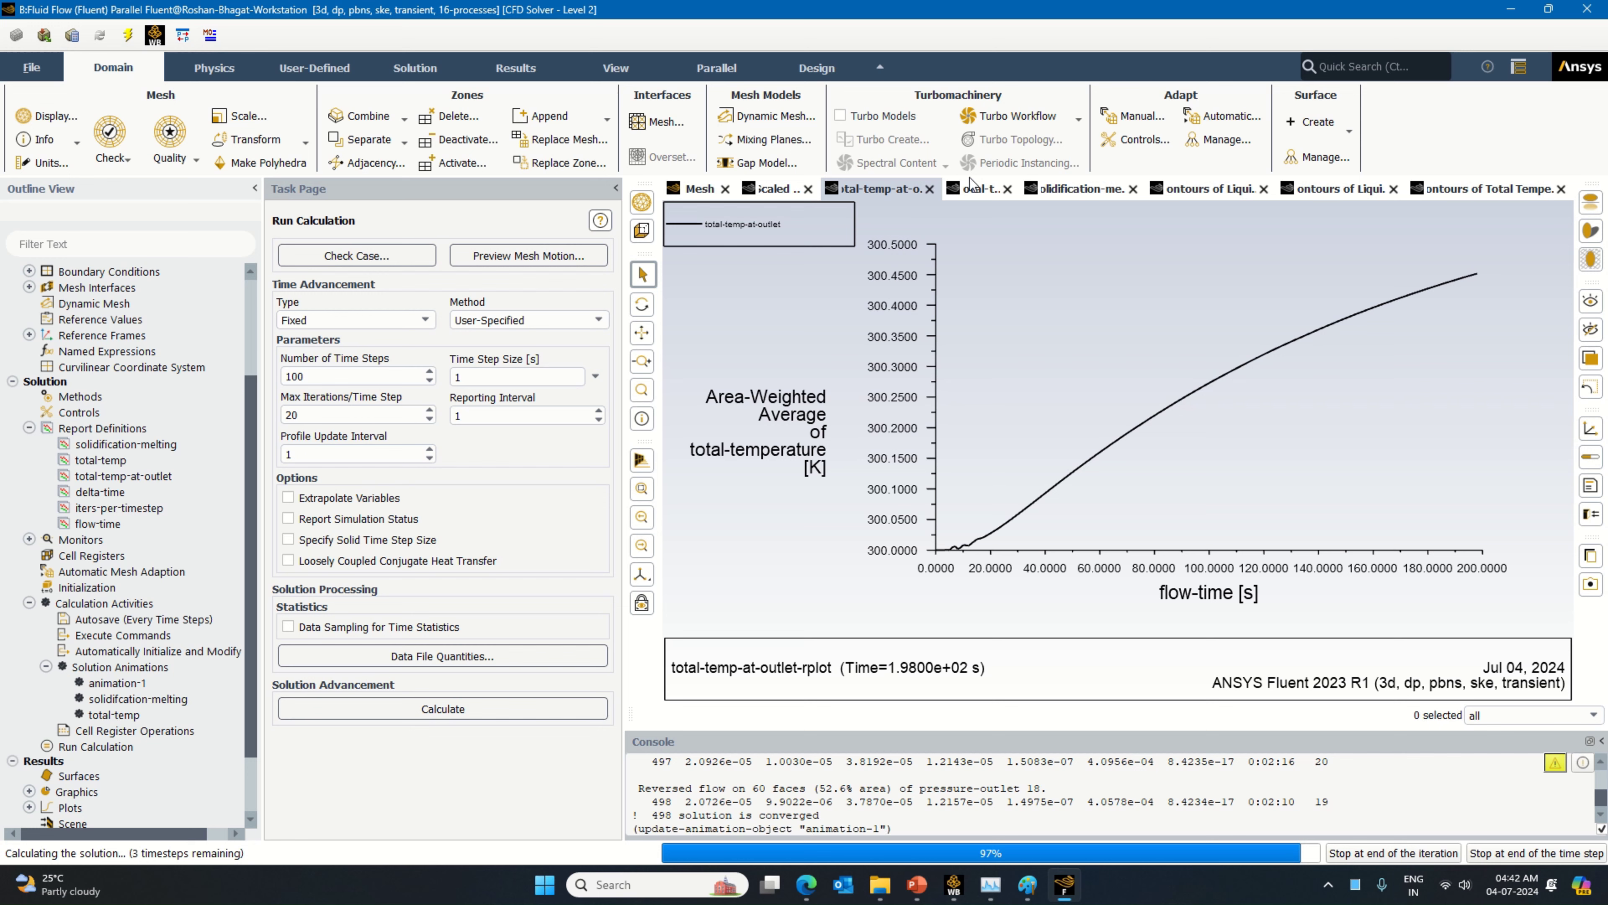
click(981, 188)
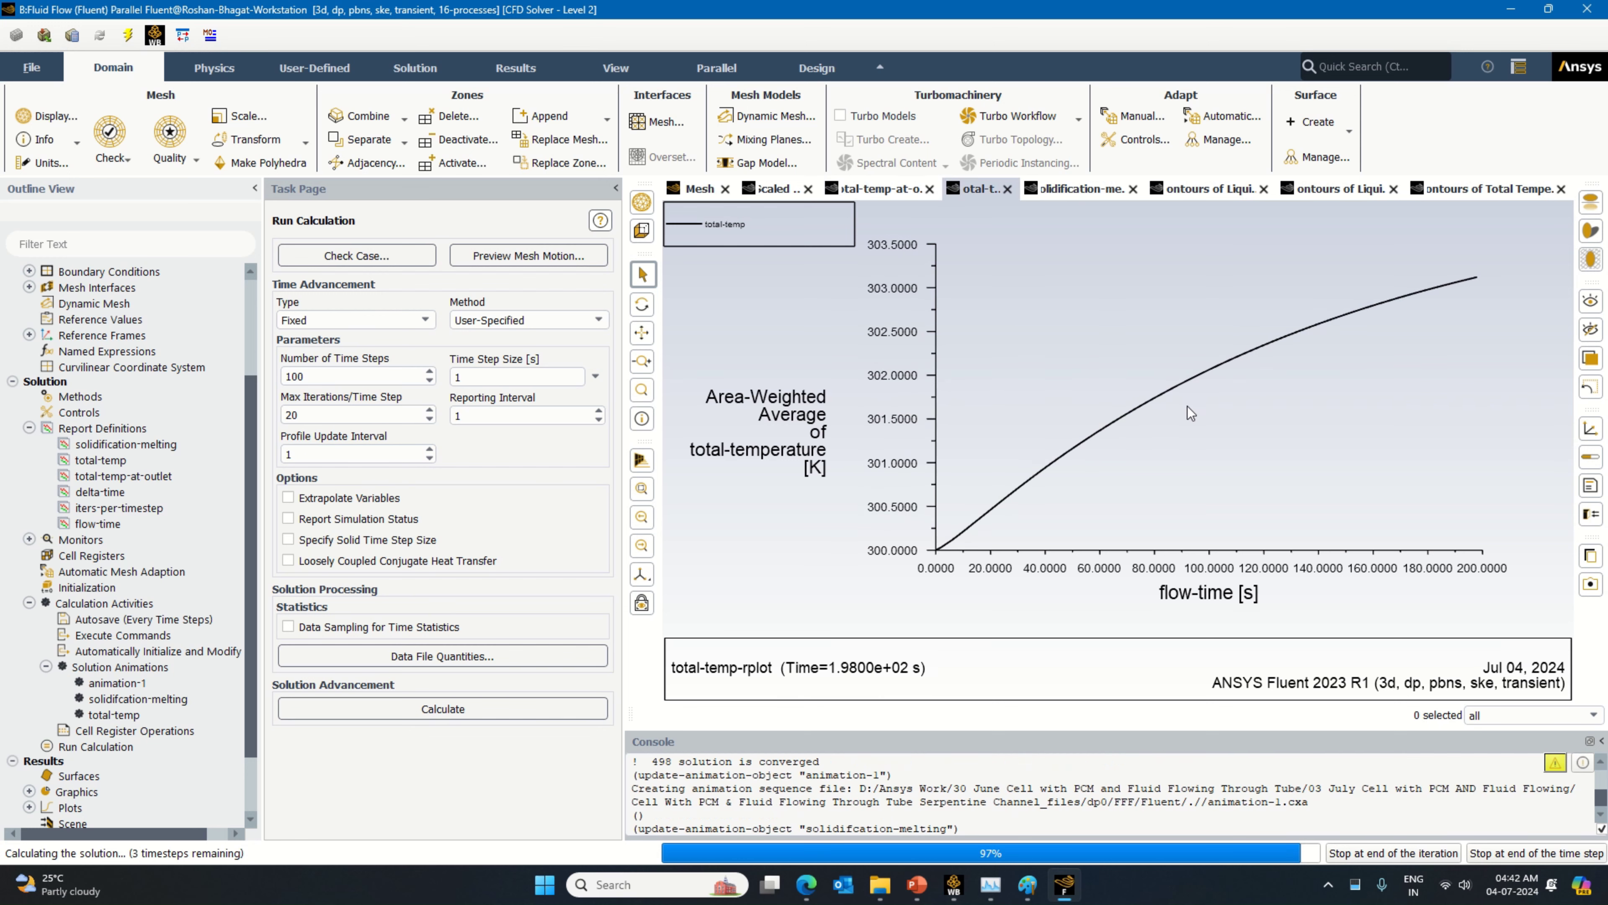